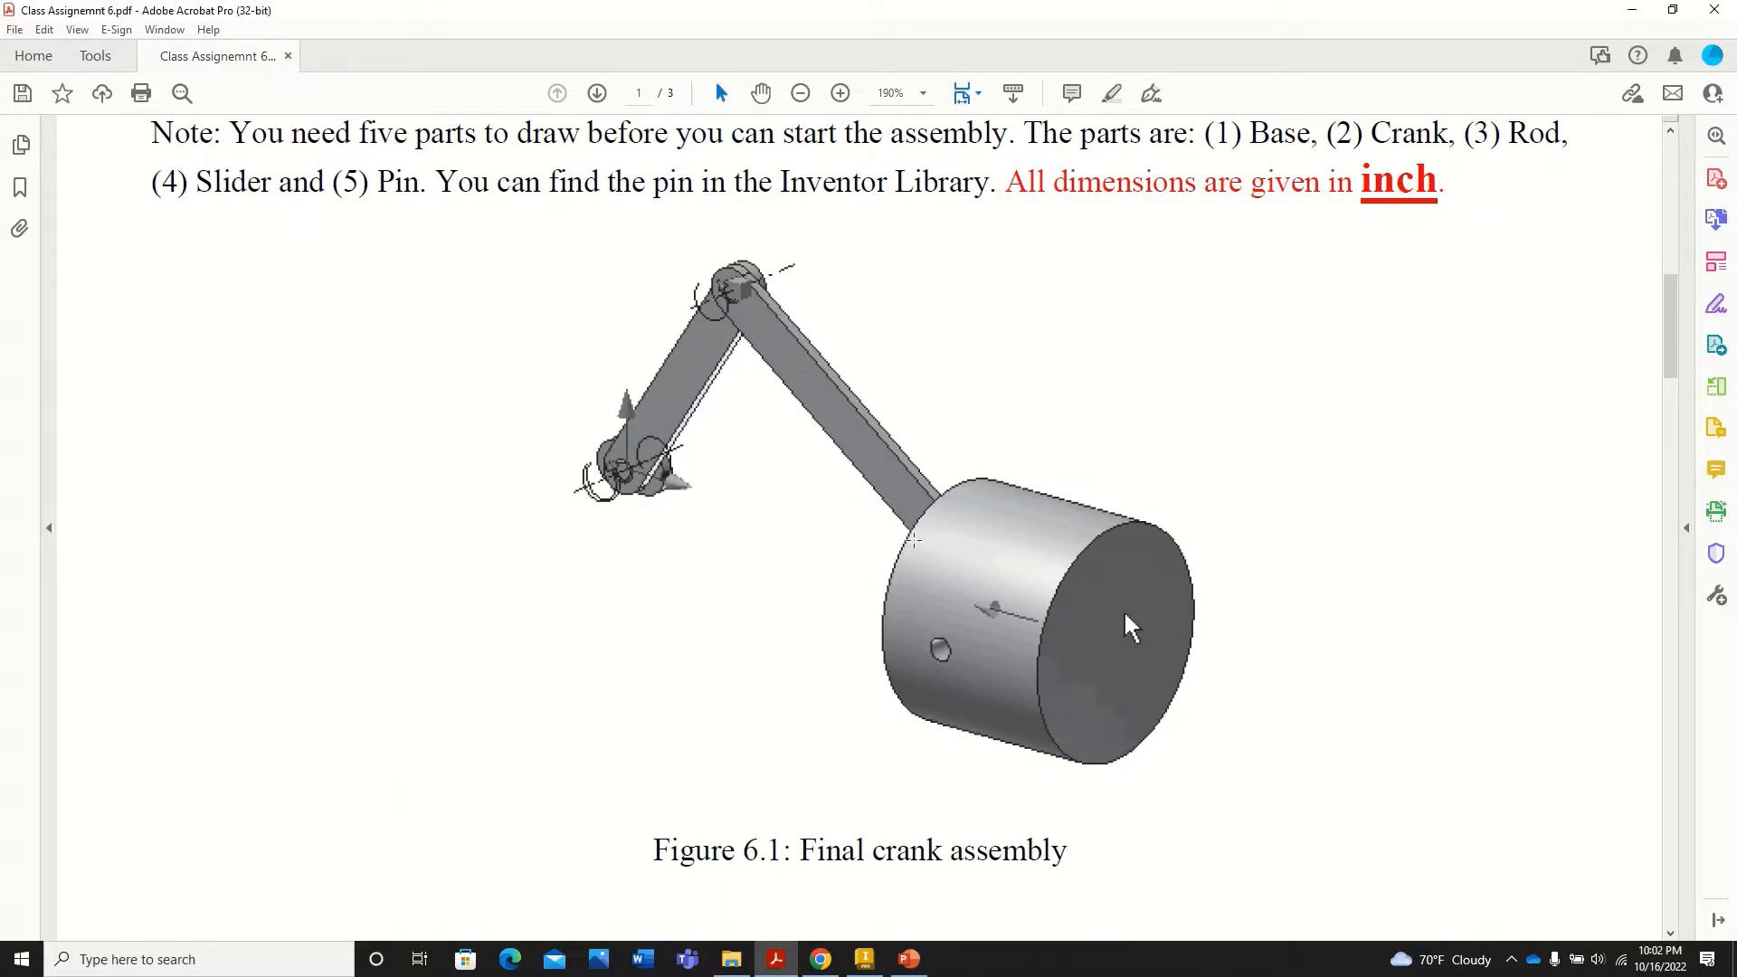
# Step: Review the assignment's inch units note, submission requirements, learning objectives and chapter title
pyautogui.scroll(2, 706, 413)
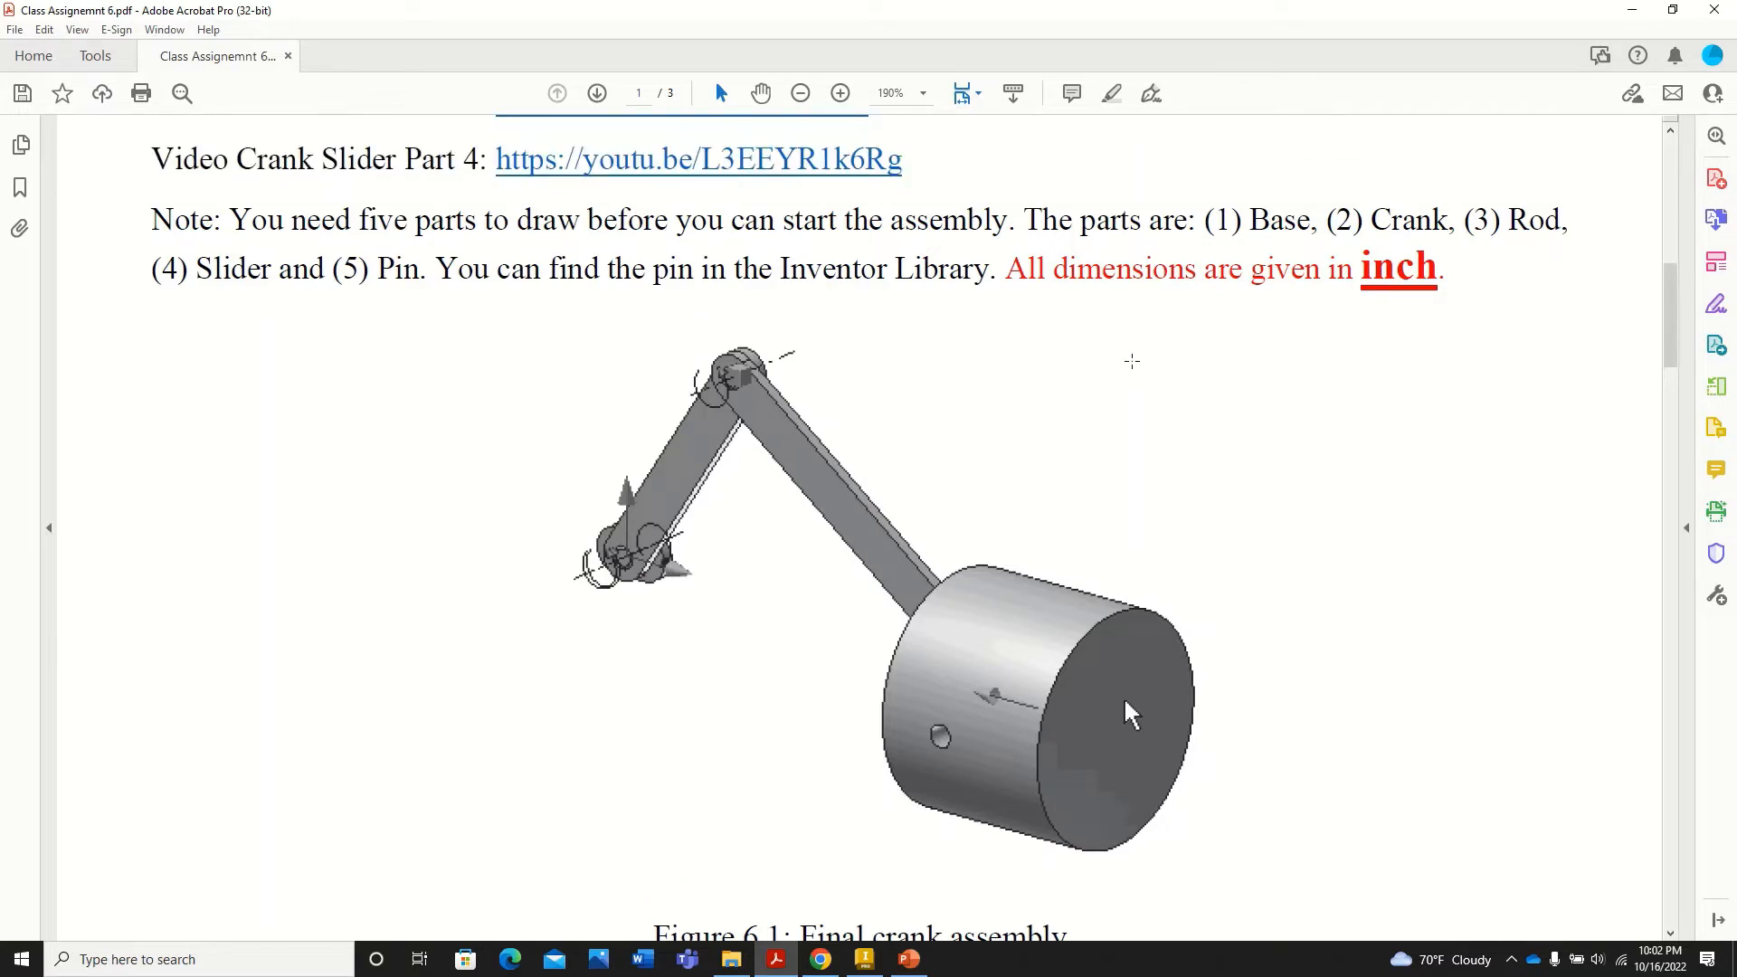
pyautogui.scroll(-1, 1132, 361)
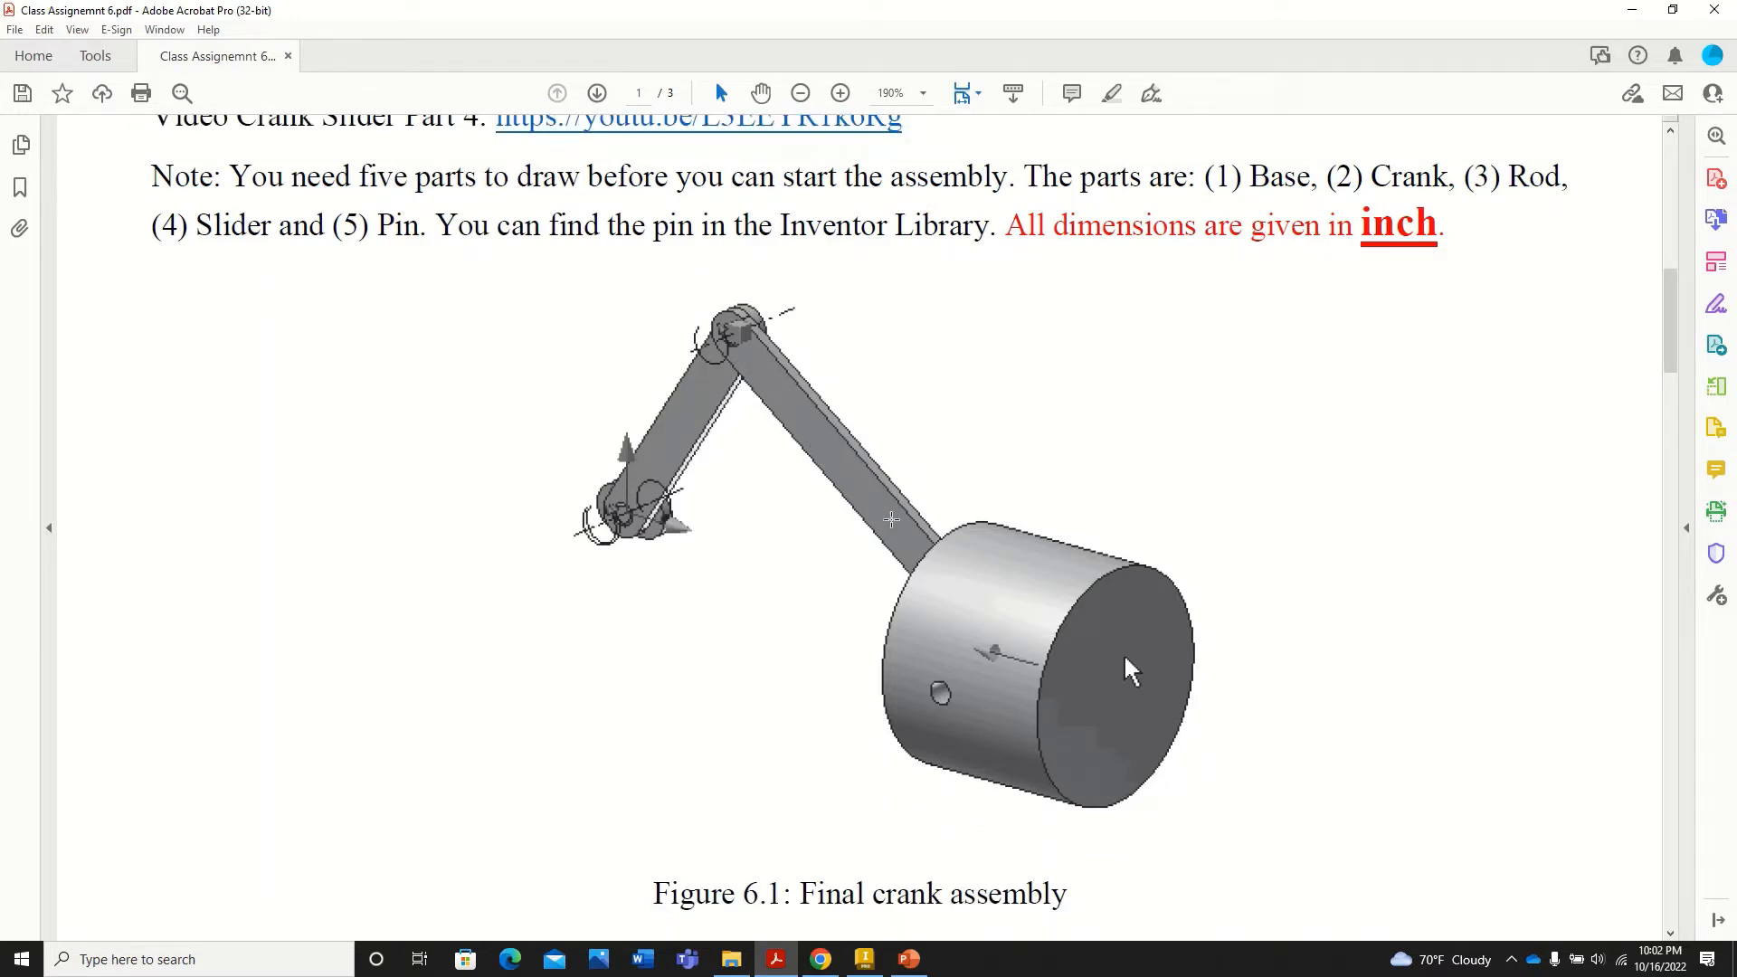
pyautogui.scroll(3, 905, 525)
pyautogui.moveTo(1006, 364); pyautogui.dragTo(1413, 361)
pyautogui.scroll(9, 1164, 466)
pyautogui.scroll(4, 1164, 466)
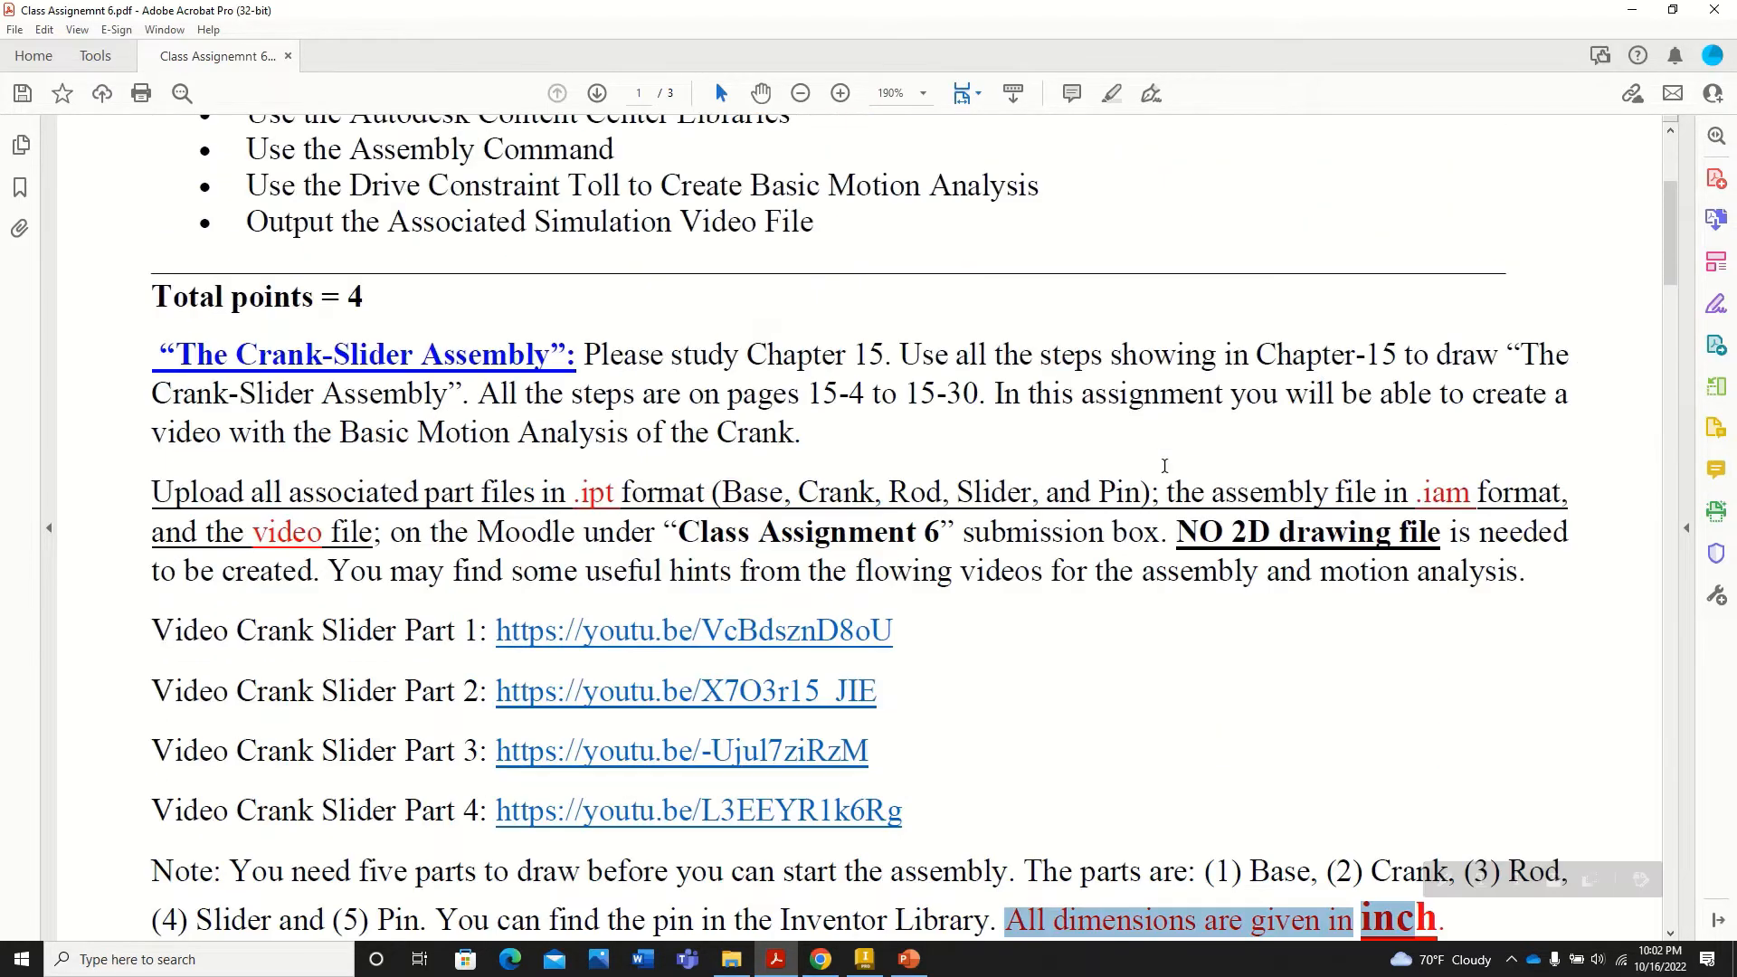
pyautogui.scroll(1, 1141, 467)
pyautogui.moveTo(1177, 575); pyautogui.dragTo(1441, 579)
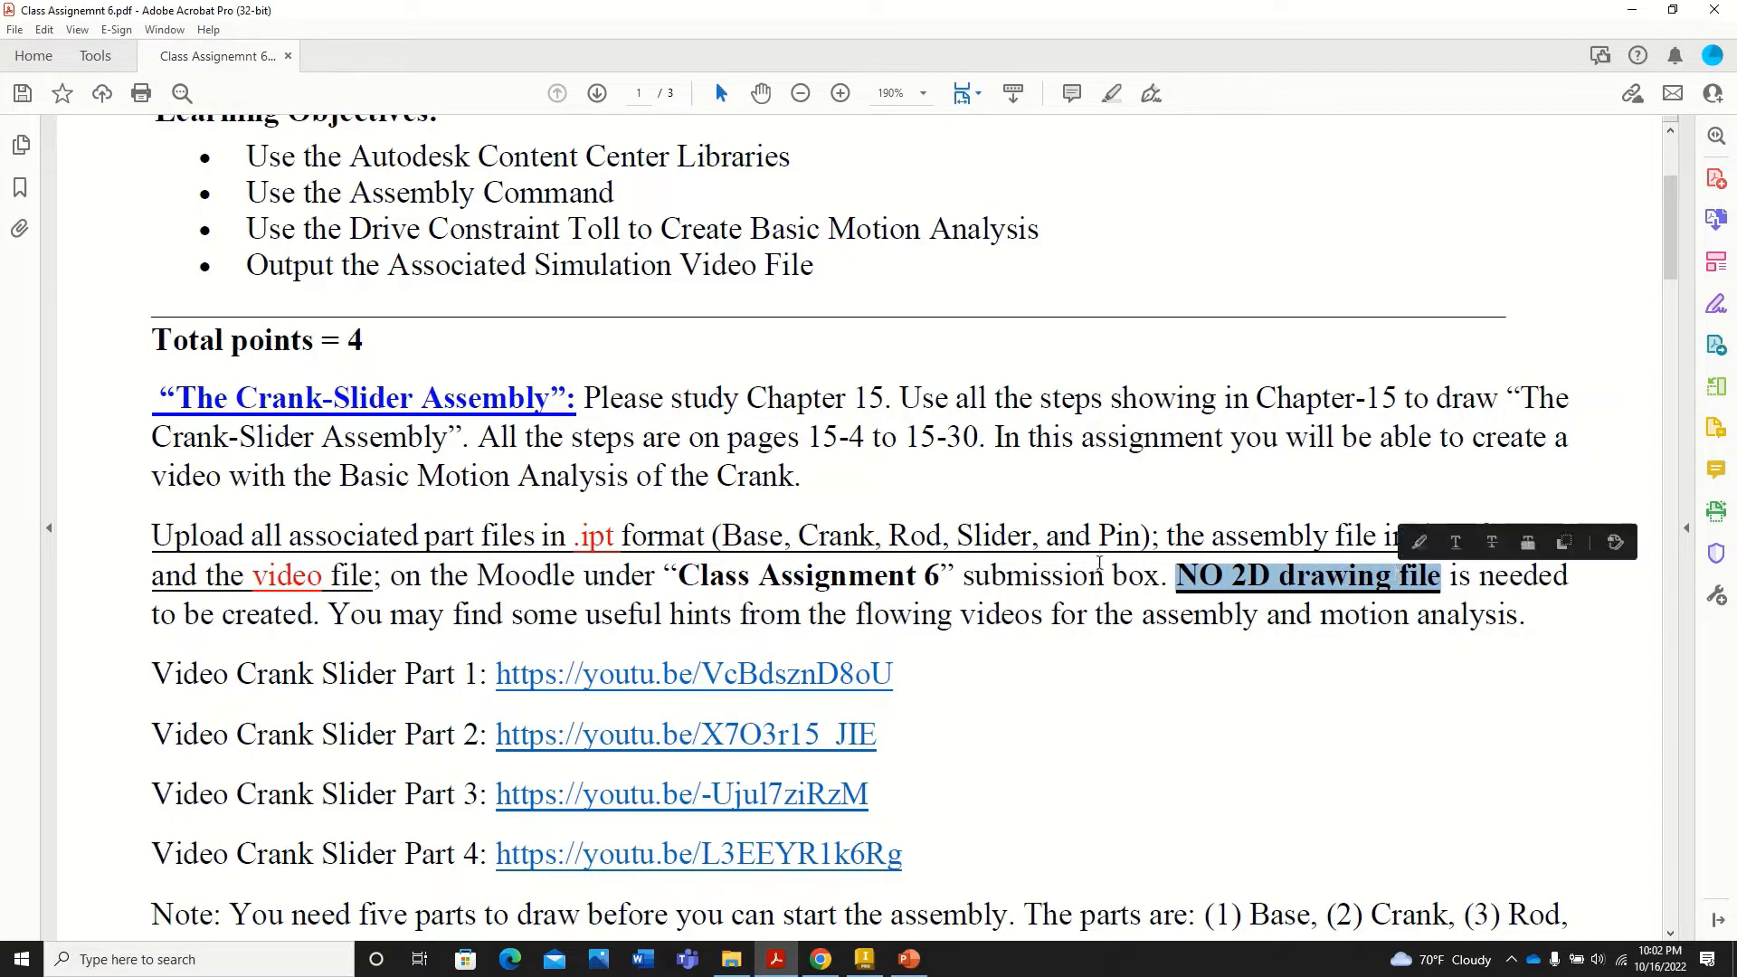
pyautogui.scroll(4, 1036, 554)
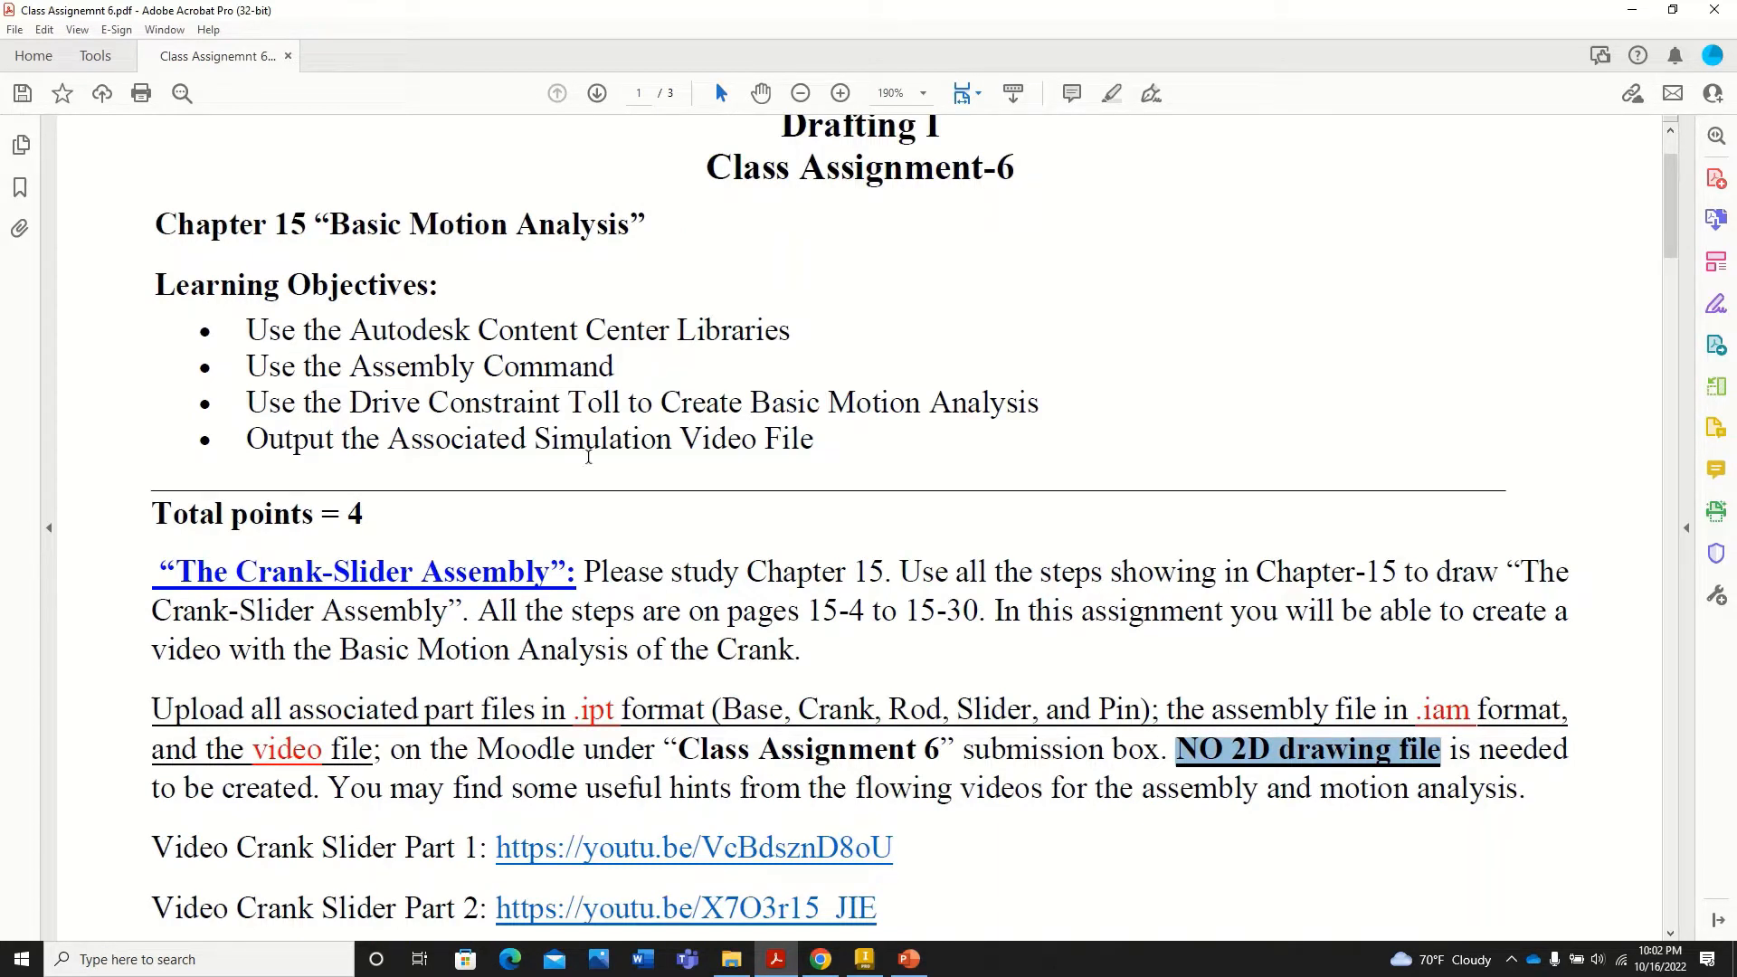
pyautogui.moveTo(246, 440); pyautogui.dragTo(757, 441)
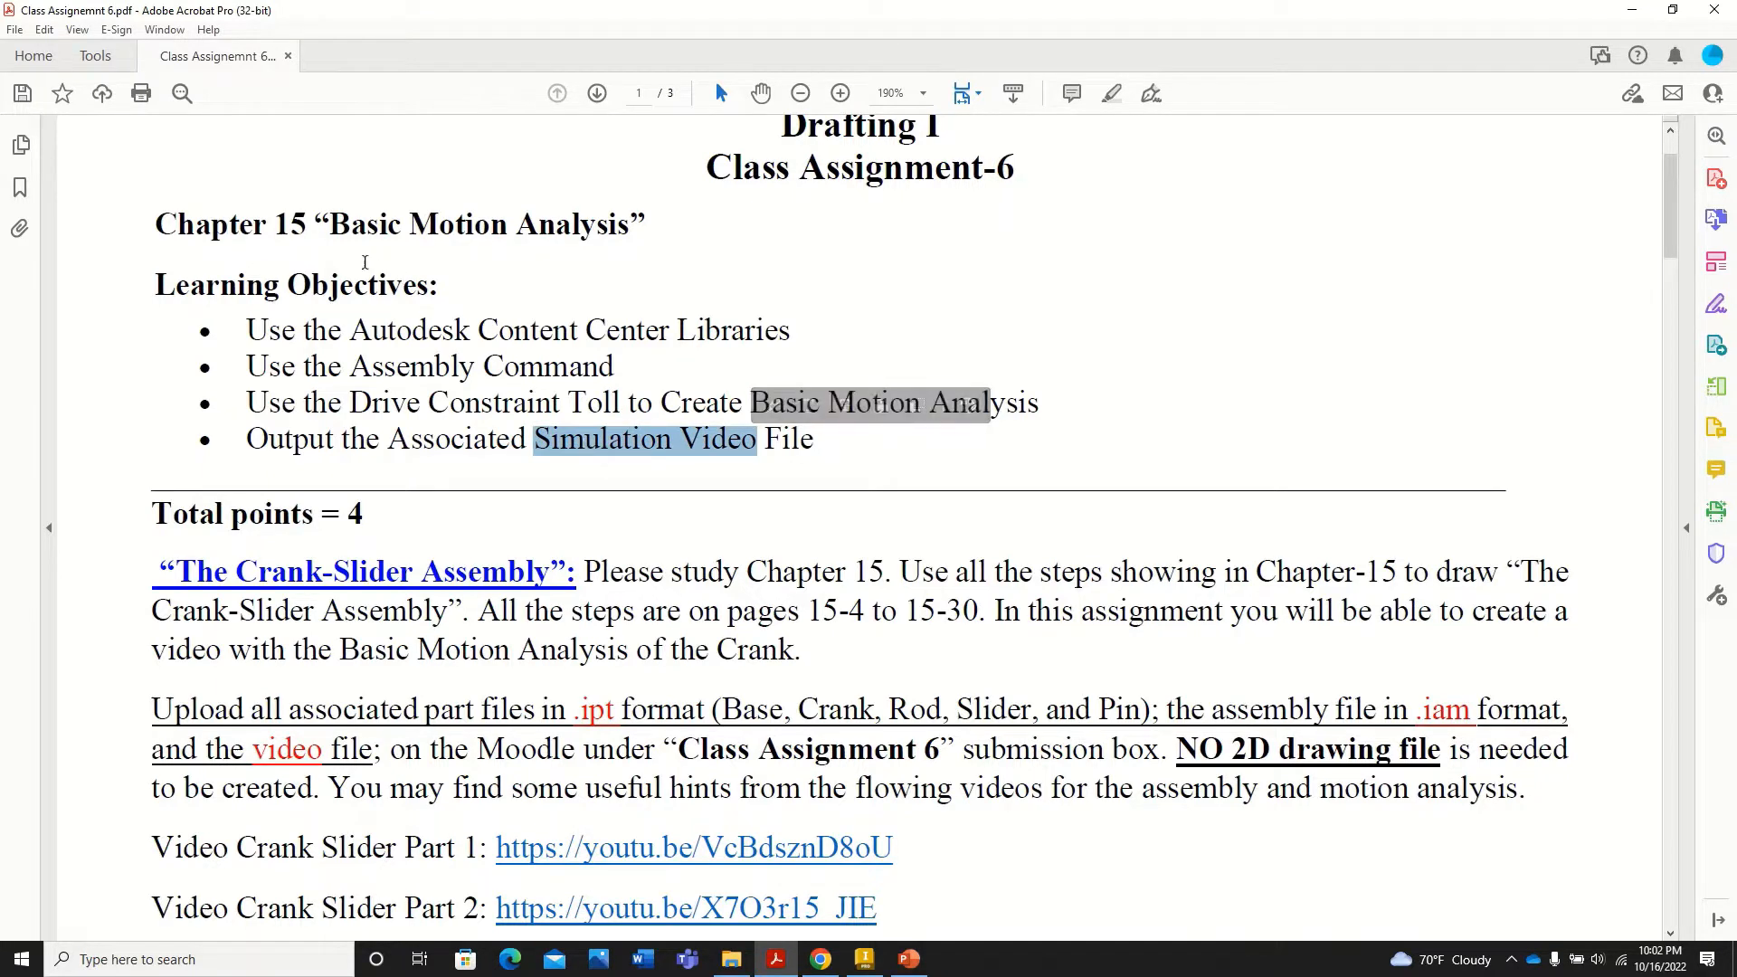
pyautogui.moveTo(332, 224); pyautogui.dragTo(630, 226)
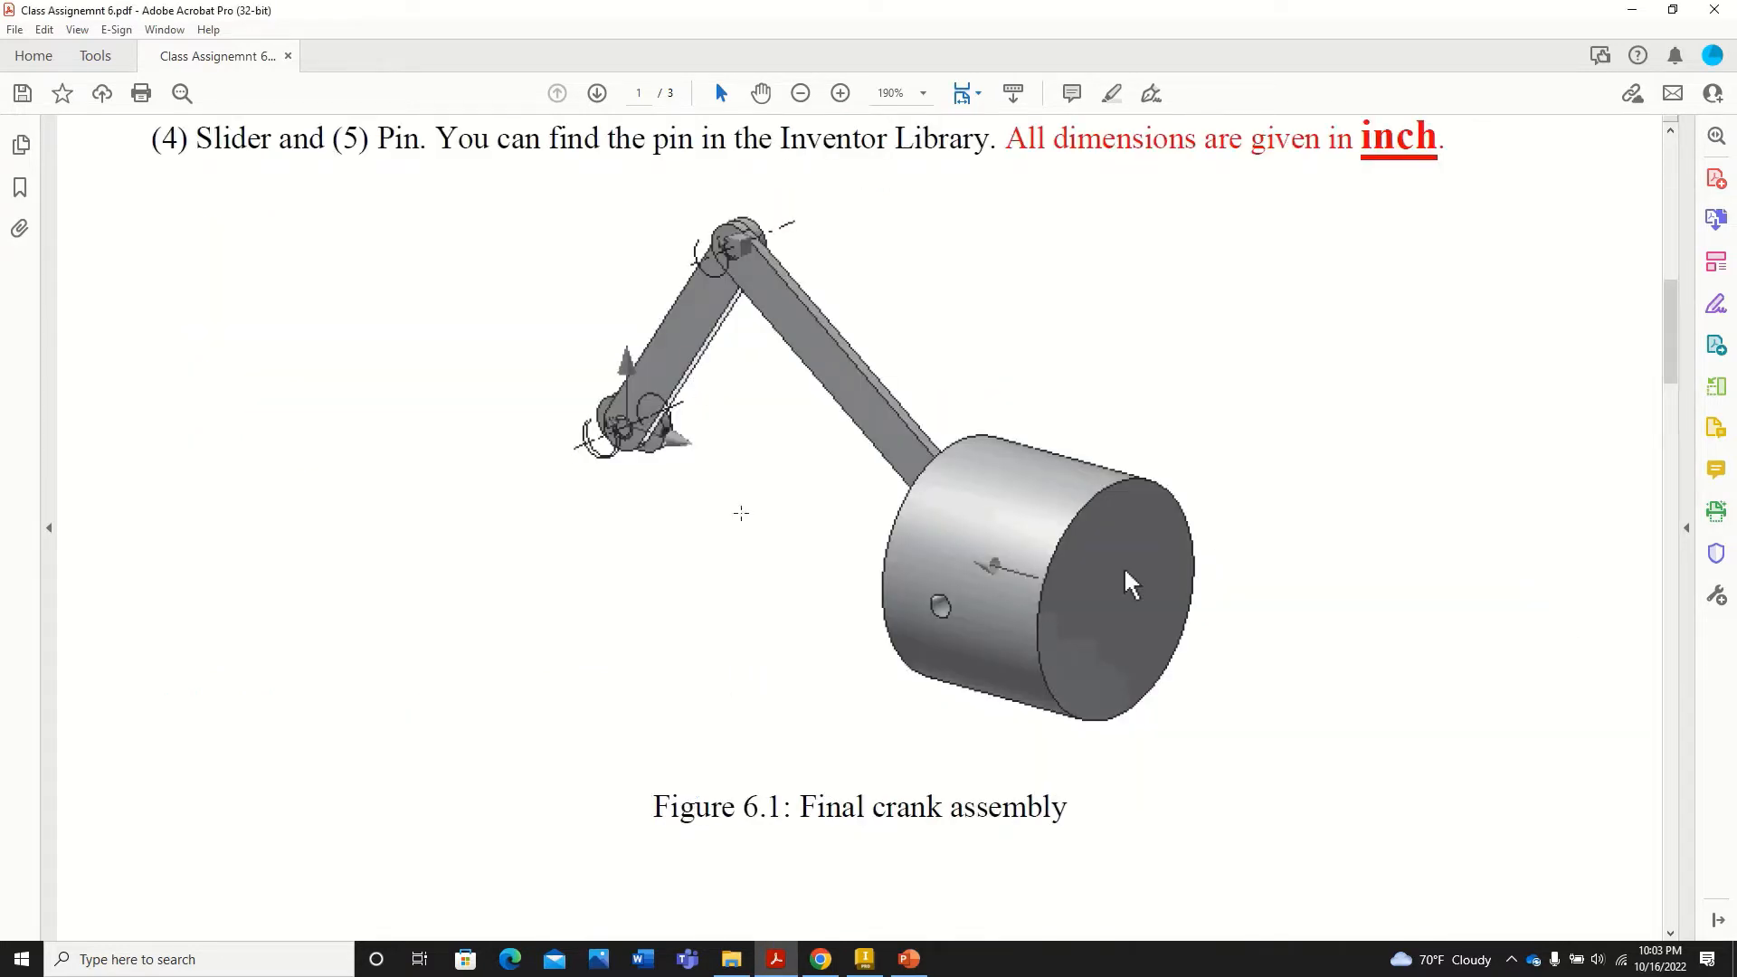
# Step: Review the list of five required parts and examine the dimensioned Base drawing in Figure 6.2
pyautogui.scroll(3, 741, 507)
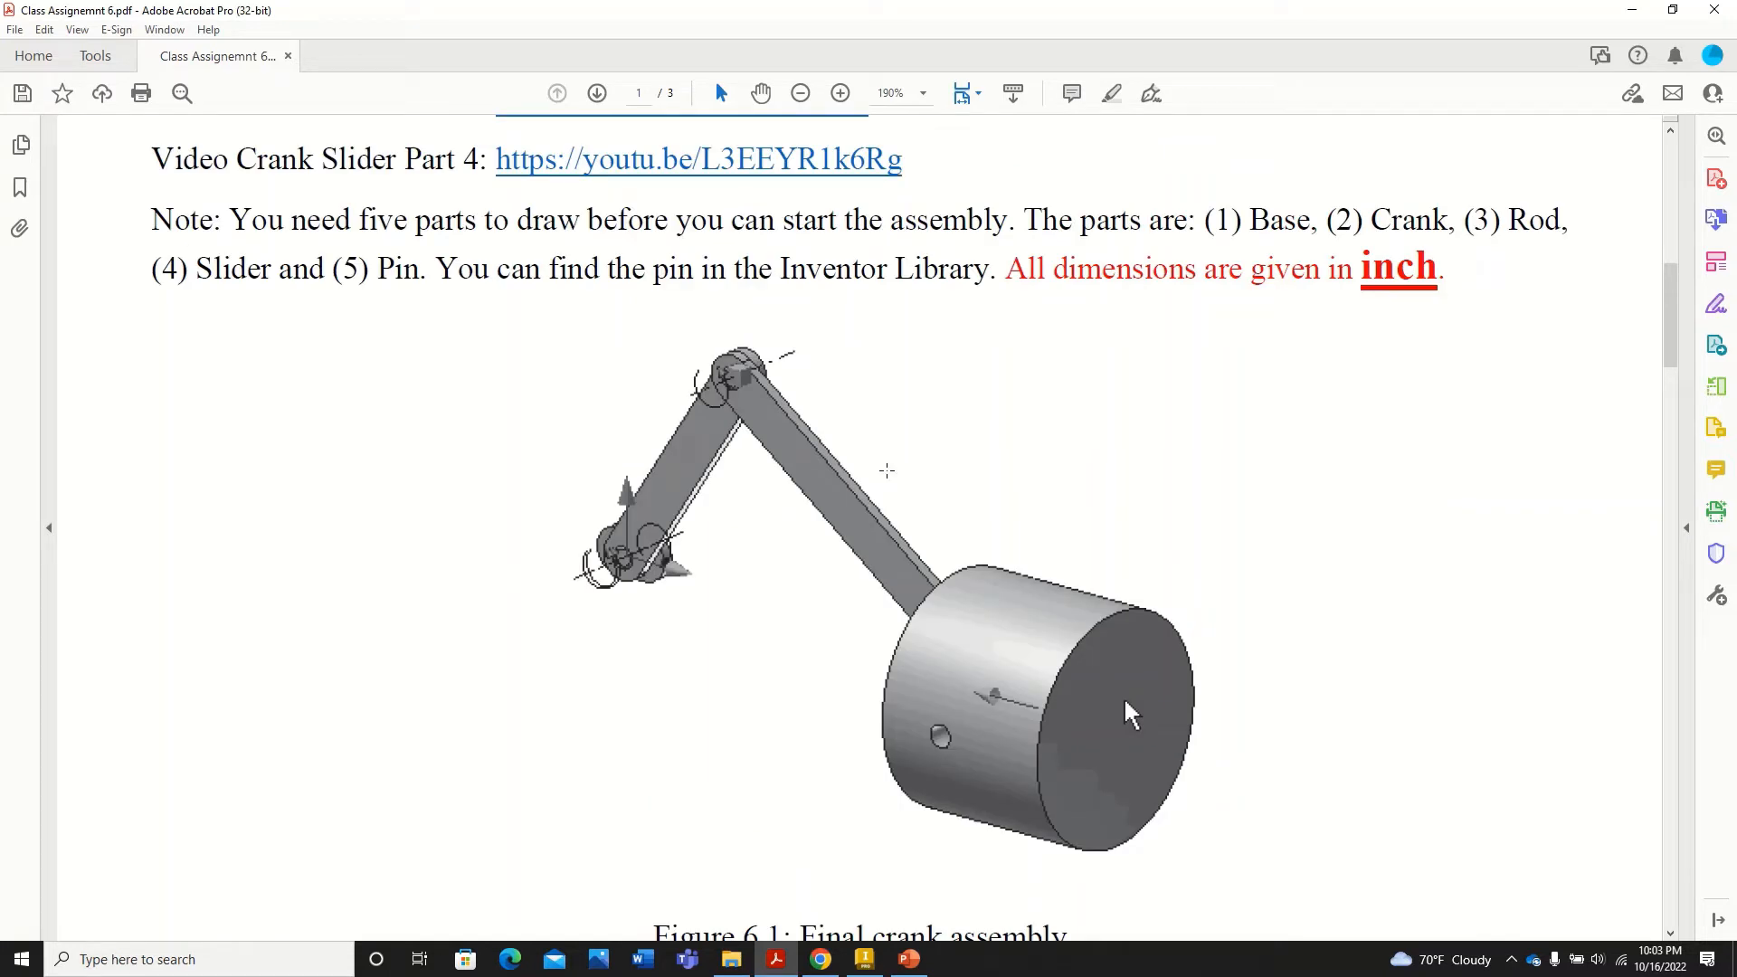
pyautogui.moveTo(1253, 233); pyautogui.dragTo(1565, 223)
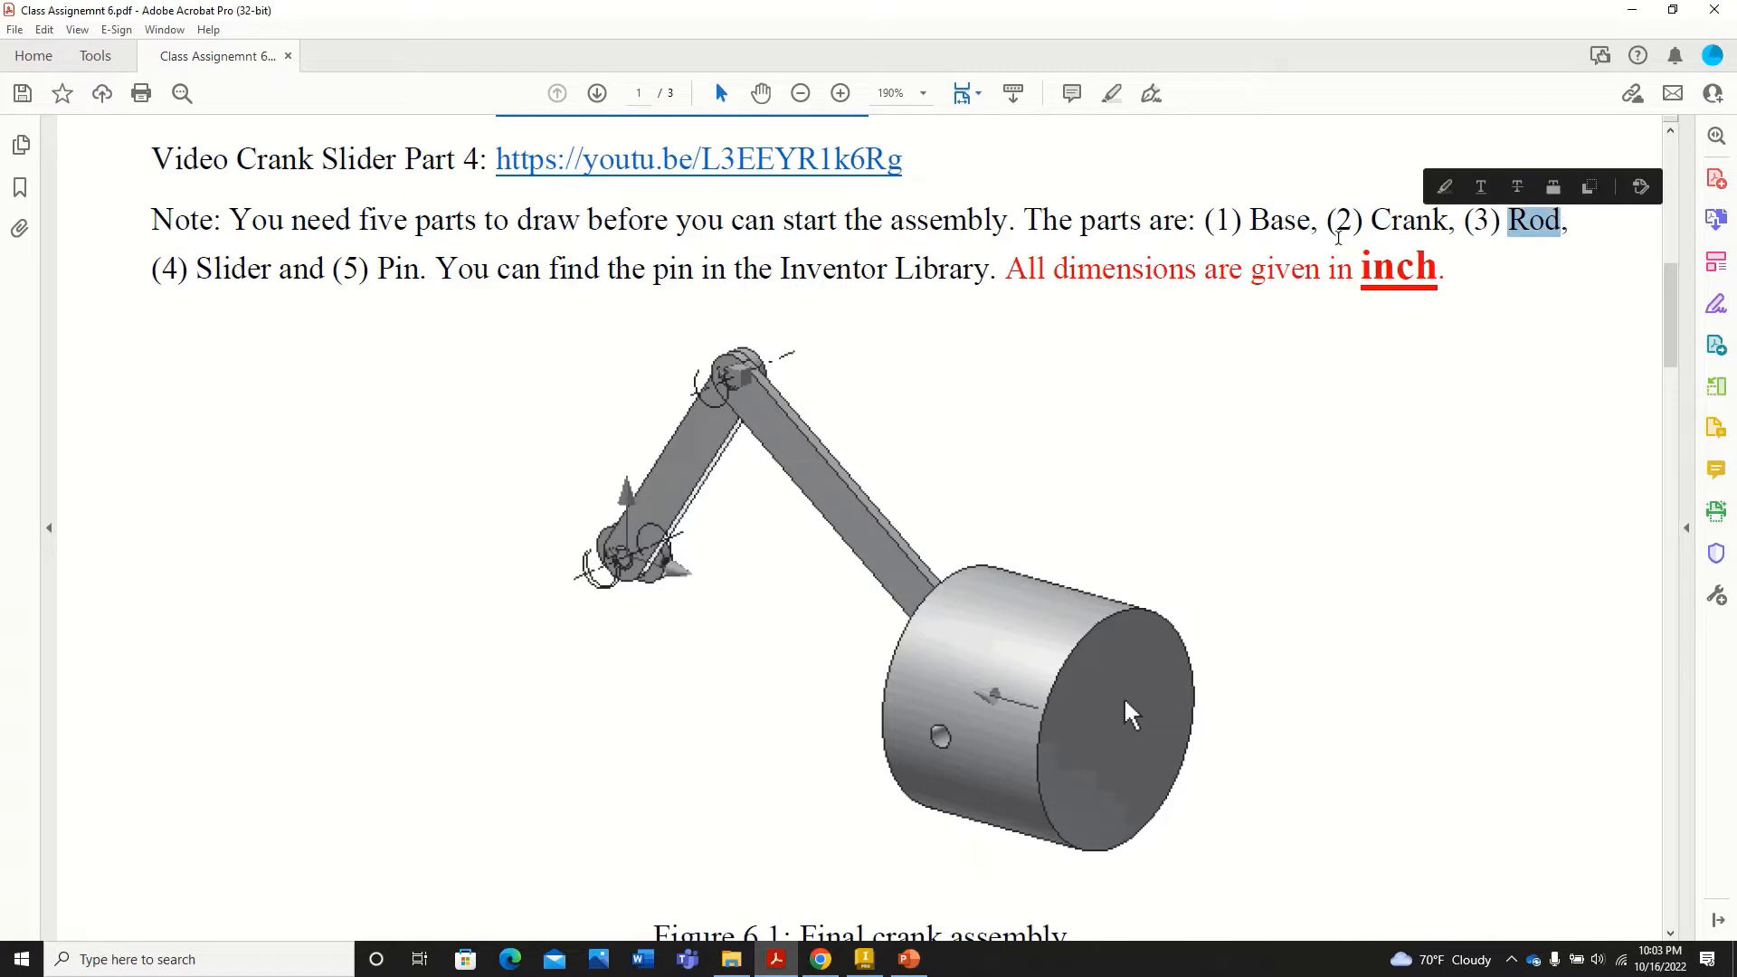
pyautogui.moveTo(196, 270); pyautogui.dragTo(422, 272)
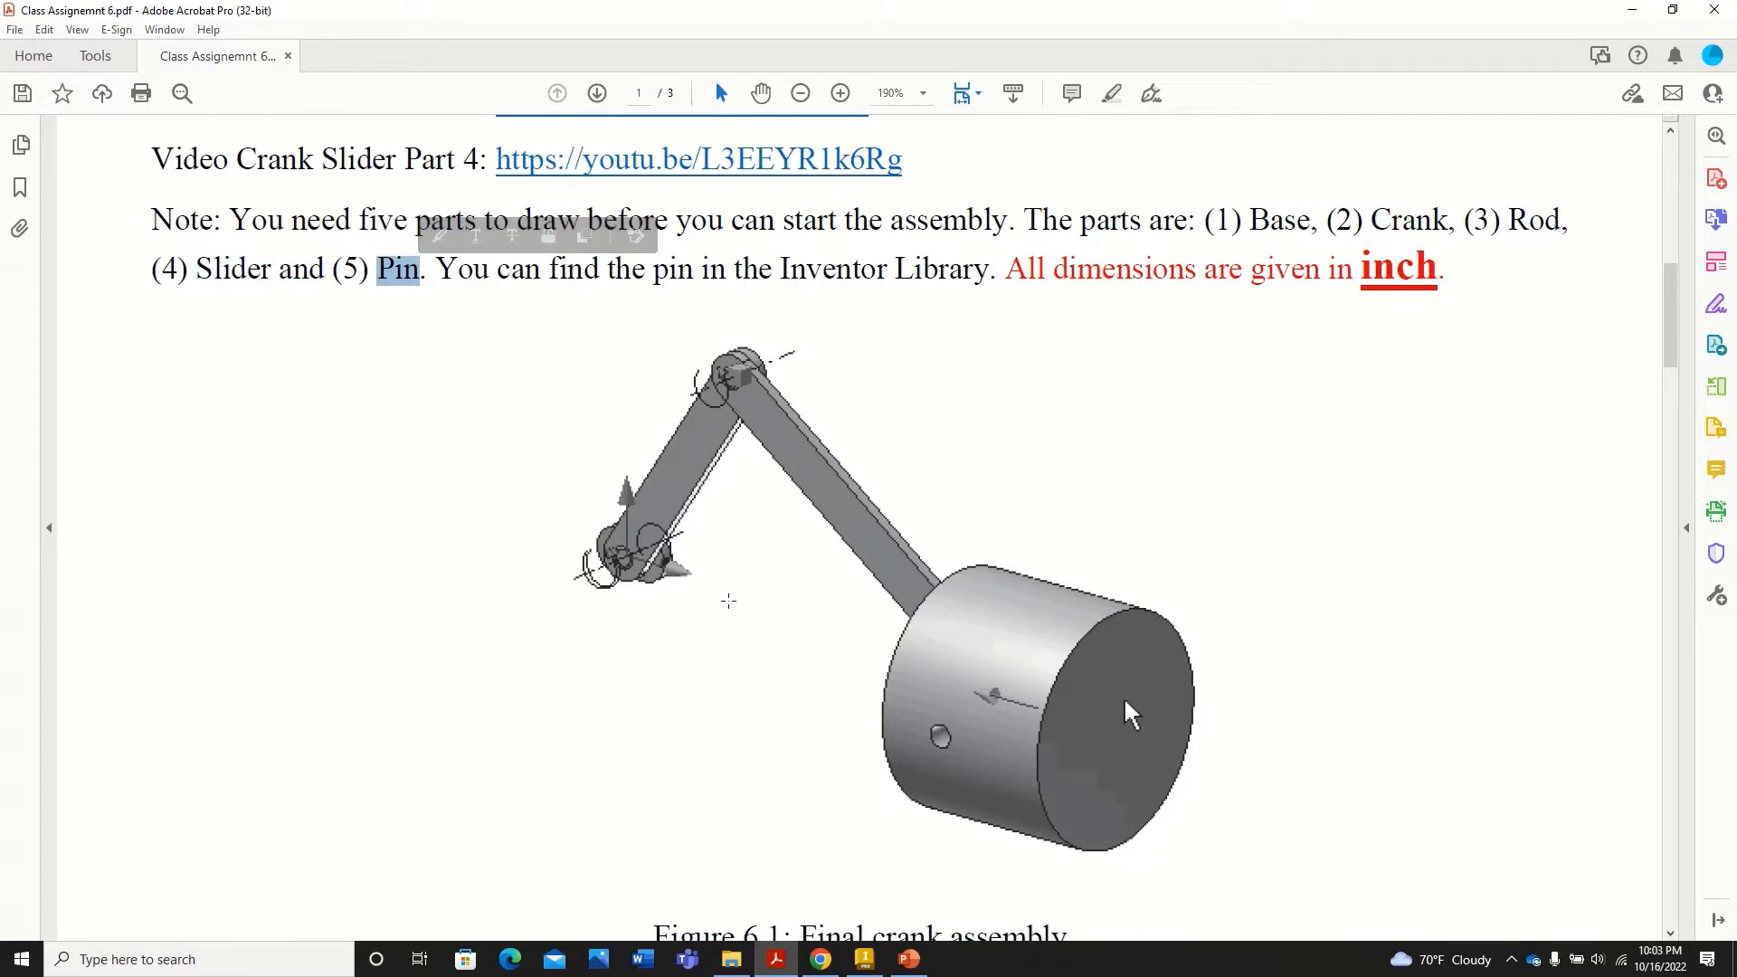
pyautogui.scroll(-15, 729, 600)
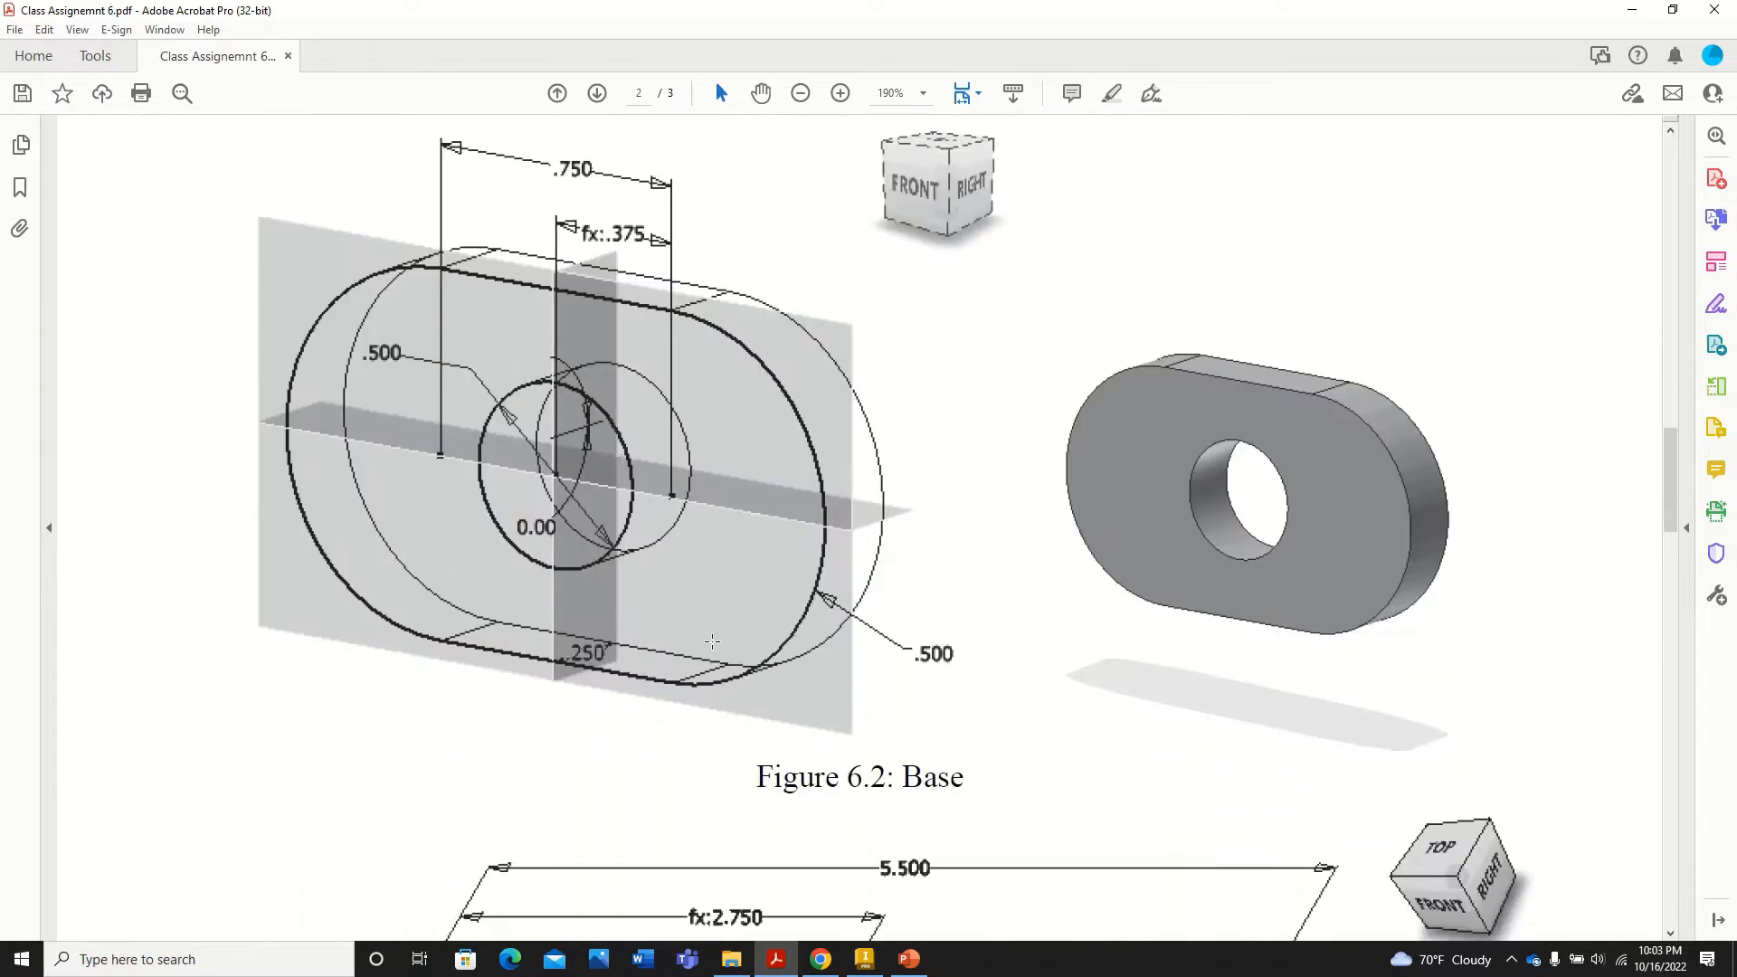
pyautogui.scroll(2, 770, 691)
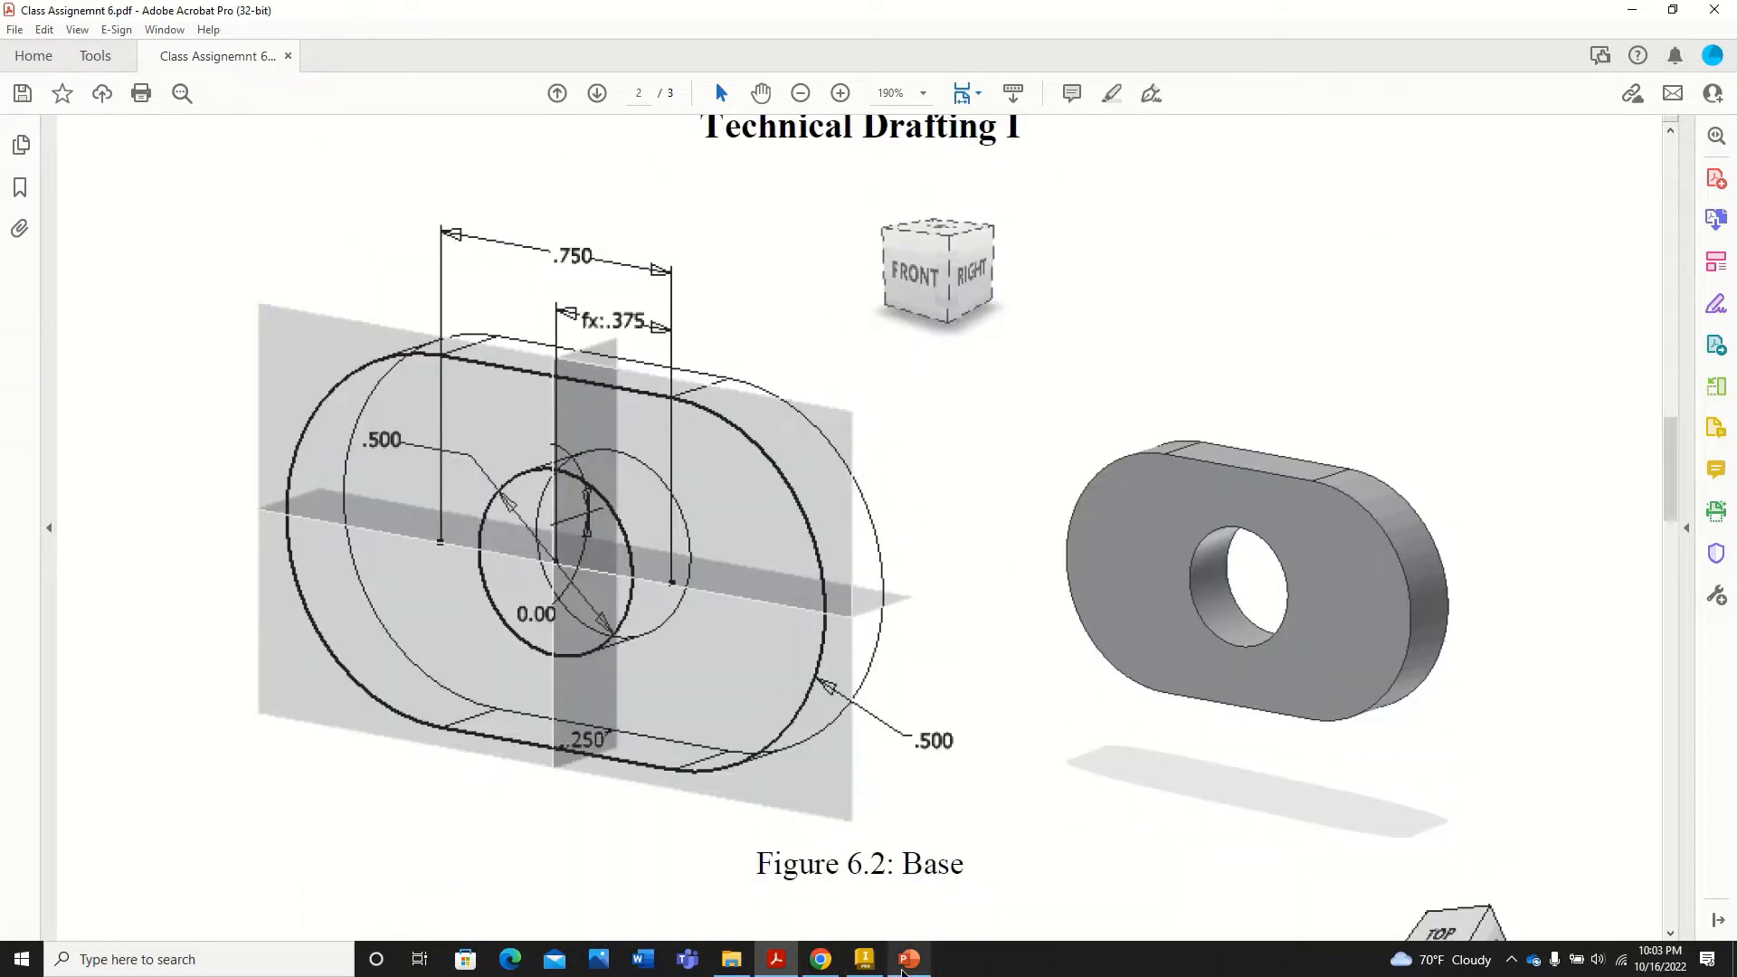
pyautogui.moveTo(871, 970)
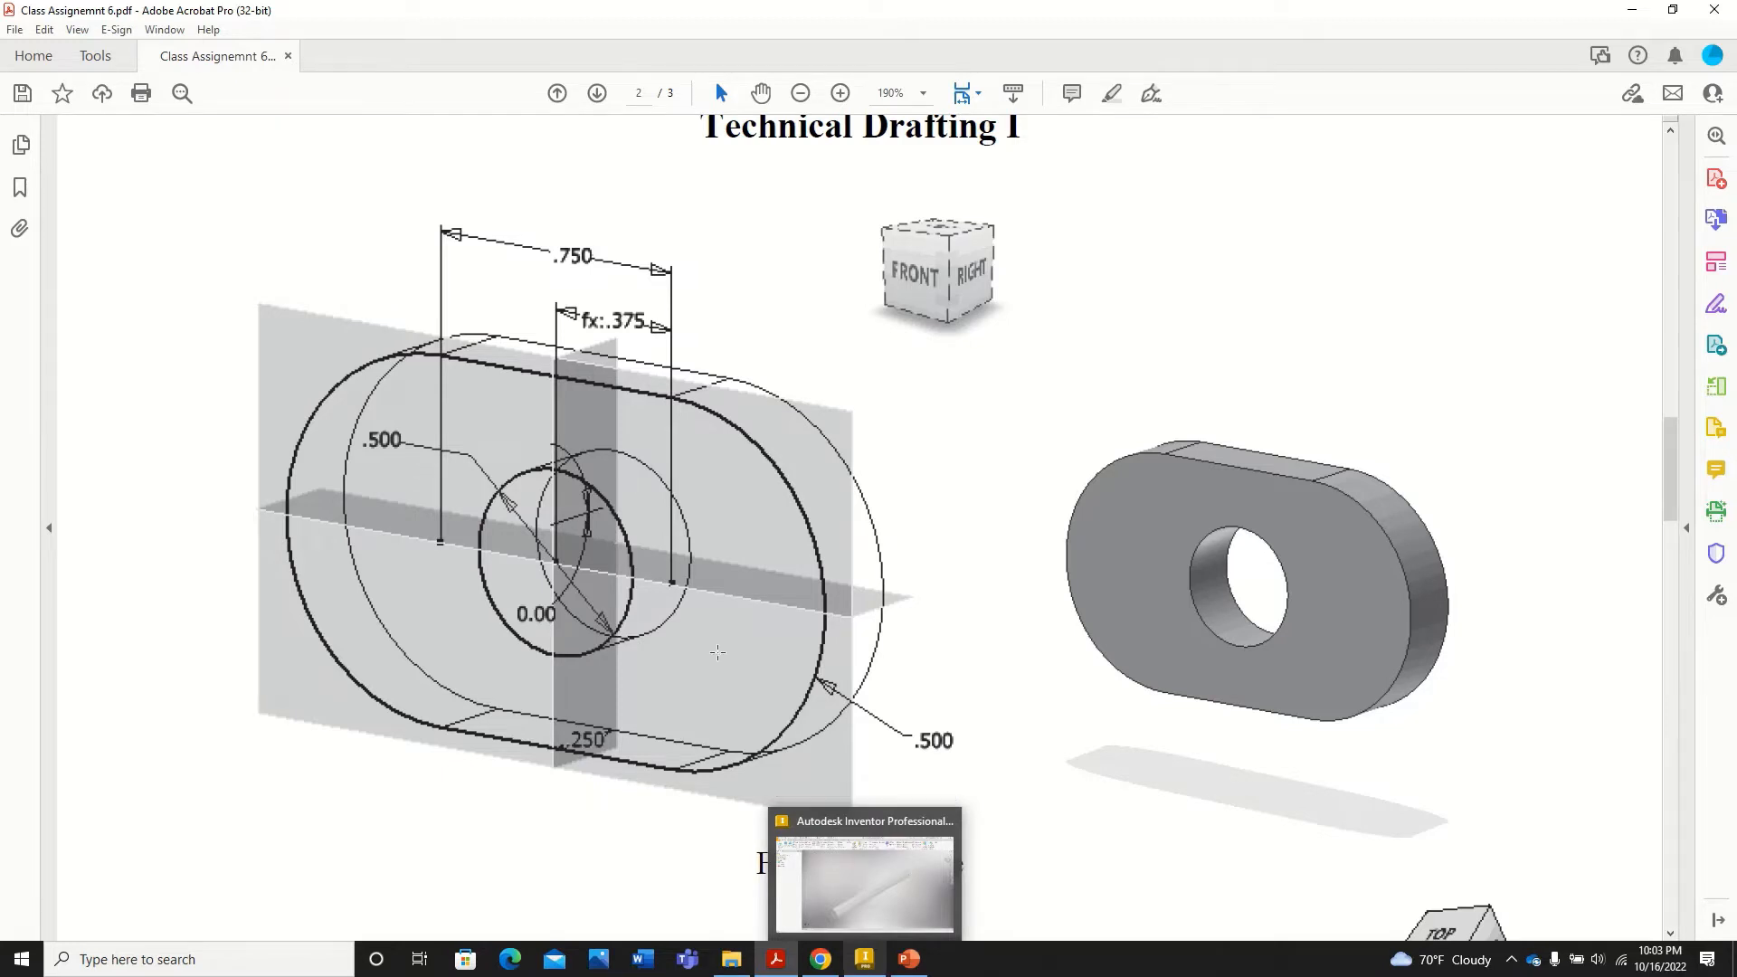
pyautogui.click(912, 967)
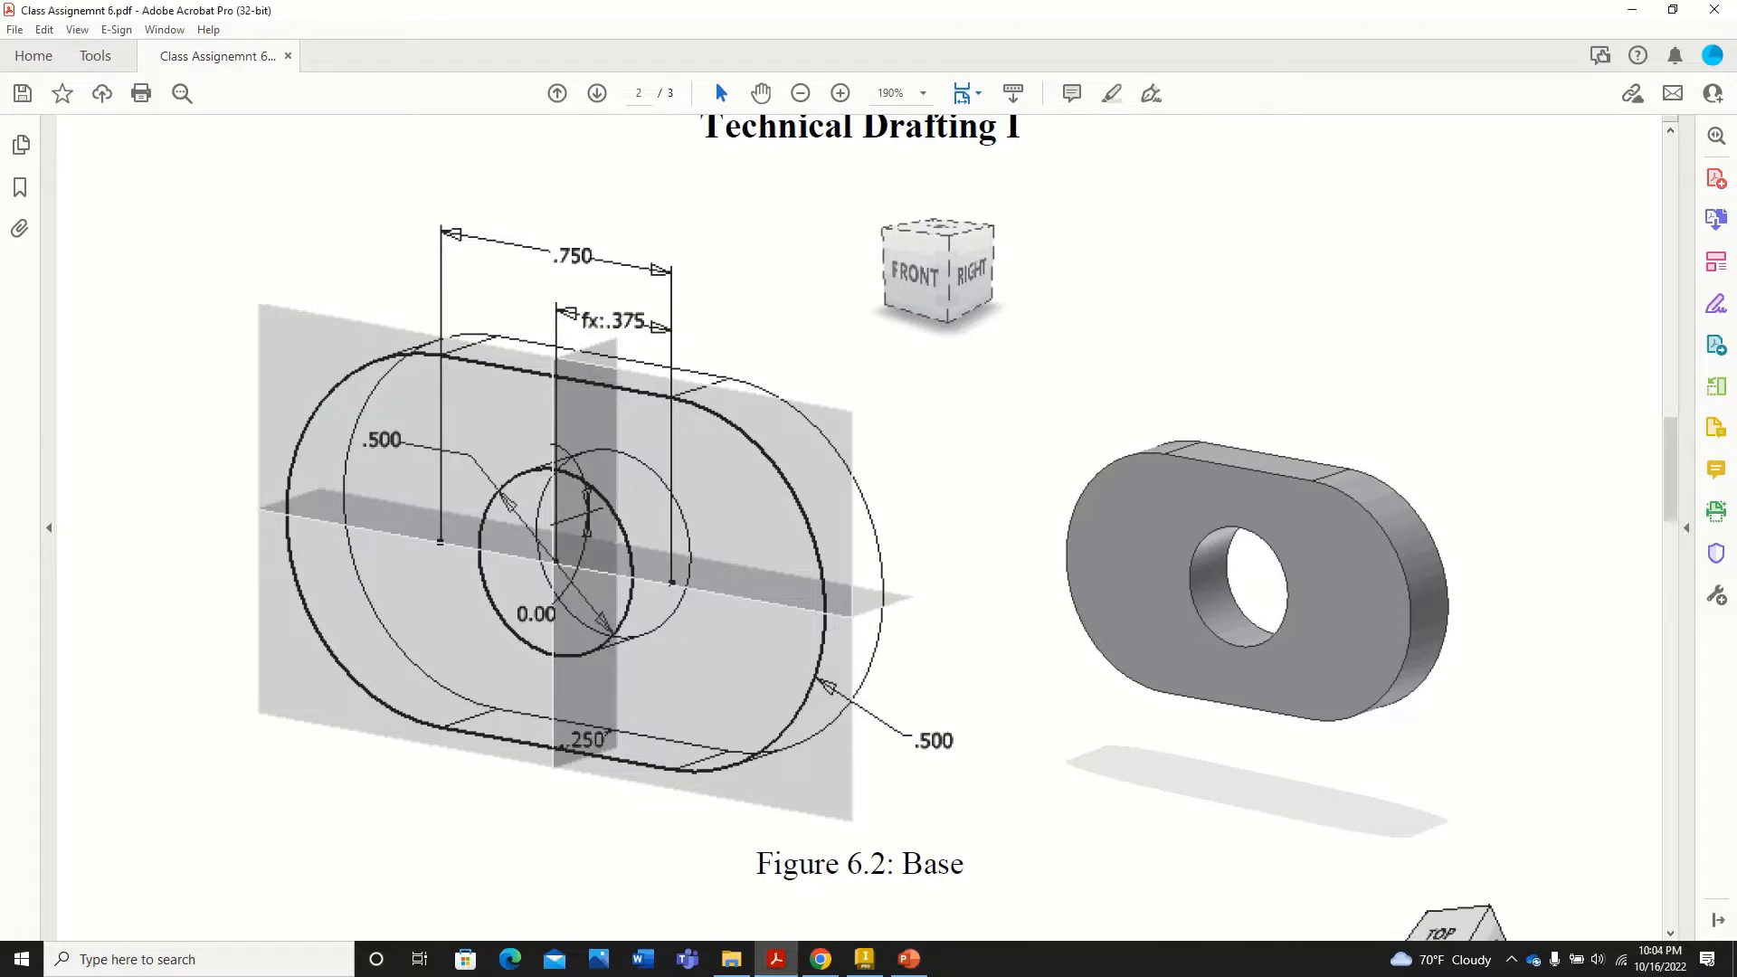
# Step: Switch to Autodesk Inventor and create a new part from the English Standard (in).ipt template
pyautogui.click(864, 959)
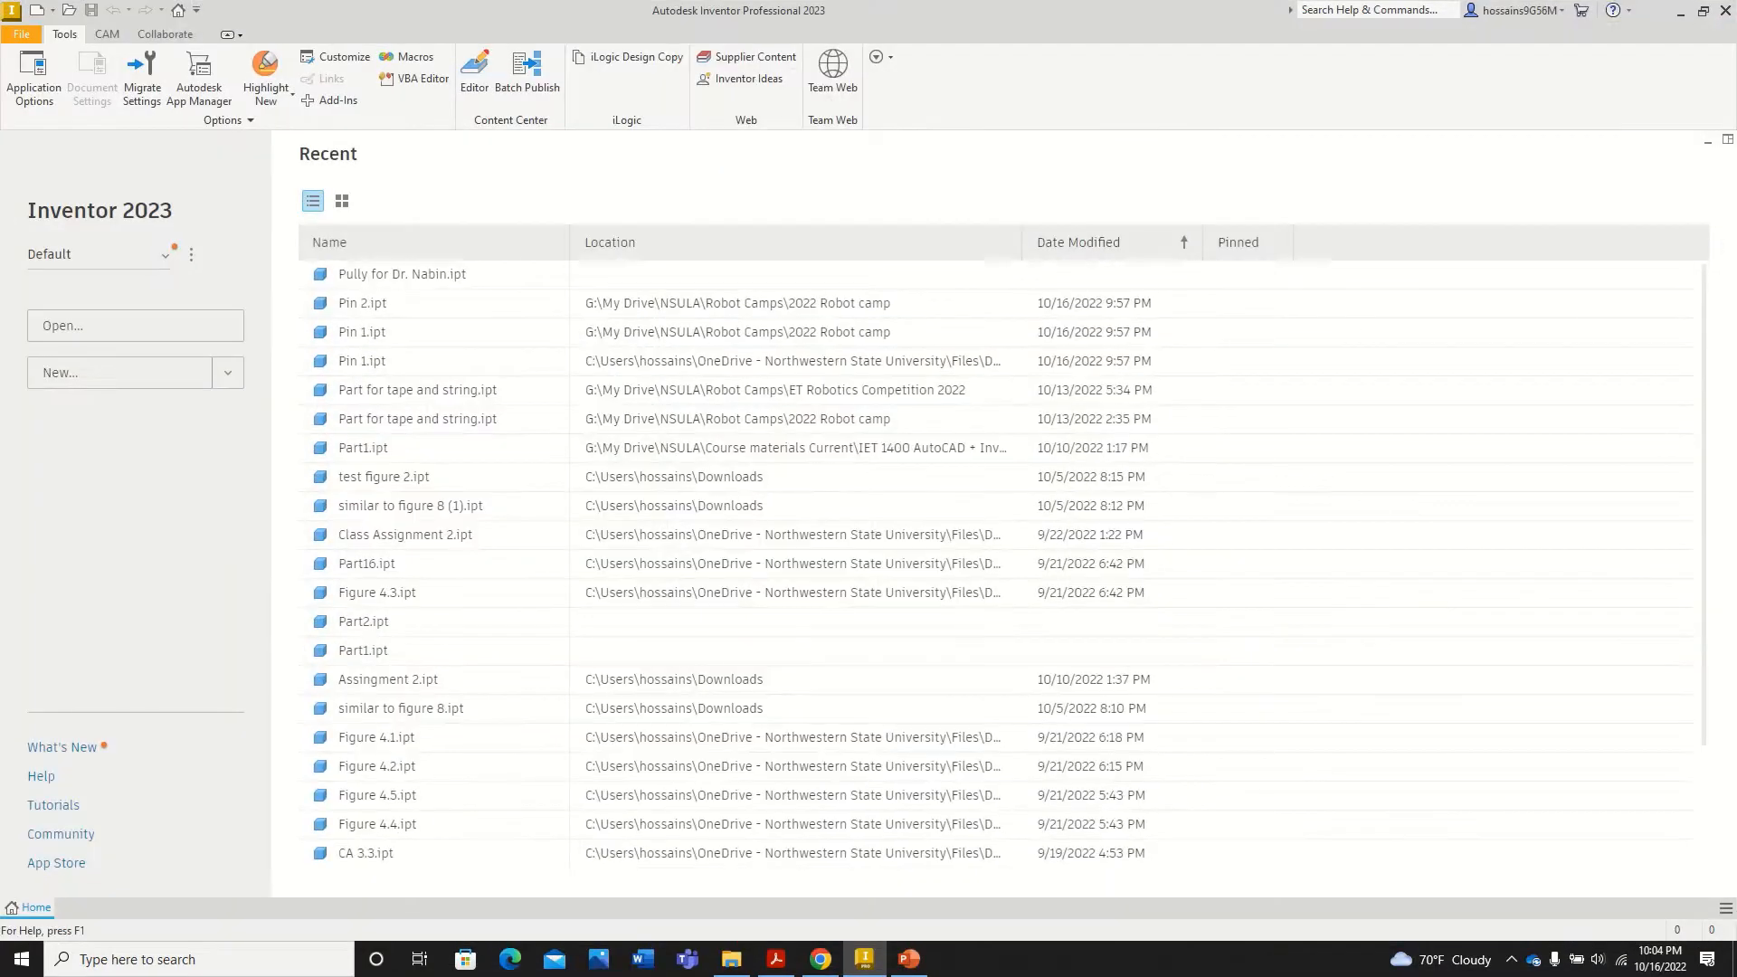
pyautogui.click(32, 38)
pyautogui.click(61, 105)
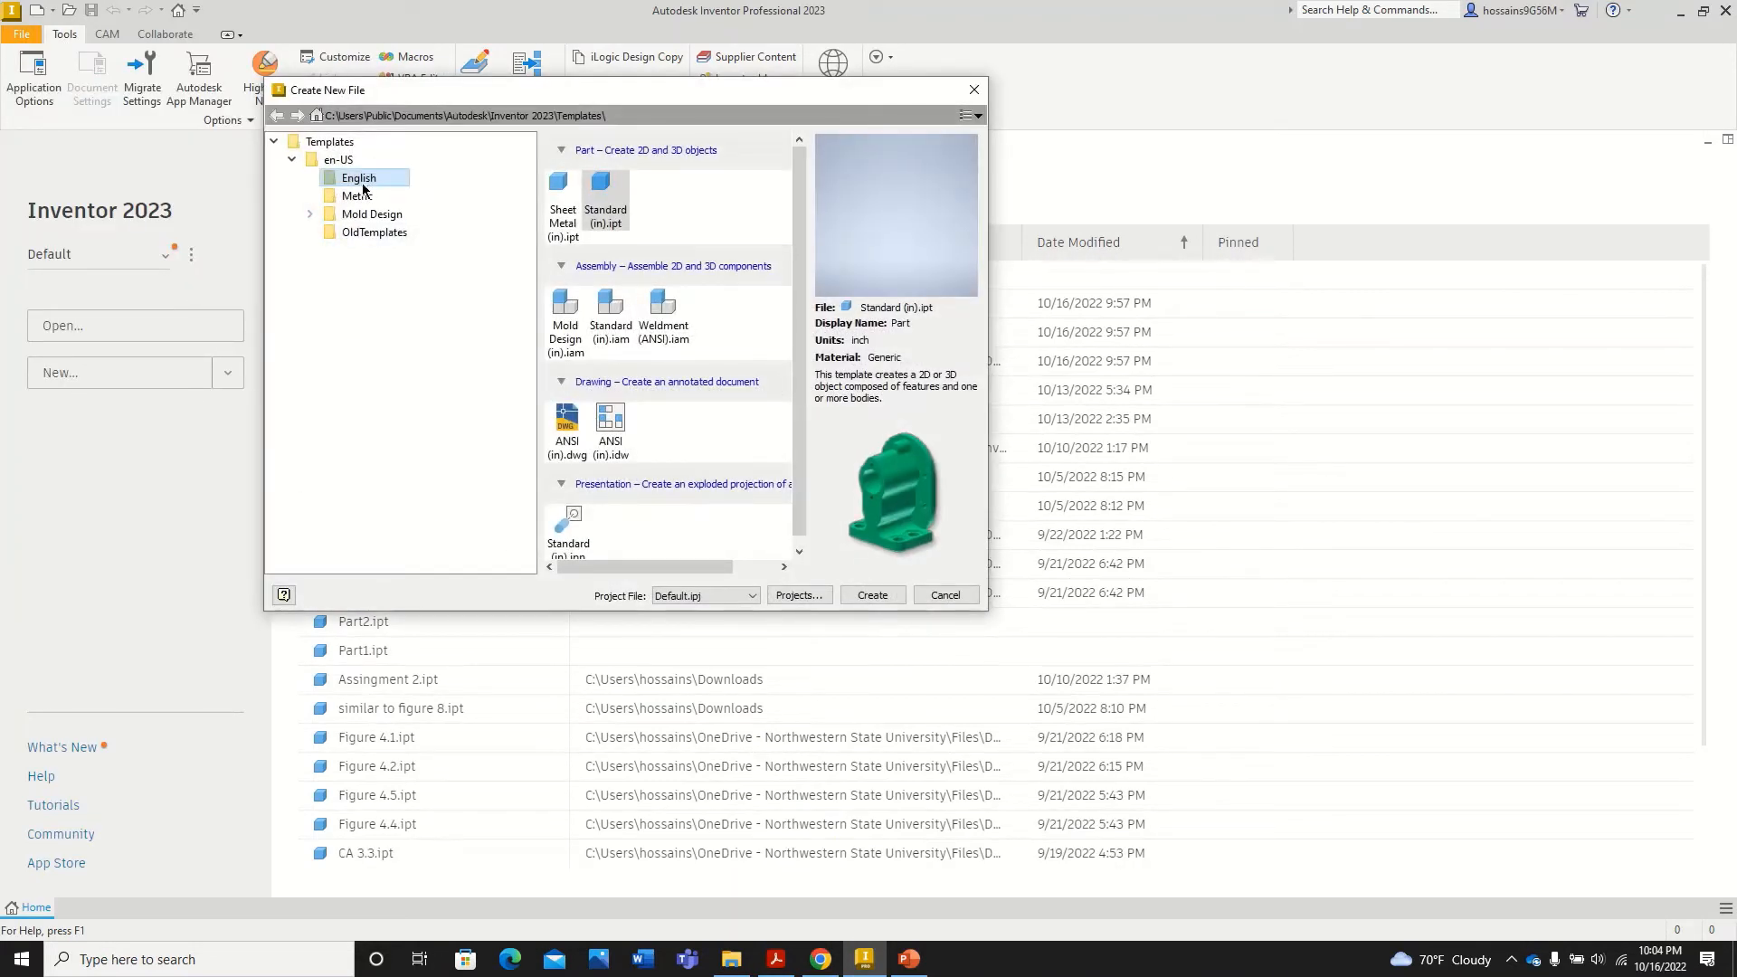
pyautogui.click(292, 160)
pyautogui.click(293, 160)
pyautogui.click(608, 207)
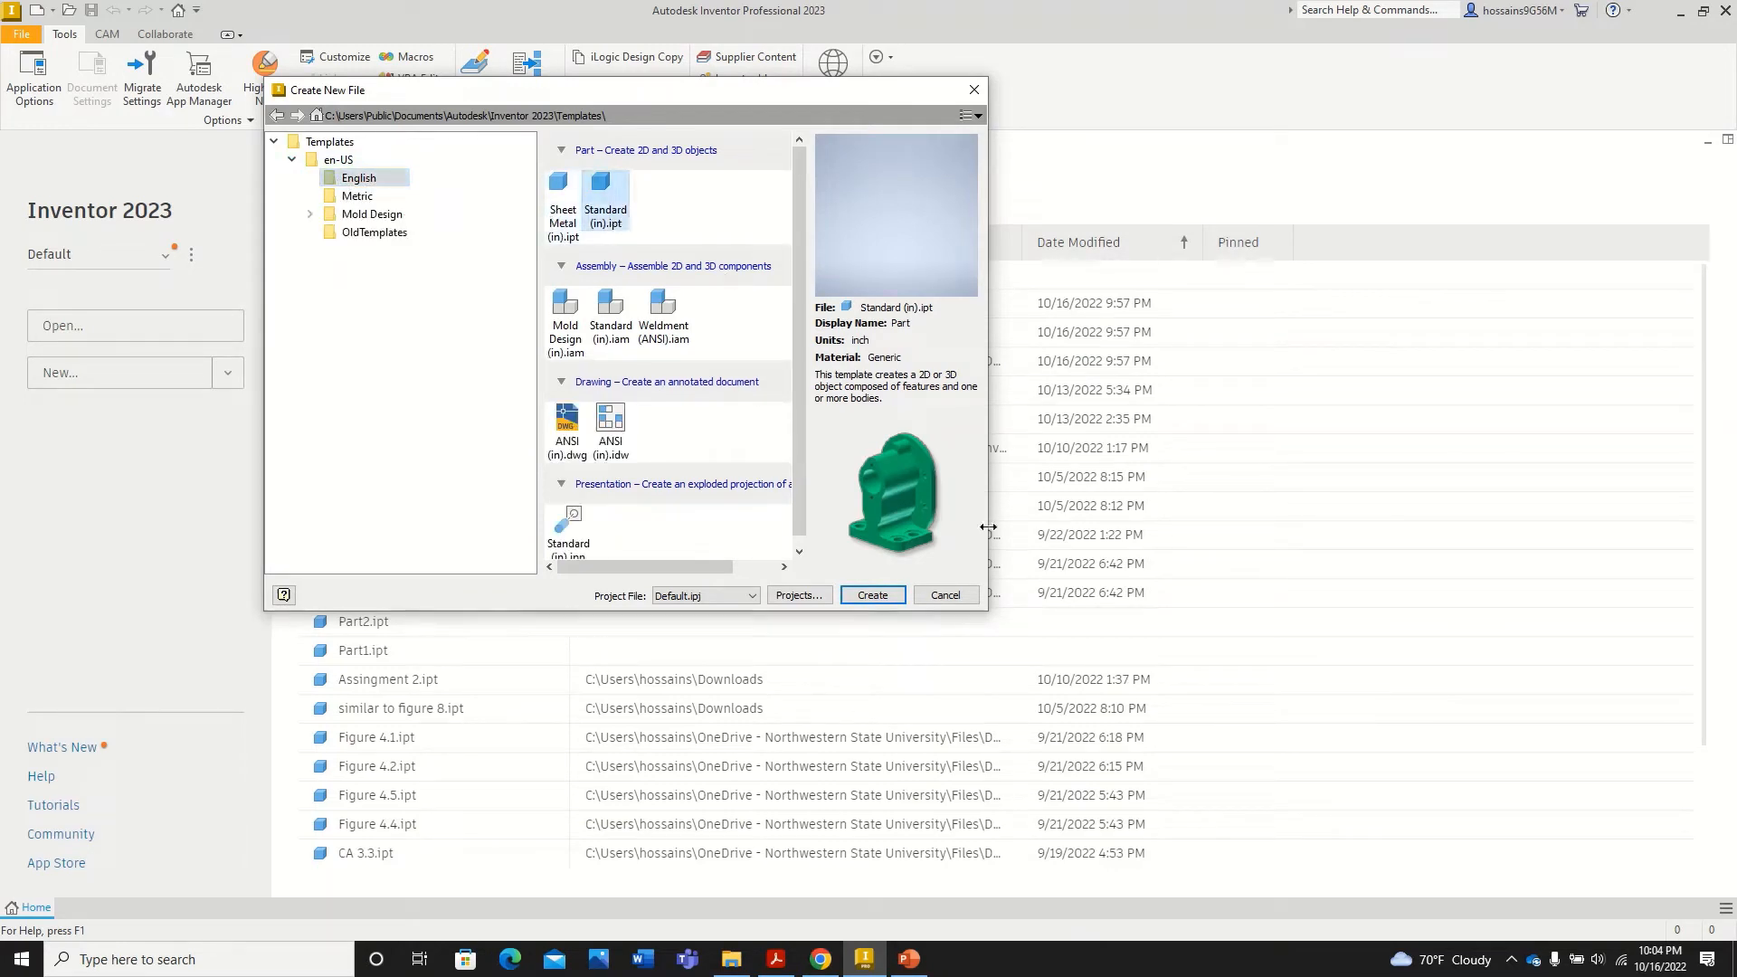
pyautogui.click(872, 595)
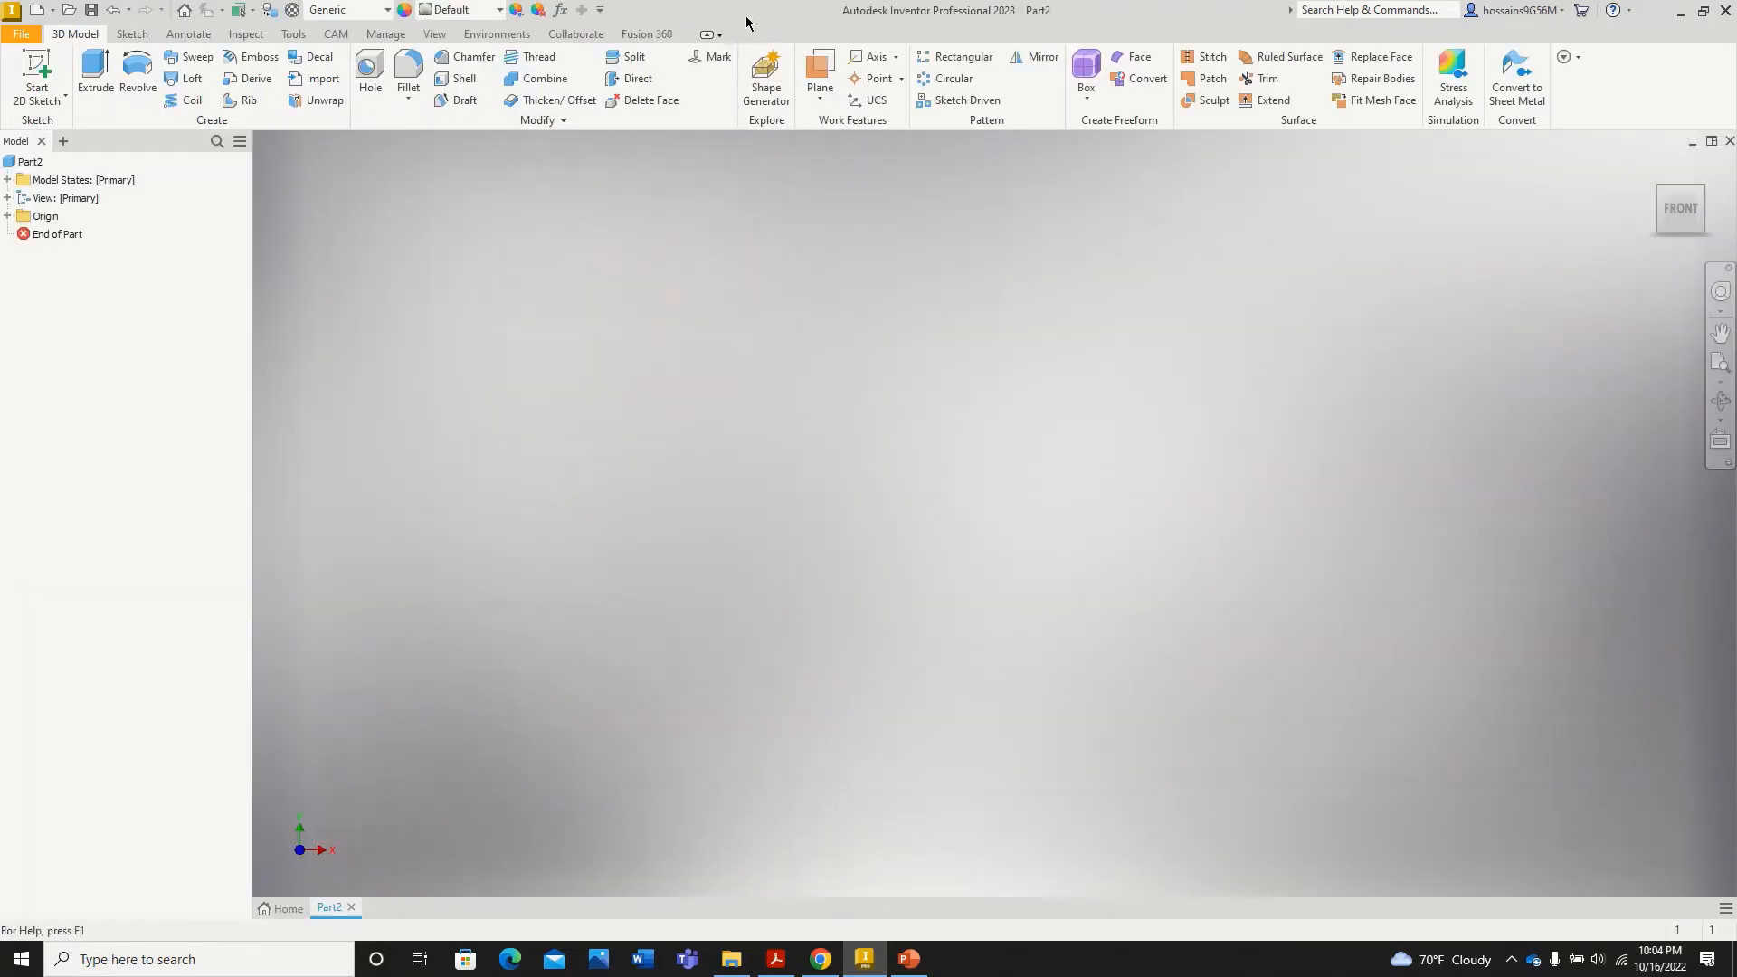
# Step: Arrange the Inventor window beside the assignment drawing and start a 2D sketch on the XY plane
pyautogui.moveTo(736, 17); pyautogui.dragTo(1516, 26)
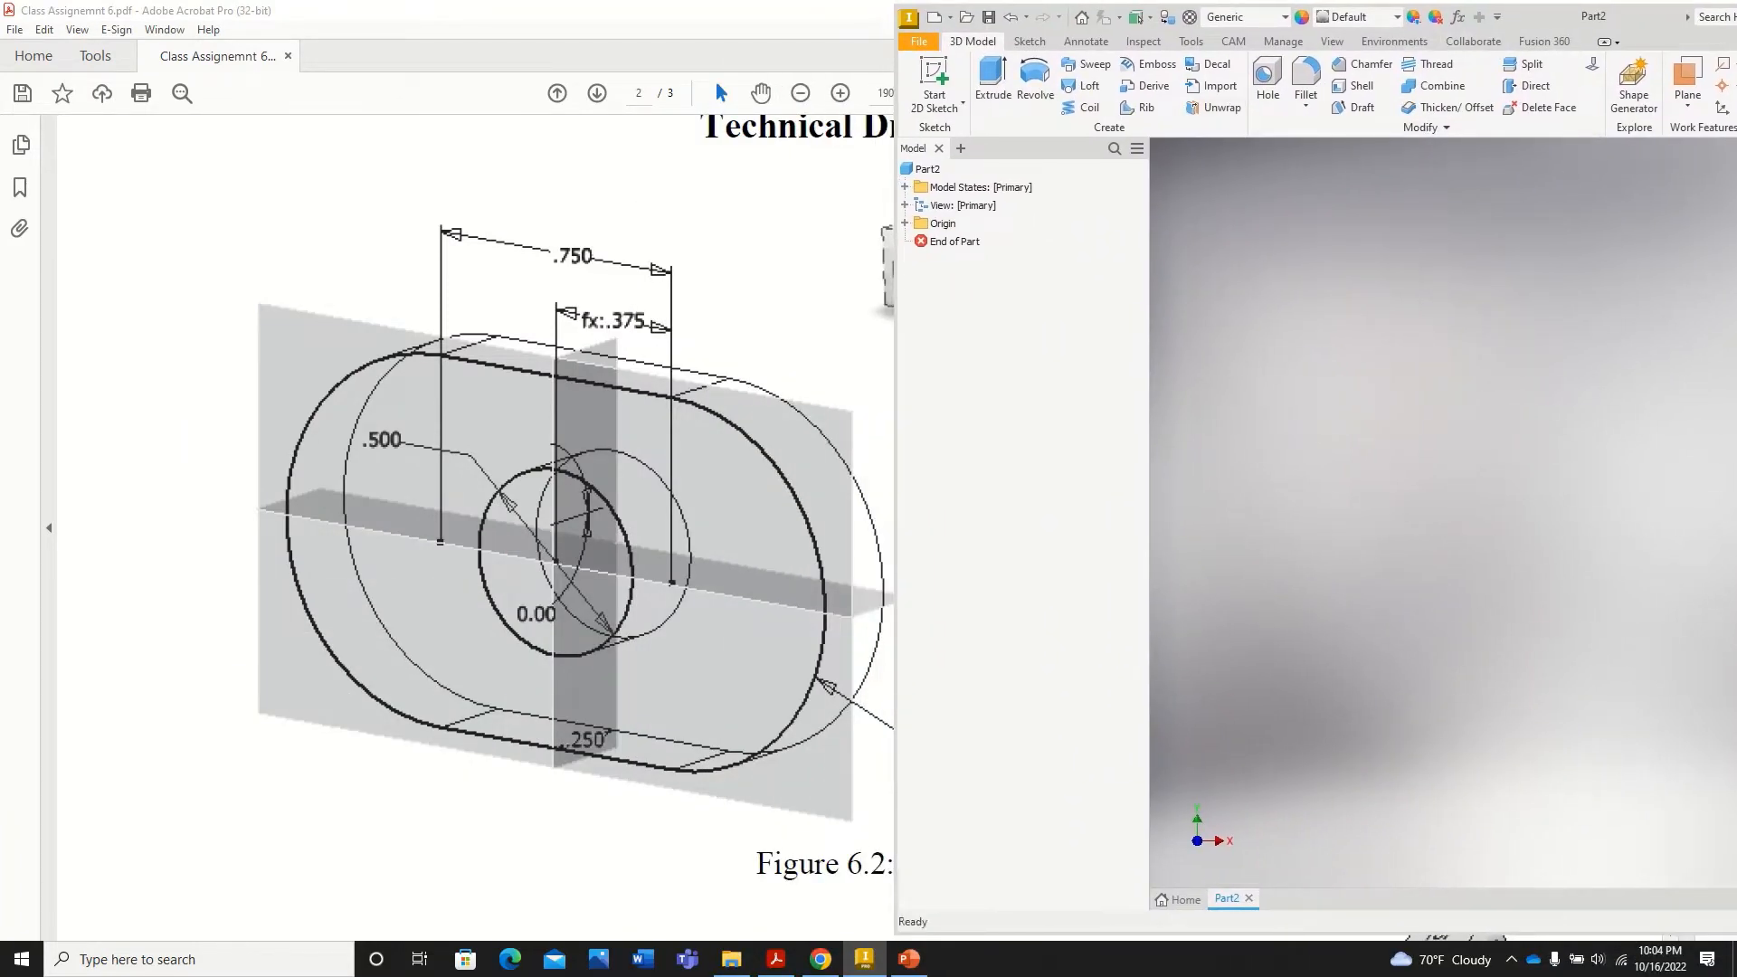
pyautogui.moveTo(1733, 380)
pyautogui.mouseDown()
pyautogui.moveTo(1647, 387)
pyautogui.moveTo(1721, 379)
pyautogui.mouseUp()
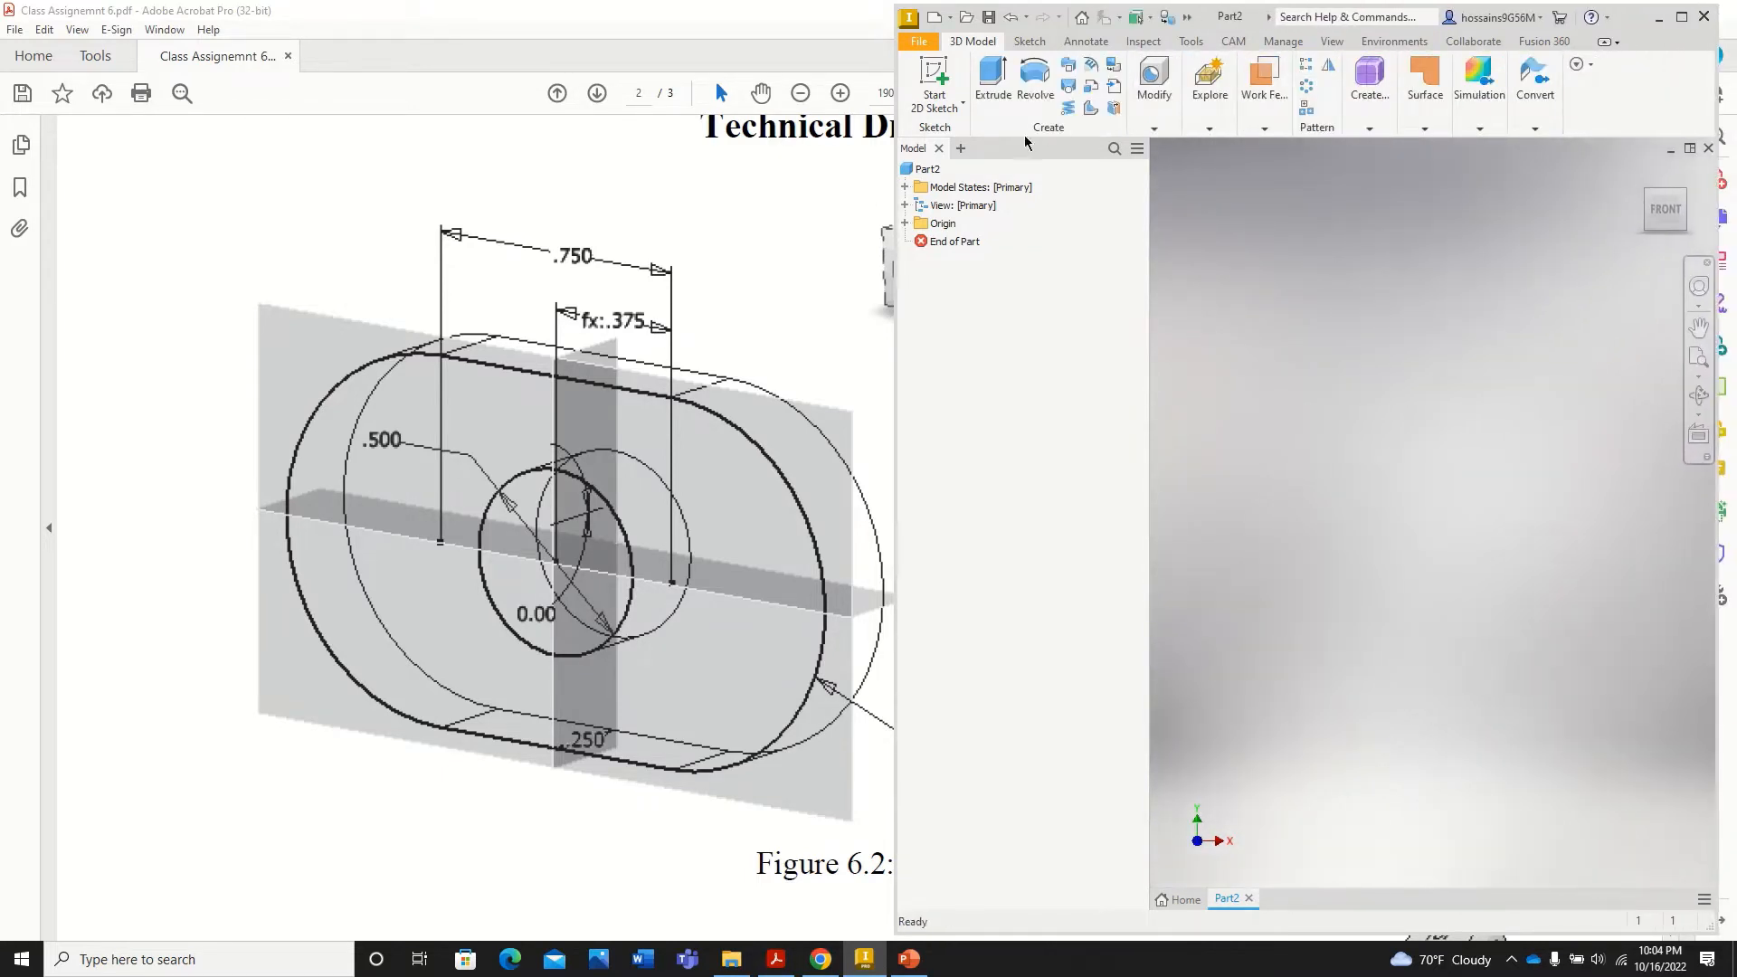
pyautogui.click(946, 79)
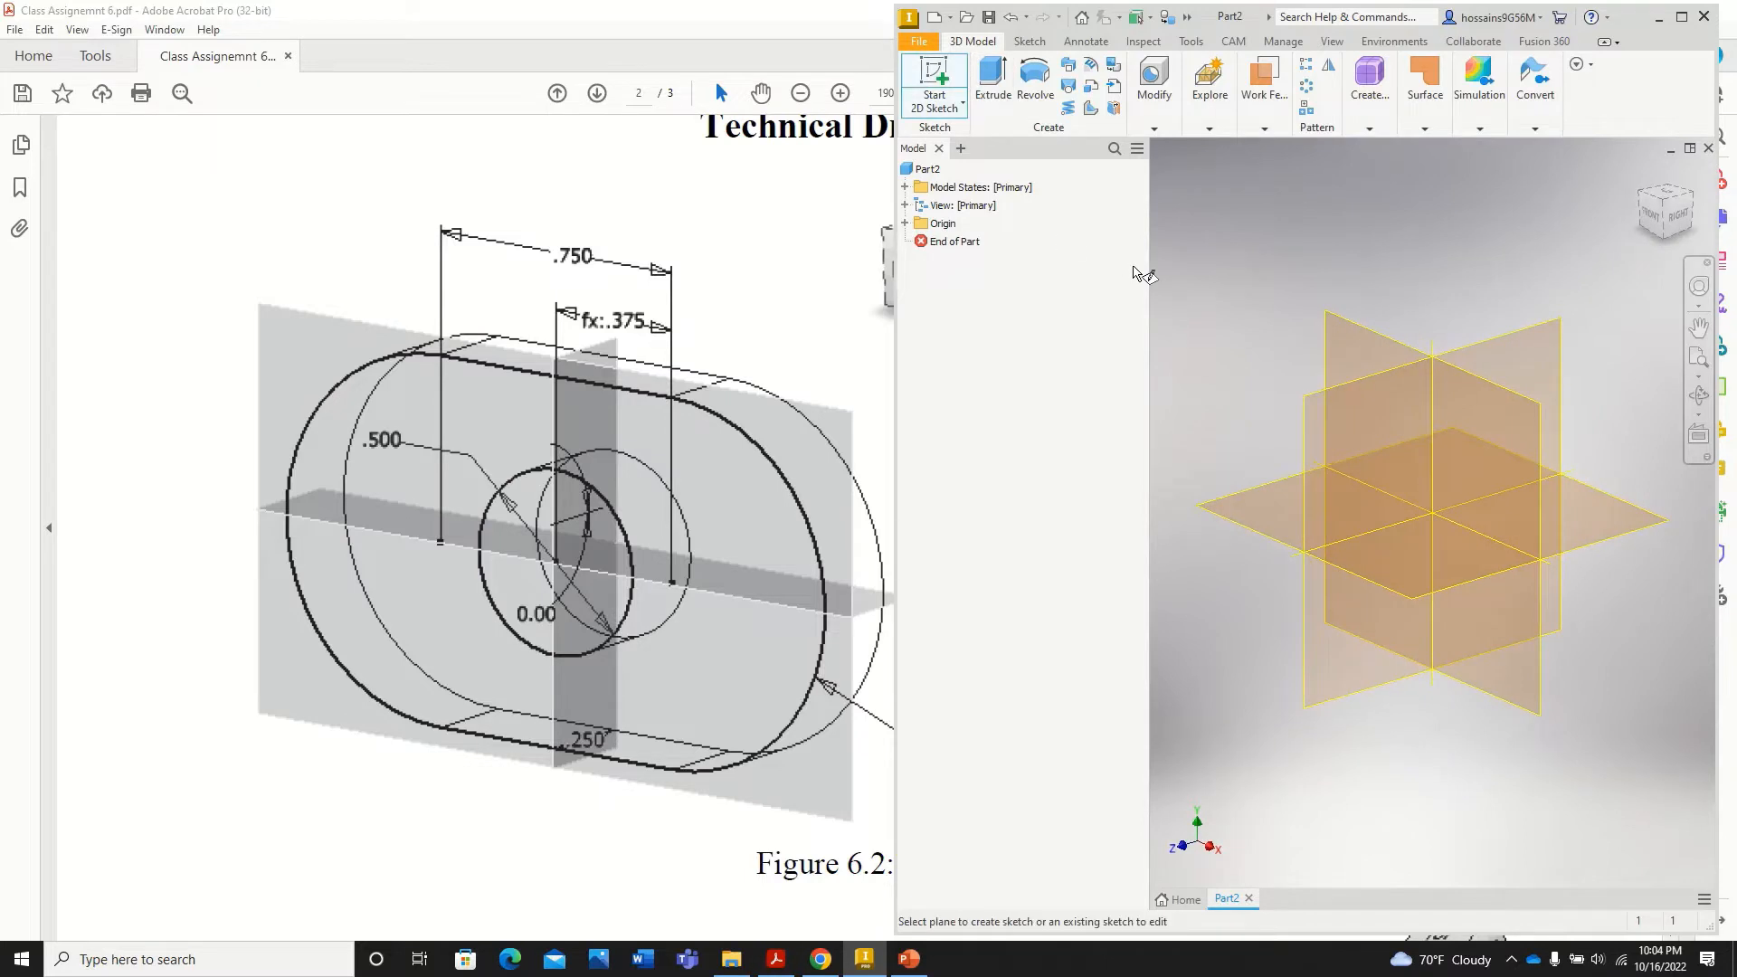
pyautogui.moveTo(1149, 268); pyautogui.dragTo(1017, 268)
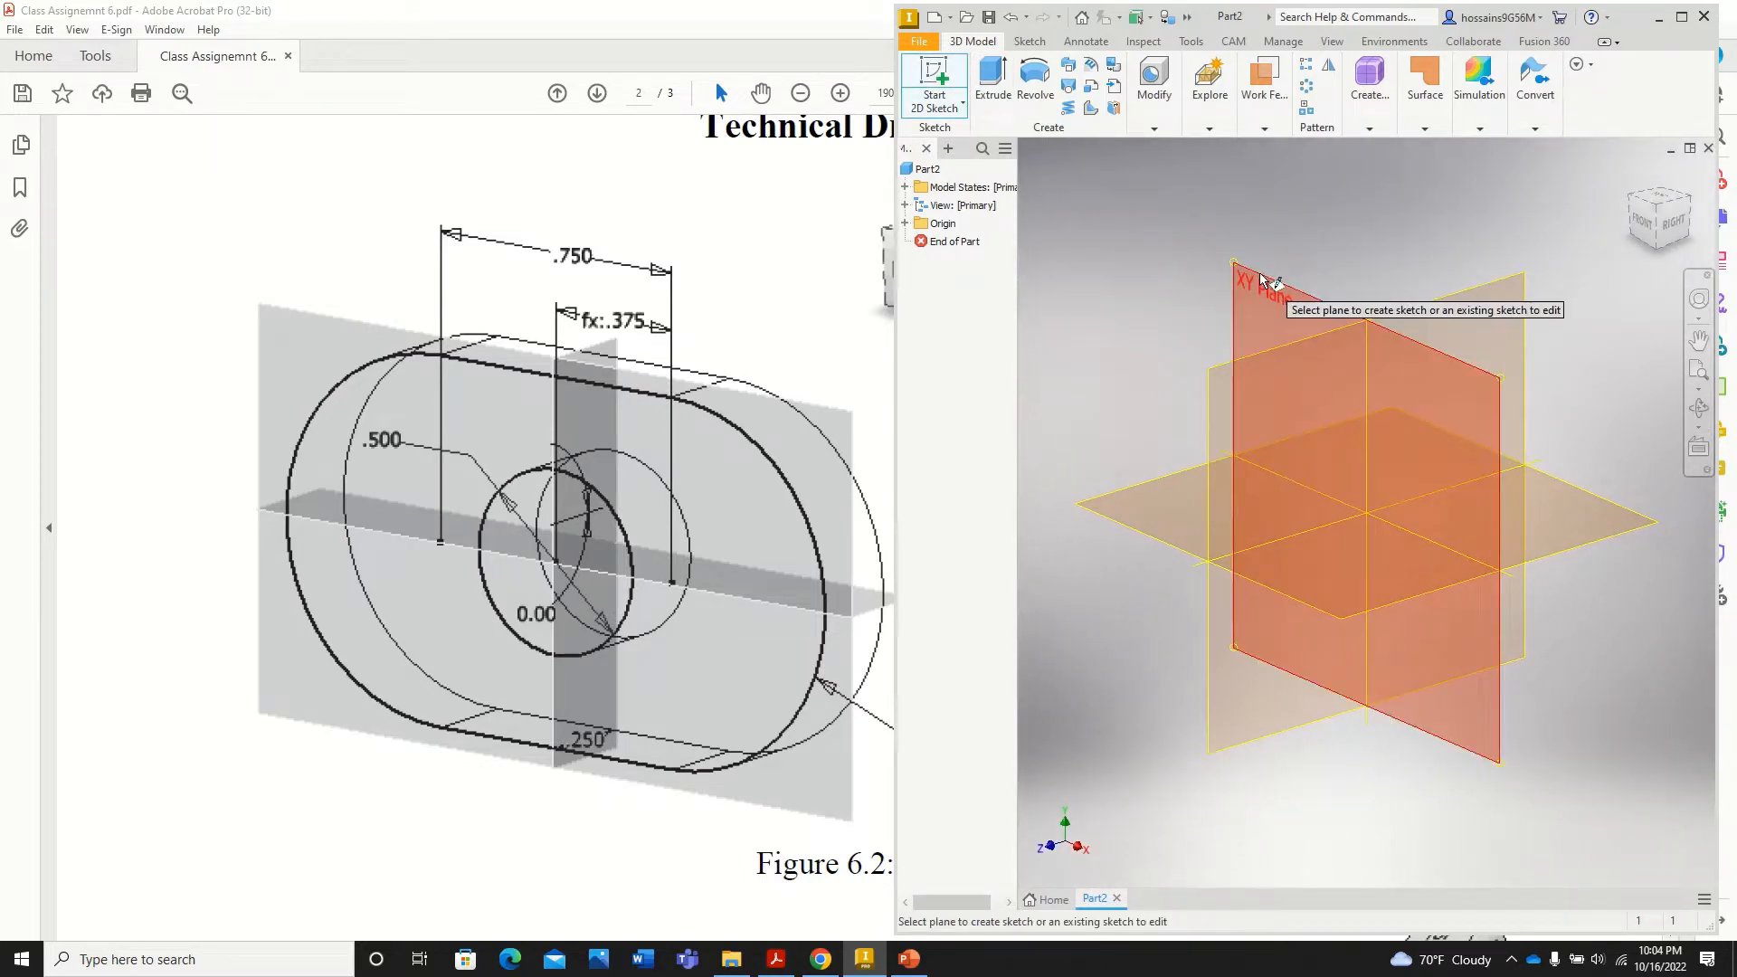
pyautogui.click(1262, 275)
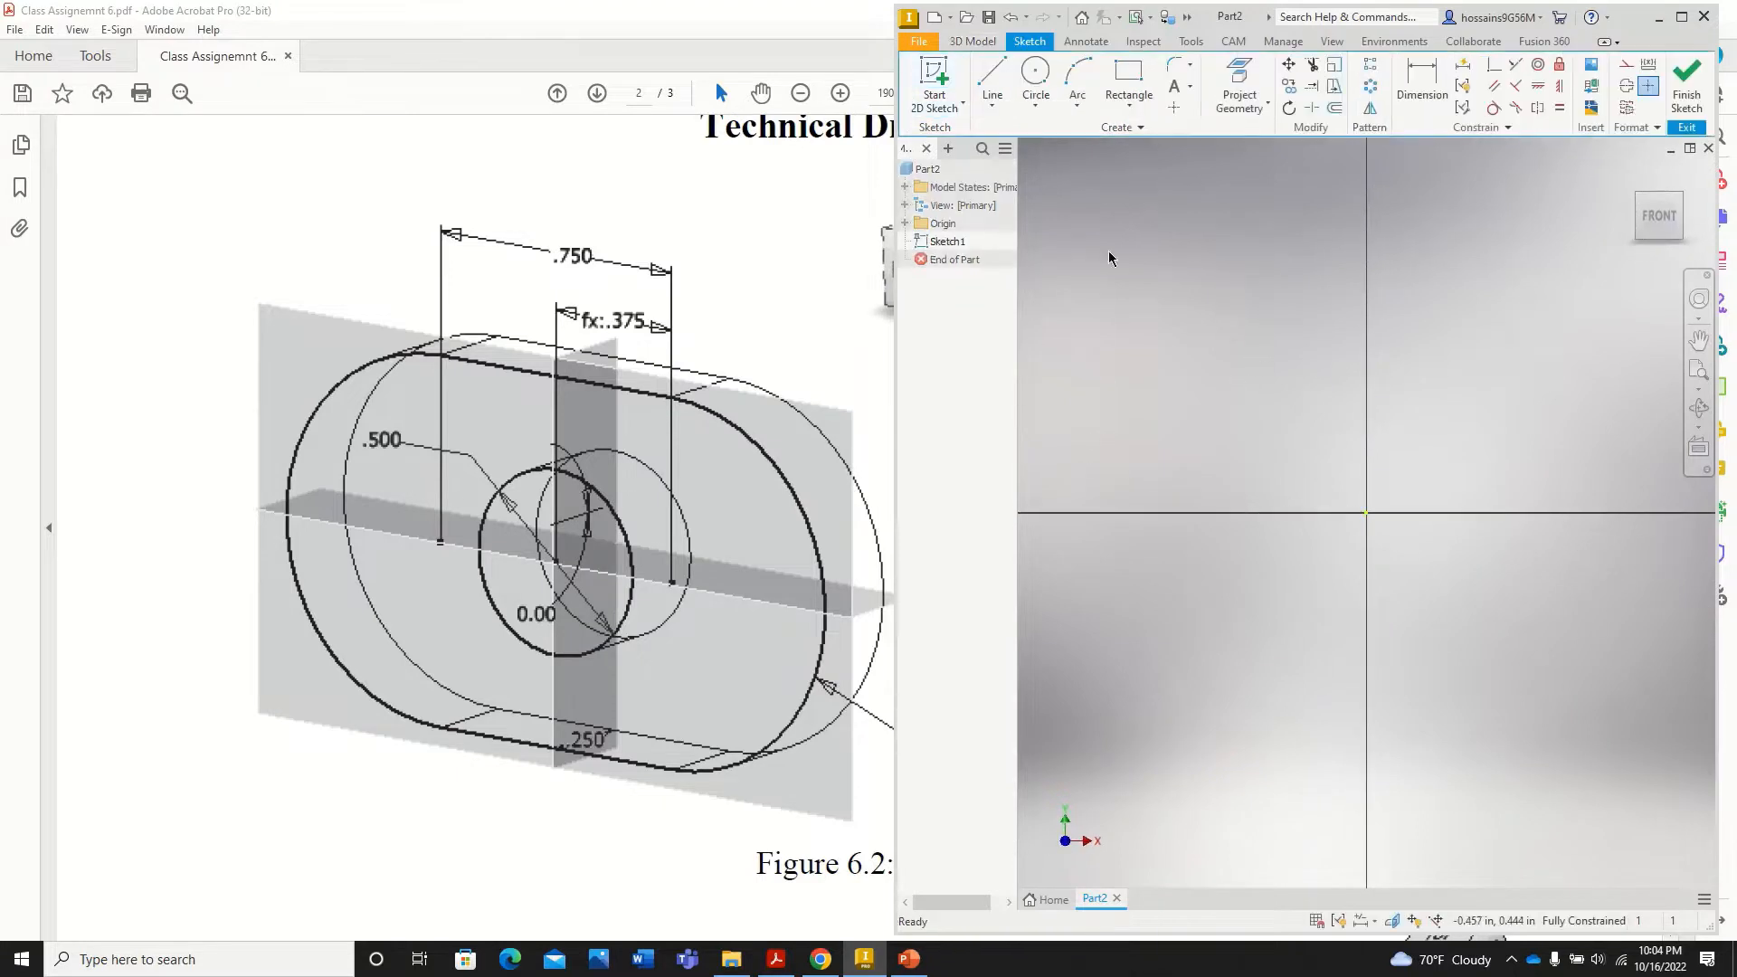
# Step: Sketch a horizontal center point slot centered on the origin, about 0.72 in between arc centers and about 0.37 in high
pyautogui.click(1128, 110)
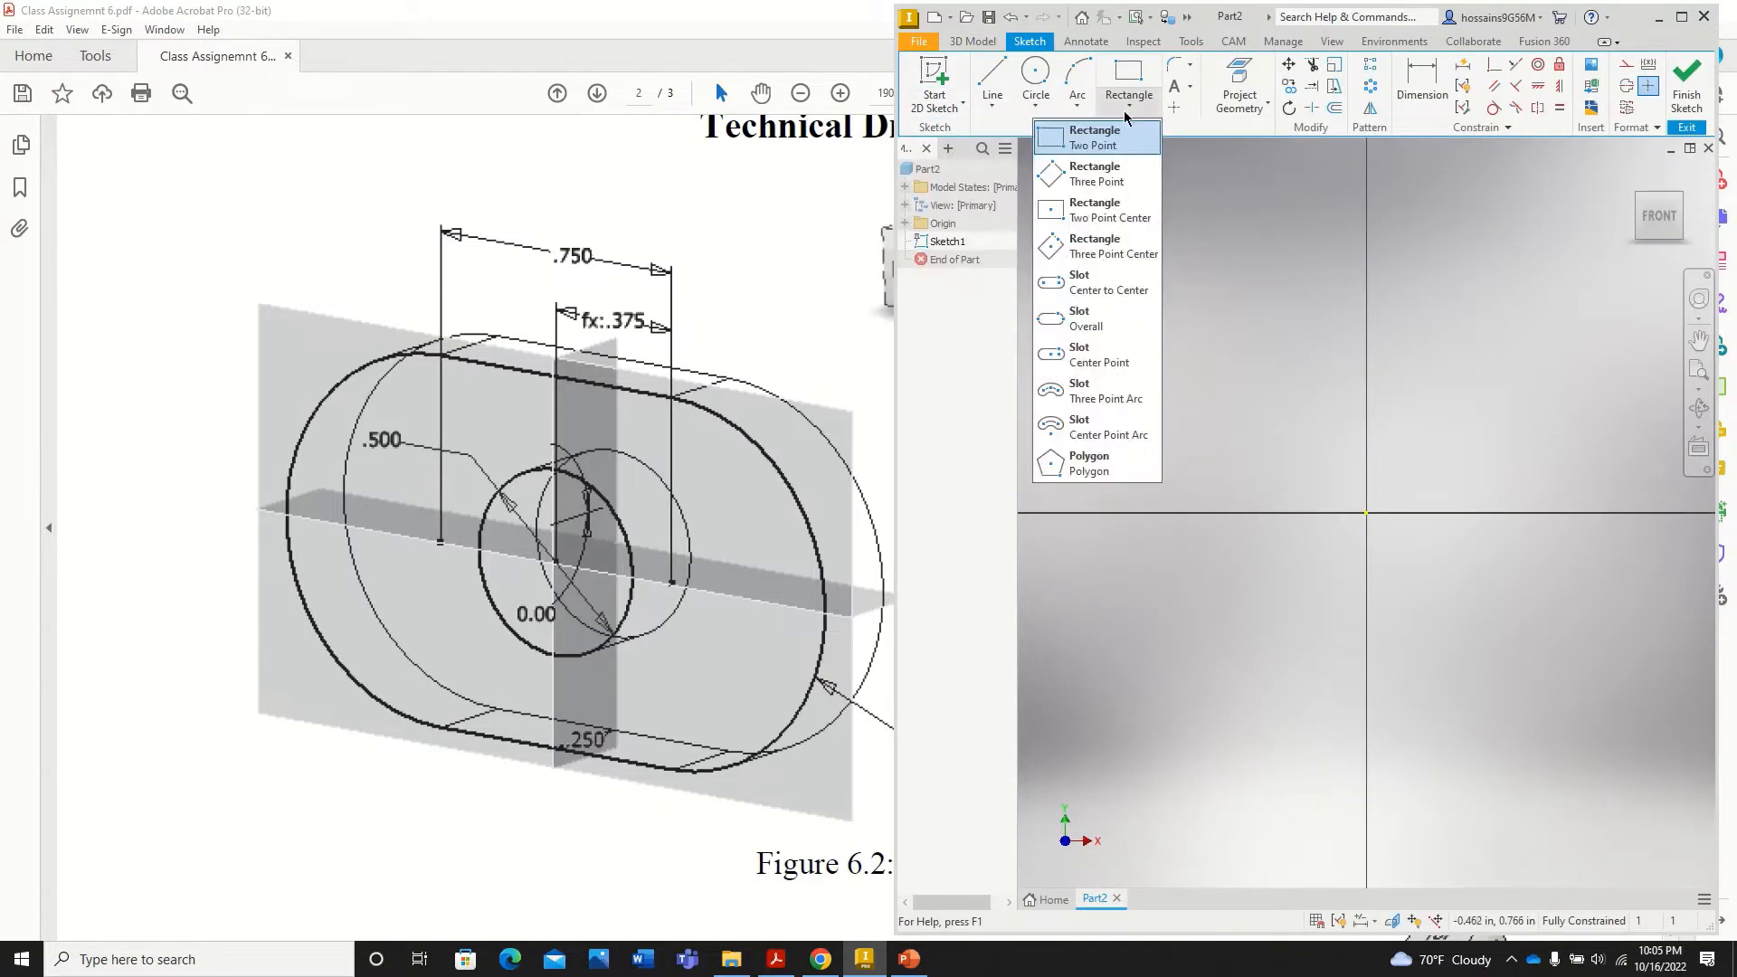
pyautogui.click(1094, 364)
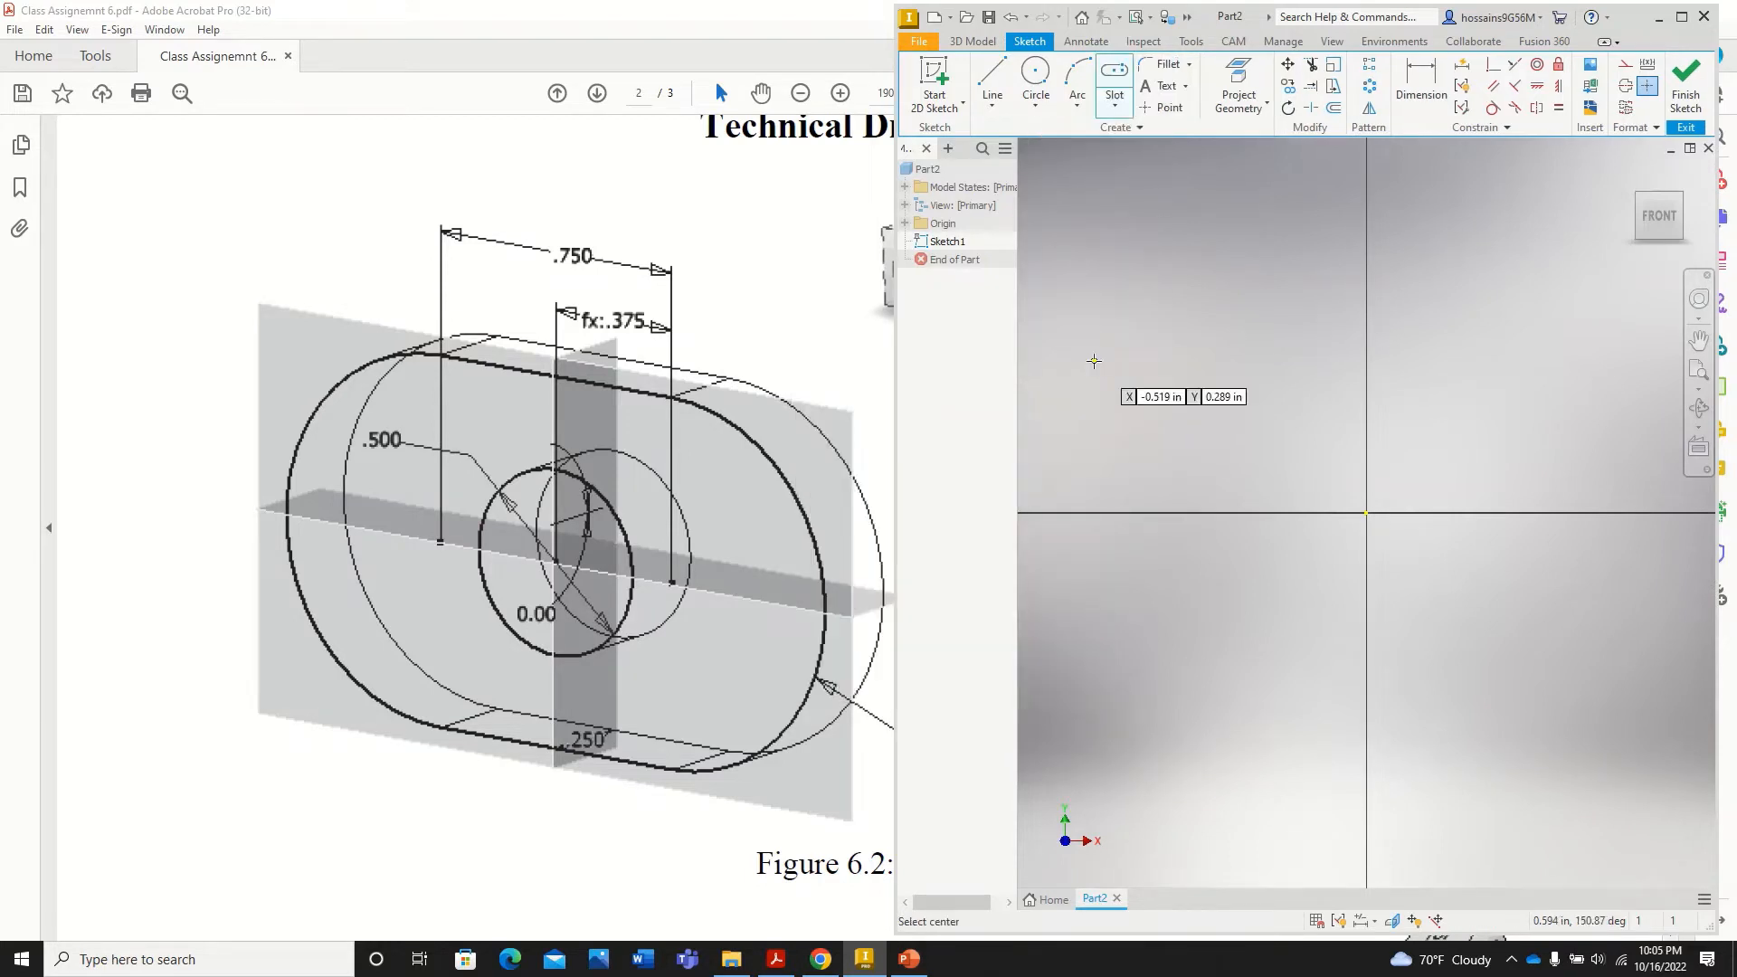
pyautogui.click(1365, 513)
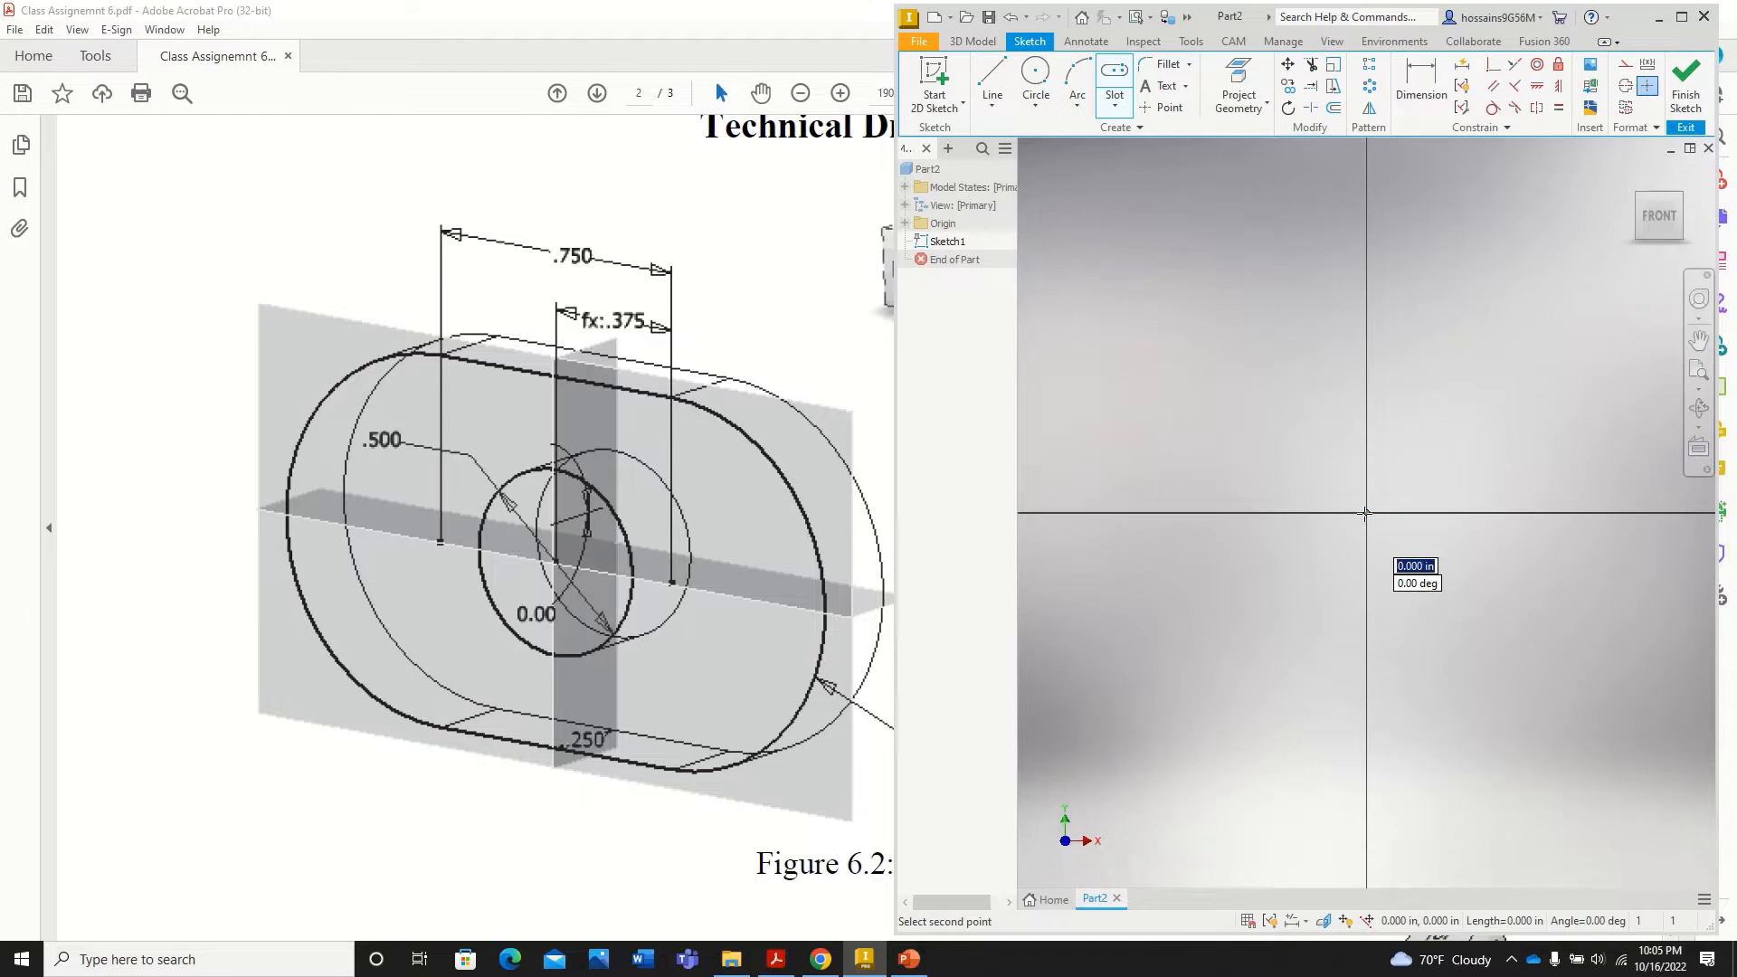
pyautogui.click(1177, 513)
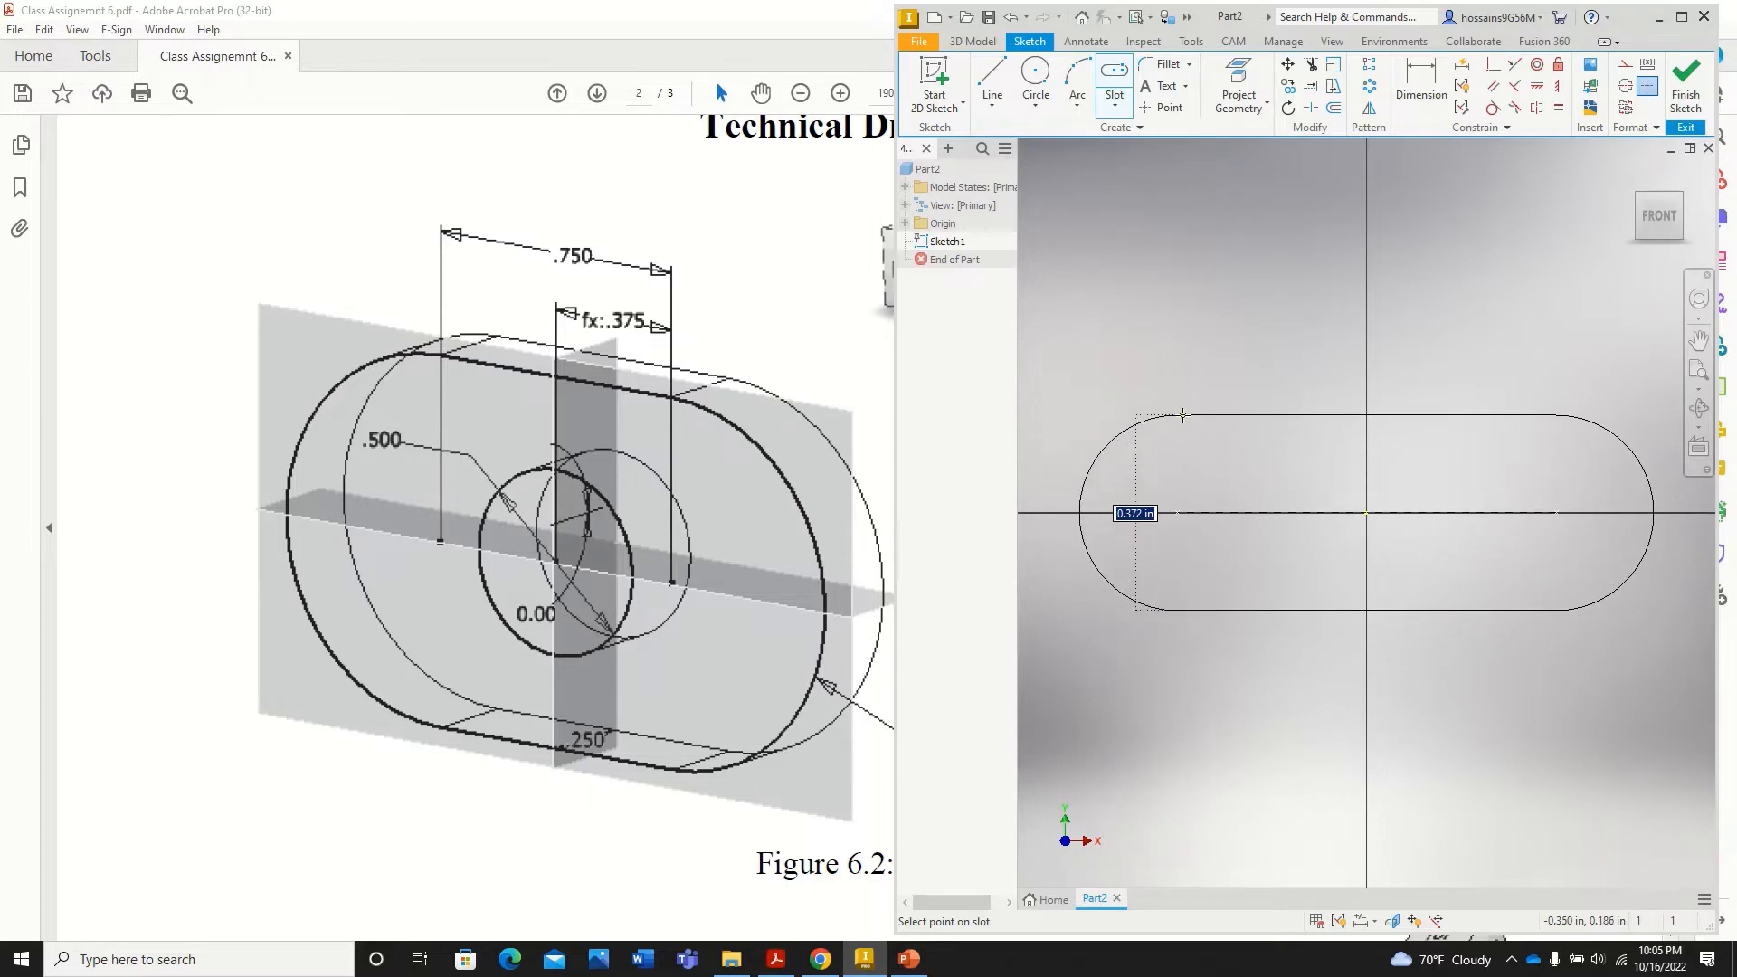
pyautogui.click(1183, 415)
pyautogui.scroll(-3, 1190, 487)
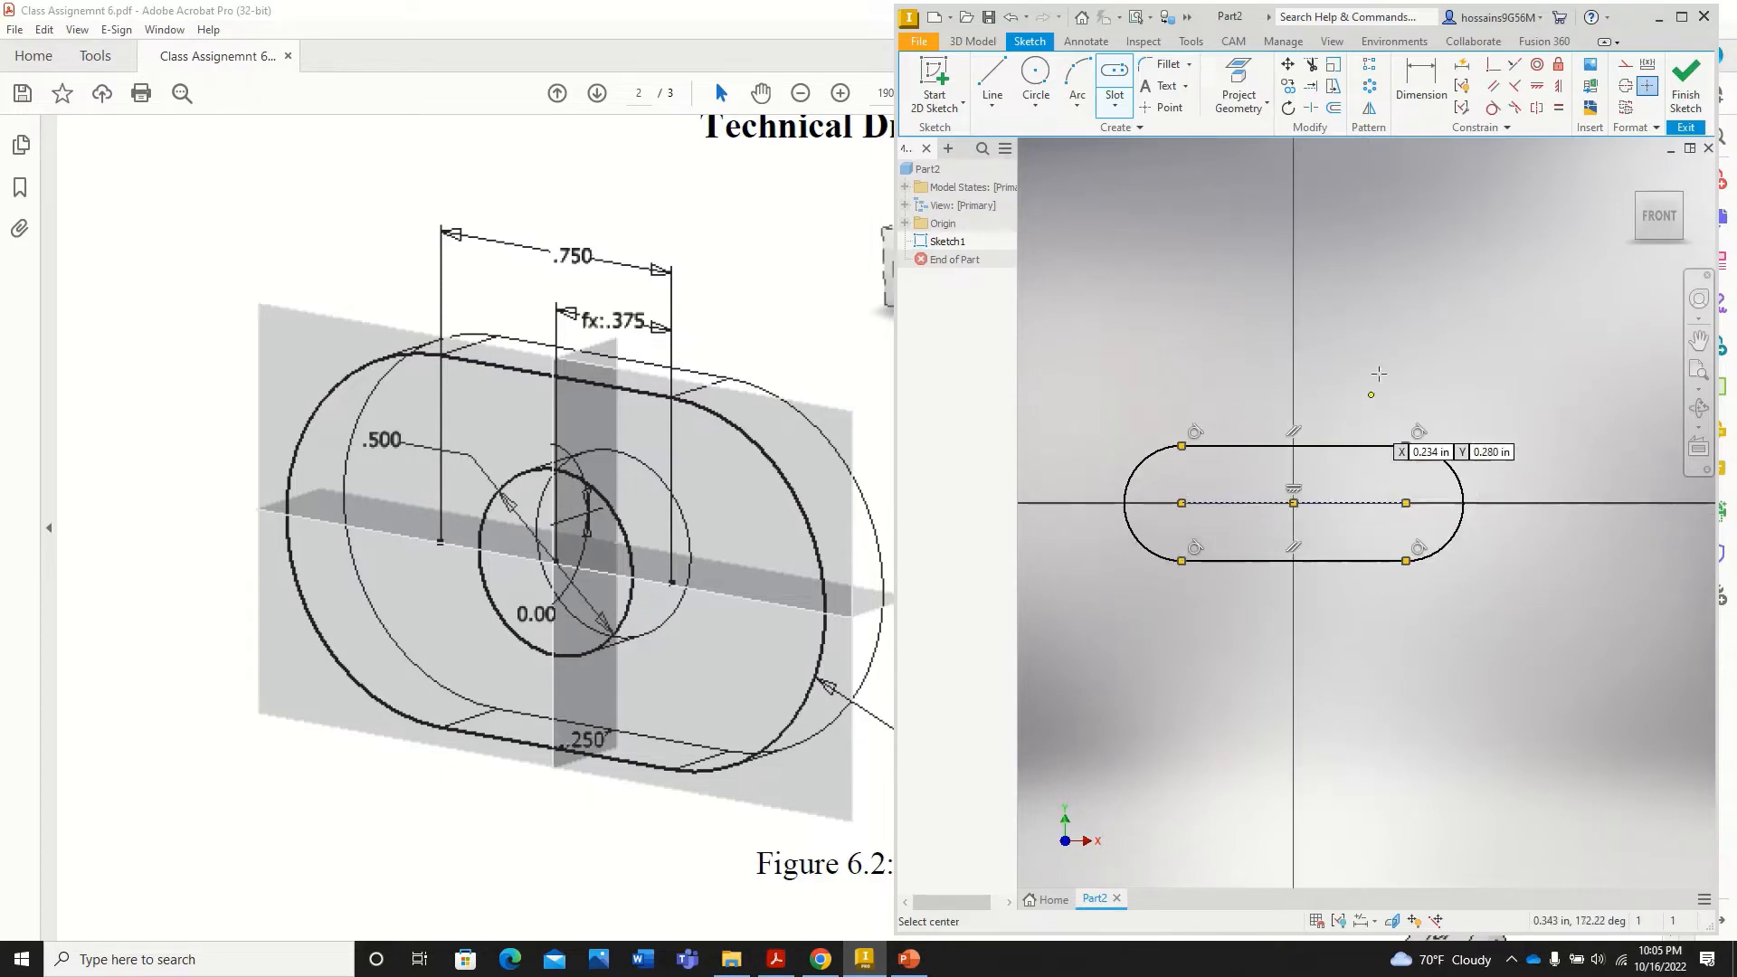
# Step: Dimension the slot's center-to-center distance as 0.75 in
pyautogui.click(1429, 94)
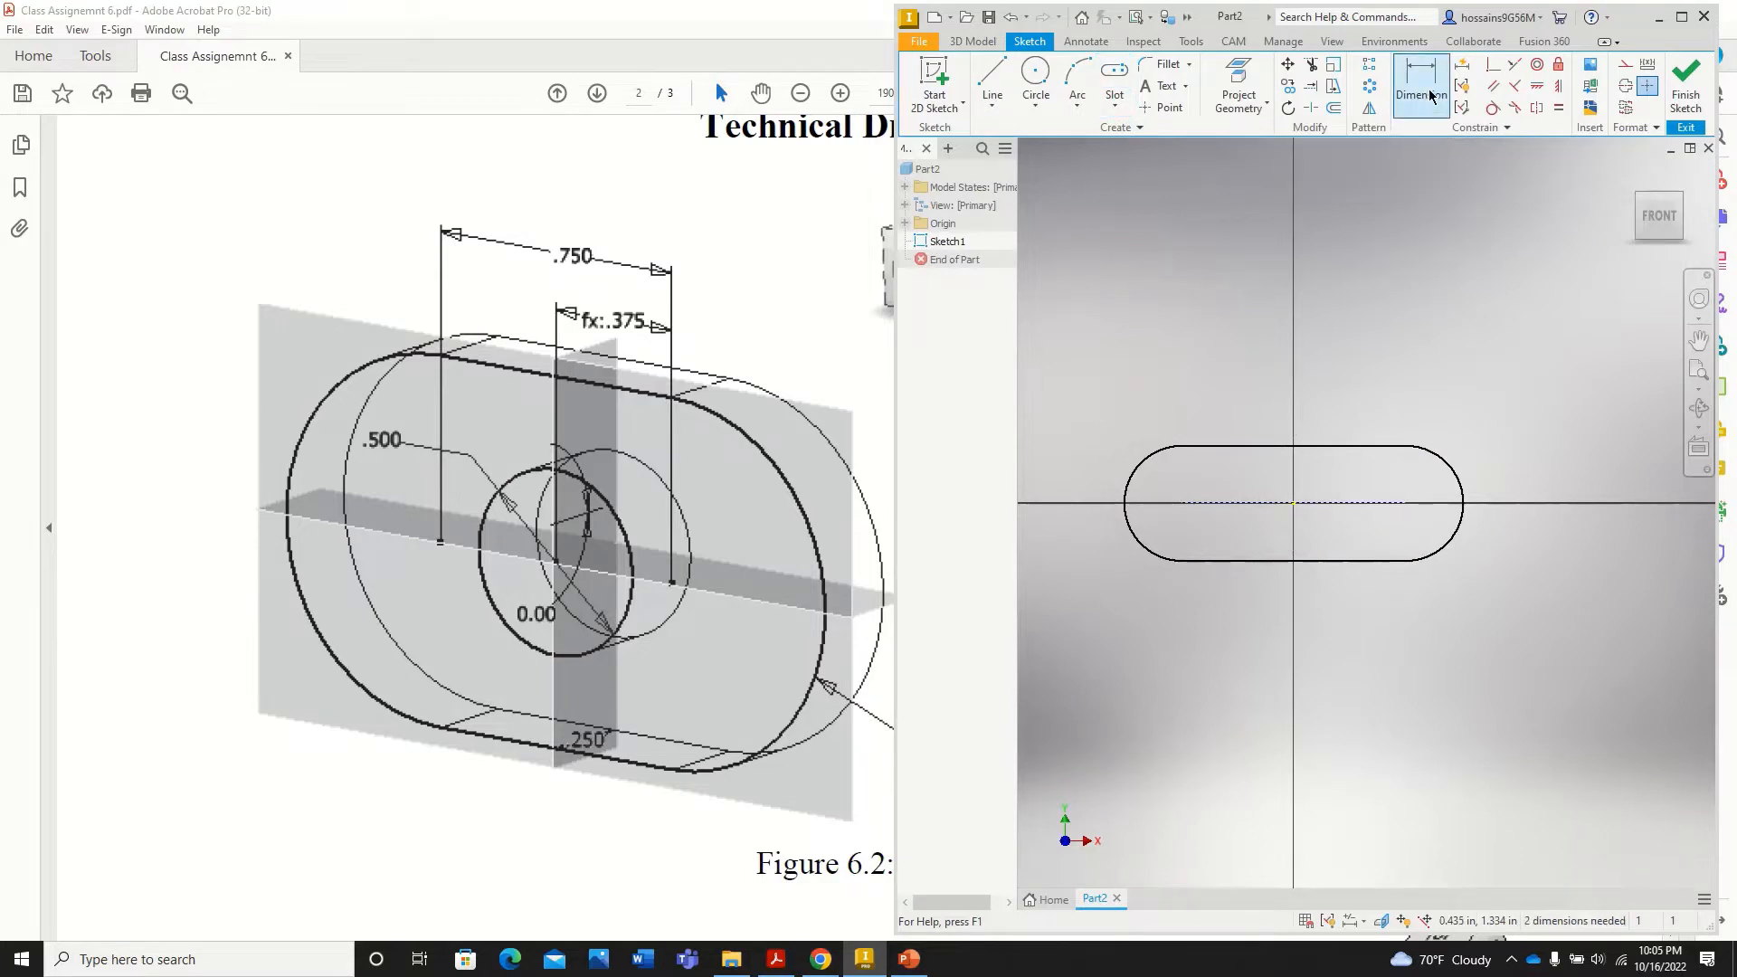
pyautogui.click(1264, 453)
pyautogui.click(1296, 407)
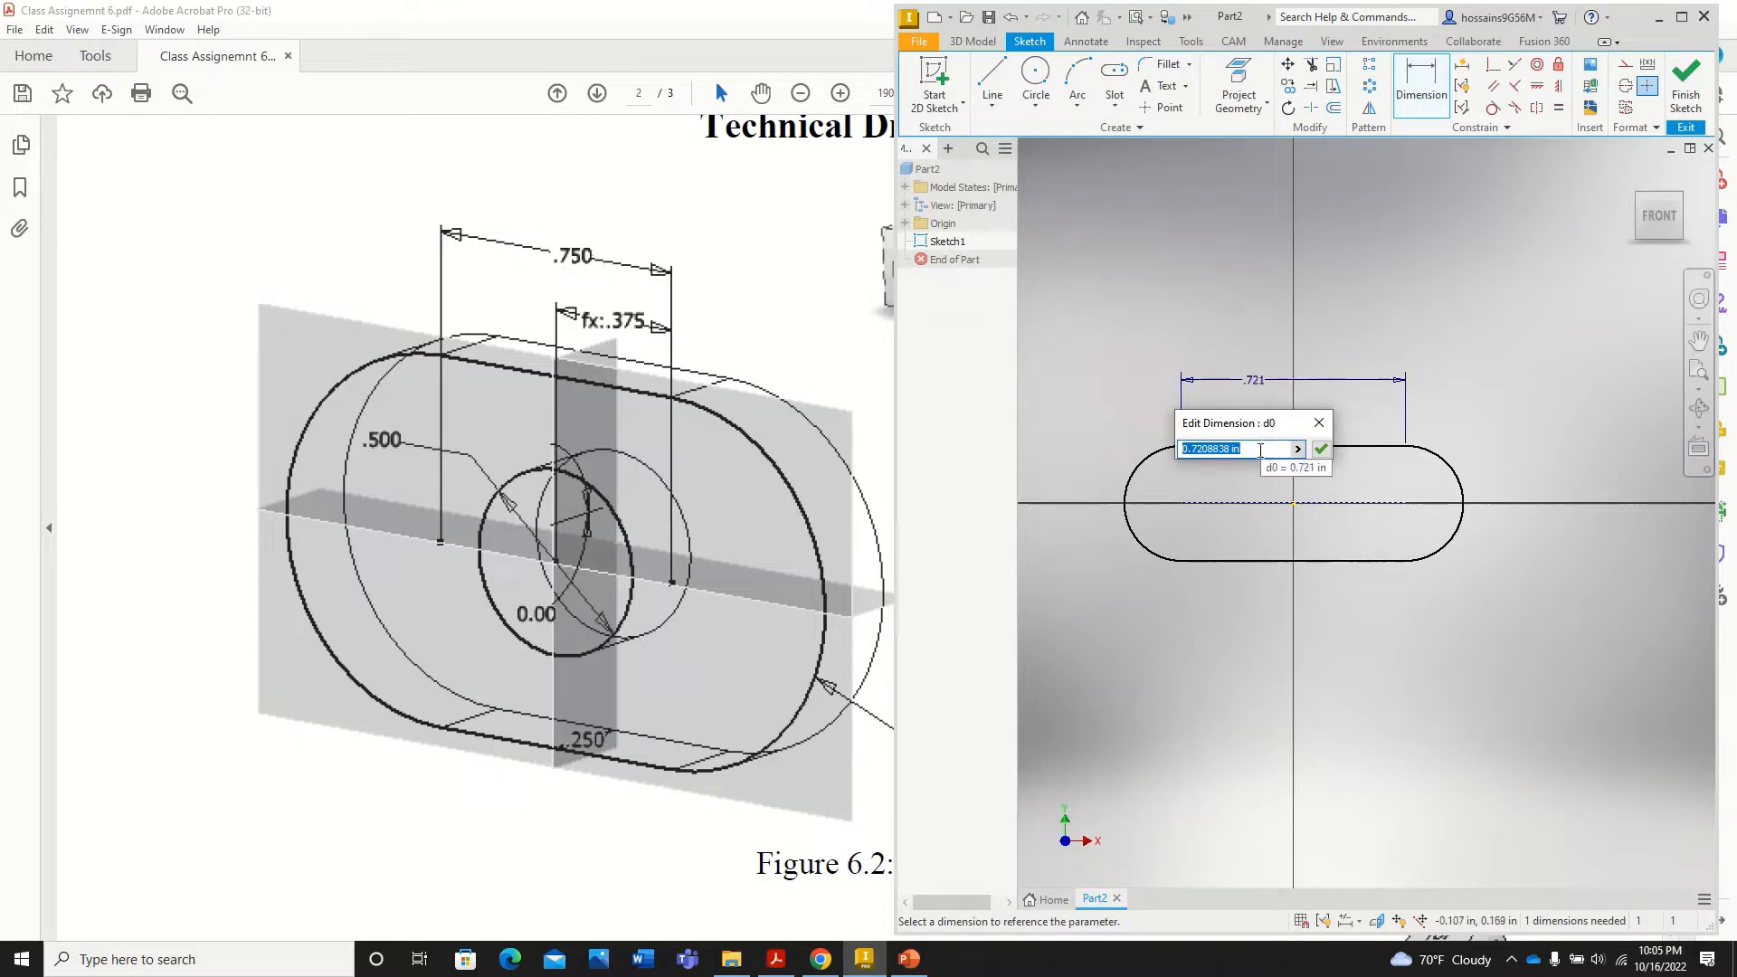
pyautogui.write('.75')
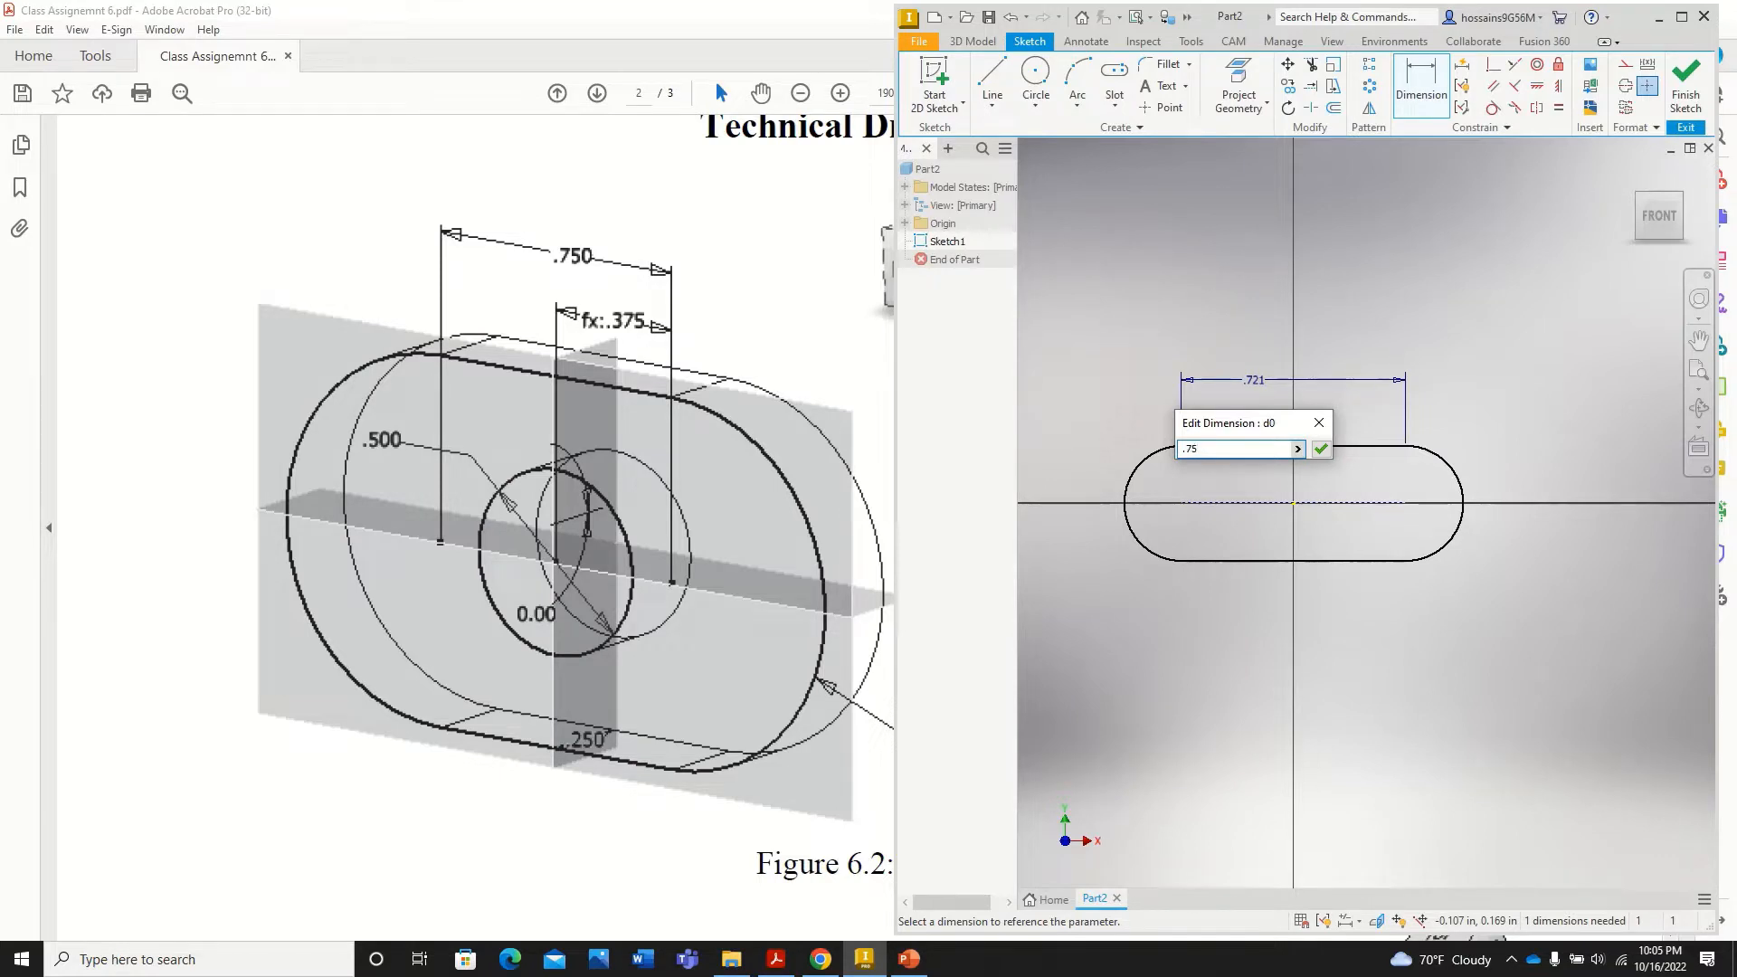
pyautogui.press('Return')
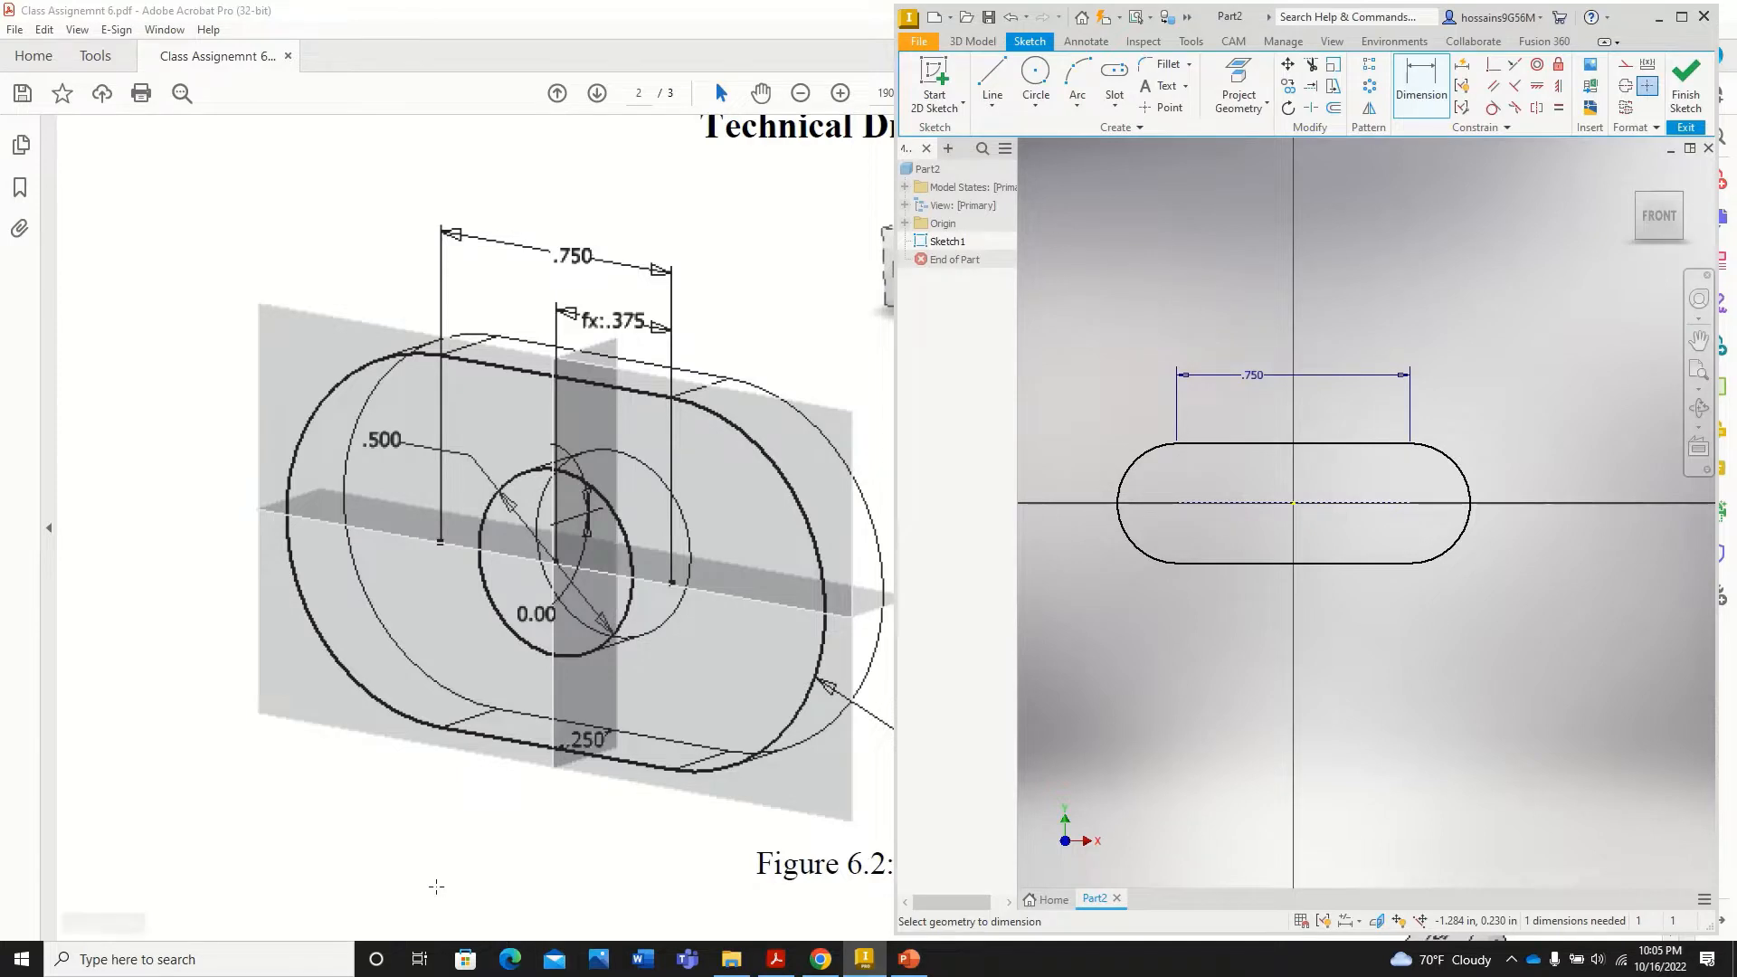
# Step: Check the end radius dimension on the Base drawing in the assignment PDF and return to the Inventor sketch
pyautogui.click(464, 903)
pyautogui.click(936, 805)
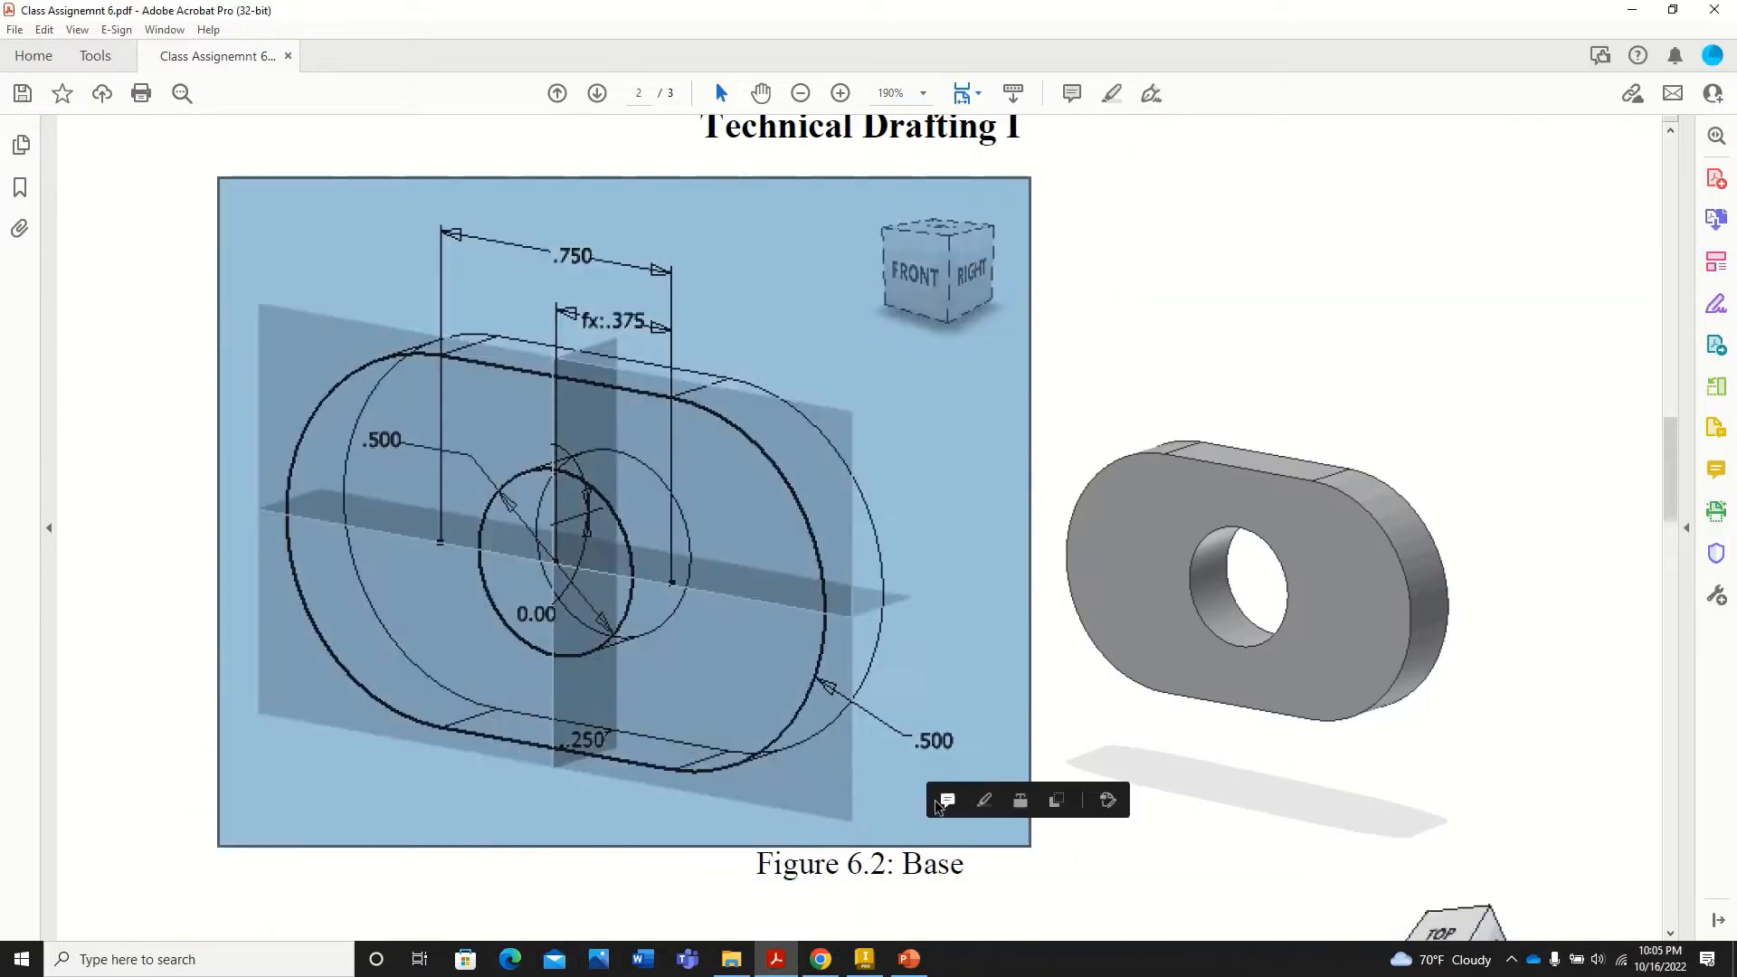
pyautogui.click(924, 753)
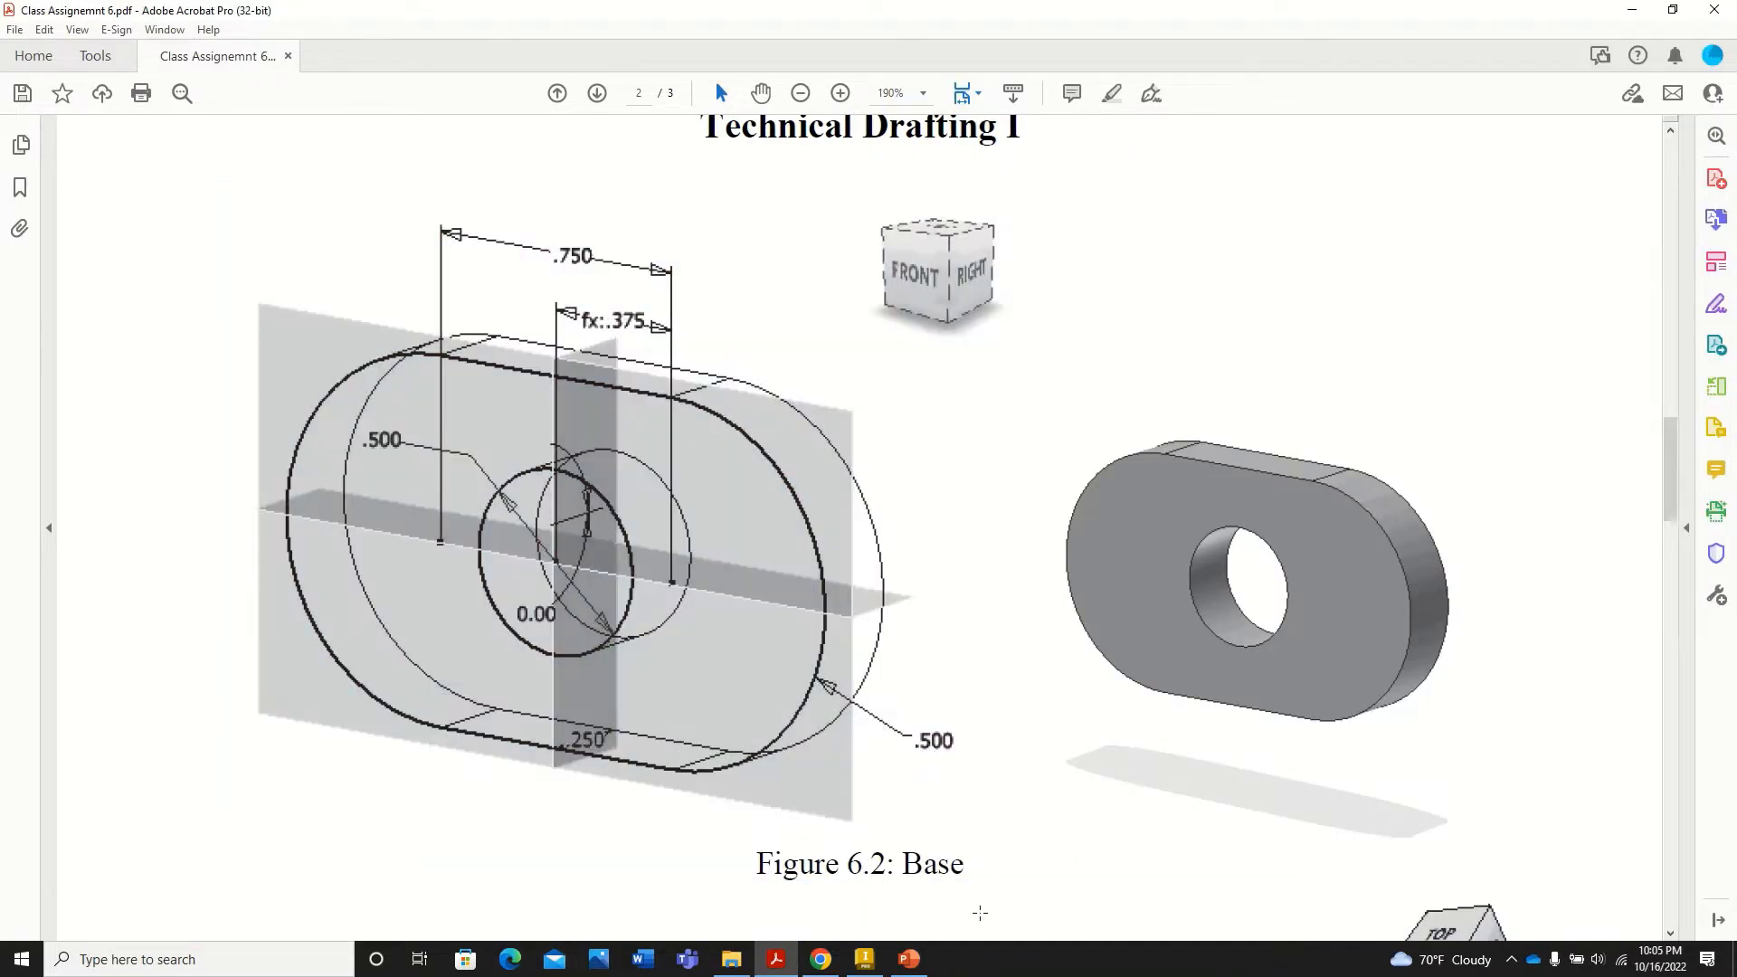
pyautogui.click(864, 959)
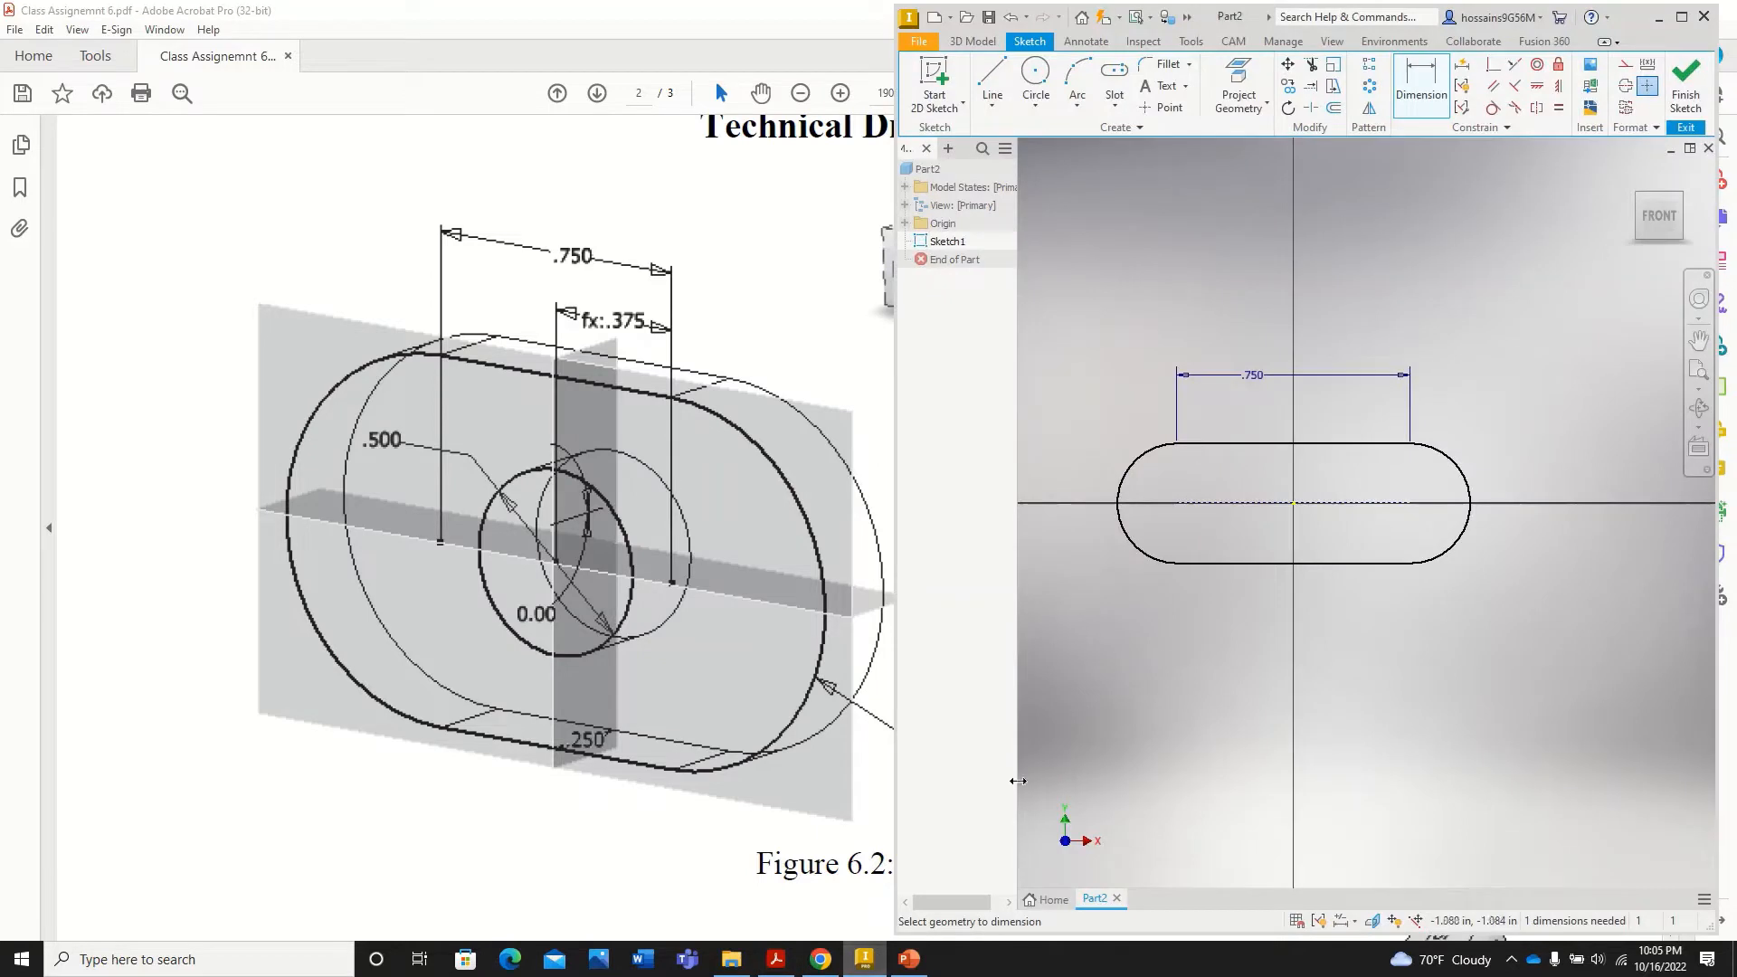
# Step: Dimension the slot's rounded end with a radius of 0.5 in
pyautogui.click(1432, 91)
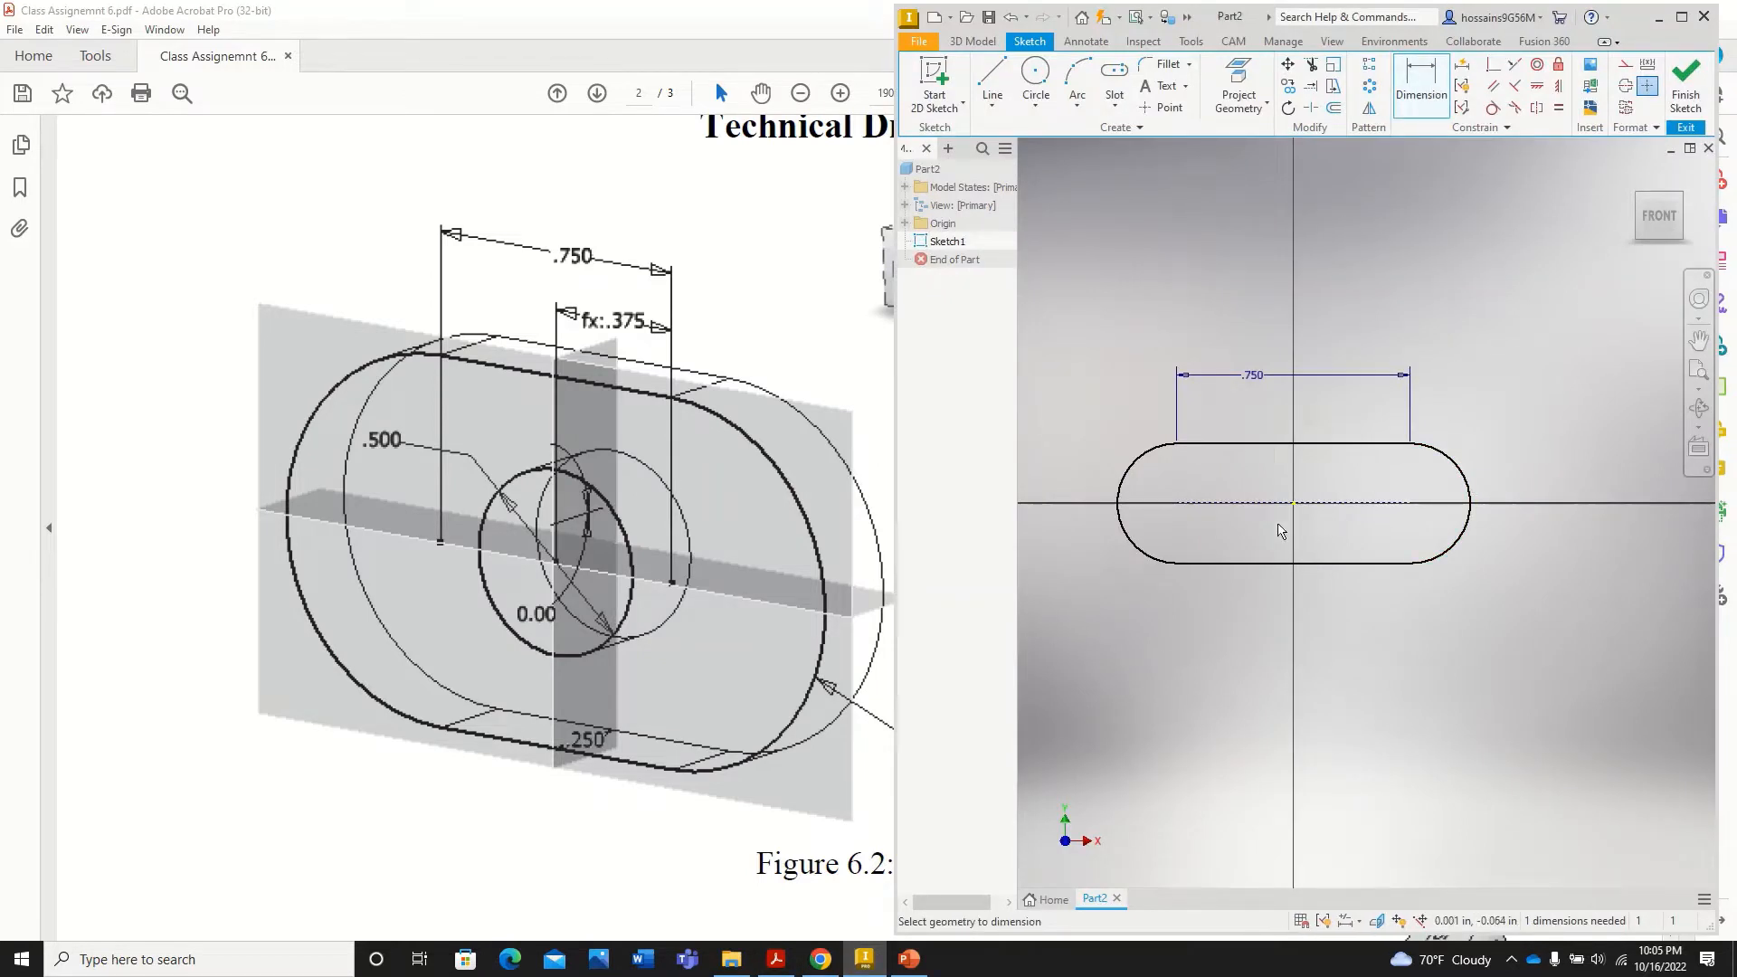
pyautogui.scroll(-5, 1279, 530)
pyautogui.scroll(10, 1225, 528)
pyautogui.scroll(-5, 1252, 527)
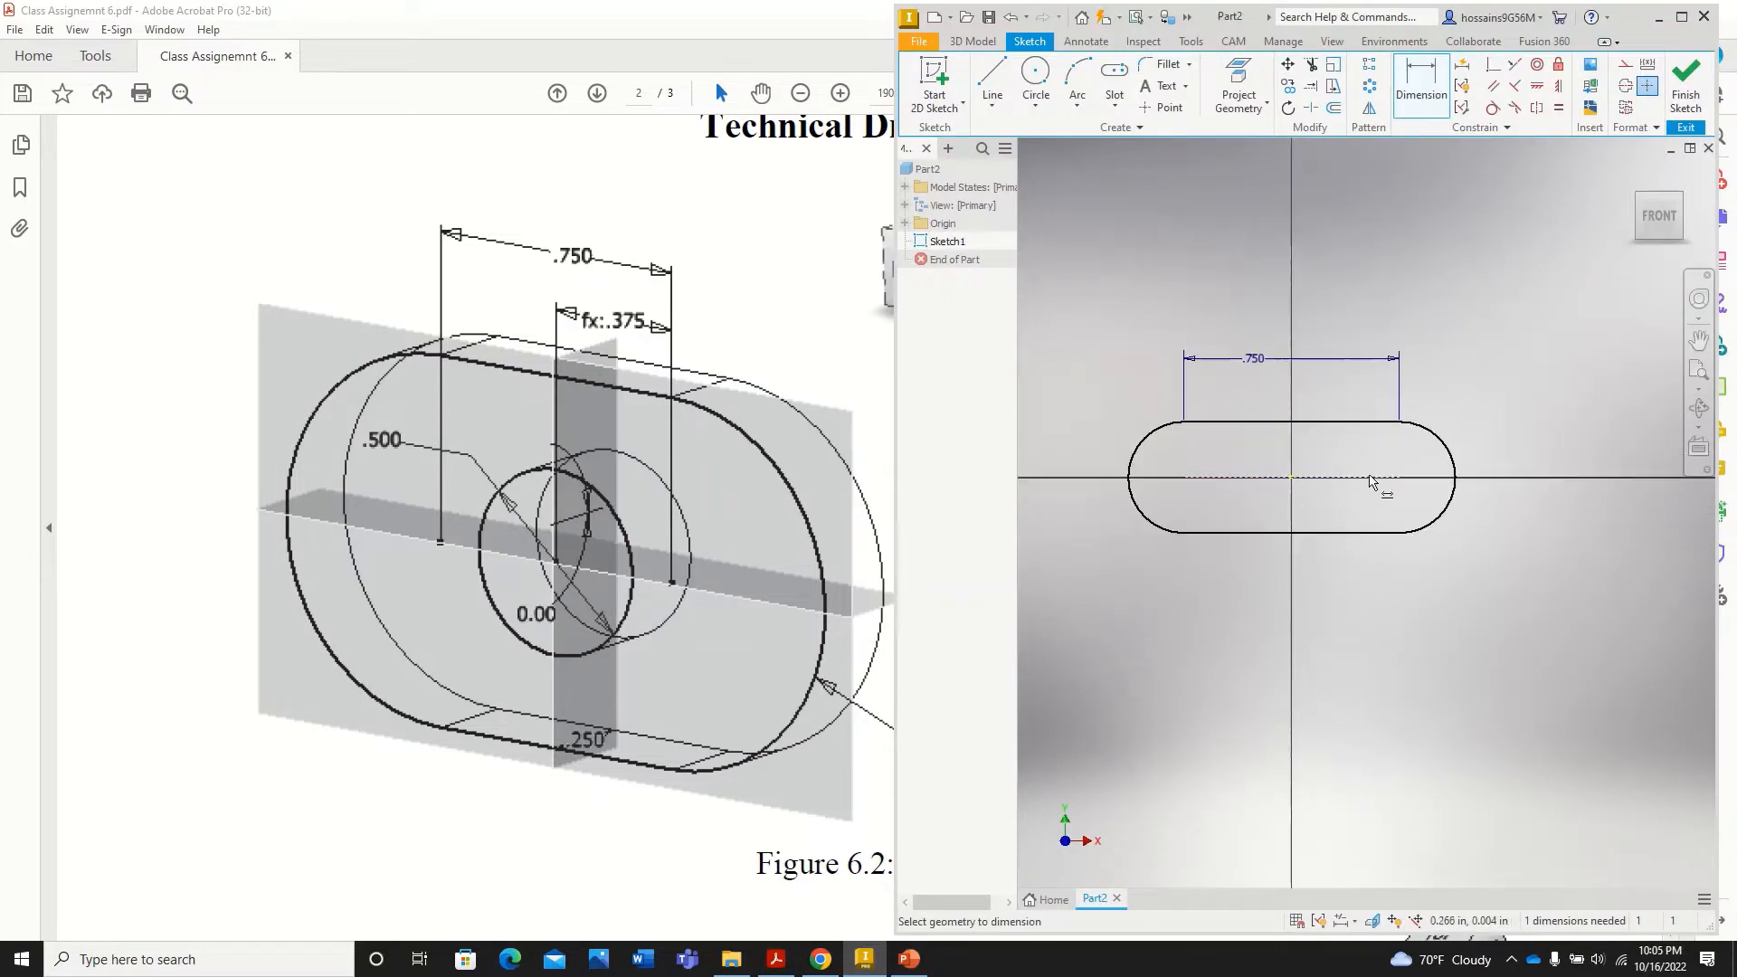
pyautogui.scroll(3, 1370, 482)
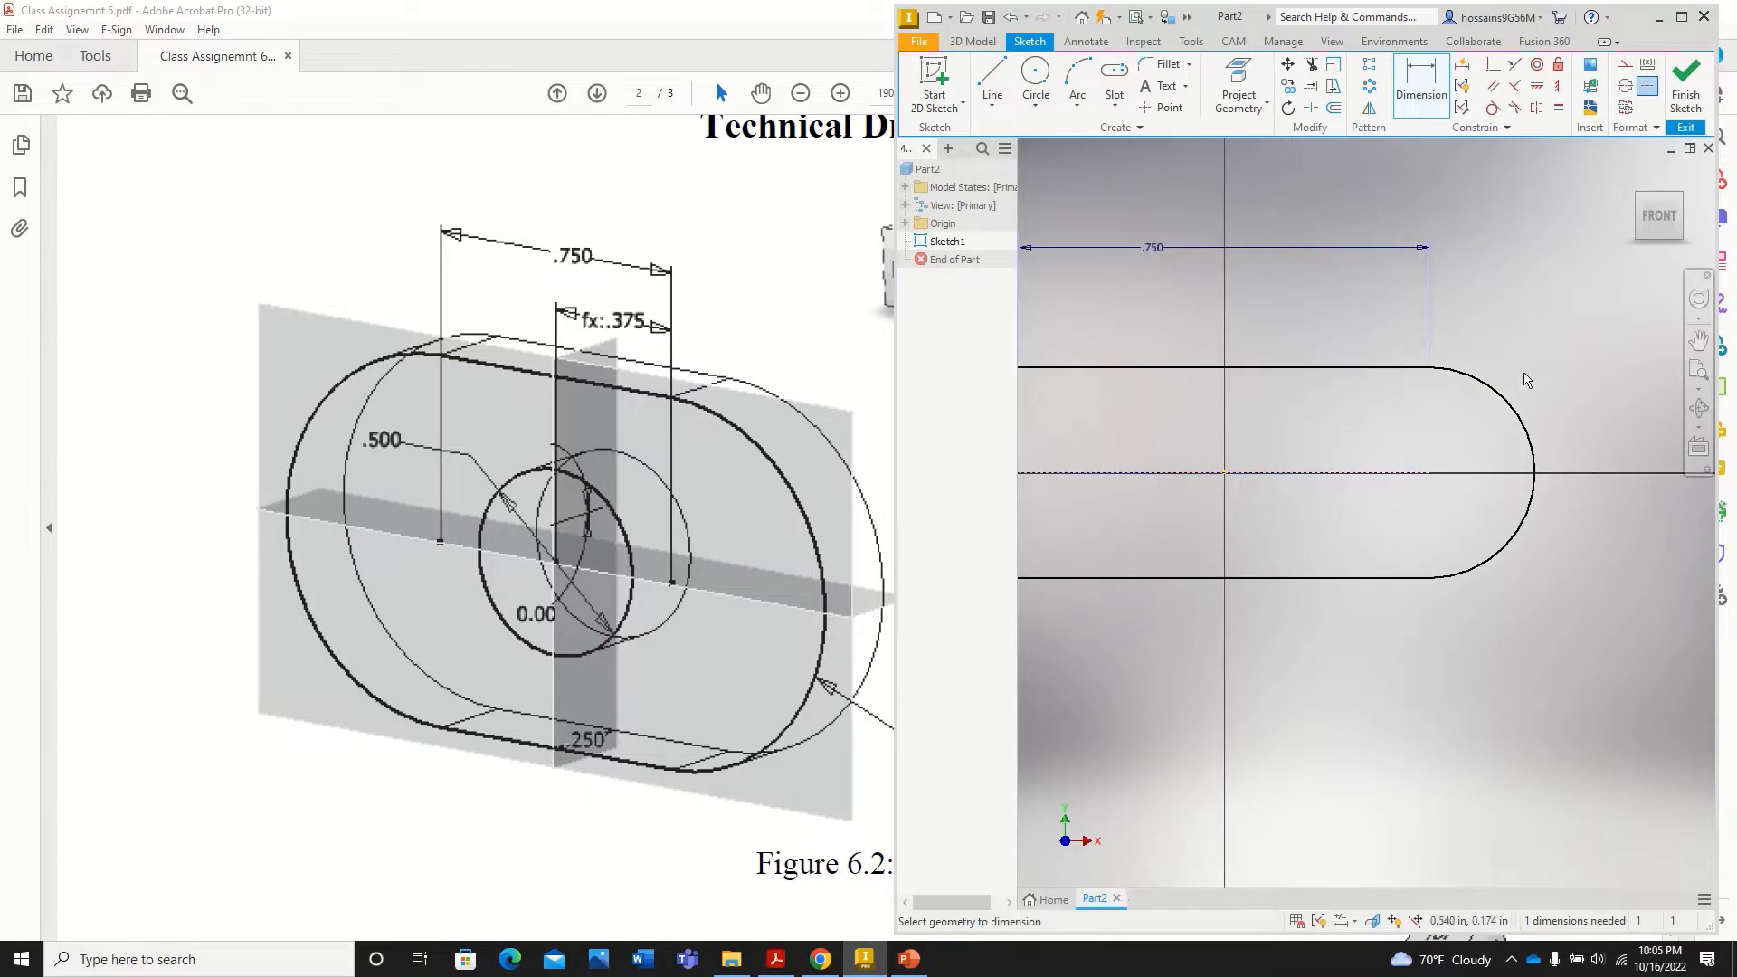
pyautogui.click(1520, 414)
pyautogui.click(1572, 322)
pyautogui.write('0.5')
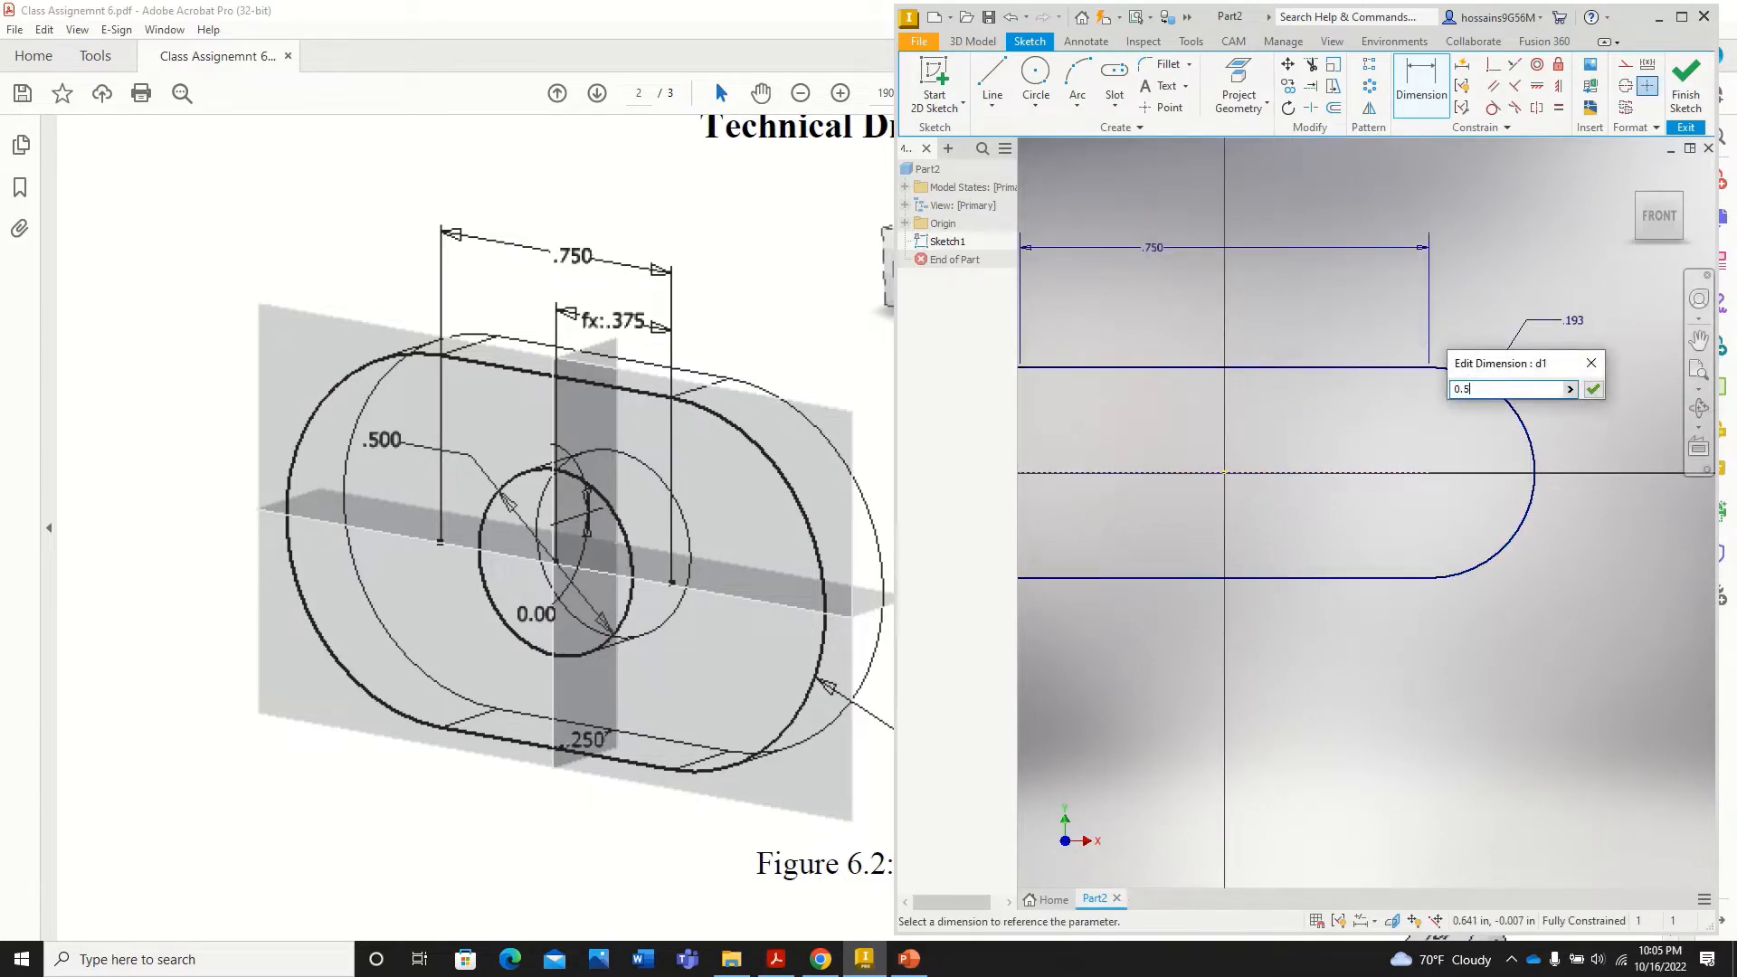
pyautogui.press('Return')
pyautogui.scroll(-7, 1544, 474)
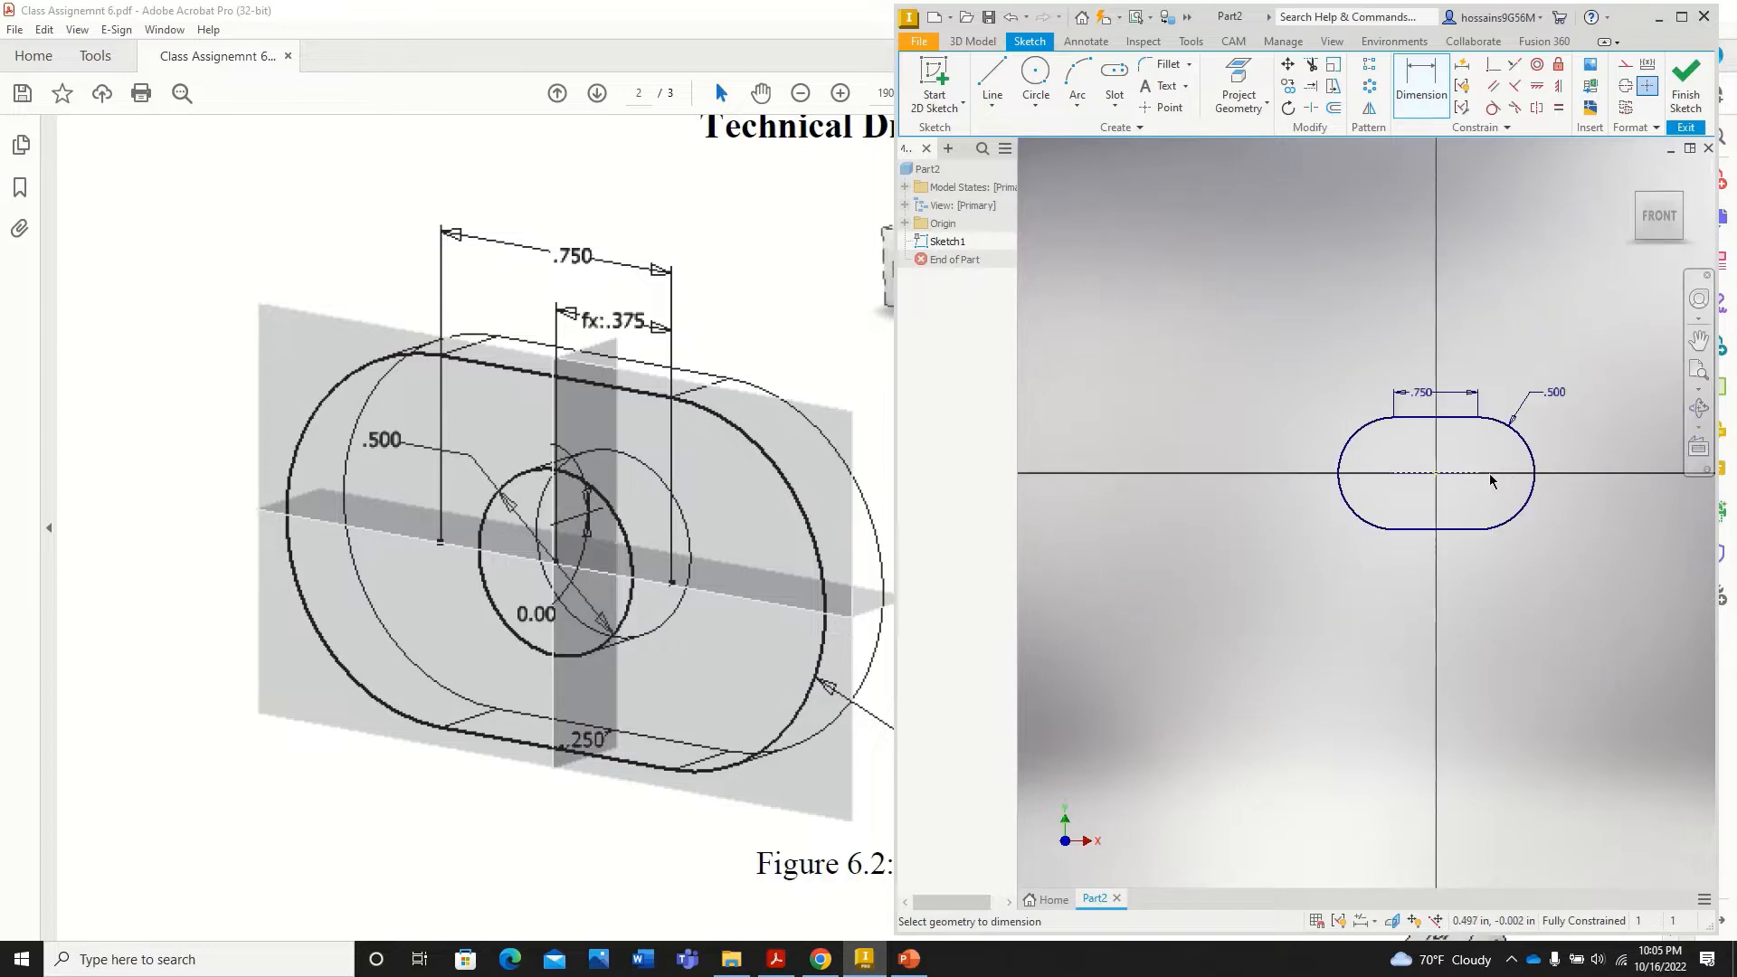
# Step: Sketch a 0.5 in diameter circle centered on the origin inside the slot and finish the sketch
pyautogui.scroll(5, 1479, 453)
pyautogui.click(1041, 70)
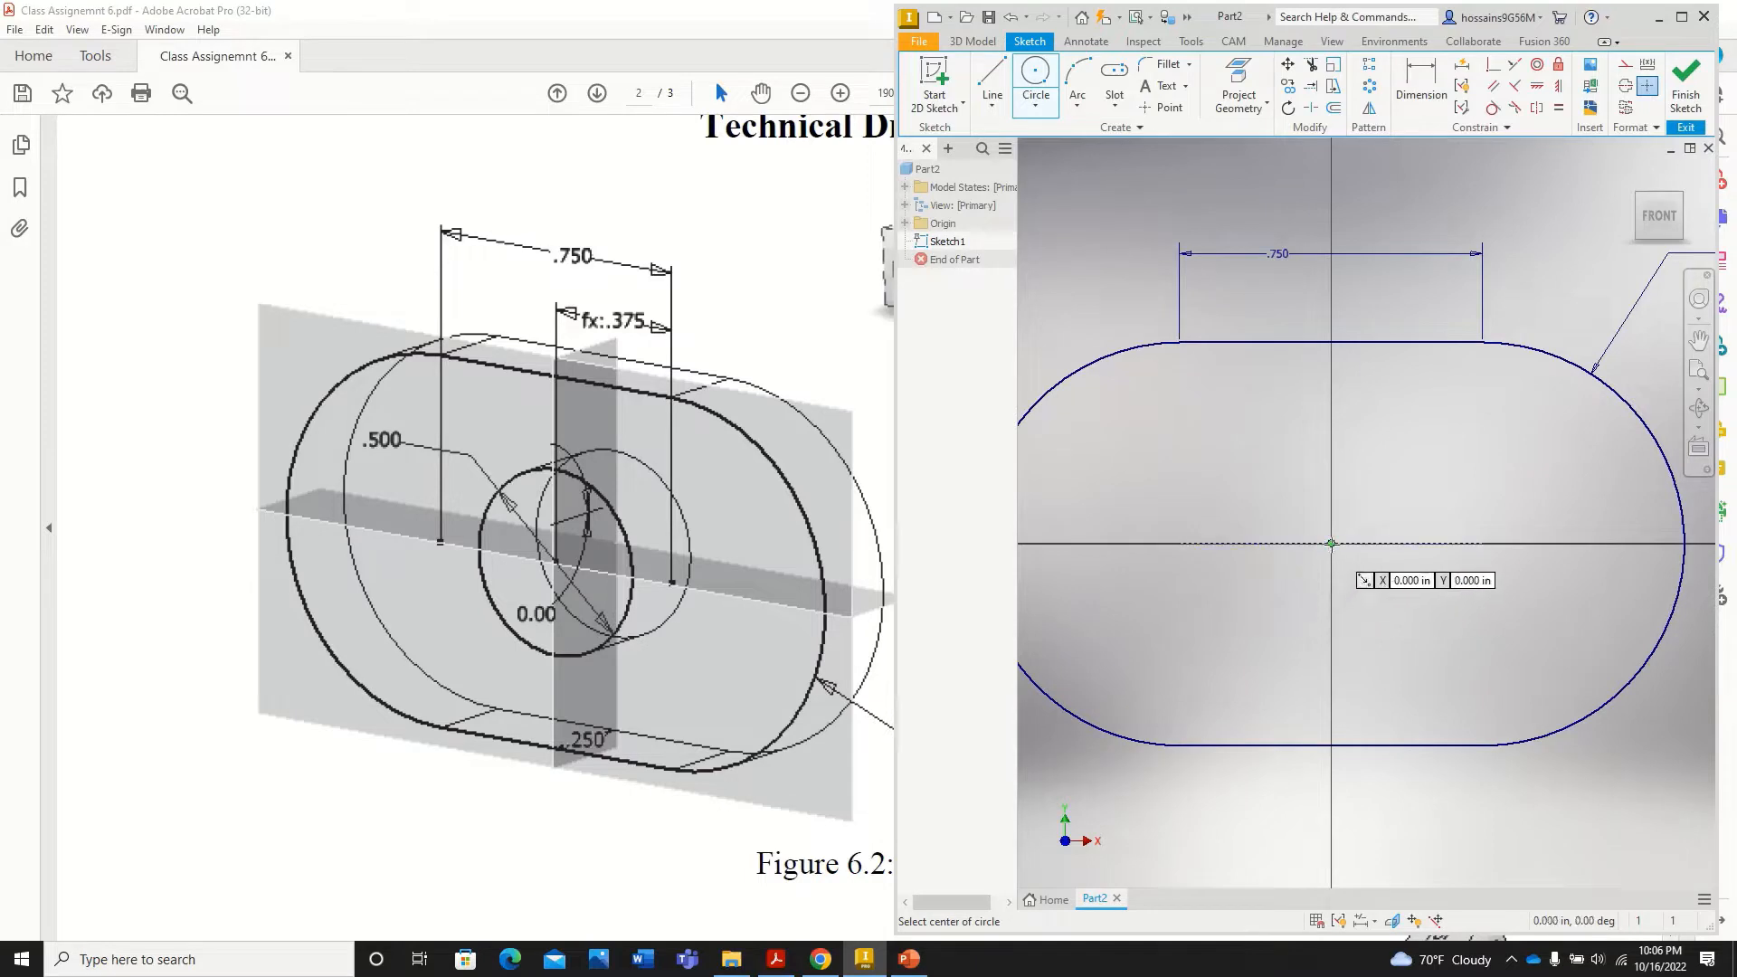
pyautogui.click(1331, 543)
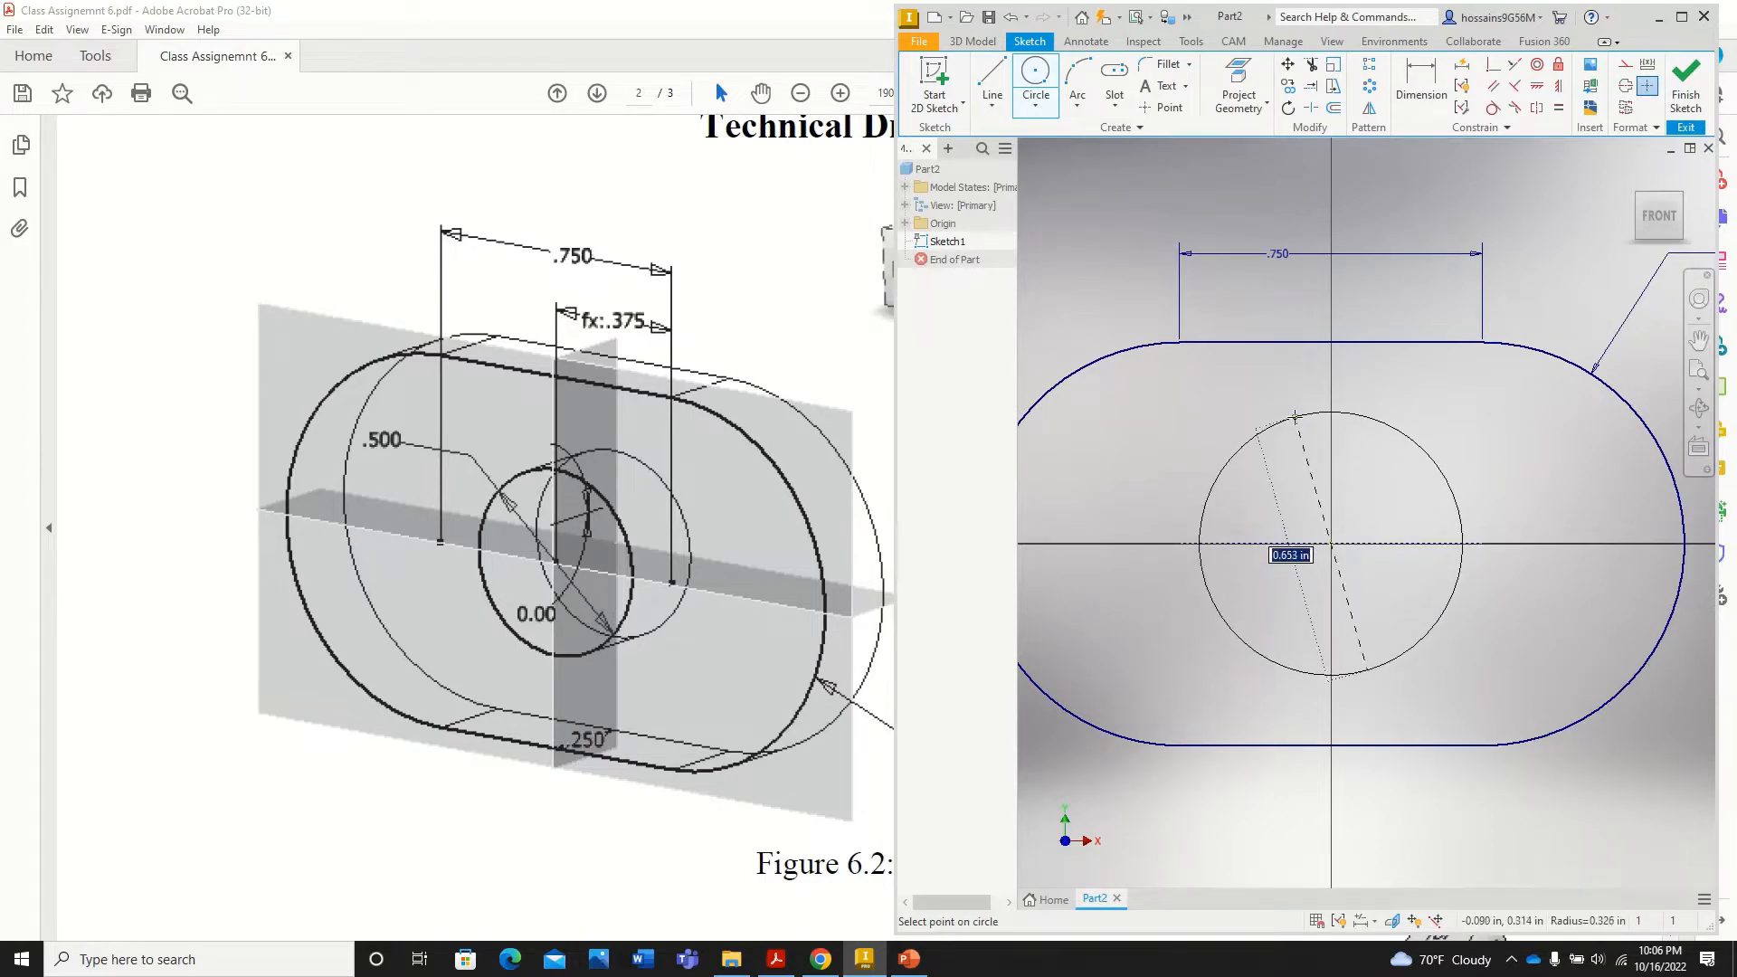
pyautogui.write('0.5')
pyautogui.press('Return')
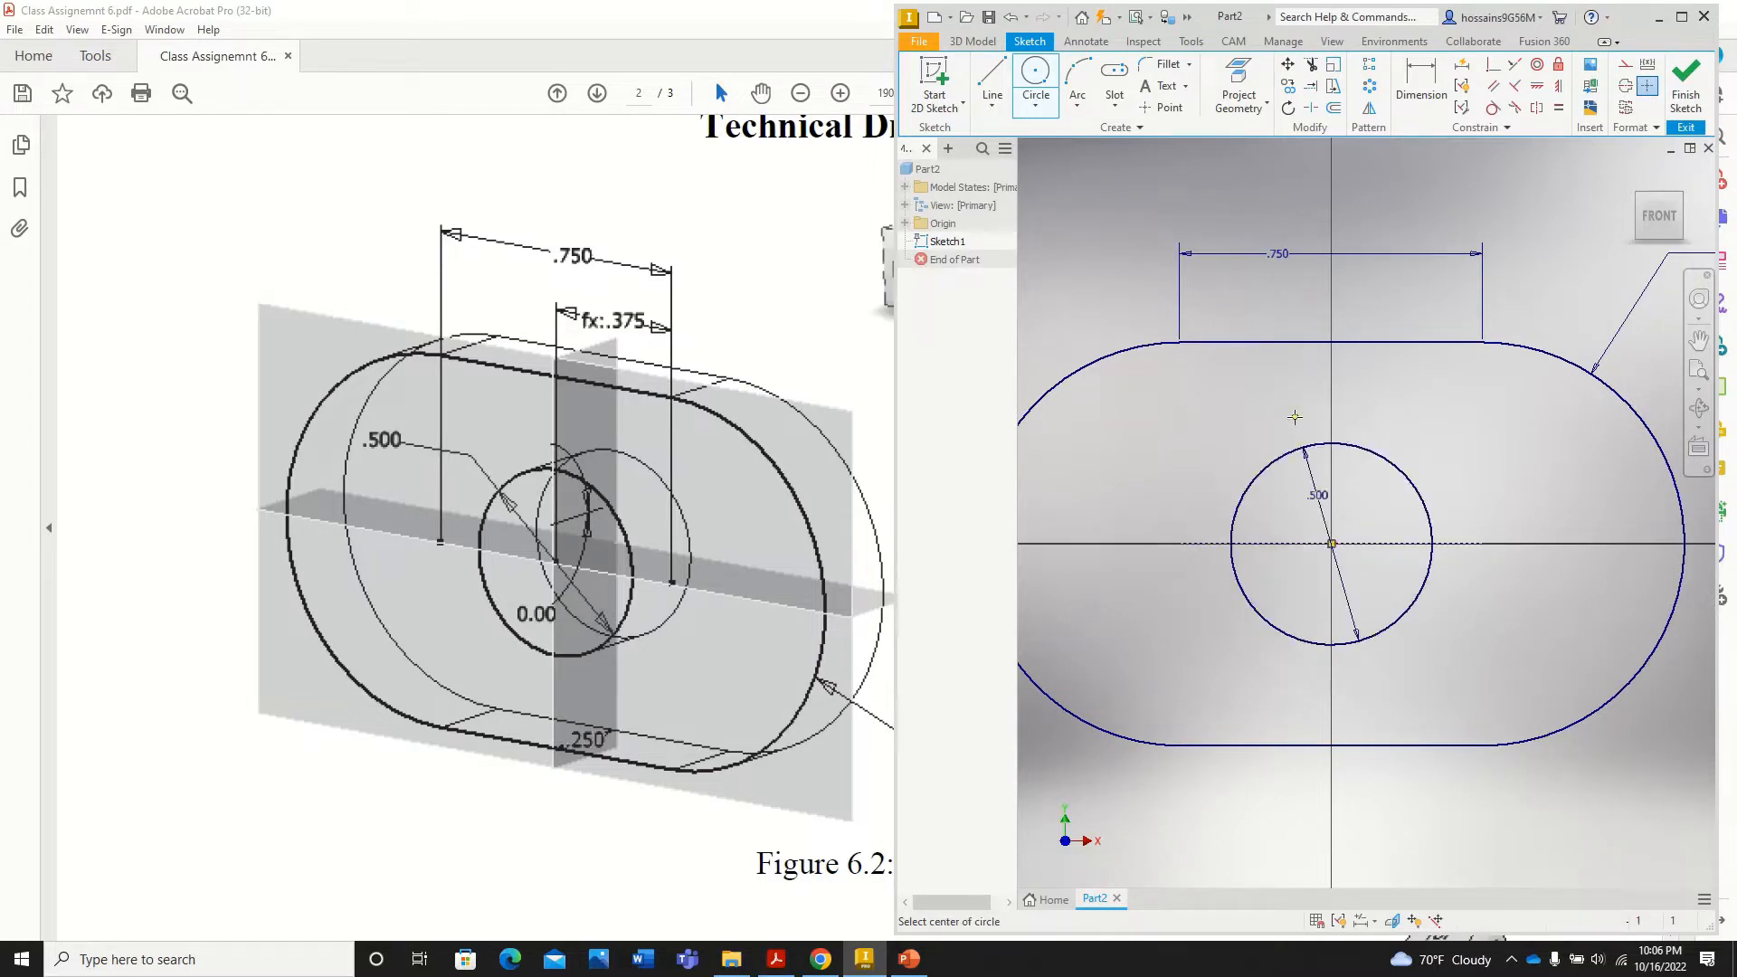
pyautogui.click(1687, 100)
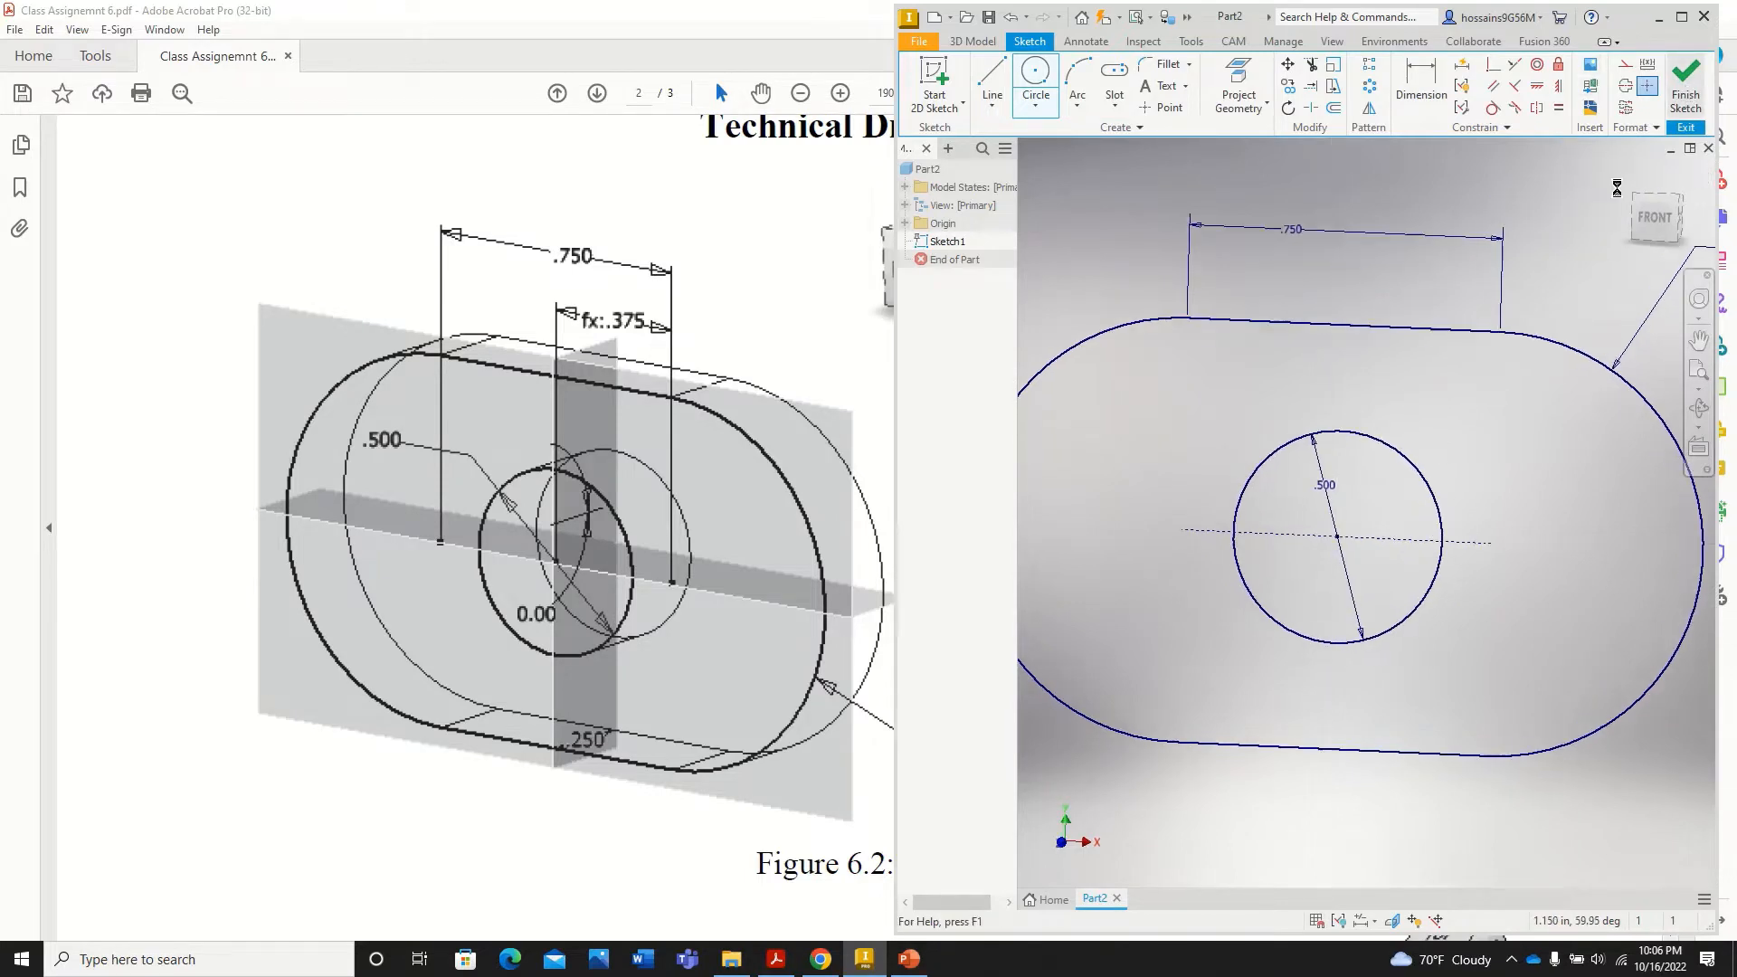
# Step: Check the thickness on the Base drawing in the assignment PDF and extrude the slot profile around the hole by 0.25 in
pyautogui.doubleClick(564, 728)
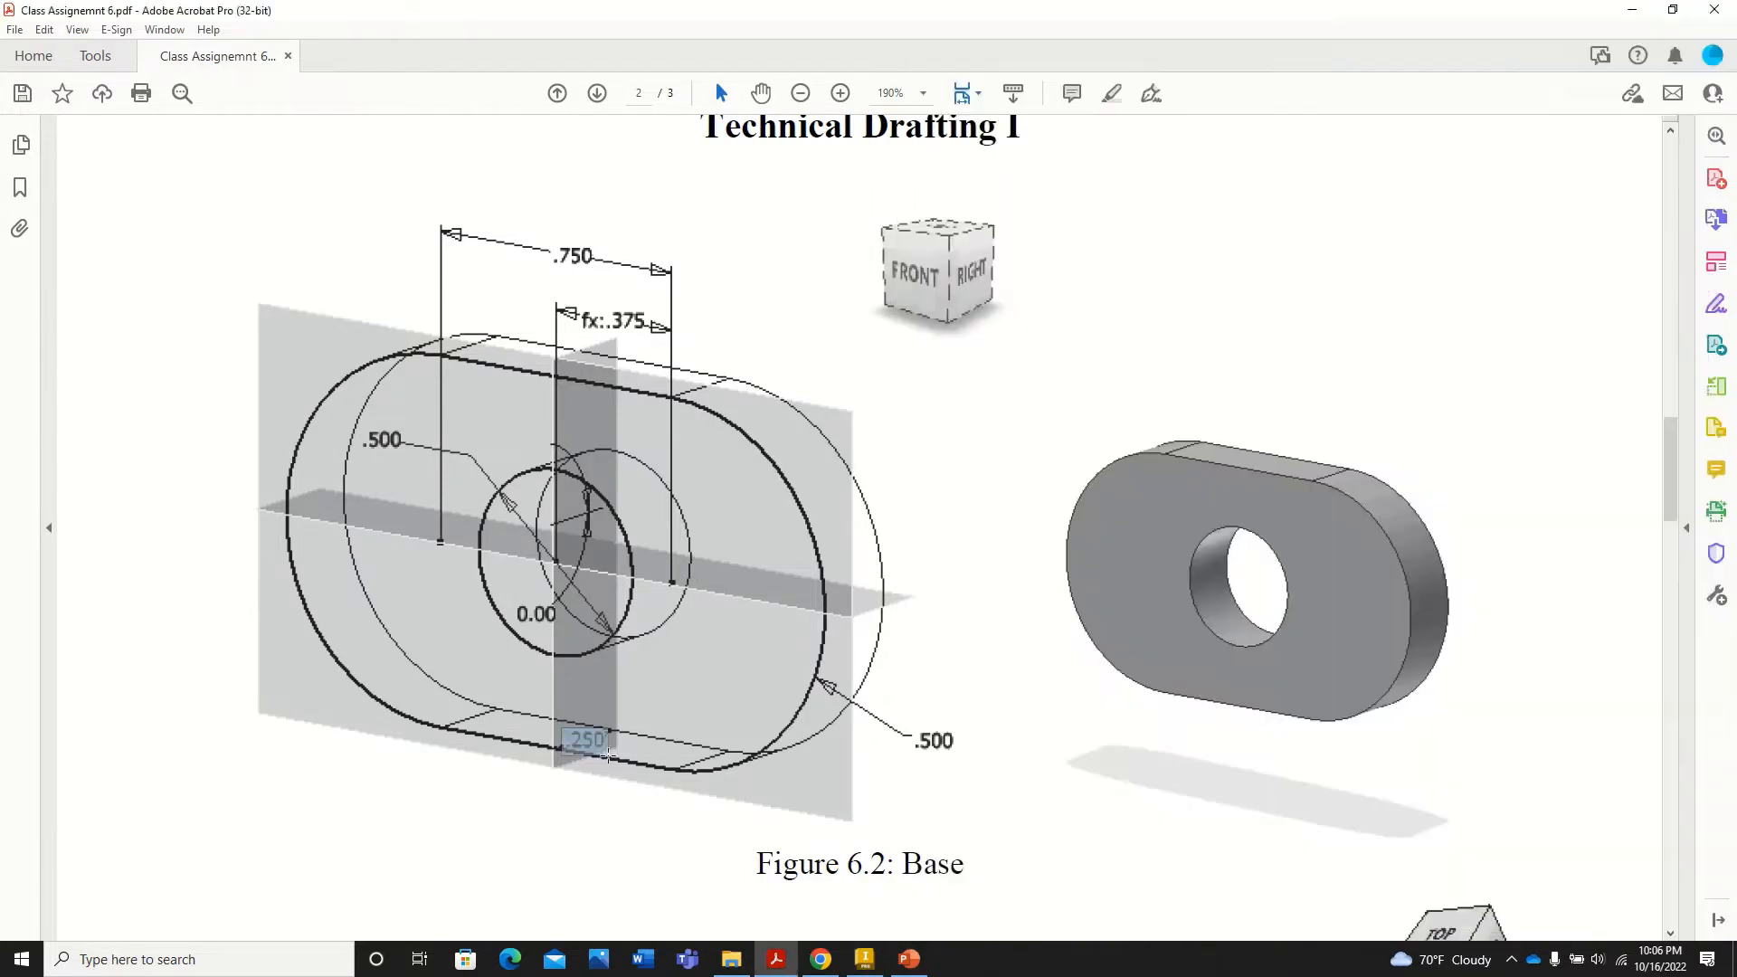
pyautogui.click(863, 959)
pyautogui.click(992, 76)
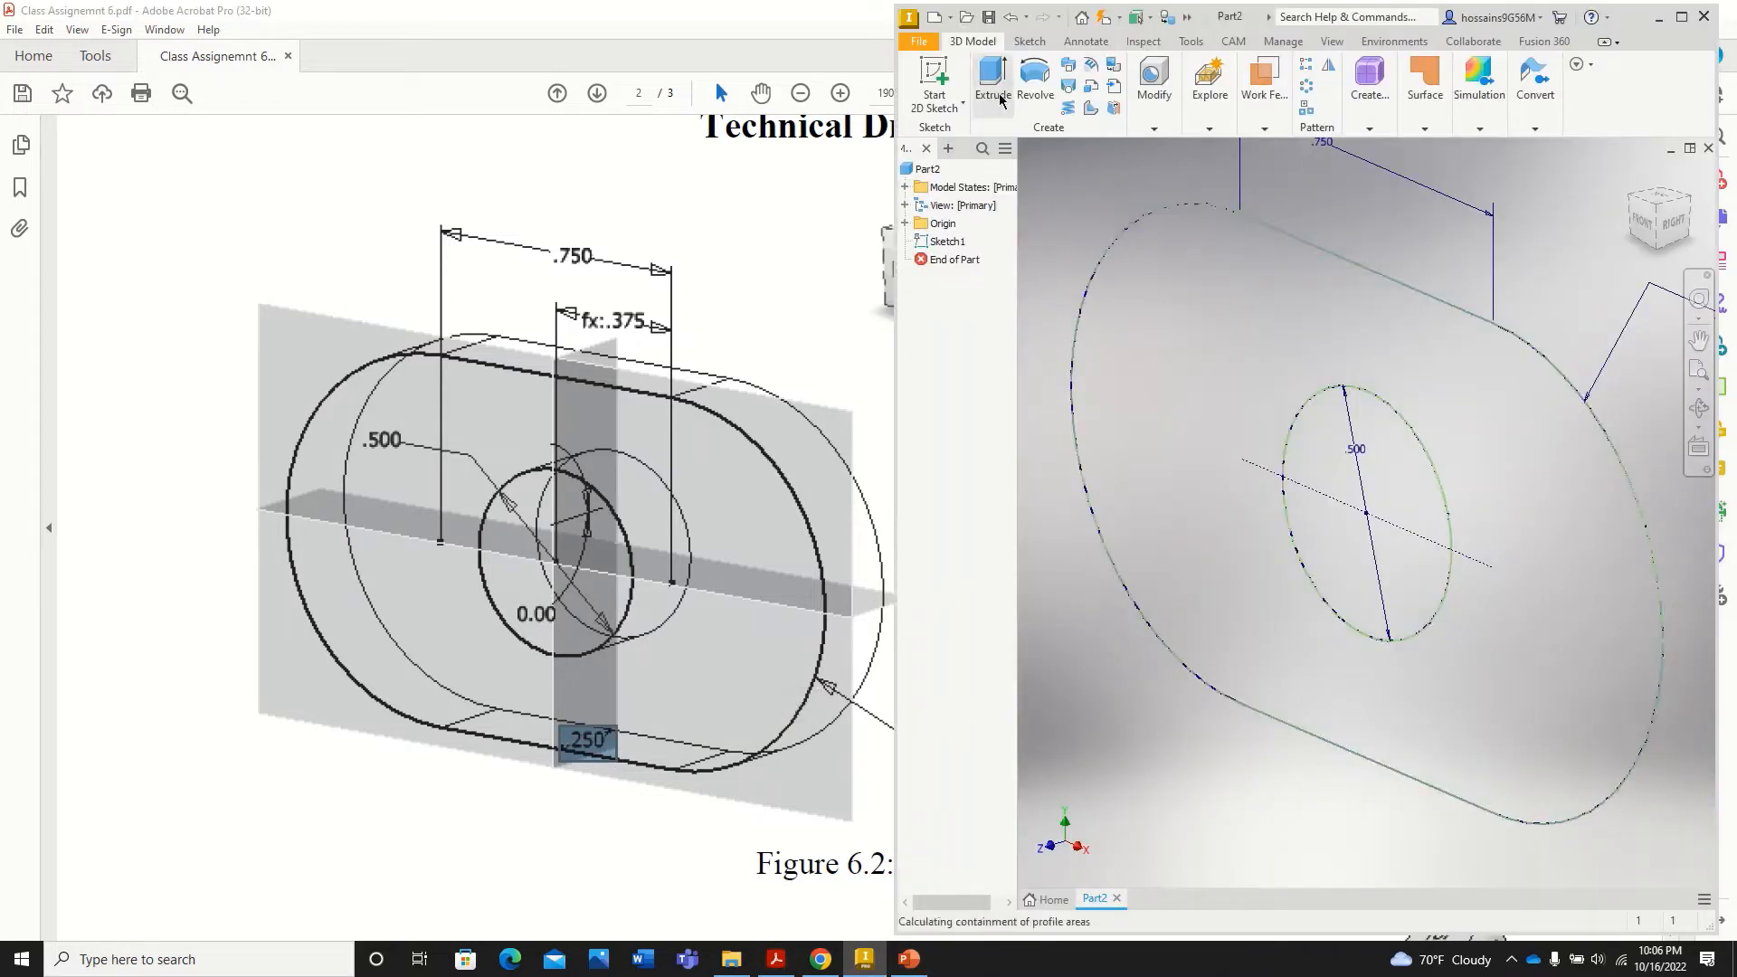
pyautogui.click(1275, 297)
pyautogui.scroll(-5, 1337, 371)
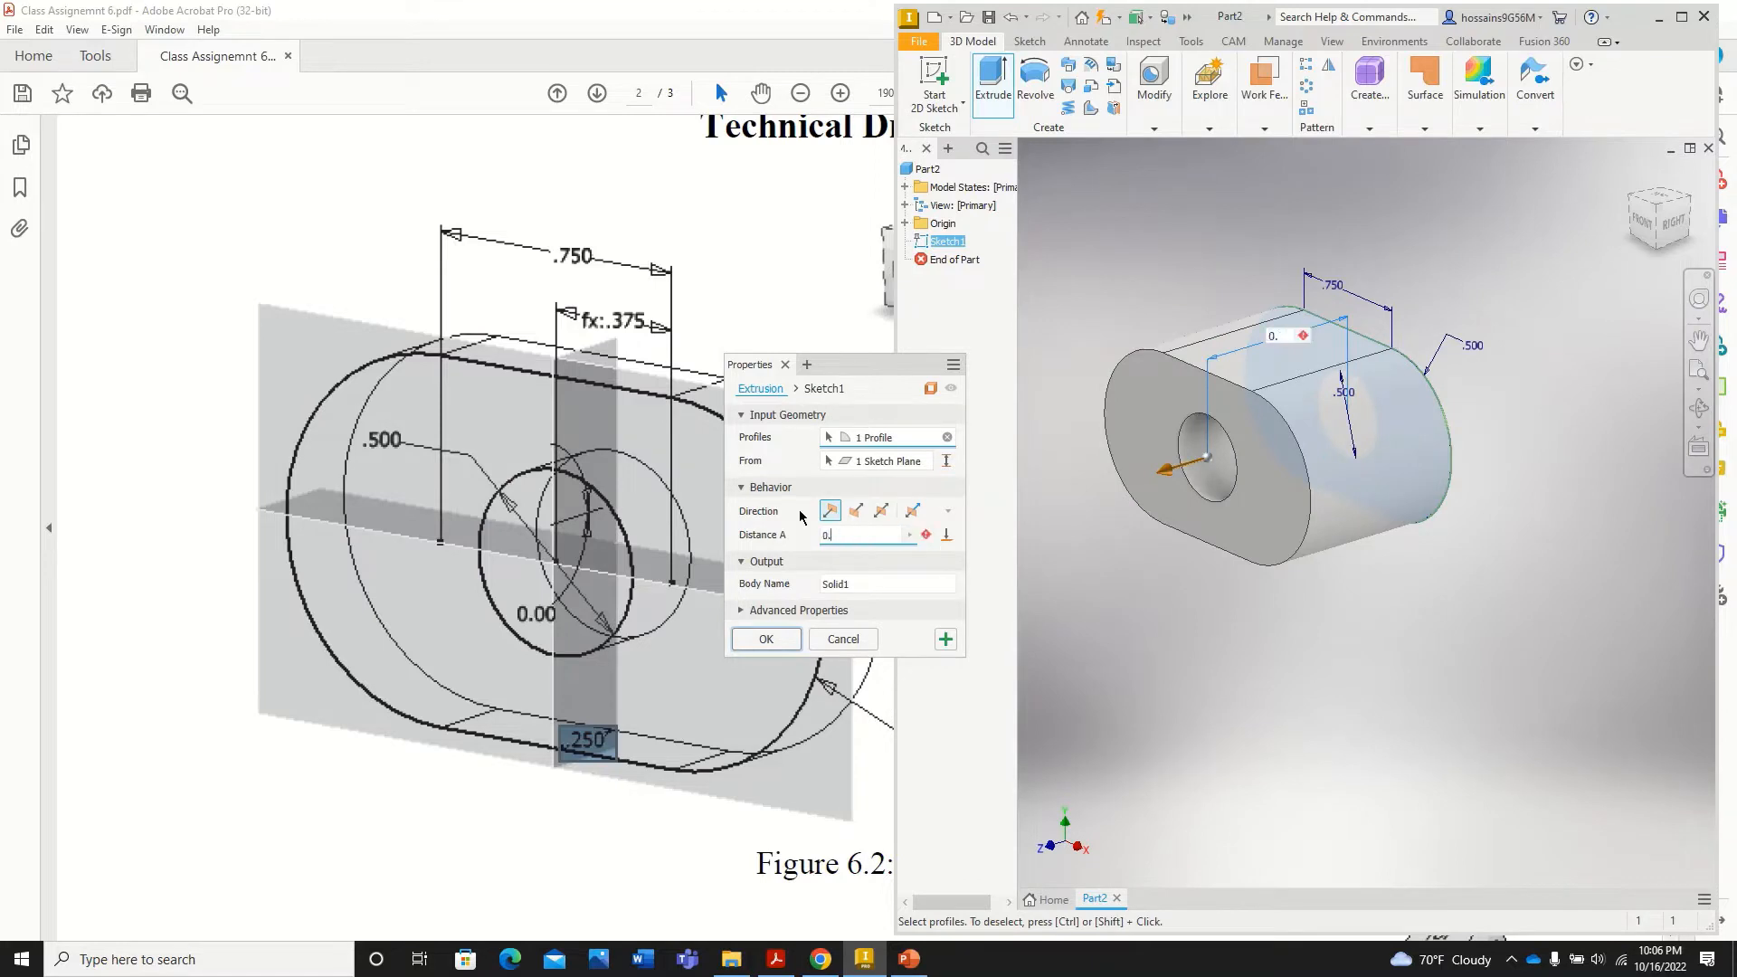
pyautogui.press('Return')
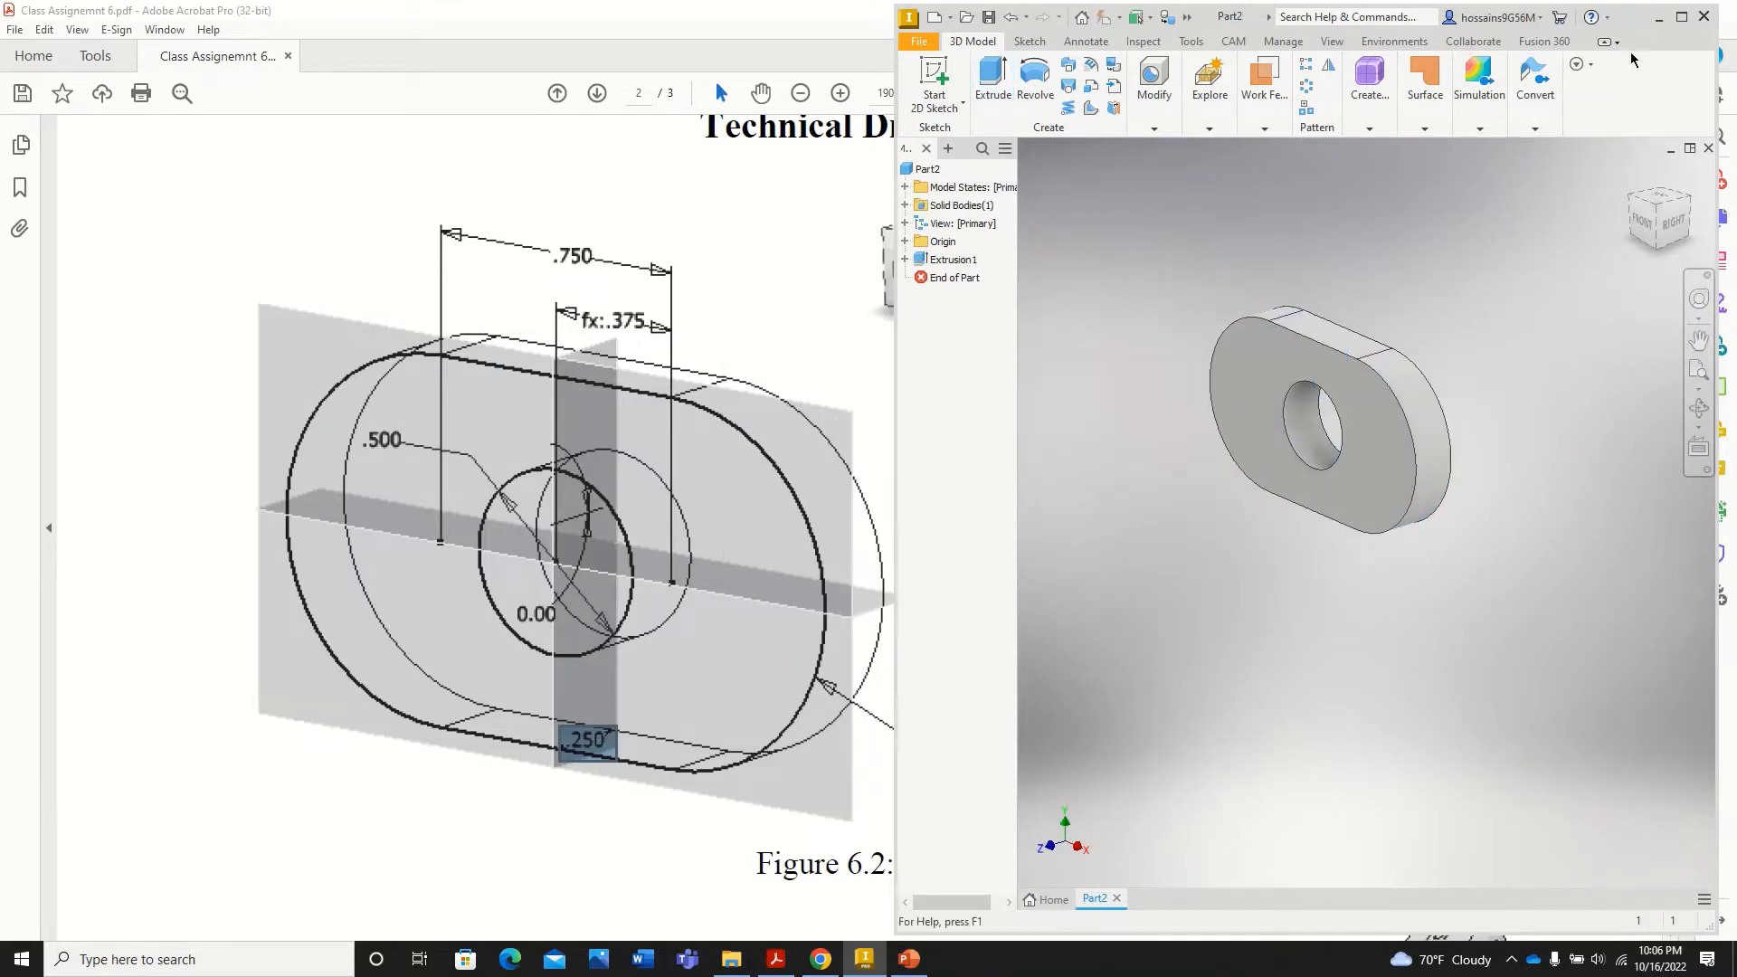
# Step: Maximize the Inventor window and save the part as Base in the Documents folder
pyautogui.click(1680, 18)
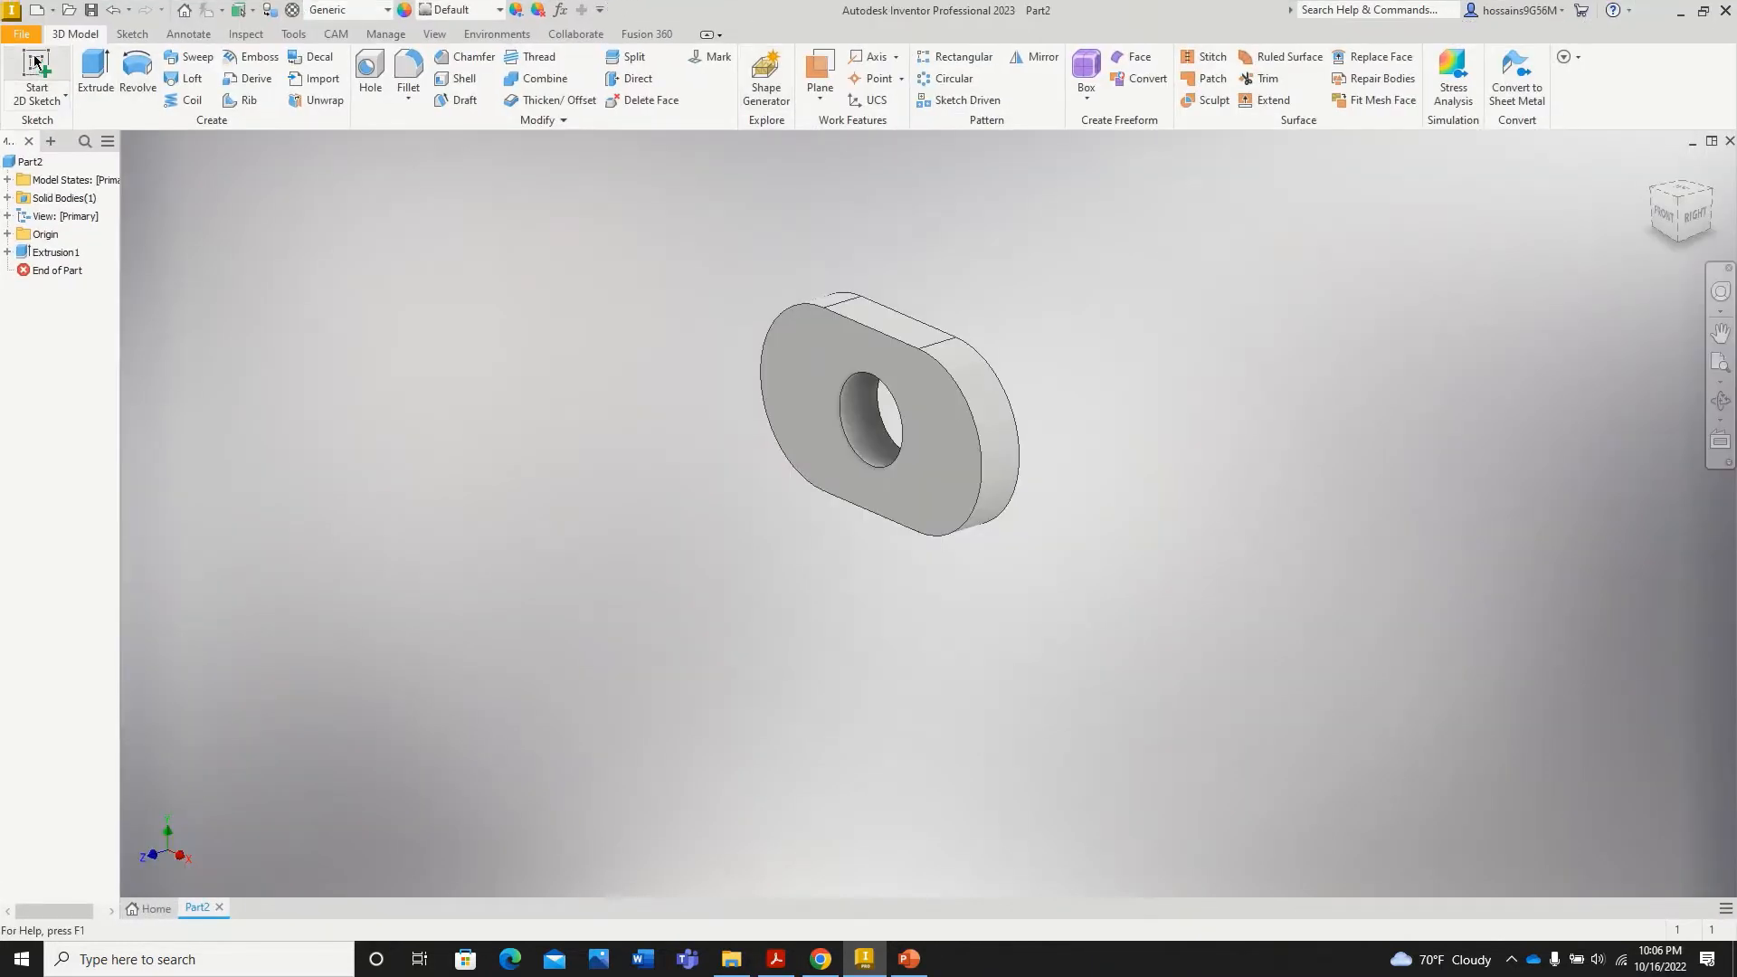
pyautogui.click(24, 34)
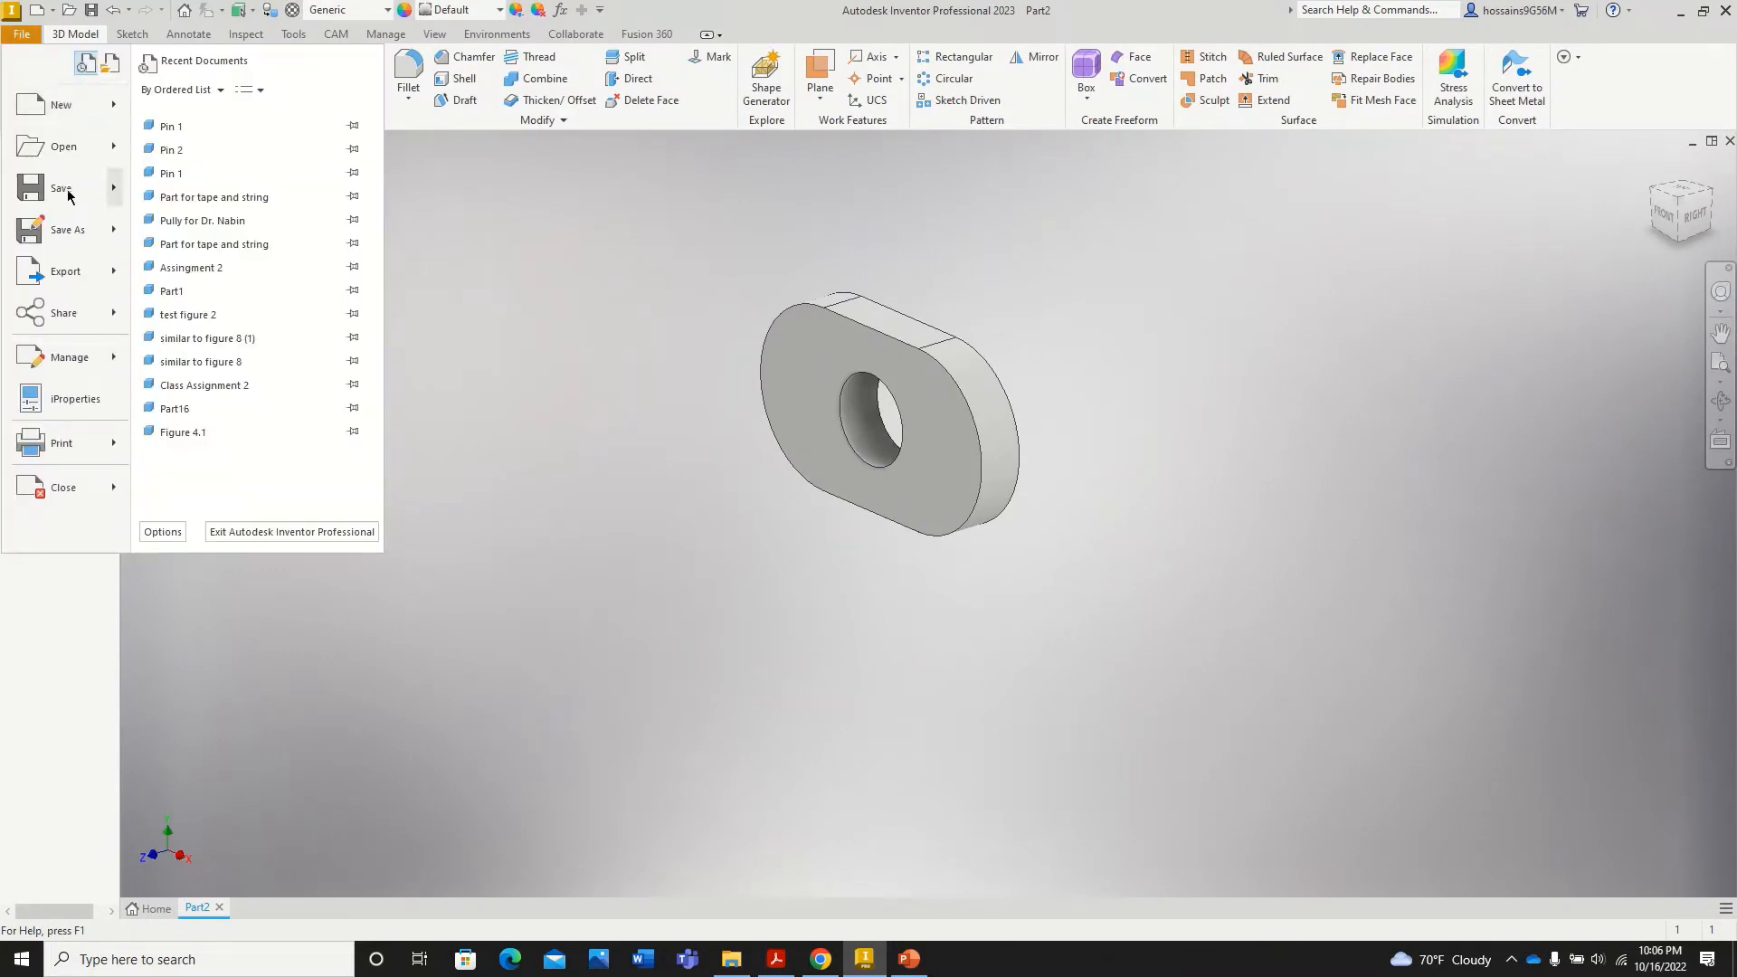
pyautogui.click(68, 230)
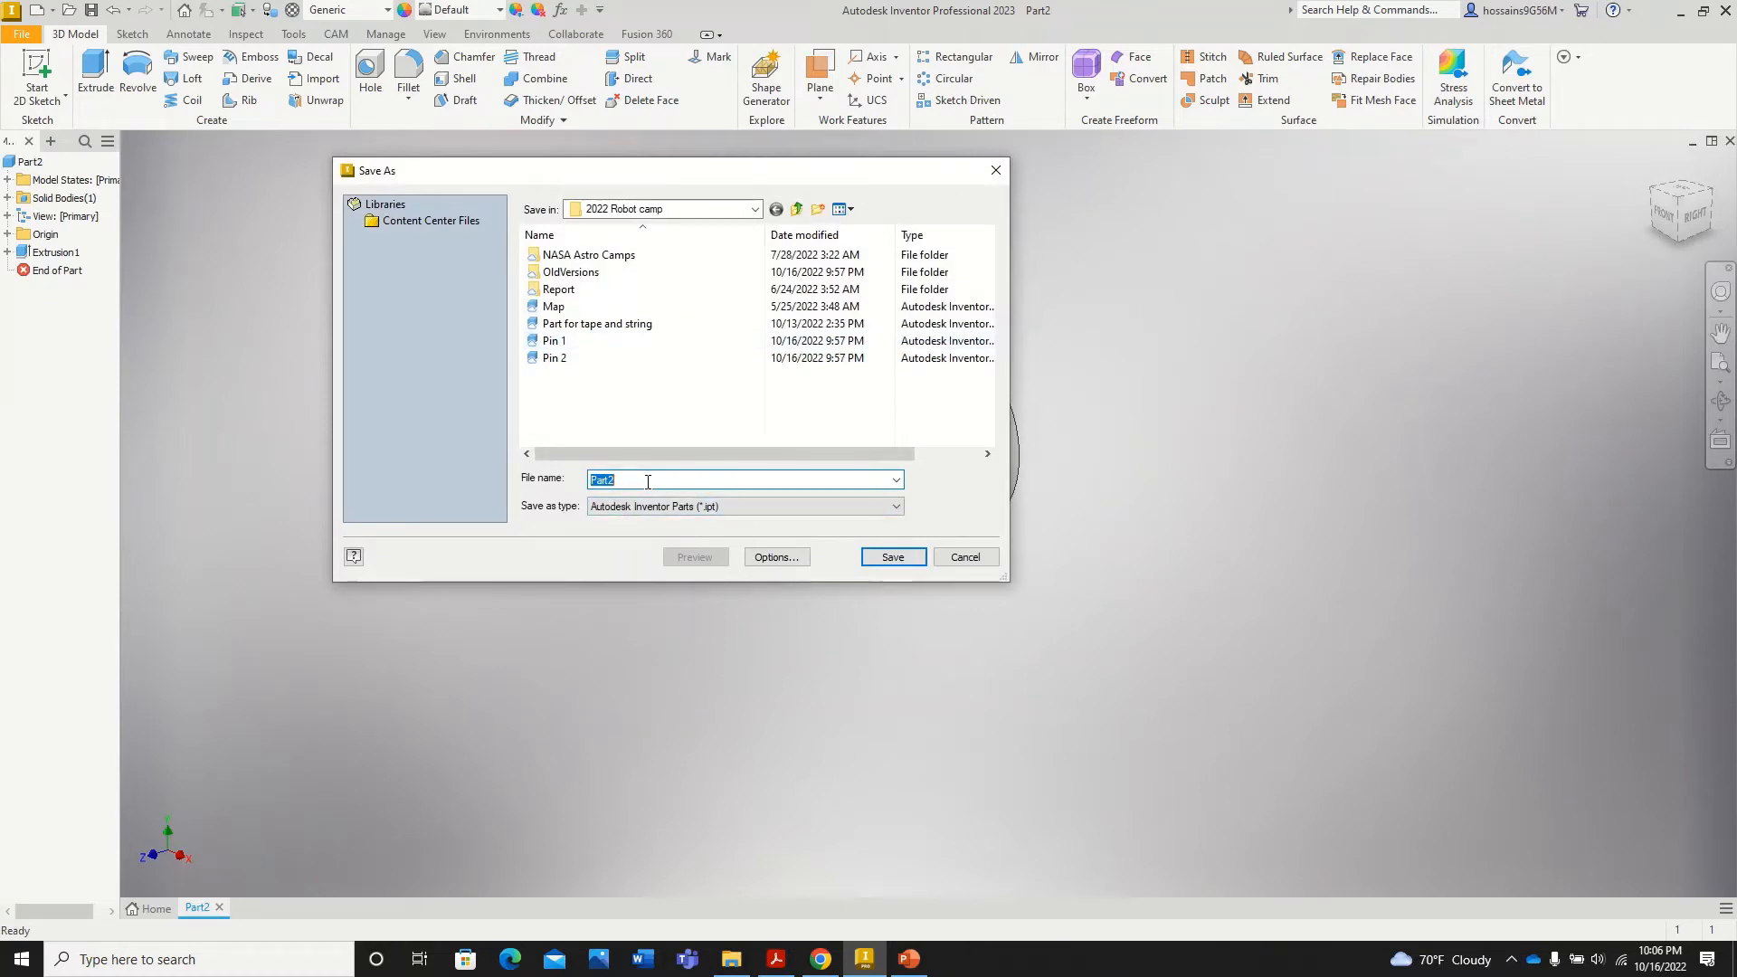
pyautogui.click(754, 210)
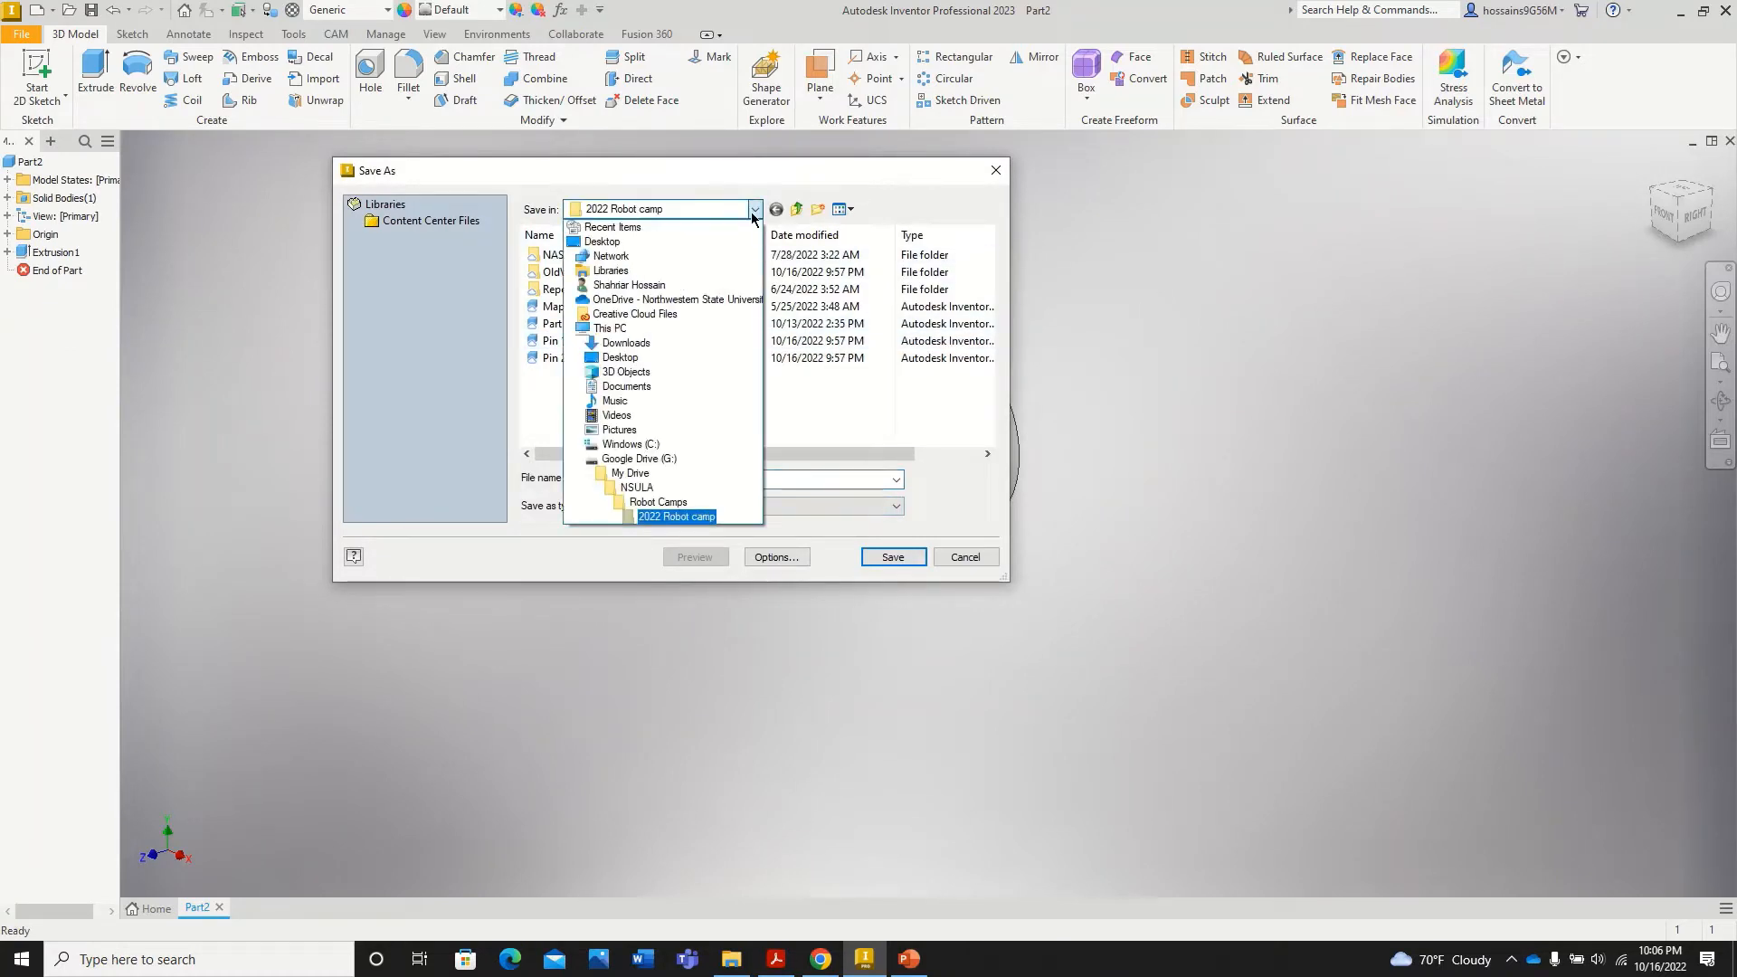
pyautogui.click(659, 387)
pyautogui.doubleClick(634, 478)
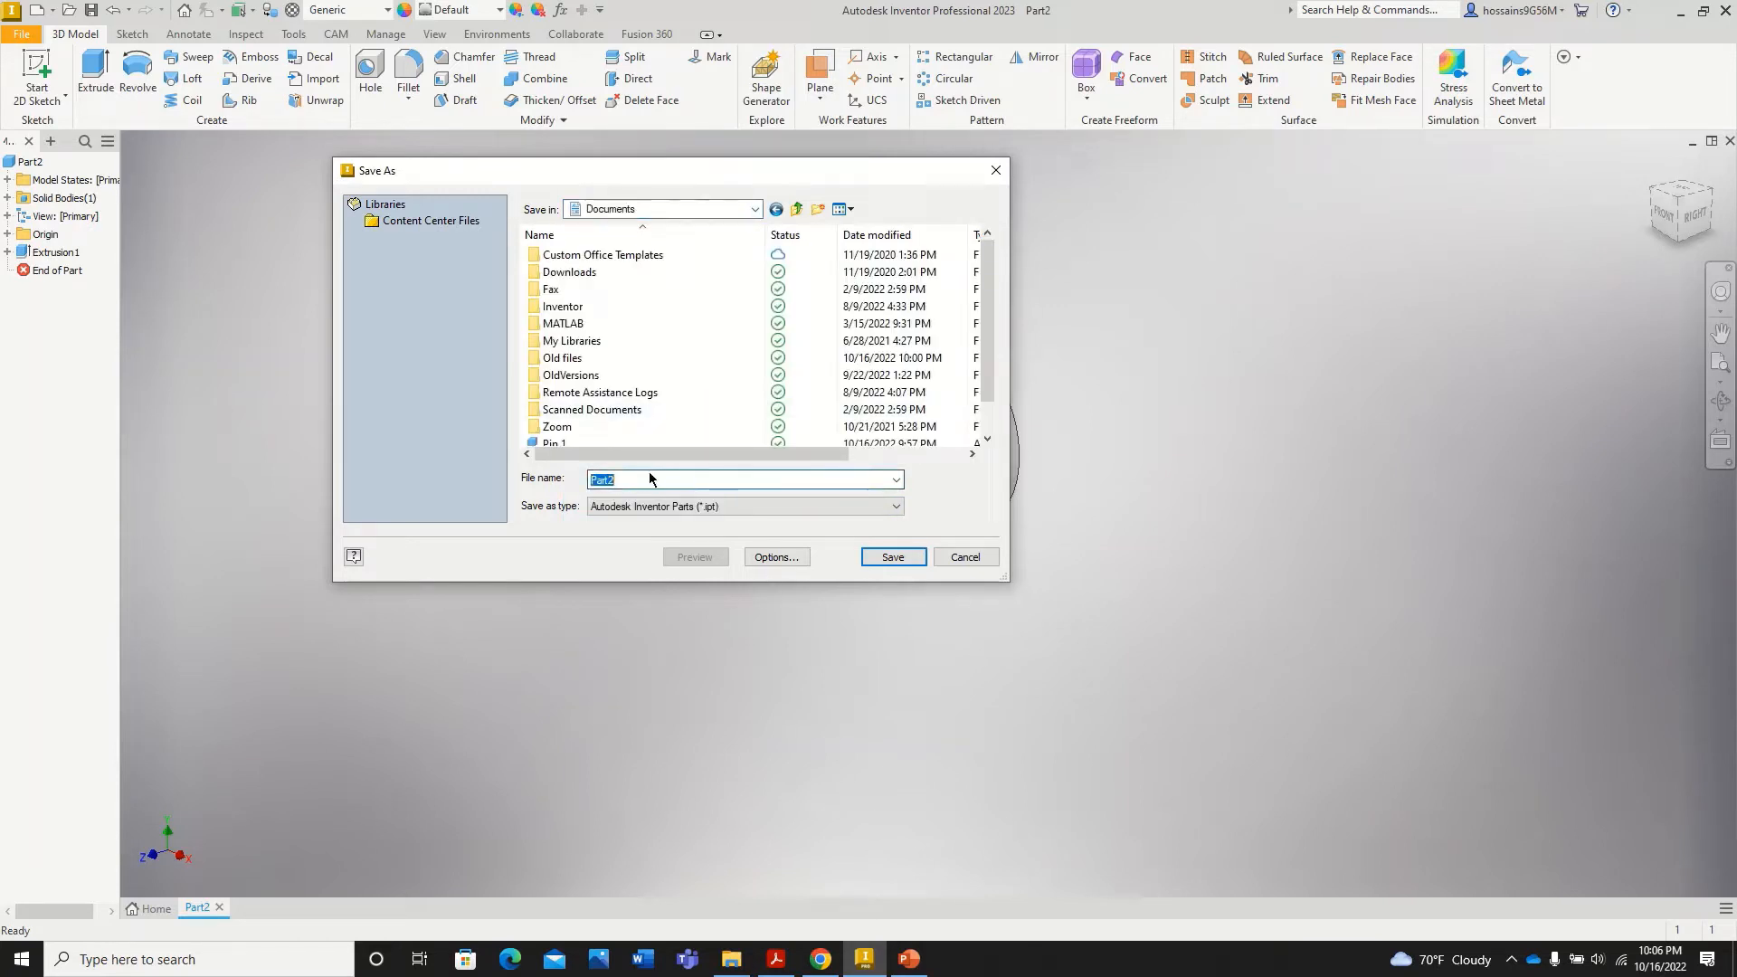
pyautogui.scroll(-1, 675, 331)
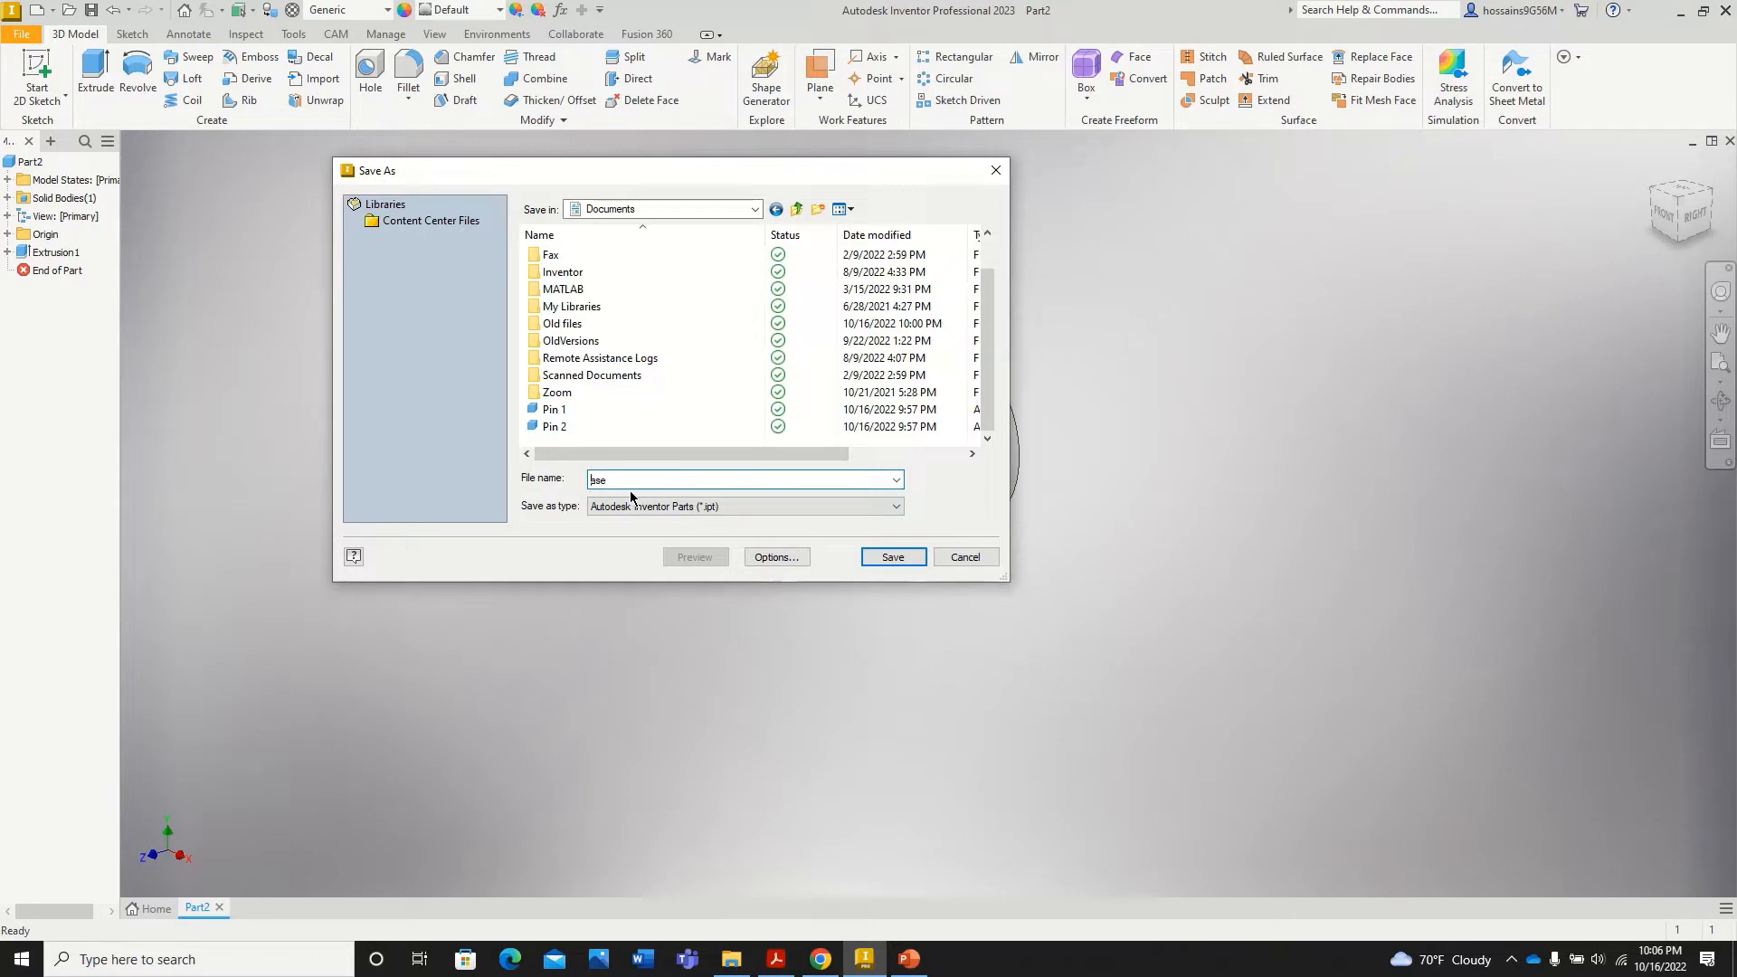
pyautogui.click(893, 556)
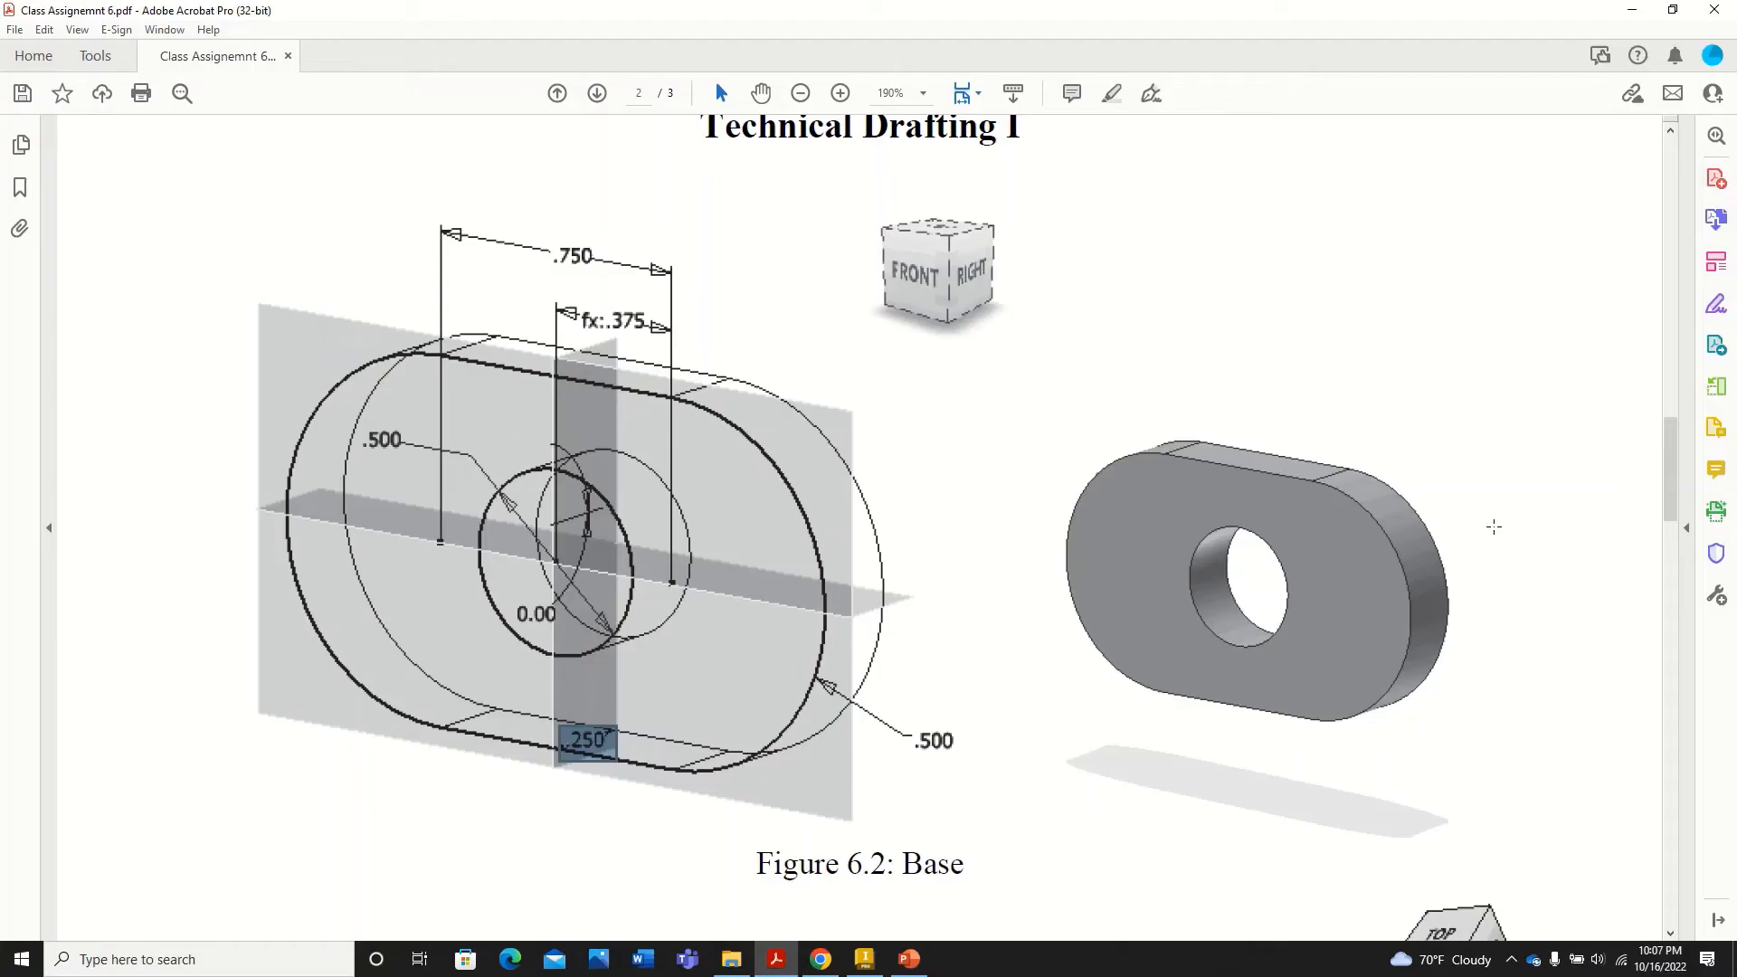
# Step: Look up the Crank dimensions in Figure 6.3 of the assignment PDF and return to Inventor
pyautogui.scroll(-10, 1412, 527)
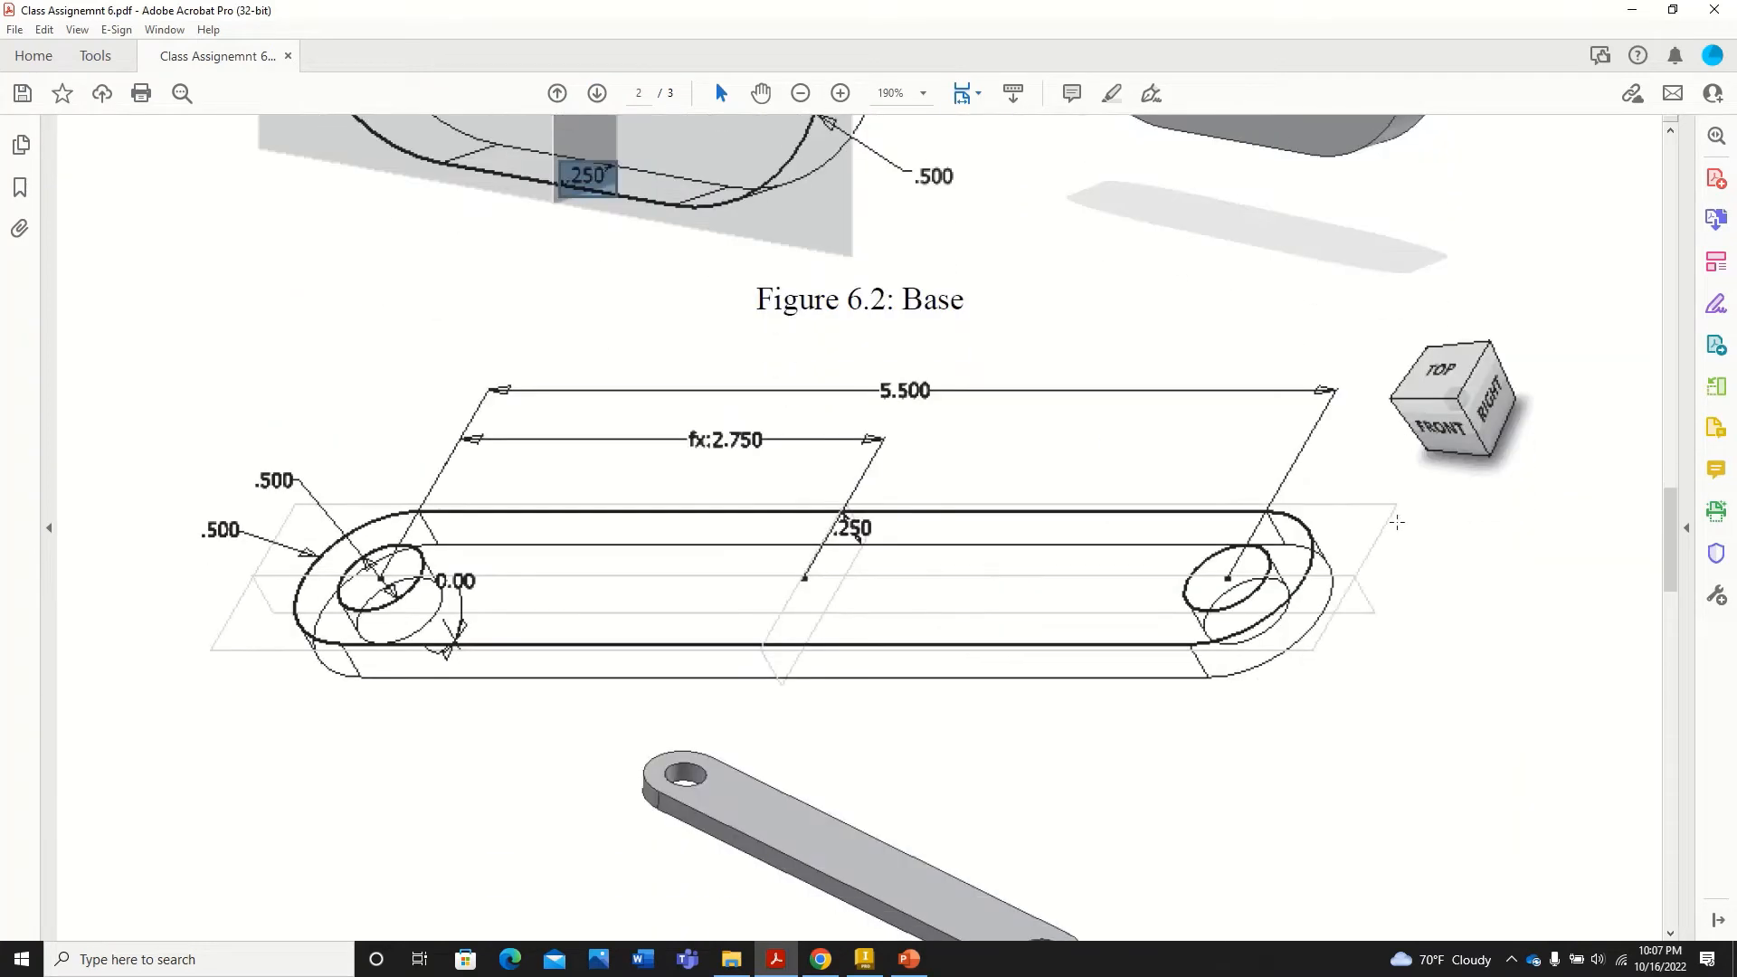
pyautogui.scroll(-3, 1397, 522)
pyautogui.scroll(1, 1396, 525)
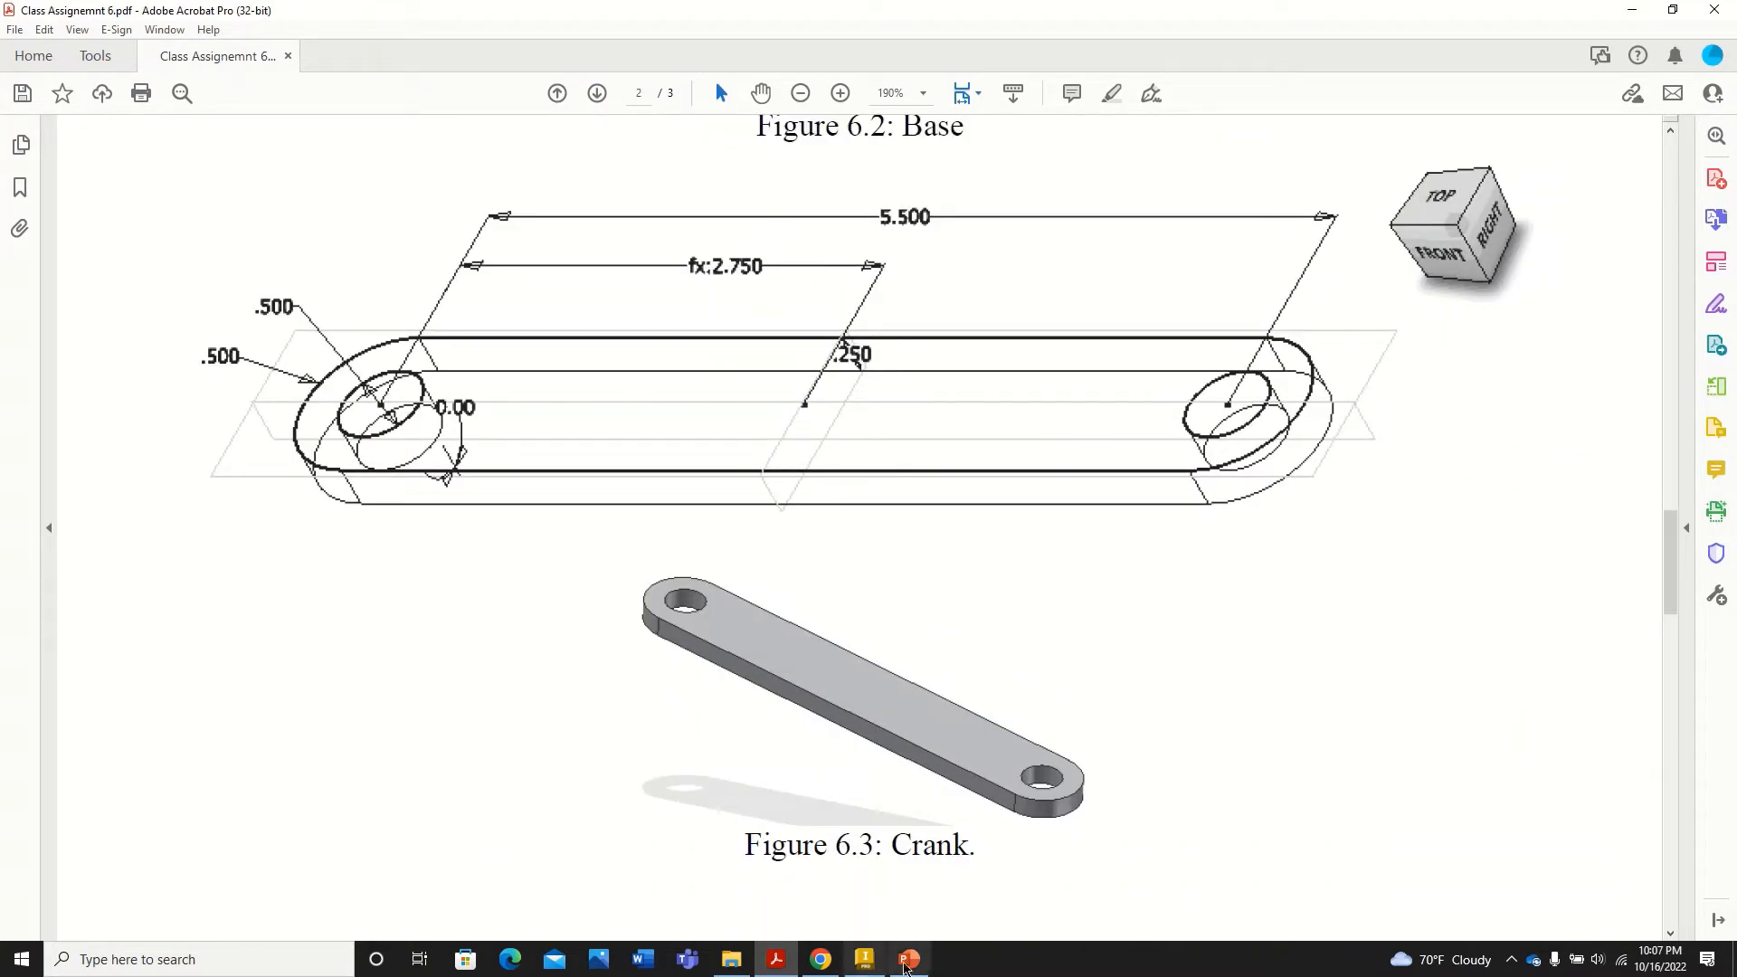
pyautogui.click(866, 963)
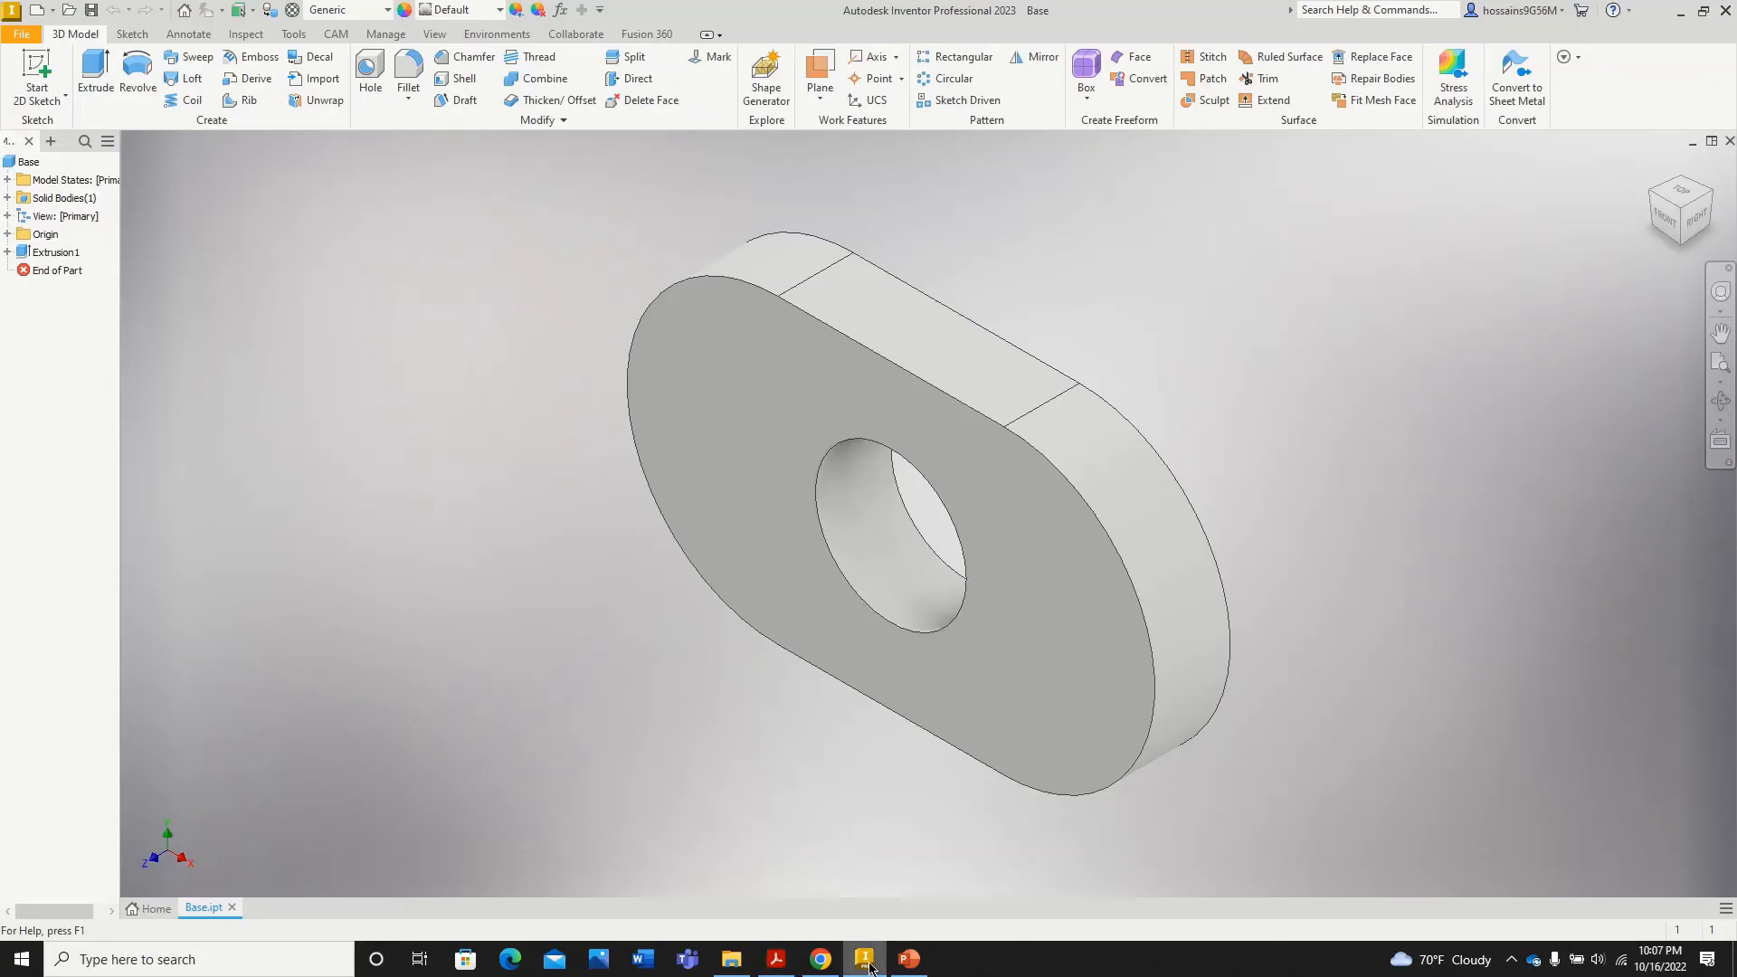
# Step: Create a new part from the English Standard (in).ipt template and start a 2D sketch on the XY plane
pyautogui.click(35, 38)
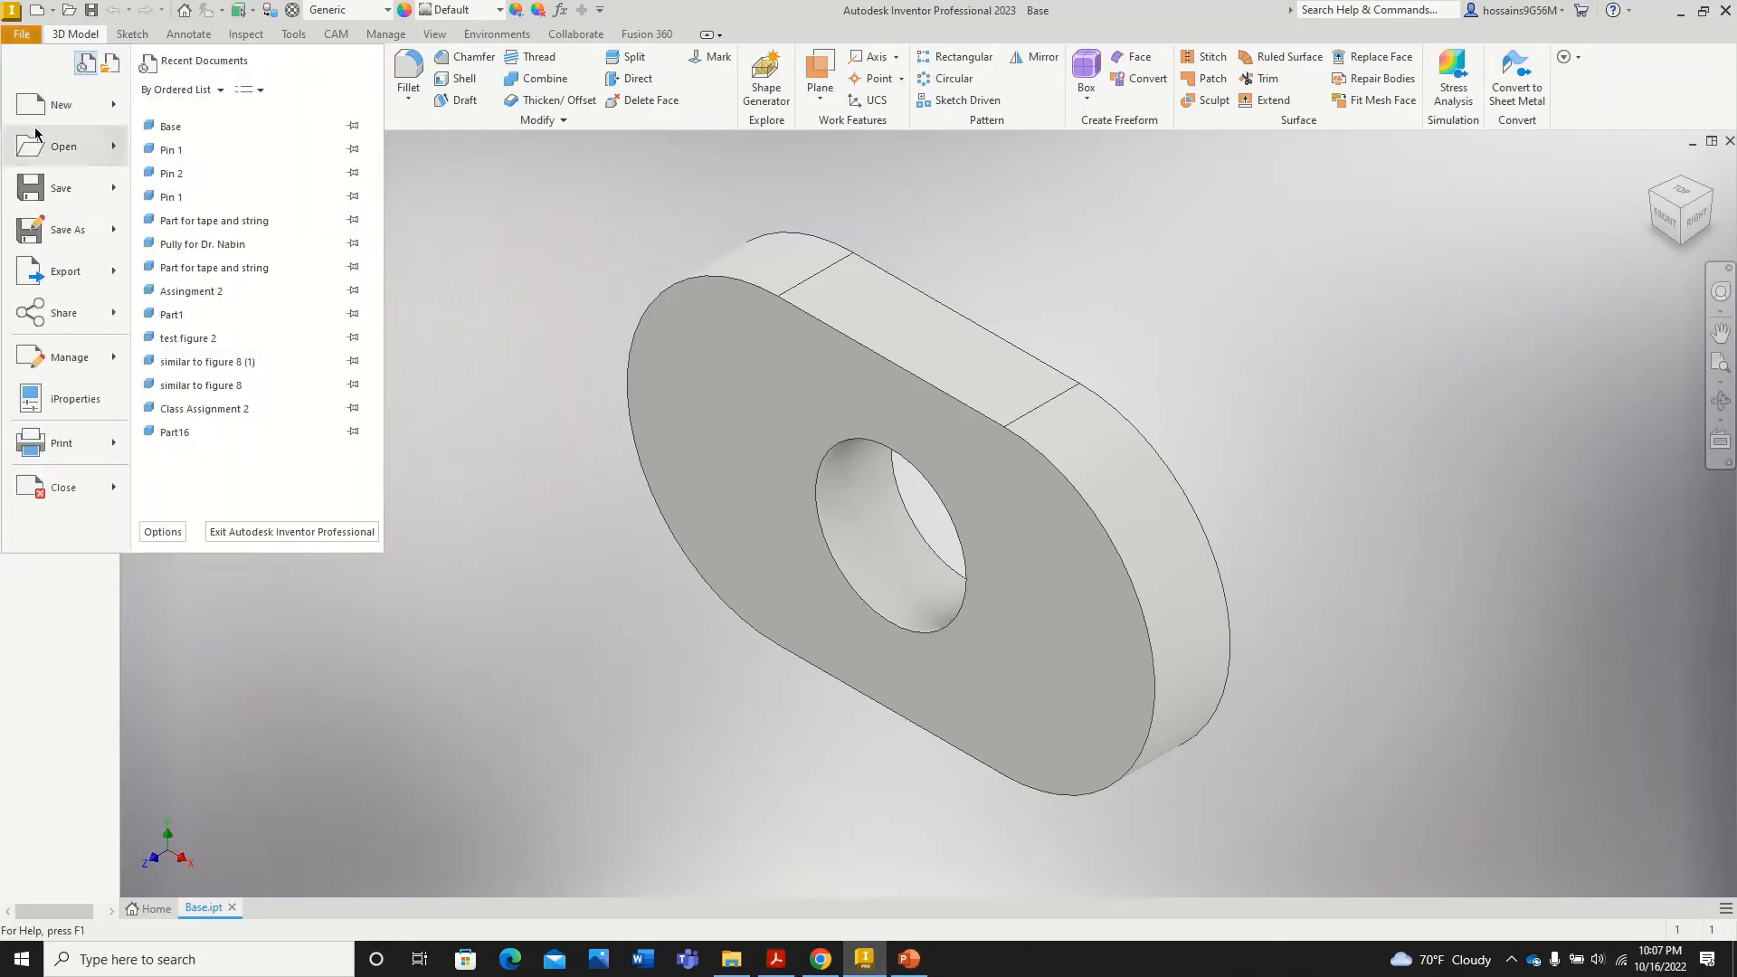
pyautogui.click(53, 114)
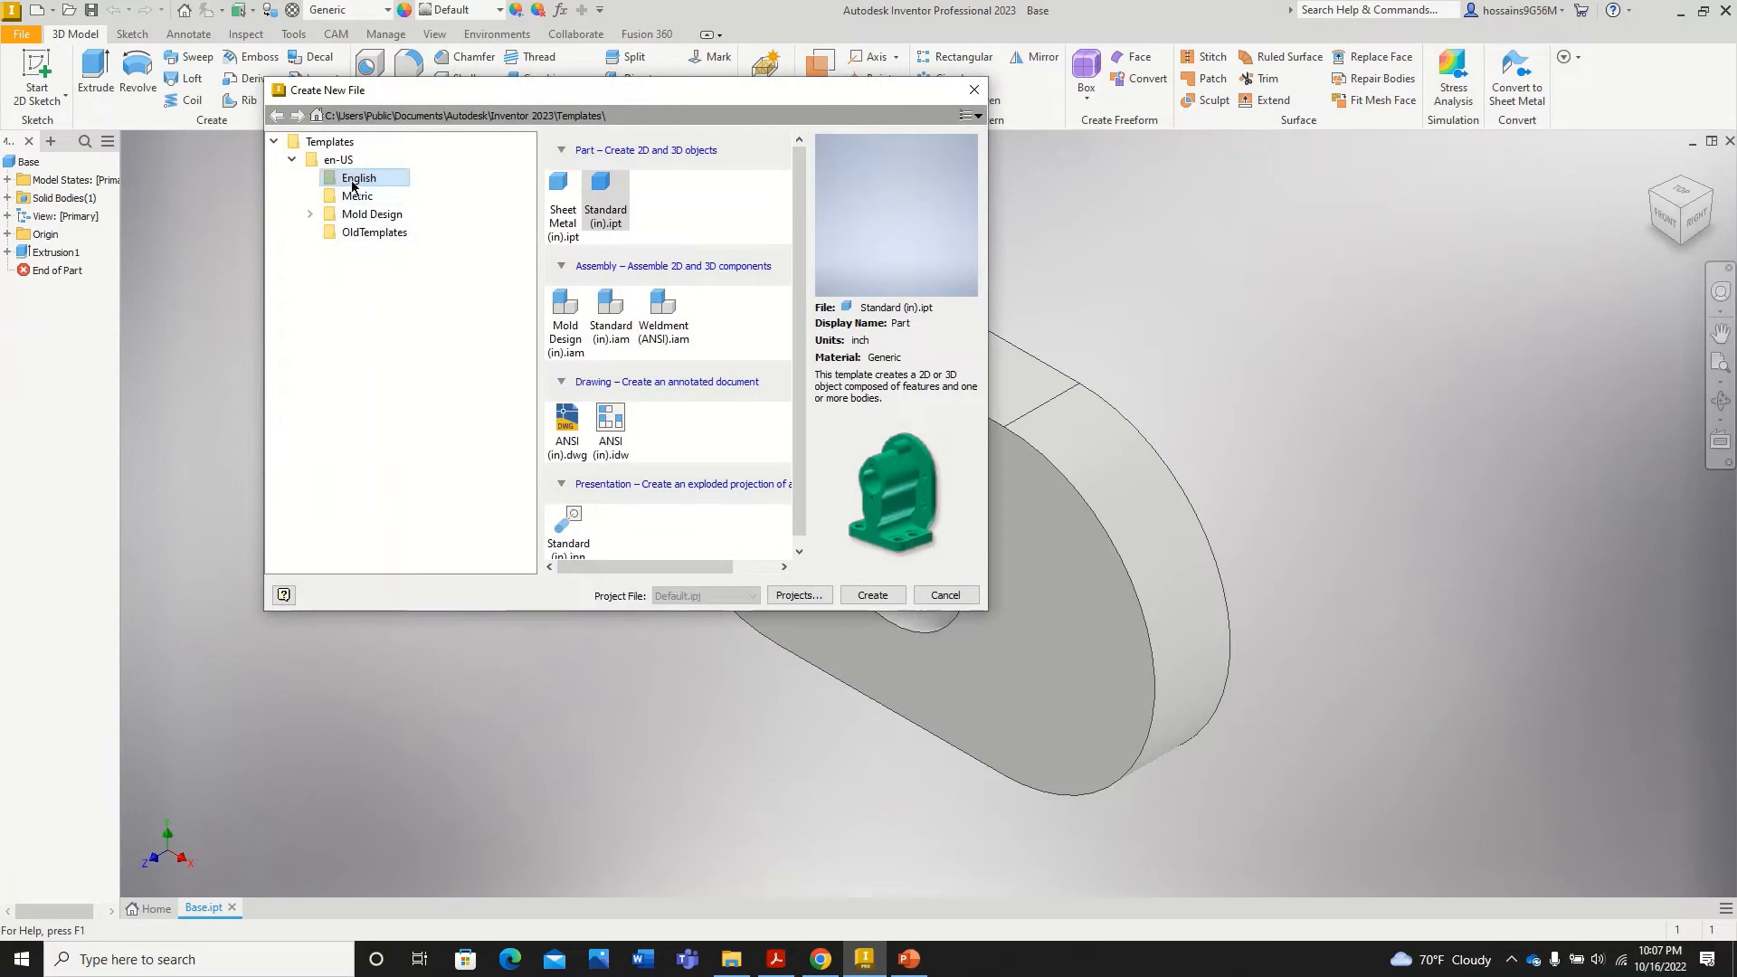
pyautogui.click(615, 207)
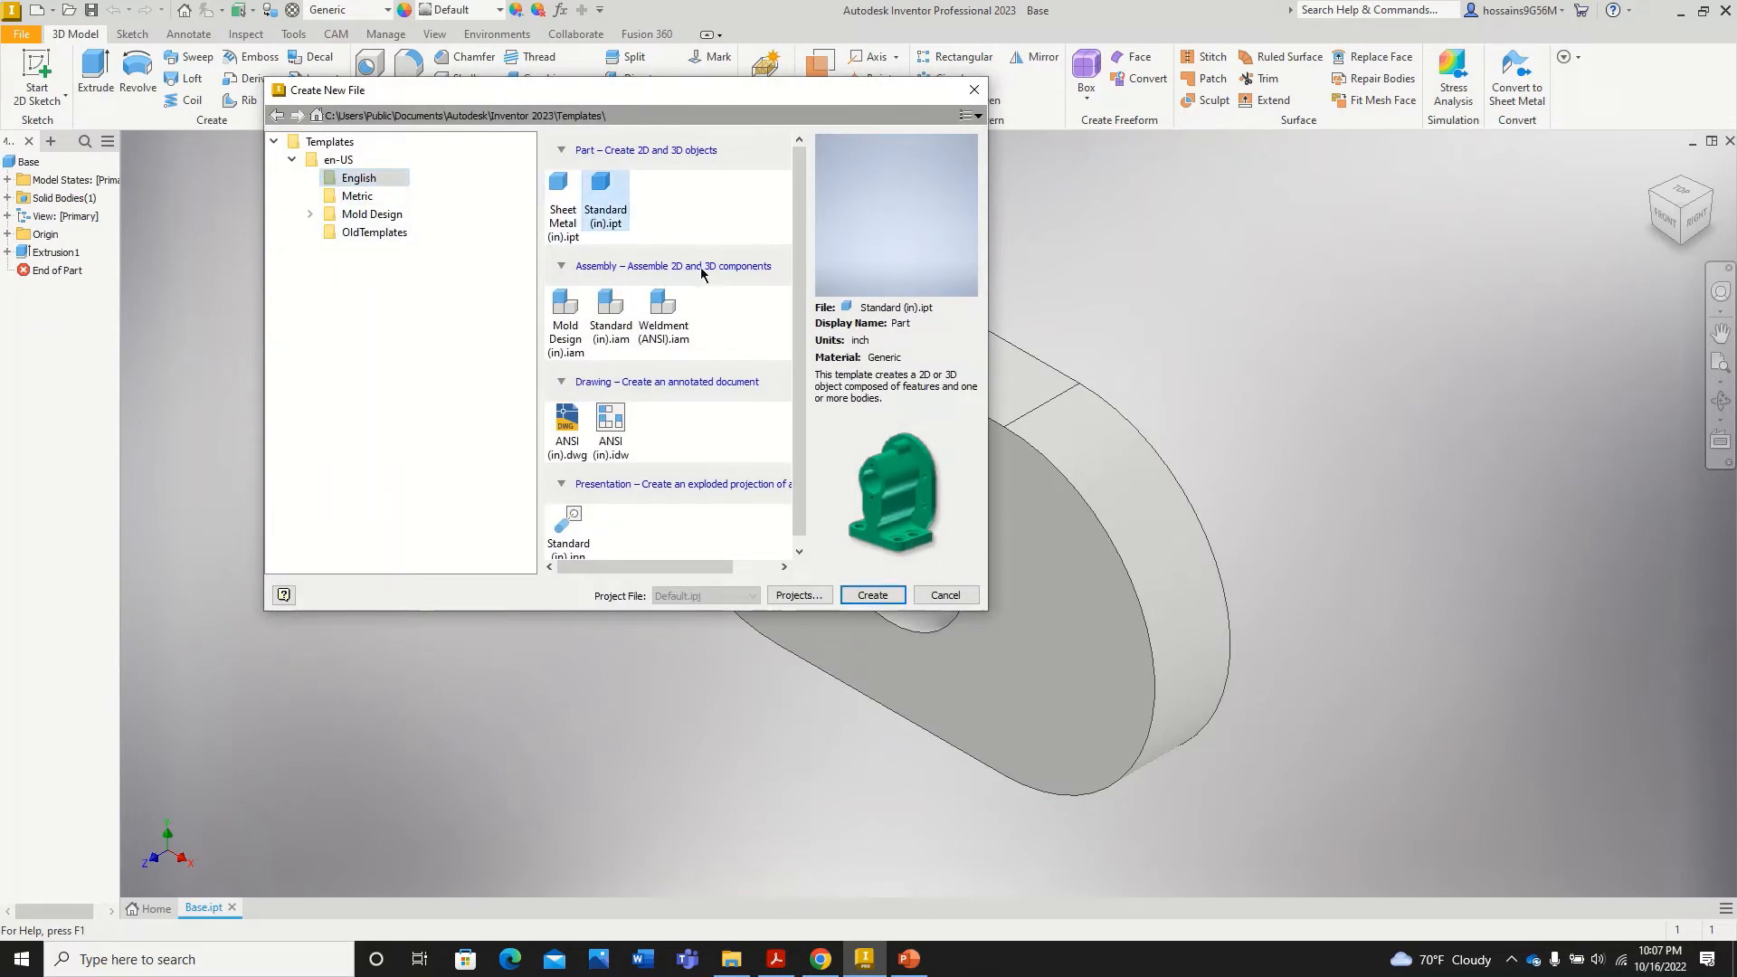
pyautogui.click(873, 594)
pyautogui.click(36, 76)
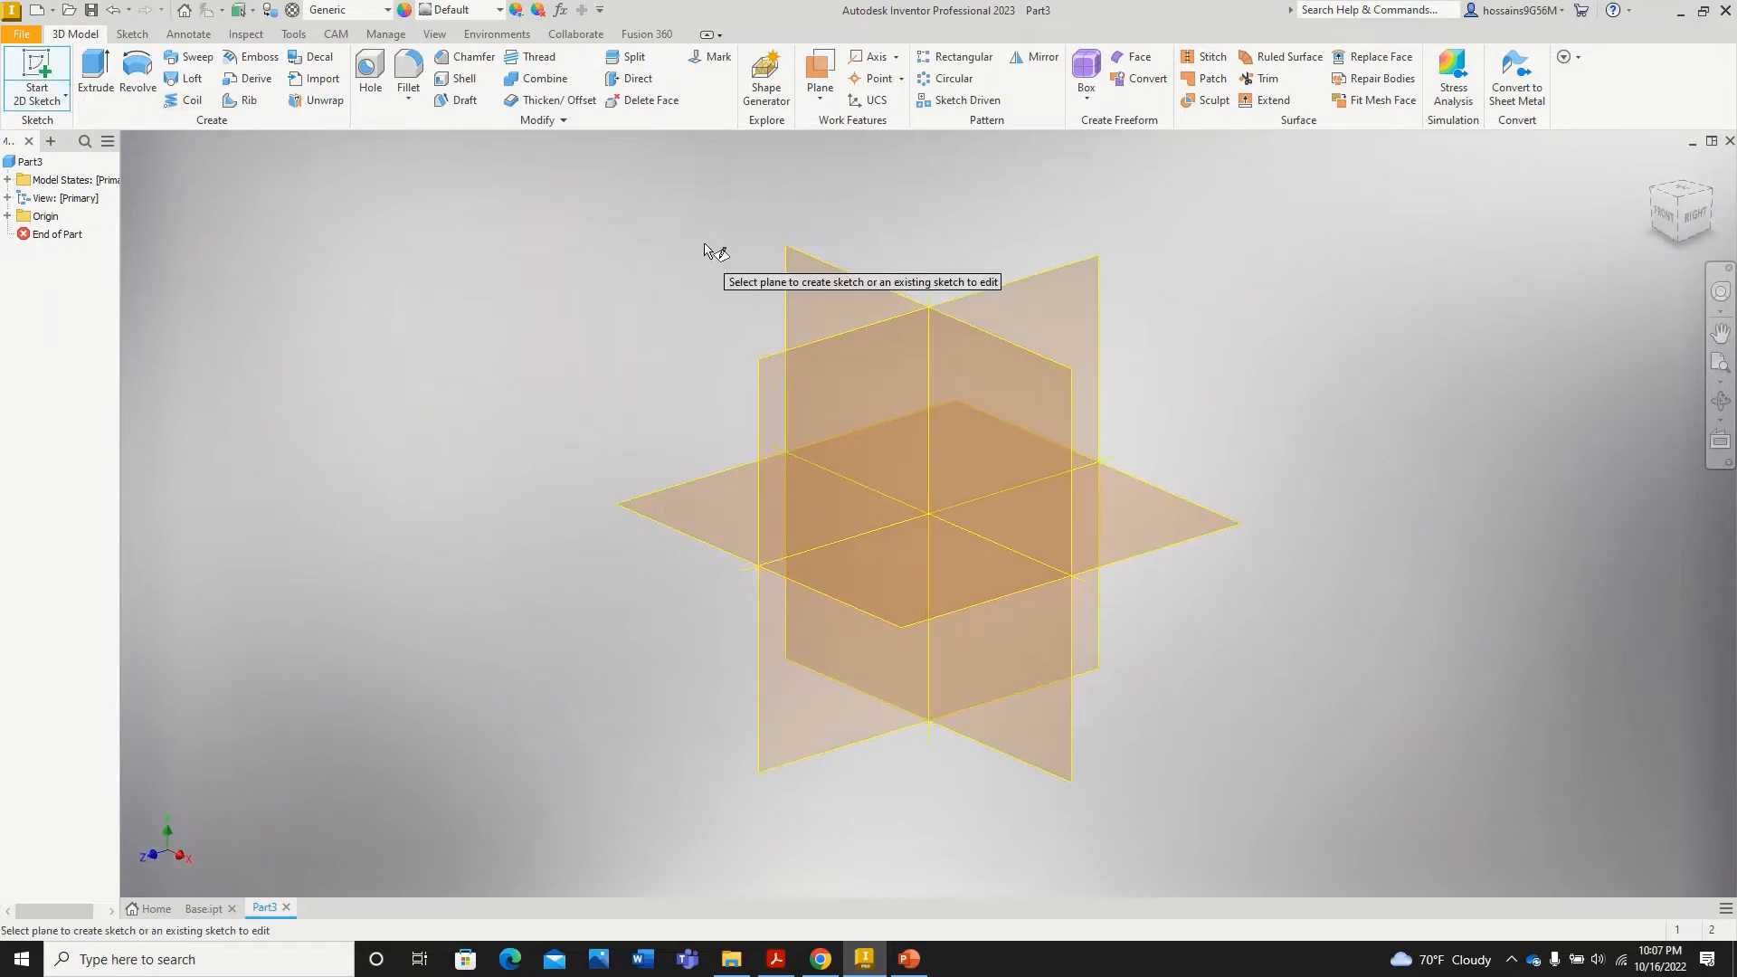
pyautogui.click(798, 264)
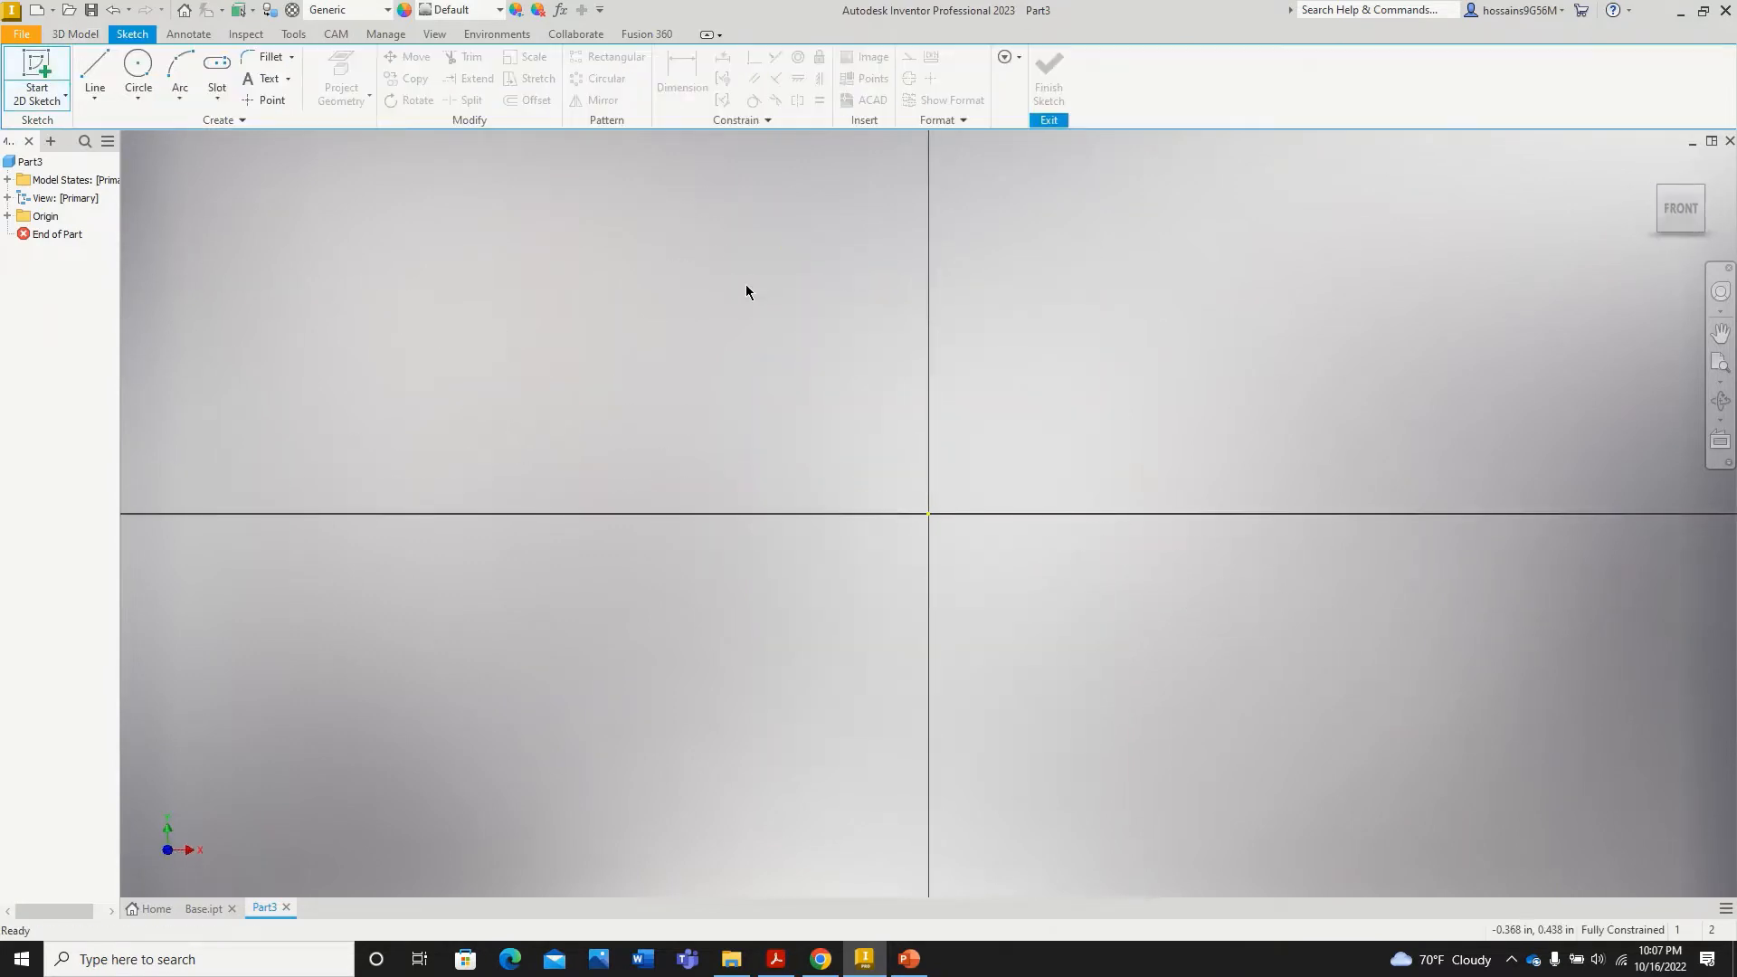
# Step: Sketch a horizontal center point slot centered on the origin, about 1.58 in between arc centers
pyautogui.click(221, 105)
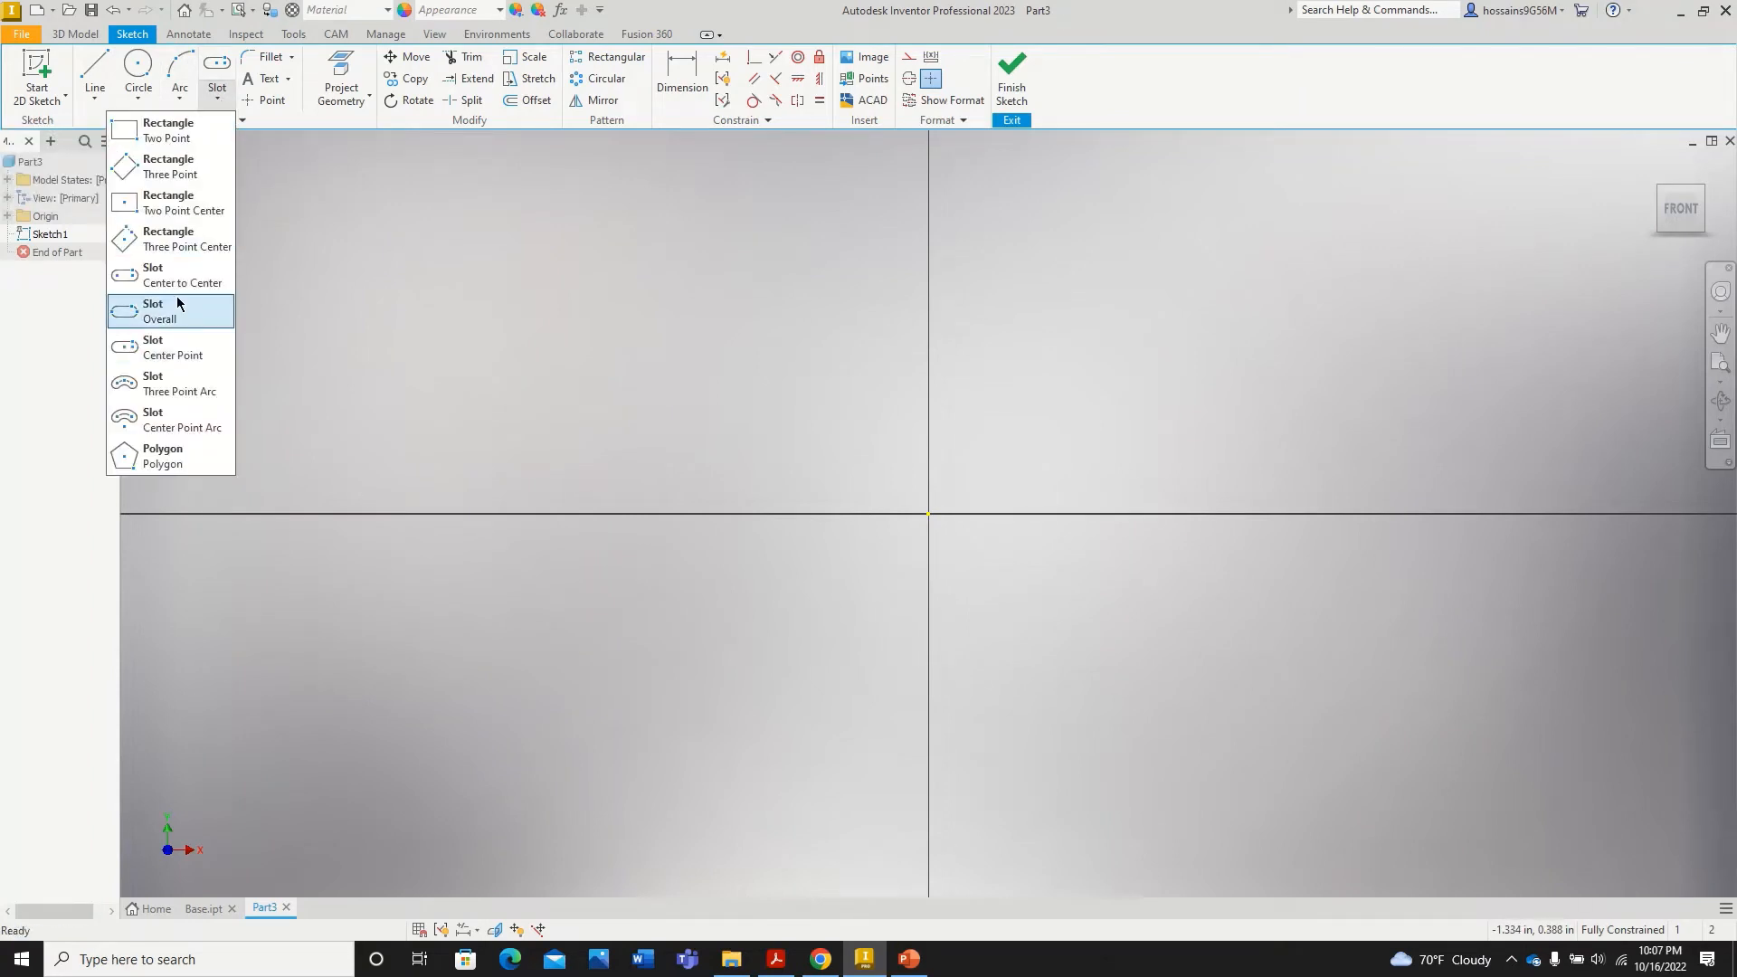
pyautogui.click(177, 348)
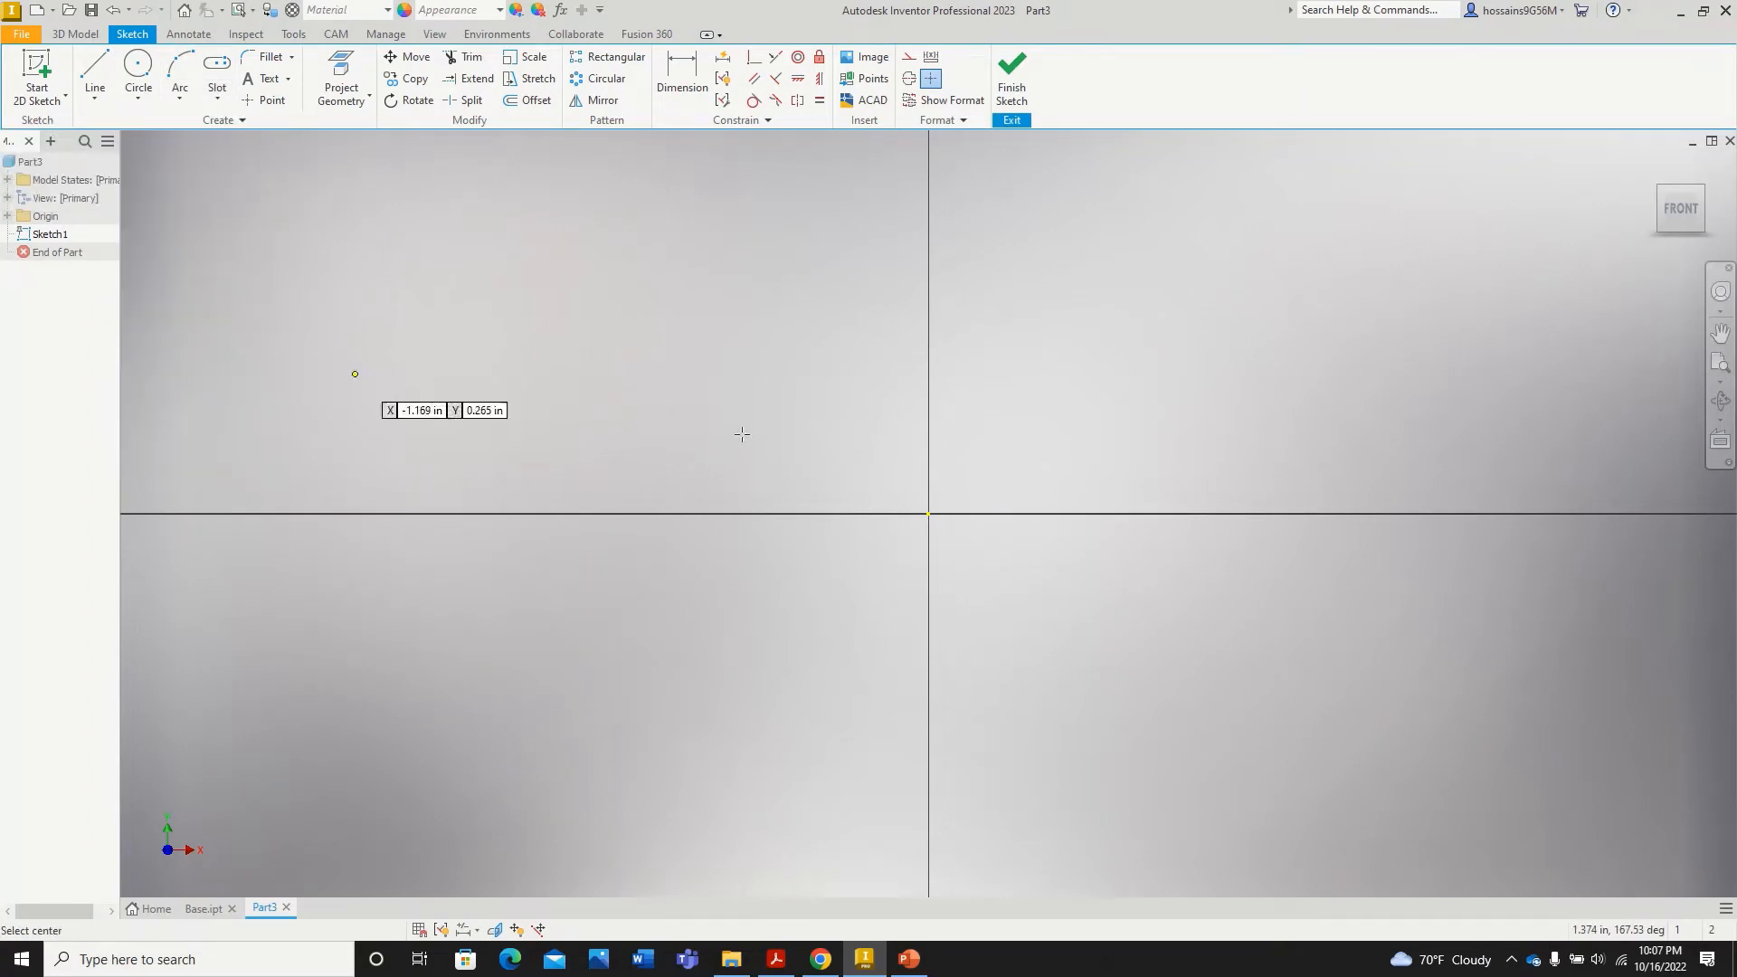
pyautogui.click(928, 514)
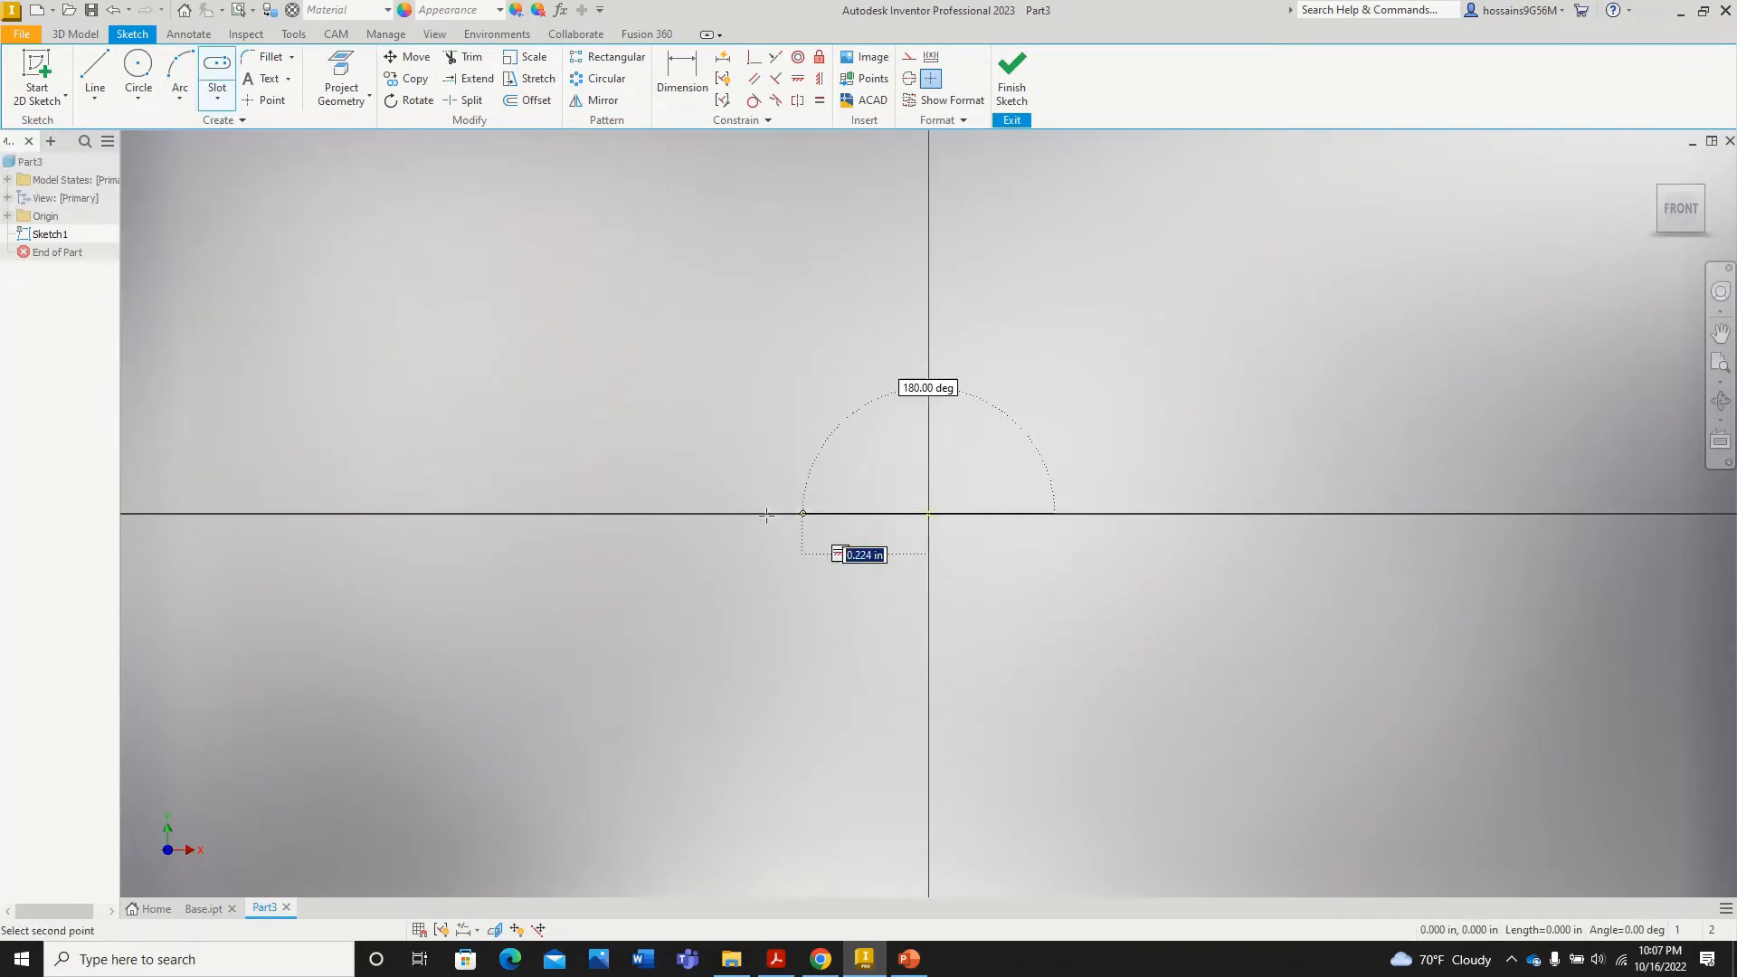
pyautogui.click(482, 512)
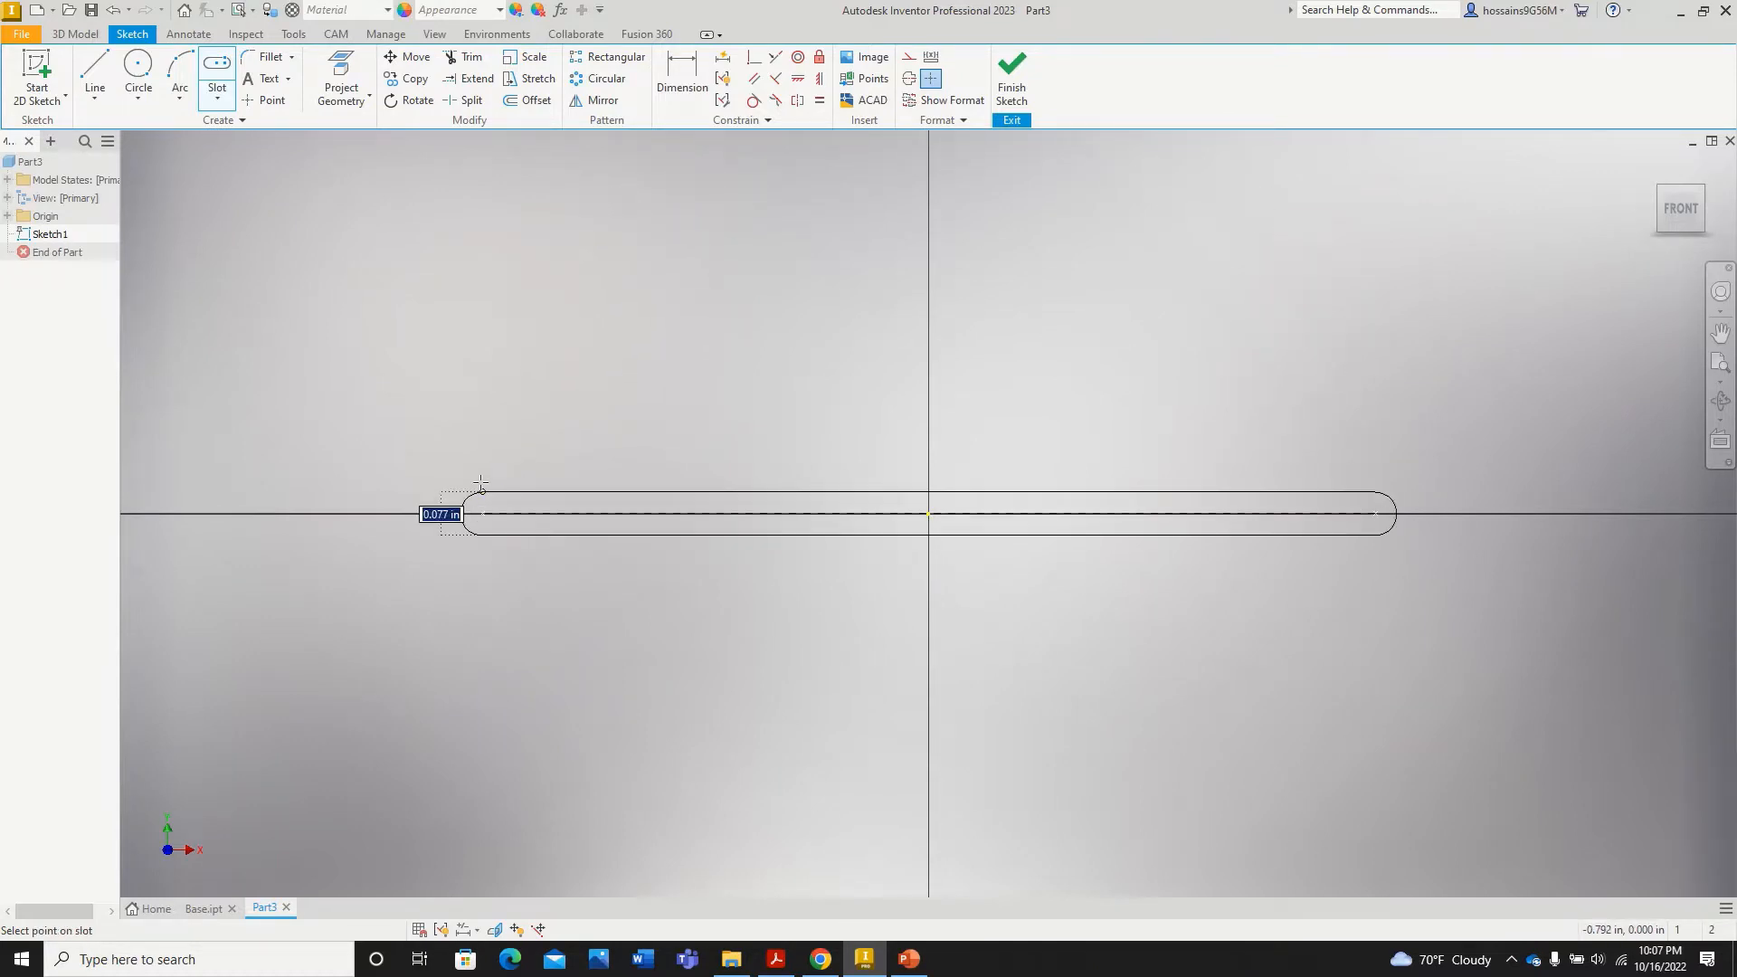
pyautogui.click(482, 389)
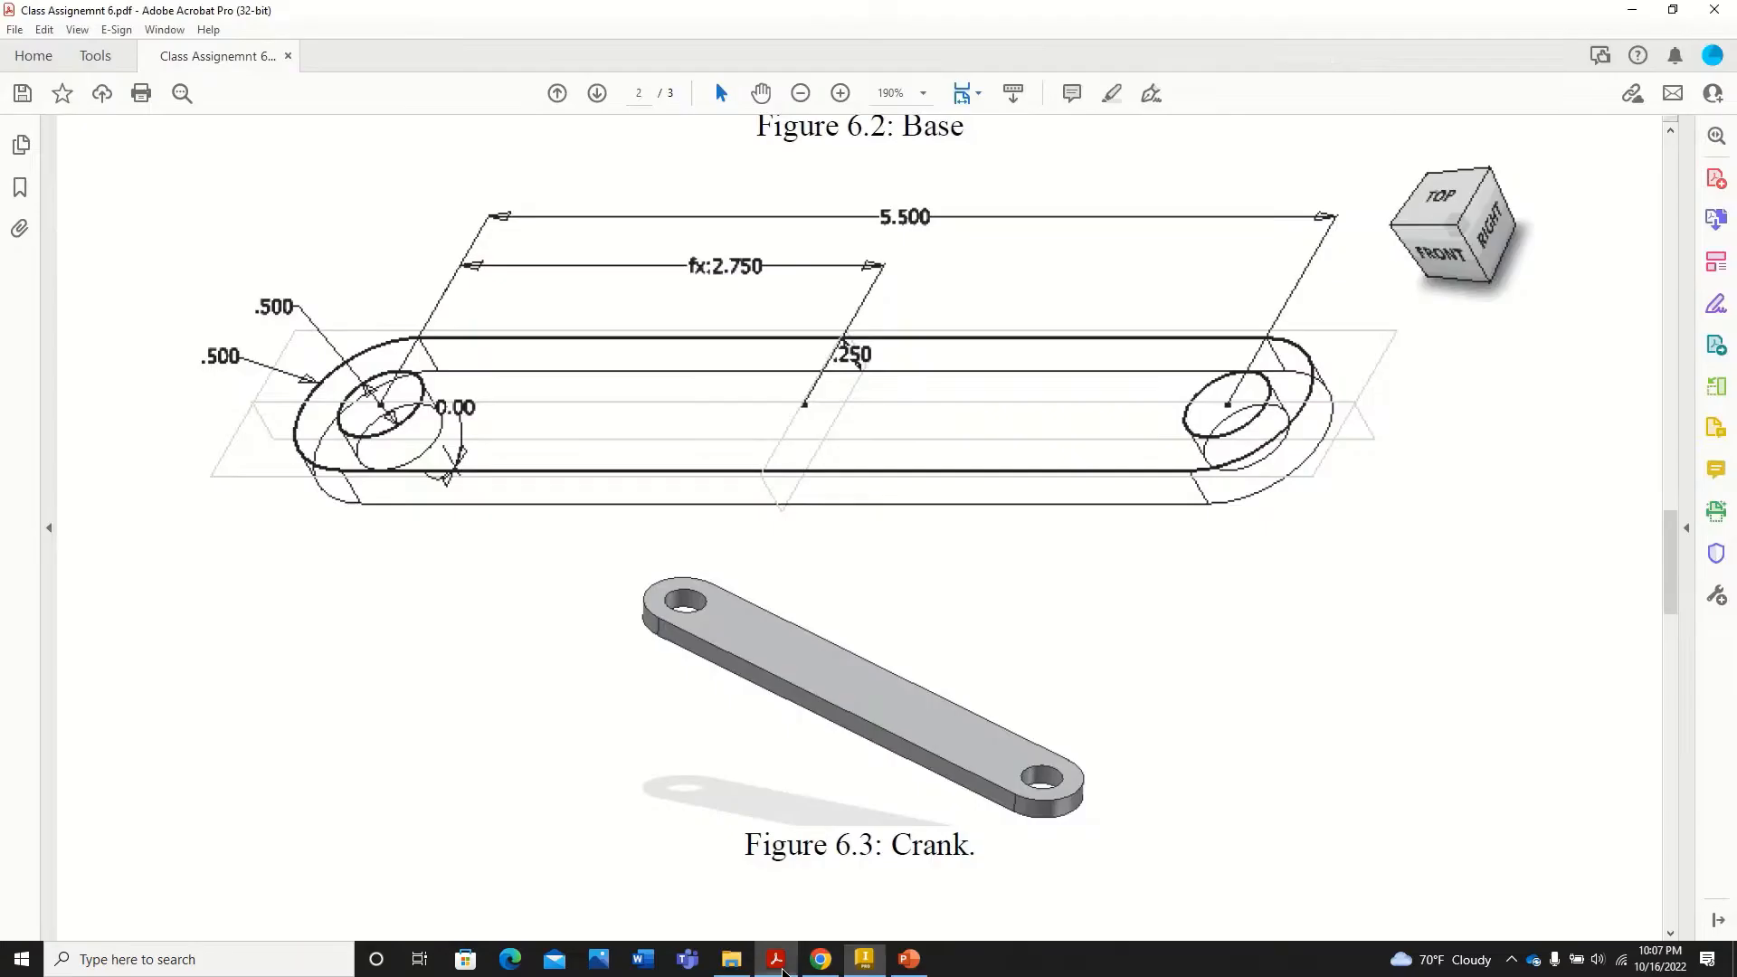
# Step: Check Figure 6.3 in the assignment PDF and dimension the slot's straight upper edge at 5.5 in
pyautogui.click(780, 966)
pyautogui.click(776, 964)
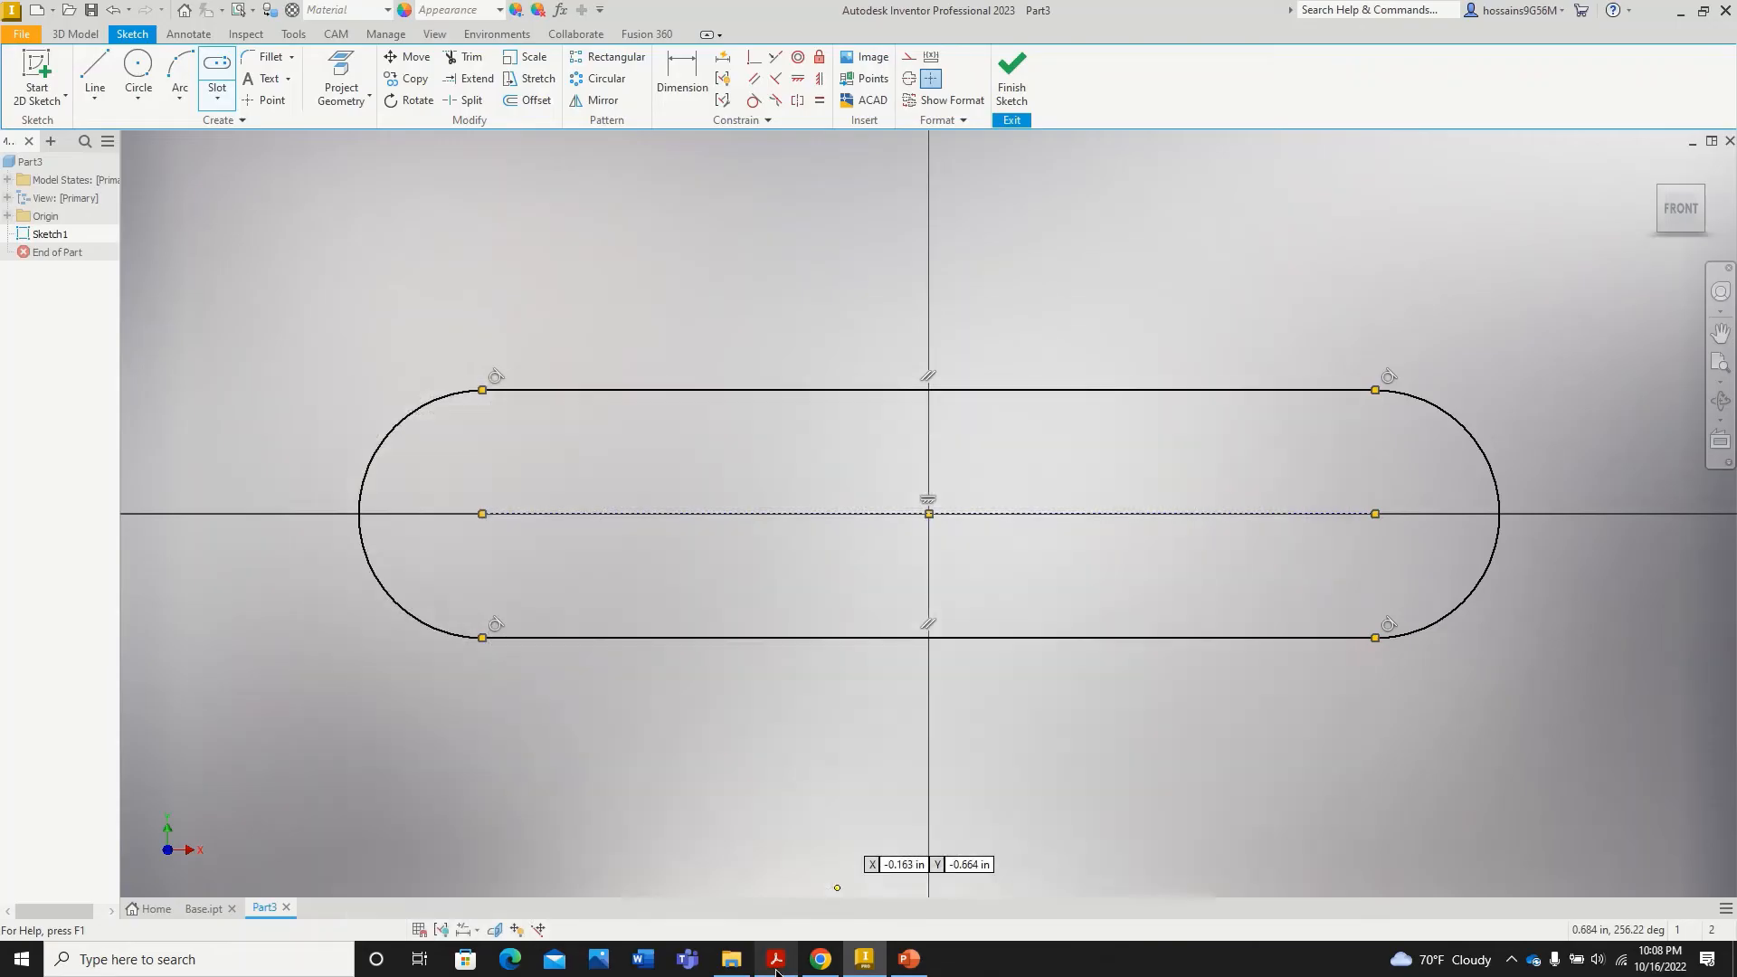
pyautogui.click(693, 86)
pyautogui.click(804, 390)
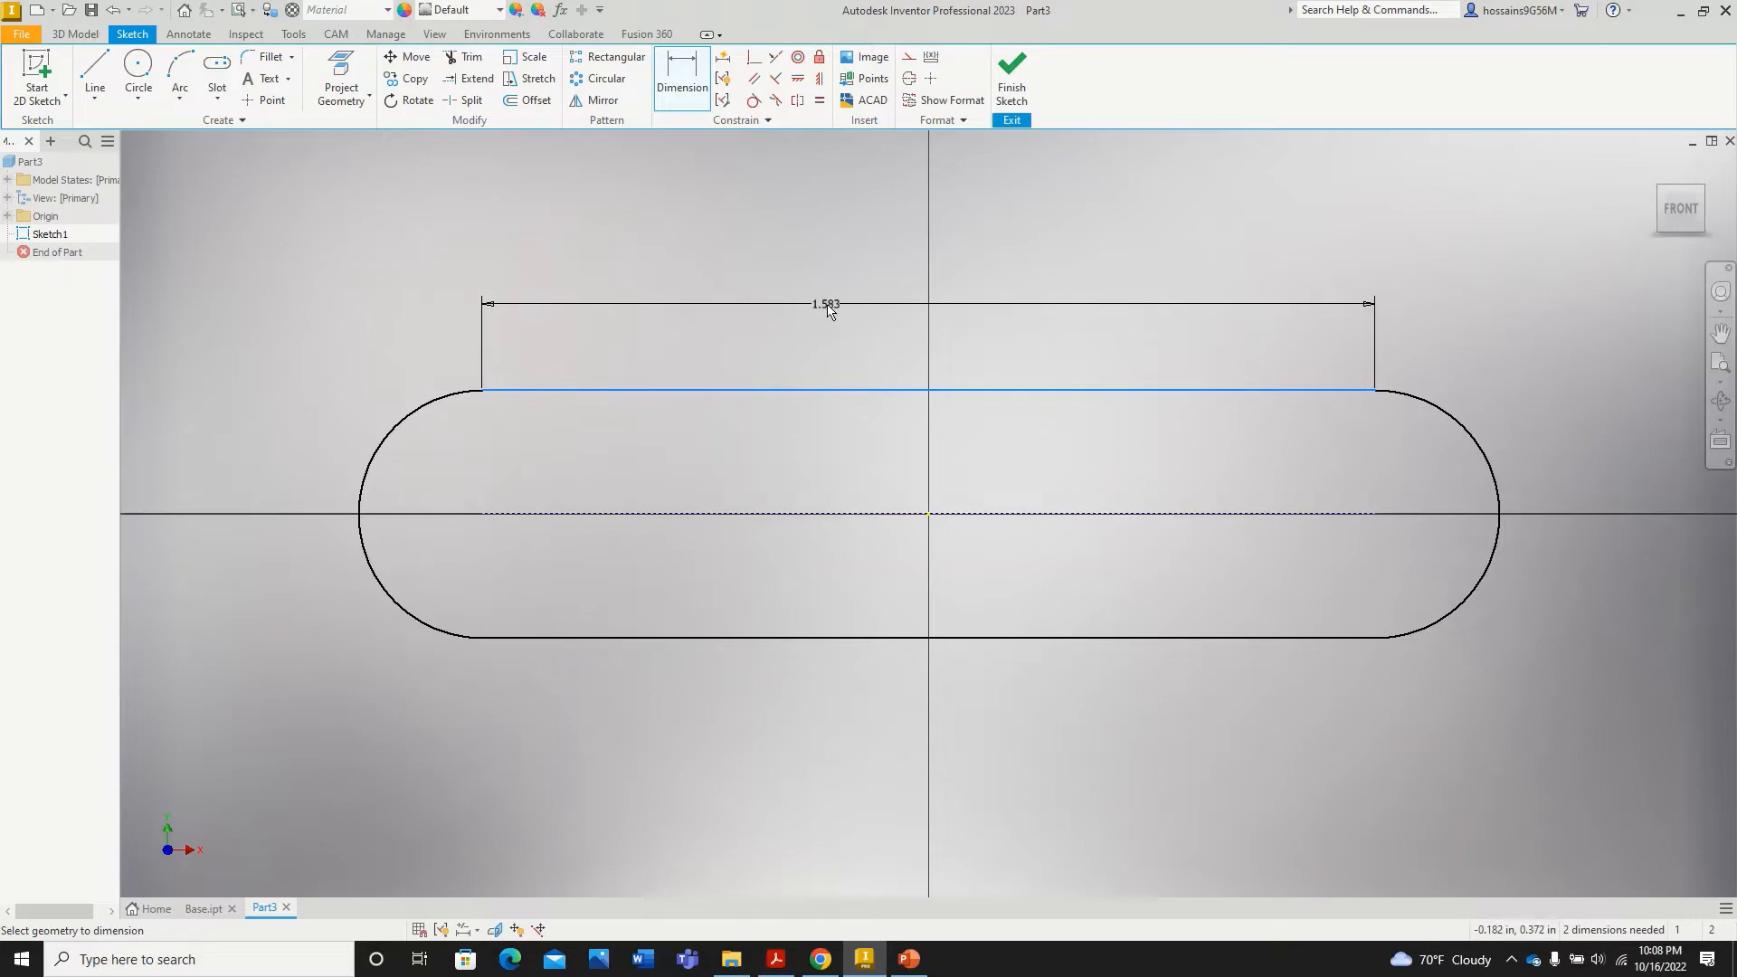
pyautogui.click(827, 308)
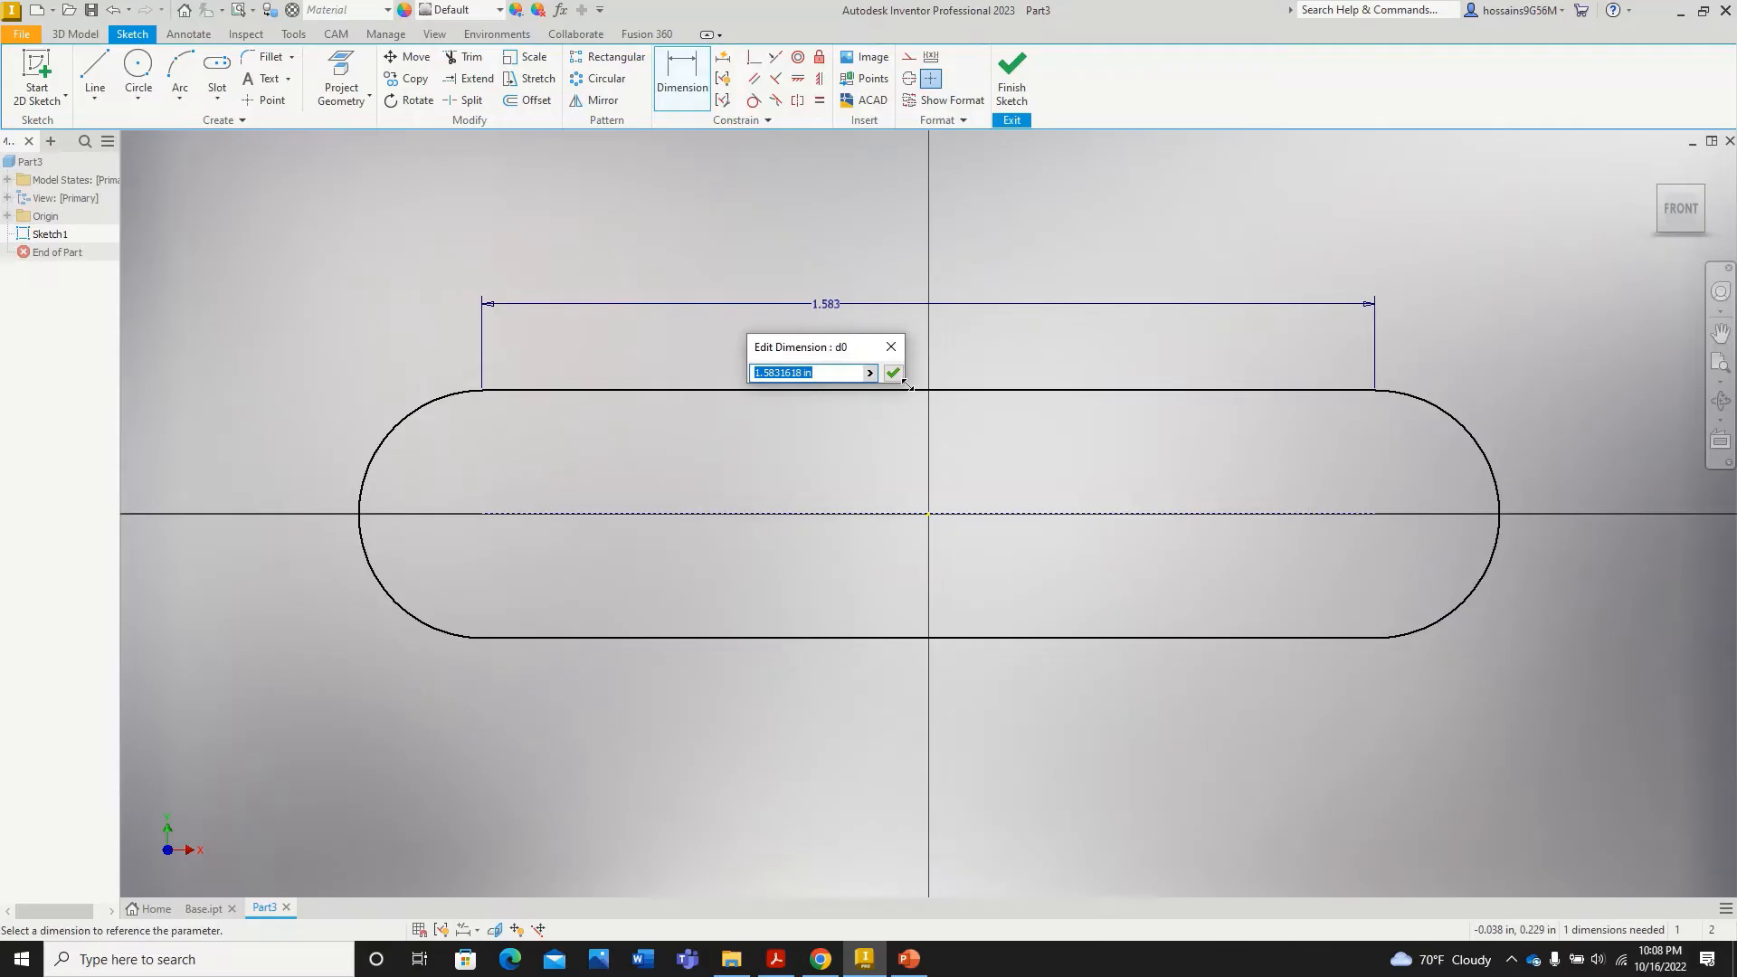
pyautogui.write('5.5')
pyautogui.press('Return')
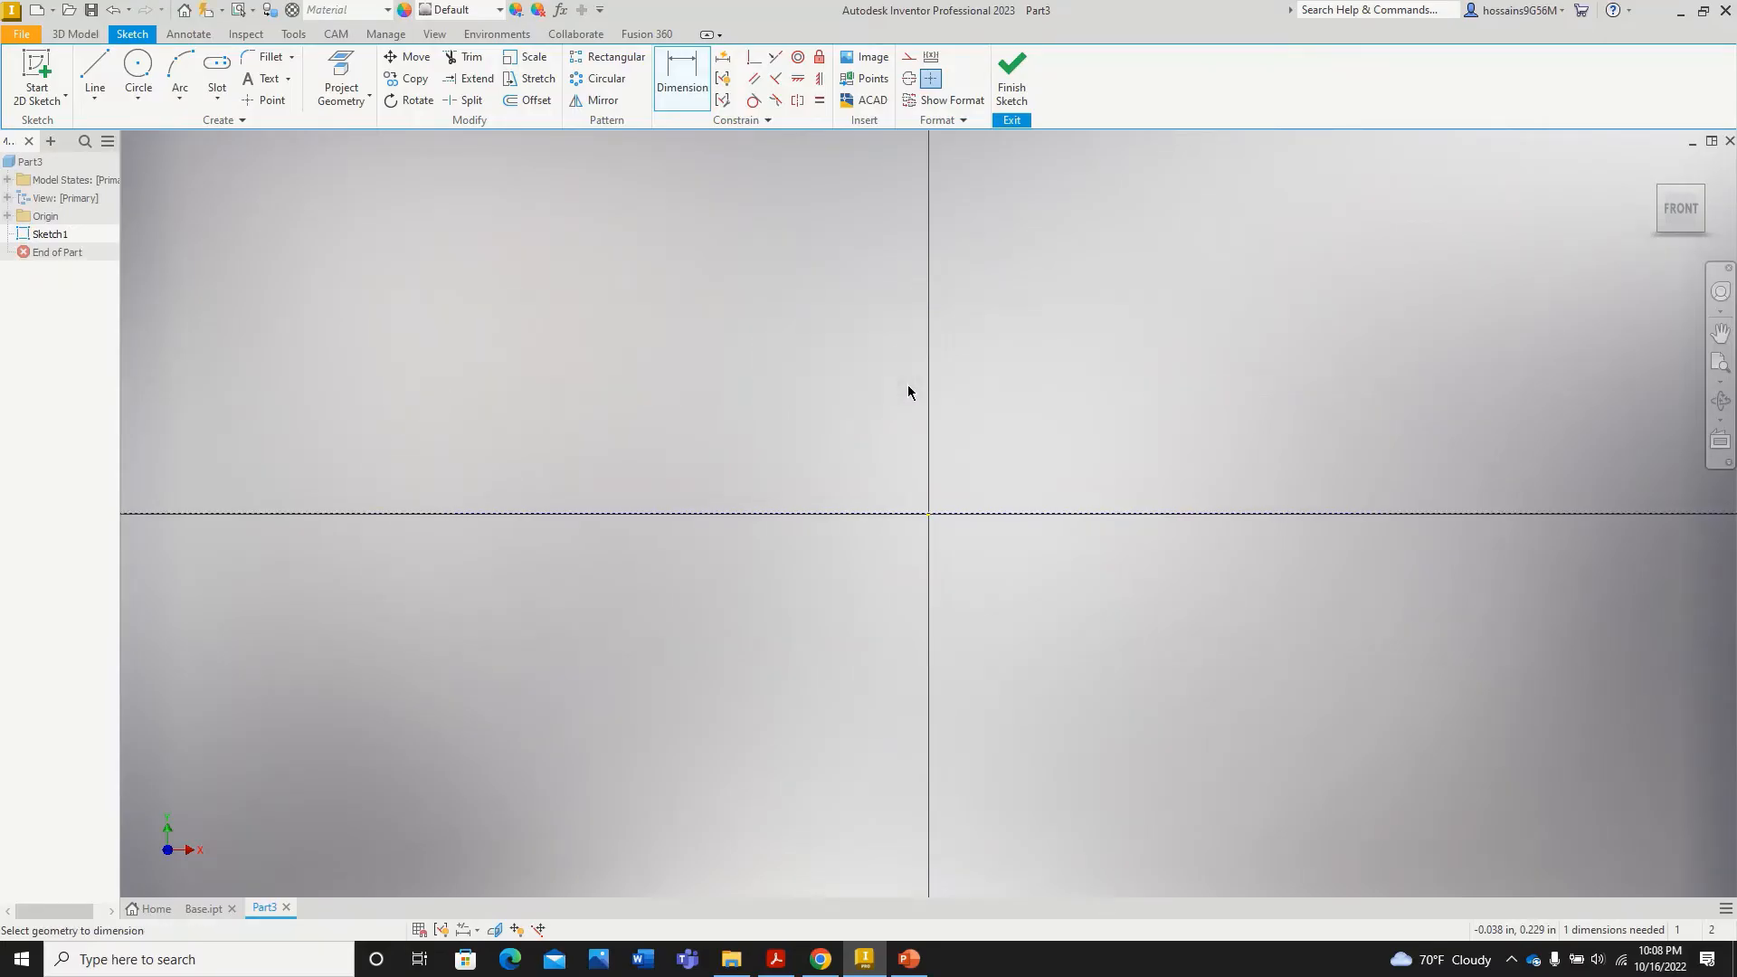
# Step: Dimension the slot's left end arc with a radius of 0.5 in
pyautogui.scroll(-6, 905, 389)
pyautogui.scroll(4, 895, 339)
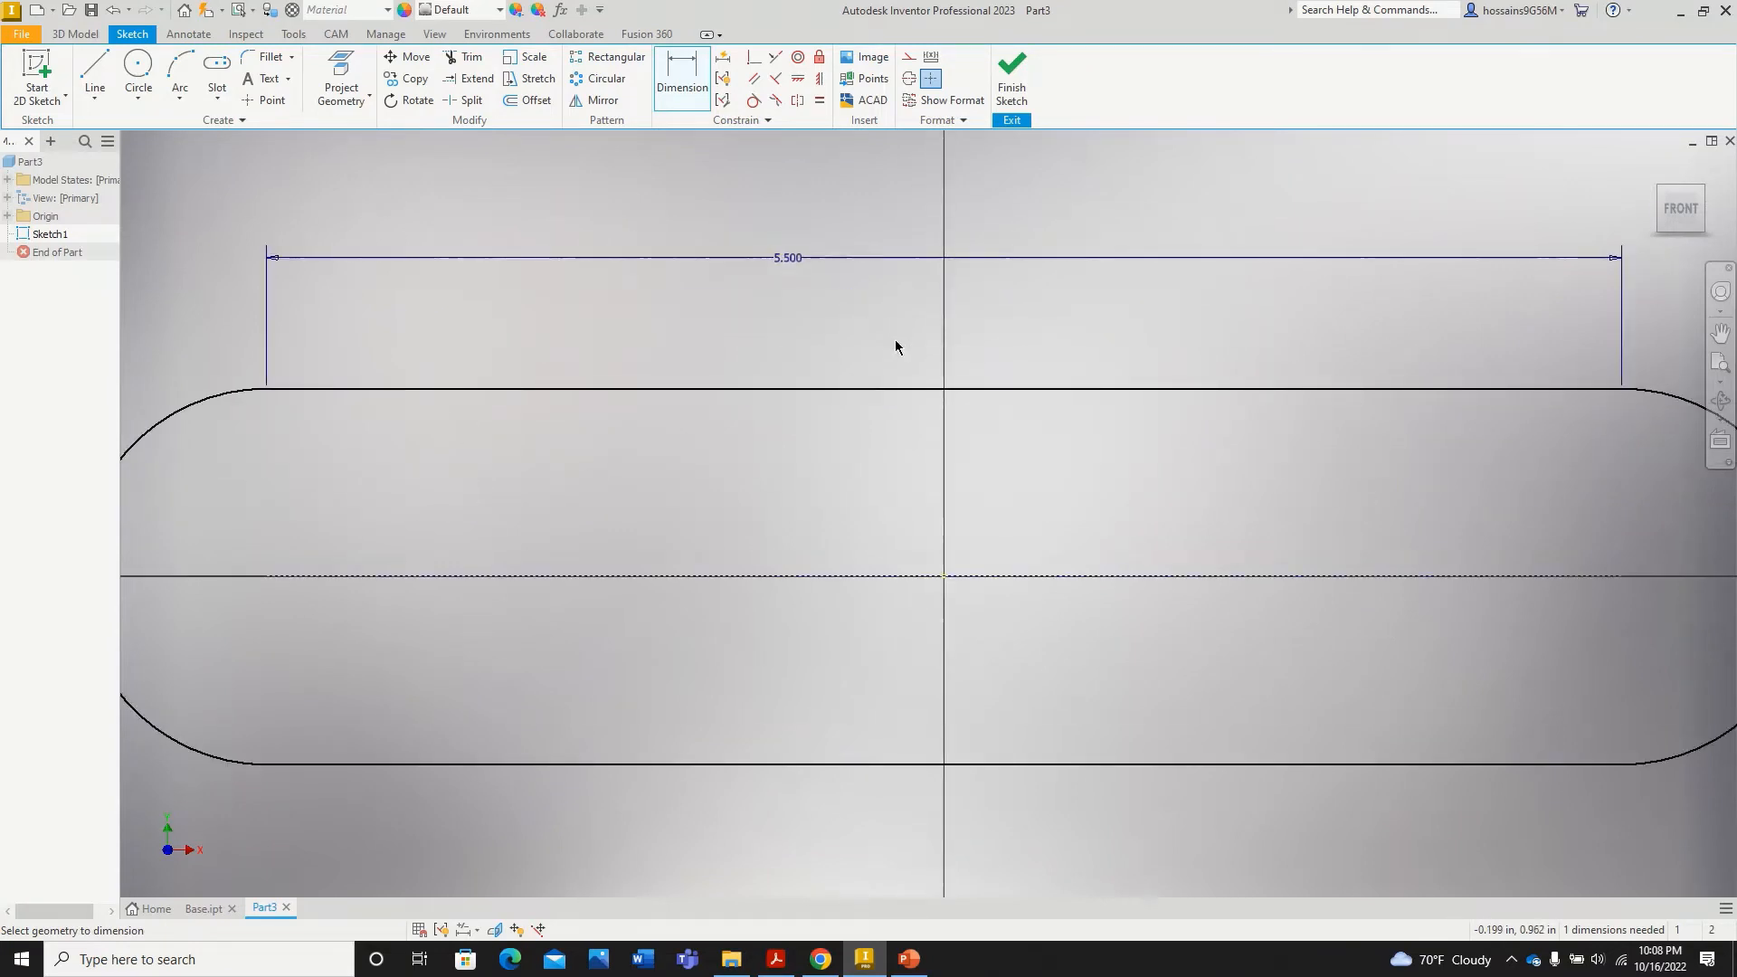
pyautogui.scroll(-2, 894, 340)
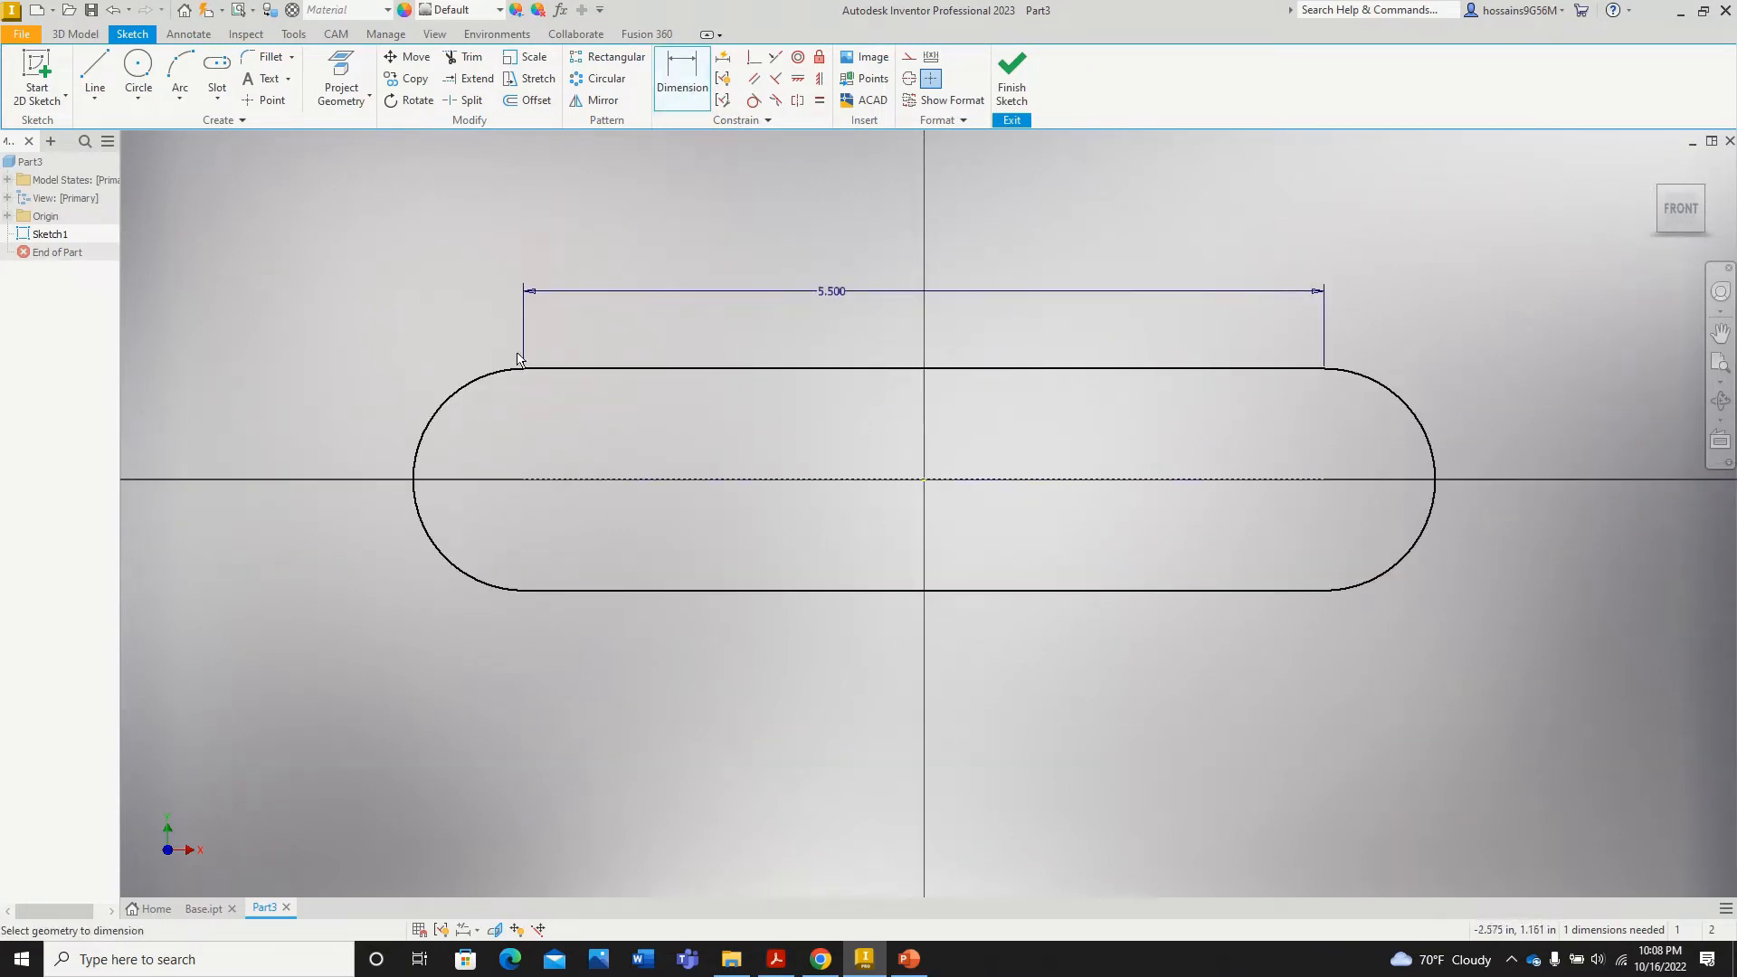
pyautogui.click(469, 388)
pyautogui.click(361, 331)
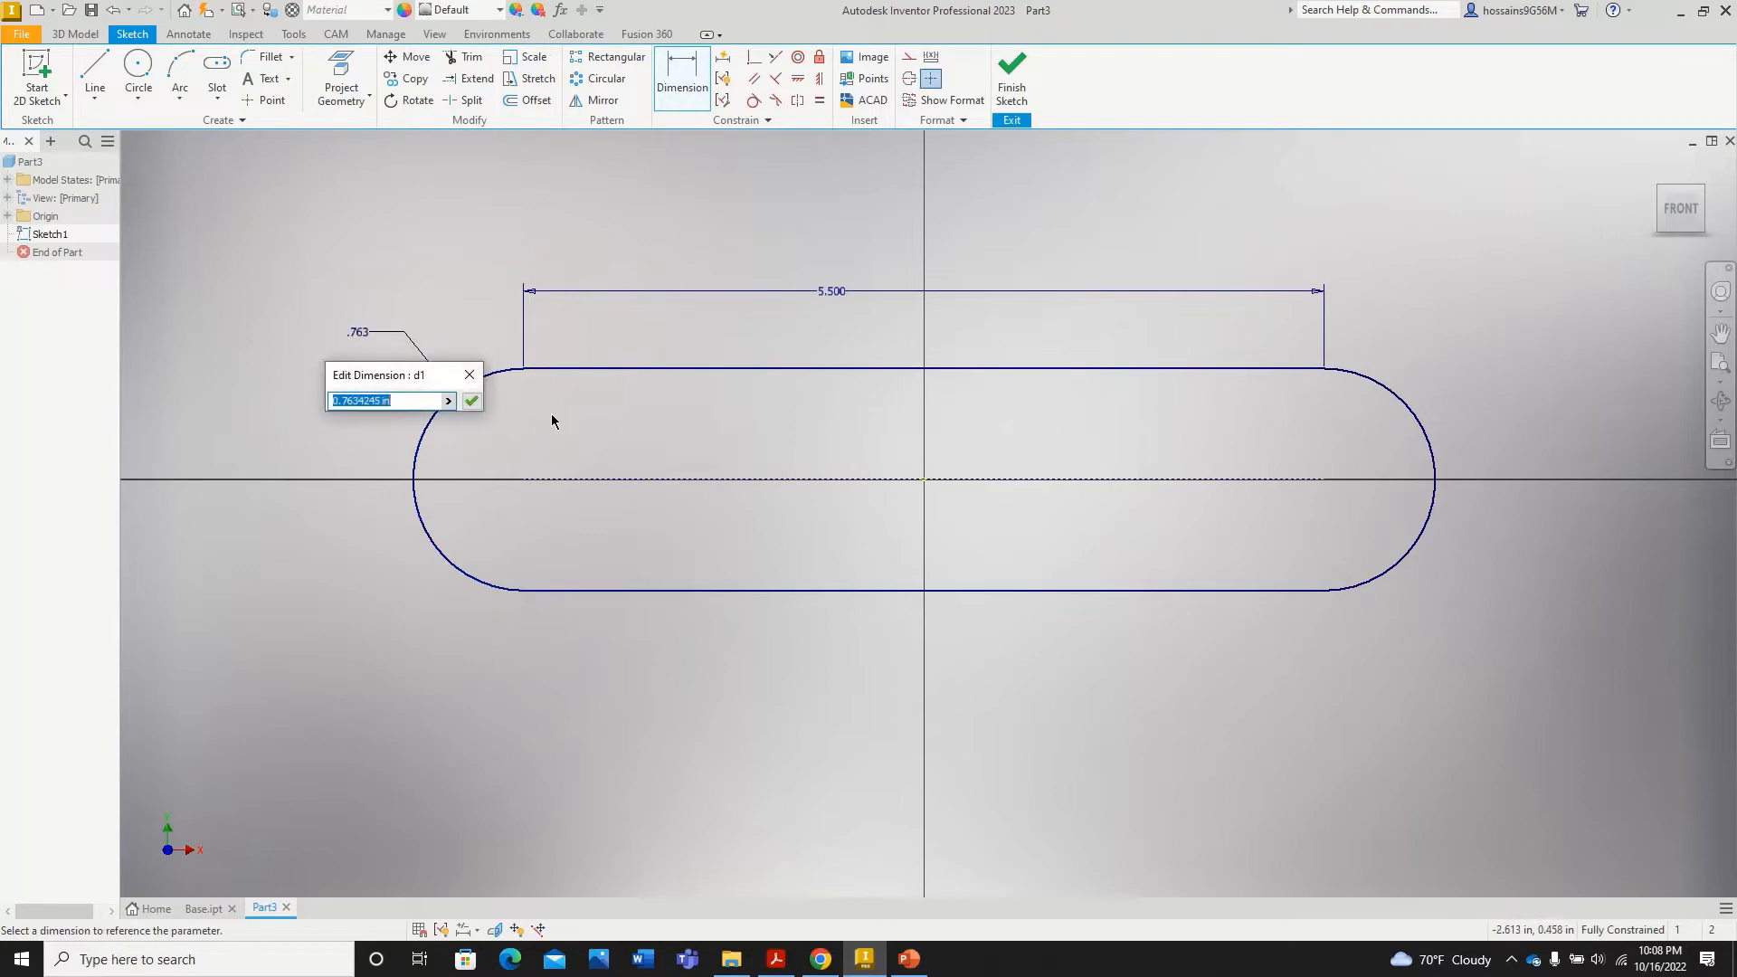
pyautogui.write('.5')
pyautogui.press('Return')
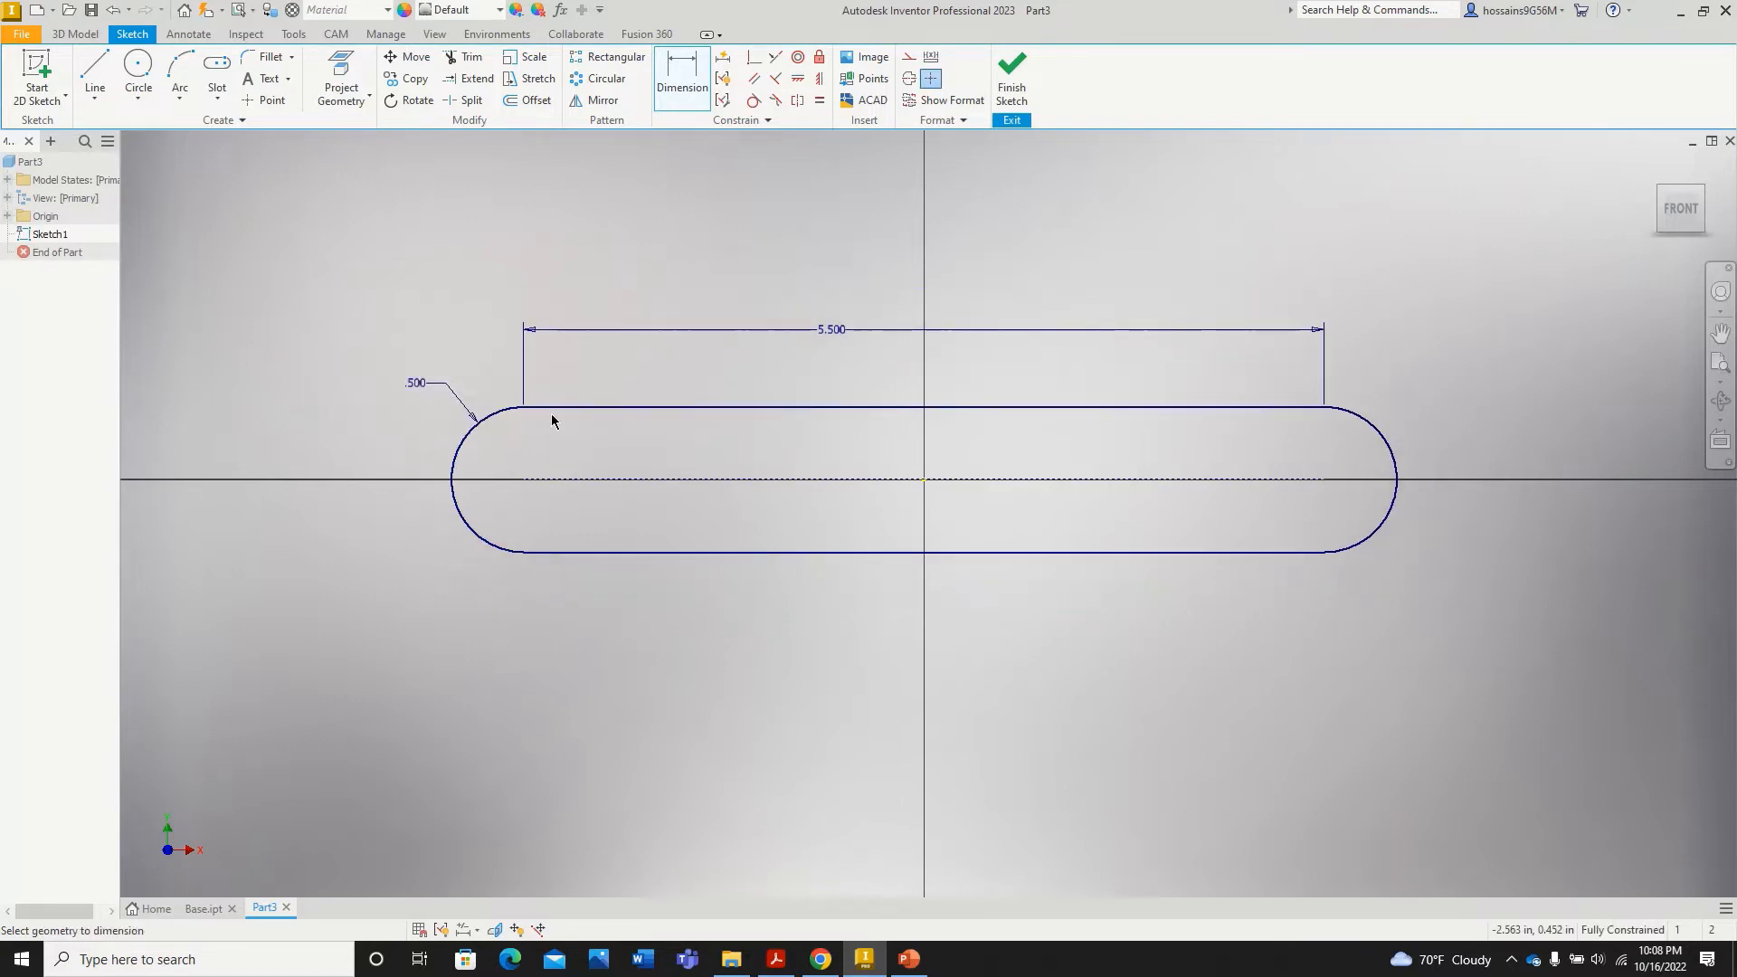
# Step: Sketch a 0.5 in diameter circle at each of the slot's two arc centers
pyautogui.scroll(3, 535, 464)
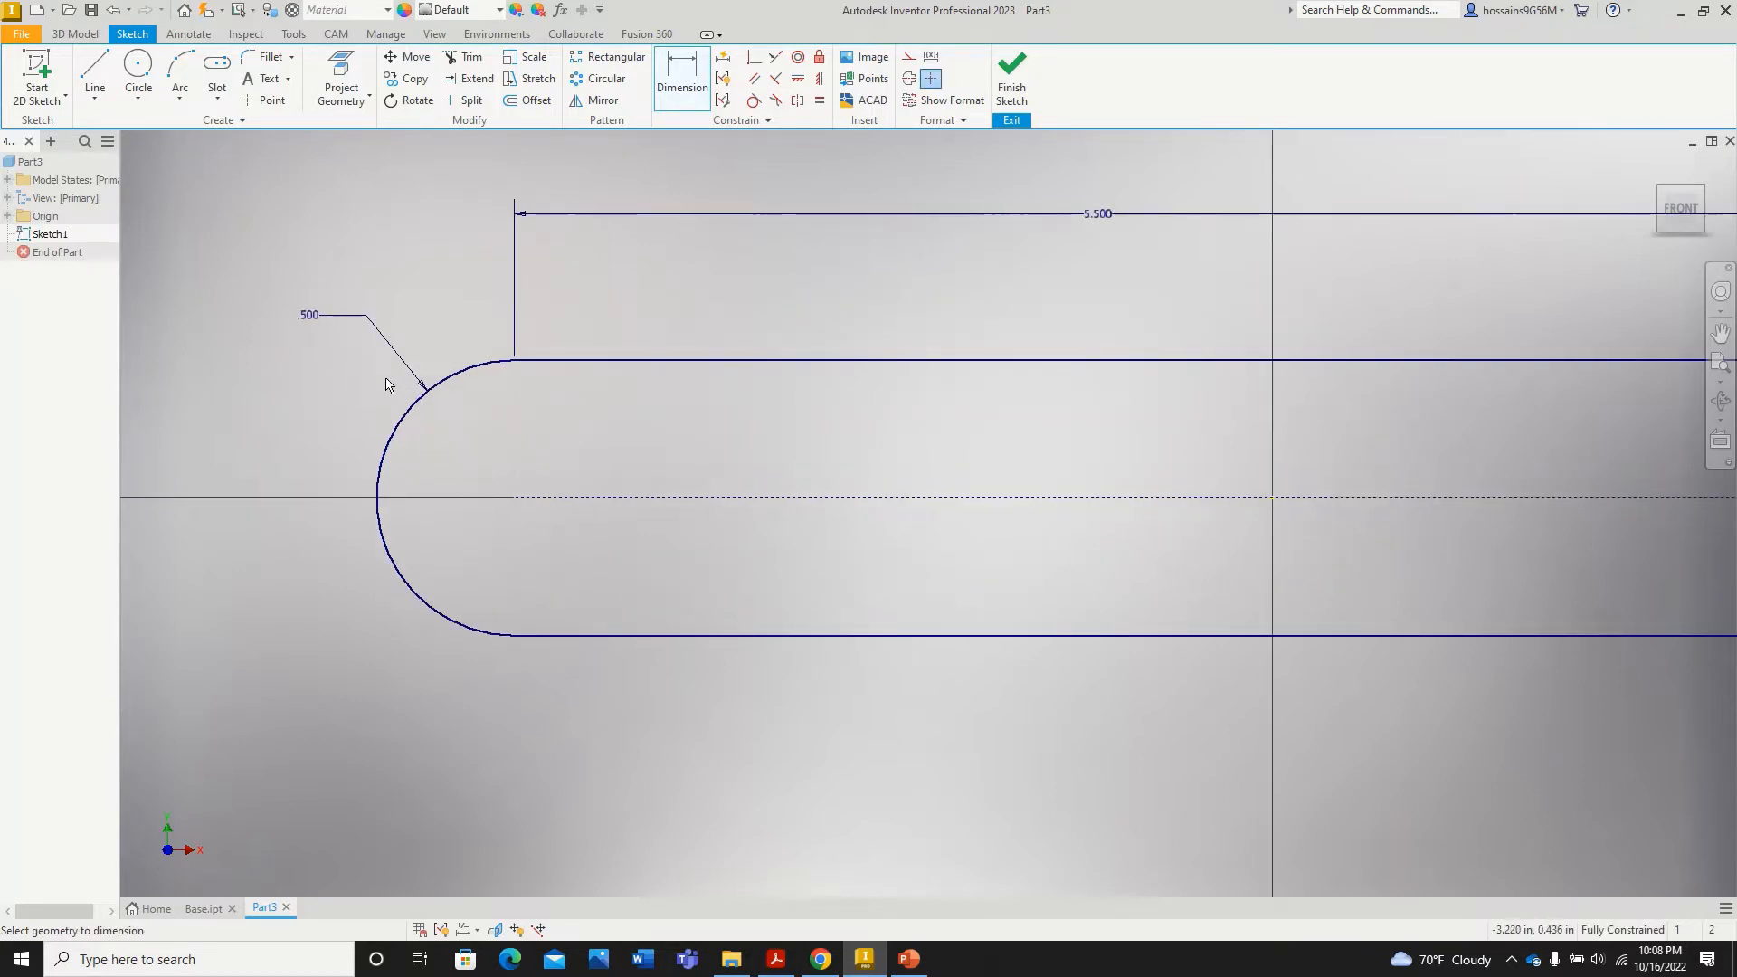
pyautogui.scroll(-3, 385, 383)
pyautogui.click(137, 72)
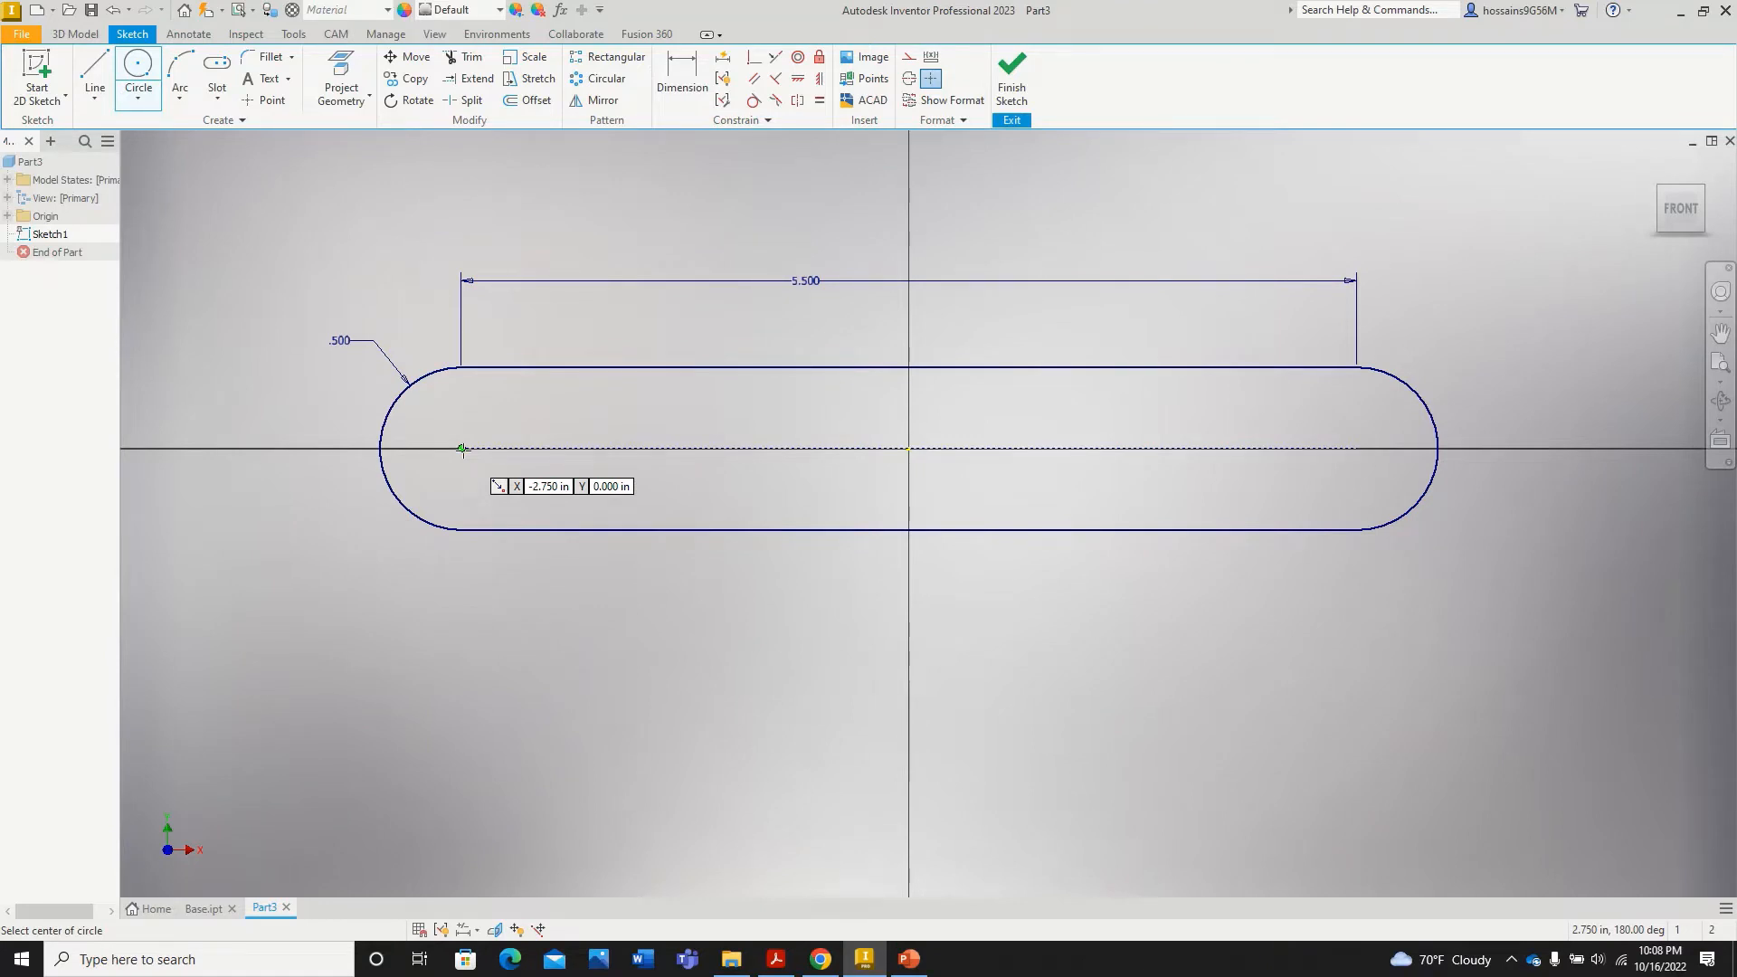
pyautogui.click(462, 449)
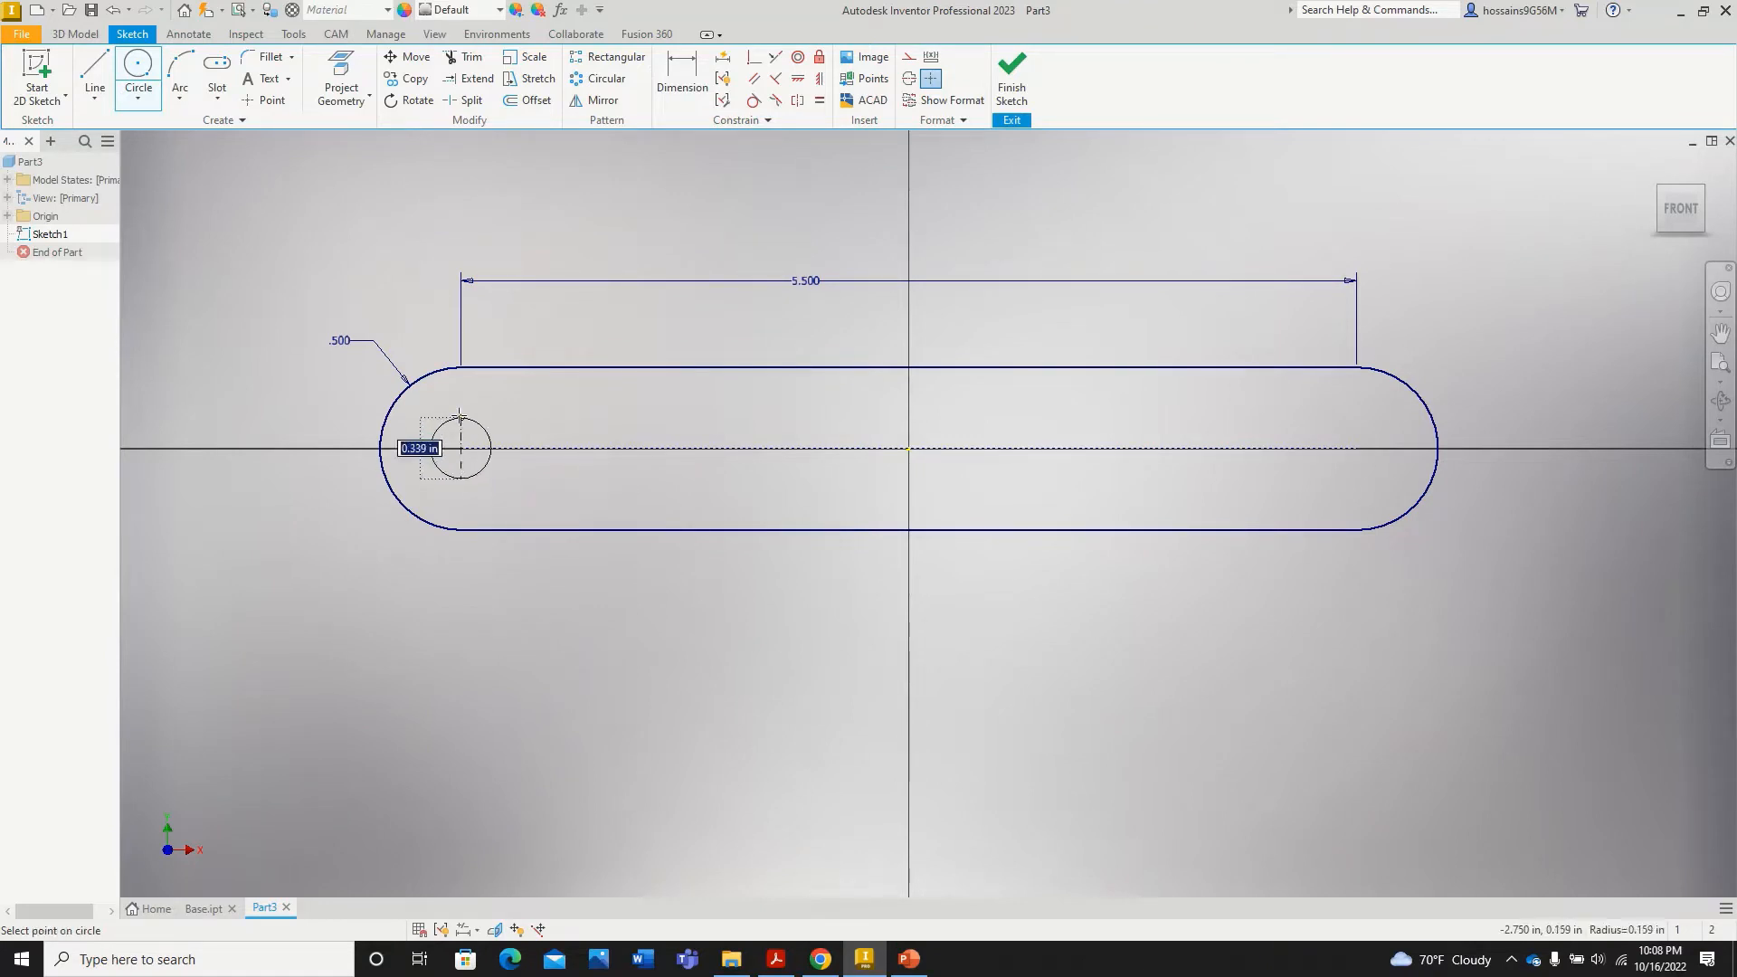
pyautogui.write('.5')
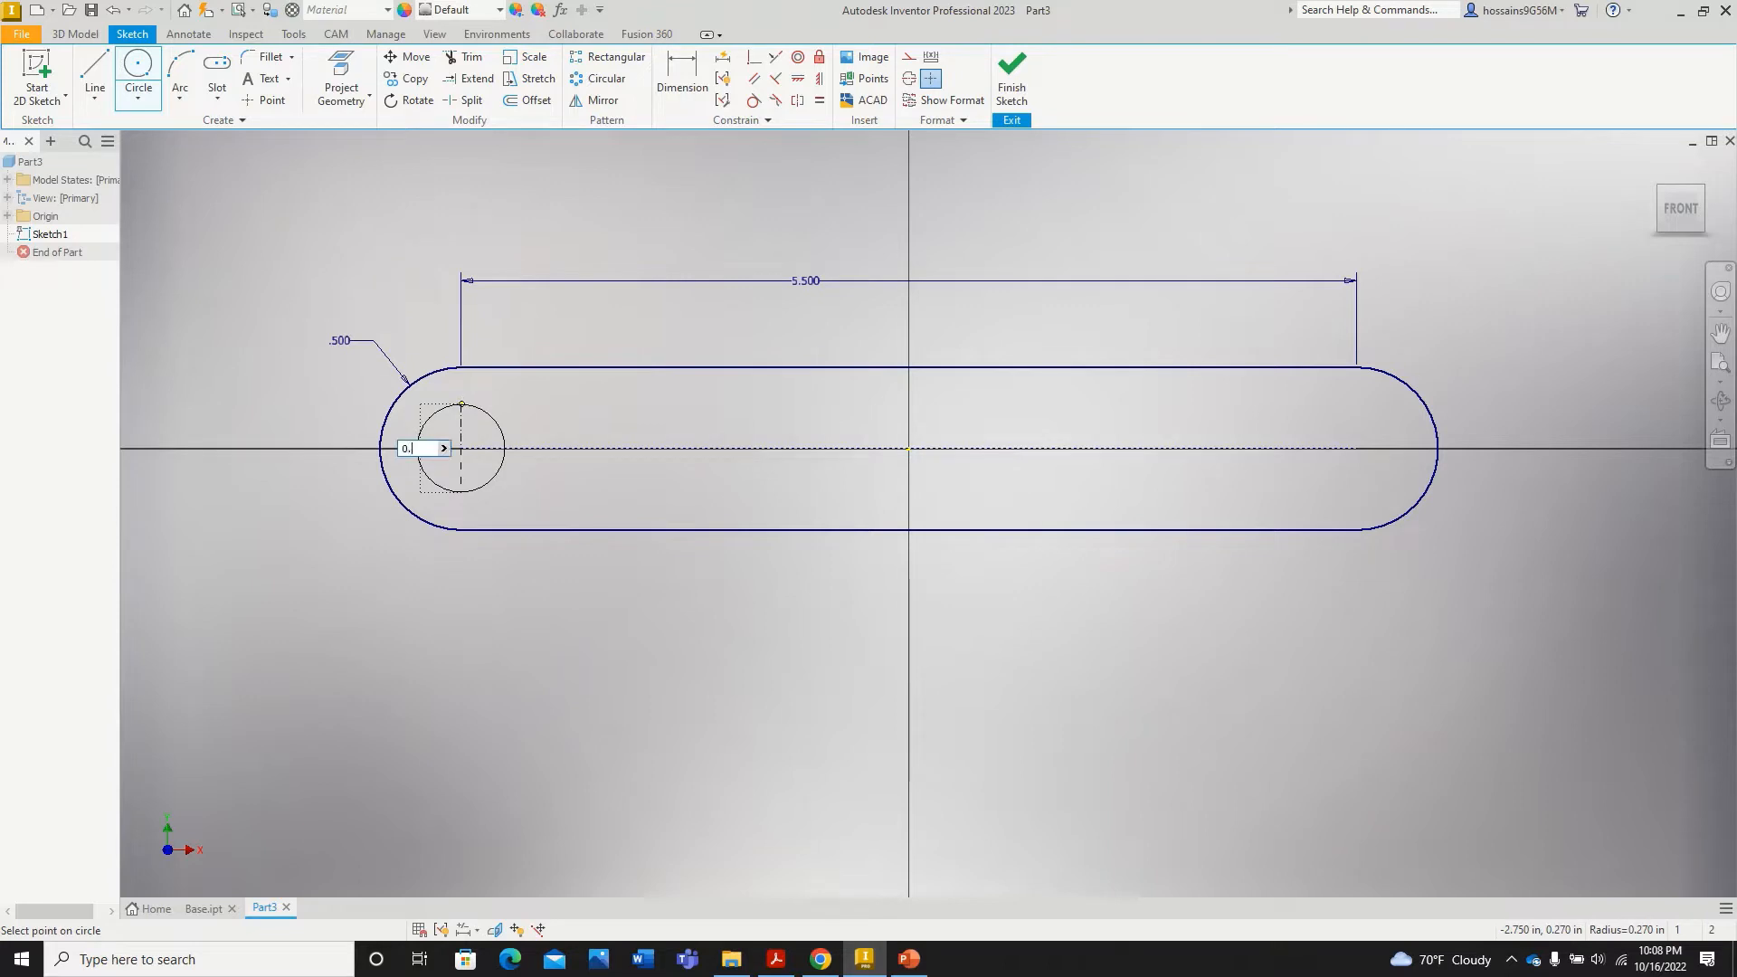
pyautogui.press('Return')
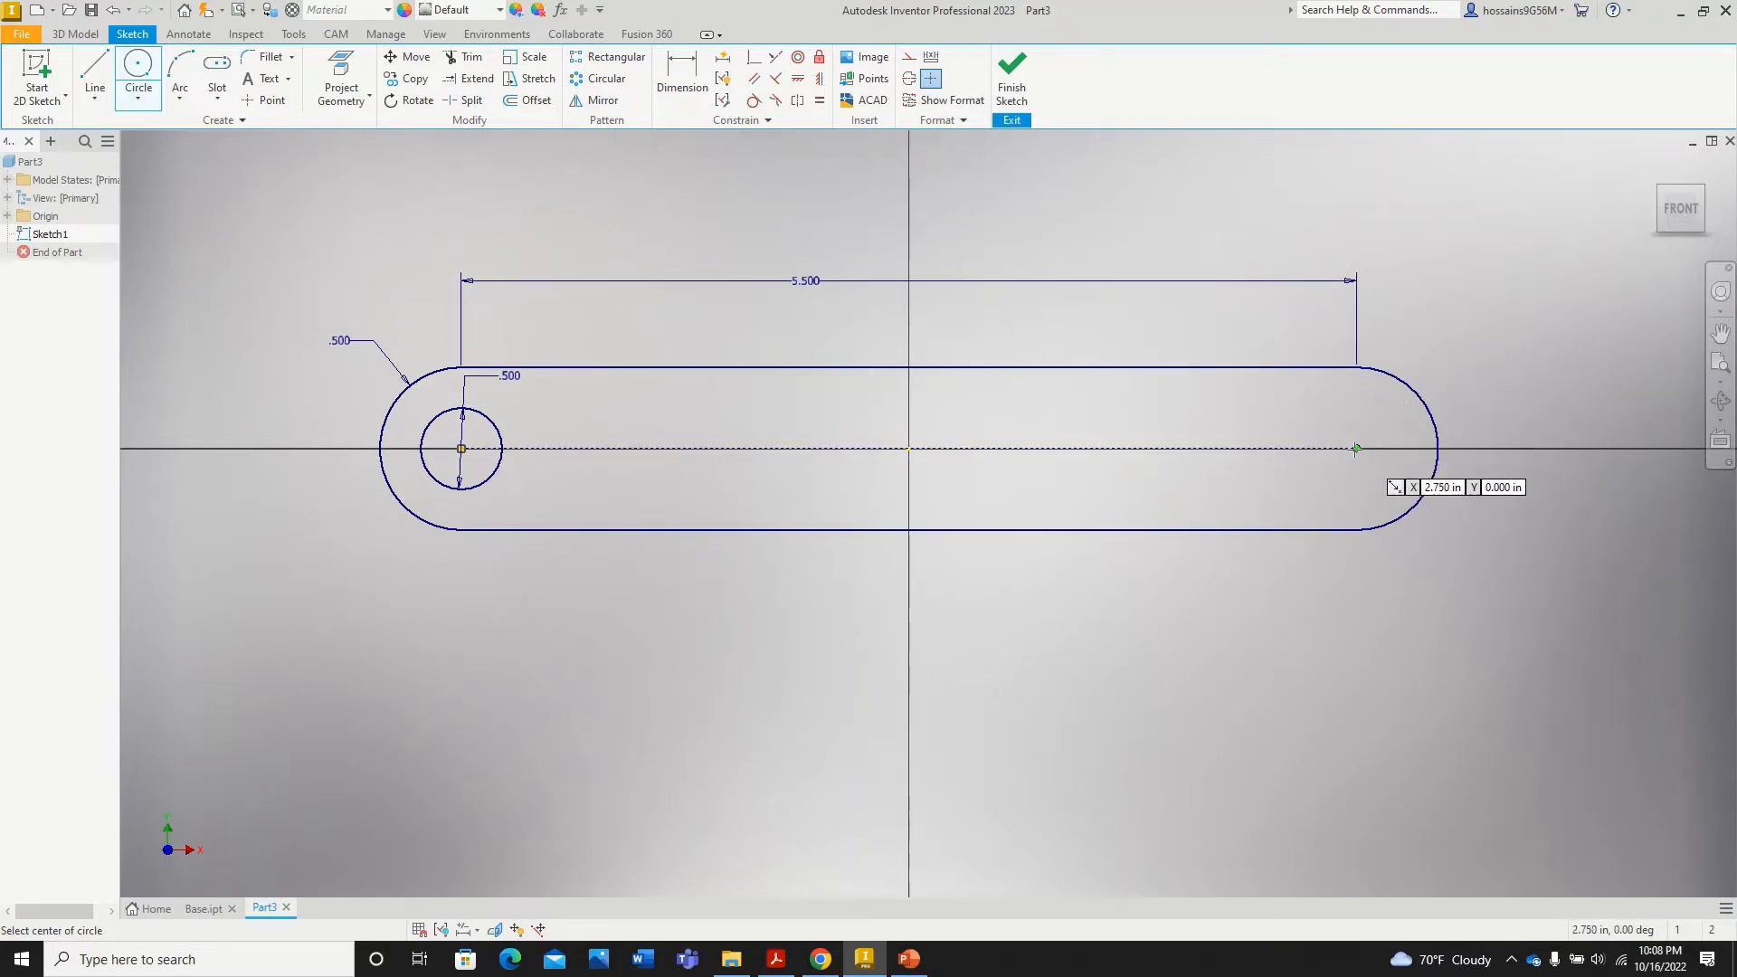
pyautogui.click(1355, 449)
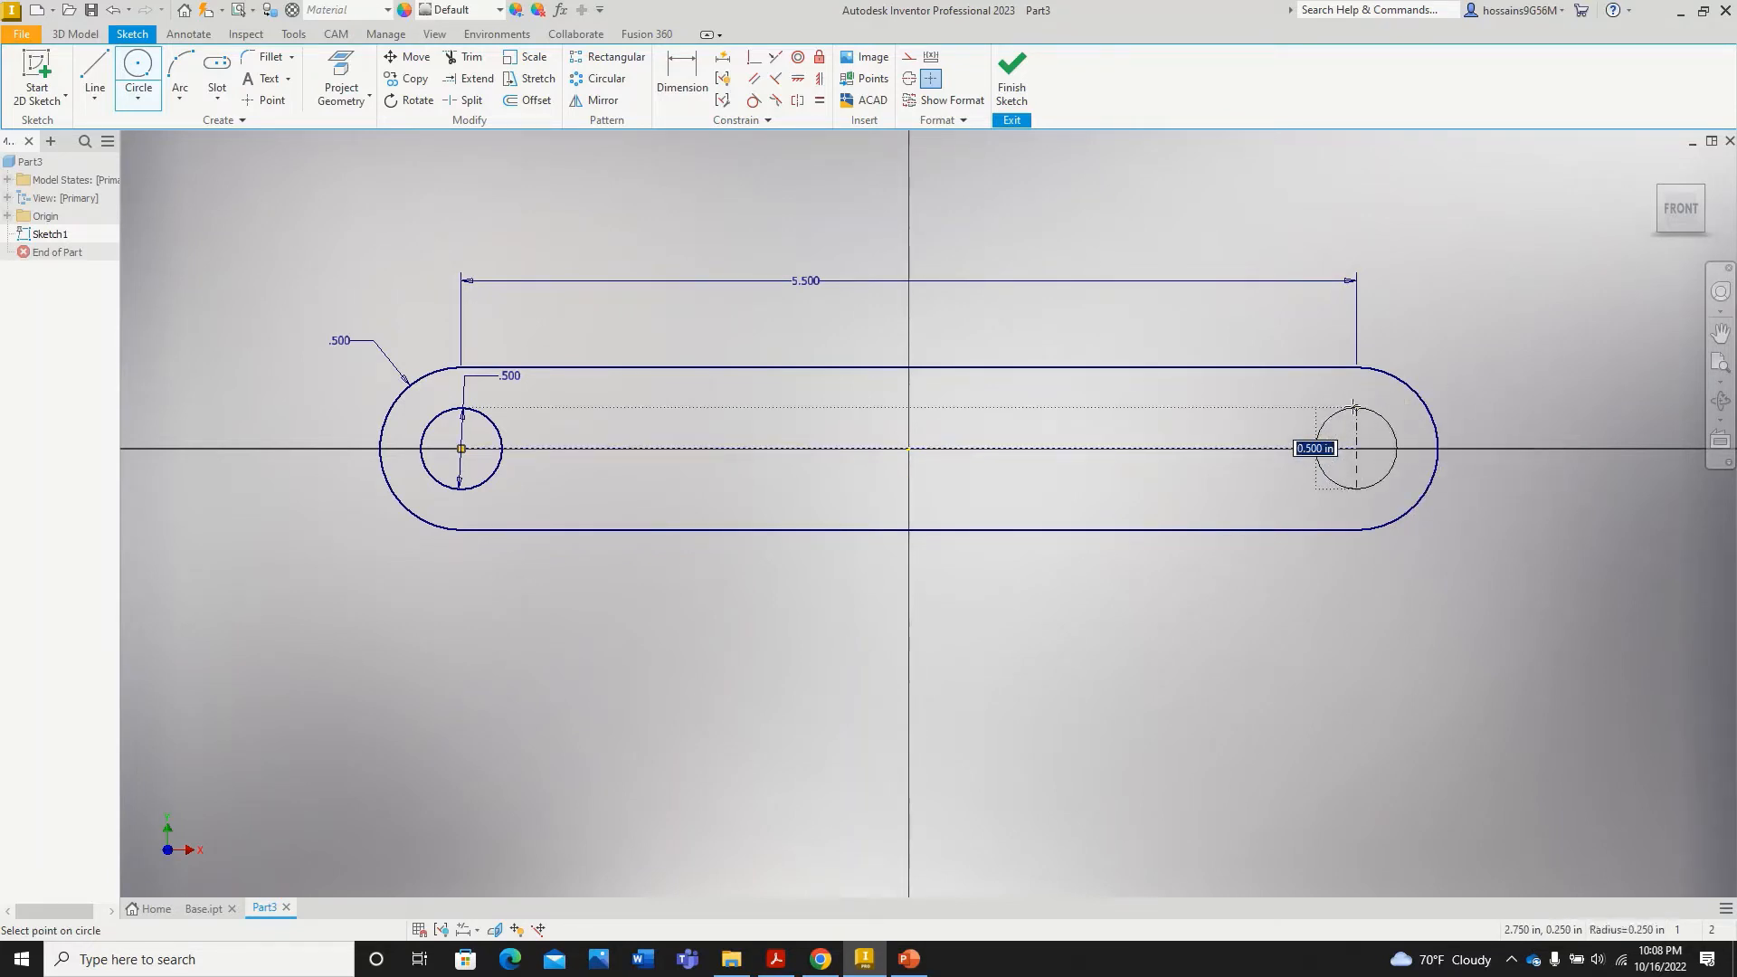
pyautogui.press('Return')
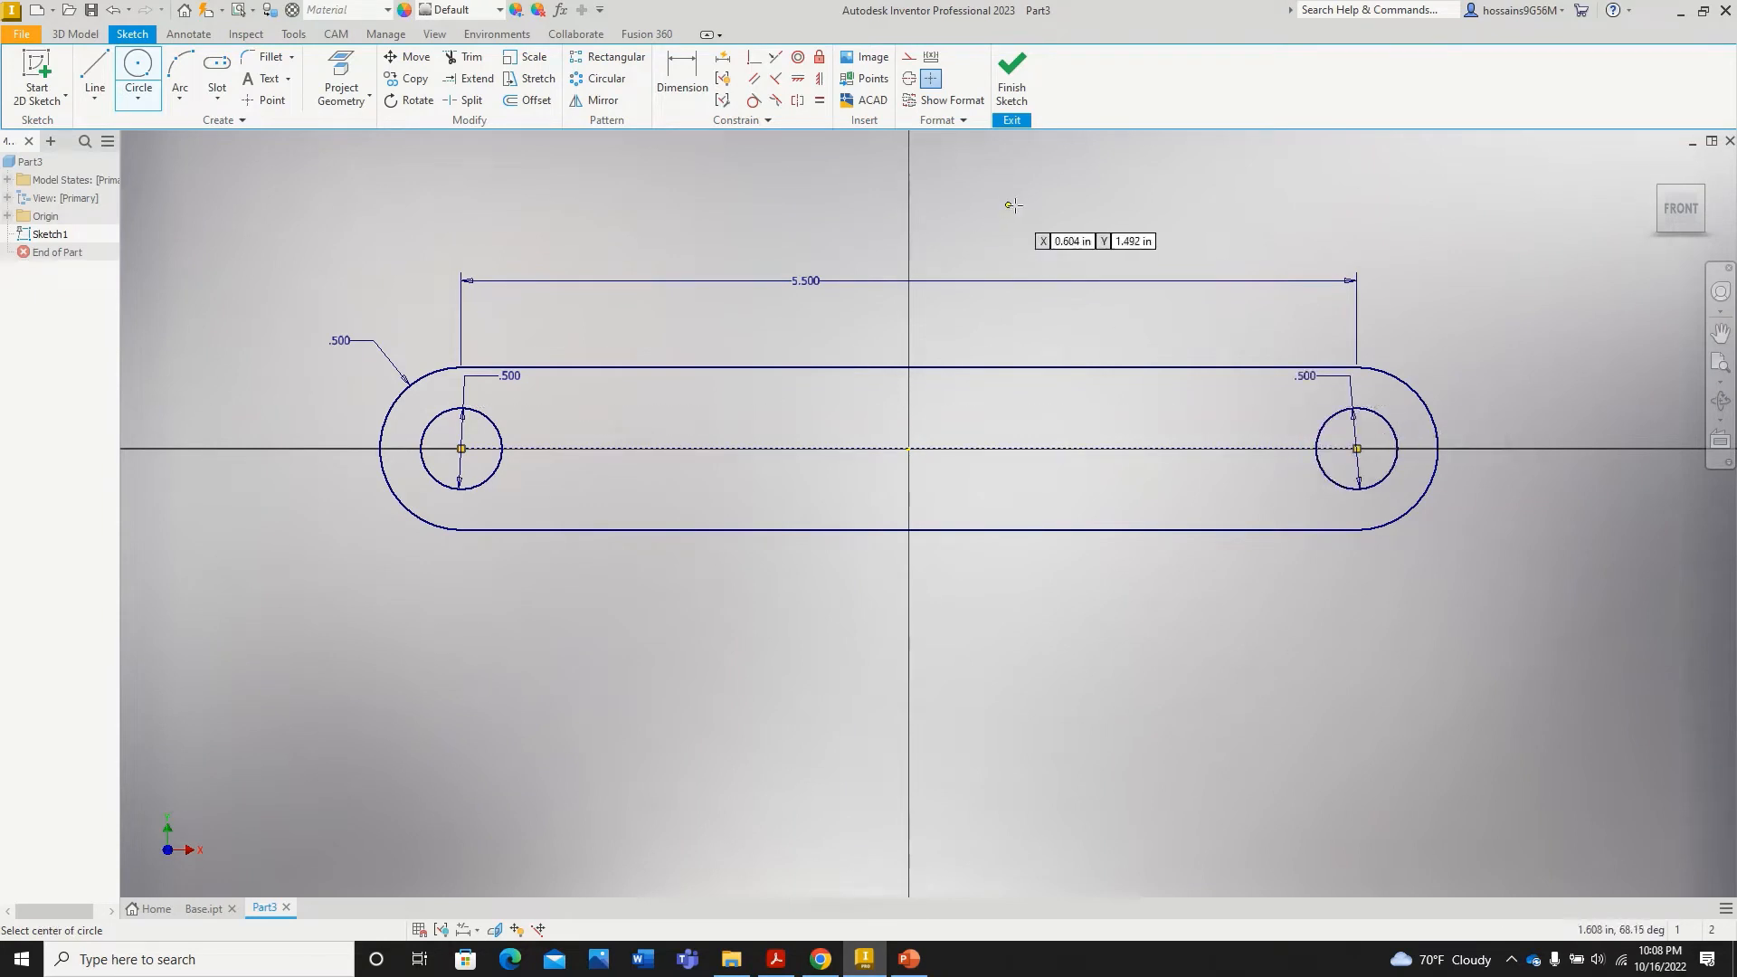
# Step: Finish the sketch and extrude the slot profile, leaving the two holes open, by 0.25 in
pyautogui.click(1011, 77)
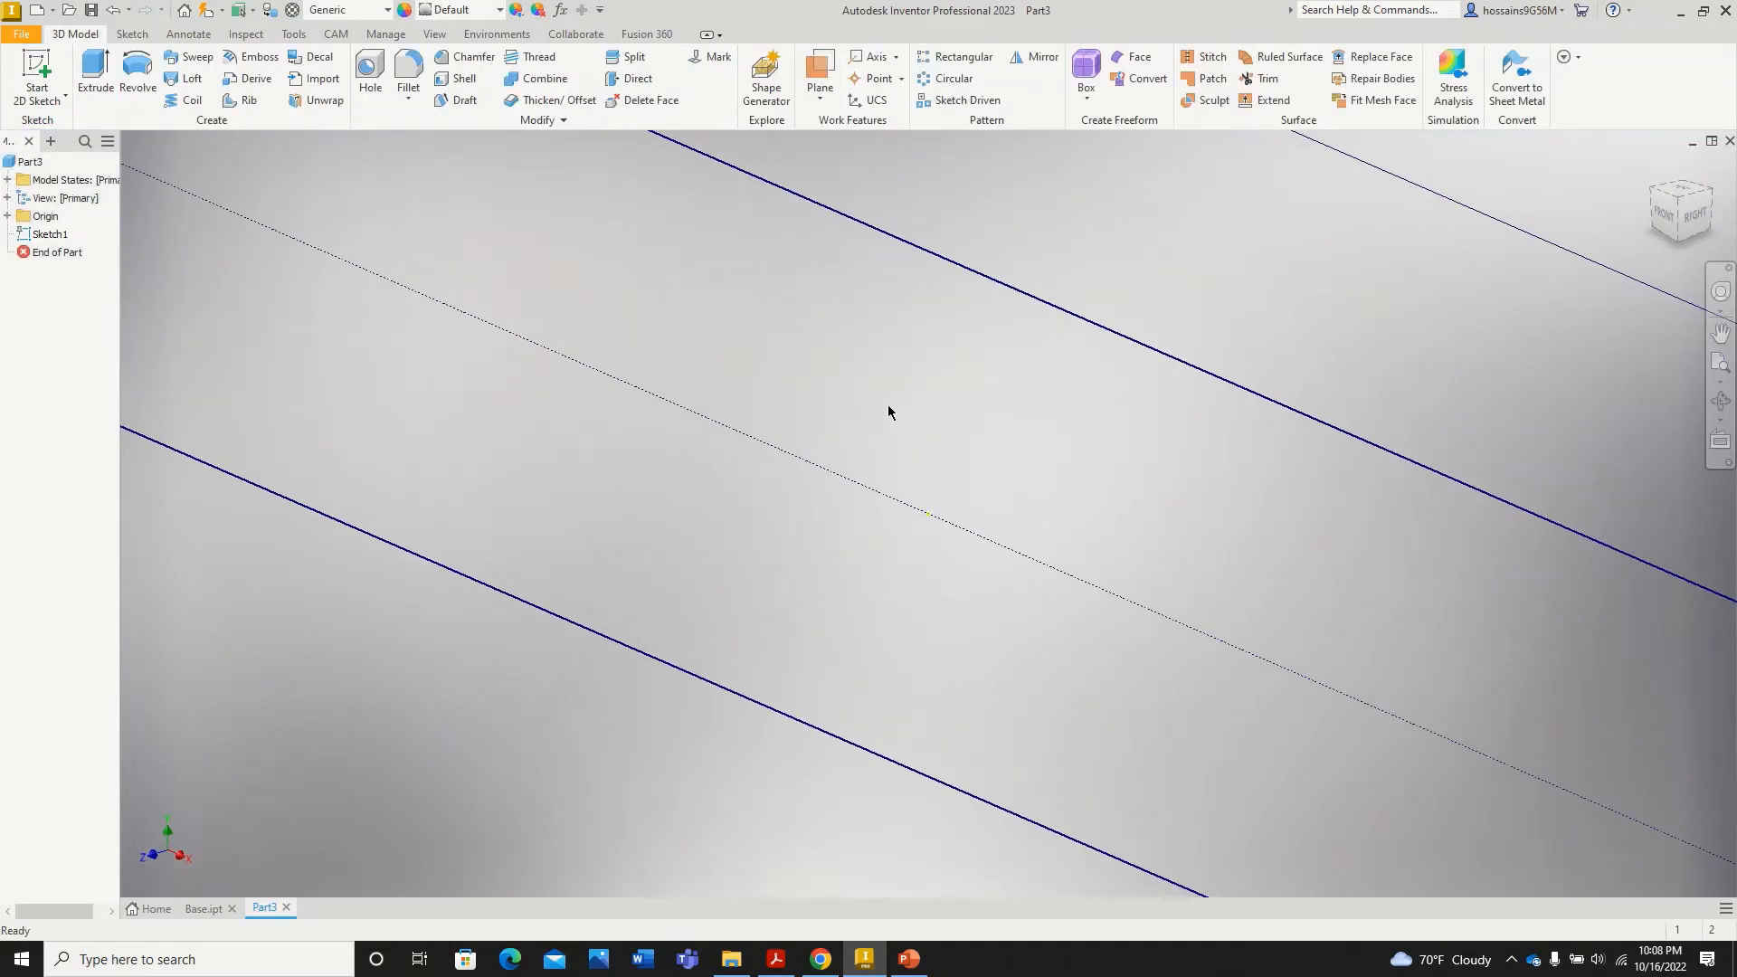
pyautogui.click(88, 76)
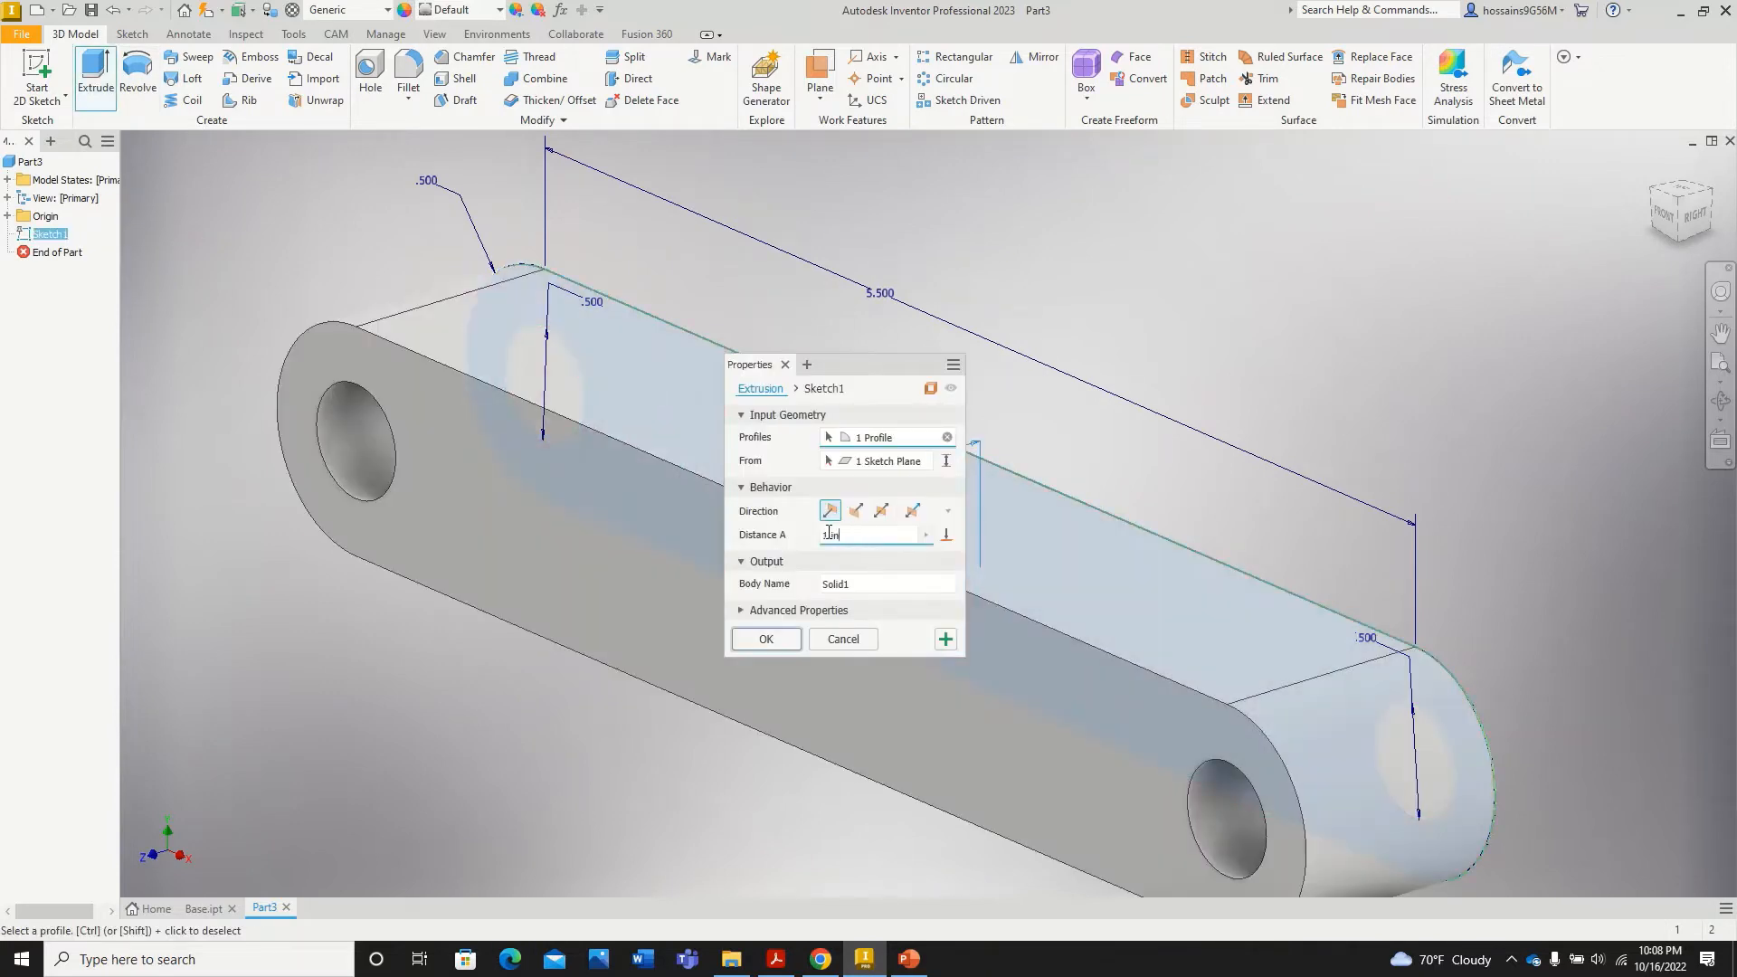
pyautogui.write('0.5')
pyautogui.press('Return')
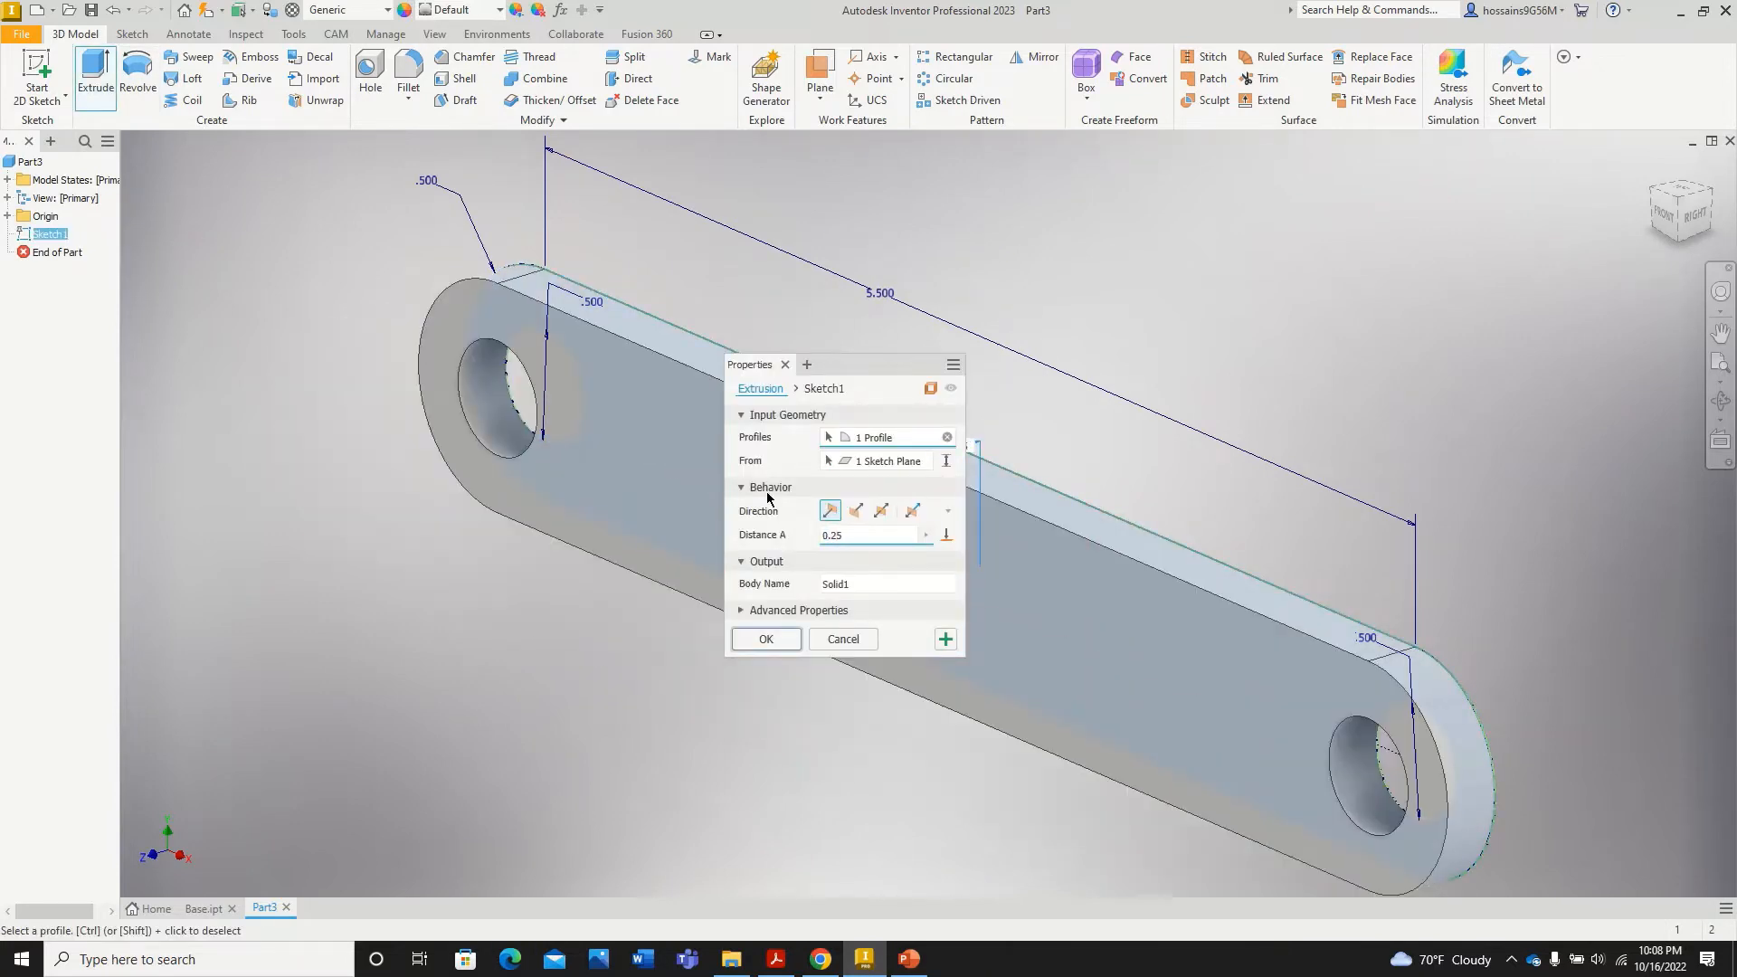
# Step: Save the part as Crank in the Documents folder
pyautogui.click(29, 36)
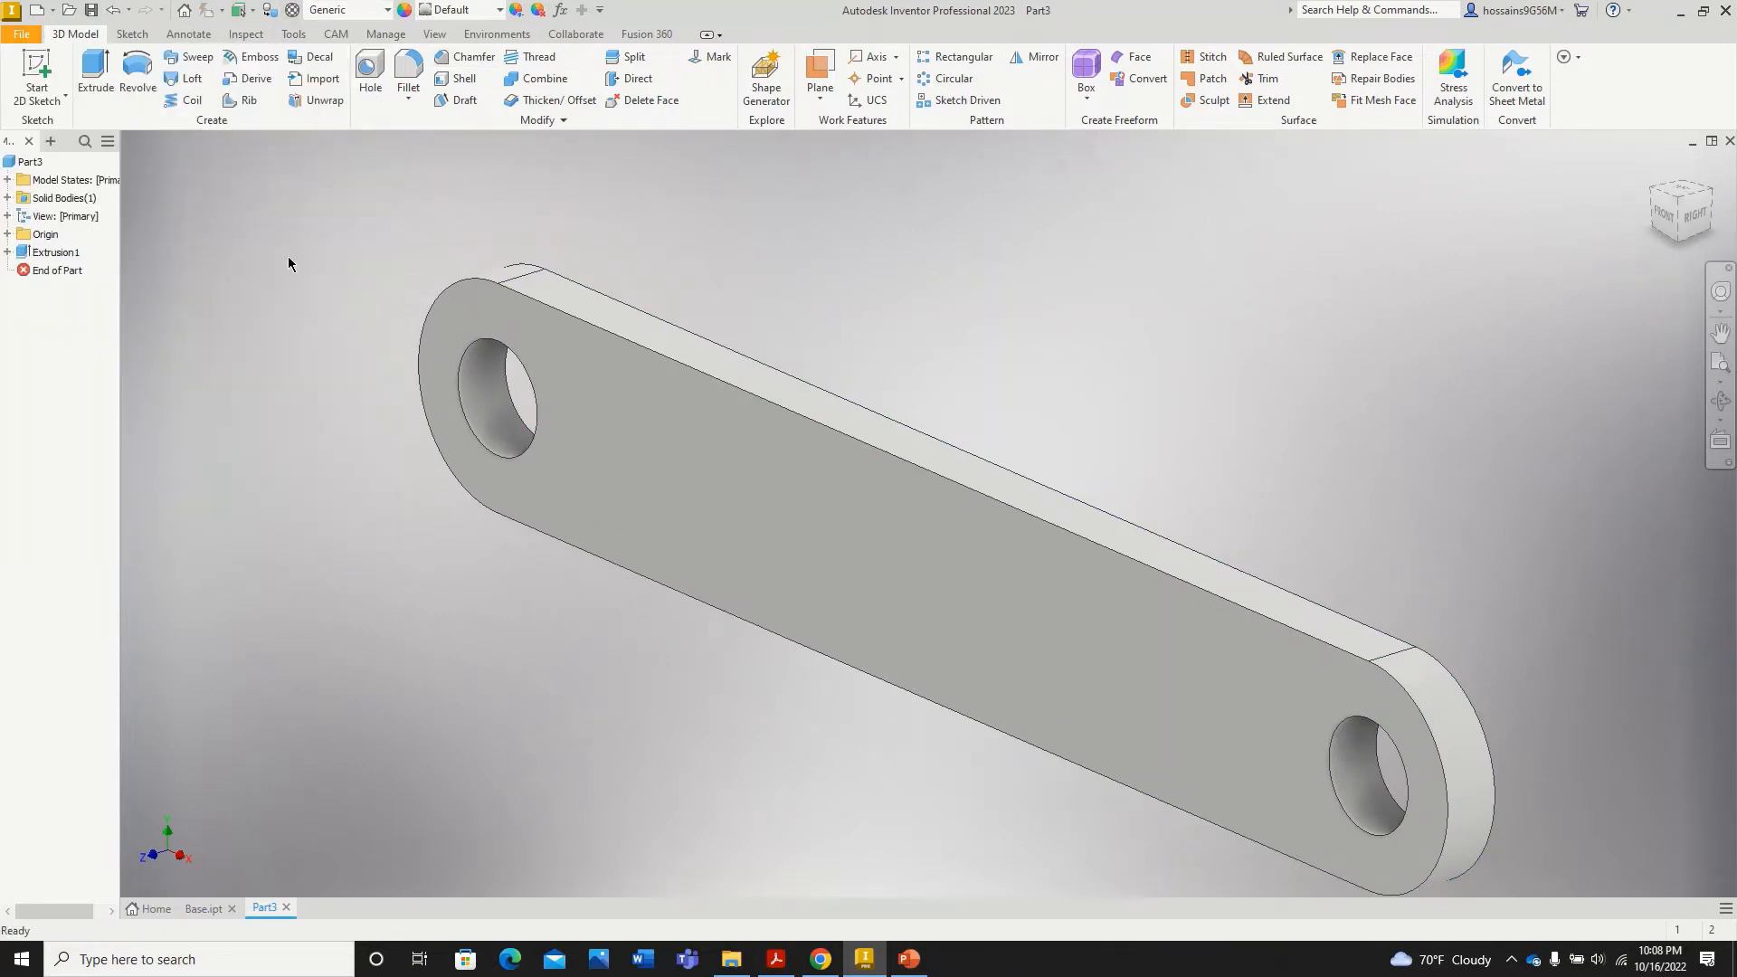
pyautogui.click(81, 231)
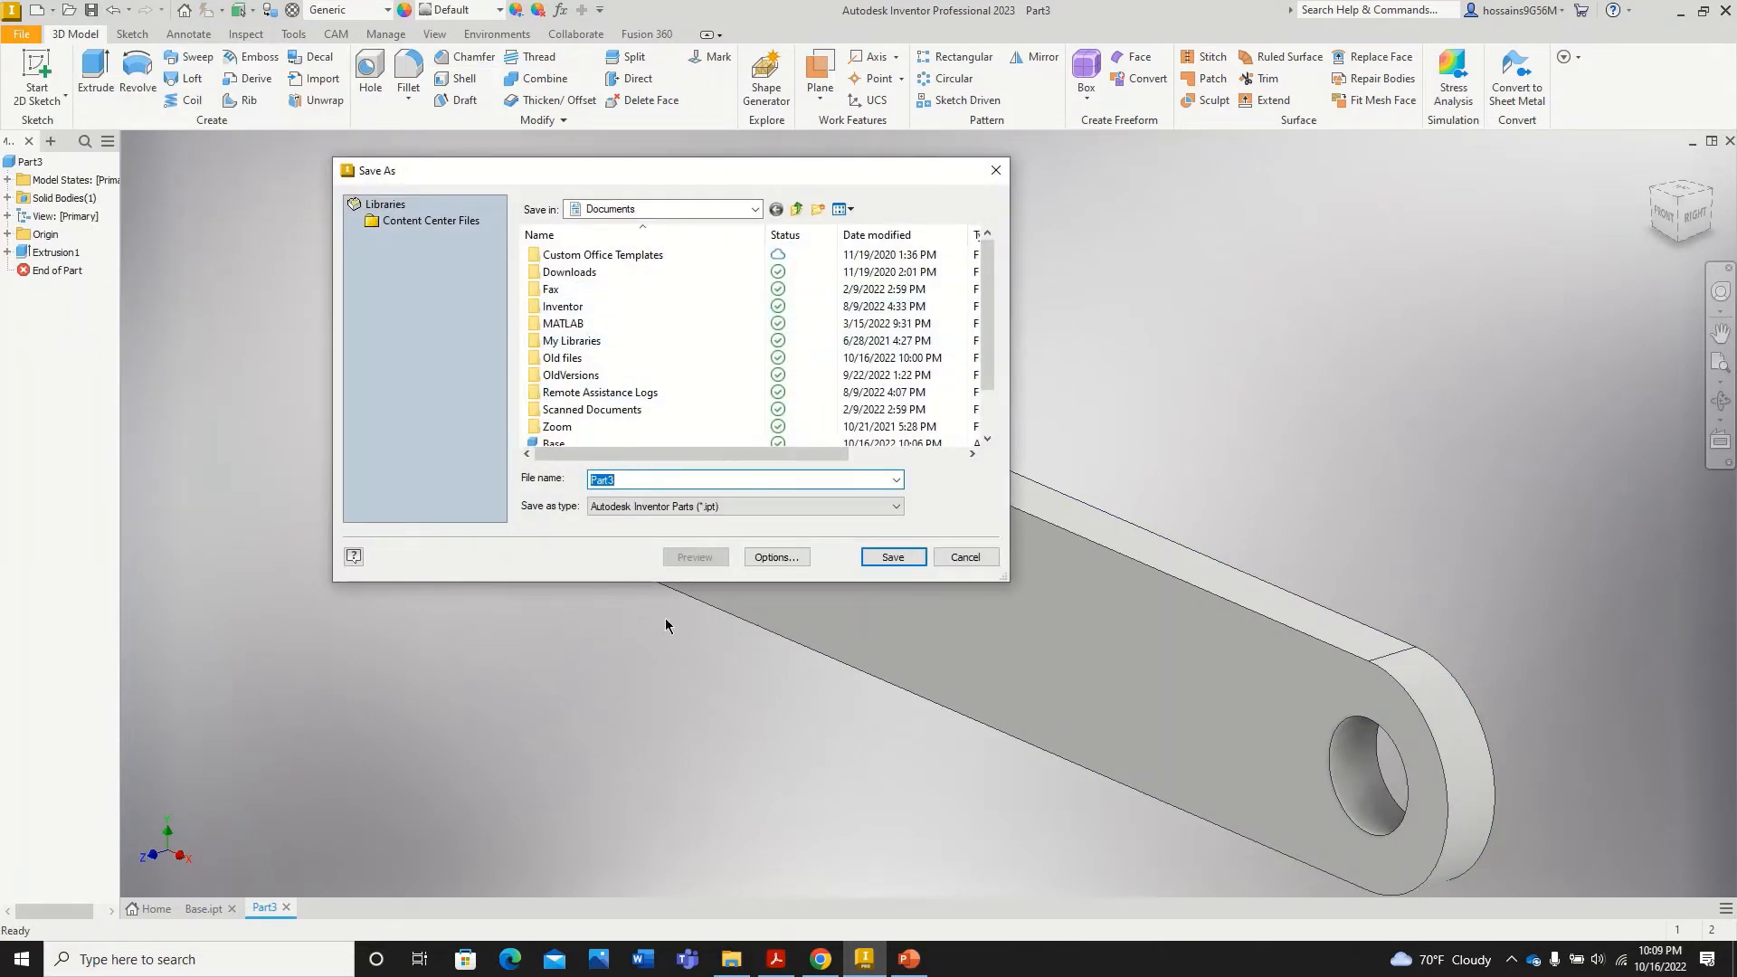
pyautogui.write('Crank')
pyautogui.click(874, 558)
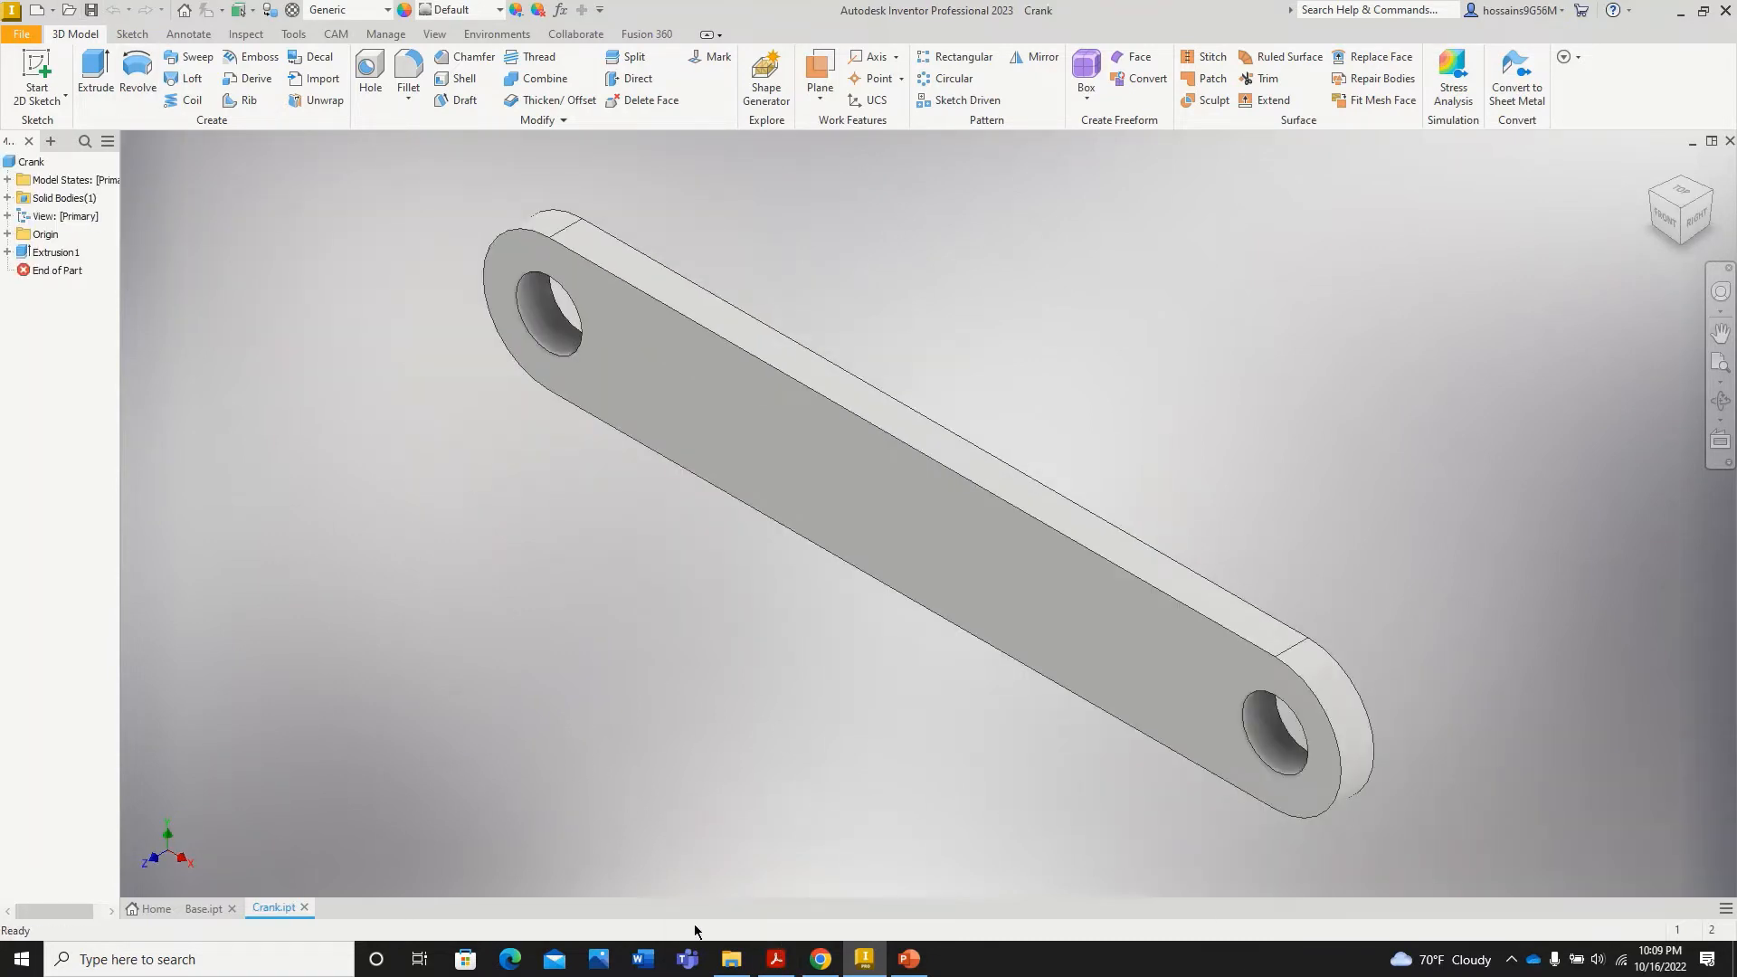
# Step: Read the note about the Rod below Figure 6.3 in the assignment PDF and return to Inventor
pyautogui.click(774, 962)
pyautogui.scroll(-3, 821, 650)
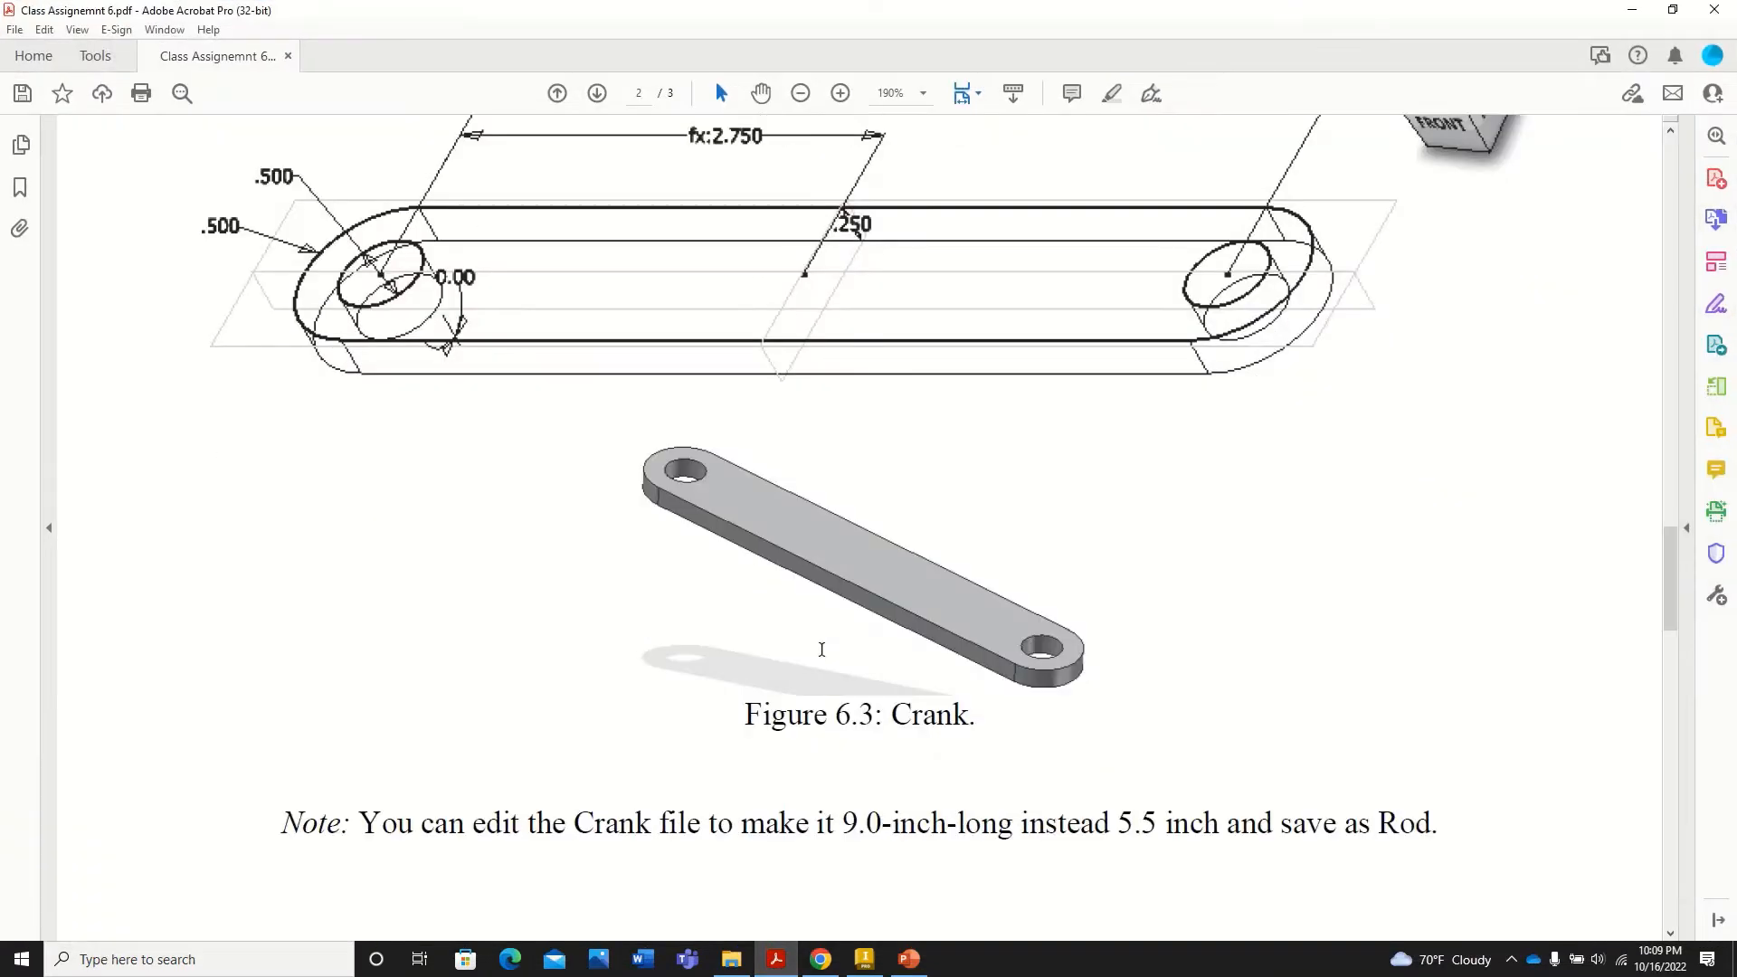
pyautogui.scroll(1, 707, 710)
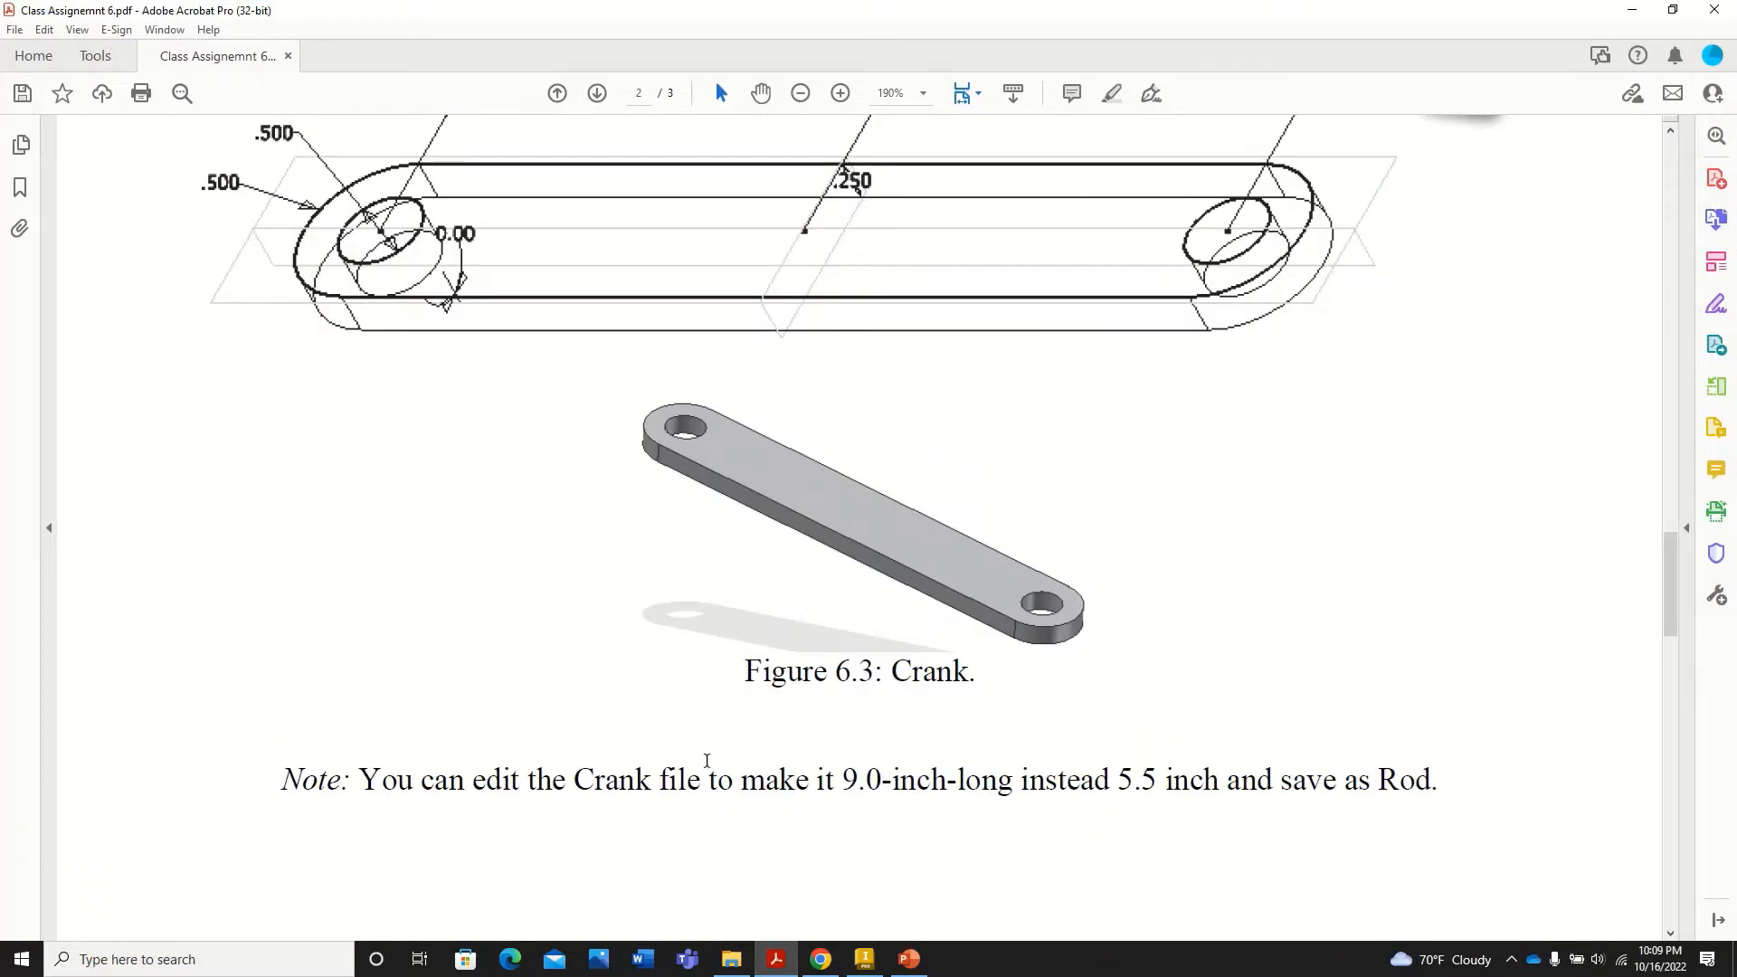
pyautogui.moveTo(354, 779); pyautogui.dragTo(1433, 778)
pyautogui.click(866, 961)
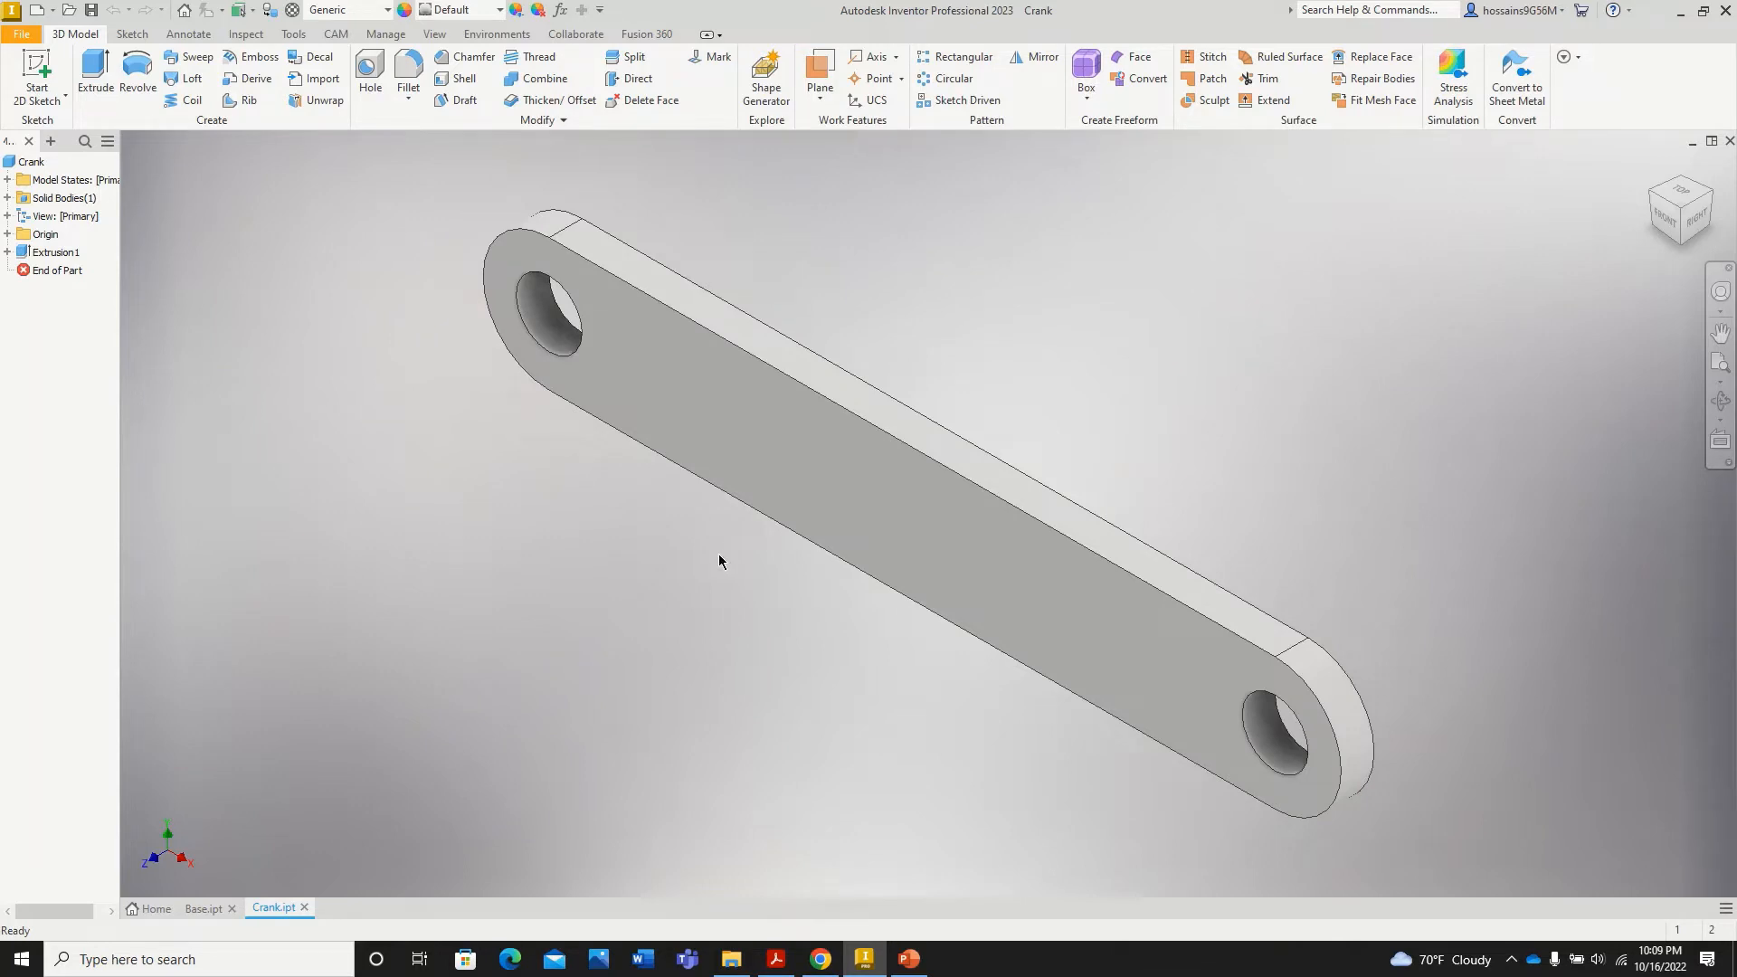
# Step: Save a copy of the Crank part under the name Rod in the Documents folder
pyautogui.click(21, 33)
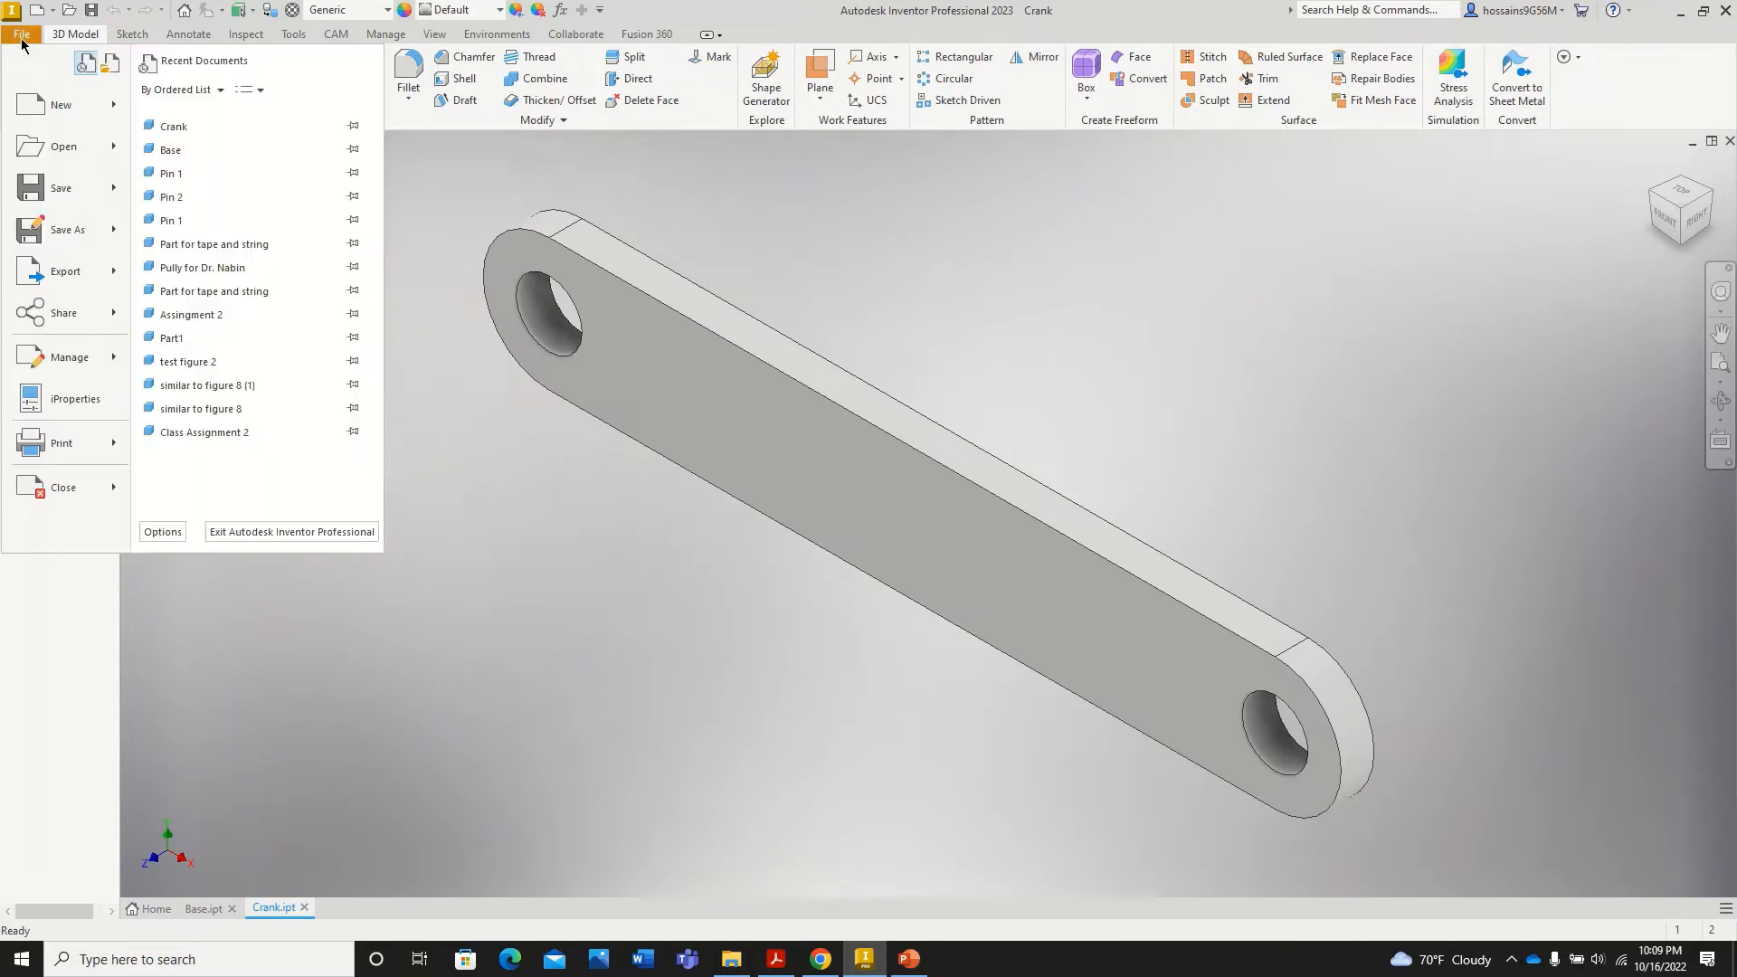
pyautogui.click(60, 232)
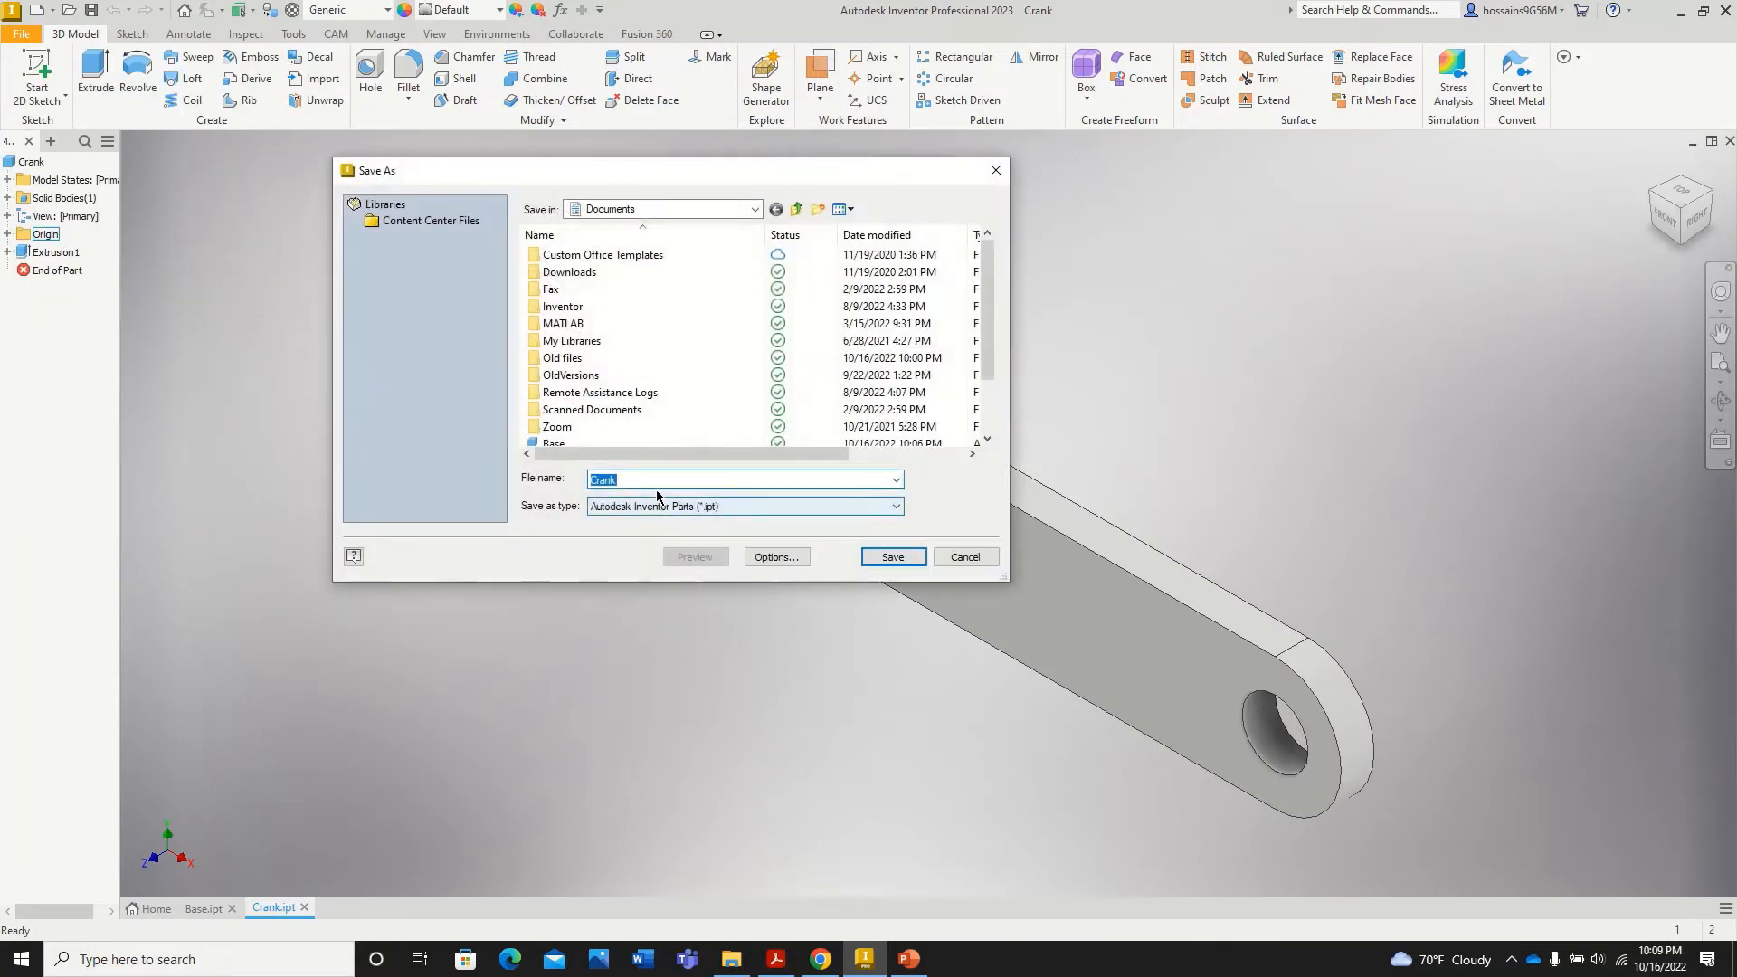
pyautogui.scroll(-2, 640, 404)
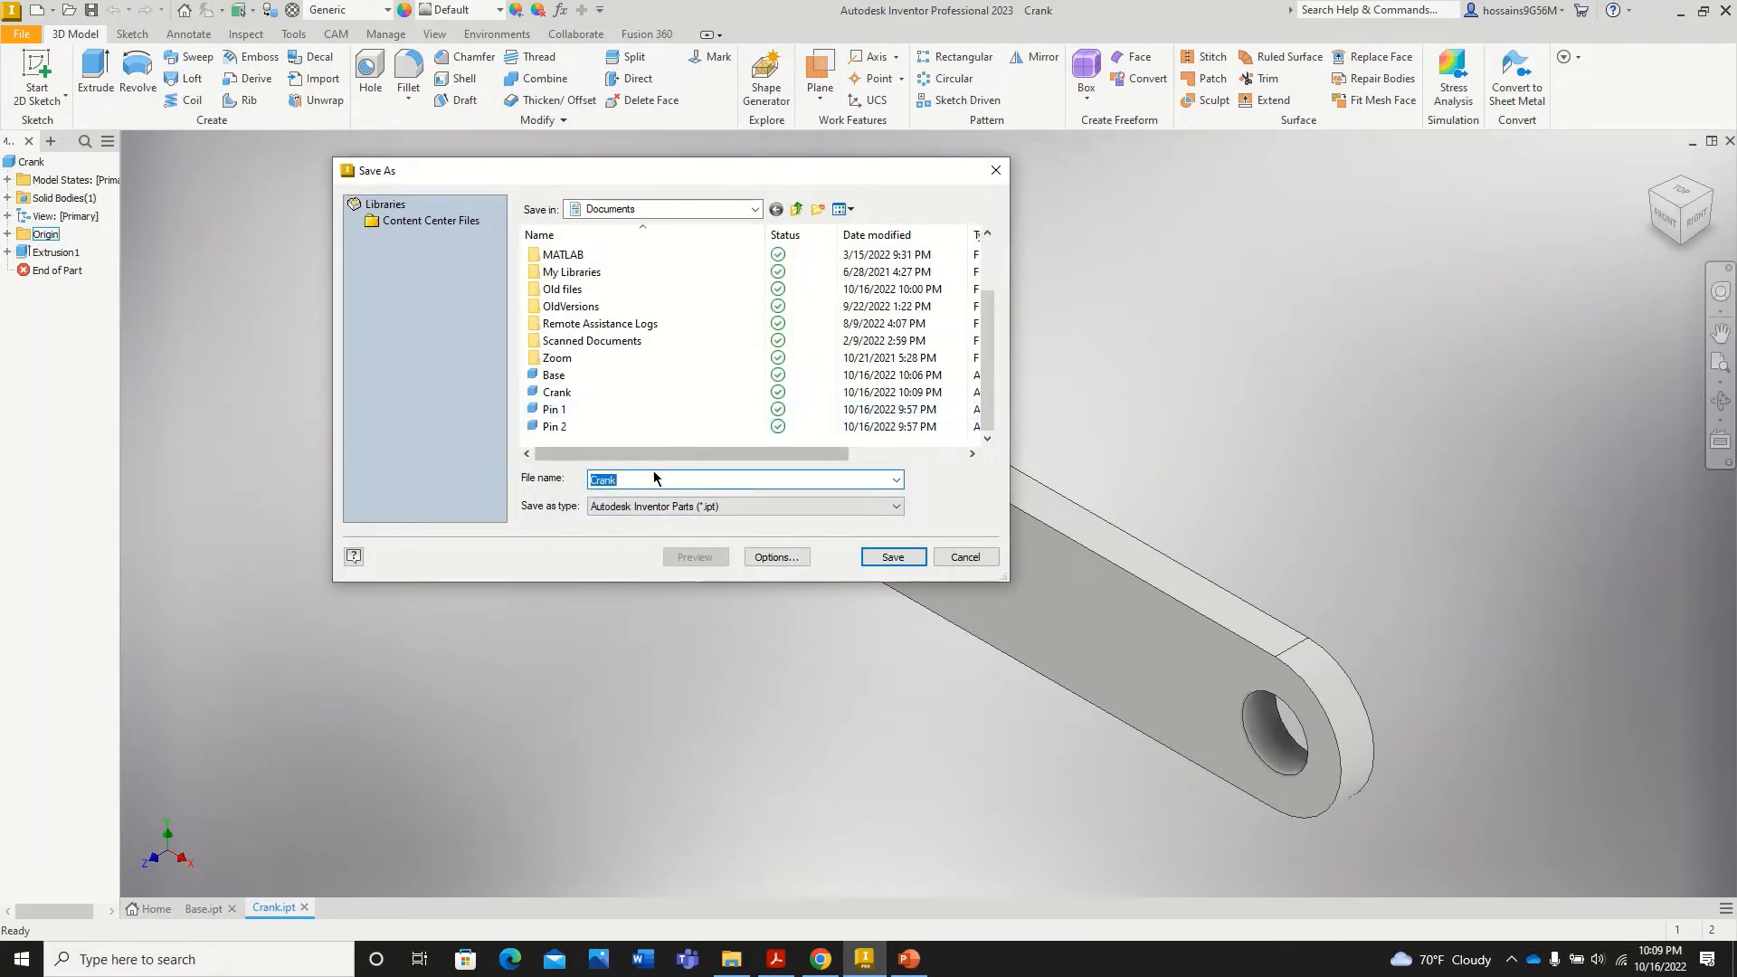
pyautogui.write('Rod')
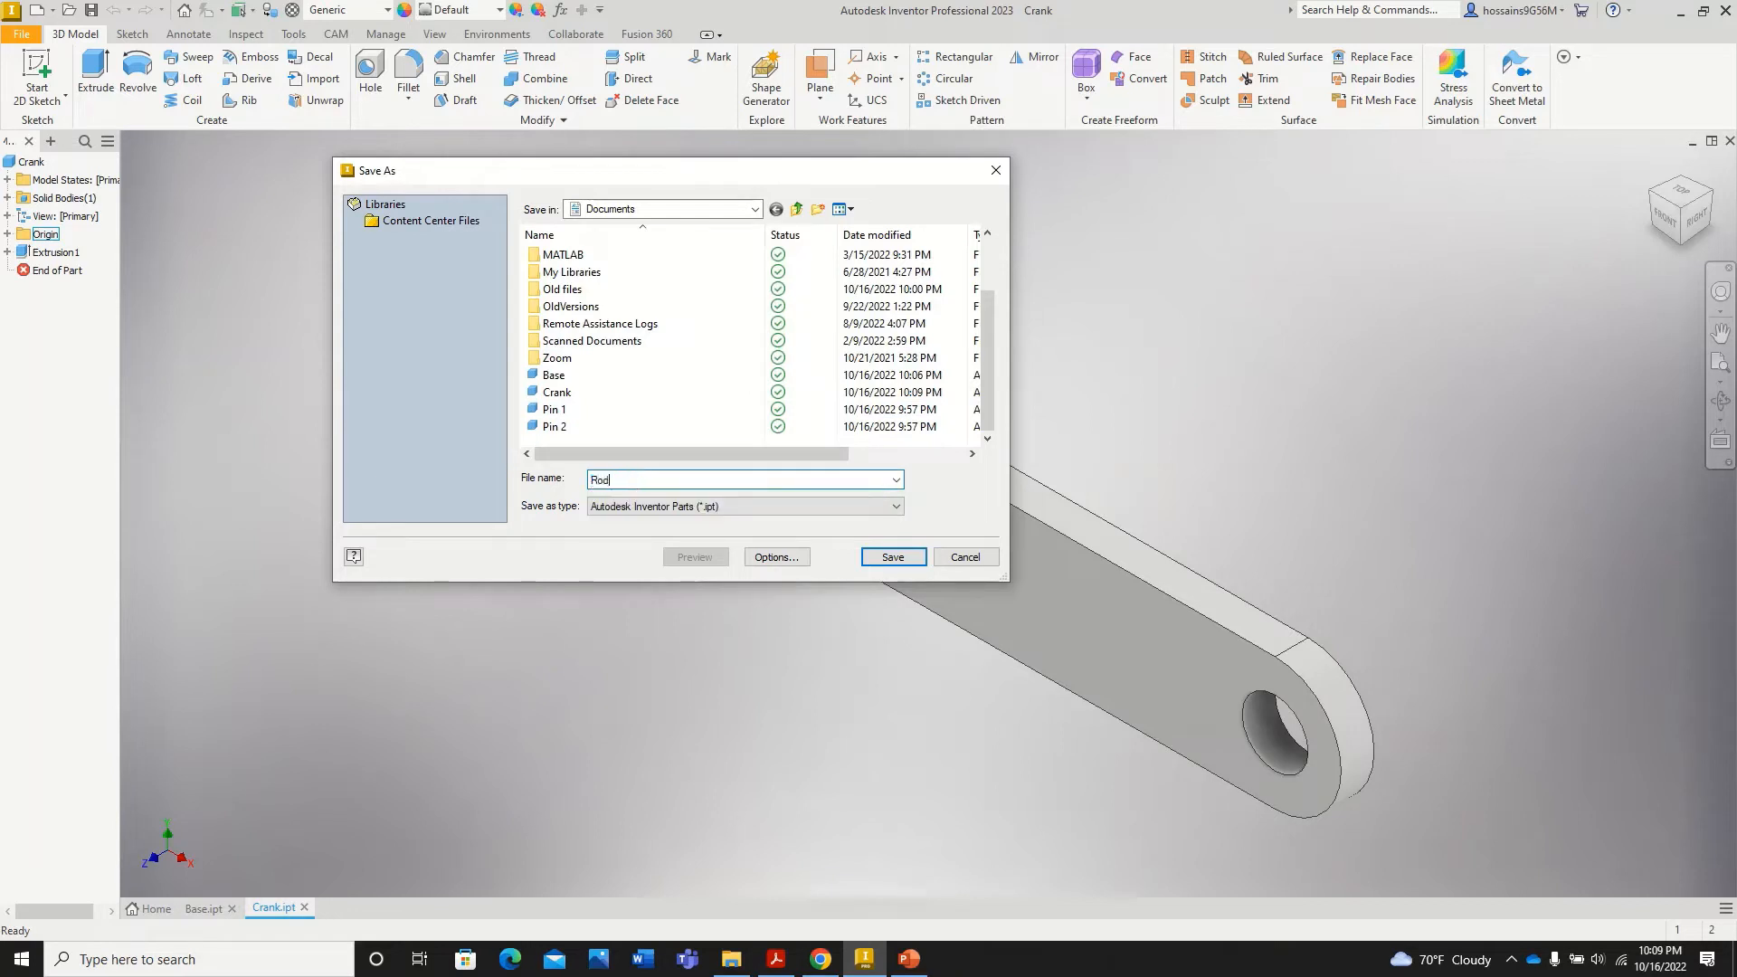
pyautogui.click(891, 558)
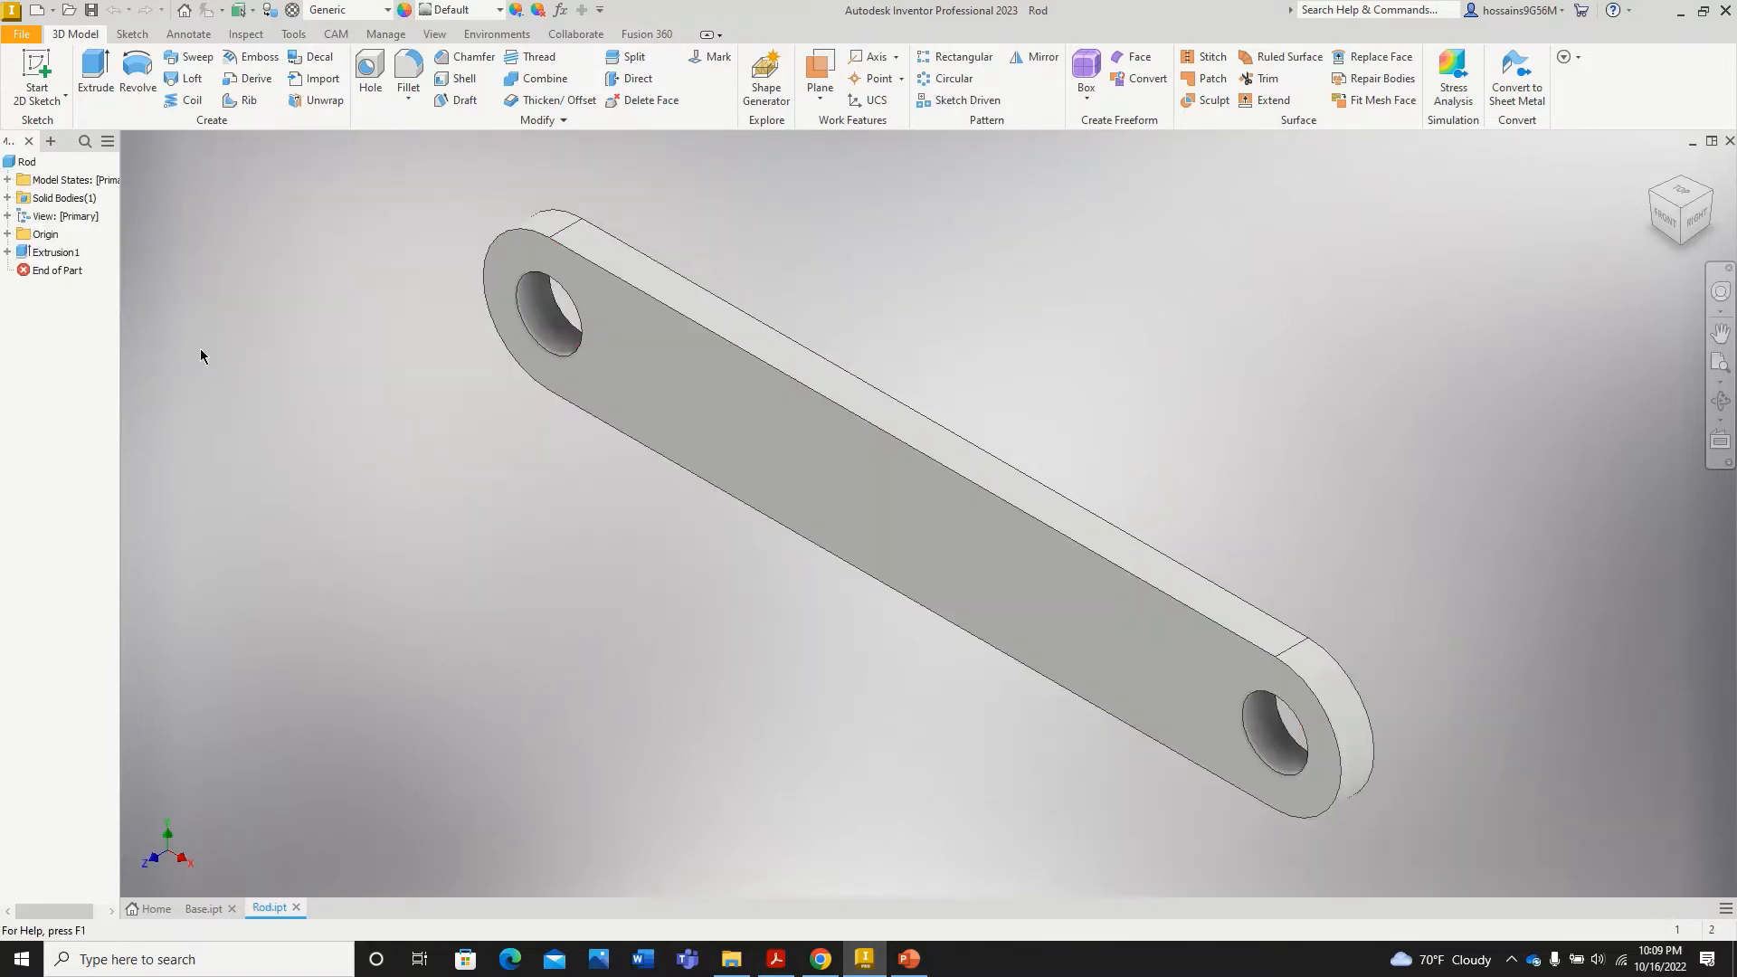
# Step: Edit the extrusion's sketch, set the distance between the slot's arc centers to 9 in, and finish the sketch
pyautogui.rightClick(56, 256)
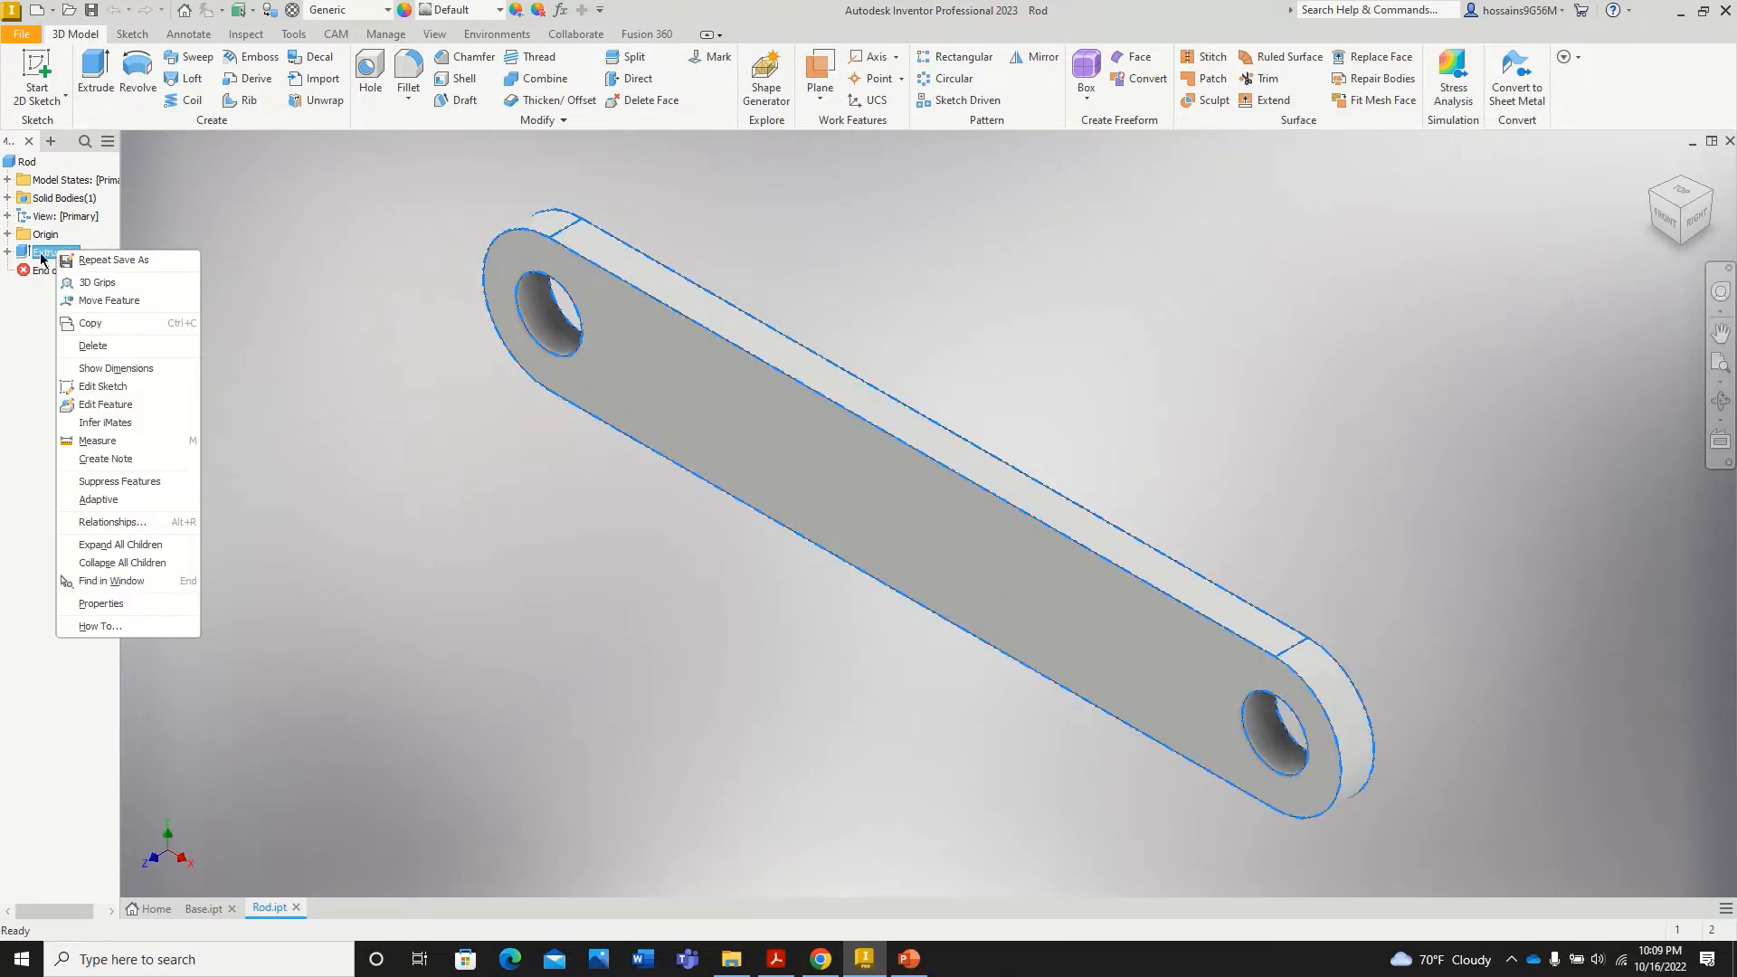
pyautogui.click(104, 386)
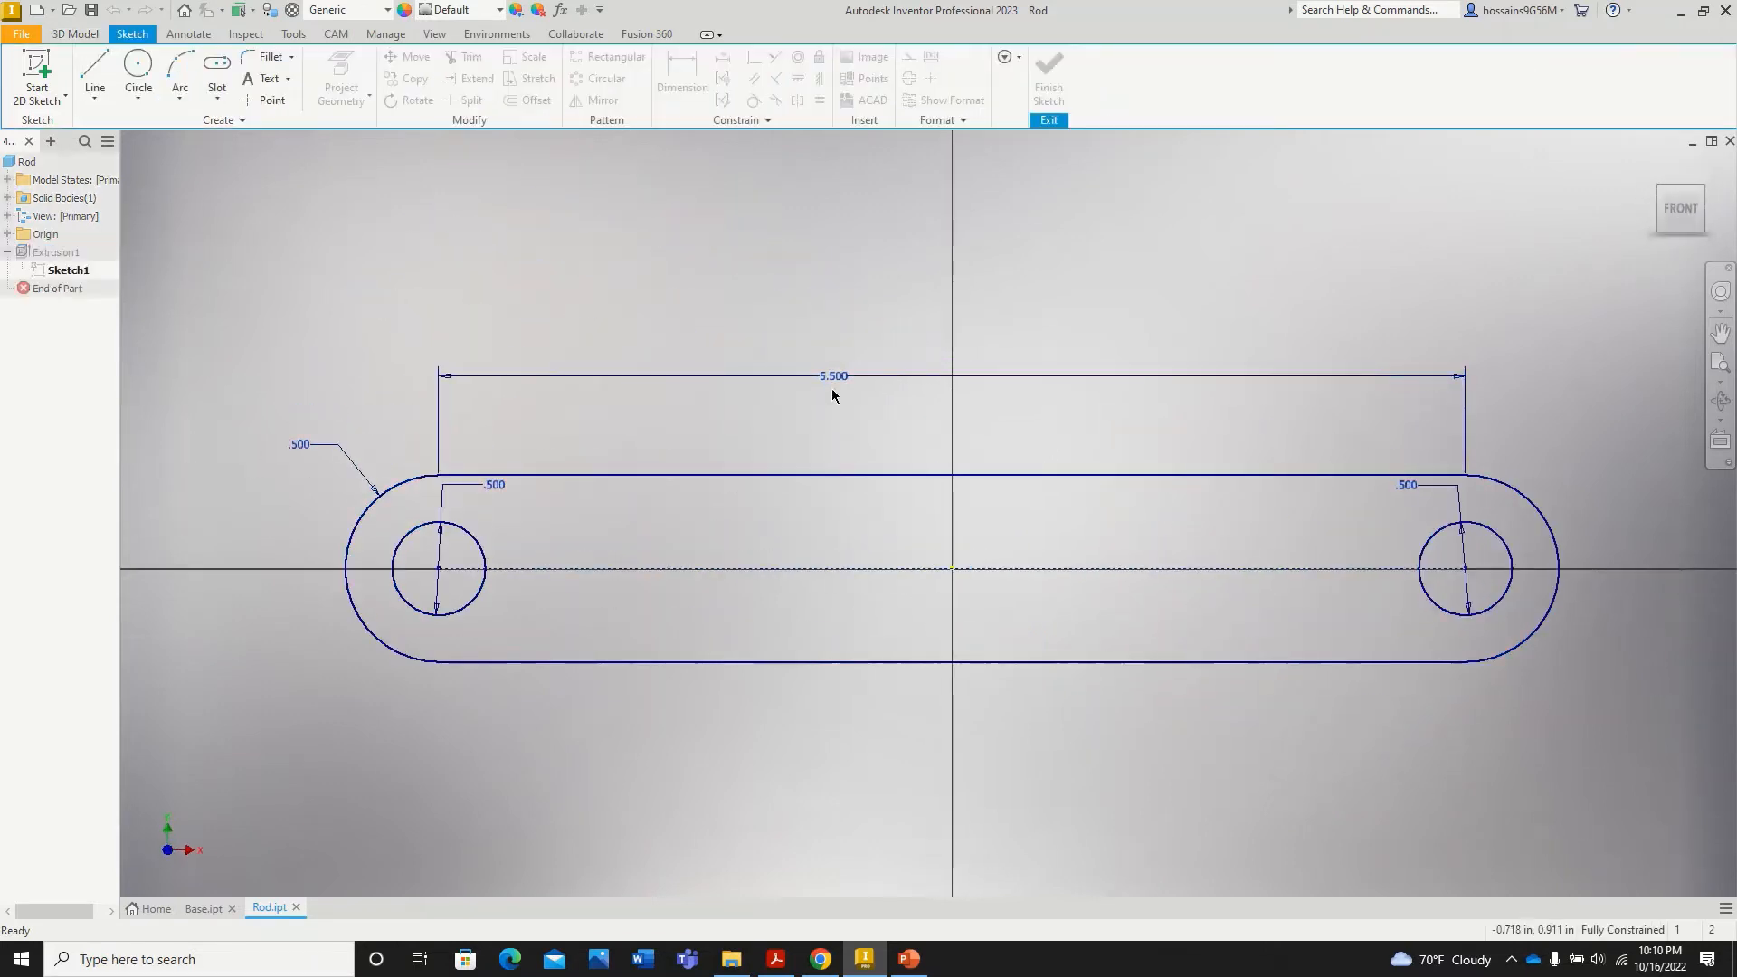
pyautogui.doubleClick(841, 380)
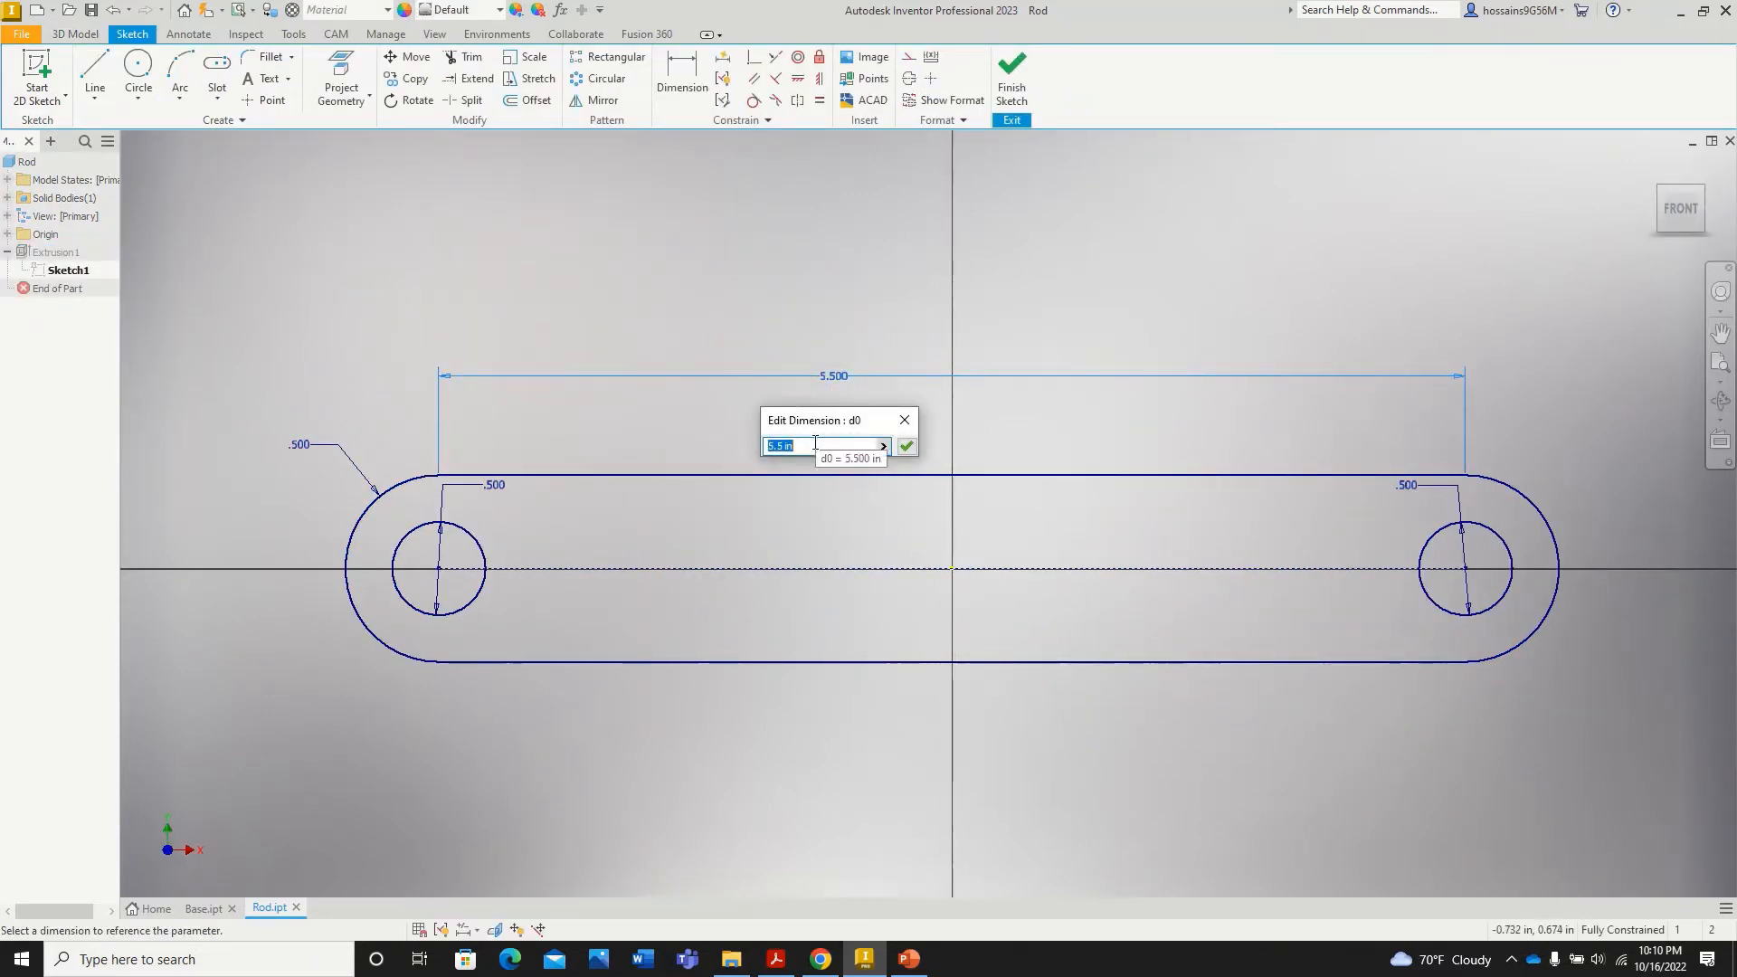
pyautogui.press('Return')
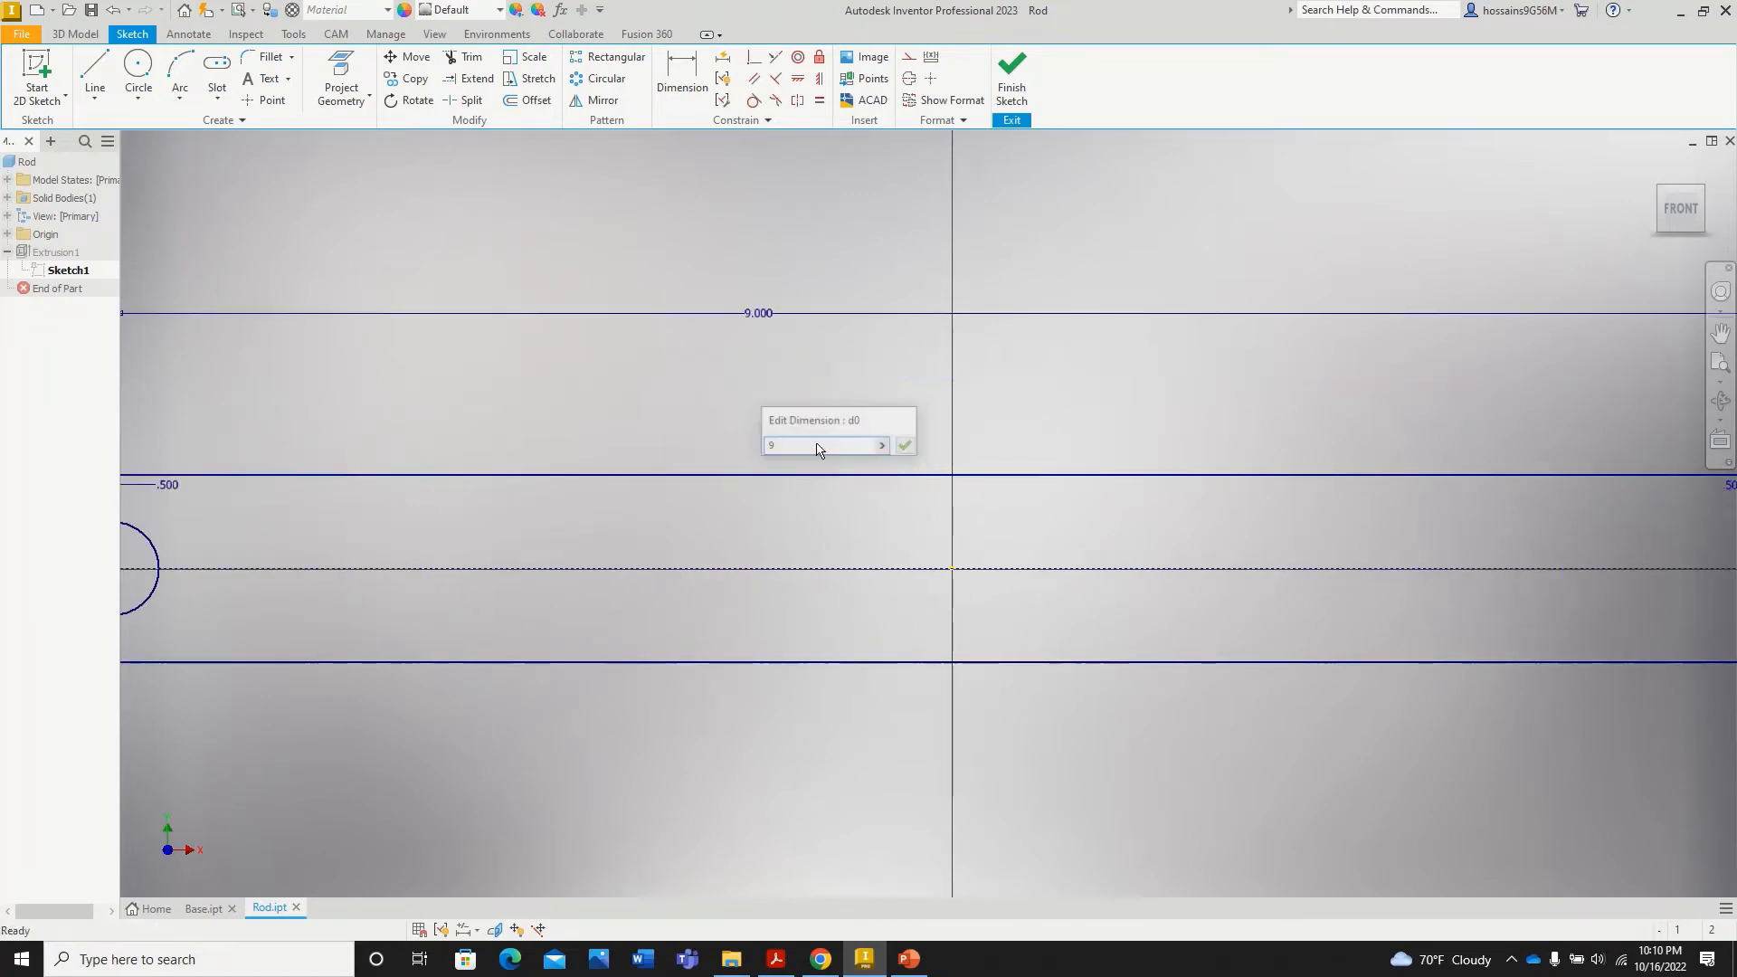
pyautogui.scroll(-4, 816, 448)
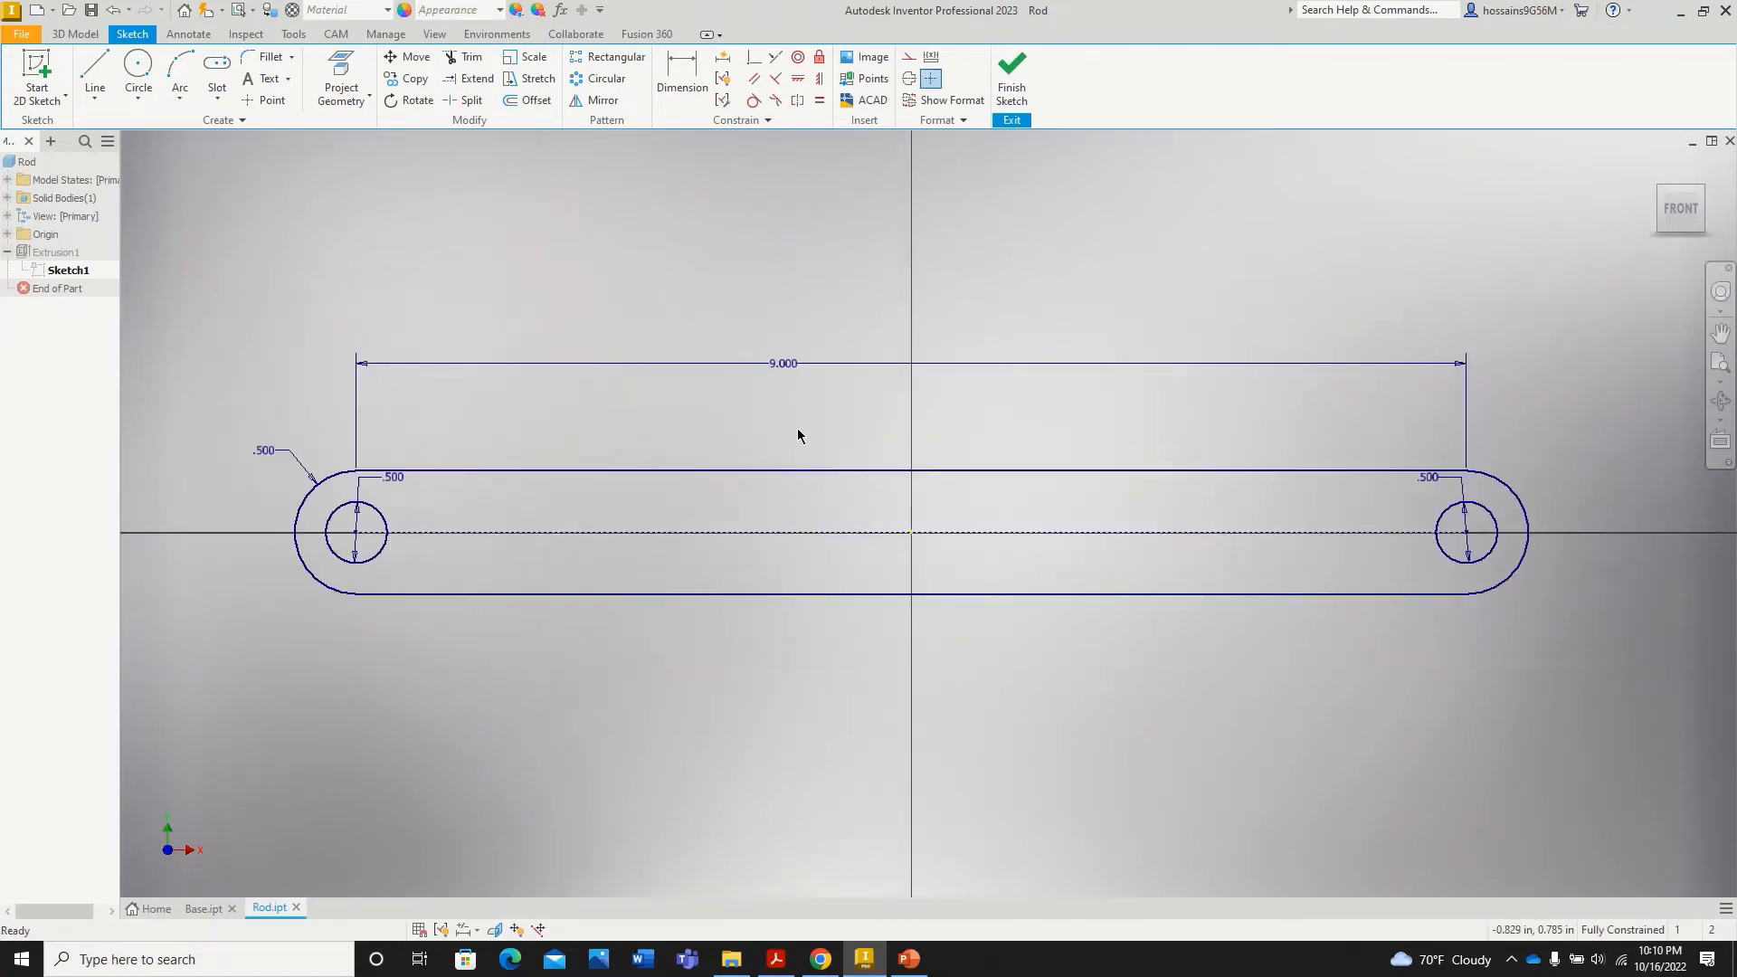
pyautogui.click(1011, 88)
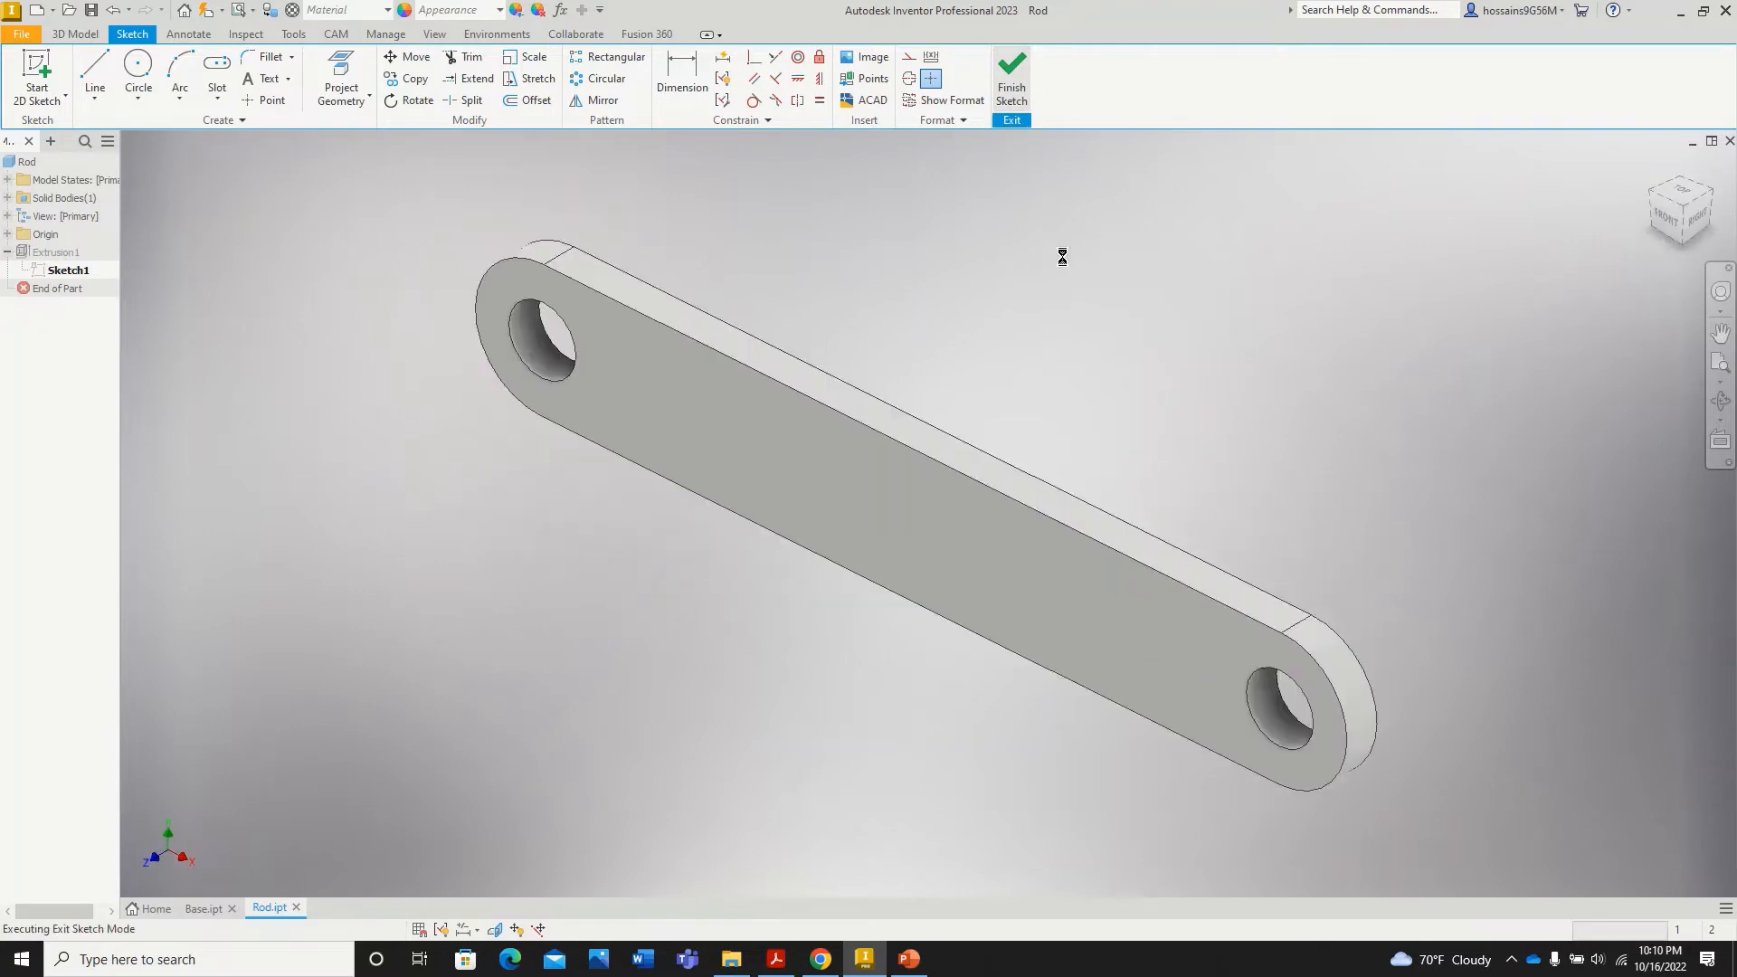
pyautogui.scroll(-3, 995, 387)
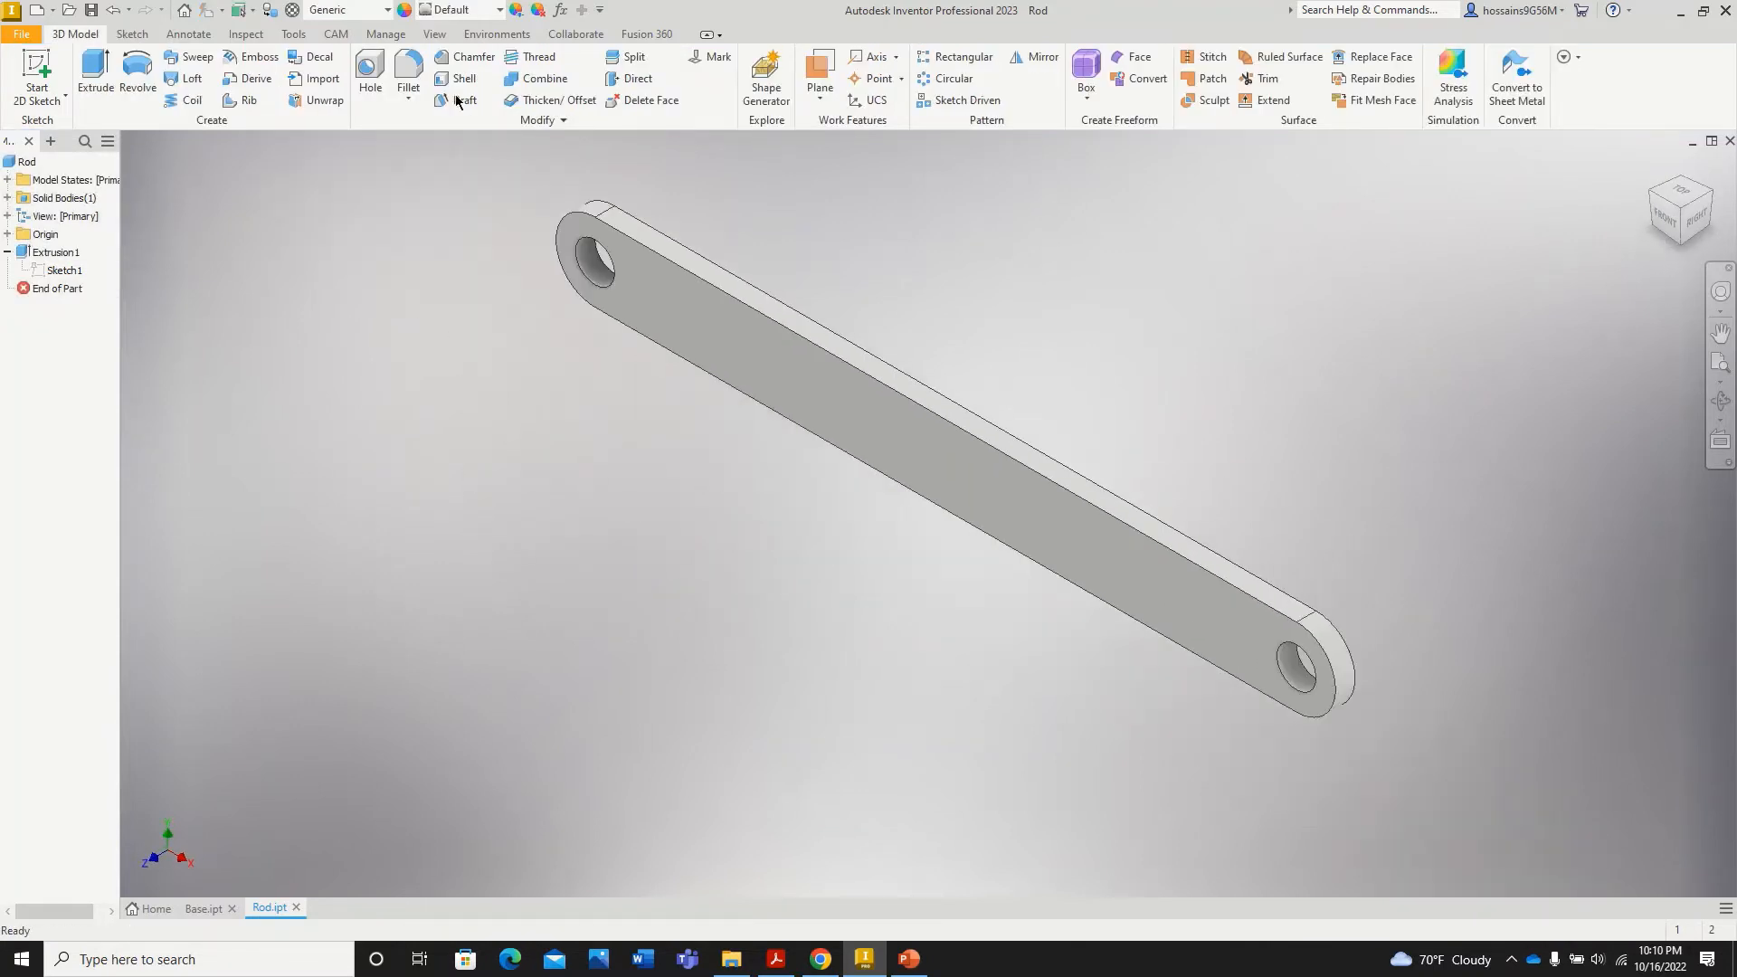
pyautogui.click(92, 11)
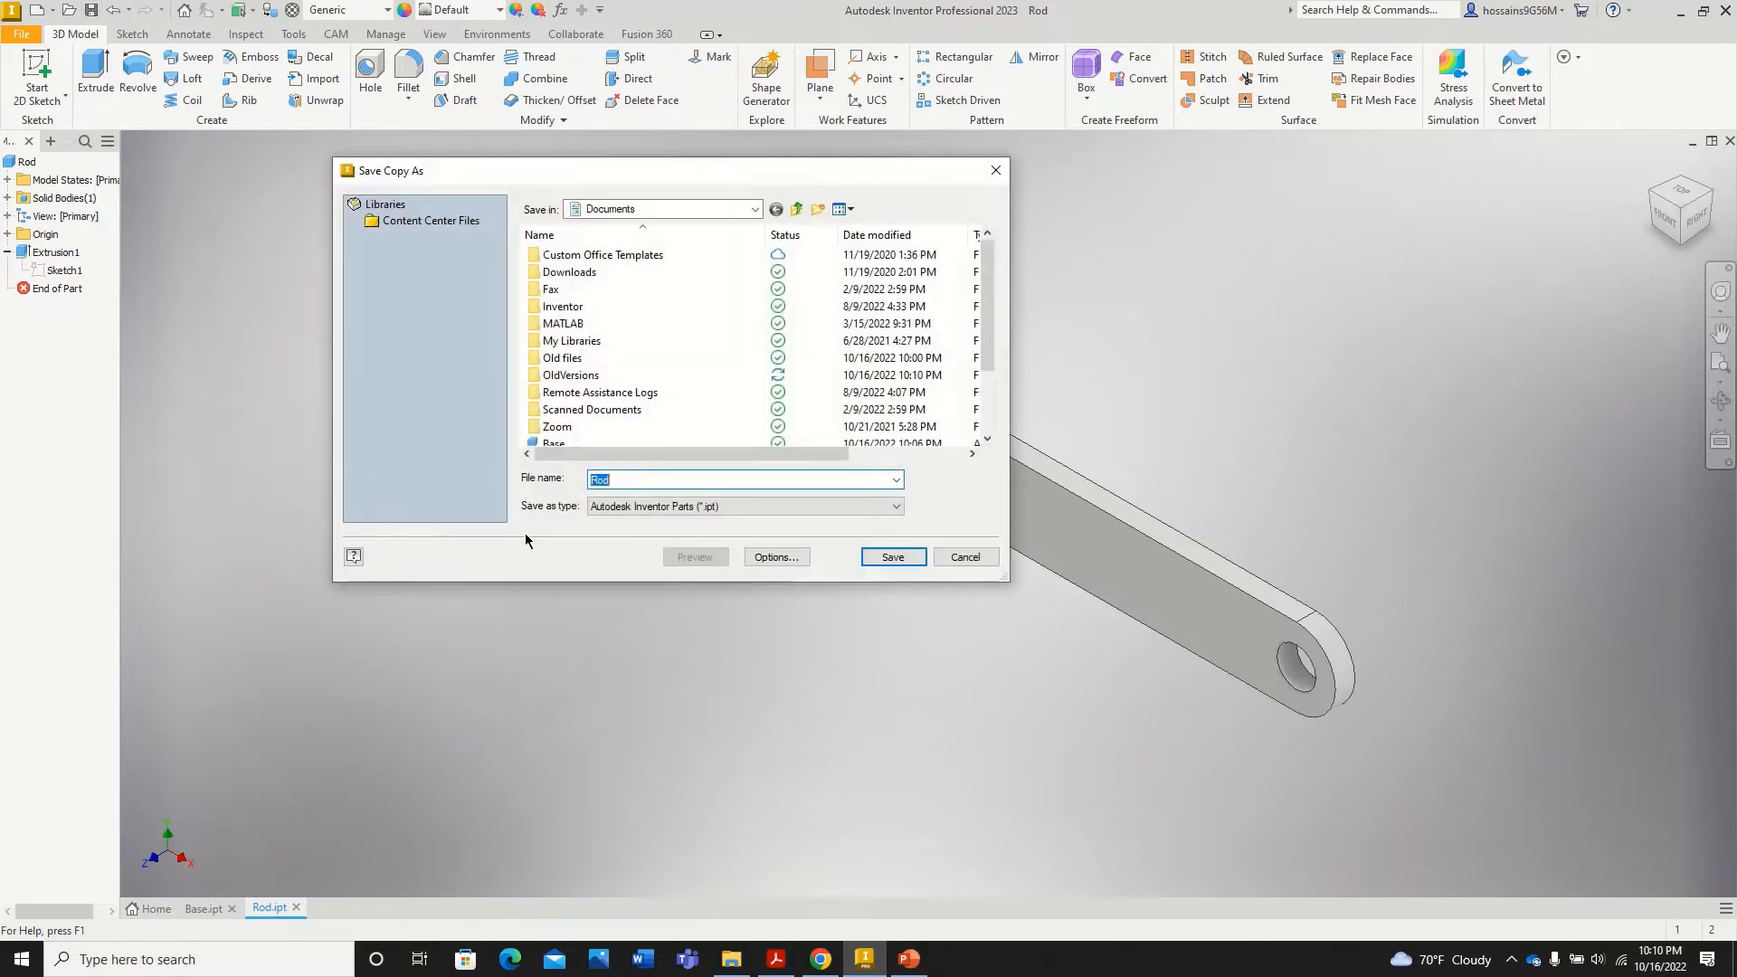
pyautogui.click(891, 554)
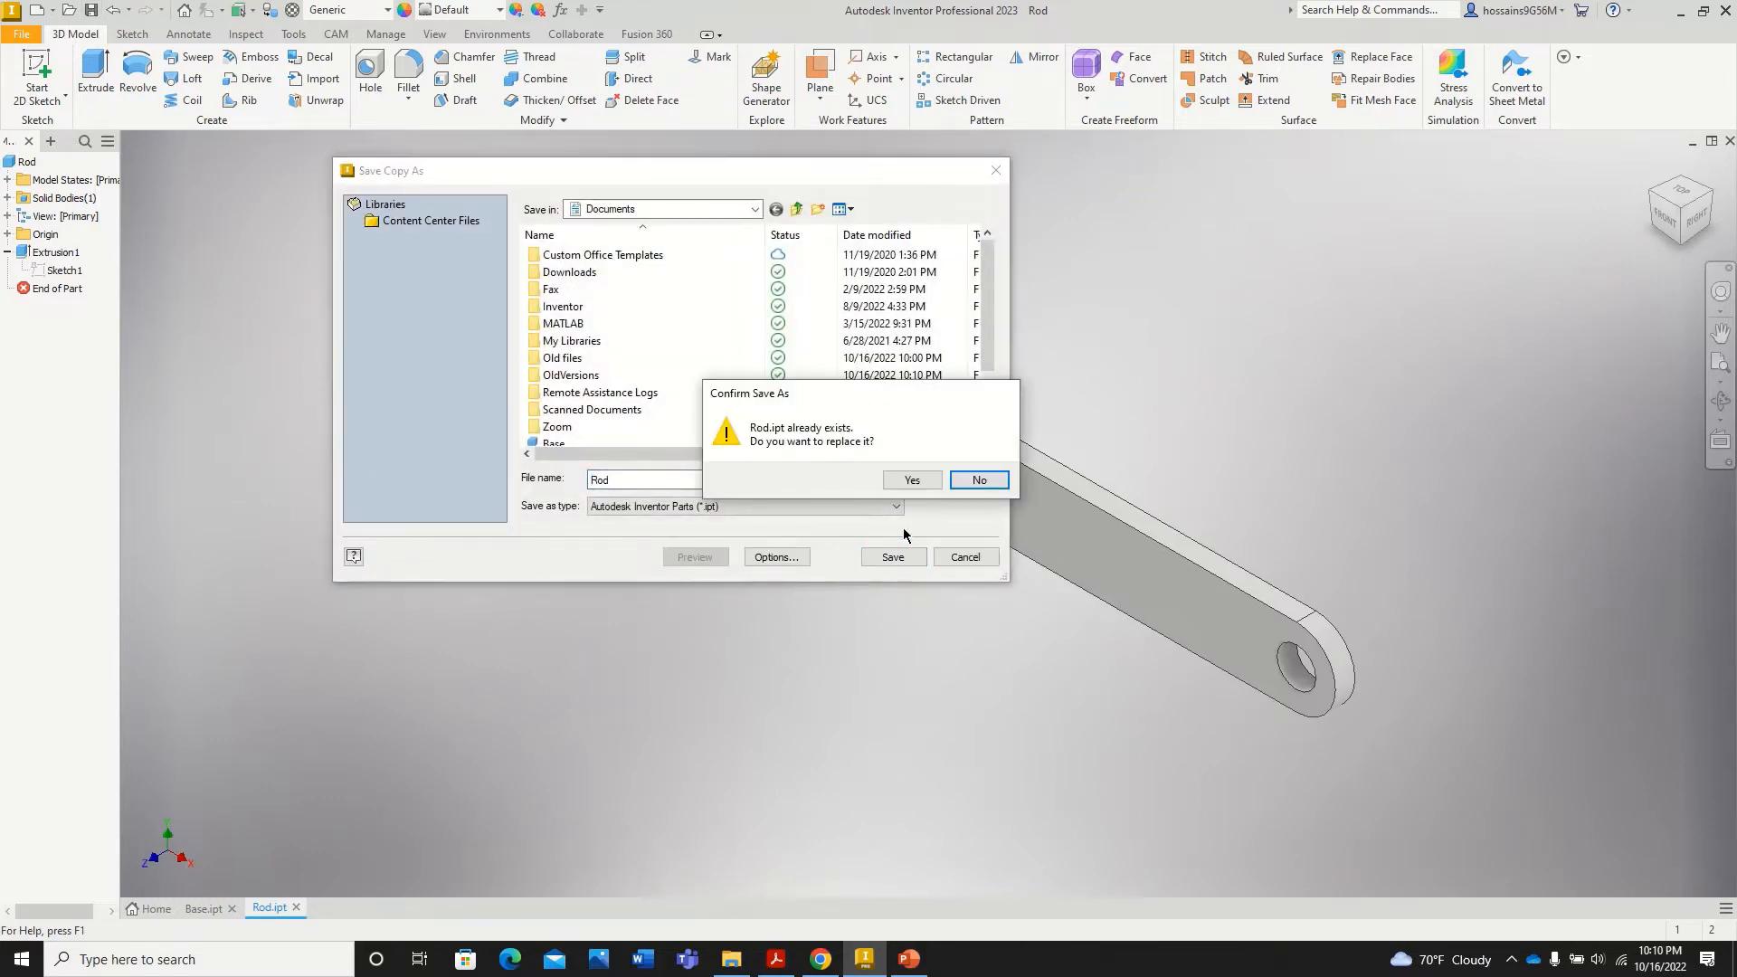
pyautogui.click(912, 479)
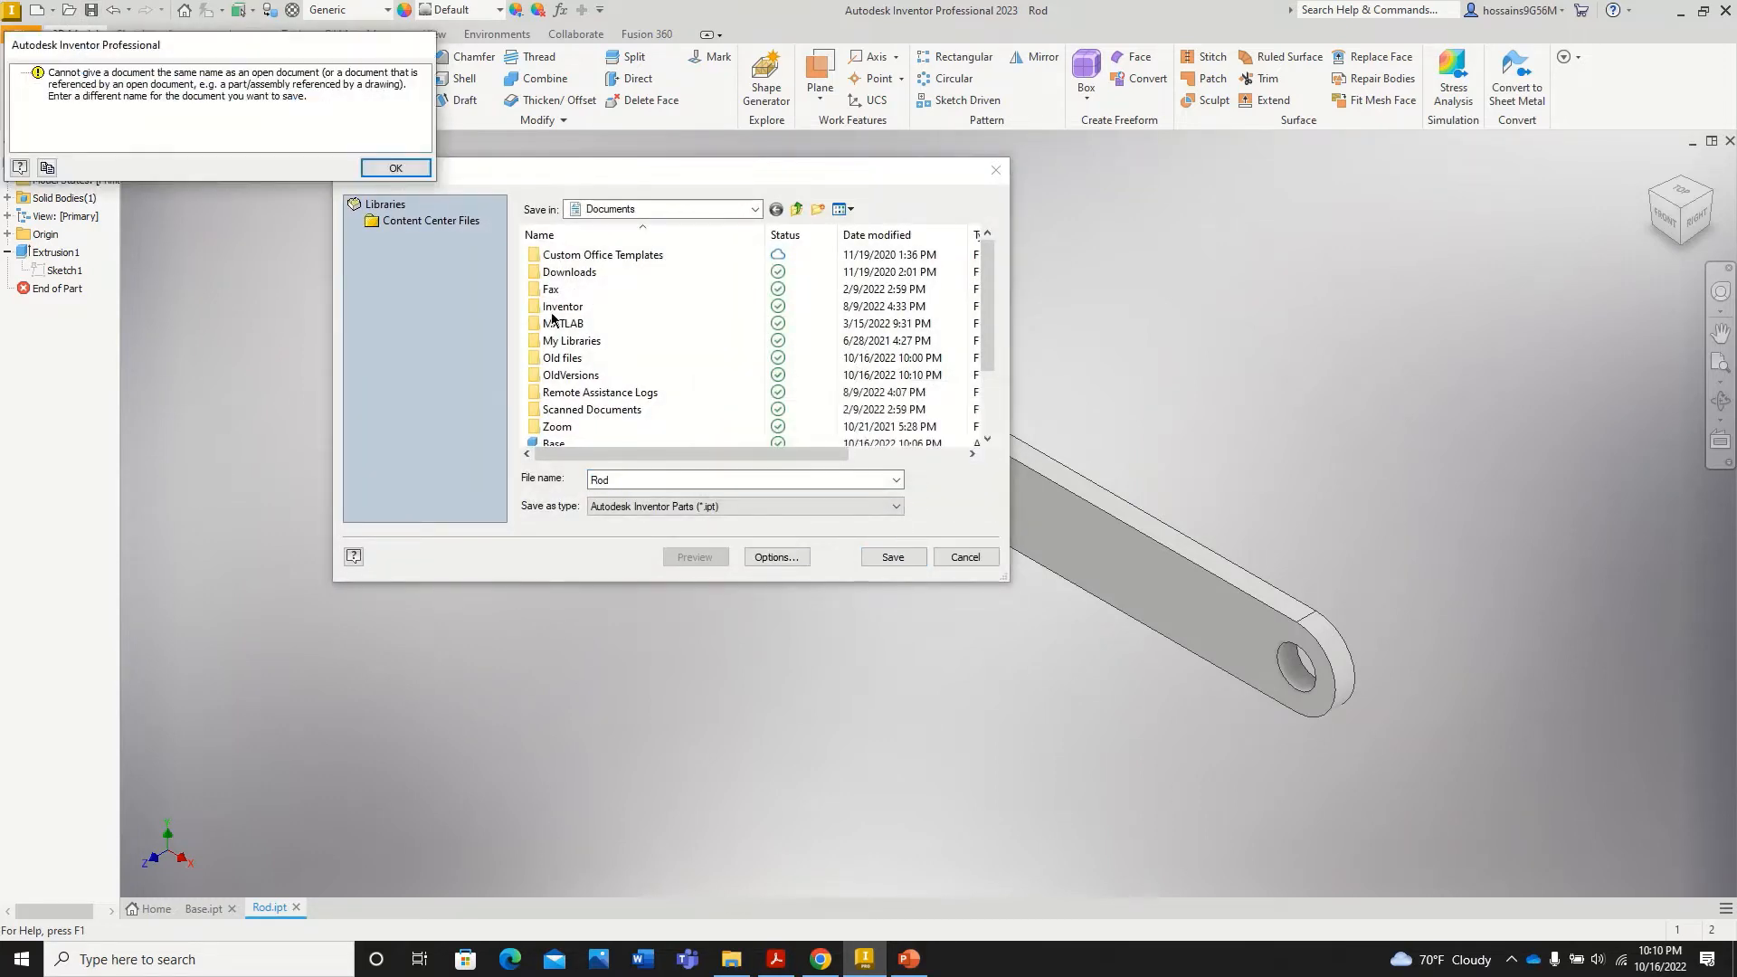
pyautogui.click(398, 170)
pyautogui.click(995, 170)
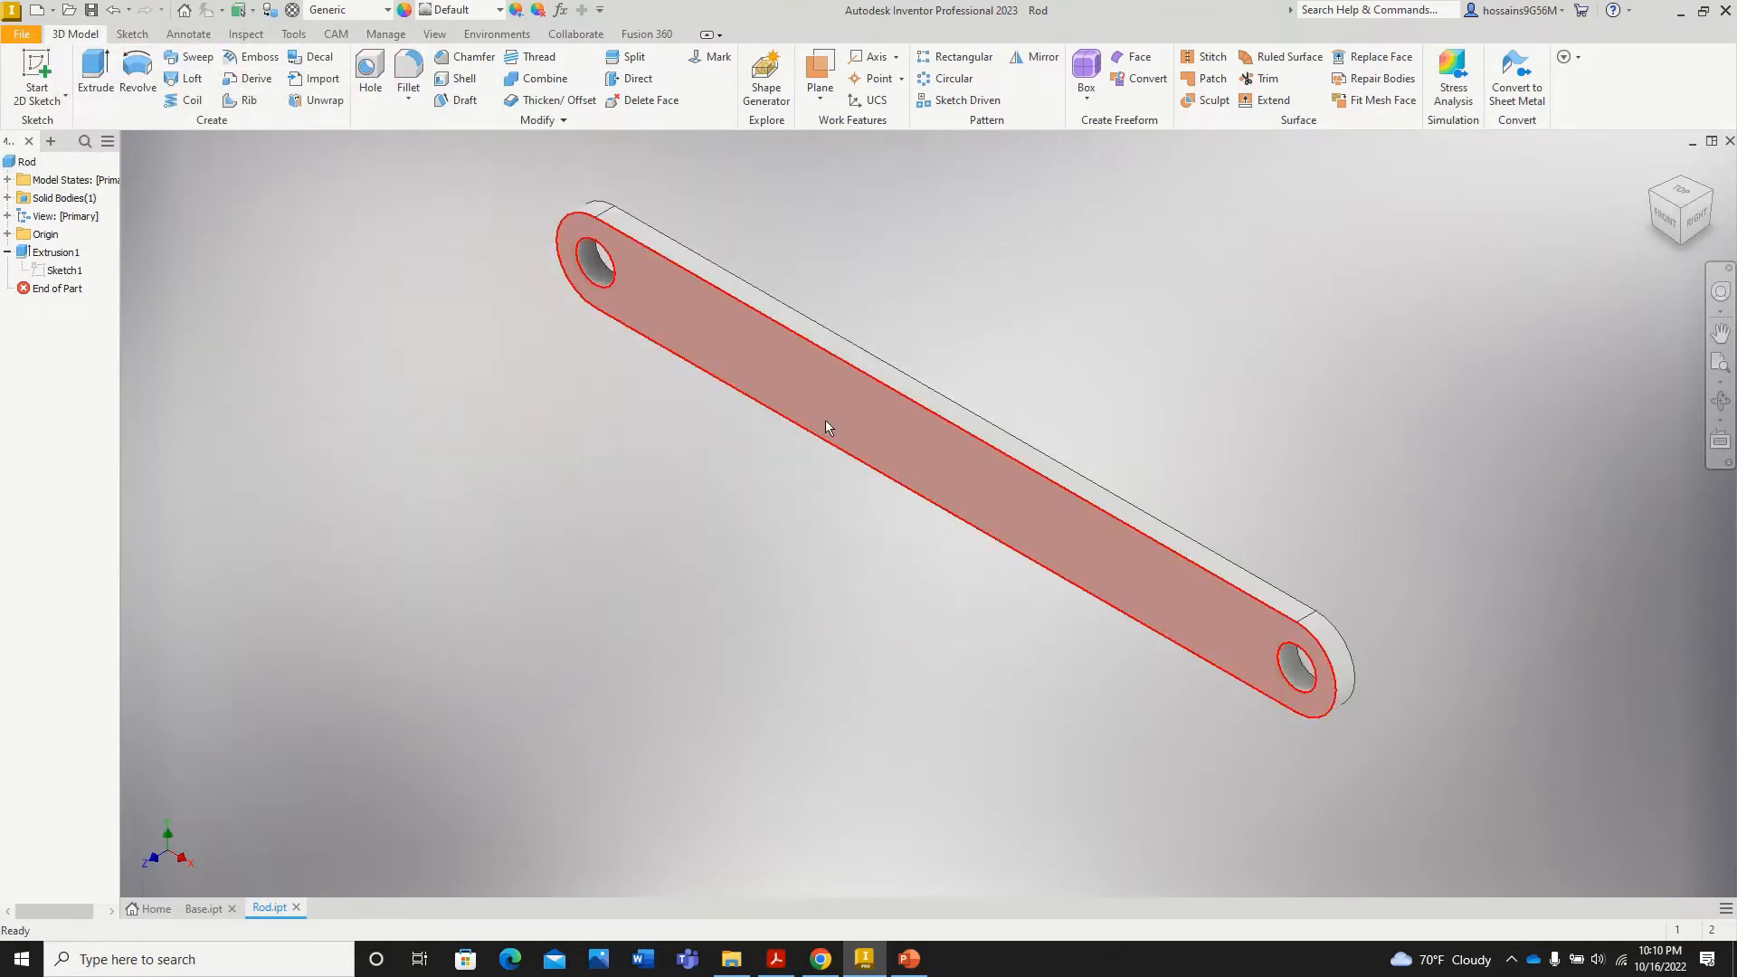
# Step: Save the Rod part, open the Crank part from the Documents folder in File Explorer, and compare it with the Rod
pyautogui.click(91, 11)
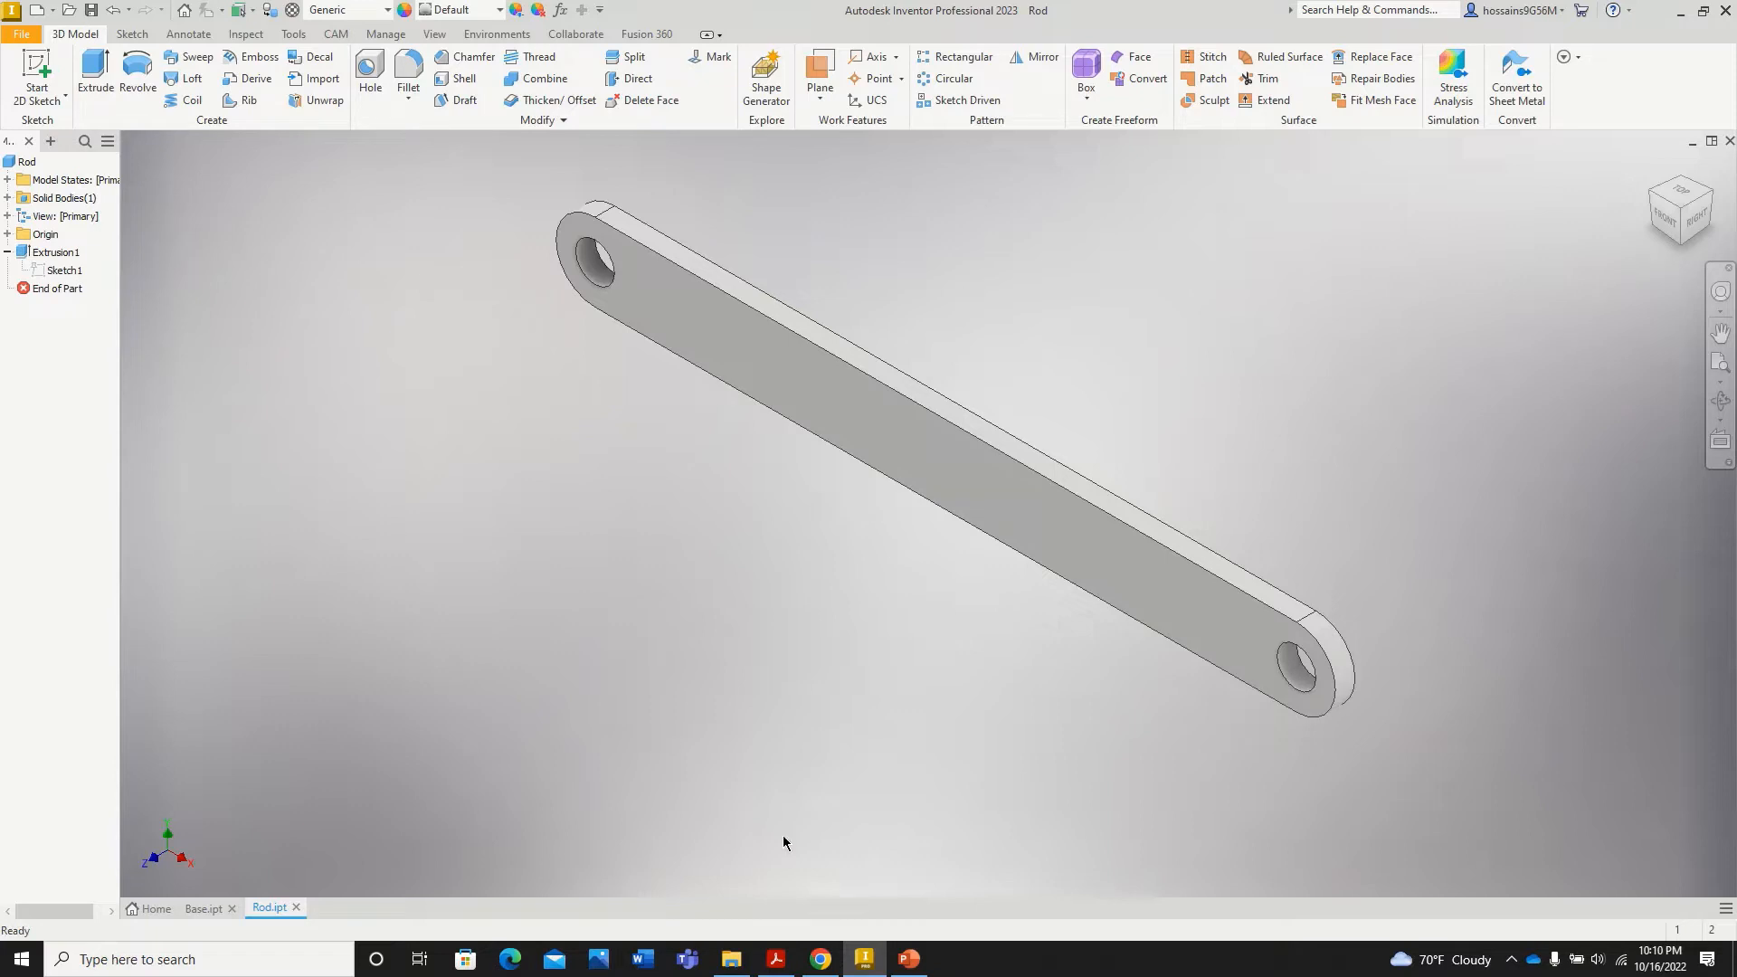
pyautogui.click(743, 969)
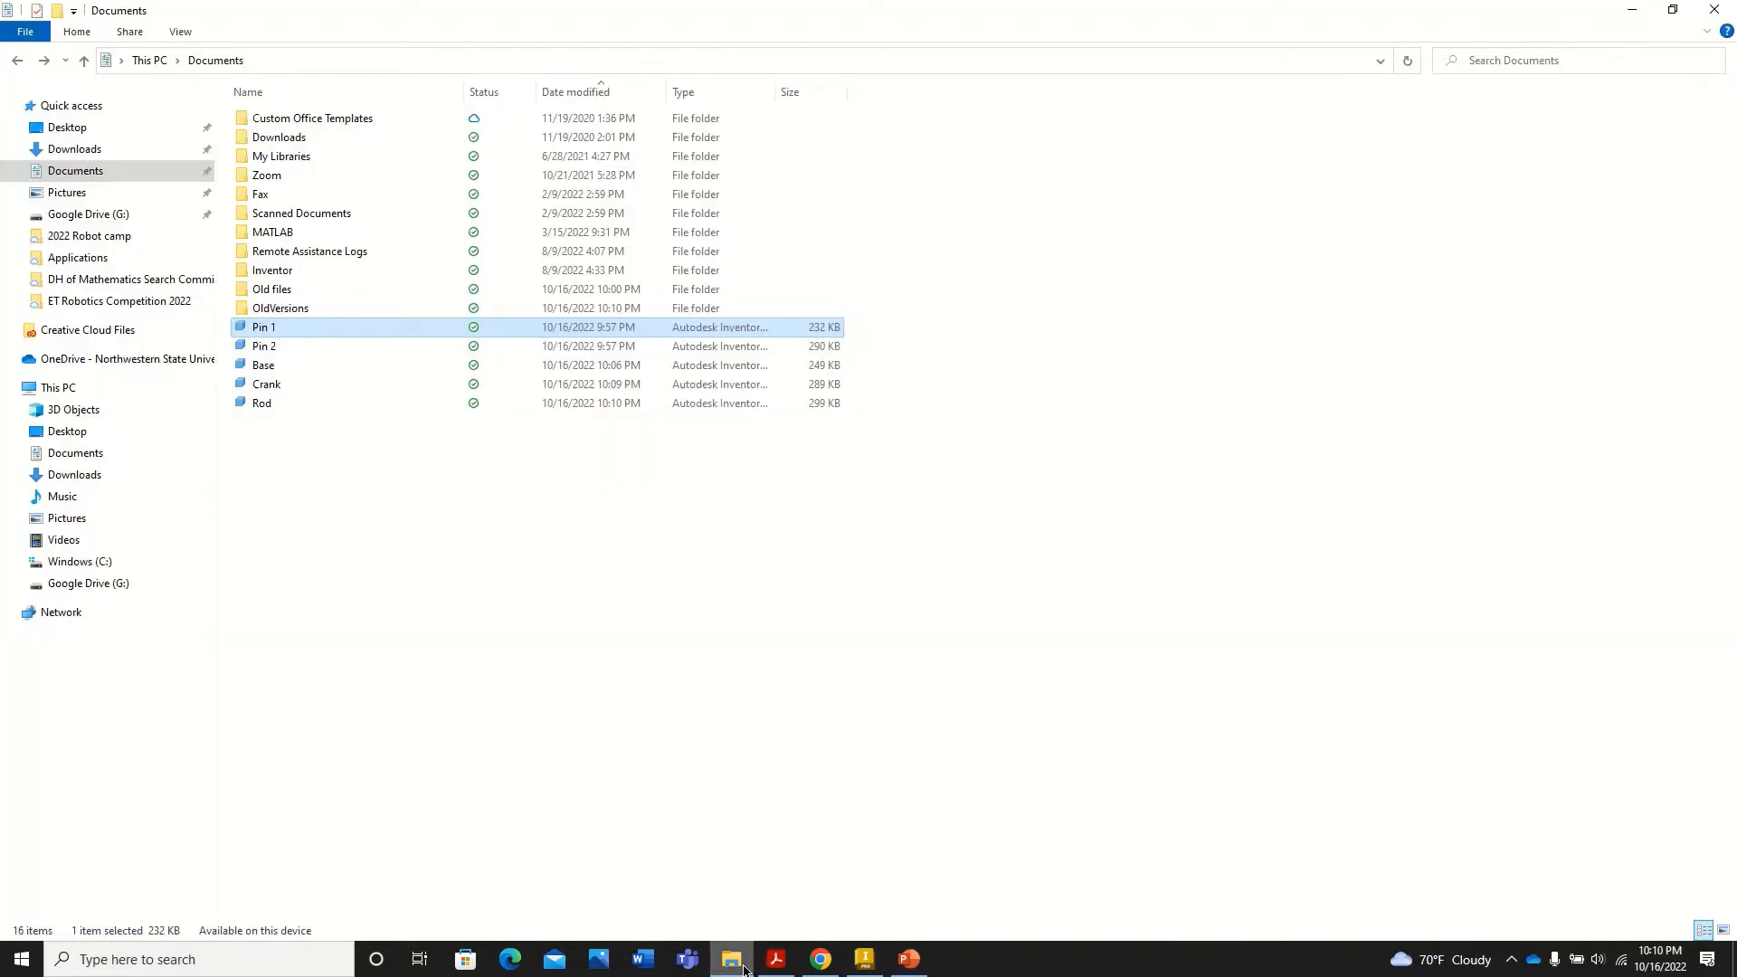
pyautogui.click(276, 392)
pyautogui.doubleClick(277, 393)
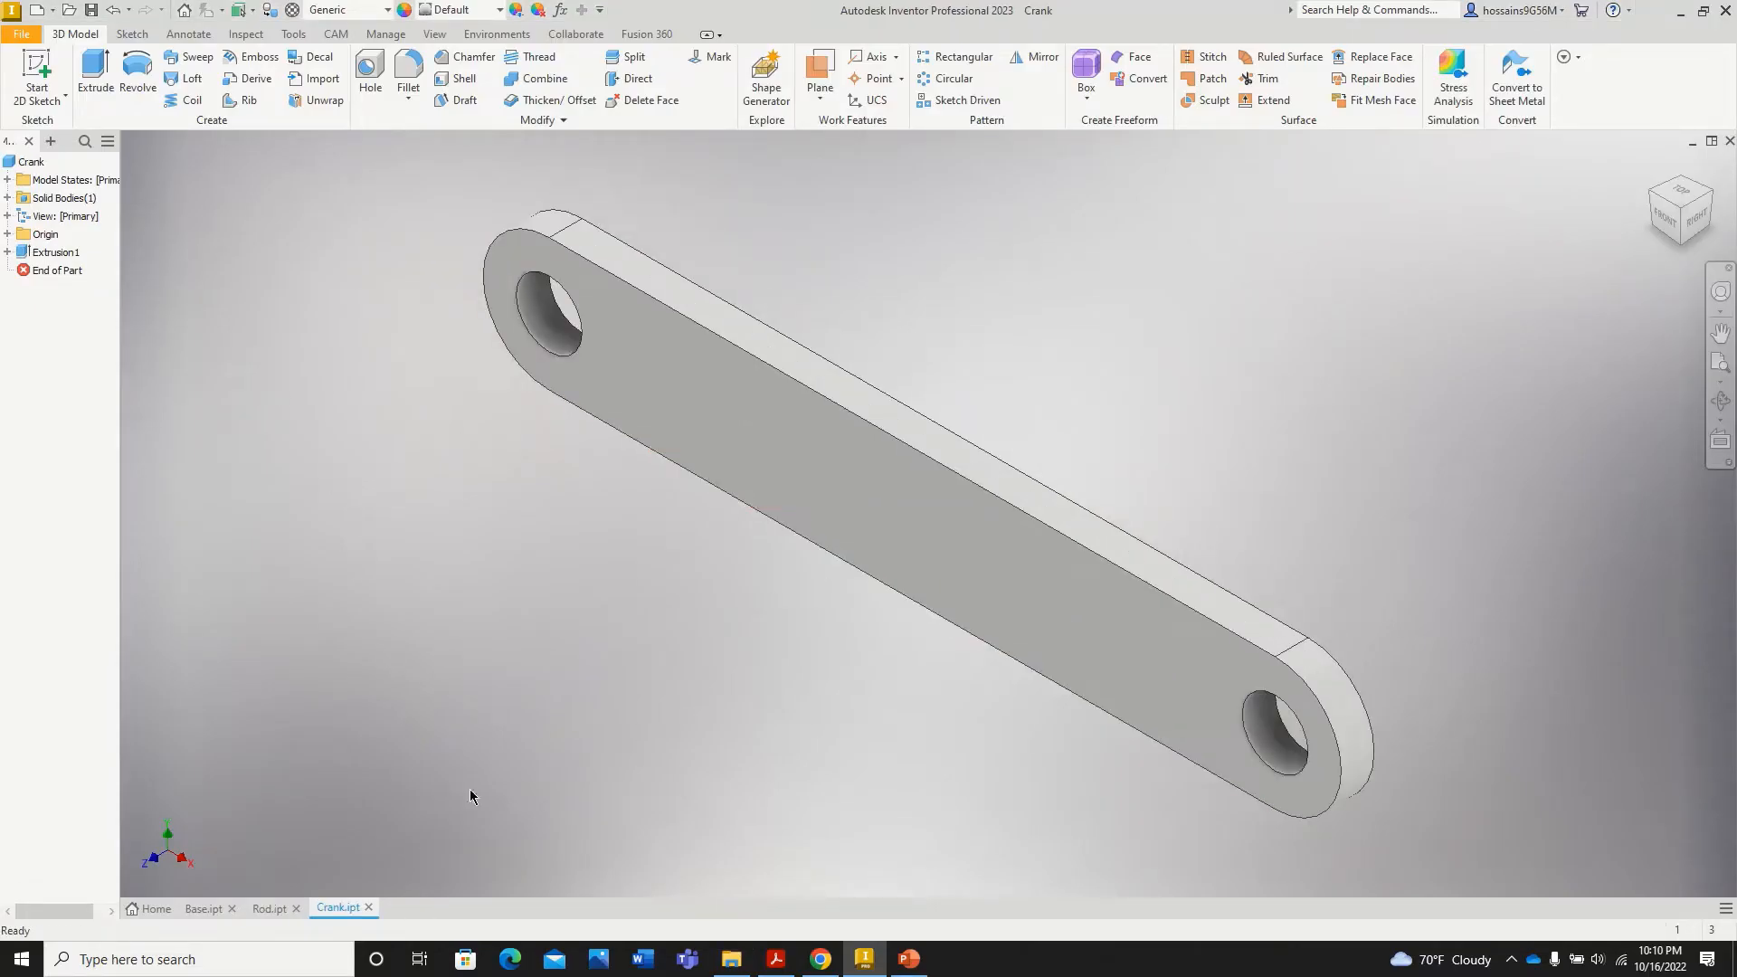
pyautogui.click(269, 908)
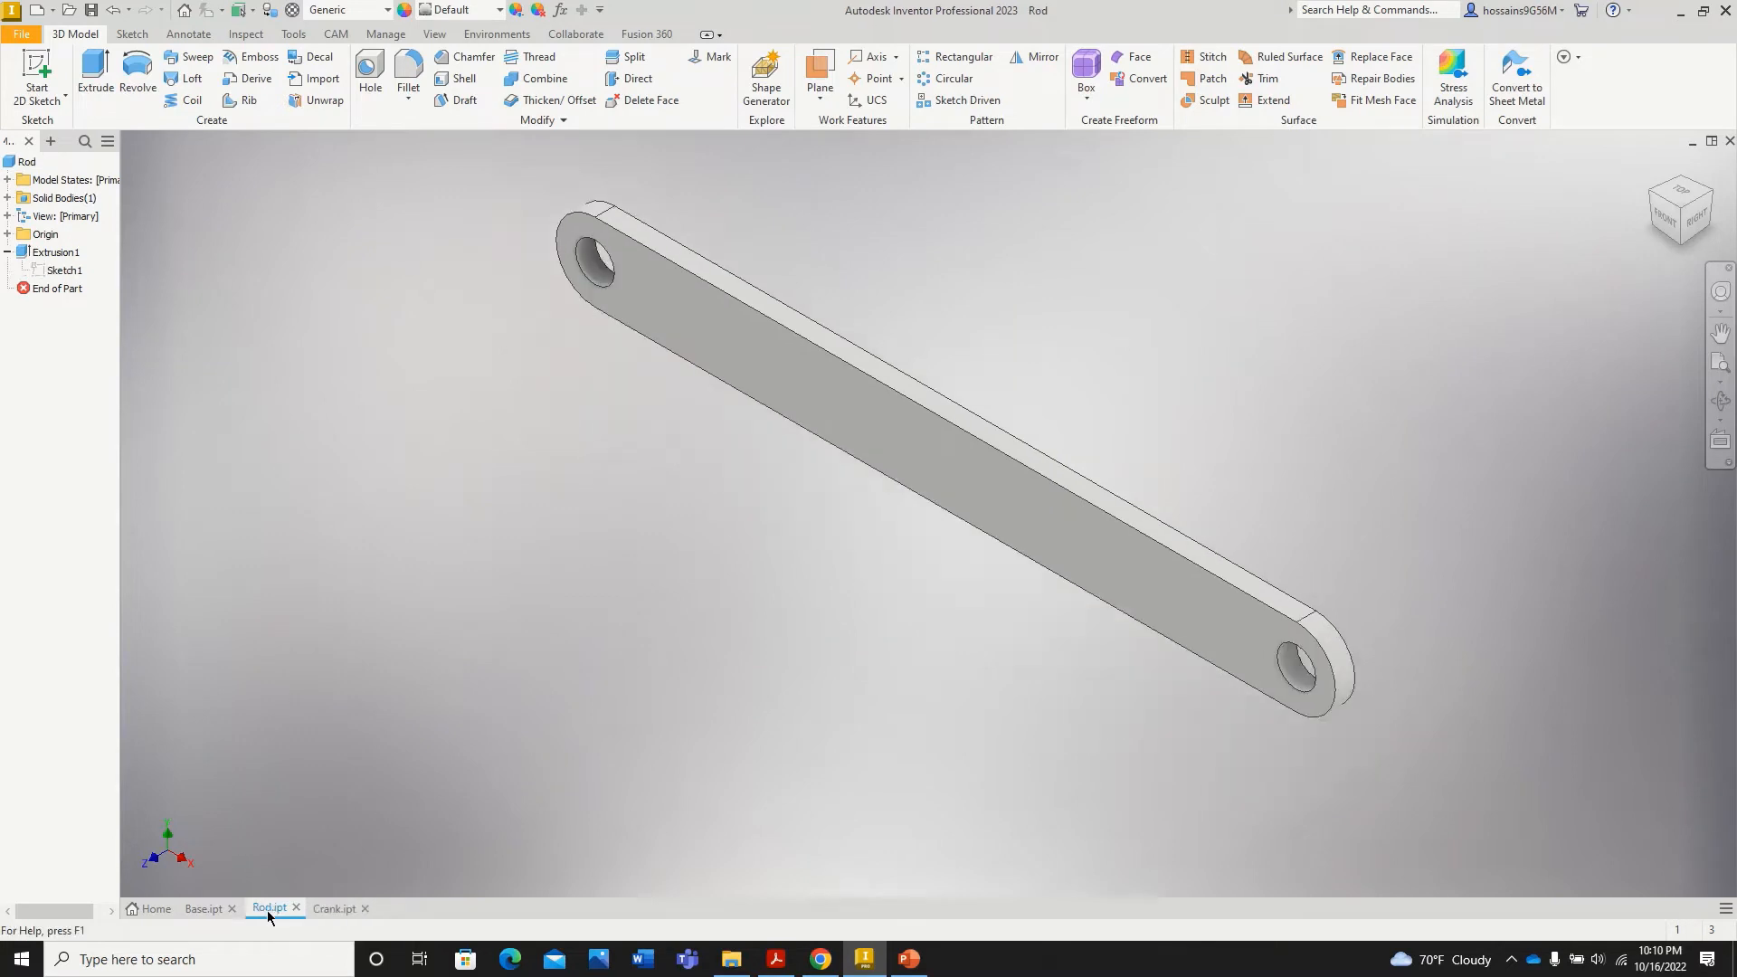
pyautogui.click(336, 908)
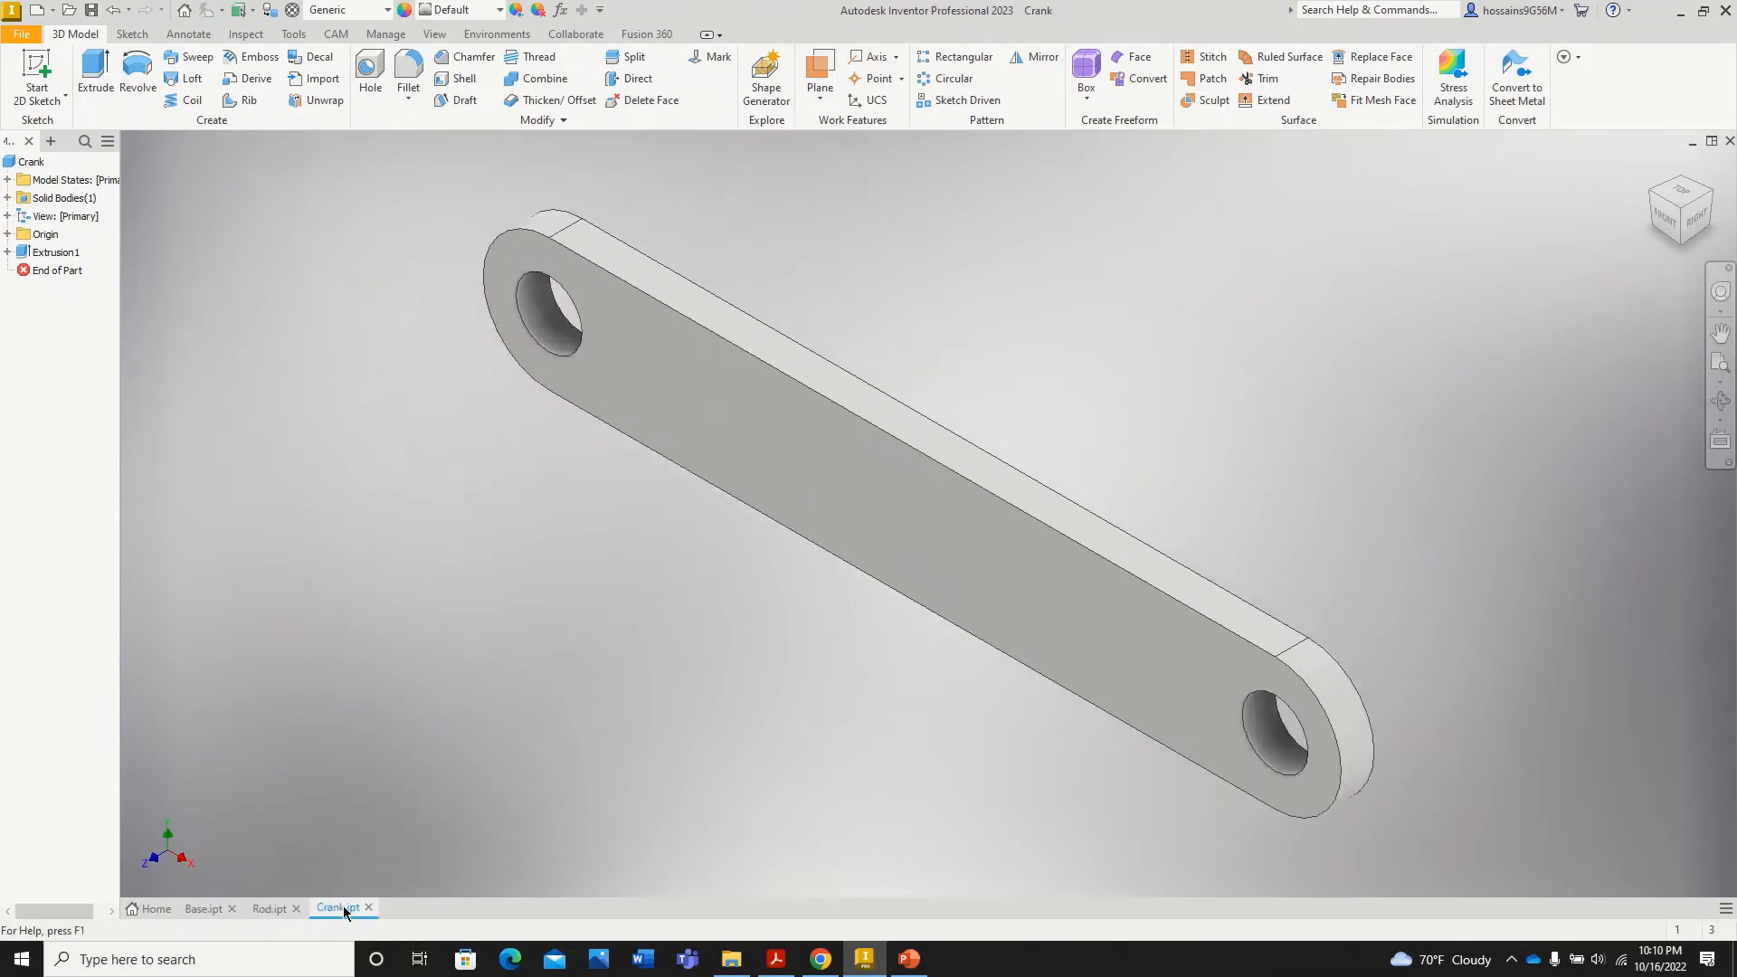
# Step: Add a 3D annotation dimension for the length of the long straight upper front edge of the Crank
pyautogui.click(31, 161)
pyautogui.click(188, 35)
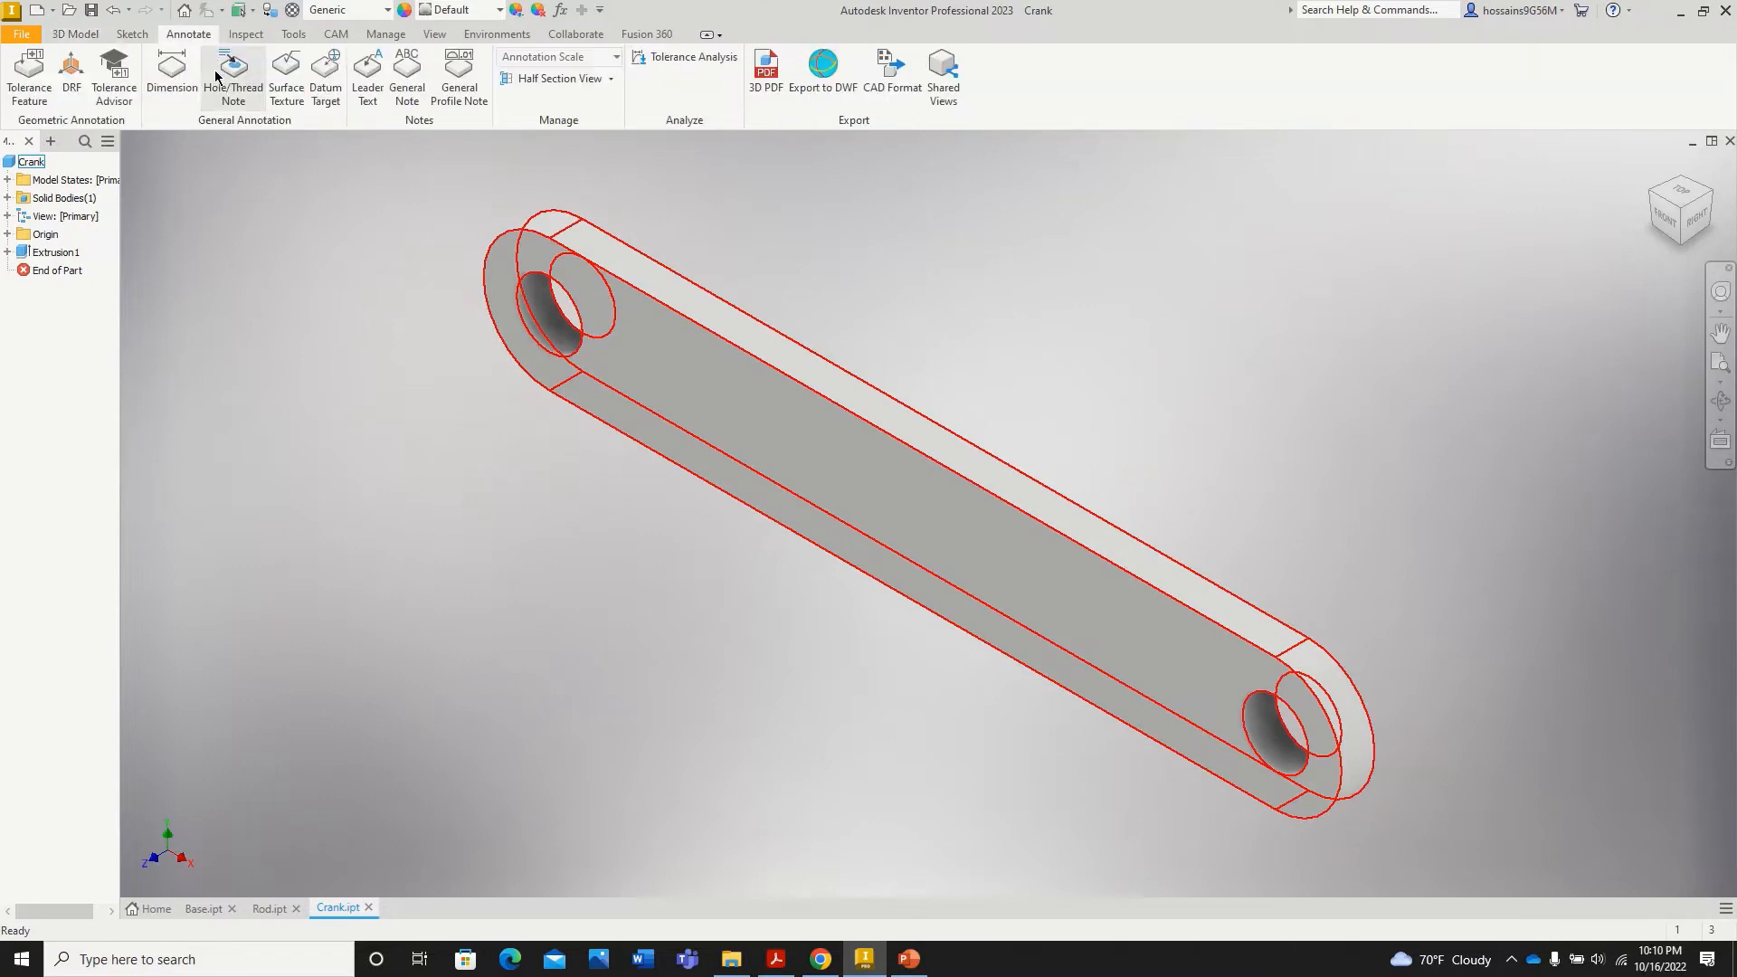
pyautogui.click(172, 72)
pyautogui.click(785, 369)
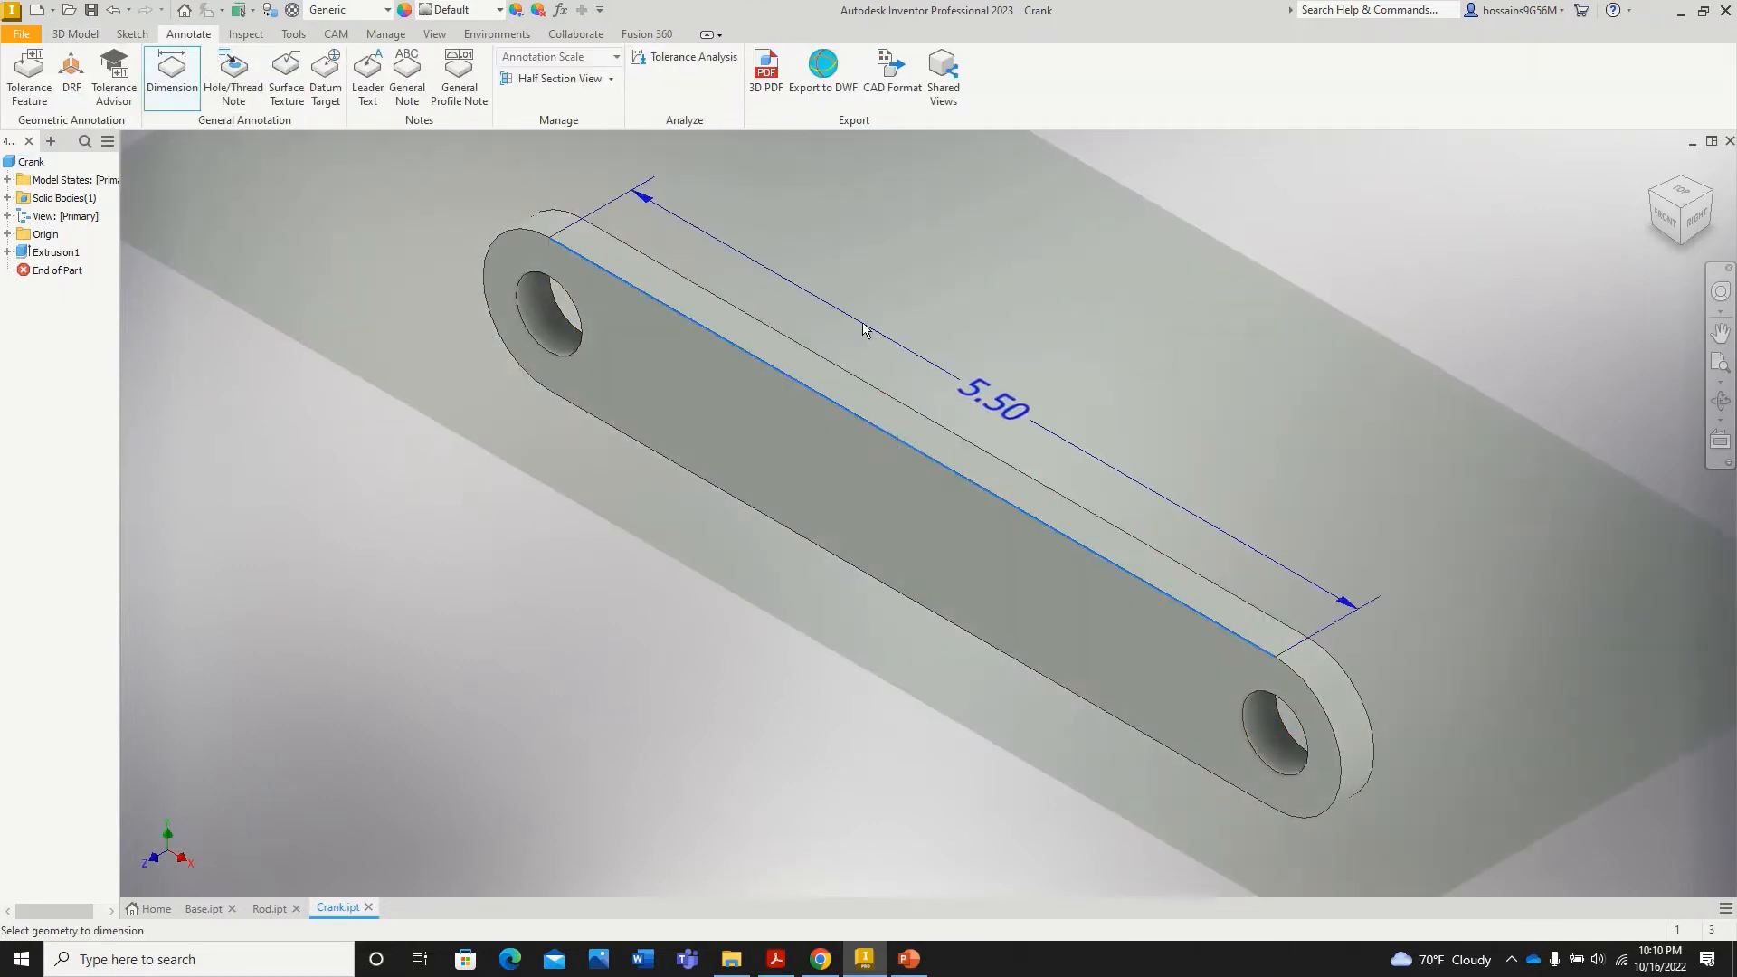
pyautogui.click(864, 330)
pyautogui.press('Return')
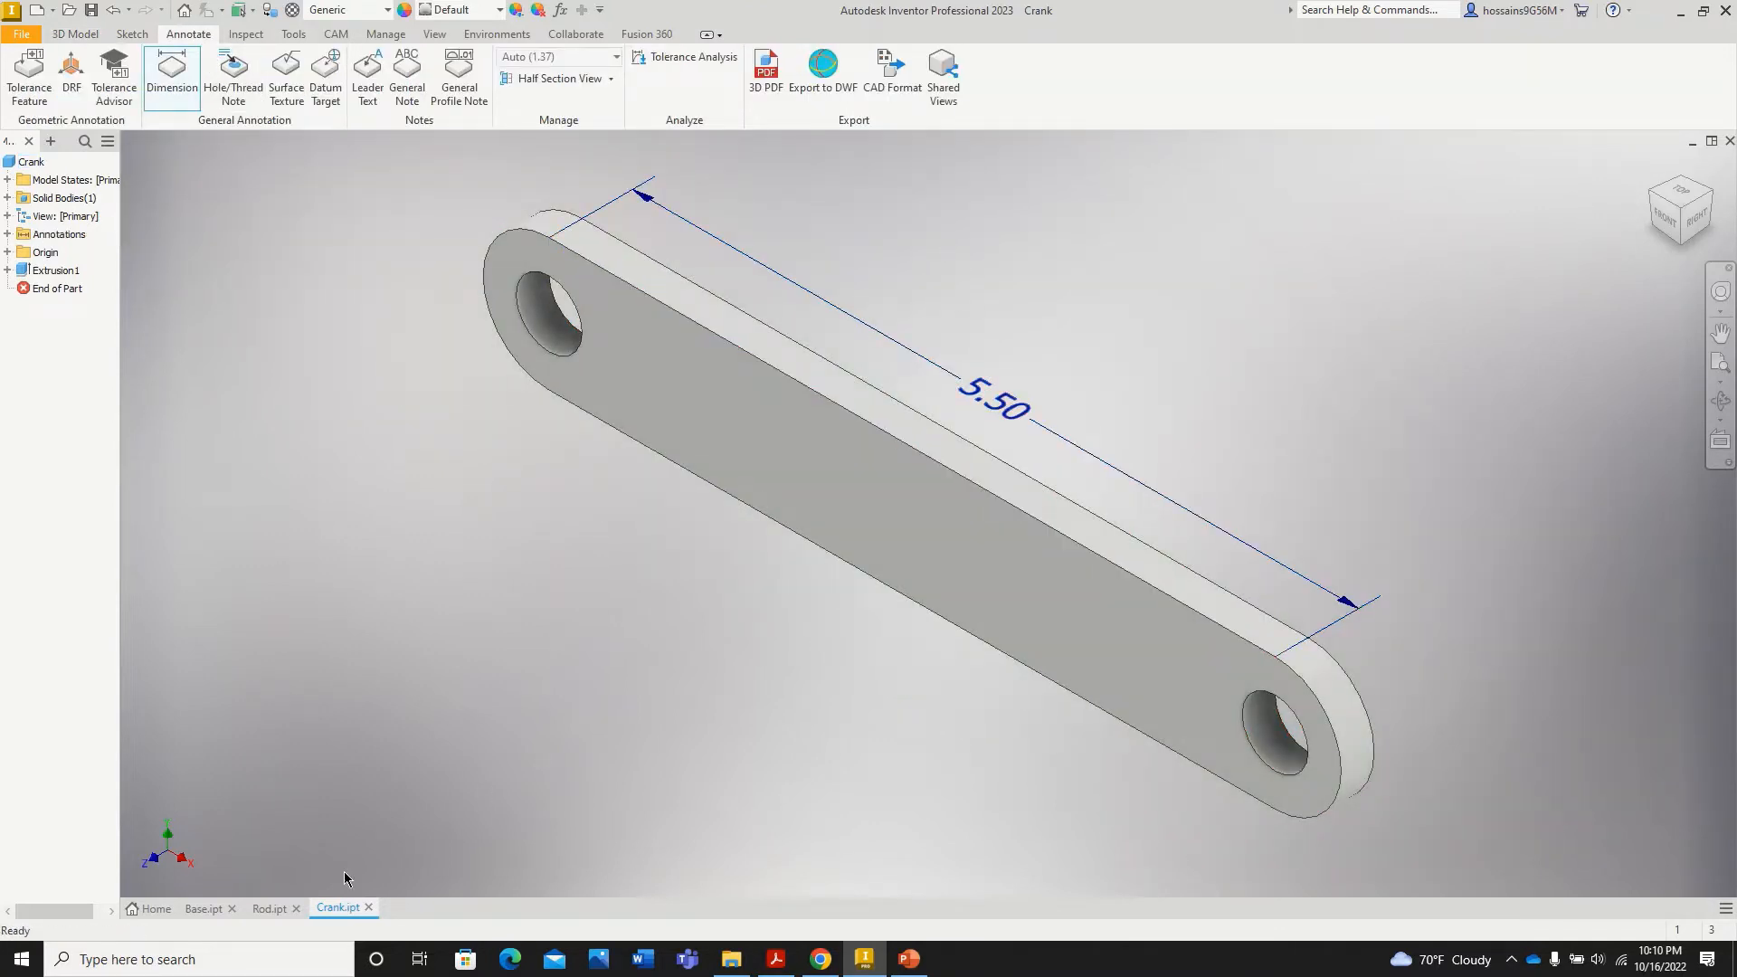
# Step: Switch to the Rod part, annotate the length of its long straight upper front edge with a dimension, and save it
pyautogui.click(268, 908)
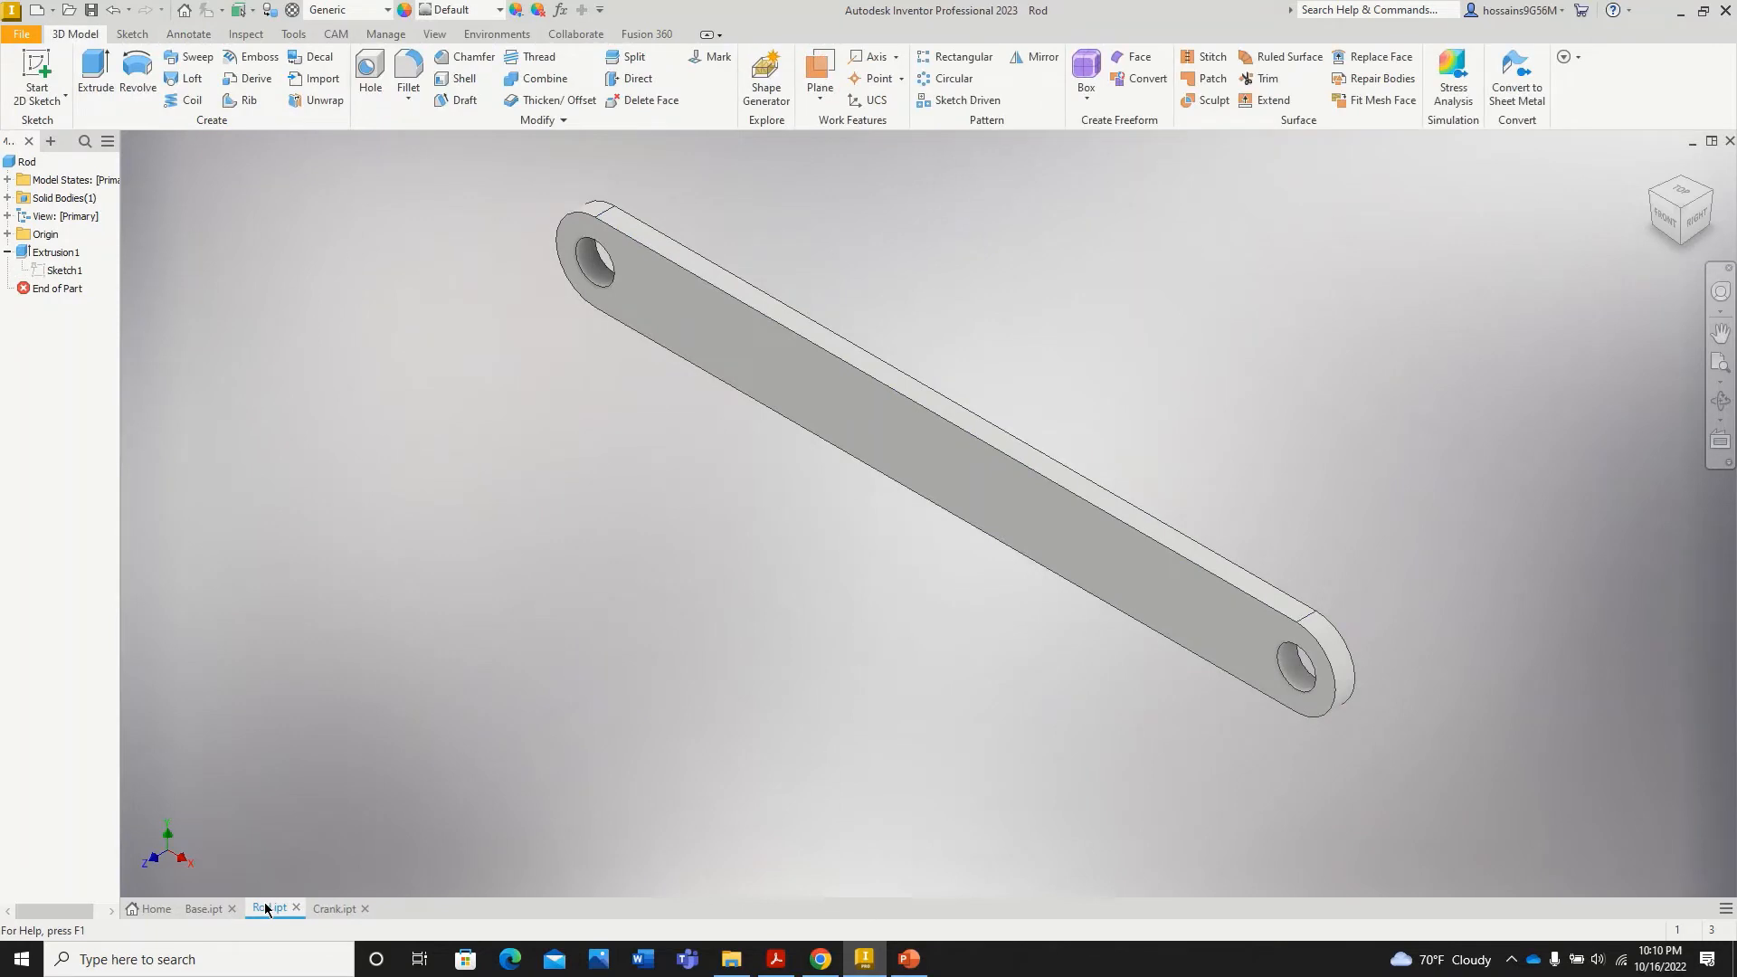
pyautogui.click(177, 38)
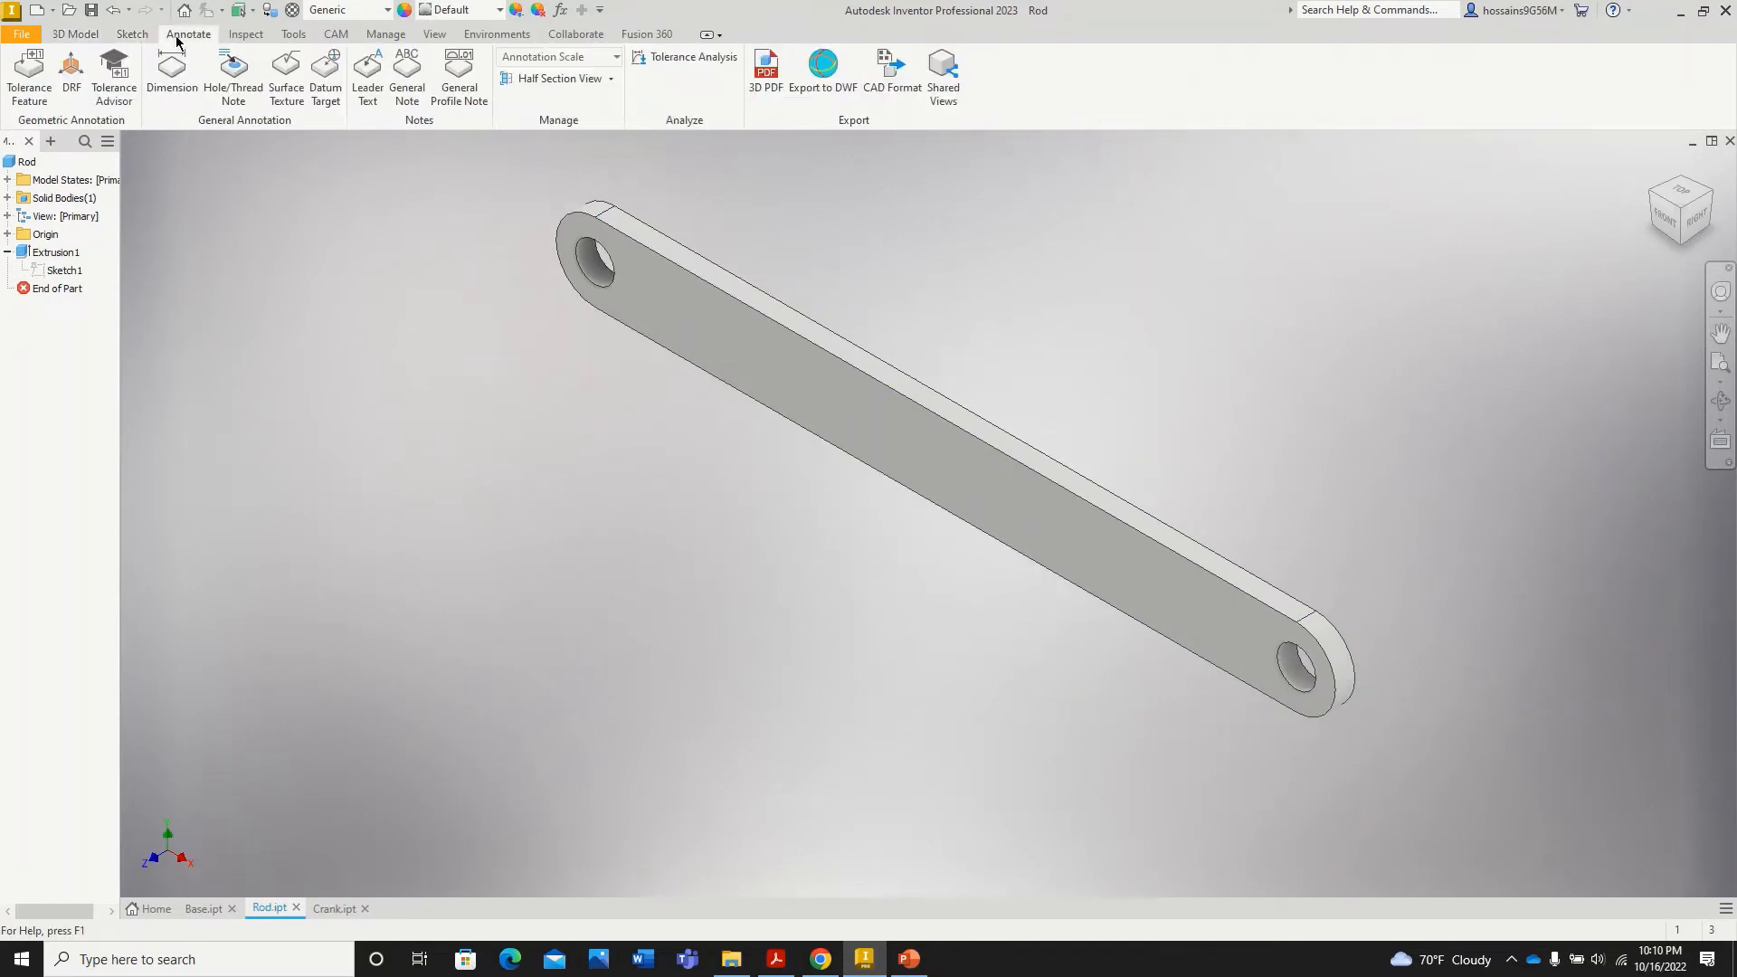
pyautogui.click(172, 72)
pyautogui.click(854, 371)
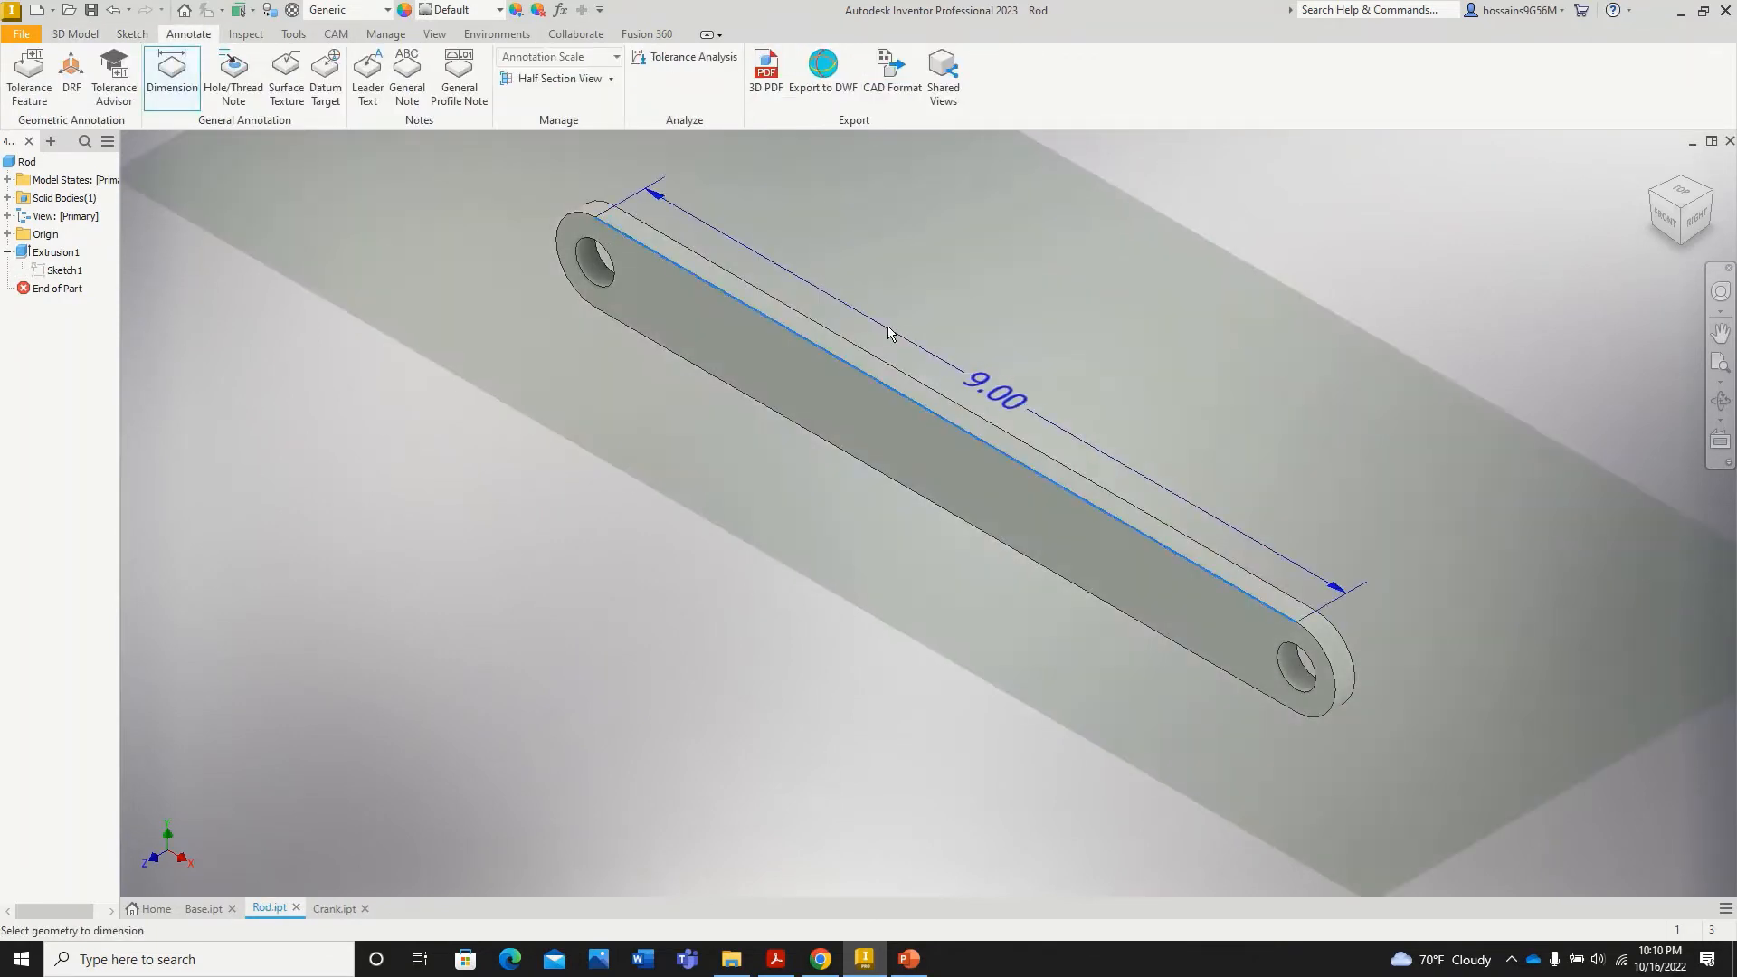
pyautogui.click(890, 331)
pyautogui.click(955, 242)
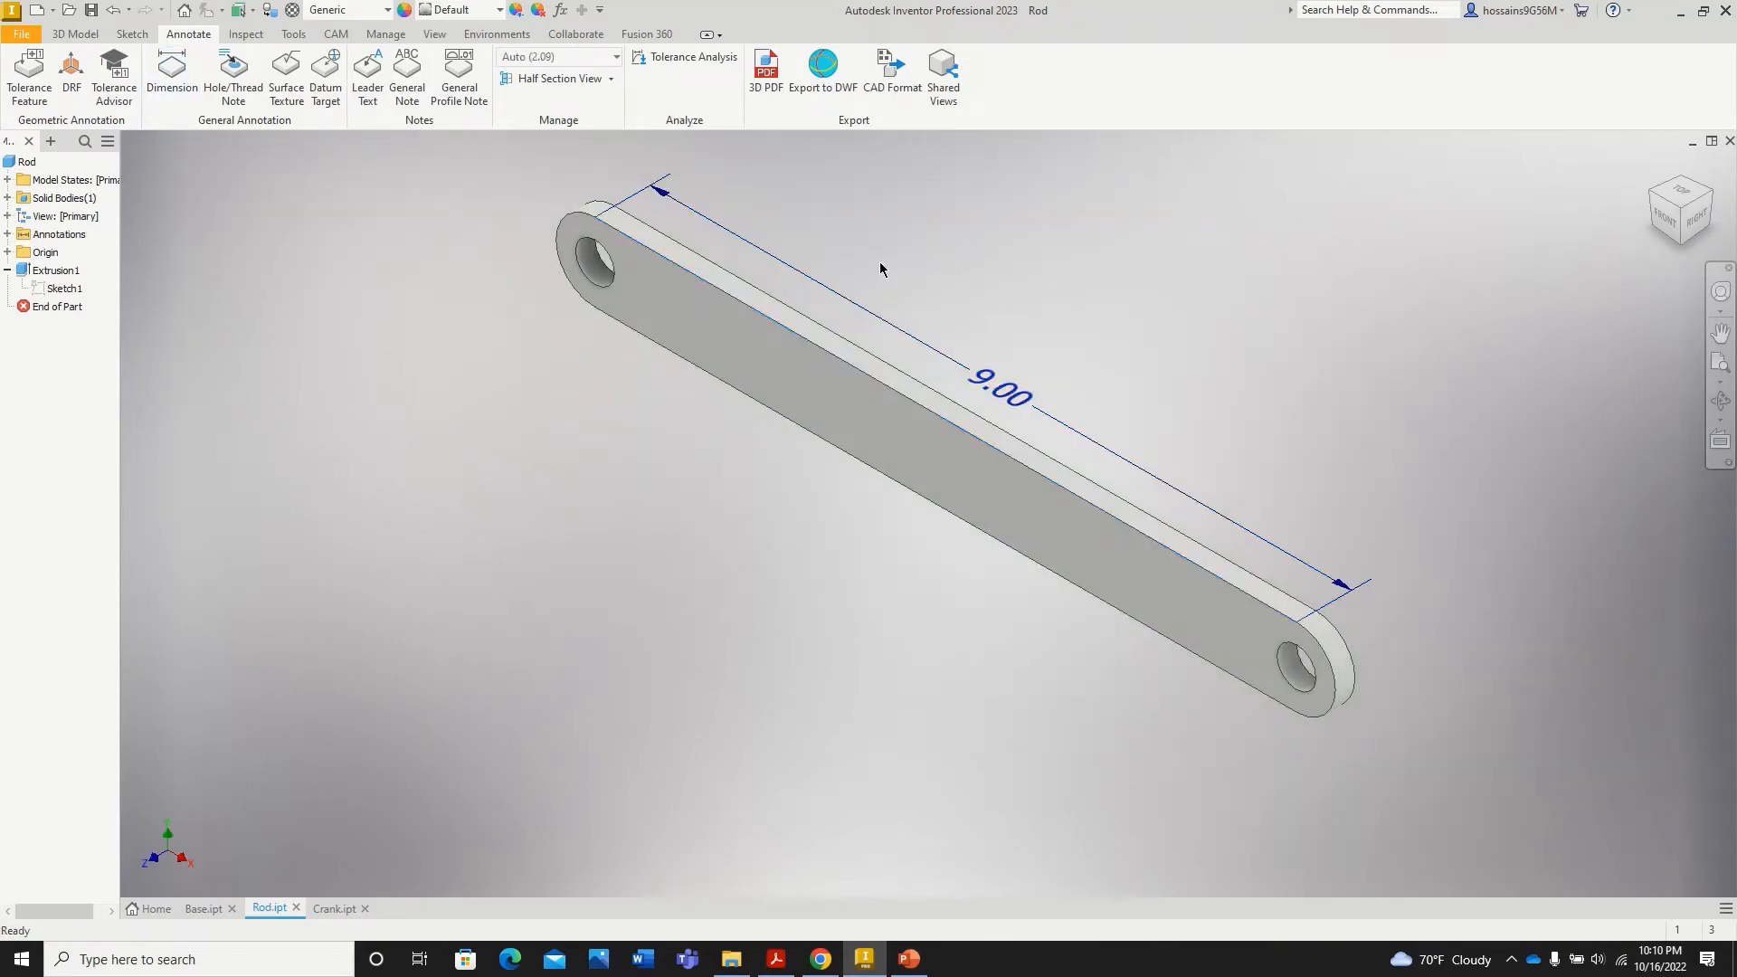
pyautogui.click(94, 12)
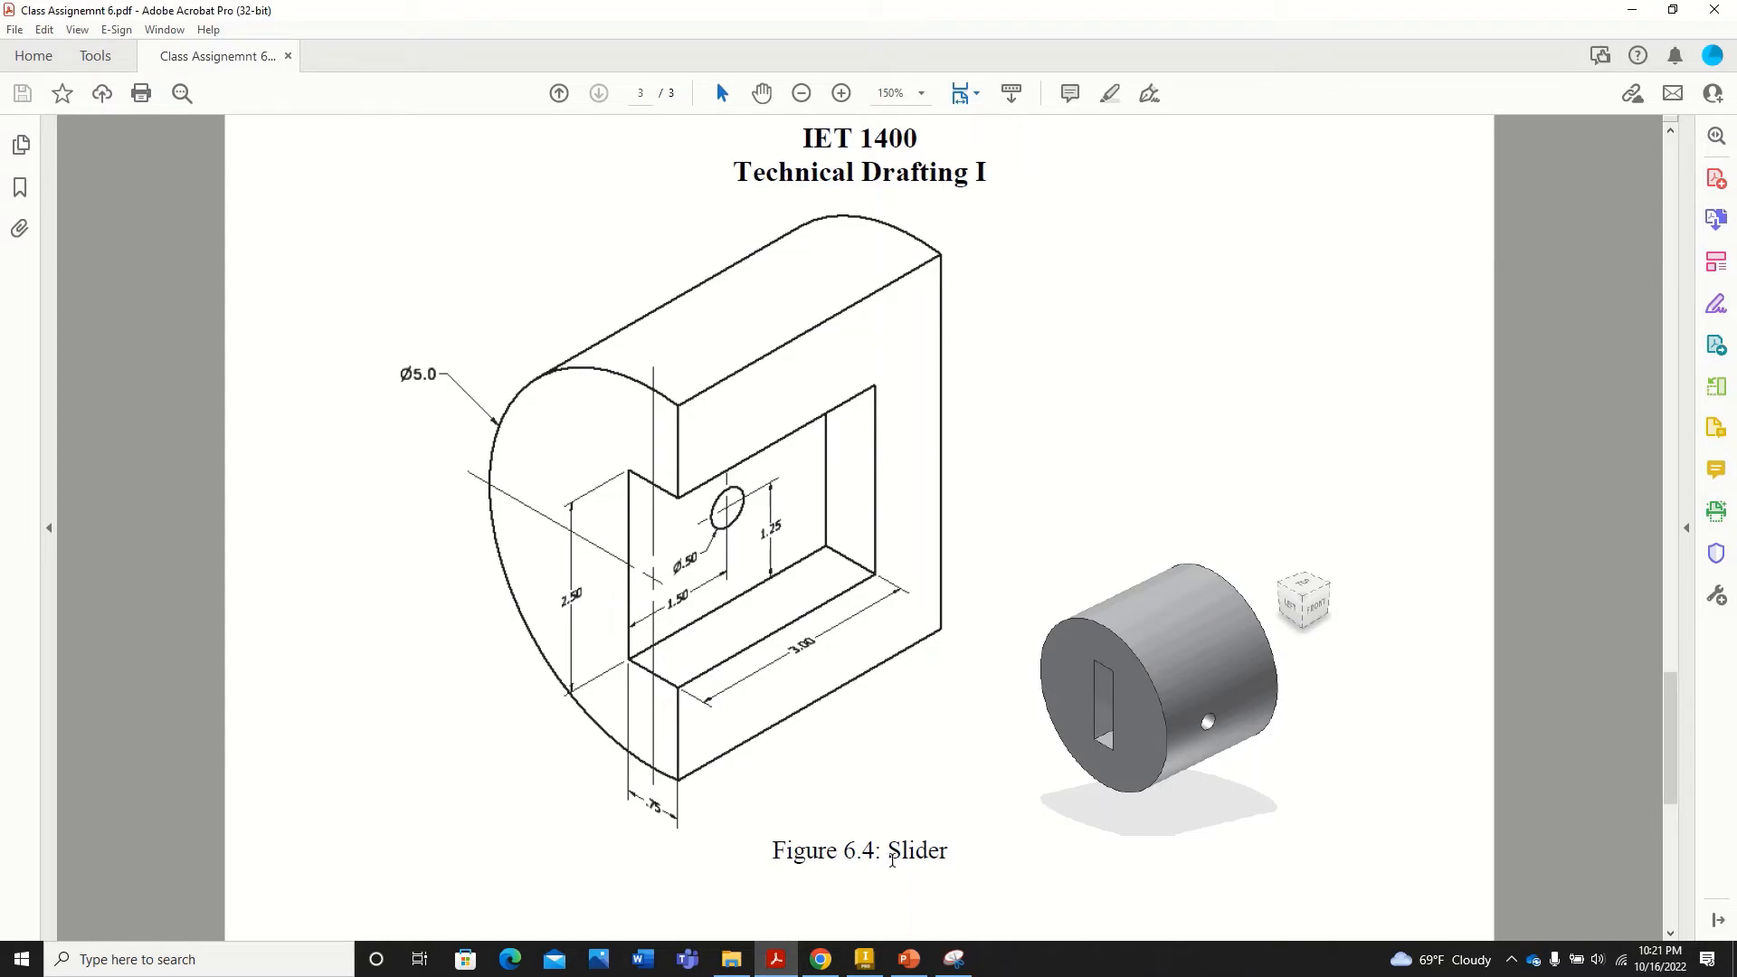
# Step: Highlight the word Slider under Figure 6.4 in the PDF, return to Inventor, and create a new part from the English Standard (in).ipt template
pyautogui.moveTo(889, 850); pyautogui.dragTo(948, 852)
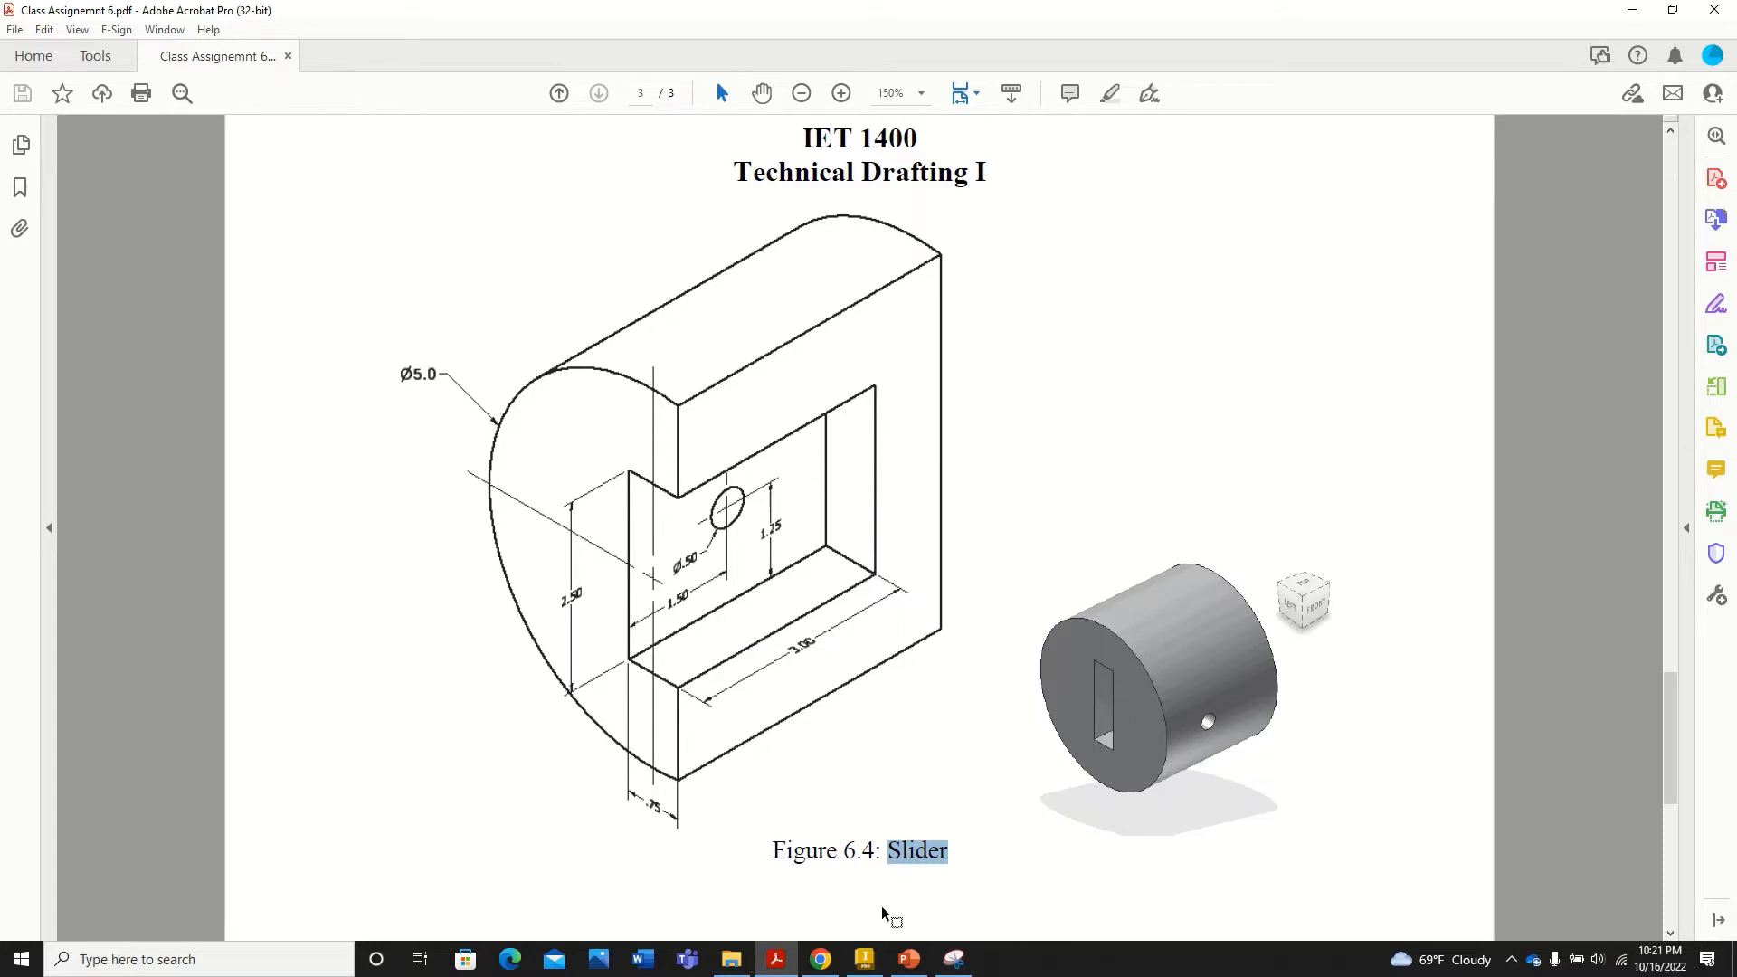
pyautogui.click(865, 961)
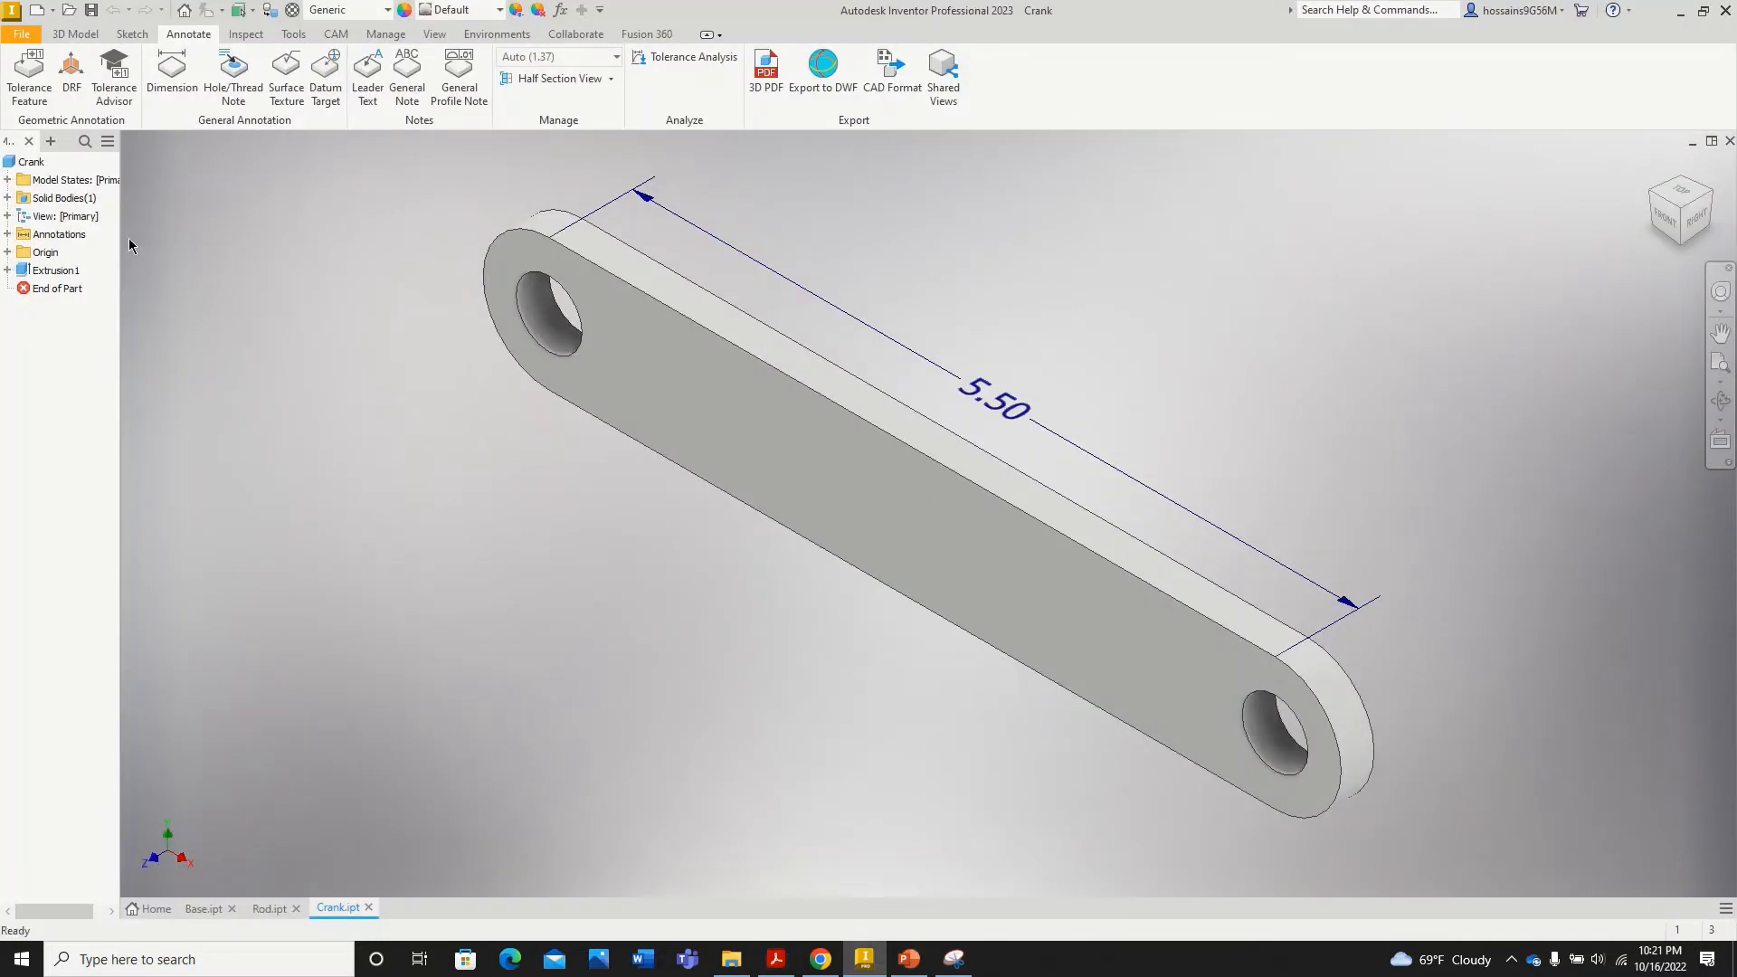
pyautogui.click(24, 38)
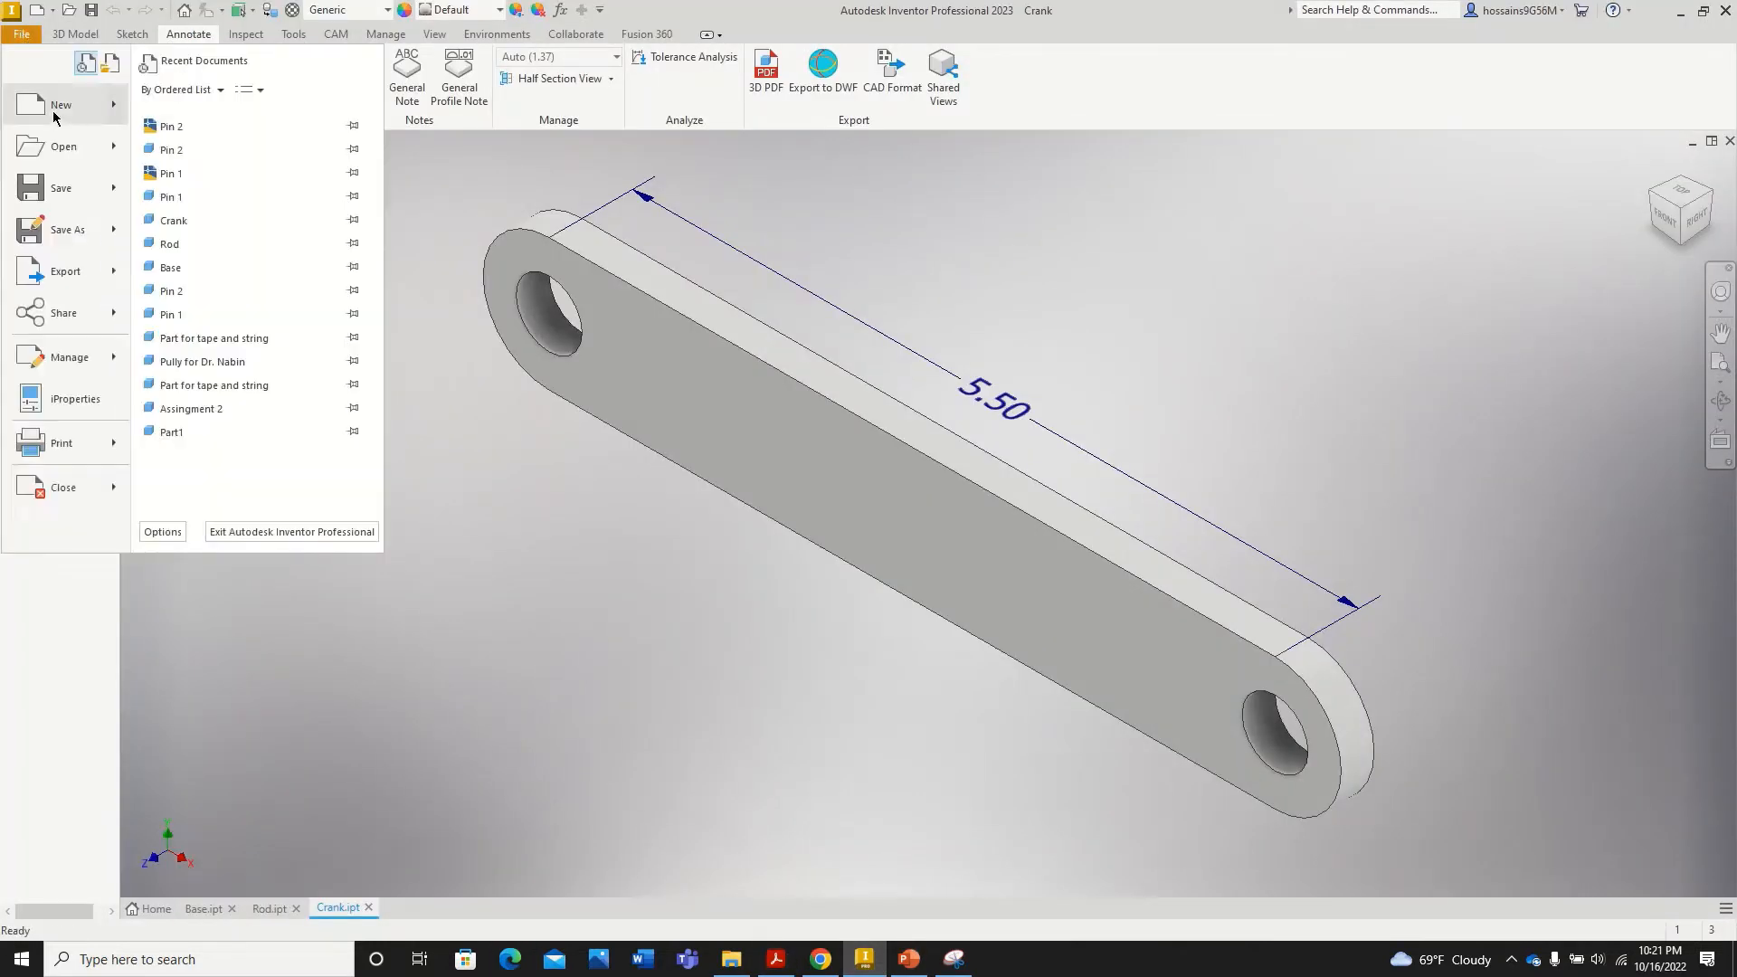
pyautogui.click(55, 109)
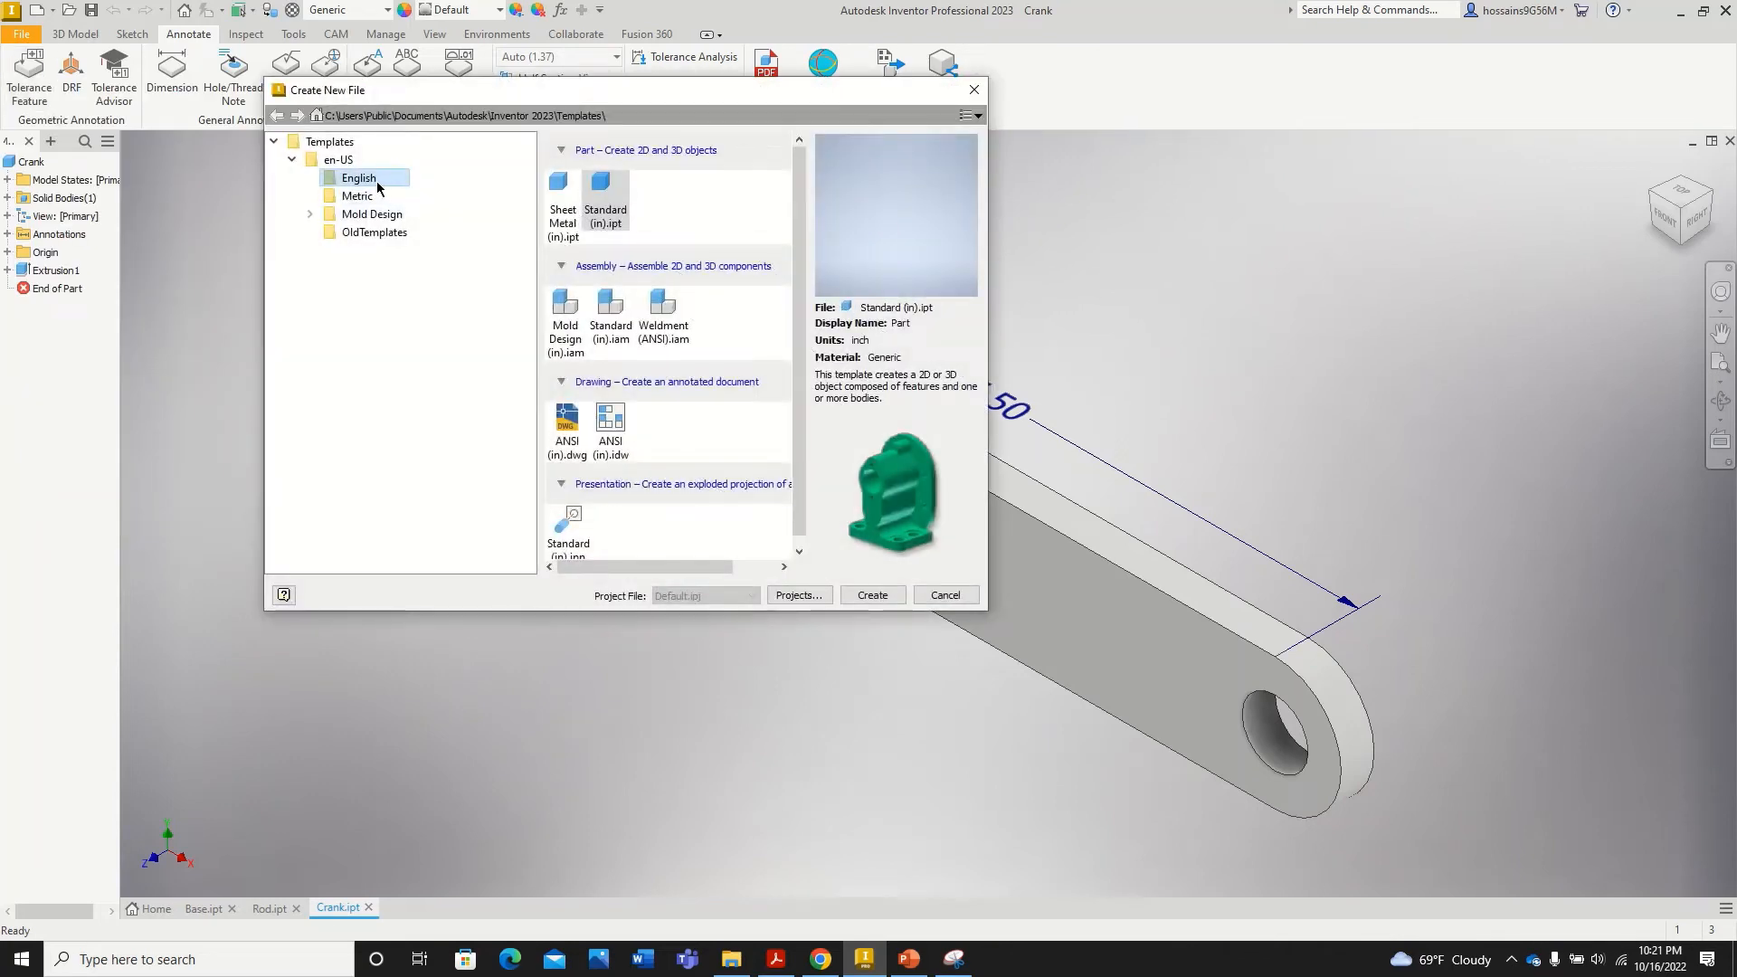
pyautogui.click(604, 199)
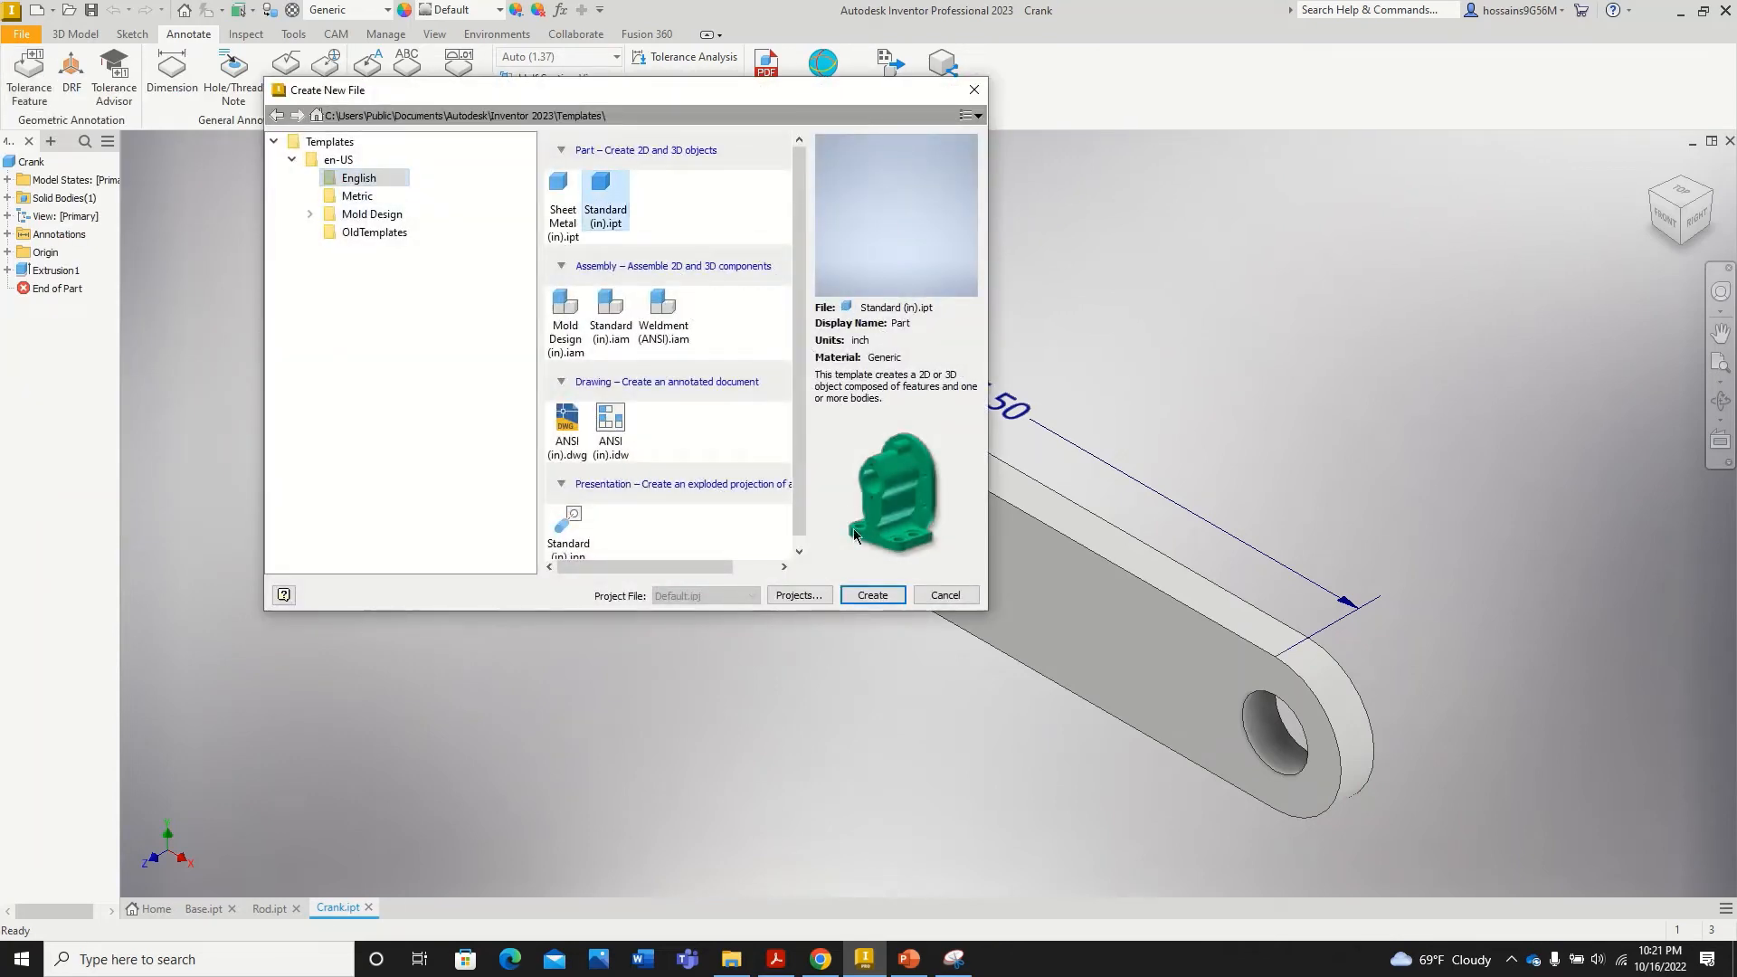
pyautogui.click(873, 595)
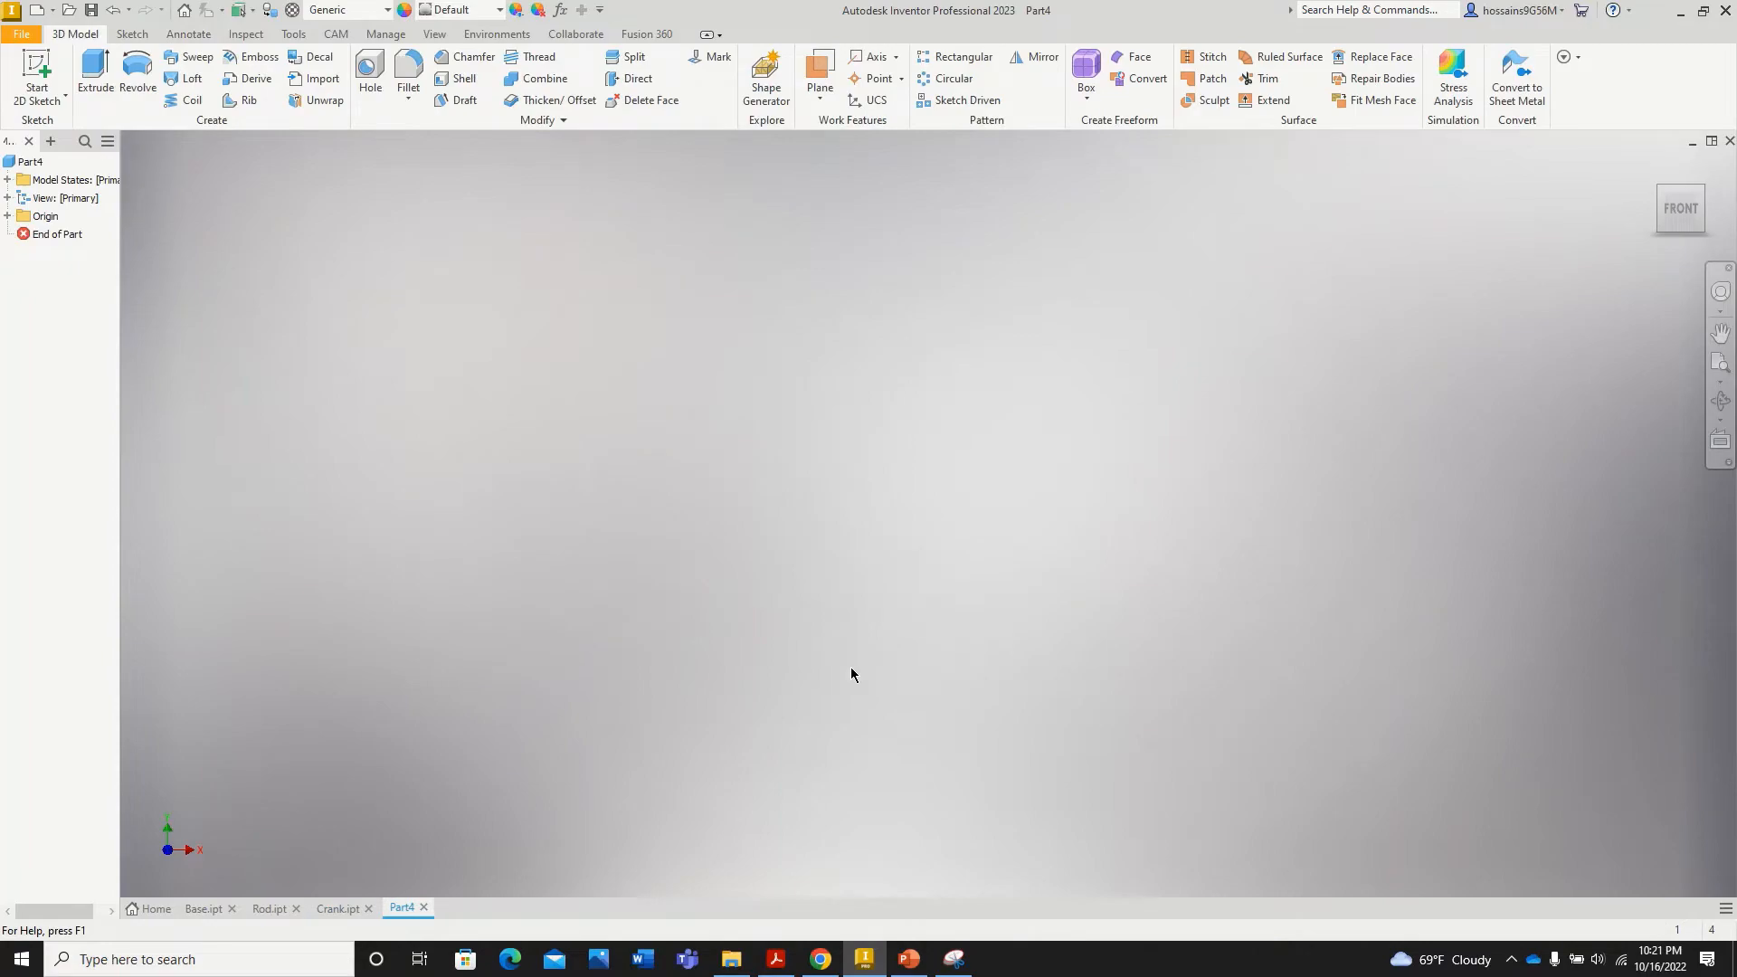
# Step: Read the Slider's outer diameter in Figure 6.4 of the assignment PDF and return to Inventor
pyautogui.click(775, 959)
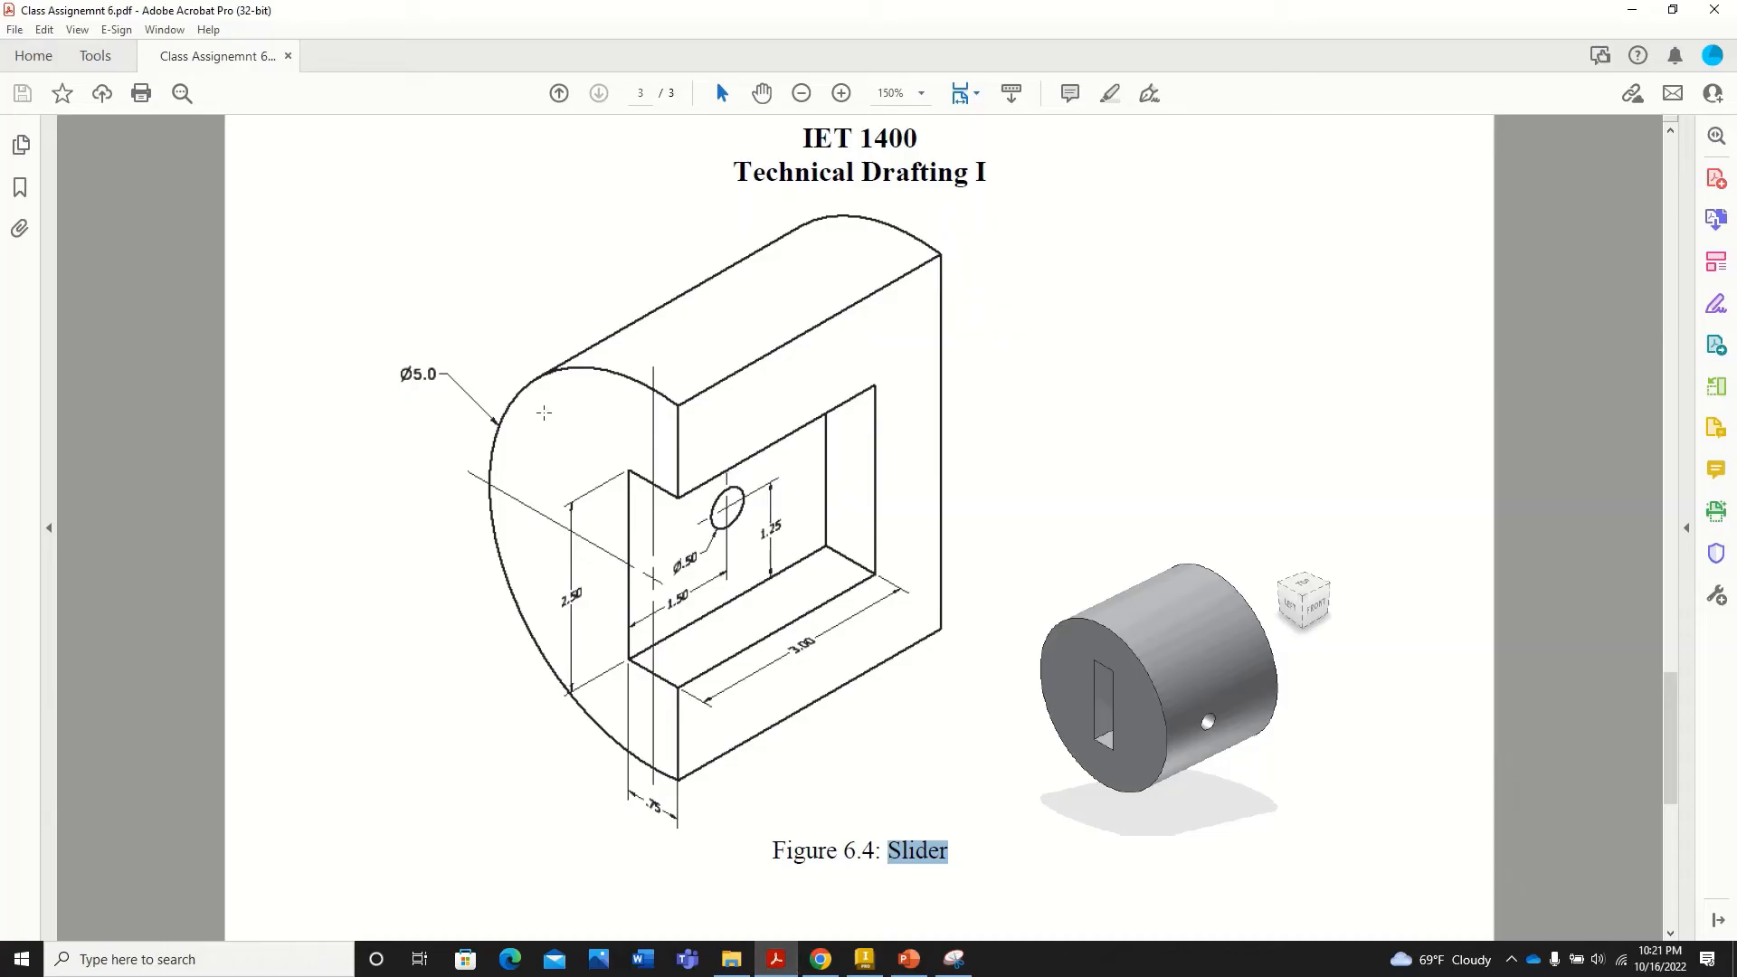
pyautogui.moveTo(383, 352); pyautogui.dragTo(445, 405)
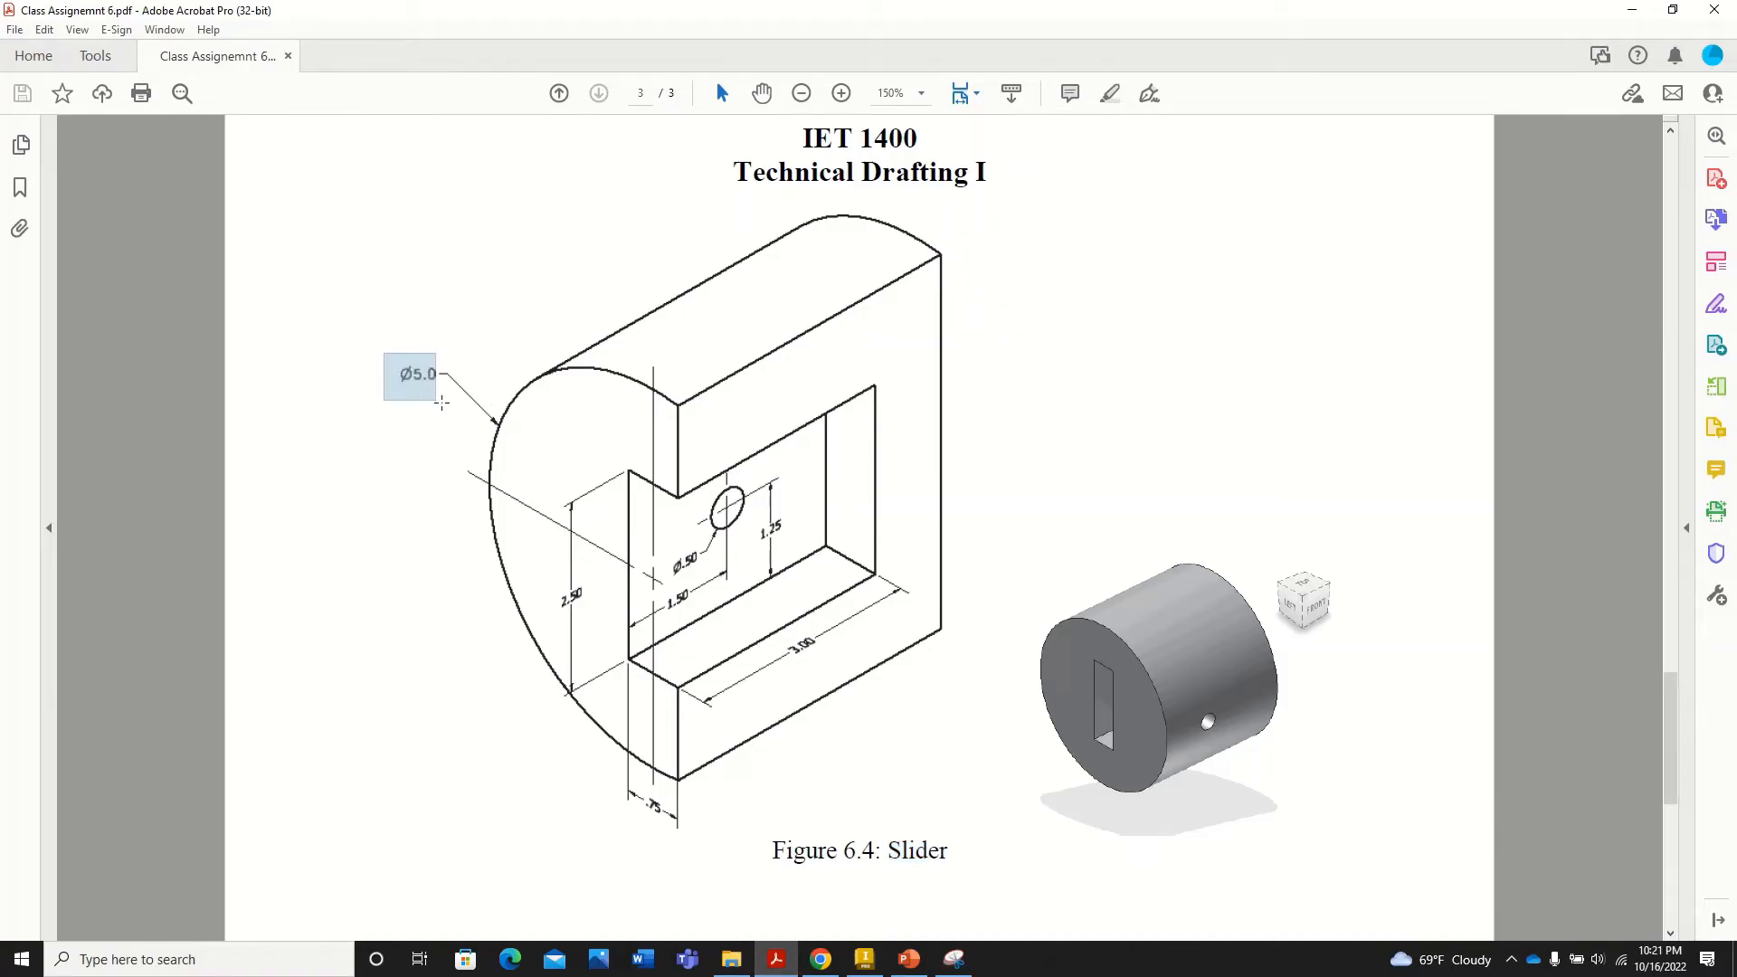
pyautogui.click(874, 964)
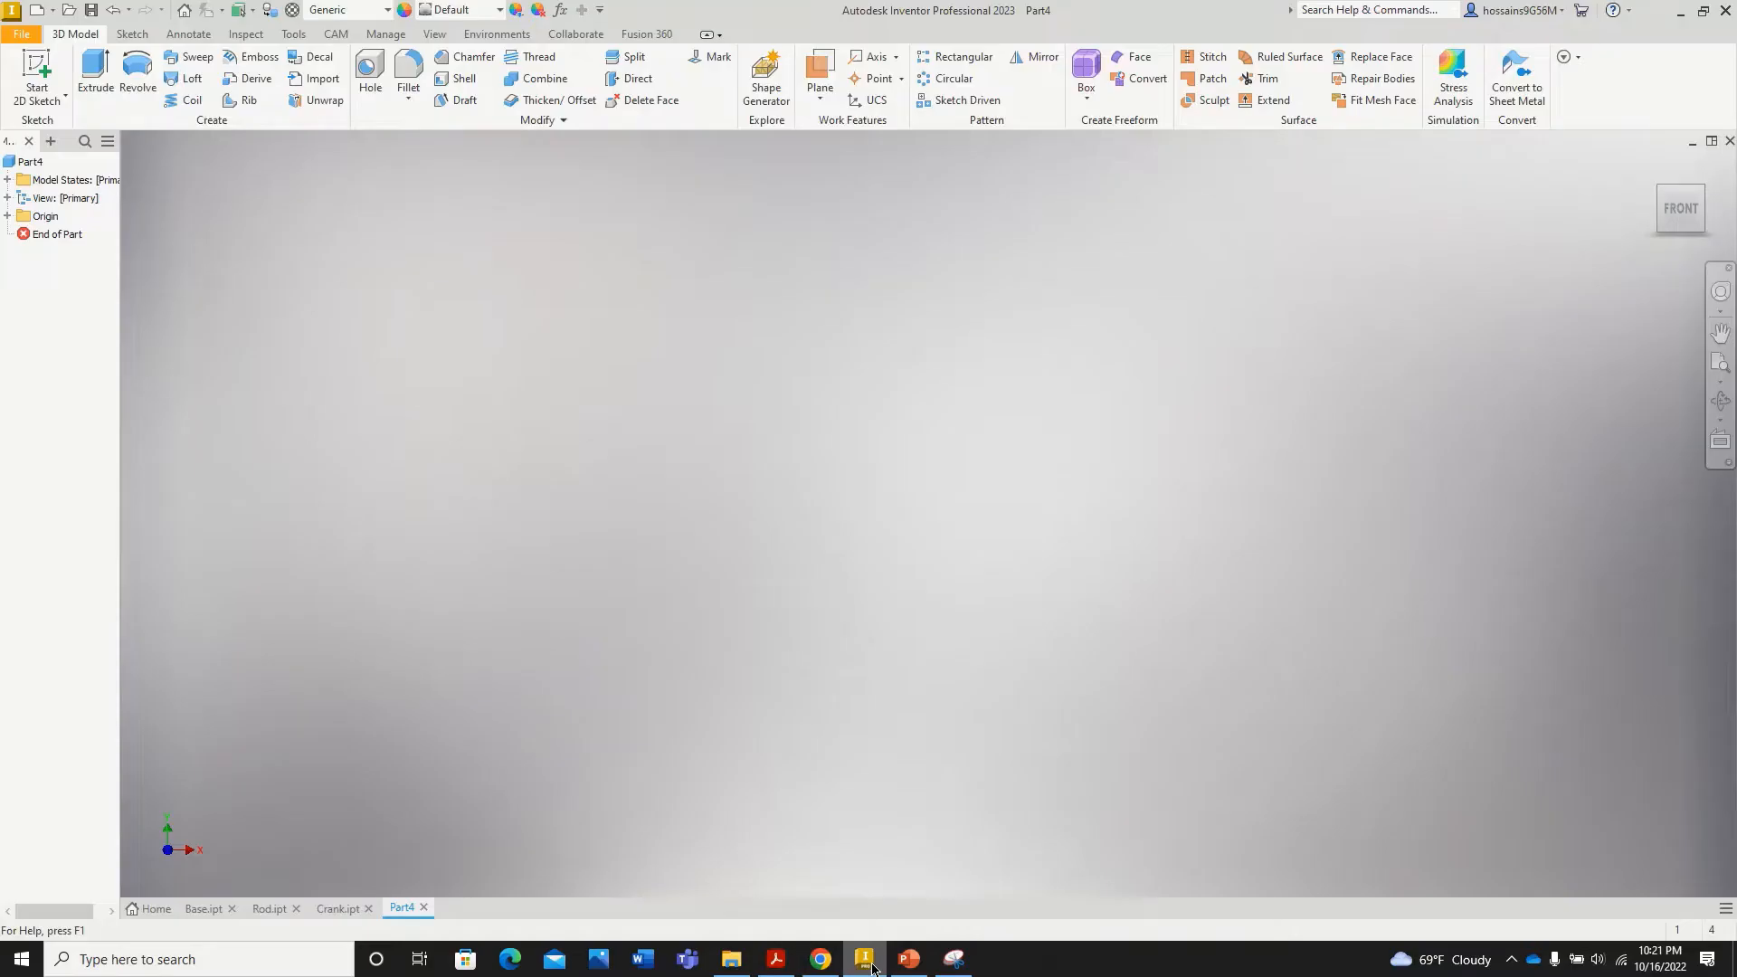
# Step: Sketch a 5 in diameter circle centered on the origin on the YZ plane and finish the sketch
pyautogui.click(44, 69)
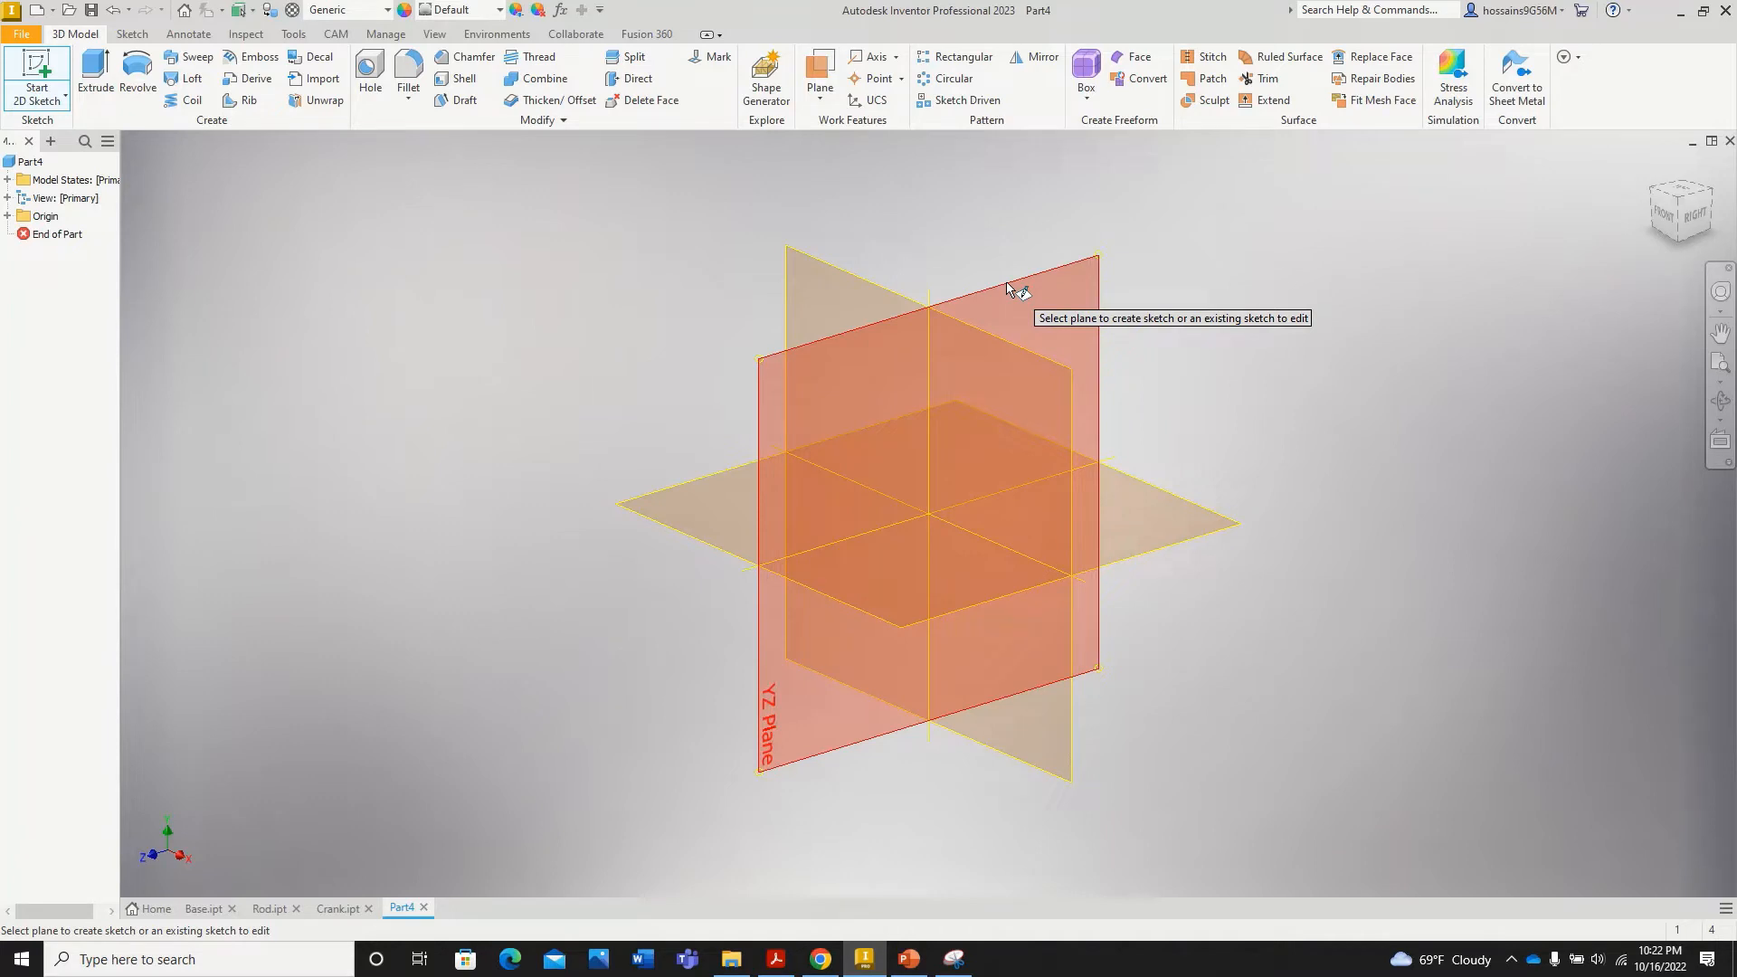
pyautogui.click(1007, 286)
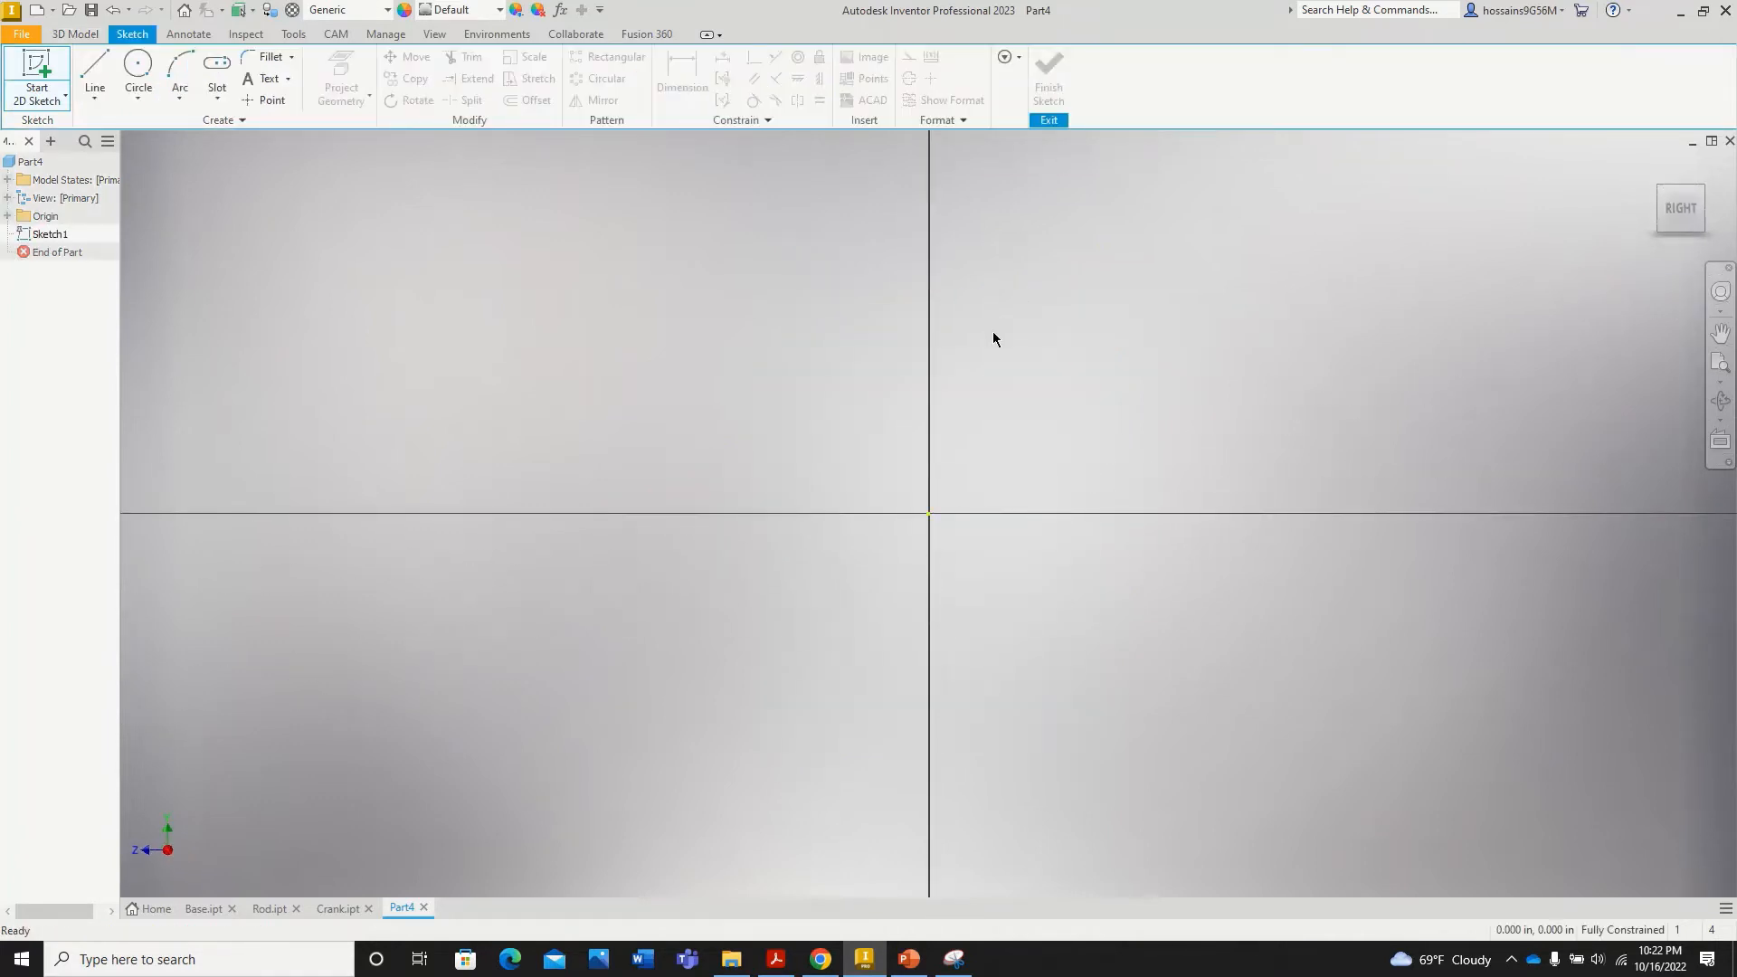
pyautogui.click(145, 72)
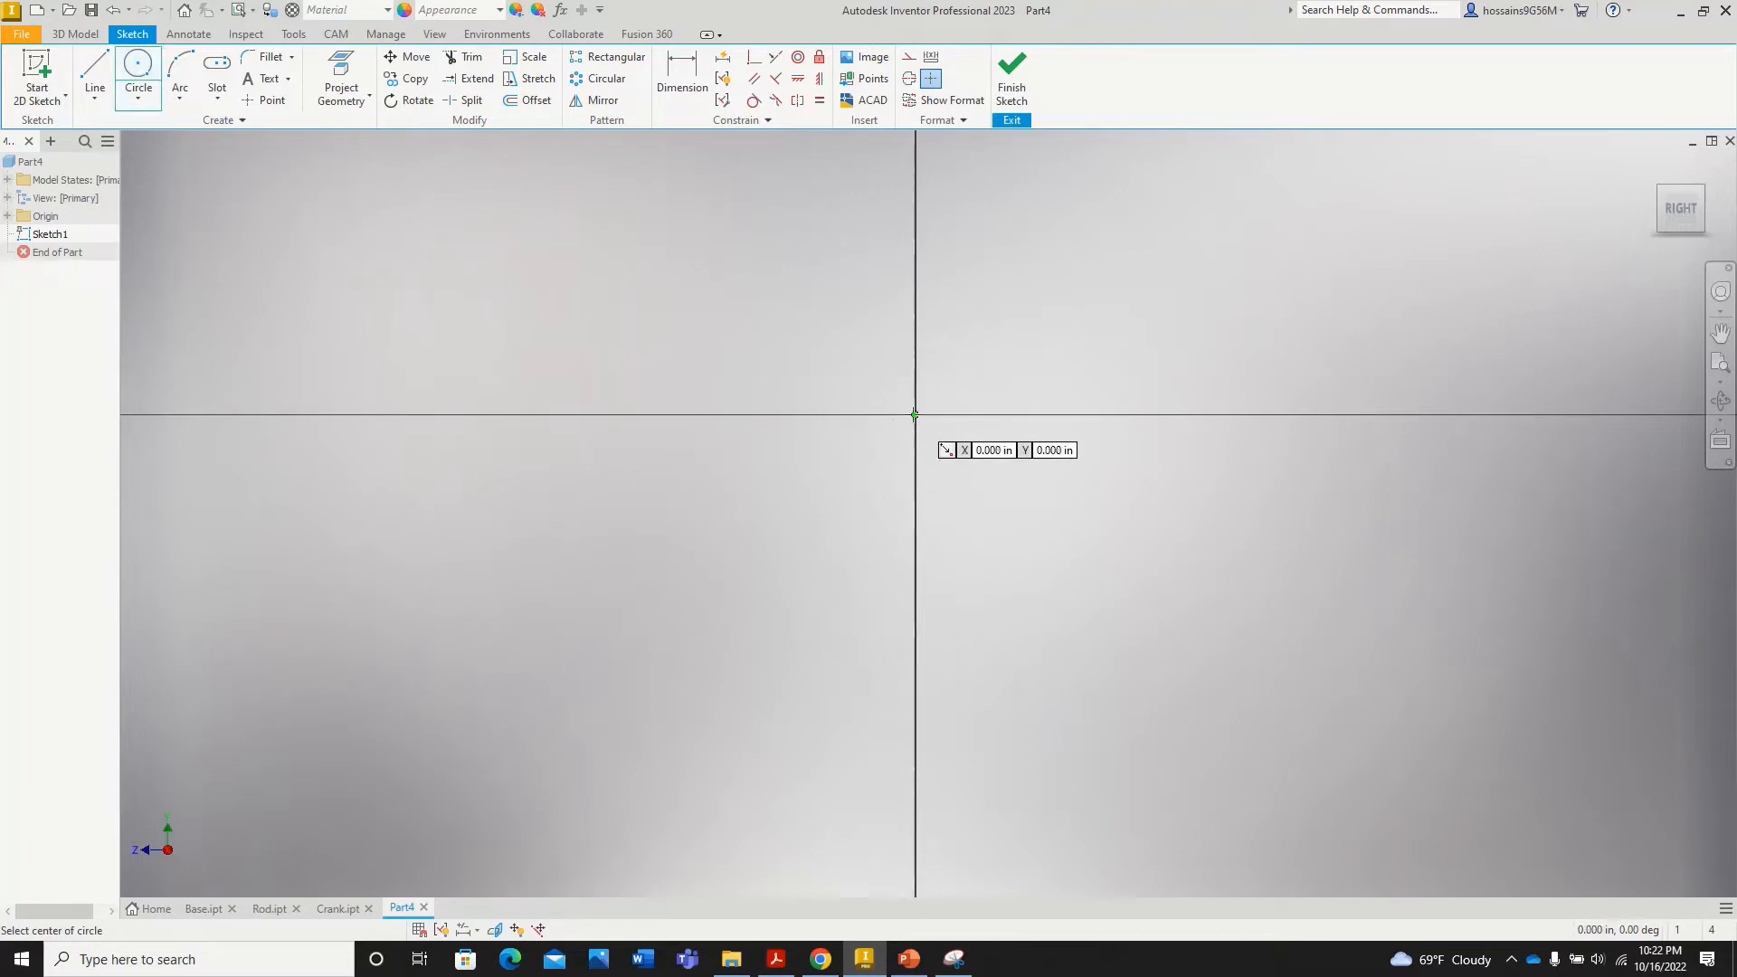
pyautogui.click(915, 414)
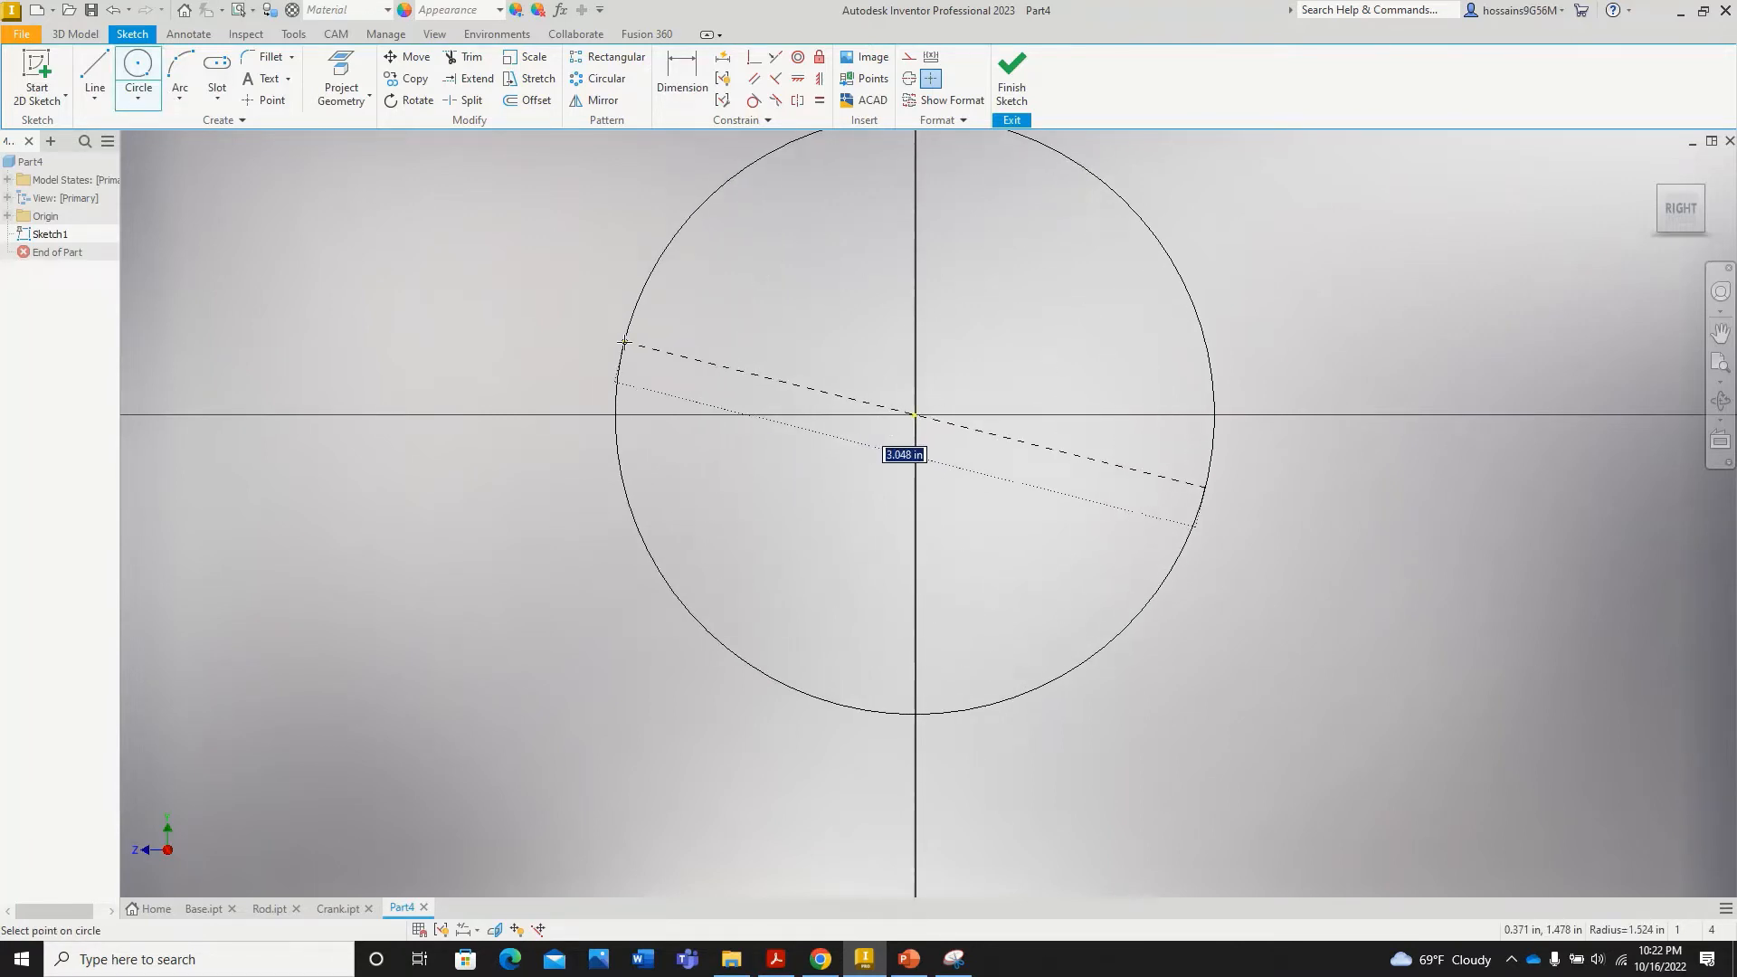
pyautogui.write('5')
pyautogui.press('Return')
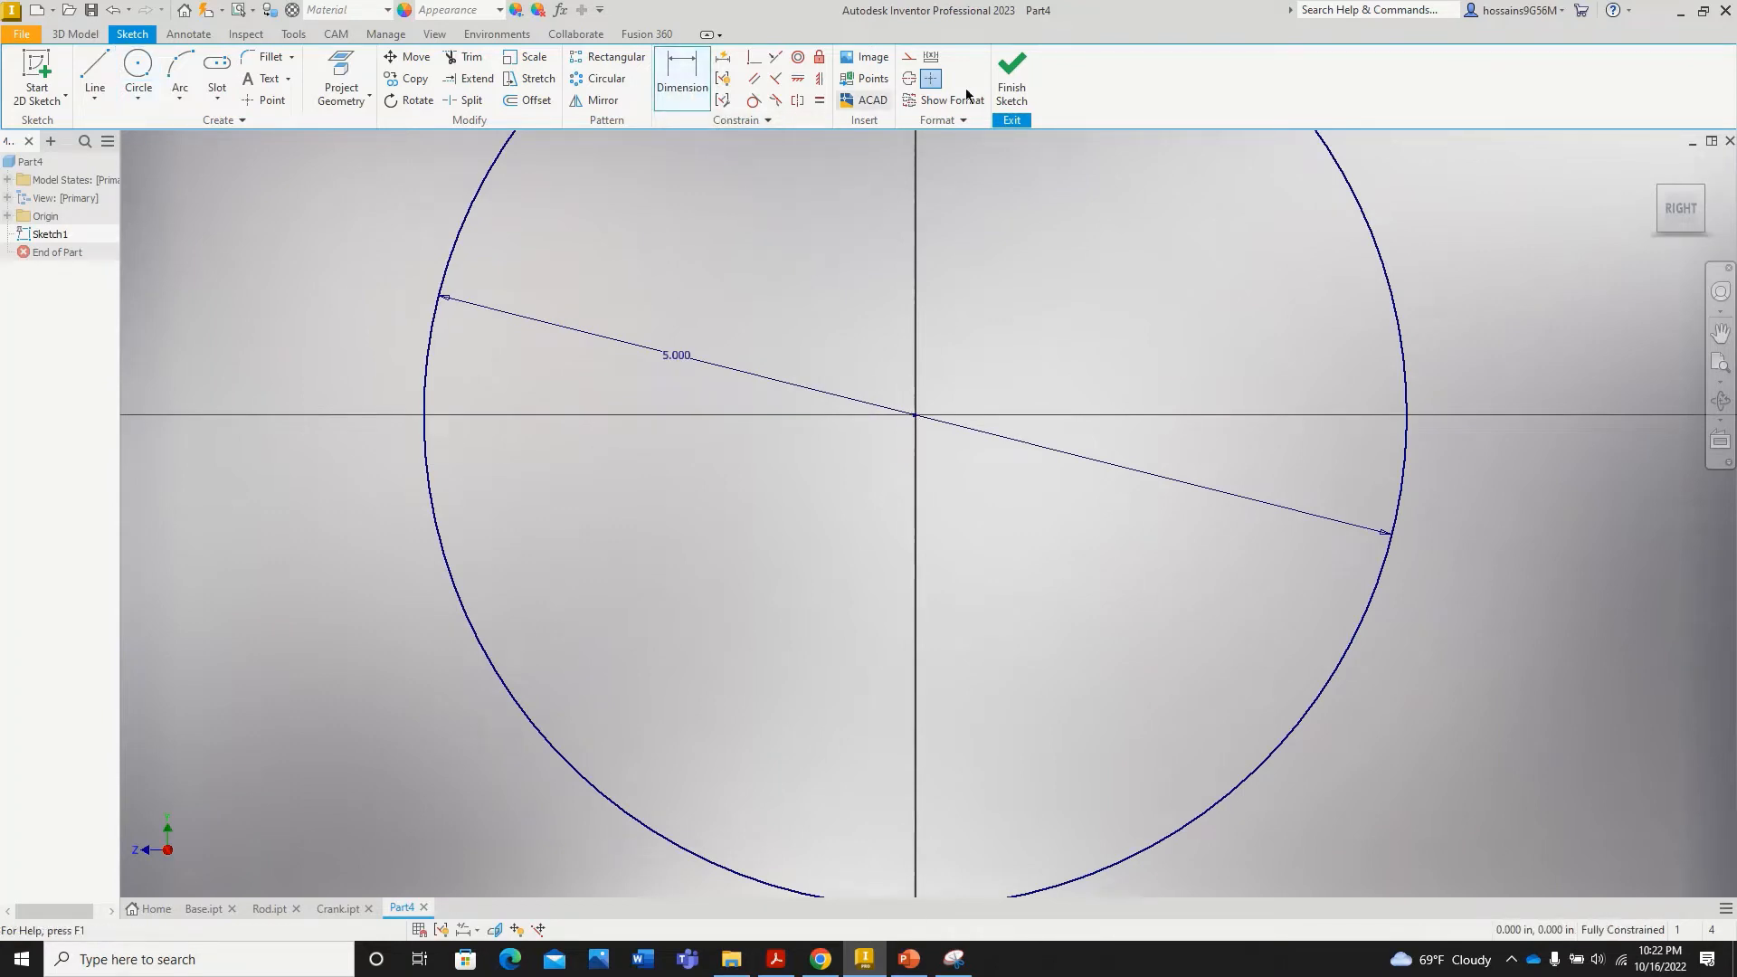
pyautogui.click(1010, 83)
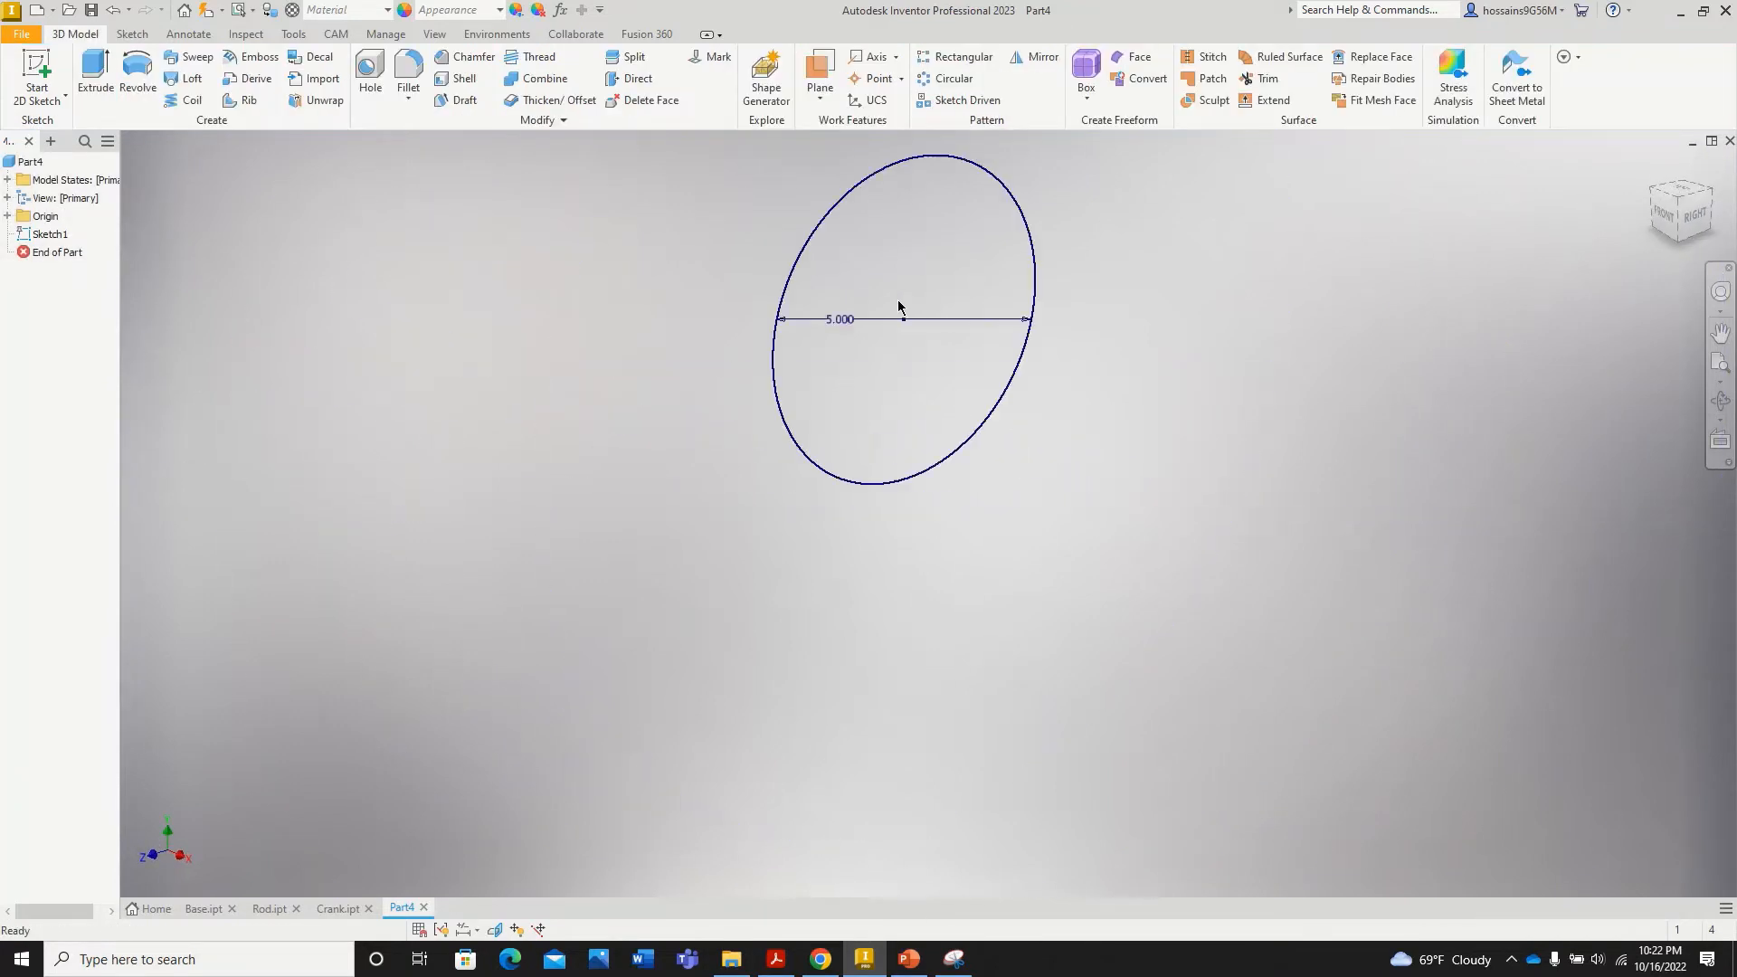
# Step: Extrude the circle profile 4 in into a solid cylinder
pyautogui.click(95, 73)
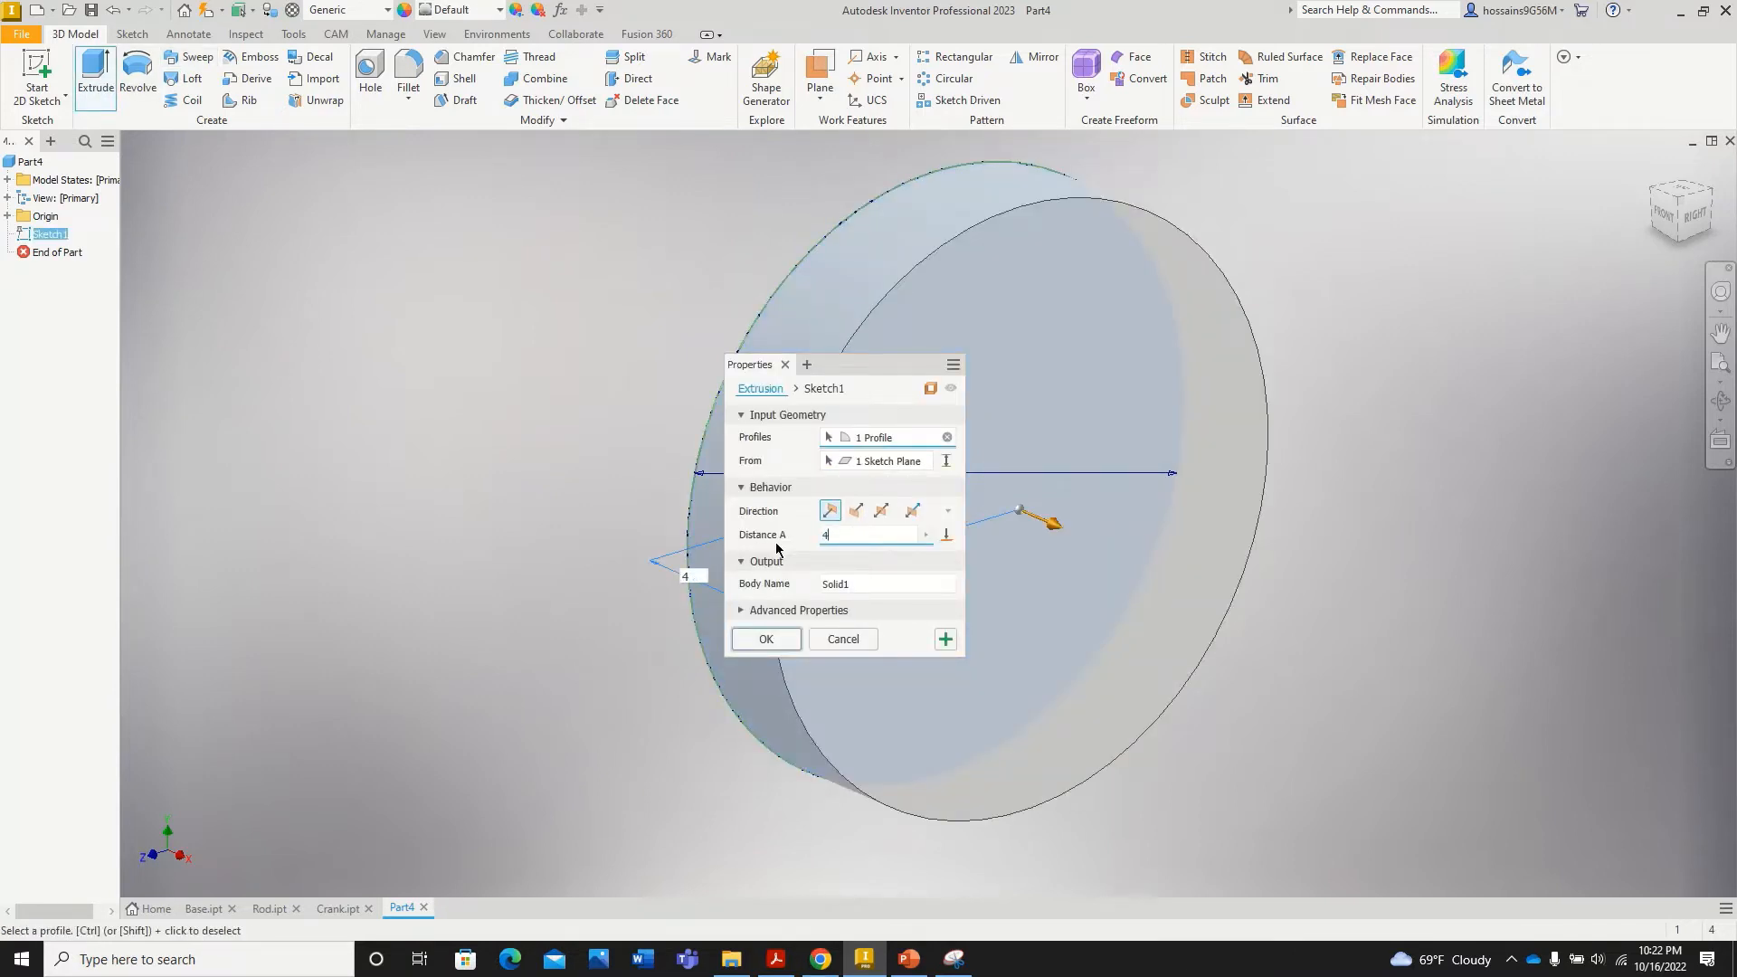
pyautogui.write('4')
pyautogui.press('Return')
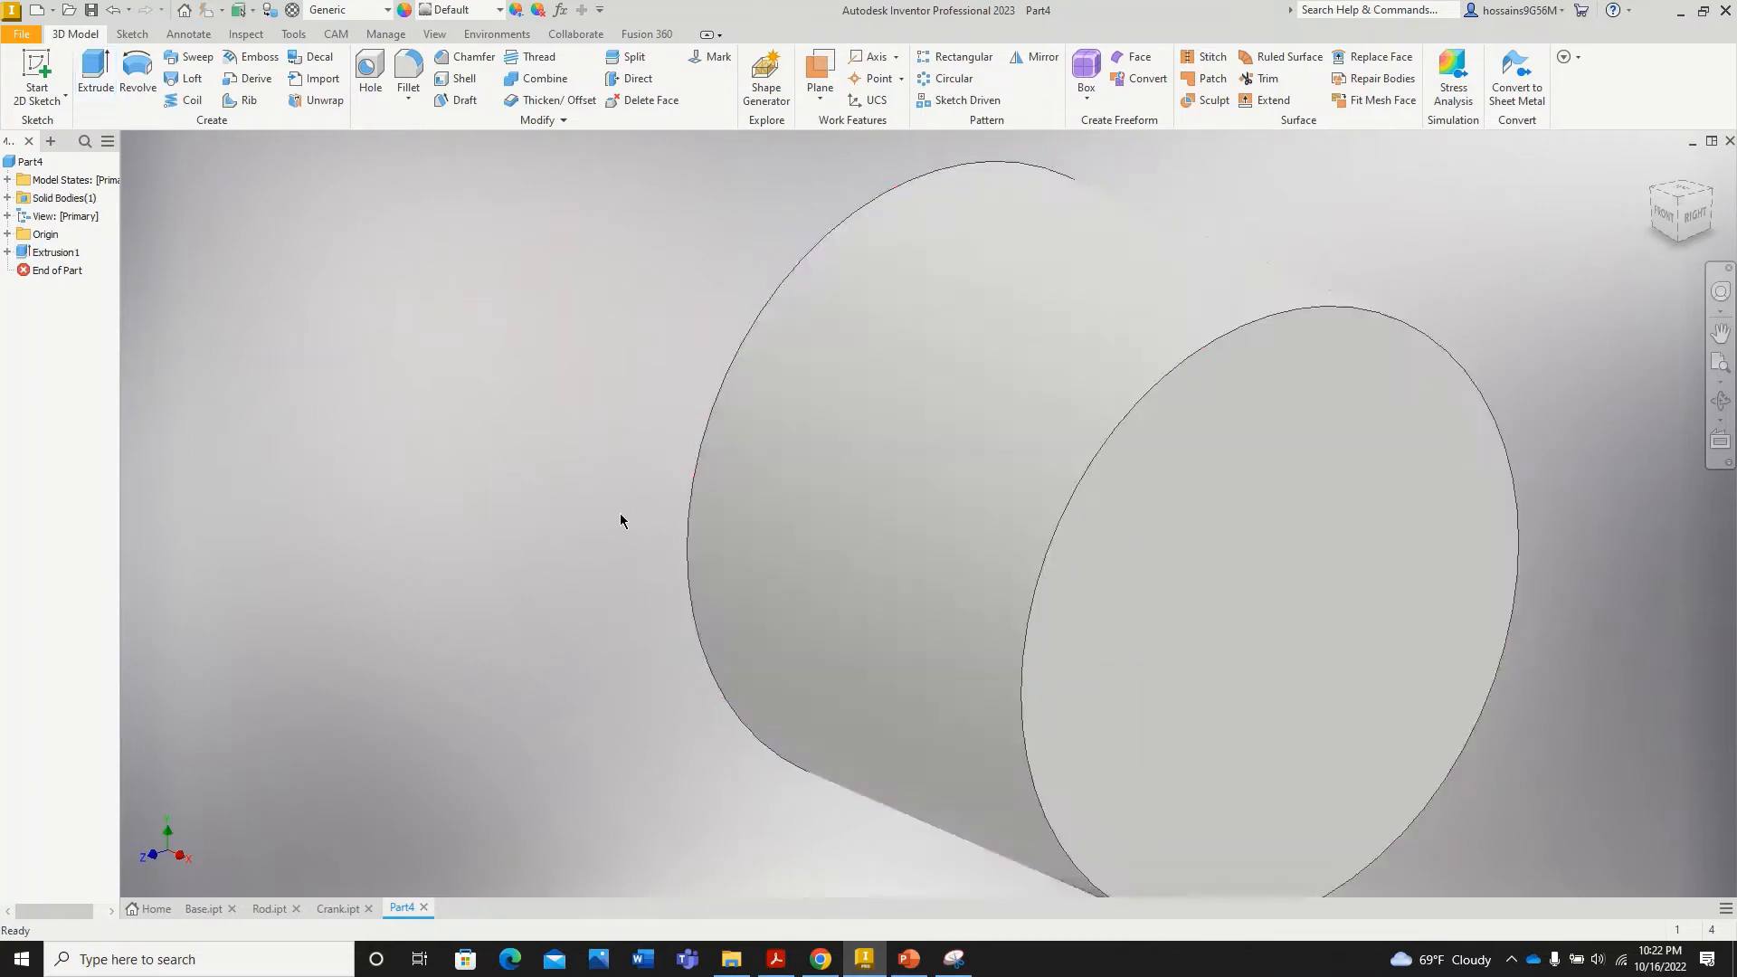
# Step: Start a new 2D sketch on the cylinder's flat front end face
pyautogui.scroll(-5, 621, 513)
pyautogui.scroll(3, 586, 487)
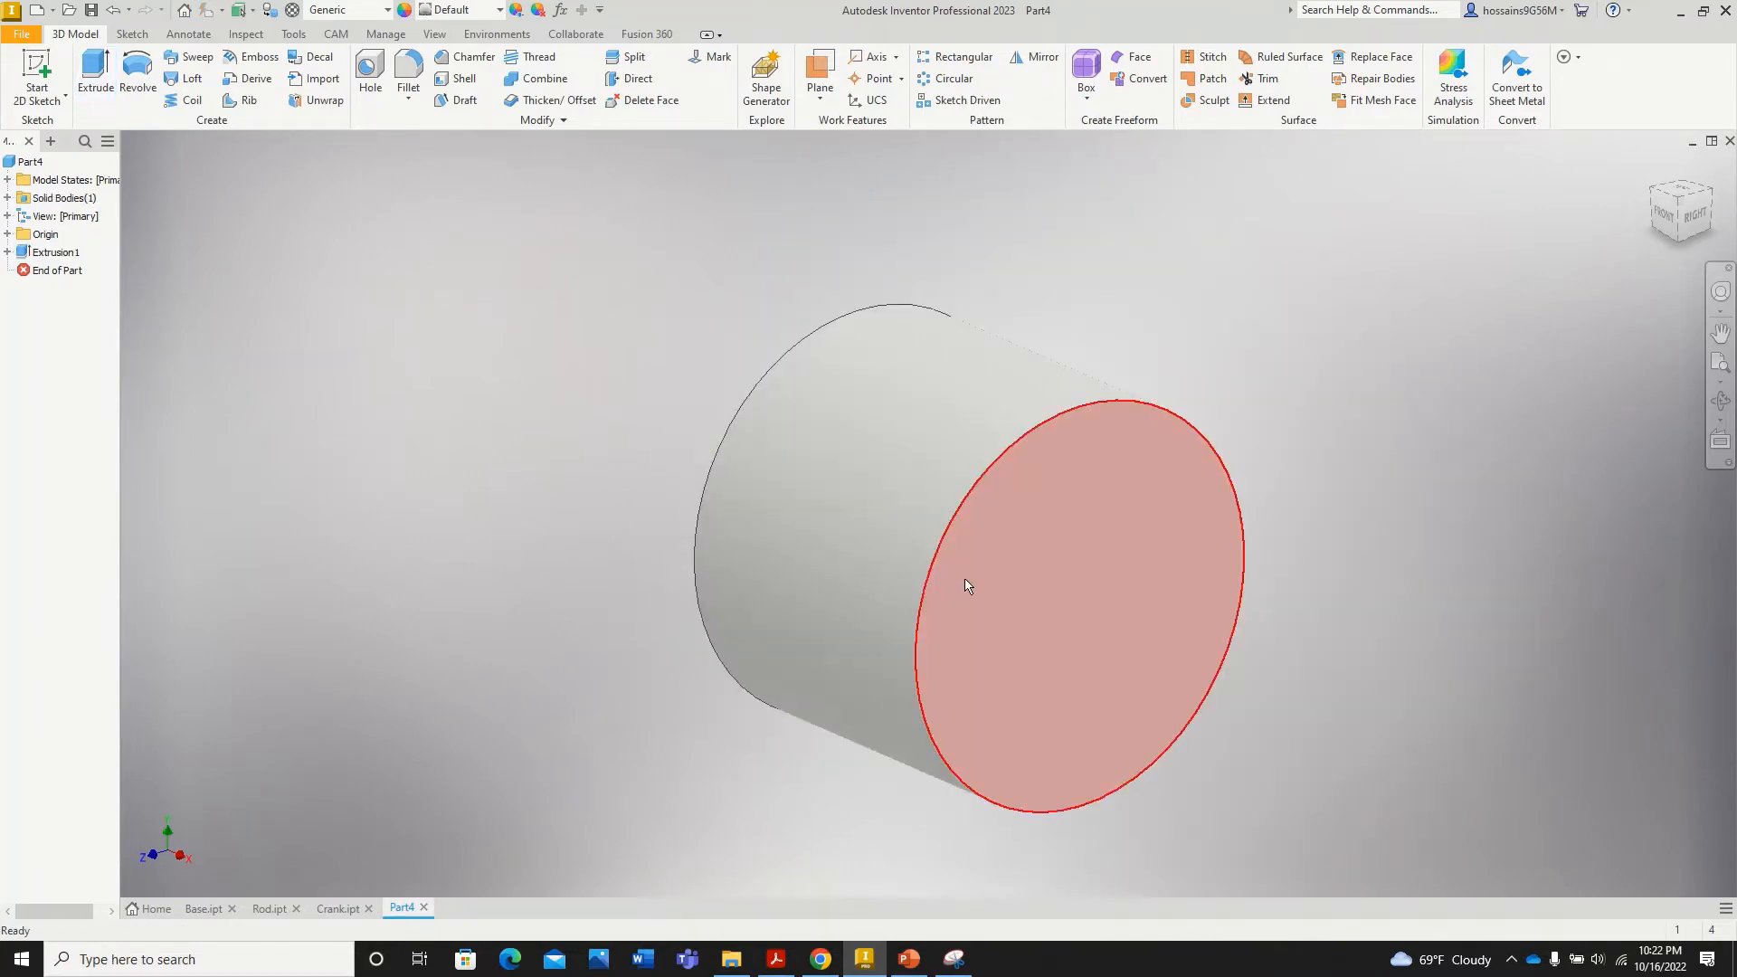
pyautogui.click(1048, 548)
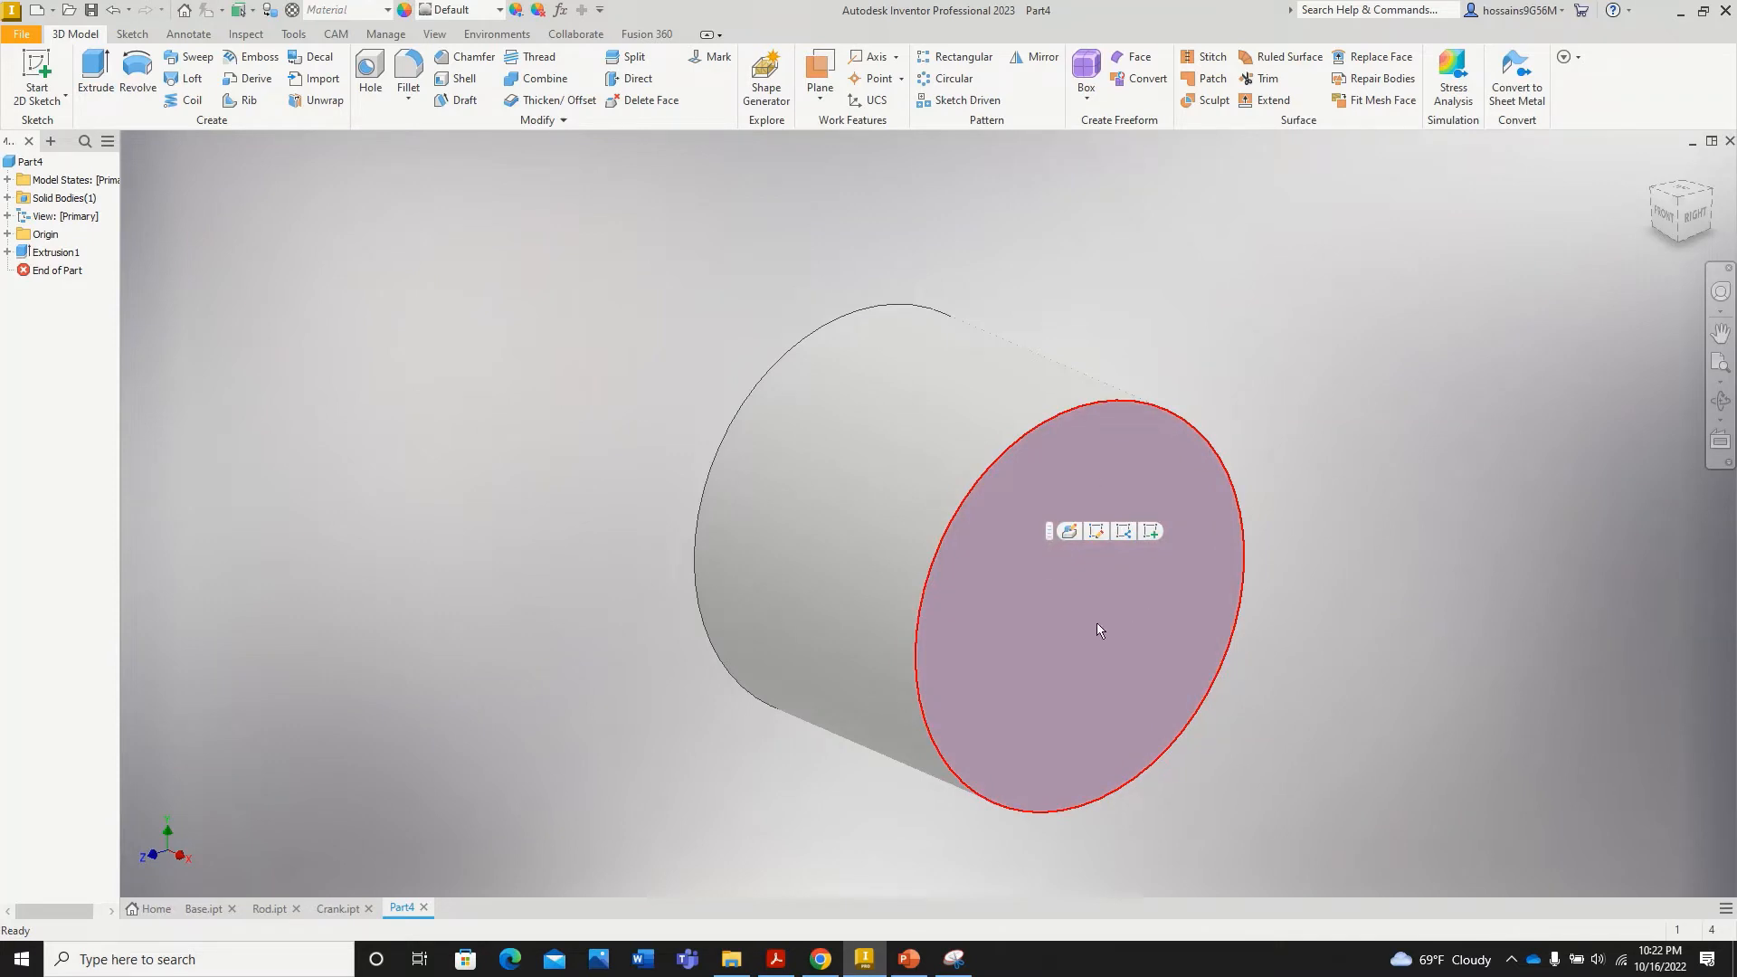
pyautogui.click(38, 67)
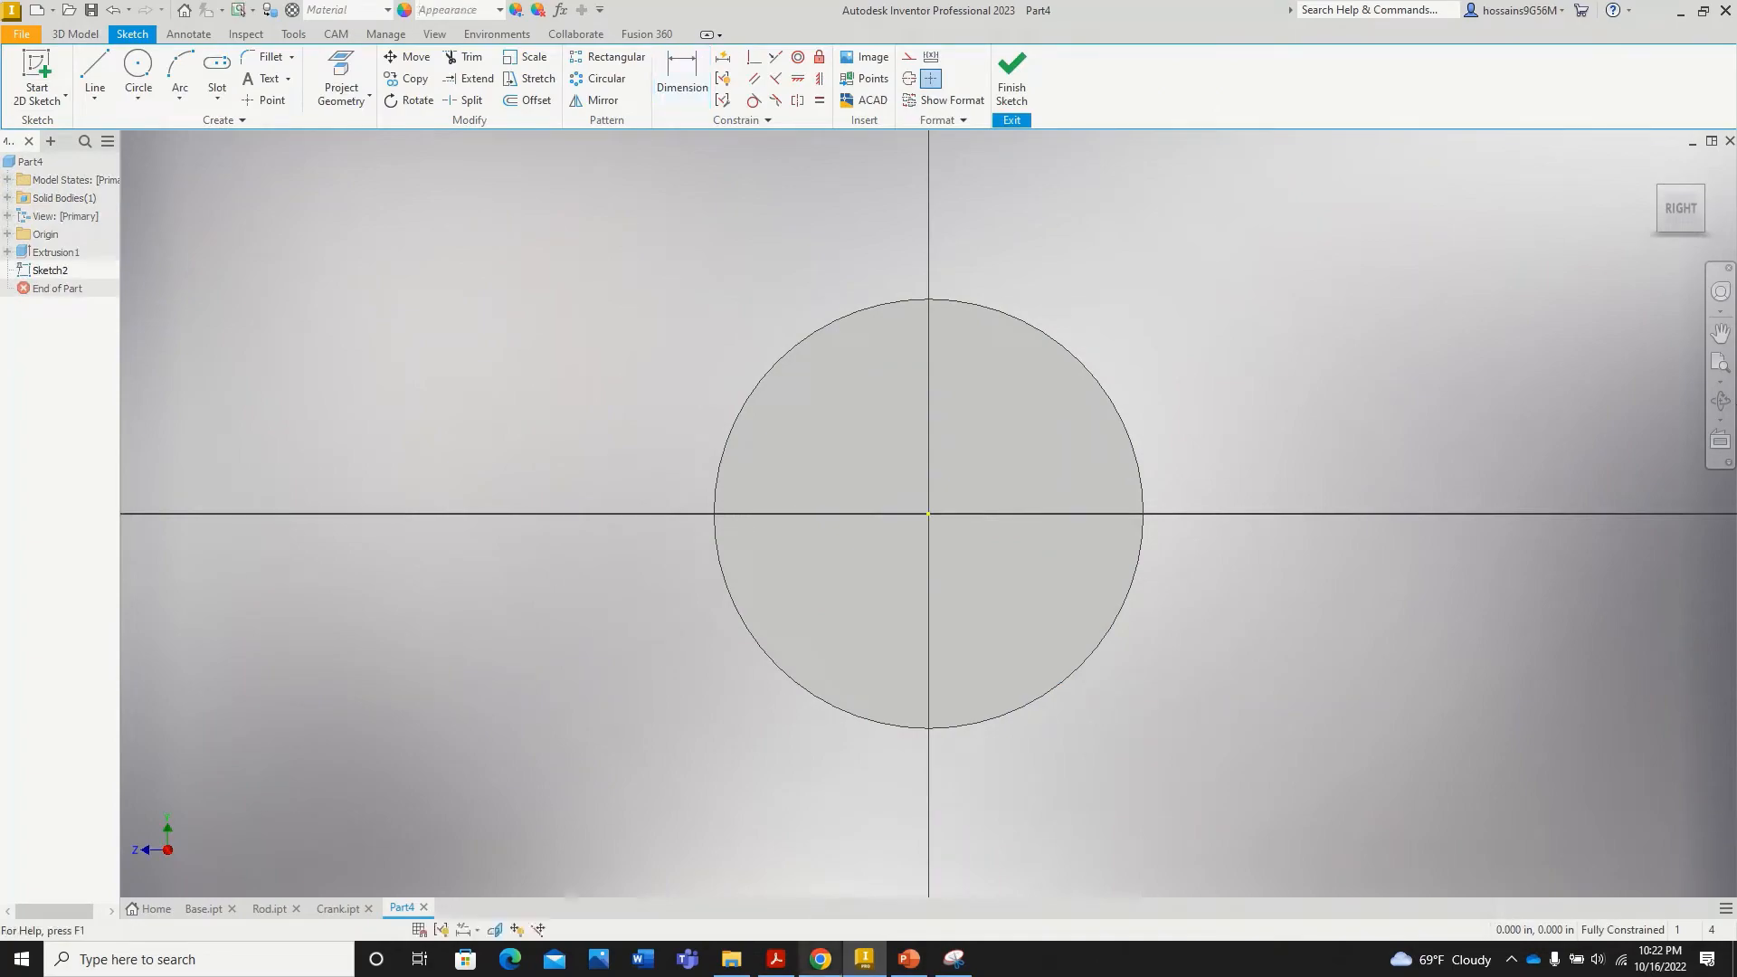
# Step: Examine the rectangular slot's opening and width dimension in Figure 6.4 of the assignment PDF, and return to Inventor
pyautogui.click(776, 959)
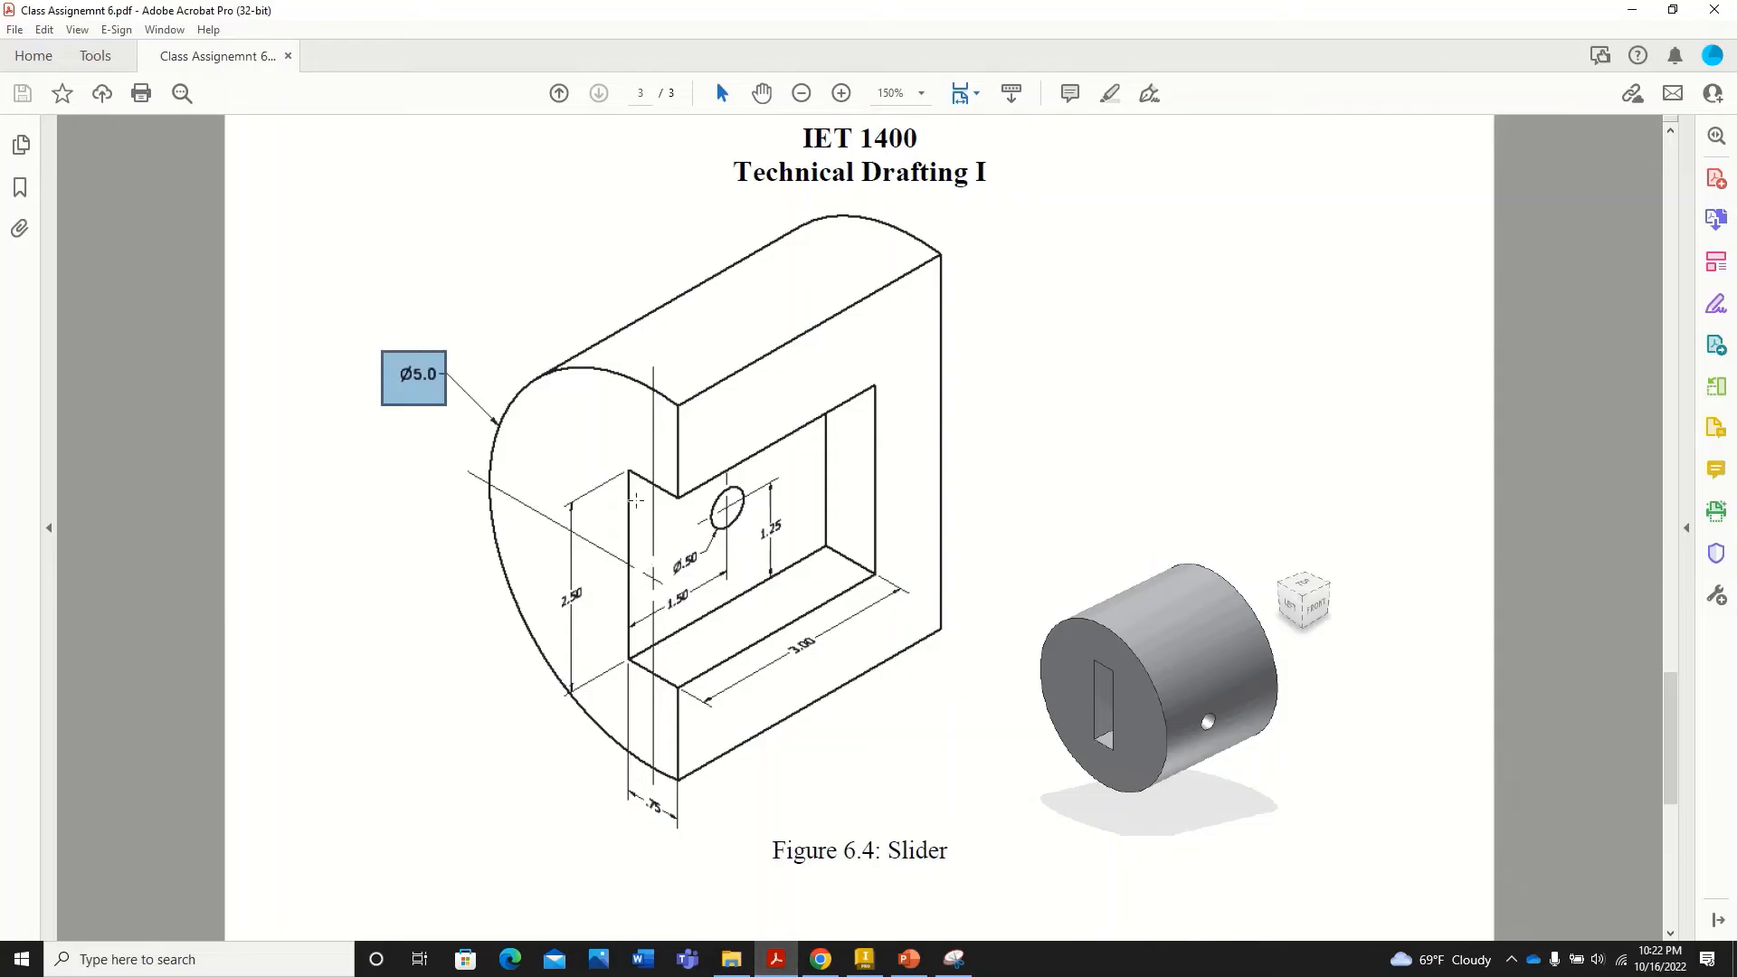
pyautogui.moveTo(619, 467); pyautogui.dragTo(693, 705)
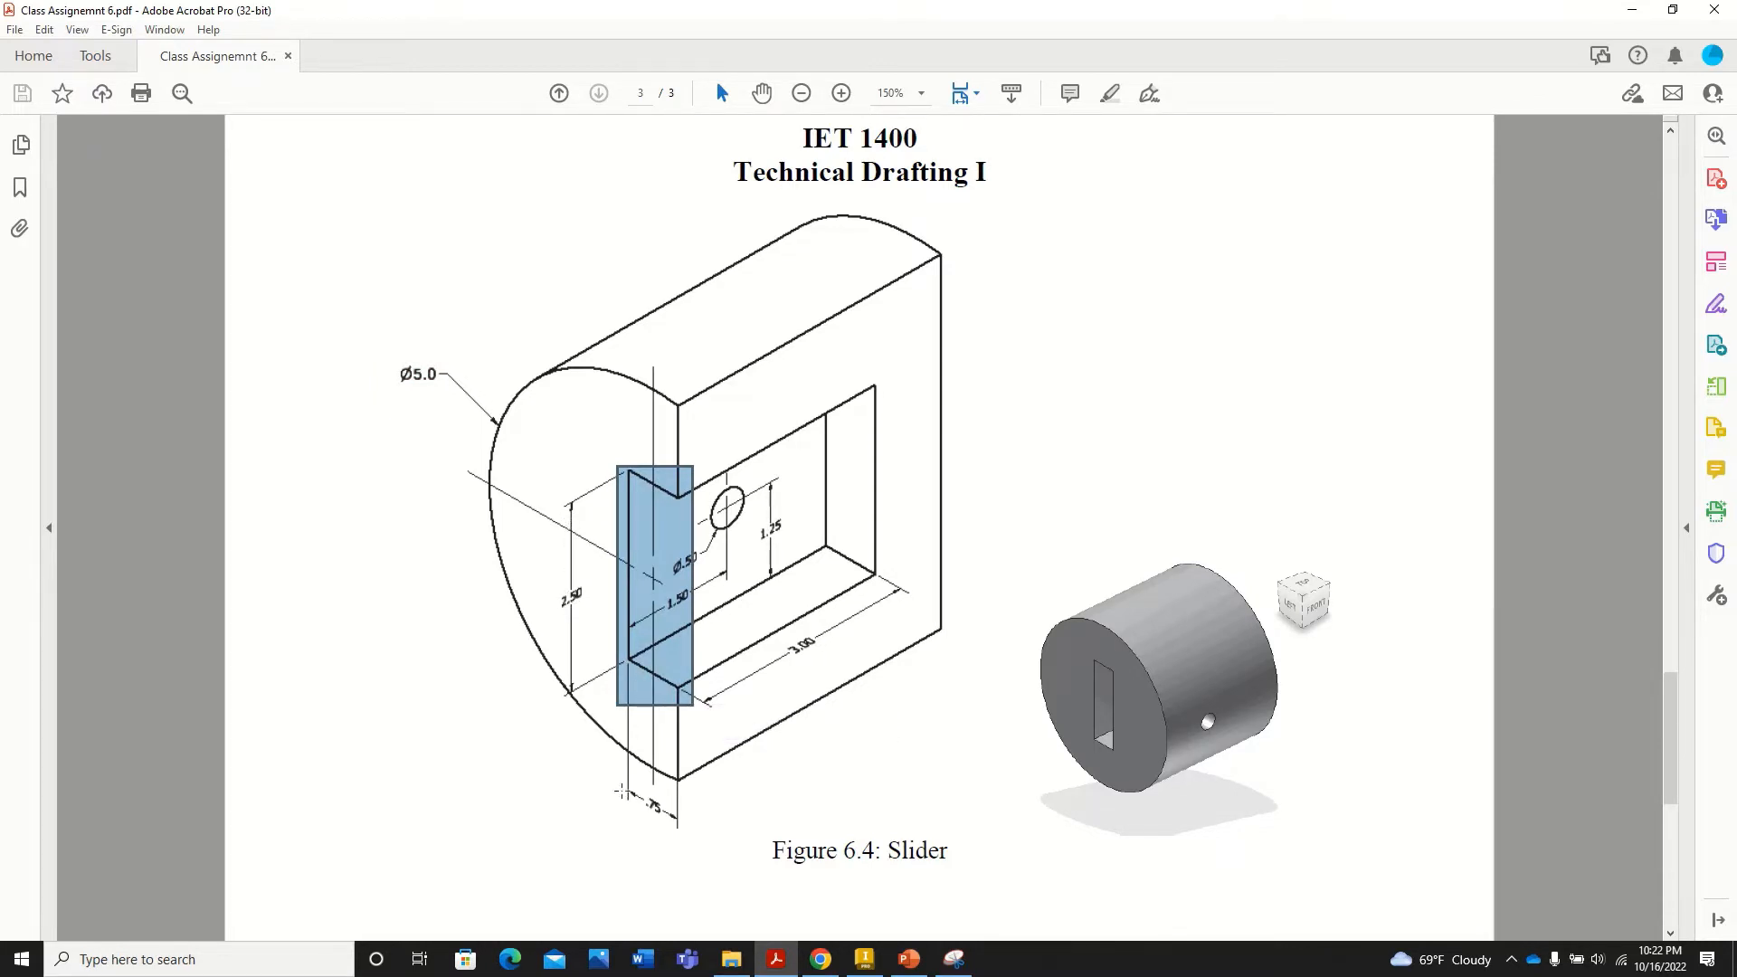
pyautogui.moveTo(617, 782); pyautogui.dragTo(690, 837)
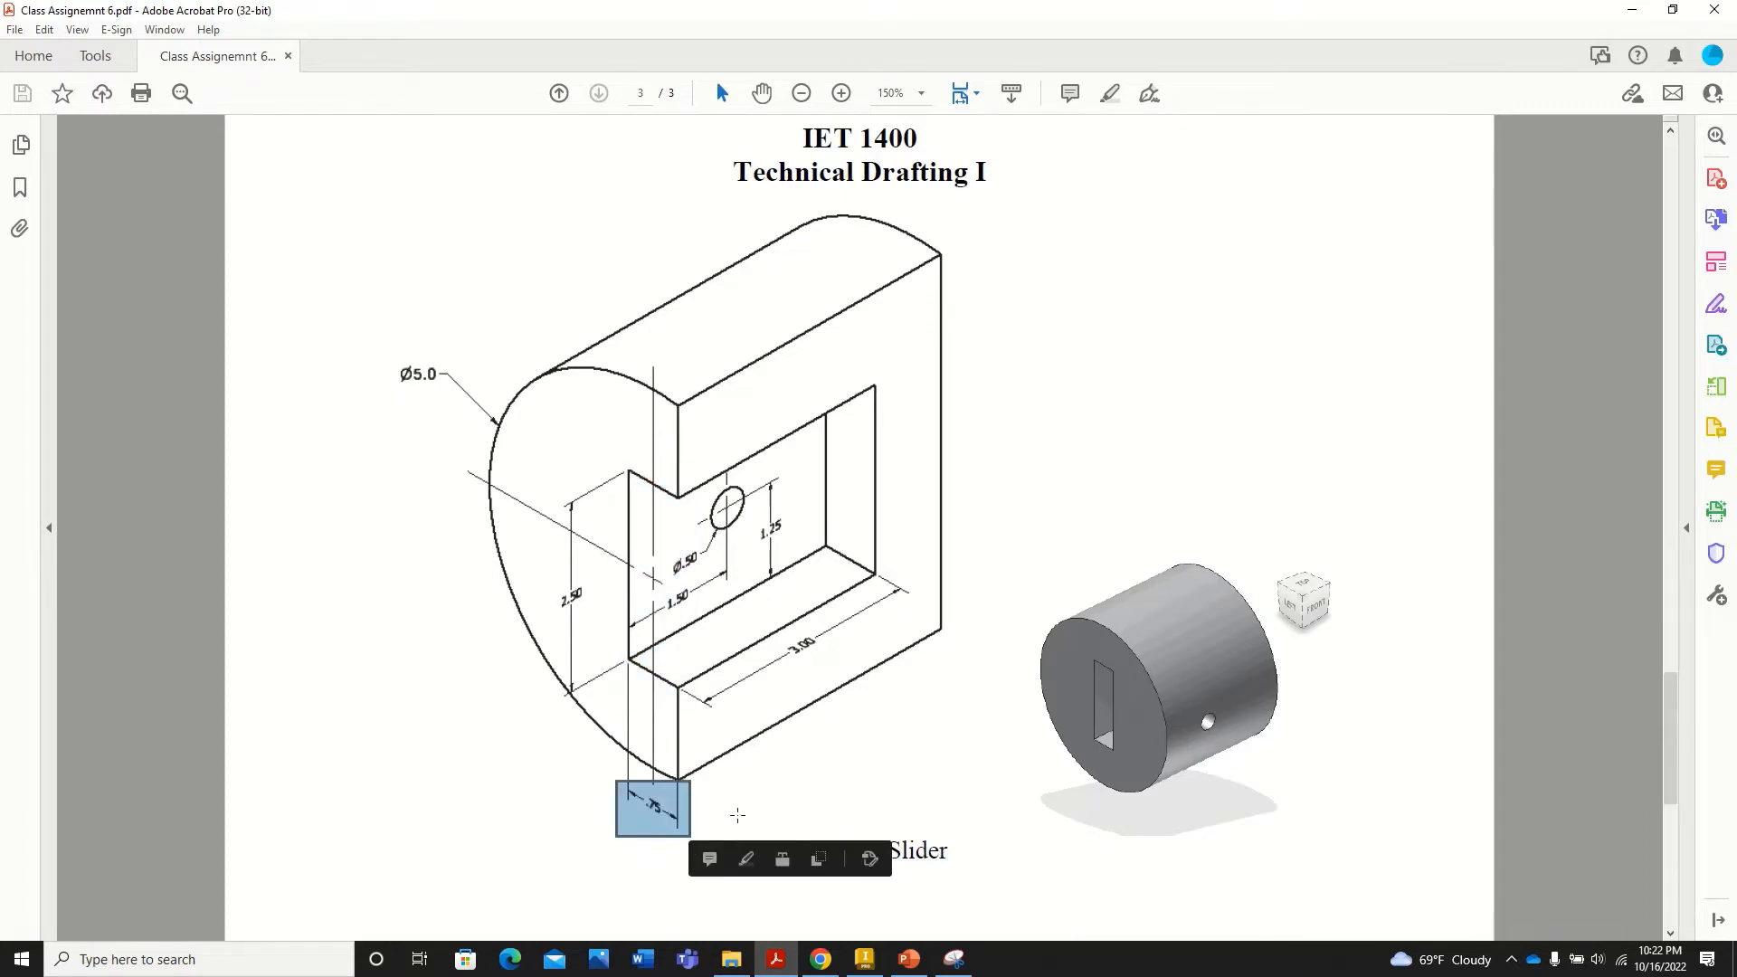
pyautogui.click(737, 815)
pyautogui.click(864, 961)
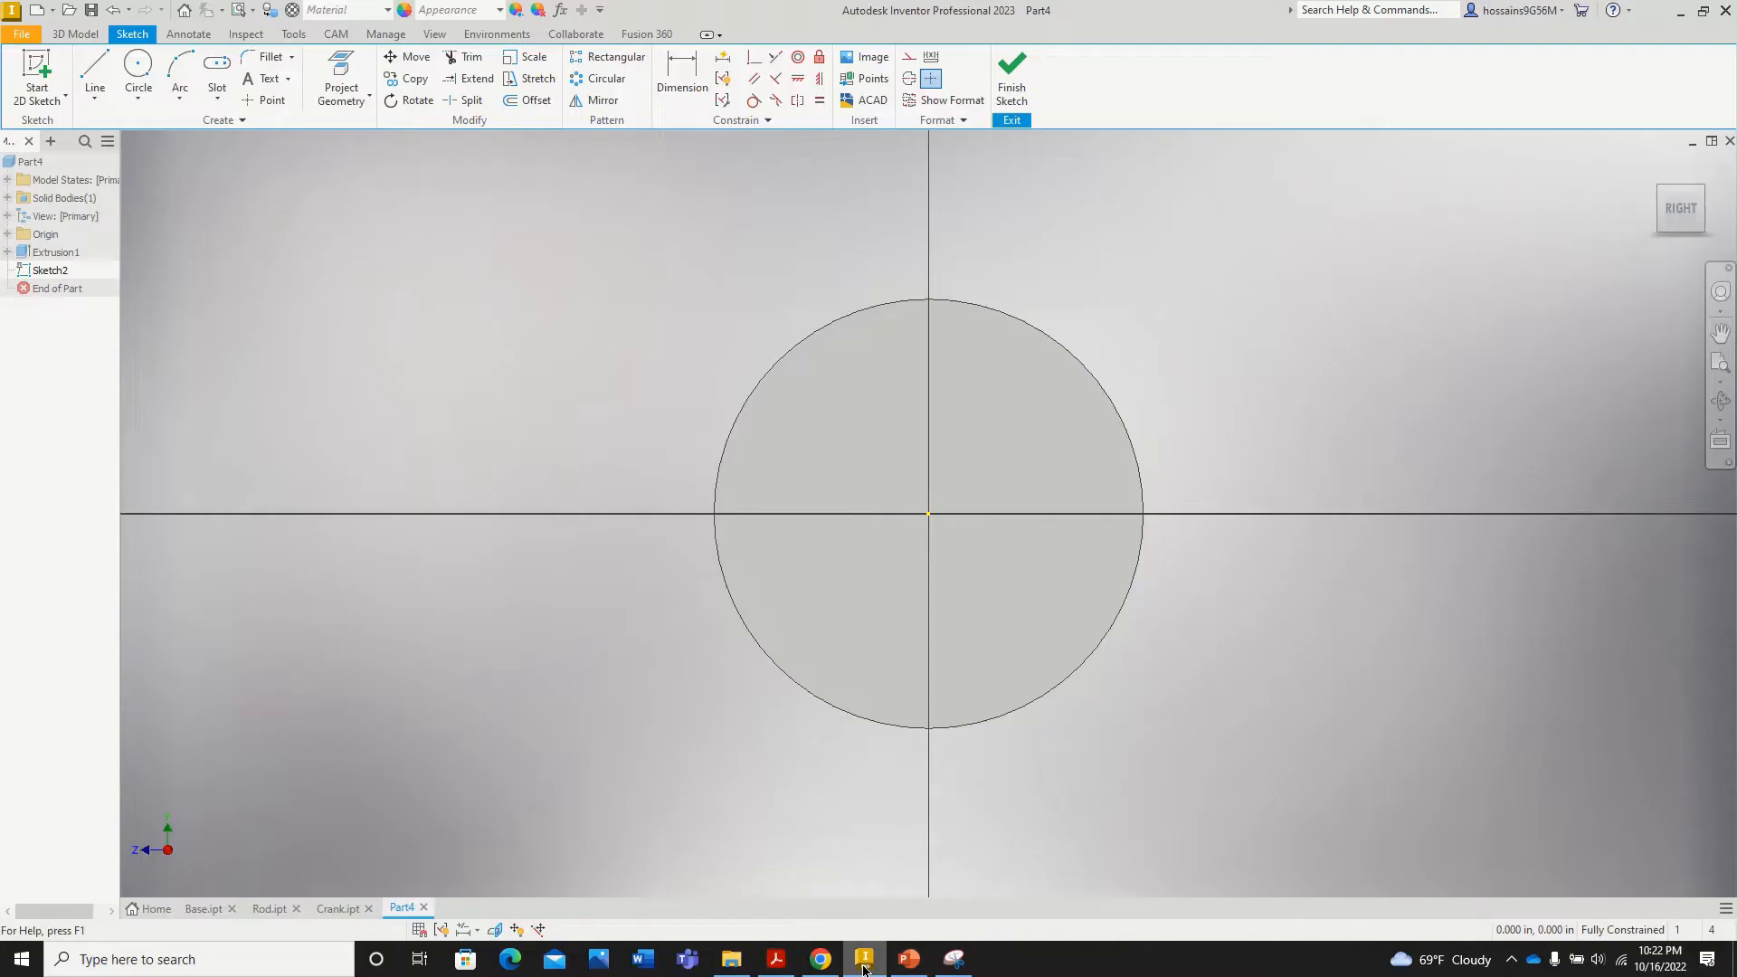
# Step: Sketch a two-point center rectangle about 1.59 in wide, centered on the origin of the circular face
pyautogui.click(218, 96)
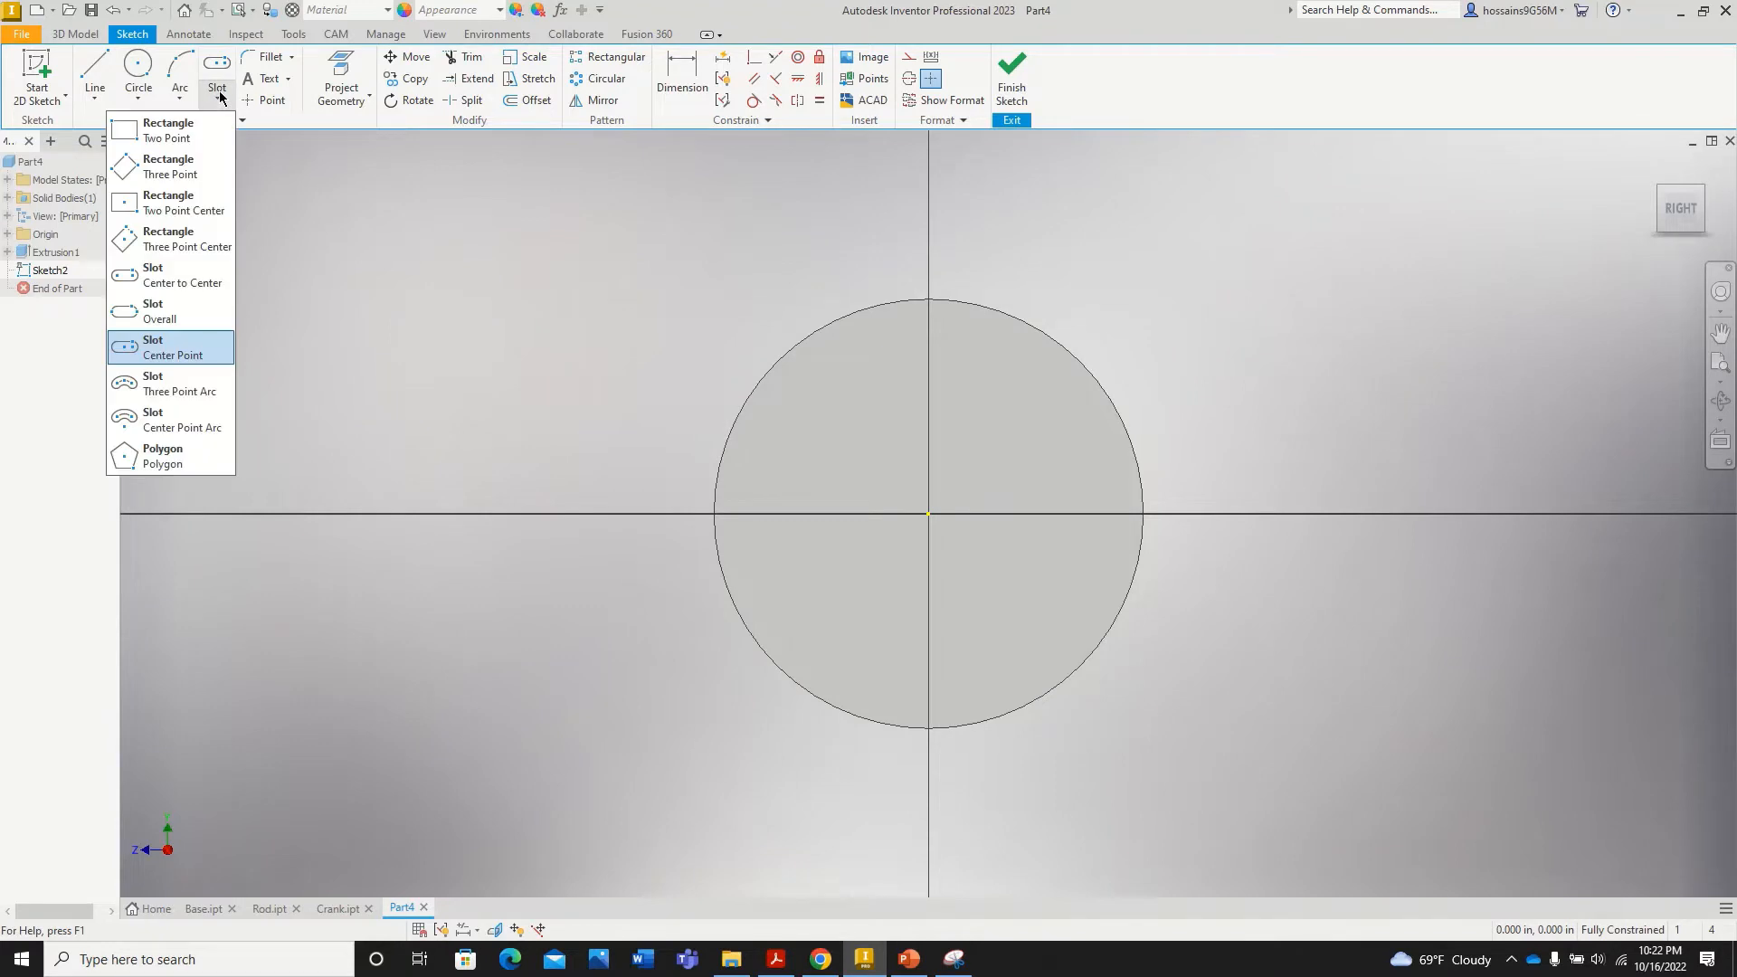
pyautogui.click(177, 202)
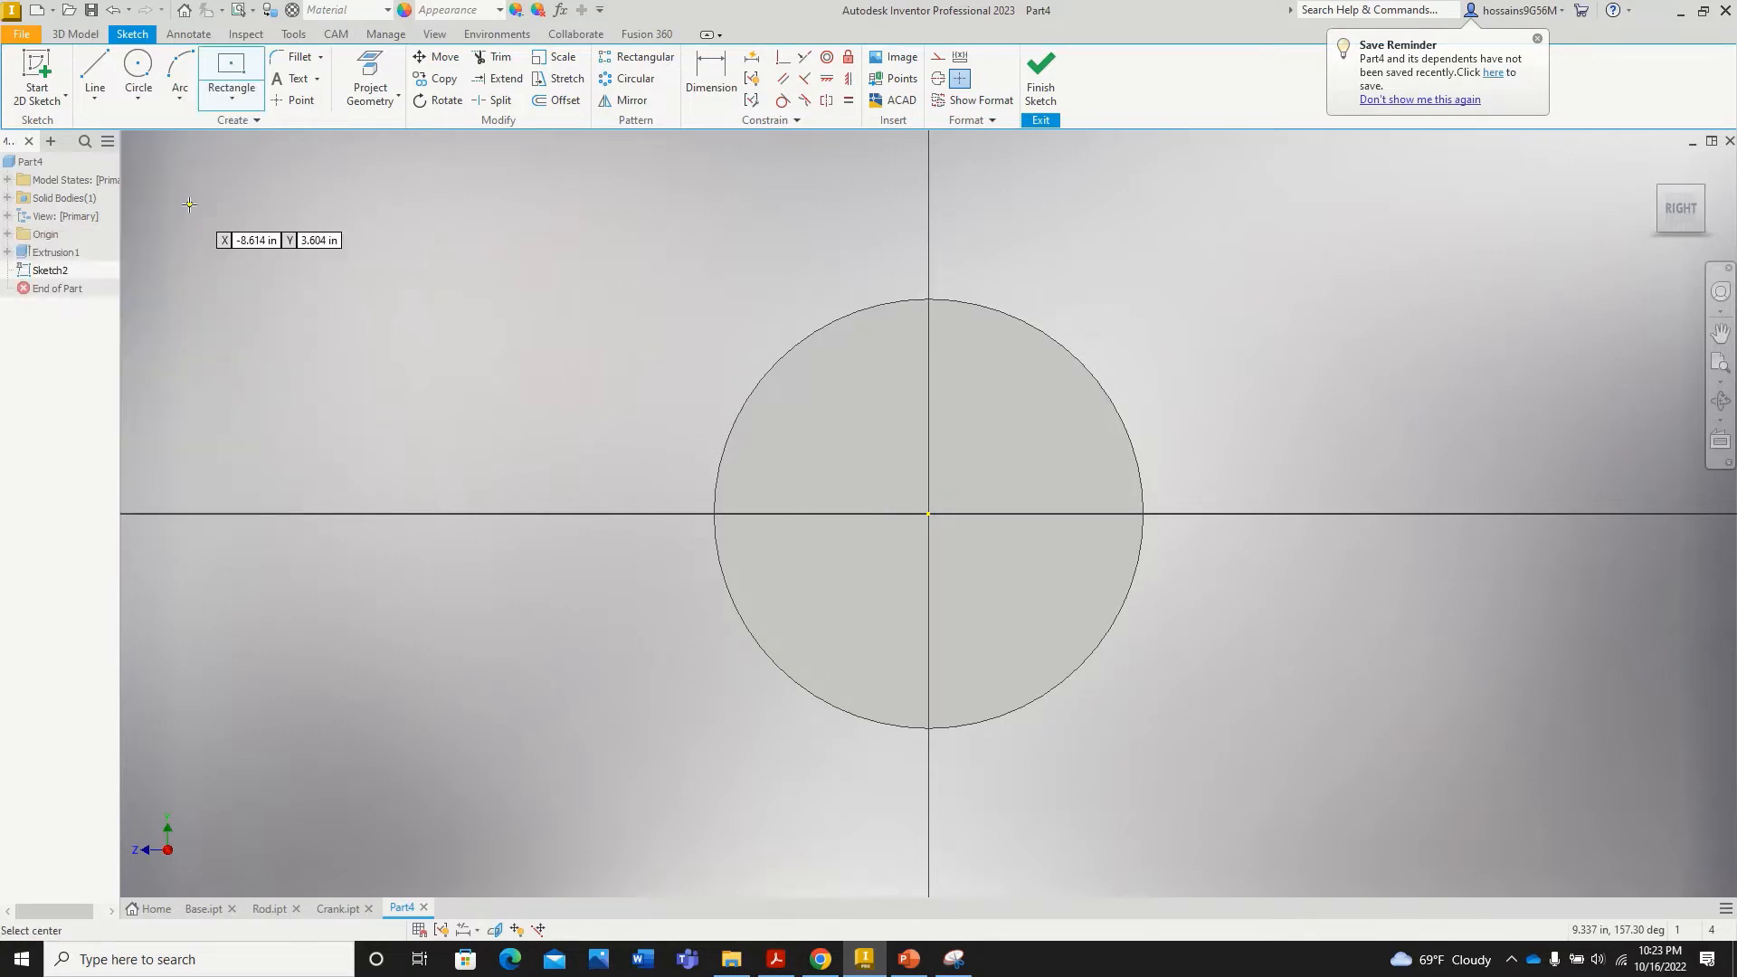
pyautogui.click(929, 513)
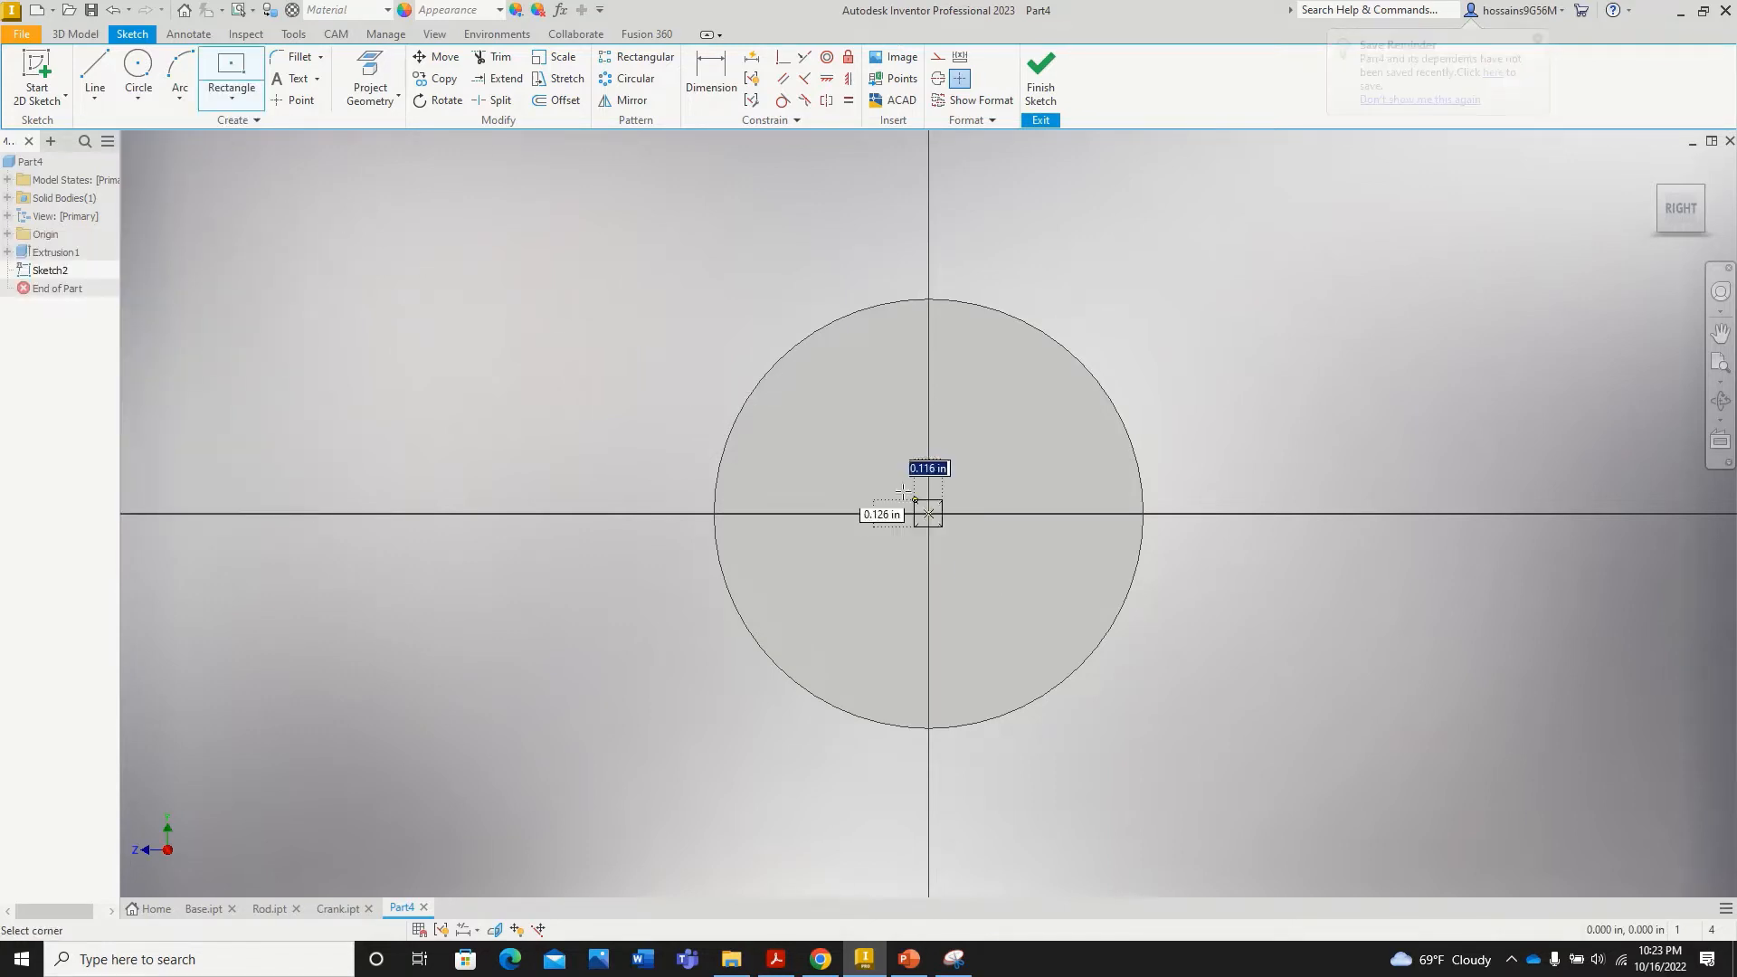
pyautogui.click(861, 367)
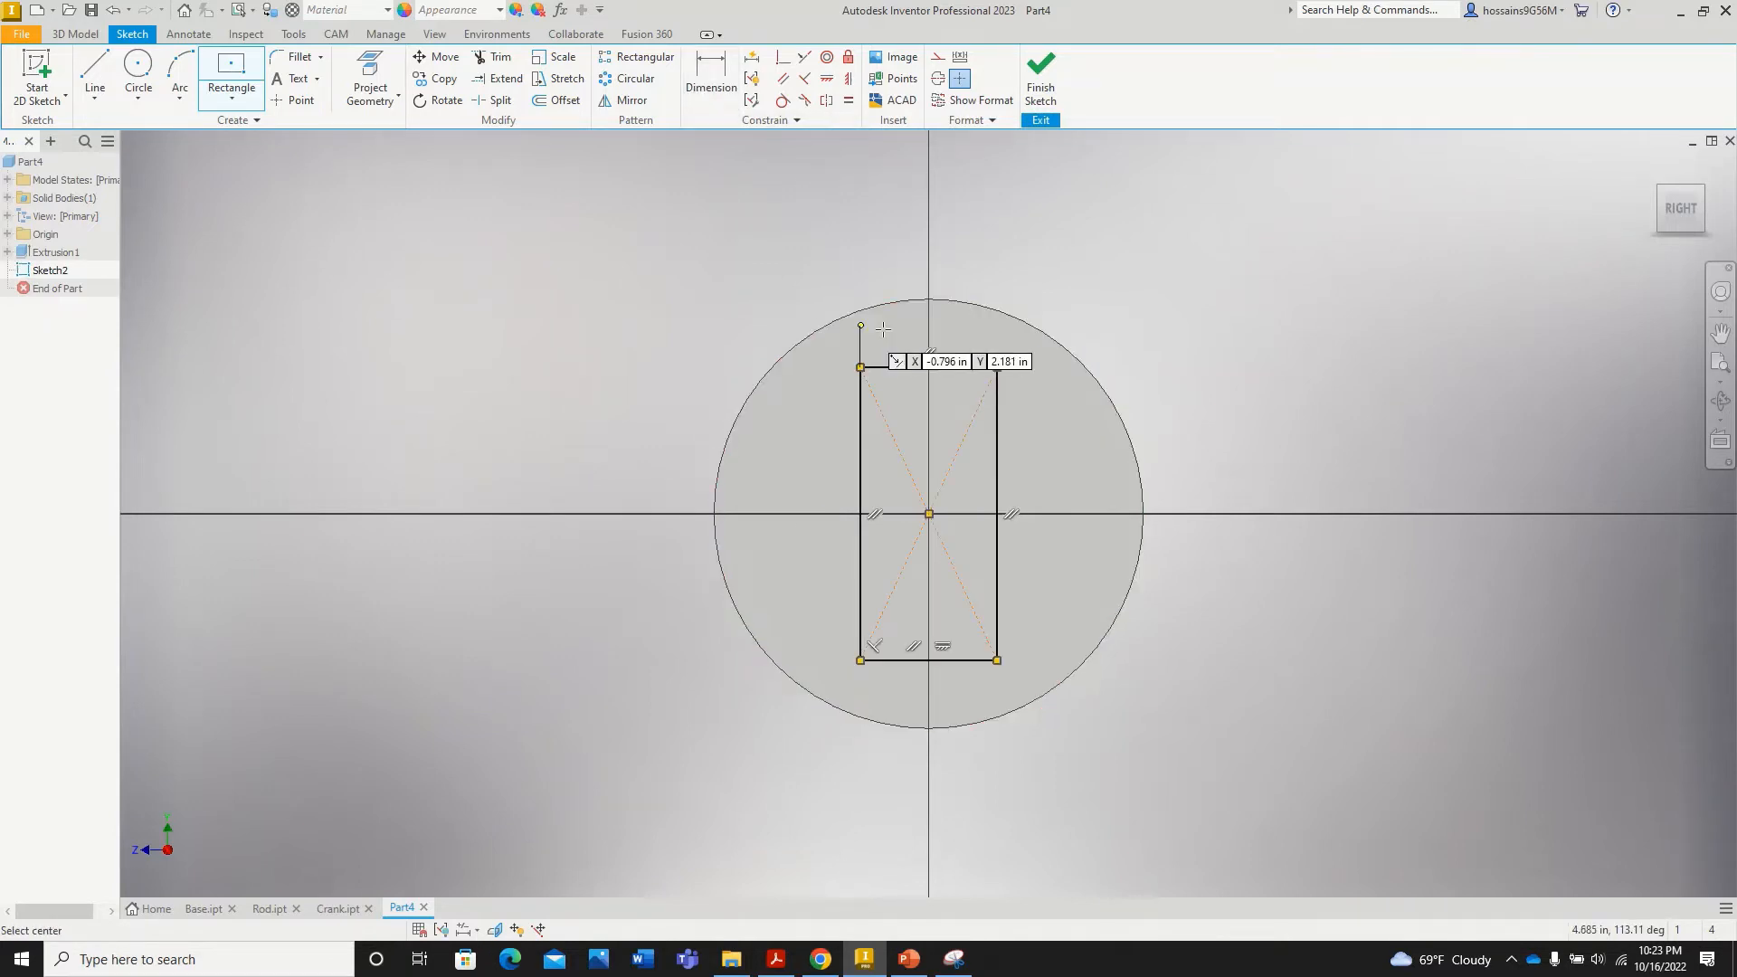
# Step: Dimension the rectangle 0.75 in wide and 2.5 in high, and finish the sketch
pyautogui.click(707, 102)
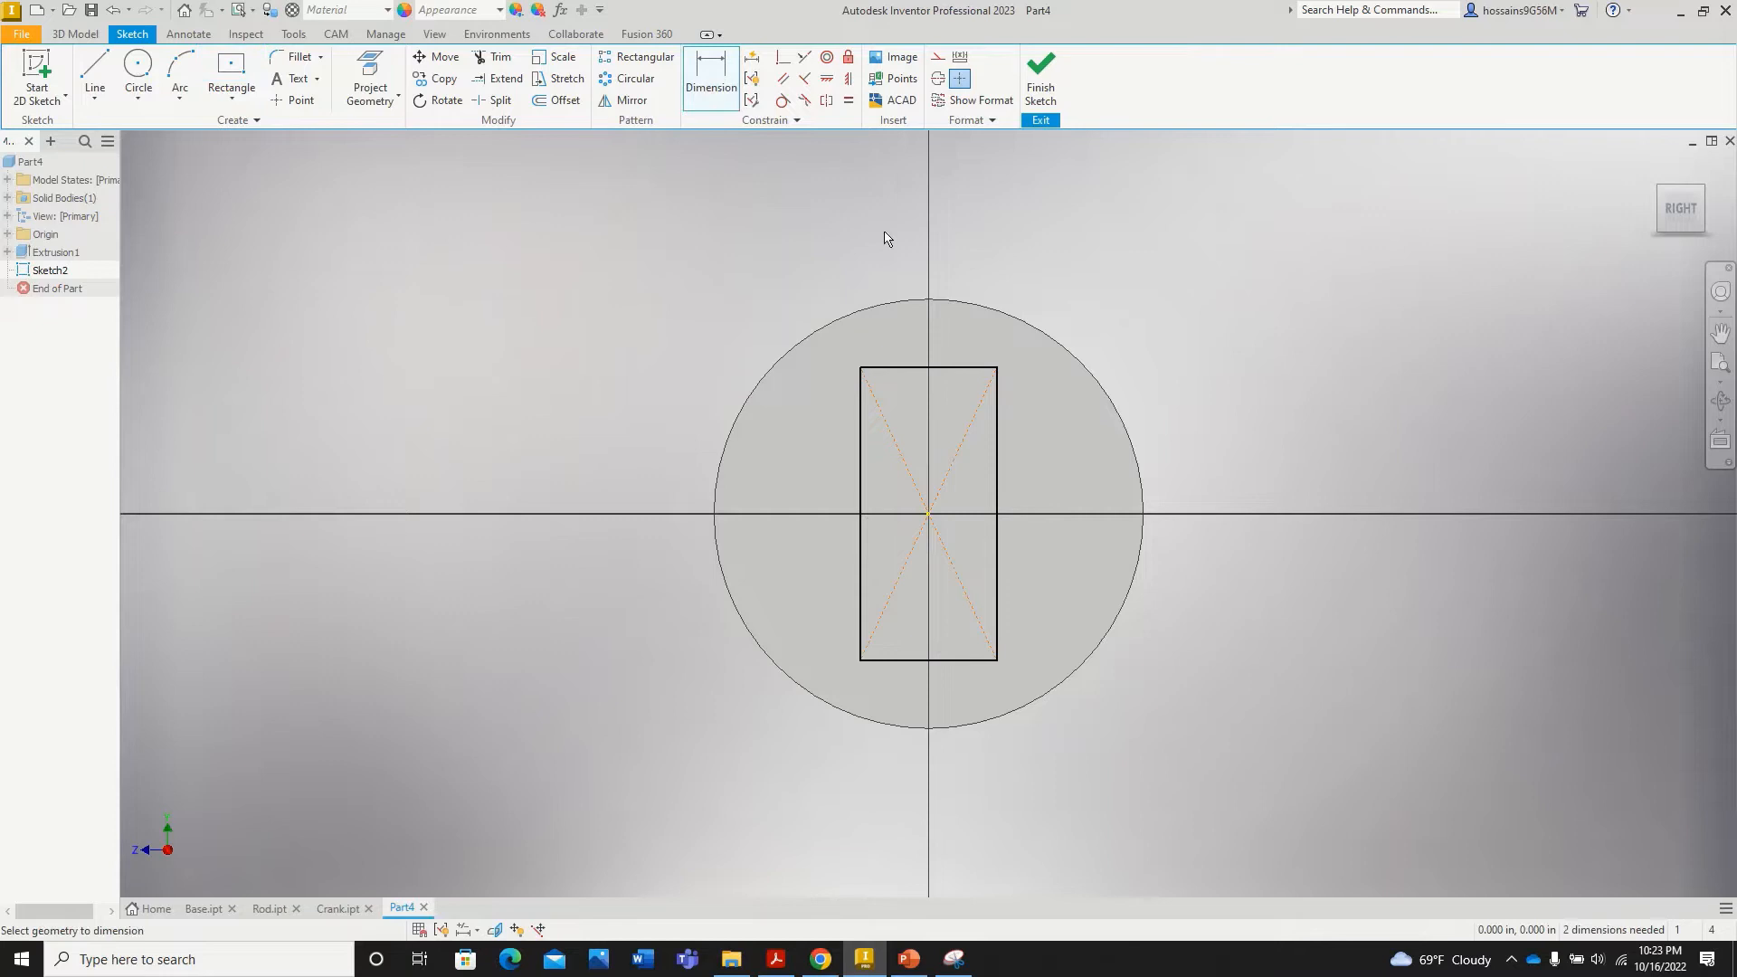
pyautogui.click(968, 369)
pyautogui.click(994, 246)
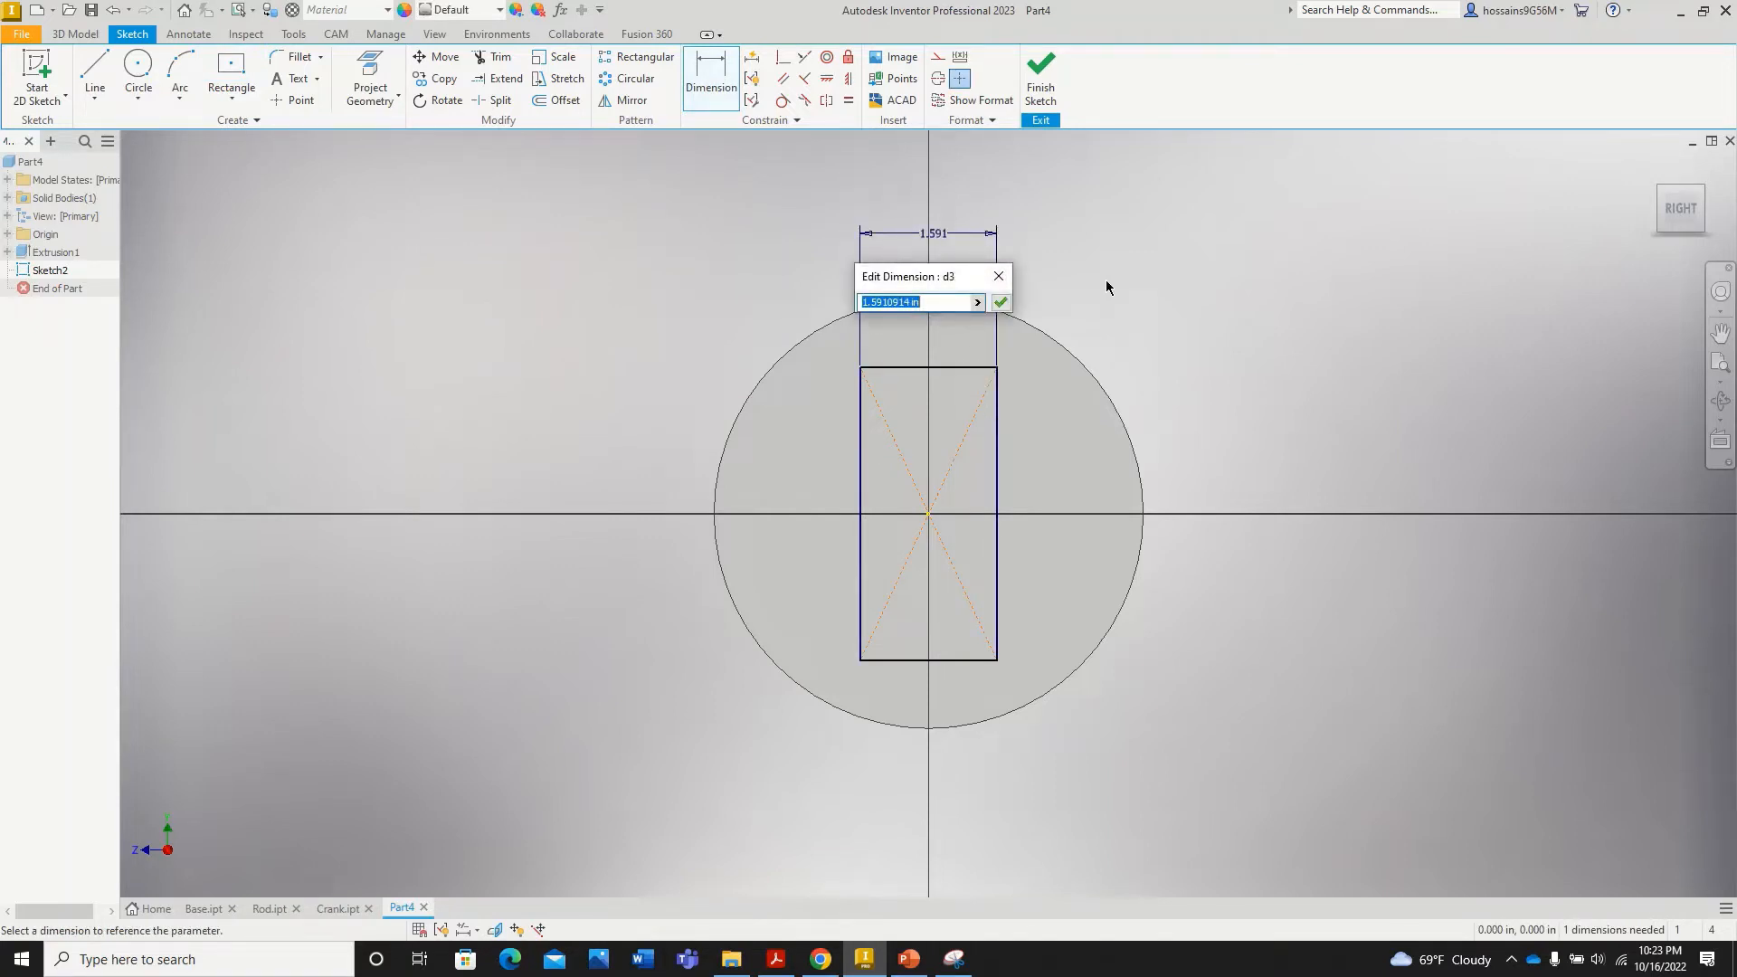
pyautogui.write('0.75')
pyautogui.press('Return')
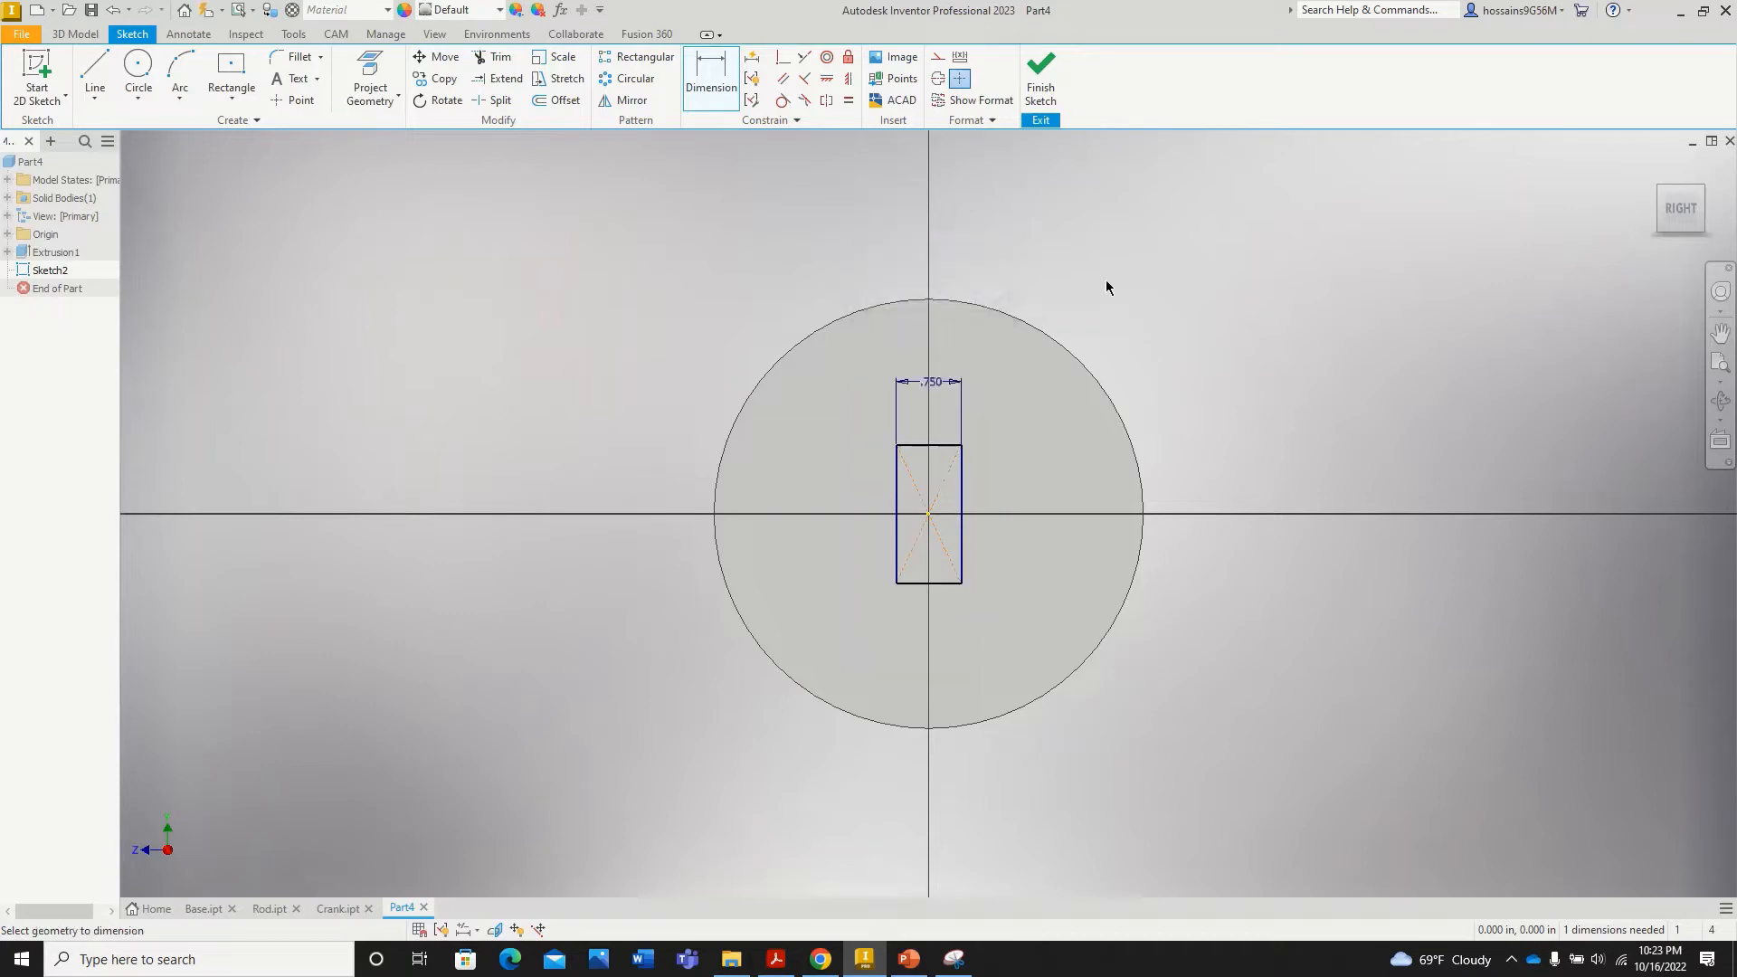
pyautogui.click(964, 501)
pyautogui.click(1040, 480)
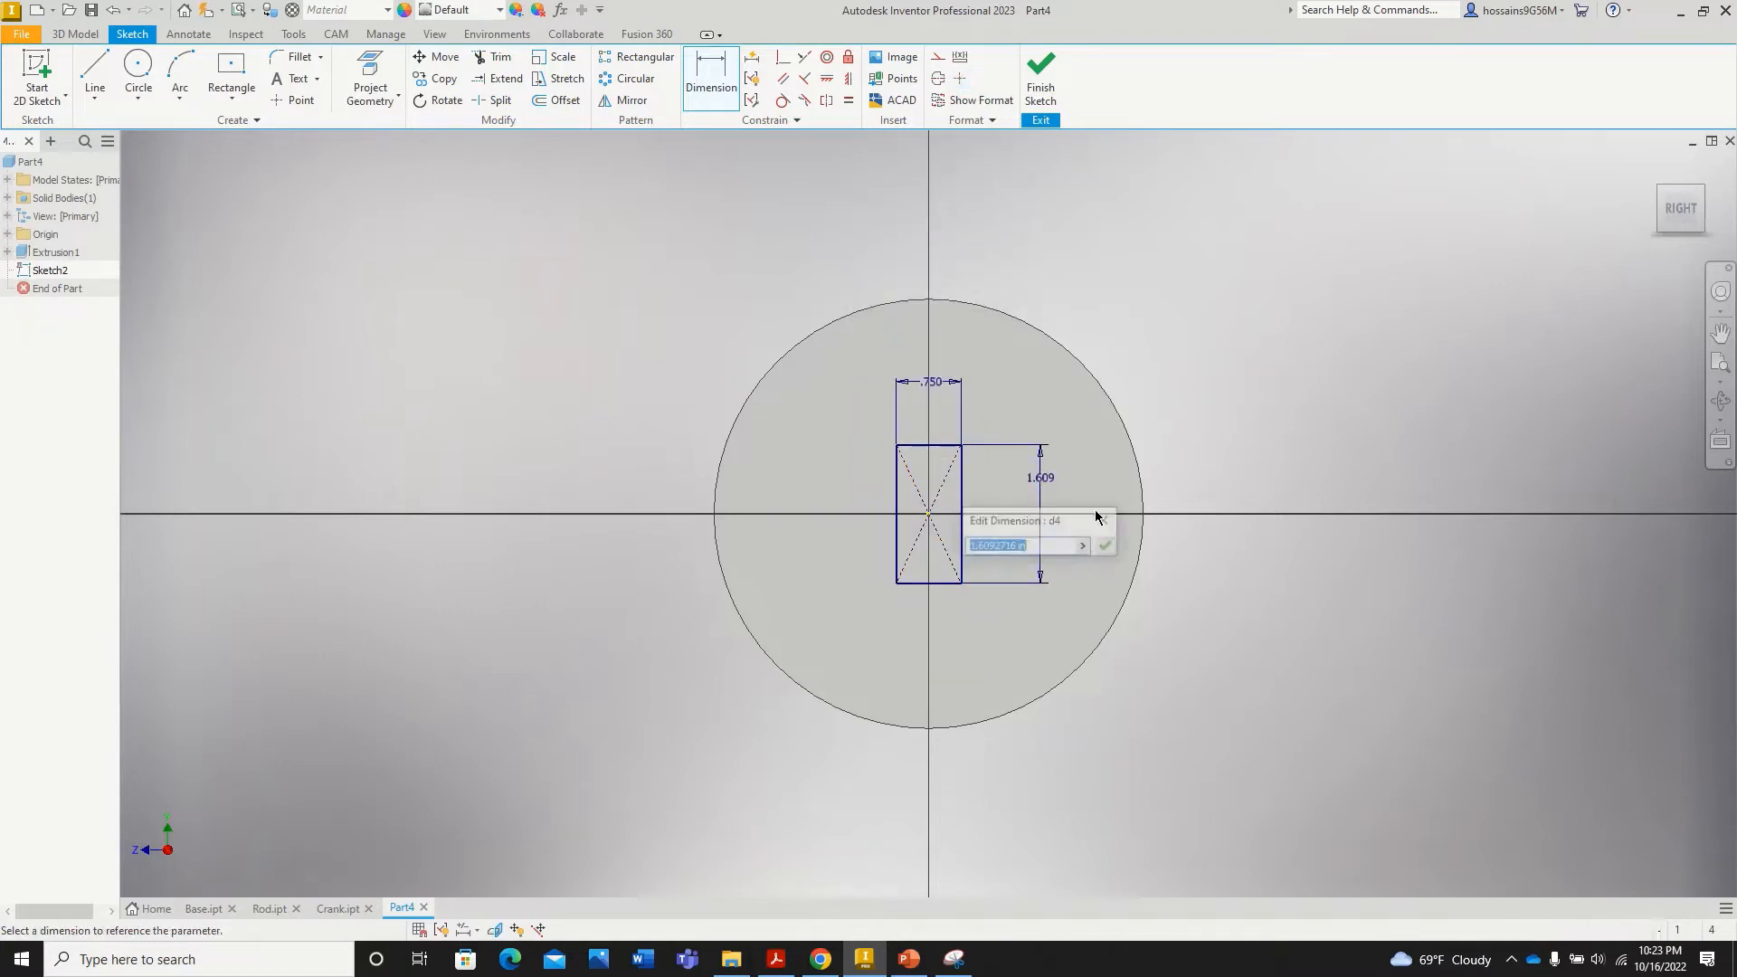
pyautogui.write('2.5')
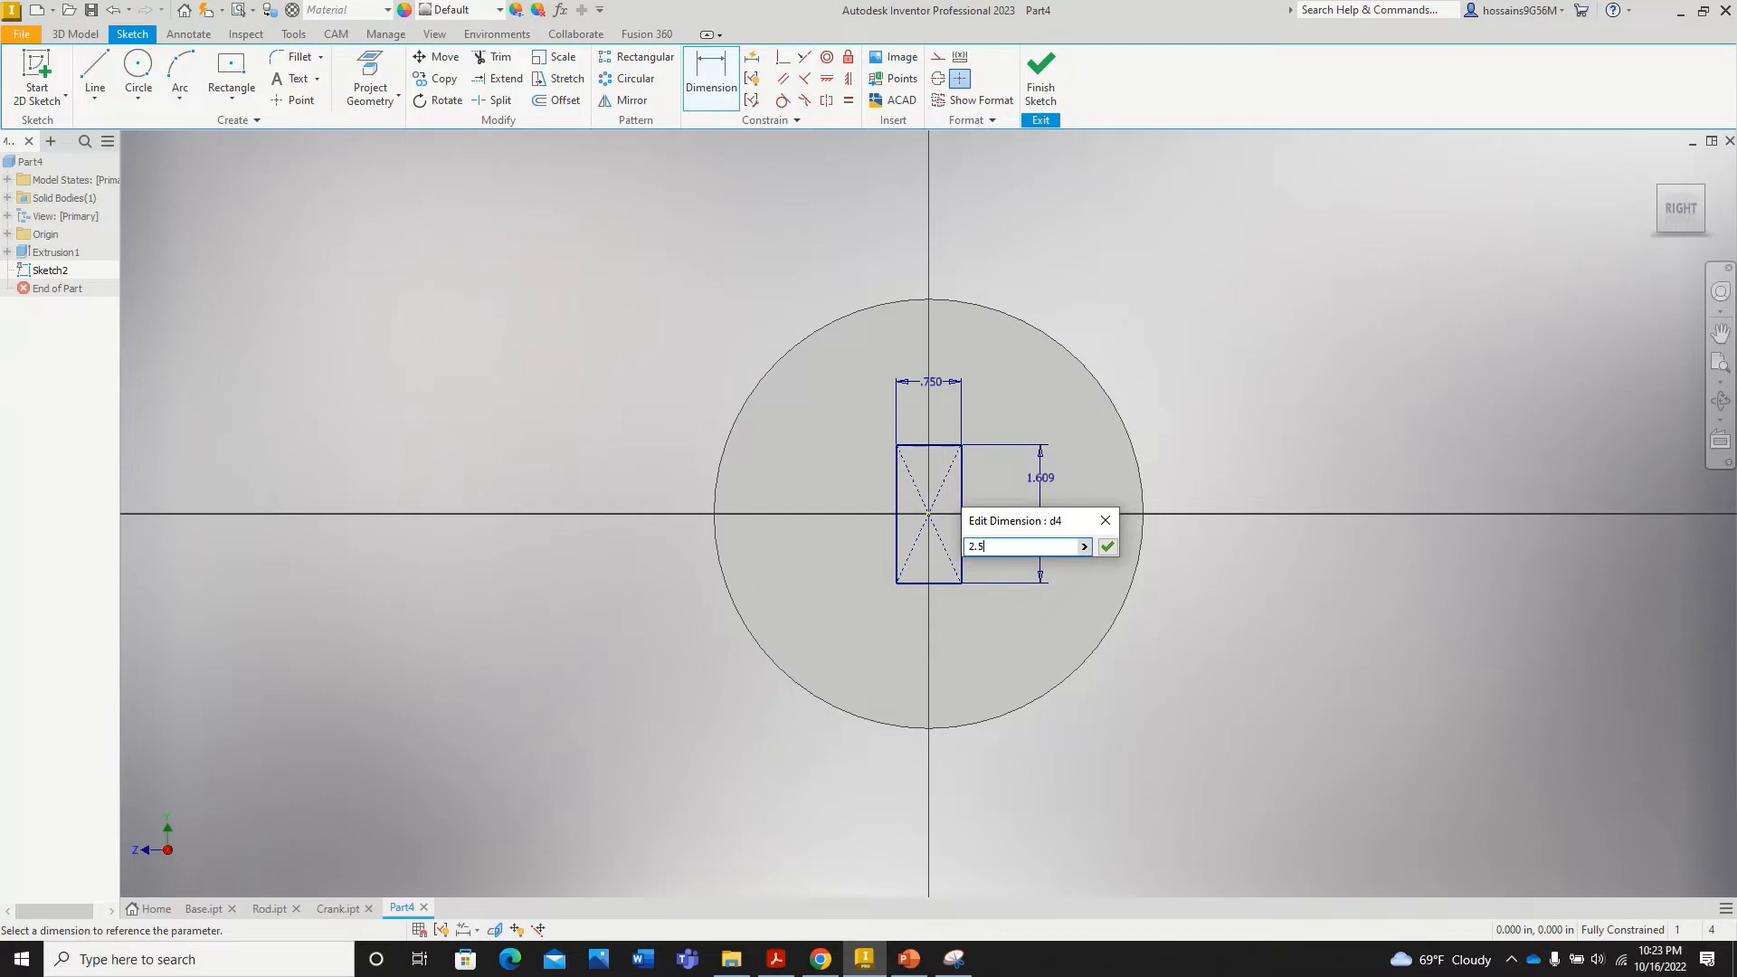
pyautogui.press('Return')
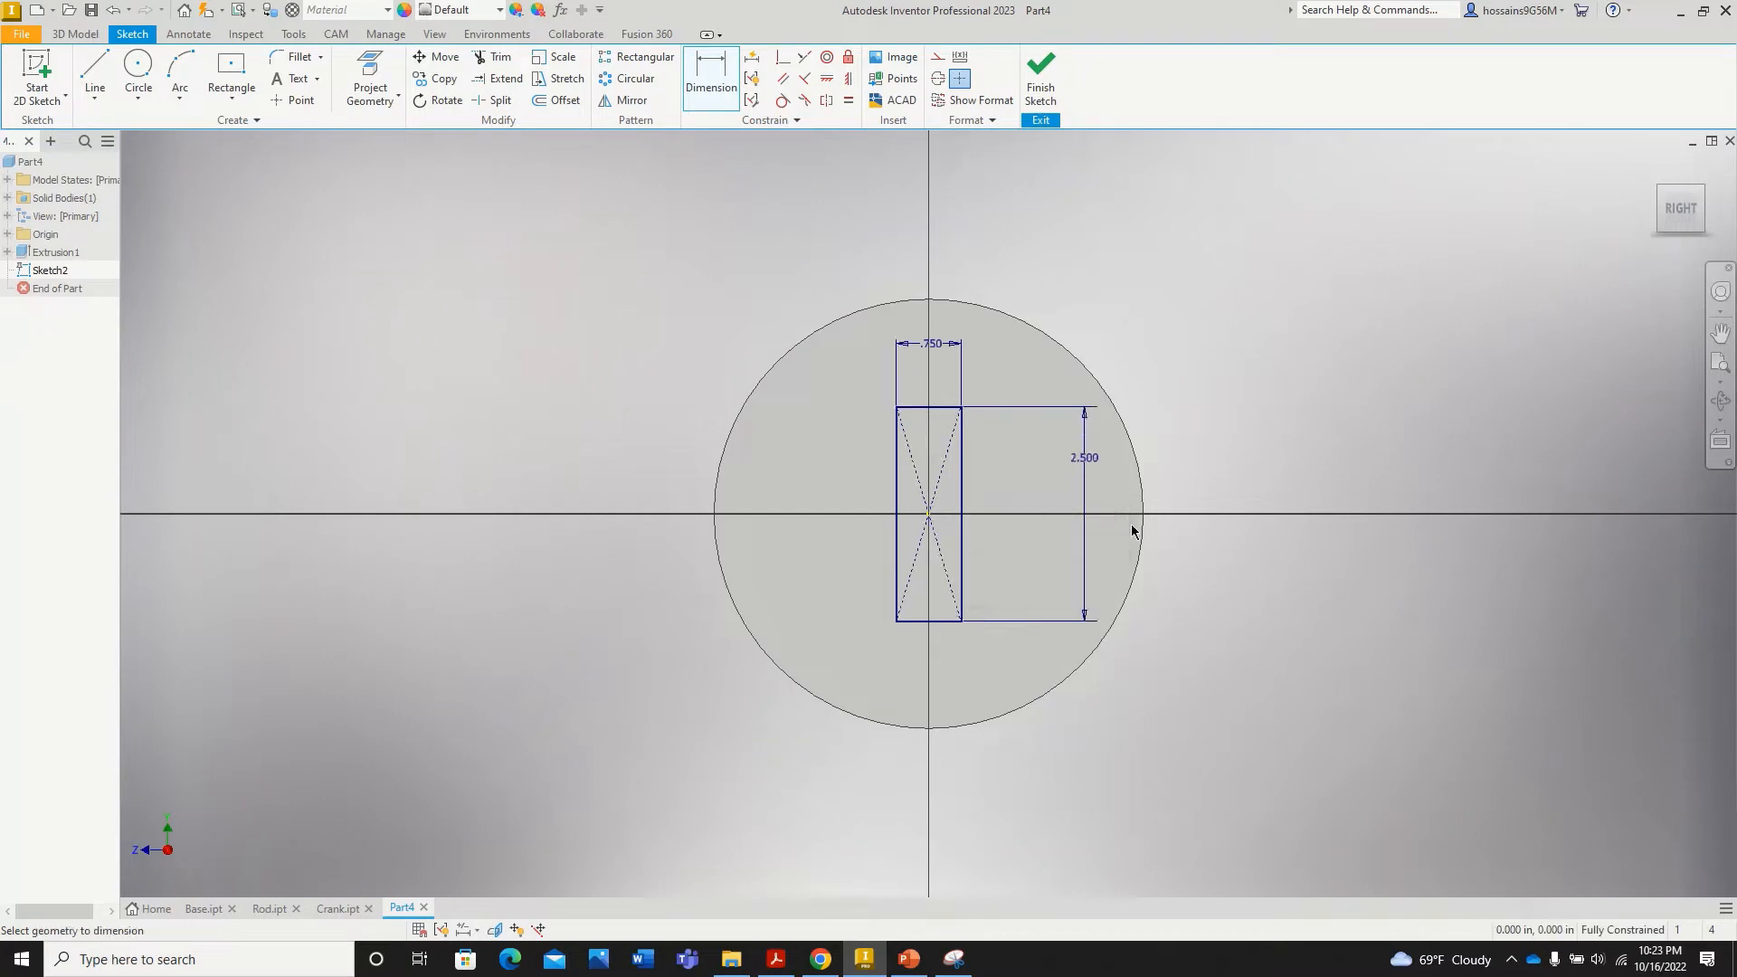
pyautogui.click(1052, 106)
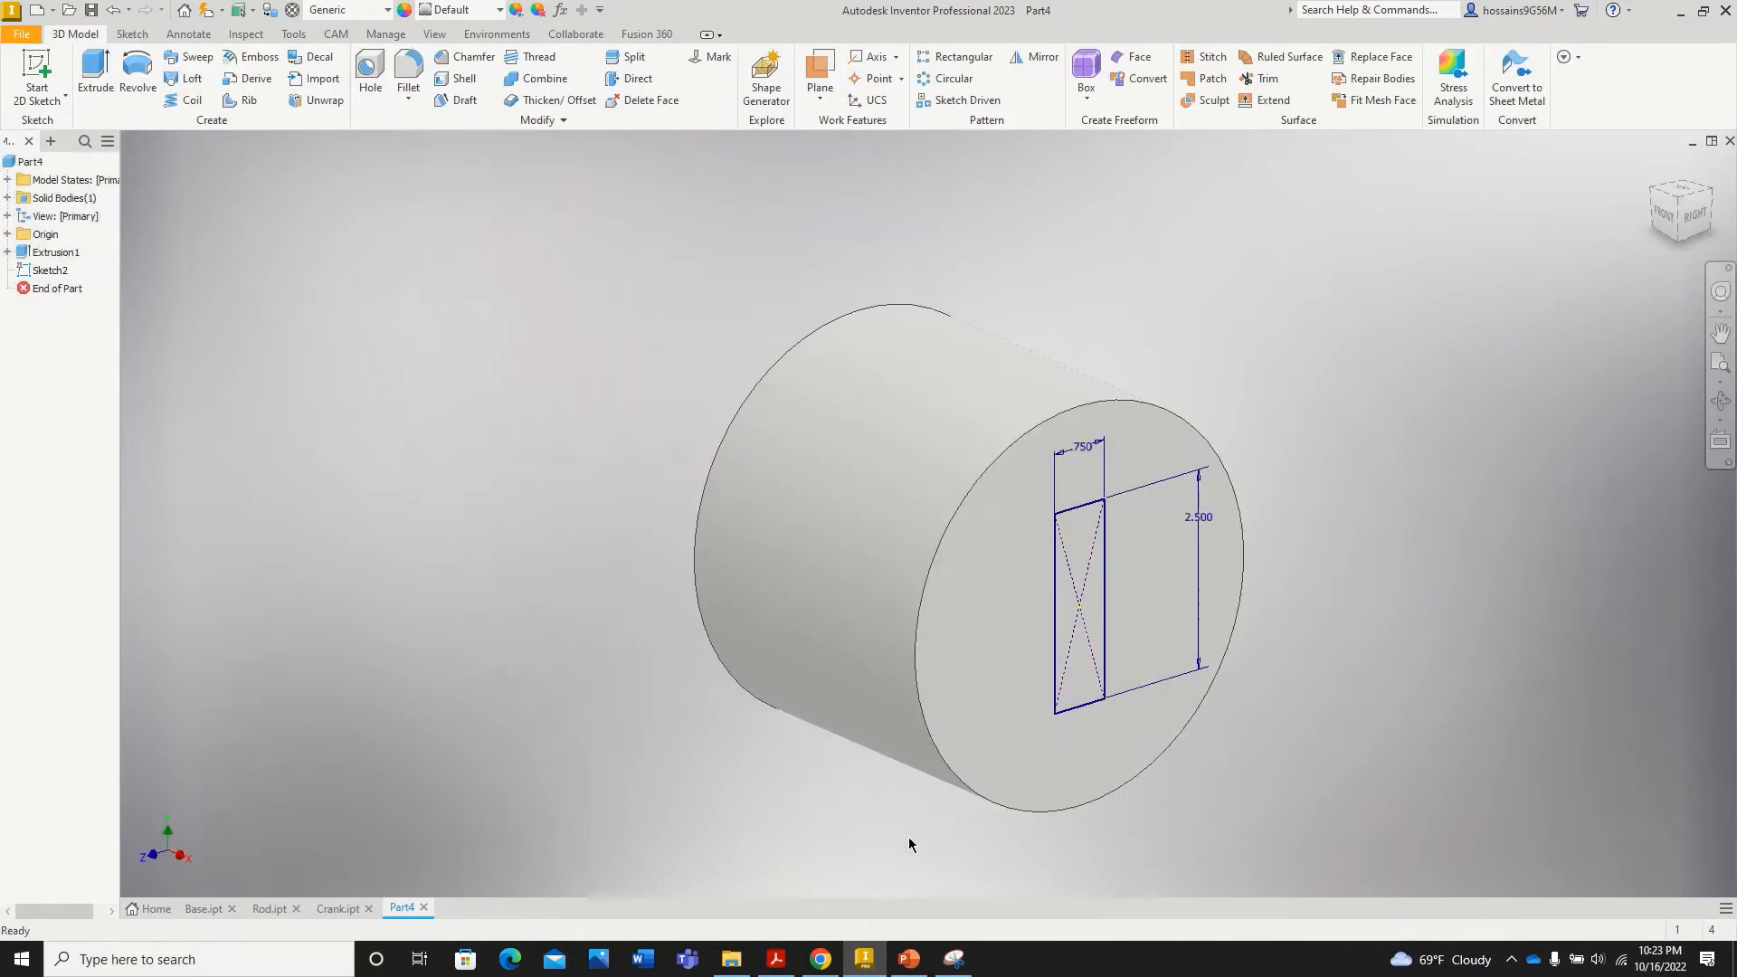
# Step: Read the slot's depth in Figure 6.4 of the assignment PDF and return to Inventor
pyautogui.click(792, 954)
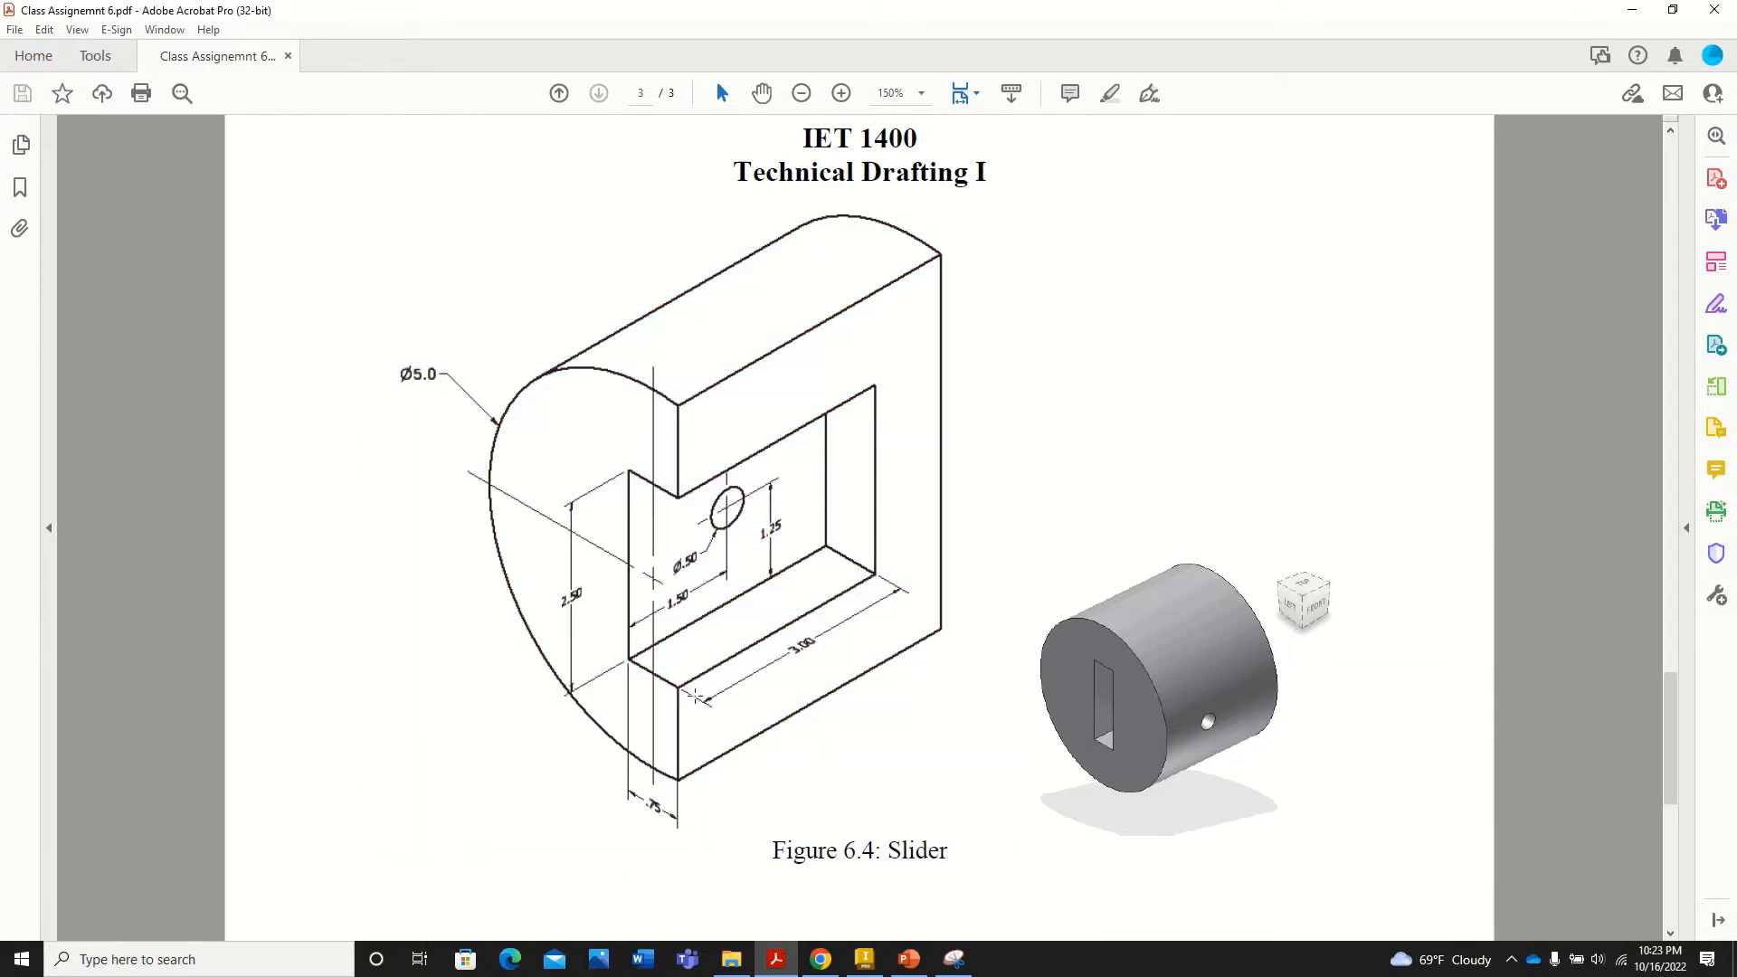
pyautogui.moveTo(782, 657); pyautogui.dragTo(839, 655)
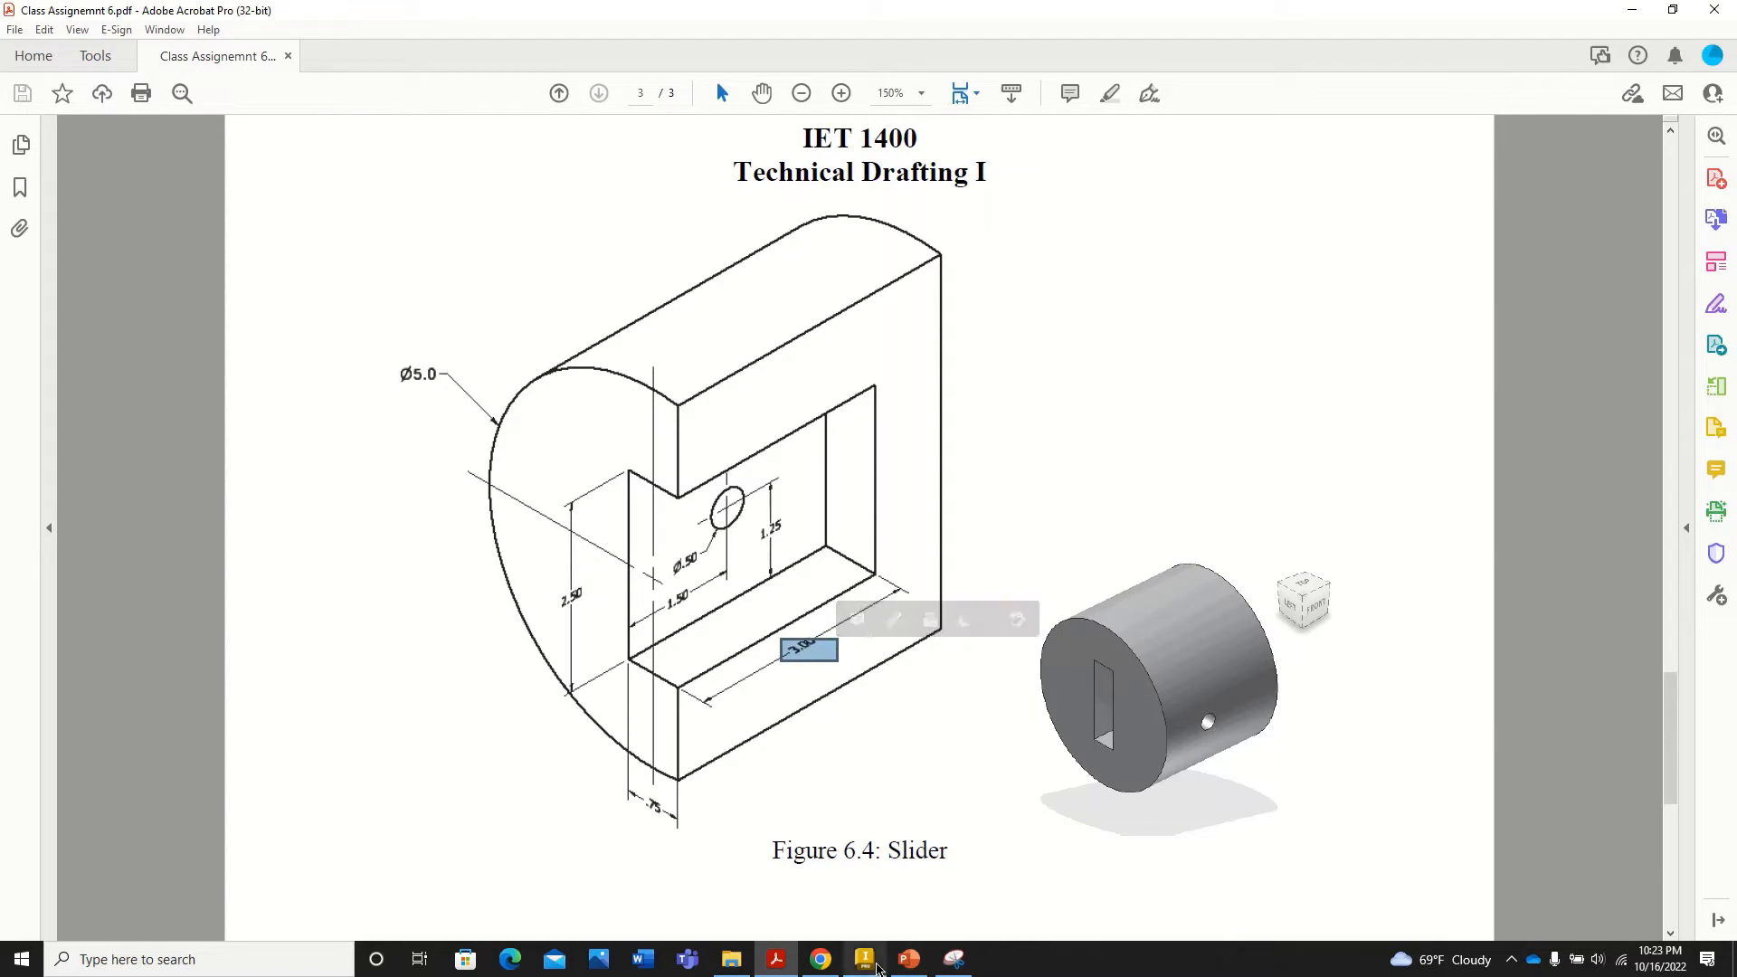
pyautogui.click(864, 958)
# Step: Extrude the rectangle profile as a cut 3 in deep into the cylinder, in the flipped direction
pyautogui.click(102, 78)
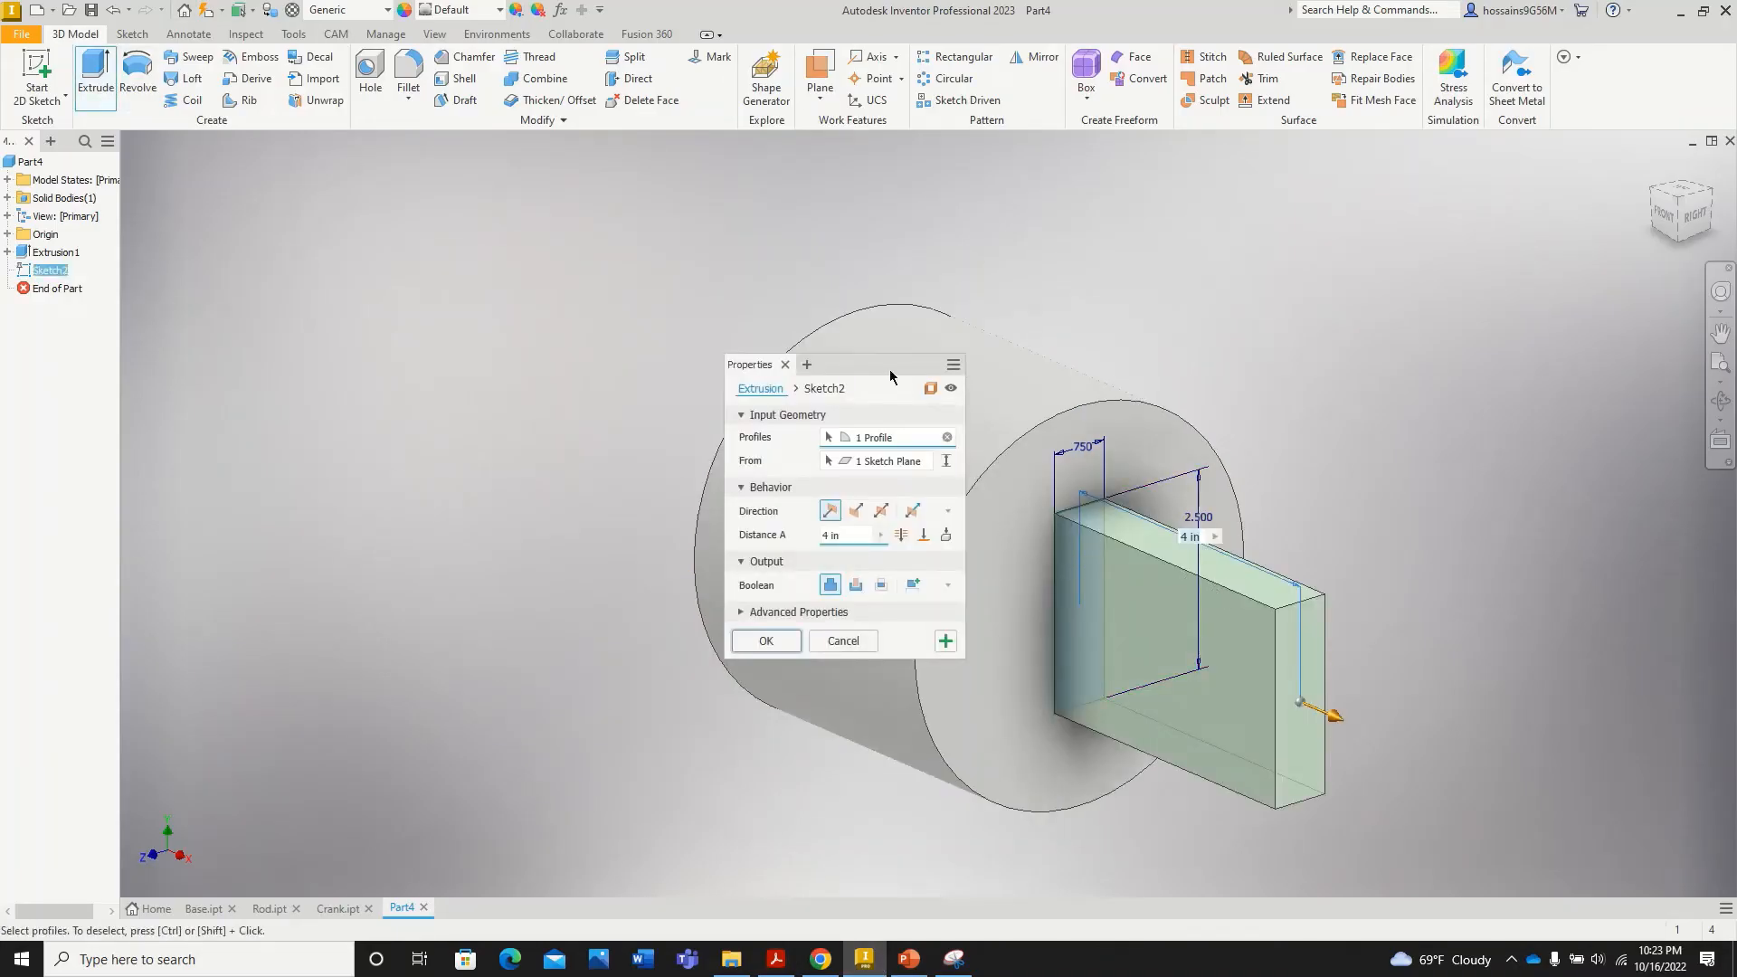
pyautogui.moveTo(890, 369); pyautogui.dragTo(624, 282)
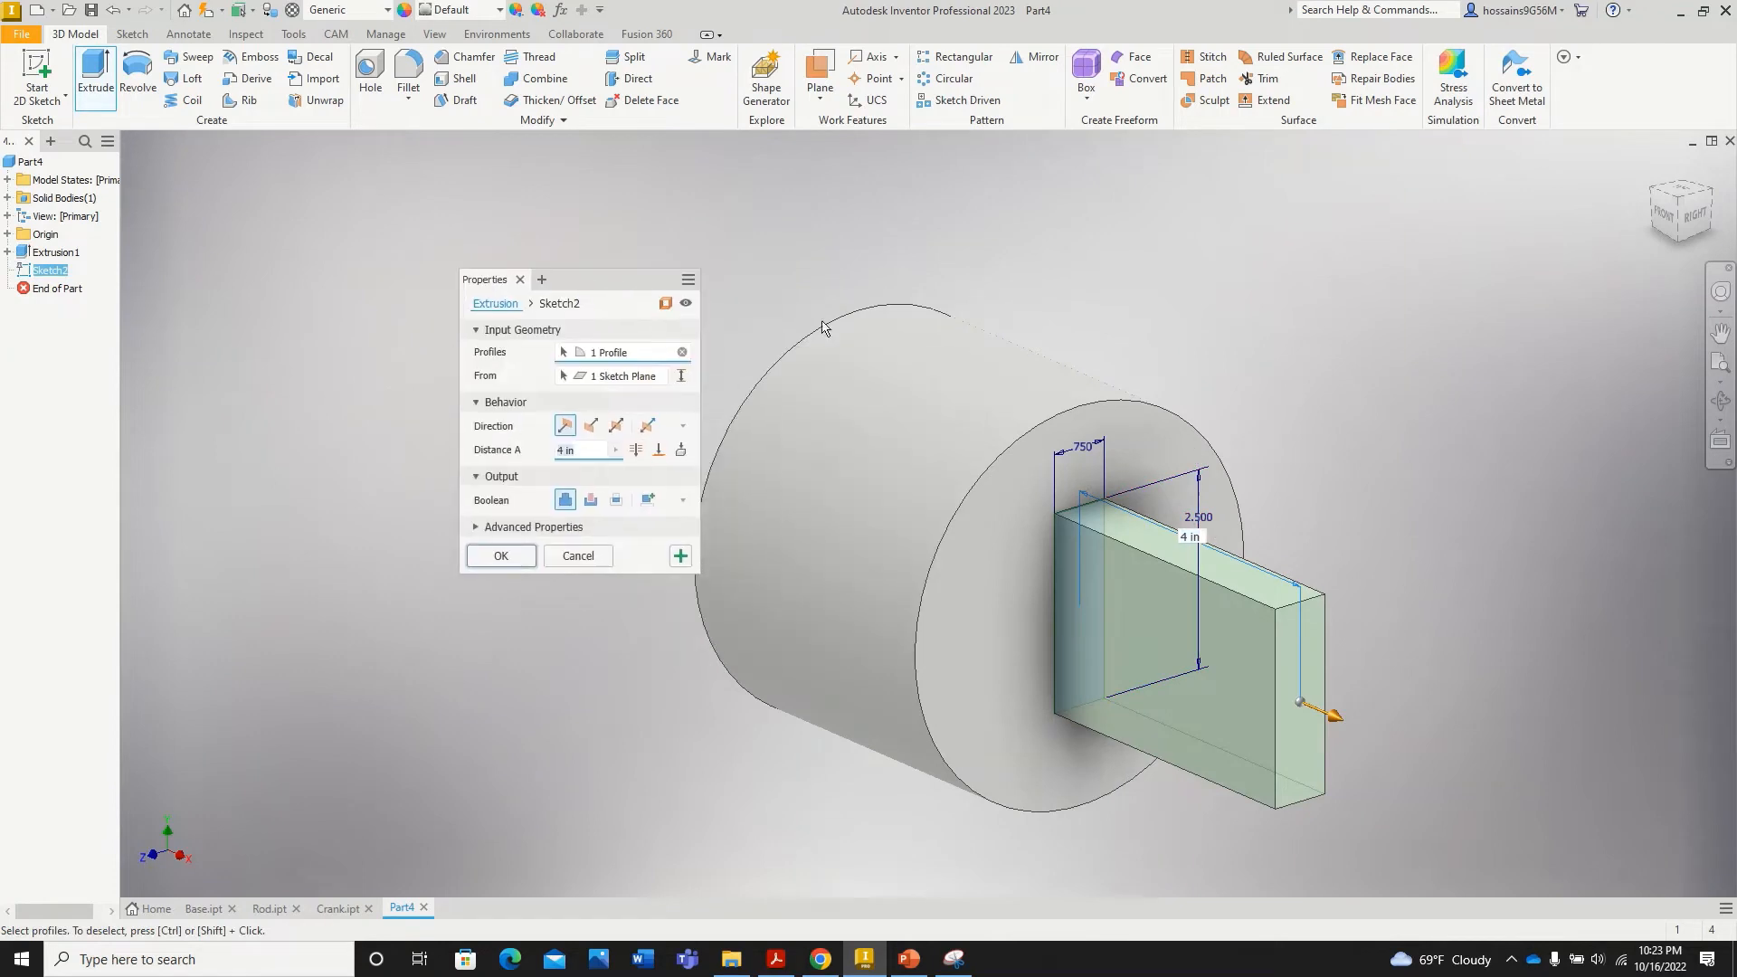
pyautogui.click(591, 426)
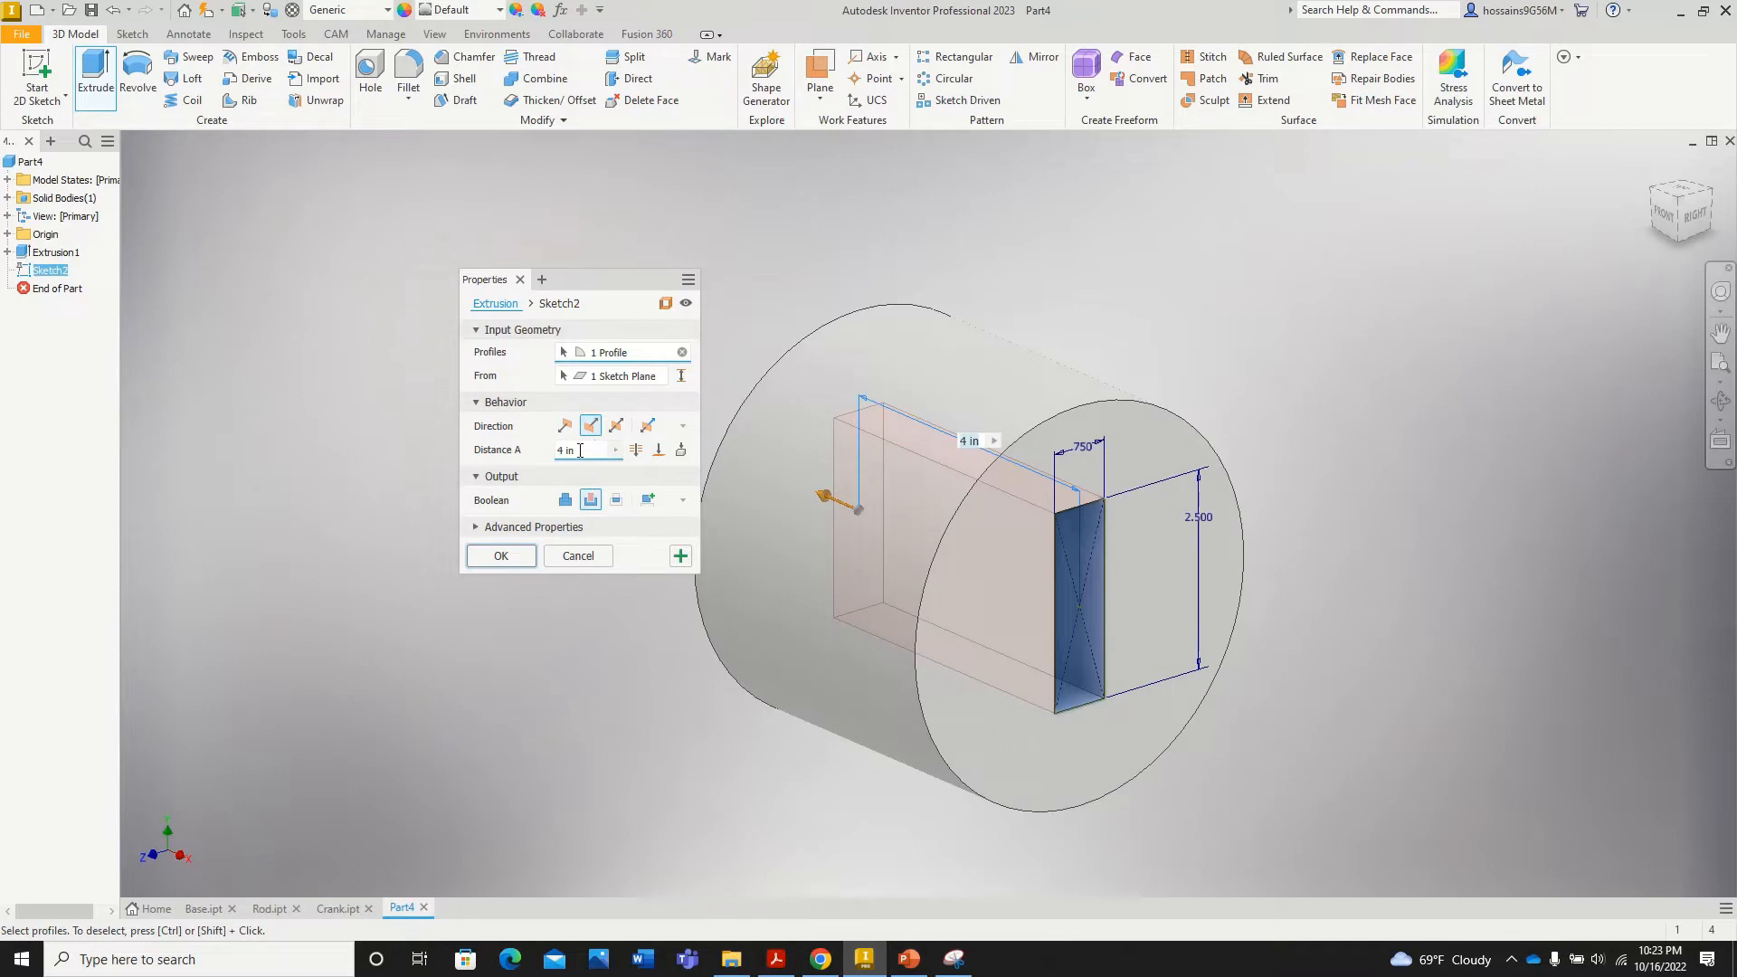
pyautogui.write('3')
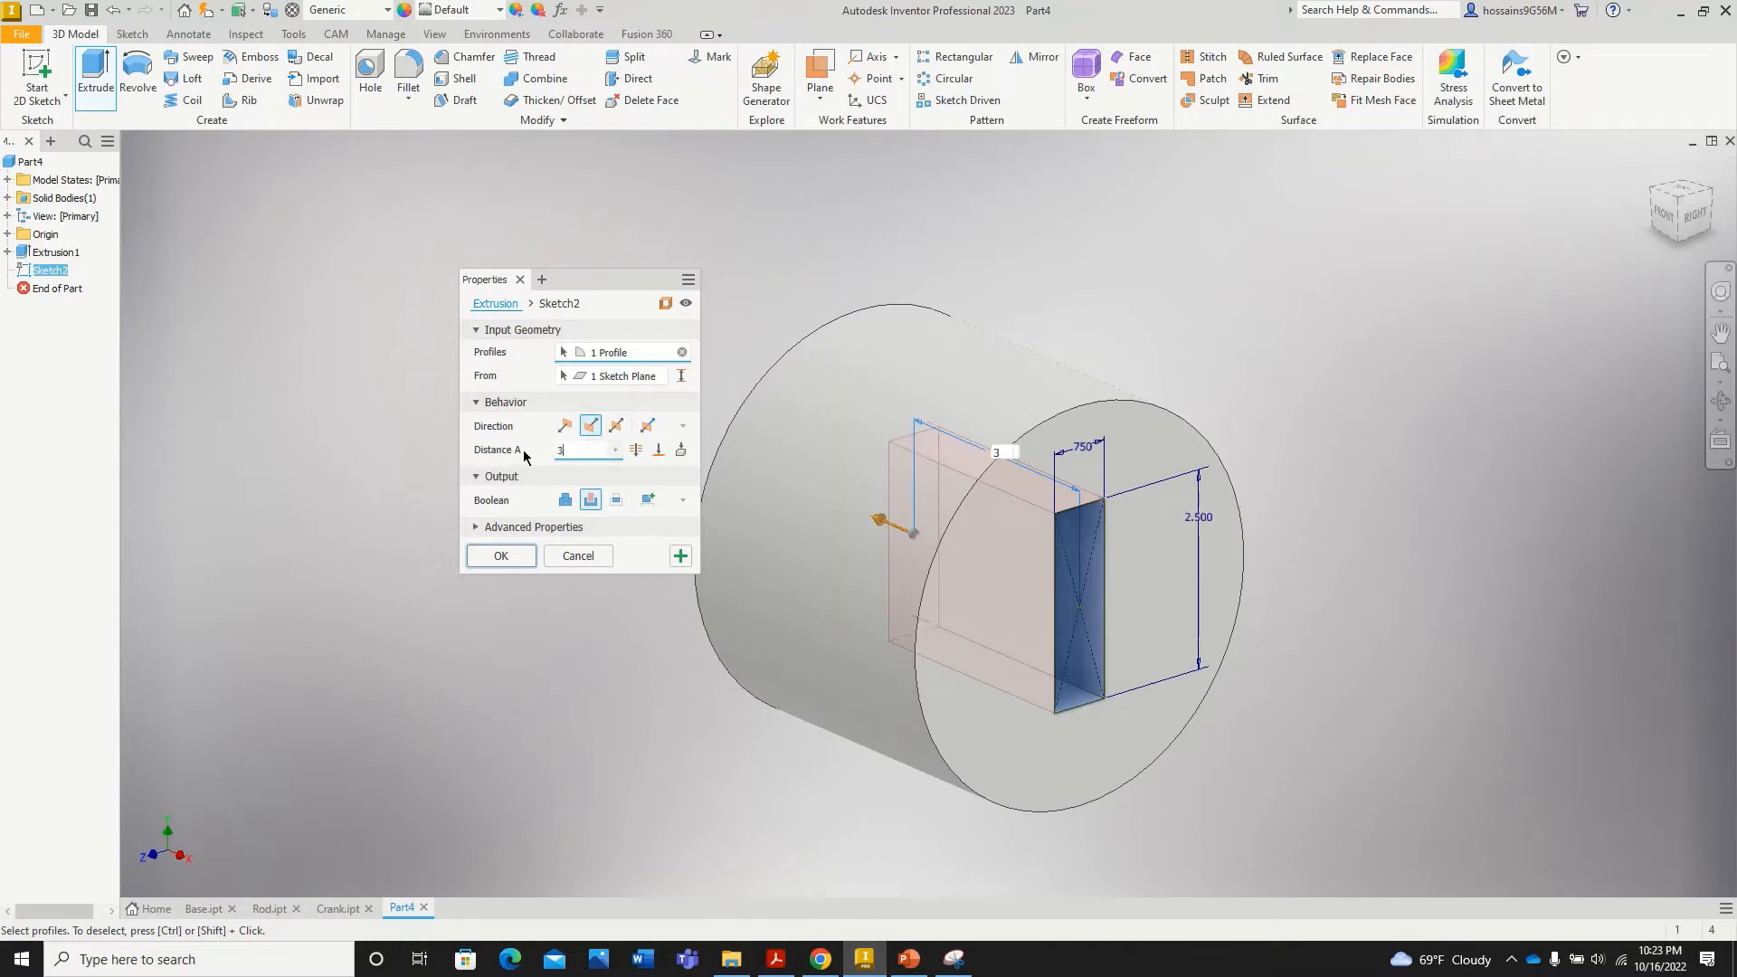
pyautogui.click(509, 561)
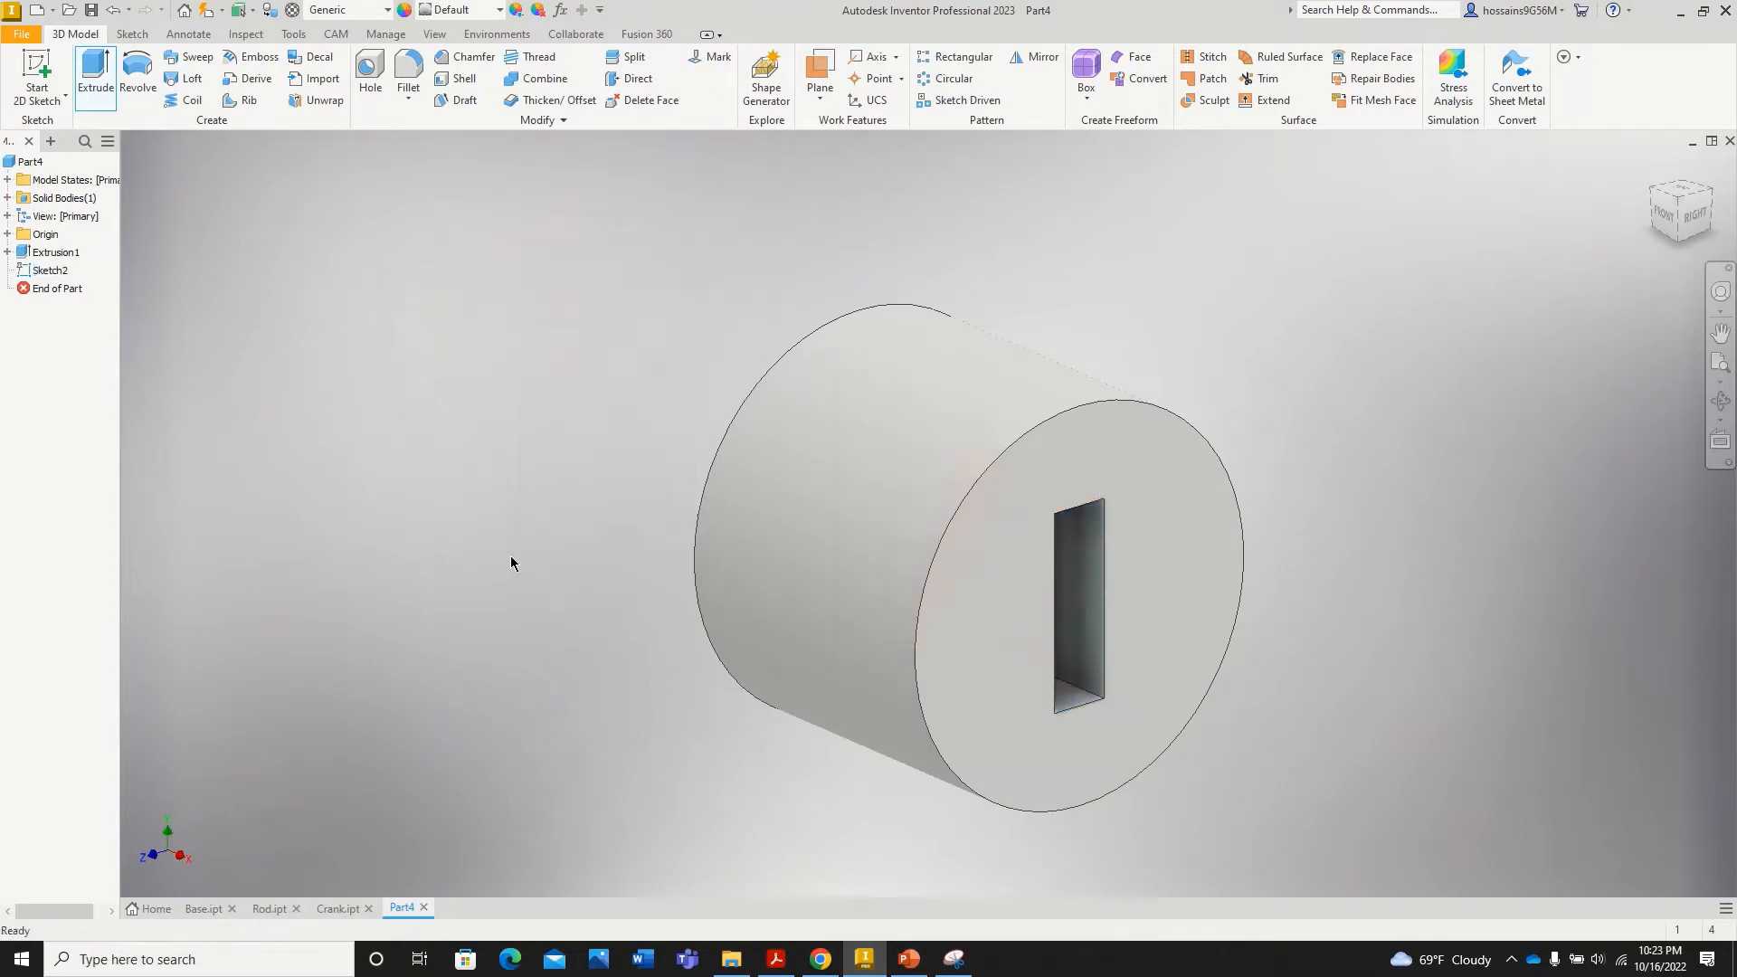
# Step: Examine the small hole's location dimensions and the slot height in Figure 6.4 of the PDF, and return to Inventor
pyautogui.click(775, 960)
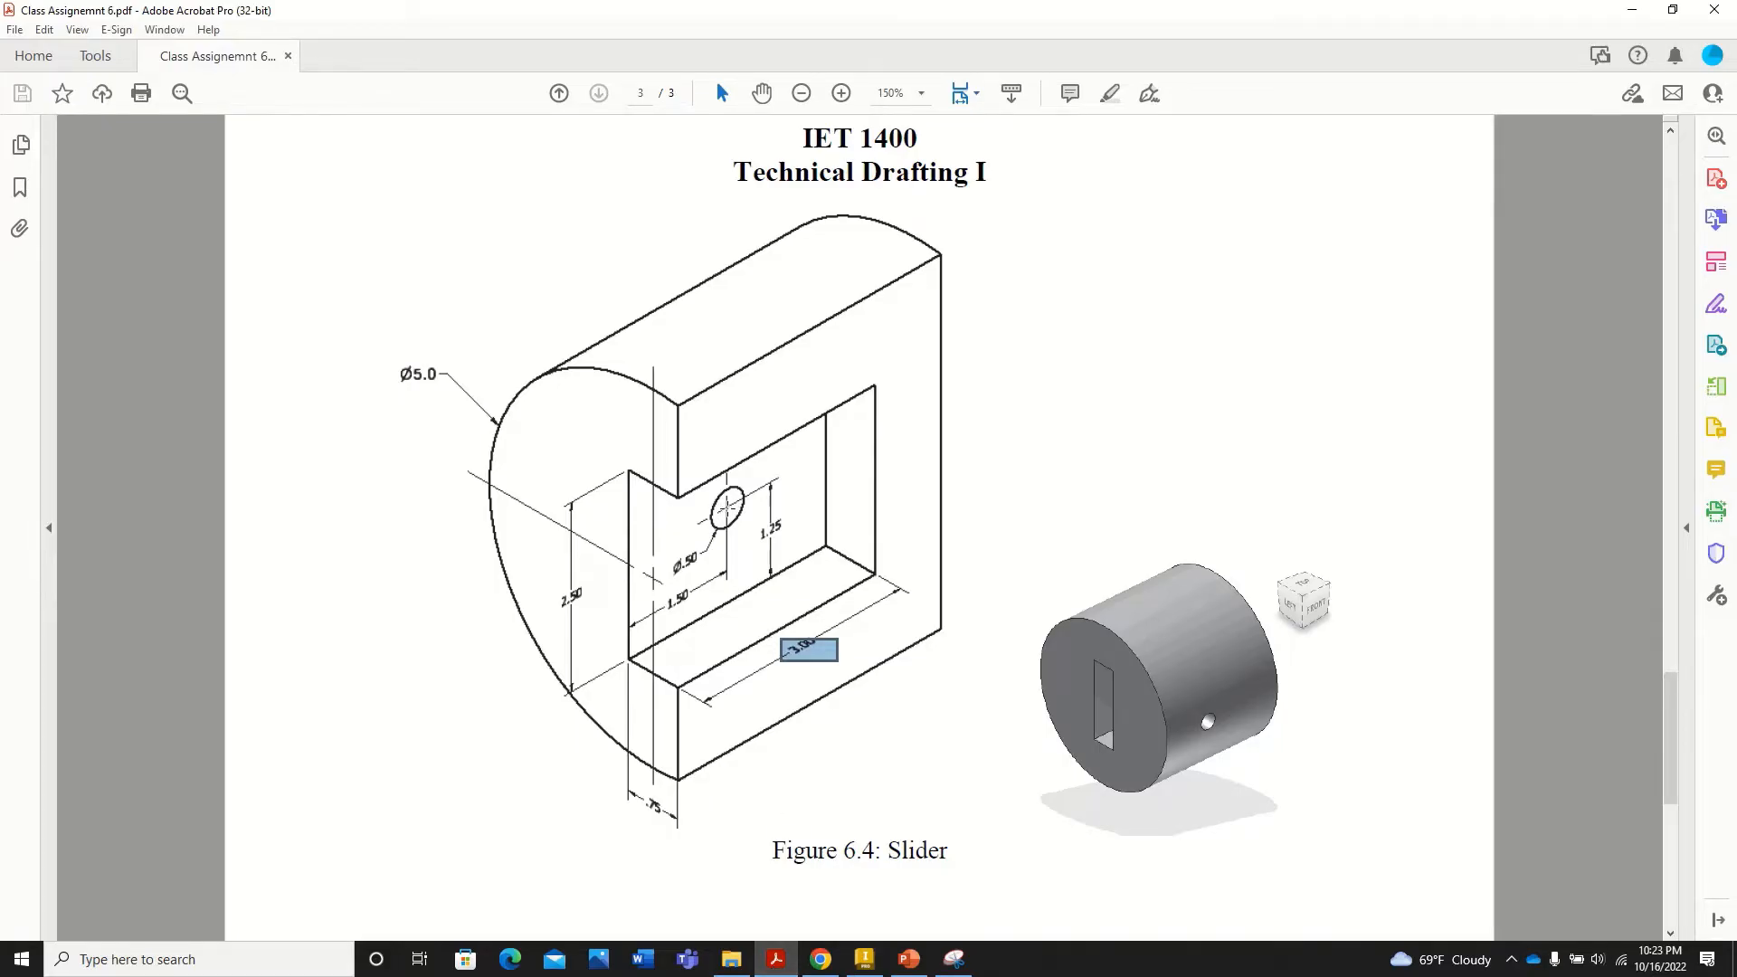
pyautogui.click(727, 508)
pyautogui.click(727, 508)
pyautogui.click(728, 510)
pyautogui.click(729, 511)
pyautogui.doubleClick(668, 600)
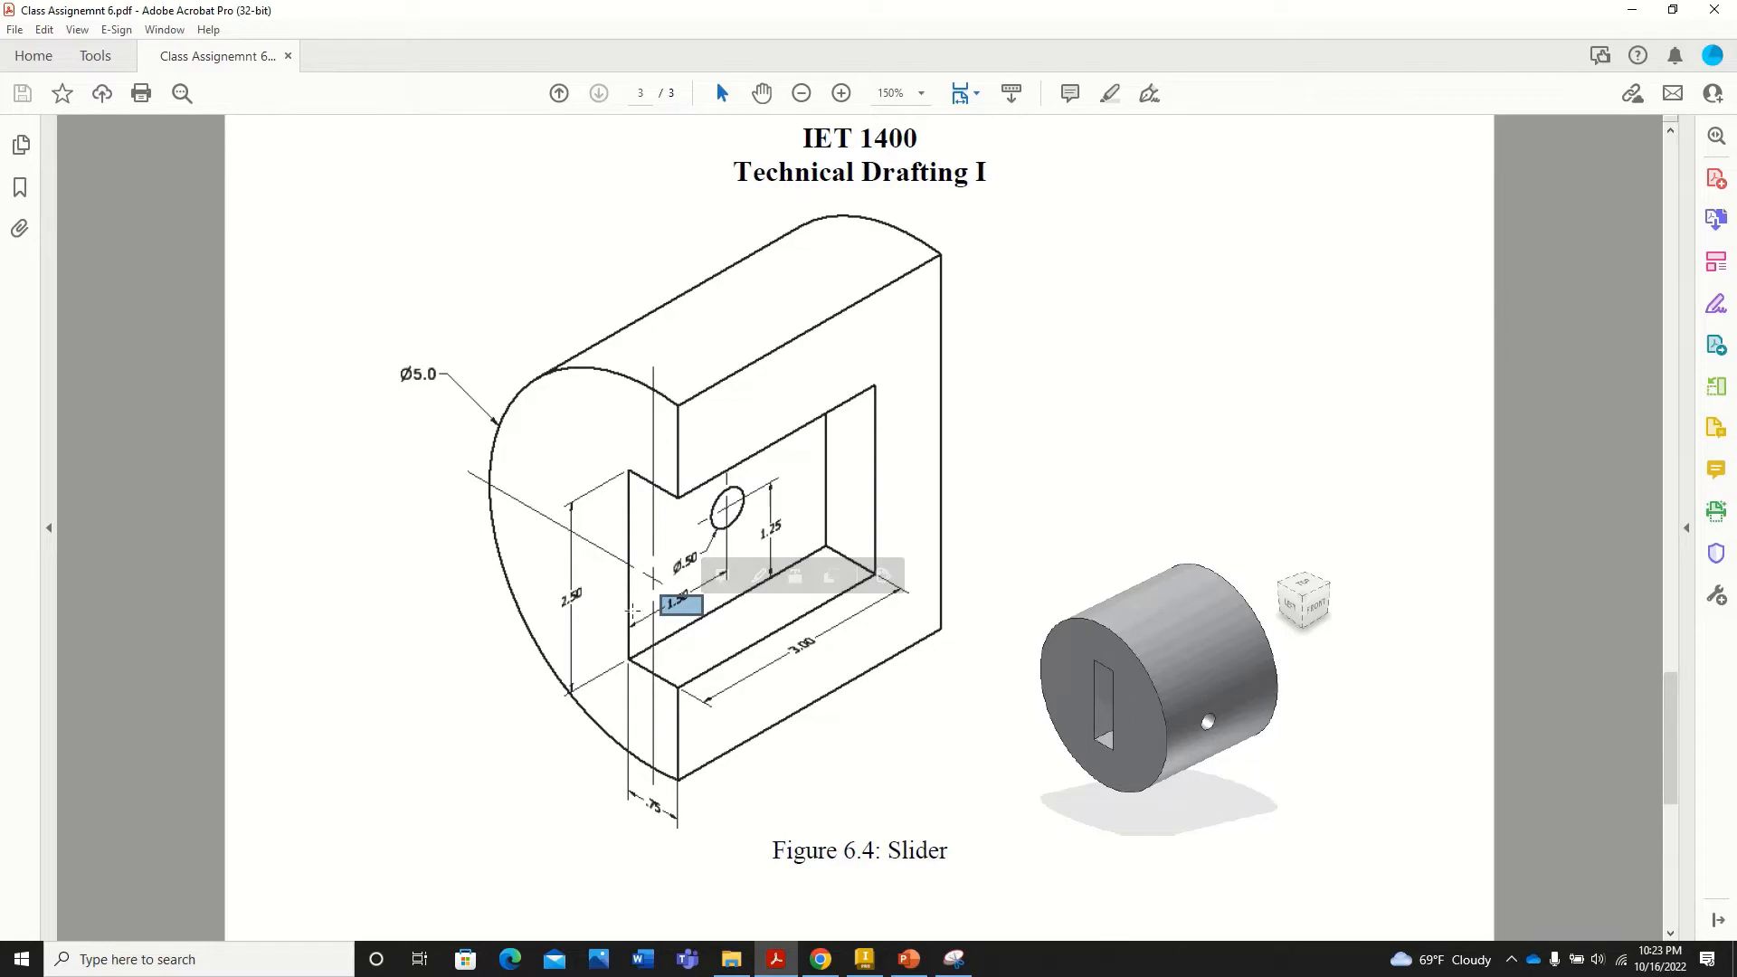
pyautogui.click(628, 618)
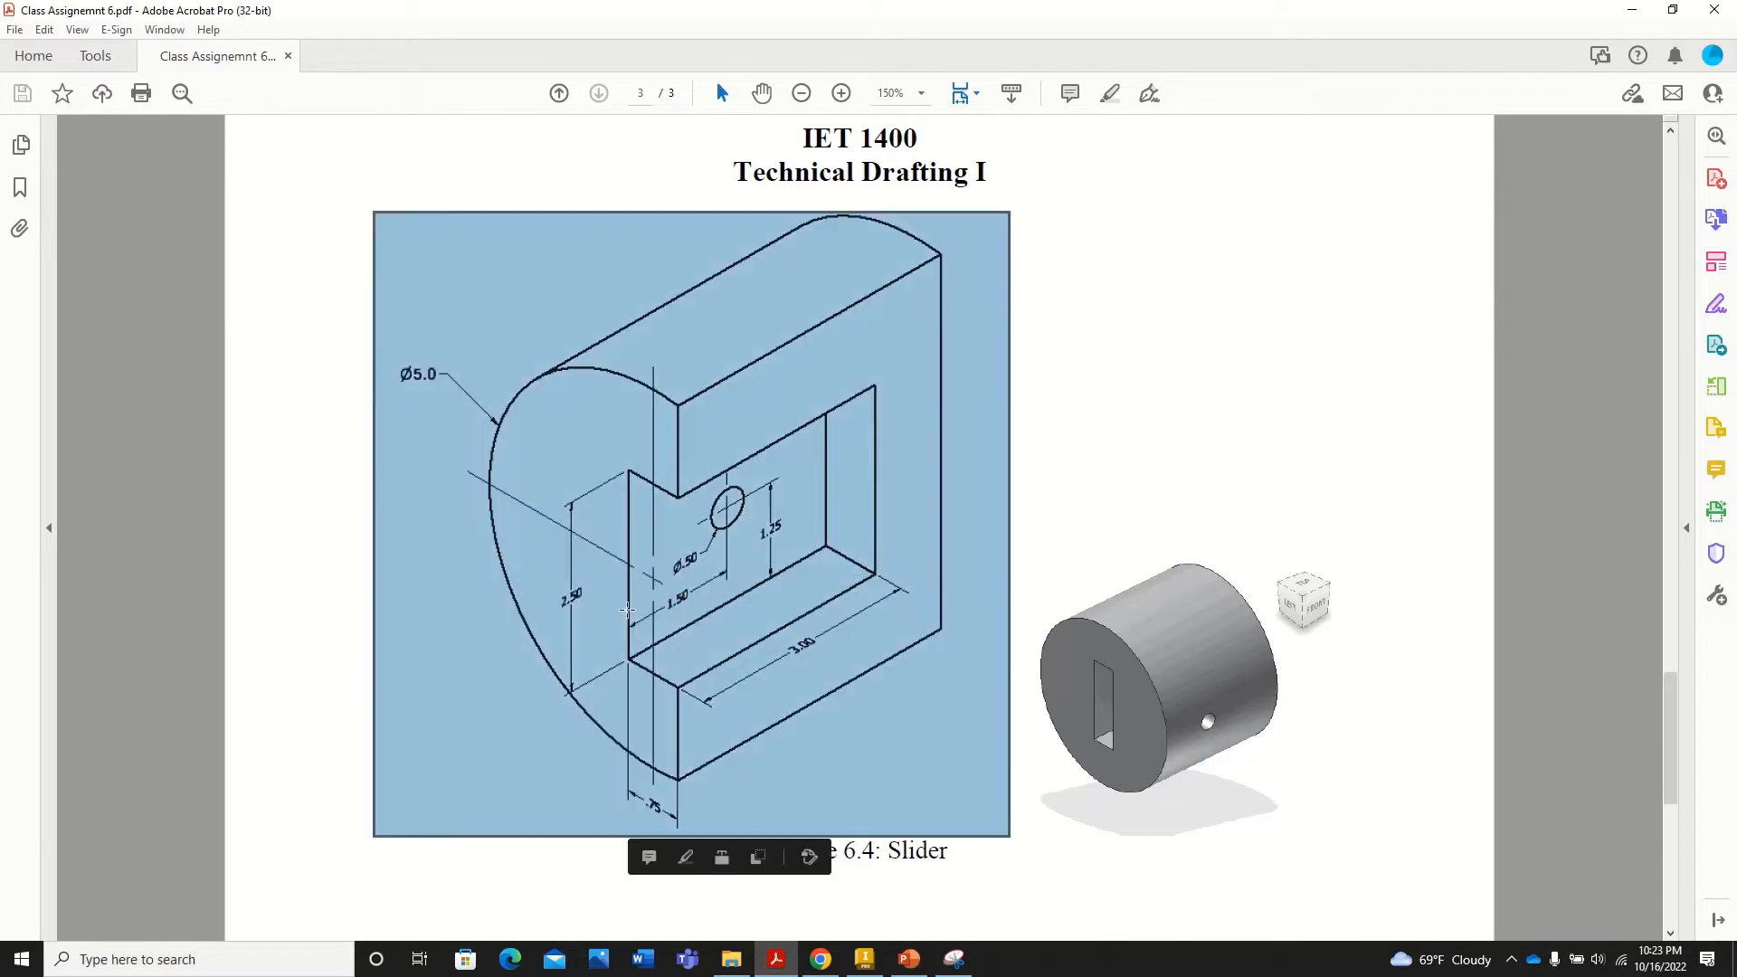
pyautogui.click(774, 572)
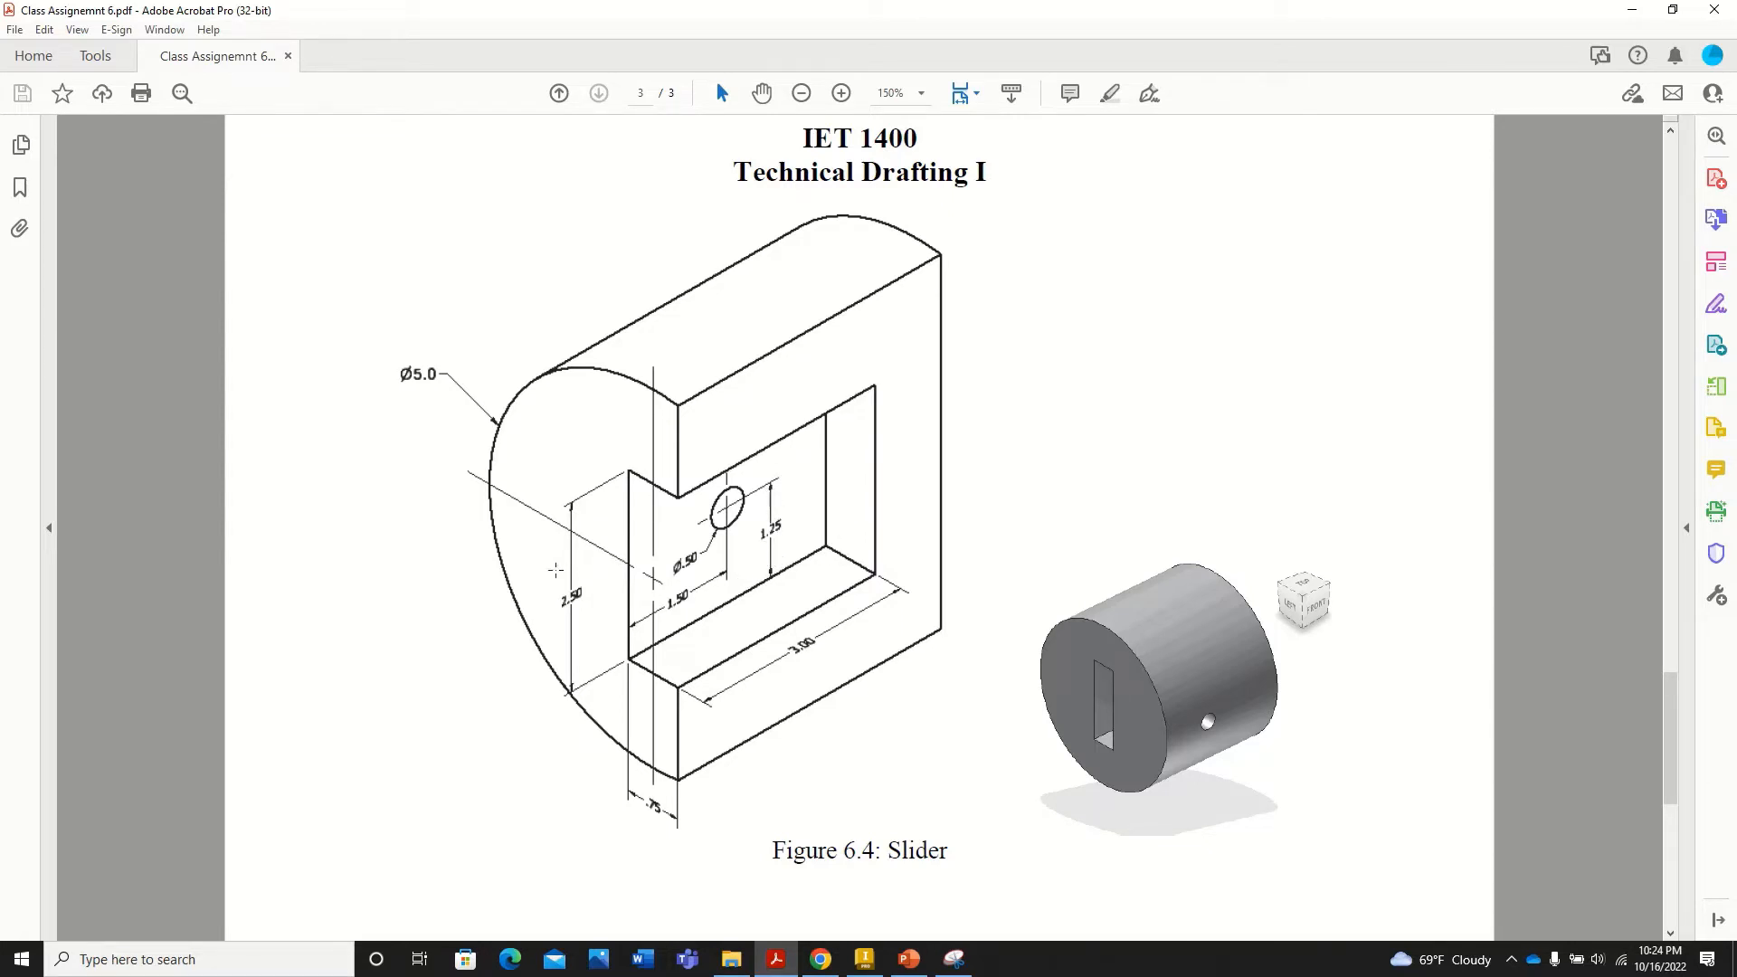
pyautogui.moveTo(555, 570); pyautogui.dragTo(586, 620)
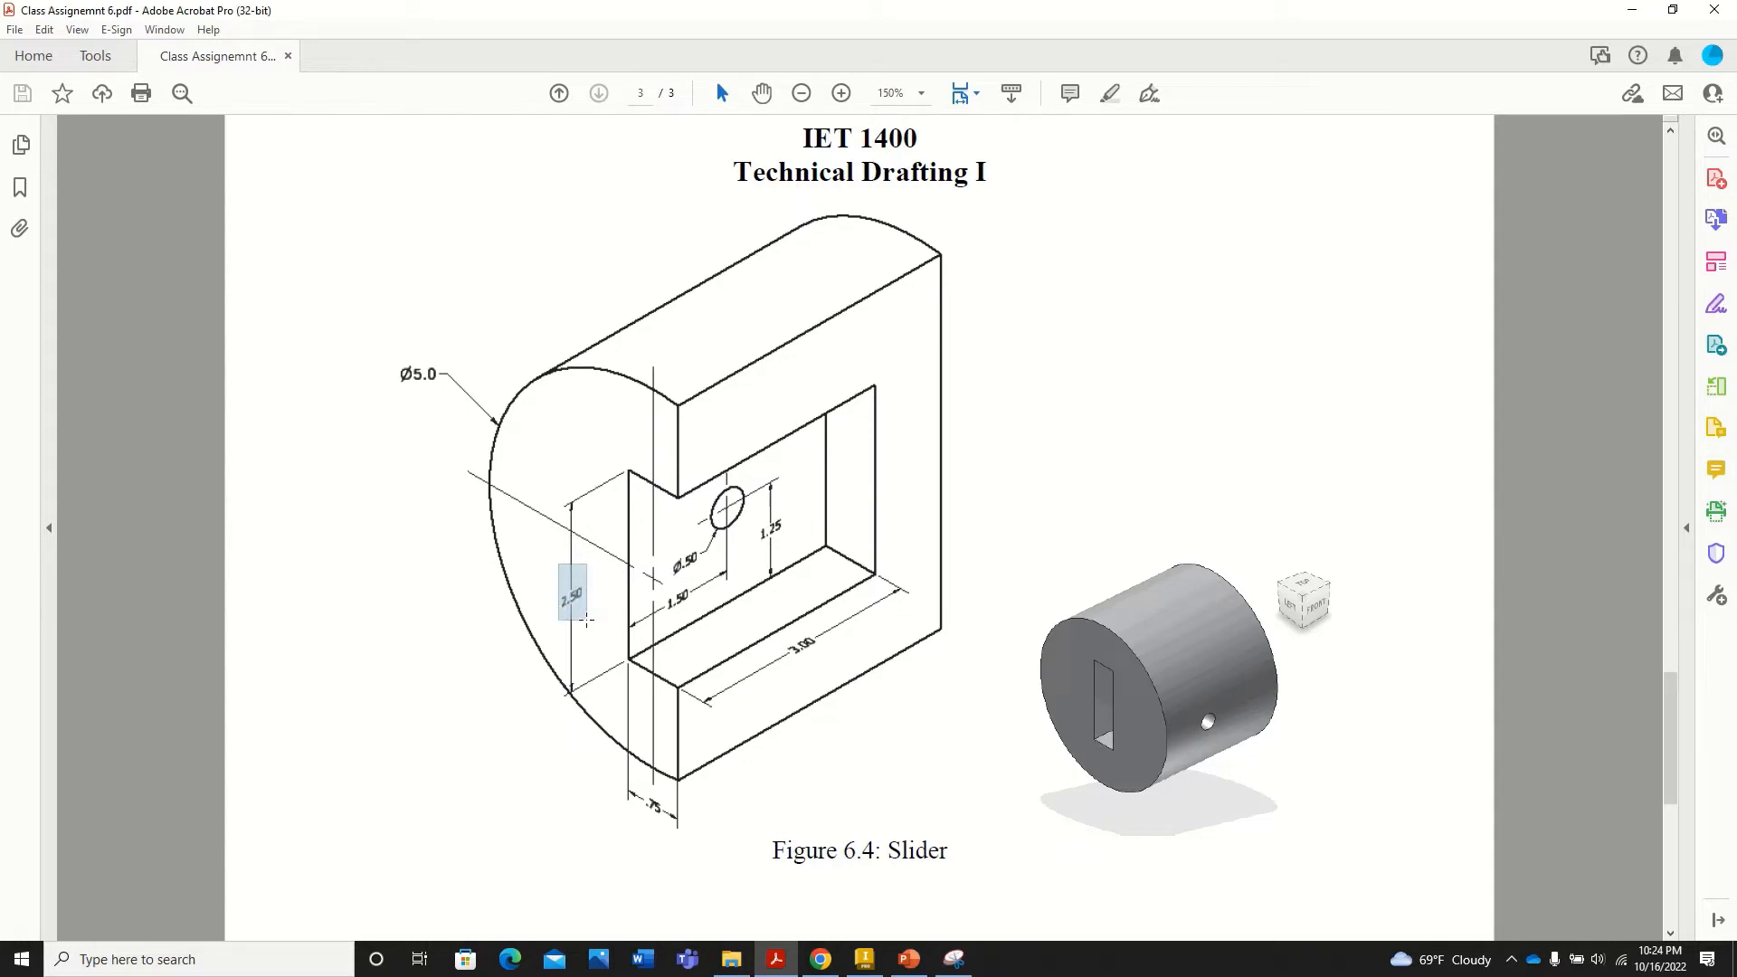
pyautogui.moveTo(586, 620); pyautogui.dragTo(586, 619)
pyautogui.moveTo(758, 516); pyautogui.dragTo(793, 545)
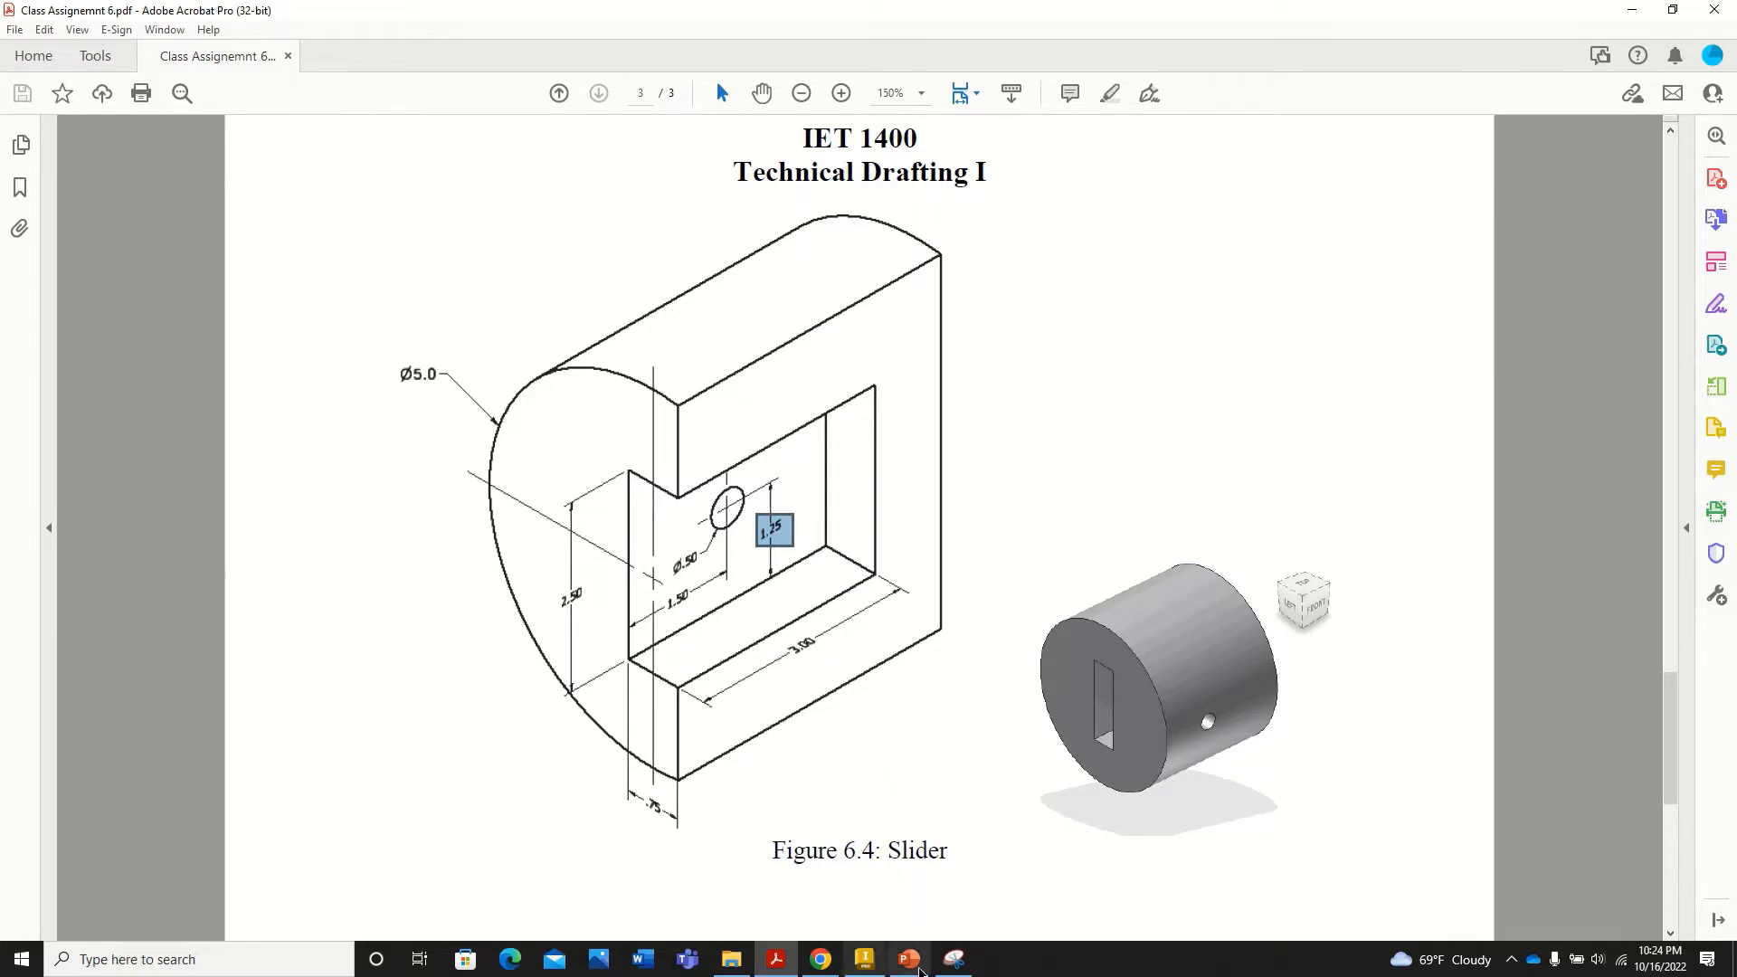
pyautogui.moveTo(869, 970)
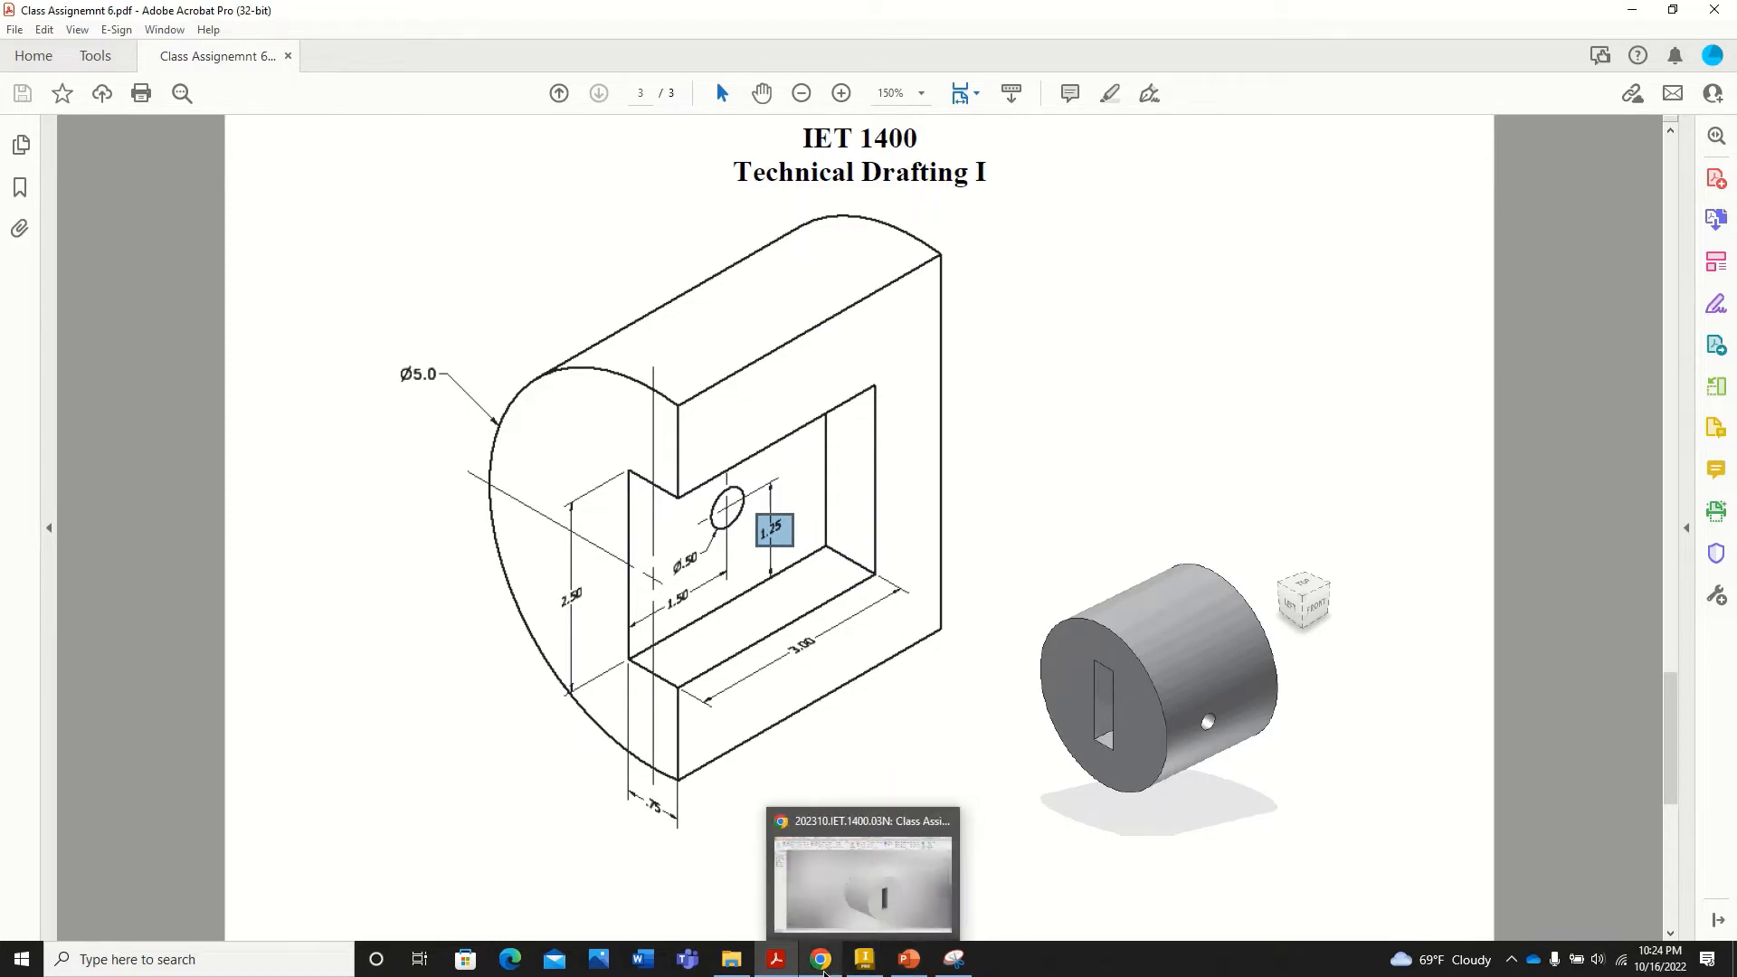
pyautogui.click(874, 968)
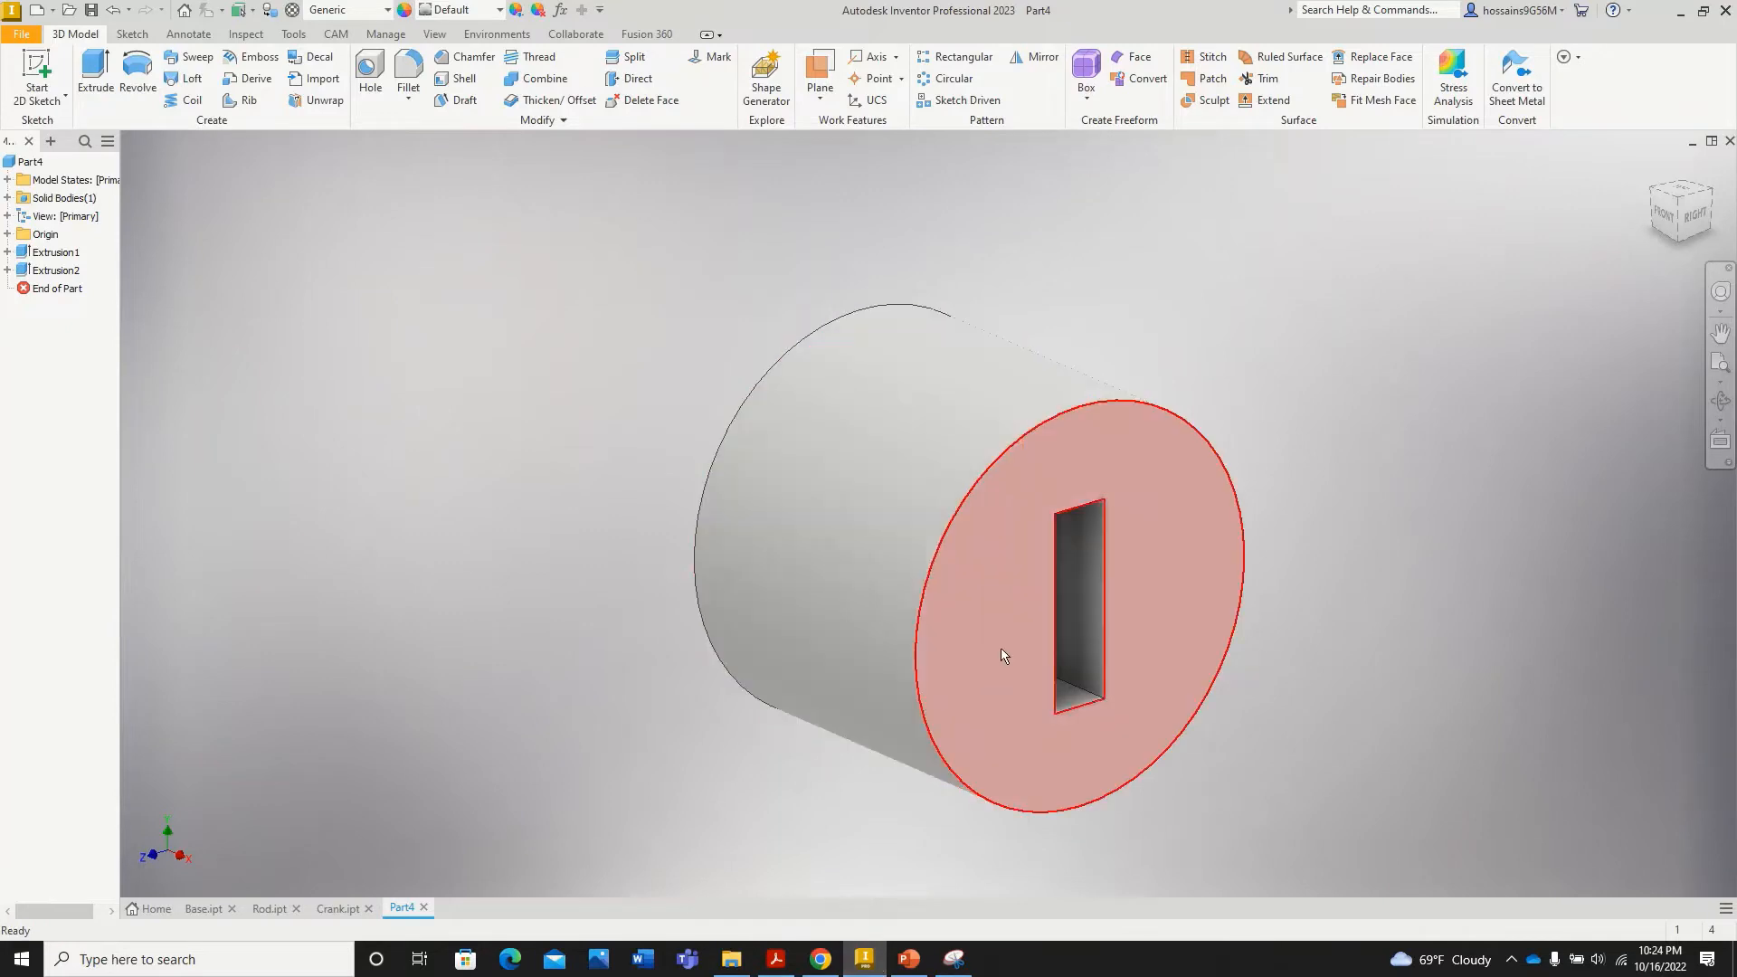
# Step: Start a 2D sketch on the inner side face of the rectangular slot in the cylinder
pyautogui.click(1083, 590)
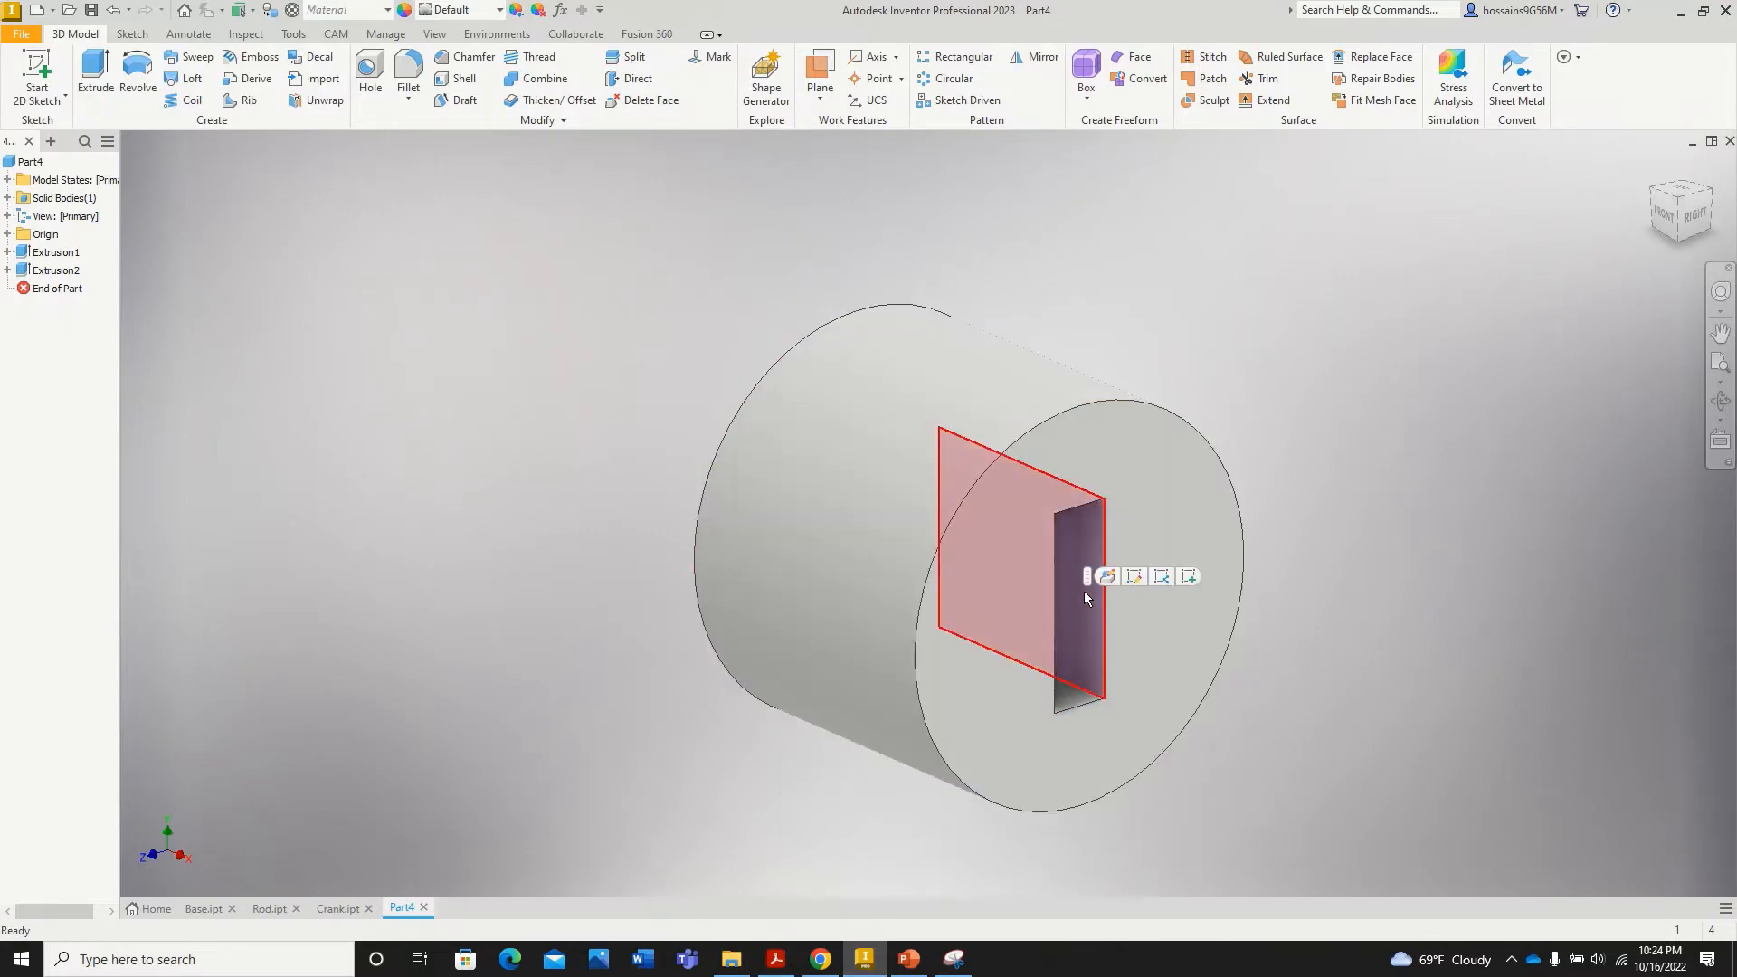
pyautogui.scroll(5, 1082, 579)
pyautogui.scroll(-5, 1086, 639)
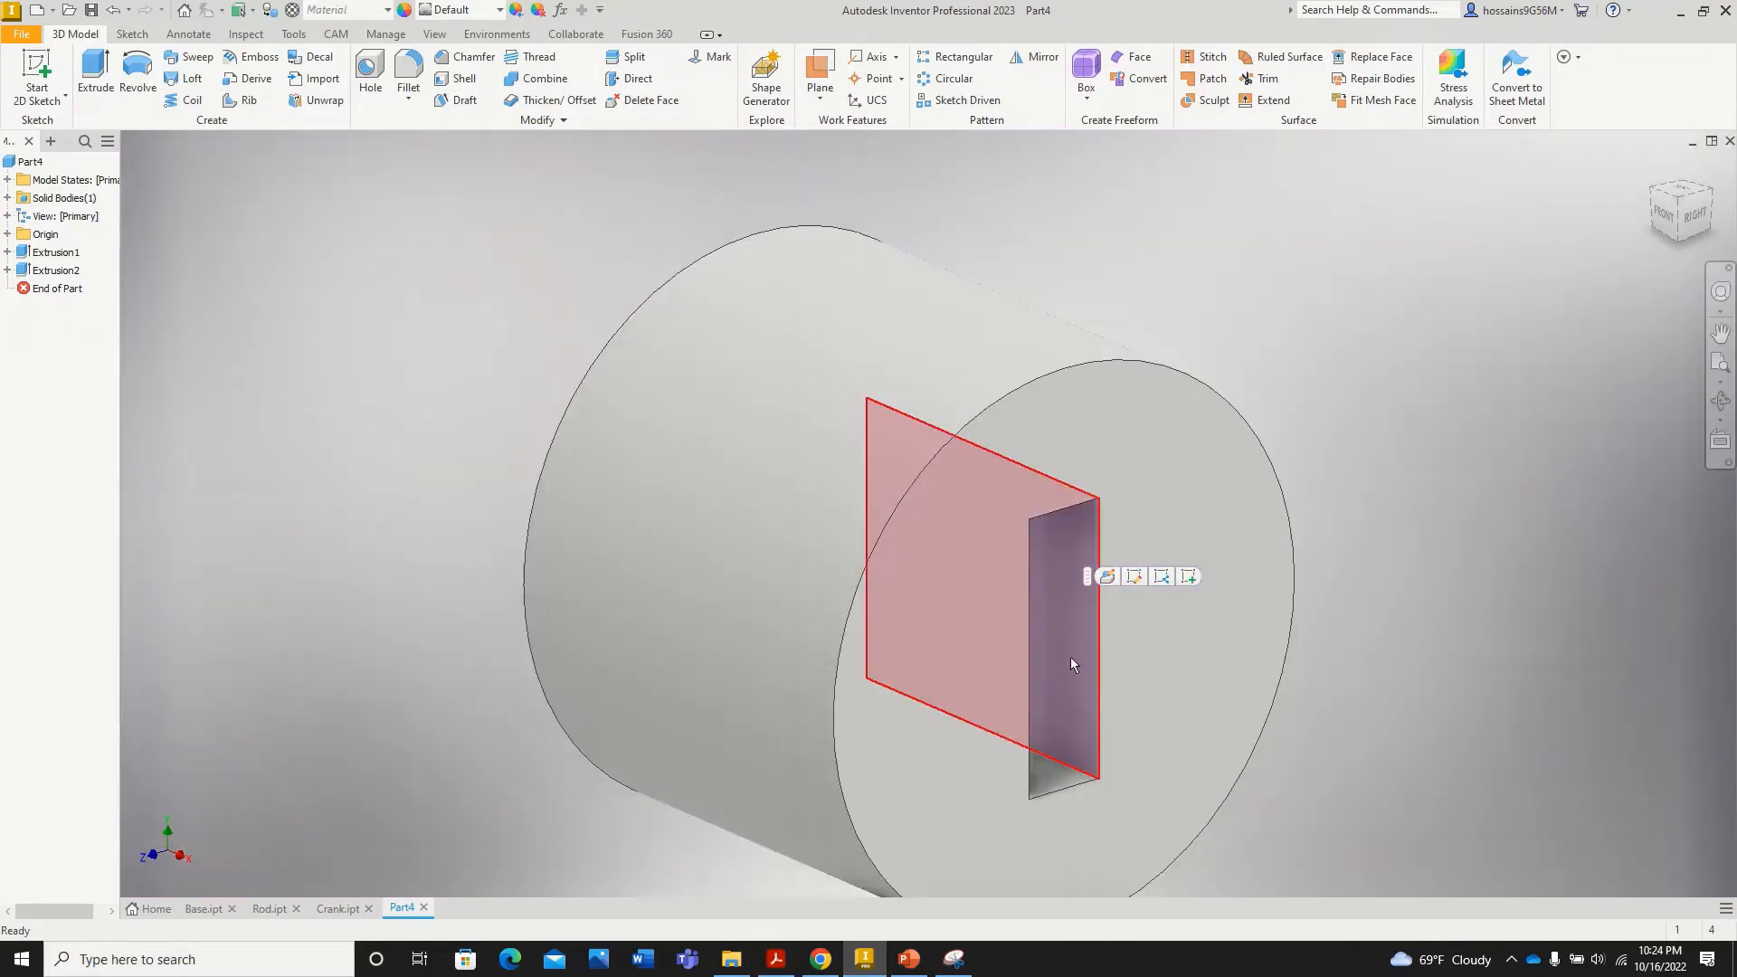
pyautogui.click(1318, 469)
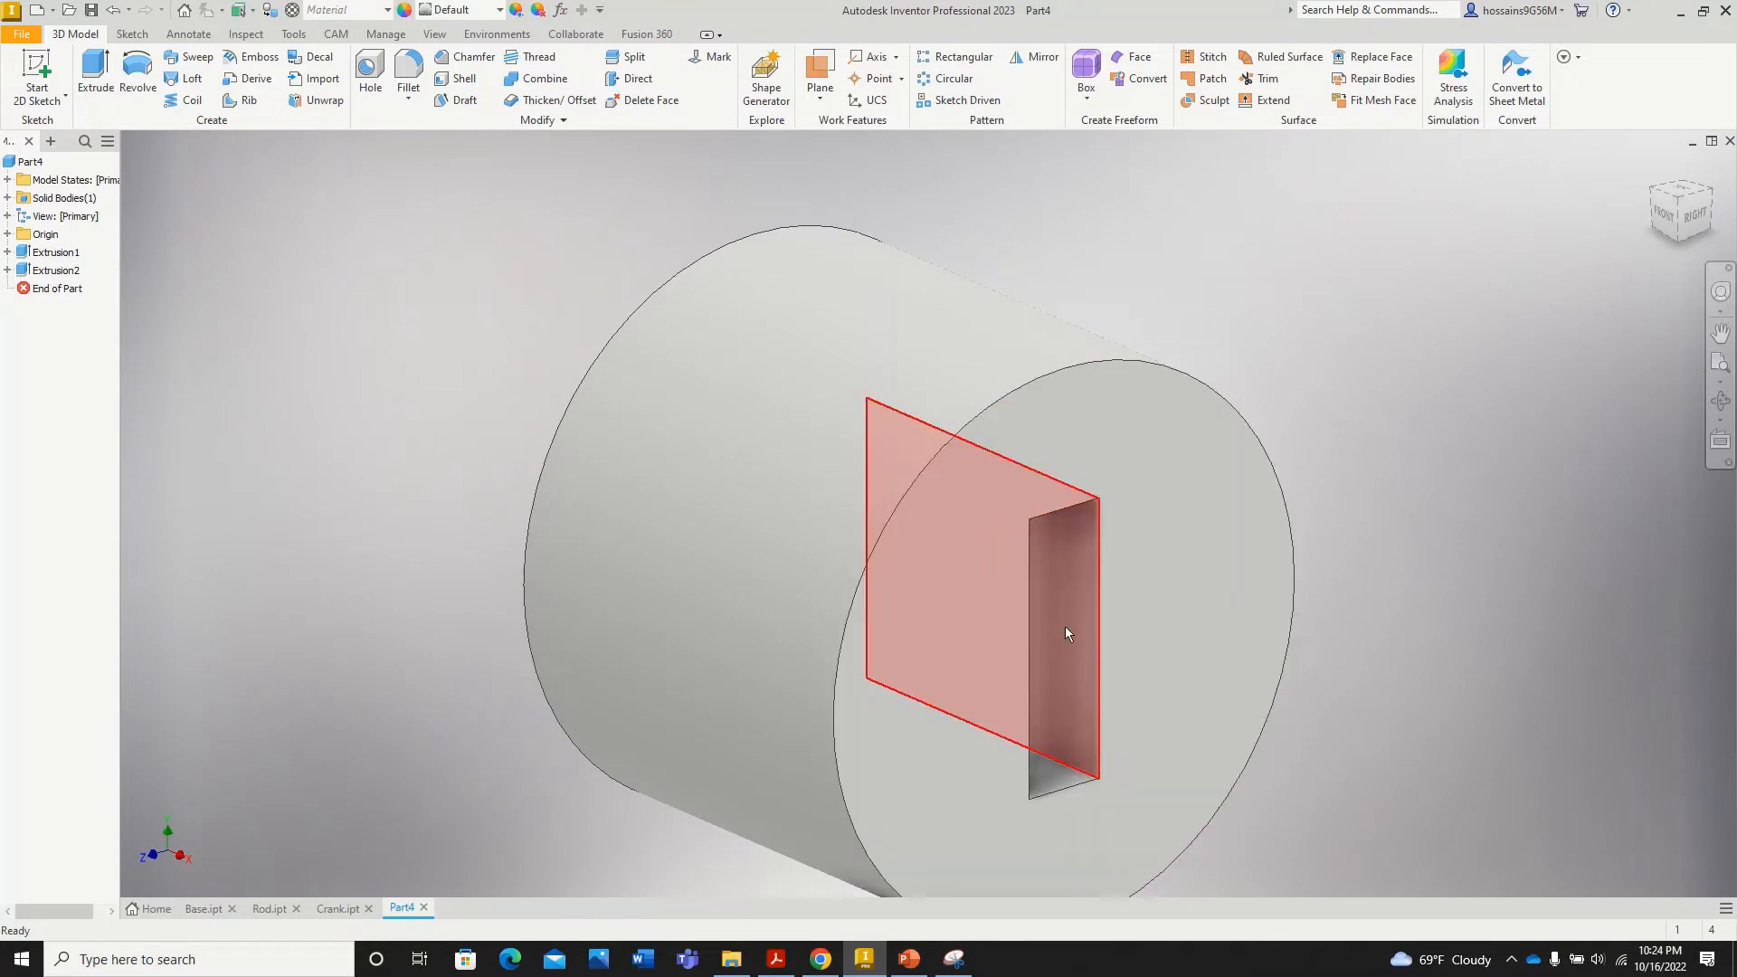
pyautogui.click(1066, 626)
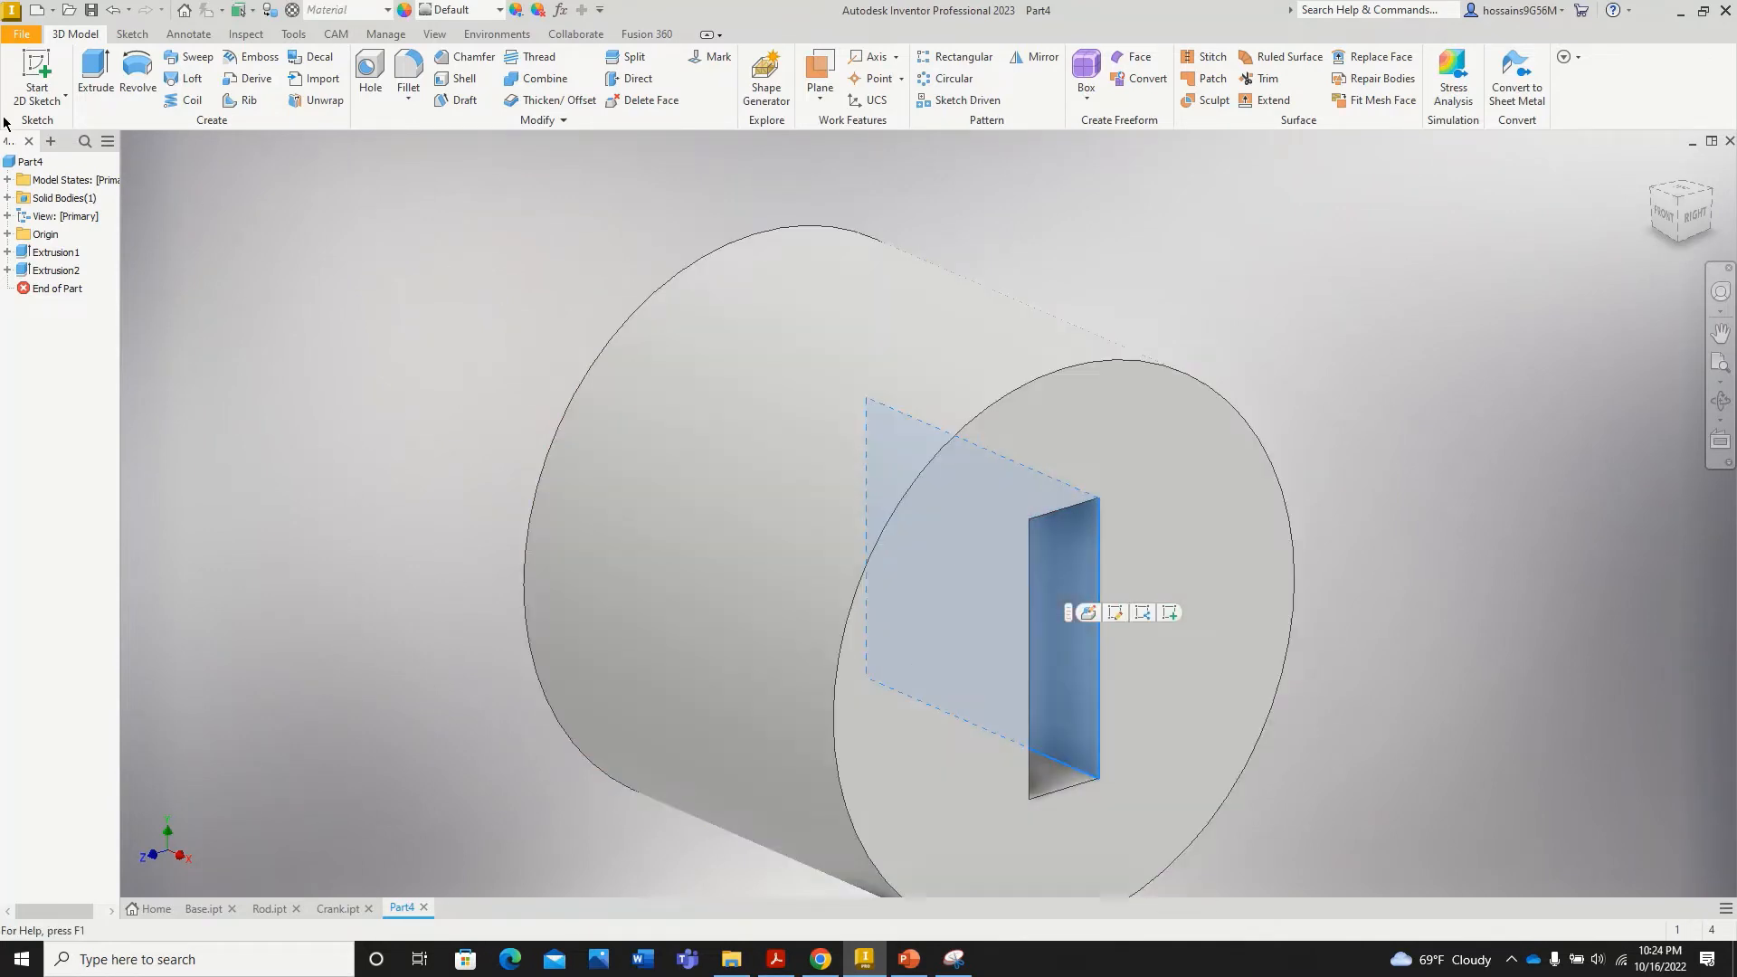
pyautogui.click(41, 71)
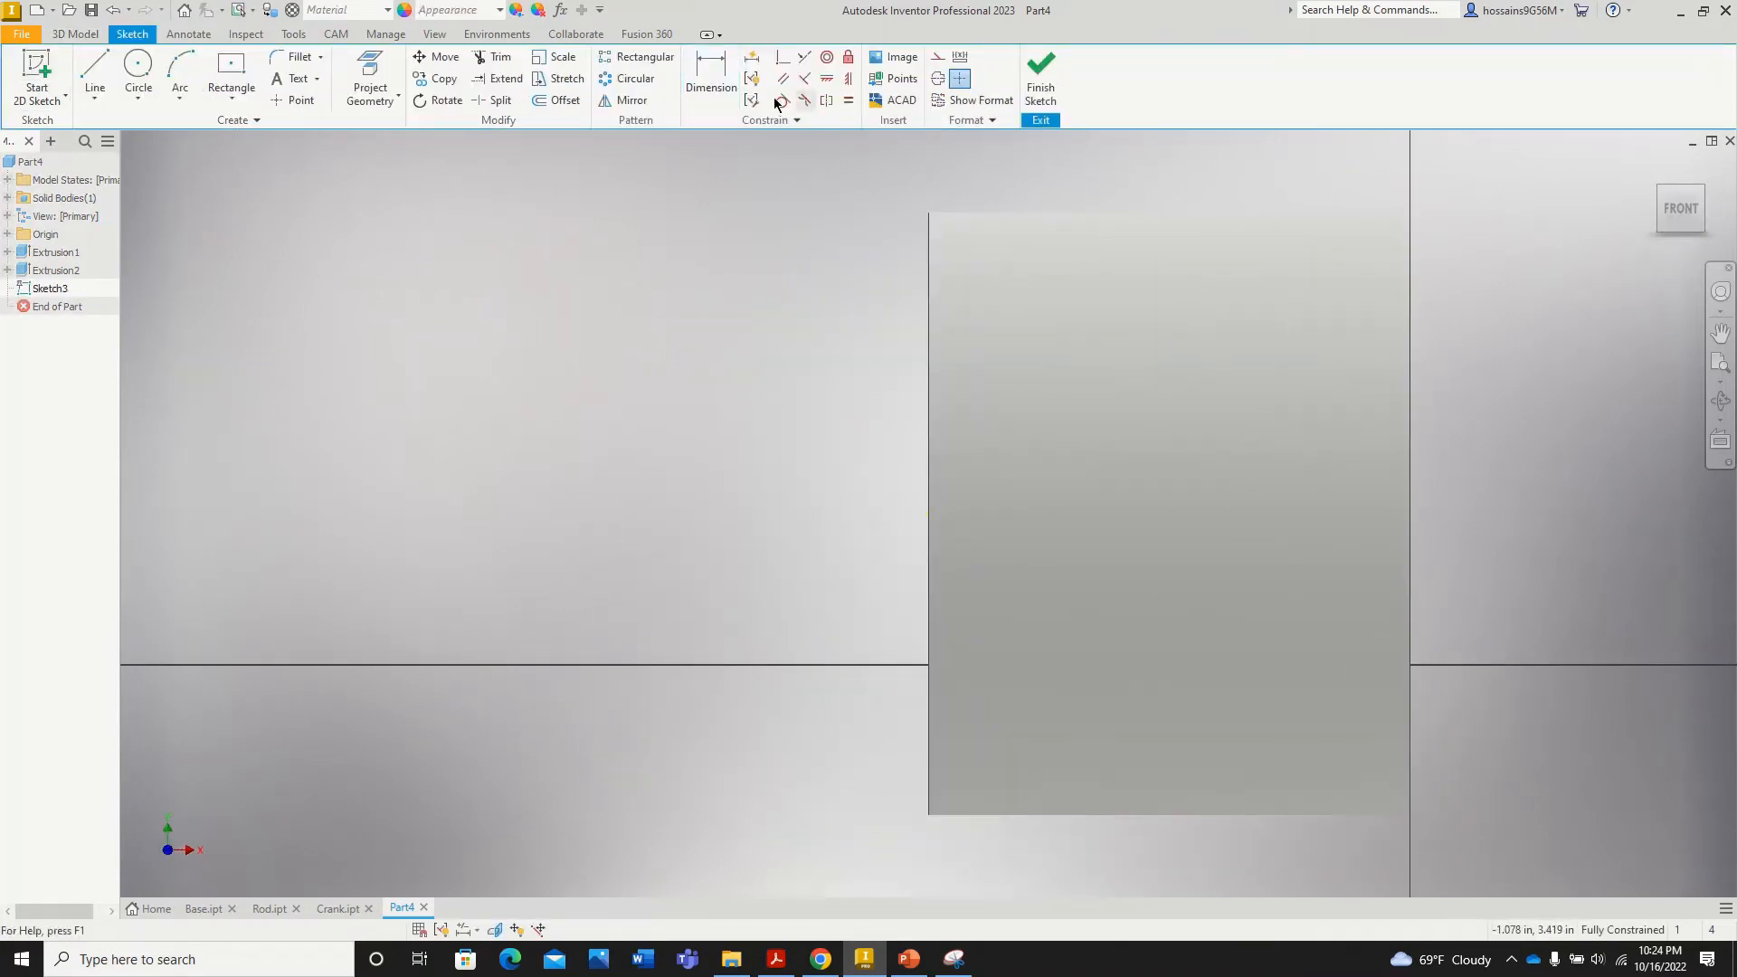
# Step: Switch the visual style to Wireframe to show the slot's edges inside the cylinder
pyautogui.click(434, 35)
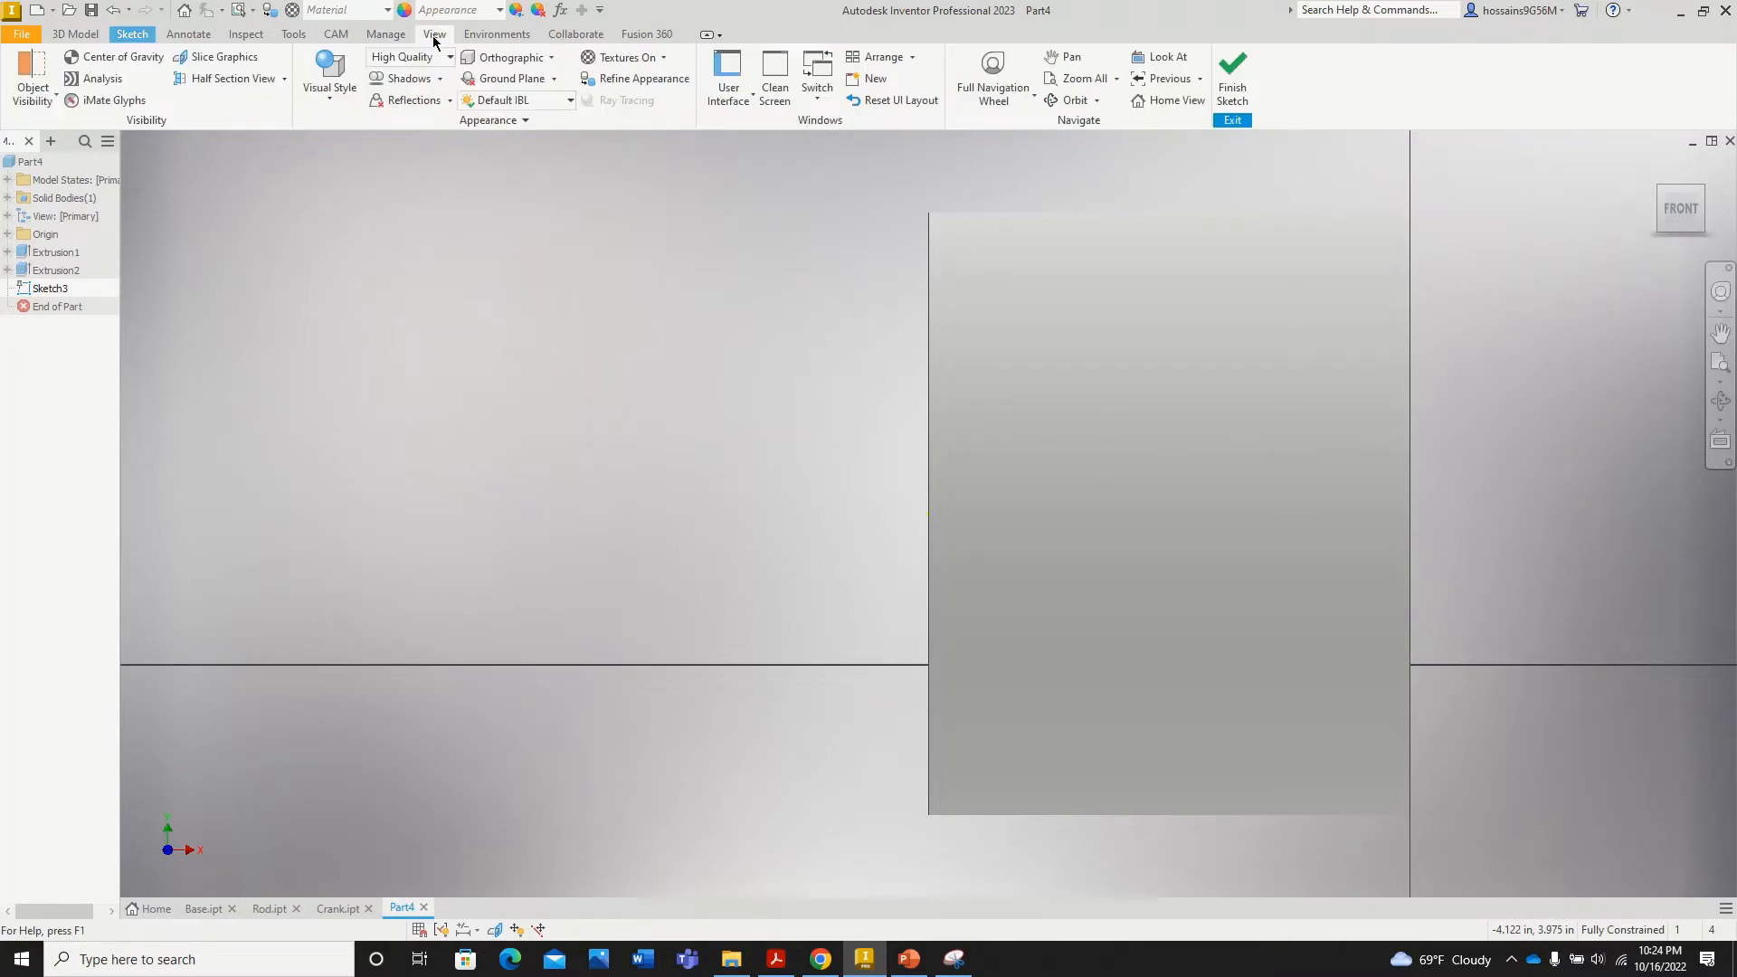
pyautogui.click(341, 102)
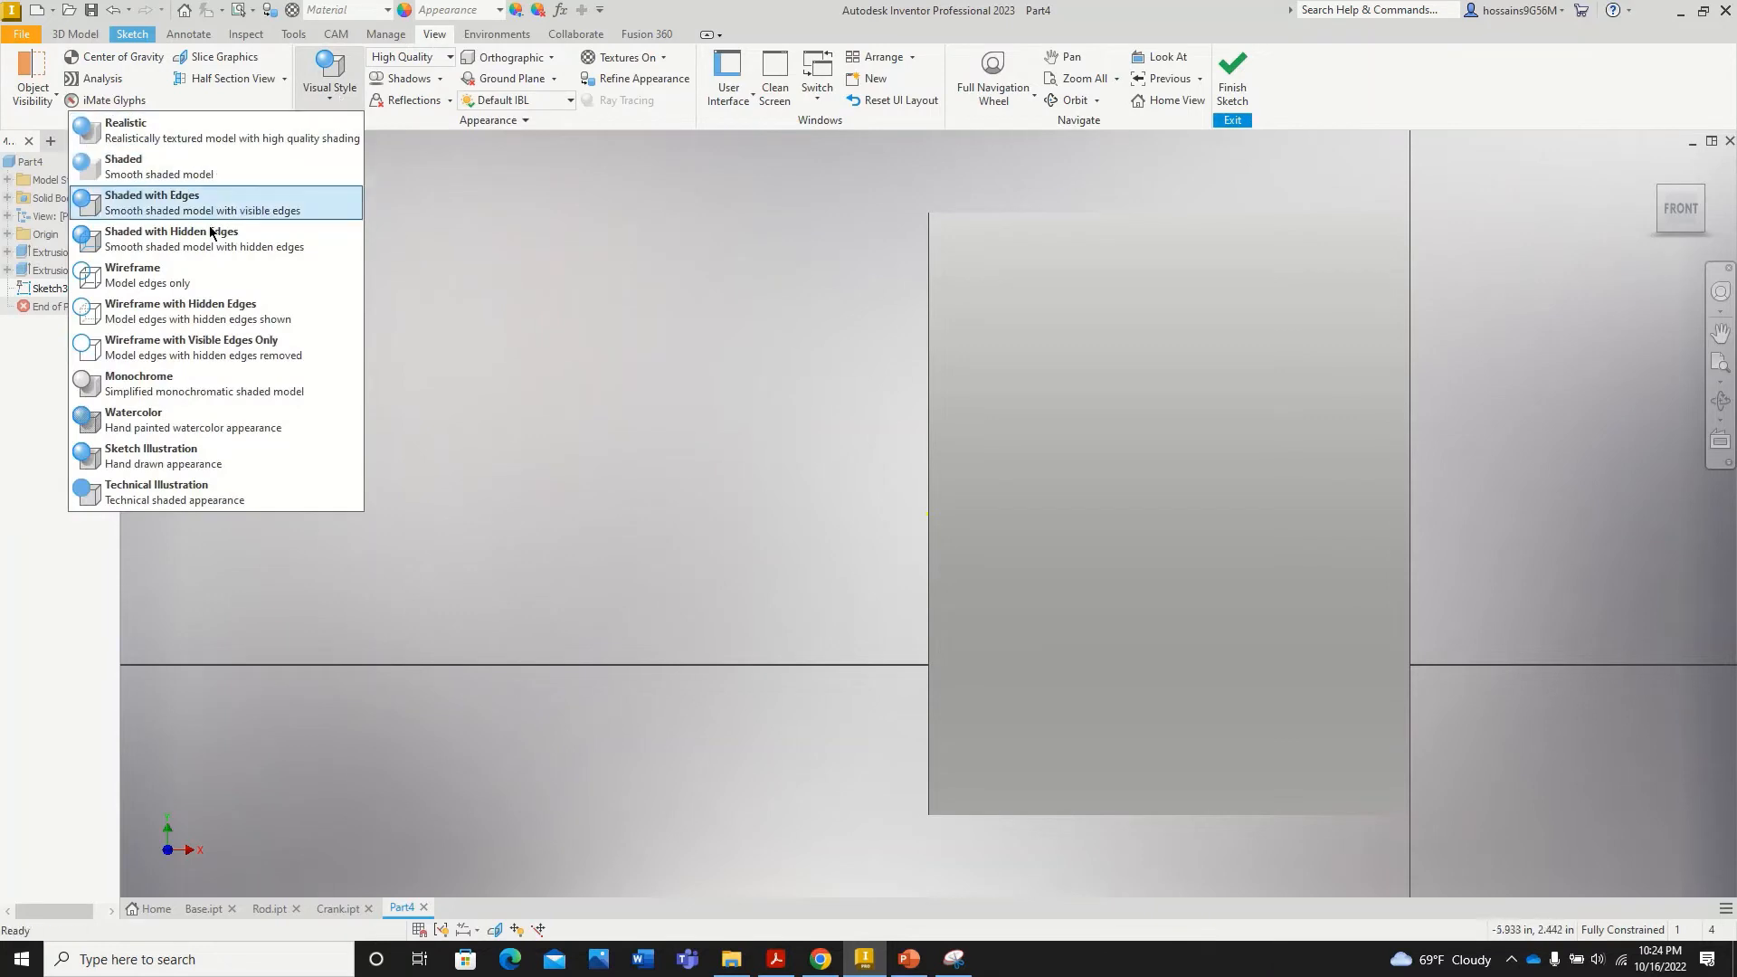
pyautogui.click(155, 277)
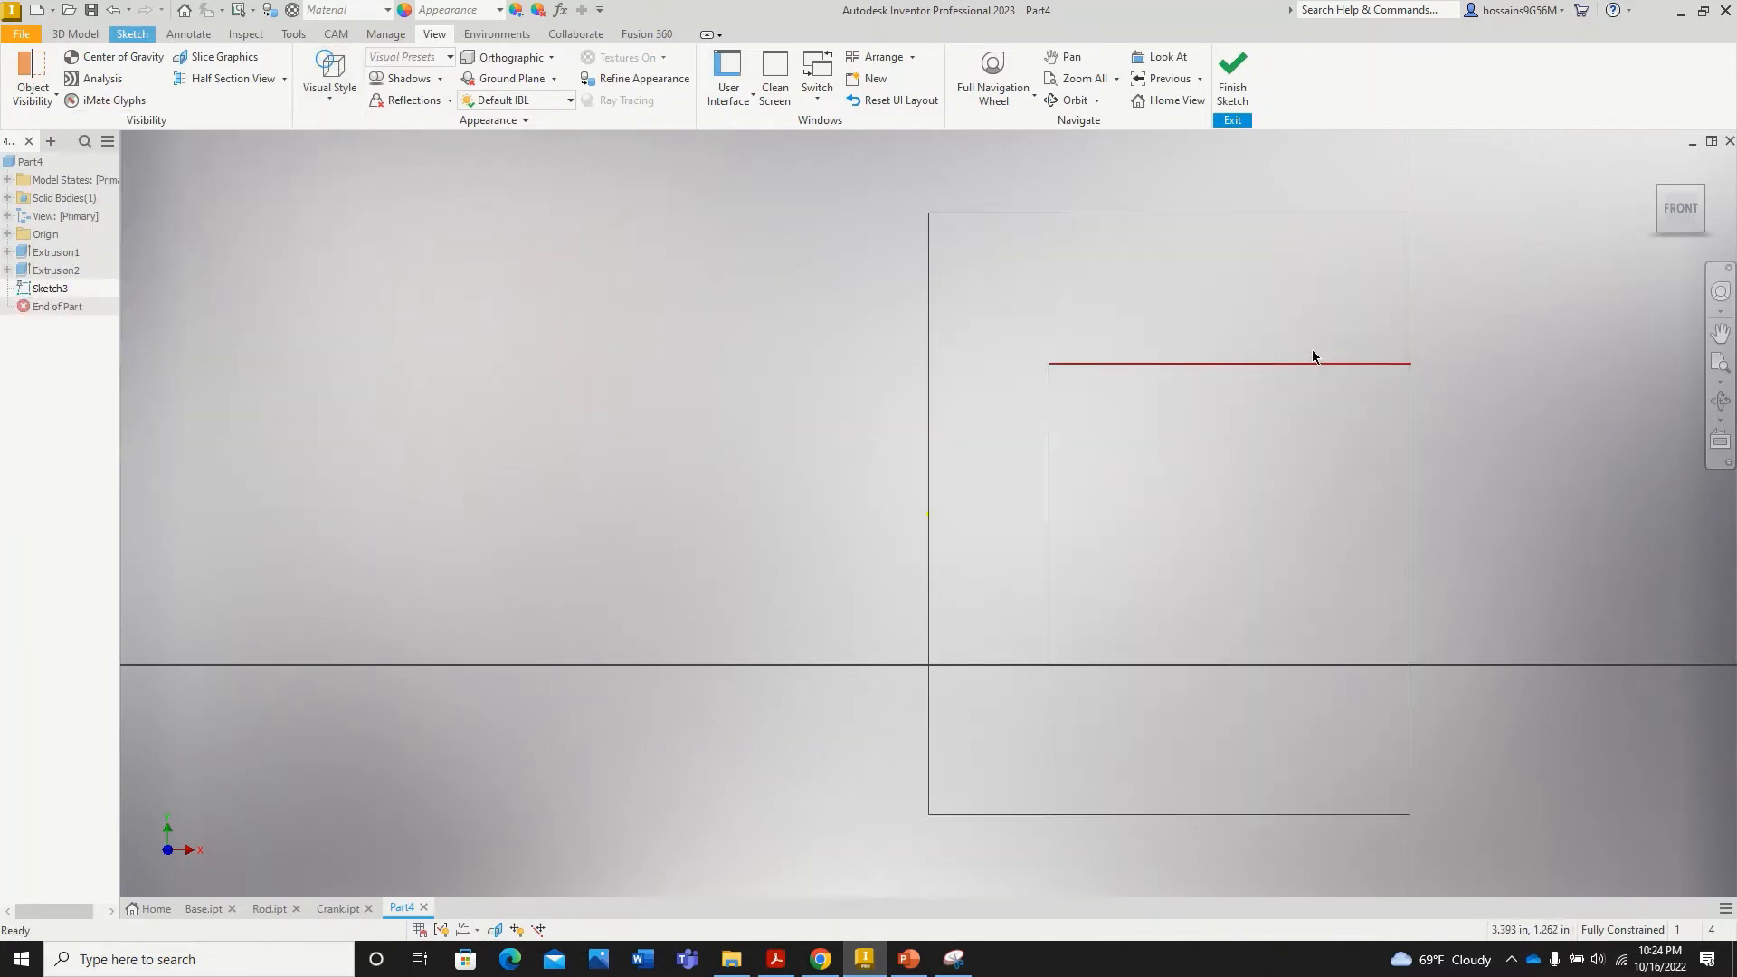
pyautogui.scroll(5, 1453, 430)
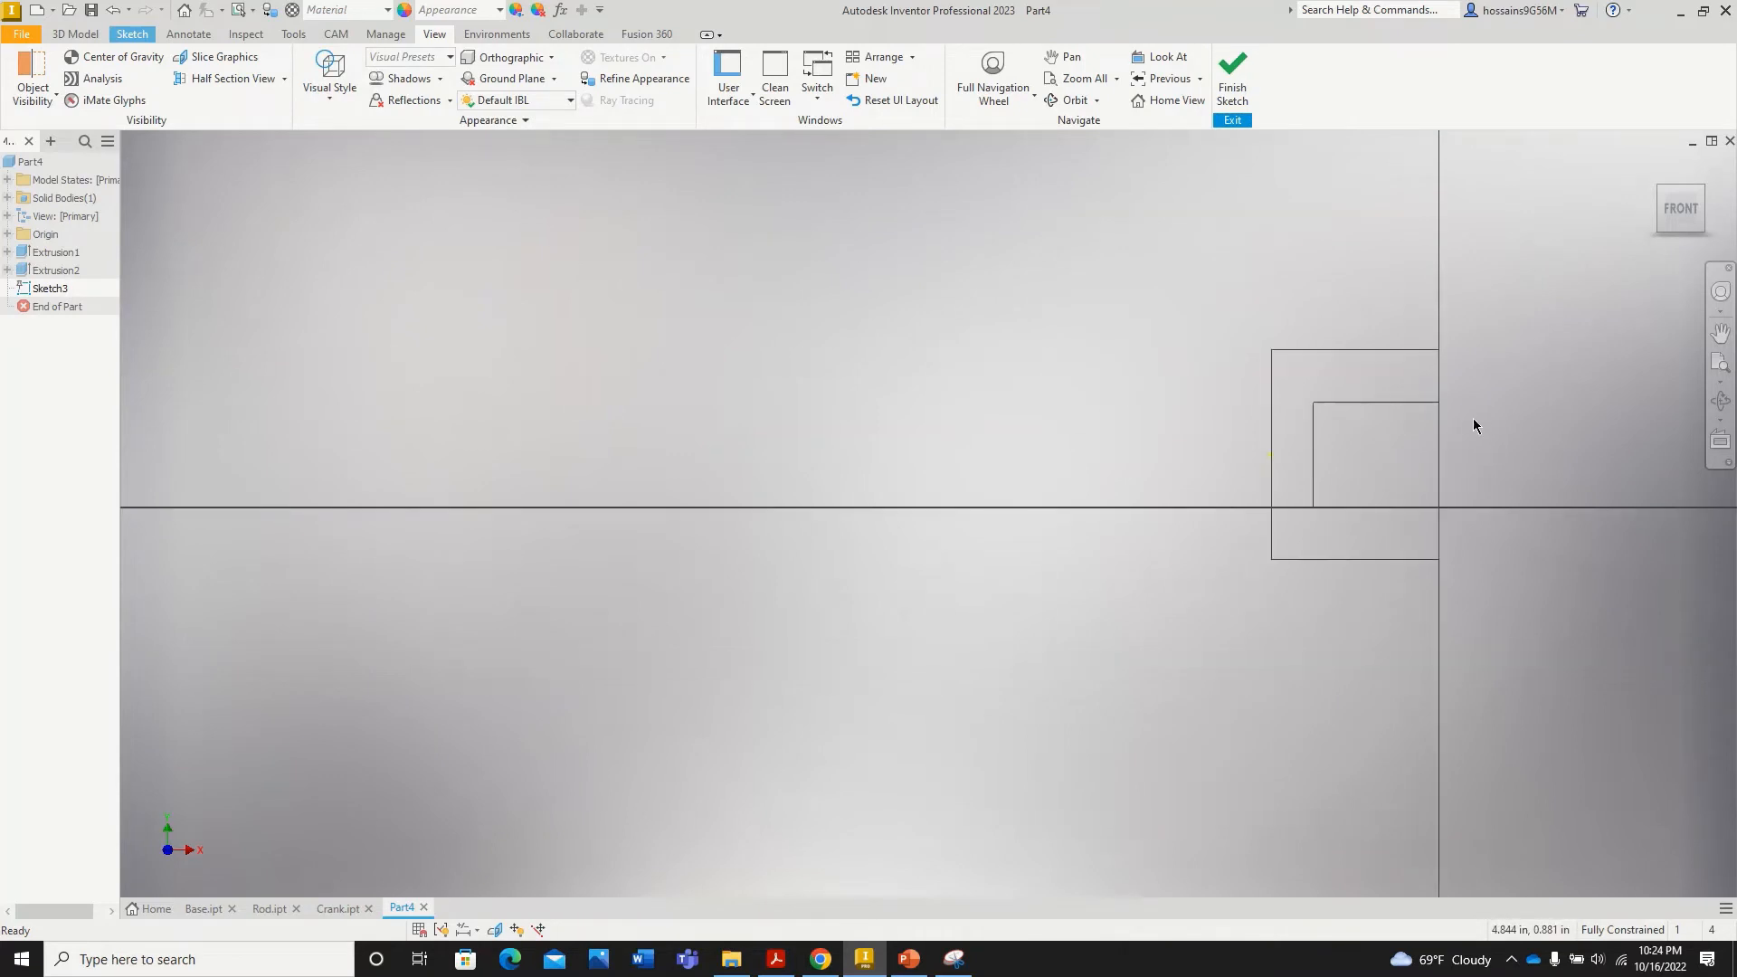
pyautogui.scroll(-5, 1469, 418)
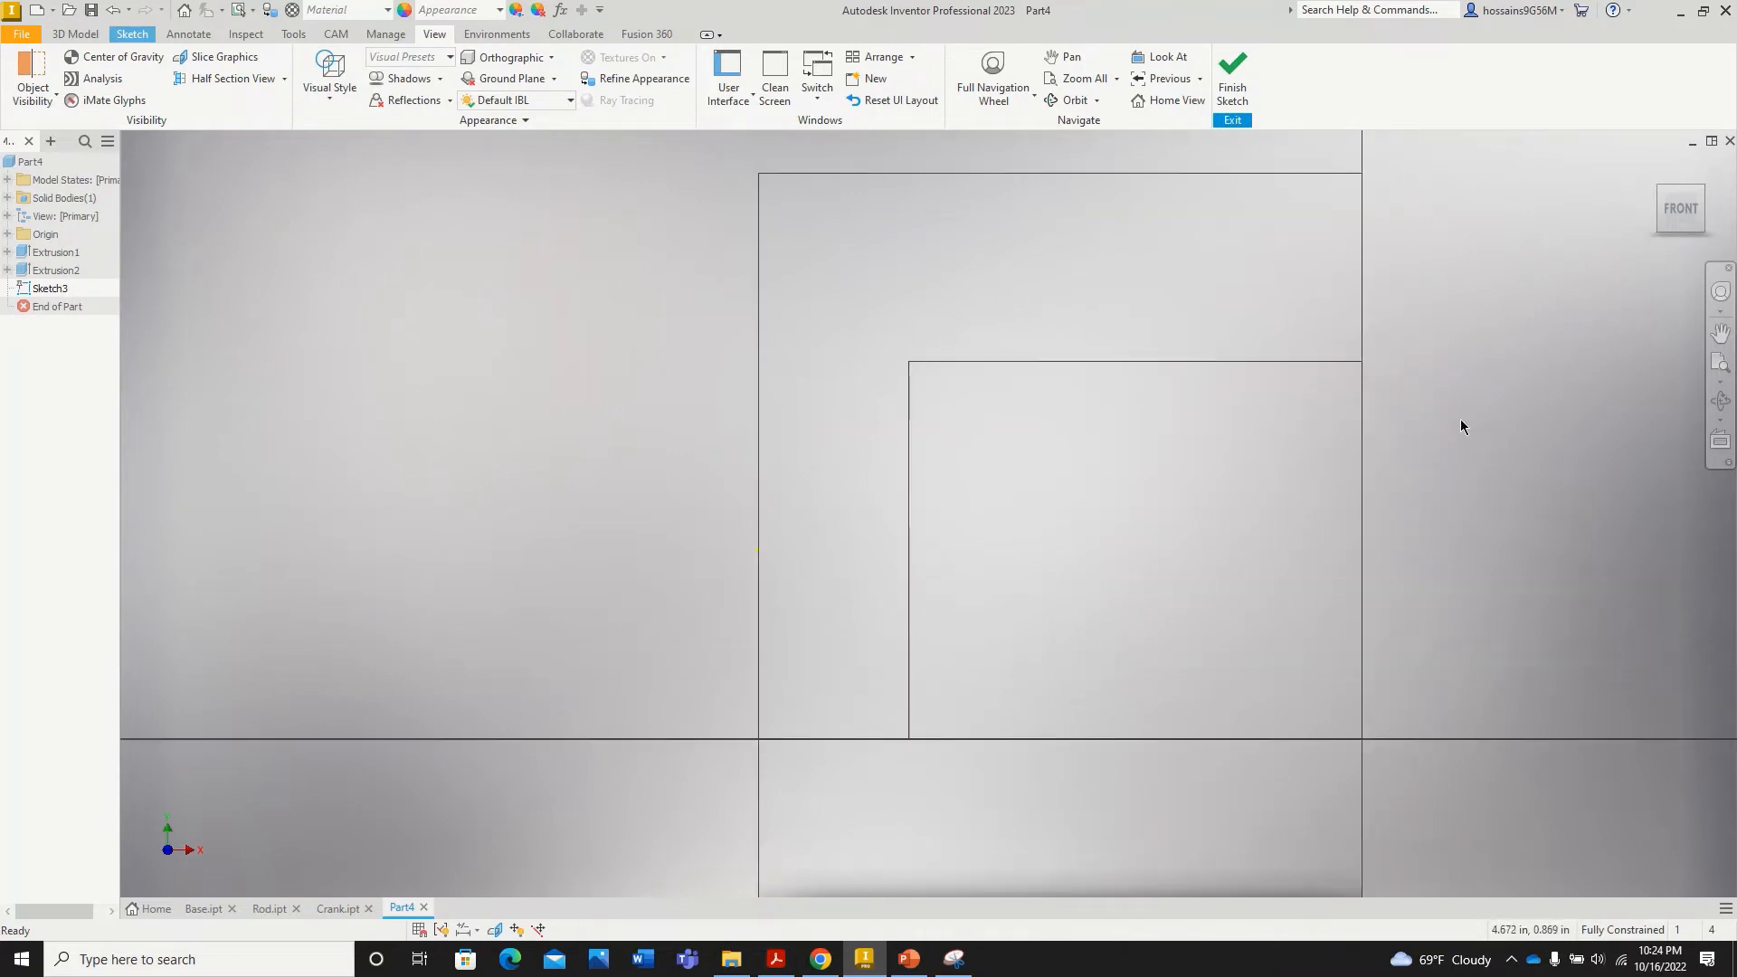
# Step: Sketch a circle of 0.5 in diameter near the middle of the slot's side face
pyautogui.click(132, 35)
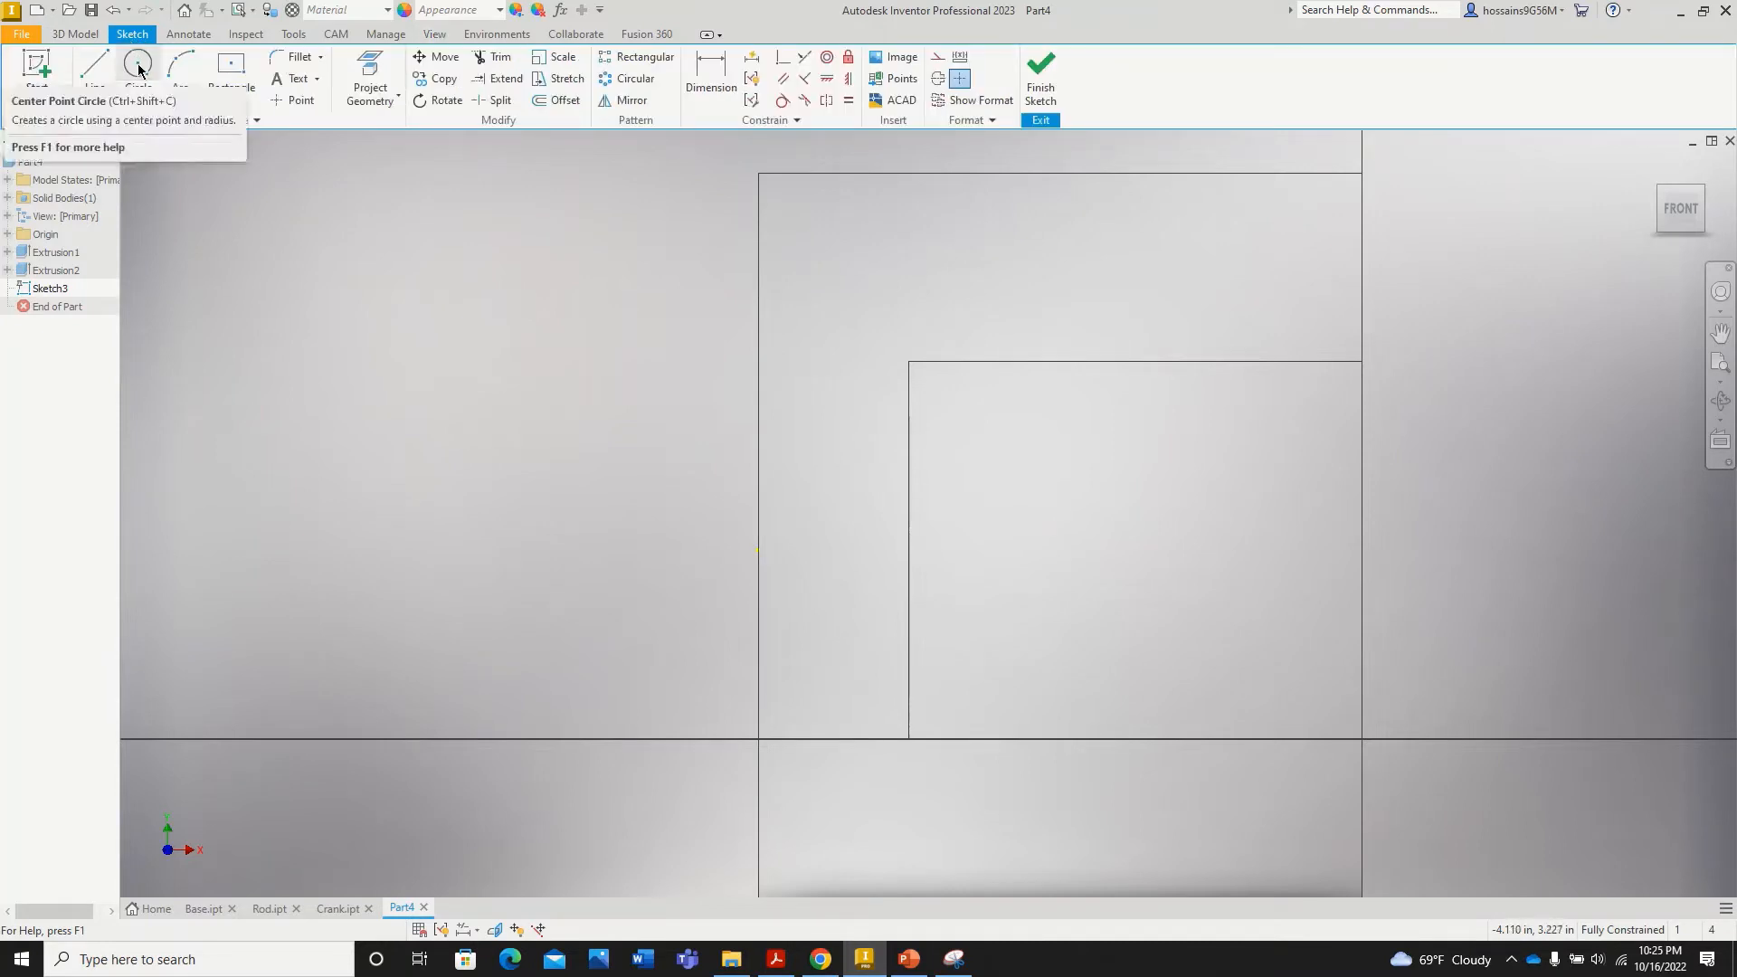
pyautogui.click(140, 70)
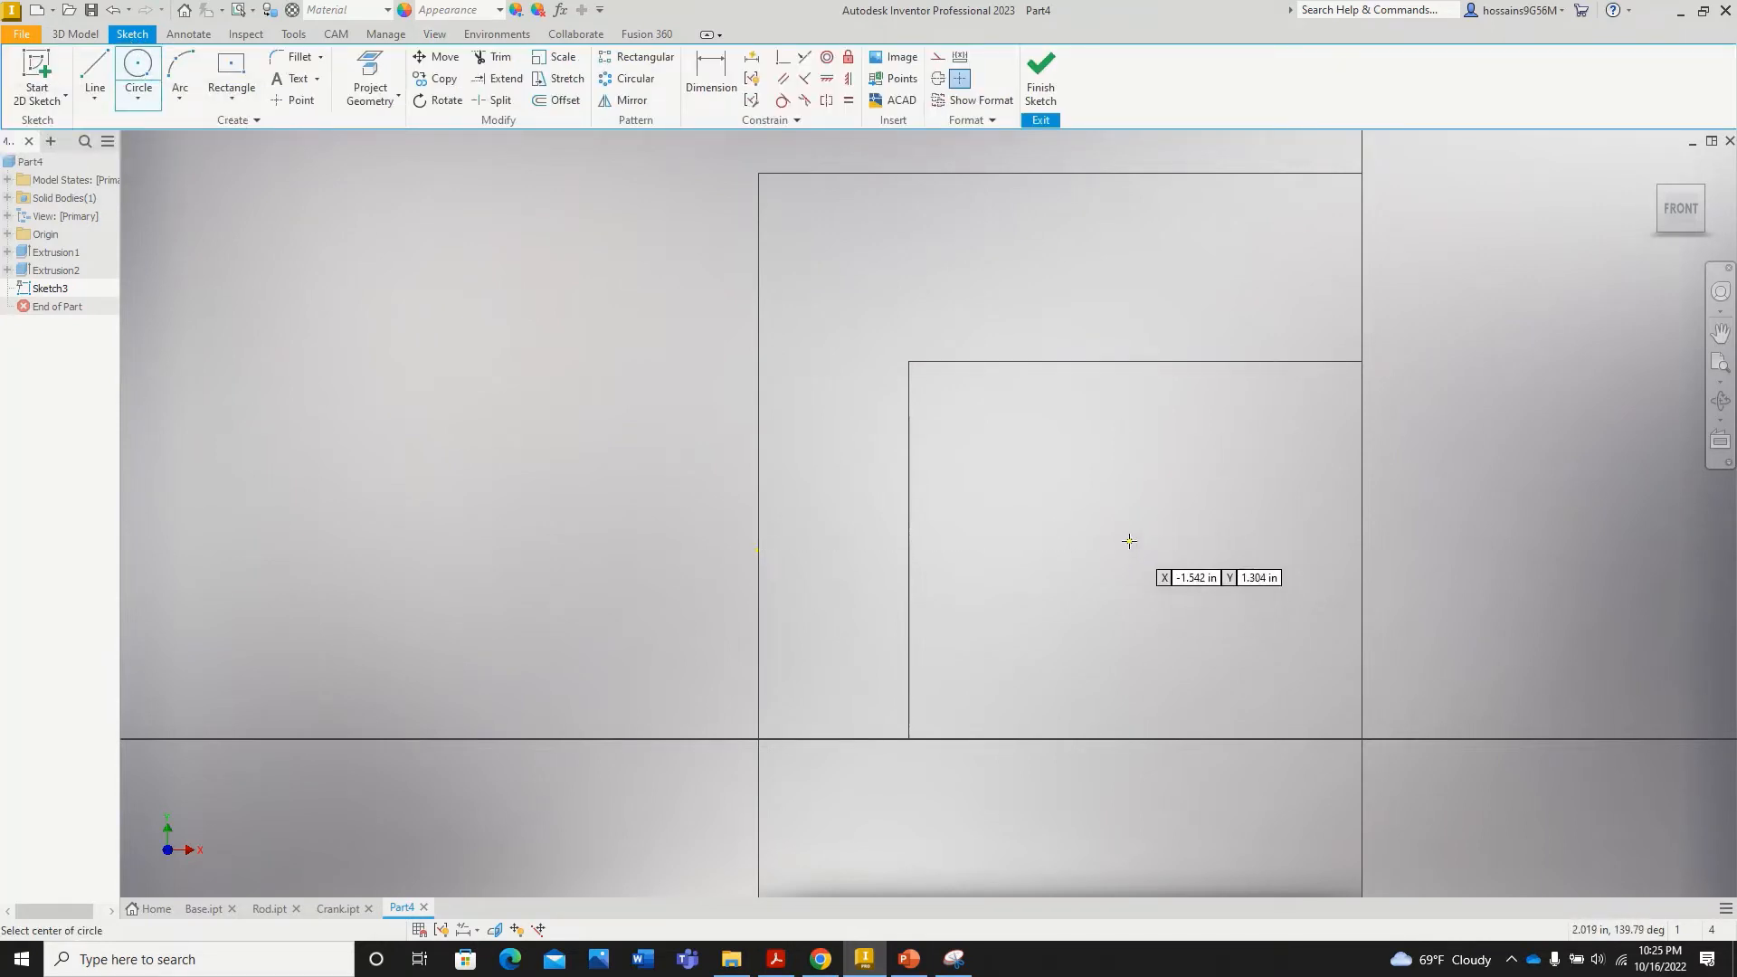
pyautogui.click(1135, 513)
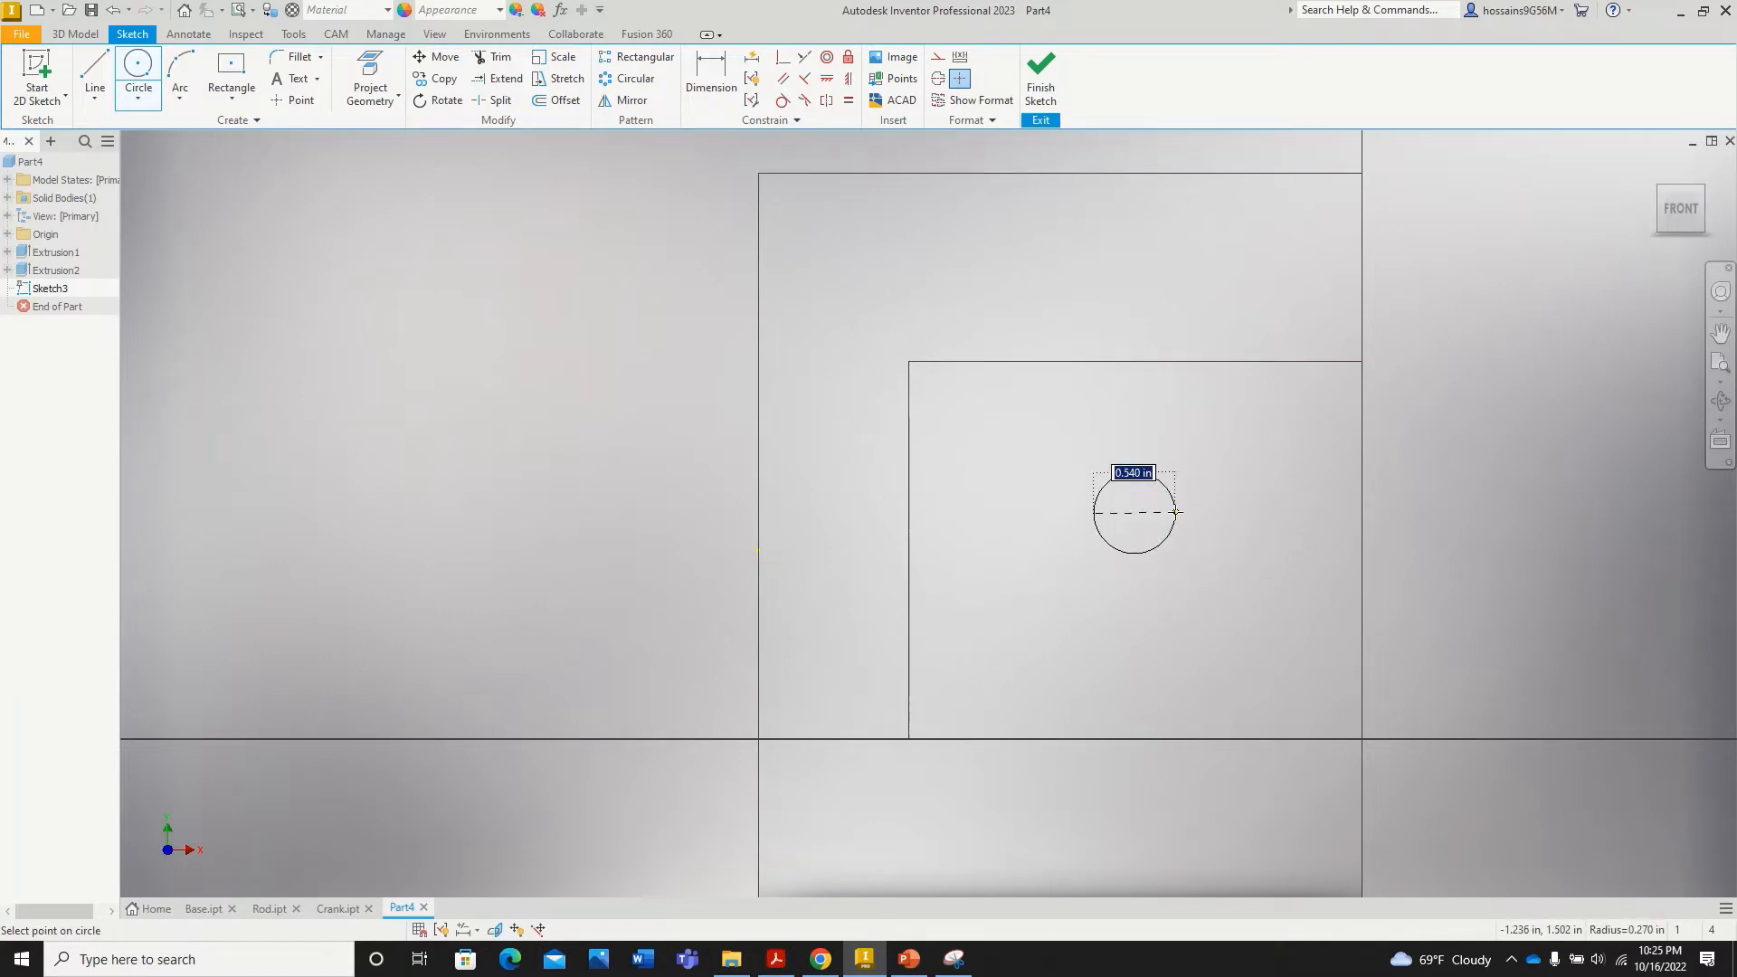
pyautogui.write('0.5')
pyautogui.press('Return')
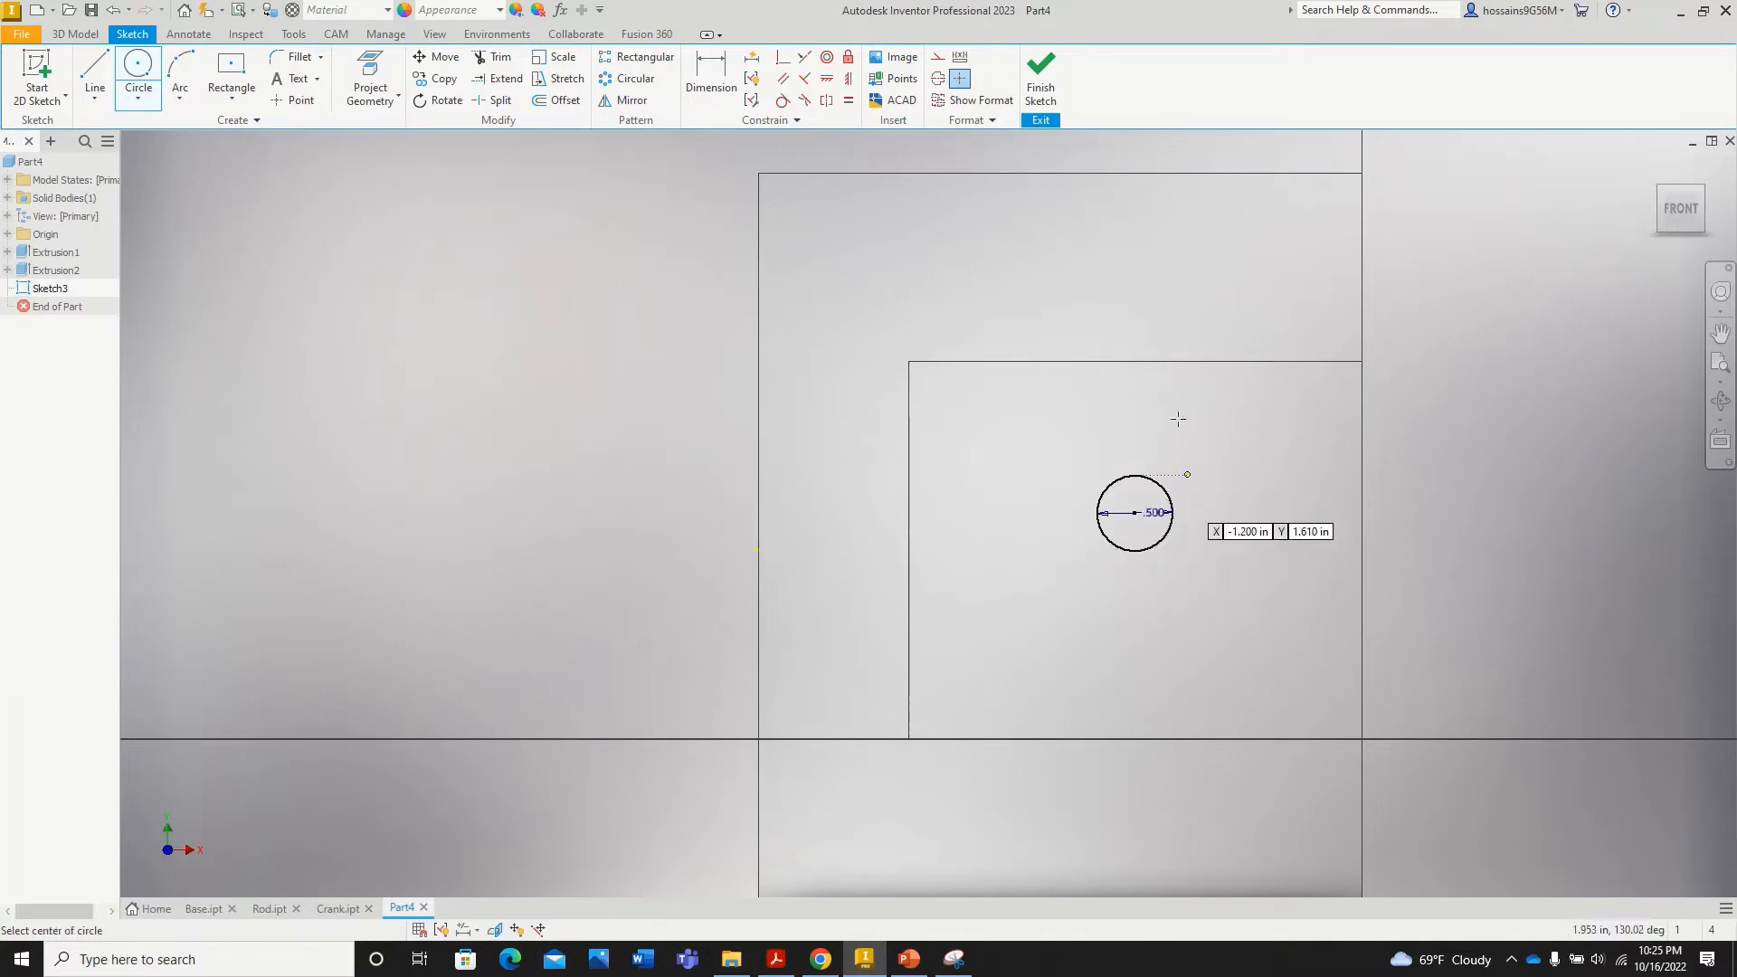
# Step: Try to dimension the slot's upper and inner end edges in the sketch
pyautogui.click(711, 77)
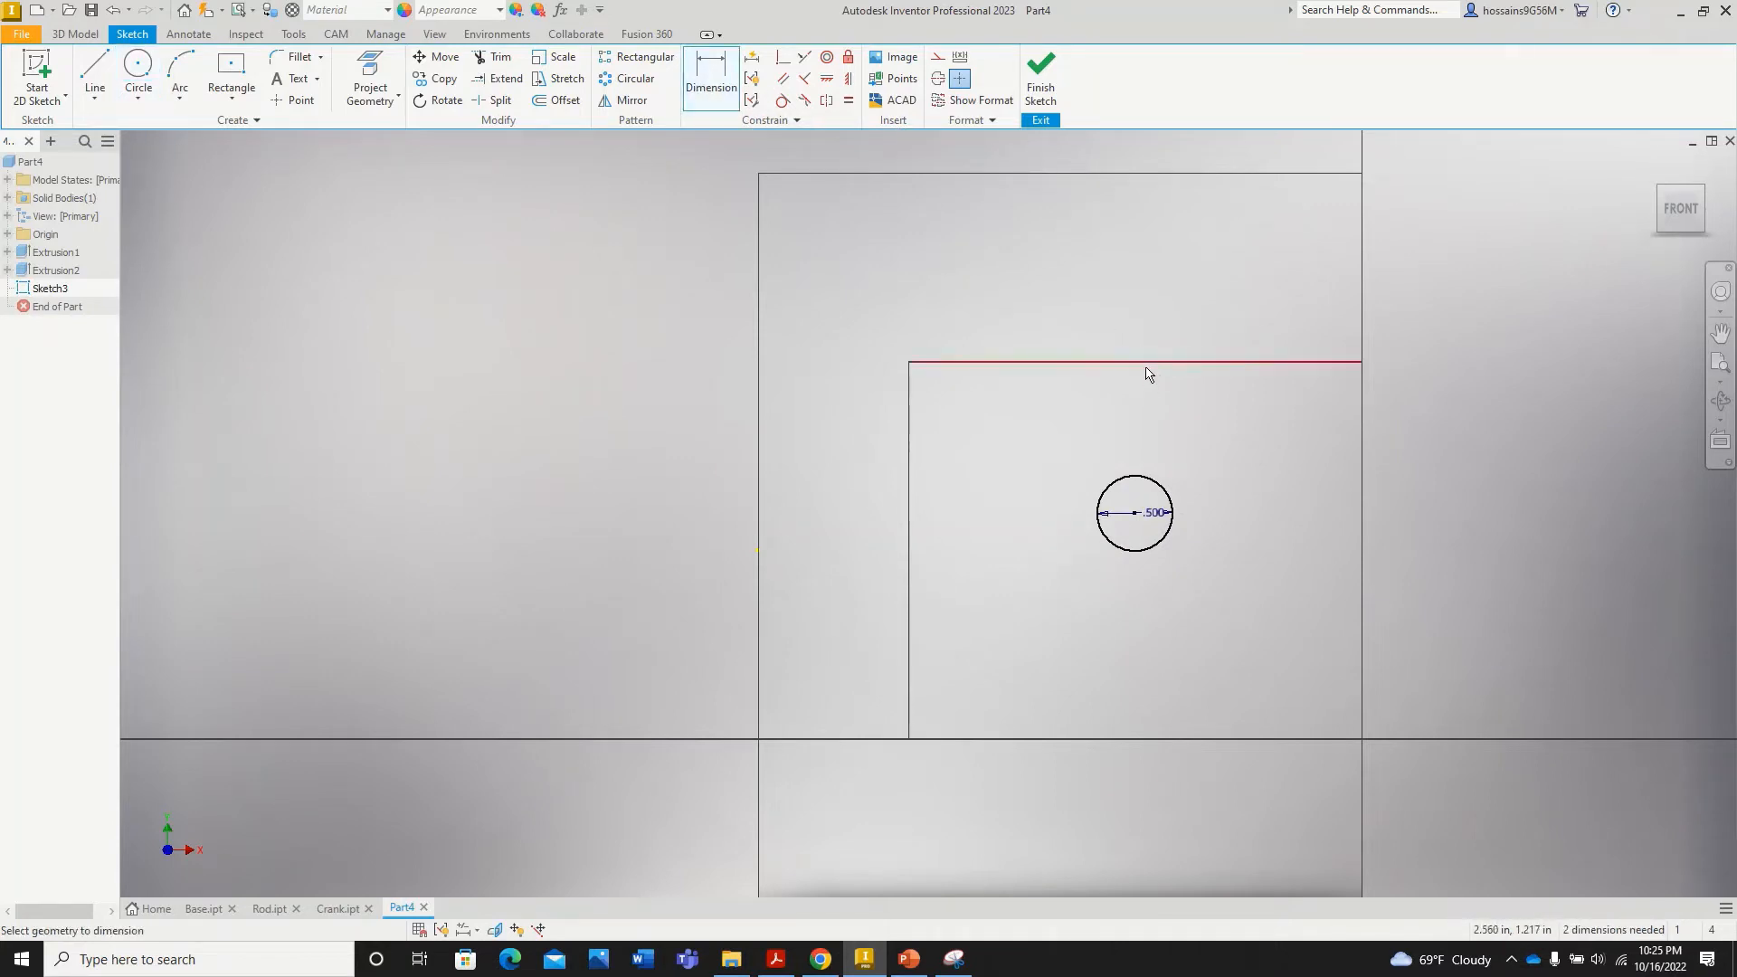
pyautogui.click(1078, 363)
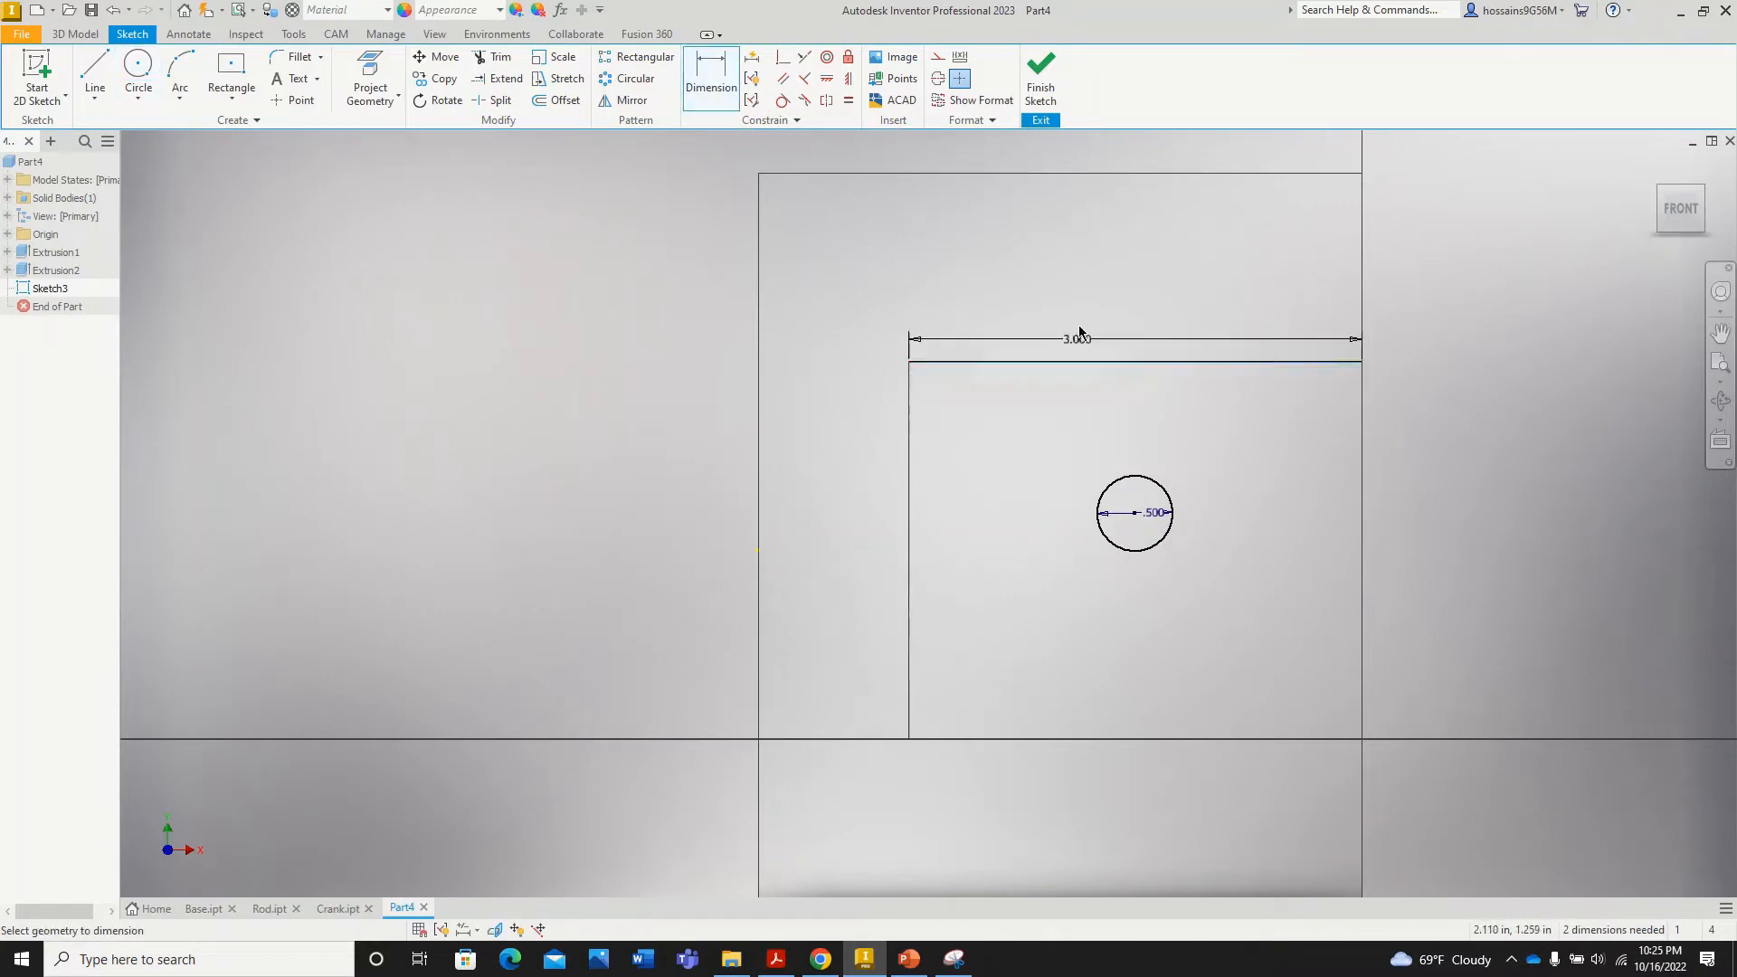
pyautogui.click(1079, 301)
pyautogui.click(932, 516)
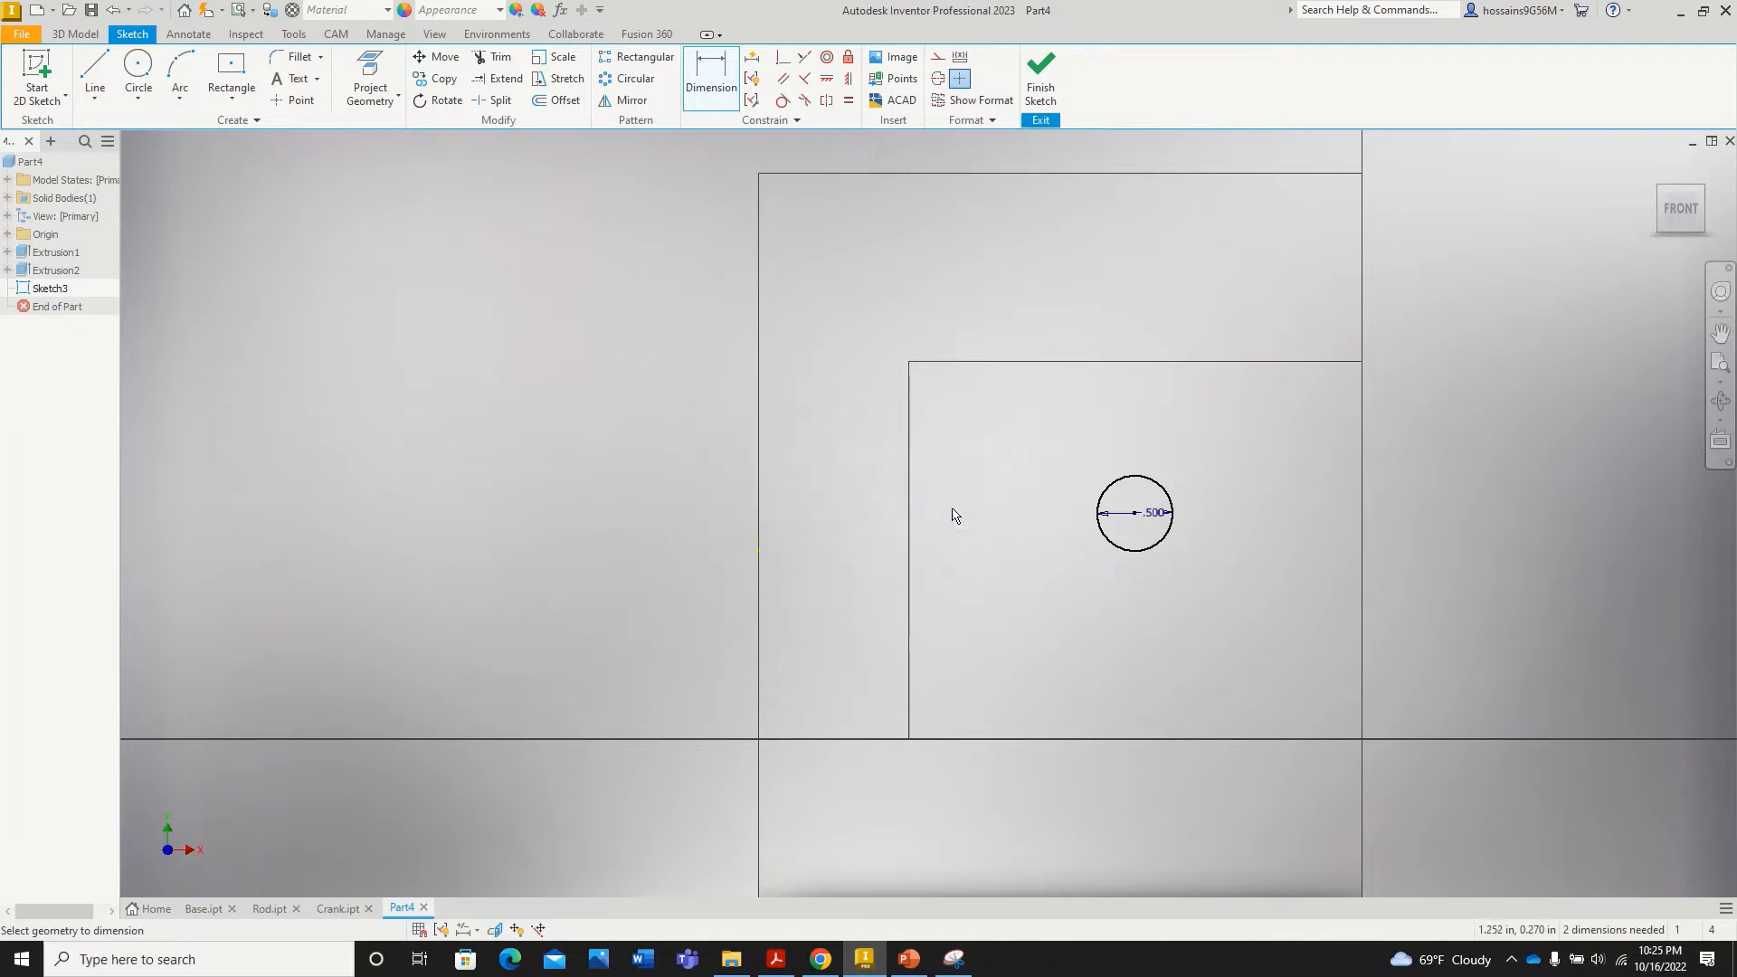
pyautogui.click(909, 415)
pyautogui.click(854, 432)
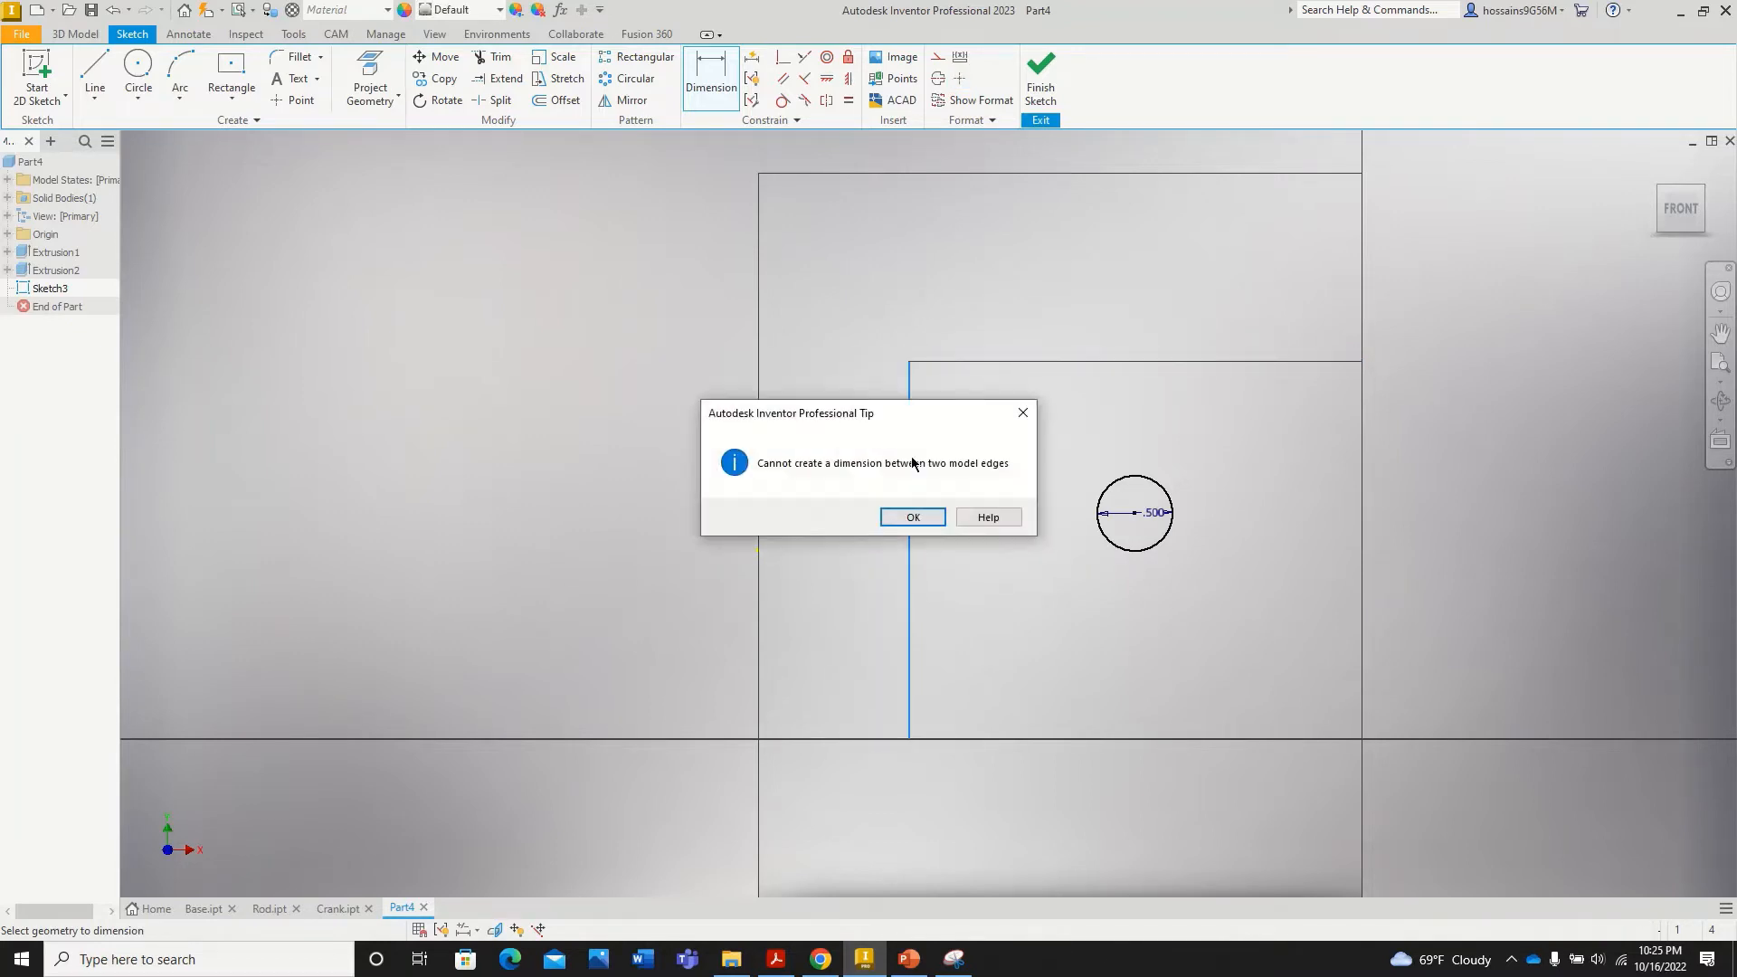
pyautogui.click(923, 517)
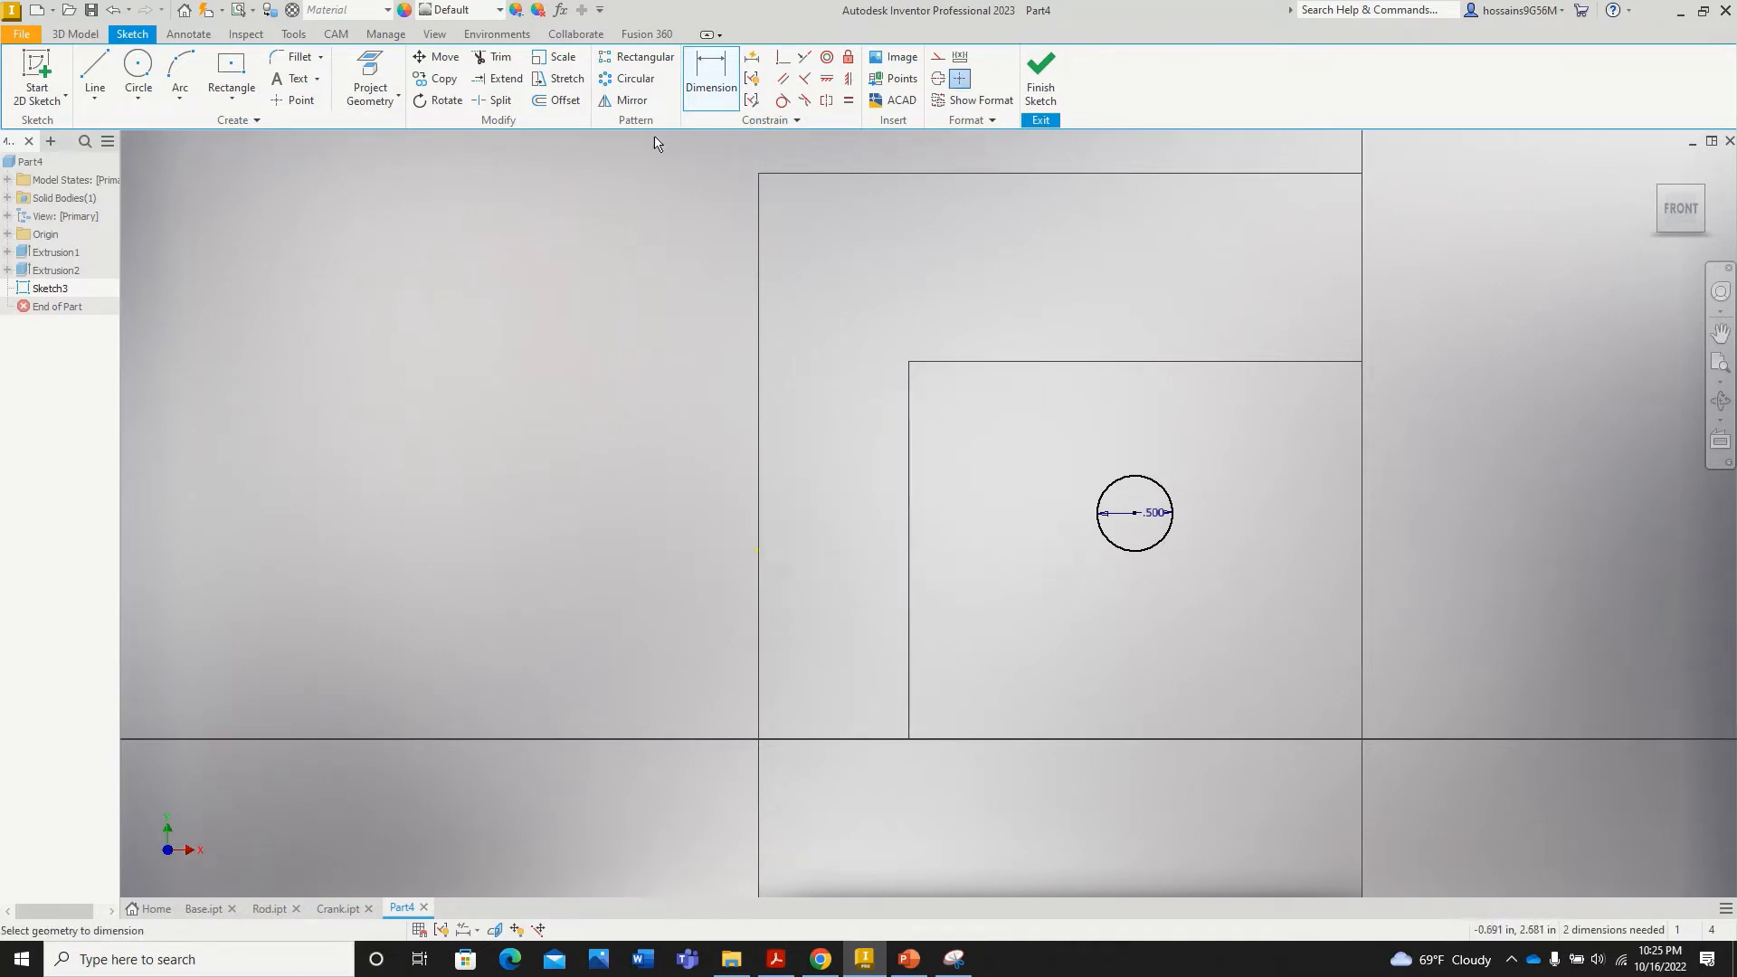
# Step: Dimension the circle's centre 1.5 in below the slot's upper edge
pyautogui.click(1171, 503)
pyautogui.click(1161, 362)
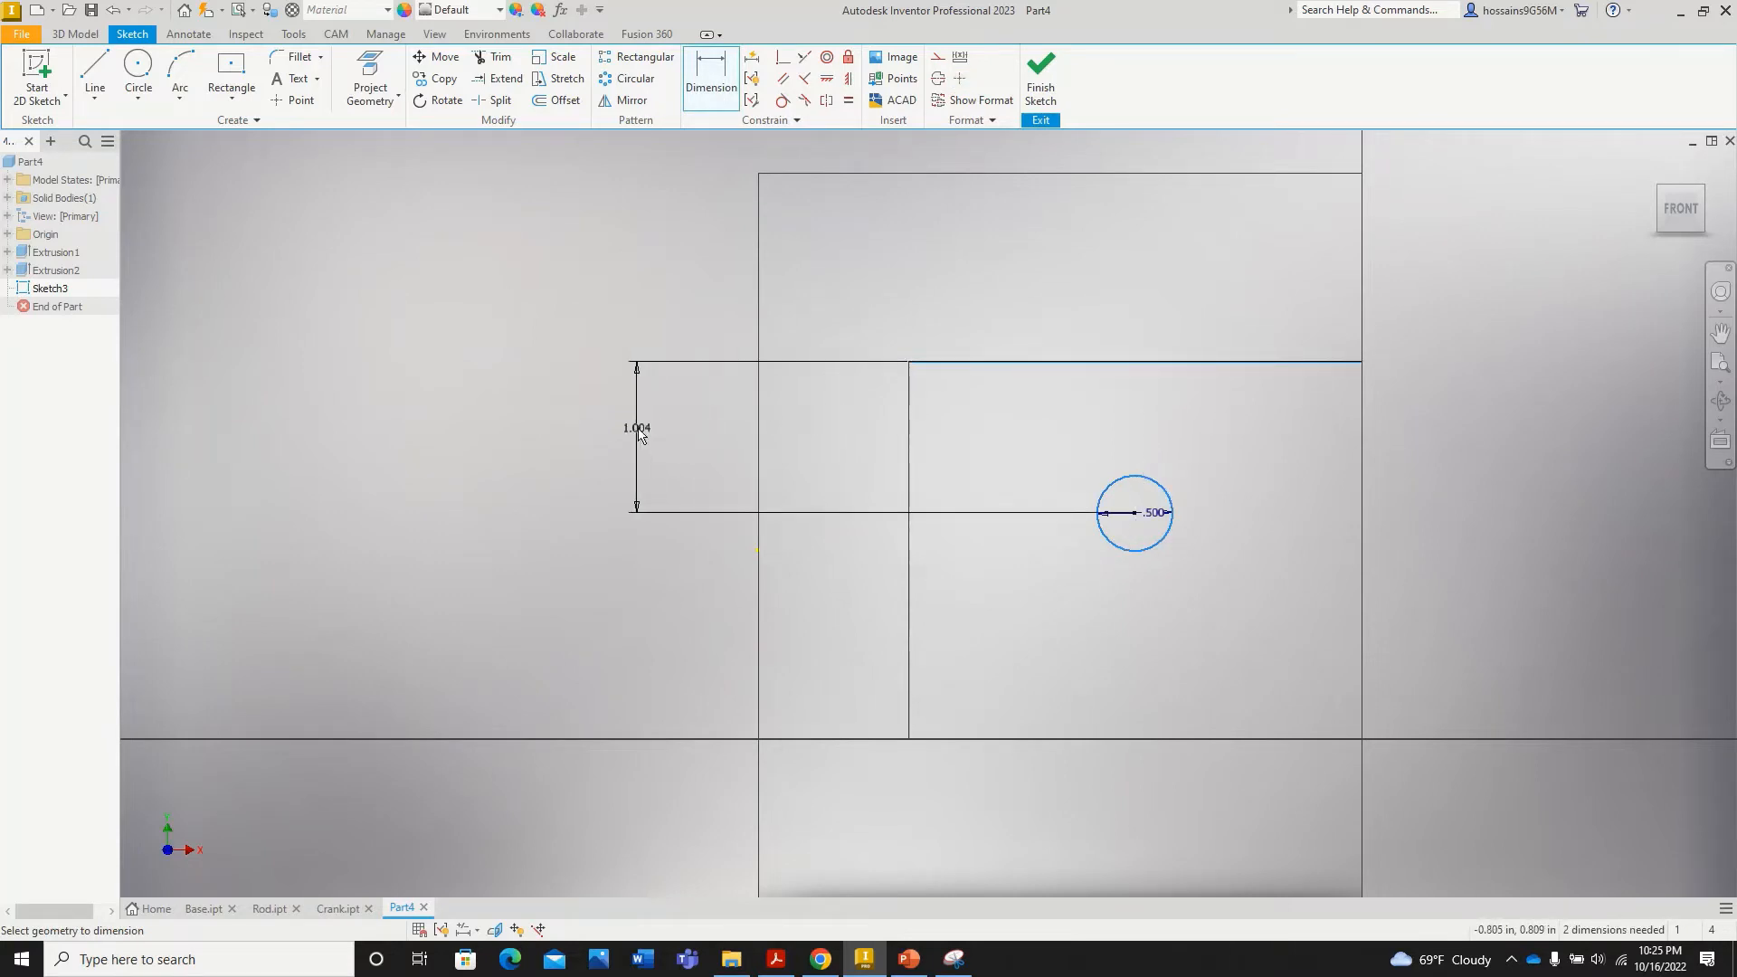
pyautogui.click(637, 425)
pyautogui.write('1.5')
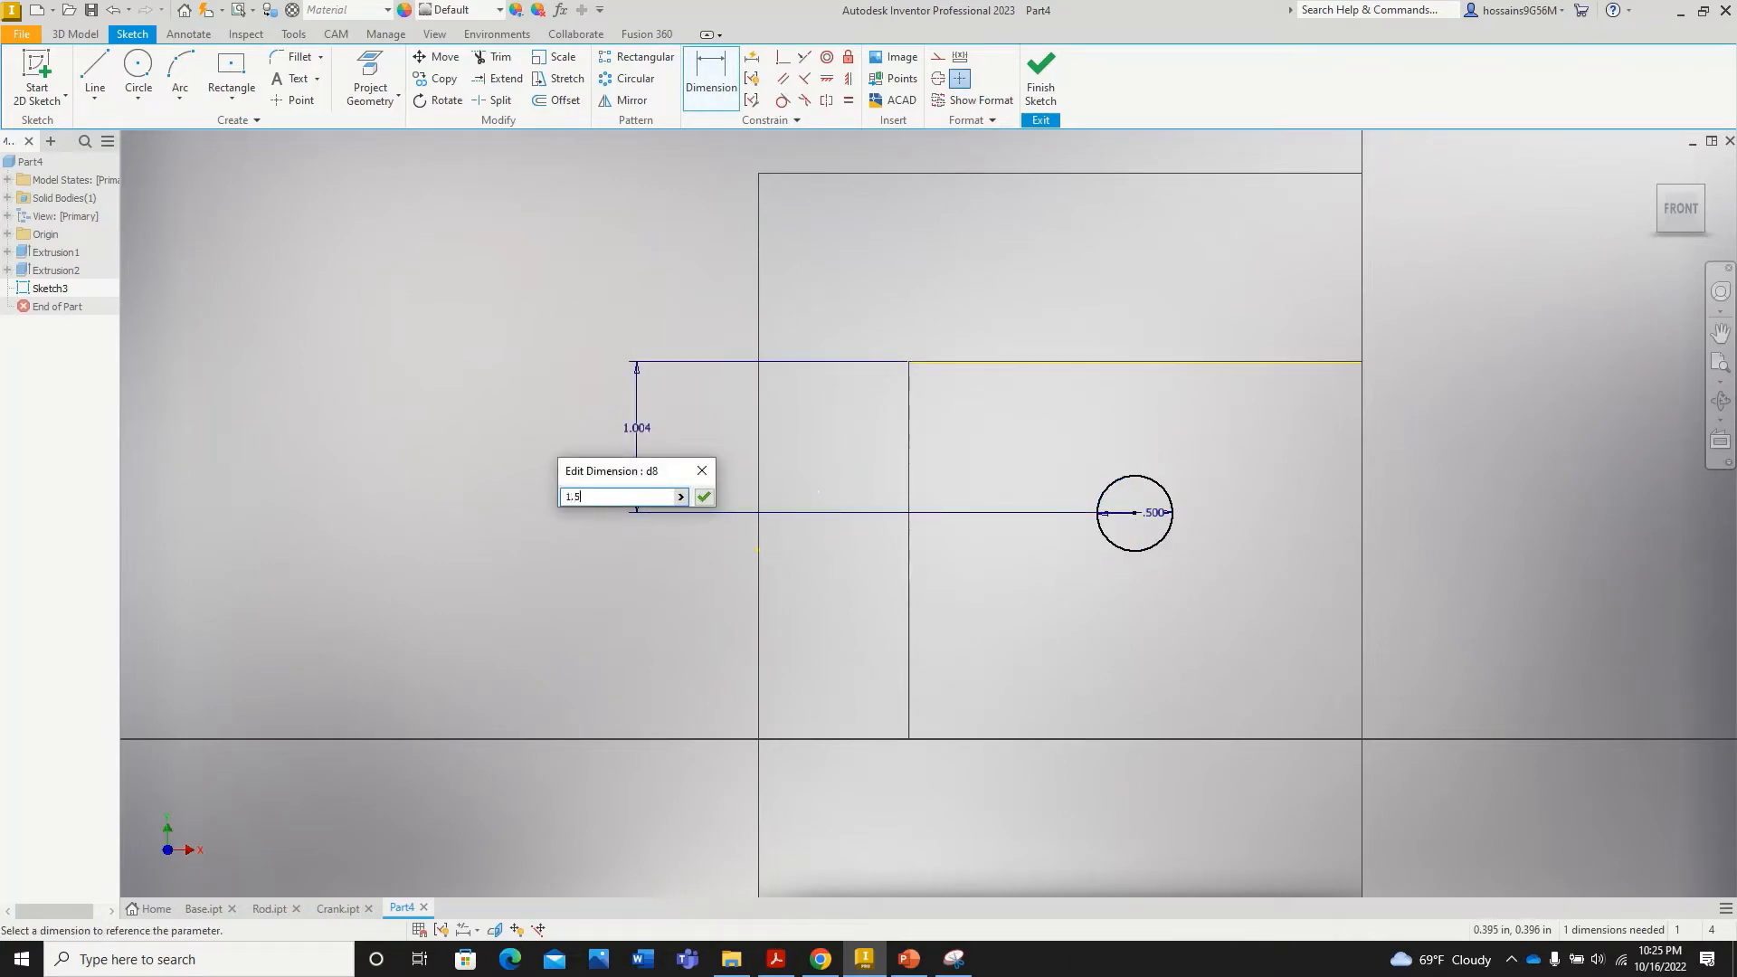
pyautogui.press('Return')
# Step: Dimension the circle's centre 1.5 in horizontally from the cylinder's slotted end face
pyautogui.click(1158, 572)
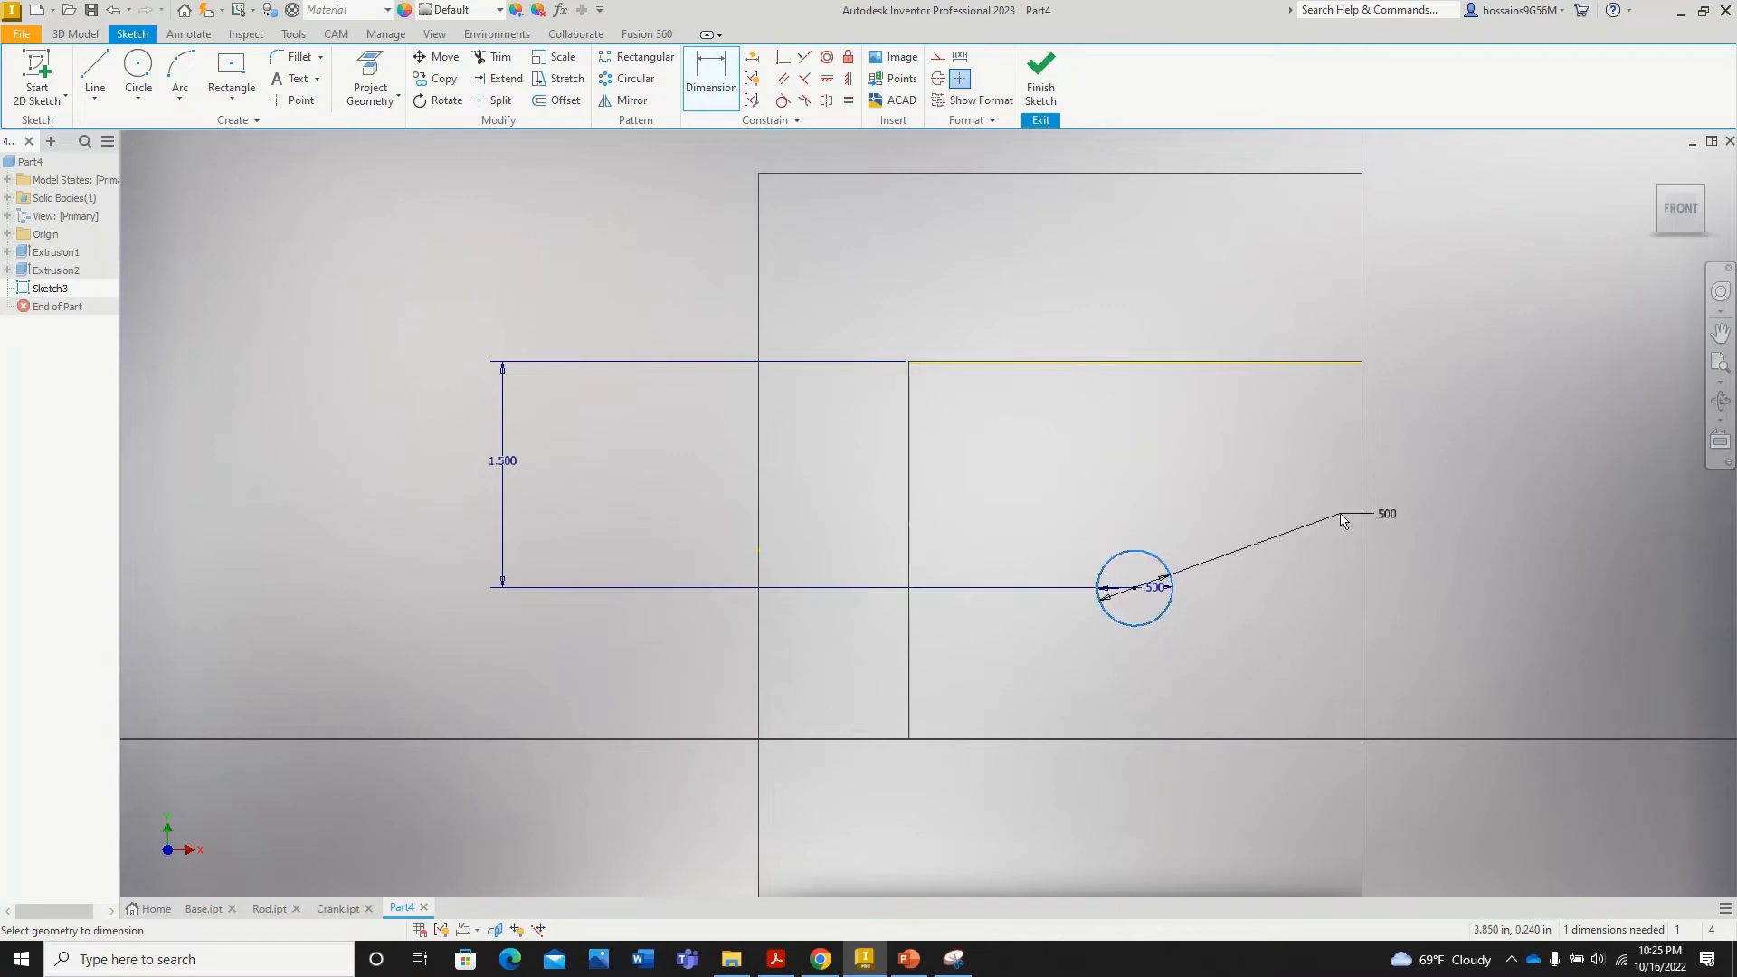
pyautogui.click(1361, 505)
pyautogui.click(1301, 452)
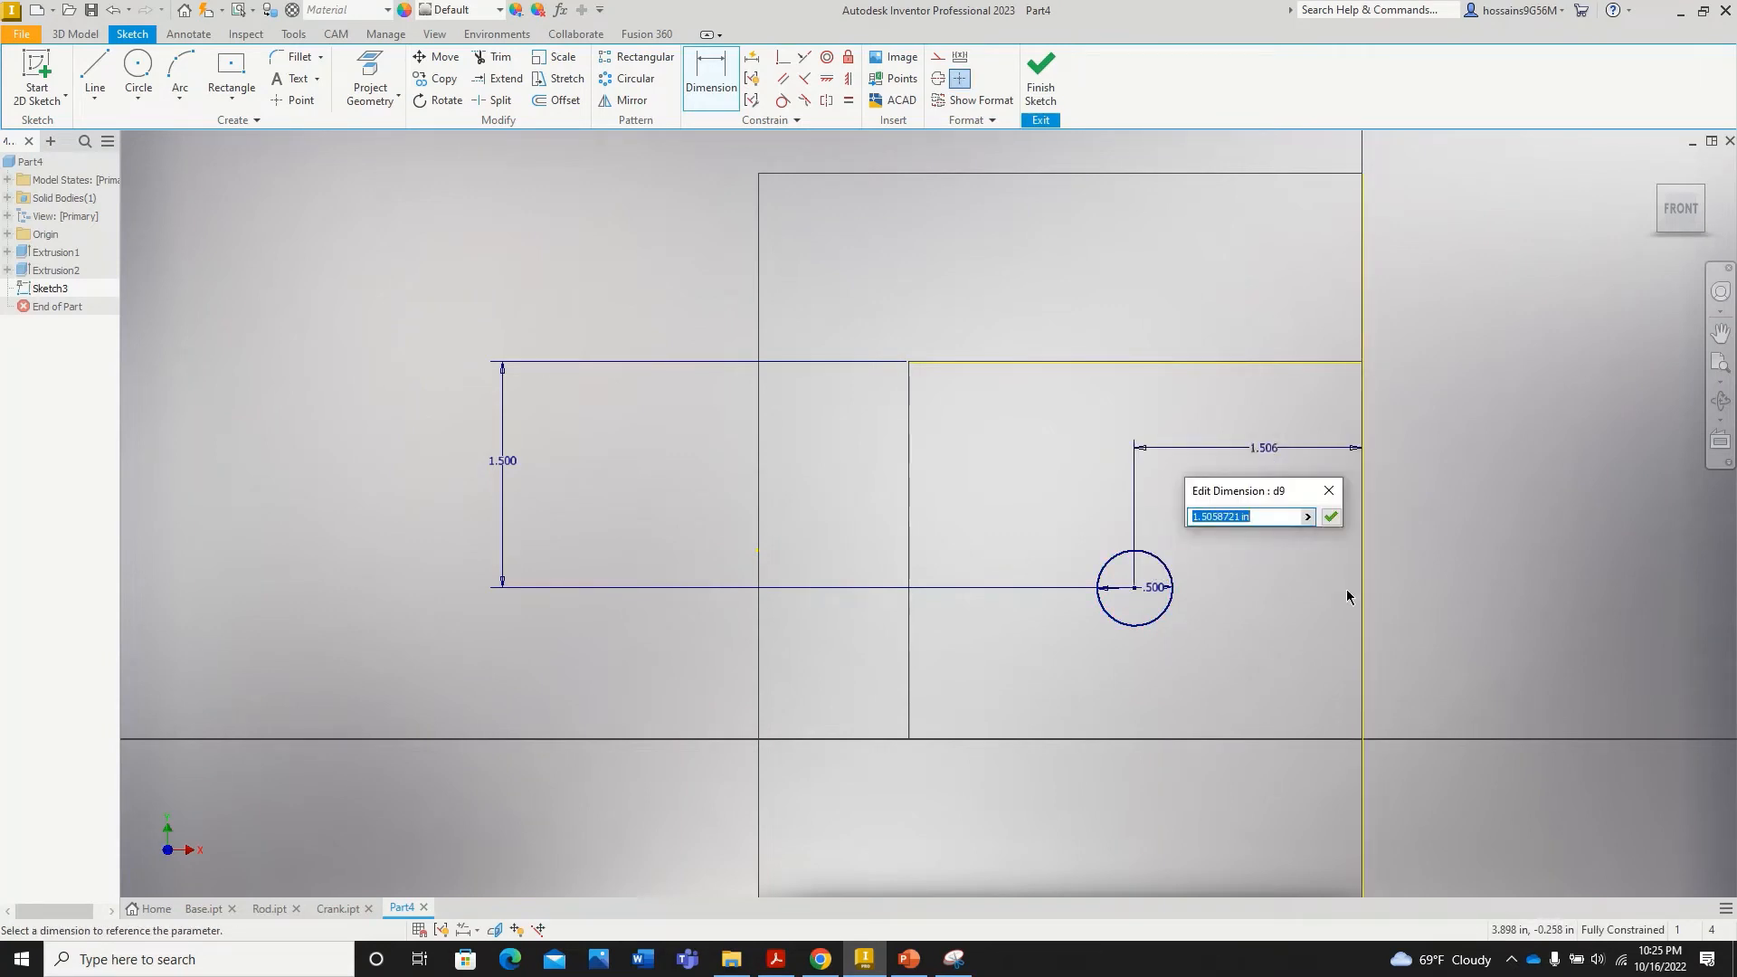
pyautogui.write('1.5')
pyautogui.press('Return')
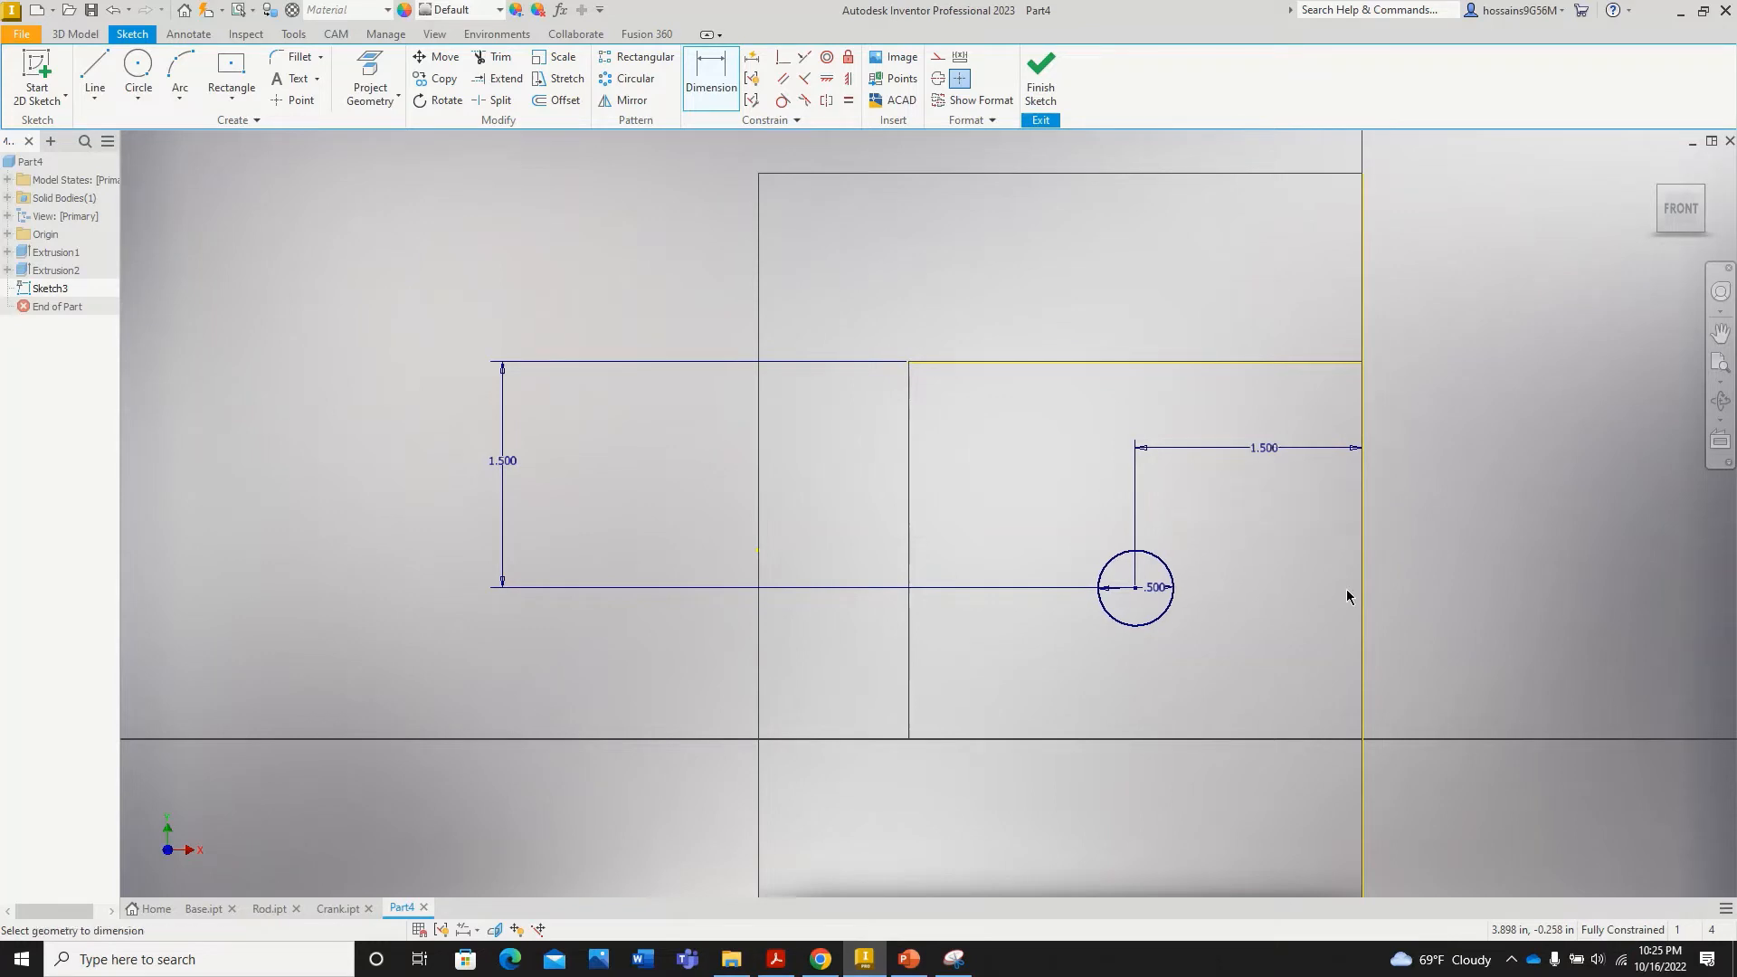
# Step: Set the circle's vertical distance from the slot's upper edge to 1.25 in and finish the sketch
pyautogui.doubleClick(504, 466)
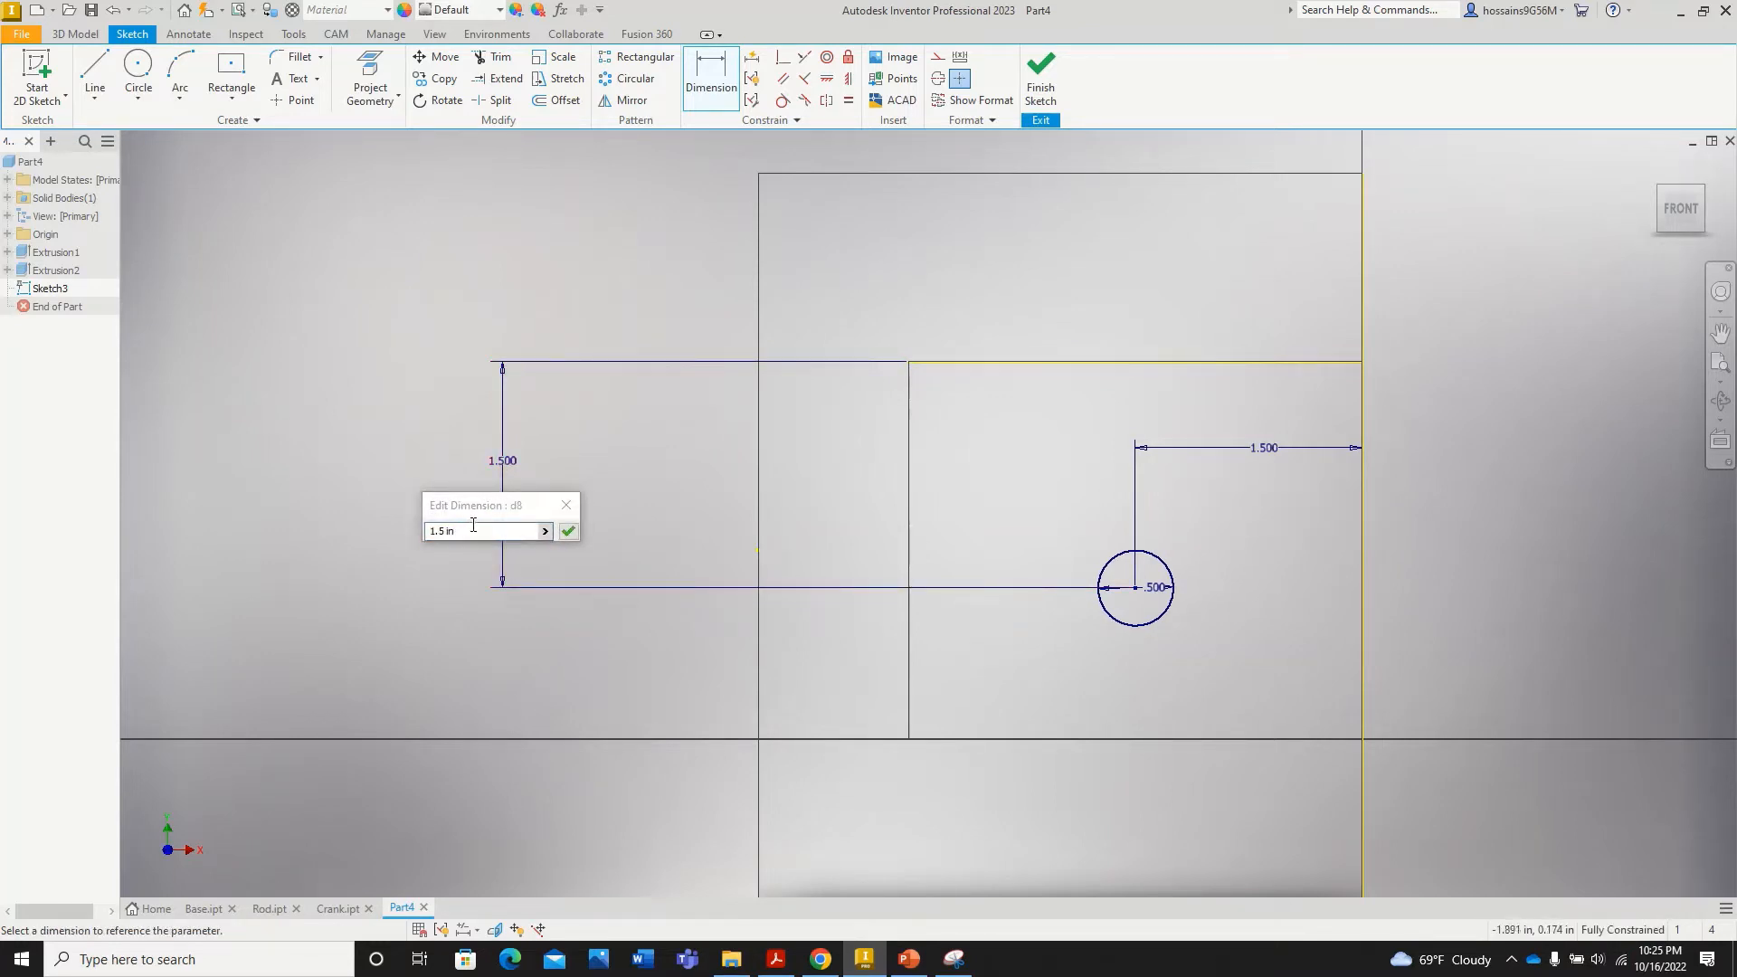
pyautogui.moveTo(472, 530); pyautogui.dragTo(395, 536)
pyautogui.write('1.25')
pyautogui.press('Return')
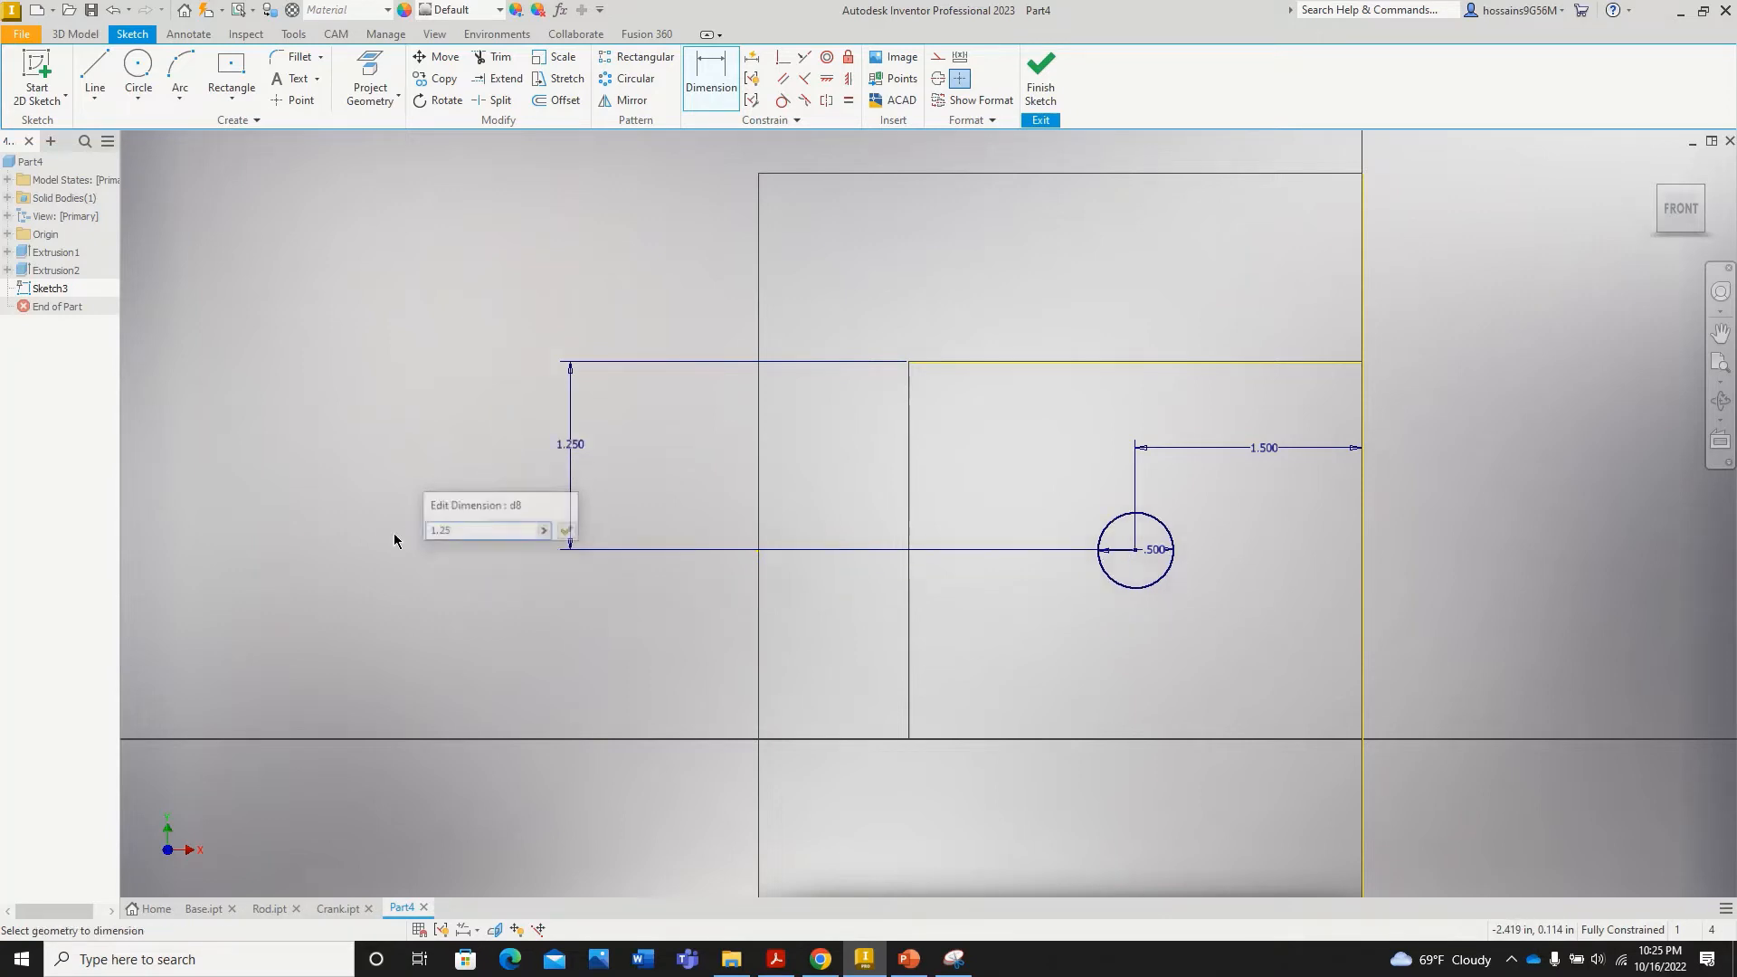
pyautogui.click(1040, 90)
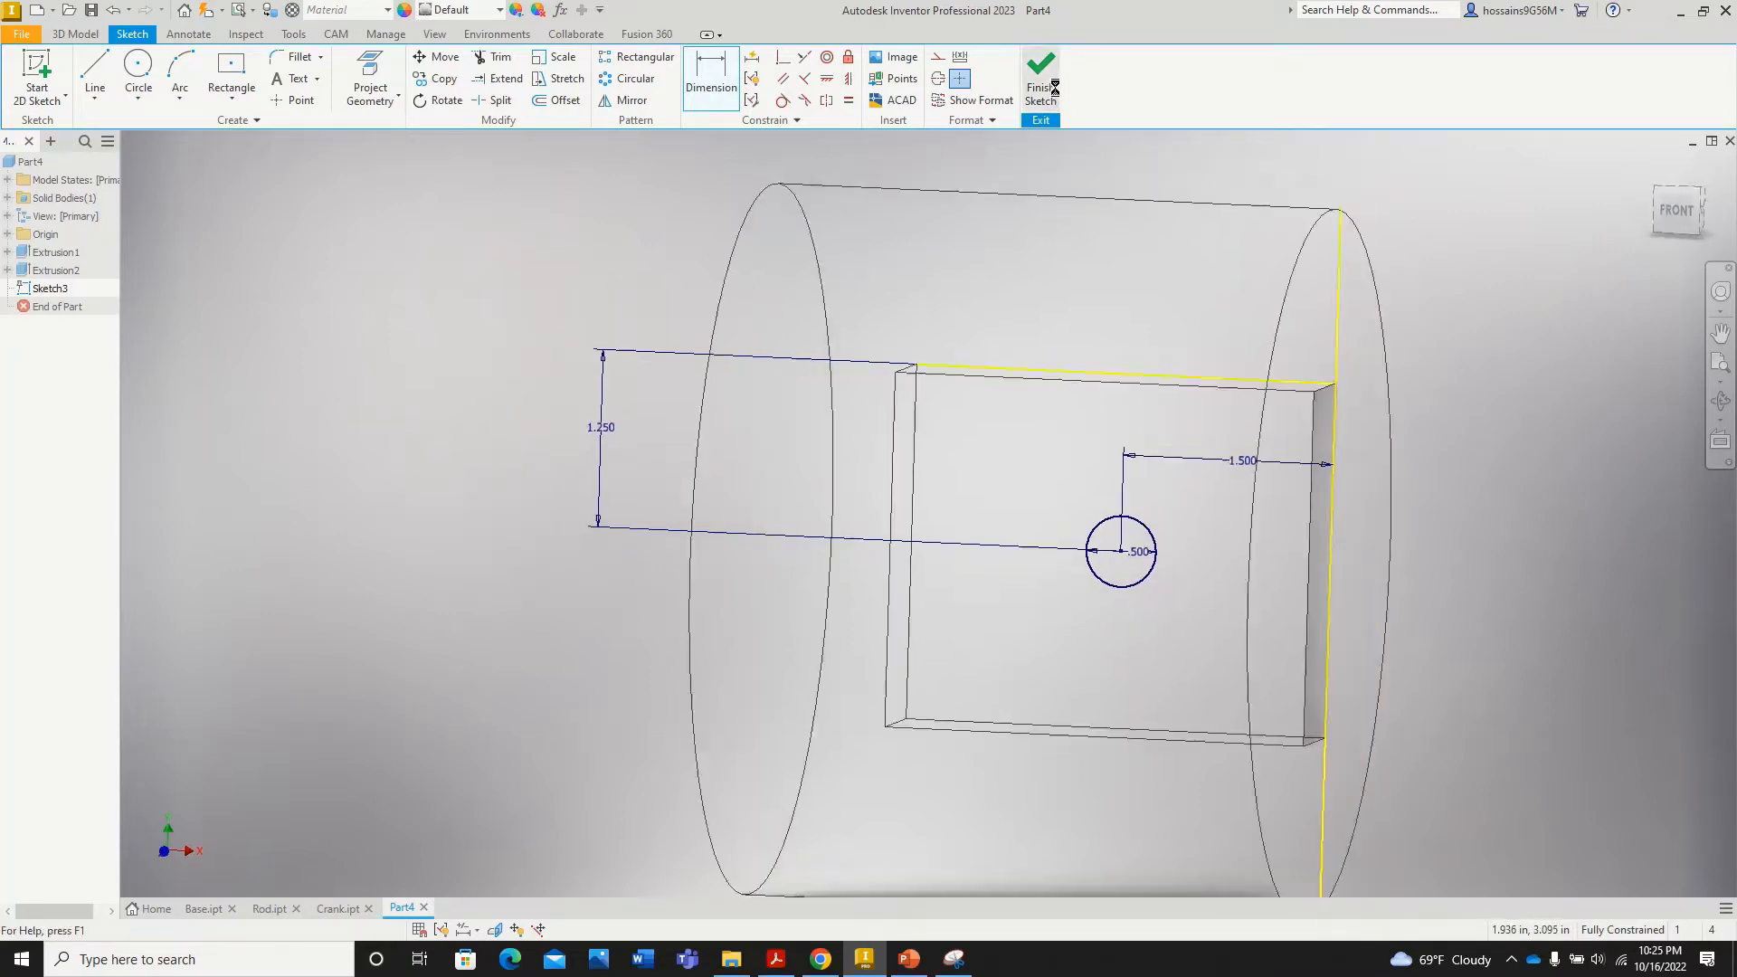
# Step: Set up an extrusion of the circle symmetric about its sketch plane, 11.9375 in long so it passes through the whole cylinder
pyautogui.click(95, 77)
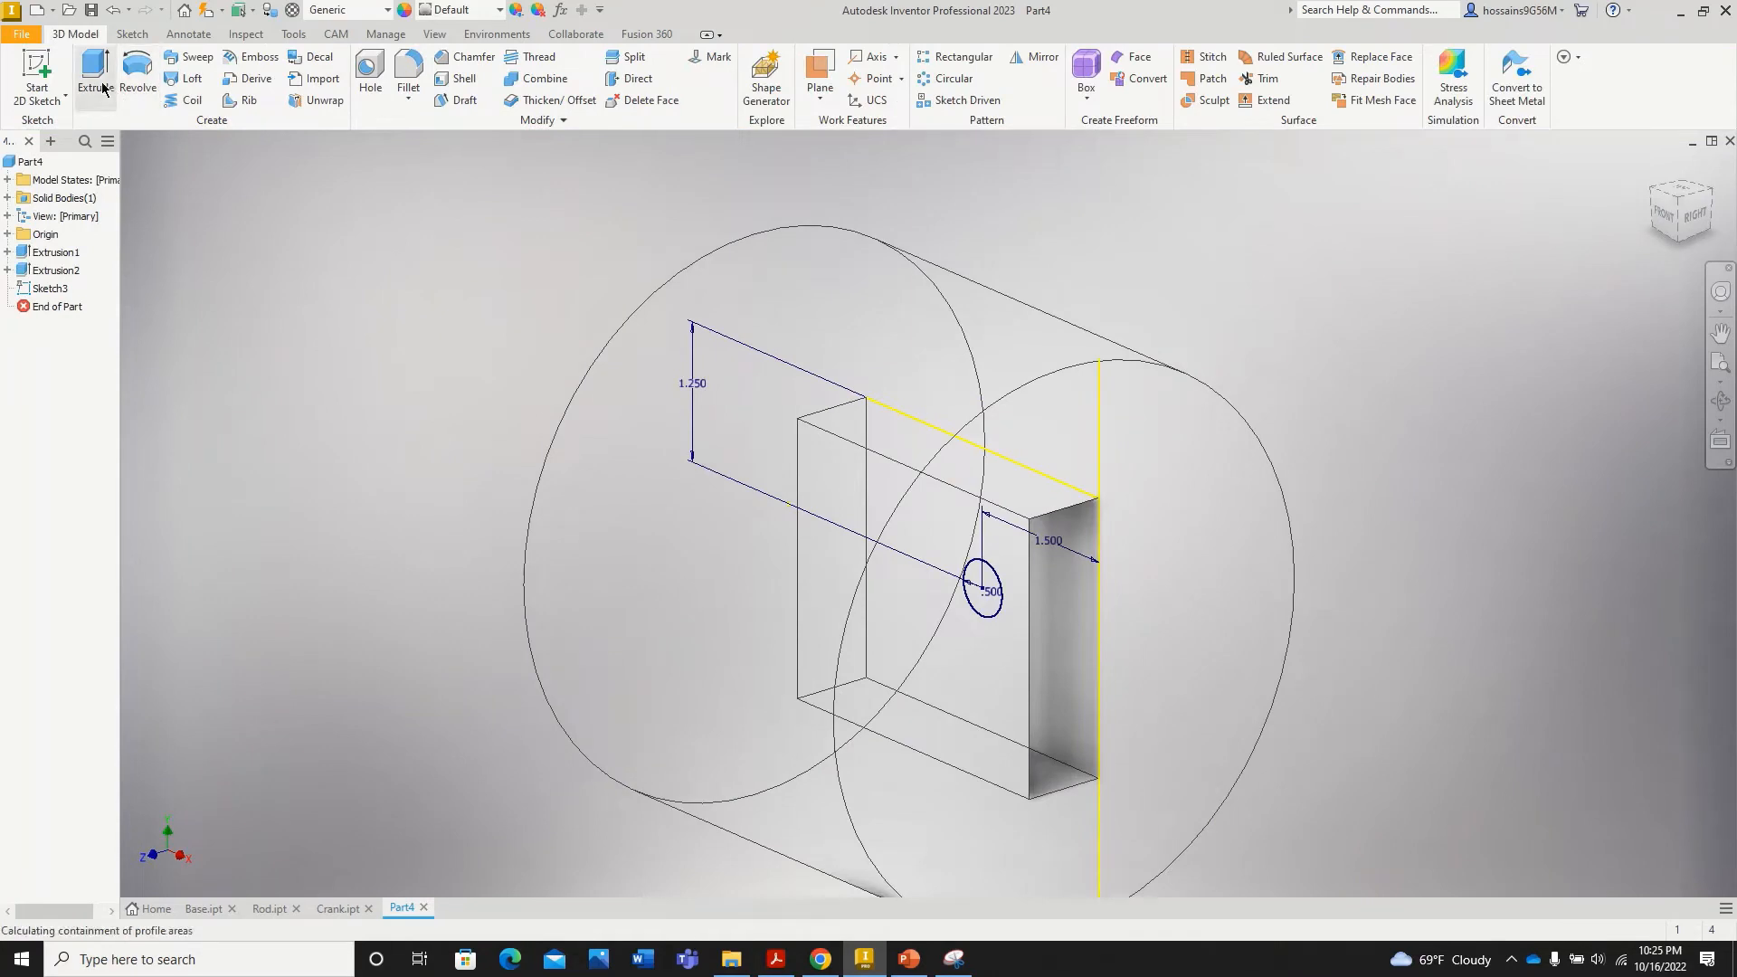
pyautogui.moveTo(616, 286); pyautogui.dragTo(442, 182)
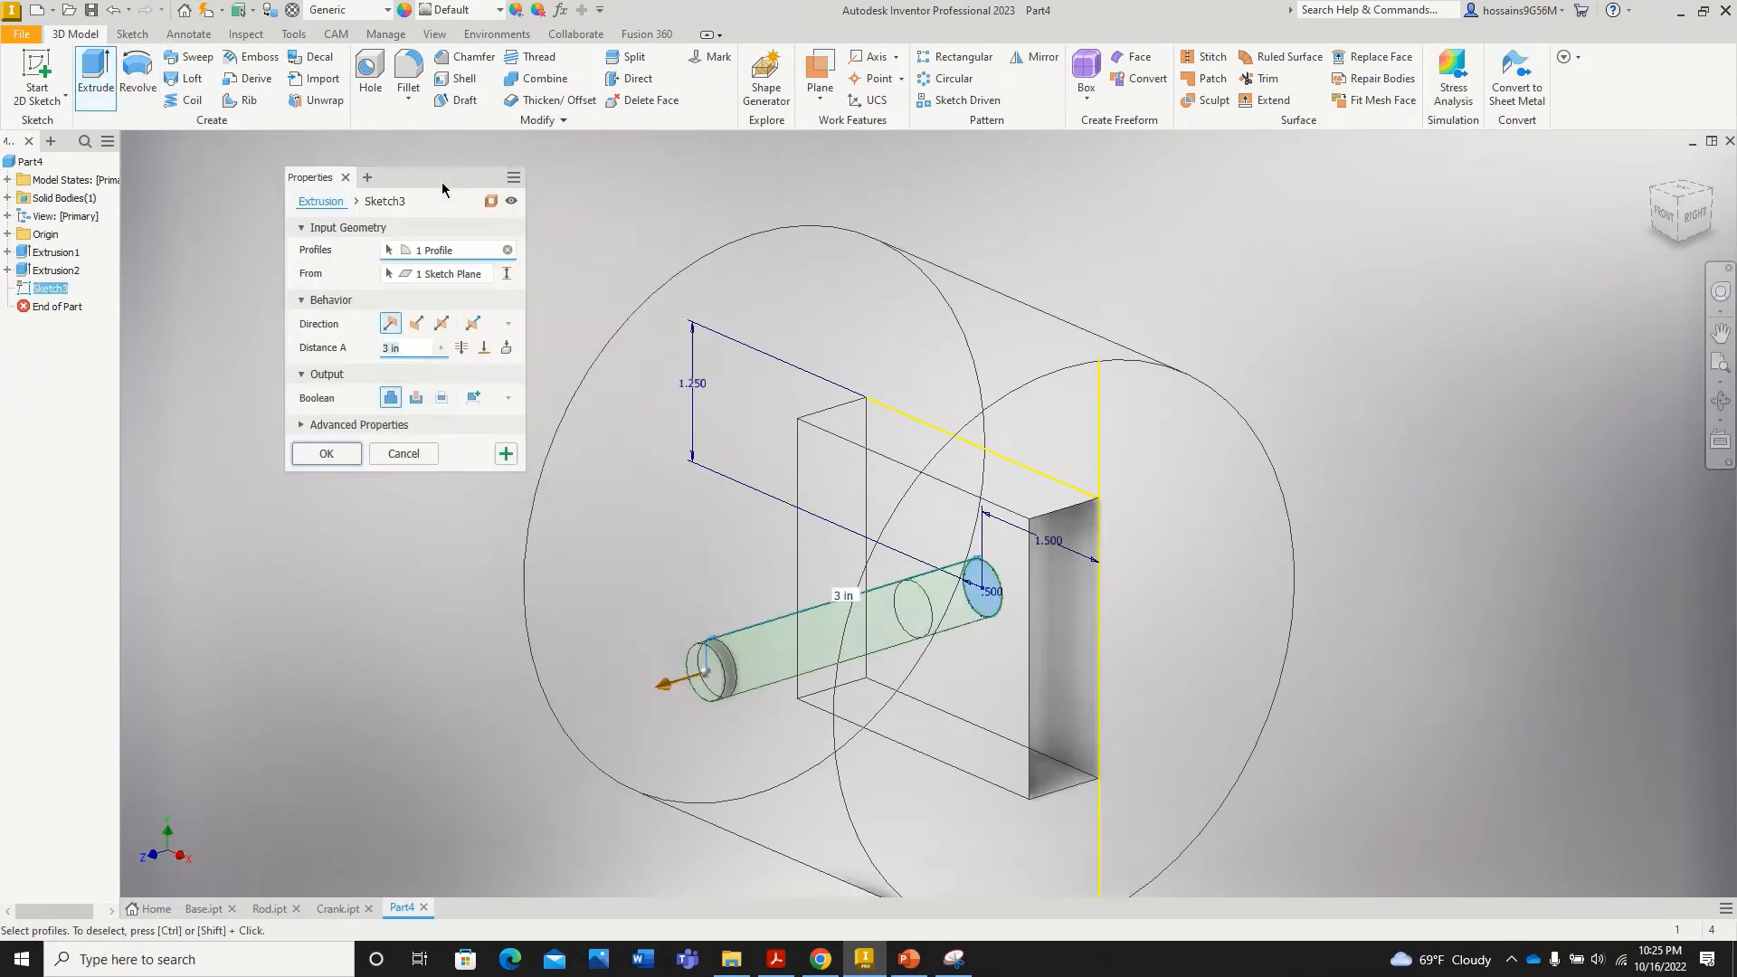
pyautogui.click(442, 324)
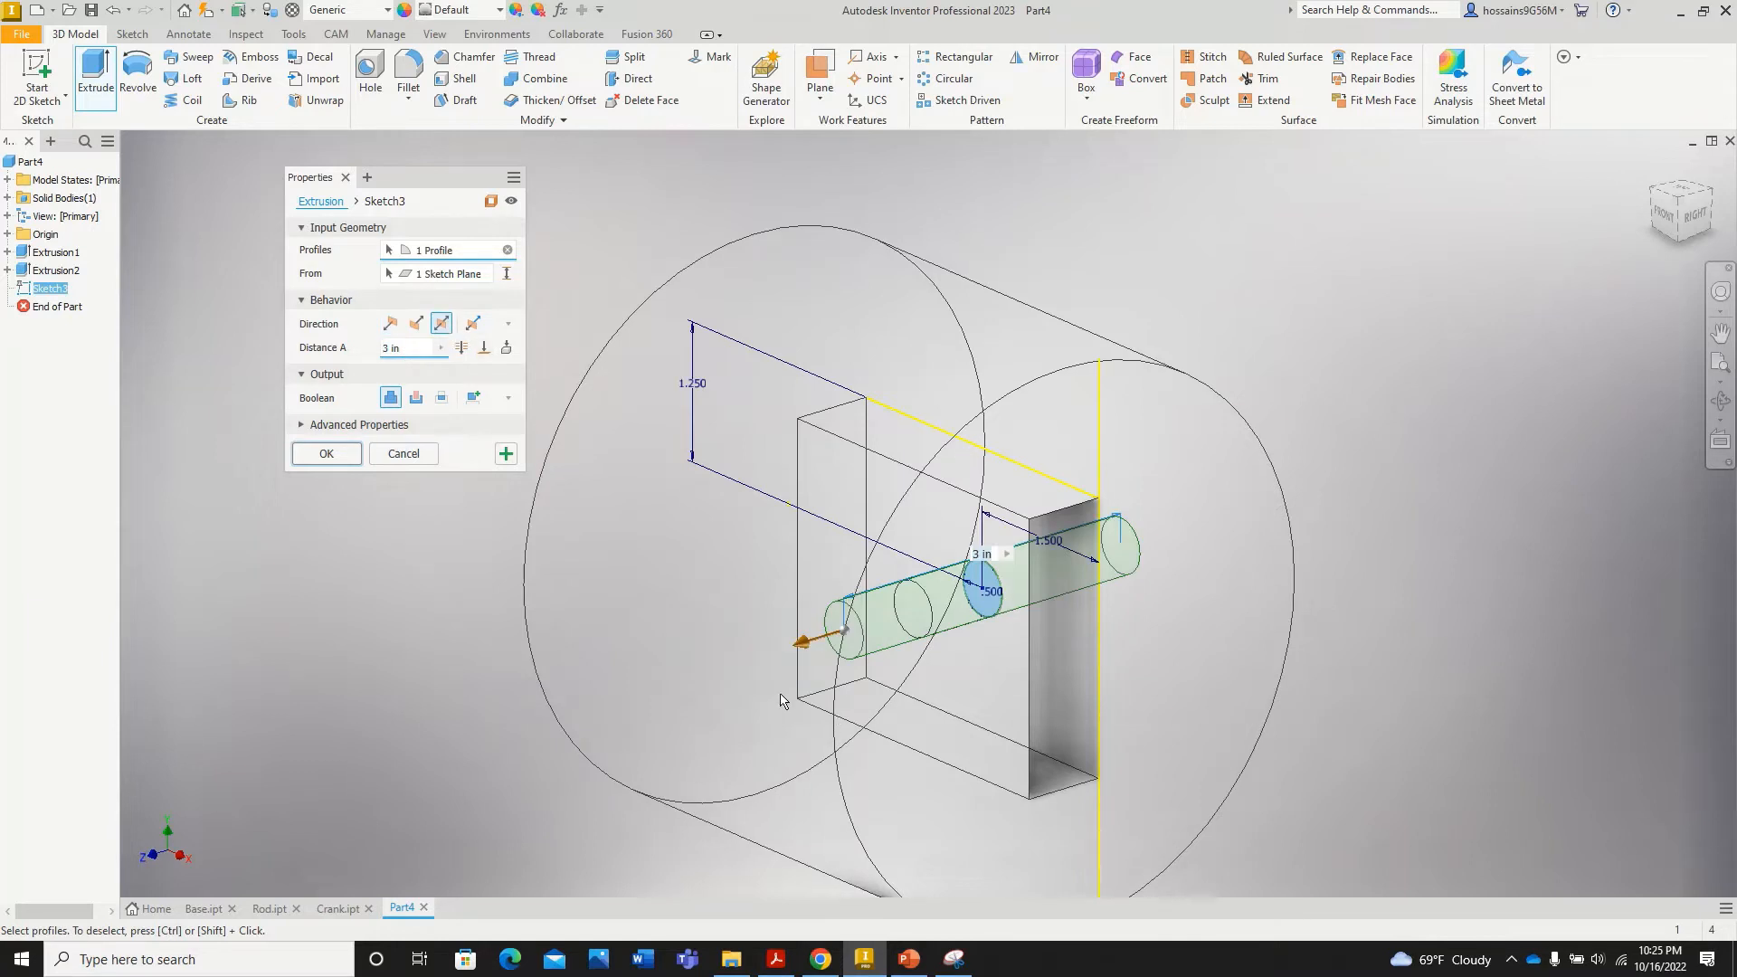
pyautogui.moveTo(808, 642); pyautogui.dragTo(387, 754)
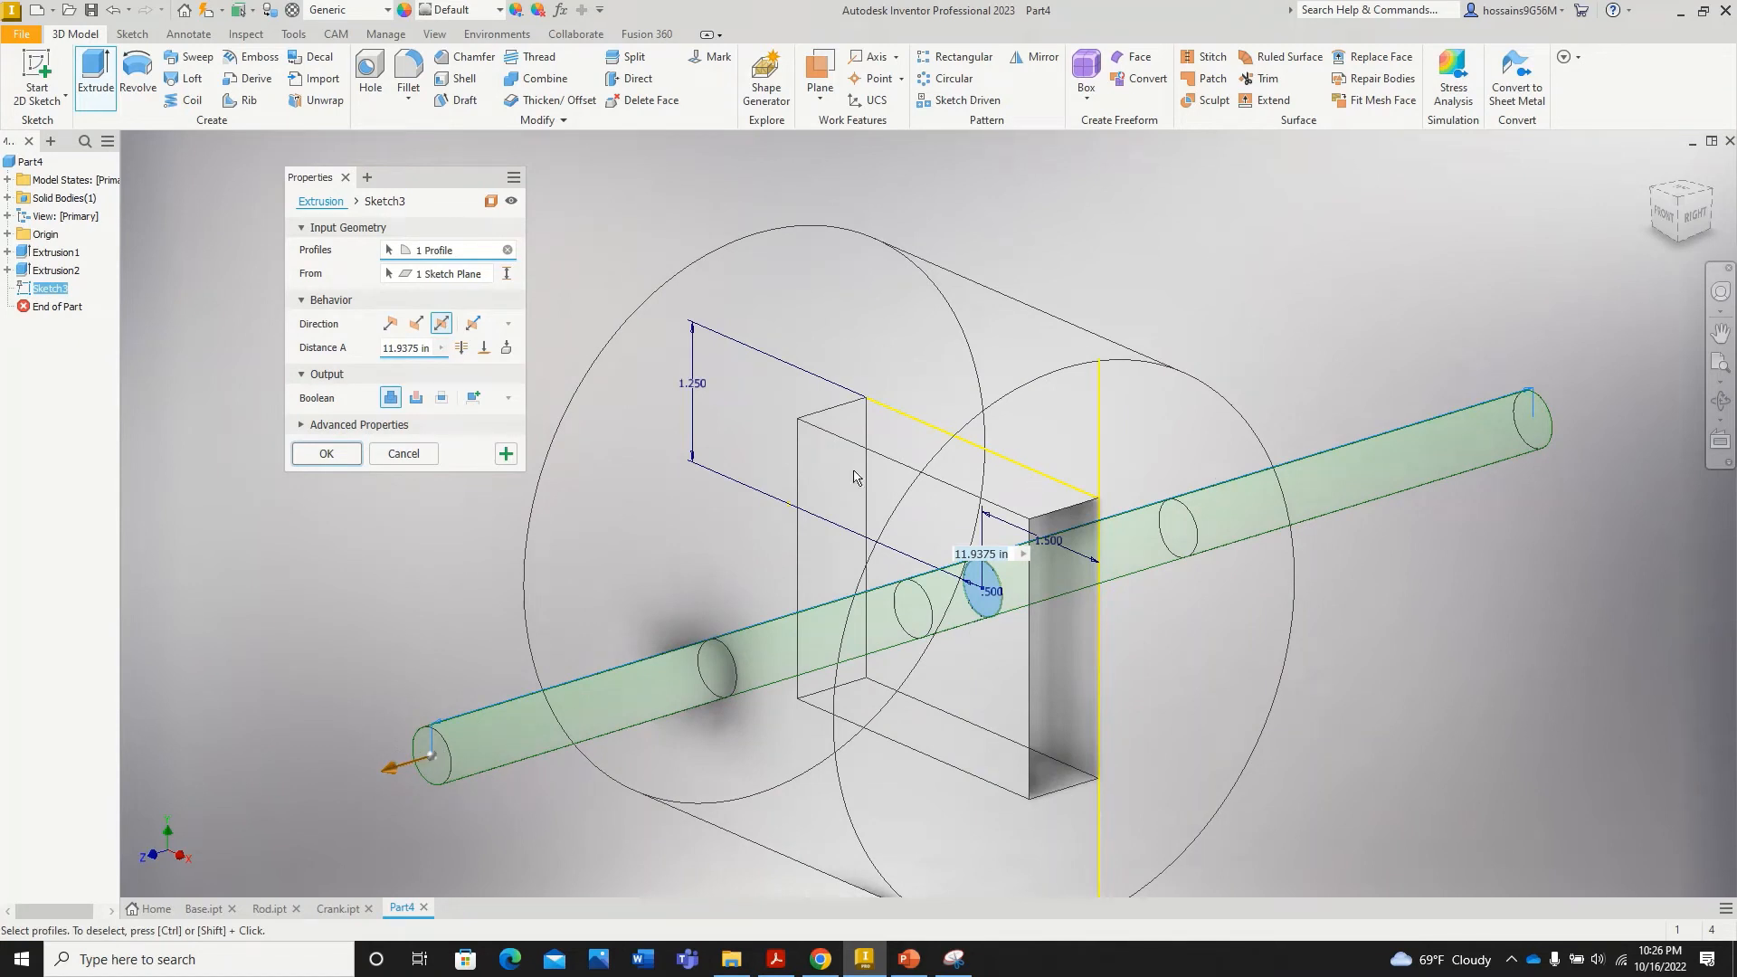
# Step: Switch the visual style to Shaded with Edges and complete the circle's extrusion as a cut through the cylinder
pyautogui.click(434, 34)
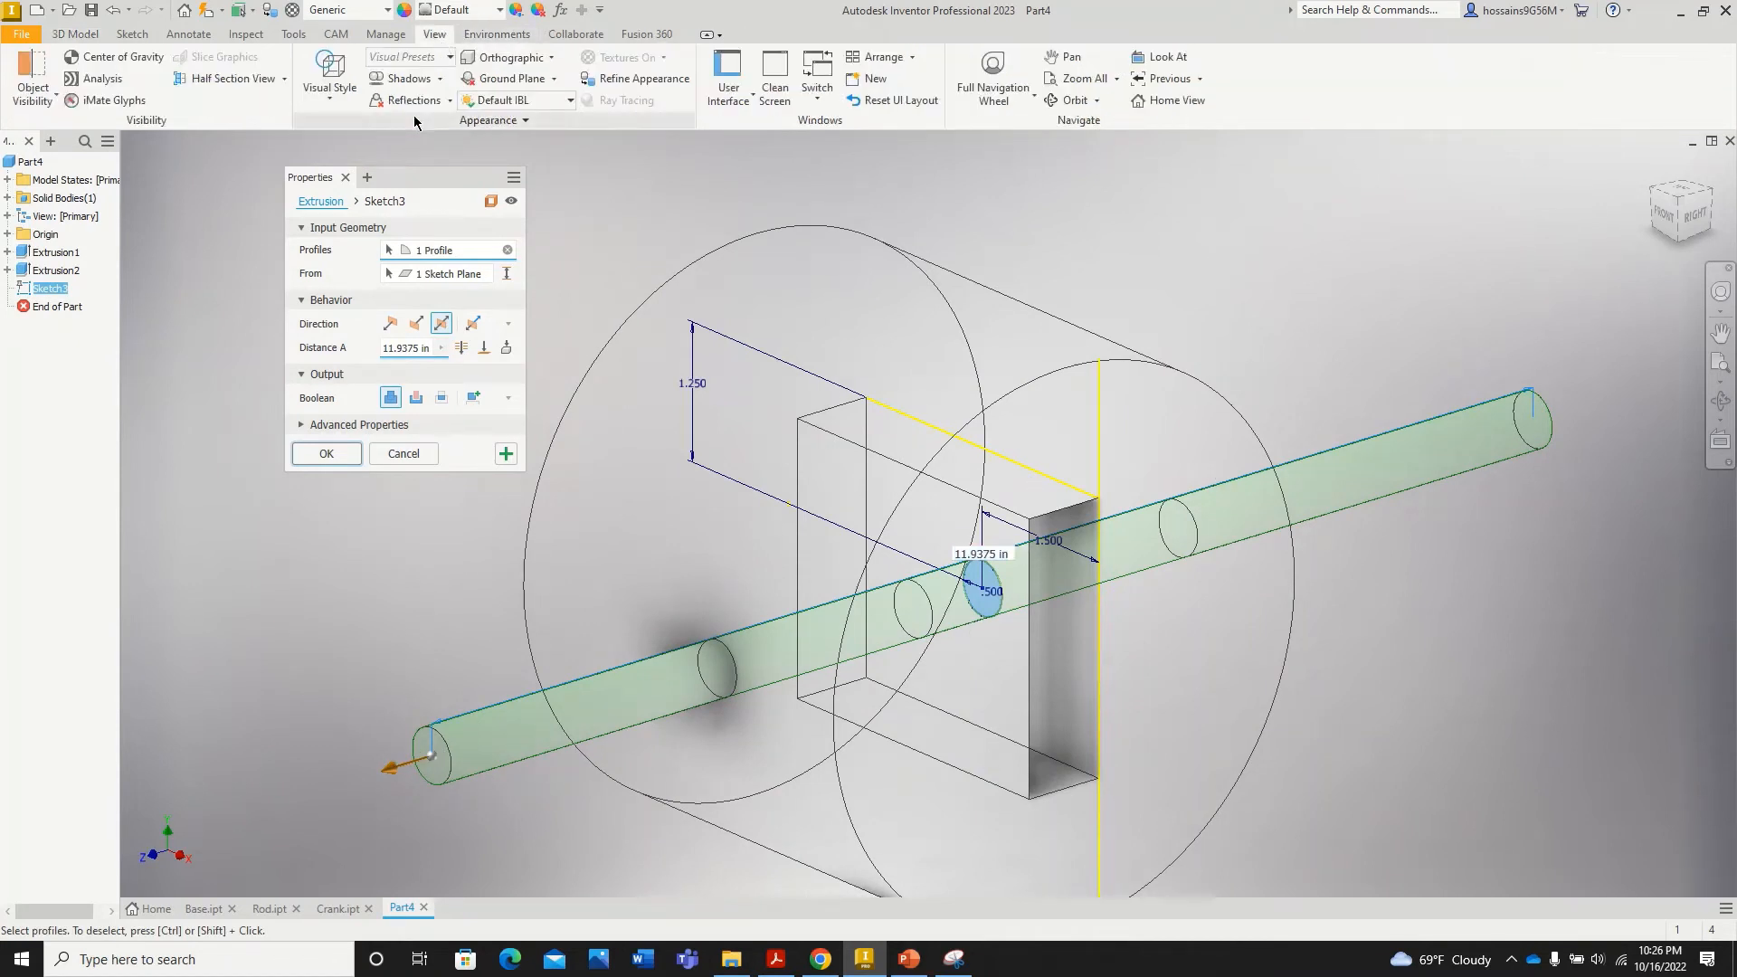
pyautogui.click(329, 82)
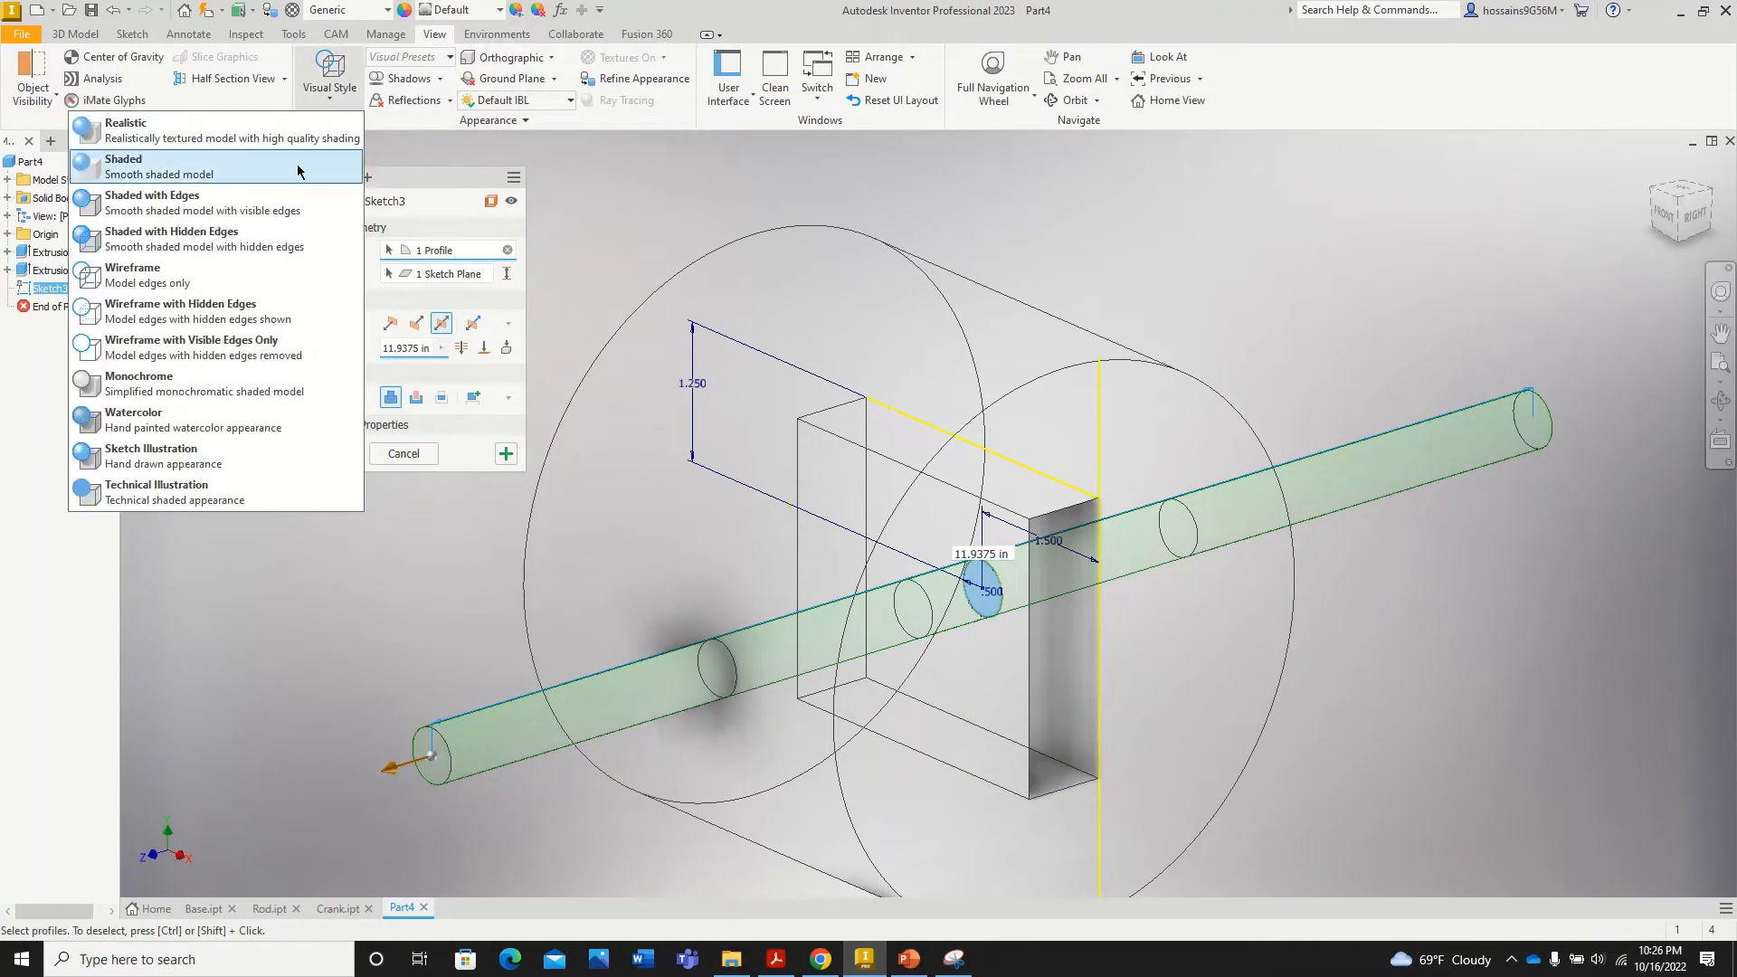
pyautogui.click(181, 210)
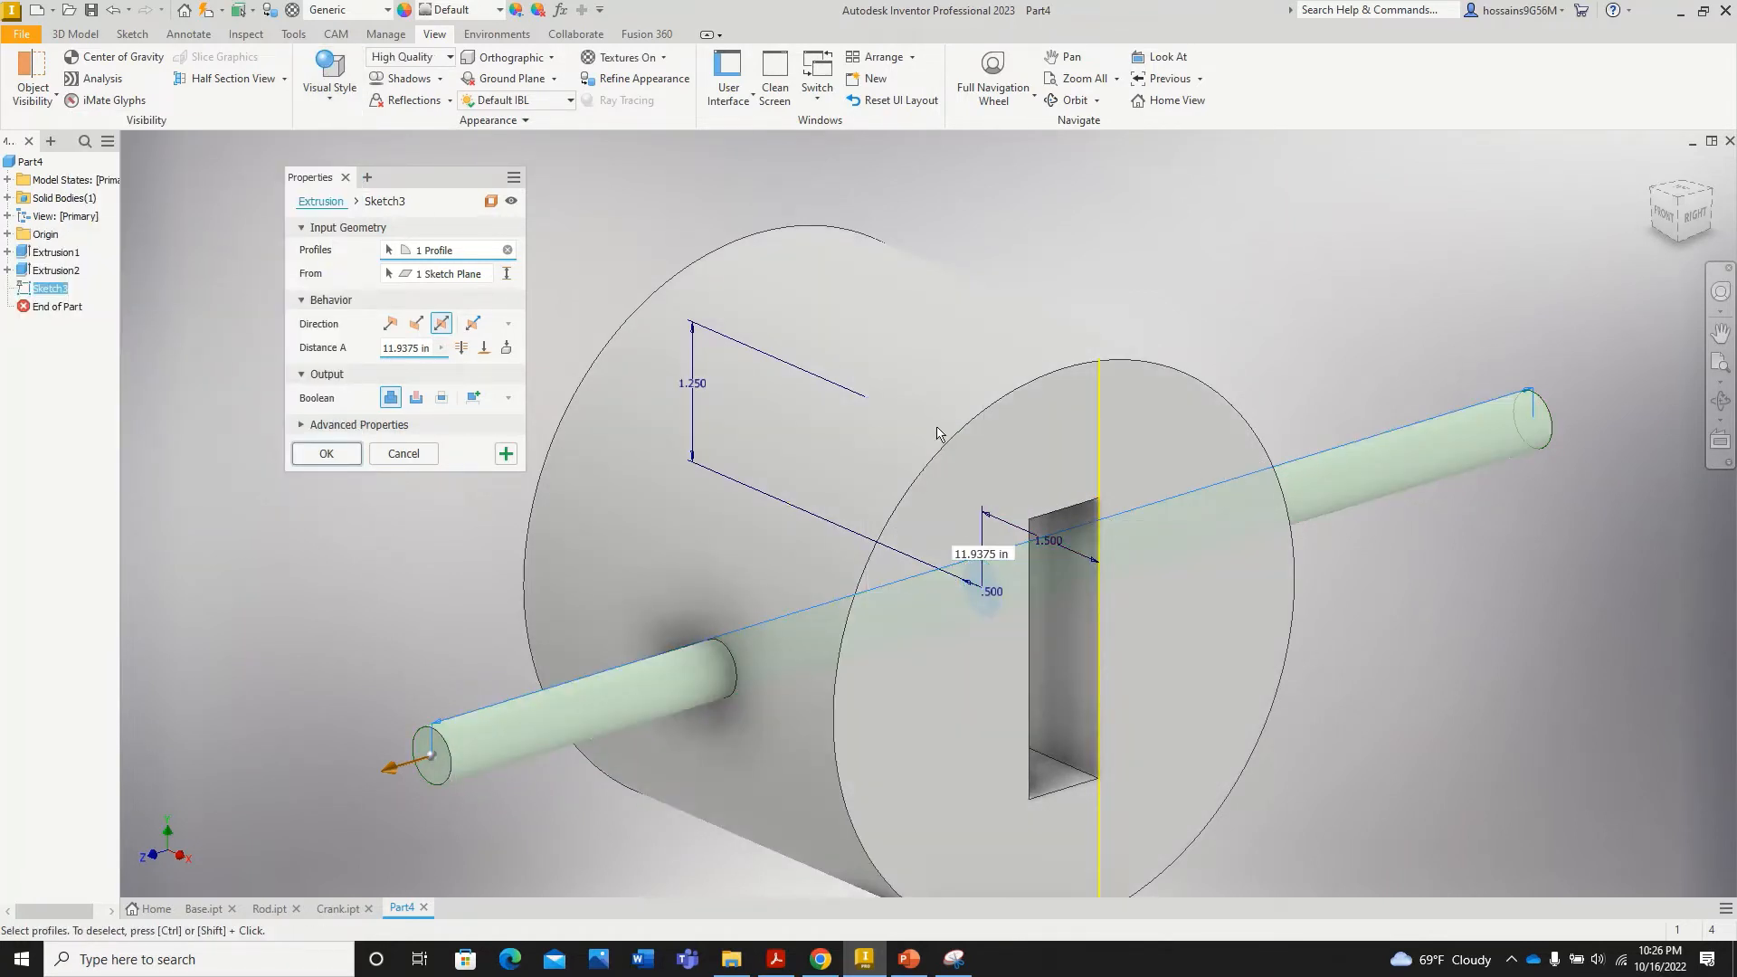
pyautogui.click(415, 399)
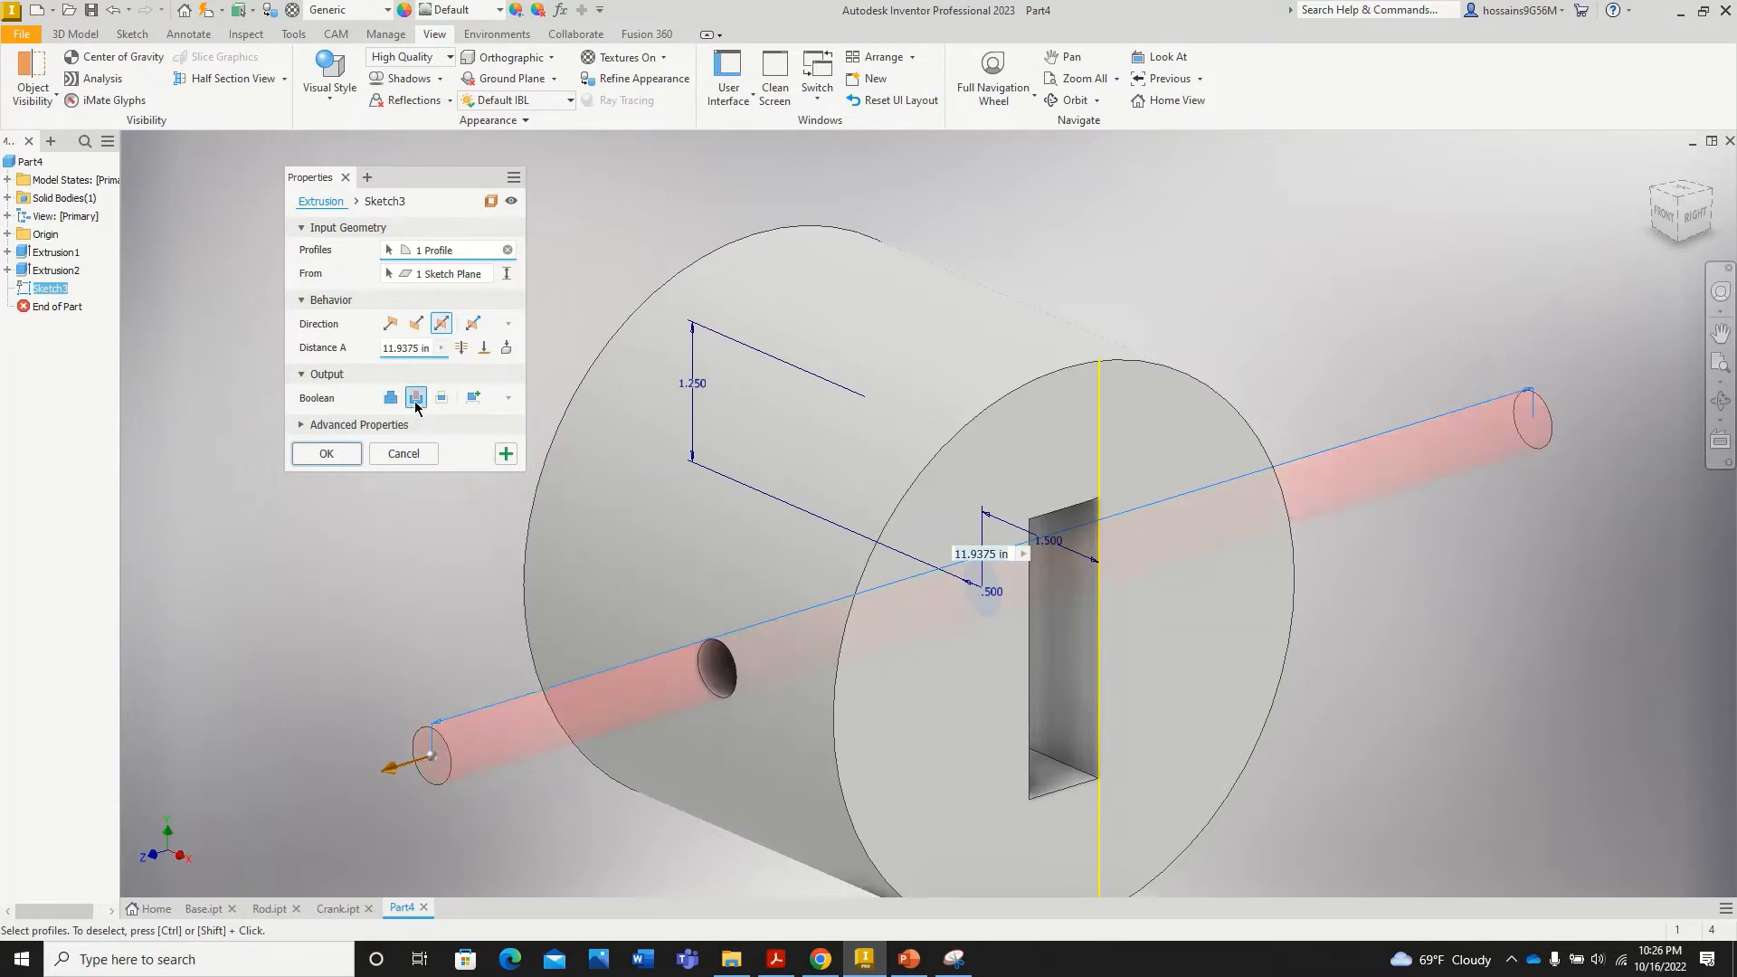
pyautogui.click(328, 454)
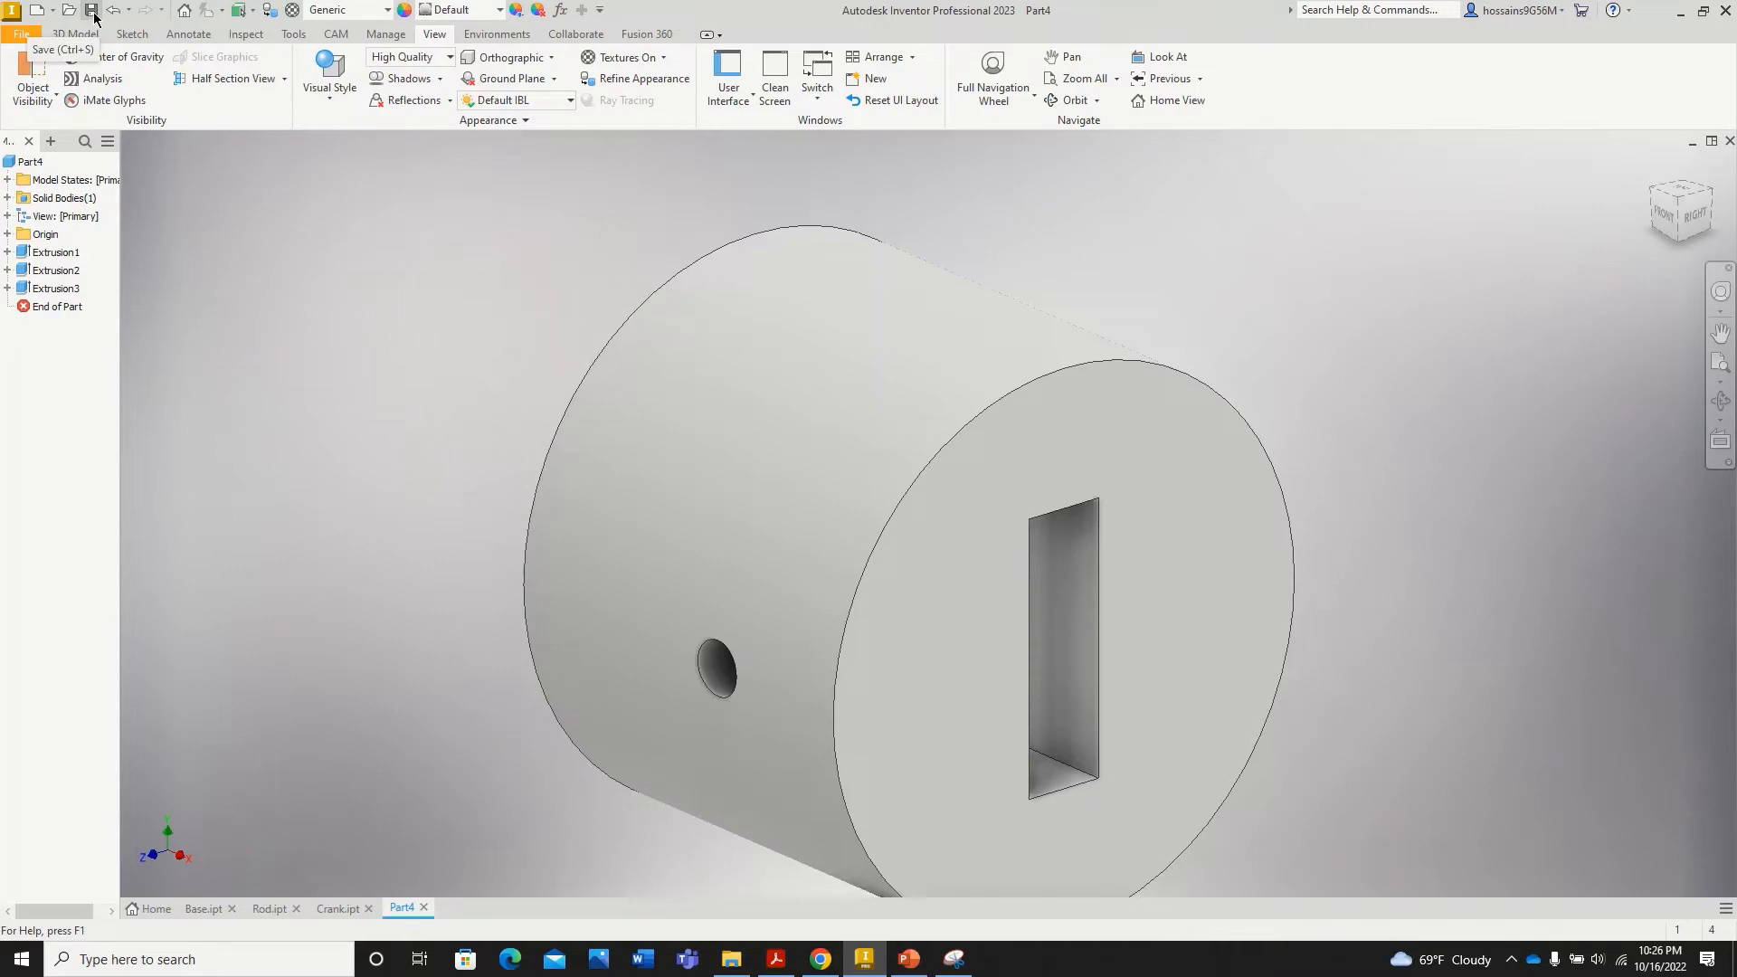
# Step: Save the part in Documents as Slider, copying the name from the figure caption in the assignment PDF
pyautogui.click(21, 34)
pyautogui.click(63, 231)
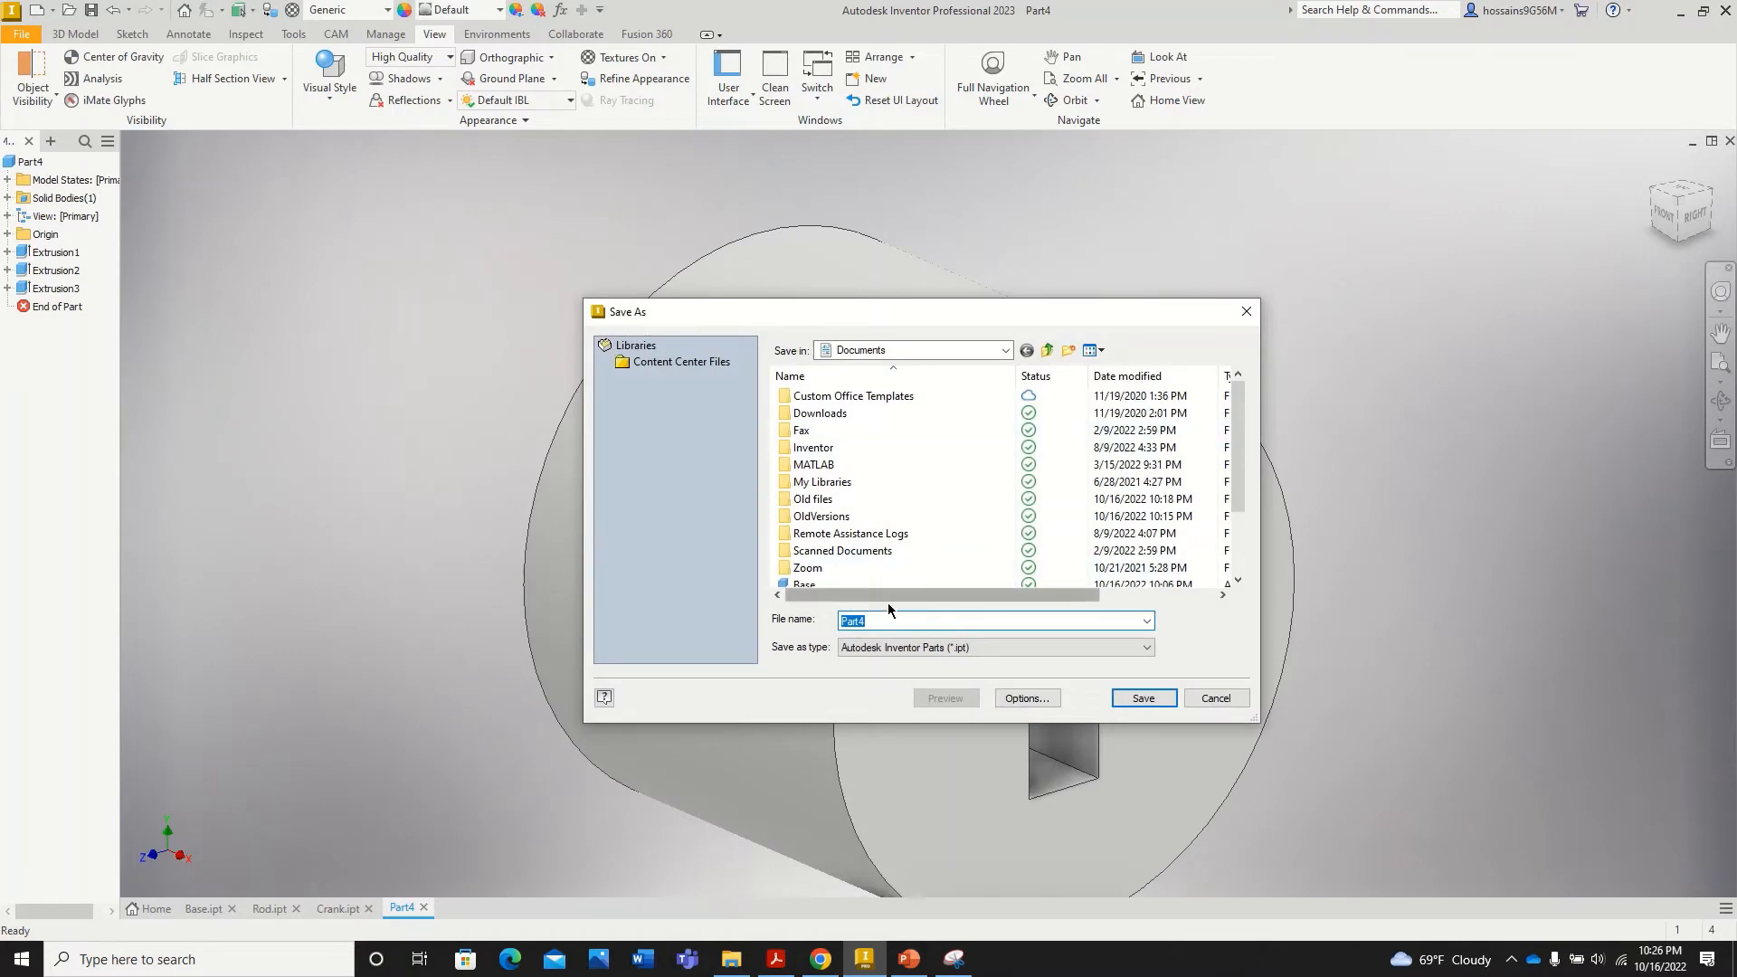
pyautogui.click(775, 959)
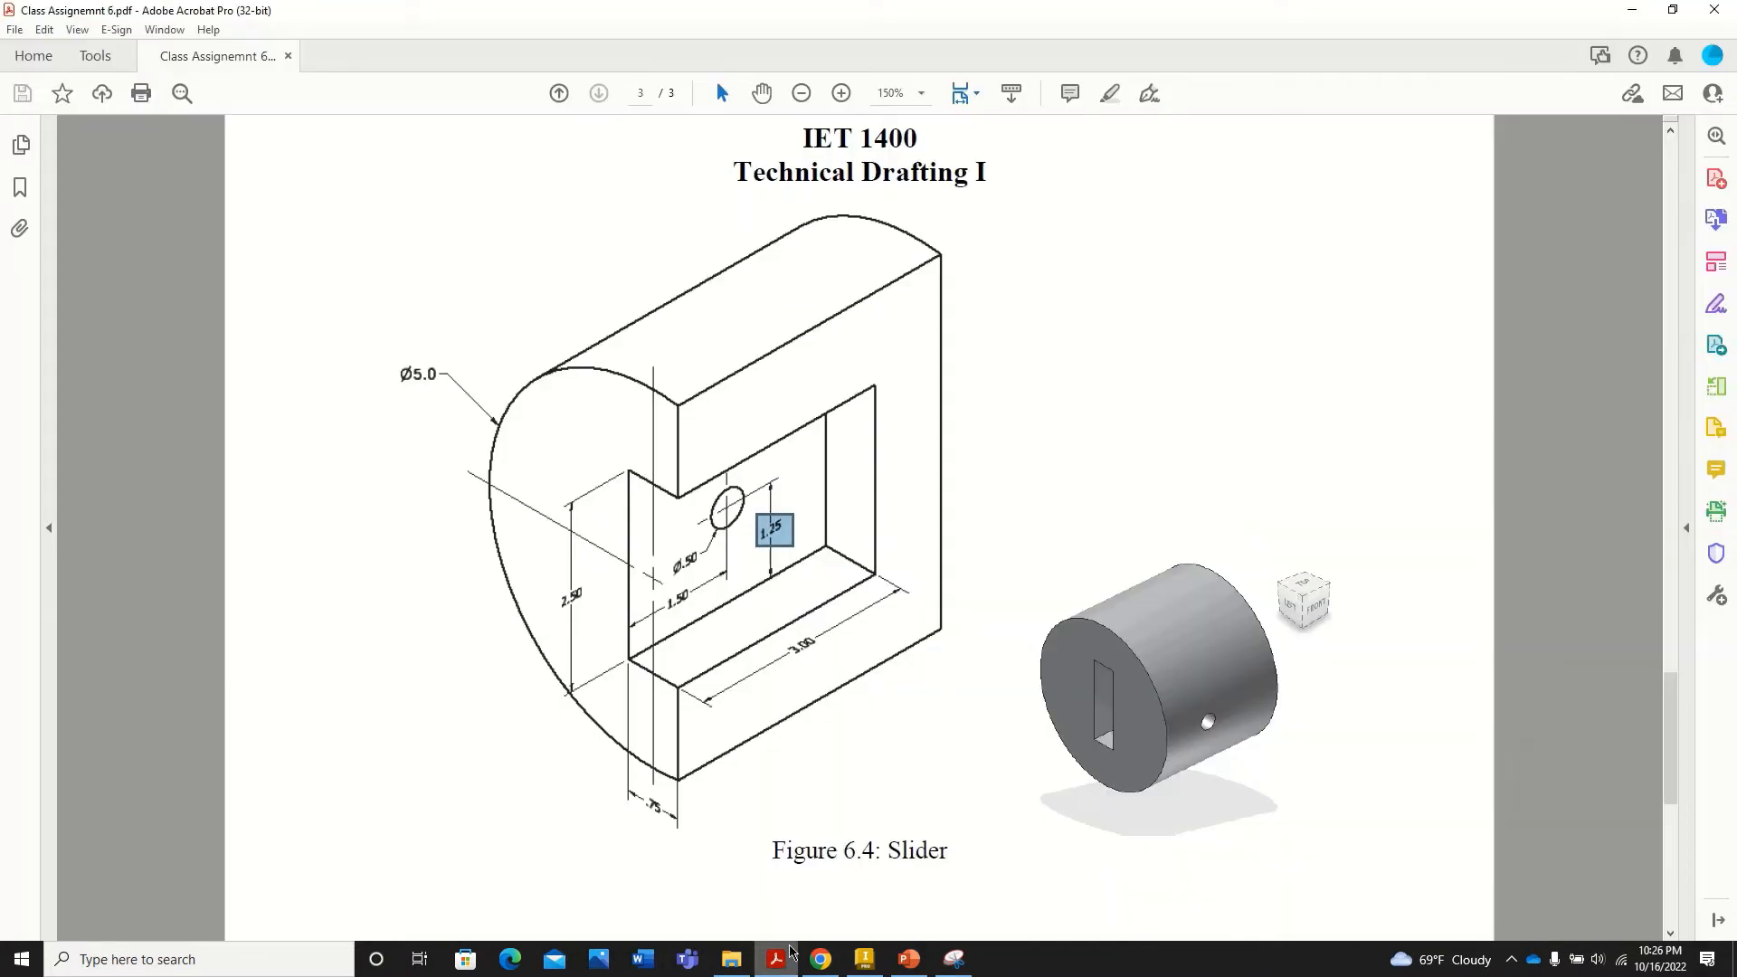
pyautogui.moveTo(919, 846); pyautogui.dragTo(957, 847)
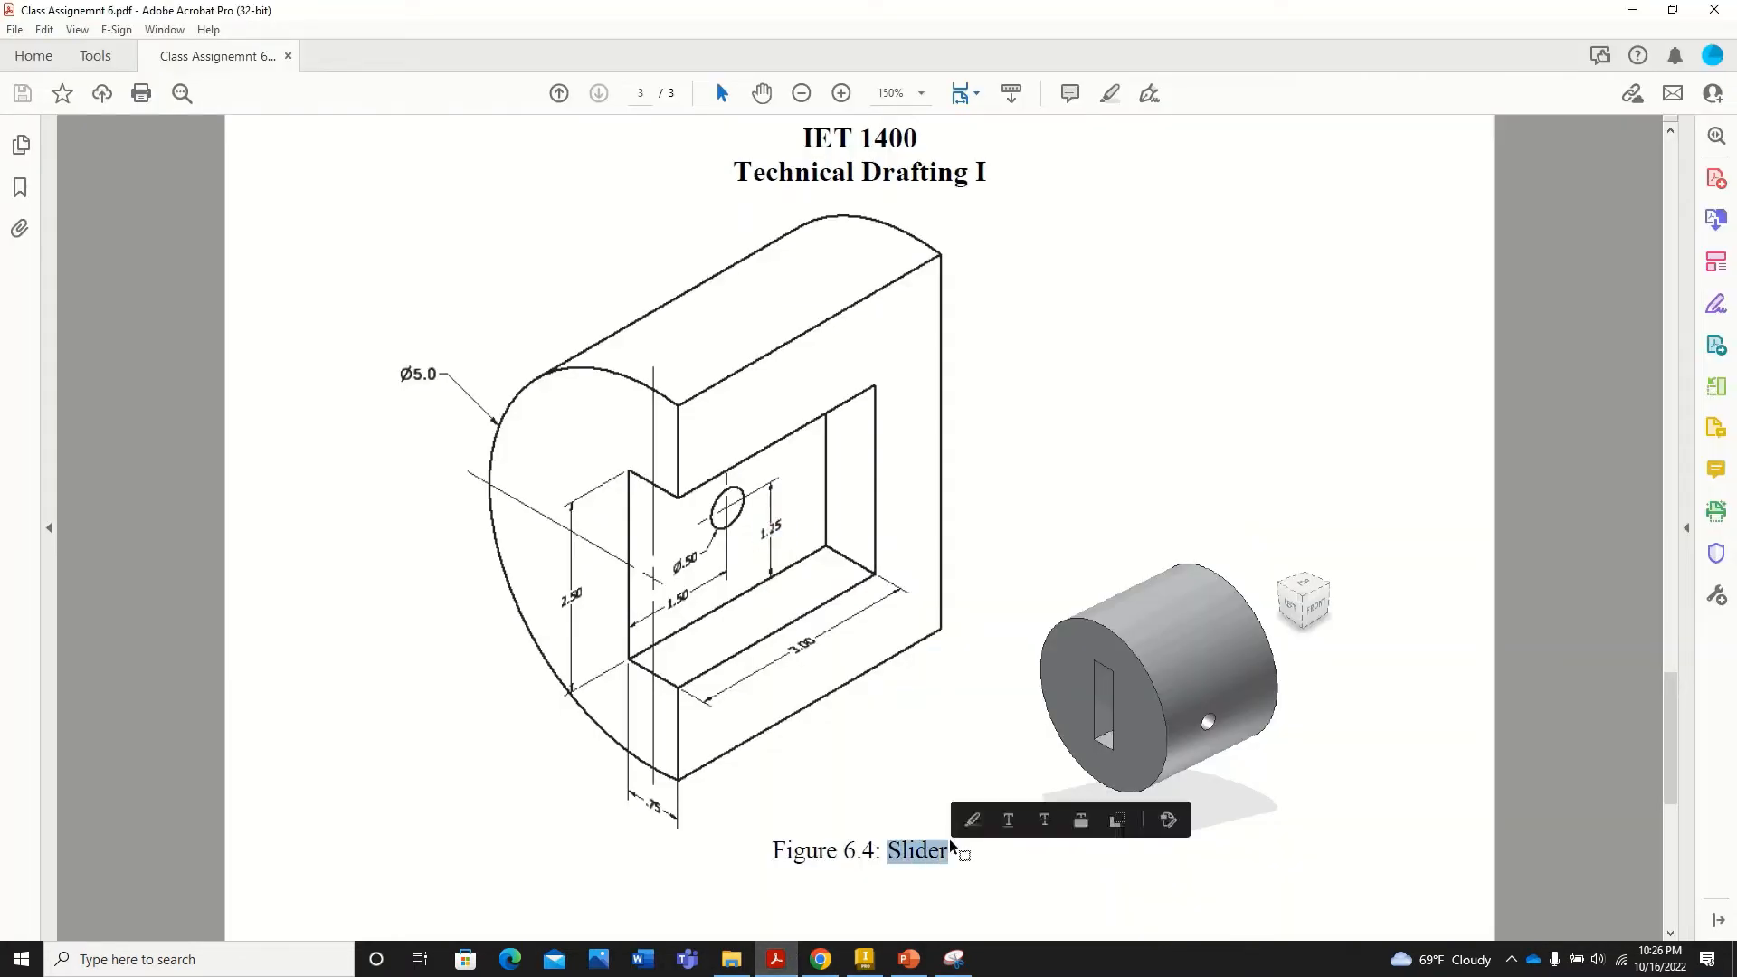
pyautogui.click(863, 959)
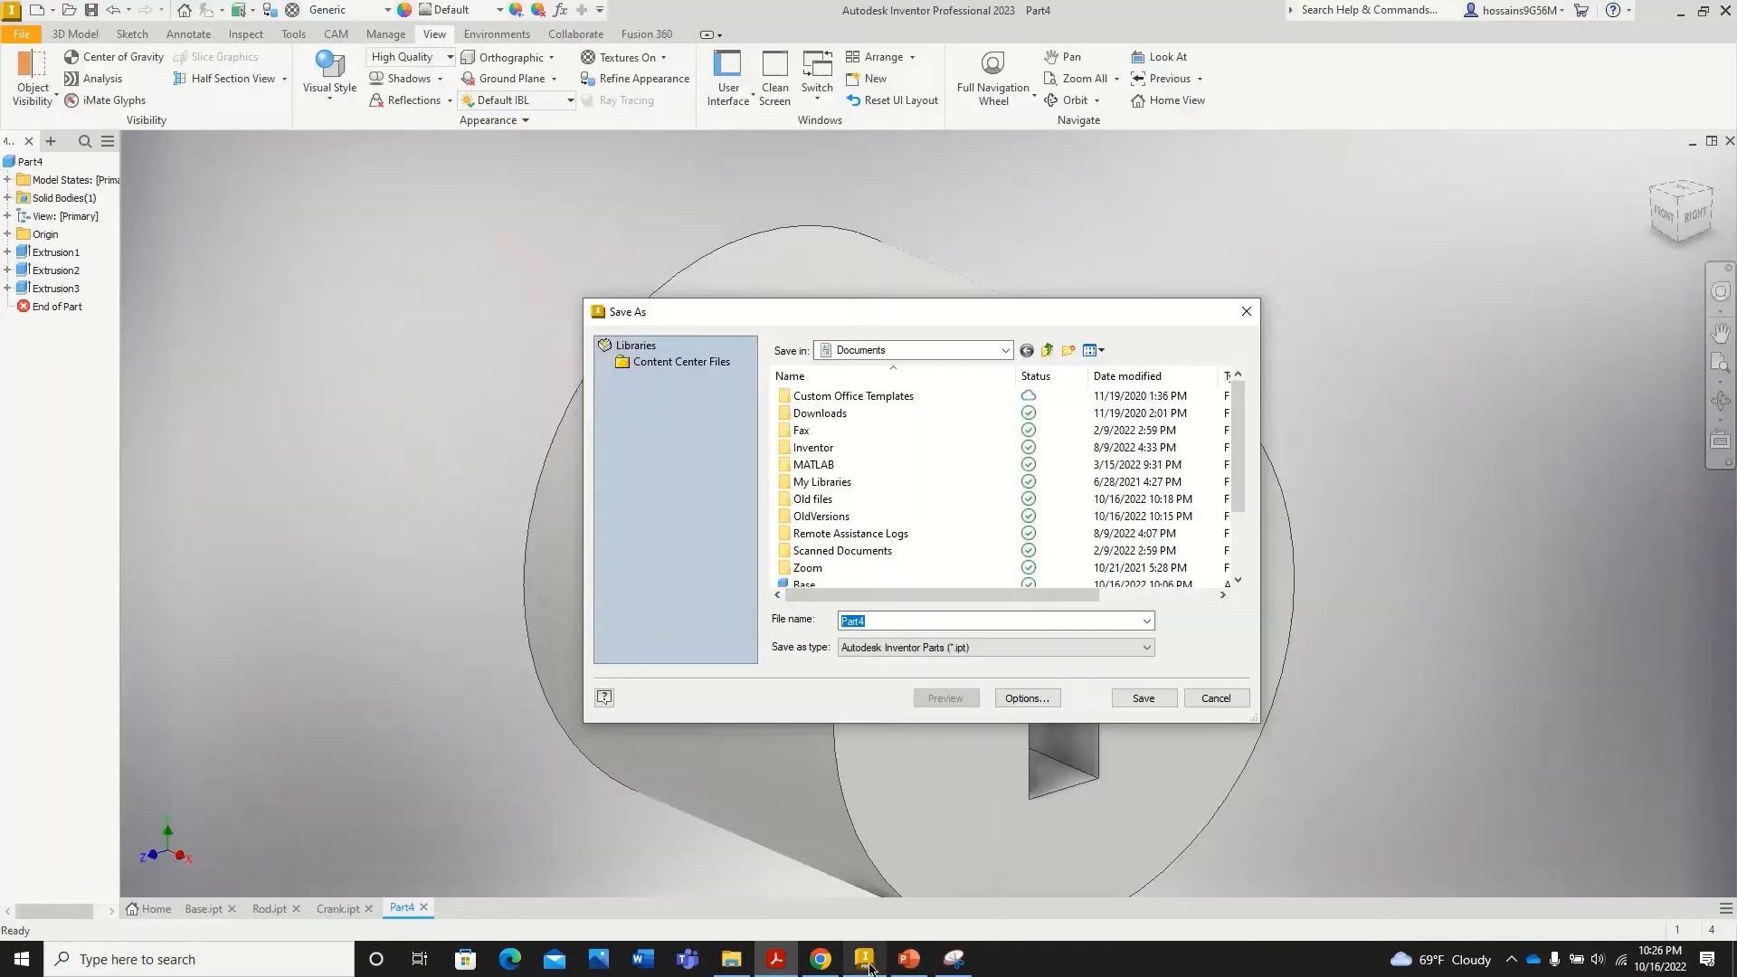
pyautogui.click(874, 621)
pyautogui.doubleClick(875, 621)
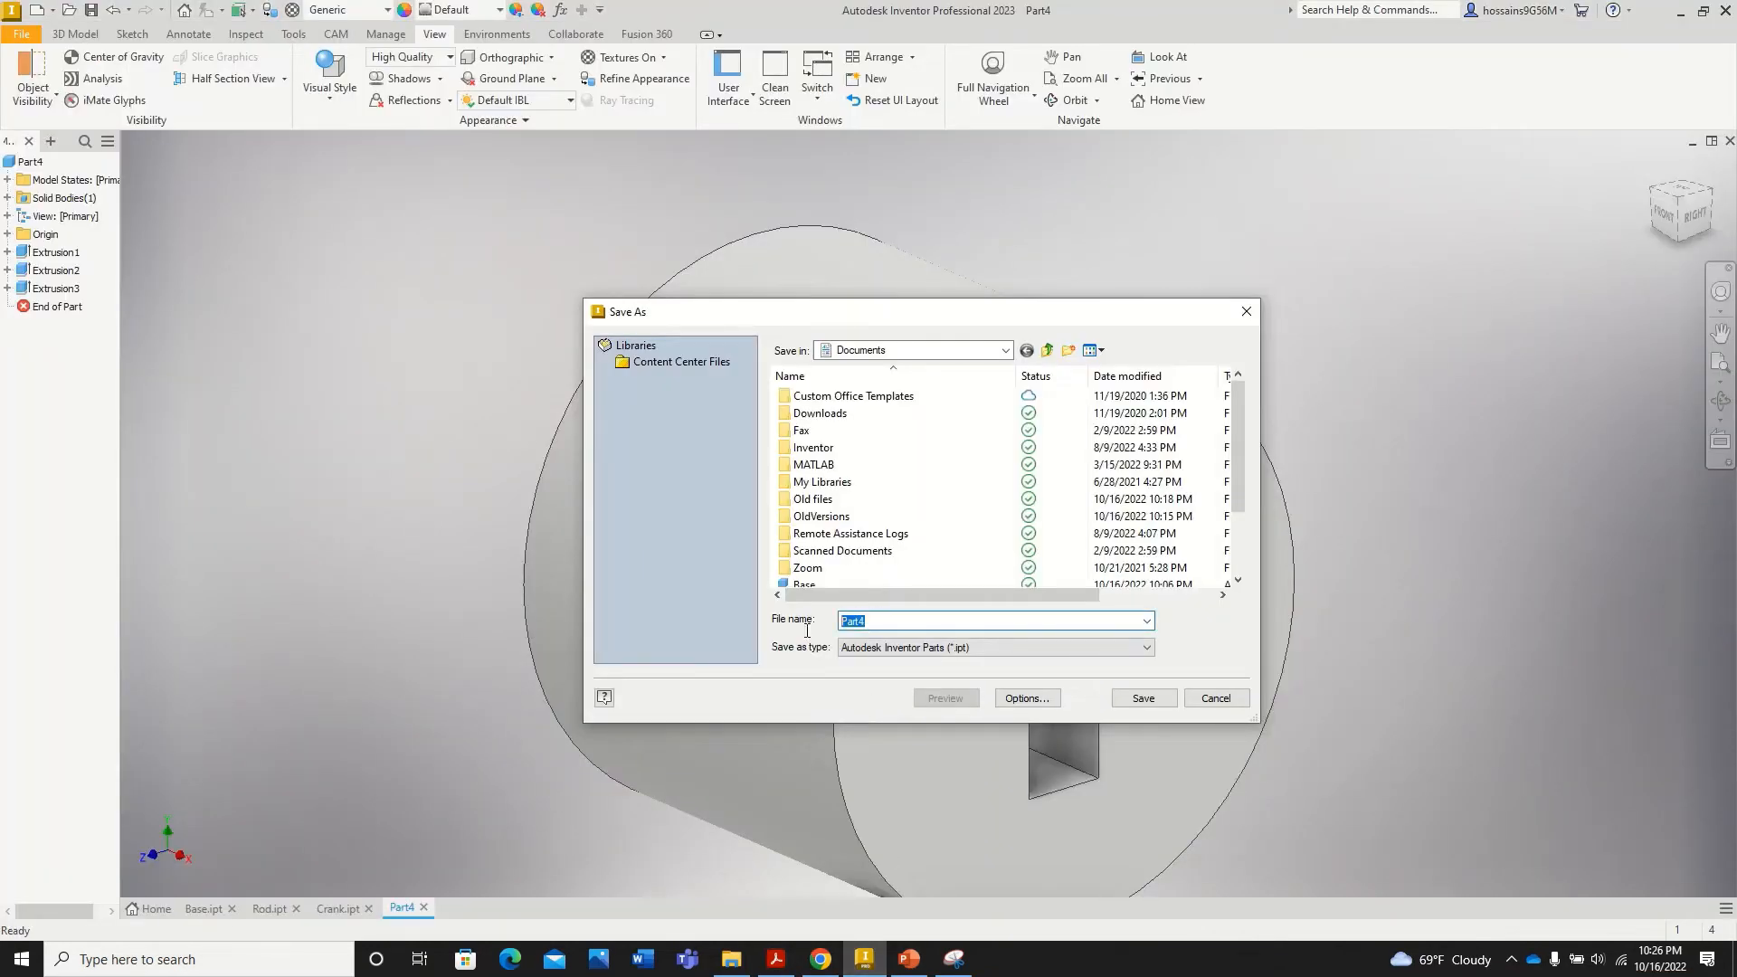
pyautogui.hotkey('ctrl', 'v')
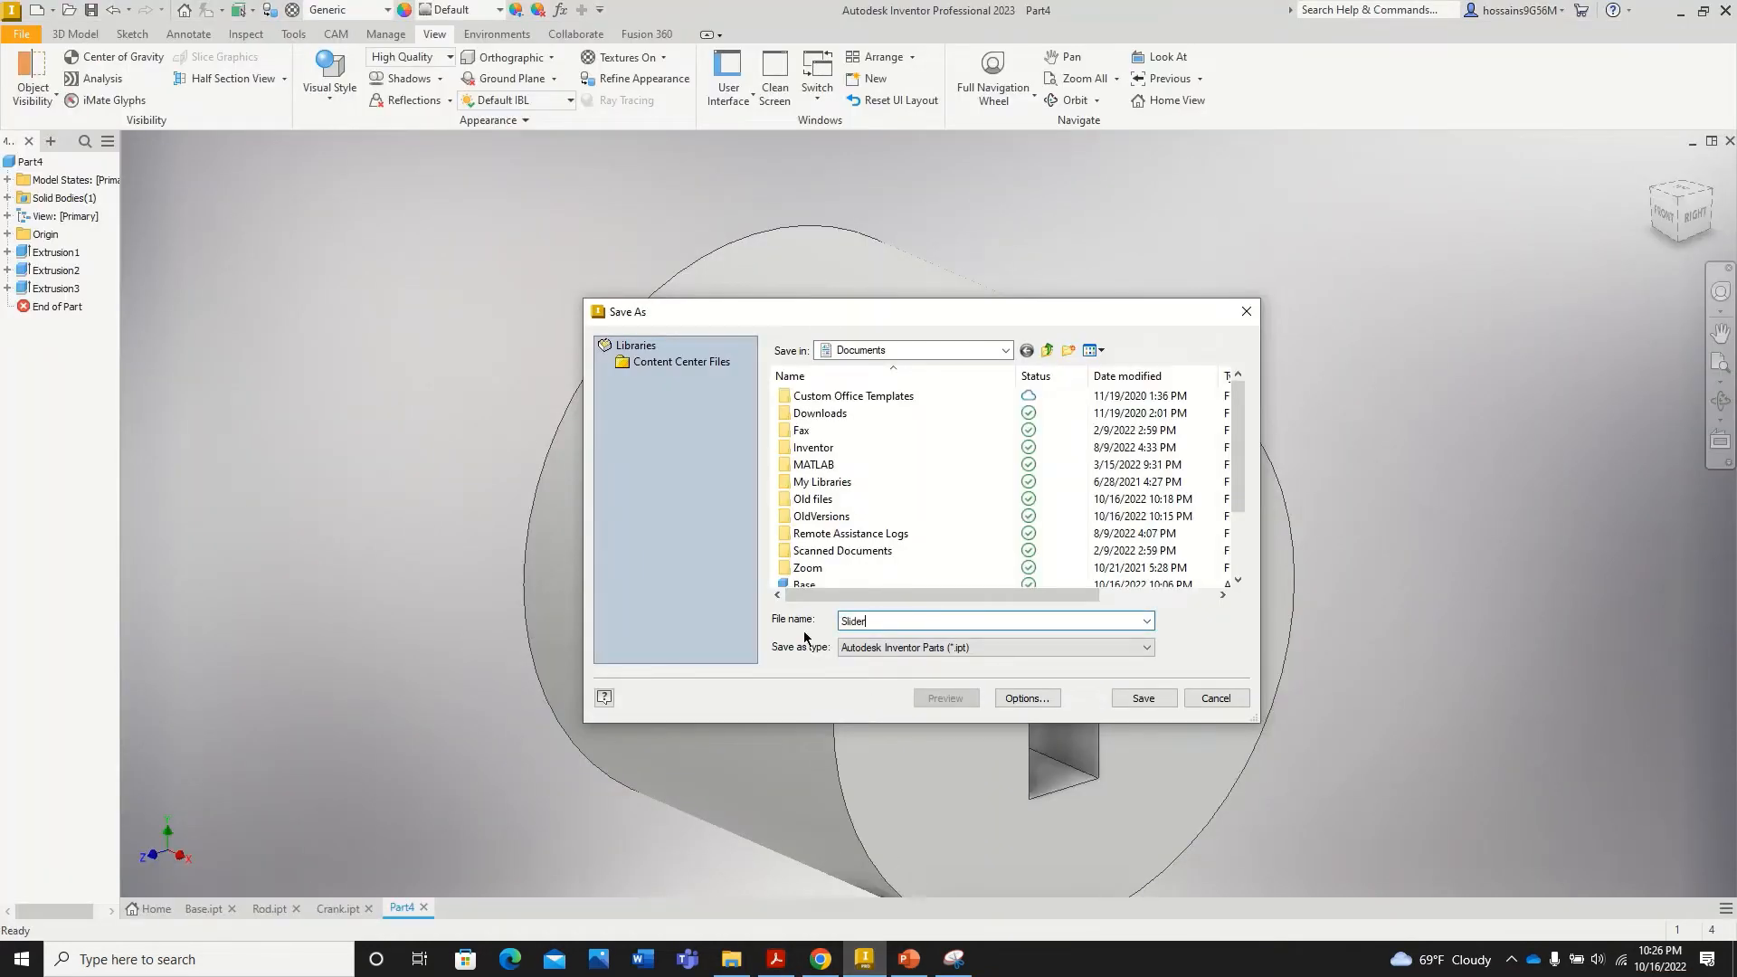
pyautogui.click(1153, 697)
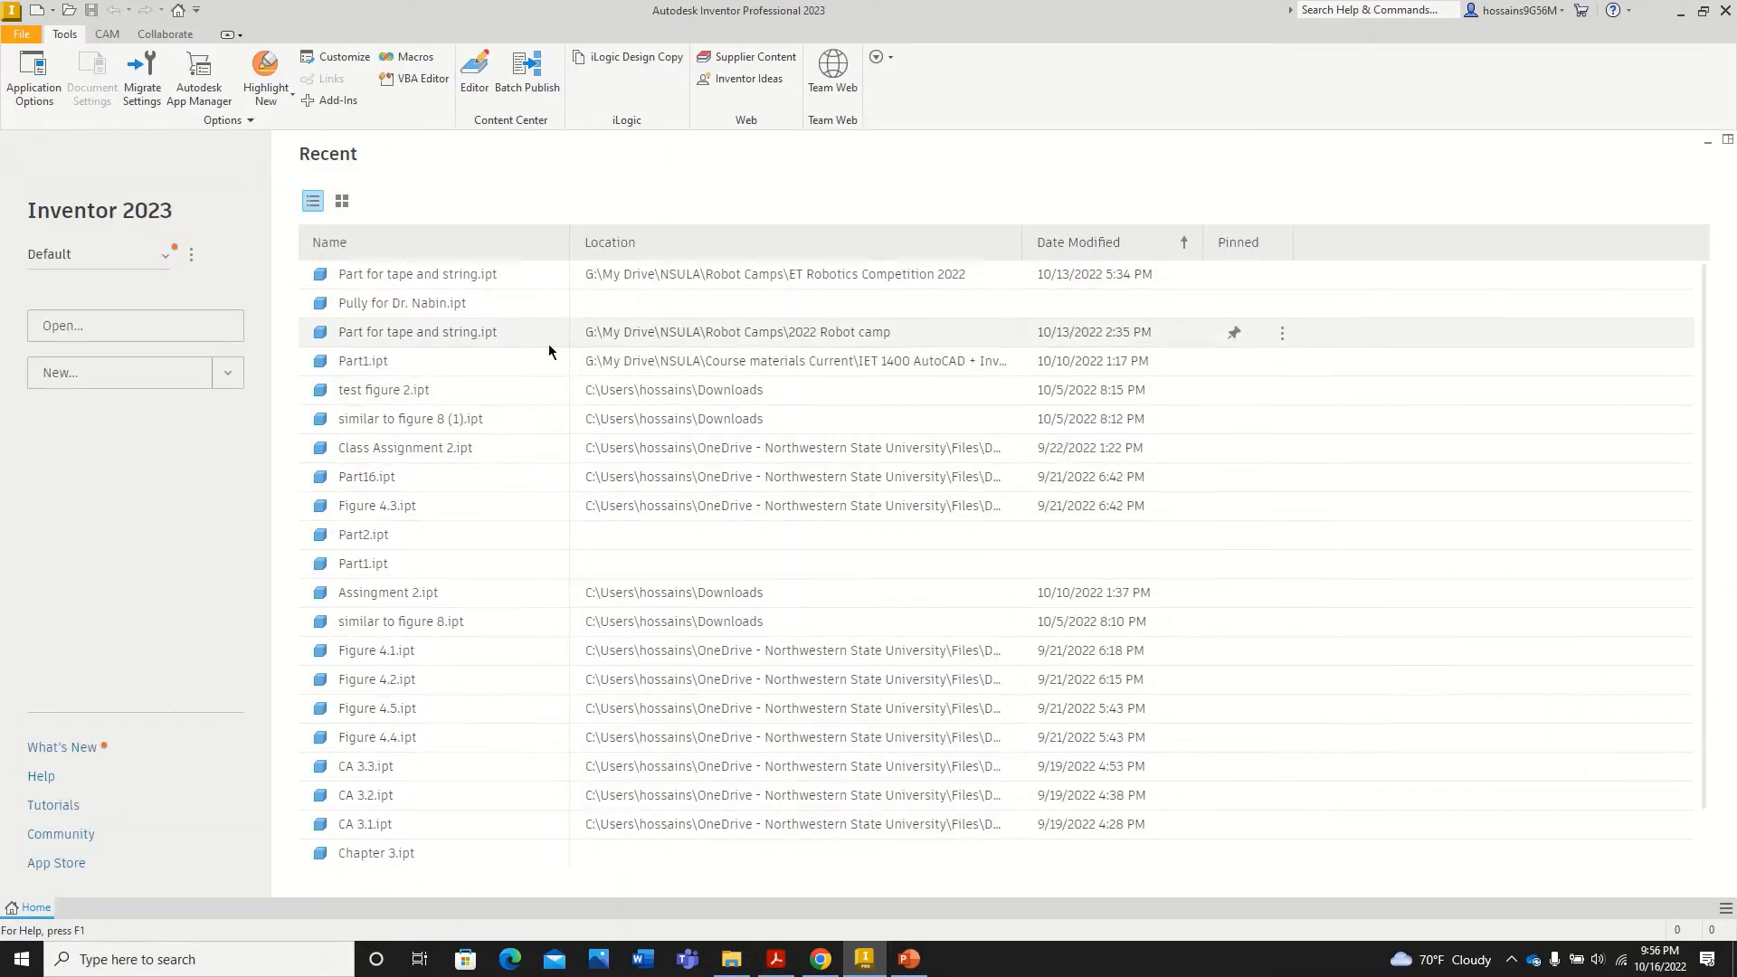
# Step: Create a new inch part from the English Standard (in).ipt template
pyautogui.click(34, 38)
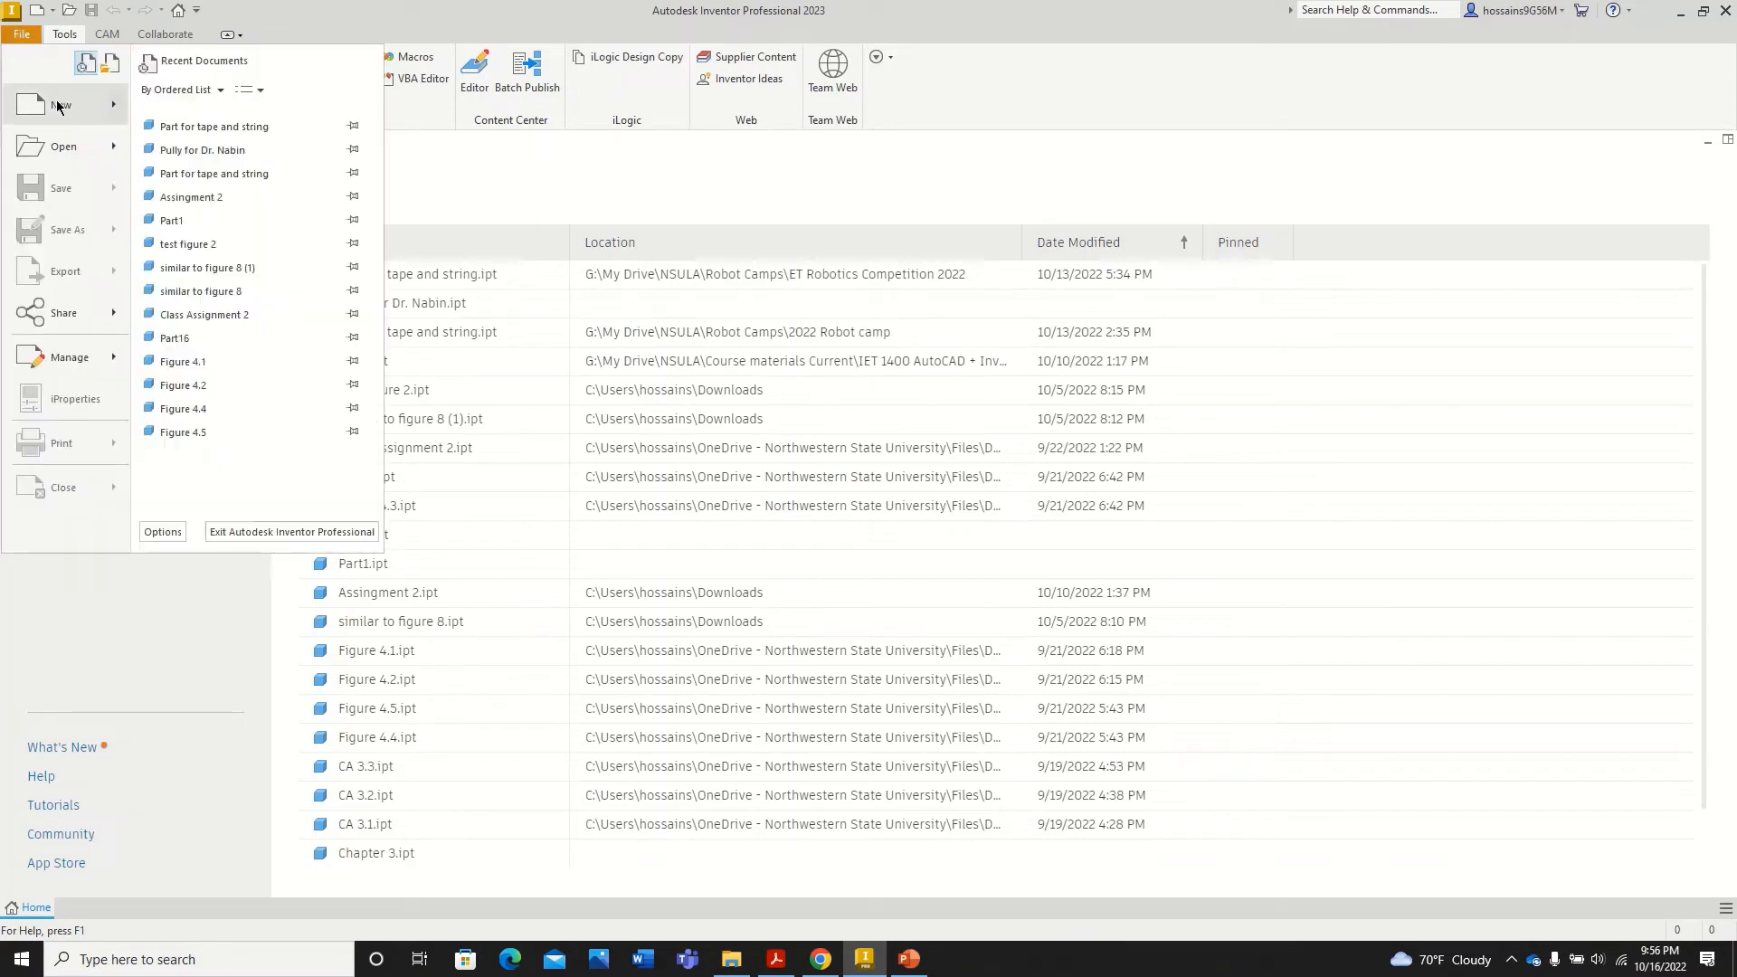
pyautogui.click(59, 104)
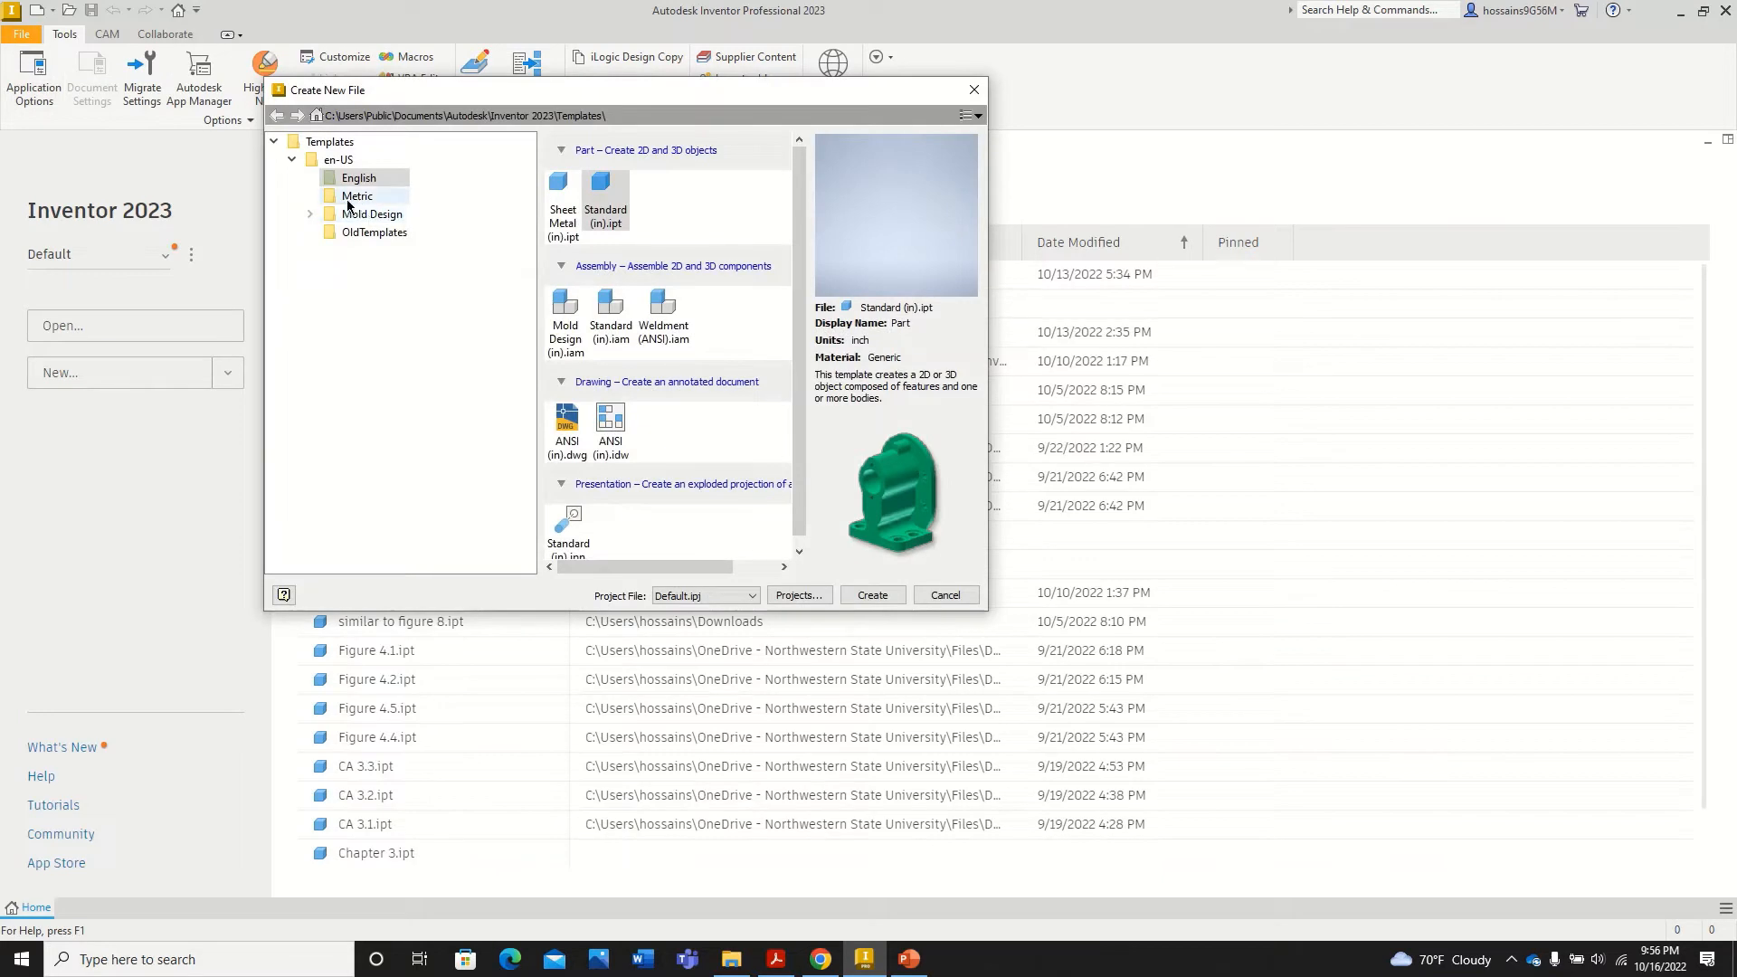
pyautogui.click(363, 187)
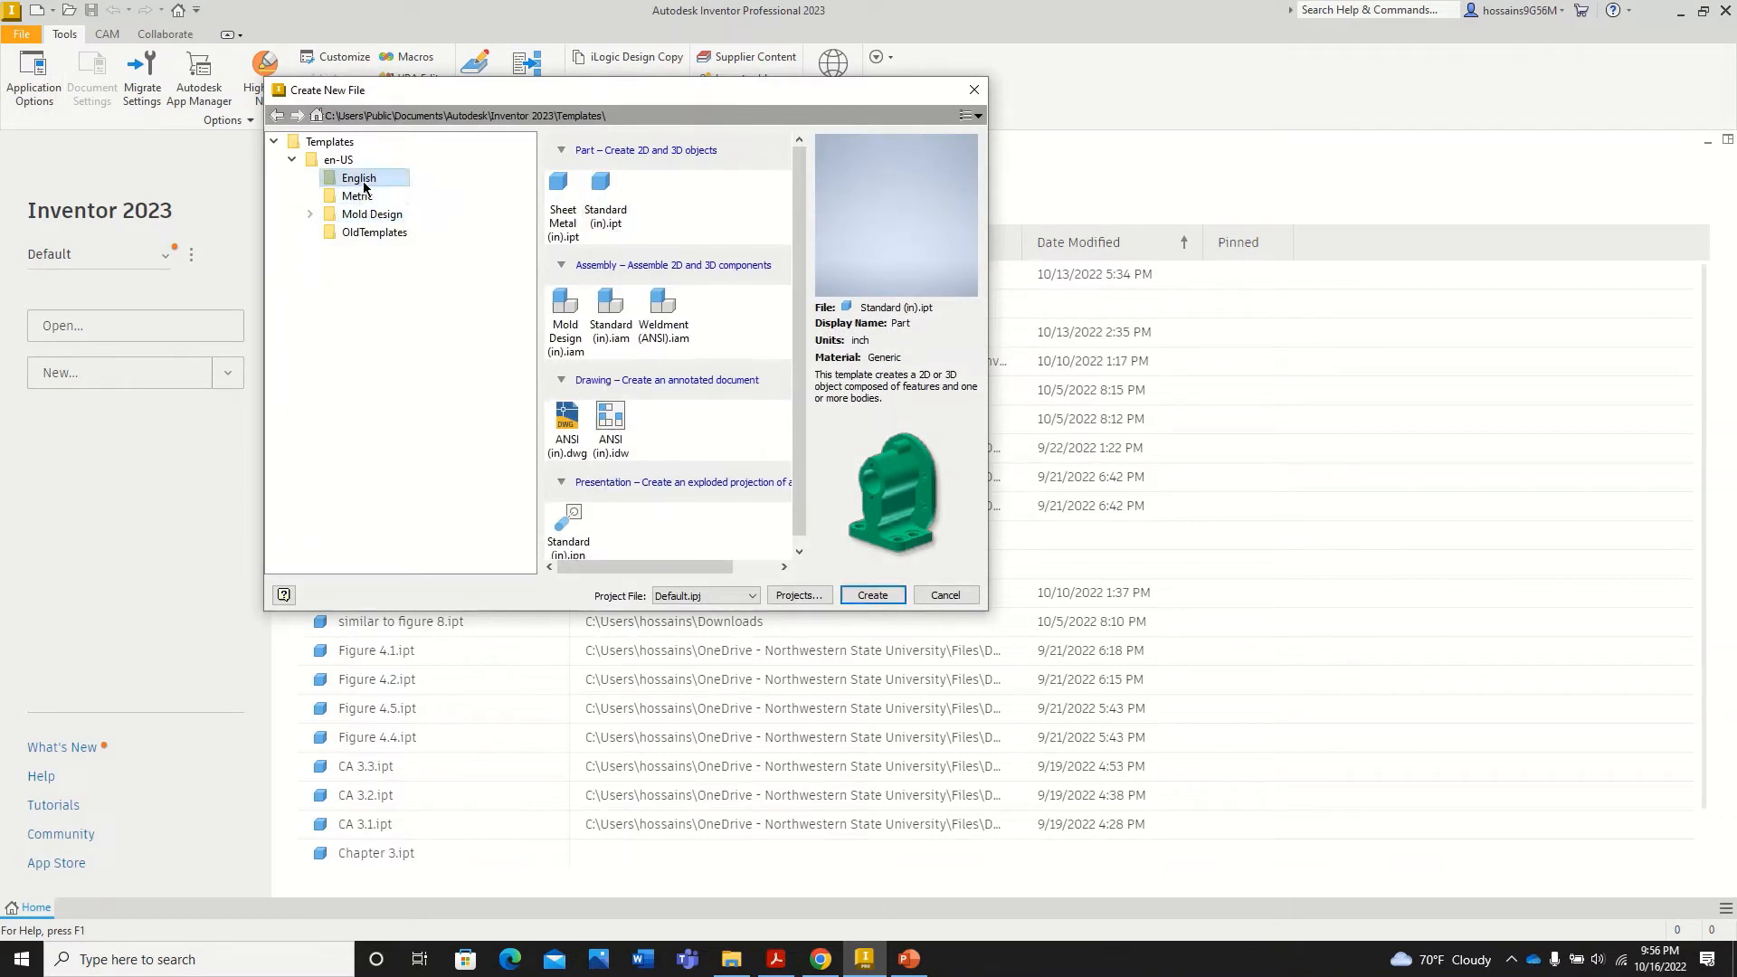
pyautogui.click(604, 197)
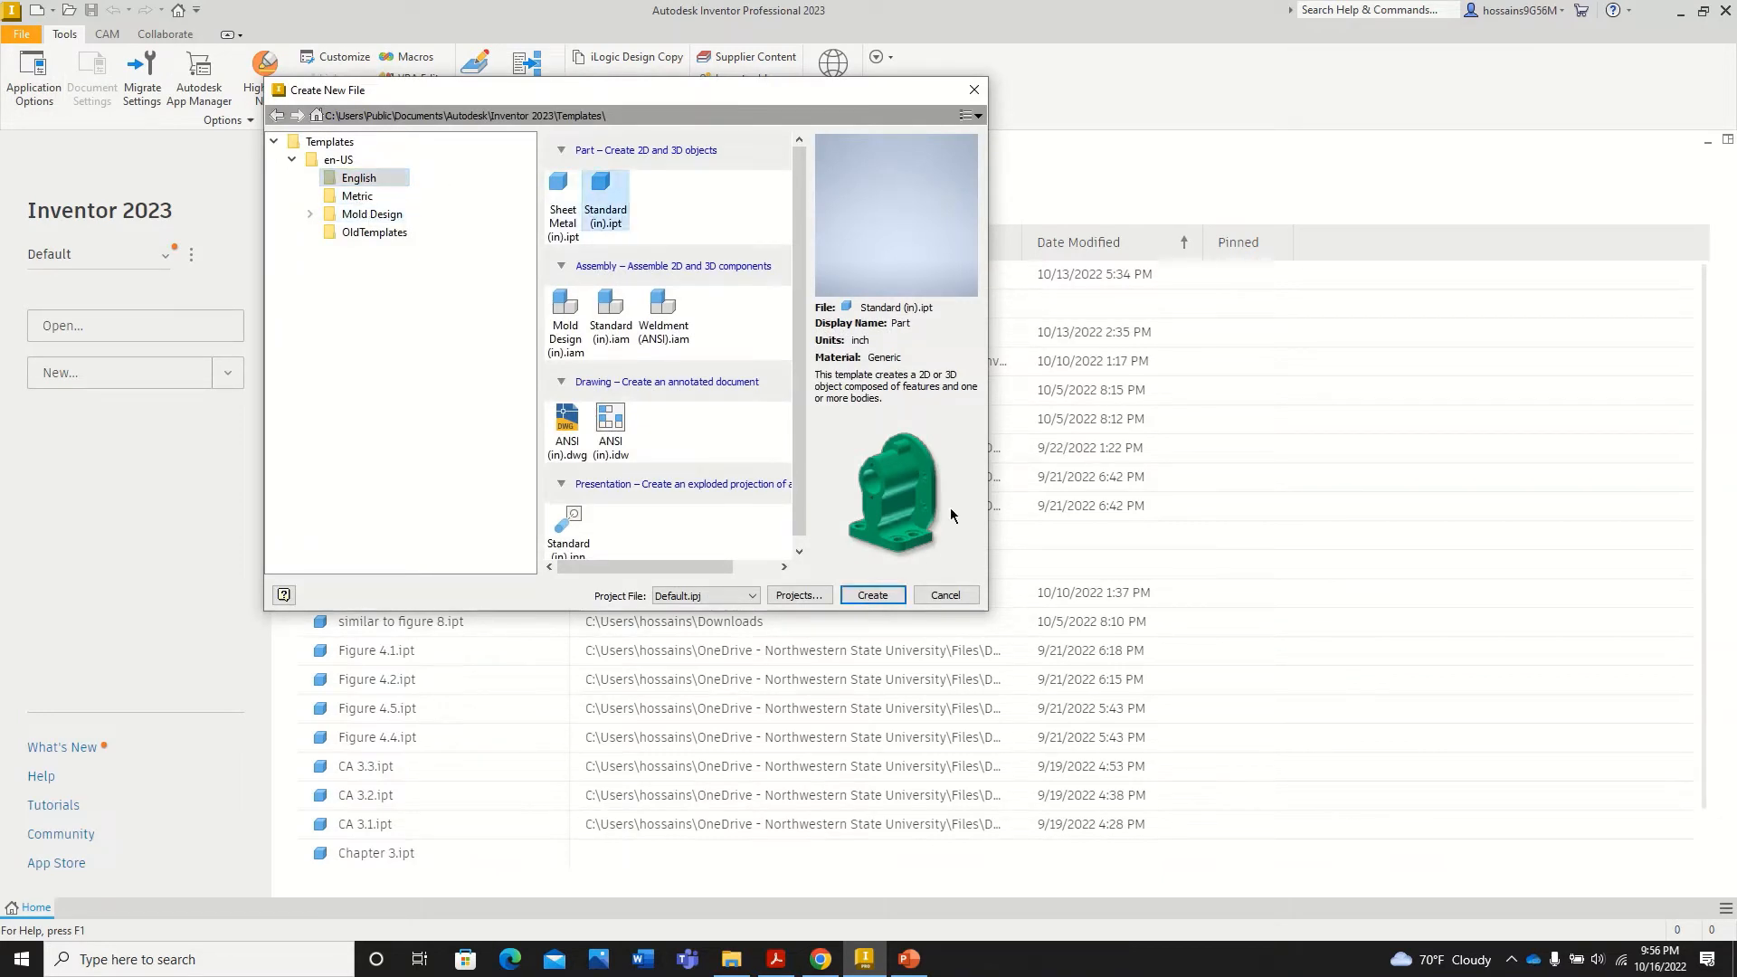
pyautogui.click(873, 597)
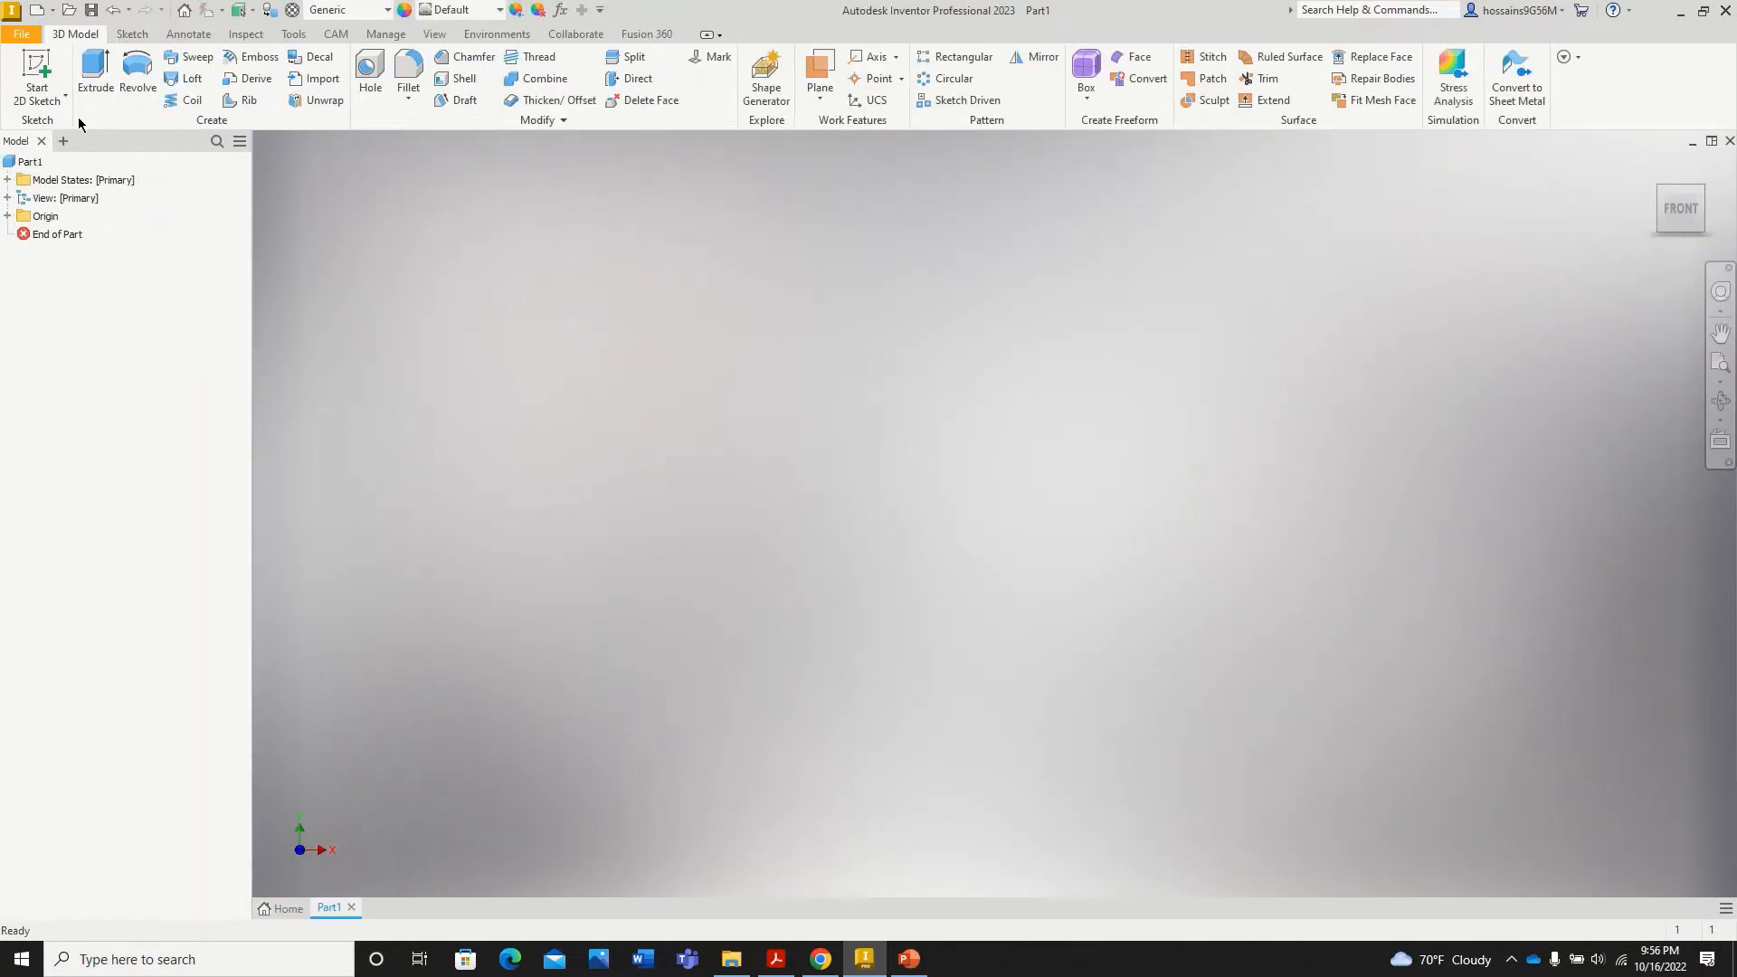
# Step: Start a sketch on the front (XY) plane and draw a 0.5 in diameter circle centred on the origin
pyautogui.click(38, 68)
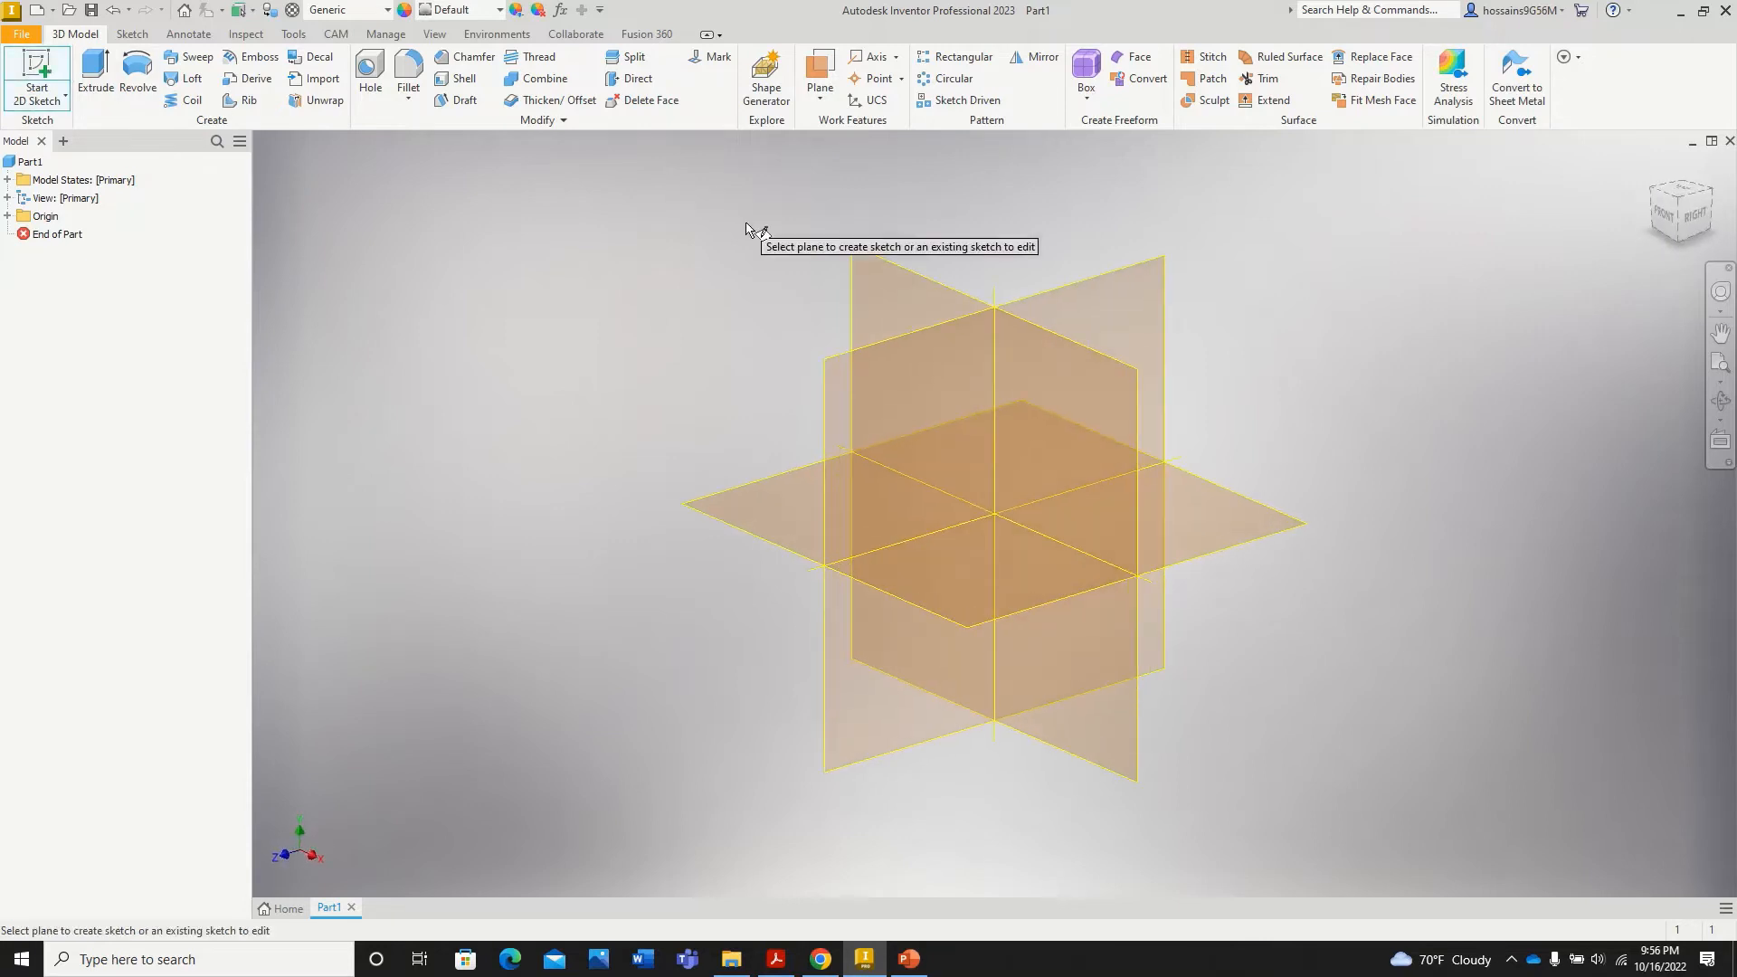
pyautogui.click(881, 277)
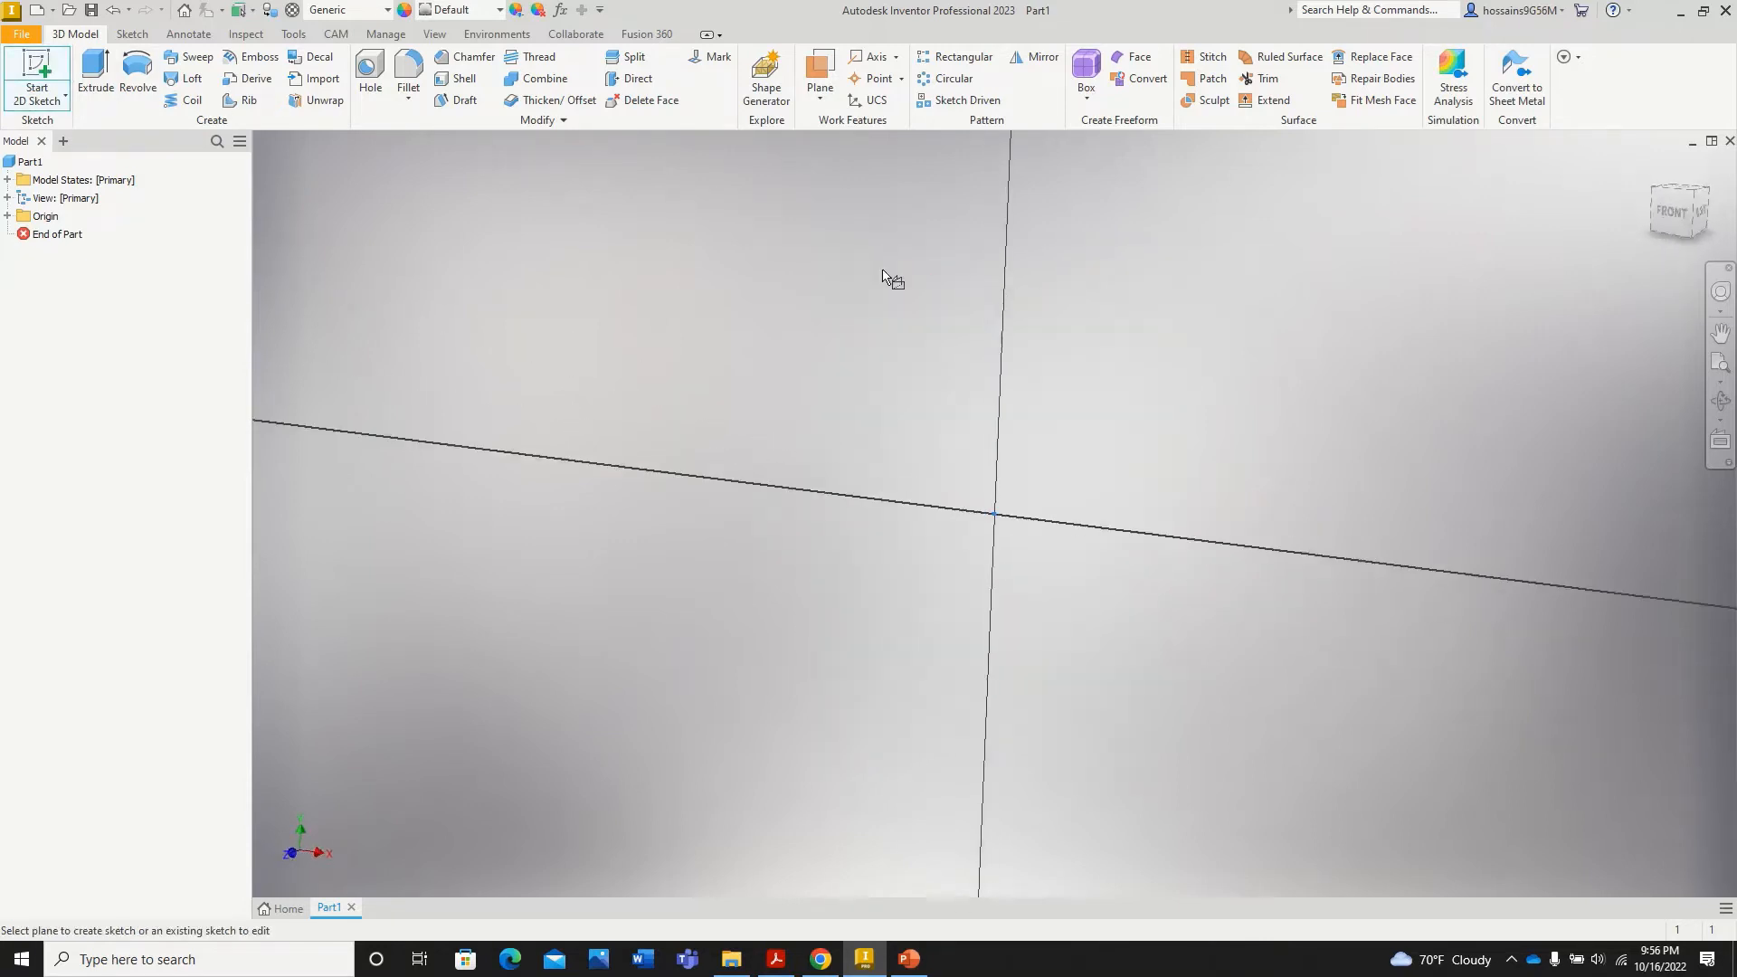
pyautogui.click(145, 72)
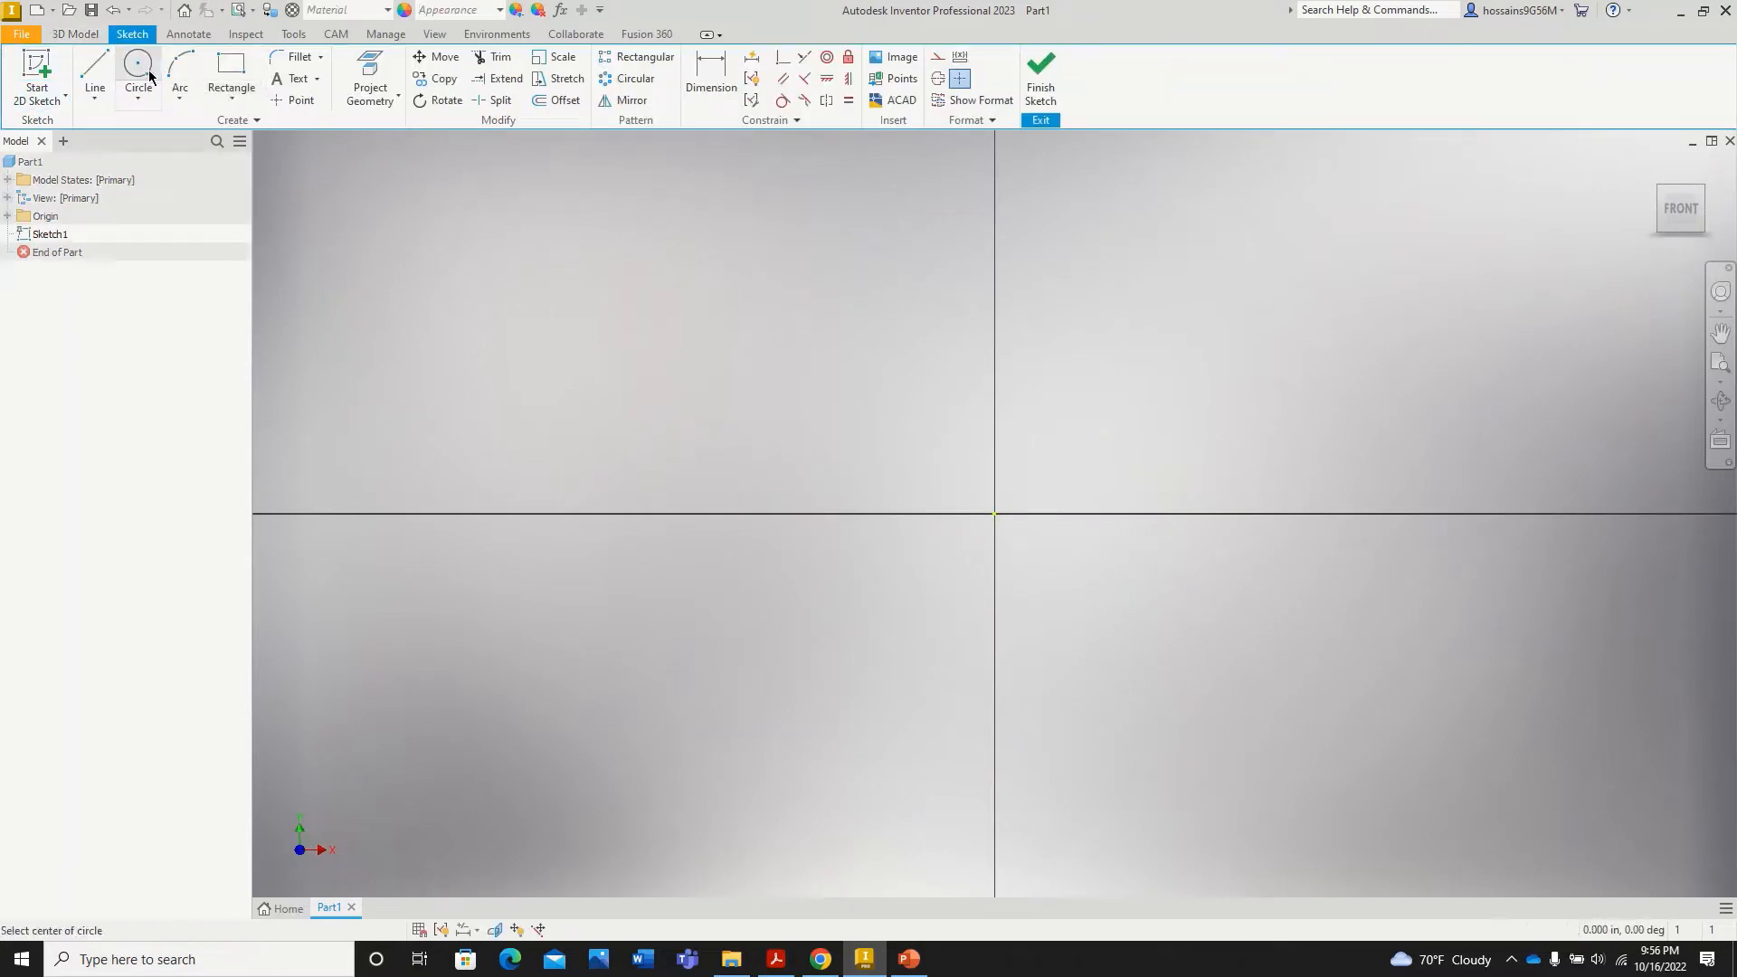
pyautogui.click(994, 513)
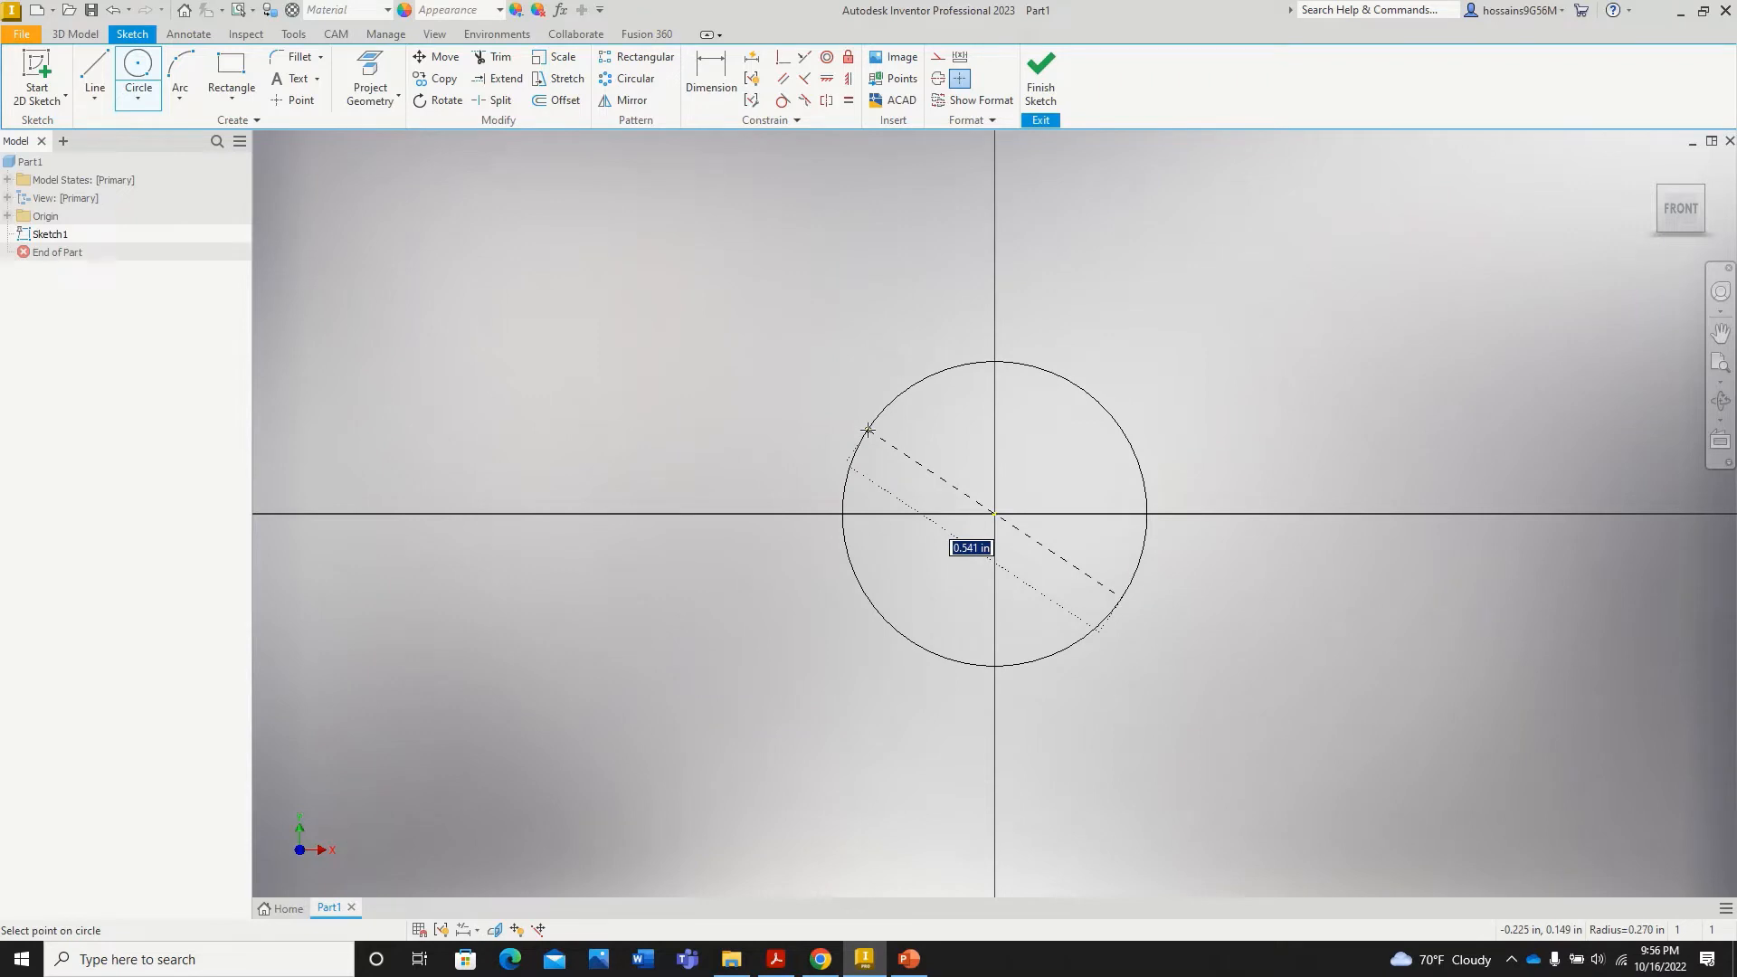
pyautogui.write('0.5')
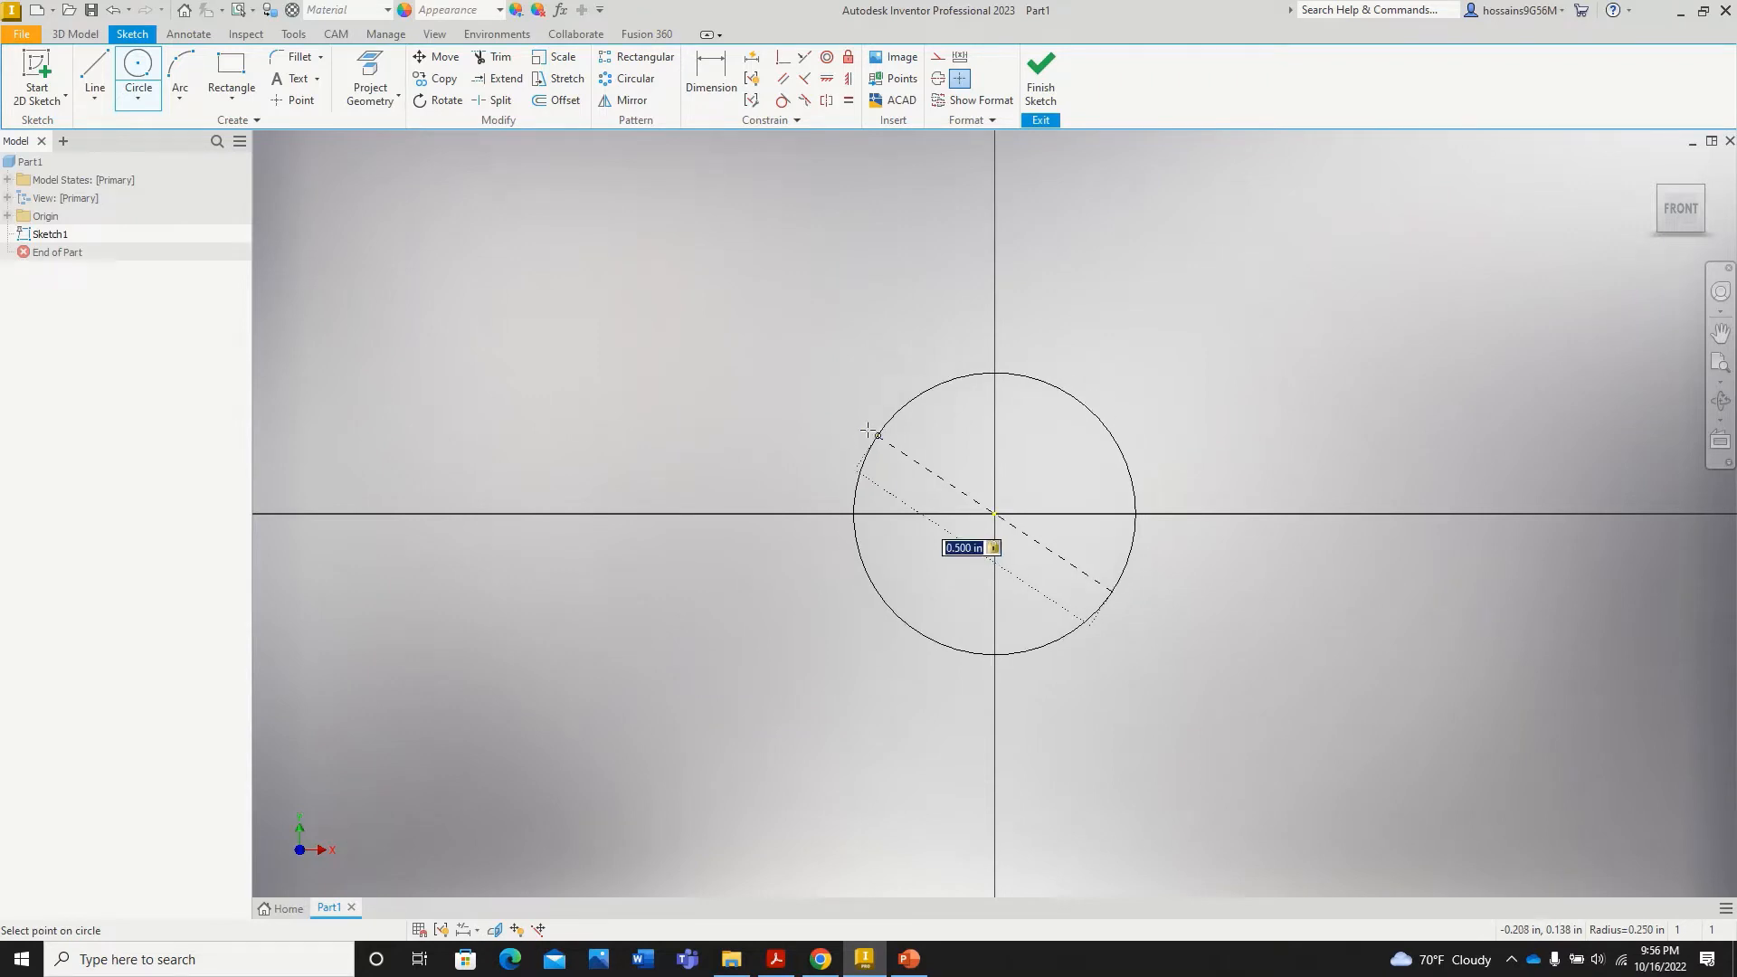
pyautogui.press('Return')
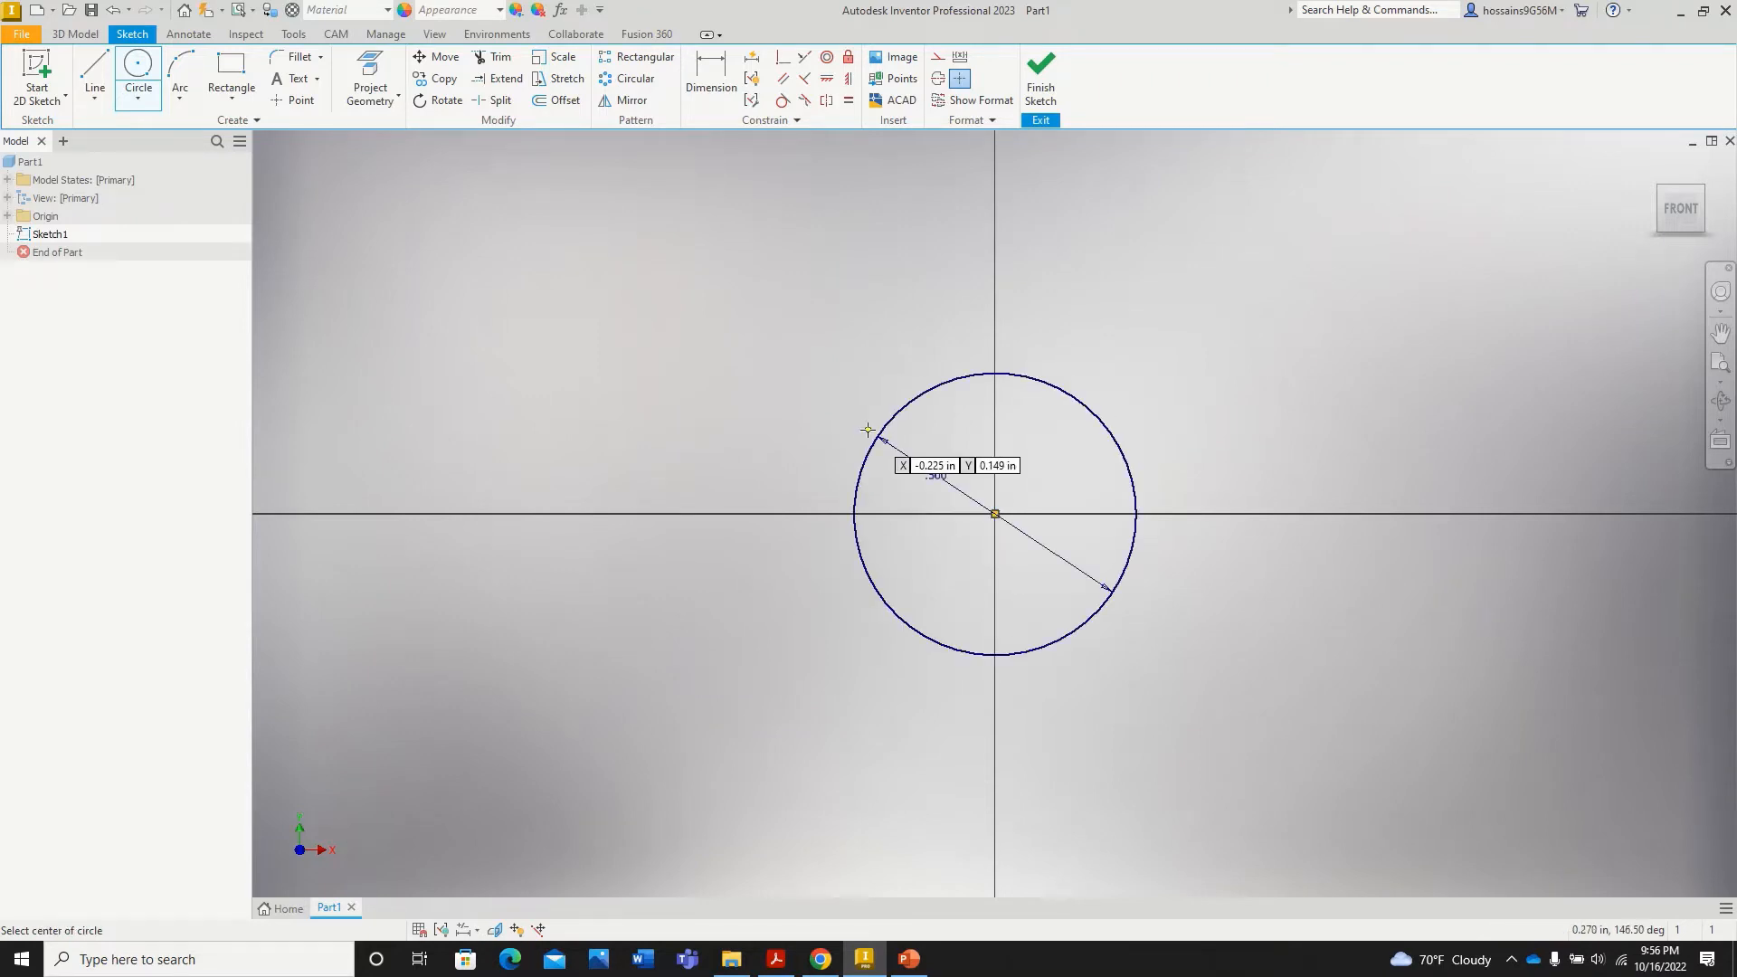
# Step: Finish the sketch and extrude the circle 0.5 in into a solid cylinder
pyautogui.click(1043, 80)
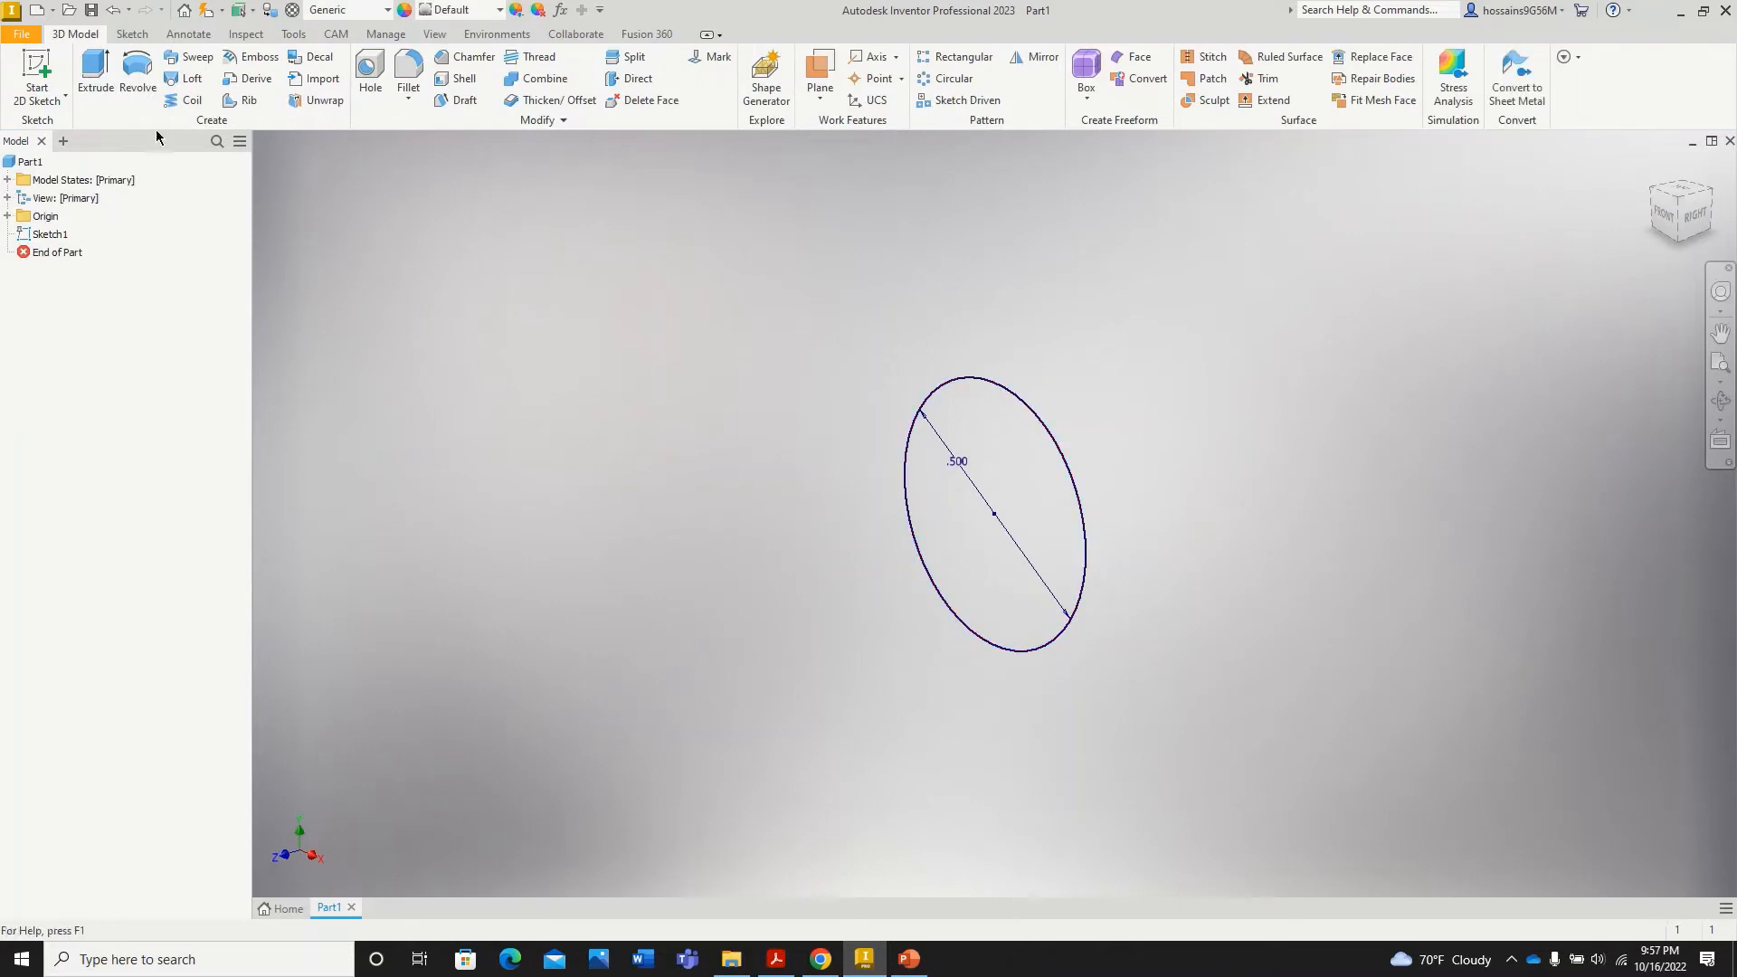
pyautogui.click(83, 83)
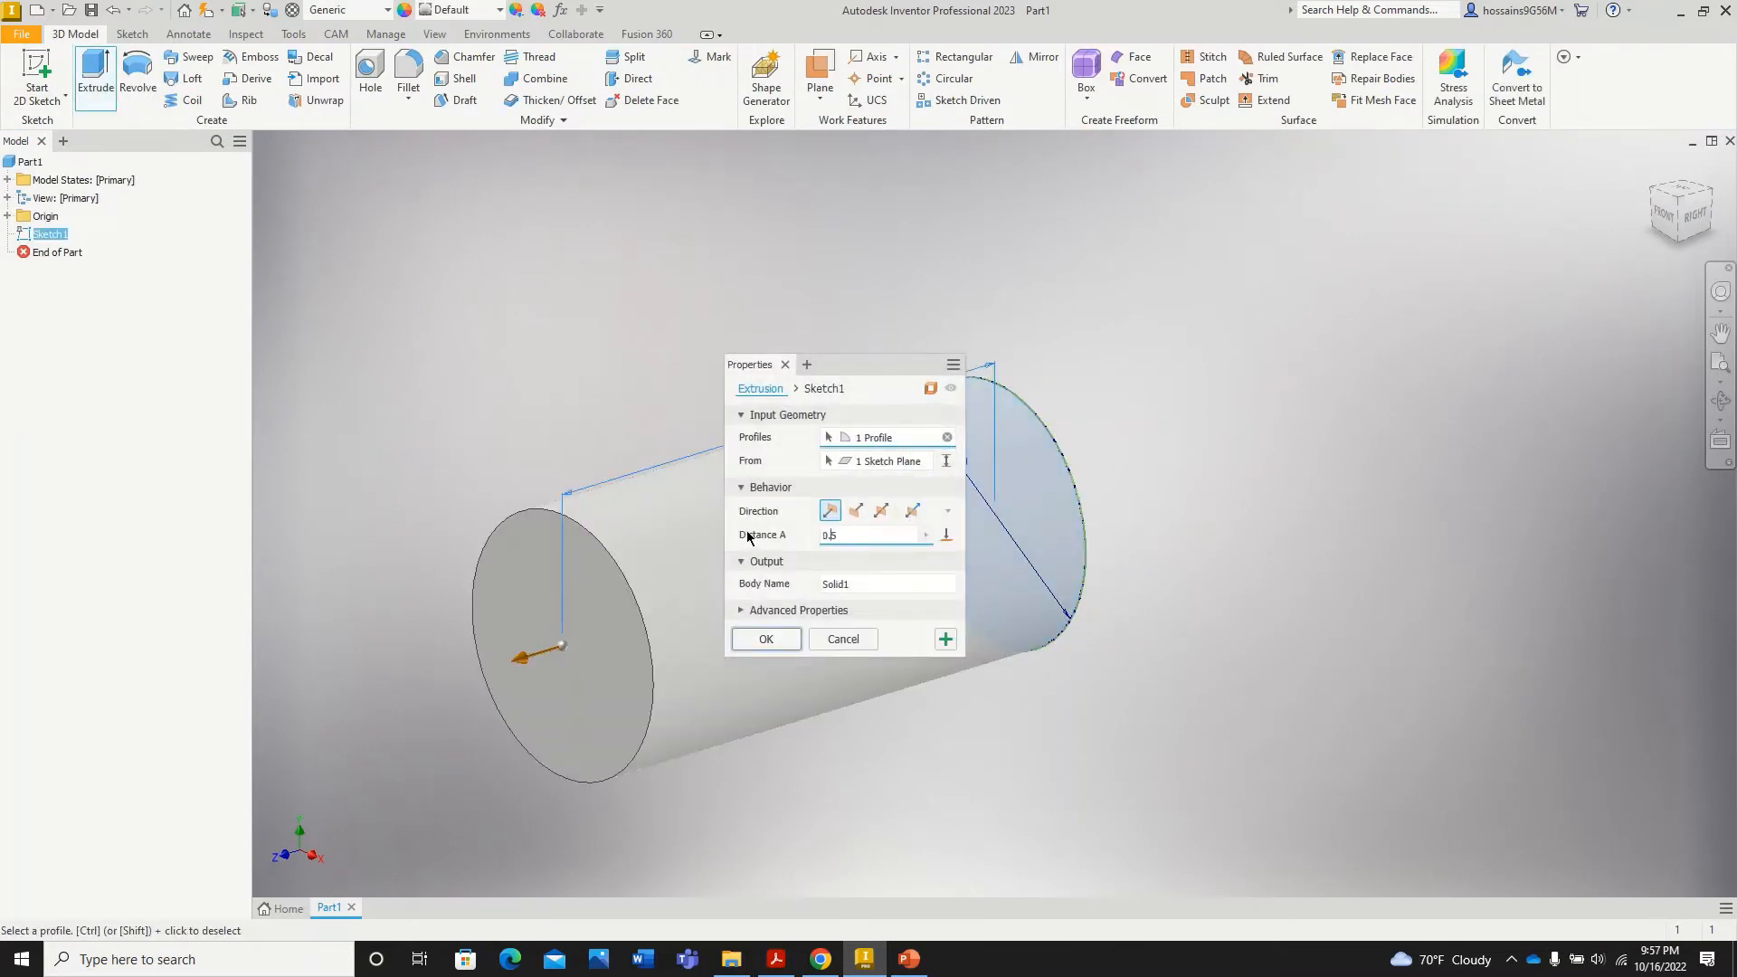
pyautogui.press('Return')
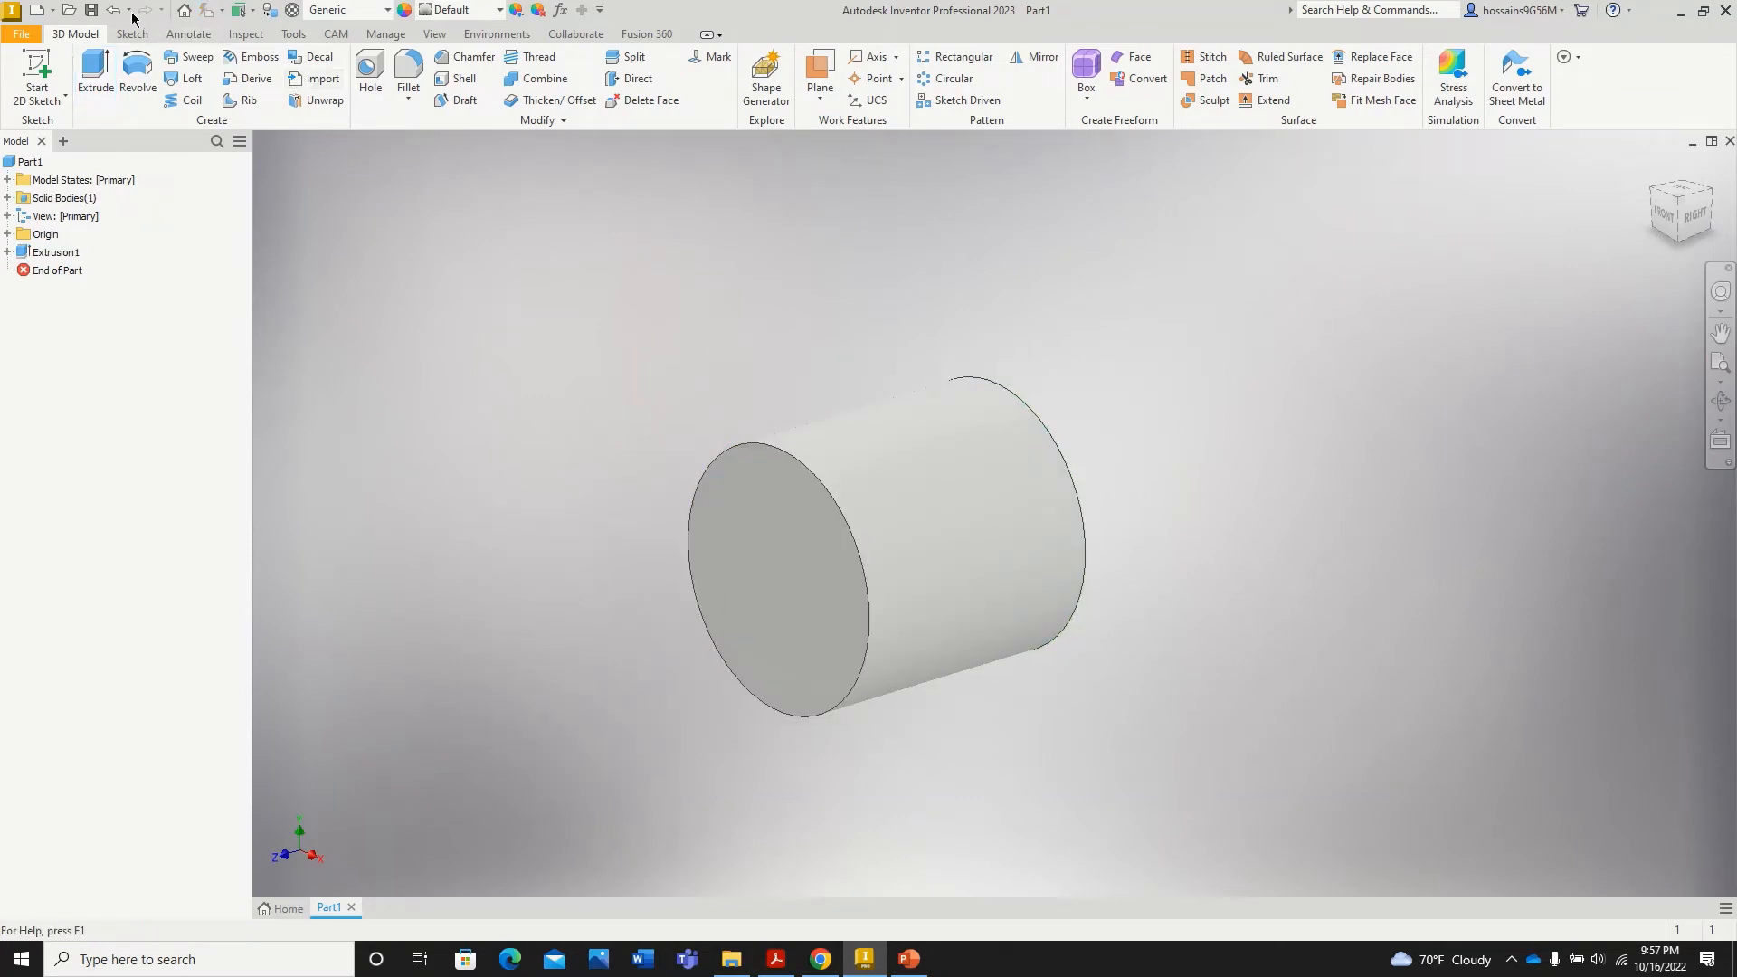
# Step: Save the cylinder part as Pin 1 in the 2022 Robot camp folder
pyautogui.click(91, 10)
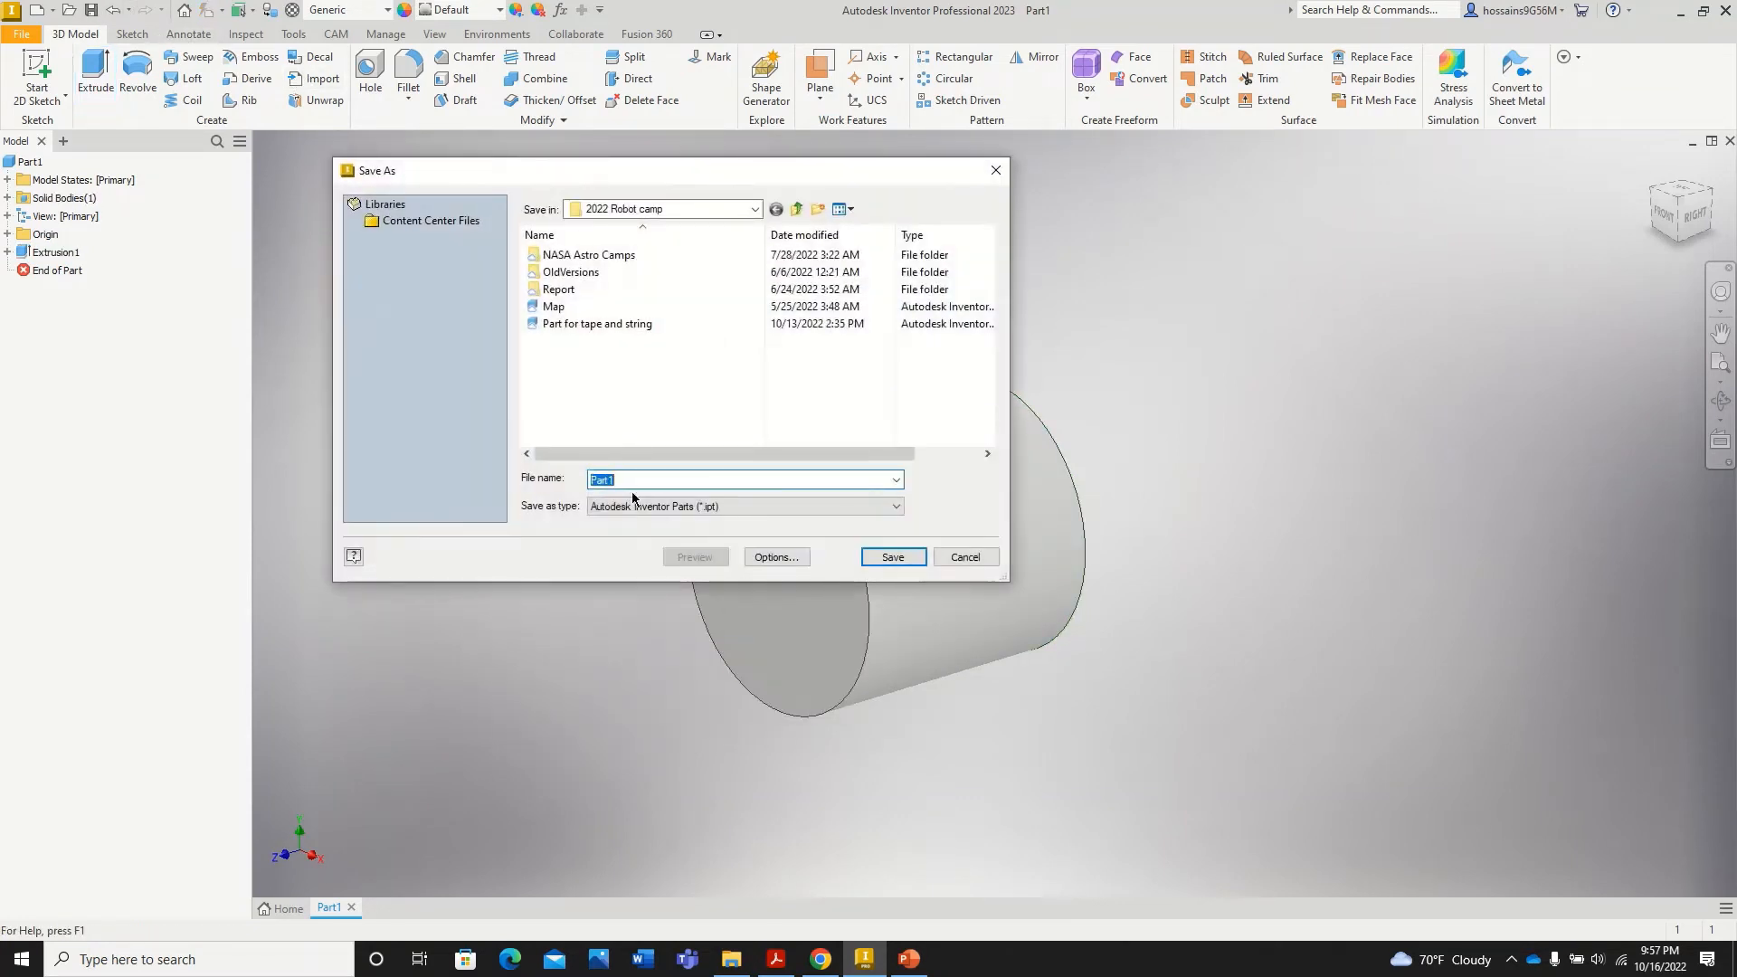
pyautogui.write('Pa')
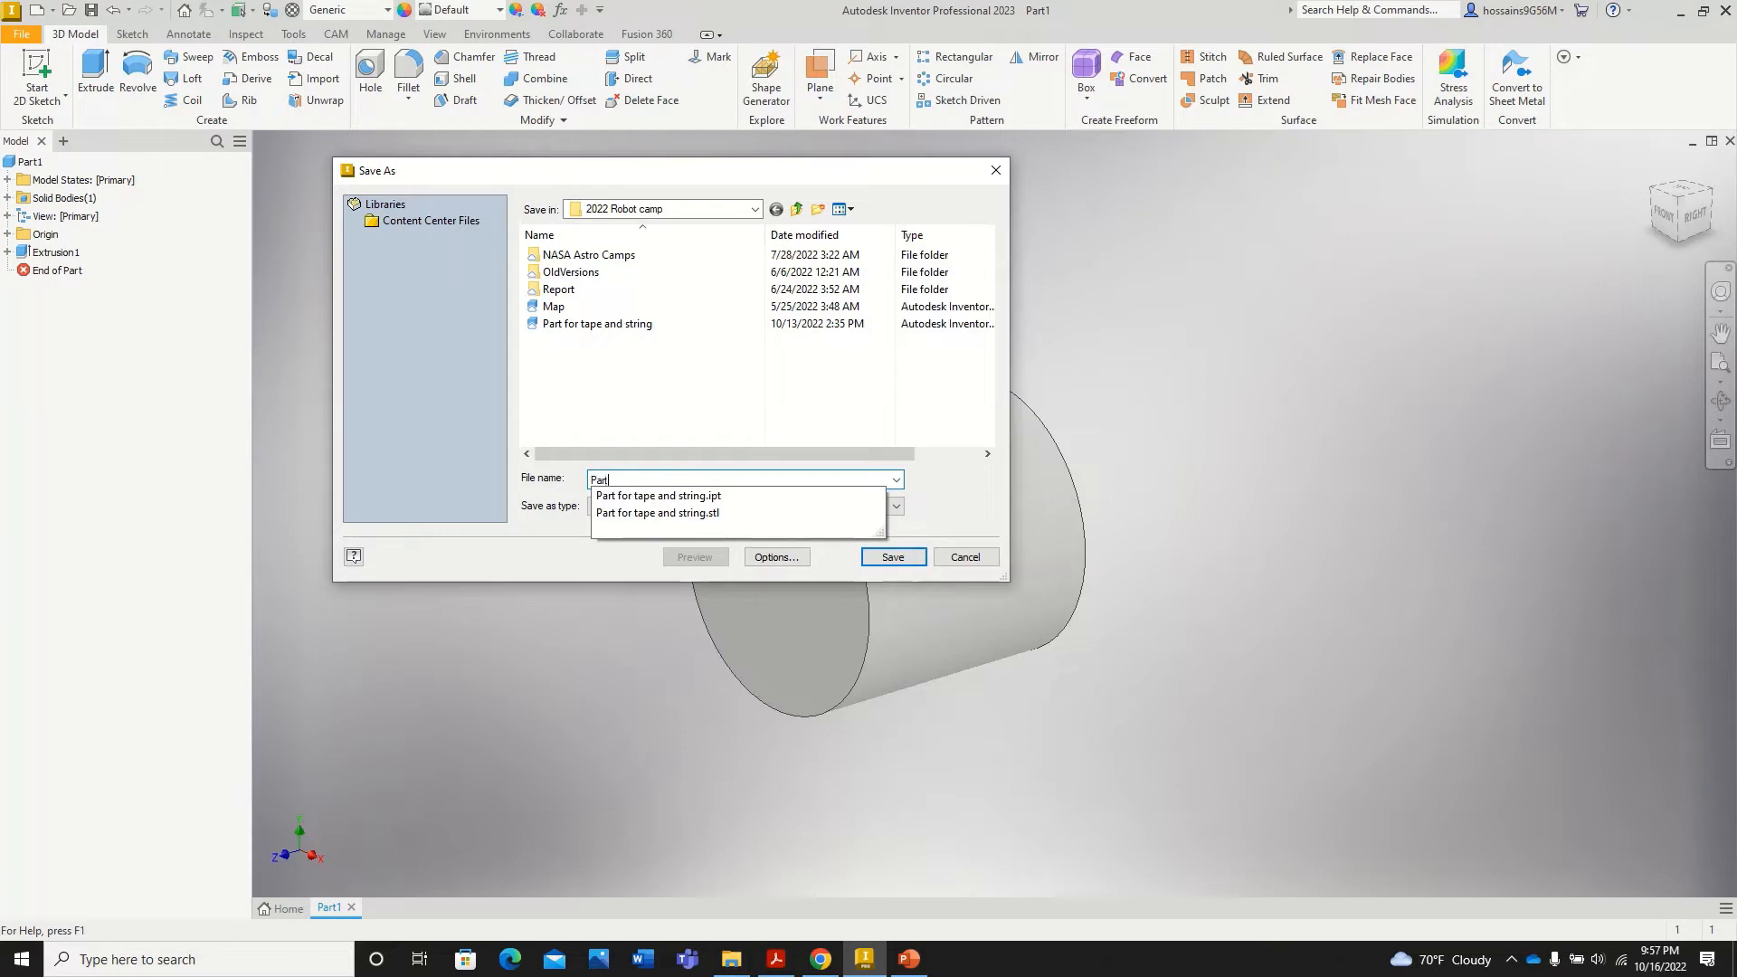
pyautogui.press('BackSpace')
pyautogui.press('BackSpace')
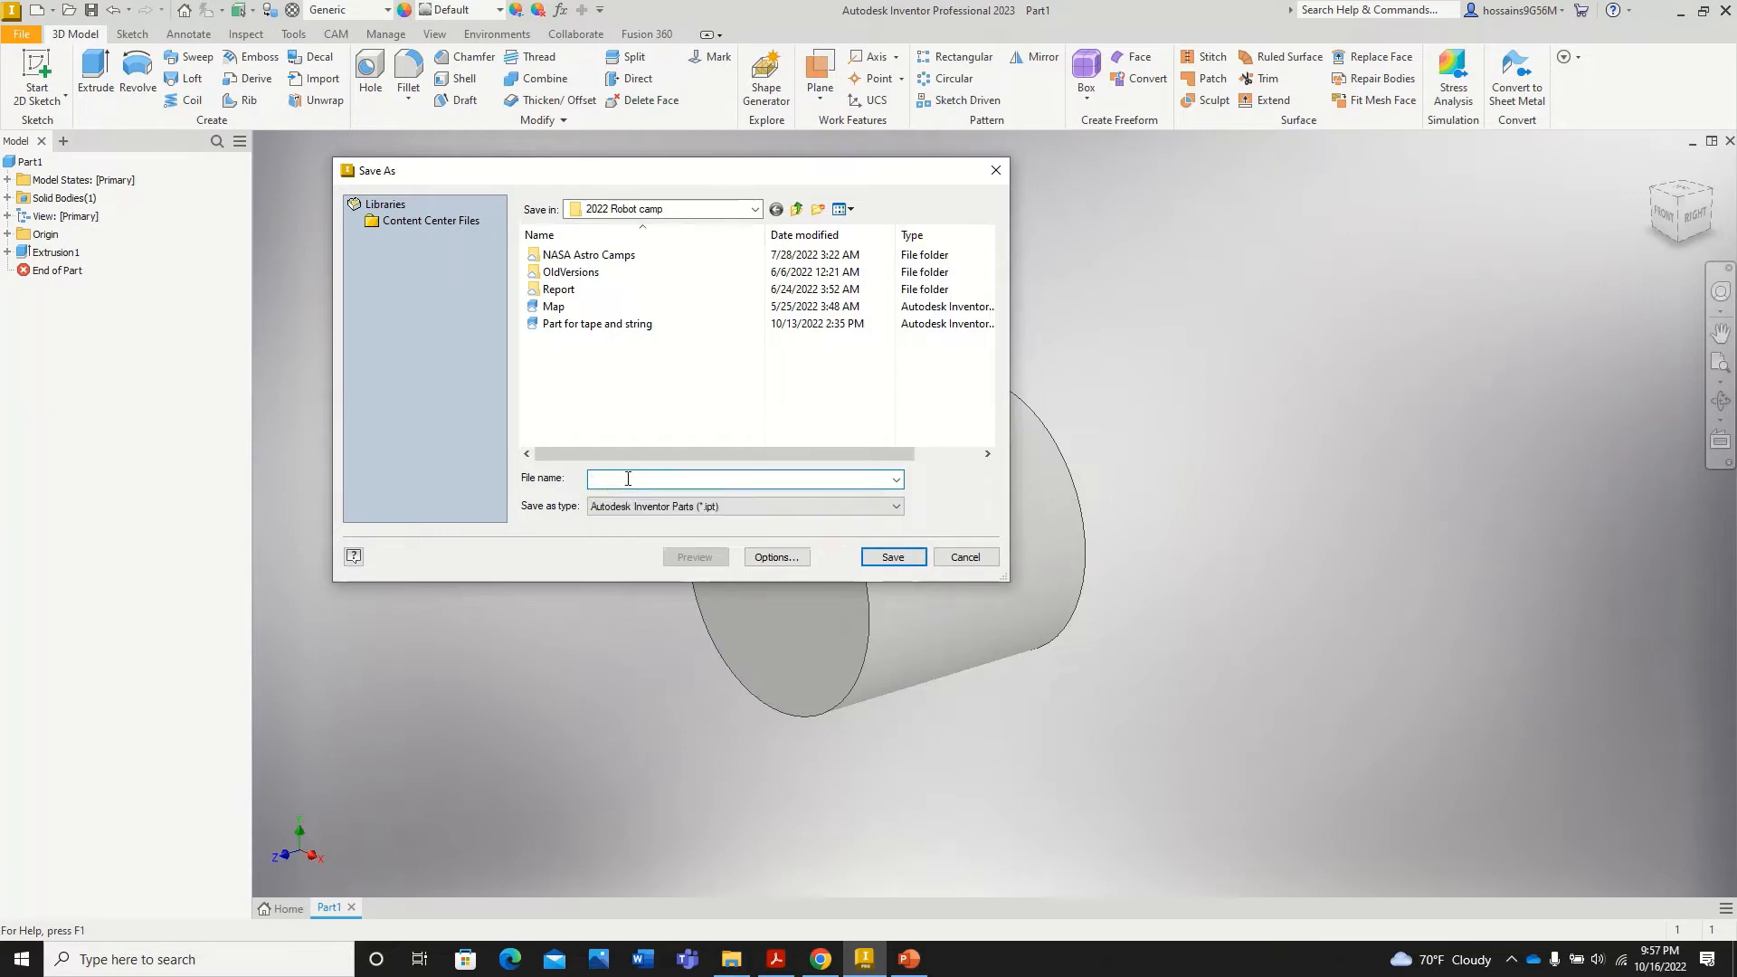
pyautogui.write('Pin 1')
pyautogui.click(890, 554)
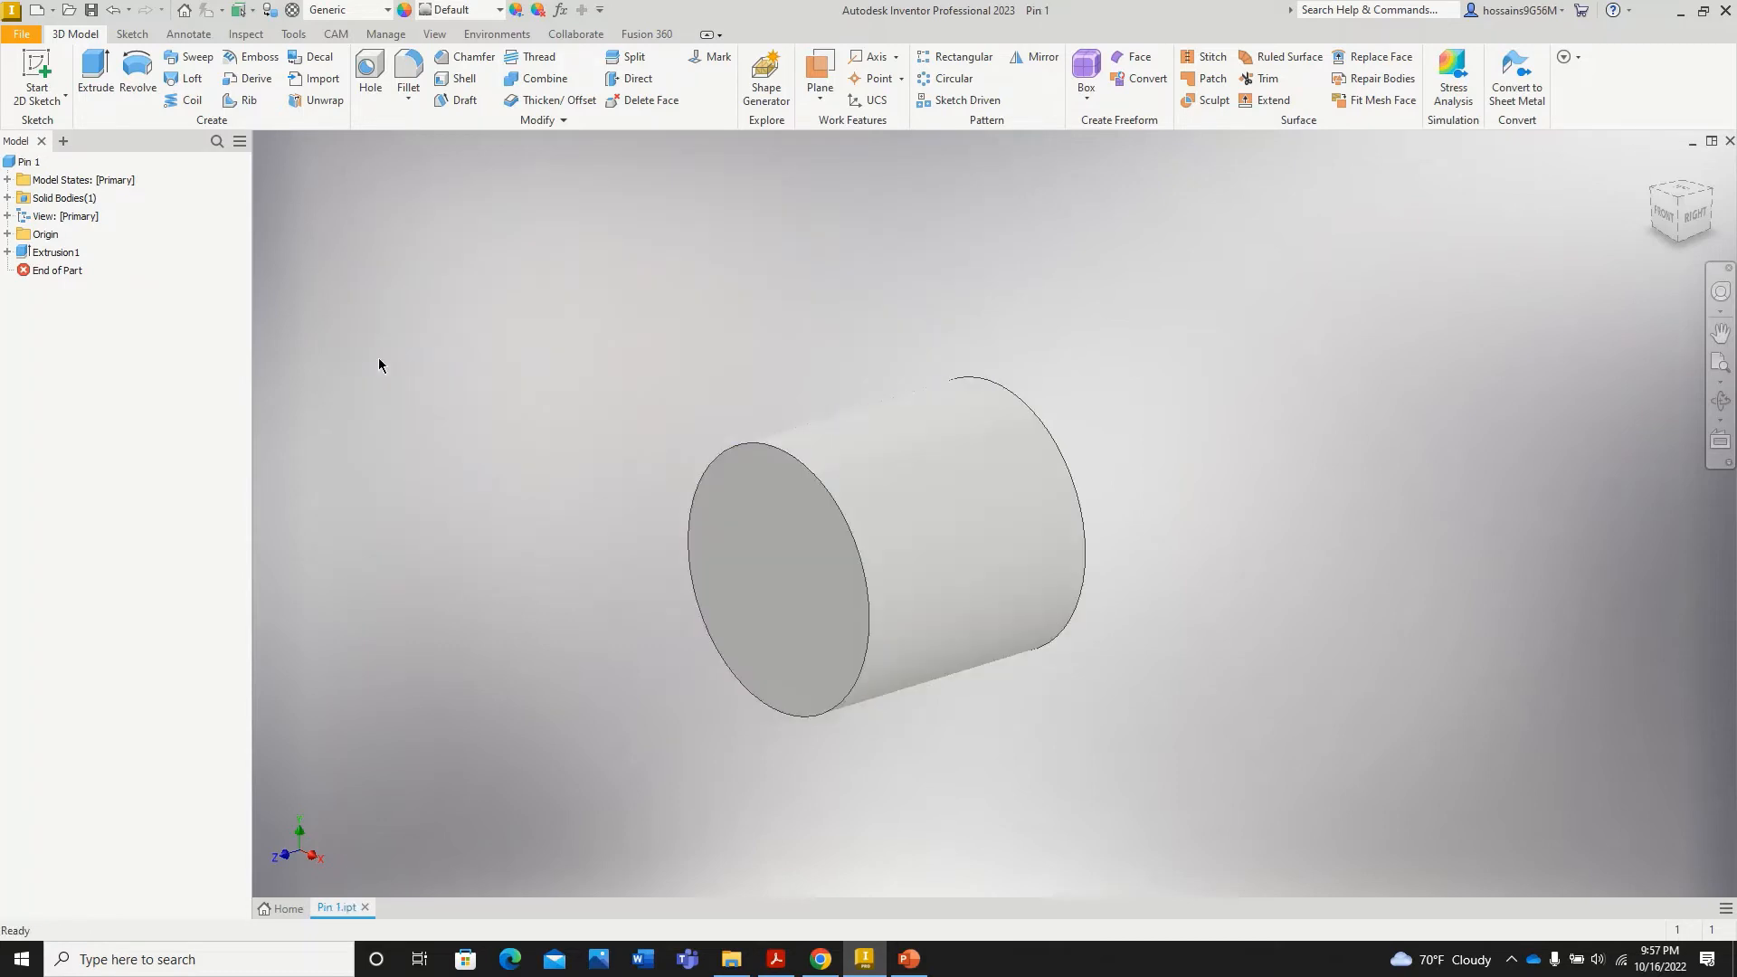
# Step: Save the part under the new name Pin 2 in the same folder
pyautogui.click(22, 36)
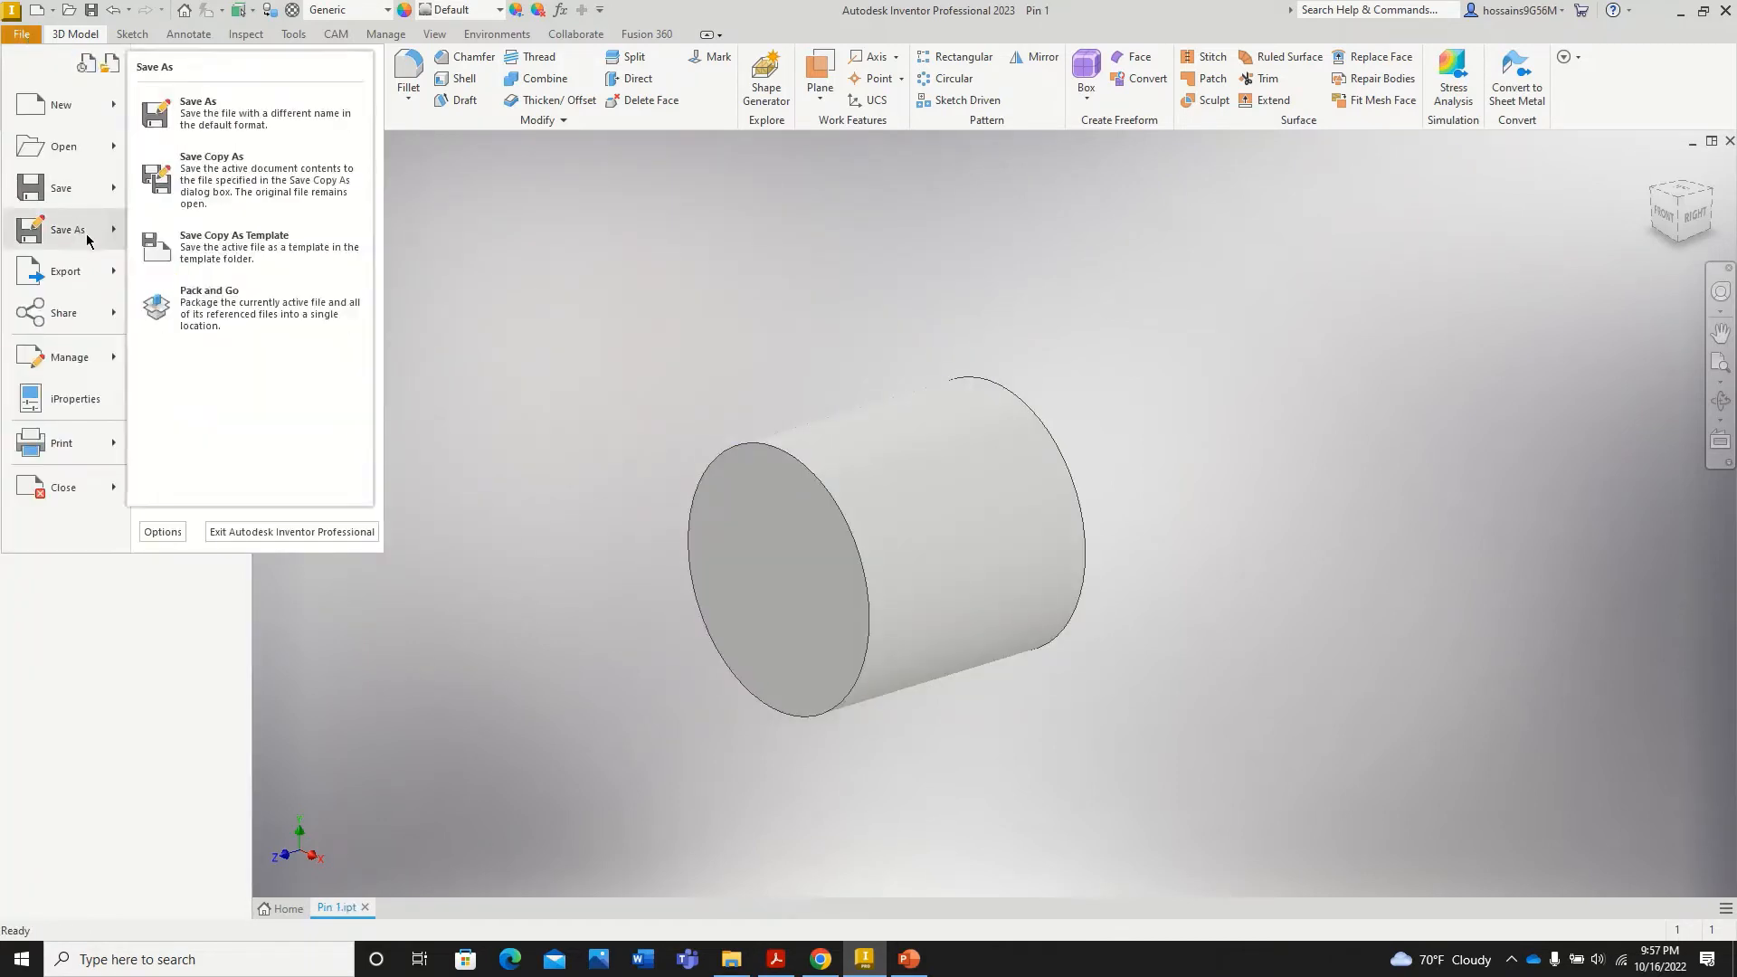
pyautogui.click(87, 234)
pyautogui.click(645, 479)
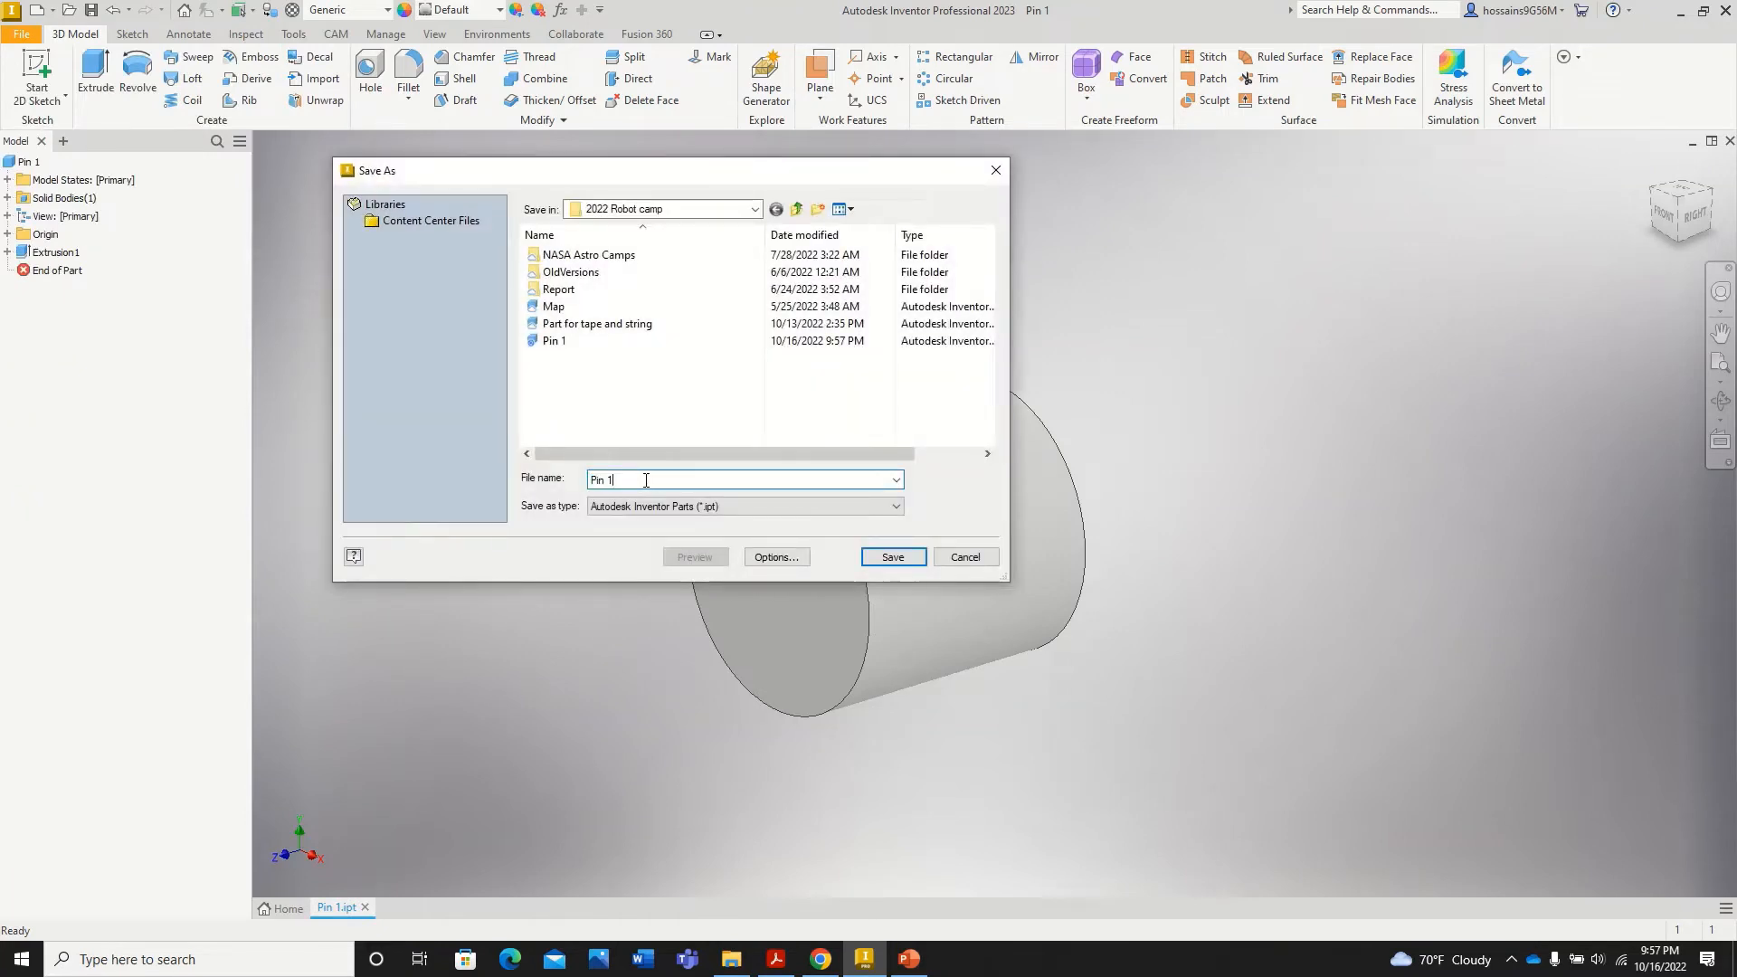
pyautogui.press('BackSpace')
pyautogui.write('2')
pyautogui.click(868, 557)
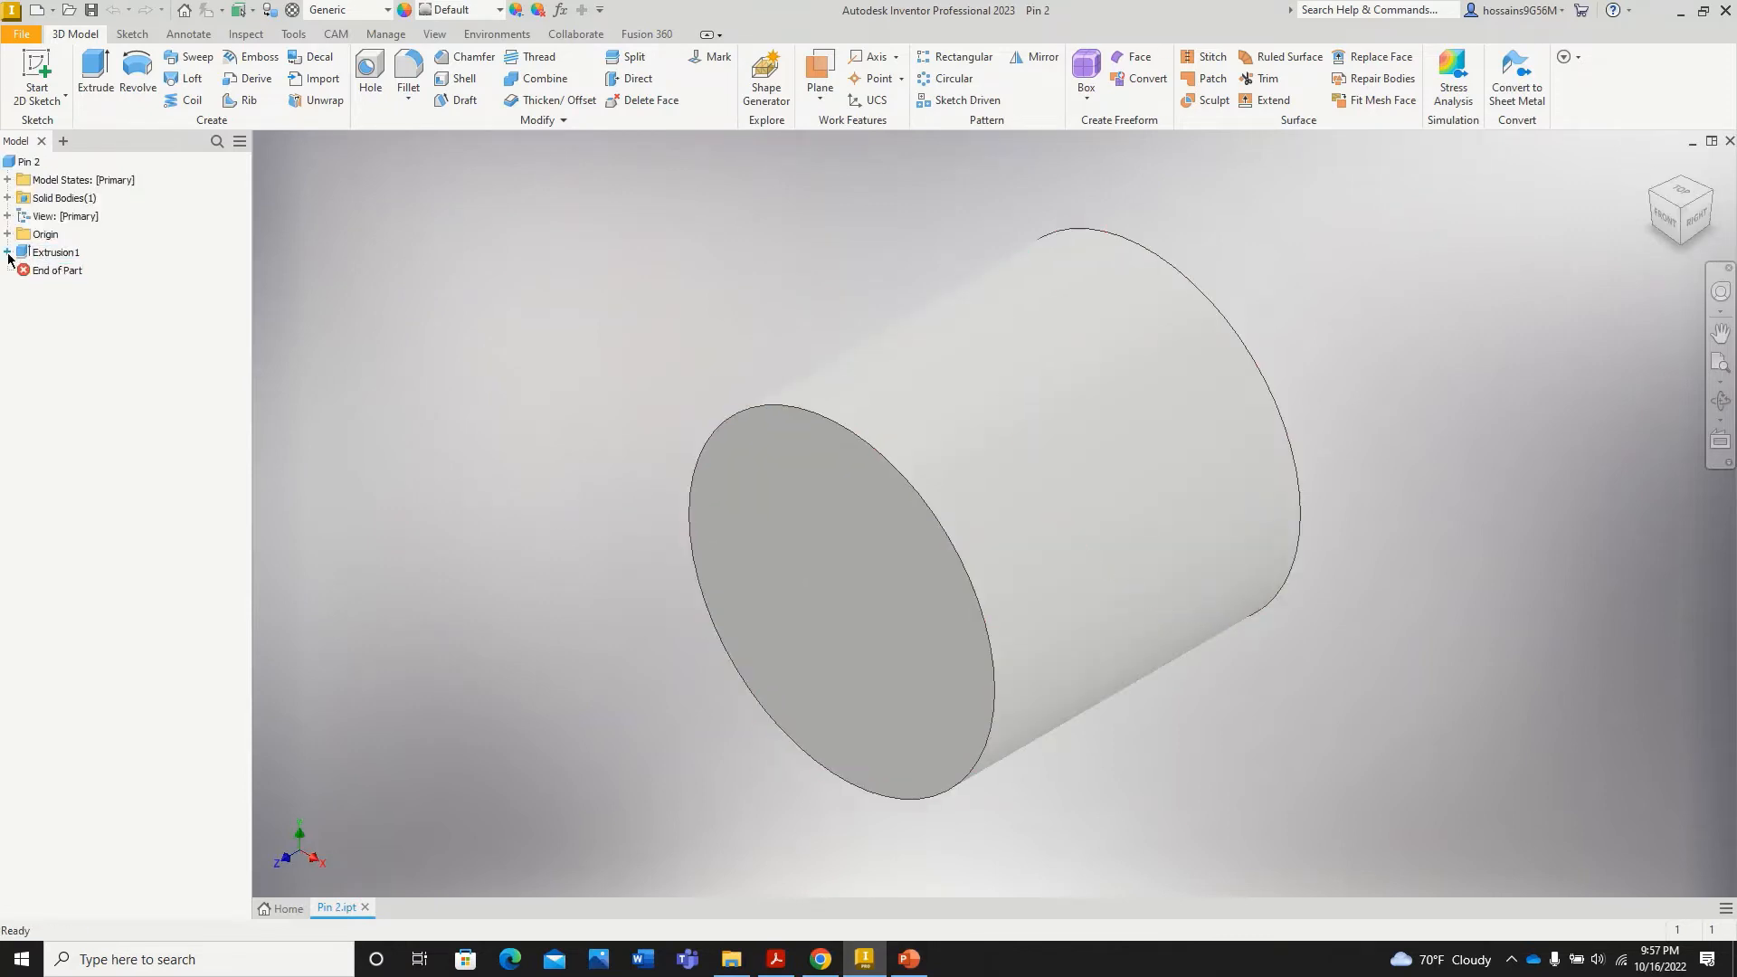
# Step: Edit Pin 2's extrusion and set its distance to 5 in
pyautogui.click(8, 253)
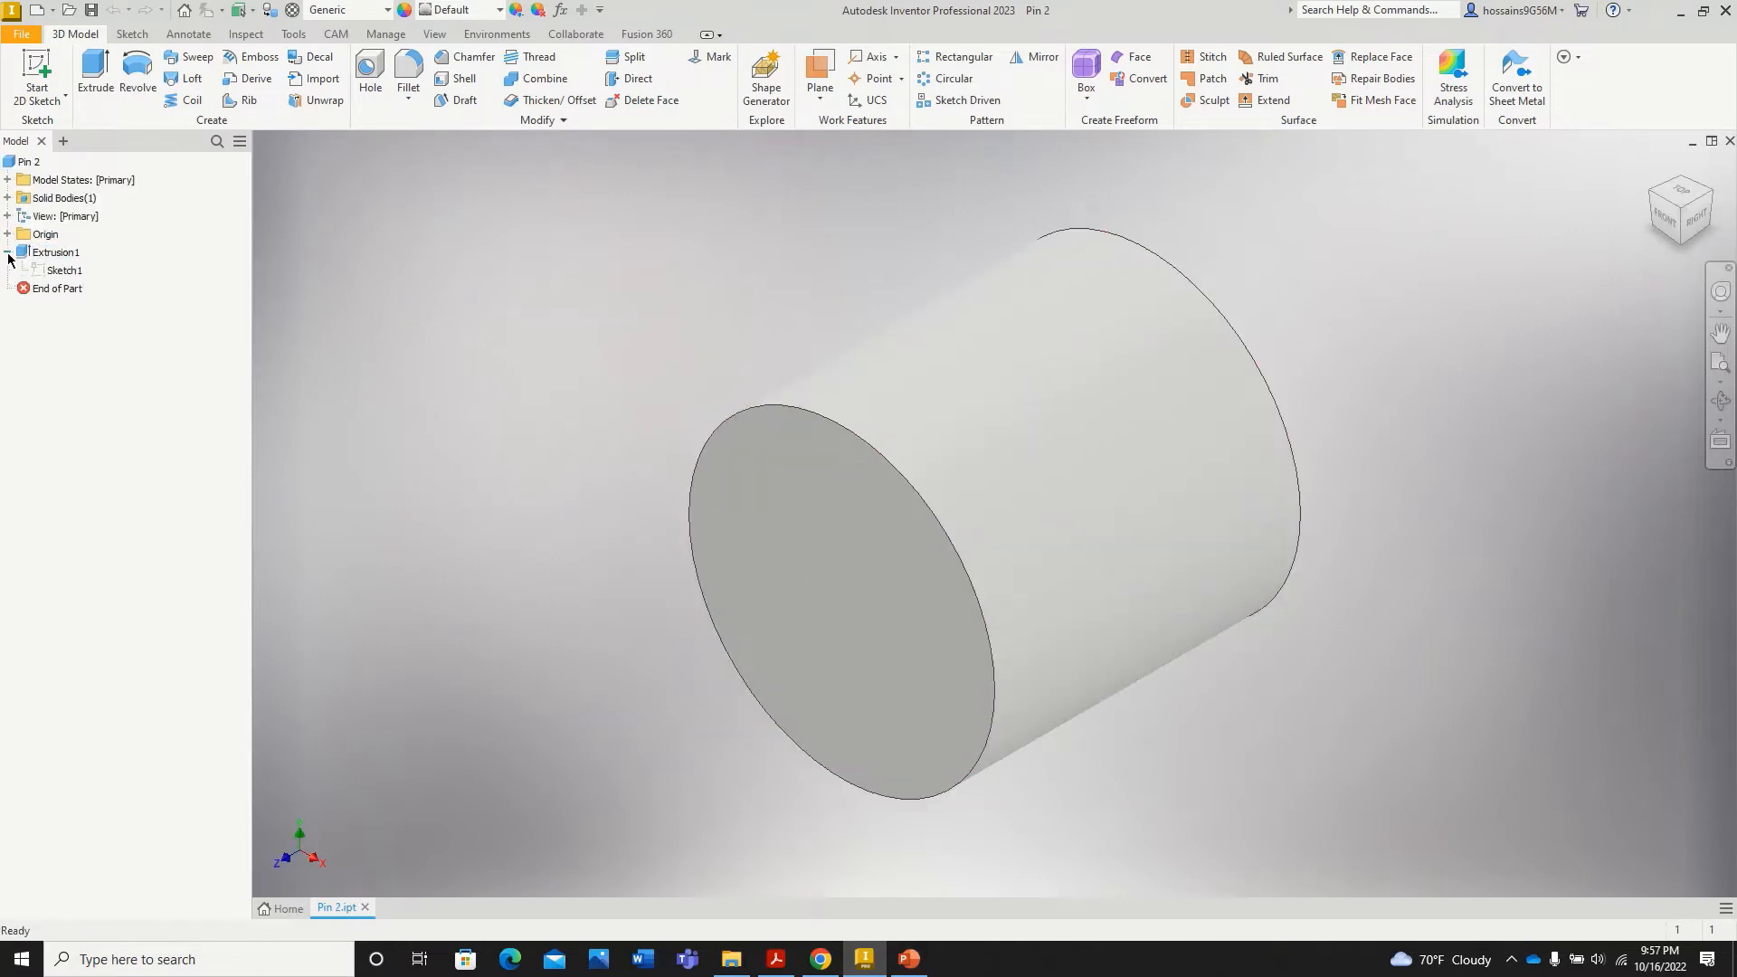
pyautogui.rightClick(54, 258)
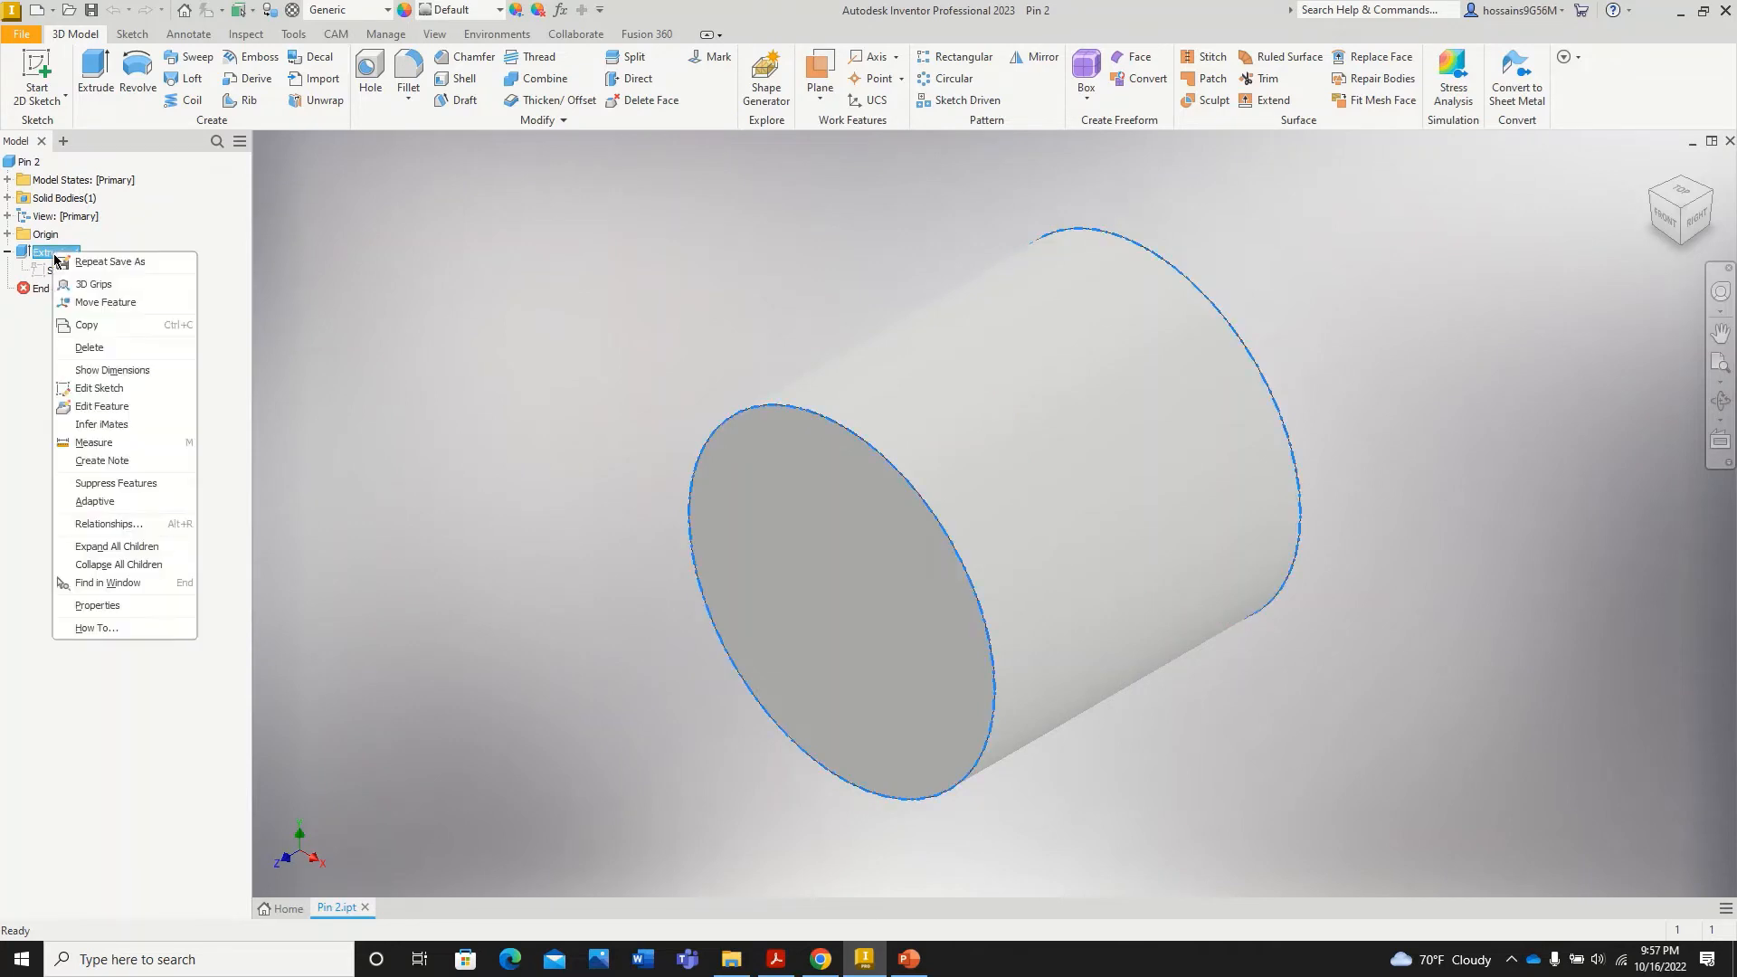
pyautogui.click(105, 412)
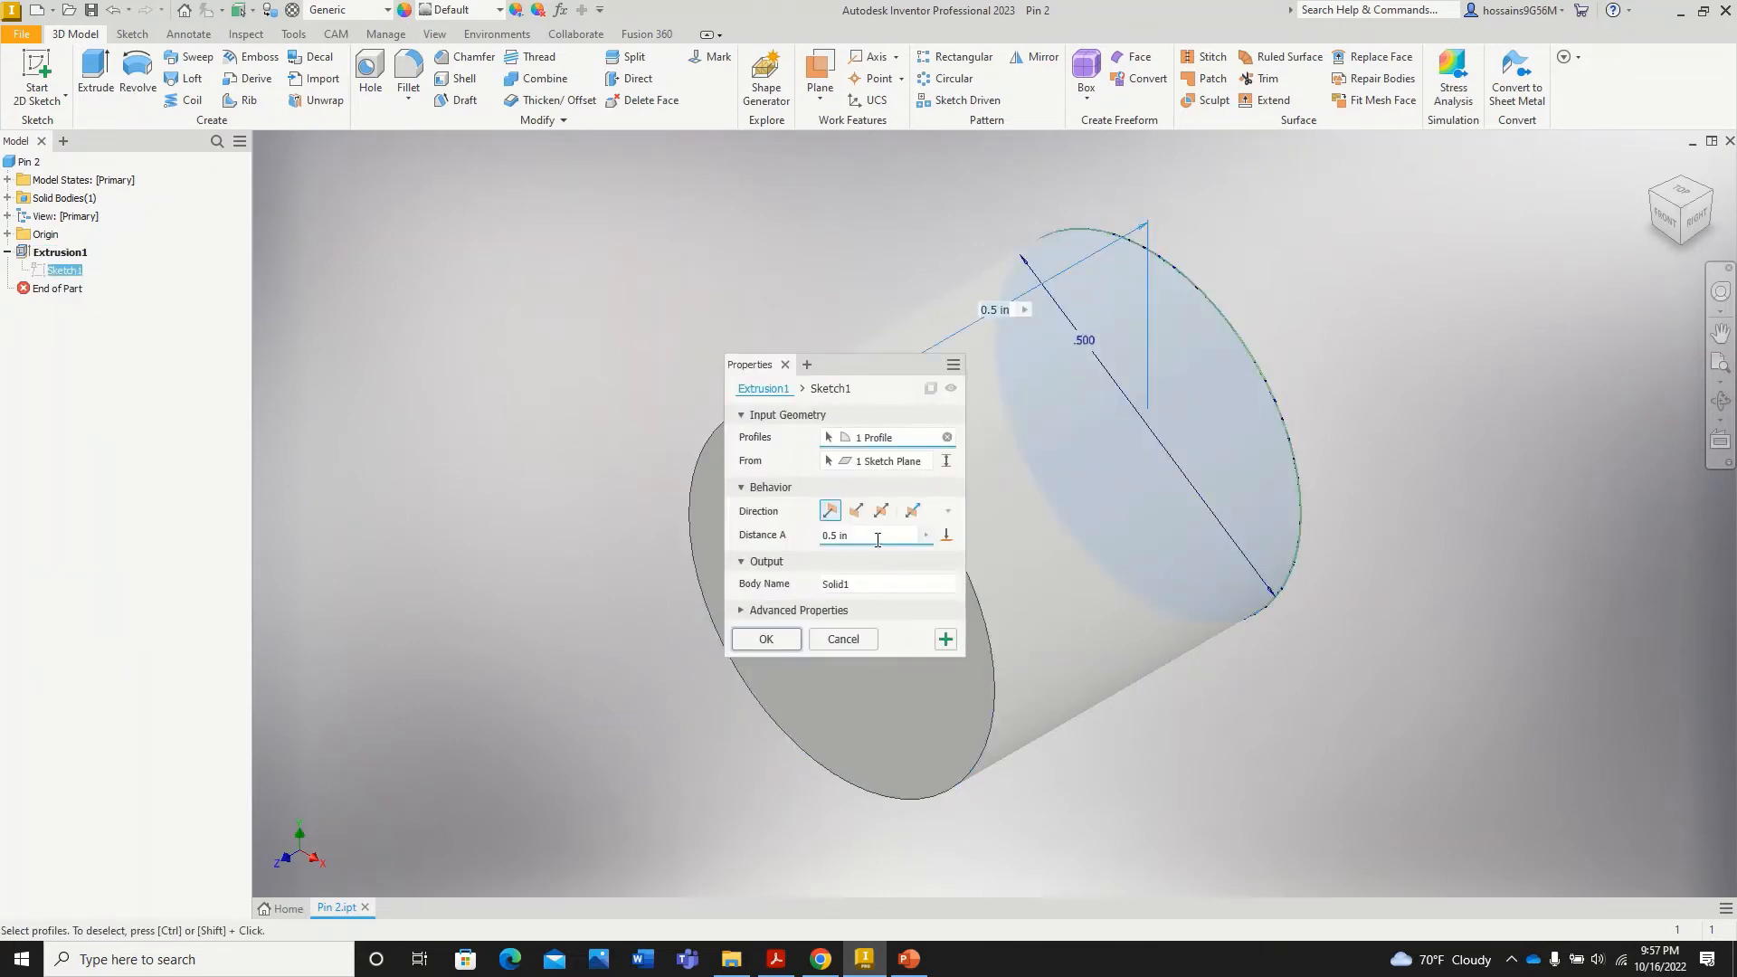
pyautogui.click(873, 536)
pyautogui.write('2')
pyautogui.press('Return')
pyautogui.scroll(-5, 834, 541)
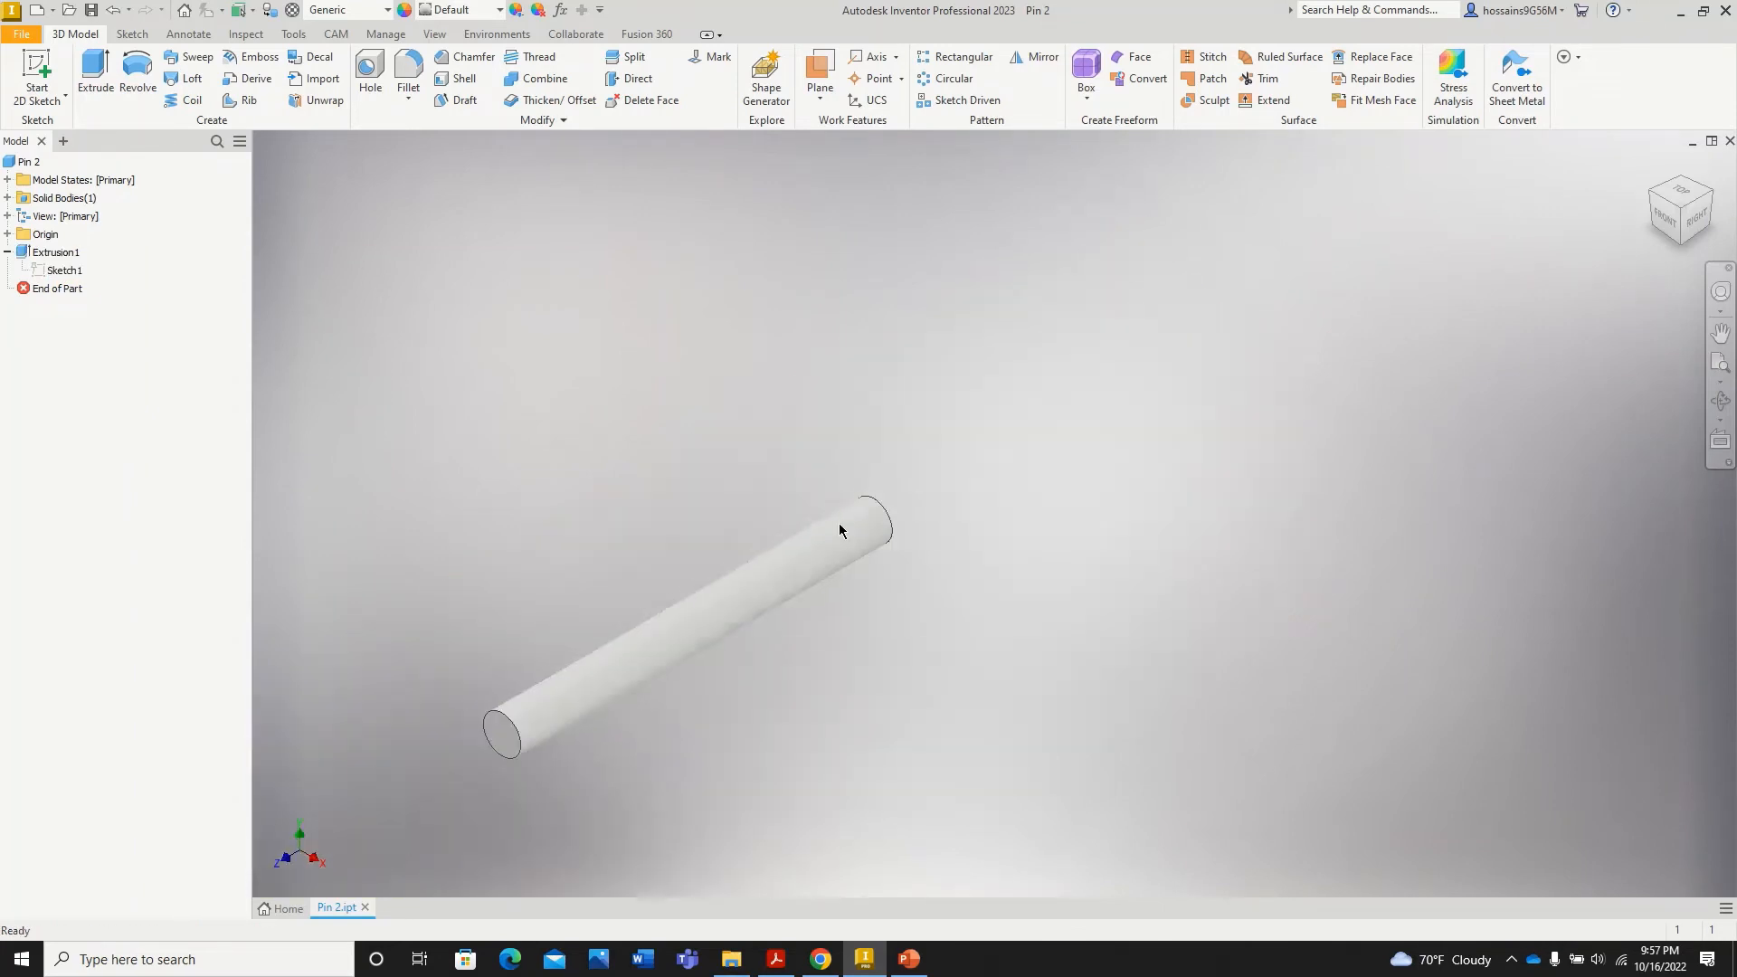
pyautogui.scroll(3, 435, 710)
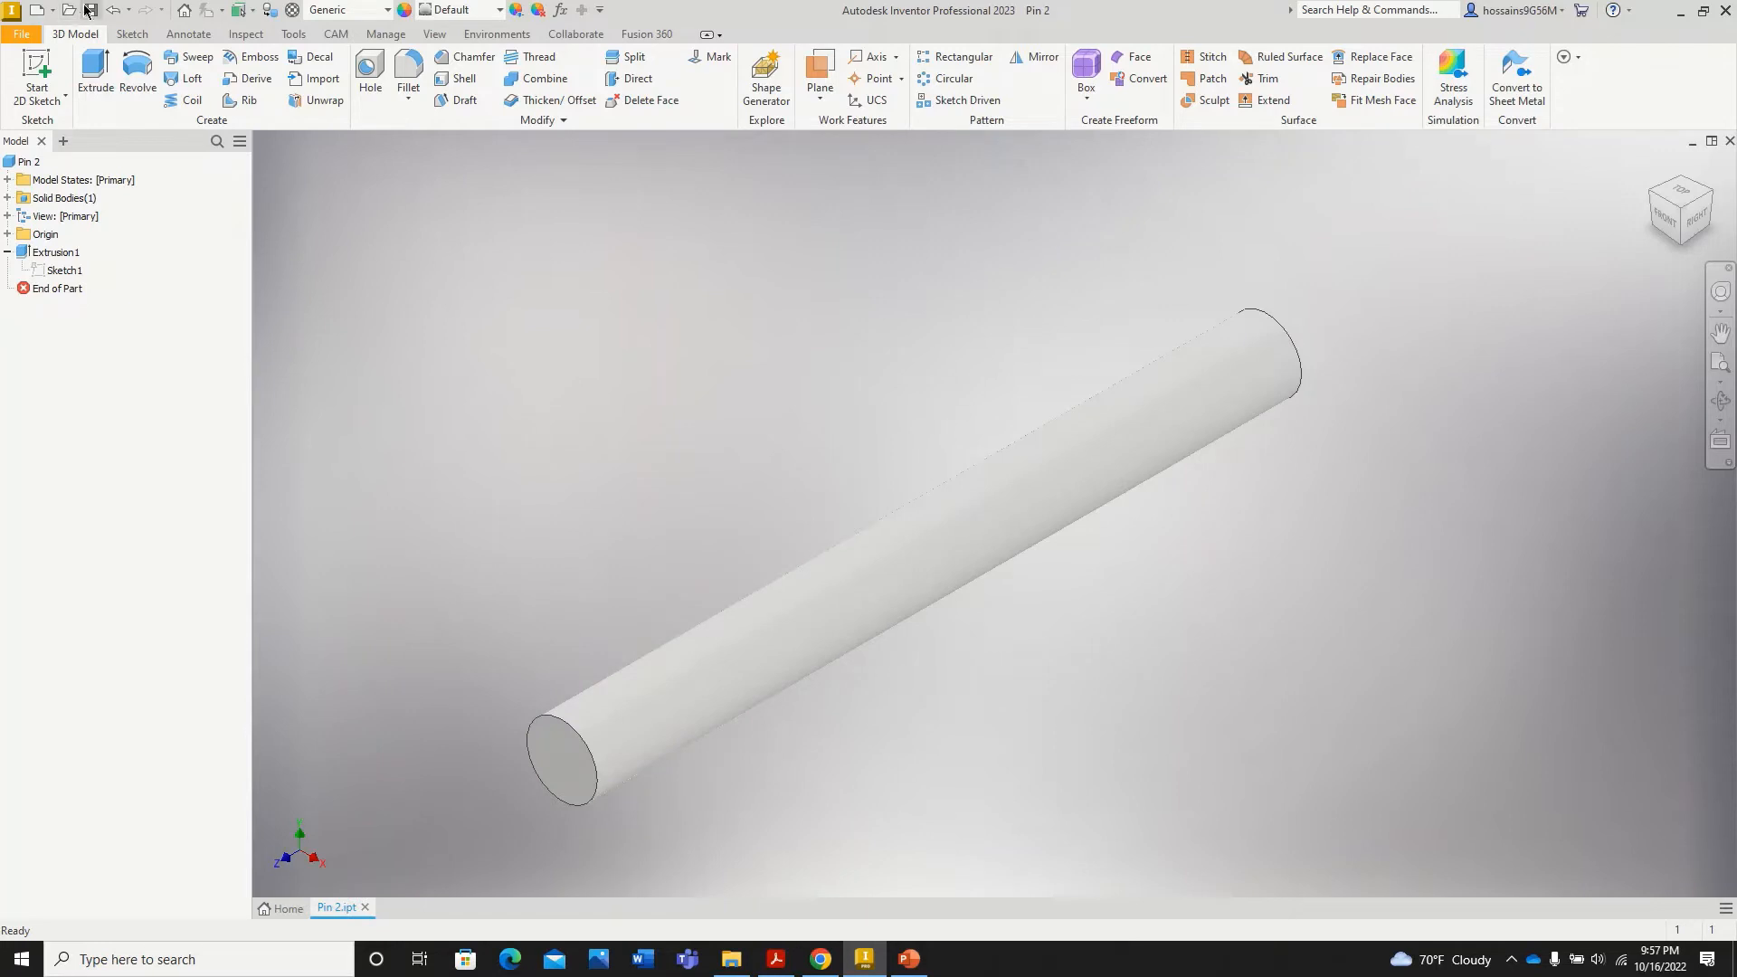
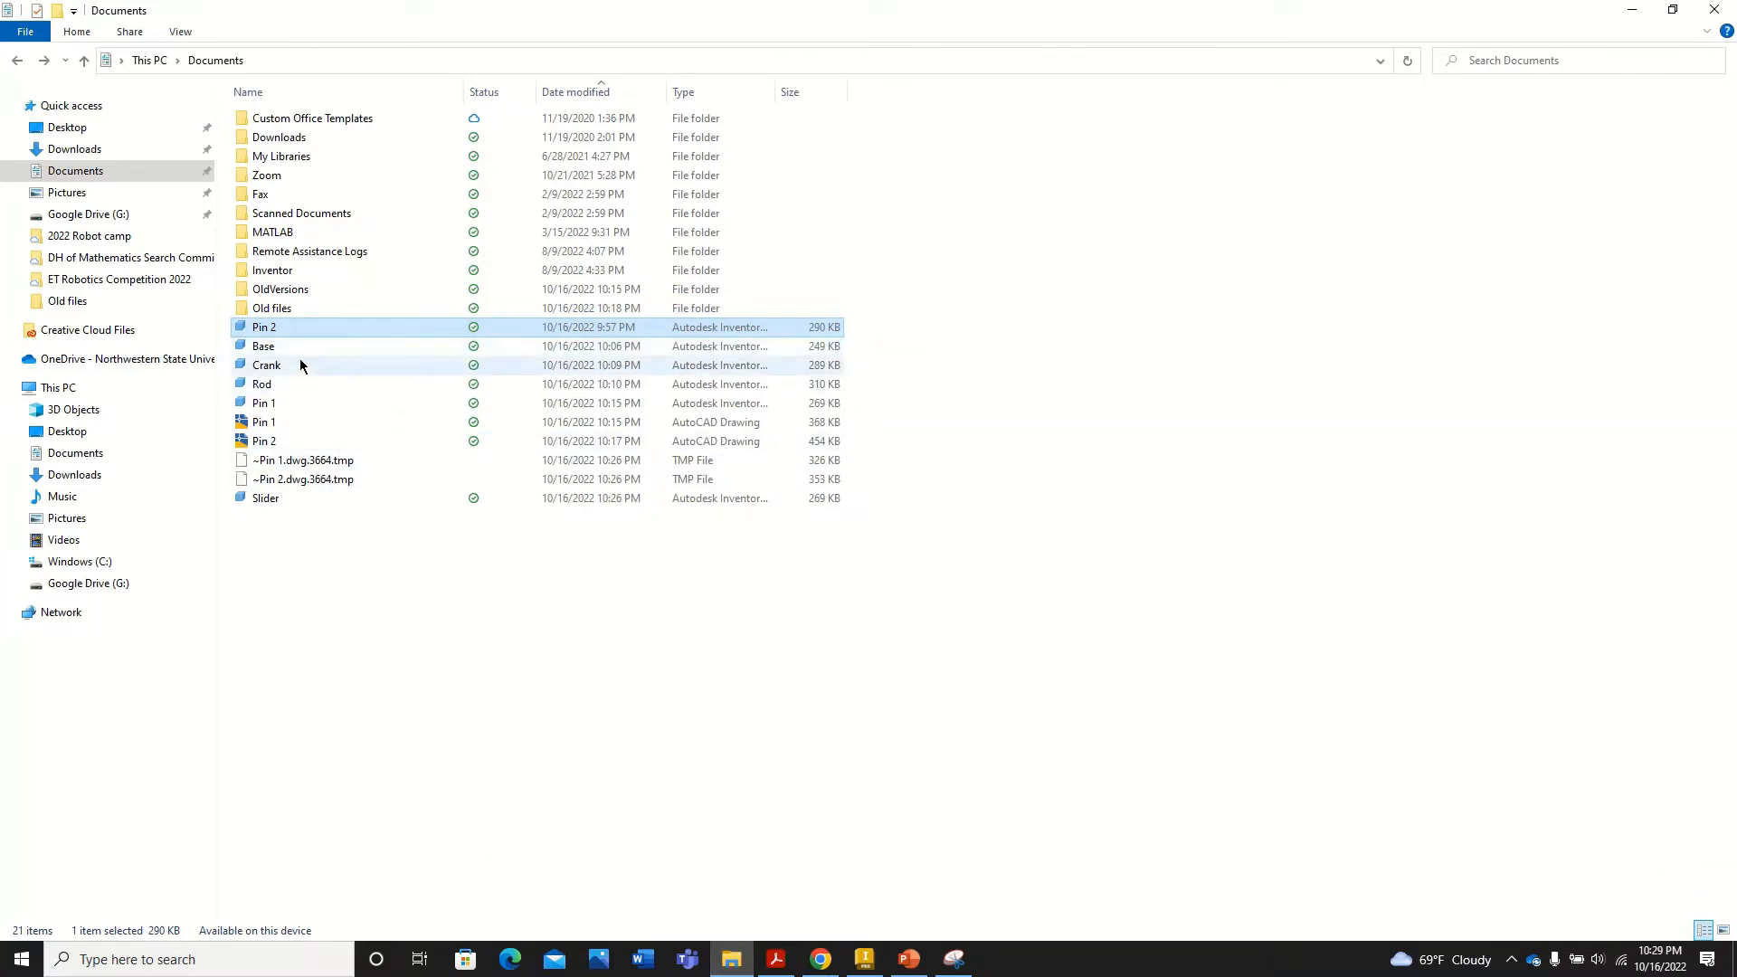
# Step: Open the Pin 1 and Pin 2 part files from the Documents folder and display Pin 1
pyautogui.doubleClick(284, 404)
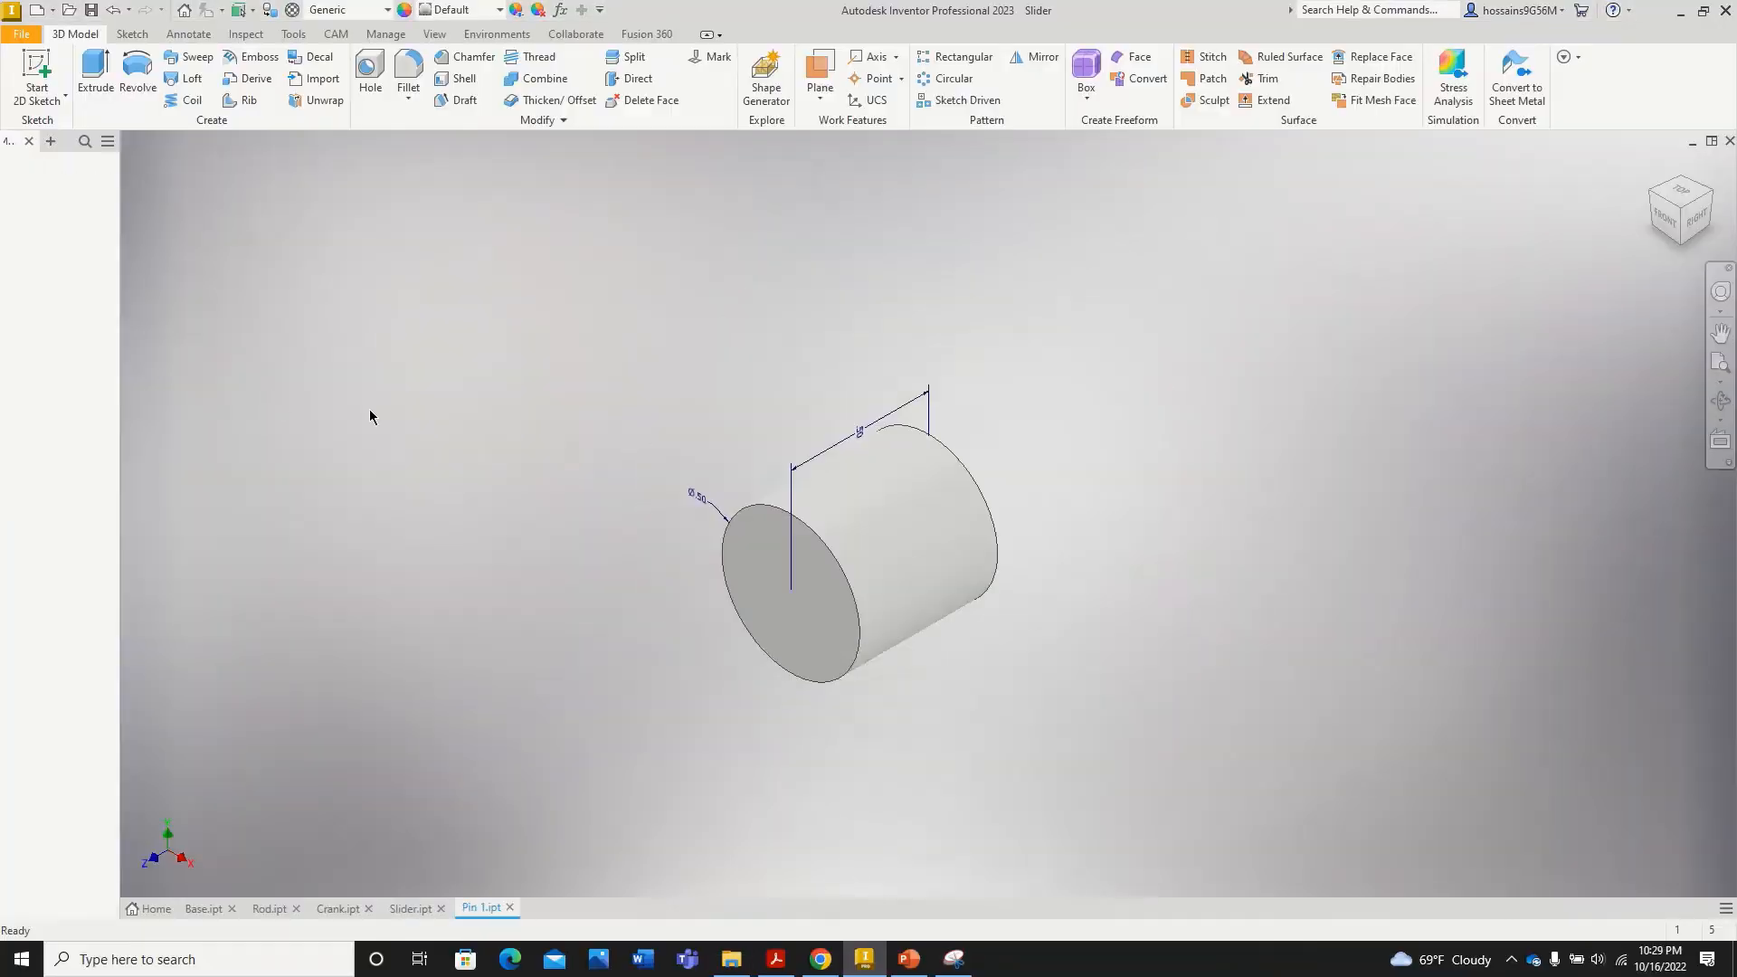
pyautogui.click(731, 961)
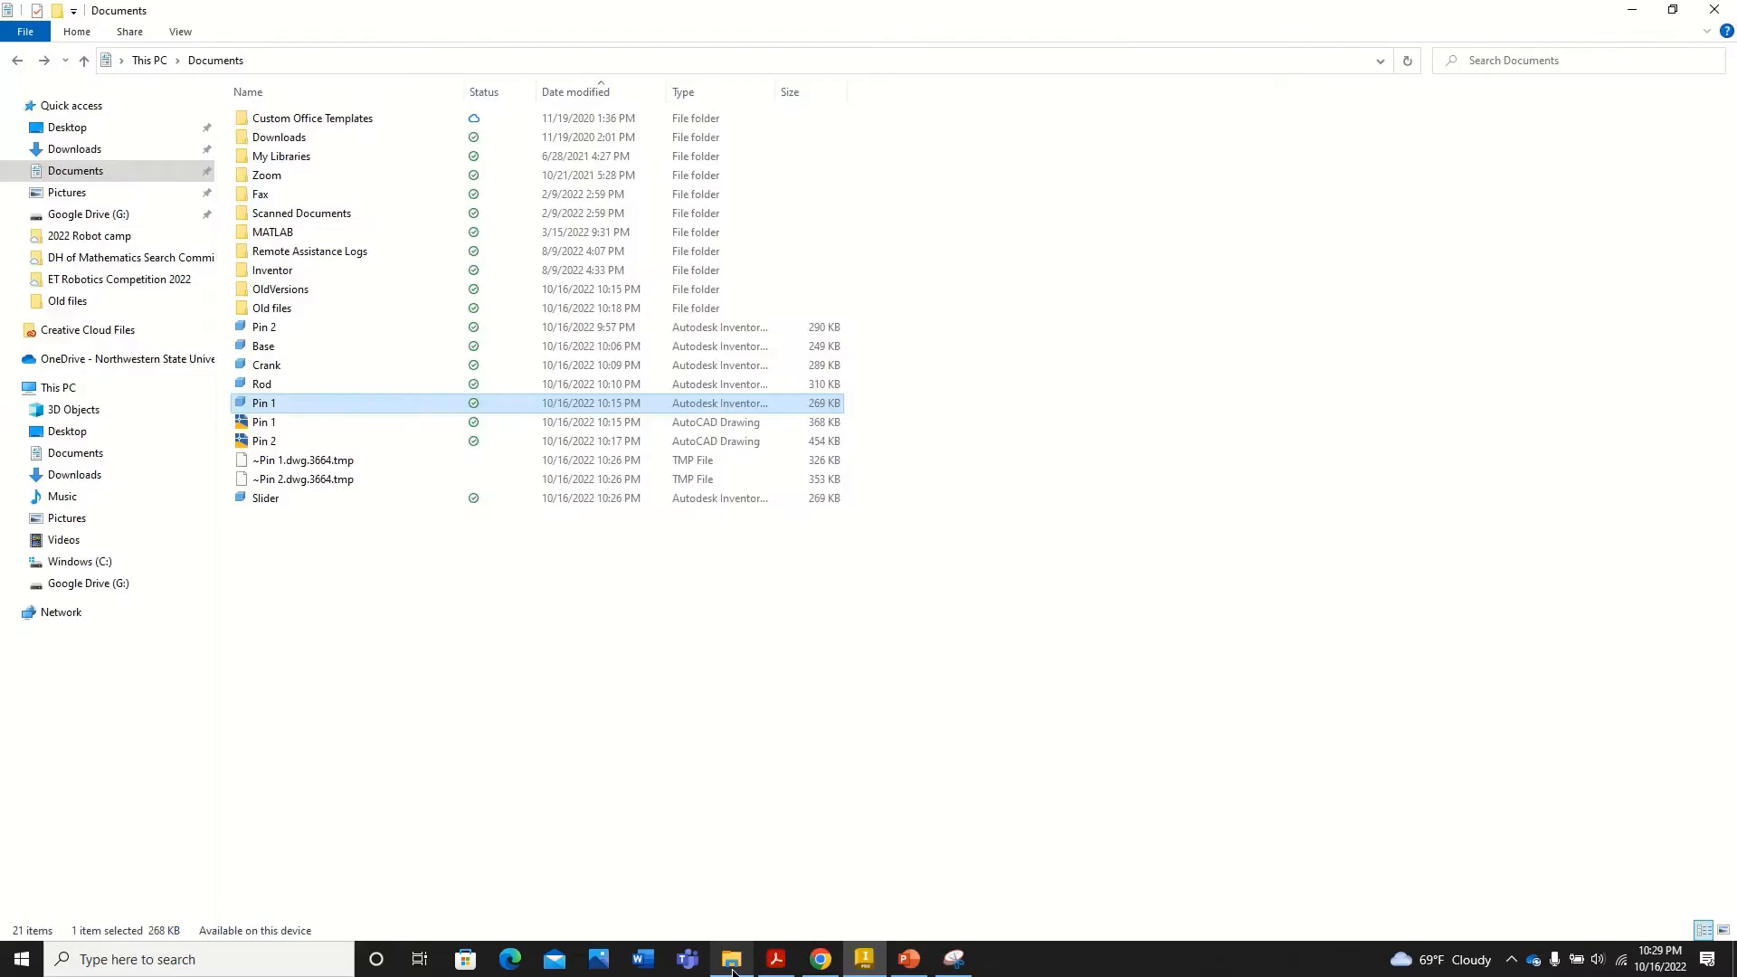
pyautogui.doubleClick(300, 329)
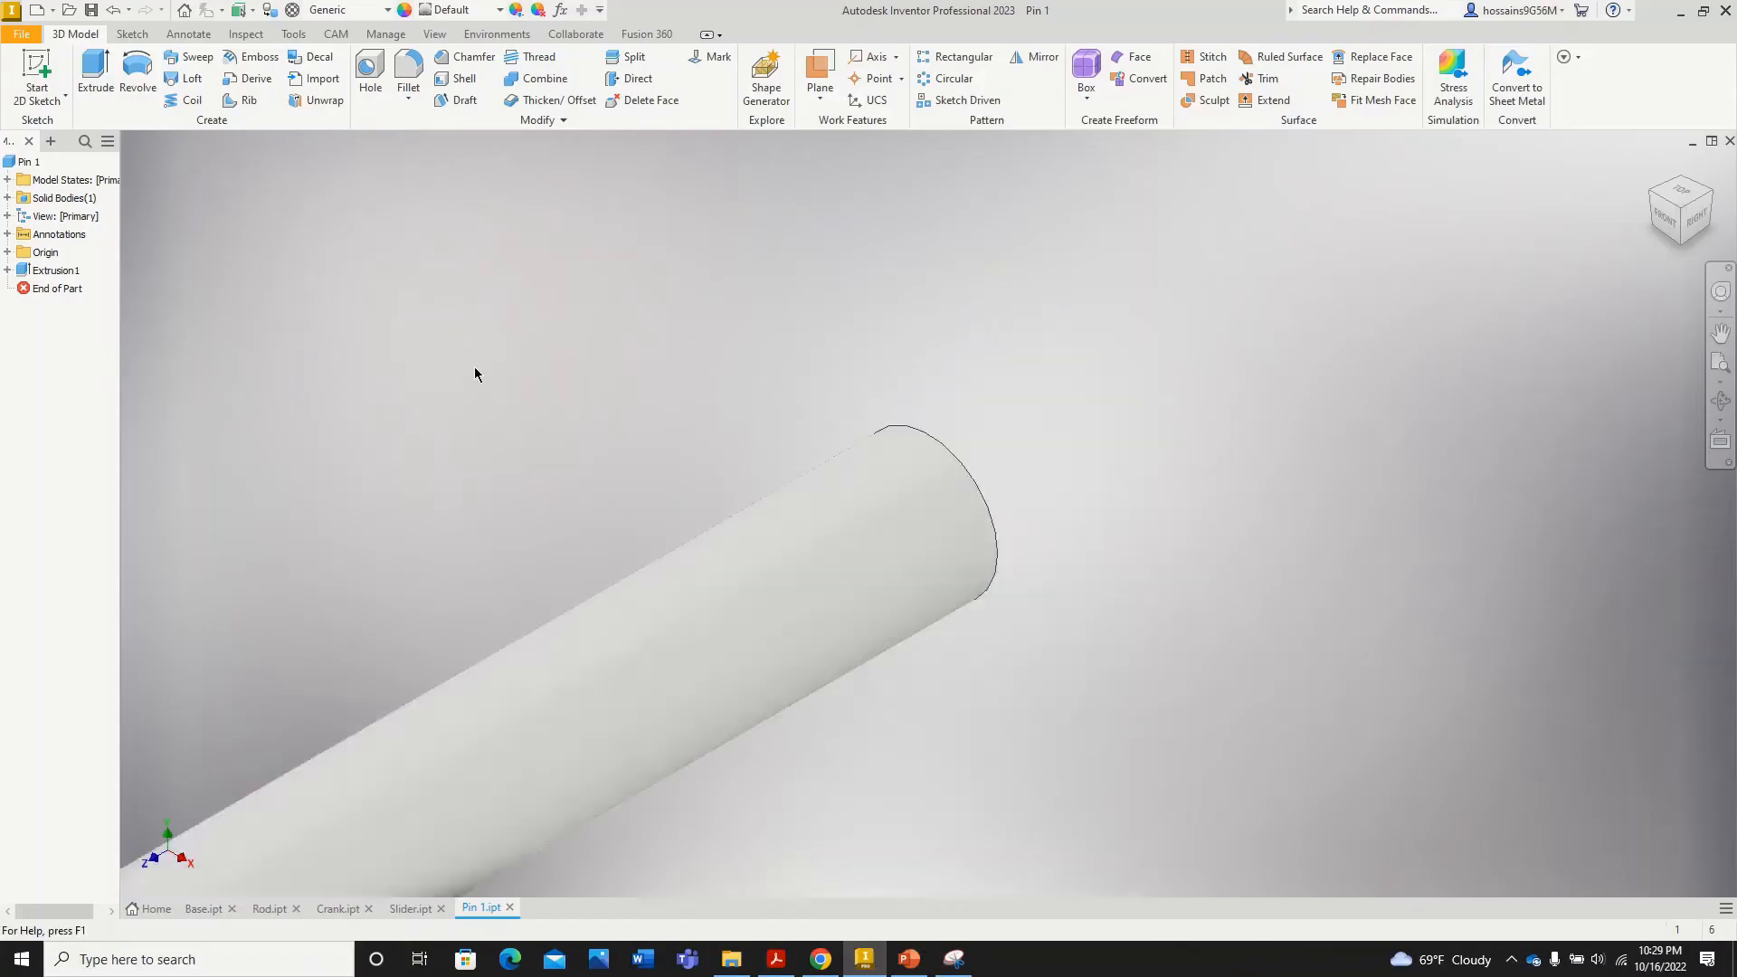
pyautogui.click(479, 910)
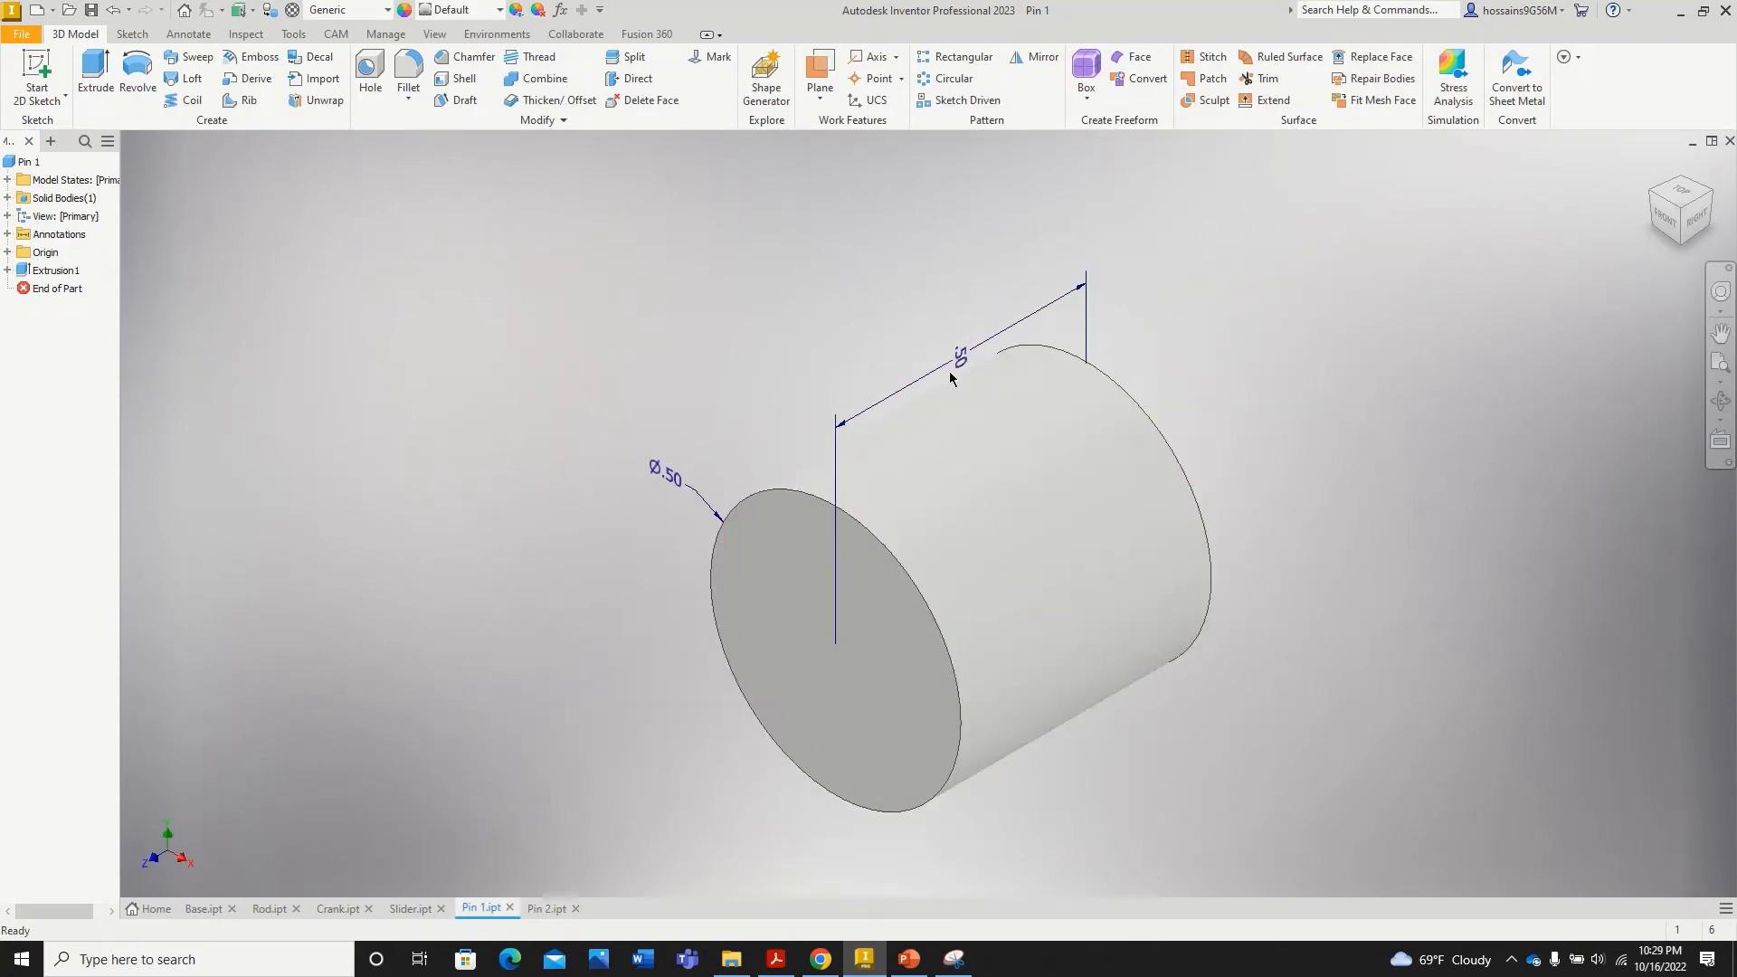
# Step: Add an annotation dimension for the full length of Pin 2, between its two end faces
pyautogui.click(552, 908)
pyautogui.click(188, 34)
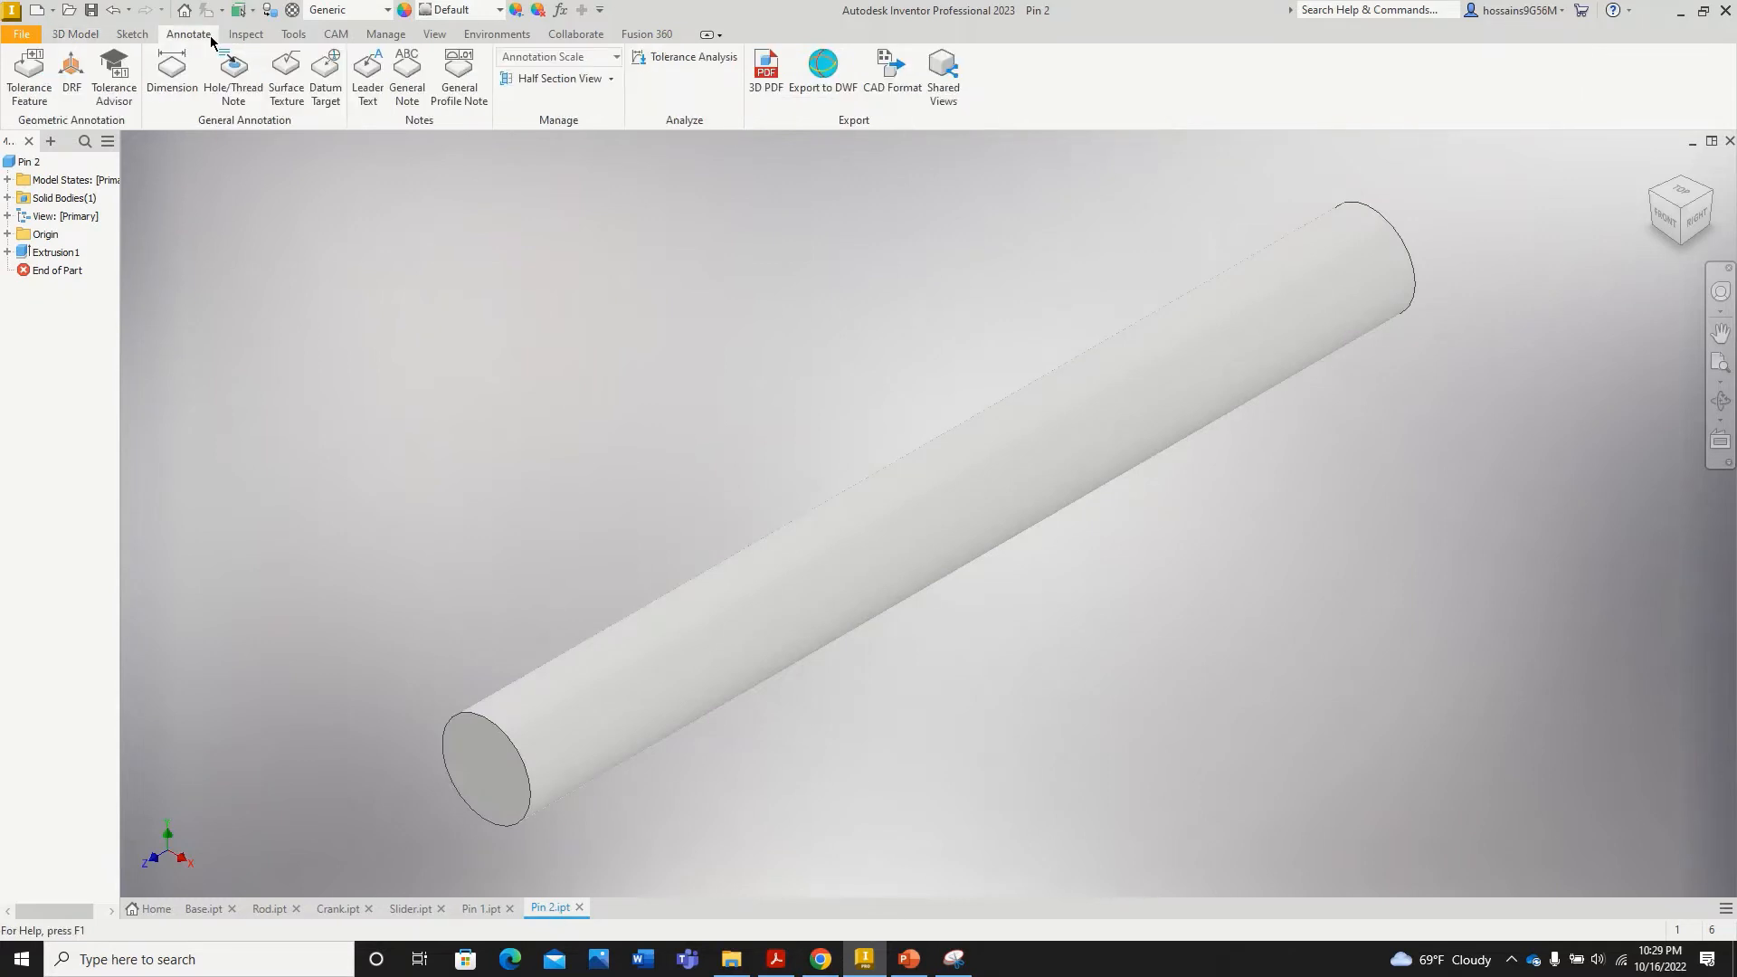
pyautogui.click(171, 77)
pyautogui.click(807, 512)
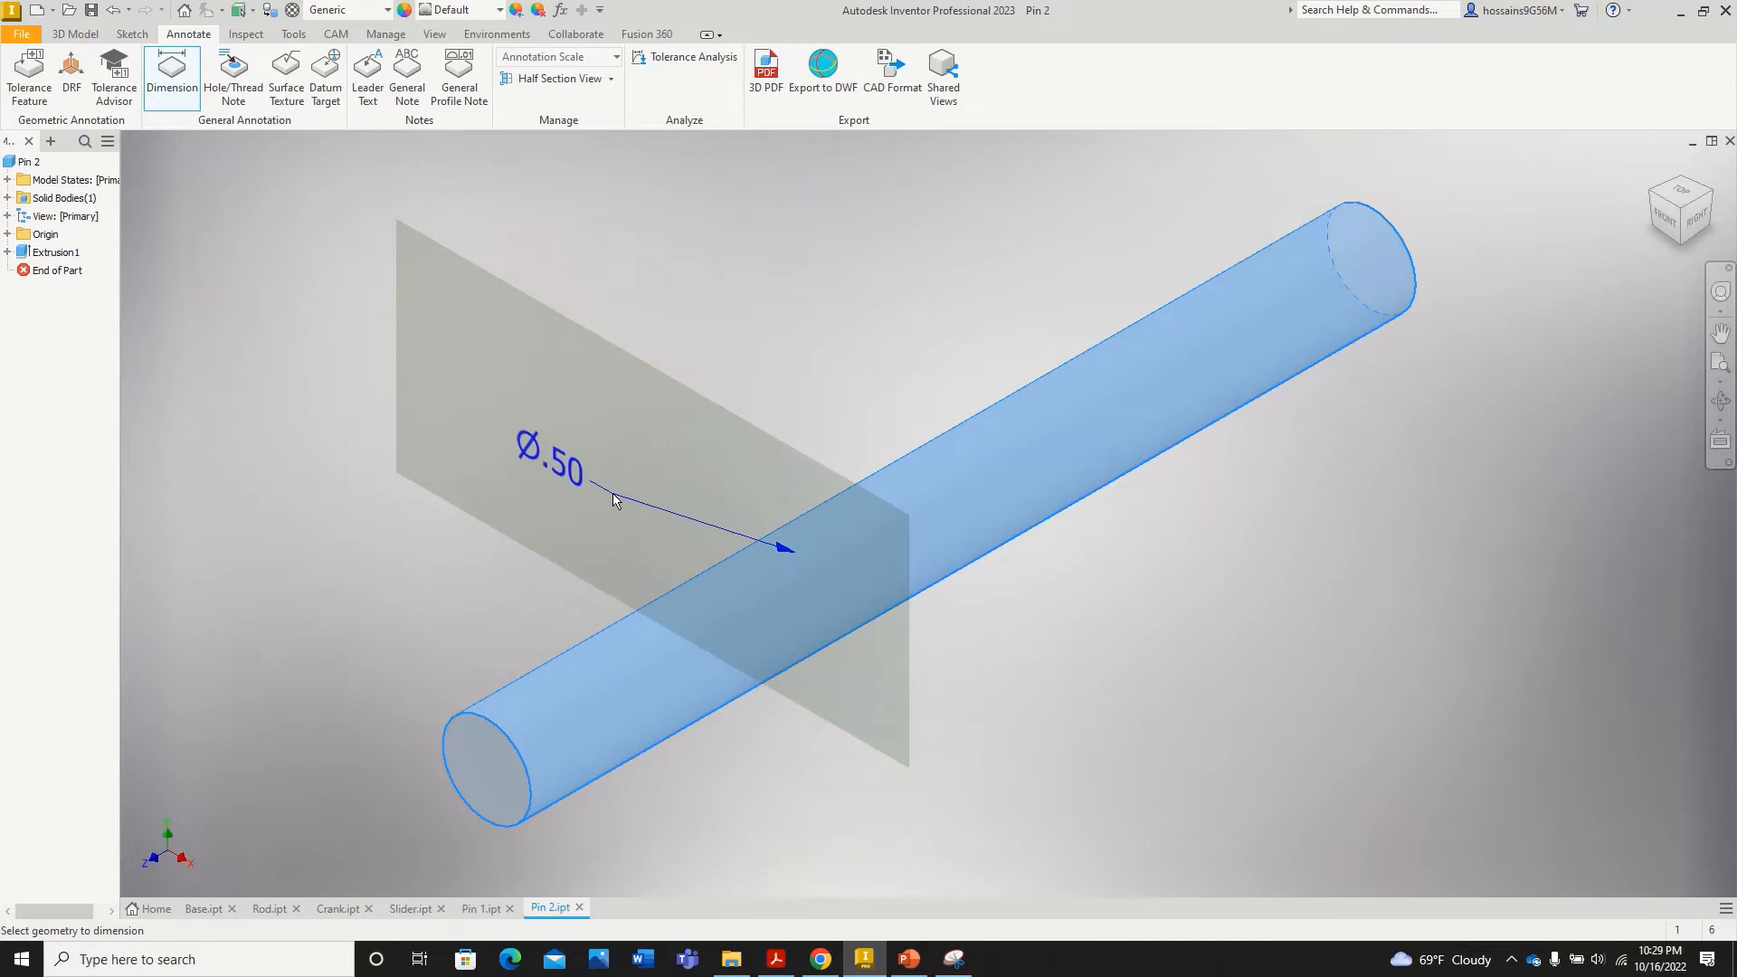
pyautogui.press('Escape')
pyautogui.click(192, 108)
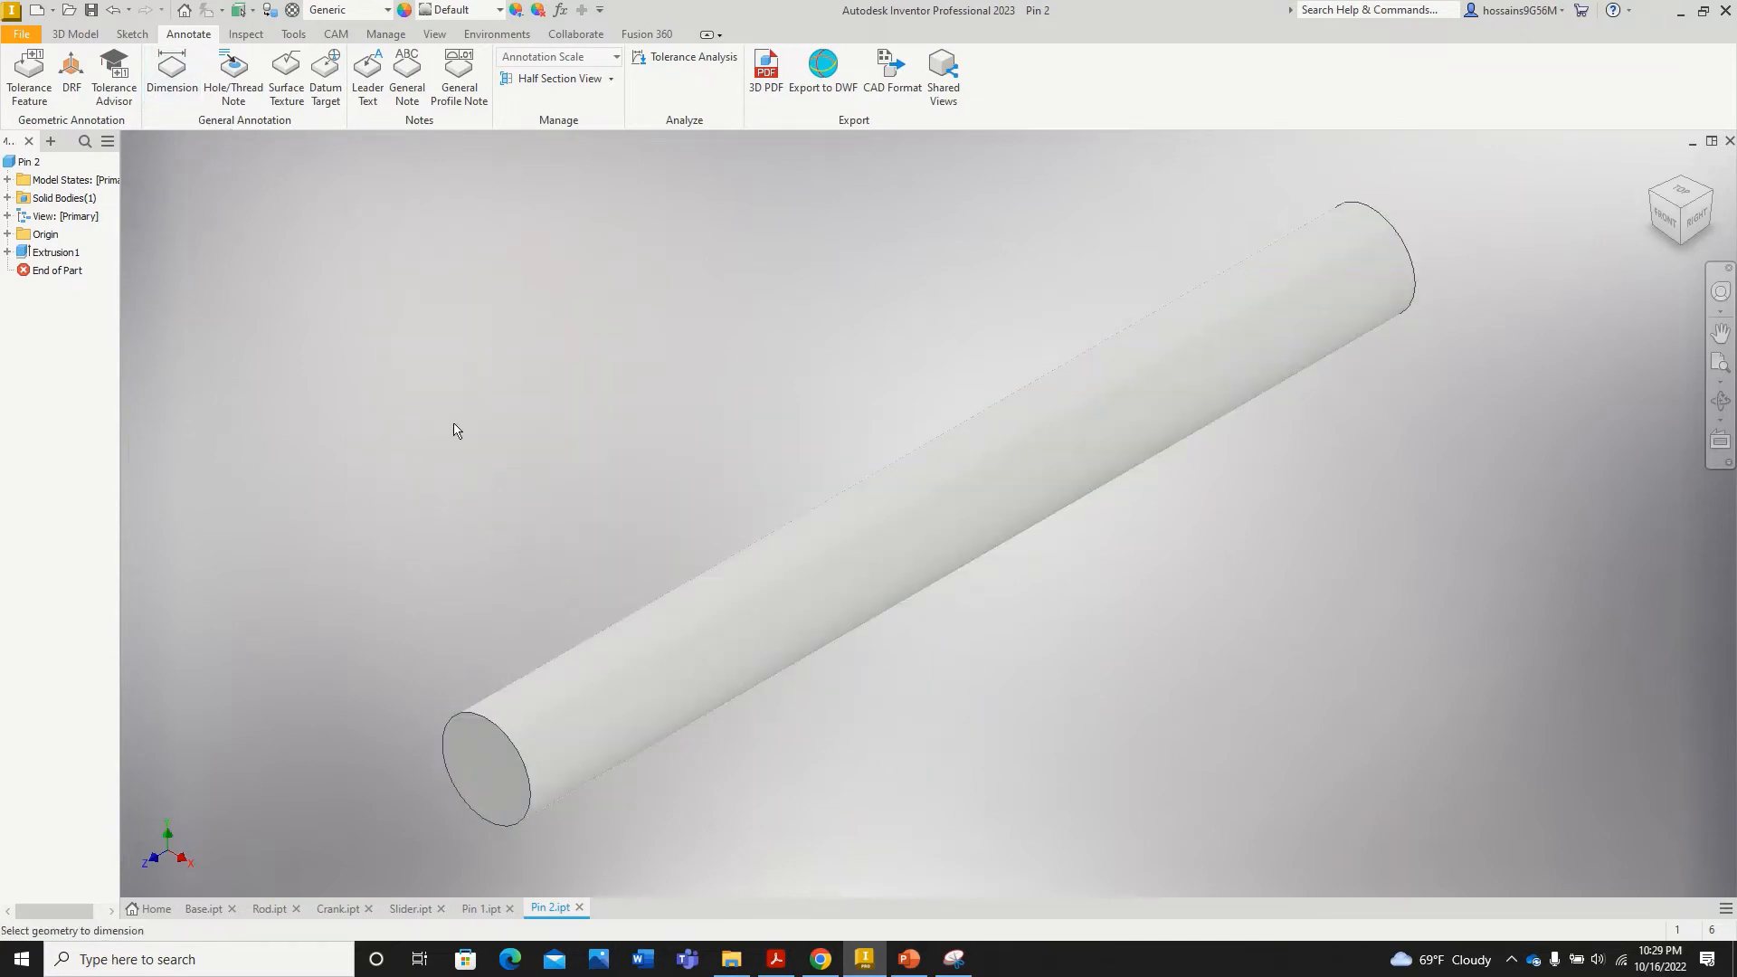
pyautogui.click(497, 746)
pyautogui.click(1398, 234)
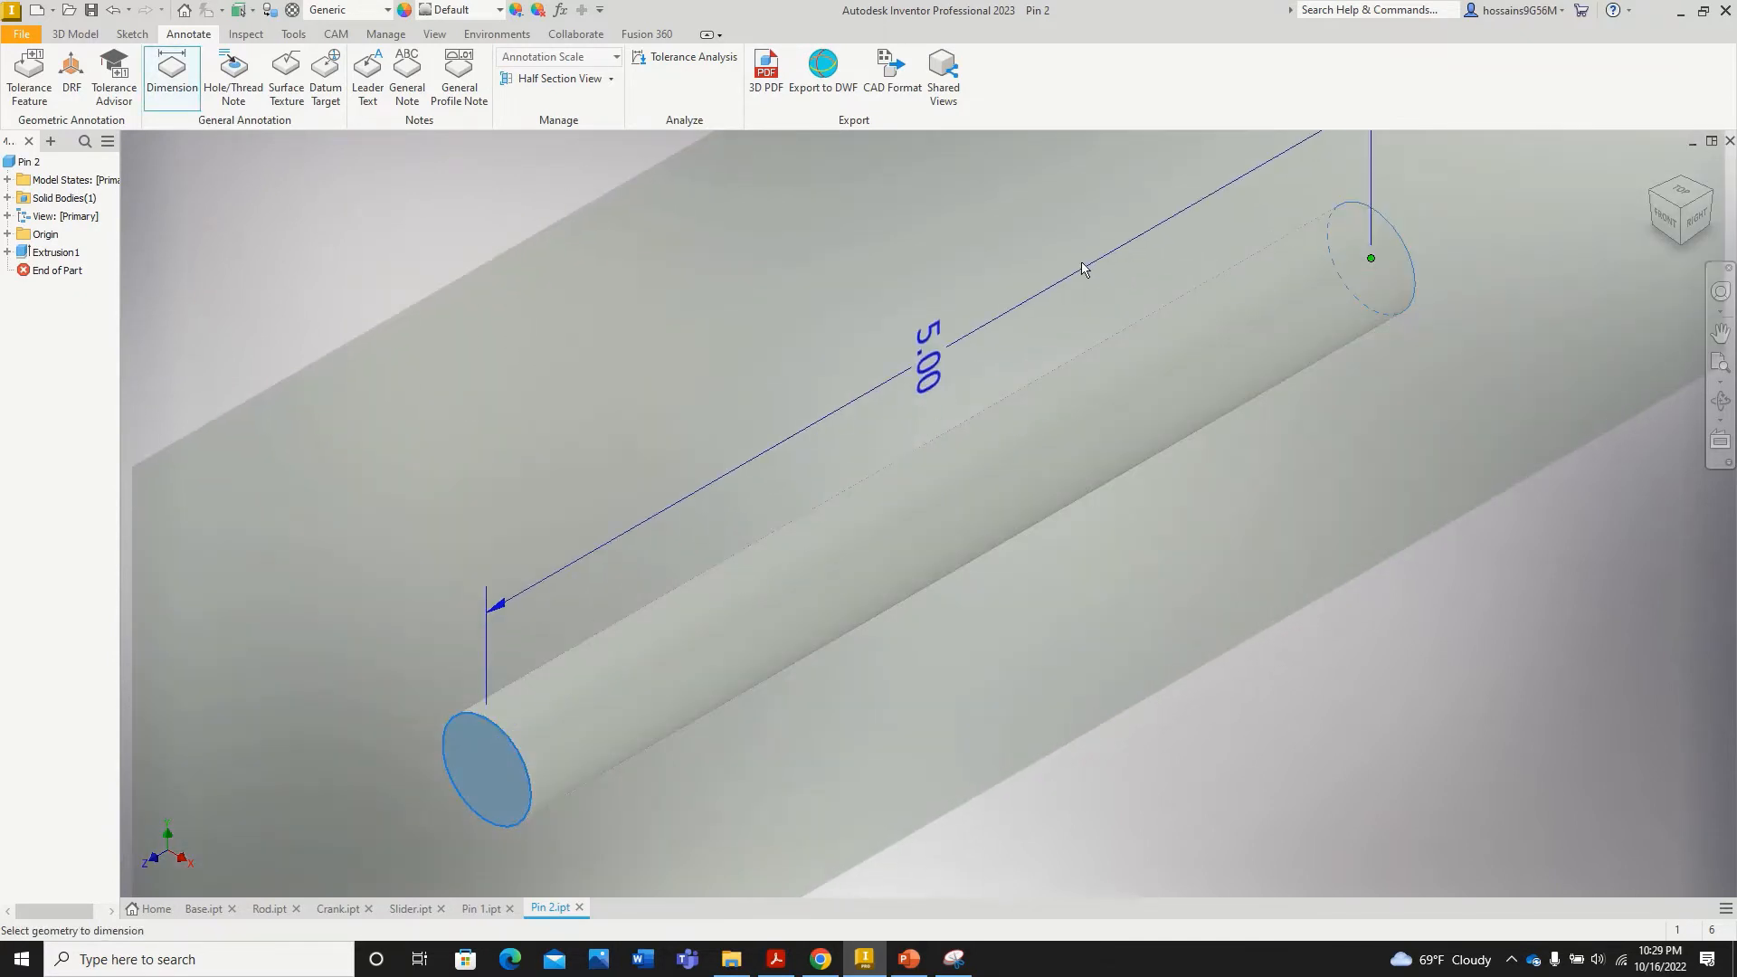
pyautogui.click(1082, 264)
pyautogui.click(952, 238)
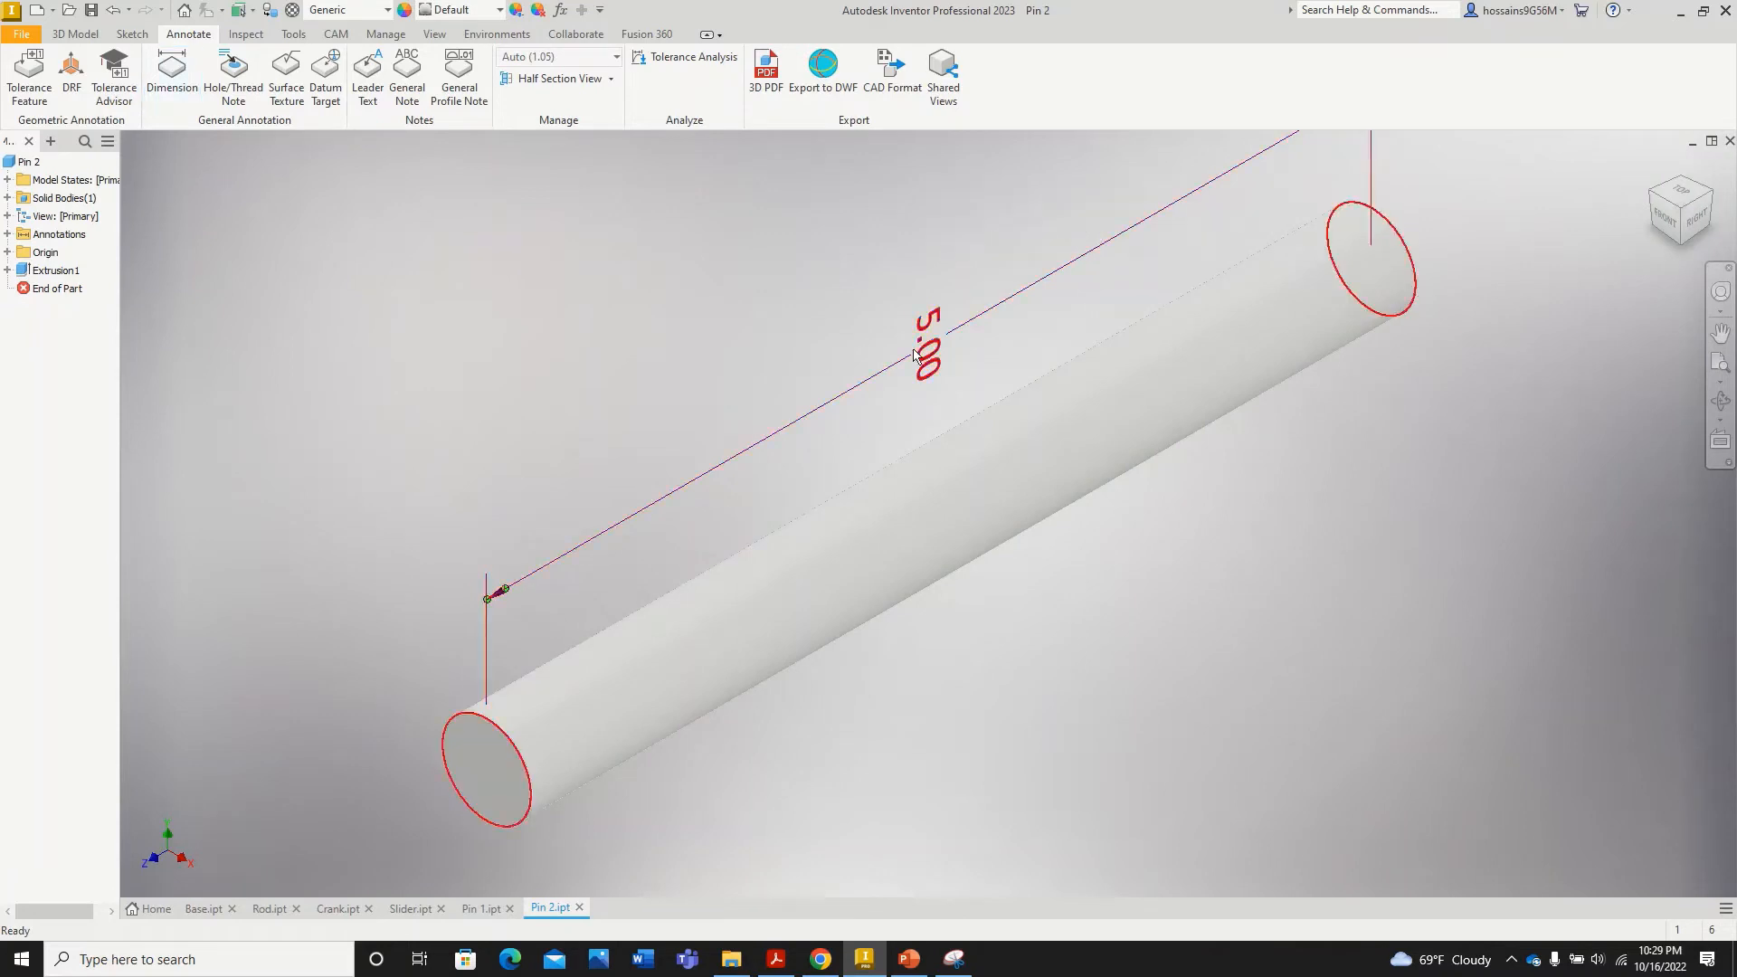
# Step: Review the open Base, Rod, Crank, Slider, Pin 1 and Pin 2 parts one after another
pyautogui.click(201, 908)
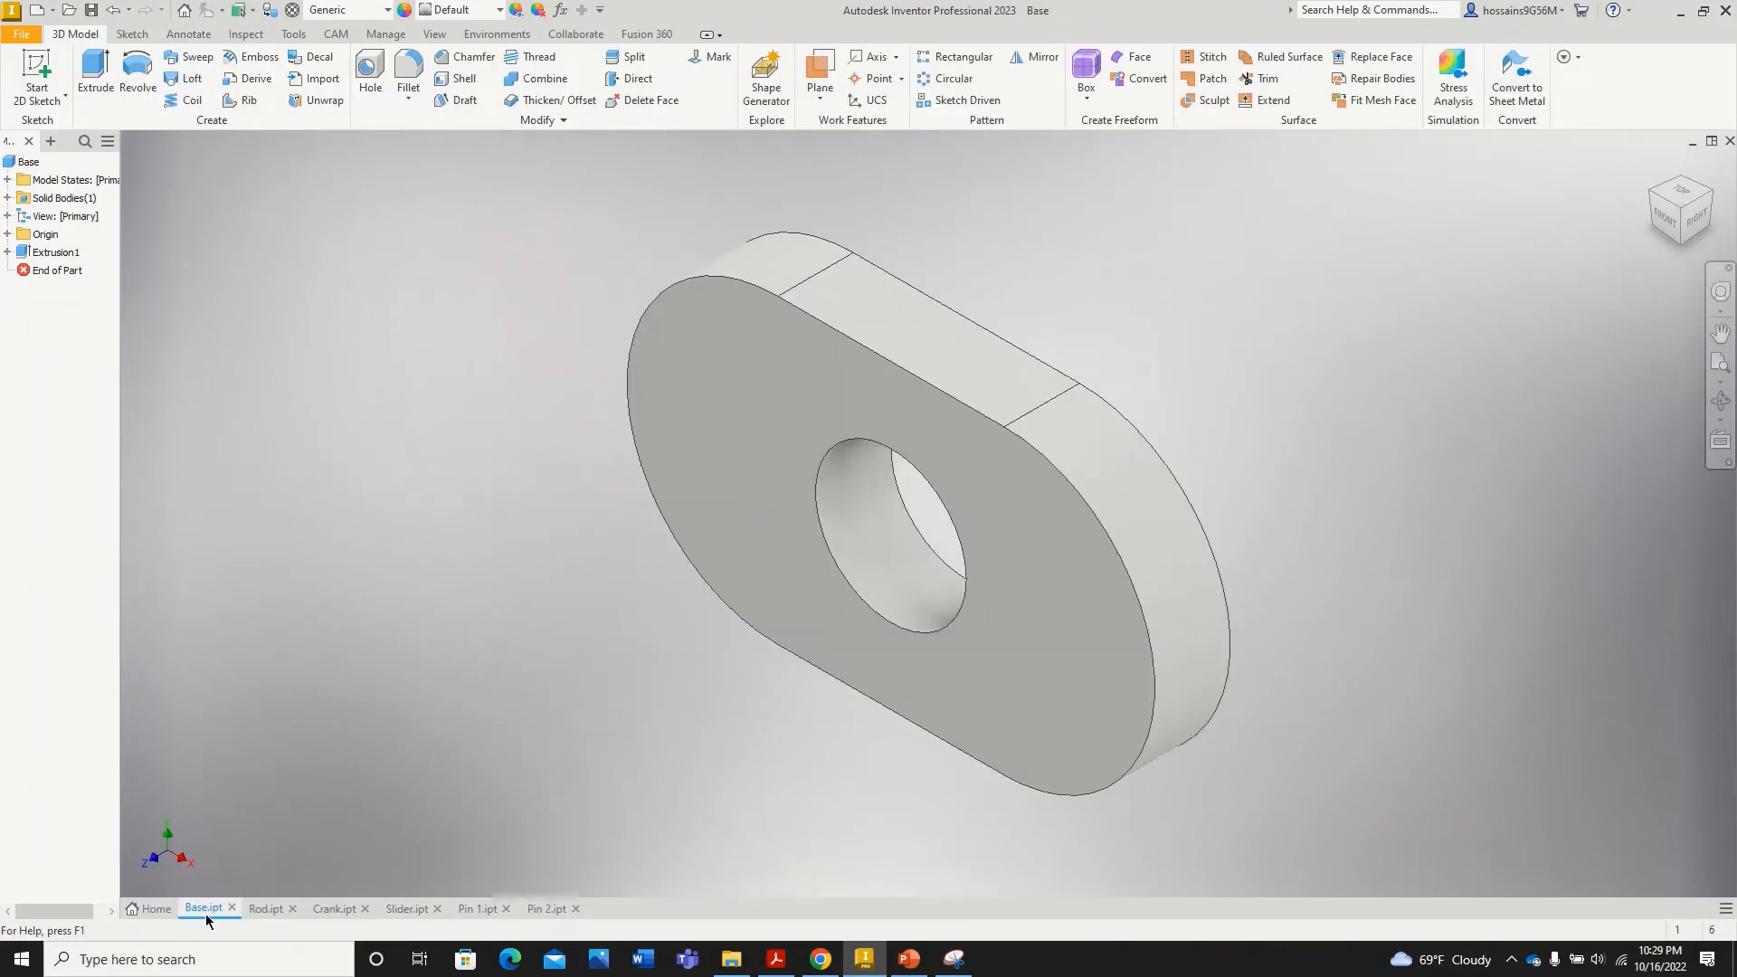
pyautogui.click(263, 909)
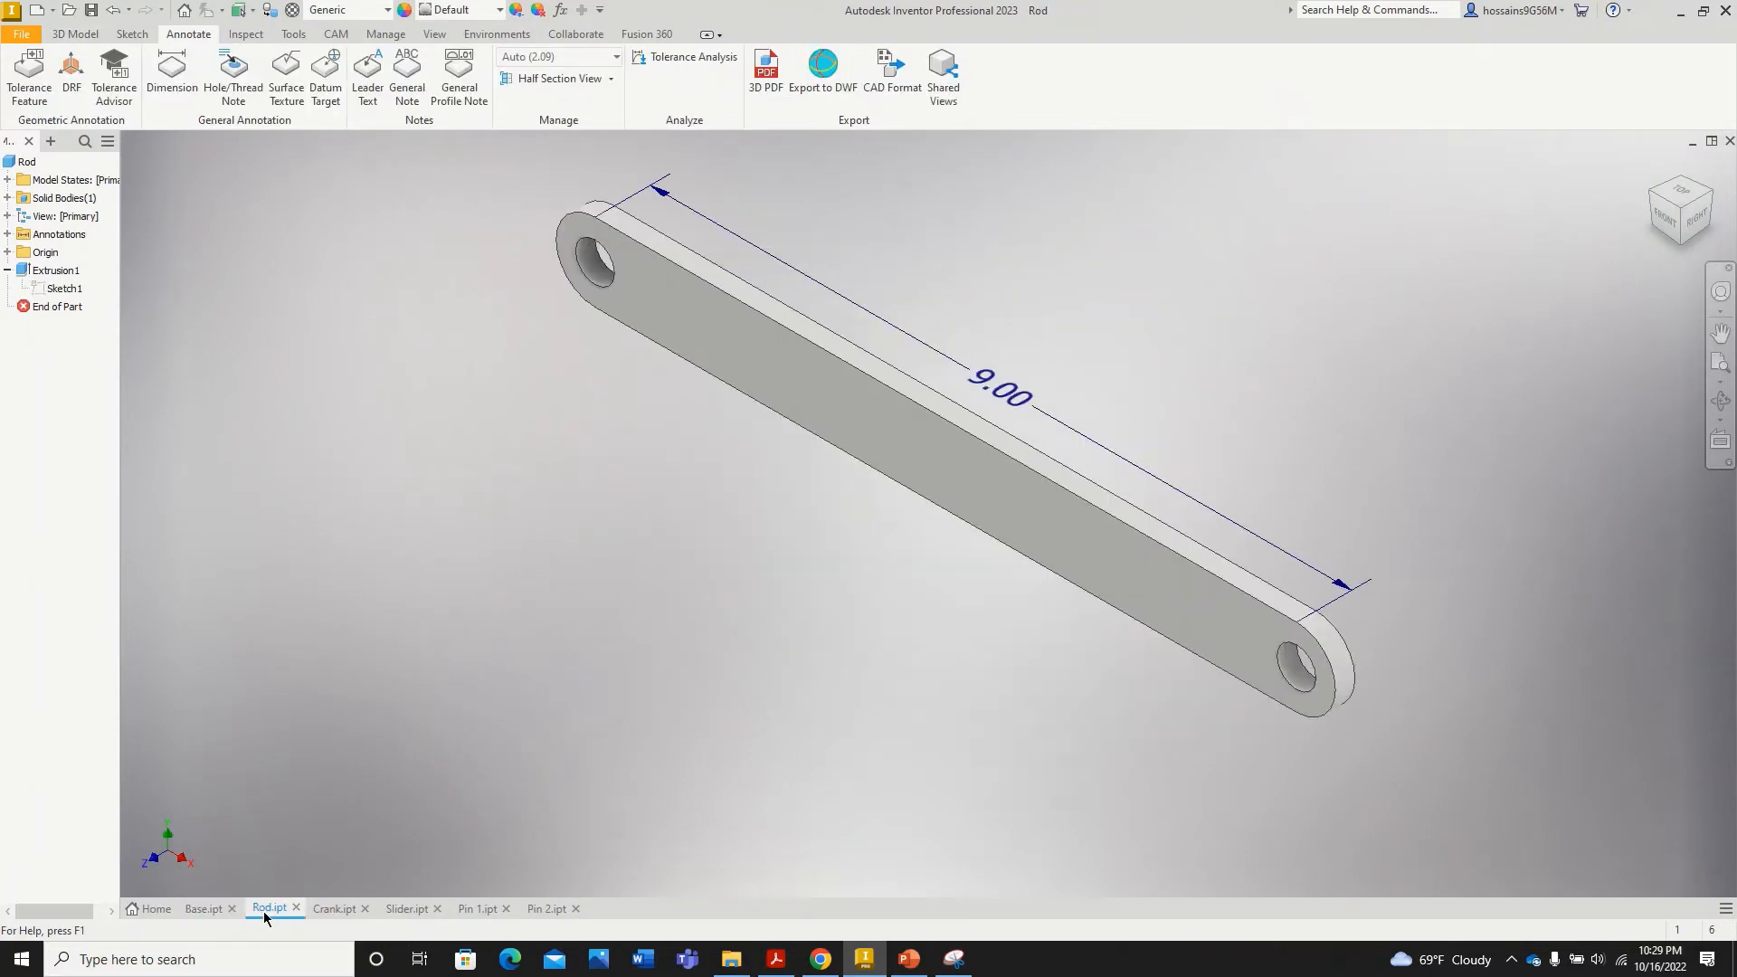
pyautogui.click(324, 912)
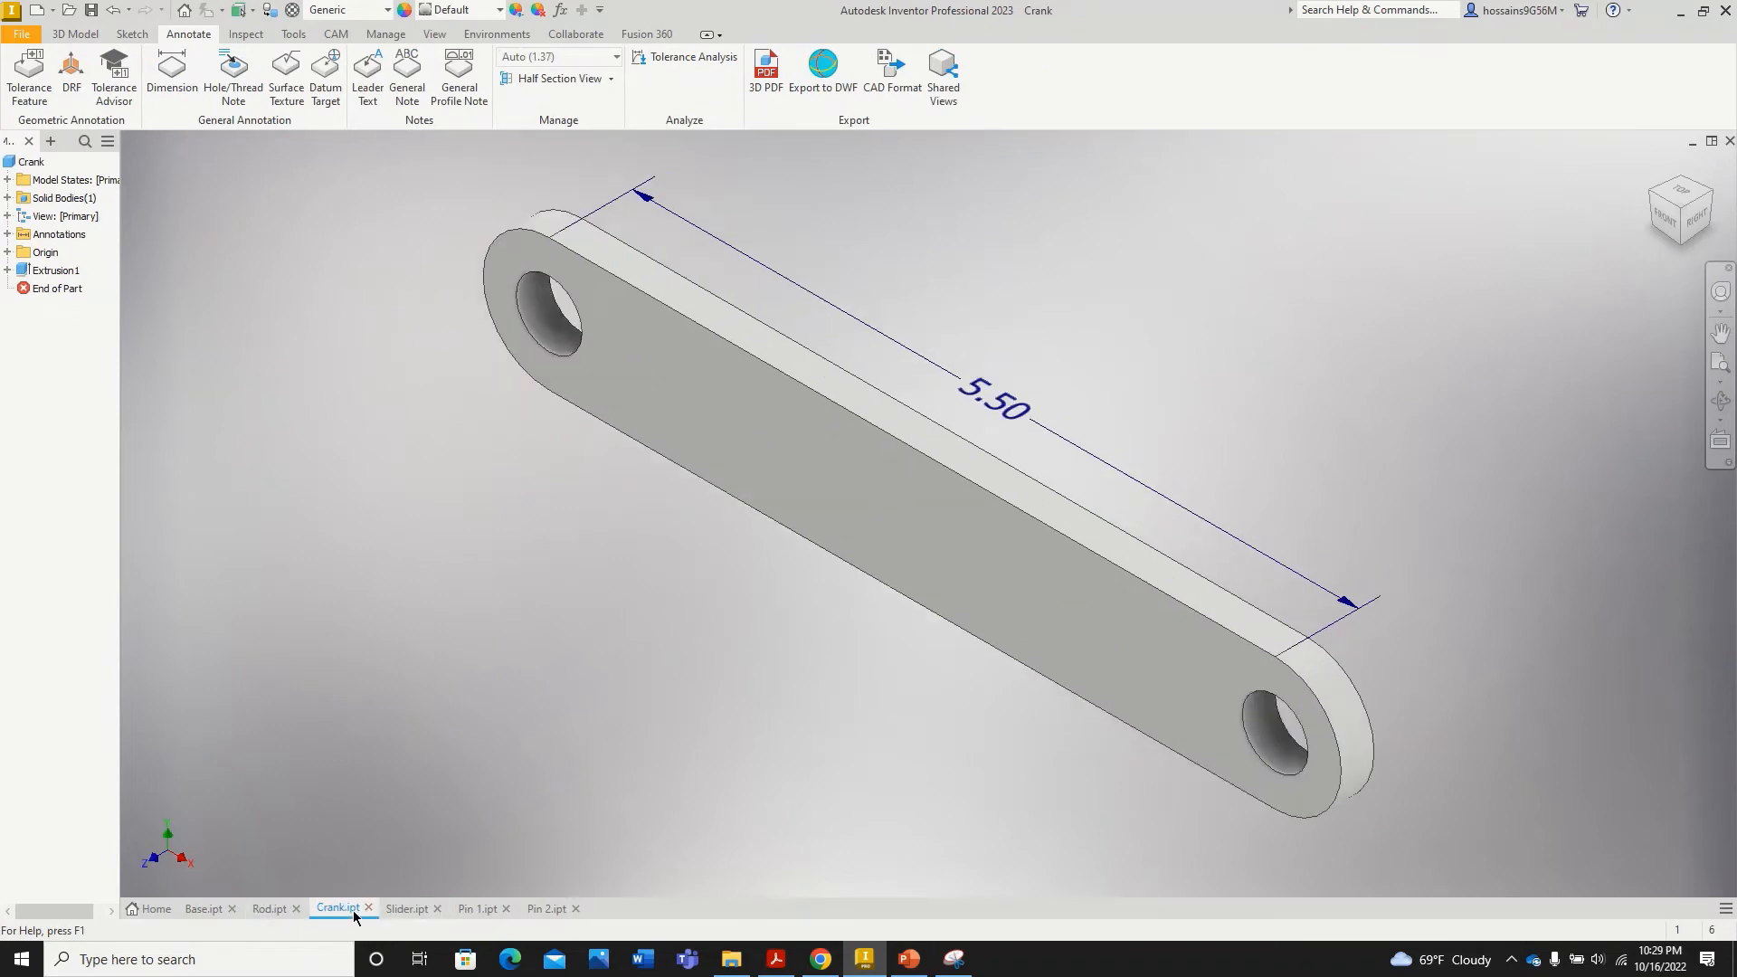
pyautogui.click(402, 910)
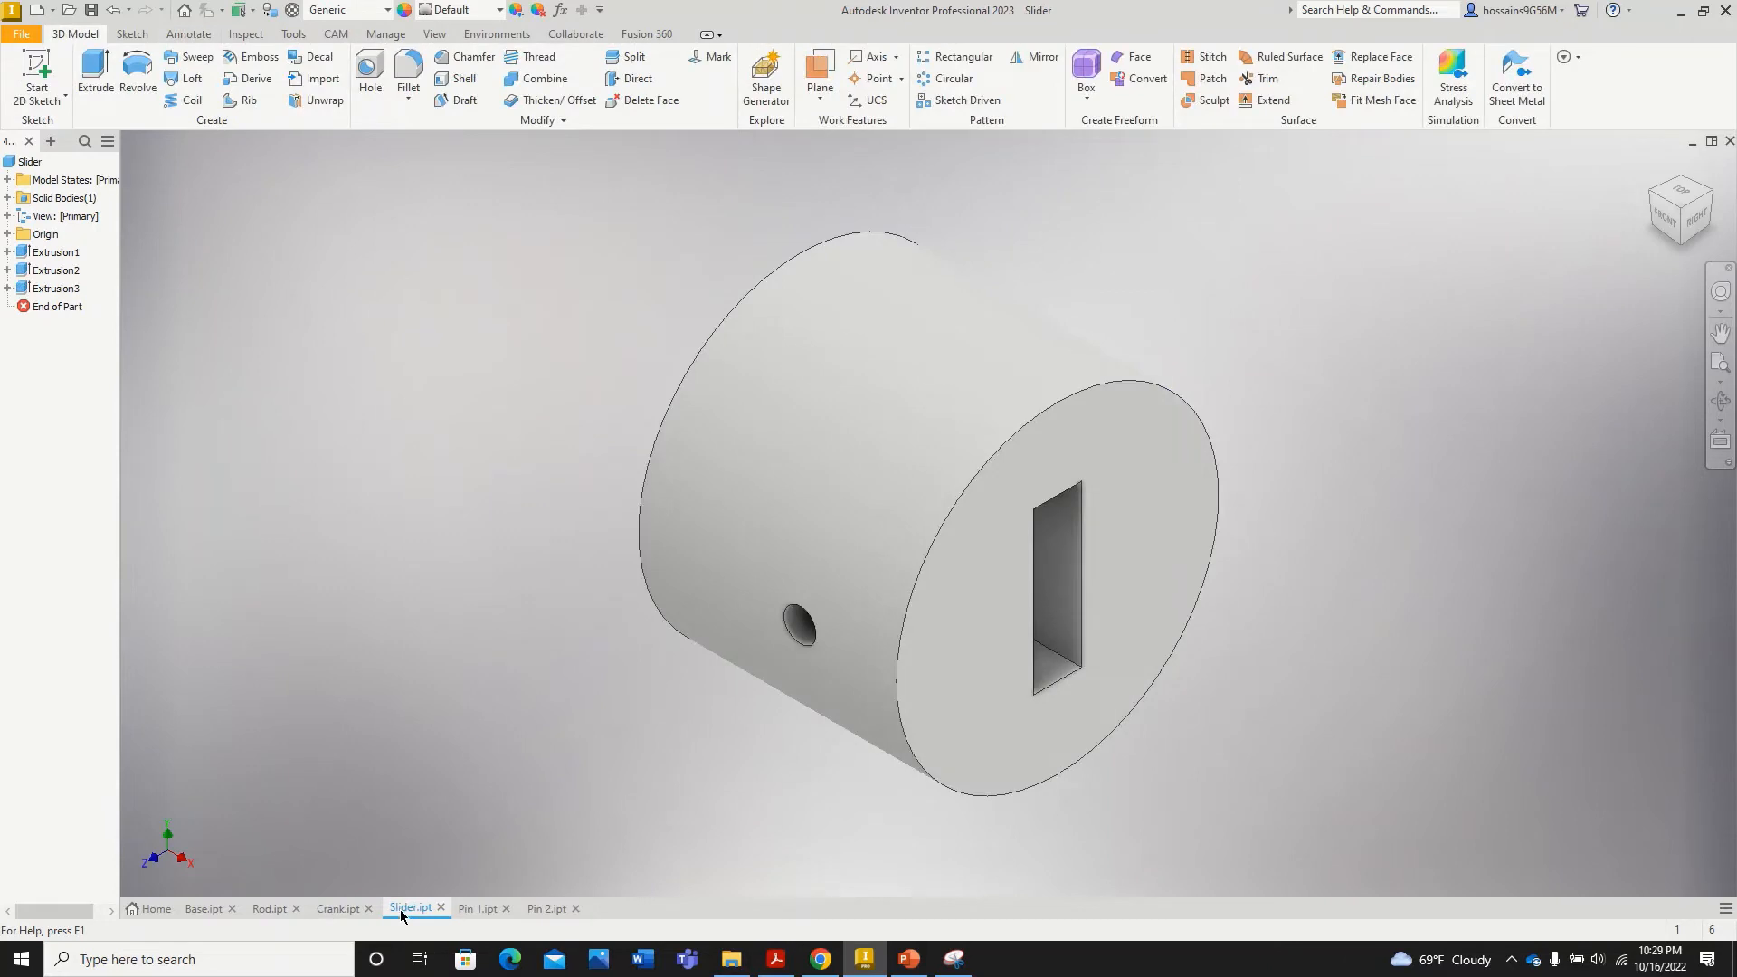
pyautogui.click(202, 908)
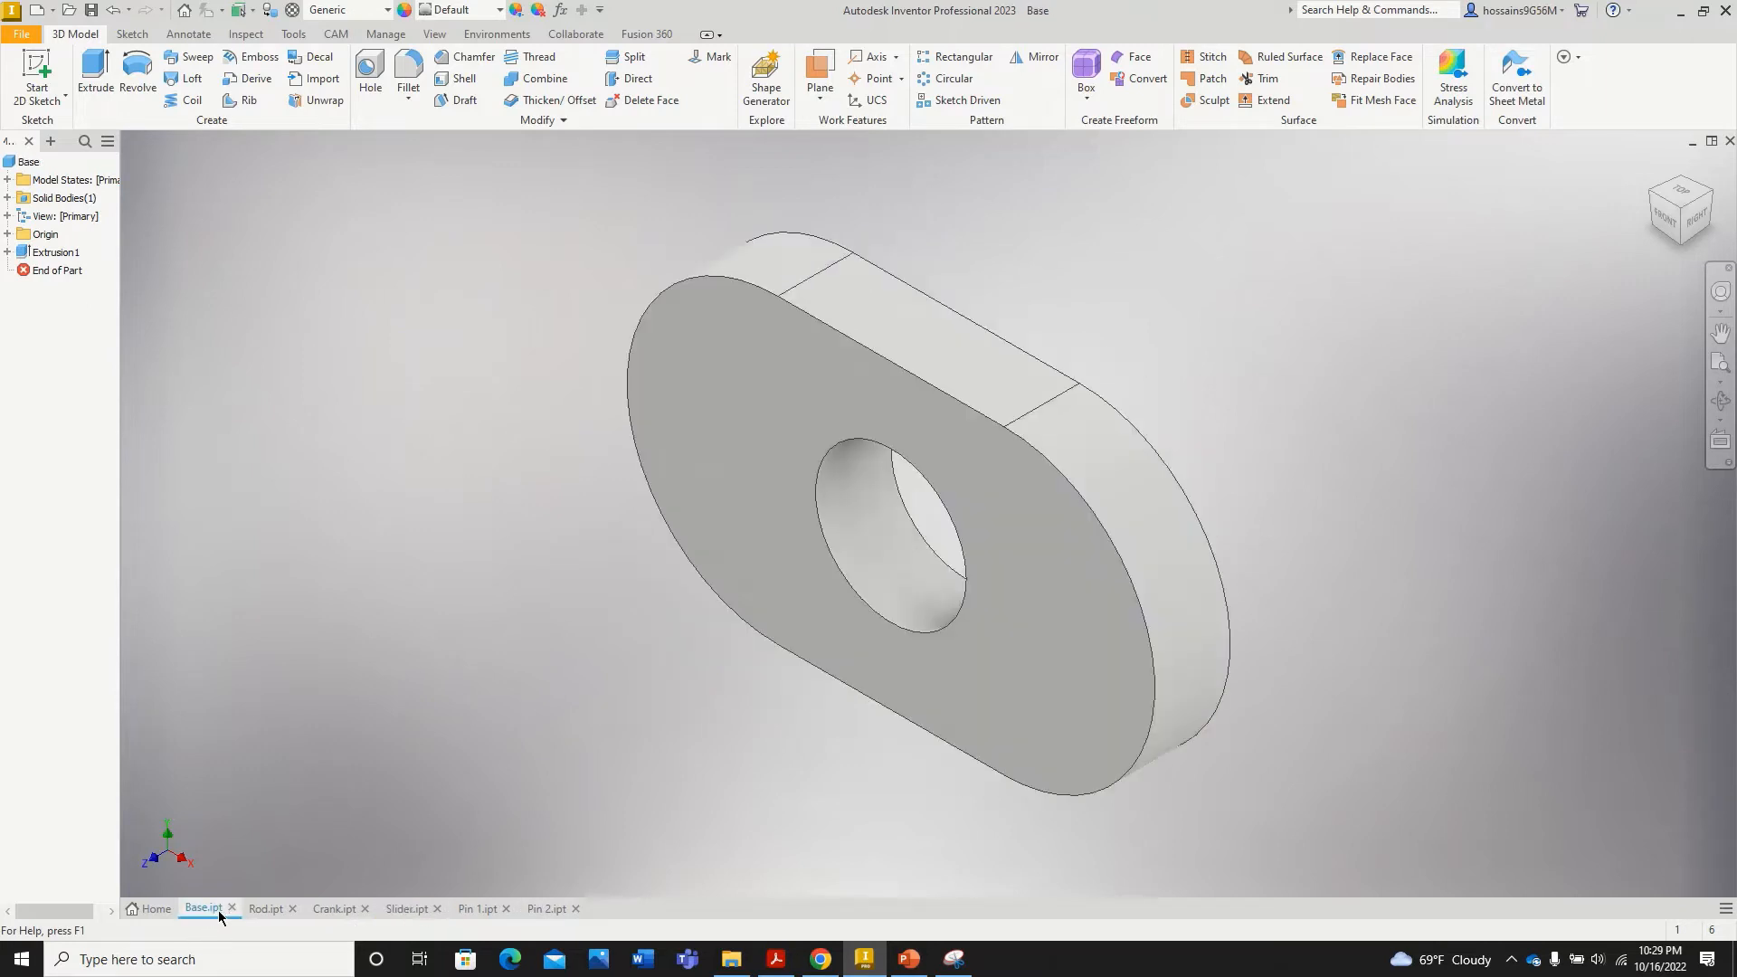
pyautogui.click(267, 908)
pyautogui.click(329, 909)
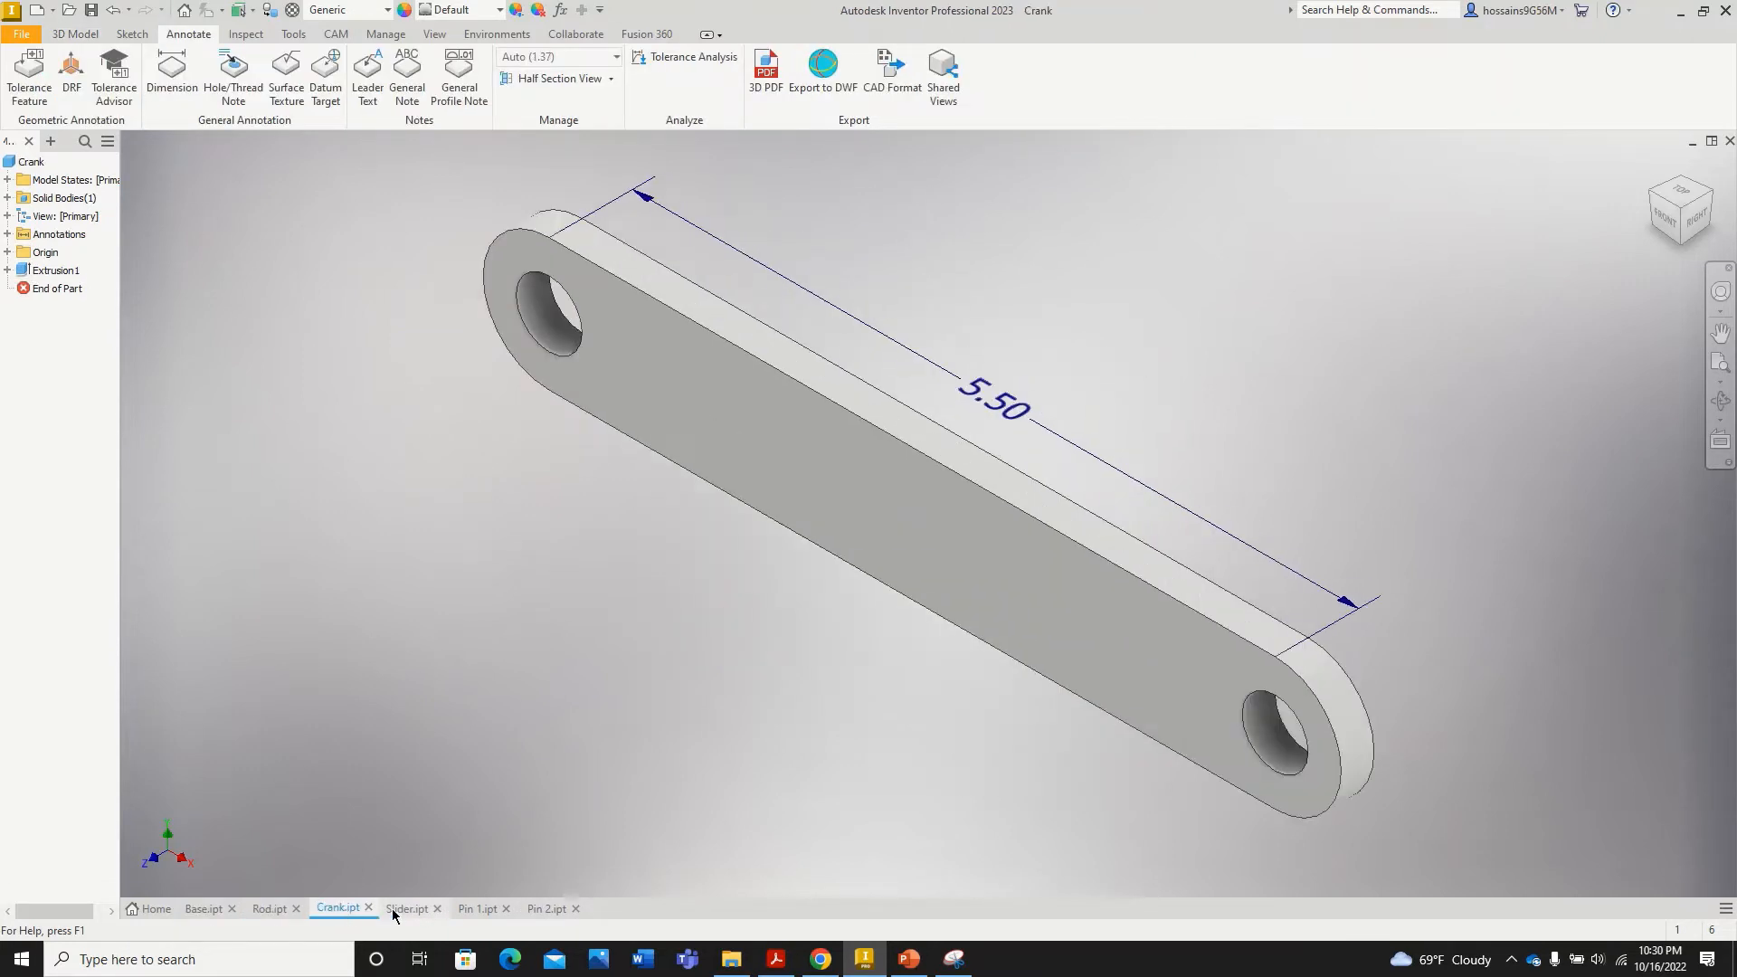
pyautogui.click(402, 909)
pyautogui.click(479, 908)
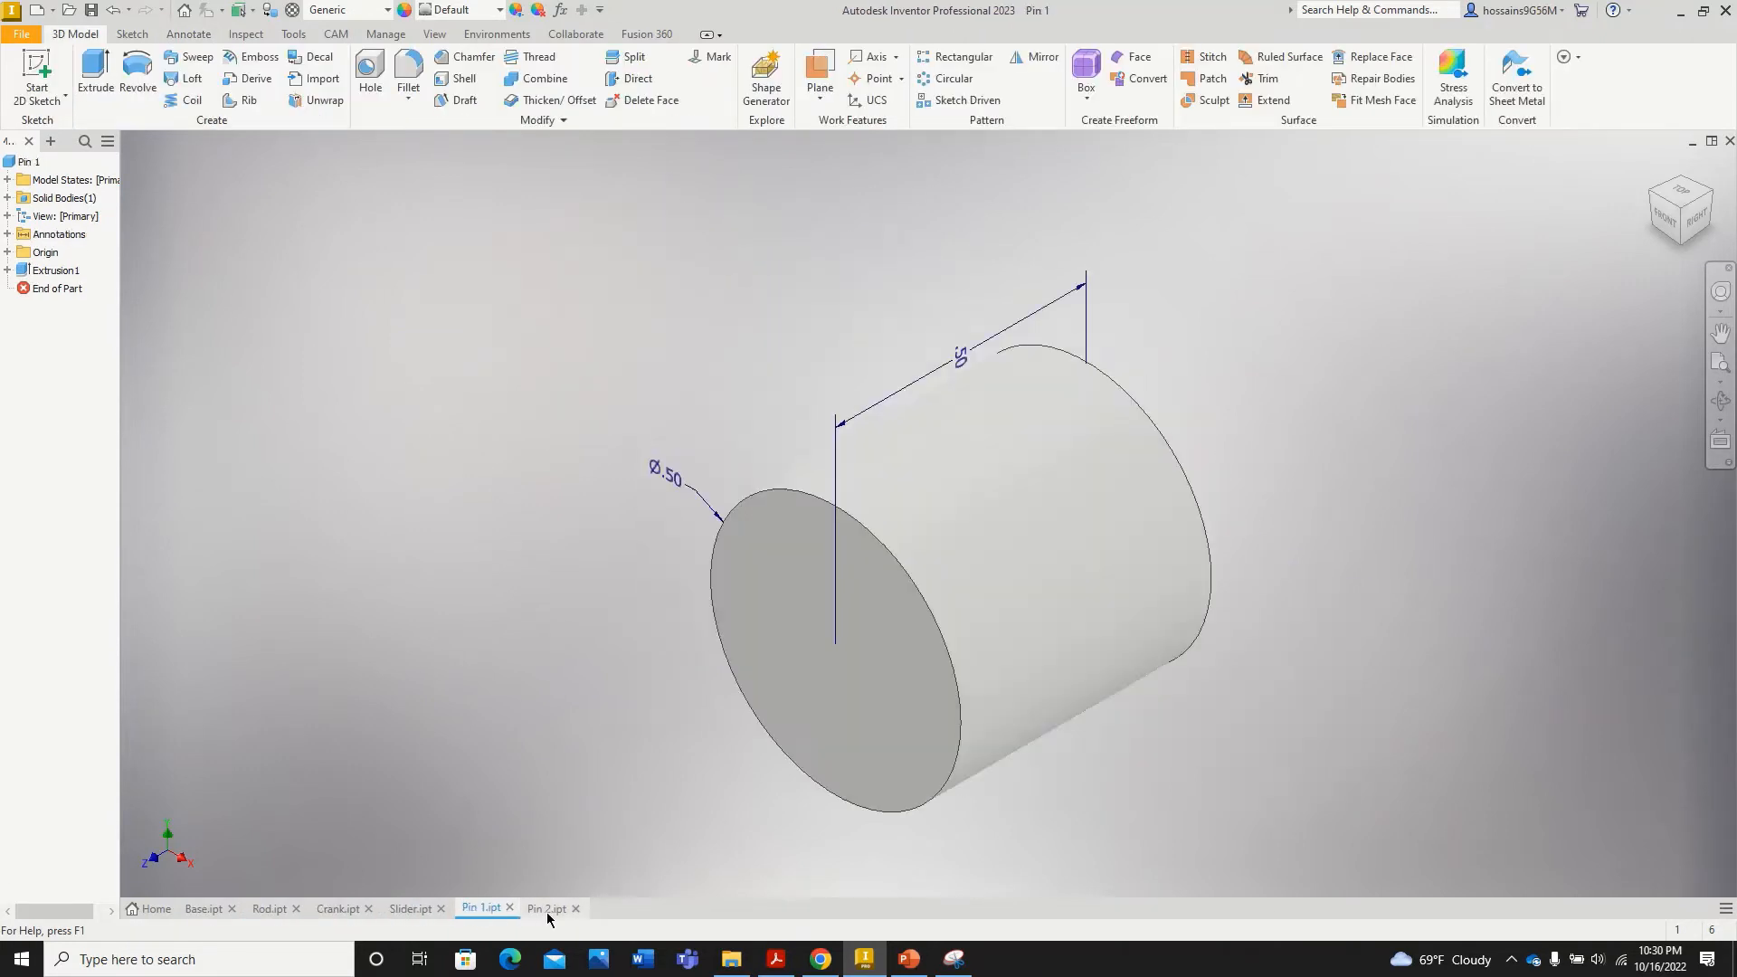
pyautogui.click(547, 909)
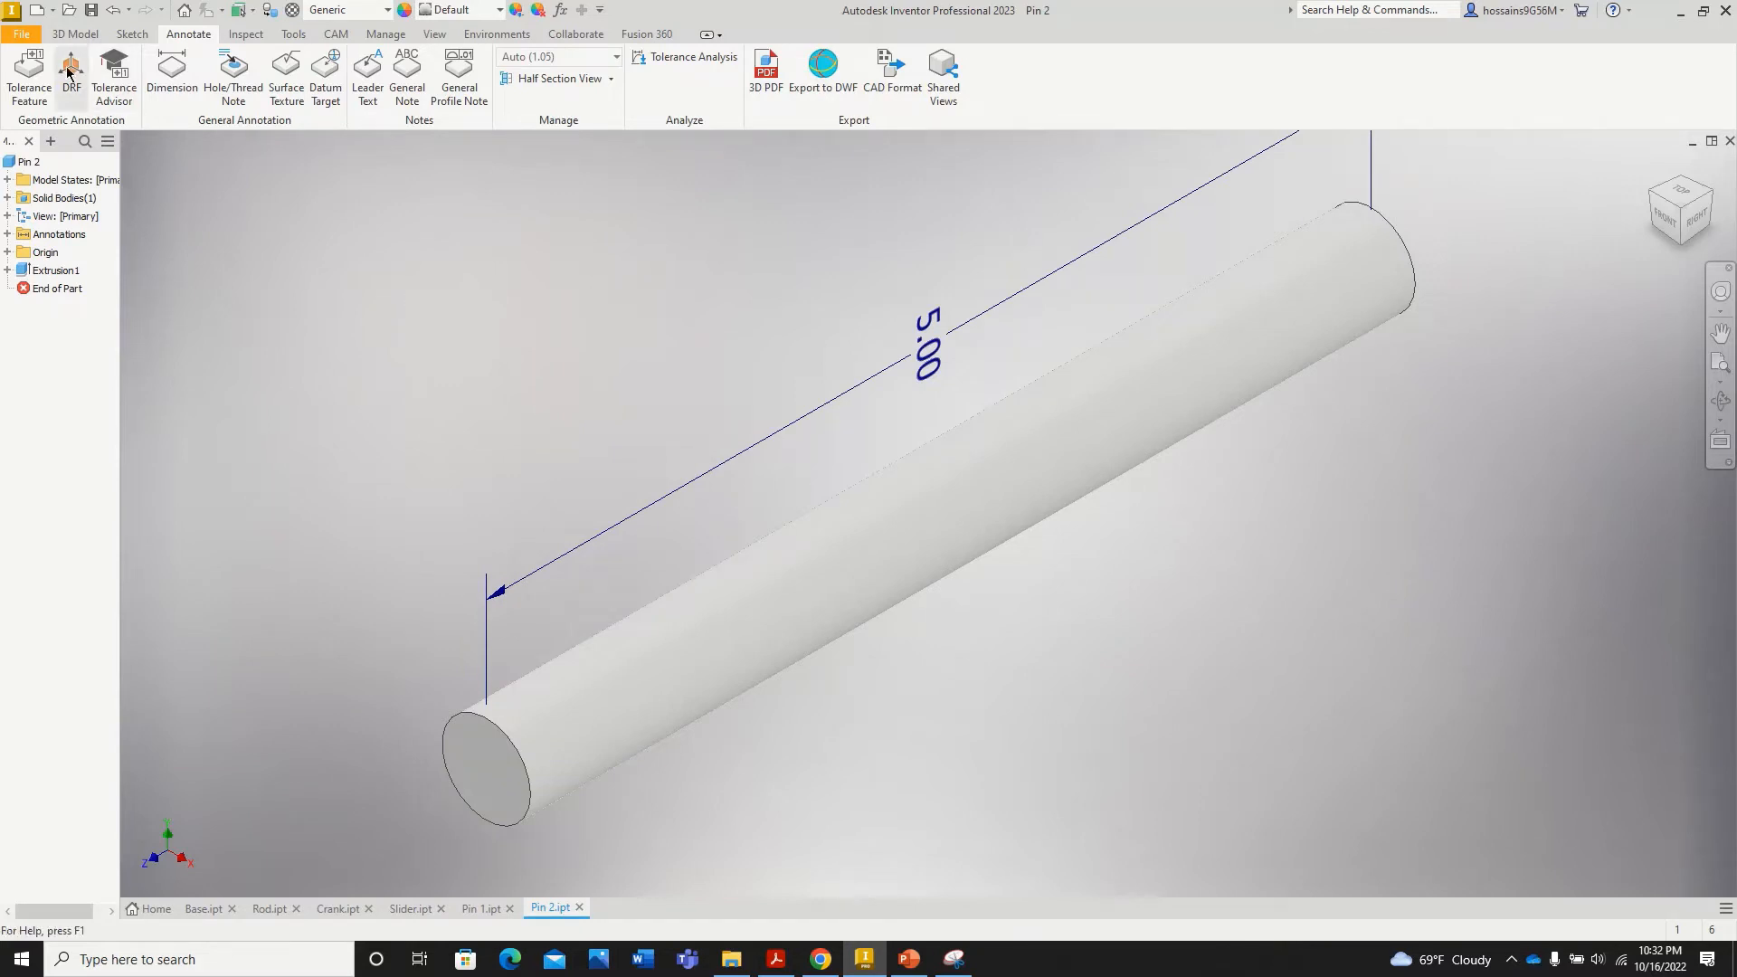
# Step: Create a new assembly from the English Standard (in).iam template
pyautogui.click(32, 38)
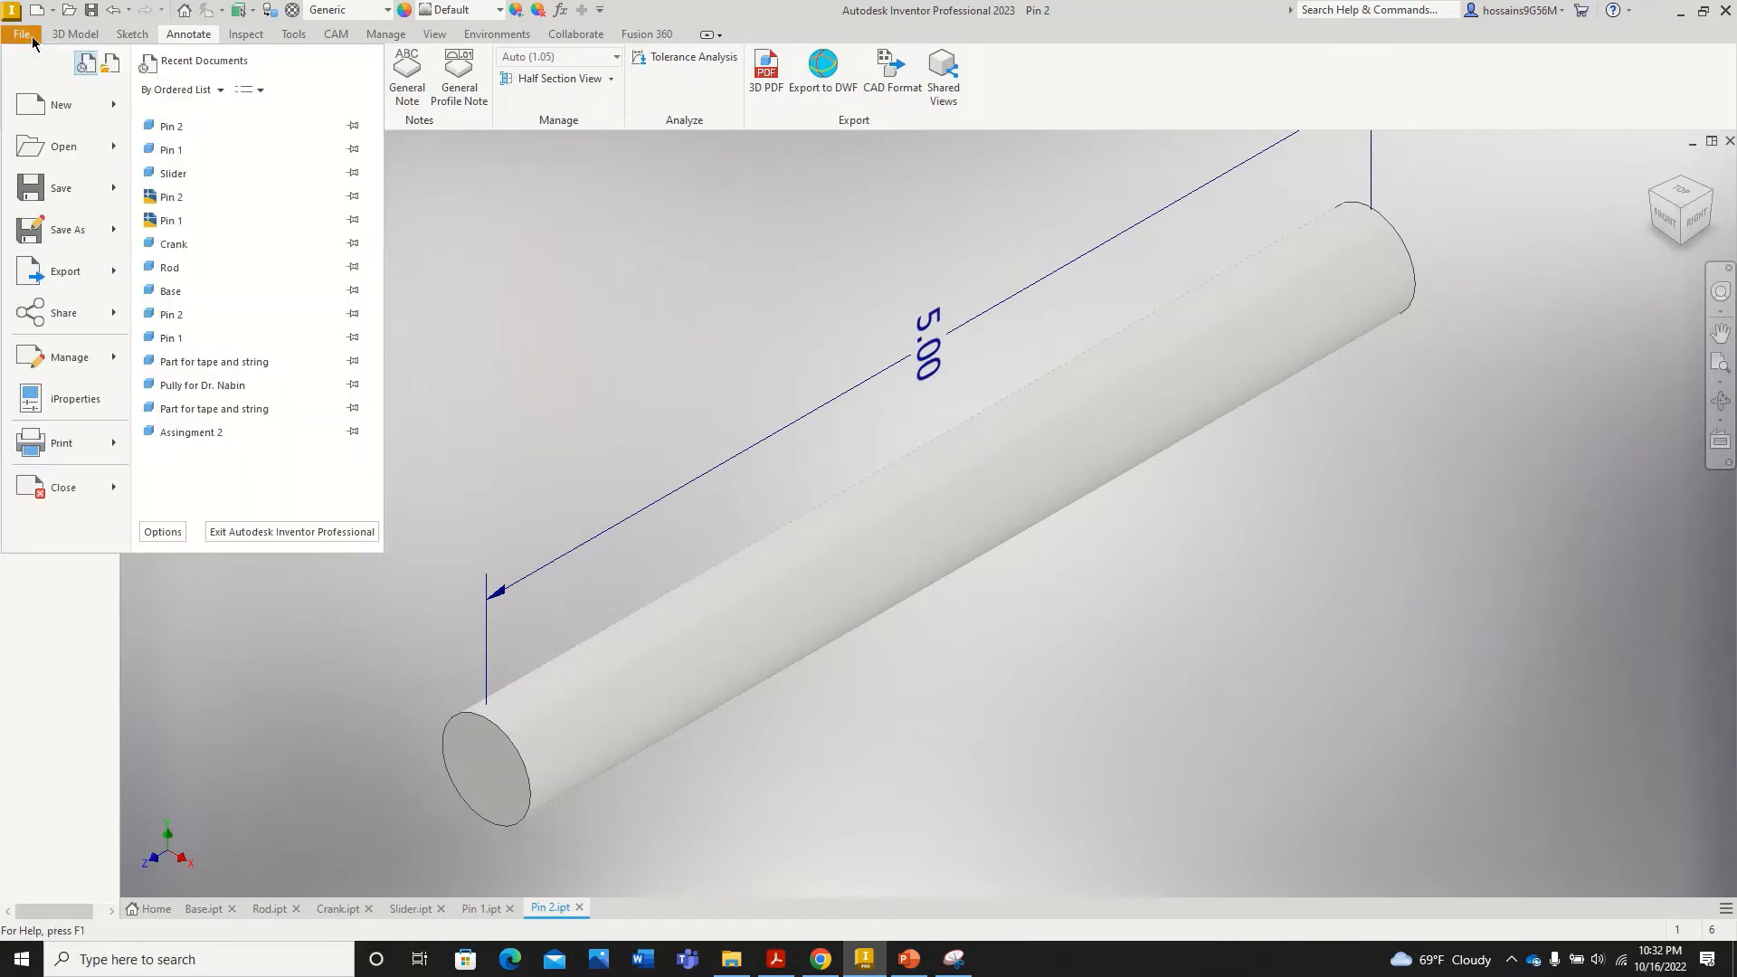
pyautogui.click(77, 117)
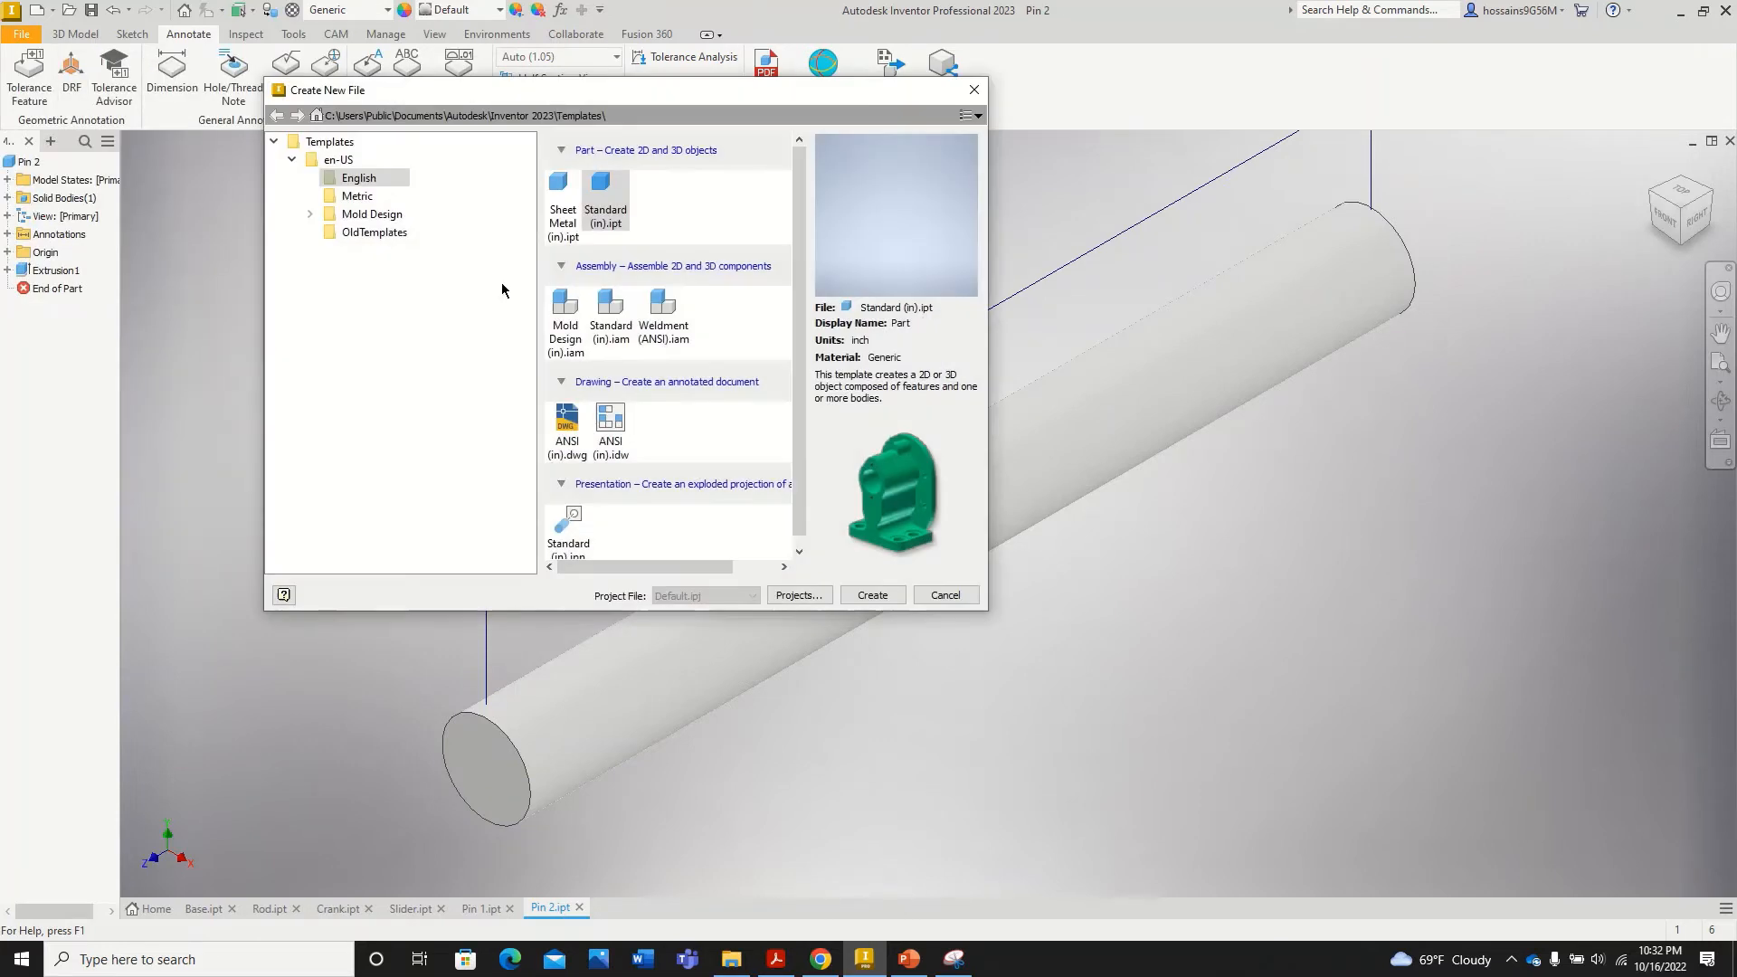
pyautogui.click(619, 346)
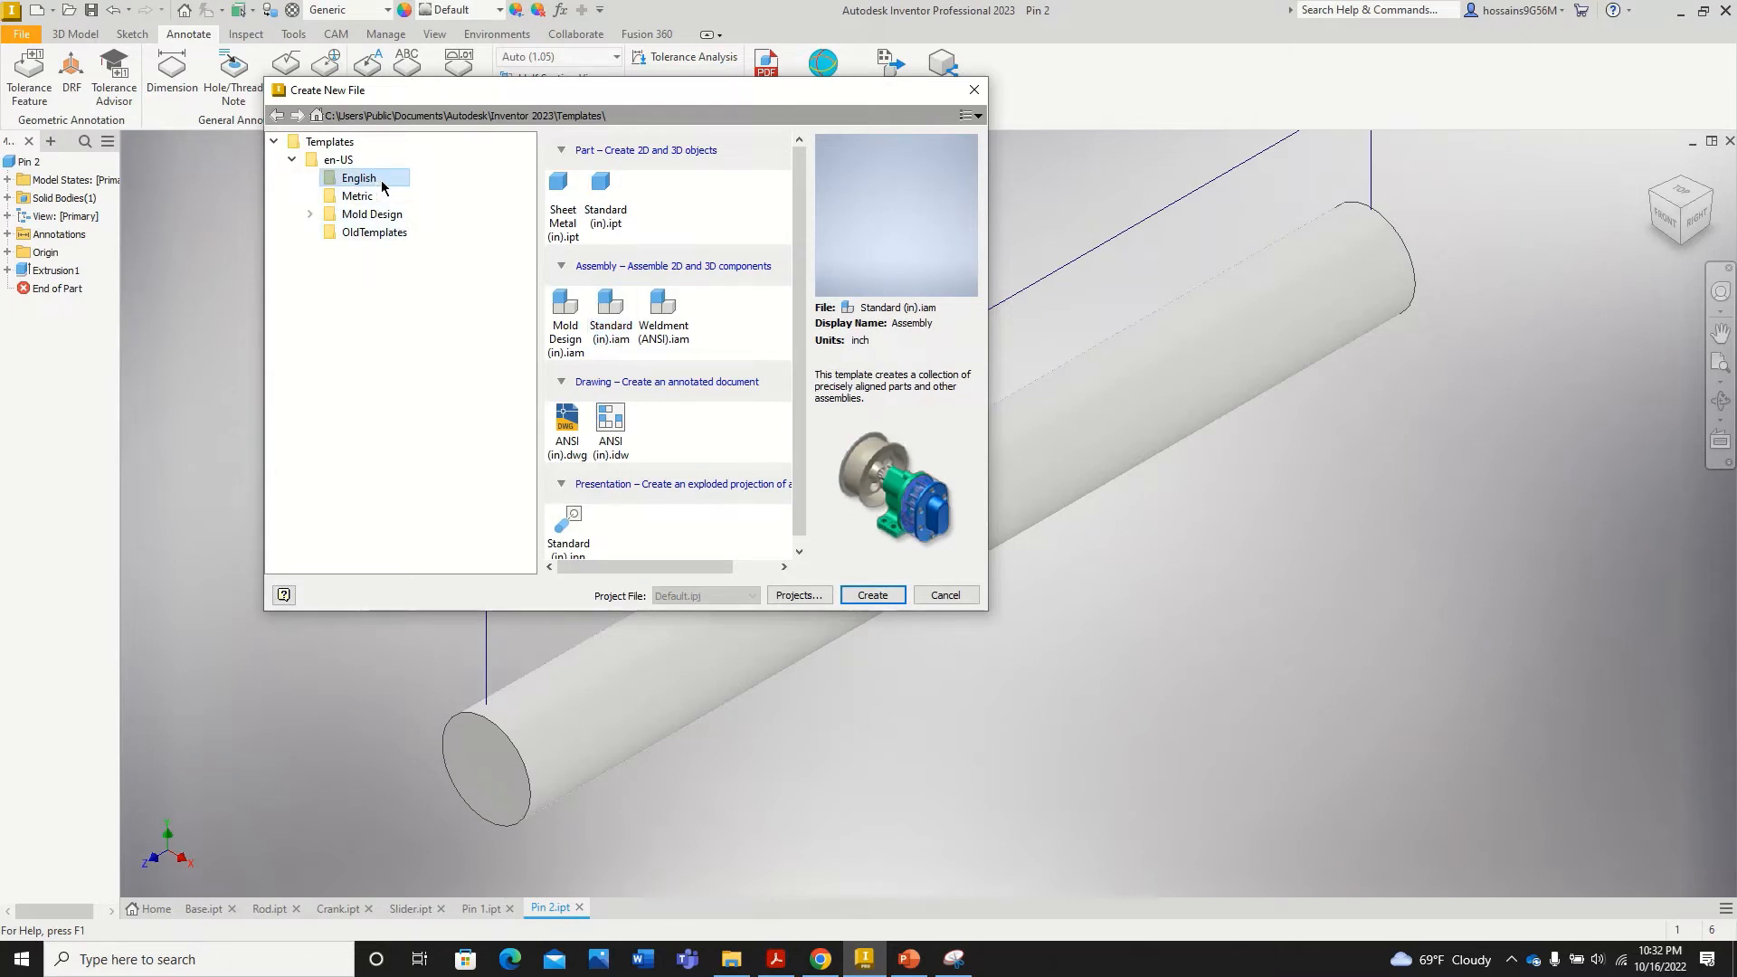
pyautogui.click(620, 342)
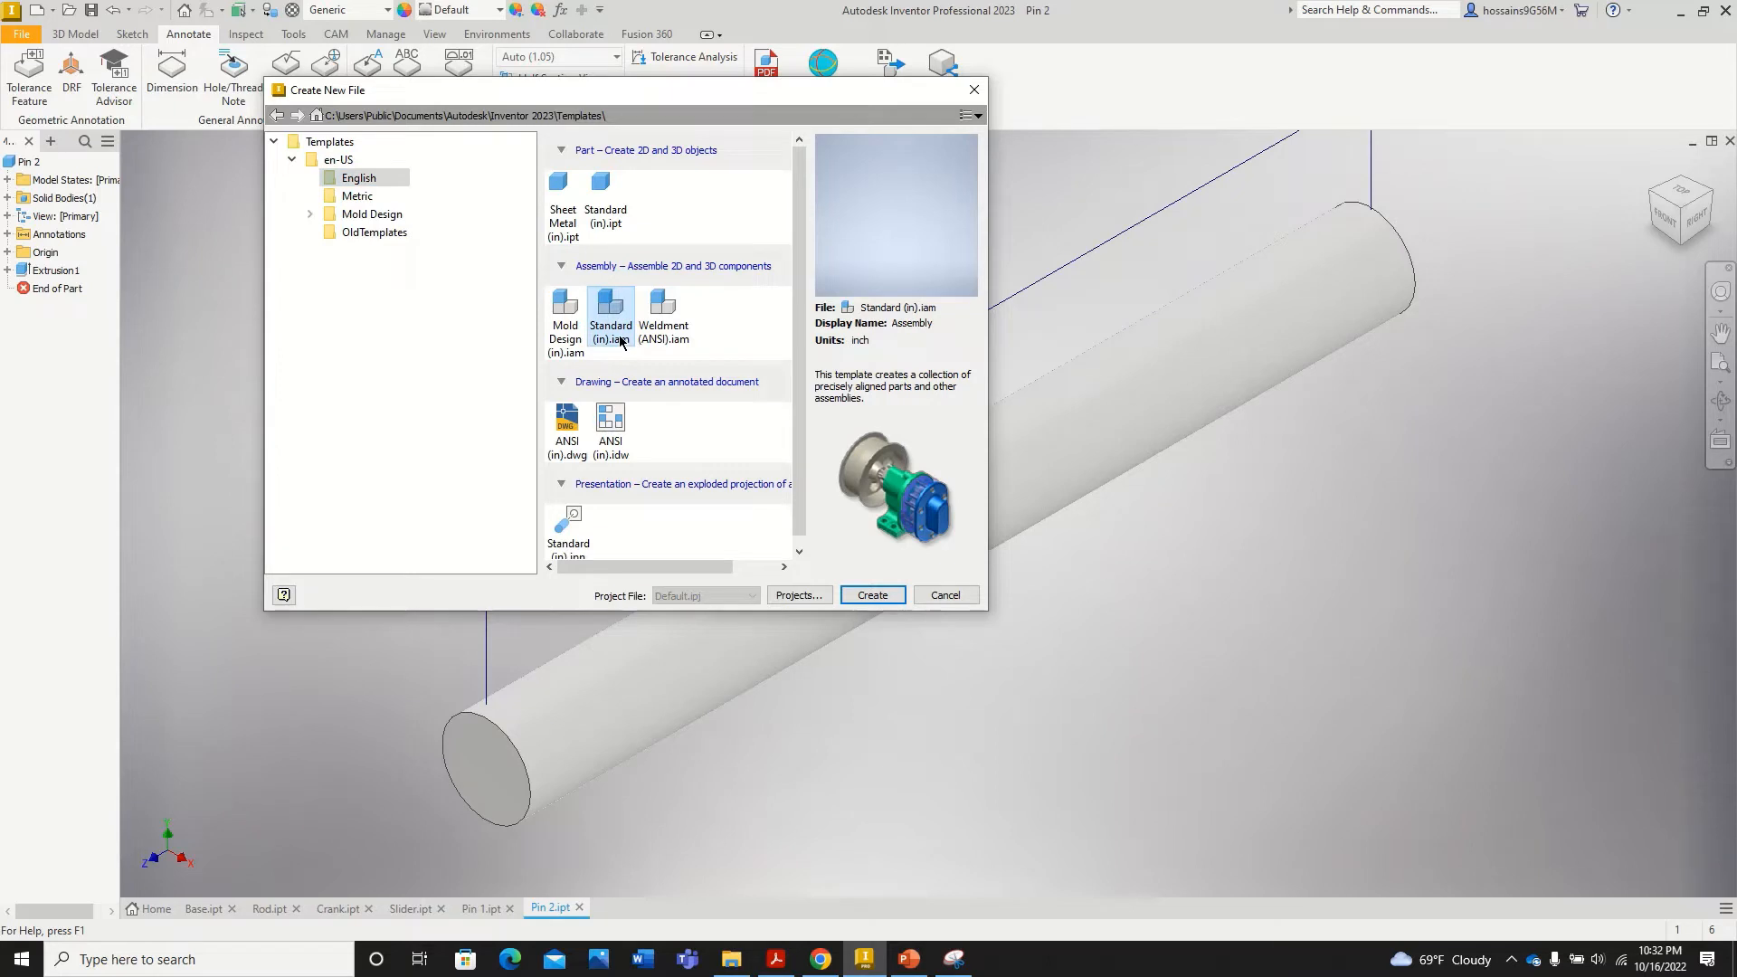
pyautogui.click(881, 595)
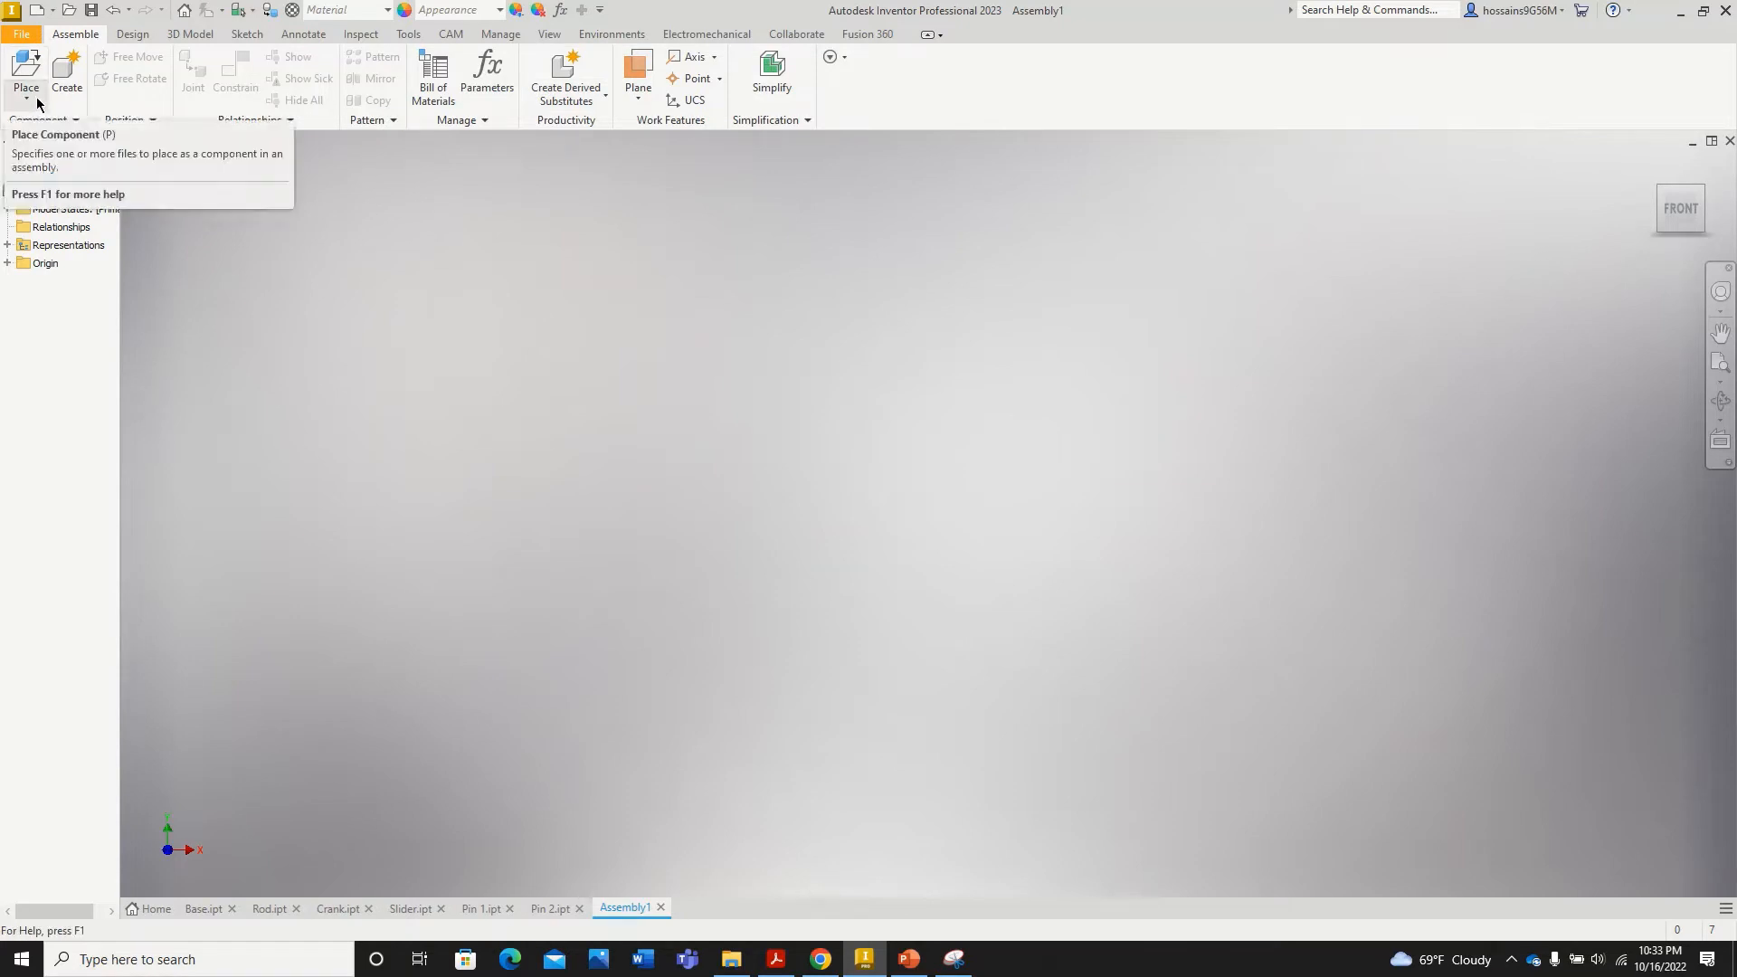
# Step: Place one instance of the Base part from the Documents folder in the assembly
pyautogui.click(26, 68)
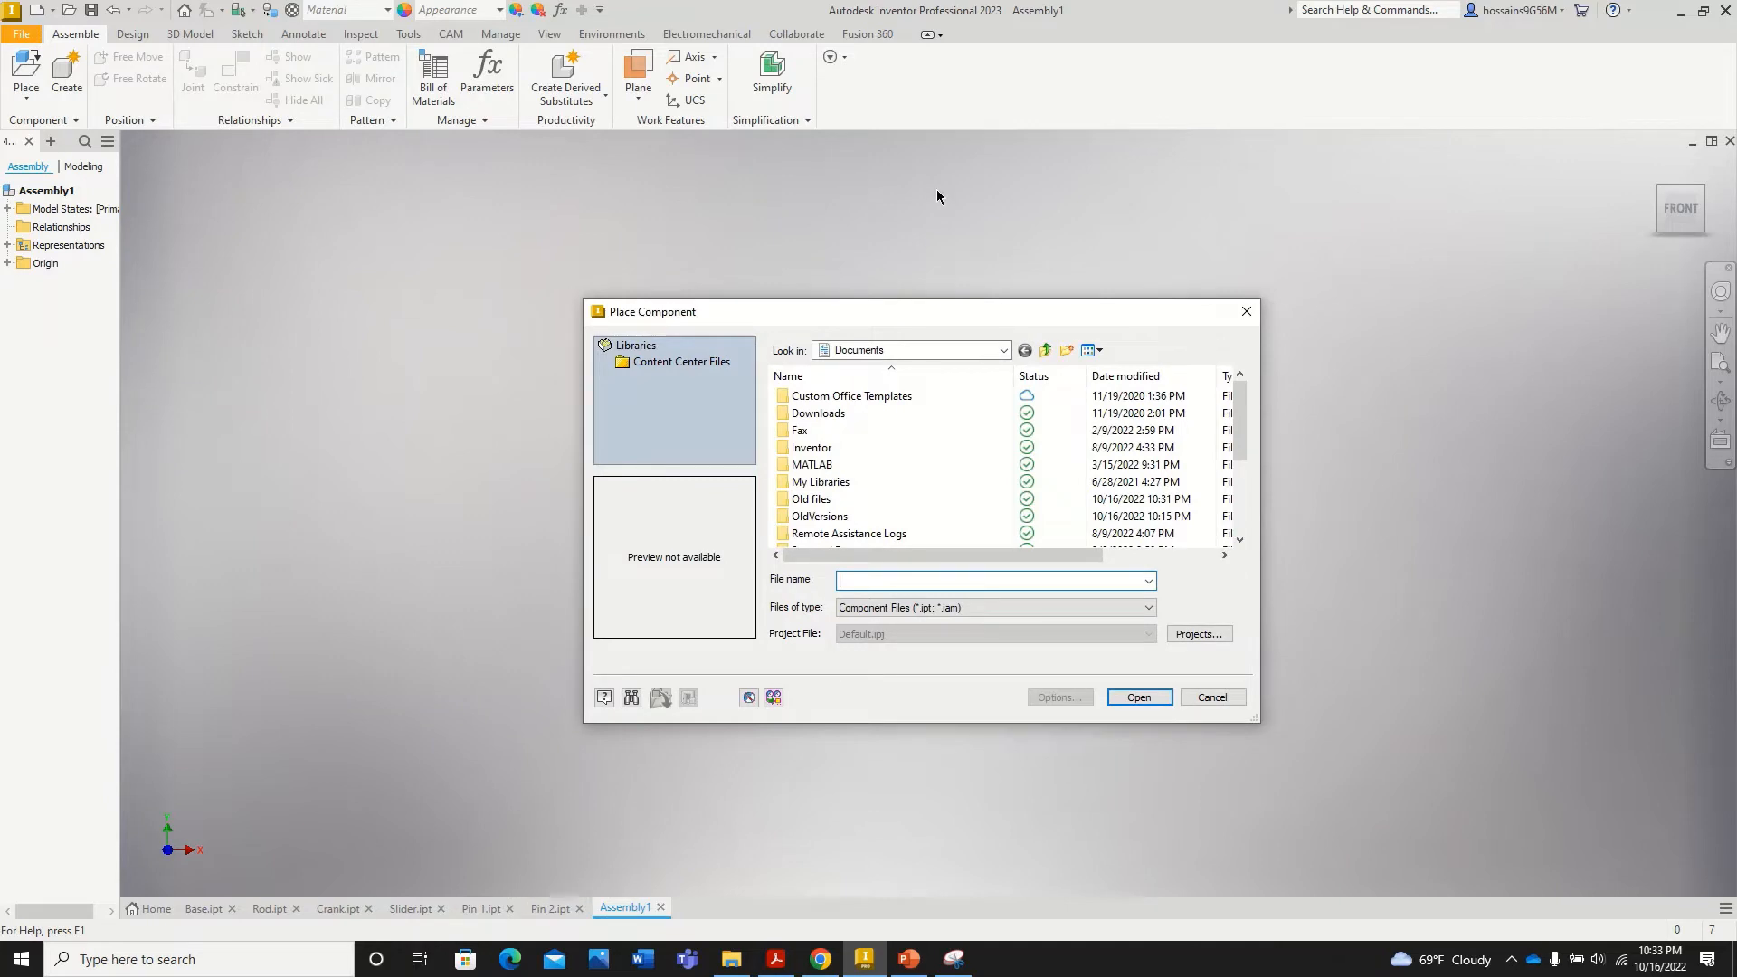
pyautogui.scroll(-2, 895, 448)
pyautogui.scroll(-1, 887, 450)
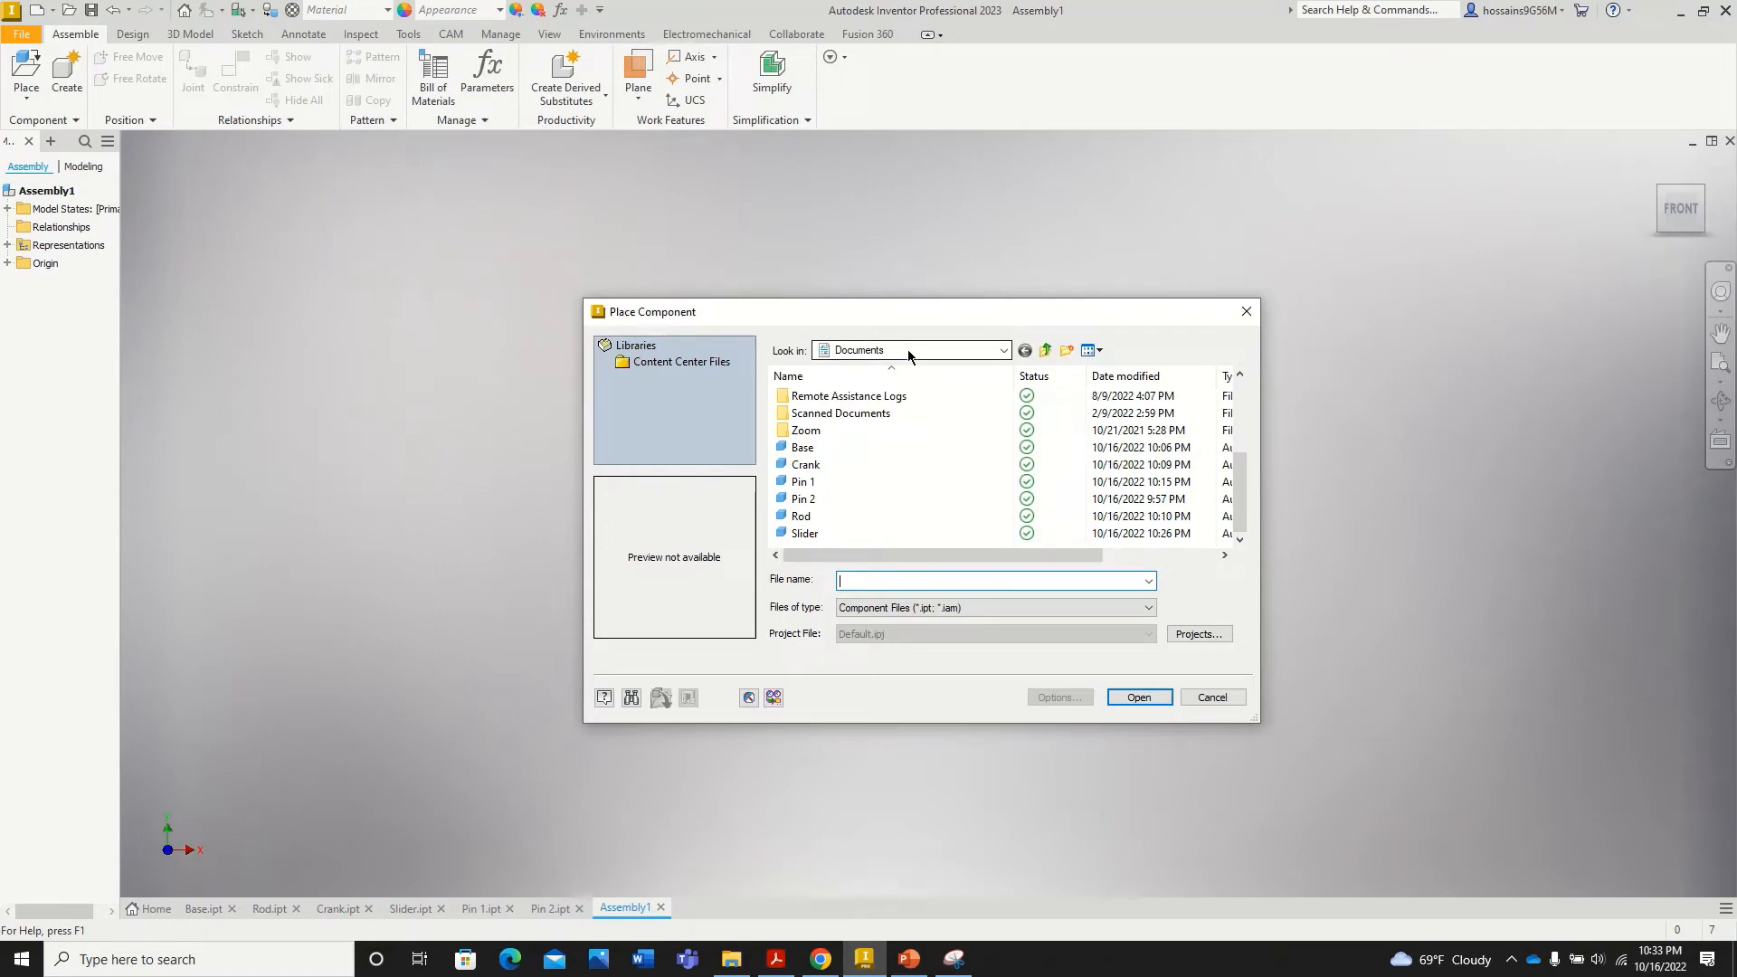
pyautogui.click(828, 447)
pyautogui.click(1149, 698)
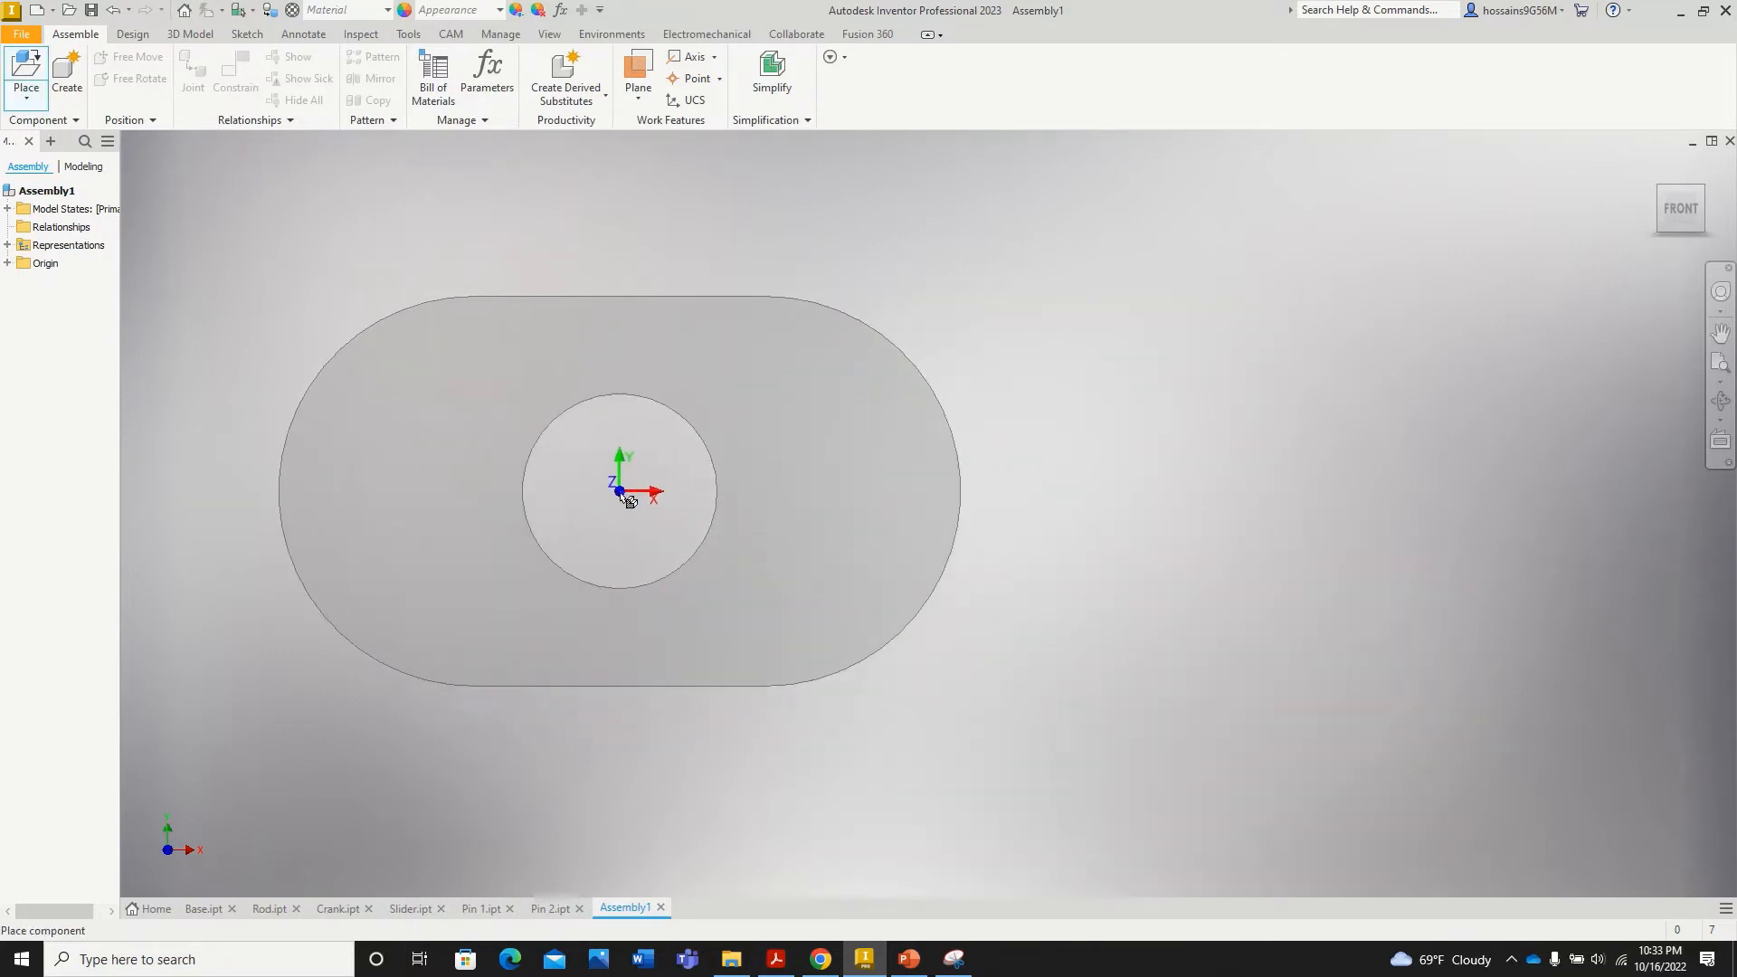
pyautogui.click(626, 503)
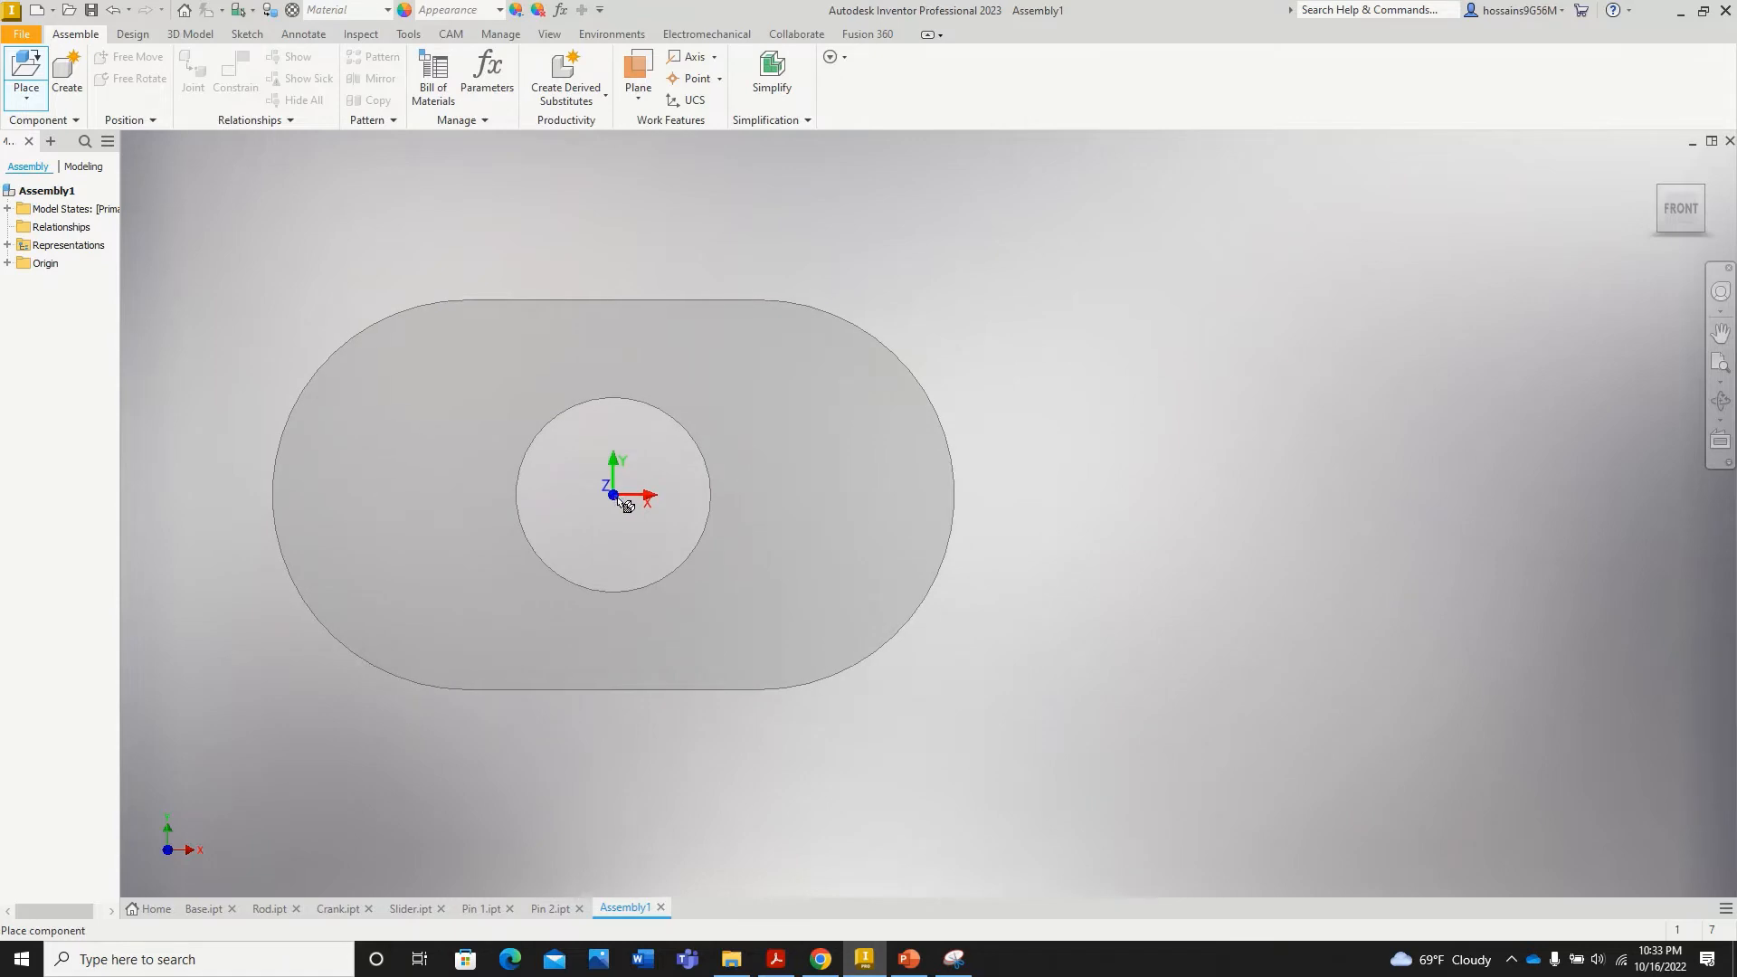
pyautogui.rightClick(657, 508)
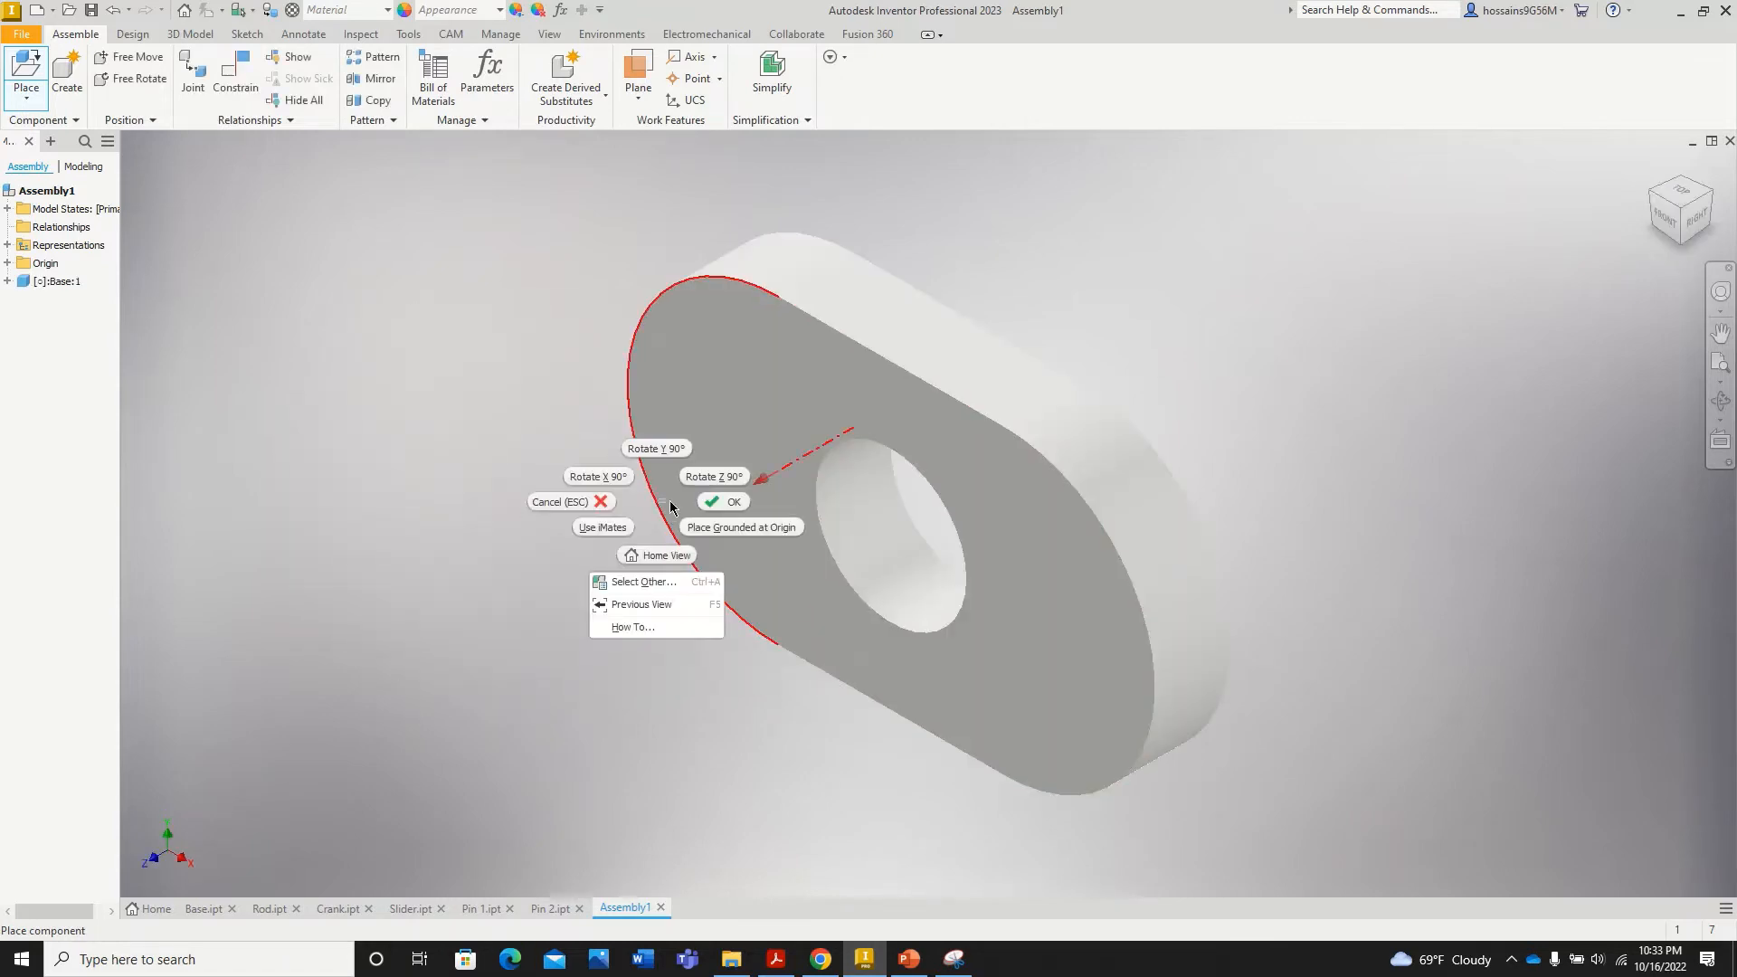
pyautogui.click(715, 502)
pyautogui.scroll(-5, 609, 544)
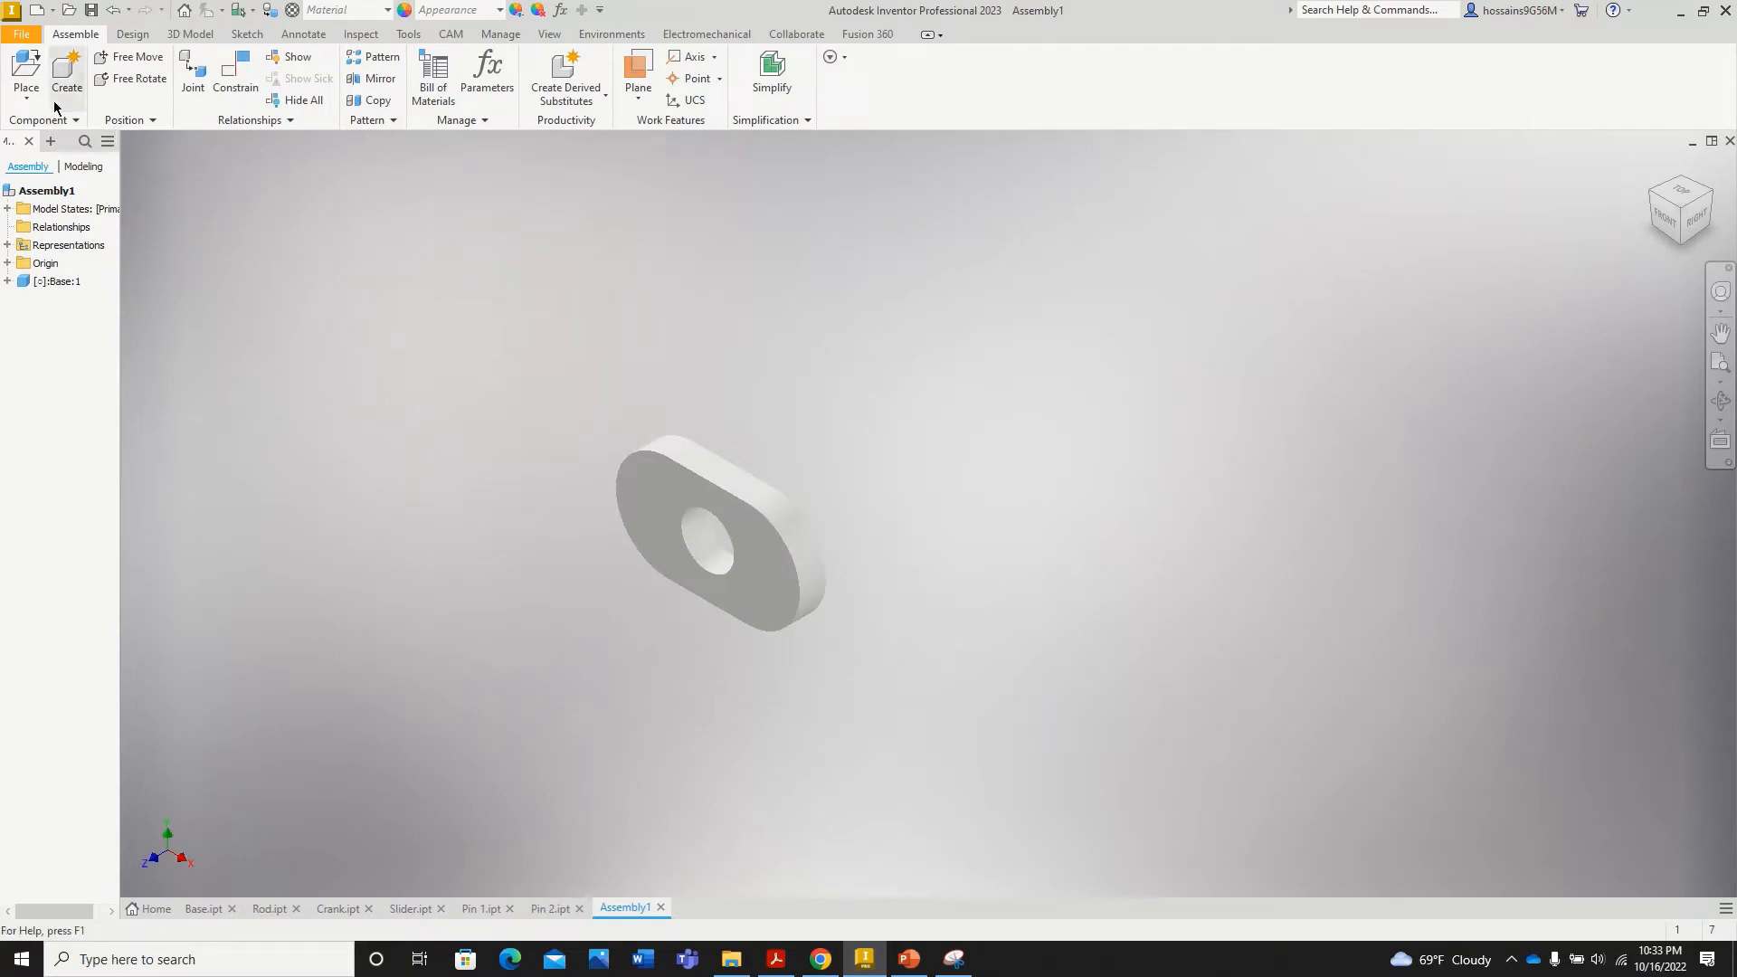
# Step: Place one instance of the Crank part from the Documents folder beside the Base in the assembly
pyautogui.click(26, 70)
pyautogui.scroll(-3, 869, 485)
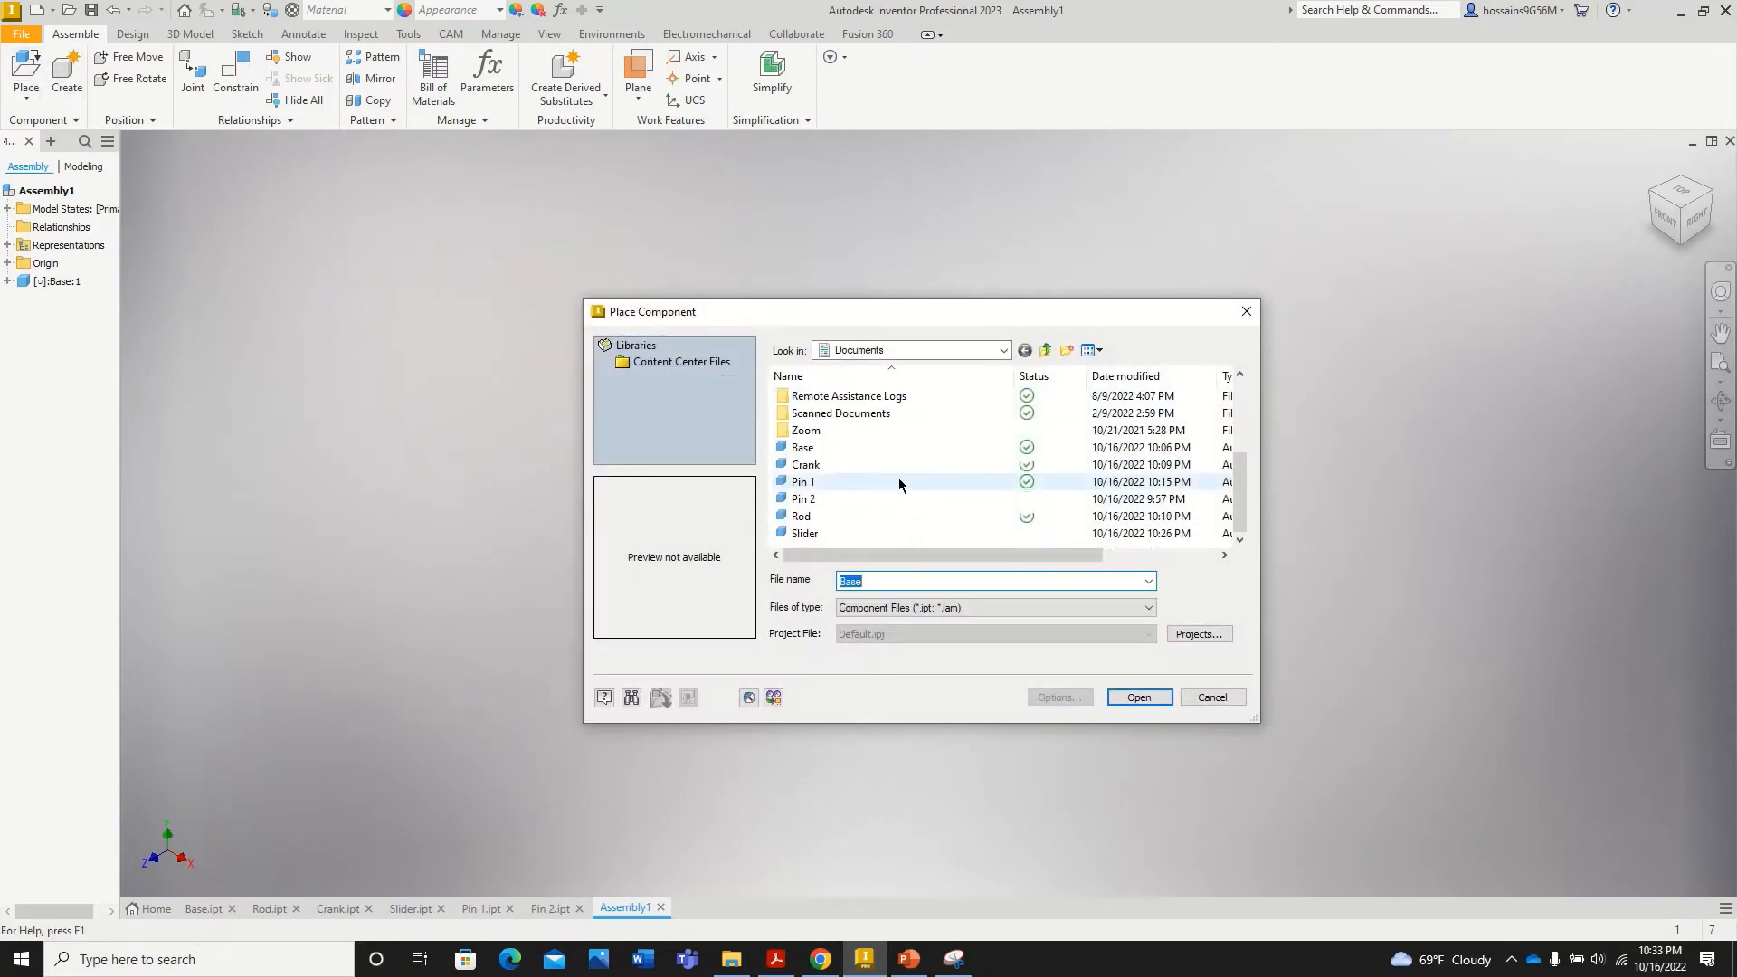
pyautogui.click(837, 467)
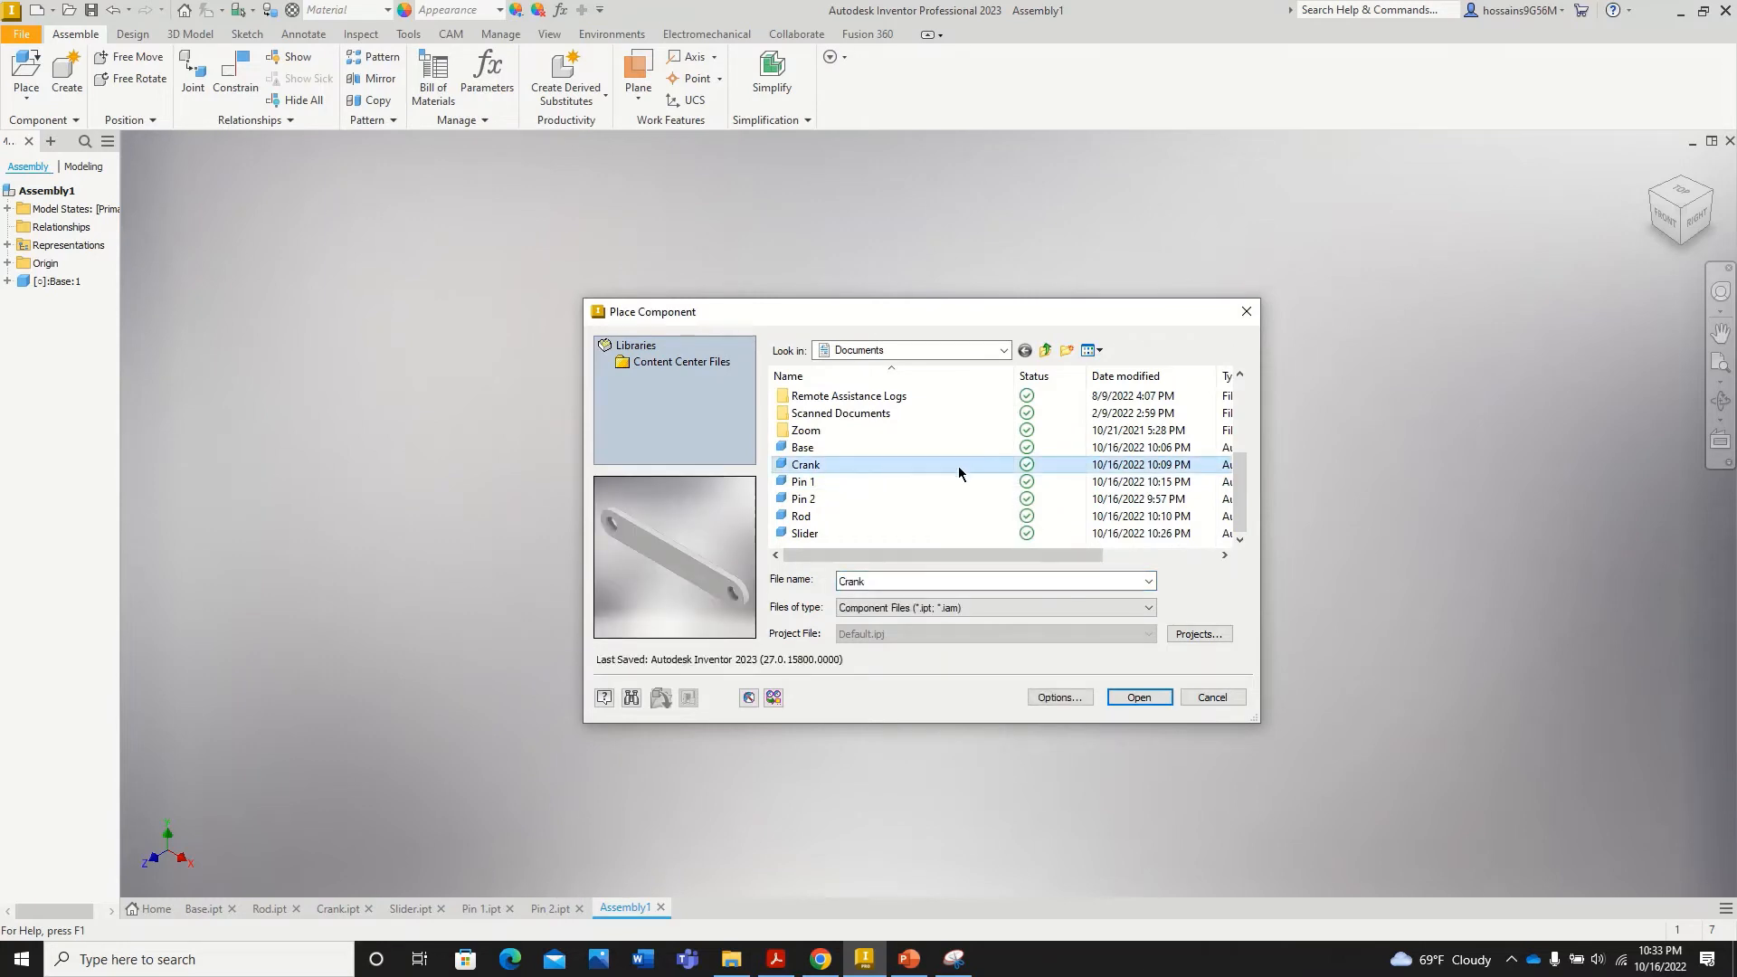
pyautogui.click(1134, 693)
pyautogui.click(1145, 477)
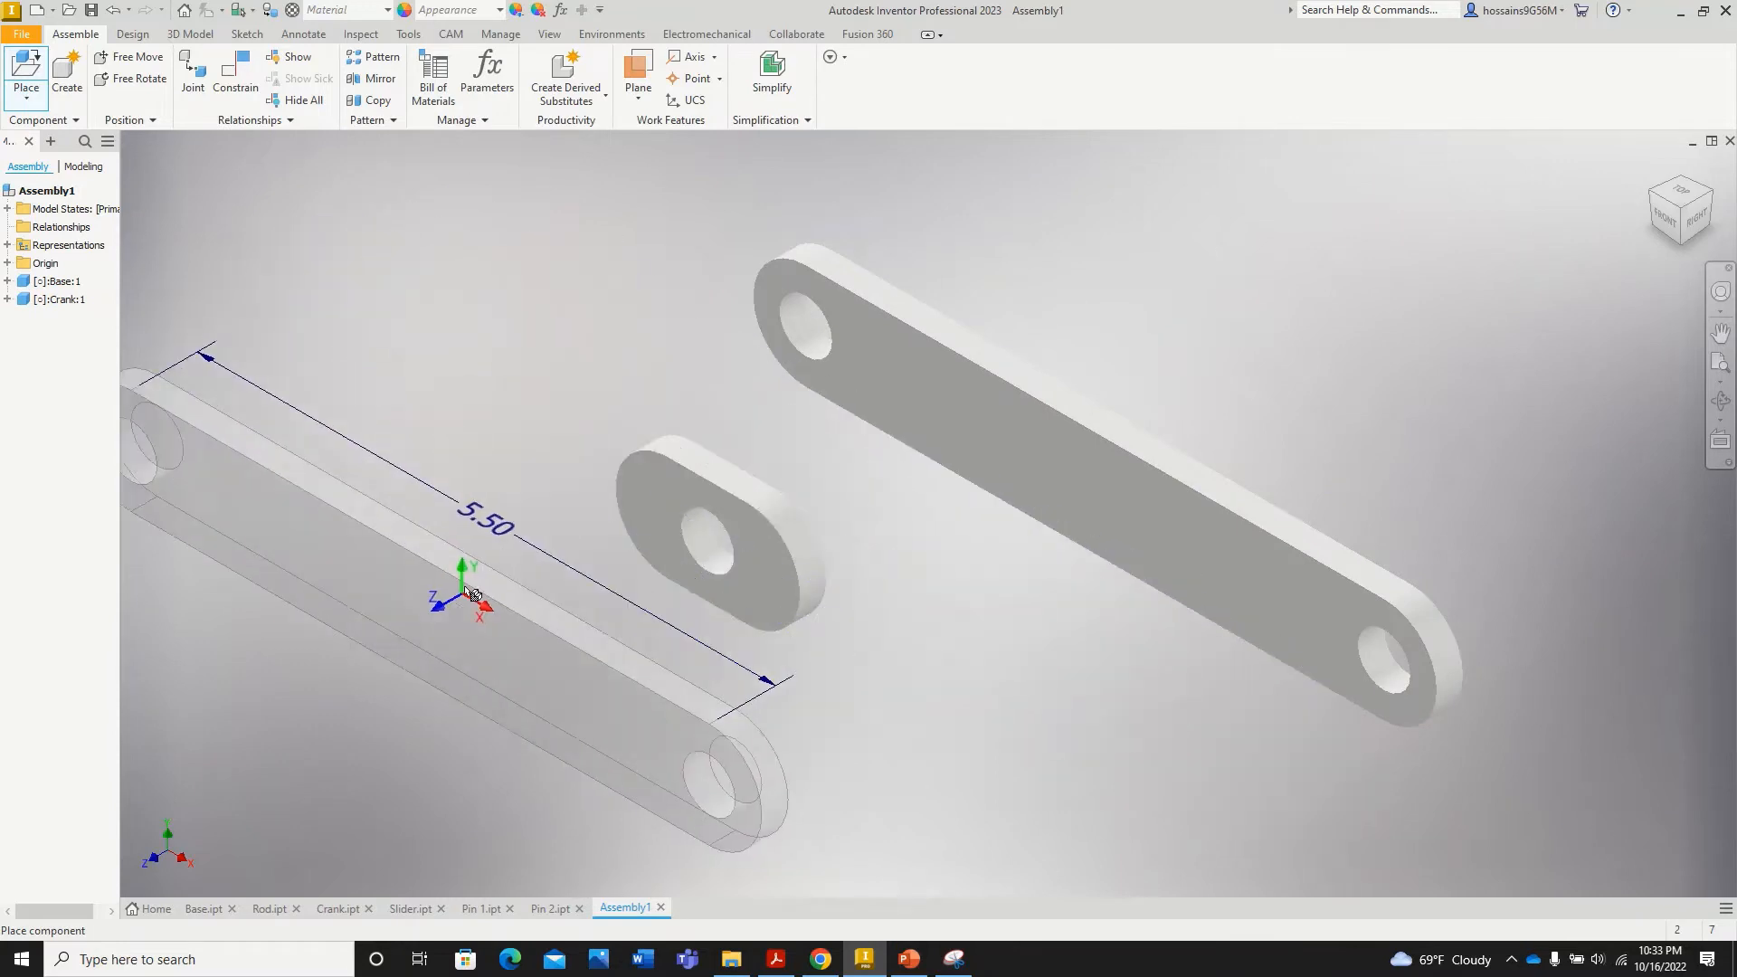
pyautogui.rightClick(512, 592)
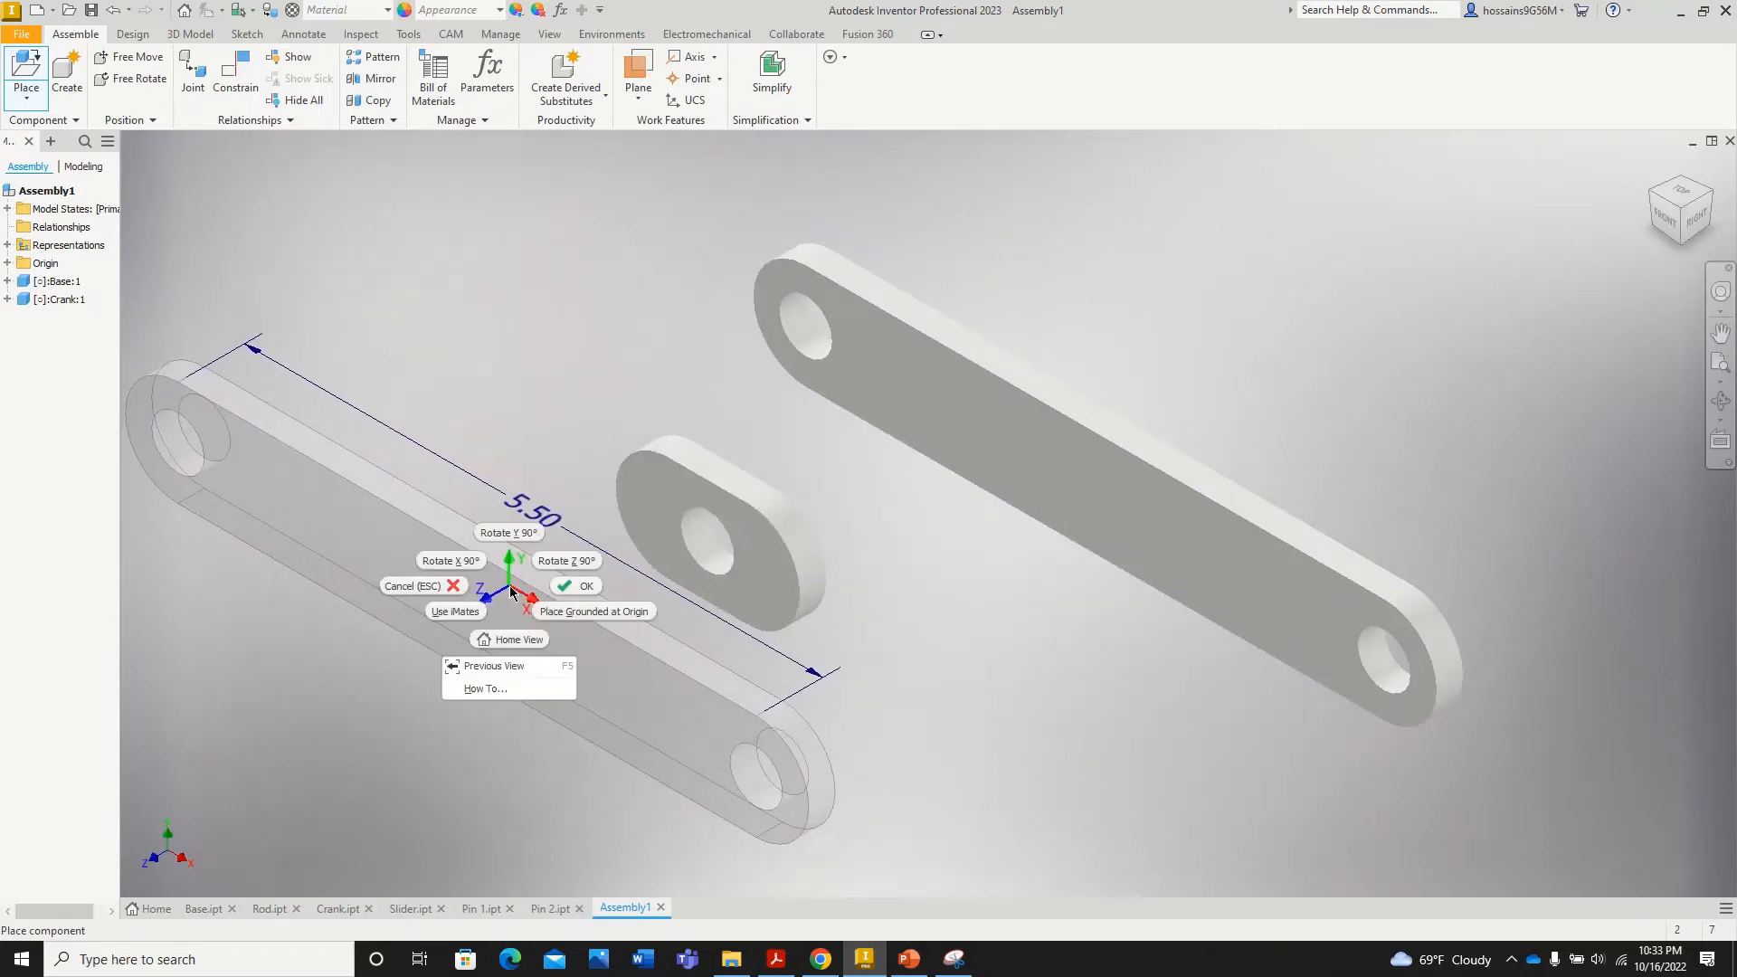
pyautogui.click(568, 588)
# Step: Place one instance of the Rod part from the Documents folder behind the Crank
pyautogui.click(26, 71)
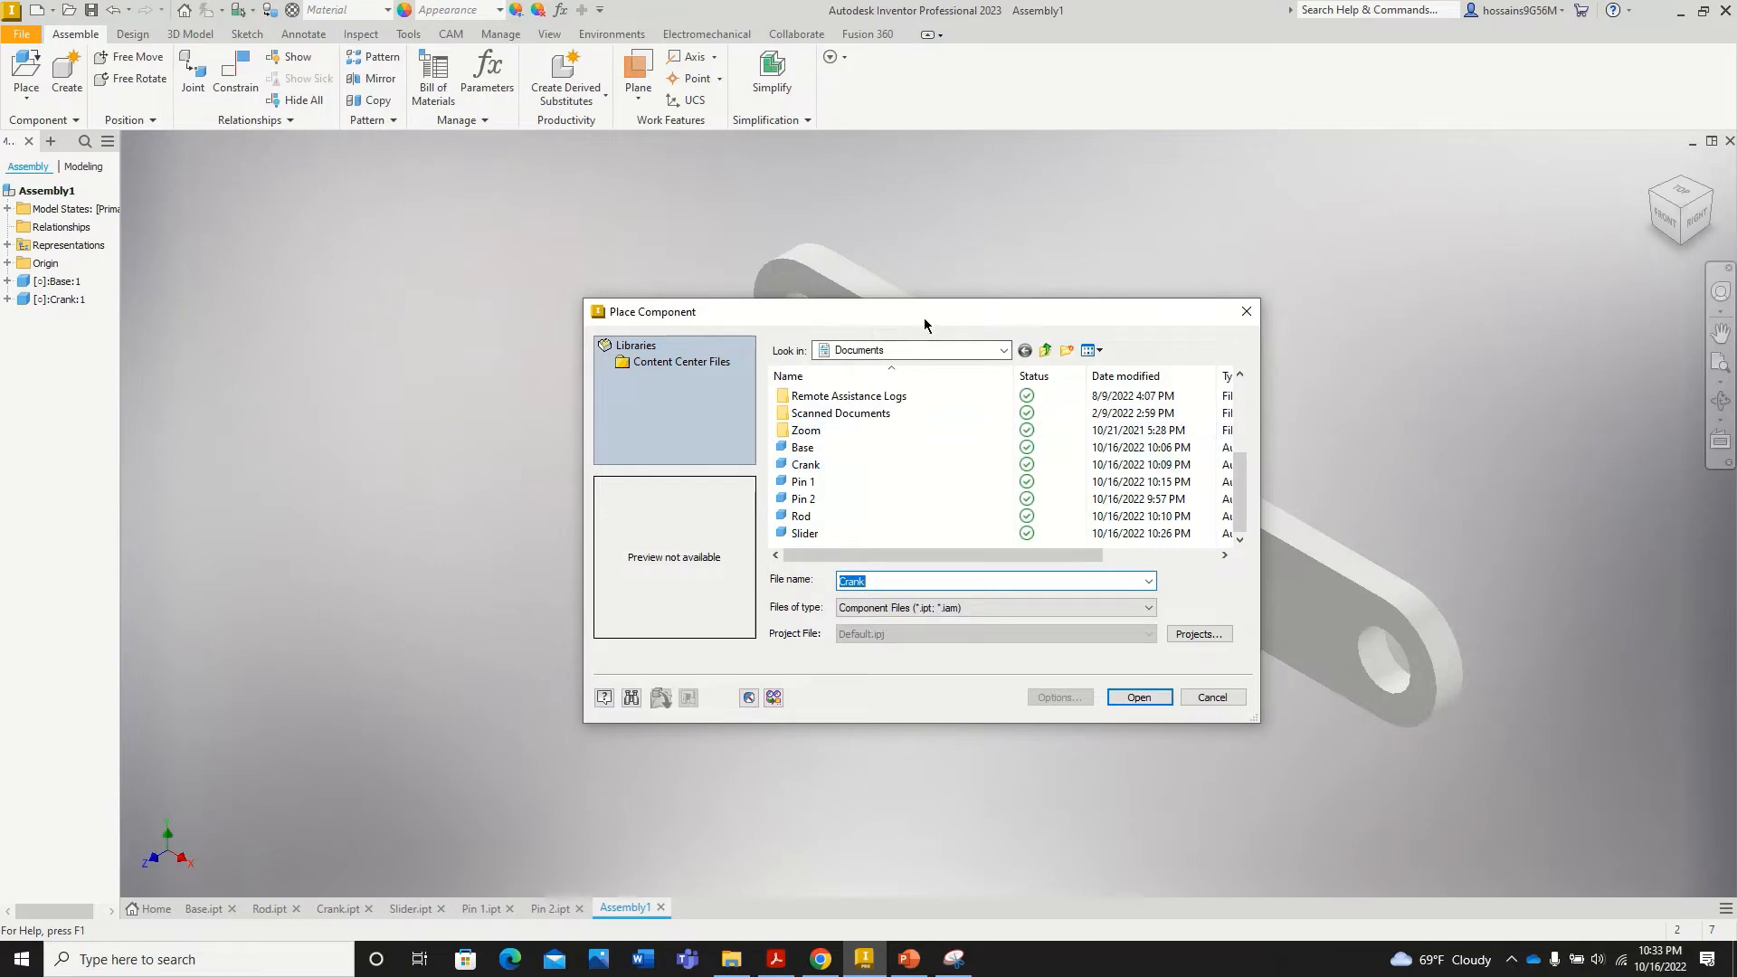
pyautogui.moveTo(925, 317); pyautogui.dragTo(574, 296)
pyautogui.click(459, 494)
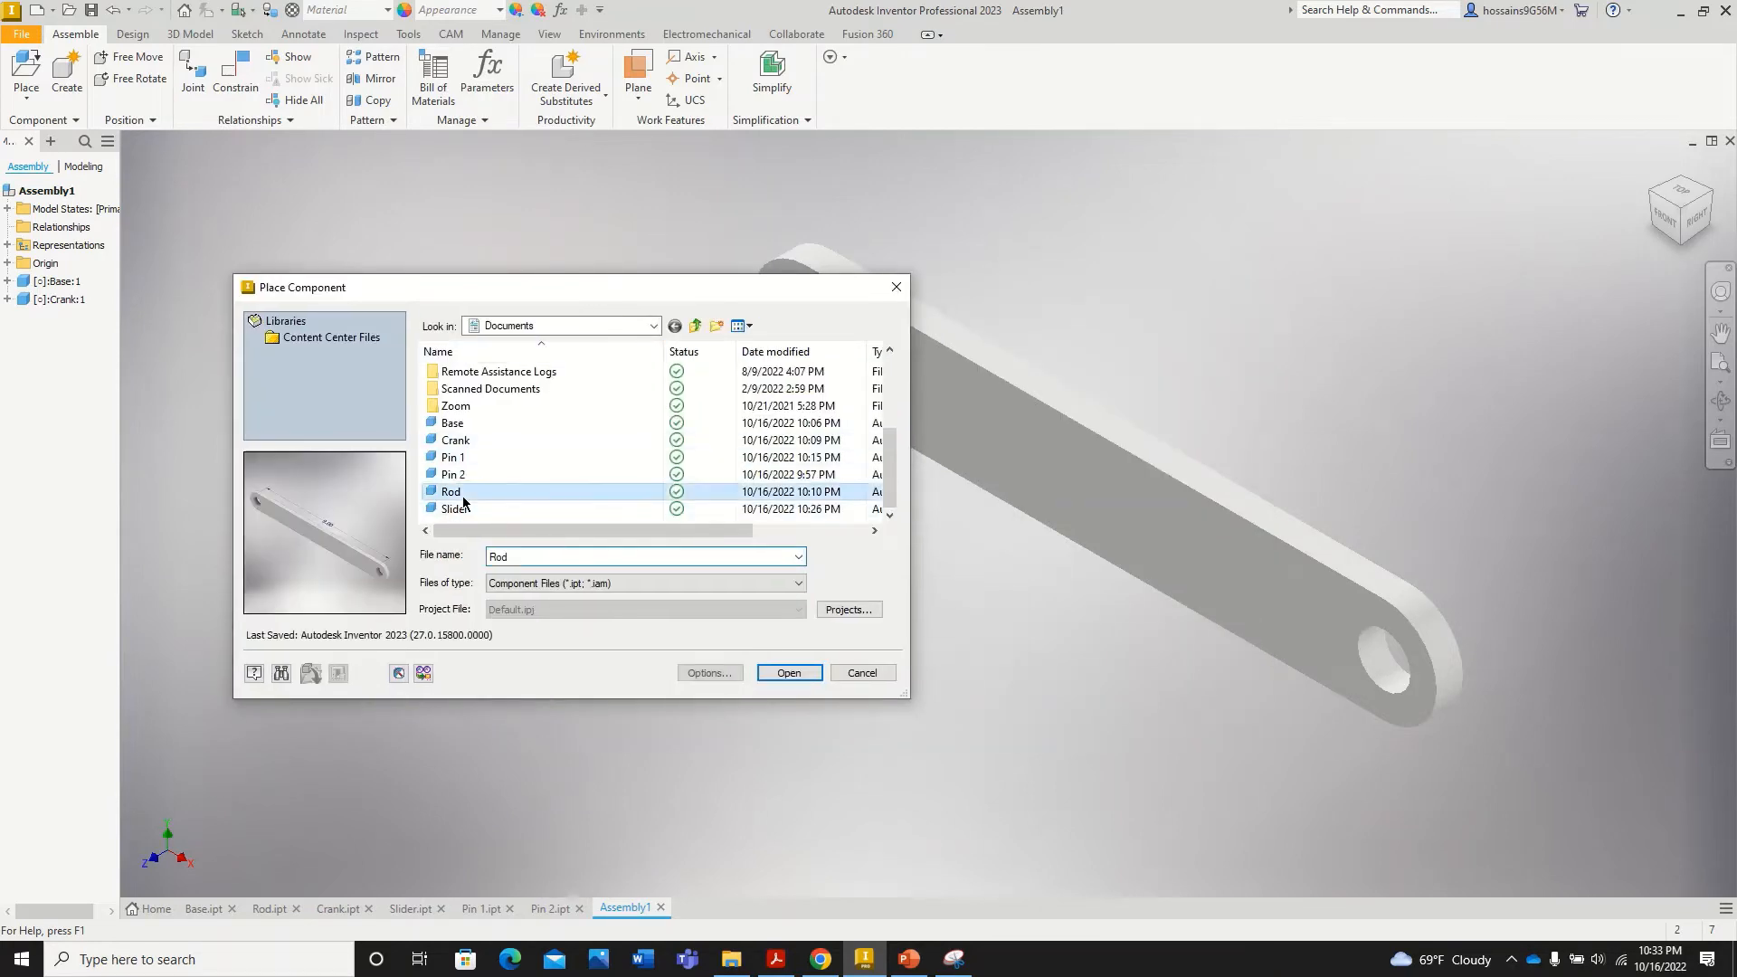
pyautogui.click(789, 673)
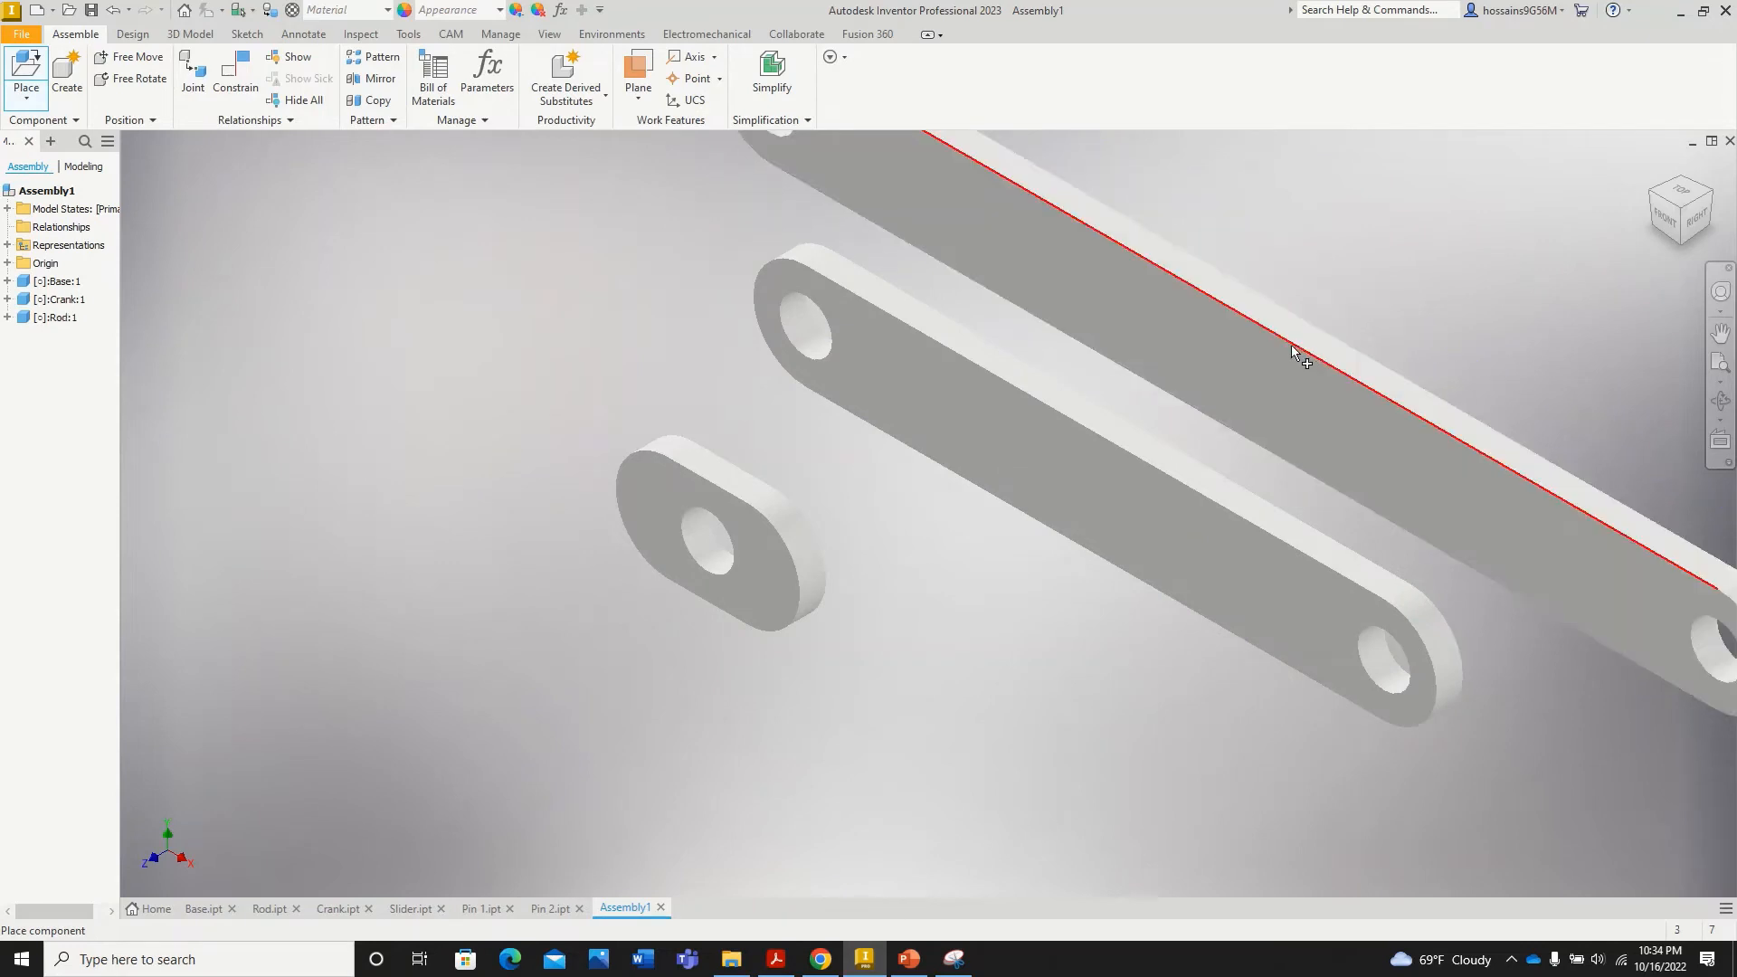
pyautogui.rightClick(1313, 271)
pyautogui.click(1384, 274)
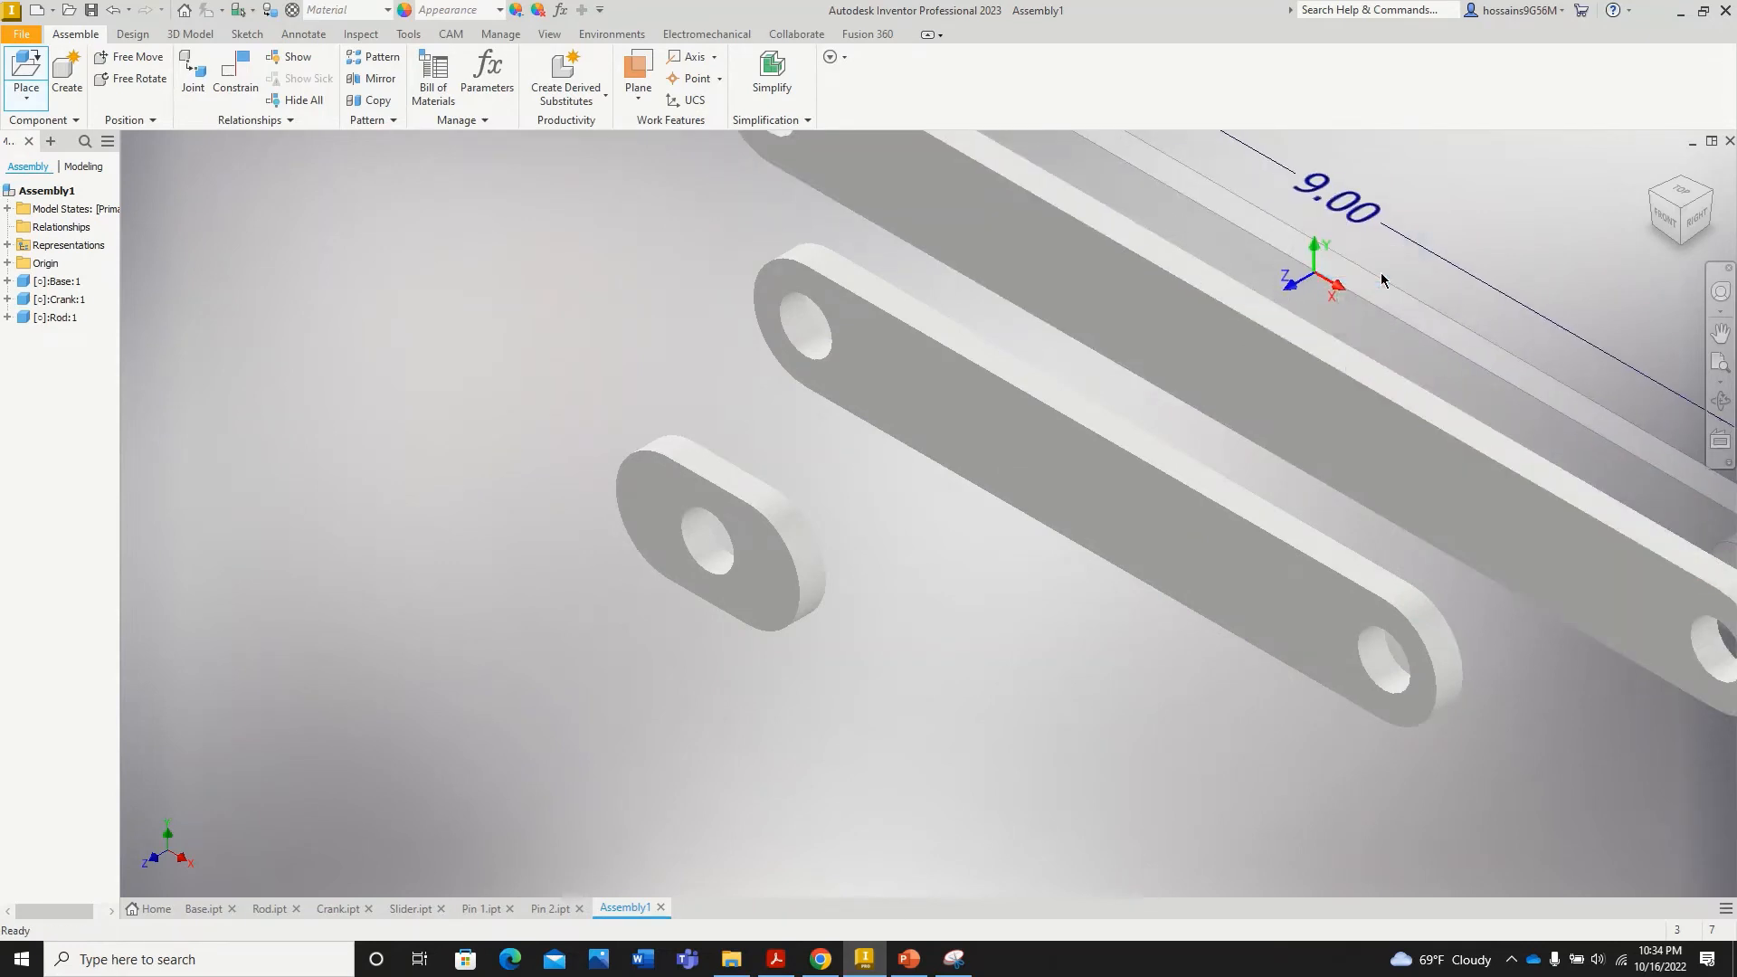
# Step: Place one instance of the Slider part in free space beyond the far ends of the Rod and Crank
pyautogui.scroll(-5, 323, 378)
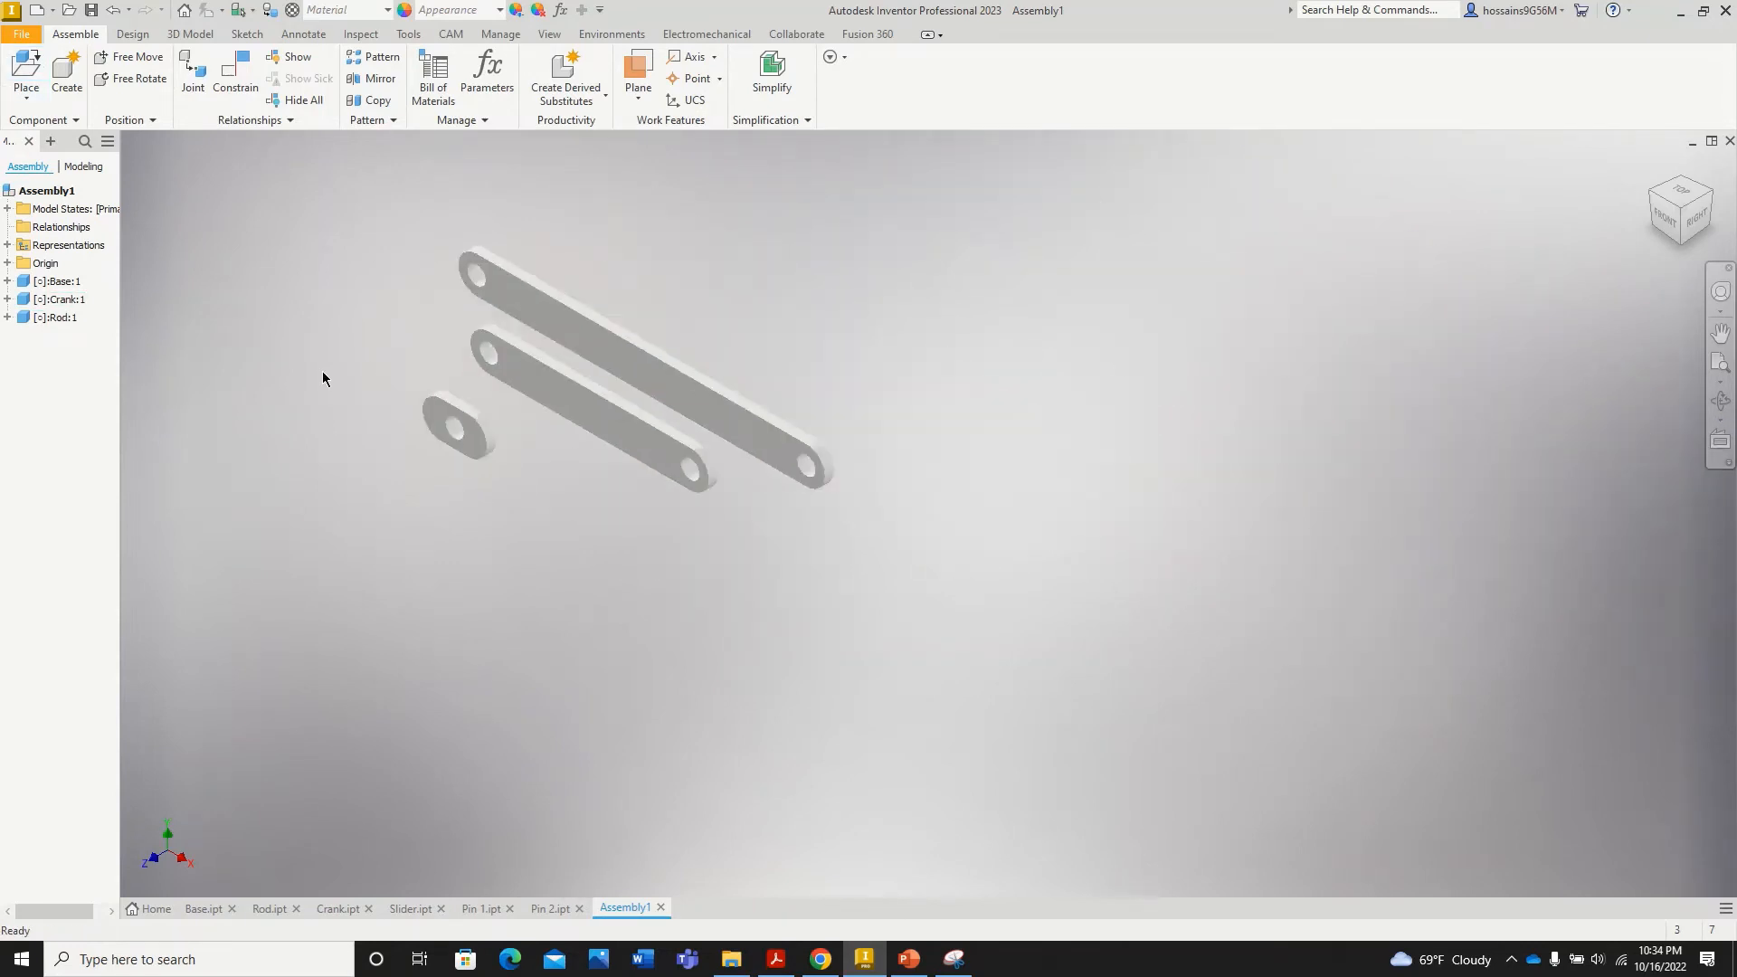
pyautogui.click(33, 74)
pyautogui.scroll(-3, 501, 454)
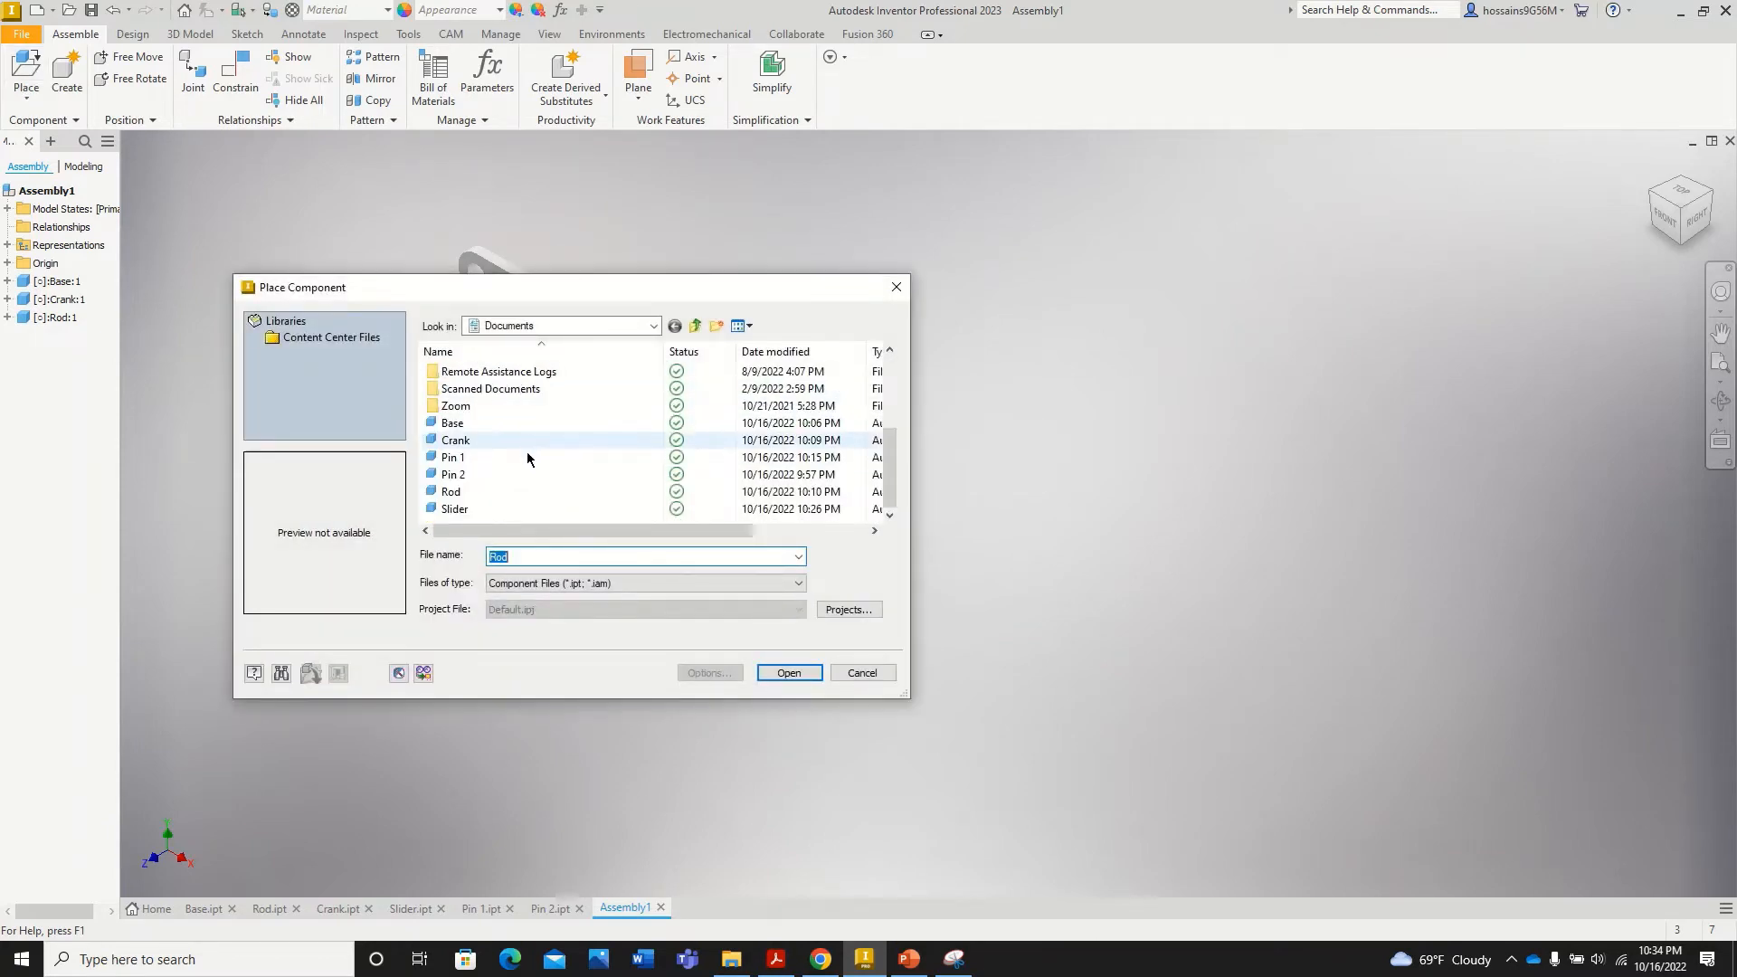
pyautogui.click(455, 509)
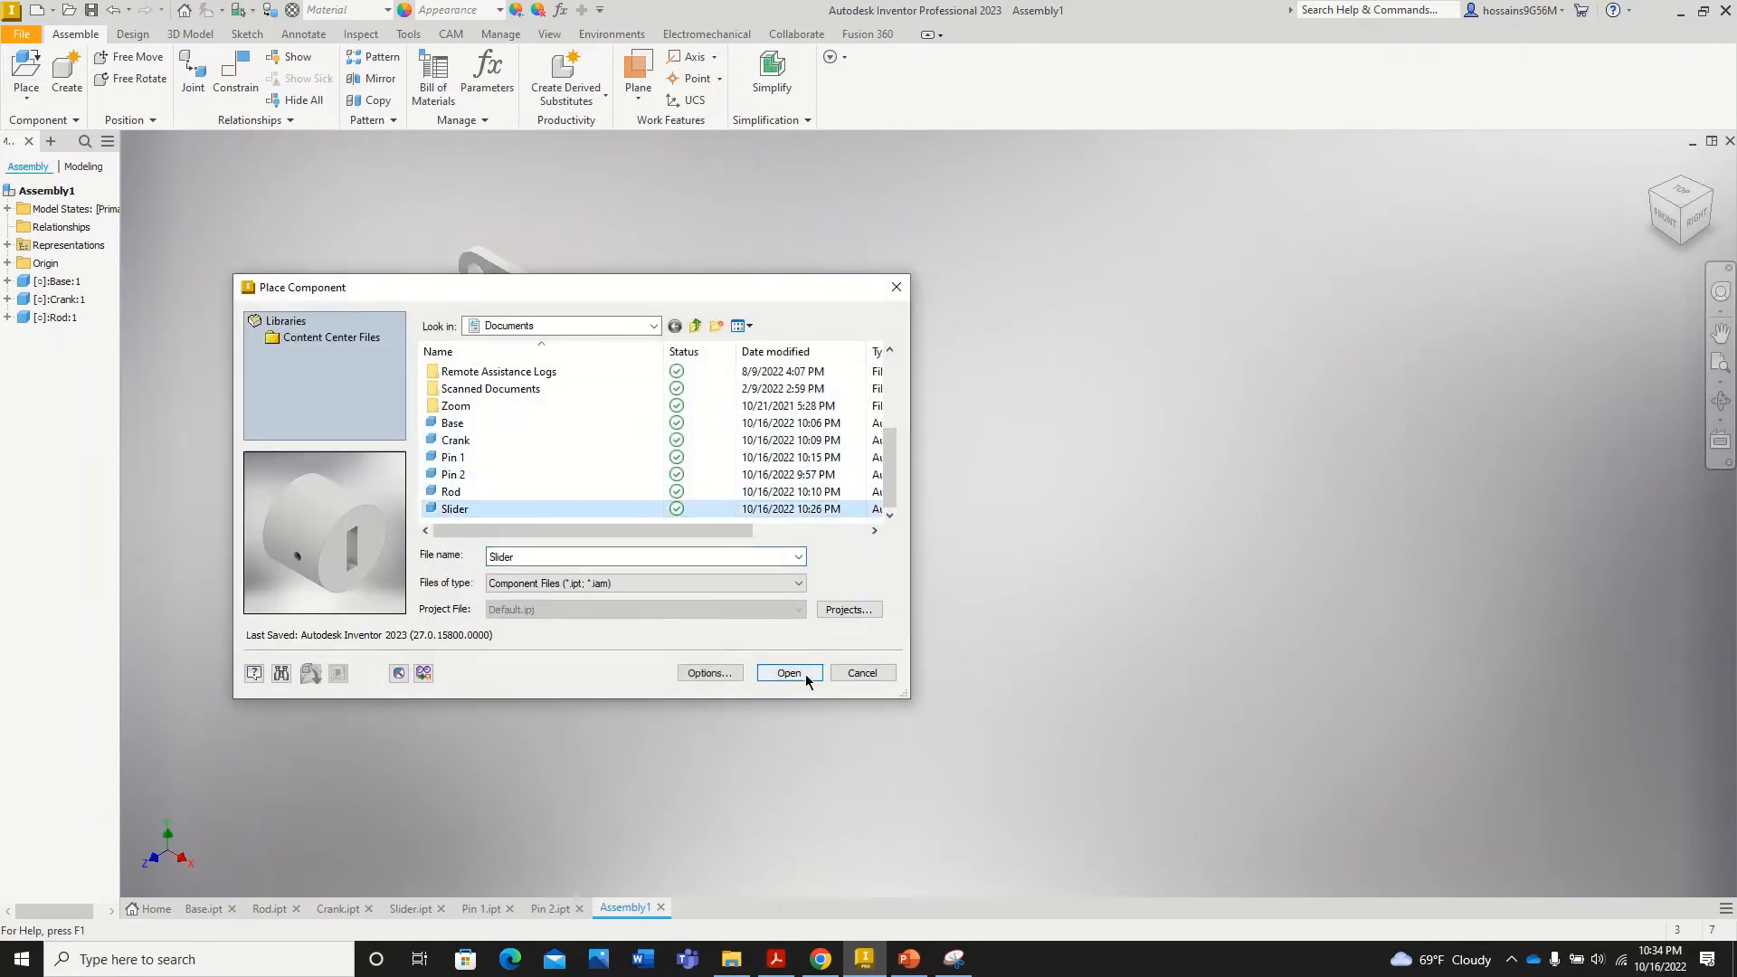
pyautogui.click(808, 677)
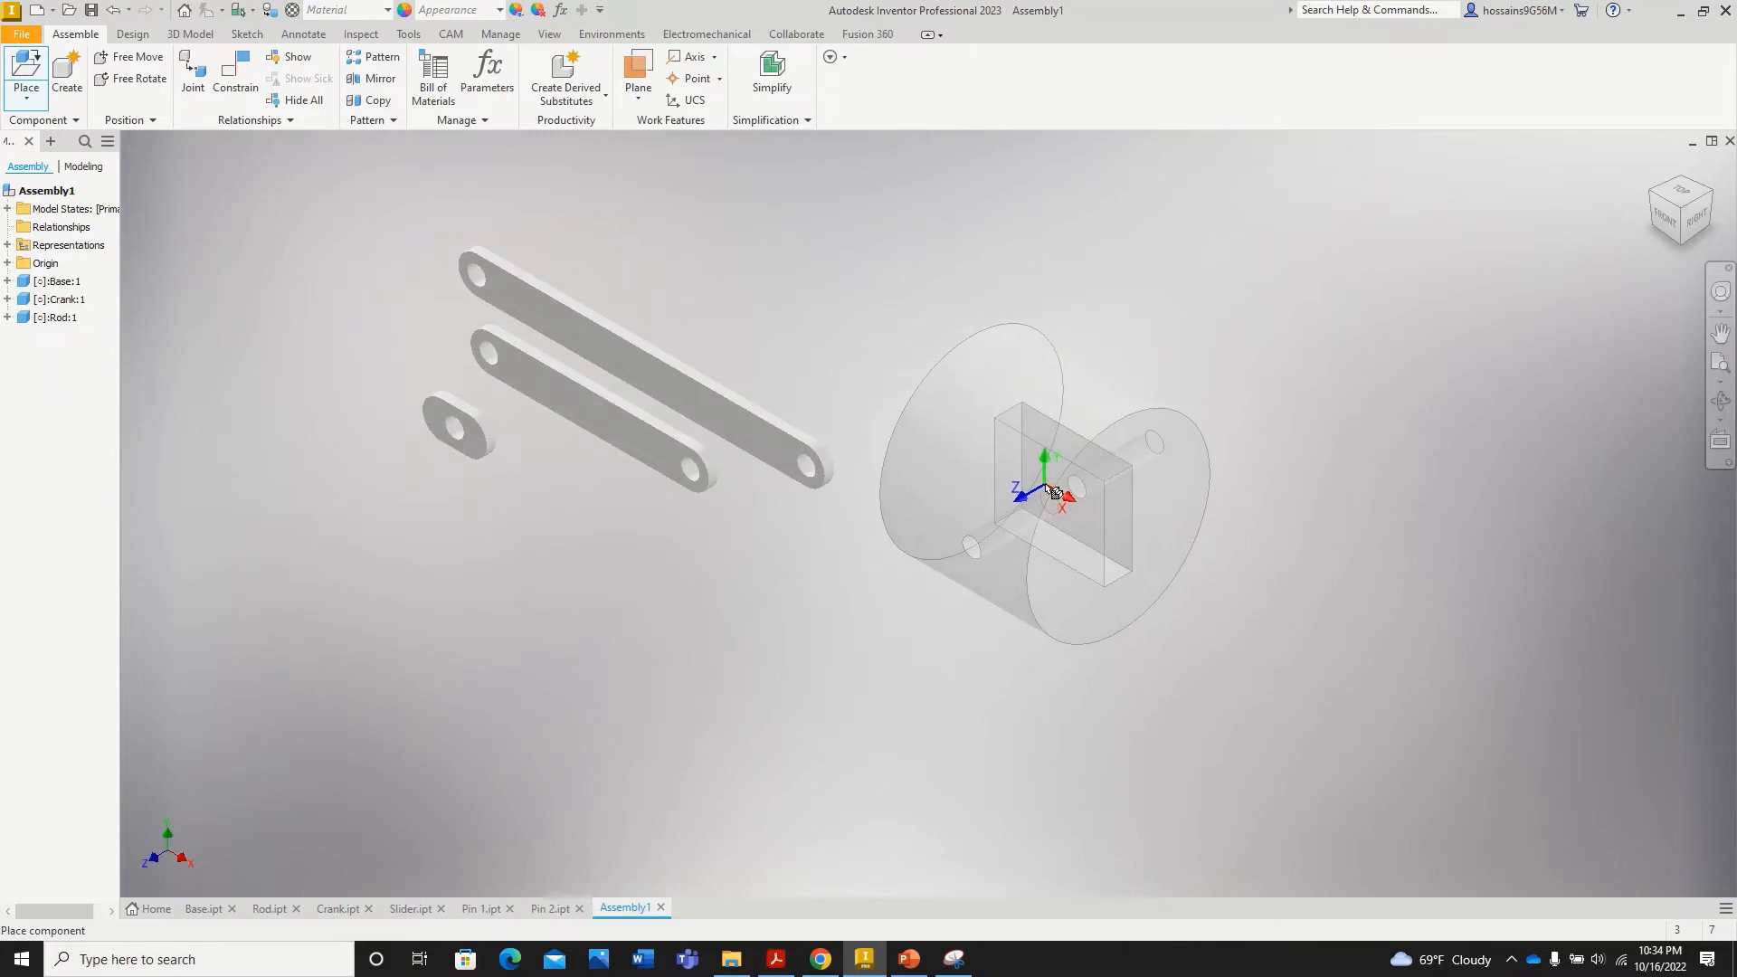
pyautogui.click(1037, 489)
pyautogui.rightClick(1289, 508)
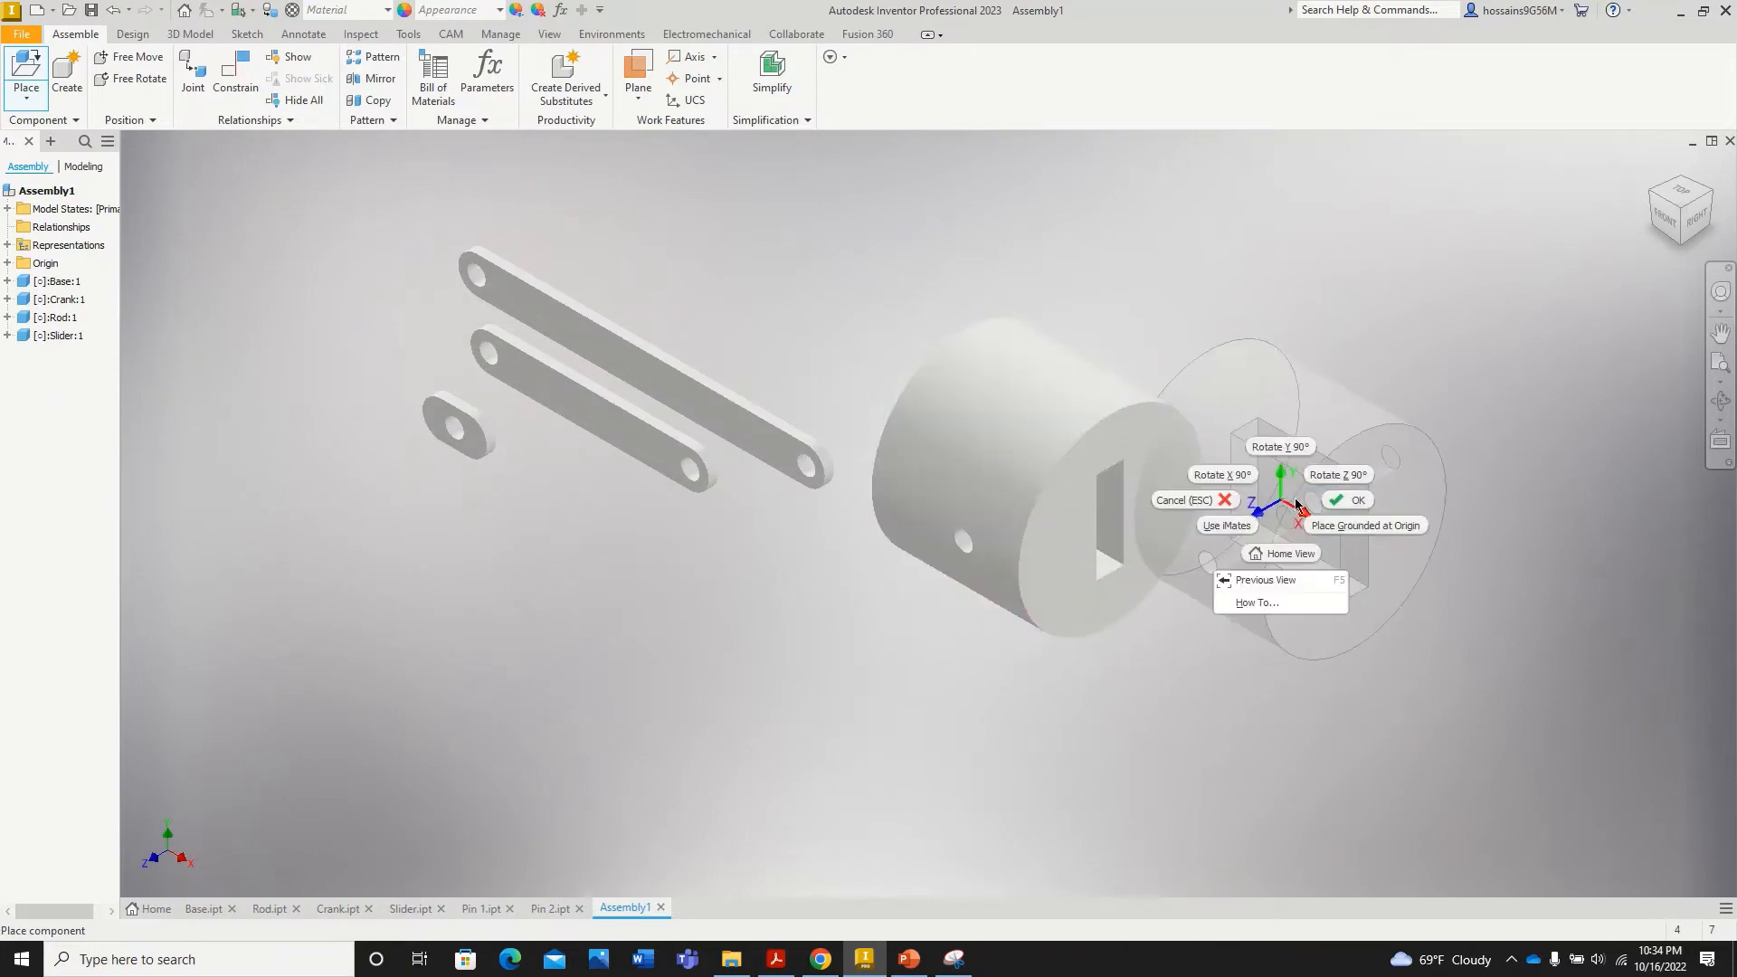
pyautogui.click(1336, 513)
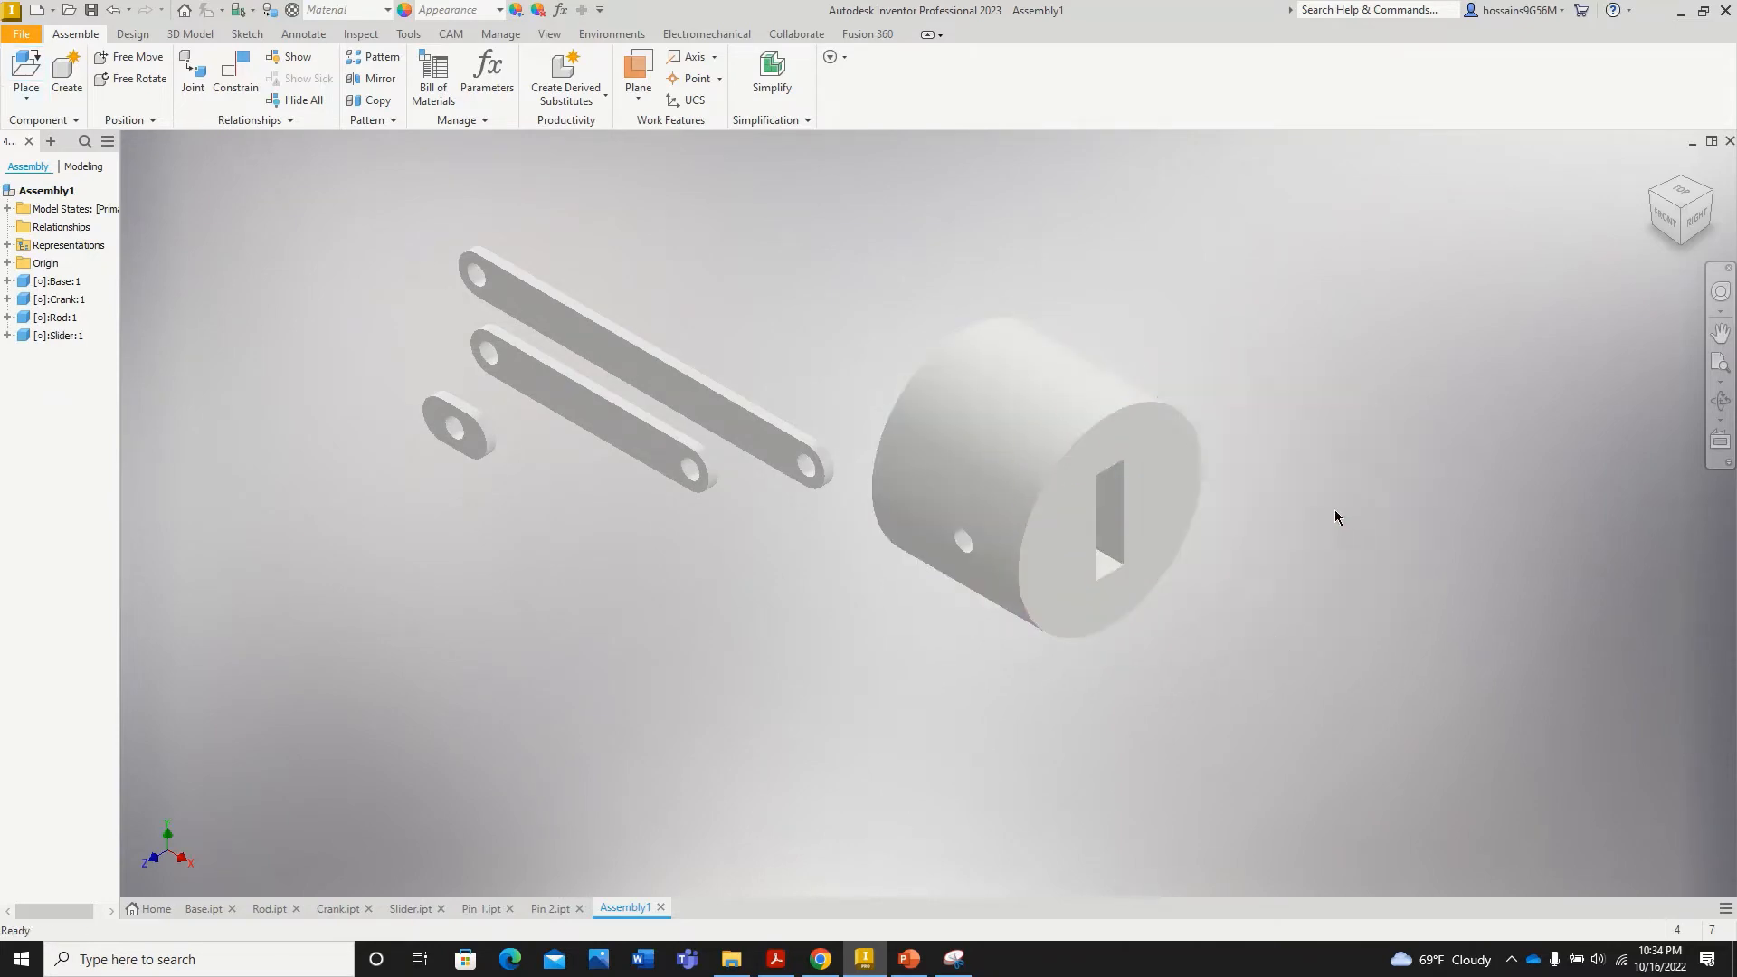
# Step: Place one instance of the Pin 1 part between the Base and the Crank's far end
pyautogui.click(28, 97)
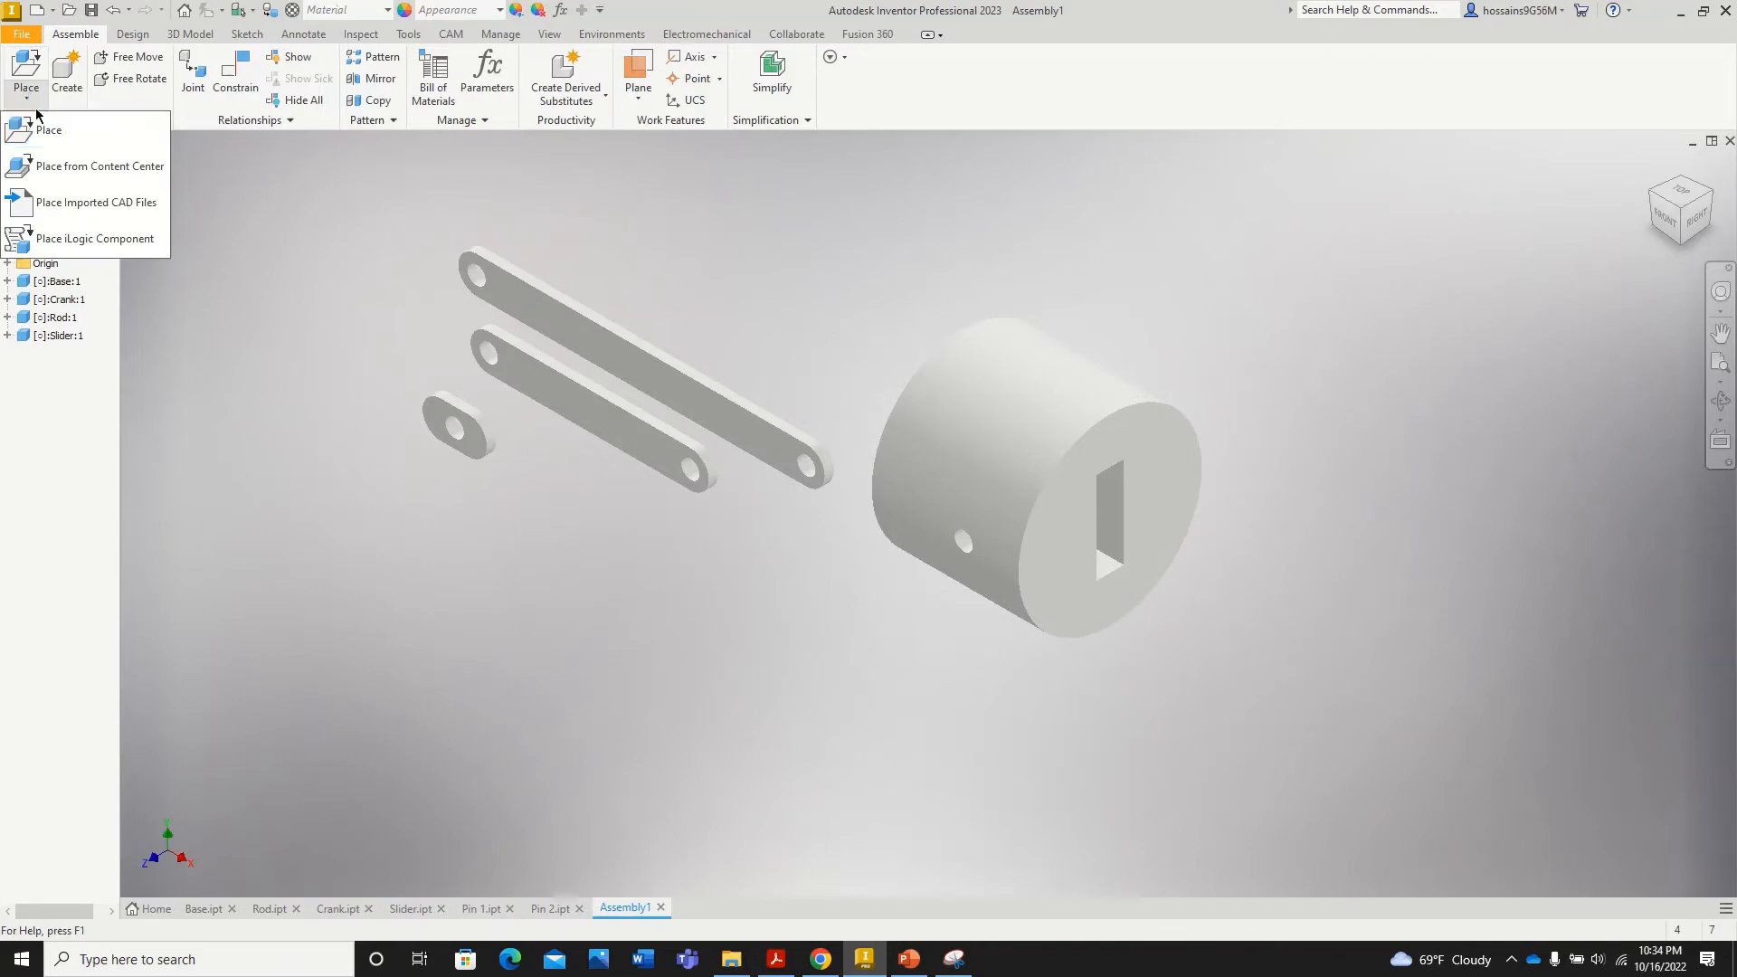
pyautogui.click(49, 129)
pyautogui.scroll(-3, 534, 452)
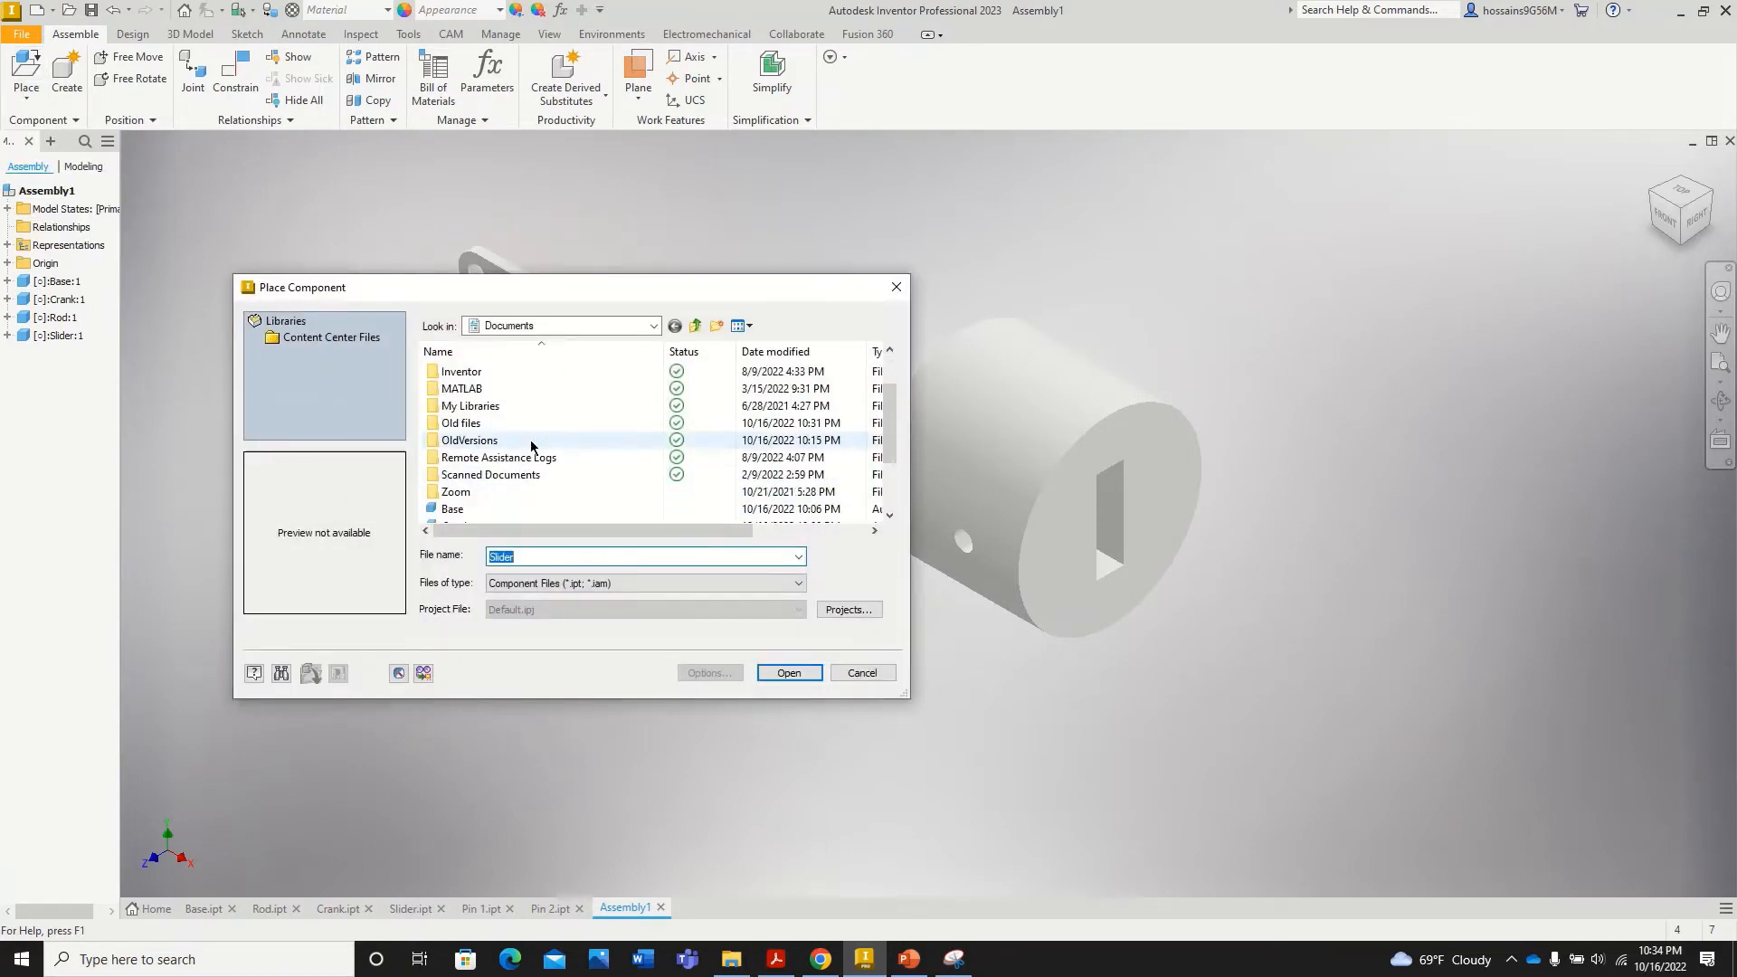
pyautogui.click(475, 460)
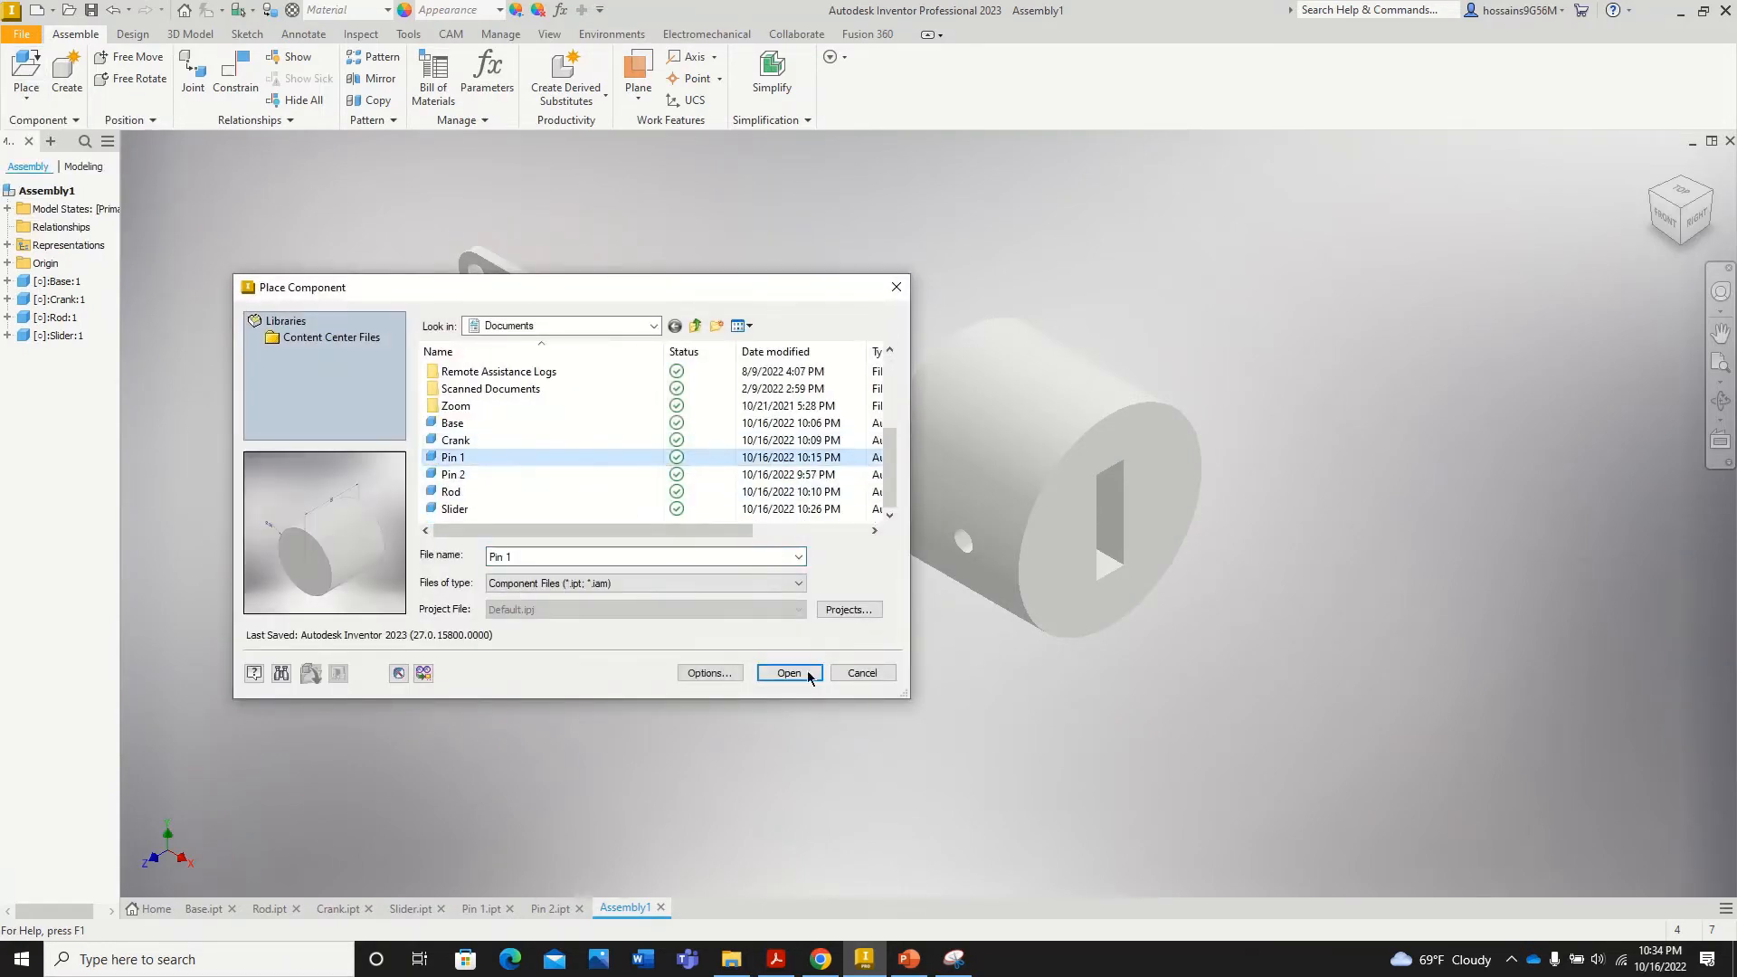
pyautogui.click(789, 673)
pyautogui.click(548, 494)
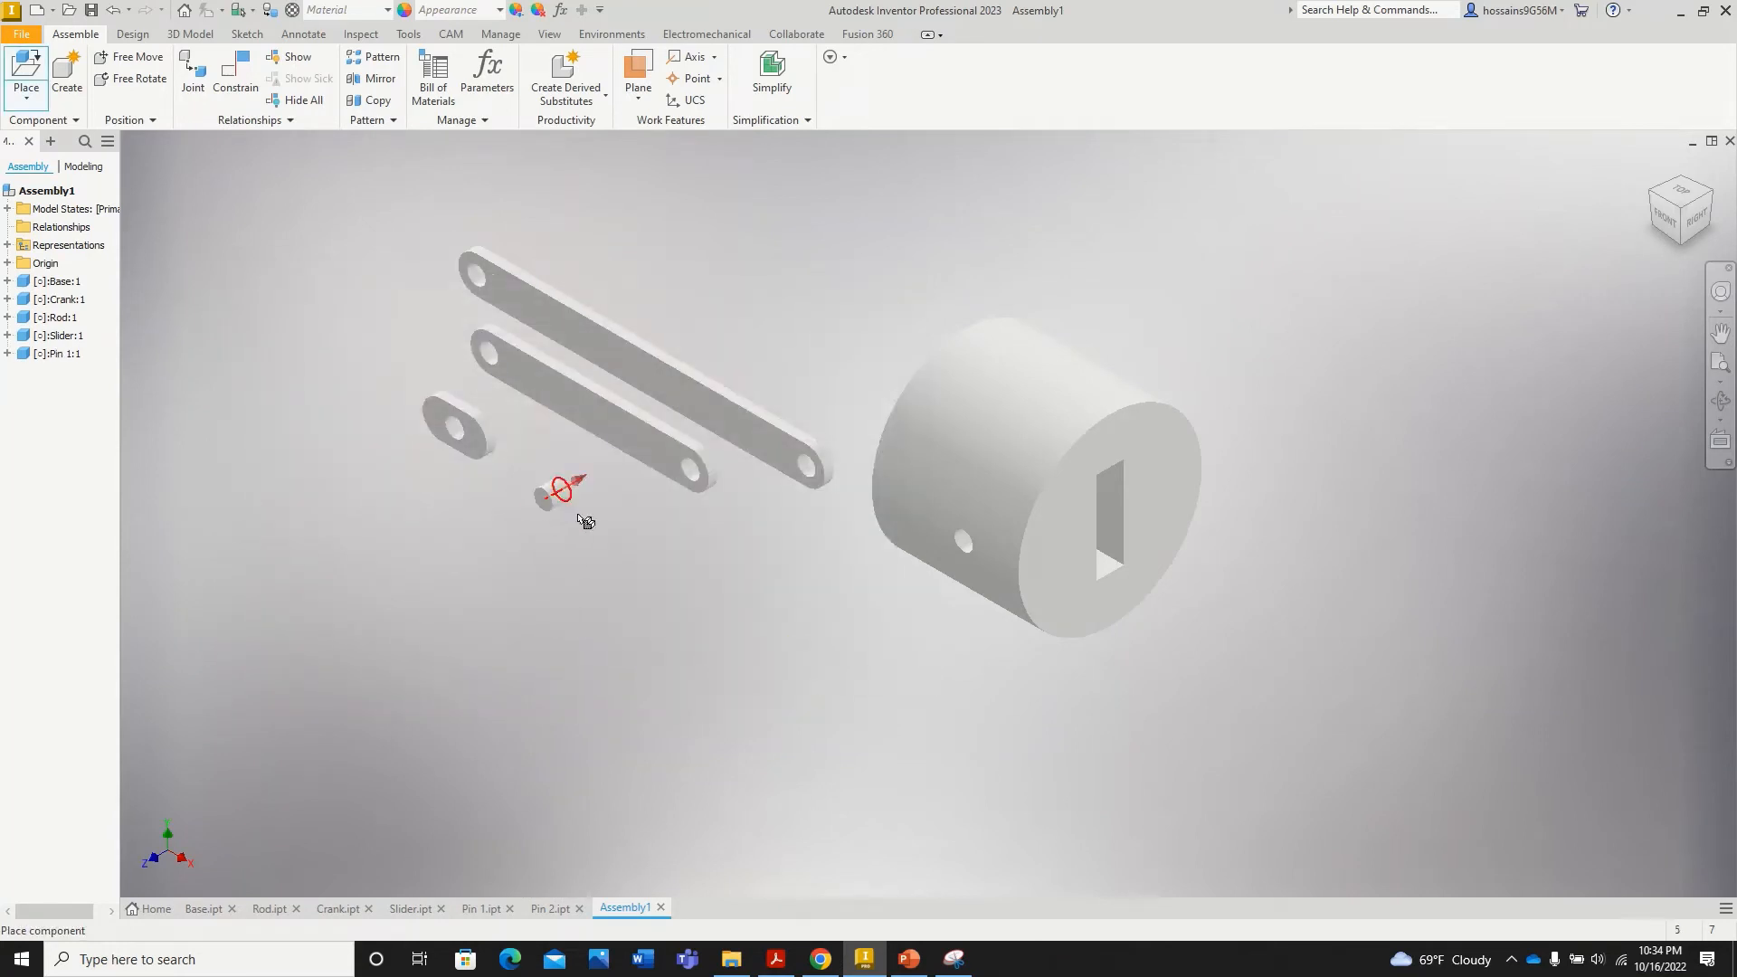
pyautogui.rightClick(608, 552)
pyautogui.click(686, 549)
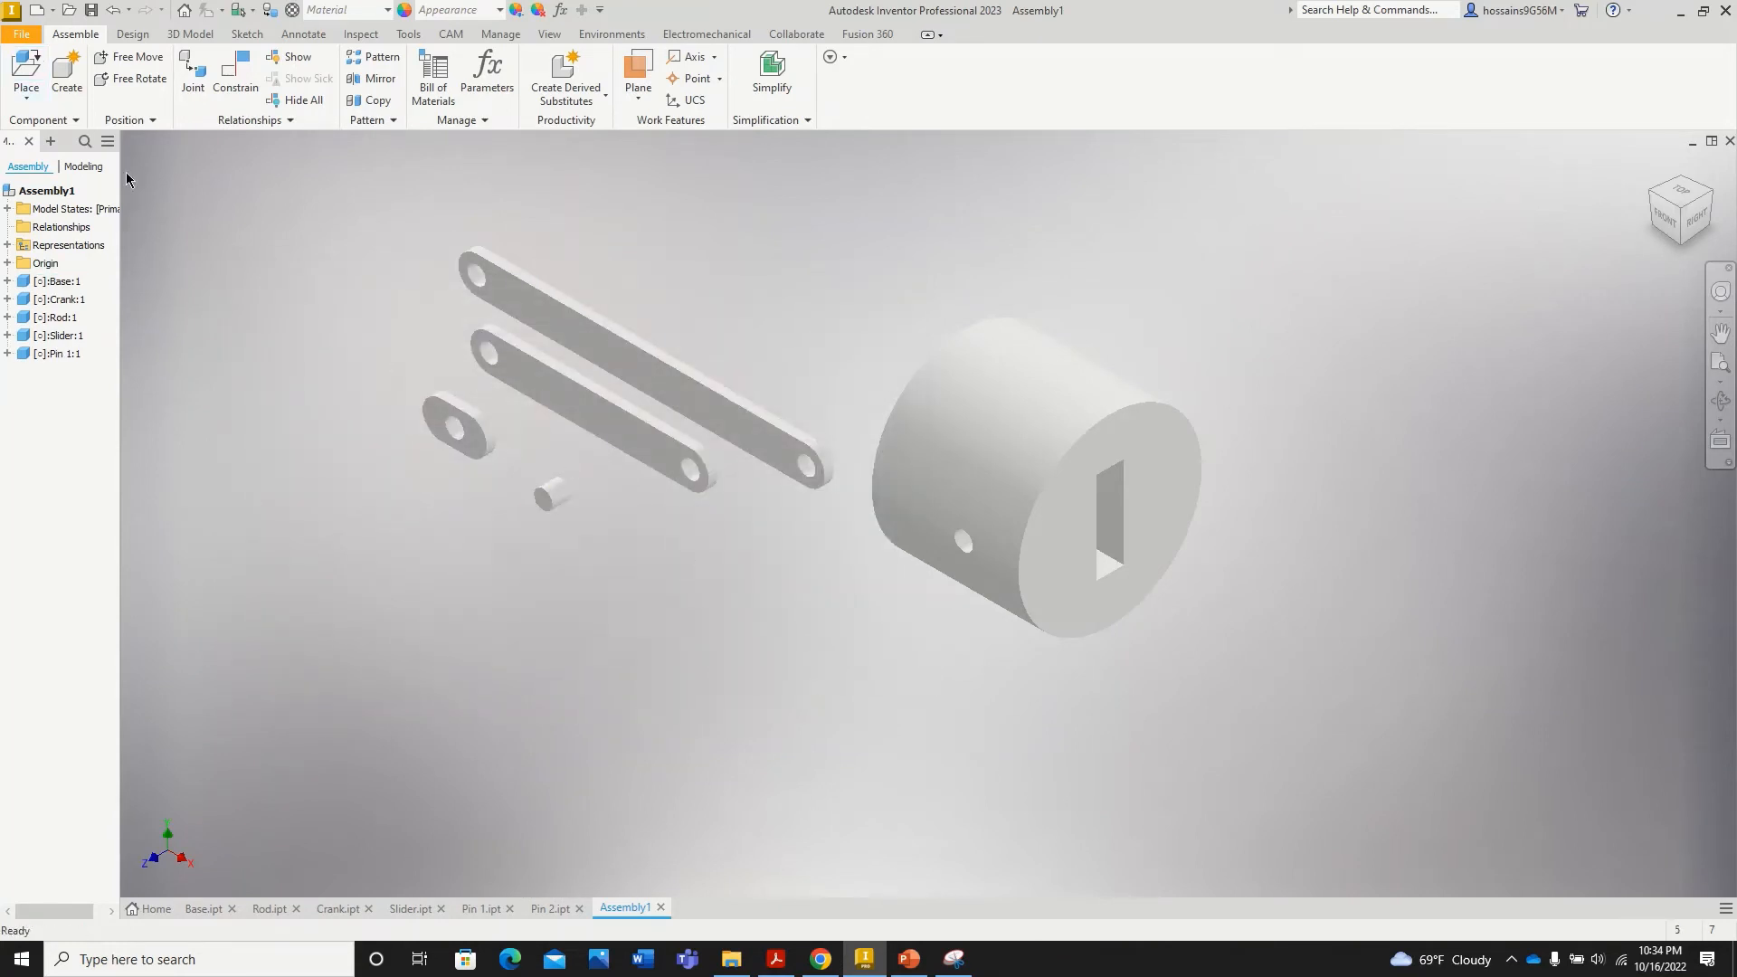
# Step: Place one instance of the Pin 2 part in the free space below the Crank and Pin 1
pyautogui.click(27, 73)
pyautogui.scroll(-3, 506, 452)
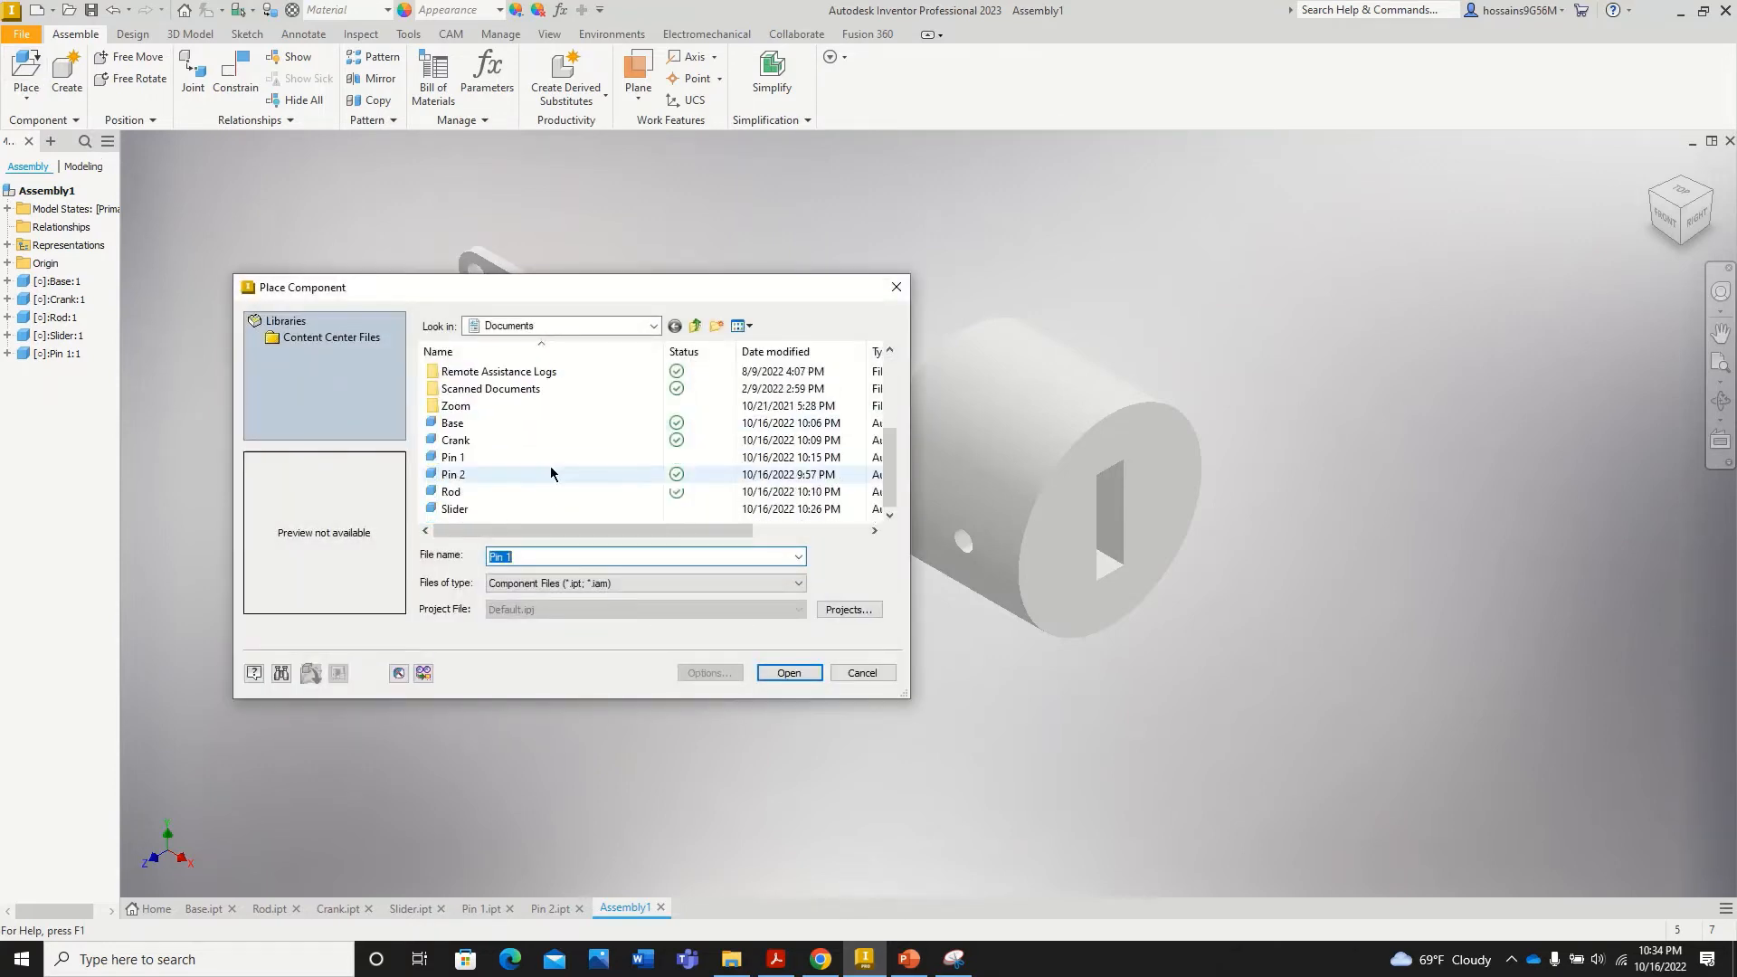
pyautogui.click(491, 475)
pyautogui.click(787, 672)
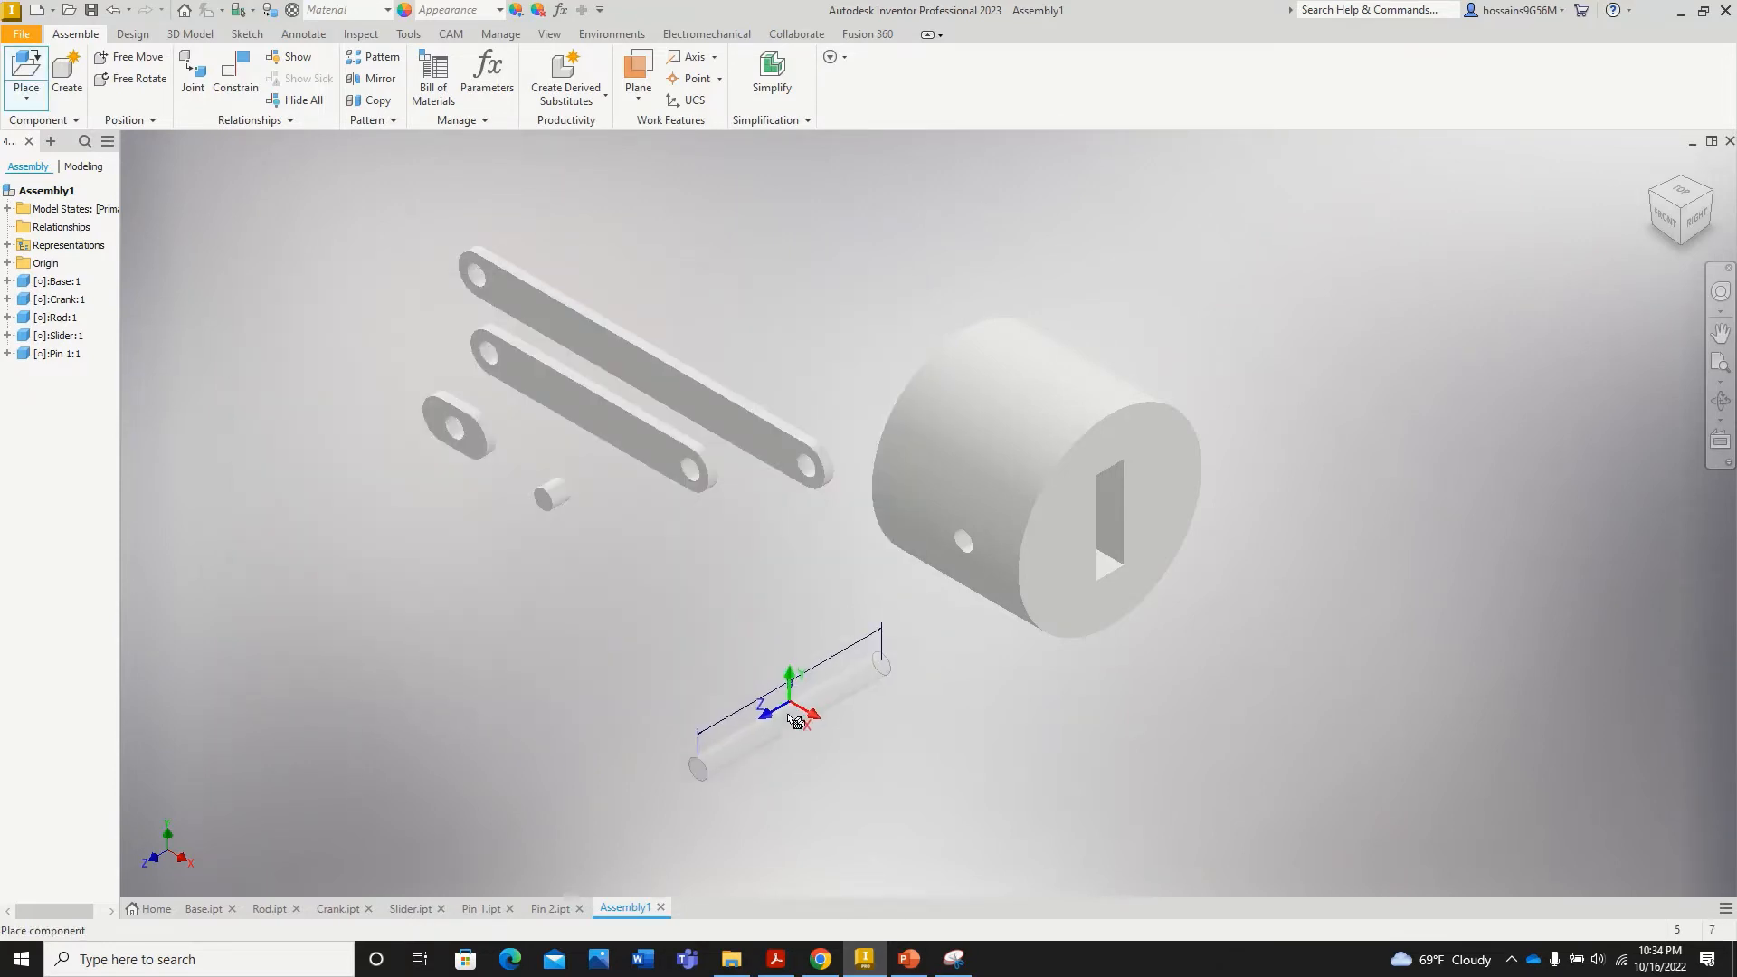
pyautogui.click(726, 603)
pyautogui.rightClick(779, 624)
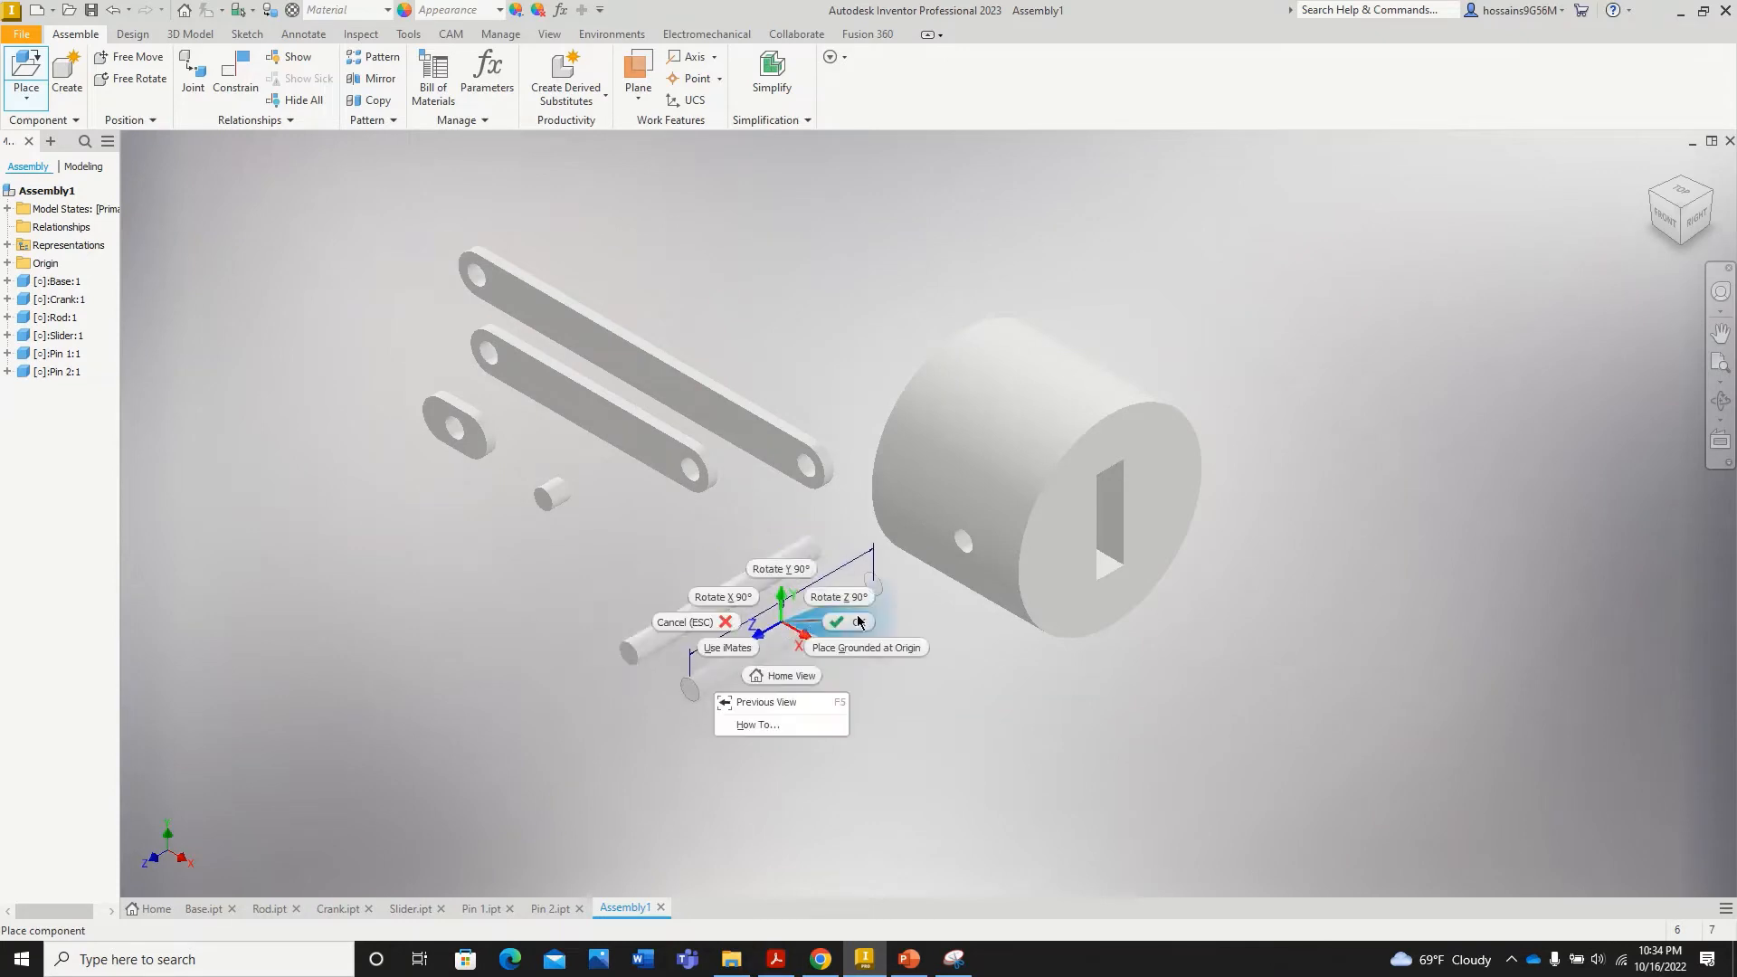
pyautogui.click(859, 622)
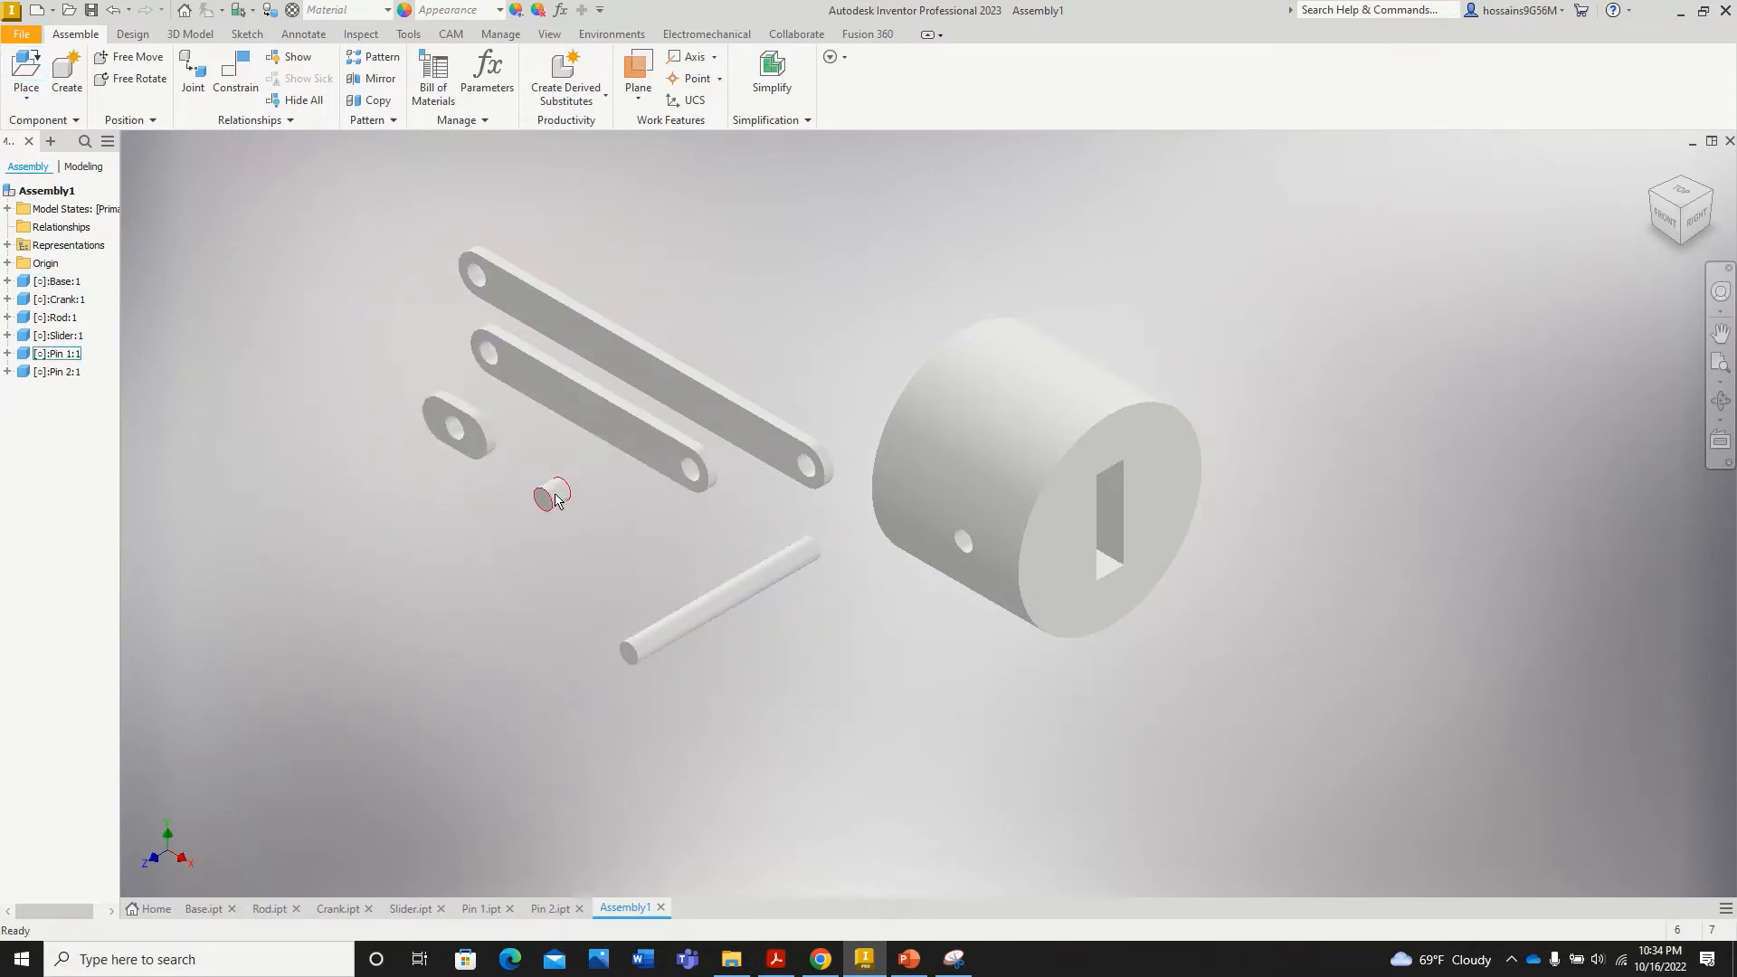
# Step: Place a second instance of the Pin 1 part next to the first one
pyautogui.click(27, 72)
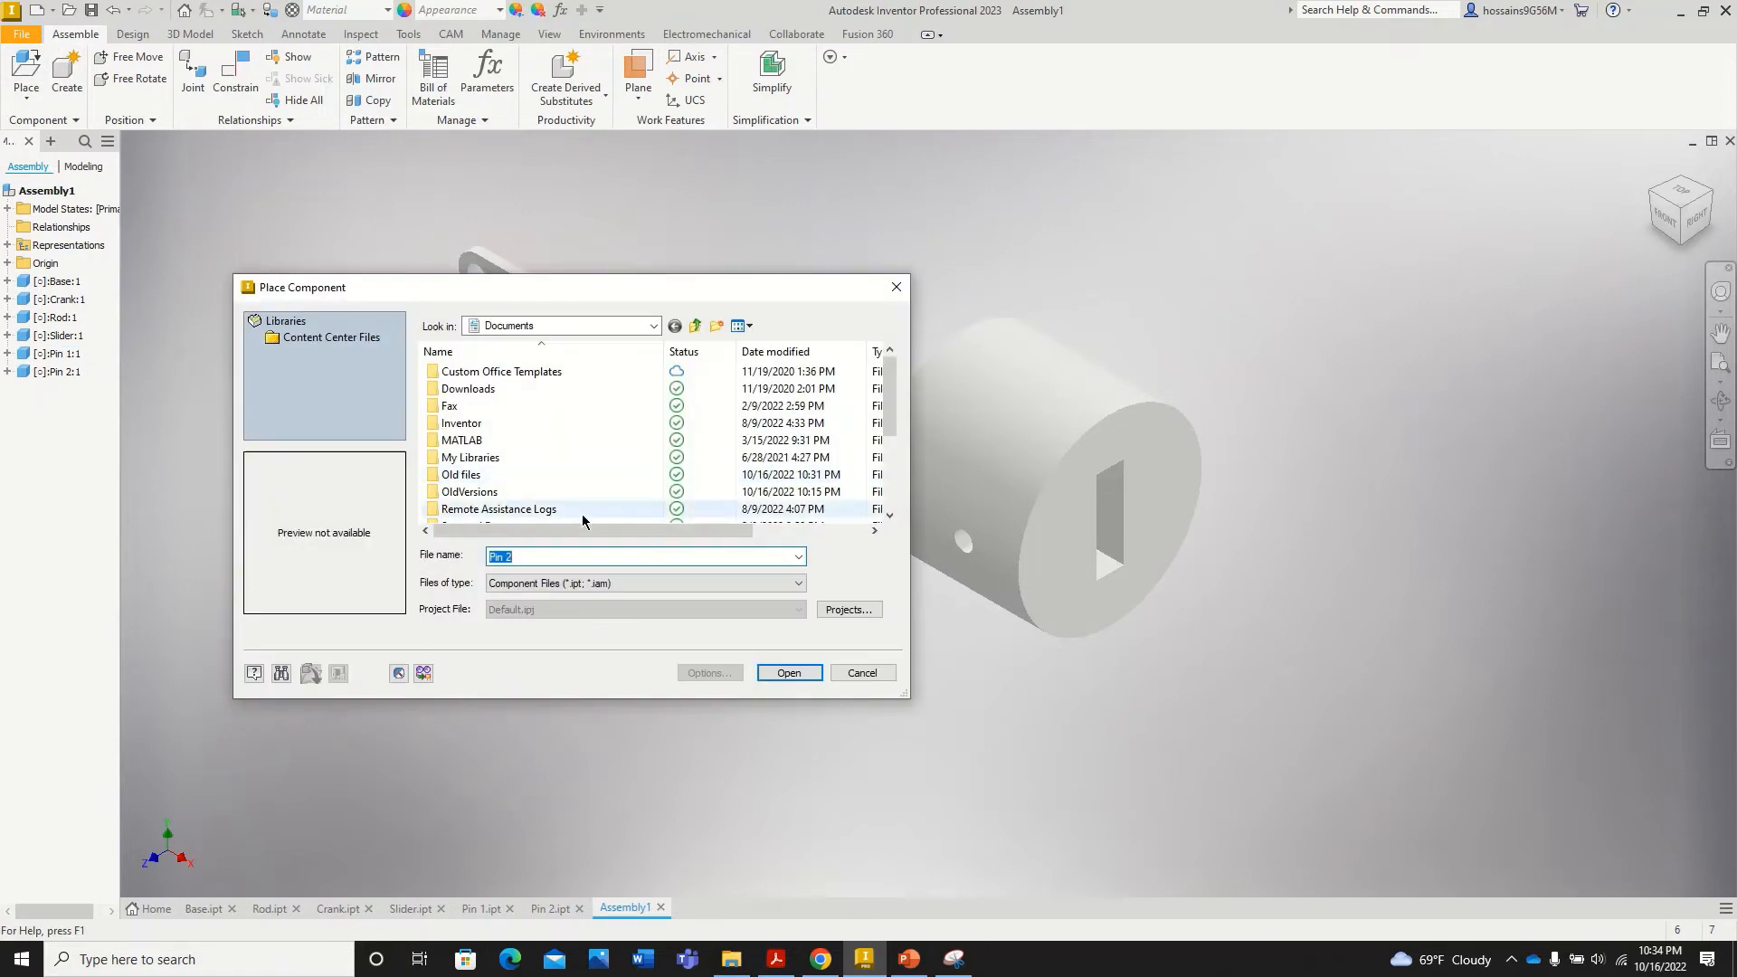
pyautogui.scroll(-3, 583, 520)
pyautogui.click(504, 457)
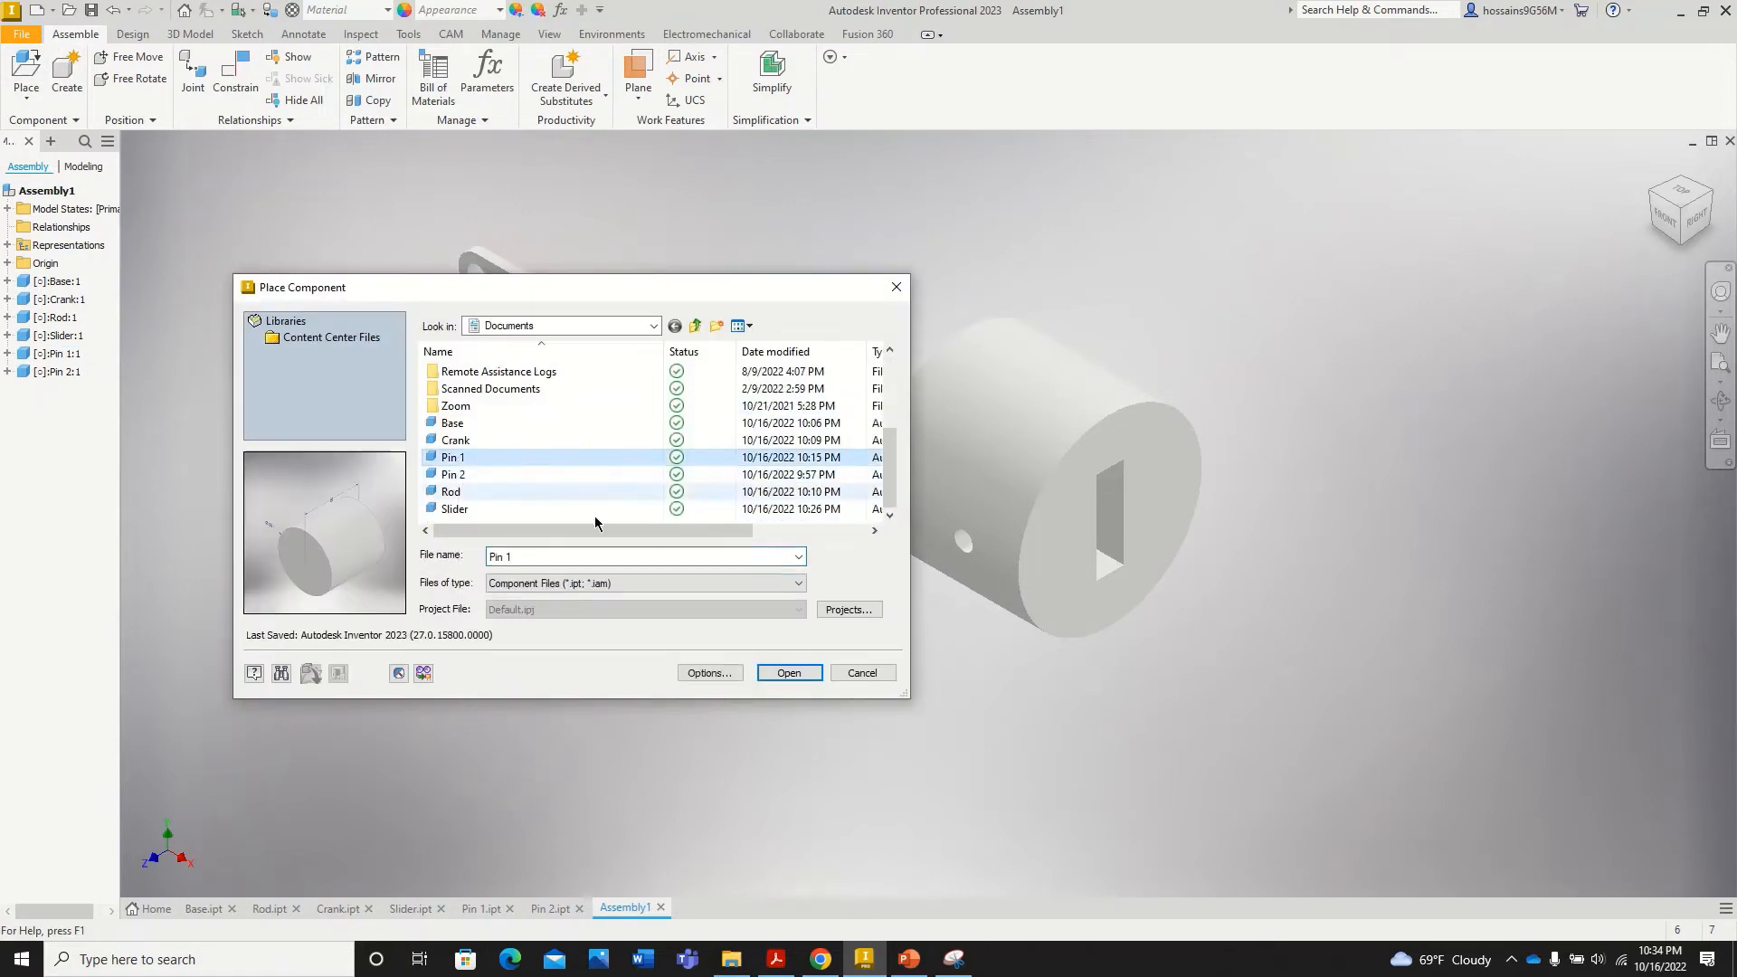
pyautogui.click(786, 673)
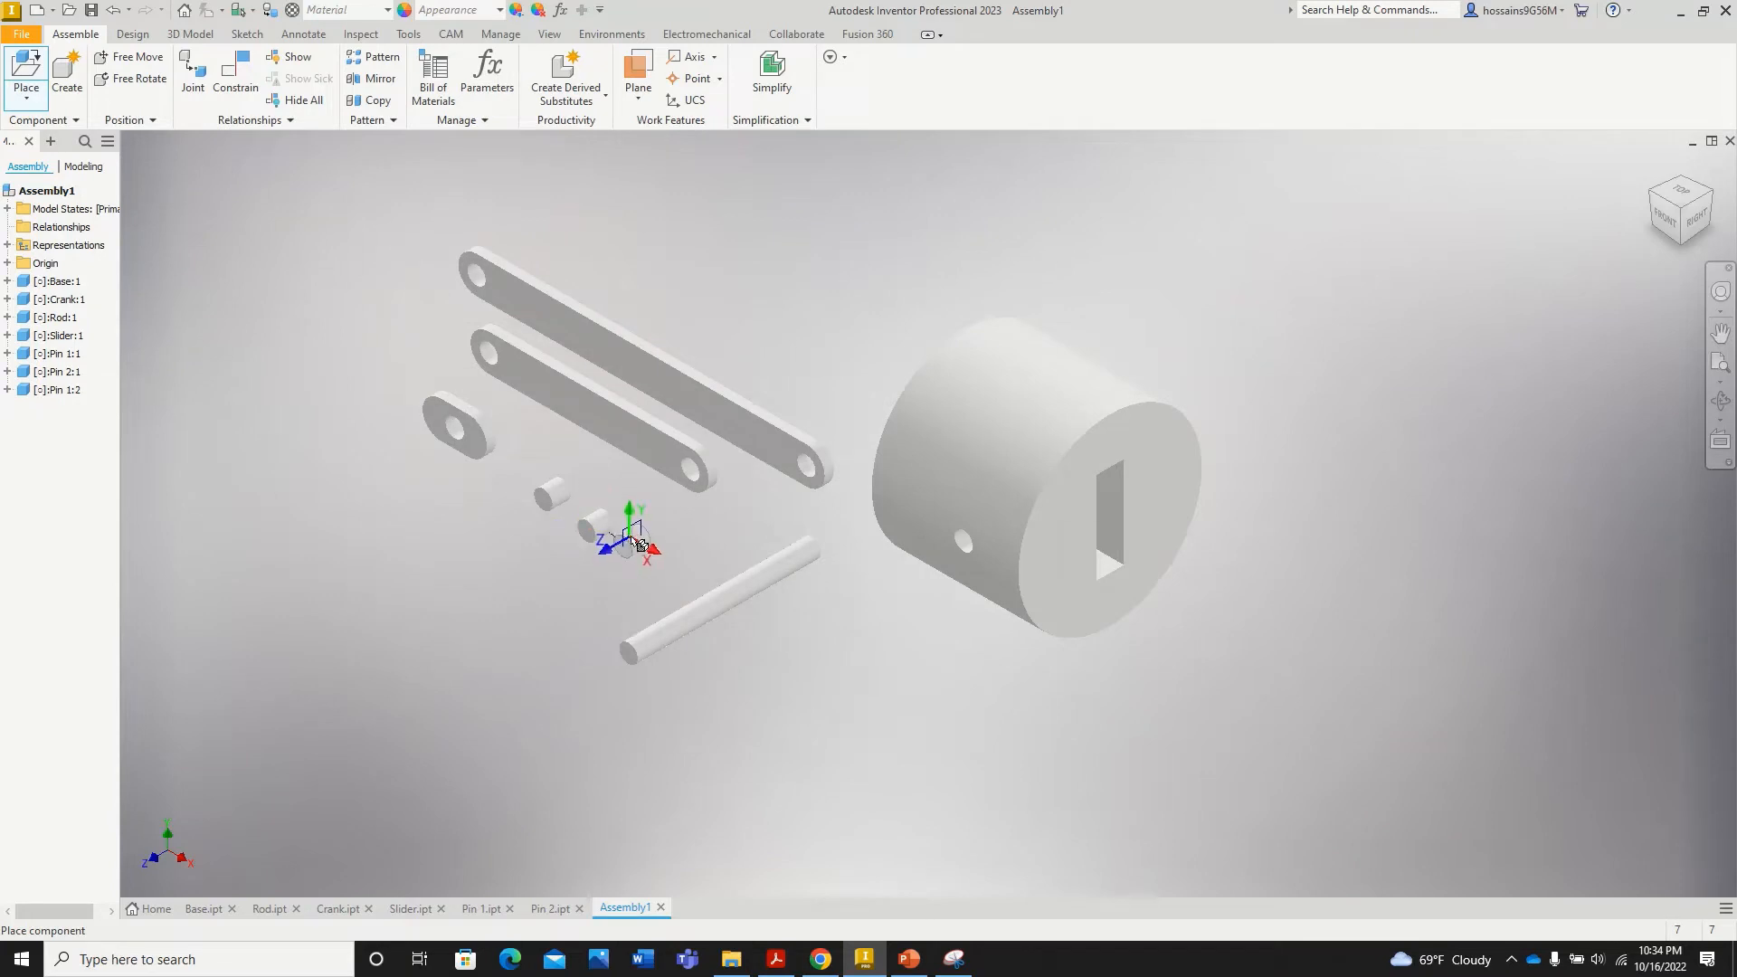
pyautogui.rightClick(637, 541)
pyautogui.click(710, 530)
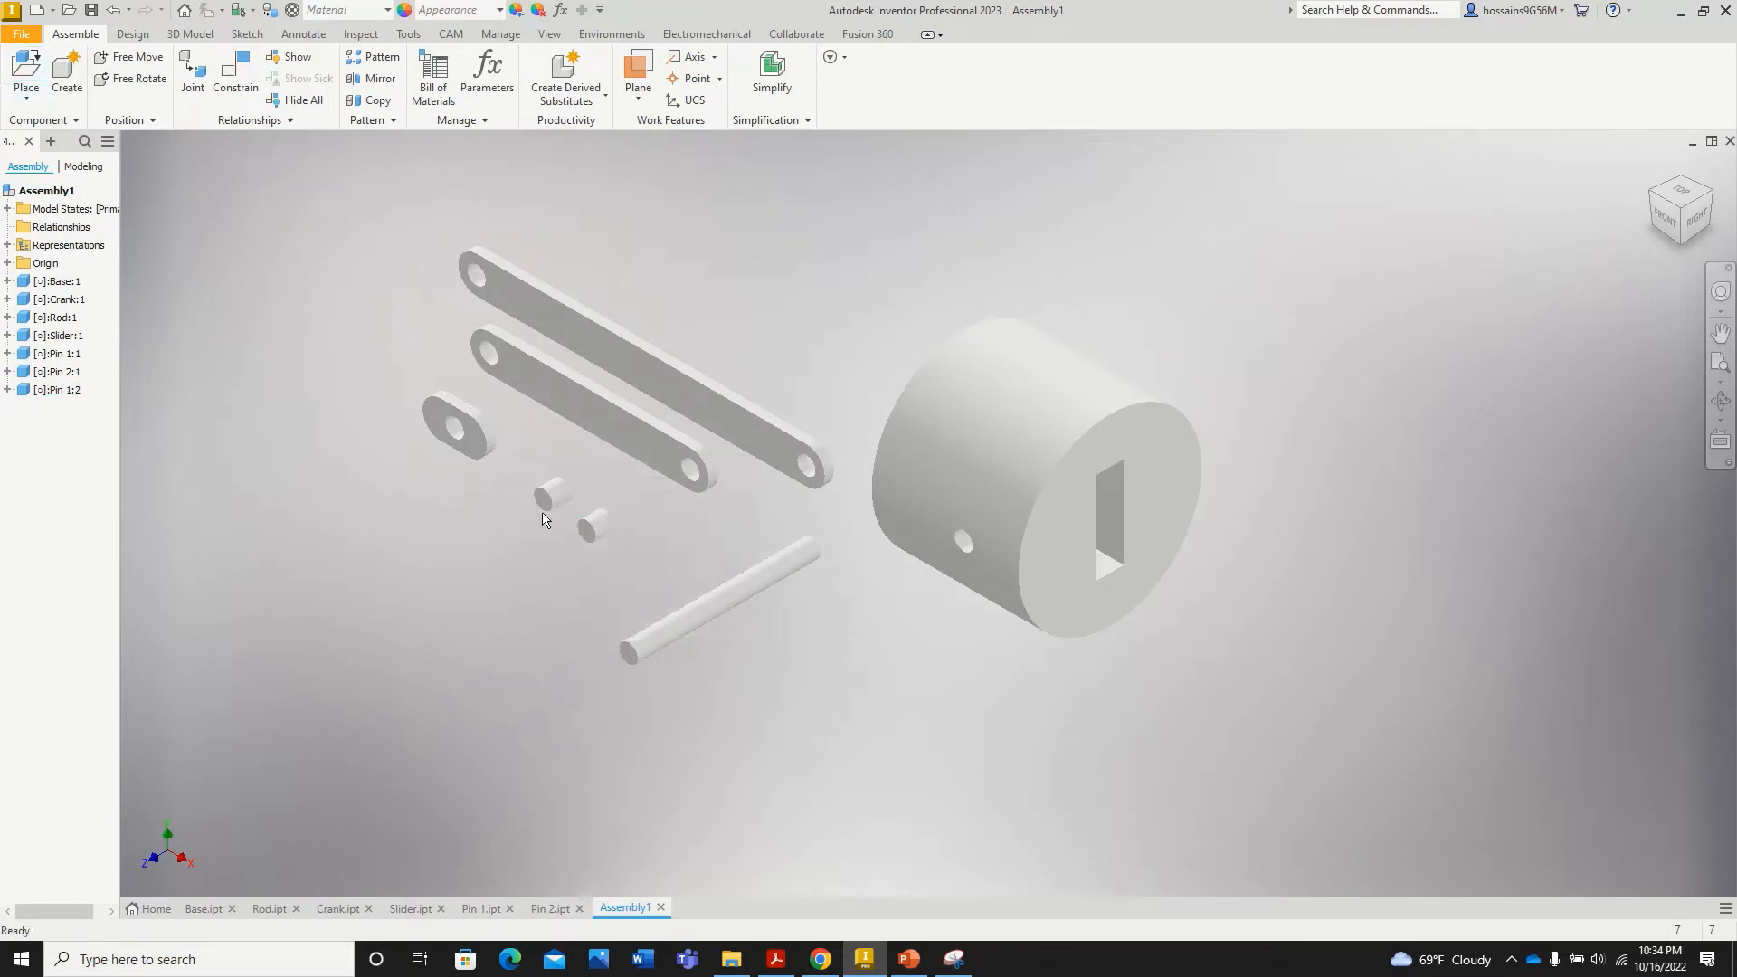
# Step: Save the assembly as Assembly1 in the Documents folder, including all changes to the Crank, Pin 2 and Slider parts
pyautogui.scroll(3, 531, 528)
pyautogui.scroll(-2, 524, 532)
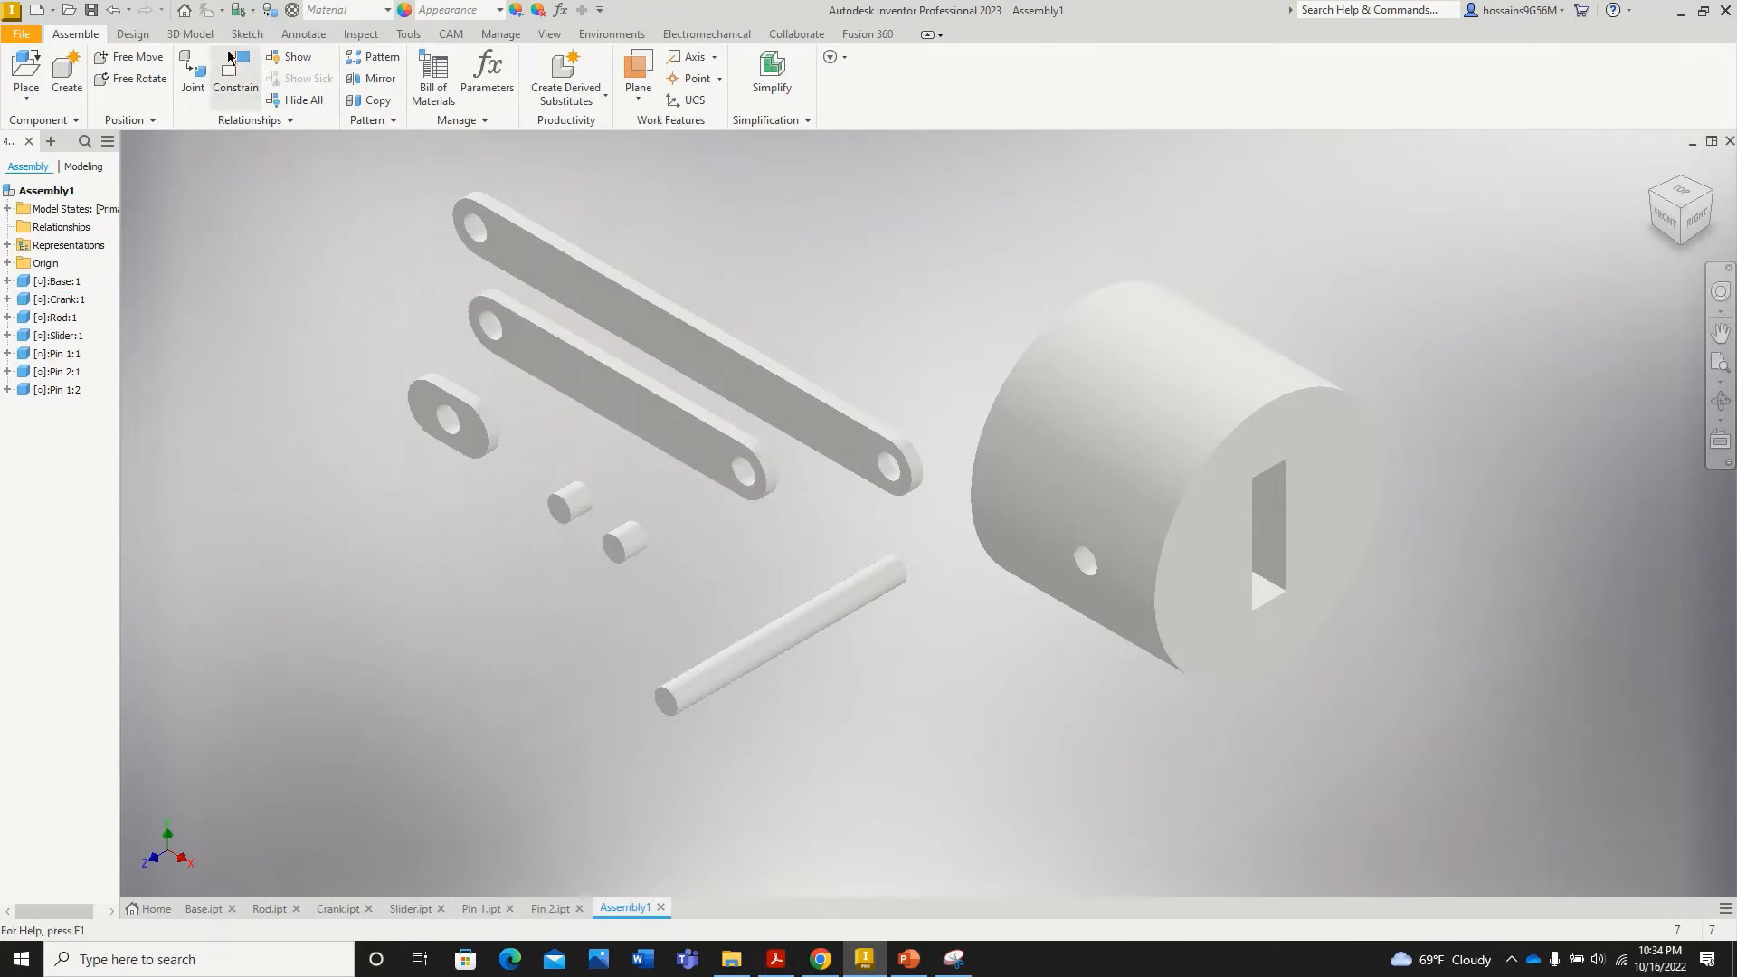
pyautogui.click(93, 13)
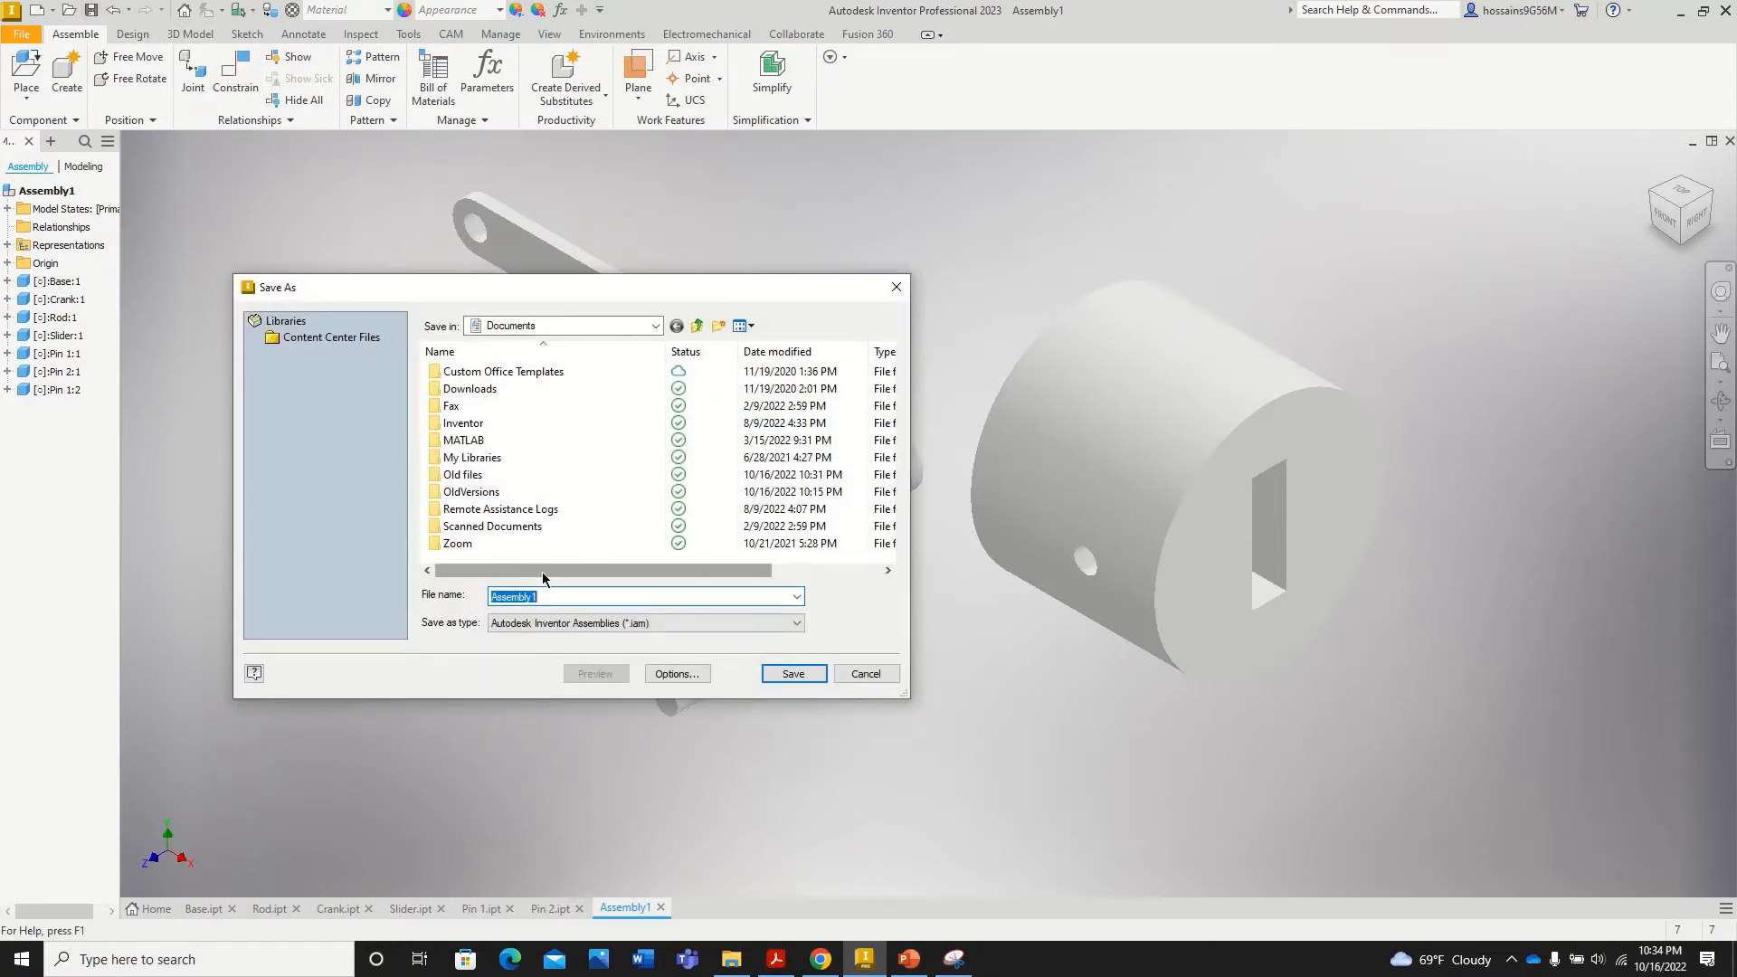
pyautogui.hscroll(1, 542, 574)
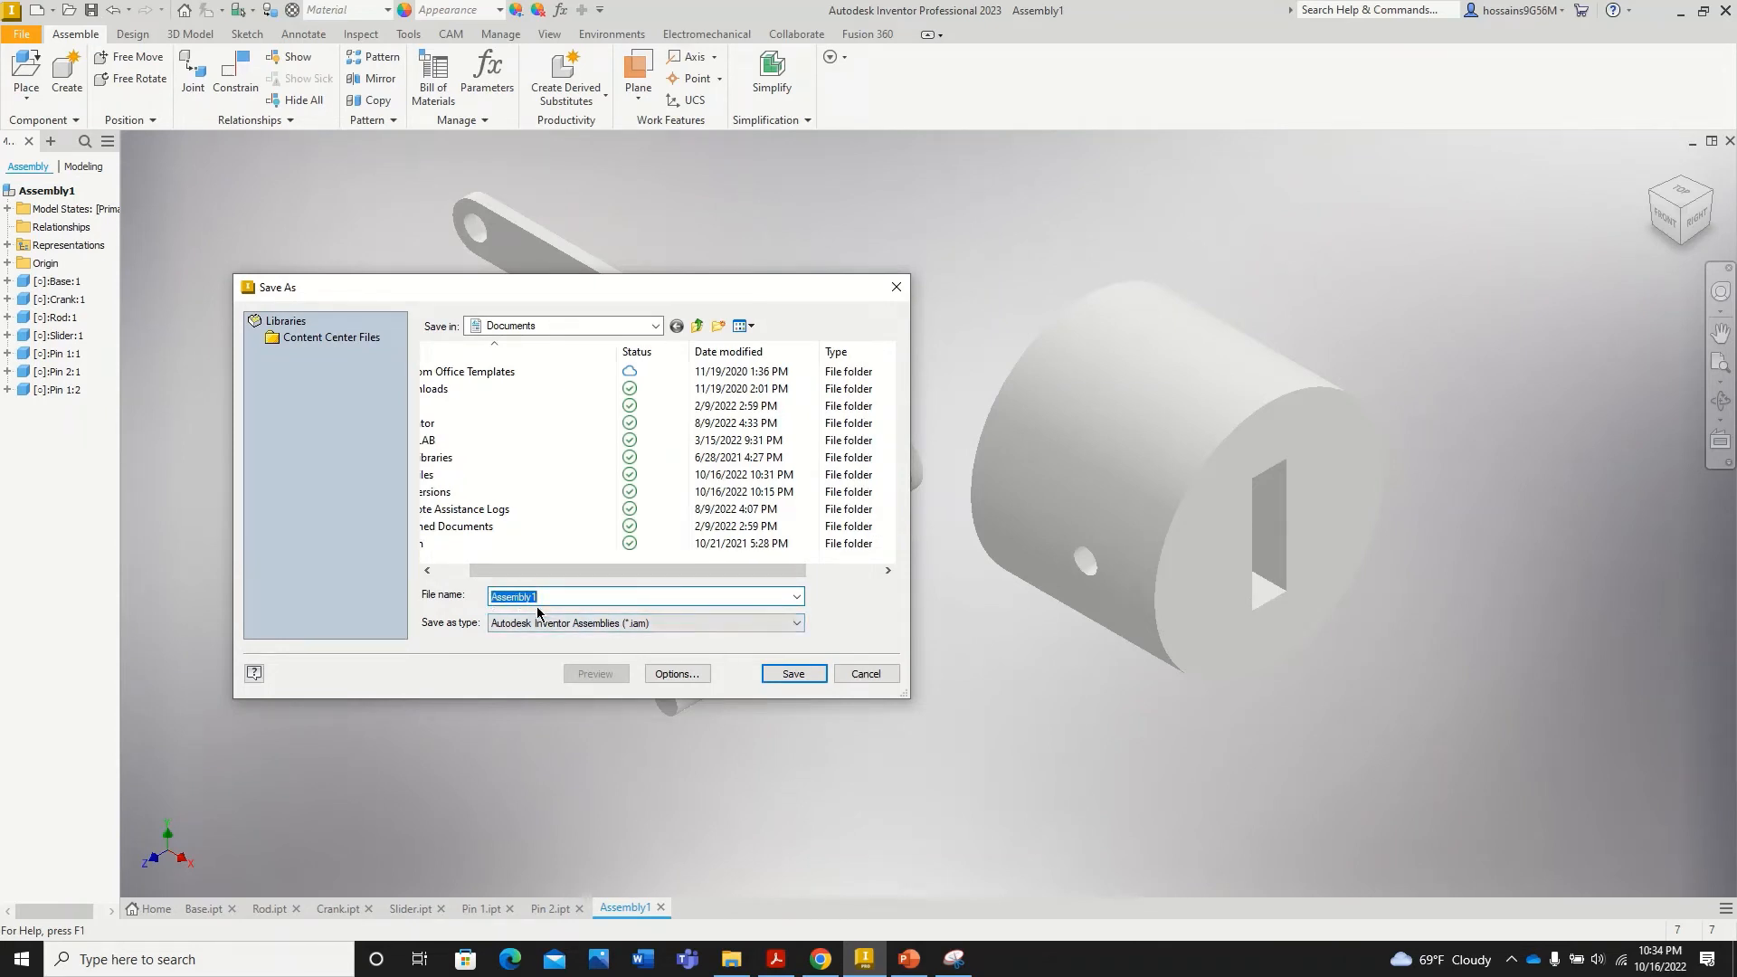
pyautogui.click(789, 675)
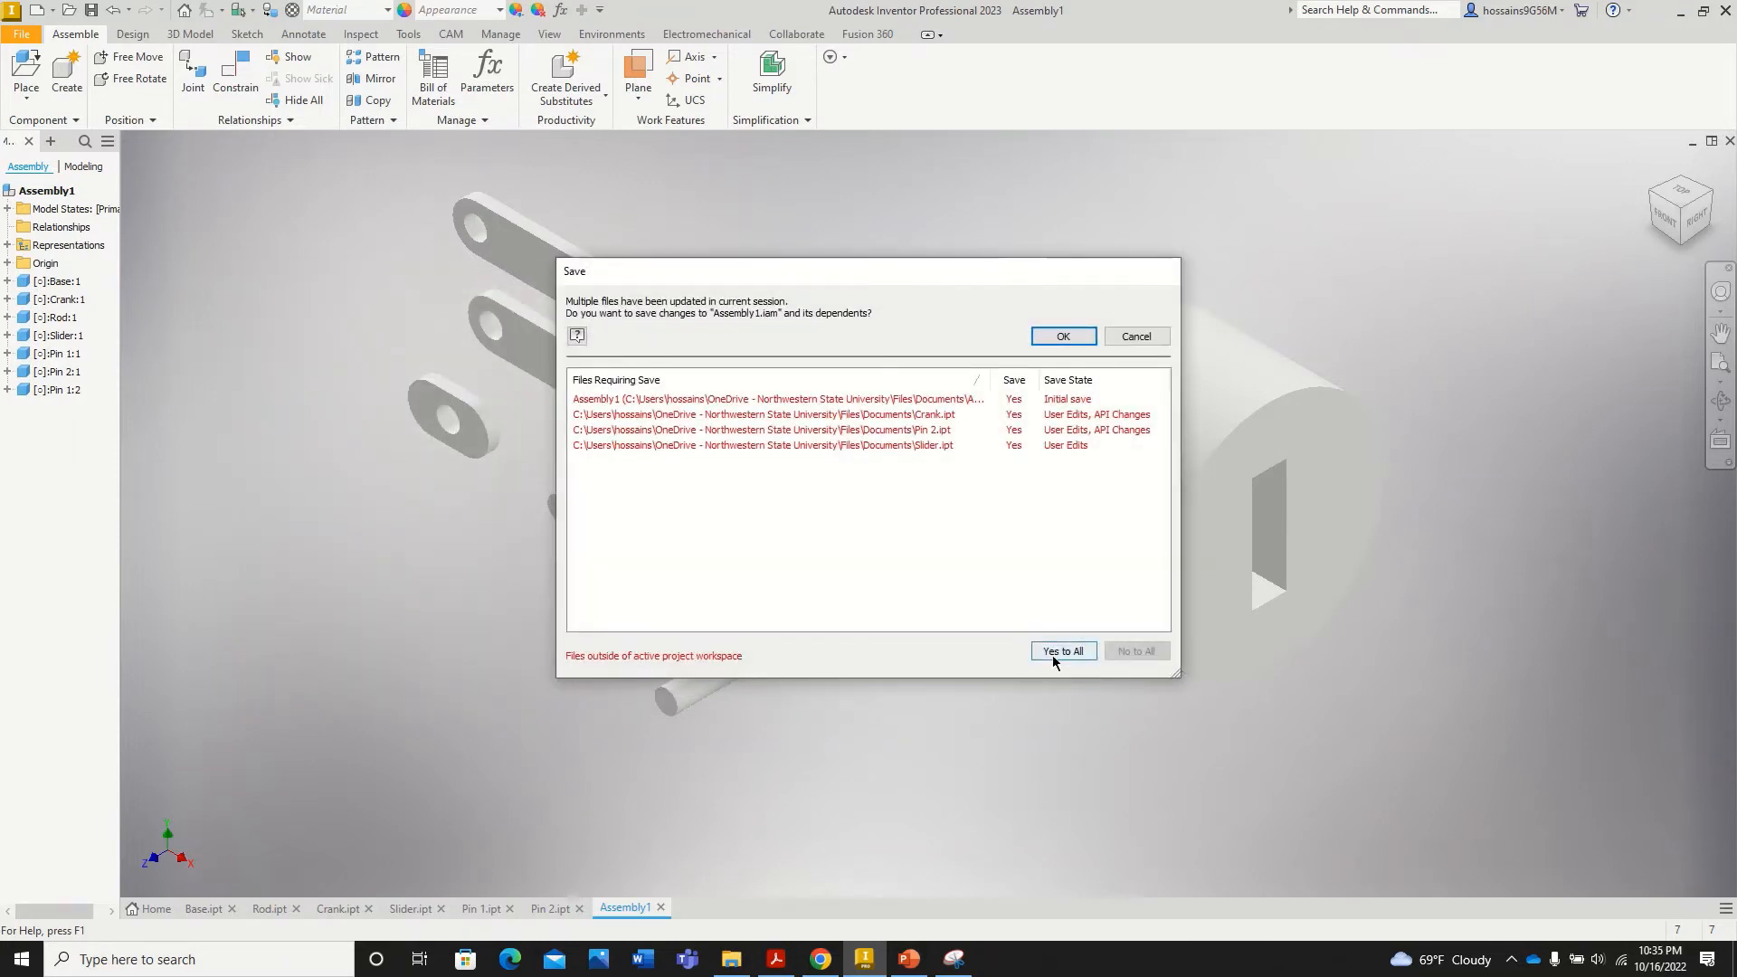
pyautogui.click(1057, 651)
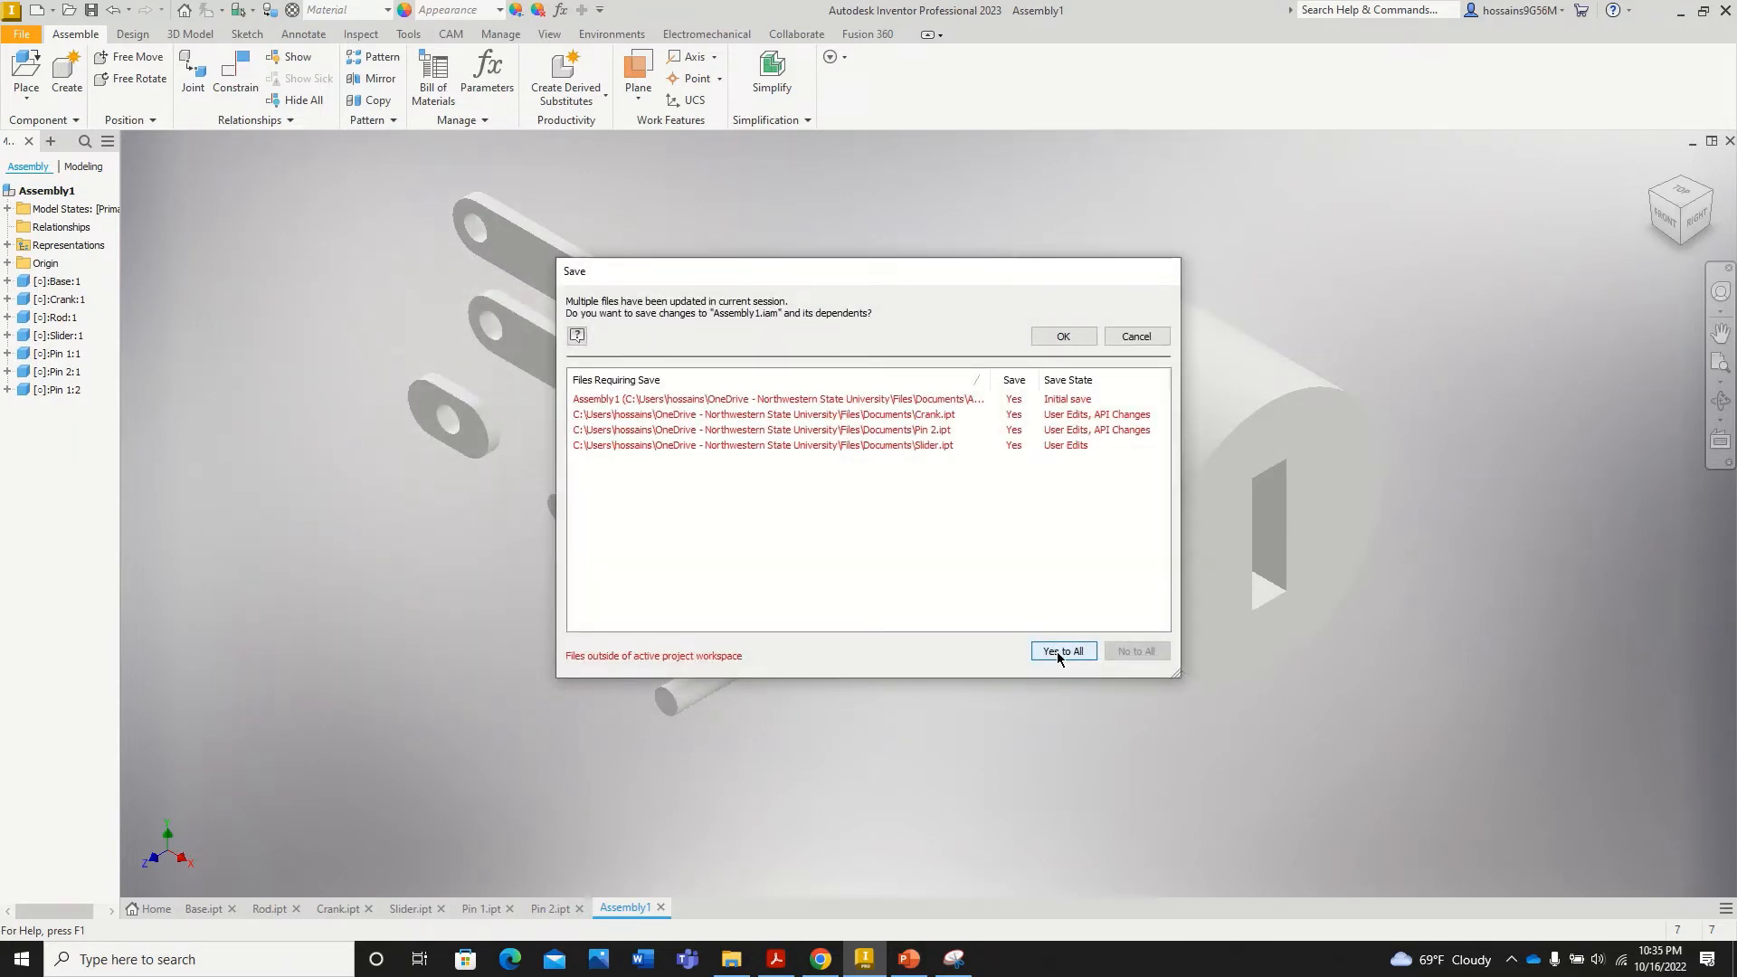
pyautogui.click(1059, 338)
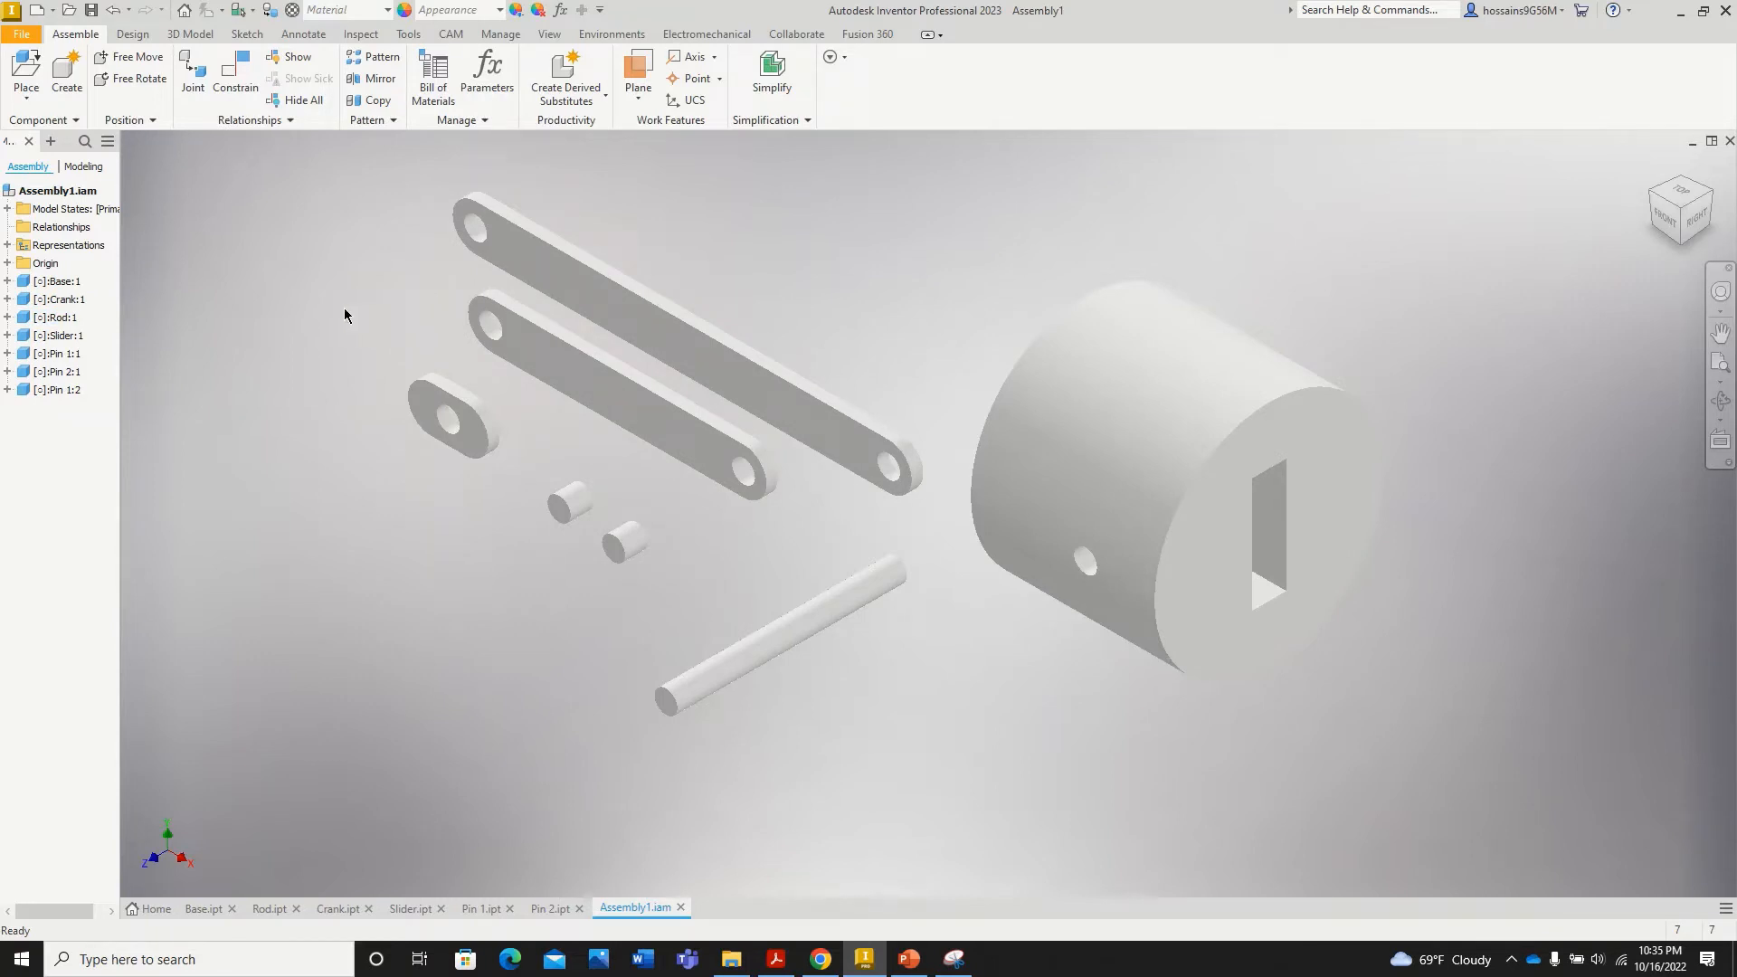
# Step: Ground the Base part so that it stays fixed in the assembly
pyautogui.scroll(3, 362, 340)
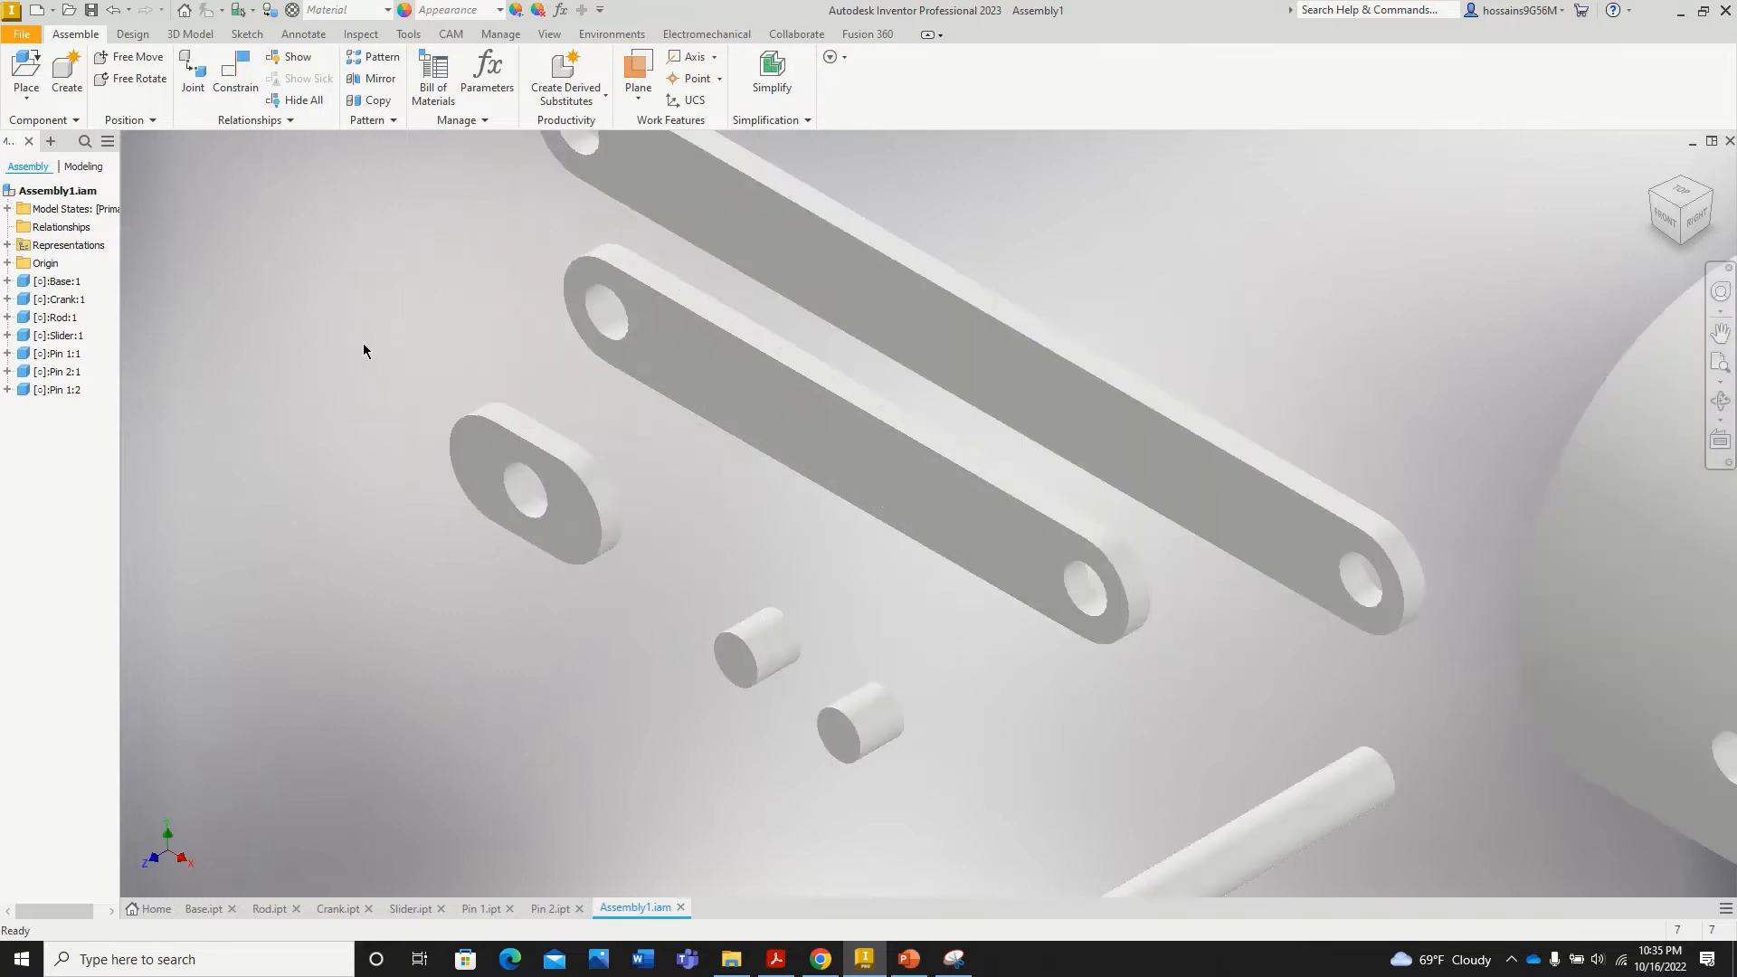
pyautogui.click(518, 443)
pyautogui.rightClick(478, 458)
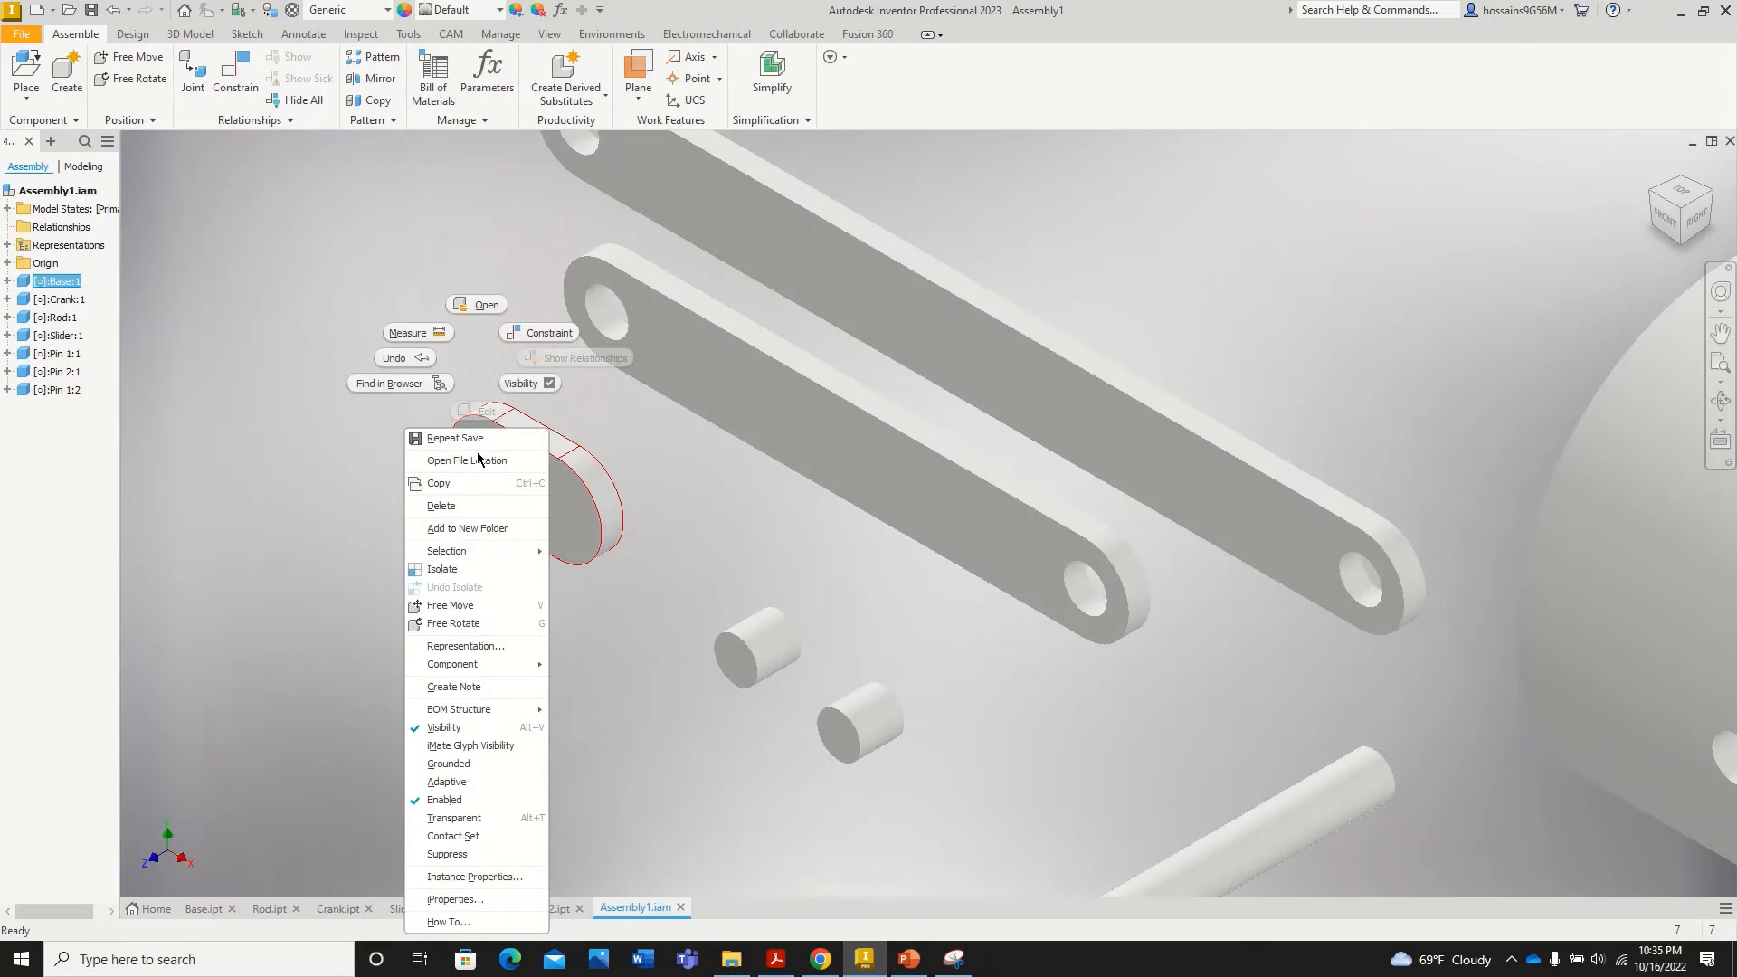
pyautogui.click(438, 767)
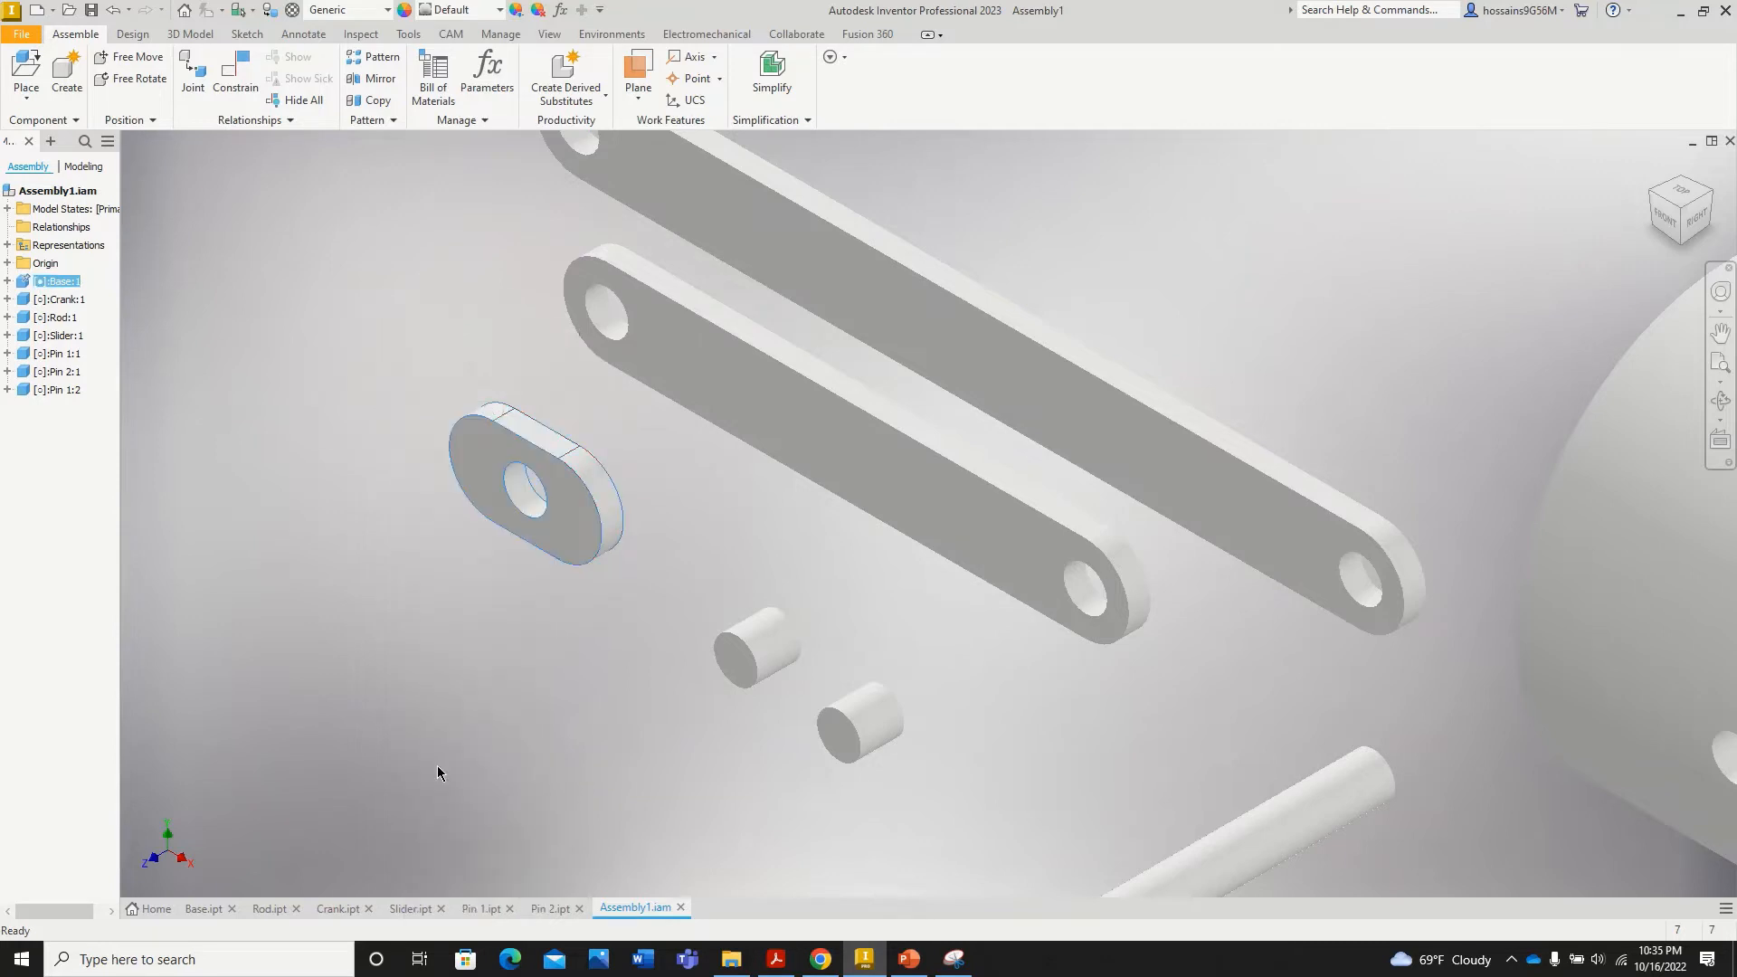
# Step: Move the Rod, the Crank and the Slider to new free positions around the Base
pyautogui.scroll(-4, 445, 686)
pyautogui.scroll(3, 441, 689)
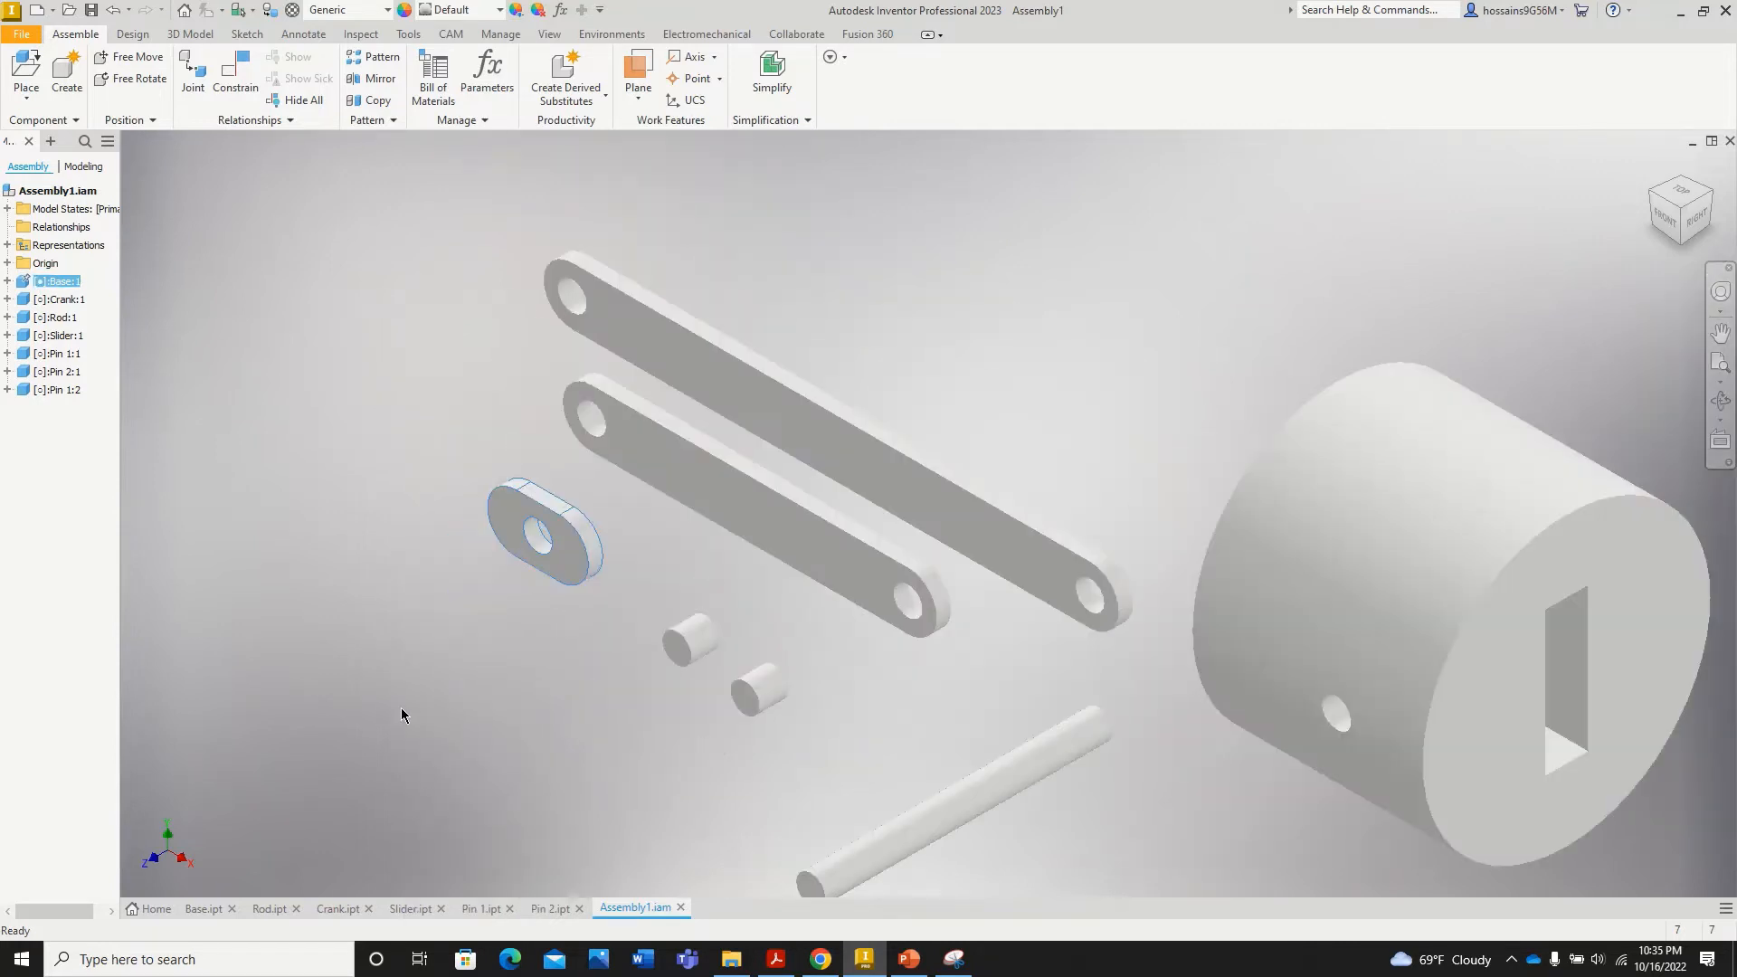
pyautogui.moveTo(775, 418); pyautogui.dragTo(755, 339)
pyautogui.moveTo(706, 445); pyautogui.dragTo(745, 447)
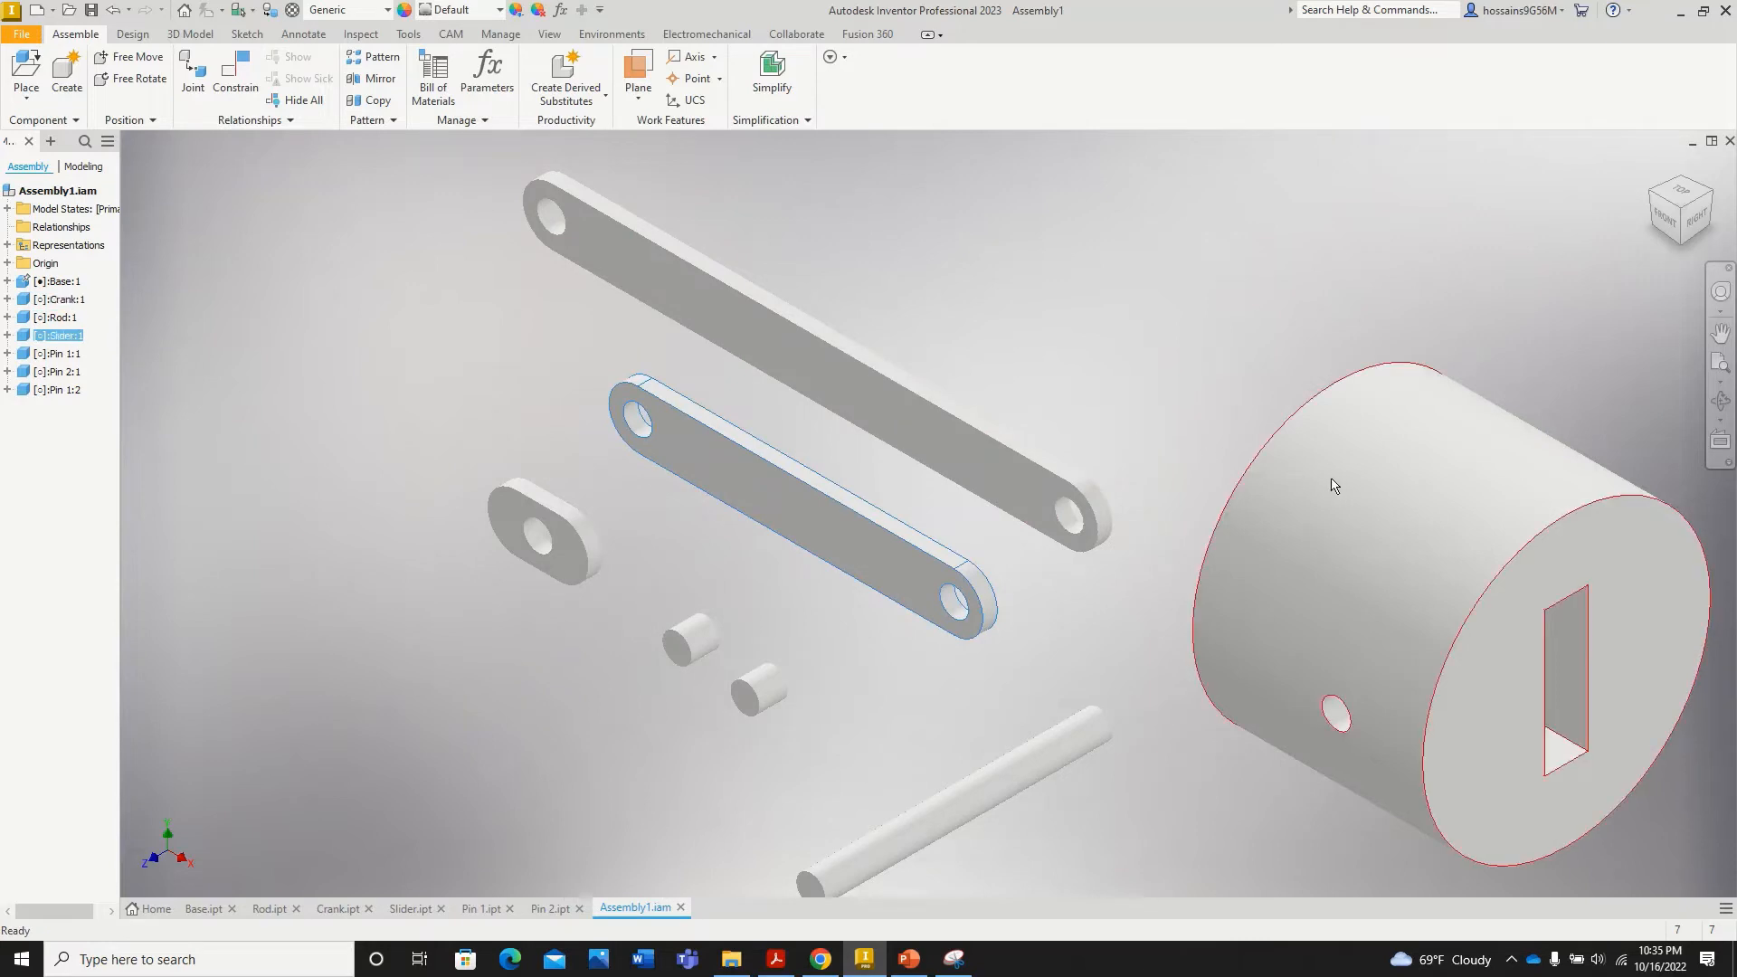
pyautogui.moveTo(1333, 485); pyautogui.dragTo(1161, 406)
# Step: Try to move the Base and check its Grounded setting
pyautogui.moveTo(536, 559); pyautogui.dragTo(580, 537)
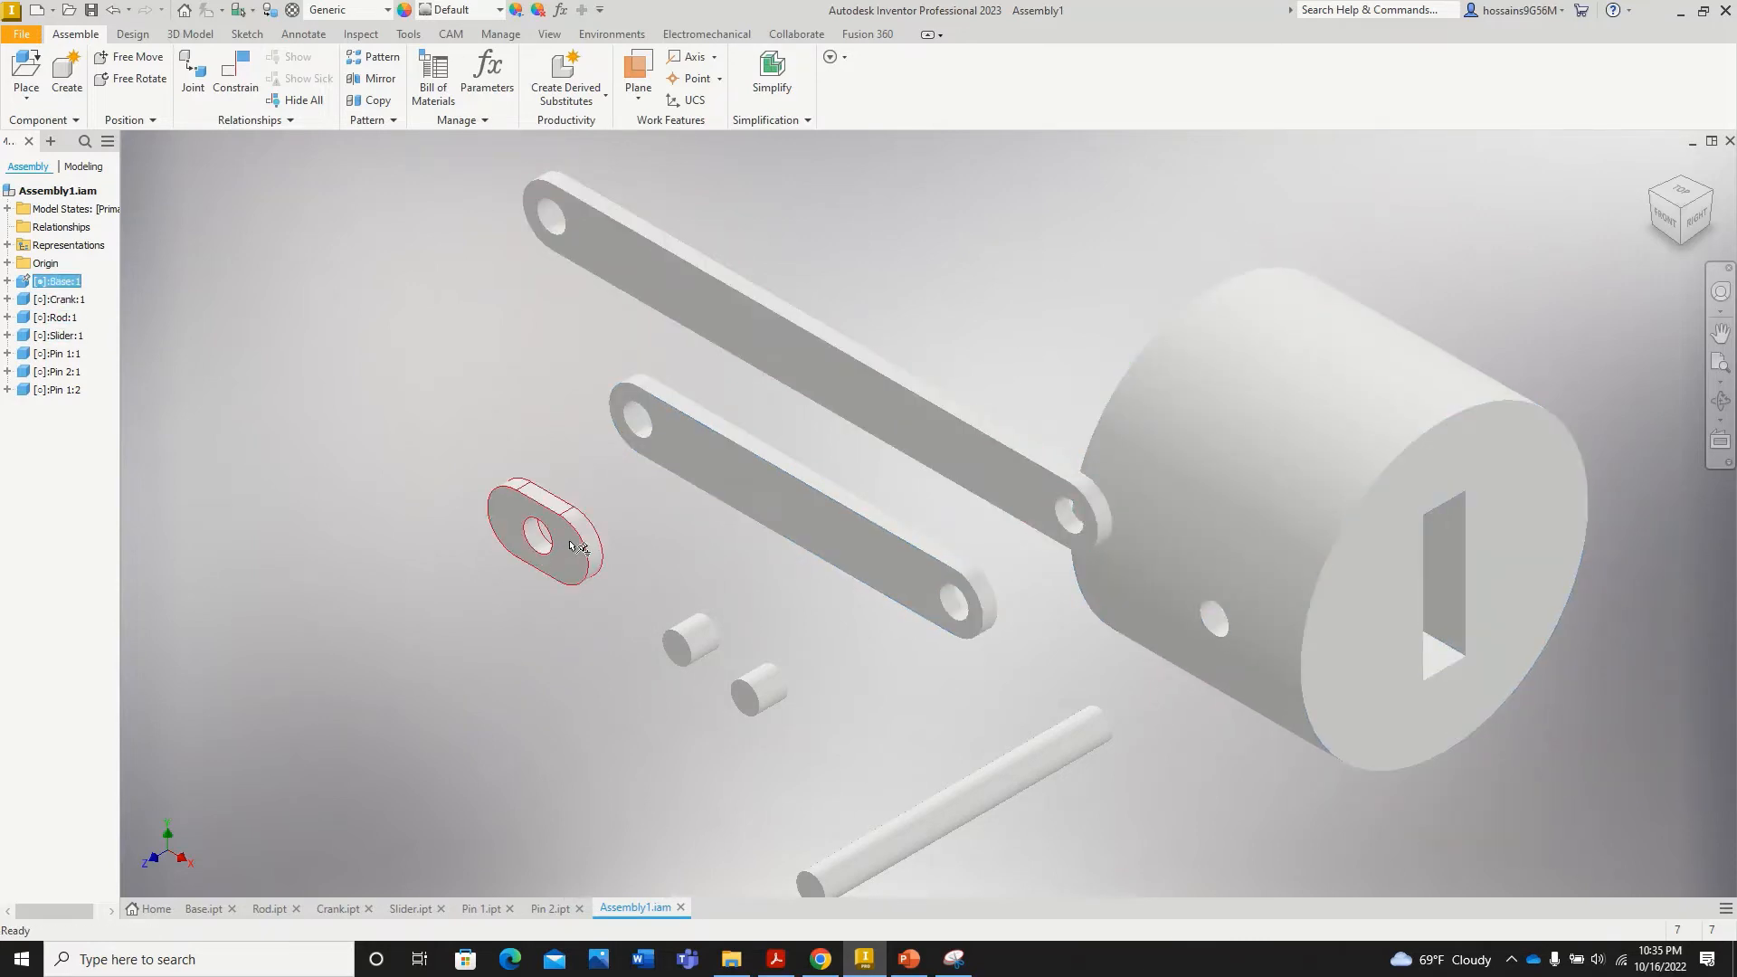
pyautogui.rightClick(30, 288)
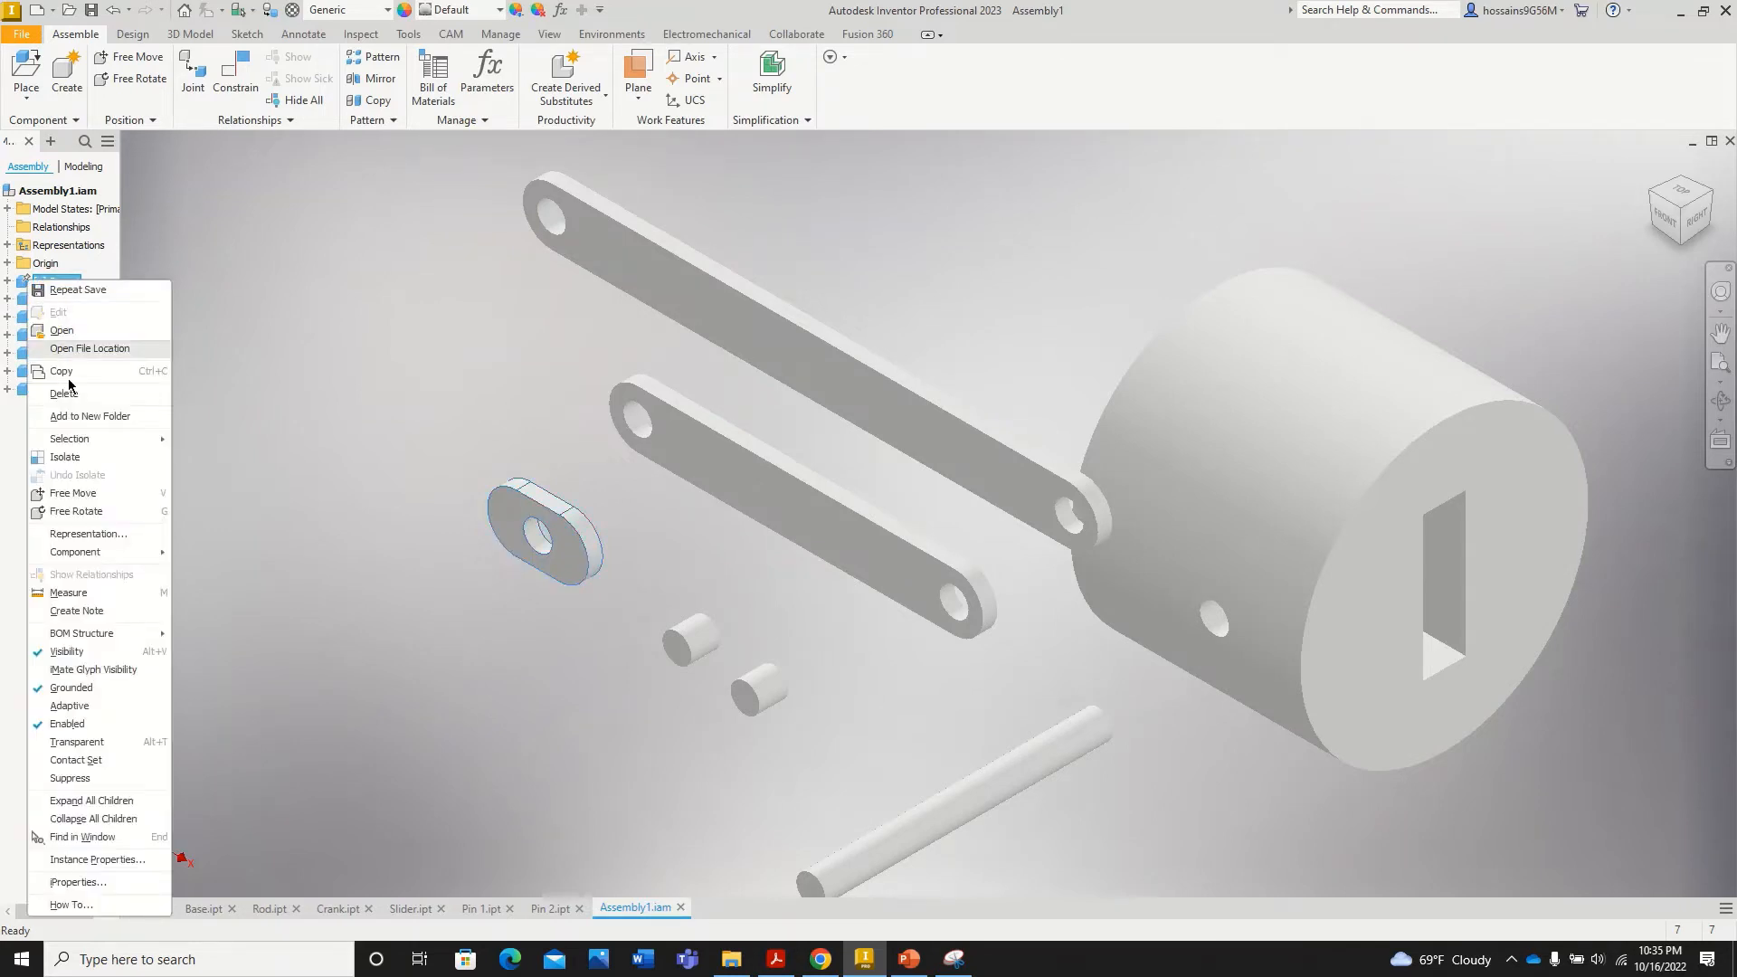
pyautogui.click(271, 391)
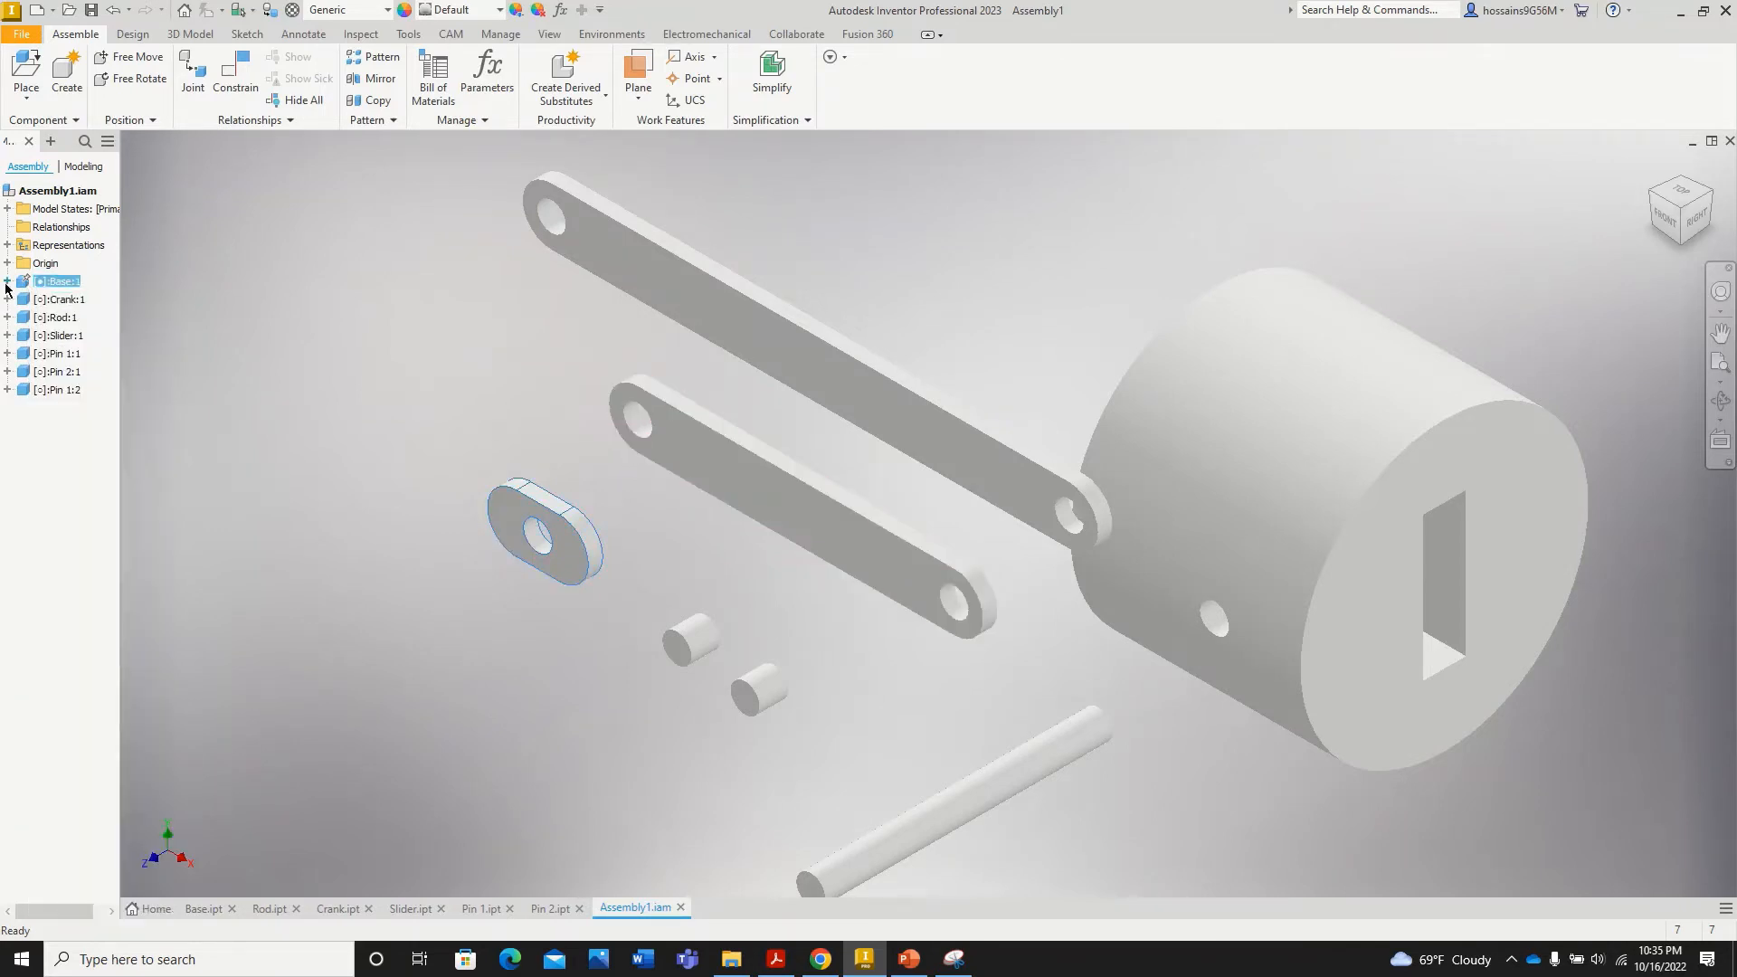
pyautogui.rightClick(59, 289)
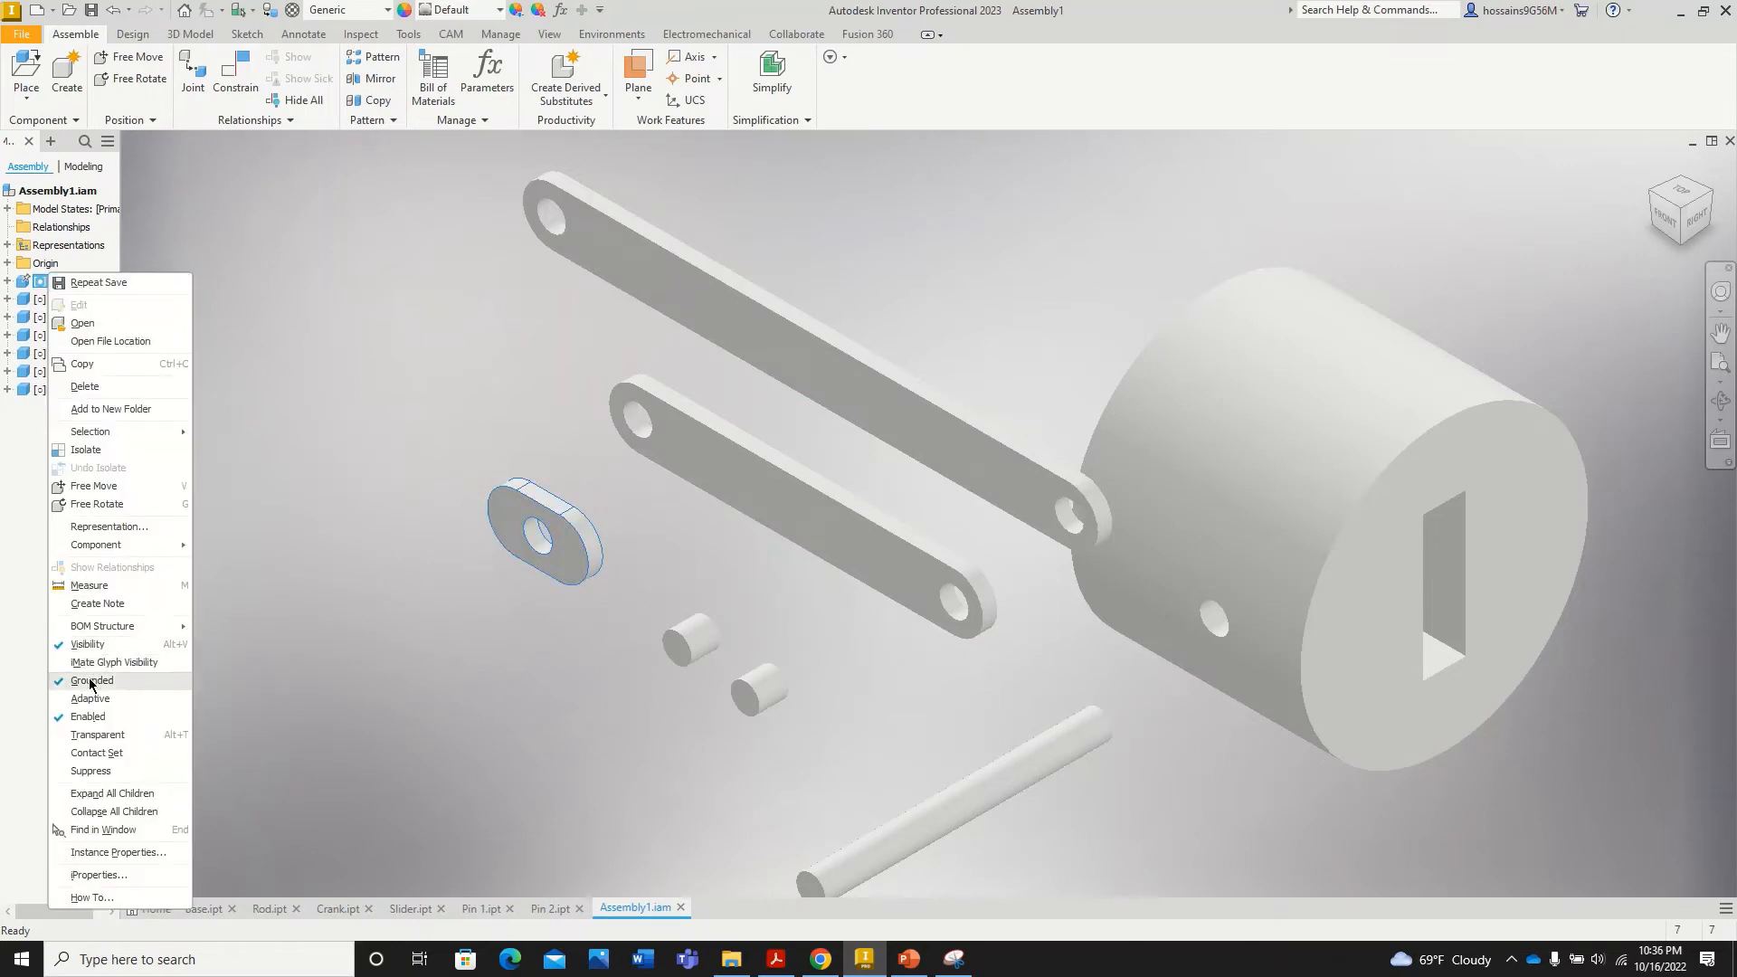
pyautogui.click(309, 459)
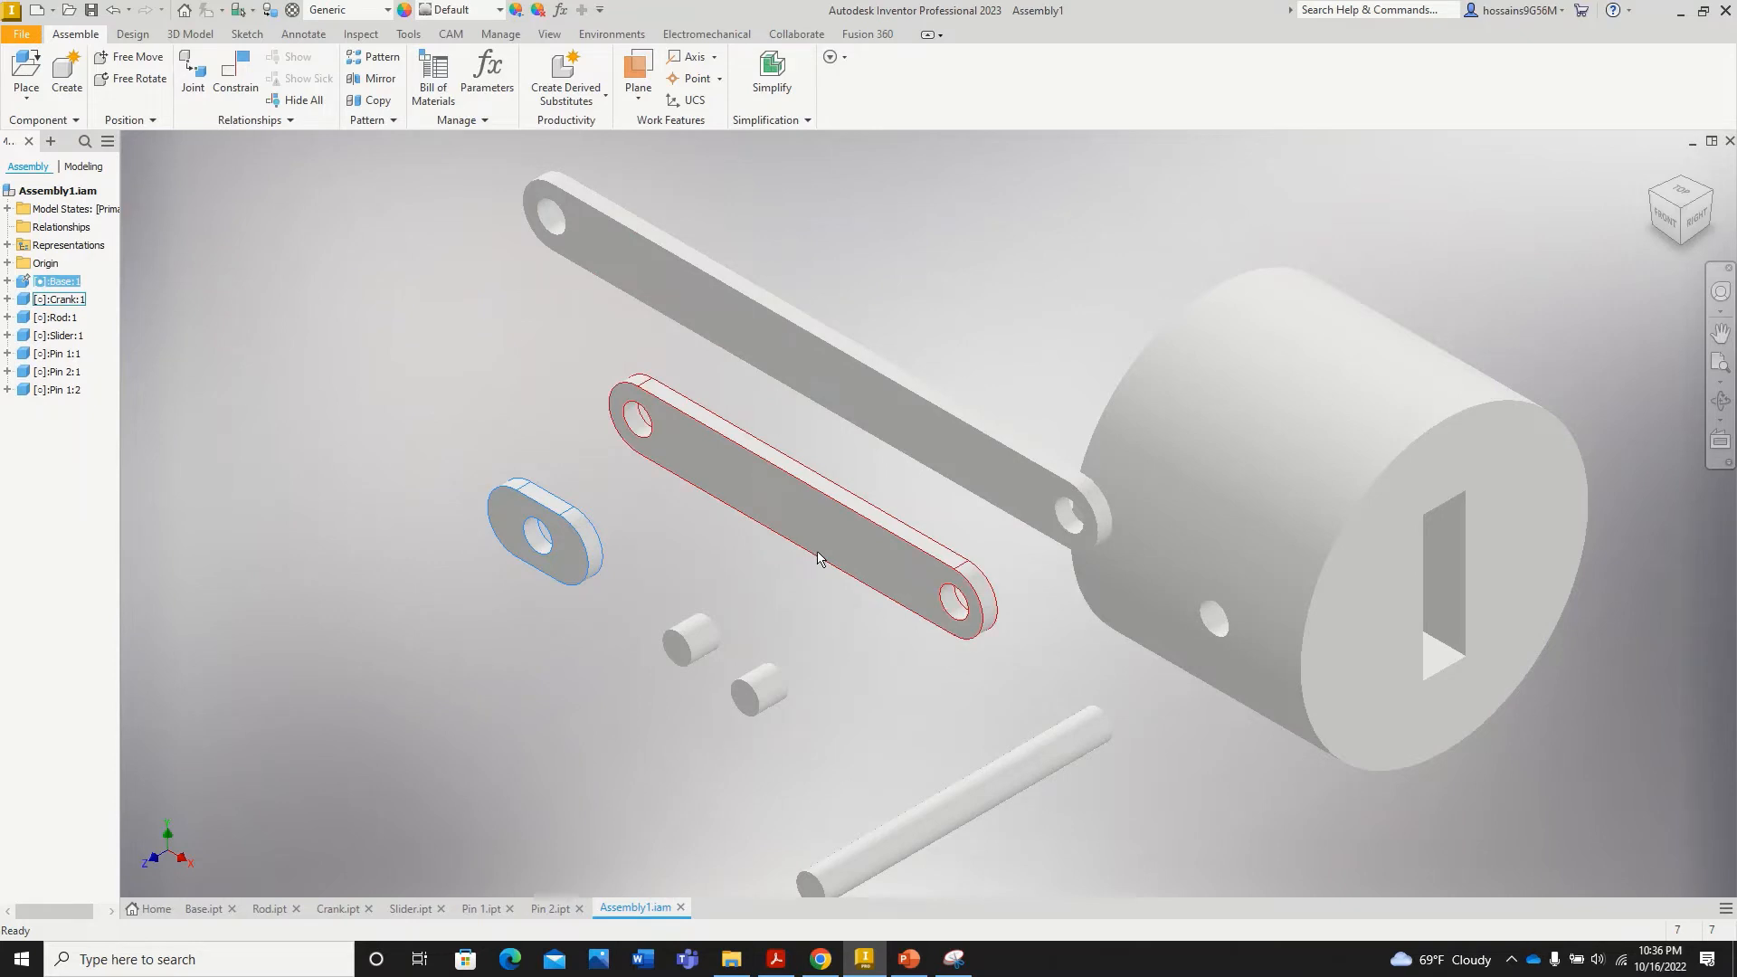
# Step: Mate the Crank's front face to the Base's back face with a 0.000 in offset
pyautogui.scroll(-3, 693, 562)
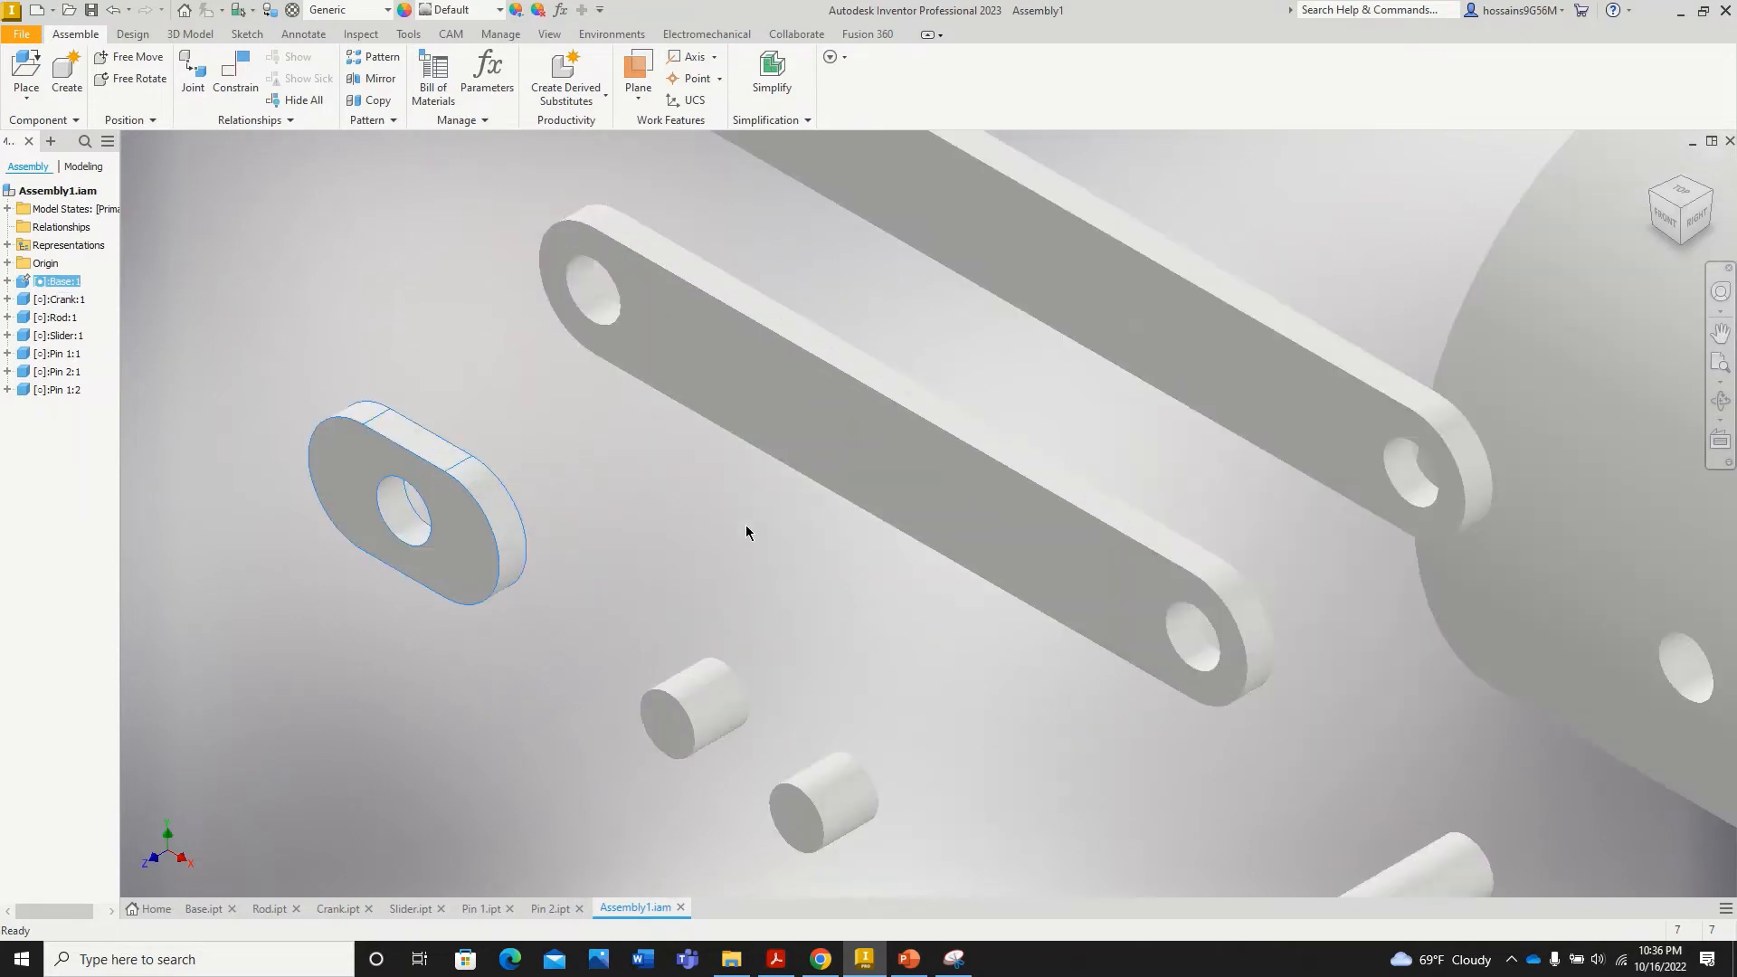
pyautogui.click(242, 86)
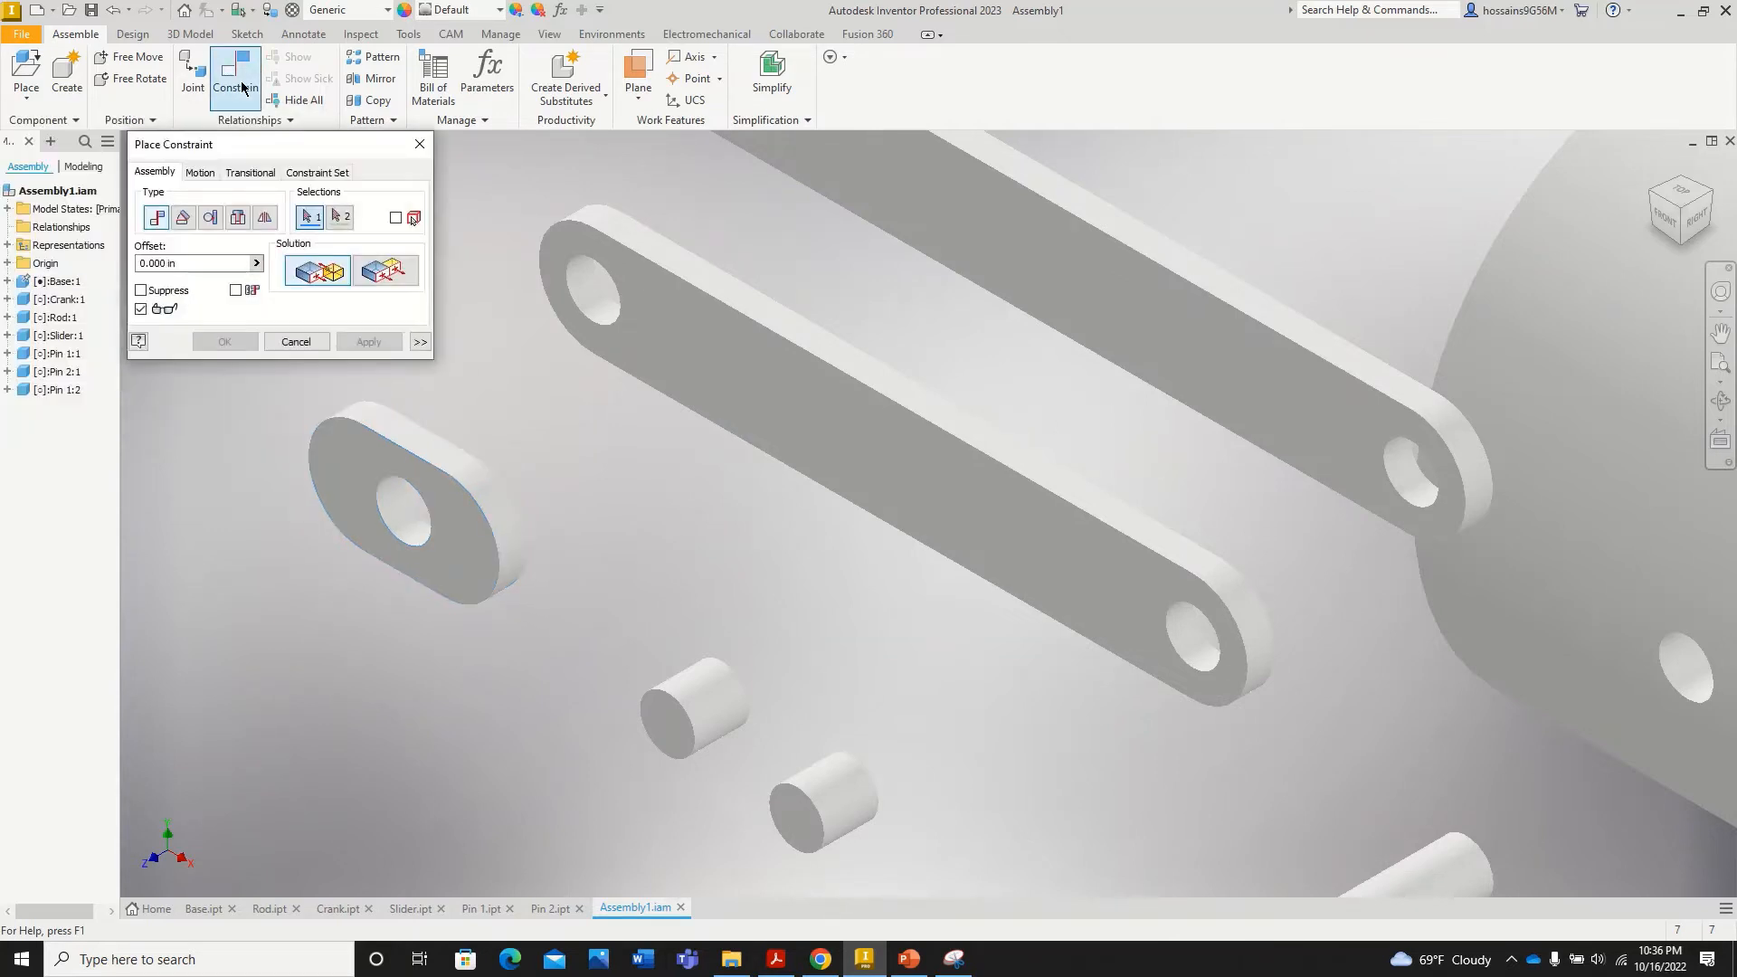
pyautogui.click(784, 395)
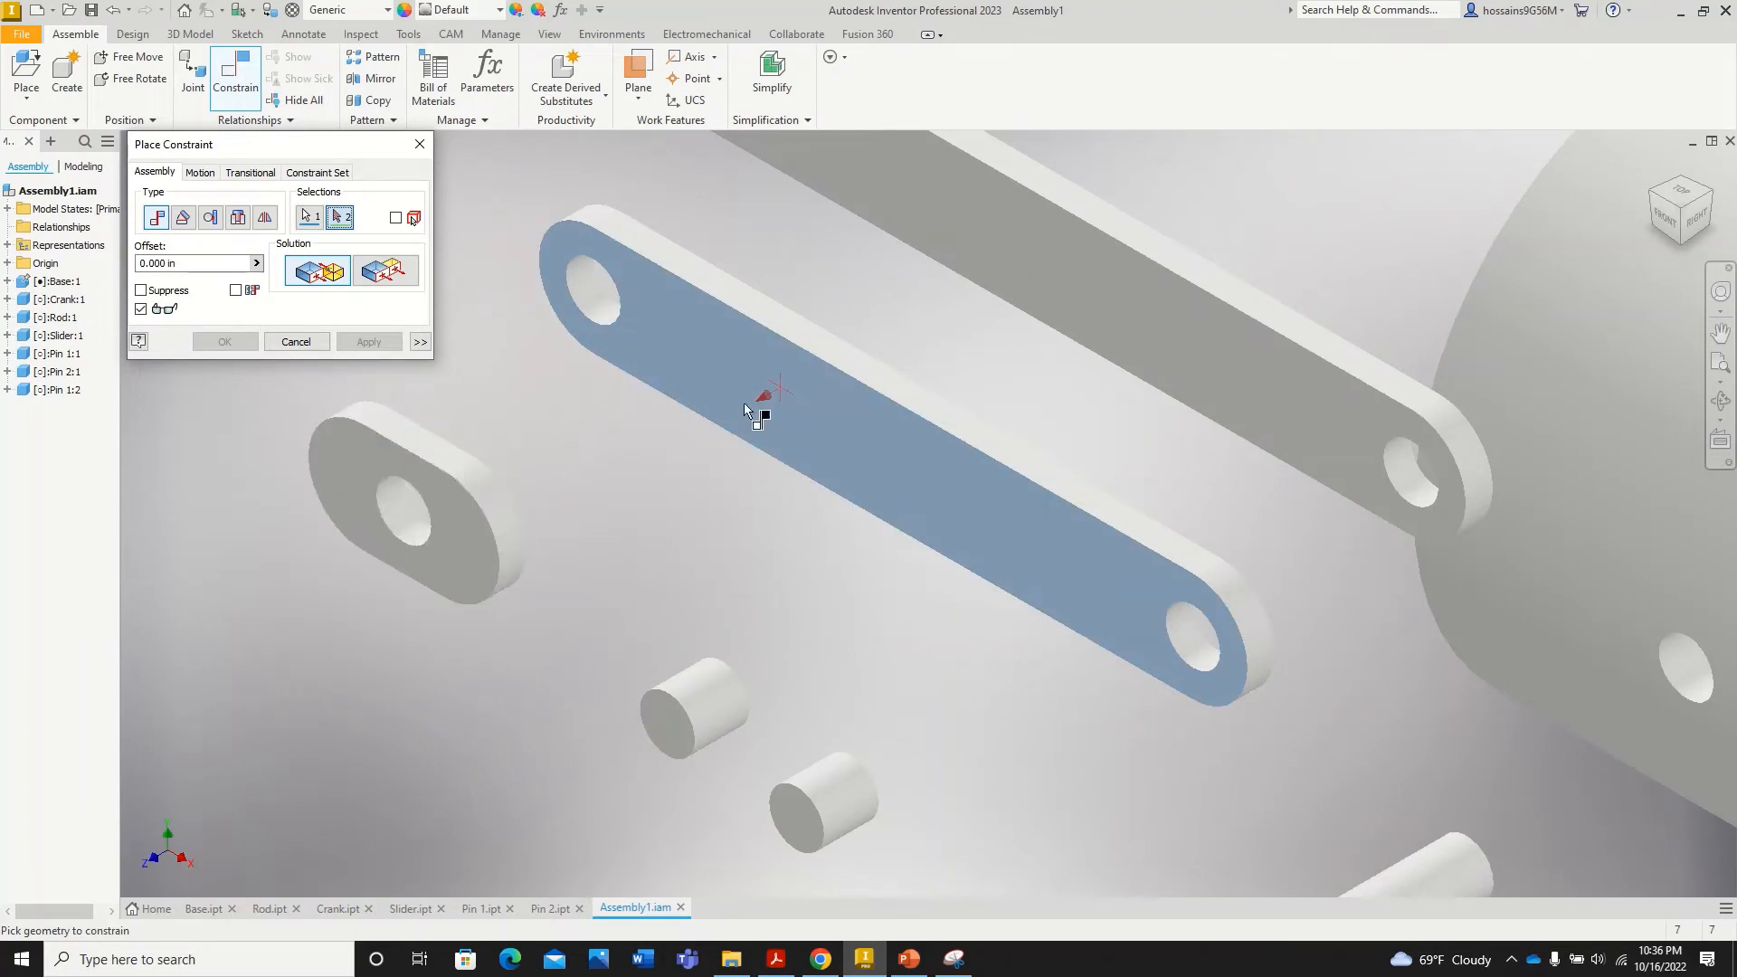
pyautogui.click(1709, 200)
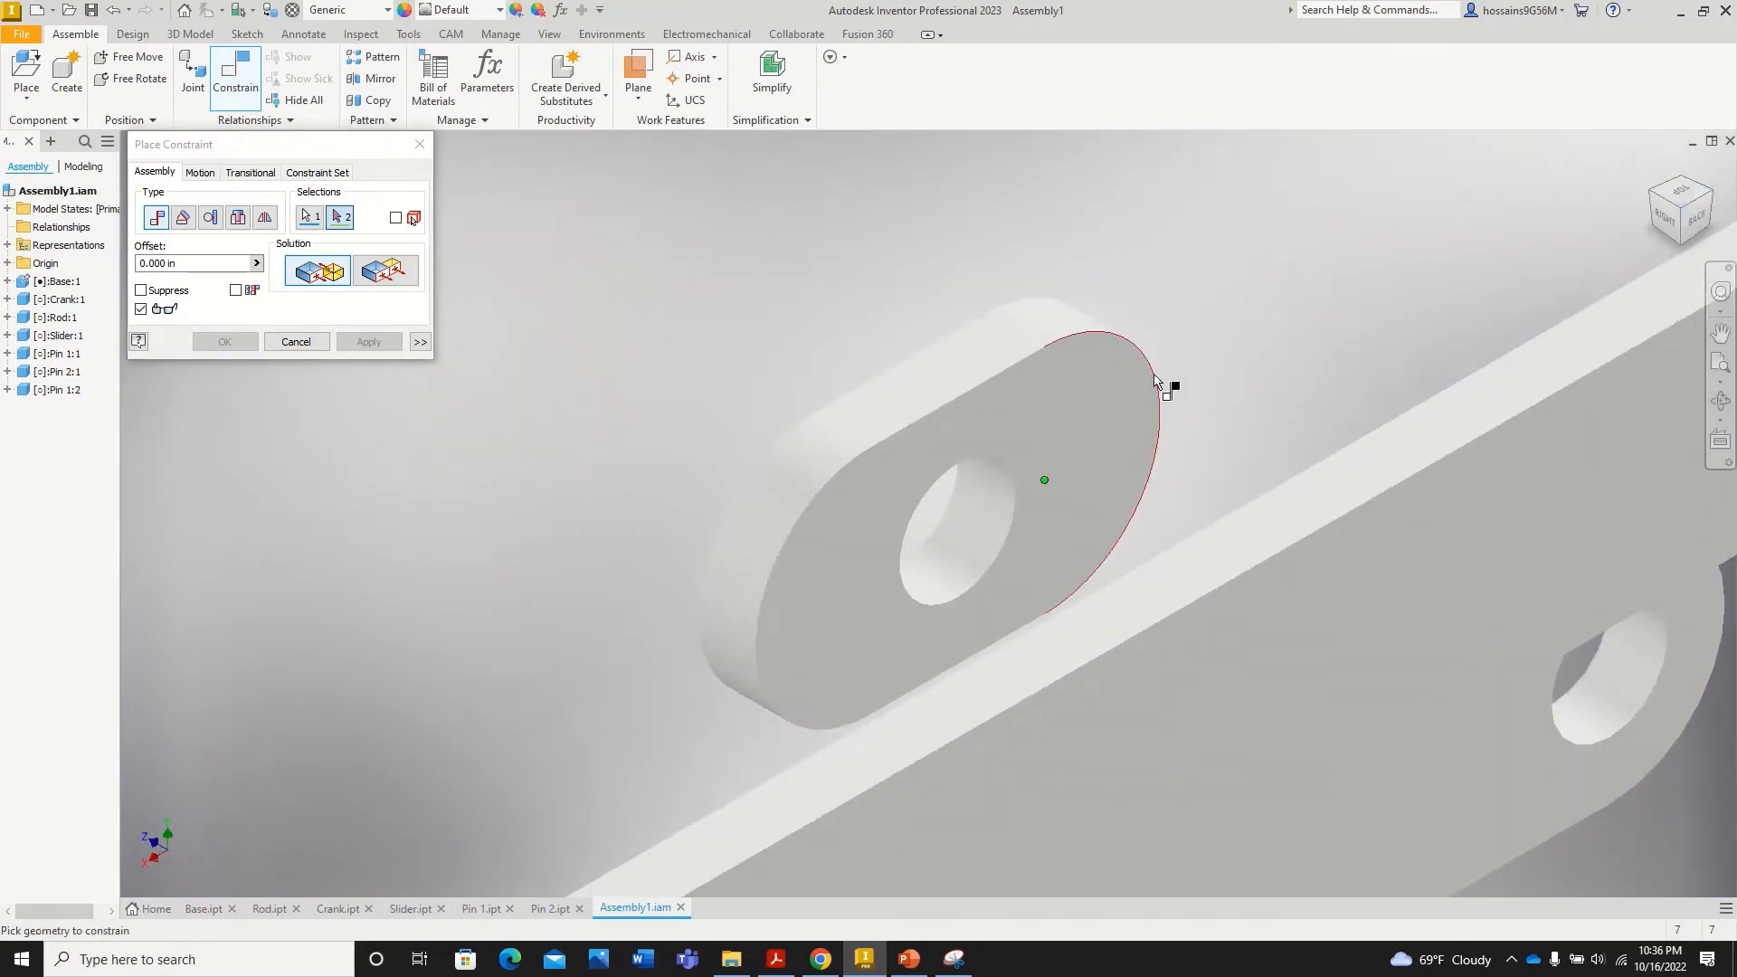
pyautogui.click(1109, 401)
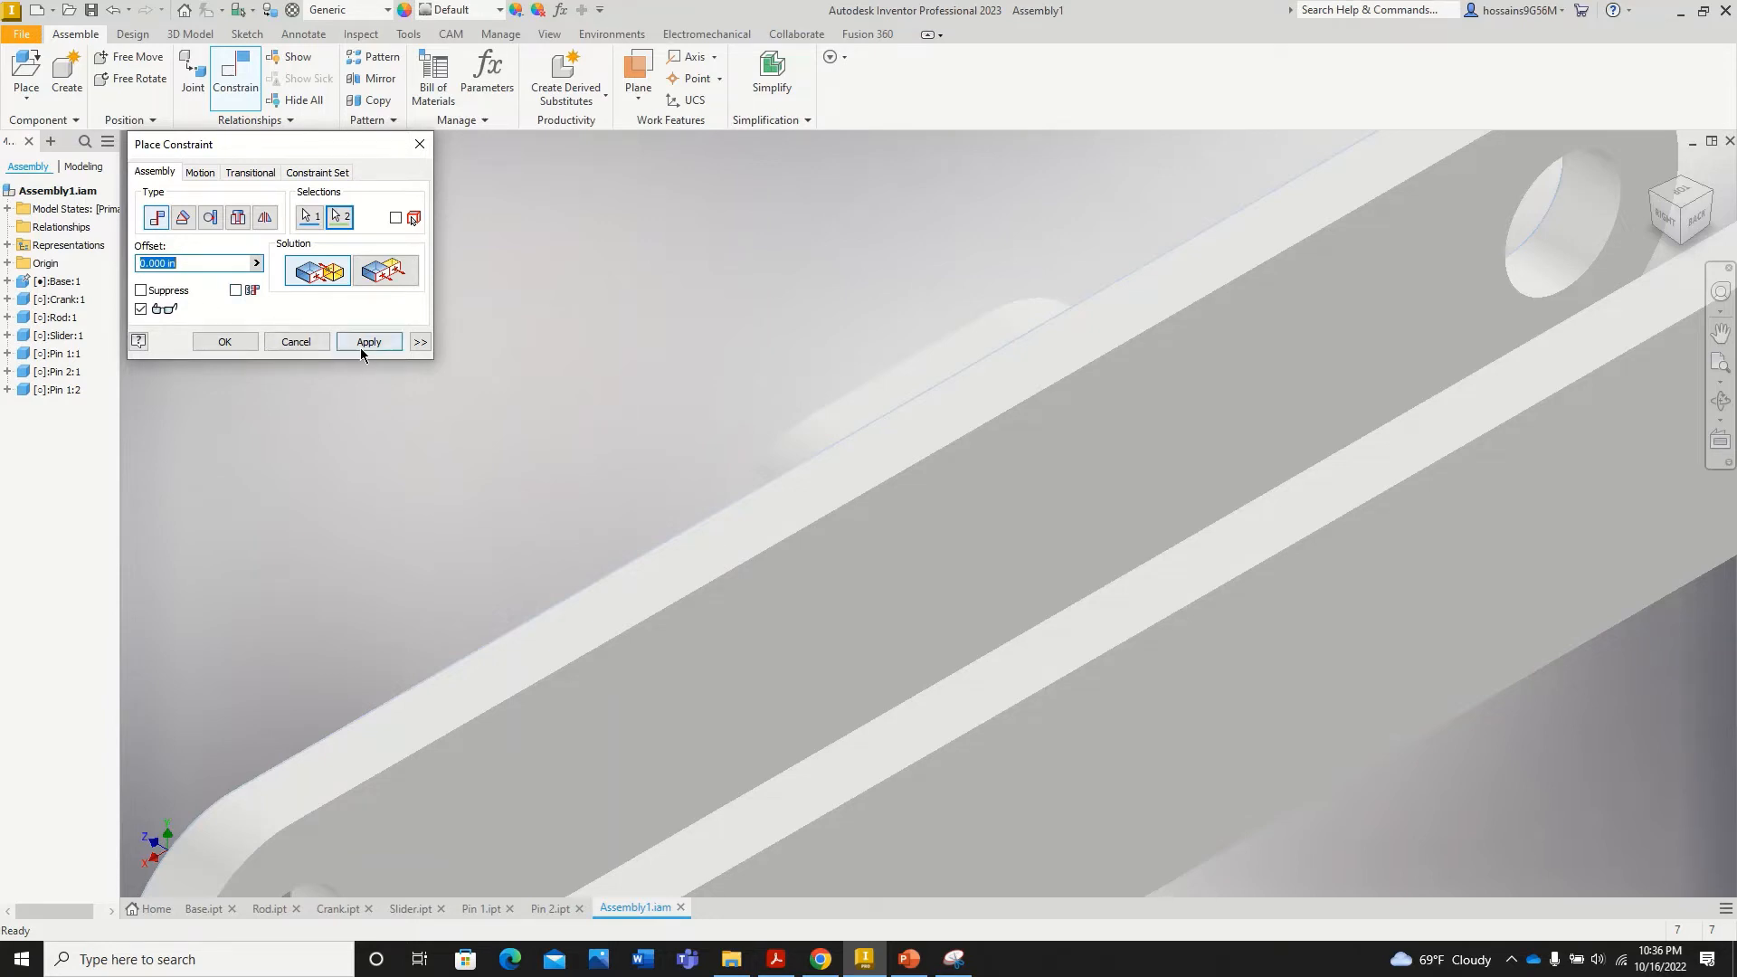
pyautogui.scroll(5, 720, 348)
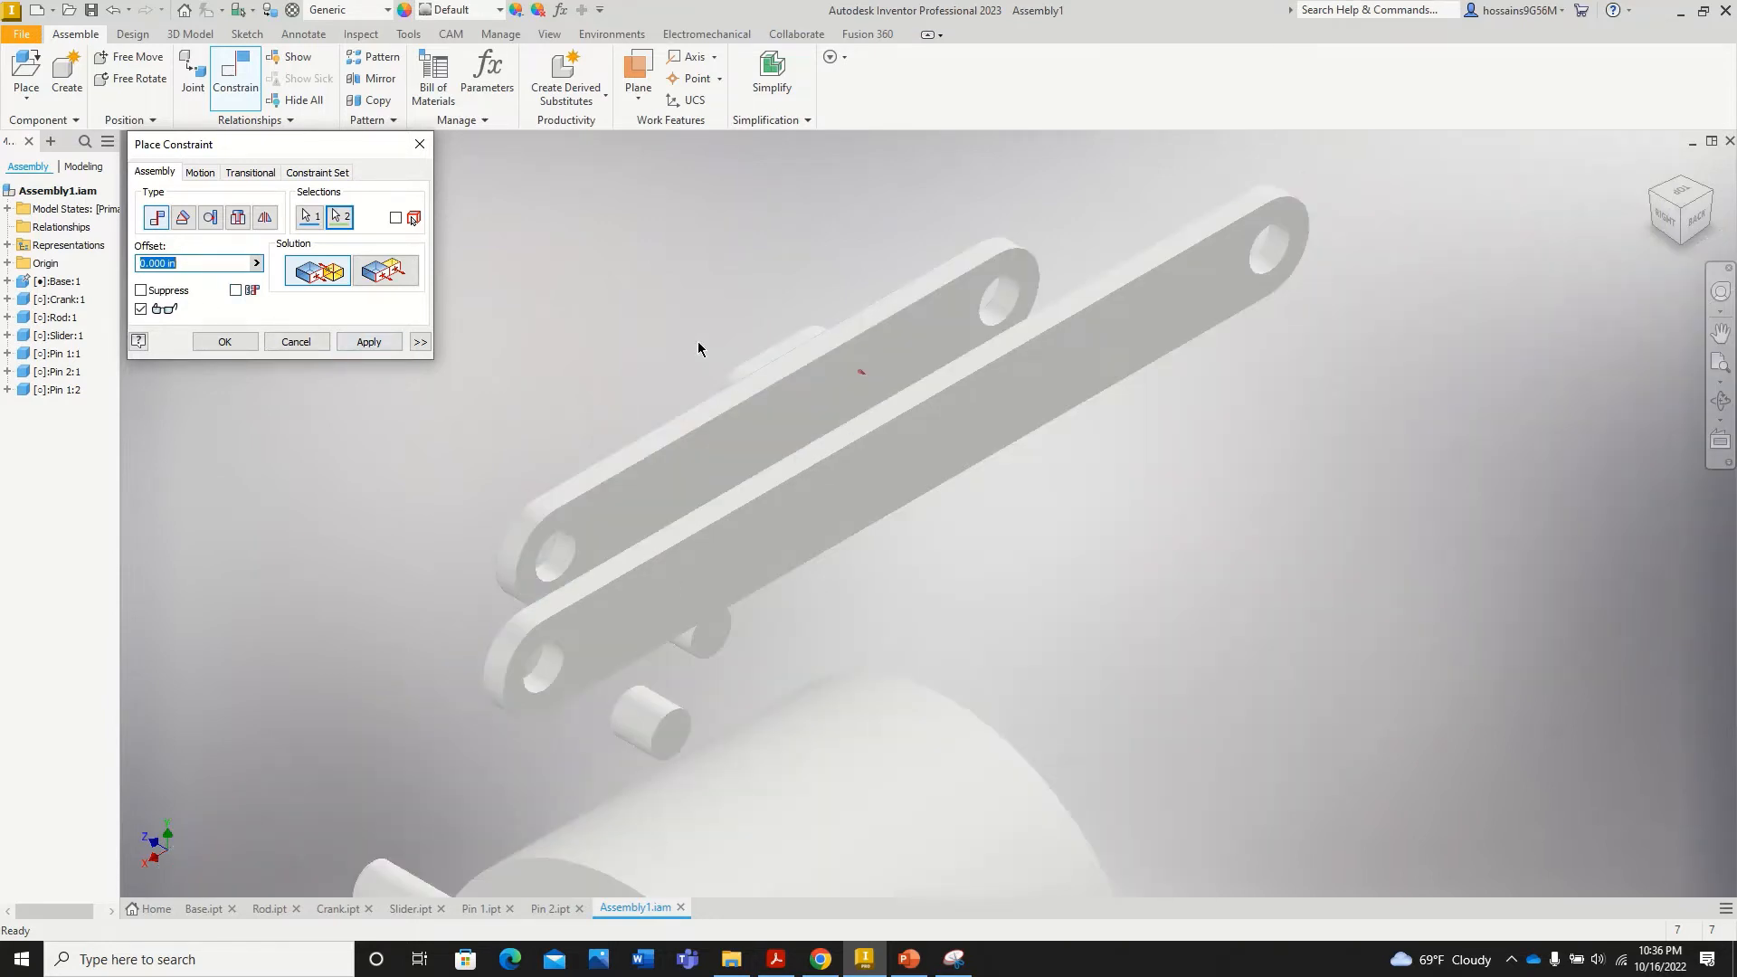
pyautogui.click(1654, 198)
pyautogui.scroll(4, 957, 422)
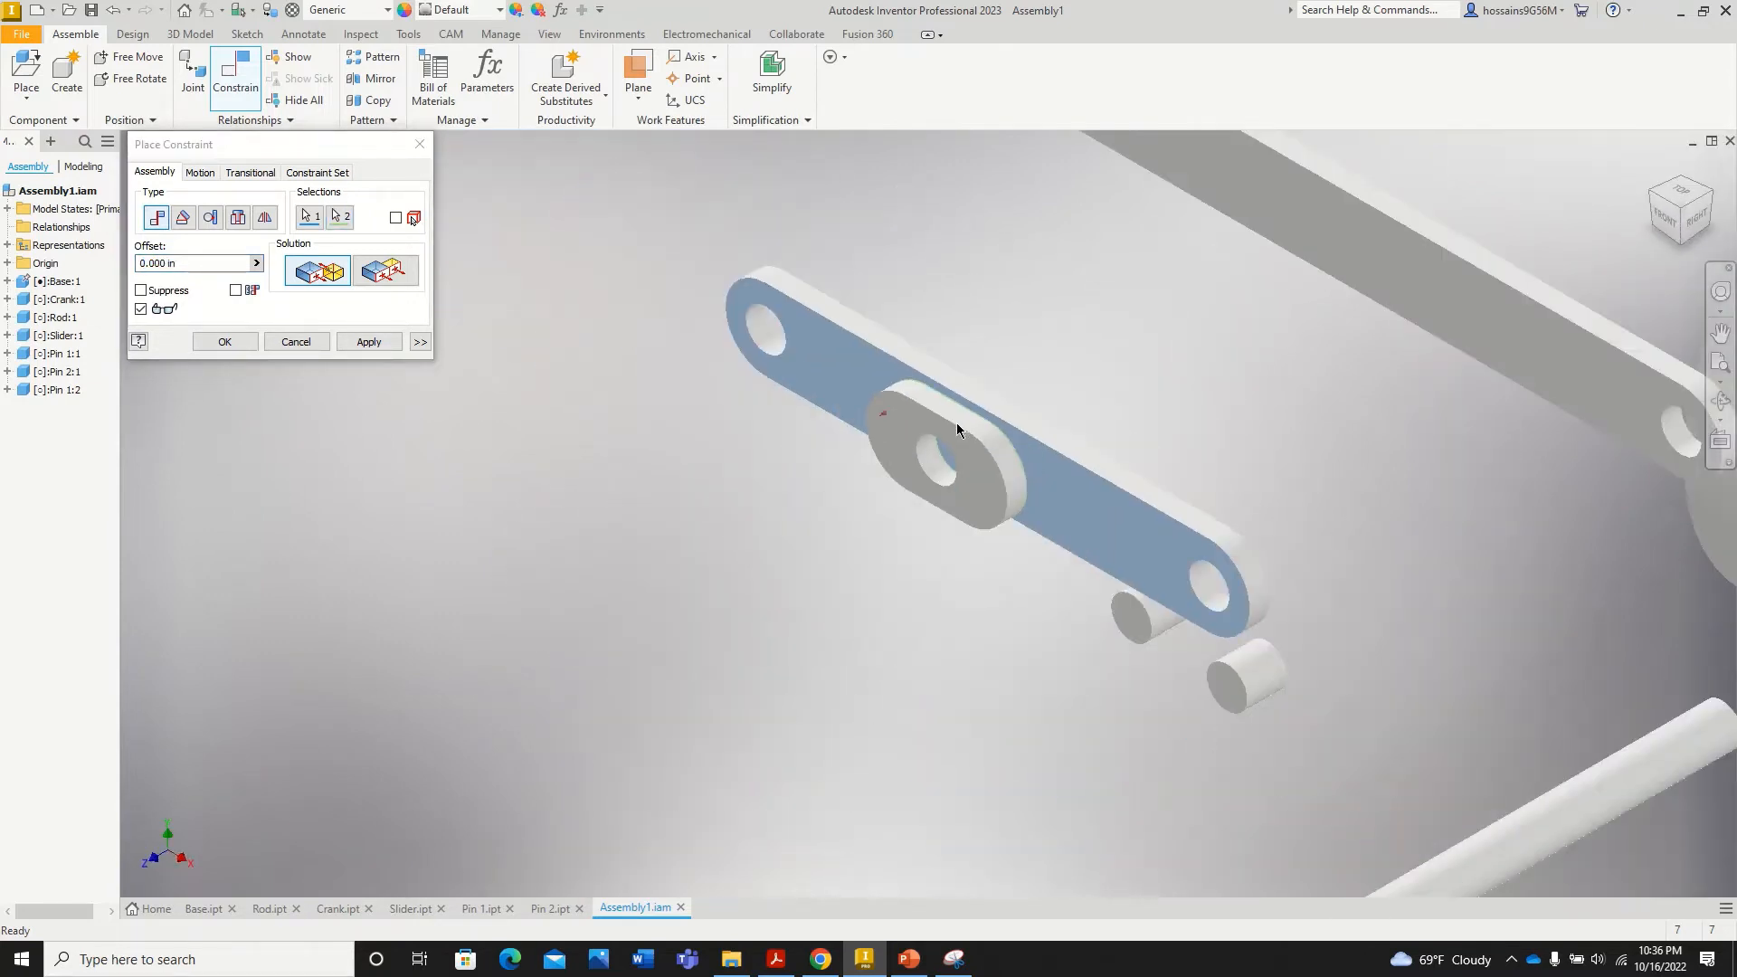
pyautogui.scroll(-3, 1038, 372)
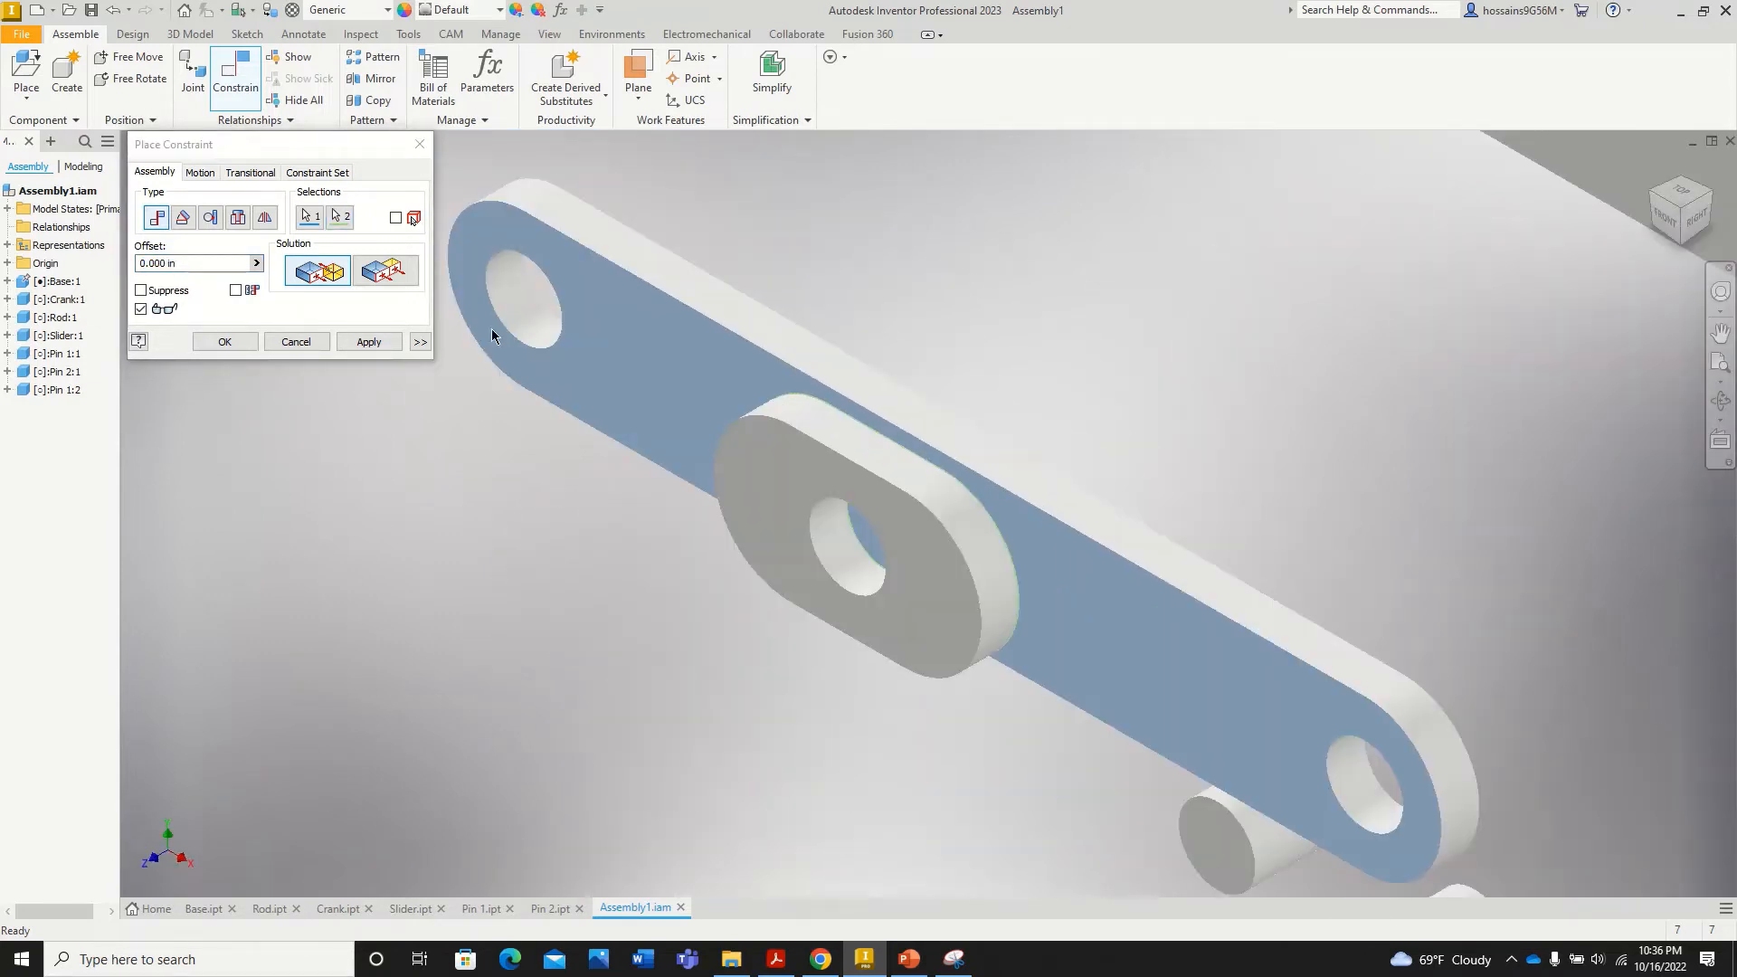
pyautogui.click(374, 349)
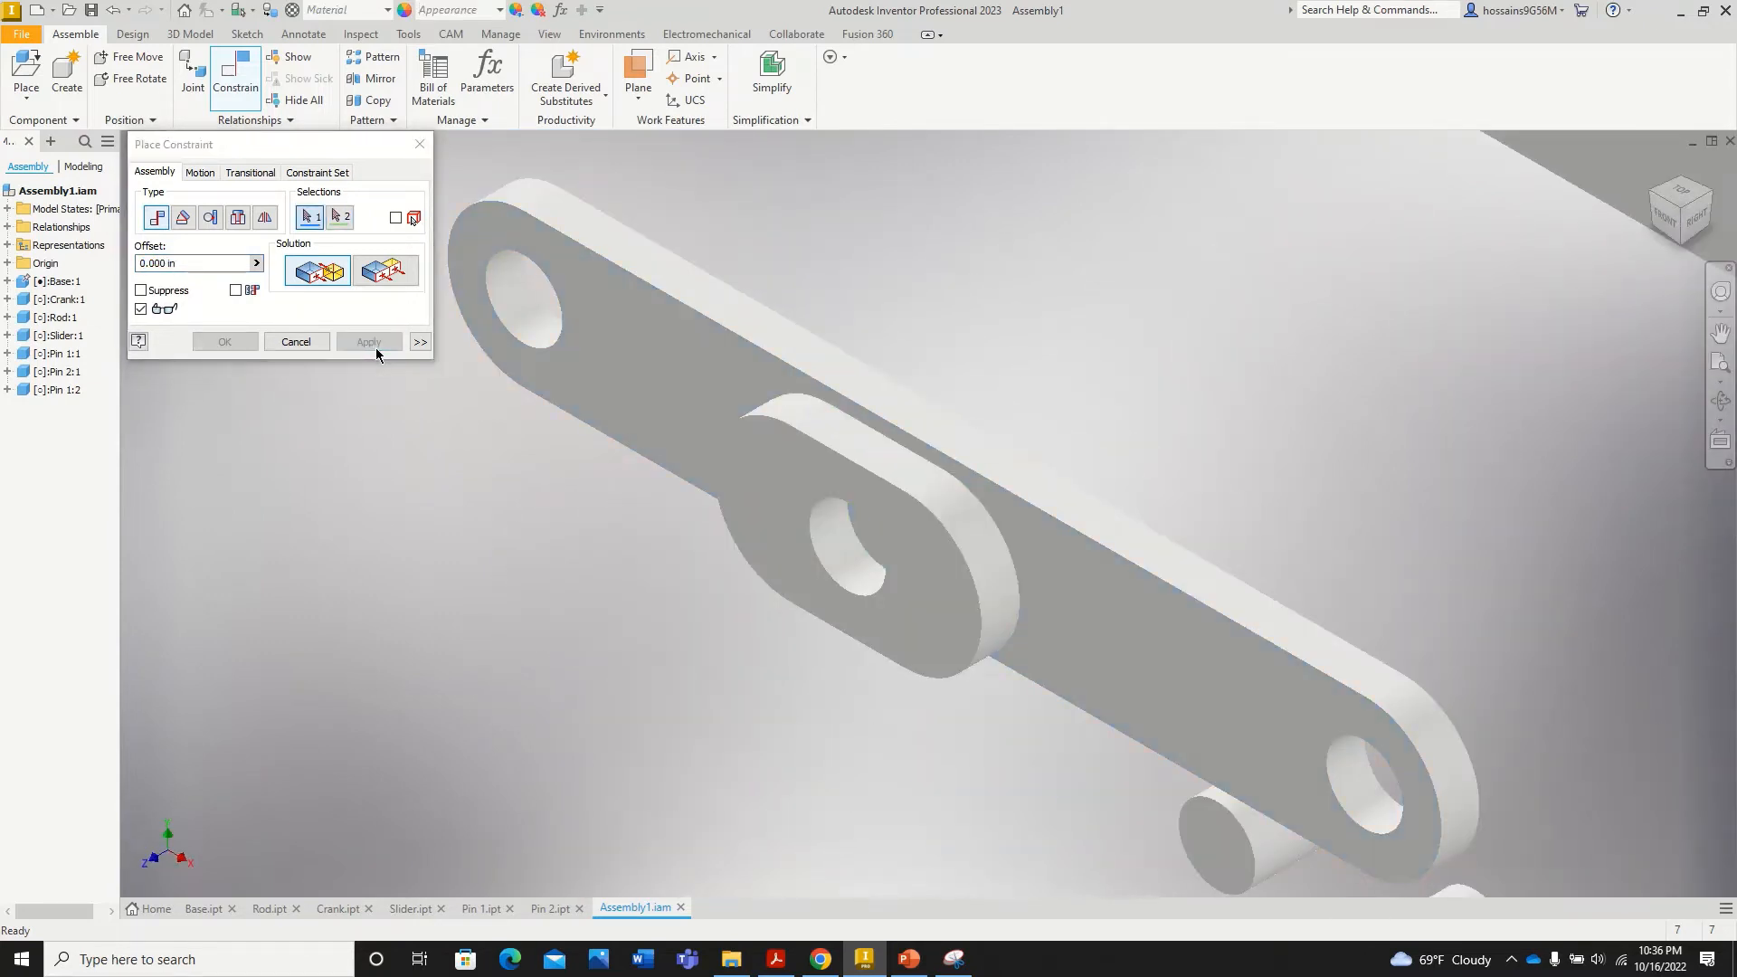
pyautogui.click(420, 148)
# Step: Test the face mate by sliding the Crank along the Base's back face, checking it in the top view as well
pyautogui.scroll(5, 669, 420)
pyautogui.moveTo(669, 429); pyautogui.dragTo(689, 478)
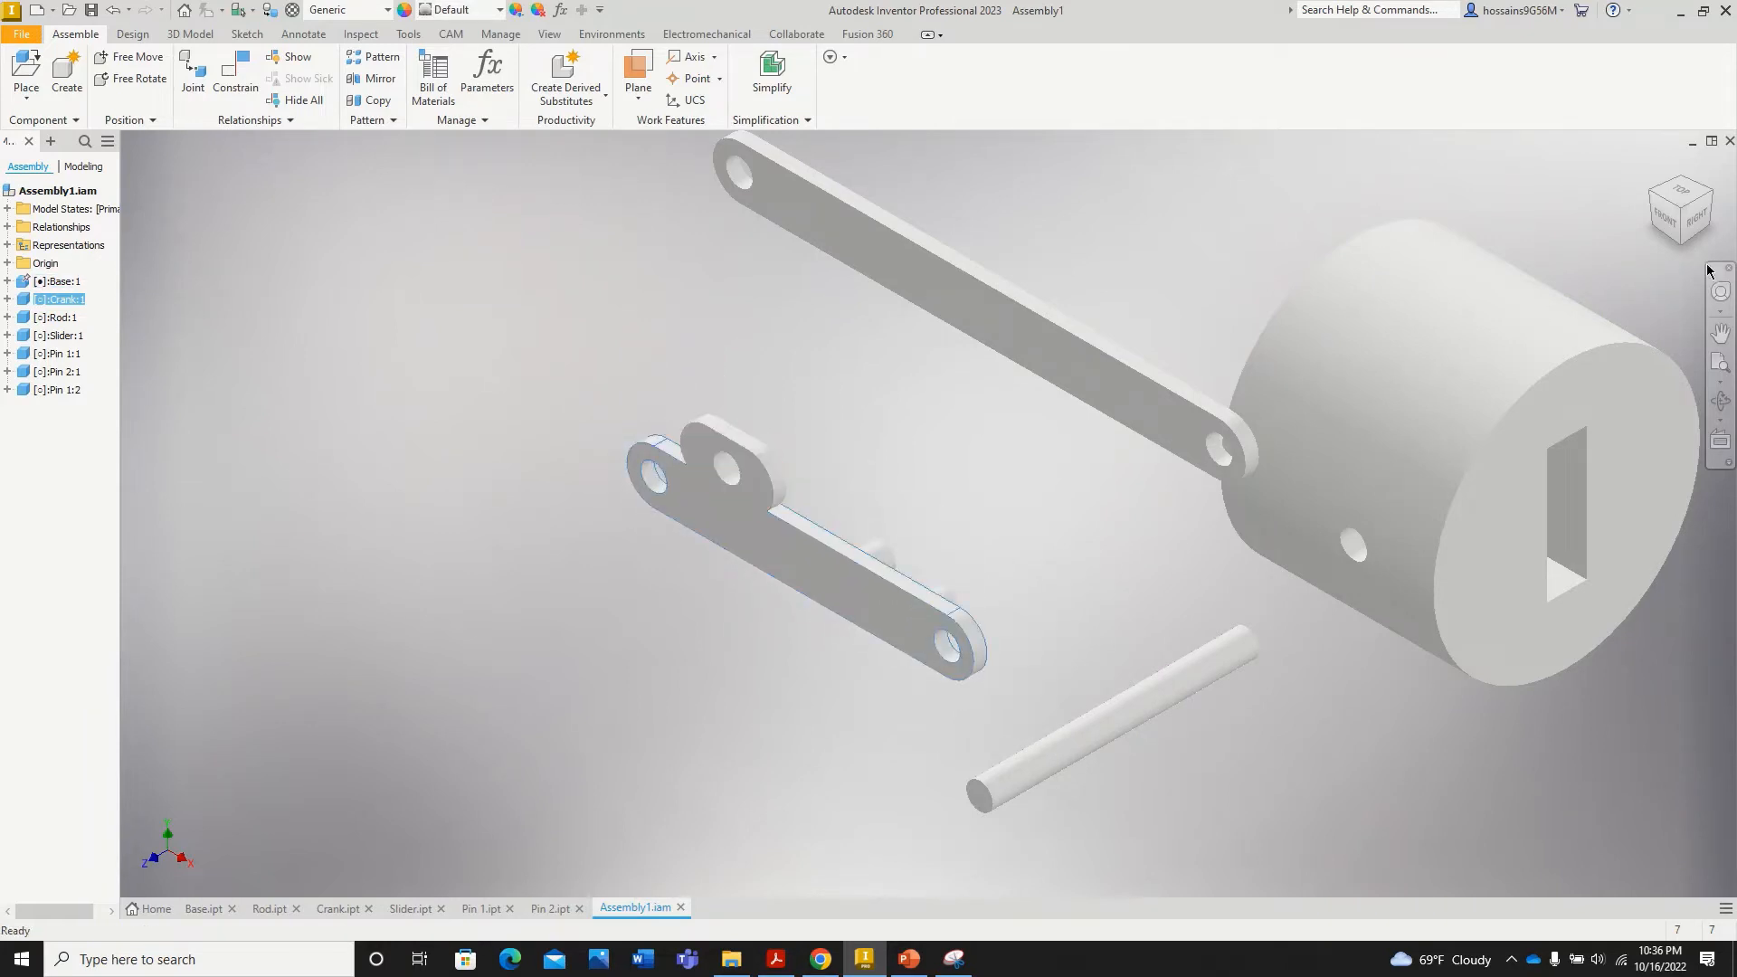
pyautogui.press('Escape')
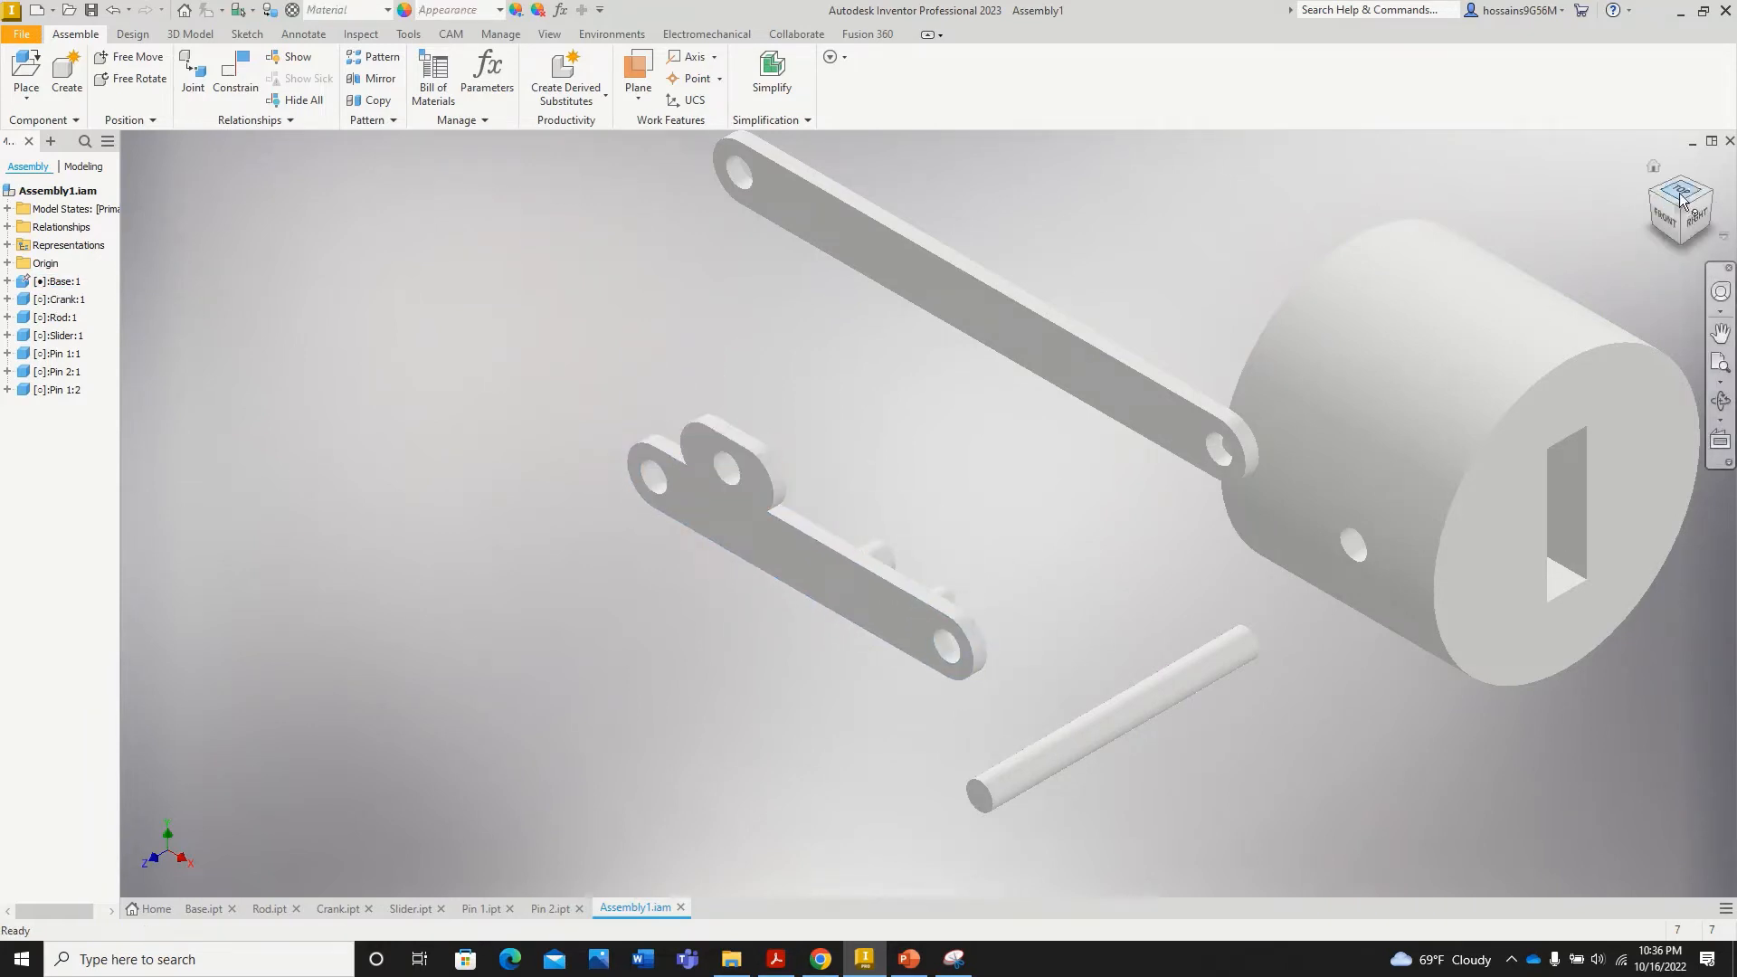
pyautogui.click(1680, 192)
pyautogui.scroll(-5, 899, 371)
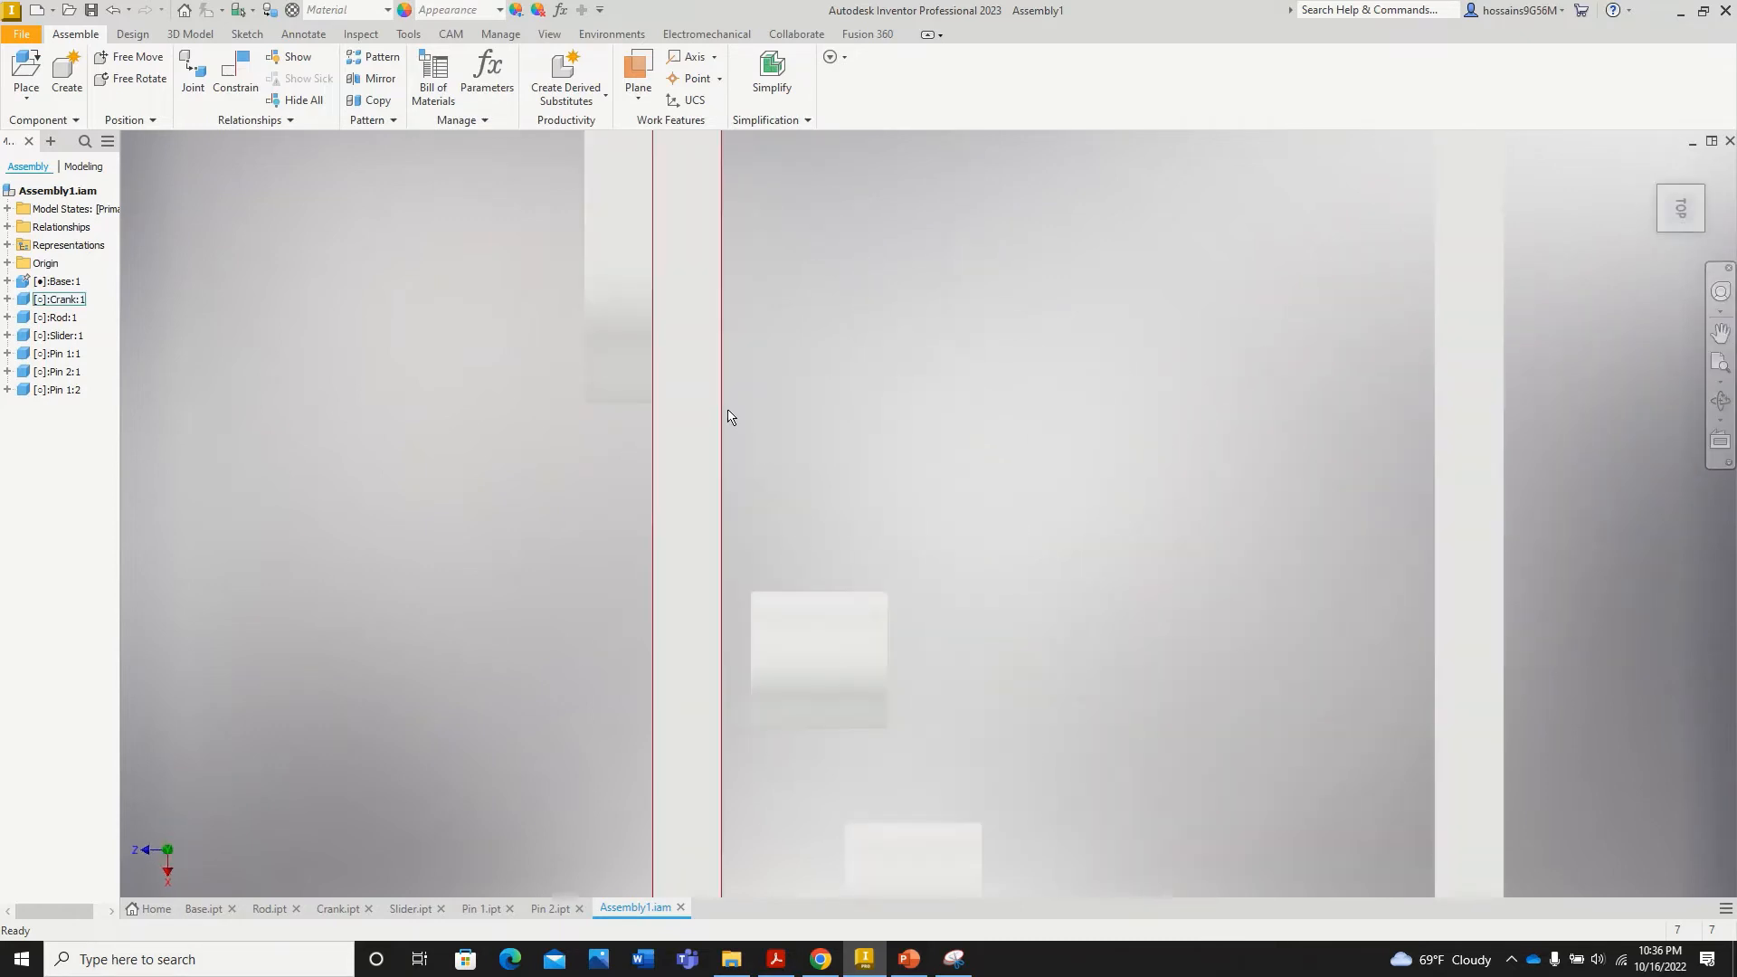
pyautogui.scroll(5, 715, 552)
pyautogui.click(729, 486)
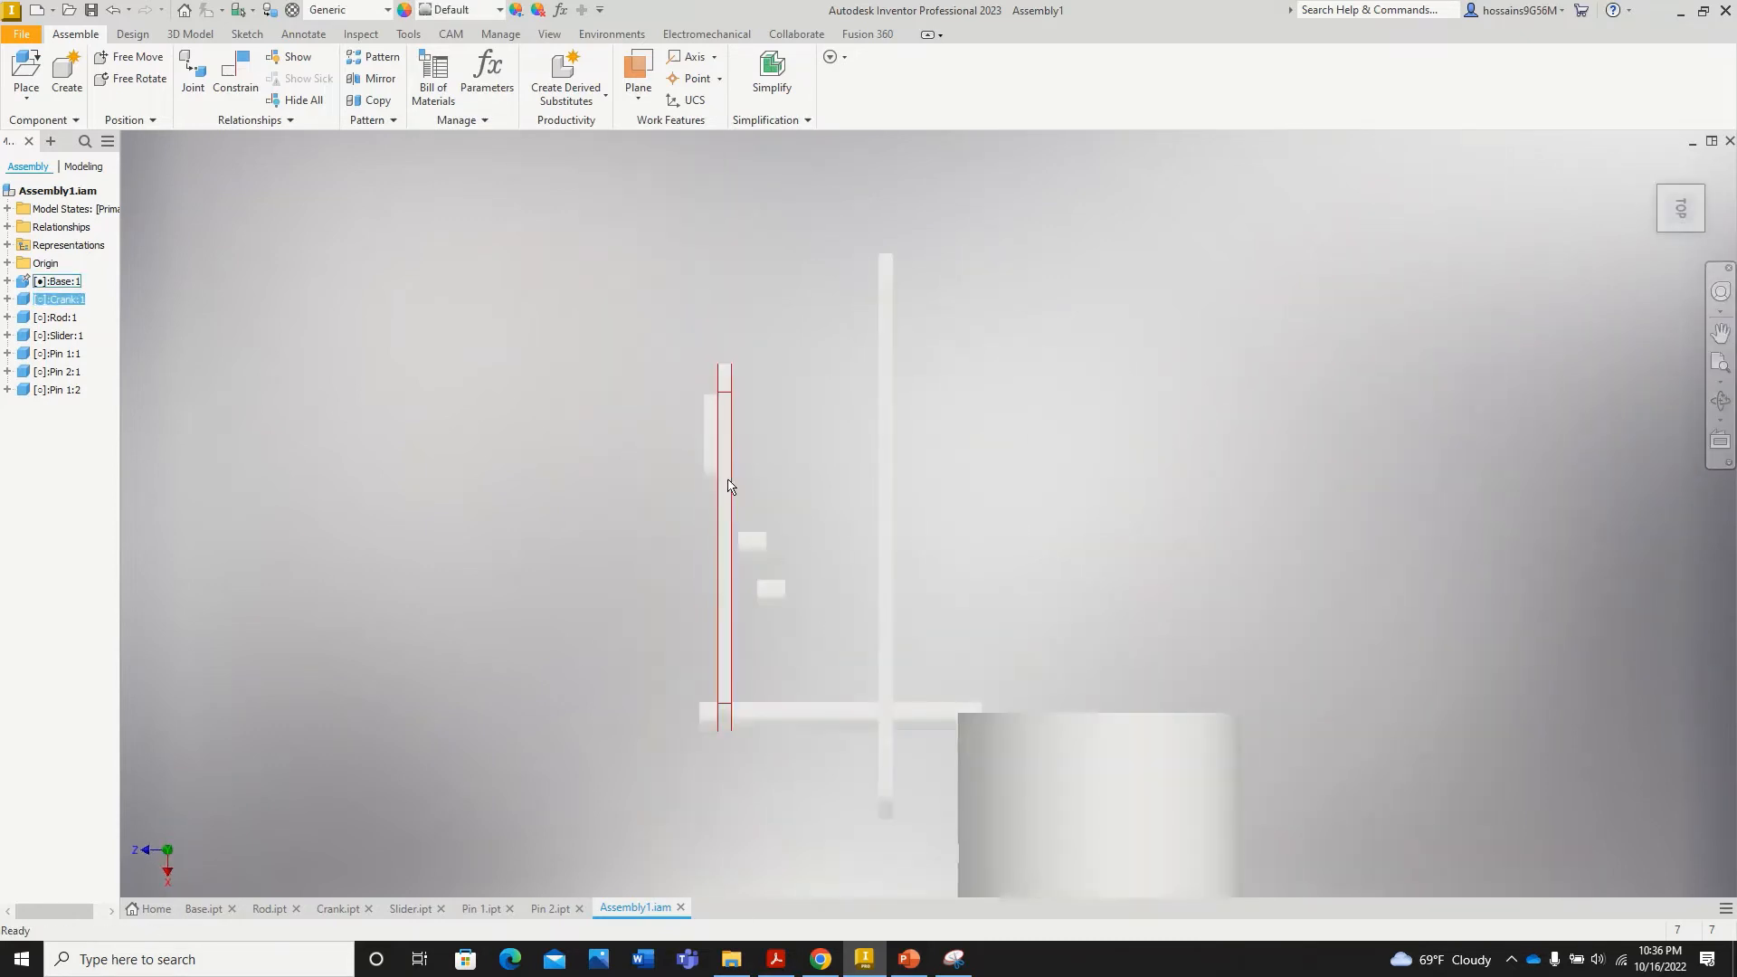
pyautogui.moveTo(729, 487); pyautogui.dragTo(715, 537)
pyautogui.moveTo(716, 353); pyautogui.dragTo(666, 428)
pyautogui.click(631, 368)
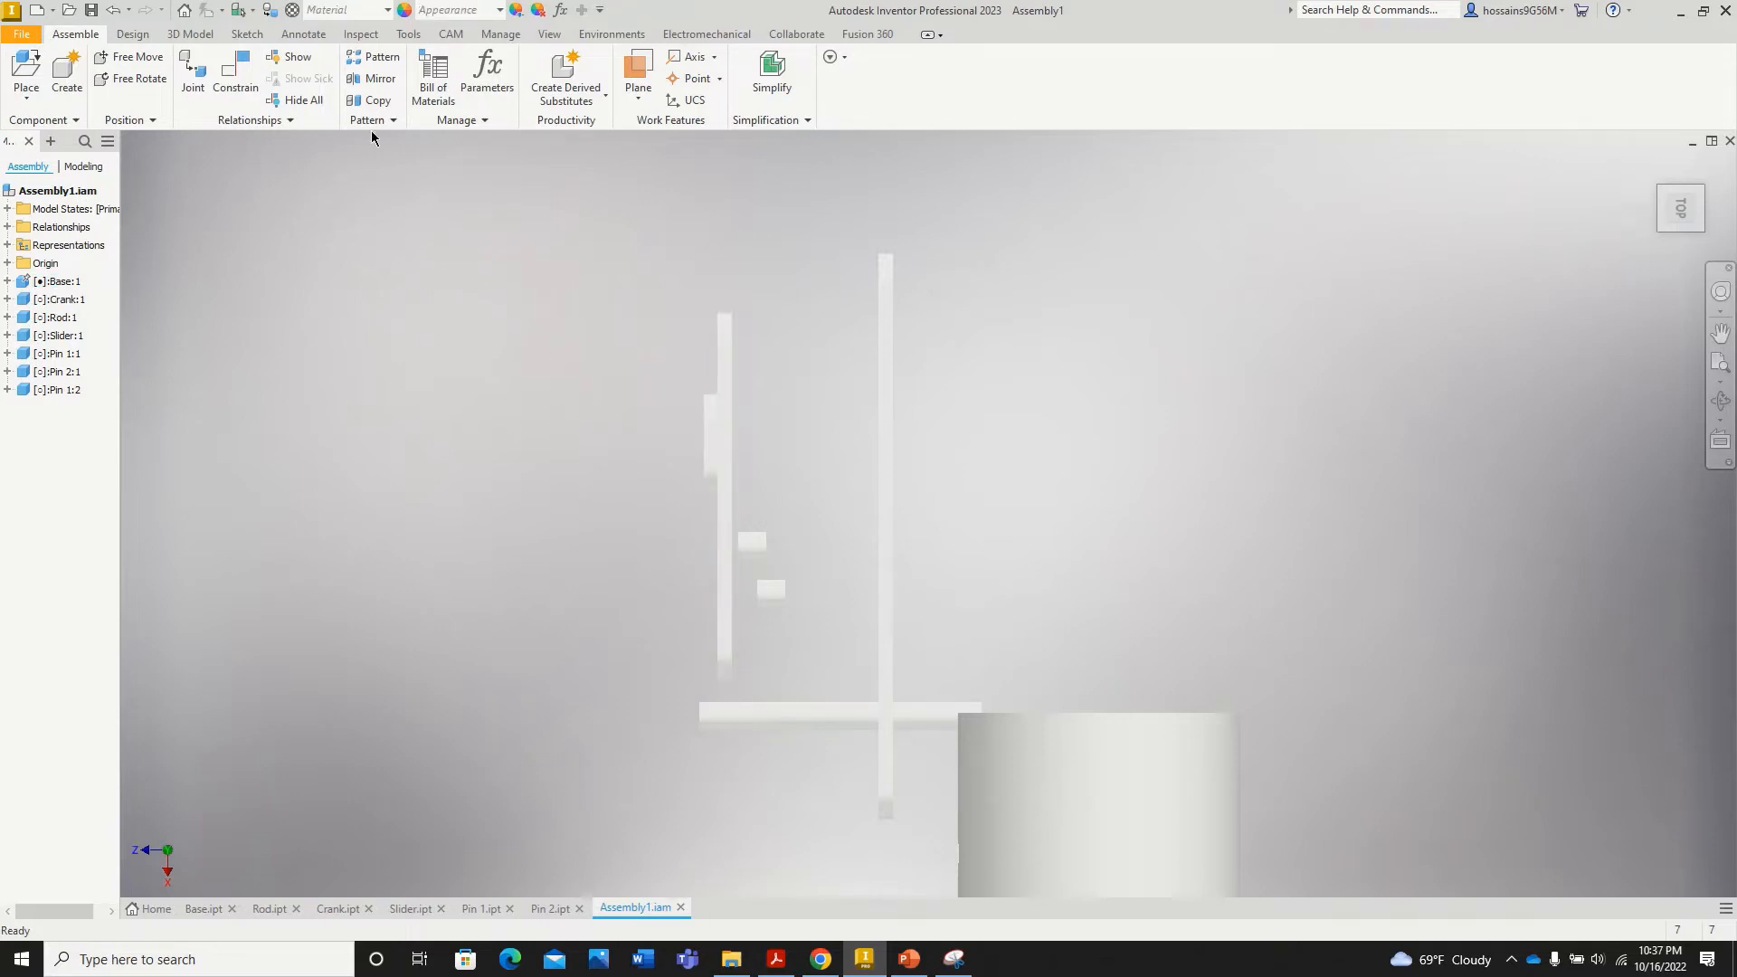
# Step: Return to the home view and set the visual style to Shaded with Edges
pyautogui.click(1652, 169)
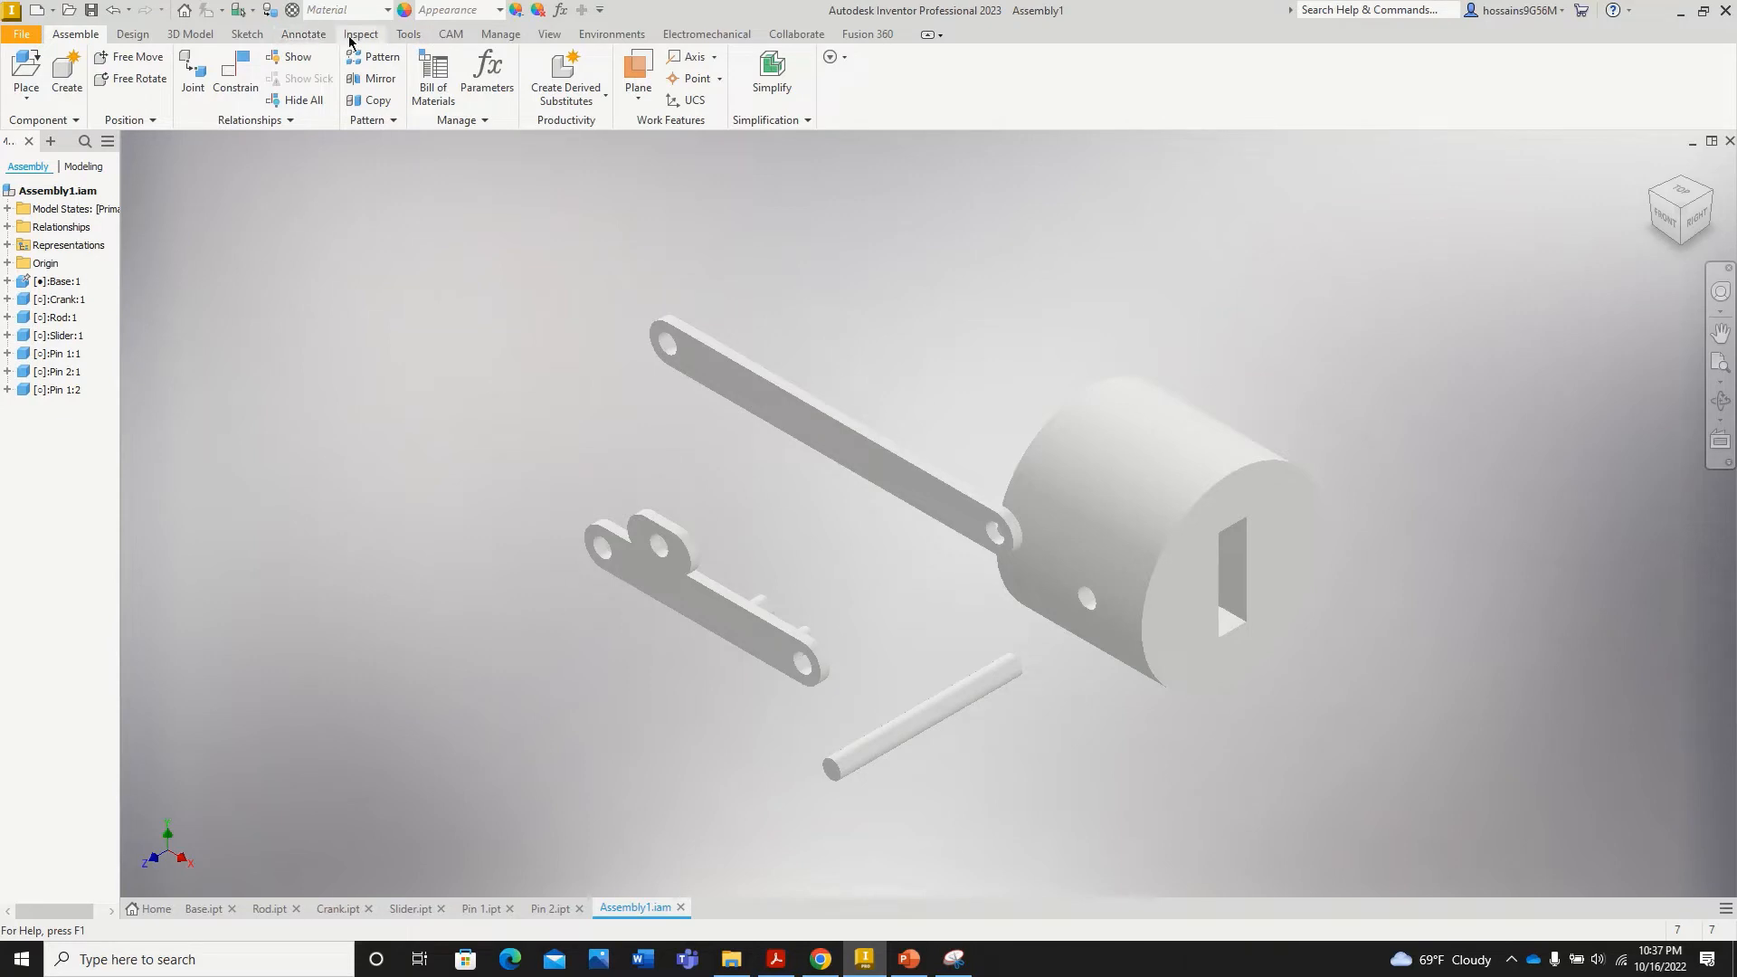
pyautogui.click(550, 34)
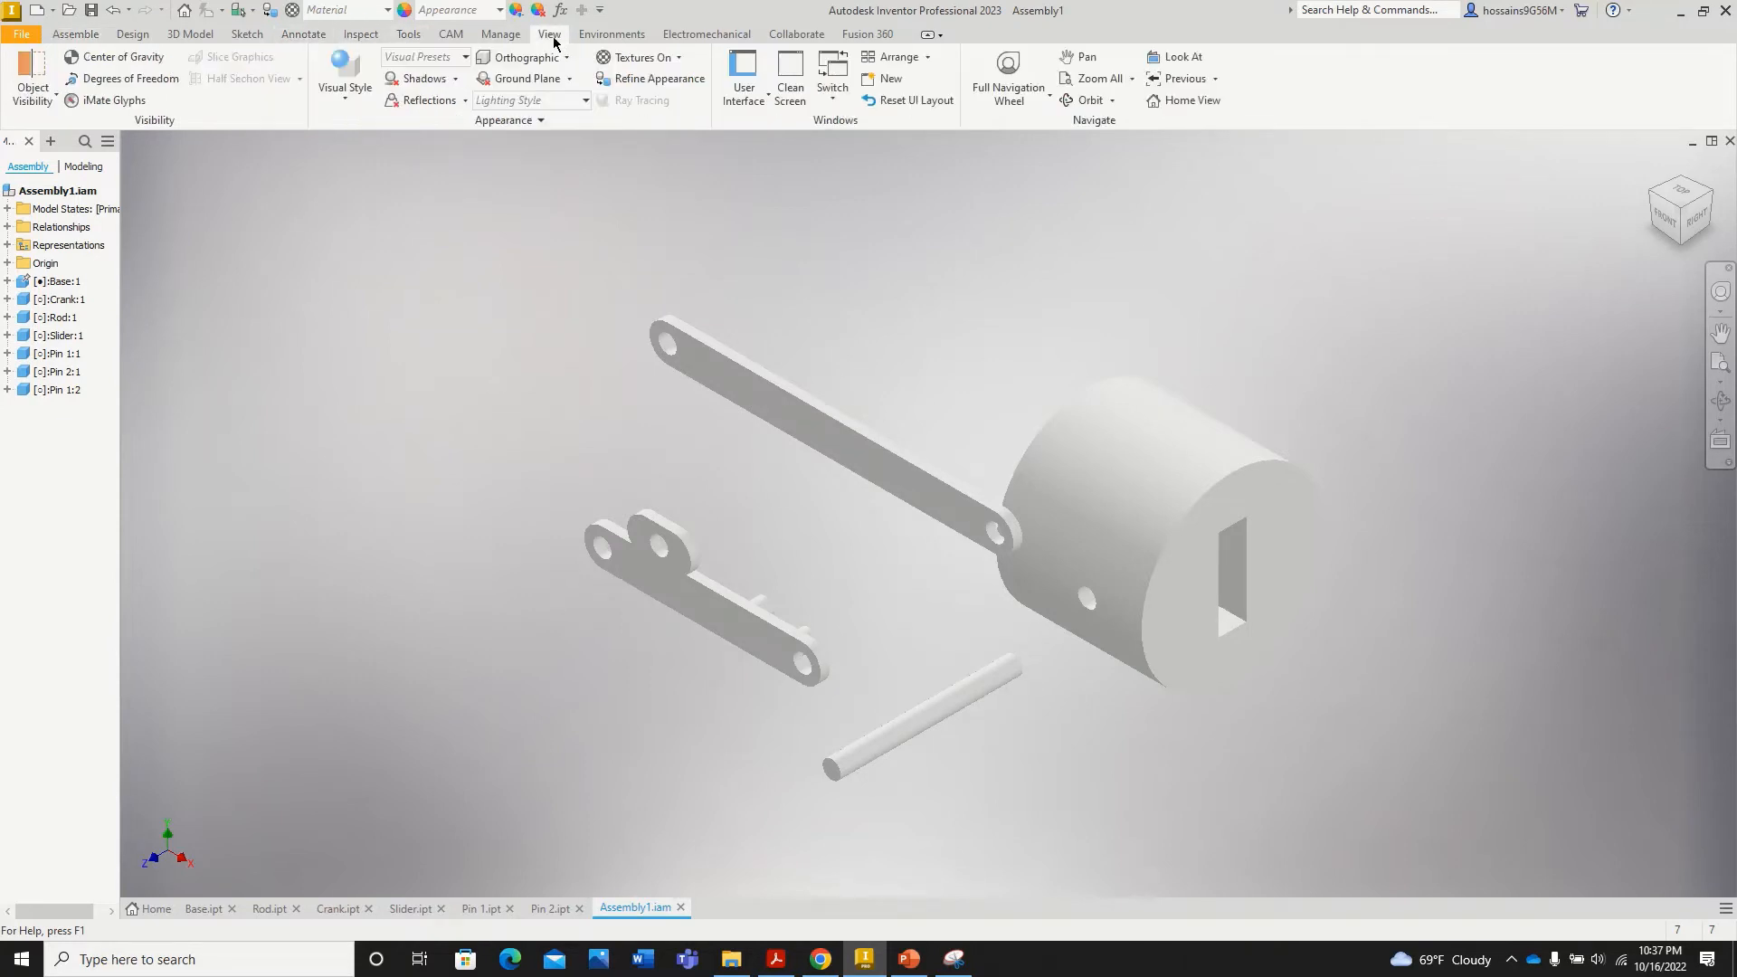
pyautogui.click(344, 90)
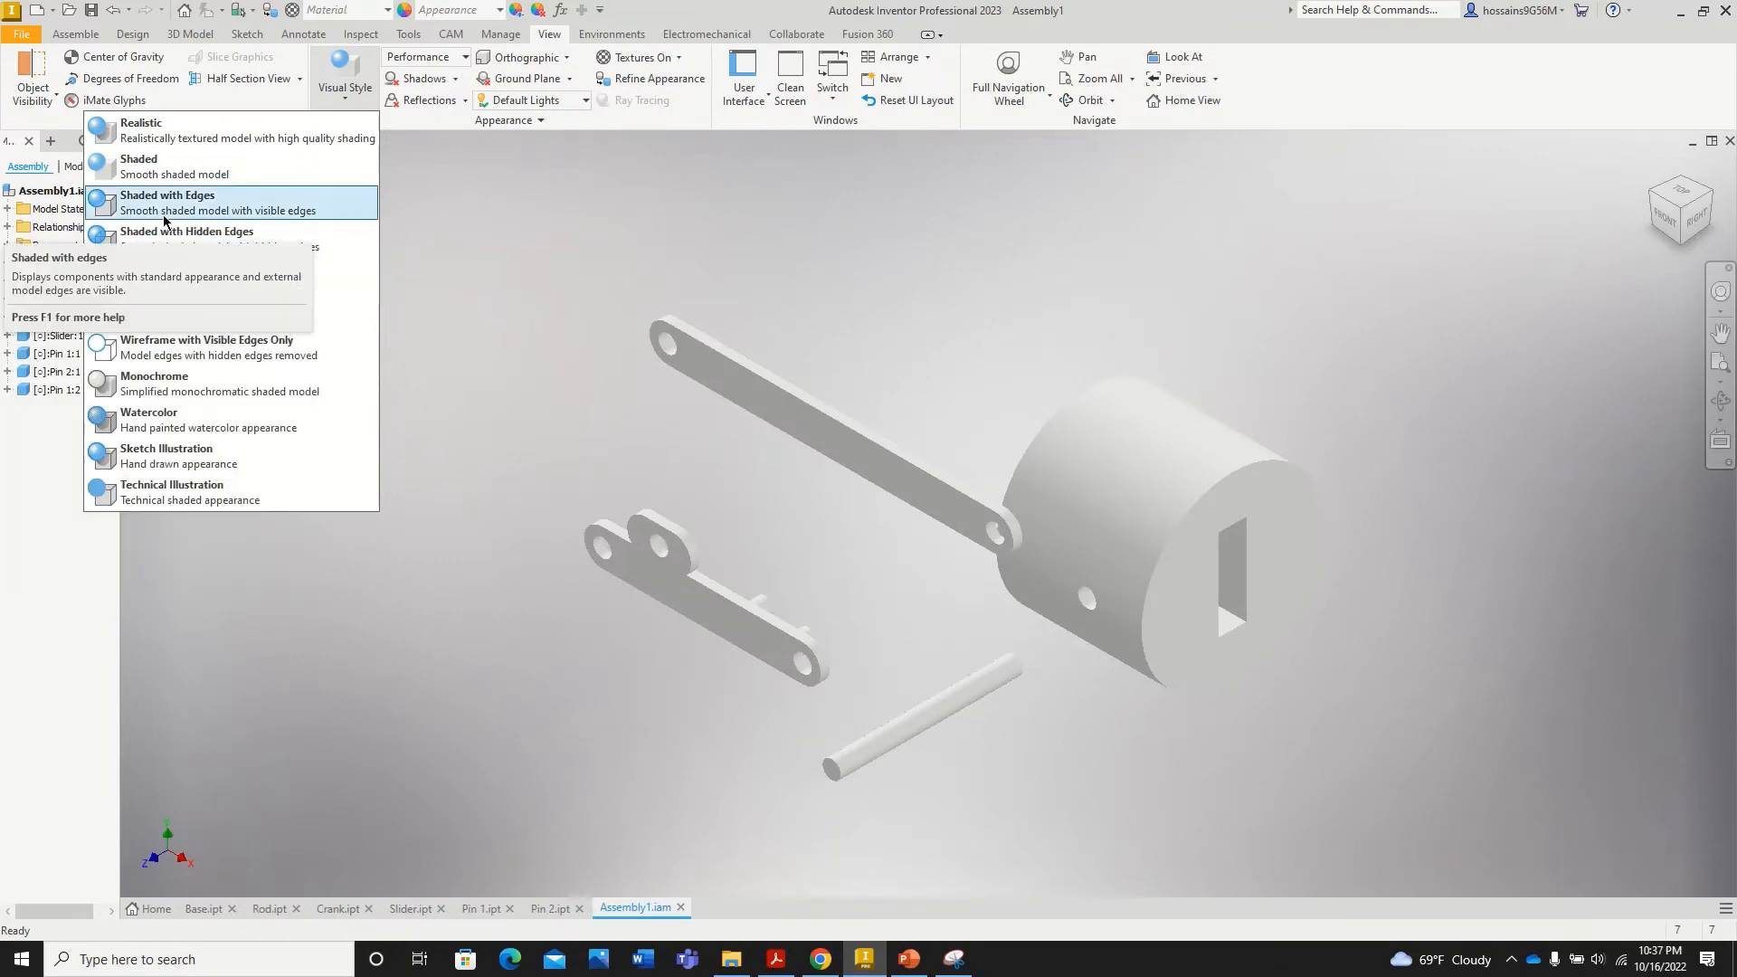
pyautogui.click(191, 210)
# Step: Move the Crank clear of the Base and mate the axis of its nearer end hole to the Base's hole axis with a 0.000 in offset
pyautogui.scroll(-5, 579, 493)
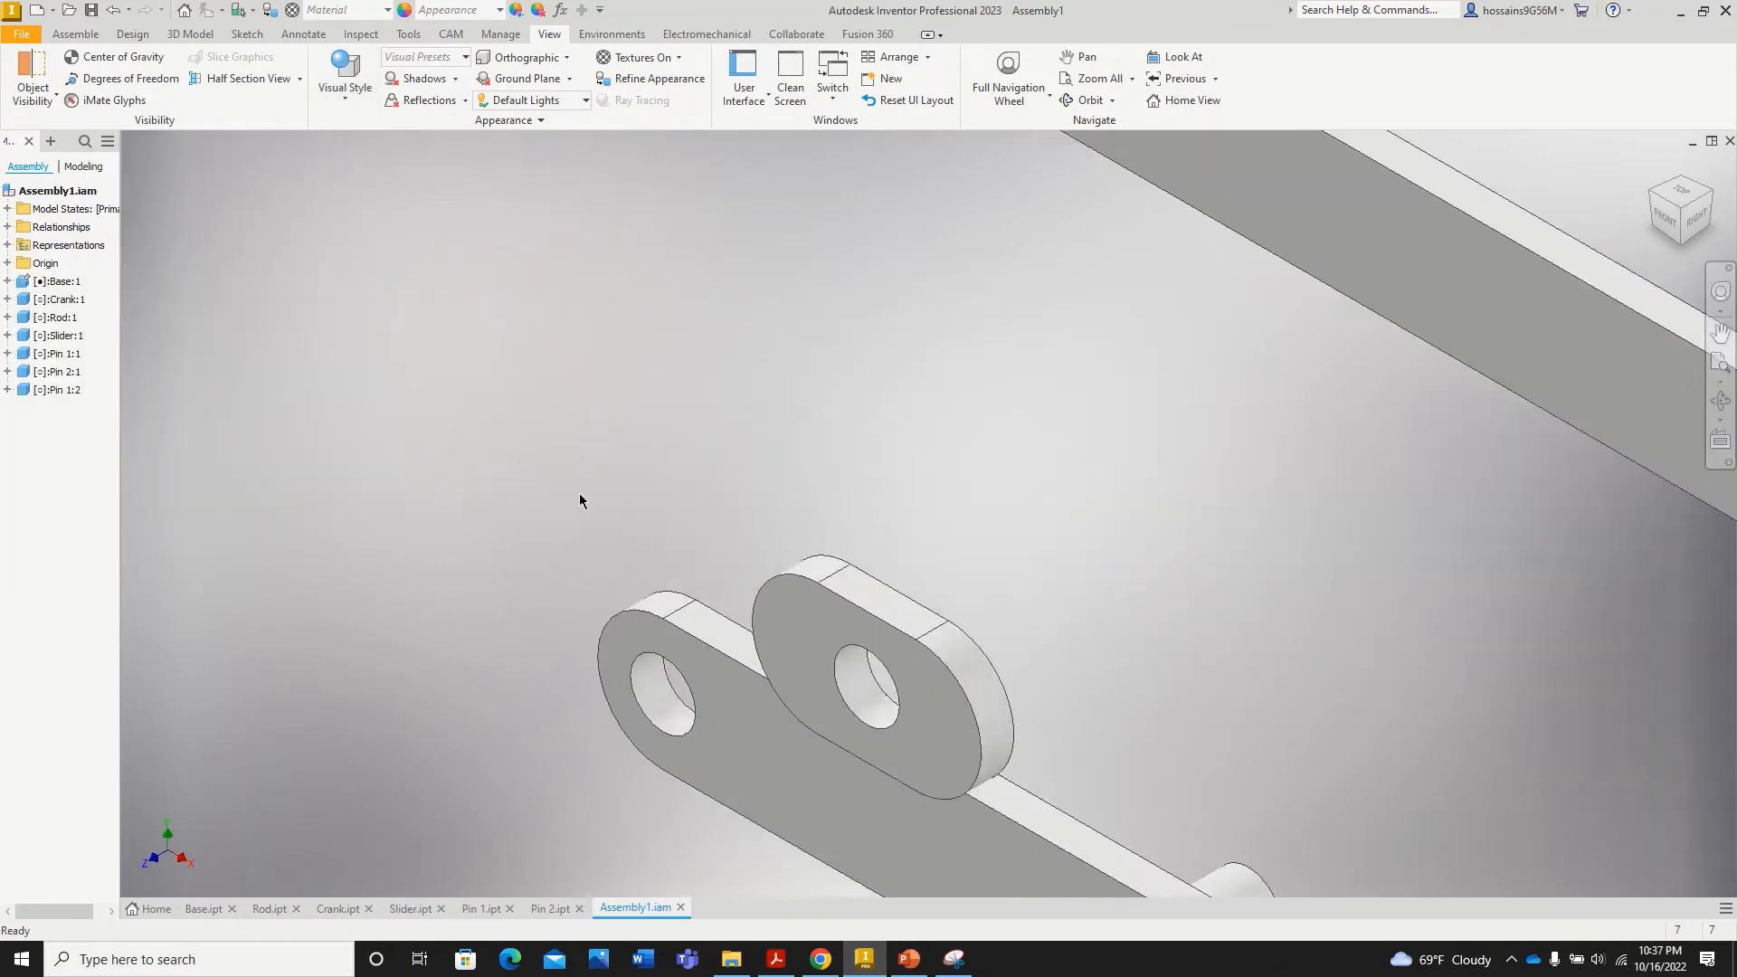
pyautogui.scroll(4, 559, 545)
pyautogui.scroll(-2, 594, 673)
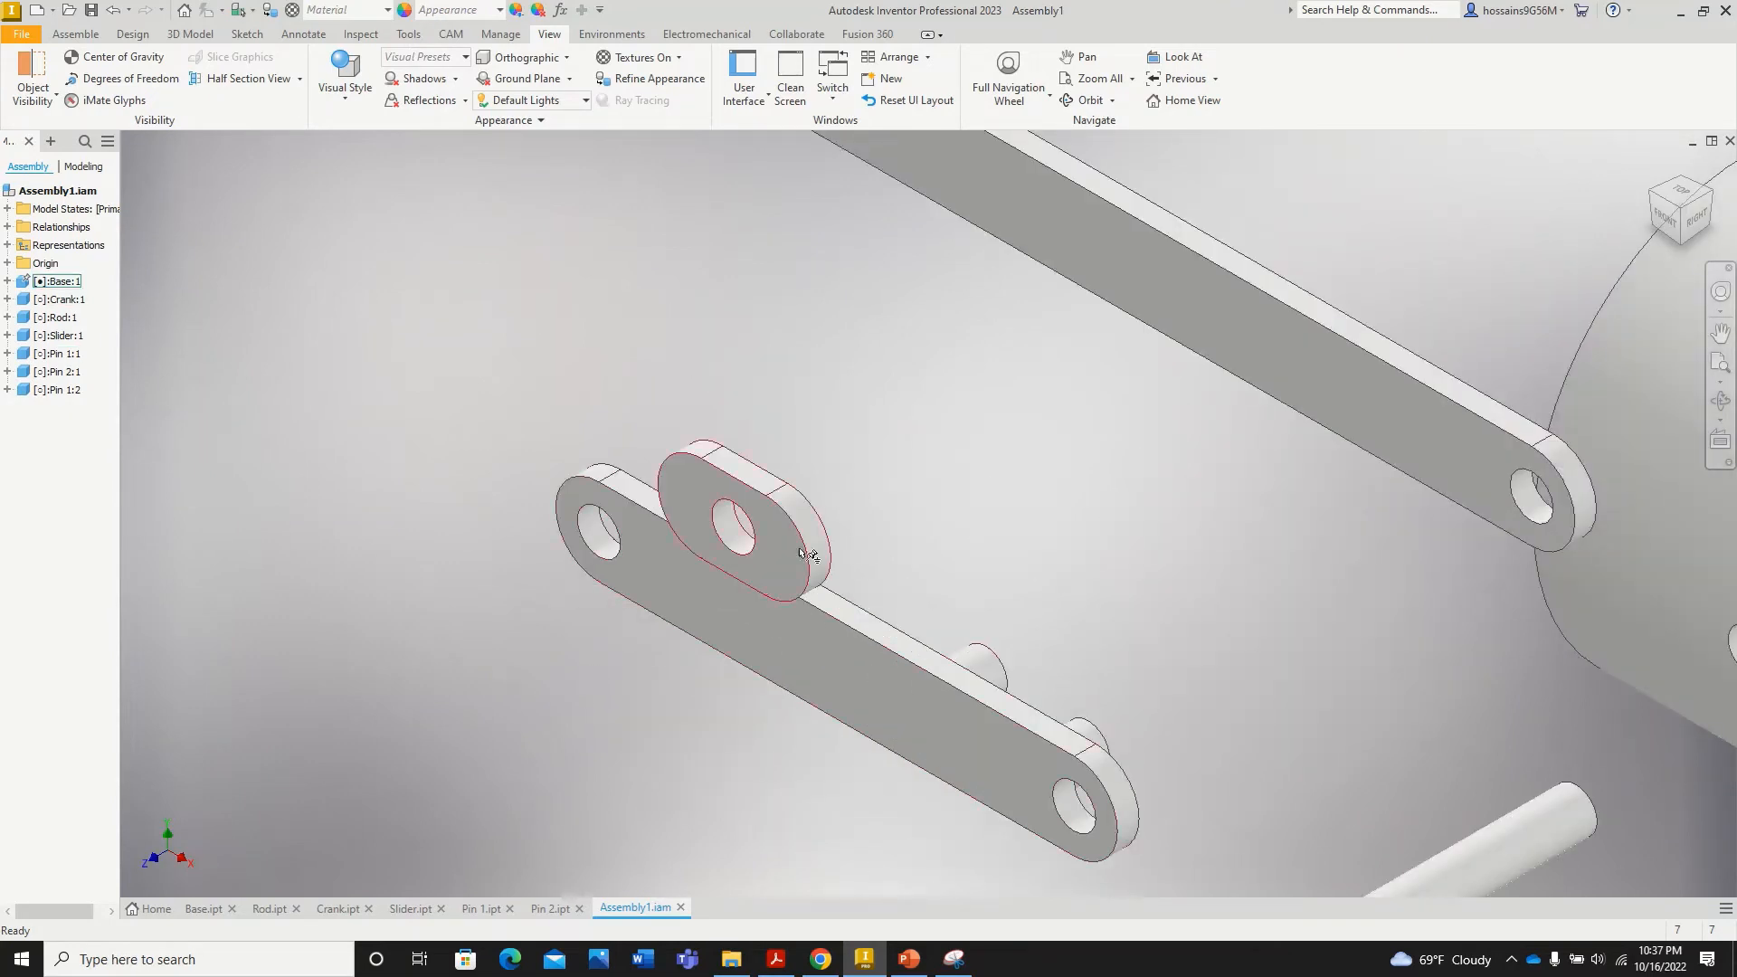
pyautogui.moveTo(819, 645); pyautogui.dragTo(1031, 561)
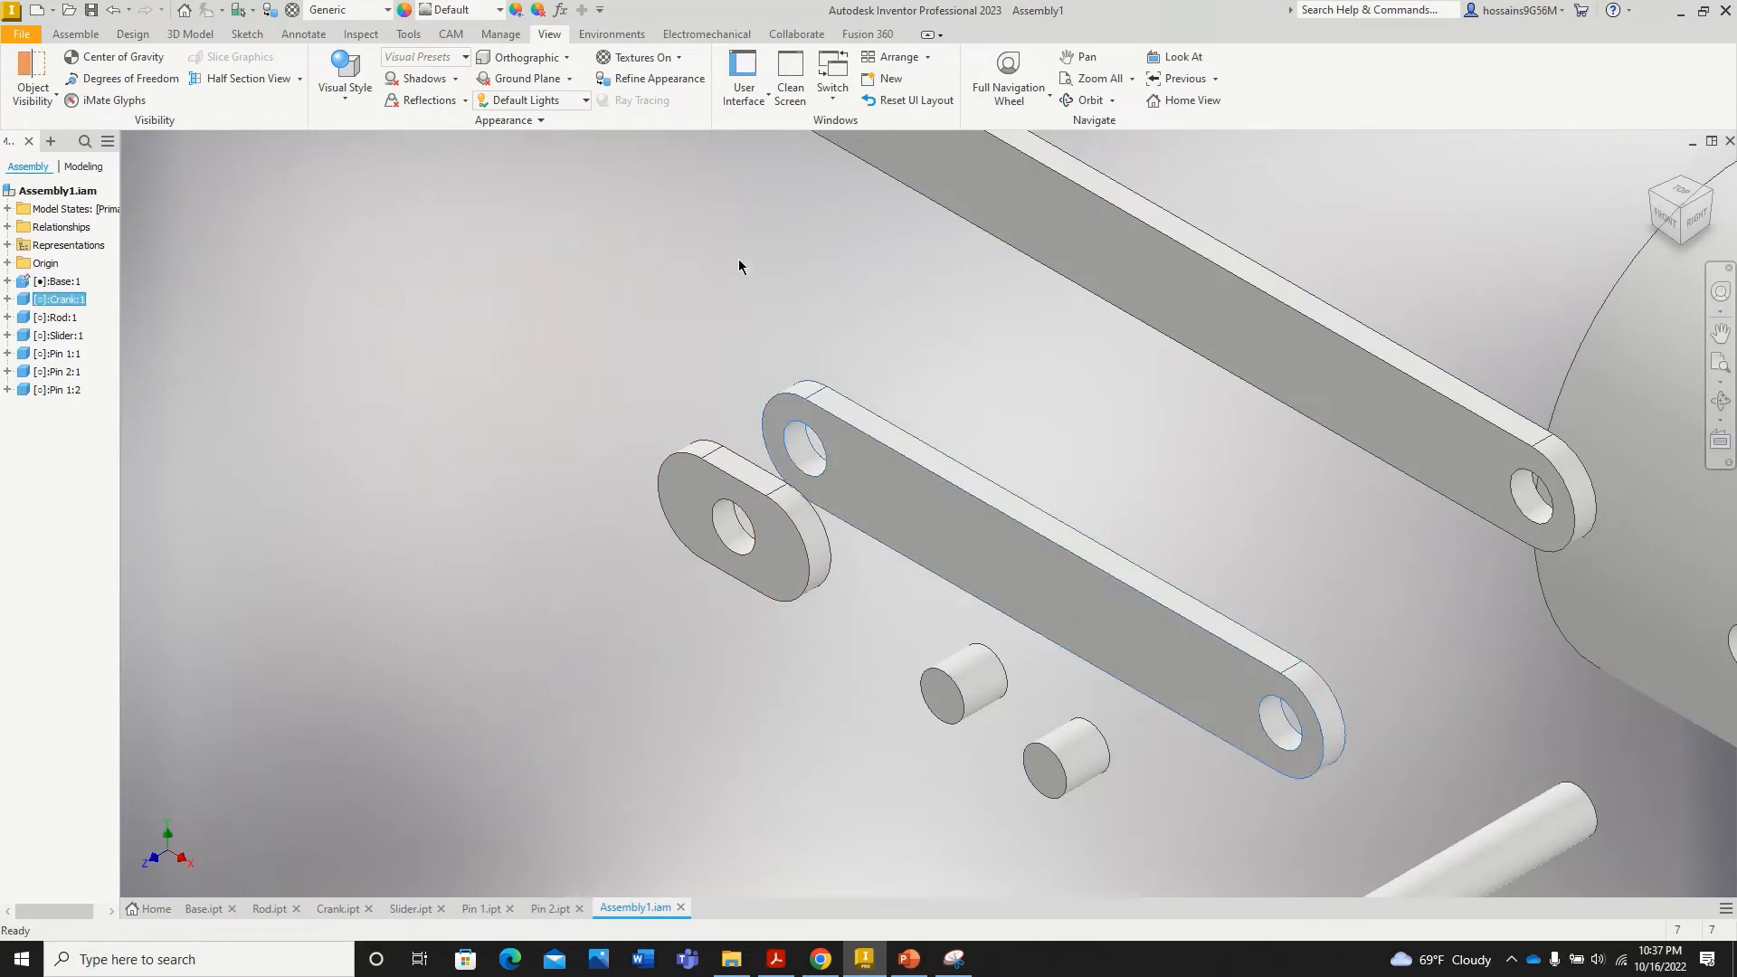
pyautogui.click(89, 36)
pyautogui.click(237, 86)
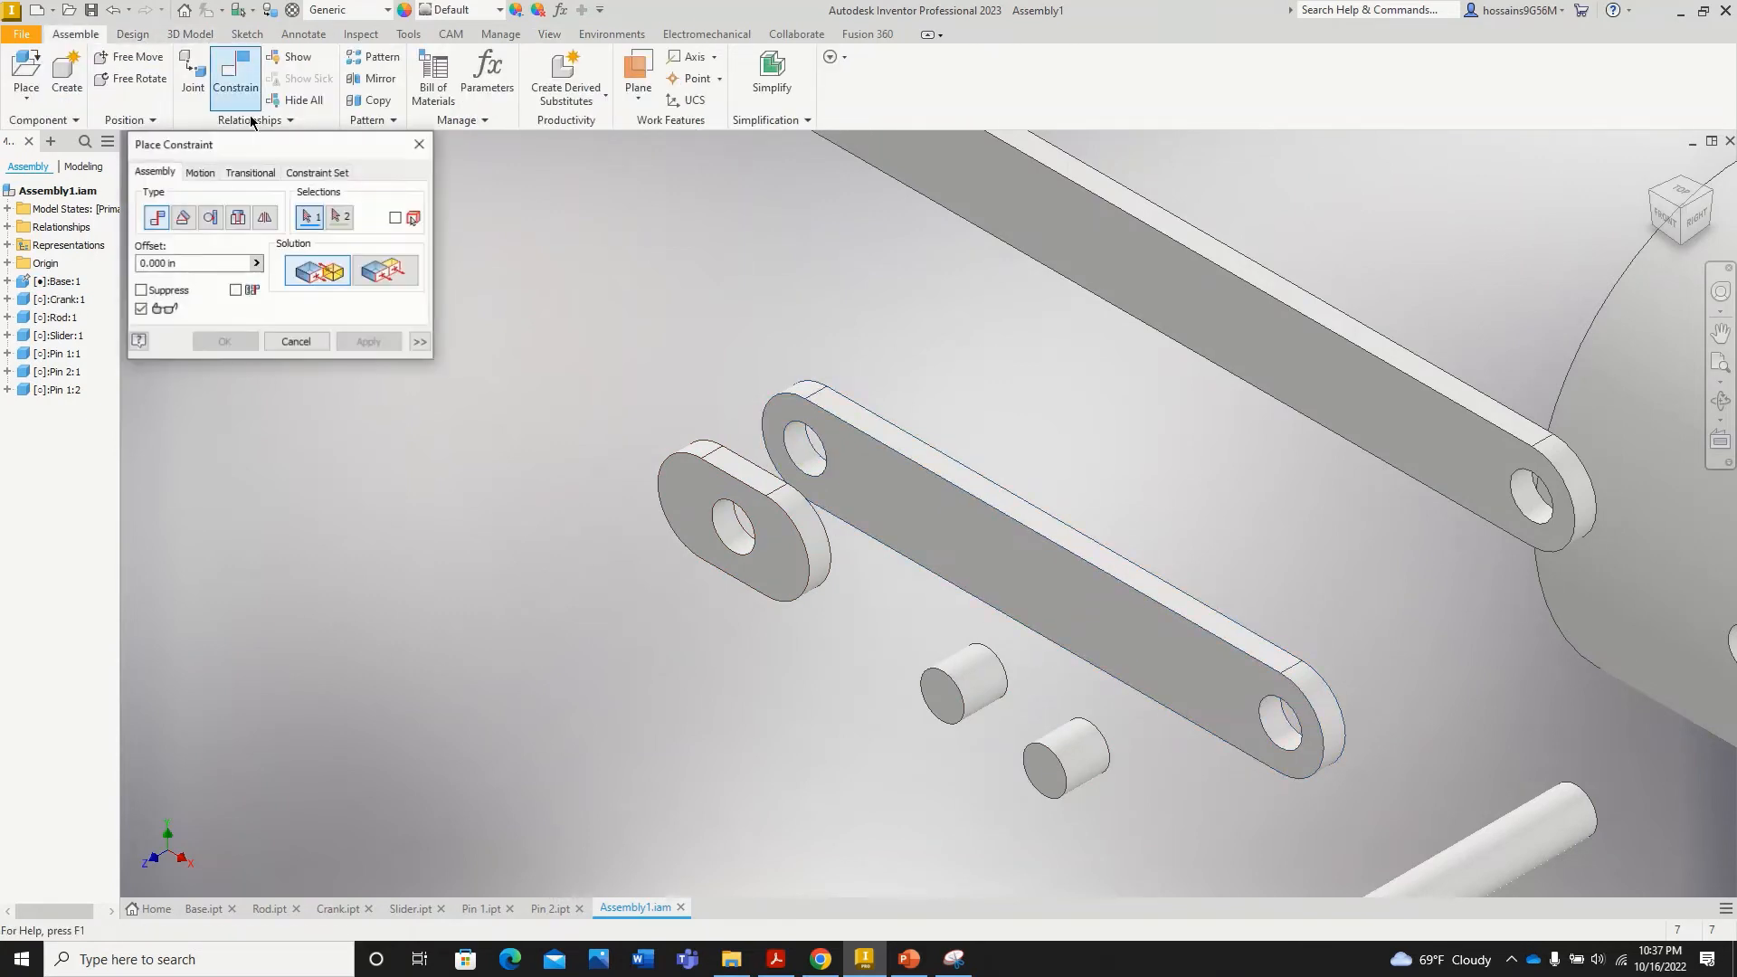
pyautogui.scroll(-3, 579, 438)
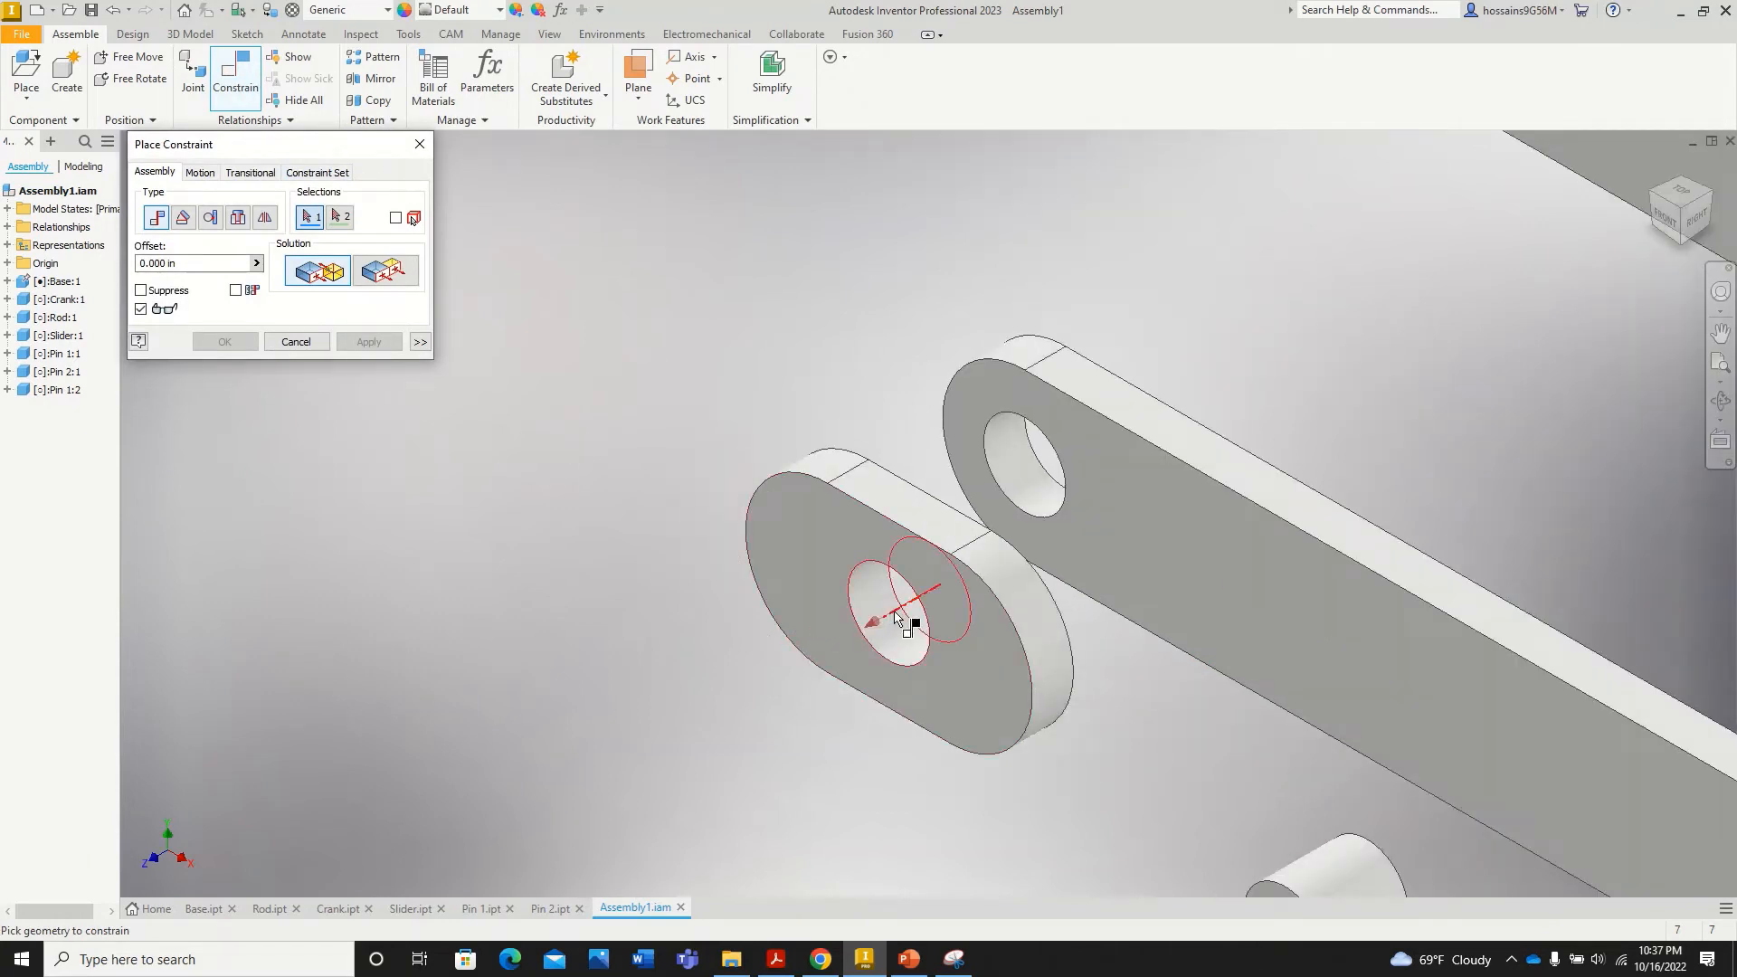
pyautogui.click(923, 644)
pyautogui.click(1027, 471)
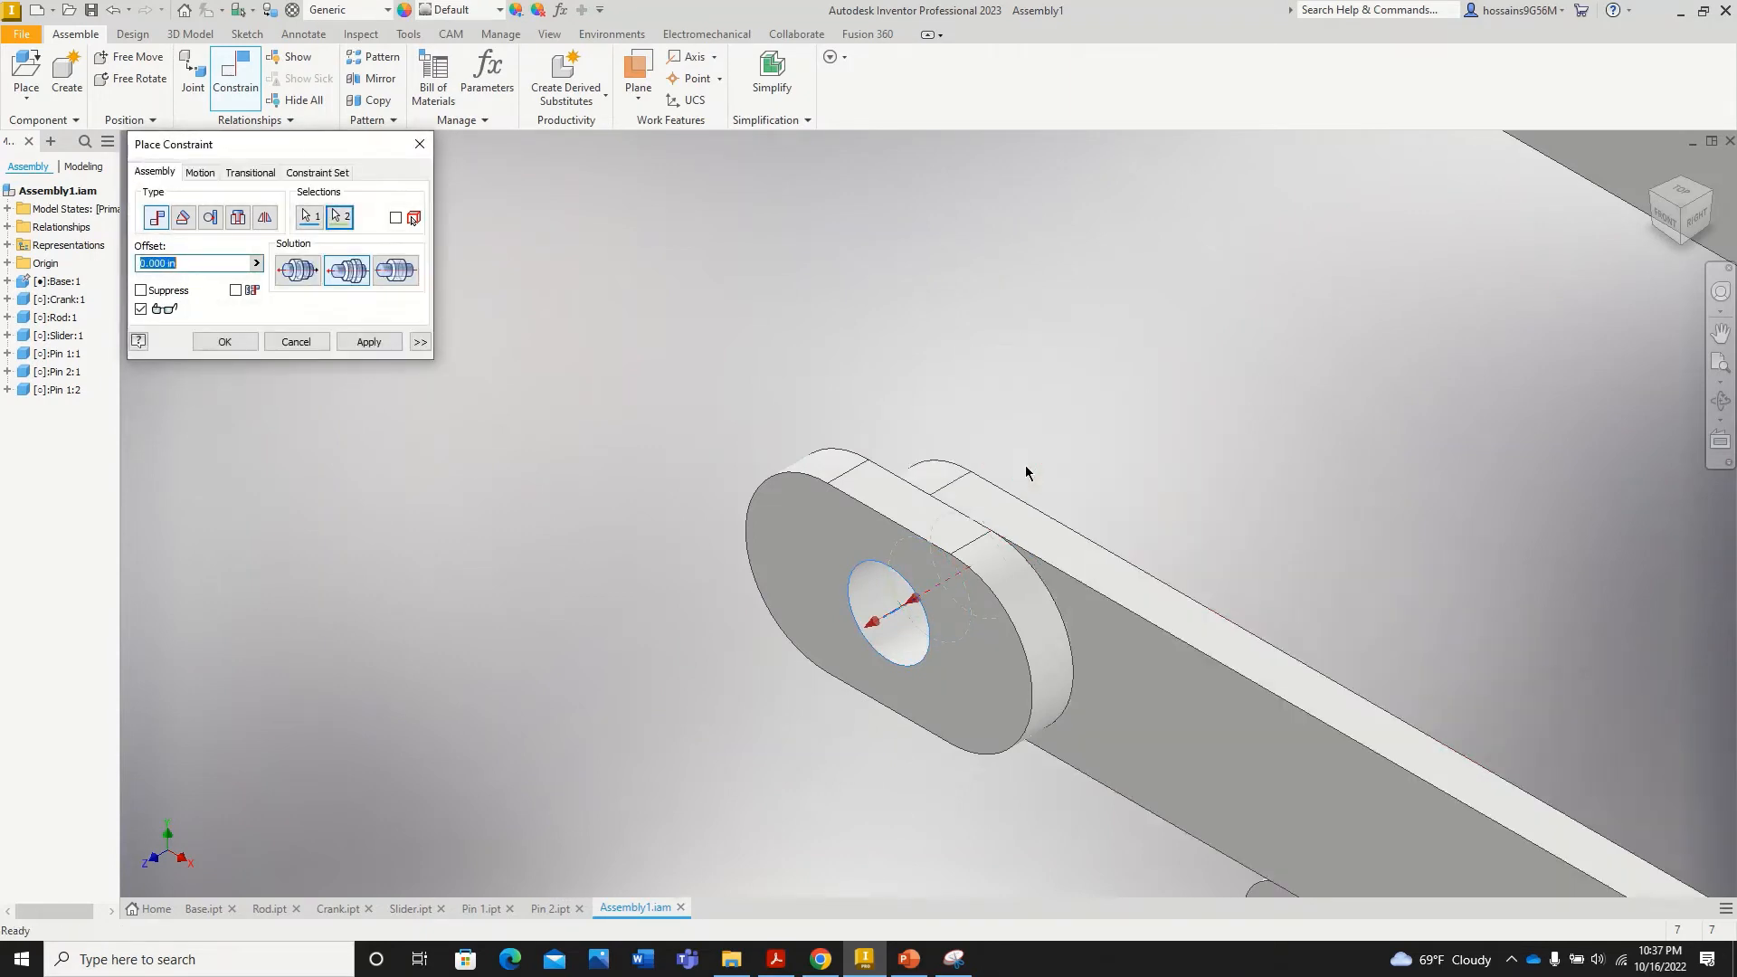
pyautogui.click(381, 344)
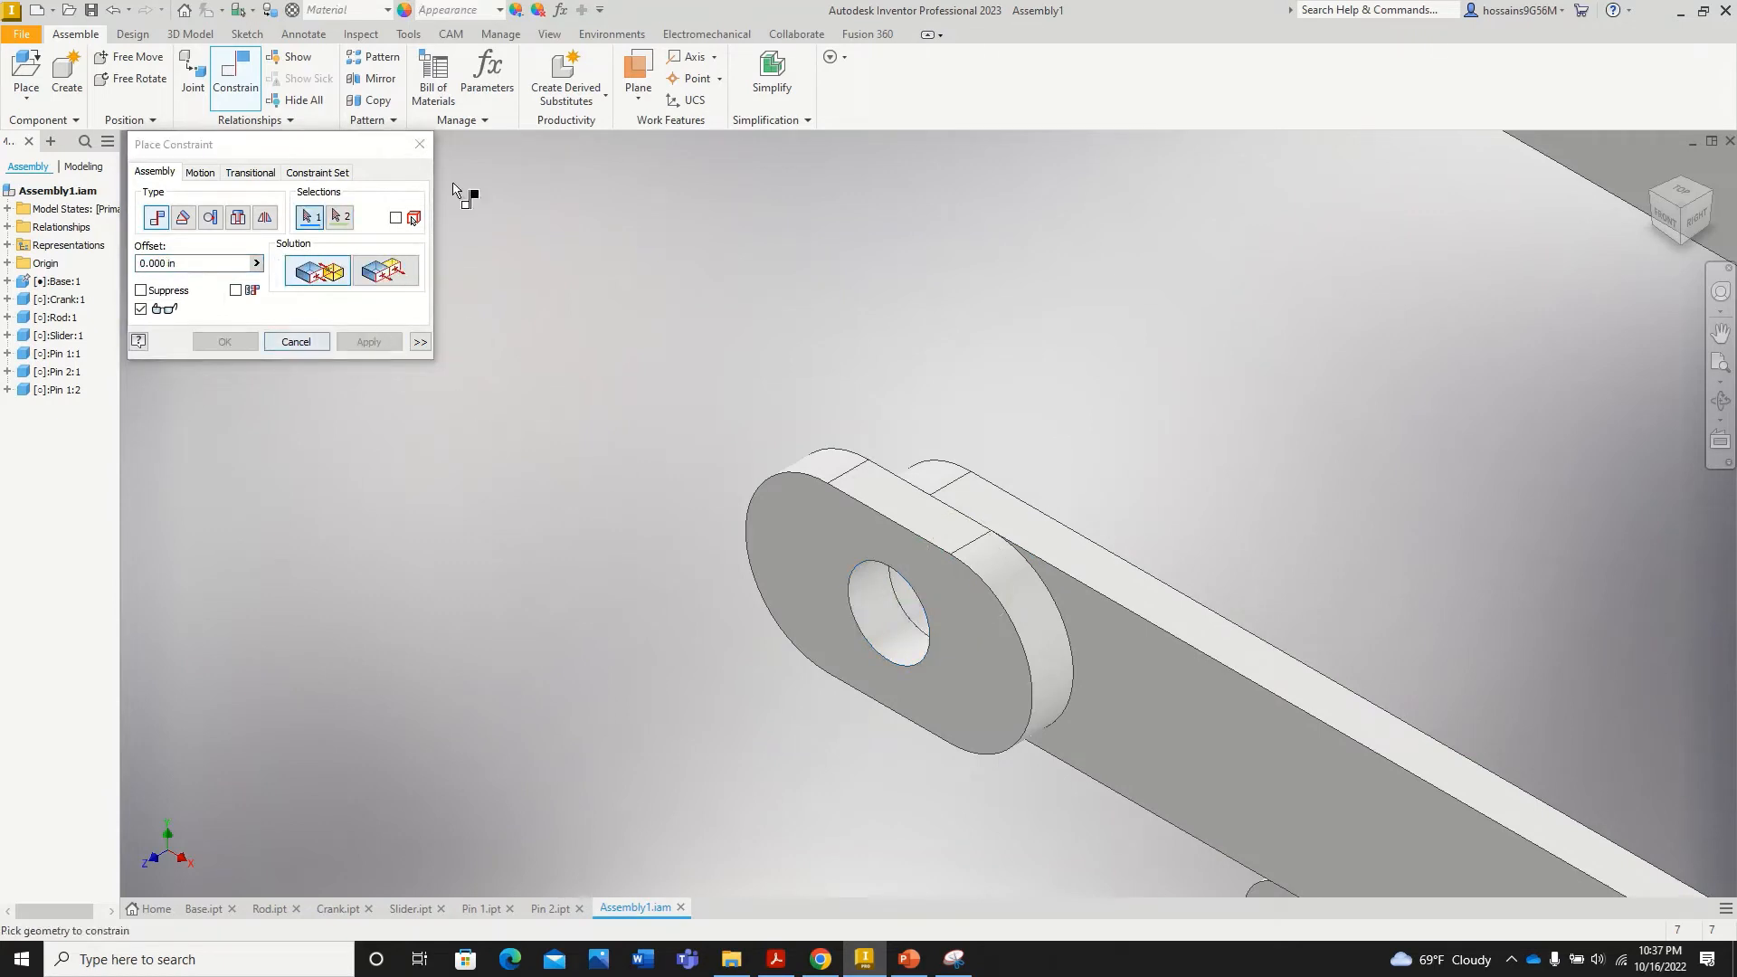
pyautogui.click(420, 152)
# Step: Swing the Crank about the Base's hole to test the axis mate
pyautogui.scroll(5, 685, 450)
pyautogui.moveTo(882, 556); pyautogui.dragTo(975, 489)
pyautogui.scroll(3, 881, 440)
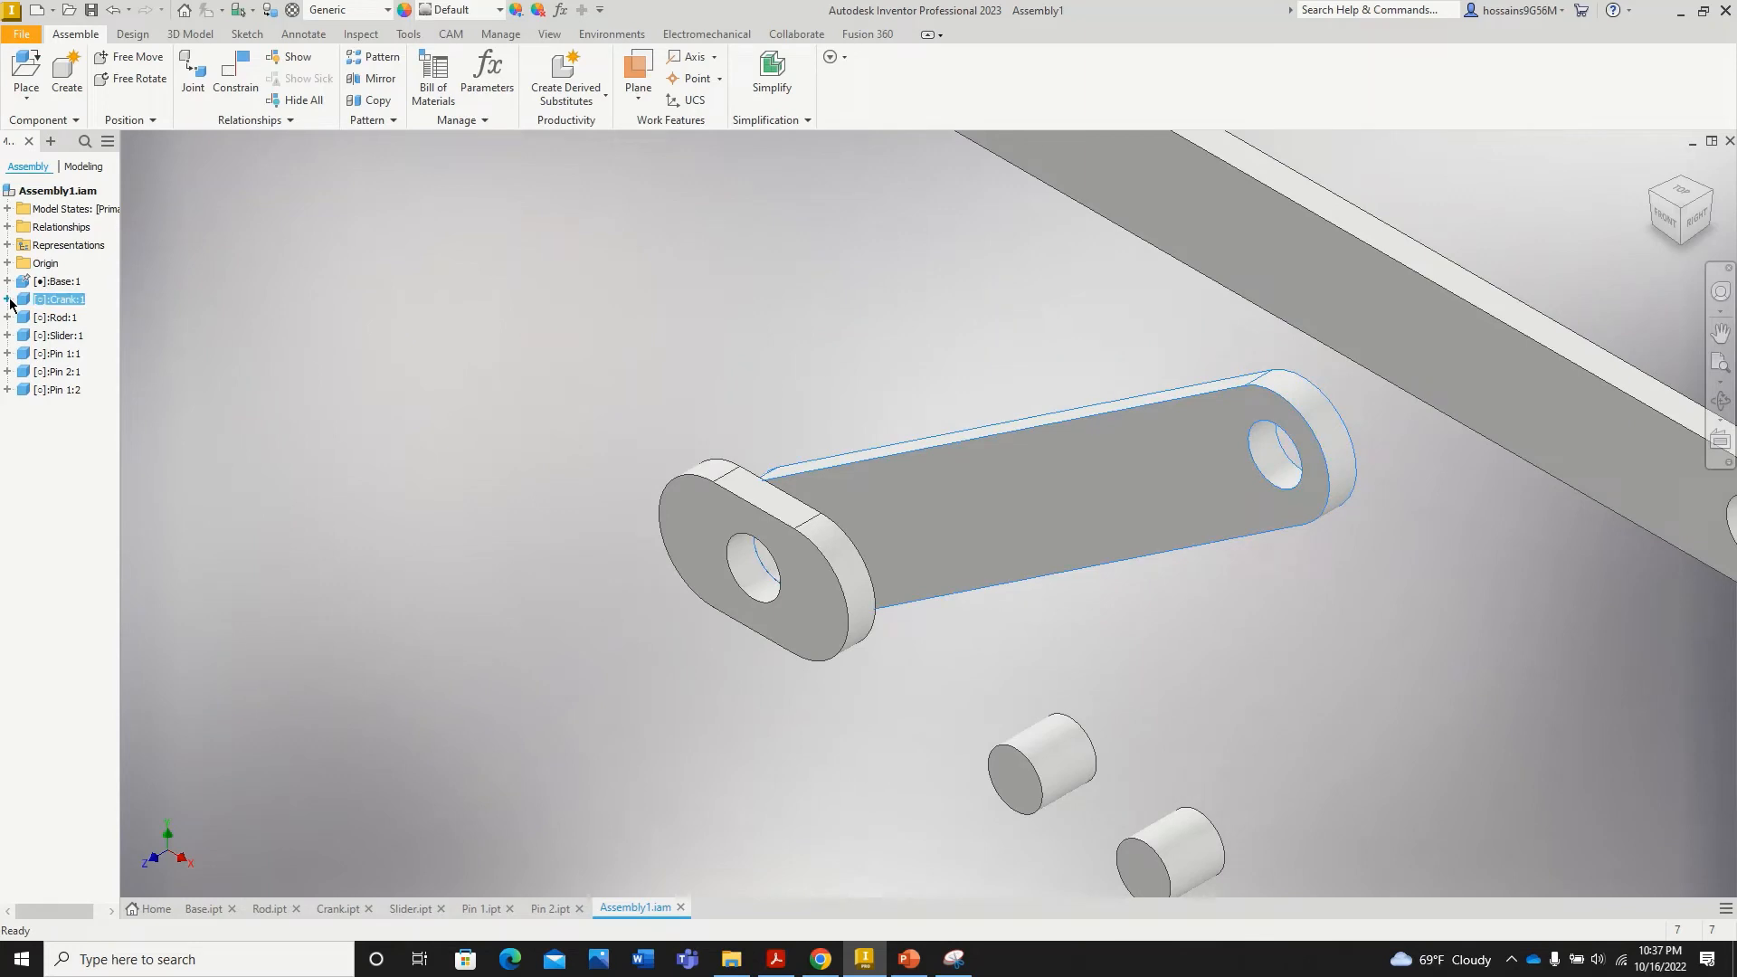
# Step: Review the mate constraints applied to the Crank and the geometry each one refers to
pyautogui.click(8, 299)
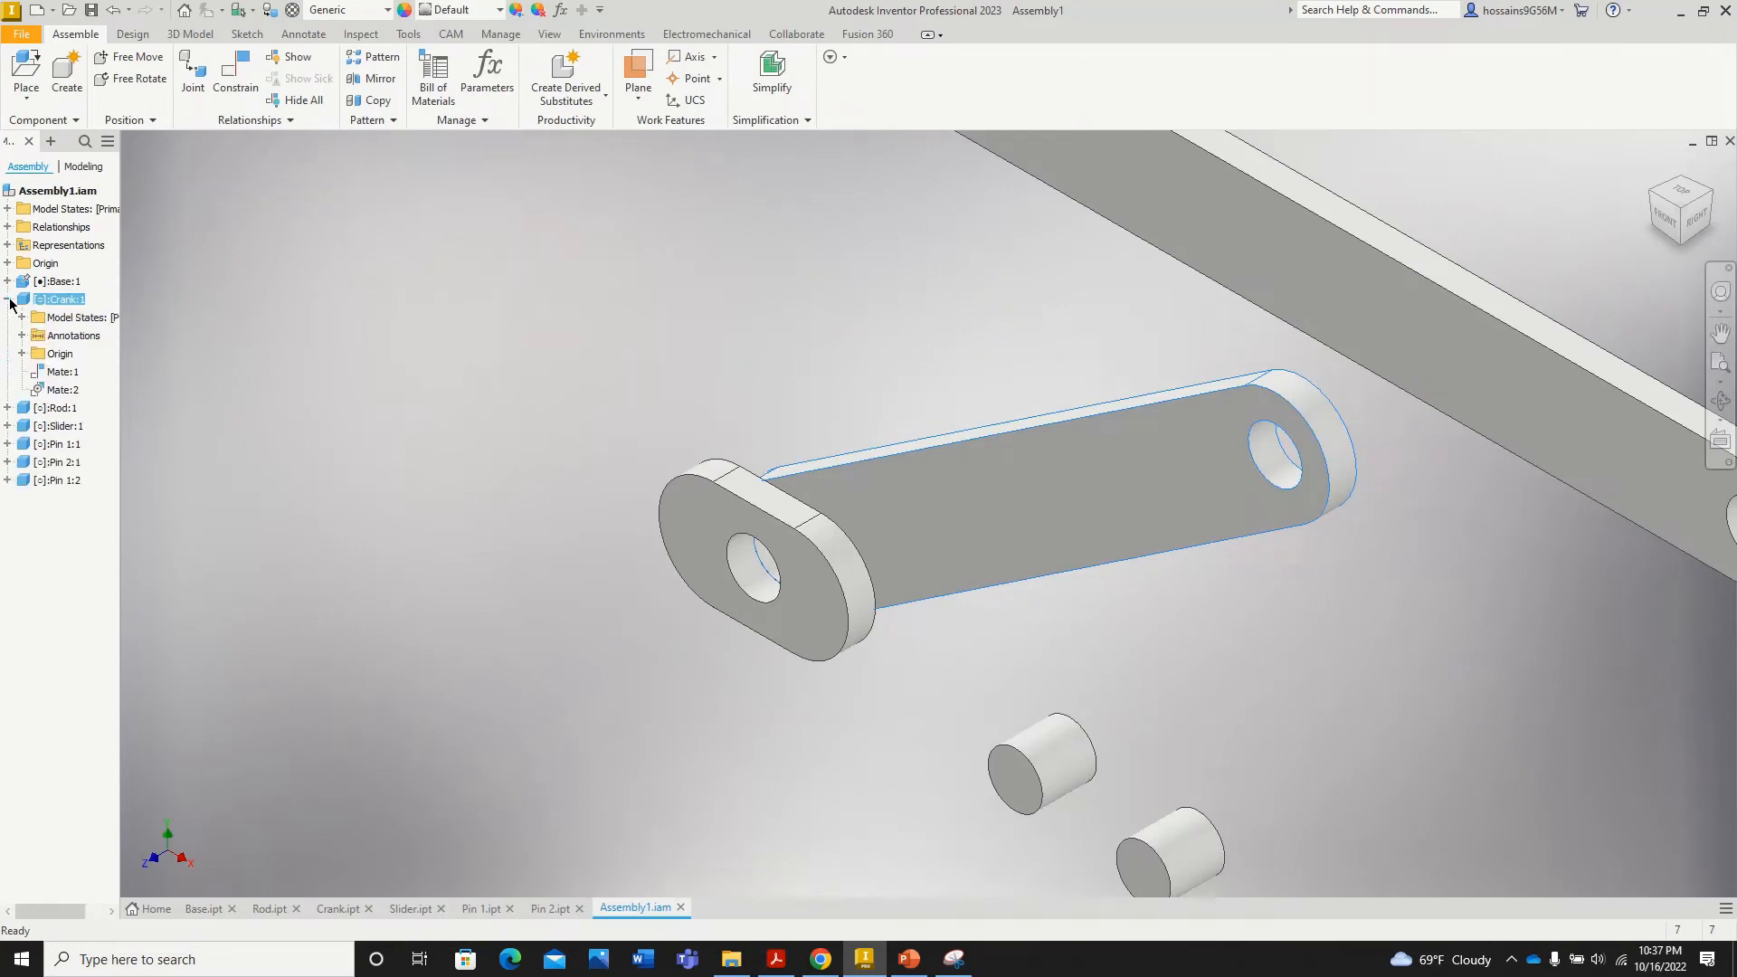
pyautogui.click(69, 391)
pyautogui.click(72, 378)
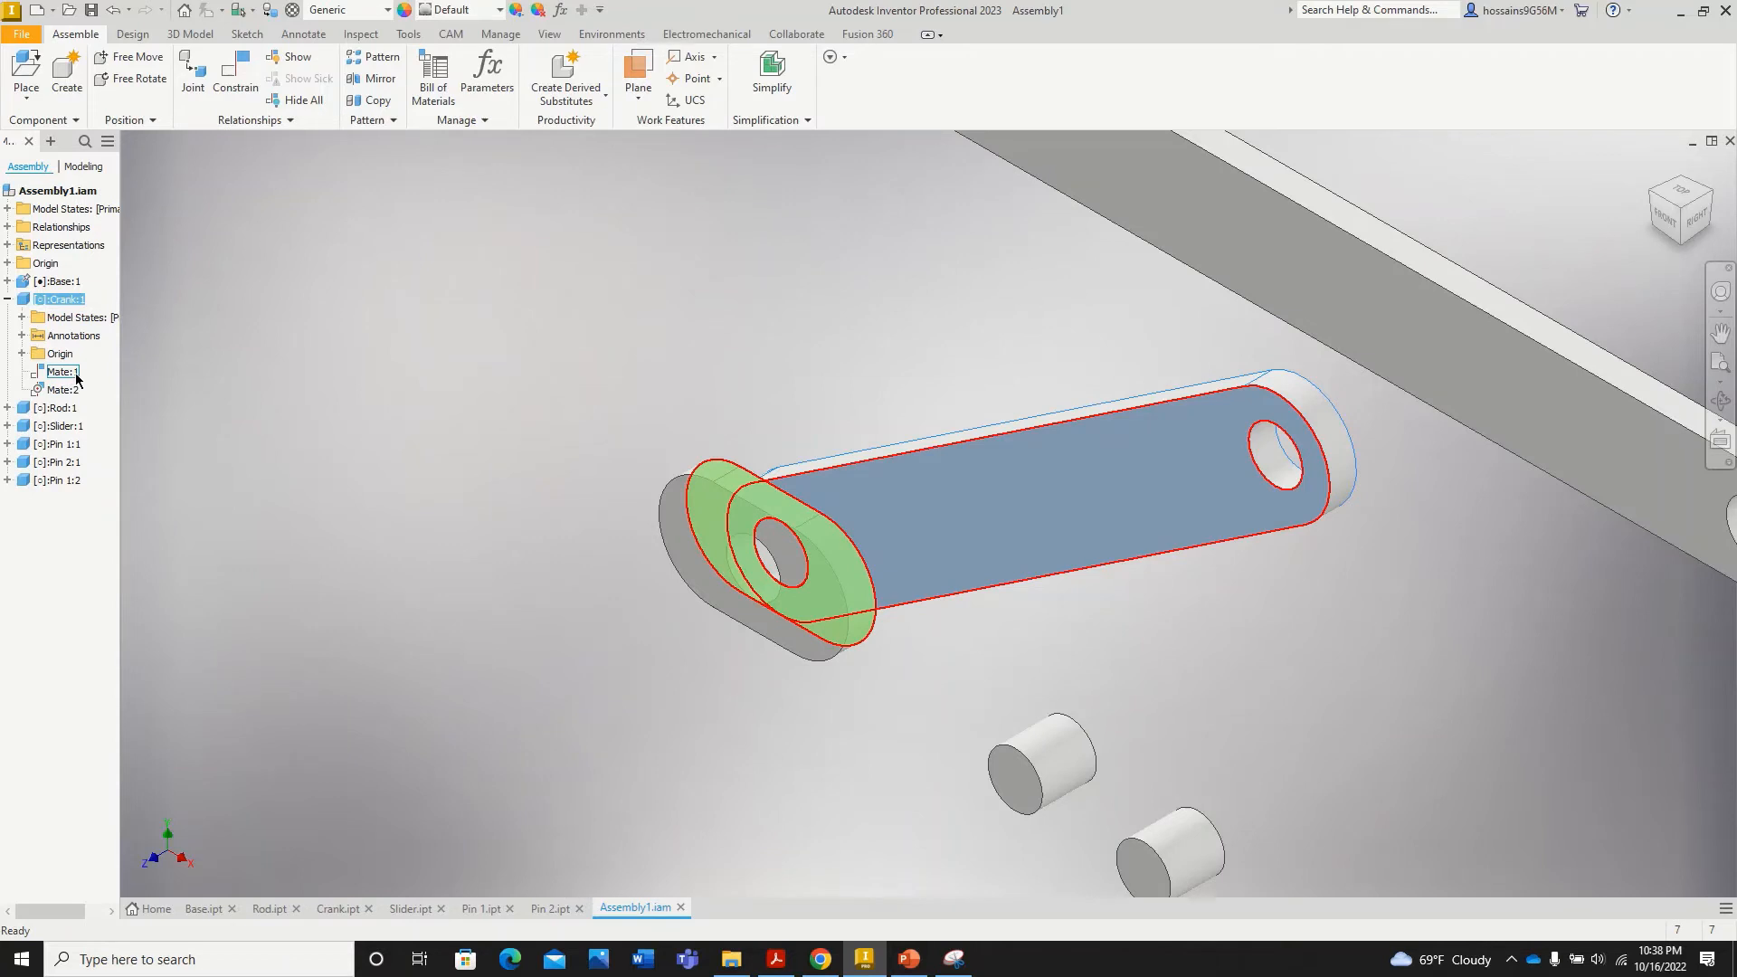
pyautogui.click(71, 391)
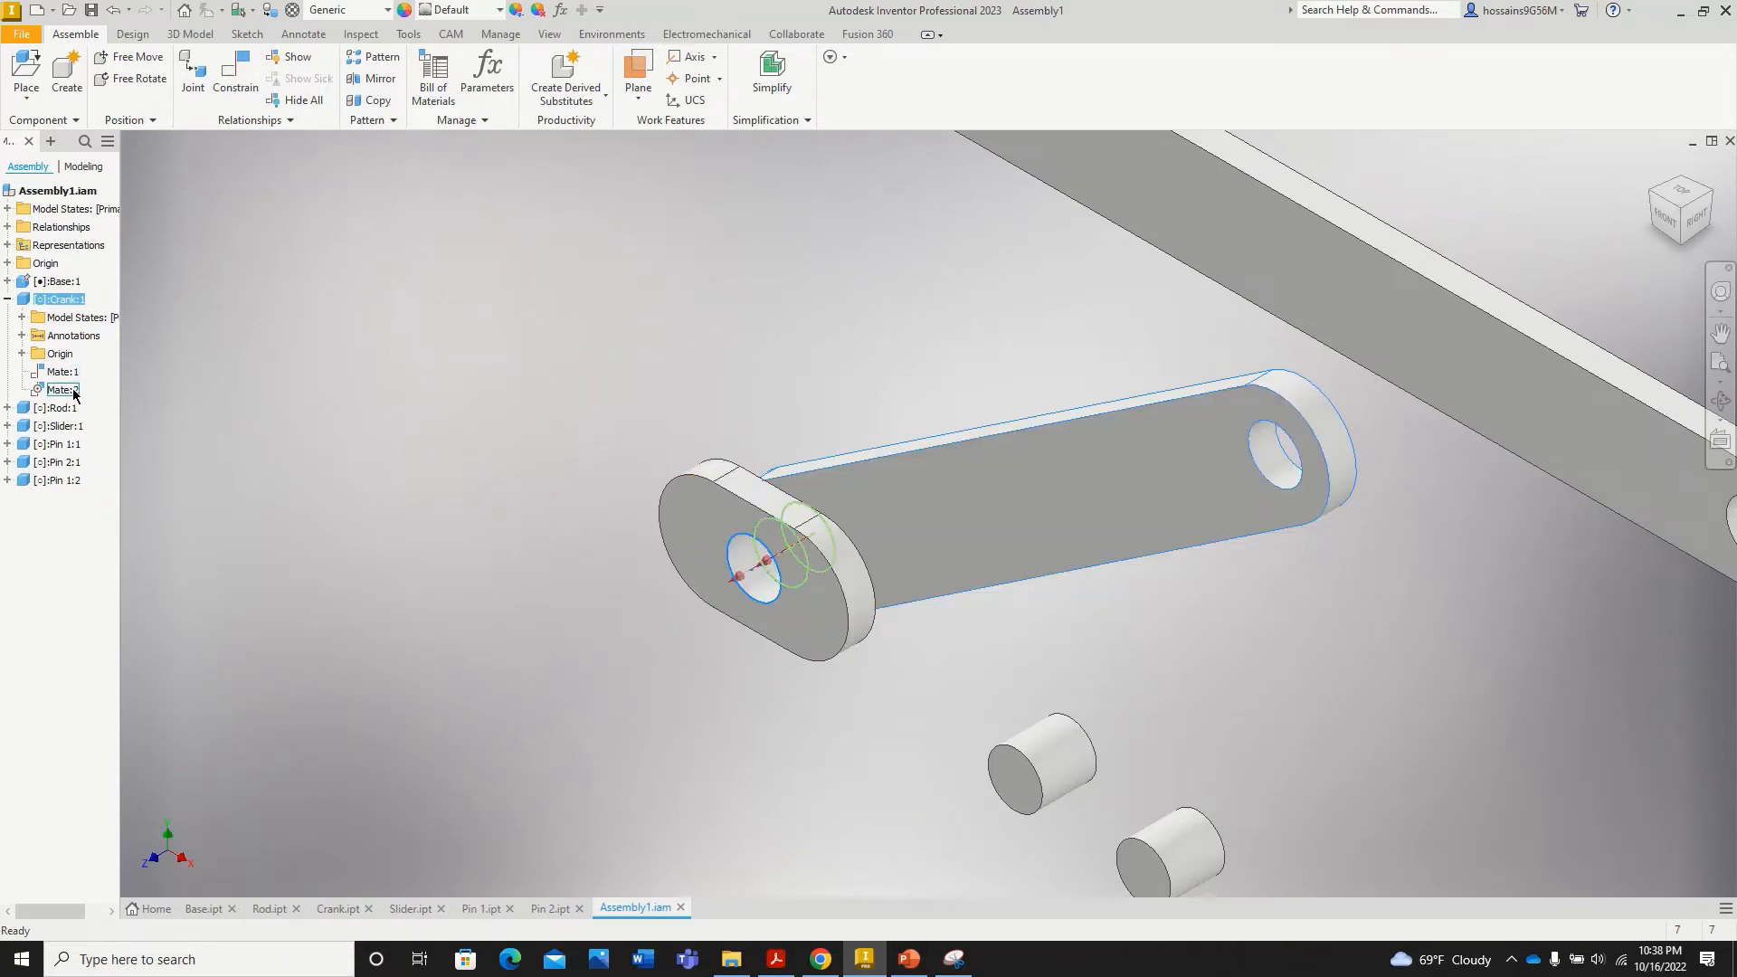
pyautogui.click(465, 366)
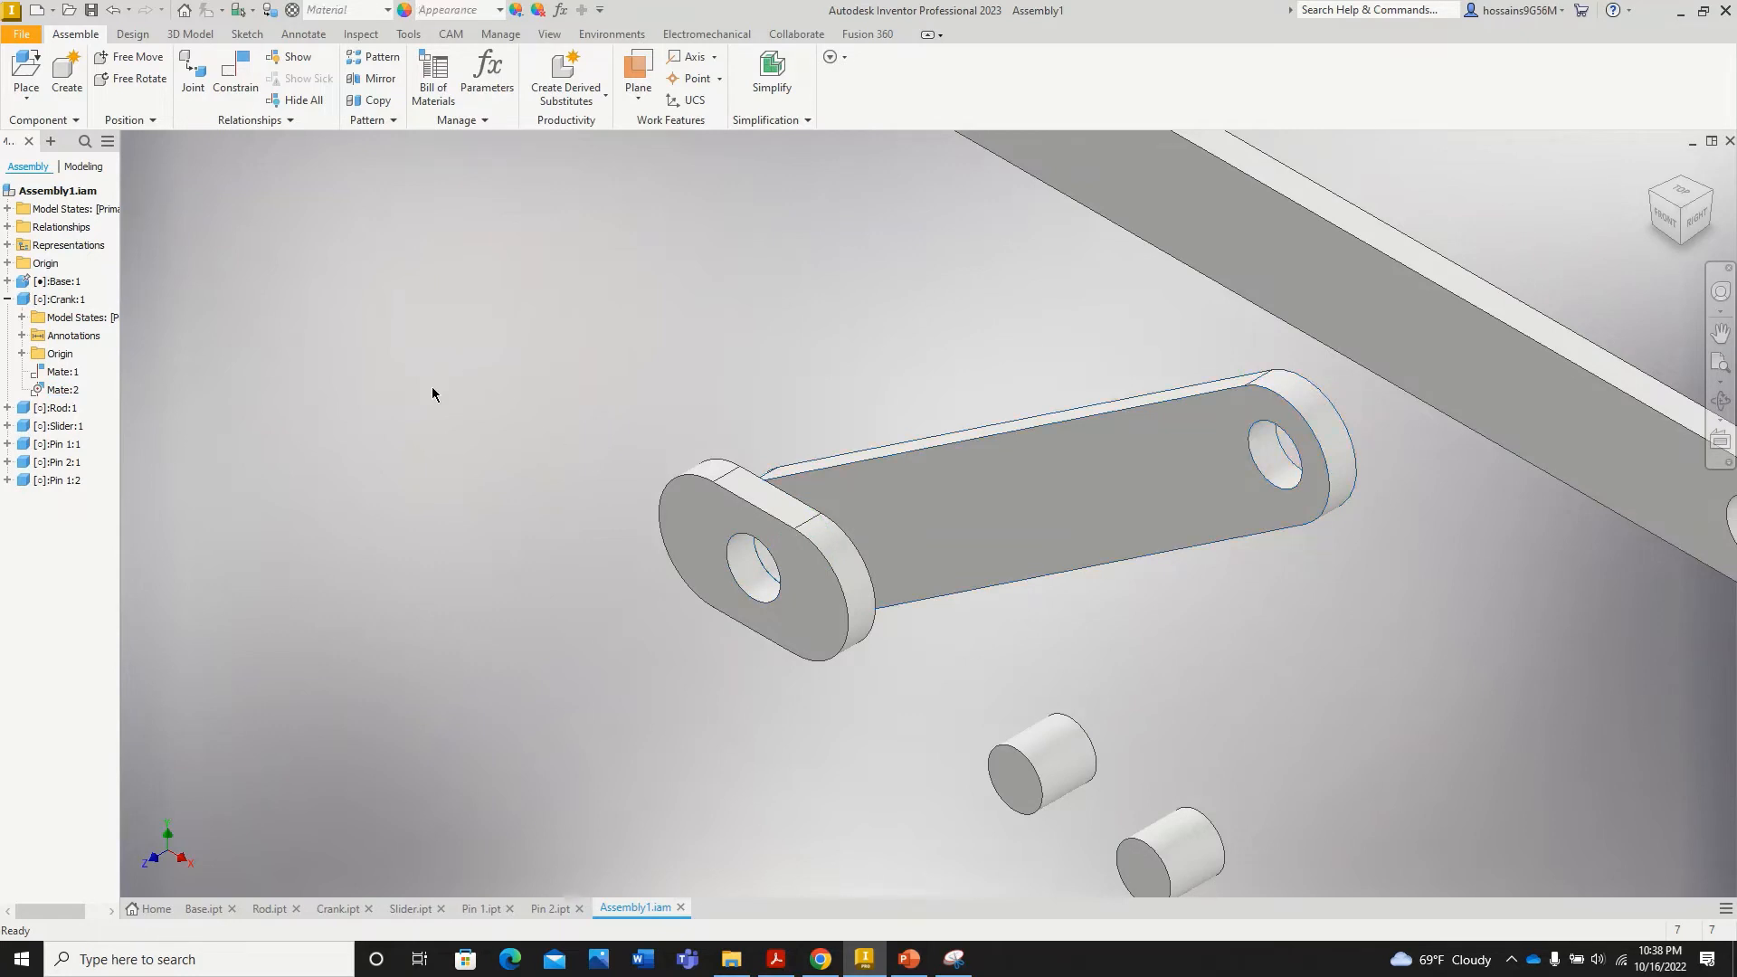
# Step: Seat the nearest loose Pin 1 inside the Base's hole with an Insert constraint, using the aligned solution and a 0.000 in offset
pyautogui.scroll(-5, 421, 371)
pyautogui.scroll(3, 250, 147)
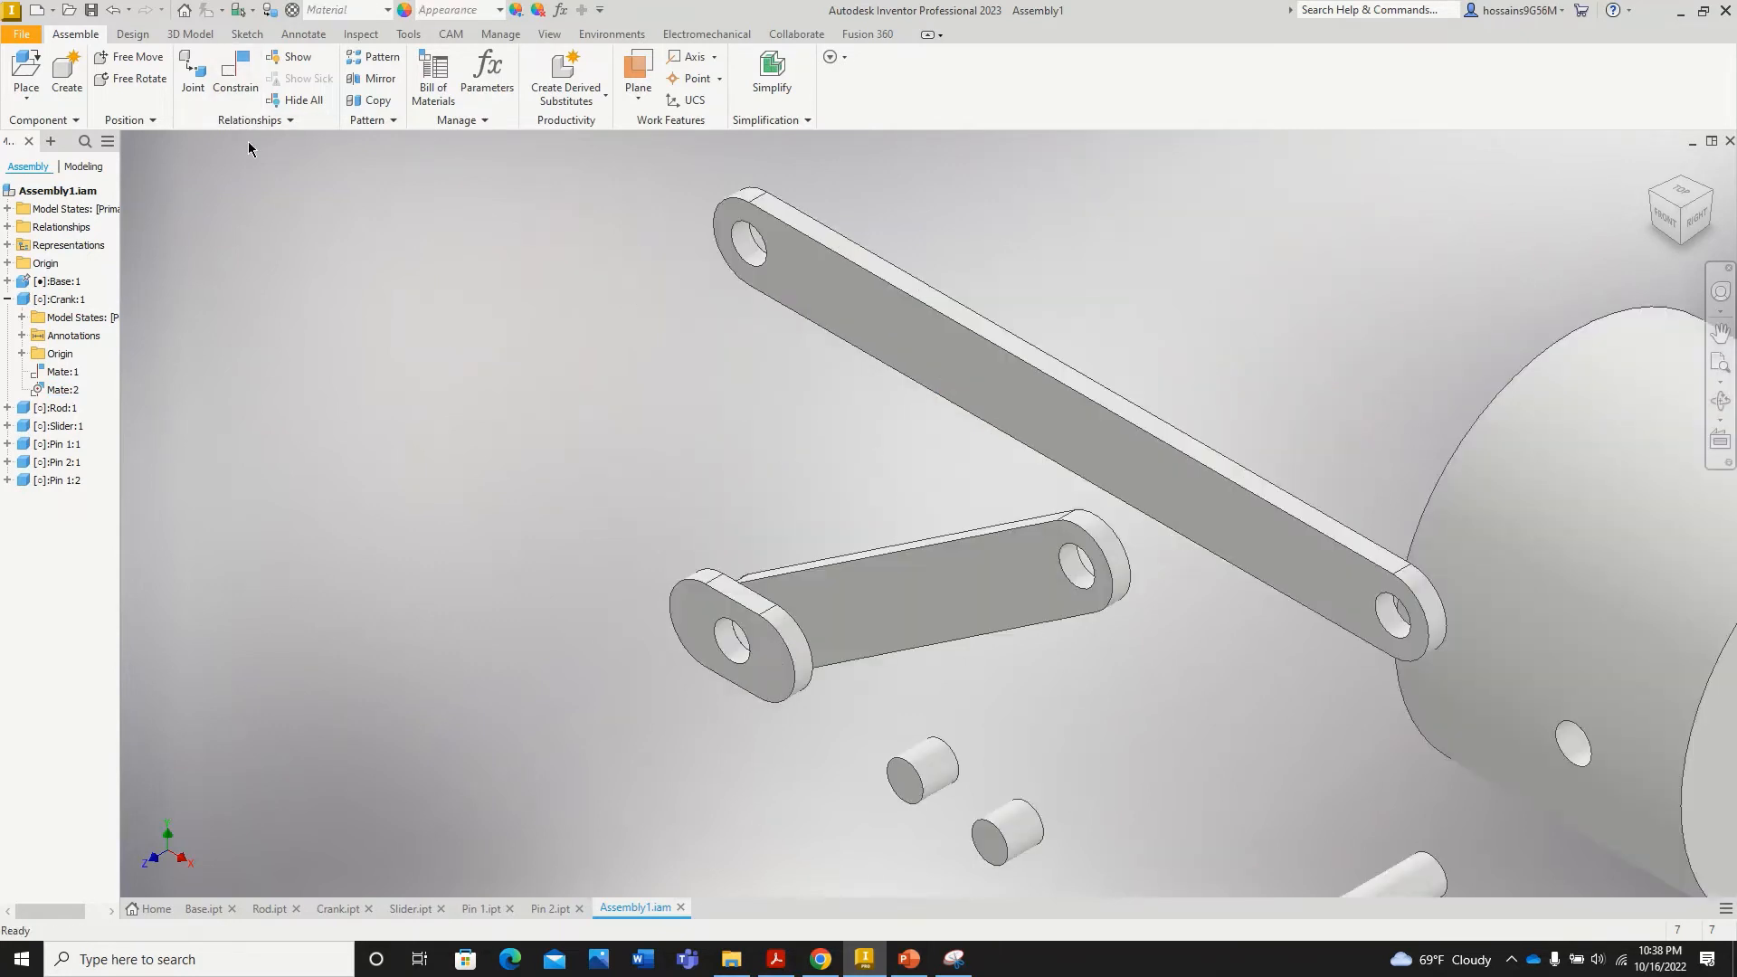
pyautogui.click(235, 72)
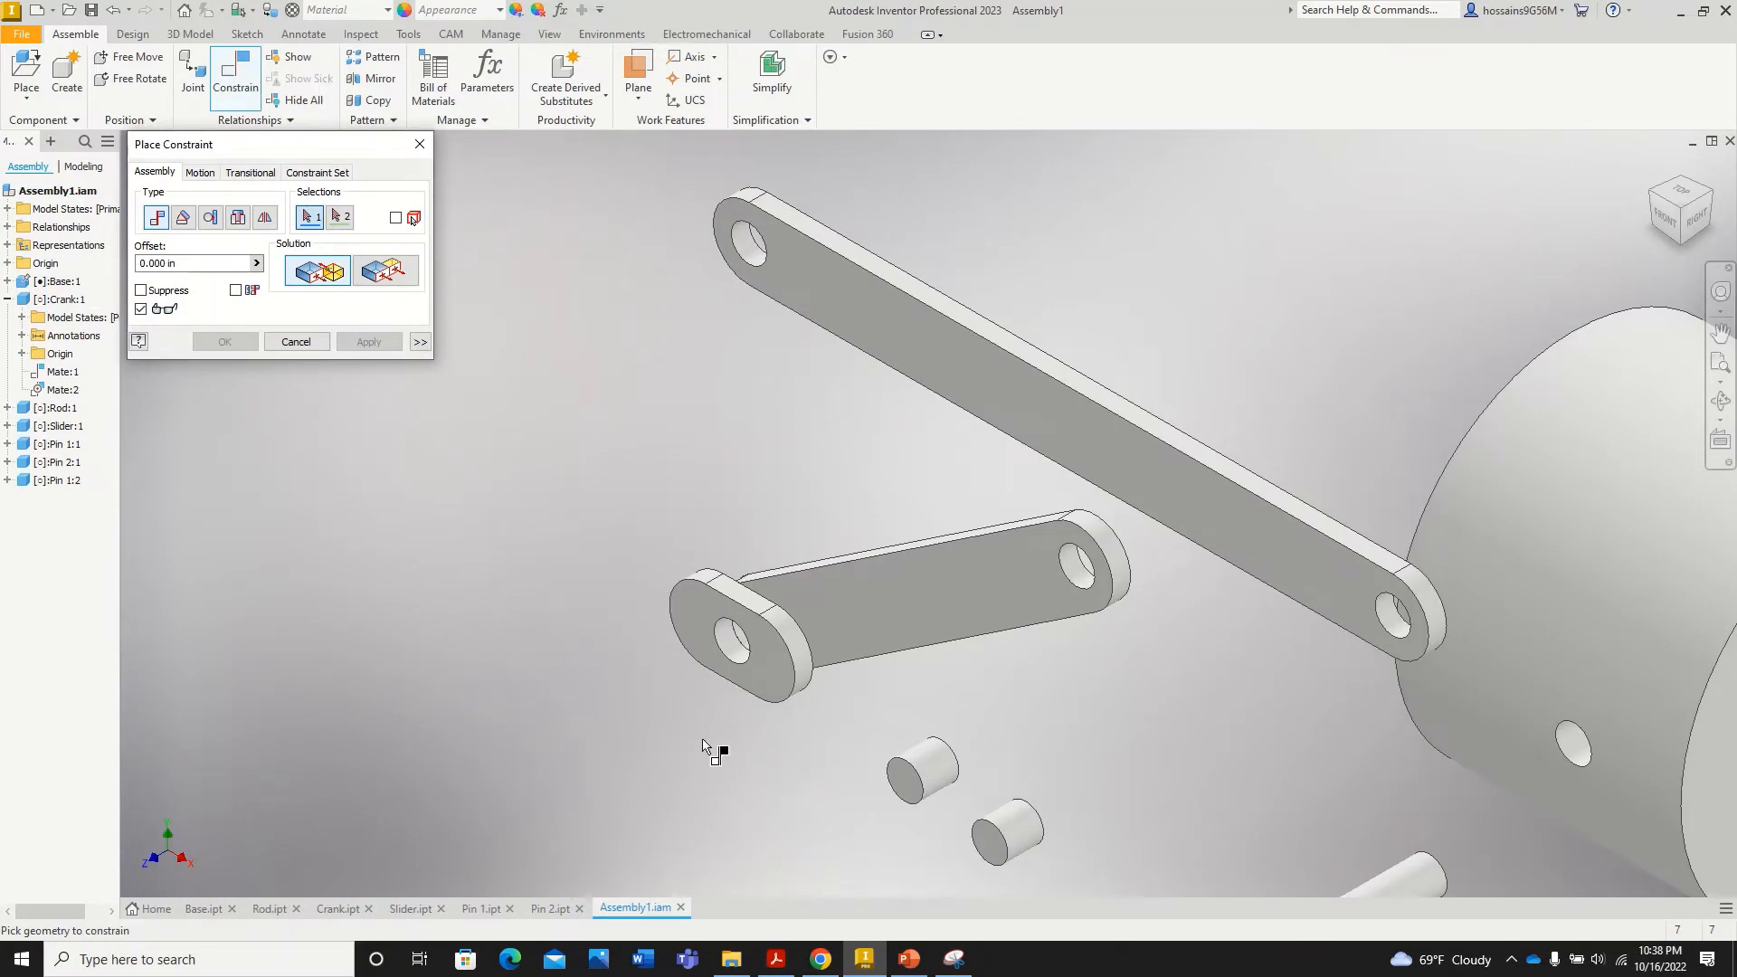
pyautogui.click(241, 223)
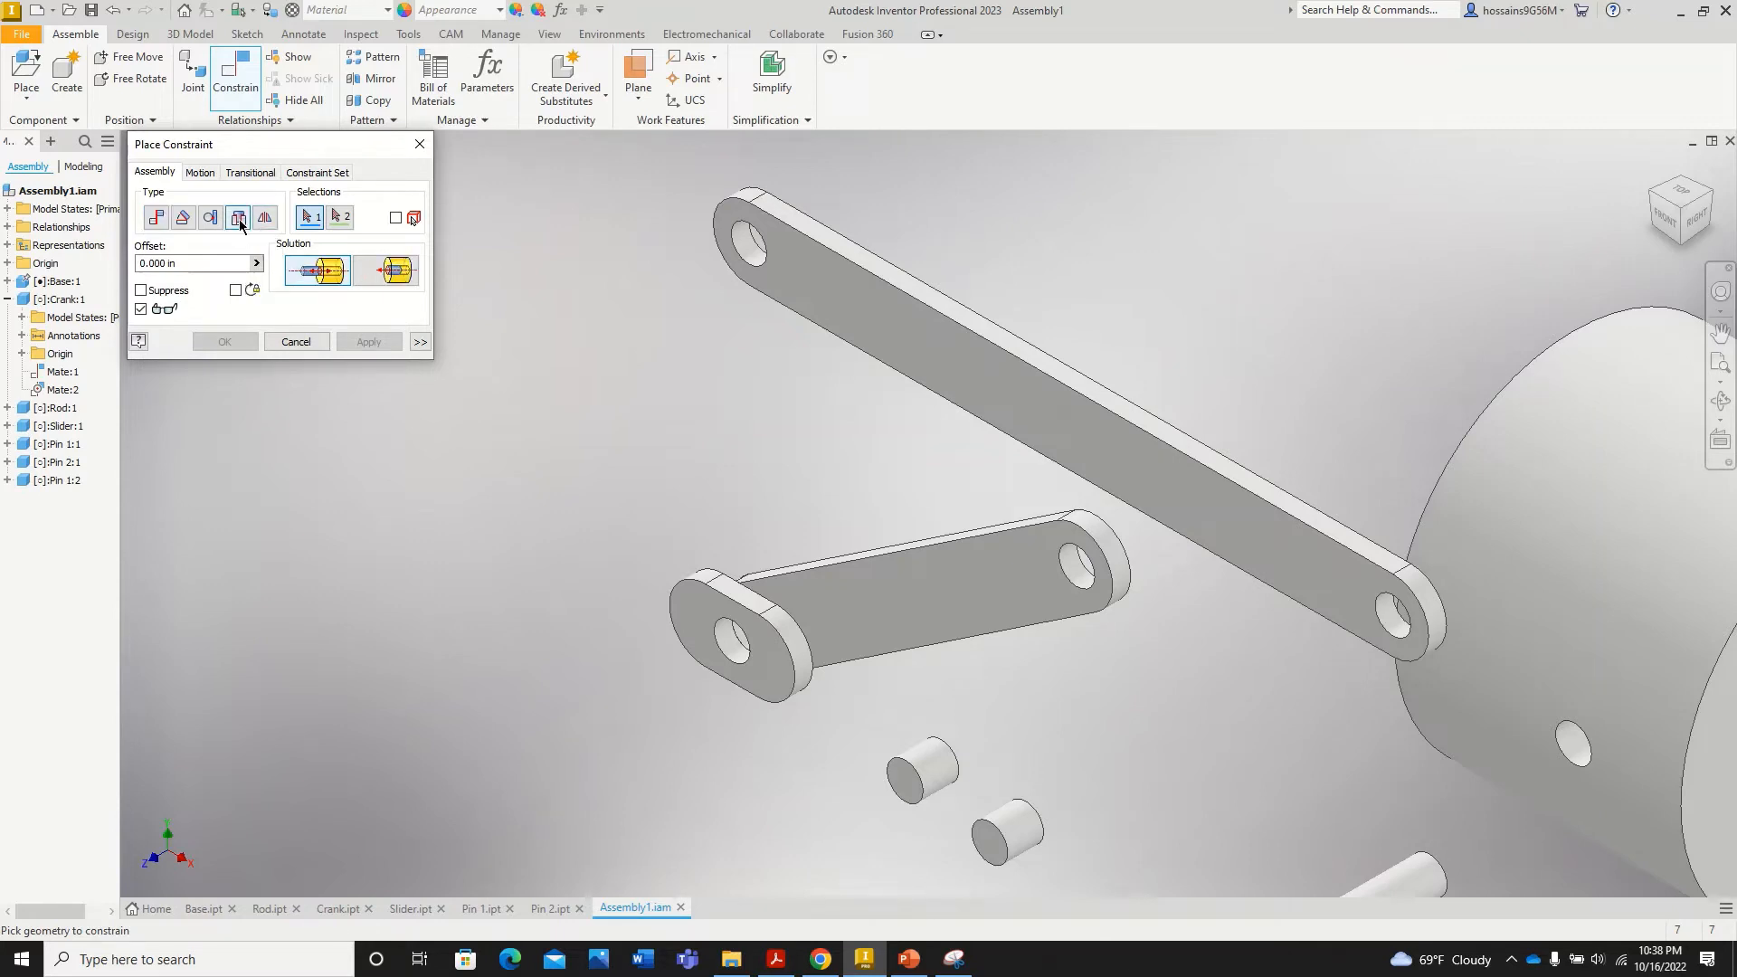
pyautogui.click(913, 775)
pyautogui.scroll(2, 913, 774)
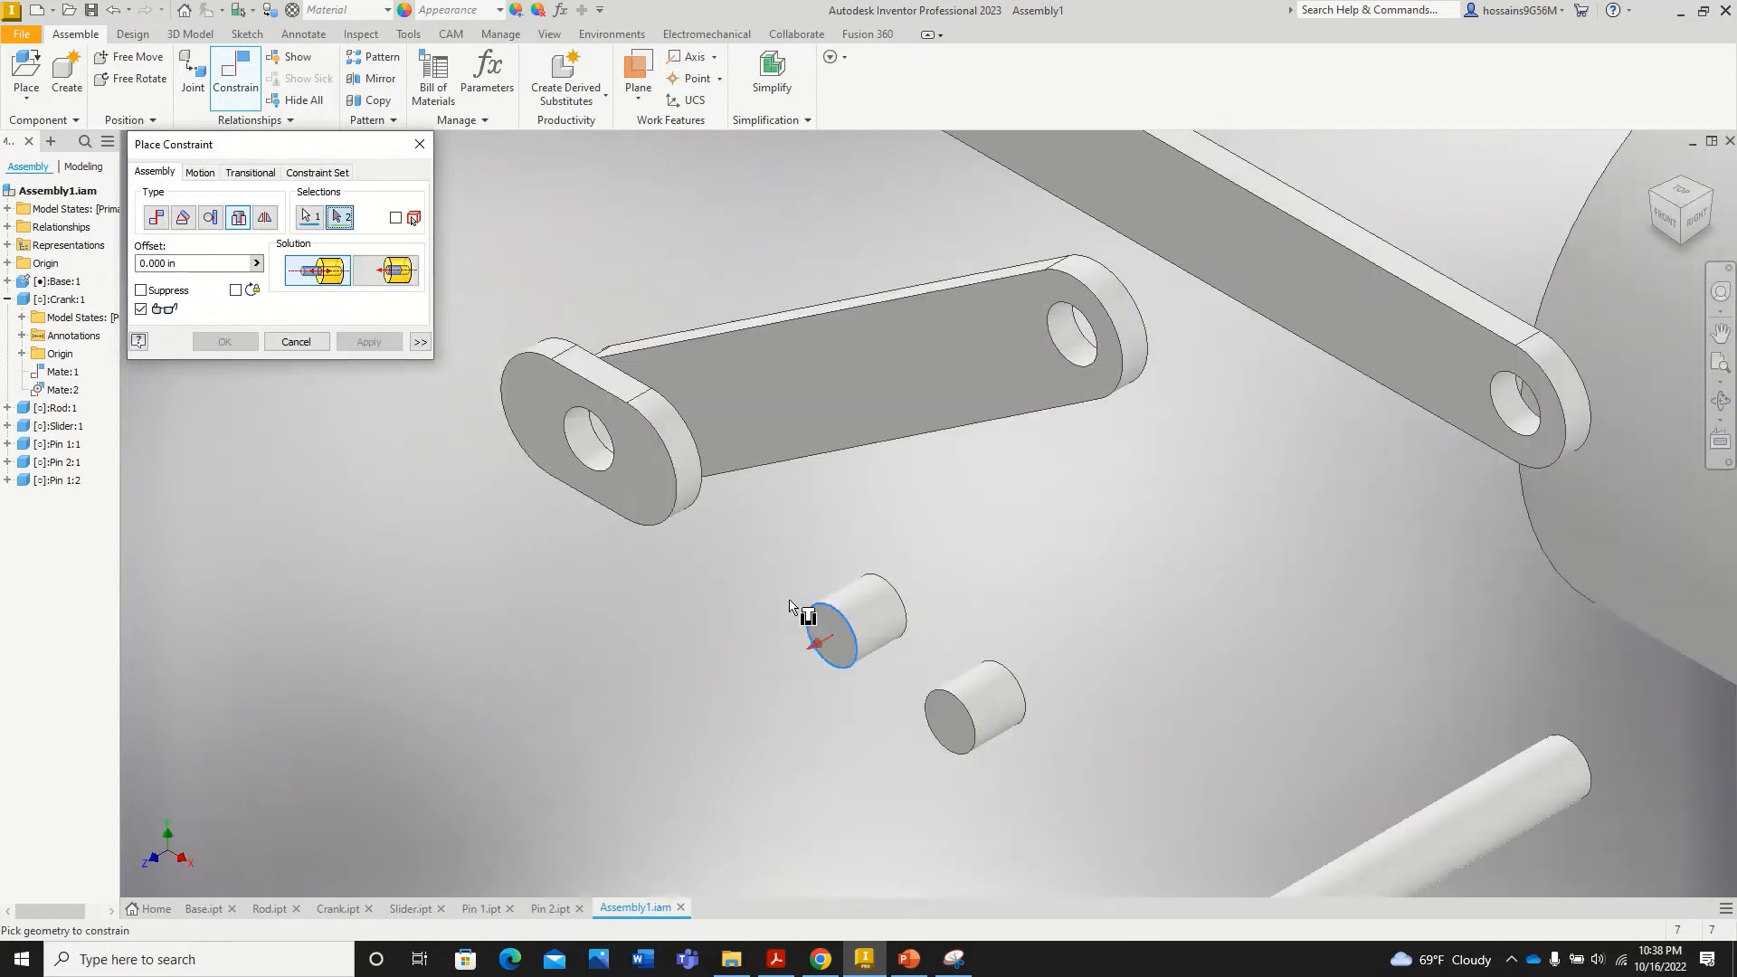
pyautogui.click(606, 433)
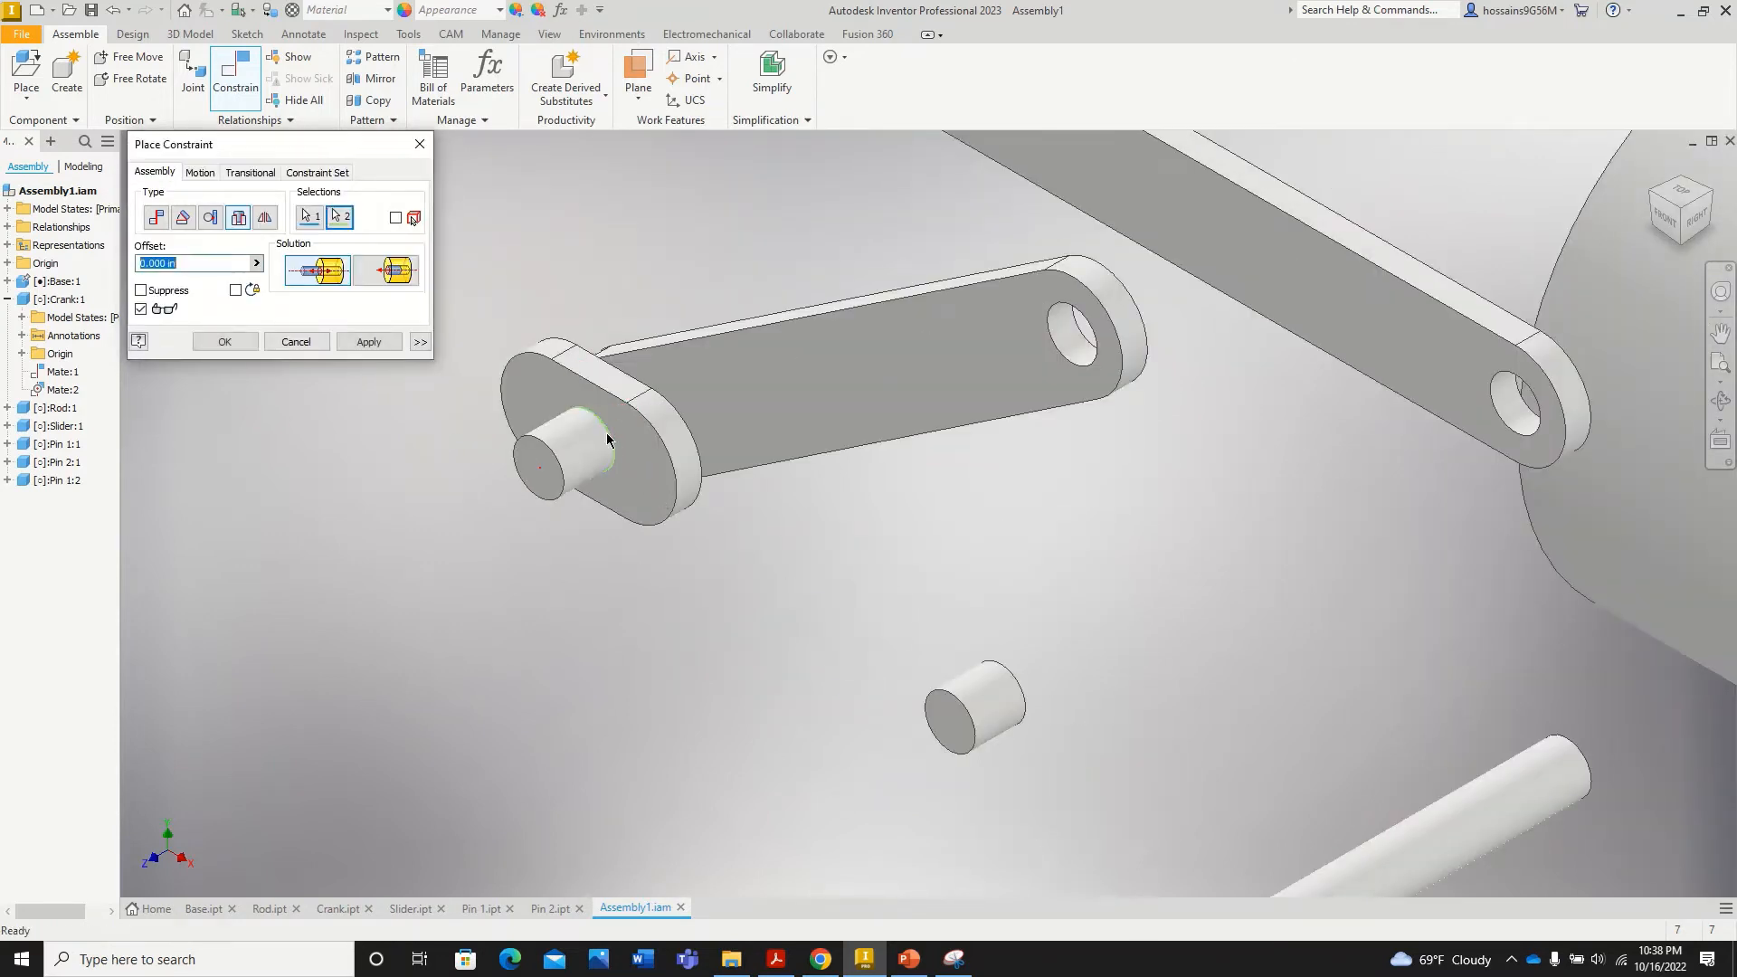
pyautogui.click(387, 276)
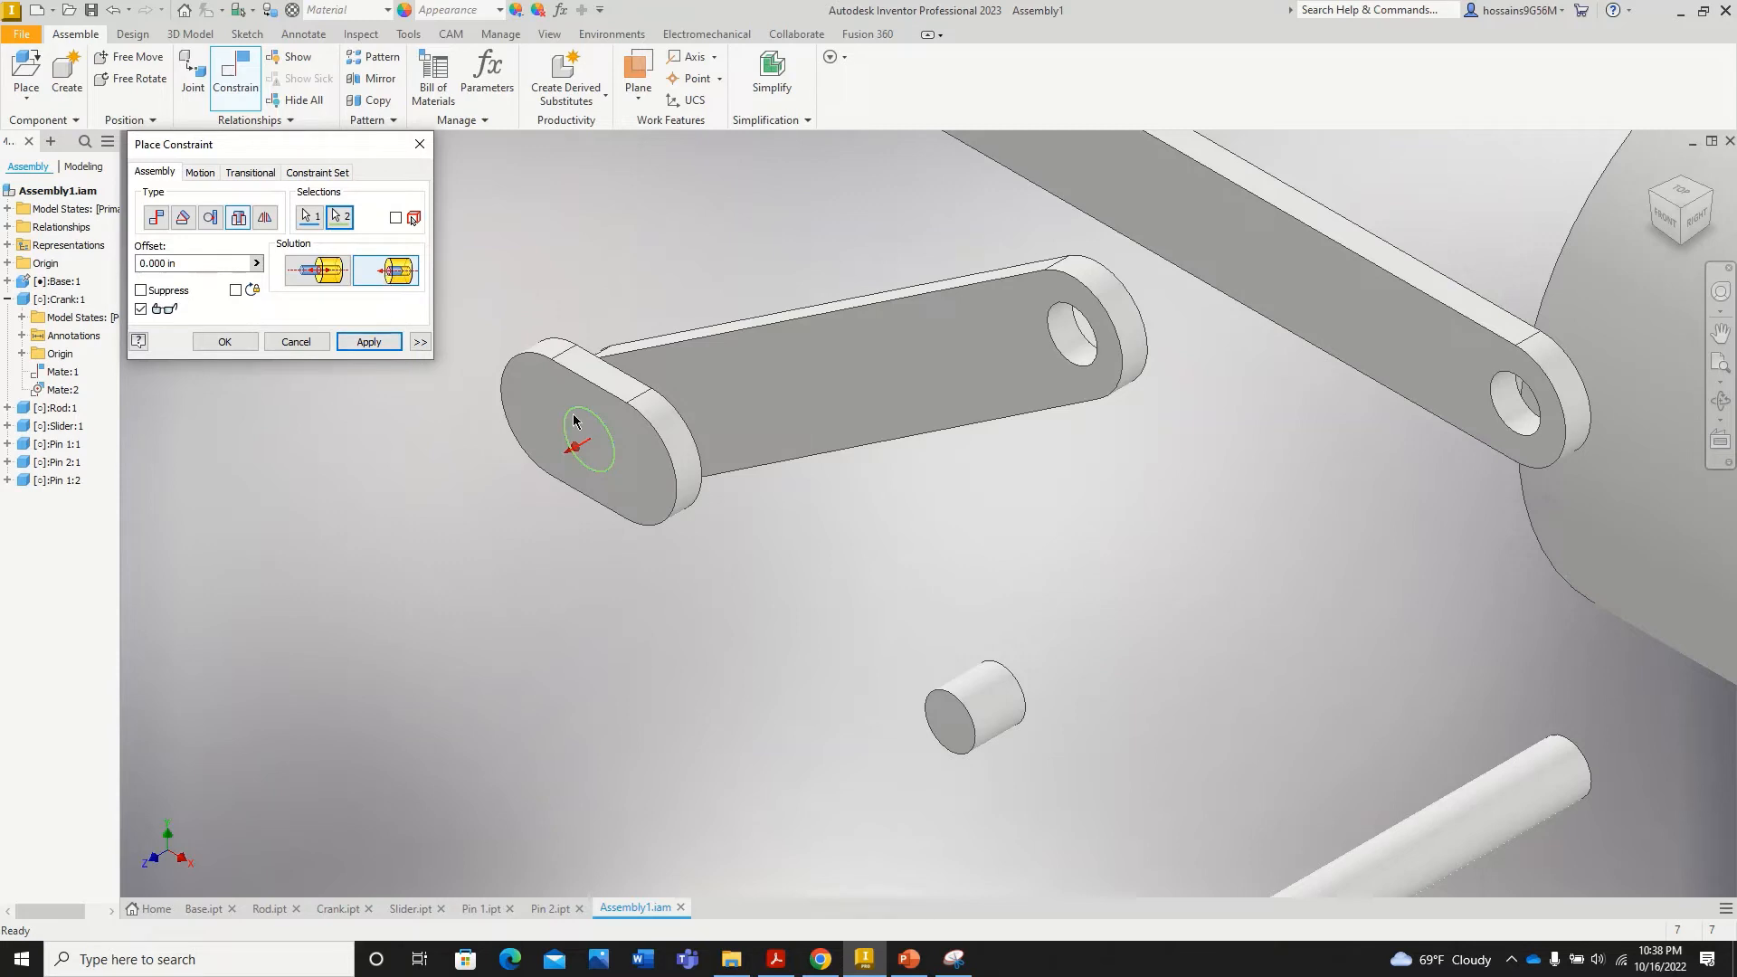
pyautogui.click(369, 341)
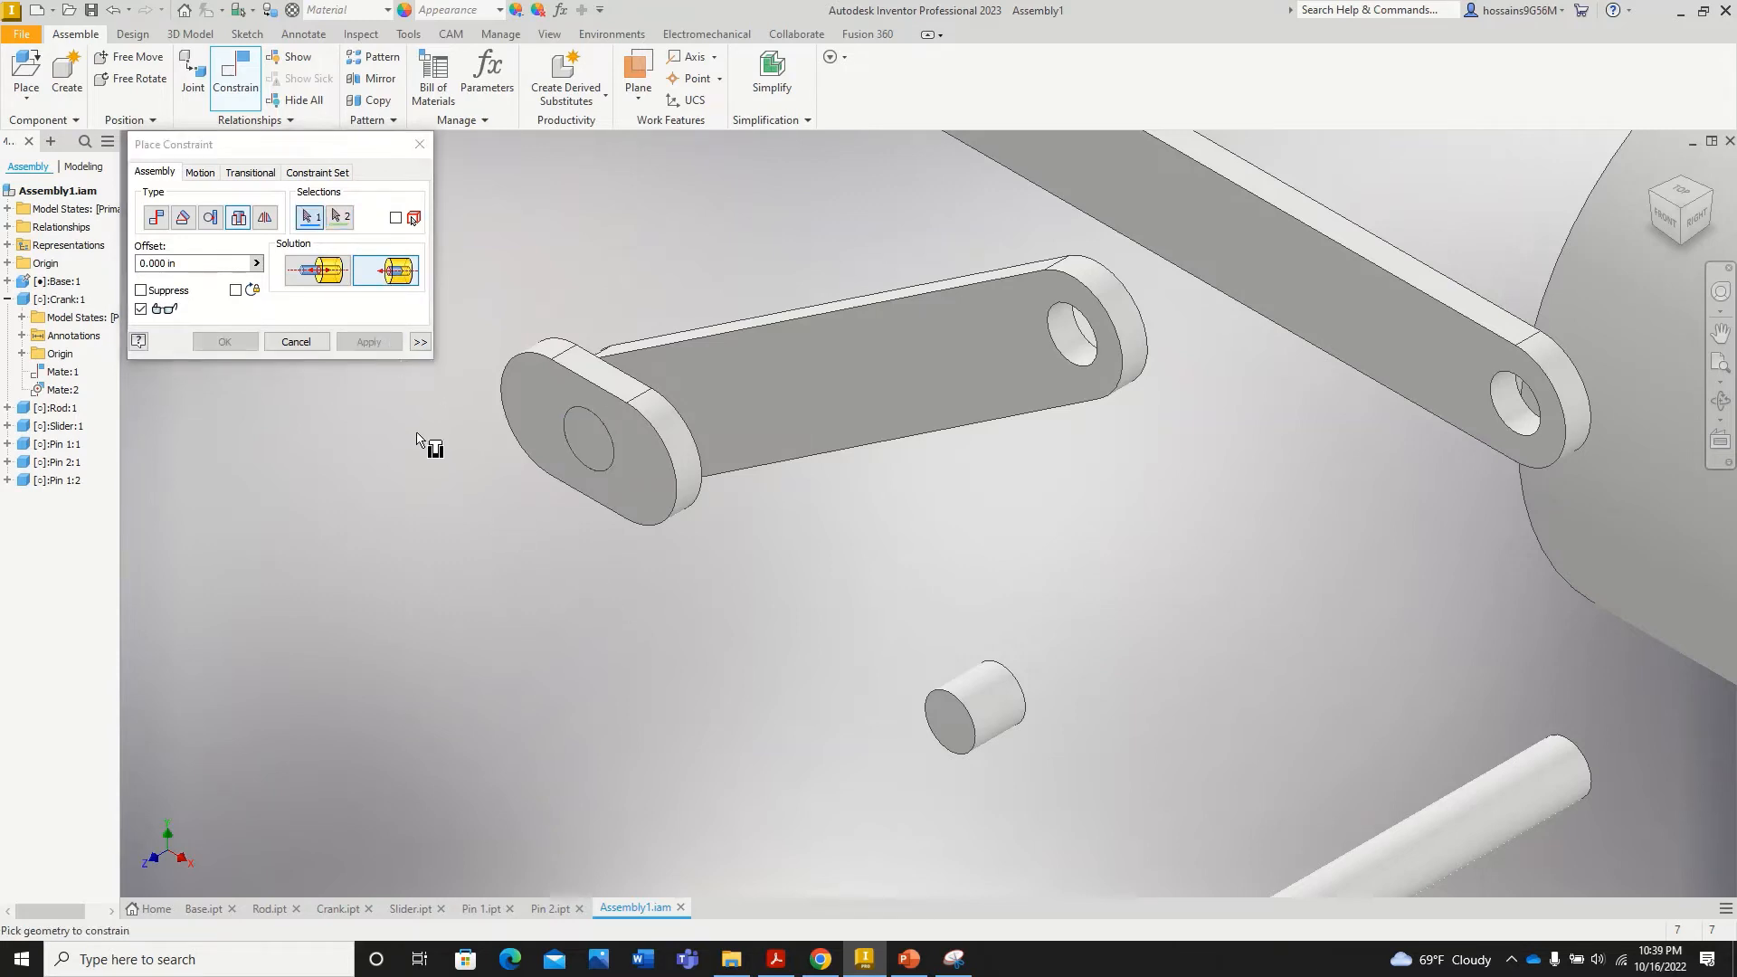
pyautogui.click(419, 144)
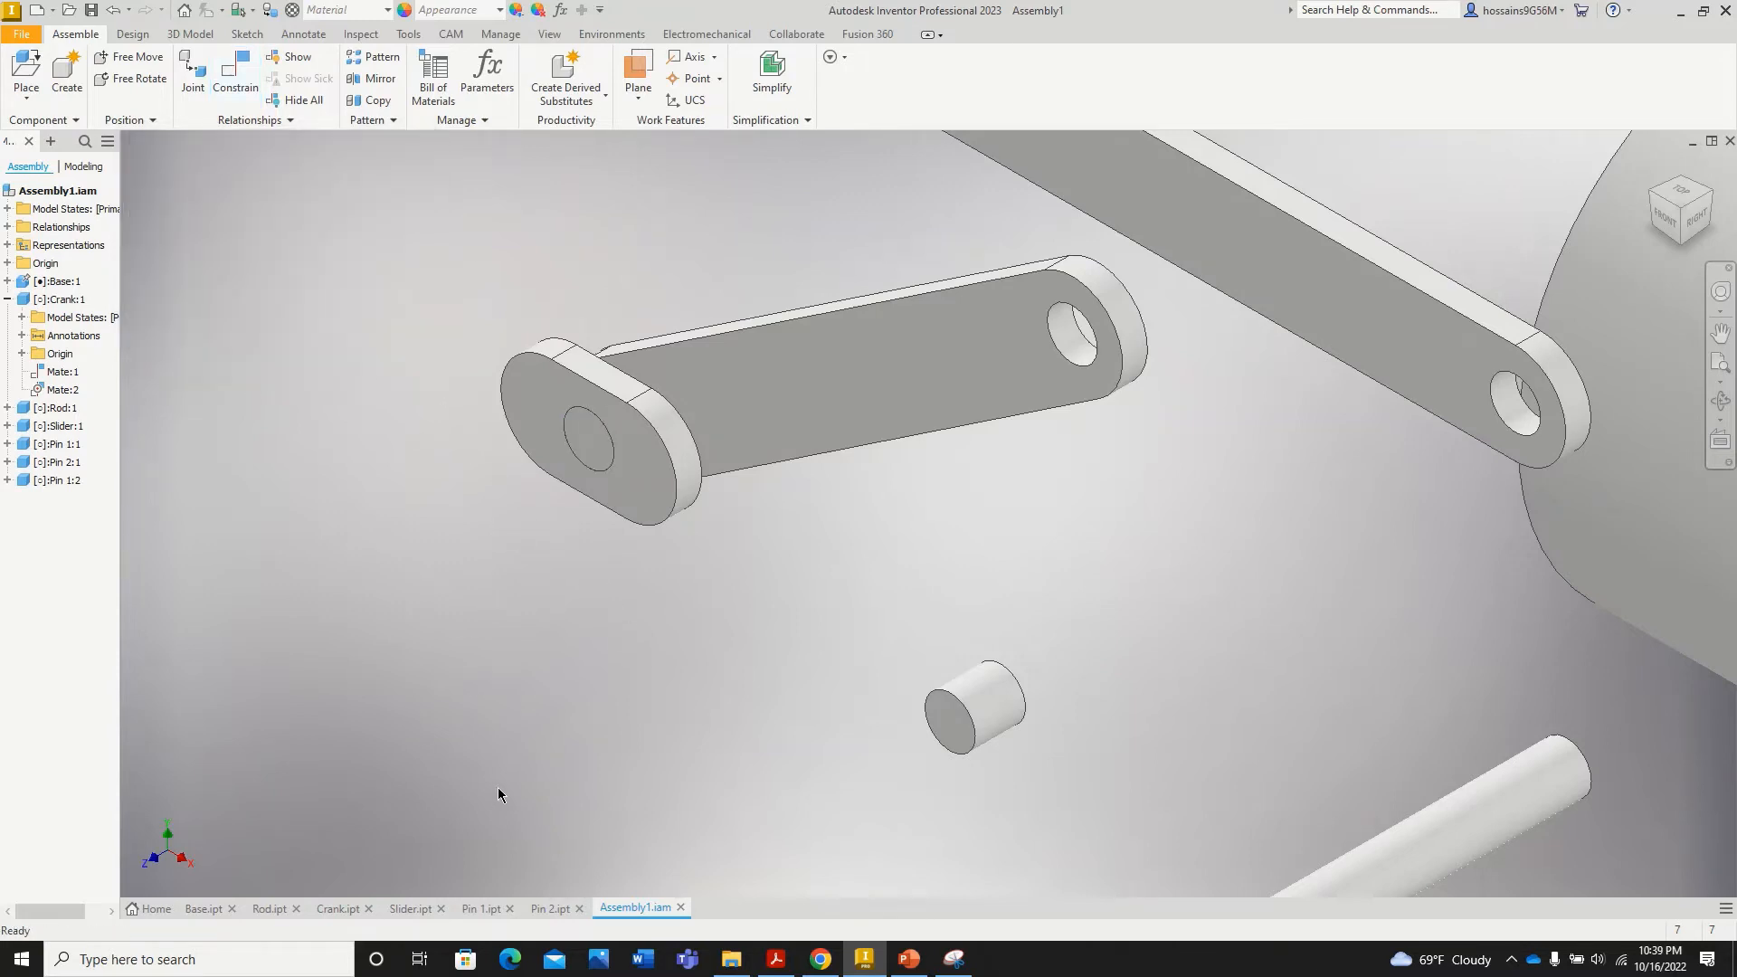
pyautogui.scroll(-2, 531, 751)
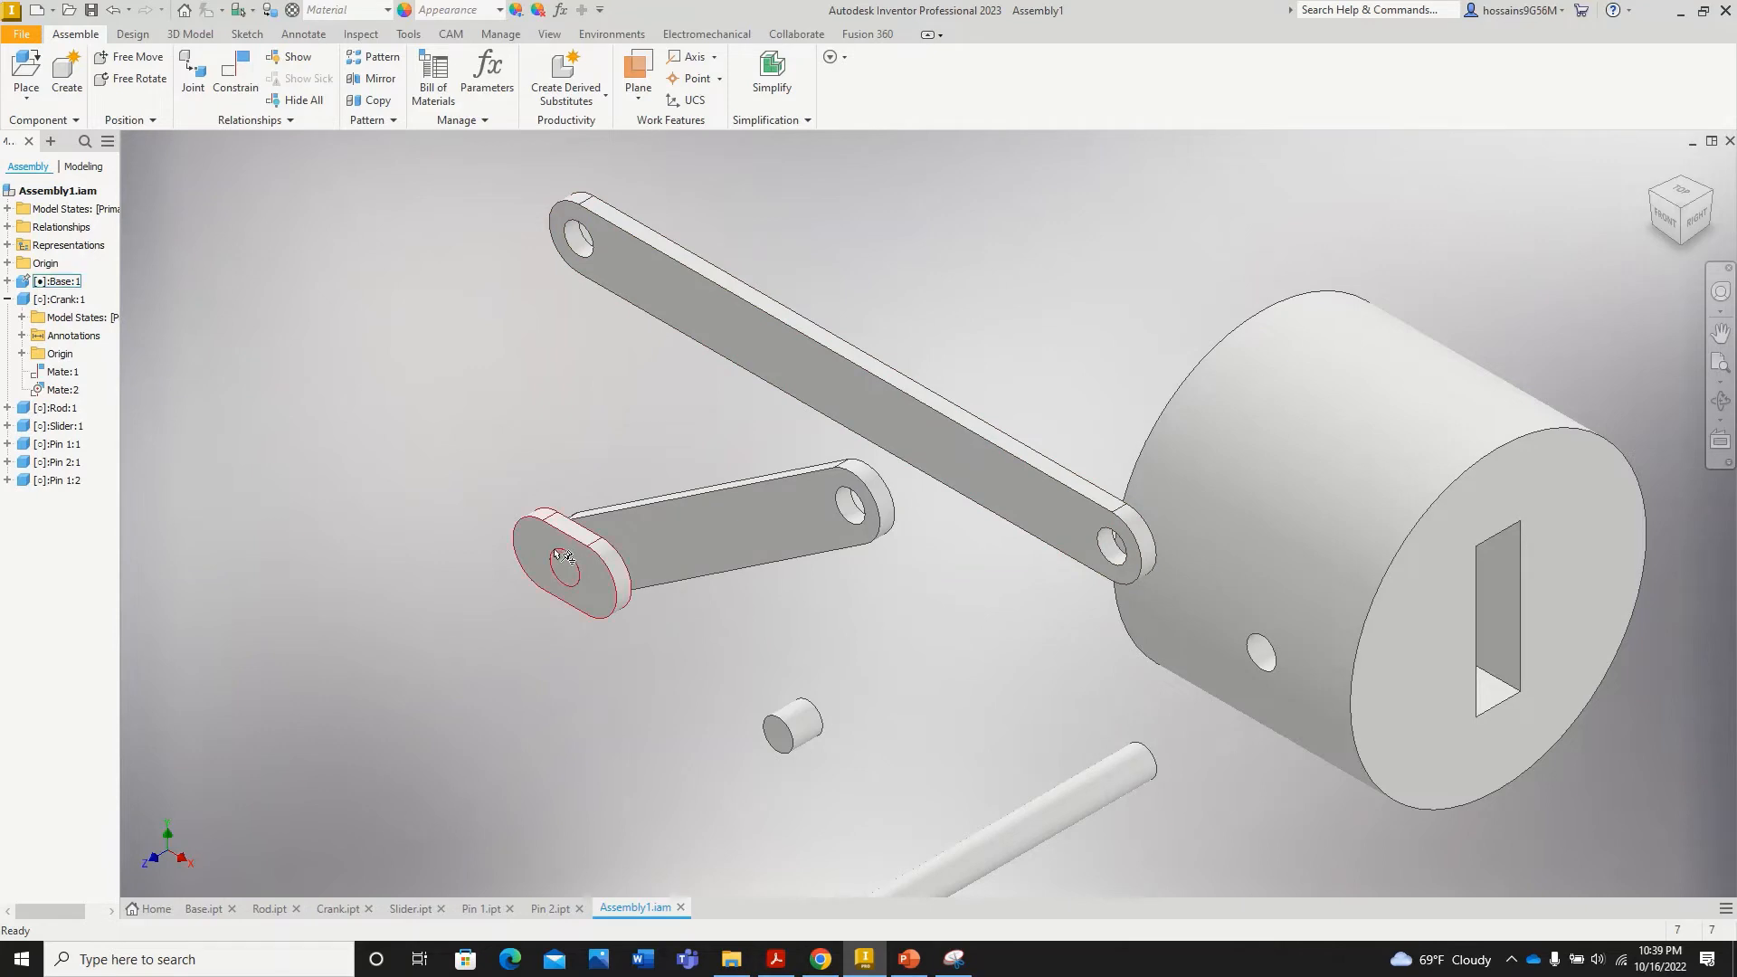
pyautogui.scroll(4, 606, 597)
pyautogui.scroll(-2, 614, 605)
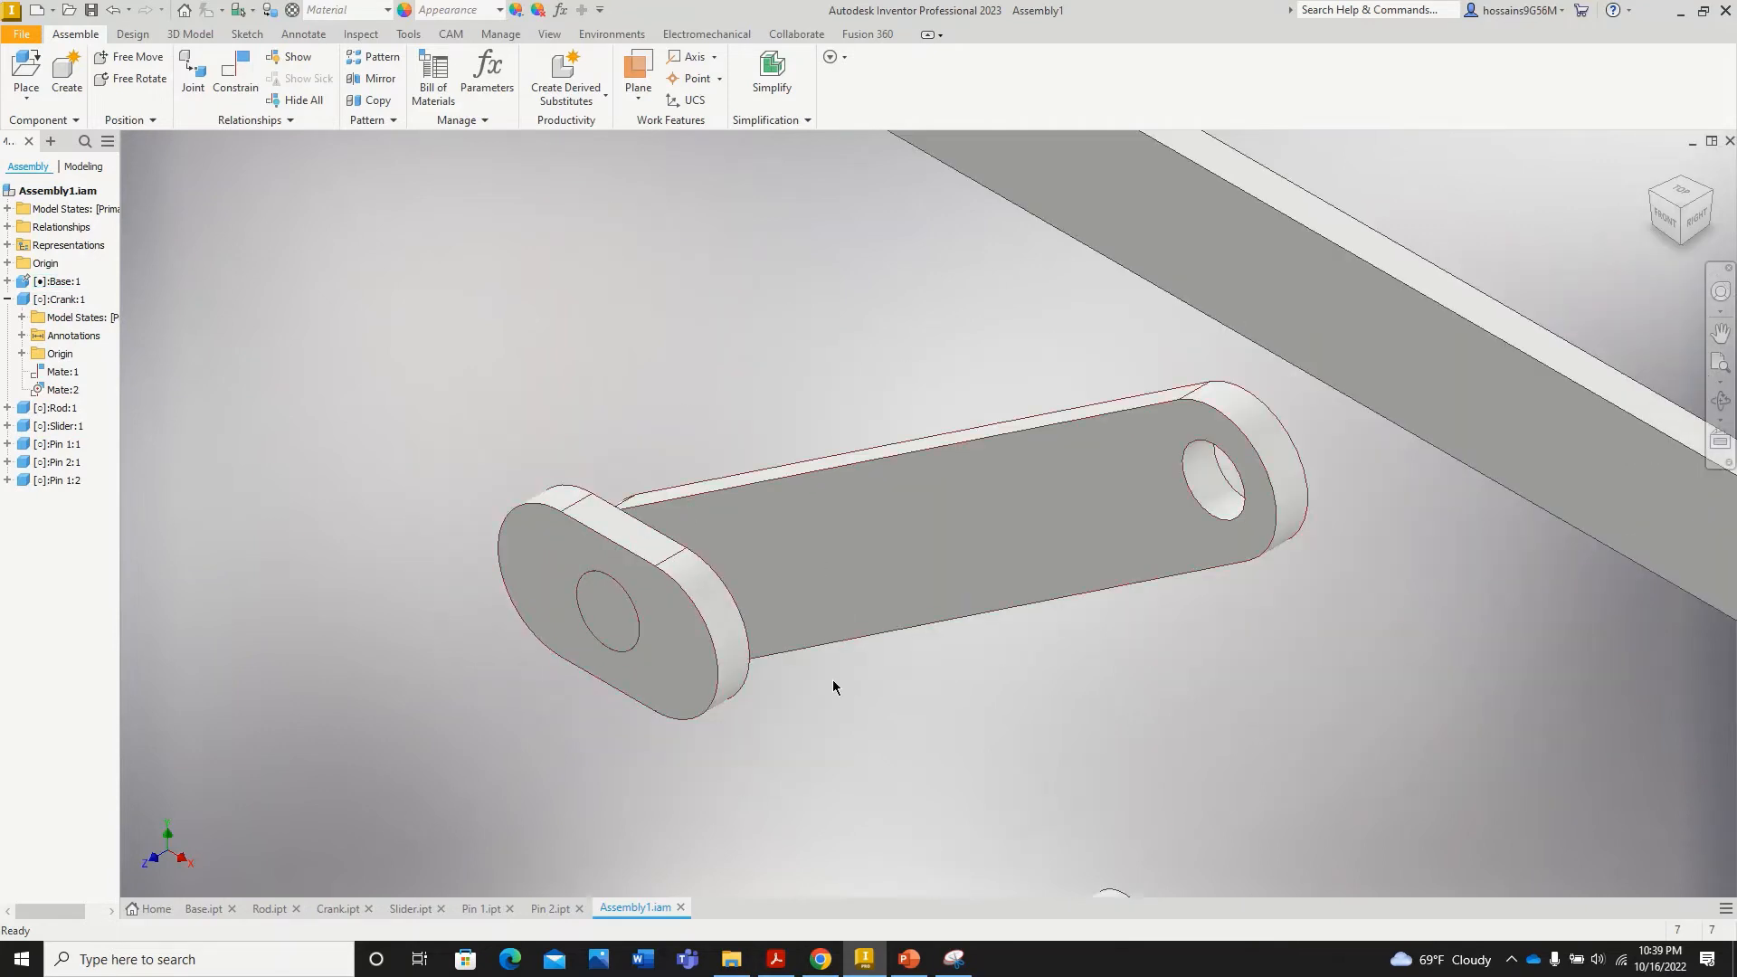
# Step: Open the Base part and assign it the Brass, Soft Yellow material from the Inventor Material Library
pyautogui.click(204, 908)
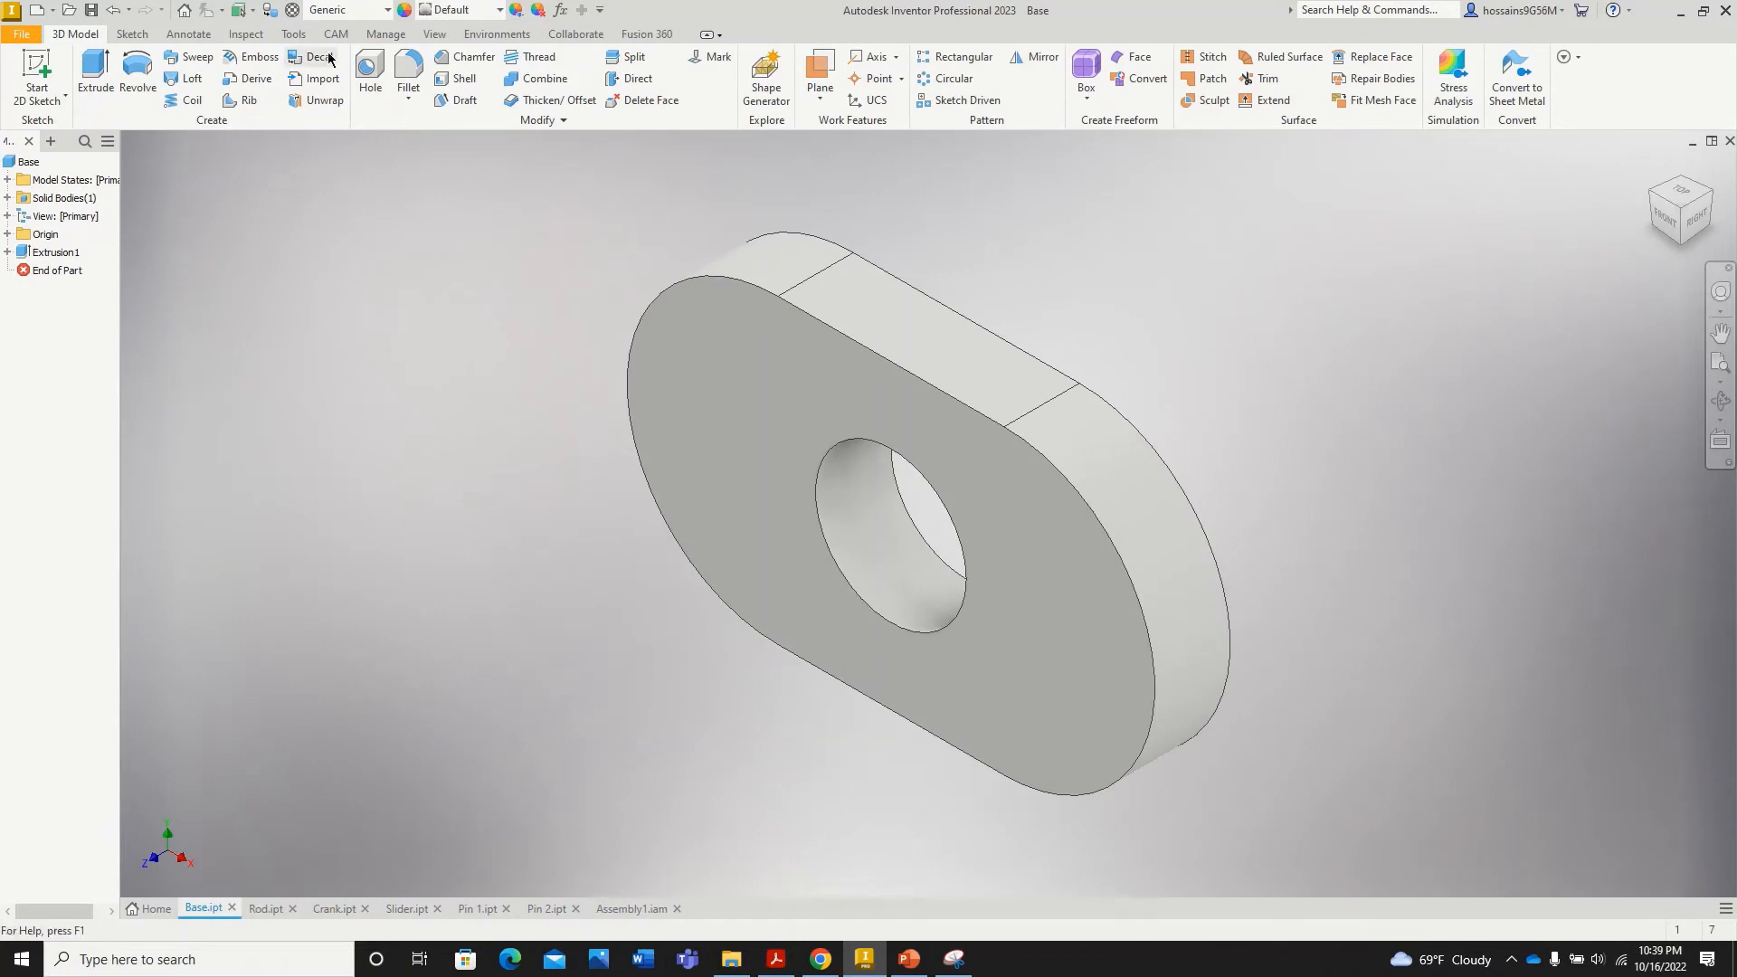
pyautogui.click(294, 12)
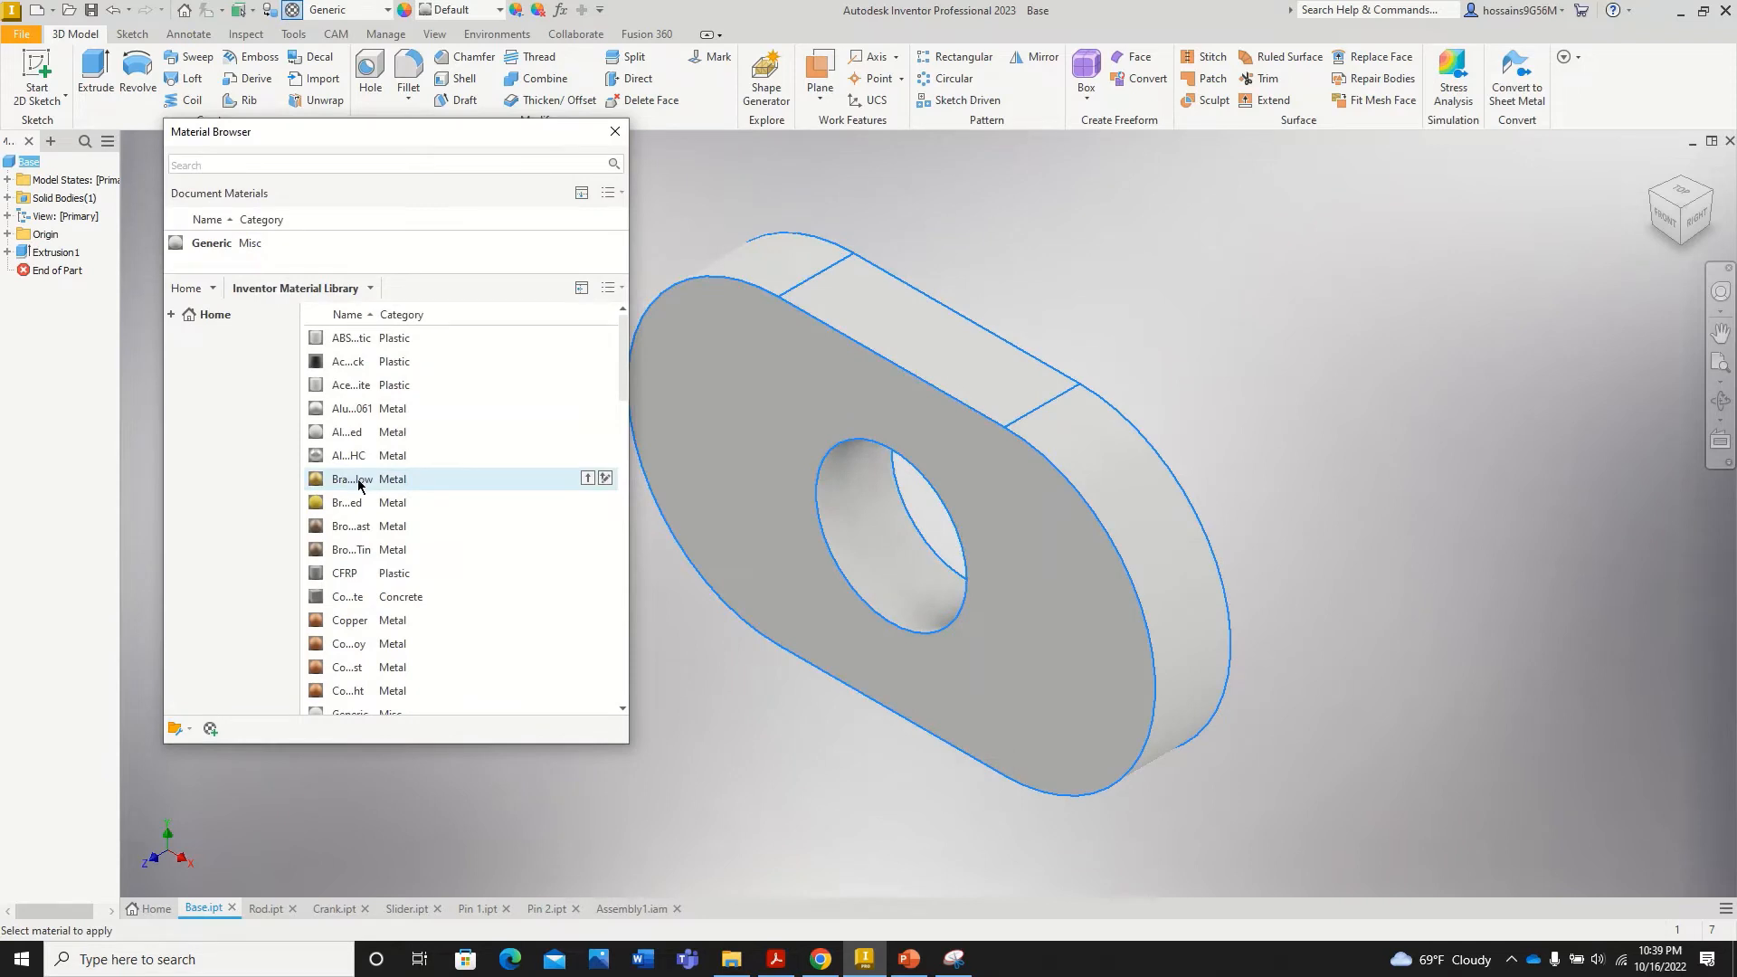
pyautogui.click(587, 479)
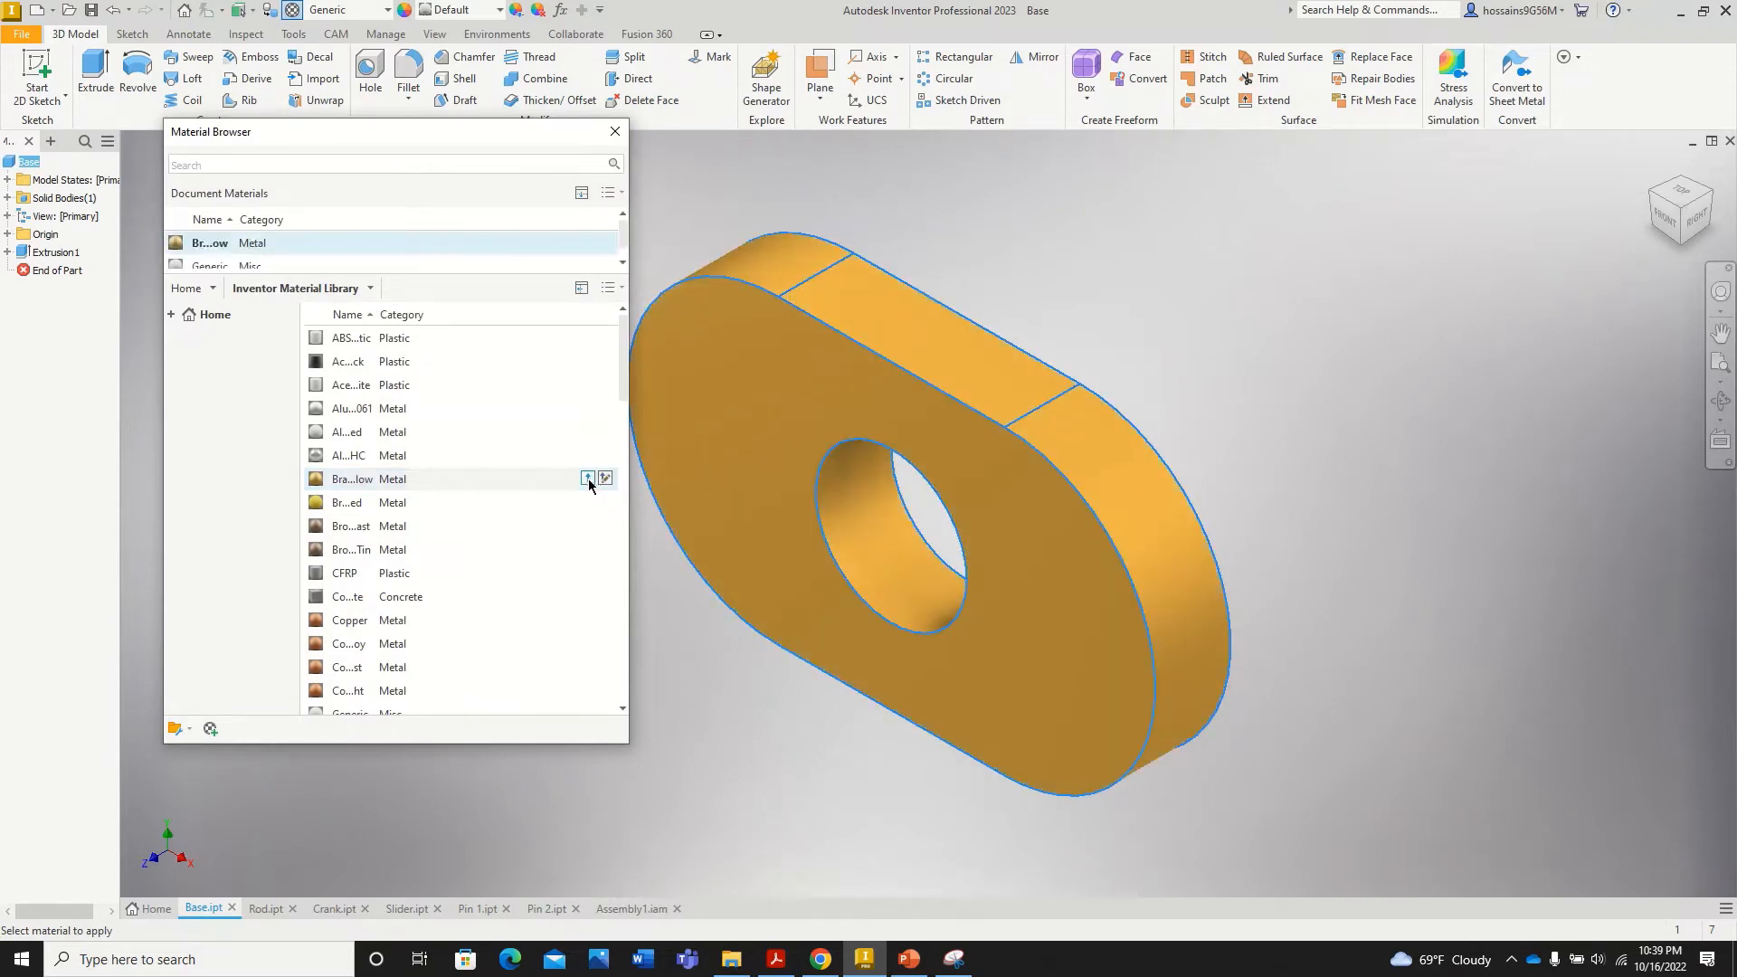
pyautogui.click(616, 135)
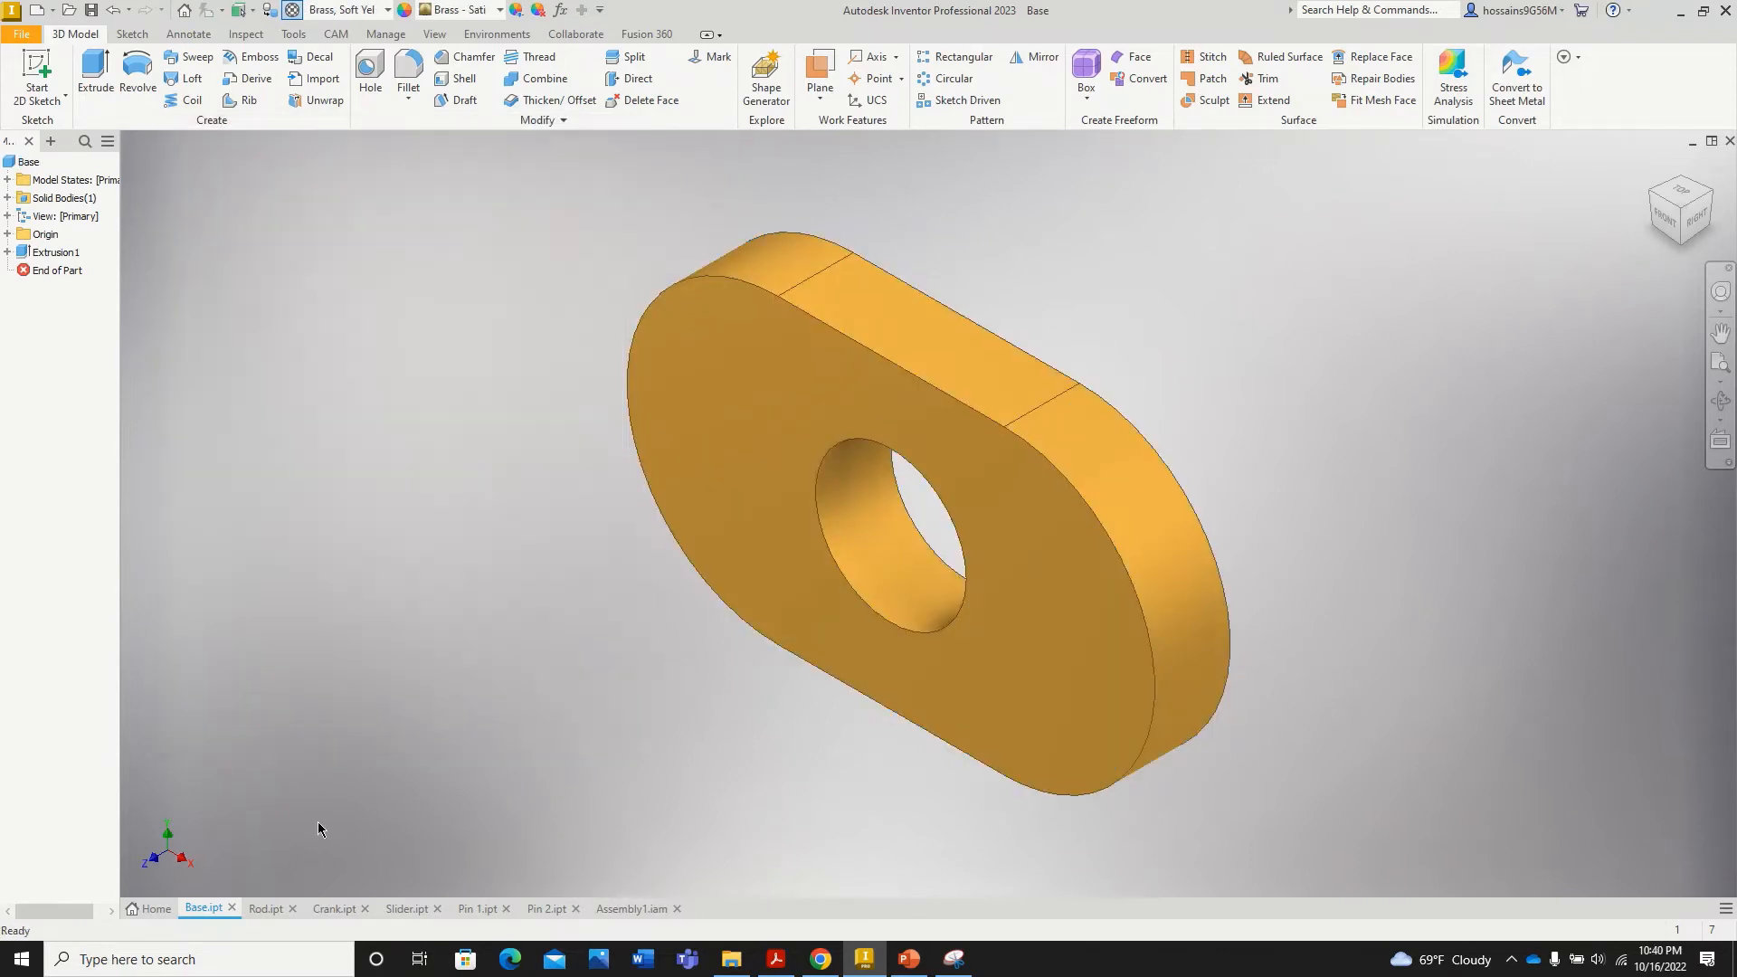
# Step: Try an aluminum material on the Rod part and replace it with Bronze, Soft Tin
pyautogui.click(265, 907)
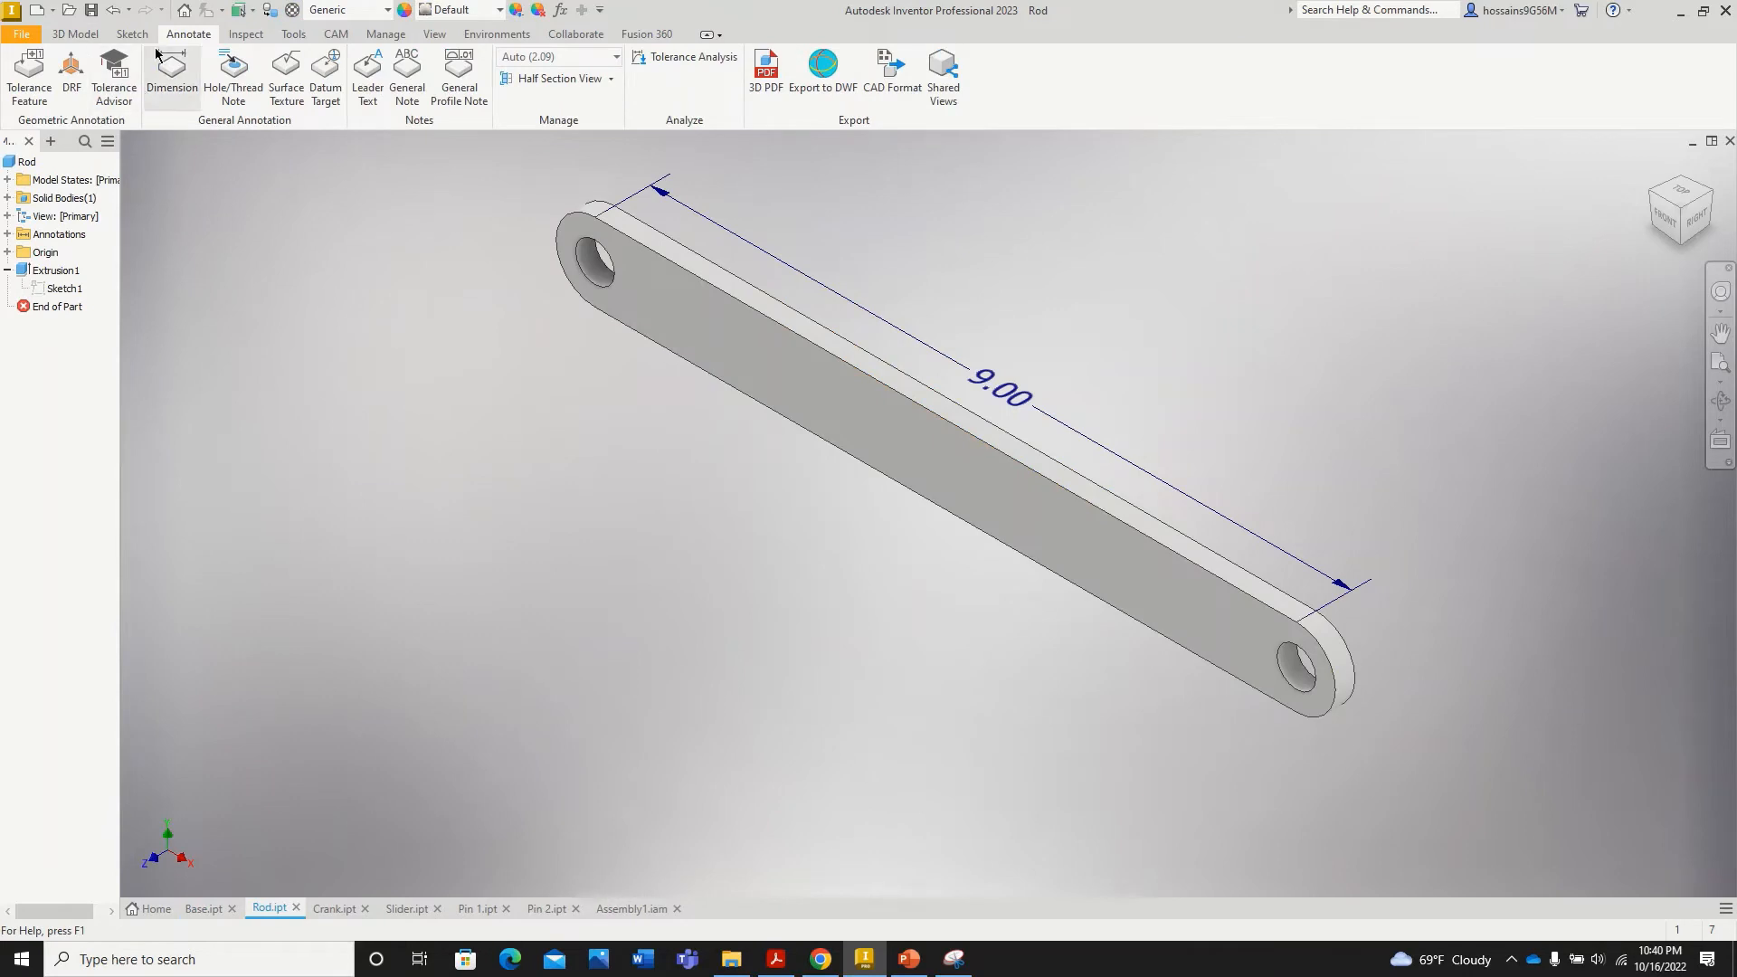
pyautogui.click(292, 10)
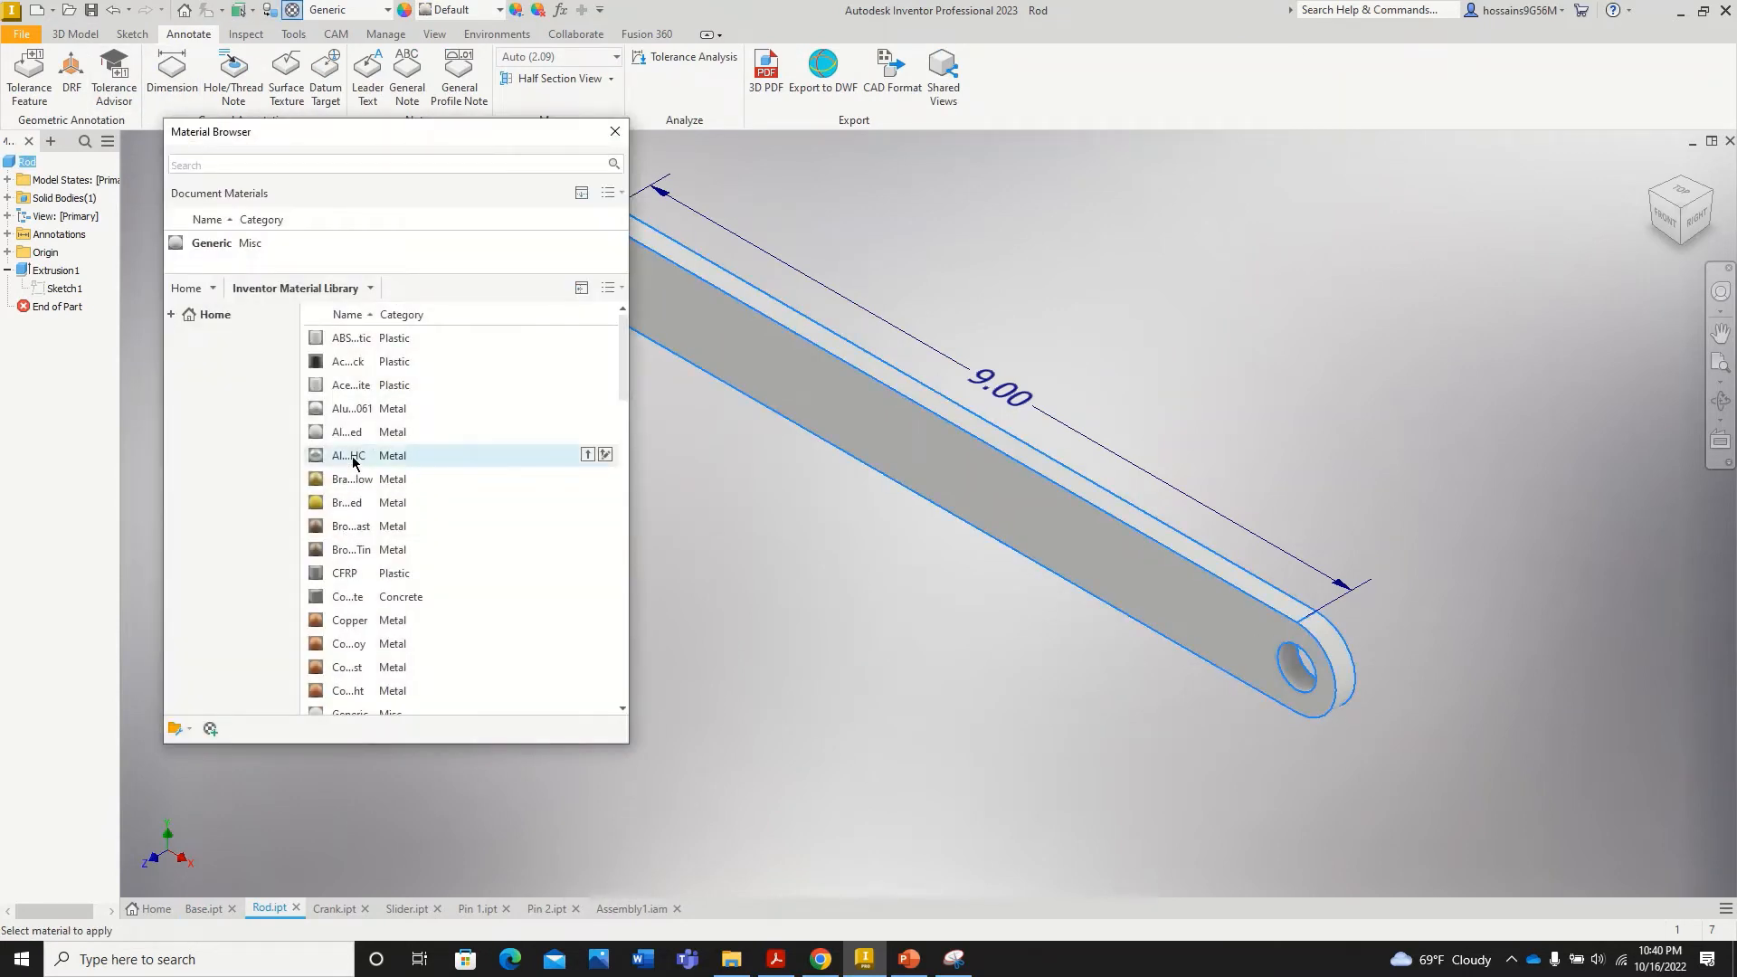
pyautogui.click(587, 454)
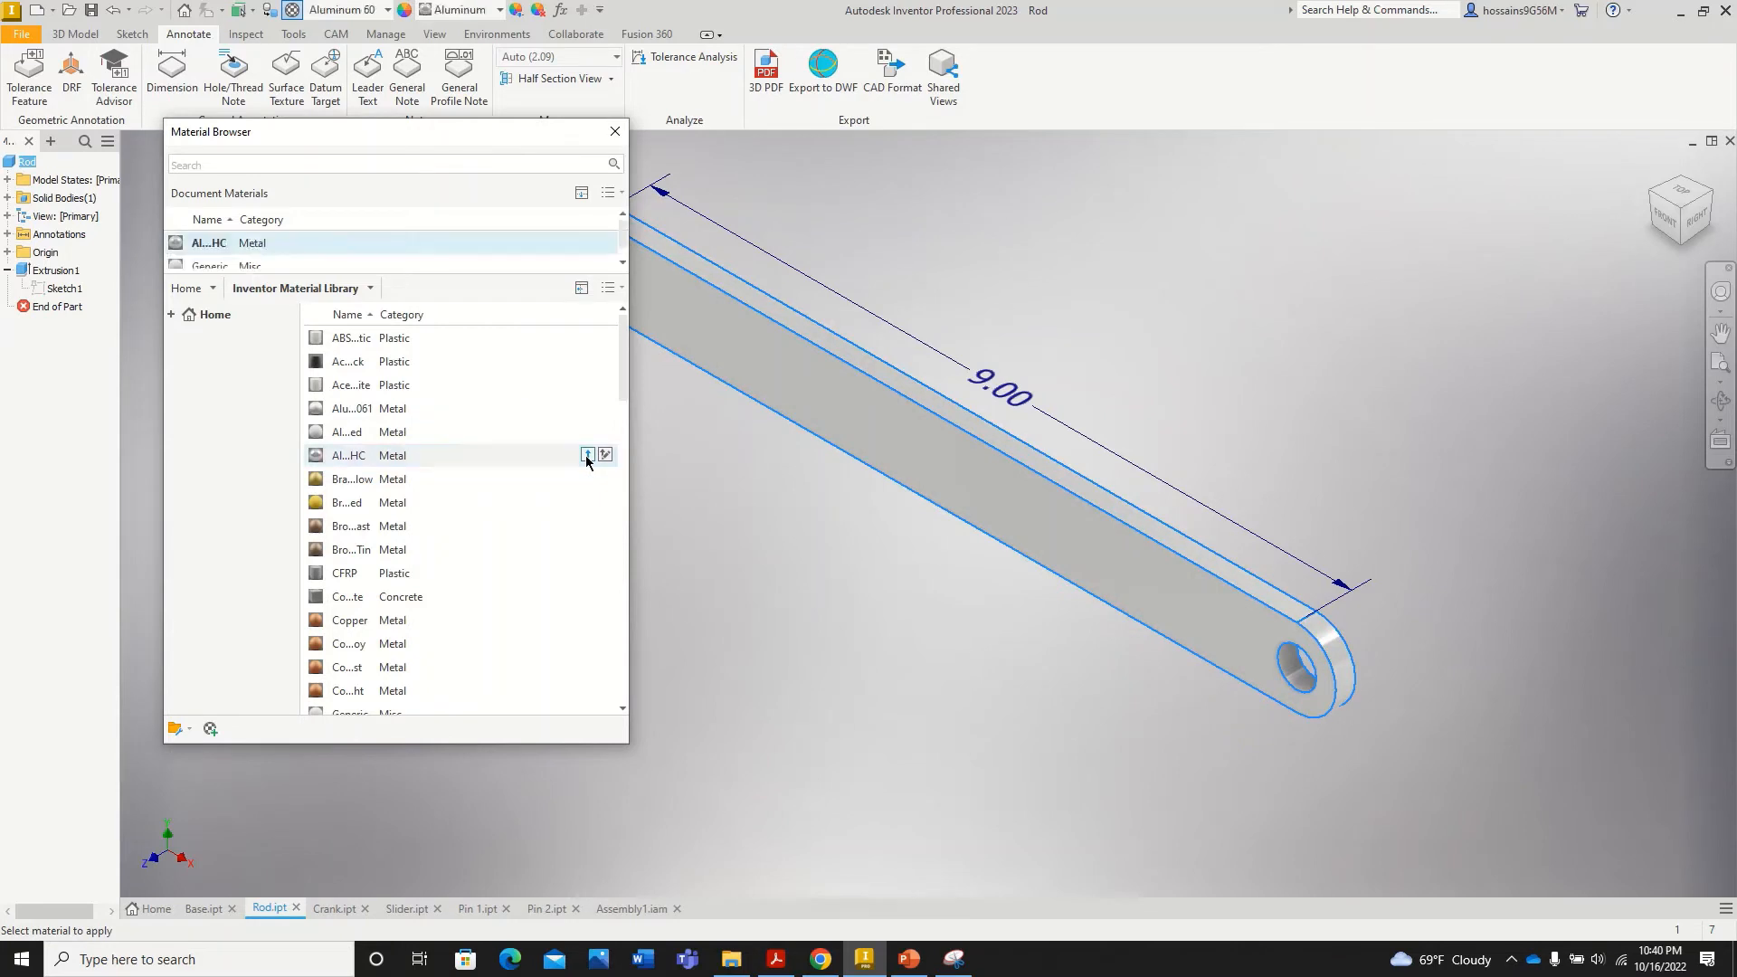
pyautogui.click(588, 455)
pyautogui.click(821, 500)
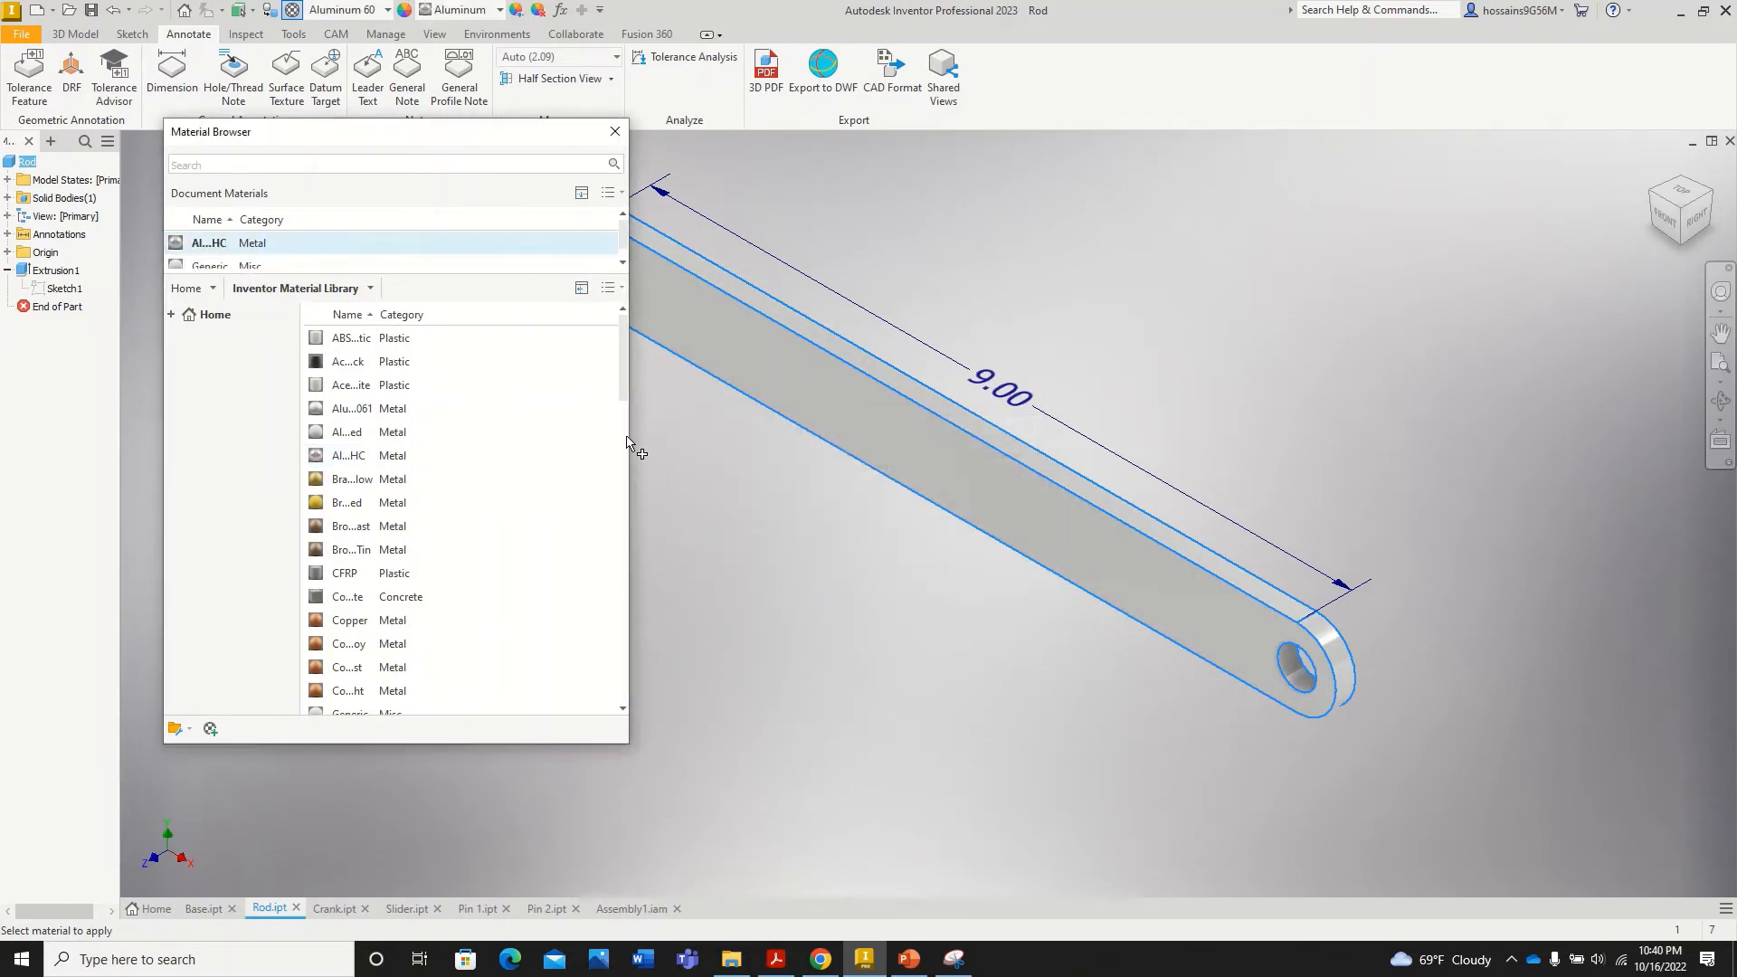
pyautogui.click(373, 551)
pyautogui.click(587, 549)
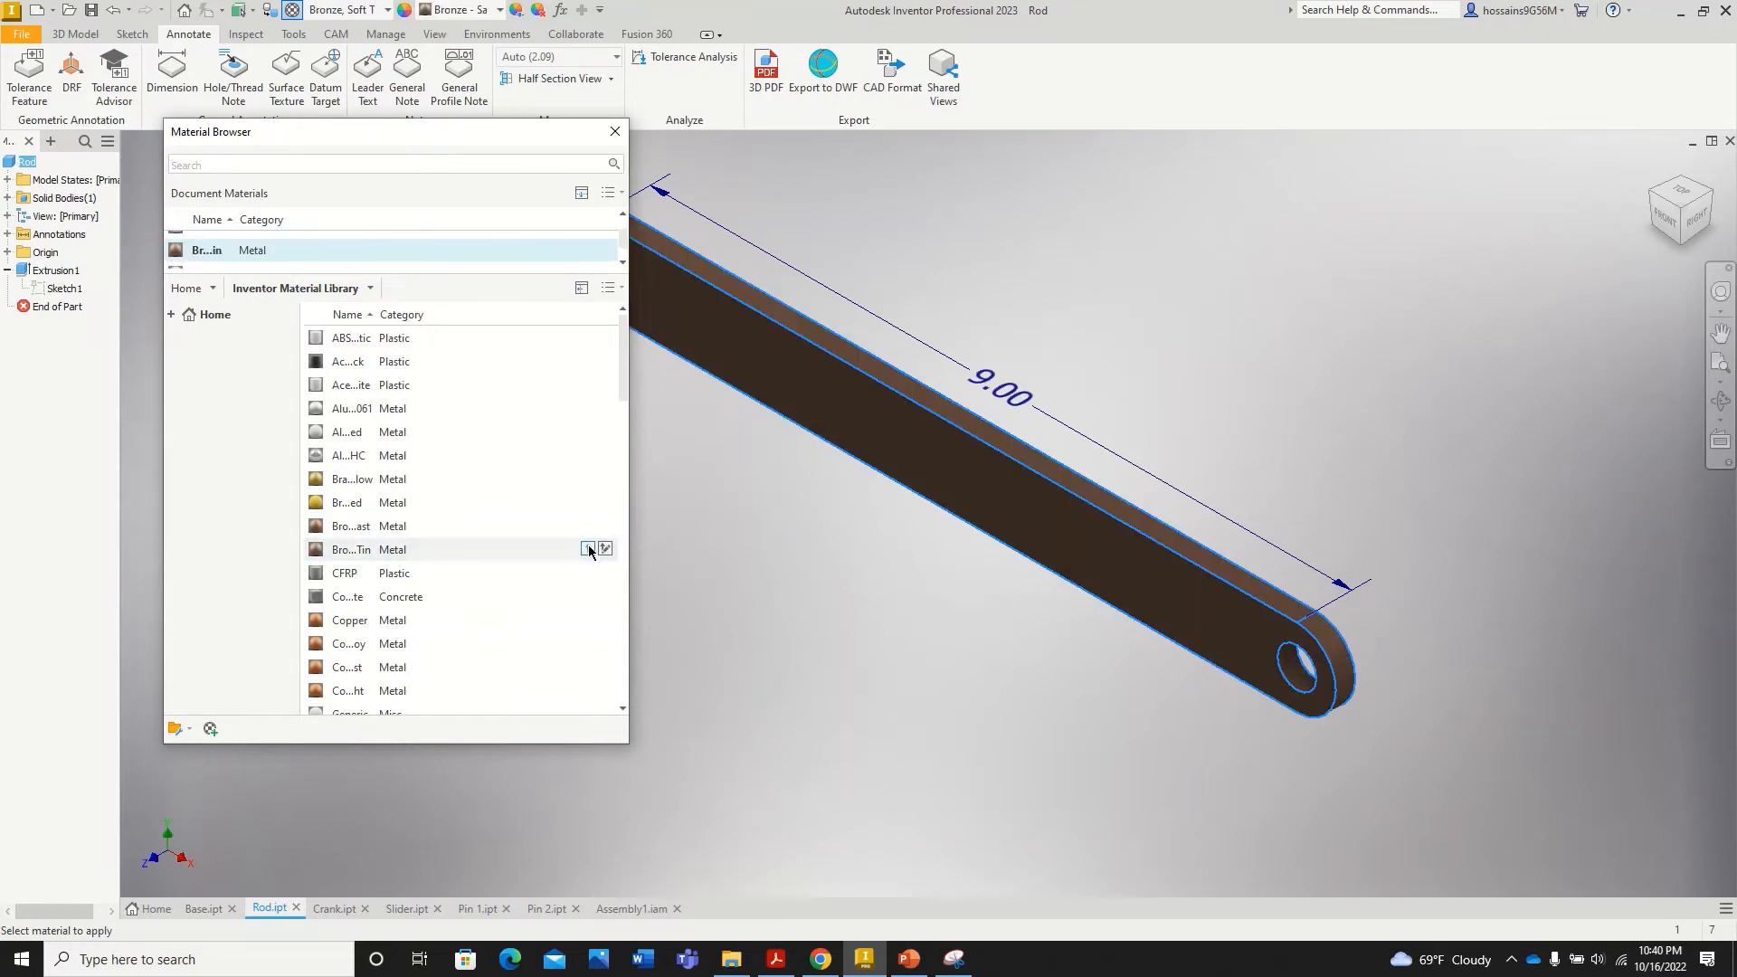
pyautogui.click(616, 132)
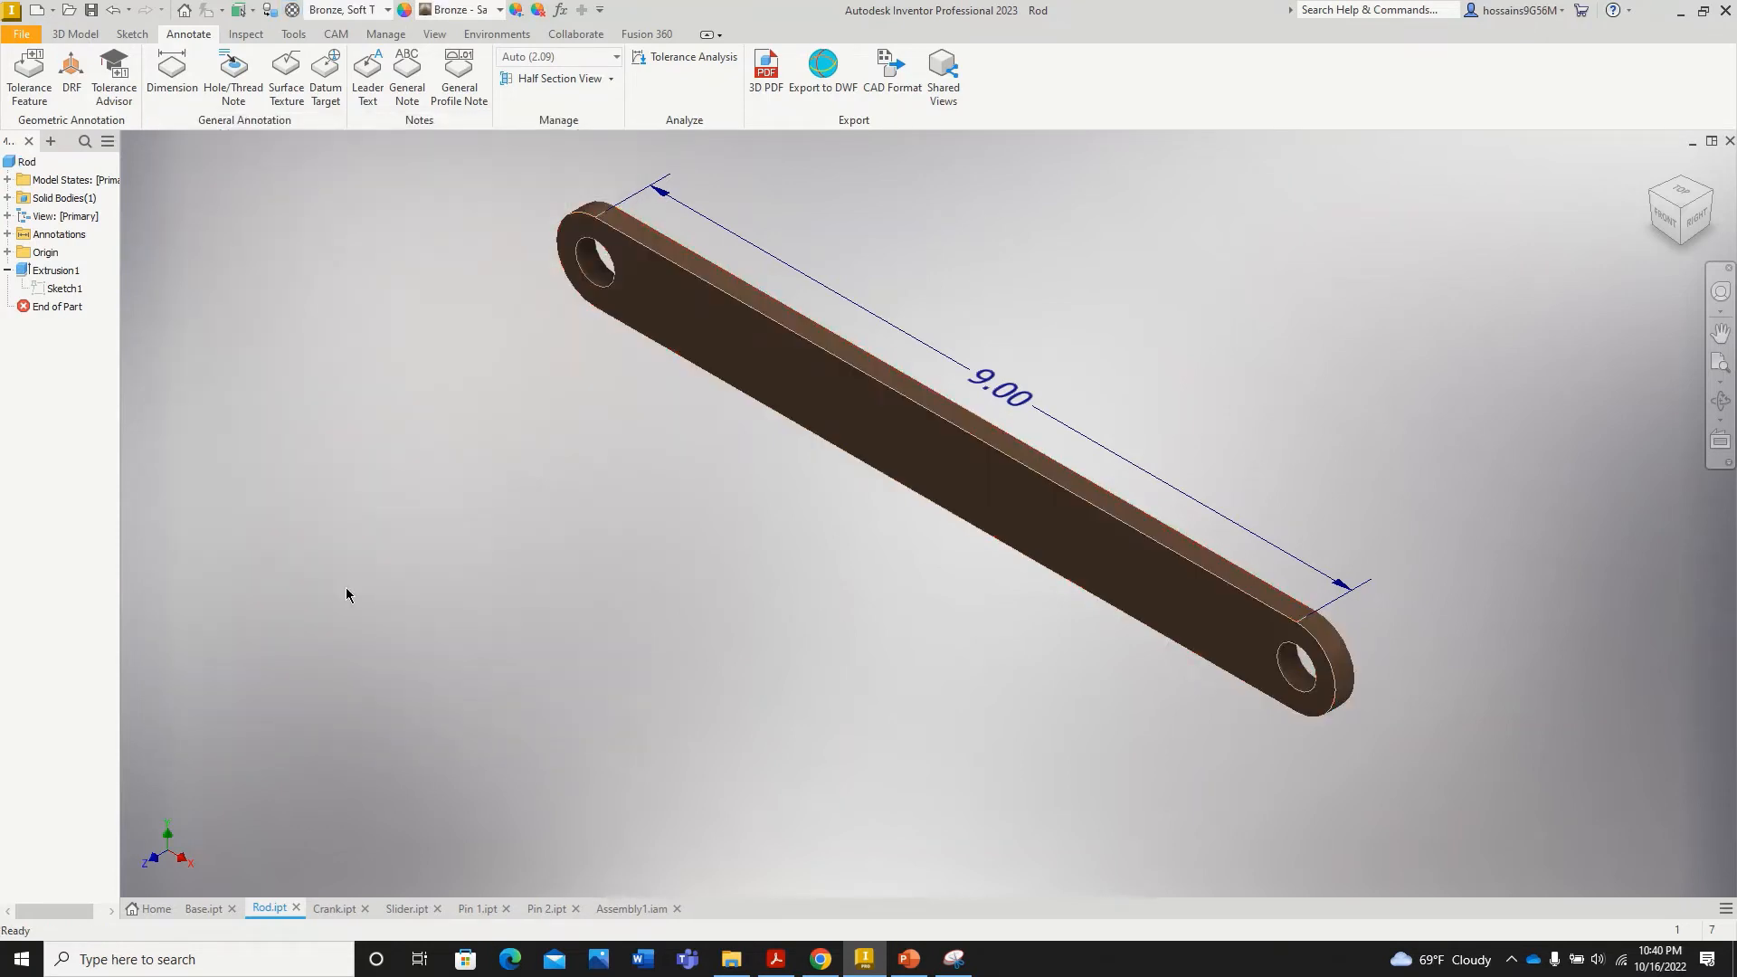
# Step: Open the Crank part and assign it the Copper, Wrought material from the Inventor Material Library
pyautogui.click(333, 908)
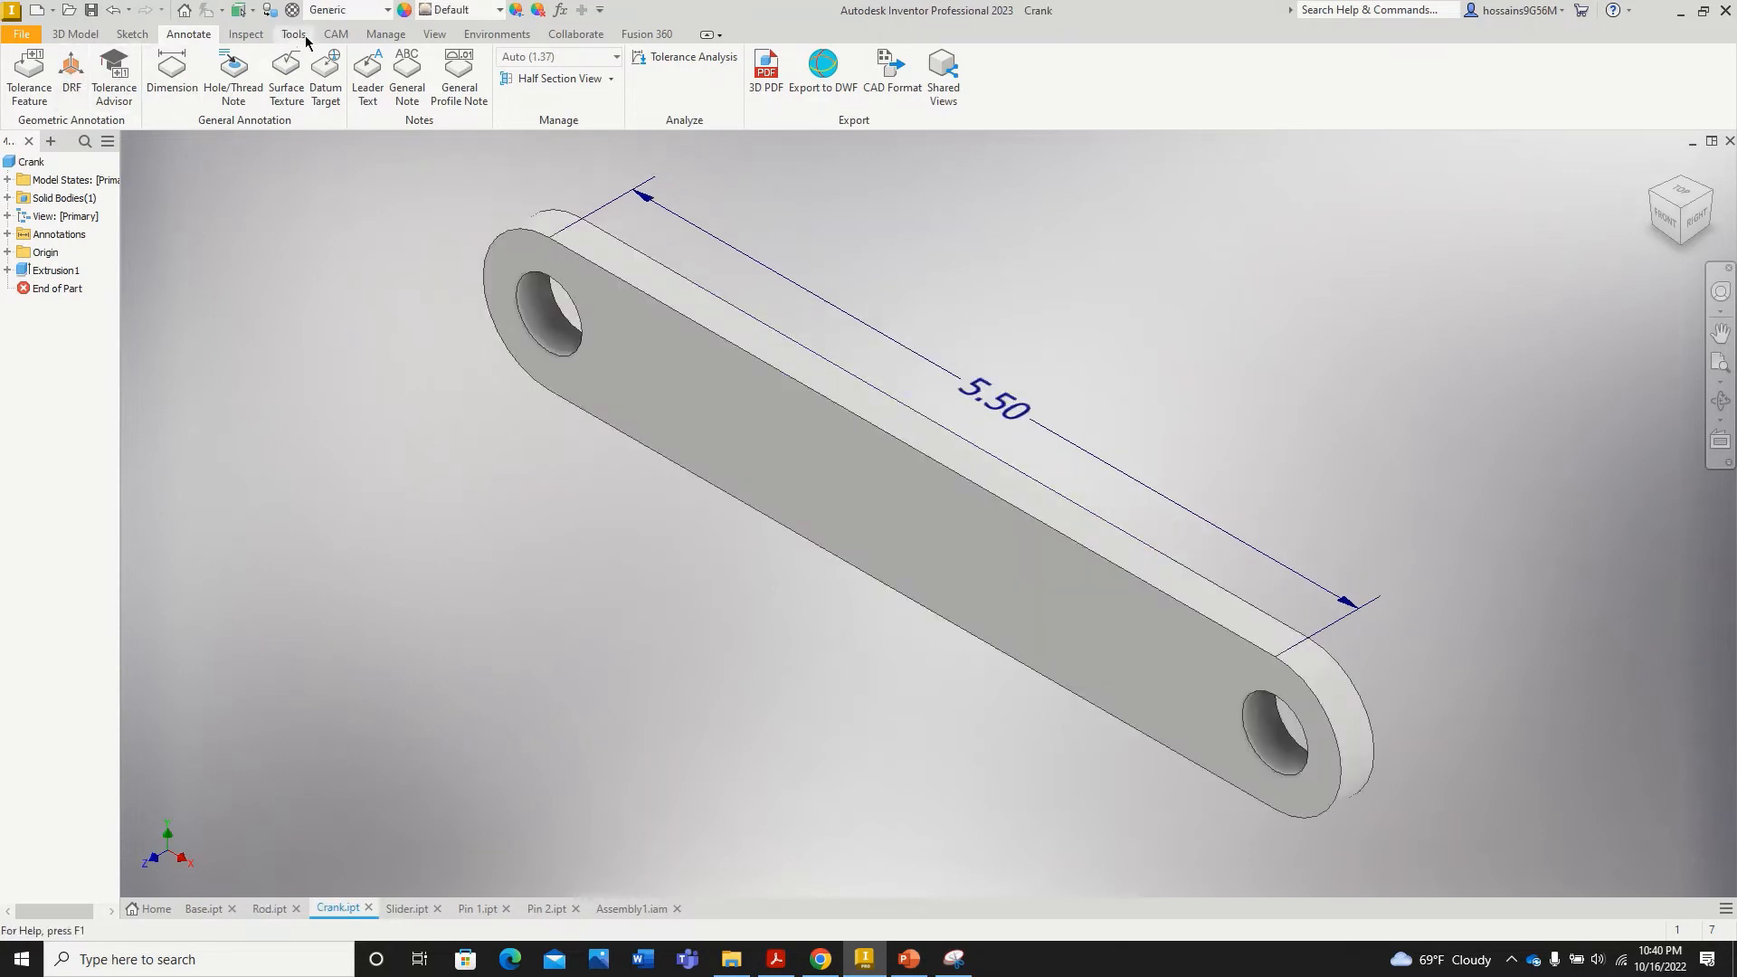
pyautogui.click(292, 10)
pyautogui.scroll(-3, 359, 561)
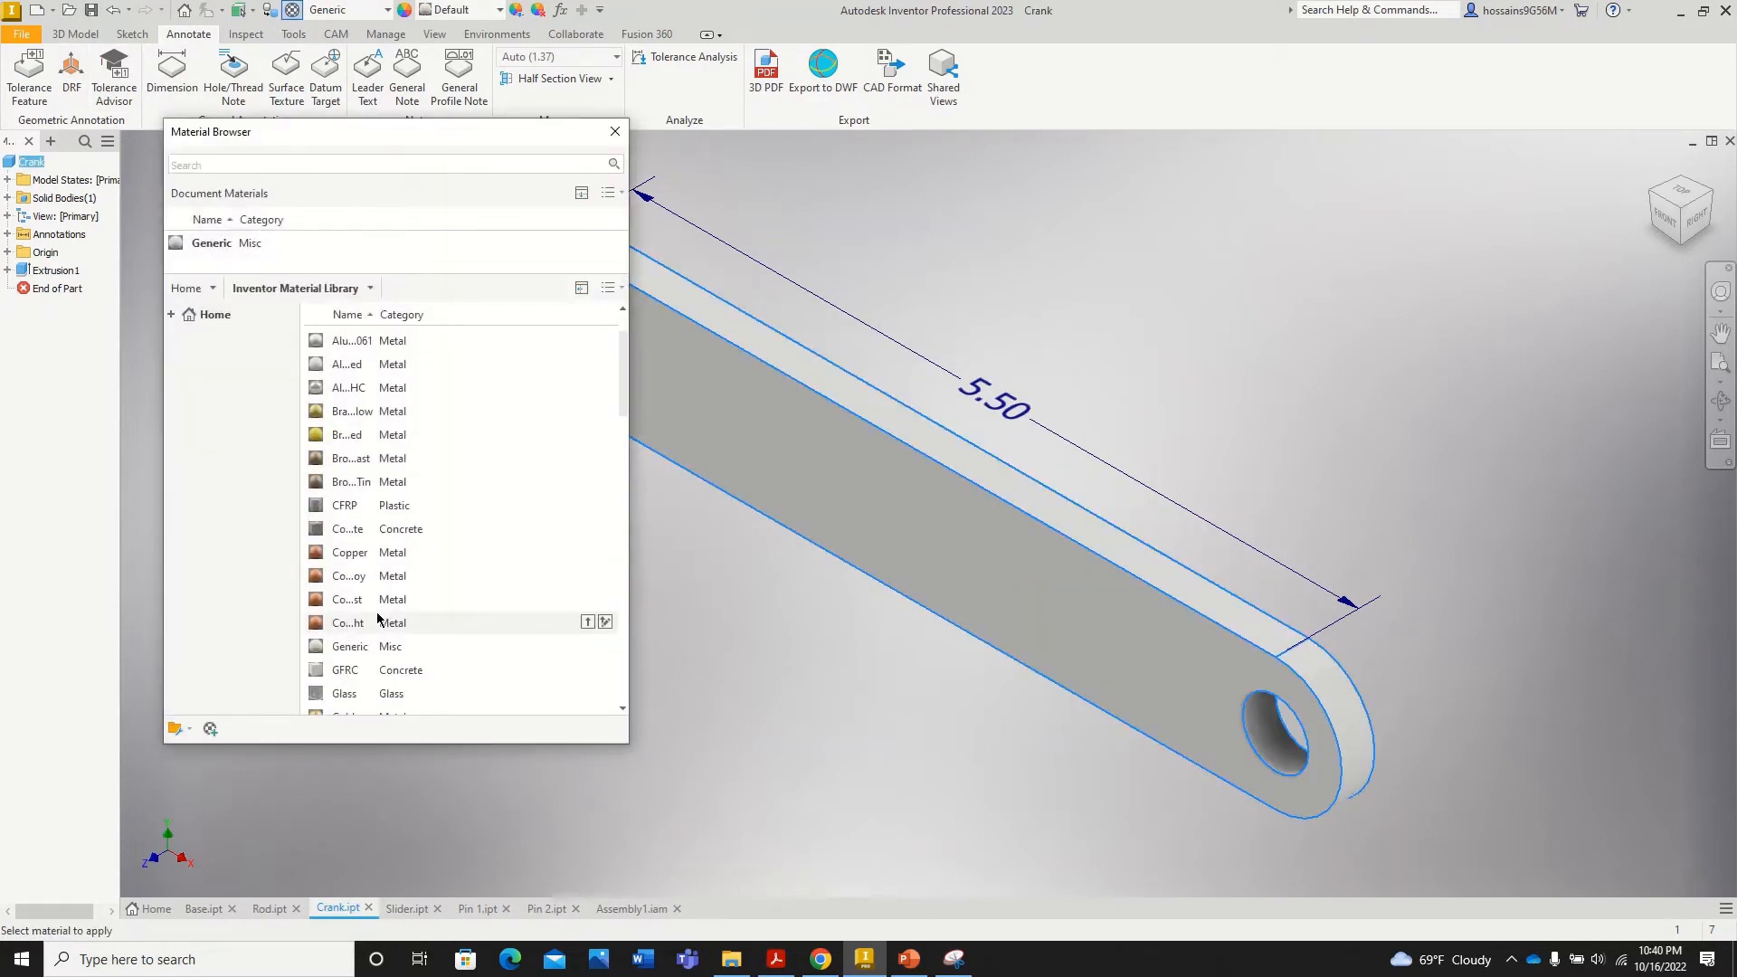
pyautogui.click(587, 554)
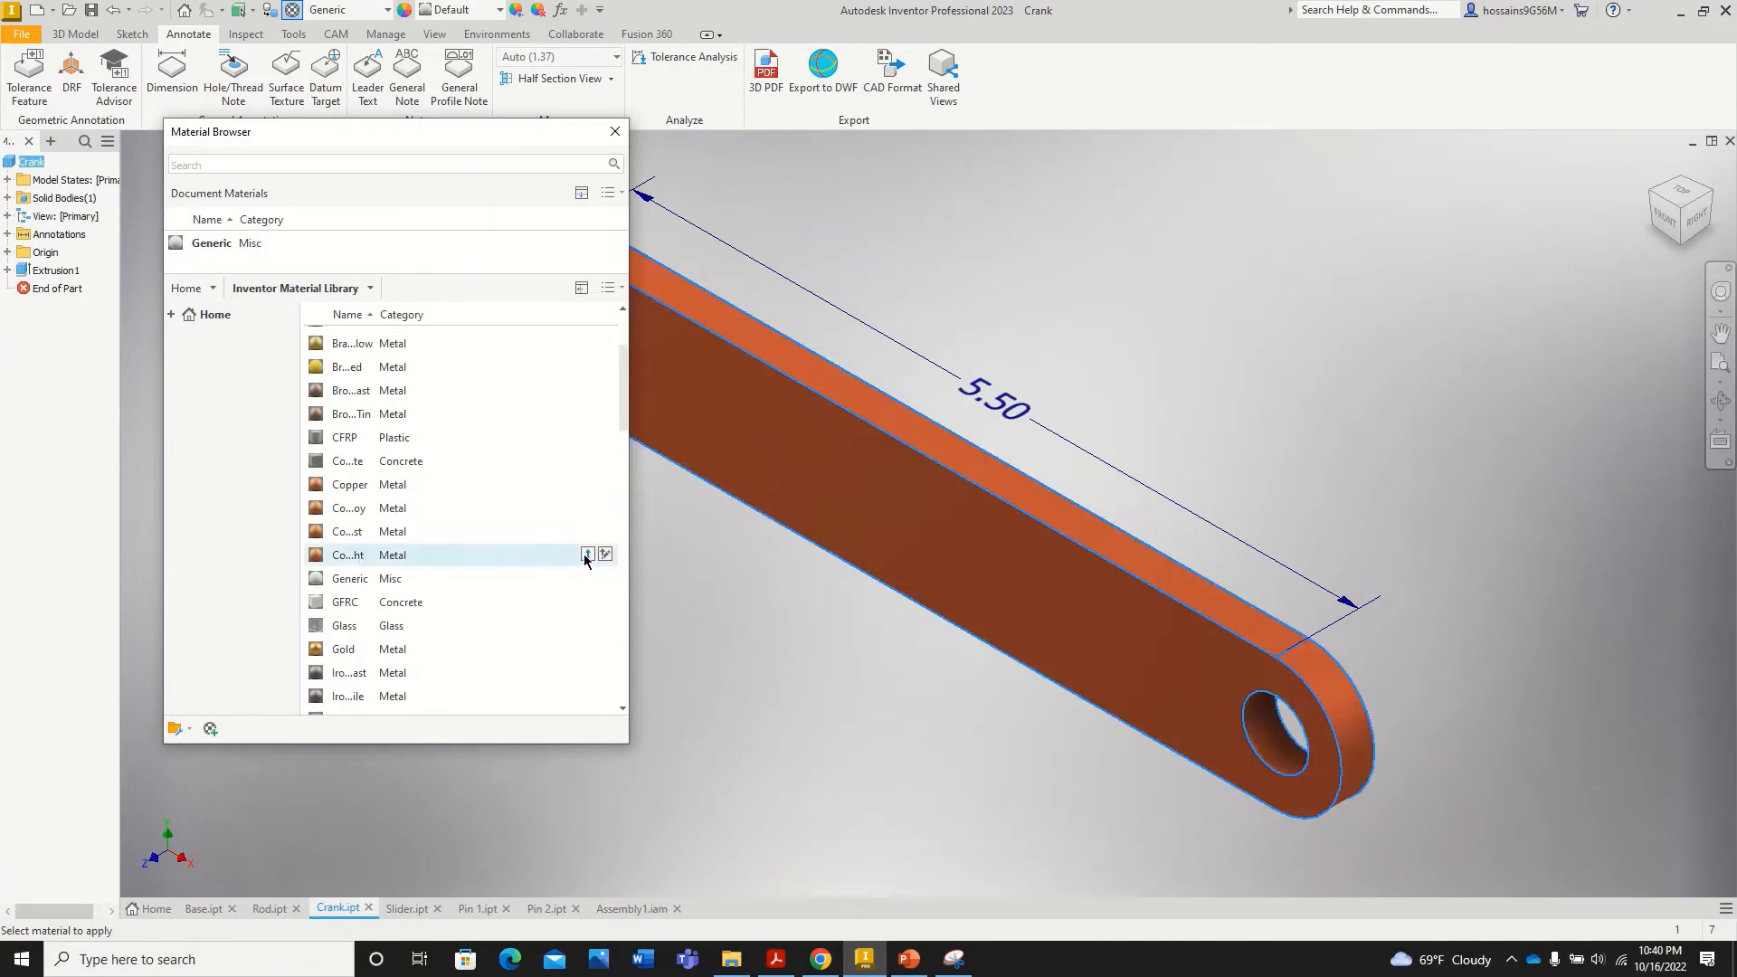
pyautogui.click(613, 133)
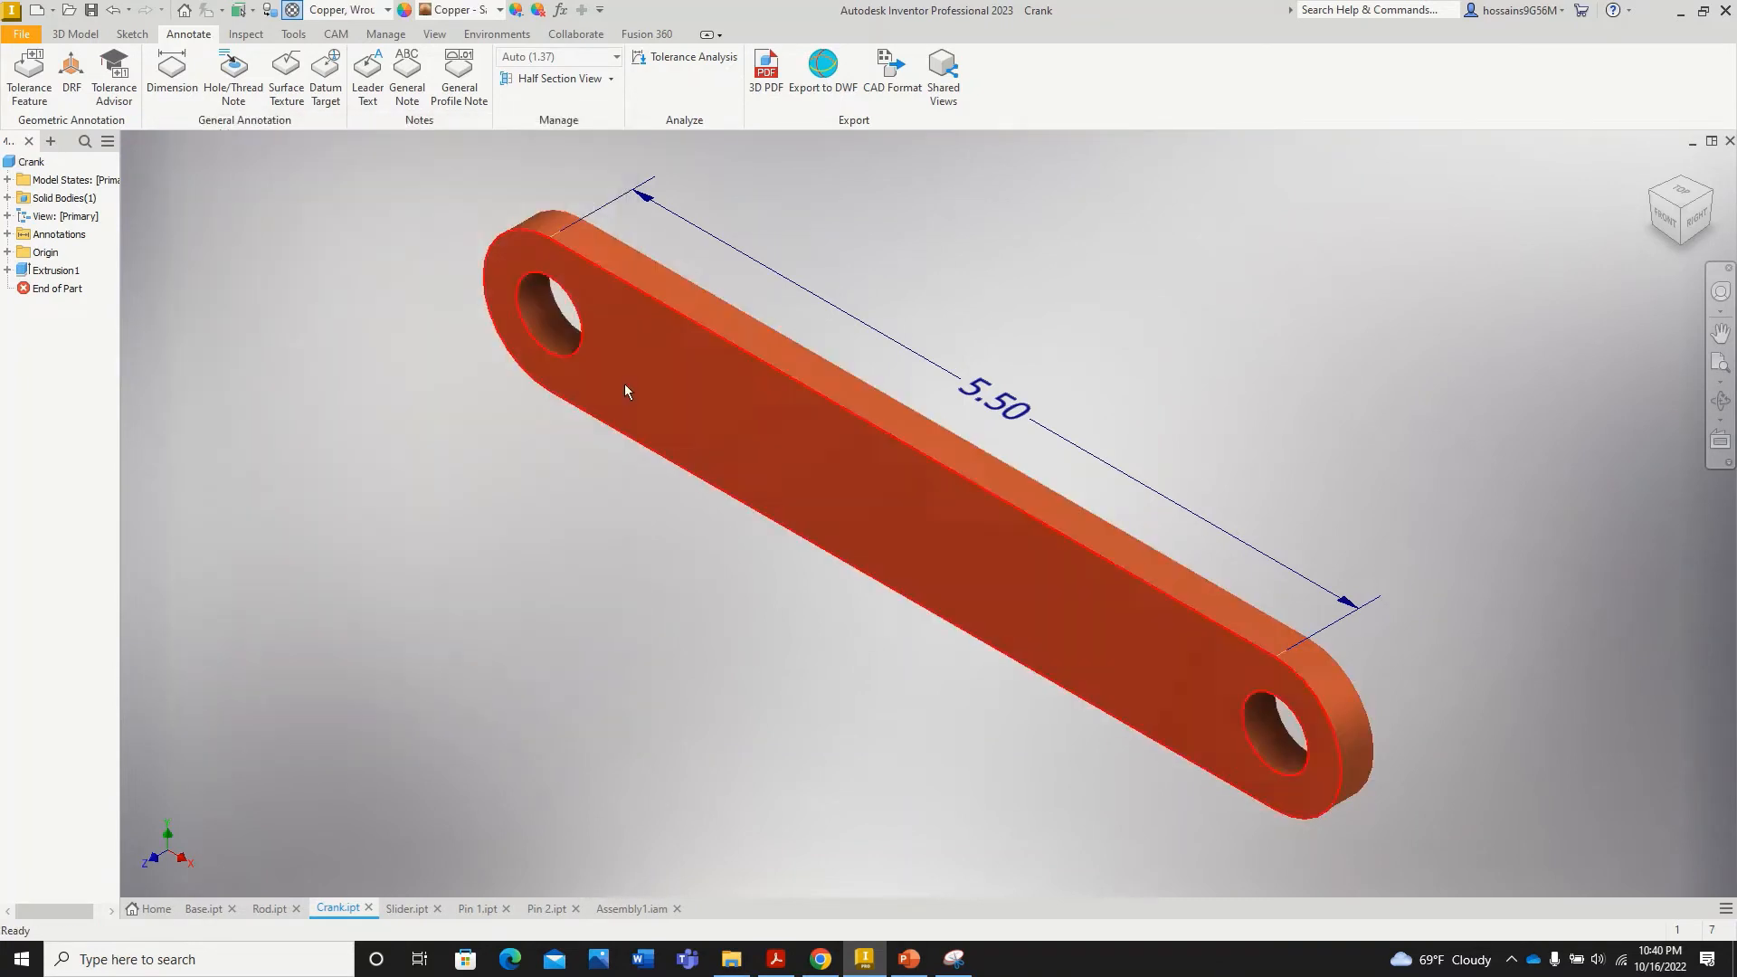
# Step: Save the Crank, Rod and Base parts with their new materials
pyautogui.click(94, 13)
pyautogui.click(271, 907)
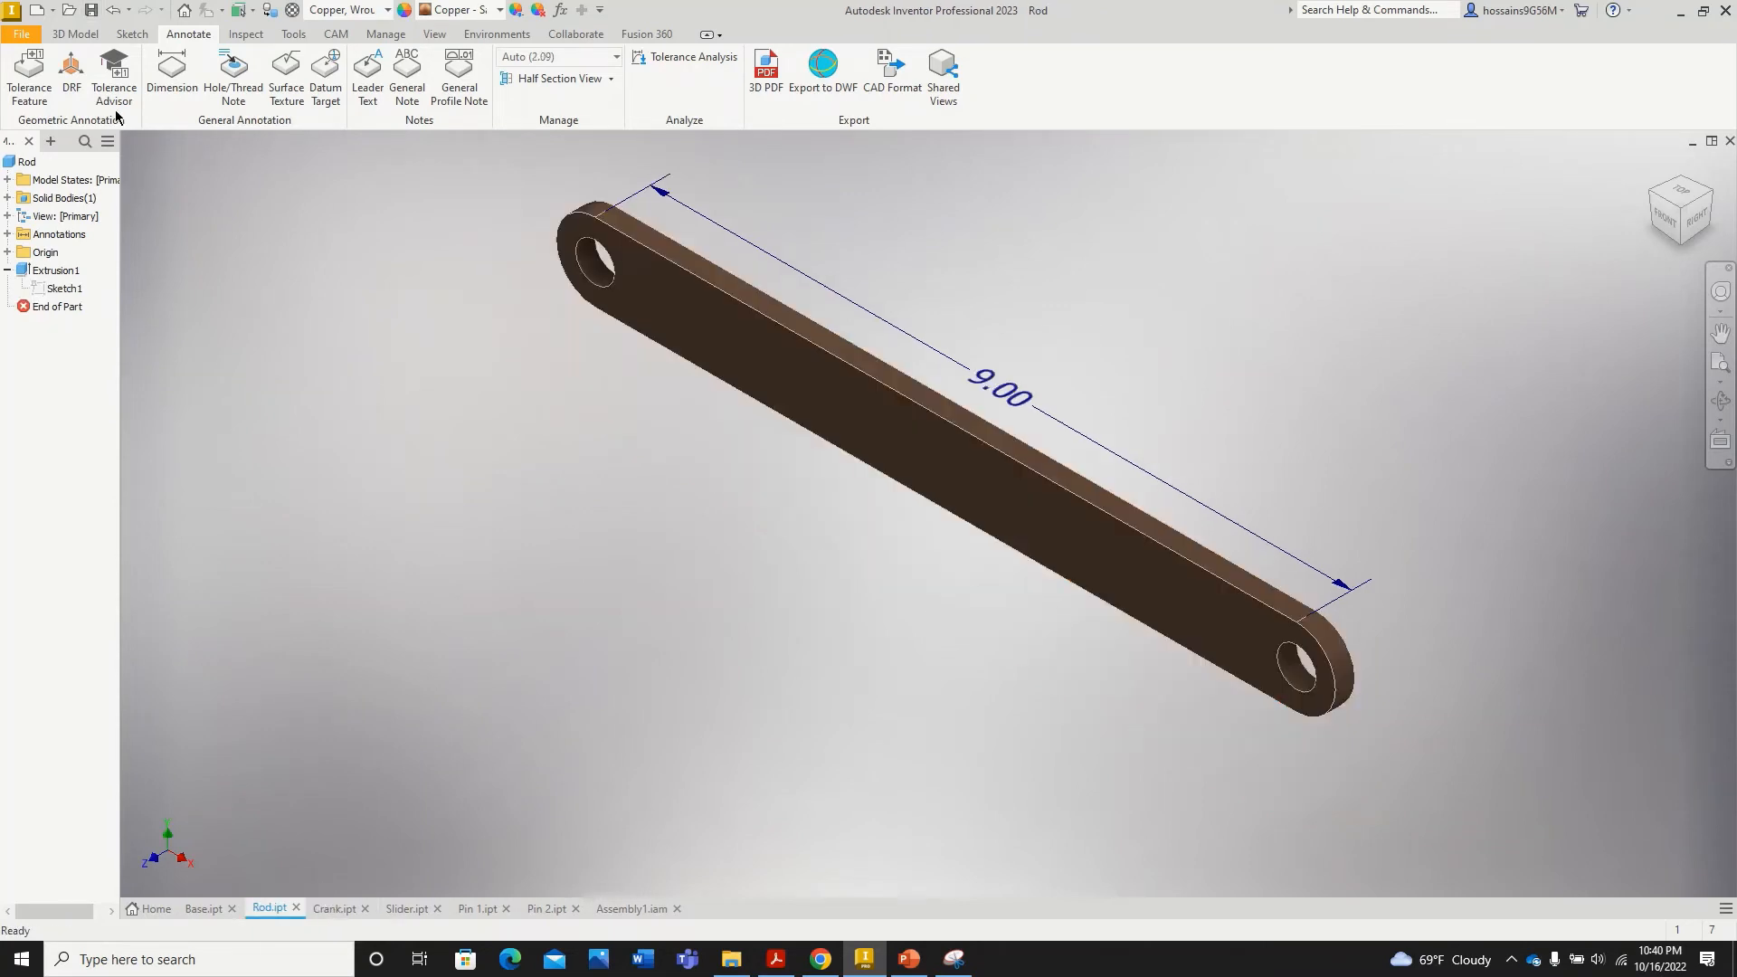
pyautogui.click(203, 907)
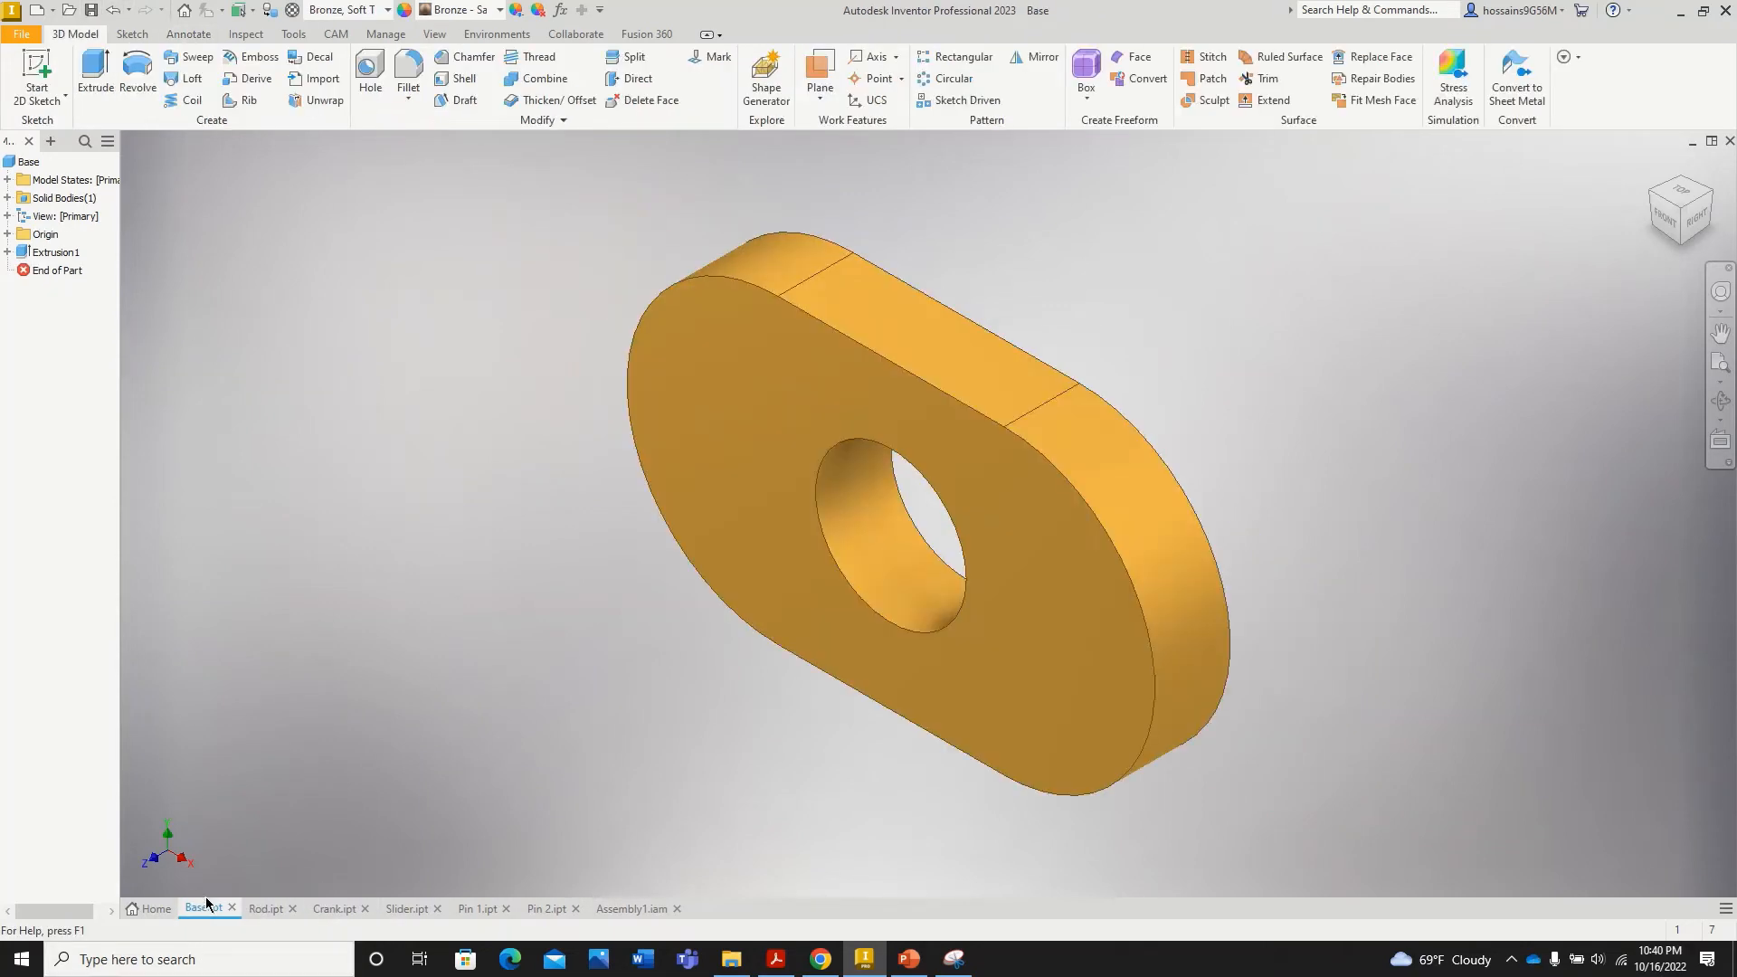
# Step: Switch to the Slider part document
pyautogui.click(408, 908)
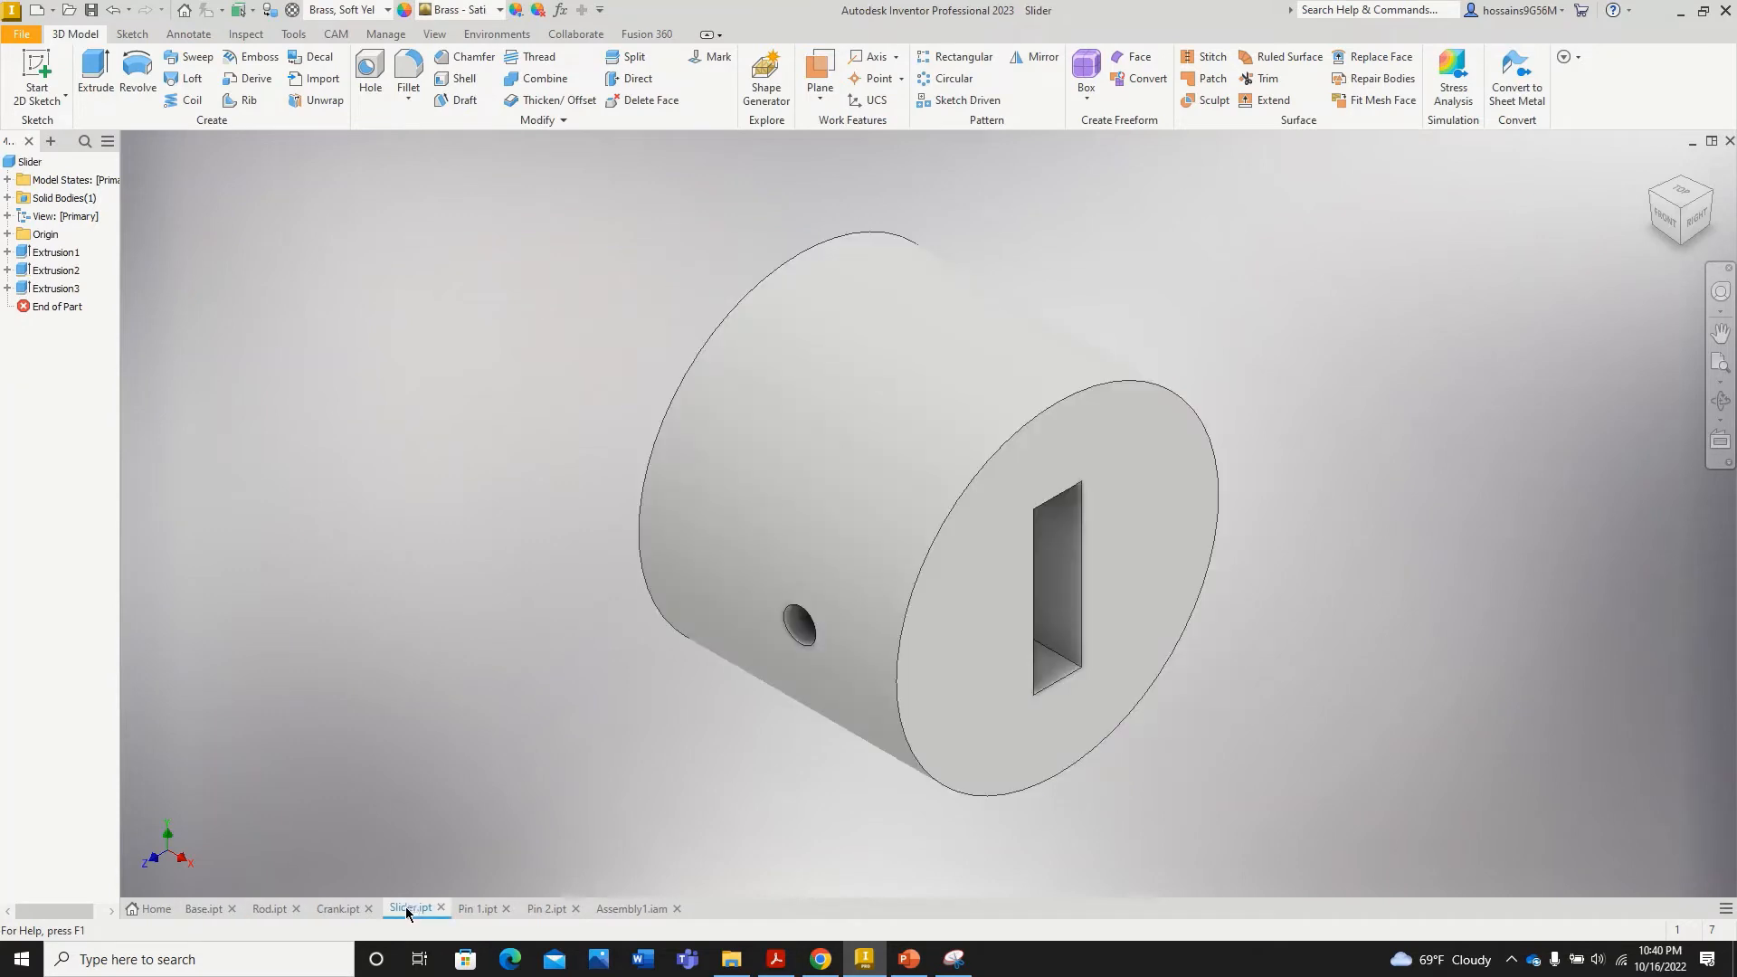
# Step: Apply the Copper, Wrought material from the Inventor Material Library to the slider part
pyautogui.click(292, 9)
pyautogui.scroll(-3, 395, 554)
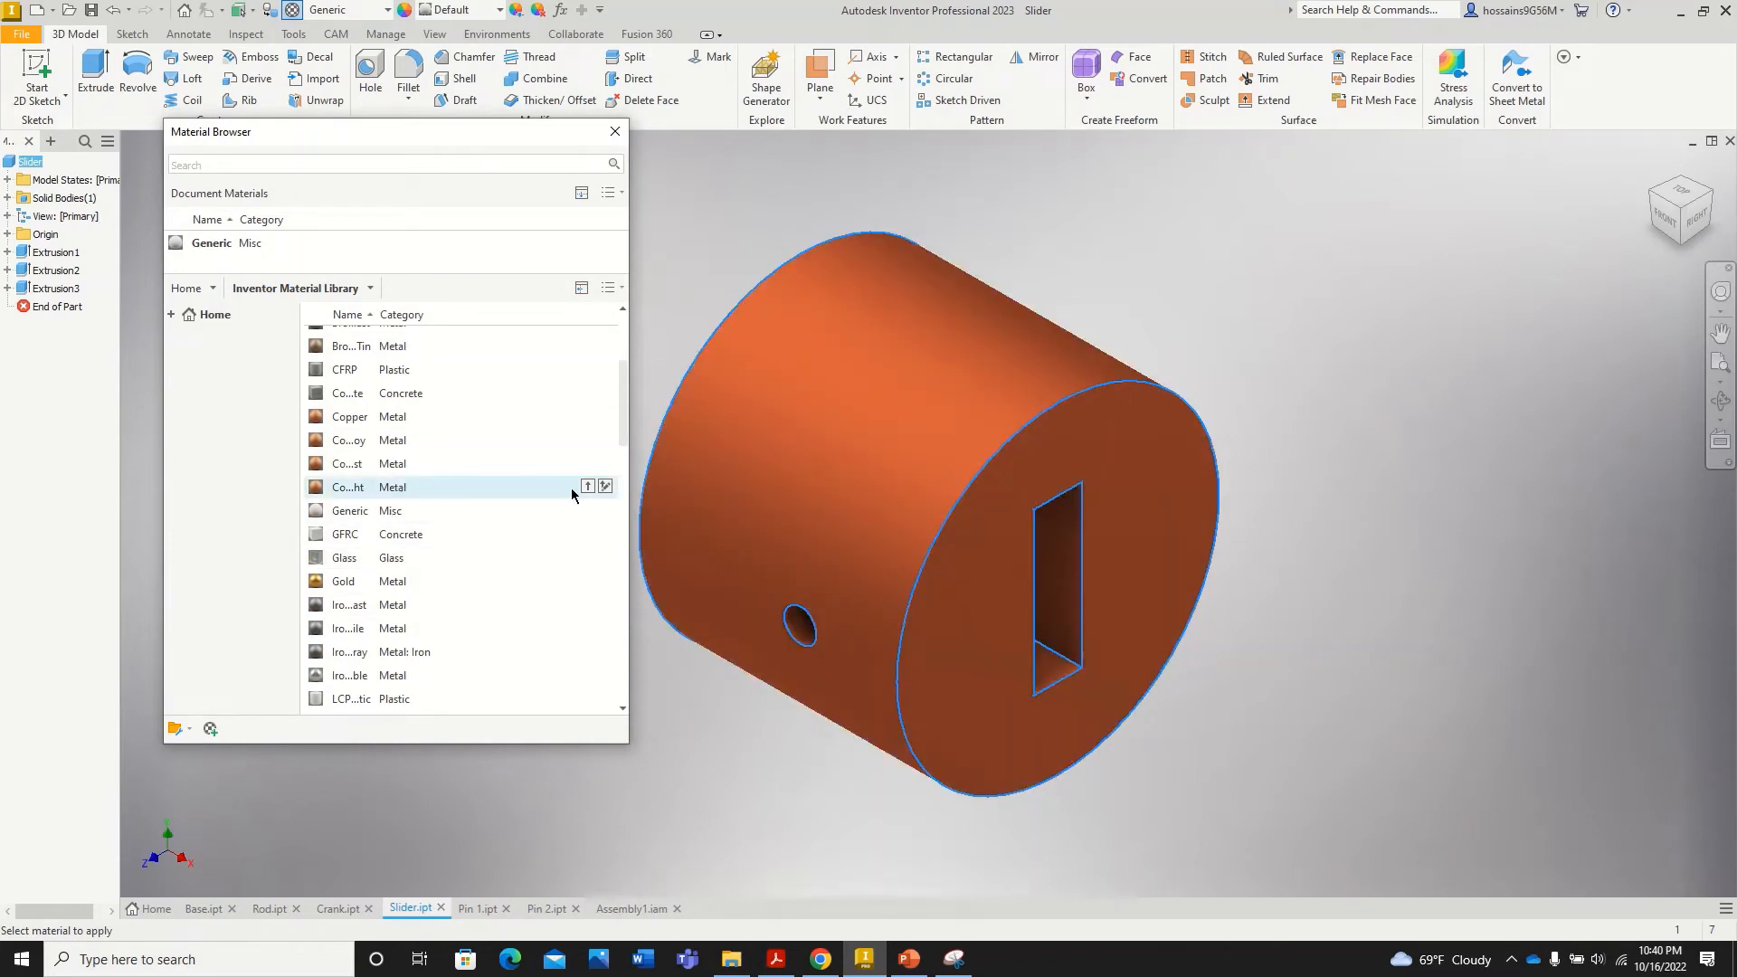
pyautogui.click(587, 487)
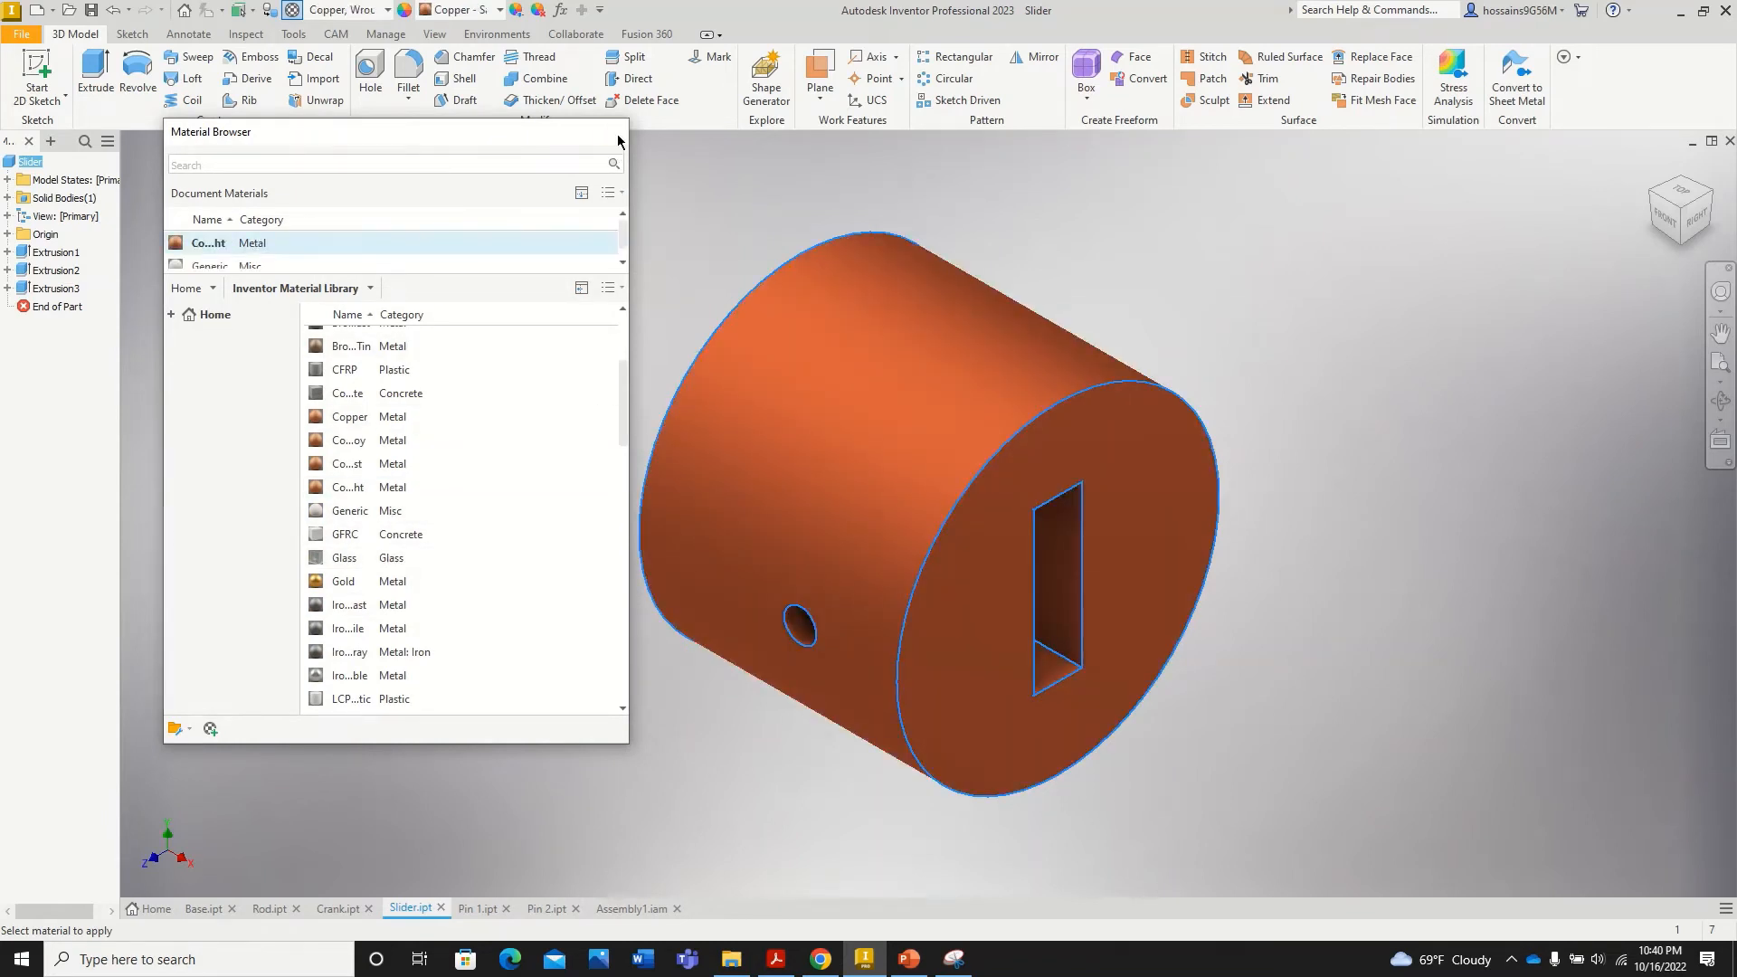
pyautogui.click(619, 140)
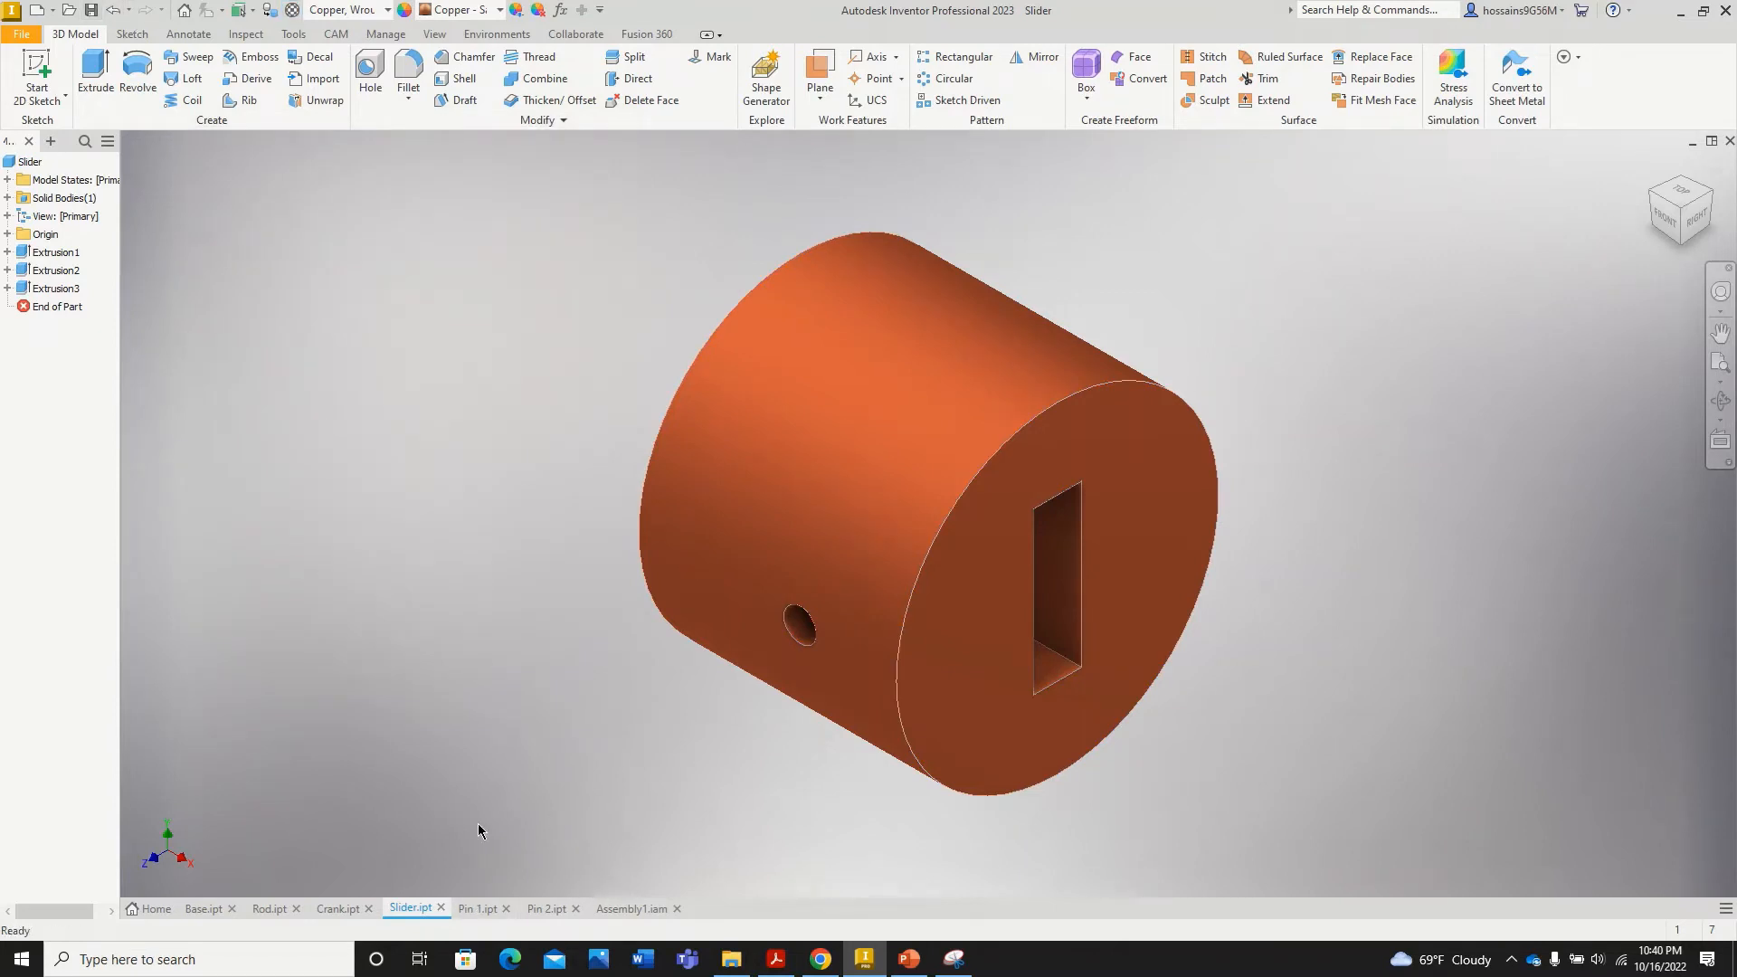
# Step: Go to Assembly1.iam and move the rod so that one of its ends sits beside the crank's open hole
pyautogui.click(464, 907)
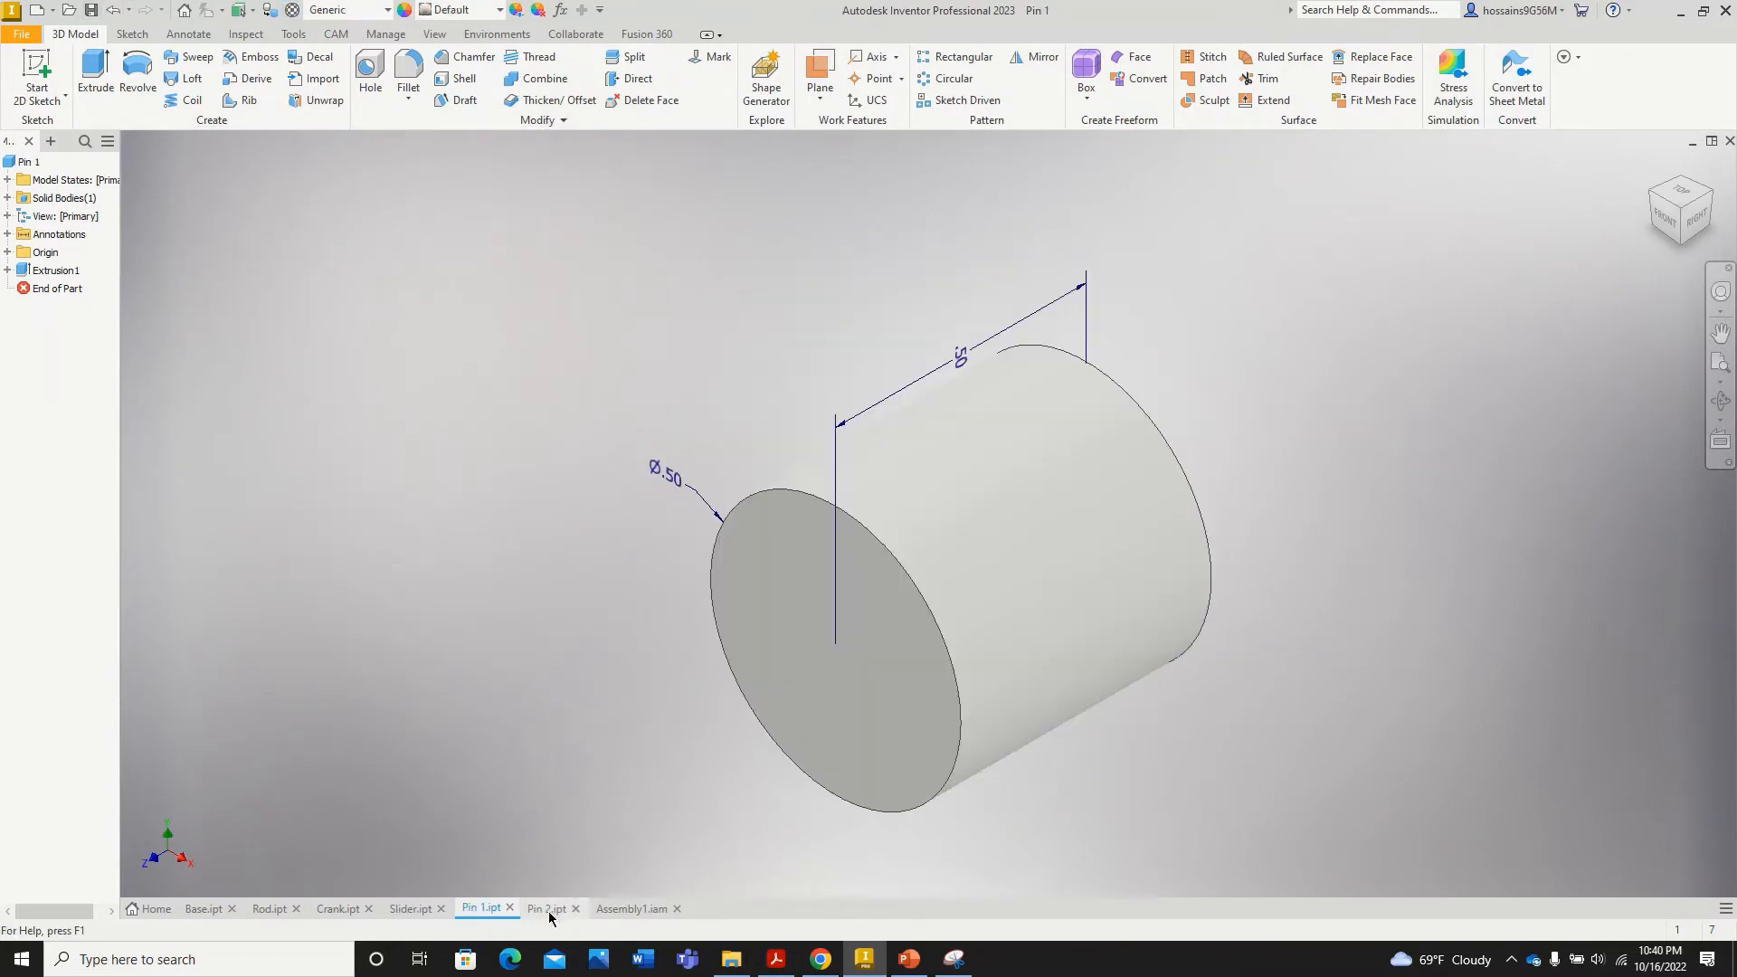
pyautogui.click(552, 911)
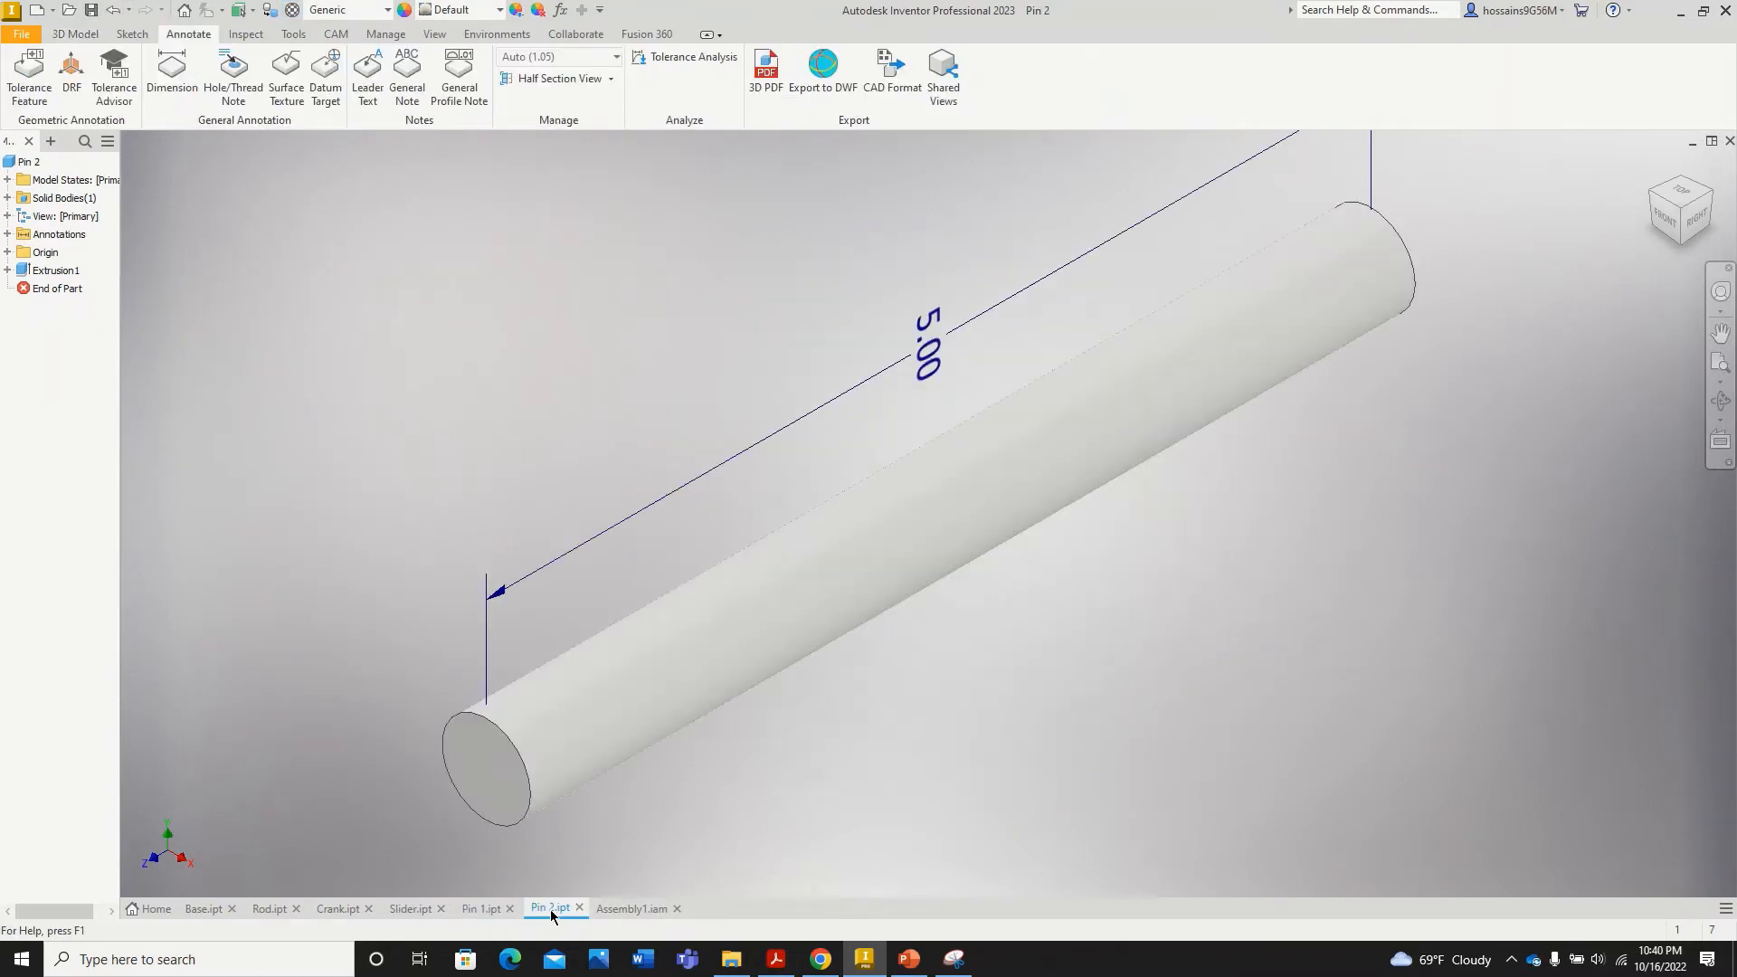
pyautogui.click(628, 908)
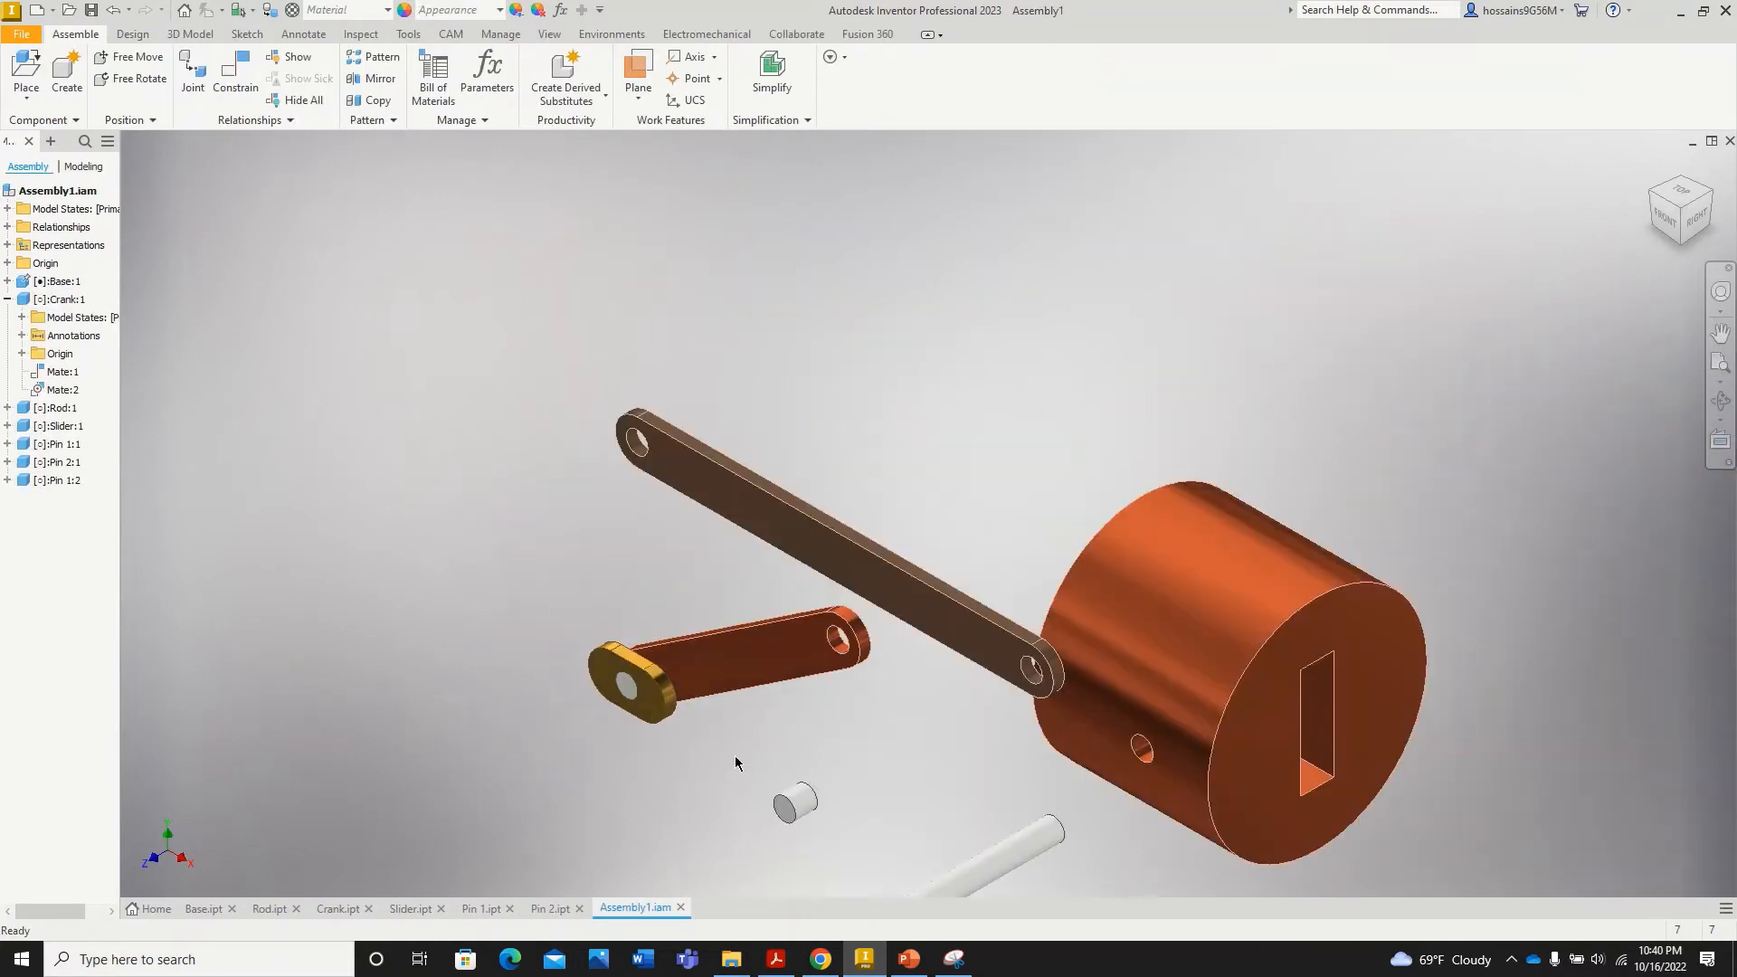
pyautogui.scroll(5, 647, 698)
pyautogui.scroll(-6, 696, 624)
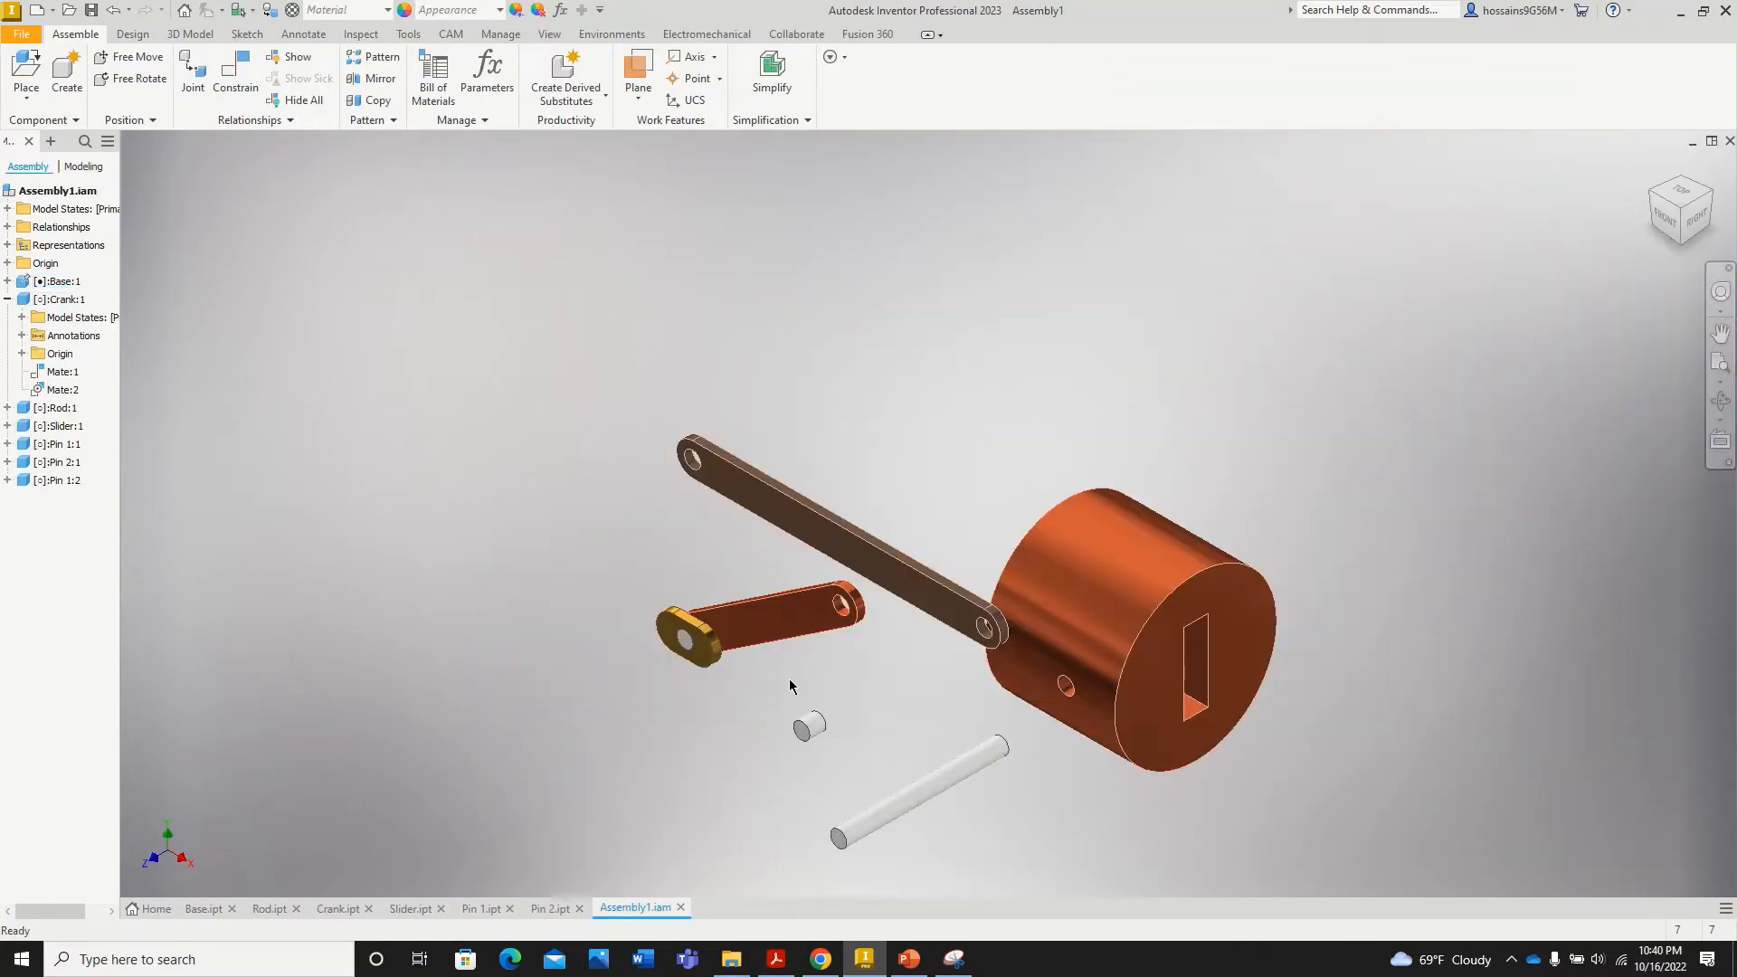
pyautogui.scroll(5, 800, 678)
pyautogui.scroll(-4, 791, 682)
pyautogui.moveTo(784, 713); pyautogui.dragTo(773, 620, button='middle')
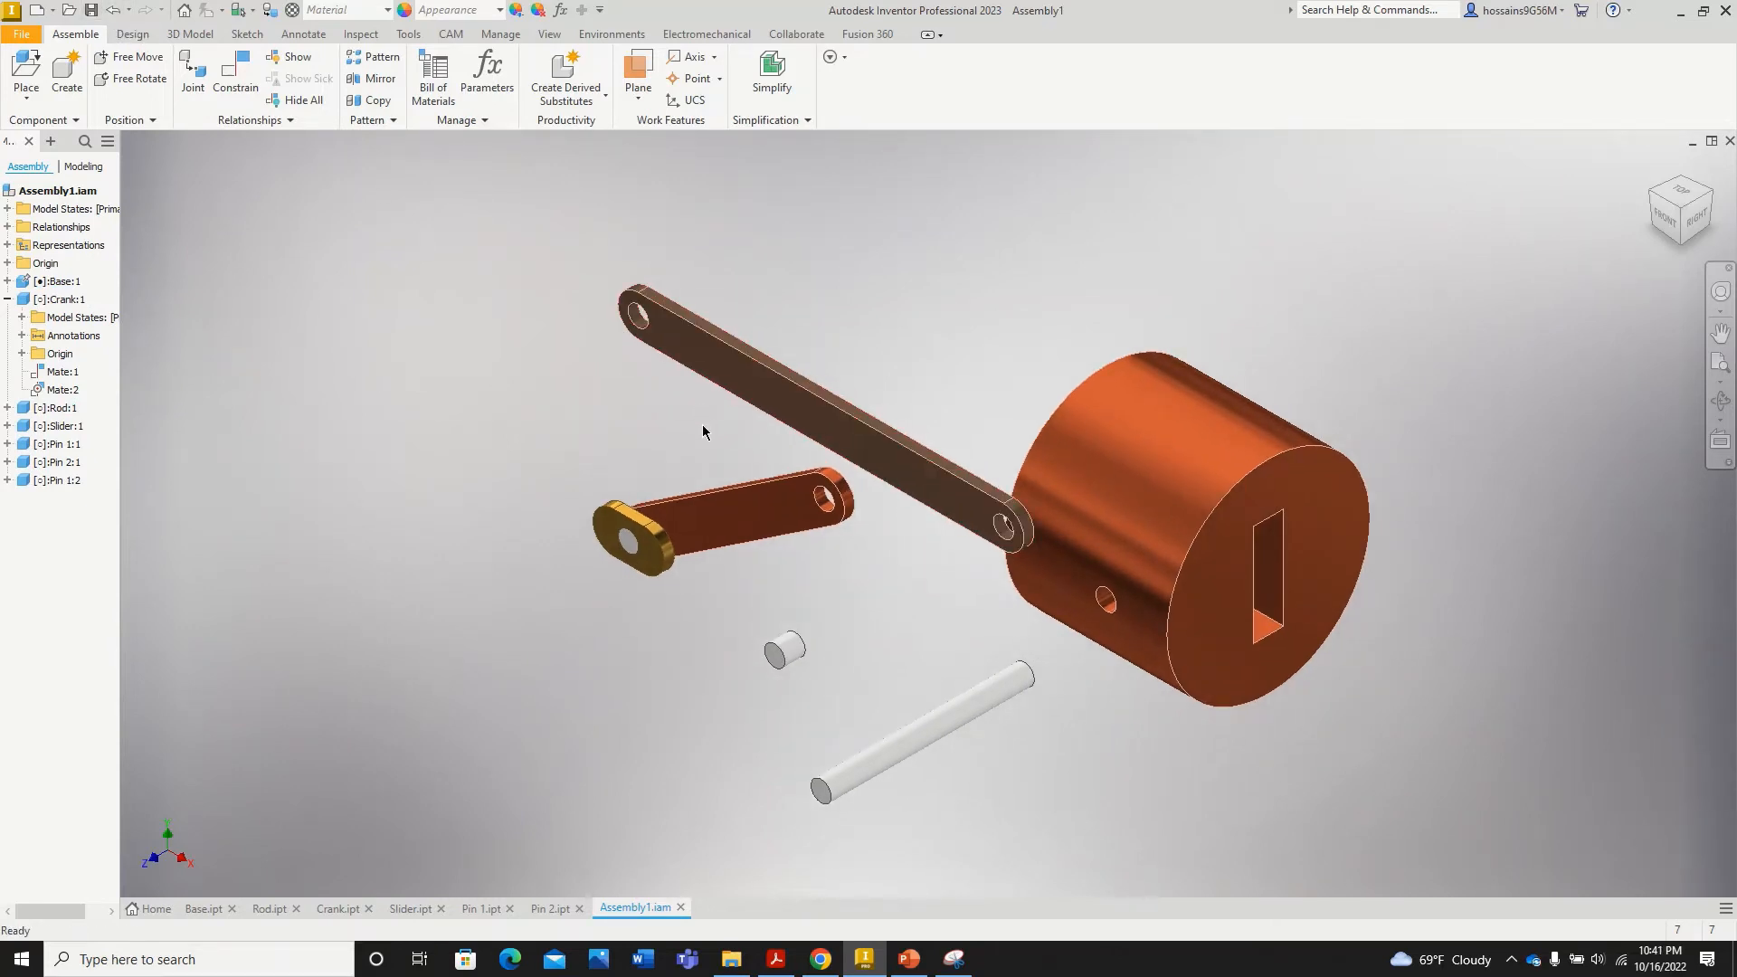
pyautogui.scroll(3, 702, 461)
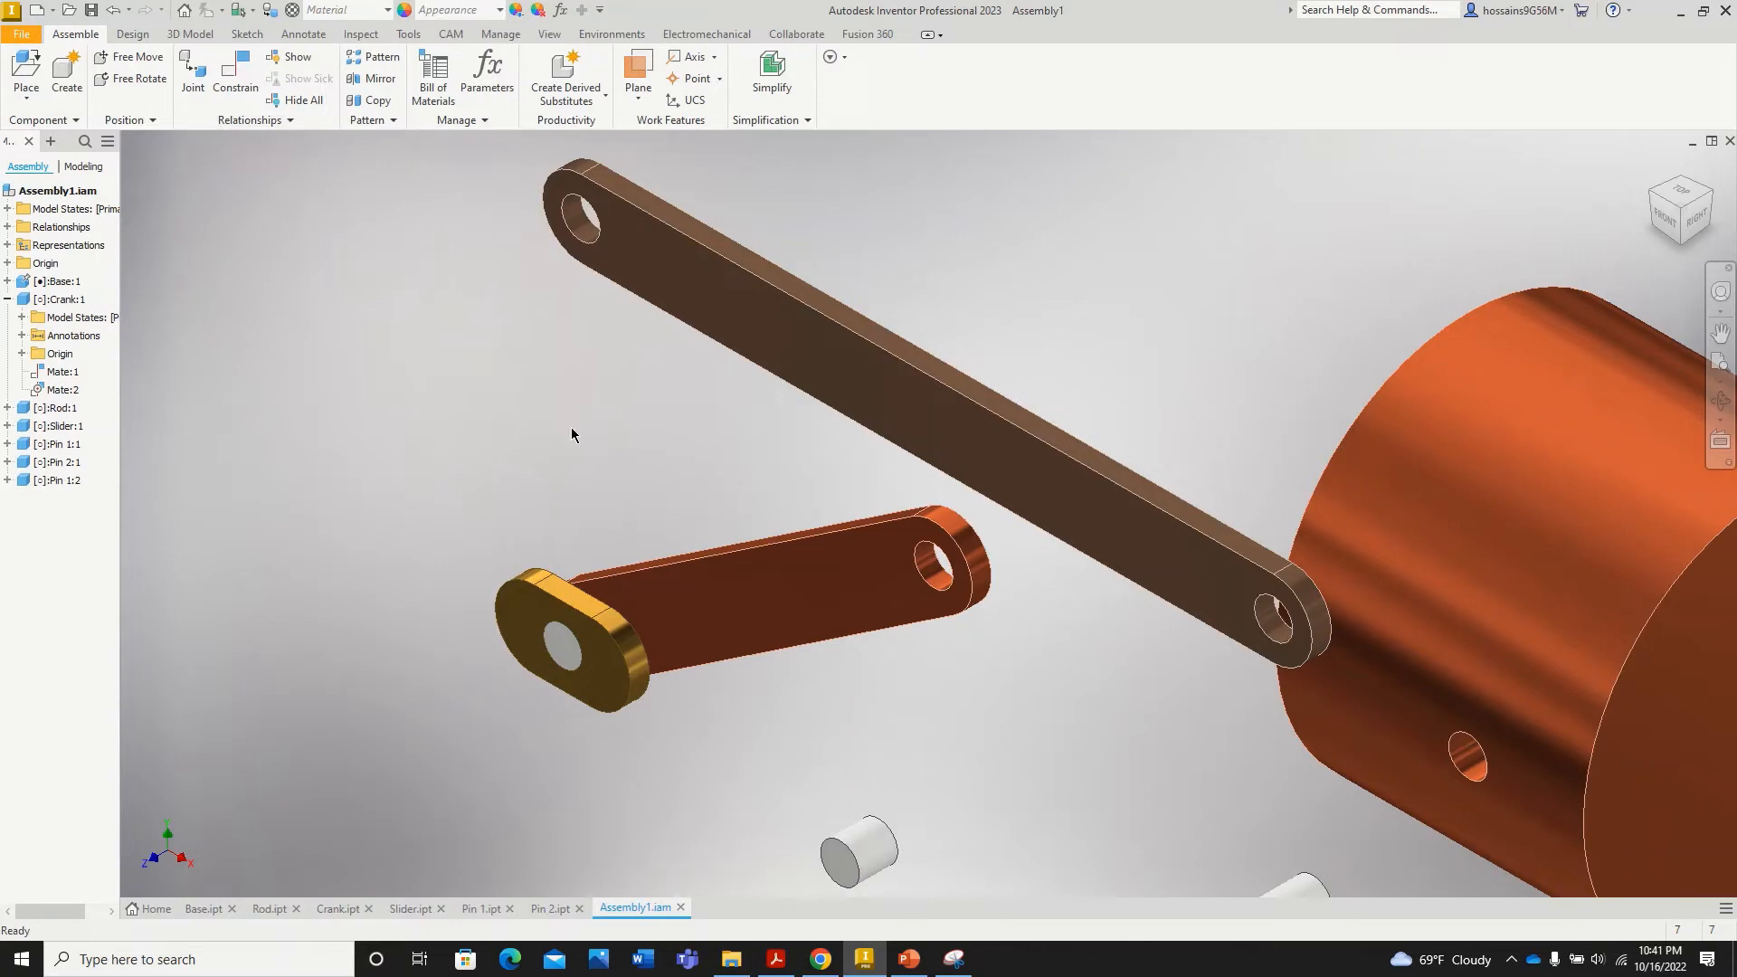
pyautogui.moveTo(1040, 479); pyautogui.dragTo(1431, 787)
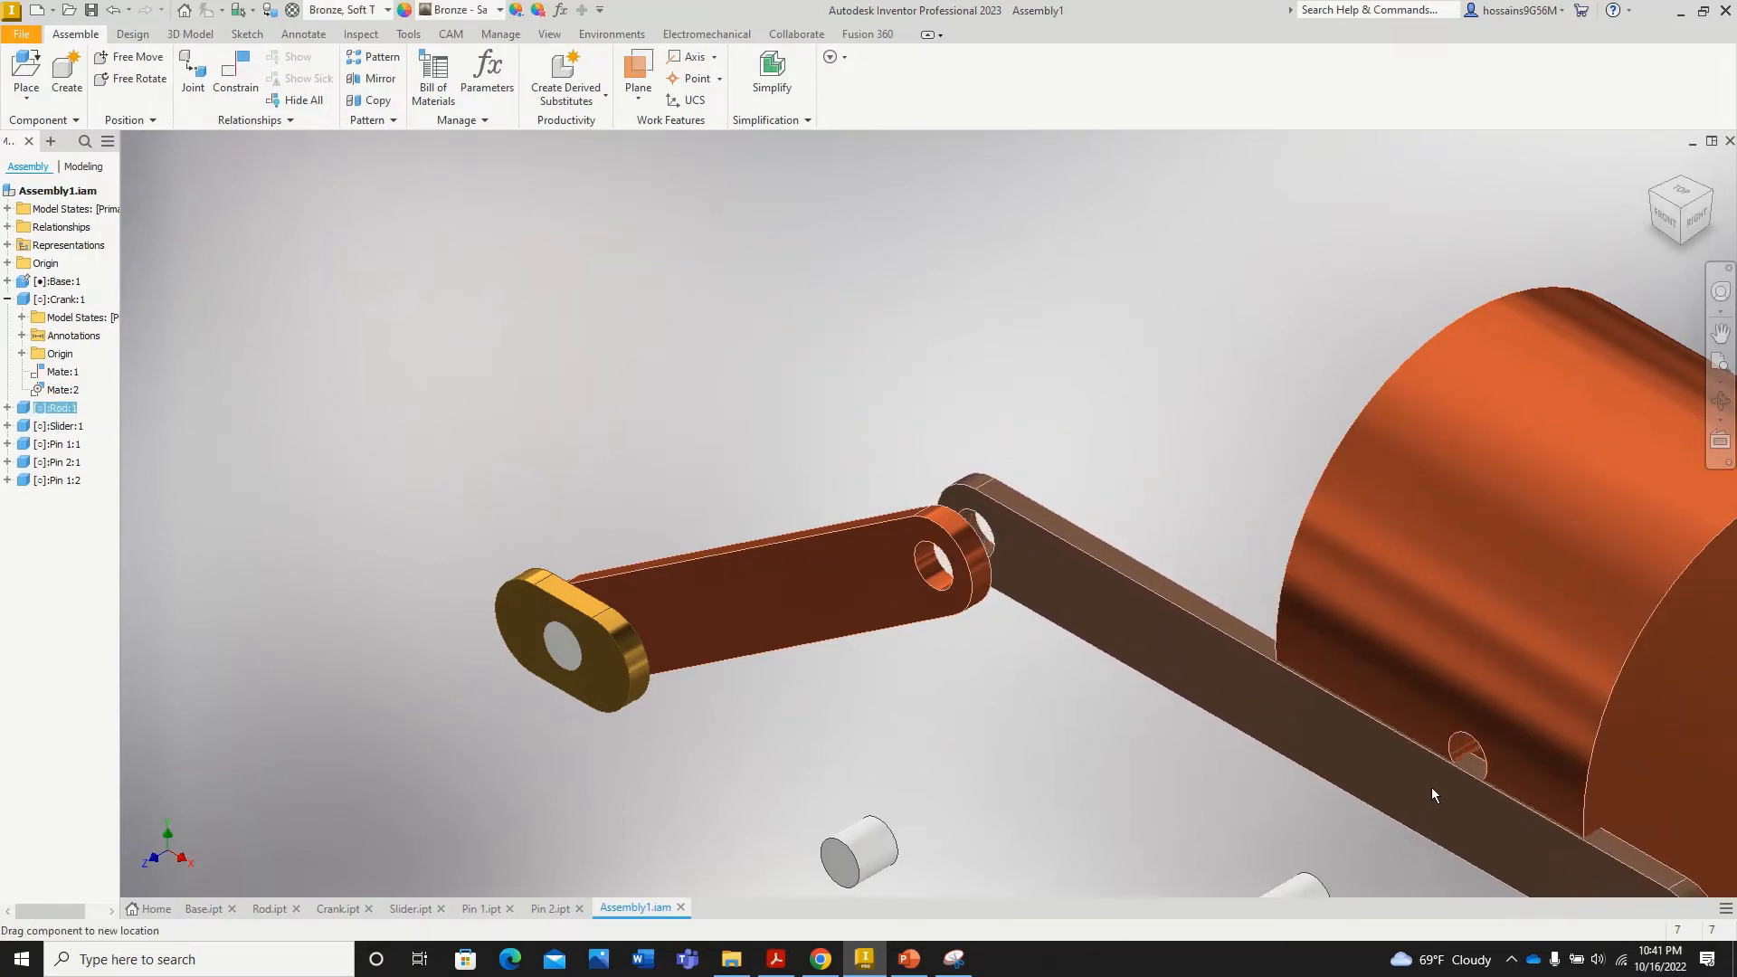
# Step: Mate the rod's flat front face to the crank's back face with a 0.000 in offset
pyautogui.click(235, 72)
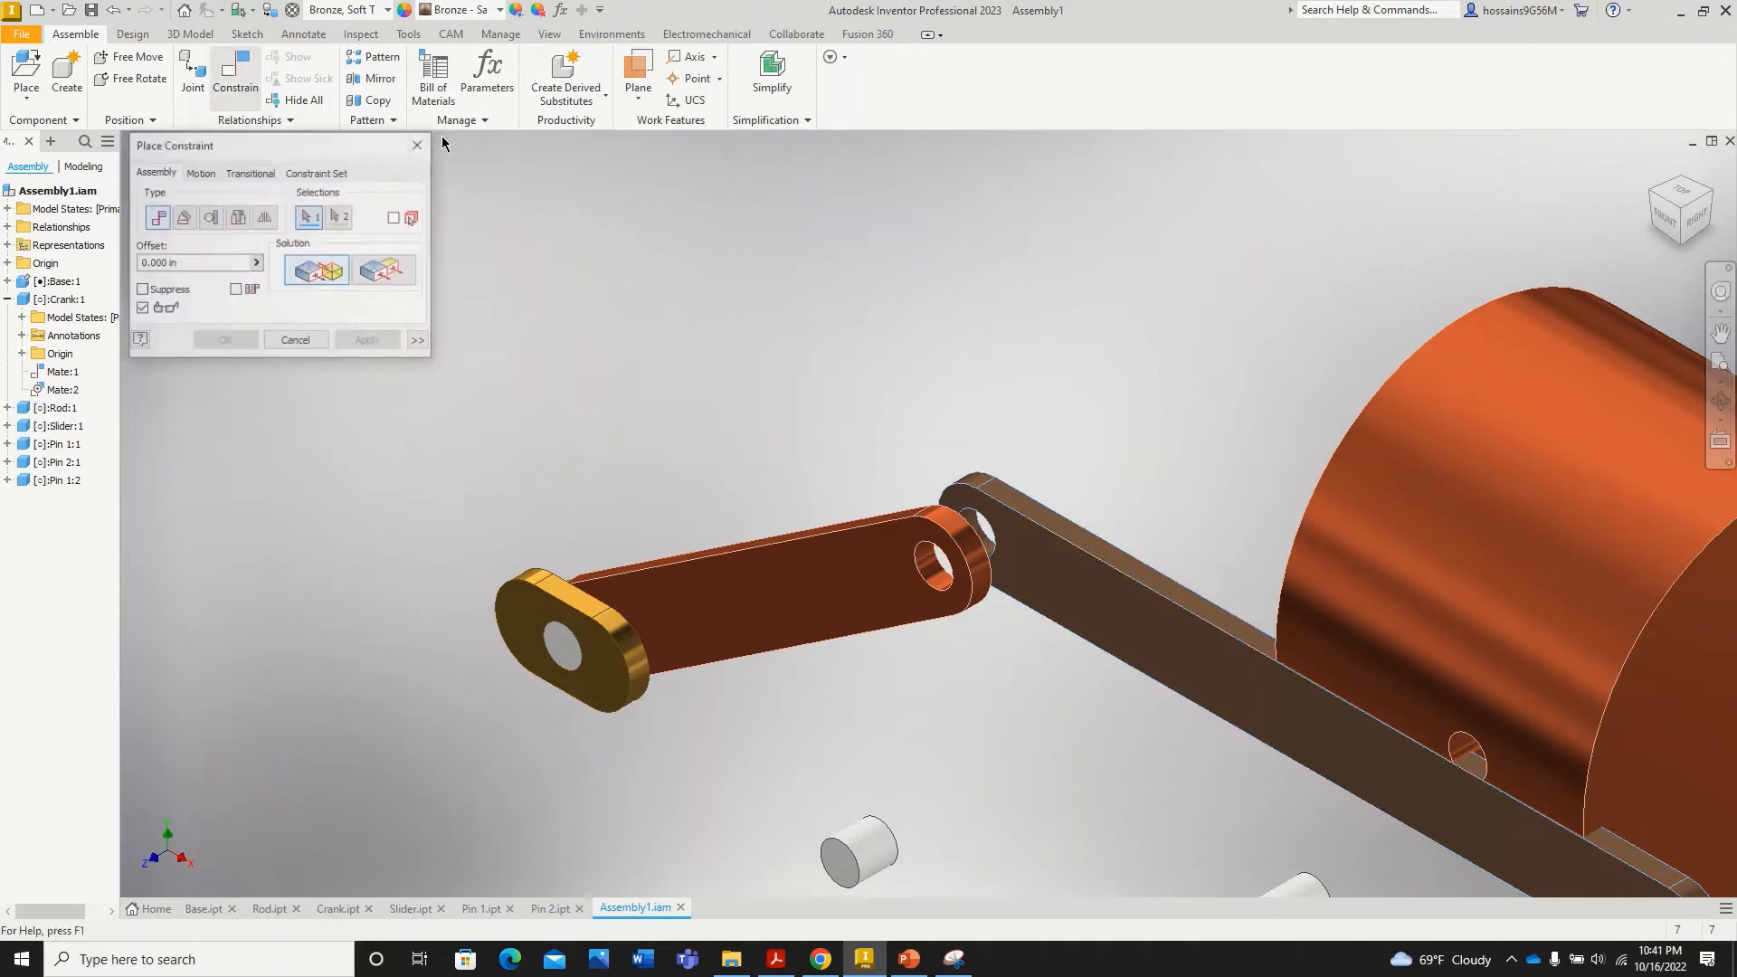
pyautogui.click(1050, 573)
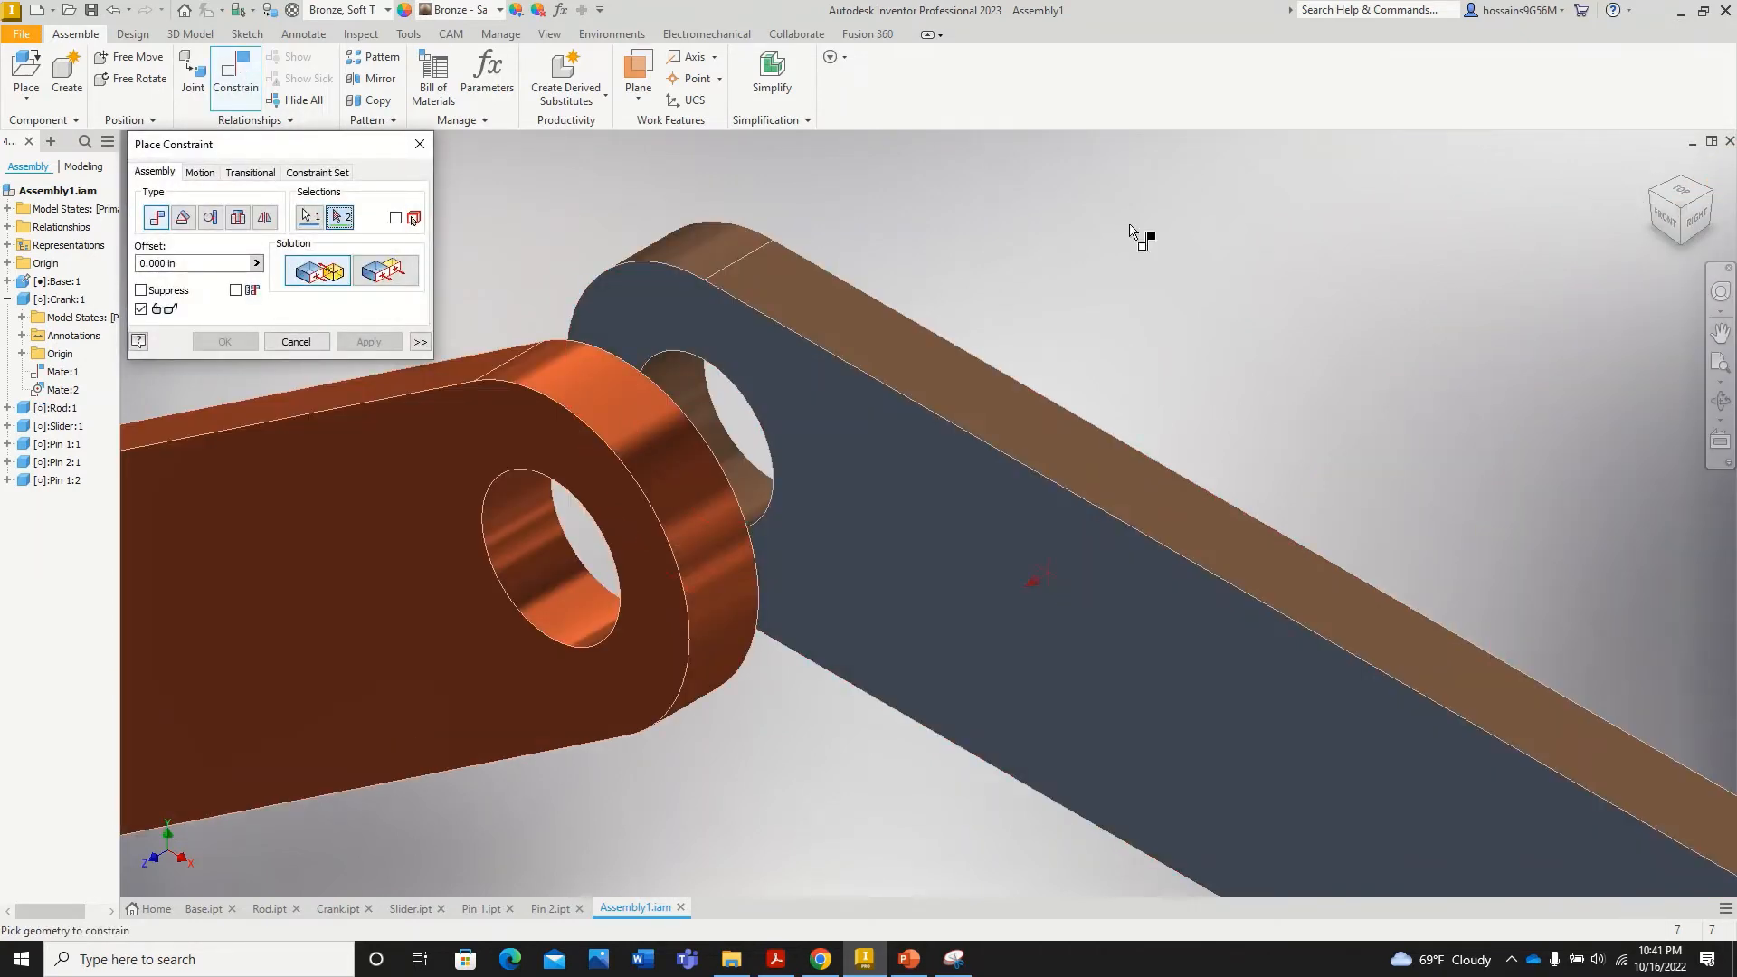
pyautogui.scroll(-2, 597, 394)
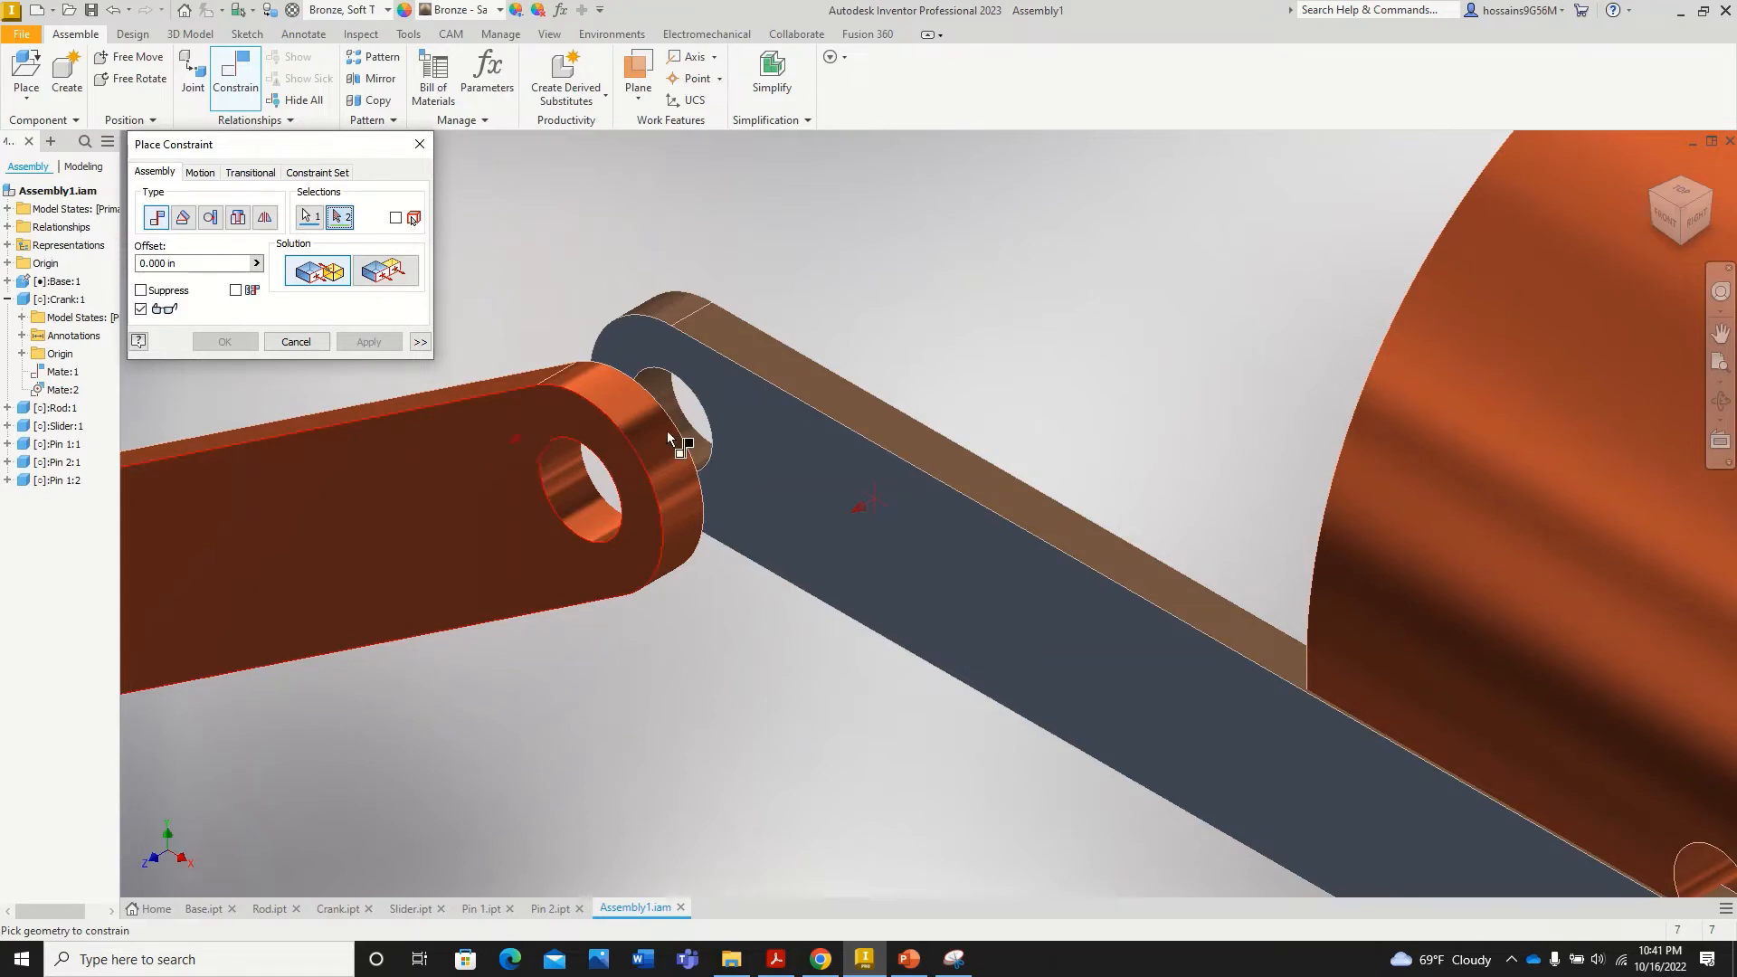
pyautogui.scroll(-2, 827, 466)
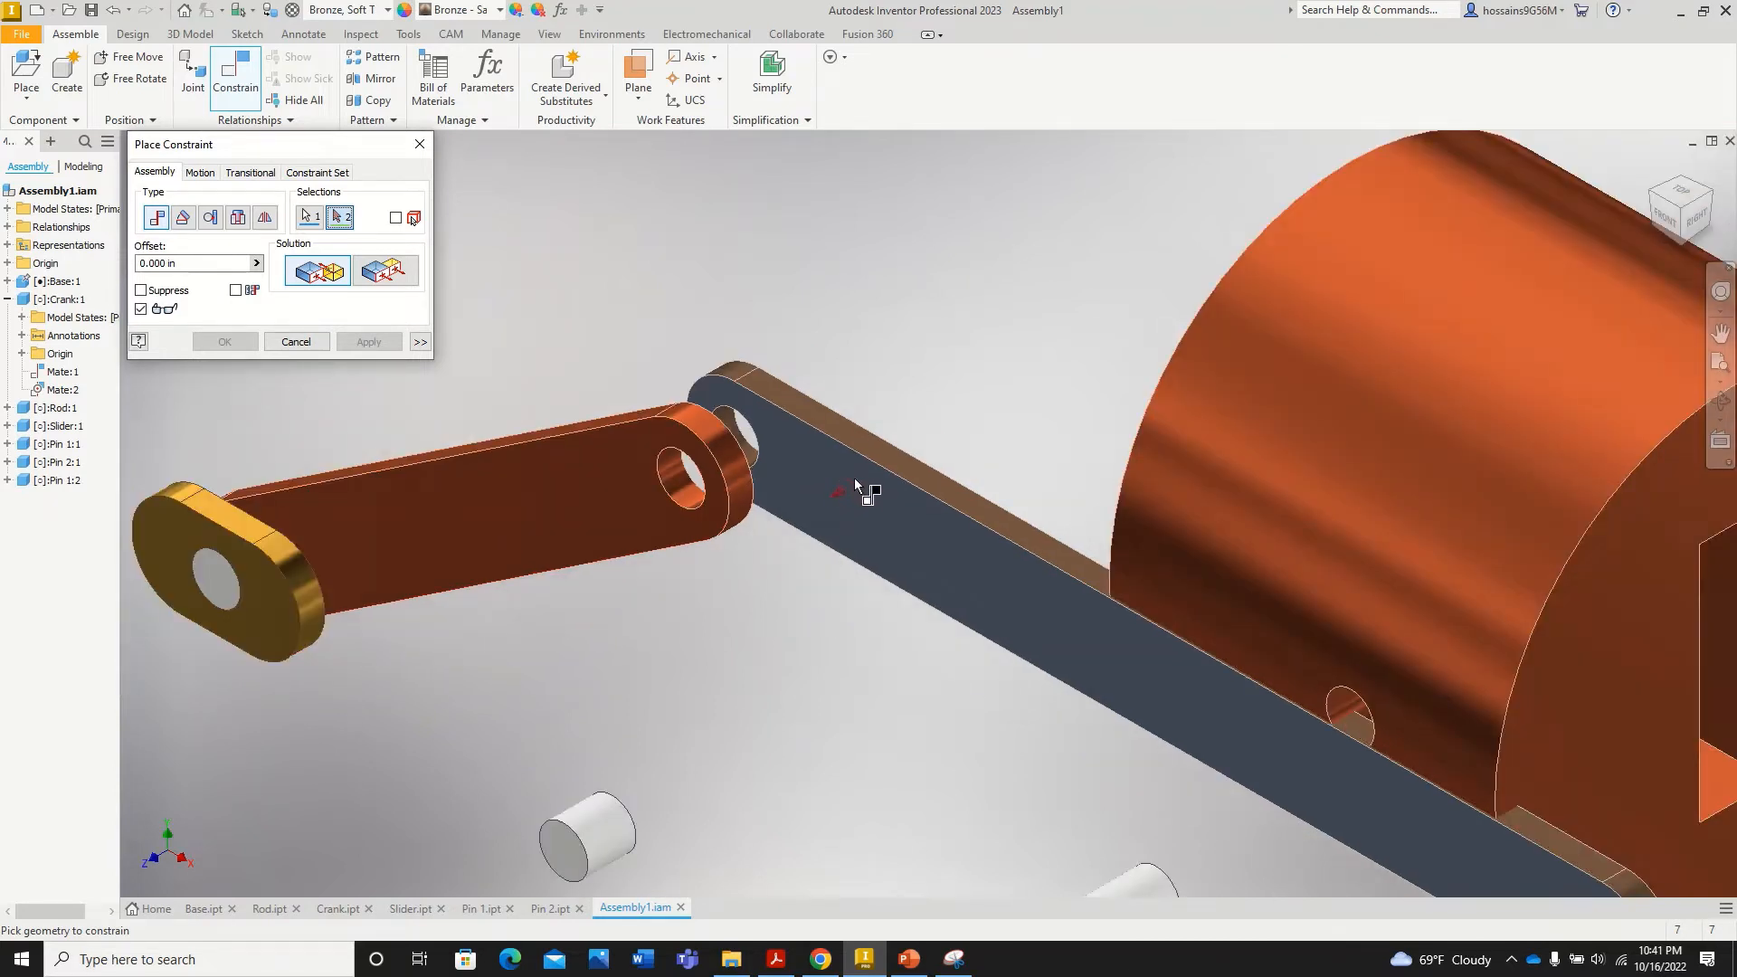
pyautogui.scroll(-5, 844, 476)
pyautogui.scroll(3, 899, 504)
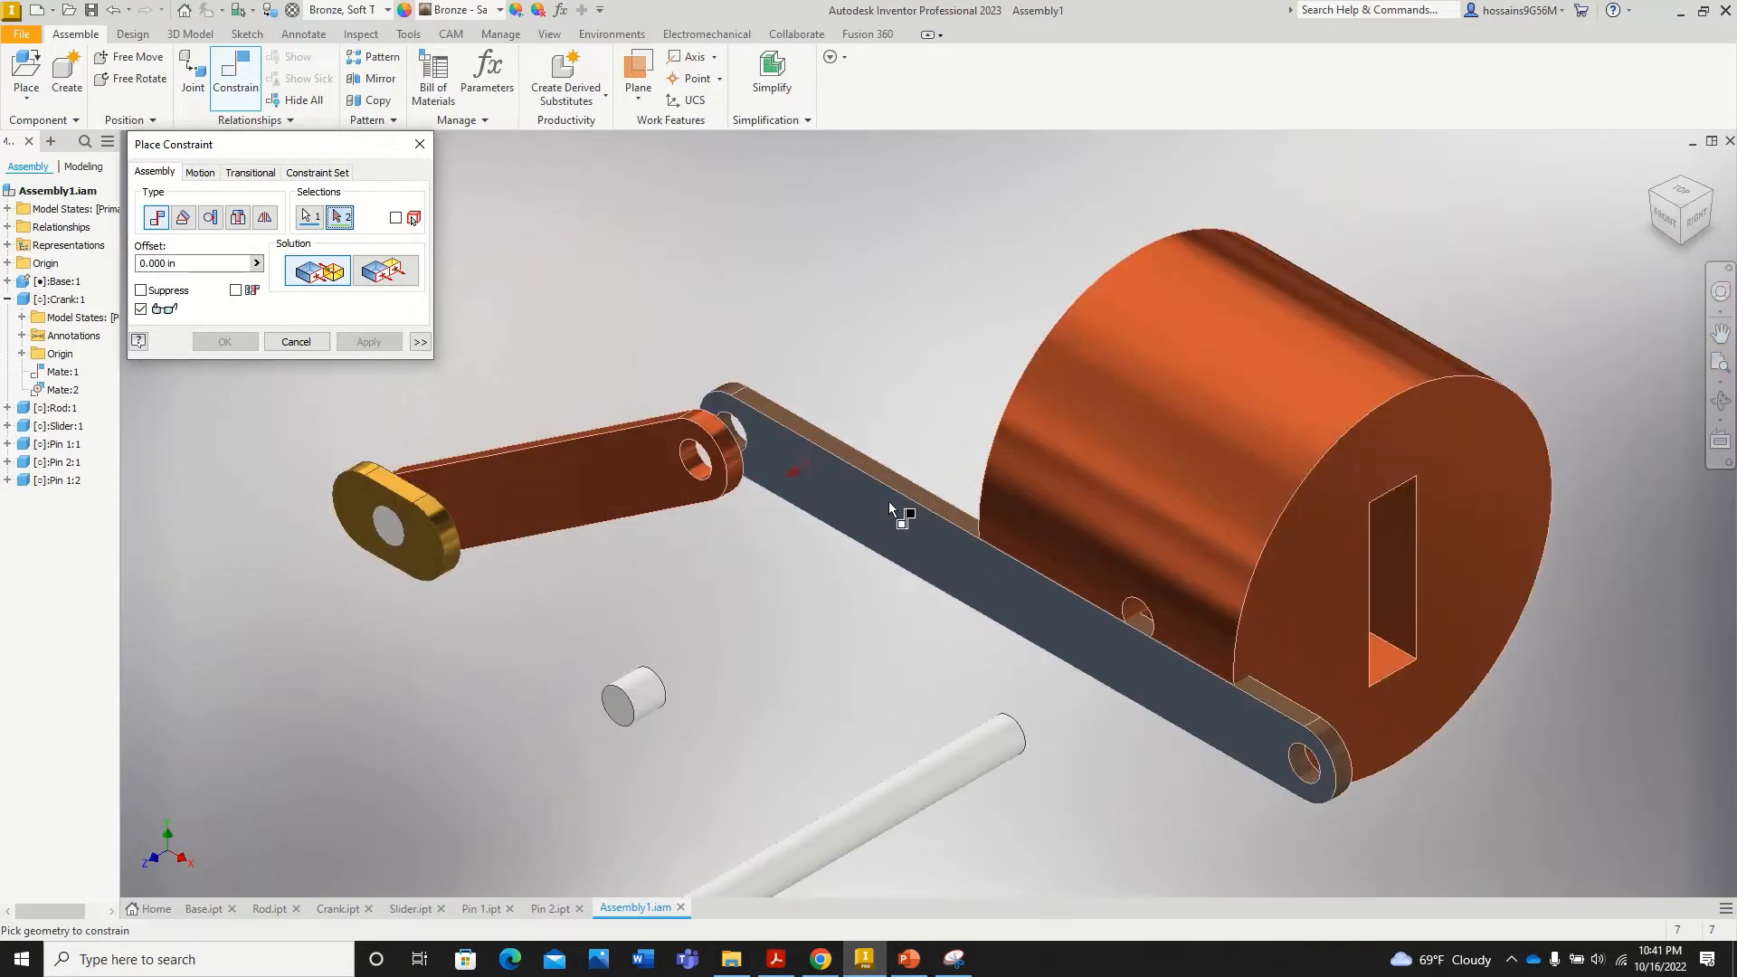
pyautogui.click(1681, 178)
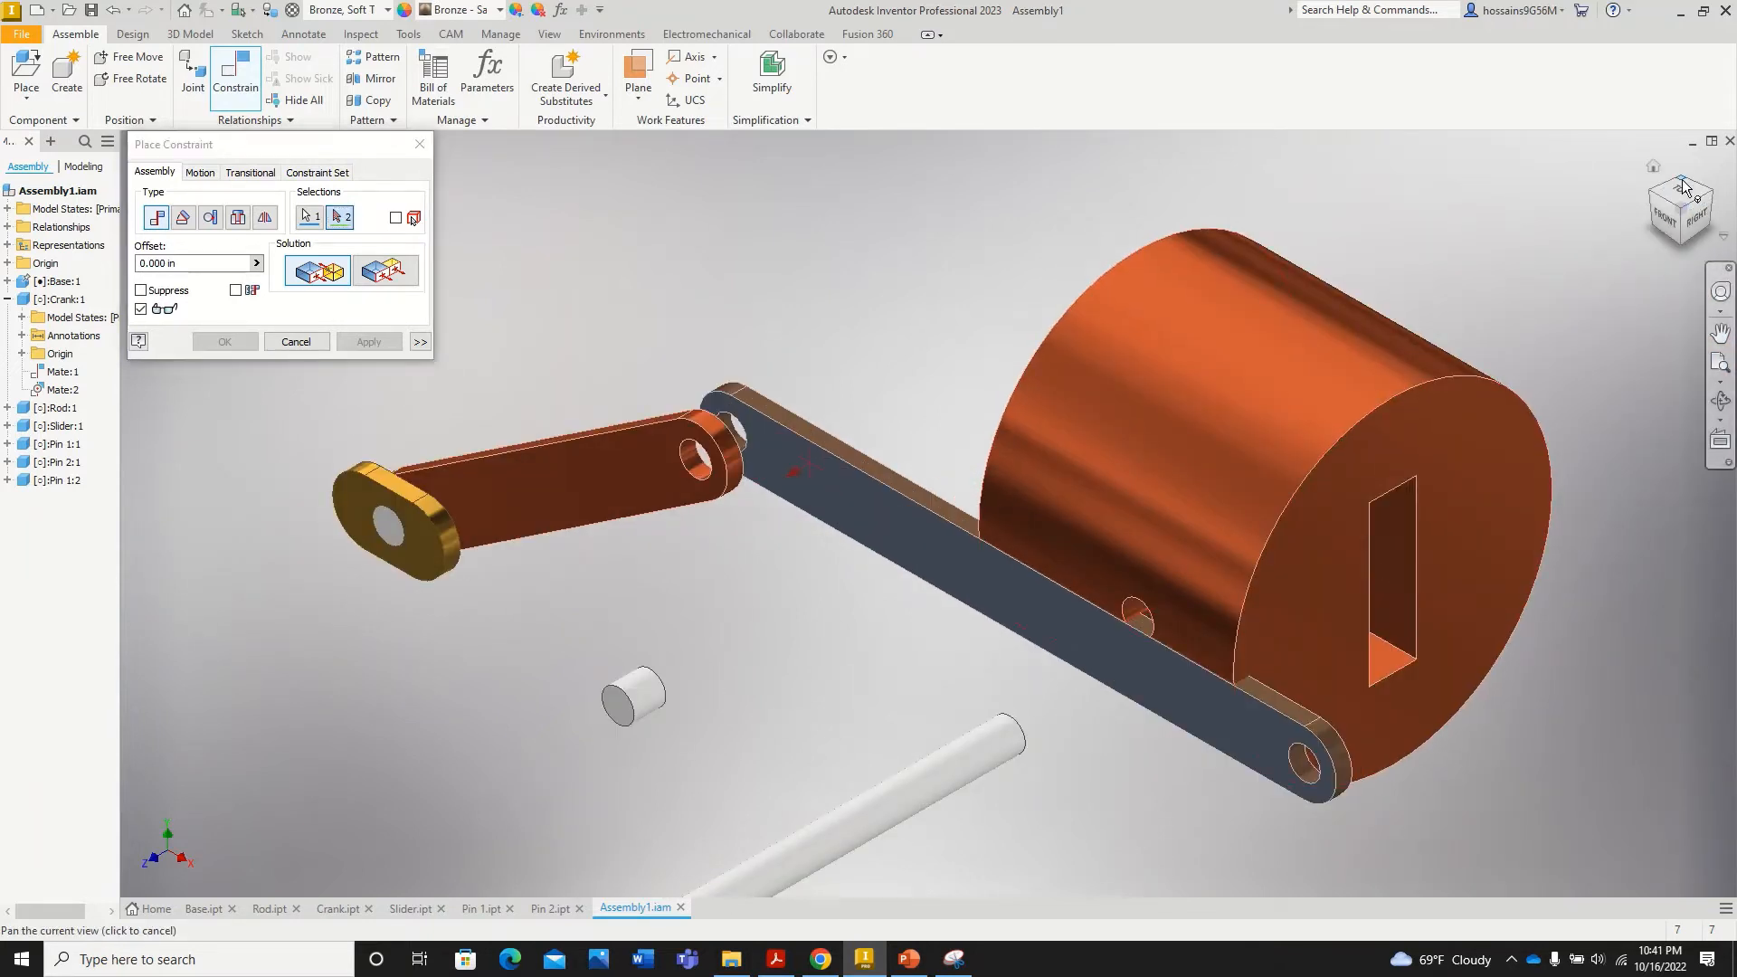
pyautogui.click(1378, 430)
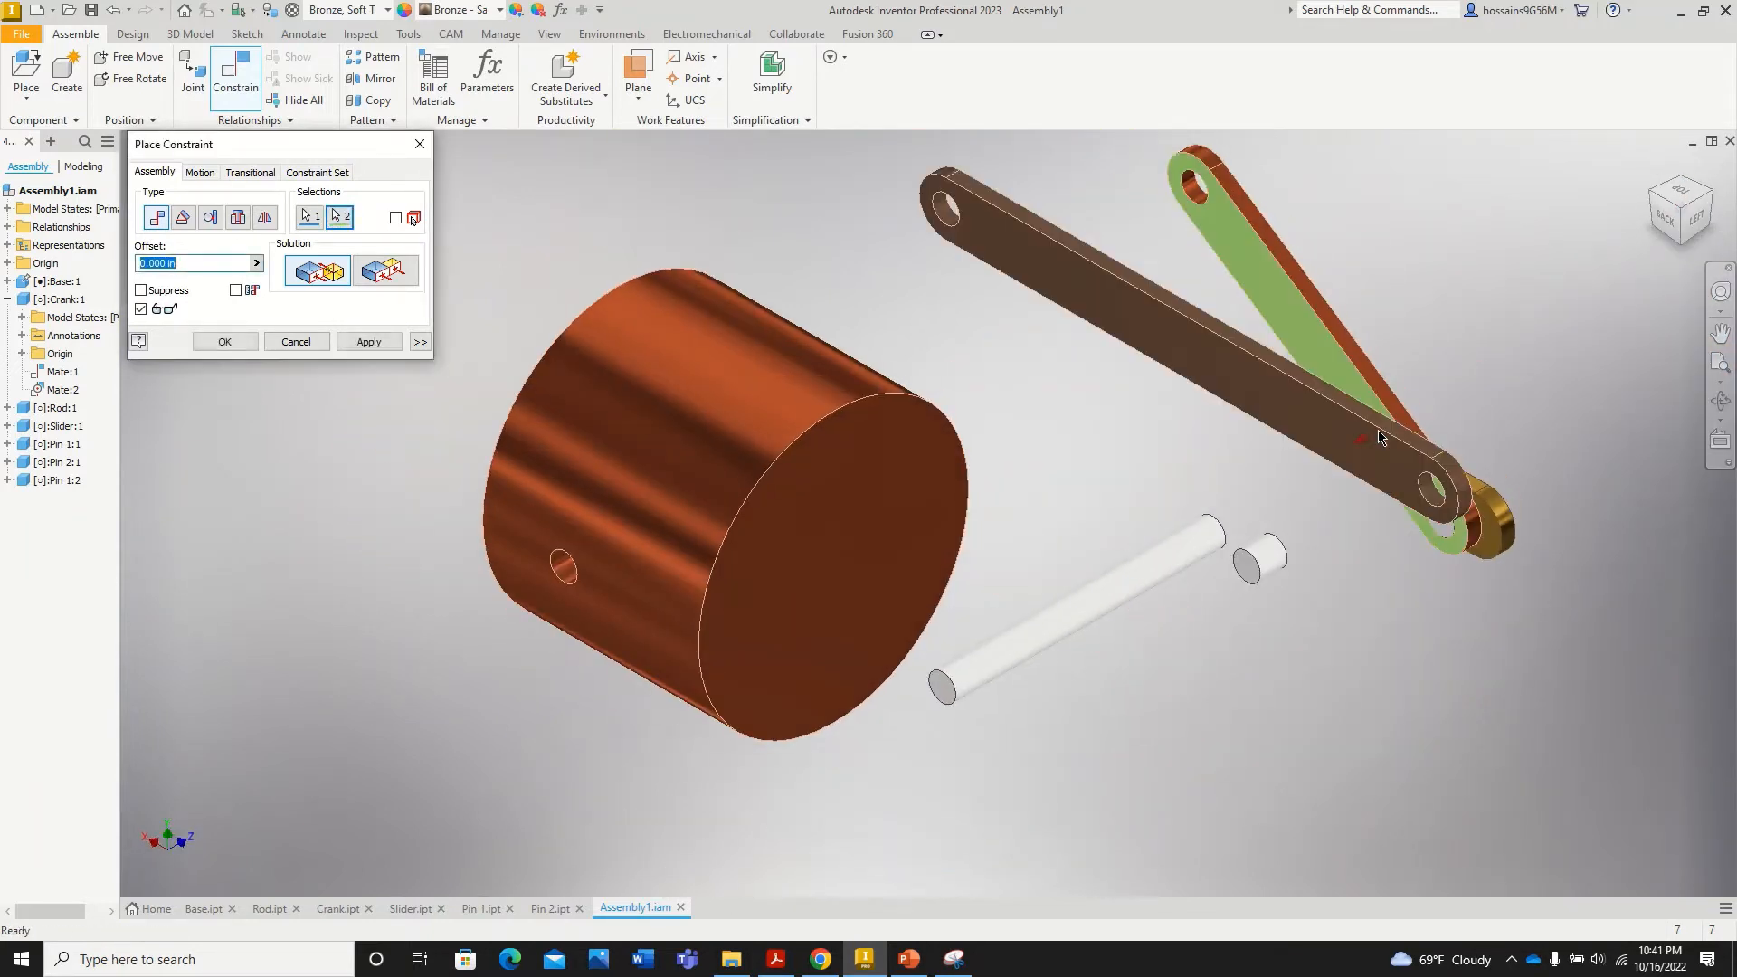
pyautogui.click(366, 342)
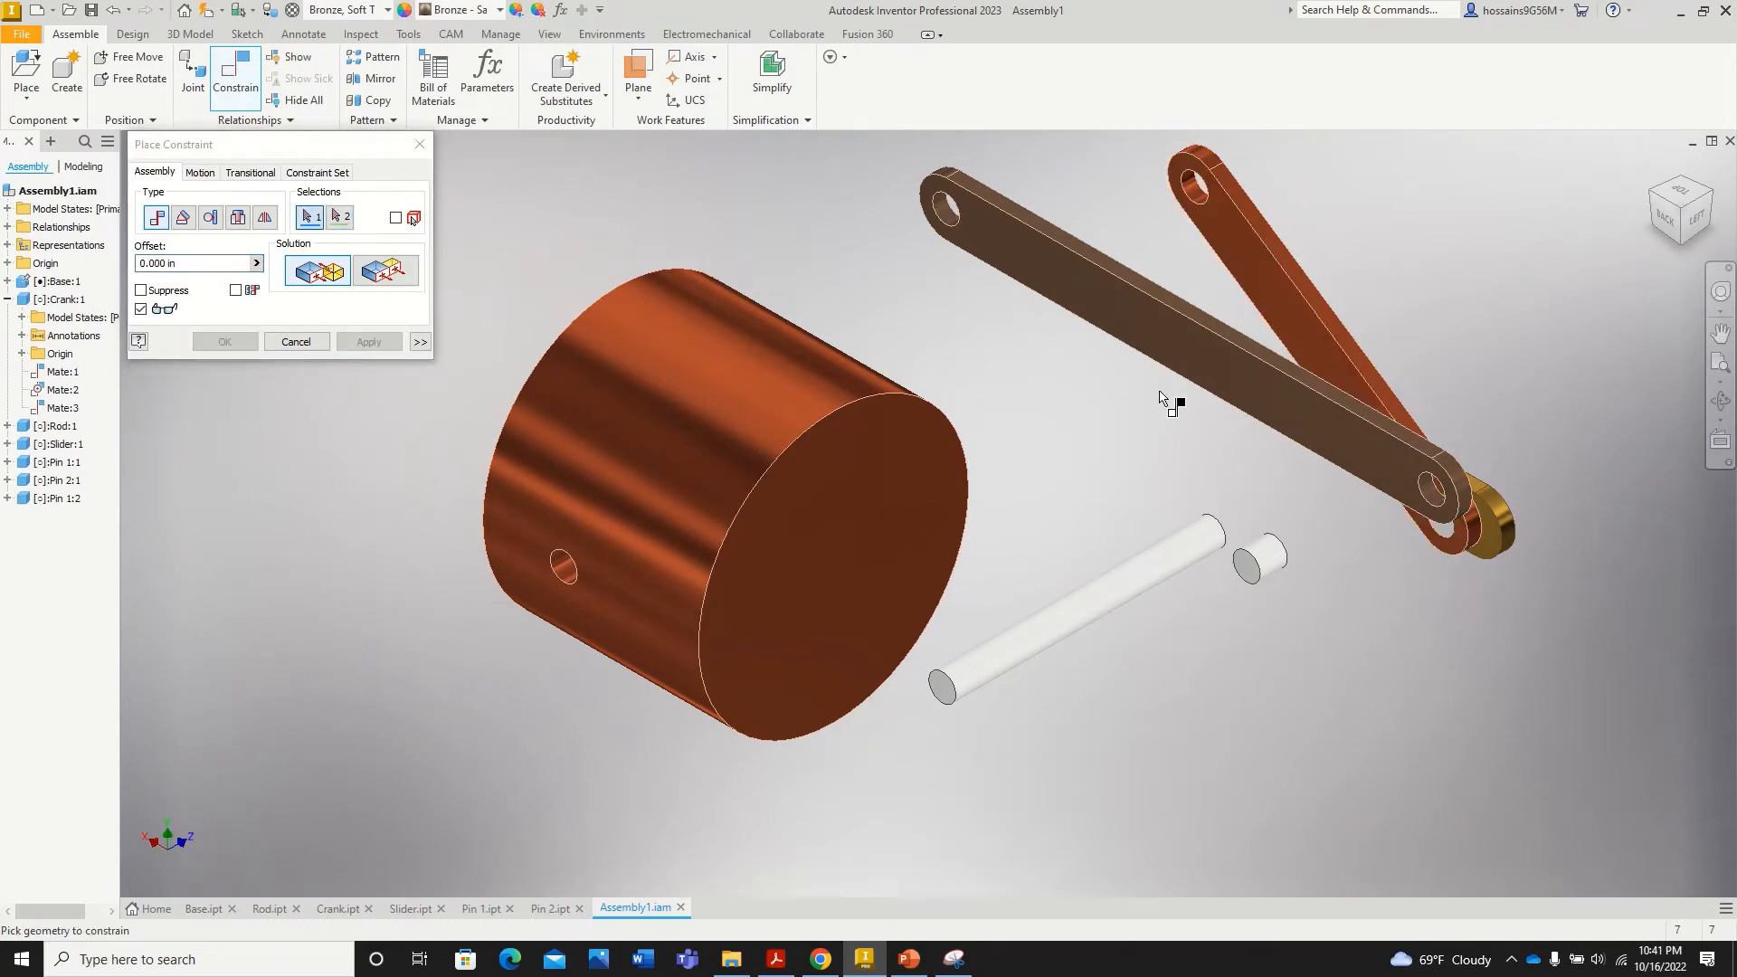
# Step: Slide the rod away from the crank so that the end holes of both parts are clear
pyautogui.scroll(-2, 1435, 387)
pyautogui.scroll(5, 1406, 375)
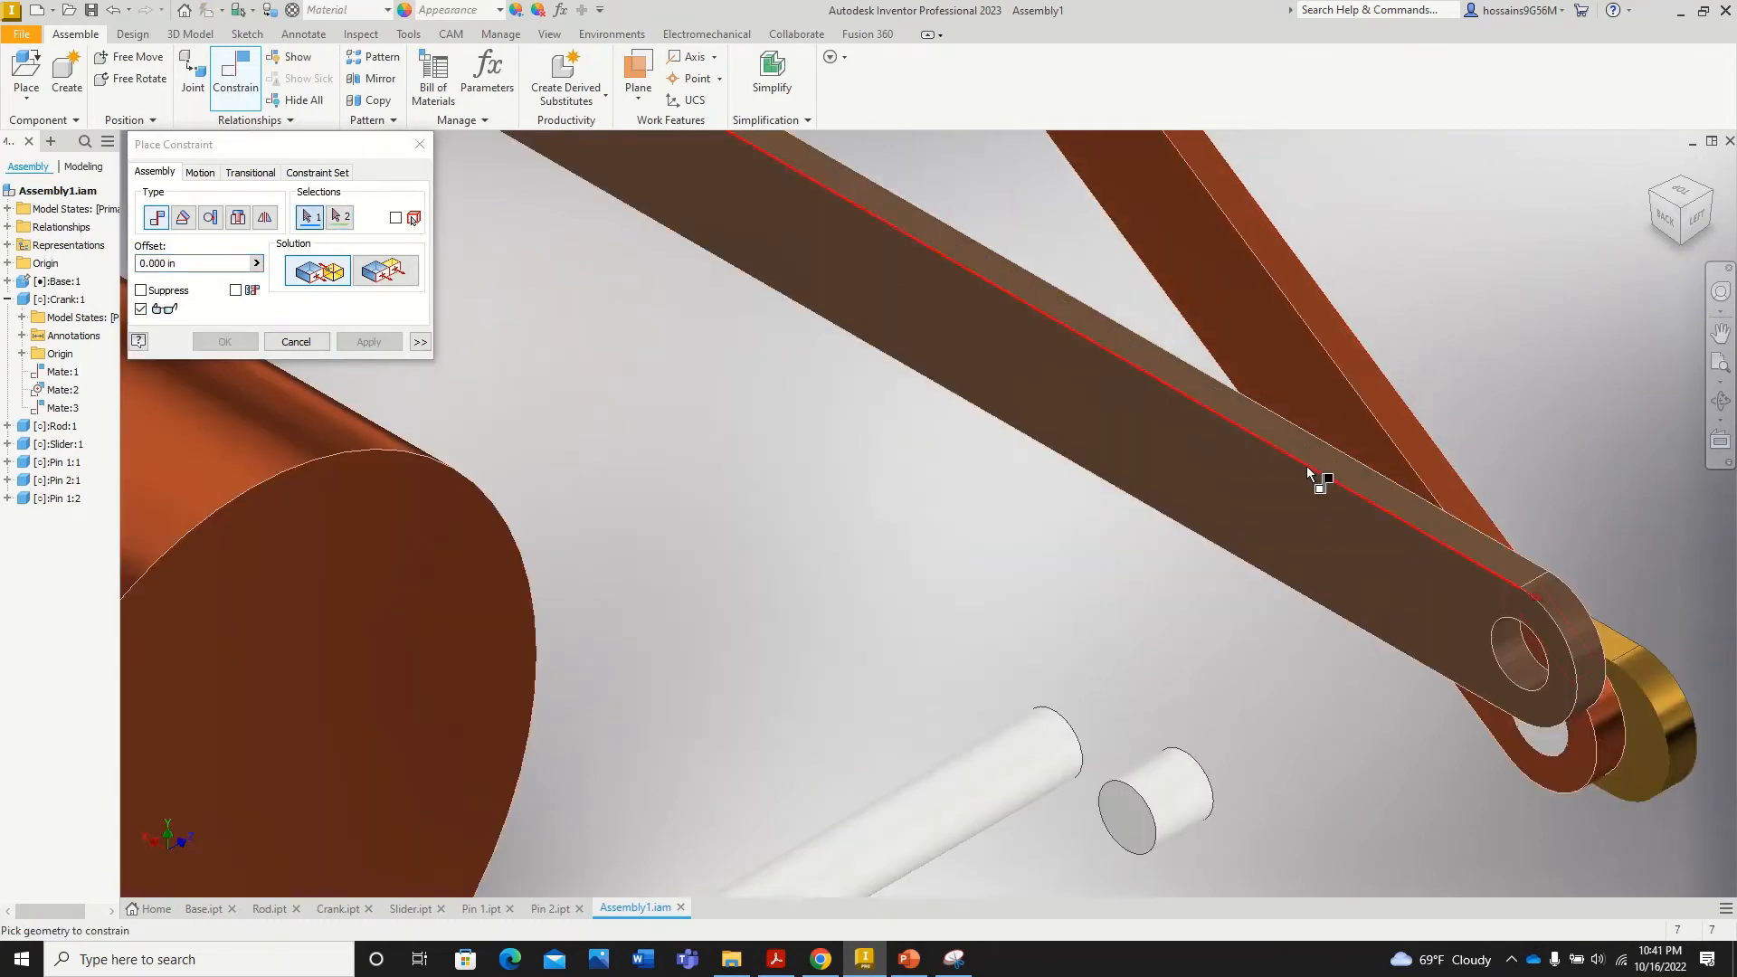
pyautogui.click(1013, 364)
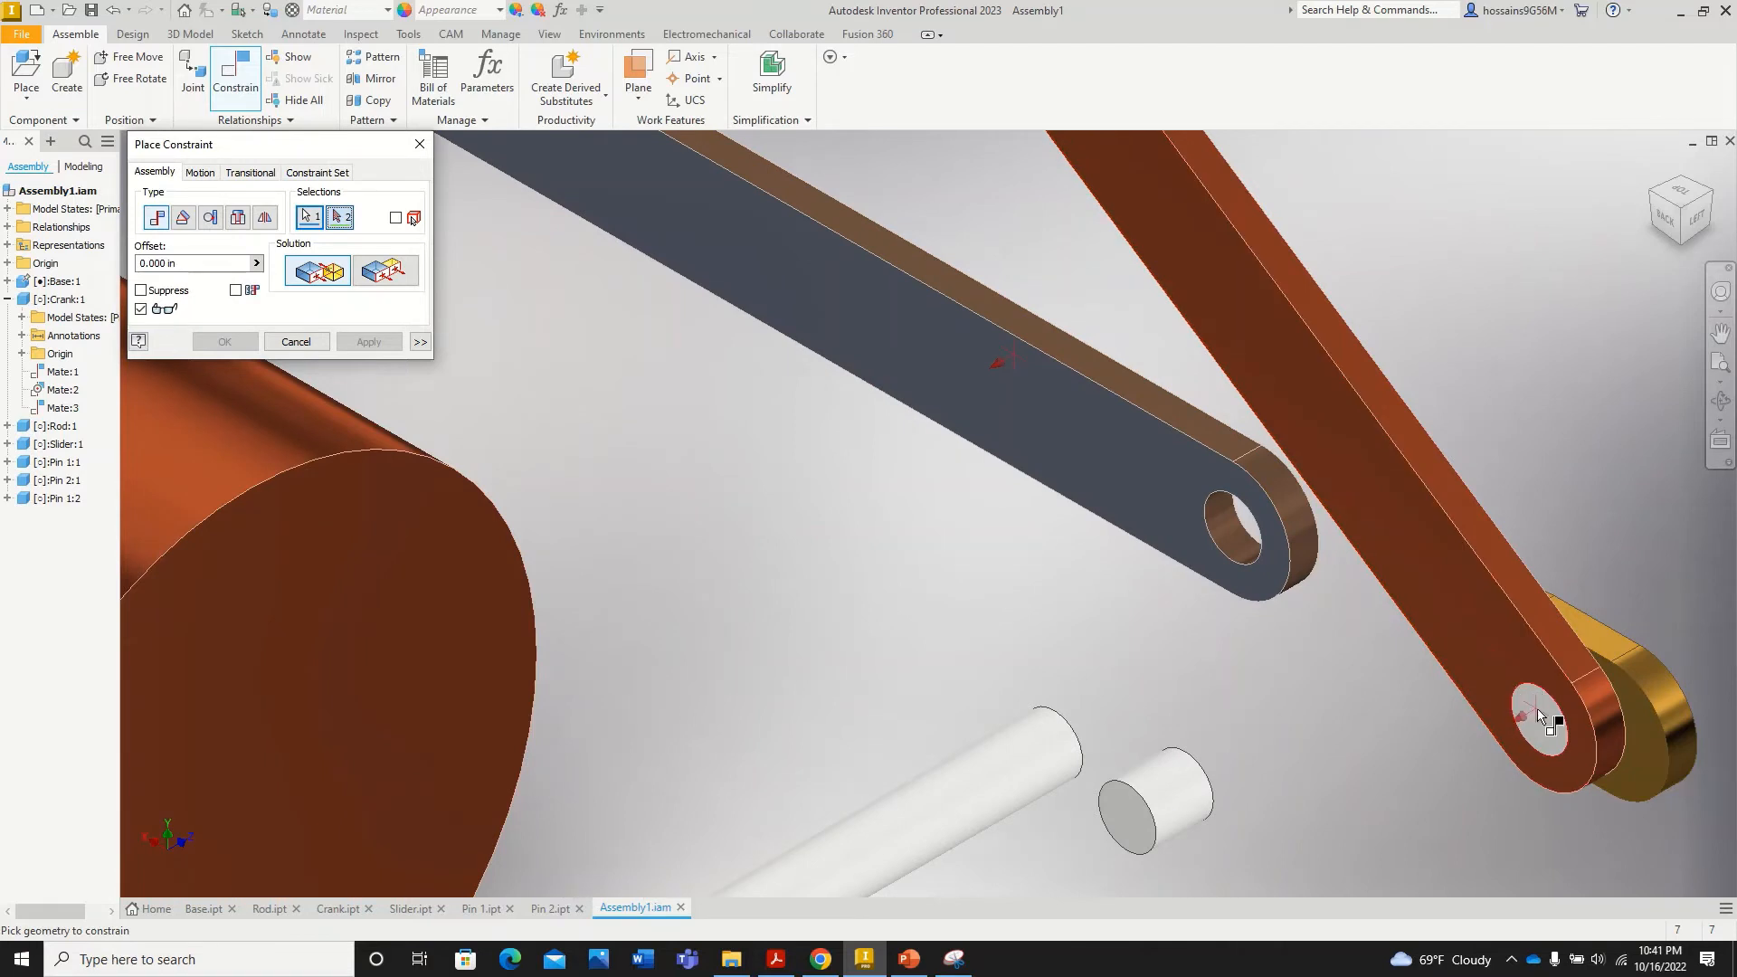
pyautogui.scroll(-5, 1435, 616)
pyautogui.scroll(4, 1406, 562)
pyautogui.moveTo(1289, 546); pyautogui.dragTo(1085, 324)
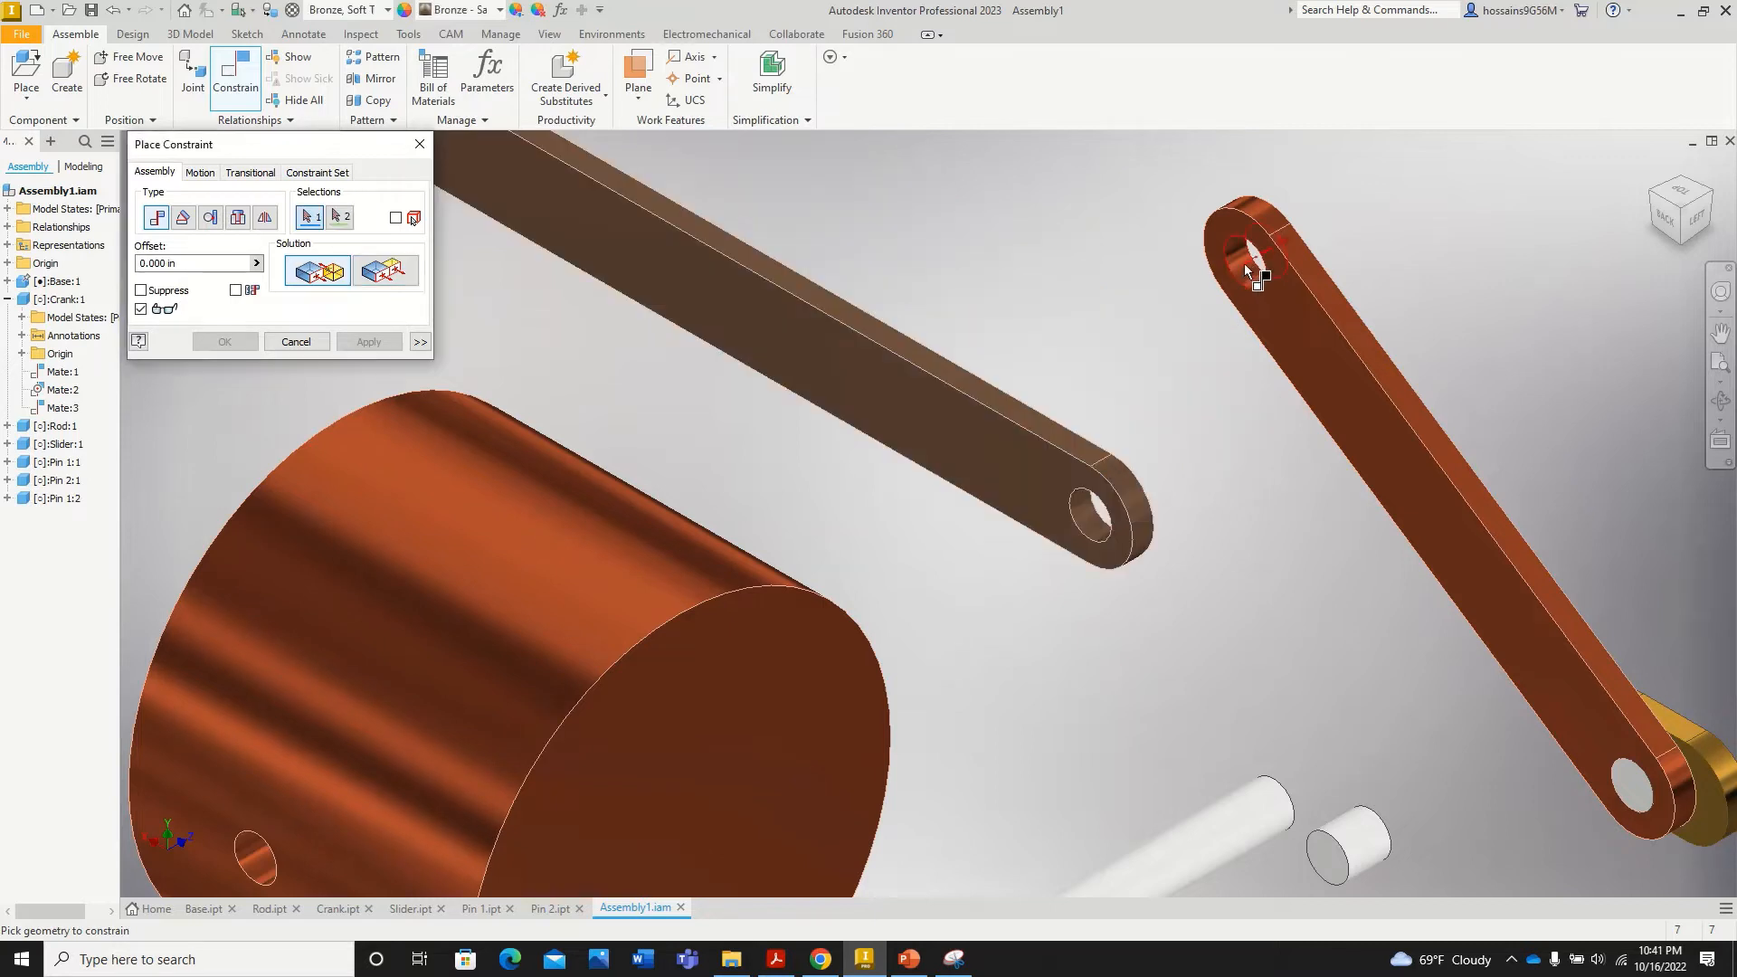
# Step: Mate the axis of the crank's free-end hole to the axis of the rod's end hole with a 0.000 in offset
pyautogui.click(1243, 264)
pyautogui.scroll(5, 1109, 509)
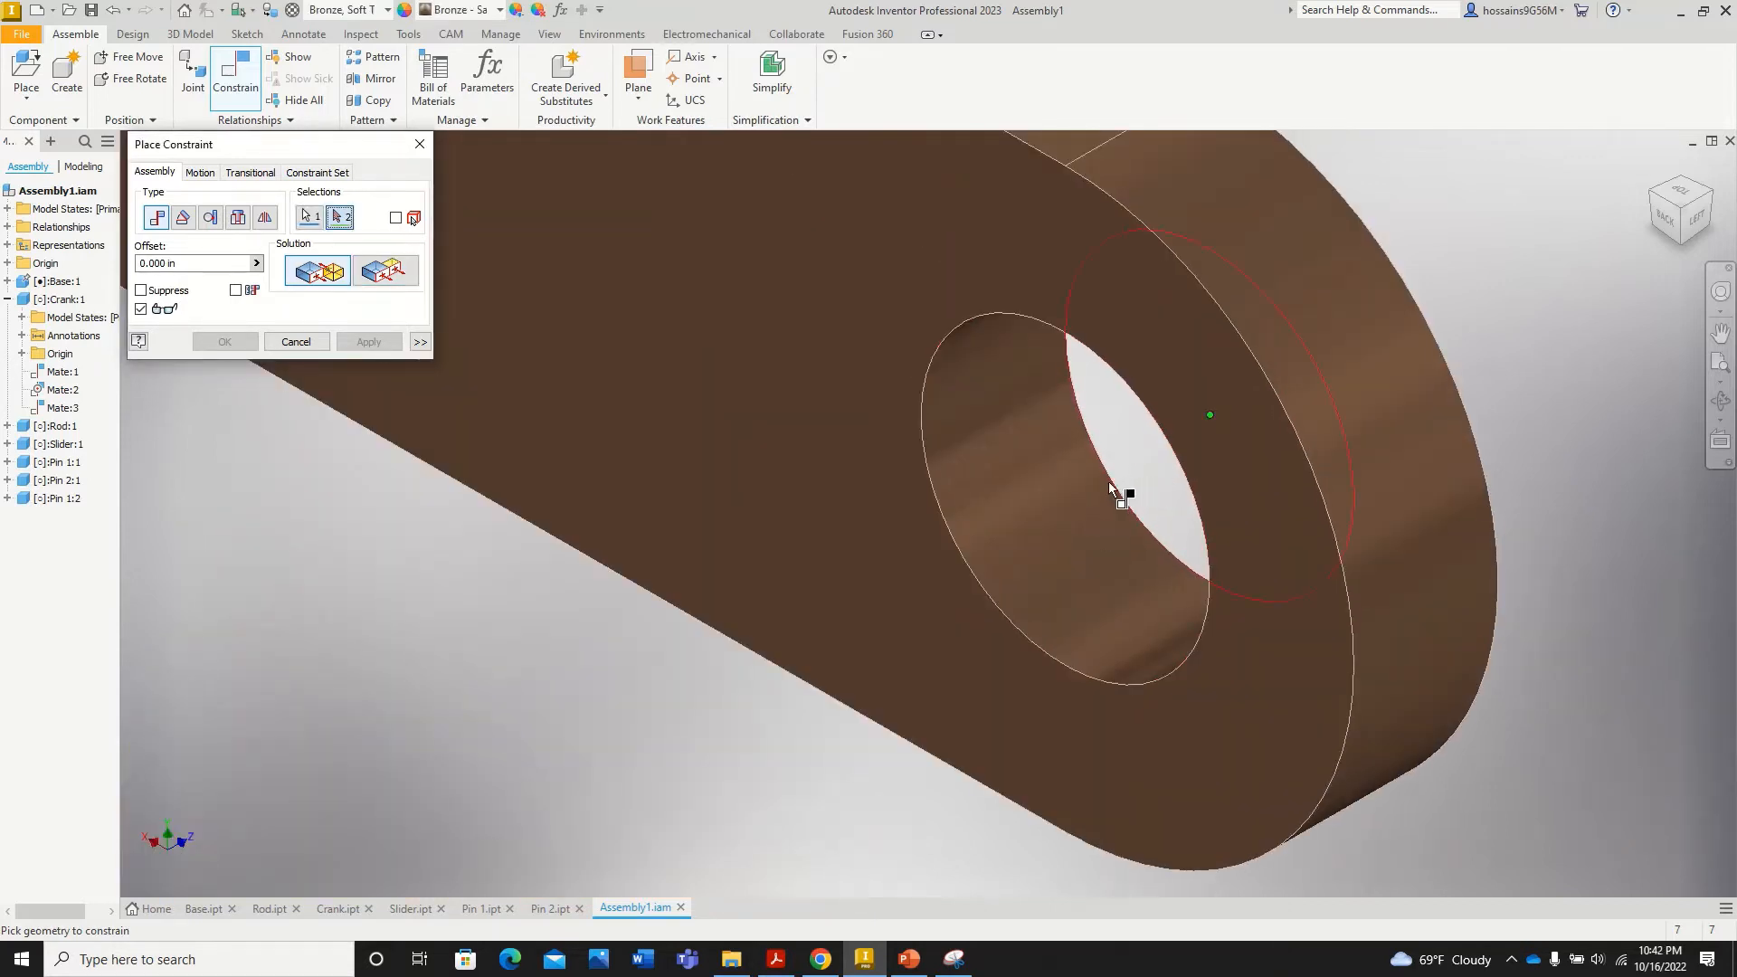
pyautogui.click(1090, 489)
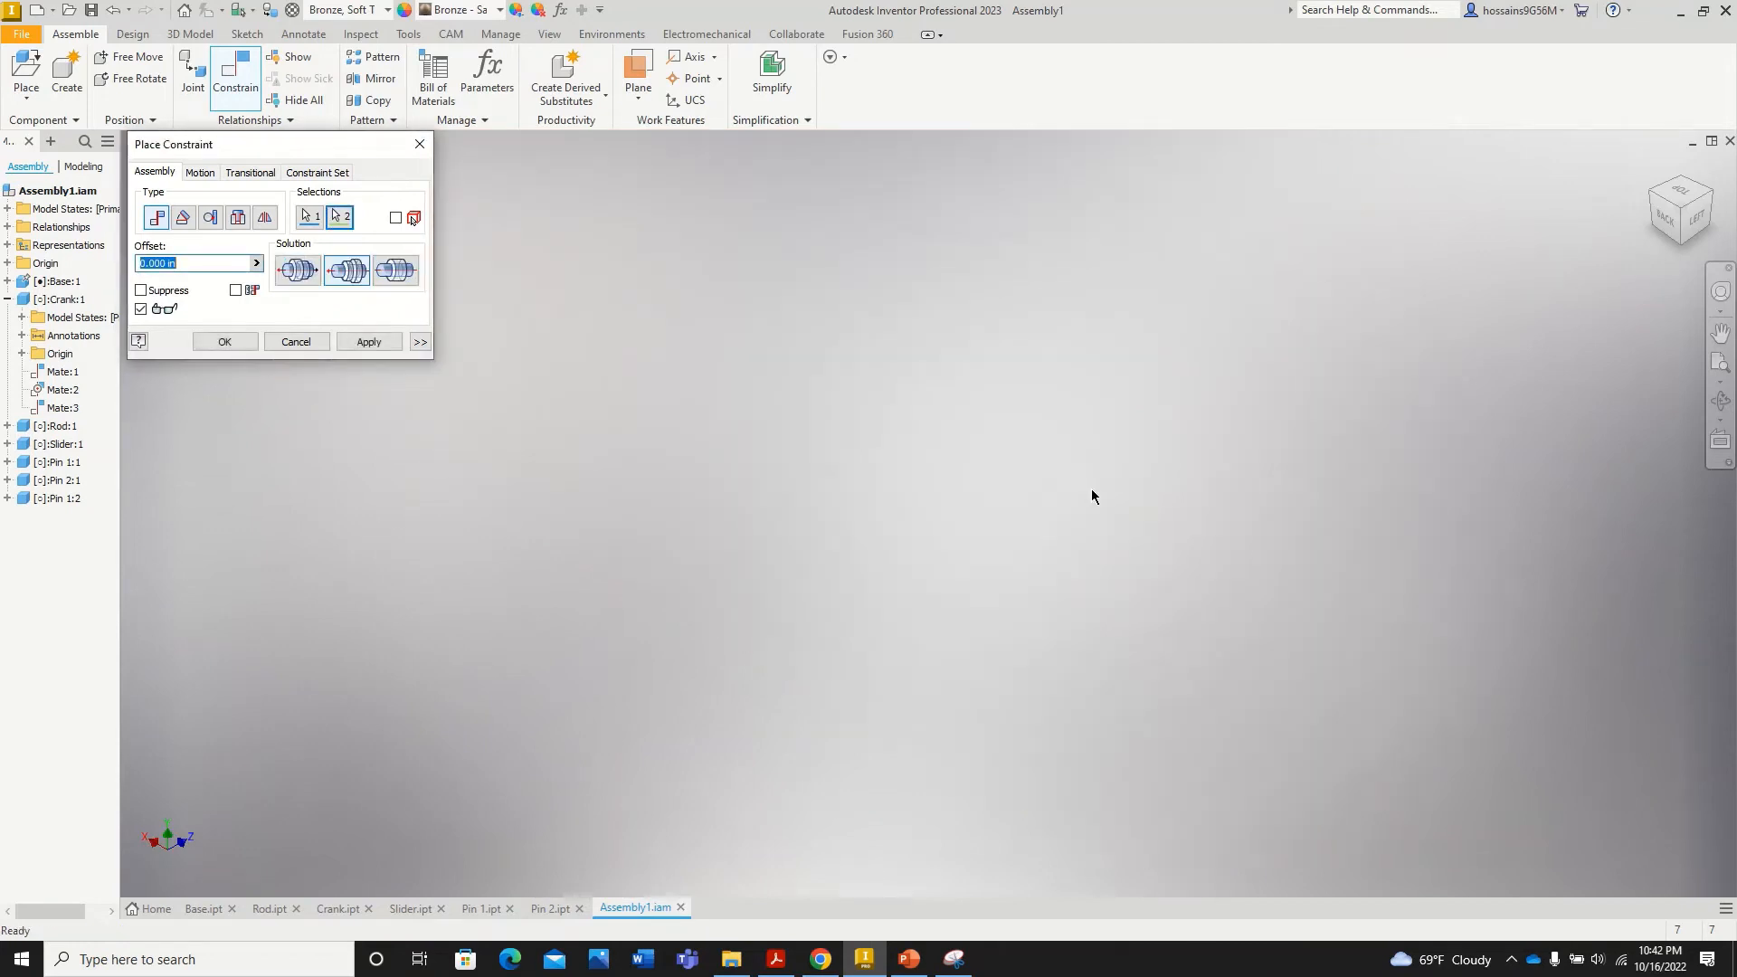
pyautogui.scroll(-5, 963, 458)
pyautogui.scroll(3, 1069, 328)
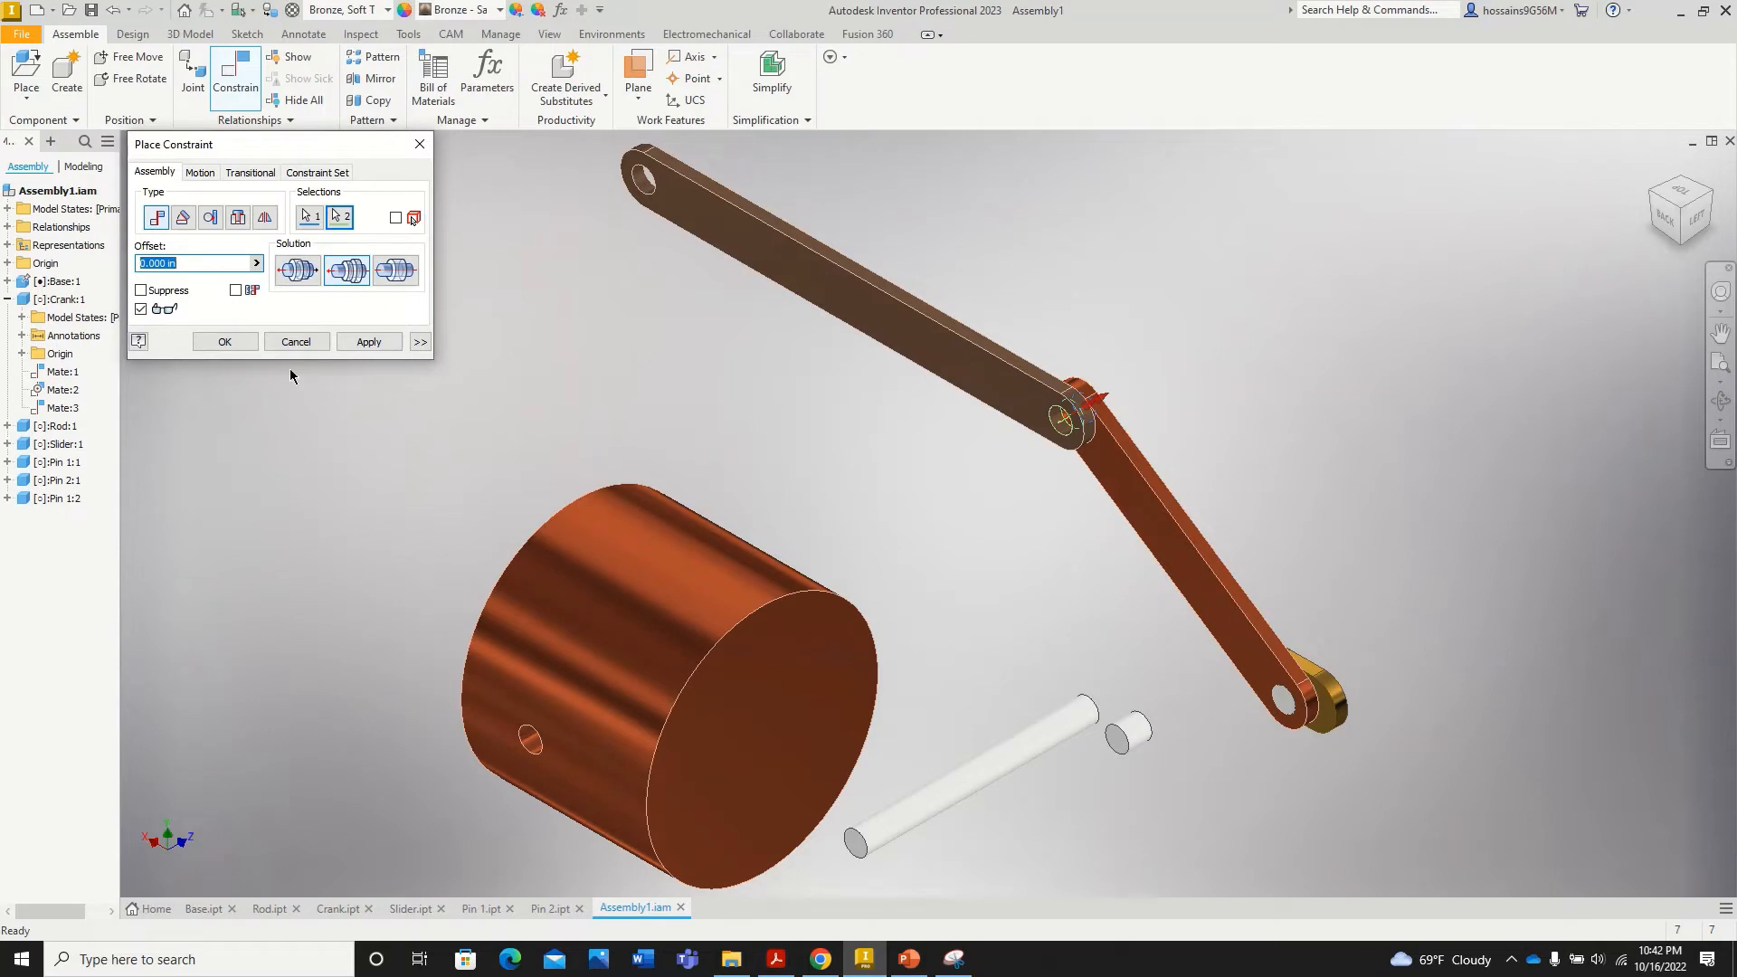
pyautogui.click(372, 344)
pyautogui.click(420, 145)
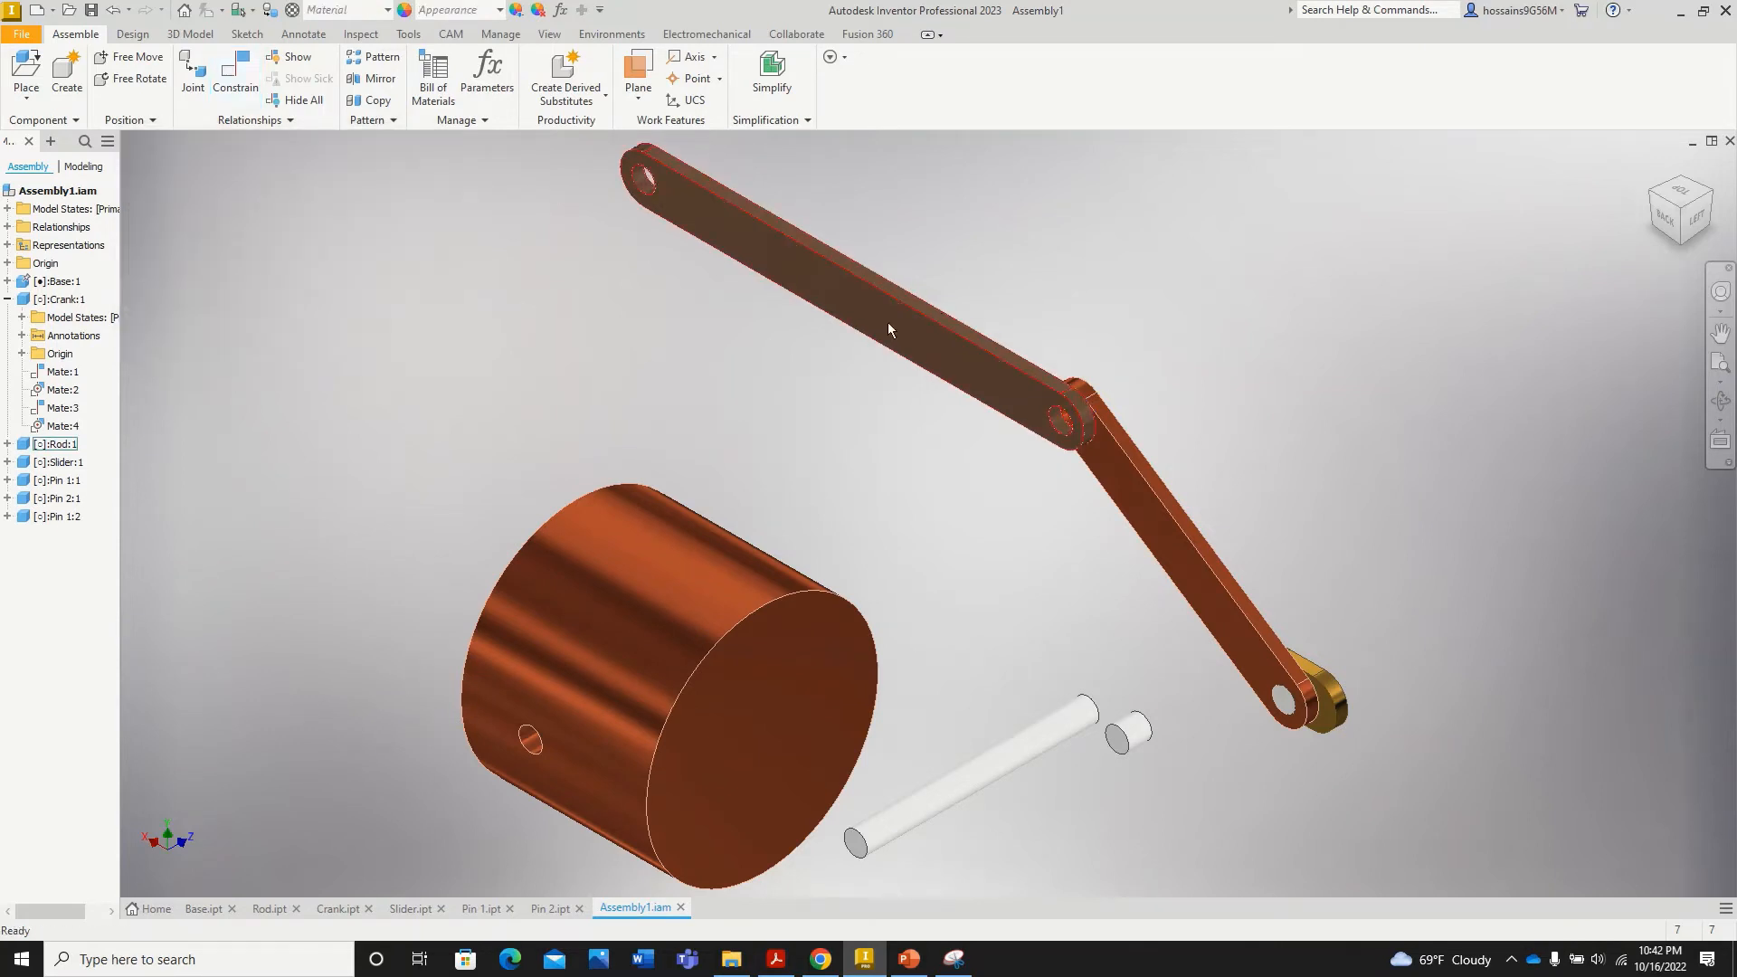
# Step: Swing the joined rod and crank to a new position and bring the short pin close to their joint
pyautogui.moveTo(888, 323); pyautogui.dragTo(1232, 398)
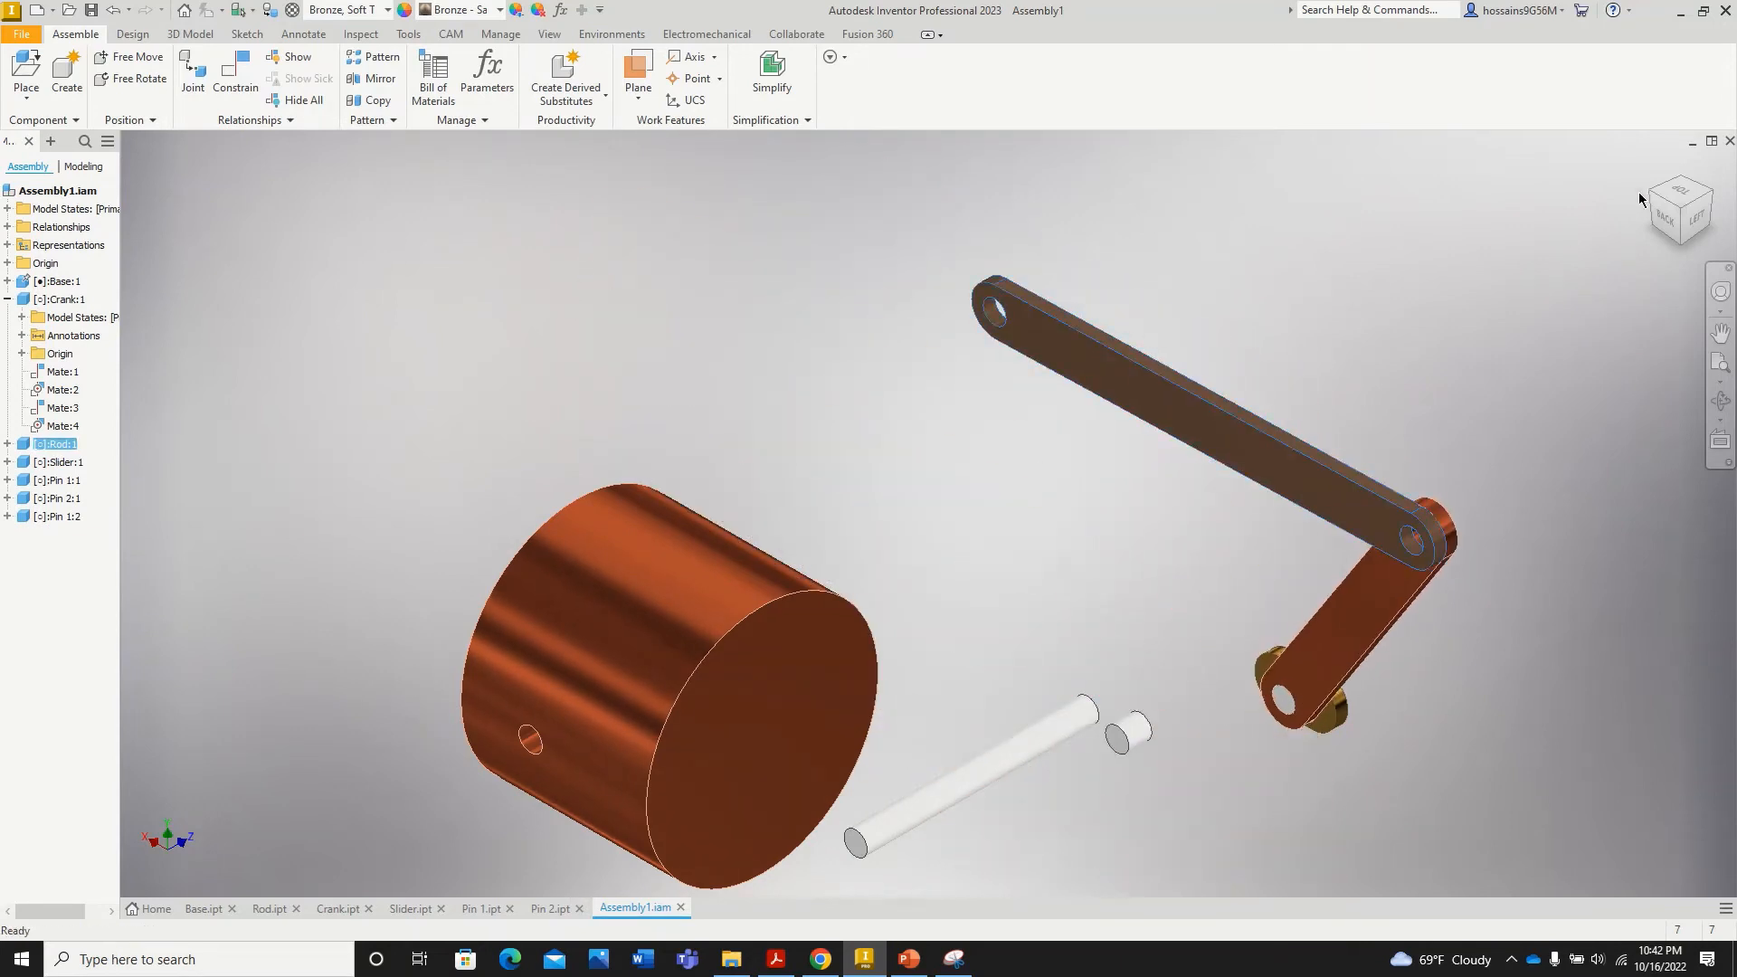
pyautogui.click(1682, 178)
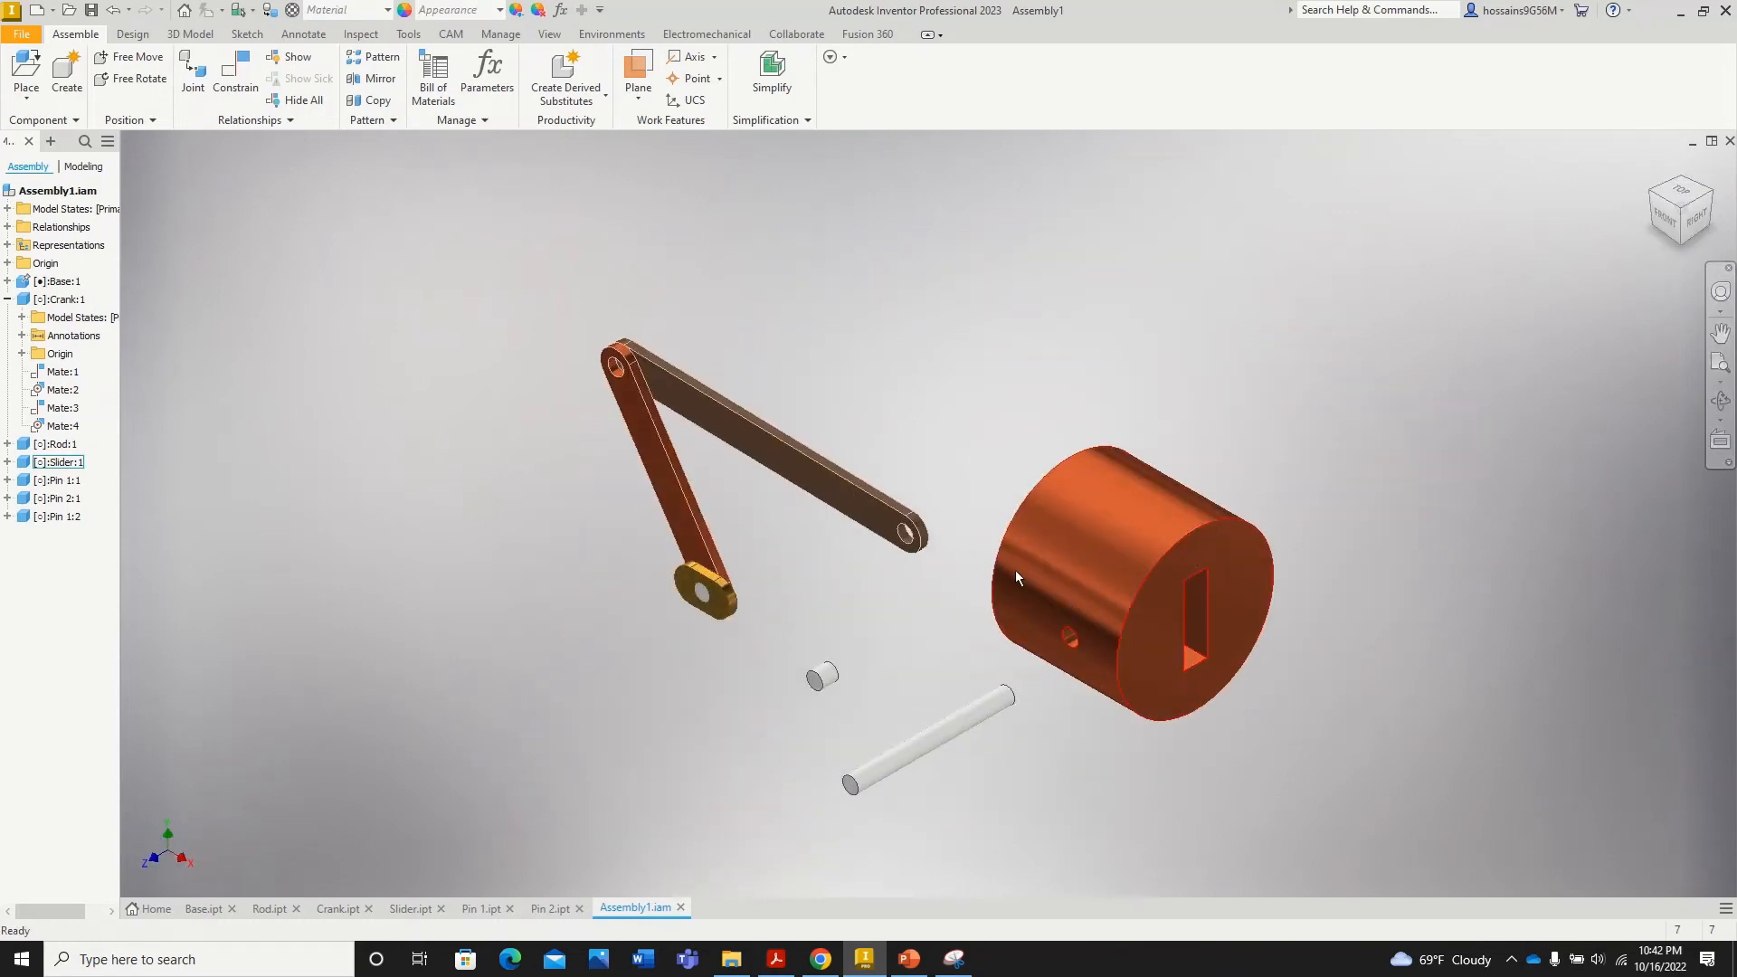
pyautogui.scroll(5, 975, 593)
pyautogui.scroll(-4, 977, 592)
pyautogui.scroll(3, 787, 714)
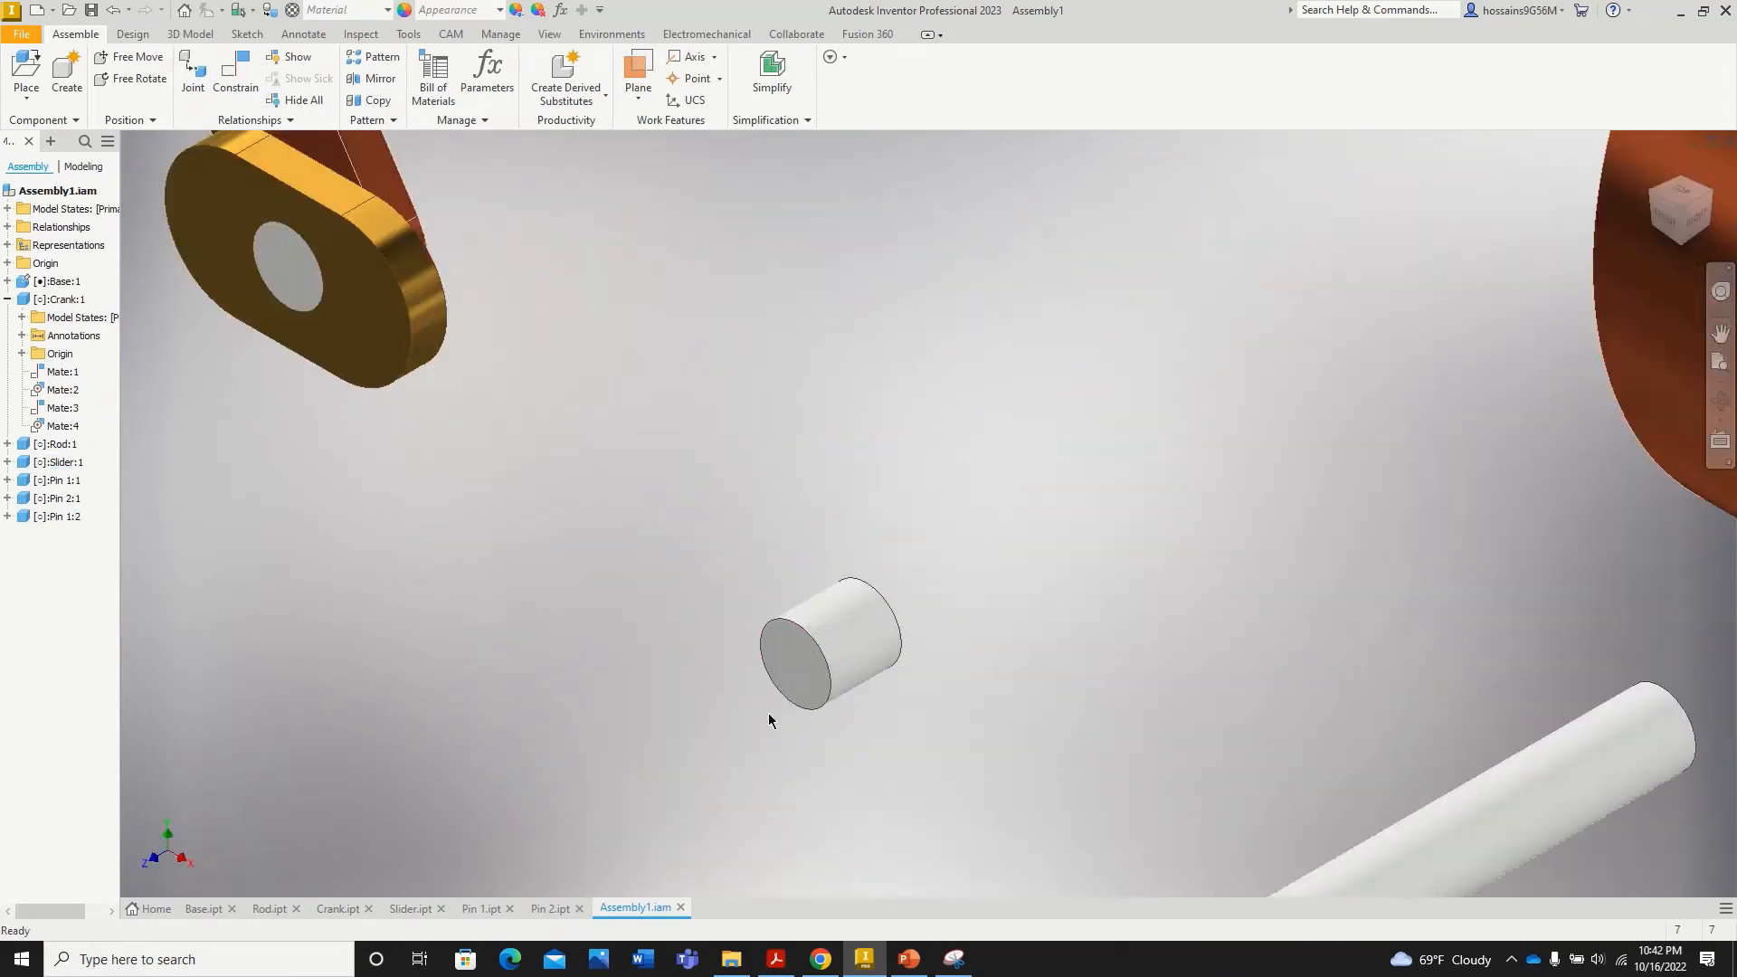
pyautogui.scroll(-4, 768, 713)
pyautogui.moveTo(787, 697); pyautogui.dragTo(552, 405)
pyautogui.scroll(5, 551, 403)
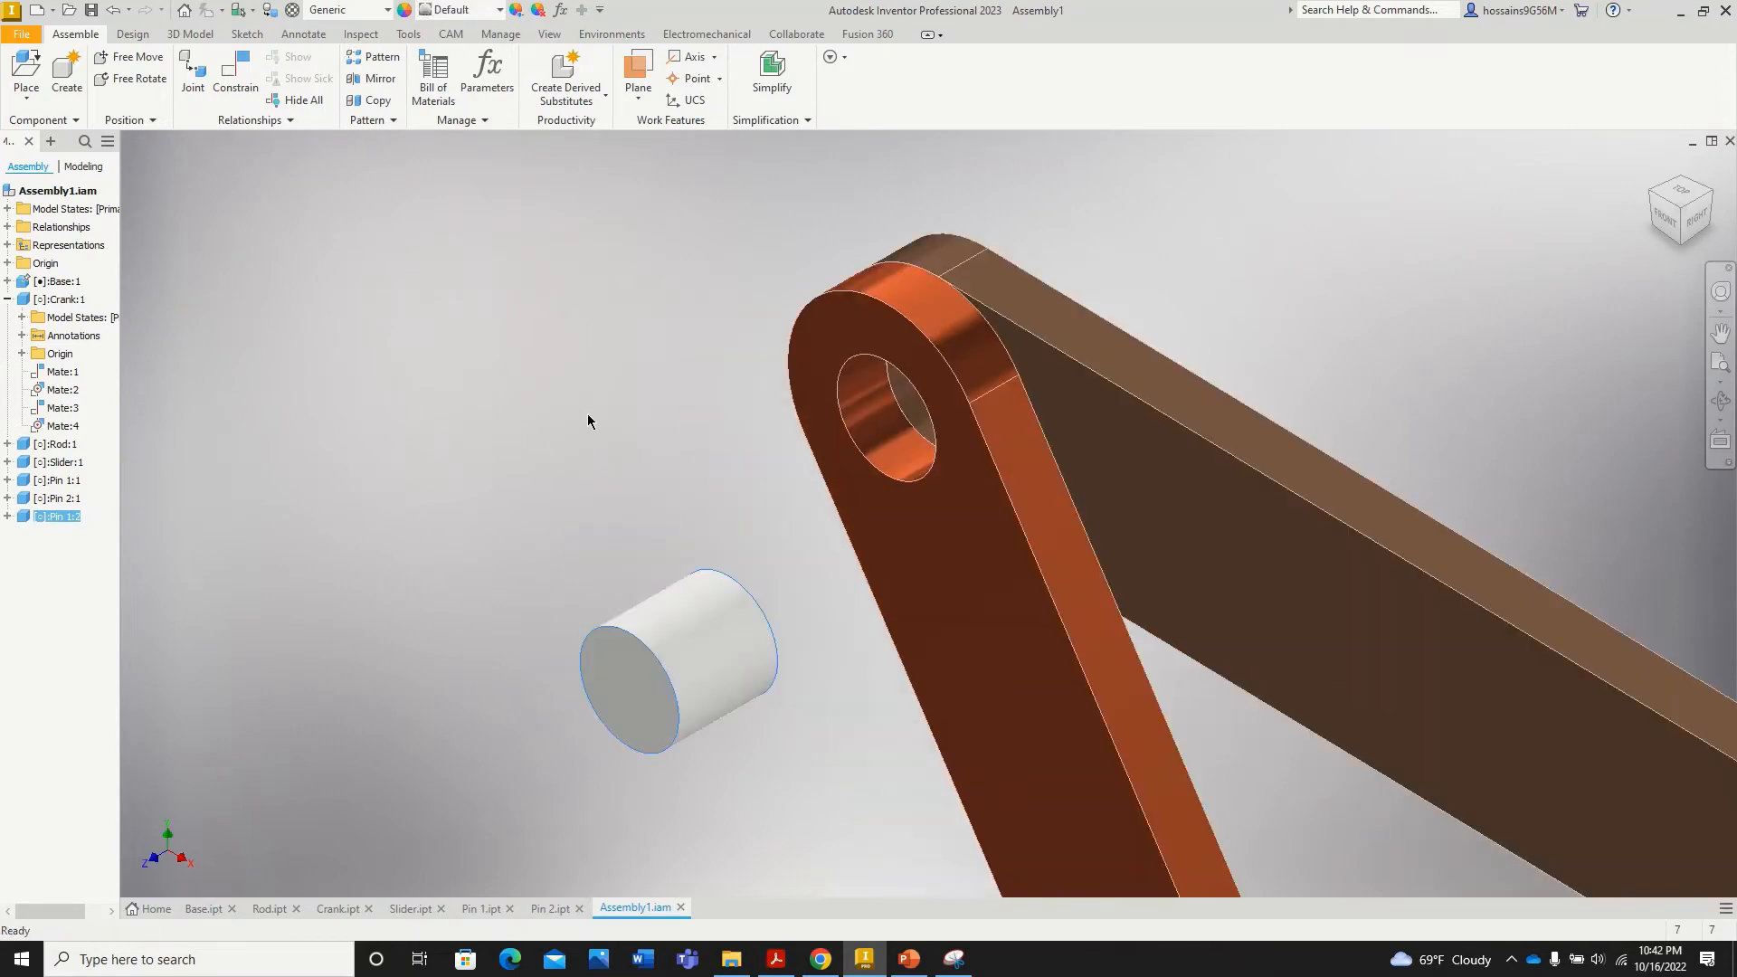
# Step: Add an Insert constraint placing the short pin in the crank's free-end hole, using the aligned solution and a 0.000 in offset
pyautogui.click(235, 74)
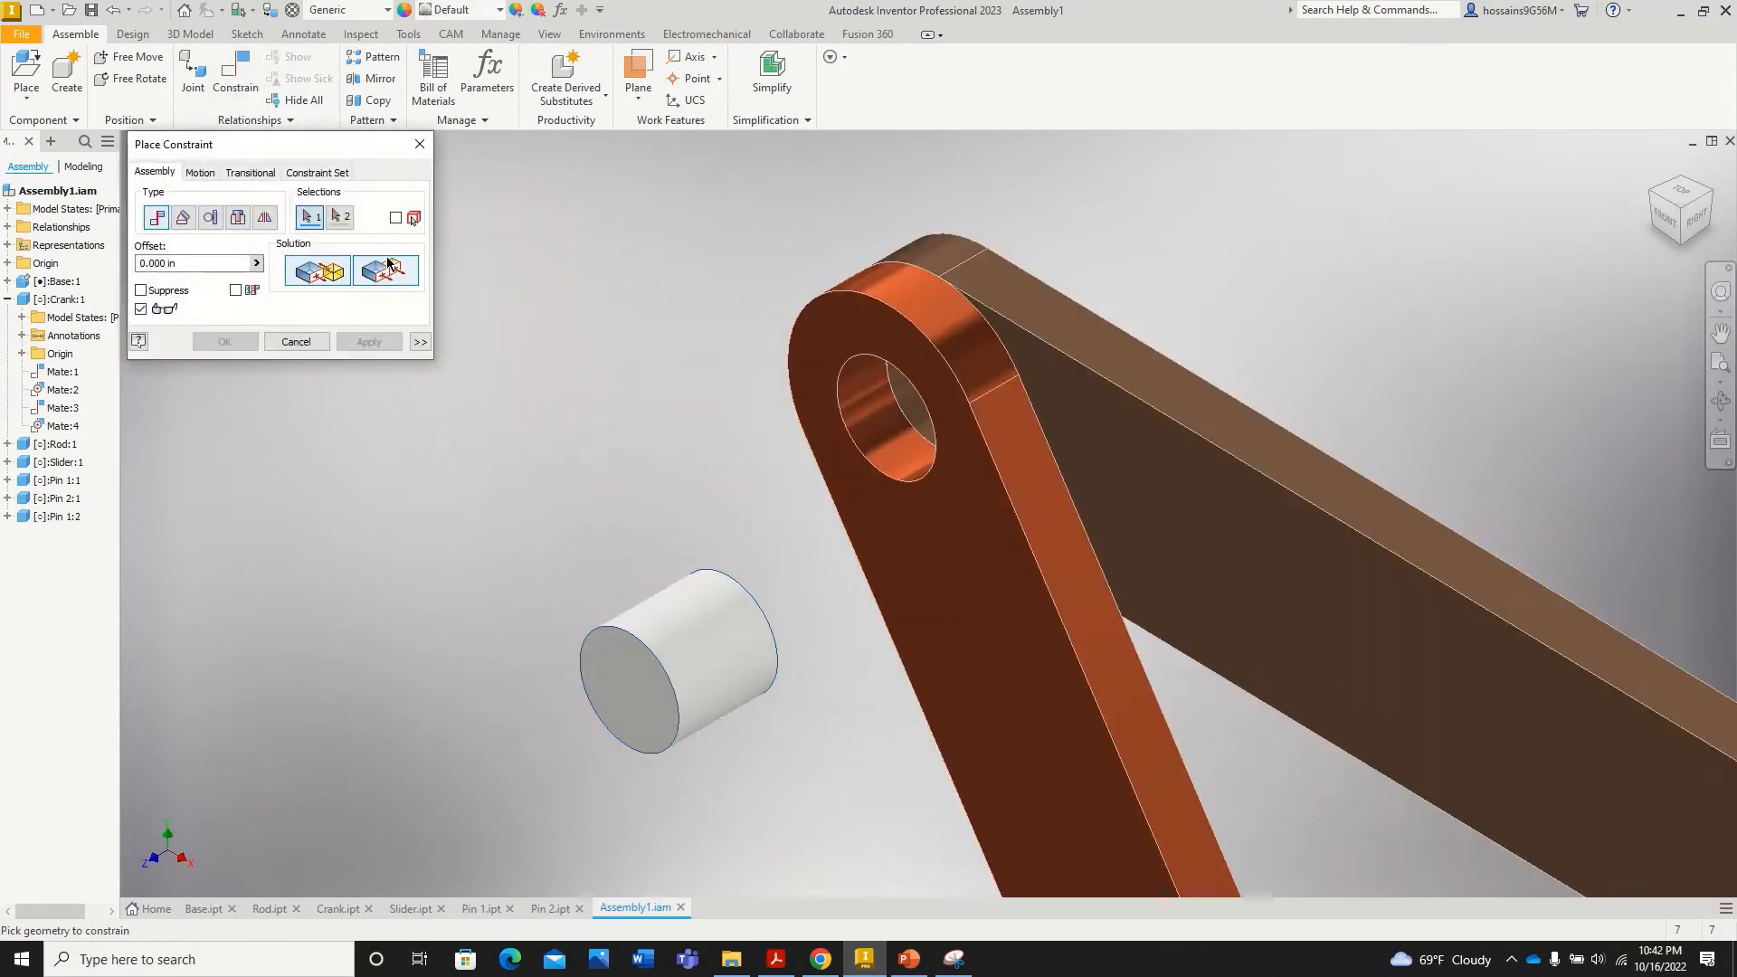
pyautogui.click(238, 218)
pyautogui.scroll(-2, 736, 601)
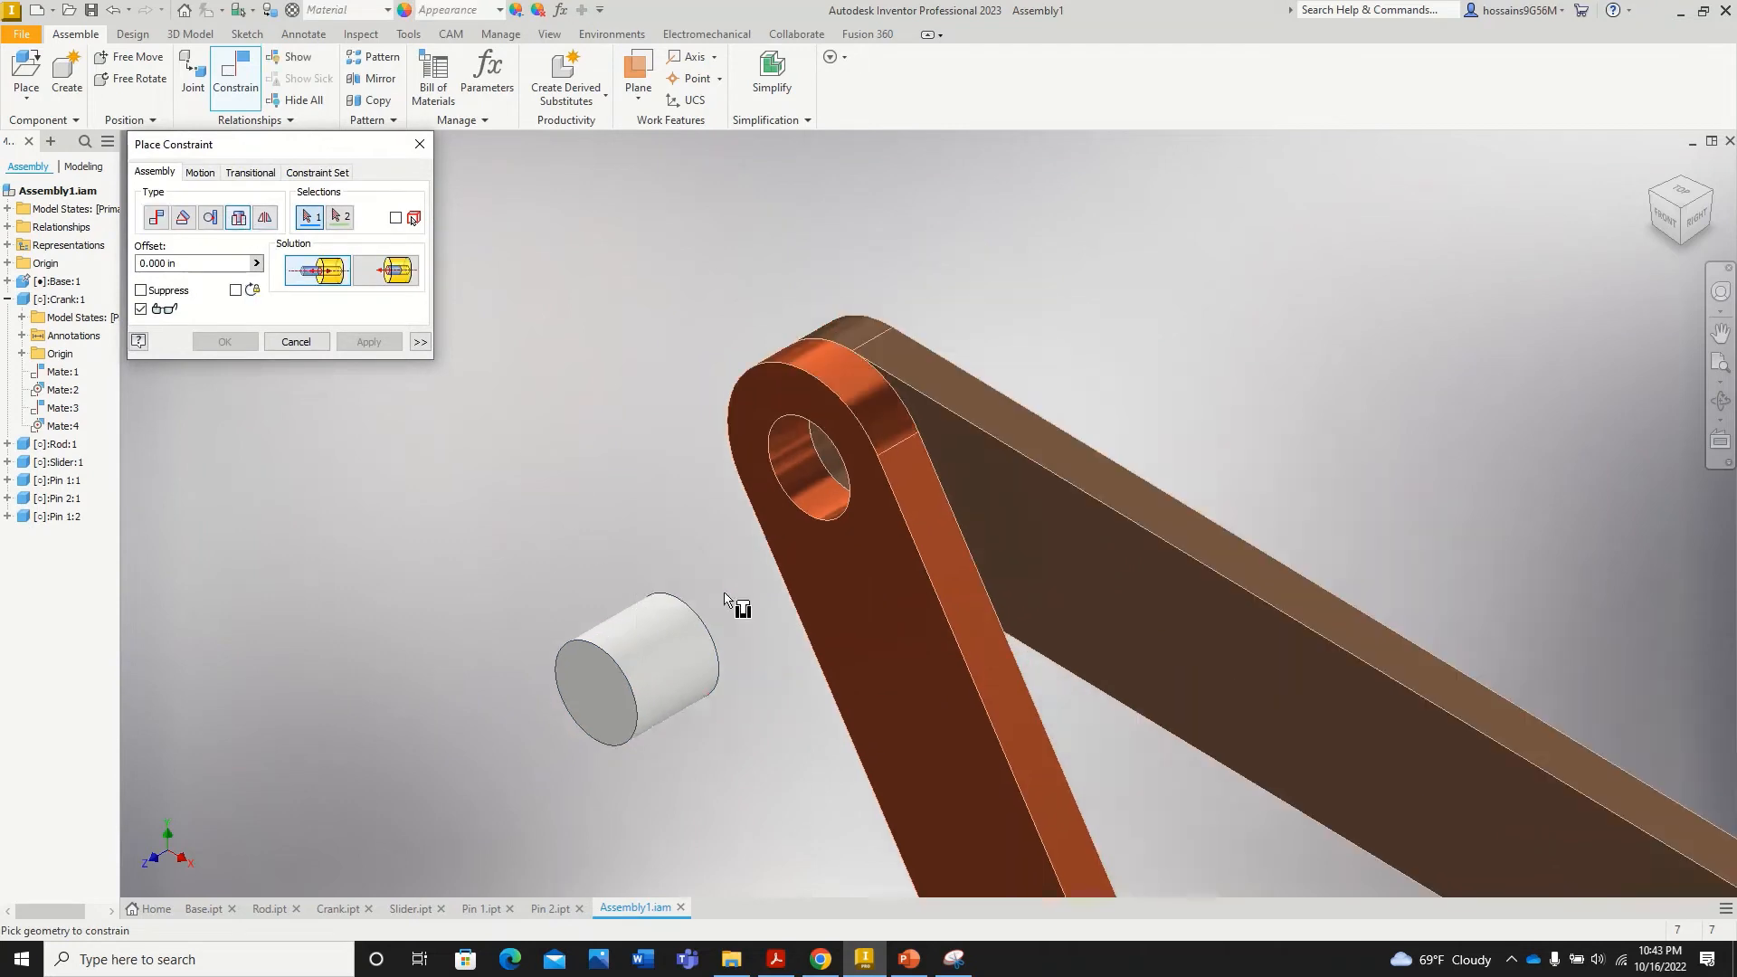
pyautogui.click(667, 647)
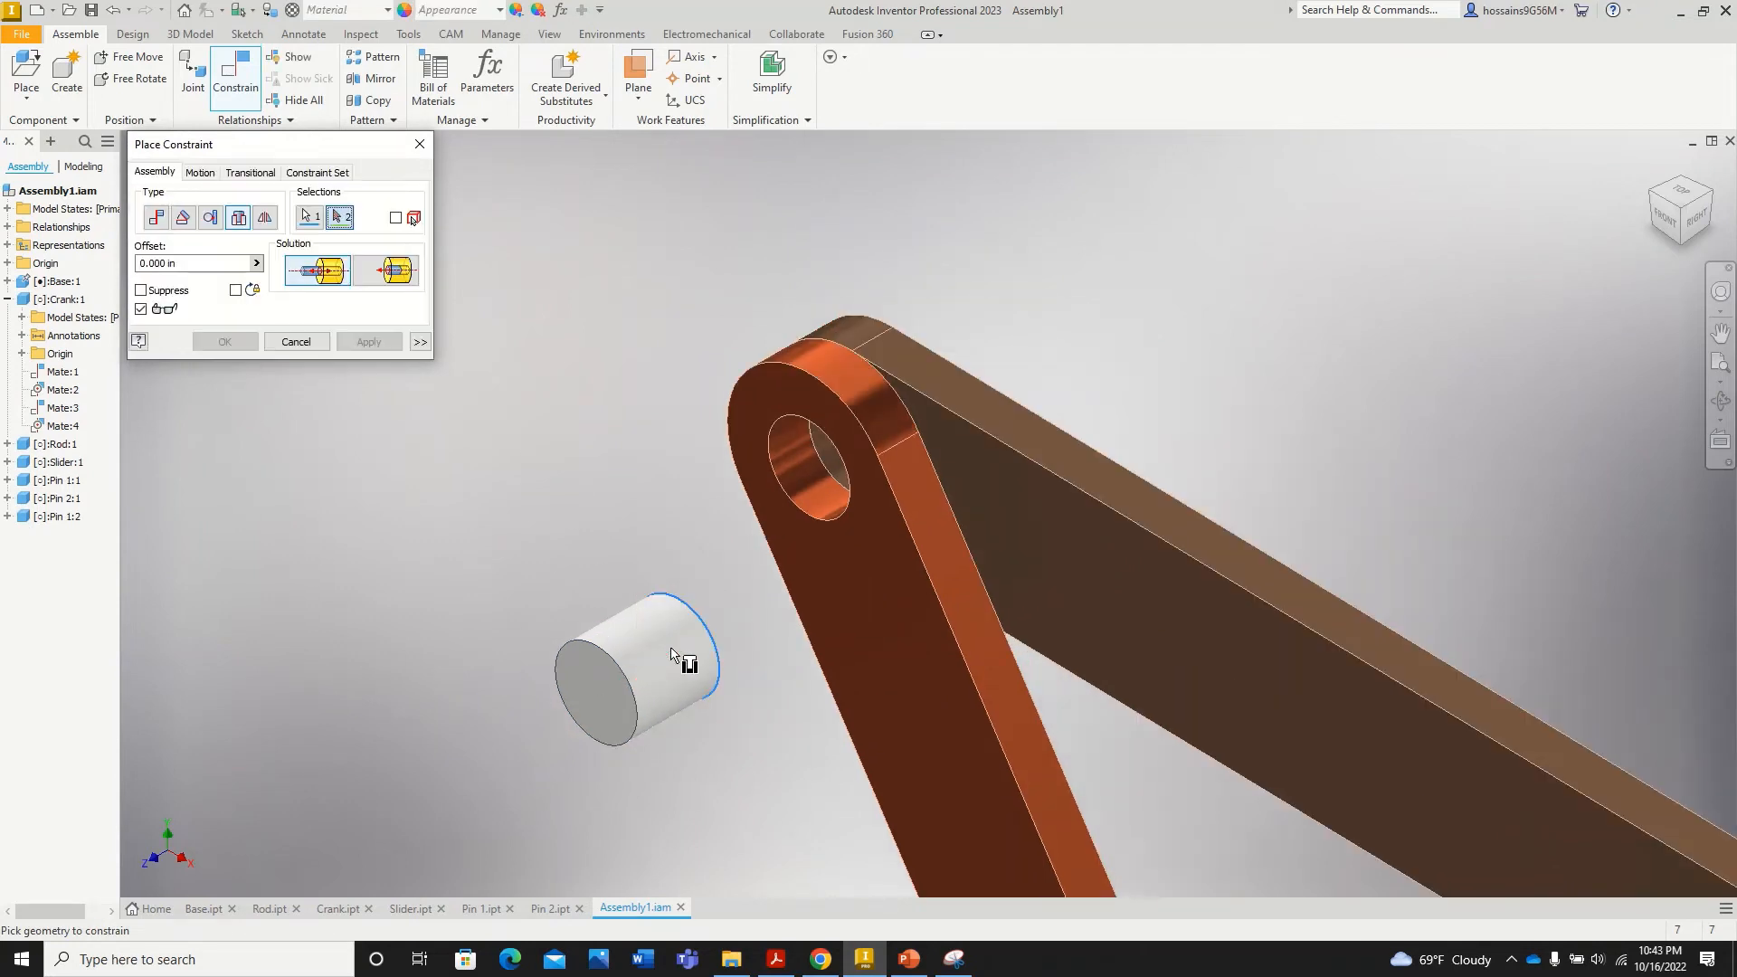
pyautogui.click(787, 498)
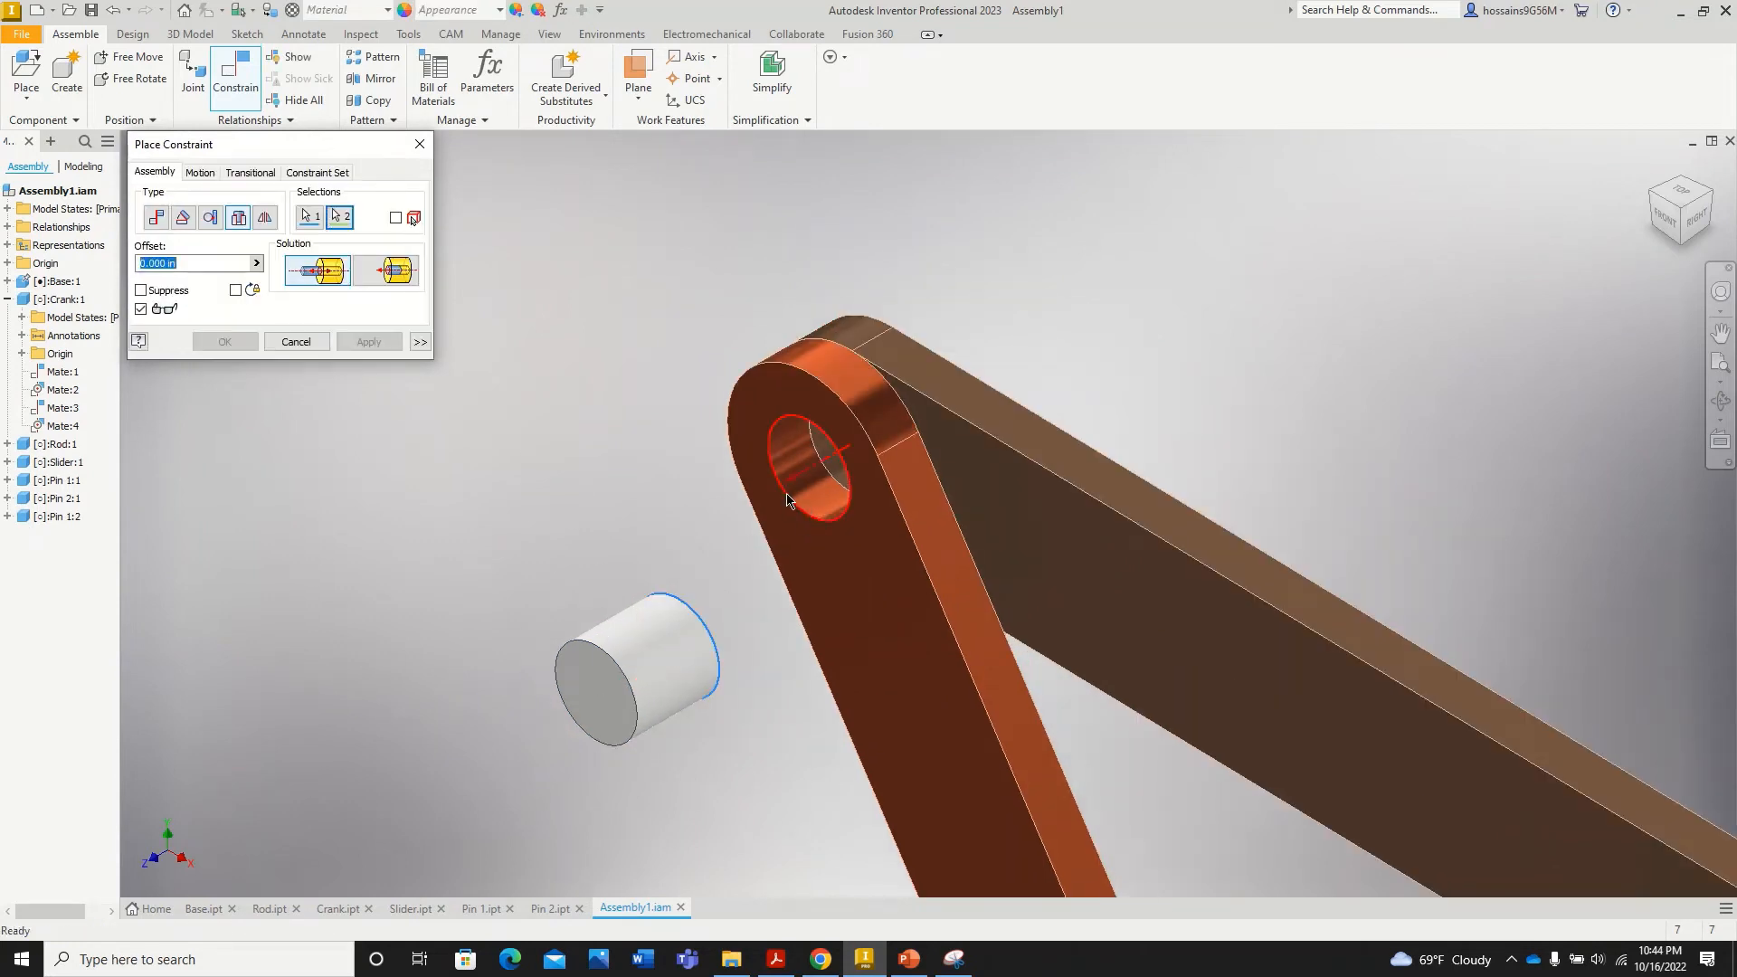
pyautogui.click(390, 274)
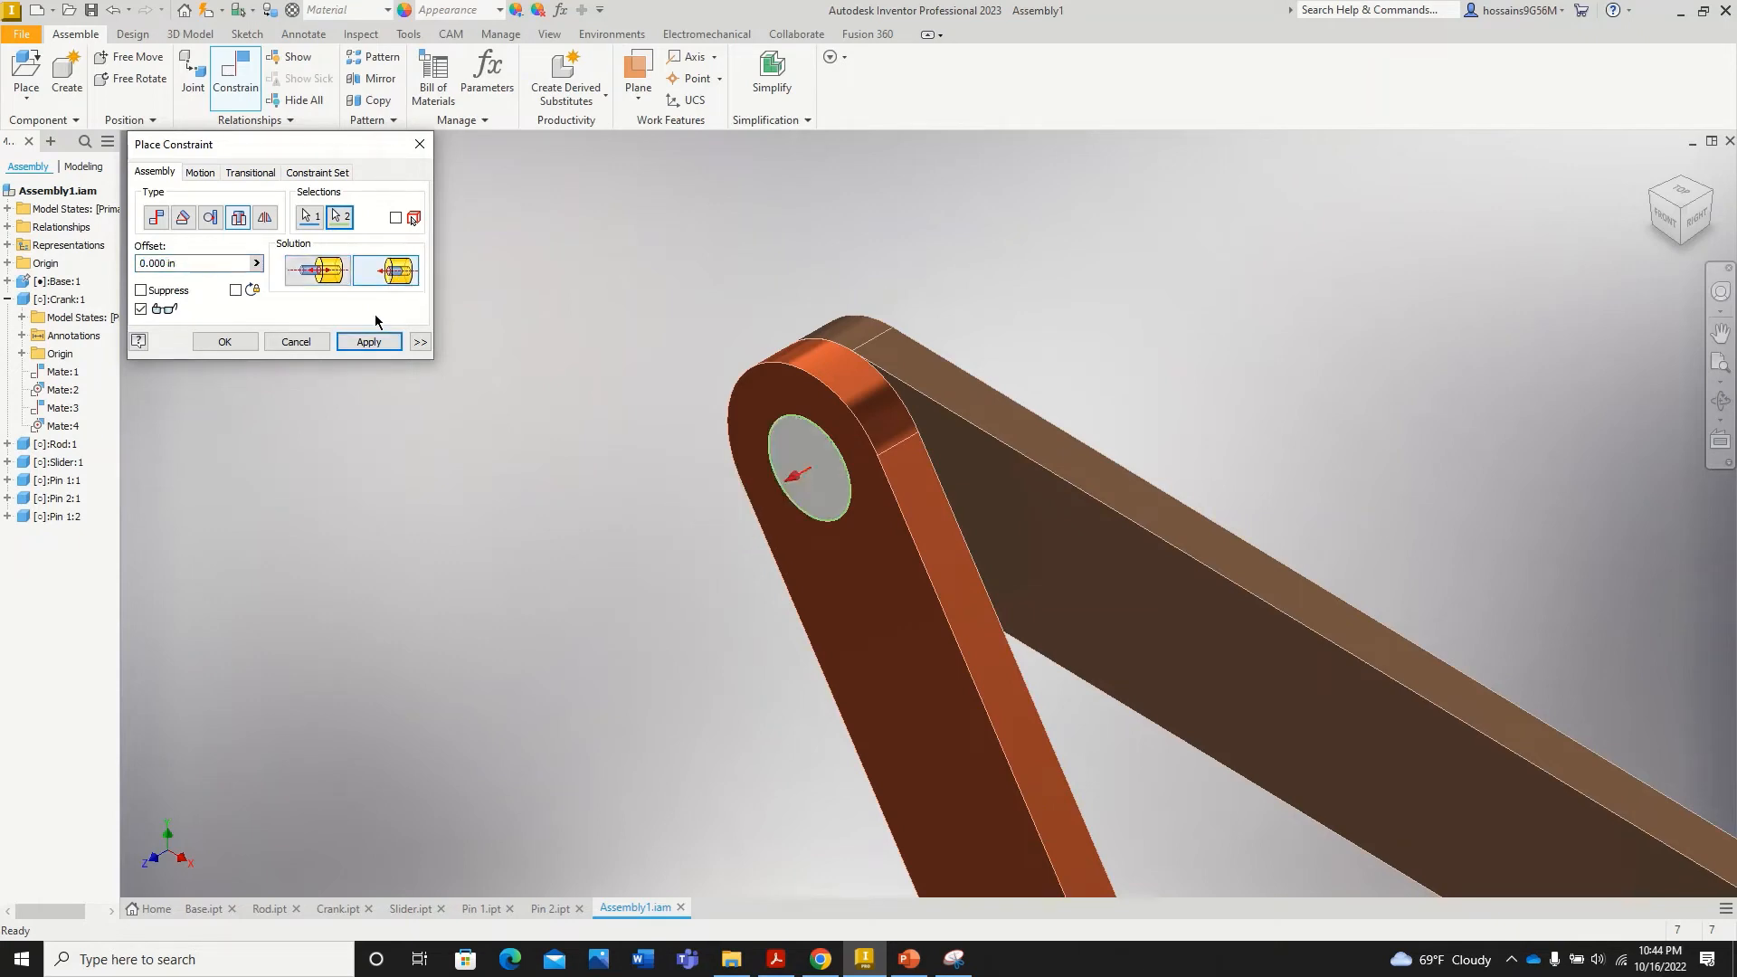
pyautogui.click(368, 341)
pyautogui.scroll(3, 801, 458)
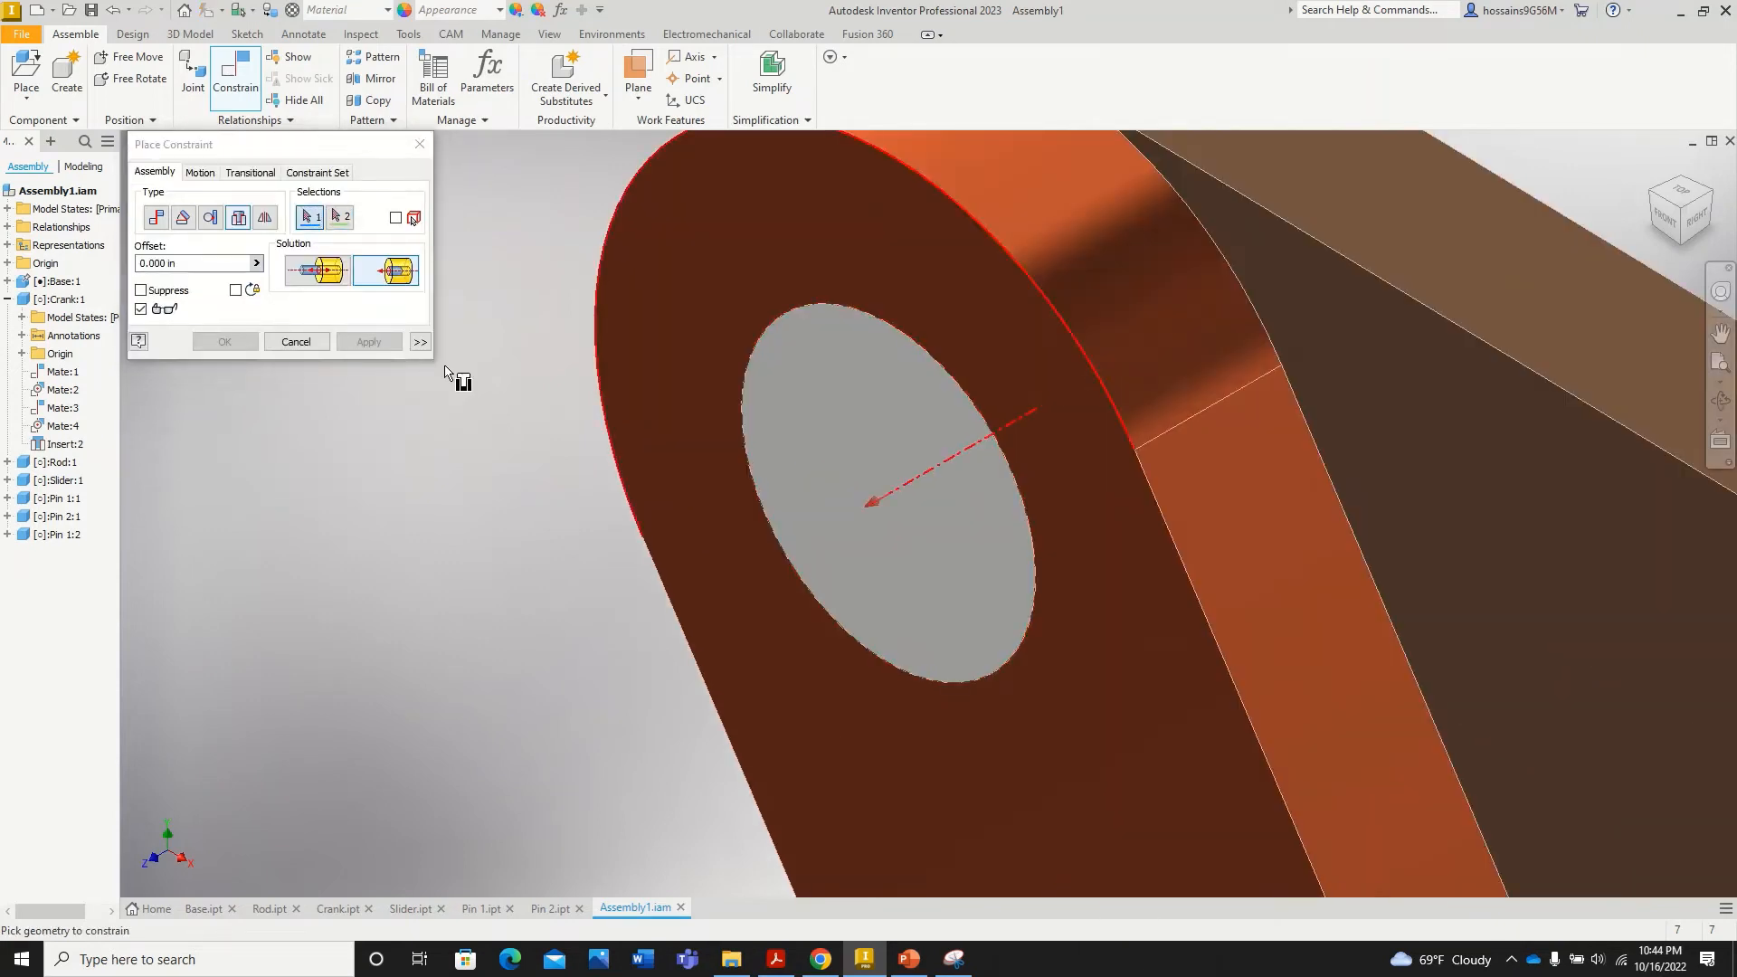
# Step: Close the Place Constraint dialog and swing the joined crank and rod until the crank stands upright
pyautogui.click(420, 144)
pyautogui.scroll(-2, 458, 500)
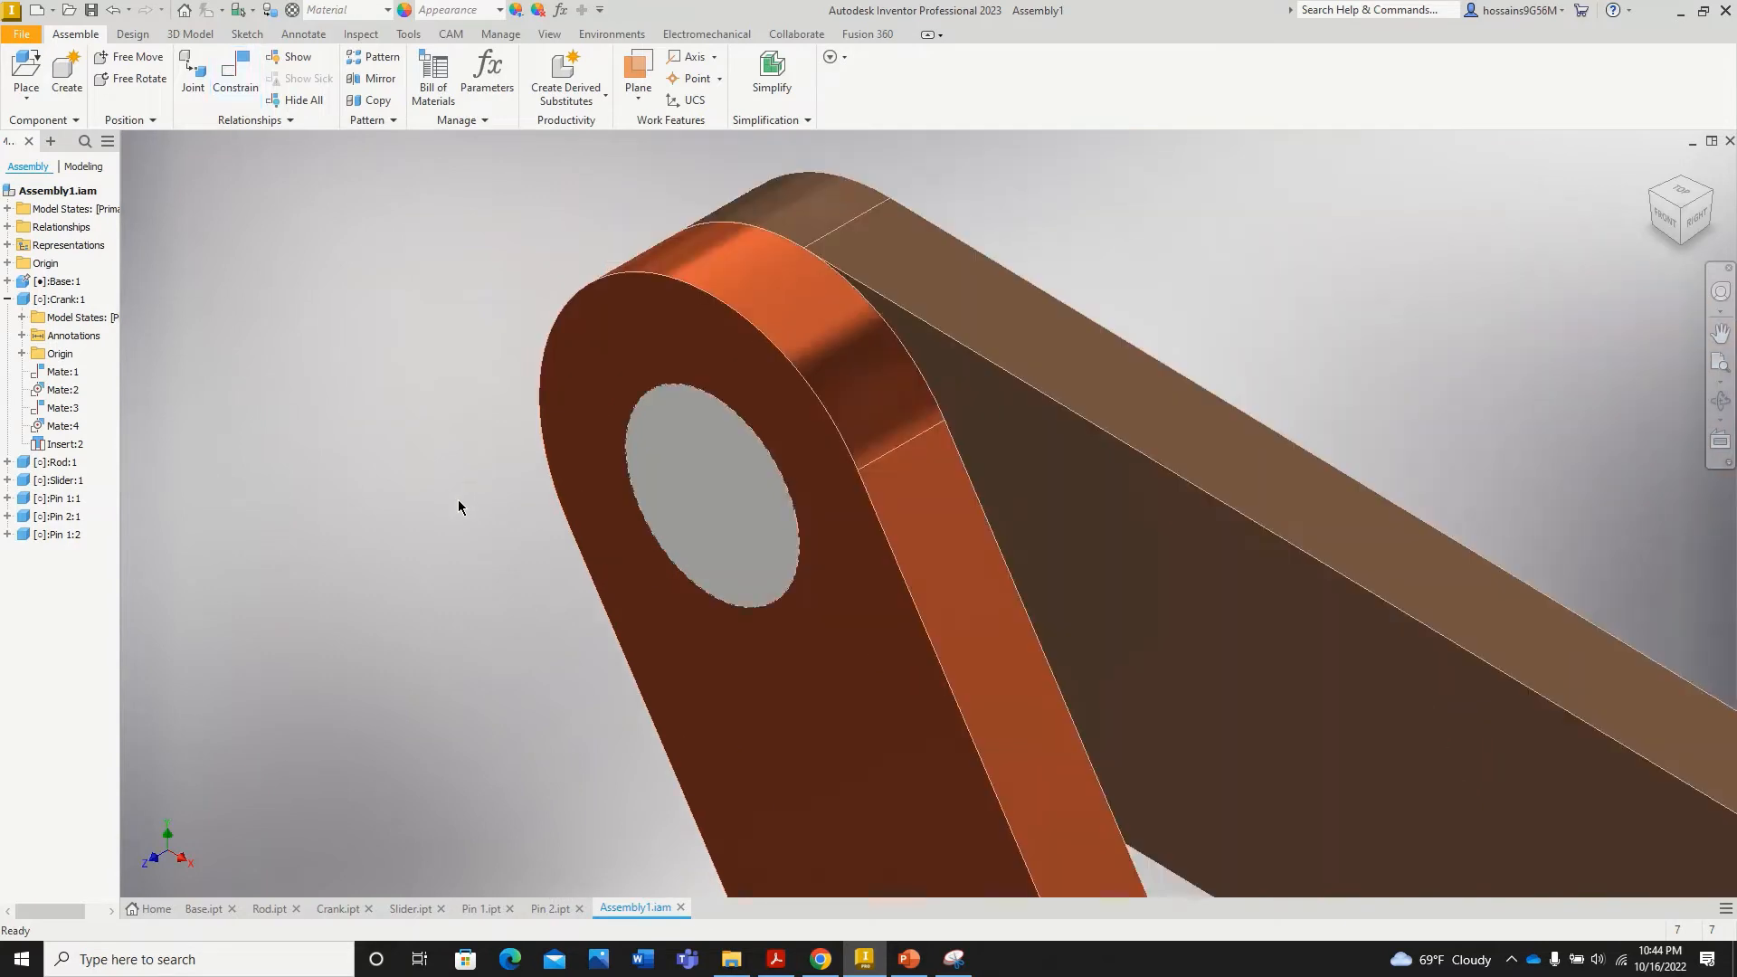
pyautogui.scroll(-3, 459, 500)
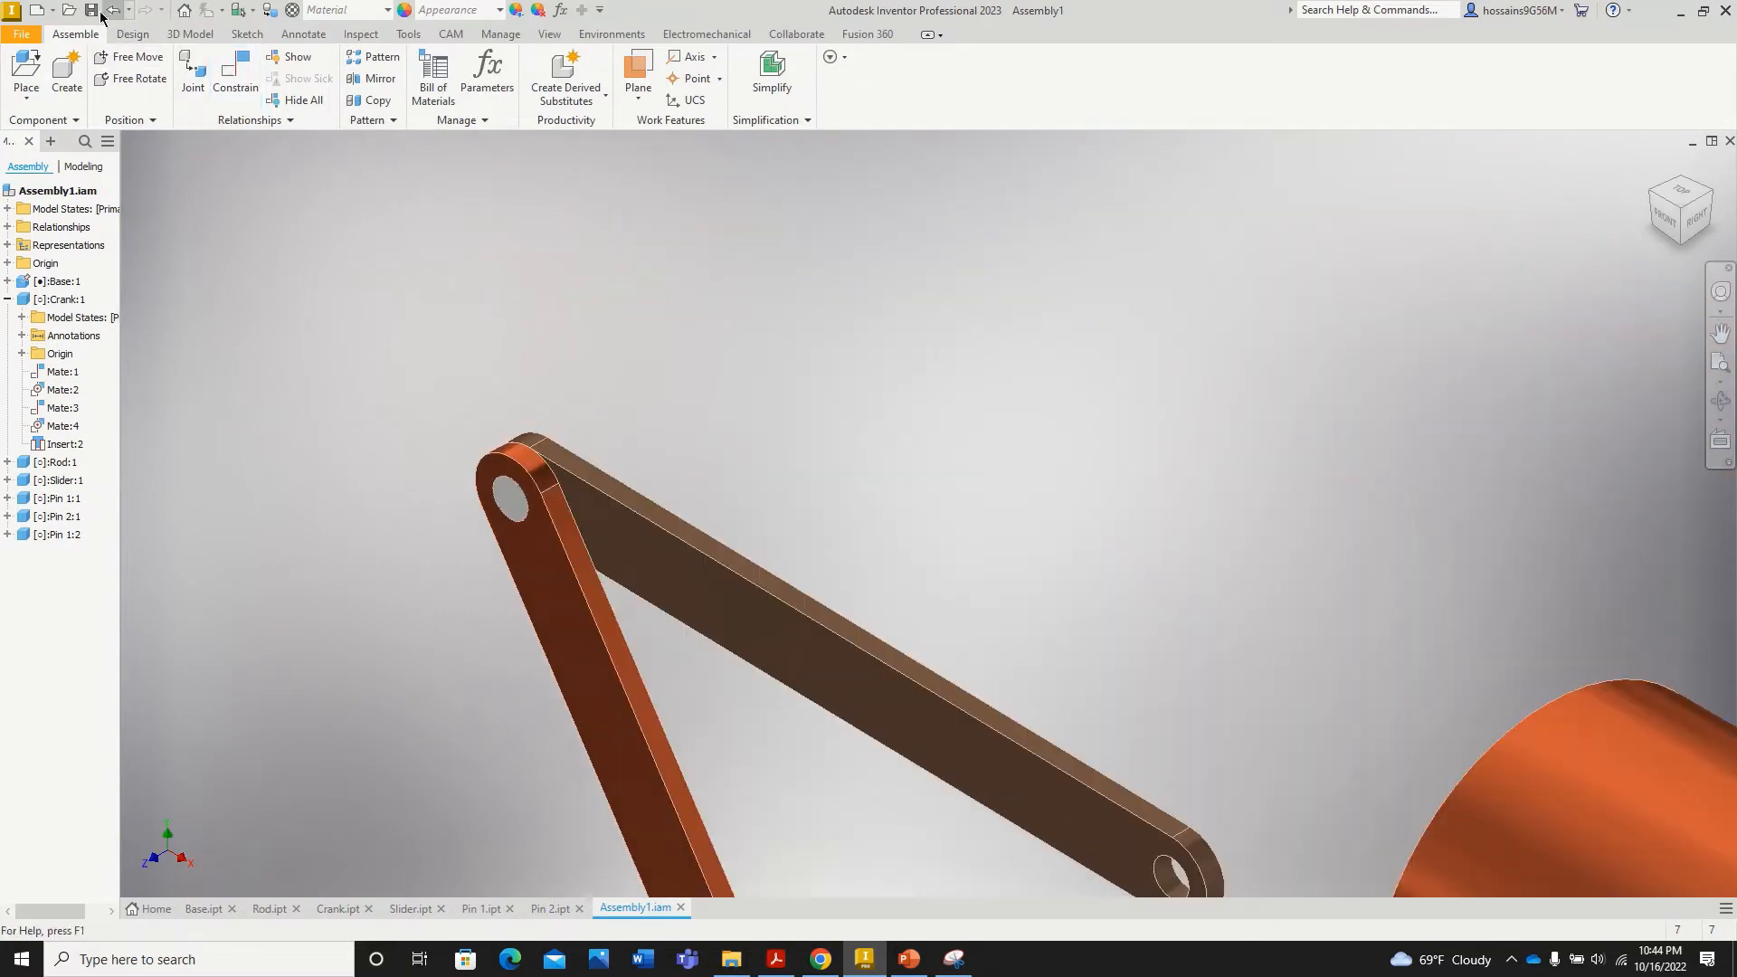
pyautogui.scroll(-5, 643, 454)
pyautogui.moveTo(671, 493); pyautogui.dragTo(598, 516)
pyautogui.scroll(5, 601, 512)
pyautogui.scroll(-3, 787, 626)
pyautogui.moveTo(892, 678); pyautogui.dragTo(1100, 486)
# Step: Move the slider to the opposite side of the crank and swing the crank and rod down away from it
pyautogui.moveTo(1447, 675); pyautogui.dragTo(1444, 546)
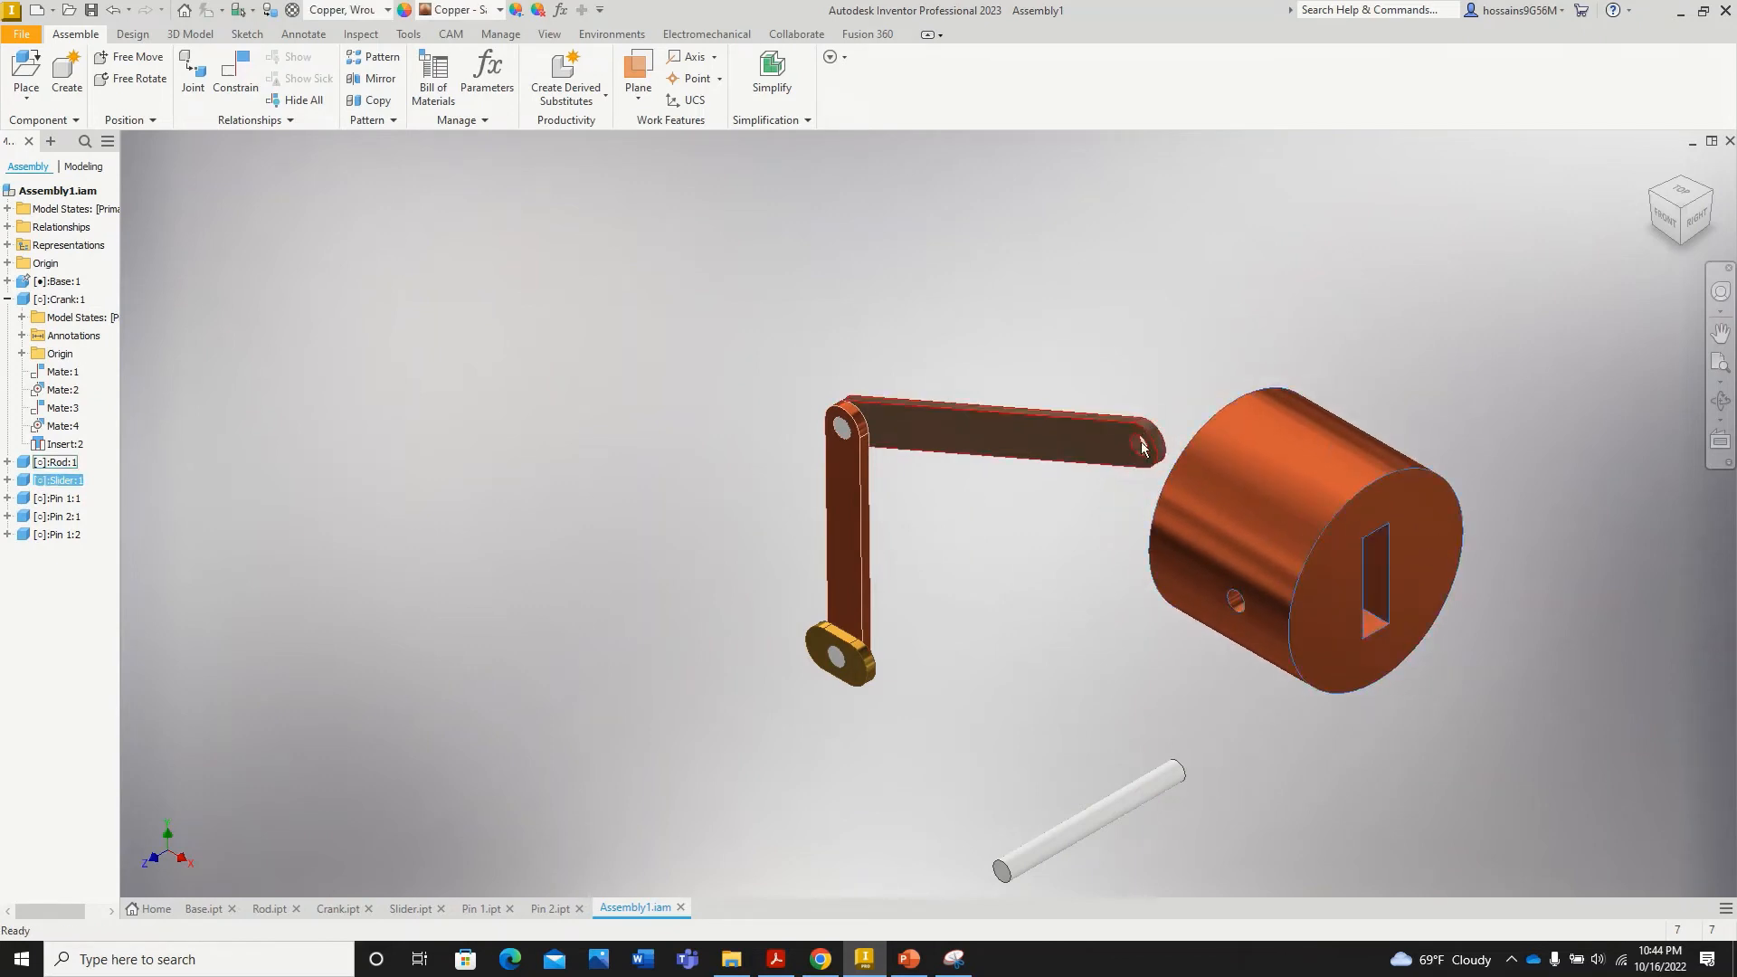
pyautogui.moveTo(1290, 512); pyautogui.dragTo(388, 365)
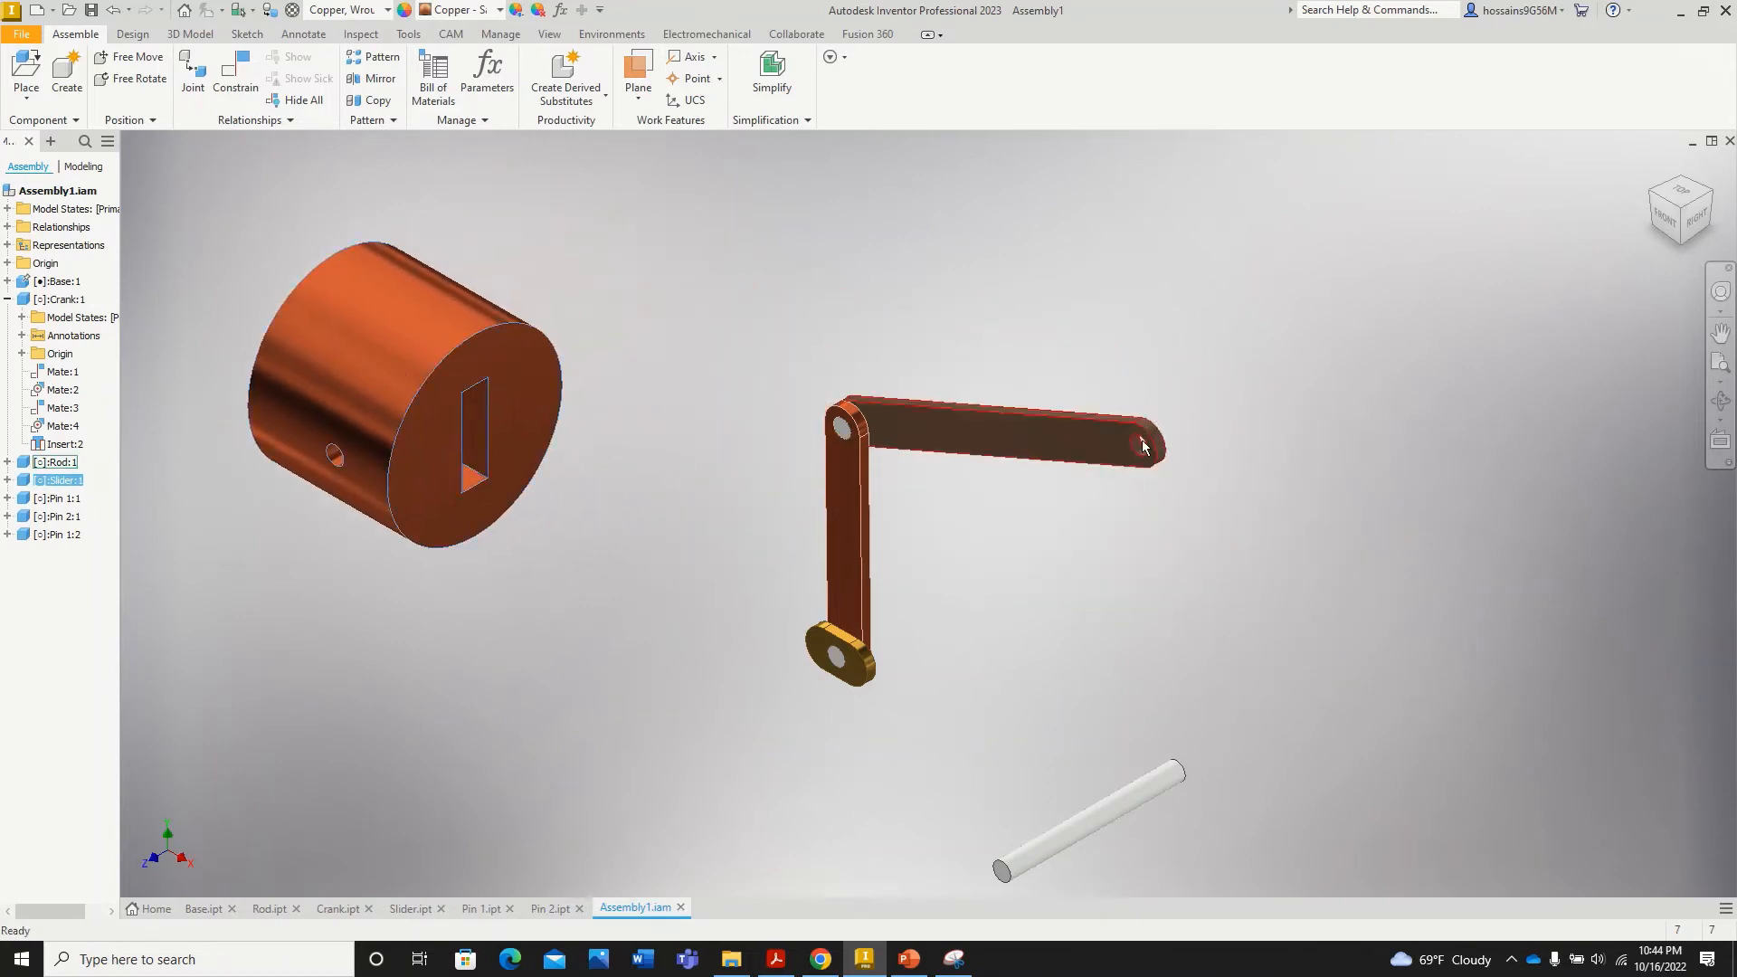
pyautogui.moveTo(1142, 447); pyautogui.dragTo(1217, 407)
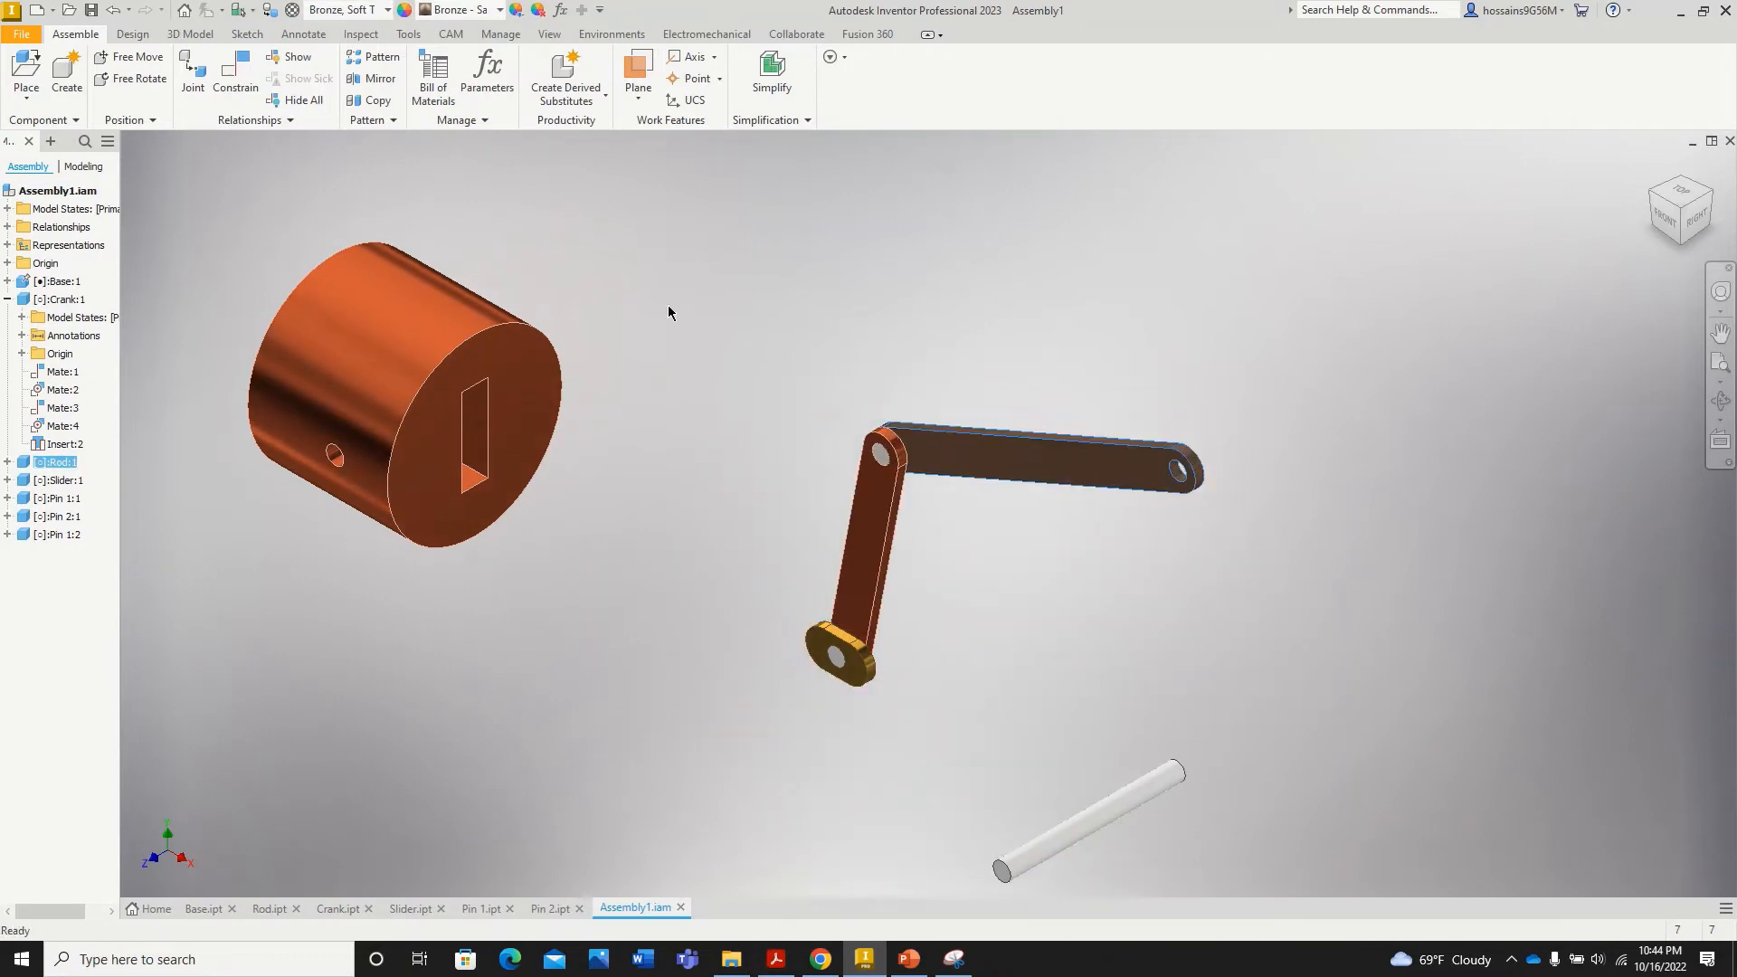
pyautogui.moveTo(1018, 447); pyautogui.dragTo(1386, 735)
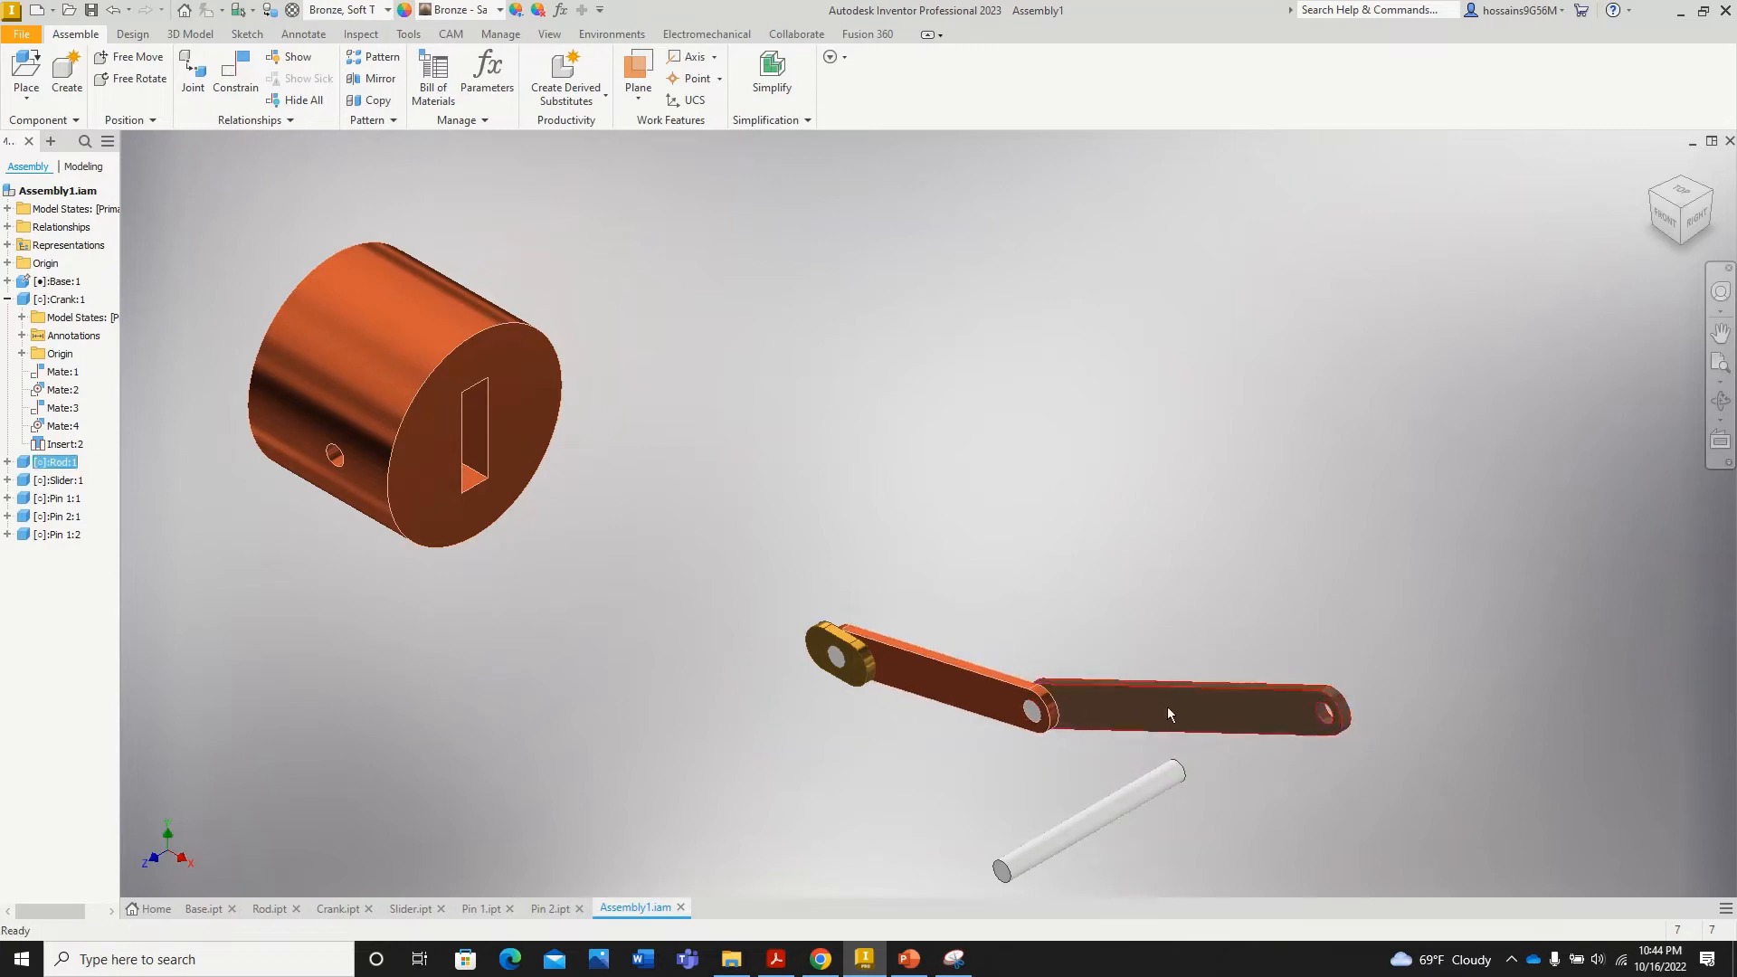
# Step: Save the assembly with its current part positions
pyautogui.scroll(5, 330, 469)
pyautogui.scroll(-3, 349, 475)
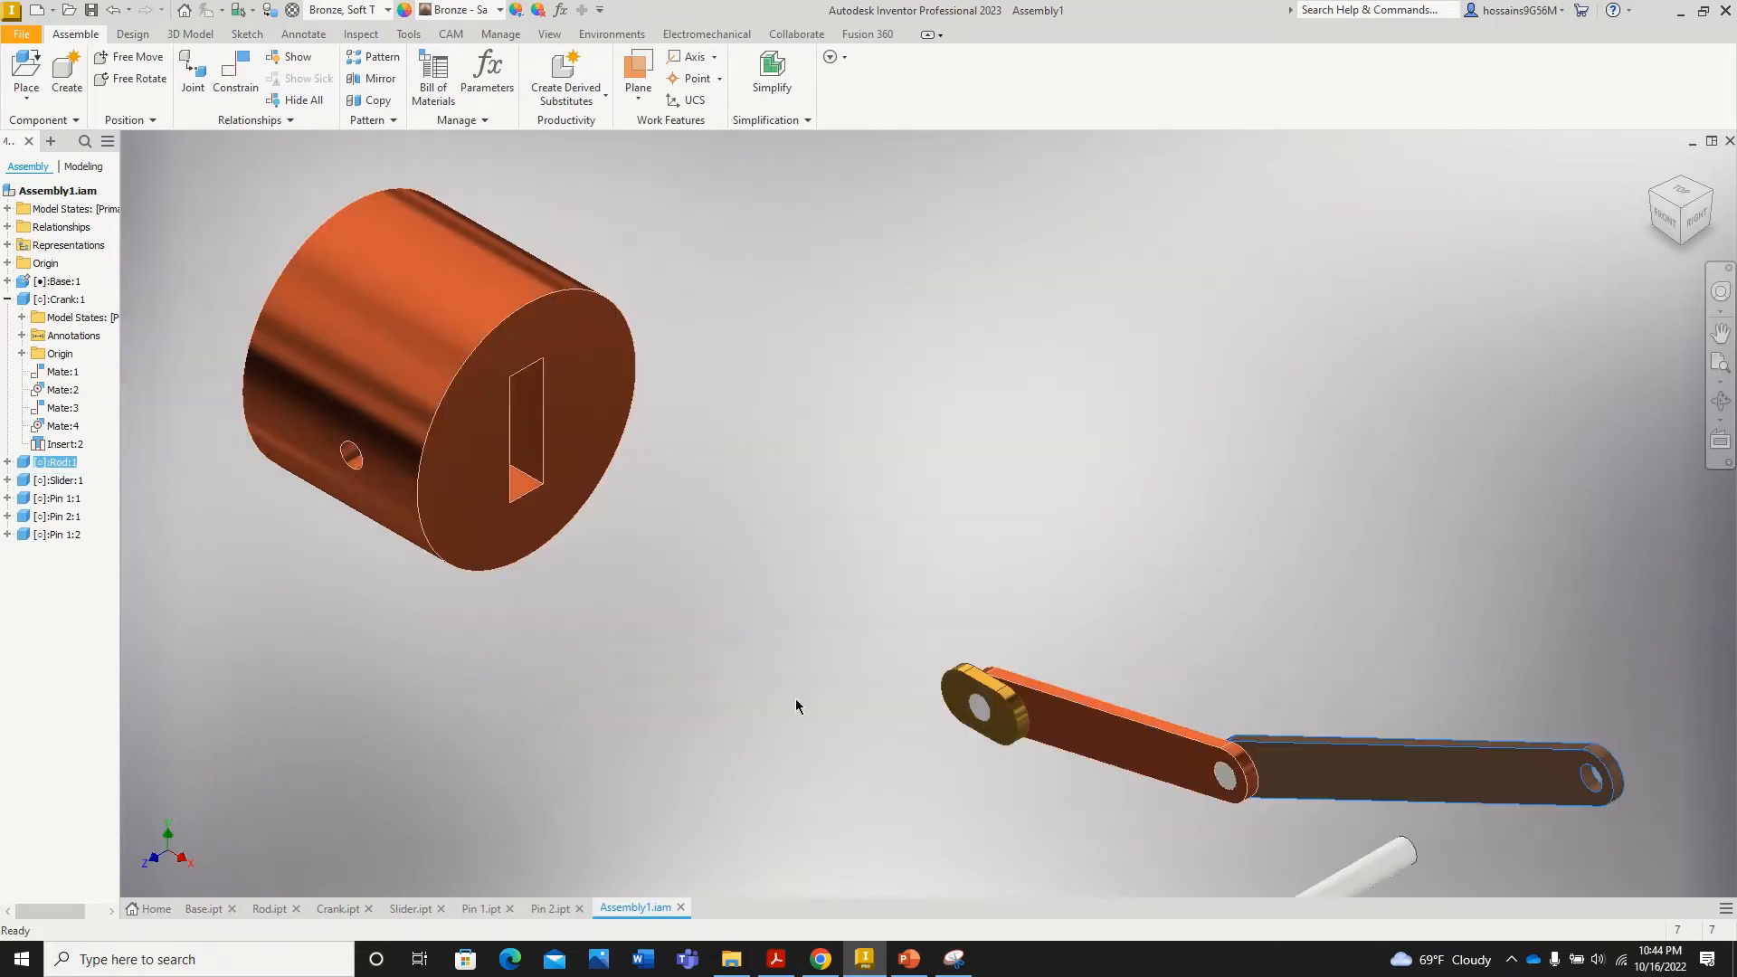
pyautogui.scroll(-5, 1051, 787)
pyautogui.scroll(6, 1040, 676)
pyautogui.scroll(-5, 985, 582)
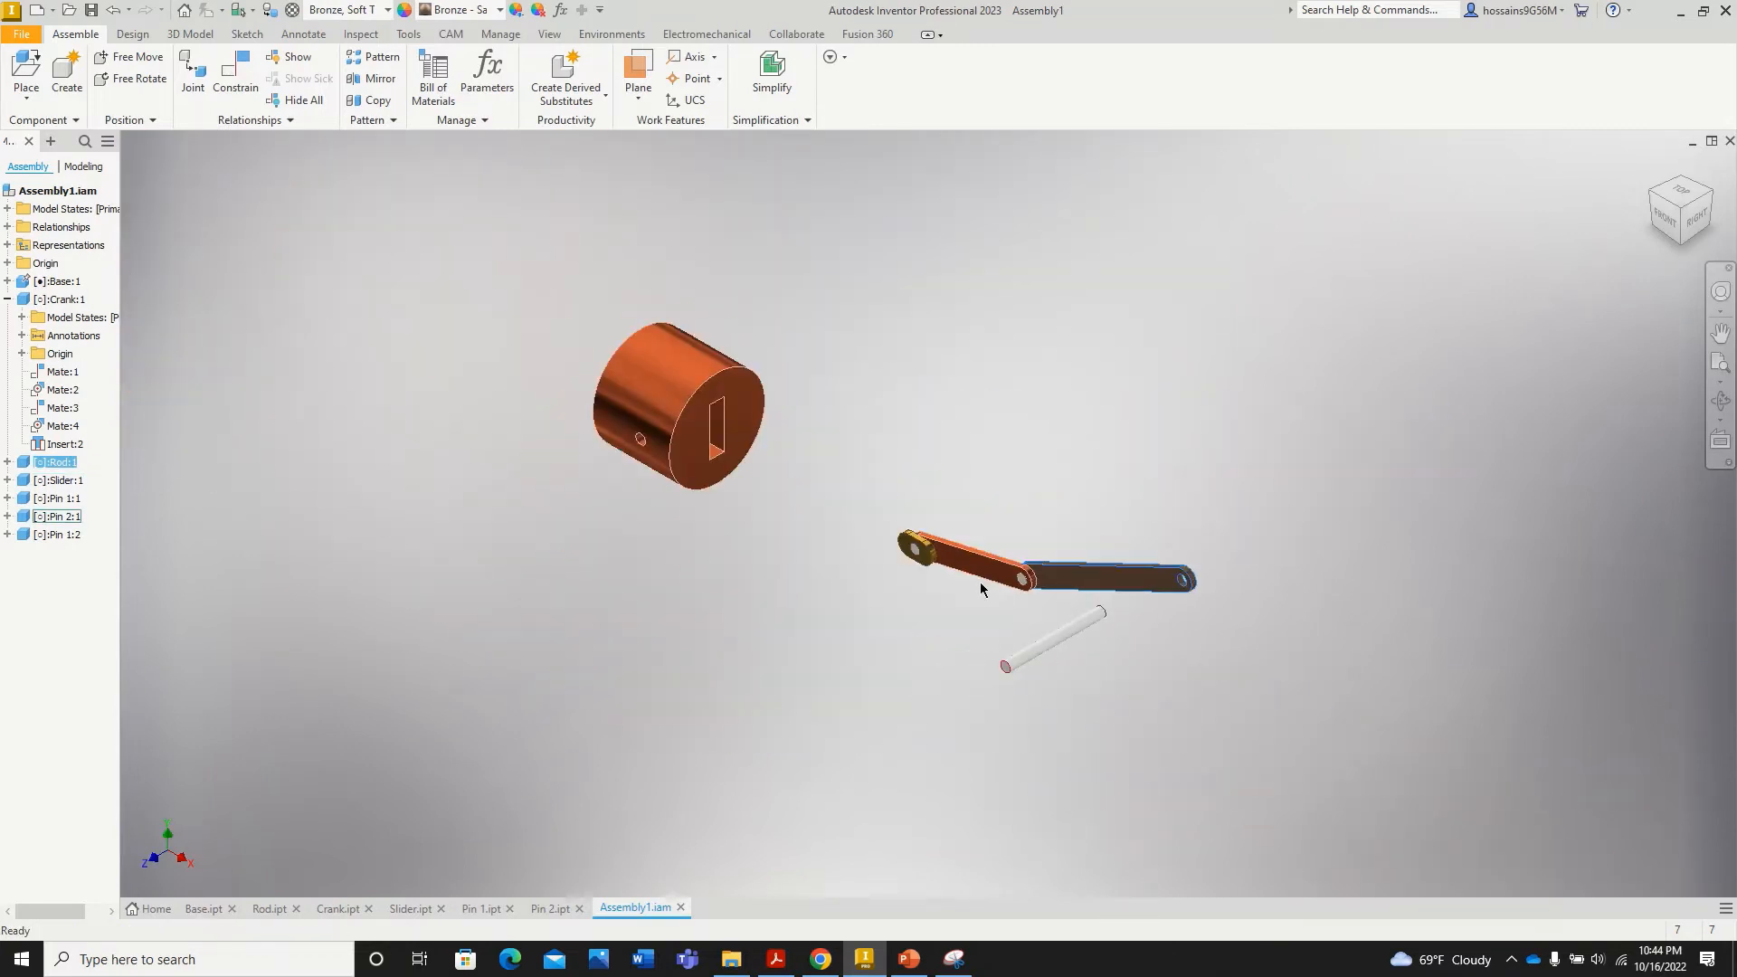
pyautogui.scroll(3, 885, 493)
pyautogui.click(90, 11)
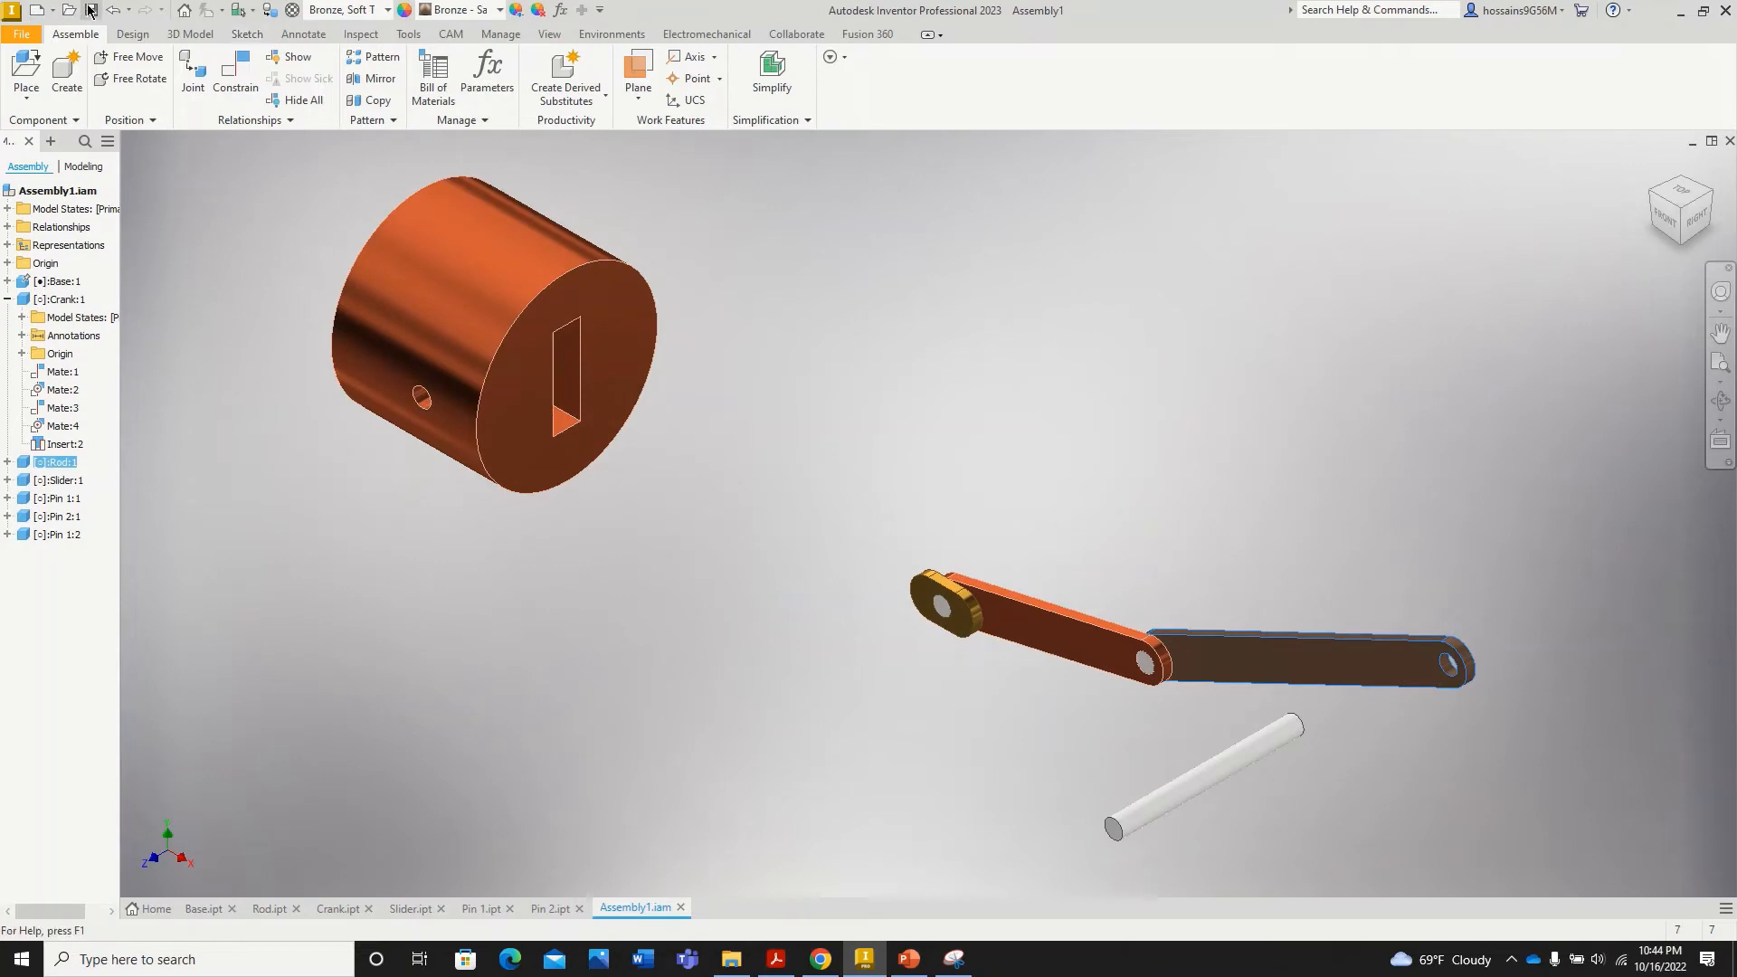
pyautogui.click(908, 961)
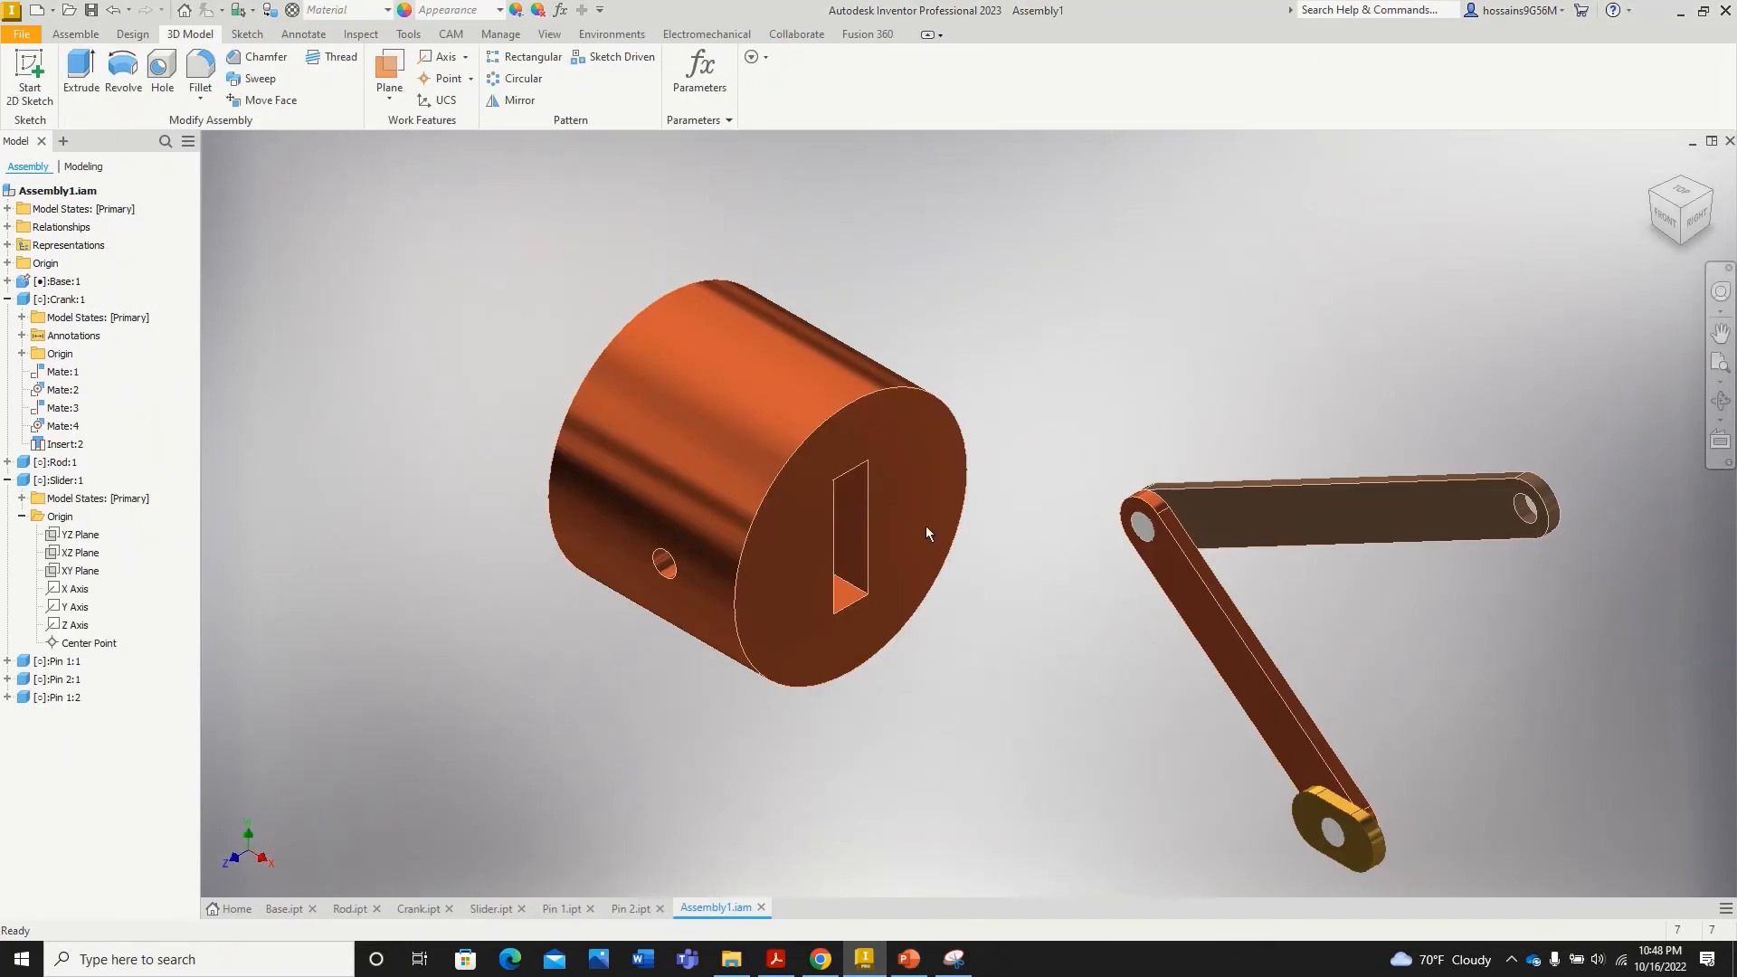
# Step: Examine where the slider's origin XY plane passes through its rectangular slot
pyautogui.scroll(5, 682, 425)
pyautogui.scroll(-3, 683, 439)
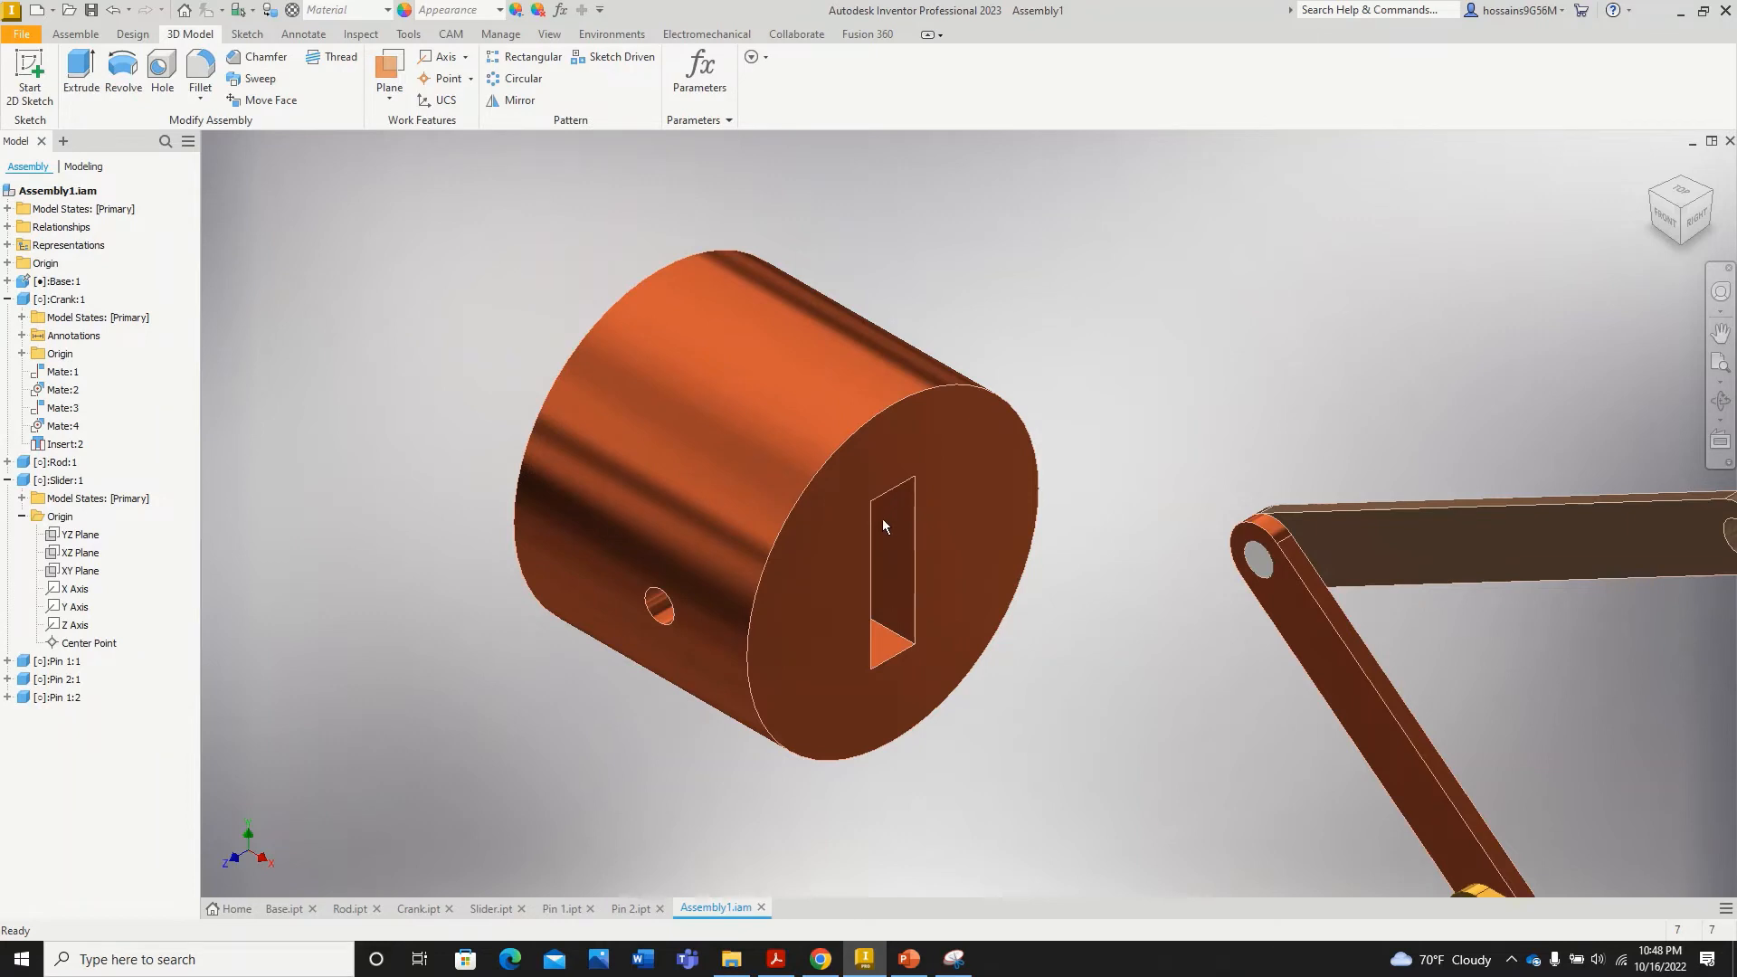
pyautogui.scroll(3, 884, 523)
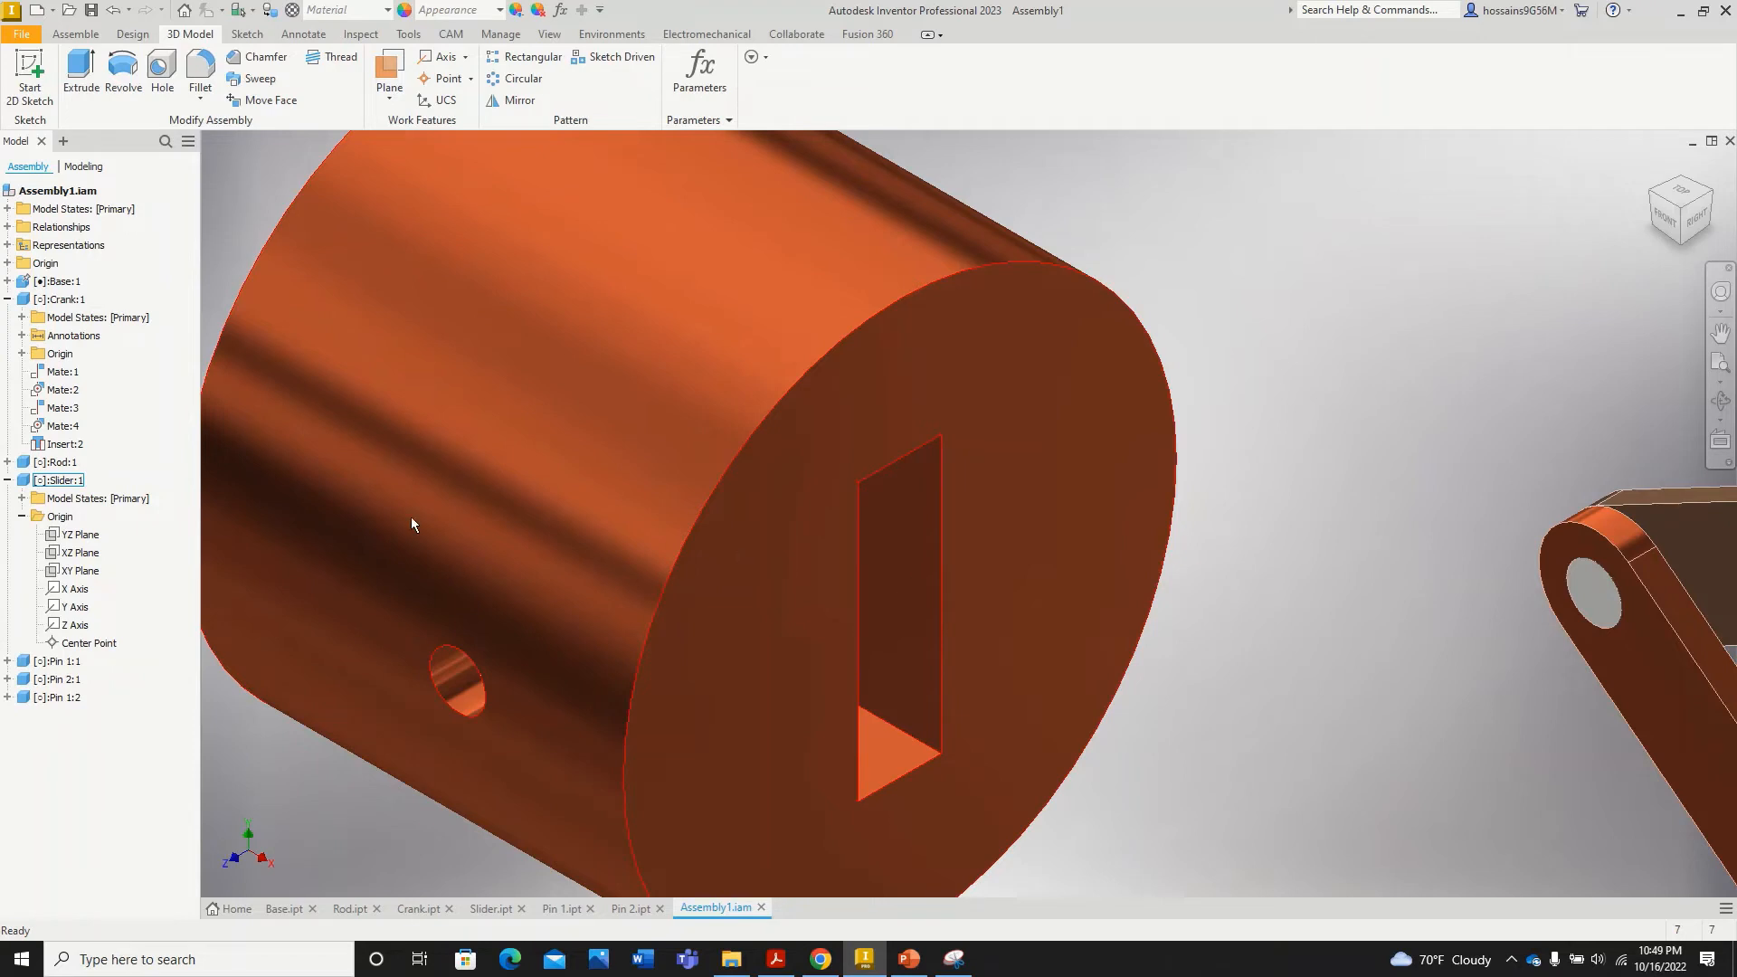
pyautogui.click(8, 481)
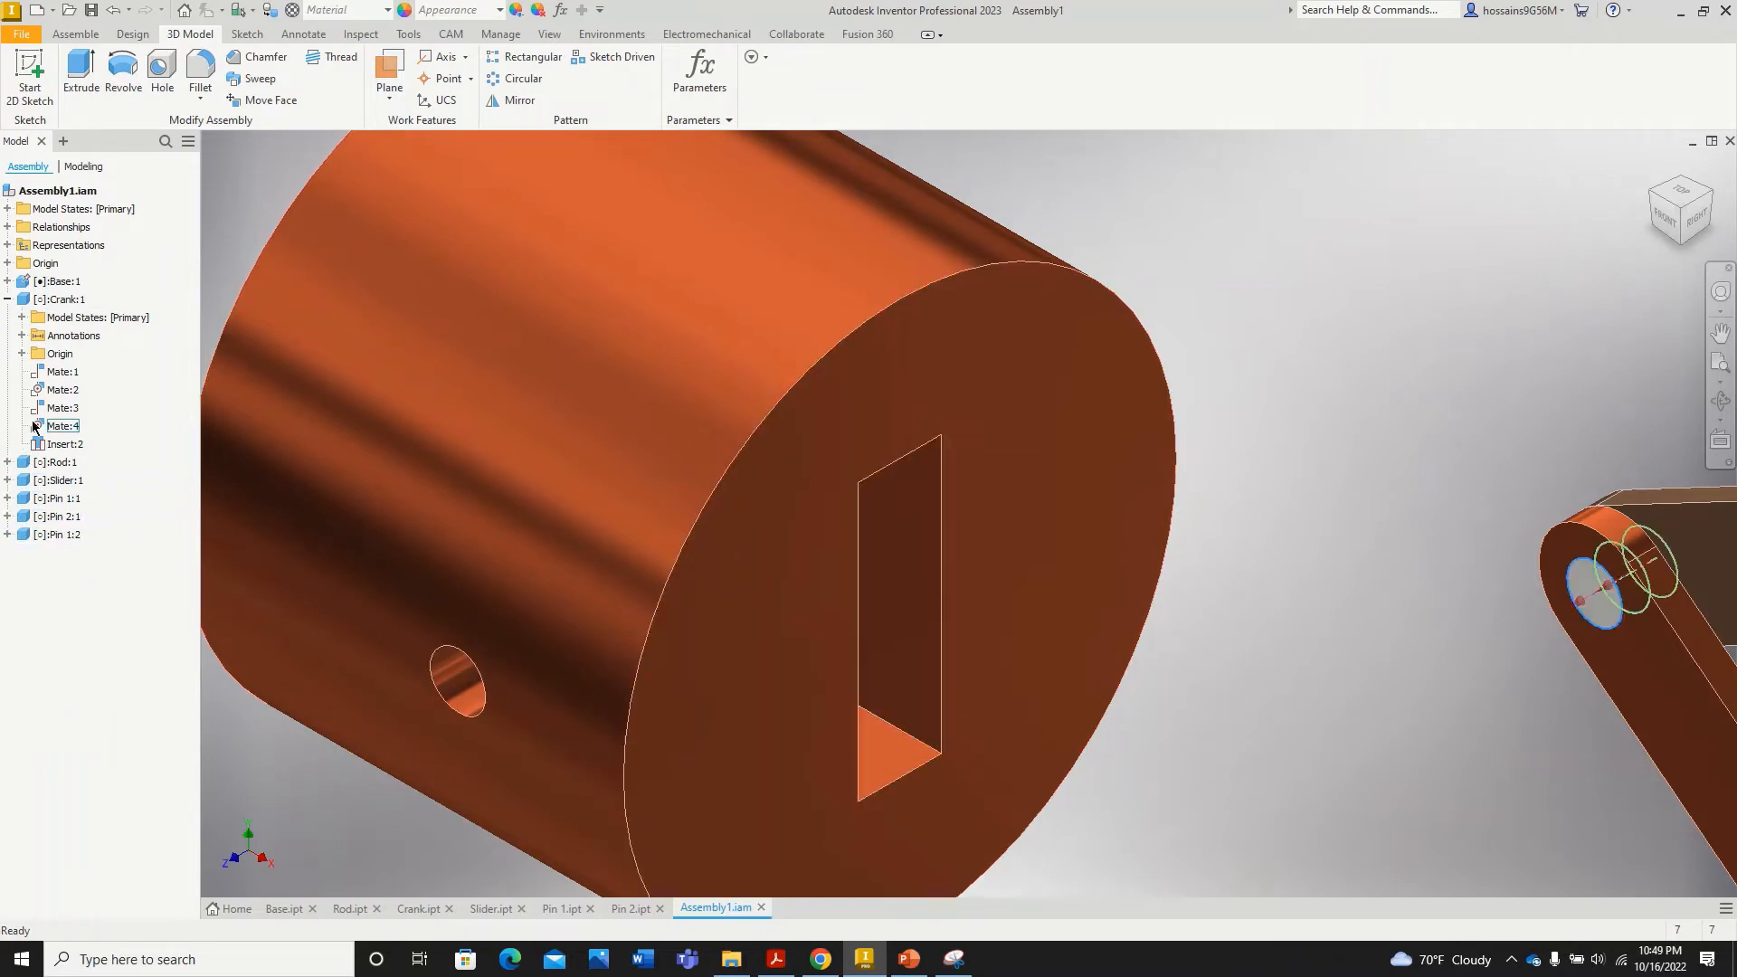
pyautogui.click(8, 480)
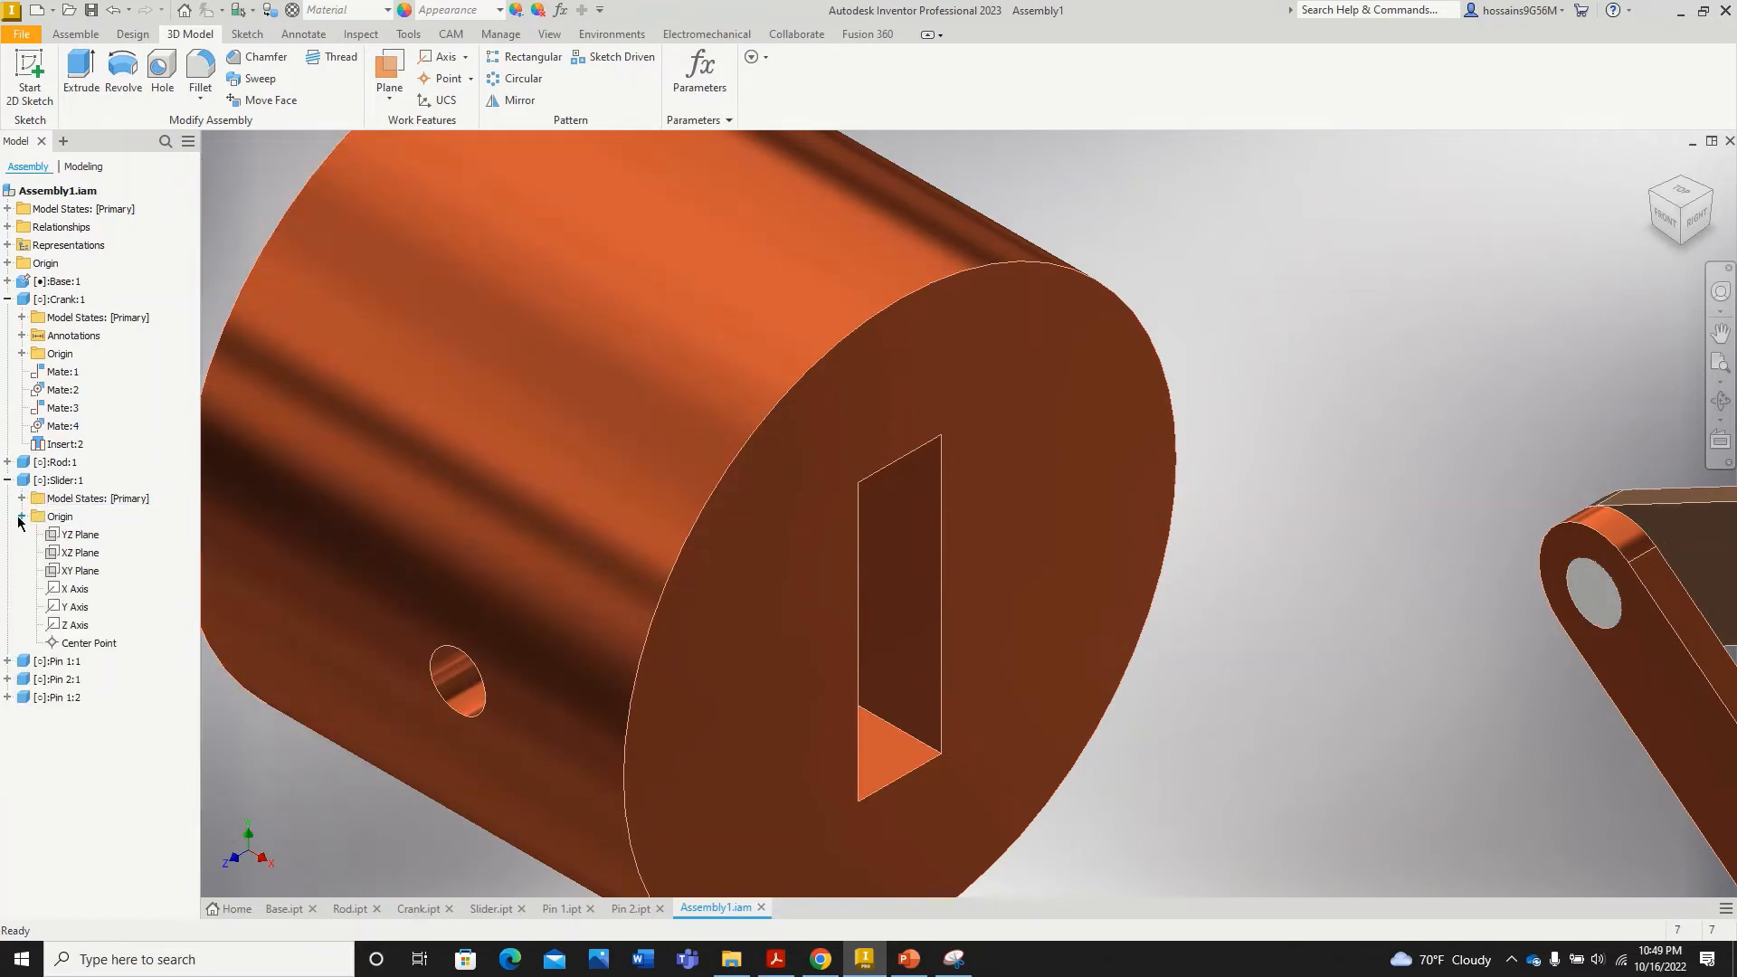
pyautogui.click(71, 573)
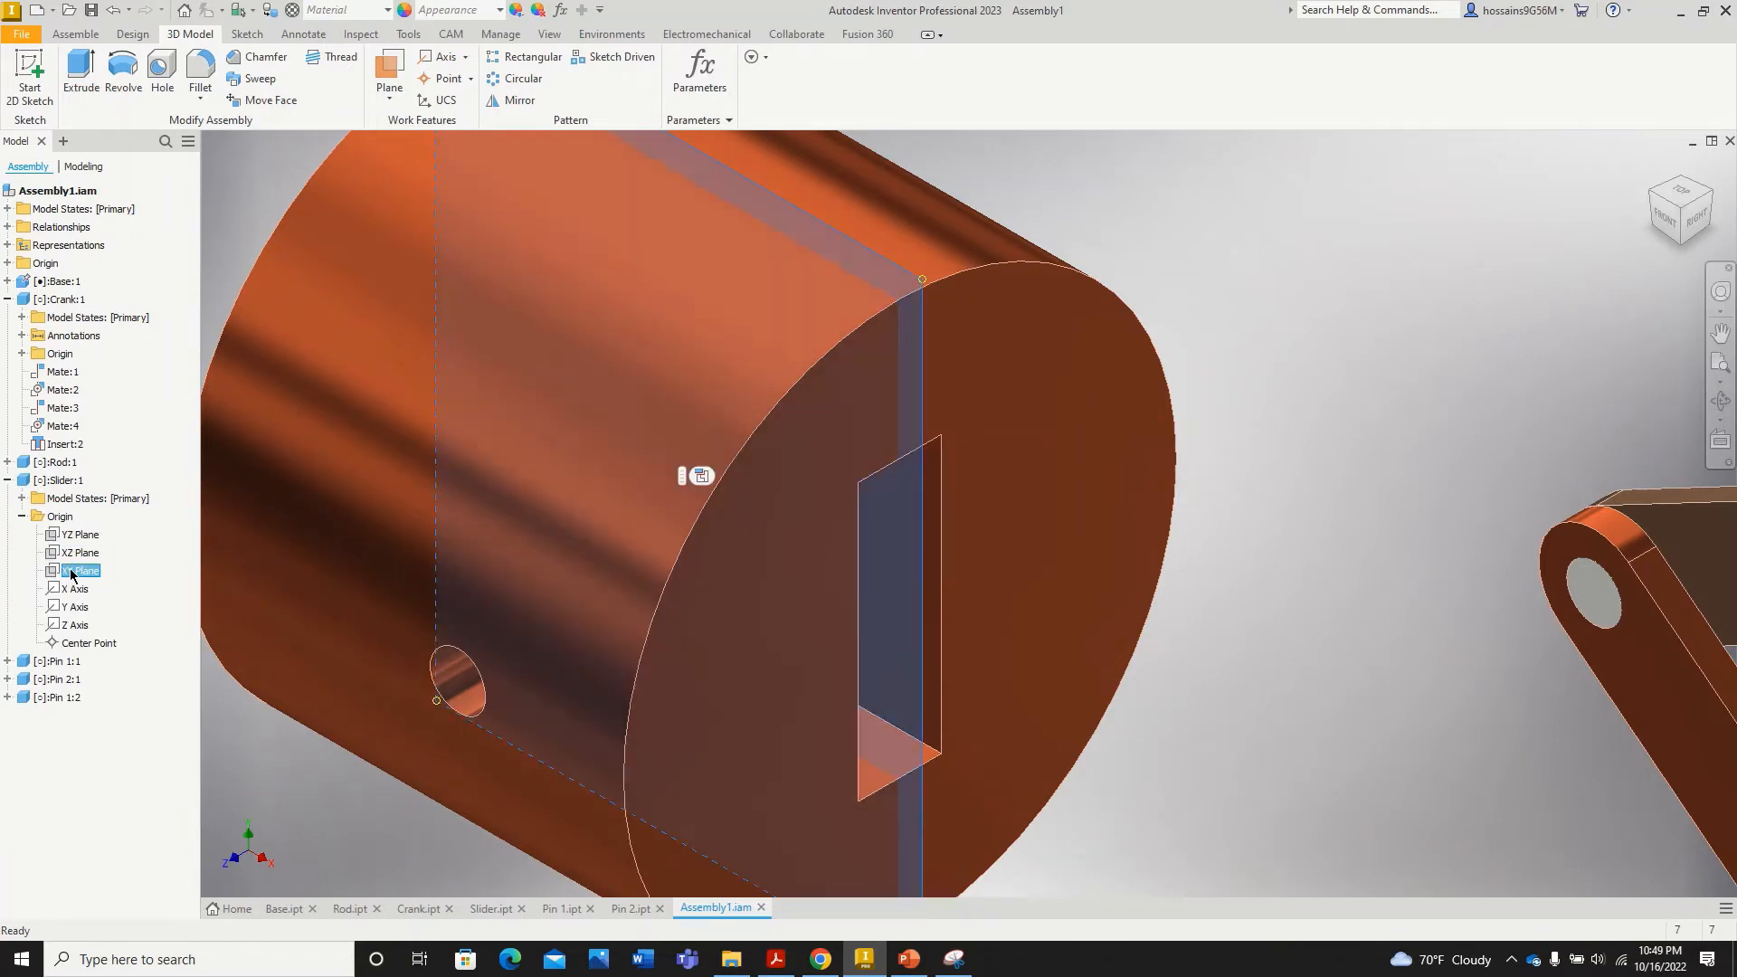
pyautogui.scroll(-3, 964, 565)
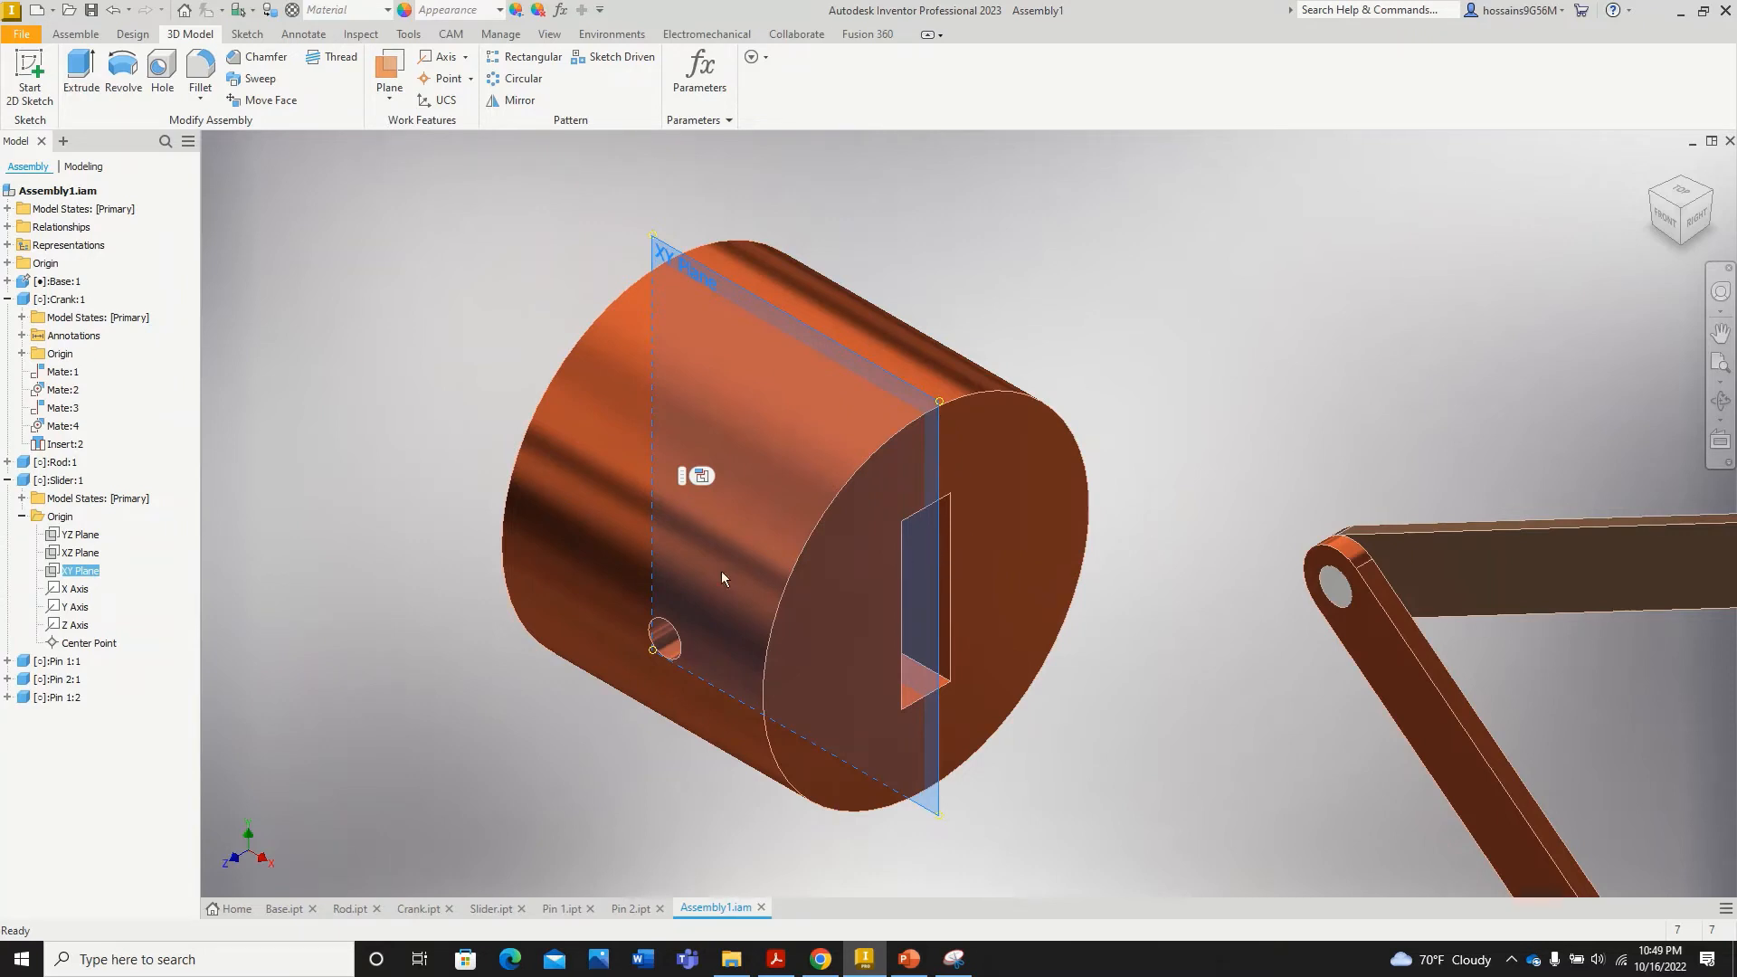
pyautogui.click(175, 599)
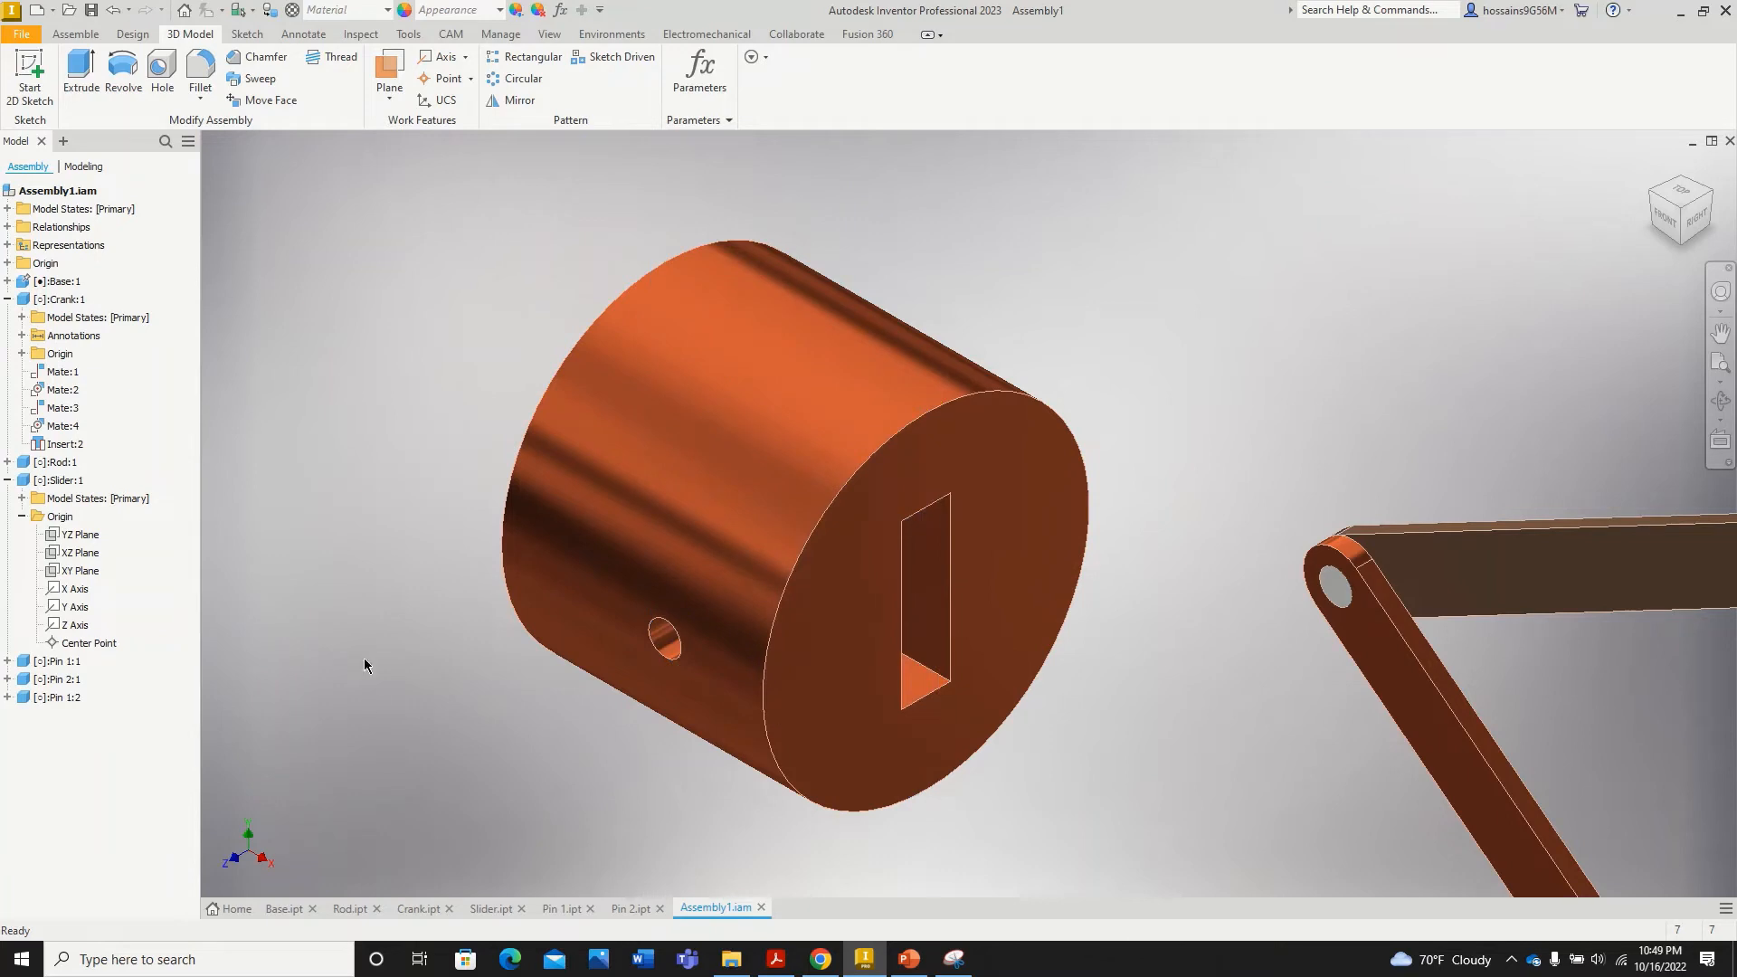
# Step: In the Slider.ipt part, create a midplane work plane between the two long side walls of the rectangular slot
pyautogui.click(489, 909)
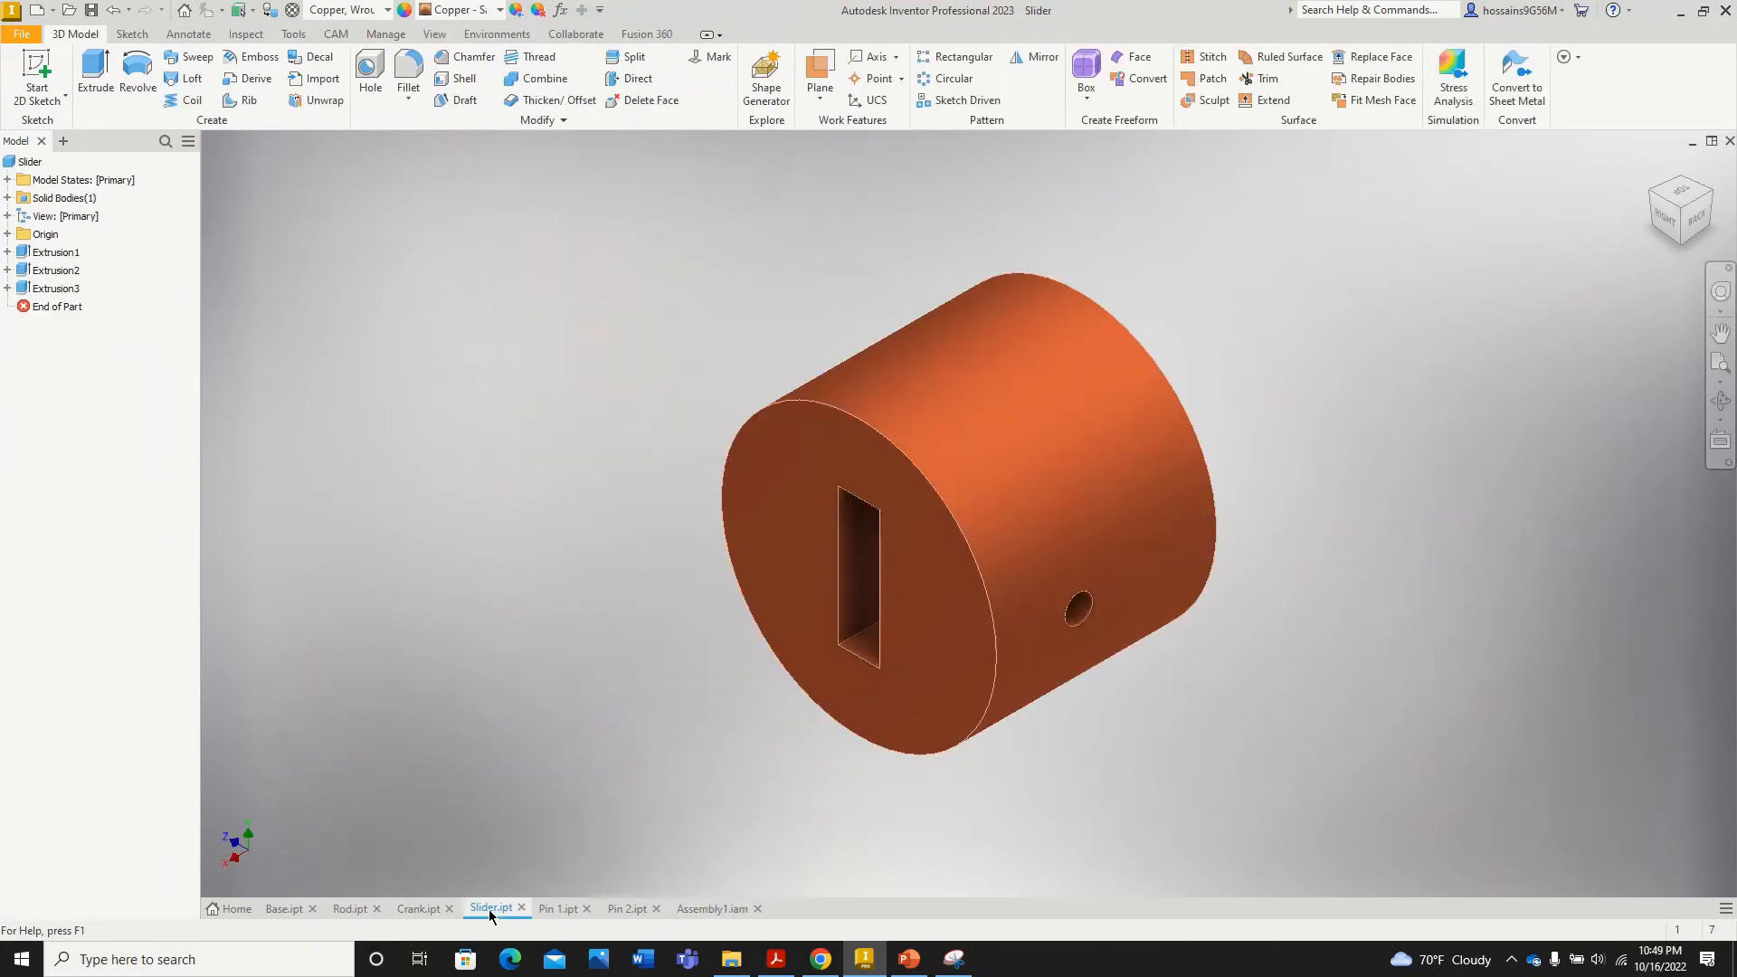
pyautogui.click(820, 97)
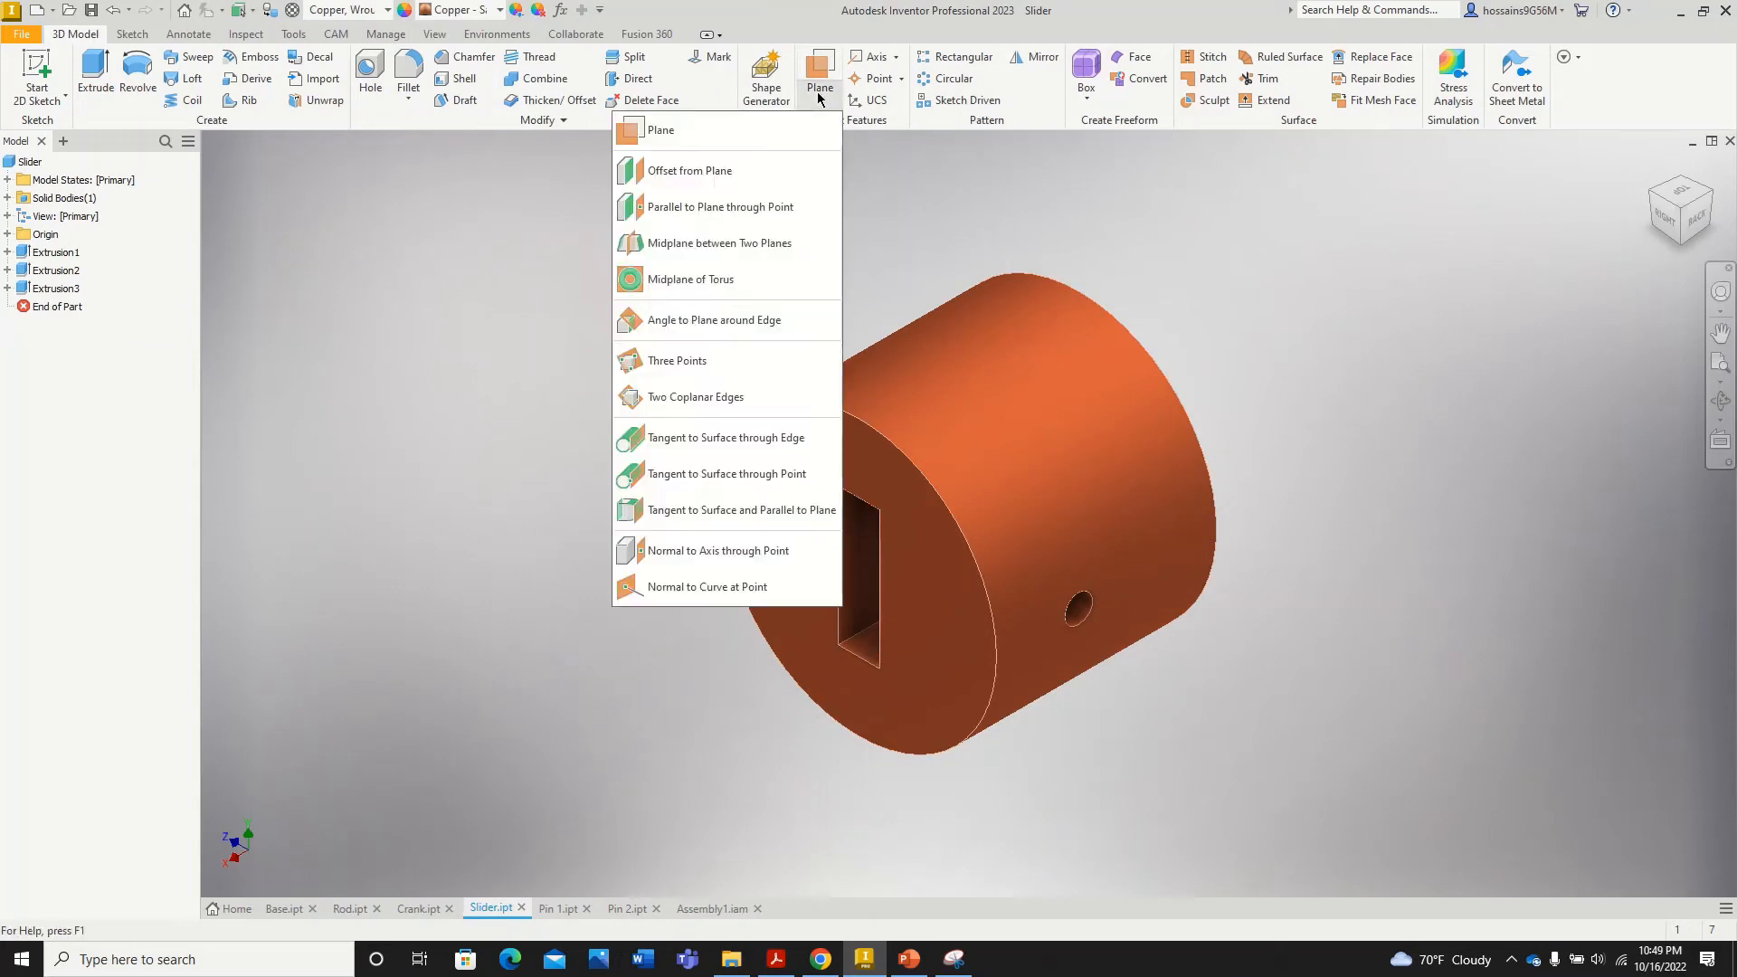
pyautogui.click(685, 252)
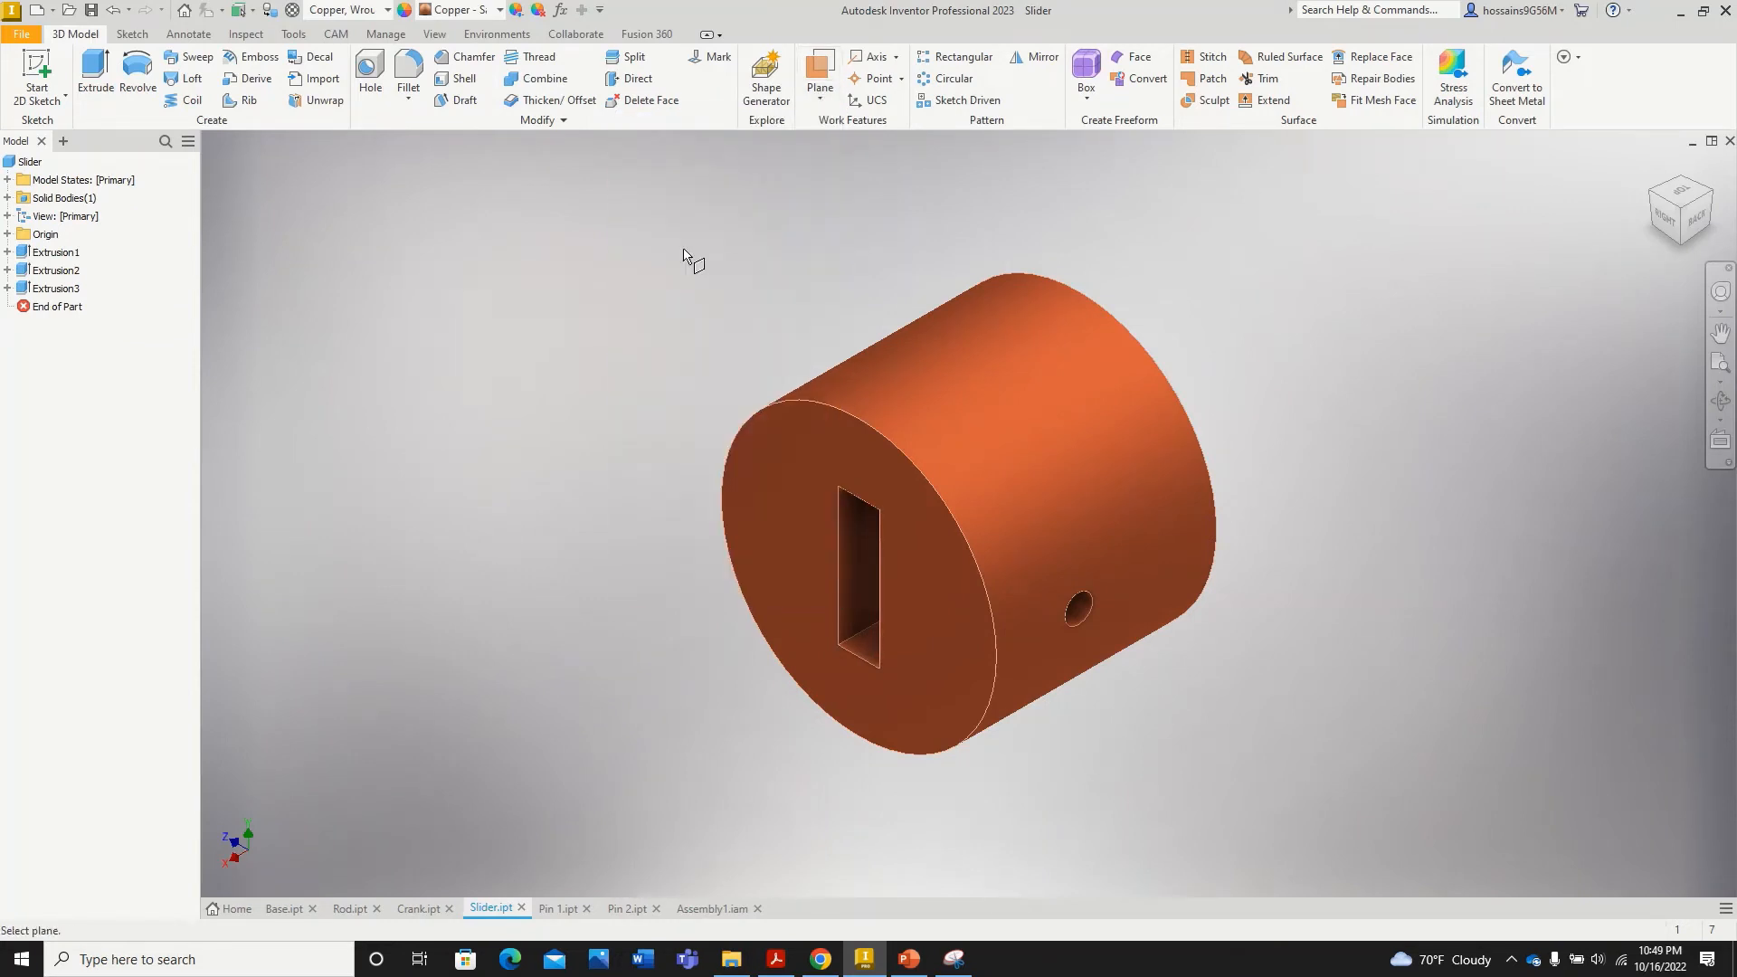
pyautogui.scroll(3, 804, 617)
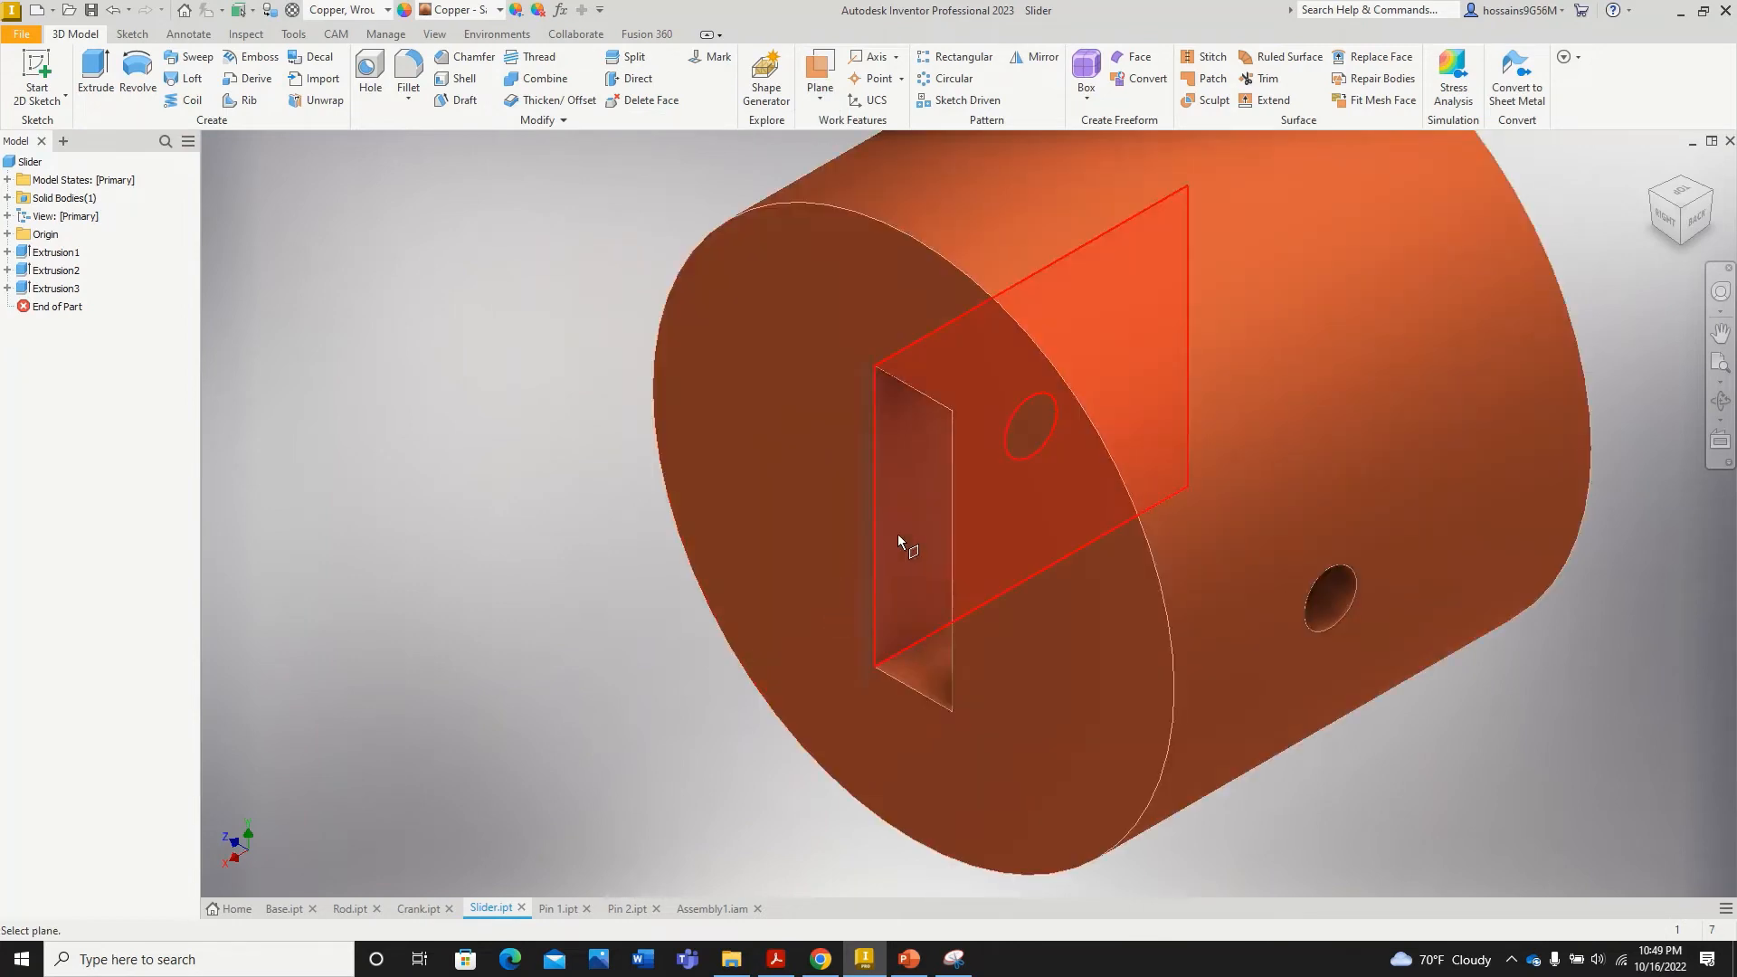
pyautogui.click(897, 533)
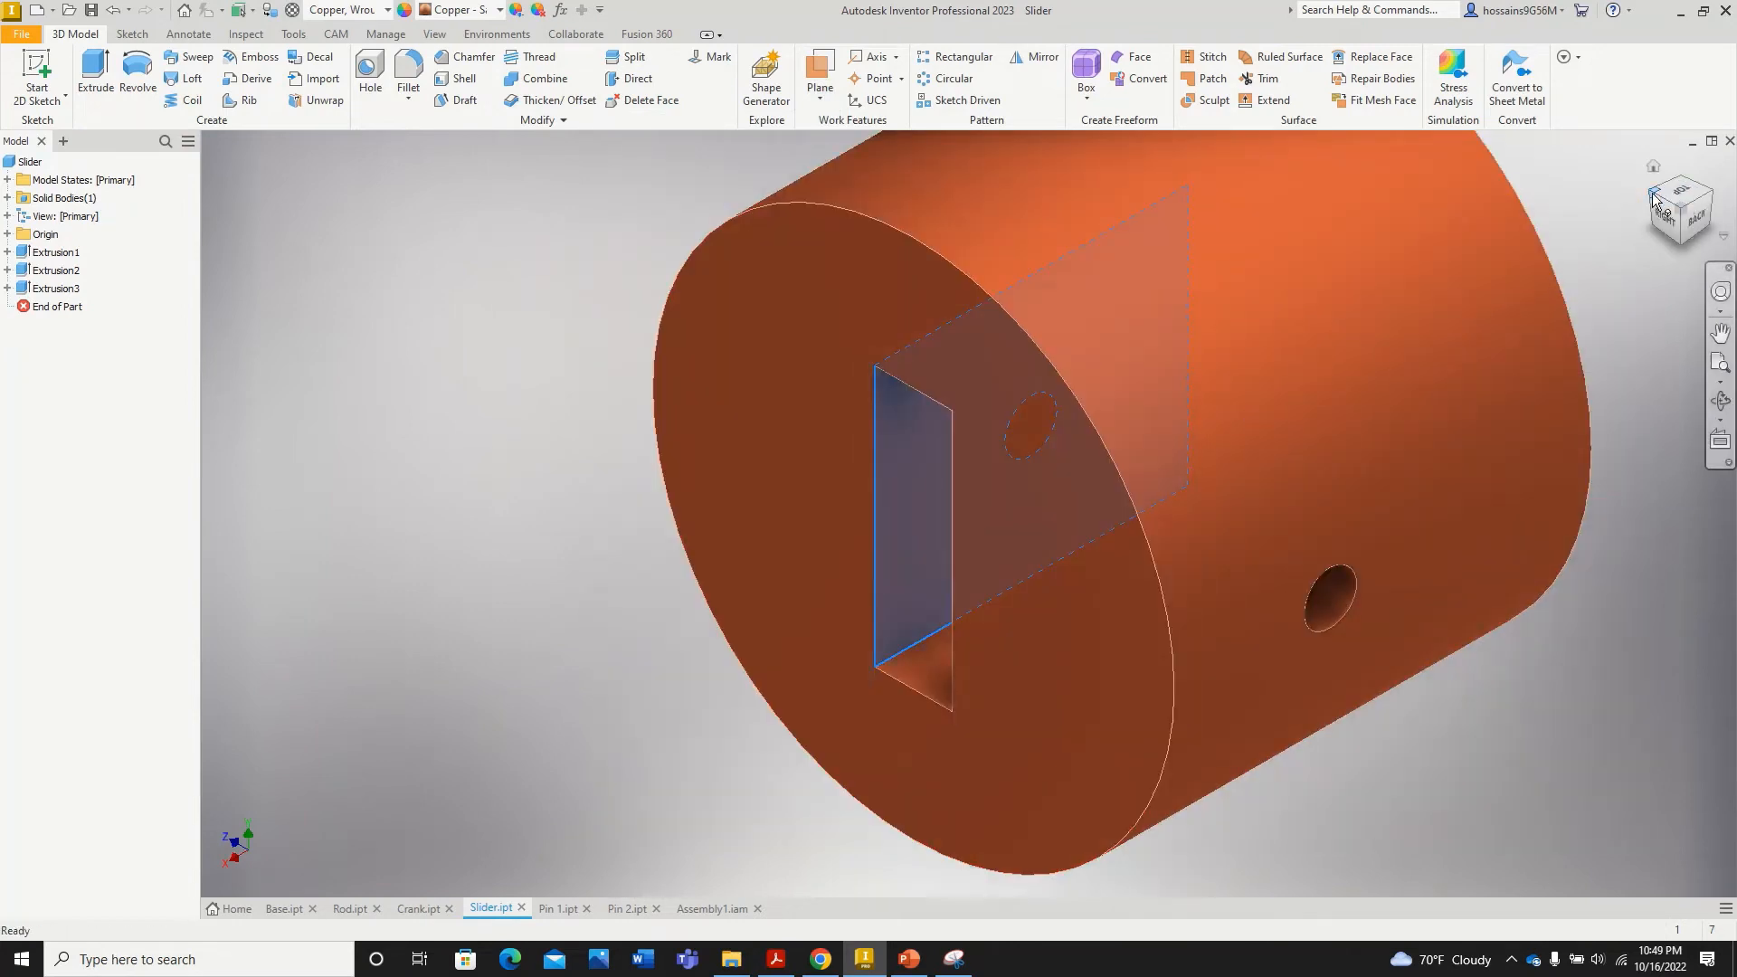
pyautogui.click(1652, 200)
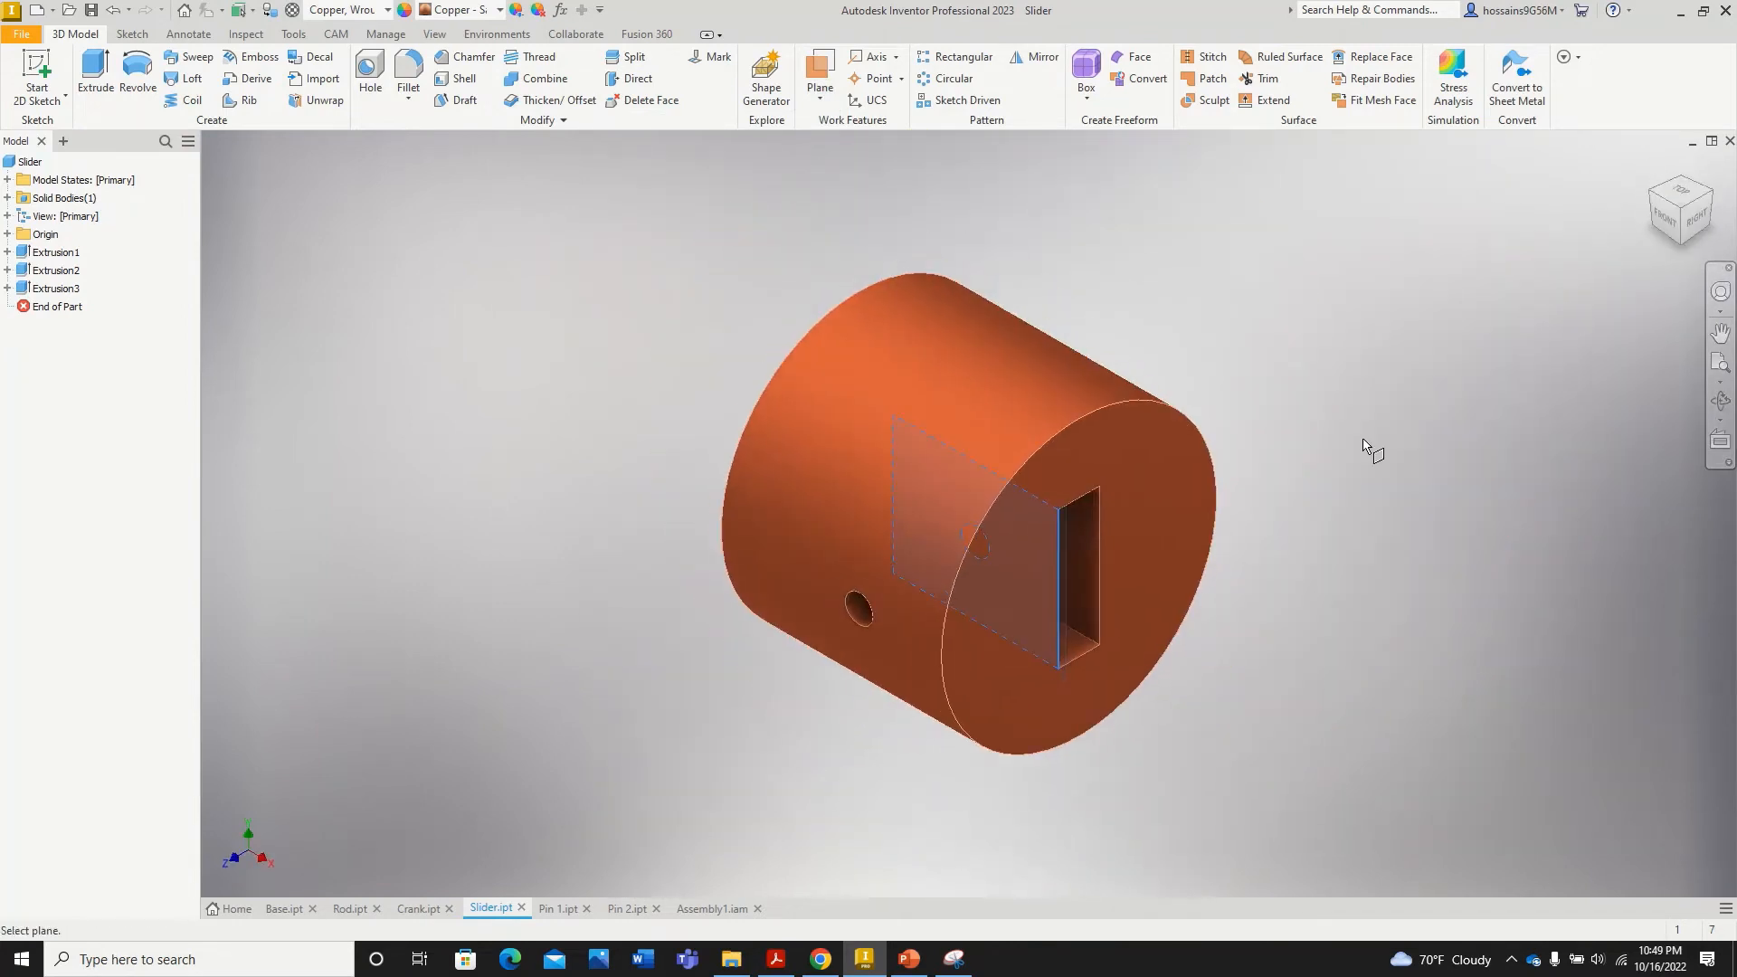
pyautogui.scroll(5, 1093, 556)
pyautogui.click(1093, 552)
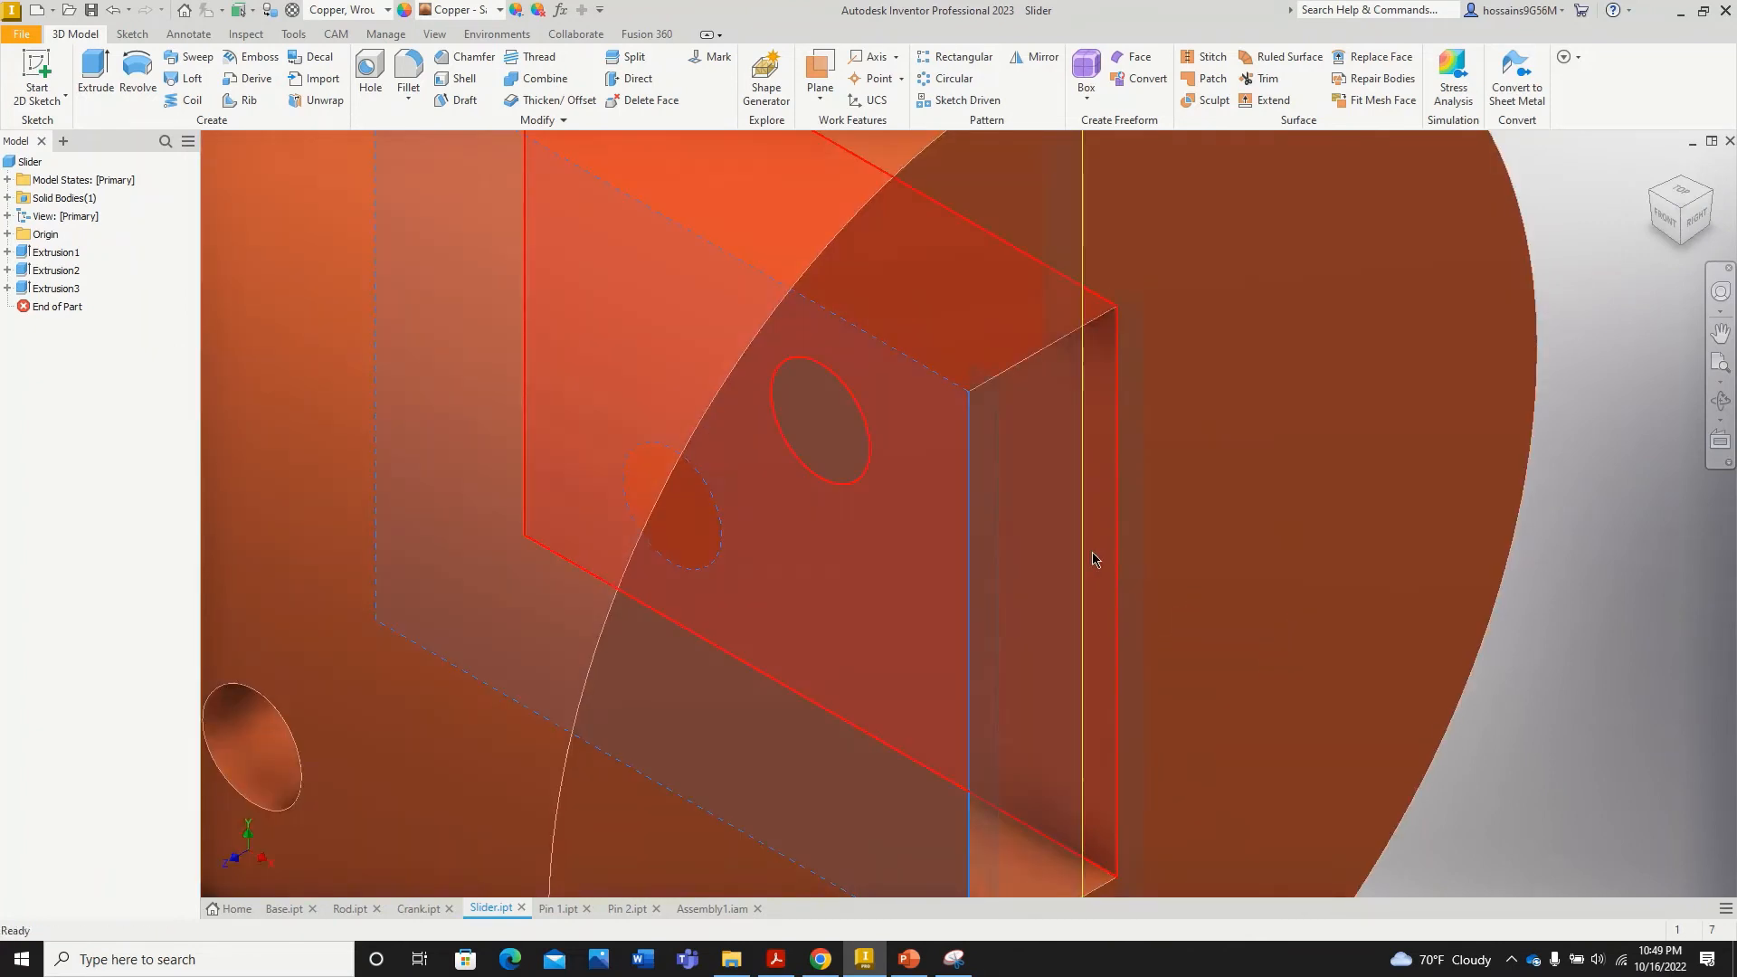
pyautogui.scroll(-5, 1074, 590)
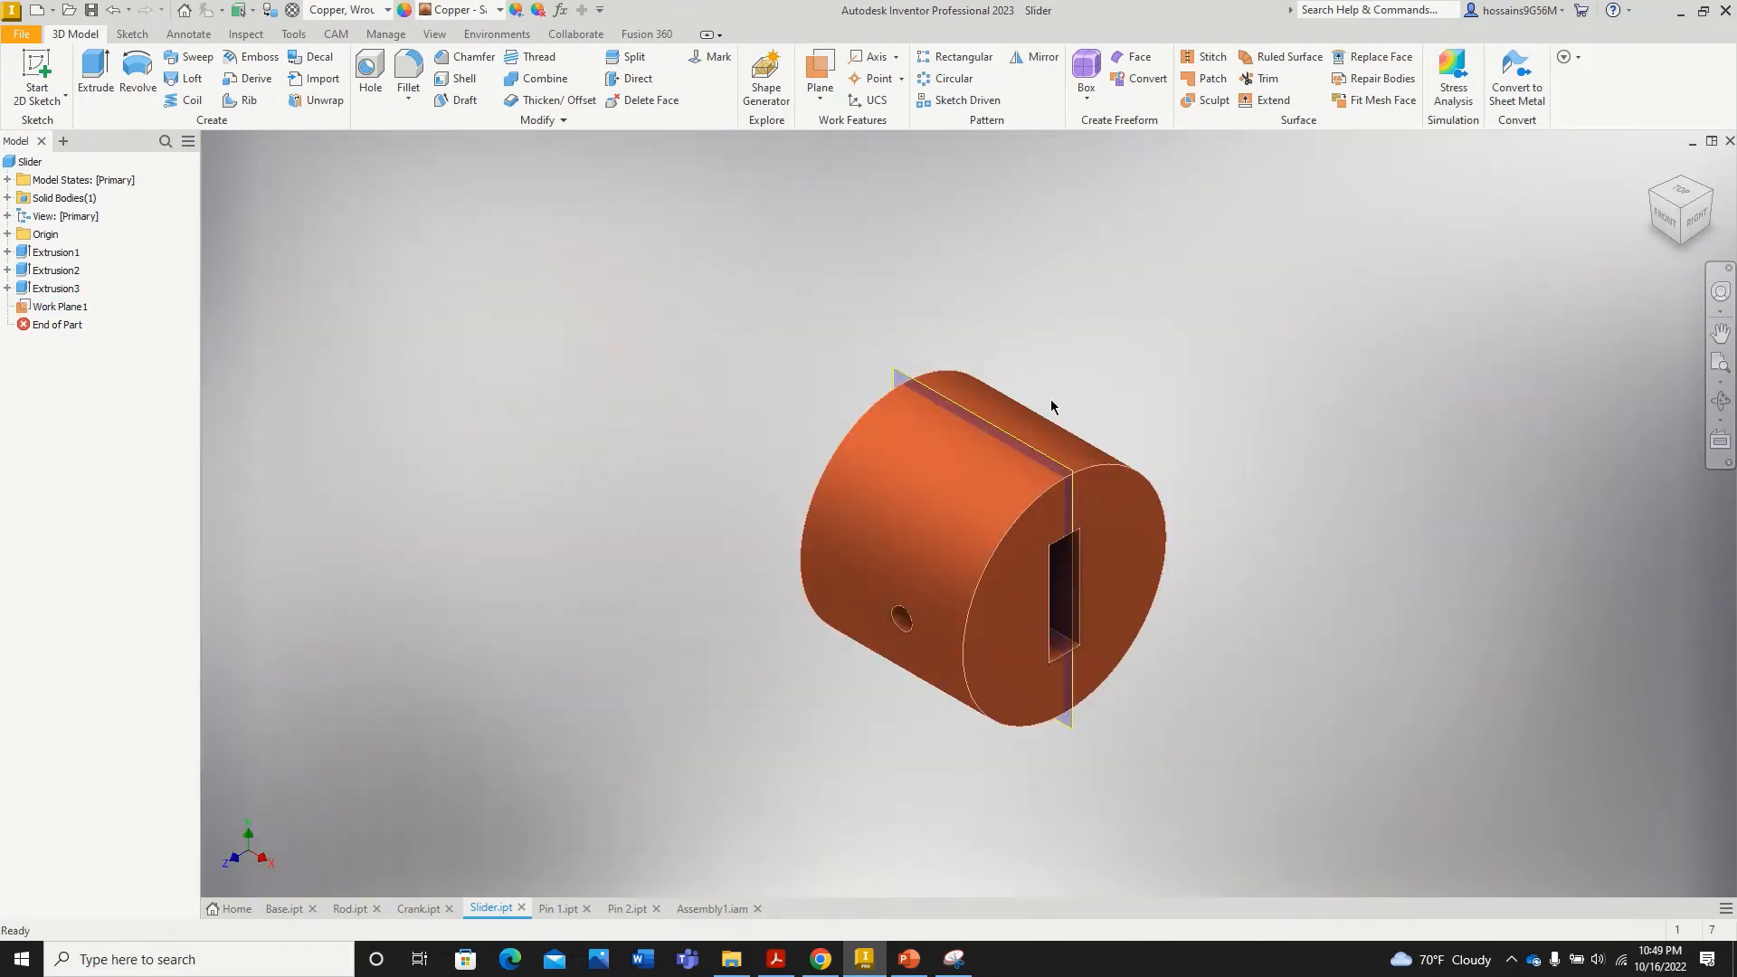
pyautogui.scroll(2, 975, 370)
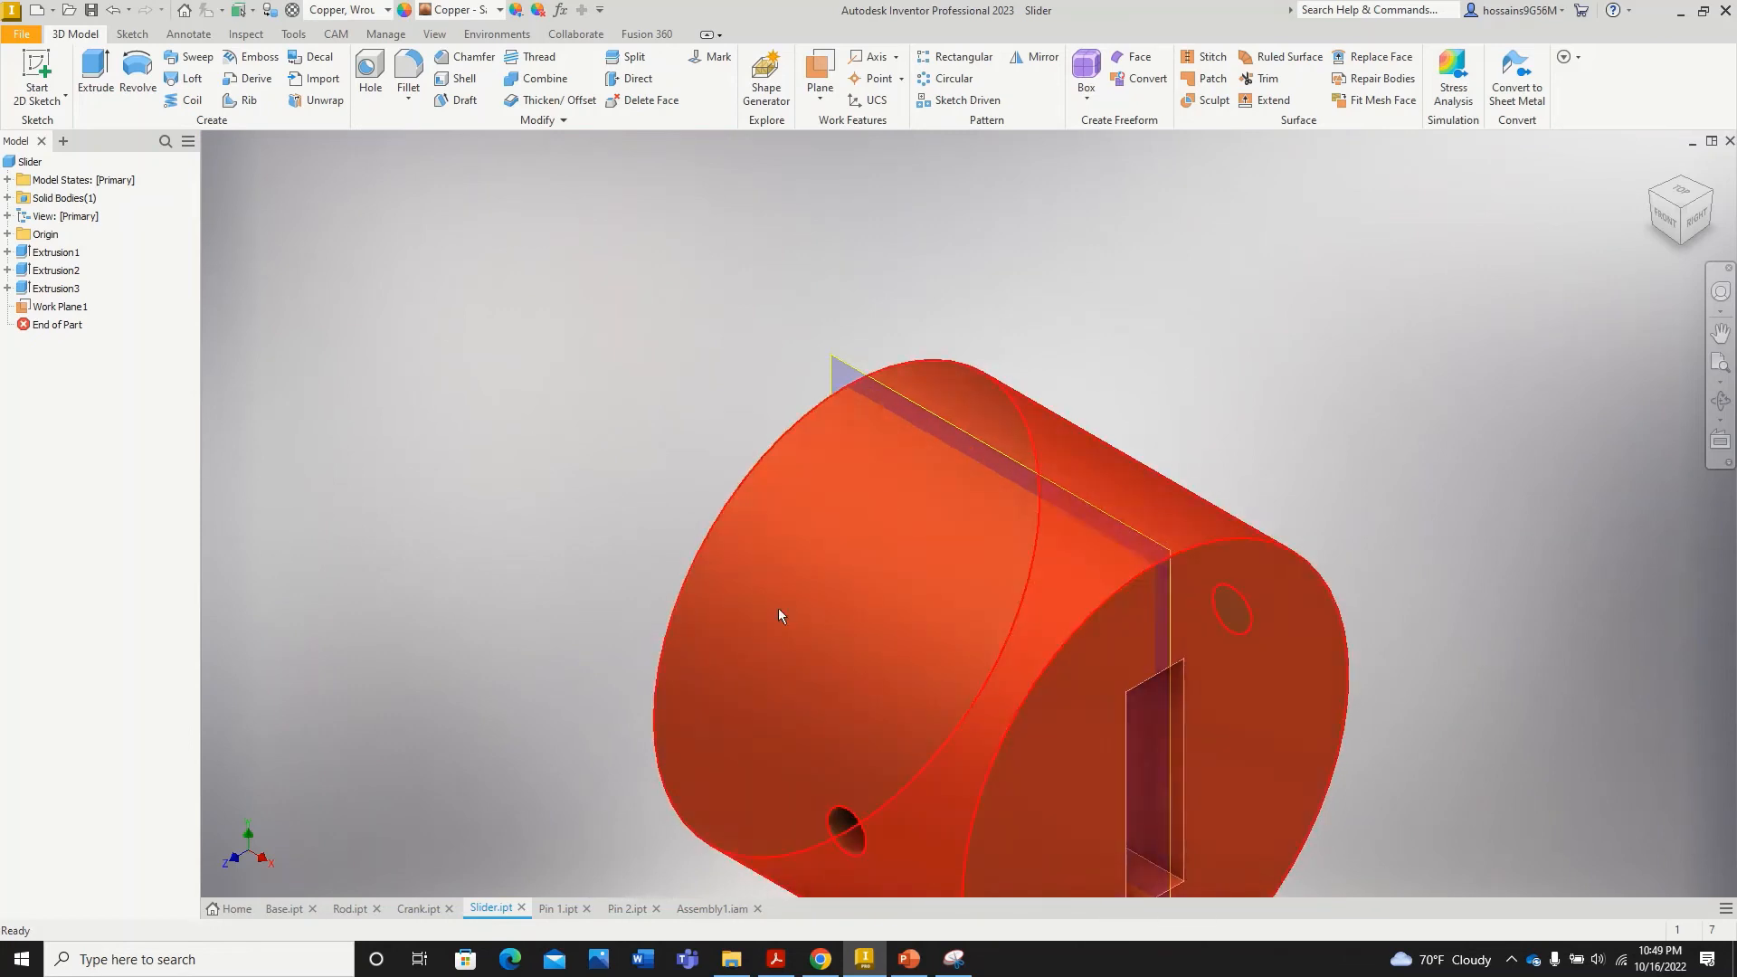
# Step: Return to Assembly1.iam and save it together with the changed Slider.ipt
pyautogui.click(700, 910)
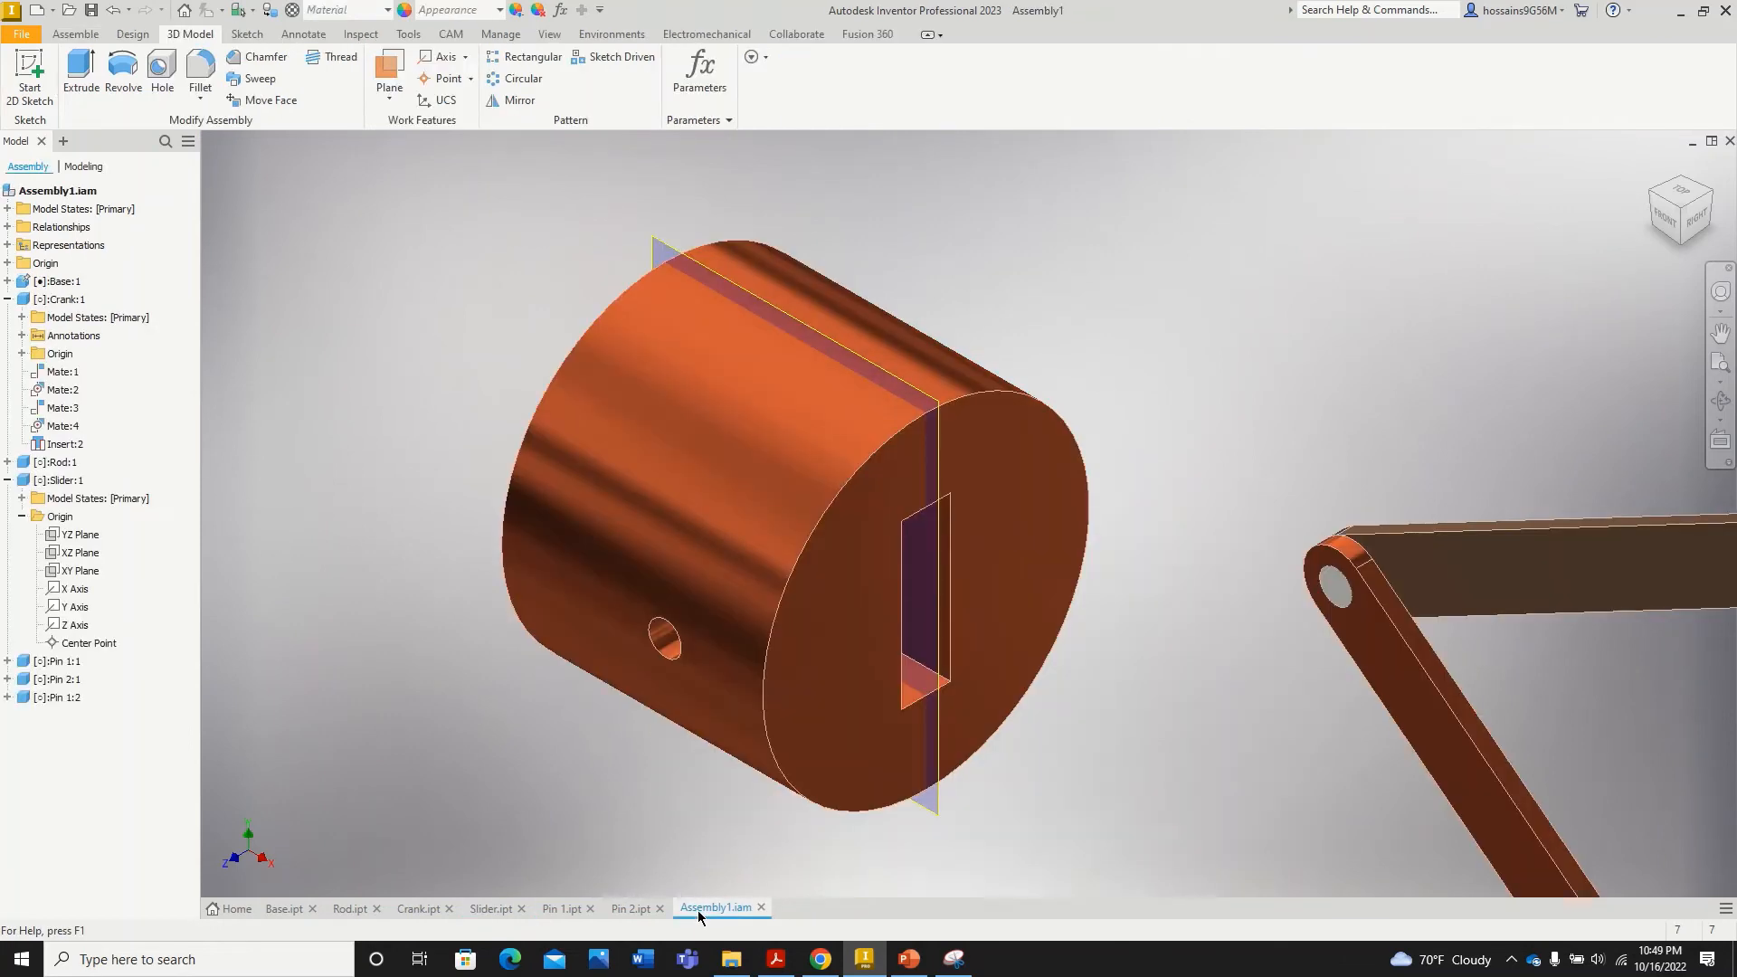
pyautogui.scroll(-4, 865, 482)
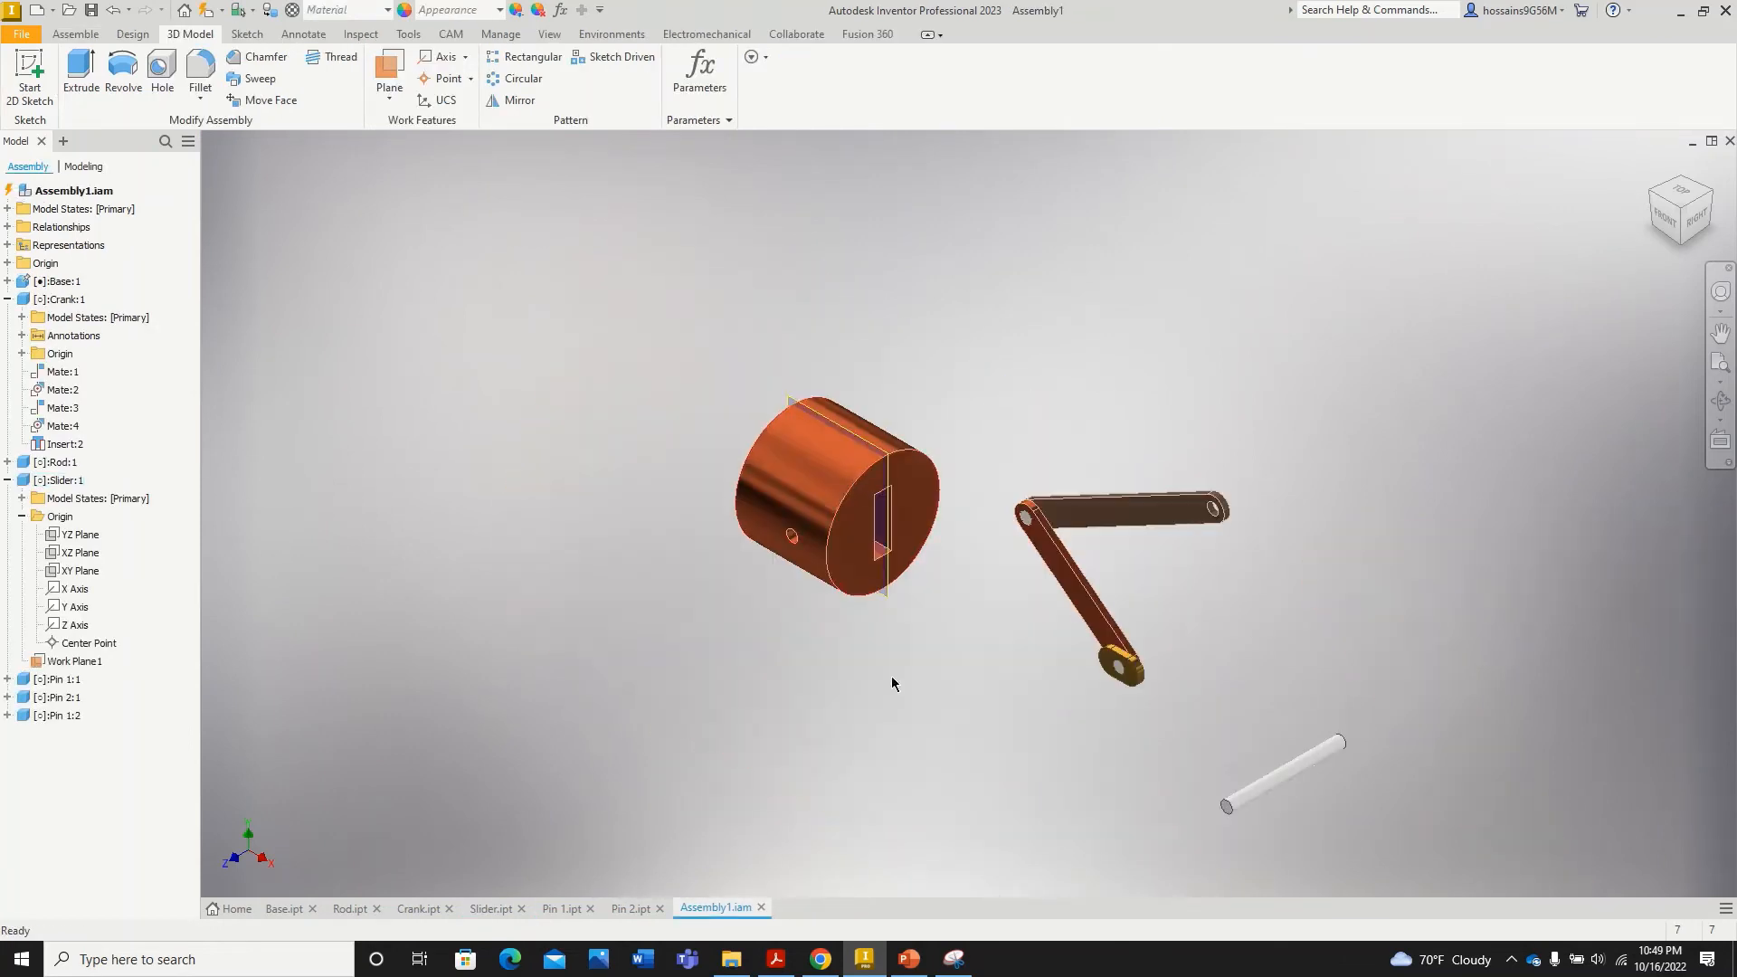
pyautogui.scroll(3, 952, 509)
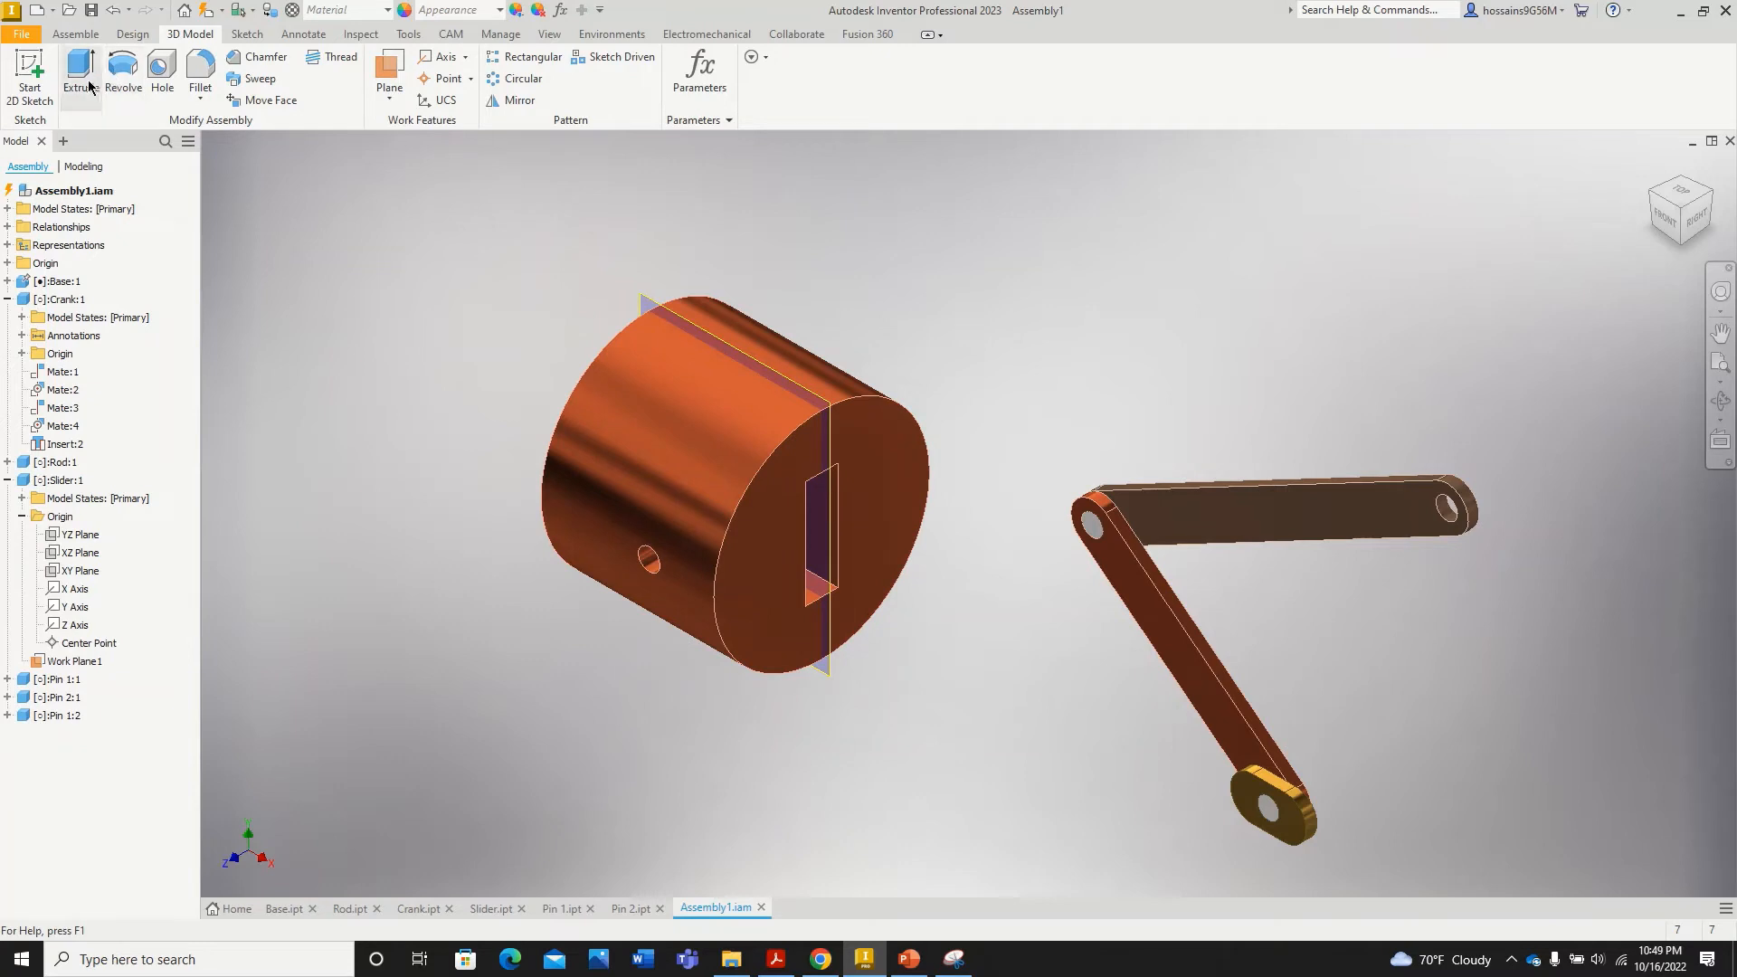
pyautogui.click(91, 10)
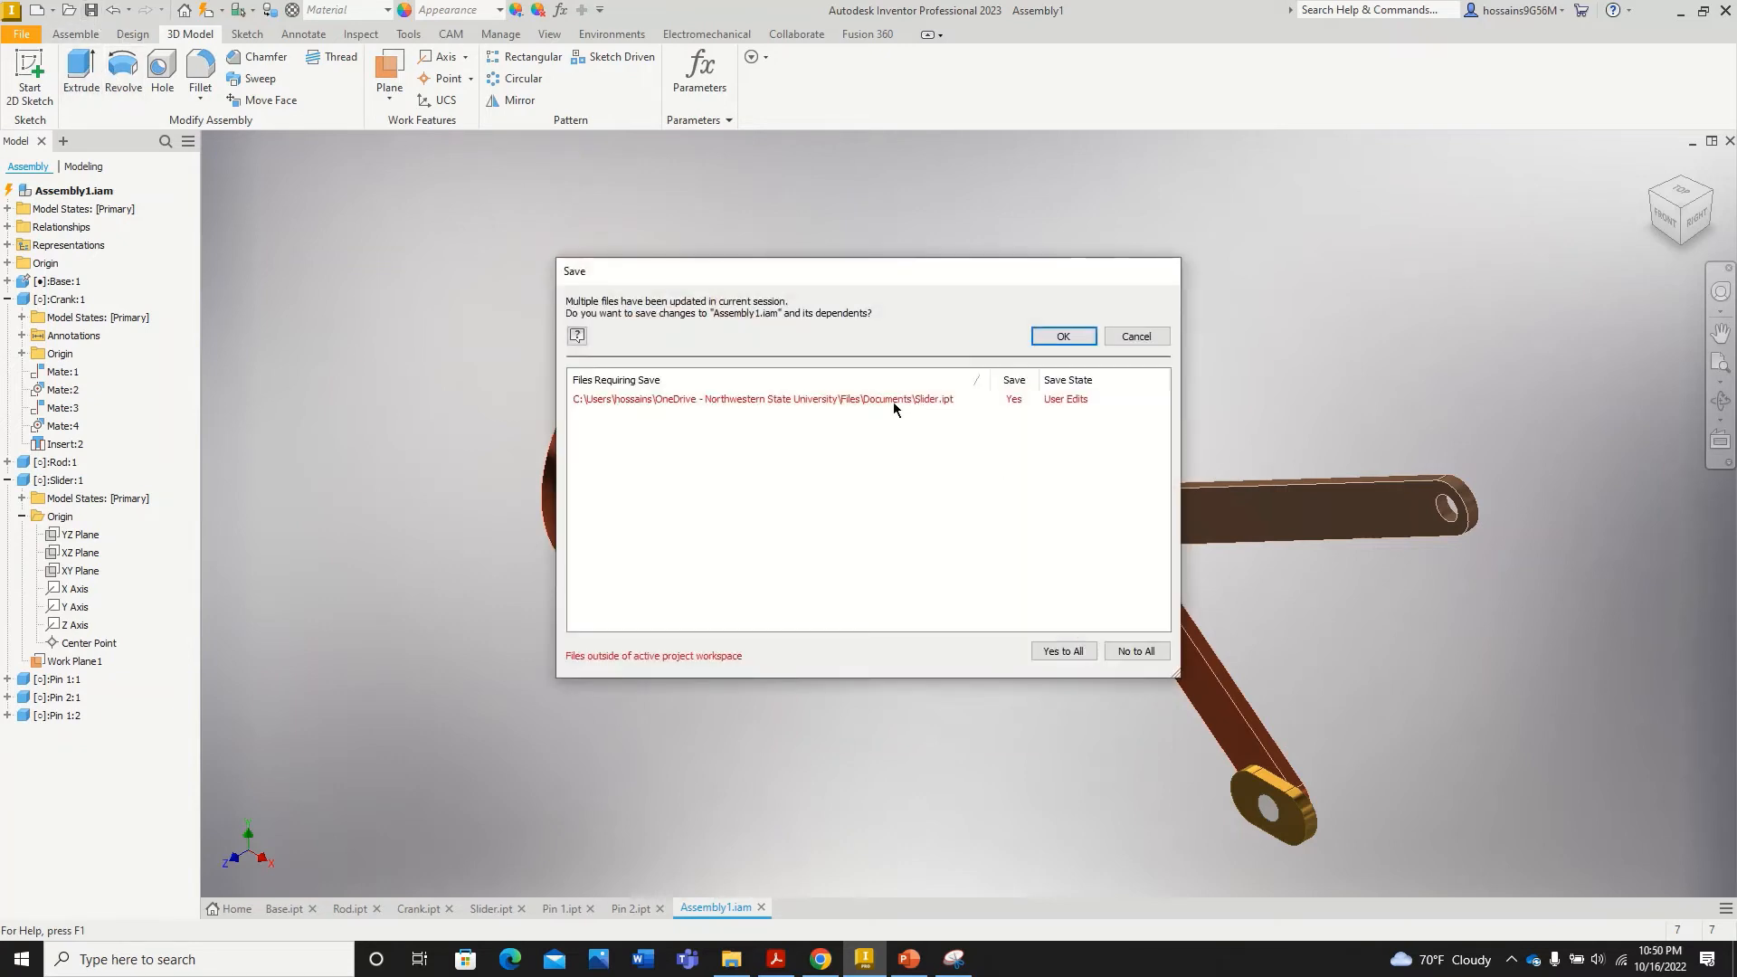
pyautogui.click(865, 400)
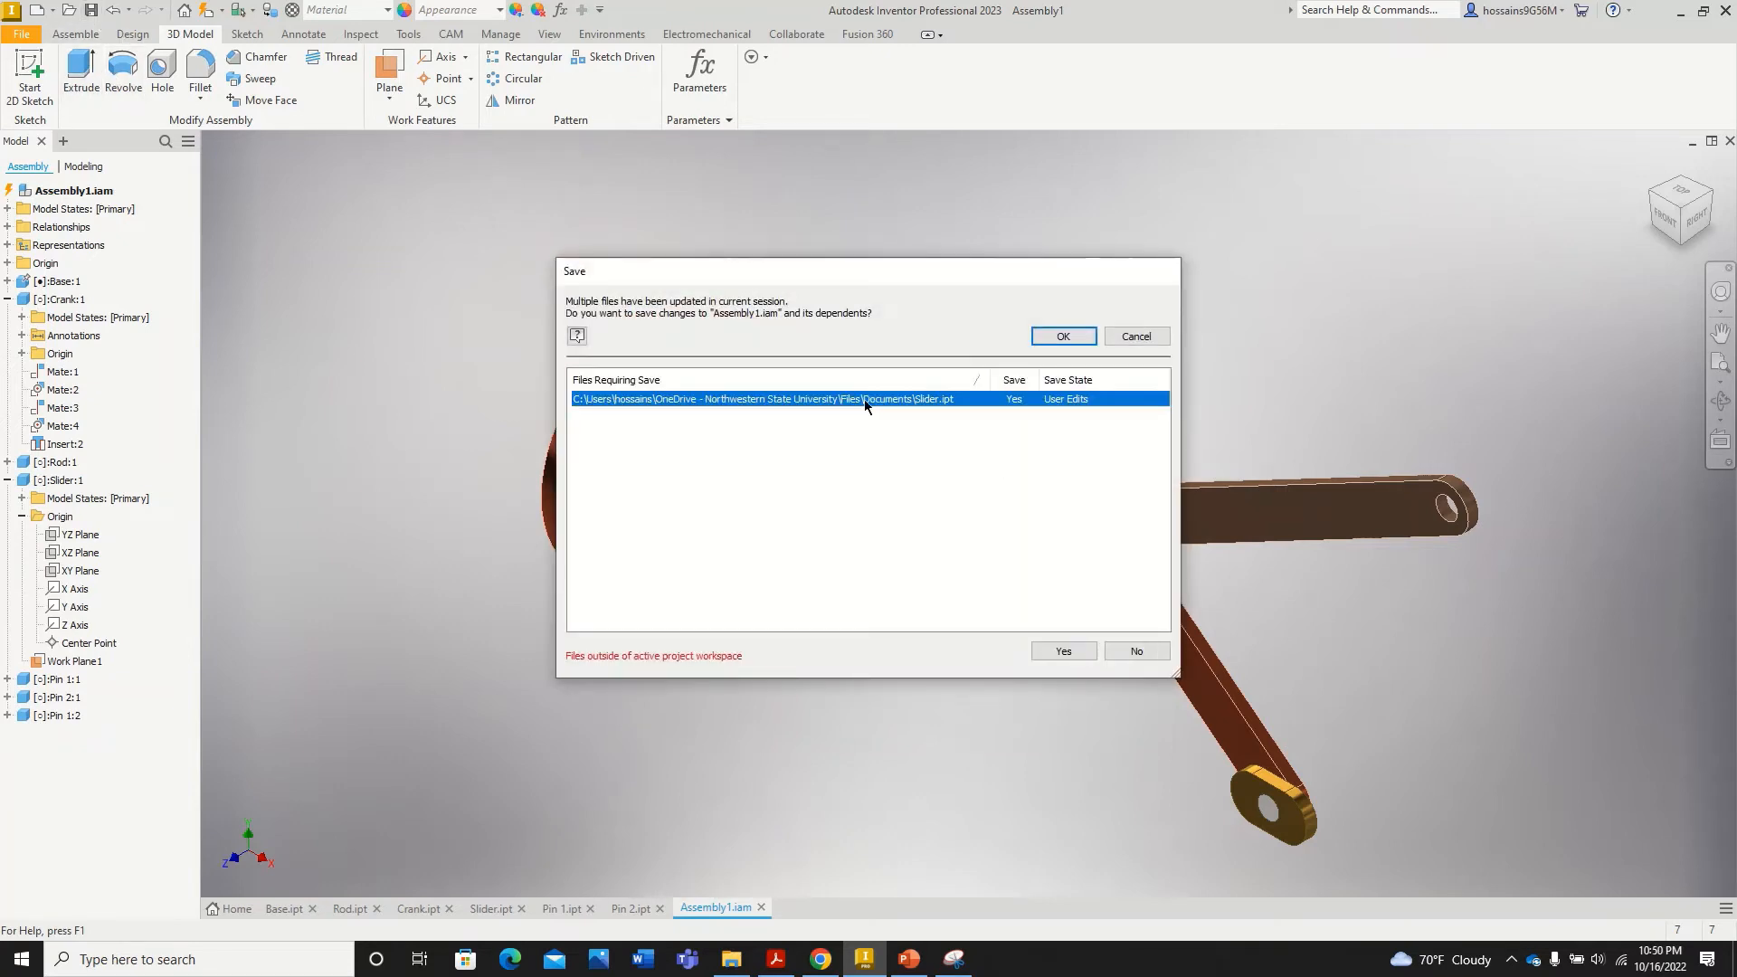
pyautogui.click(1055, 655)
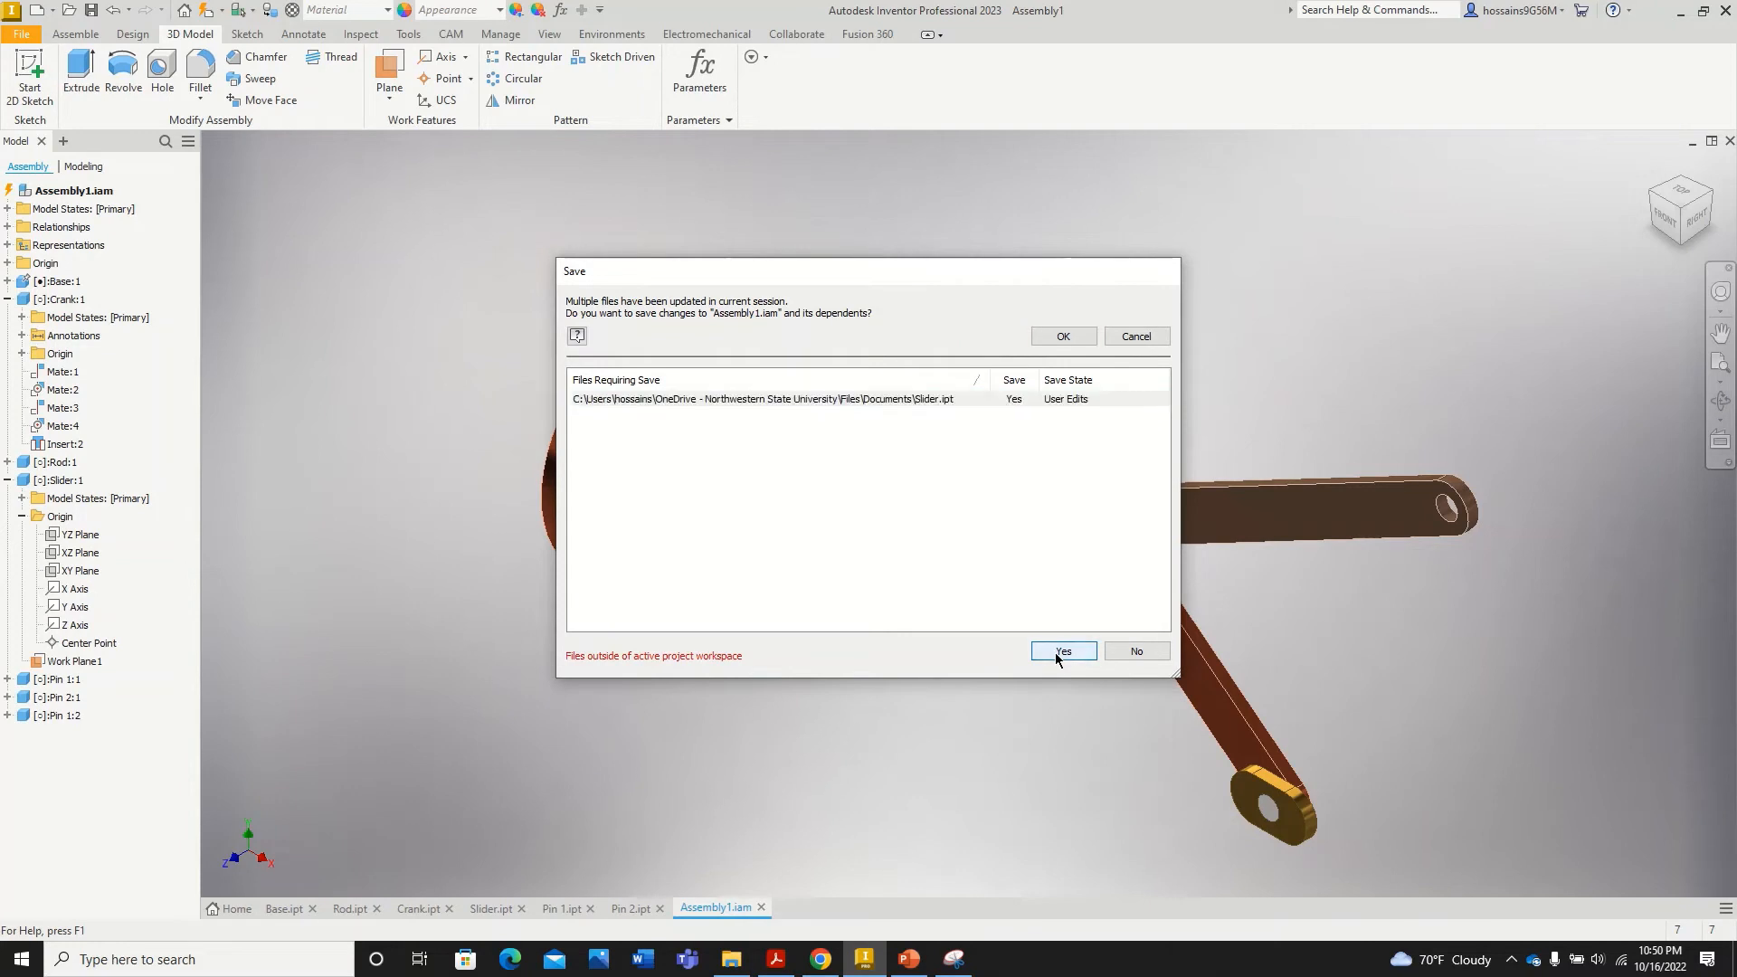
pyautogui.click(1073, 339)
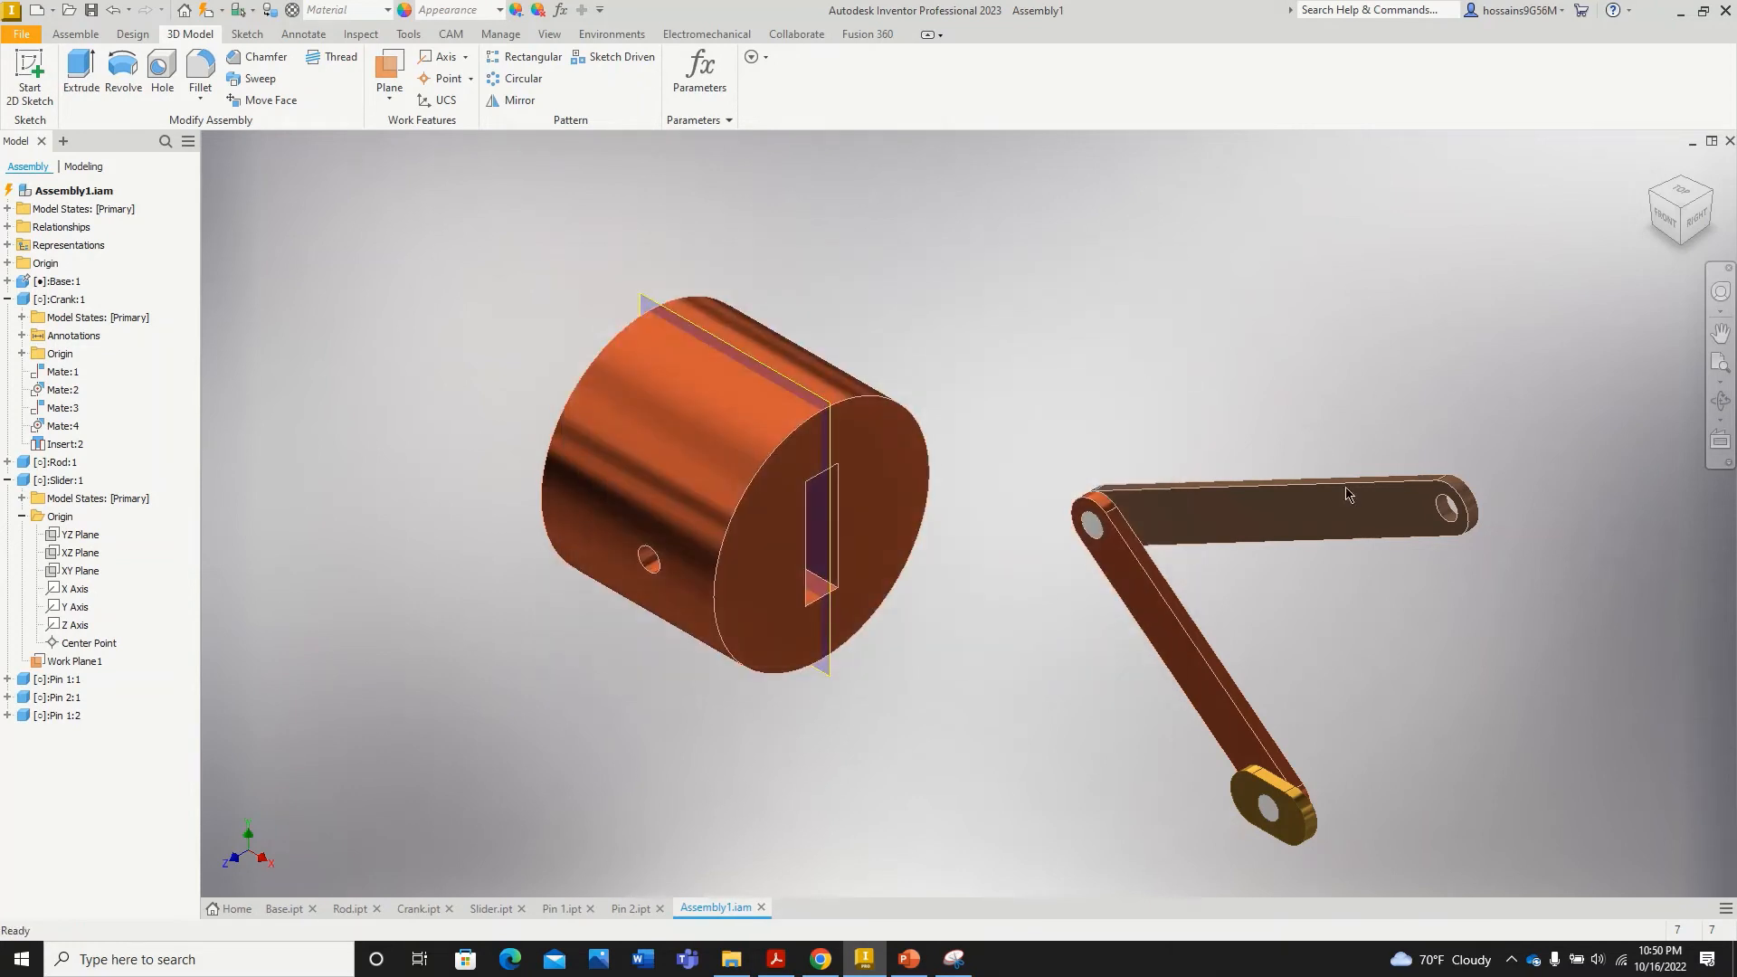
# Step: In the Rod.ipt part, create a midplane work plane between the rod's two large flat side faces
pyautogui.click(1396, 504)
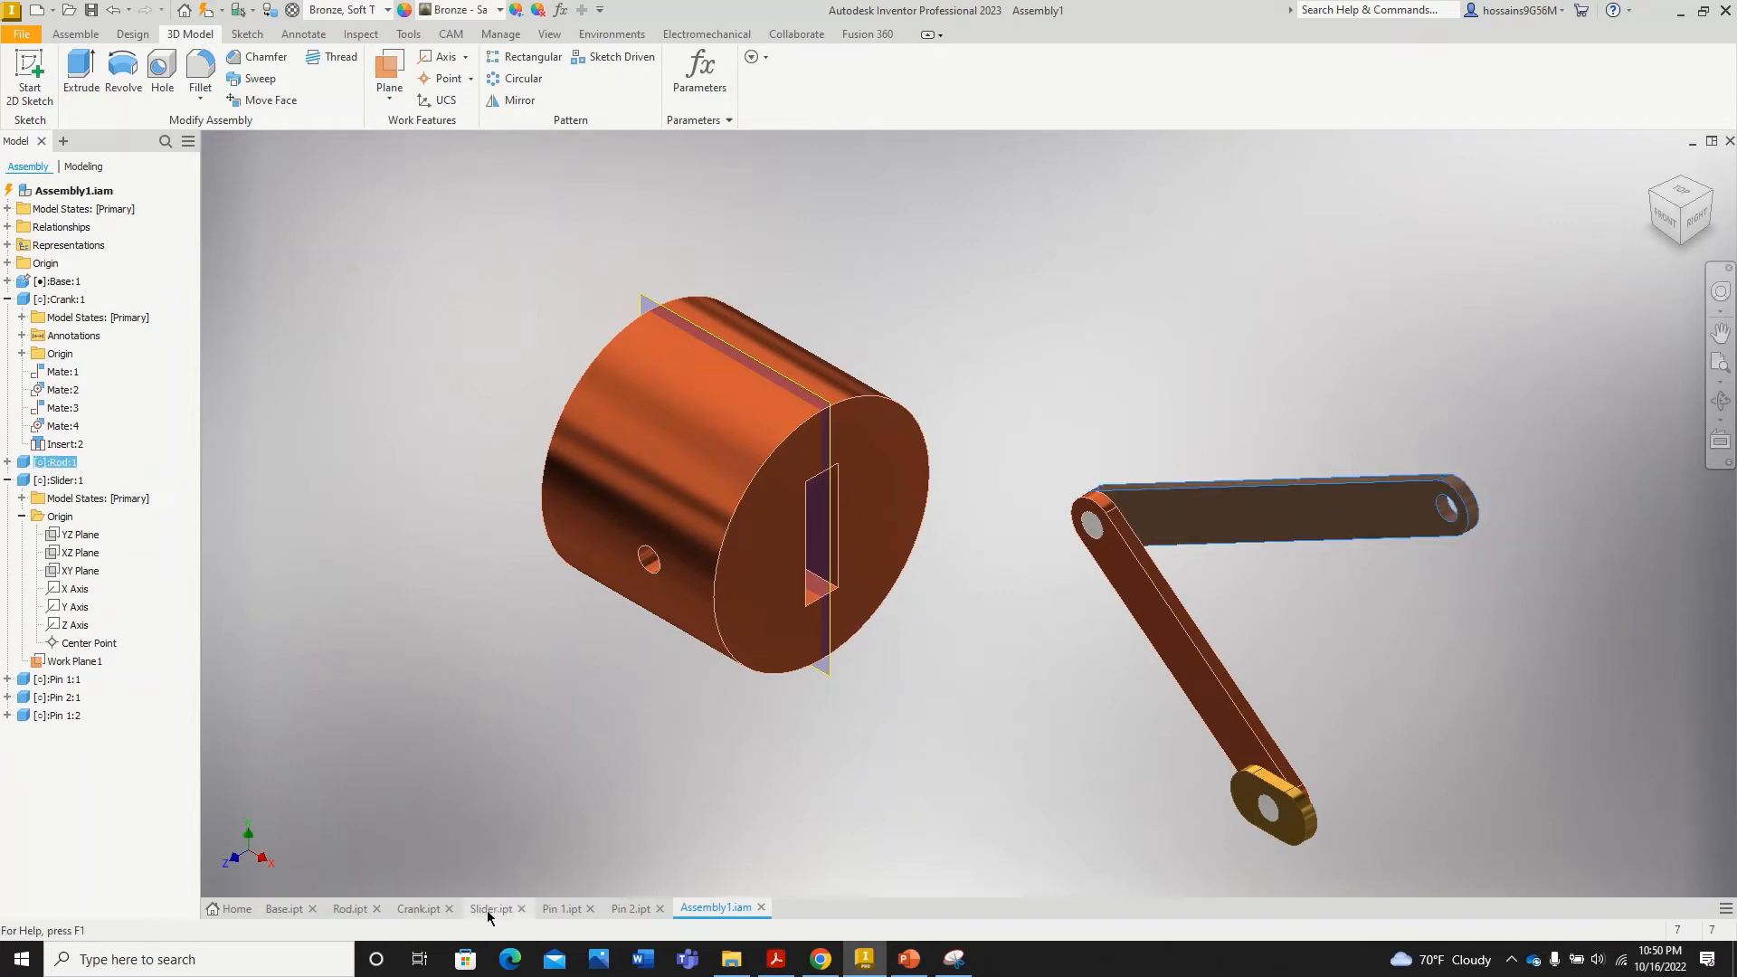
pyautogui.click(352, 909)
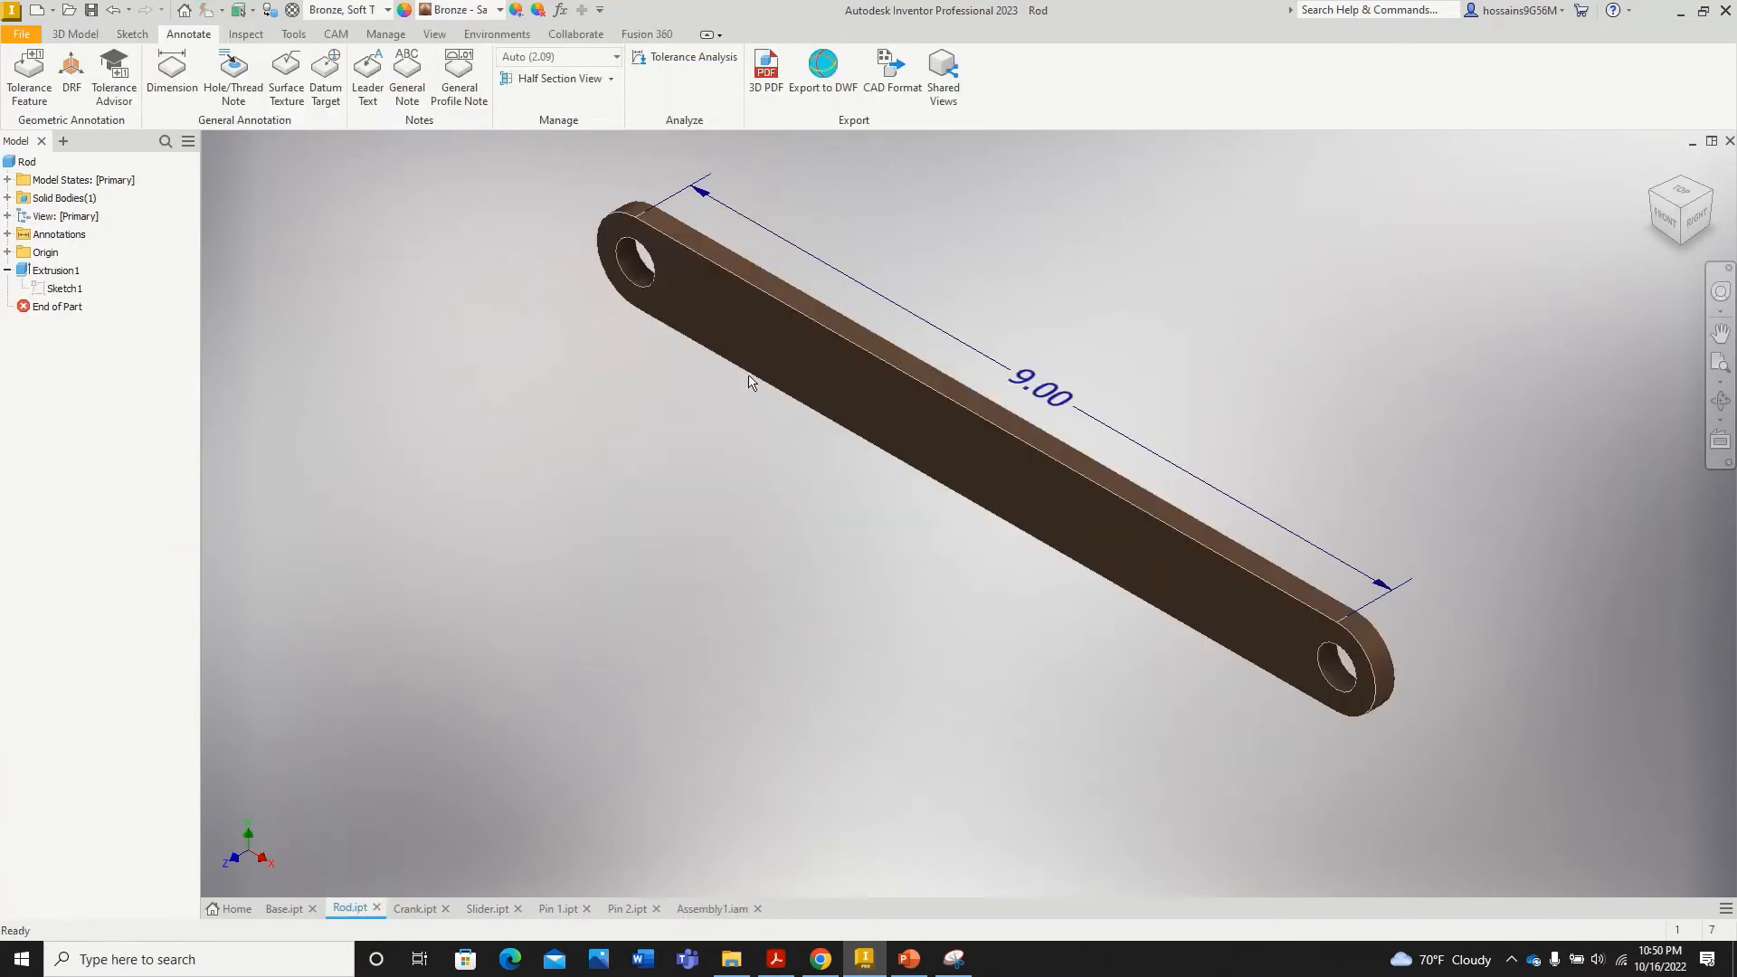
pyautogui.click(77, 34)
pyautogui.click(820, 95)
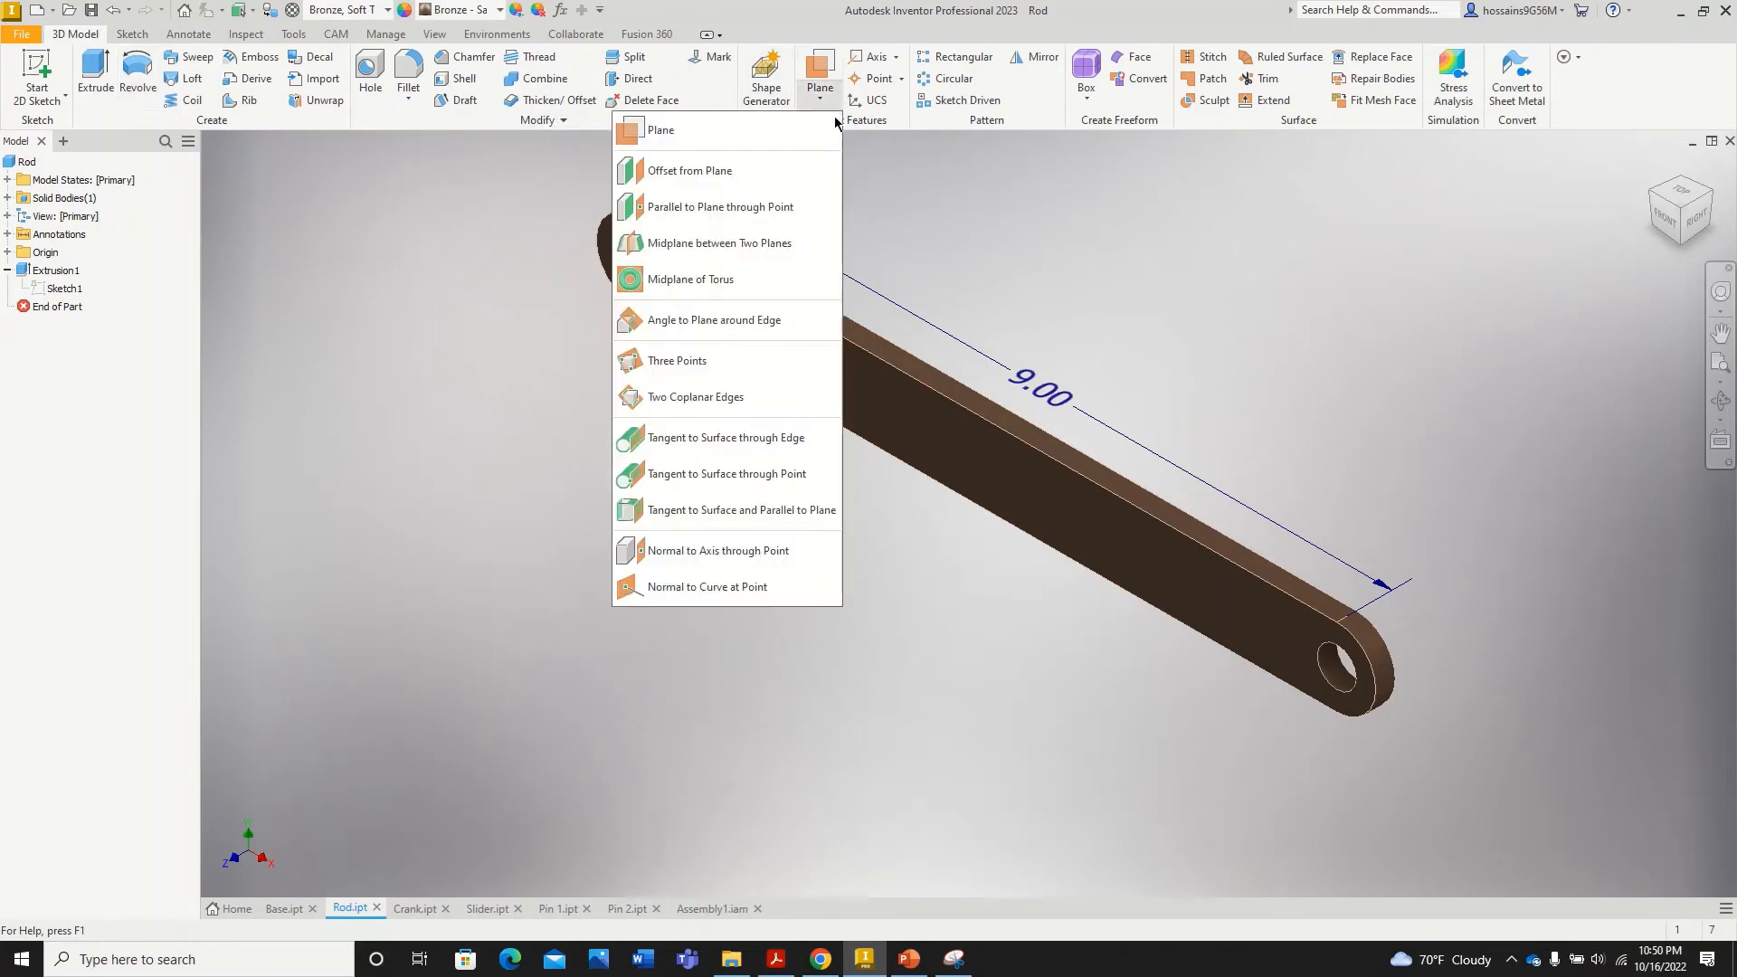
pyautogui.click(707, 250)
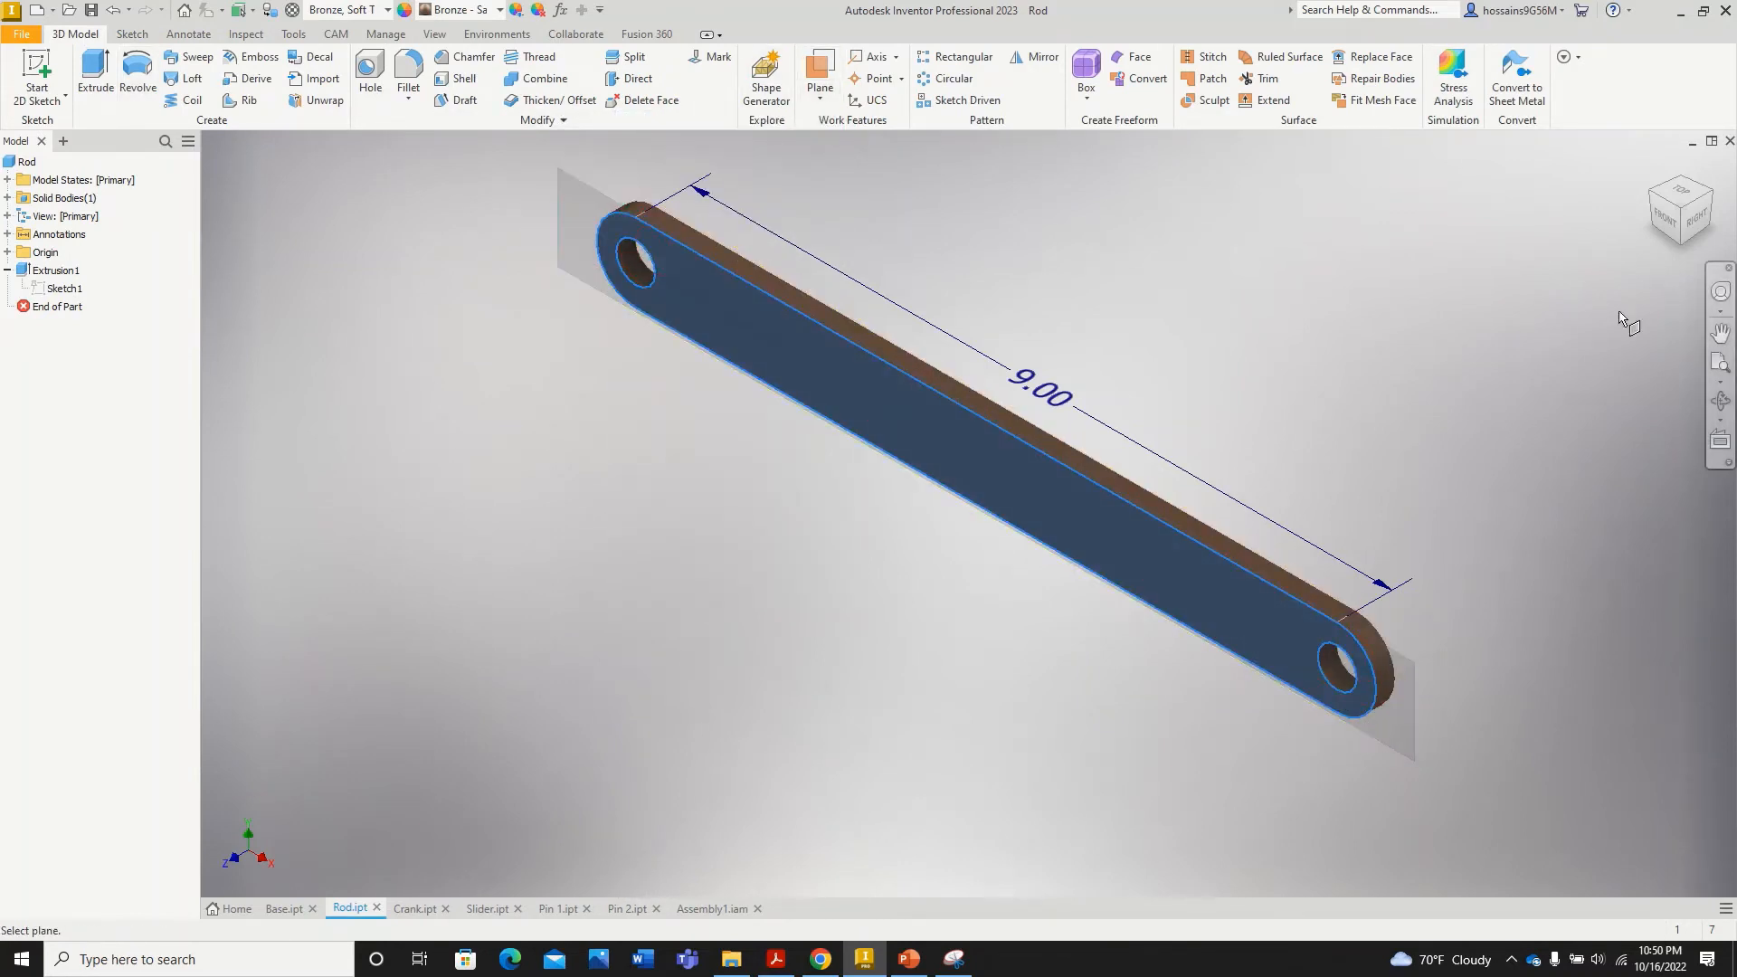
pyautogui.press('Escape')
pyautogui.click(1711, 194)
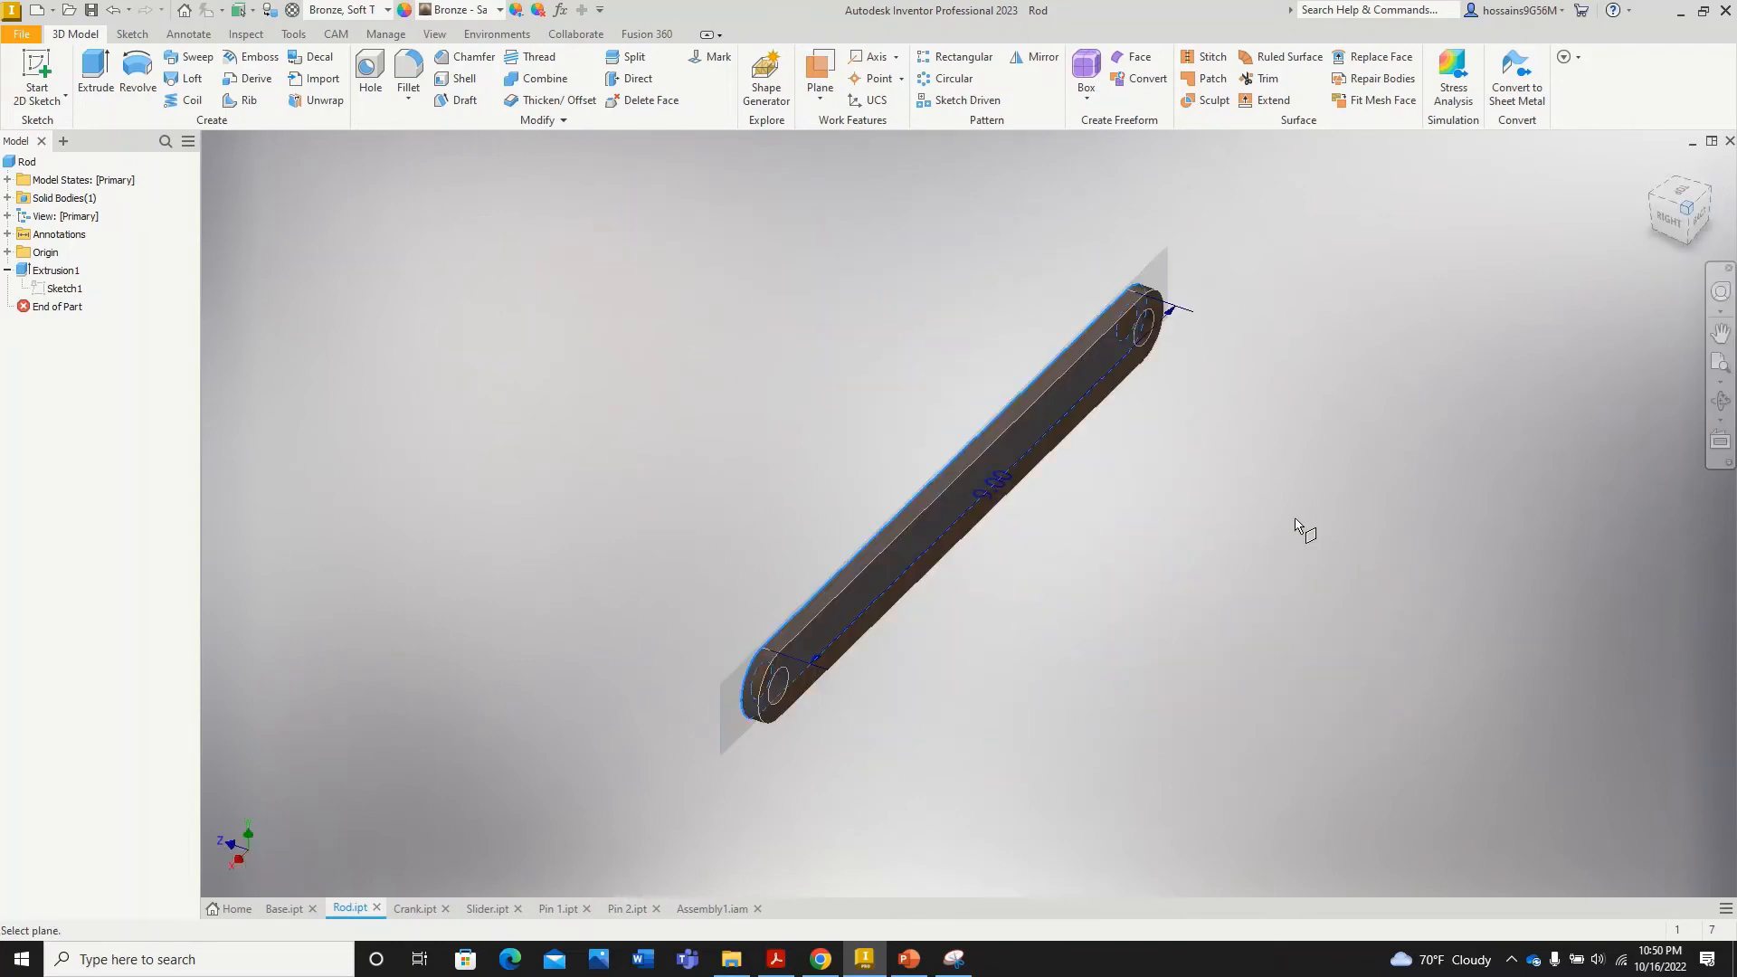
pyautogui.click(942, 524)
pyautogui.scroll(5, 736, 638)
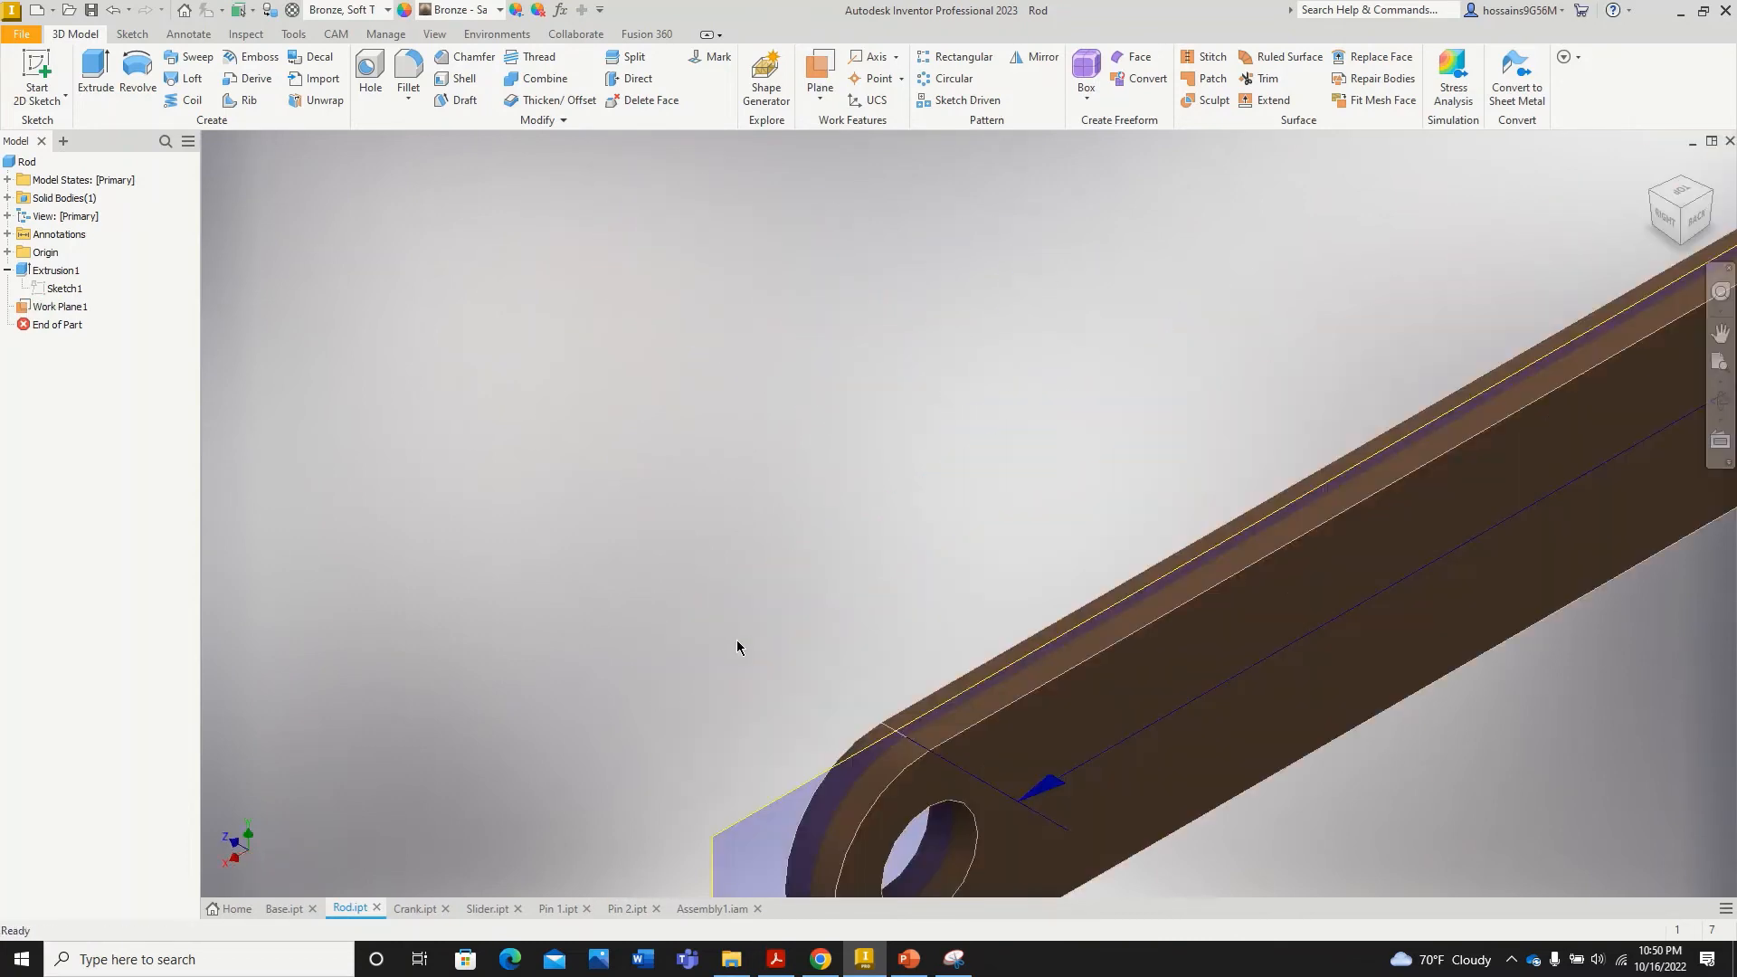
pyautogui.scroll(-5, 872, 601)
pyautogui.scroll(3, 903, 636)
pyautogui.scroll(4, 902, 636)
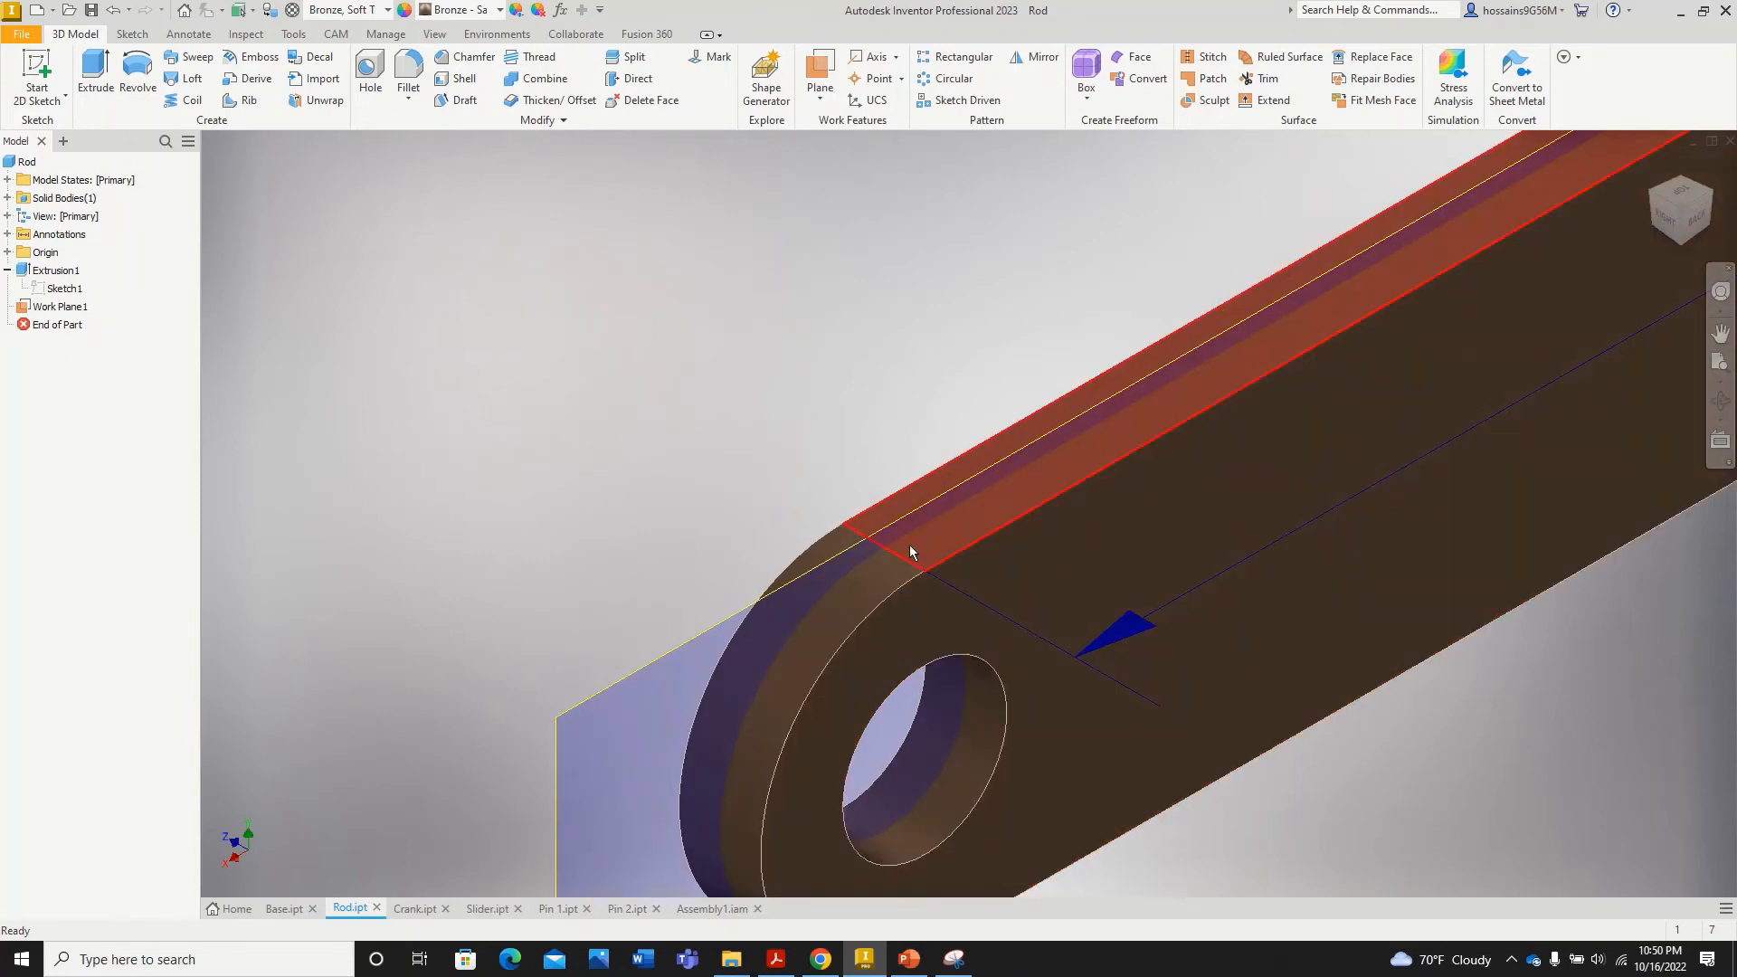
# Step: Return to Assembly1.iam and save it together with the changed Rod.ipt
pyautogui.click(704, 908)
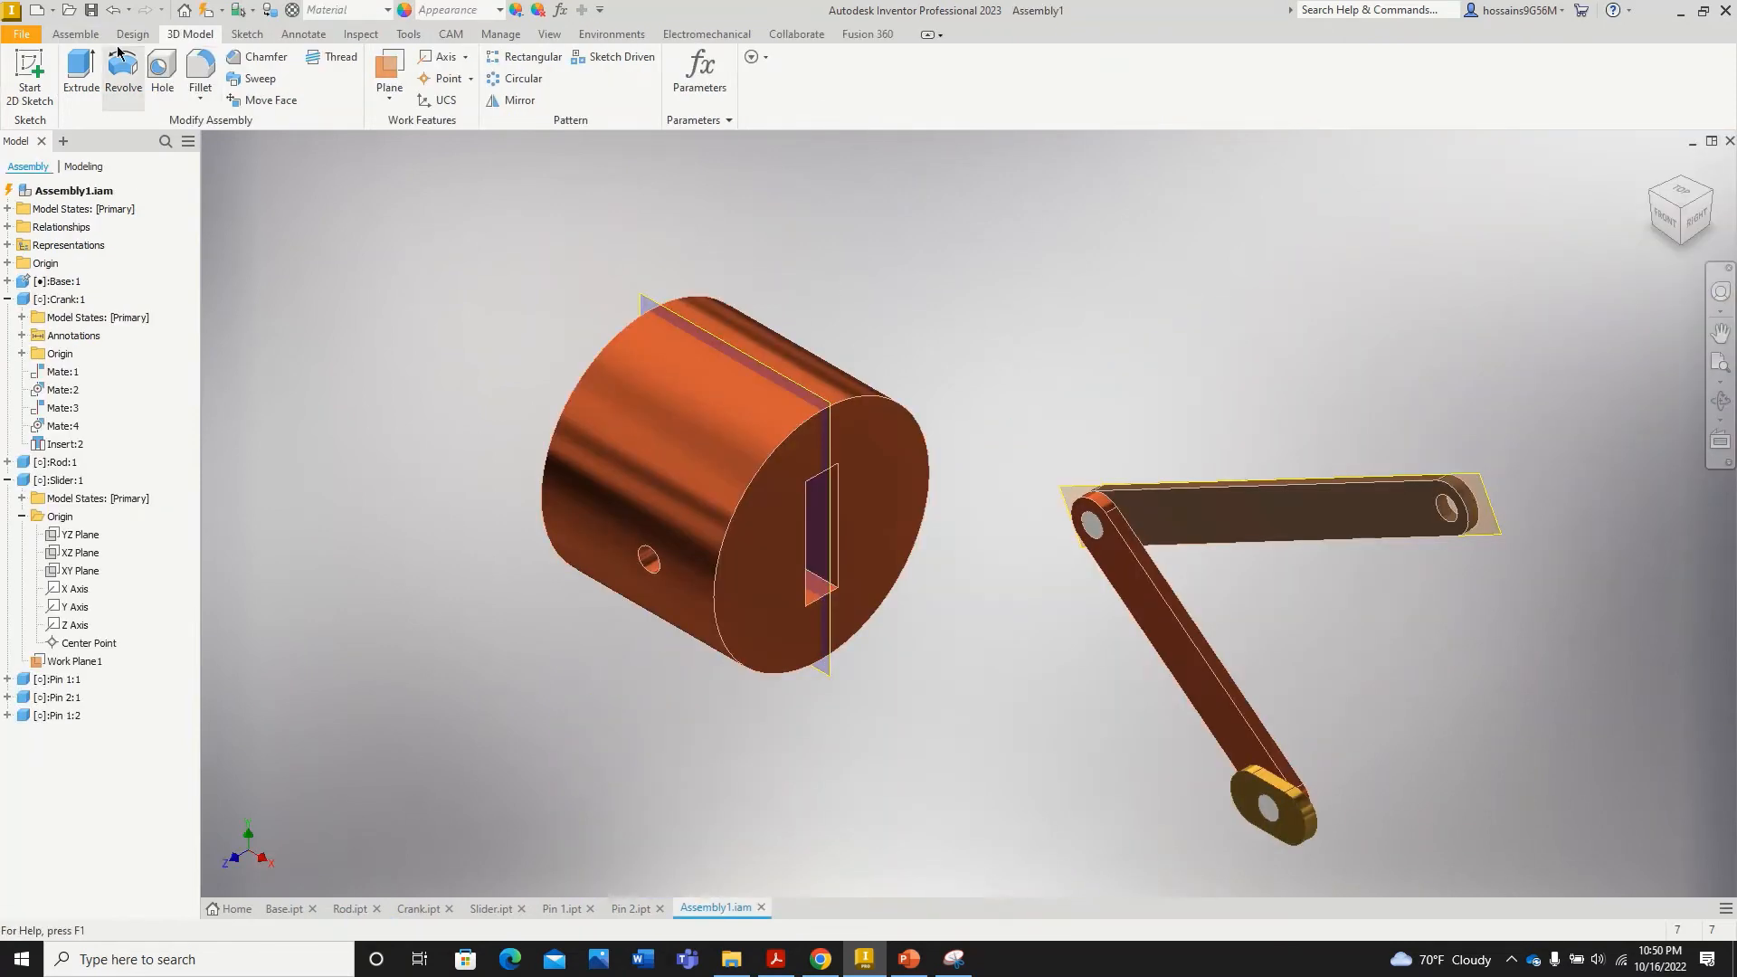
pyautogui.click(91, 9)
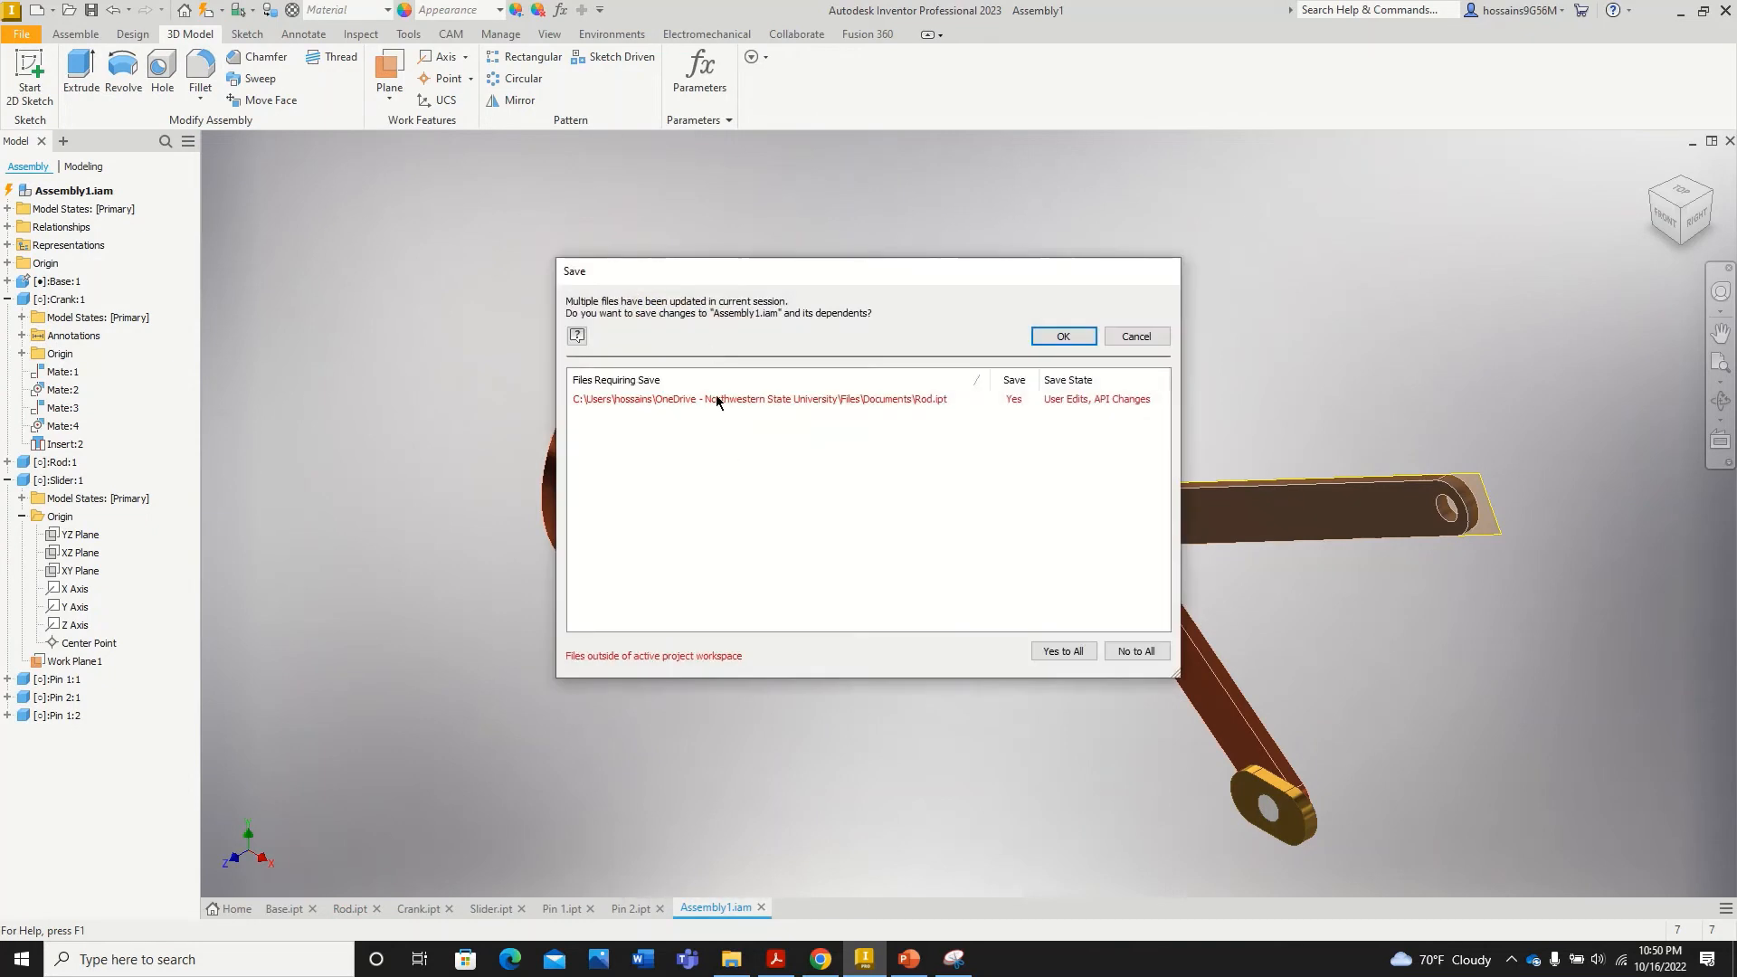
pyautogui.click(716, 401)
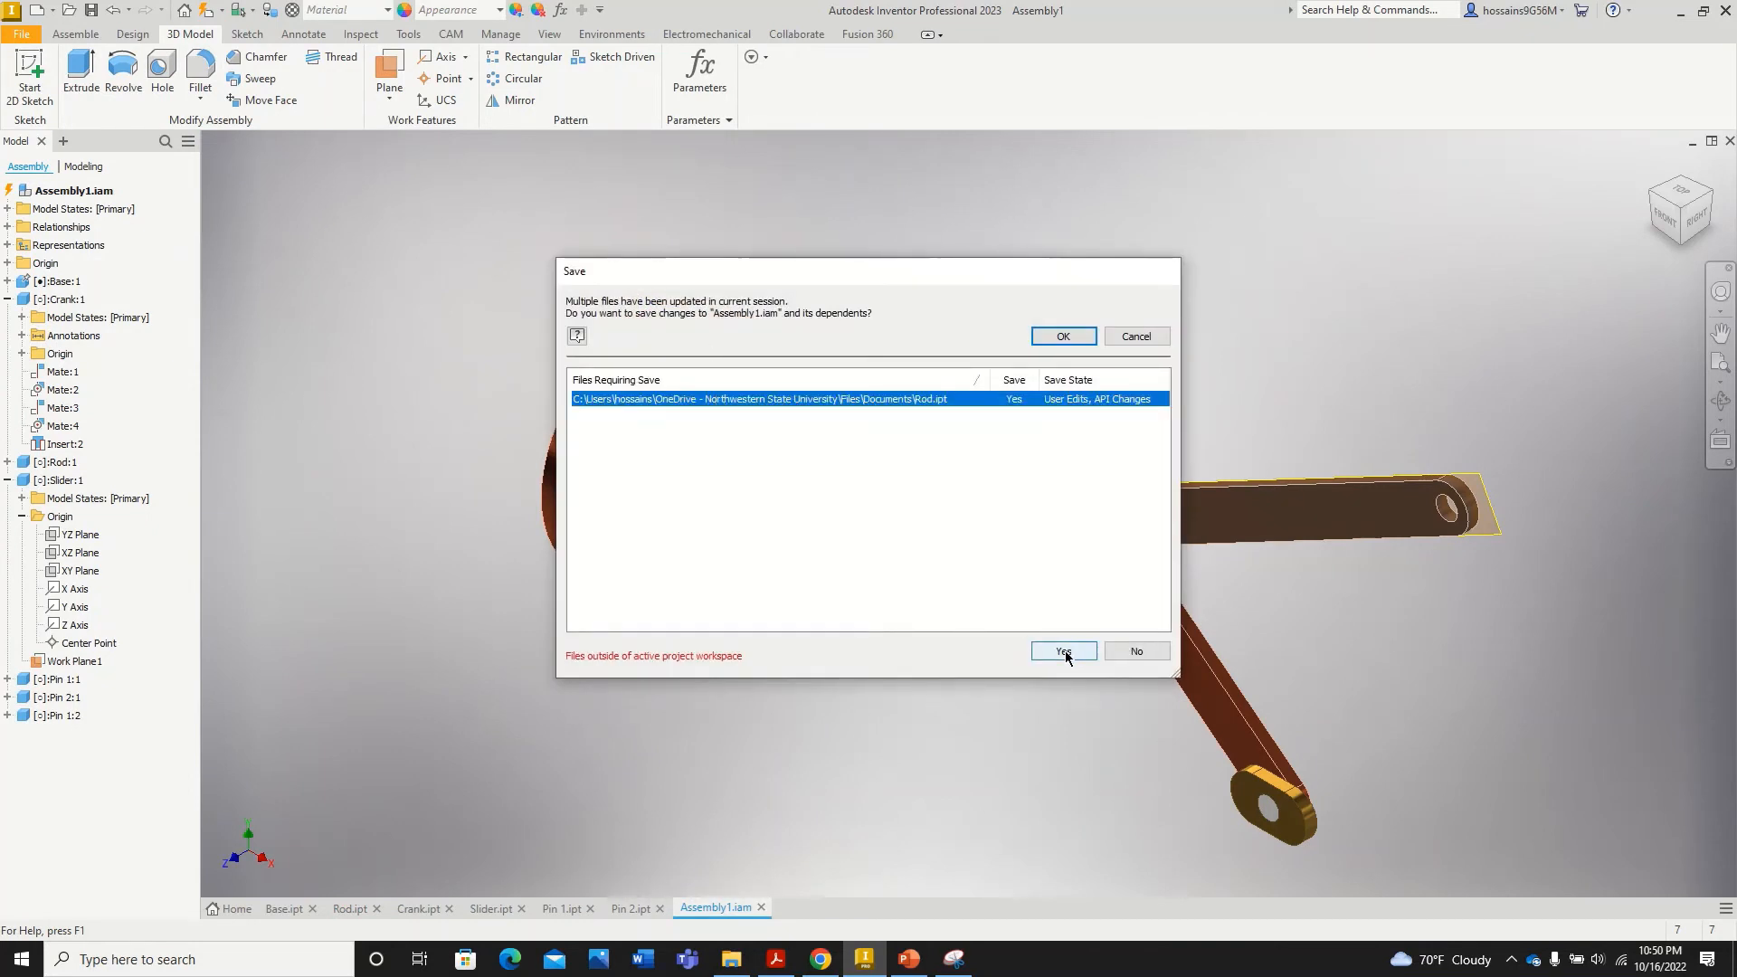
pyautogui.click(1064, 652)
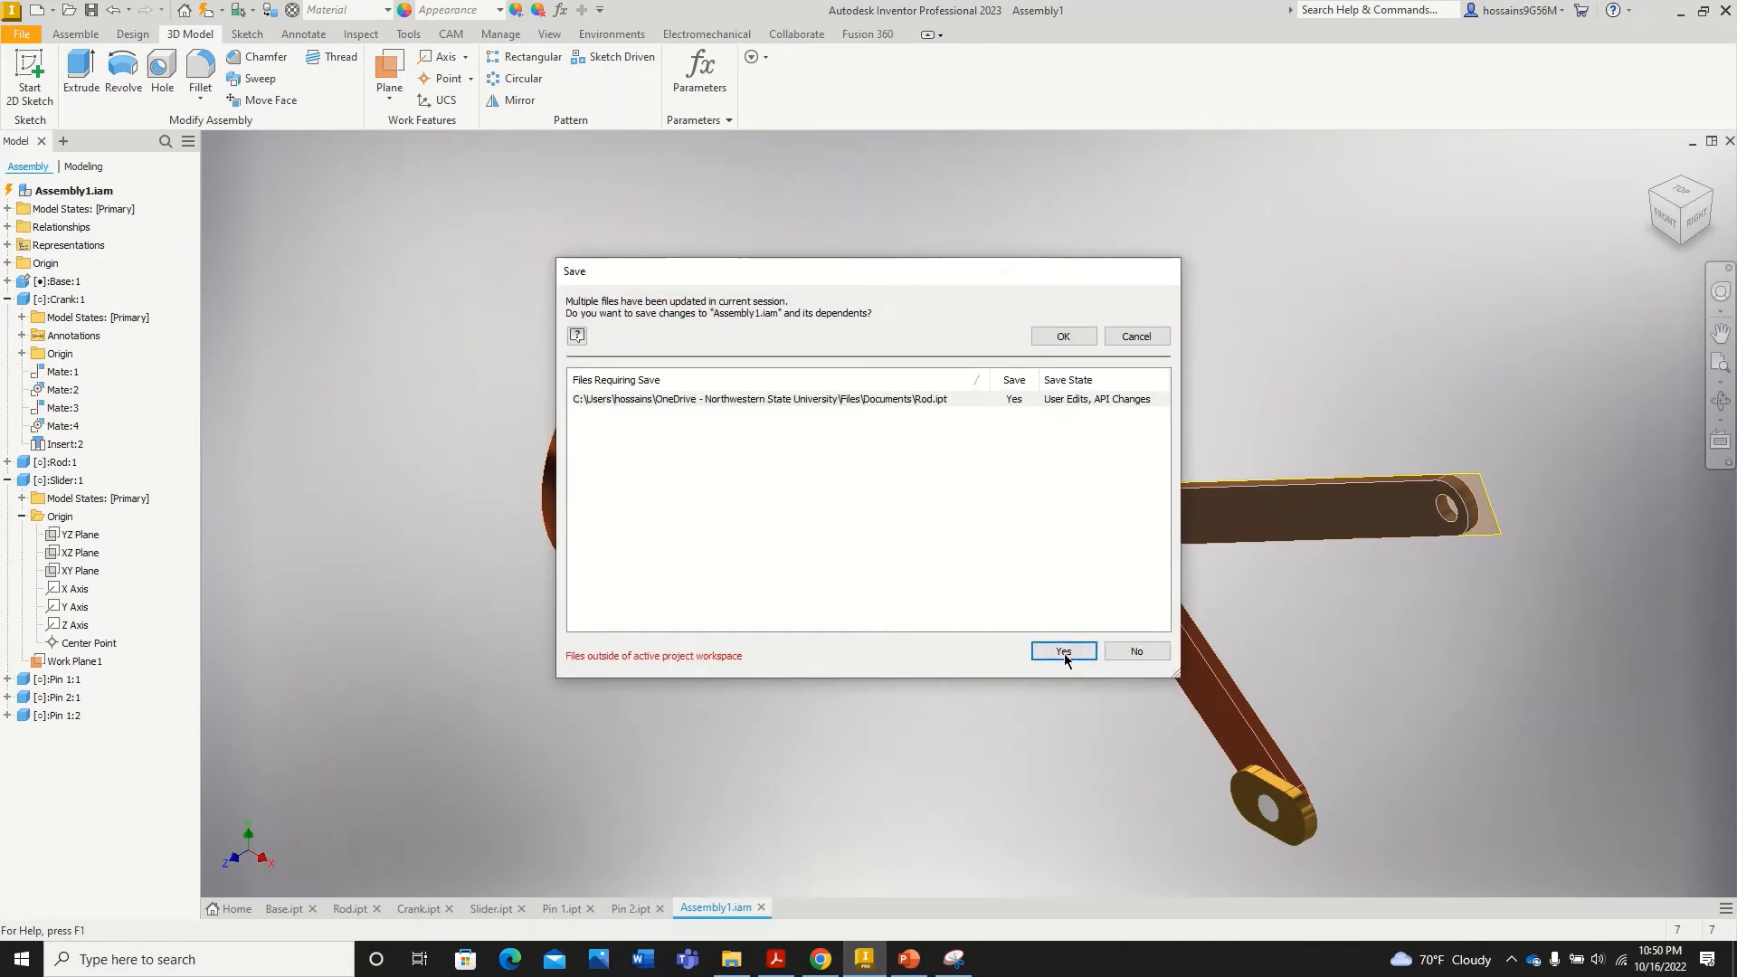
pyautogui.click(1065, 339)
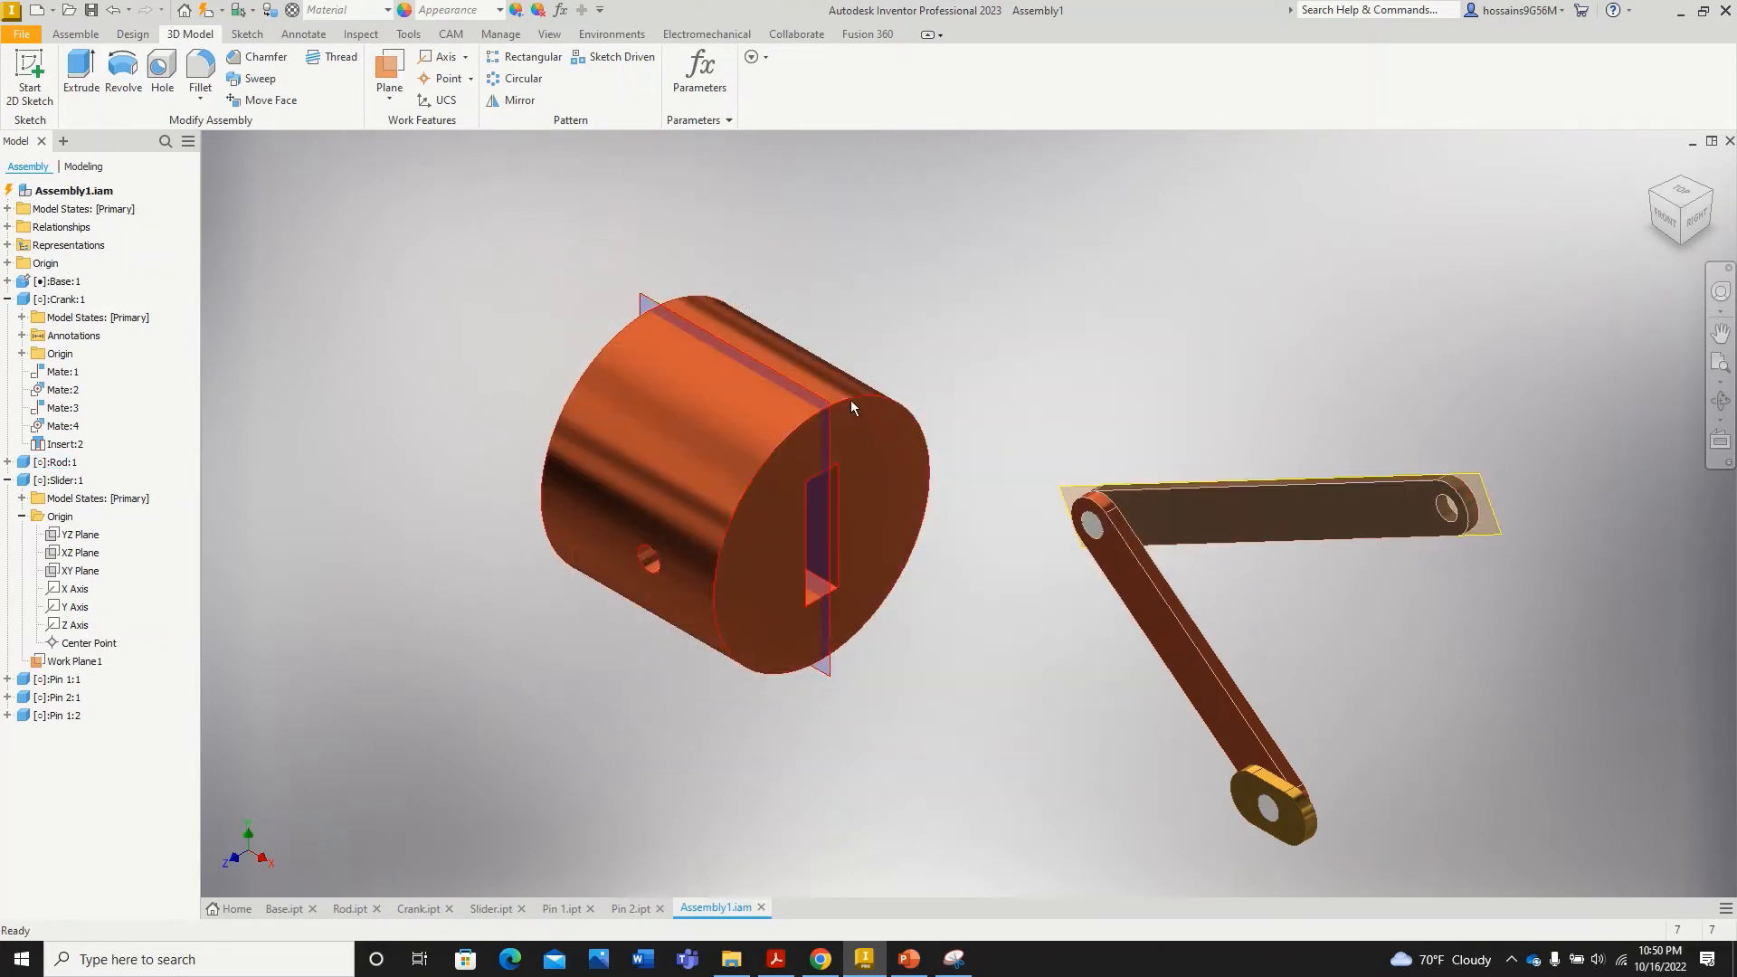
# Step: Mate the slider's slot midplane to the rod's midplane work plane with a 0.000 in offset
pyautogui.click(75, 33)
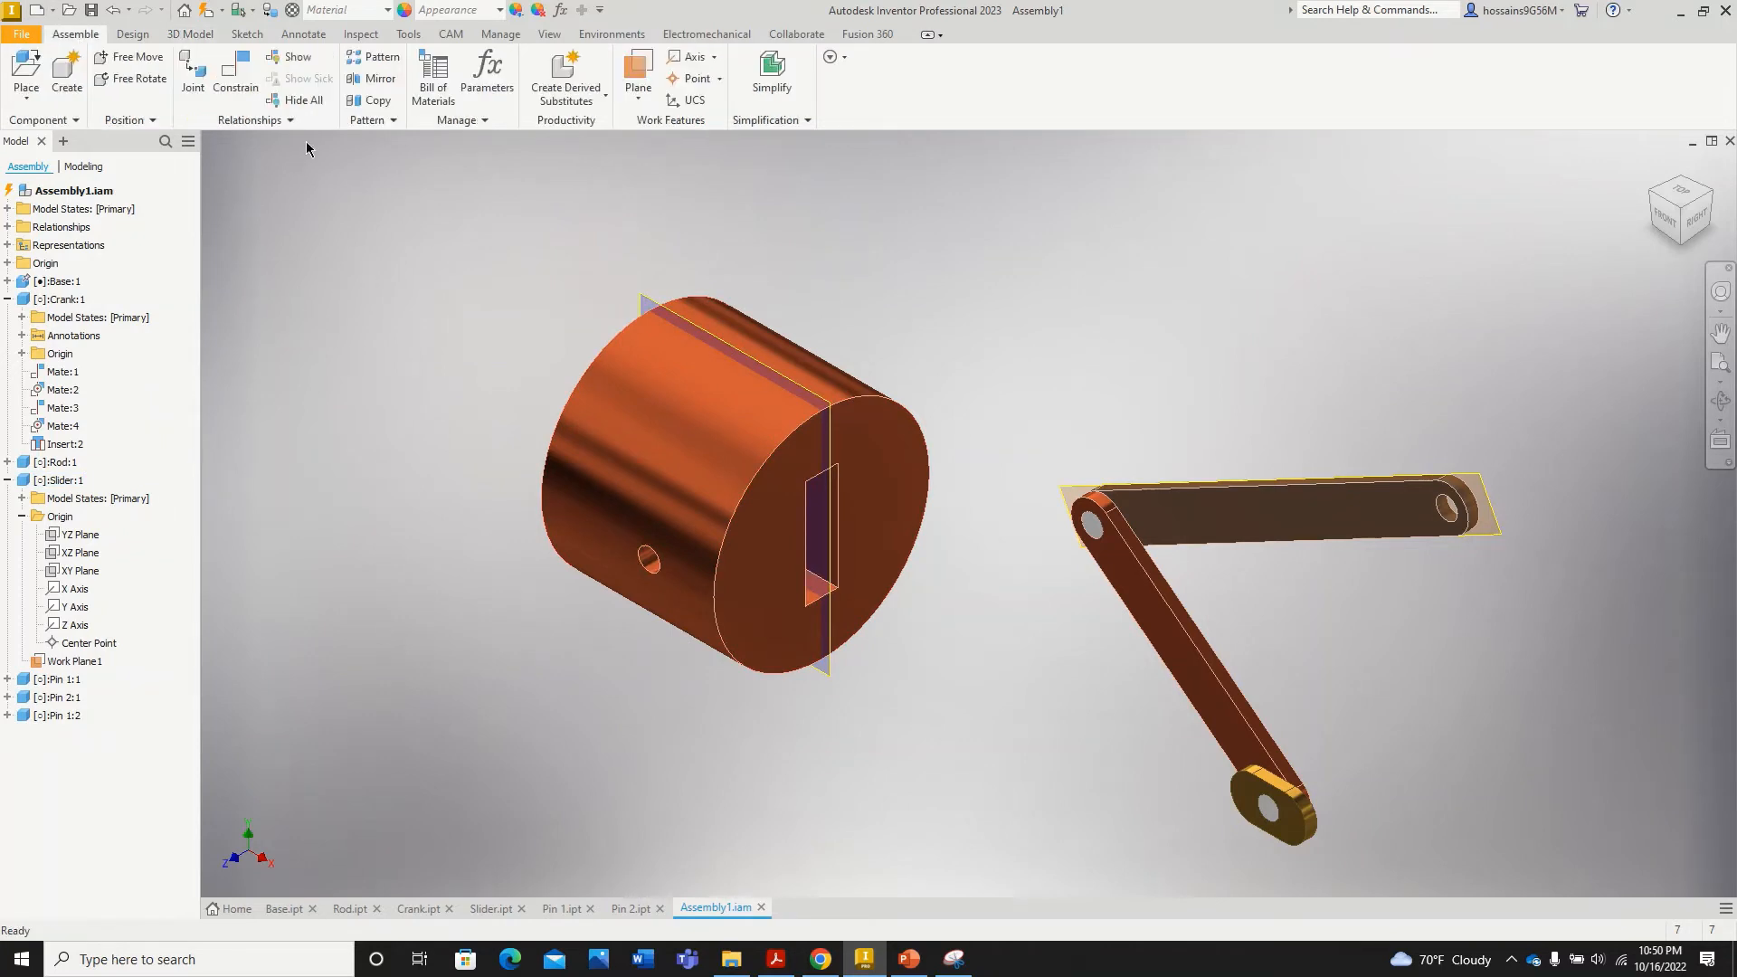
pyautogui.click(236, 71)
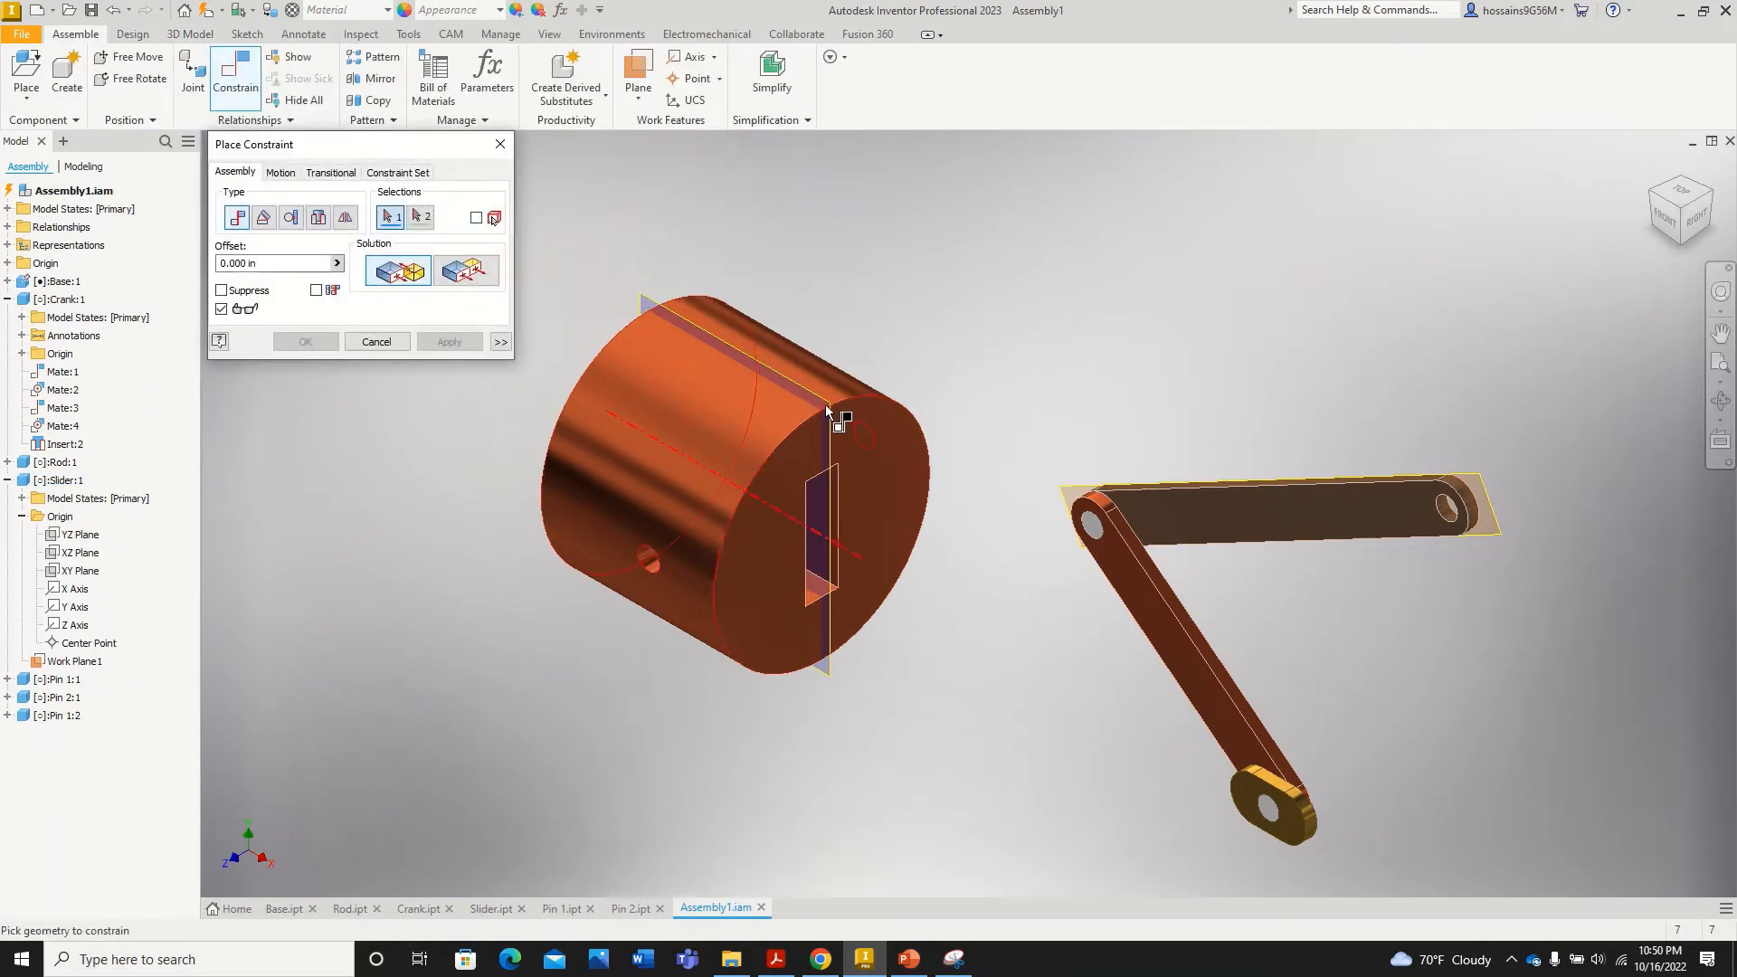
pyautogui.click(800, 393)
pyautogui.click(800, 393)
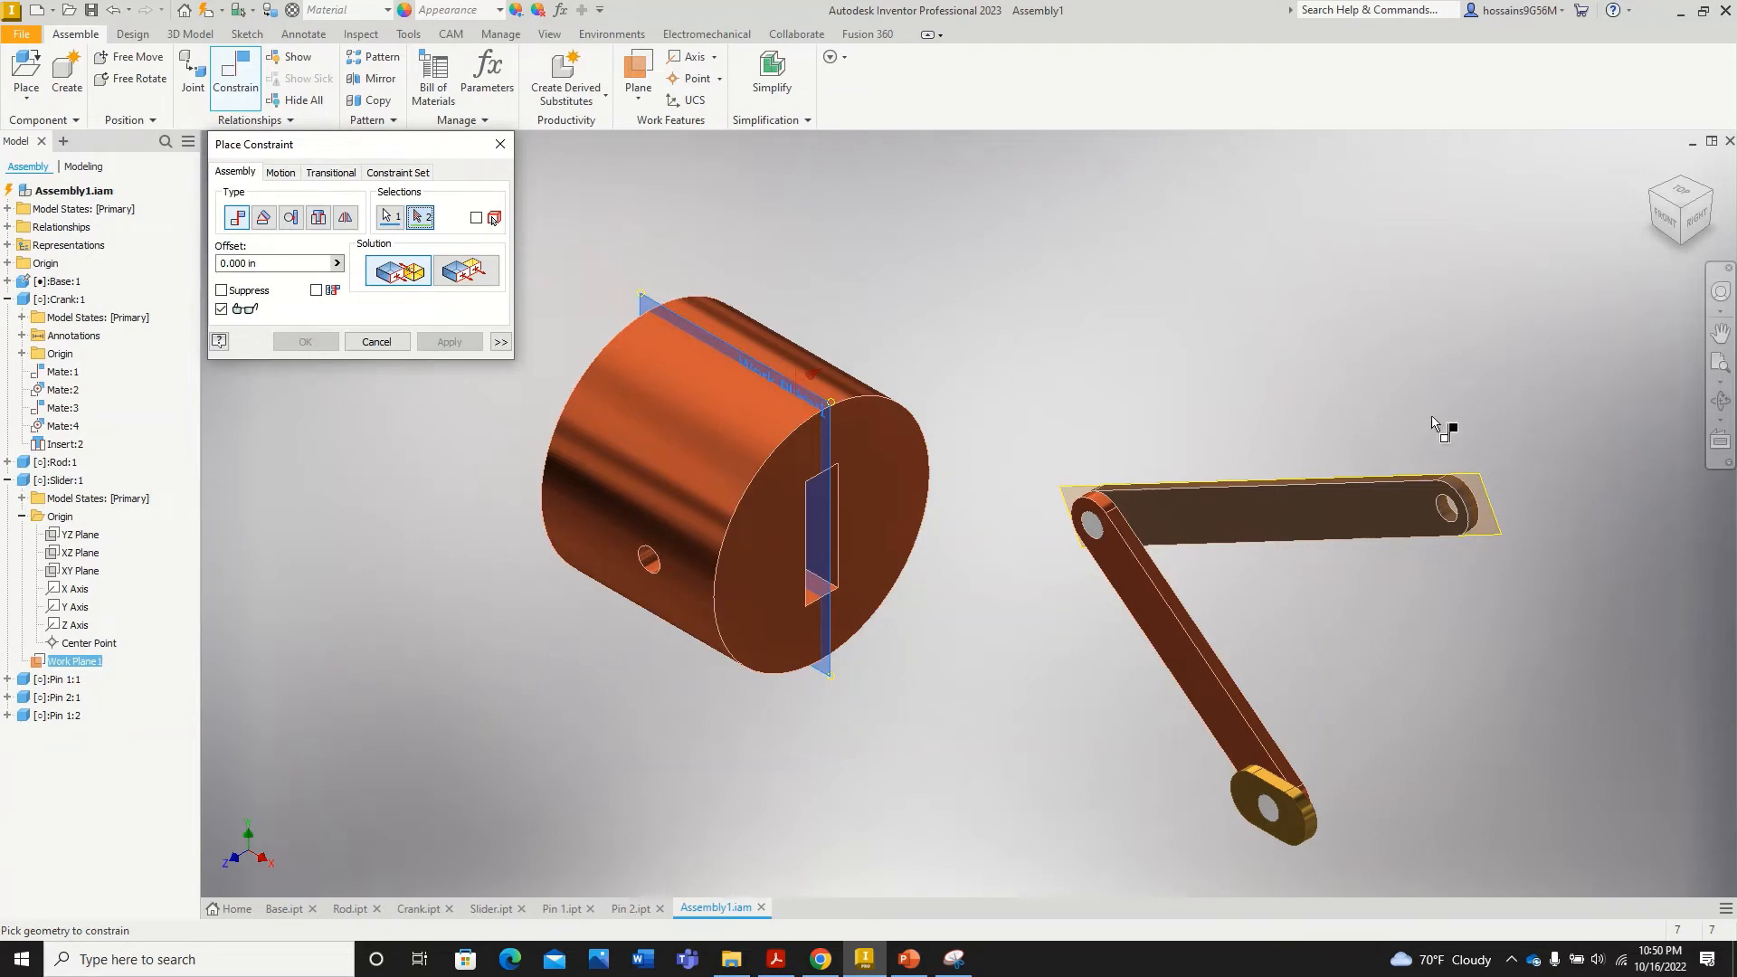
pyautogui.scroll(-5, 1474, 480)
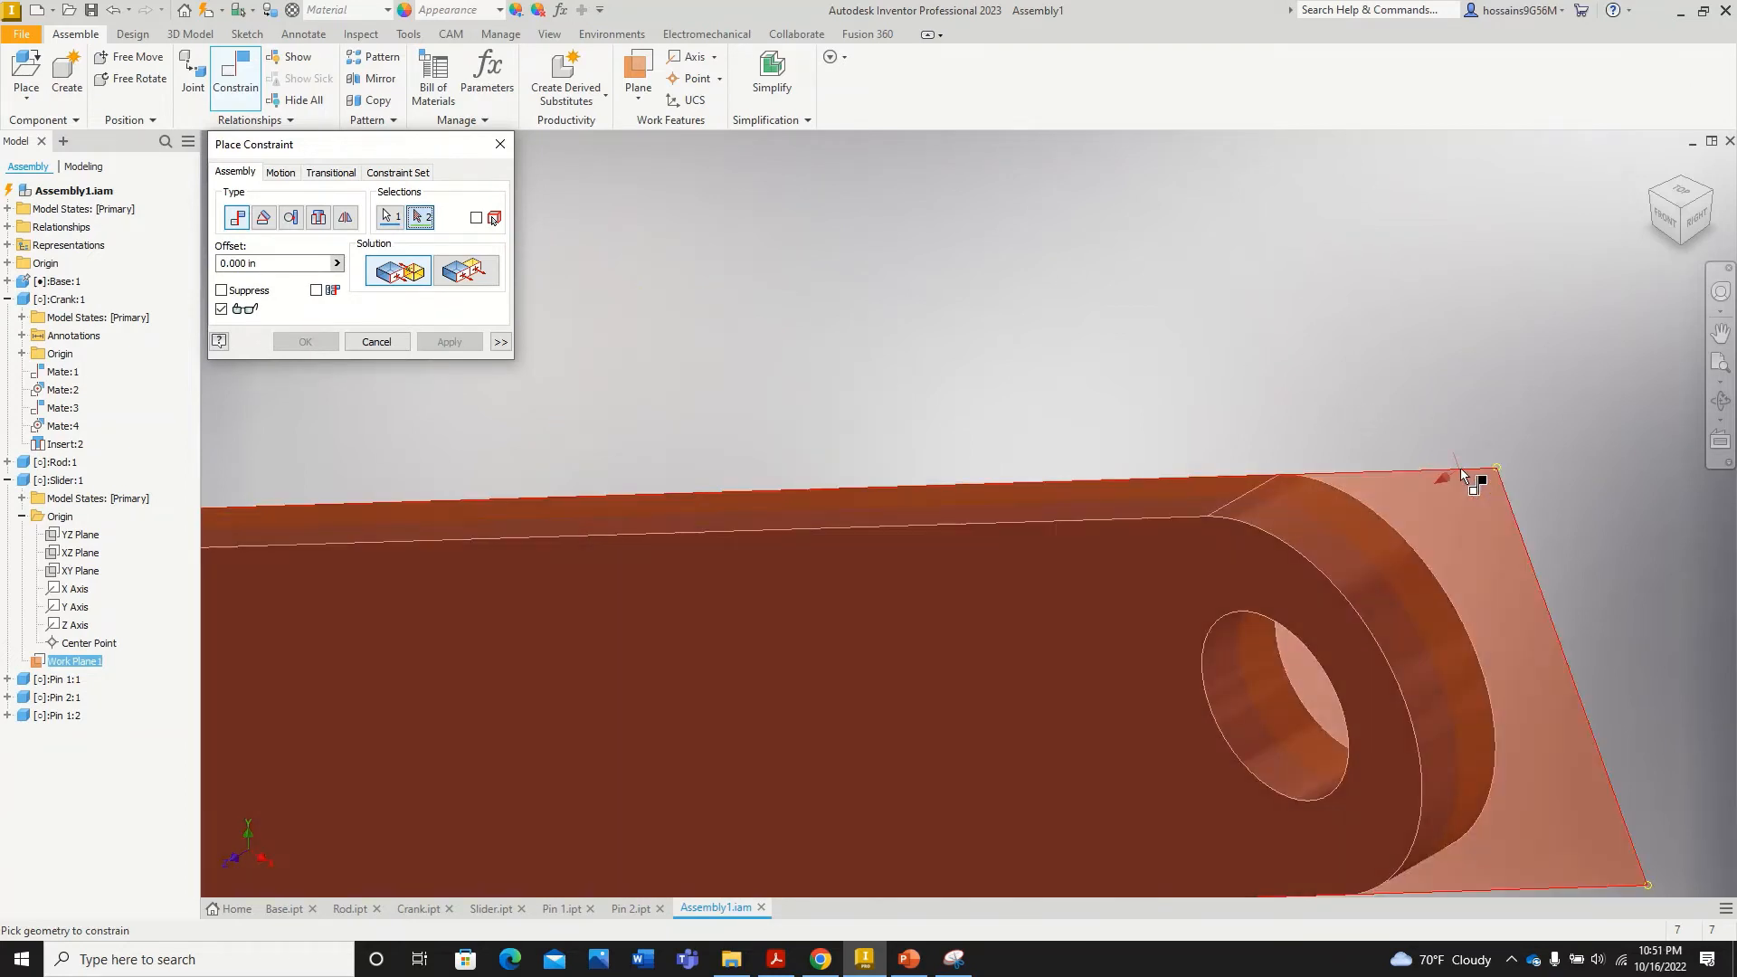
pyautogui.click(1461, 468)
pyautogui.scroll(5, 1460, 471)
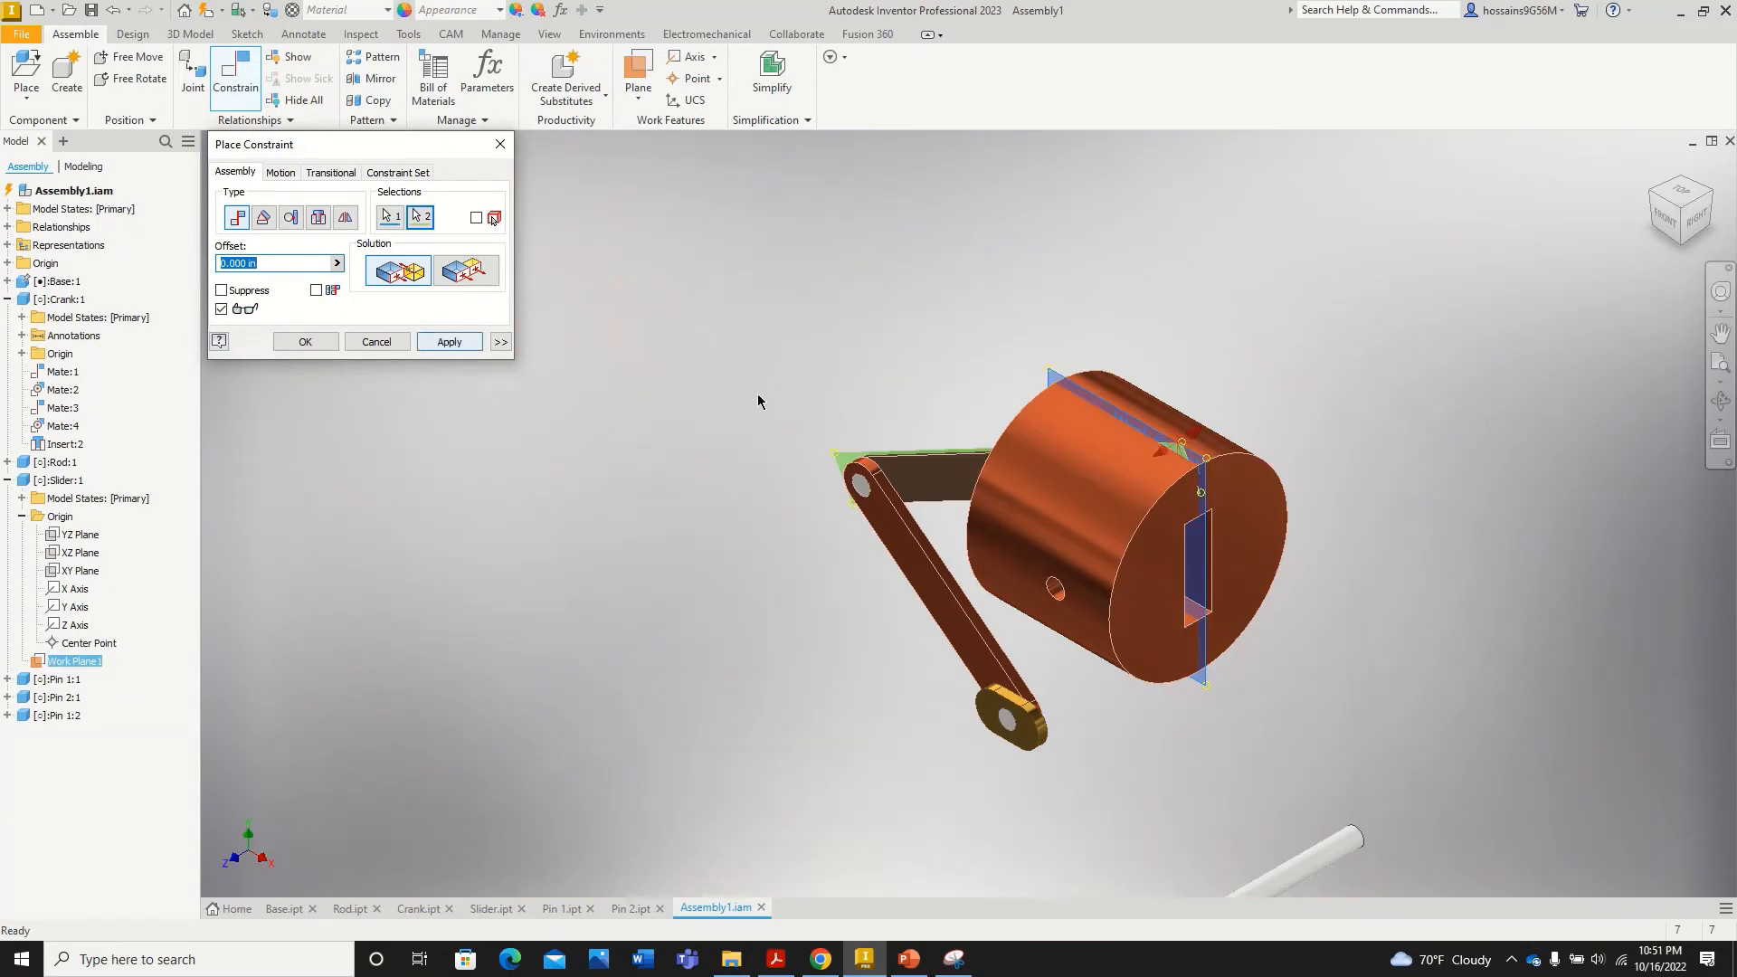
pyautogui.click(449, 342)
pyautogui.click(376, 342)
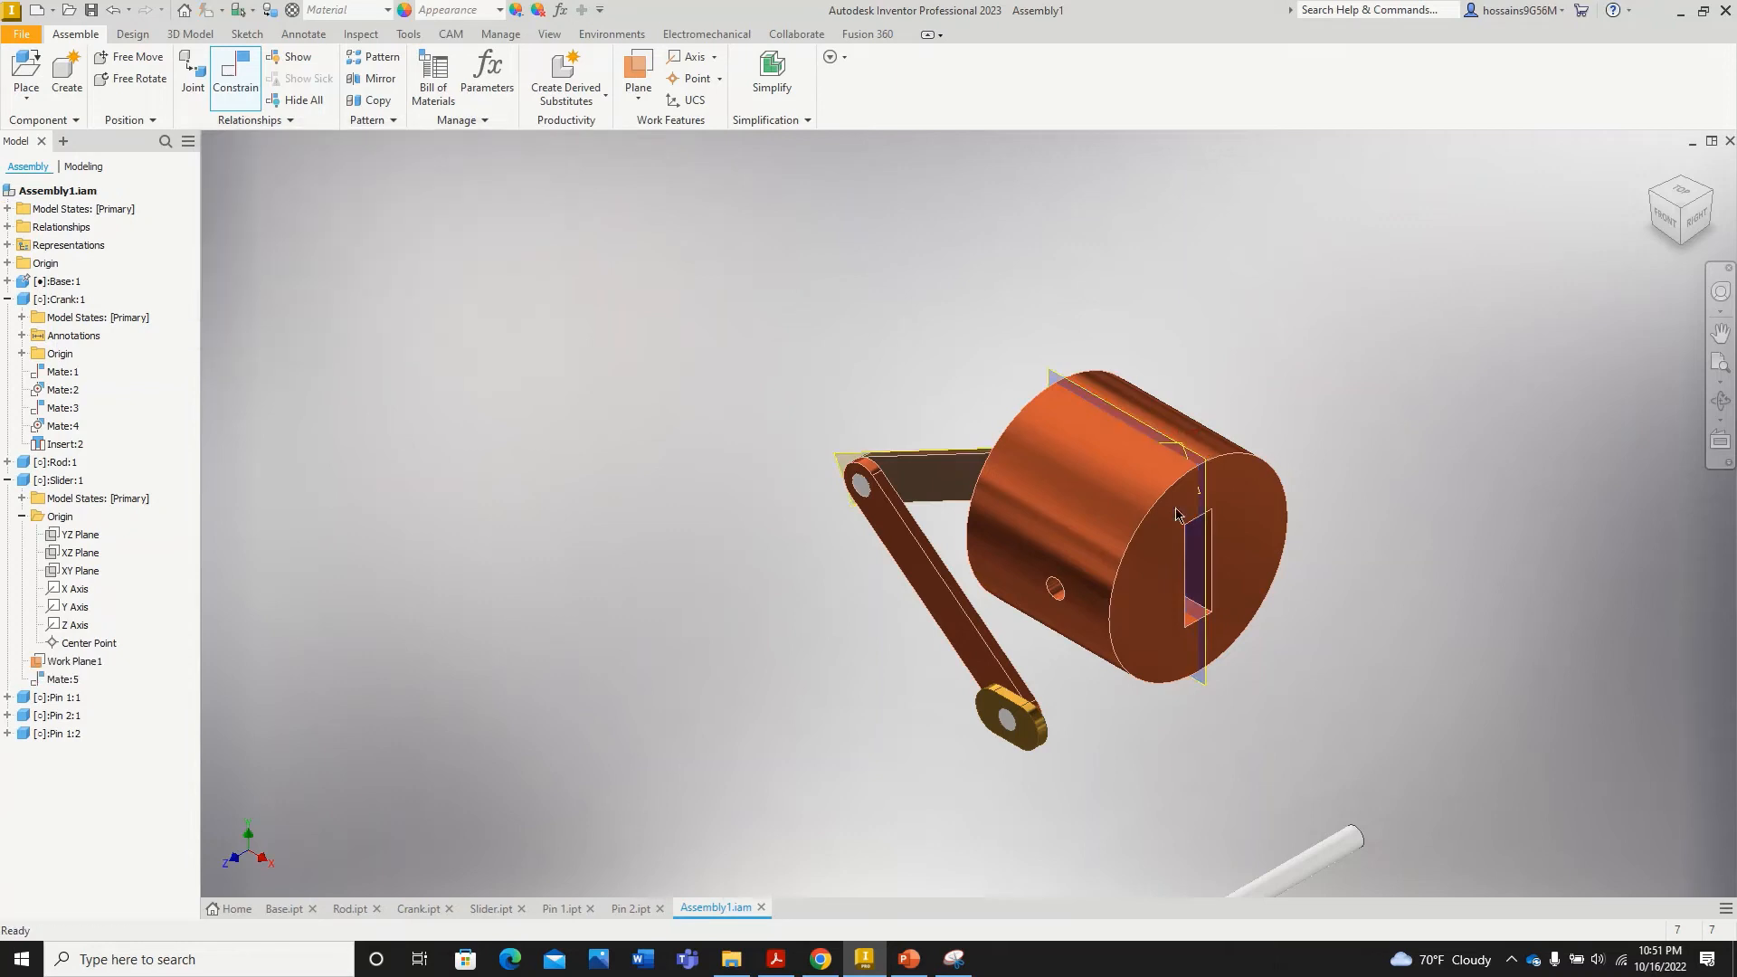
# Step: Move the slider and rod apart and check their midplane alignment from the top view
pyautogui.moveTo(1247, 544); pyautogui.dragTo(777, 348)
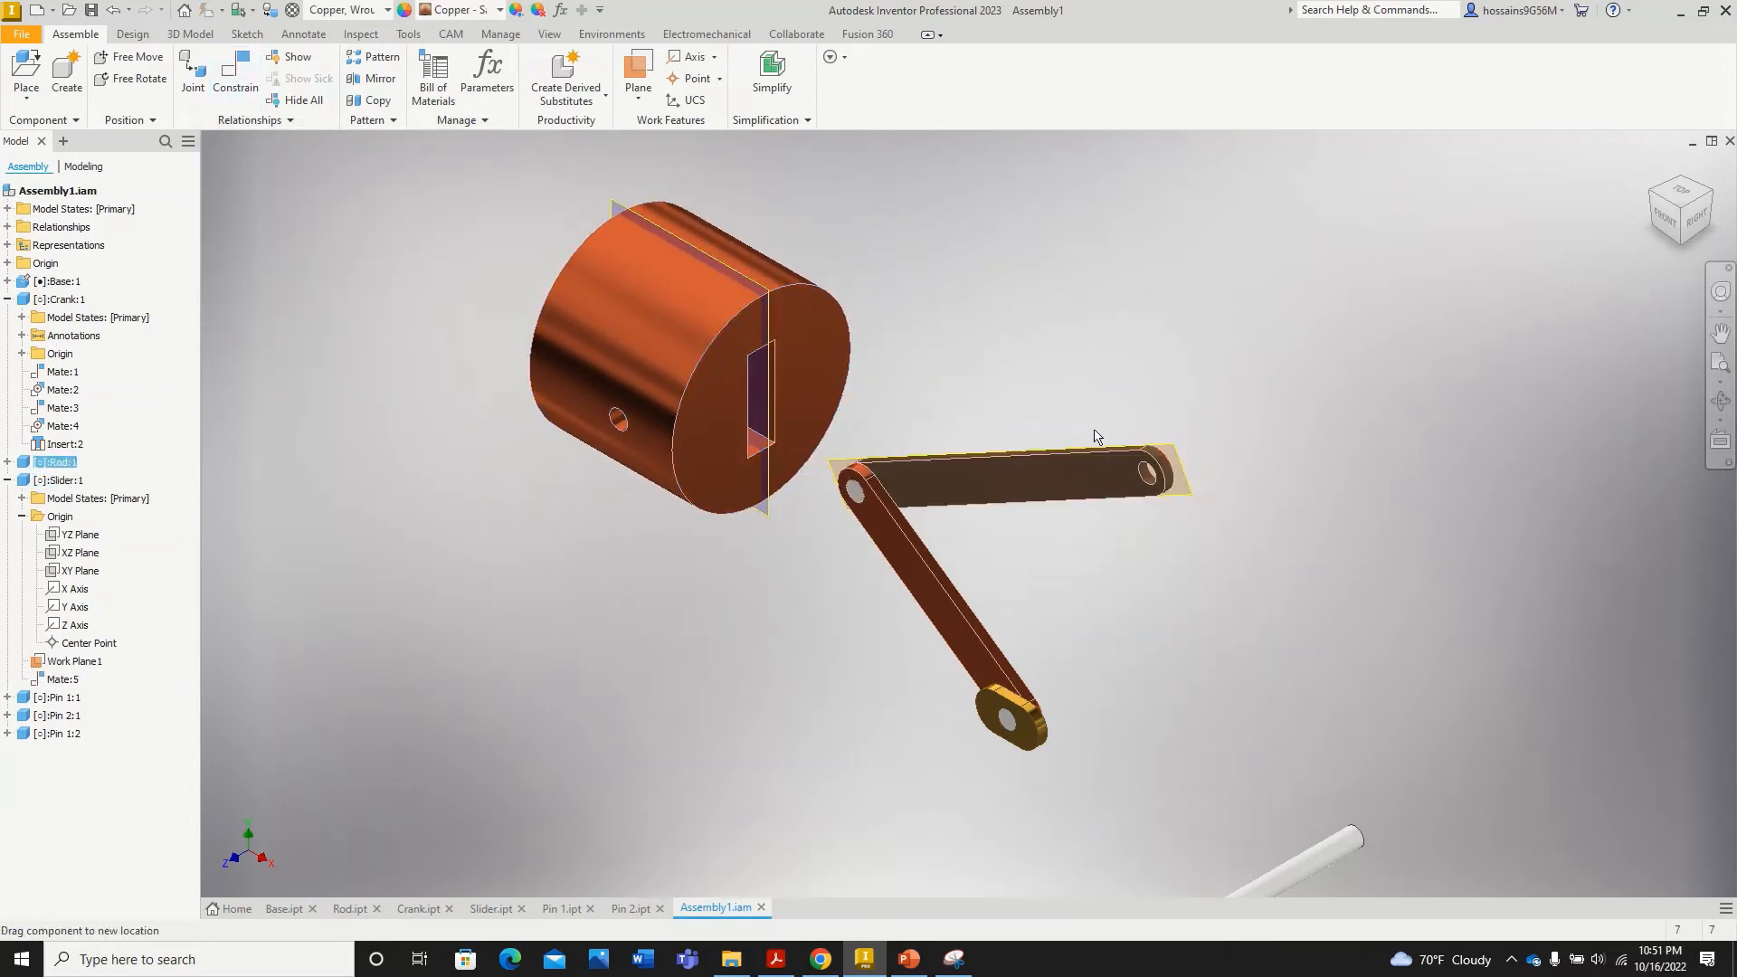
pyautogui.moveTo(1095, 437); pyautogui.dragTo(1092, 534)
pyautogui.click(1633, 186)
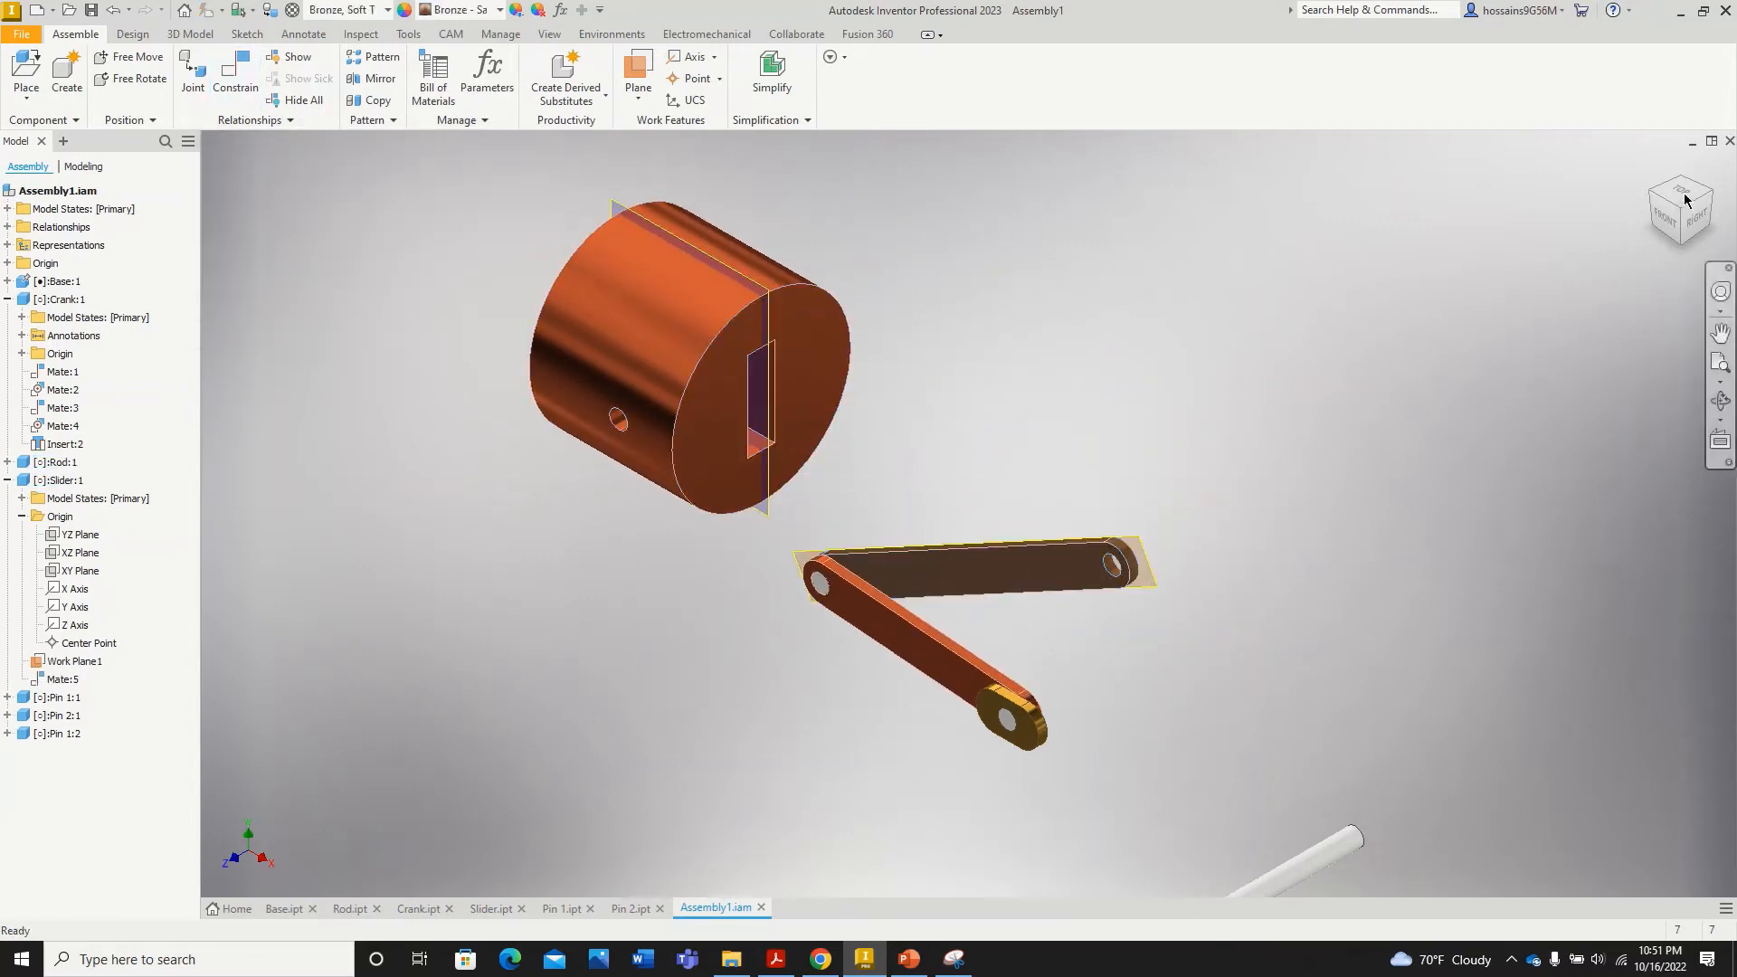
pyautogui.click(1688, 194)
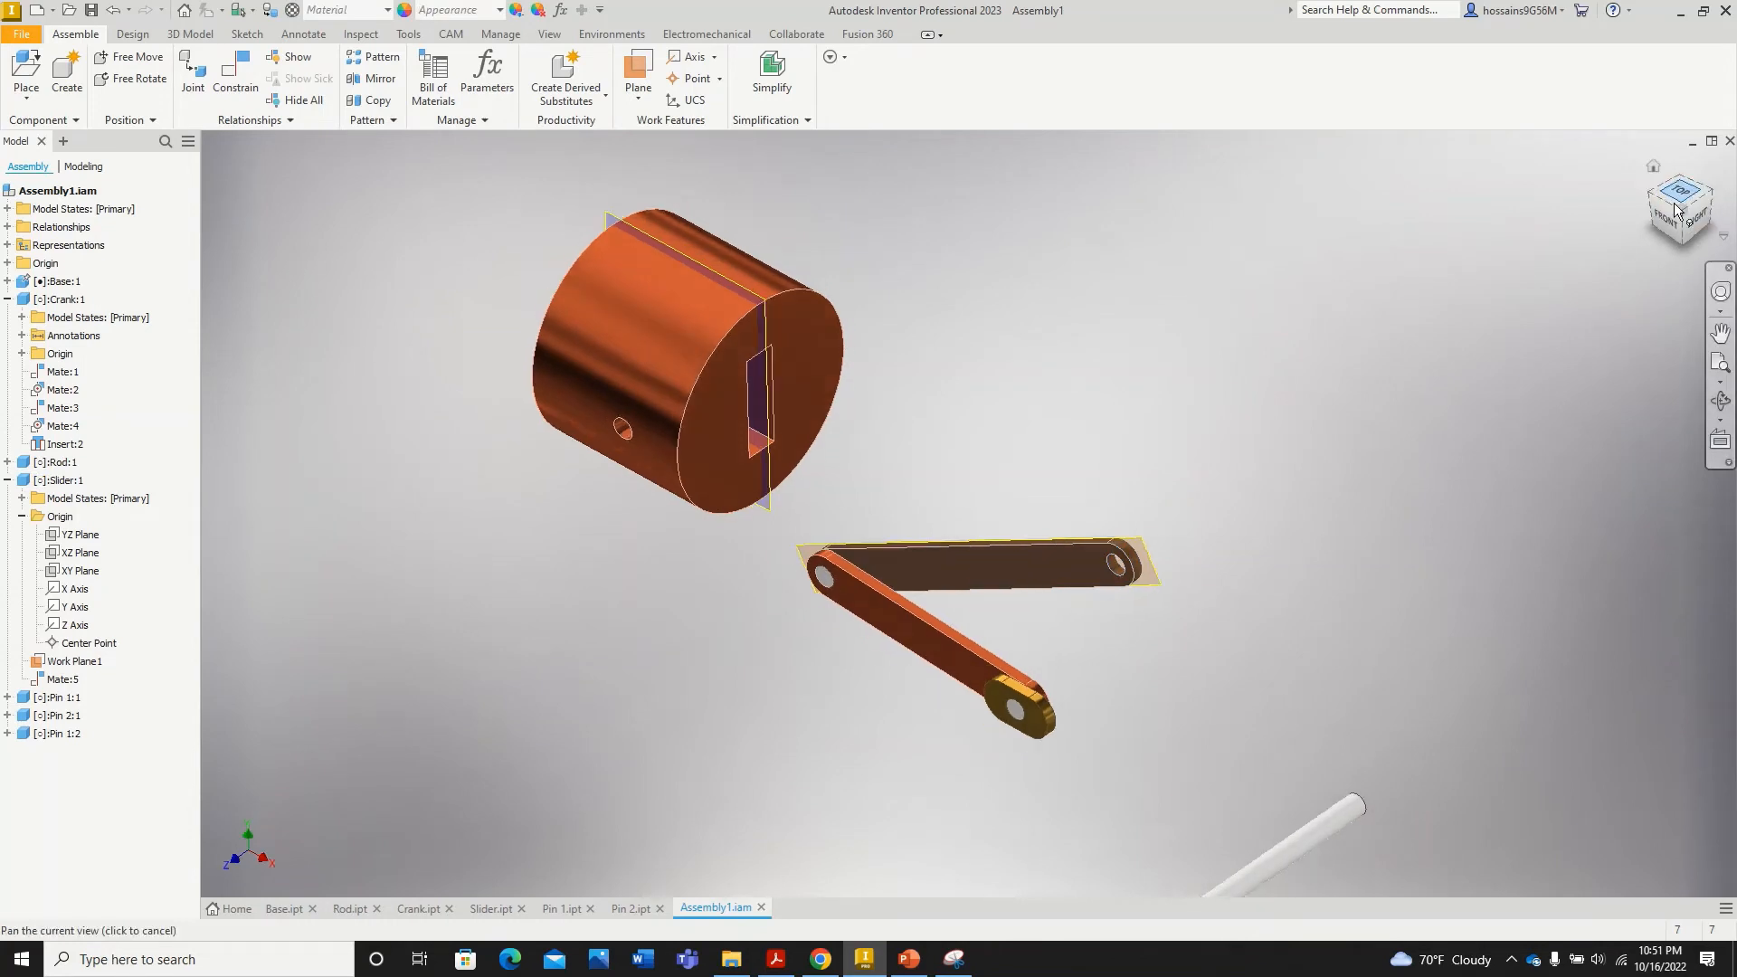
pyautogui.moveTo(1010, 542); pyautogui.dragTo(614, 470)
pyautogui.moveTo(594, 567)
pyautogui.mouseDown()
pyautogui.moveTo(989, 566)
pyautogui.moveTo(594, 573)
pyautogui.mouseUp()
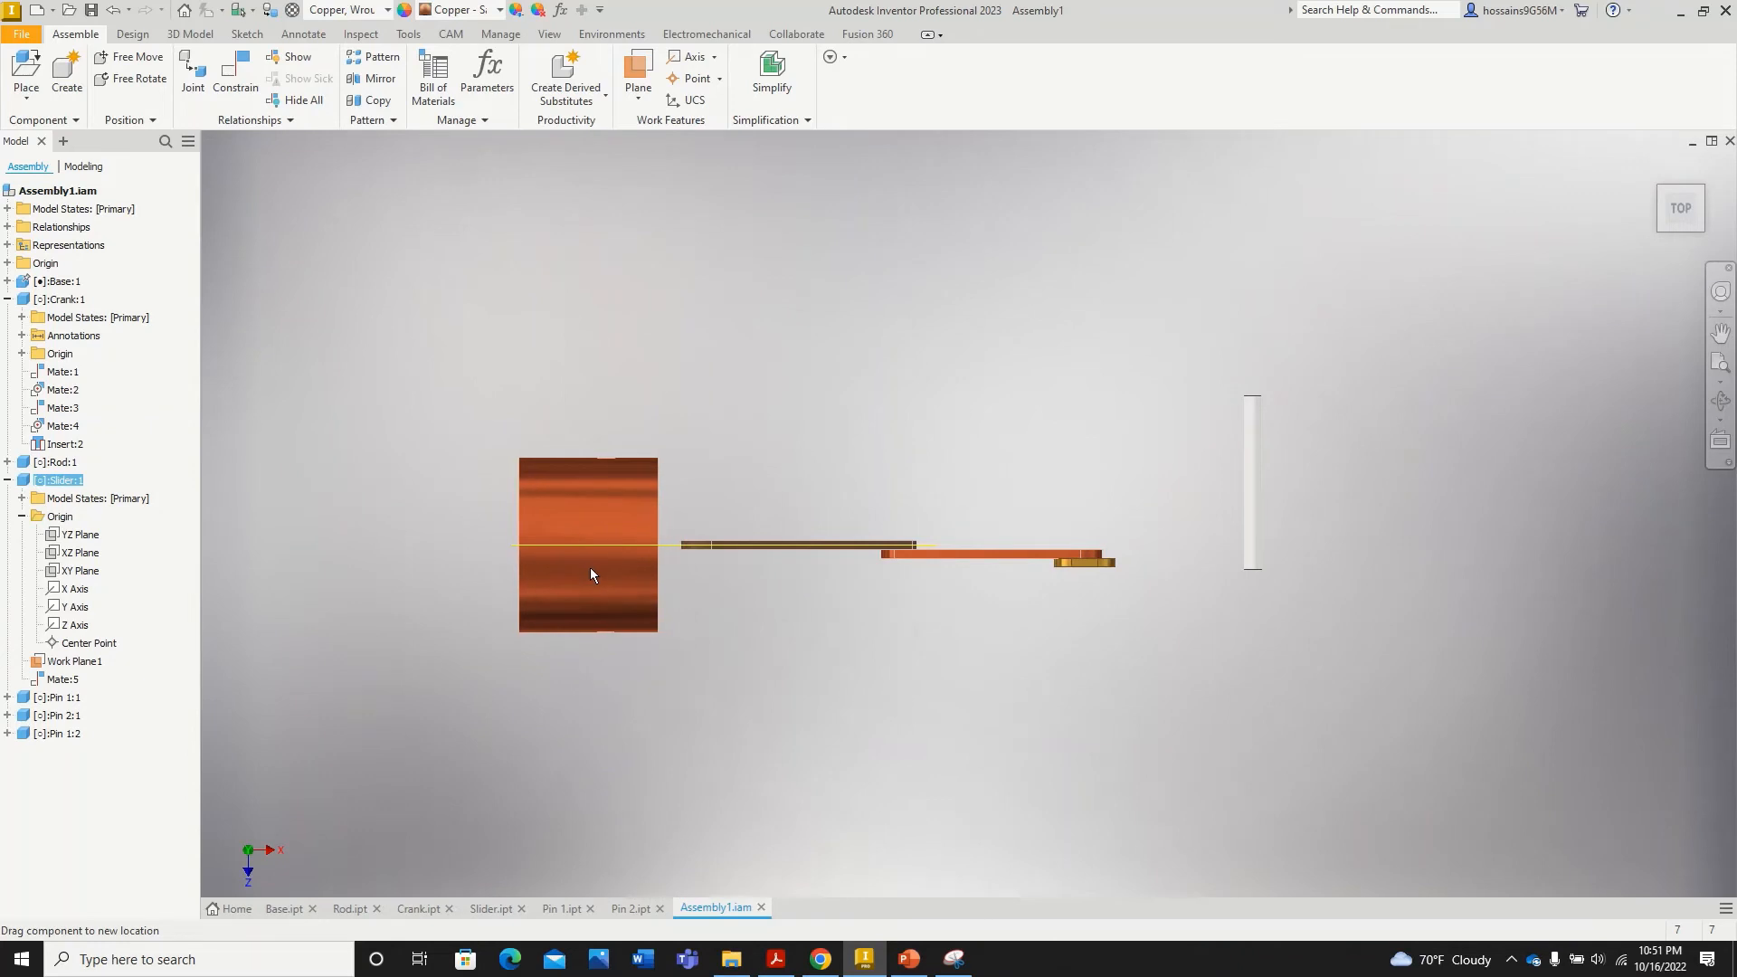
pyautogui.click(1652, 170)
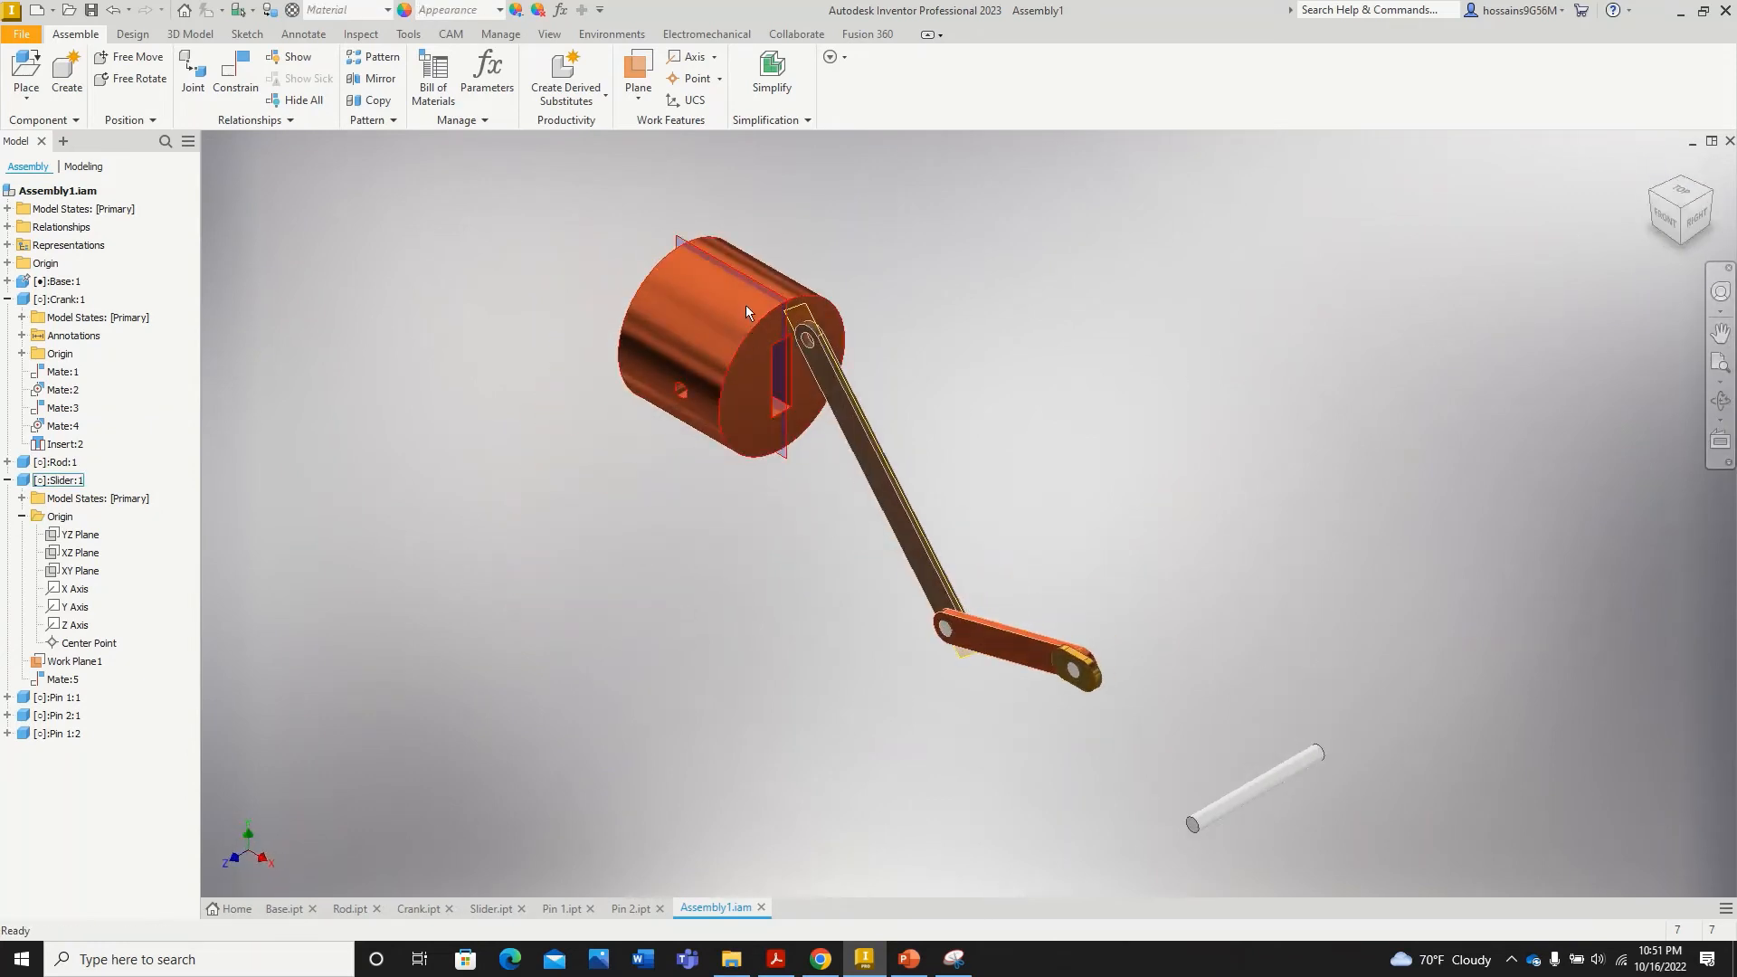
# Step: Mate the axis of the rod's free-end hole to the axis of the slider's cross hole with a 0.000 in offset
pyautogui.scroll(5, 746, 306)
pyautogui.scroll(-3, 936, 525)
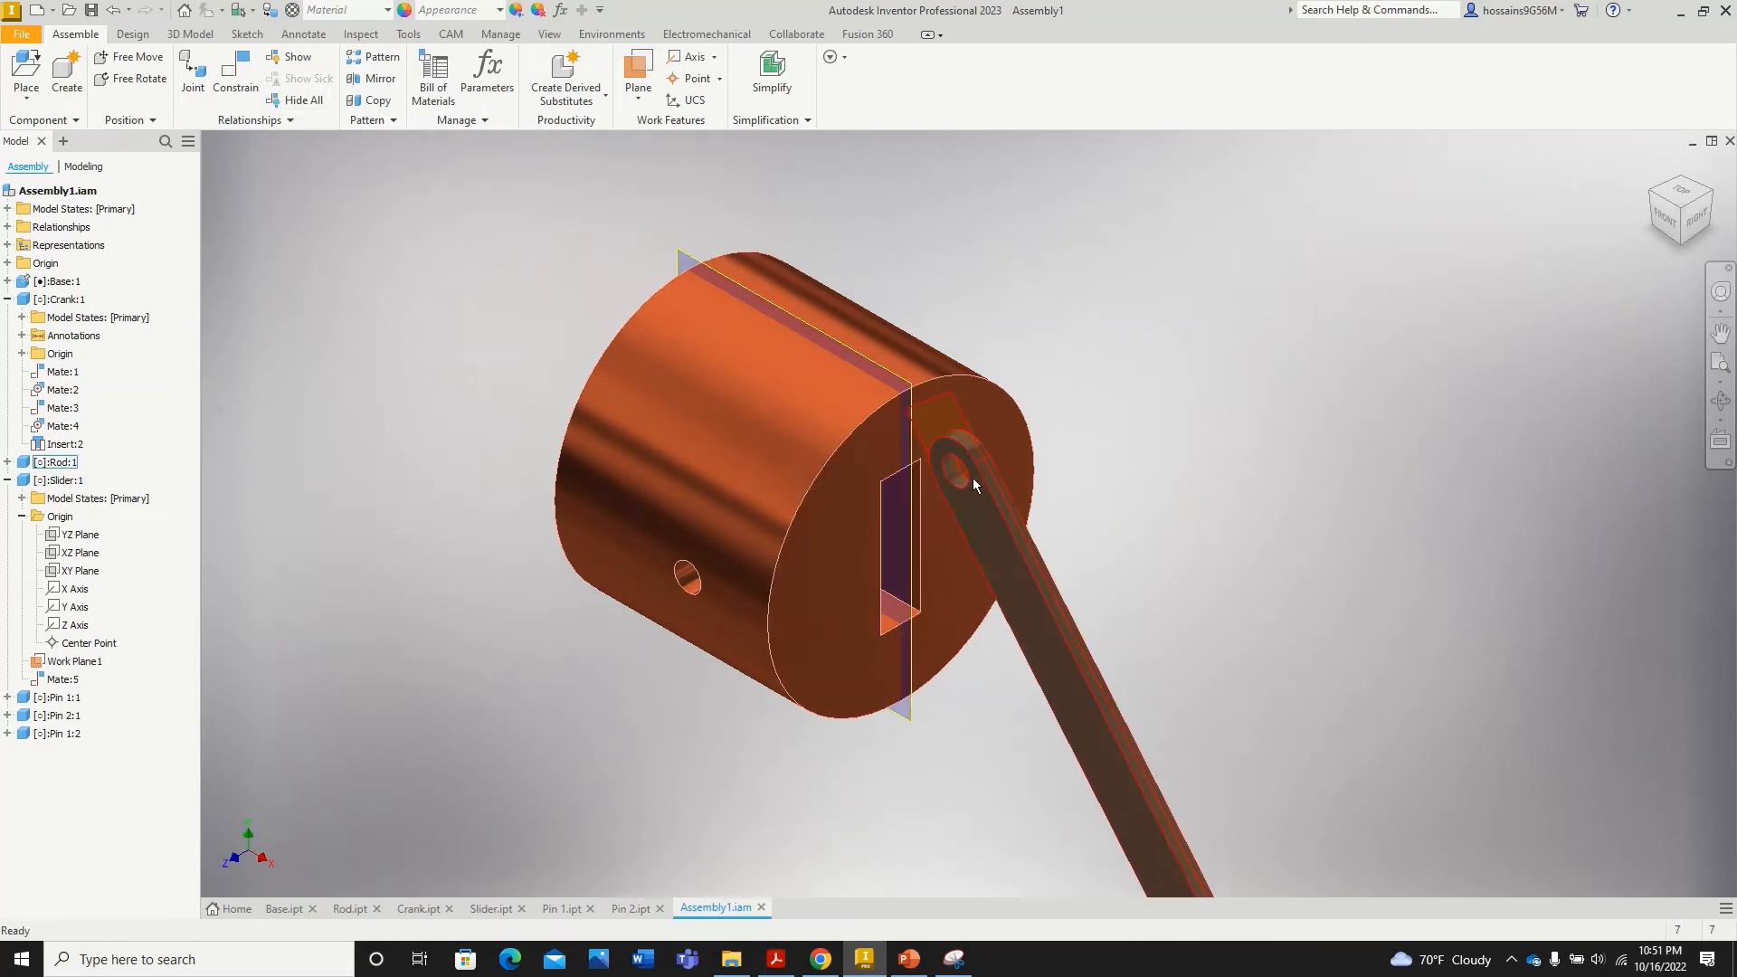
pyautogui.scroll(5, 965, 474)
pyautogui.scroll(-4, 984, 469)
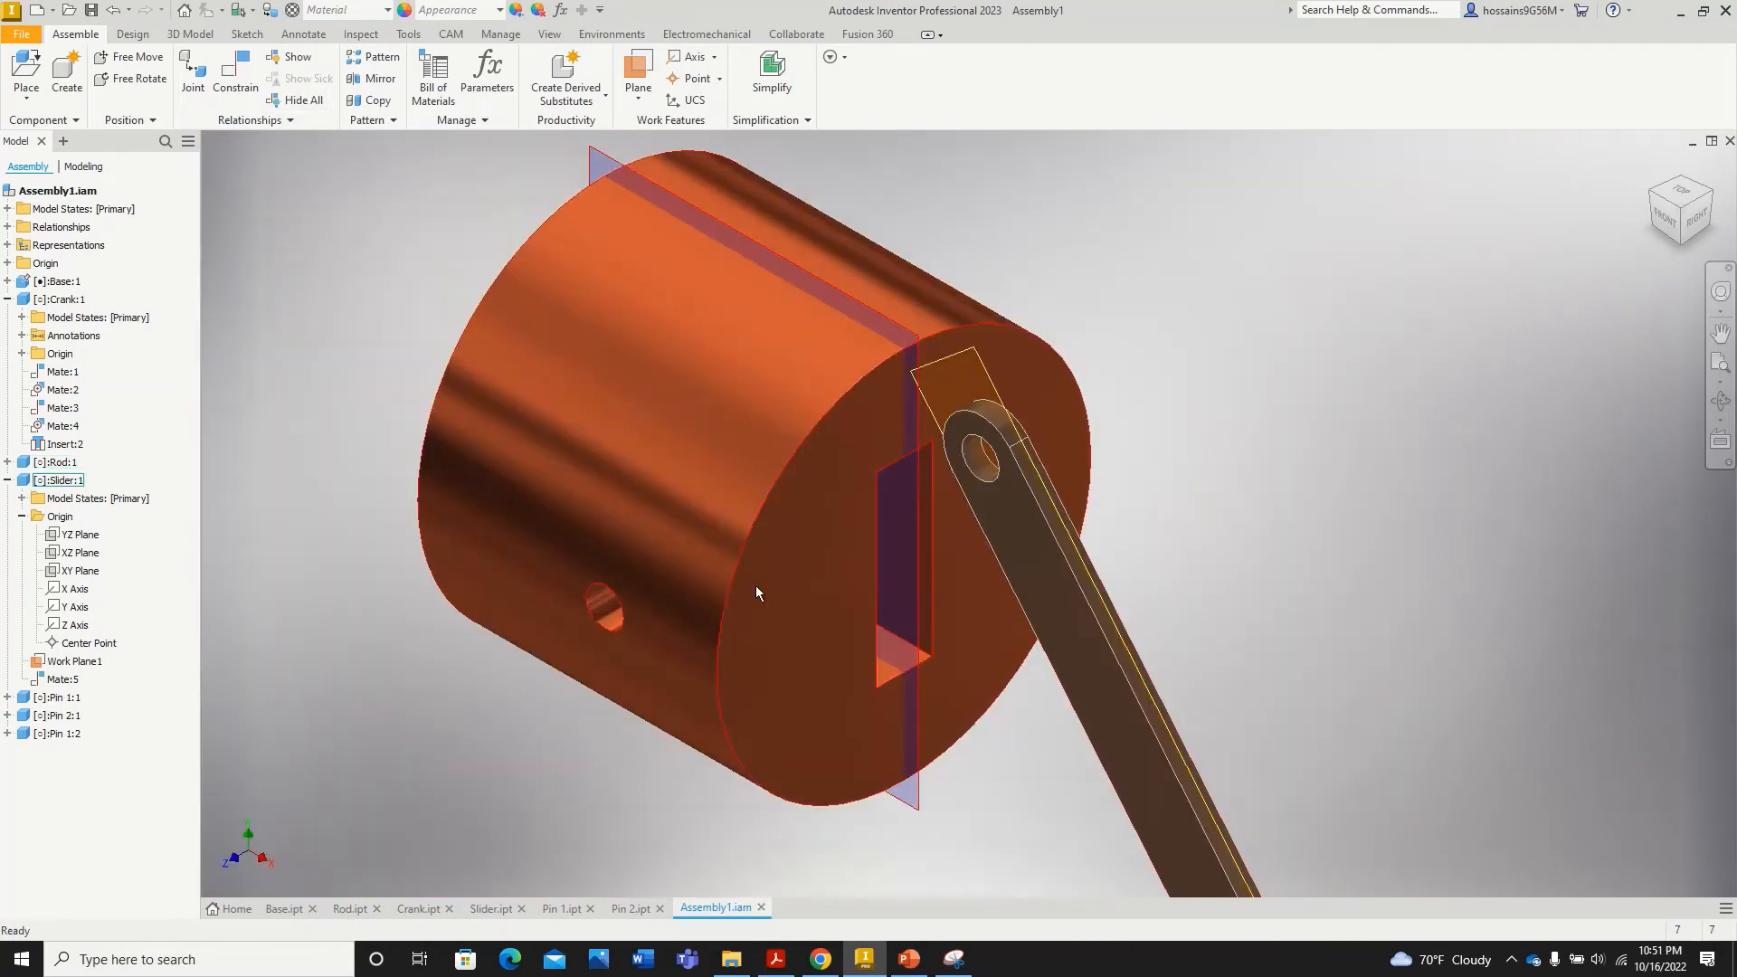
pyautogui.scroll(3, 611, 617)
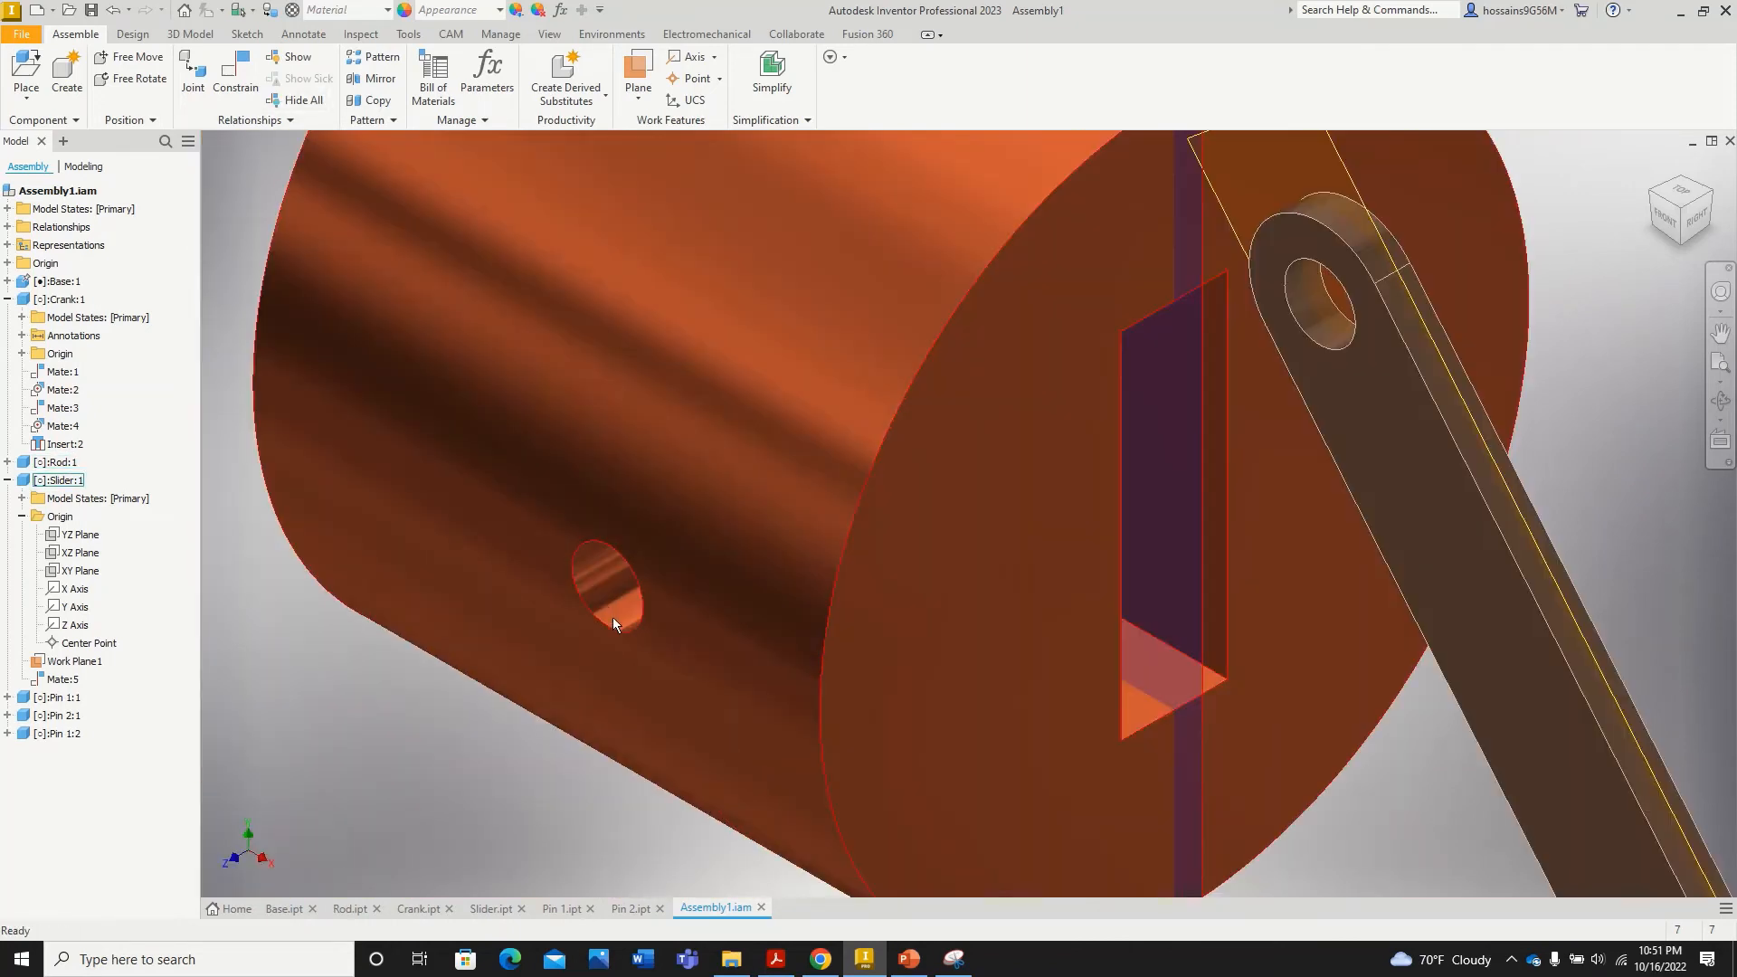
pyautogui.click(233, 91)
pyautogui.scroll(-3, 698, 520)
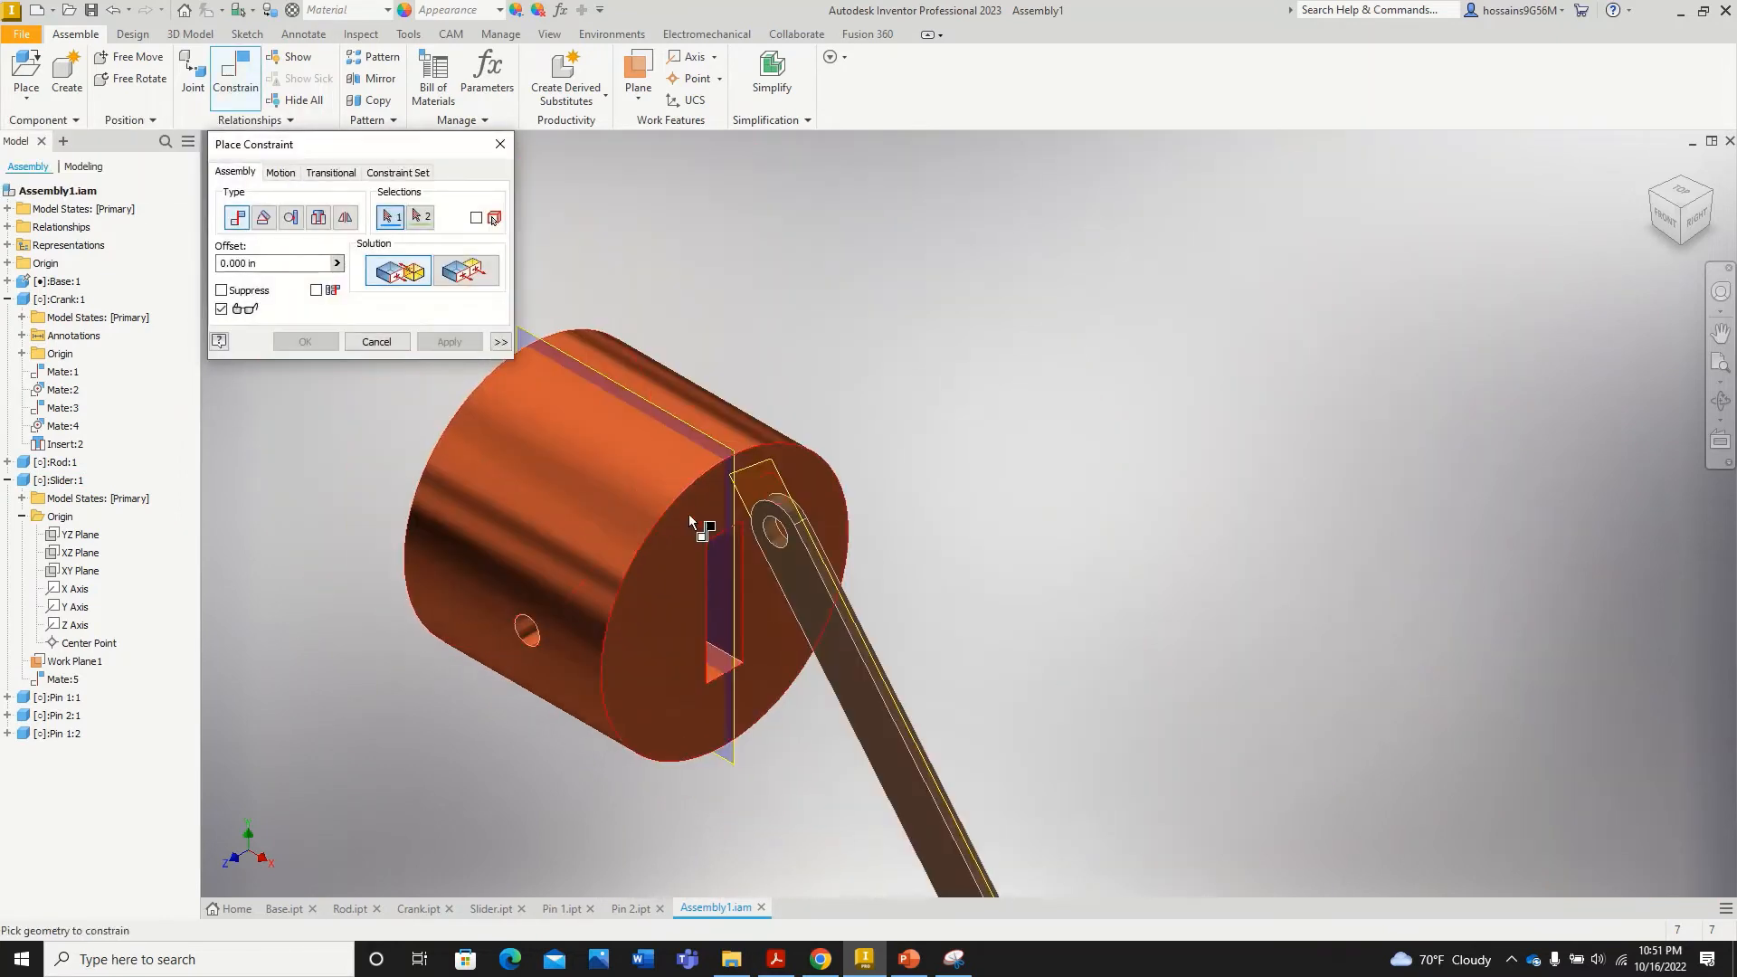
pyautogui.scroll(2, 832, 539)
pyautogui.scroll(2, 591, 539)
pyautogui.scroll(-3, 769, 561)
pyautogui.scroll(4, 690, 566)
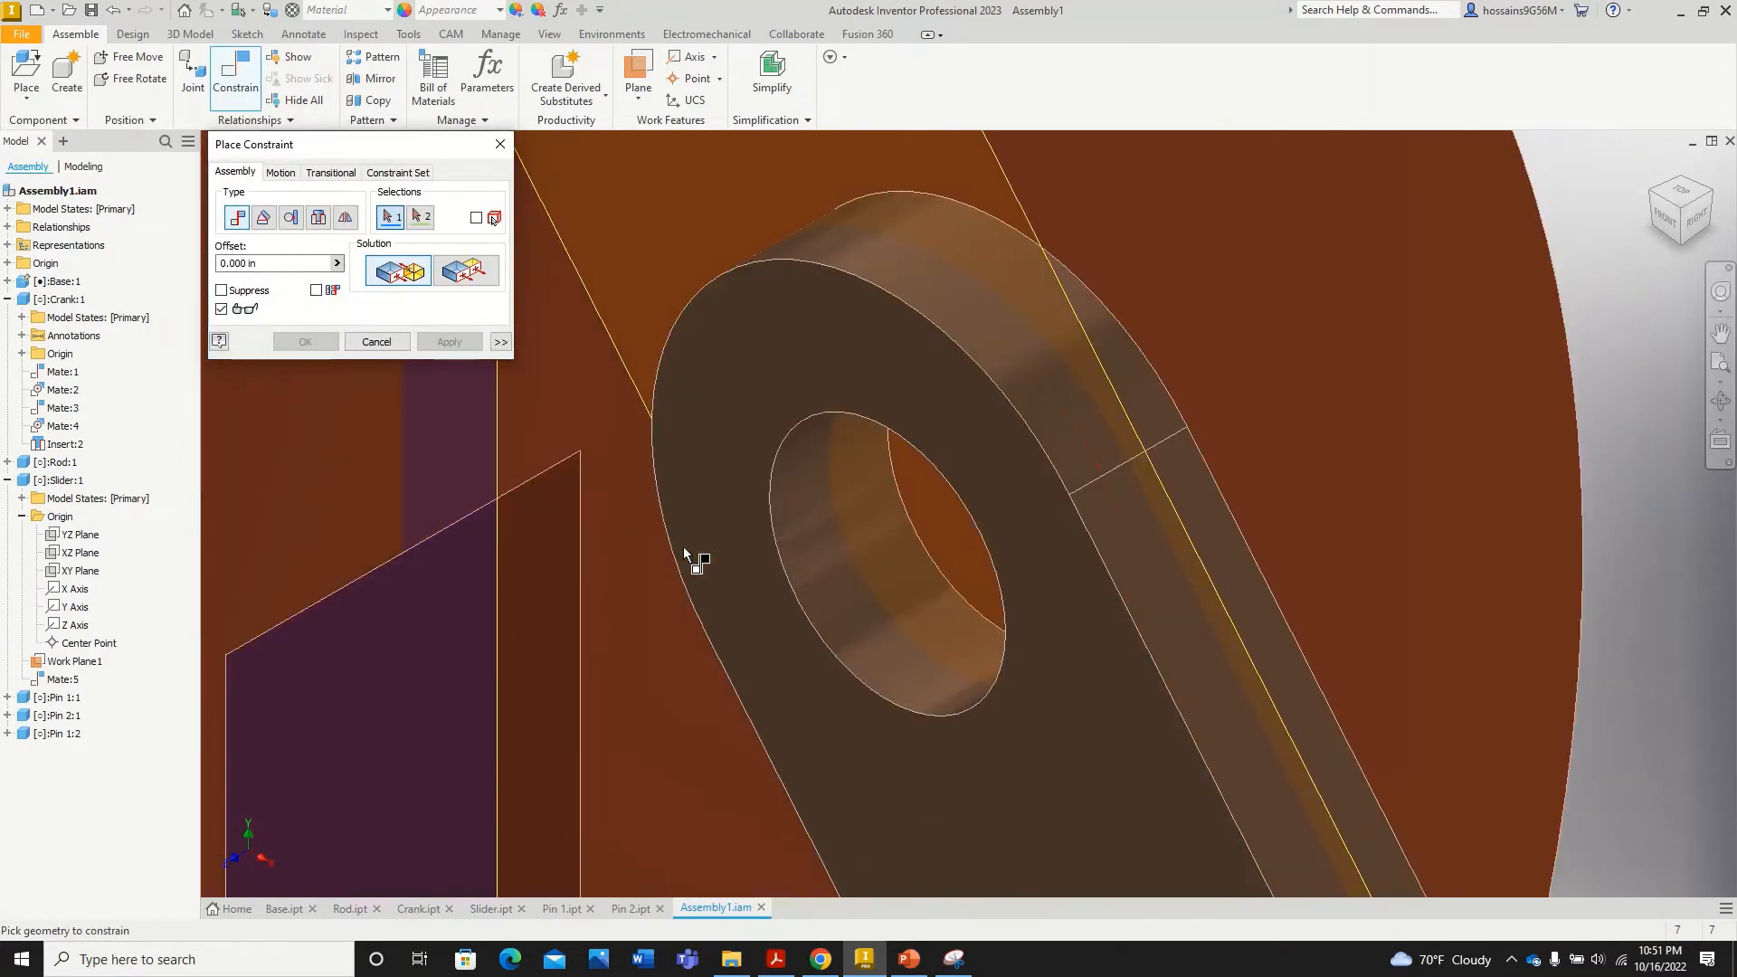
pyautogui.click(888, 553)
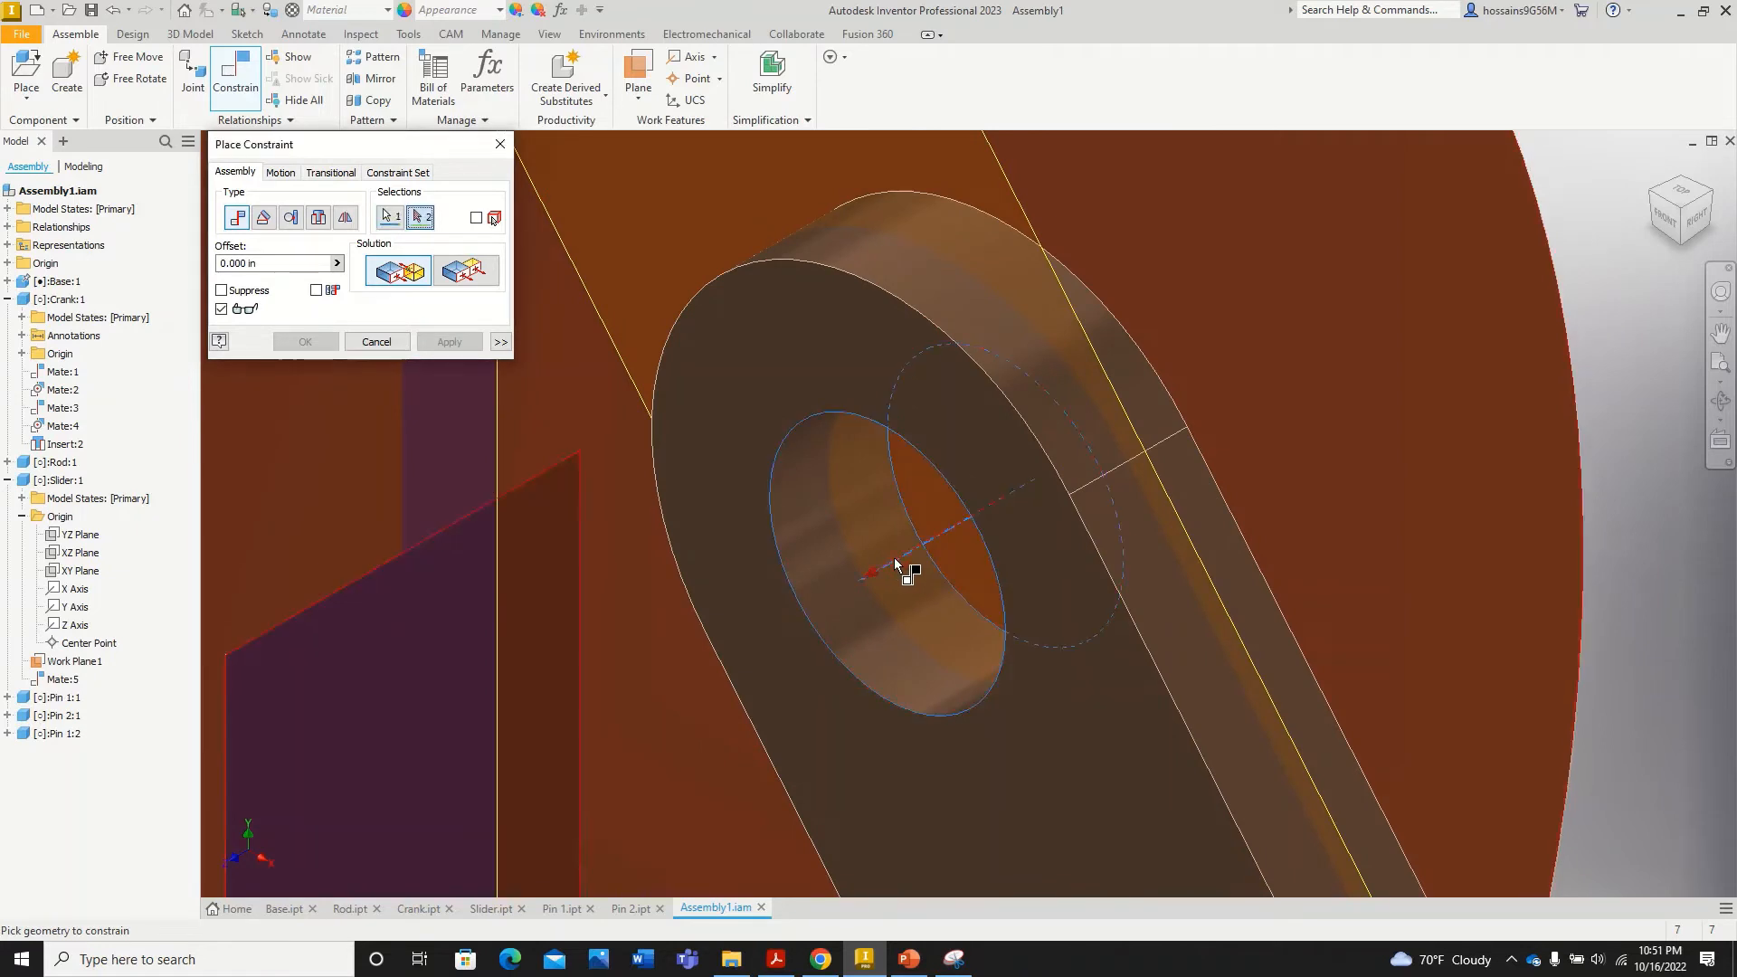
pyautogui.scroll(-2, 935, 562)
pyautogui.scroll(-3, 775, 621)
pyautogui.scroll(3, 690, 651)
pyautogui.scroll(-3, 729, 647)
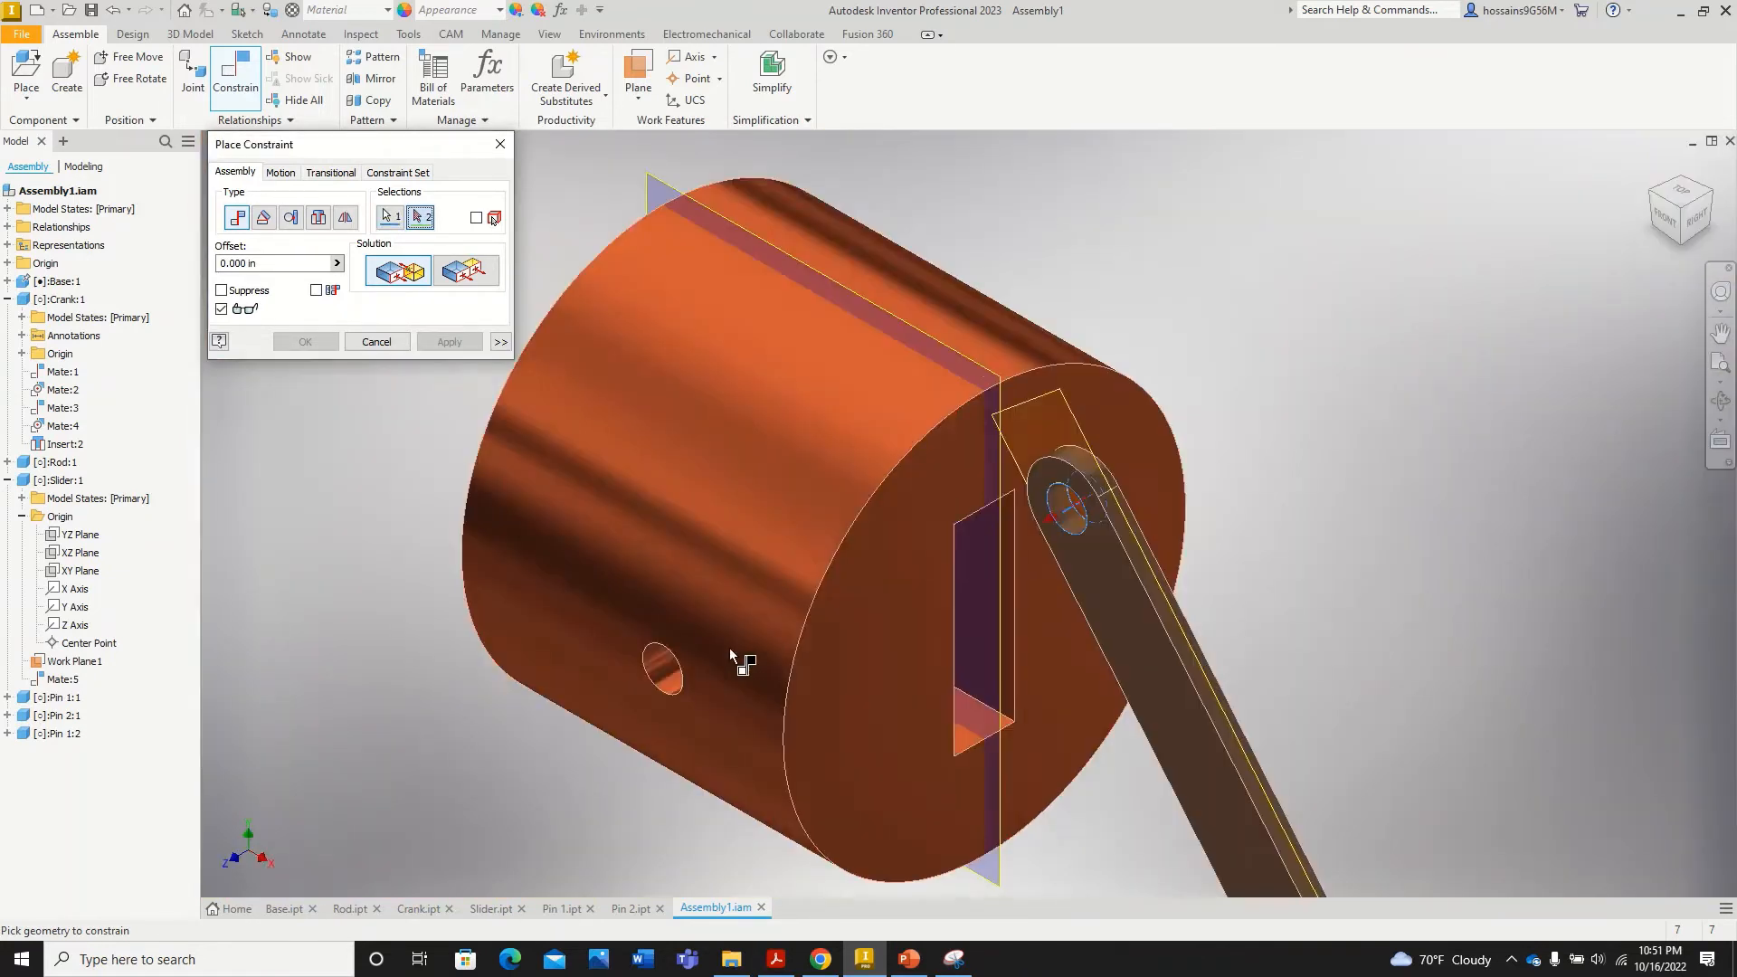
pyautogui.scroll(4, 644, 677)
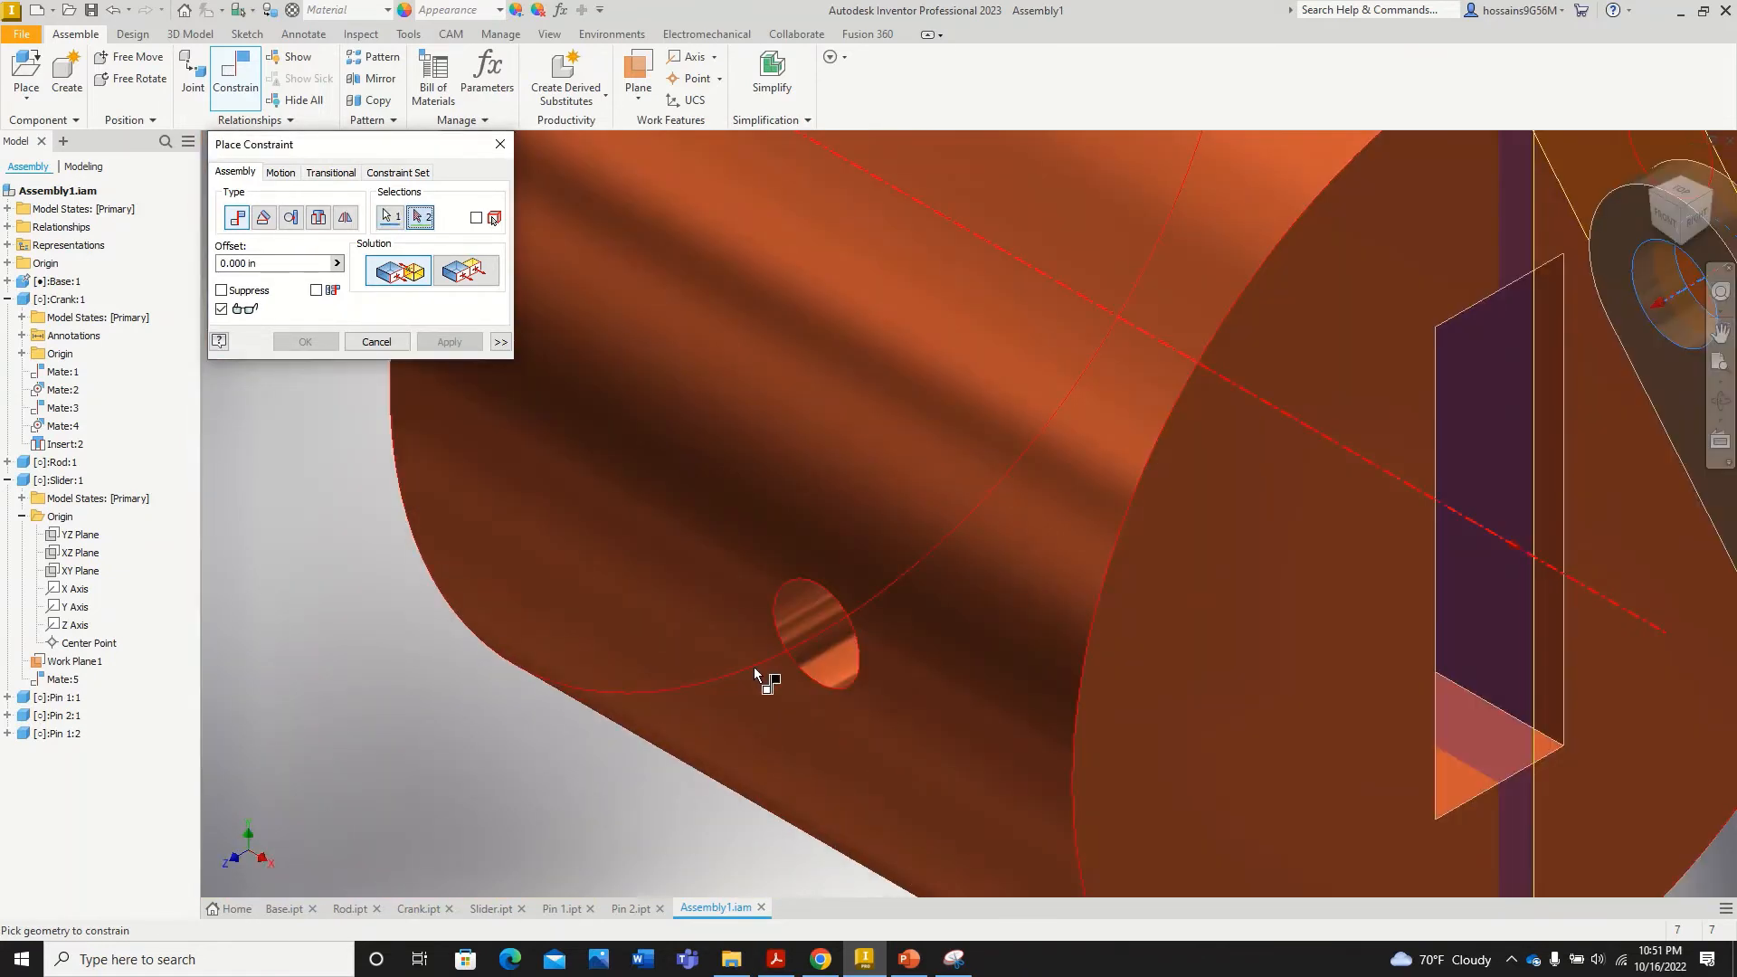
pyautogui.click(818, 643)
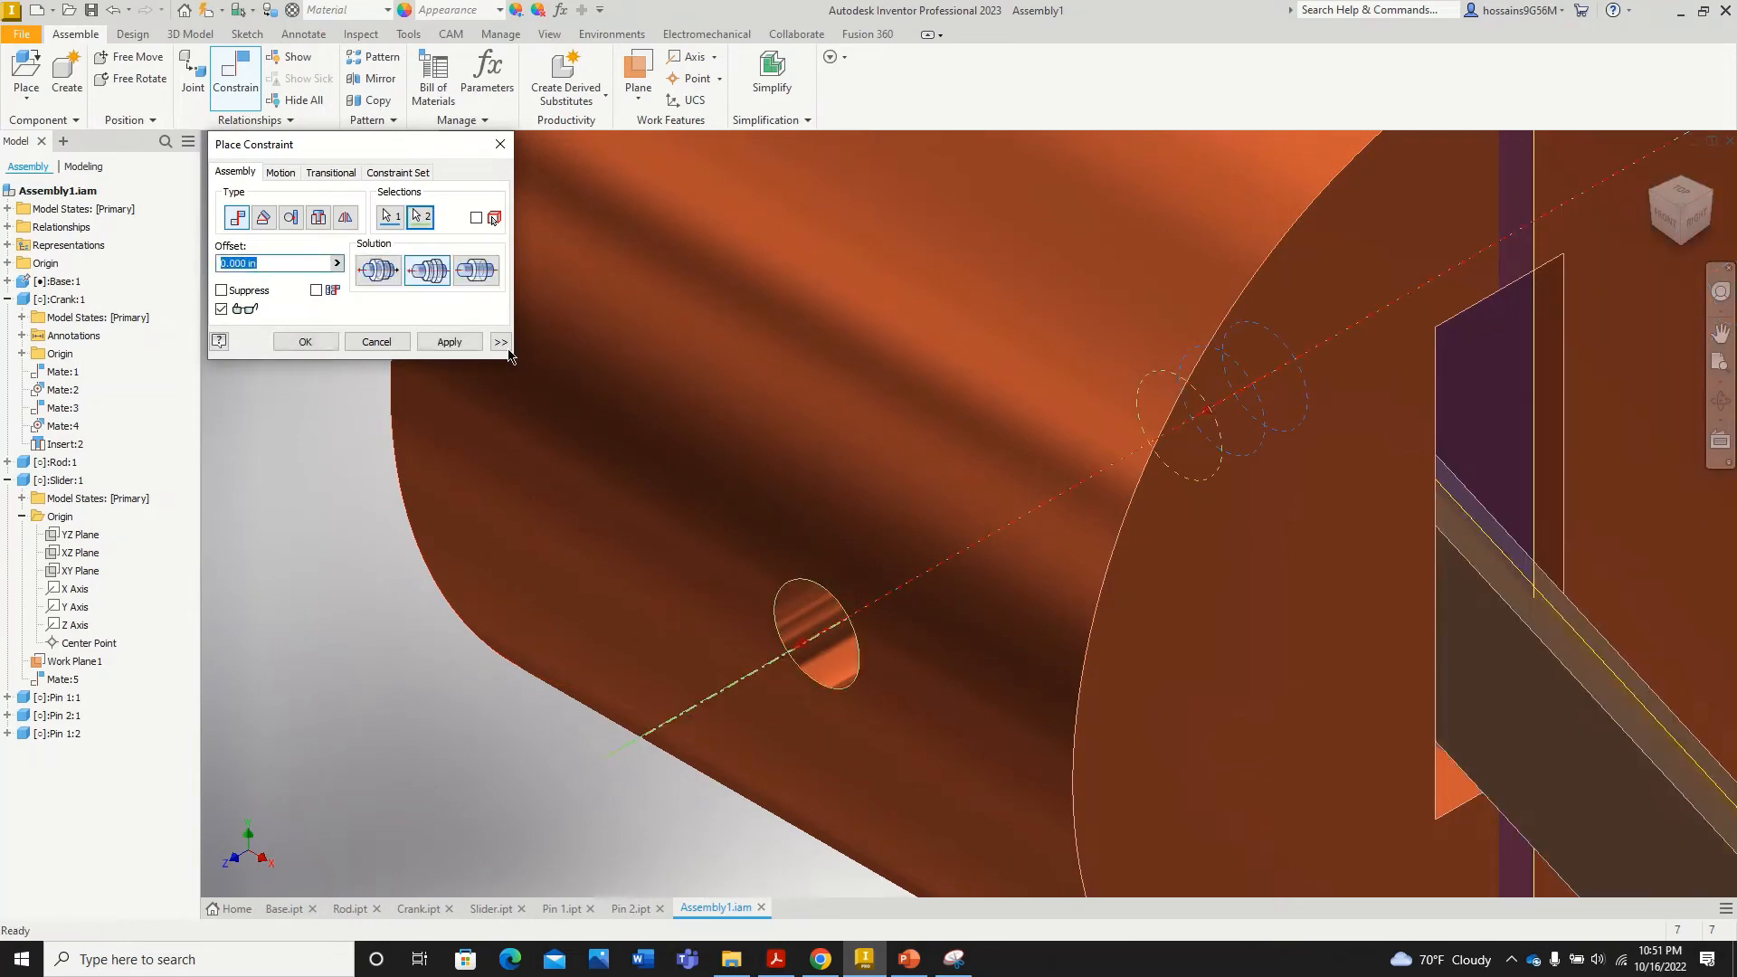
pyautogui.click(449, 341)
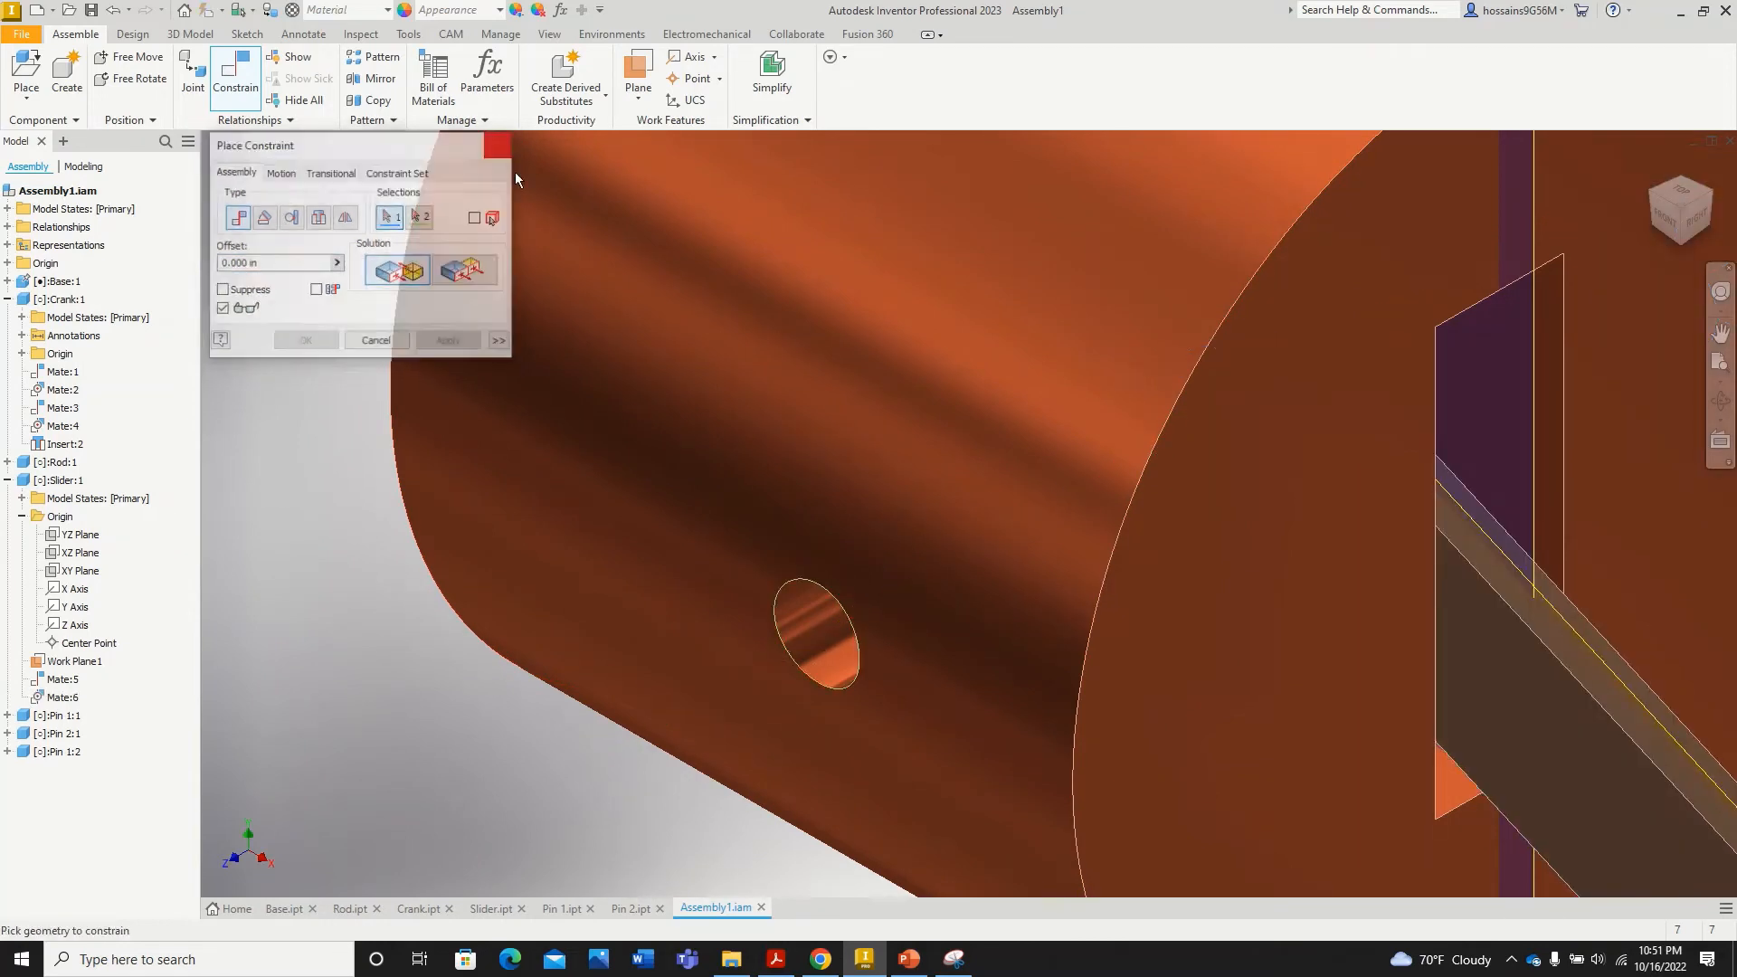
# Step: Move the slider through several positions to test how the connected rod and crank follow it
pyautogui.scroll(-5, 687, 473)
pyautogui.moveTo(786, 519); pyautogui.dragTo(866, 654)
pyautogui.moveTo(904, 766); pyautogui.dragTo(1574, 633)
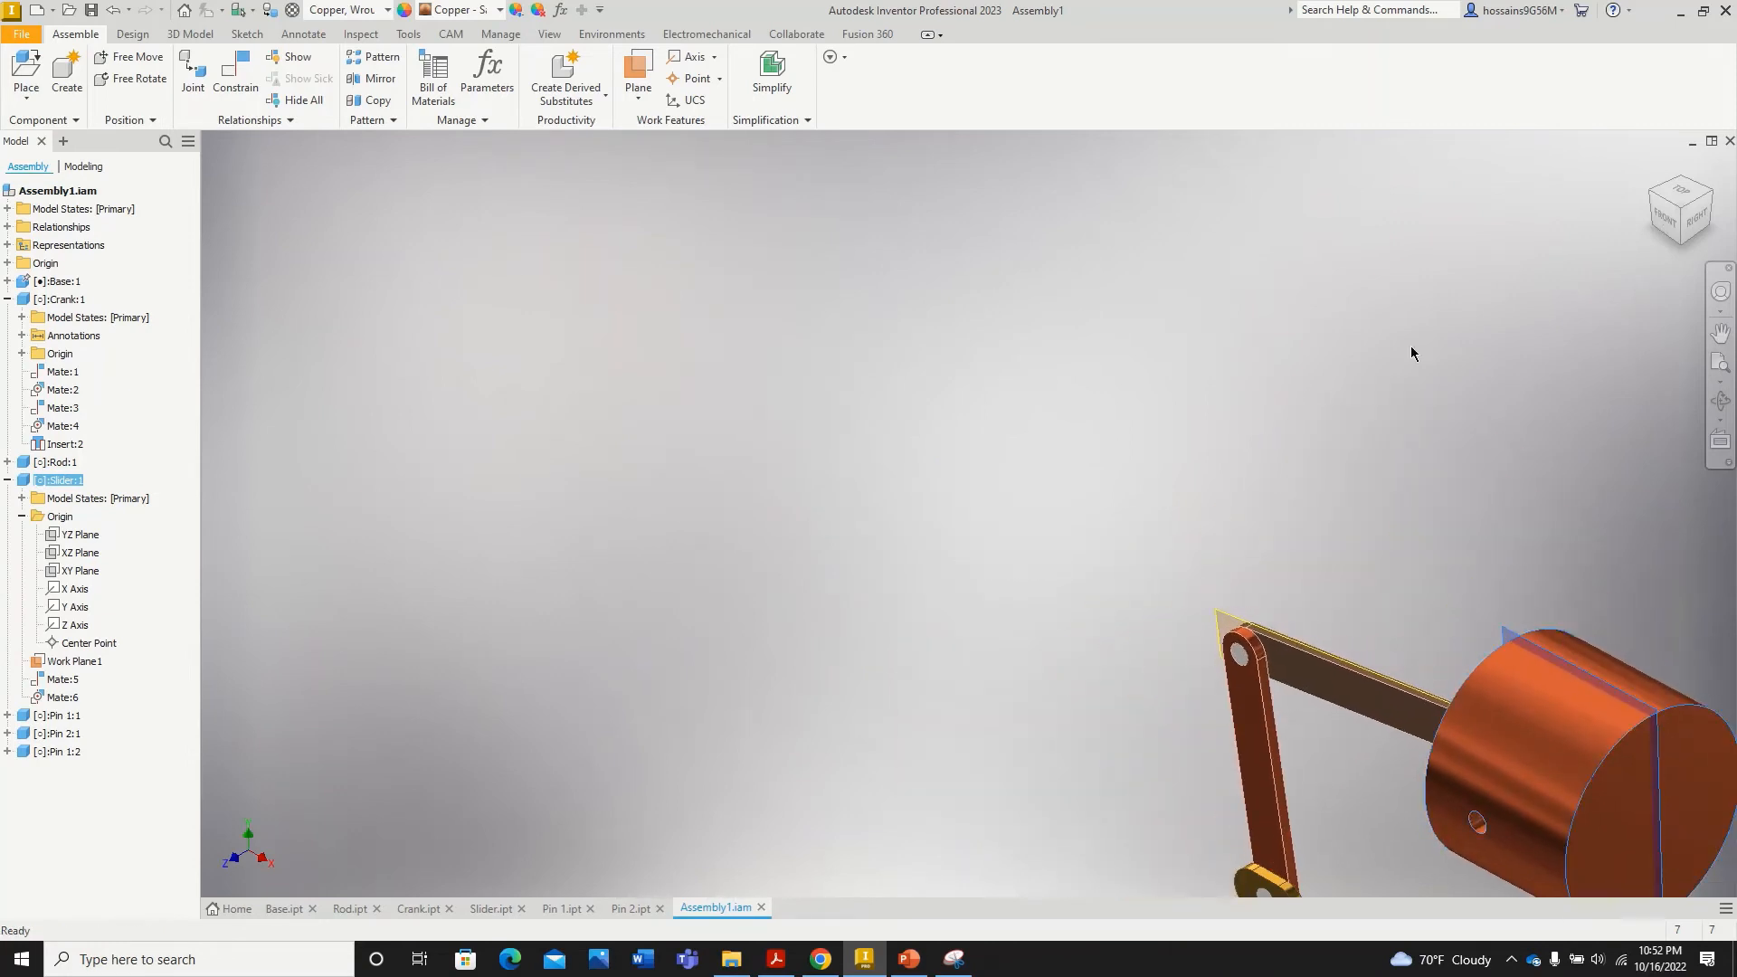
pyautogui.scroll(7, 1201, 358)
pyautogui.scroll(-6, 1281, 396)
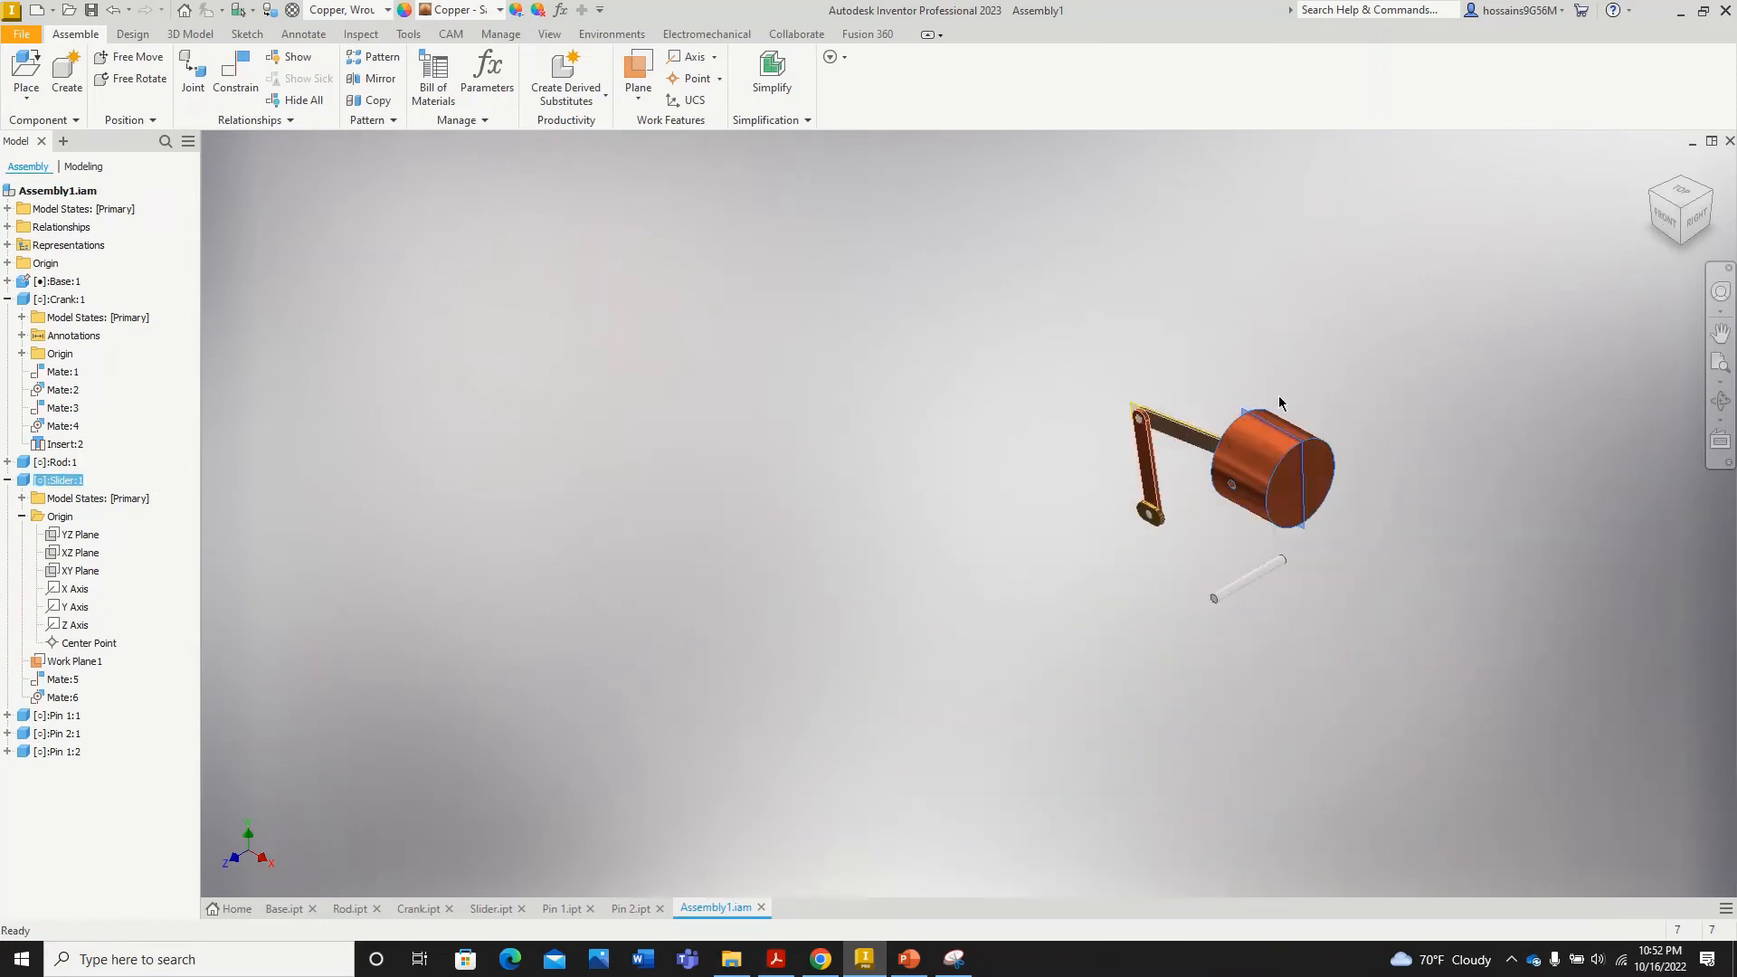
# Step: Examine the slider, its slot and the connected rod from the opposite side, and check the slider's origin XZ plane
pyautogui.click(1648, 194)
pyautogui.click(1651, 193)
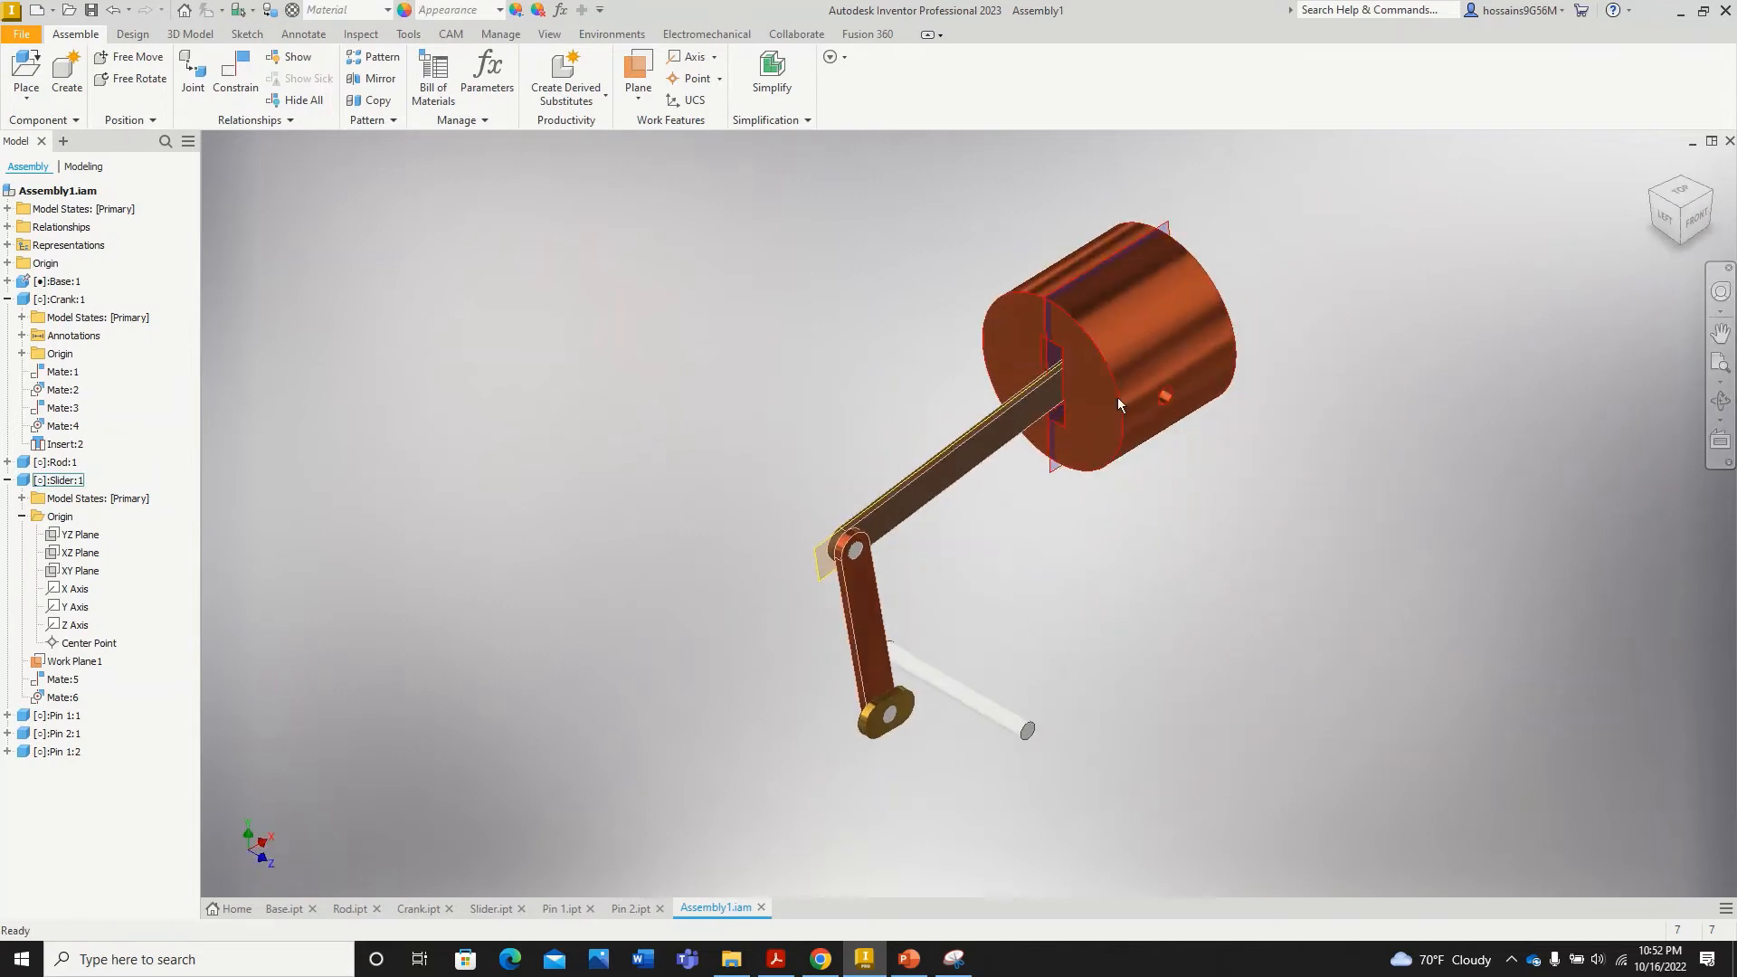
pyautogui.scroll(-3, 982, 342)
pyautogui.scroll(5, 1010, 353)
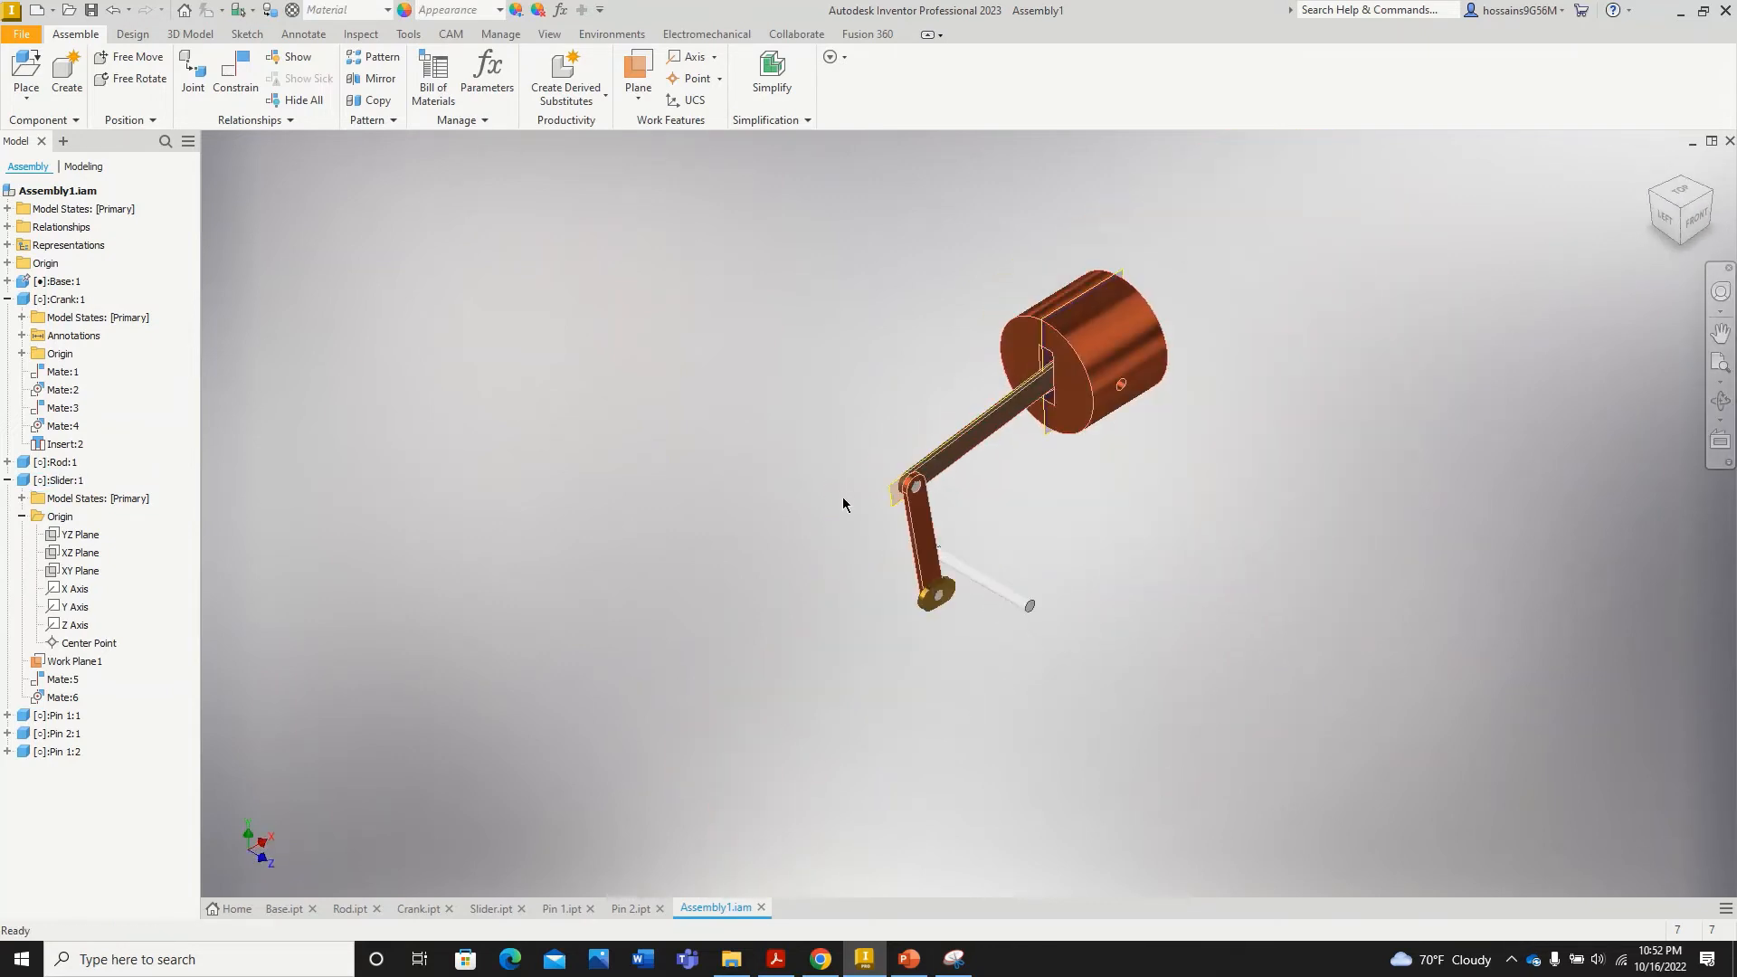
pyautogui.scroll(-4, 858, 505)
pyautogui.scroll(4, 1169, 474)
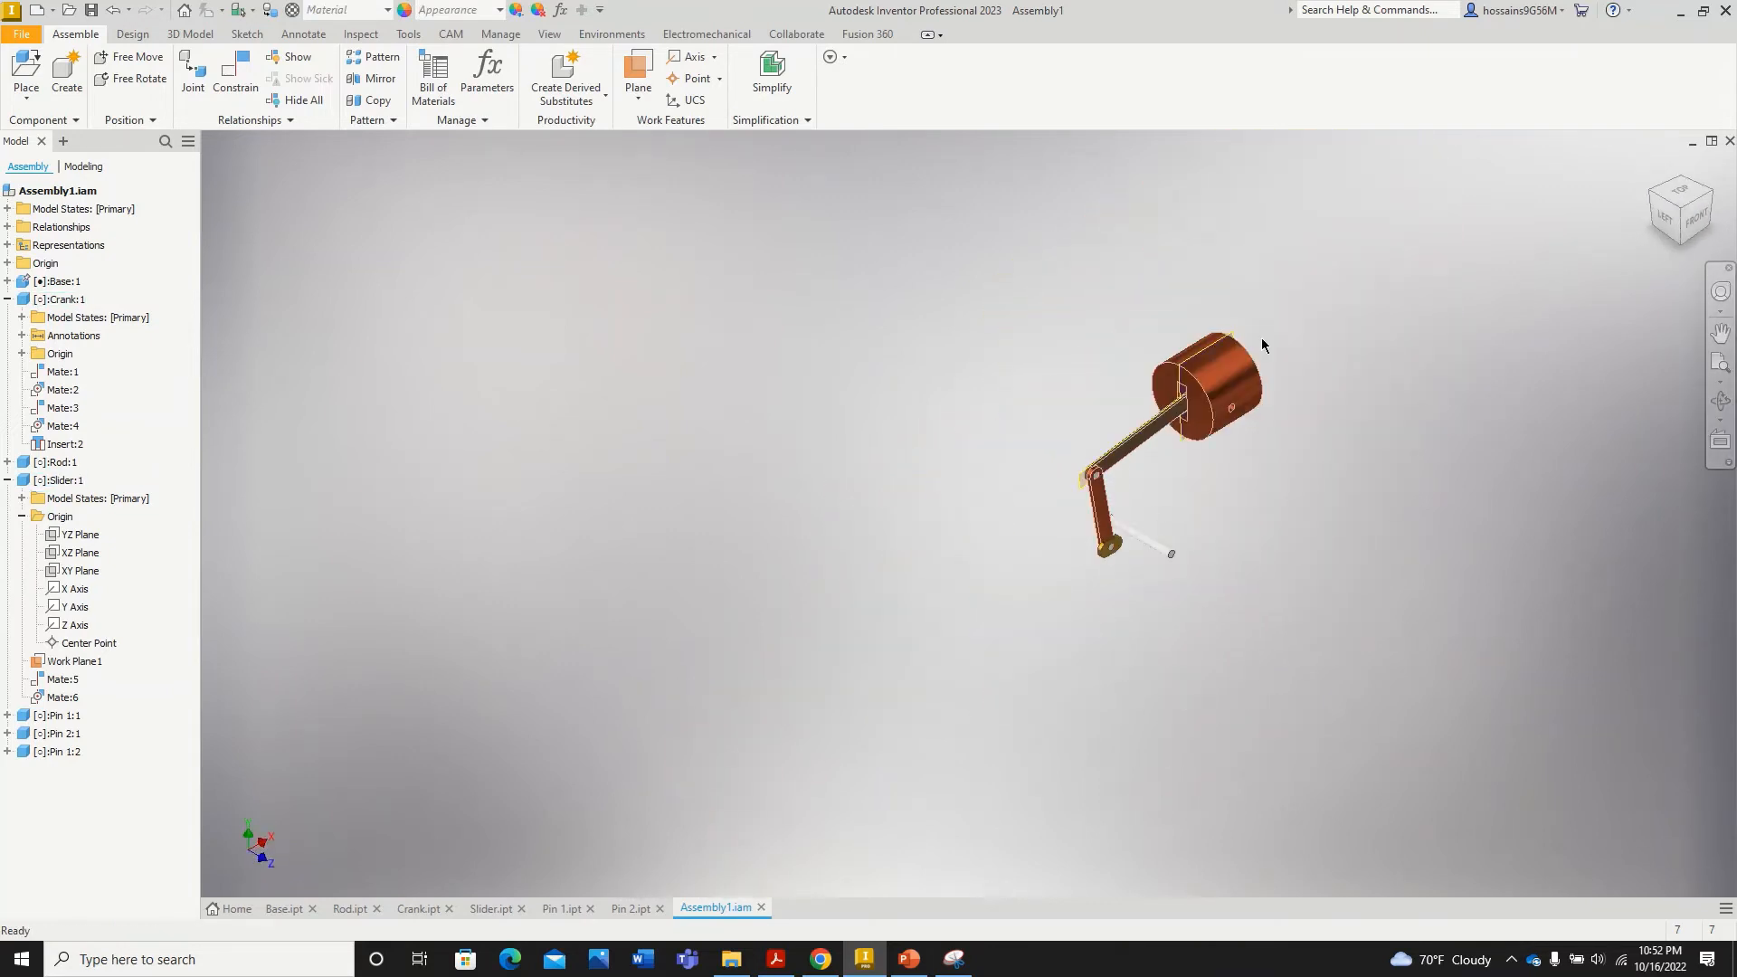
pyautogui.scroll(-6, 1167, 418)
pyautogui.scroll(-2, 1167, 418)
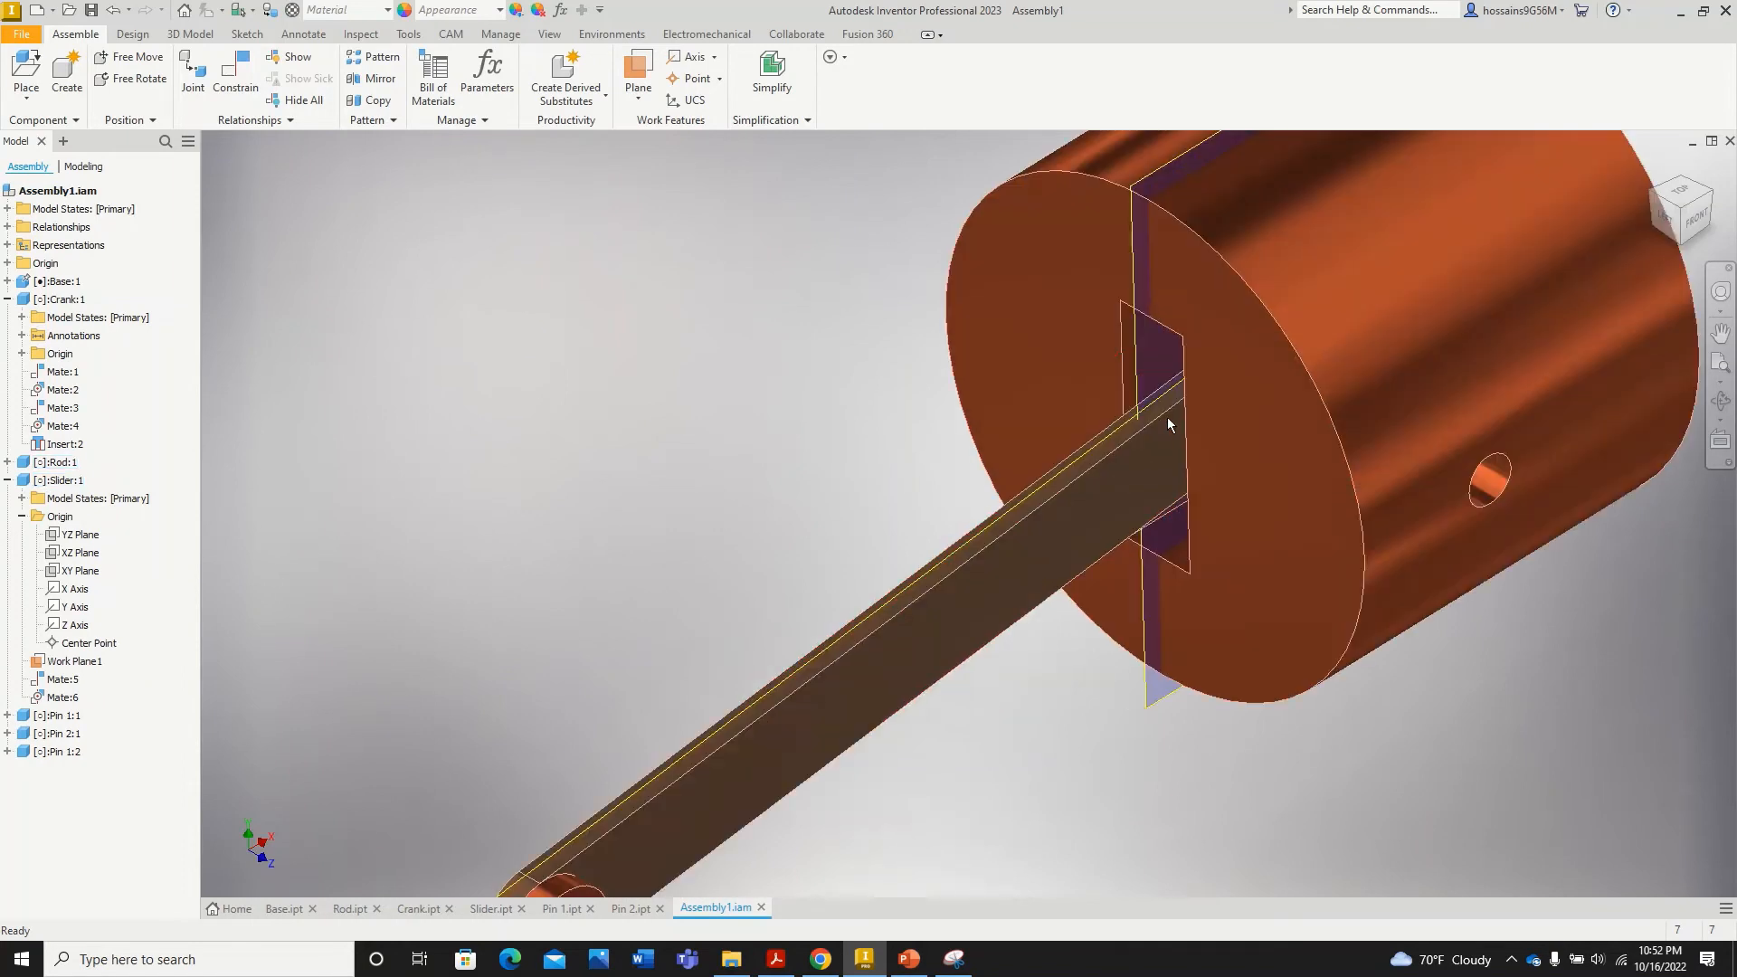
pyautogui.scroll(2, 1127, 424)
pyautogui.click(1100, 430)
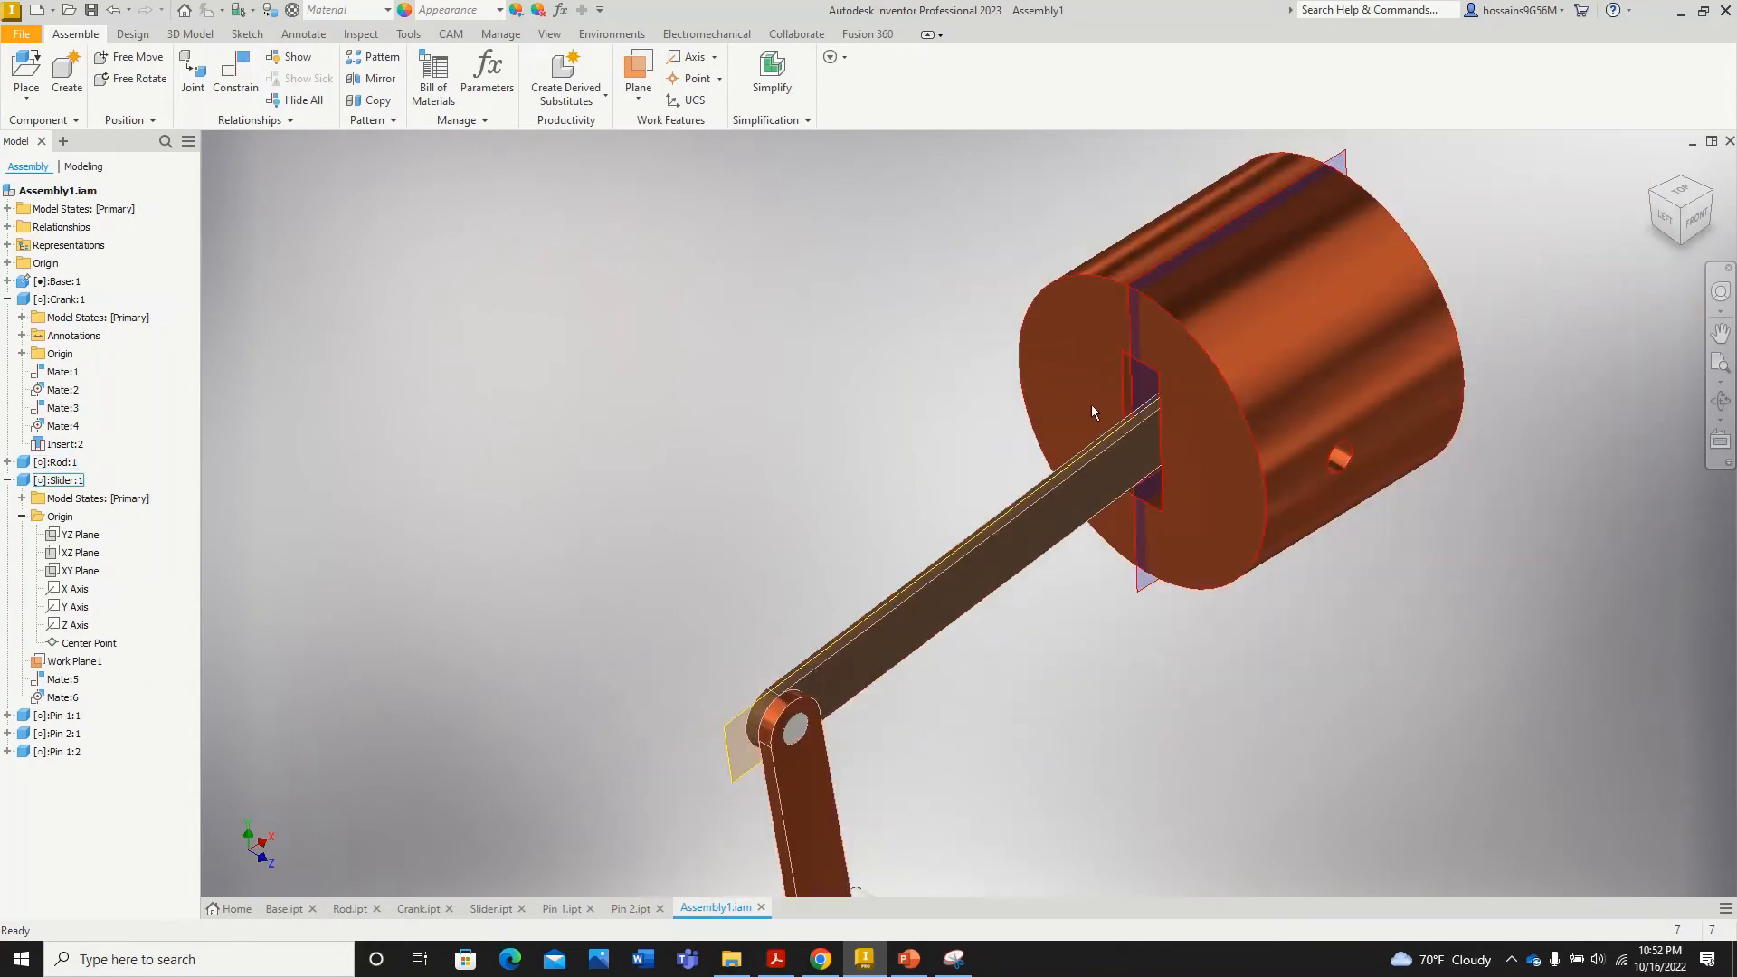
pyautogui.scroll(-3, 1106, 409)
pyautogui.scroll(2, 1068, 429)
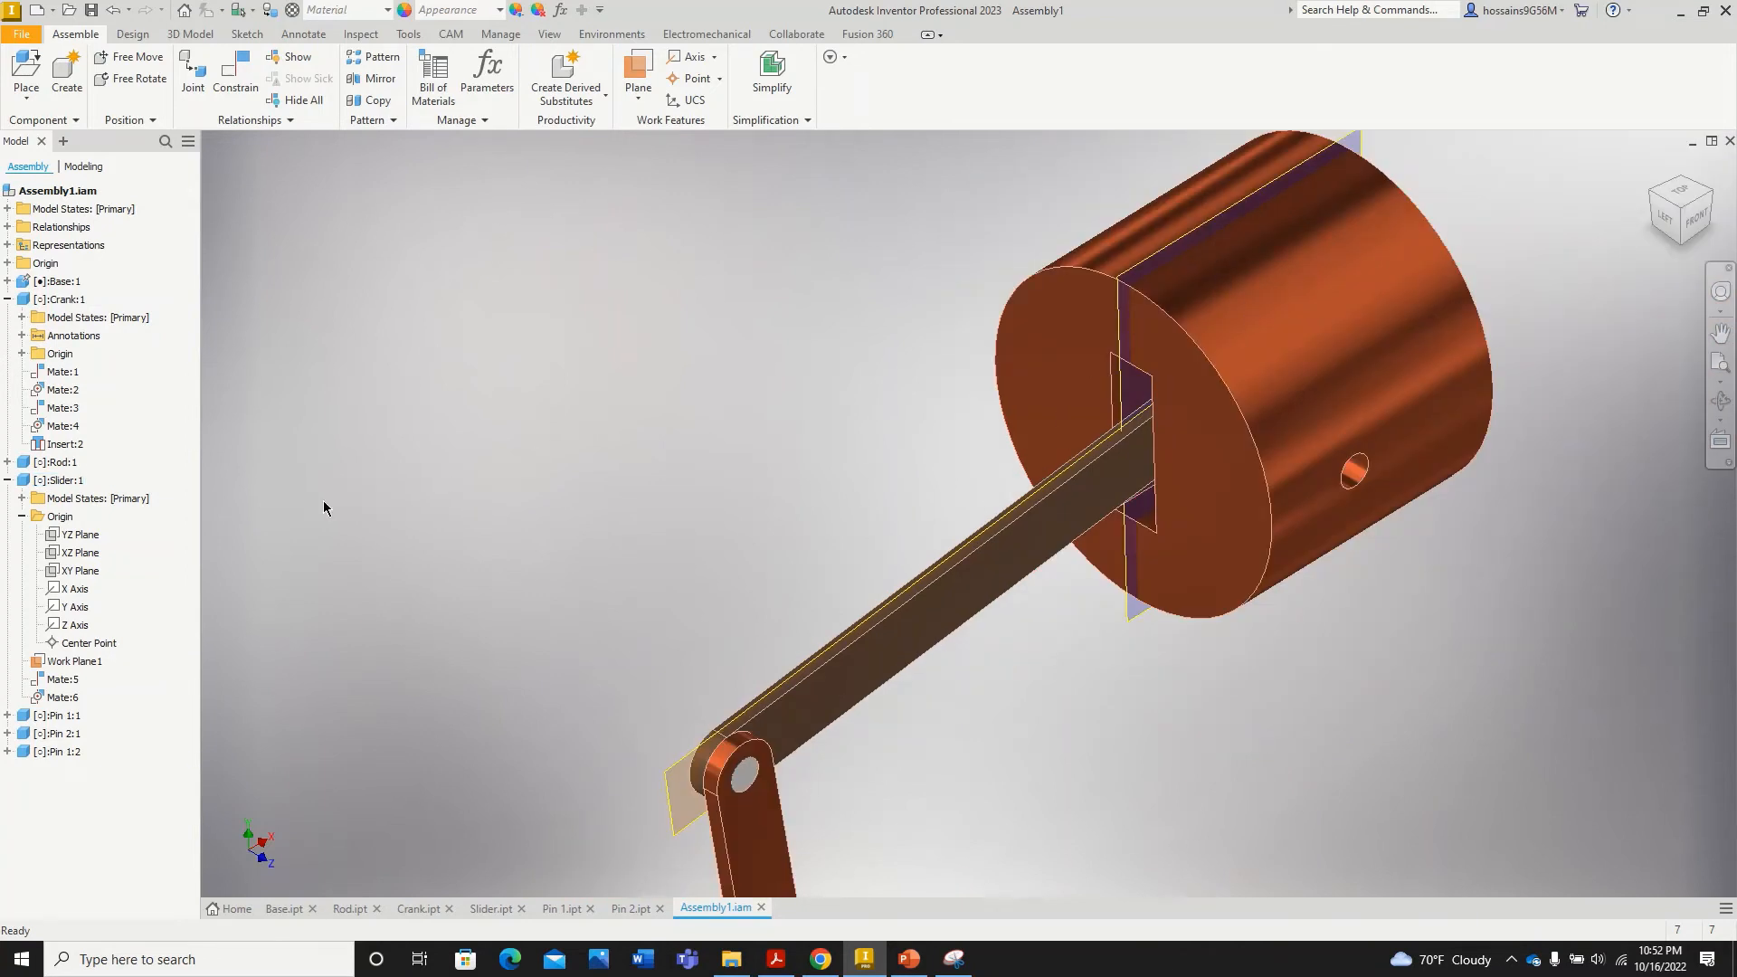
pyautogui.click(66, 556)
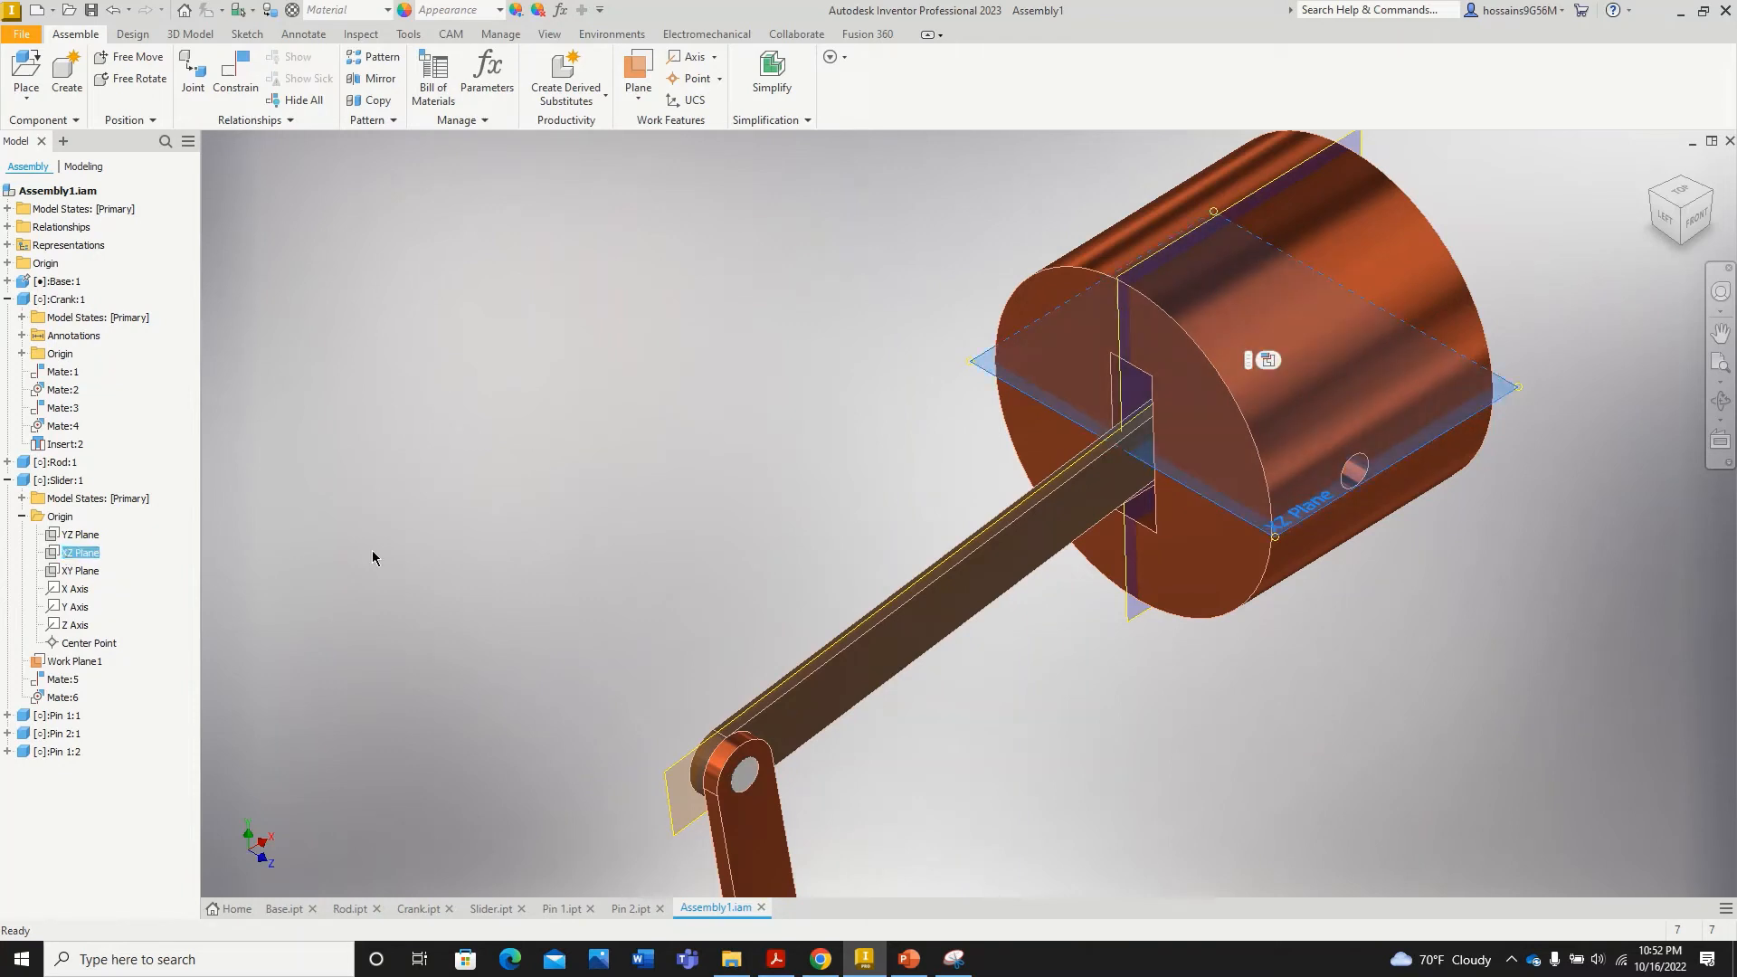
# Step: In the Slider part, create a work plane midway between the slot's top and bottom faces
pyautogui.click(491, 908)
pyautogui.scroll(-5, 658, 633)
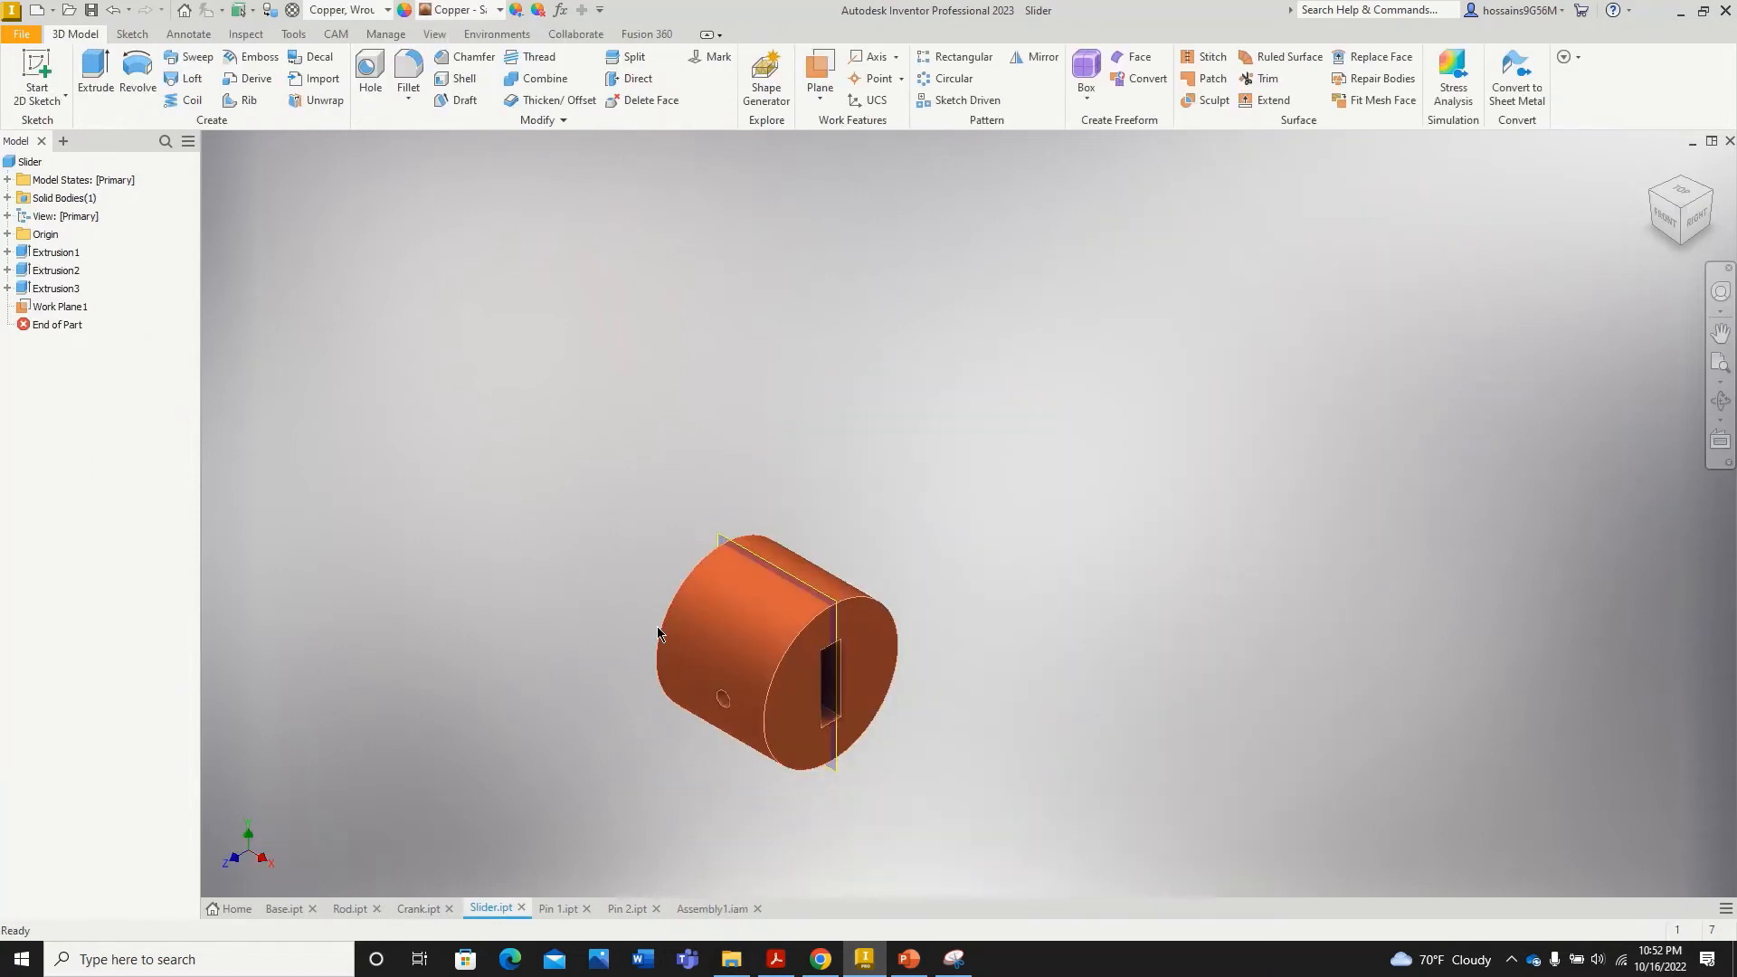
pyautogui.scroll(4, 599, 686)
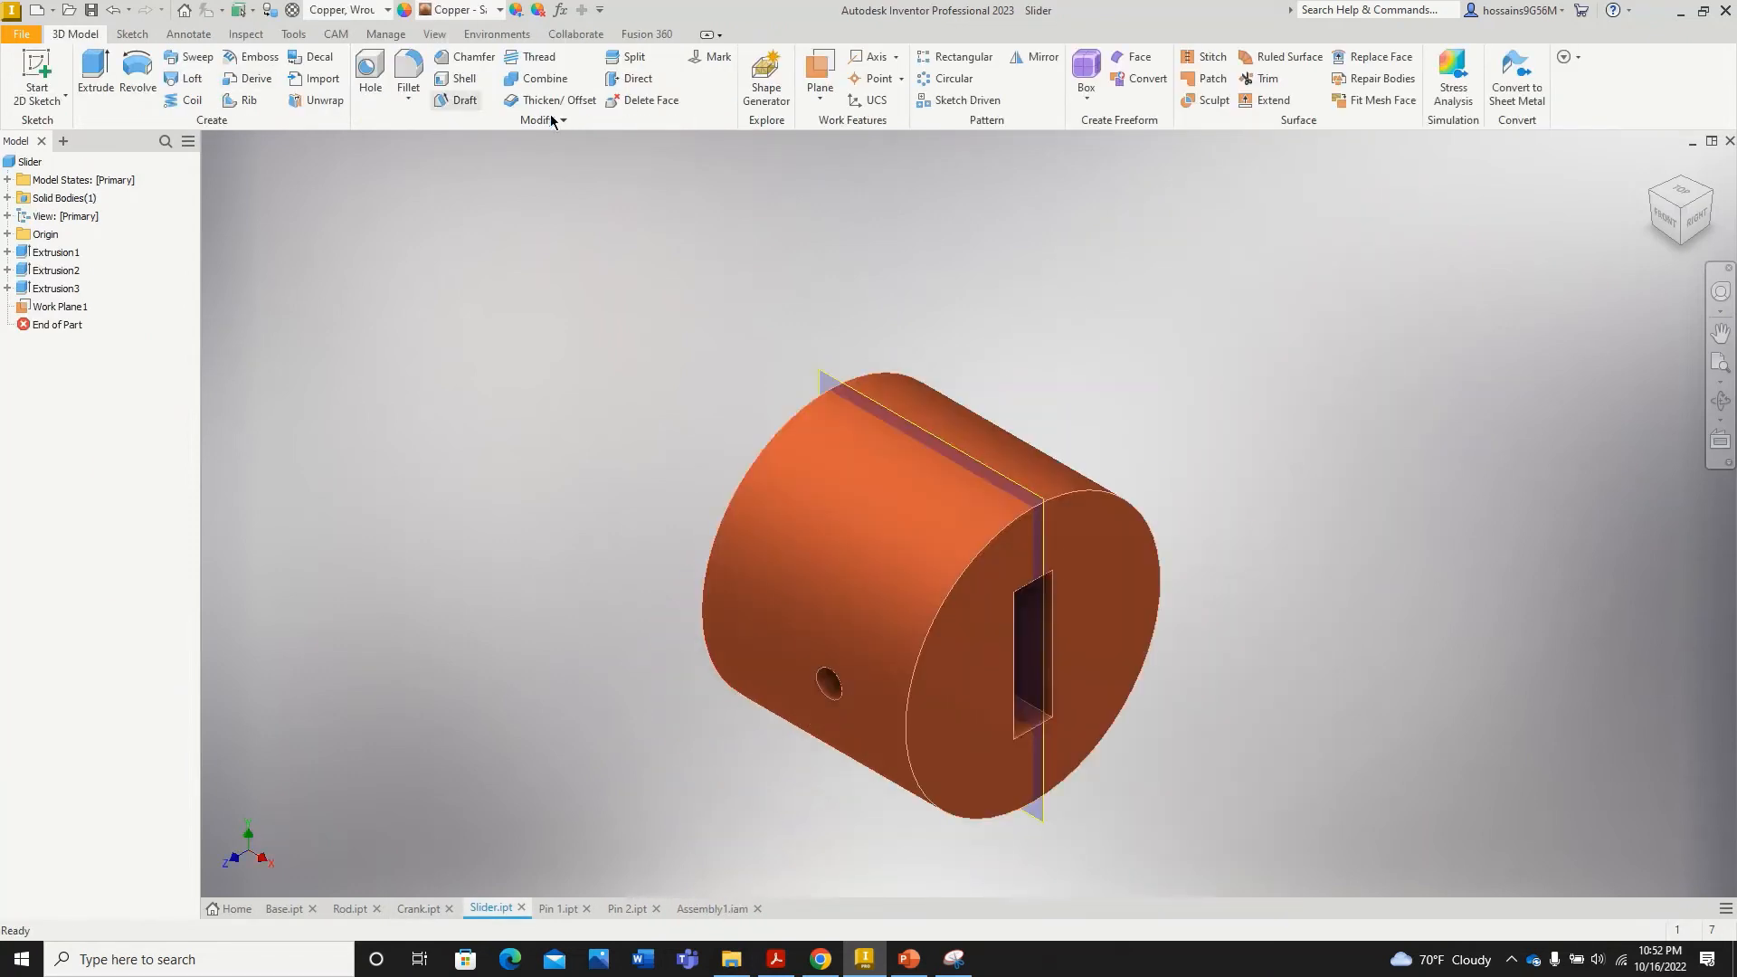
pyautogui.click(818, 96)
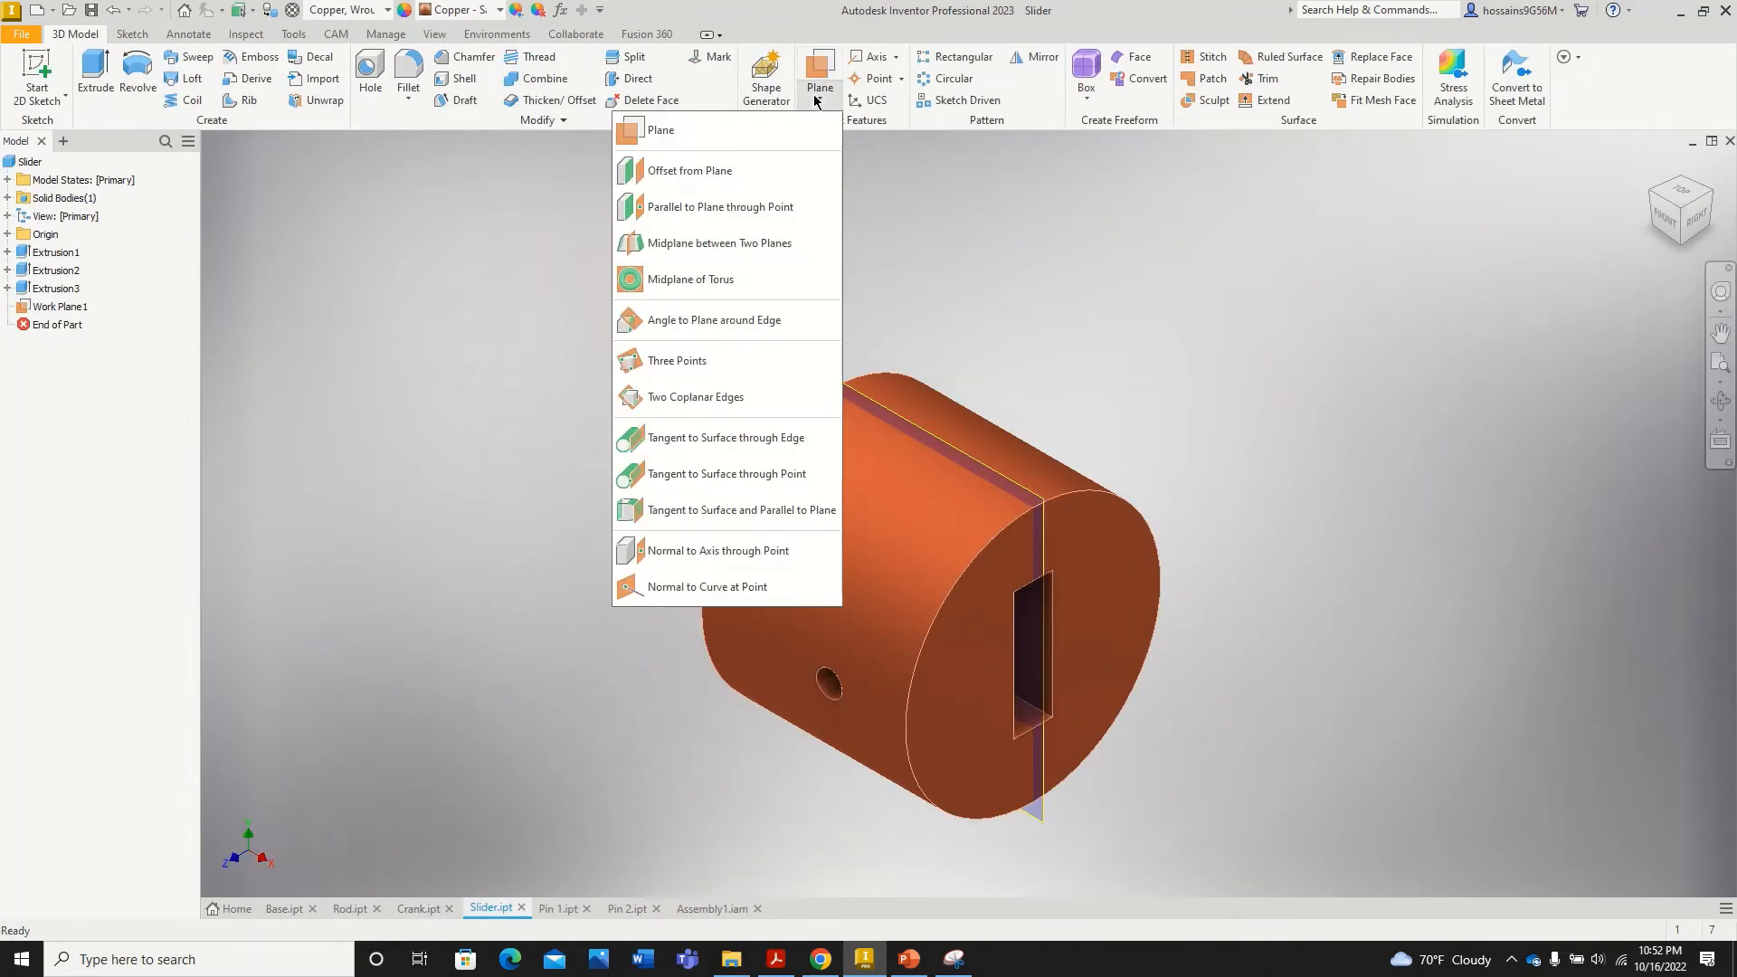
pyautogui.click(719, 242)
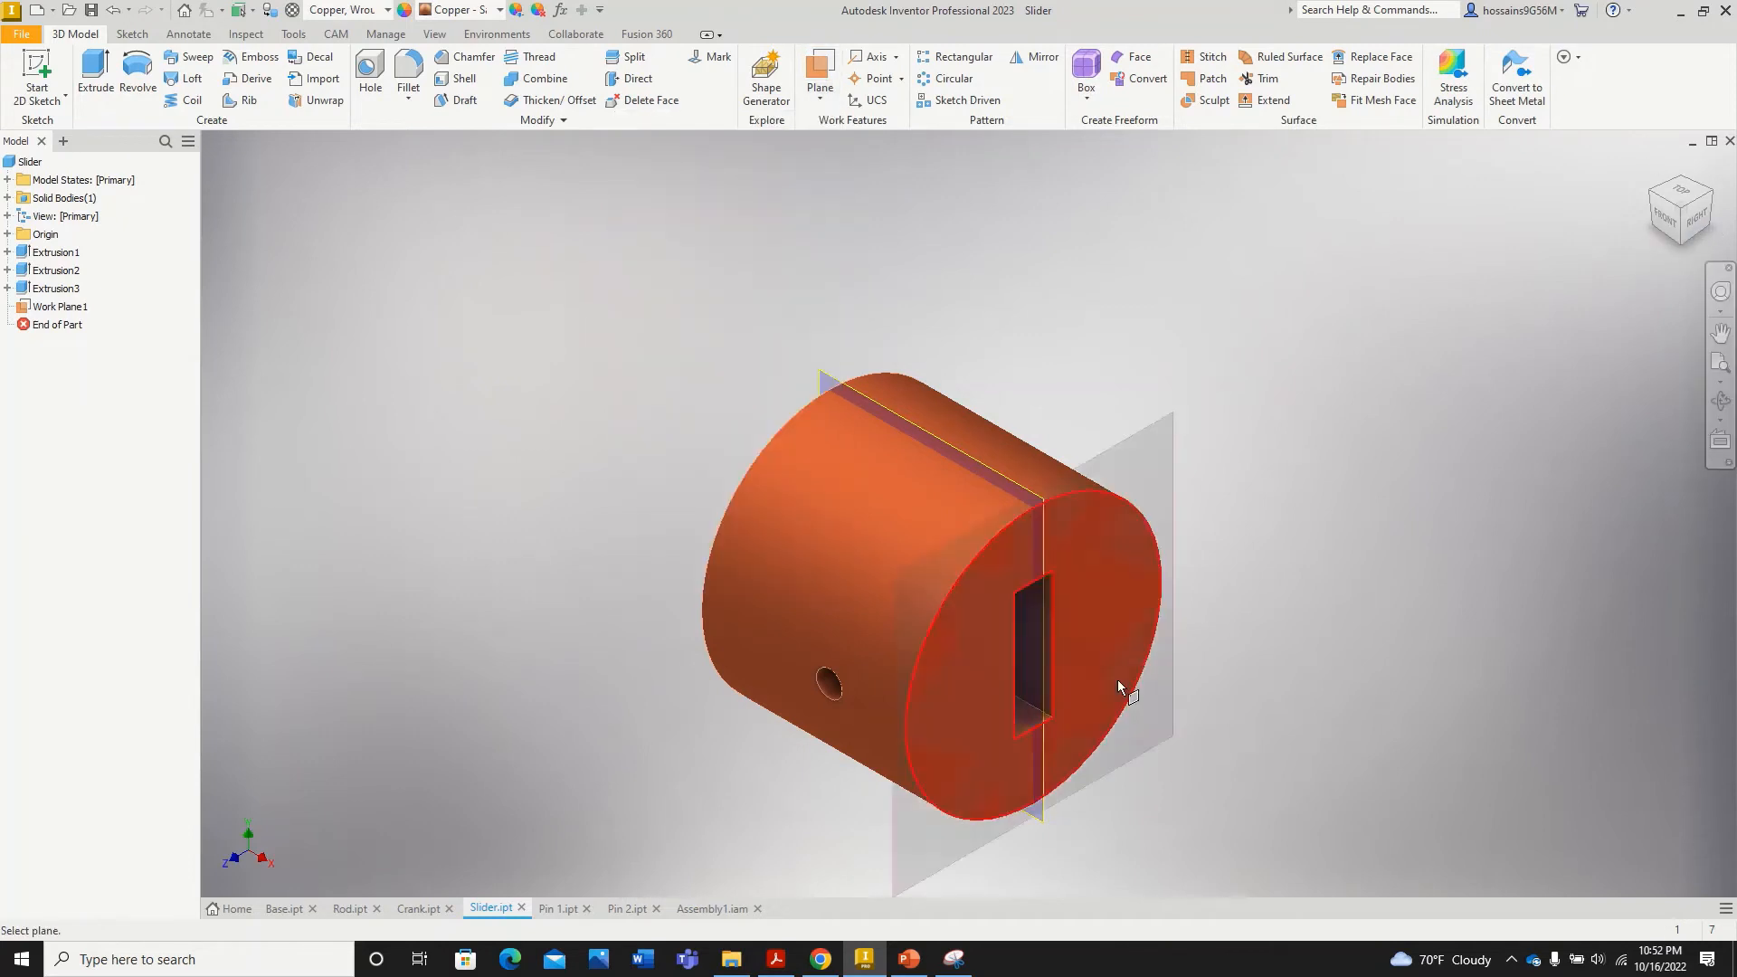
pyautogui.scroll(6, 1031, 721)
pyautogui.click(1031, 724)
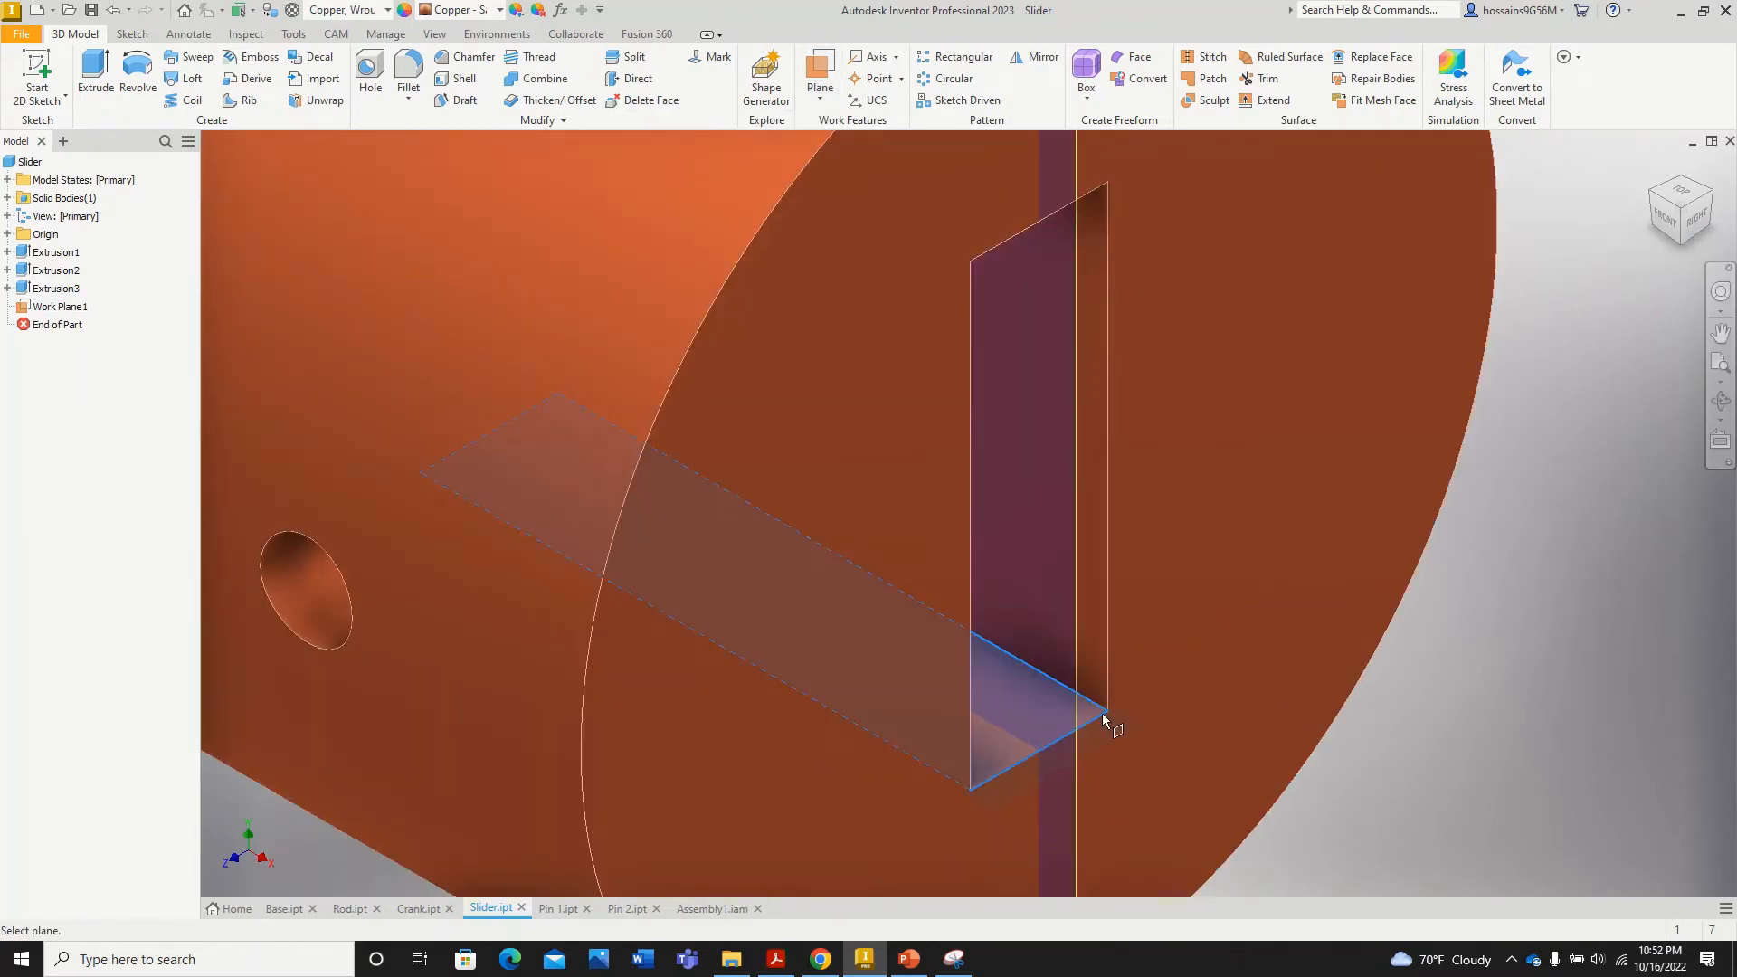
pyautogui.scroll(-5, 1174, 705)
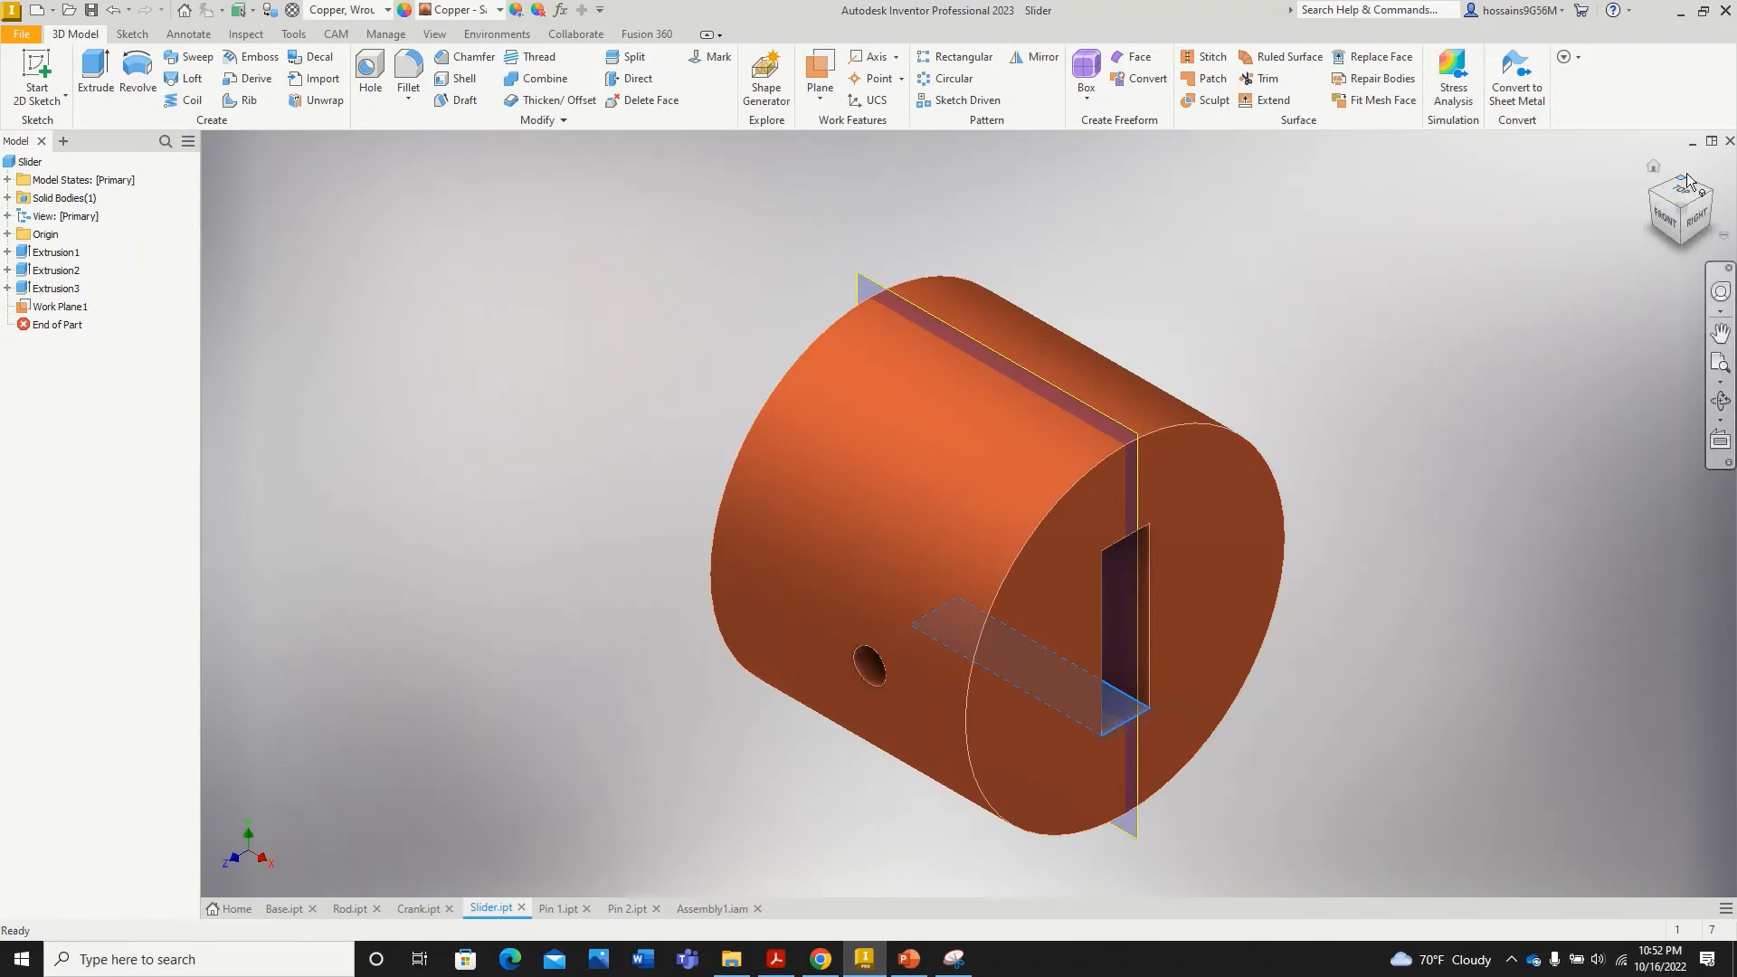
pyautogui.click(1683, 242)
pyautogui.scroll(5, 1086, 398)
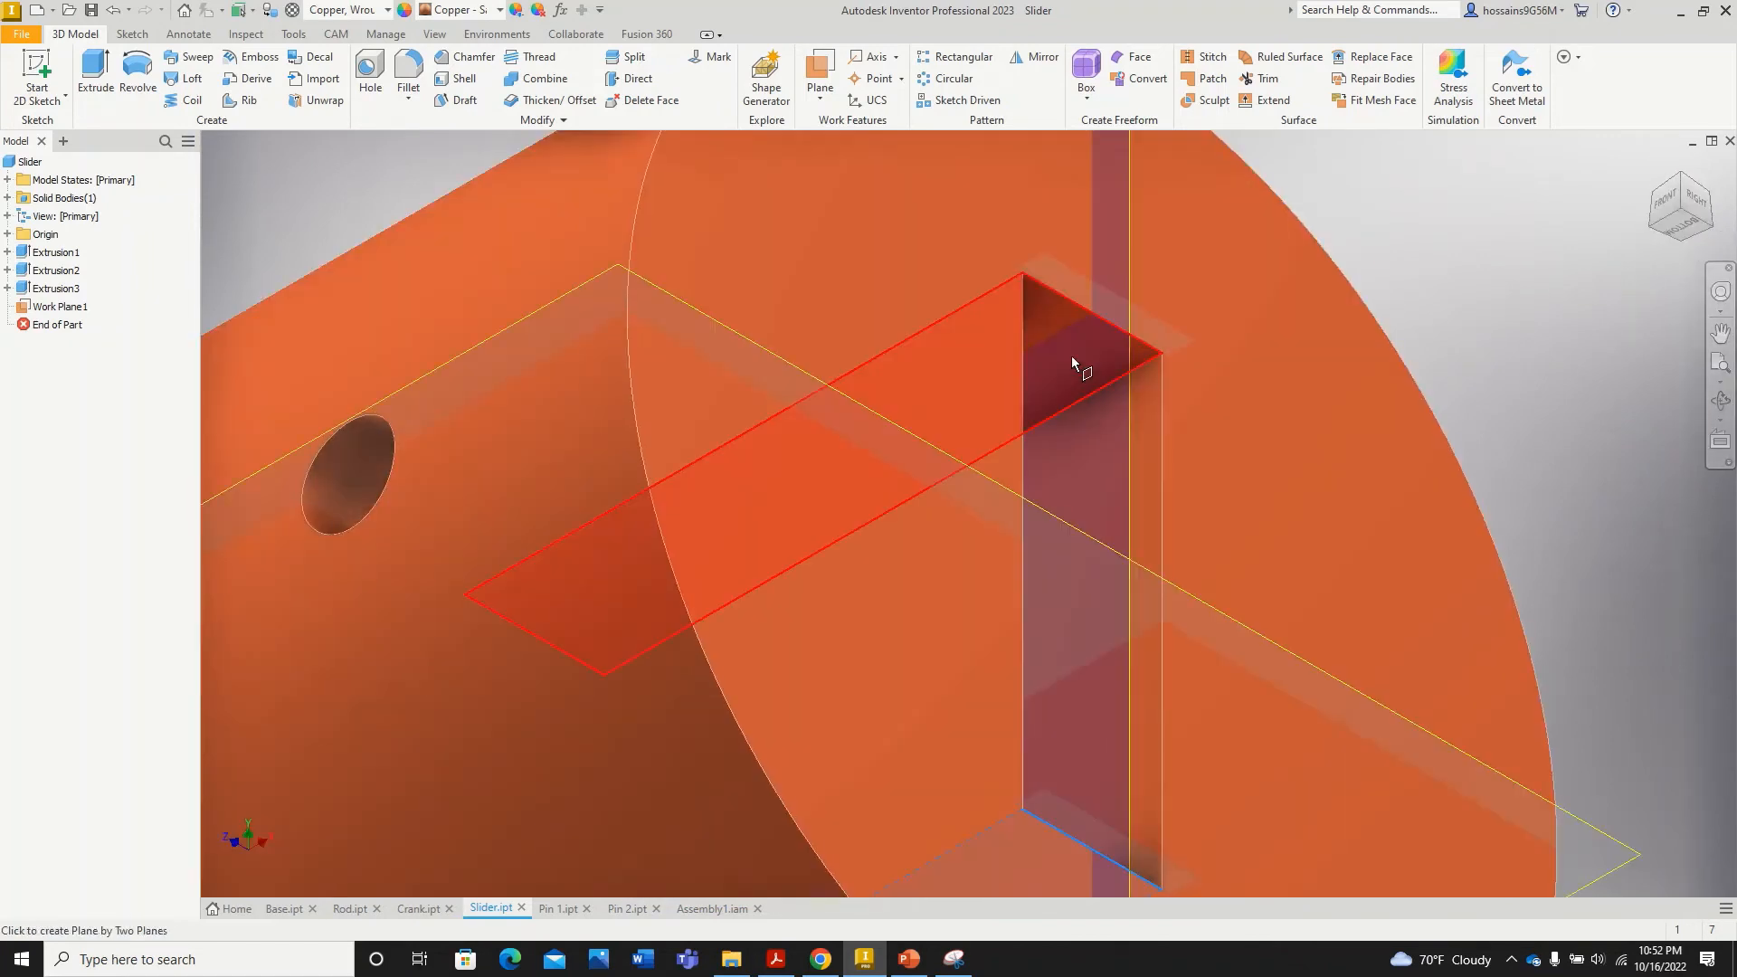
pyautogui.scroll(-5, 1073, 351)
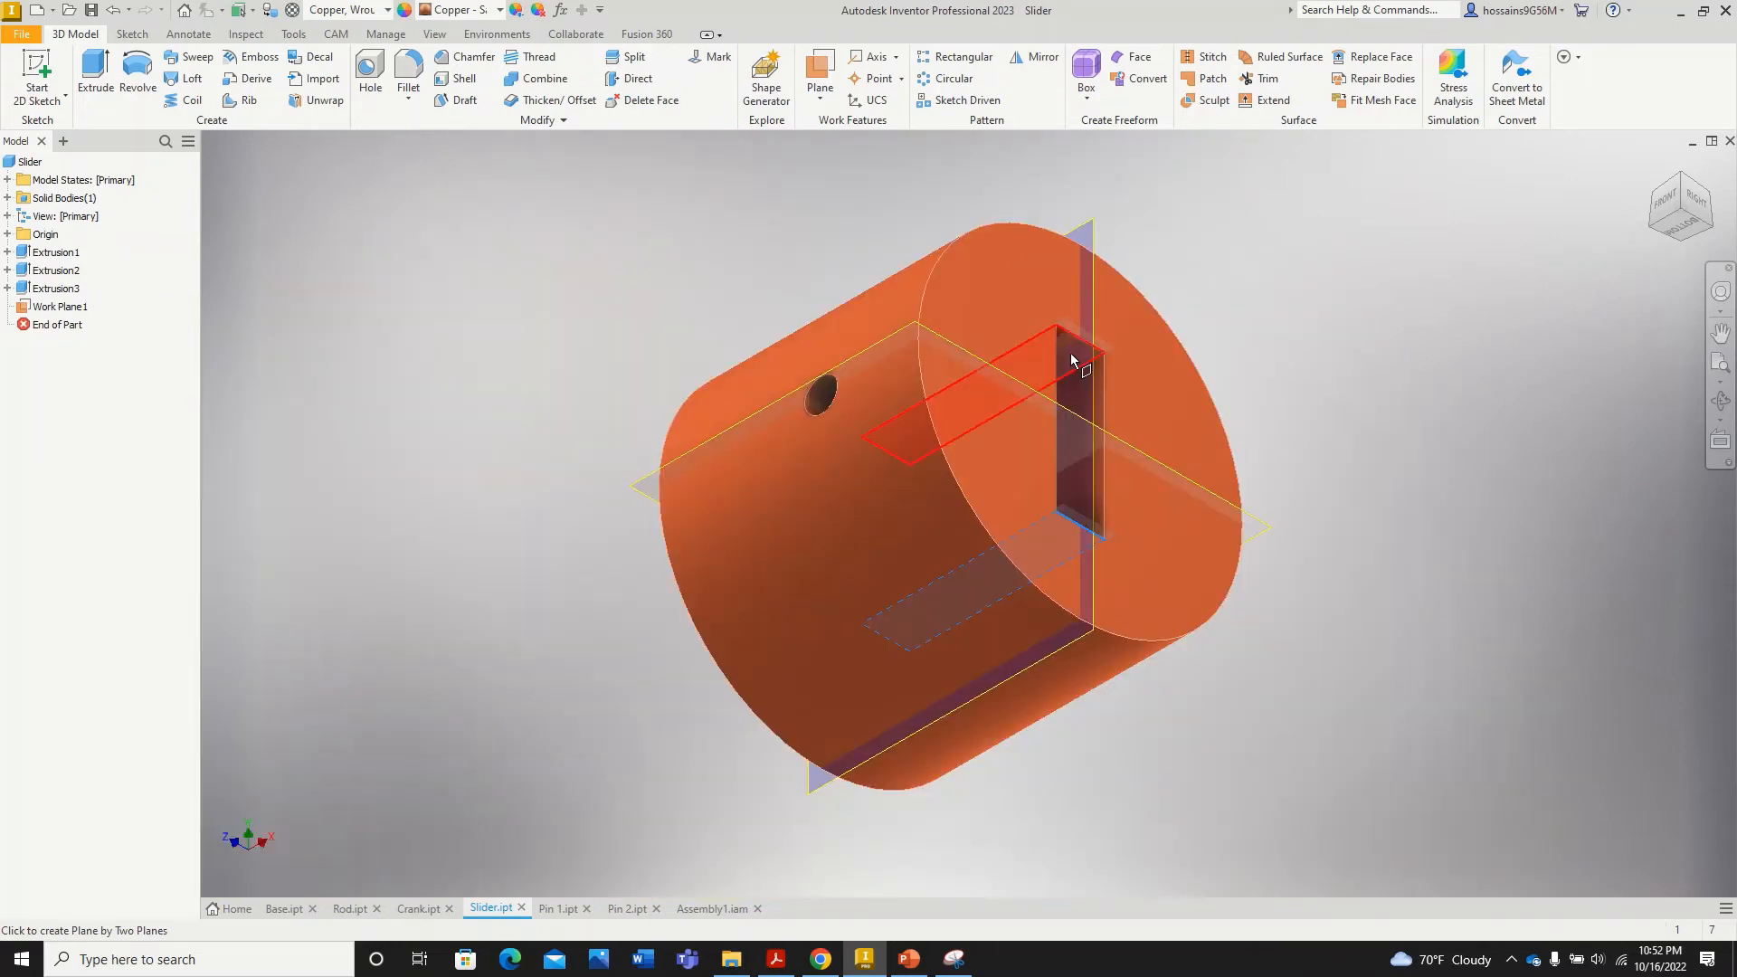
pyautogui.click(1091, 369)
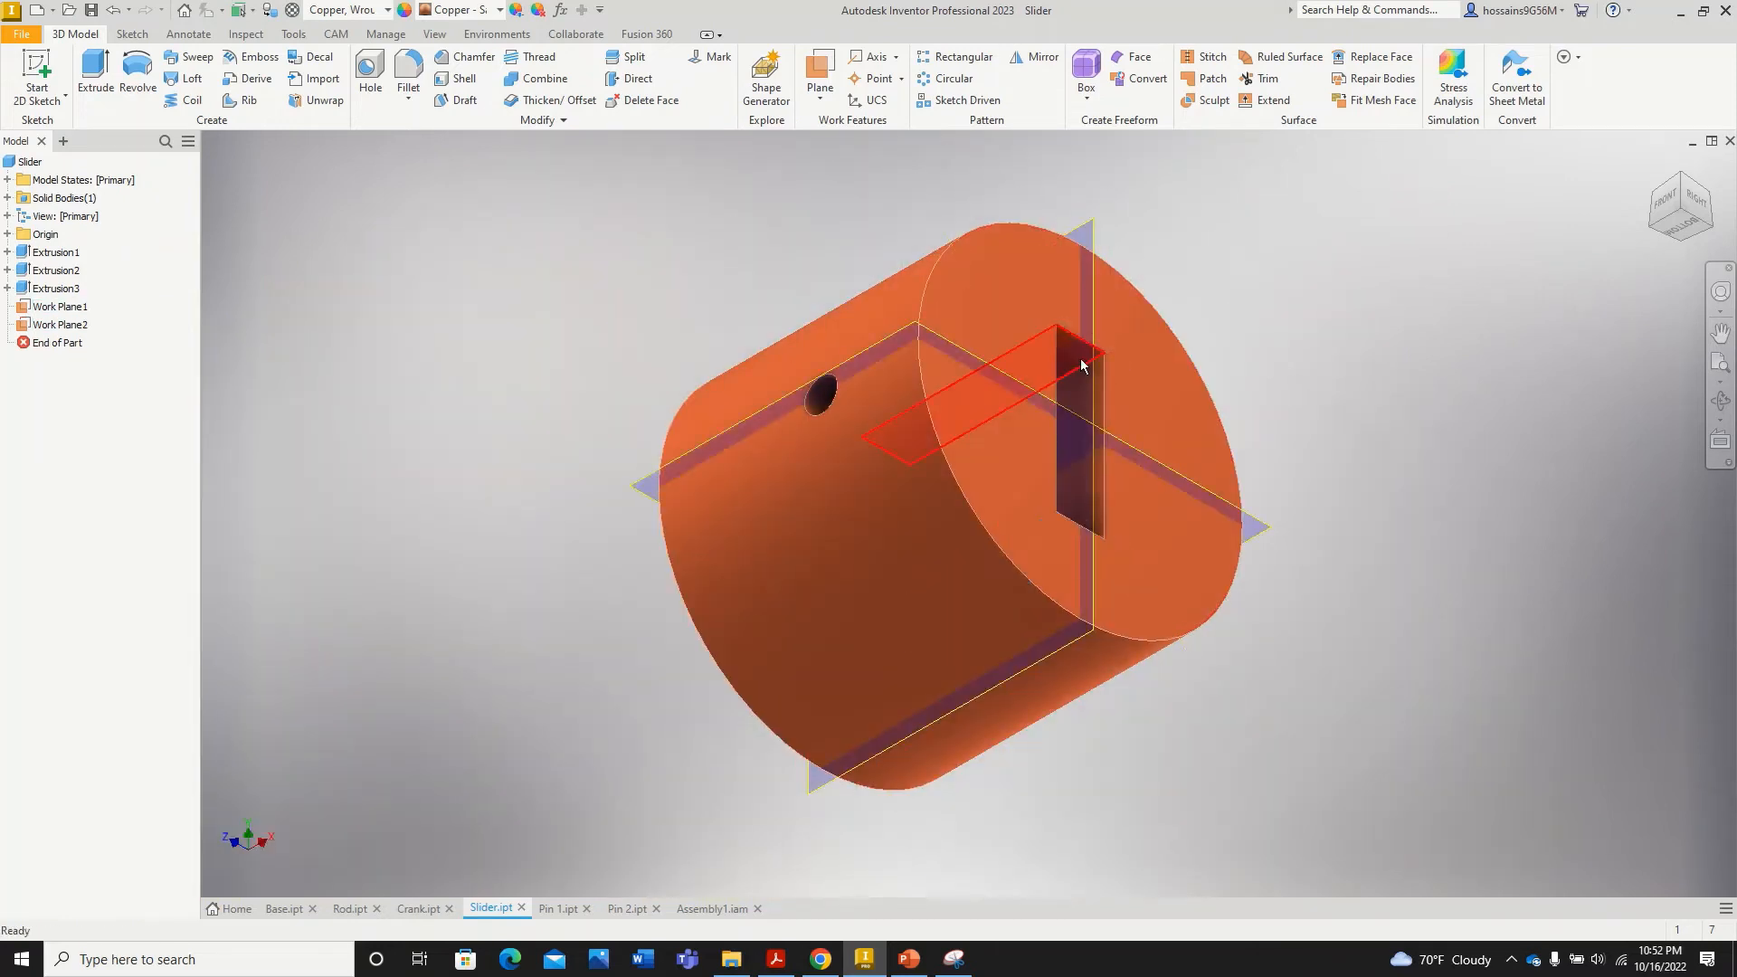
# Step: Restore the slider part's home view, save the part and return to Assembly1
pyautogui.click(1653, 166)
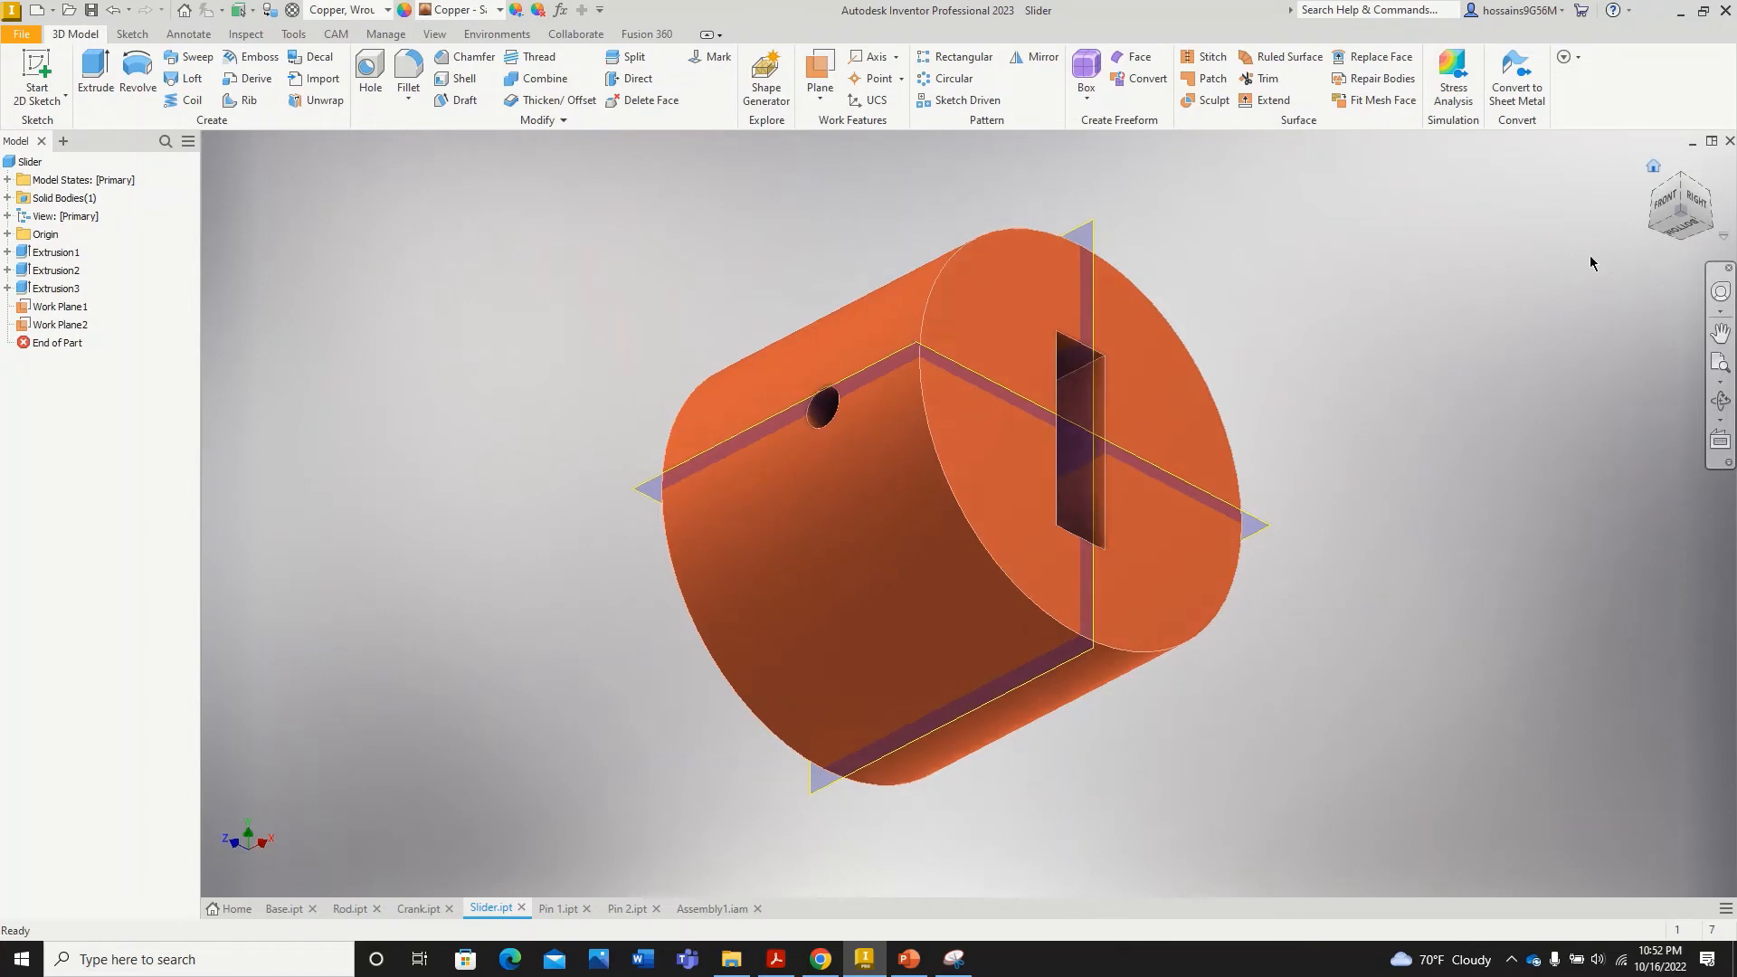
pyautogui.click(1259, 500)
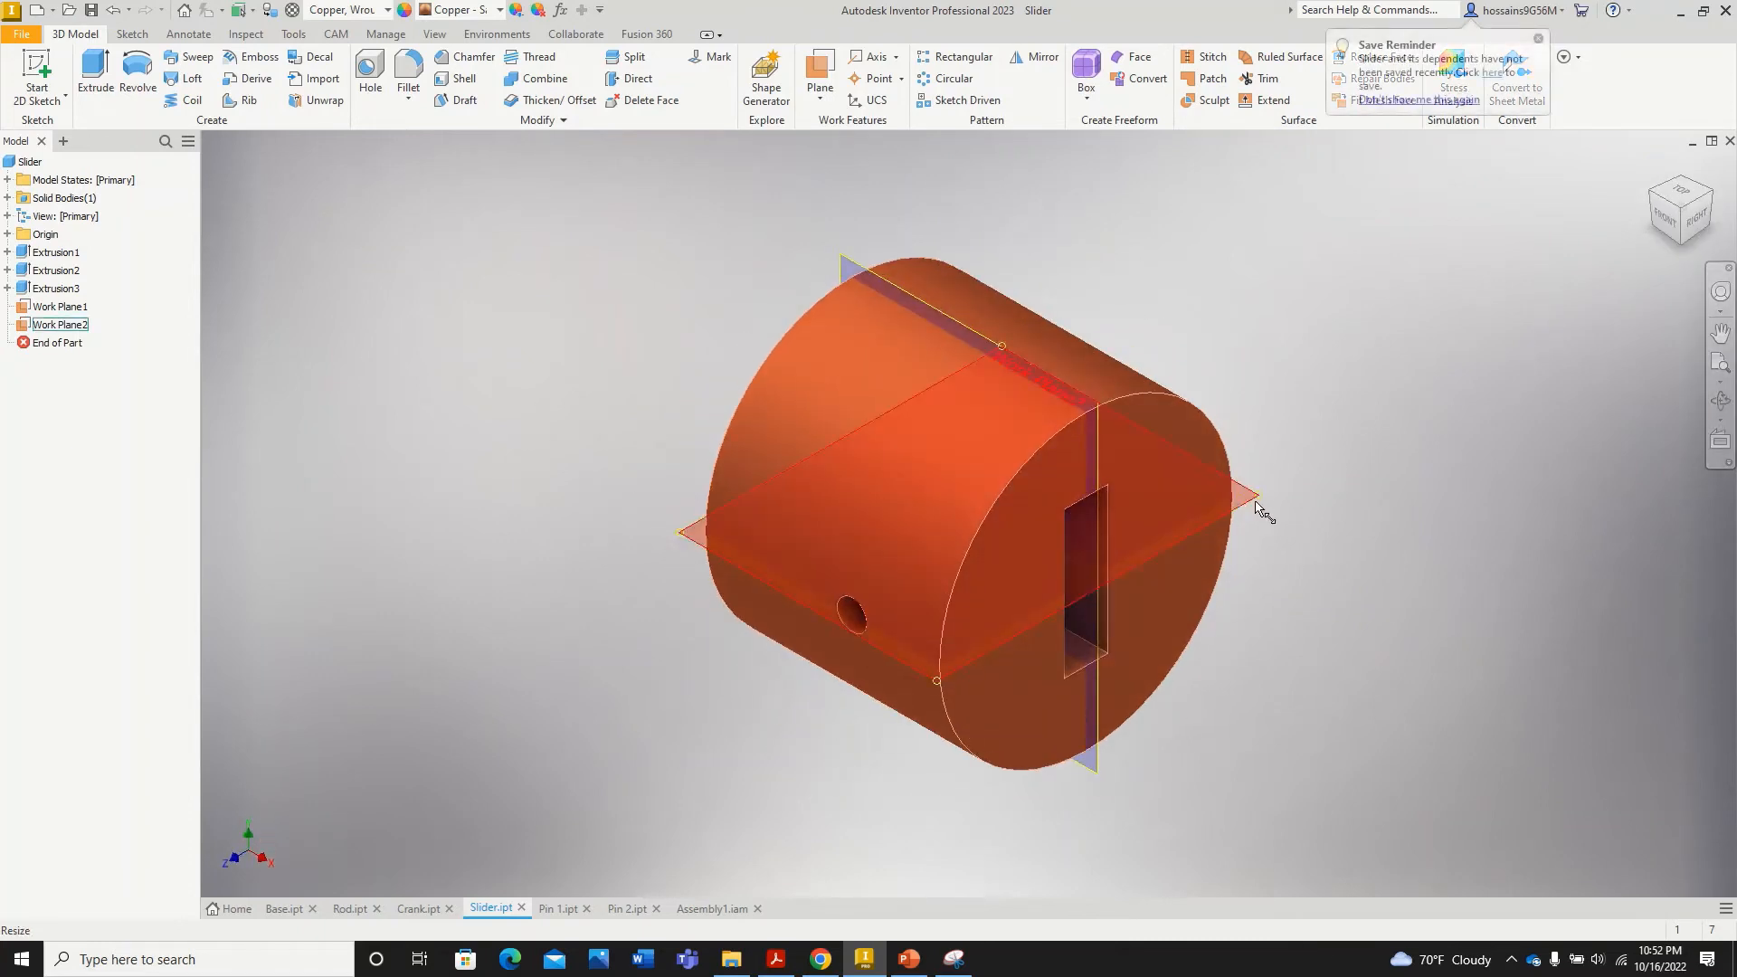
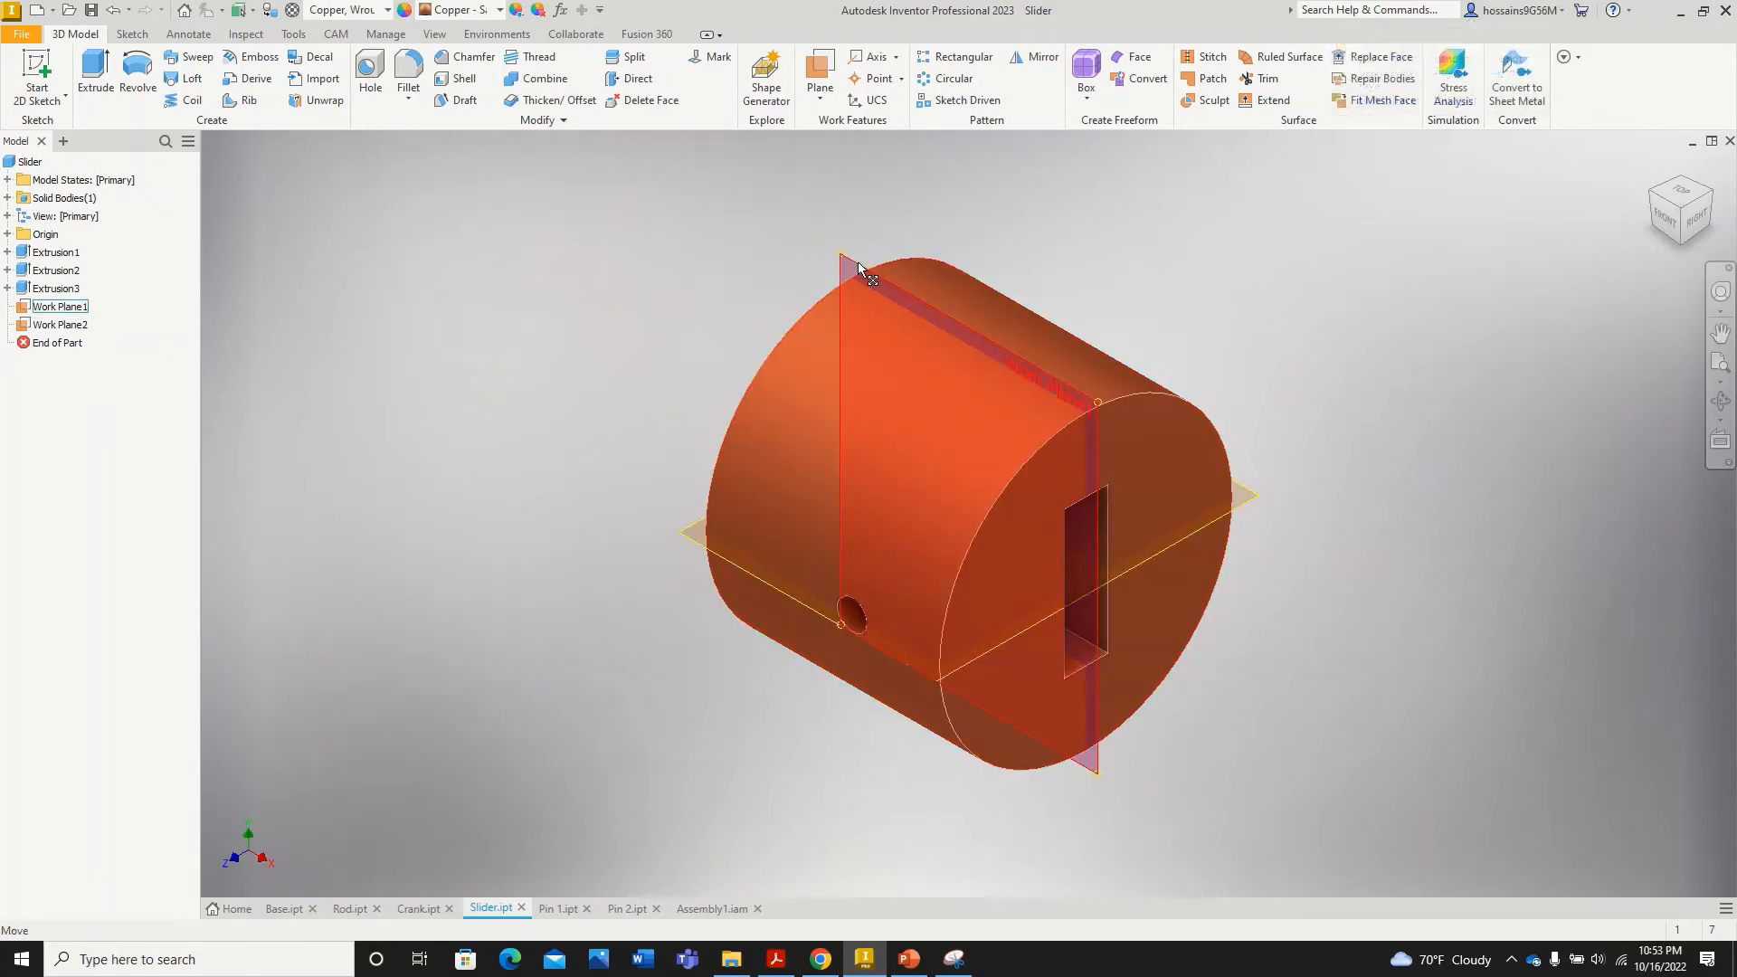
pyautogui.click(91, 10)
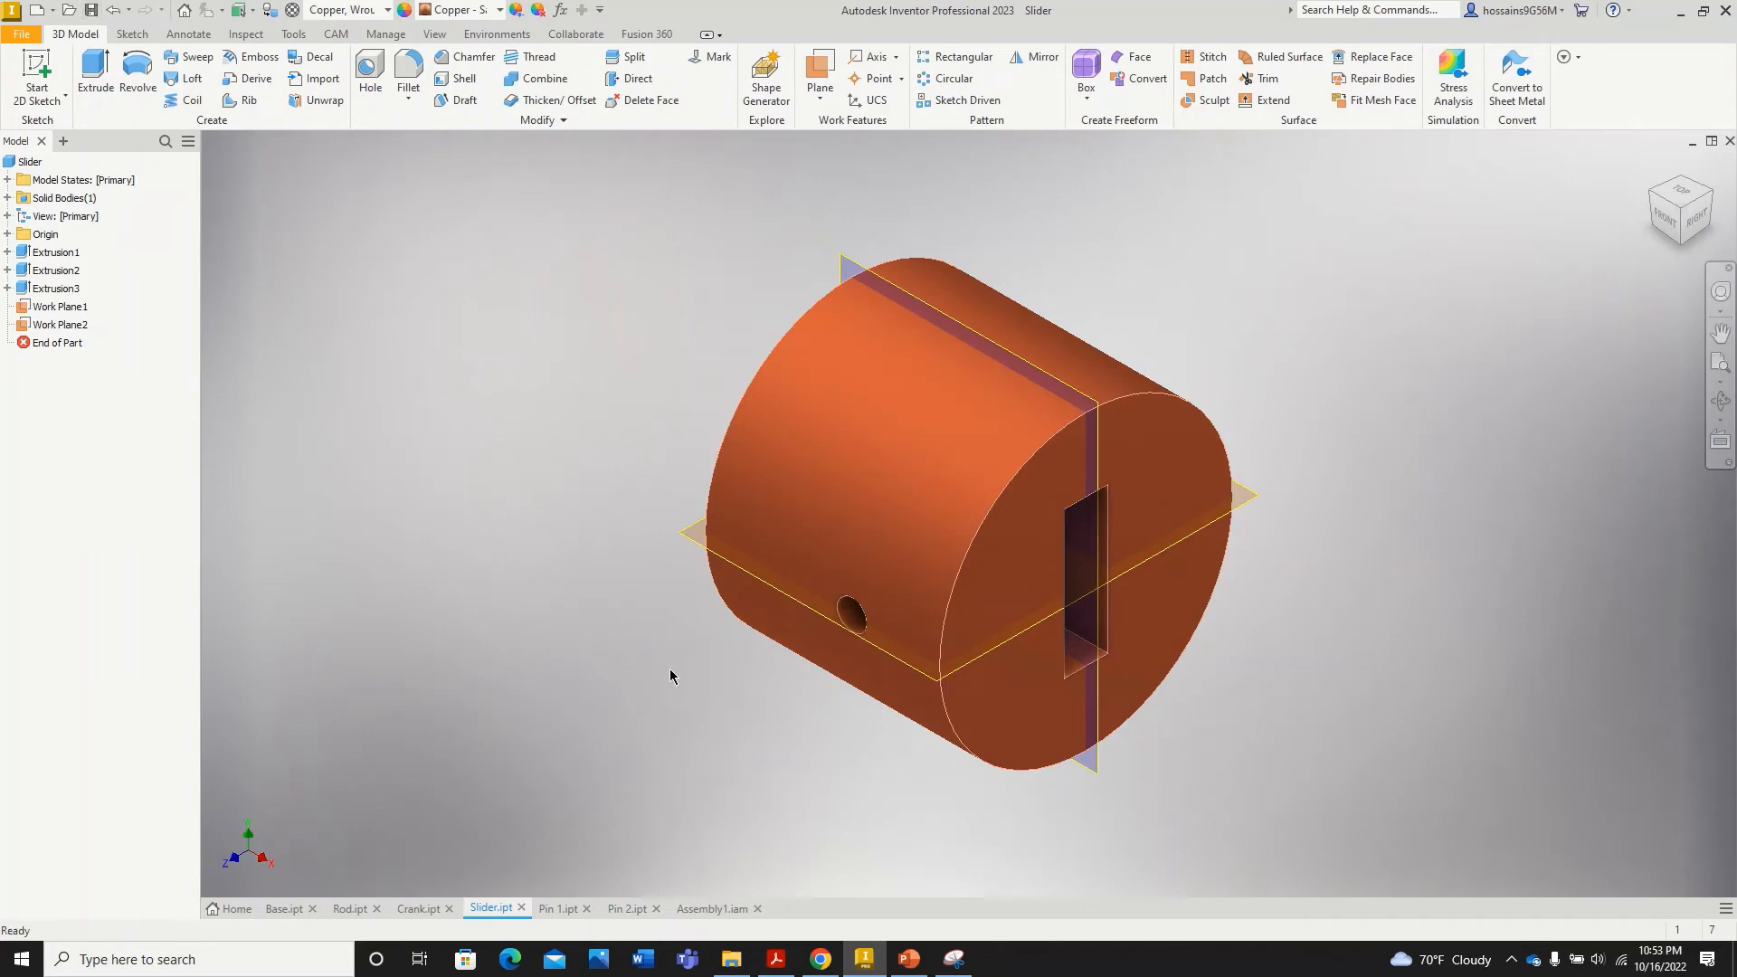
pyautogui.click(713, 908)
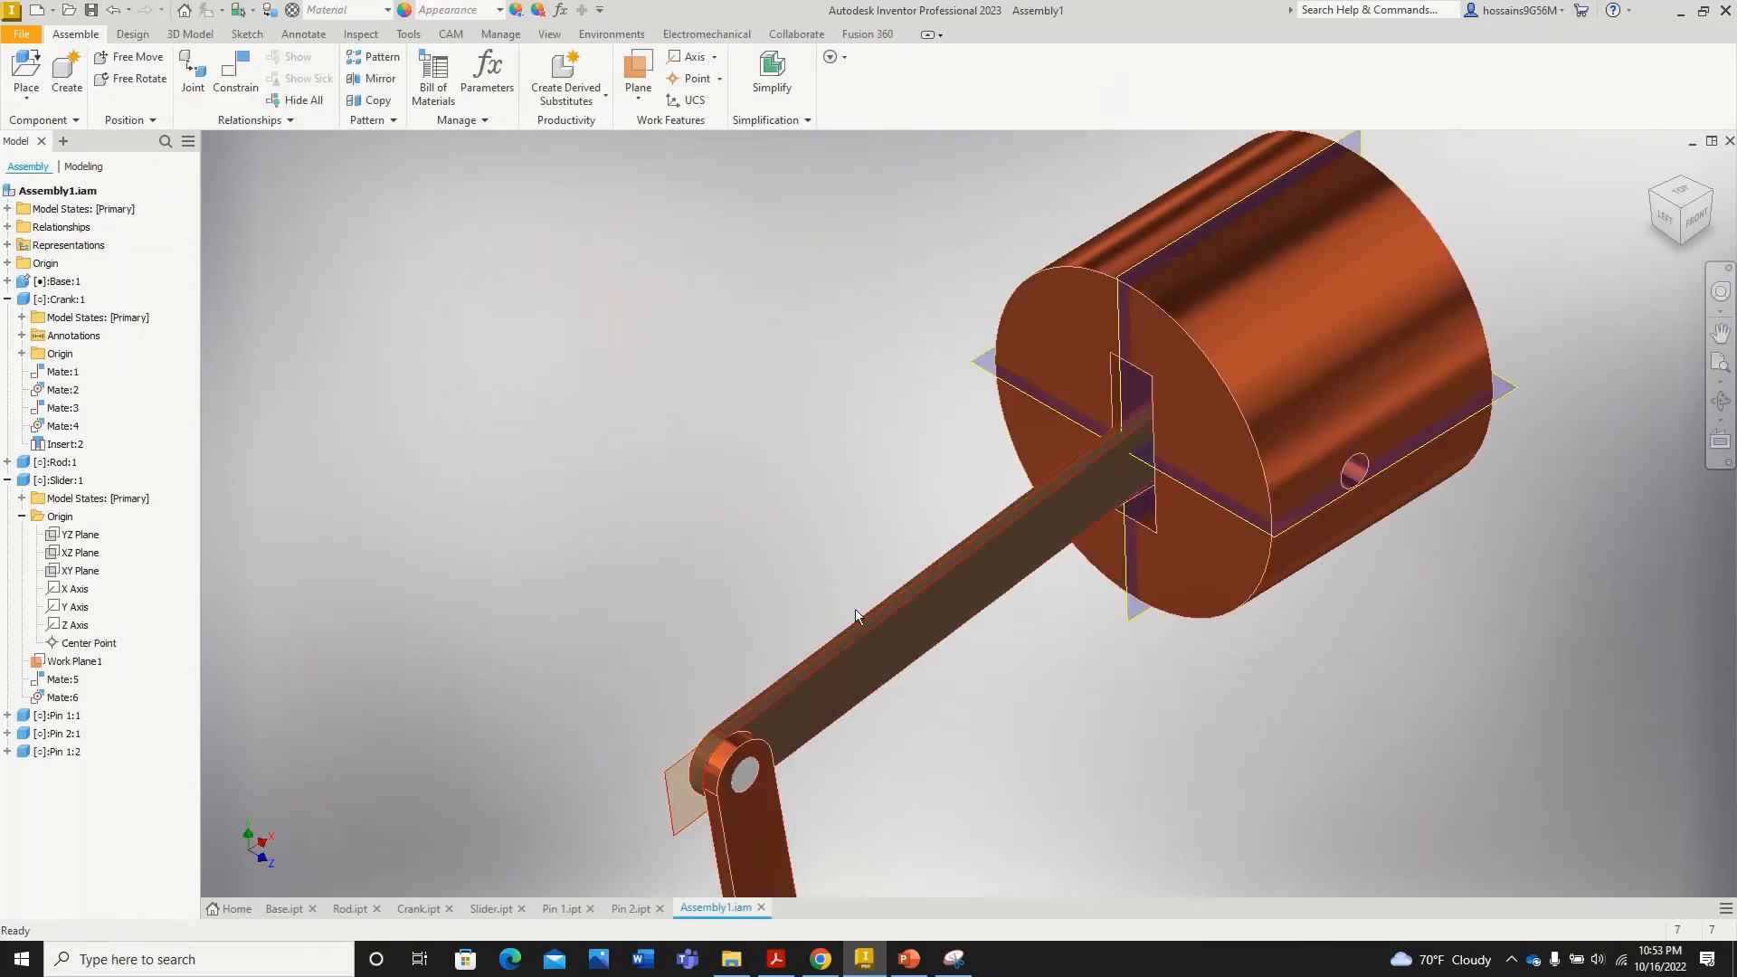
# Step: Make the base's origin XZ plane visible in the assembly
pyautogui.scroll(-3, 855, 610)
pyautogui.scroll(6, 959, 581)
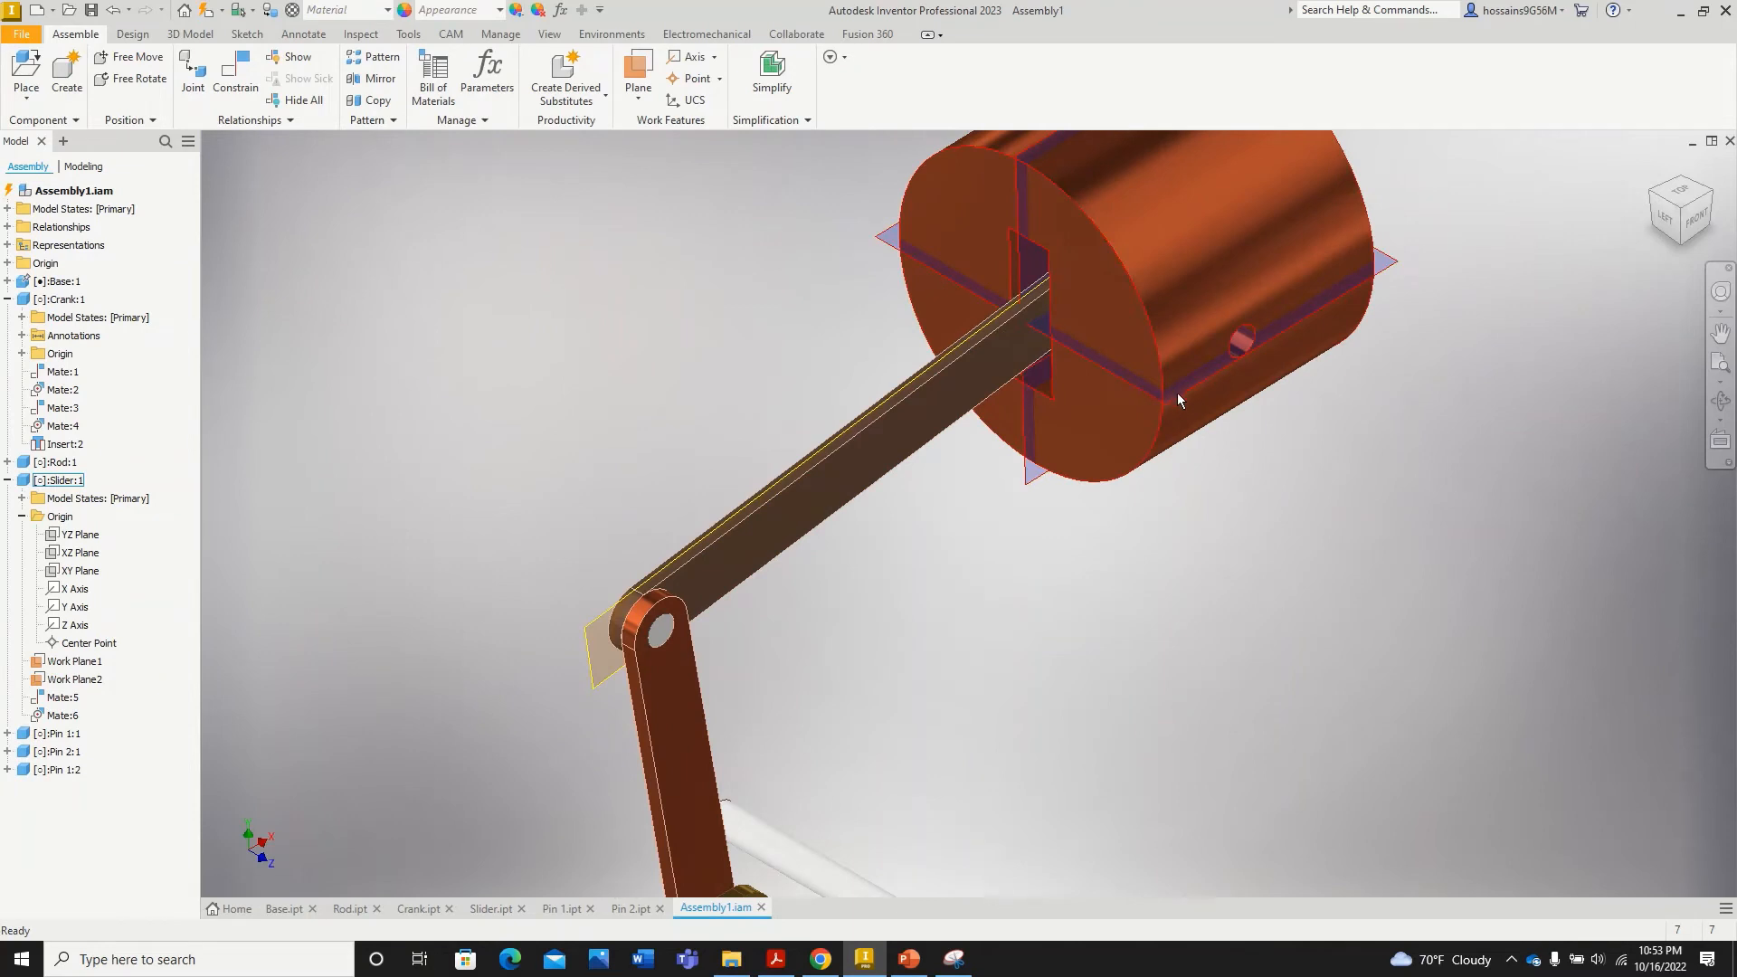
pyautogui.scroll(-5, 1013, 480)
pyautogui.scroll(5, 909, 588)
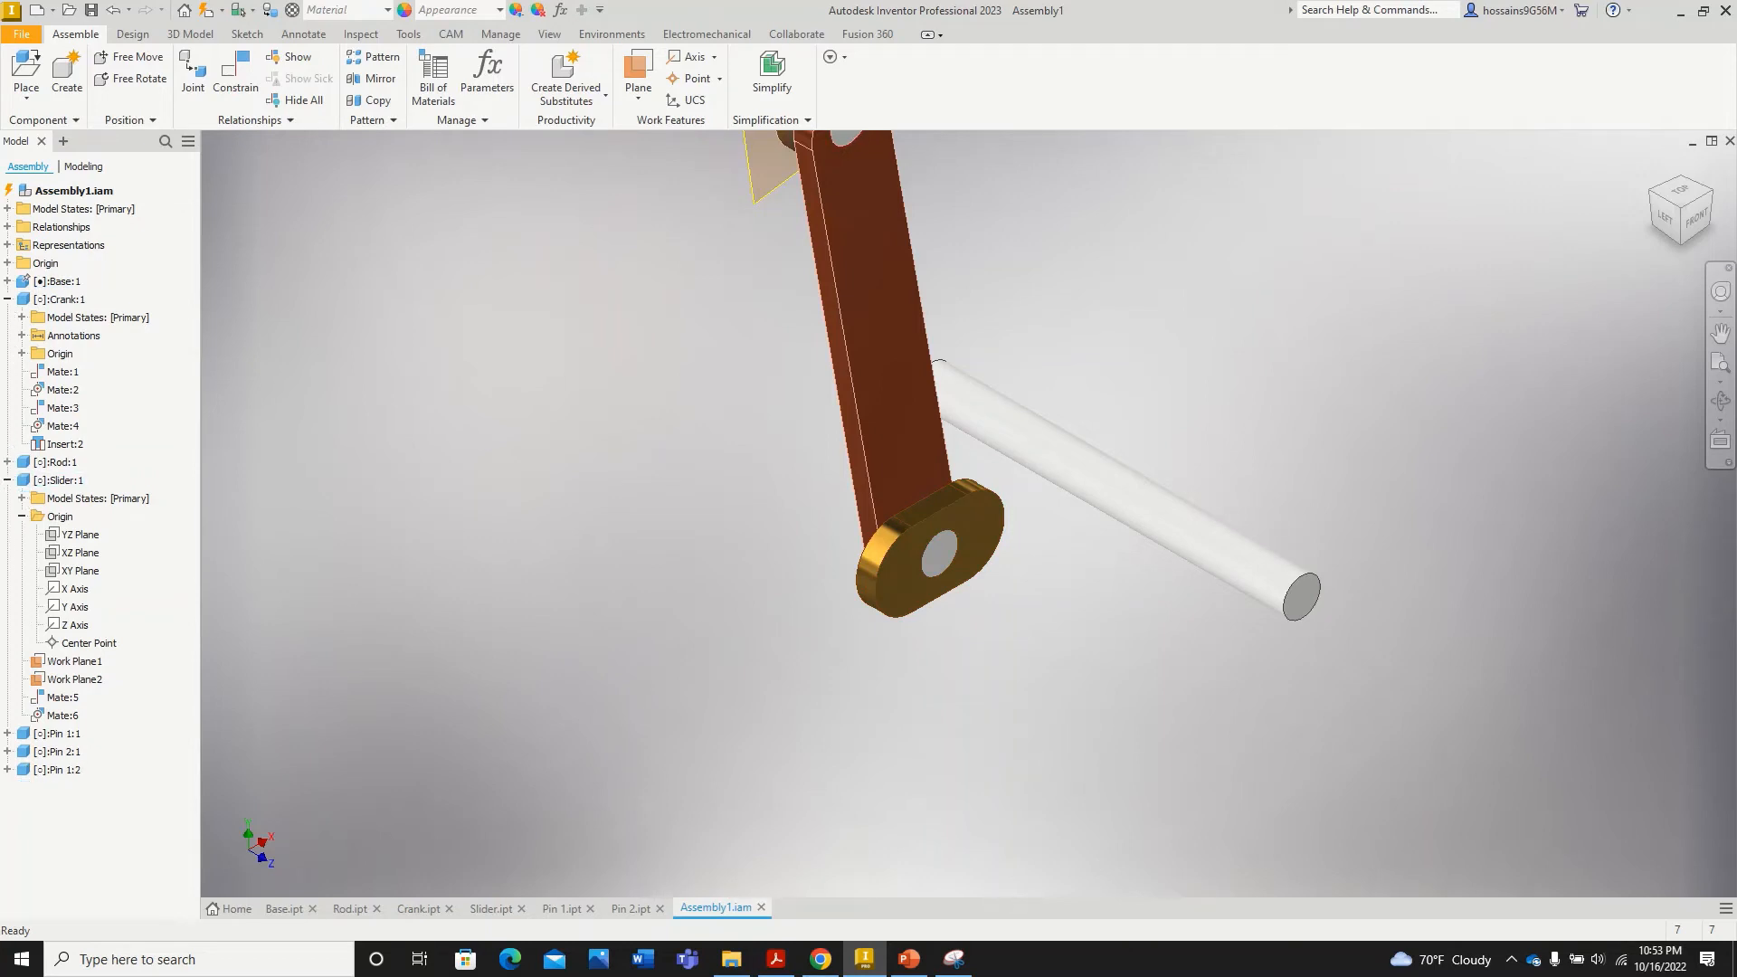
pyautogui.click(7, 478)
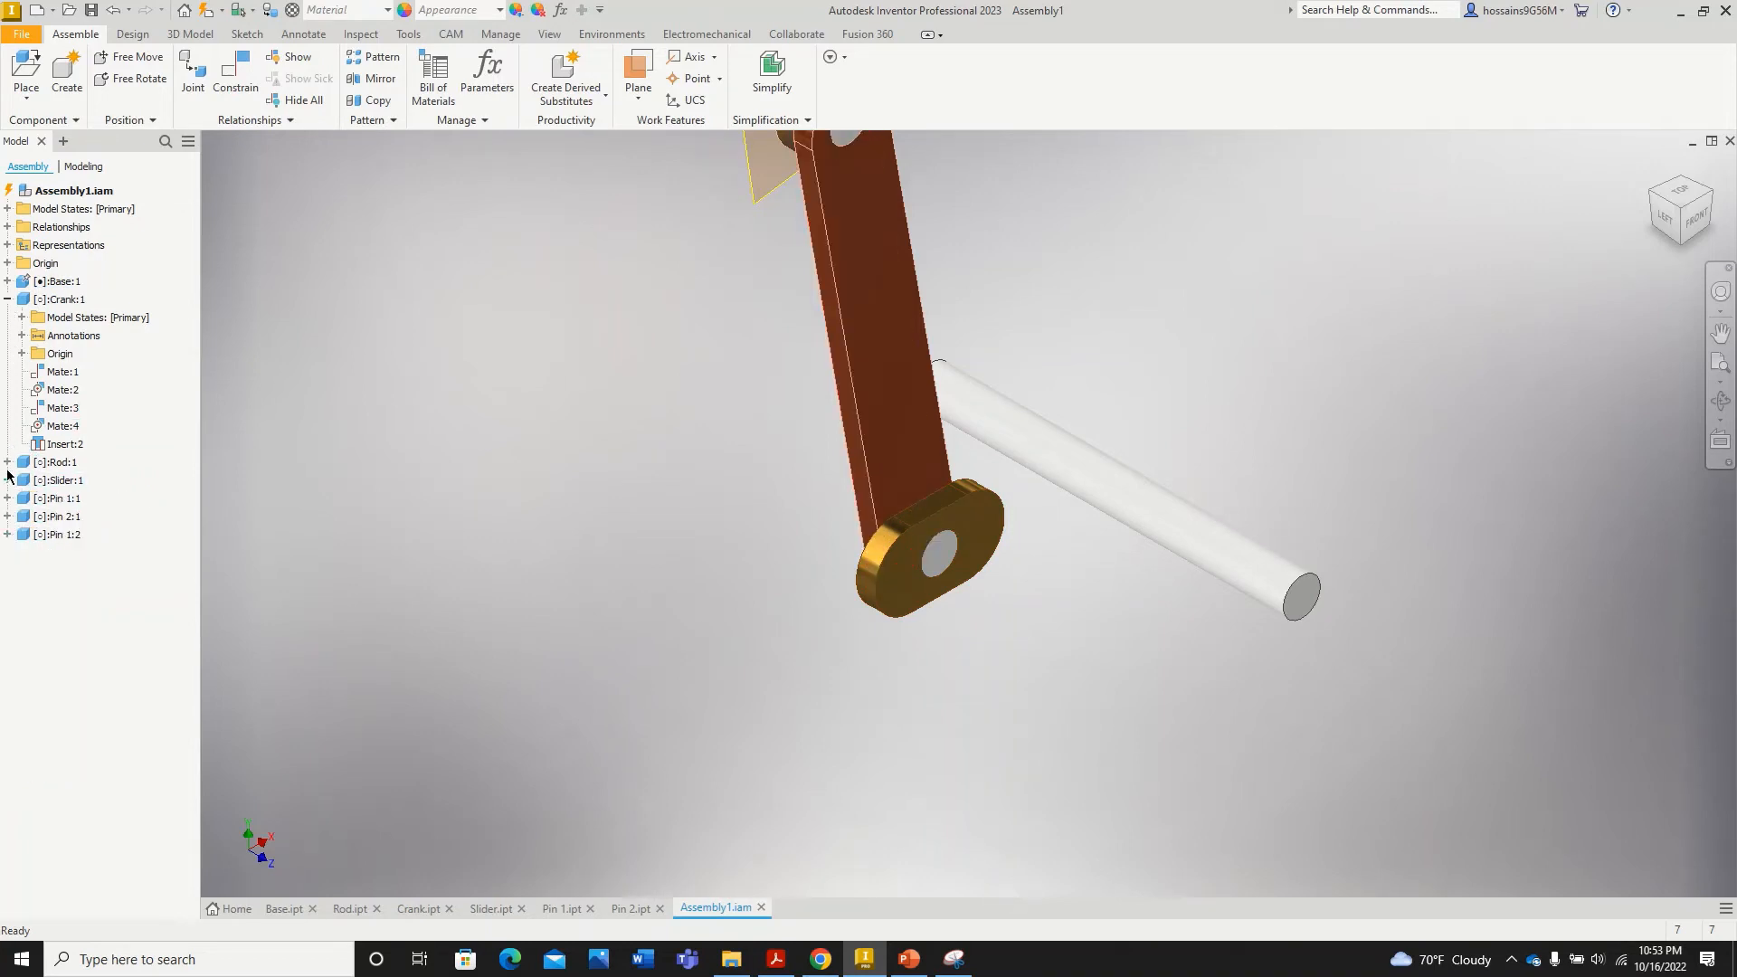
pyautogui.click(7, 299)
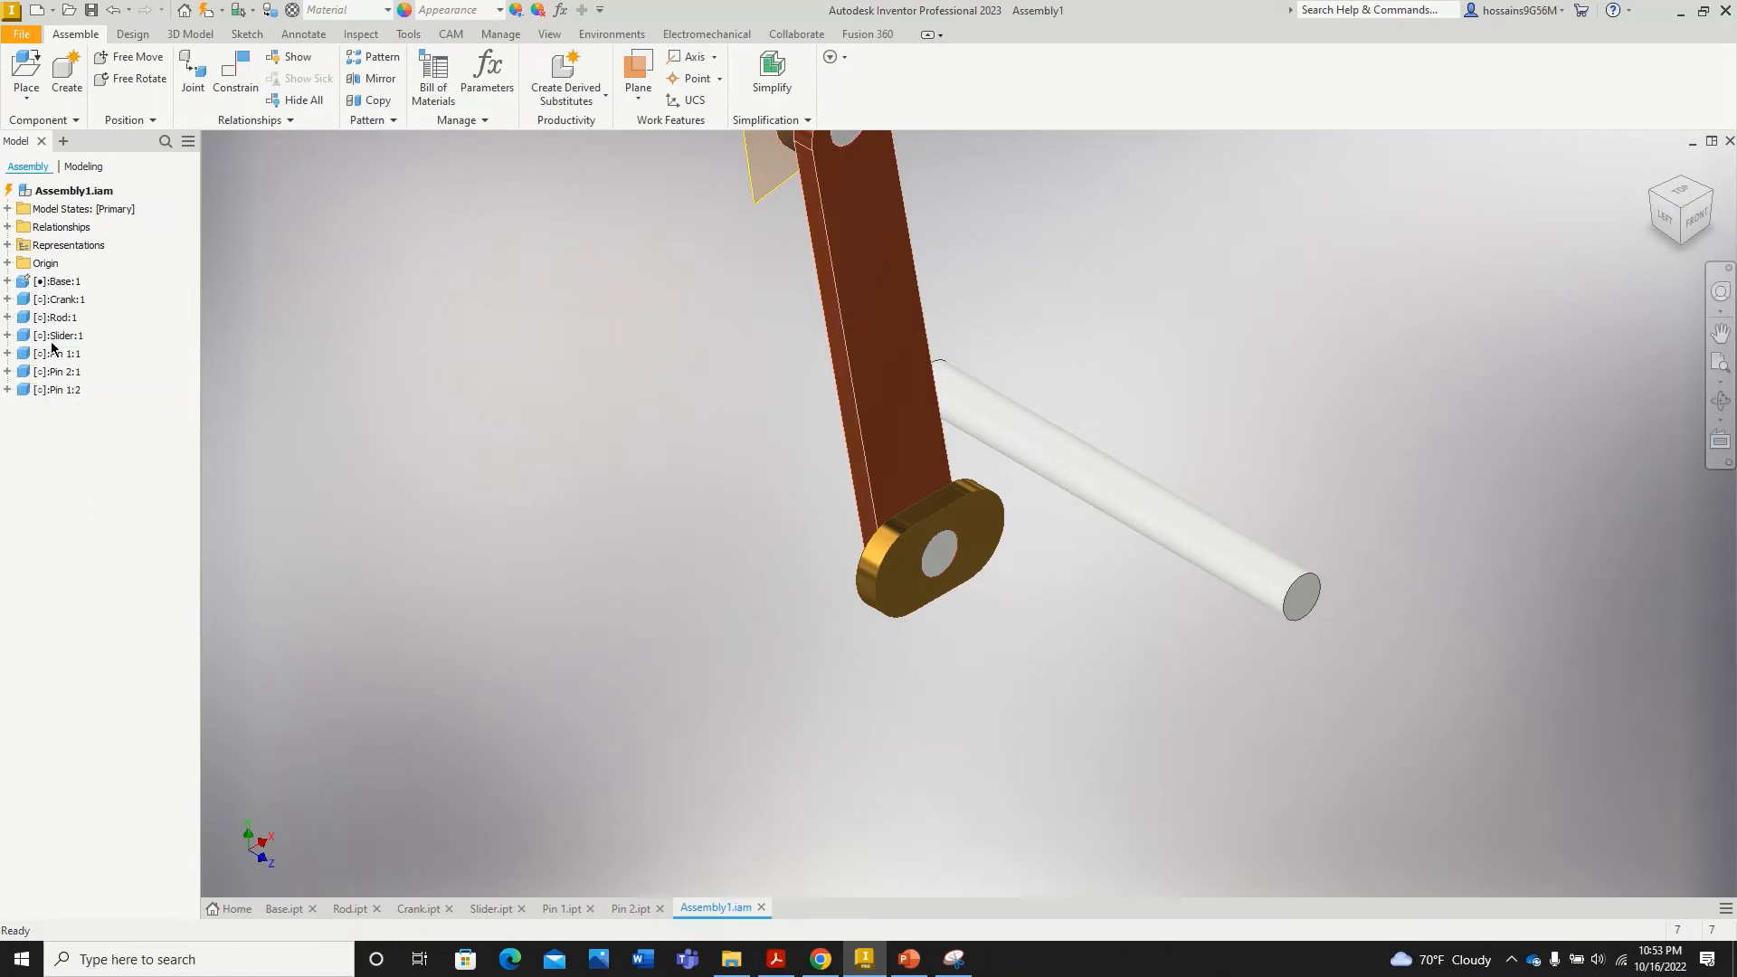
pyautogui.click(56, 281)
pyautogui.click(7, 282)
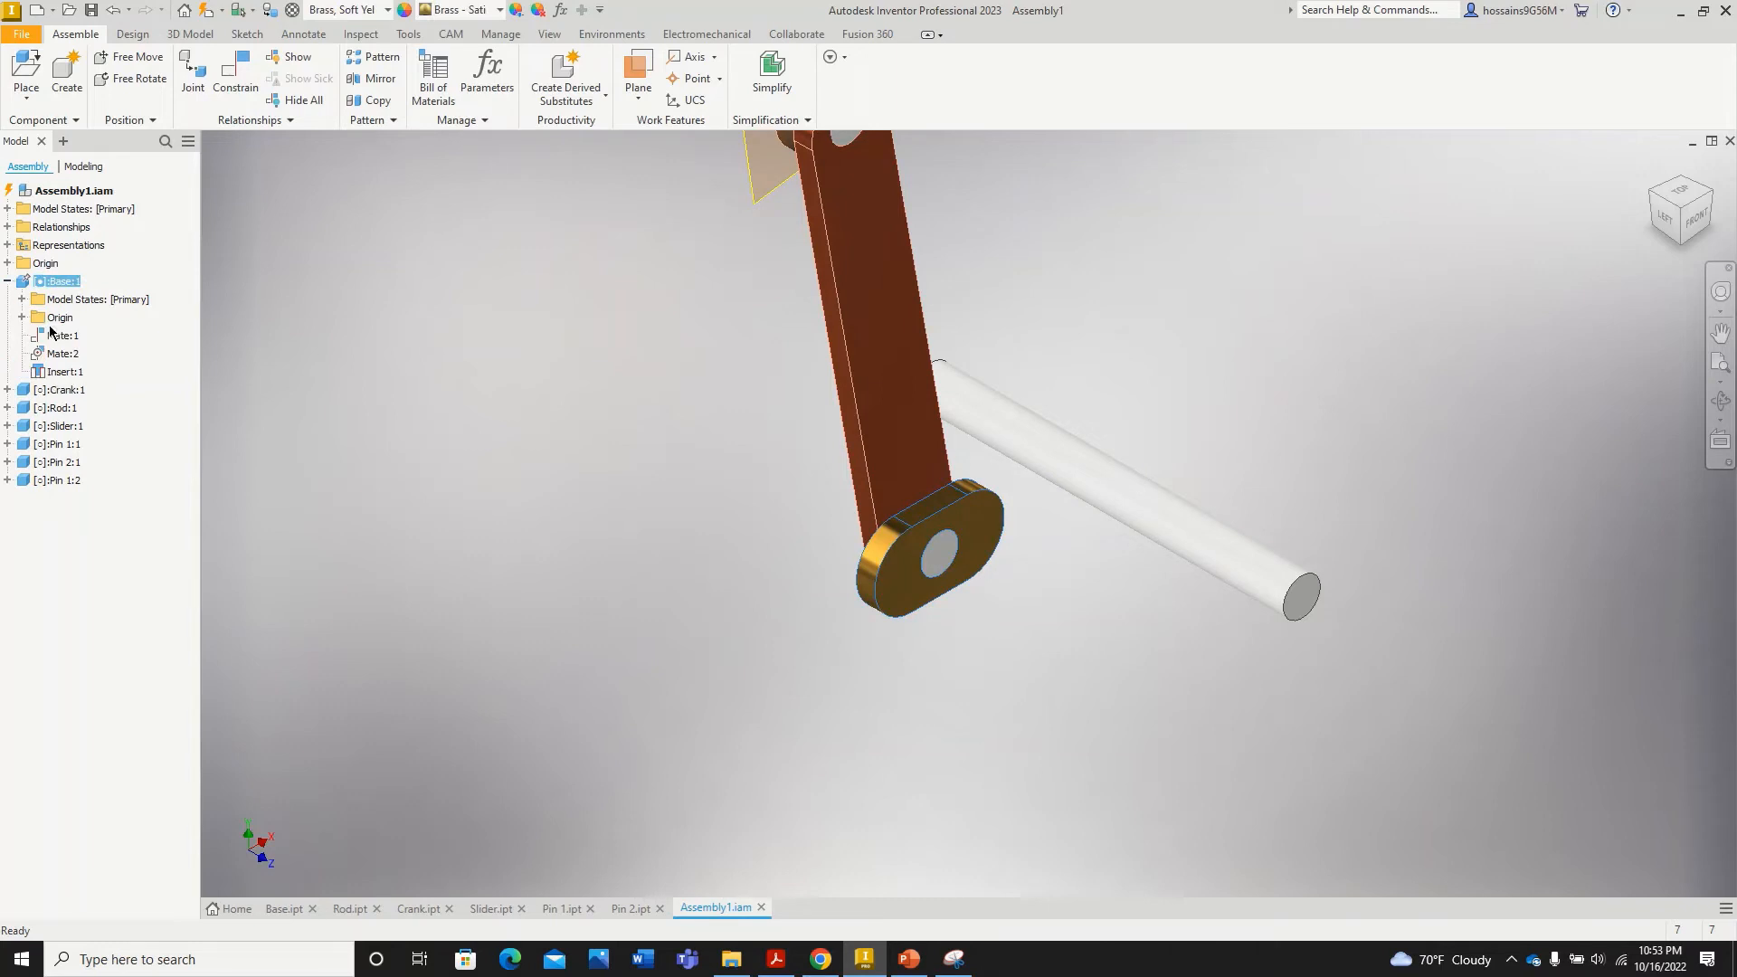
pyautogui.click(23, 317)
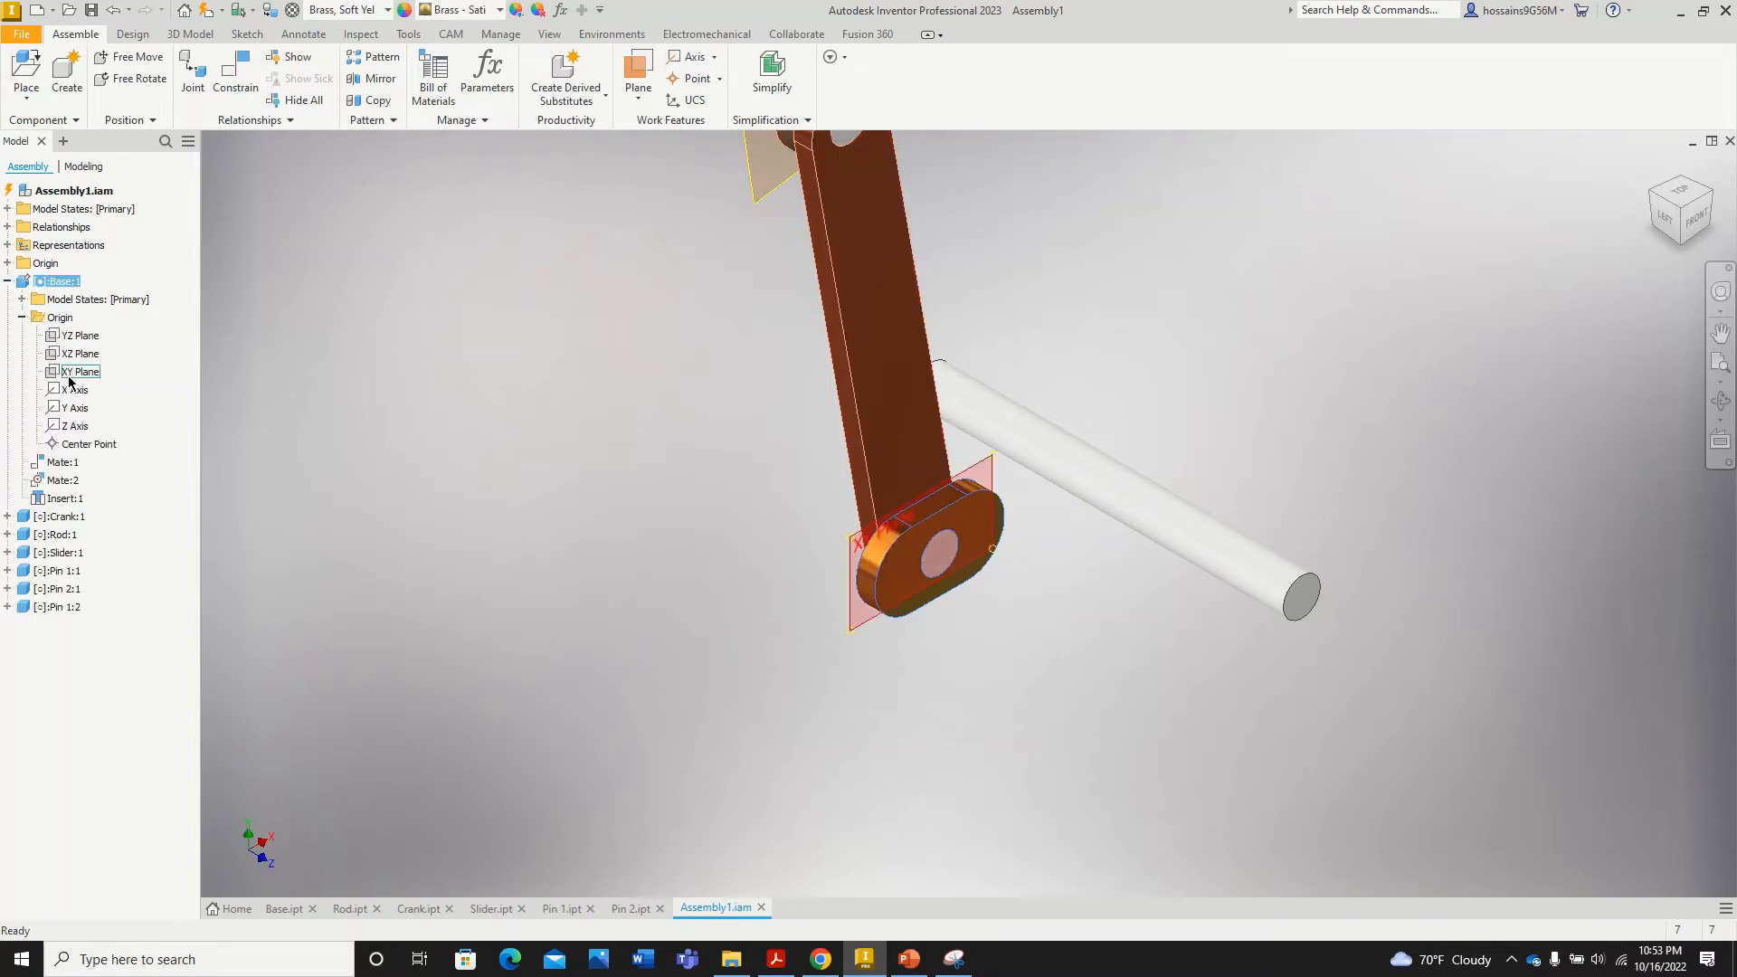
pyautogui.click(83, 358)
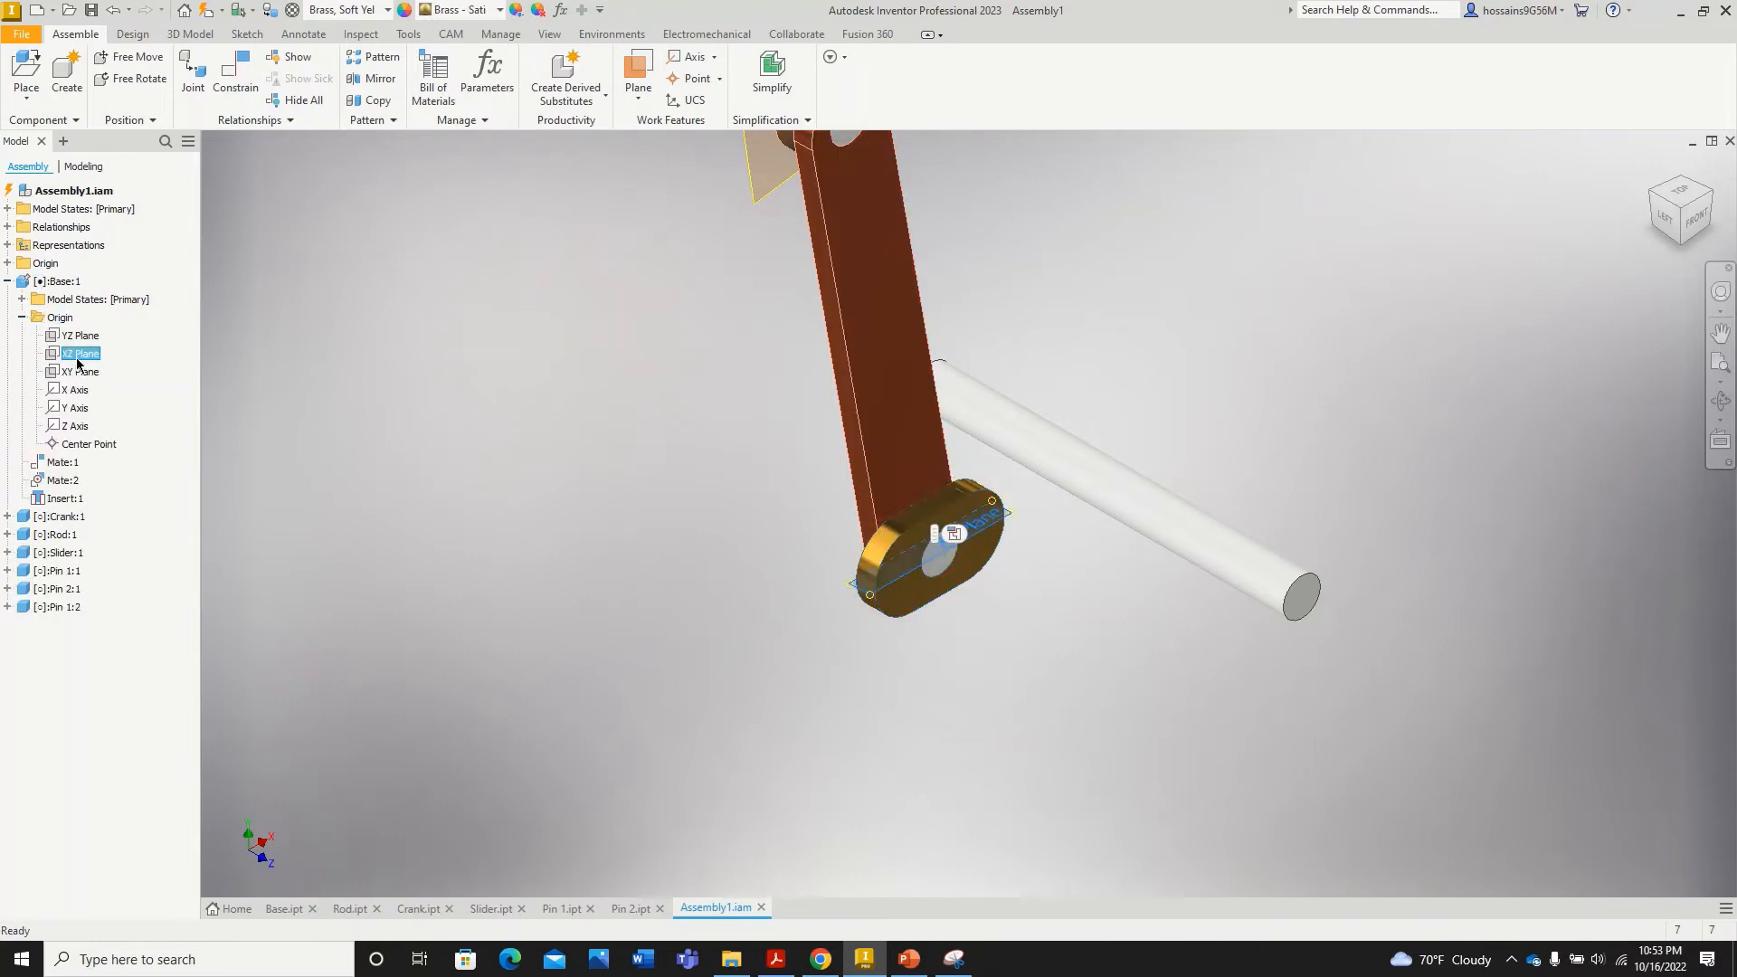
pyautogui.scroll(2, 841, 548)
pyautogui.scroll(2, 977, 601)
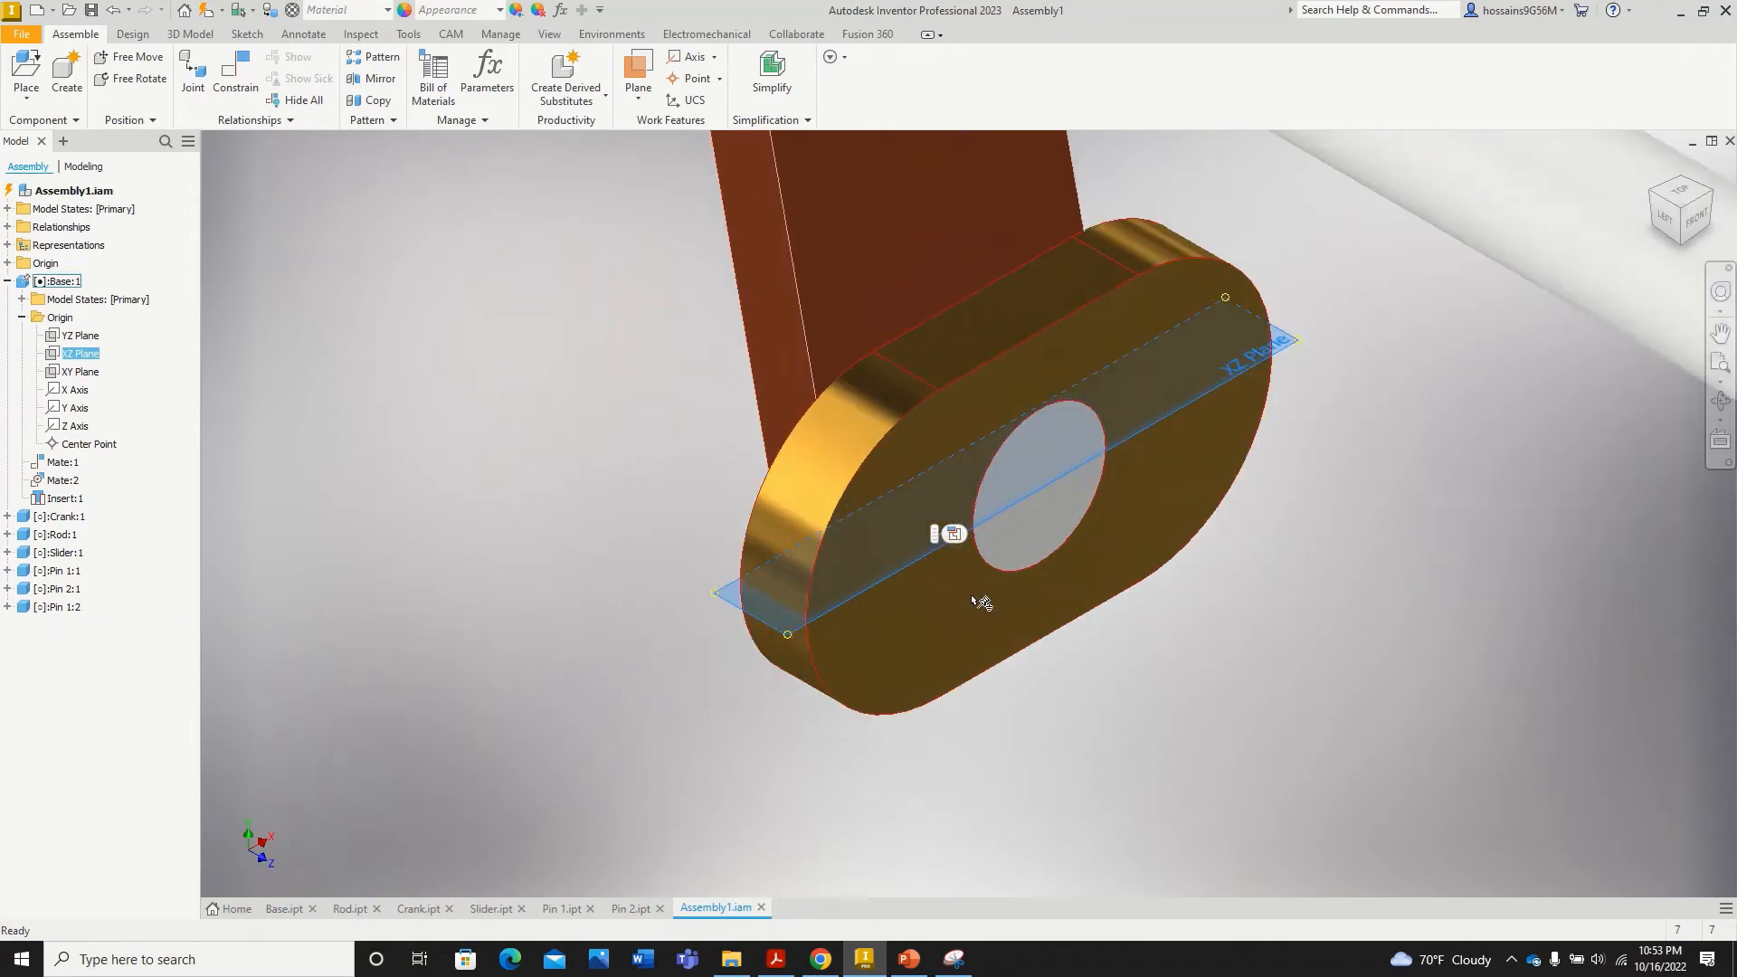
pyautogui.rightClick(84, 354)
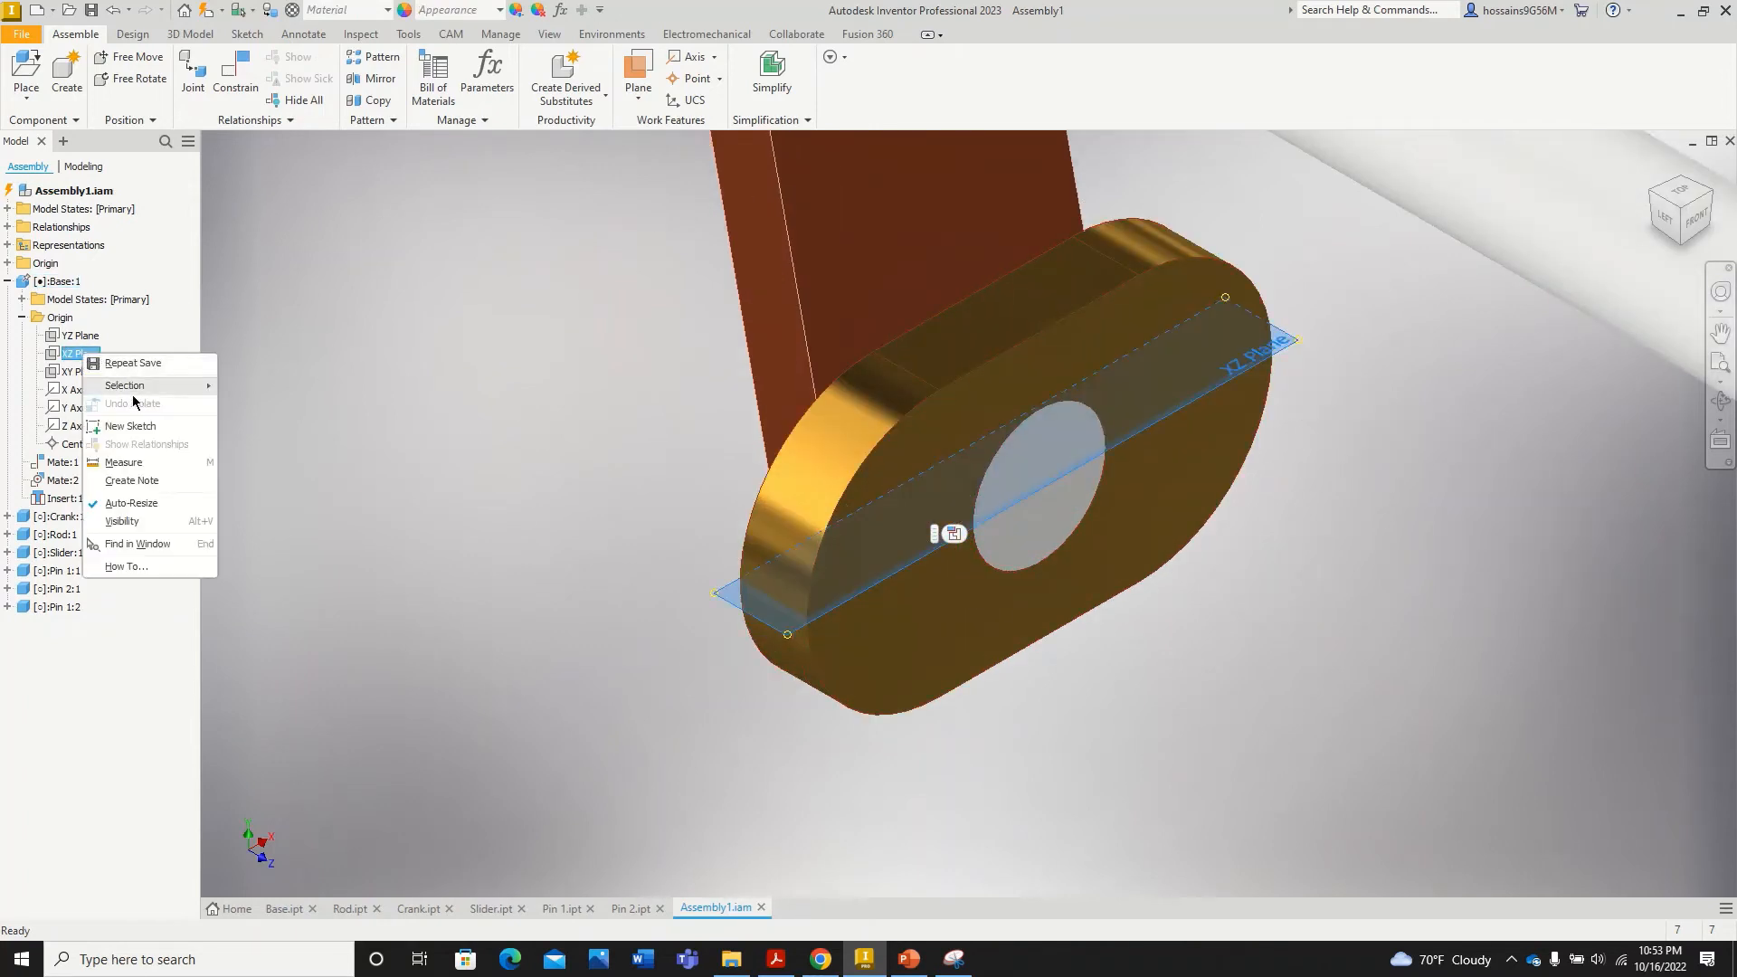
pyautogui.click(127, 522)
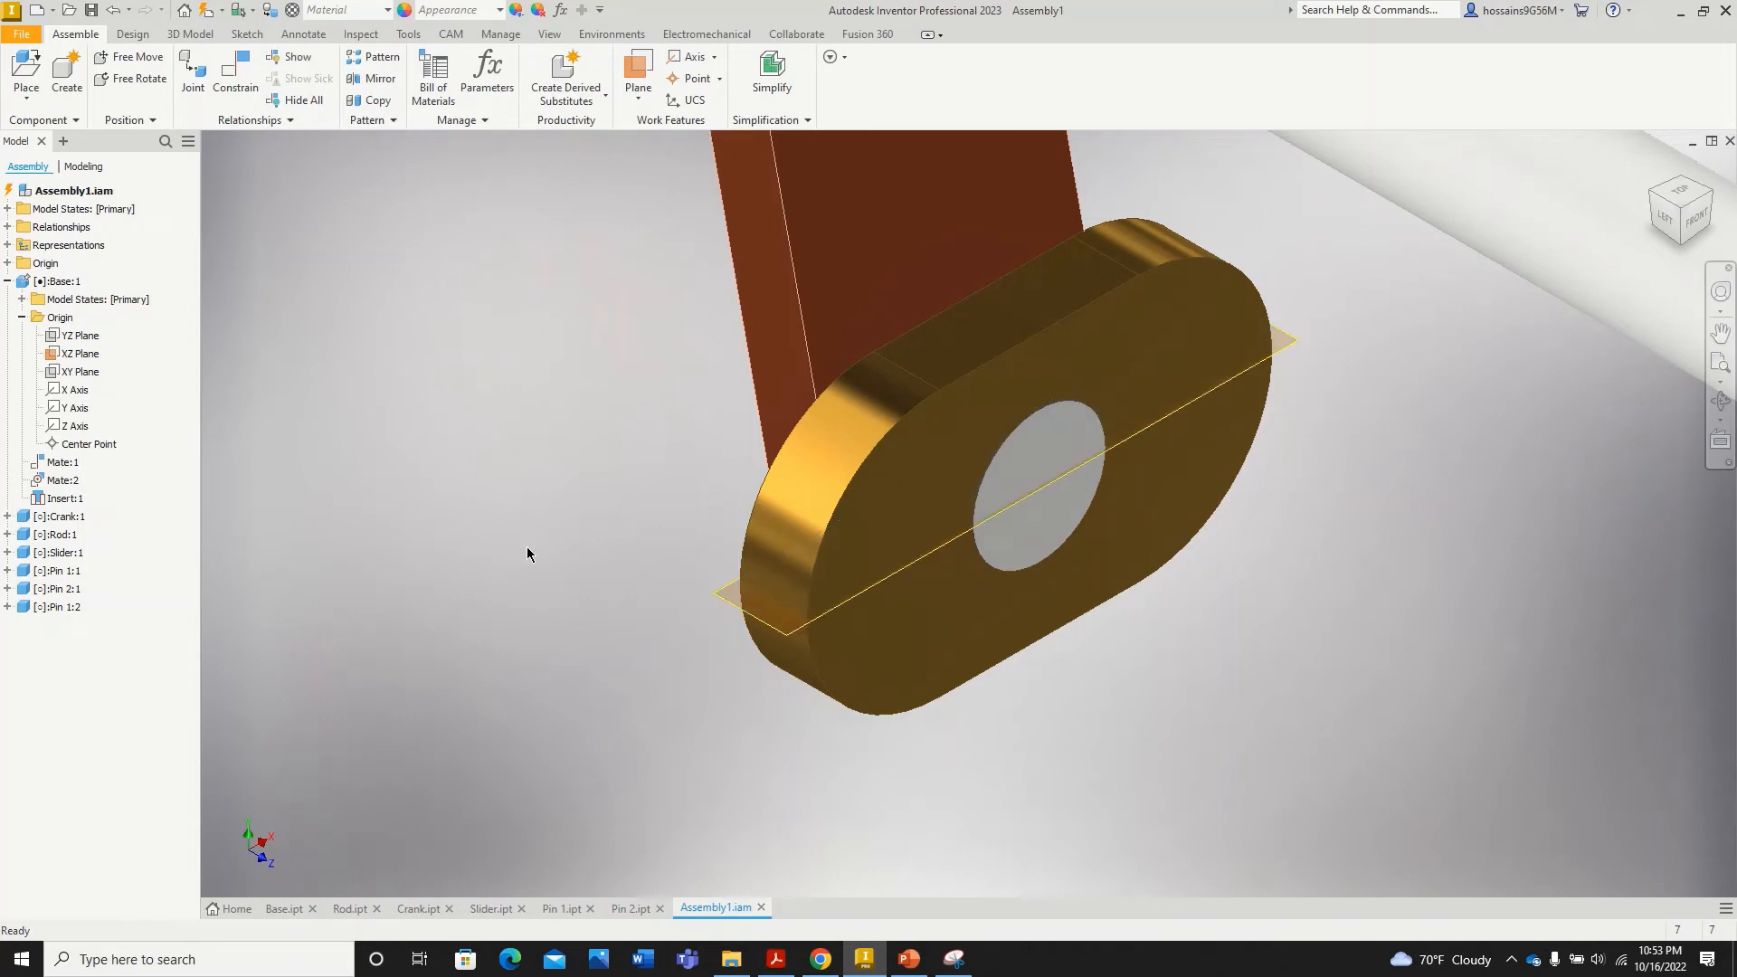
pyautogui.scroll(-3, 533, 561)
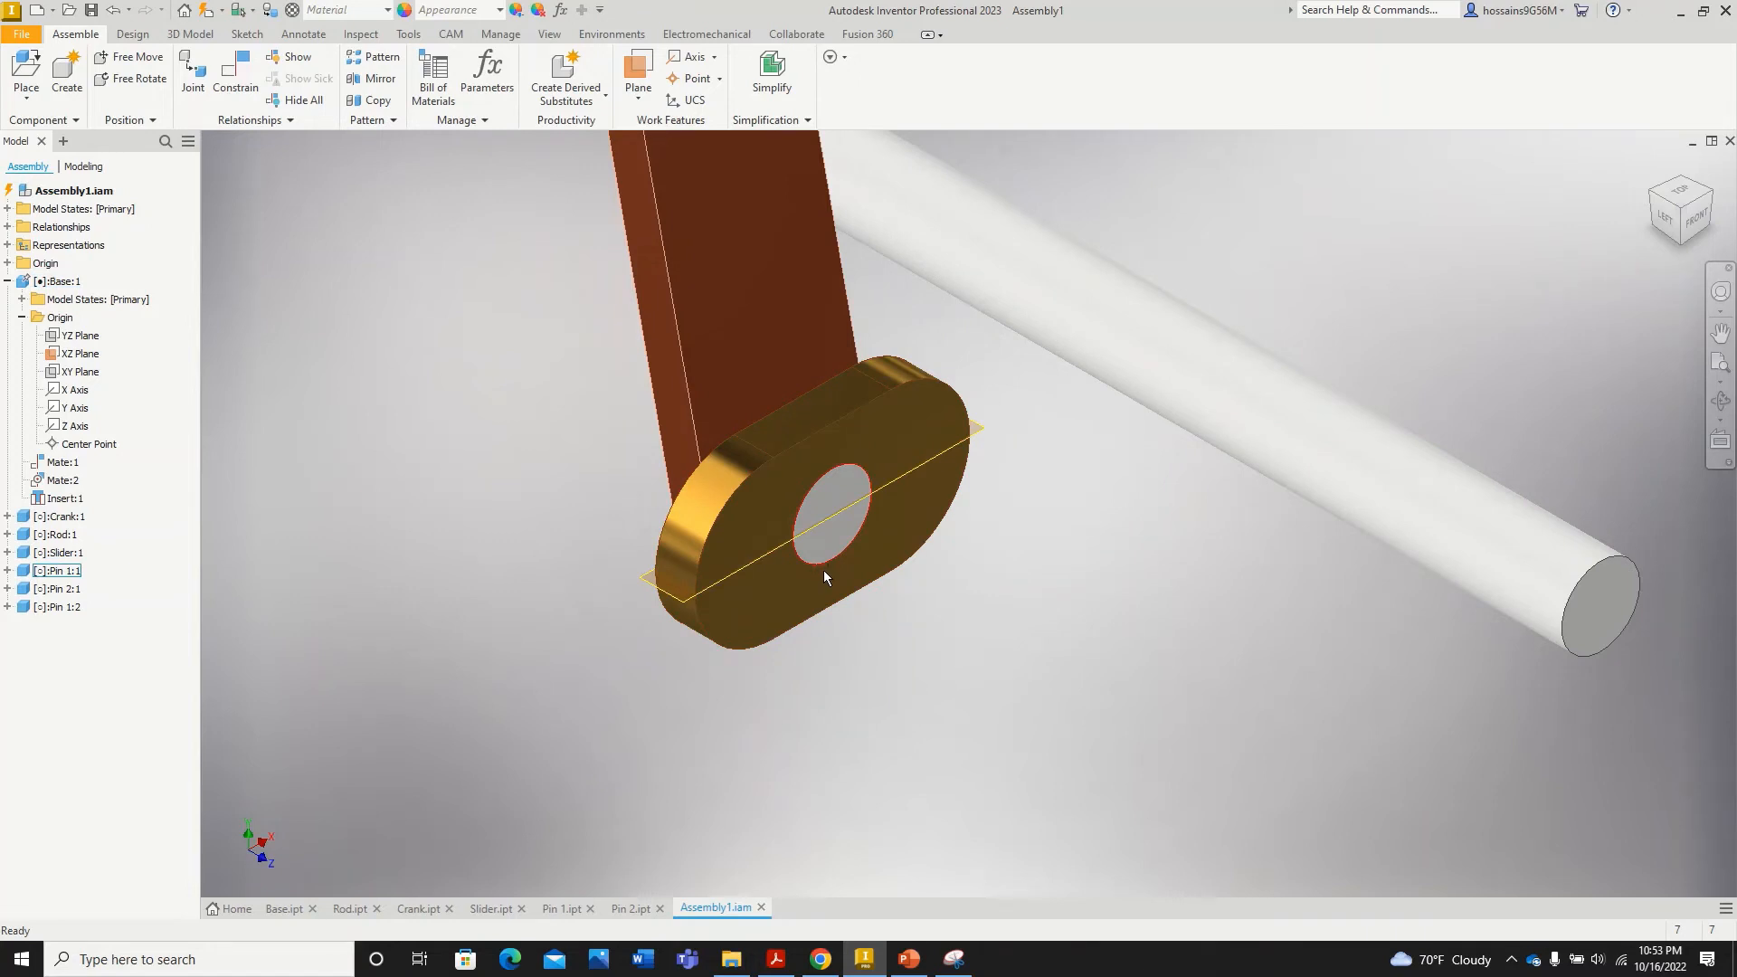
# Step: In the Base part, create a work plane midway between its flat top and bottom faces and return to Assembly1
pyautogui.click(284, 908)
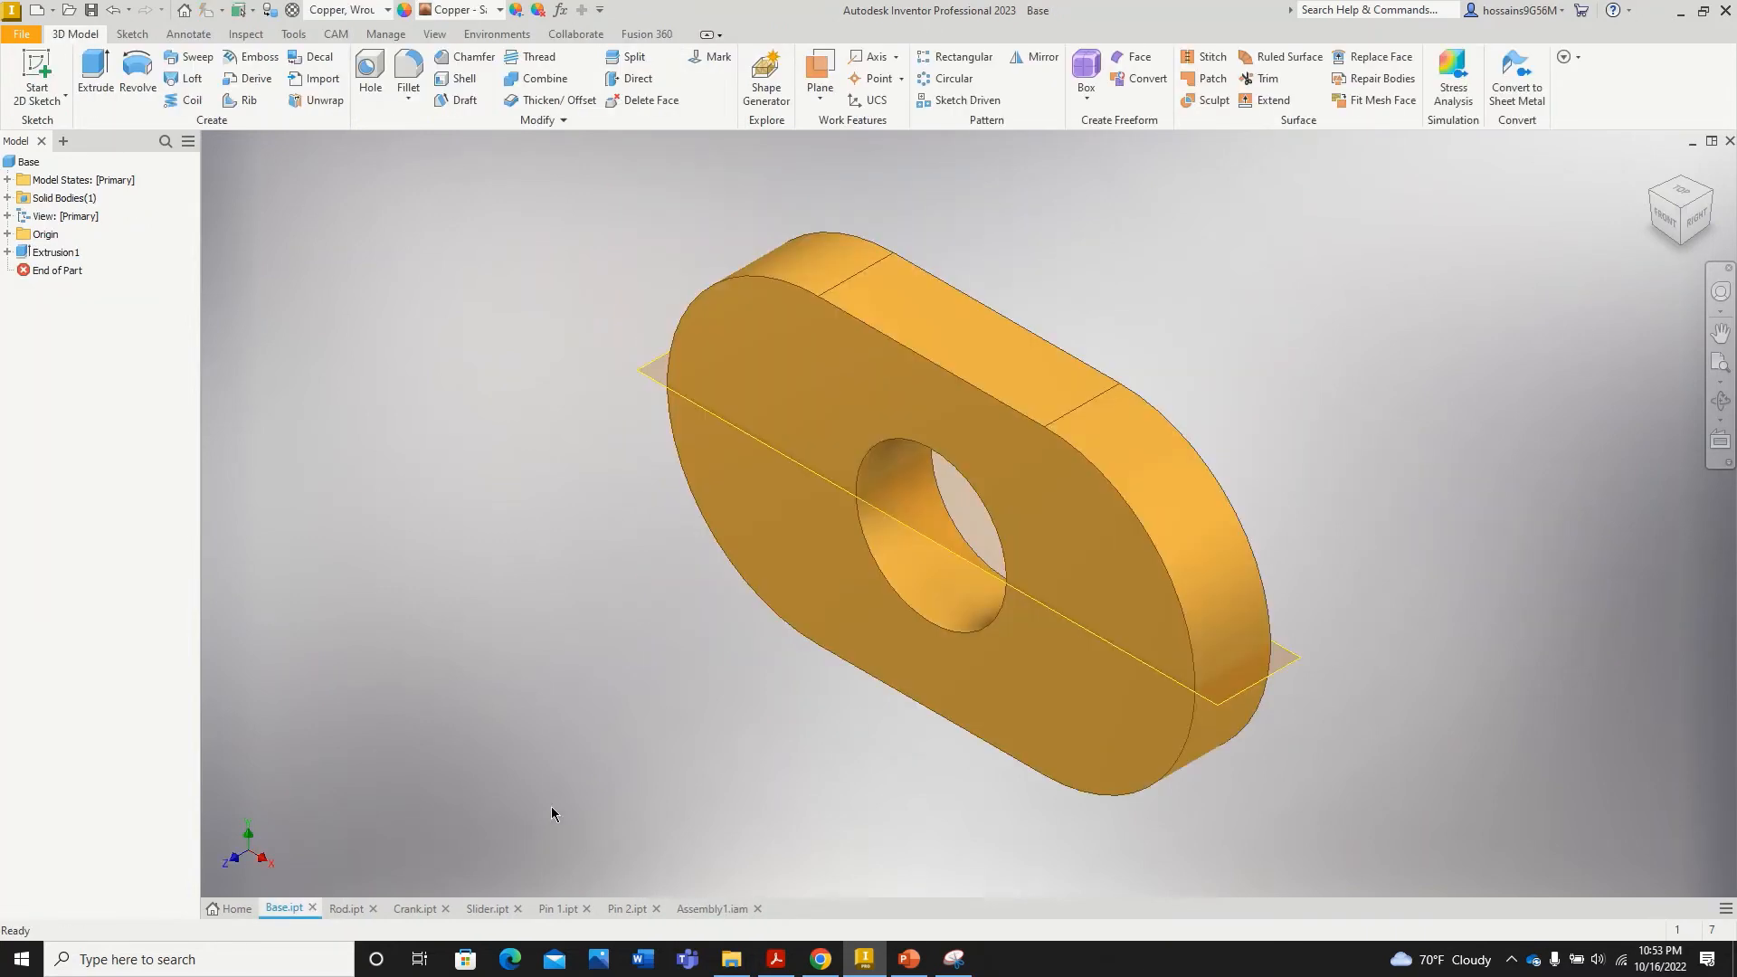
pyautogui.scroll(-3, 706, 721)
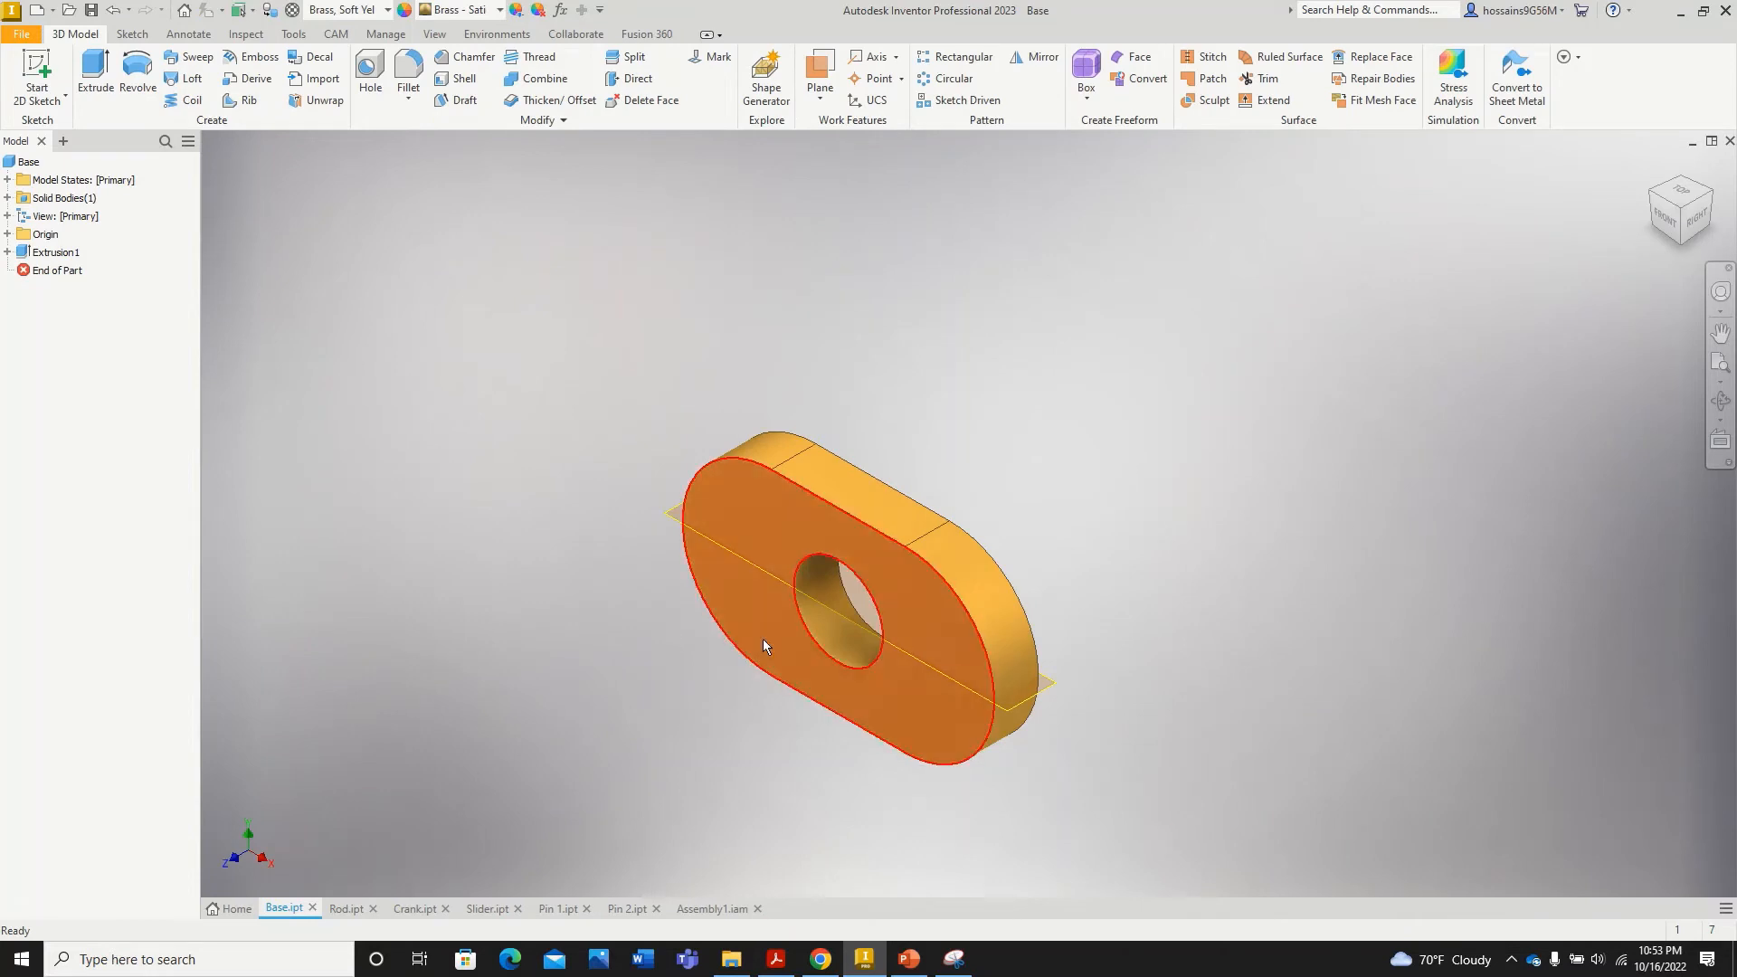
pyautogui.click(820, 96)
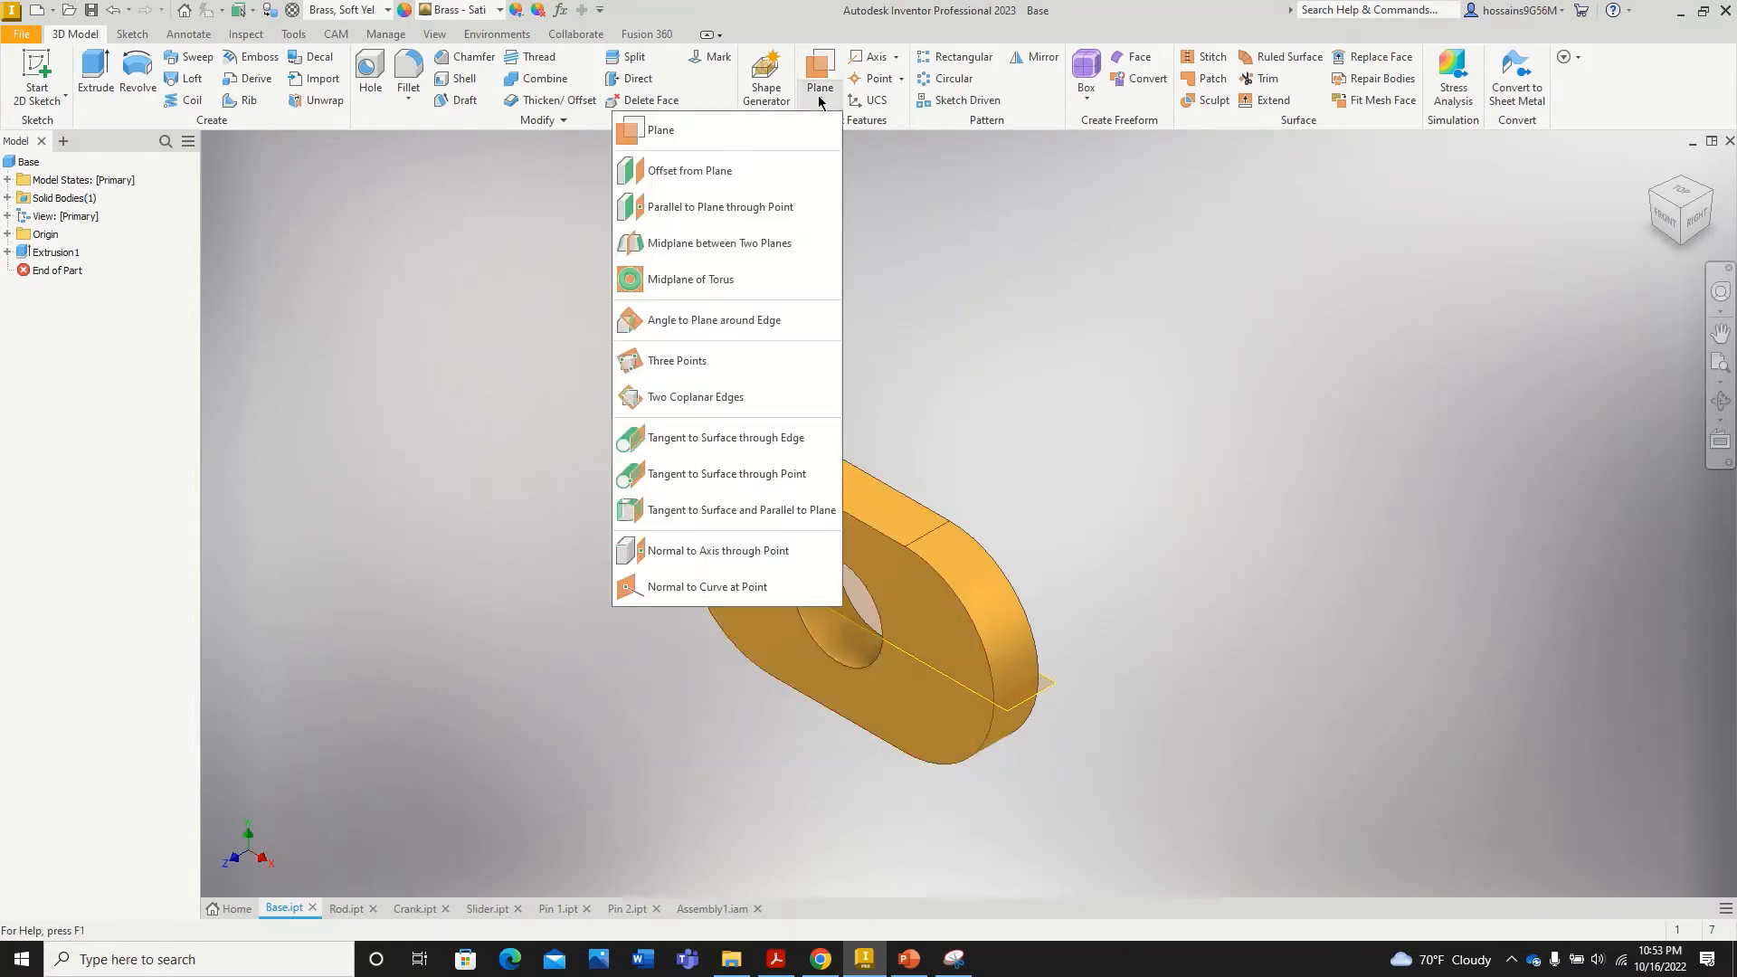
pyautogui.click(714, 243)
pyautogui.click(856, 482)
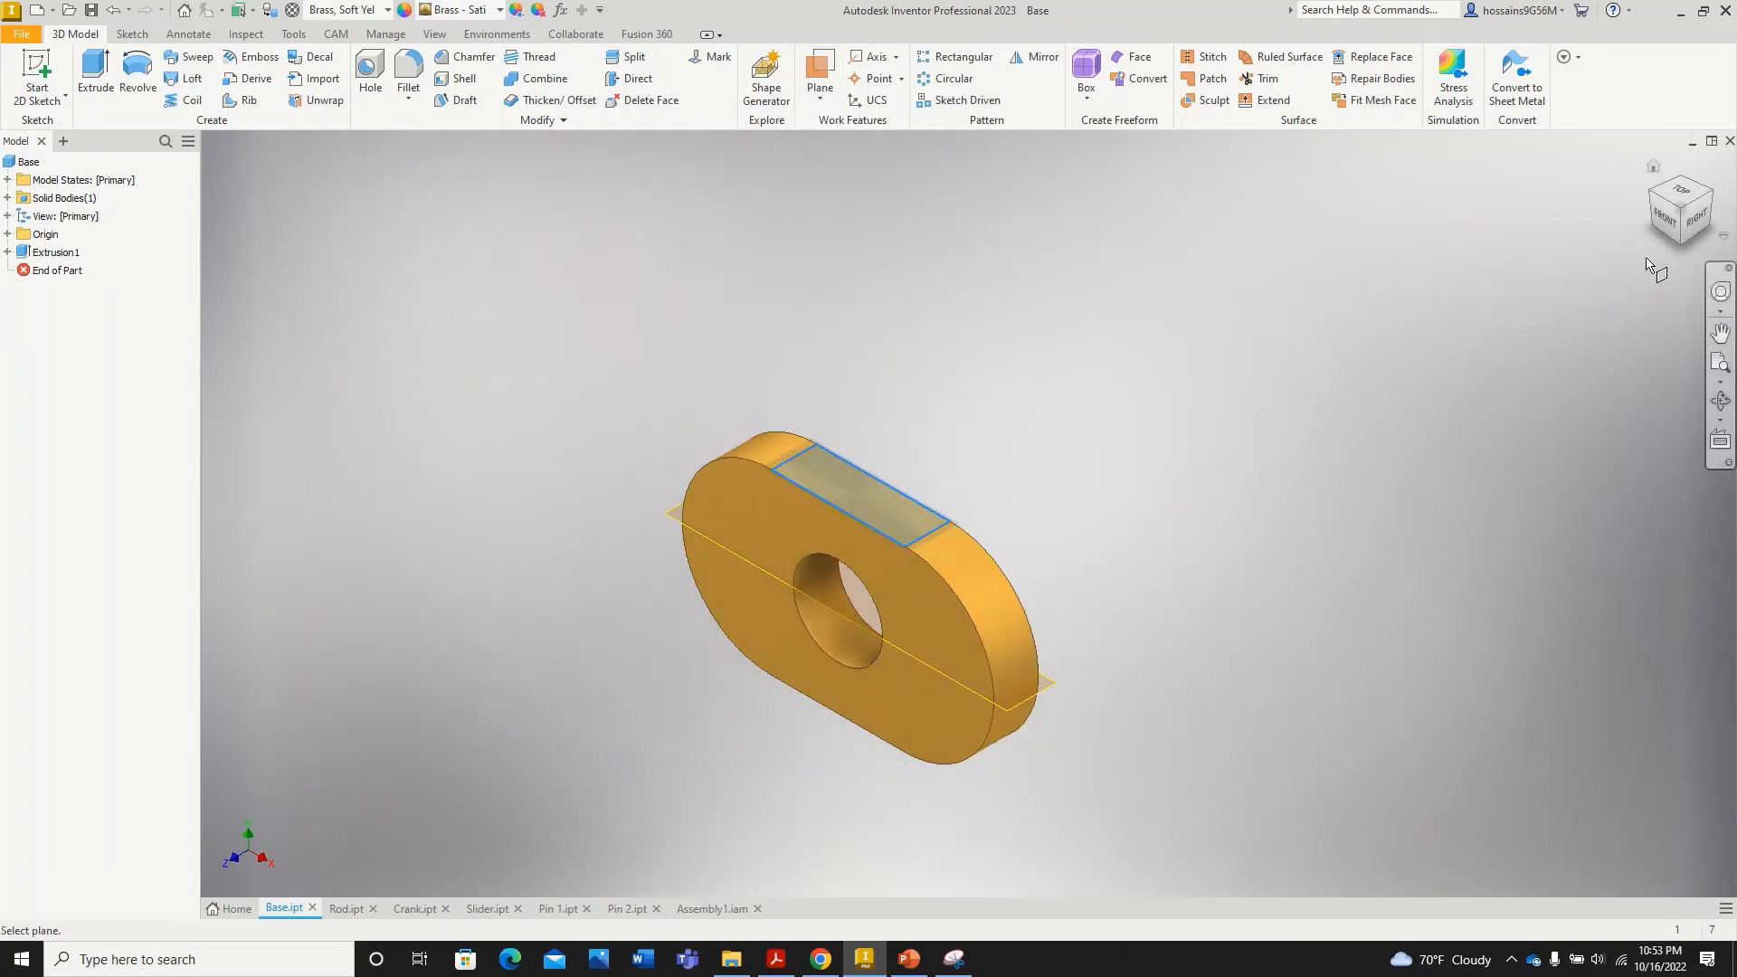
pyautogui.click(1675, 235)
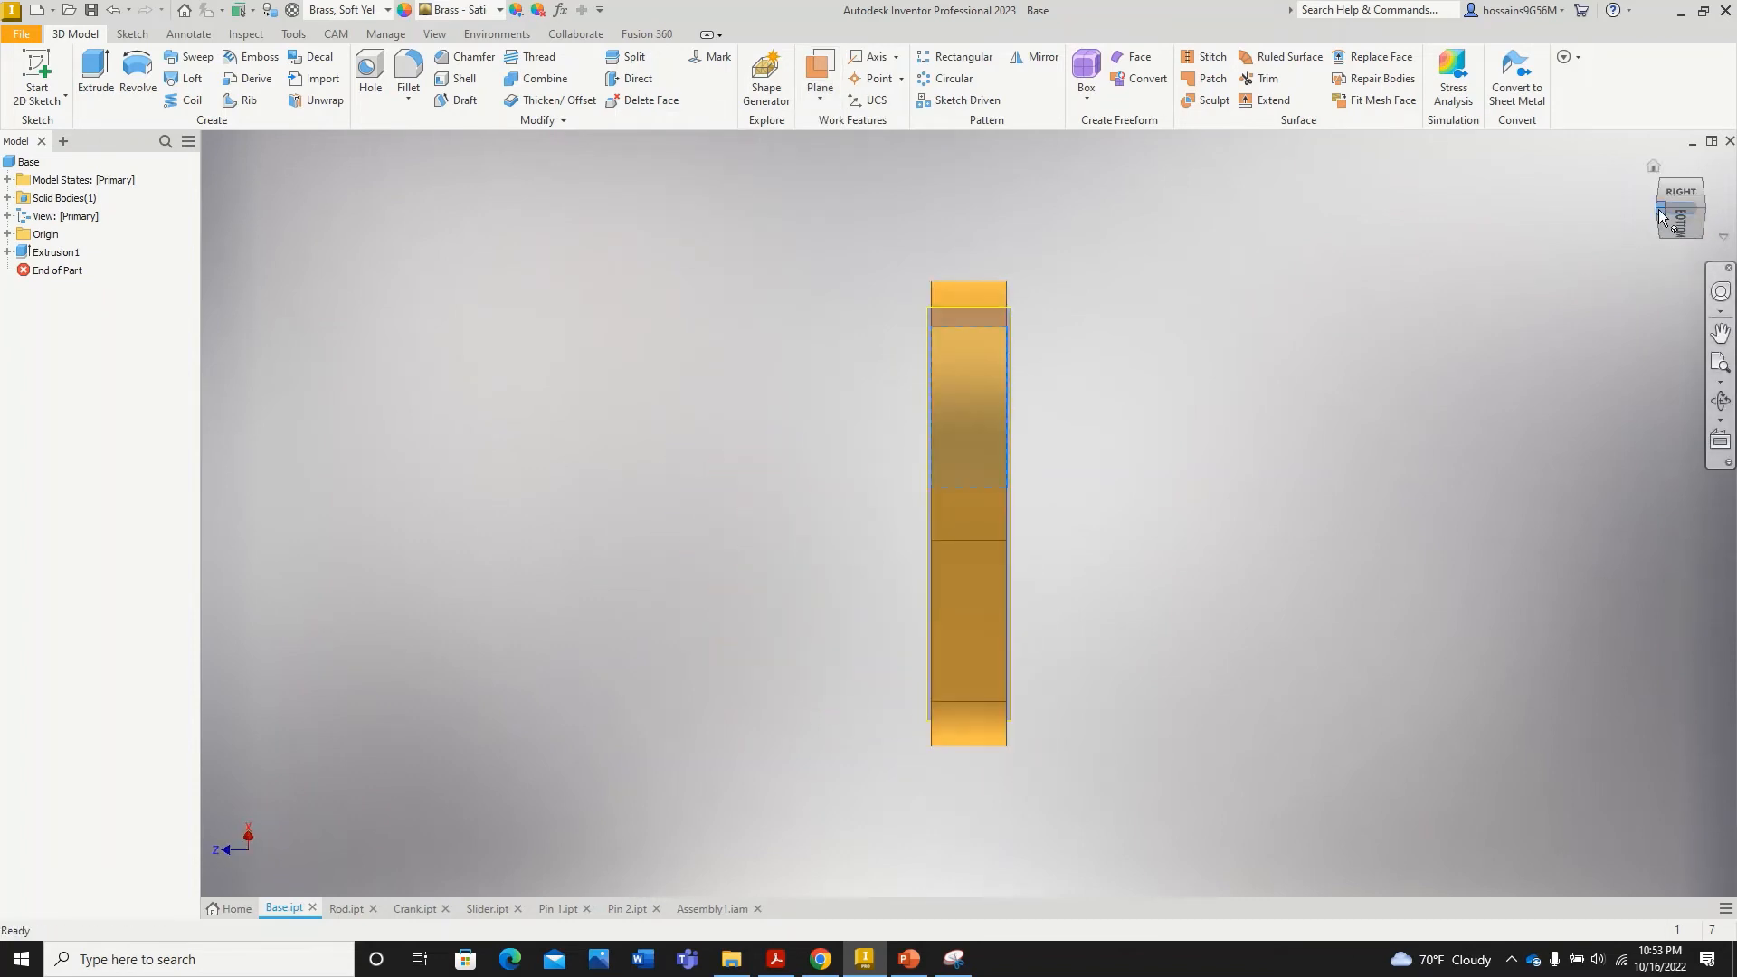
pyautogui.click(1661, 217)
pyautogui.click(1071, 582)
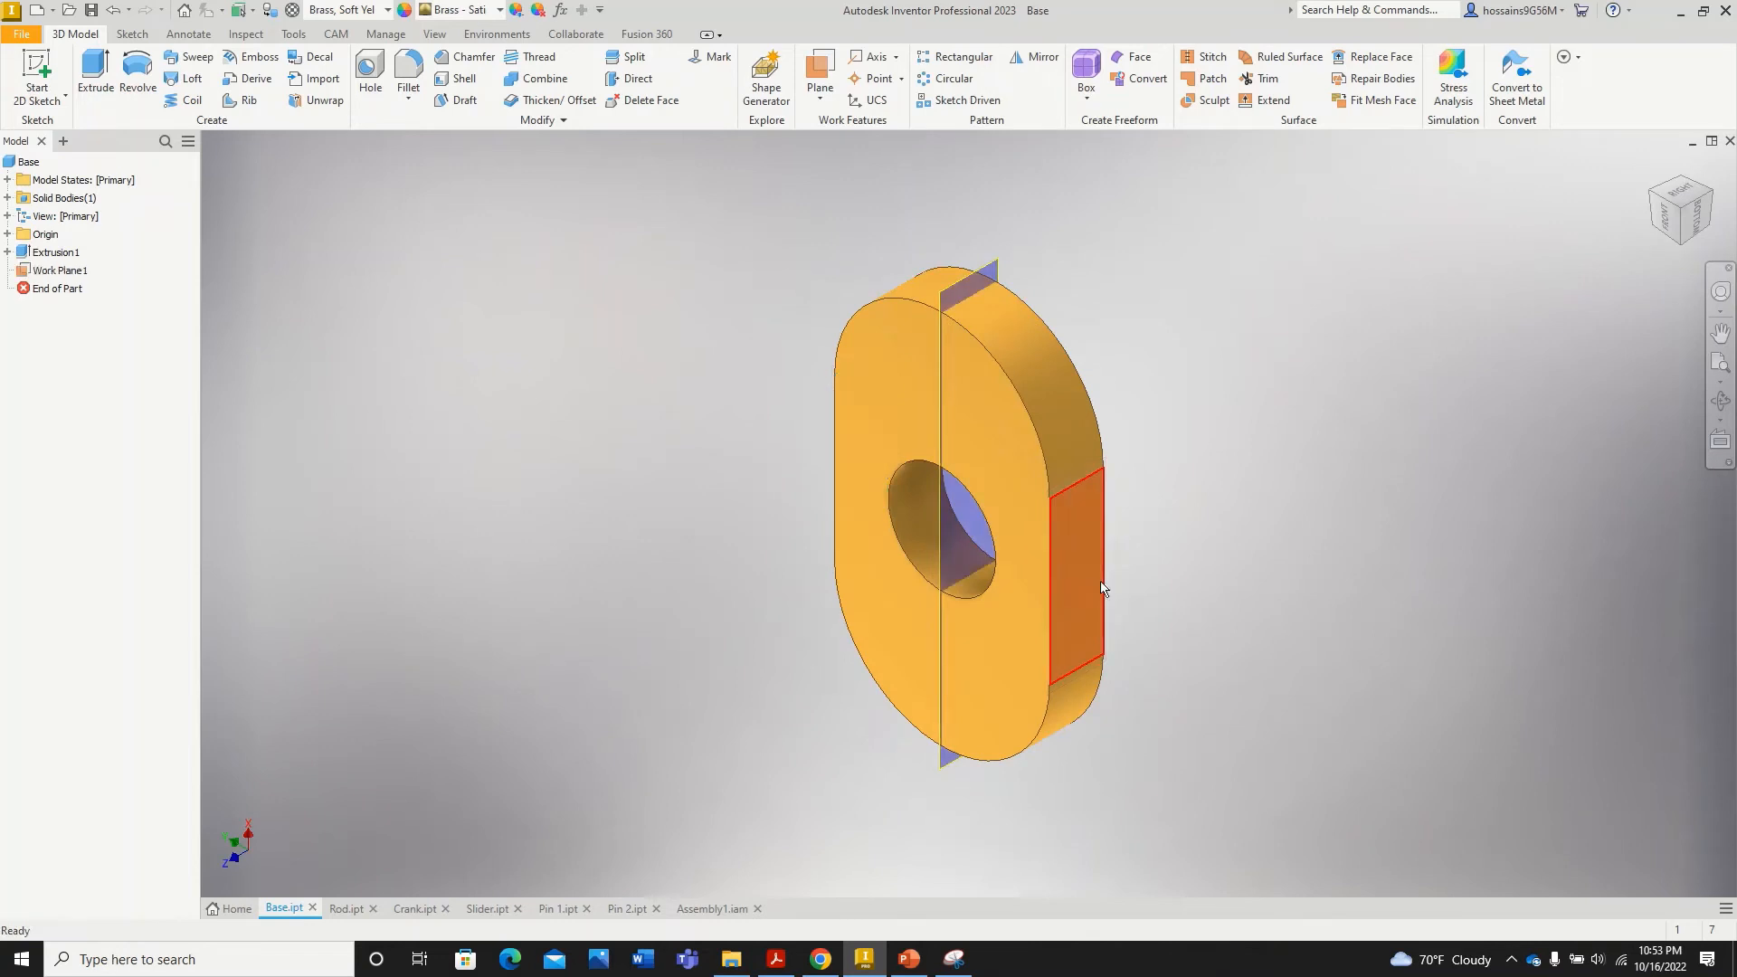
pyautogui.click(1652, 170)
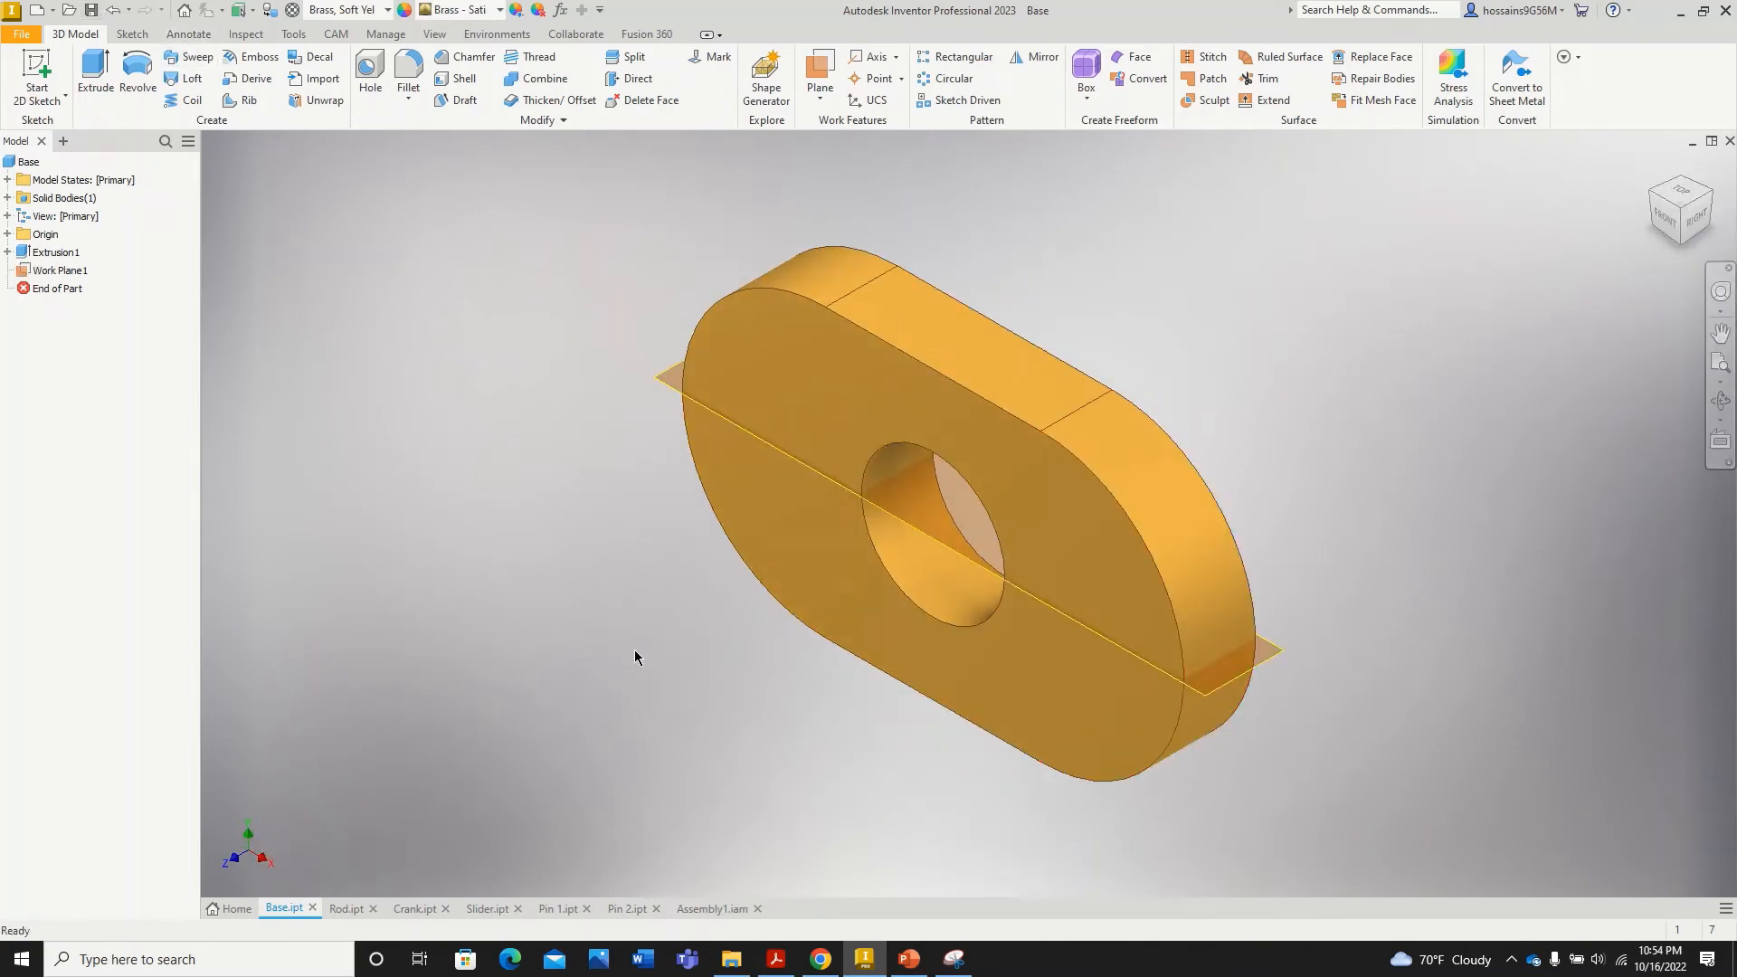
pyautogui.click(712, 908)
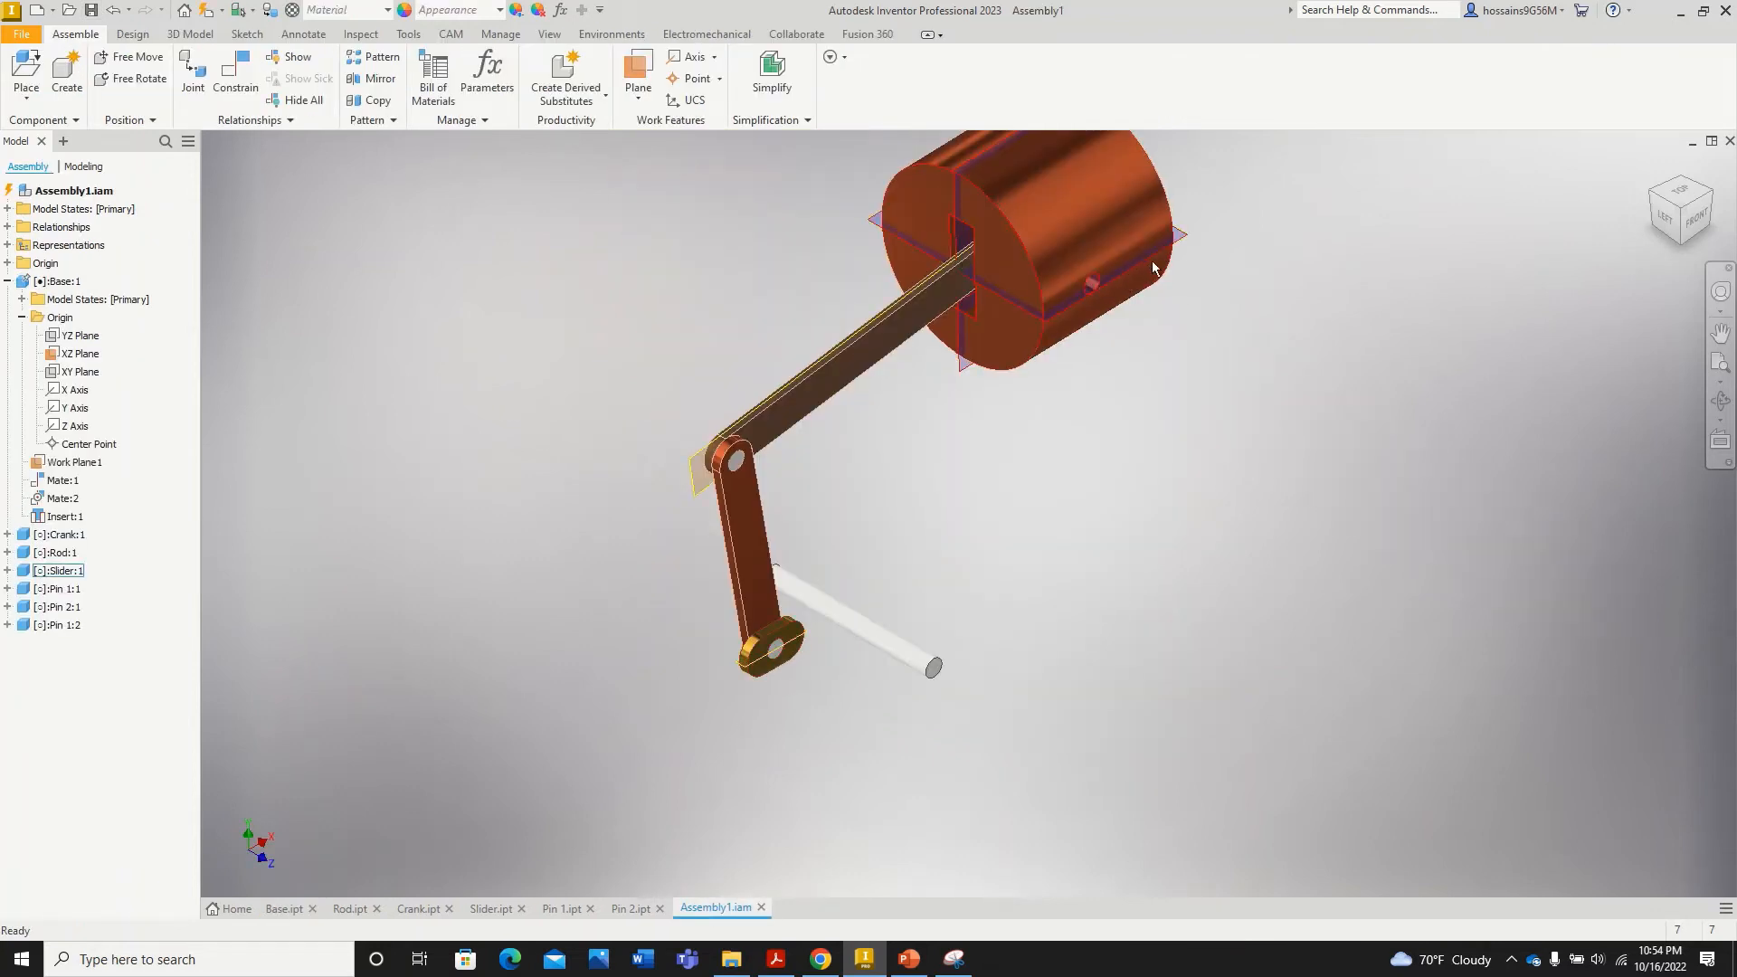
# Step: Mate the slider's horizontal work plane to the base's XZ plane with a 0.000 in offset
pyautogui.click(1149, 271)
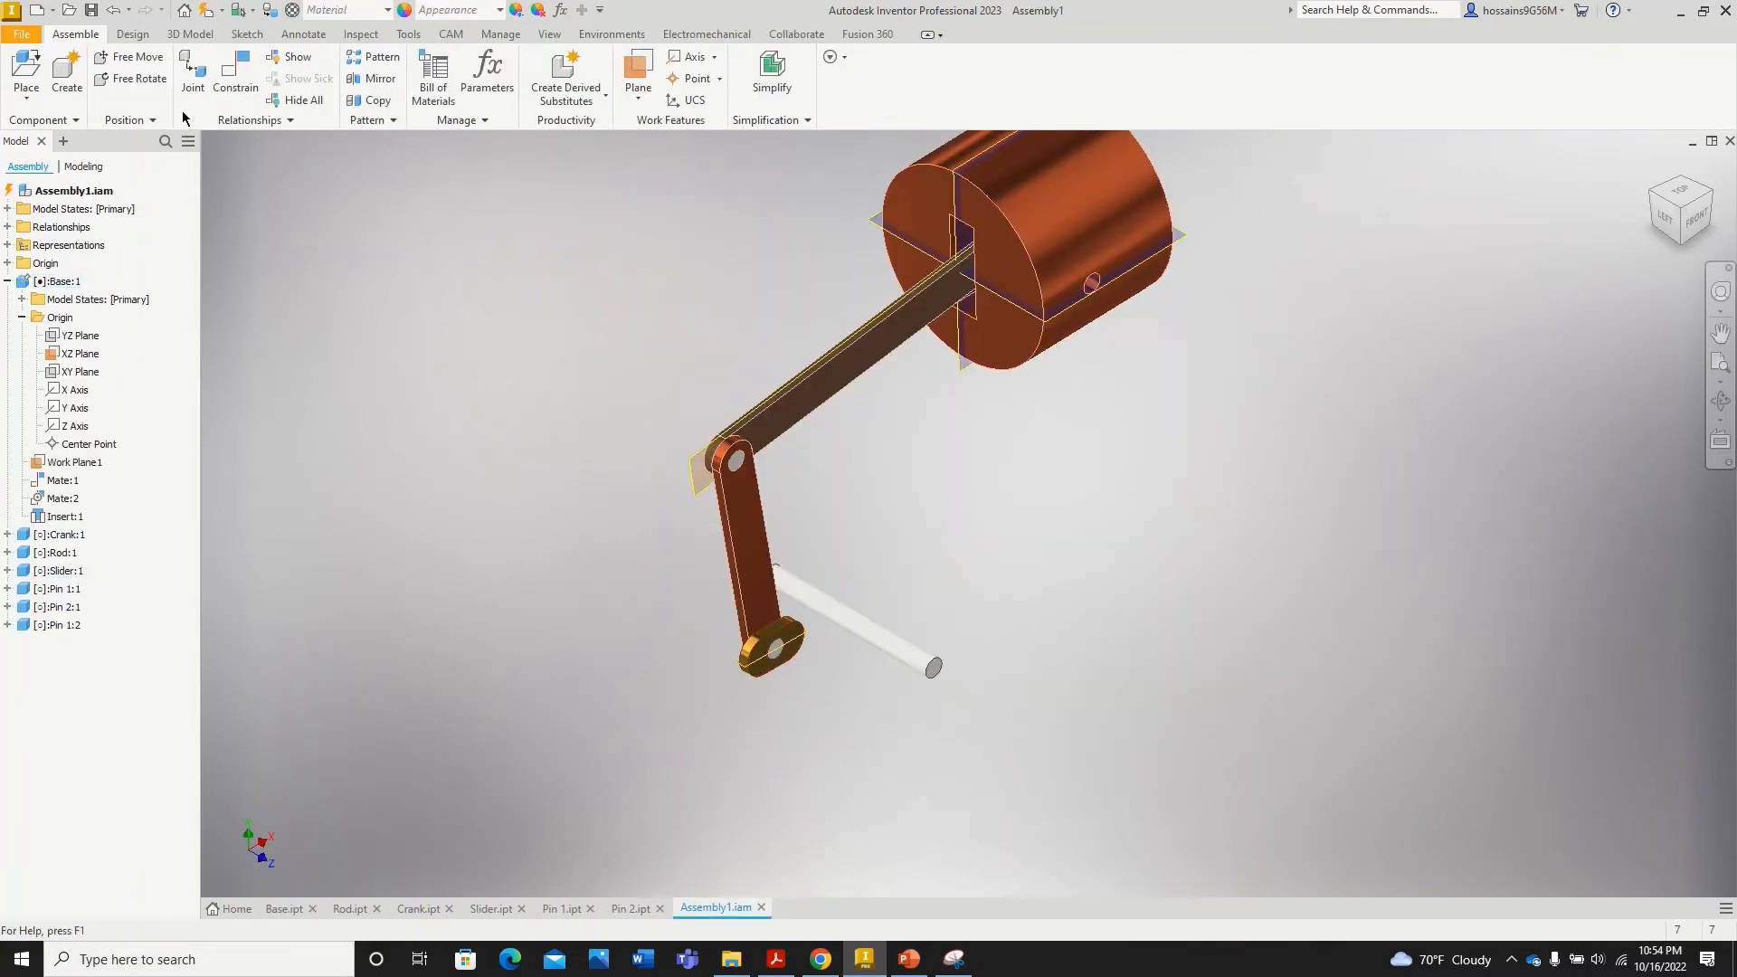
pyautogui.click(235, 87)
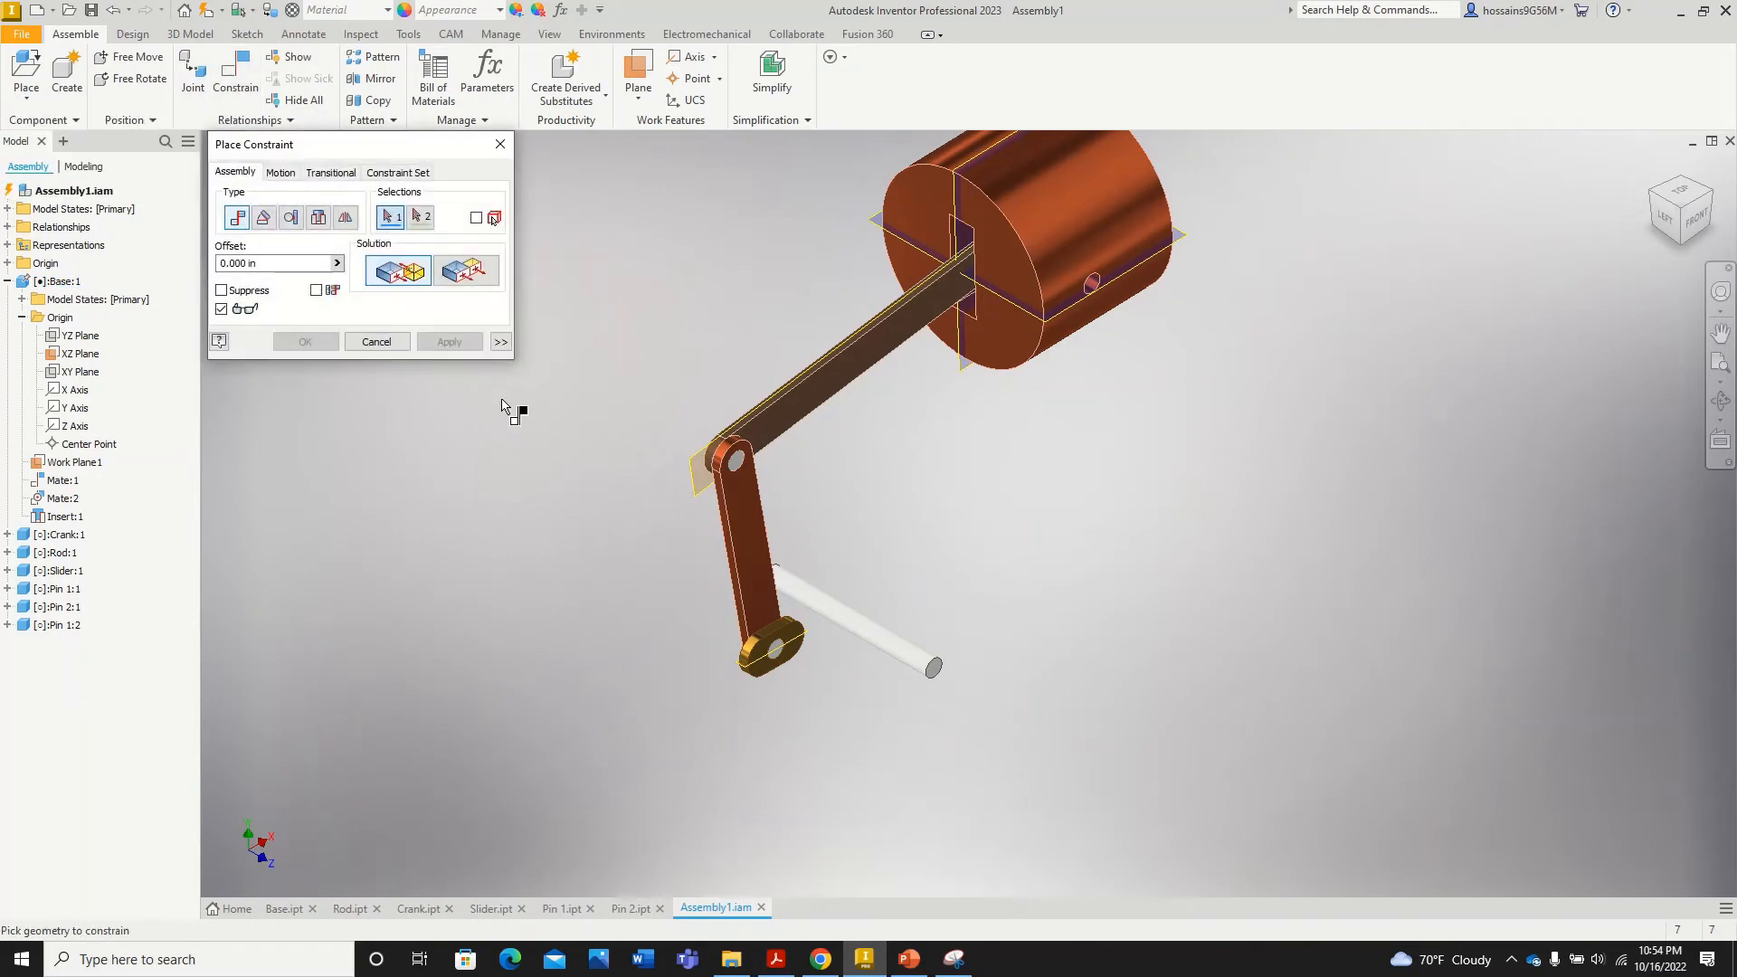
pyautogui.scroll(5, 1183, 248)
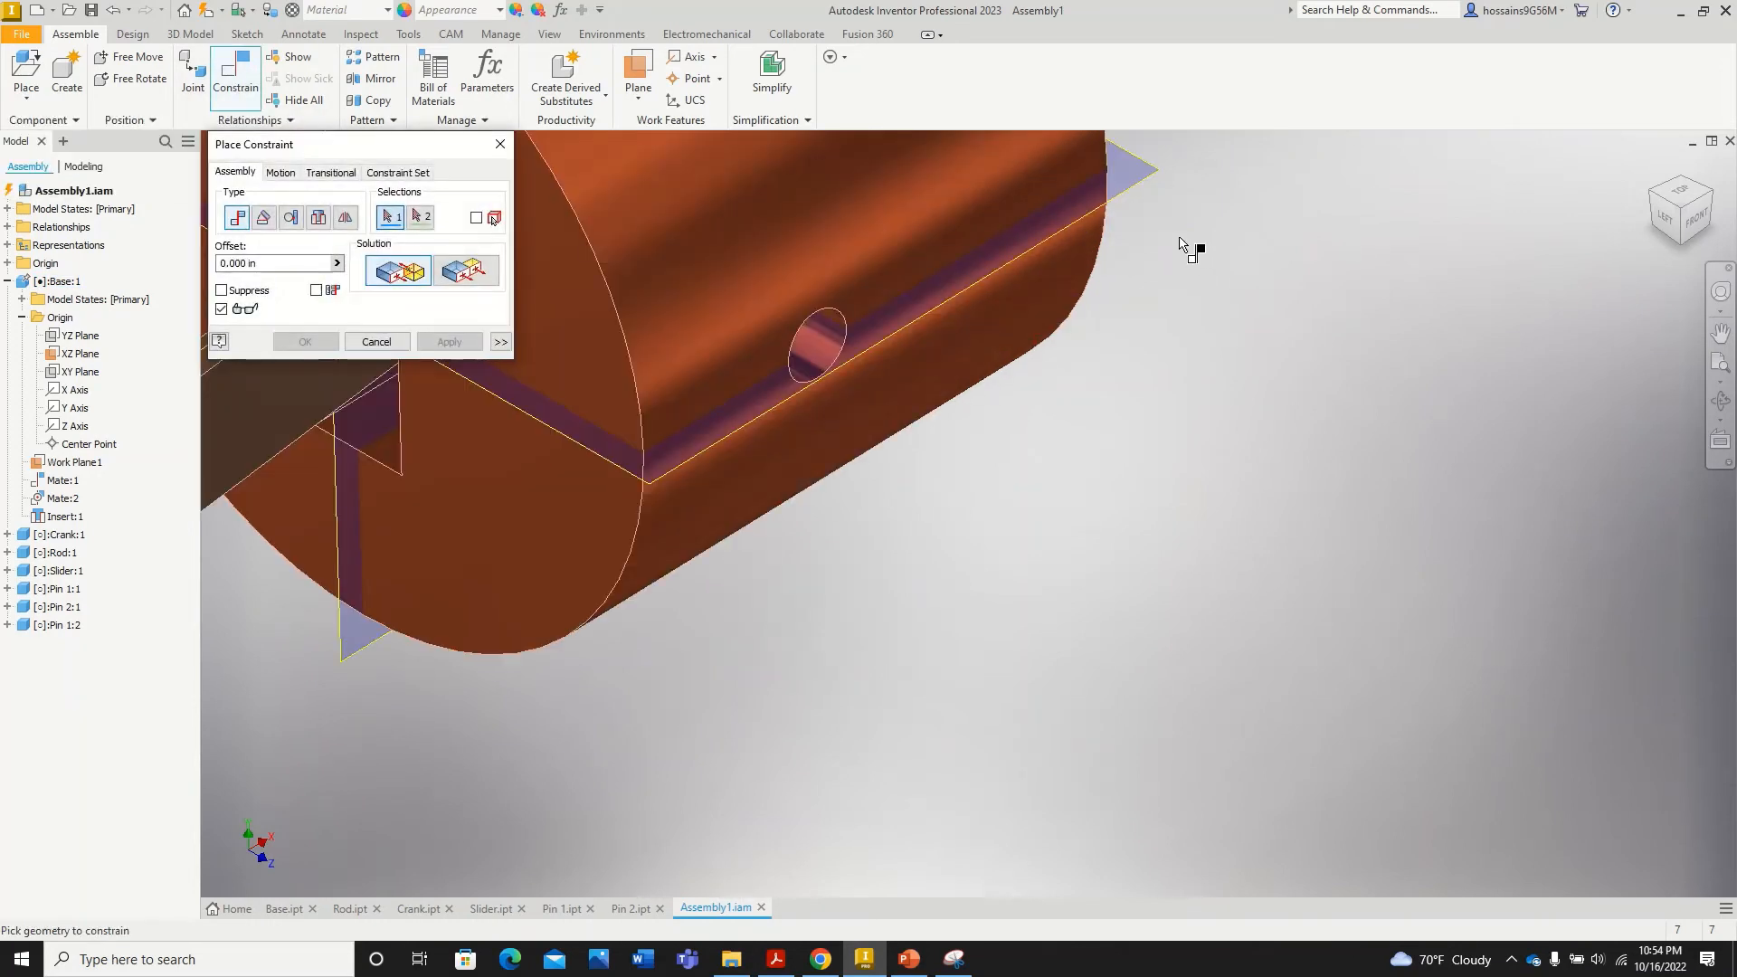
pyautogui.click(1132, 190)
pyautogui.scroll(-5, 1130, 380)
pyautogui.scroll(5, 796, 715)
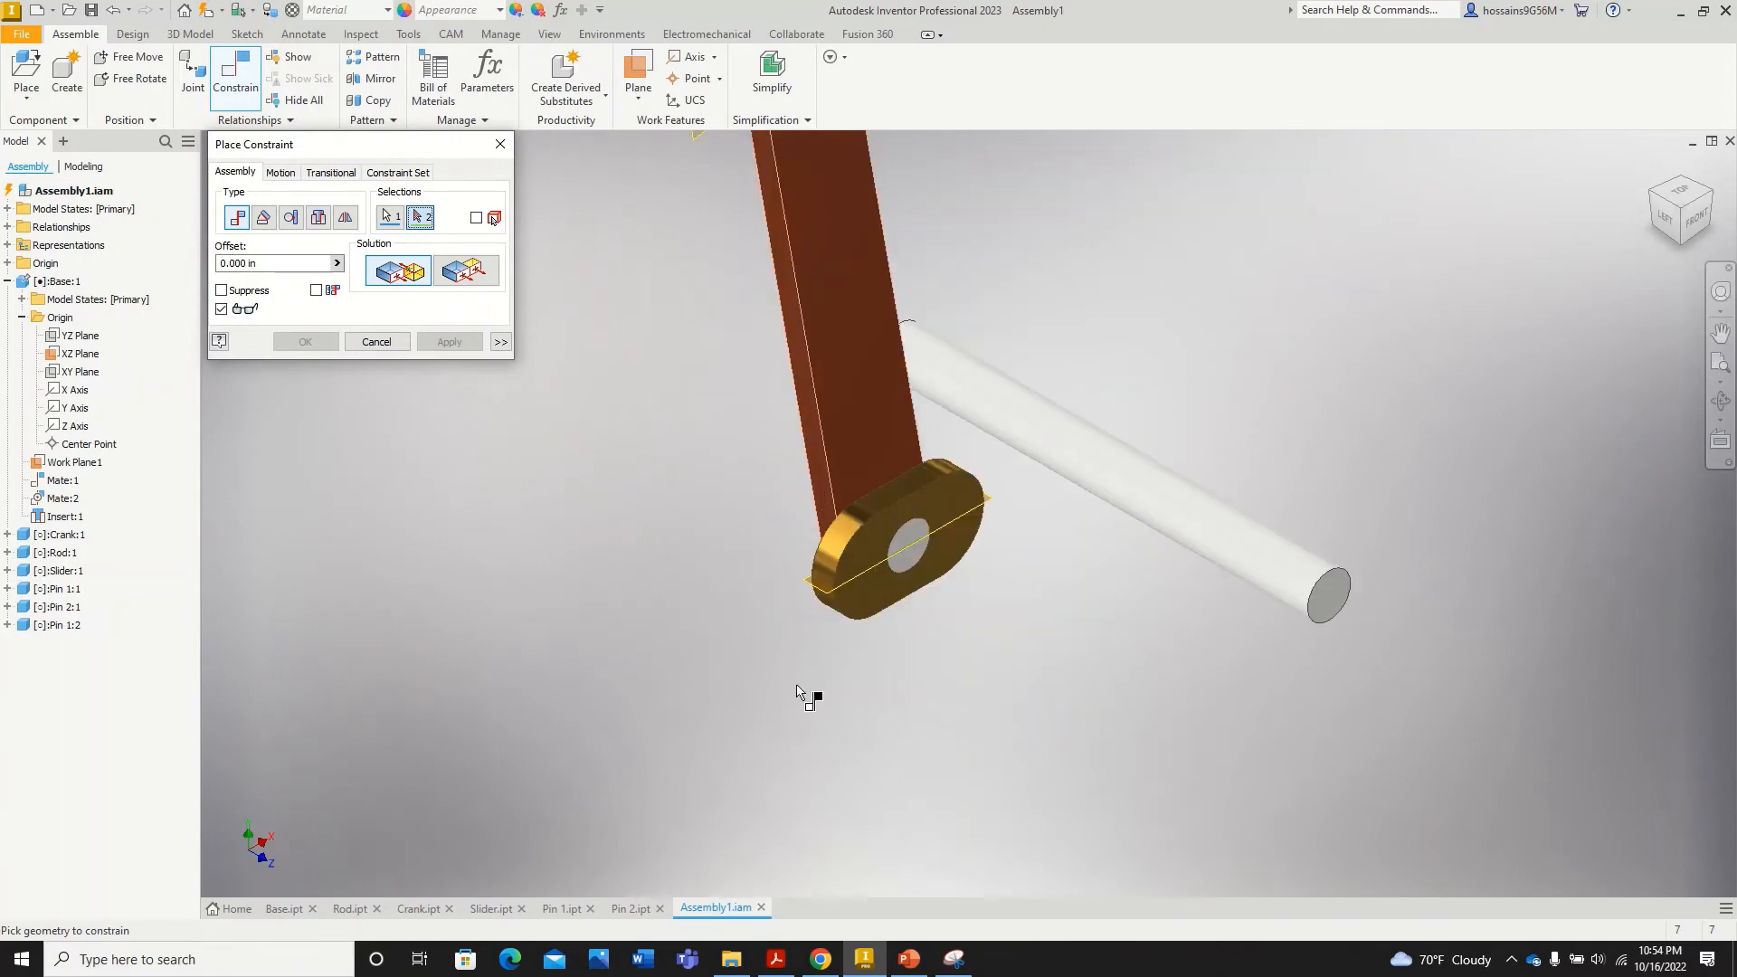
pyautogui.scroll(5, 805, 674)
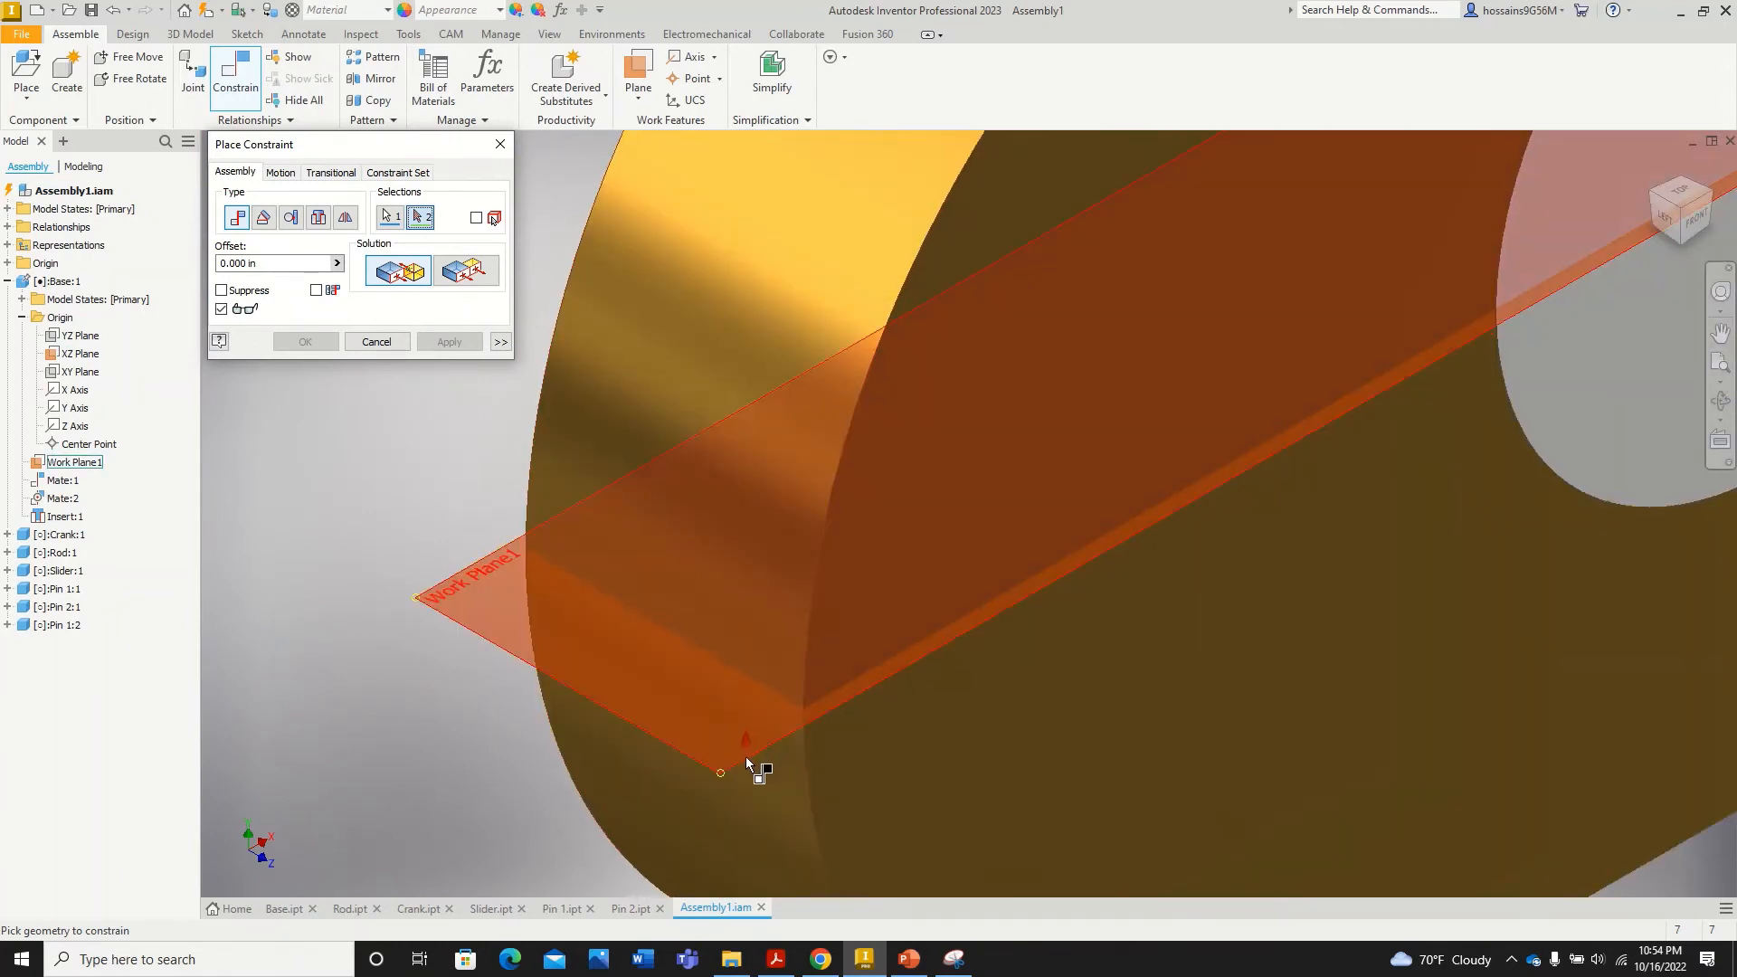
pyautogui.moveTo(746, 760)
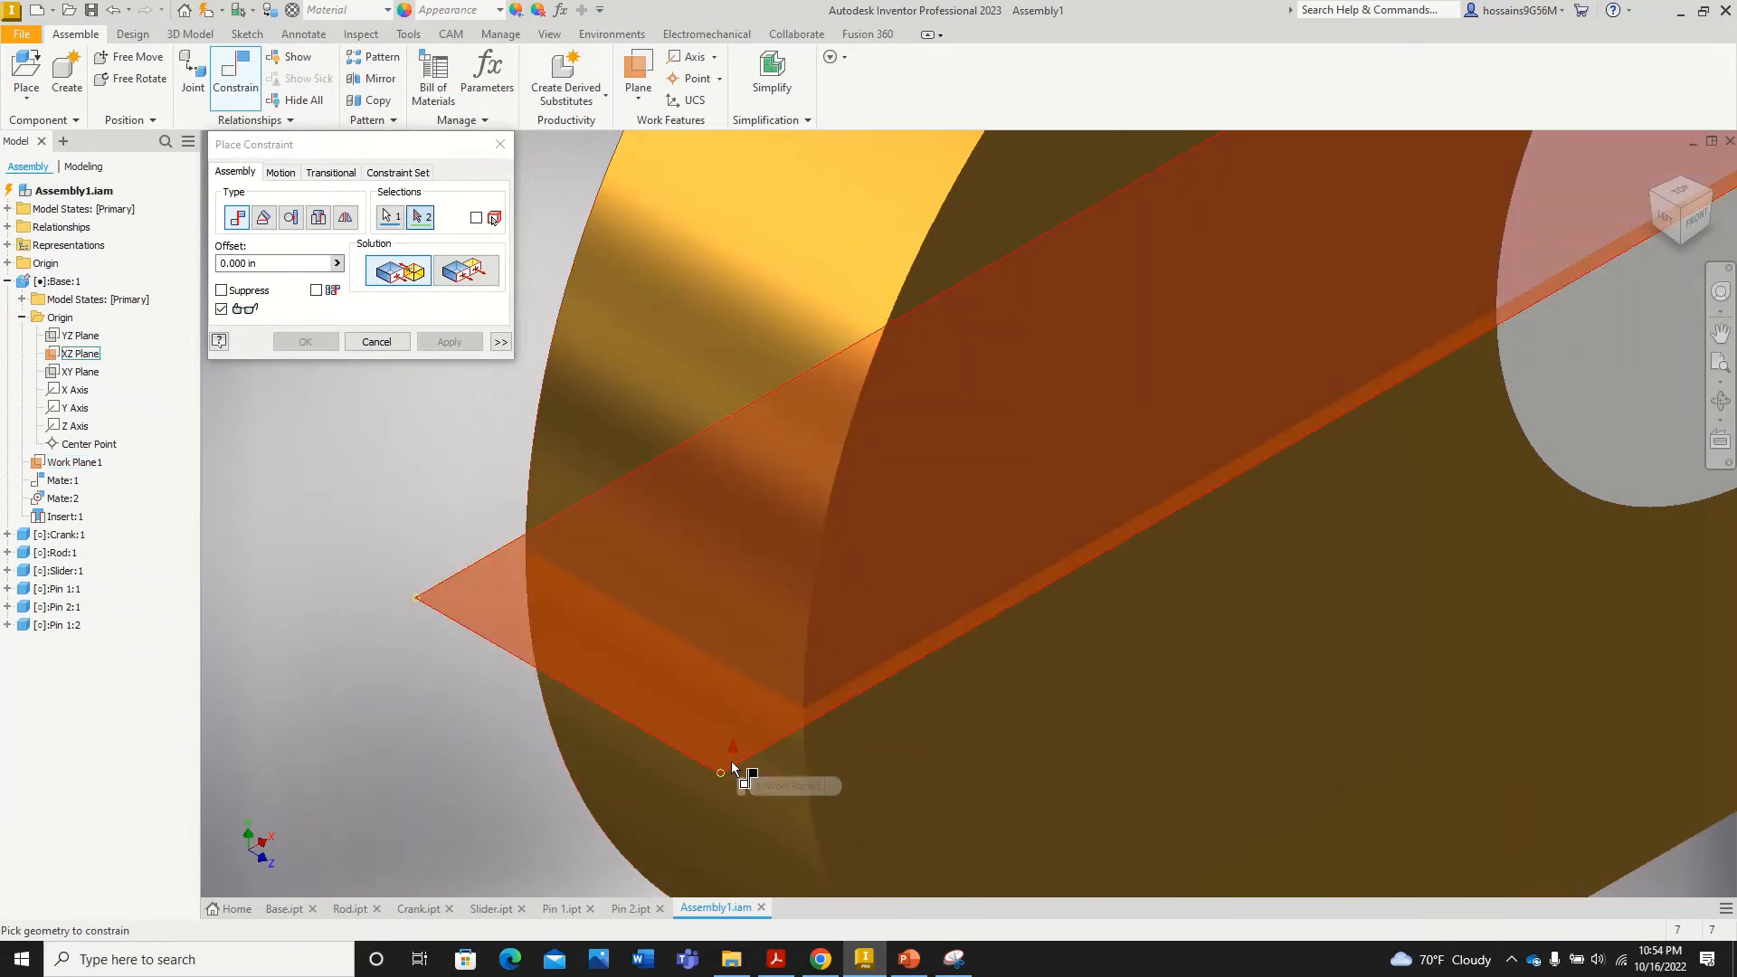
pyautogui.click(732, 767)
pyautogui.scroll(-5, 672, 724)
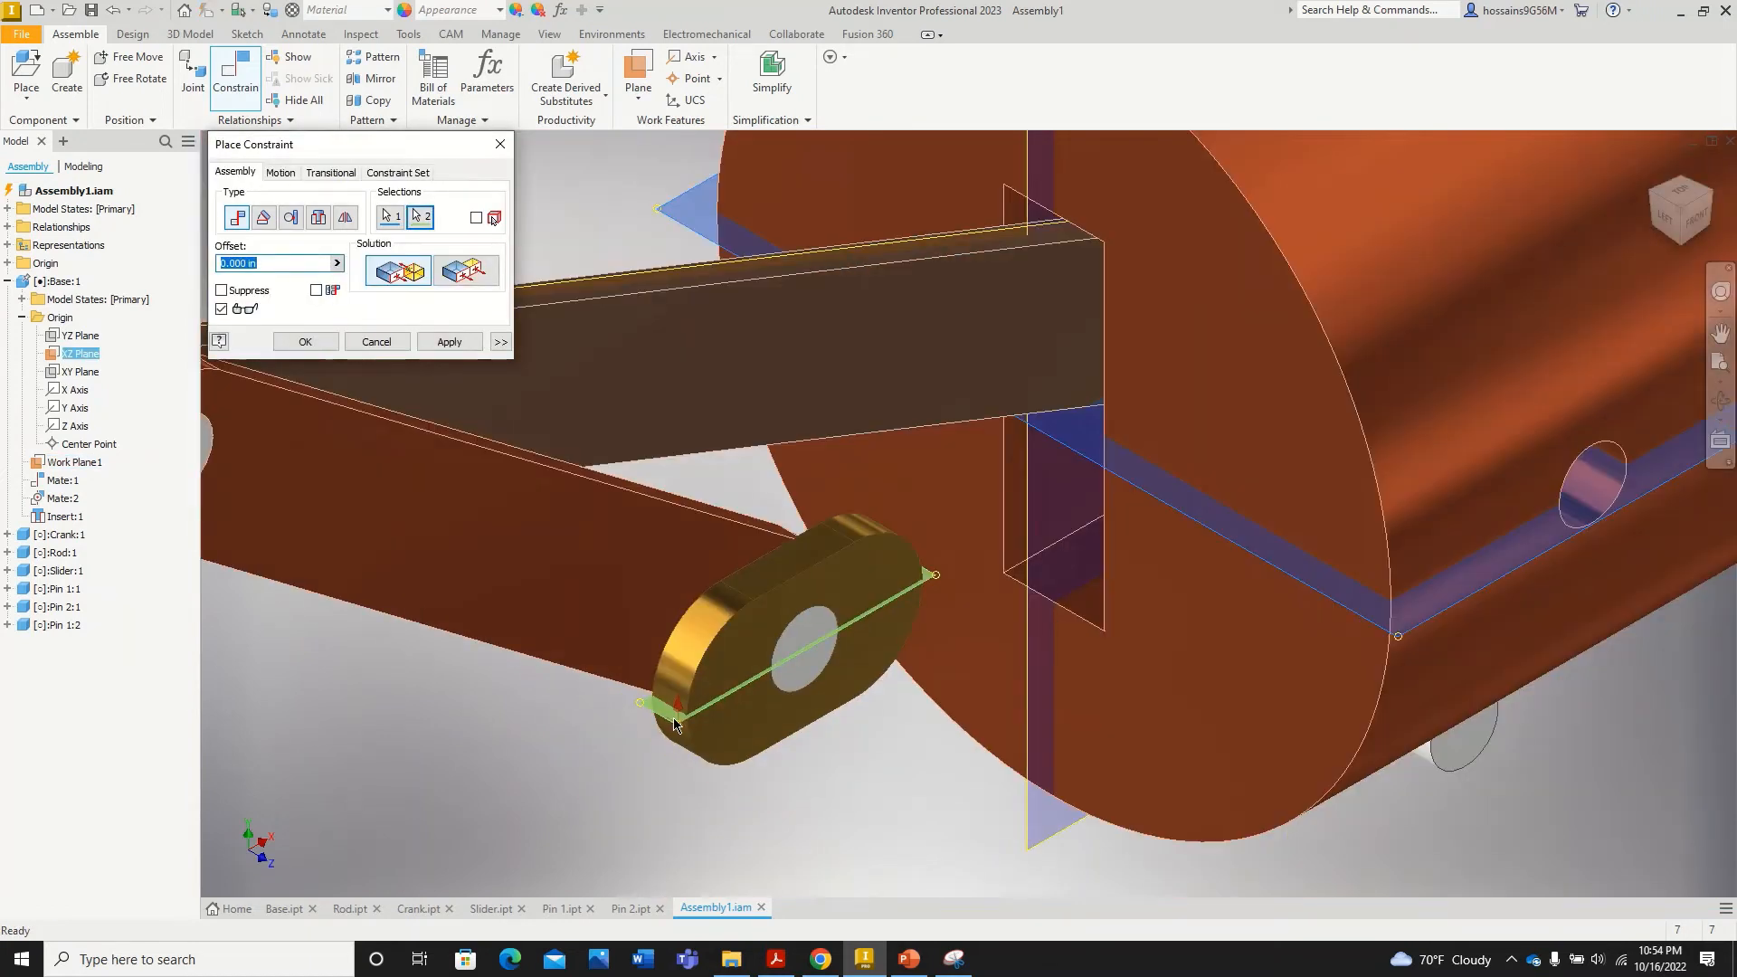
pyautogui.scroll(-5, 674, 724)
pyautogui.click(449, 342)
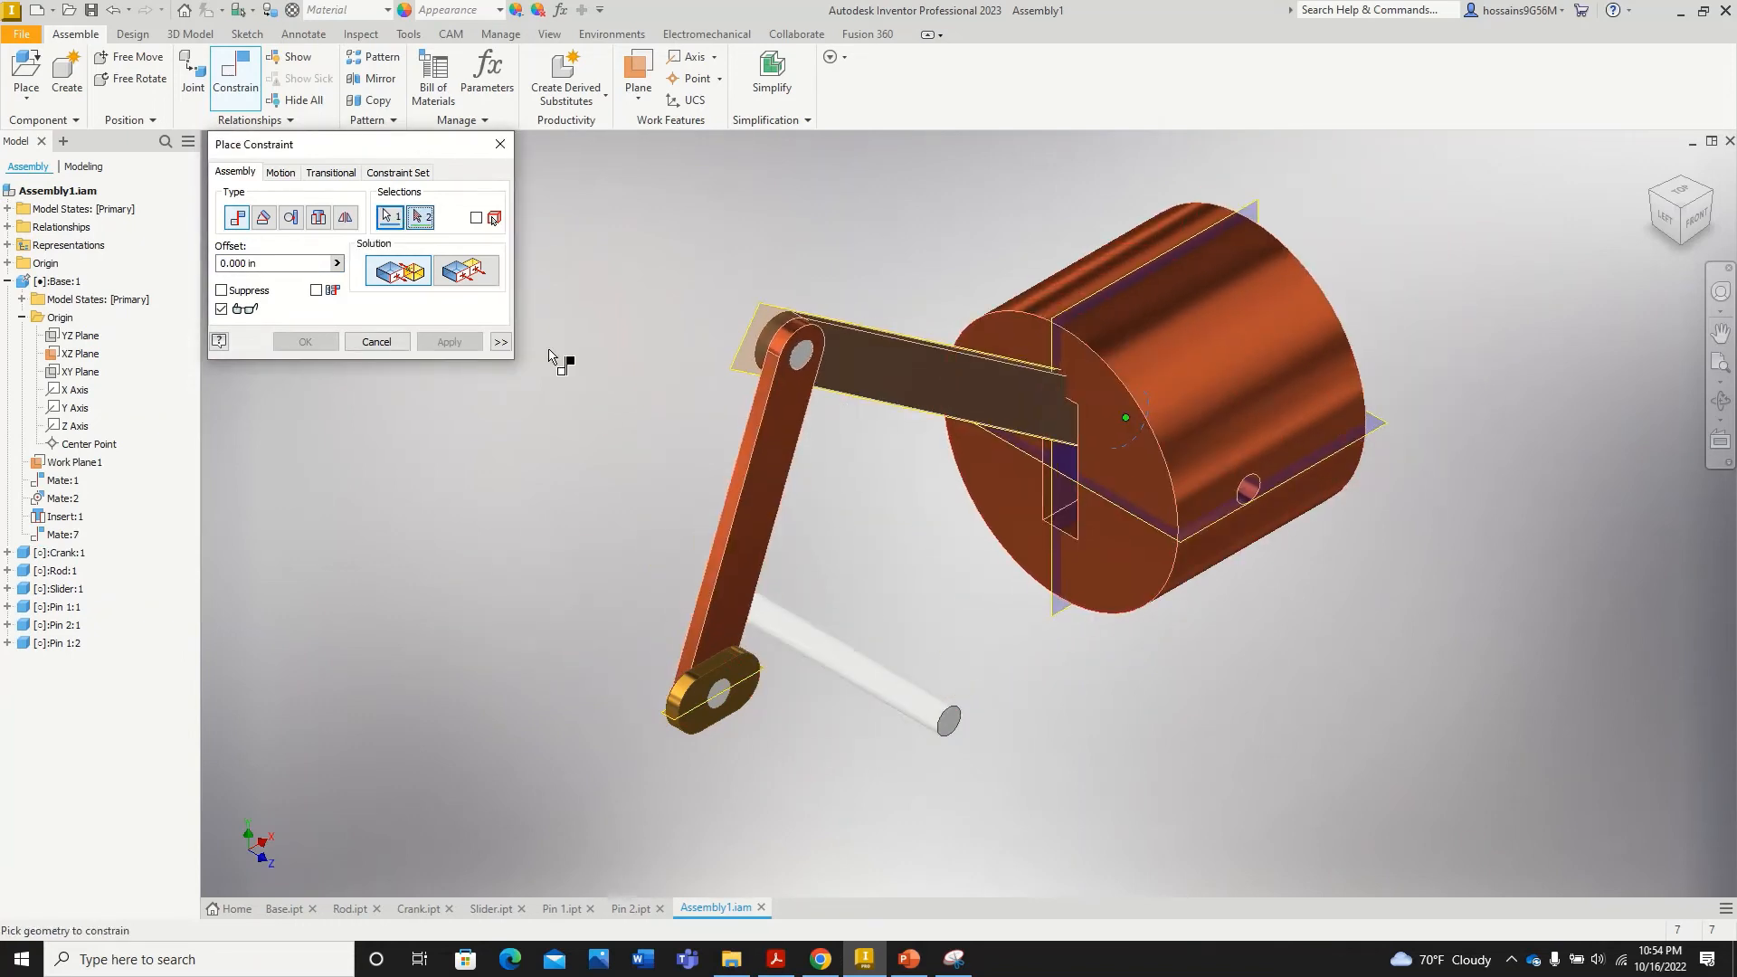
pyautogui.click(500, 144)
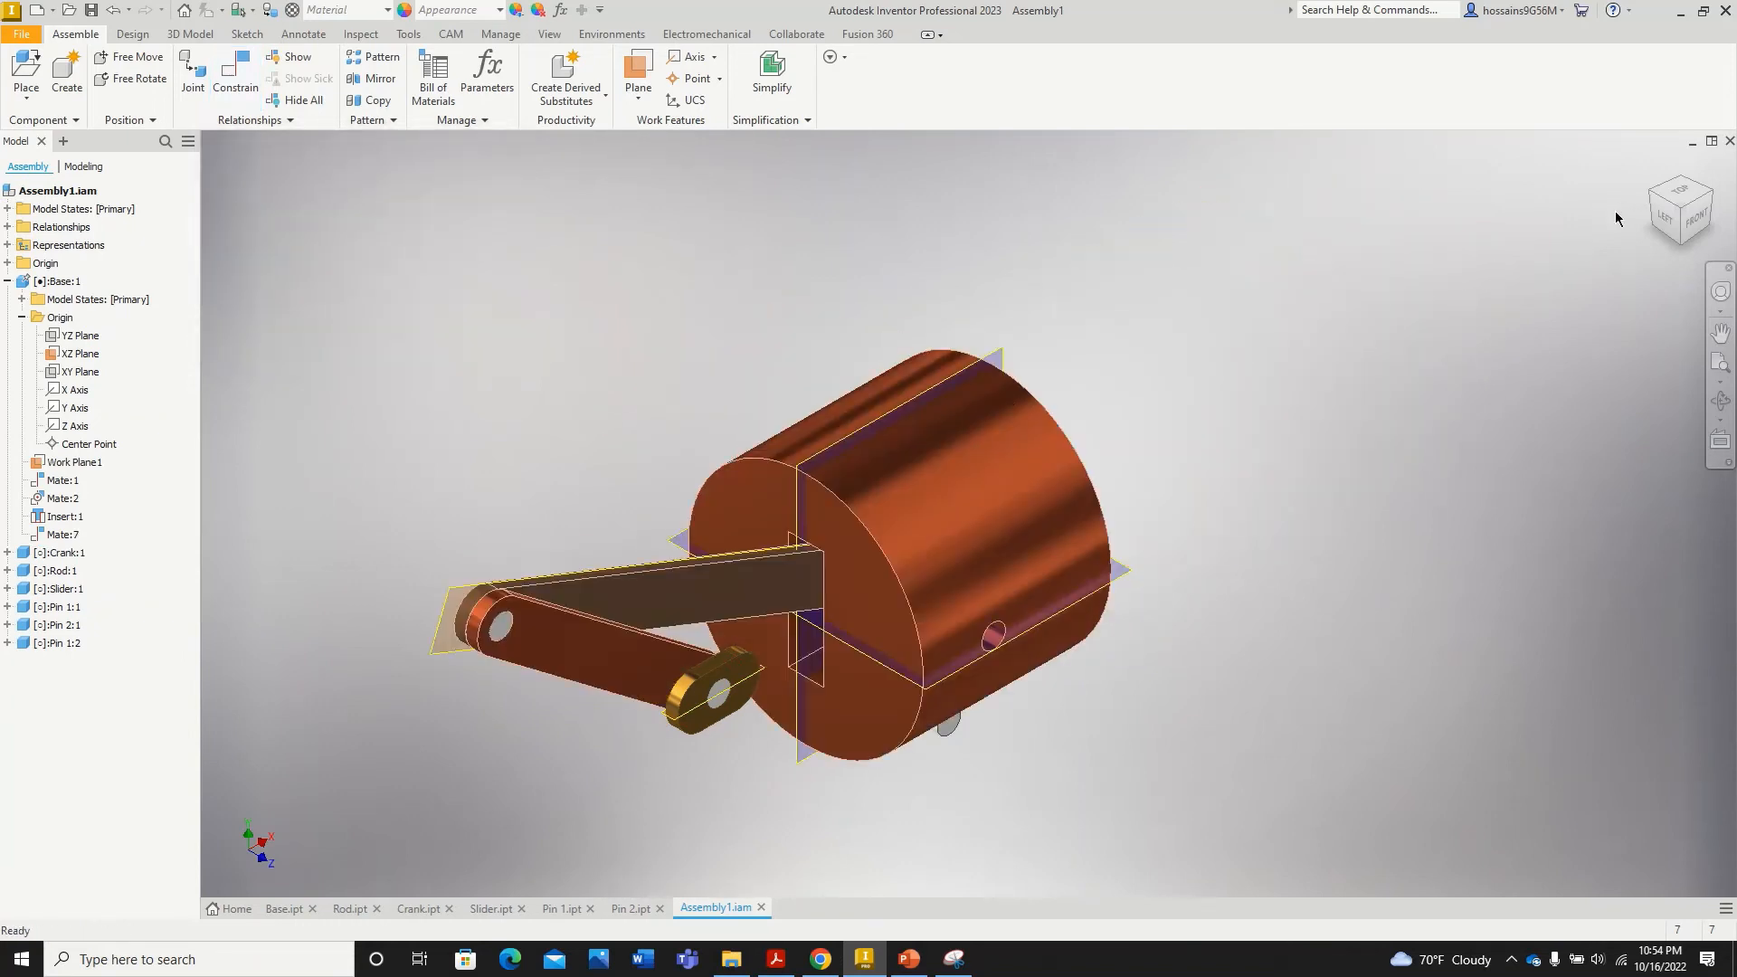
# Step: Pull the slider away from the base to extend the linkage, and move the loose long pin below the slider's cross hole
pyautogui.moveTo(1018, 456); pyautogui.dragTo(1483, 380)
pyautogui.moveTo(1058, 384); pyautogui.dragTo(849, 694)
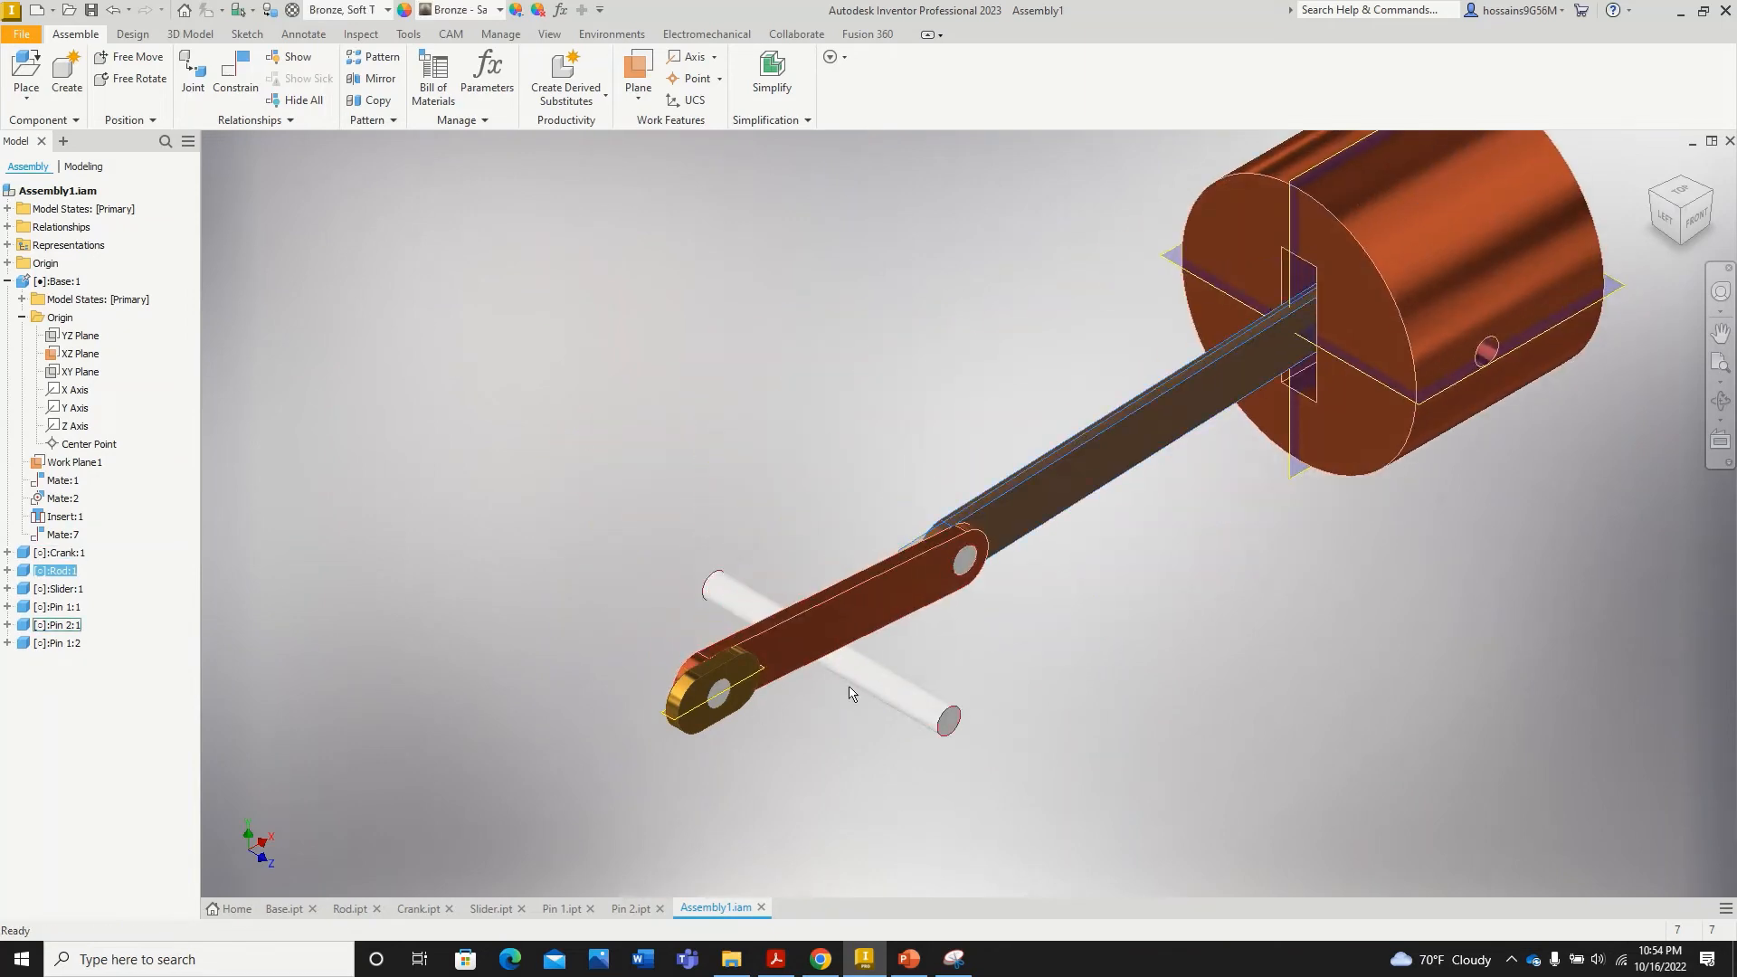
pyautogui.scroll(3, 891, 707)
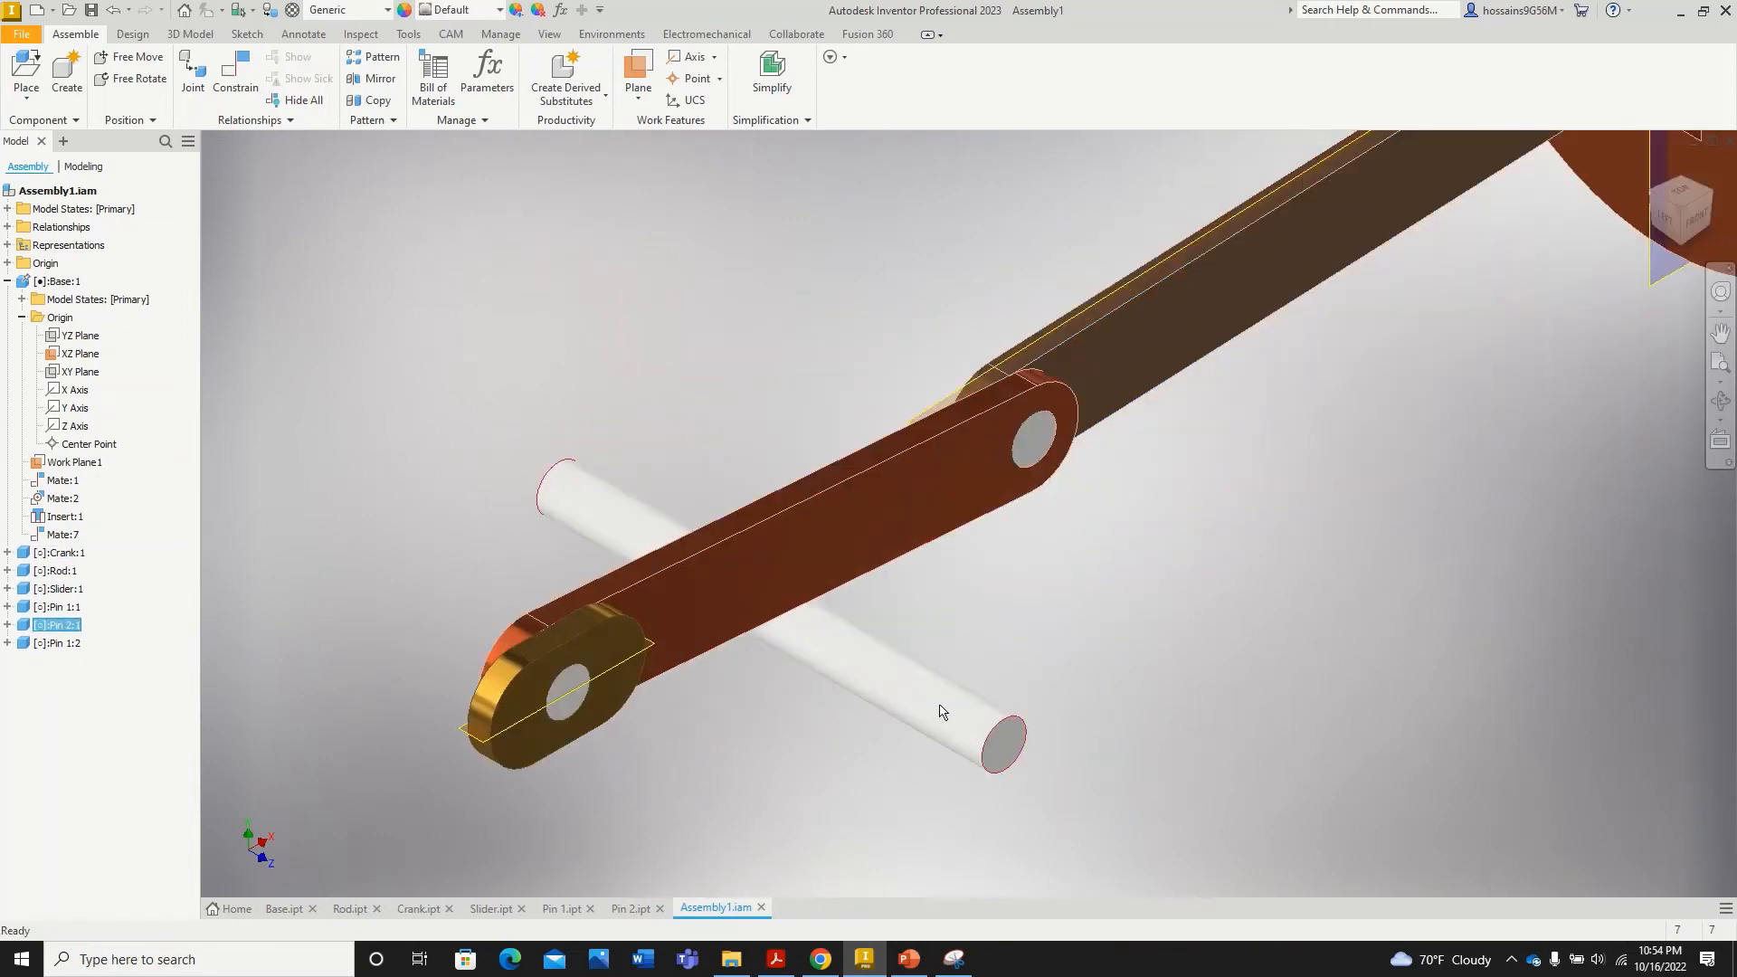
pyautogui.moveTo(941, 717); pyautogui.dragTo(1303, 674)
pyautogui.scroll(-5, 1061, 665)
pyautogui.scroll(5, 1033, 644)
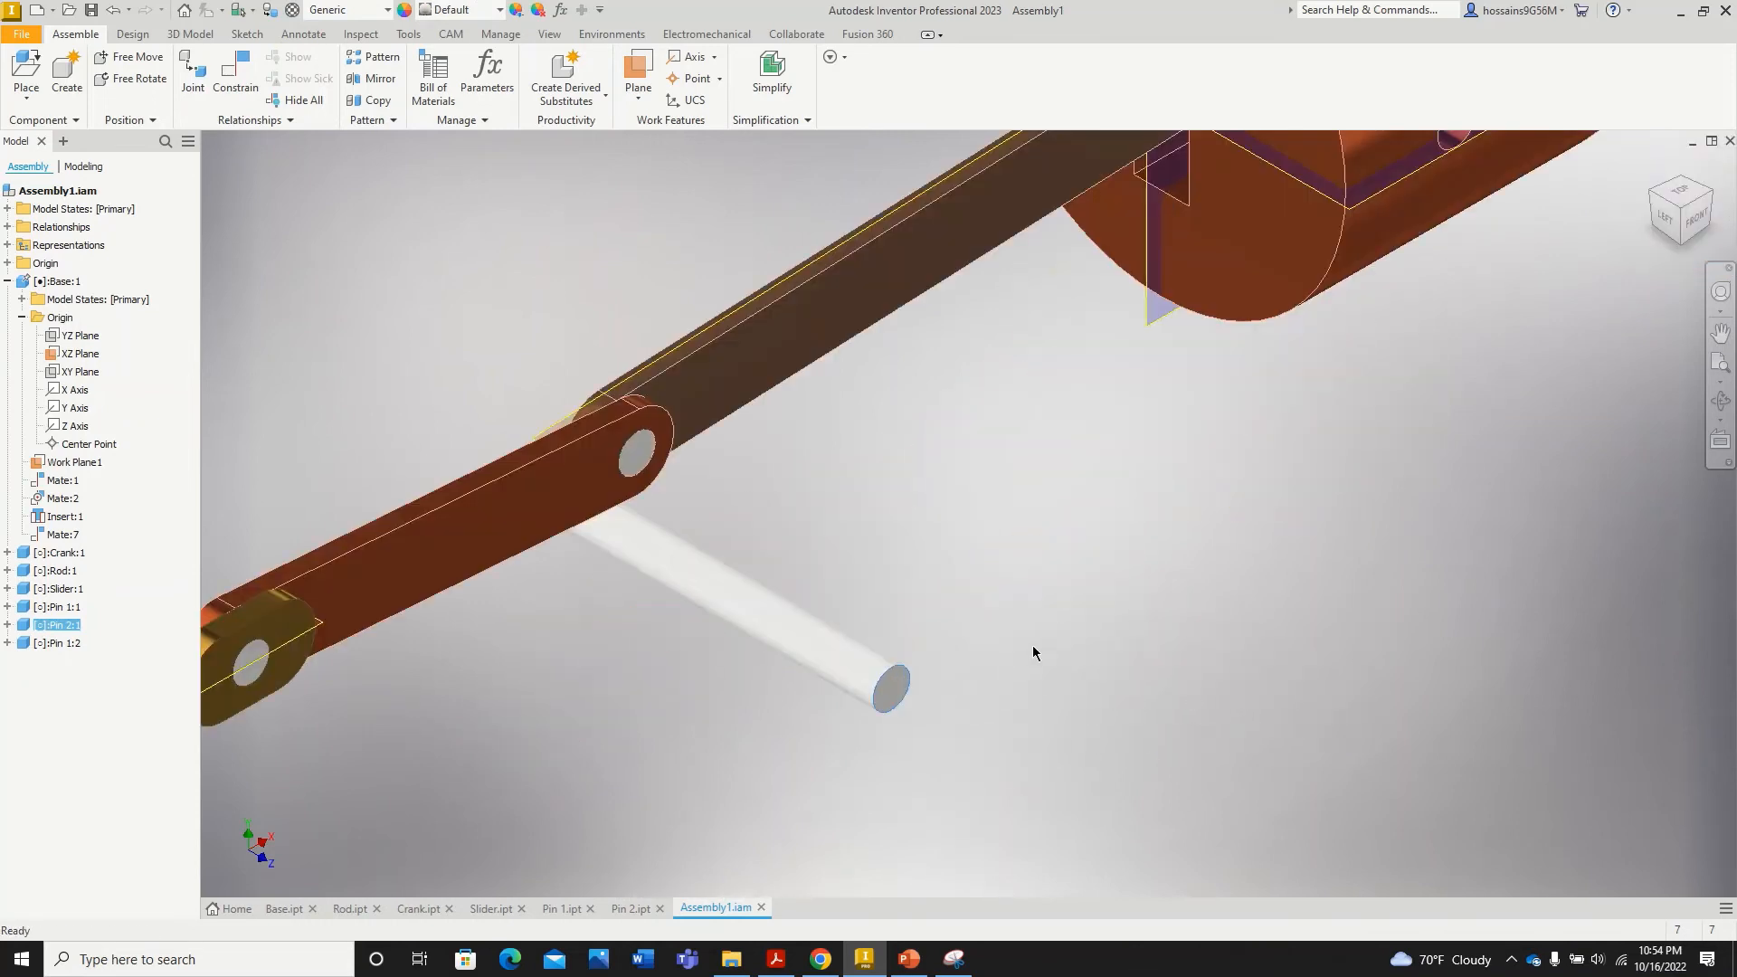
pyautogui.moveTo(842, 654); pyautogui.dragTo(1490, 521)
pyautogui.scroll(-5, 1366, 528)
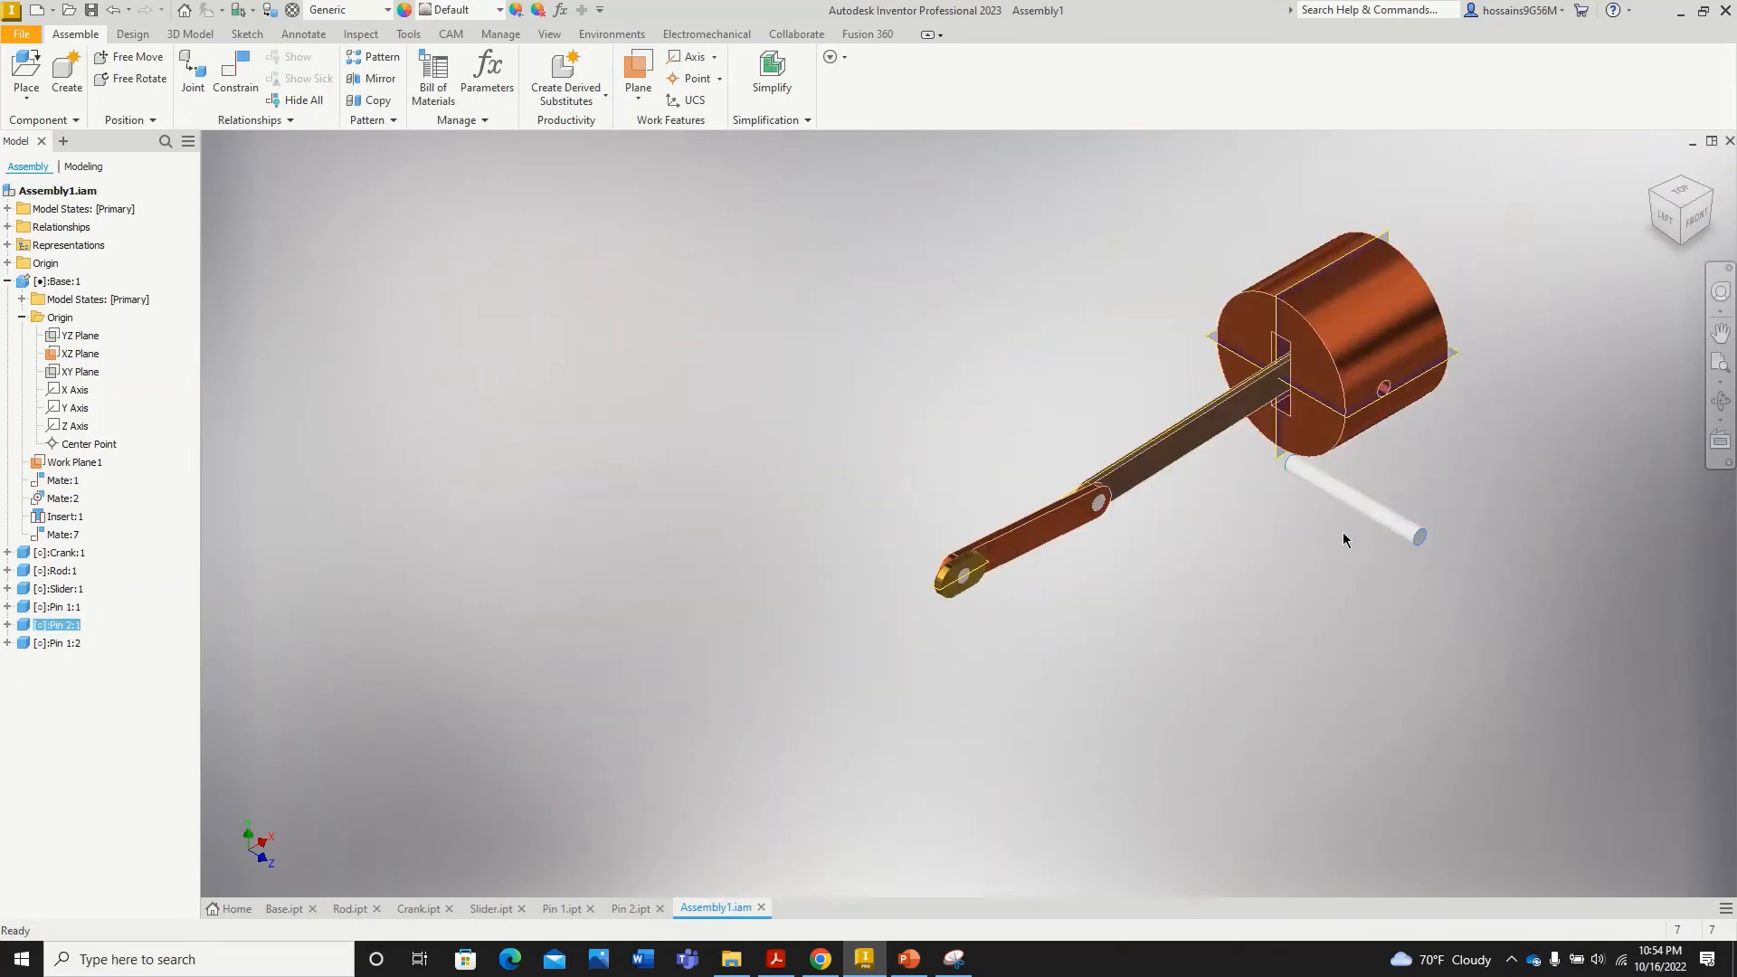
pyautogui.scroll(3, 1266, 484)
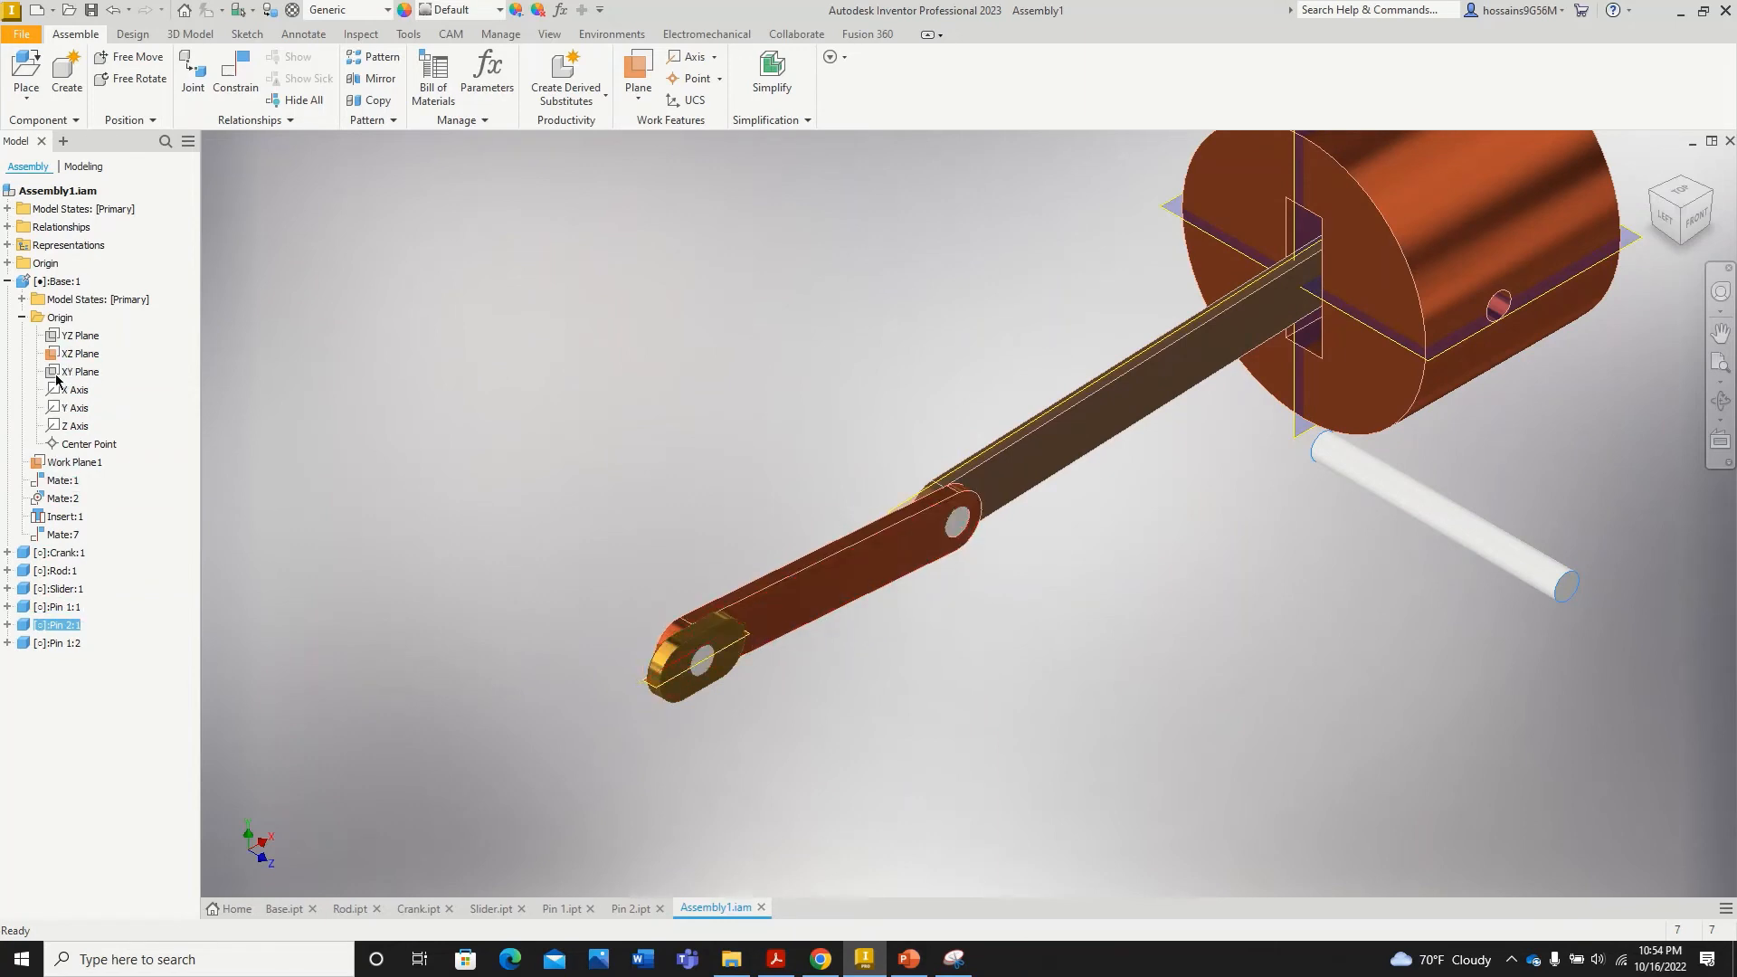
# Step: Hide the base's origin XZ plane and its Work Plane1 in the assembly
pyautogui.scroll(5, 705, 647)
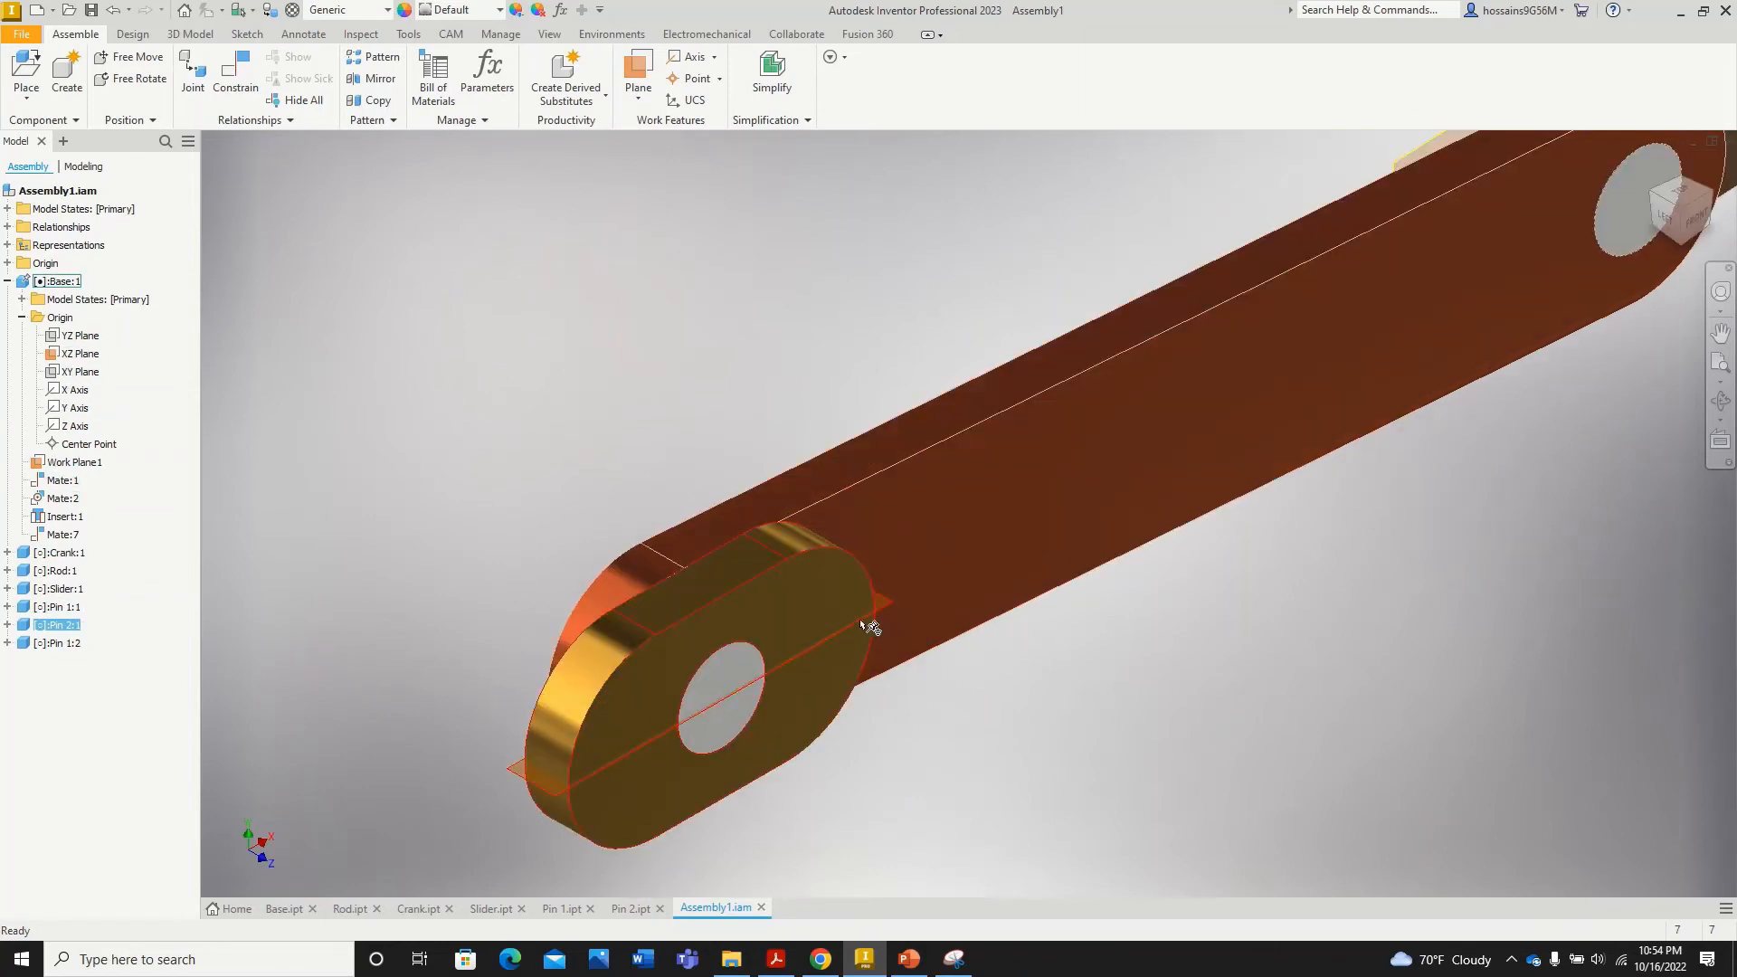
pyautogui.scroll(4, 873, 620)
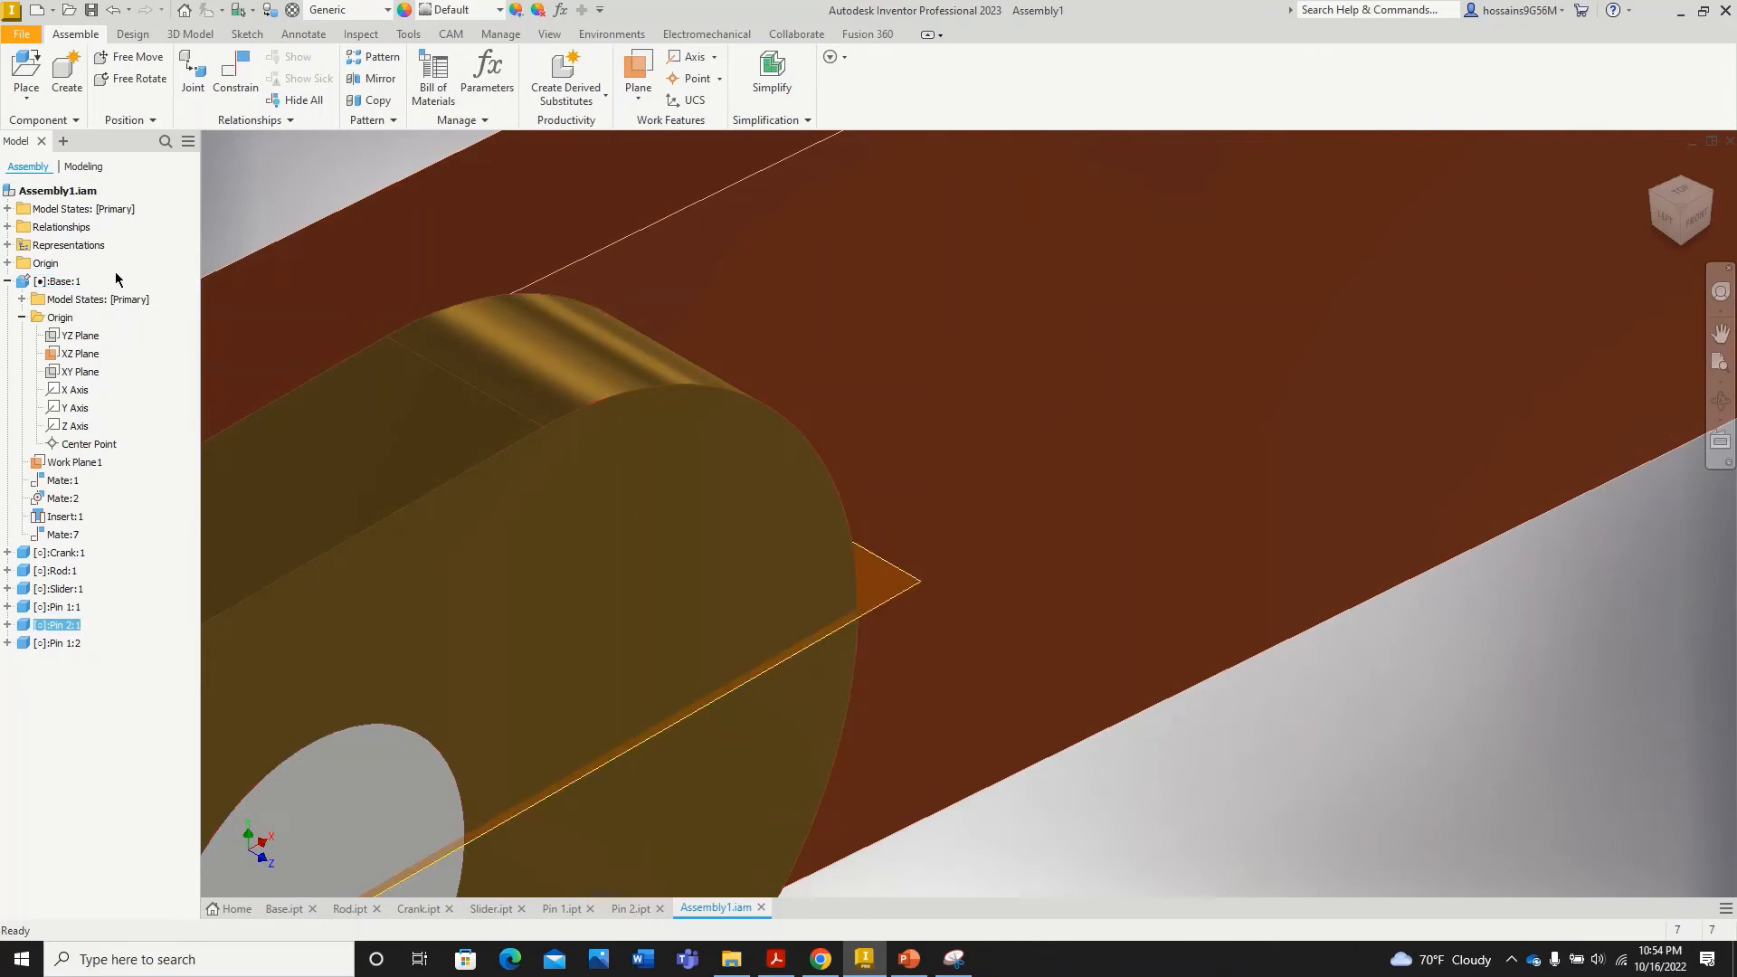
pyautogui.rightClick(88, 354)
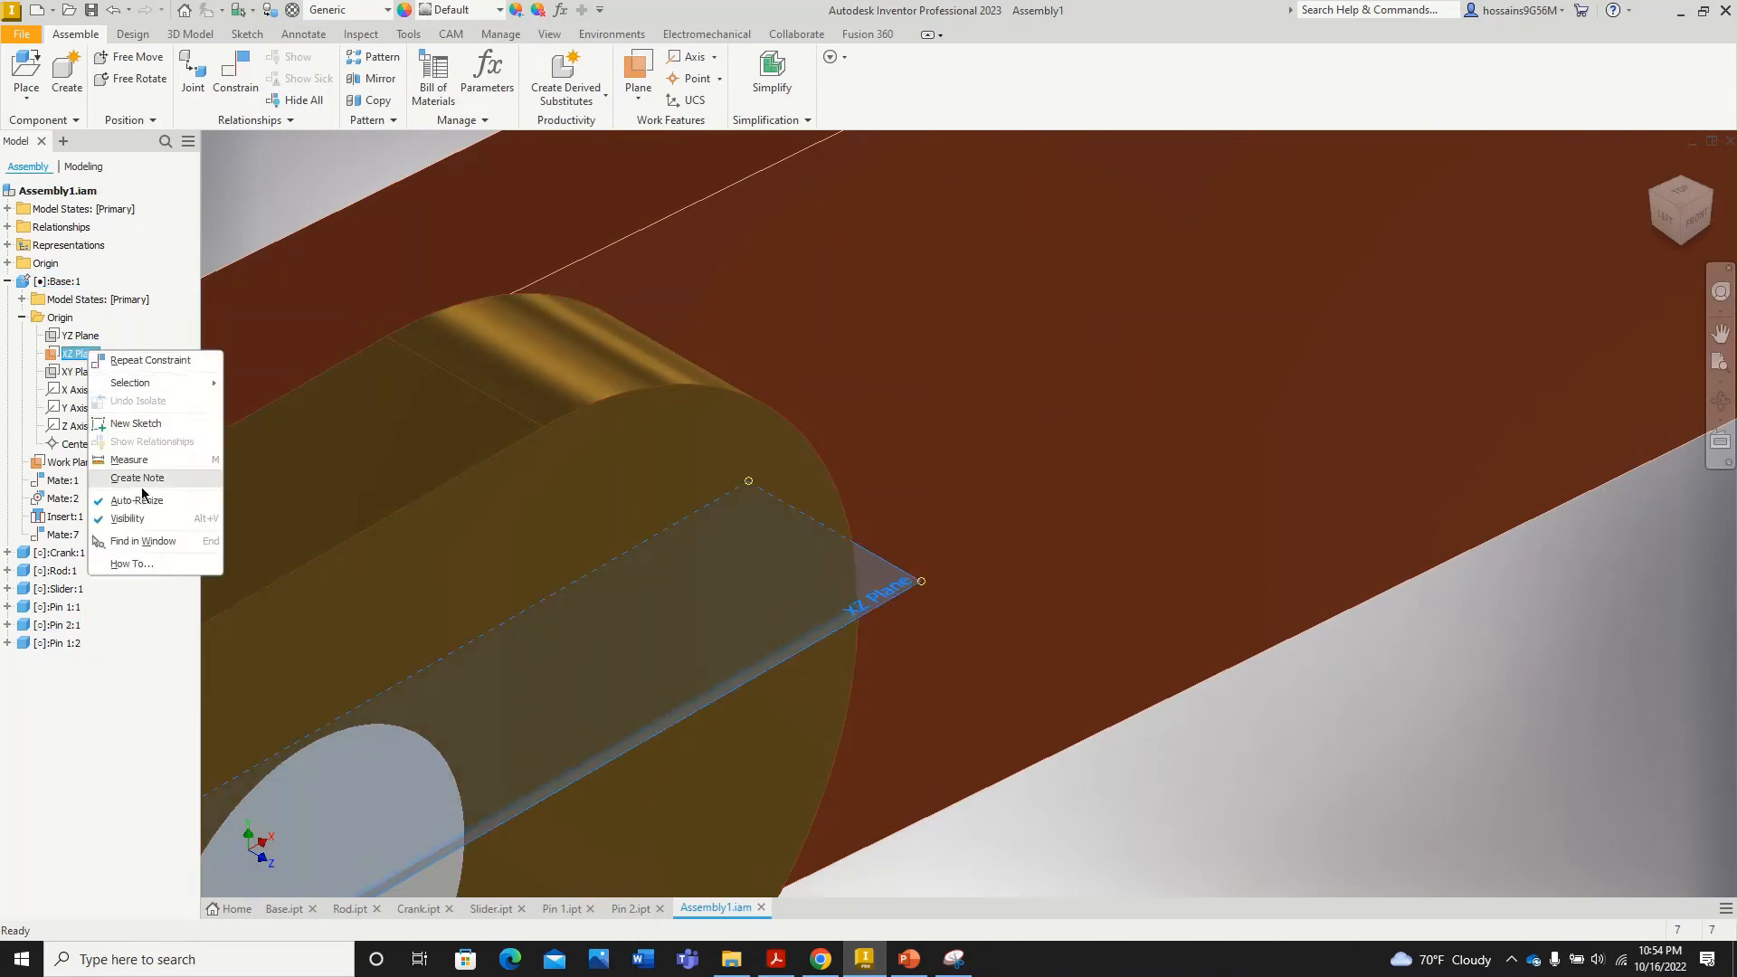
pyautogui.click(134, 523)
pyautogui.scroll(-5, 556, 529)
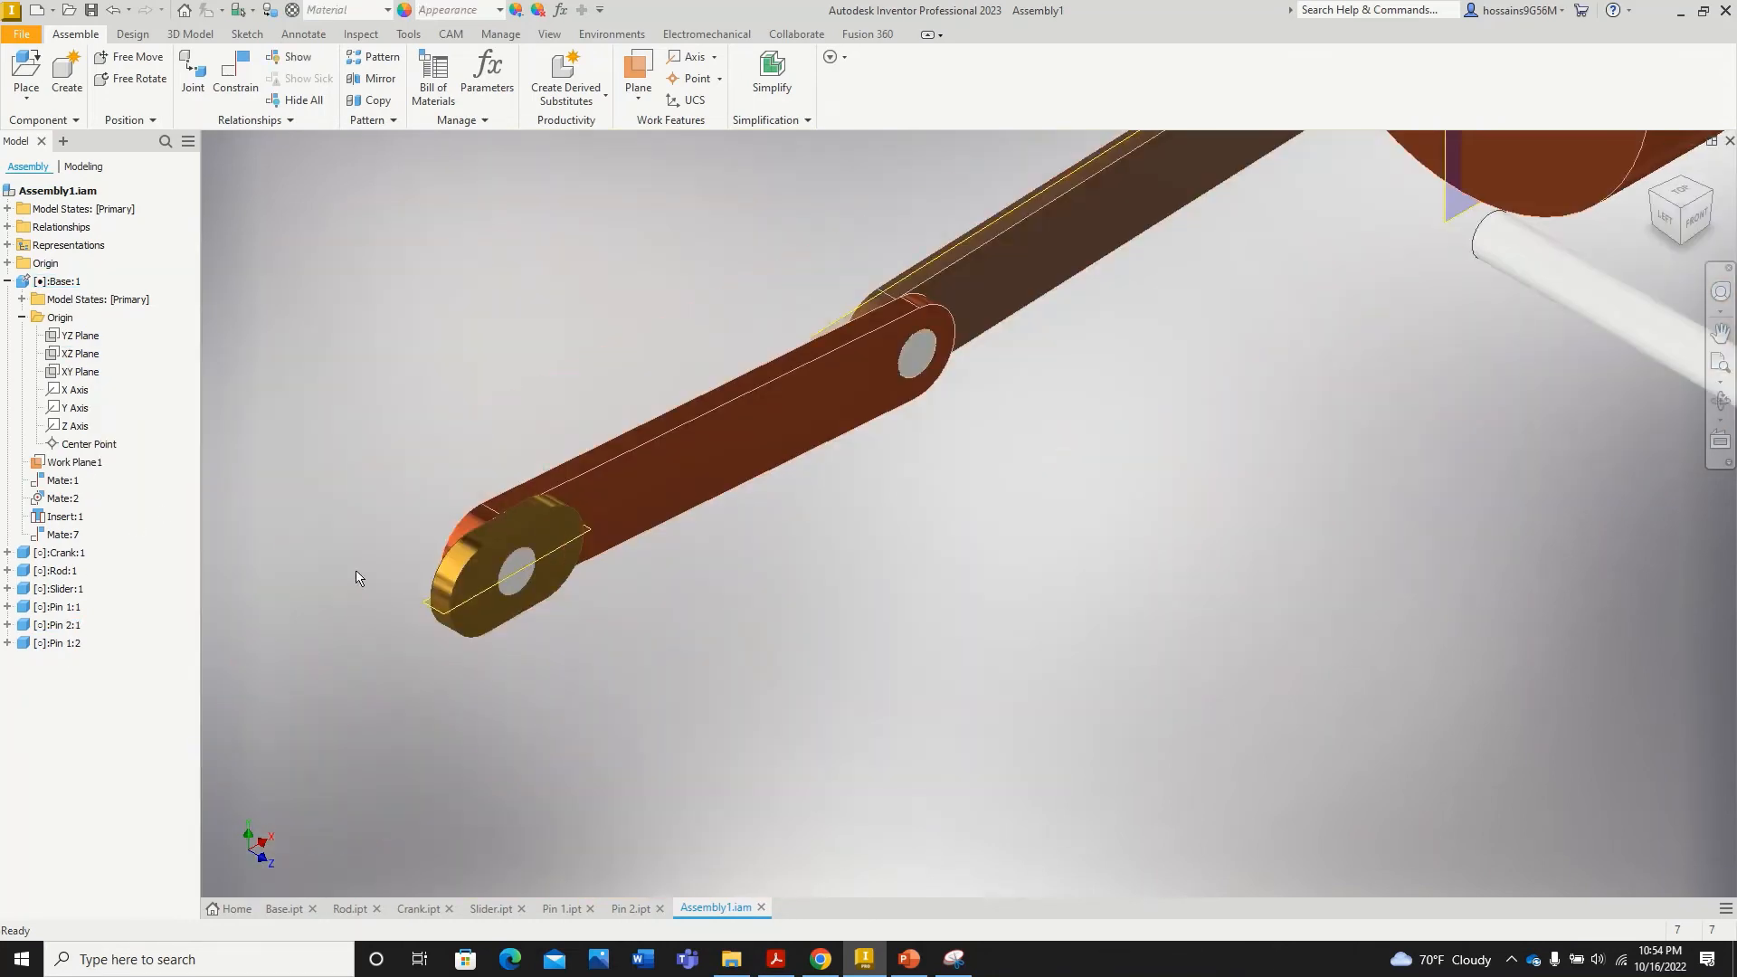
pyautogui.rightClick(84, 462)
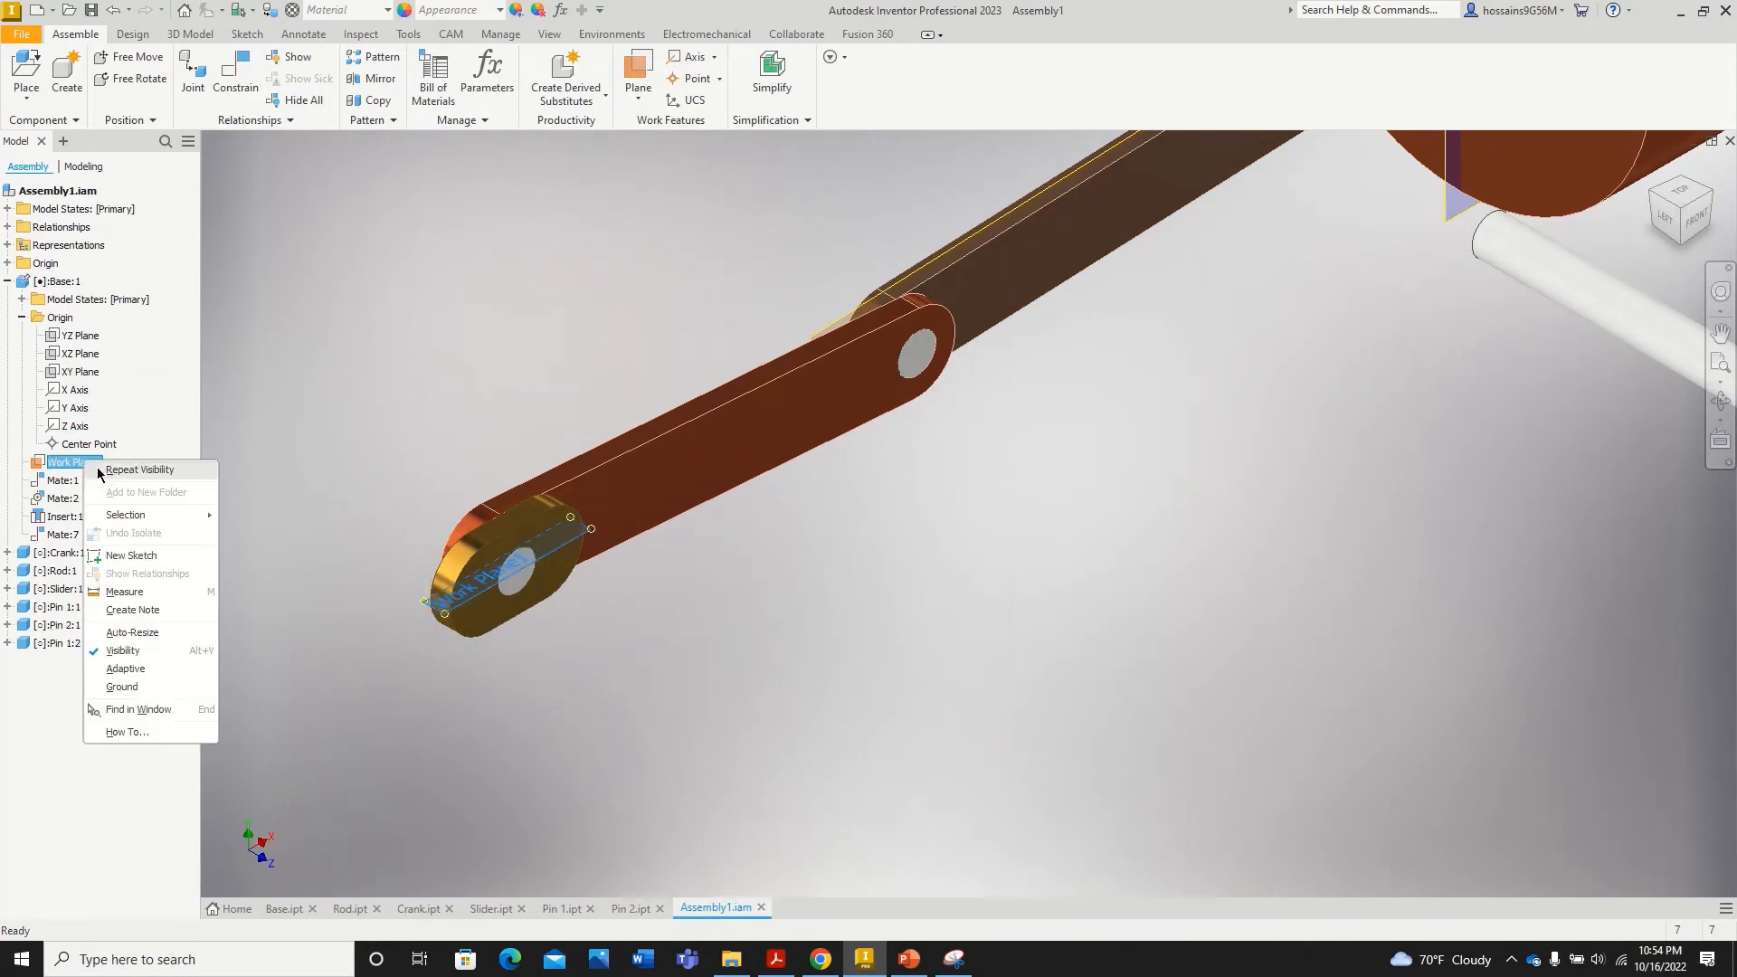
pyautogui.click(127, 652)
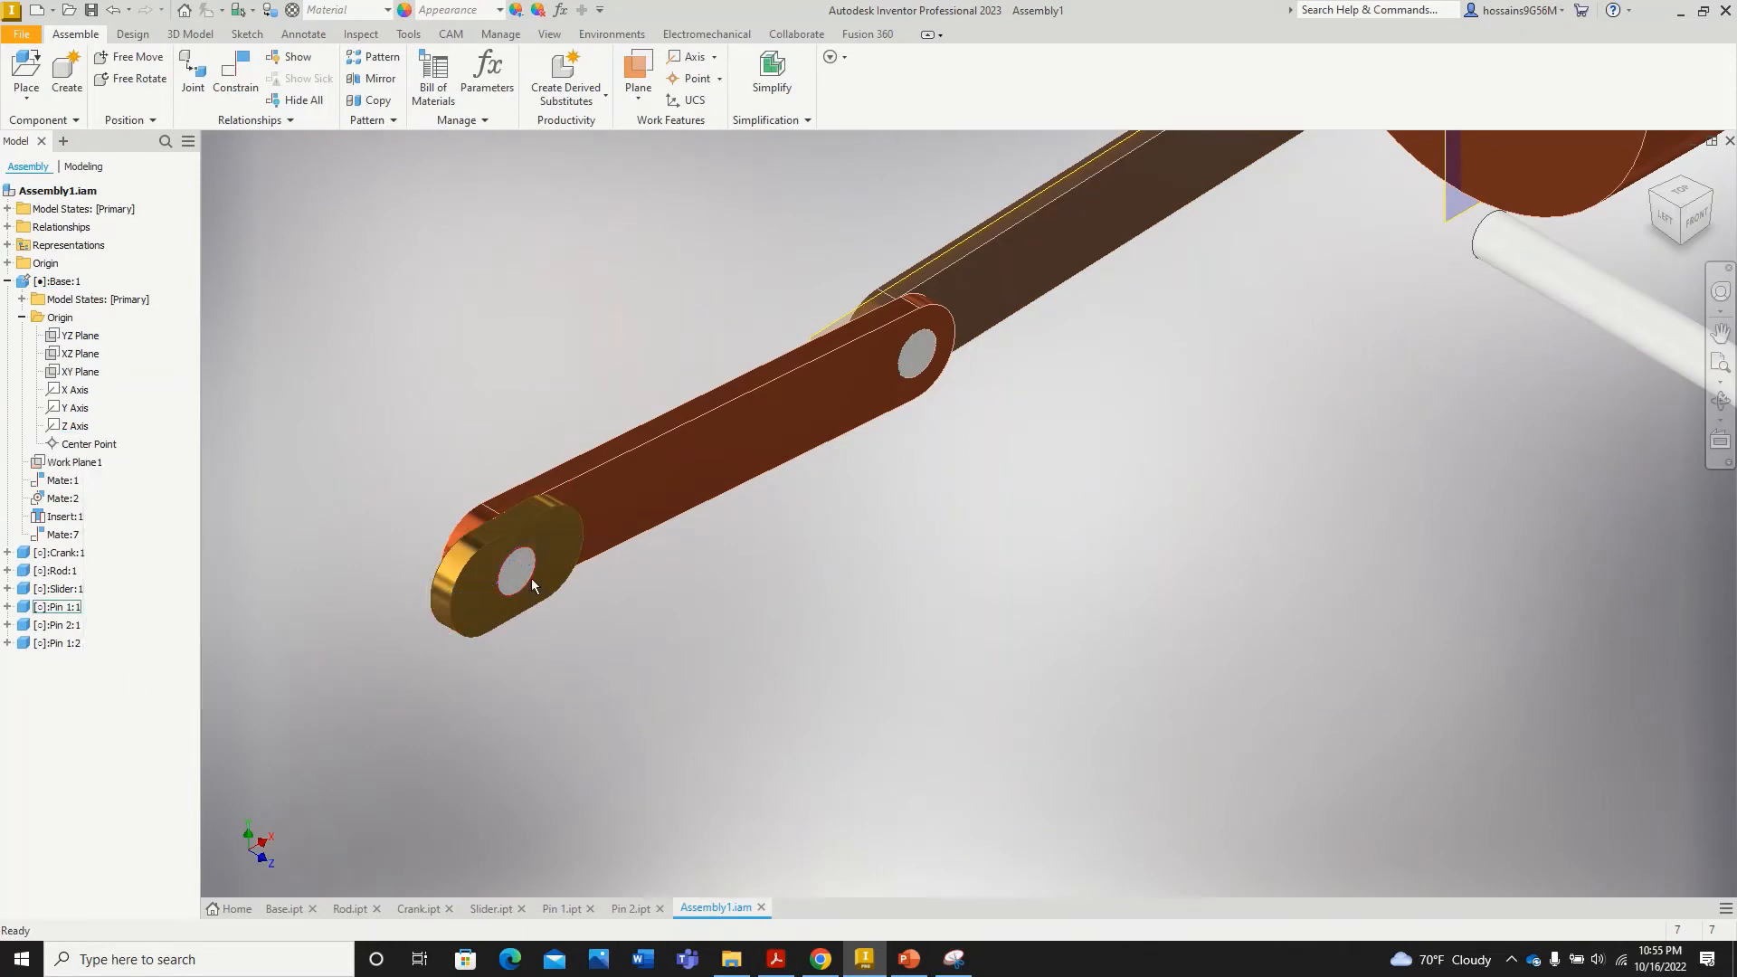
# Step: Hide the slider's two work planes, Work Plane1 and Work Plane2
pyautogui.scroll(-5, 579, 573)
pyautogui.scroll(5, 778, 445)
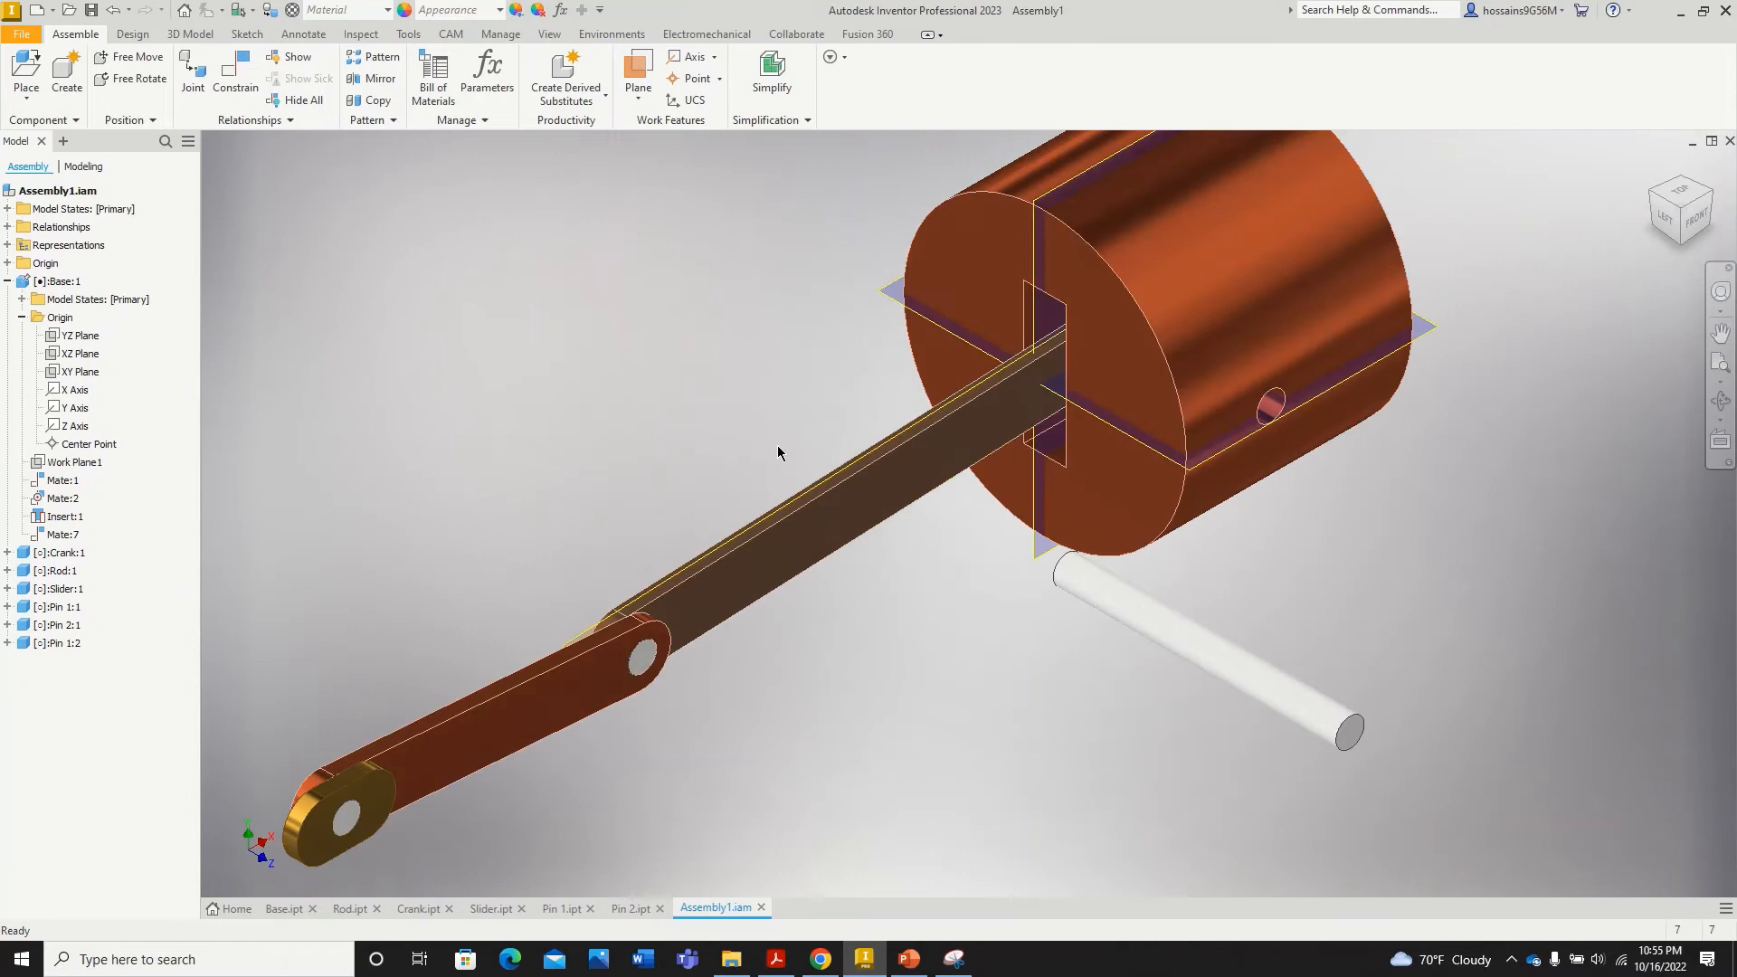
pyautogui.rightClick(1420, 342)
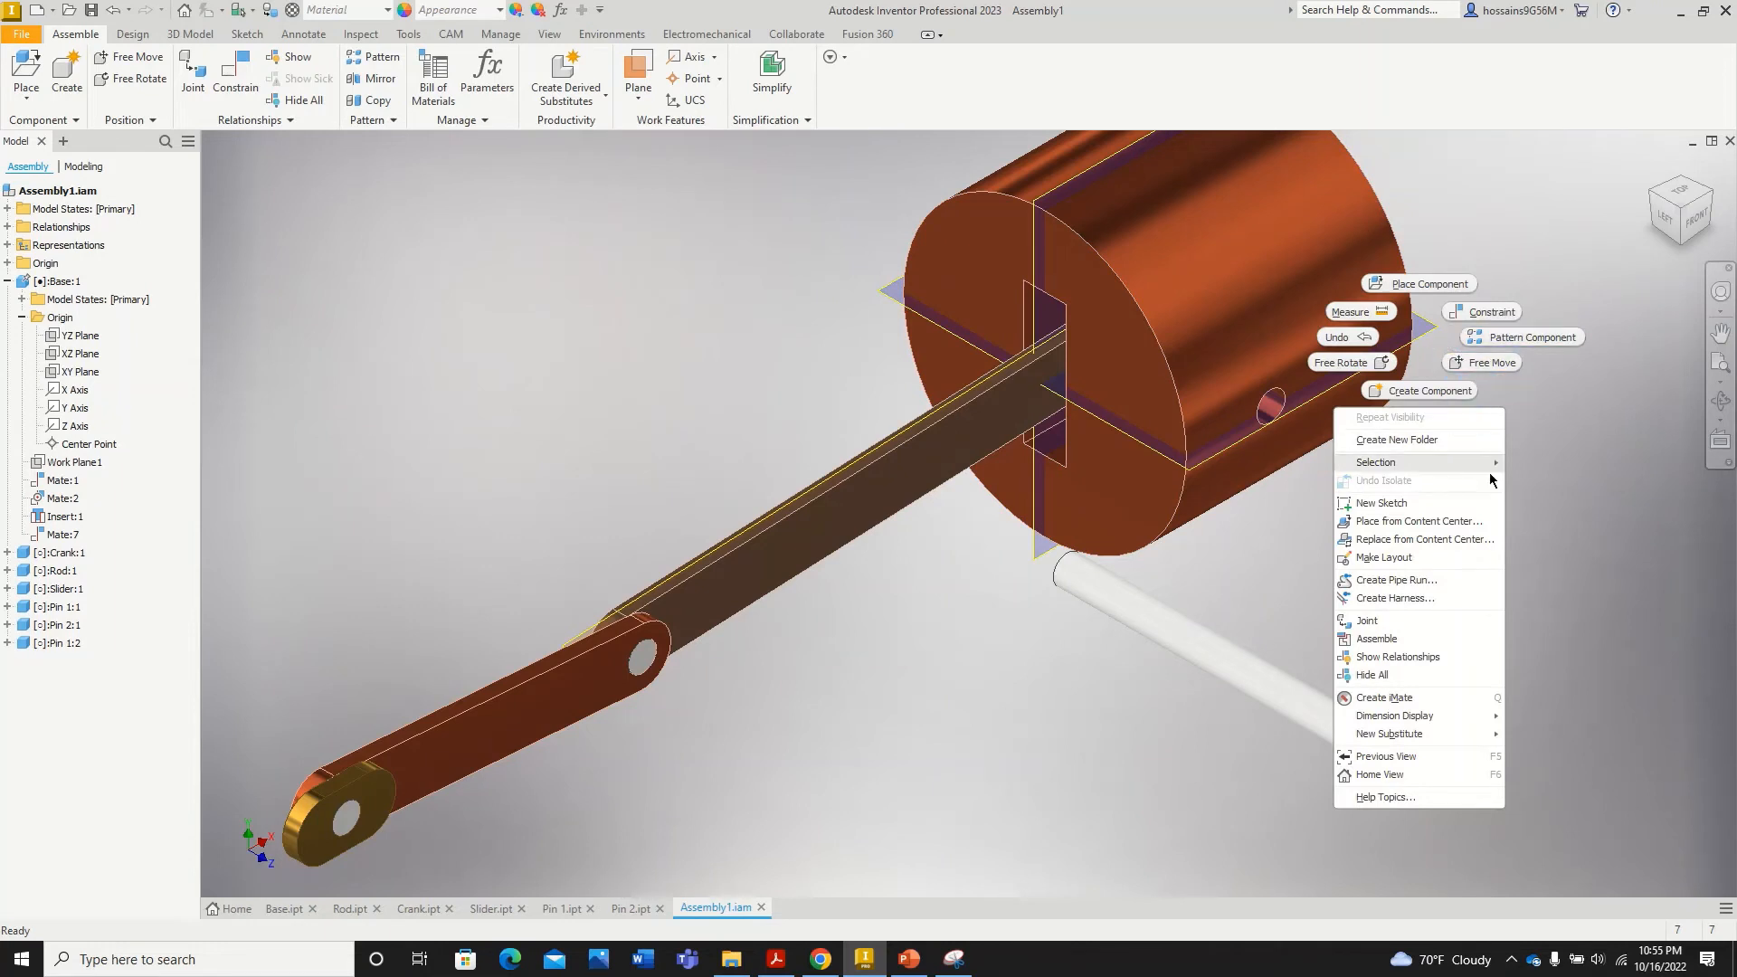
pyautogui.click(1554, 432)
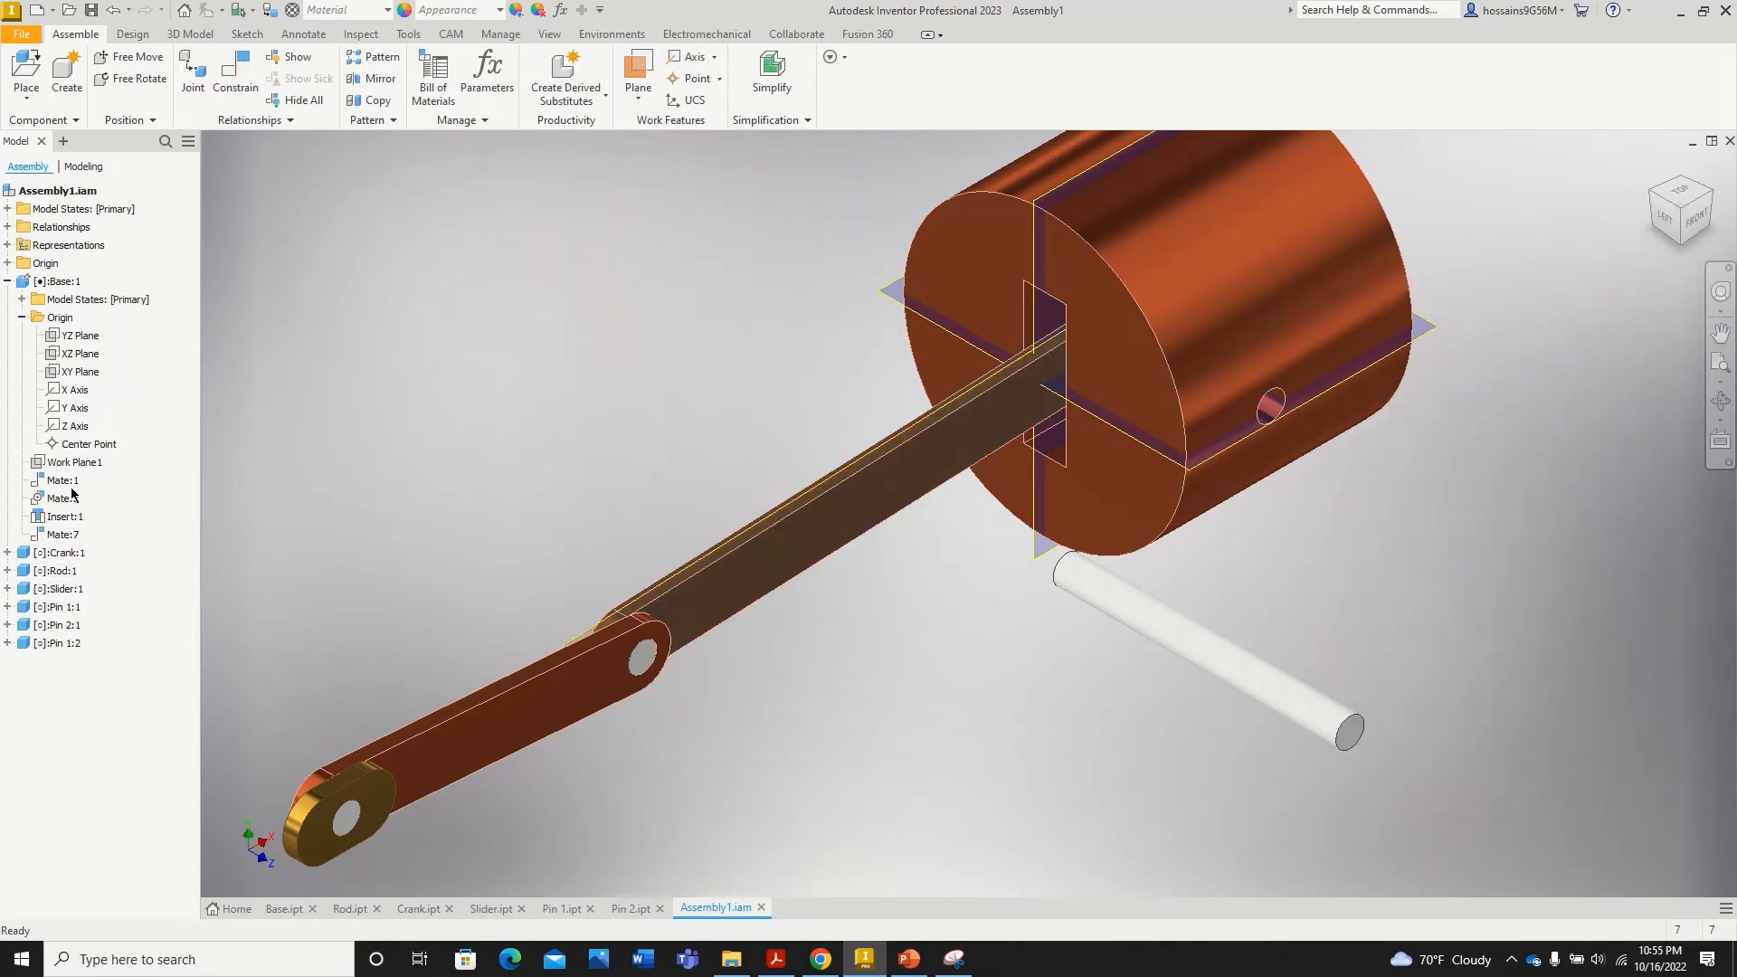
pyautogui.click(7, 589)
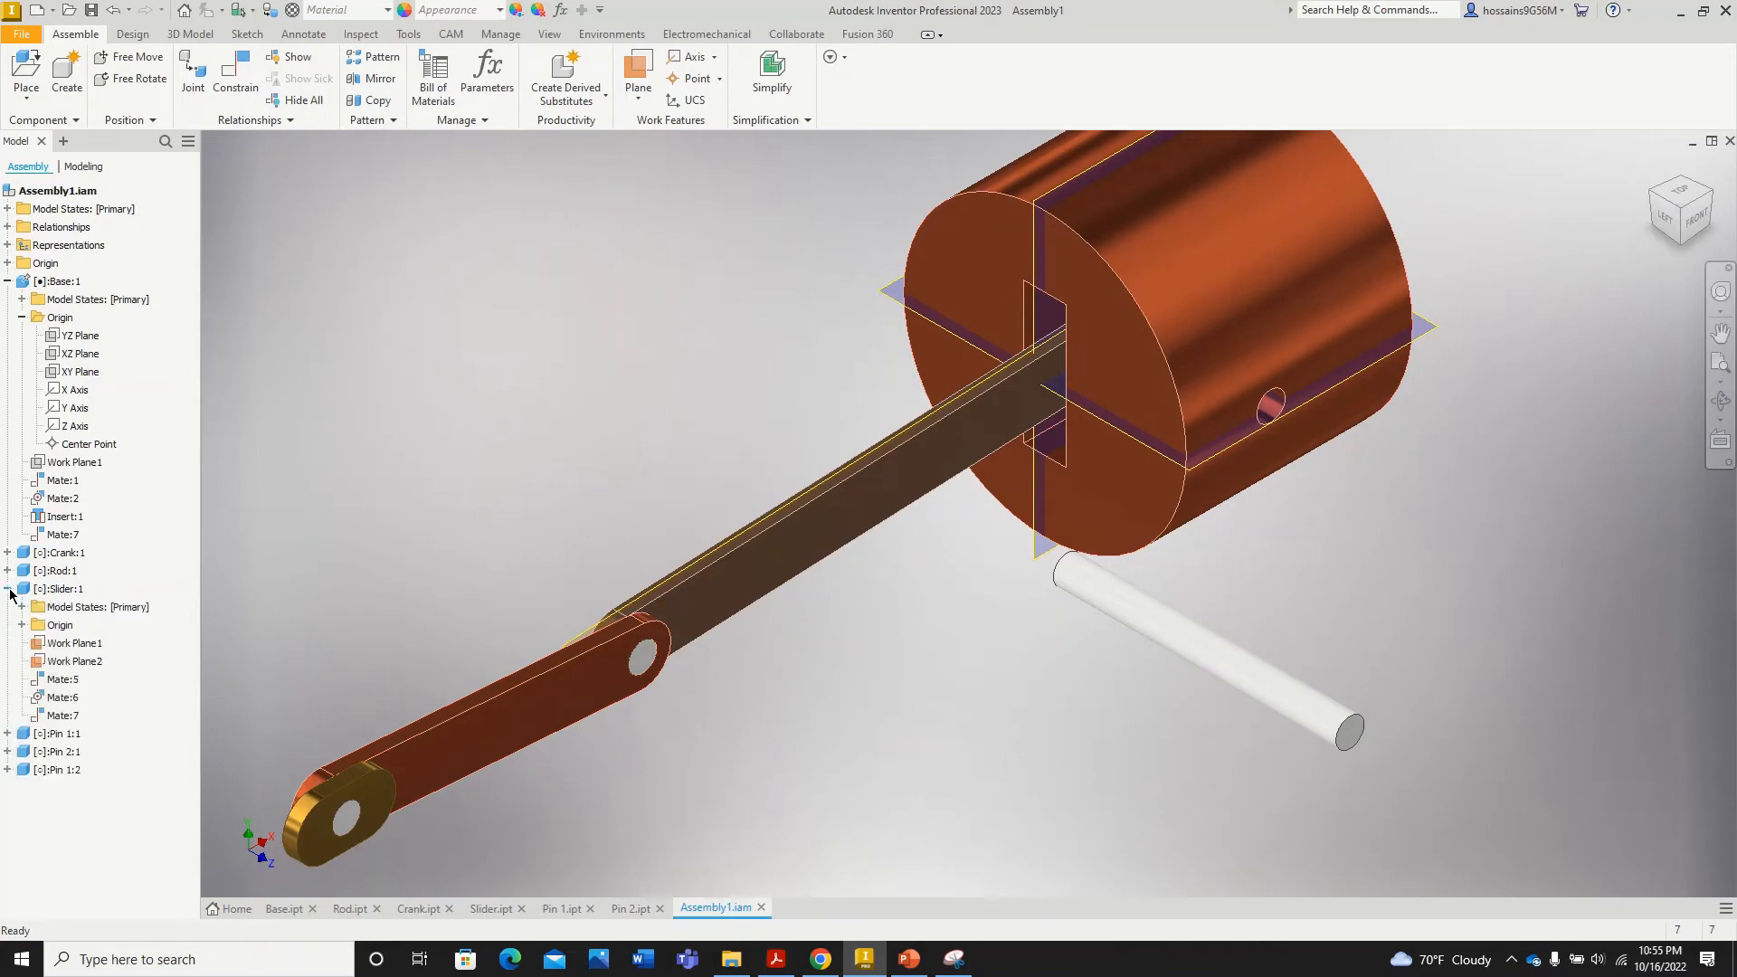
pyautogui.rightClick(79, 645)
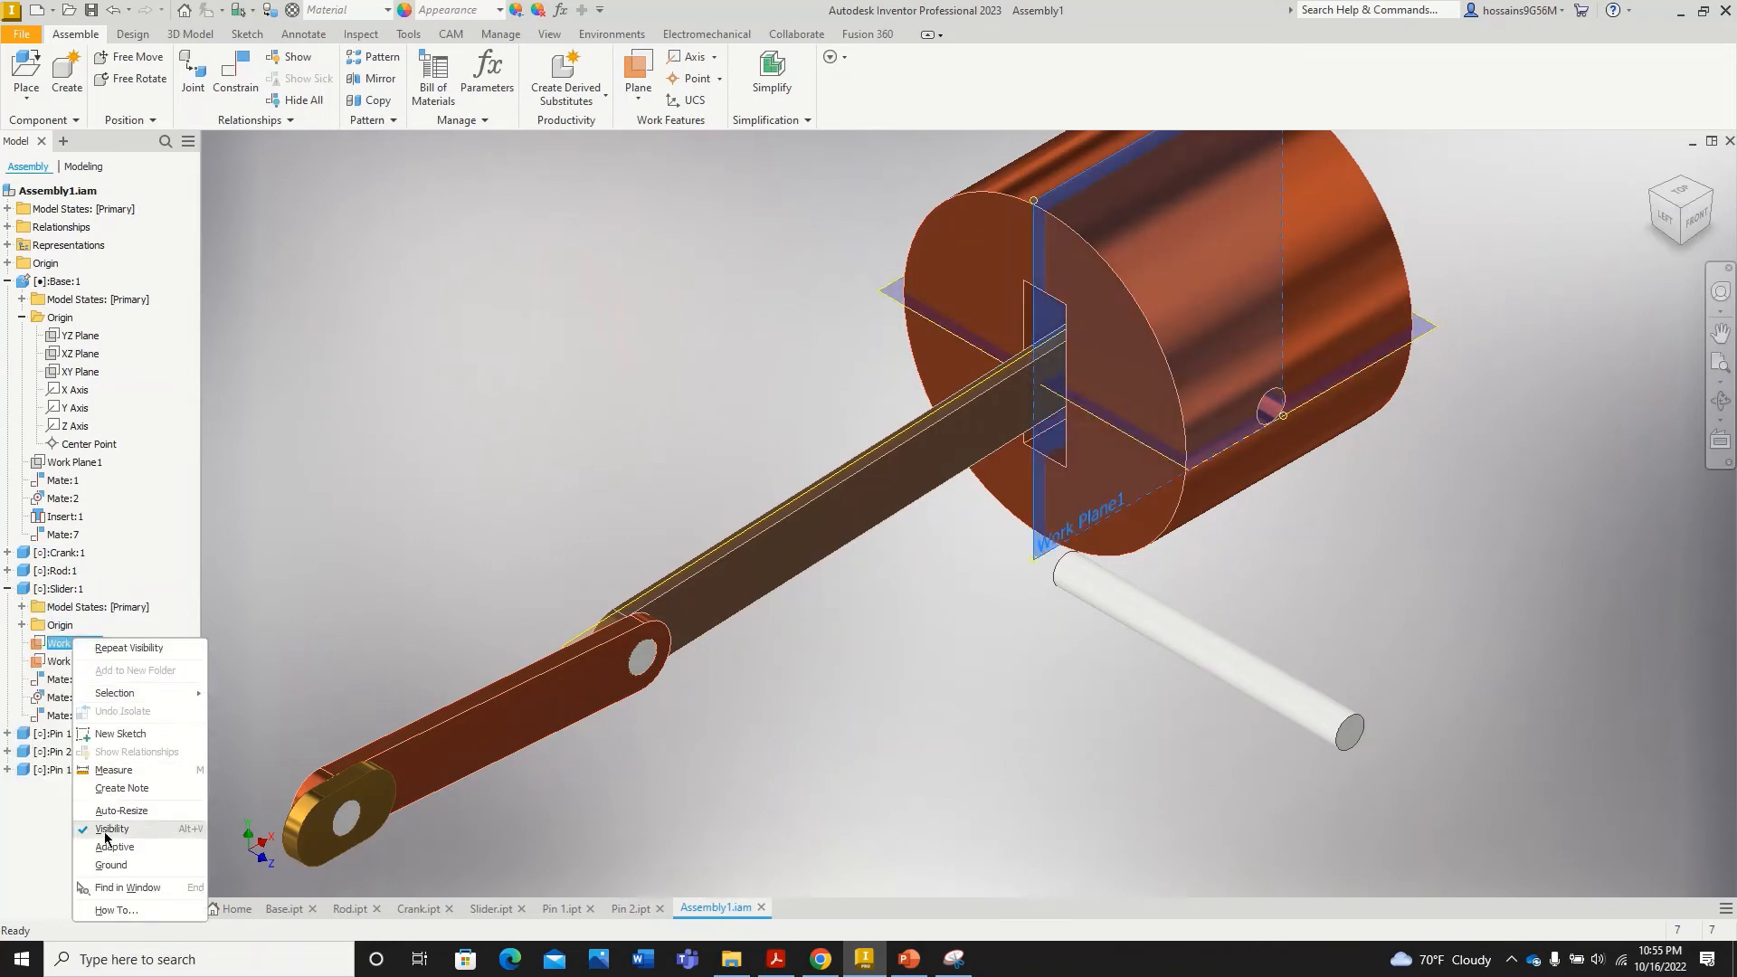
pyautogui.click(110, 829)
pyautogui.click(86, 662)
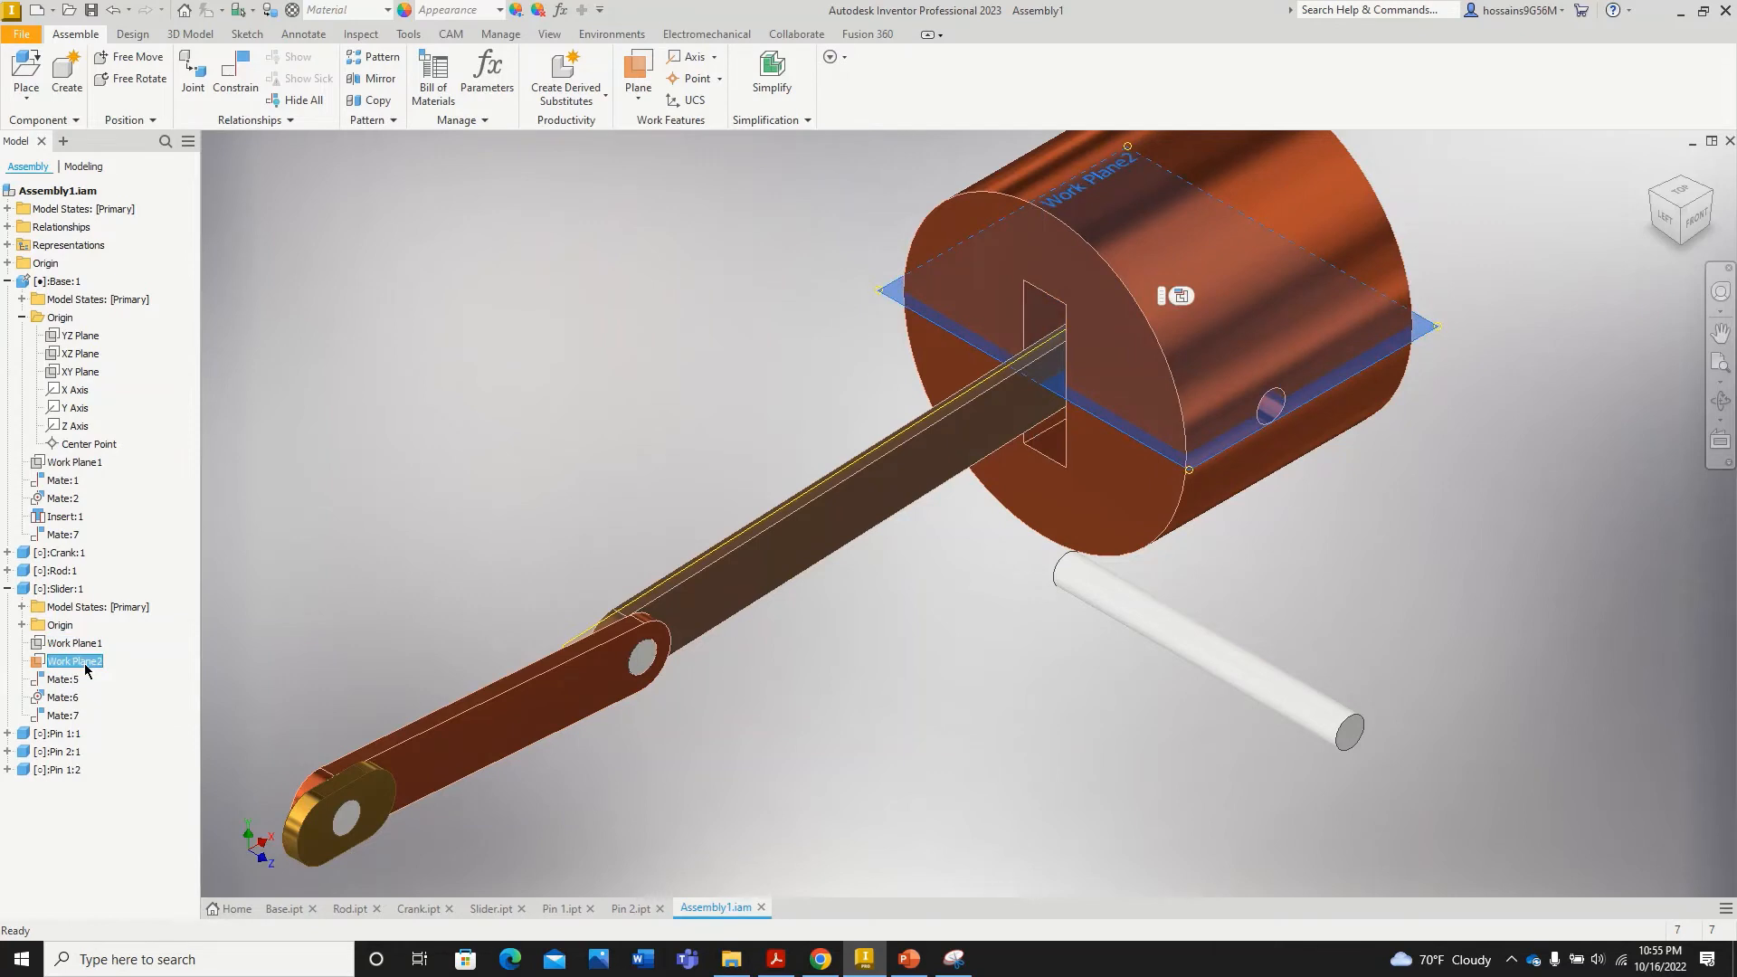
pyautogui.rightClick(88, 669)
pyautogui.click(121, 849)
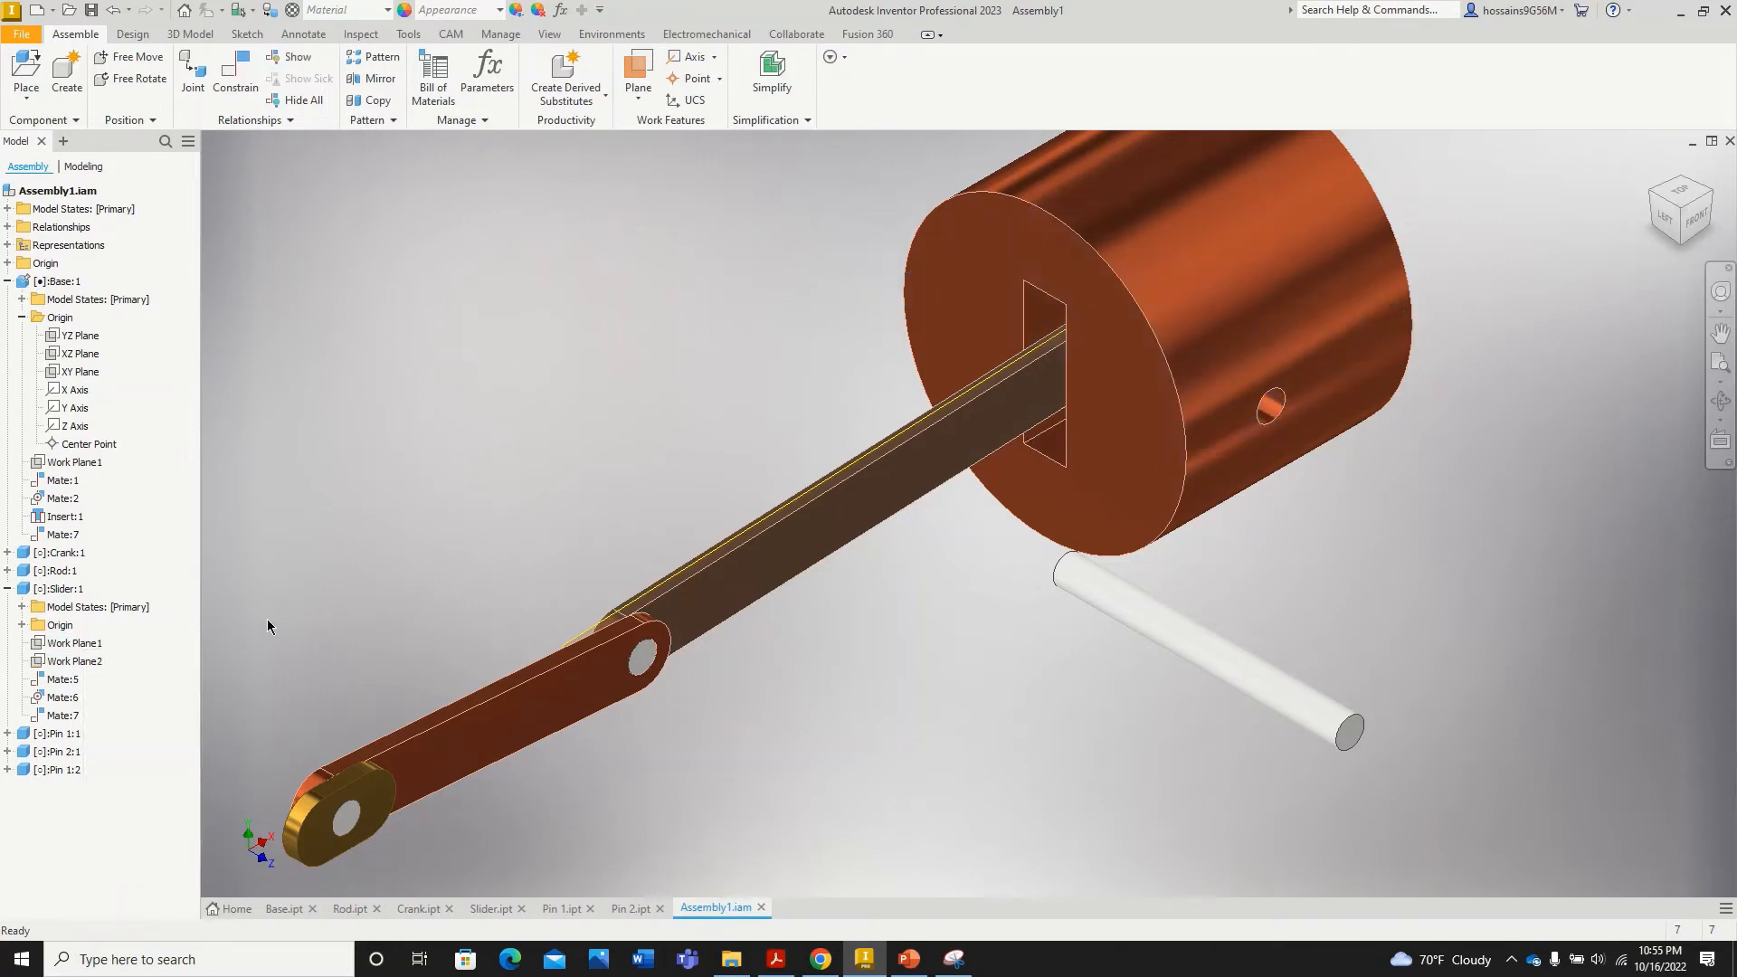
# Step: Hide the rod's Work Plane1 in the assembly
pyautogui.scroll(3, 645, 599)
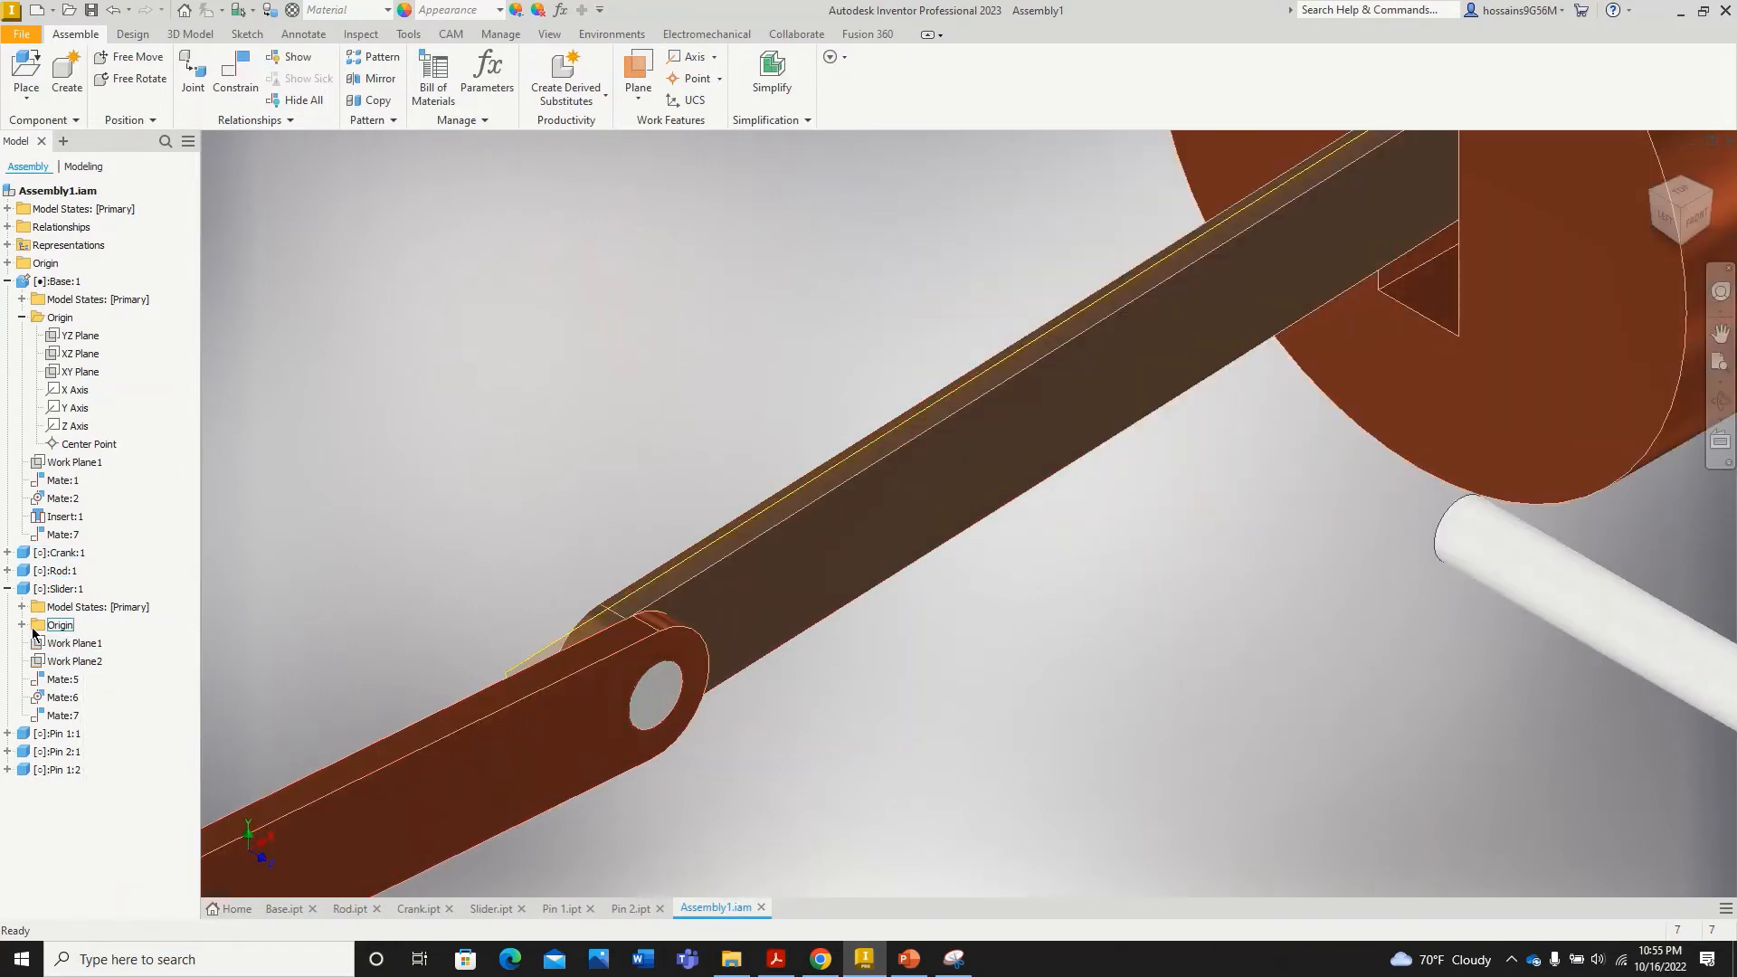
pyautogui.click(8, 589)
pyautogui.click(7, 570)
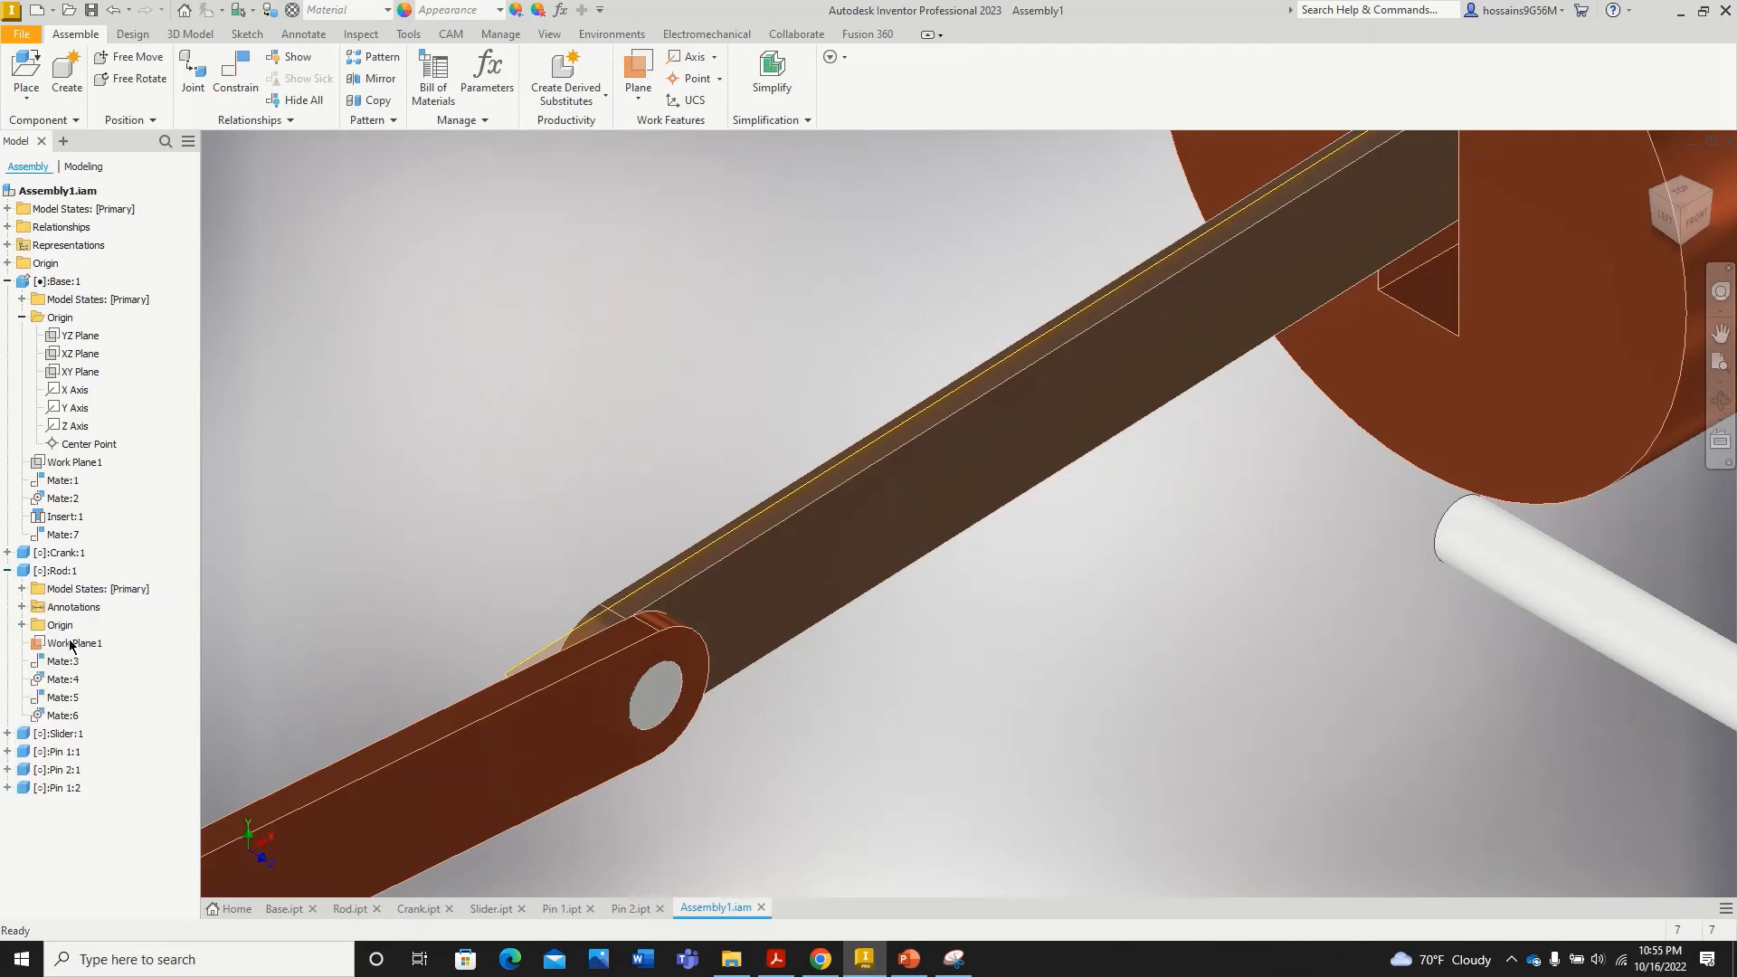
pyautogui.click(70, 644)
pyautogui.rightClick(72, 643)
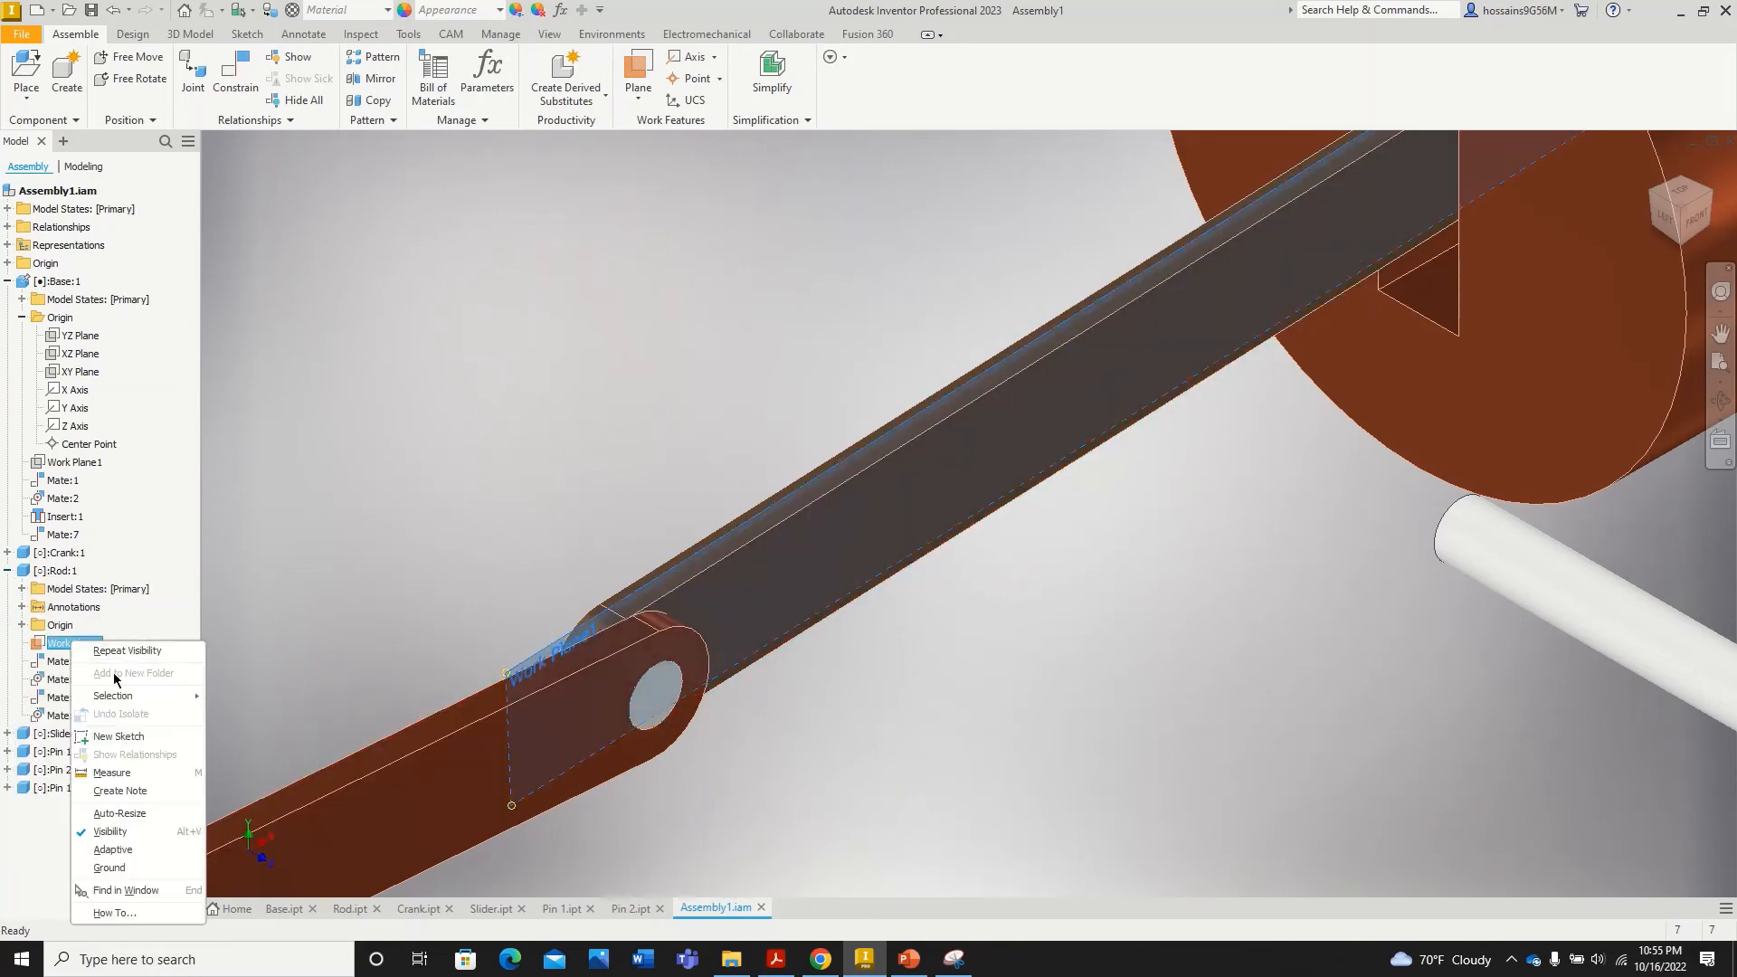
pyautogui.click(109, 831)
pyautogui.scroll(-5, 518, 606)
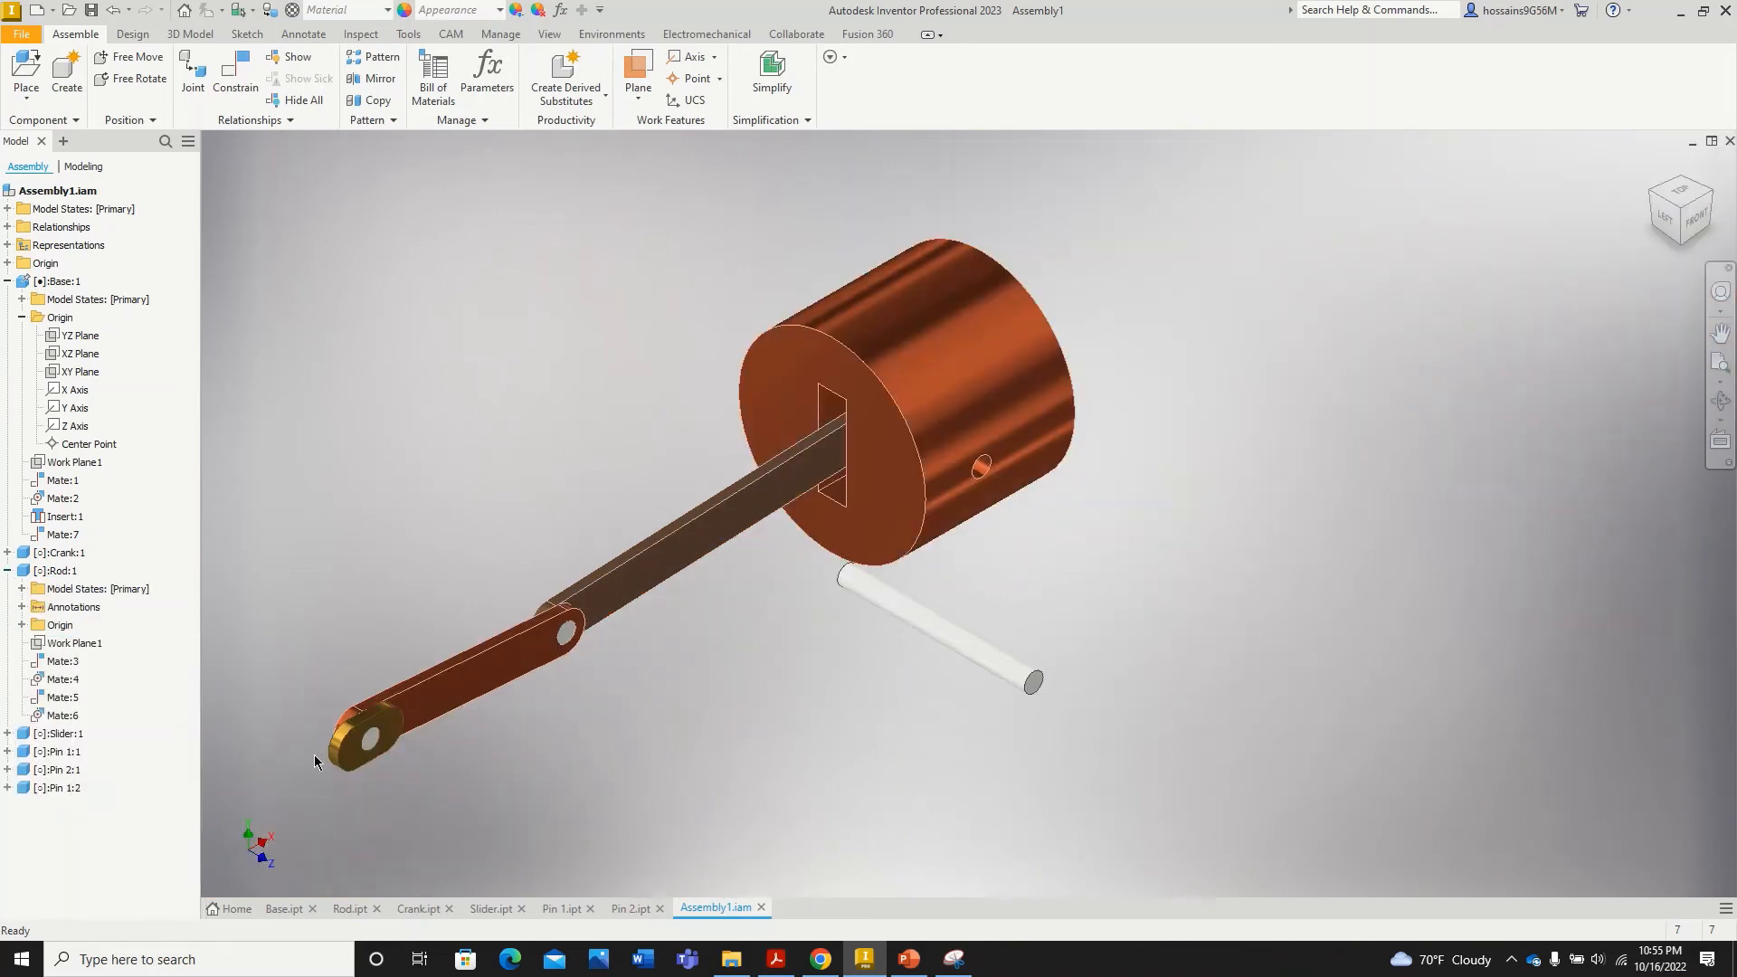
# Step: Swing the rod and crank to a new position, and place the loose long pin beside the slider's cross hole
pyautogui.moveTo(651, 561); pyautogui.dragTo(729, 572)
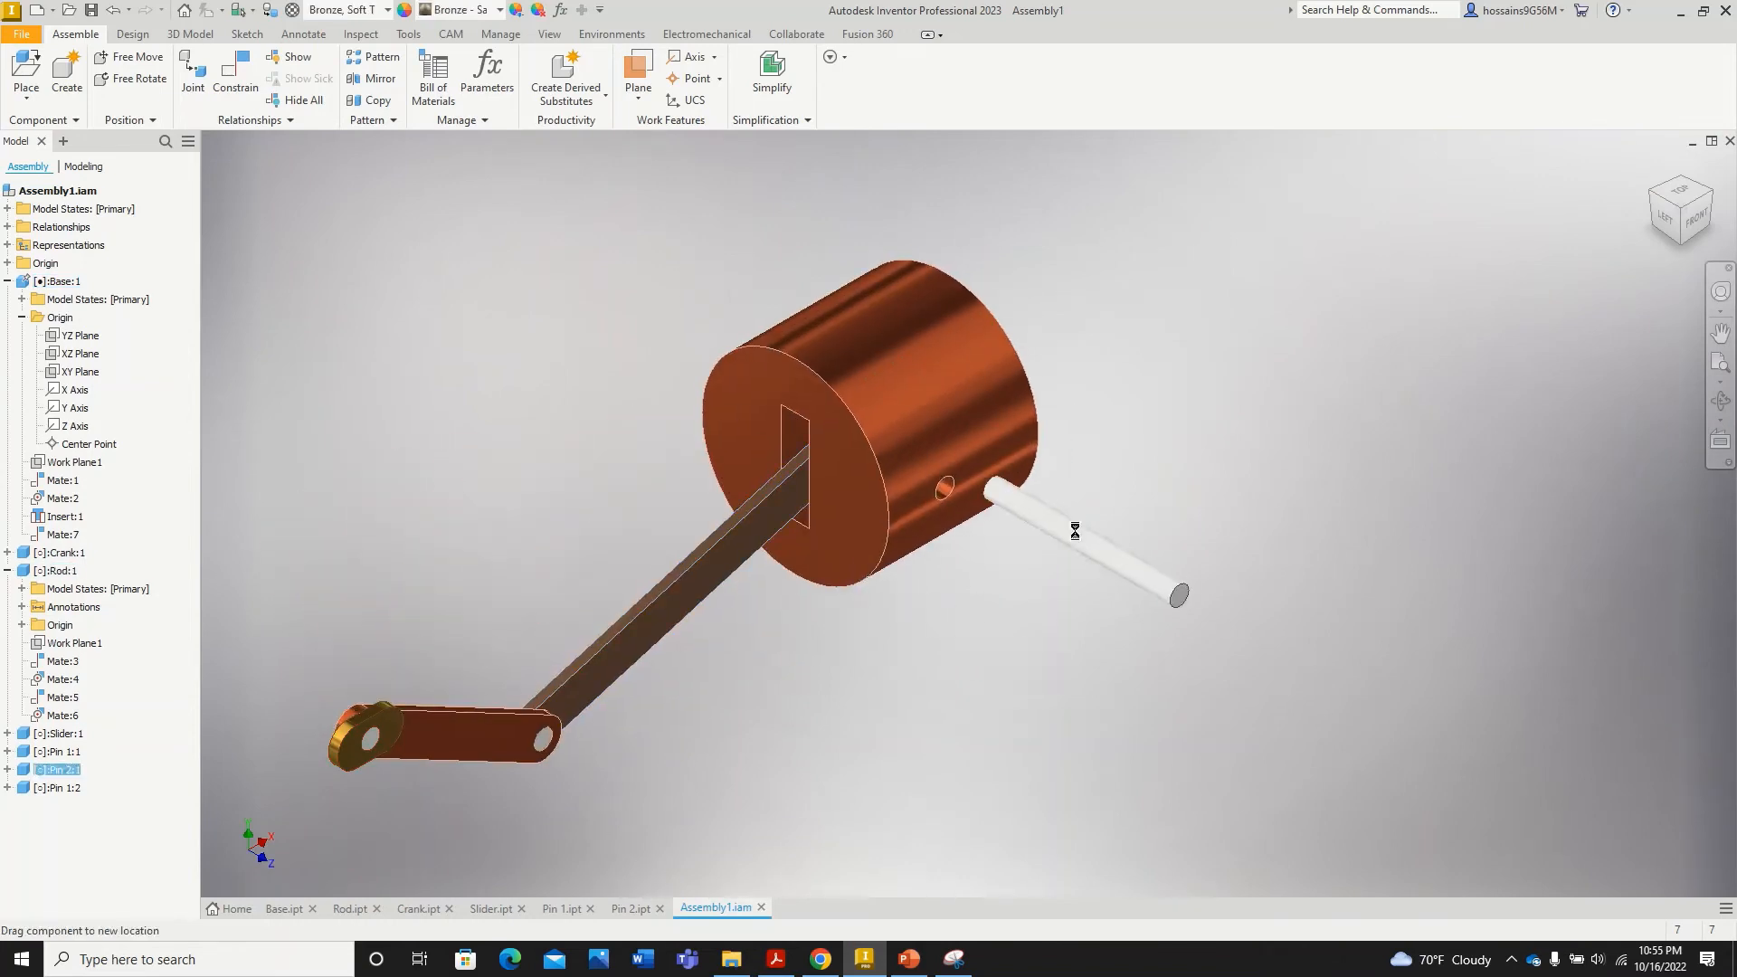
pyautogui.click(1104, 536)
pyautogui.moveTo(1104, 535); pyautogui.dragTo(1071, 540)
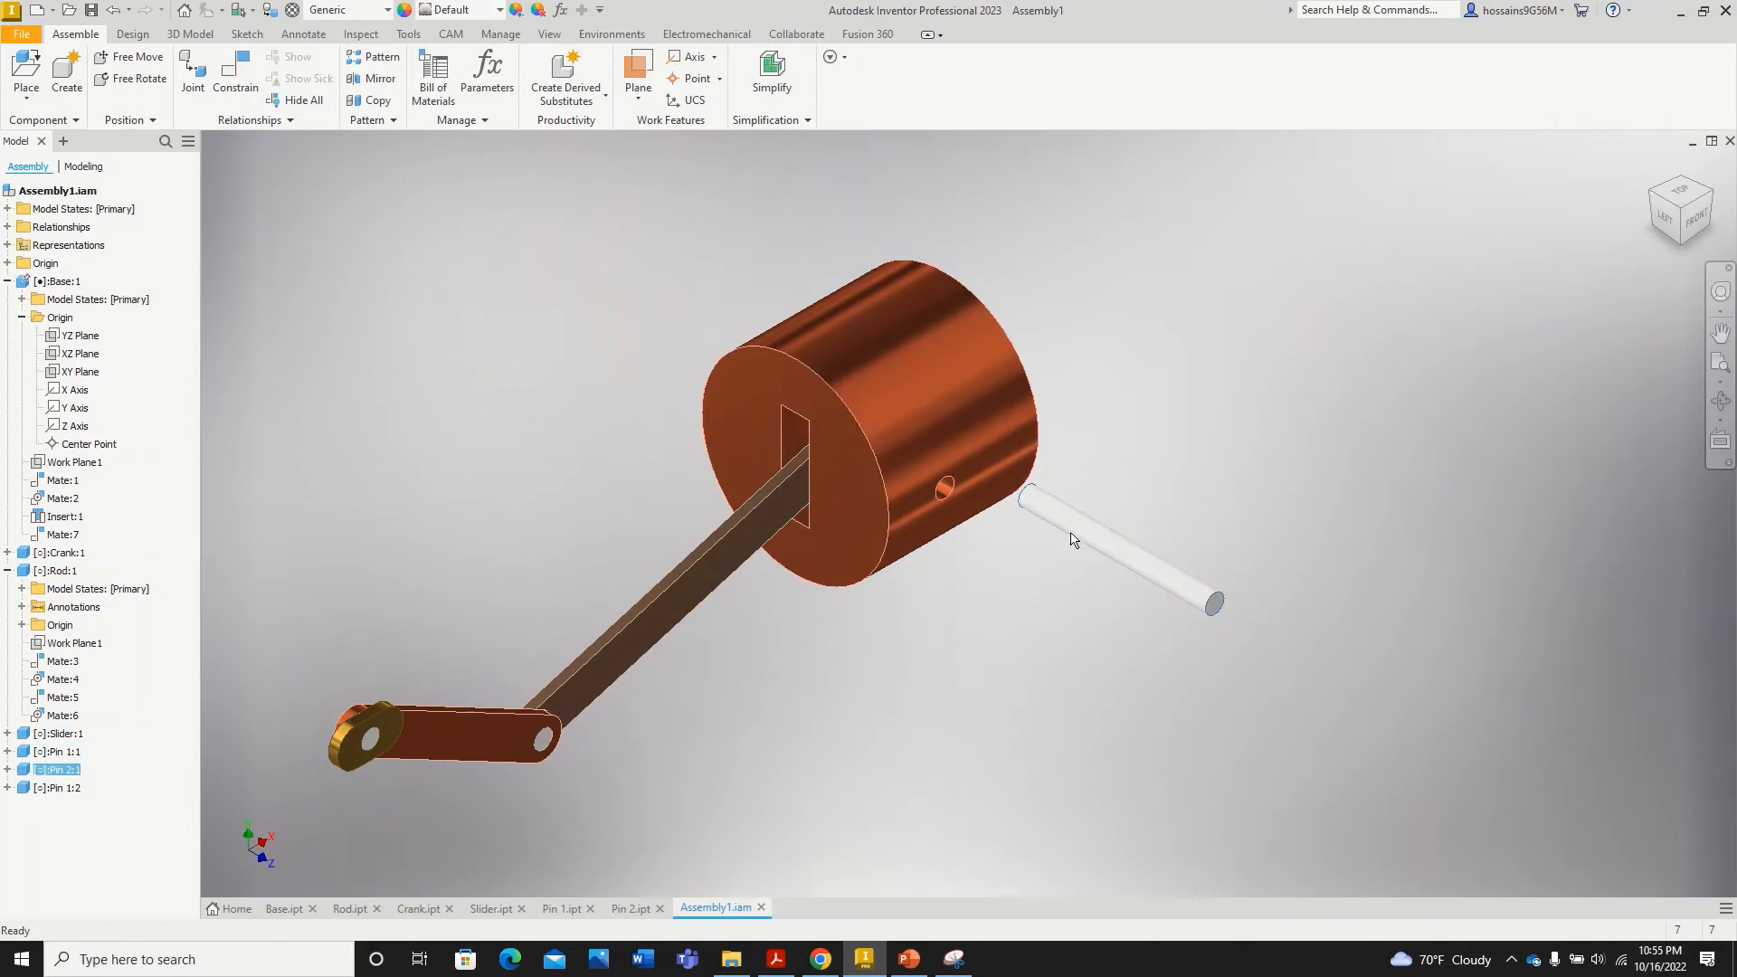
pyautogui.moveTo(1170, 569); pyautogui.dragTo(1169, 582)
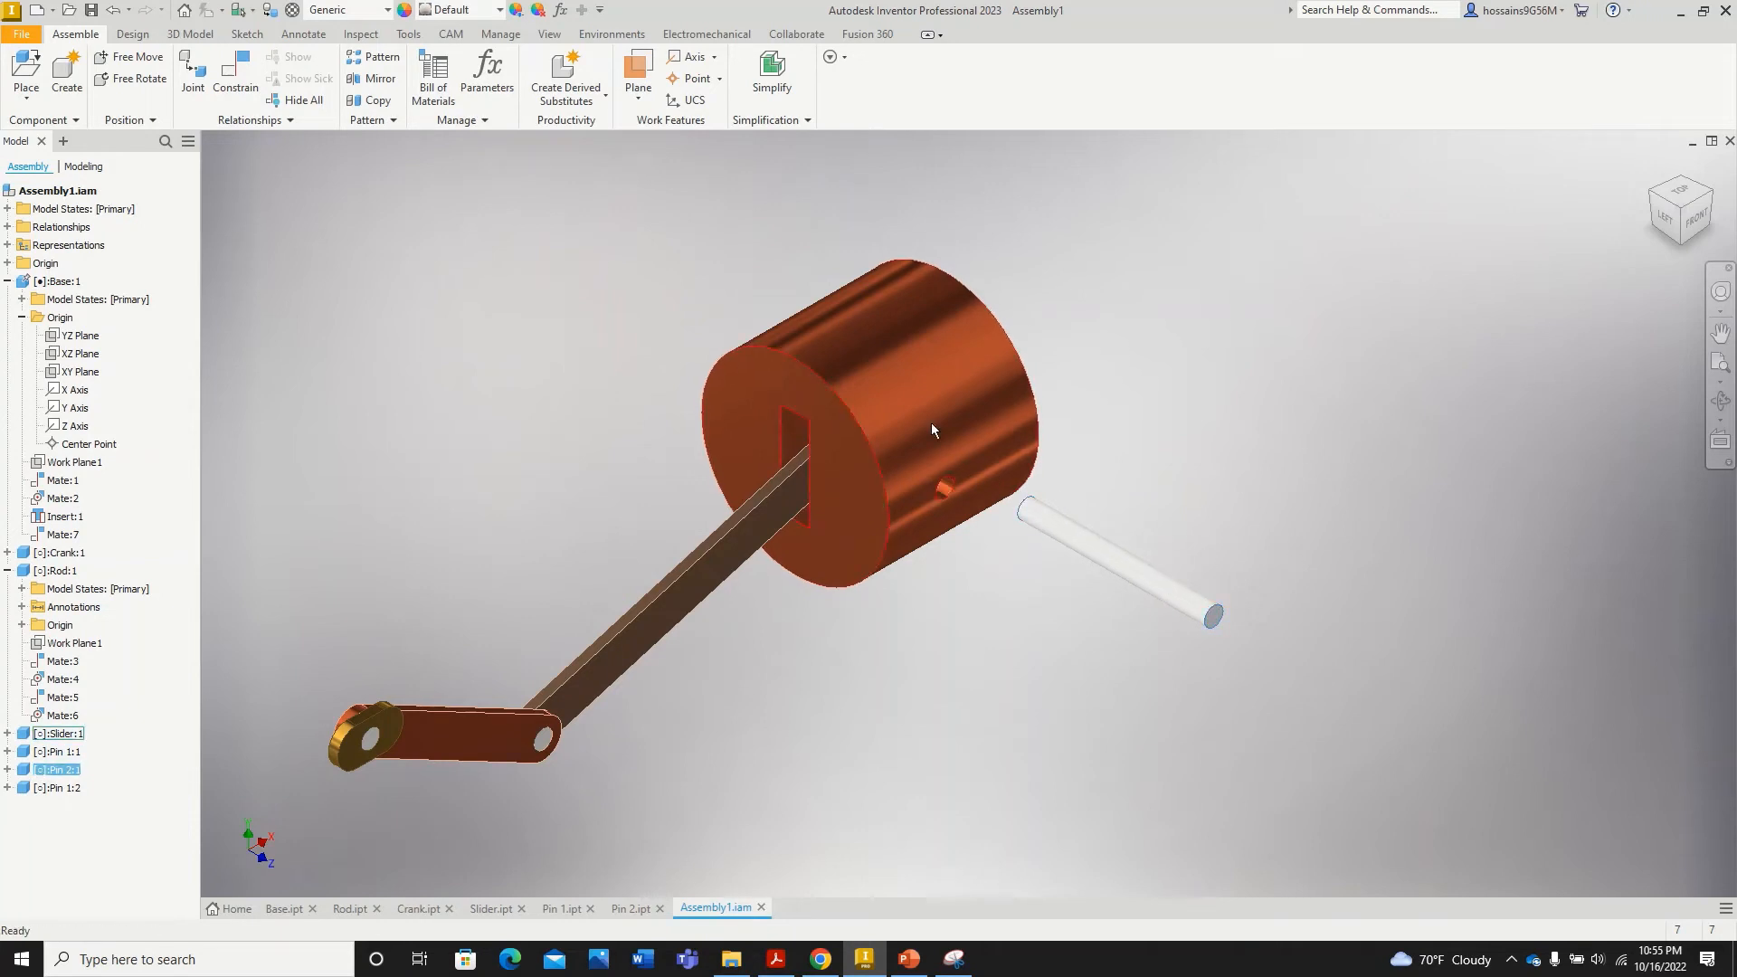
# Step: Mate the long pin's axis to the axis of the slider's cross hole with a 0.000 in offset
pyautogui.scroll(5, 932, 475)
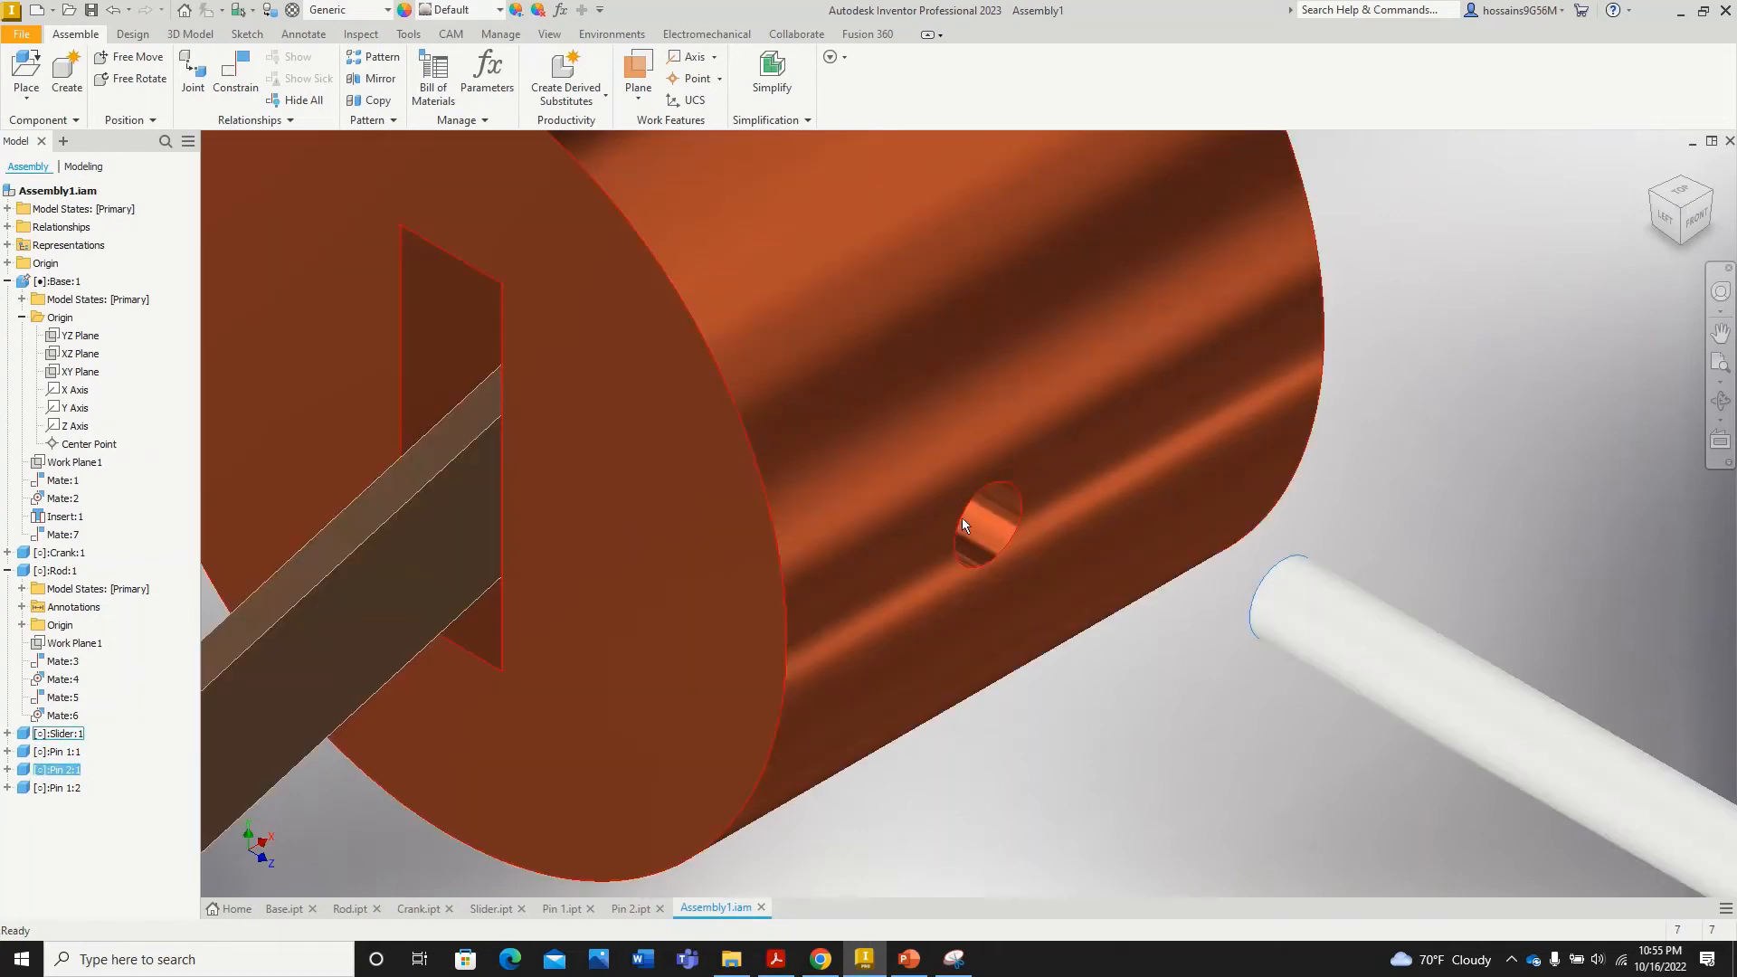
pyautogui.click(234, 88)
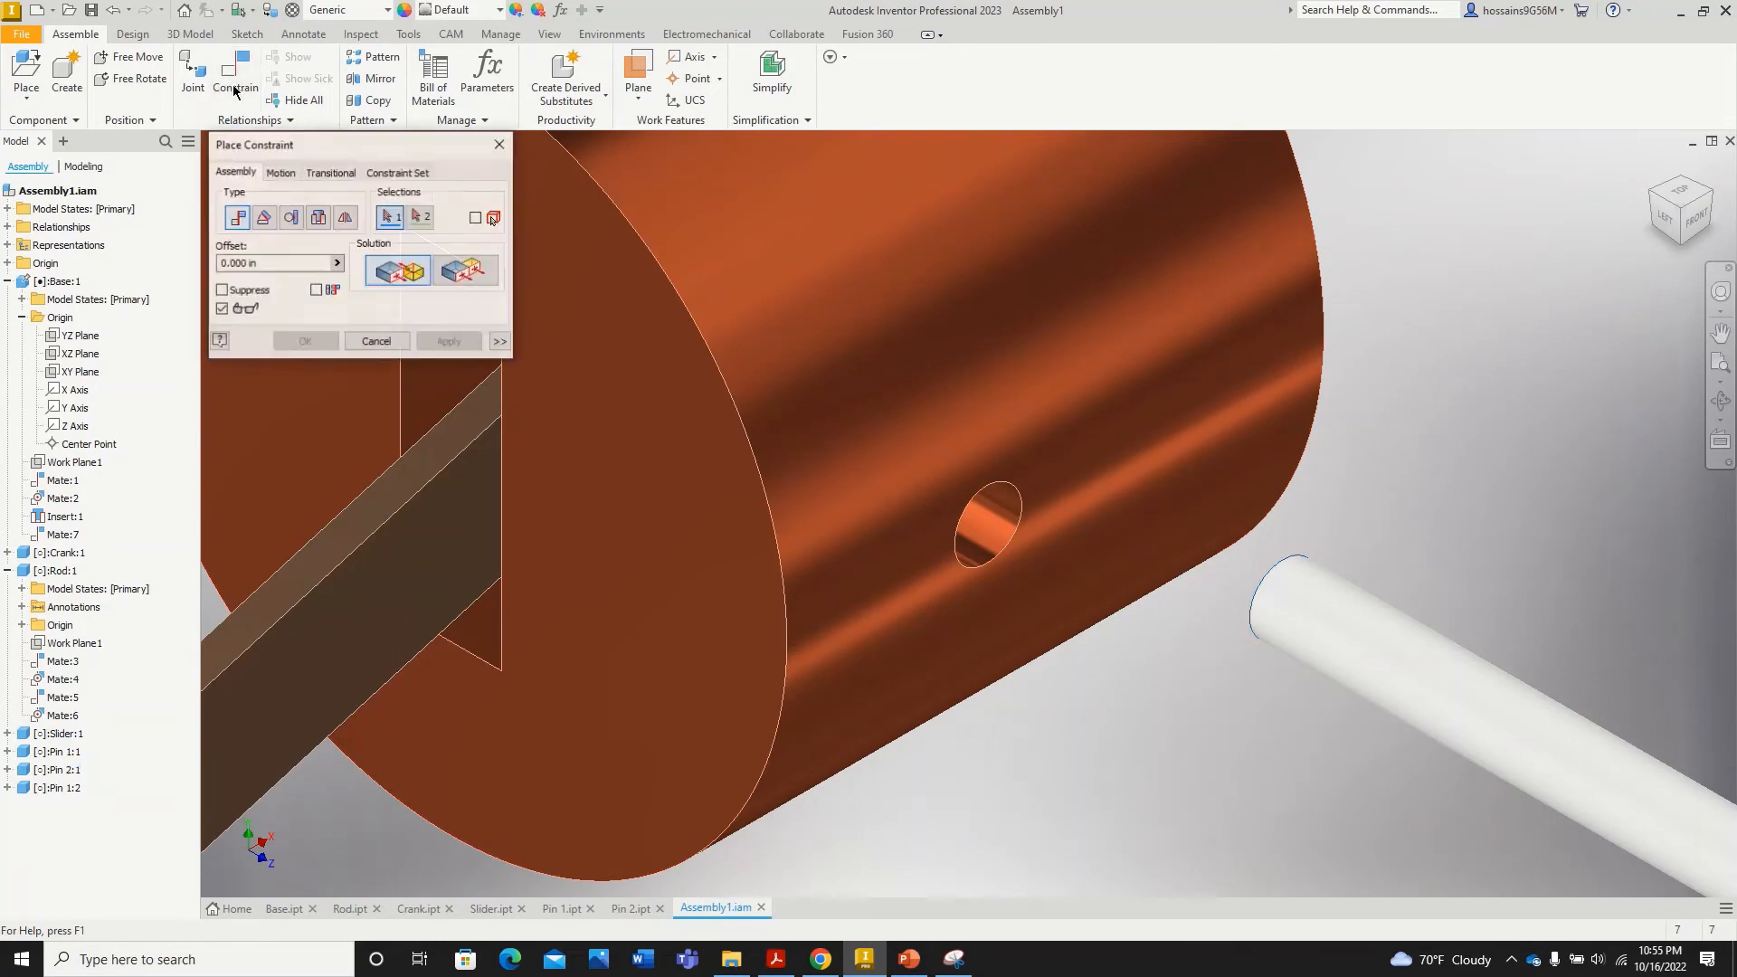
pyautogui.scroll(-2, 1167, 638)
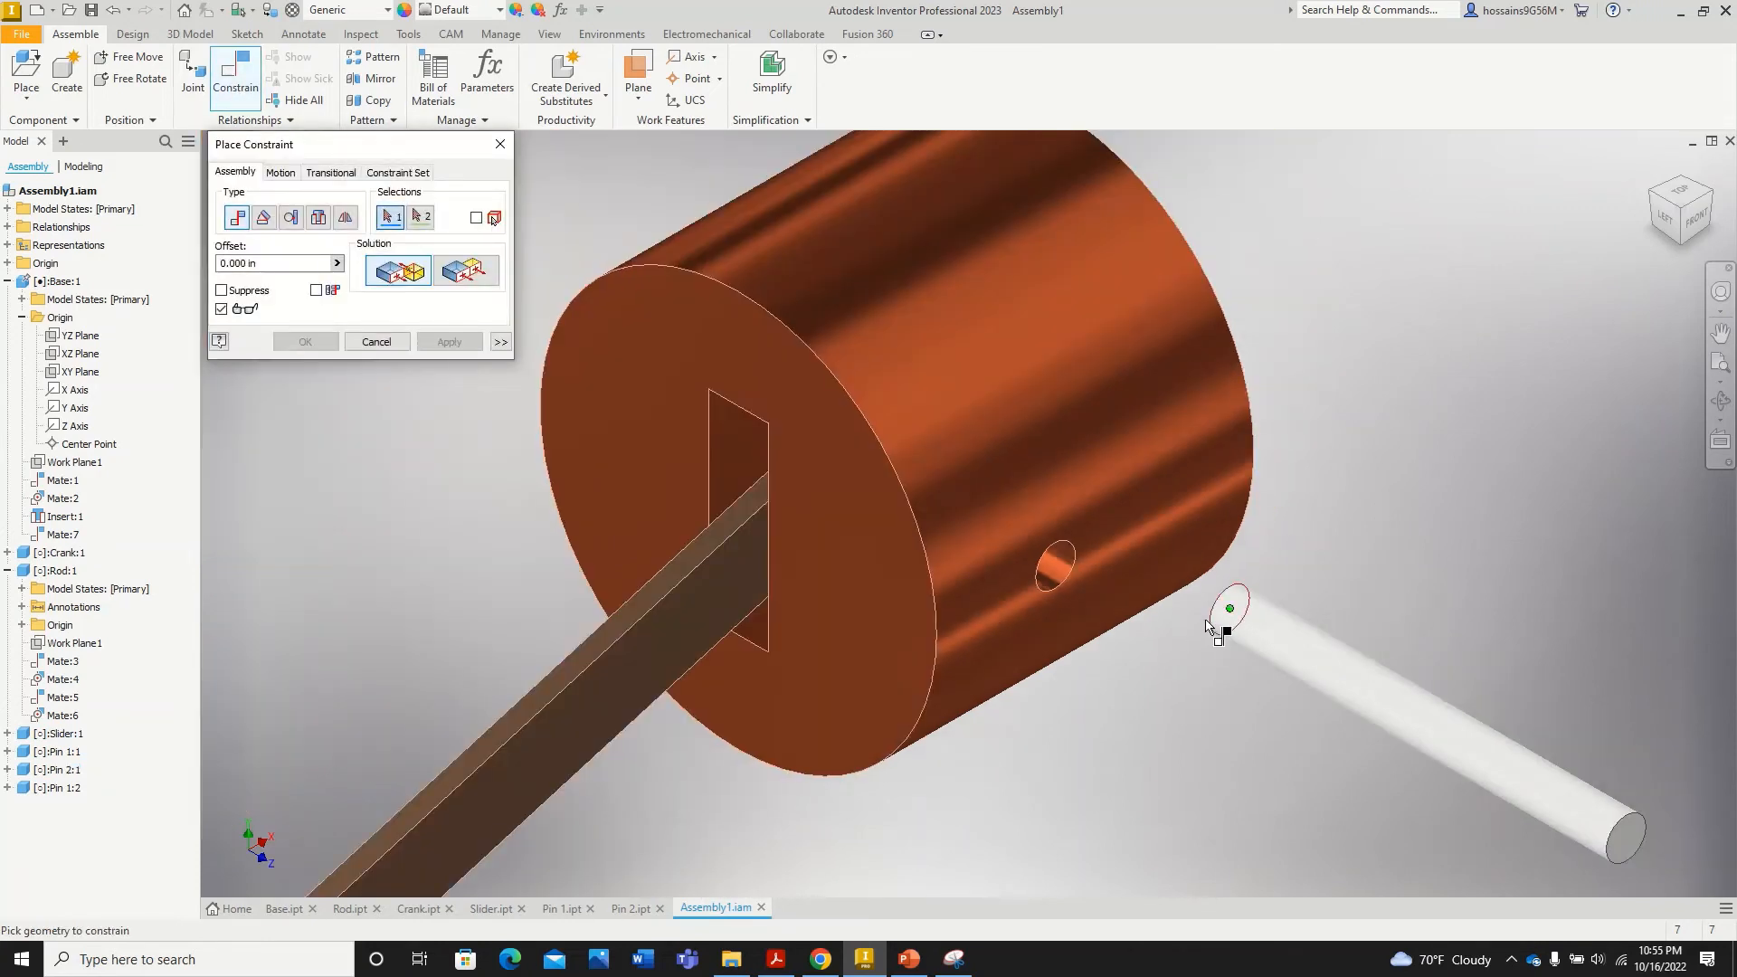
pyautogui.click(1264, 632)
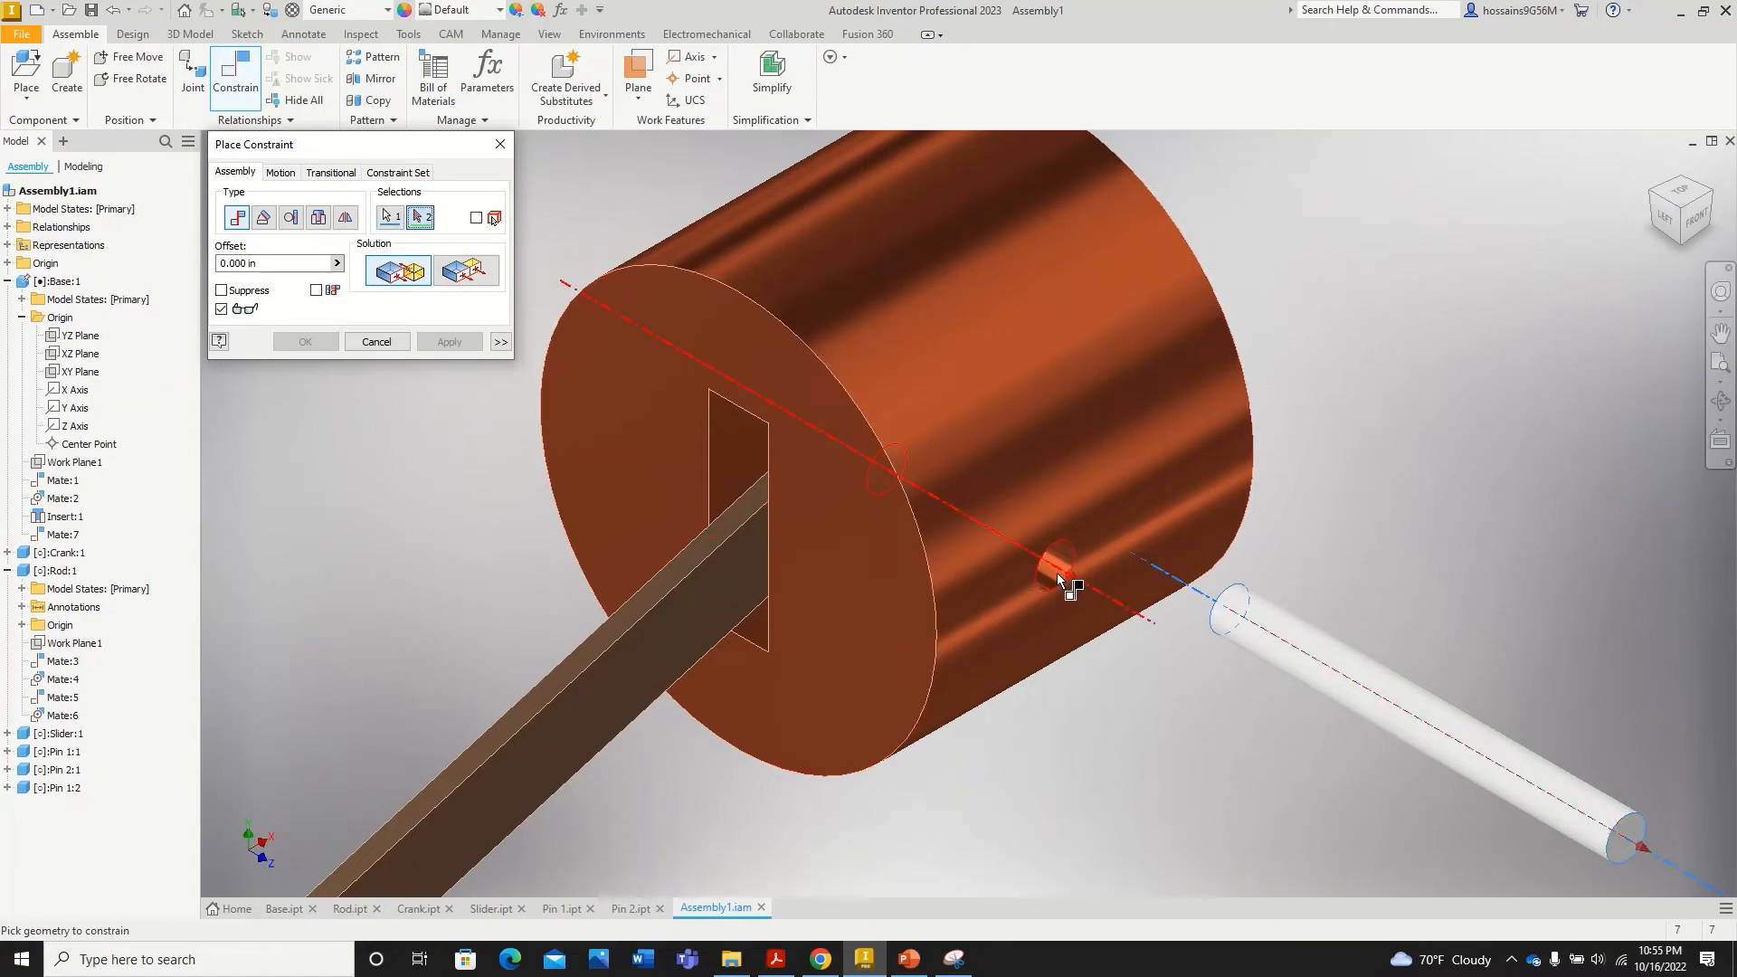
pyautogui.click(1059, 579)
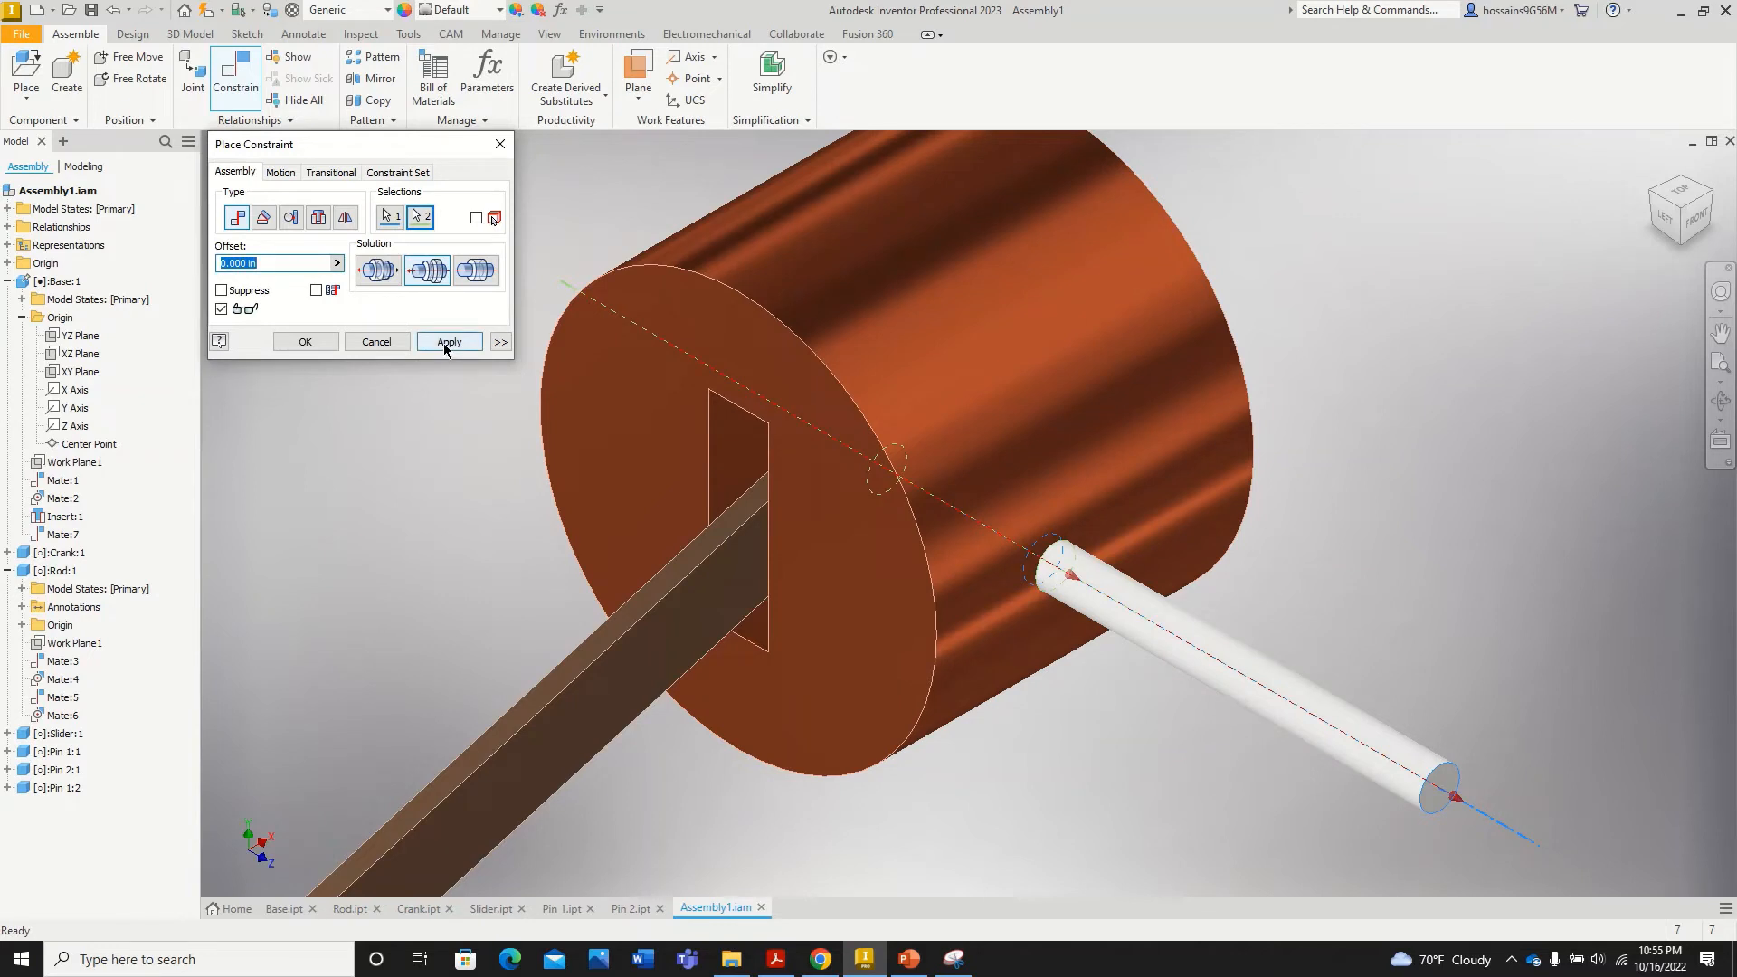
pyautogui.click(443, 343)
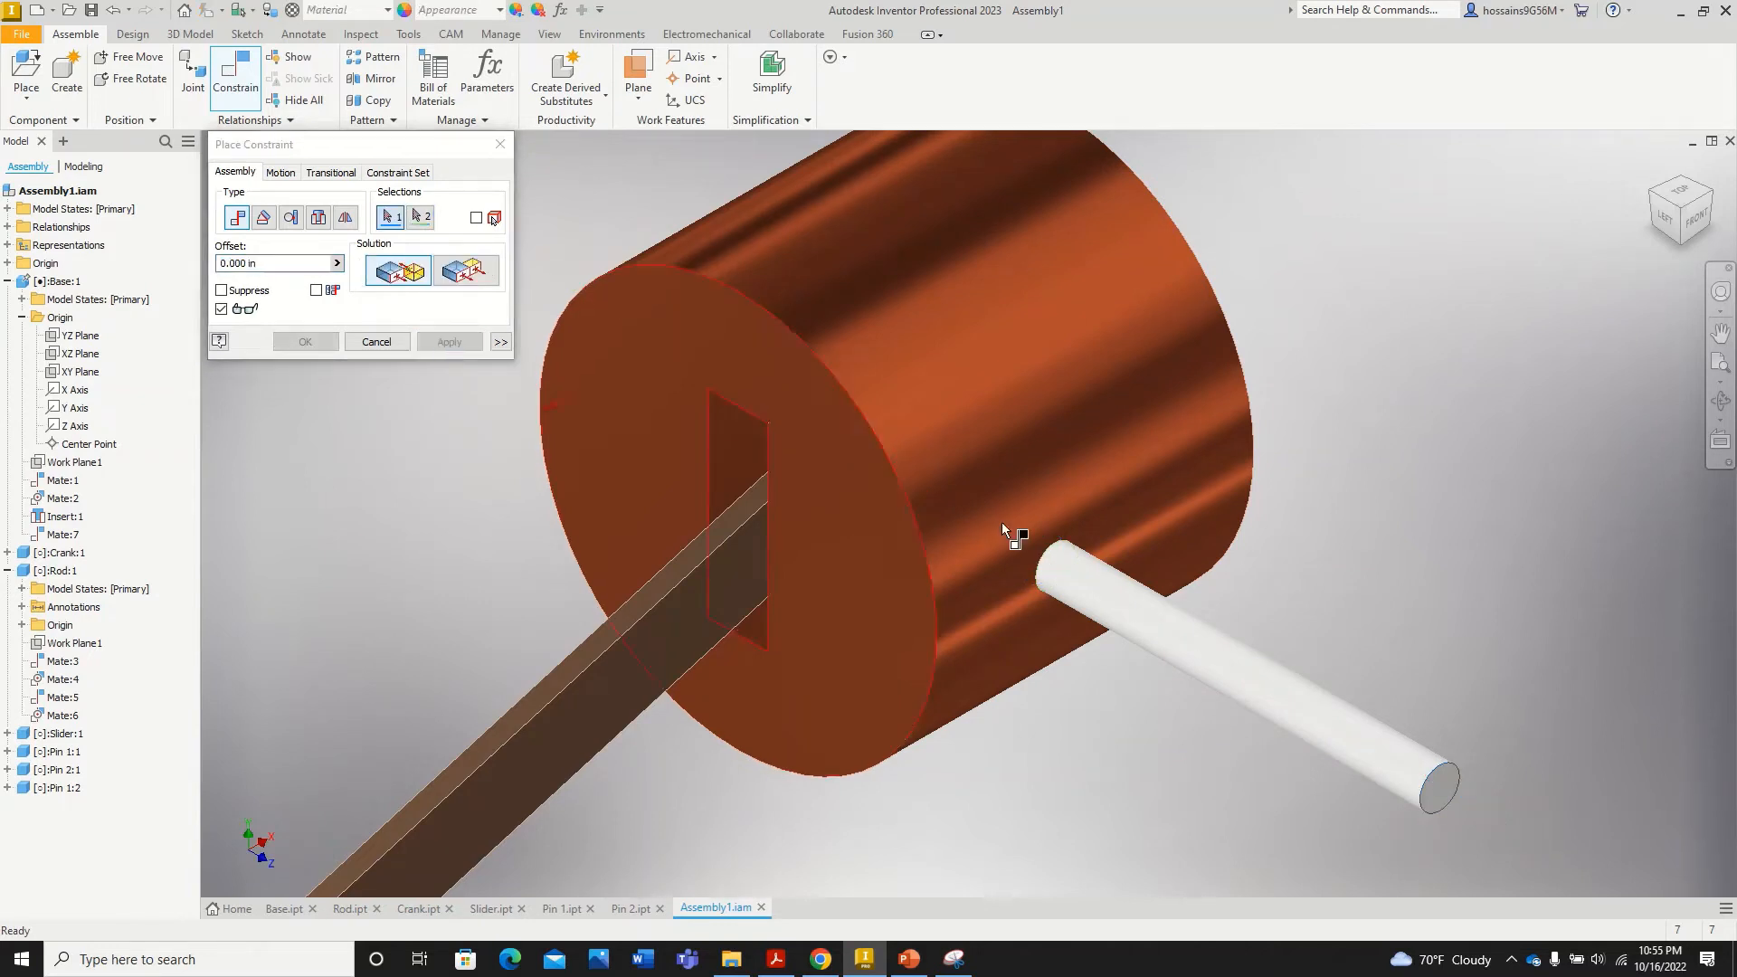
pyautogui.moveTo(1341, 710); pyautogui.dragTo(1279, 391)
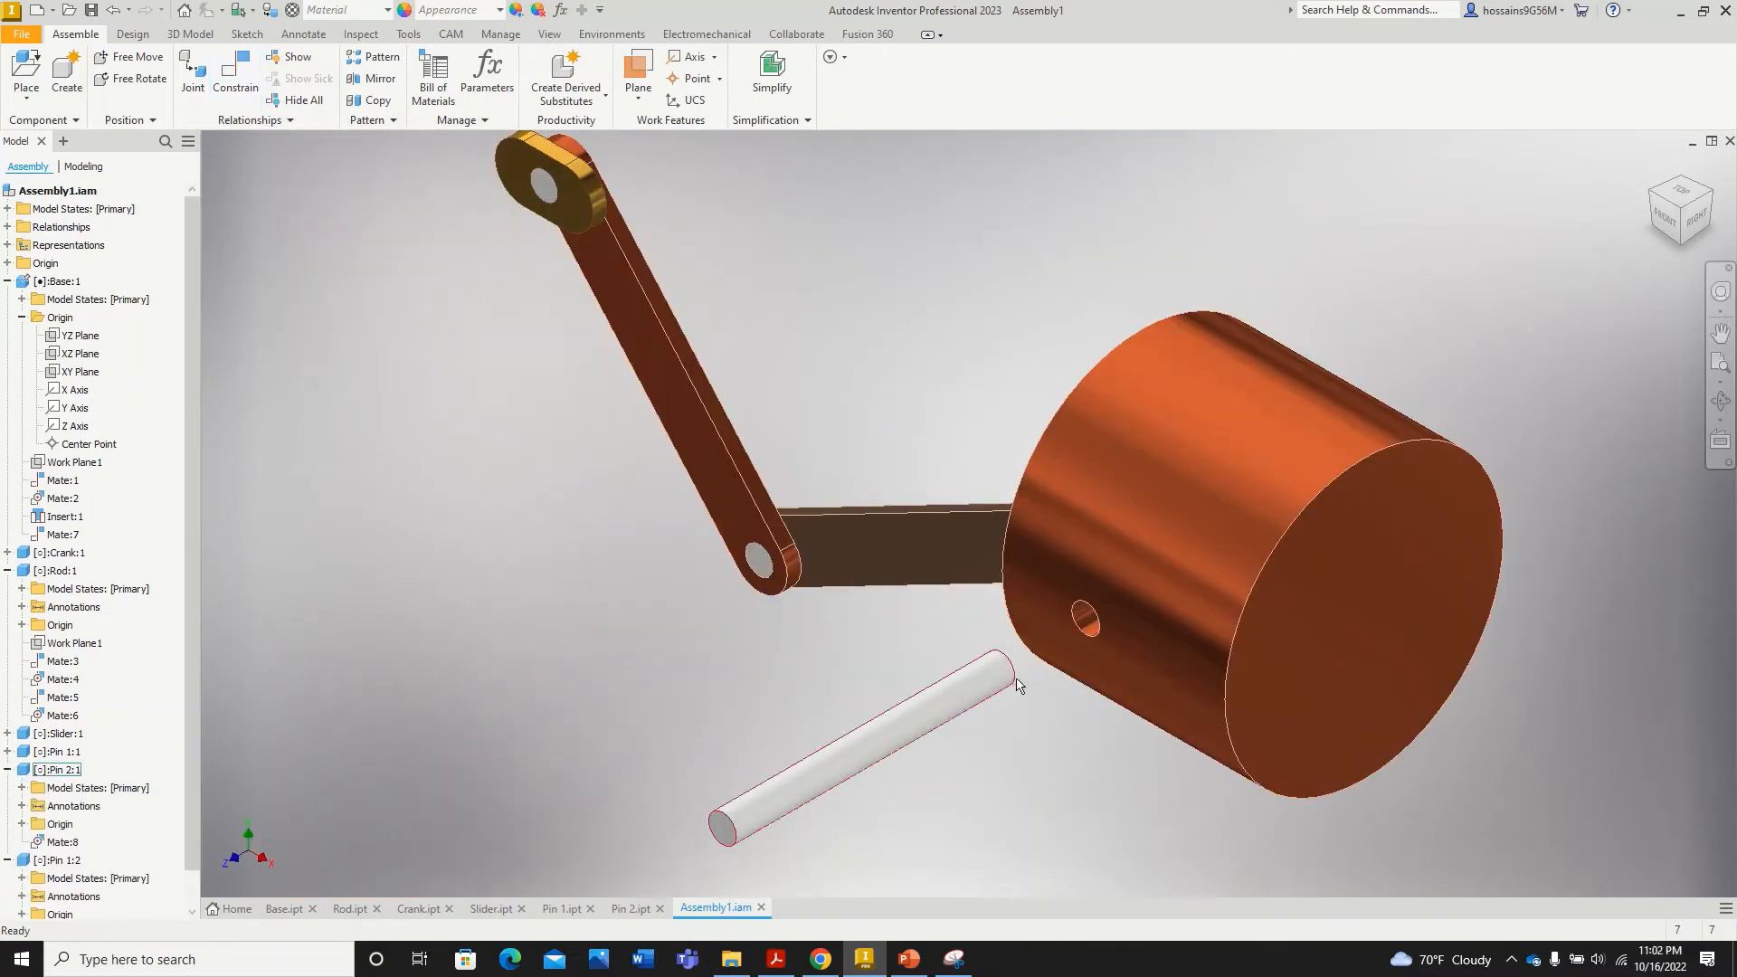
# Step: Add an Insert constraint between the long pin's outer end and the slider's cross hole with a -2.1 in offset
pyautogui.click(235, 76)
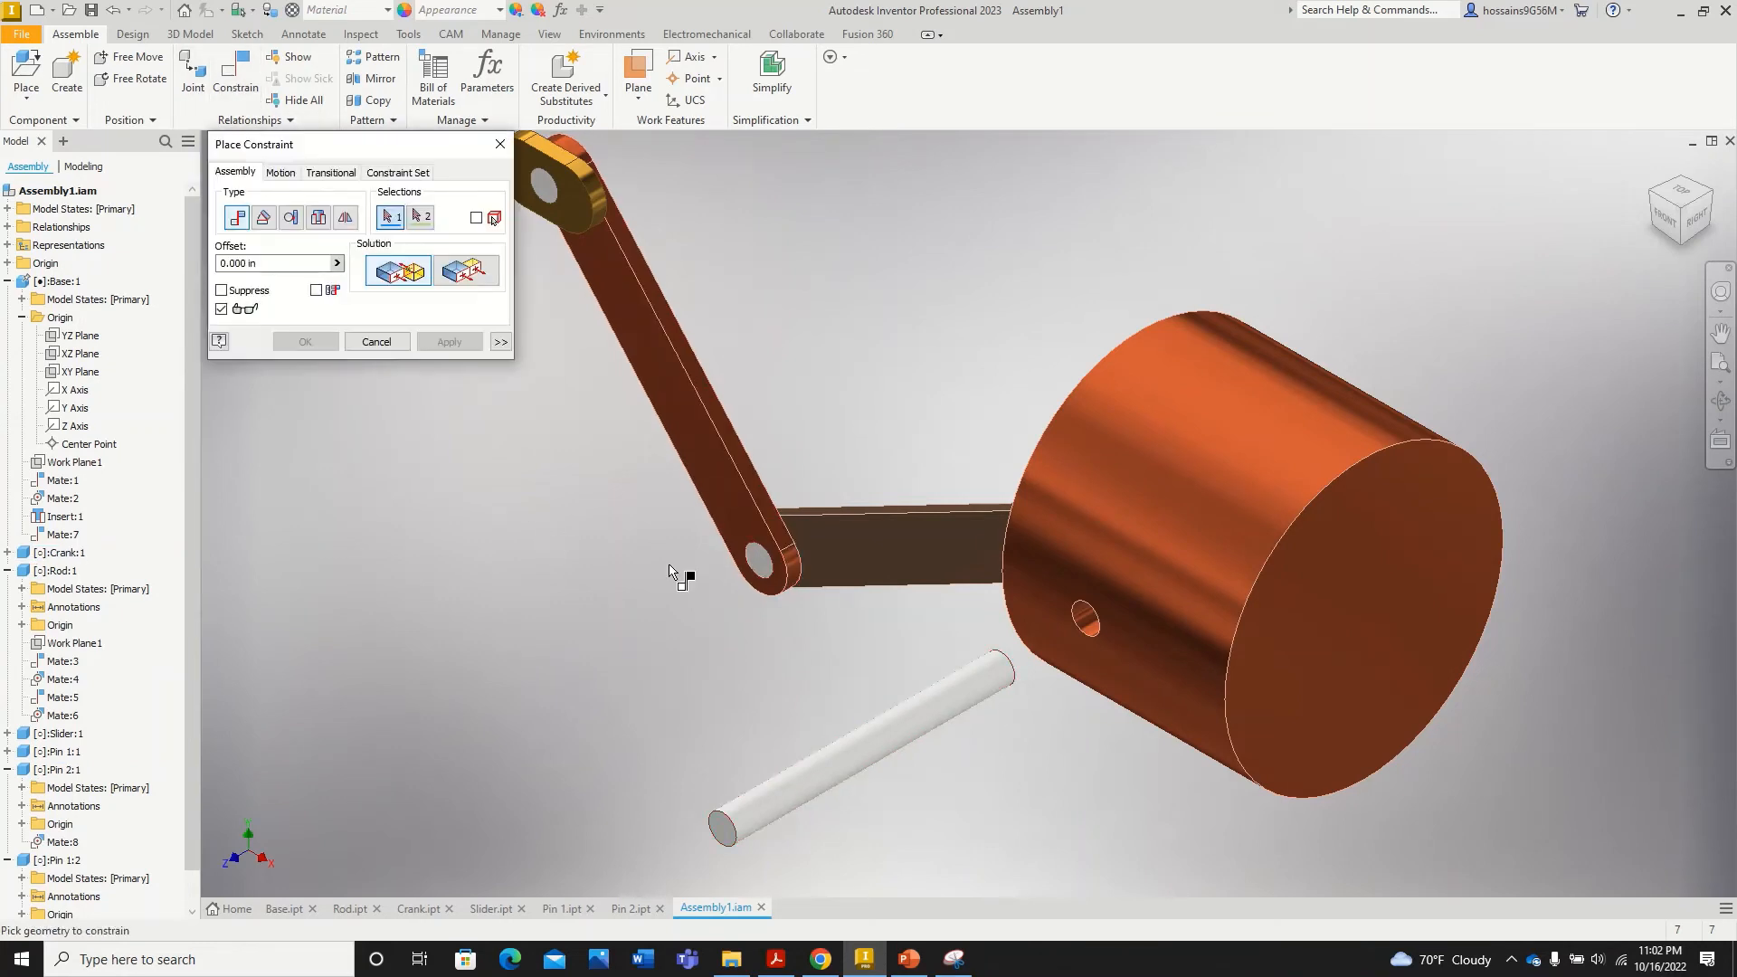
pyautogui.click(317, 218)
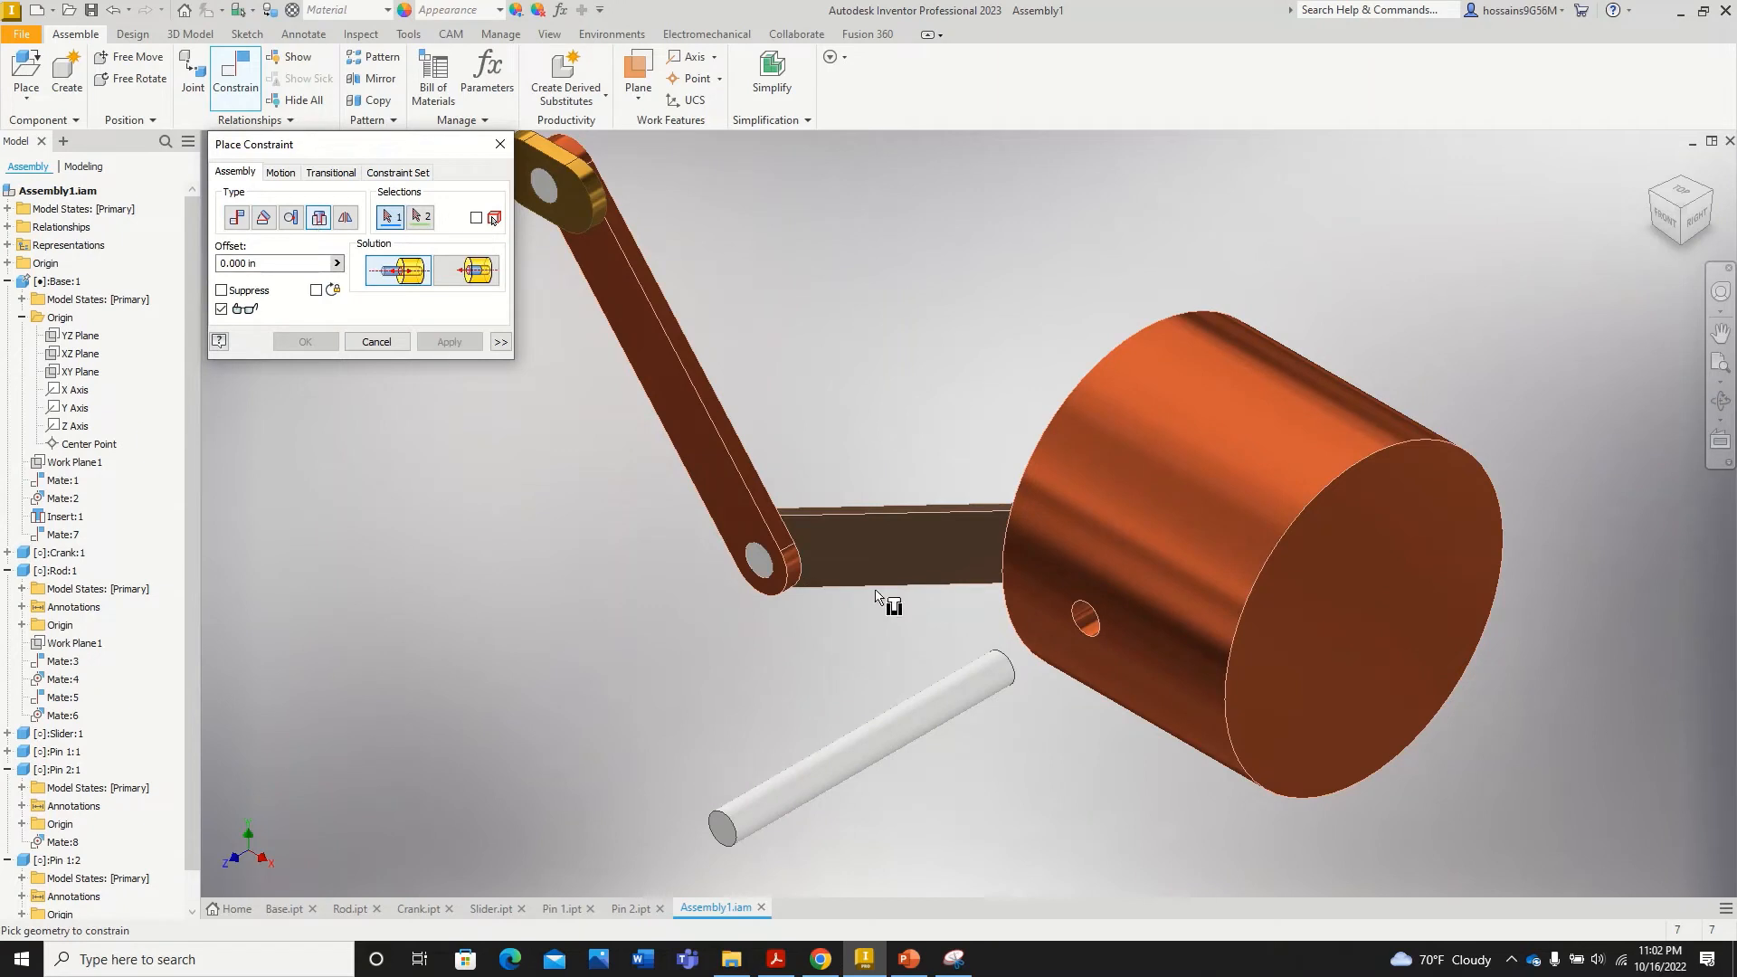
pyautogui.click(956, 697)
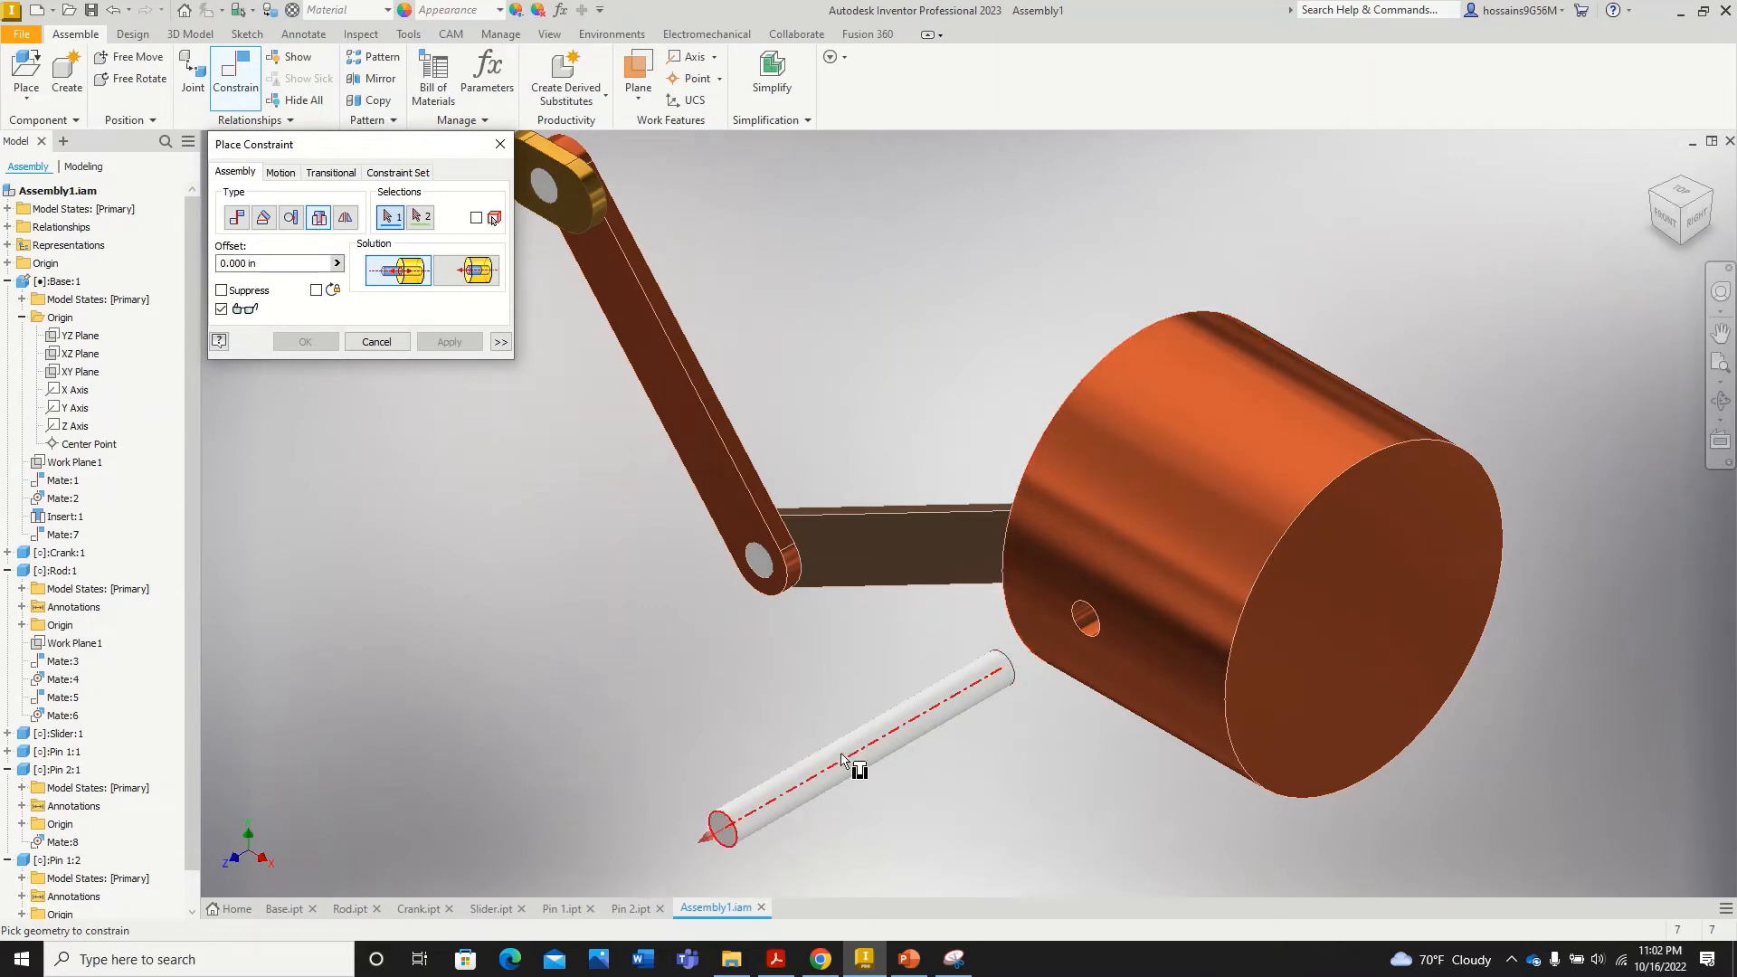
pyautogui.click(763, 816)
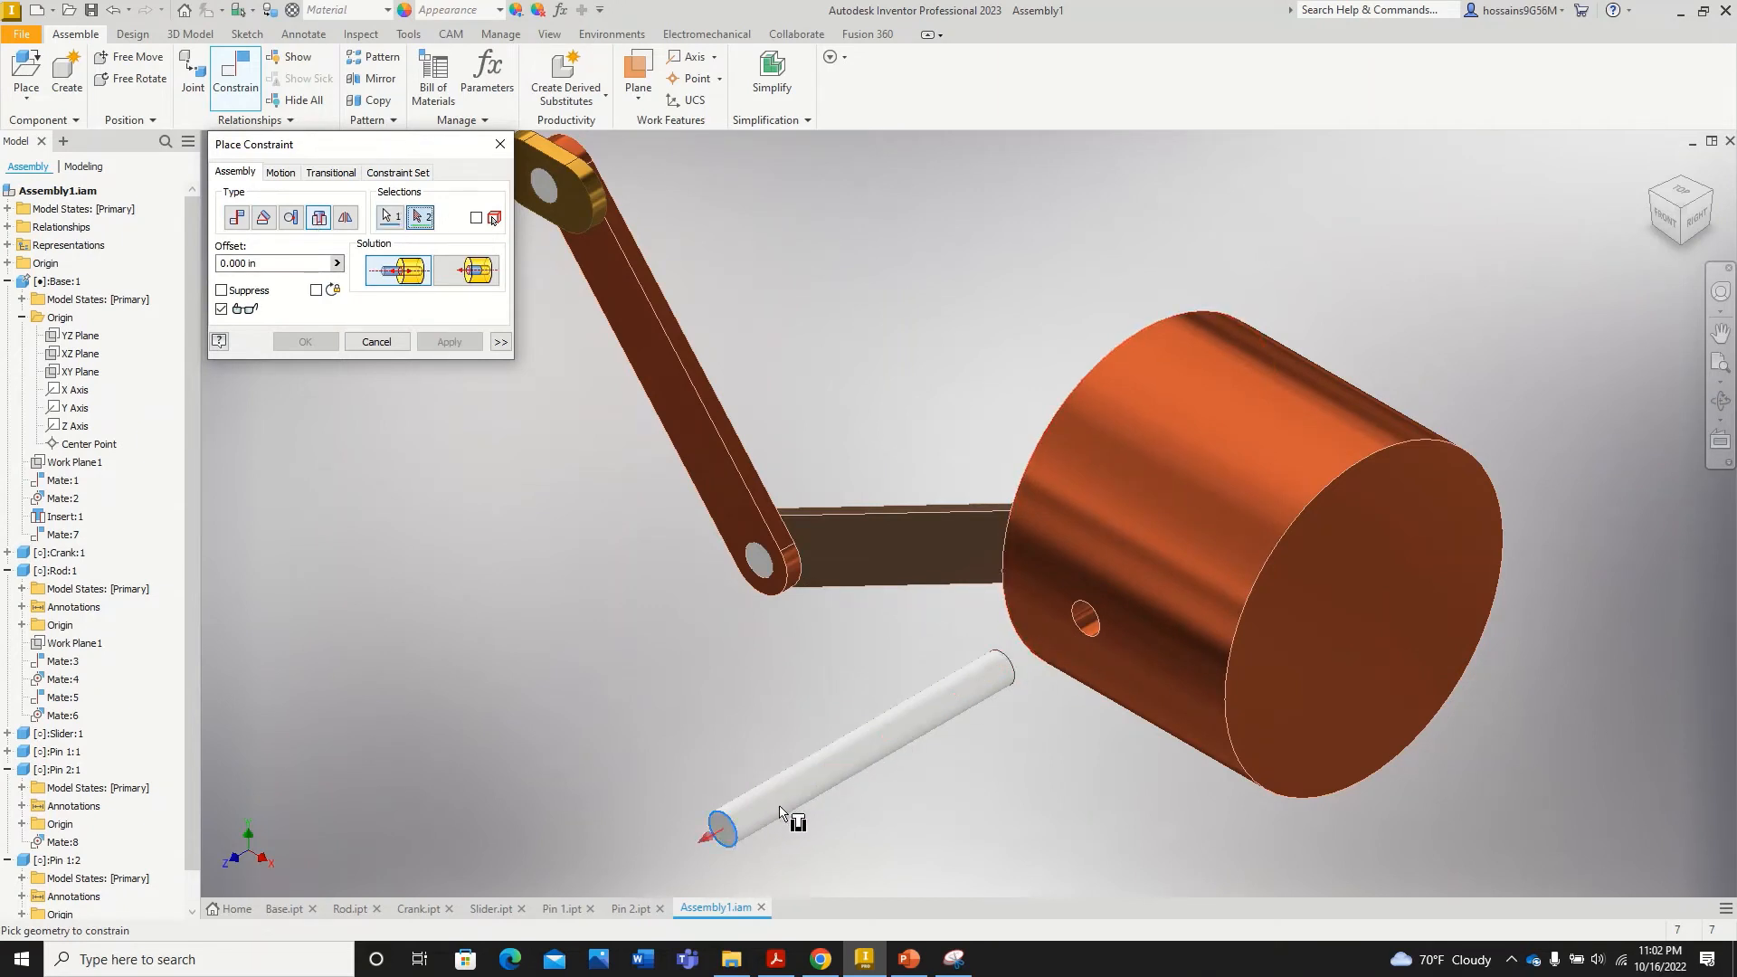
pyautogui.click(1087, 621)
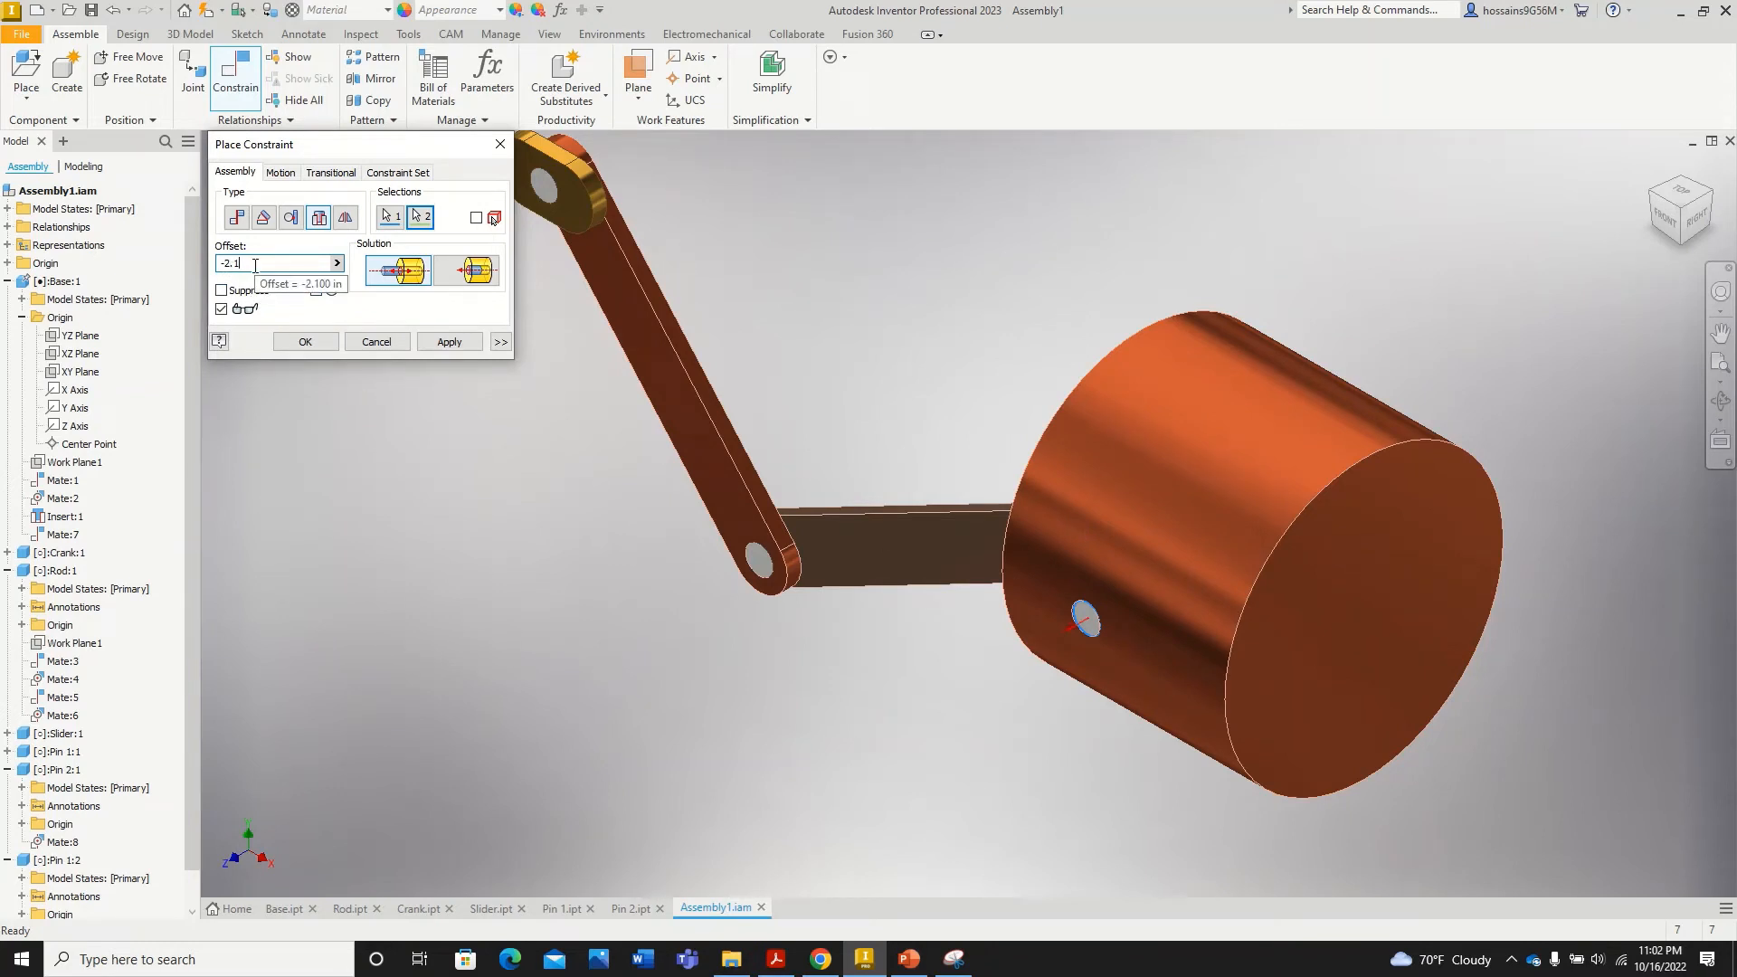
pyautogui.click(443, 340)
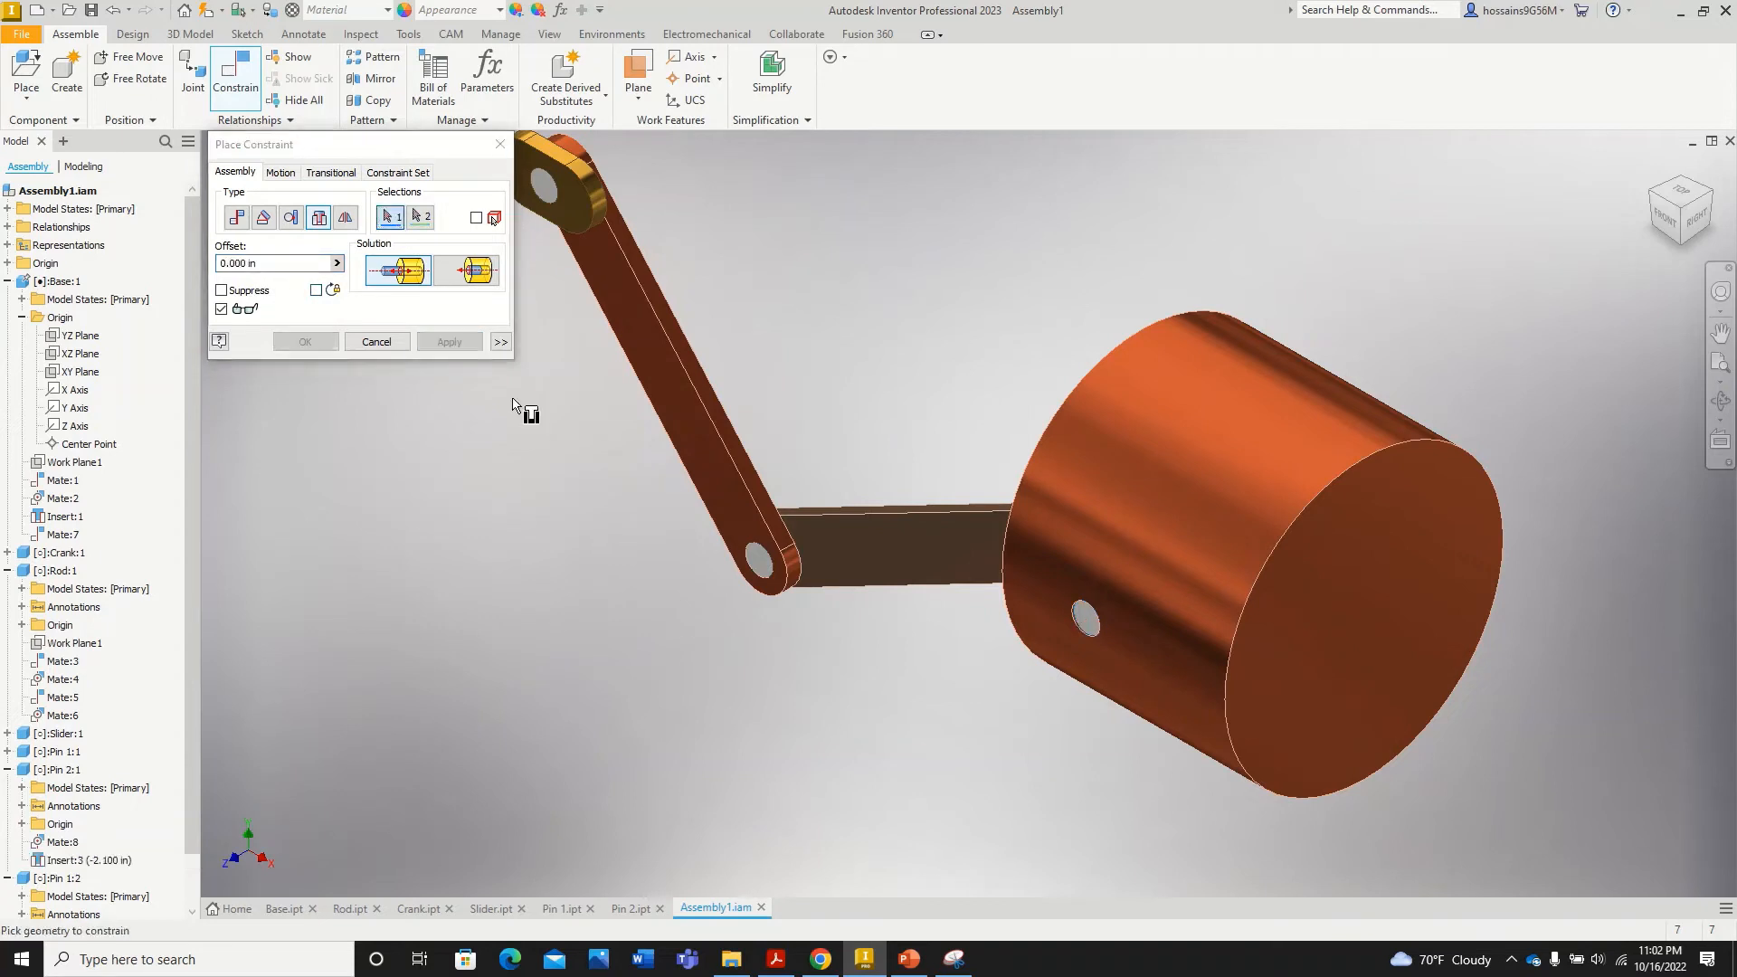
pyautogui.click(499, 145)
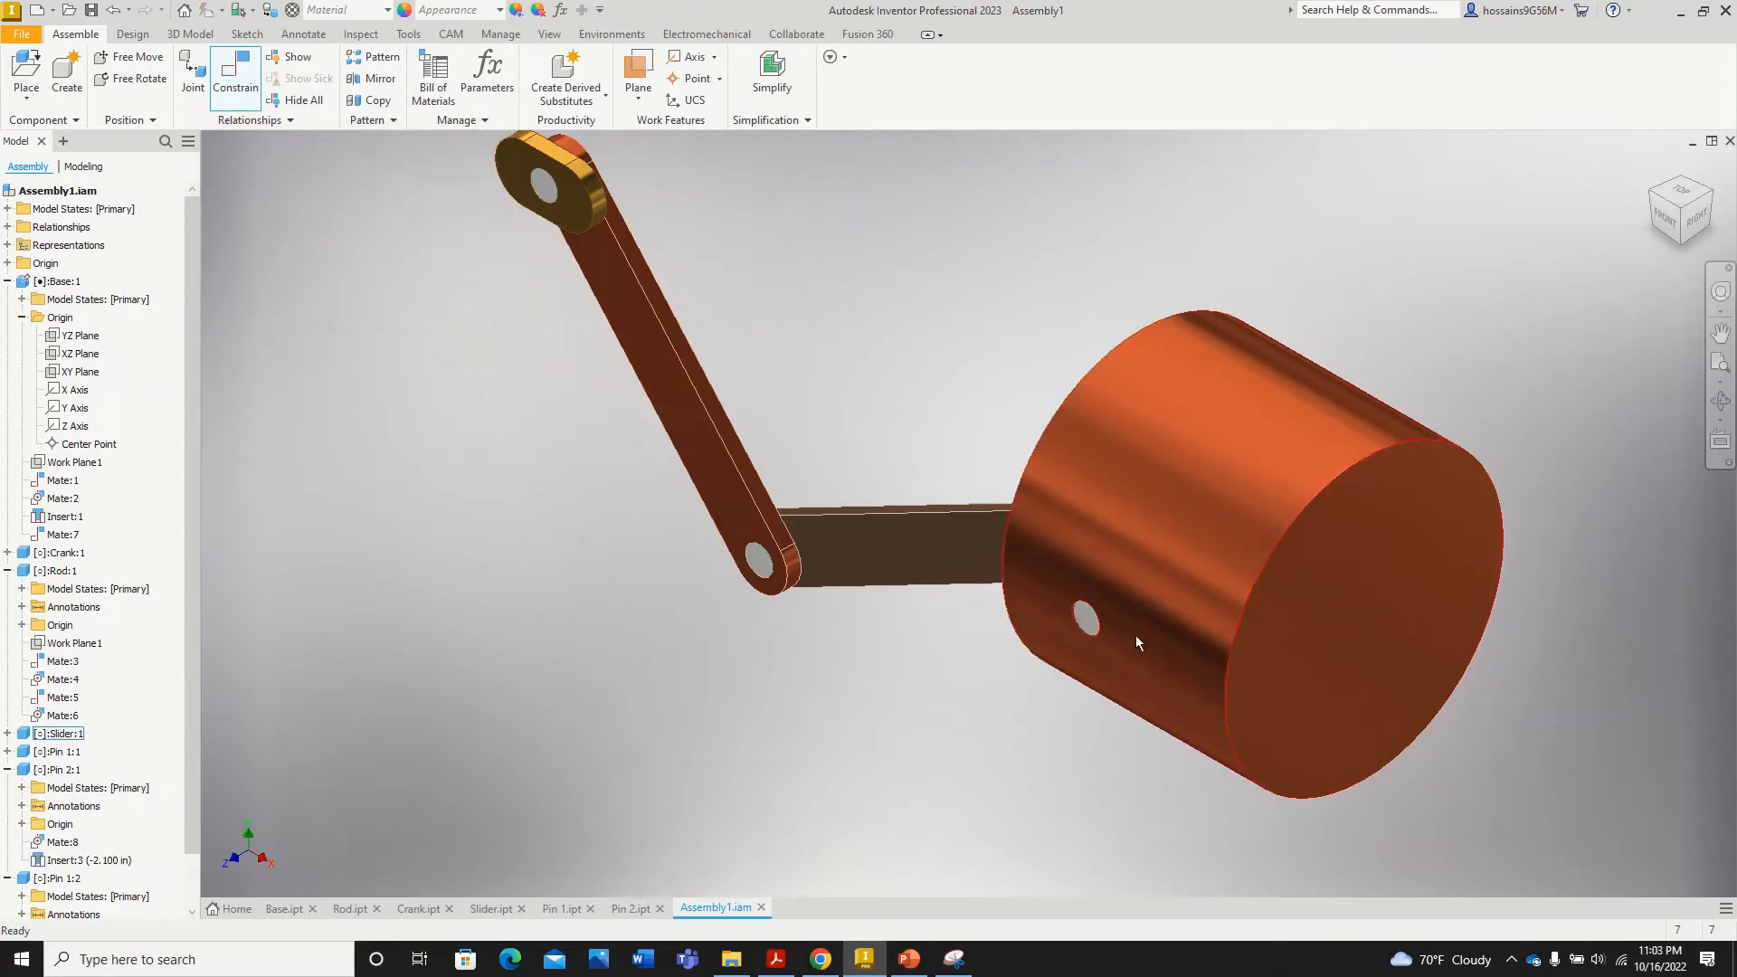
# Step: Try moving the fitted long pin in the slider, and swing the linkage to shift the slider
pyautogui.scroll(5, 1136, 635)
pyautogui.click(944, 566)
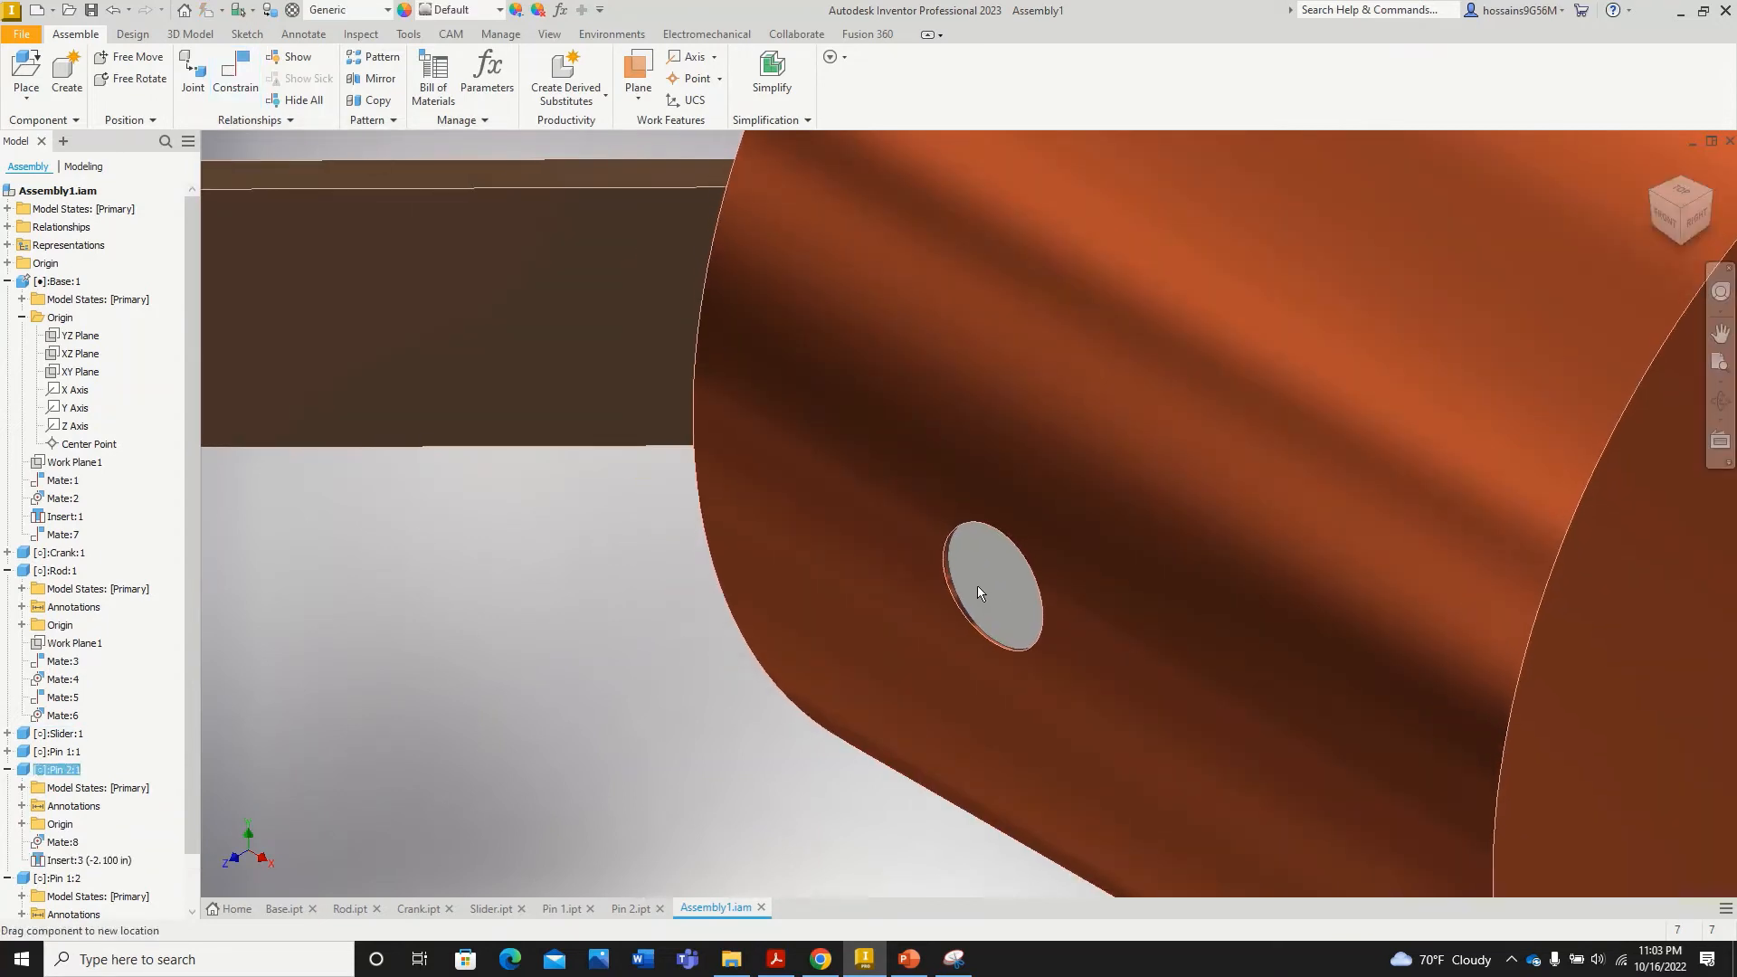
pyautogui.moveTo(978, 592)
pyautogui.mouseDown()
pyautogui.moveTo(946, 561)
pyautogui.moveTo(993, 596)
pyautogui.mouseUp()
pyautogui.scroll(-5, 839, 577)
pyautogui.moveTo(855, 563); pyautogui.dragTo(1004, 624)
# Step: Save the assembly together with its changed dependent, including both Assembly1.iam and Base.ipt
pyautogui.click(92, 10)
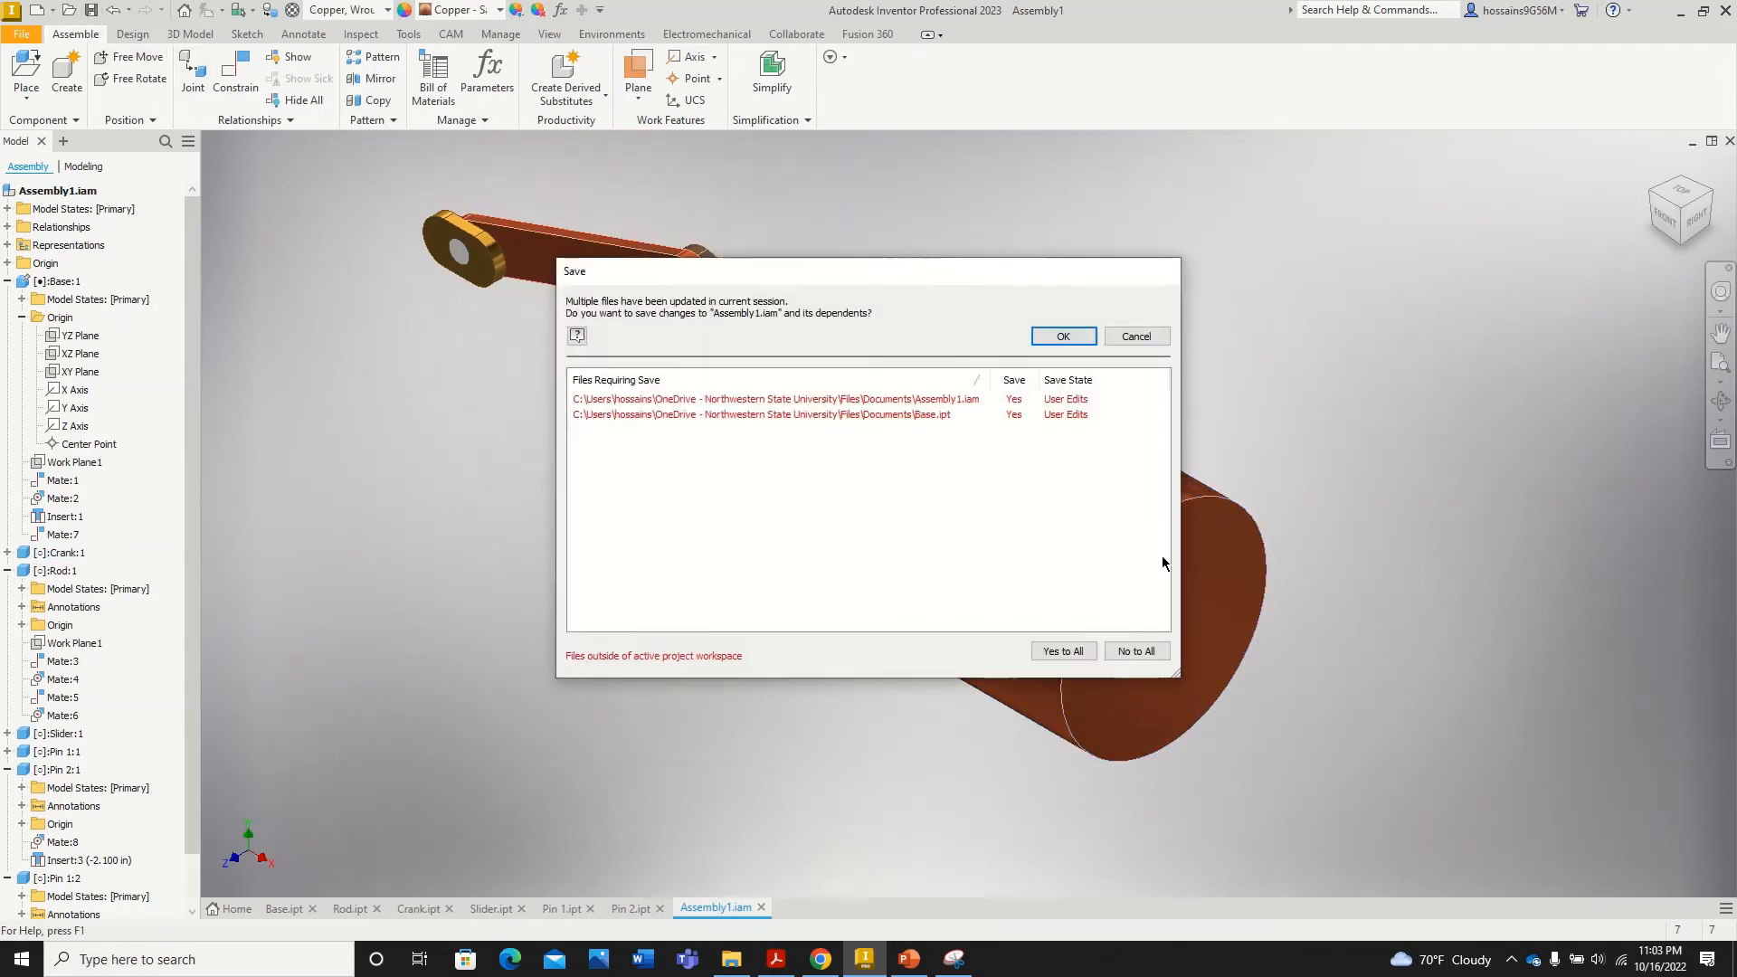
pyautogui.click(798, 415)
pyautogui.click(803, 399)
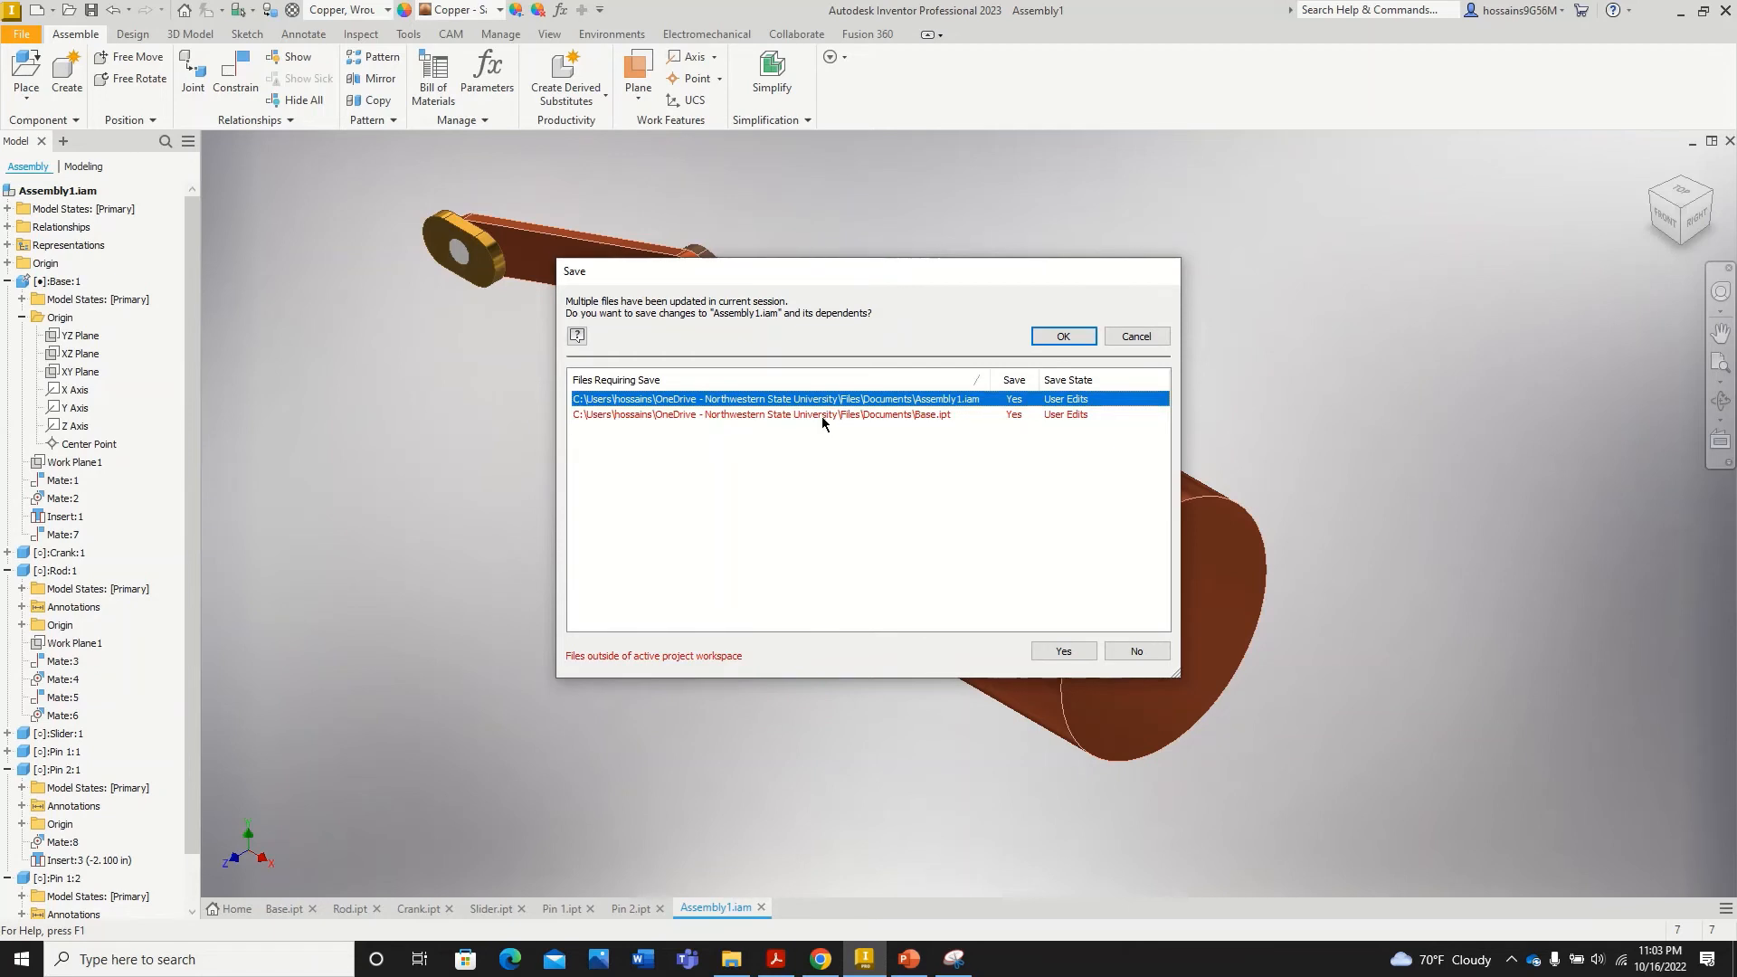
pyautogui.keyDown('shift'); pyautogui.click(822, 417); pyautogui.keyUp('shift')
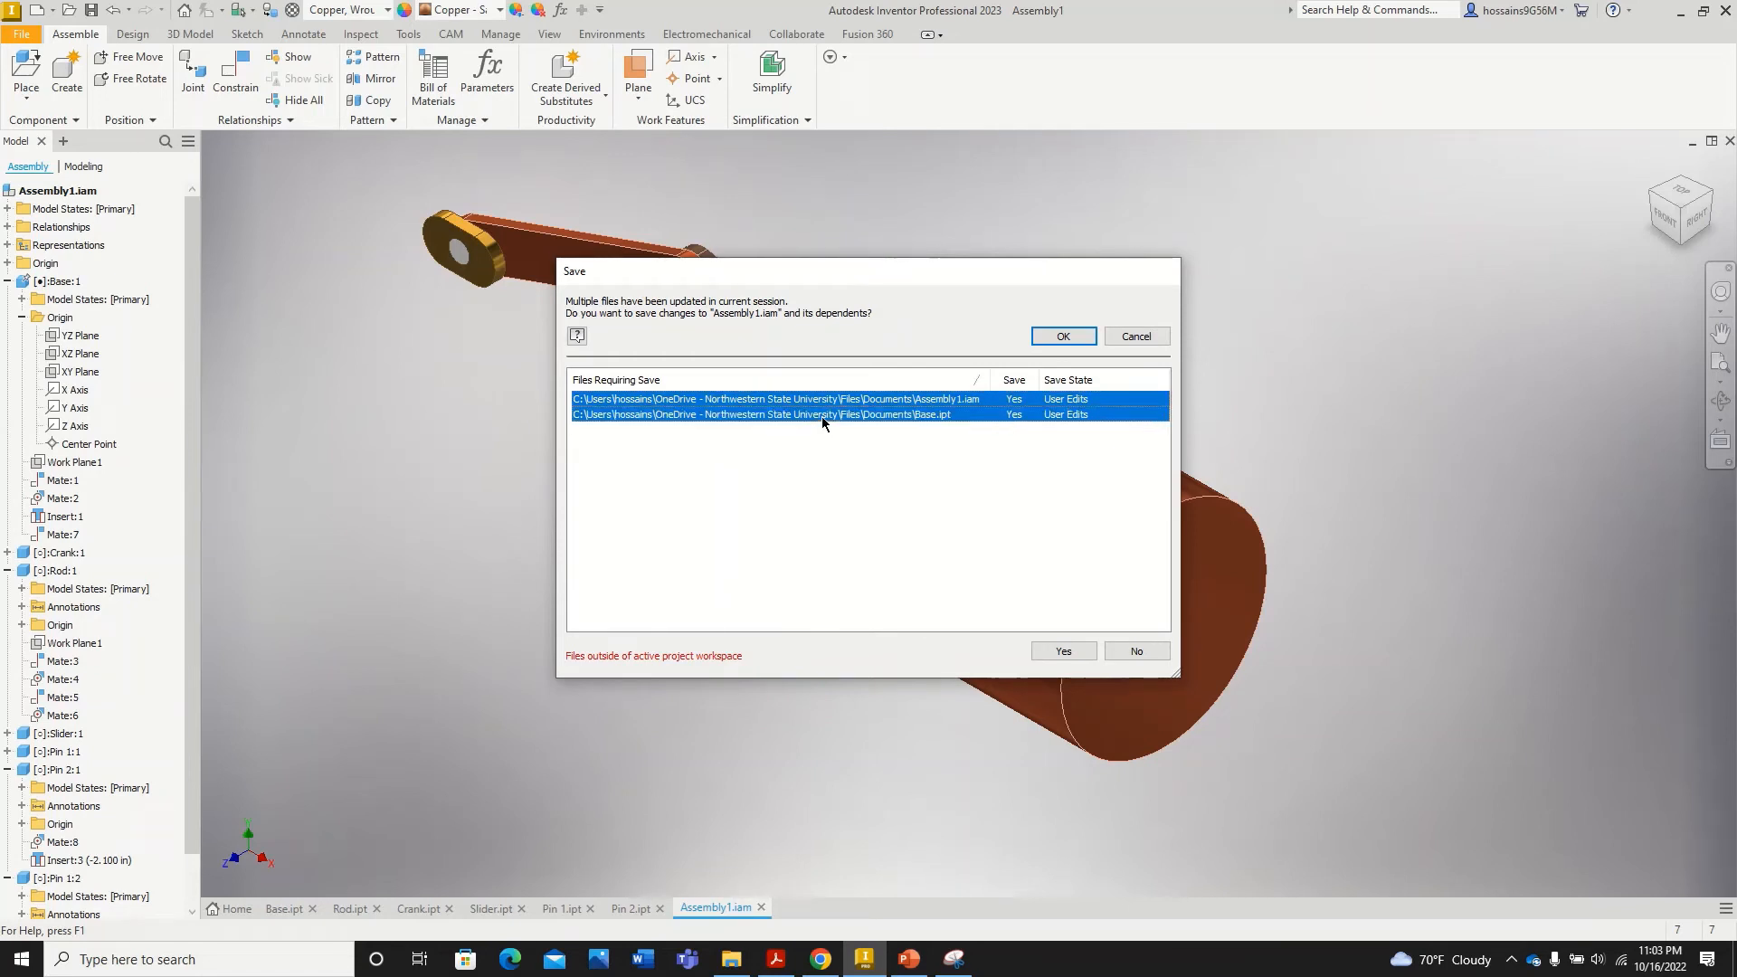
pyautogui.click(1064, 652)
pyautogui.click(1063, 337)
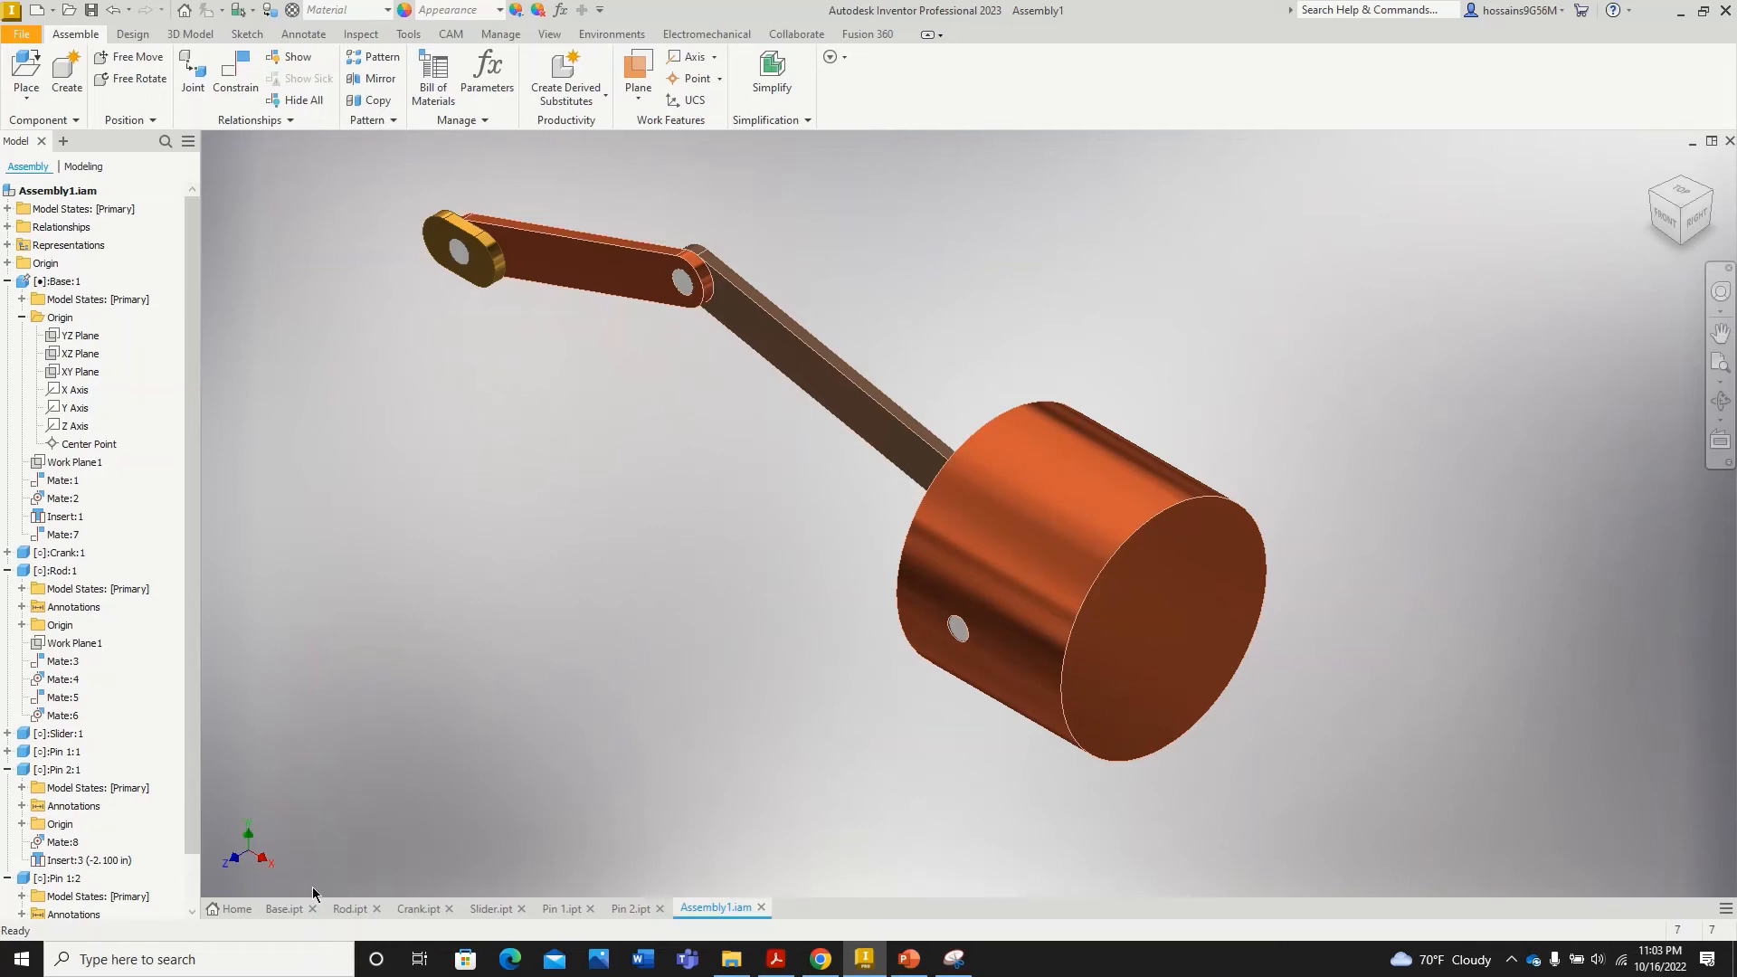
# Step: Review the open Base, Rod, Crank, Slider, Pin 1 and Pin 2 parts, and return to Assembly1
pyautogui.click(285, 909)
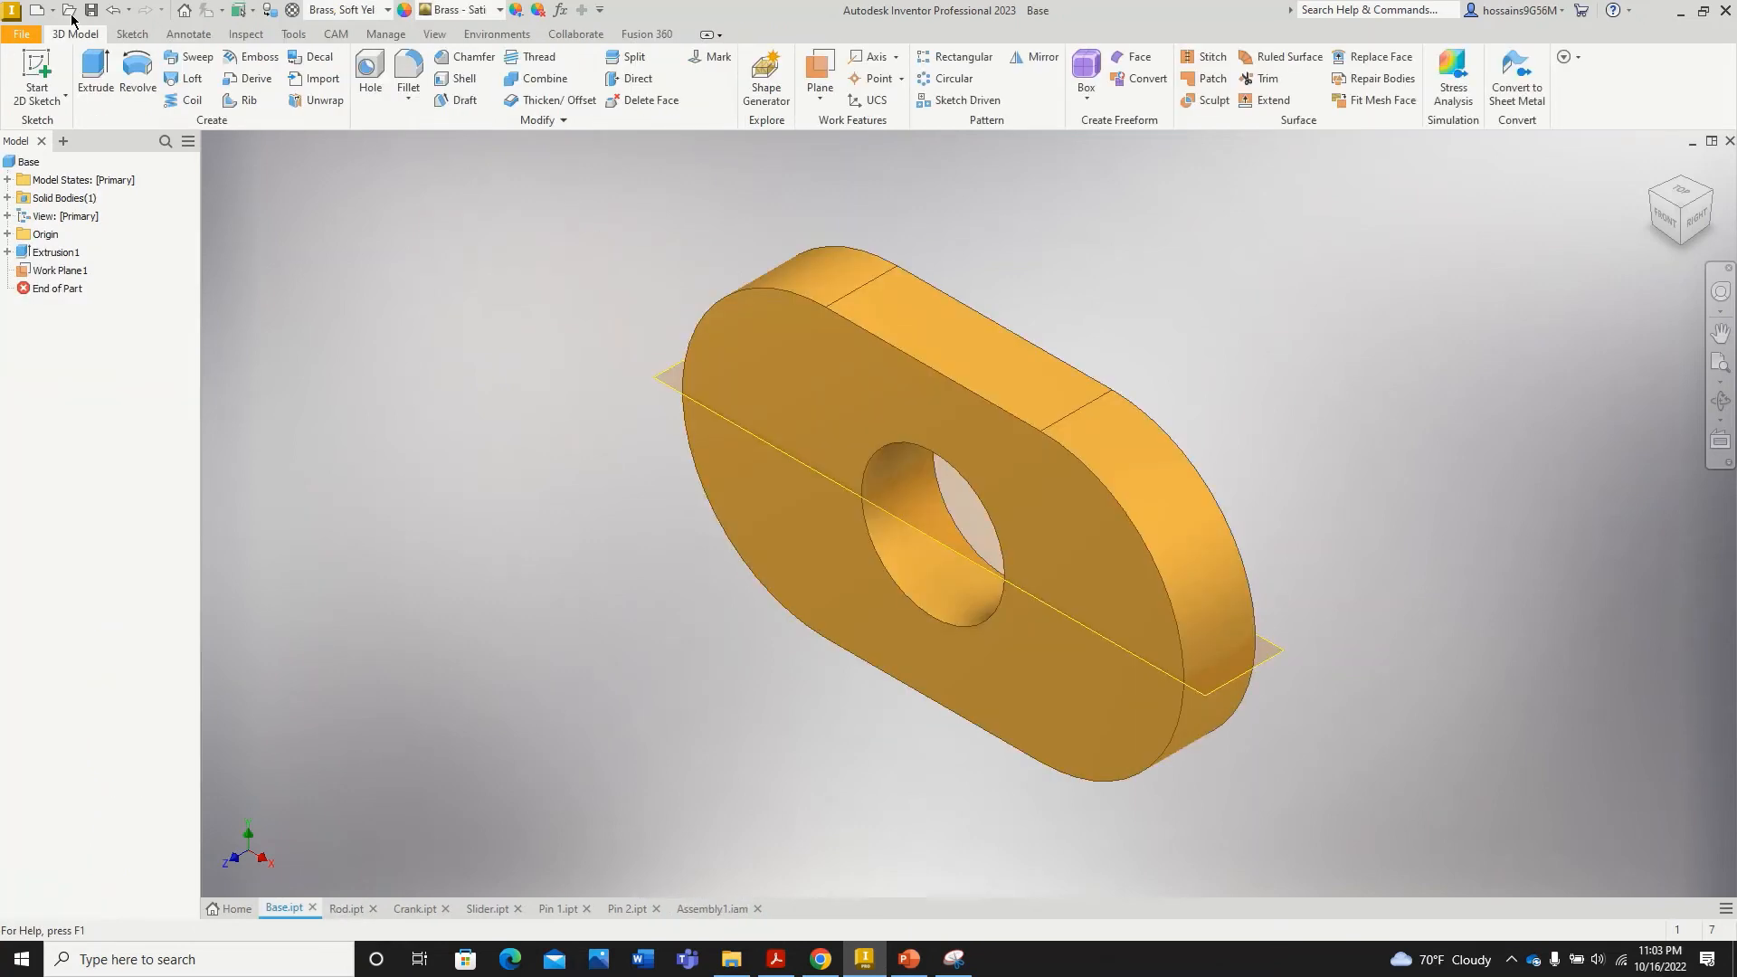
pyautogui.click(348, 909)
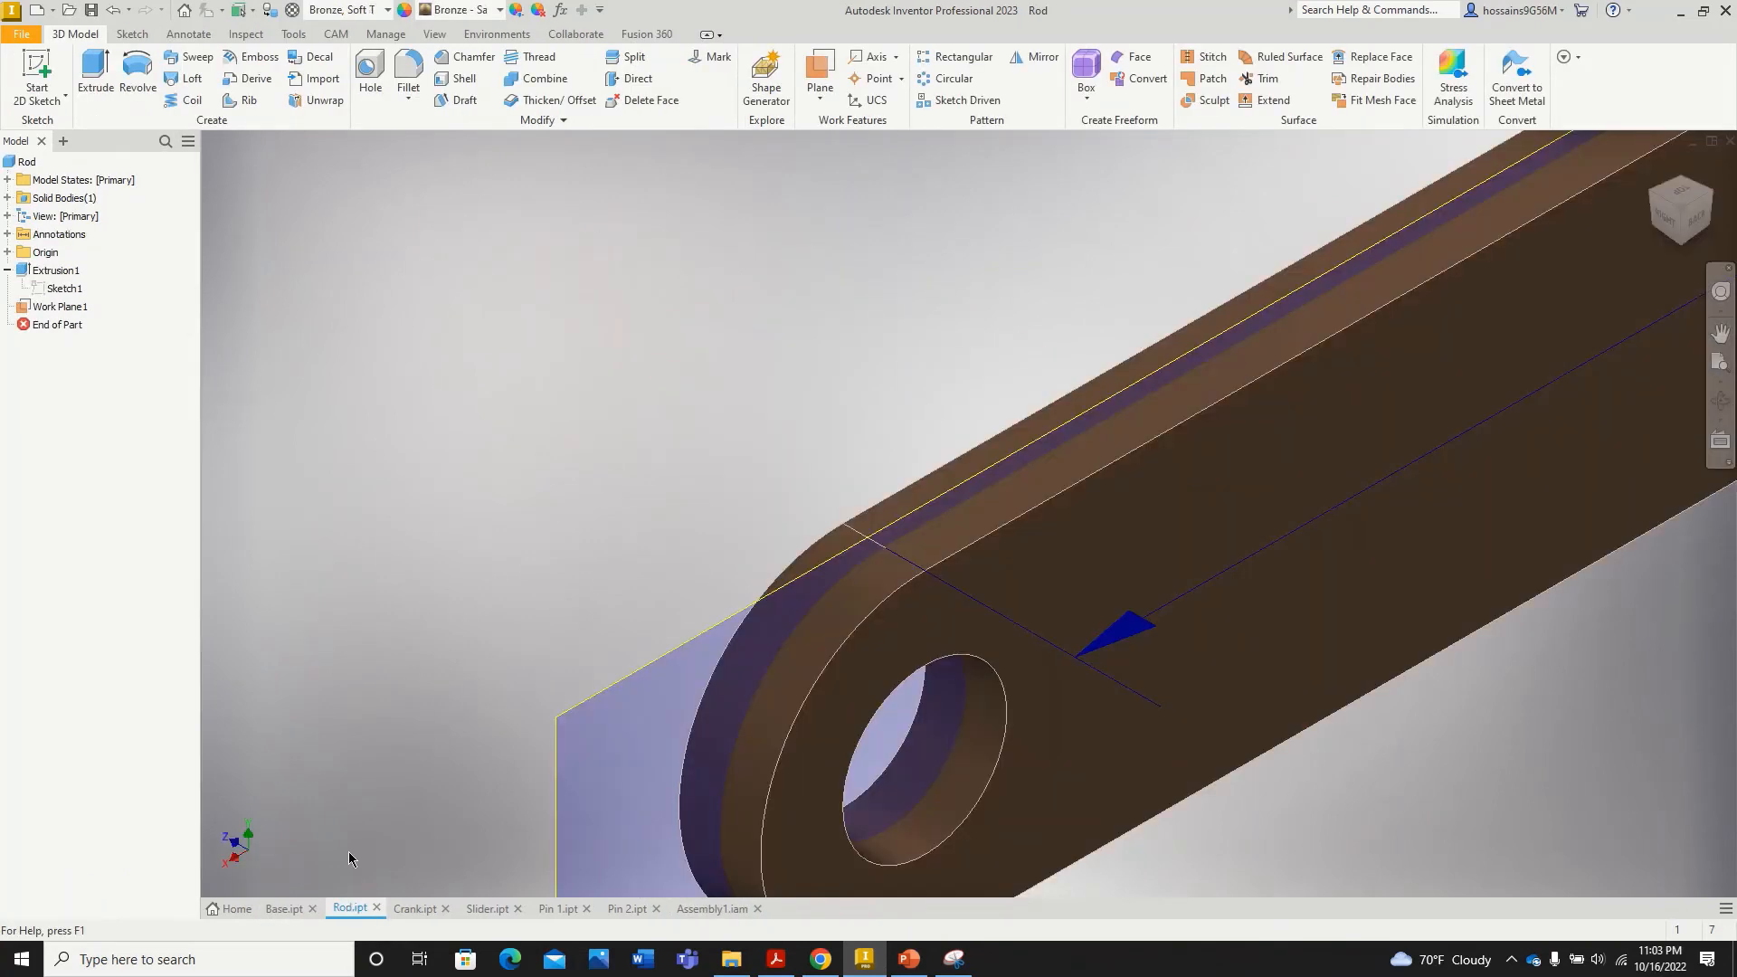
pyautogui.click(409, 910)
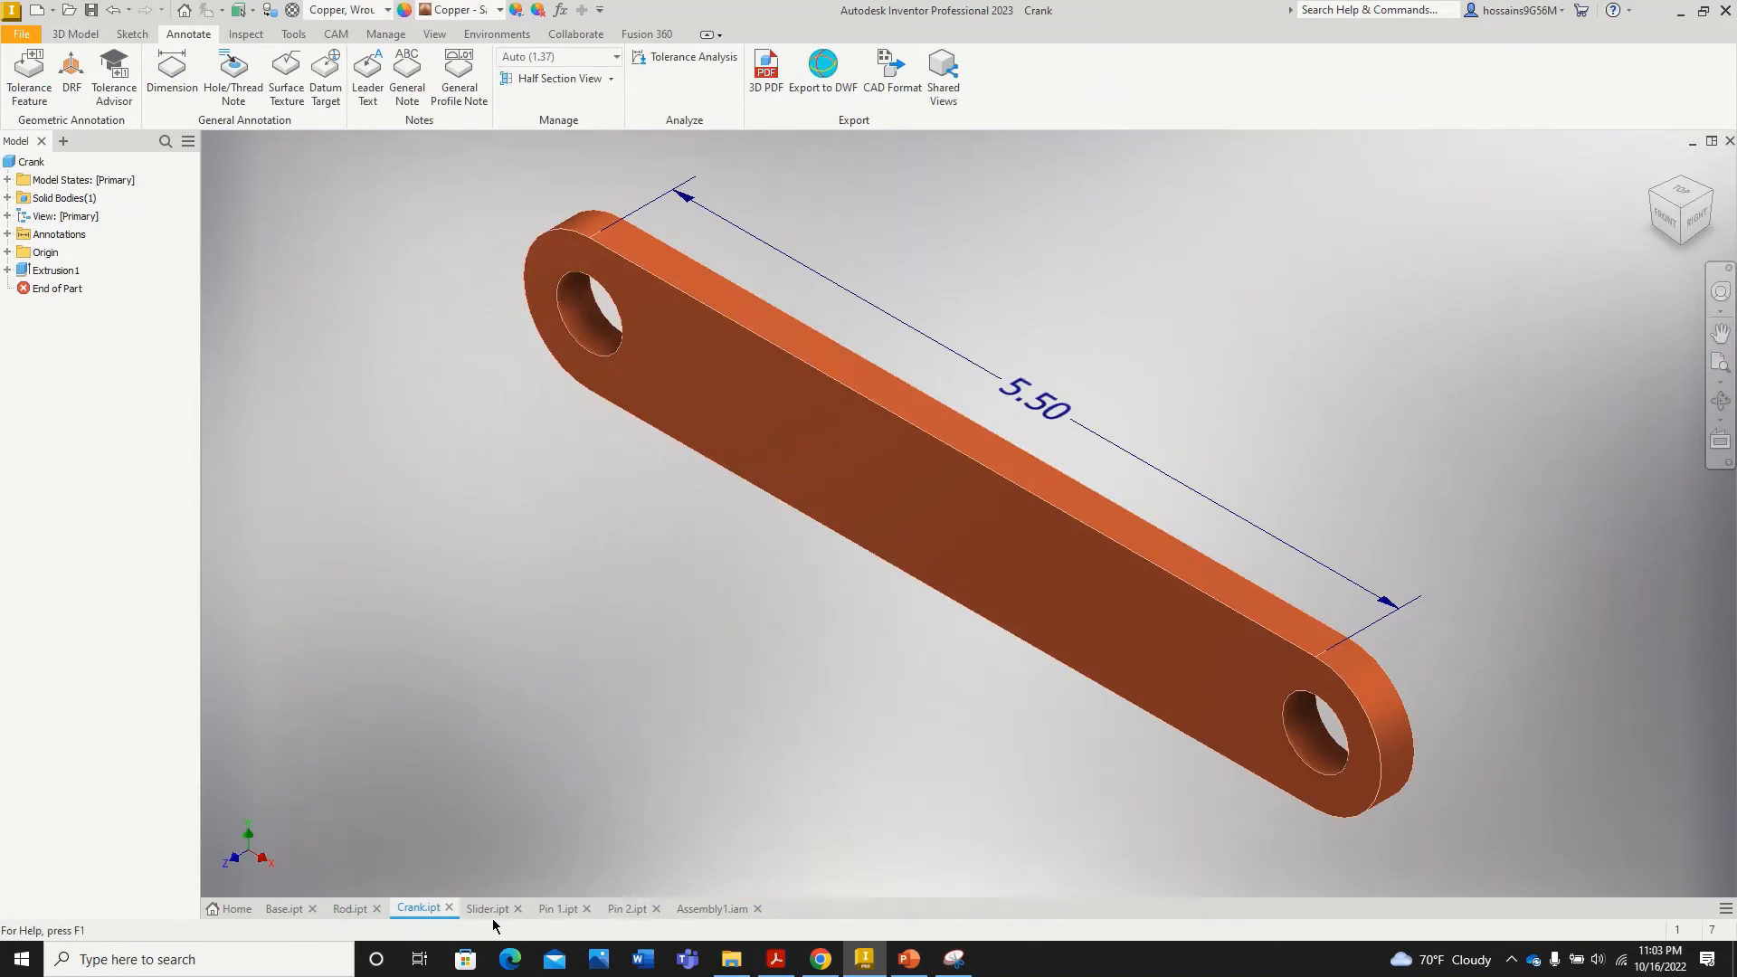
pyautogui.click(488, 909)
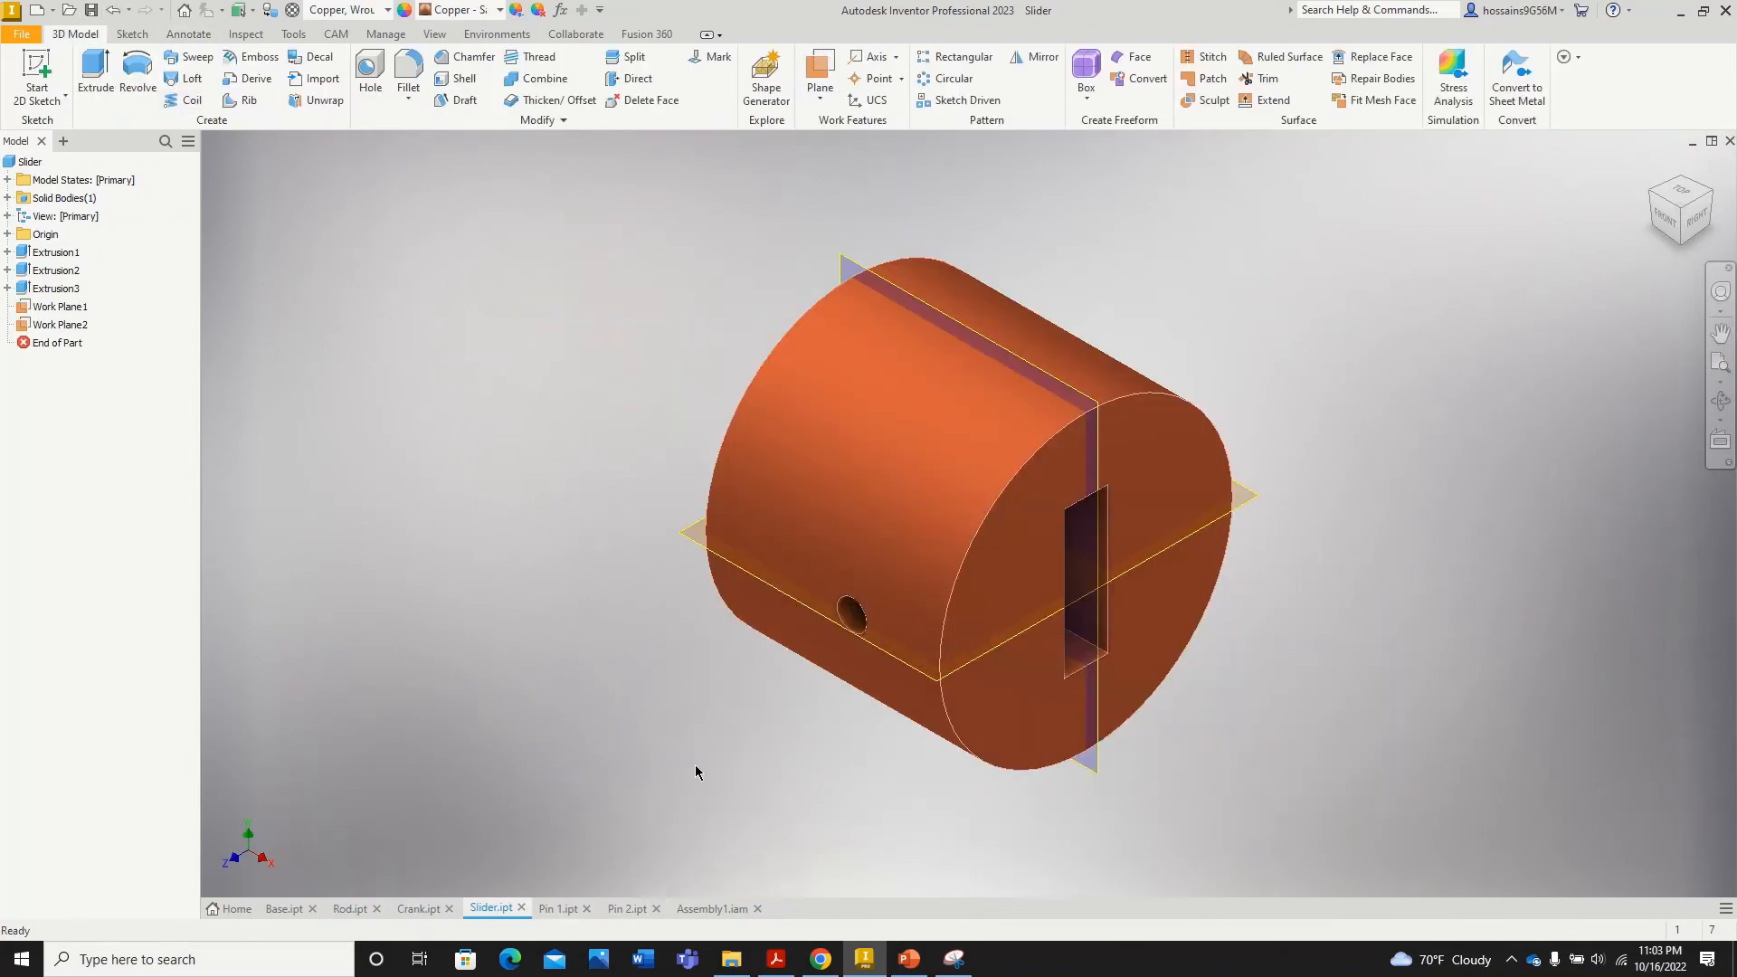
pyautogui.click(555, 909)
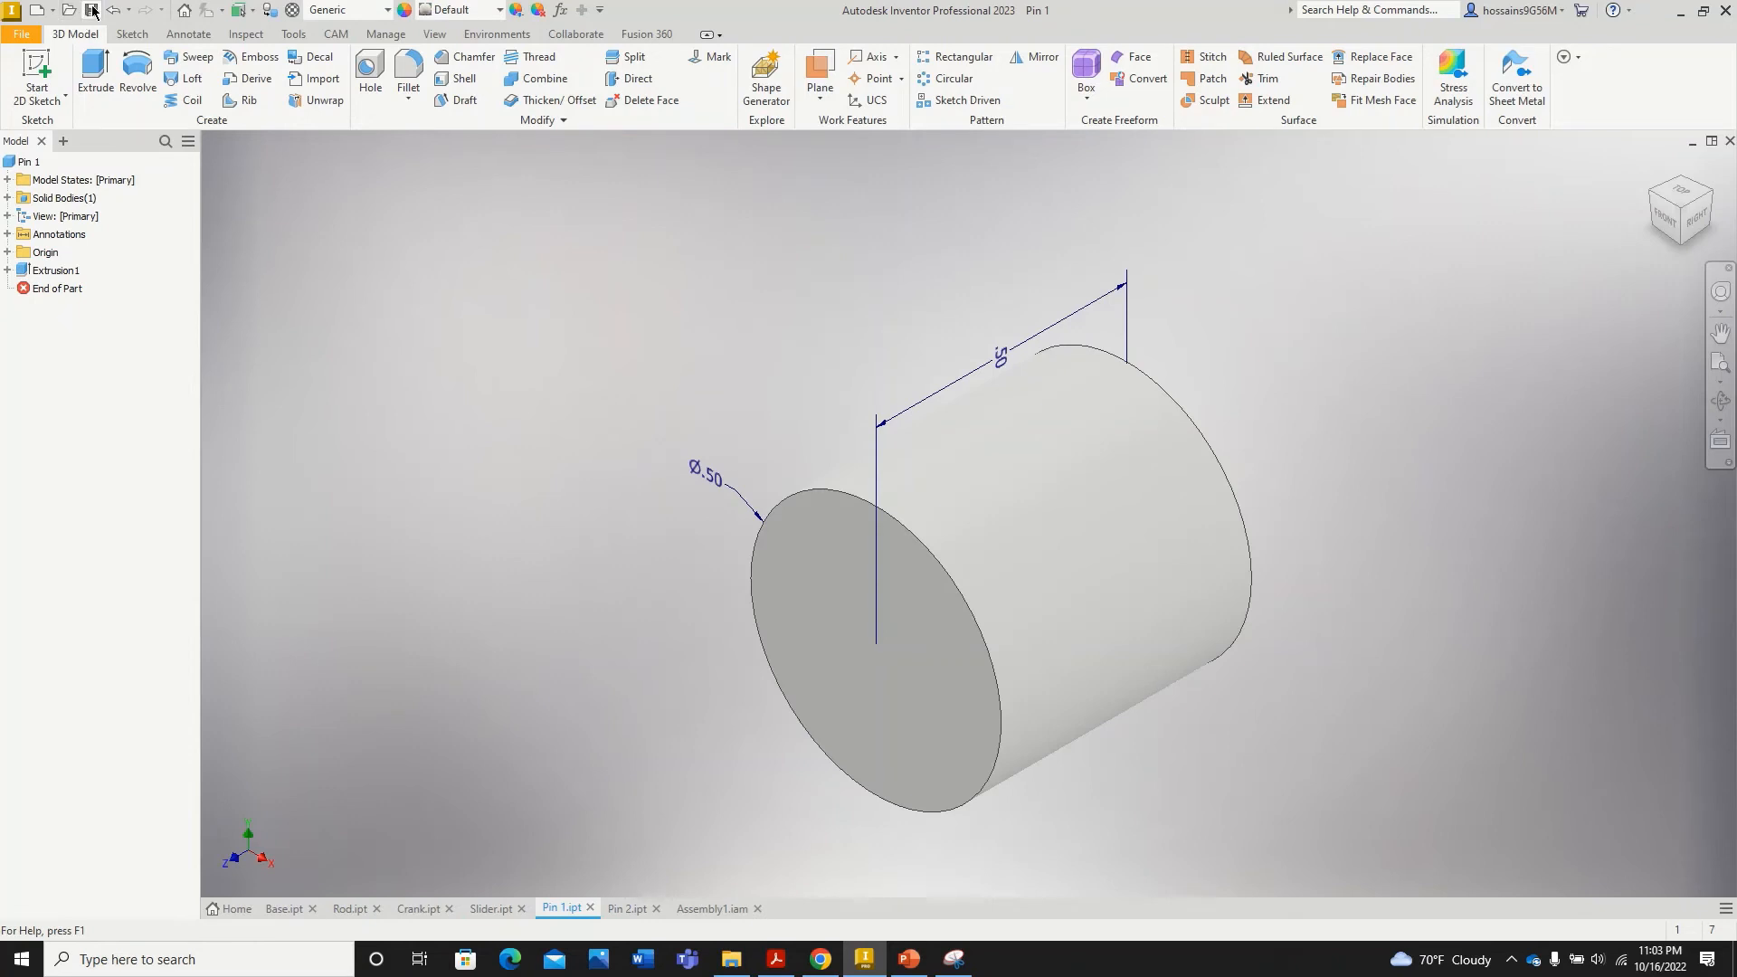
pyautogui.click(621, 909)
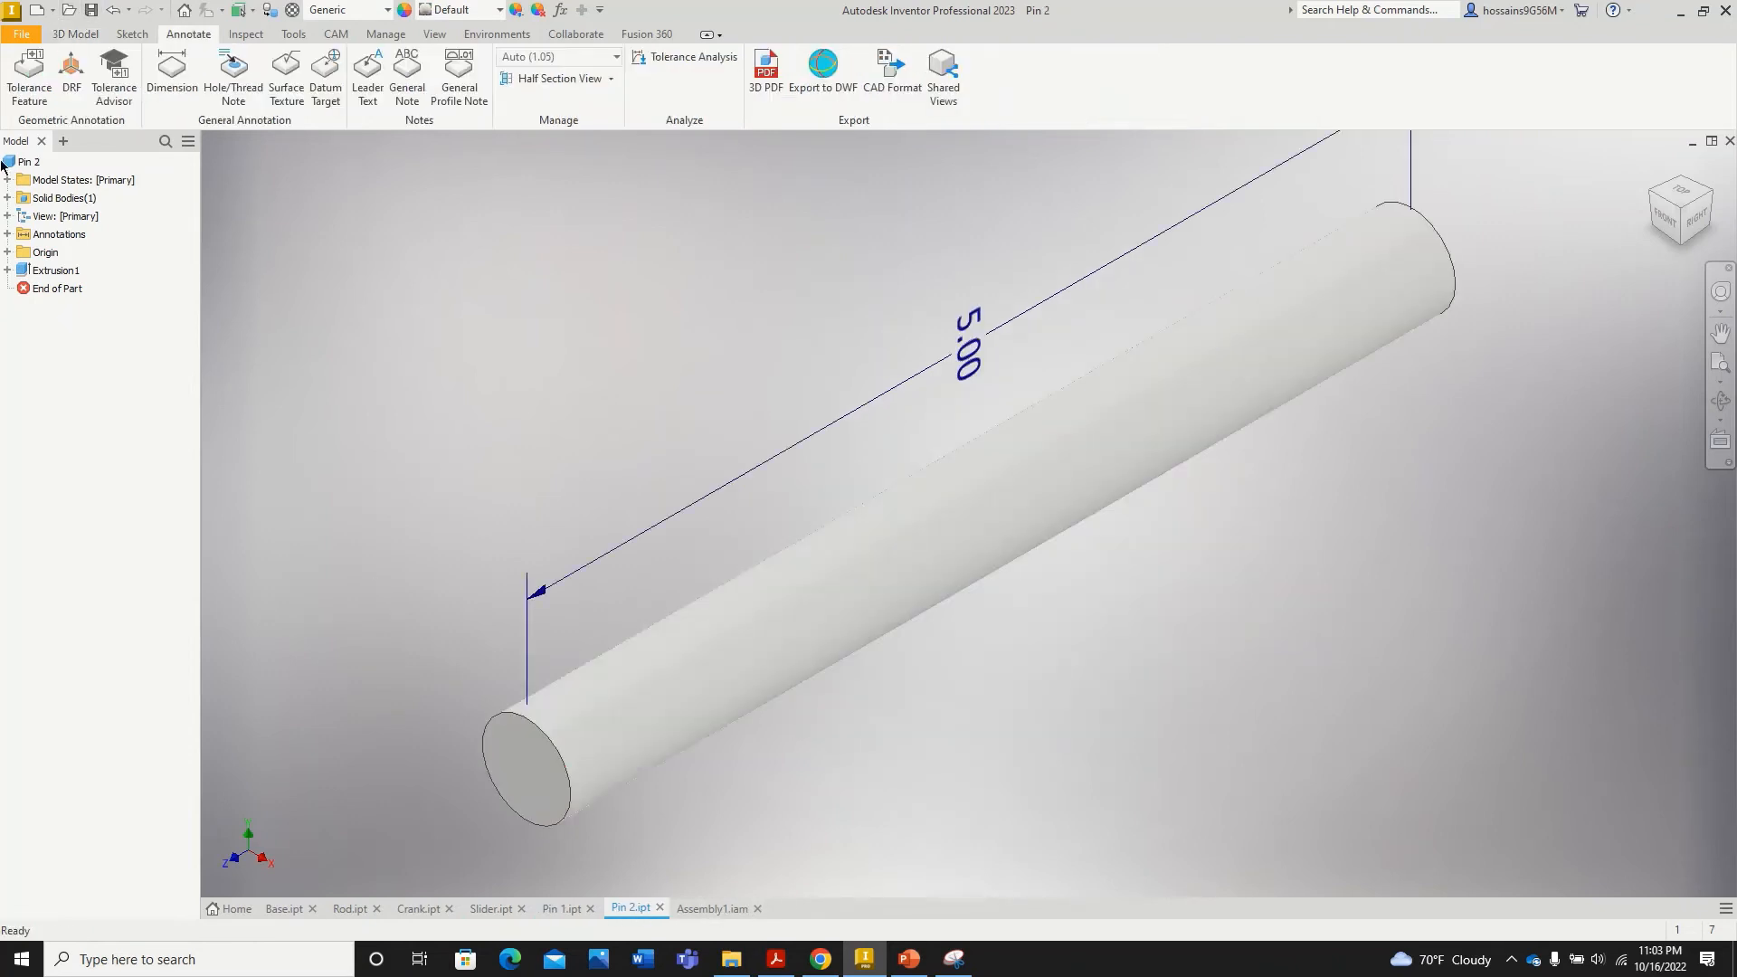
pyautogui.click(713, 908)
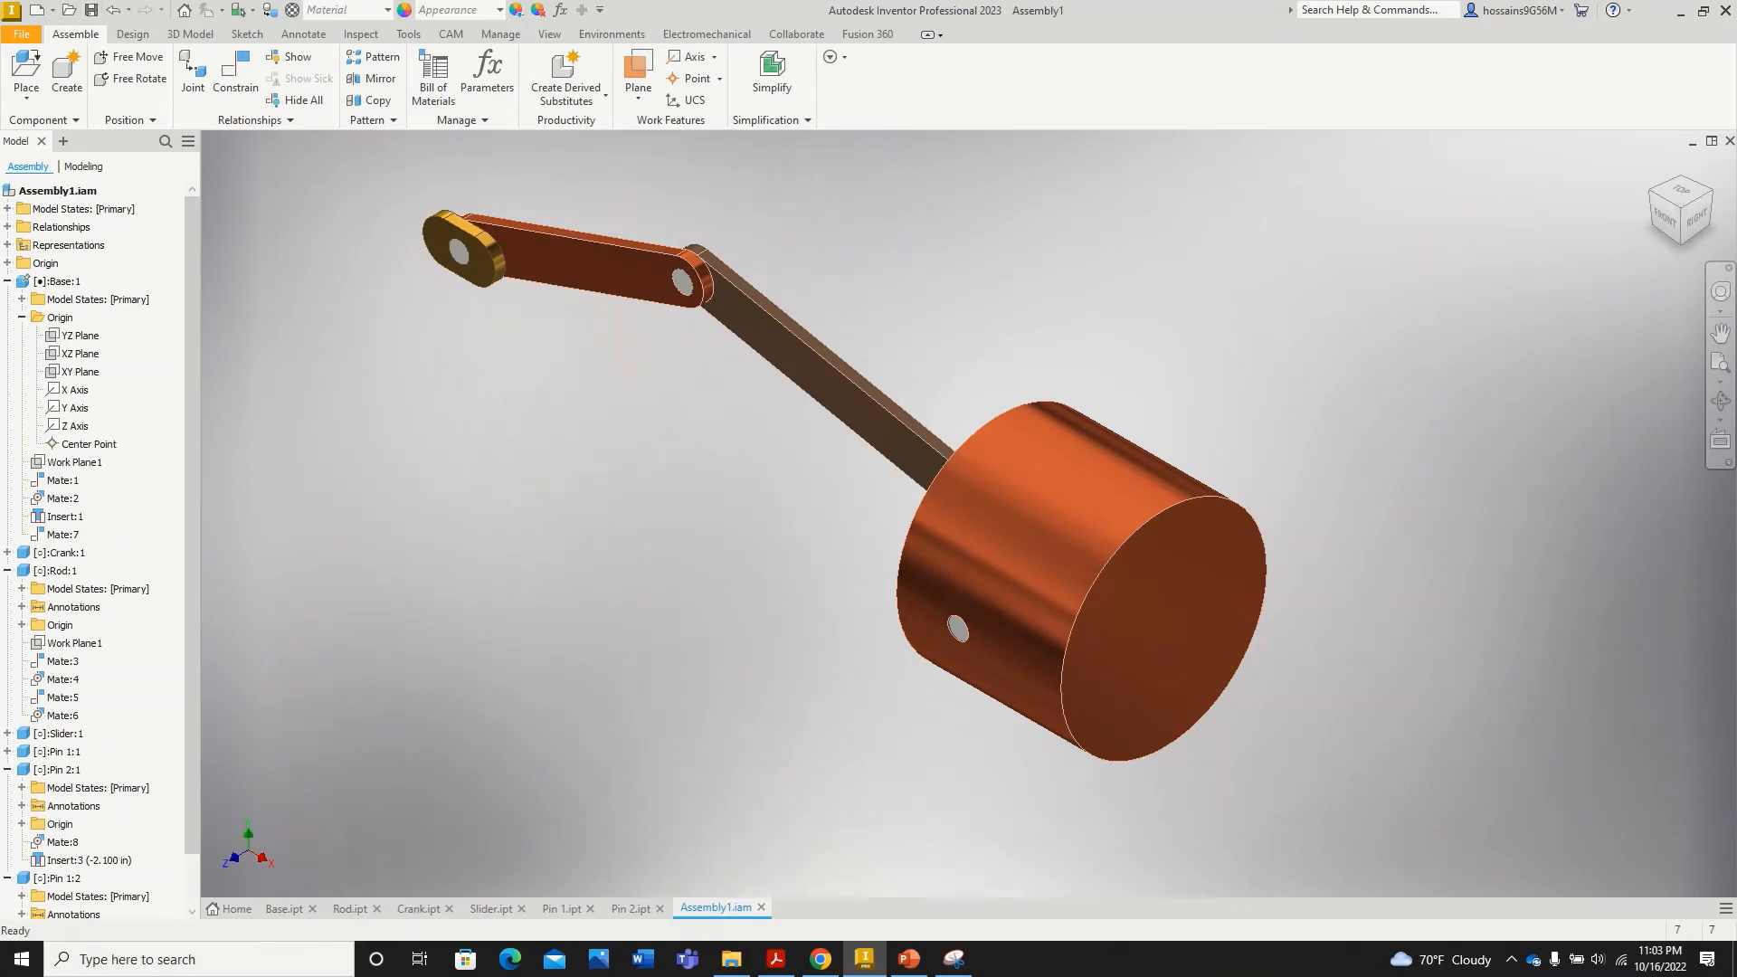
pyautogui.hotkey('alt', 'Tab')
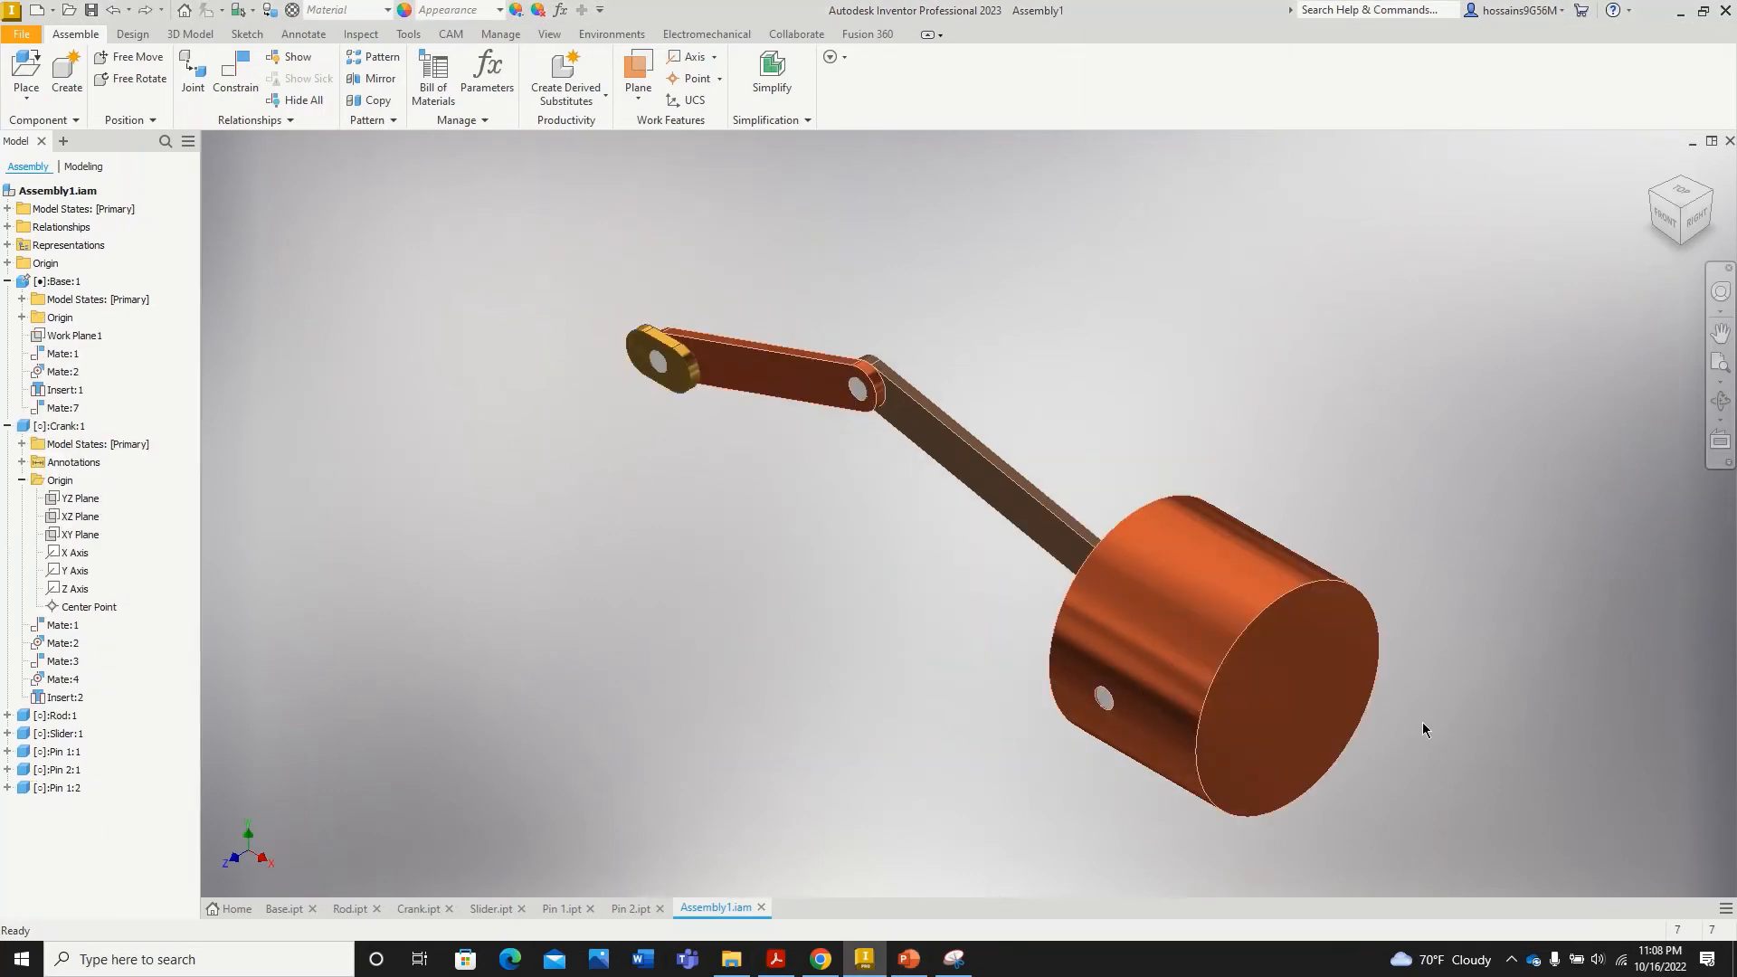
pyautogui.moveTo(1432, 720); pyautogui.dragTo(1337, 683, button='middle')
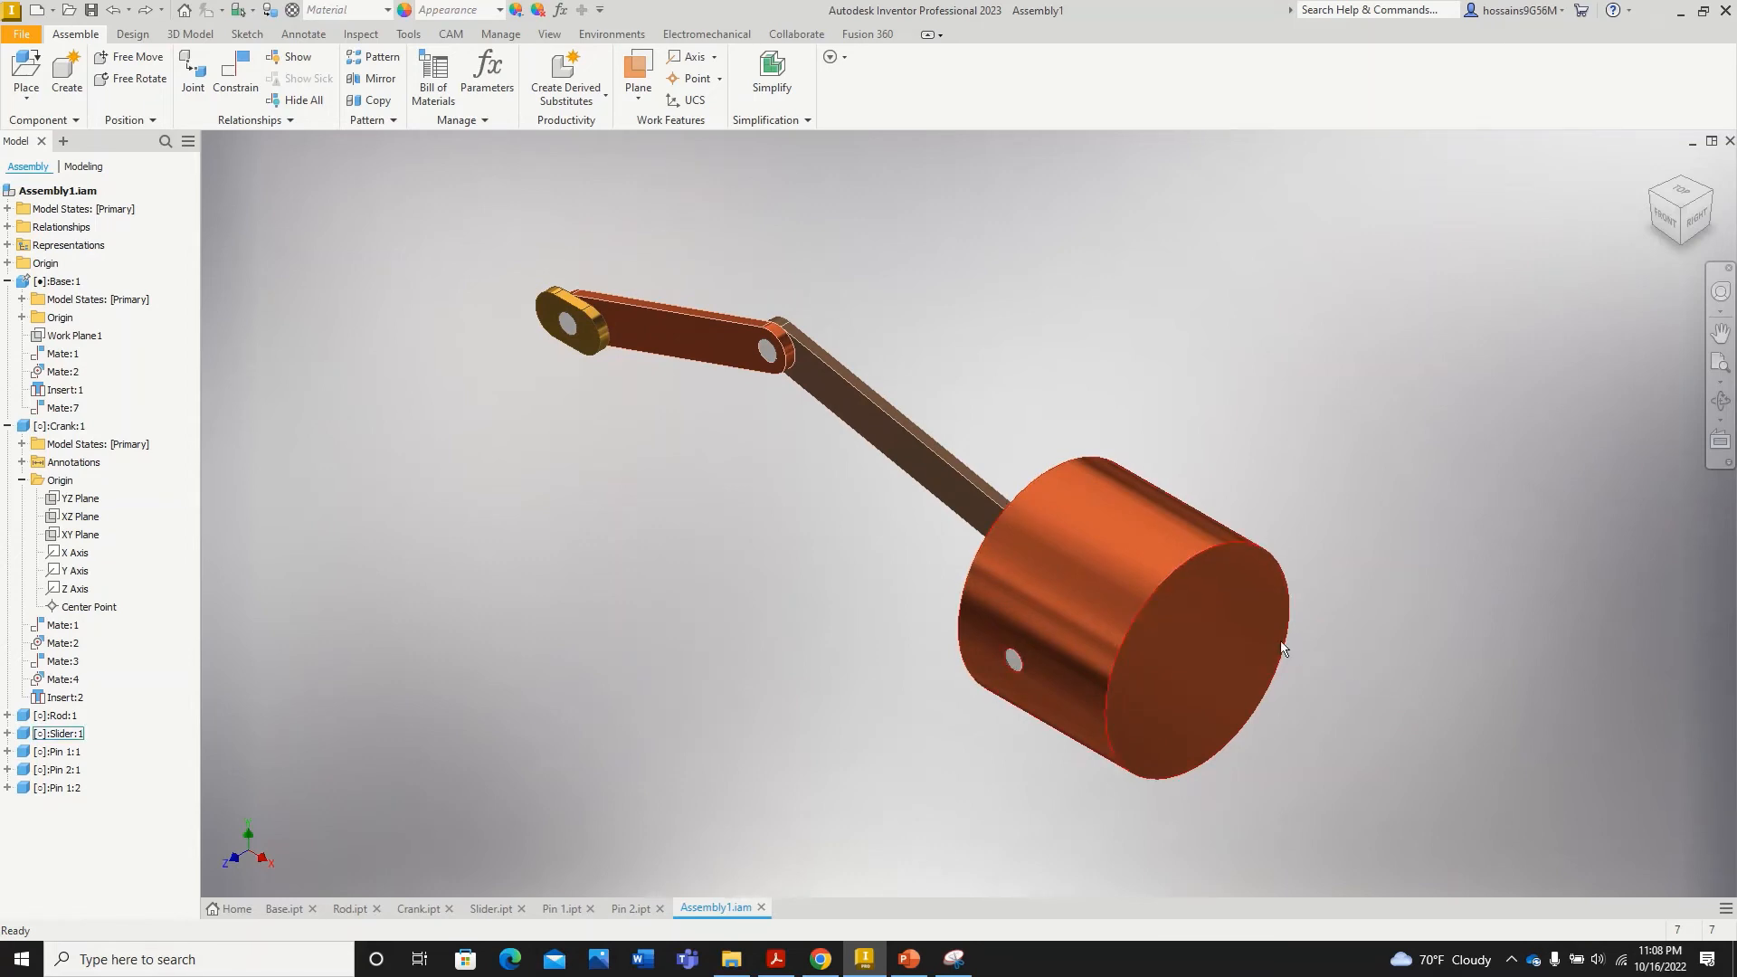
# Step: Swing the linkage by moving the slider, and examine from the back how the rod fits in the slider's slot
pyautogui.moveTo(1007, 622); pyautogui.dragTo(989, 433)
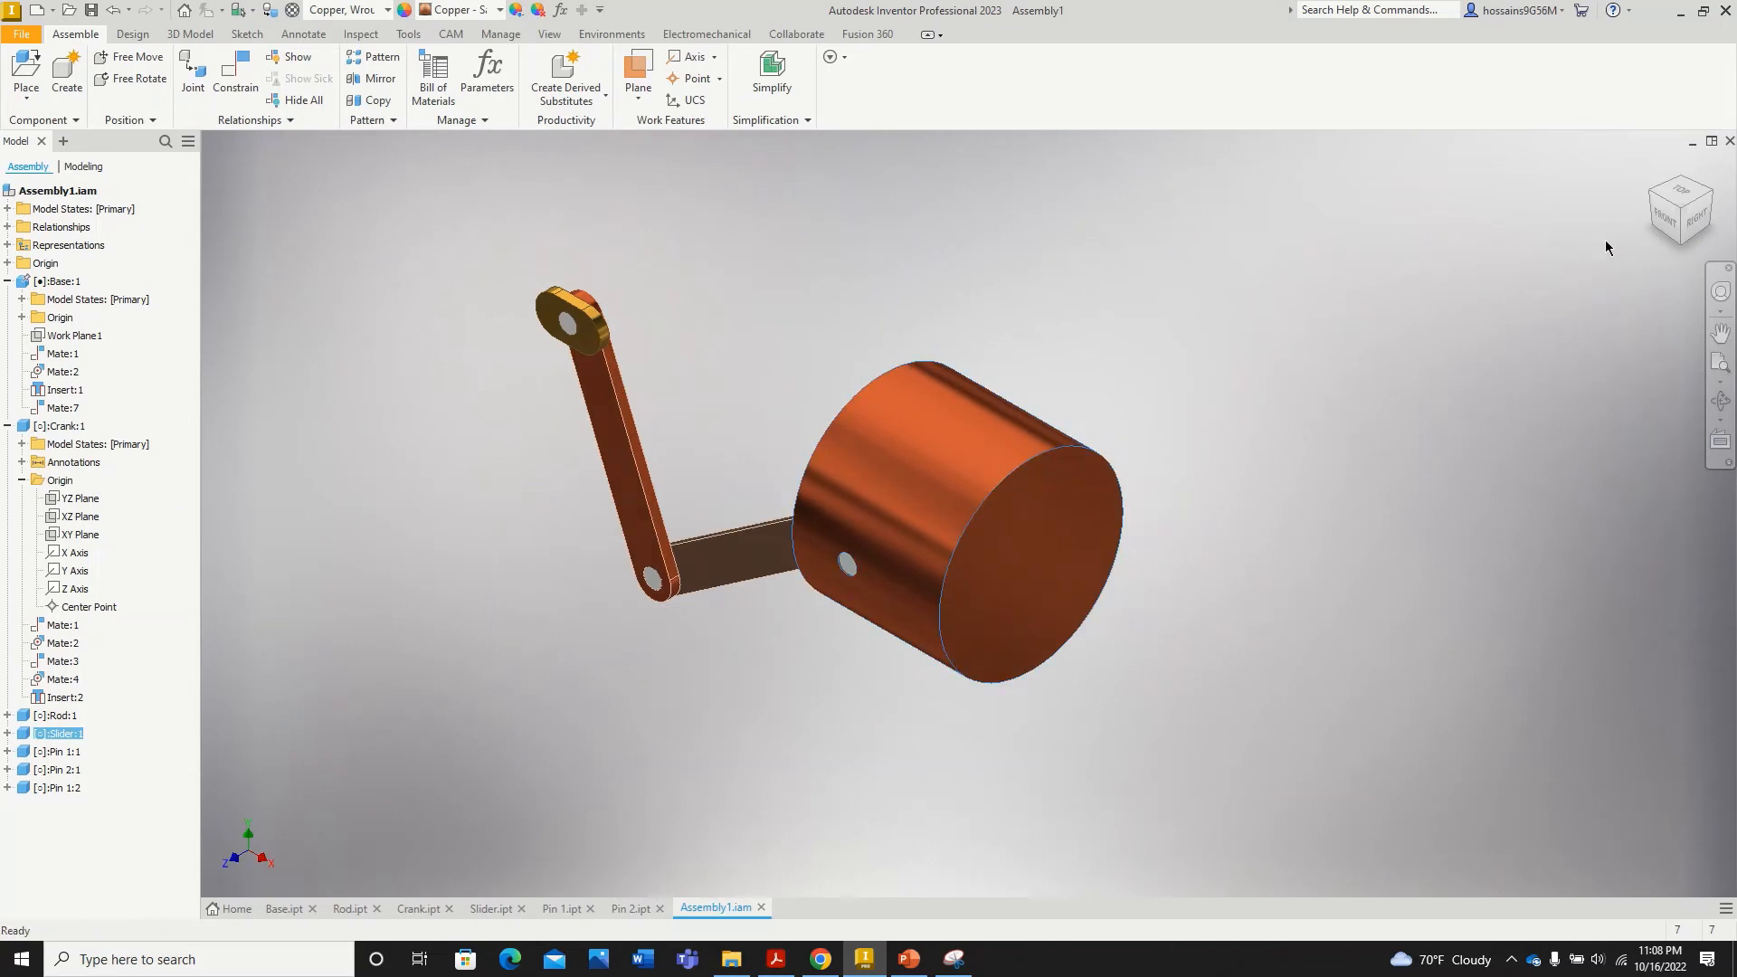
pyautogui.click(1685, 184)
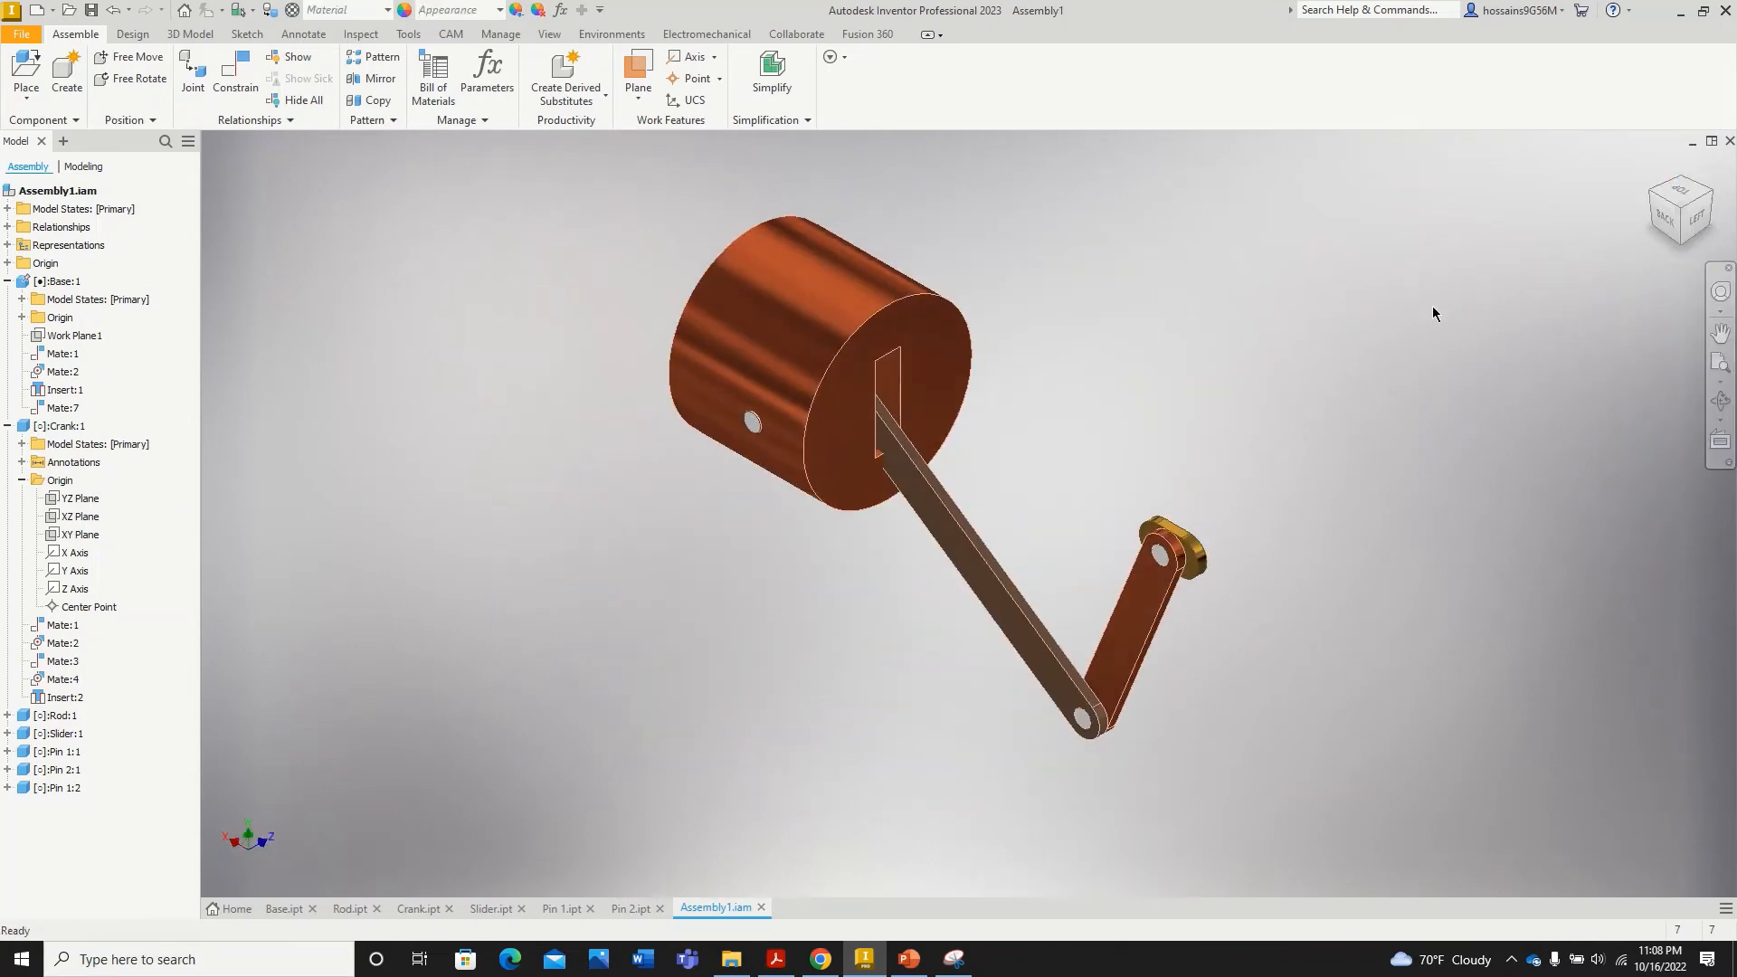
pyautogui.scroll(5, 872, 479)
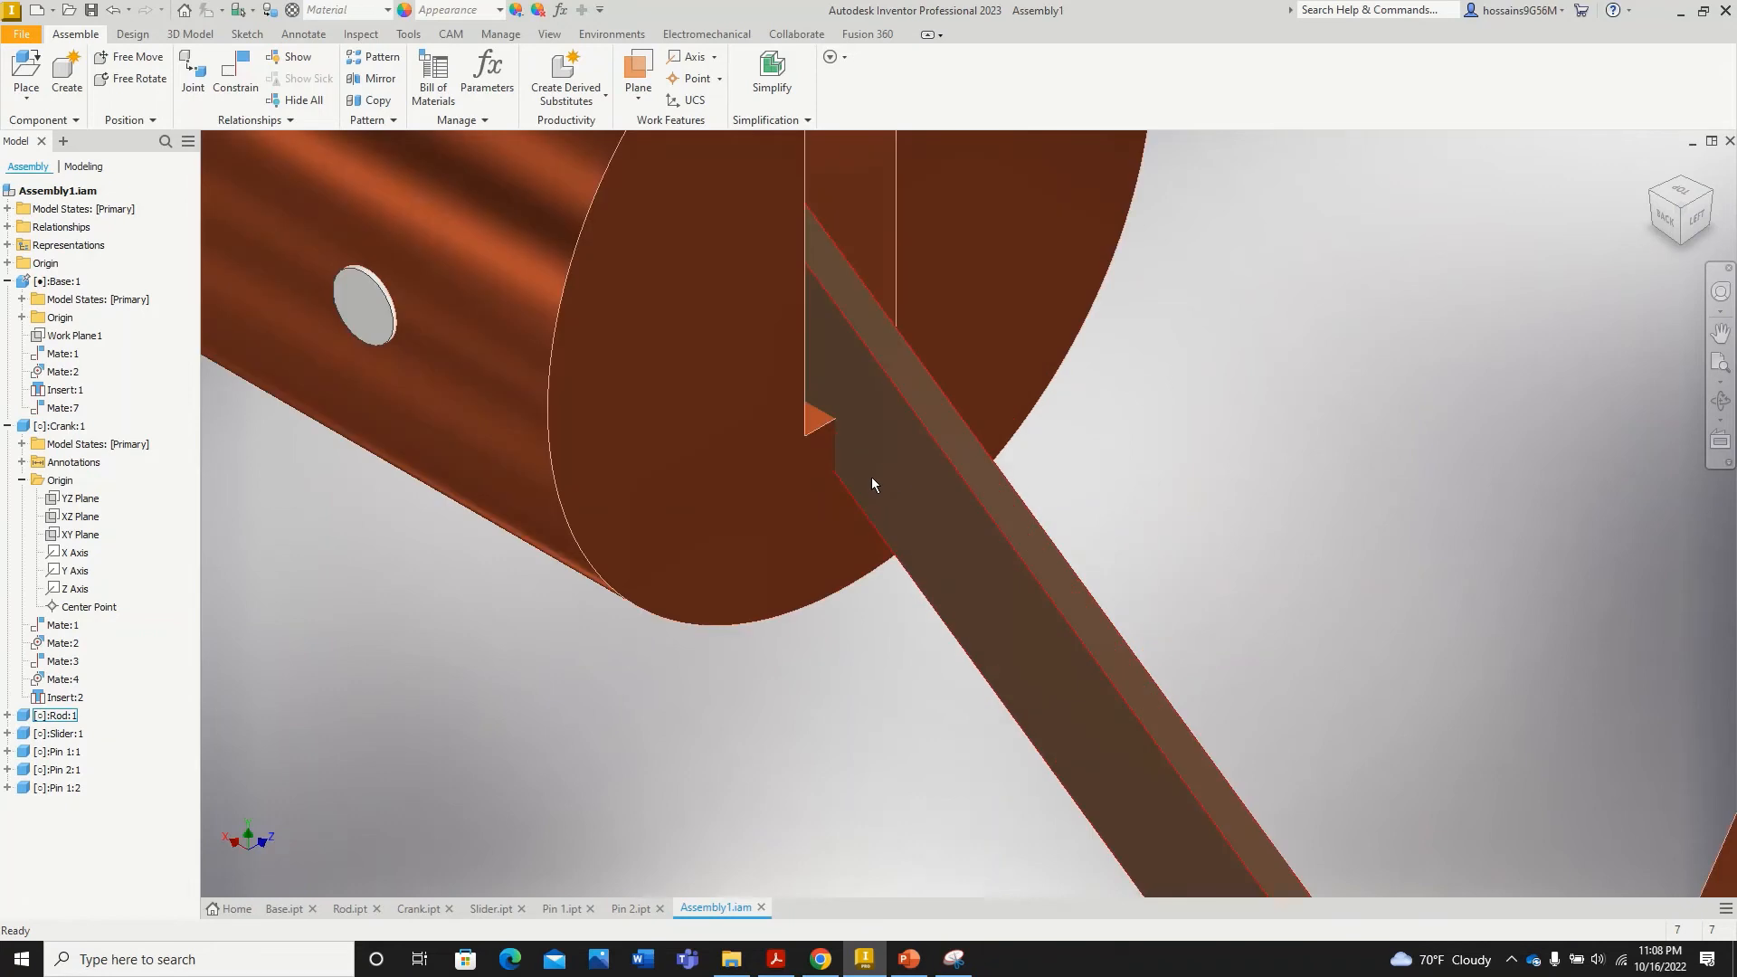
pyautogui.scroll(-5, 883, 505)
pyautogui.scroll(6, 868, 486)
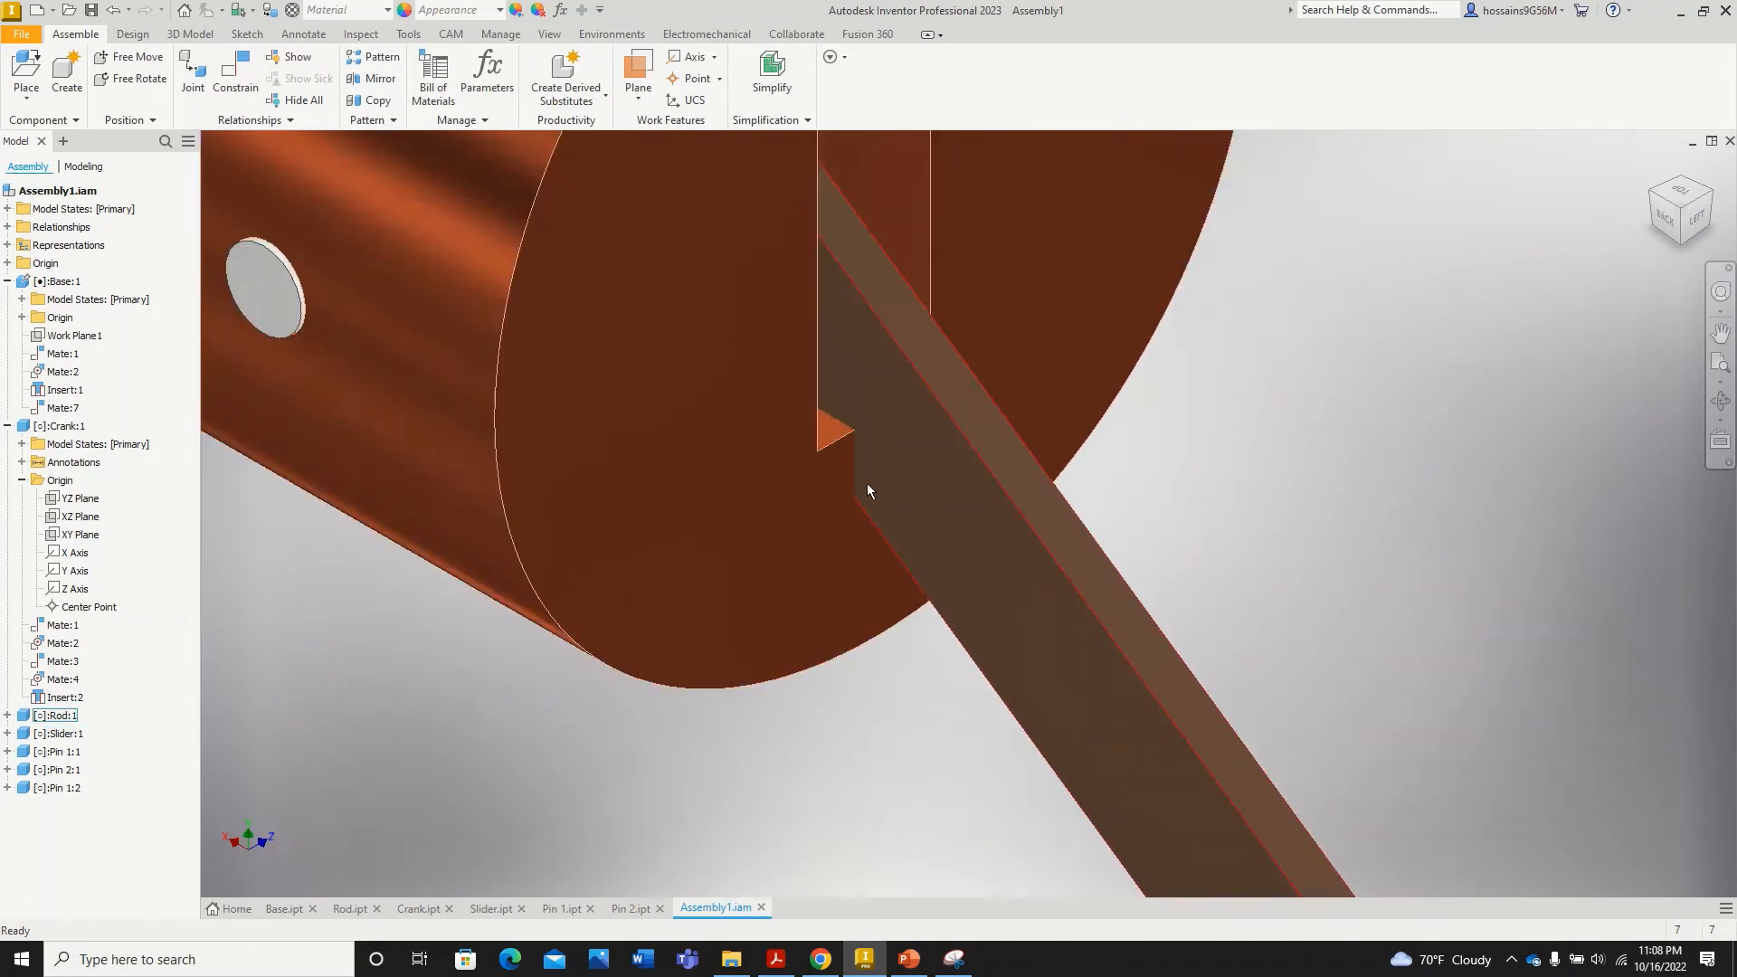
pyautogui.click(942, 431)
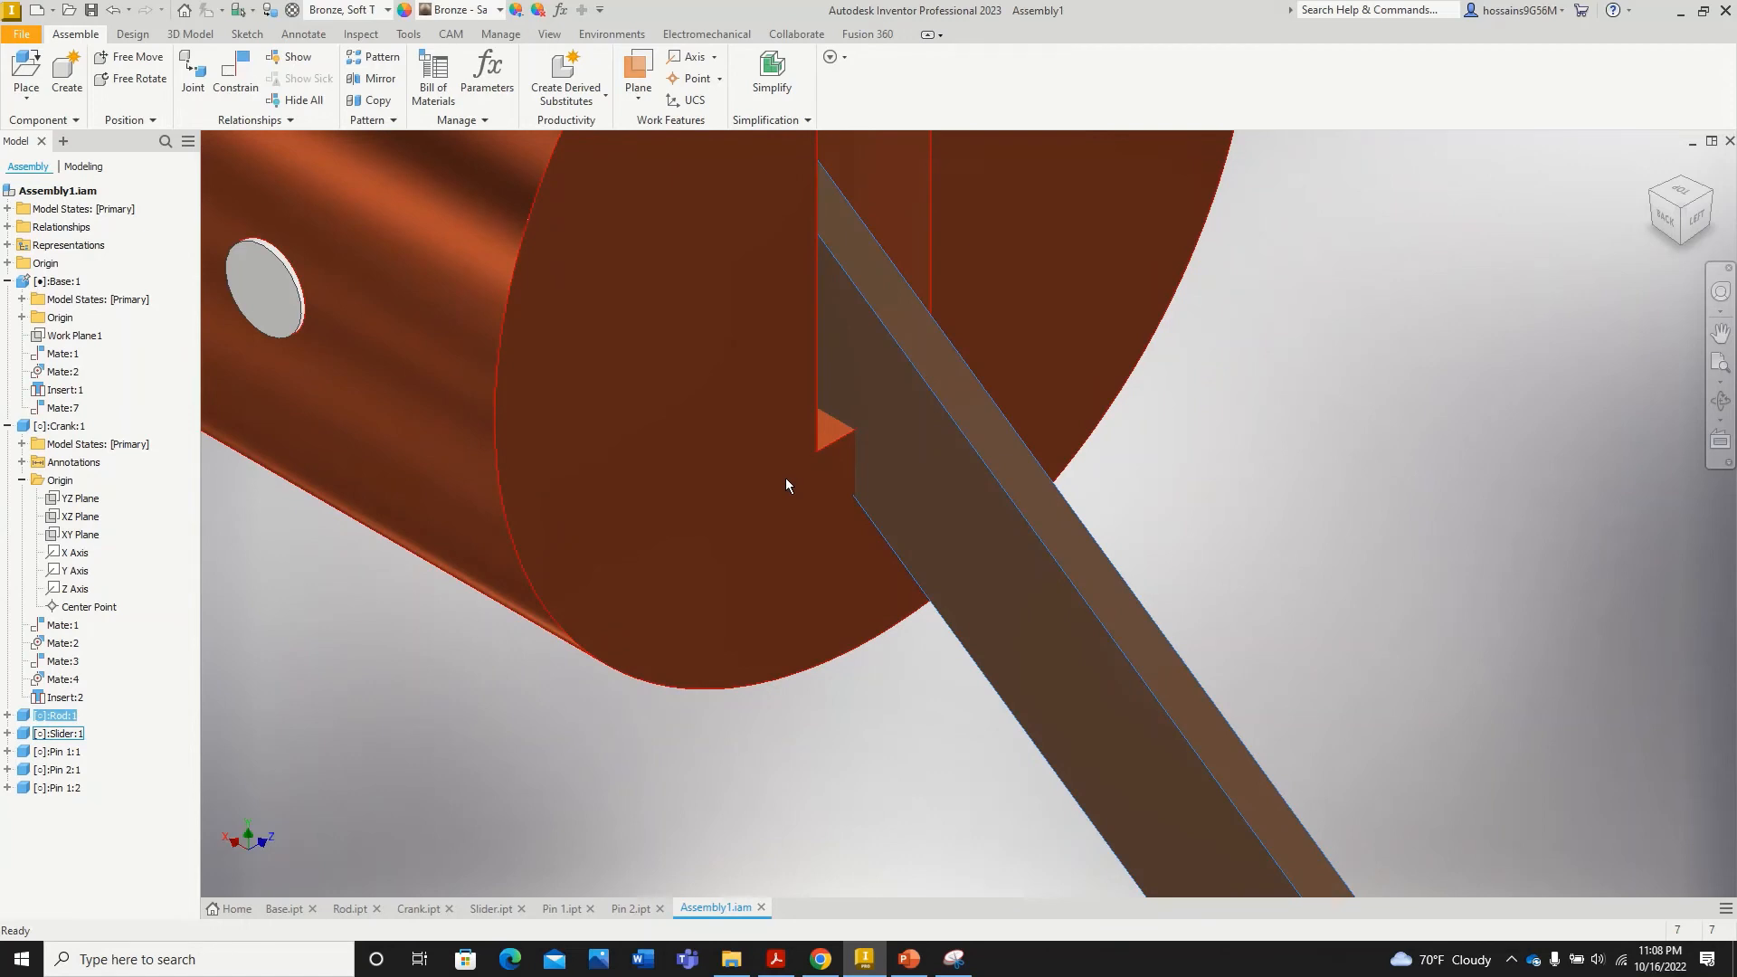
pyautogui.click(785, 478)
pyautogui.scroll(2, 864, 450)
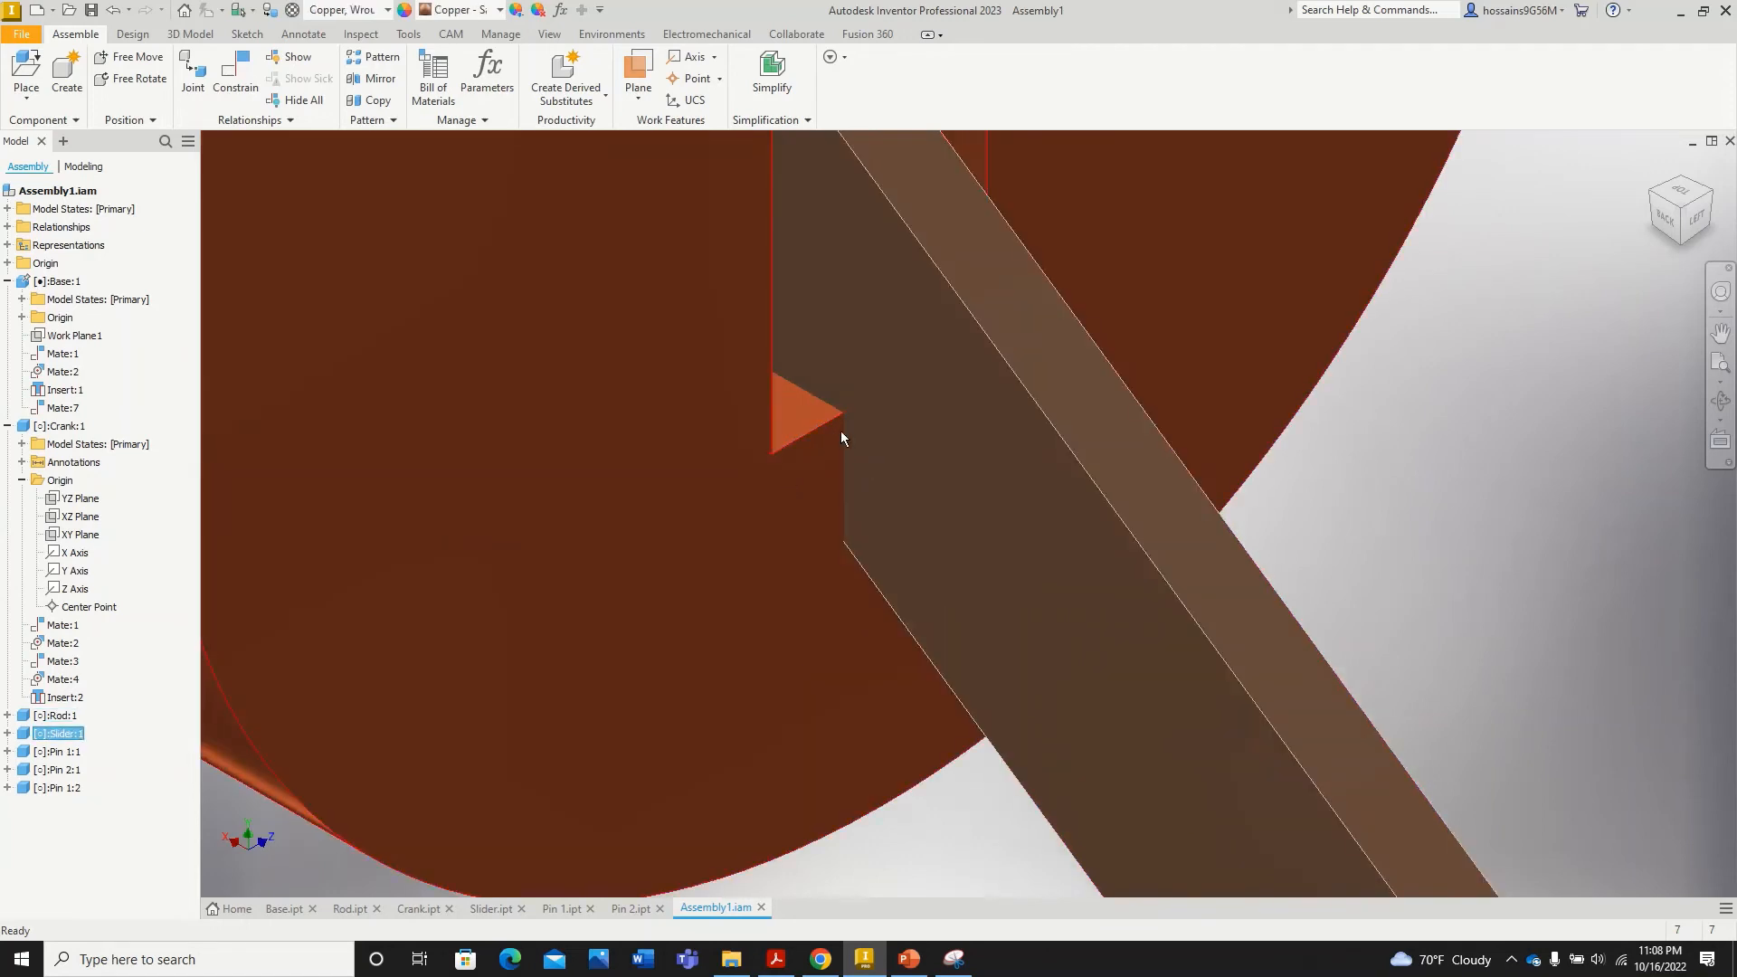
pyautogui.scroll(-4, 842, 436)
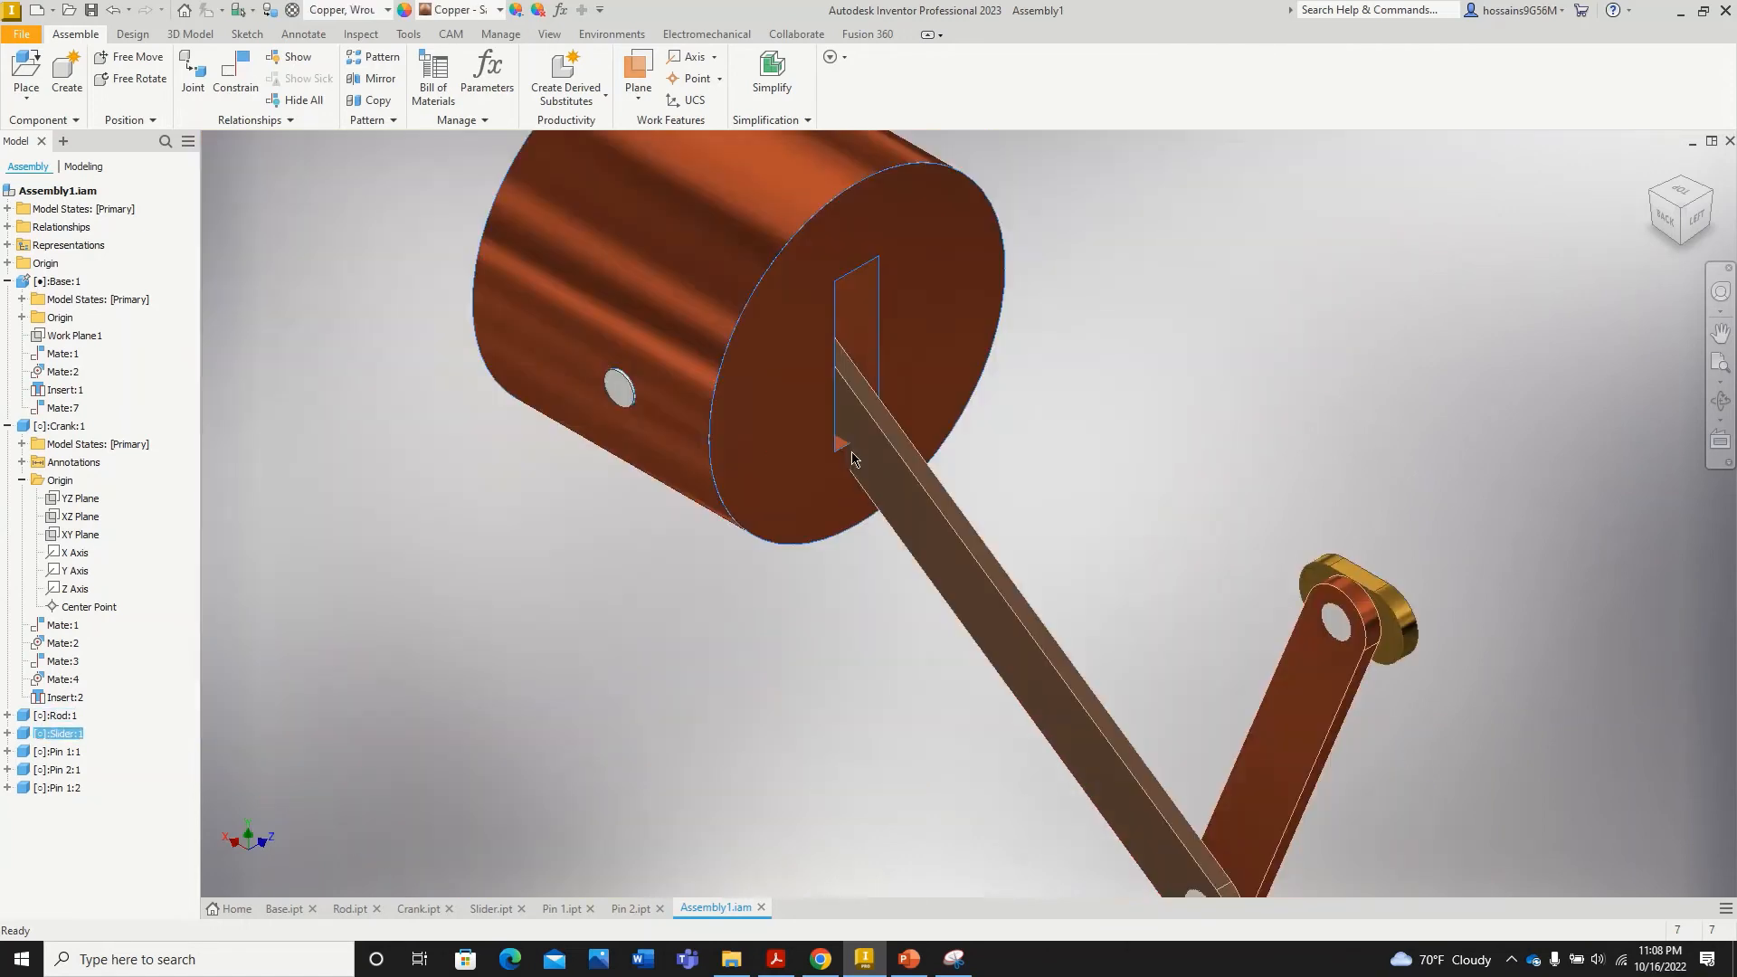
pyautogui.click(971, 461)
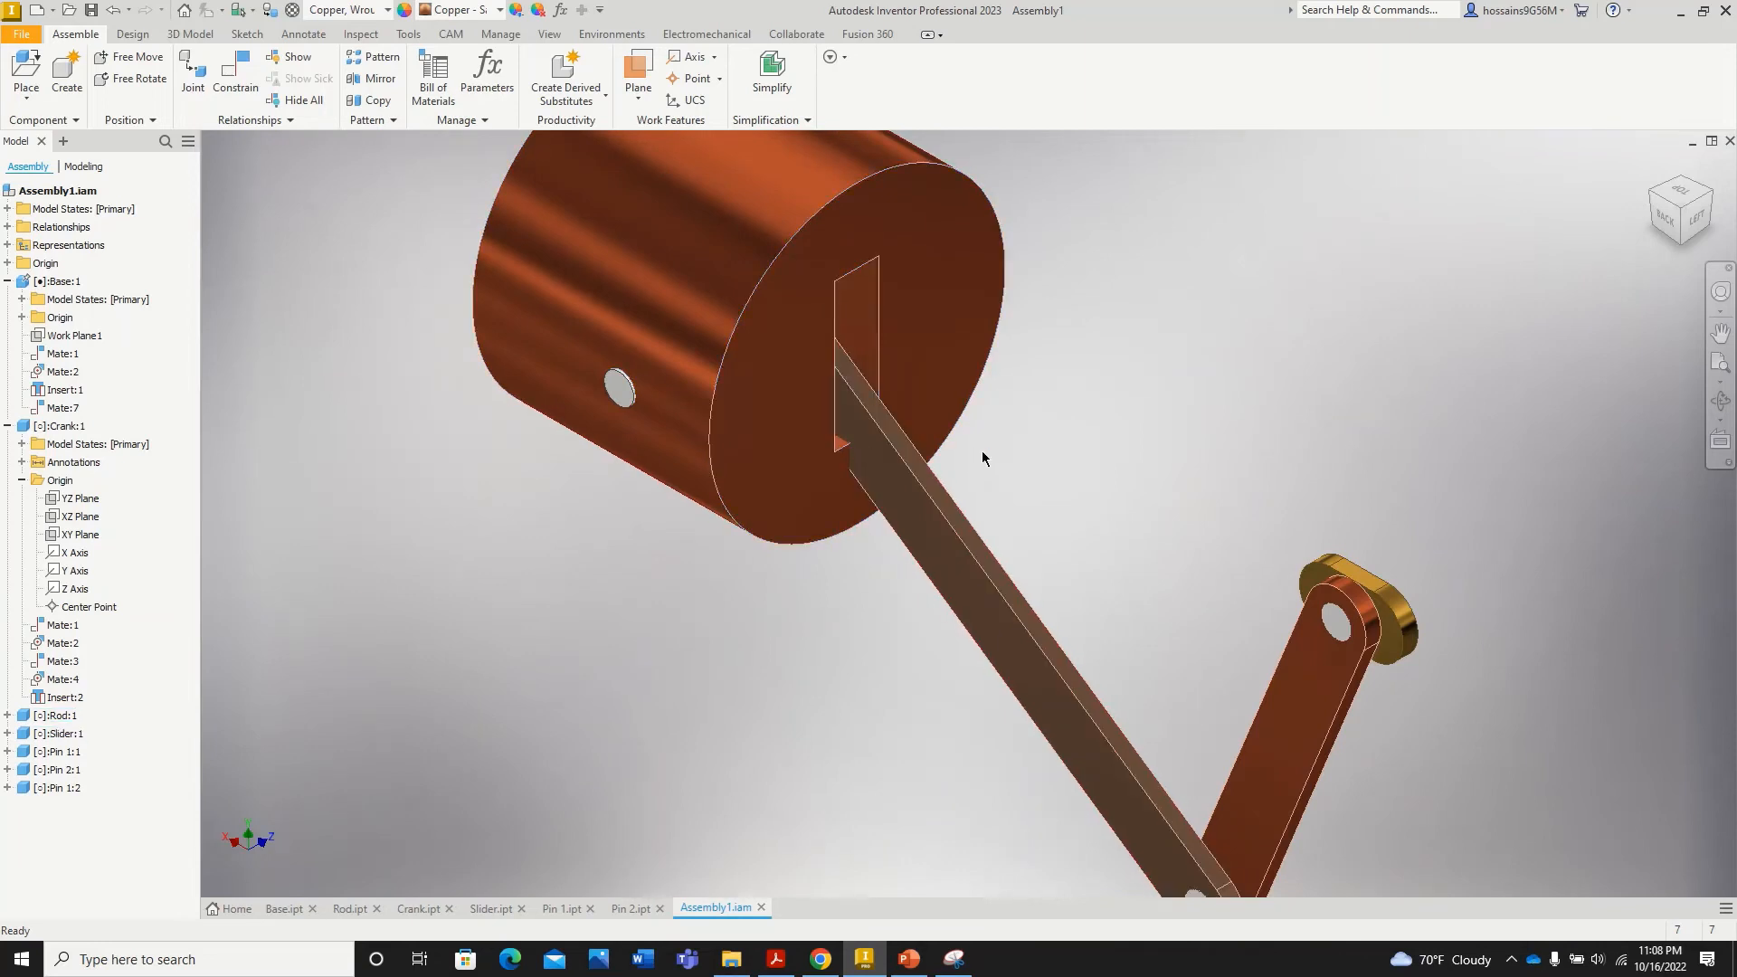
pyautogui.scroll(-2, 984, 454)
pyautogui.scroll(3, 1026, 439)
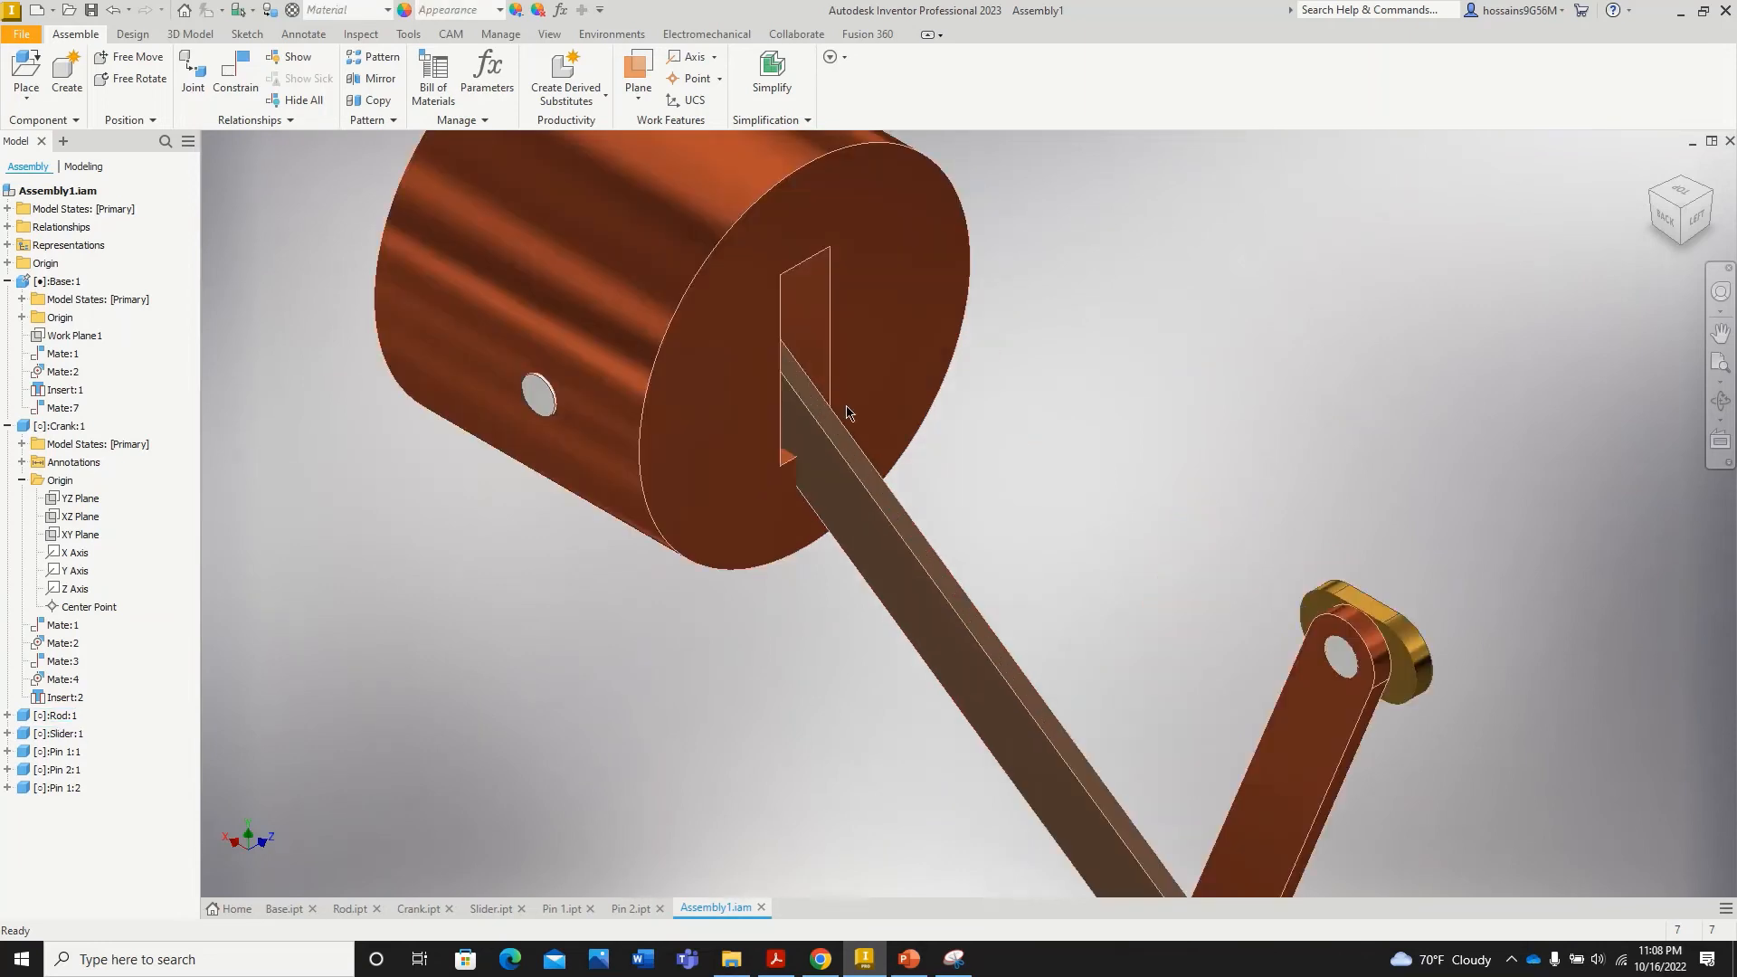
pyautogui.scroll(-2, 860, 576)
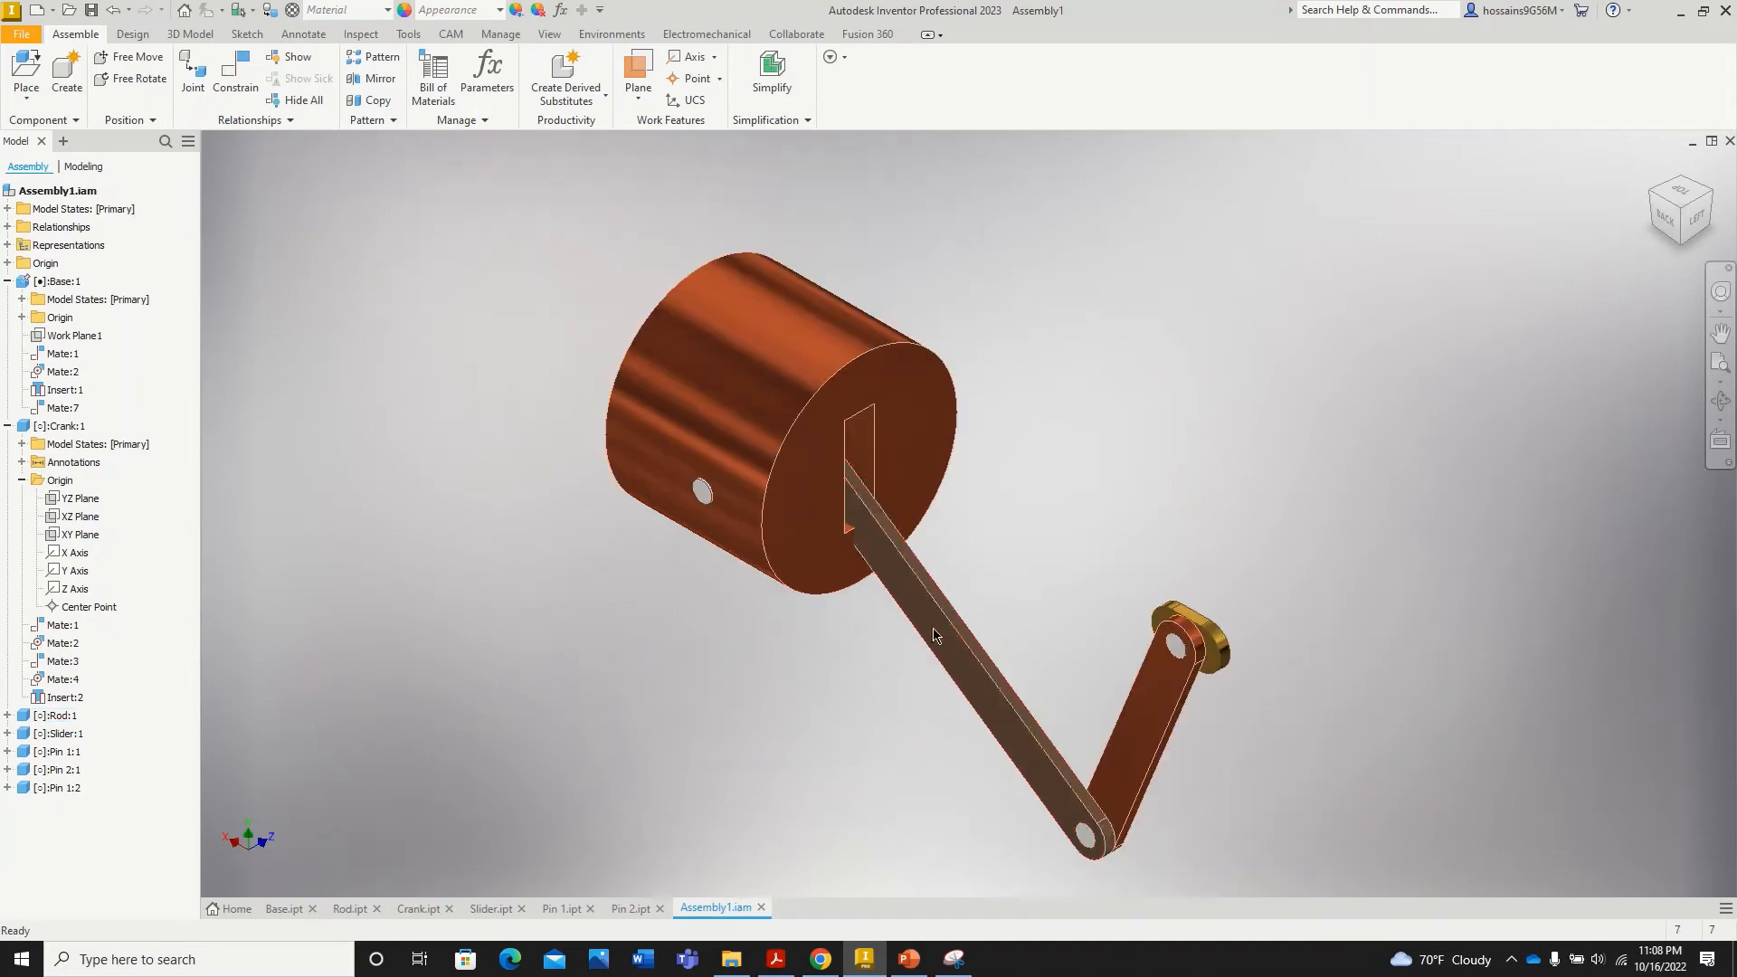
pyautogui.scroll(2, 1197, 678)
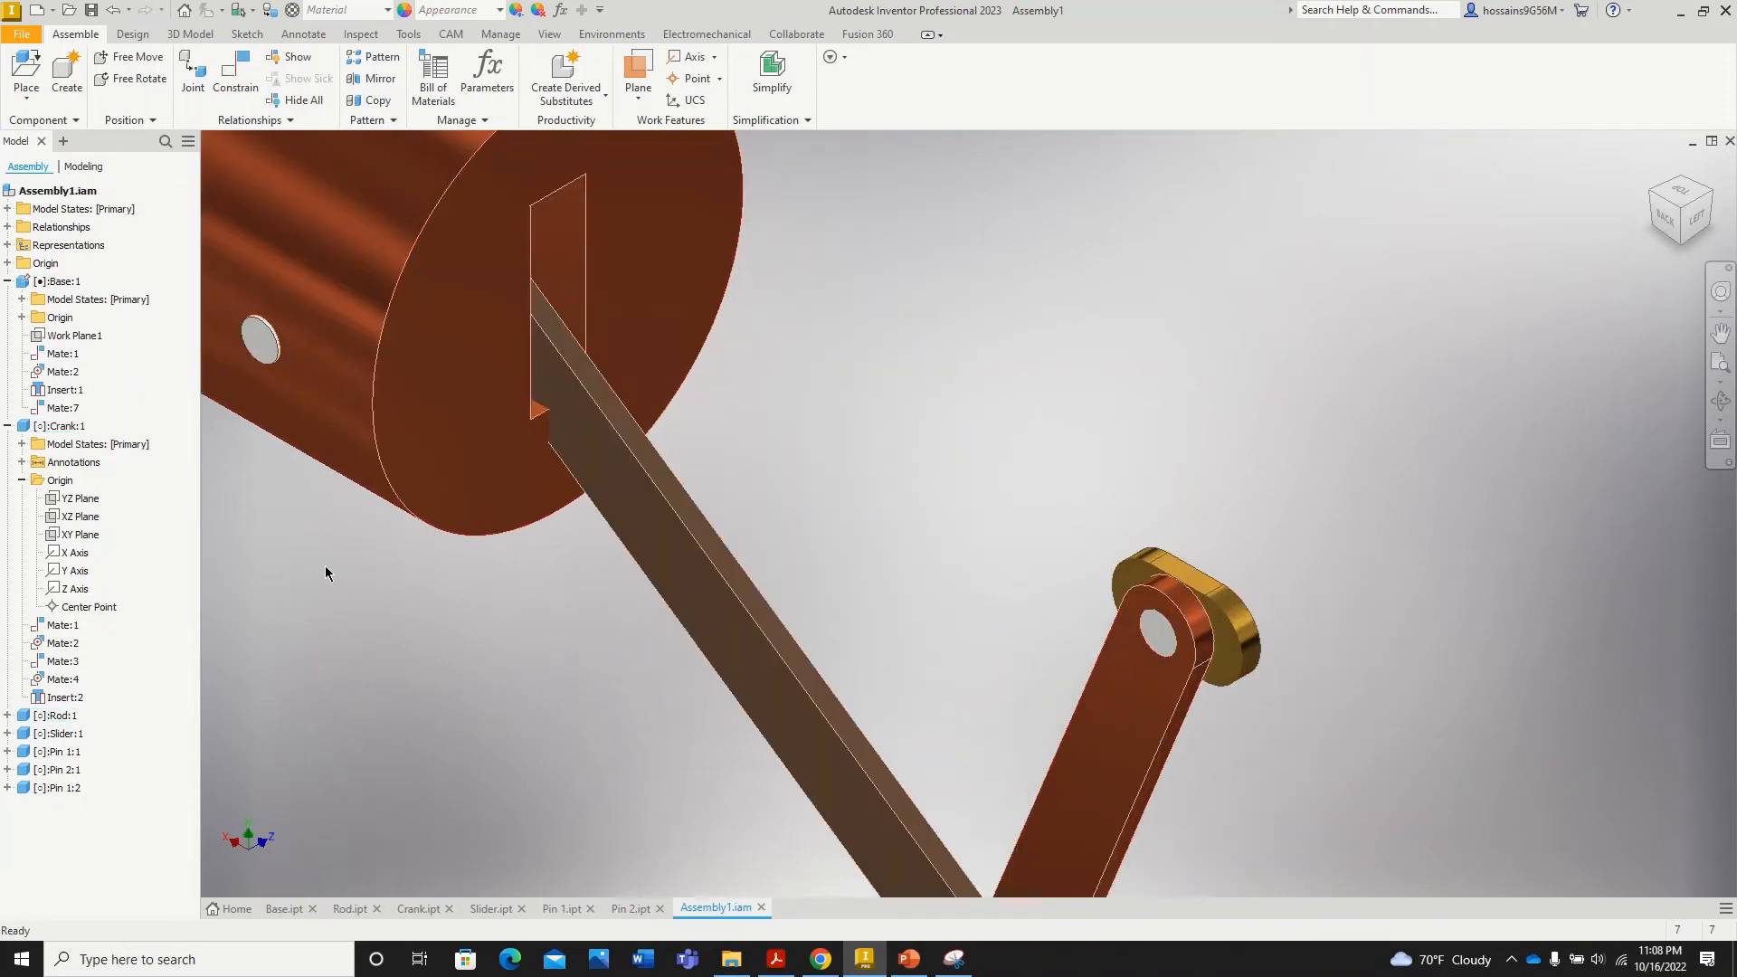
# Step: Make the XZ origin plane of the Base component visible in the assembly
pyautogui.click(7, 282)
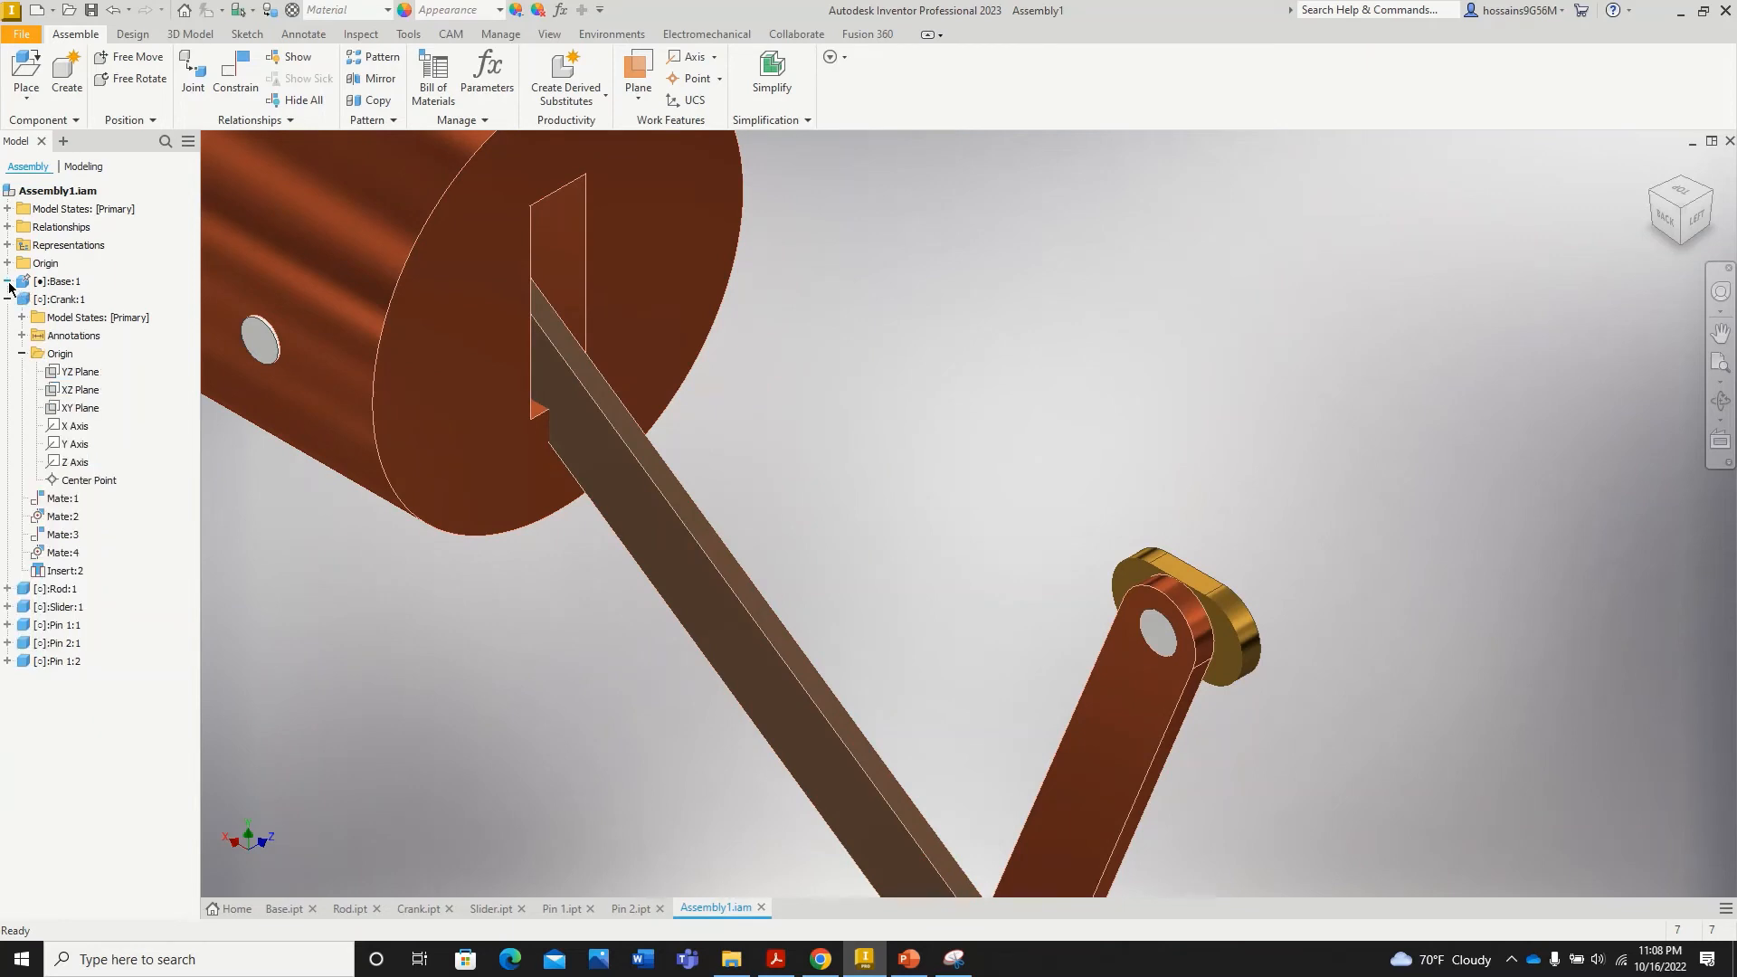
pyautogui.click(7, 282)
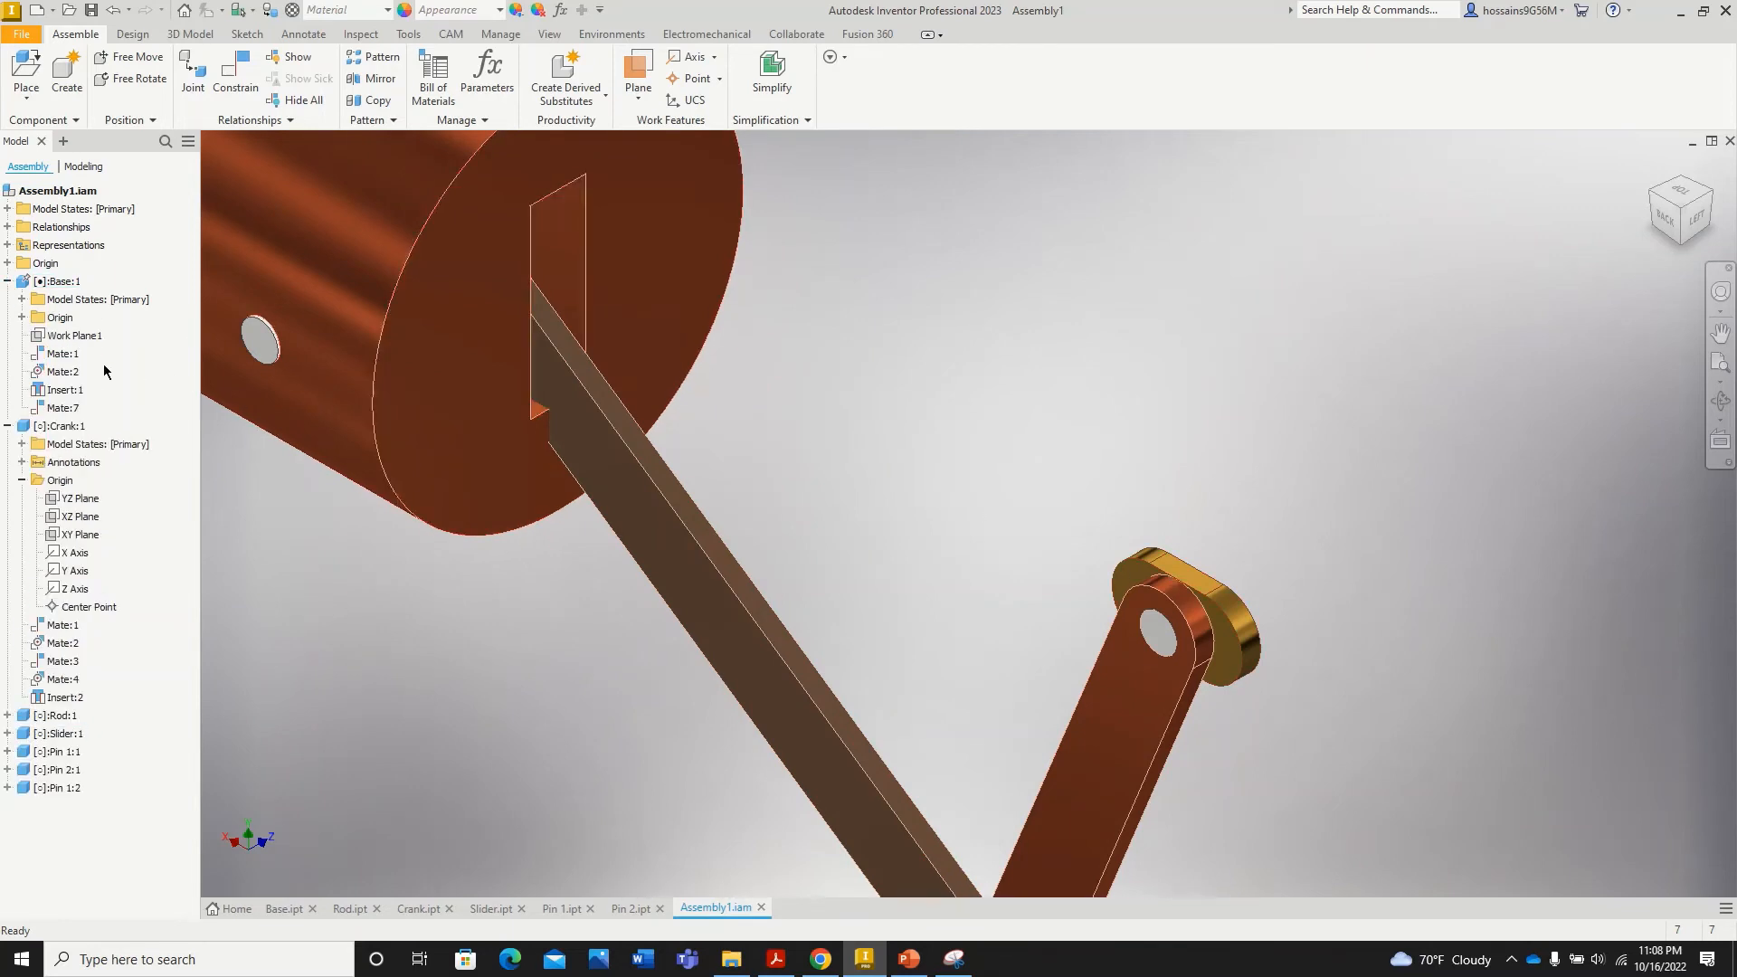
pyautogui.click(21, 318)
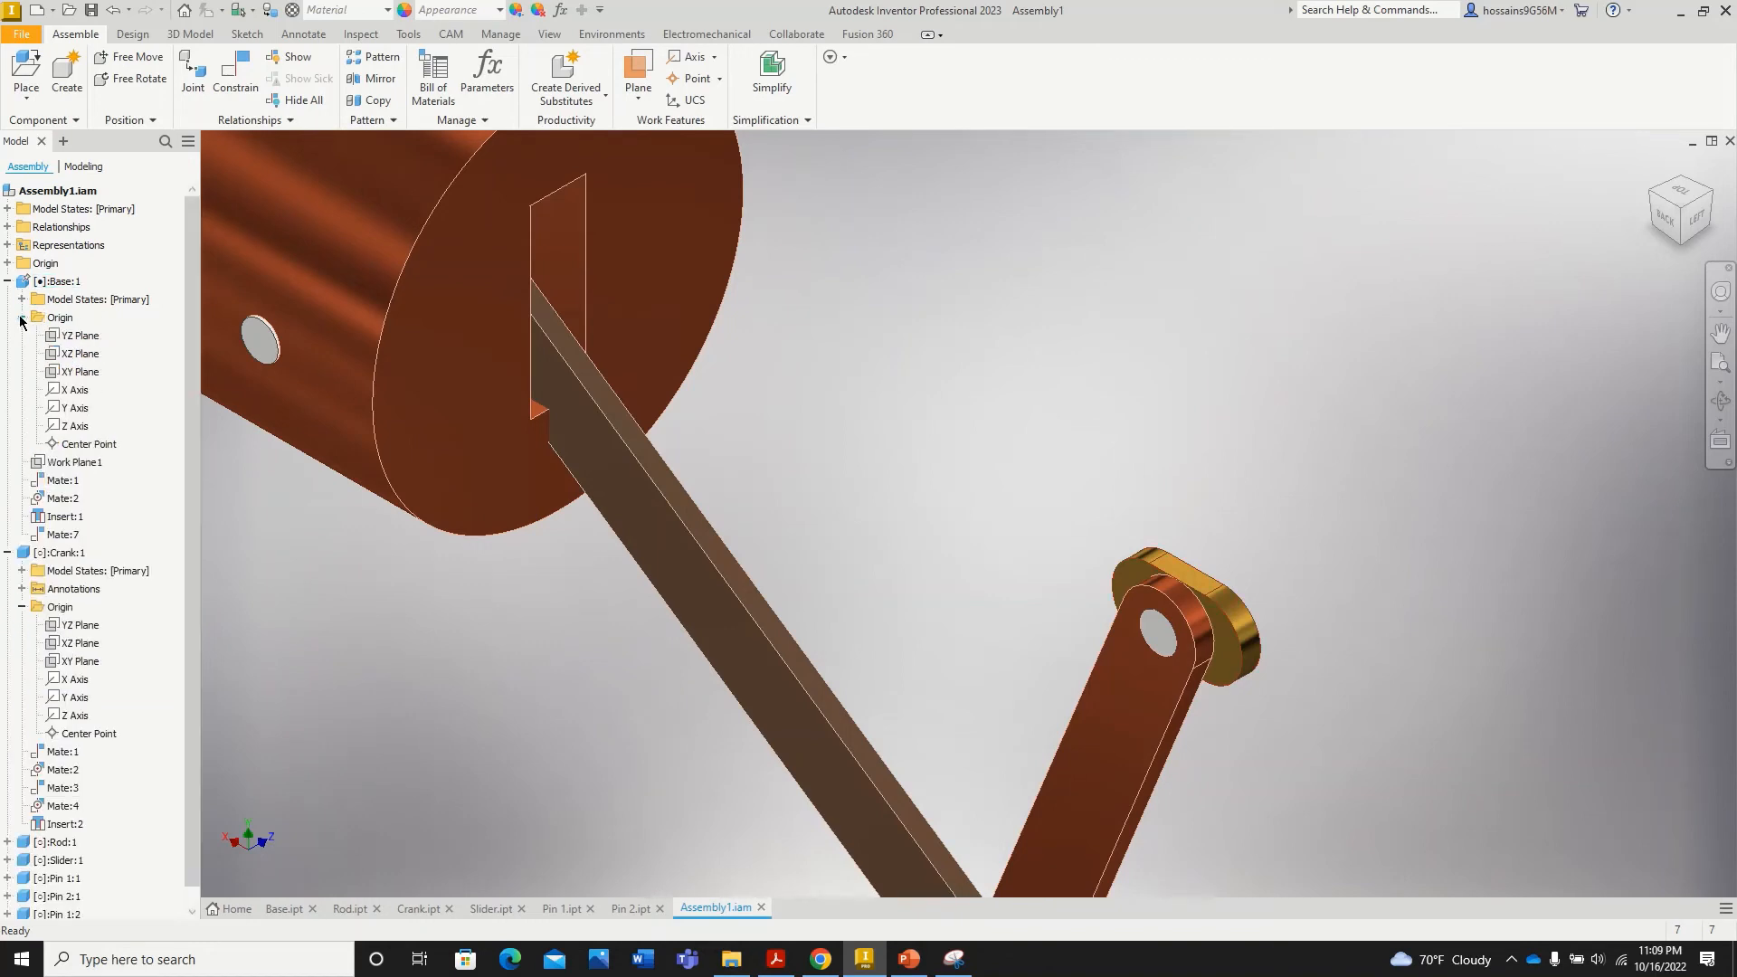
pyautogui.click(77, 354)
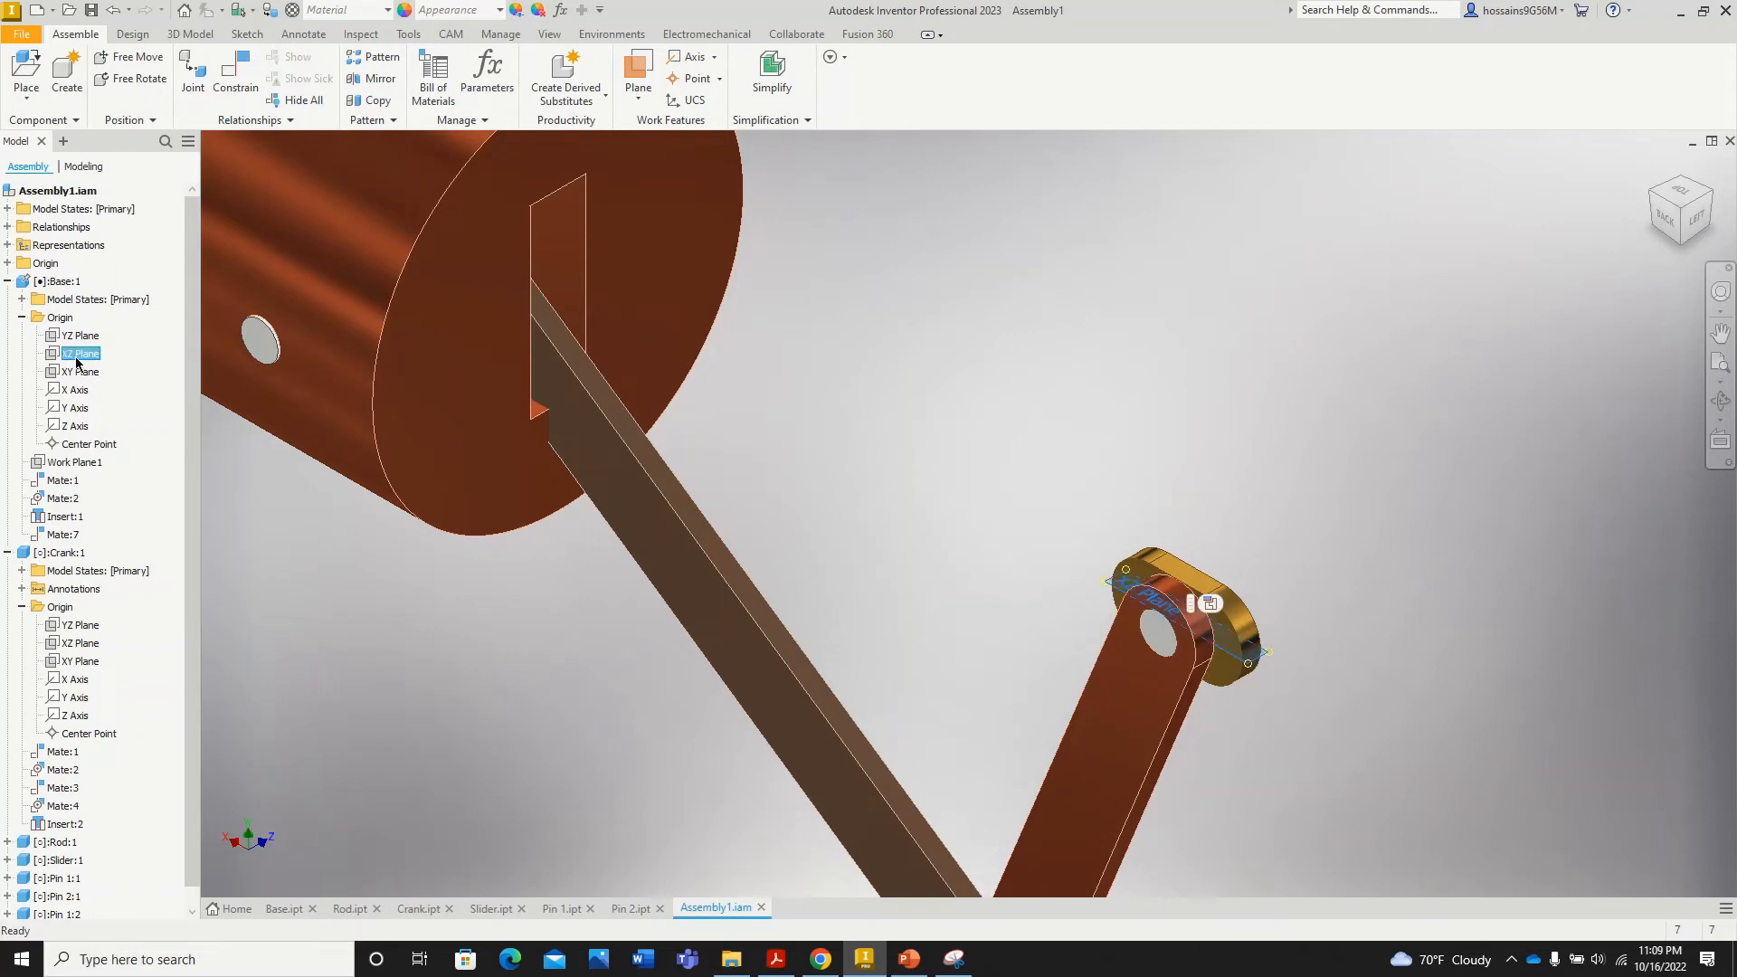
pyautogui.scroll(5, 1239, 624)
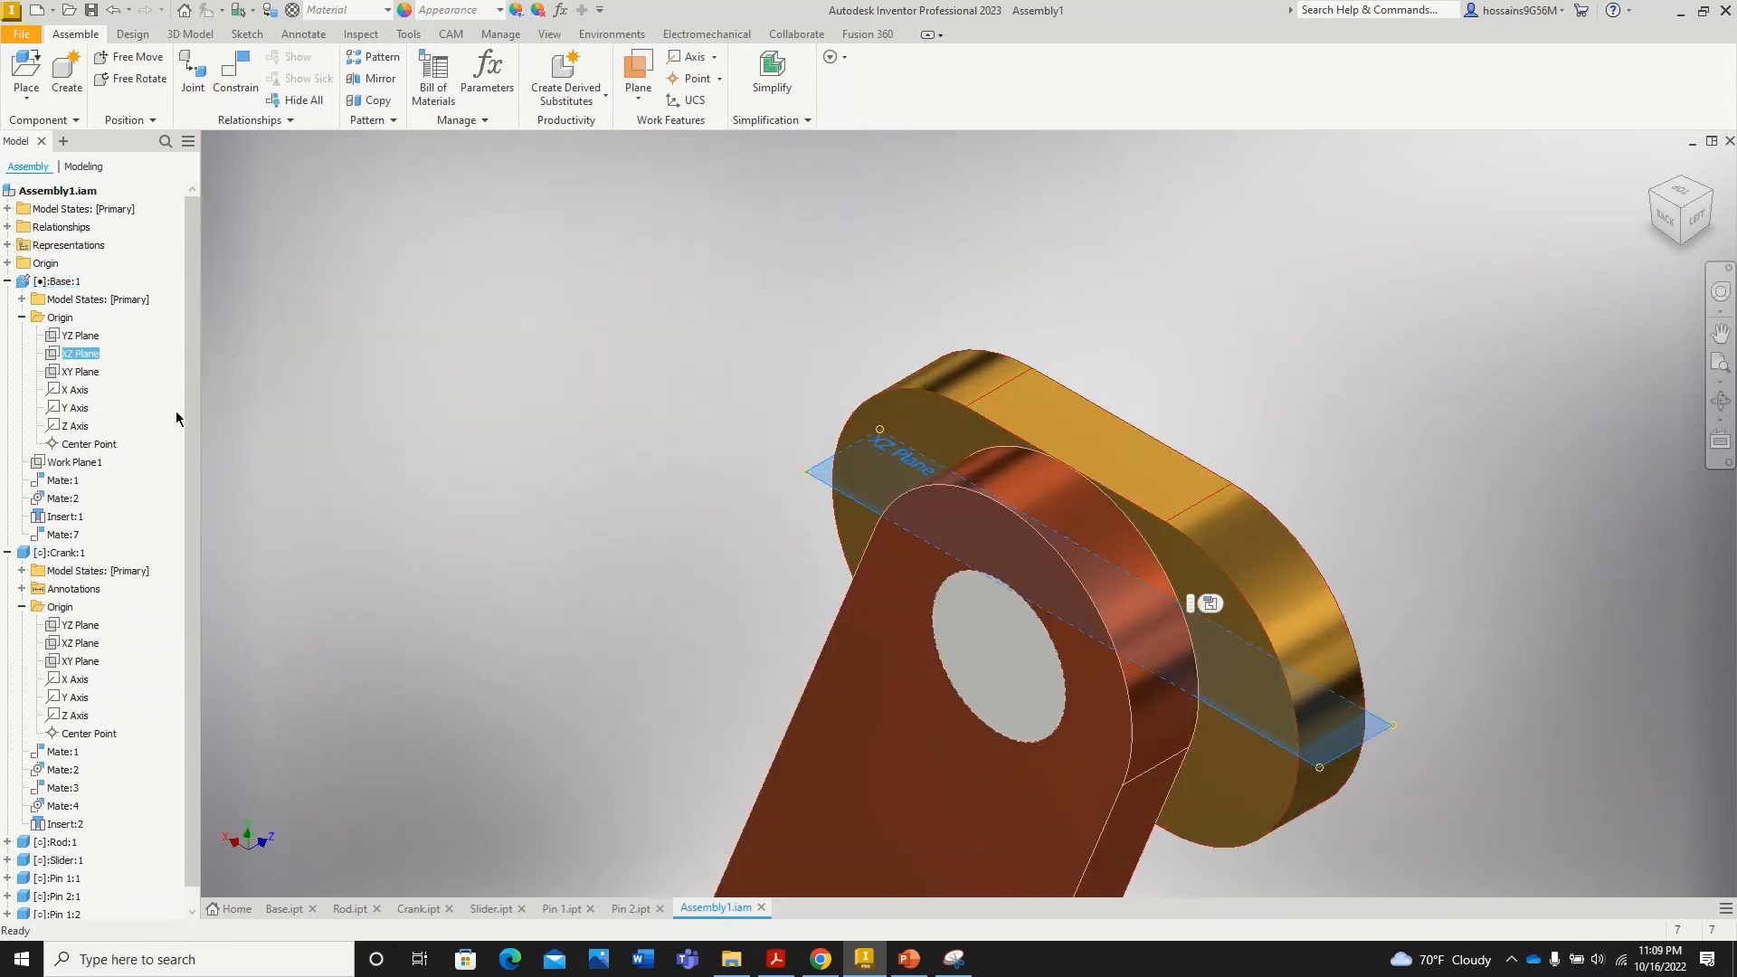
pyautogui.rightClick(93, 355)
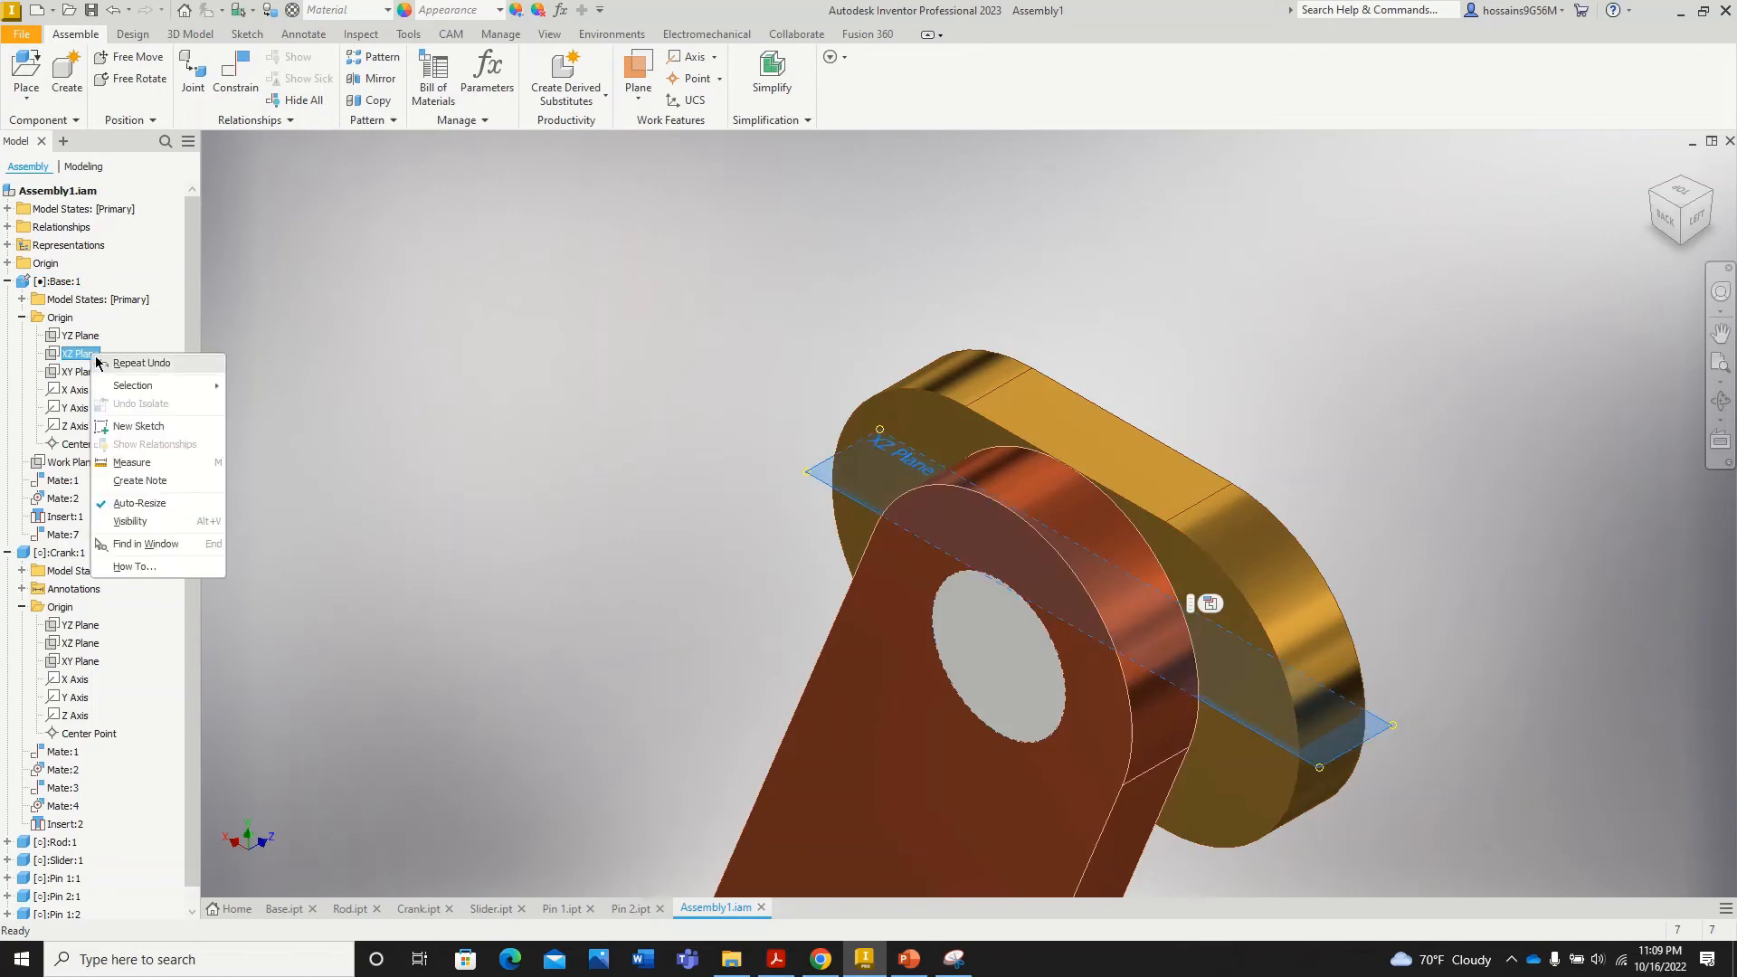
pyautogui.click(129, 522)
pyautogui.scroll(-3, 645, 541)
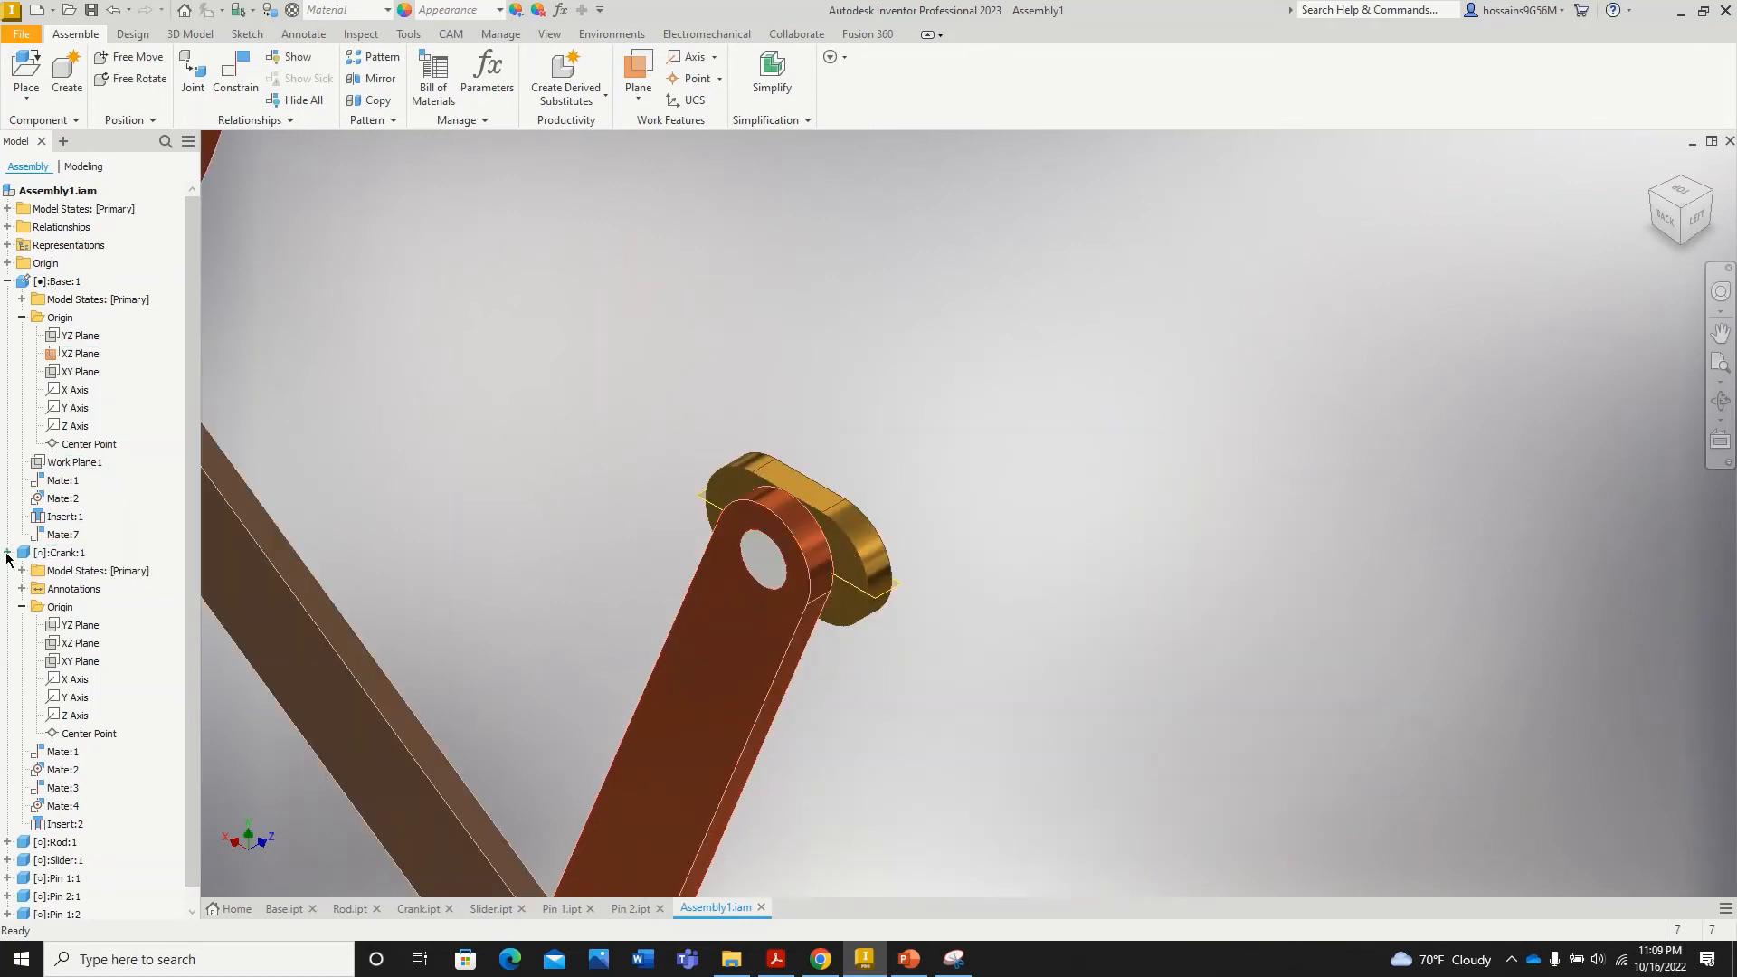
# Step: Make the XZ origin plane of the Crank component visible, and check it against the base's plane
pyautogui.scroll(-1, 9, 560)
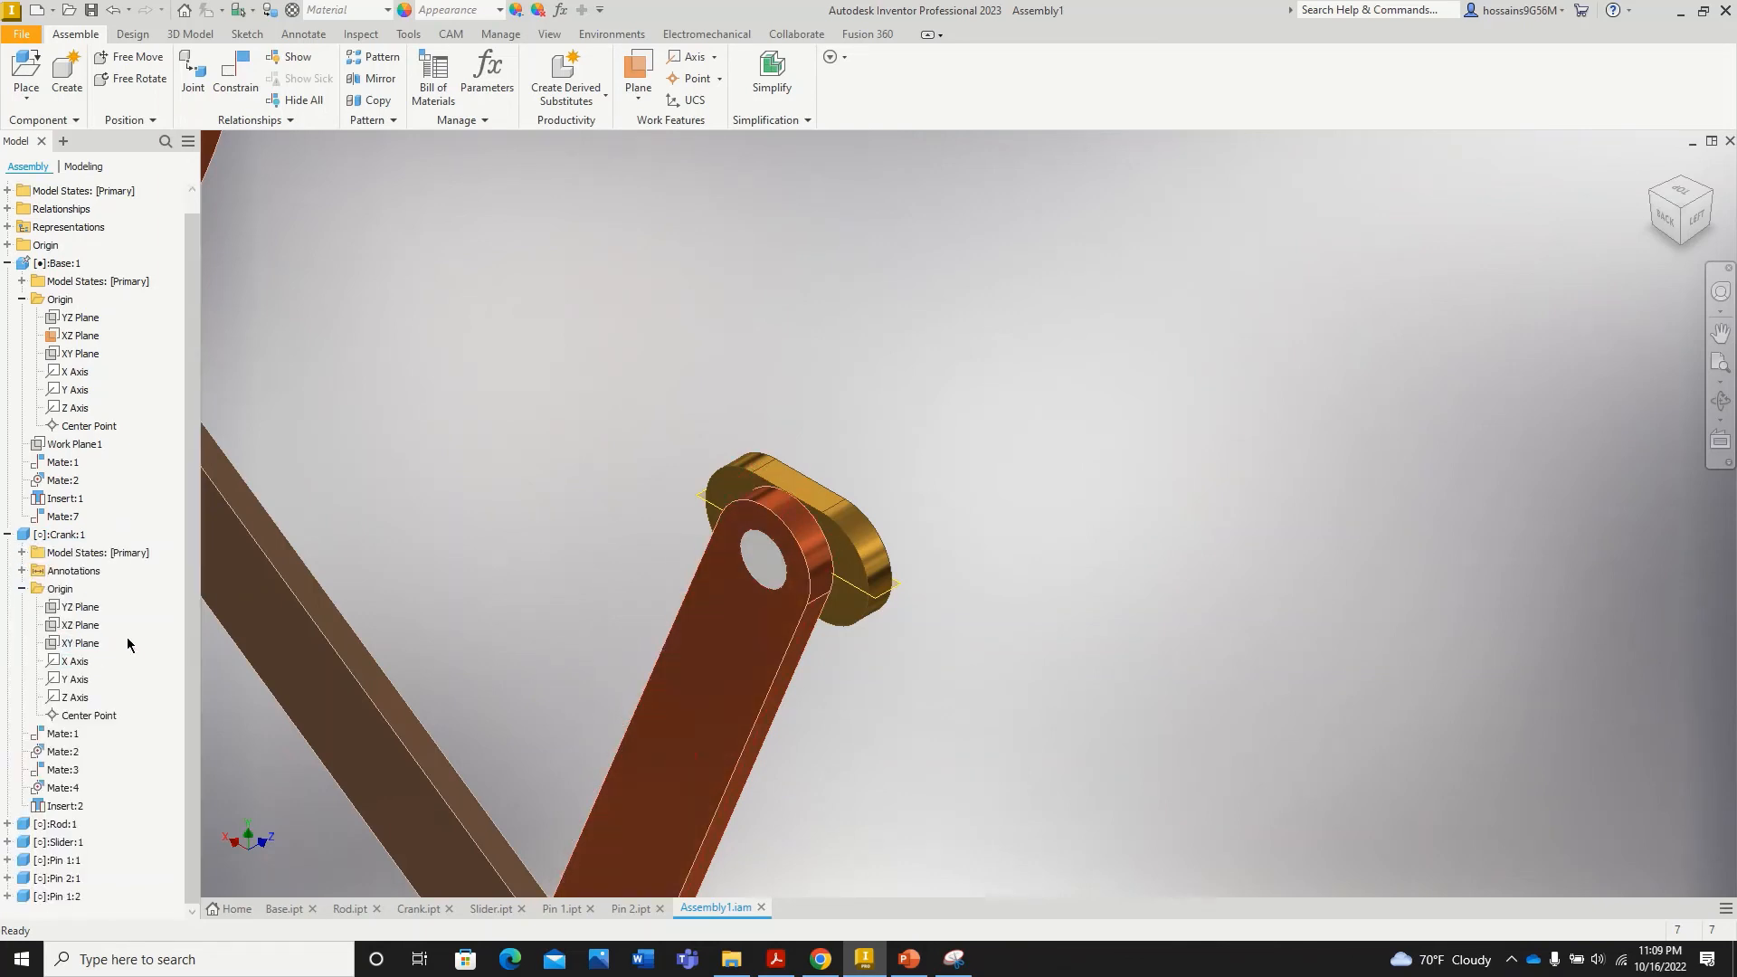
pyautogui.click(8, 262)
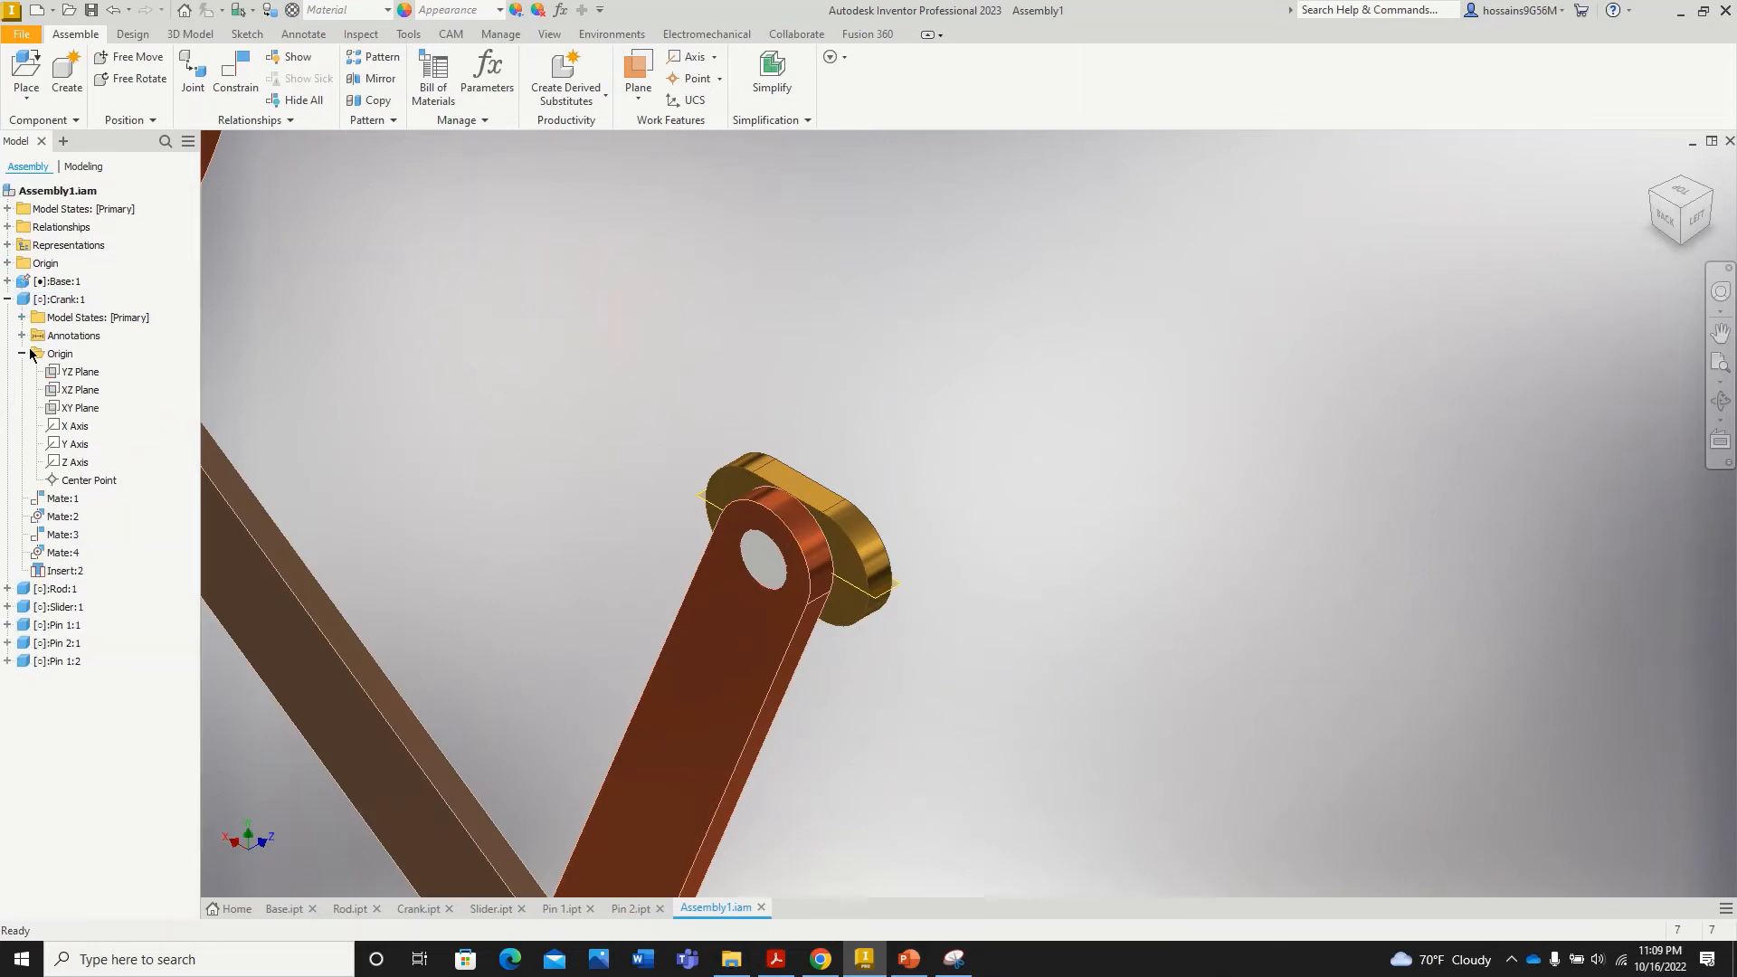
pyautogui.rightClick(83, 398)
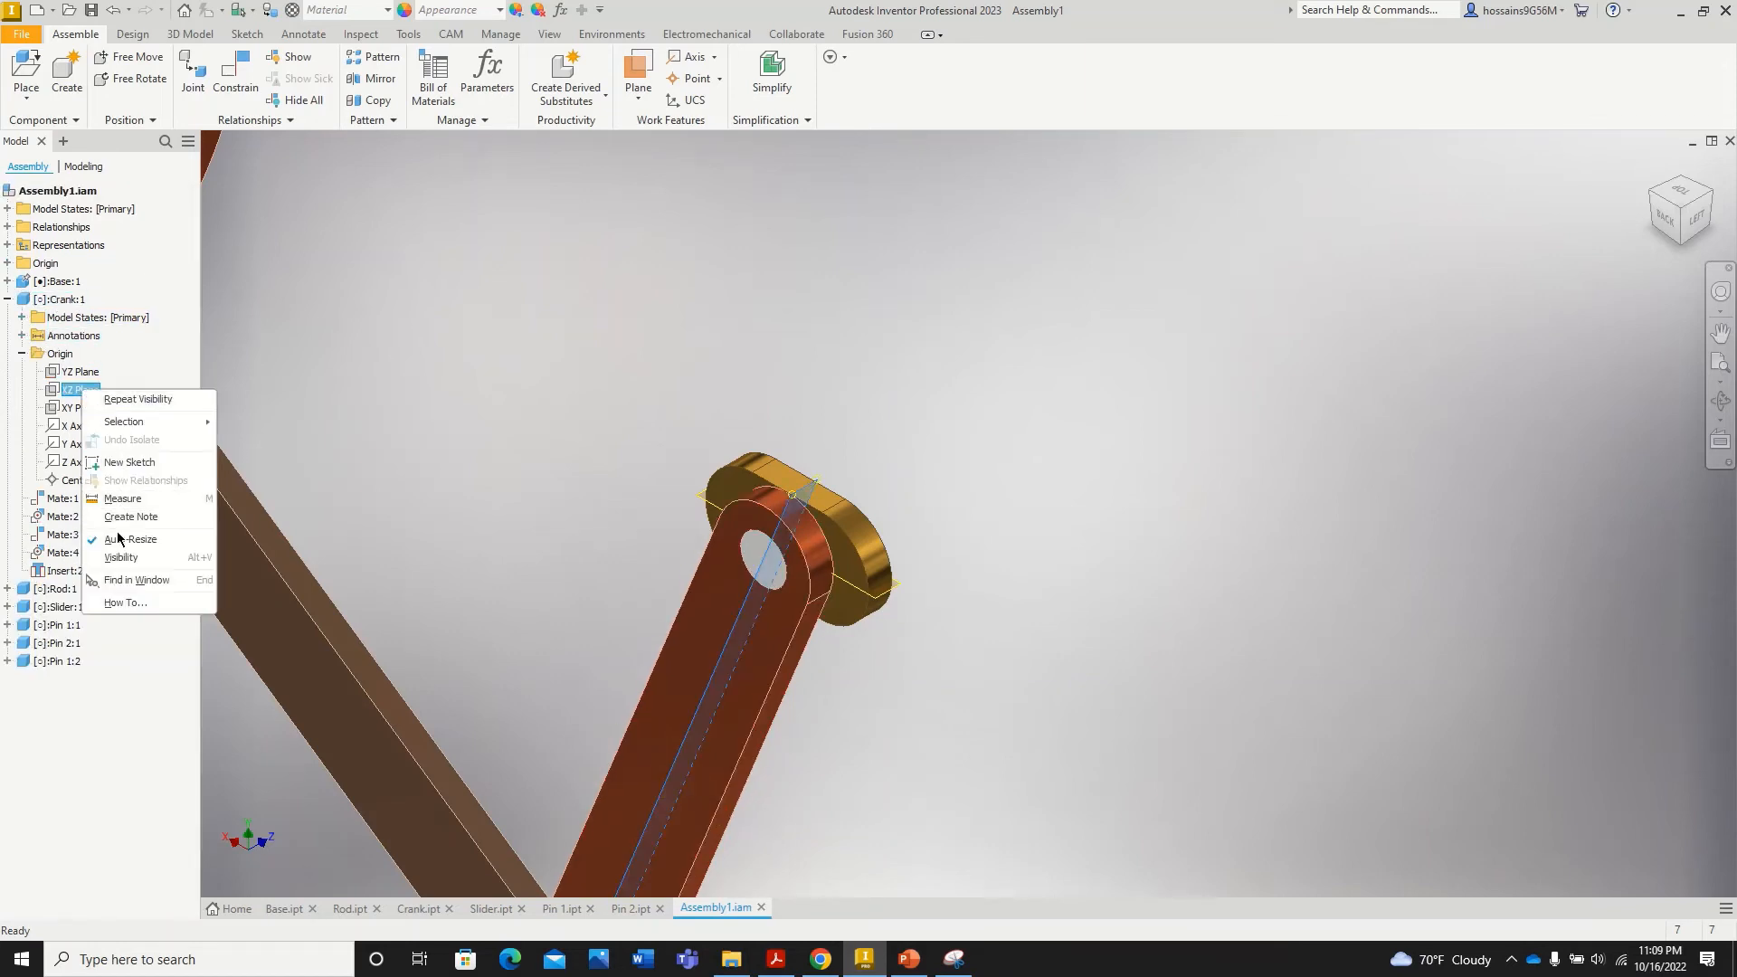
pyautogui.click(120, 558)
pyautogui.scroll(3, 672, 588)
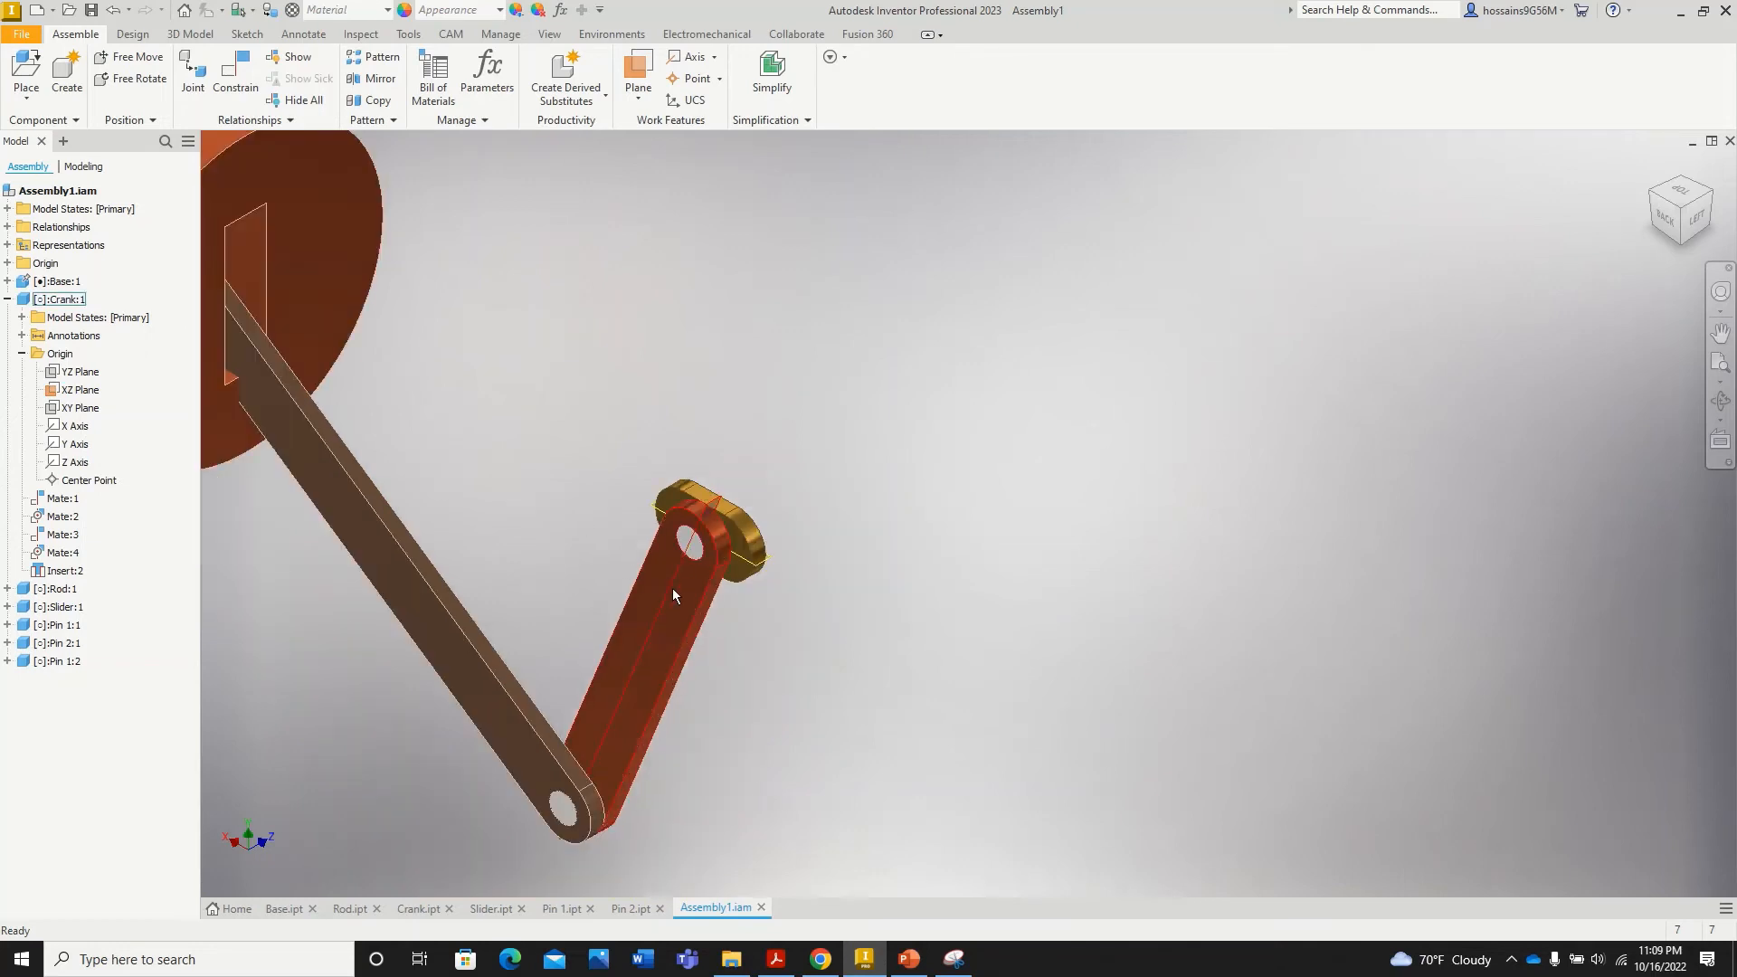
pyautogui.scroll(-5, 671, 588)
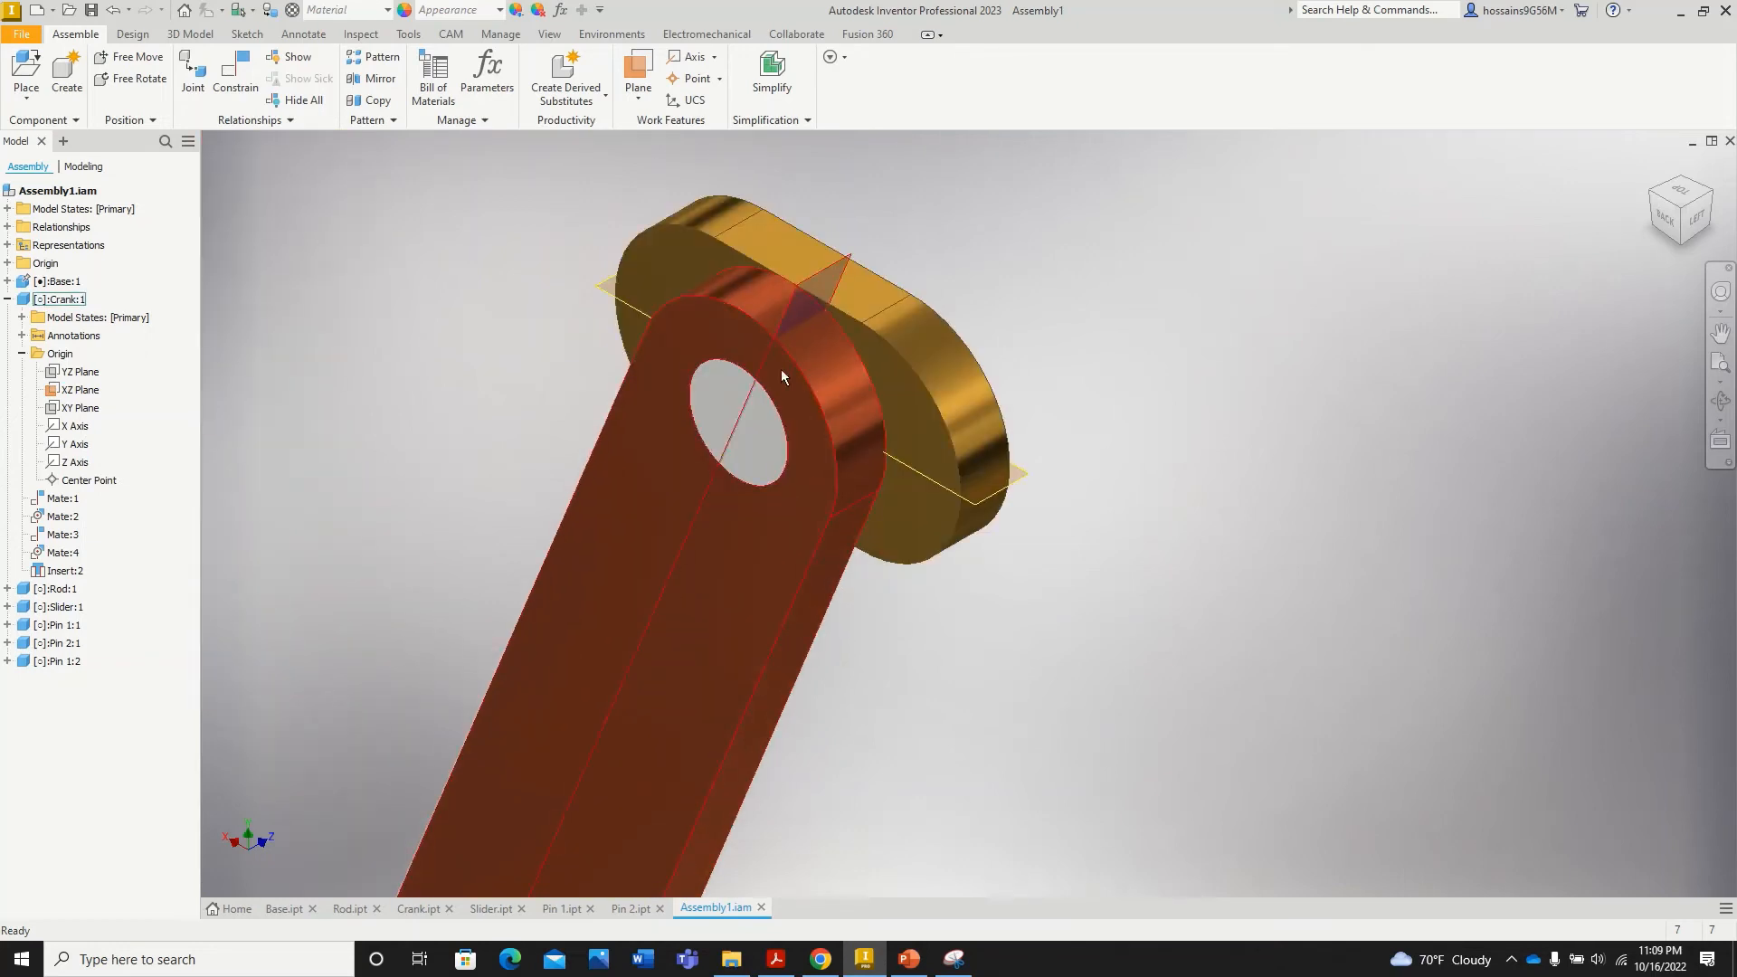
# Step: Review the work plane in the Base part and the Midplane between Two Planes option, and return to Assembly1
pyautogui.click(284, 908)
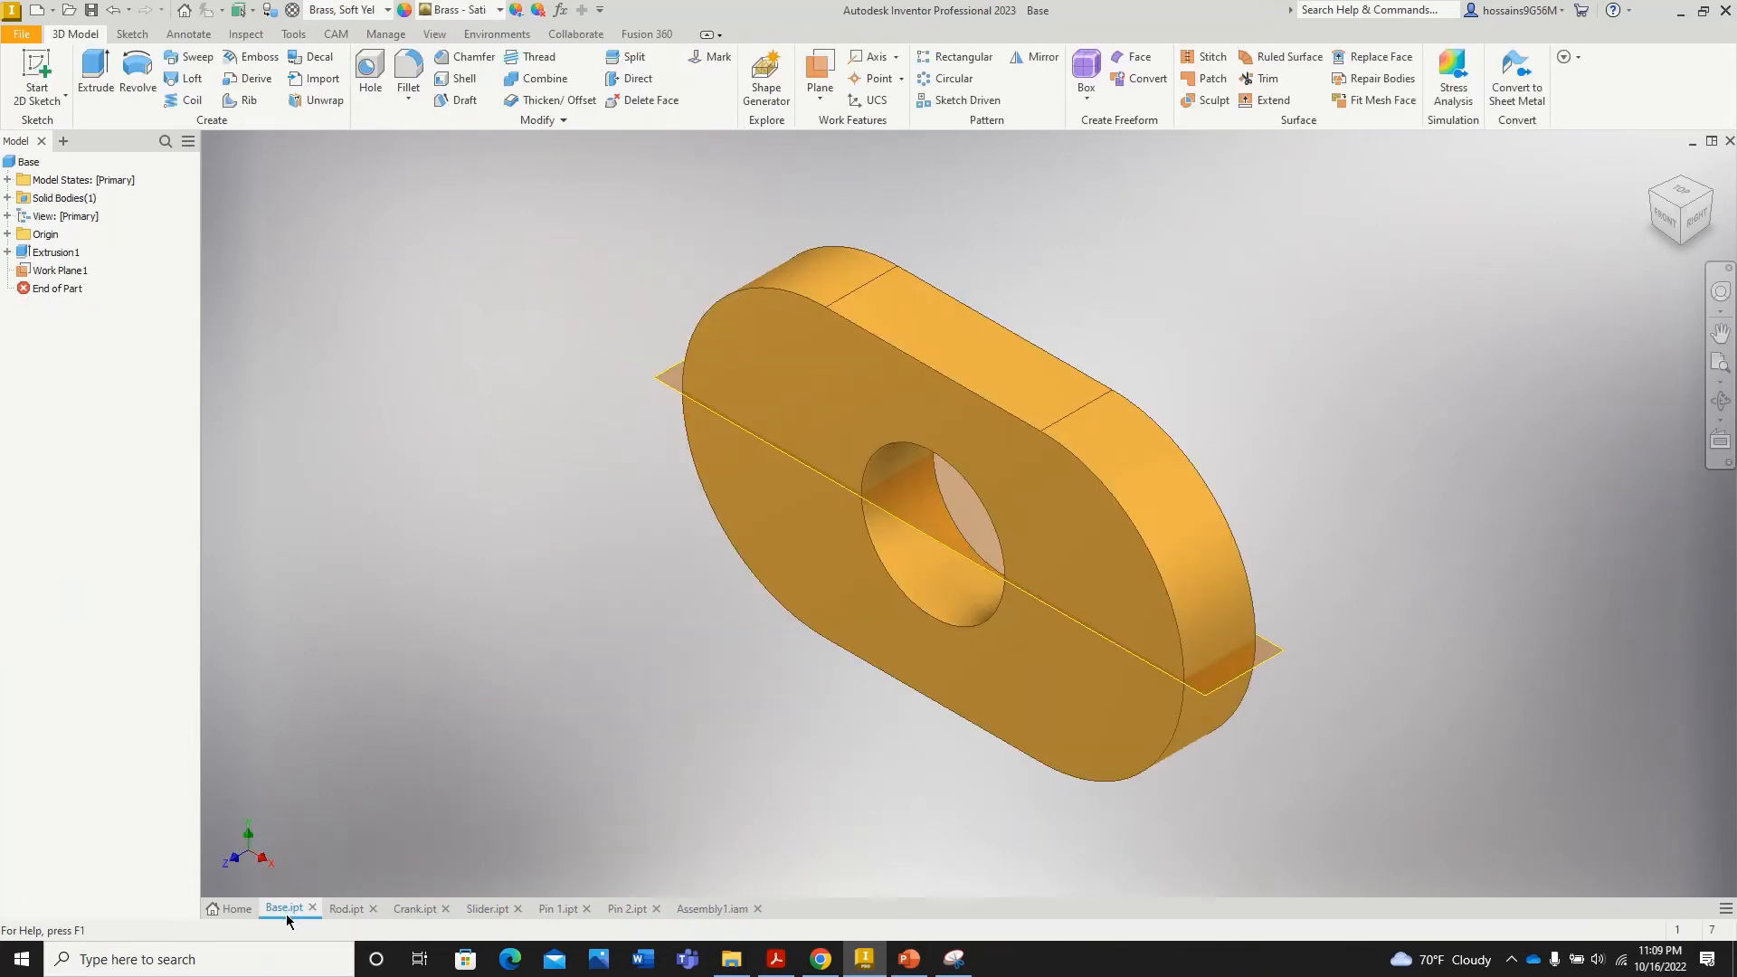
pyautogui.click(821, 104)
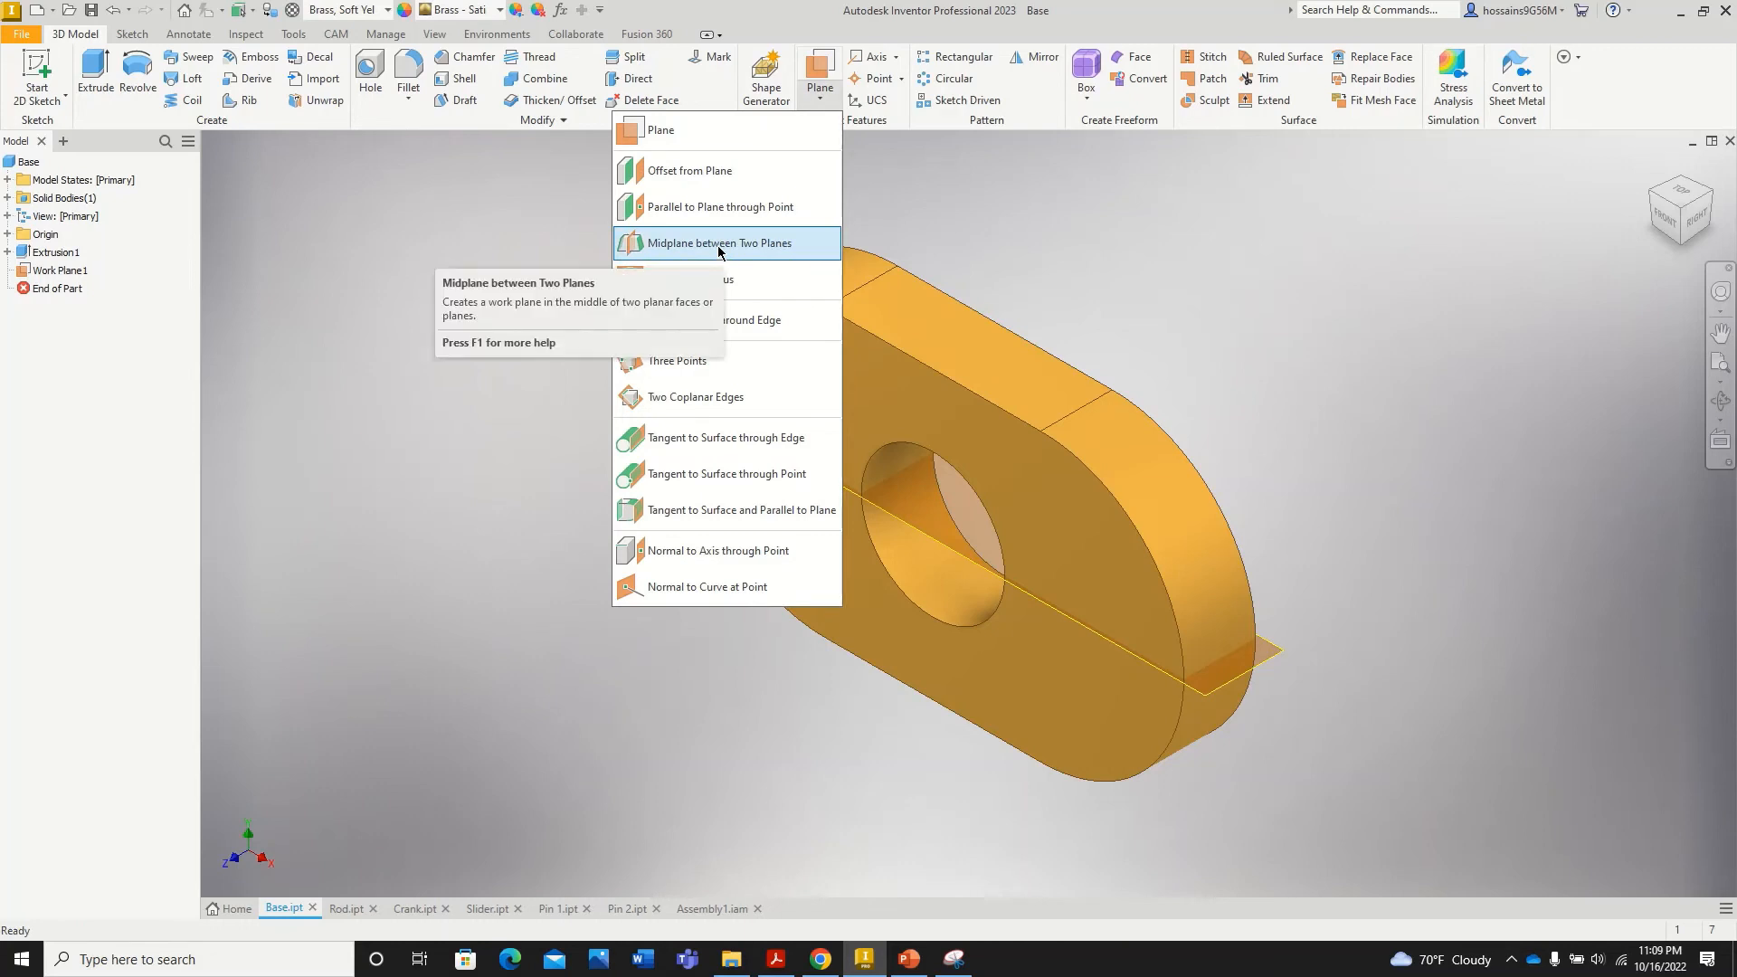
pyautogui.click(696, 909)
pyautogui.click(697, 909)
# Step: Add a 0 deg Directed Angle constraint between the base's and the crank's visible XZ planes
pyautogui.scroll(5, 906, 697)
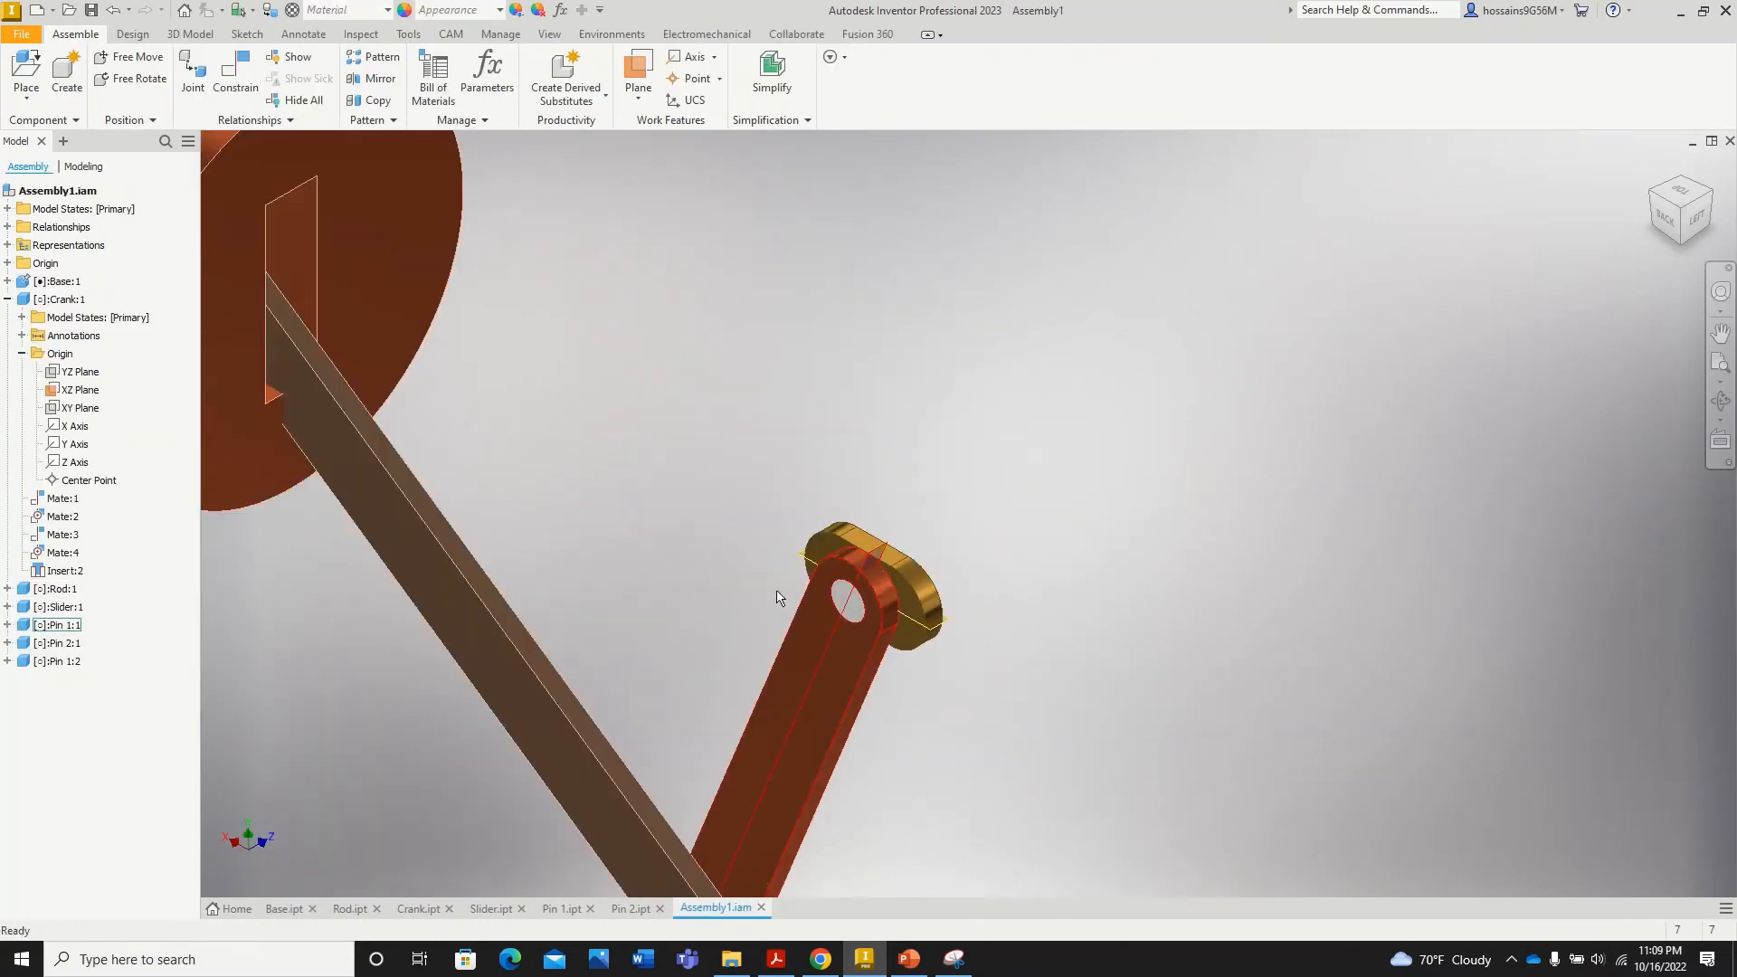
pyautogui.scroll(-3, 844, 514)
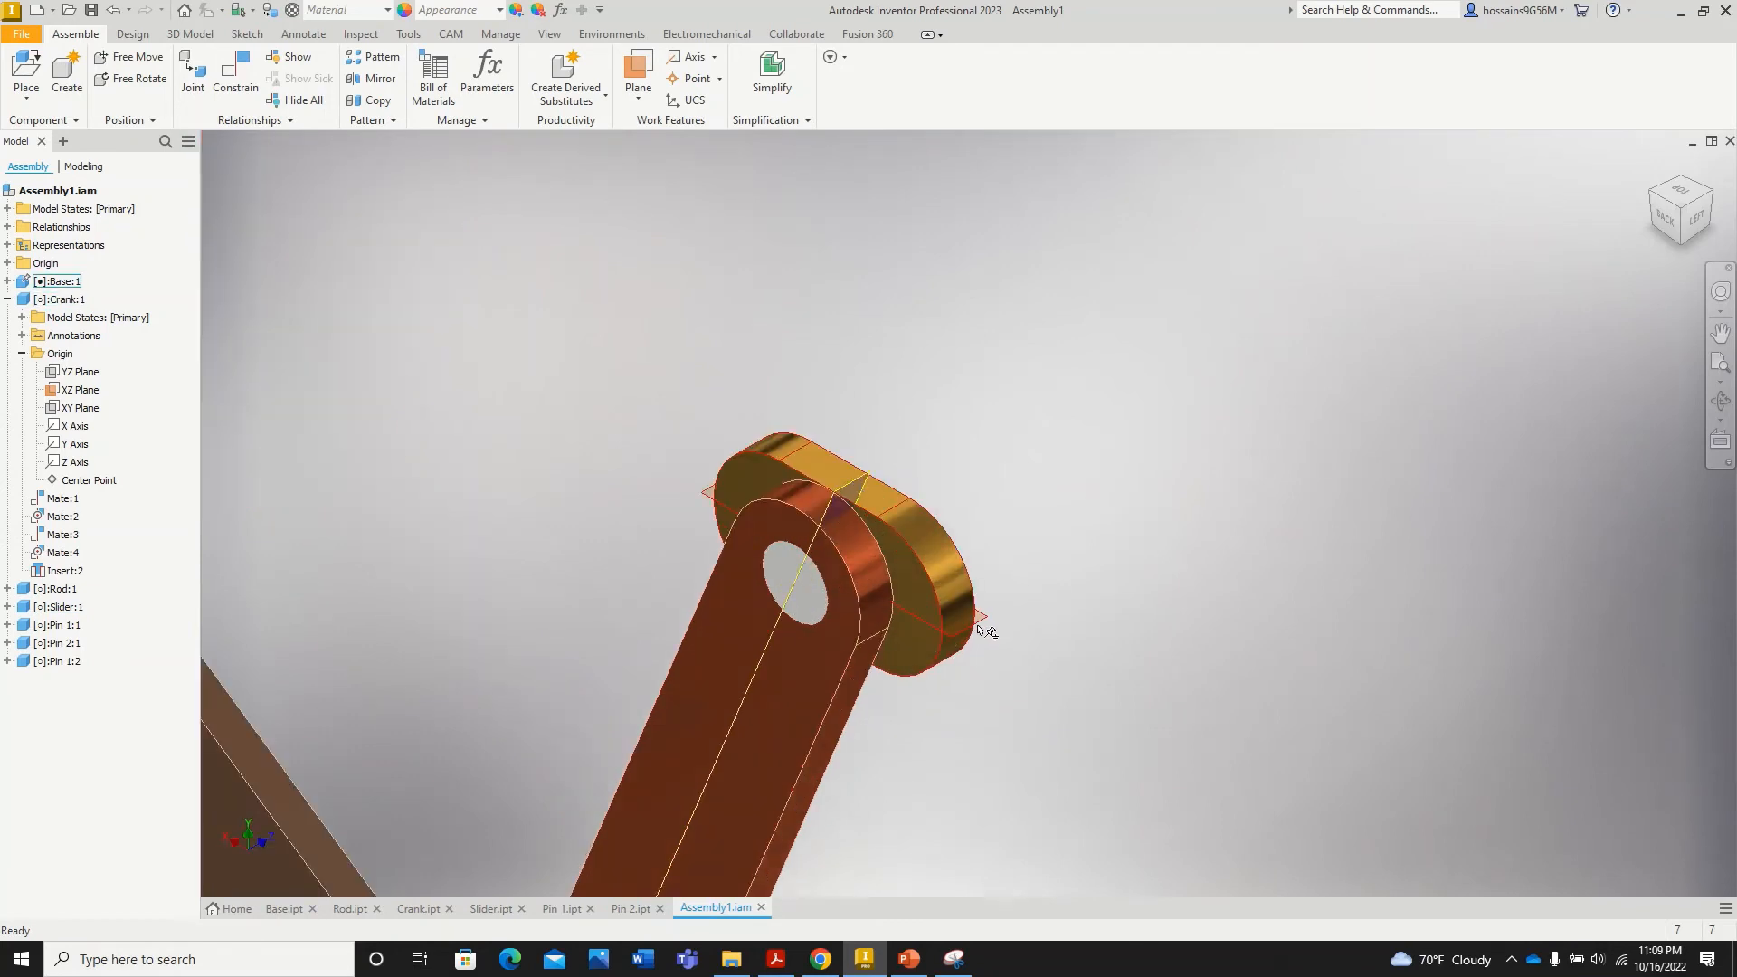
pyautogui.scroll(-3, 986, 629)
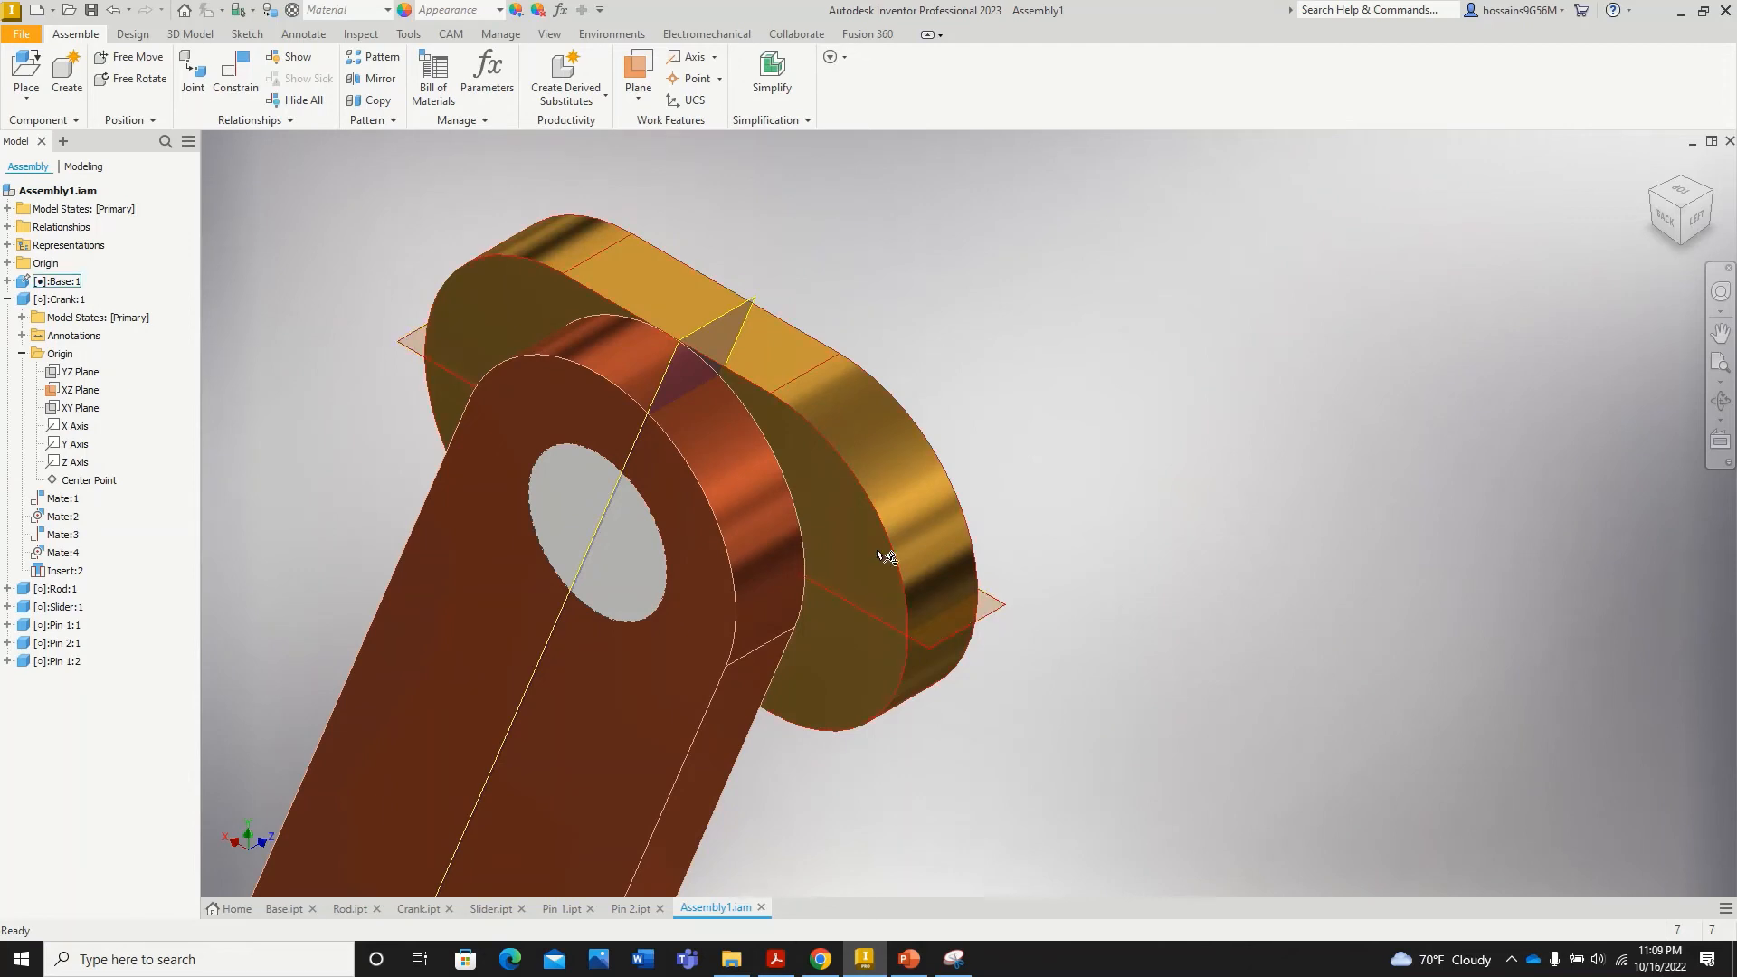
pyautogui.click(7, 299)
pyautogui.click(54, 302)
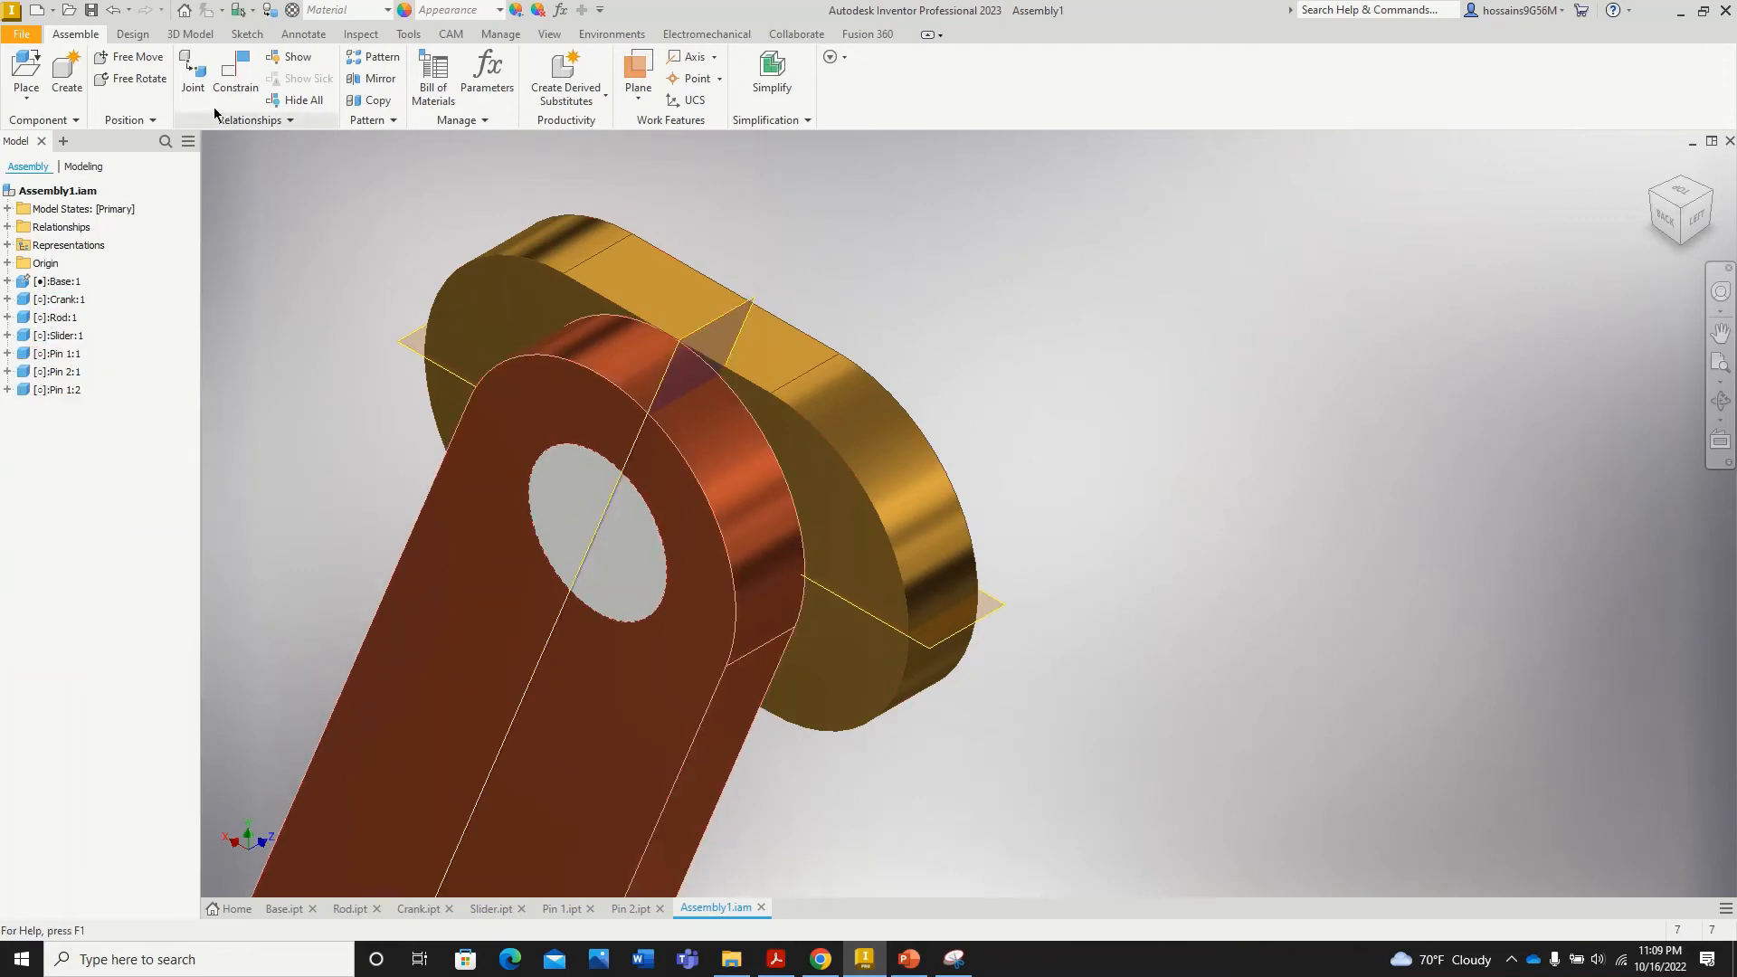
pyautogui.click(237, 82)
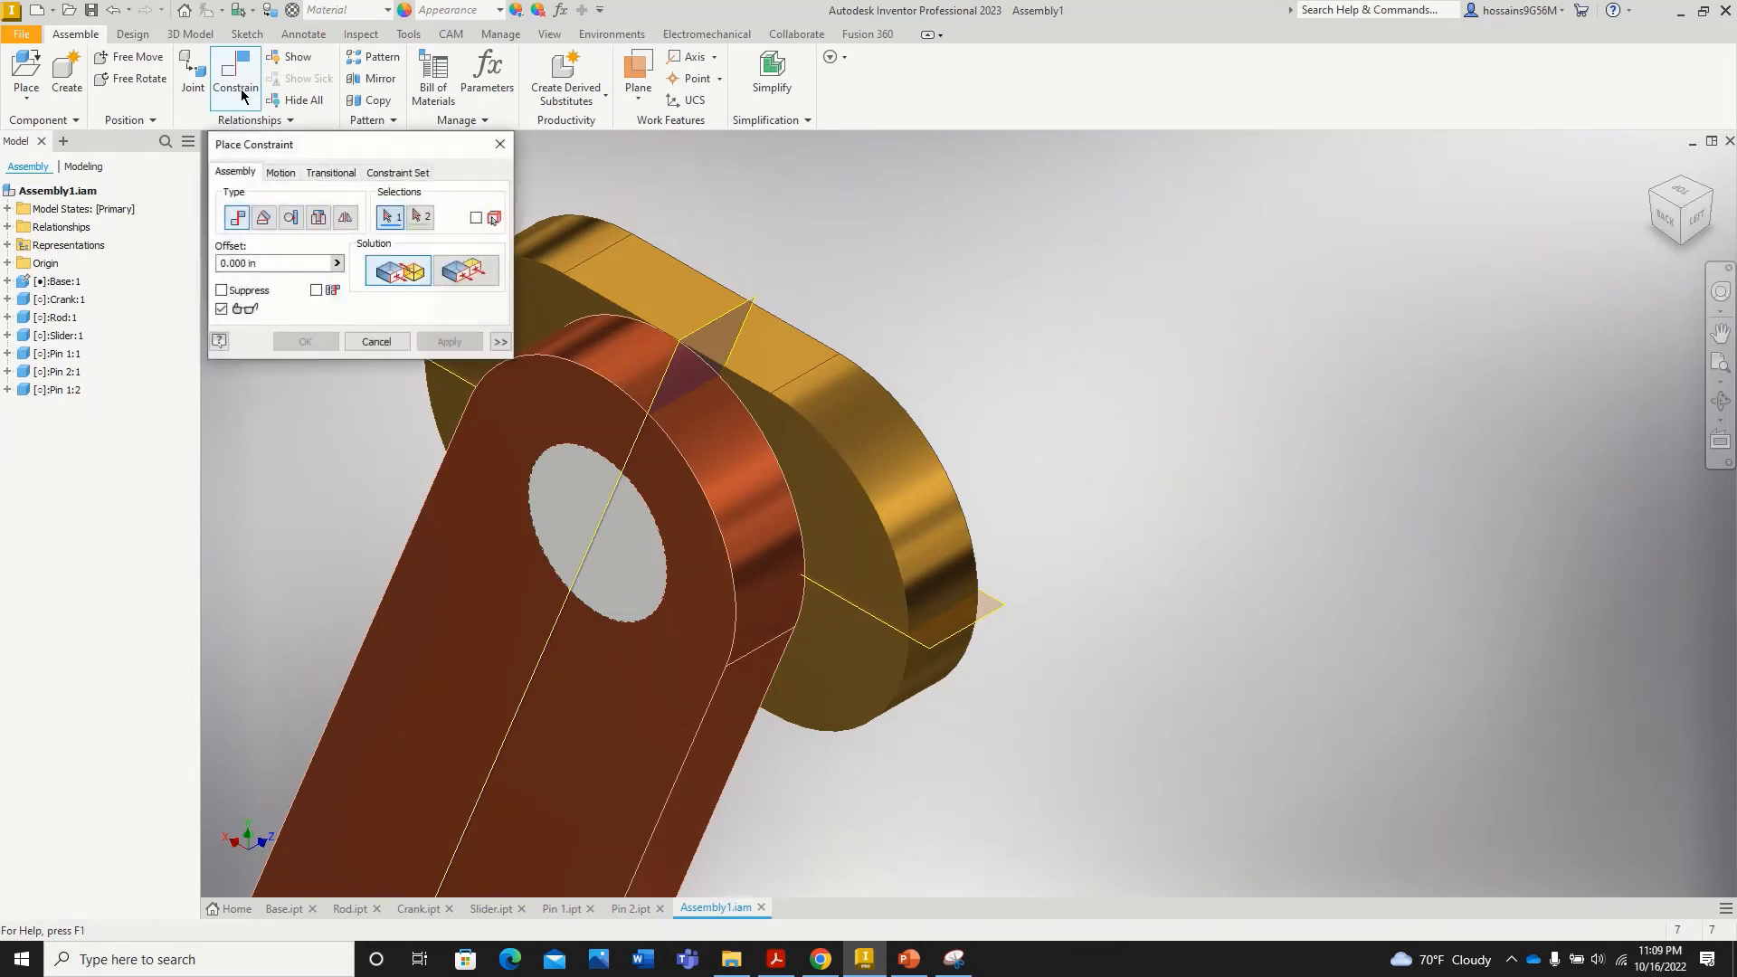
pyautogui.click(263, 224)
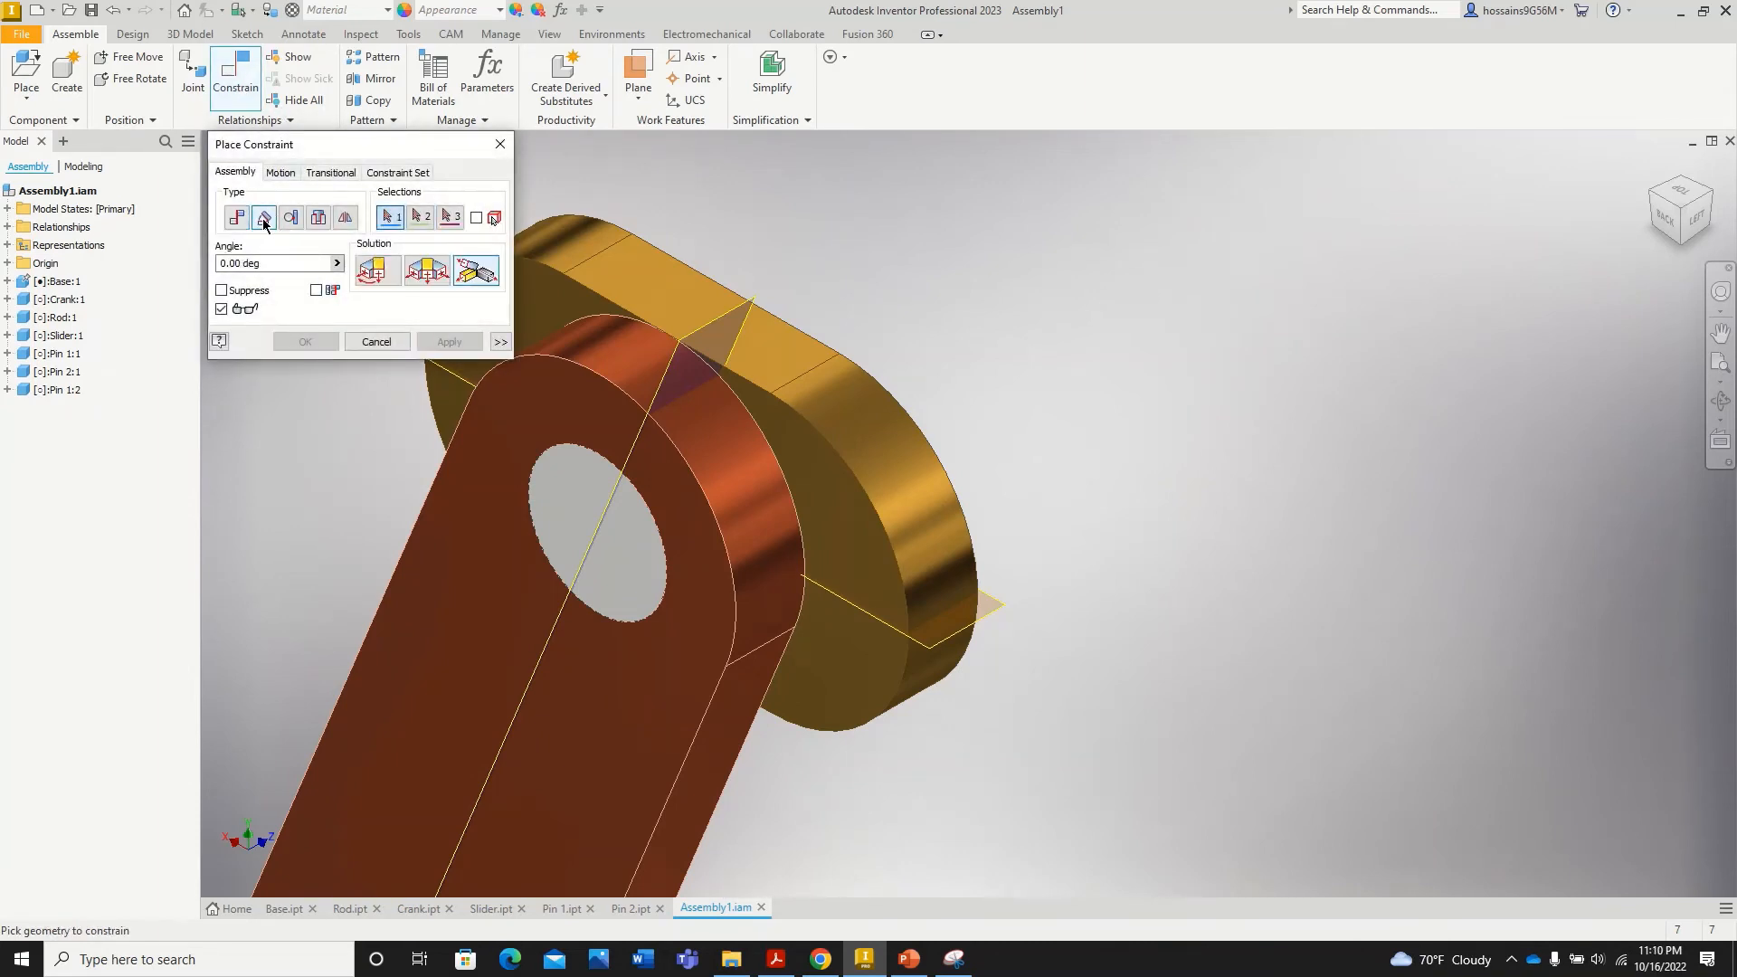
pyautogui.click(998, 612)
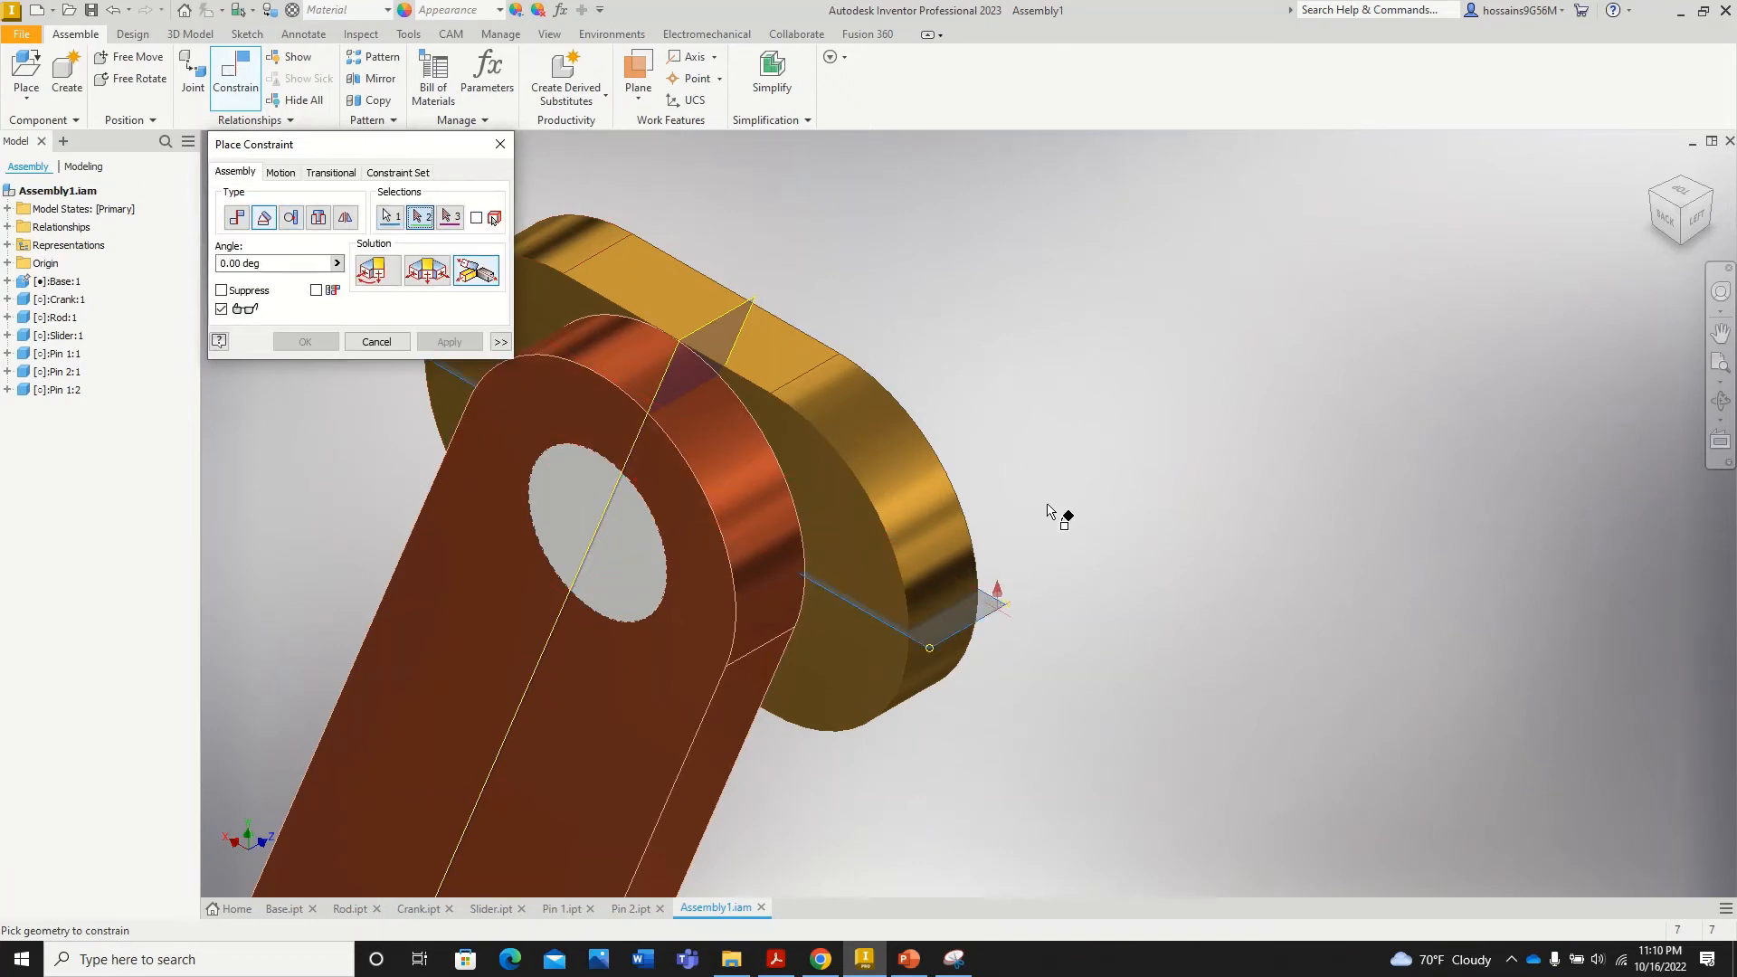
pyautogui.click(729, 307)
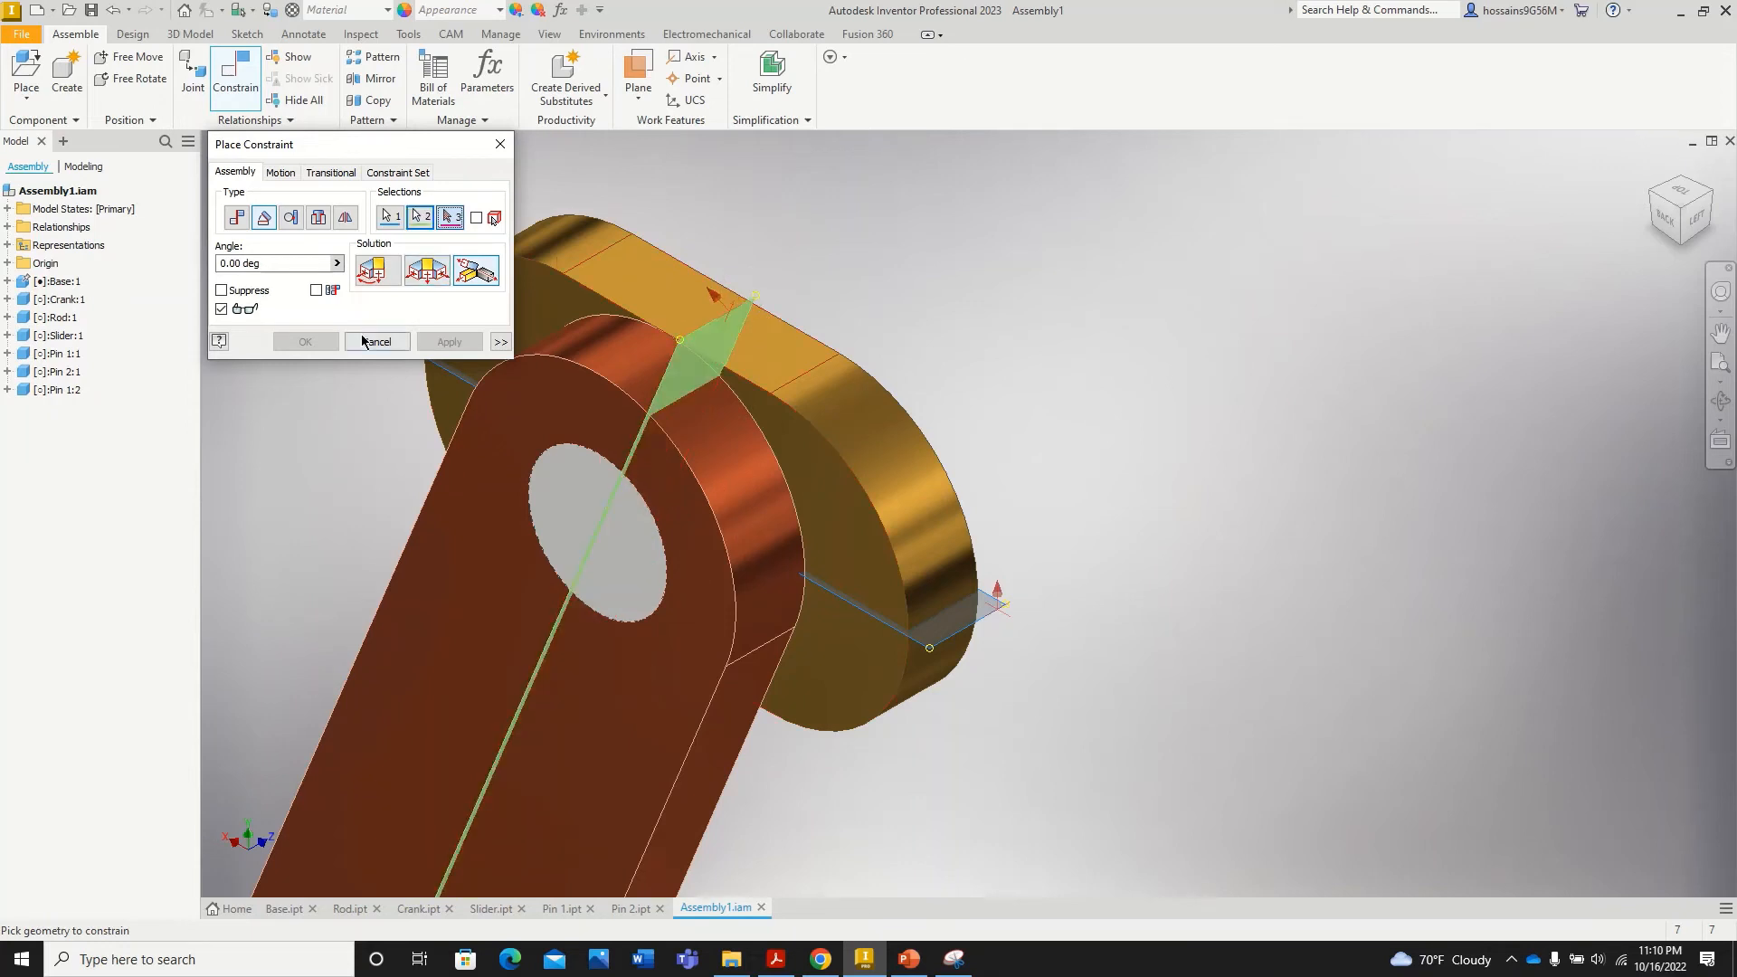
pyautogui.click(379, 278)
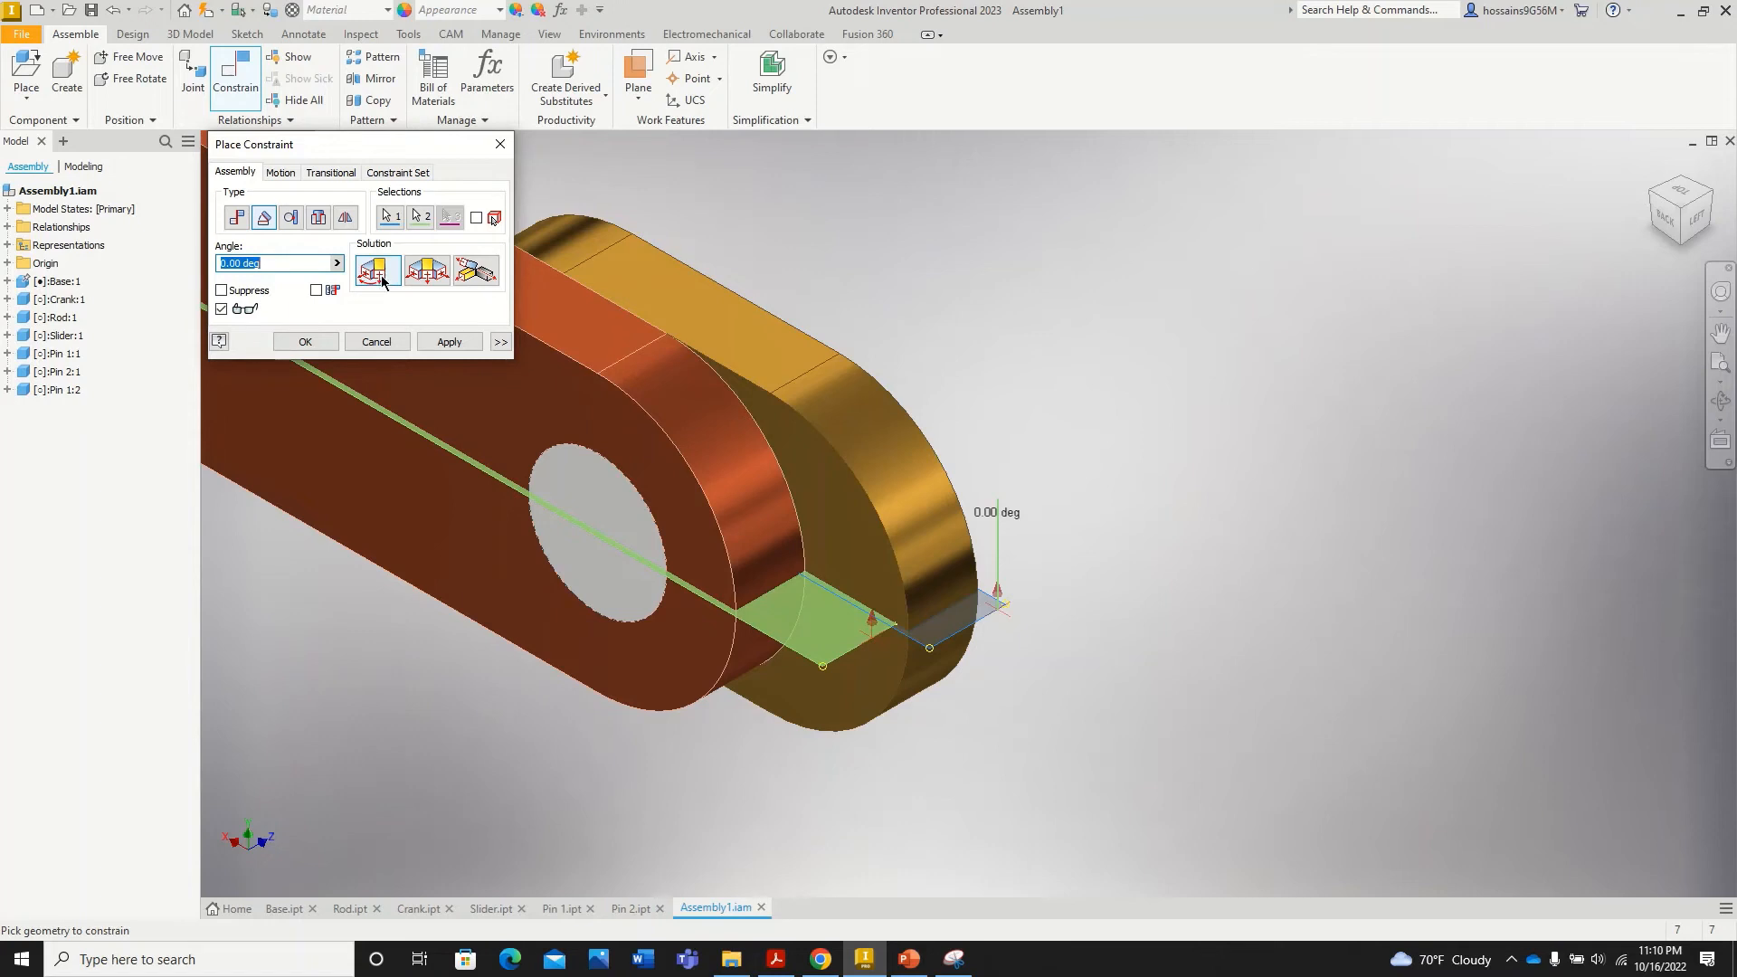
pyautogui.click(449, 342)
pyautogui.press('Escape')
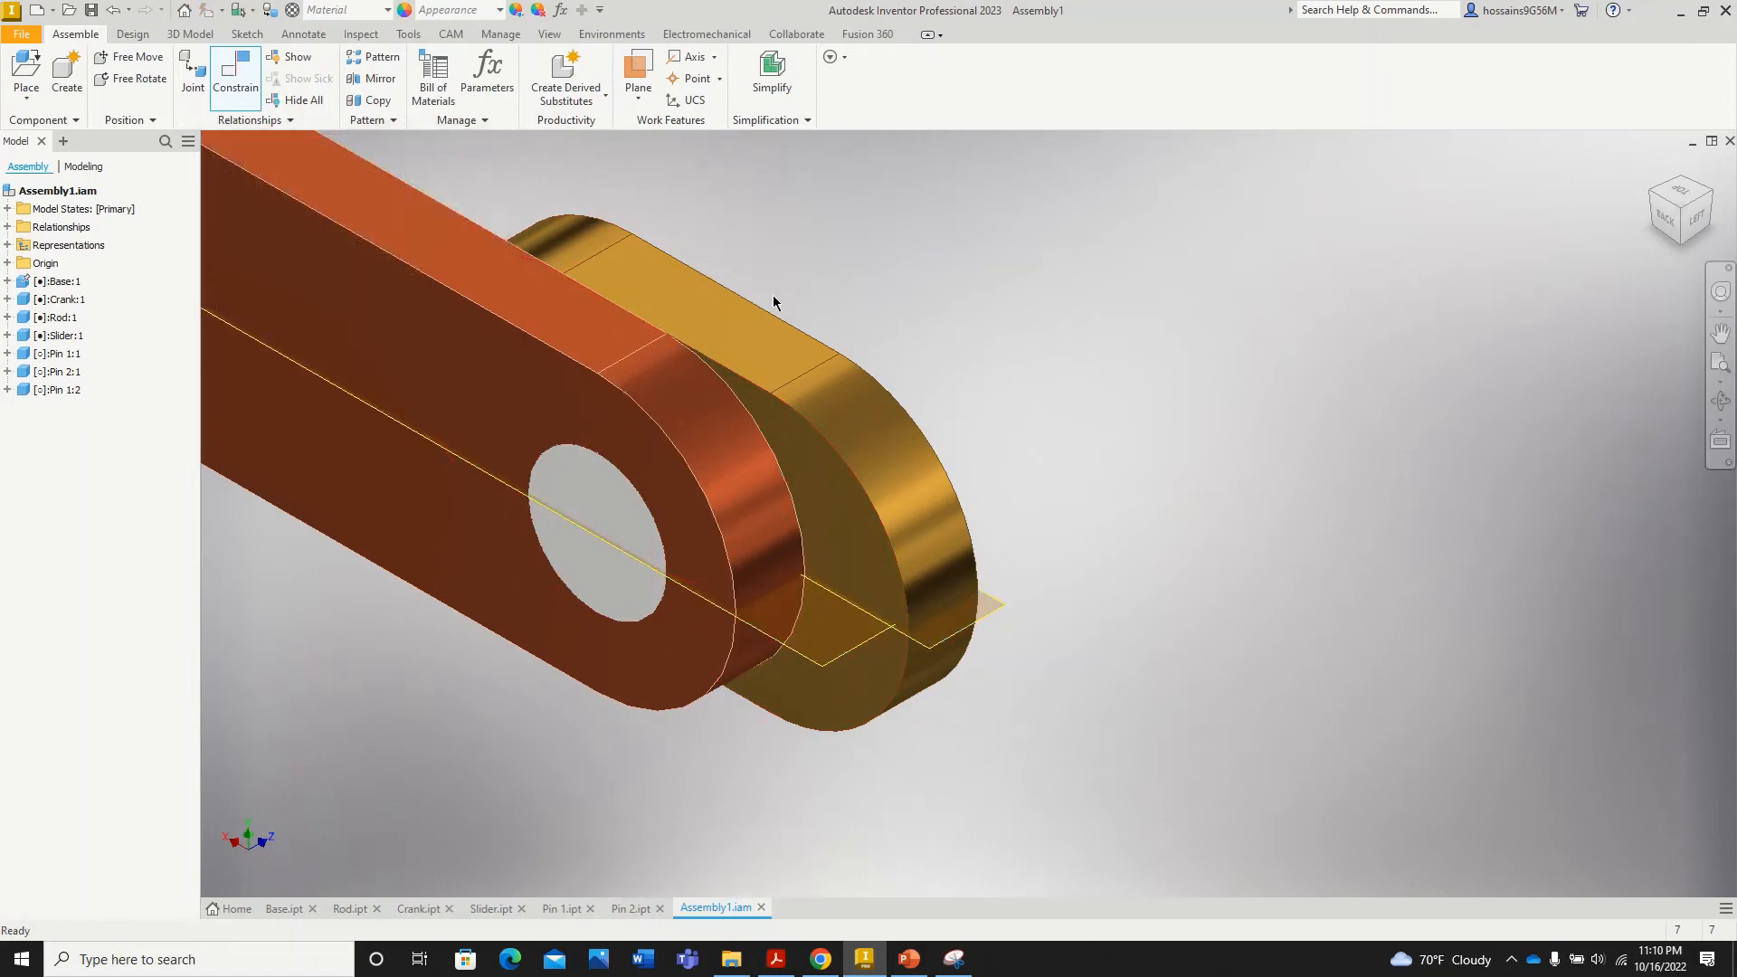
# Step: Try to move the rod in the assembly to test whether the angle constraint locks the mechanism
pyautogui.scroll(-5, 946, 316)
pyautogui.scroll(-5, 757, 310)
pyautogui.scroll(6, 713, 234)
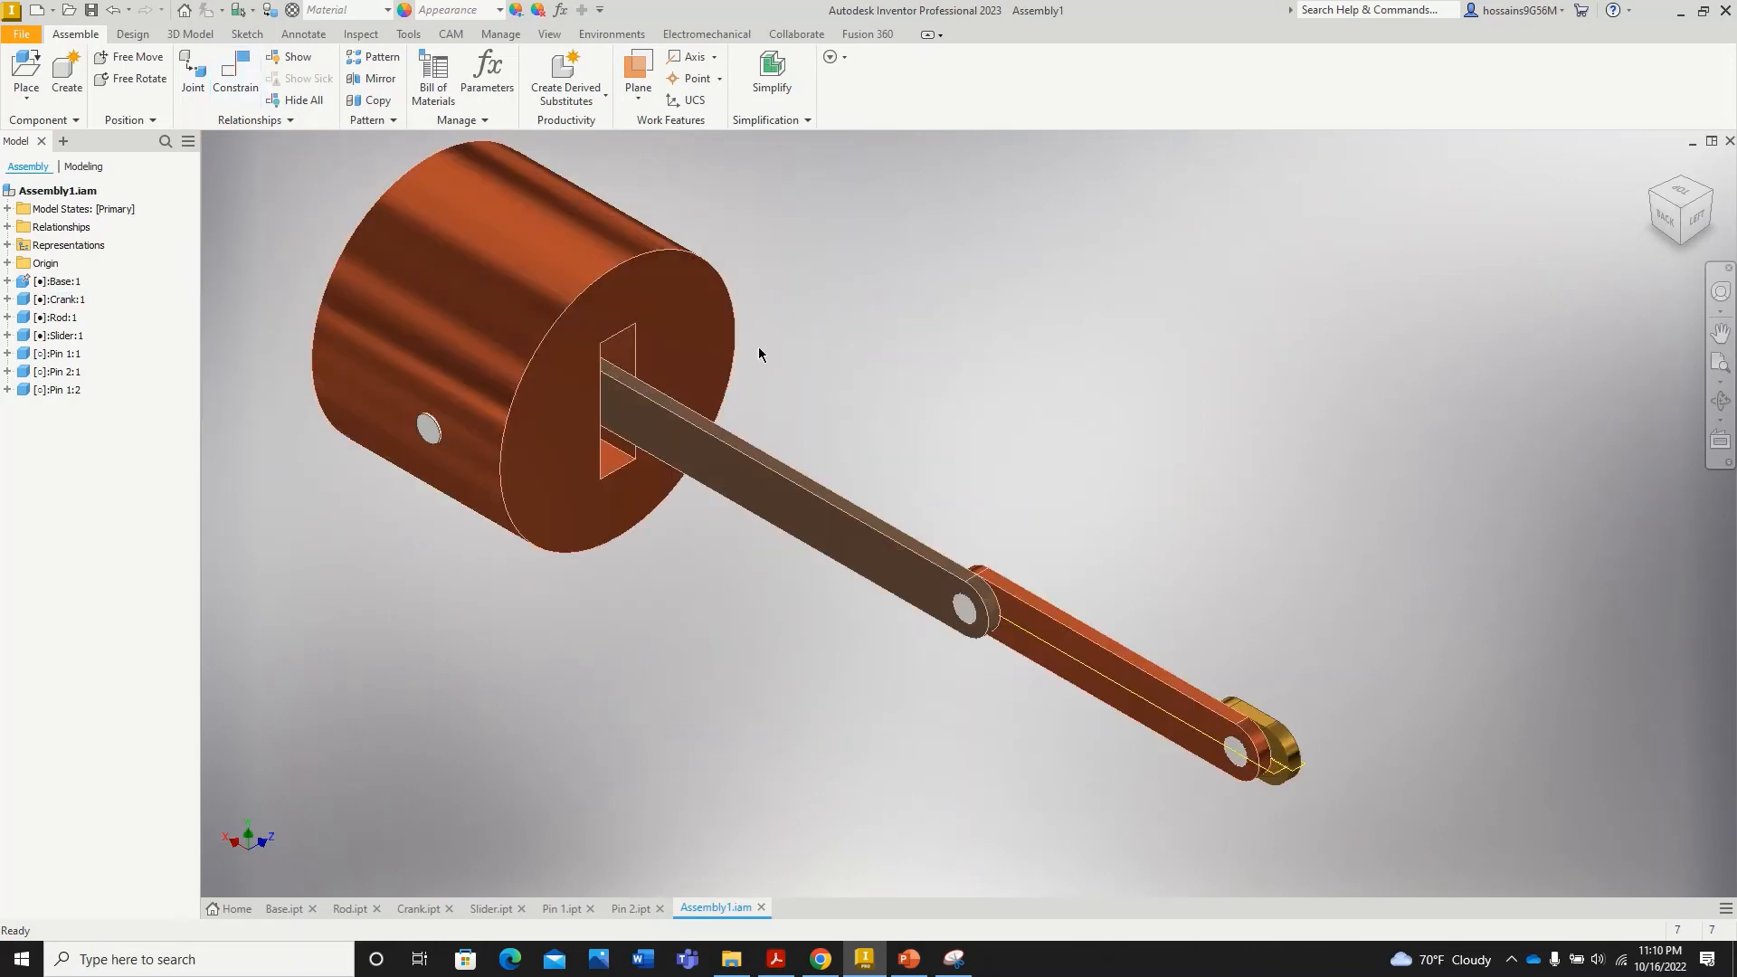
pyautogui.moveTo(712, 455); pyautogui.dragTo(762, 529)
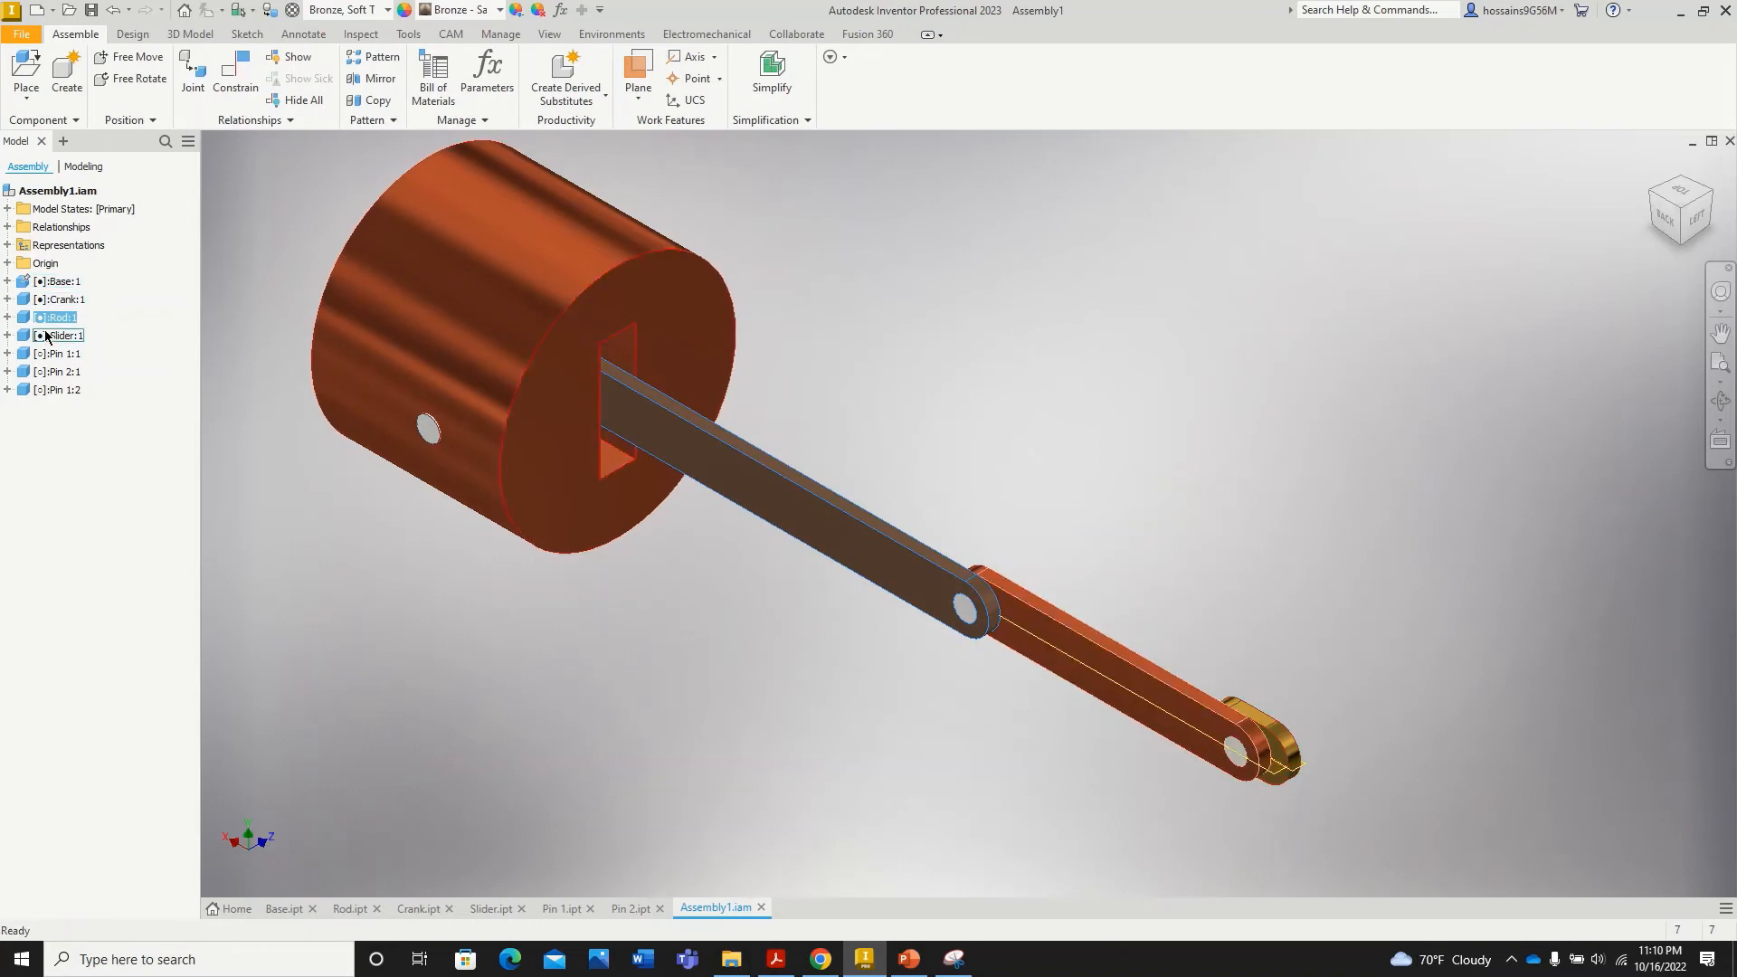
# Step: Set the angle constraint between the base and the crank to 15 deg, and to 60 deg, to rotate the crank
pyautogui.click(8, 299)
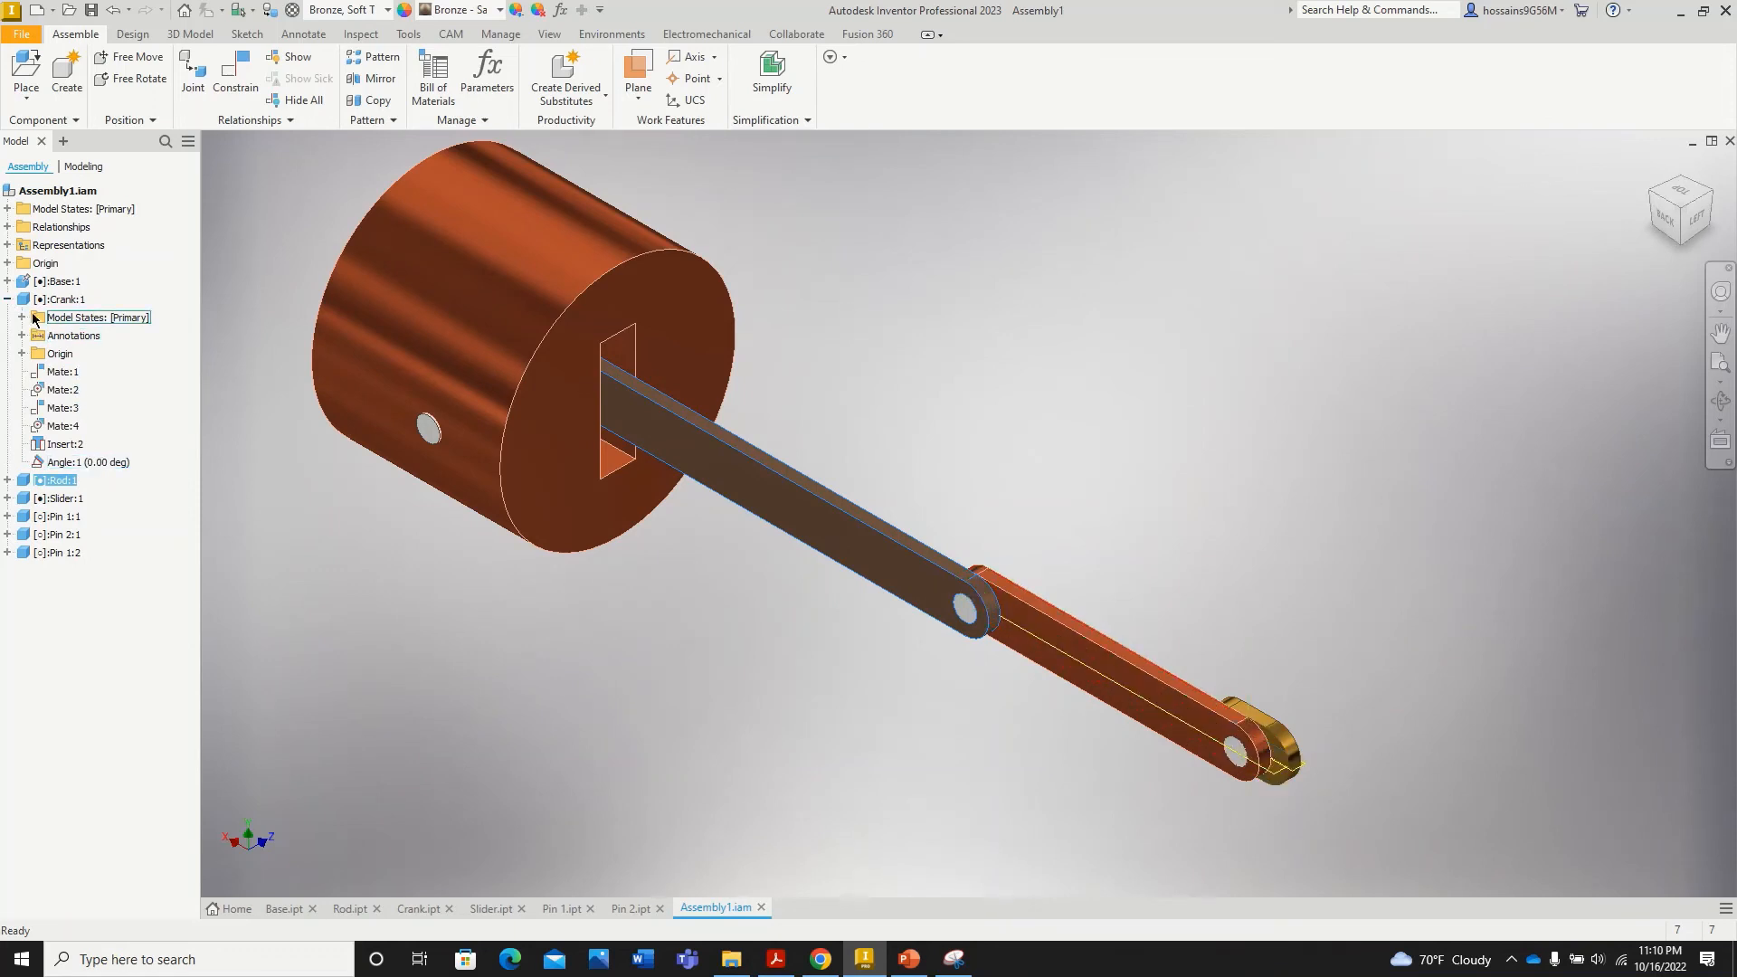
pyautogui.click(9, 281)
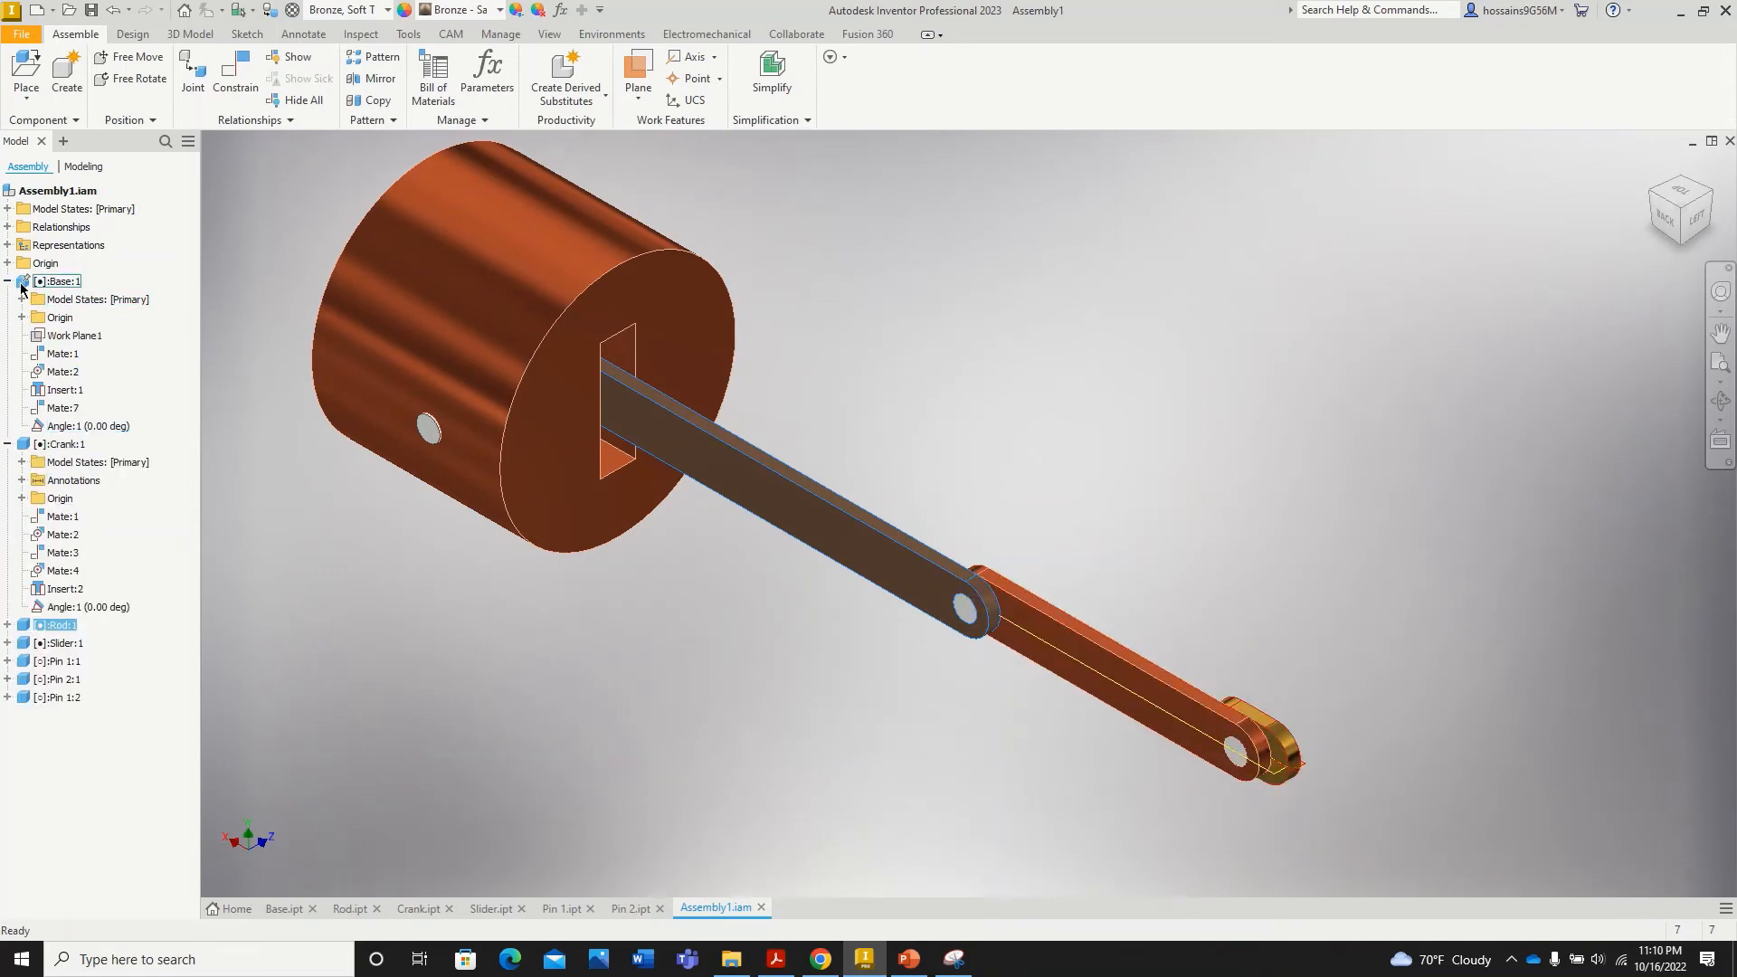
pyautogui.doubleClick(94, 426)
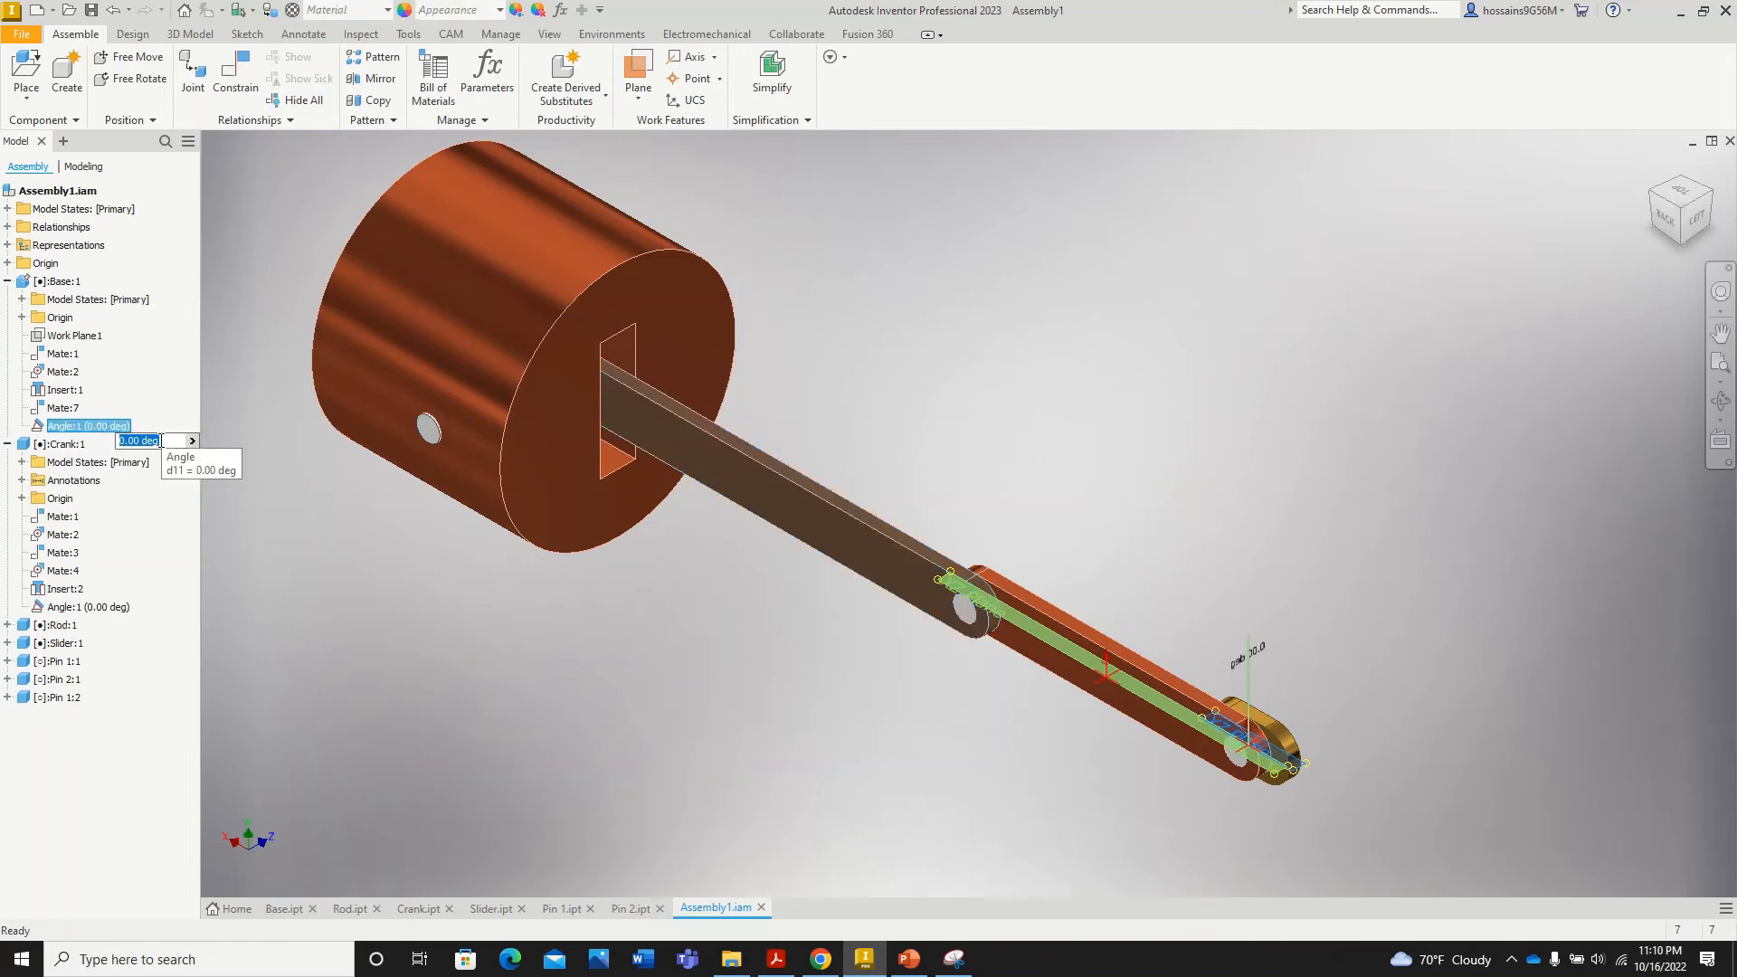
pyautogui.write('15')
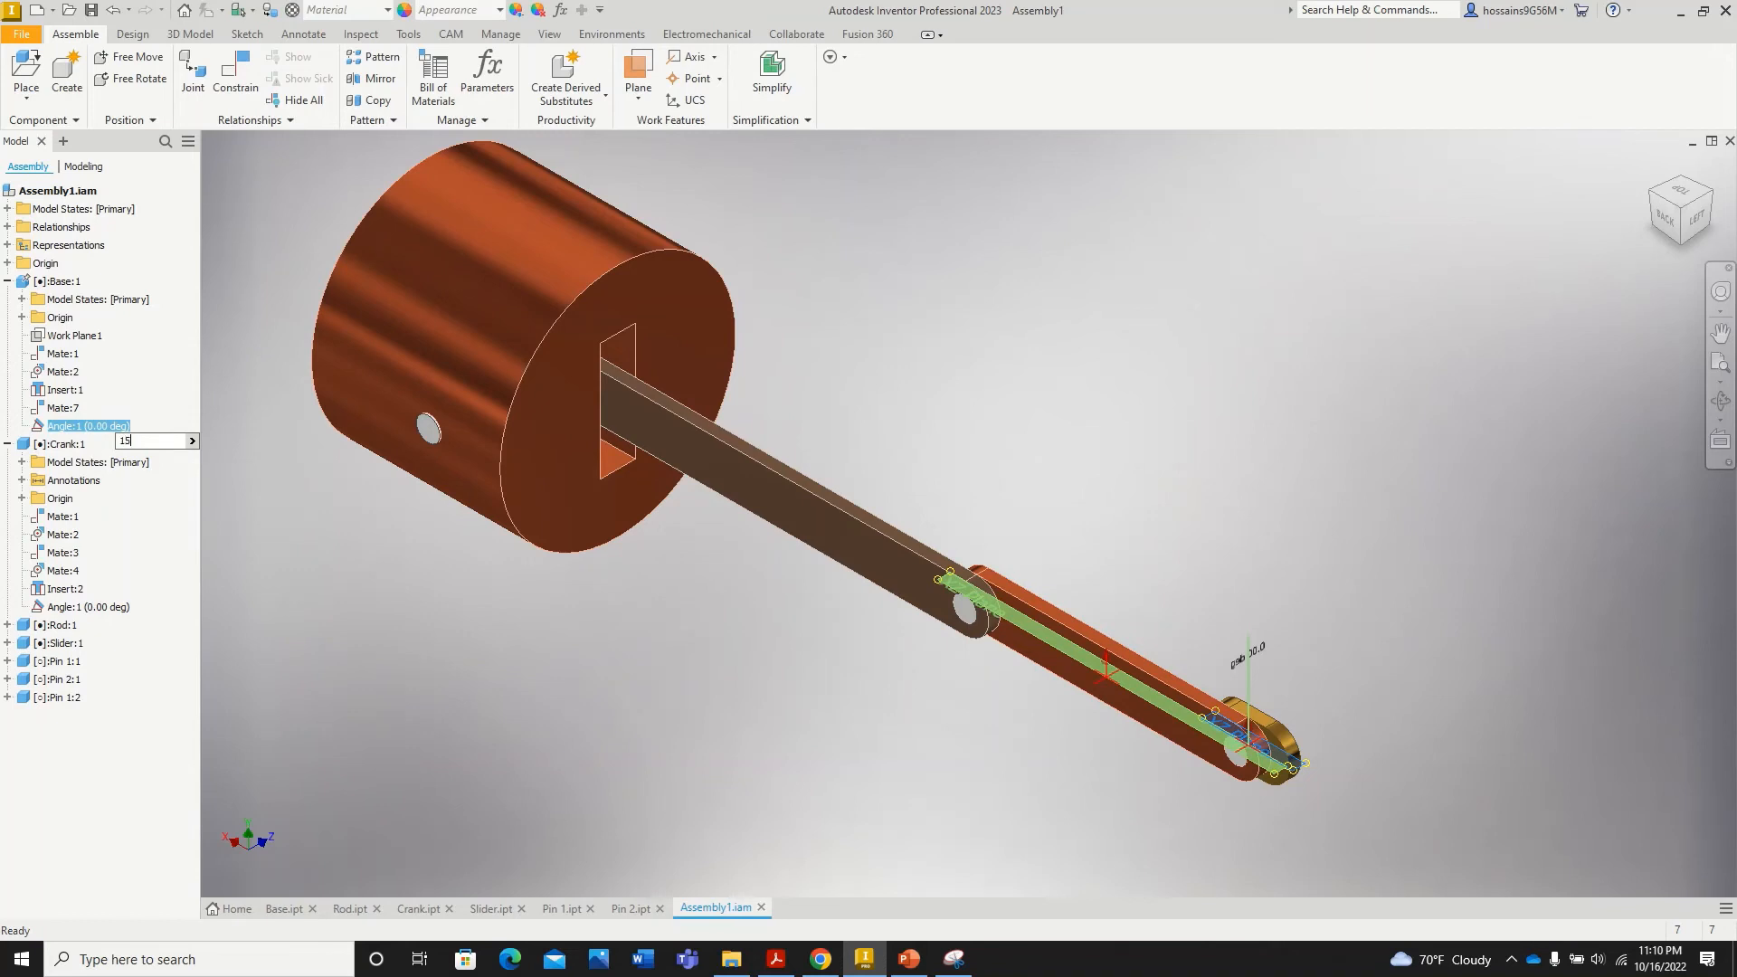
pyautogui.press('Return')
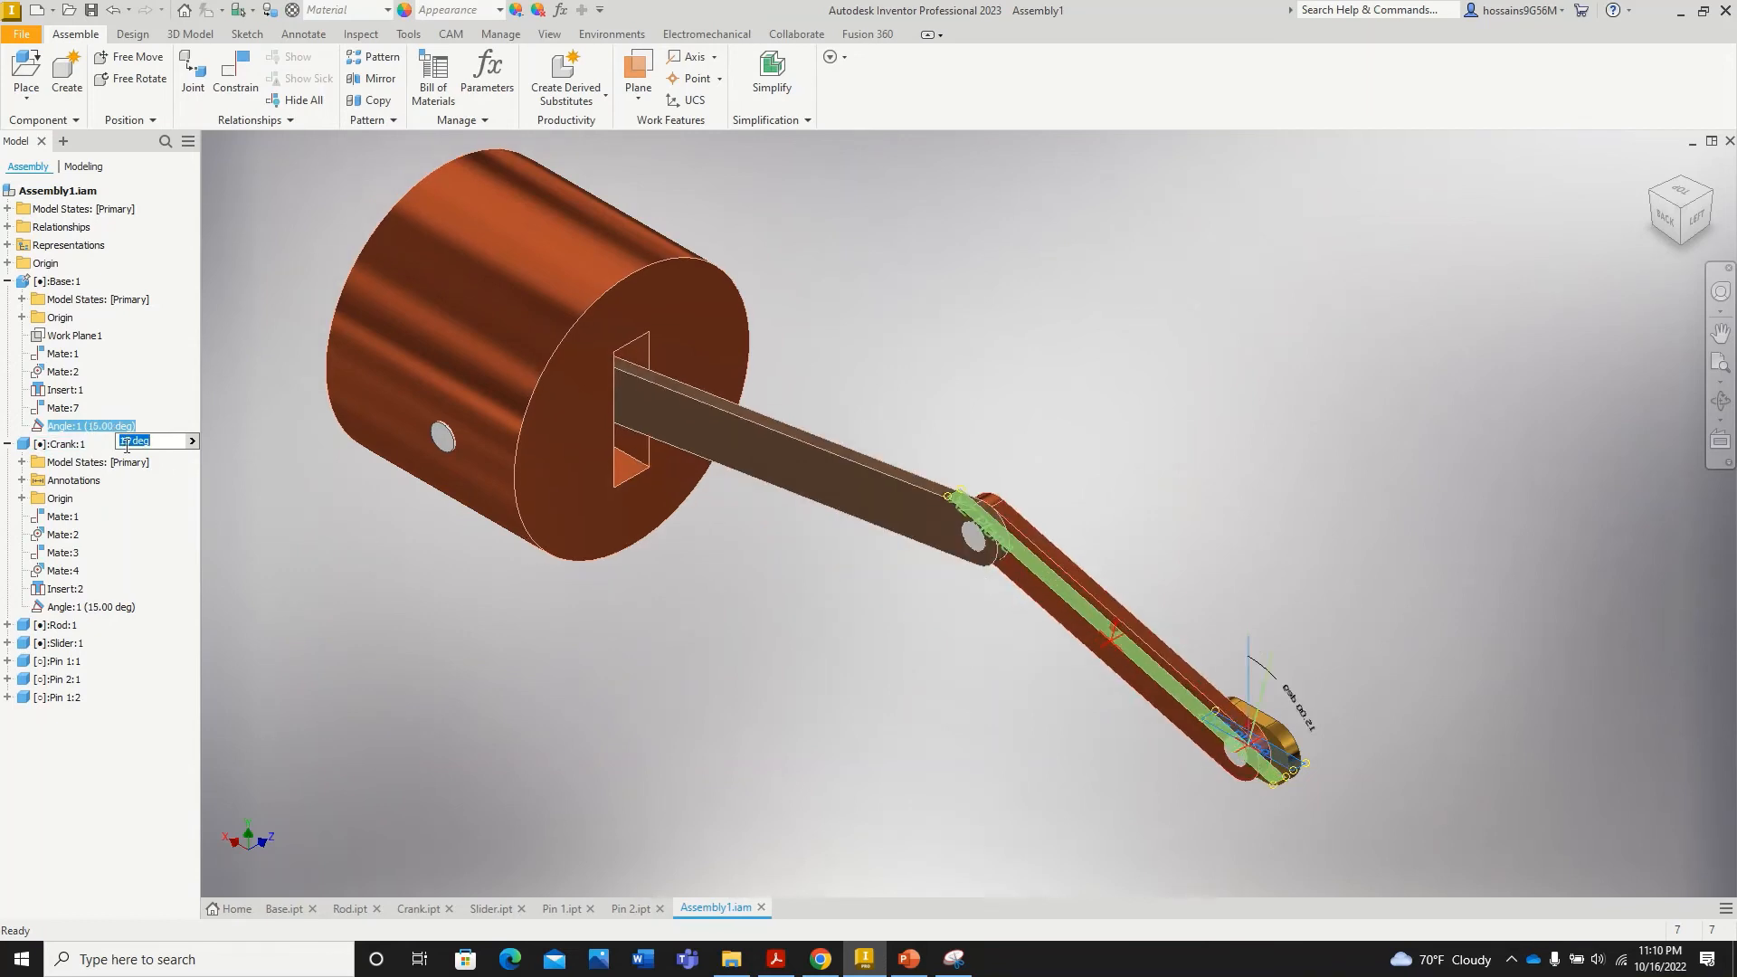
pyautogui.write('60')
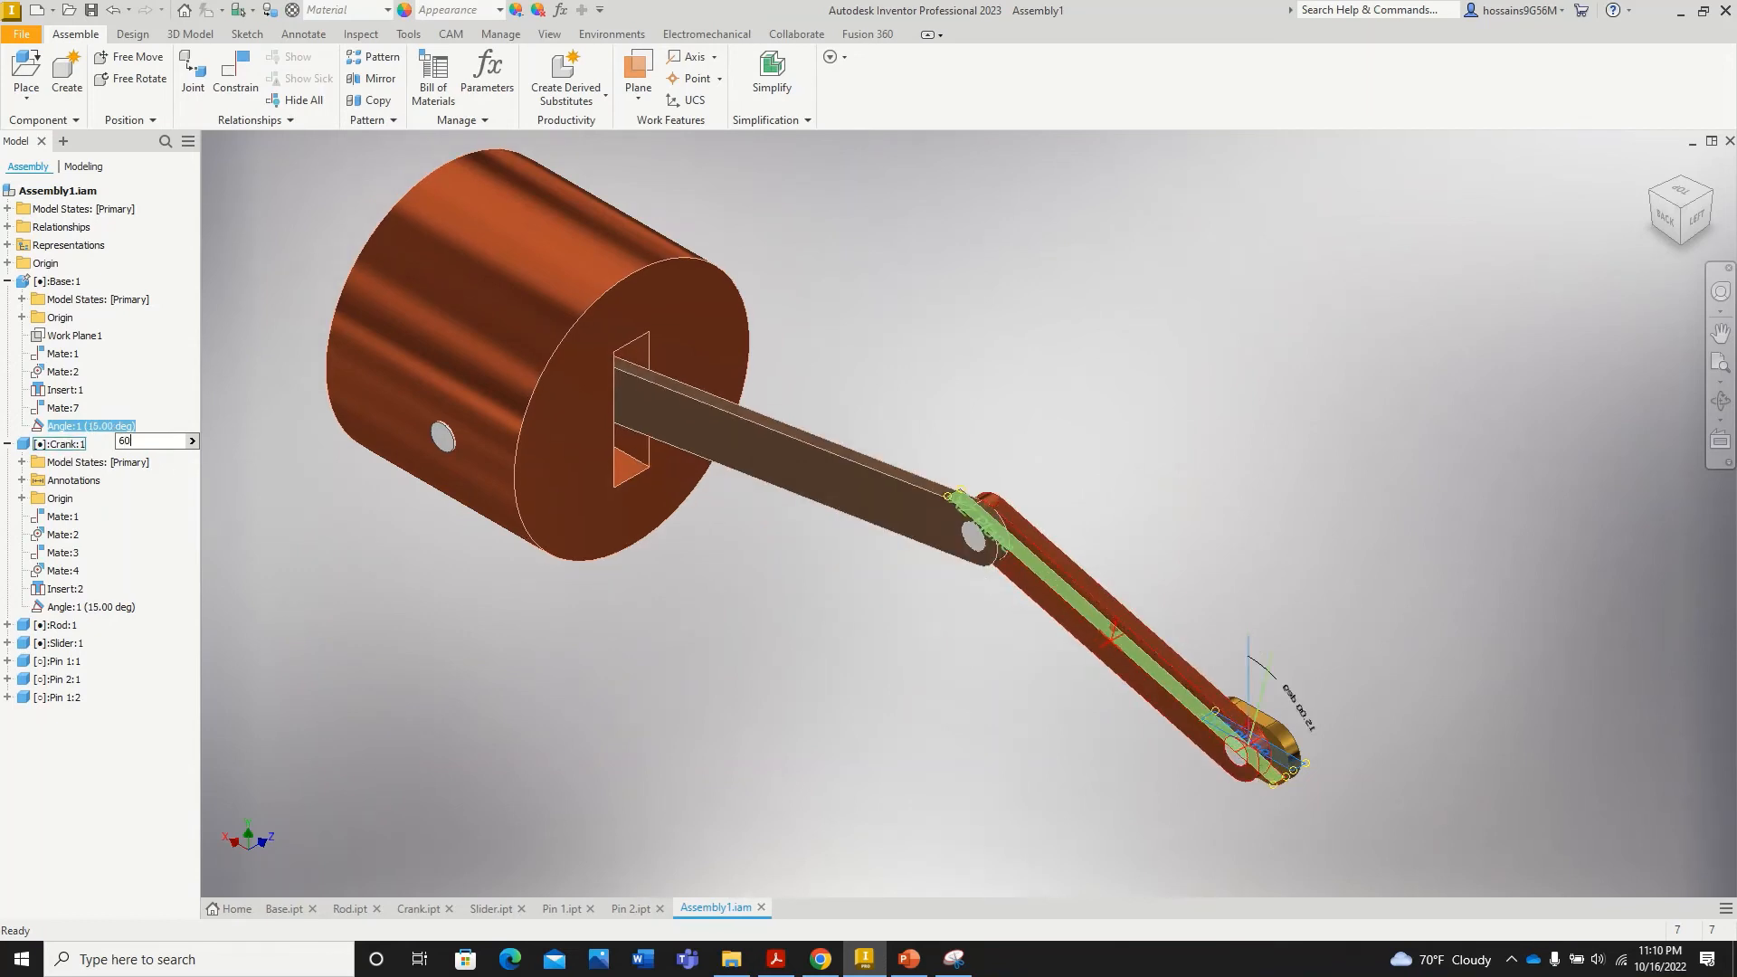
pyautogui.press('Return')
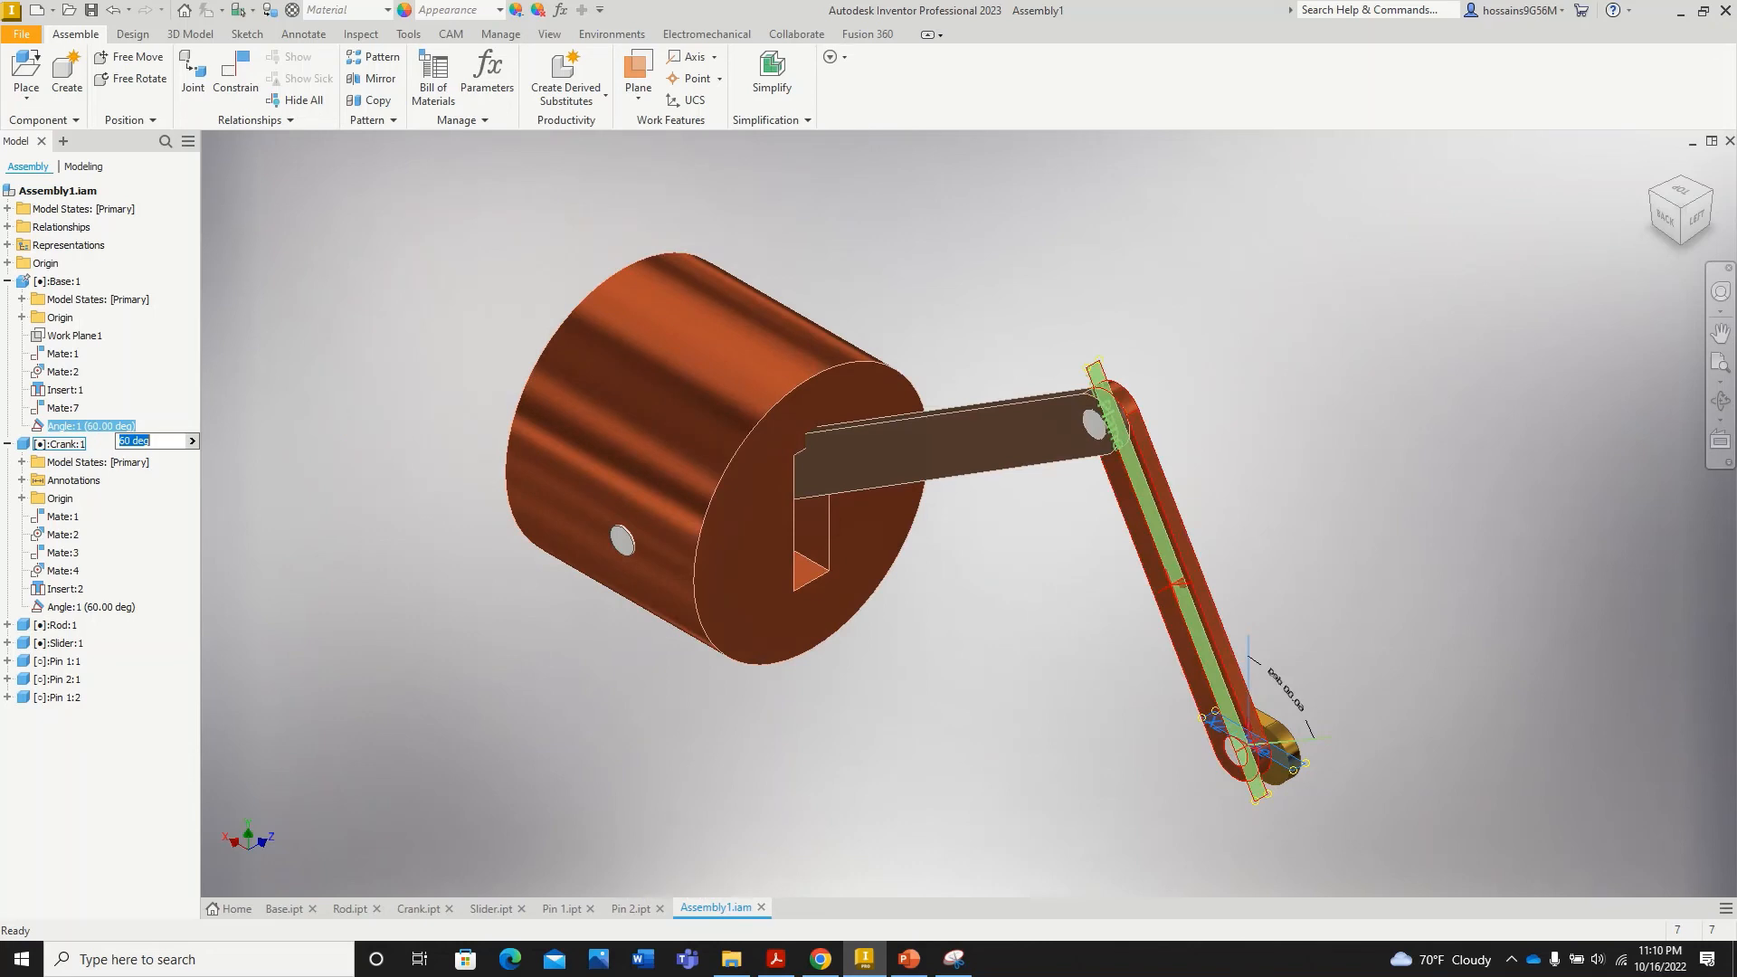
pyautogui.click(1082, 664)
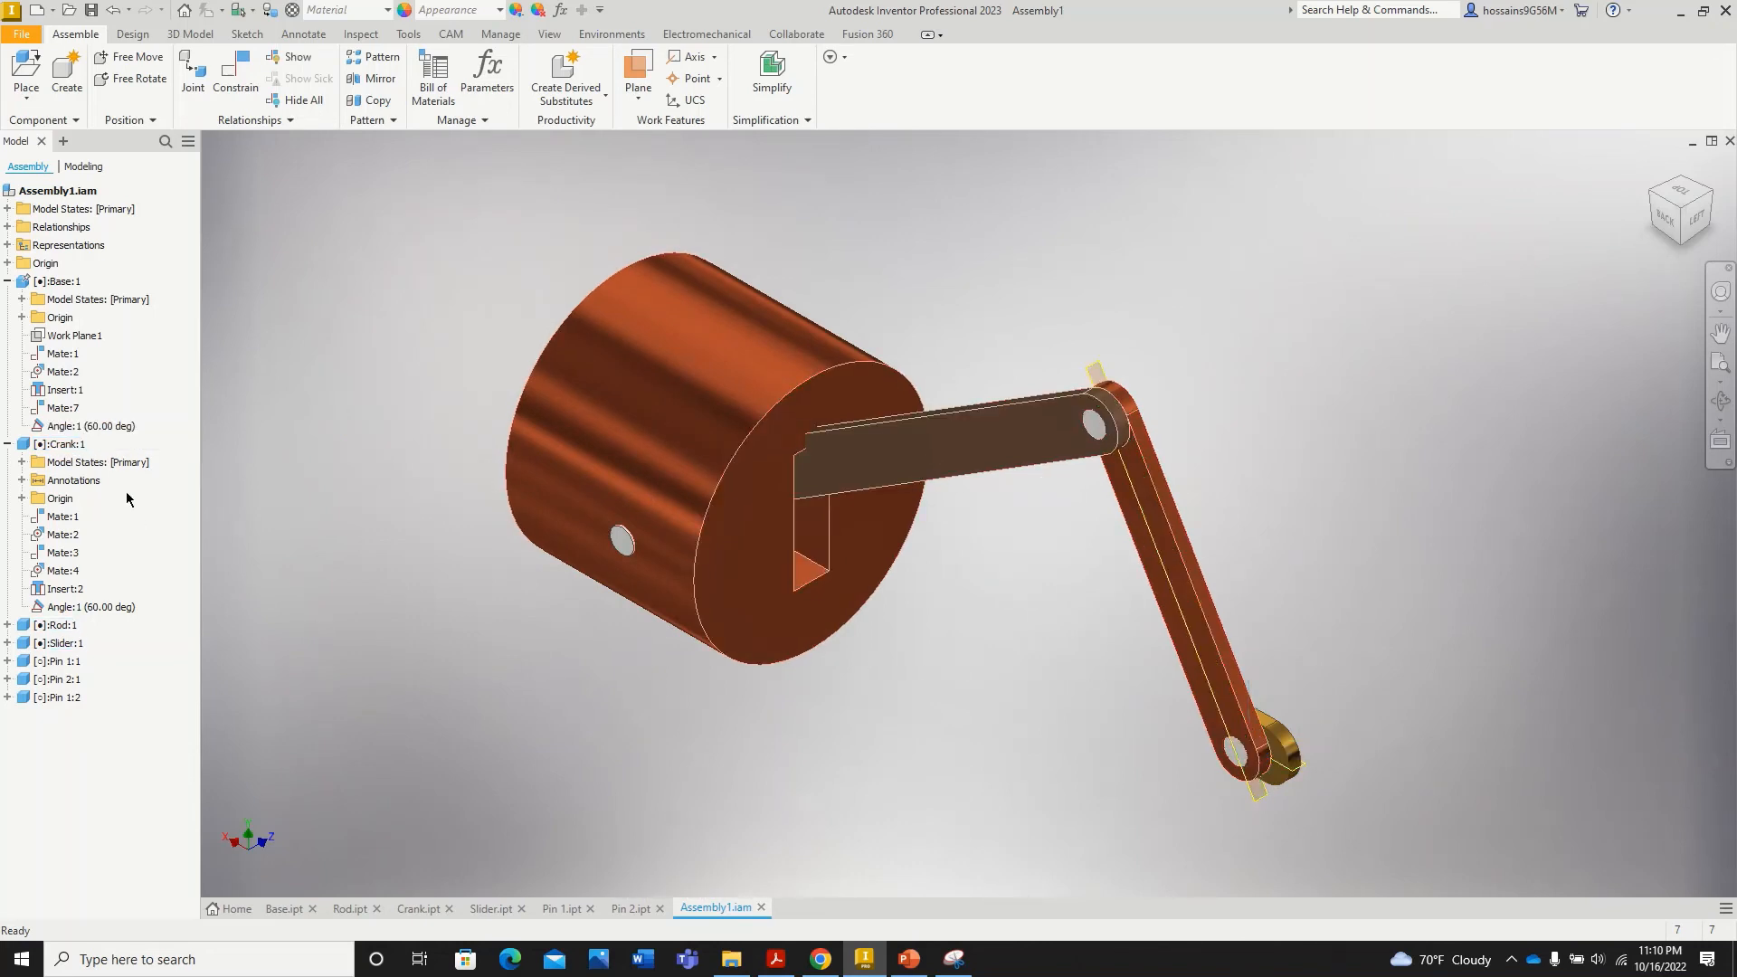
# Step: Drive the base-to-crank angle constraint forward from 0 to 360 deg
pyautogui.rightClick(112, 430)
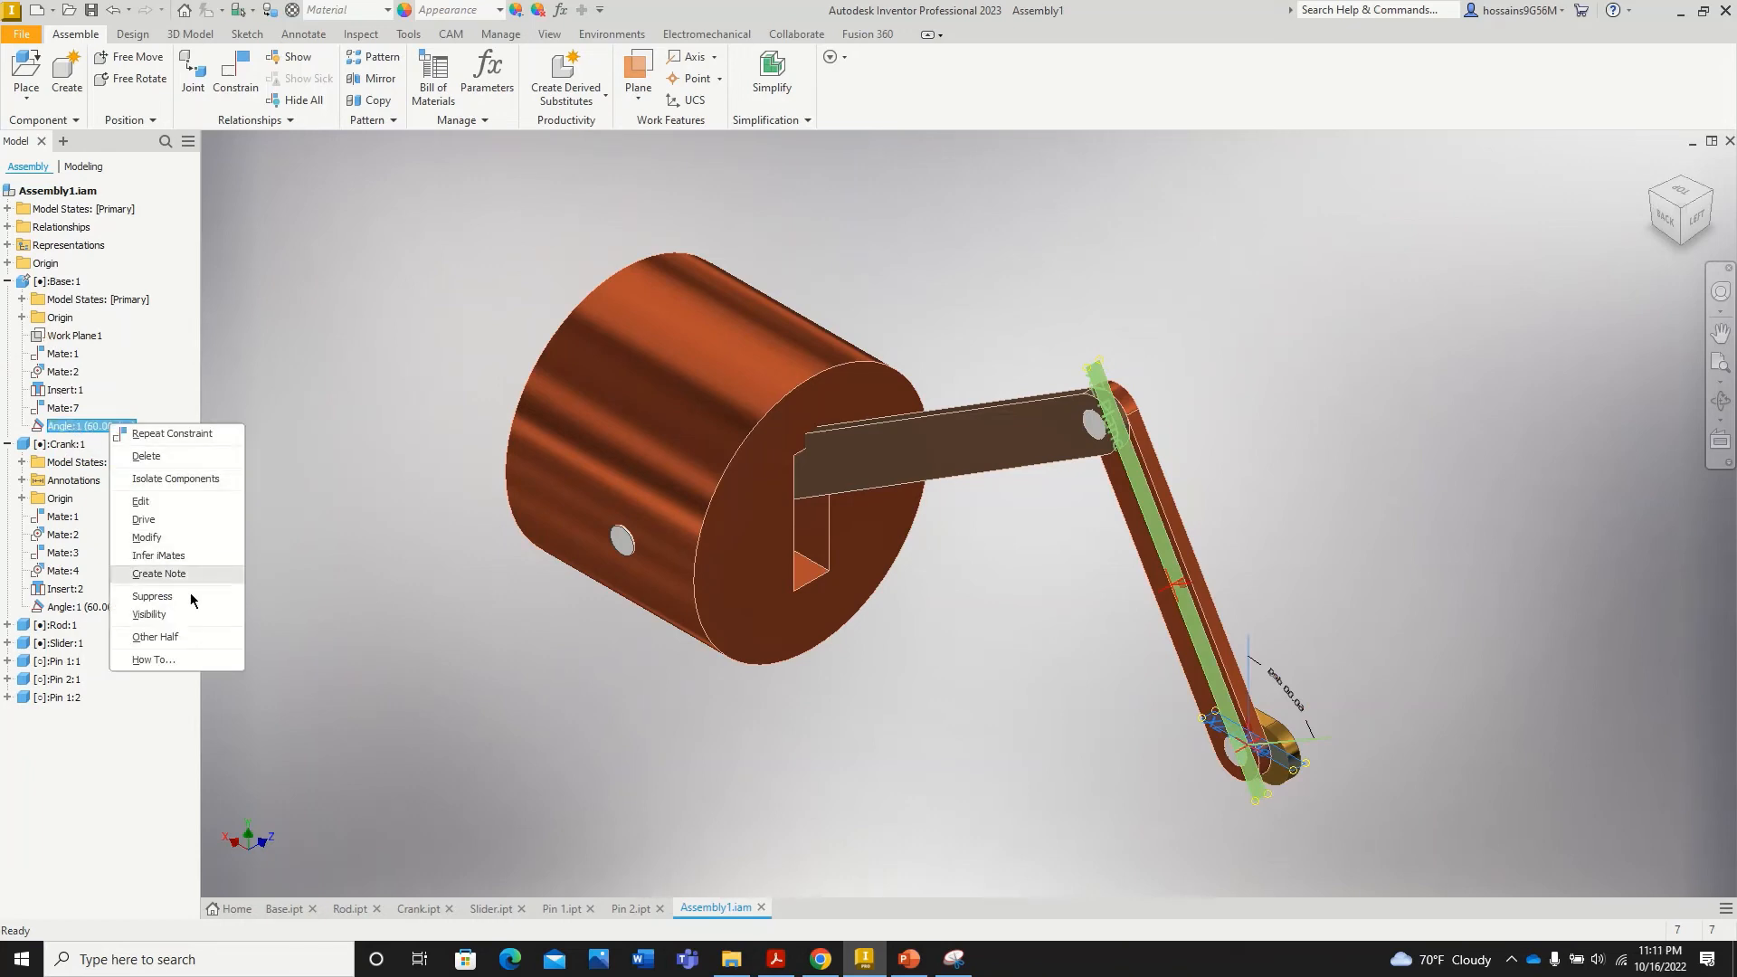
pyautogui.click(144, 519)
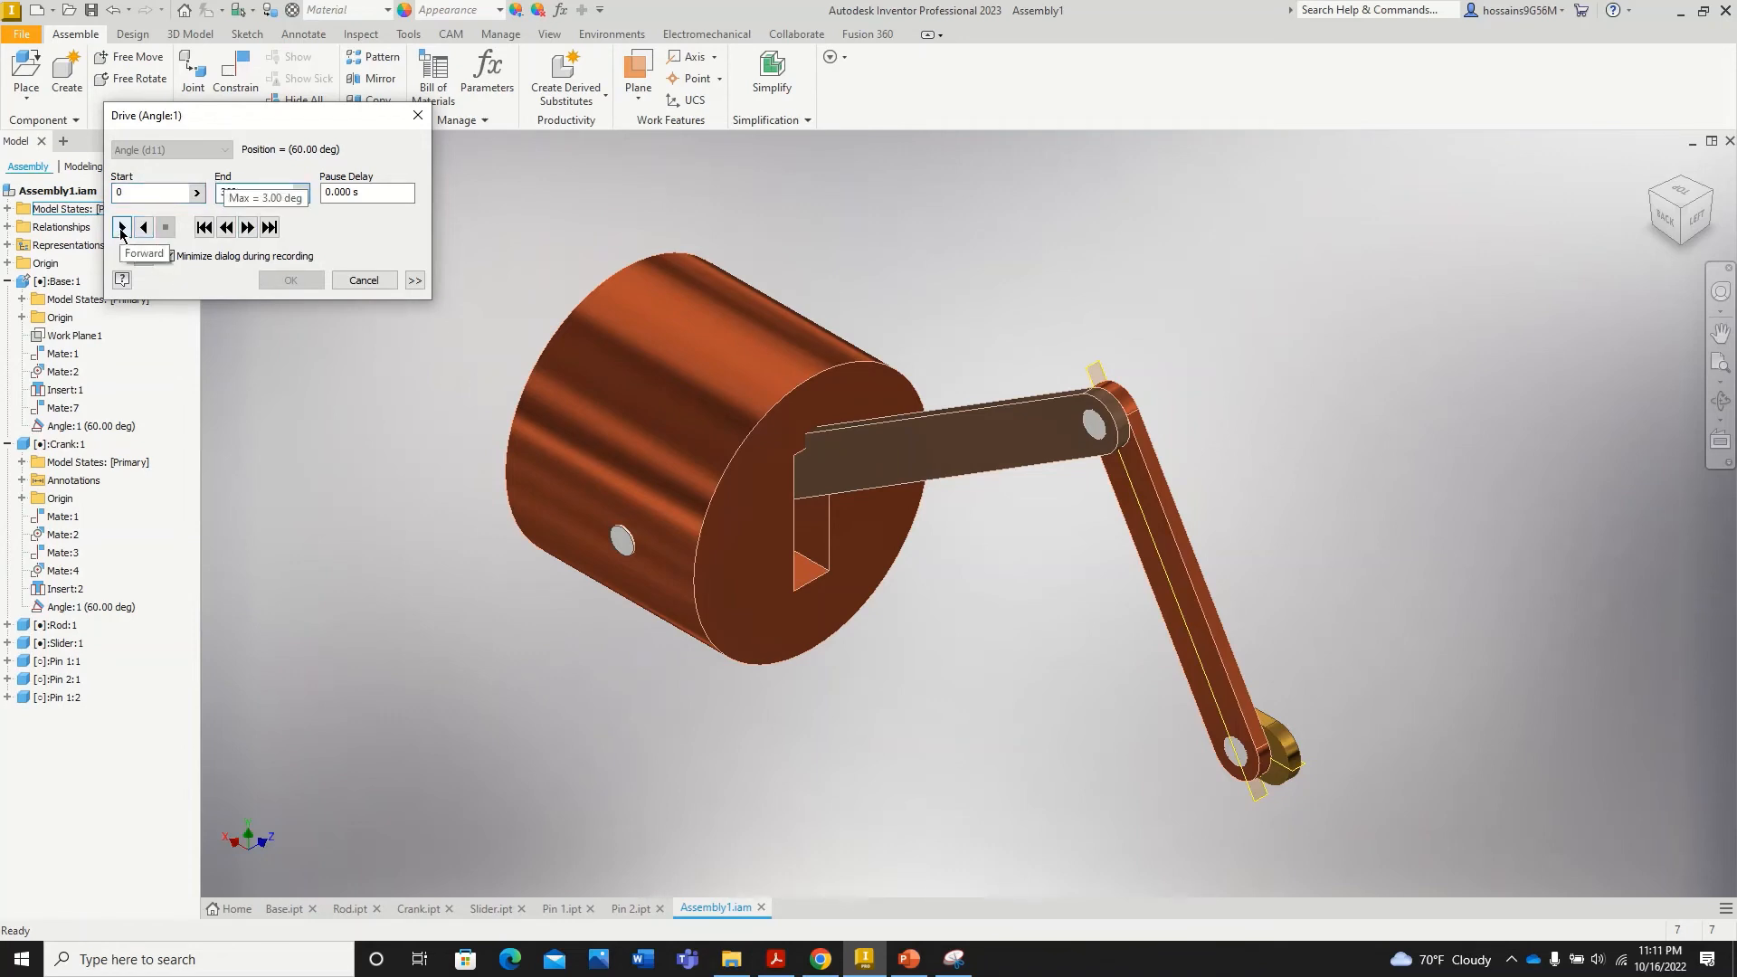
pyautogui.click(121, 227)
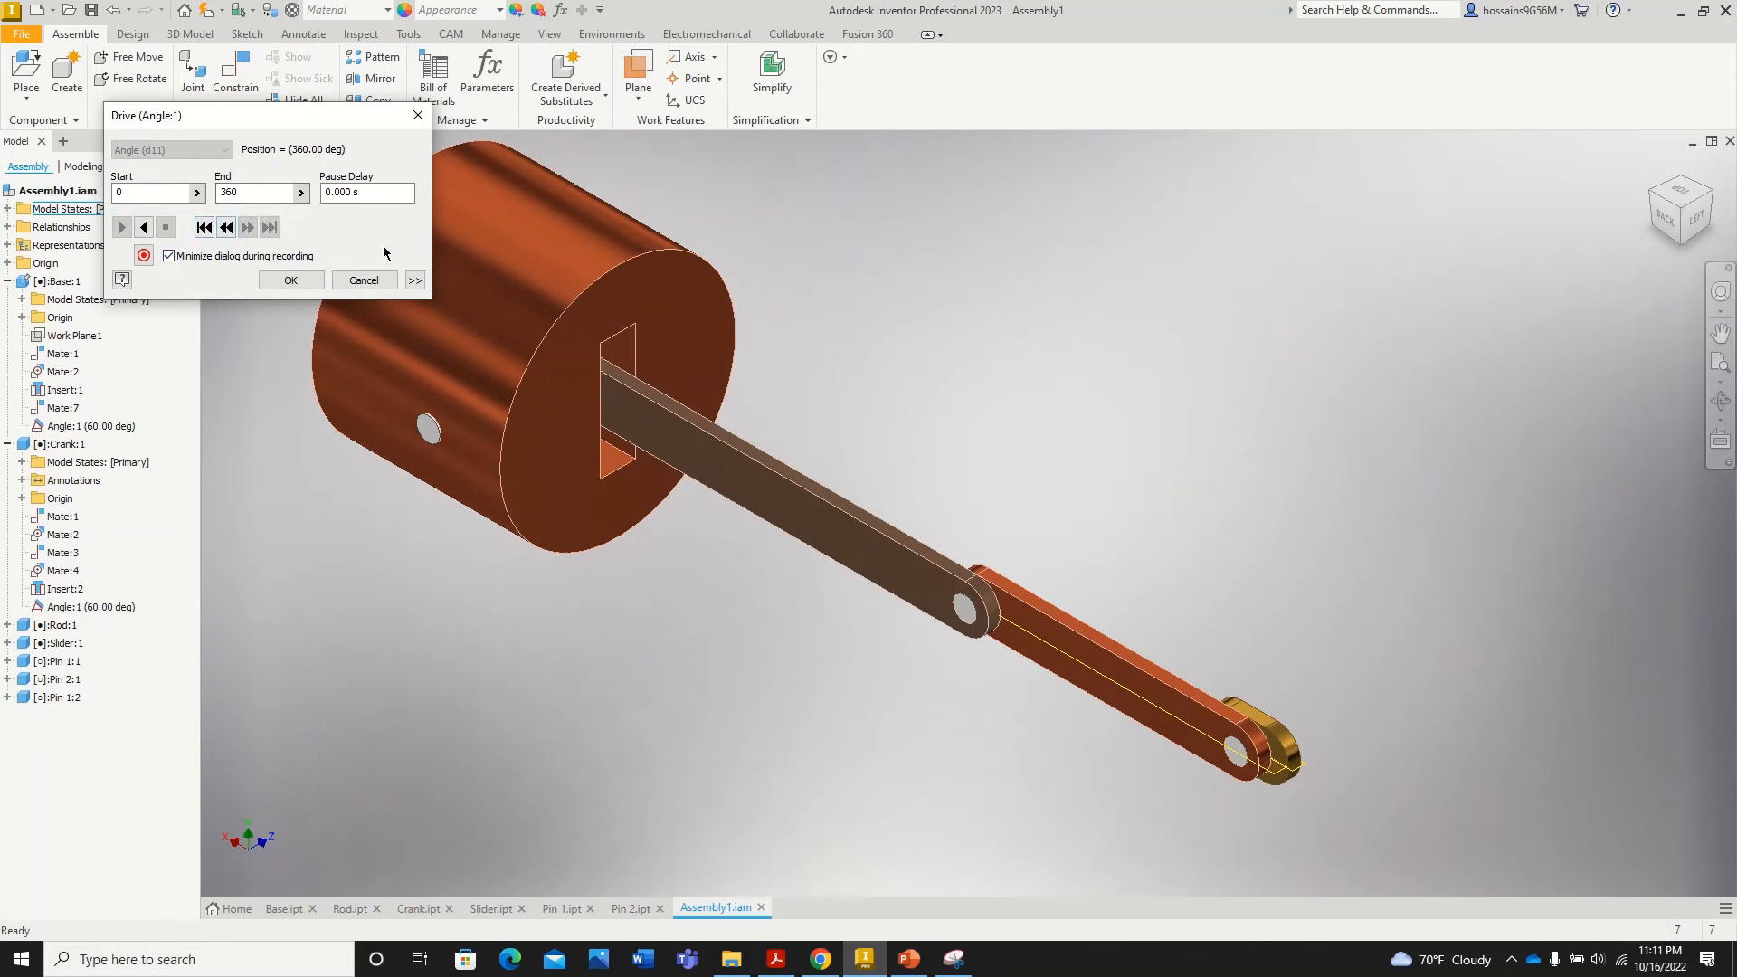
# Step: Set the drive to 10 repetitions, run the crank motion in reverse, and accept the drive settings
pyautogui.click(415, 280)
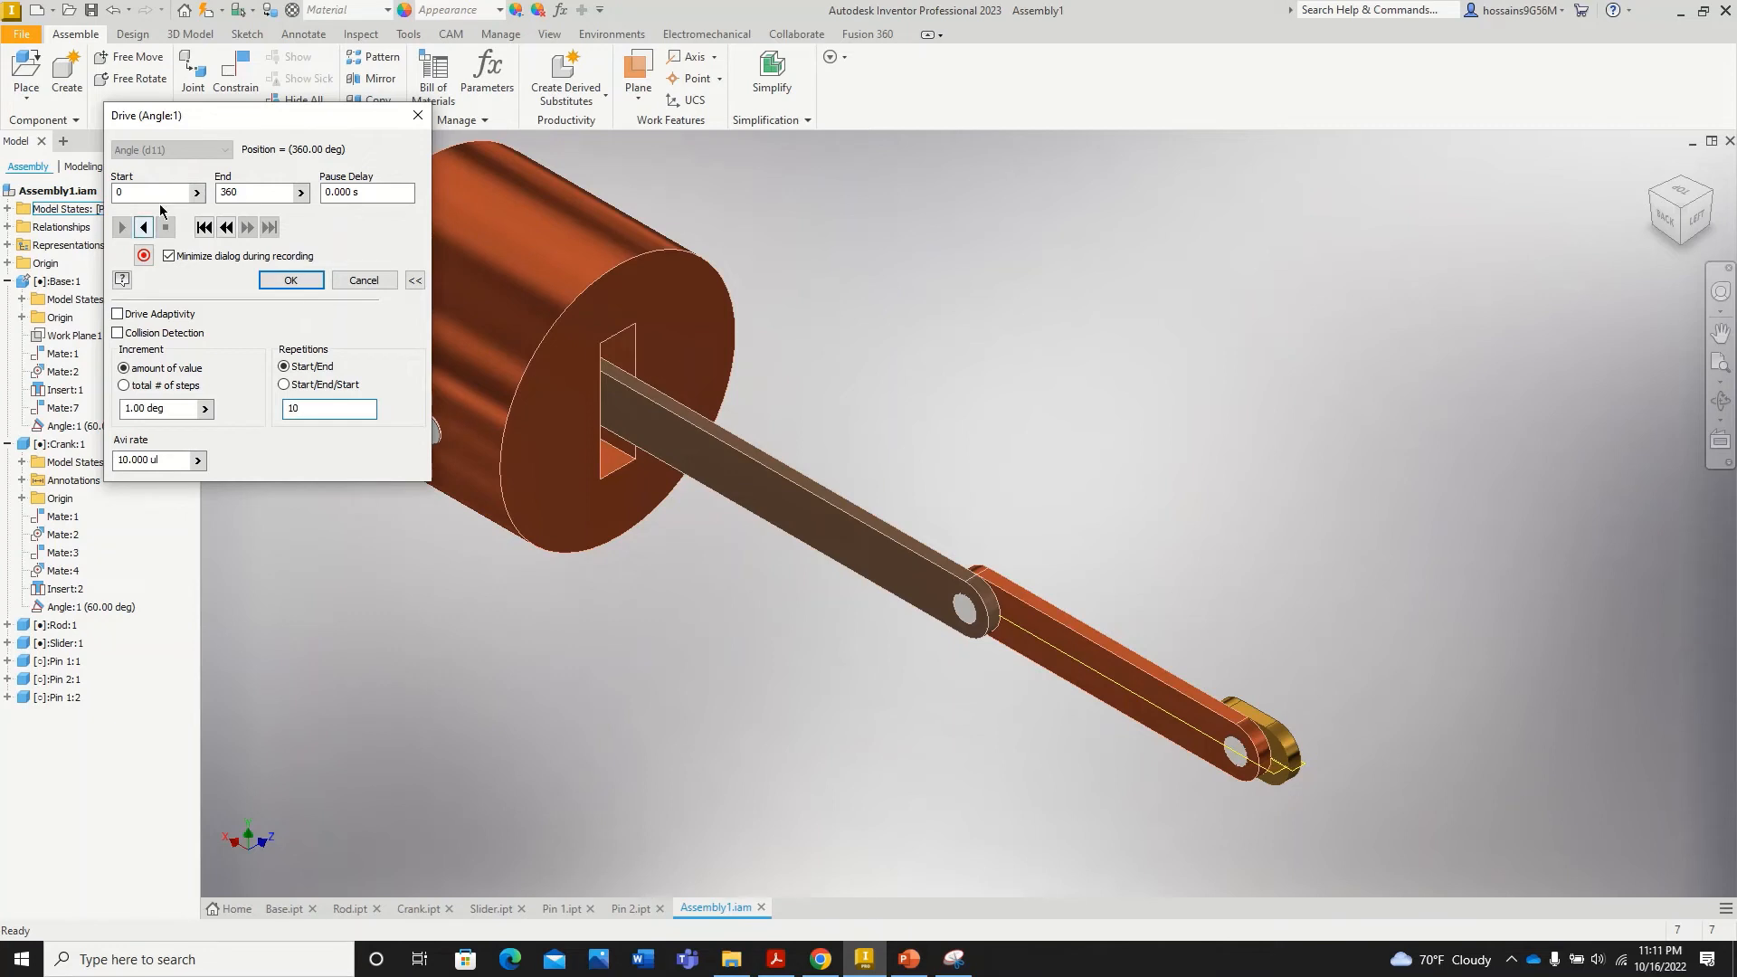
pyautogui.click(140, 230)
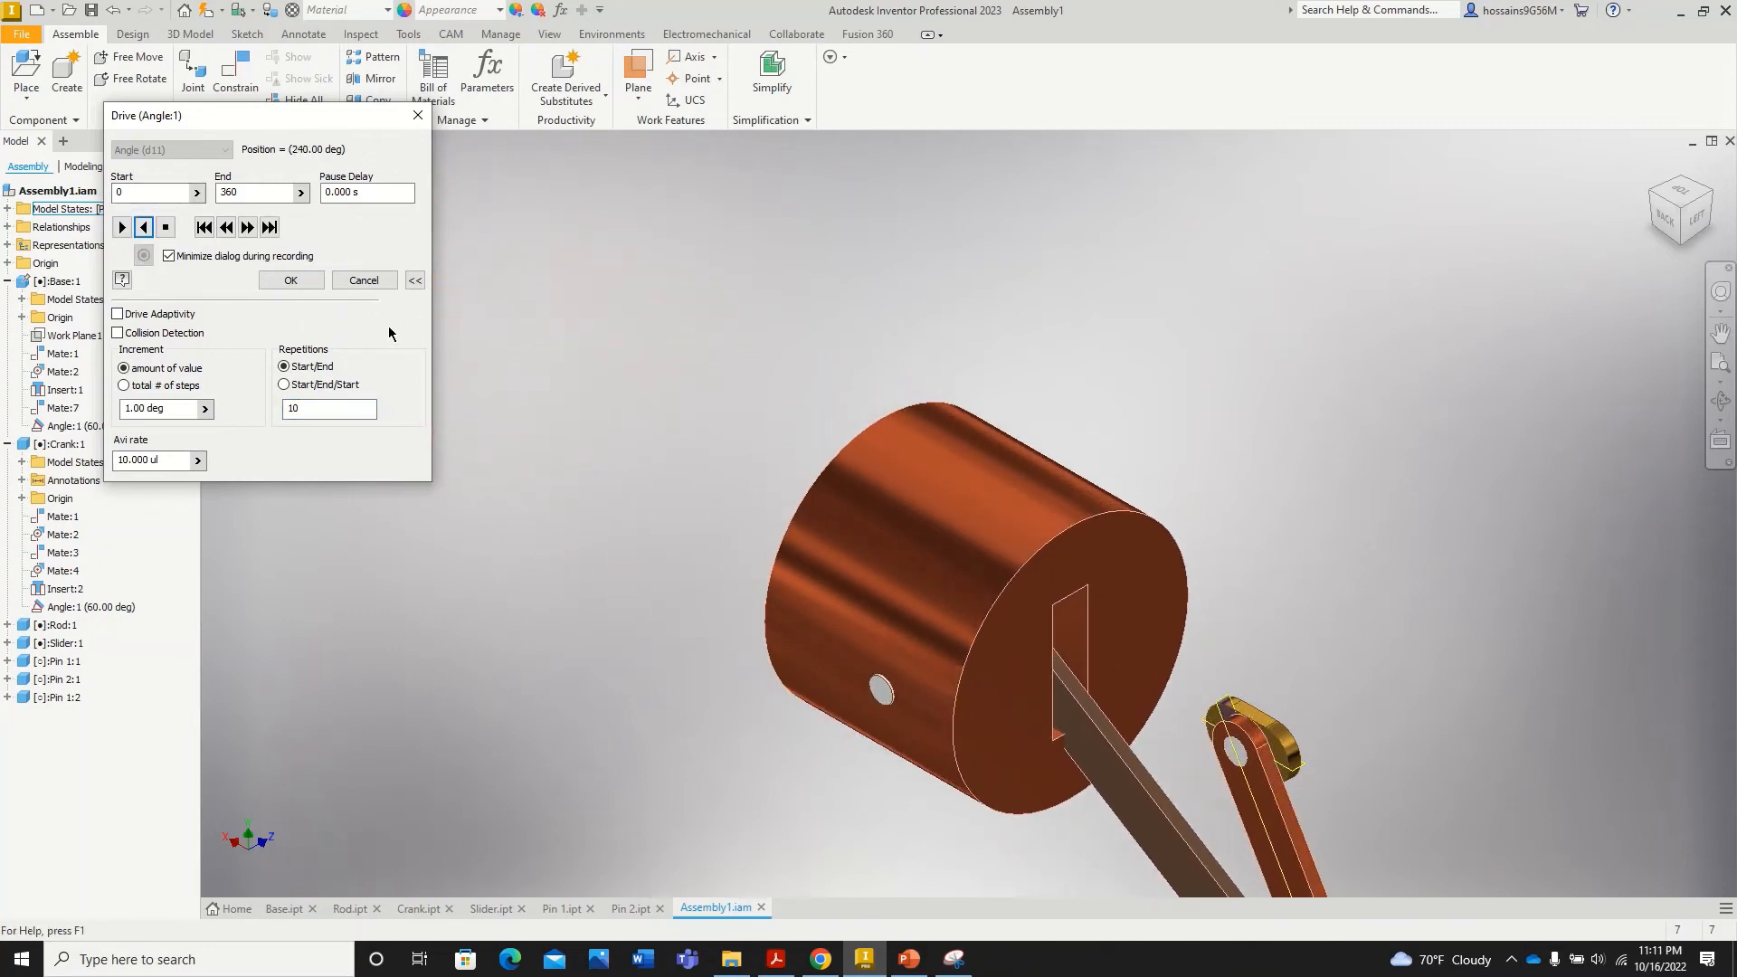
pyautogui.scroll(4, 583, 389)
pyautogui.scroll(-6, 583, 389)
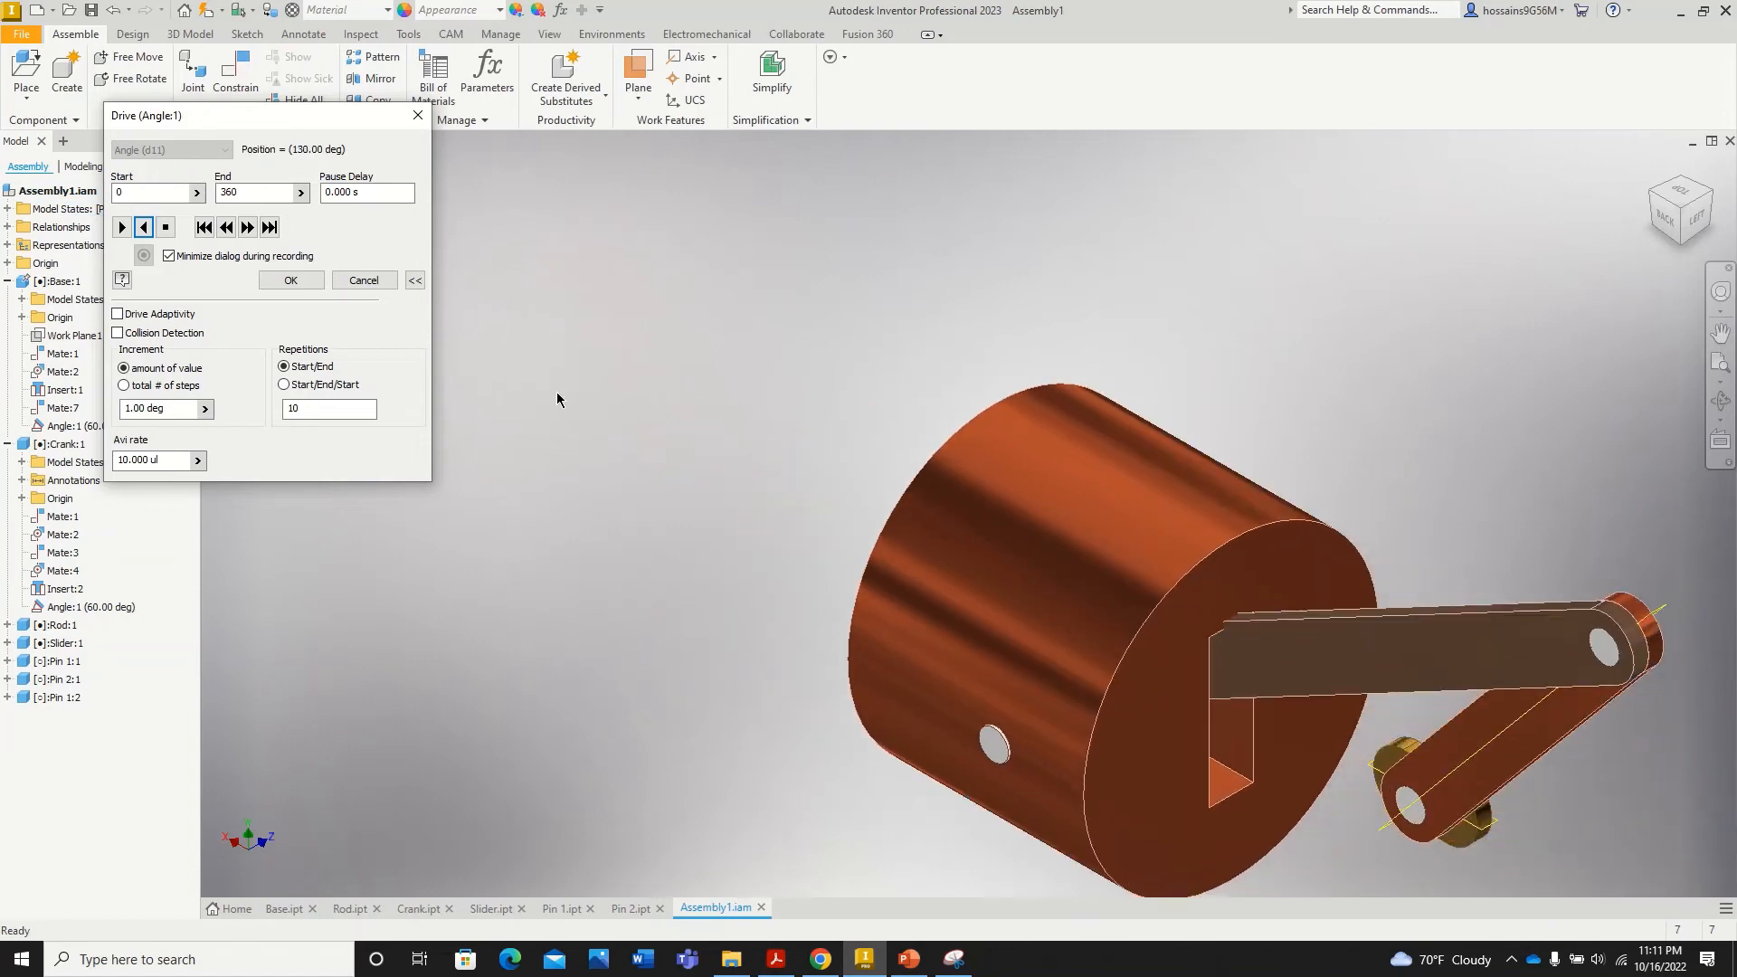
pyautogui.scroll(3, 558, 393)
pyautogui.scroll(-5, 559, 395)
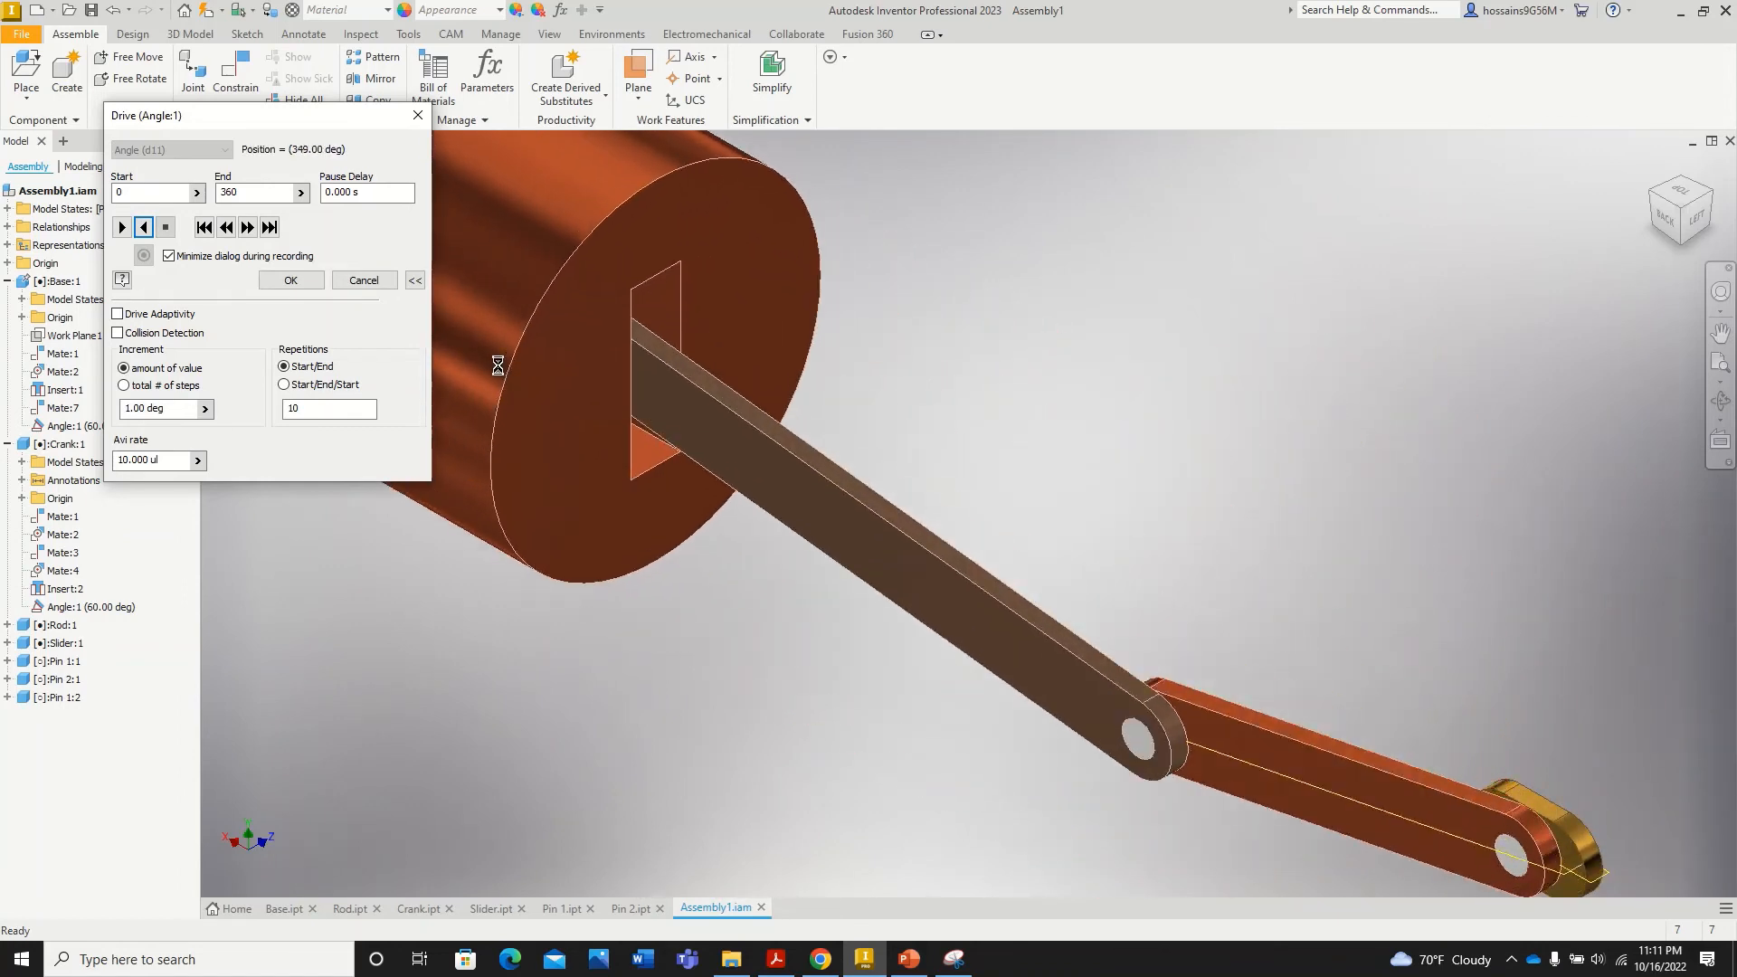
pyautogui.click(286, 281)
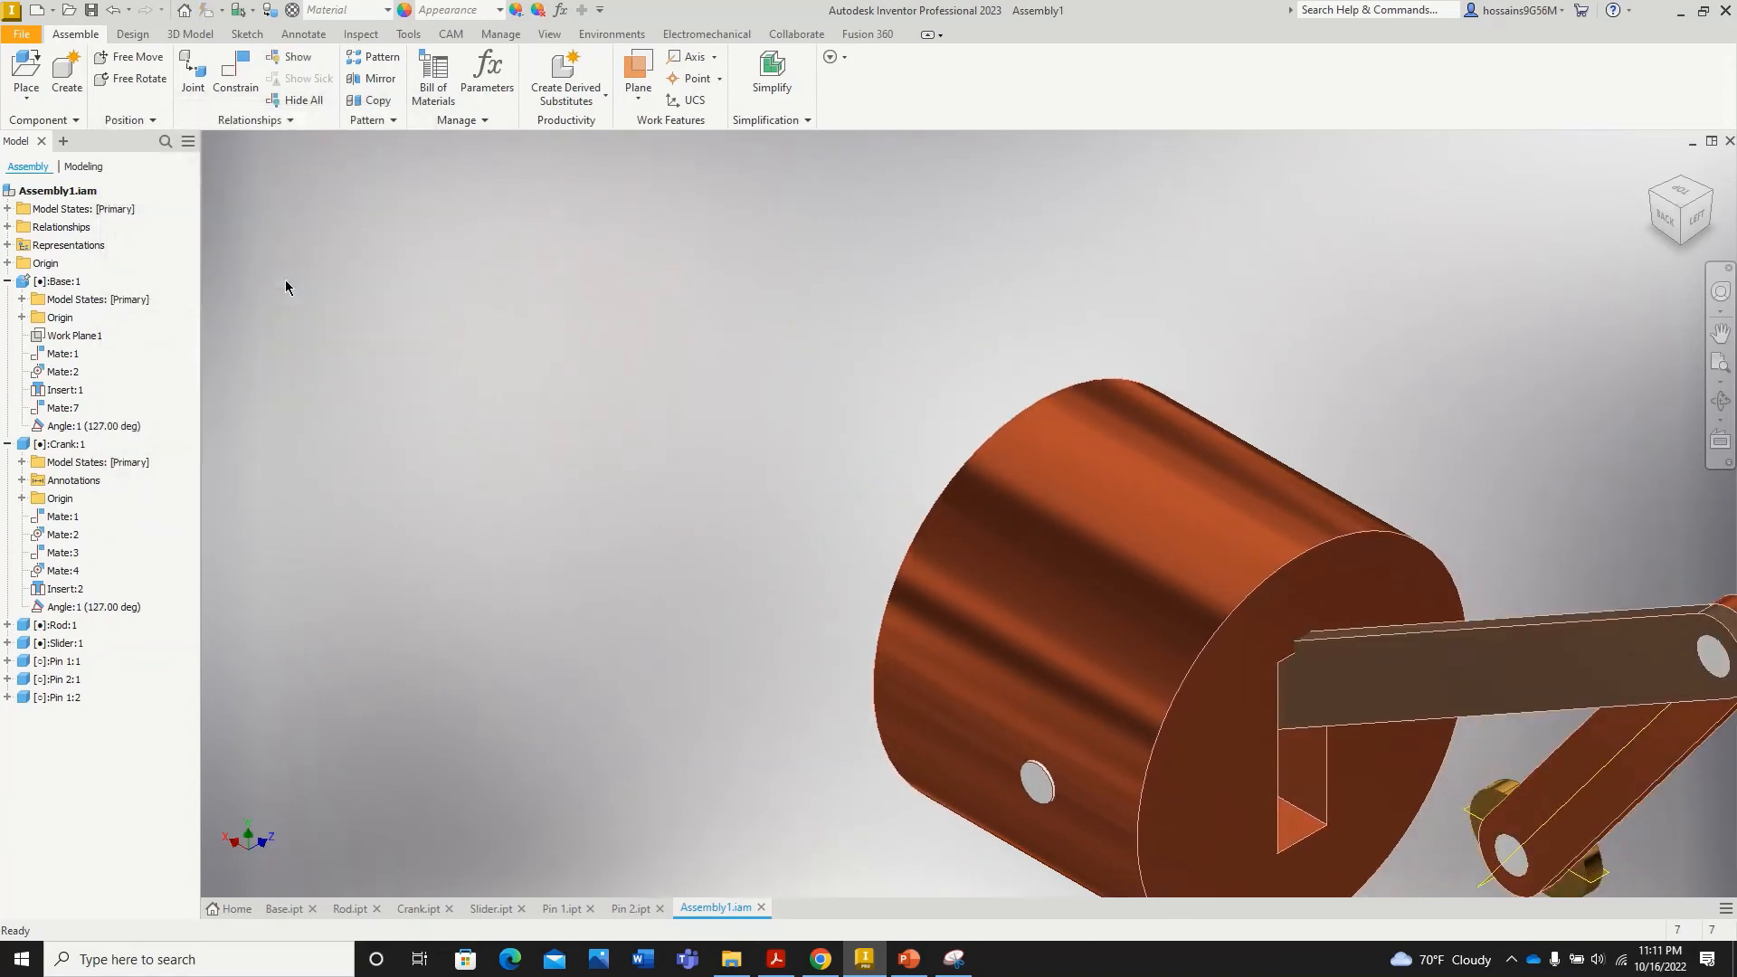
# Step: Reopen the Drive settings of the base-to-crank angle constraint and start a recording of the motion
pyautogui.scroll(3, 574, 432)
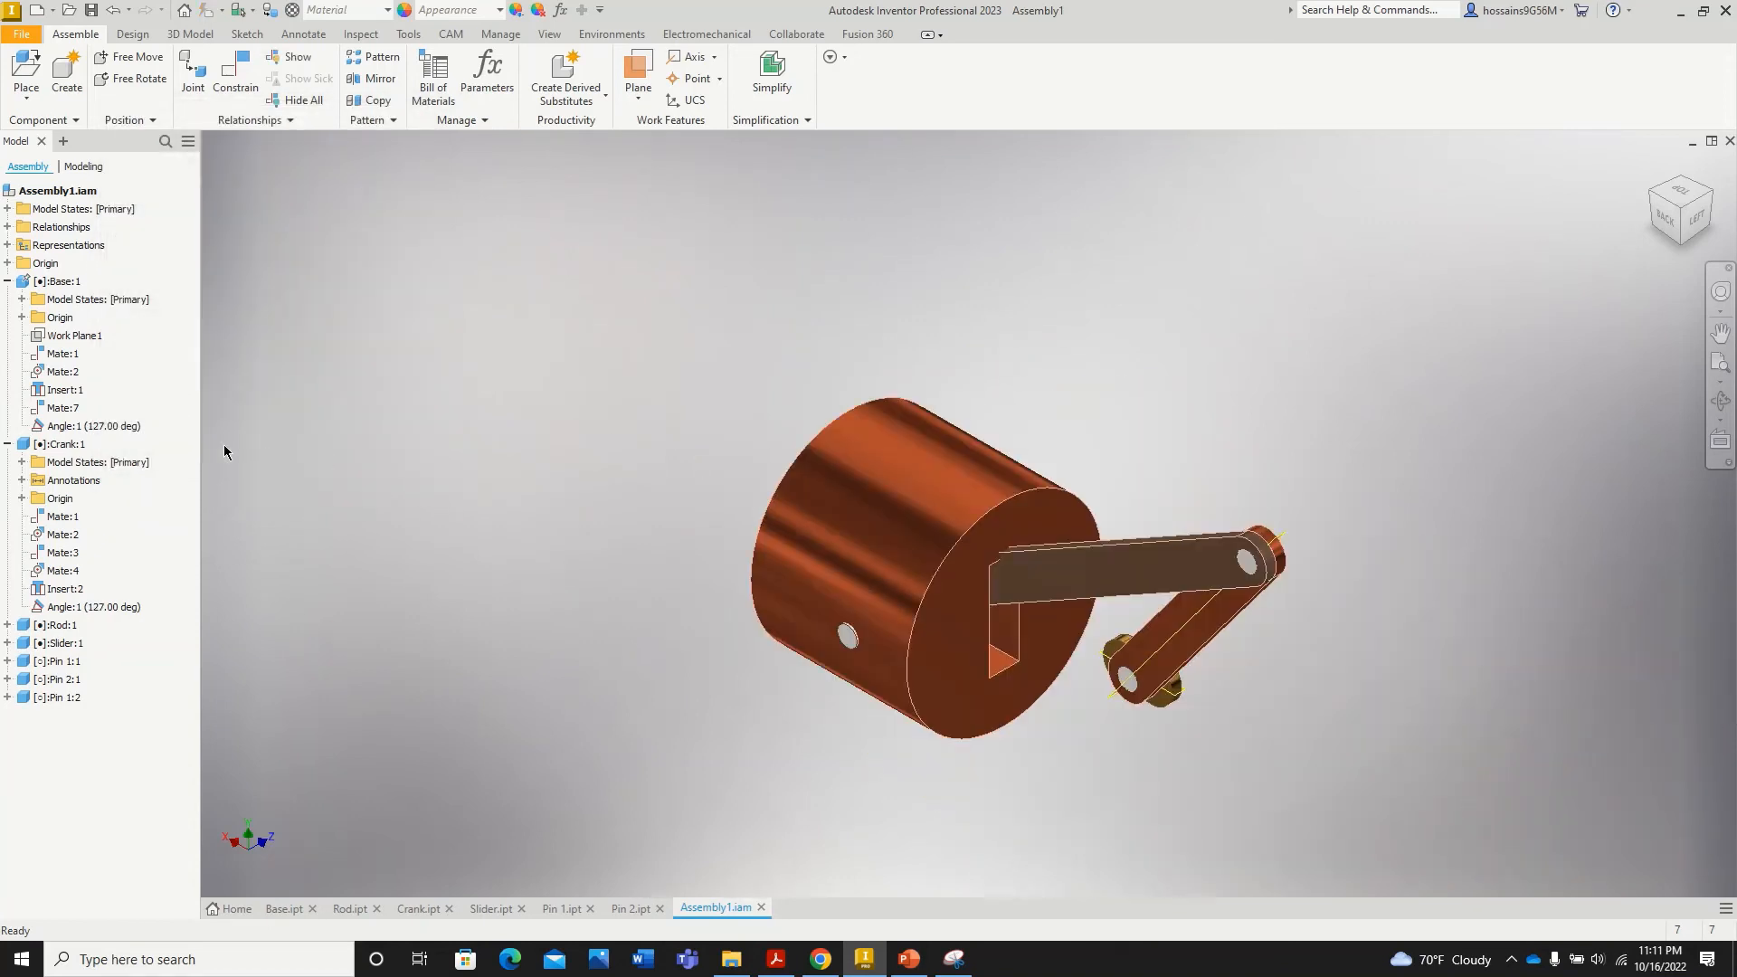
pyautogui.rightClick(106, 428)
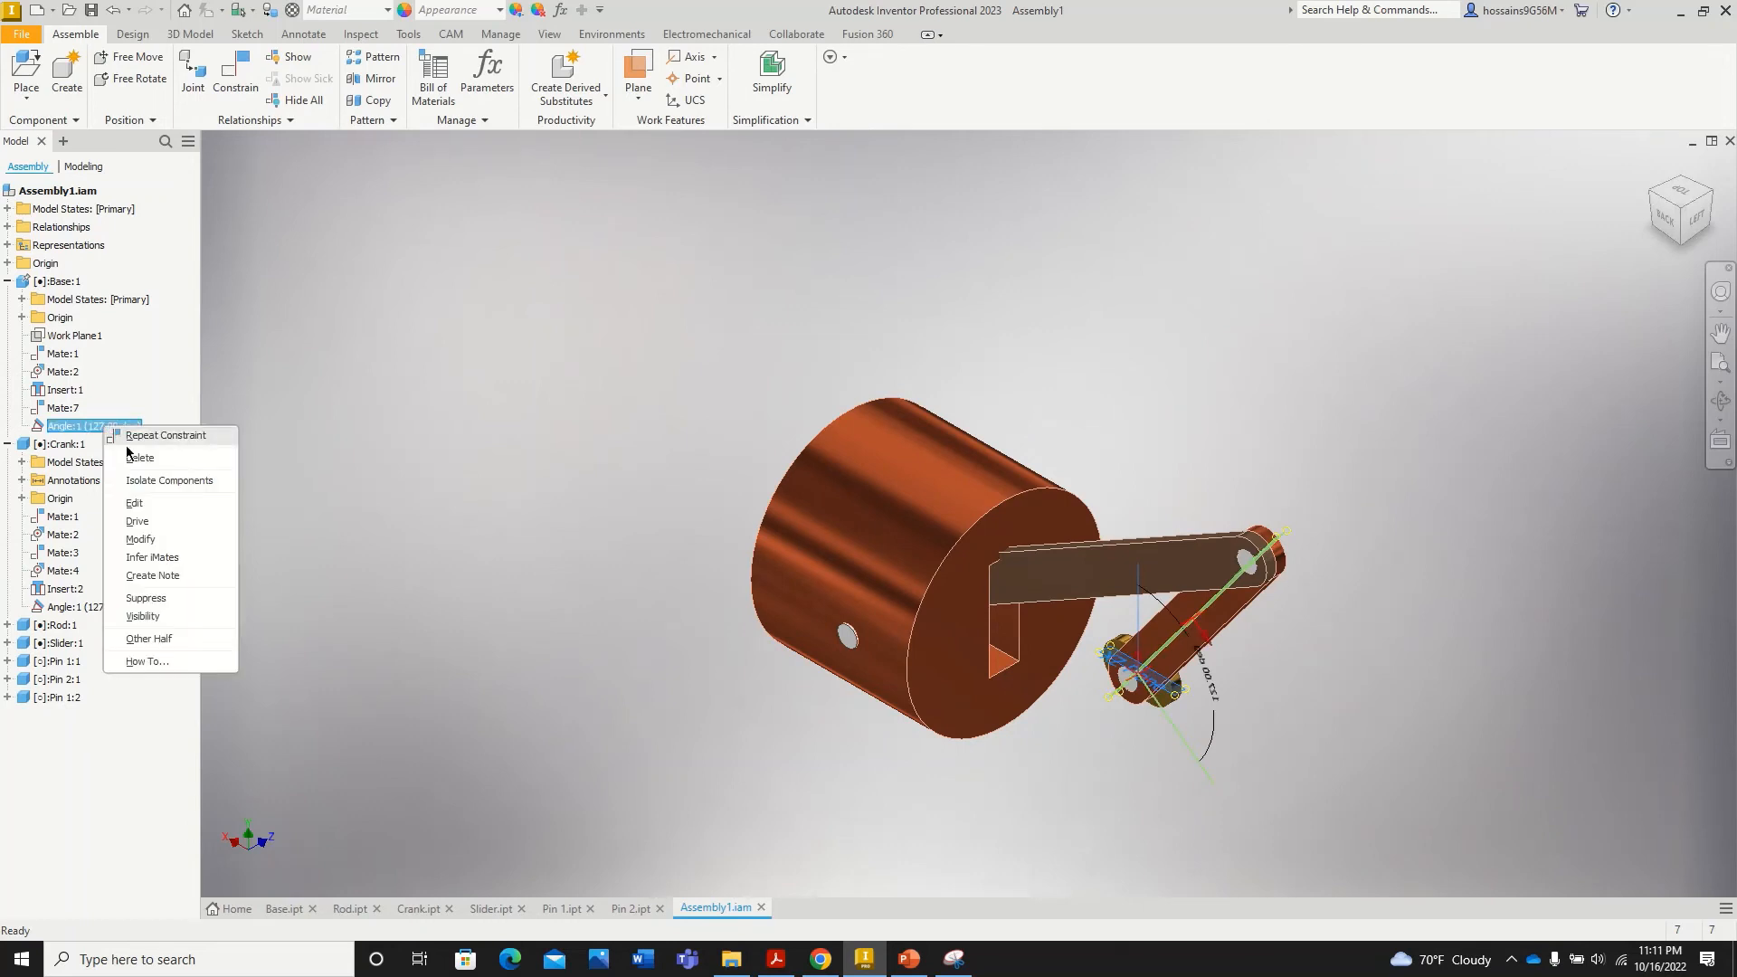
pyautogui.click(145, 523)
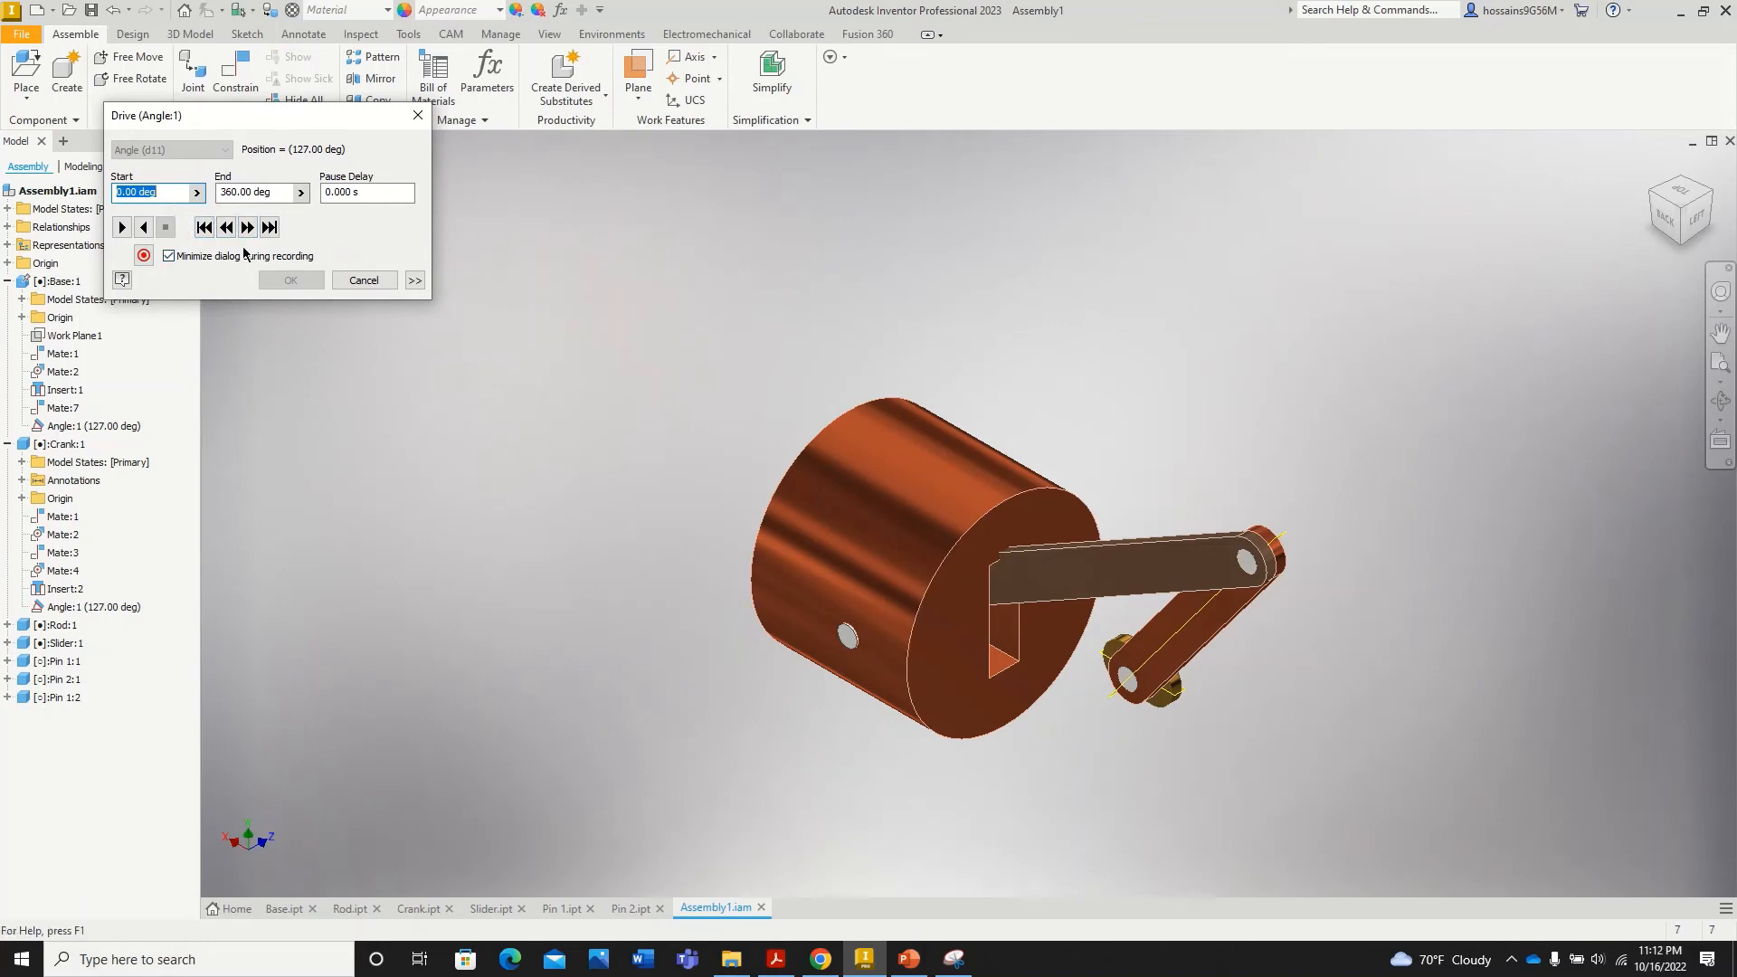
pyautogui.click(414, 281)
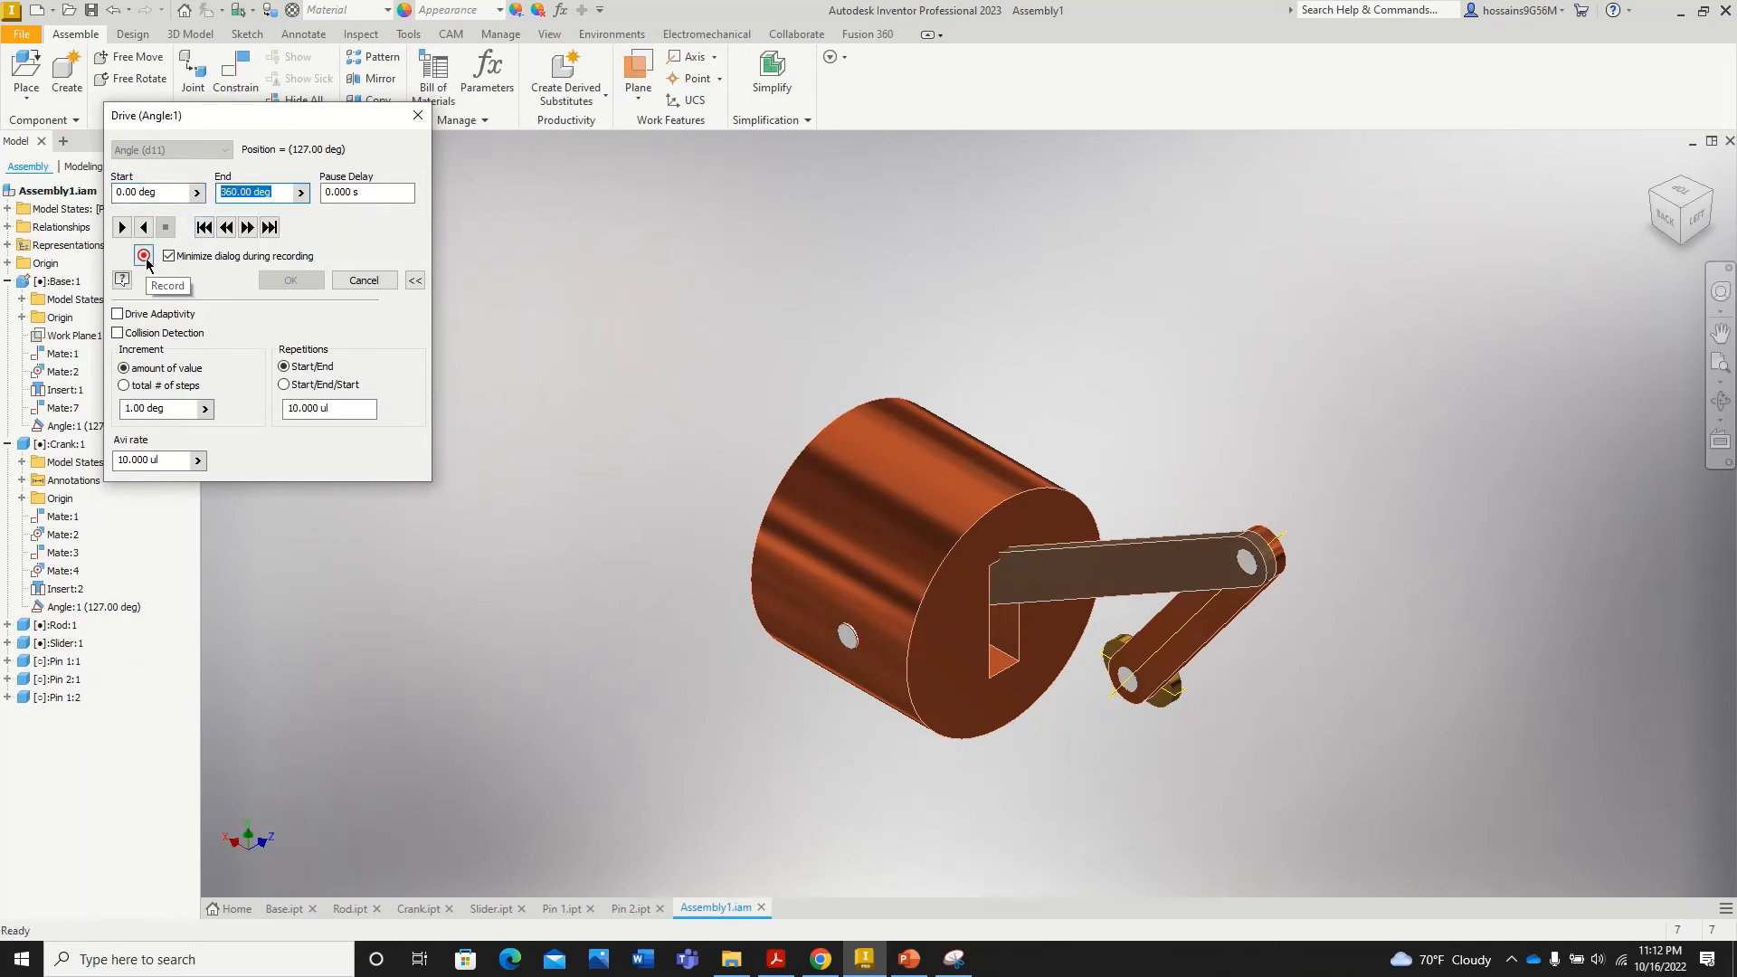
pyautogui.click(144, 256)
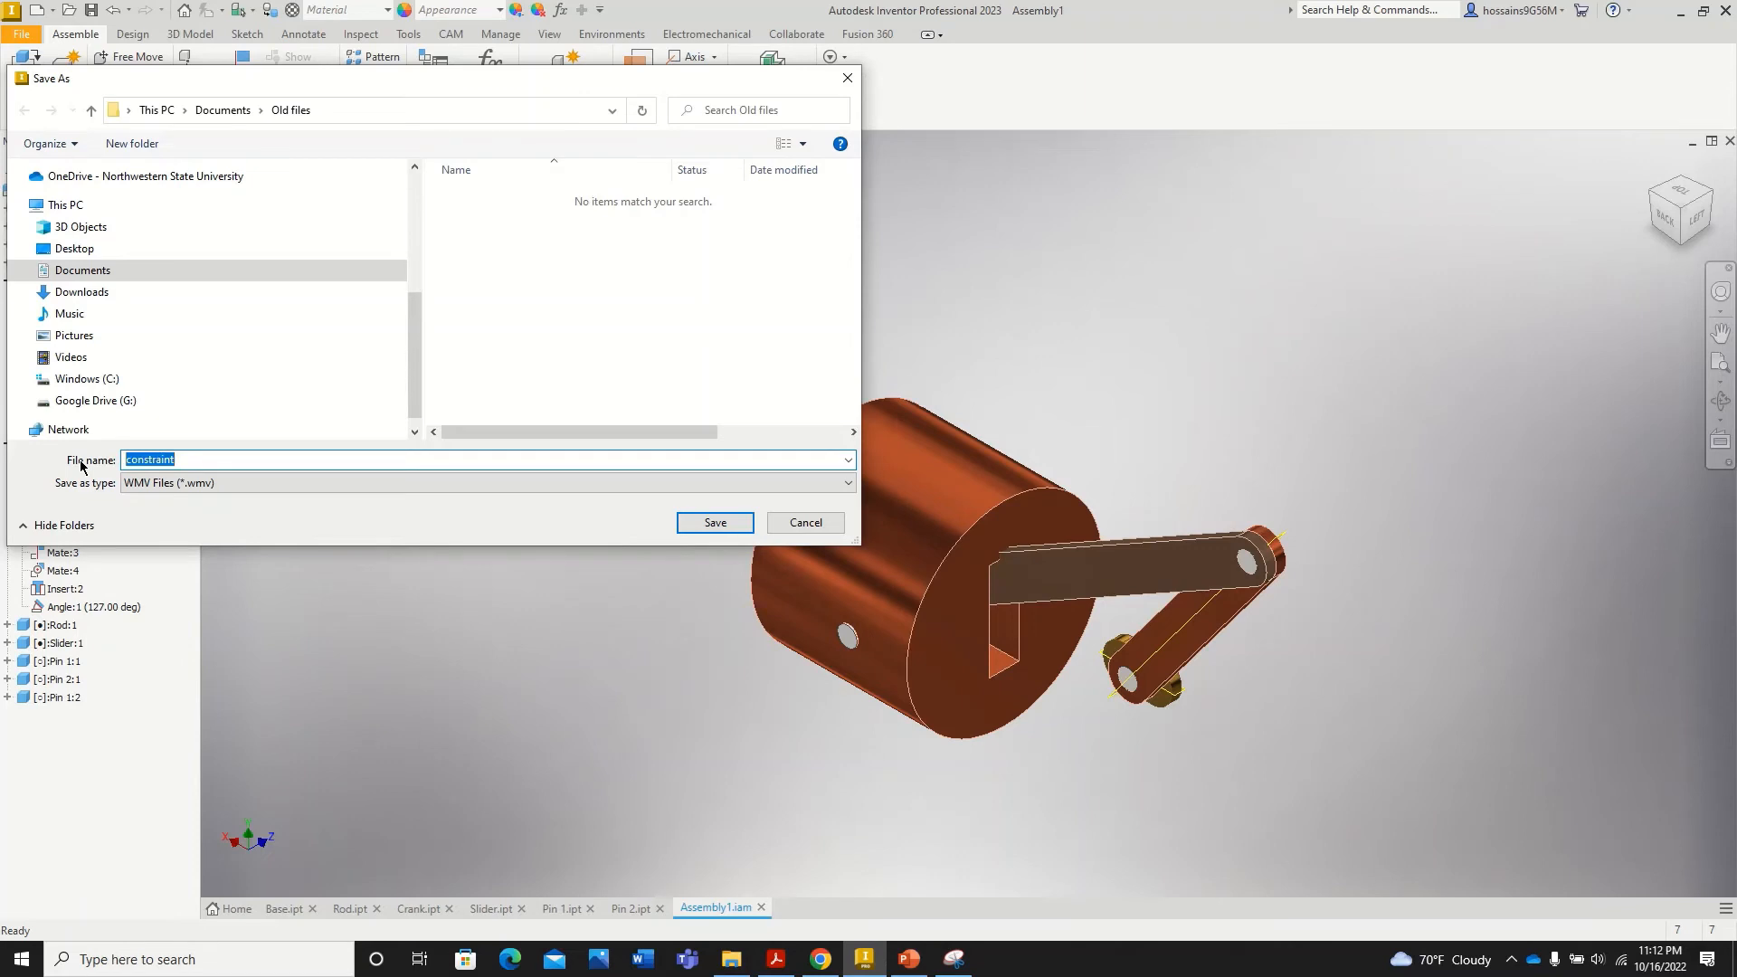
# Step: Save the recording as a WMV file named Class Assignment 6 in the Old files folder, after checking the available file types
pyautogui.write('Class Assignment')
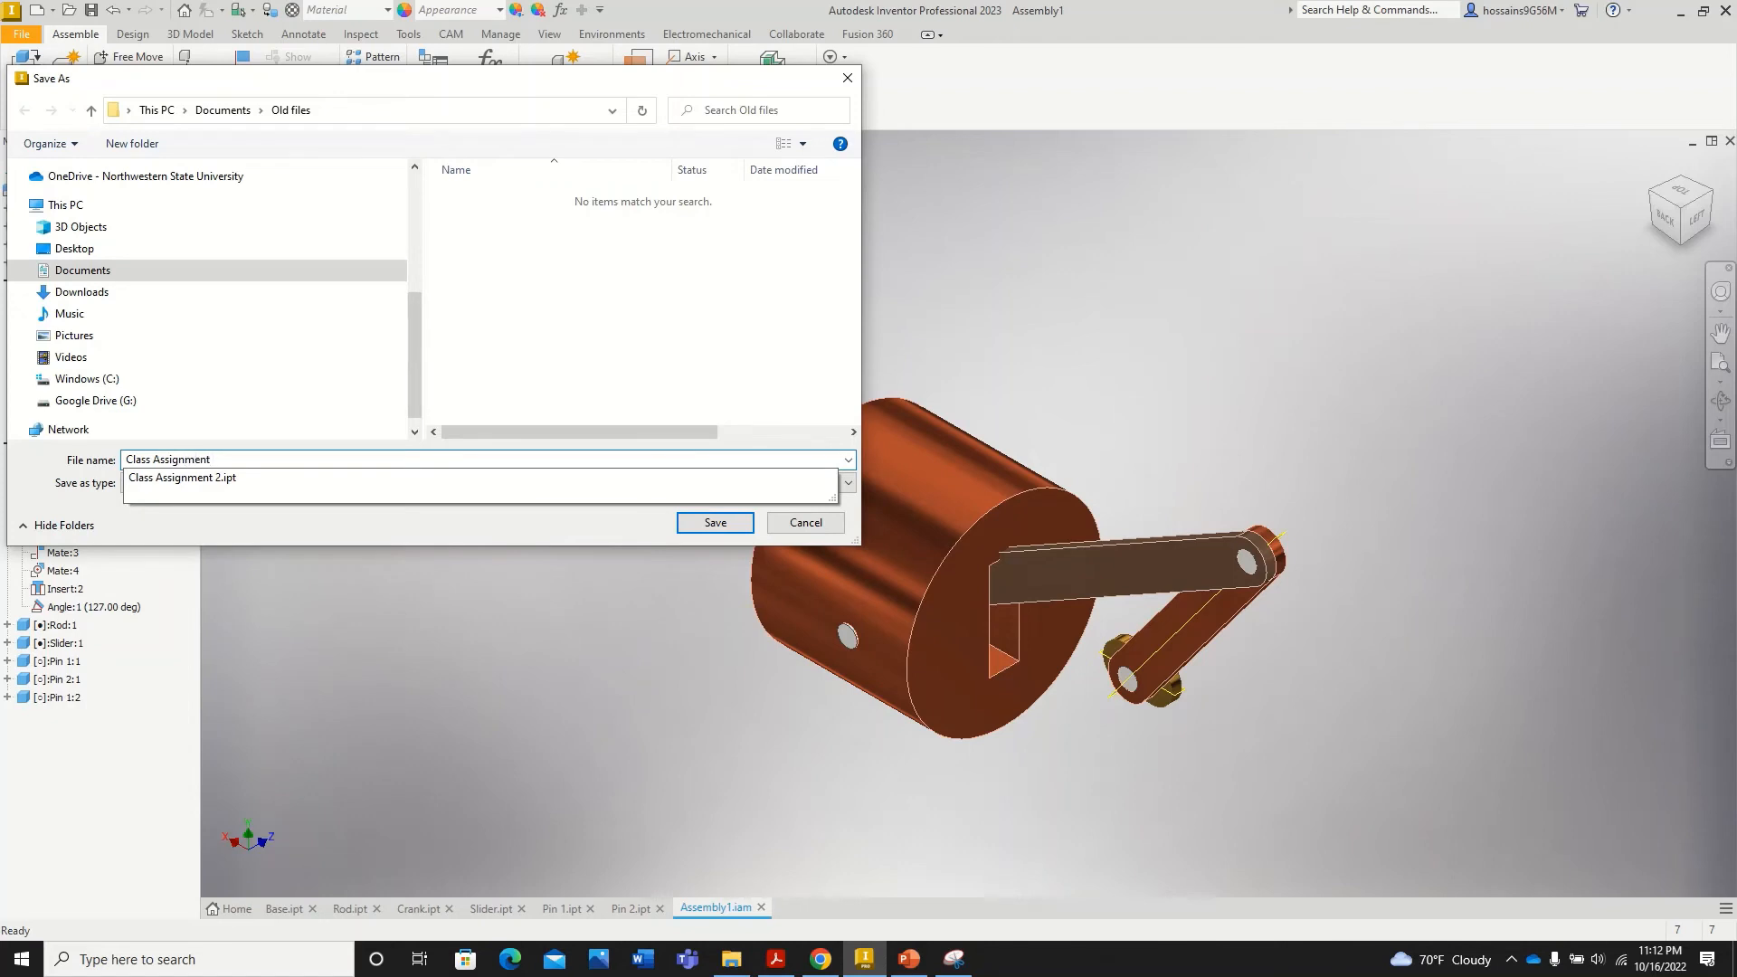
pyautogui.write(' 6')
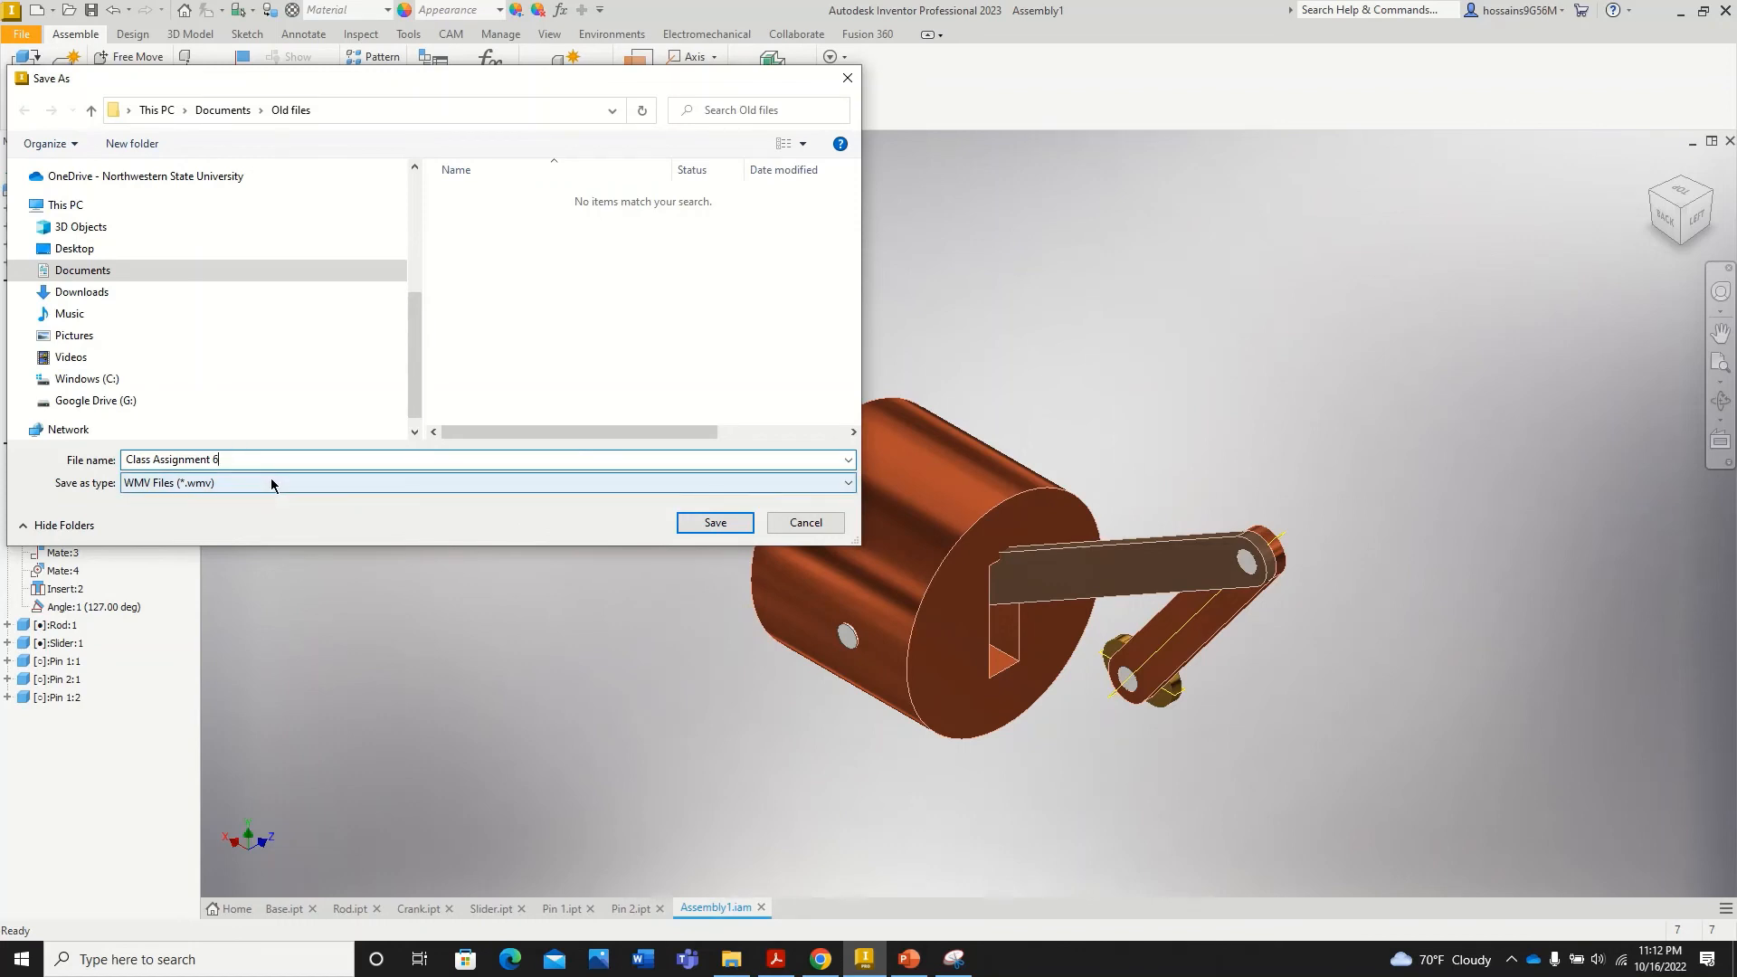
pyautogui.click(246, 482)
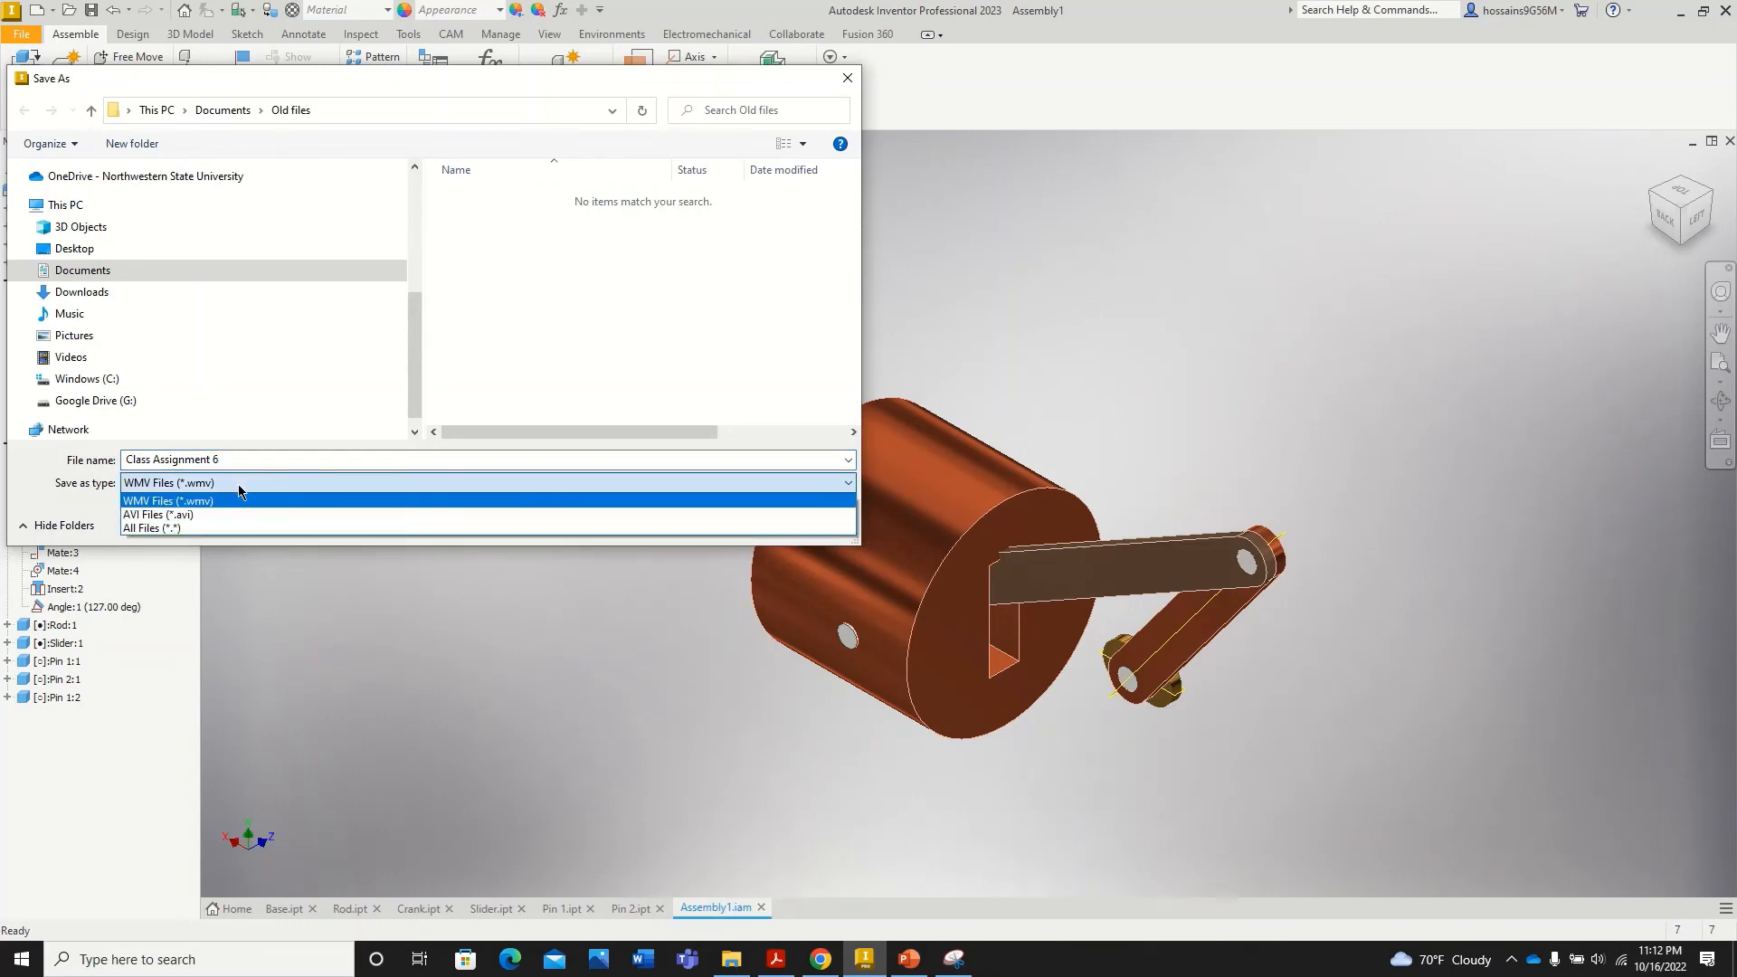
pyautogui.click(240, 486)
pyautogui.click(240, 486)
pyautogui.click(242, 481)
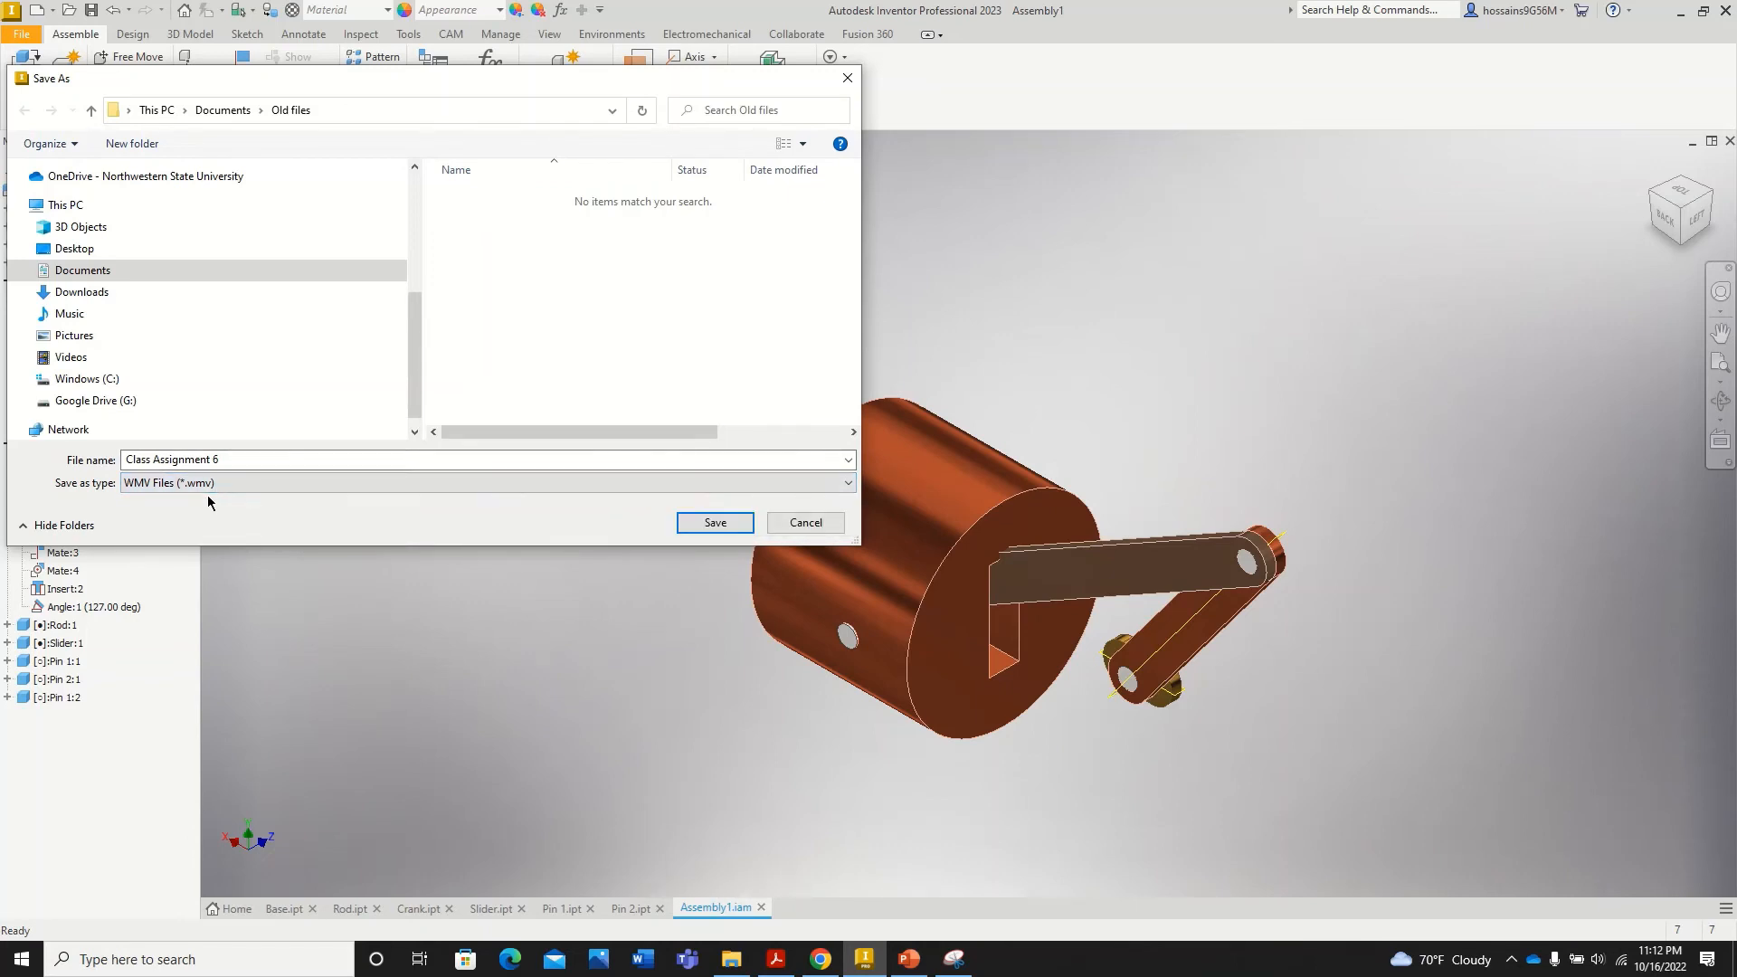
pyautogui.click(709, 530)
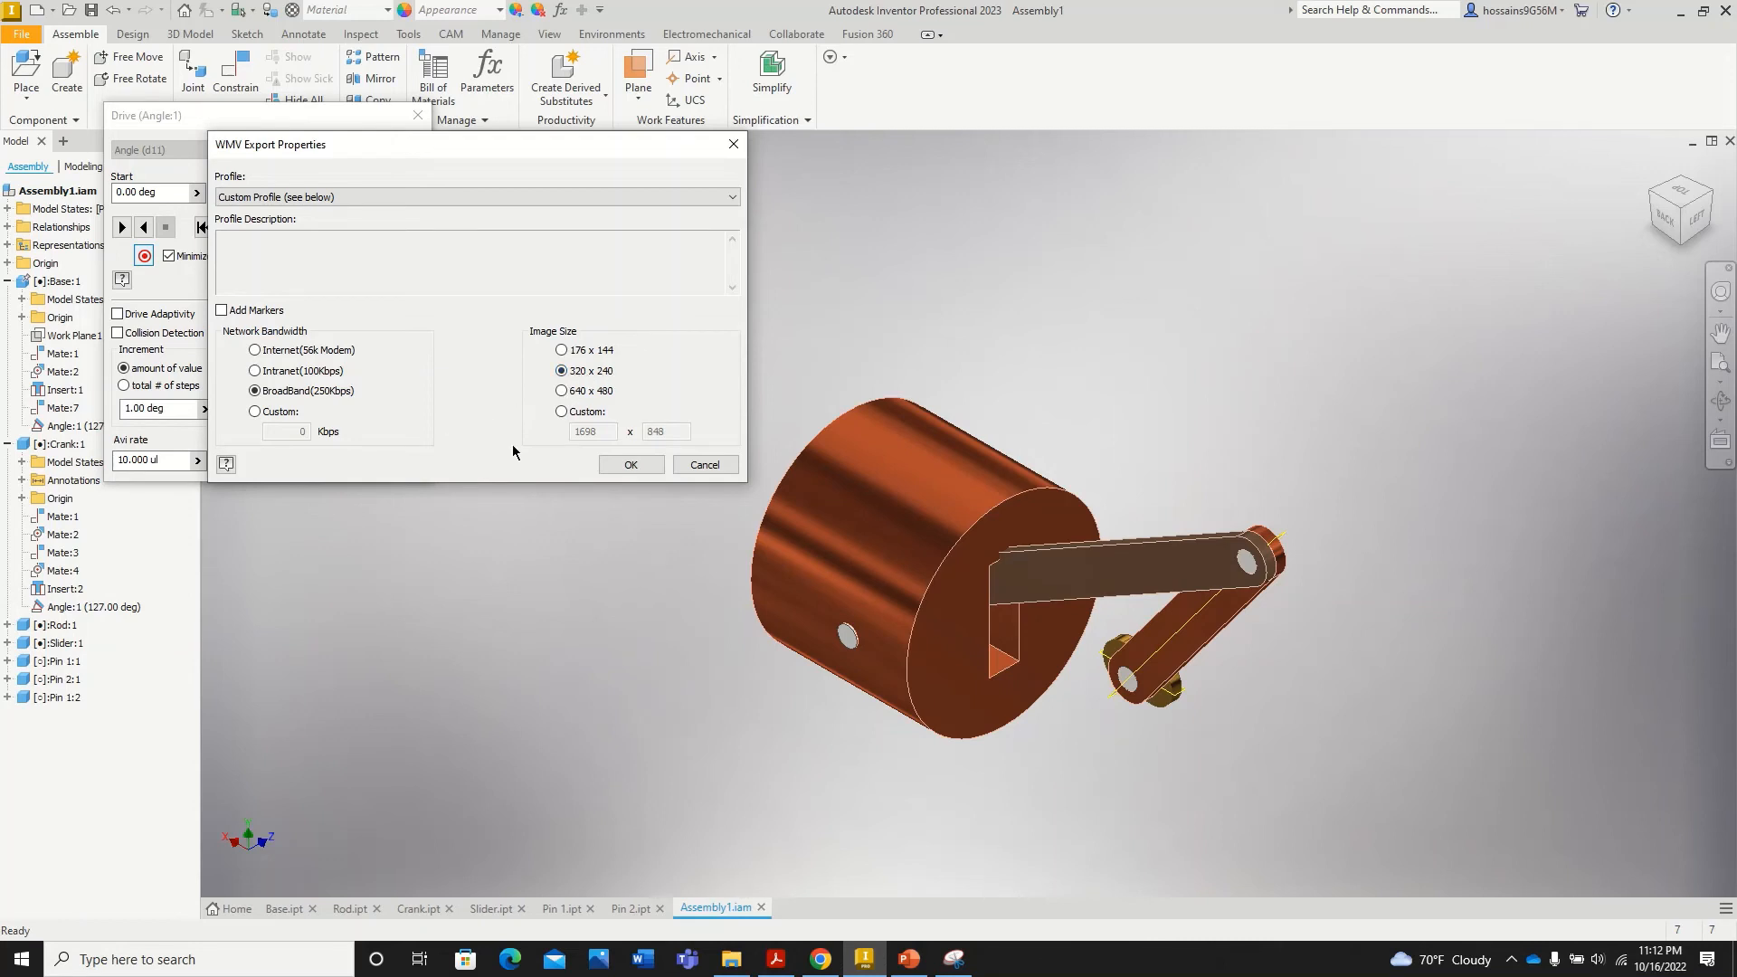
# Step: Accept the WMV export at BroadBand (250Kbps) and 320 x 240, and record the crank's forward drive from 0 to 360 deg
pyautogui.click(630, 465)
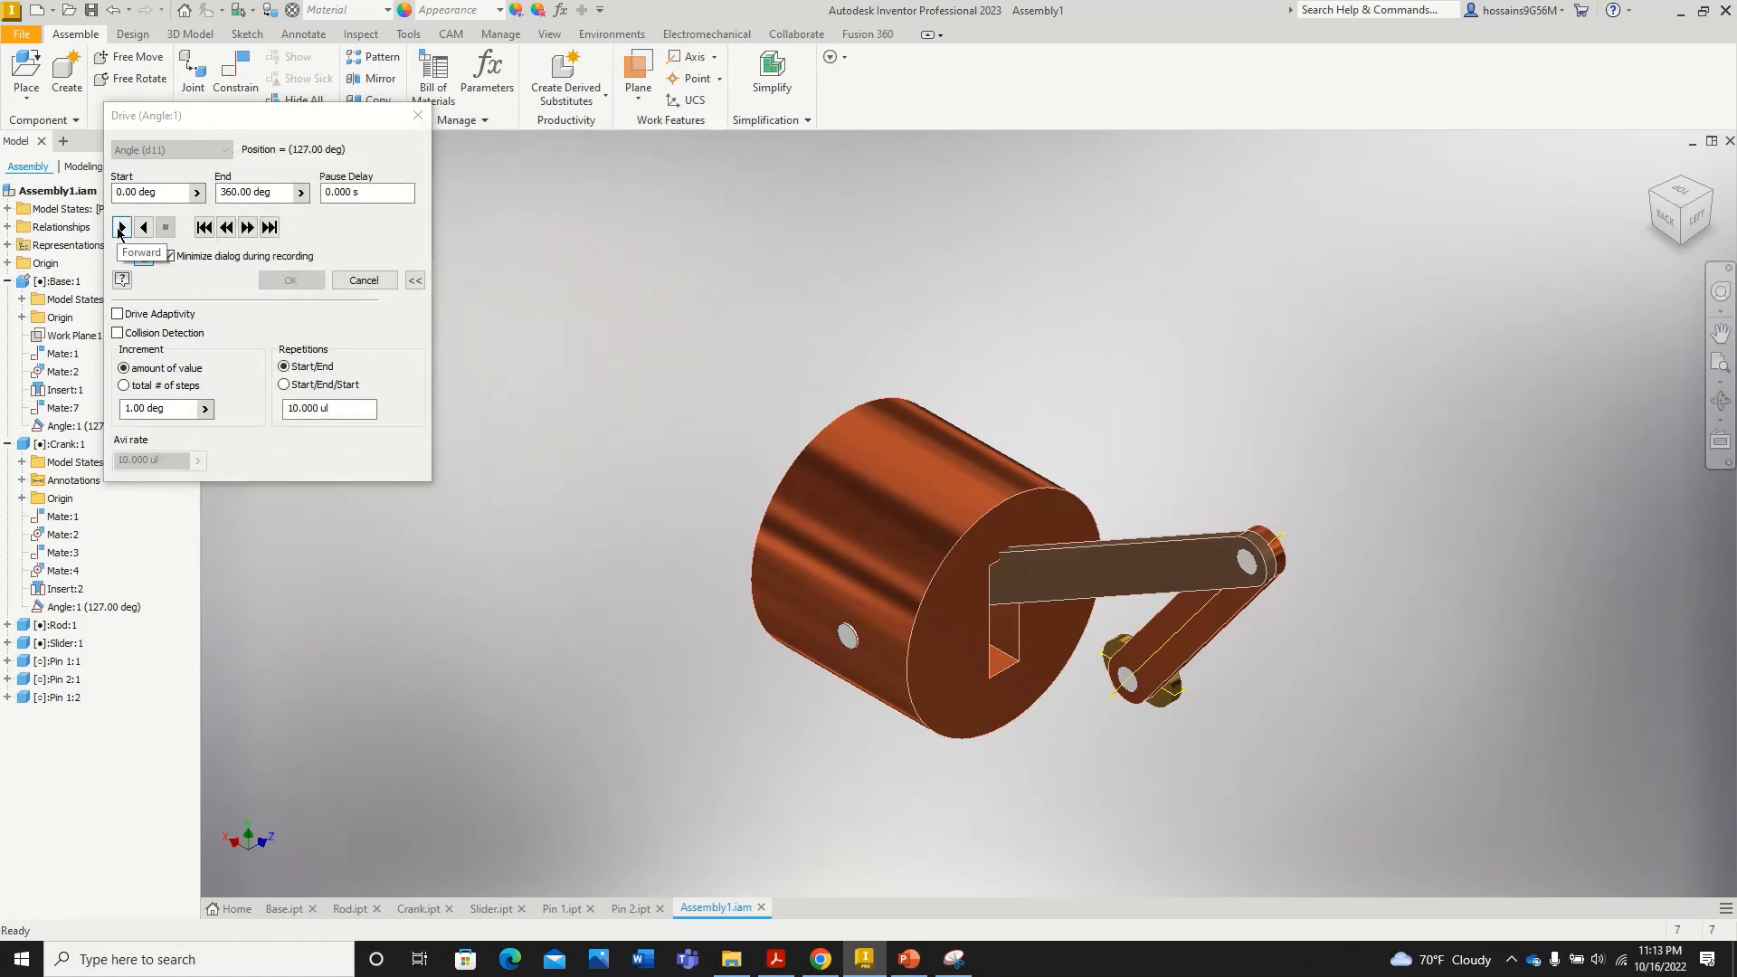
pyautogui.click(121, 228)
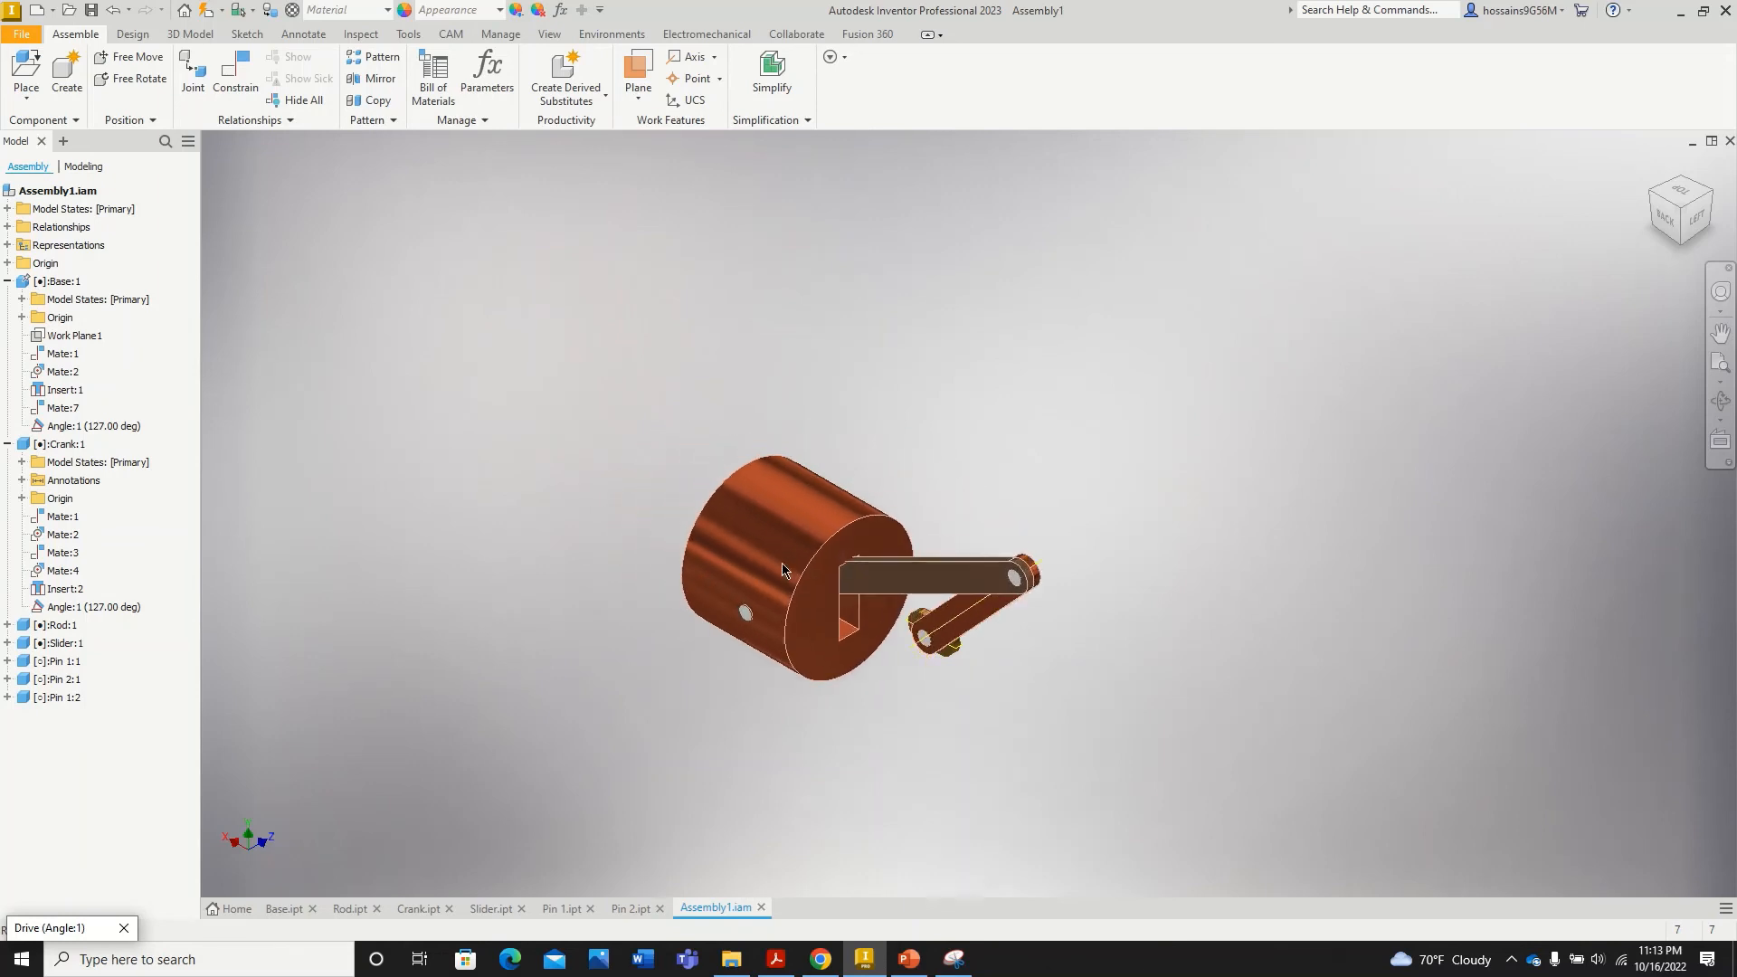
pyautogui.scroll(5, 783, 570)
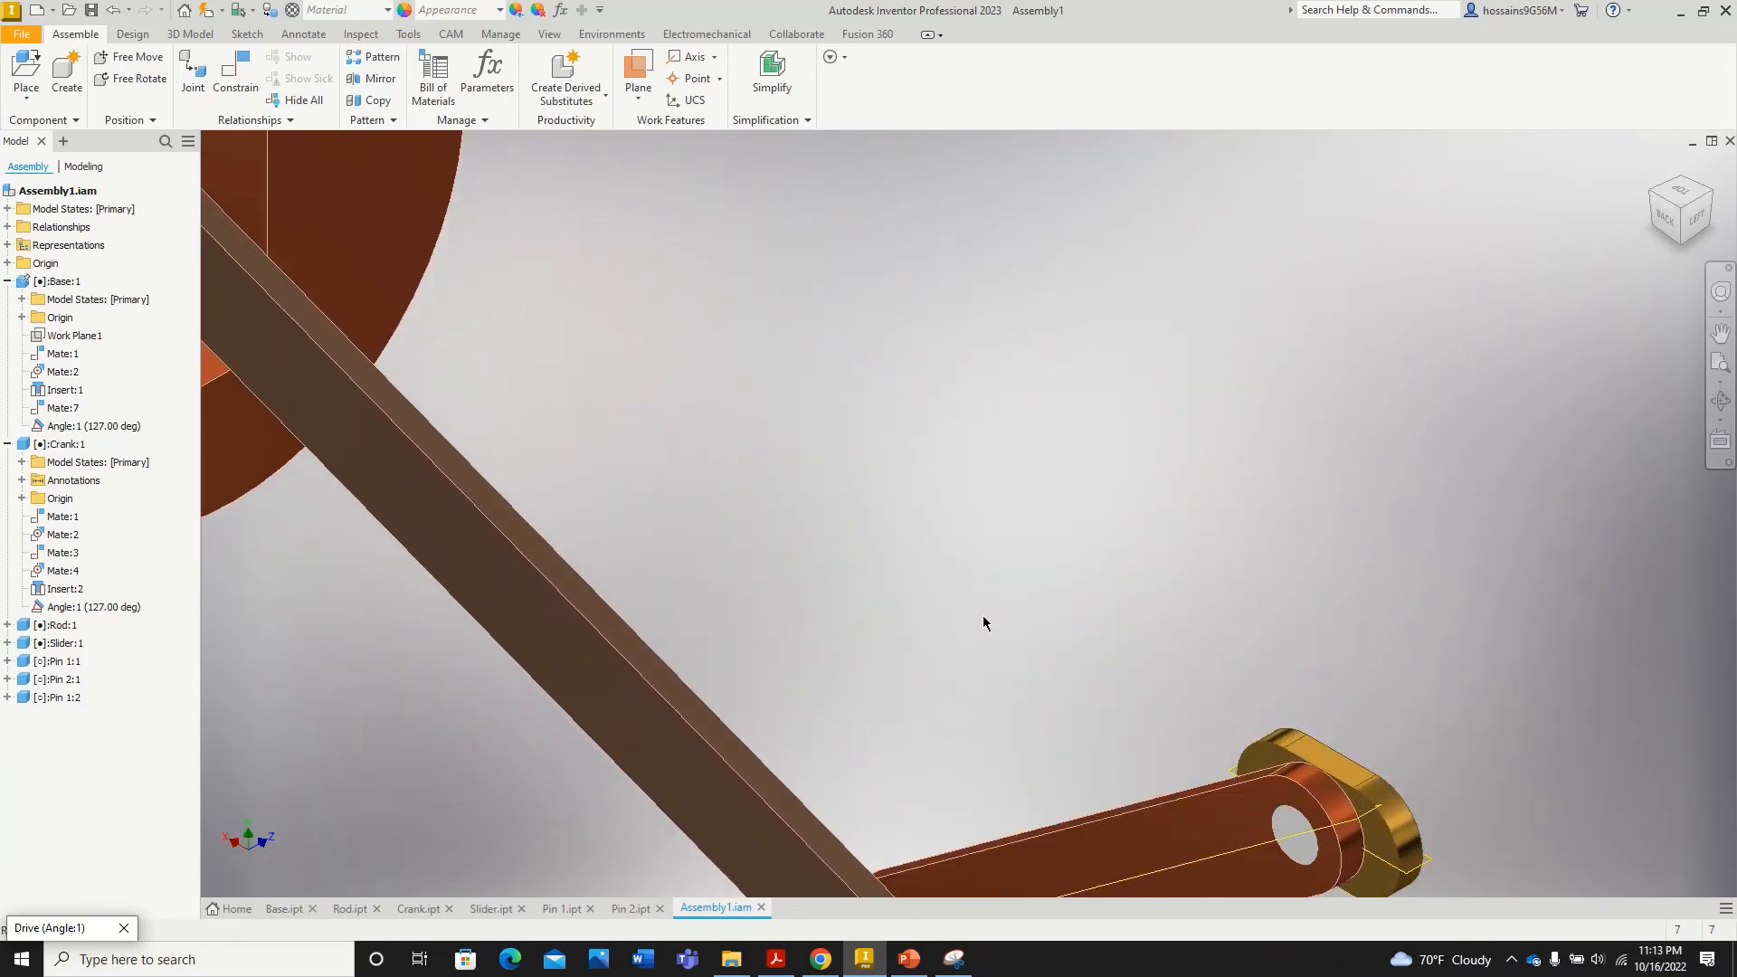
pyautogui.scroll(-5, 982, 615)
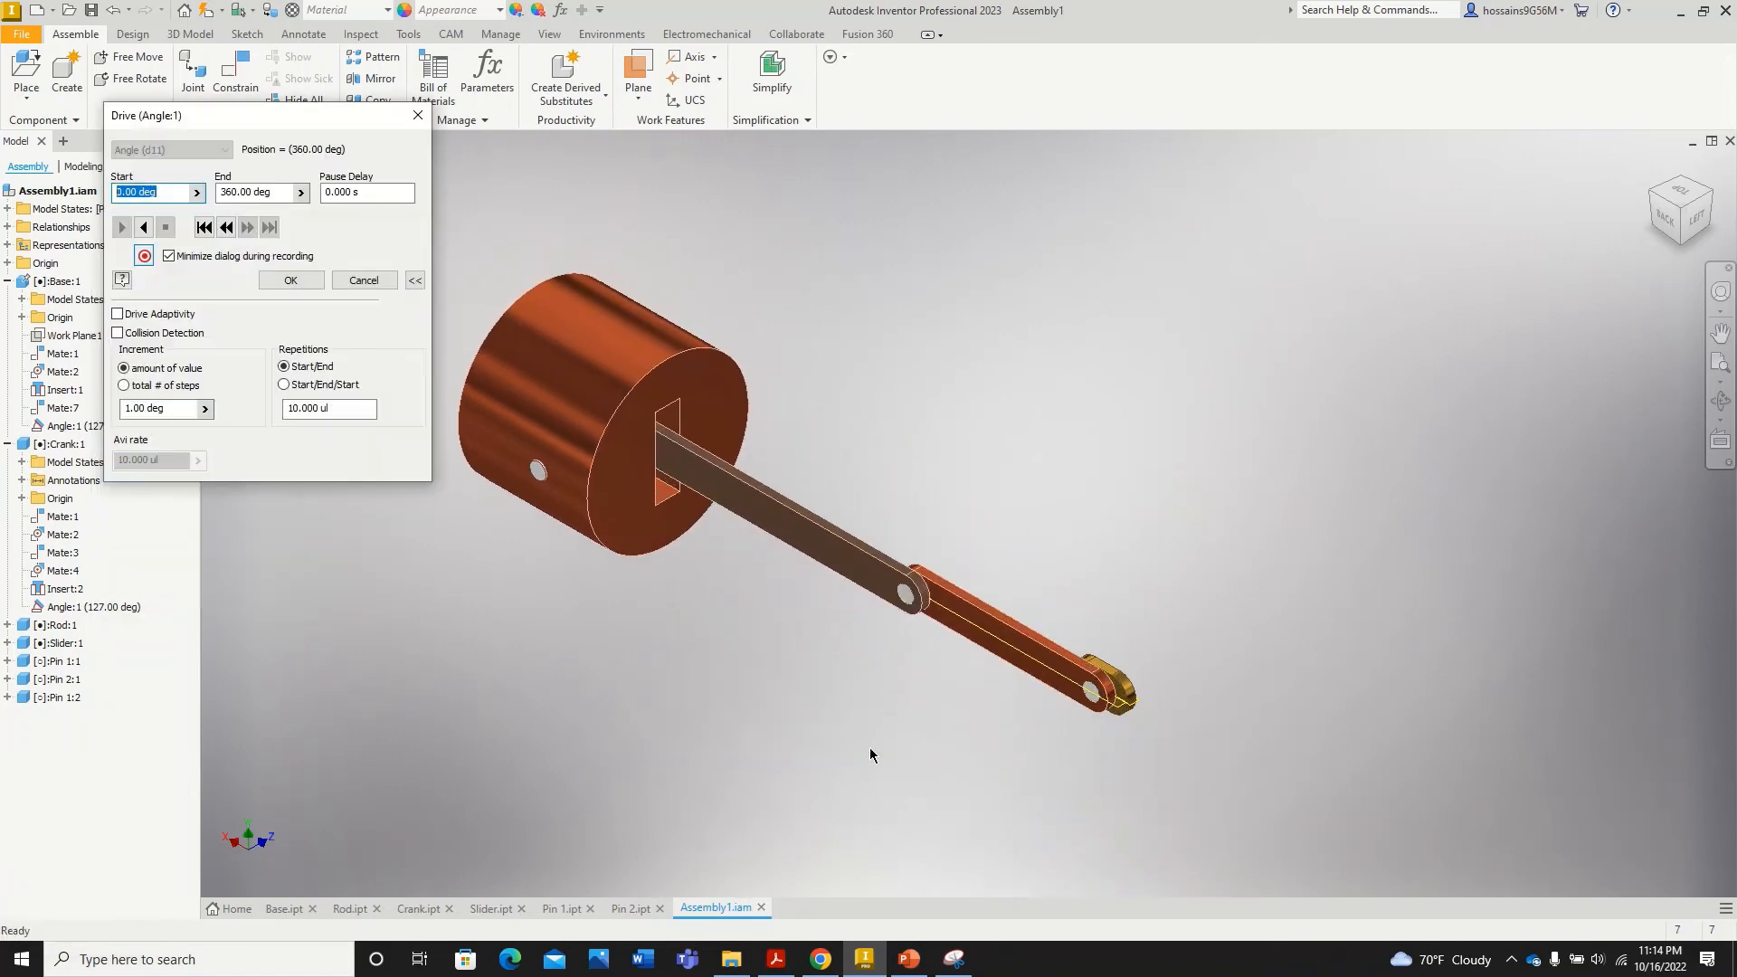
# Step: Switch to File Explorer and open the Old files folder inside Documents
pyautogui.click(739, 964)
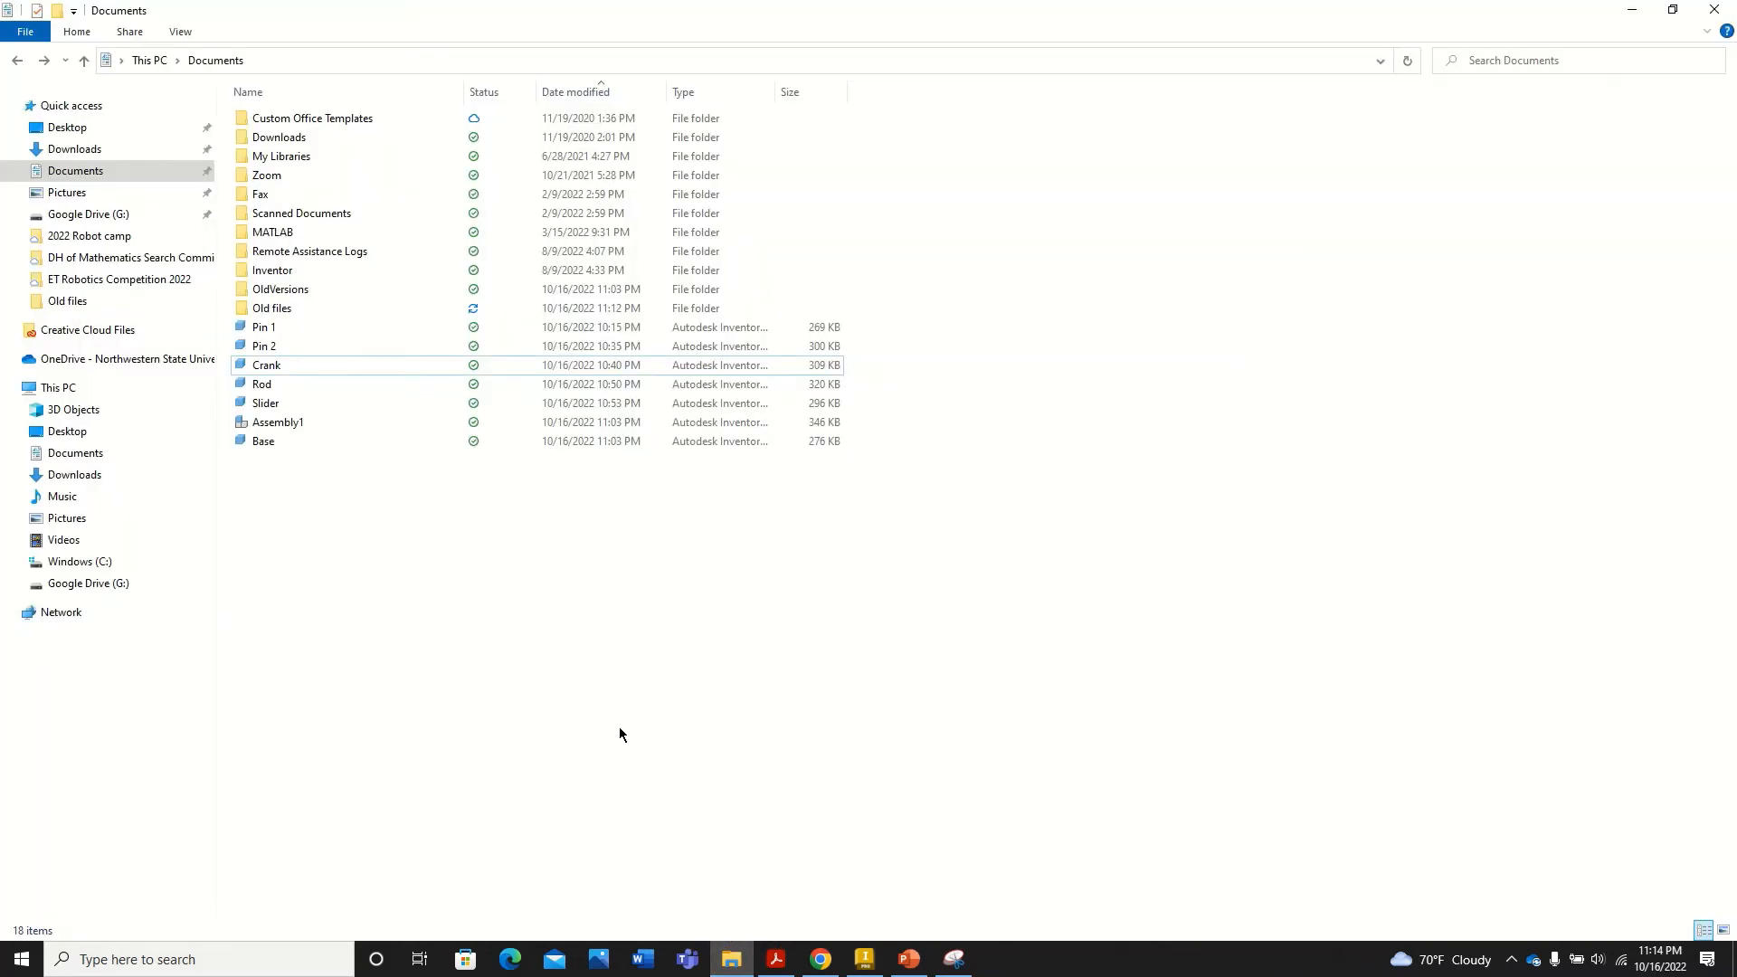
pyautogui.click(739, 960)
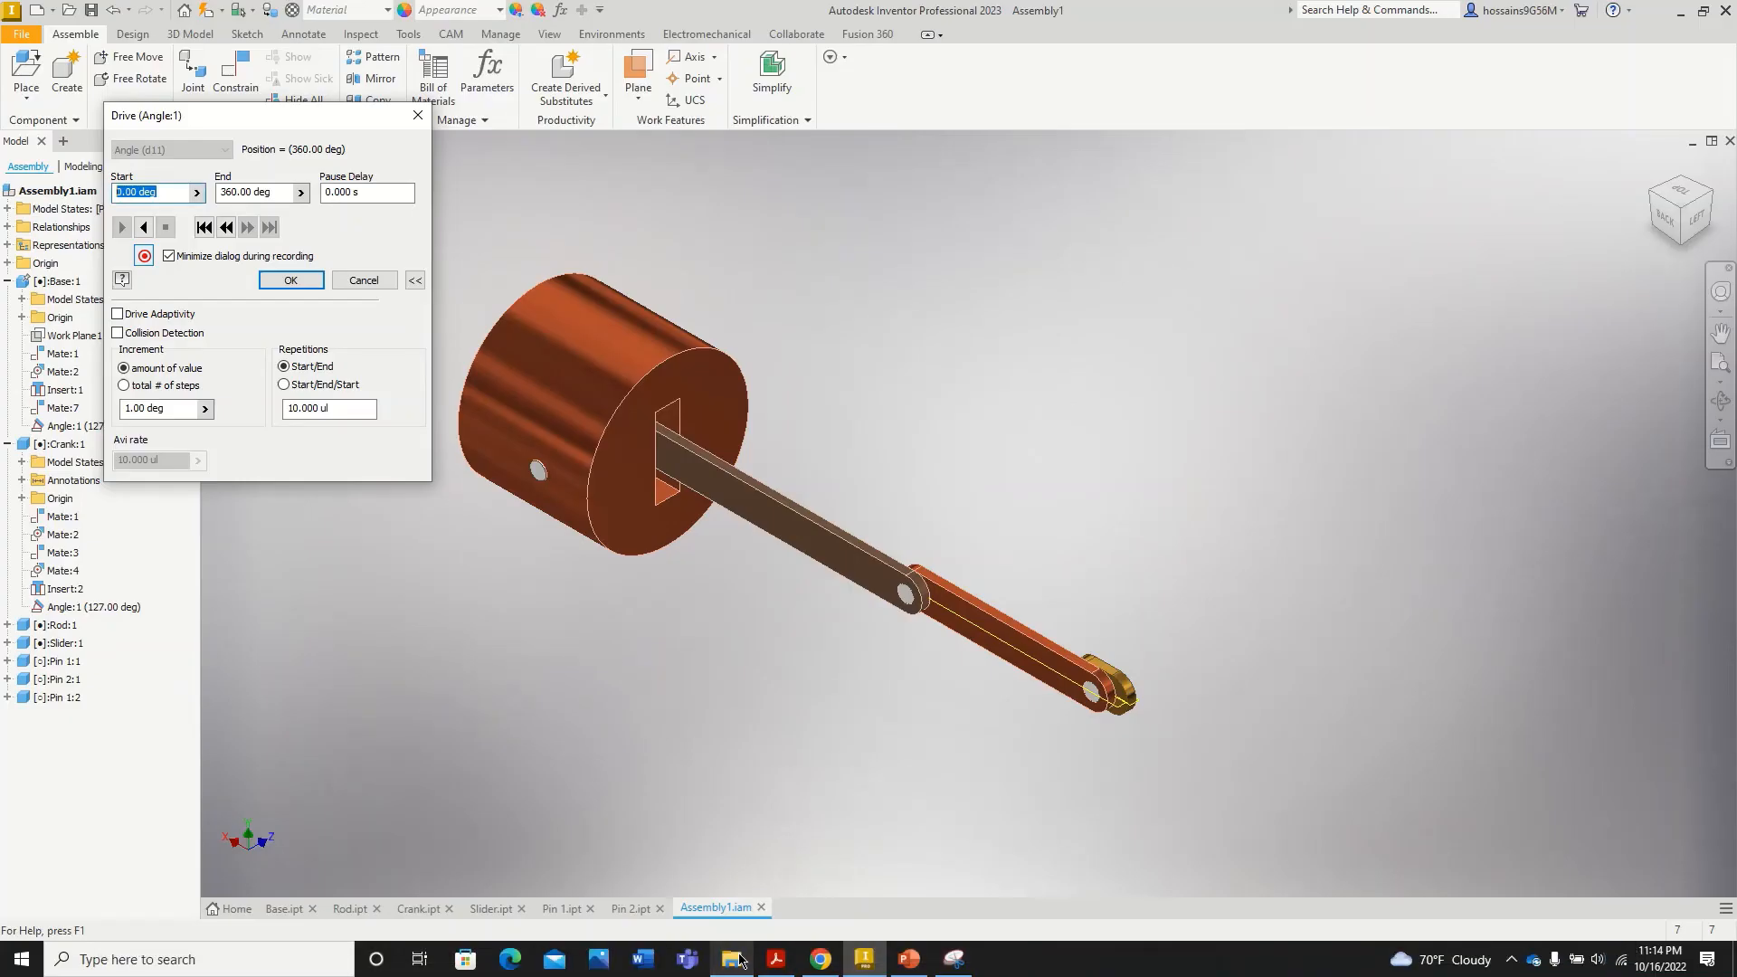
pyautogui.click(739, 960)
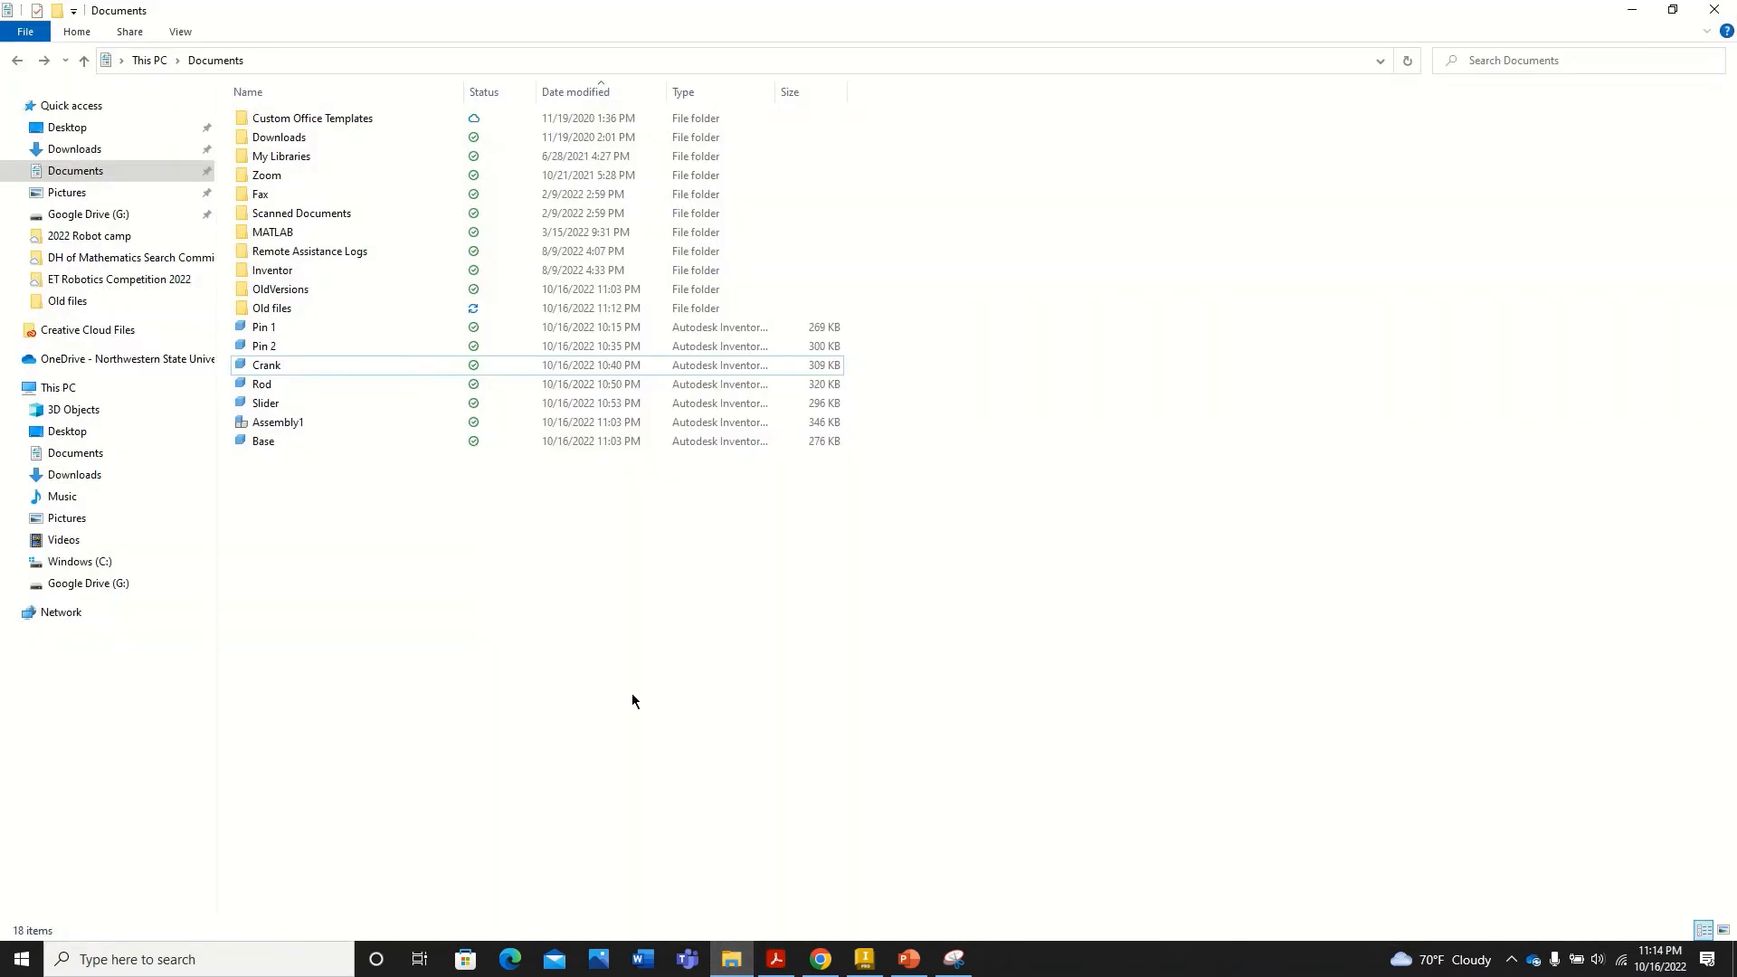
pyautogui.click(133, 176)
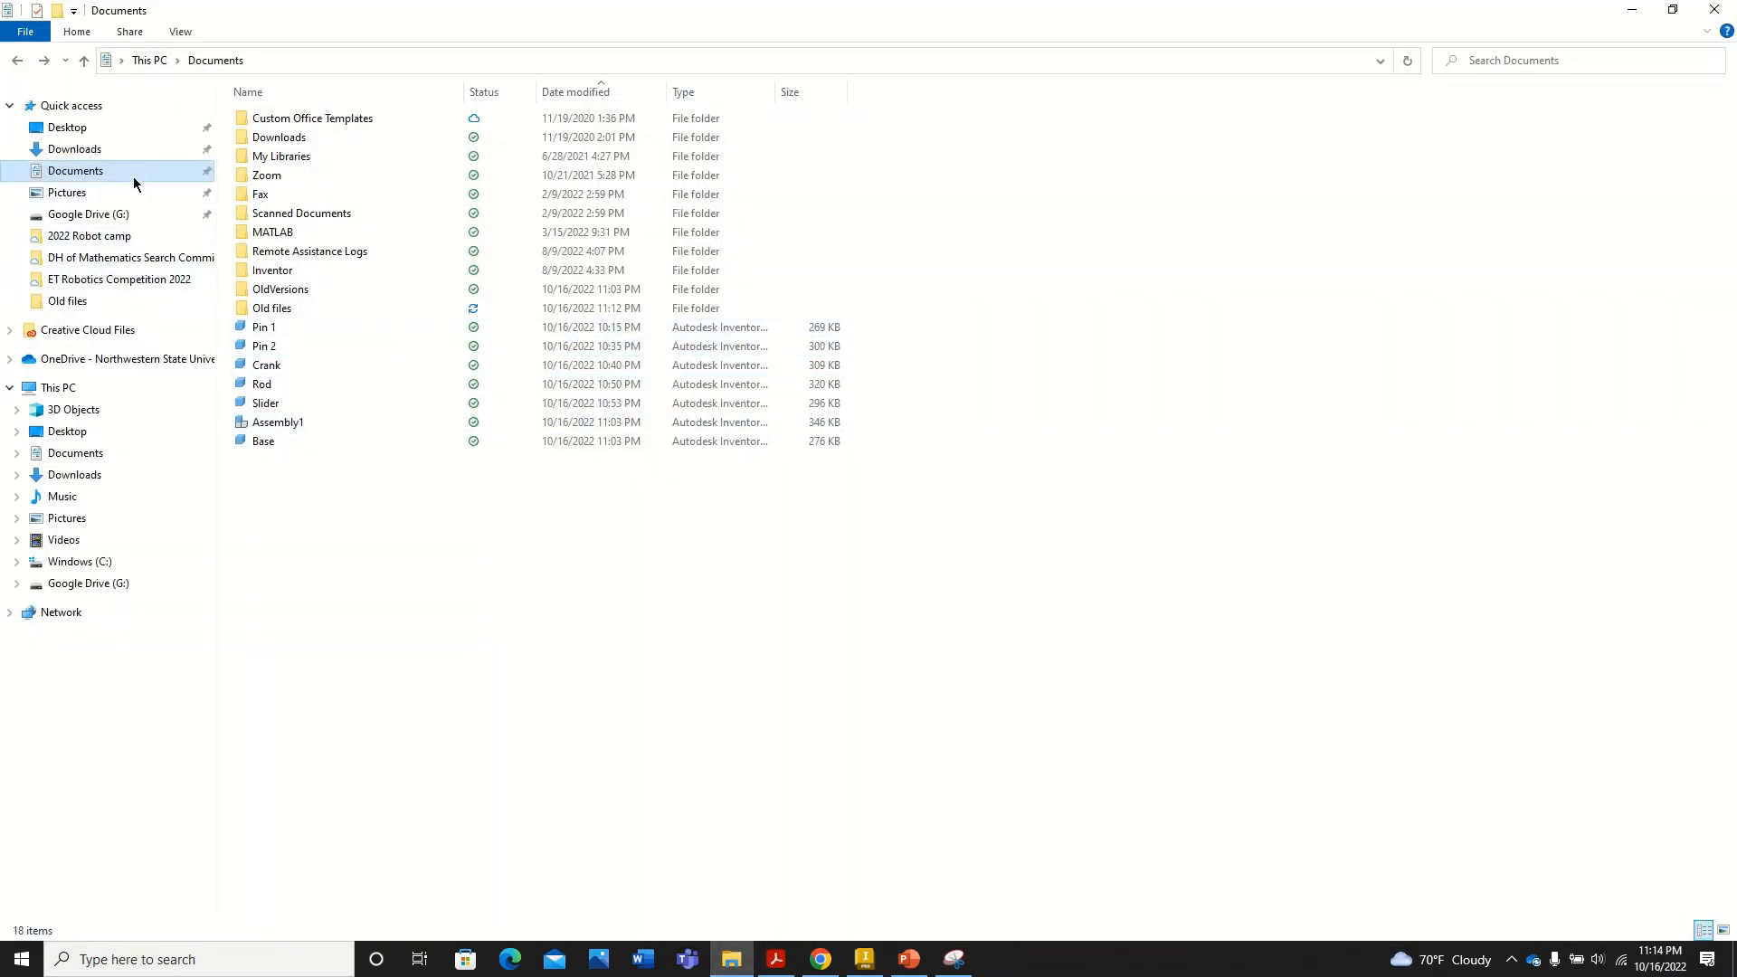
pyautogui.click(606, 627)
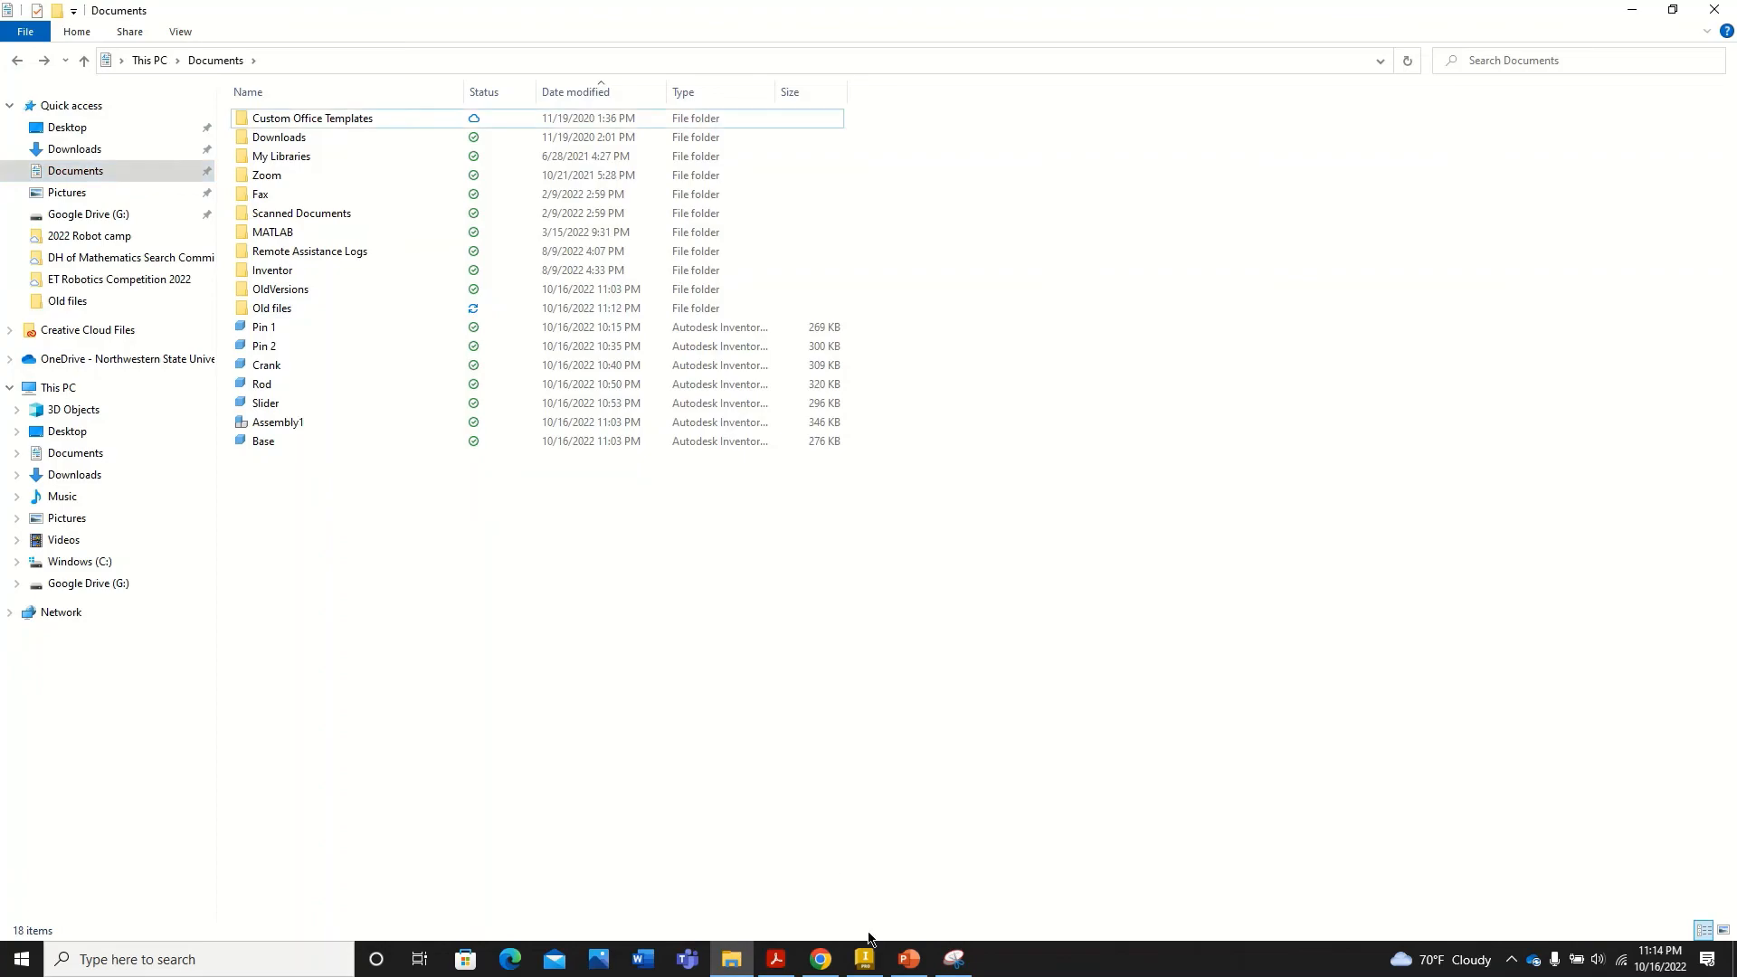
pyautogui.click(744, 963)
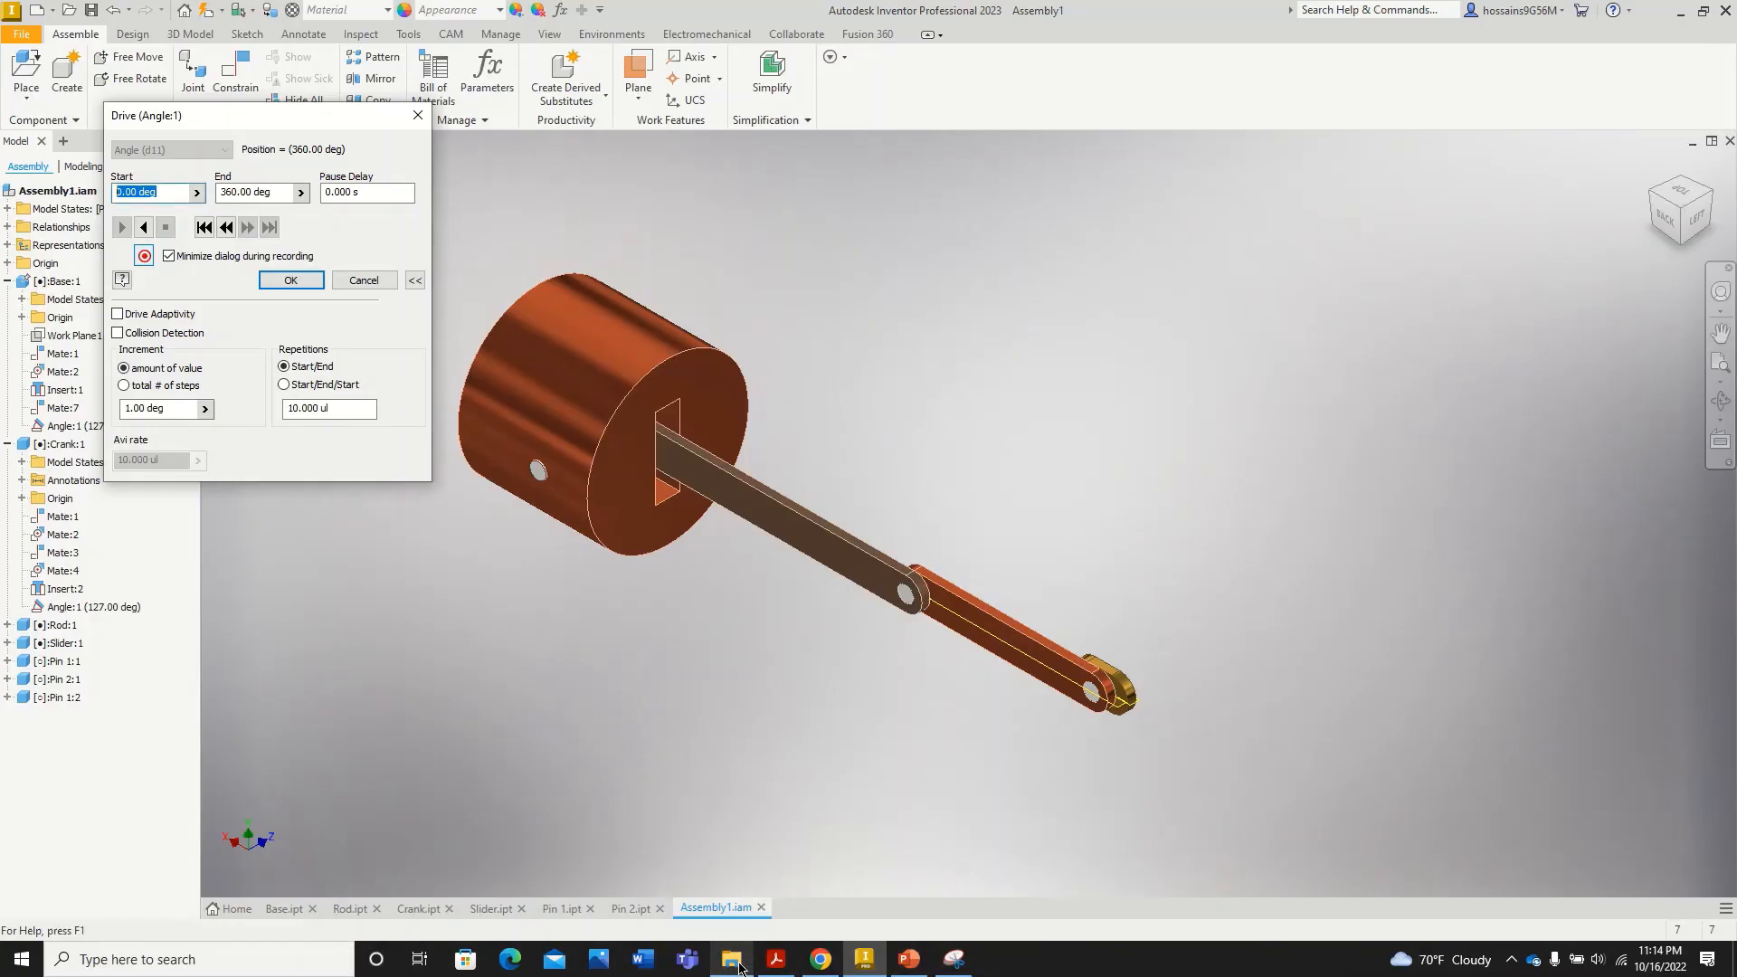
pyautogui.click(739, 964)
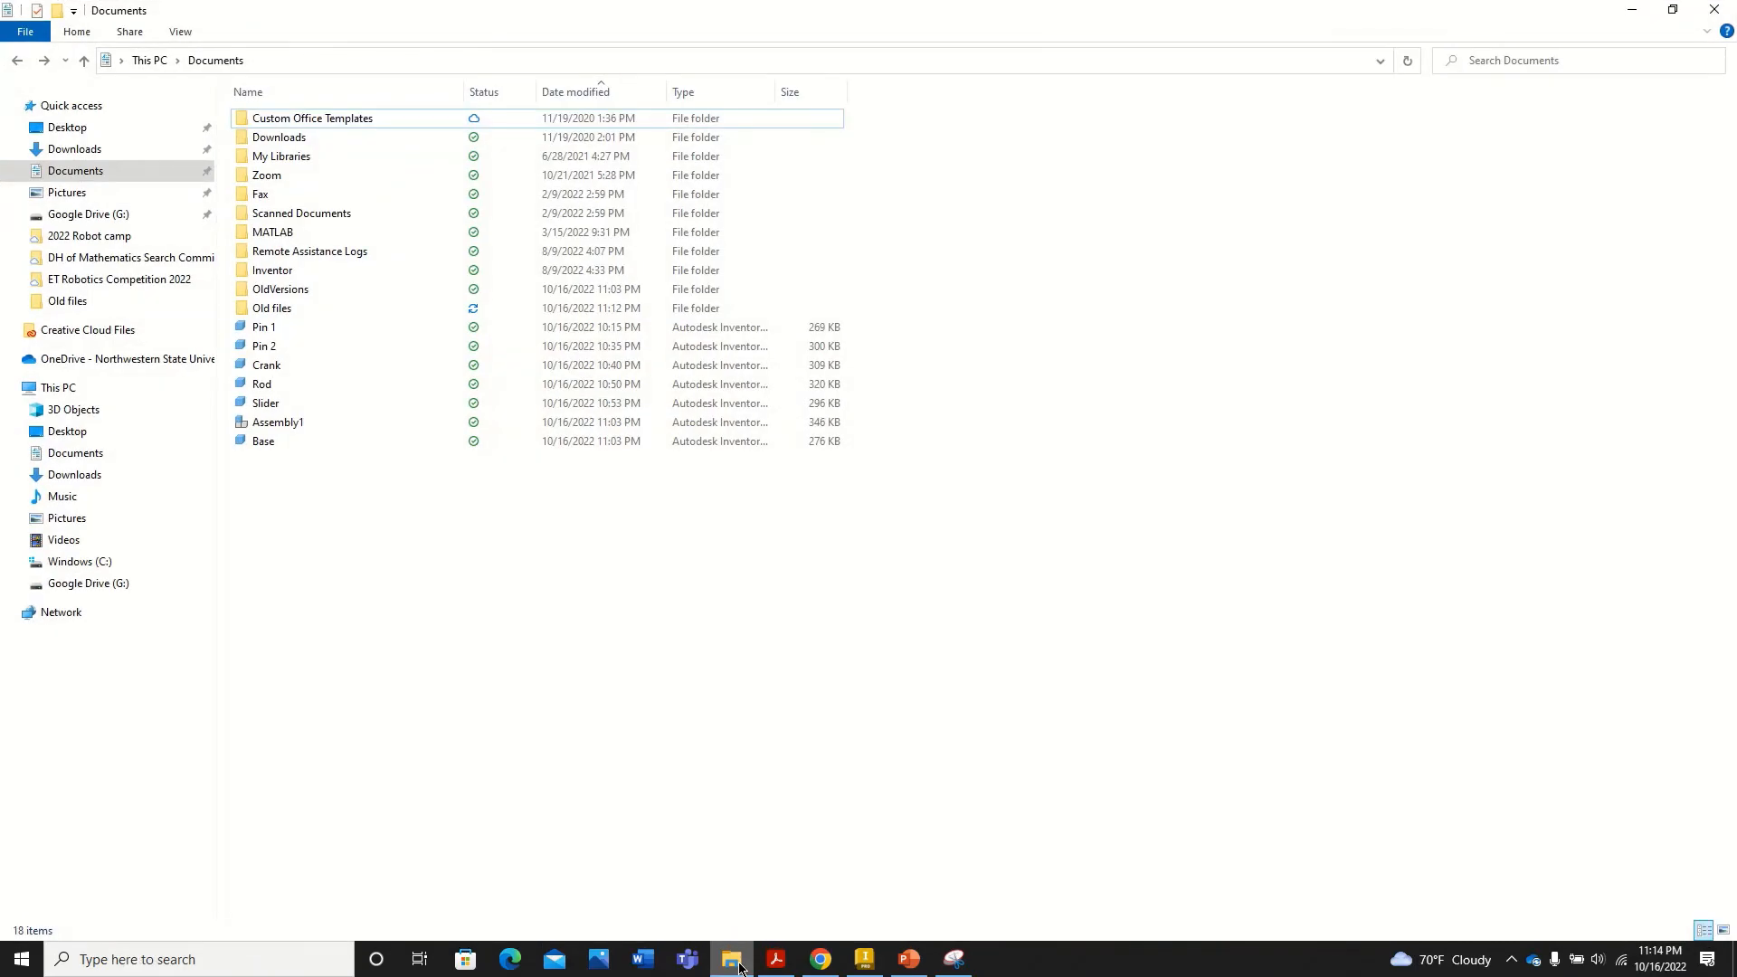
pyautogui.click(739, 964)
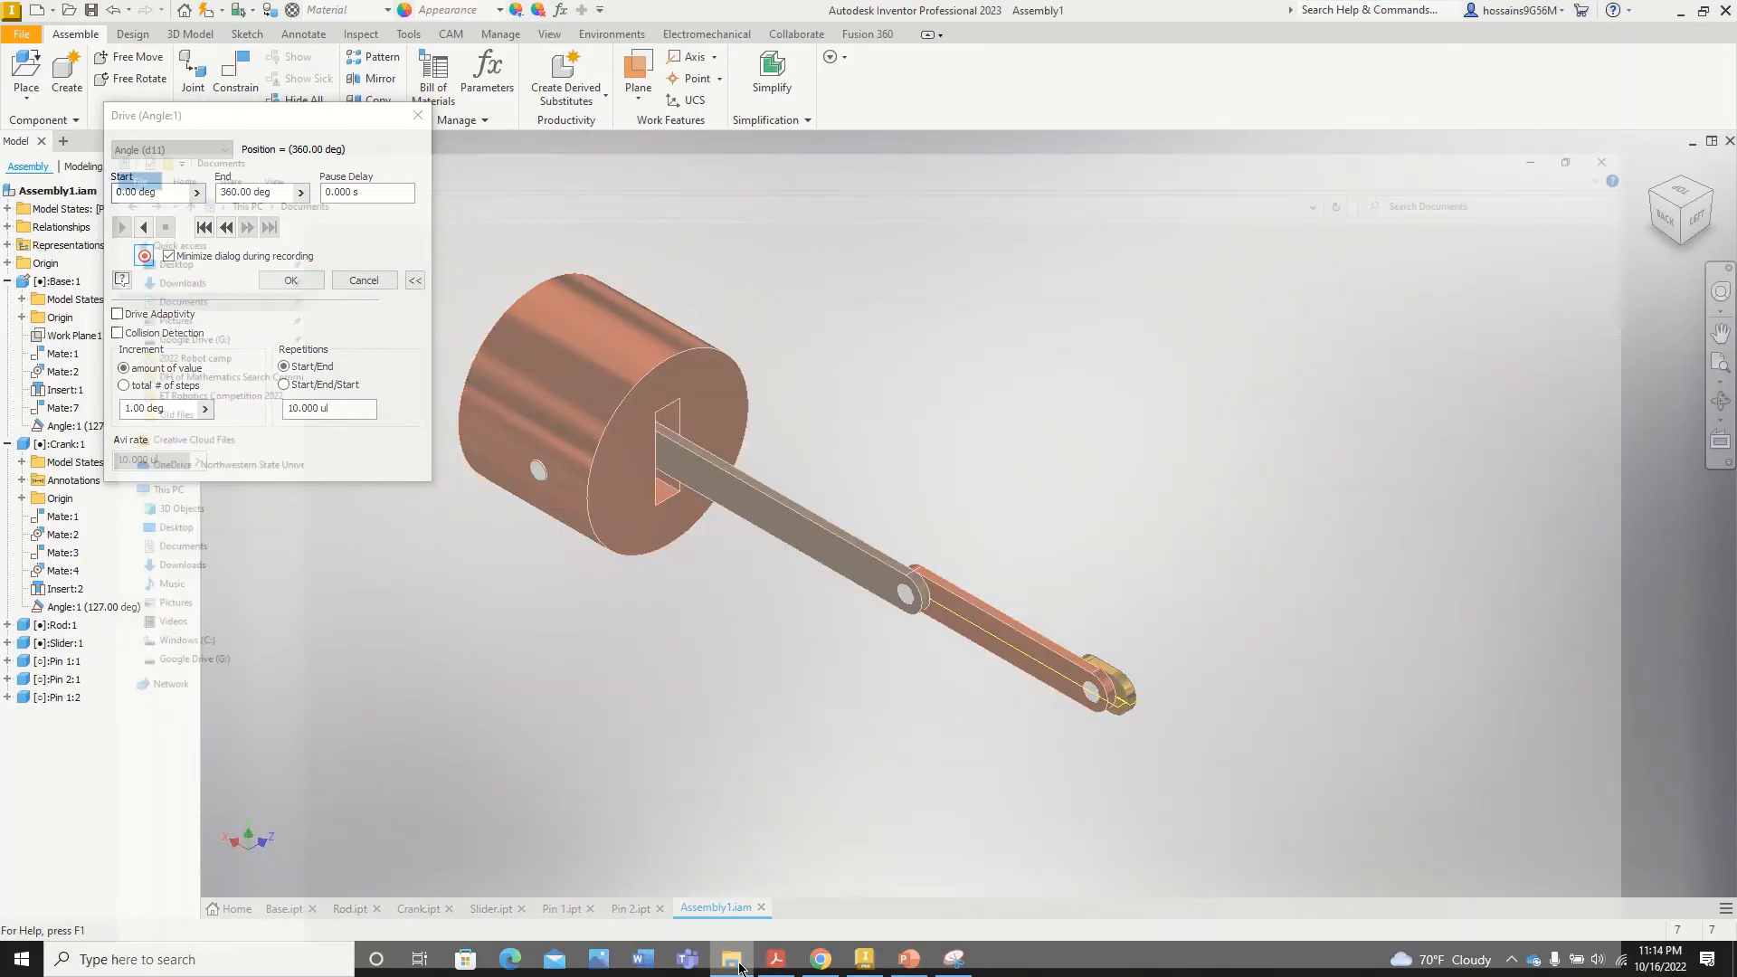
pyautogui.click(739, 964)
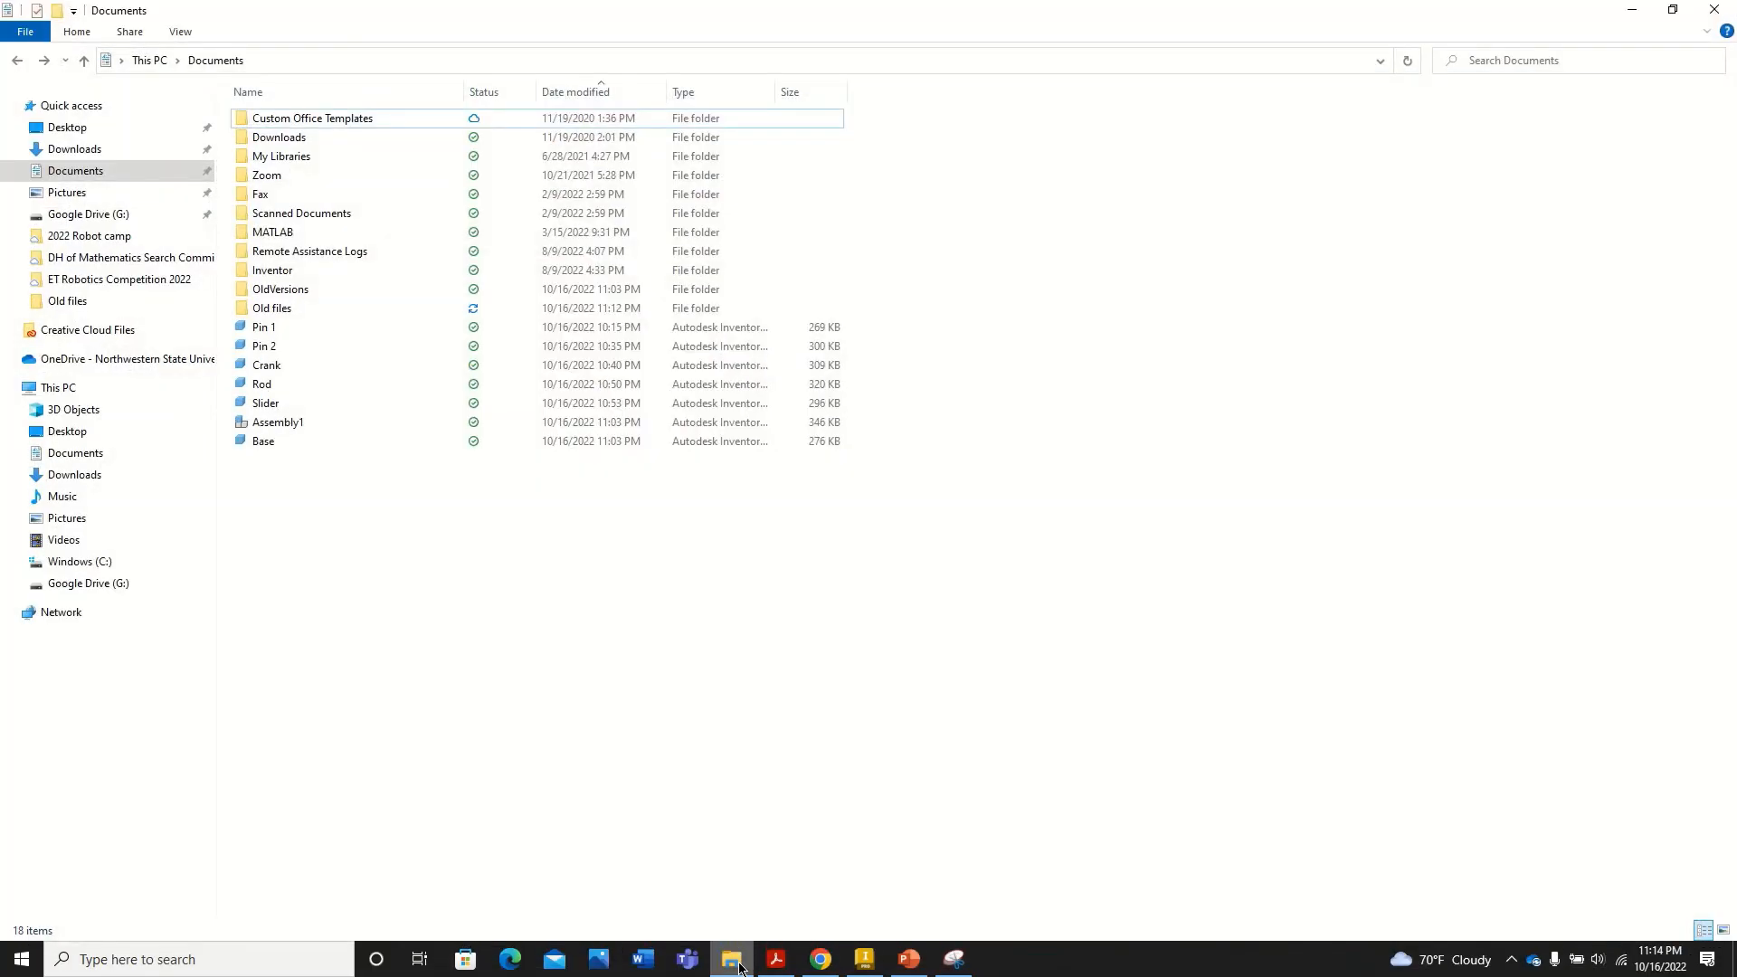
pyautogui.doubleClick(288, 311)
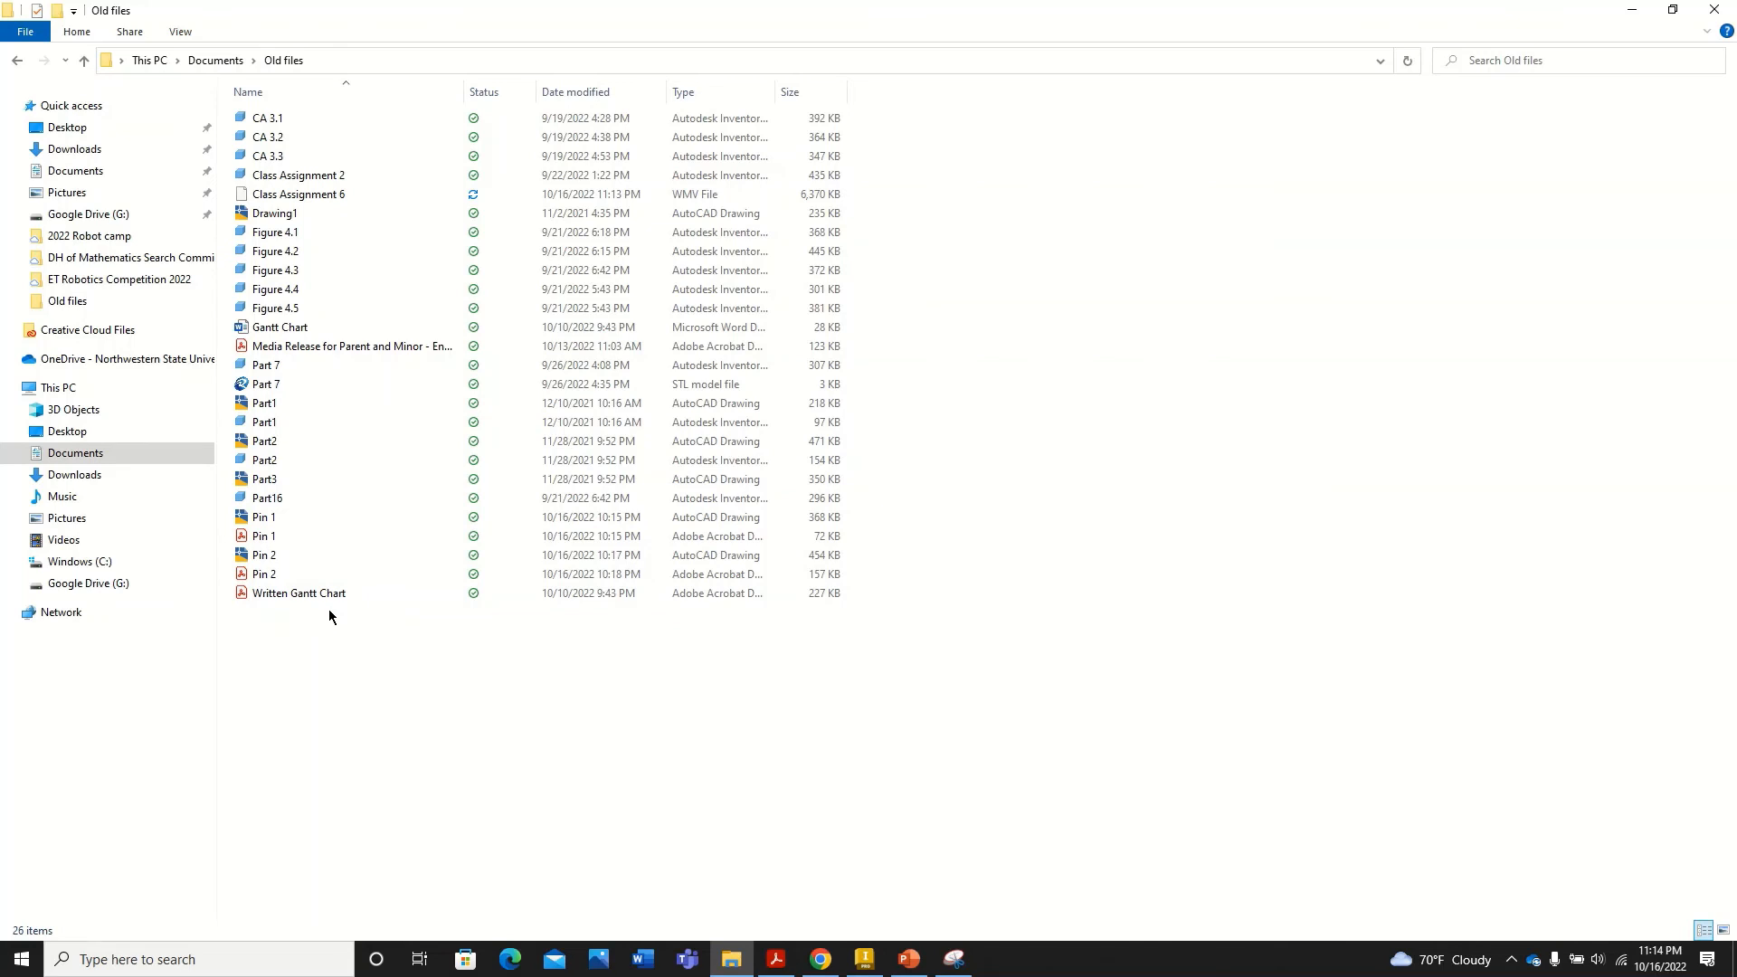
# Step: Try to move the Class Assignment 6 WMV file from Old files into the Documents folder, retrying once before cancelling
pyautogui.click(349, 199)
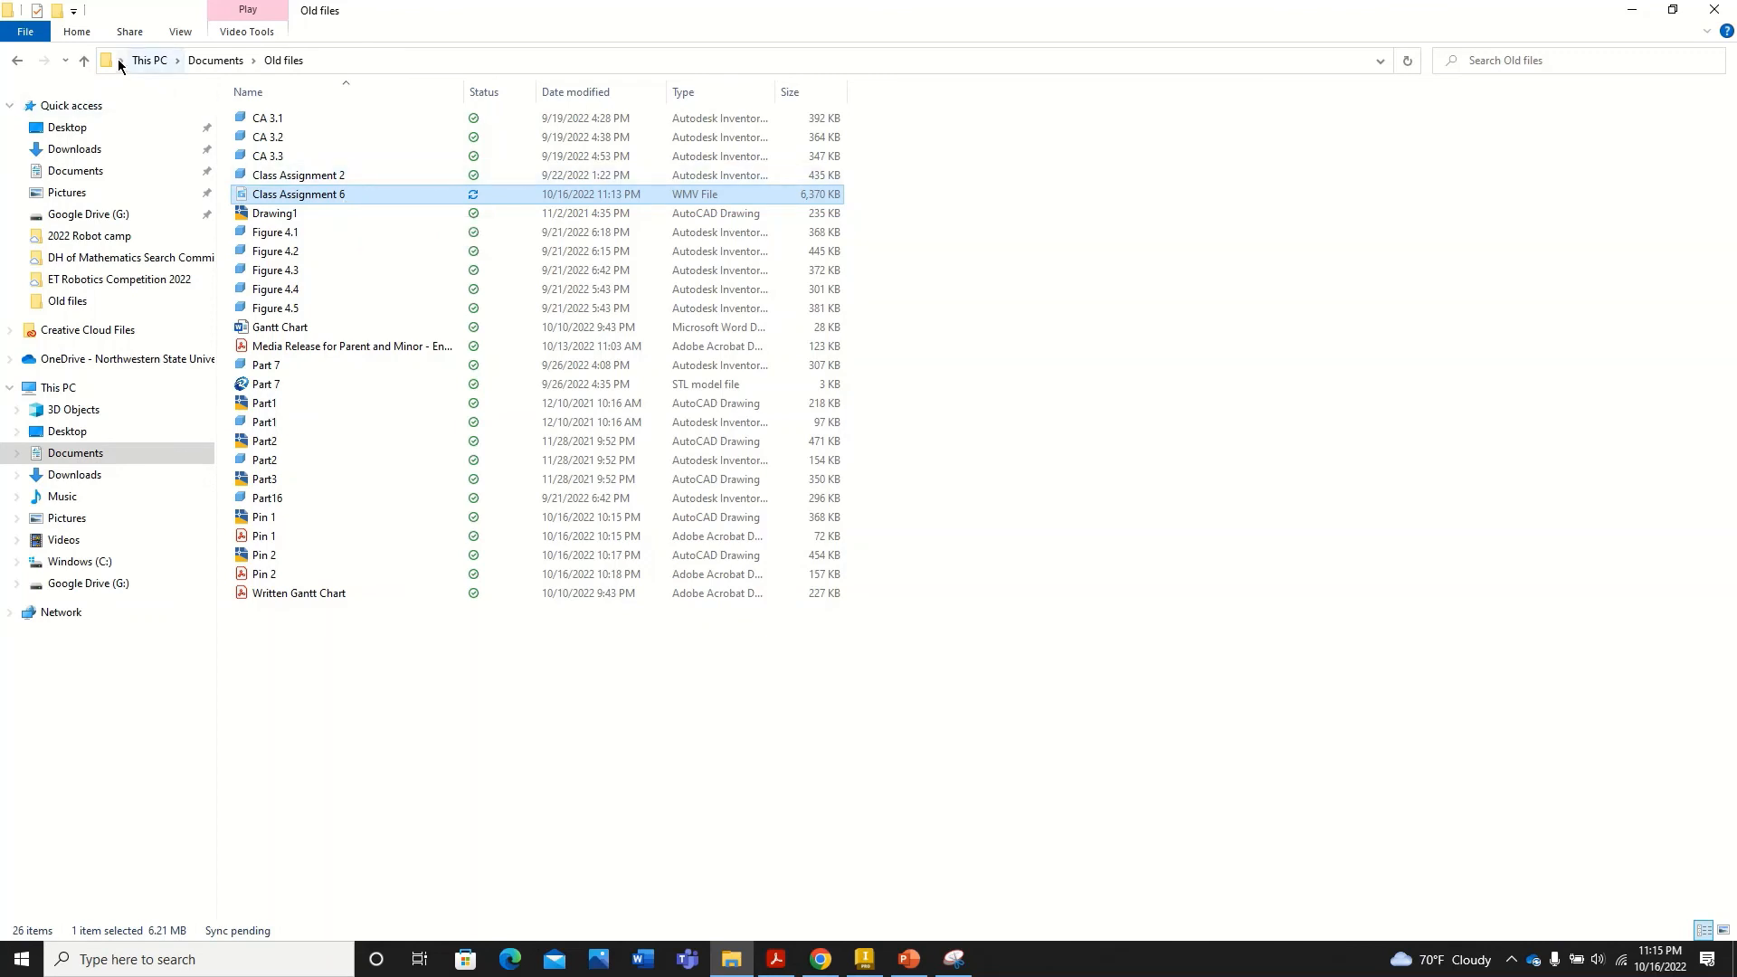
pyautogui.click(84, 61)
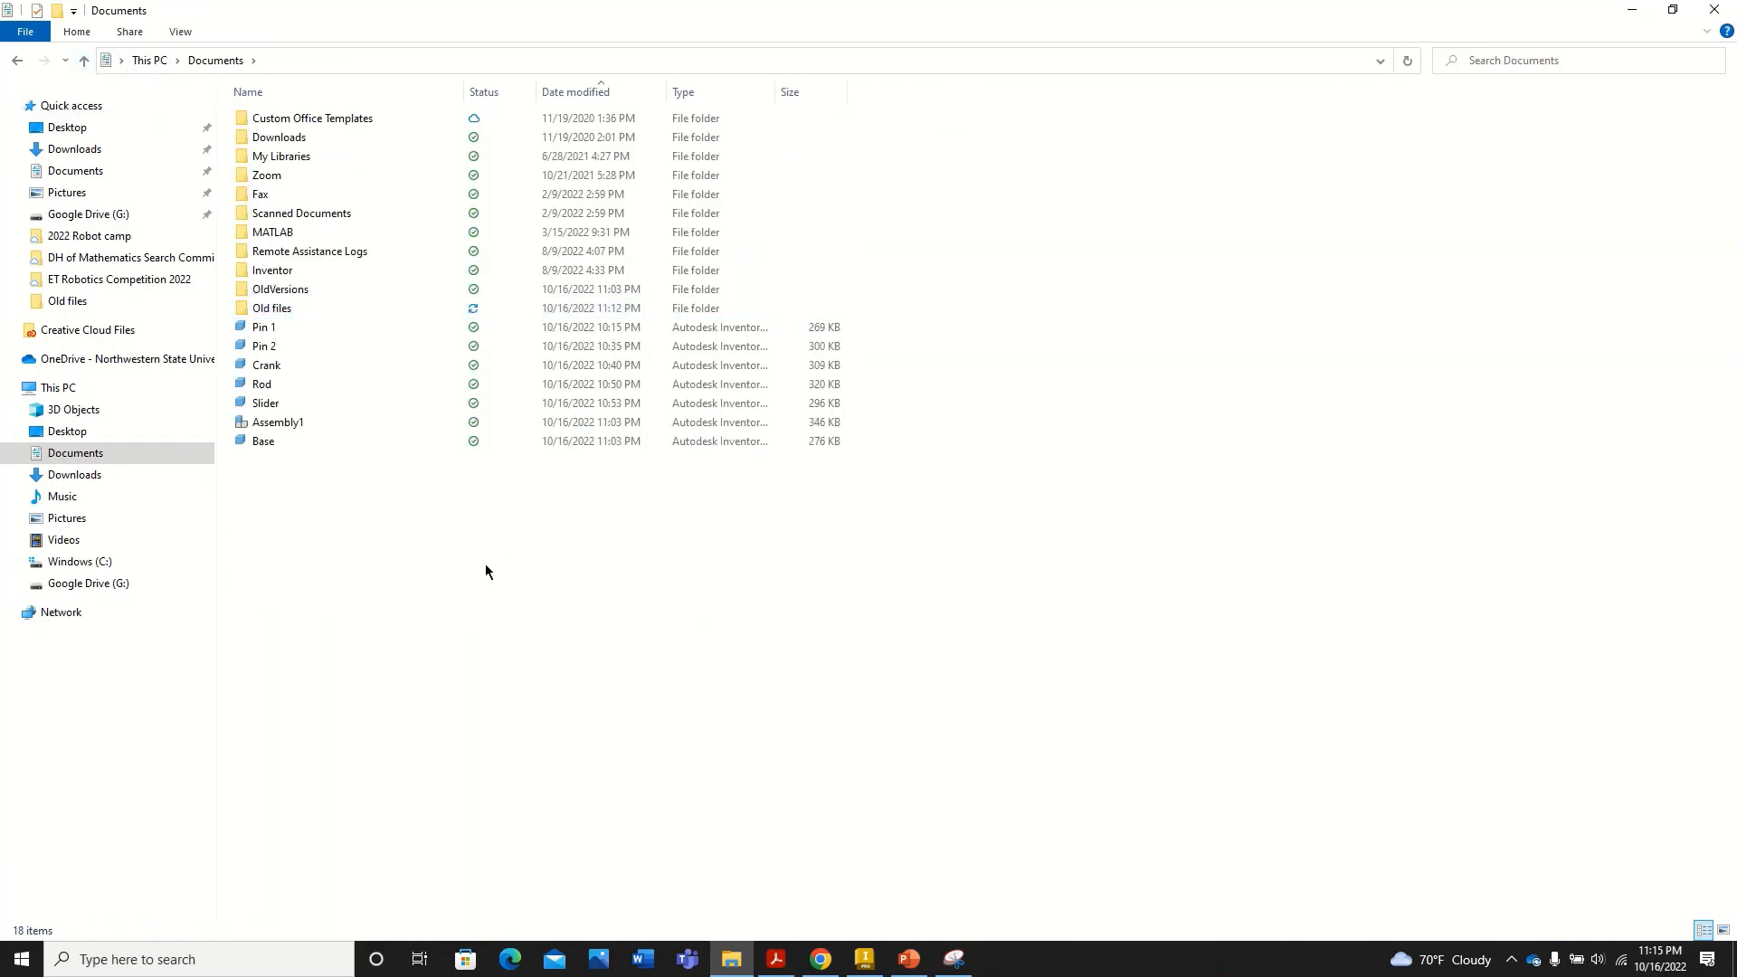
pyautogui.hotkey('ctrl', 'v')
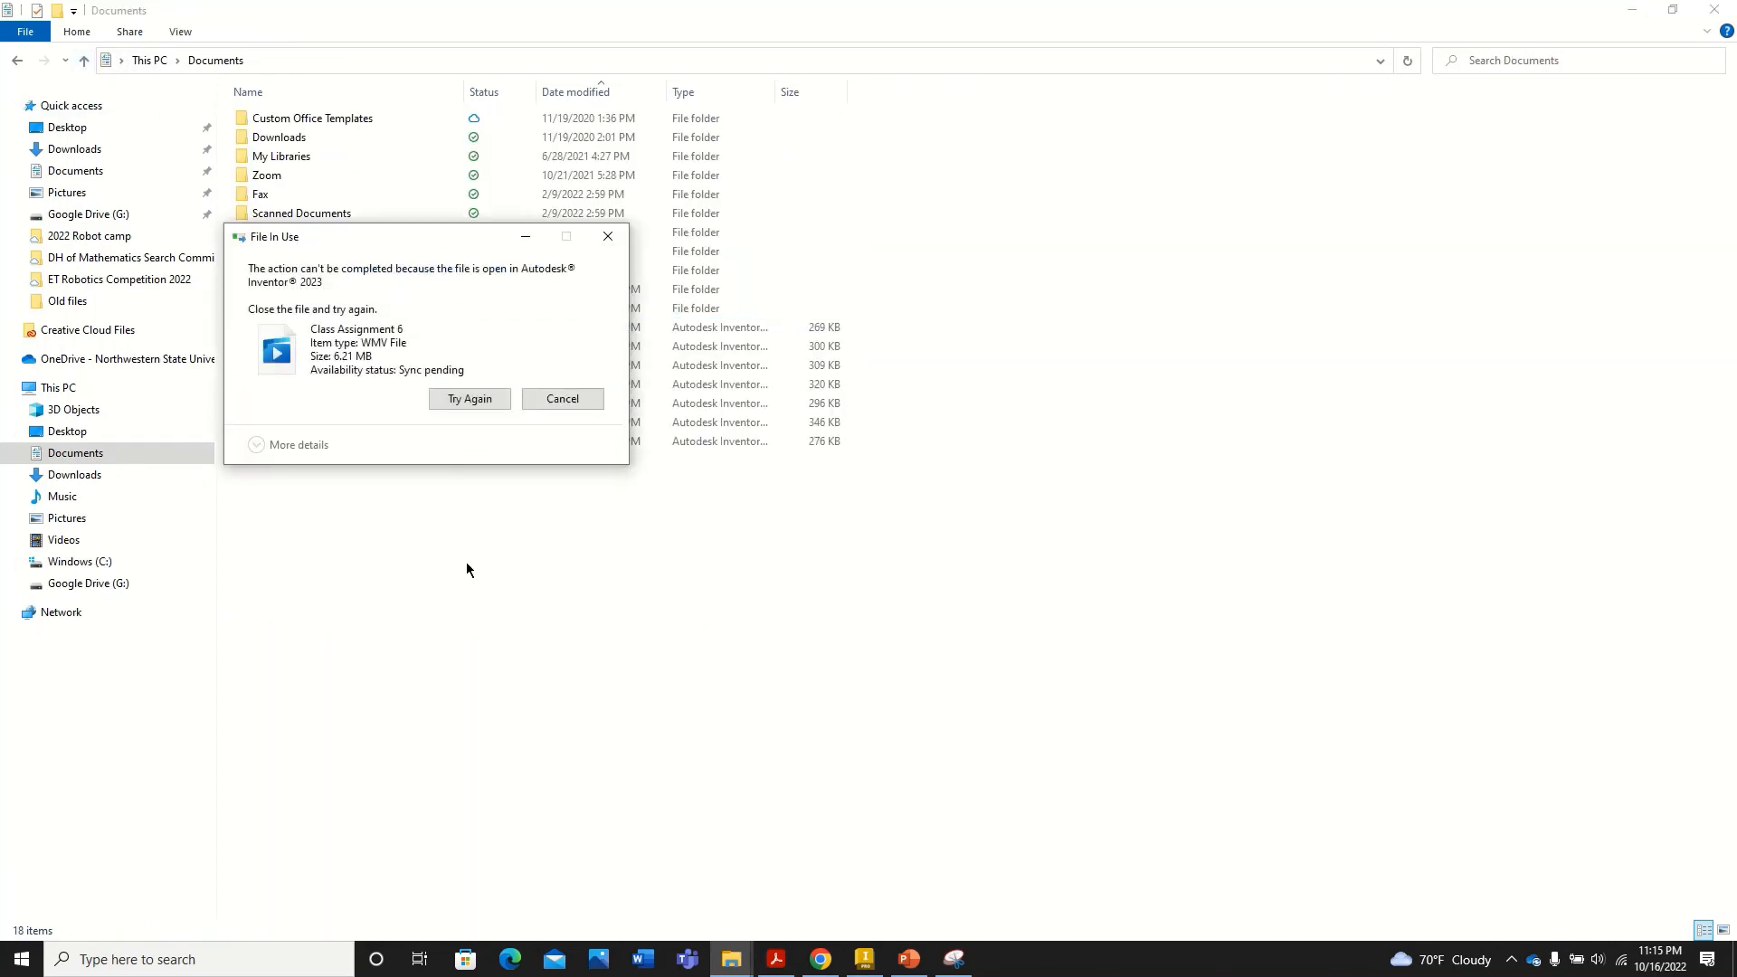
pyautogui.click(479, 399)
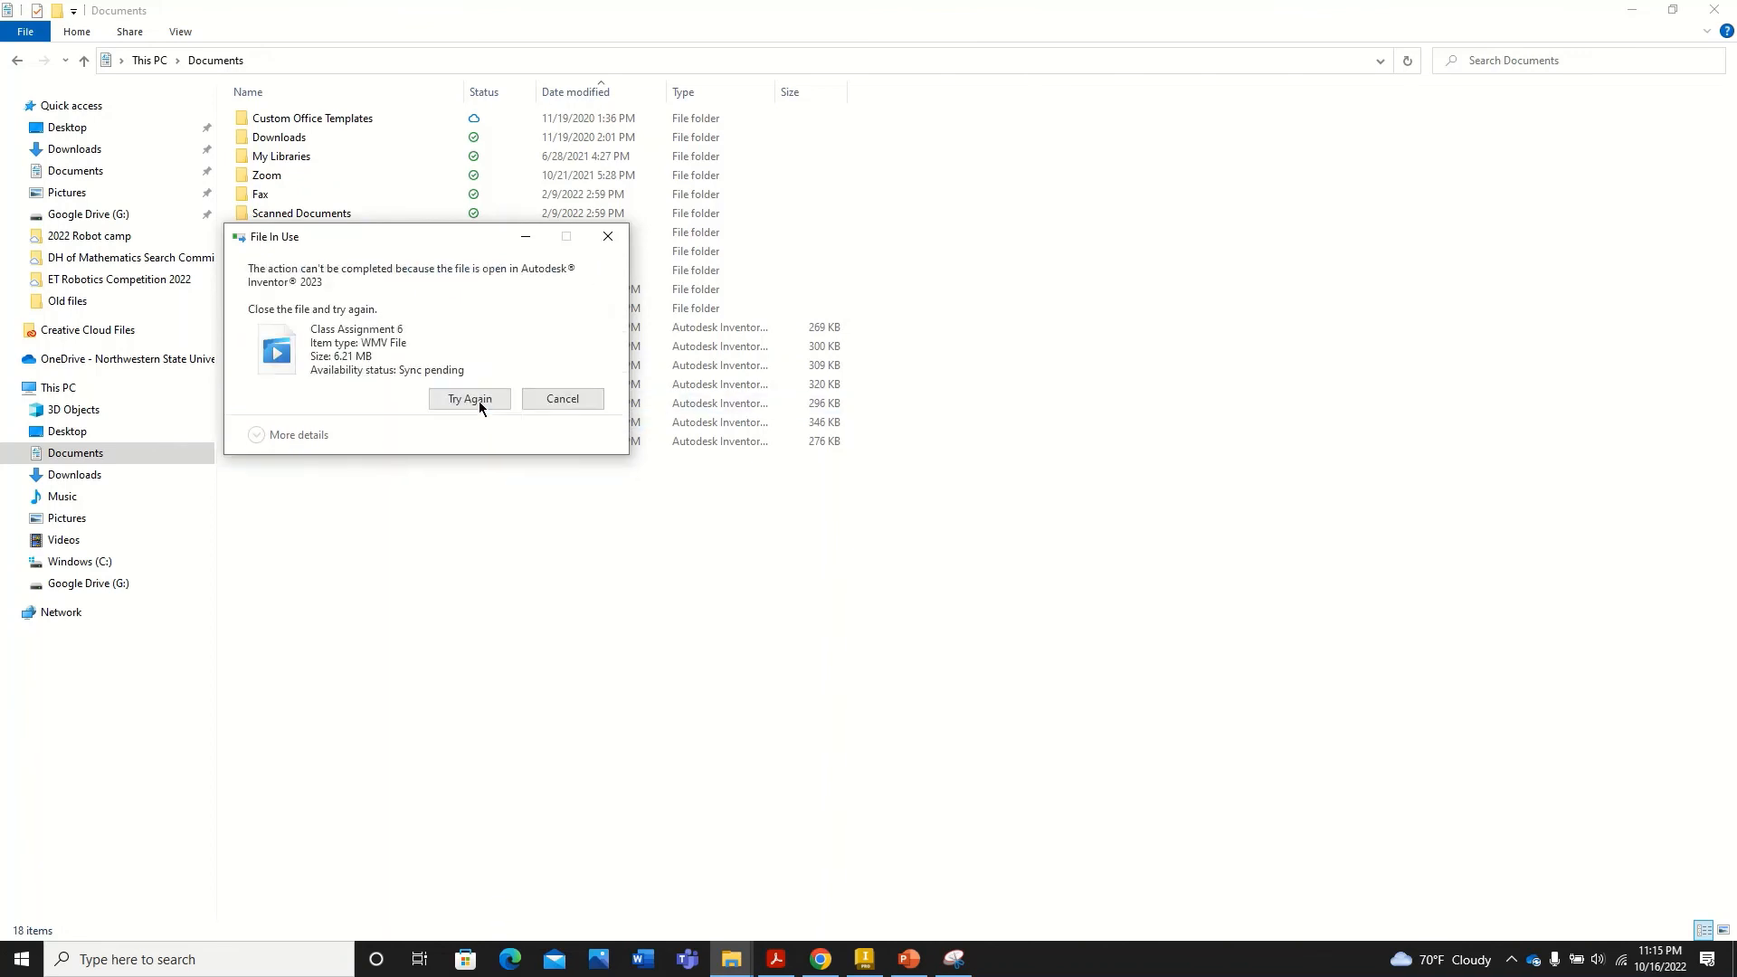
pyautogui.click(608, 236)
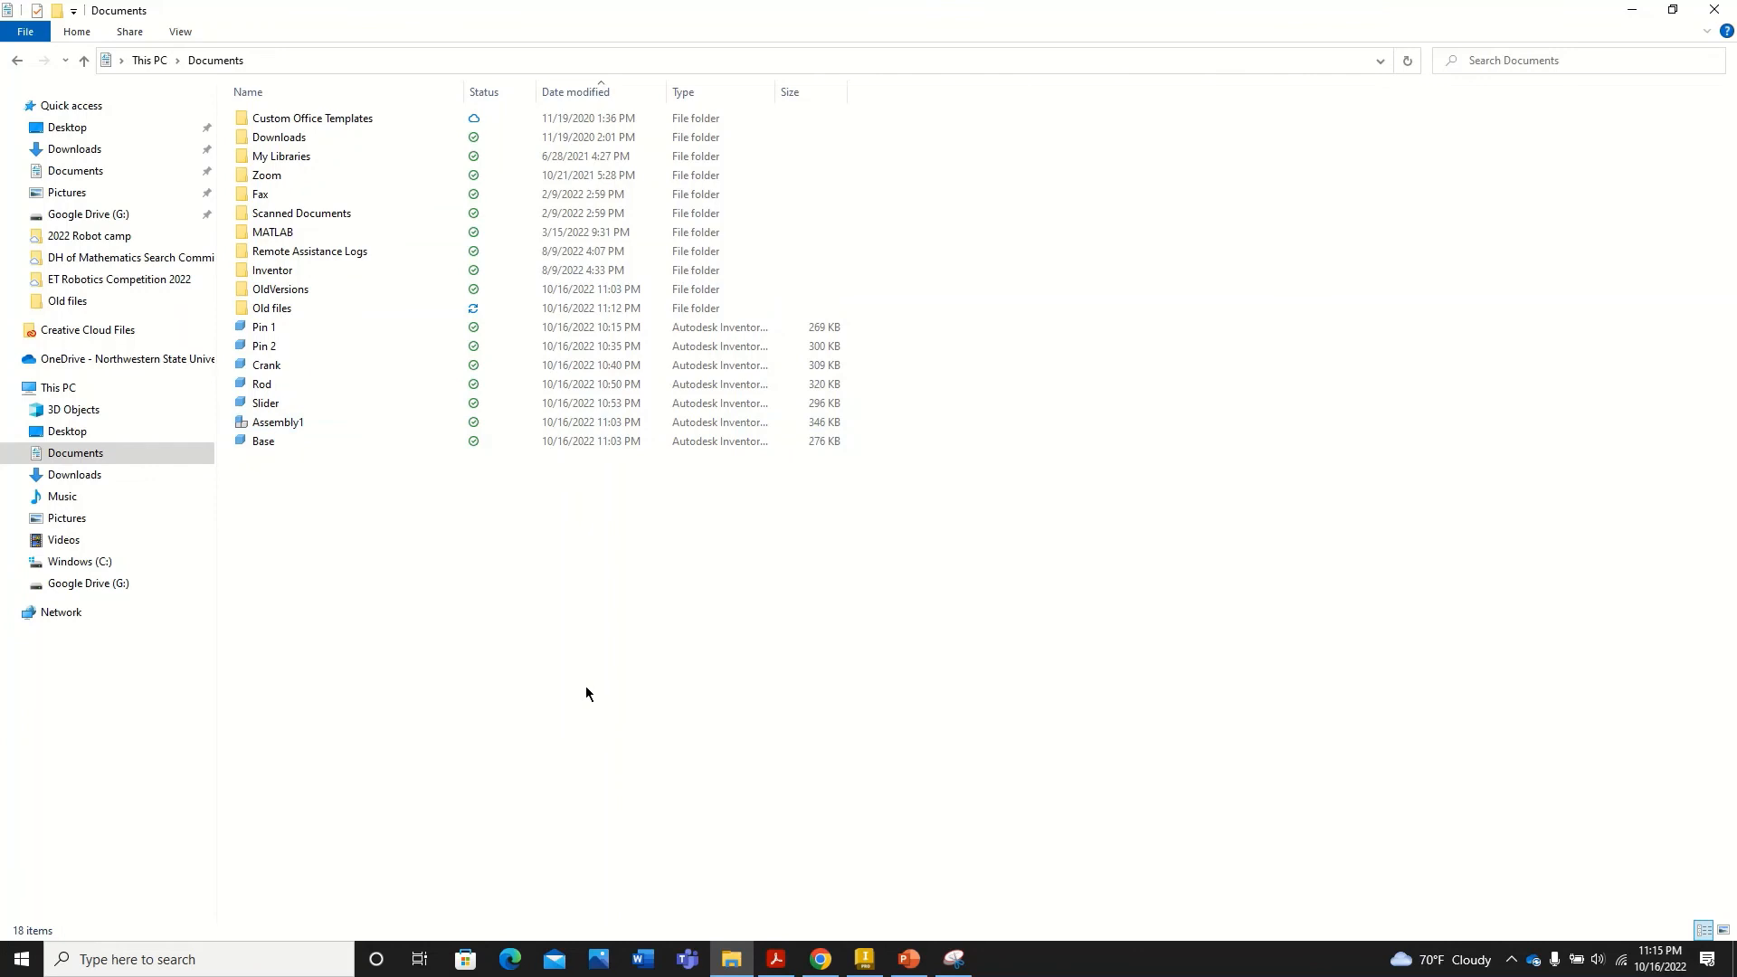
# Step: Play the Class Assignment 6 video from the Old files folder, close the player, and return to the Documents folder
pyautogui.doubleClick(307, 308)
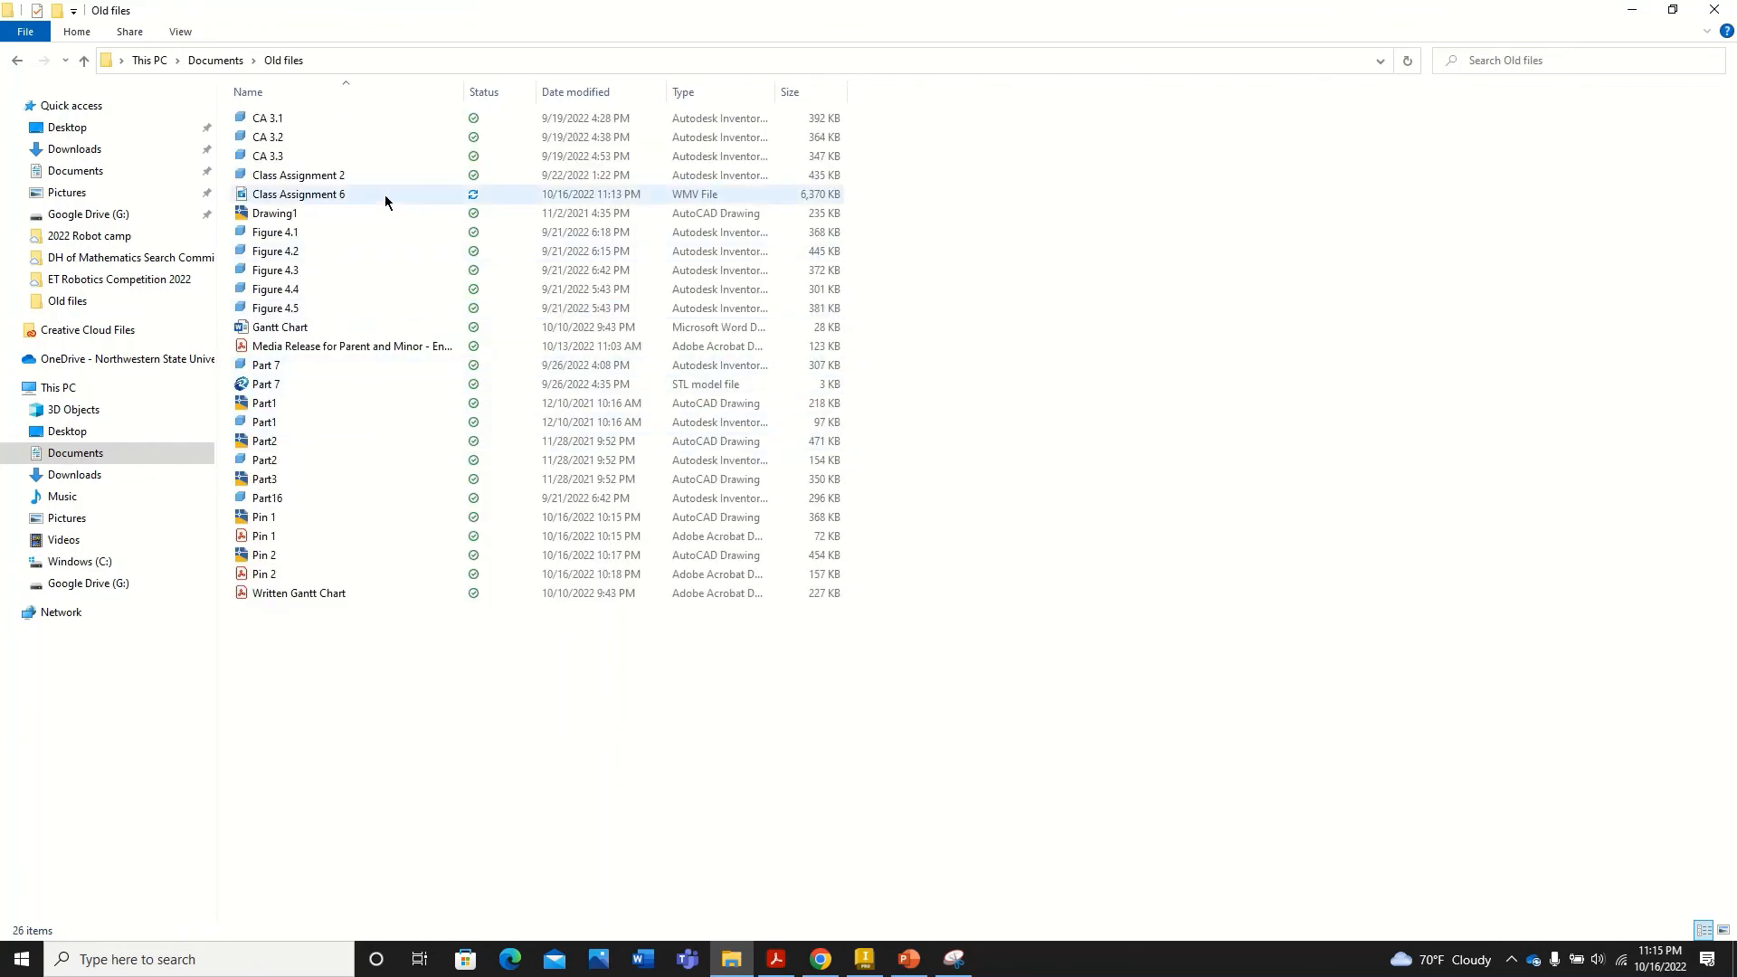
pyautogui.doubleClick(385, 198)
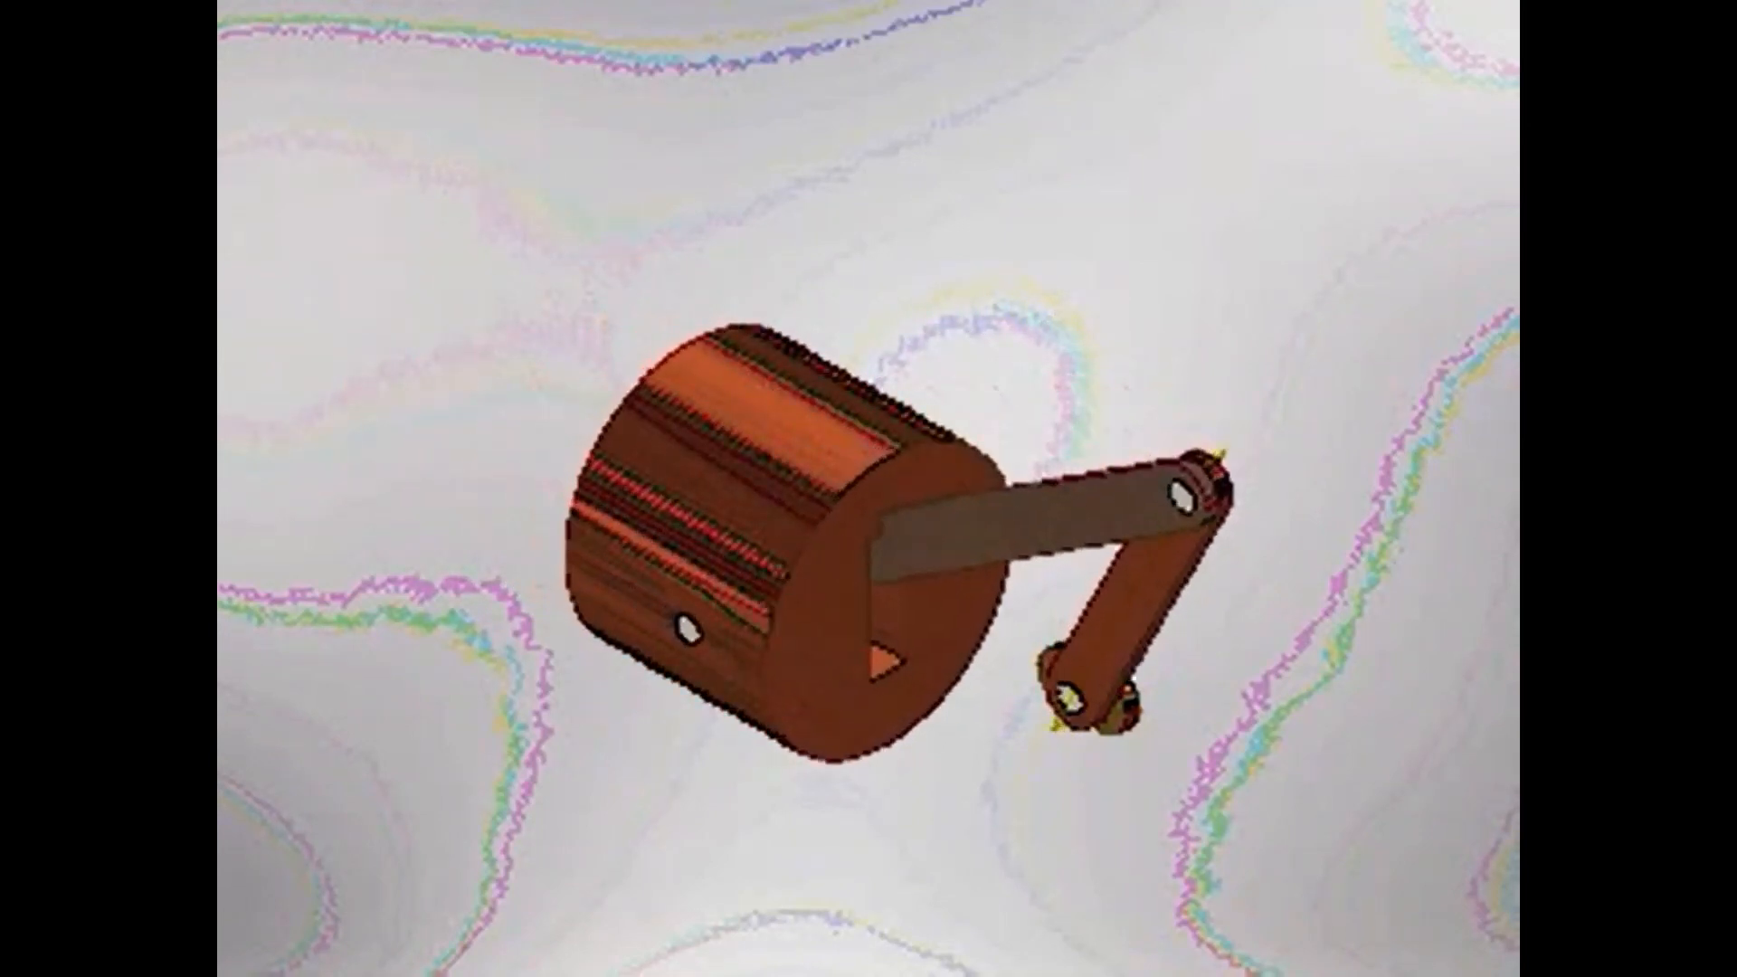
pyautogui.moveTo(961, 695)
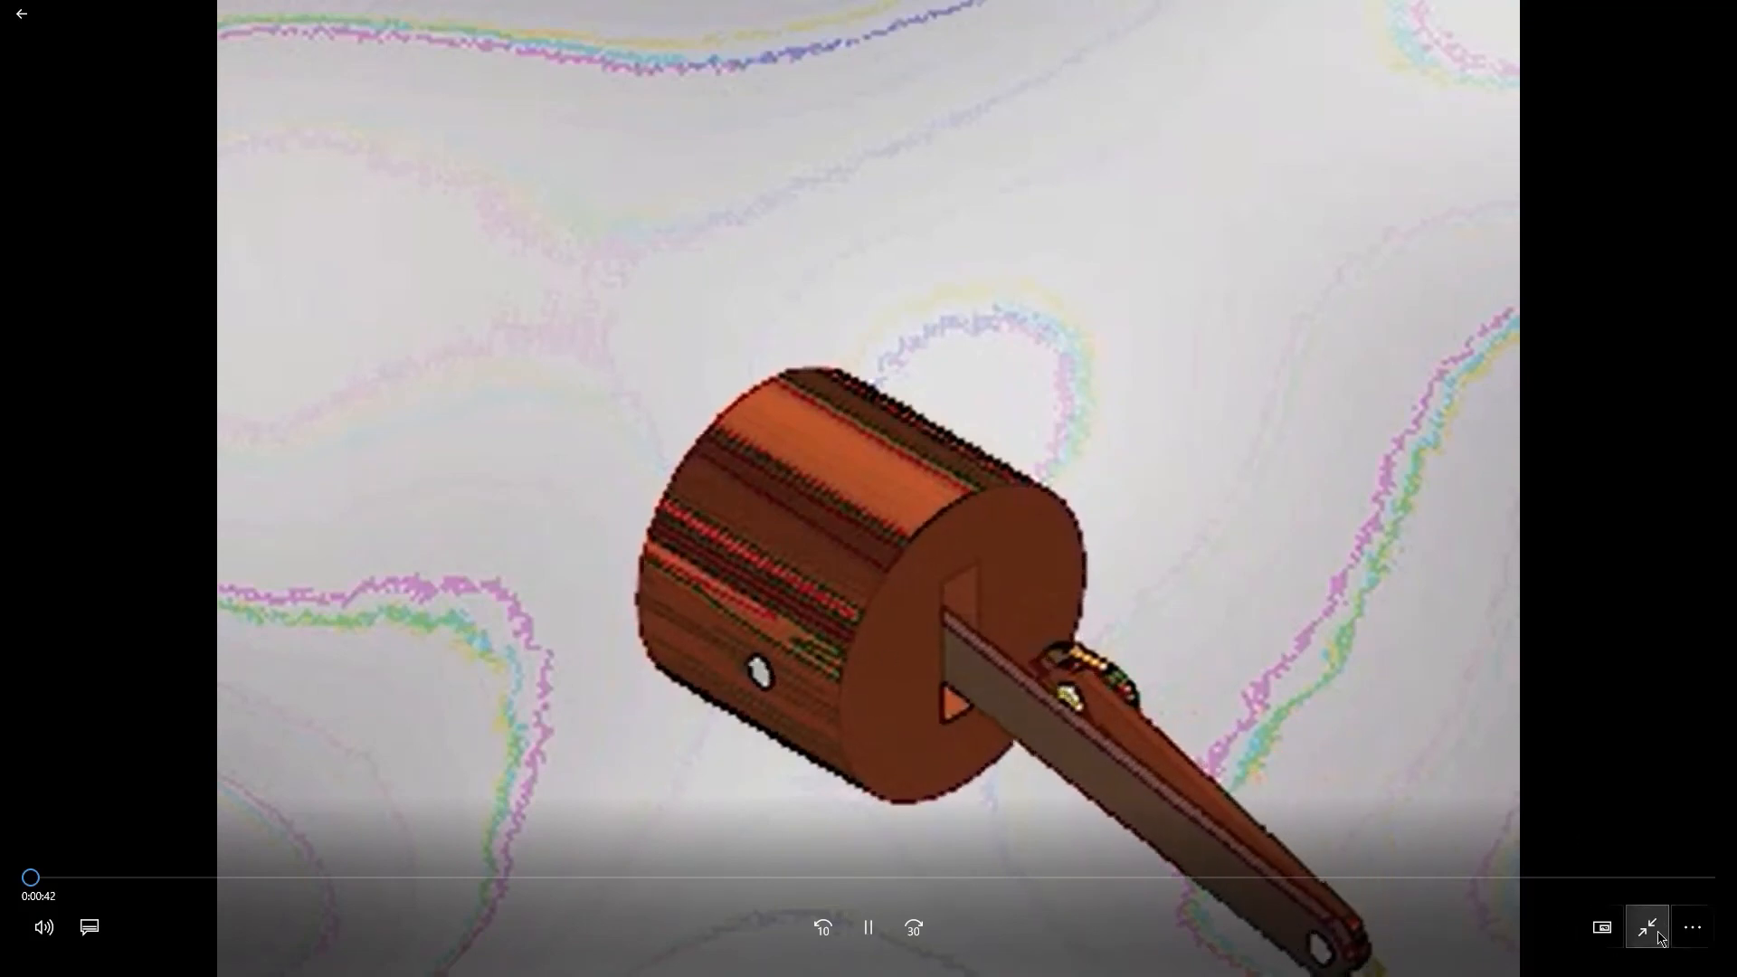
pyautogui.click(21, 13)
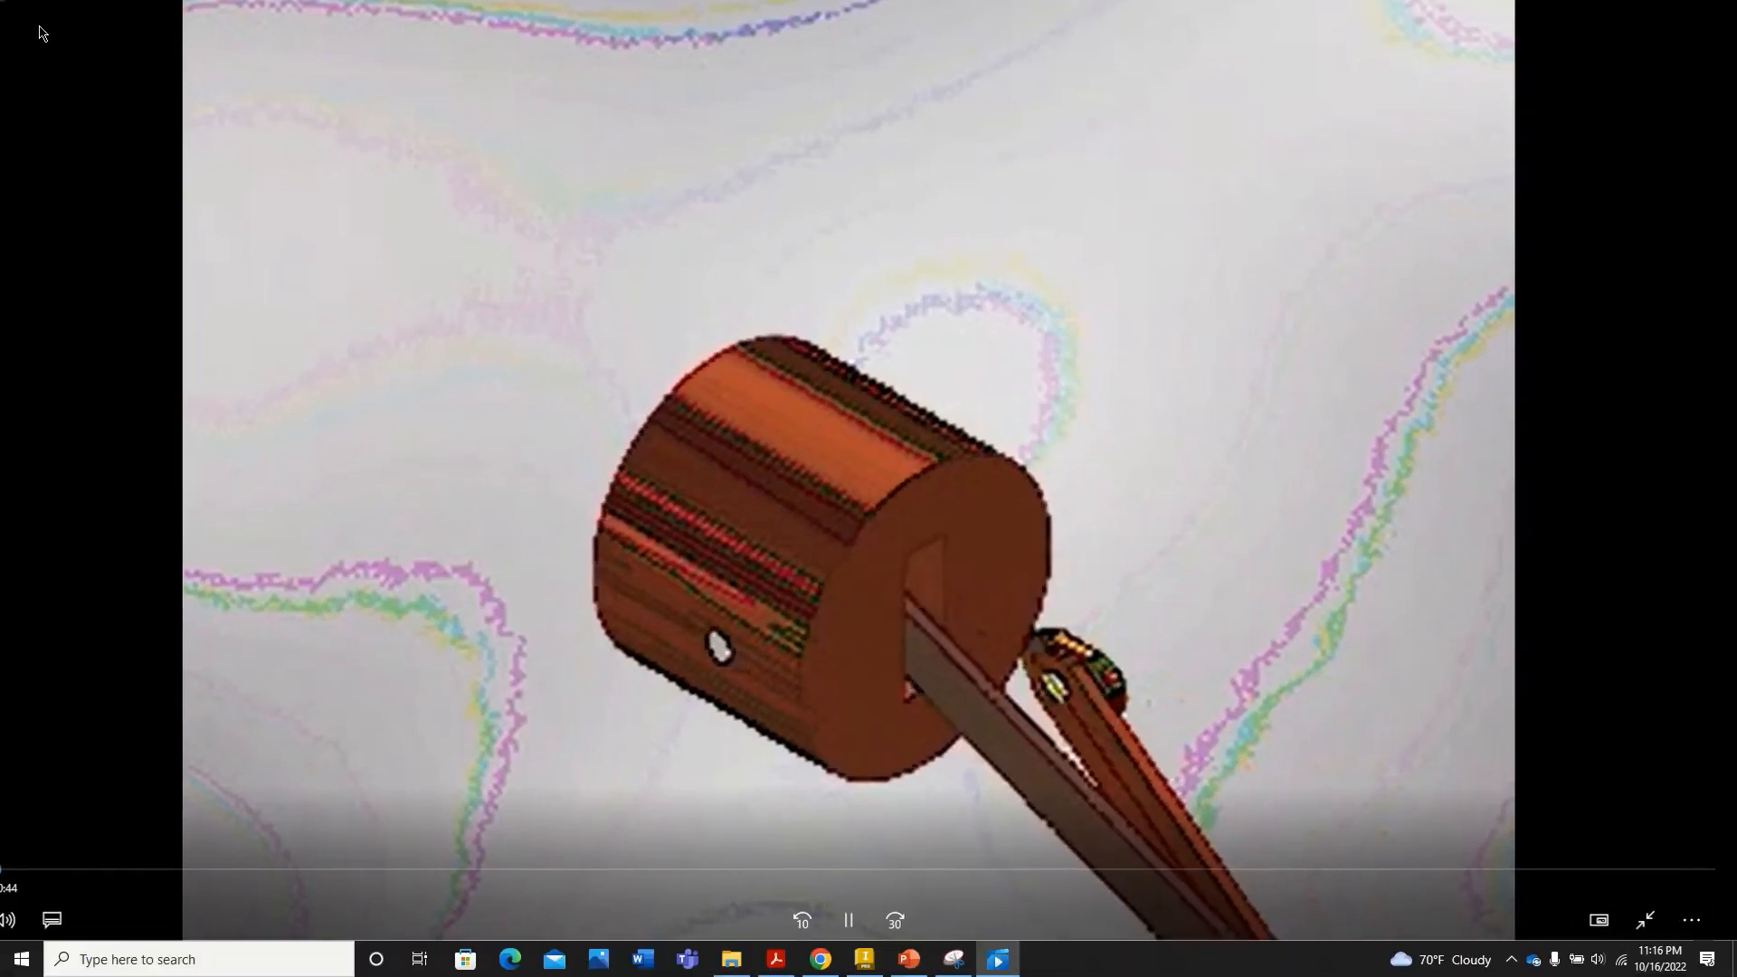
pyautogui.click(1715, 14)
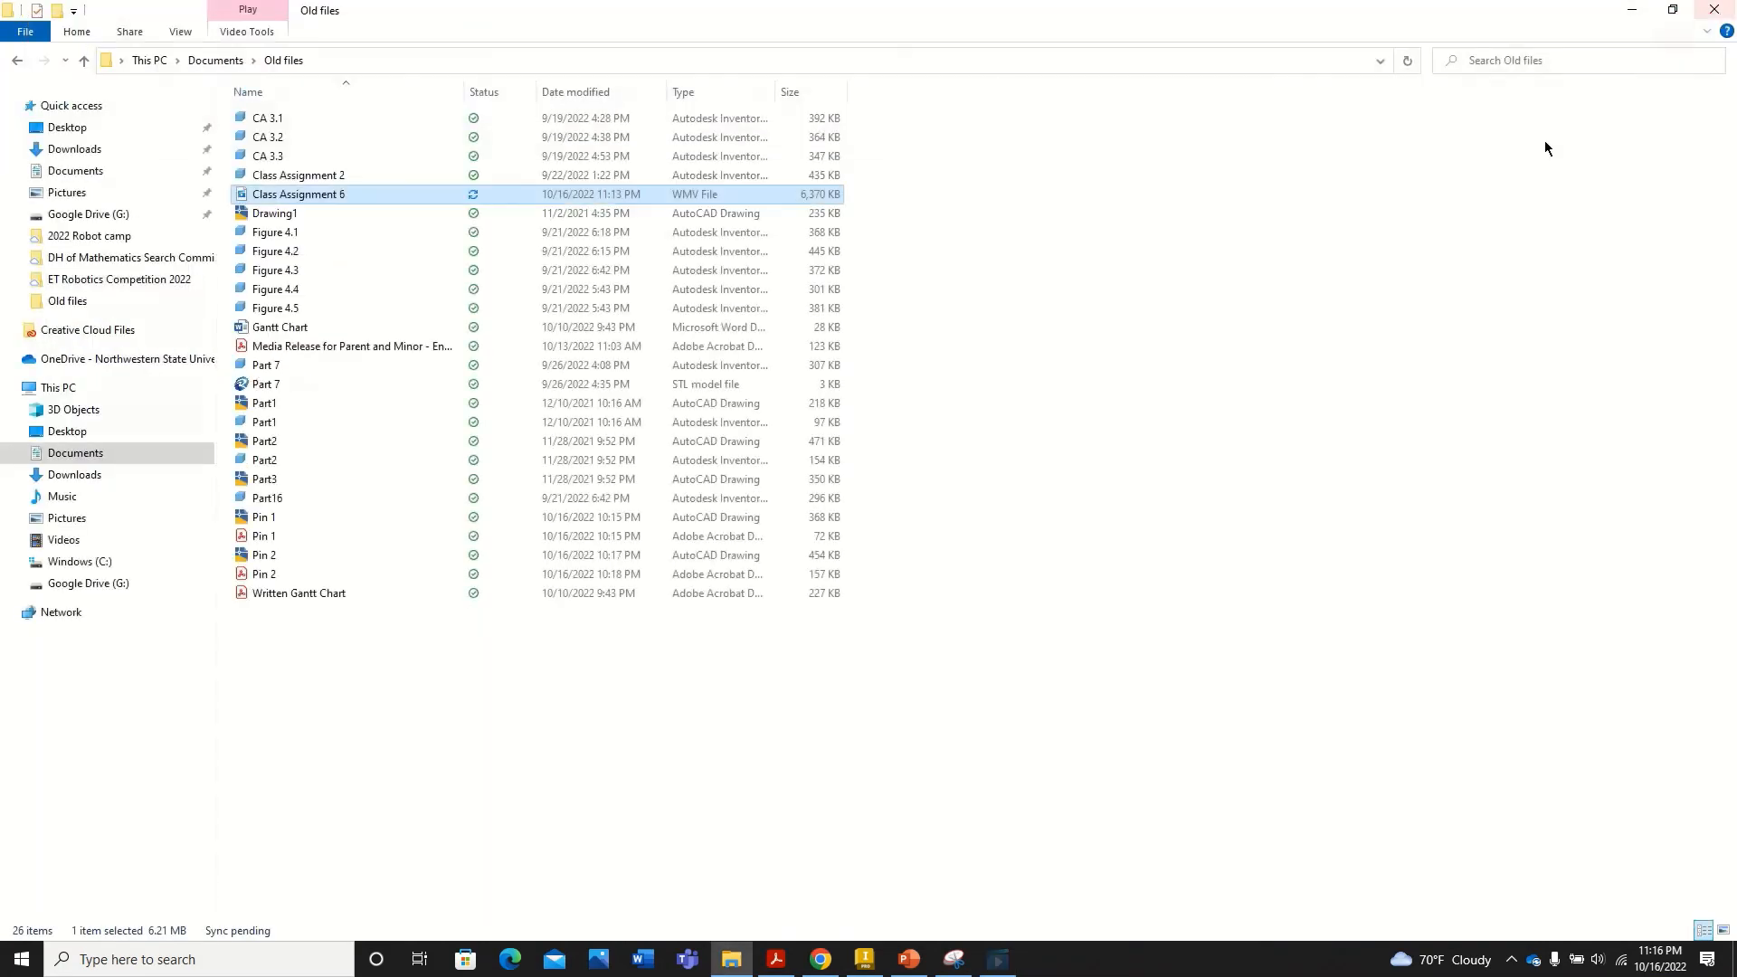
pyautogui.click(1040, 700)
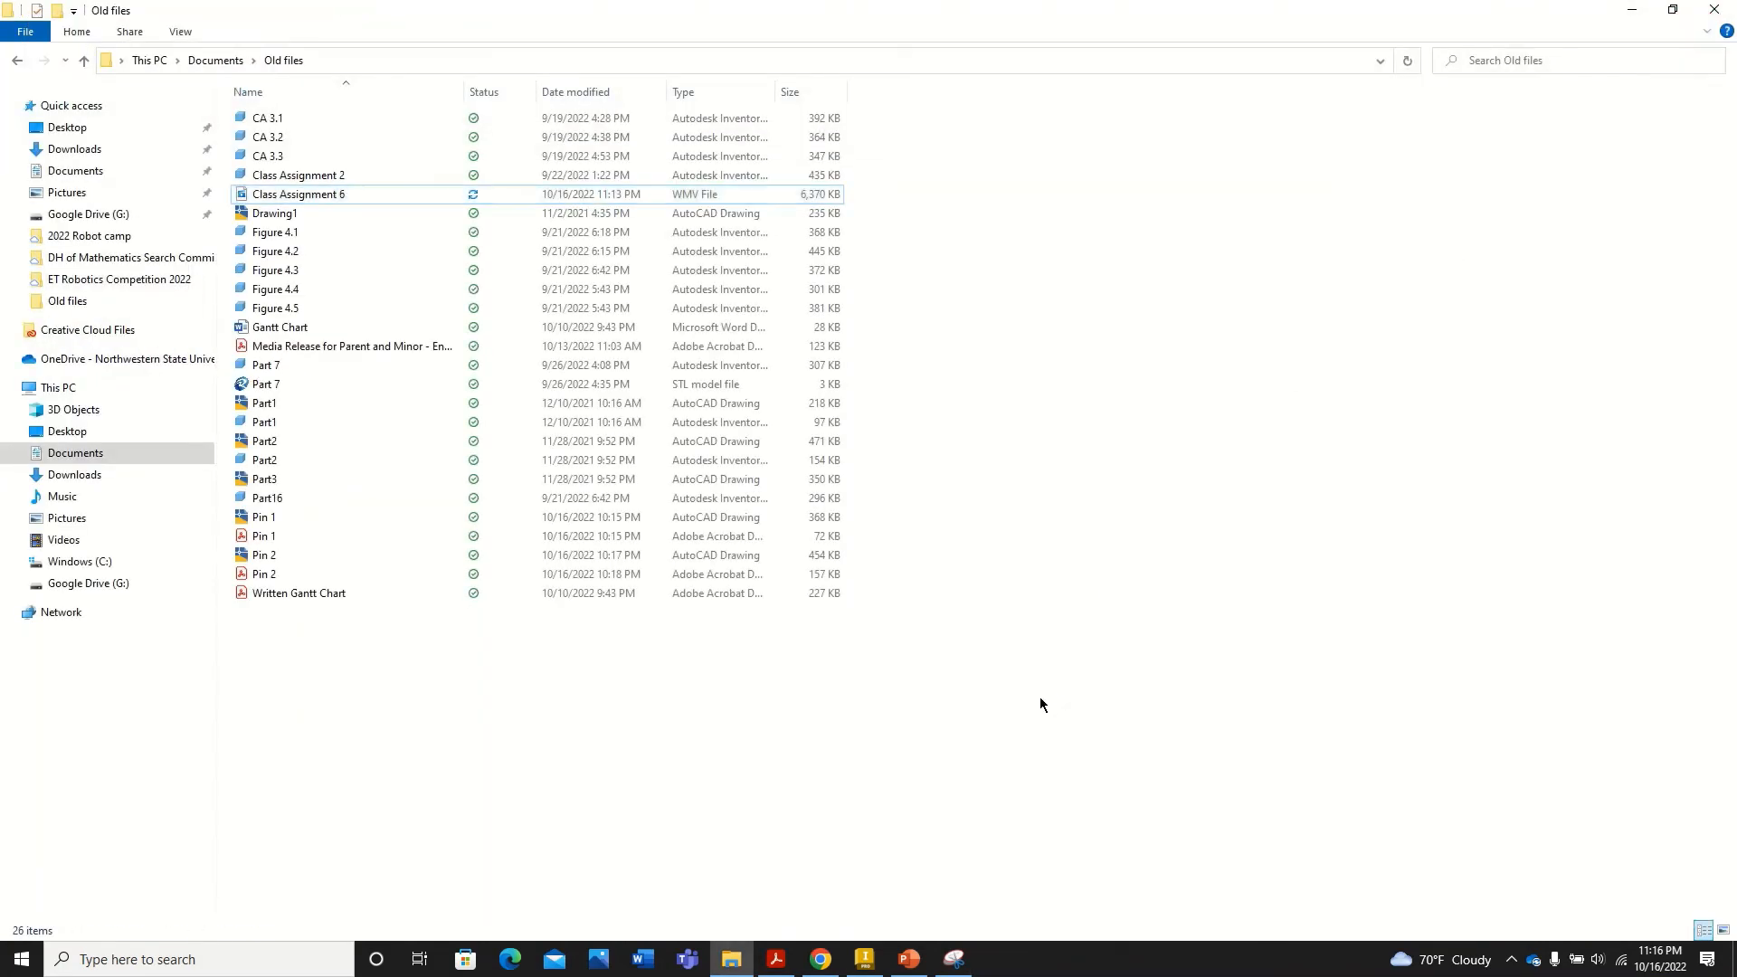
pyautogui.click(82, 60)
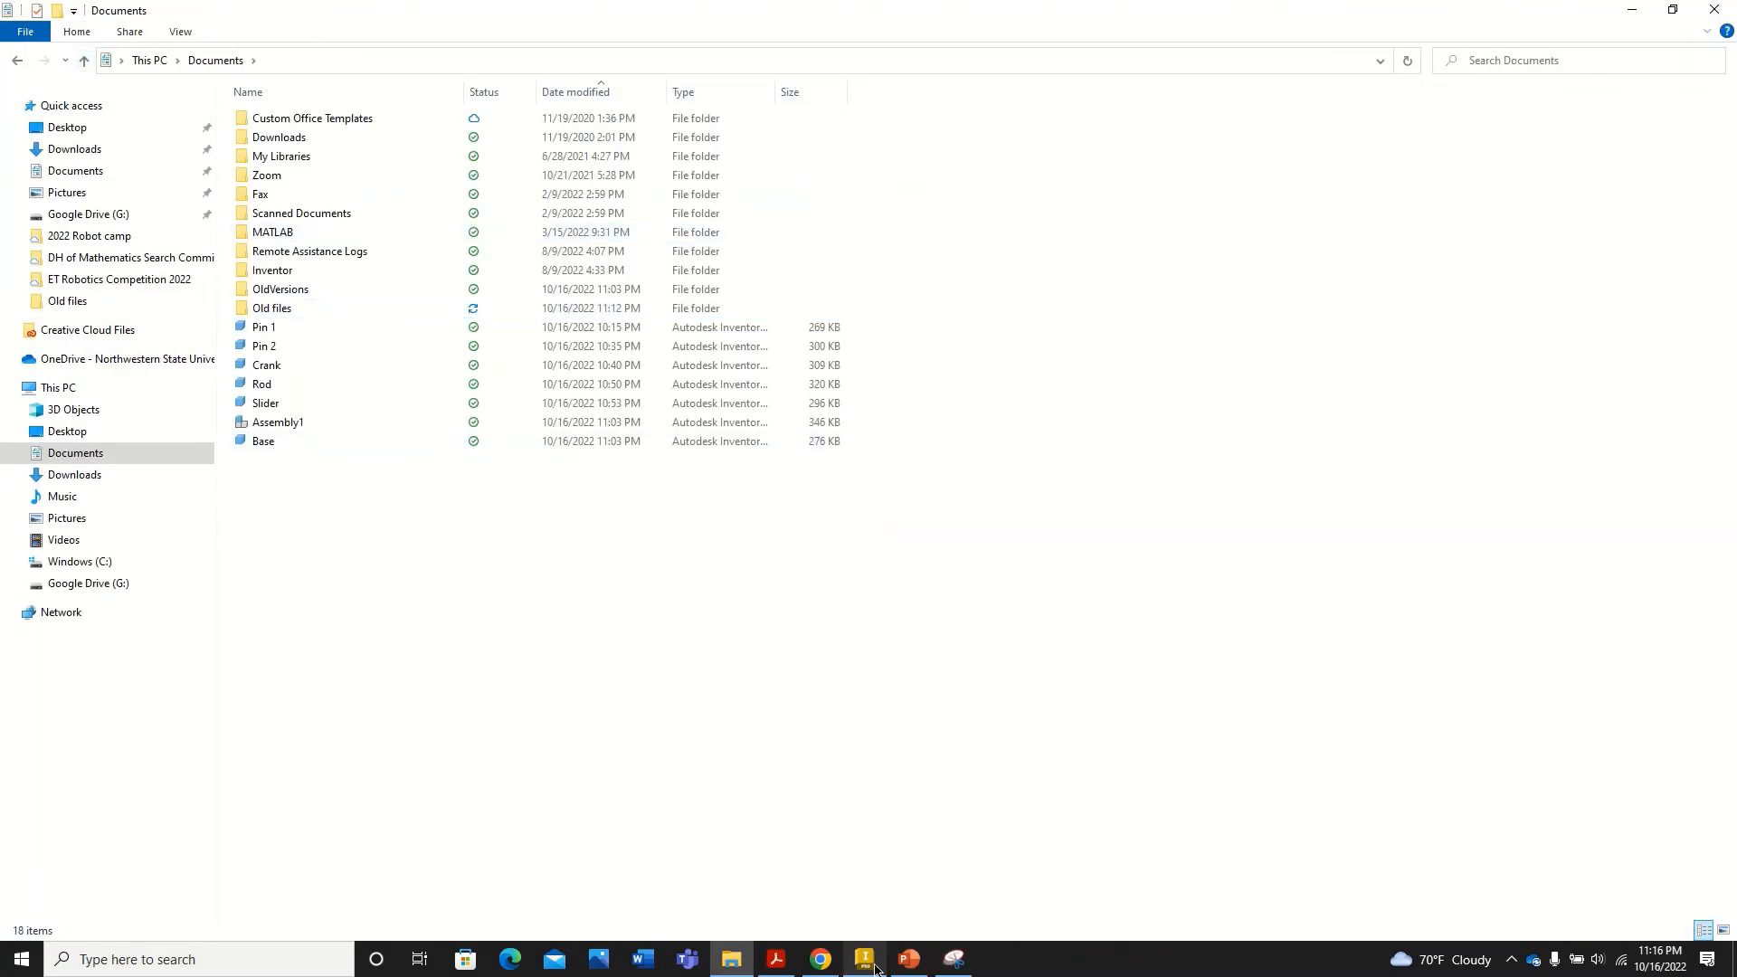
# Step: Switch to Inventor, run the crank drive with collision detection enabled, and examine where the rod enters the slider's slot
pyautogui.click(910, 963)
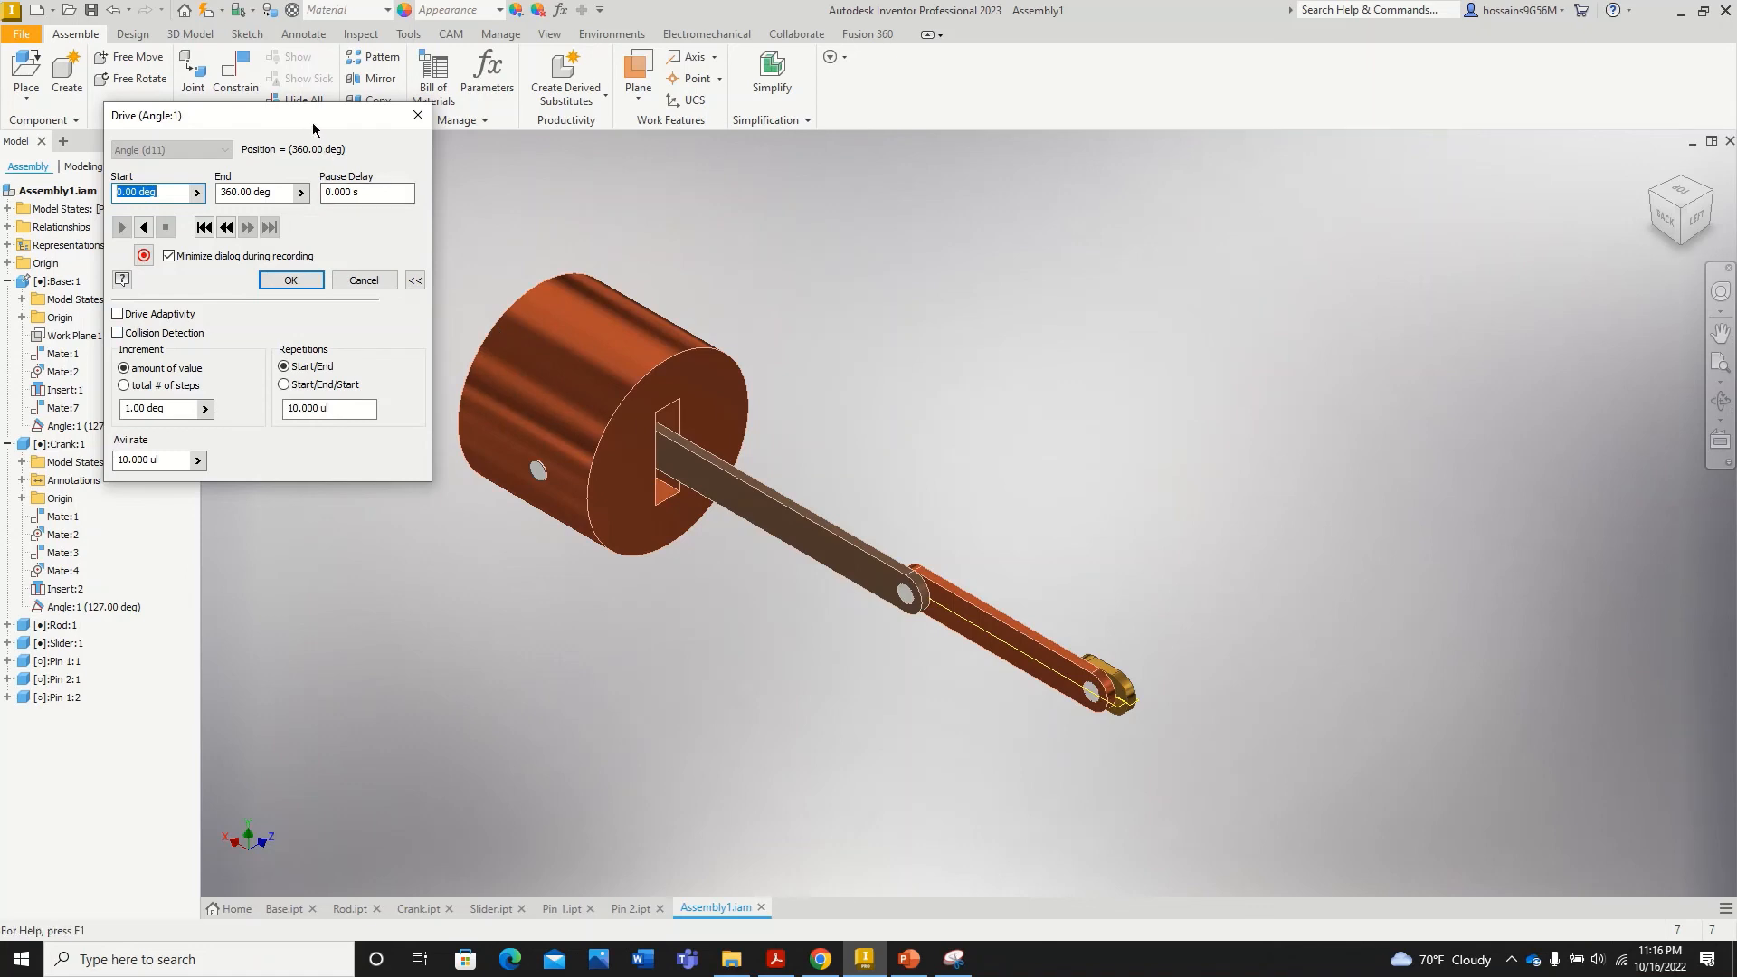
pyautogui.moveTo(315, 123); pyautogui.dragTo(269, 125)
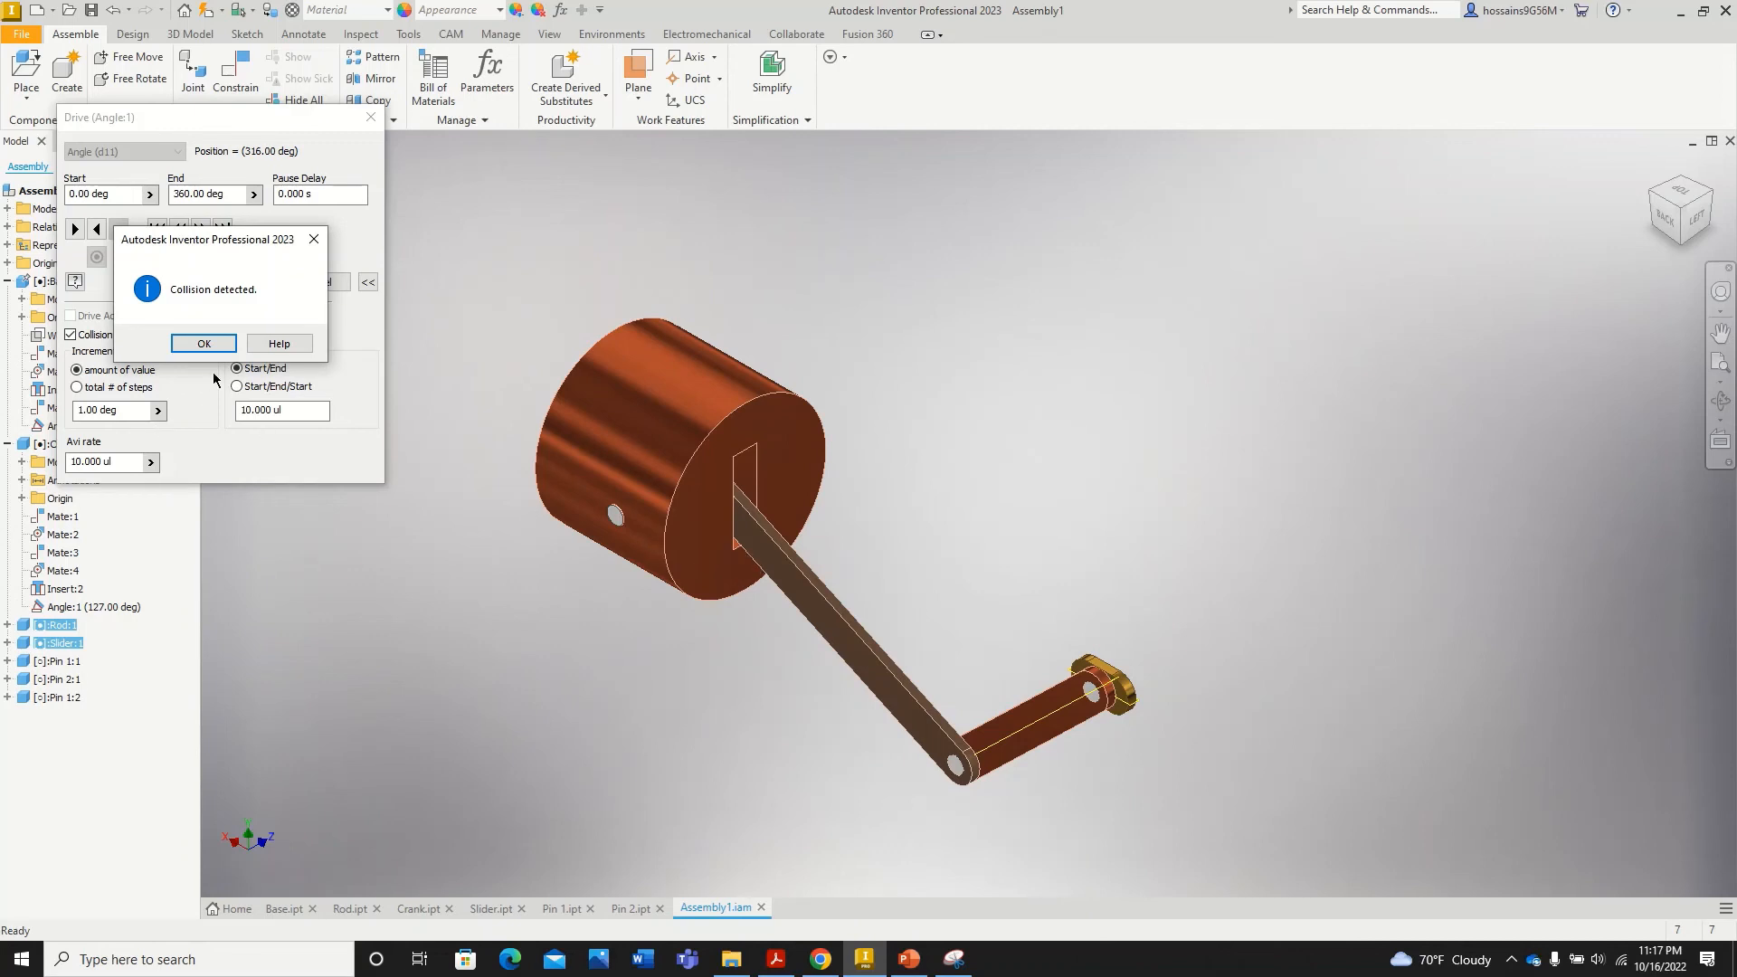
pyautogui.click(205, 344)
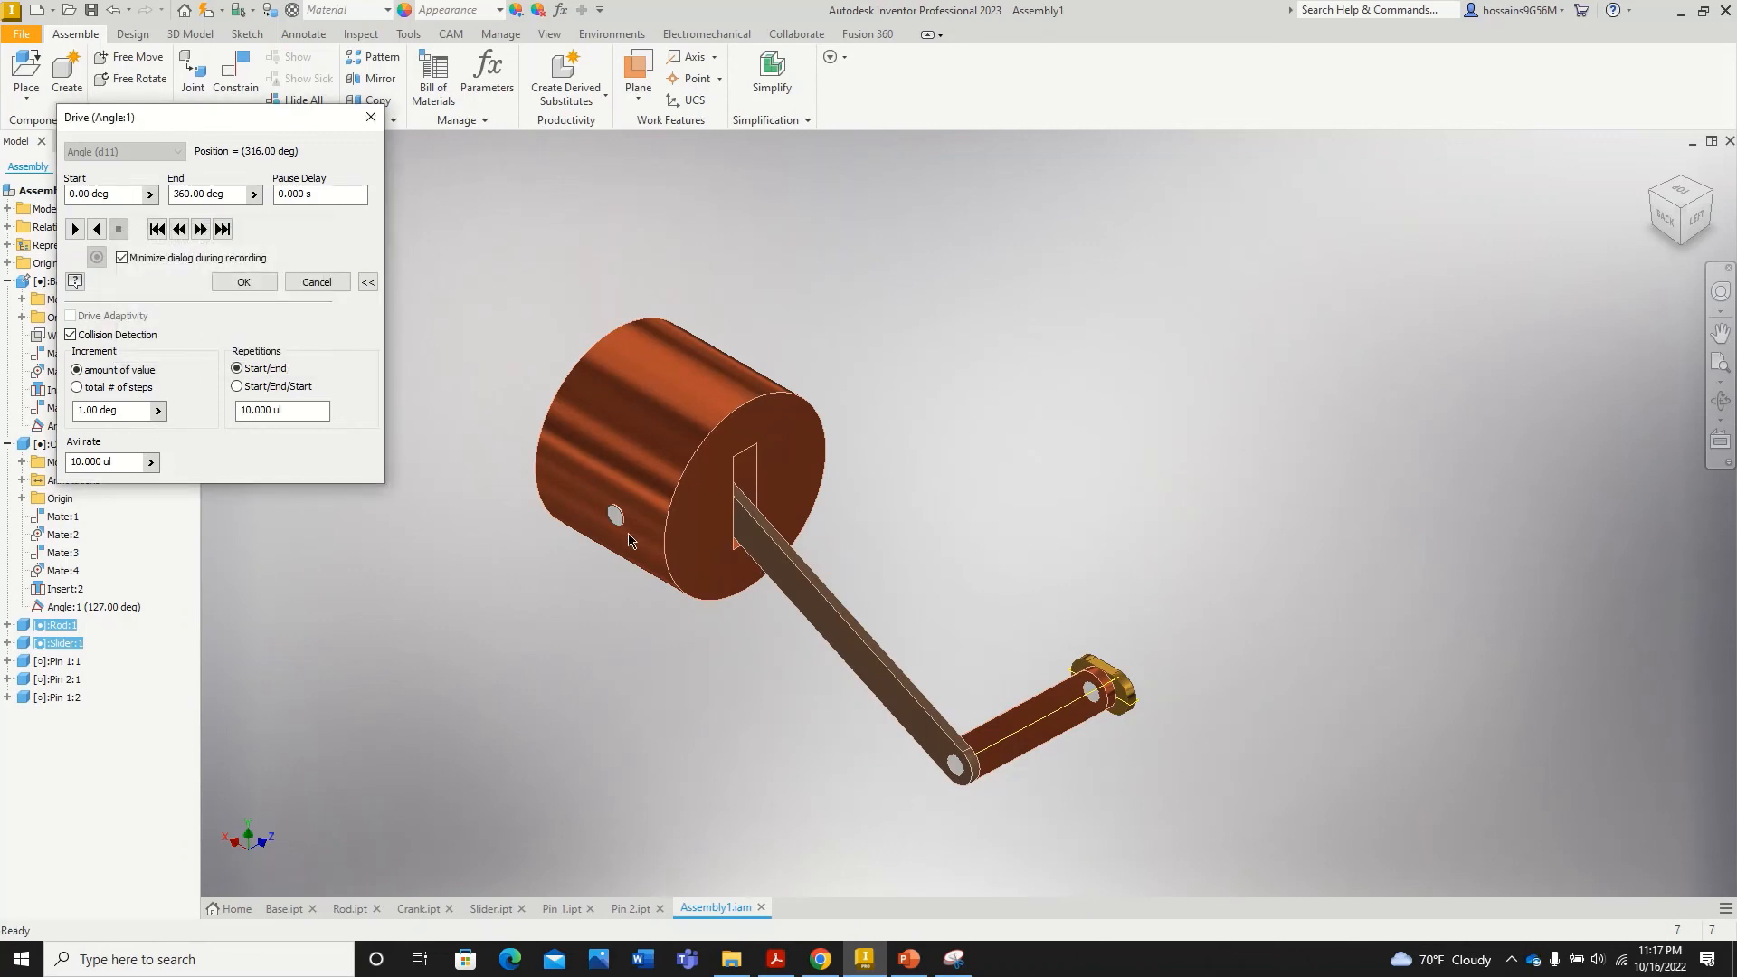
pyautogui.scroll(5, 694, 563)
pyautogui.scroll(-2, 962, 530)
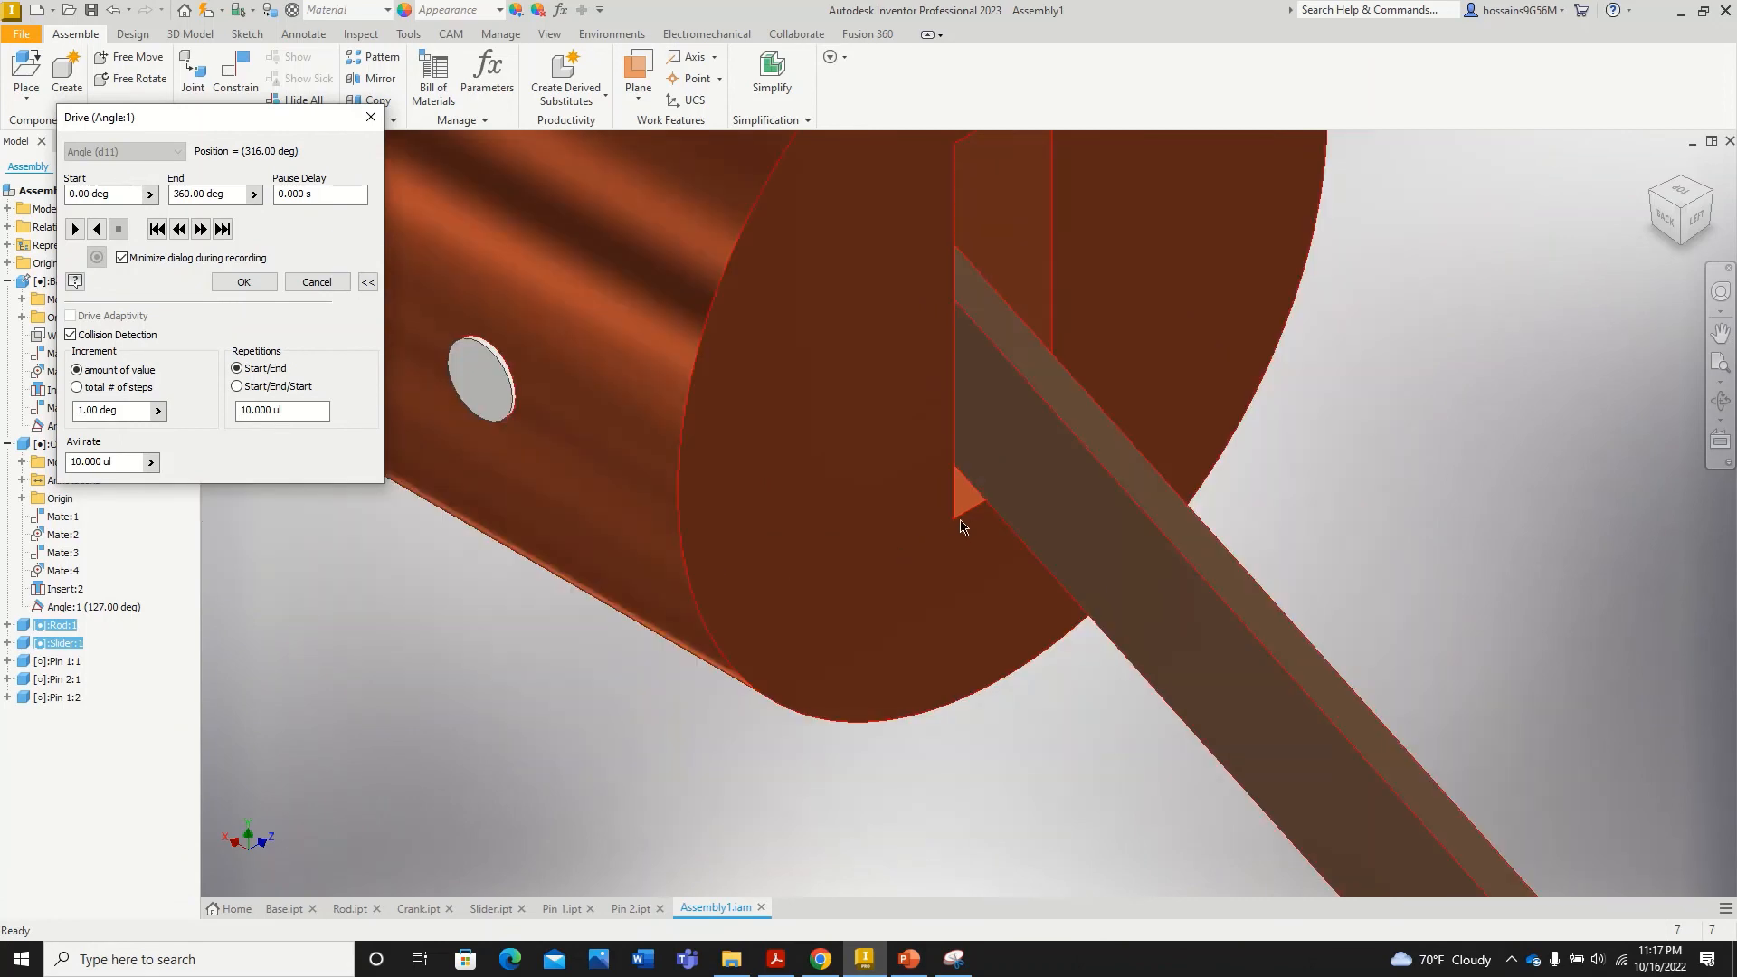
pyautogui.scroll(-2, 947, 416)
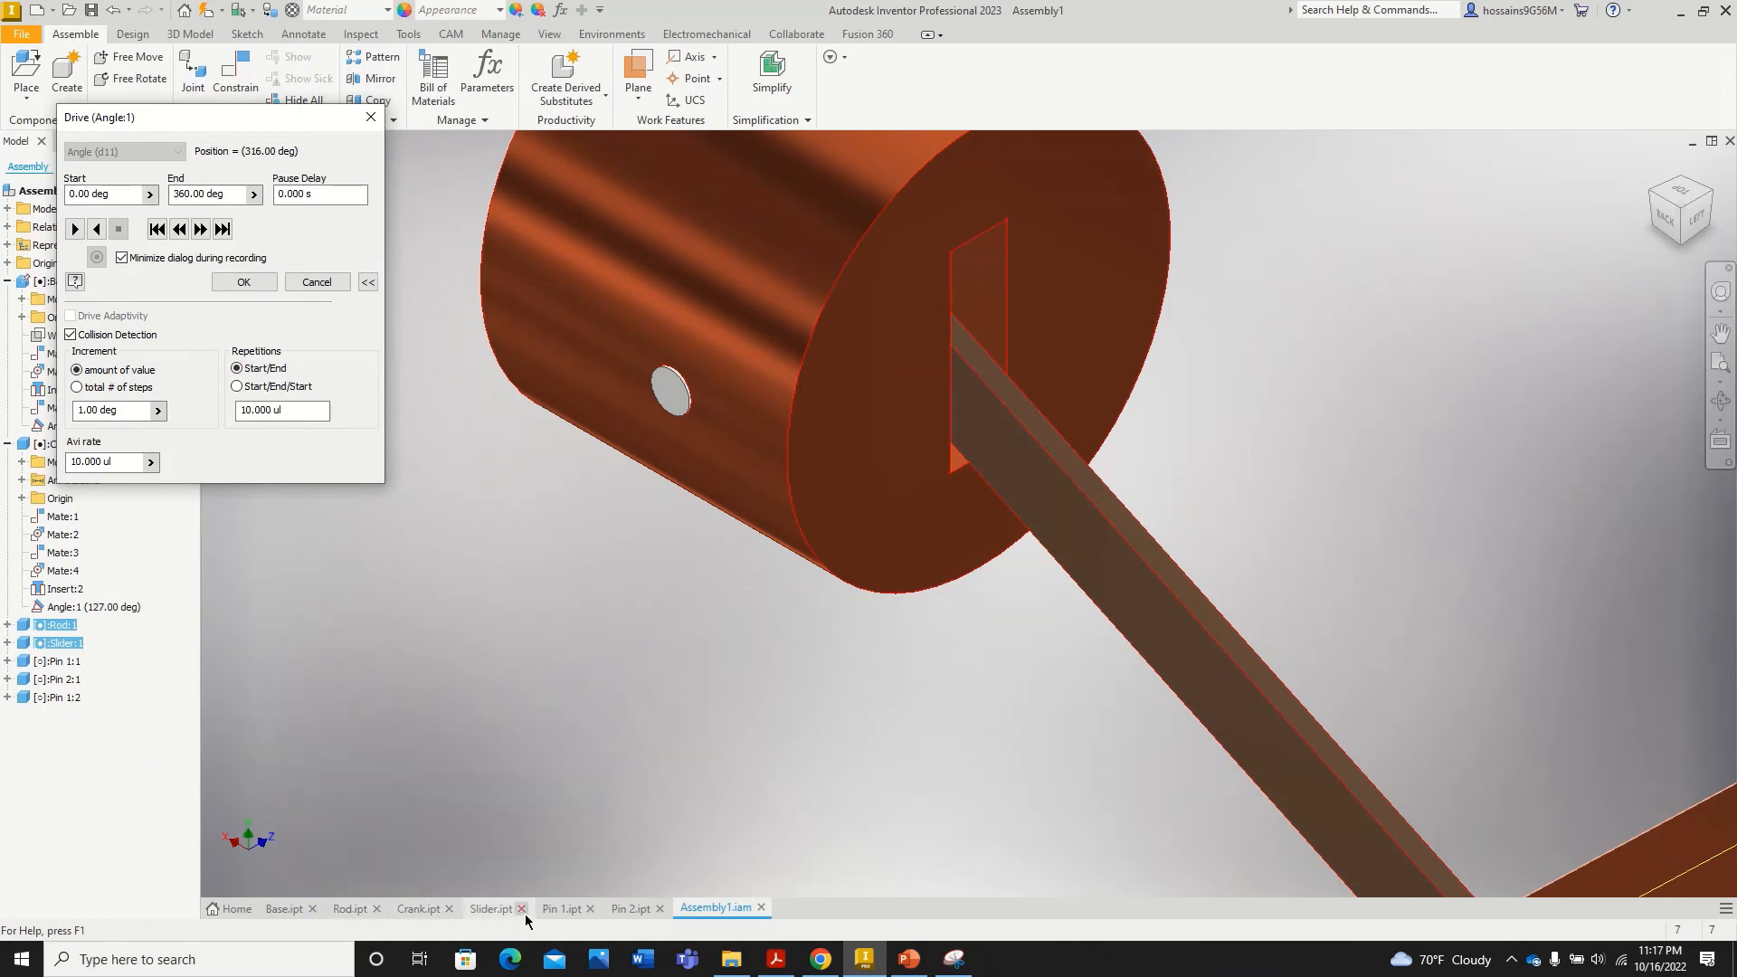
# Step: Switch to the Slider part, close the Drive settings, and open Sketch2 of Extrusion2 for editing
pyautogui.click(490, 908)
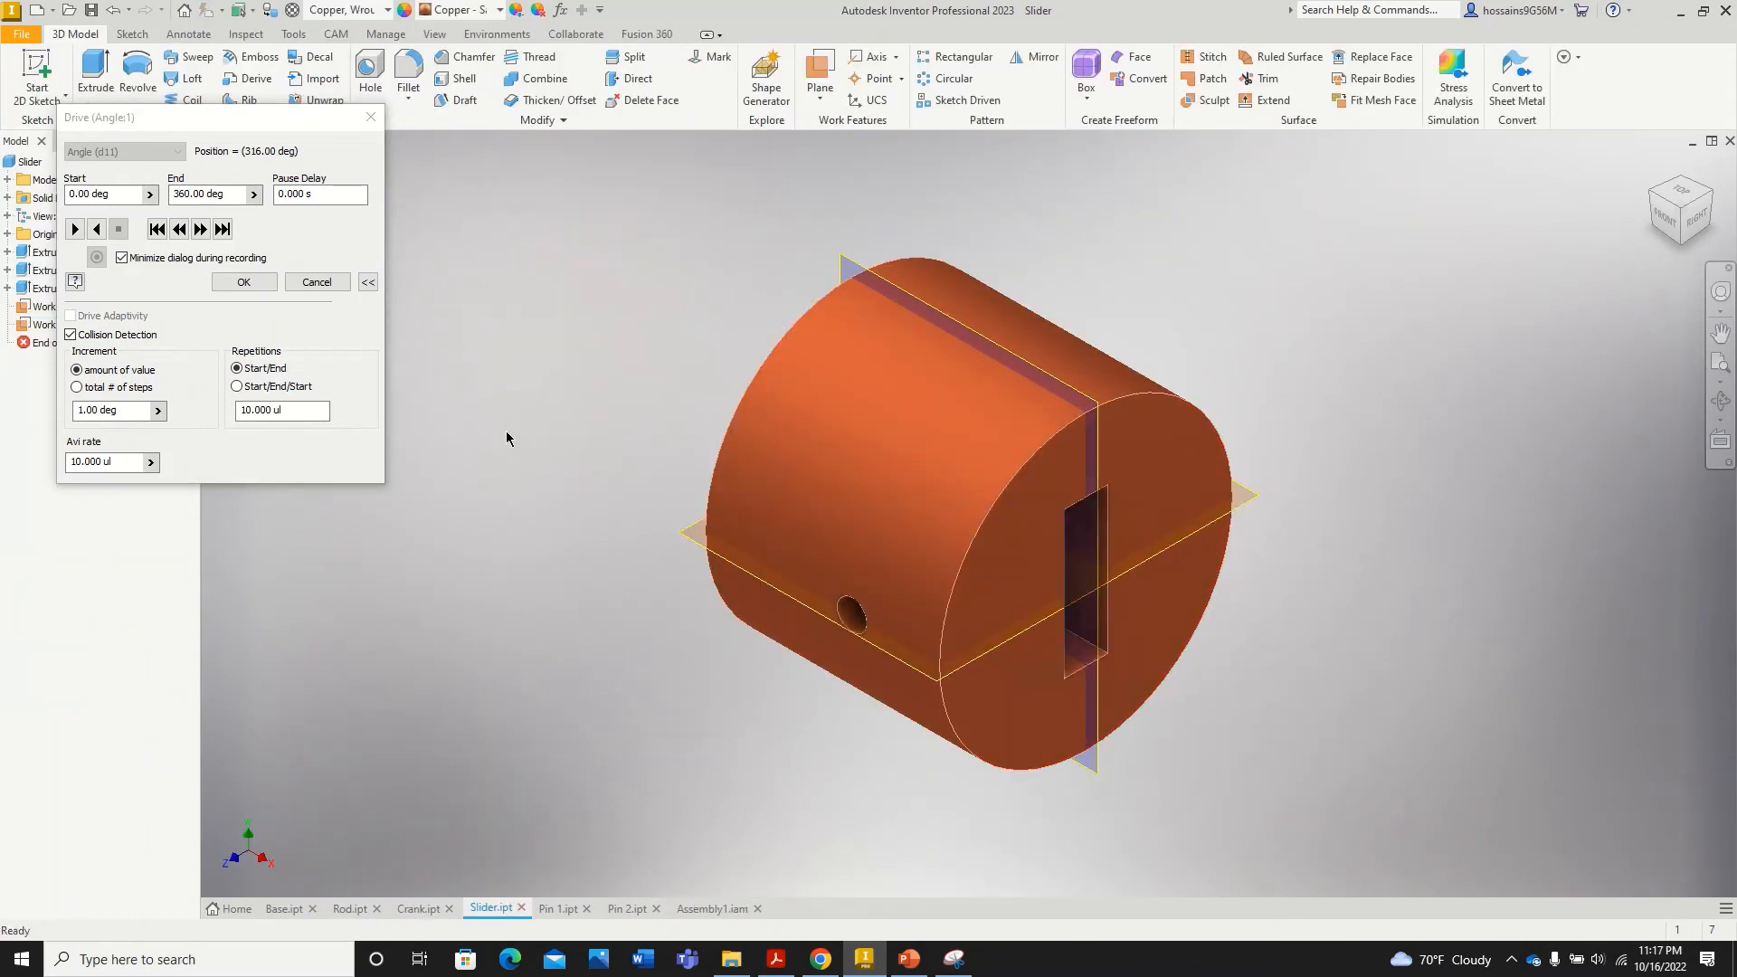
pyautogui.click(370, 116)
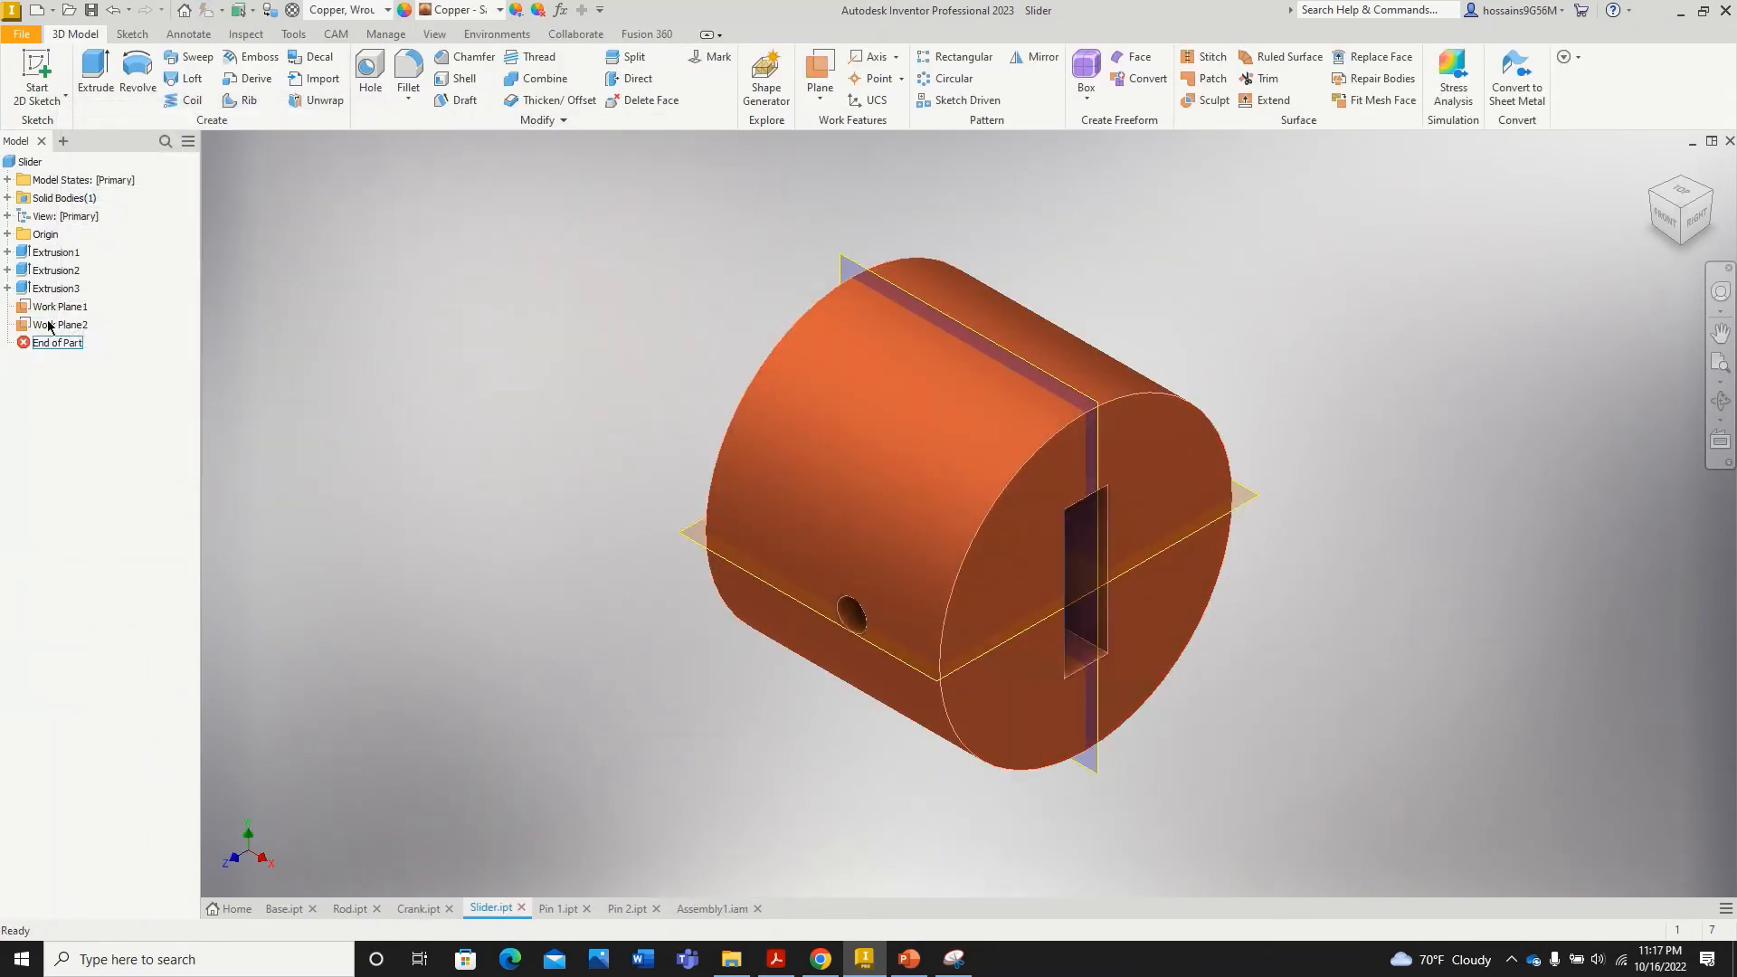
pyautogui.click(8, 288)
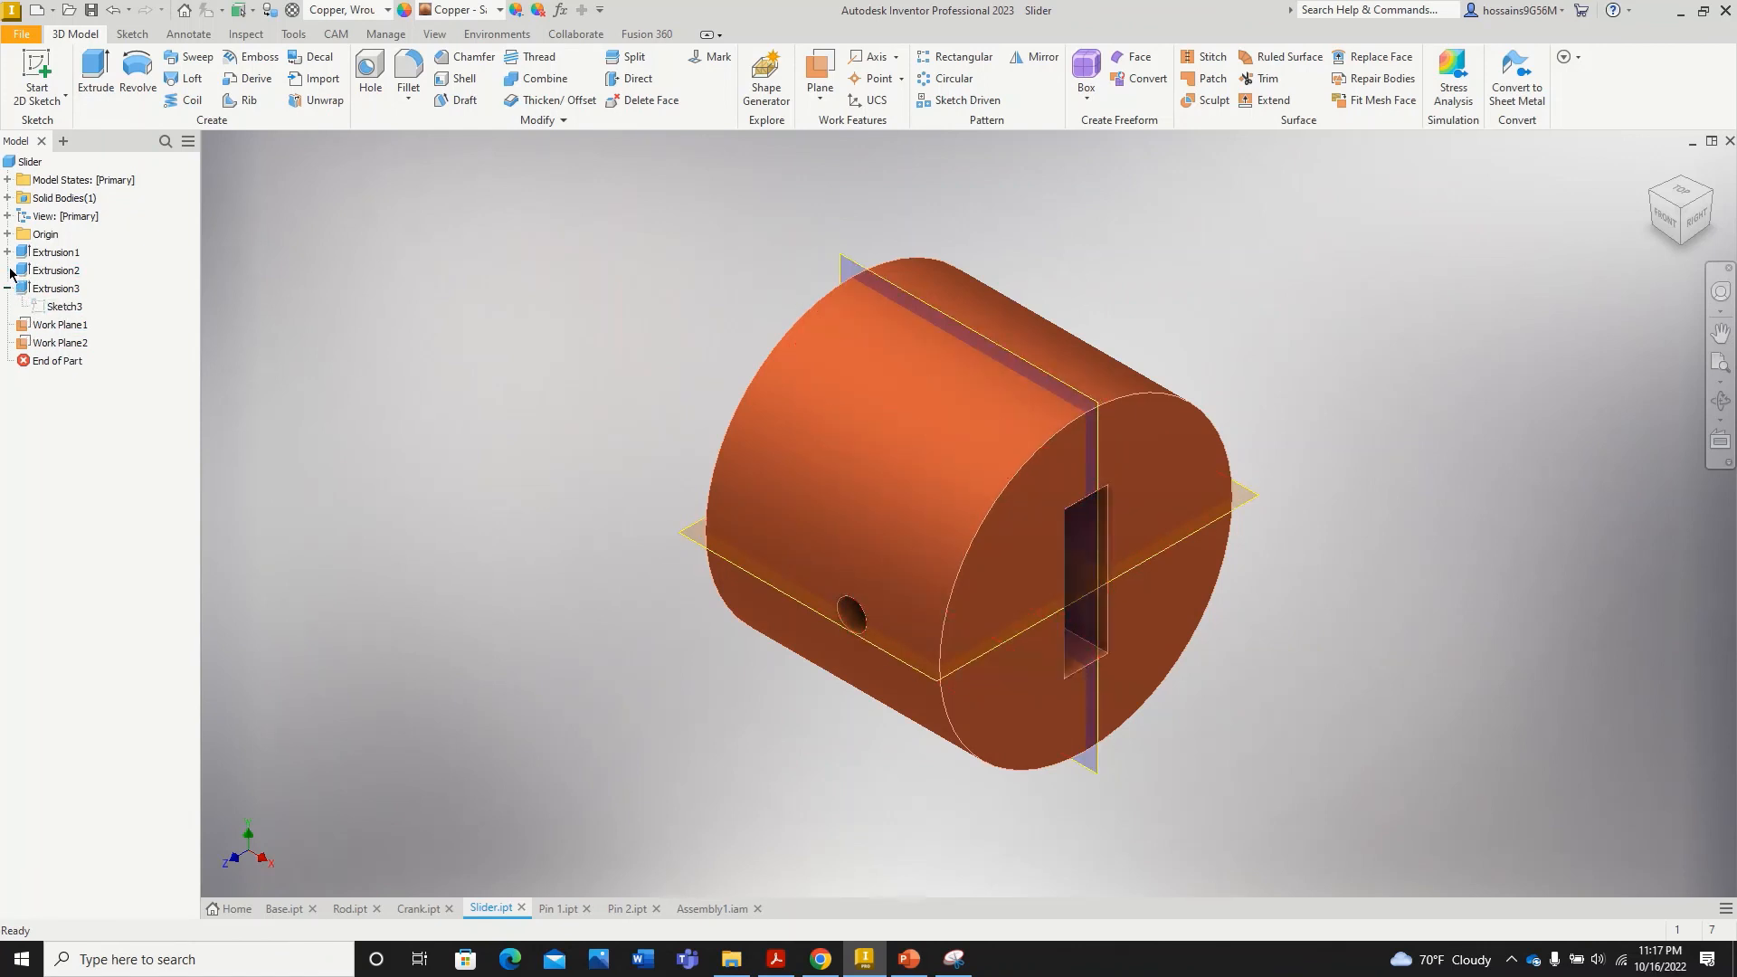
pyautogui.click(8, 270)
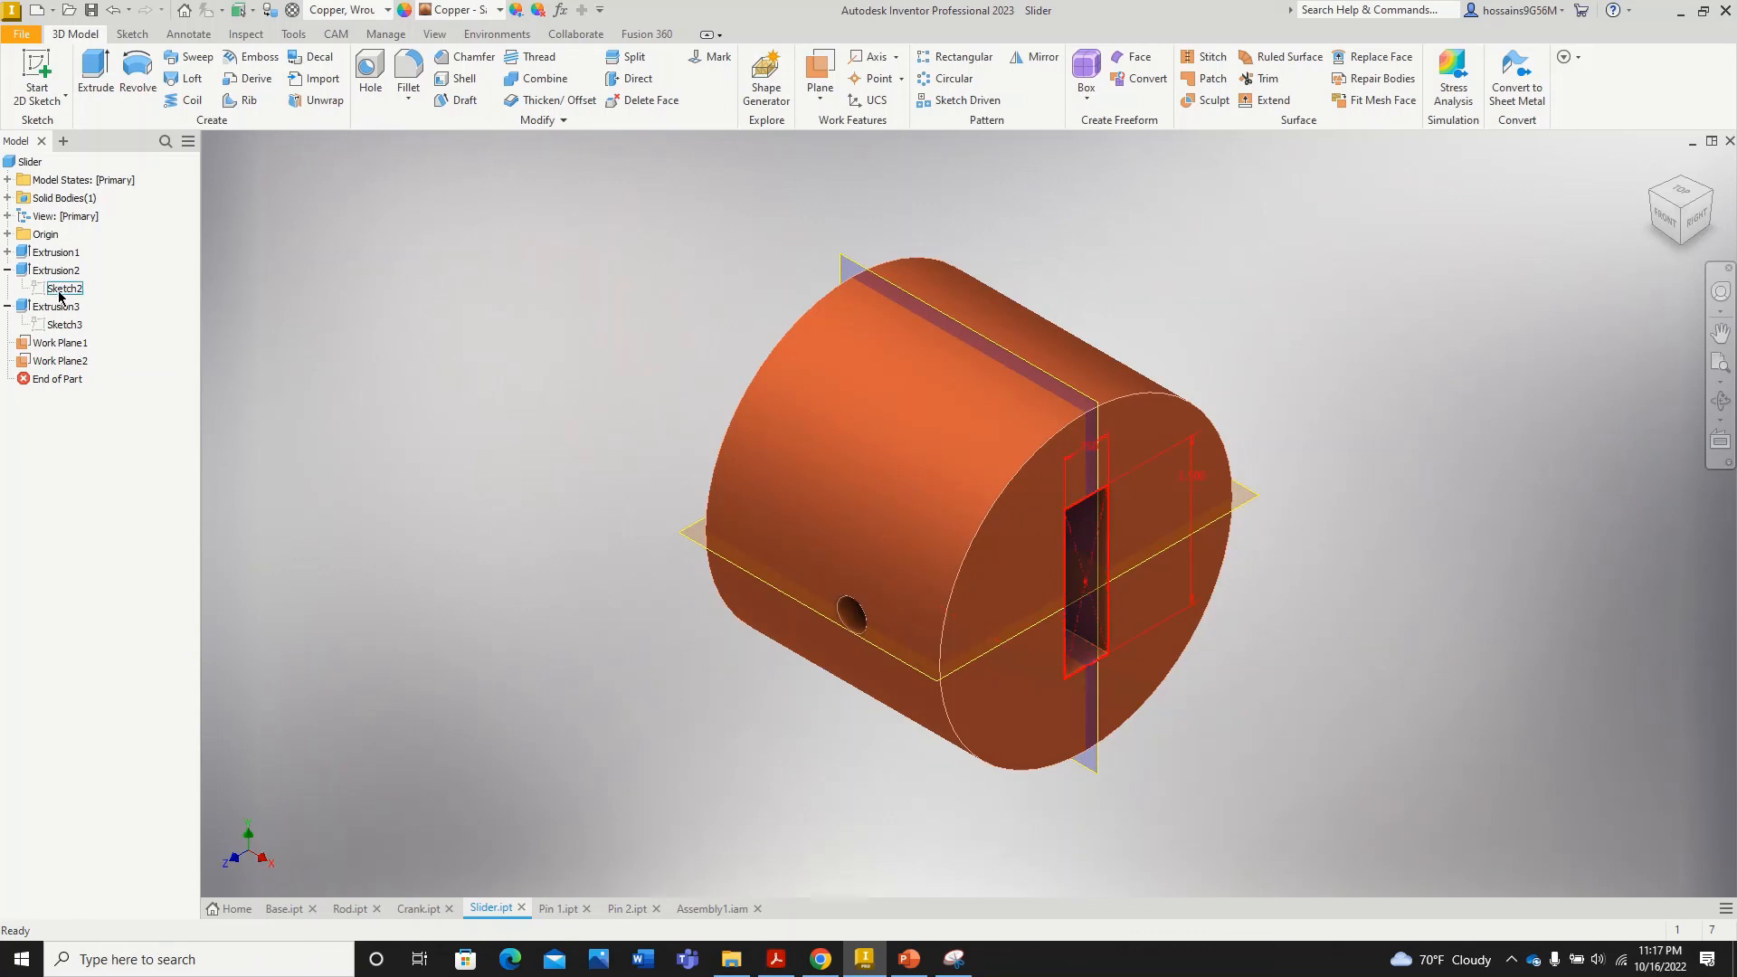
pyautogui.rightClick(60, 296)
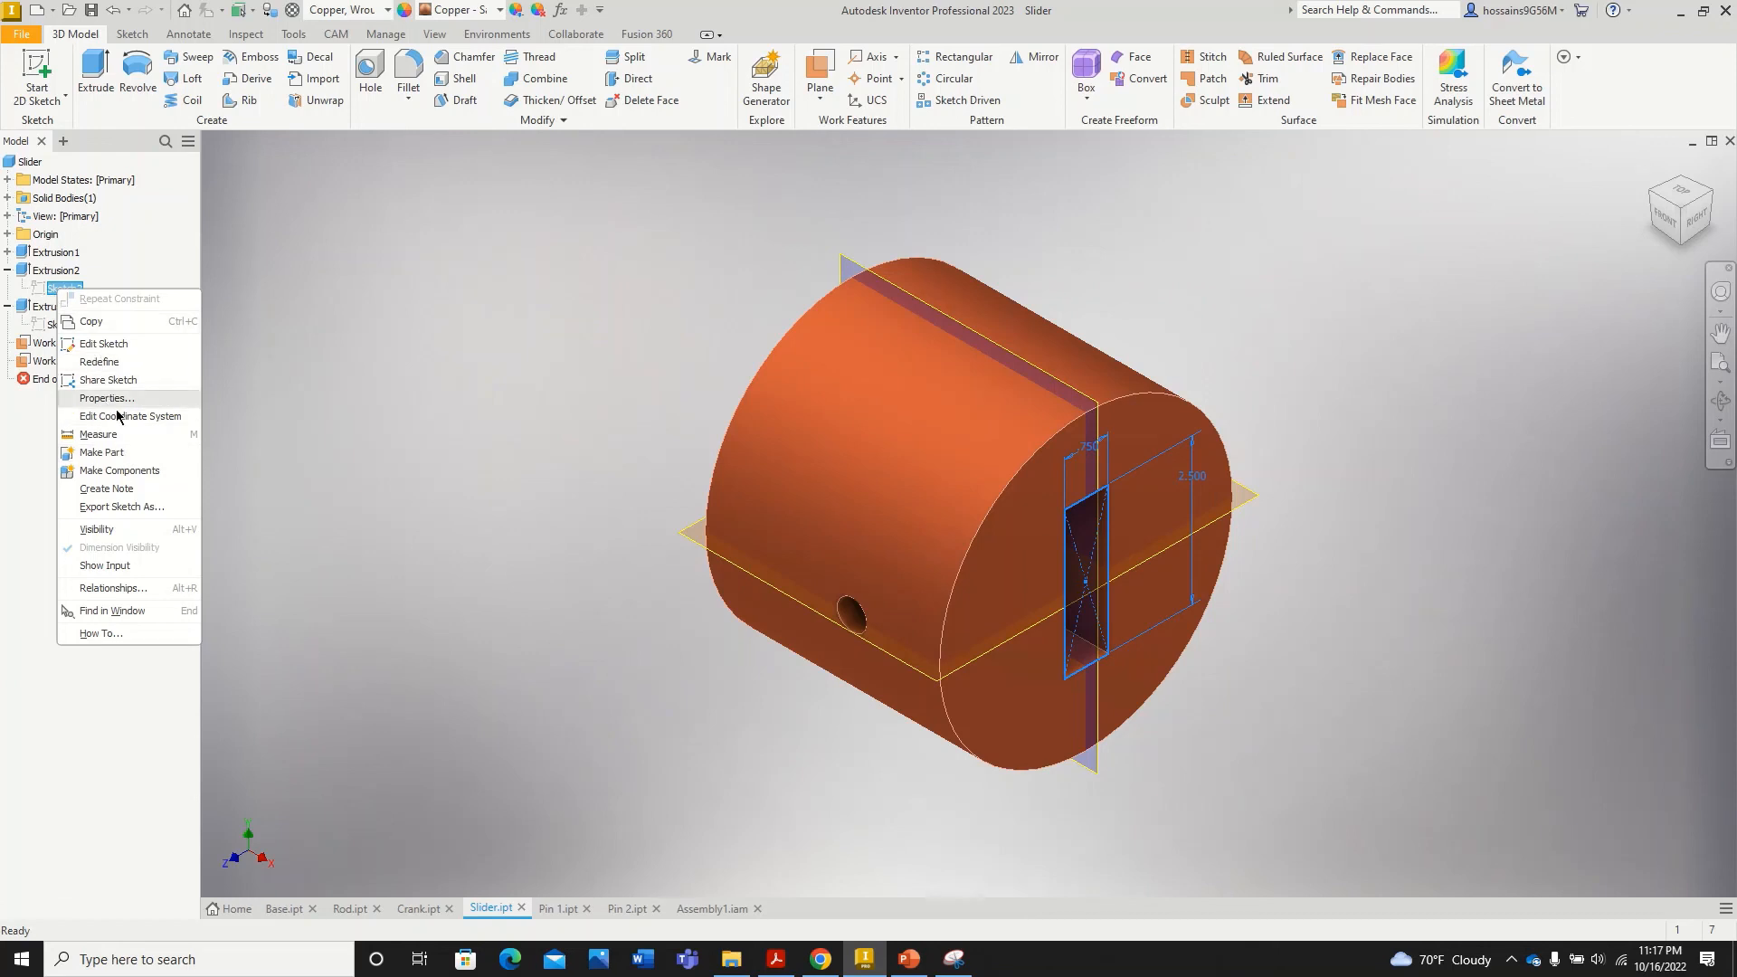
pyautogui.click(103, 344)
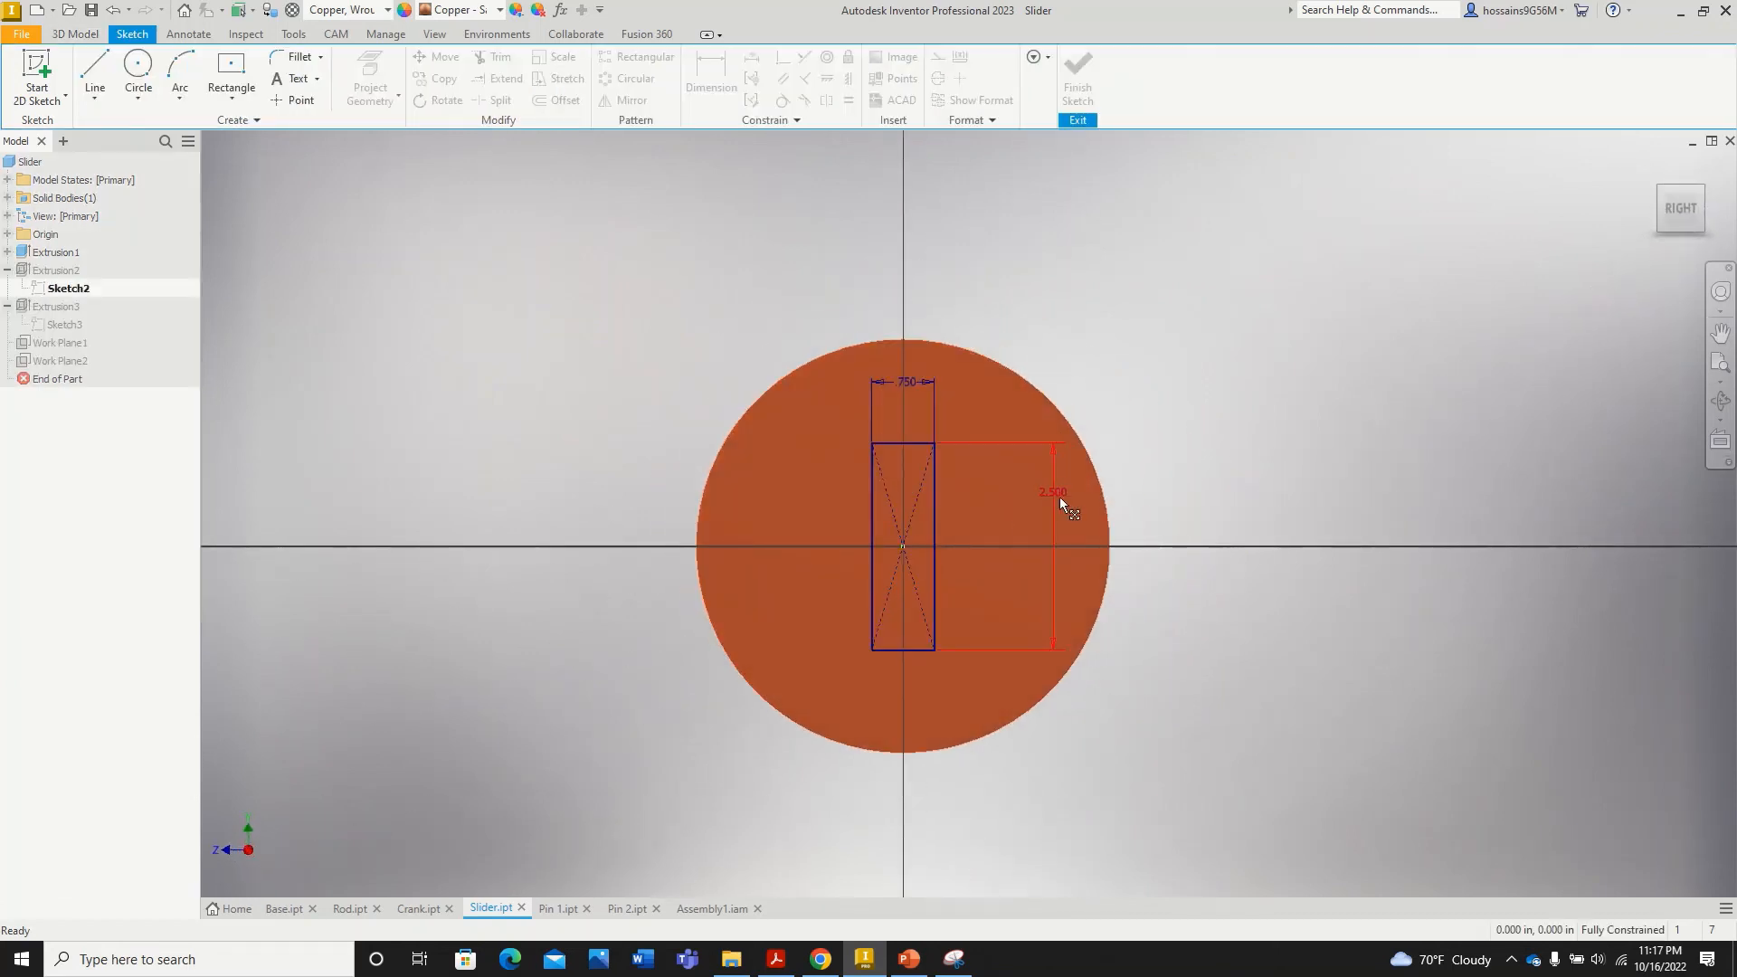
# Step: Set the height of the slider's rectangular slot to 3 in
pyautogui.doubleClick(1060, 496)
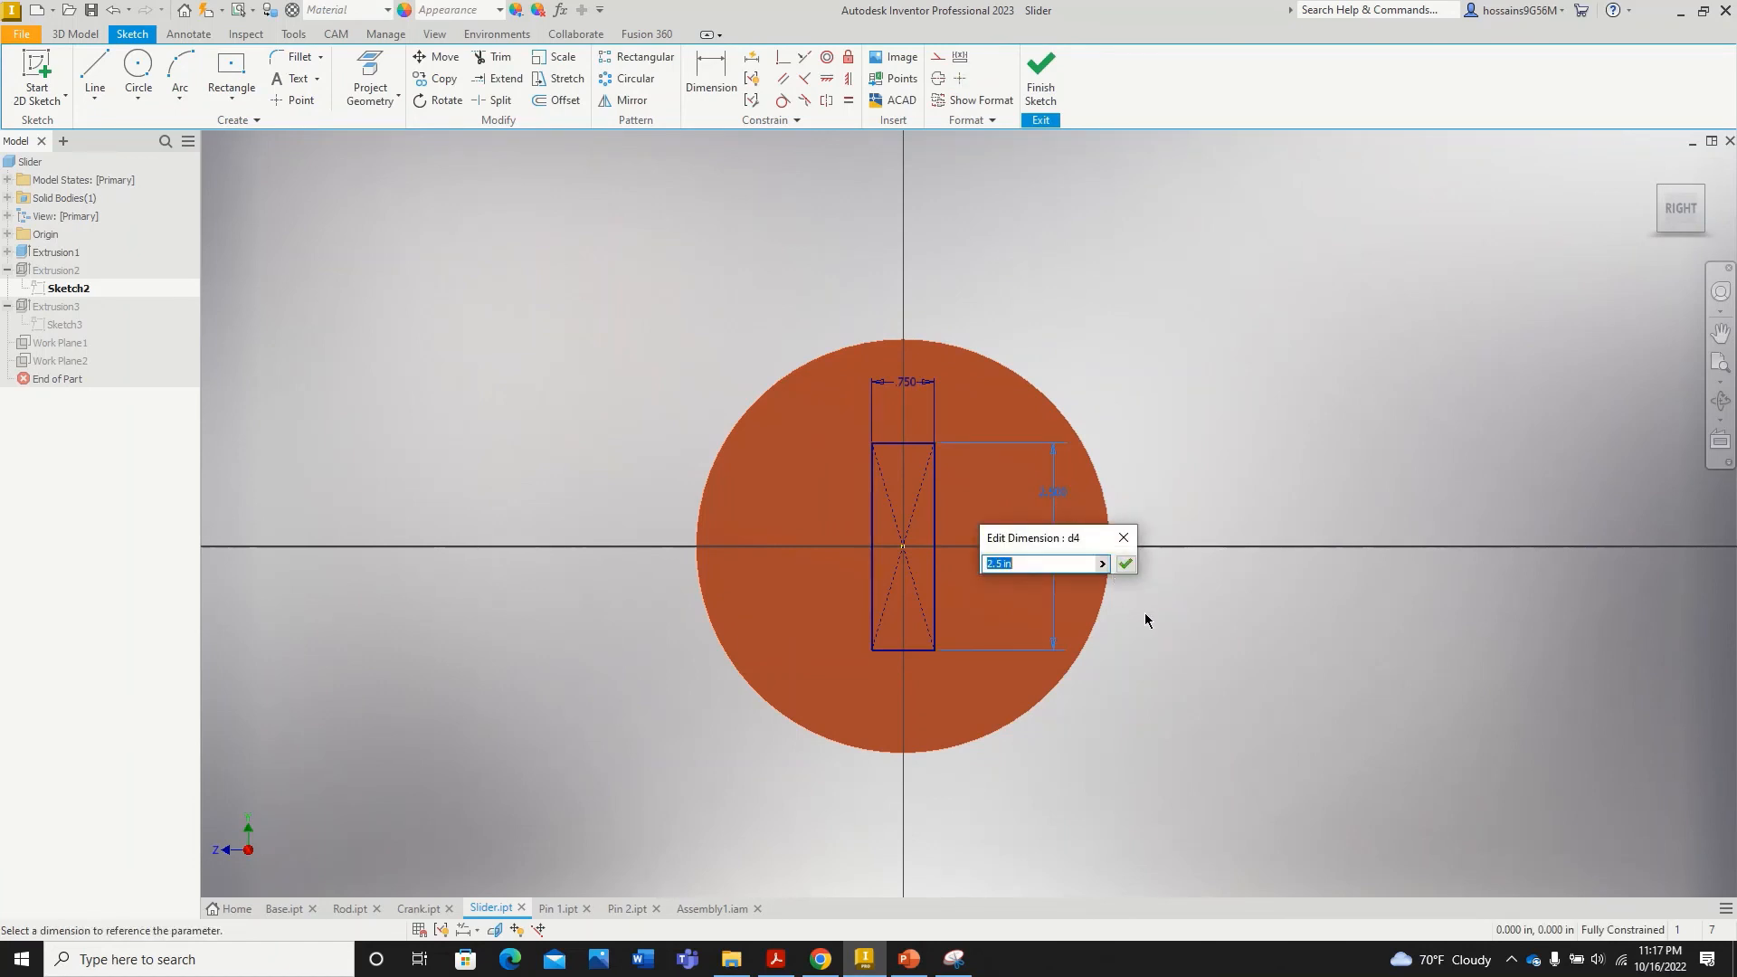
pyautogui.write('3')
pyautogui.press('Return')
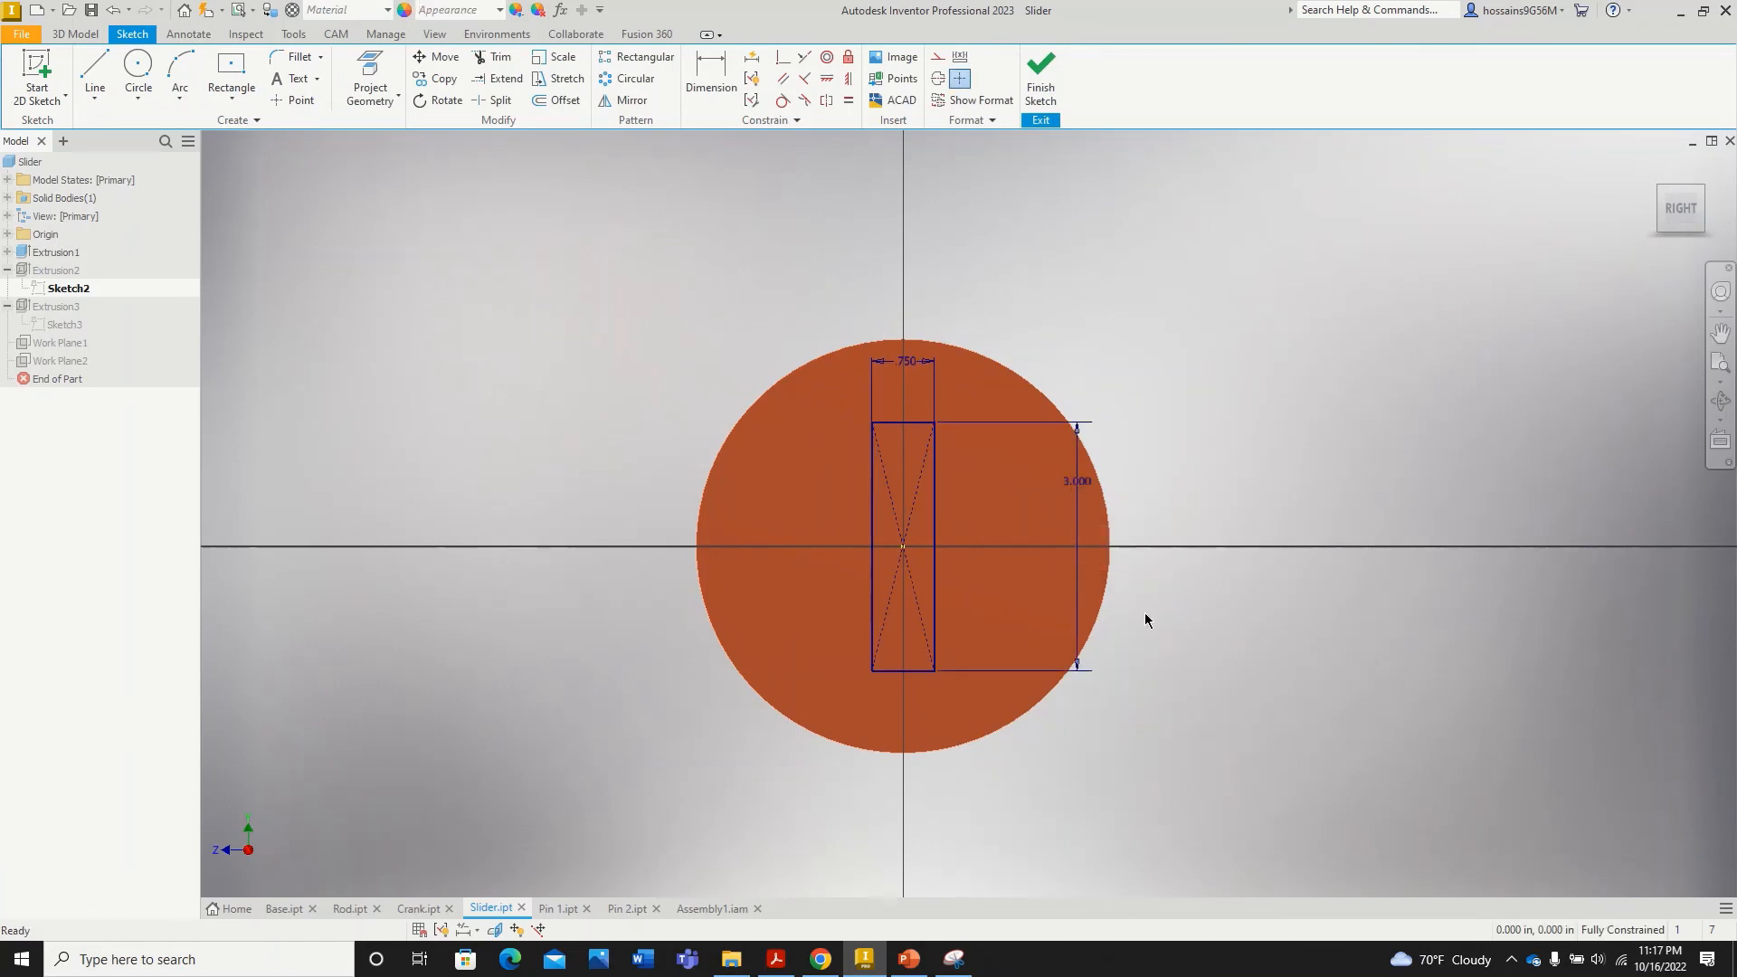
# Step: Set the height of the slider's rectangular slot to 3.5 in and finish the sketch
pyautogui.doubleClick(1079, 486)
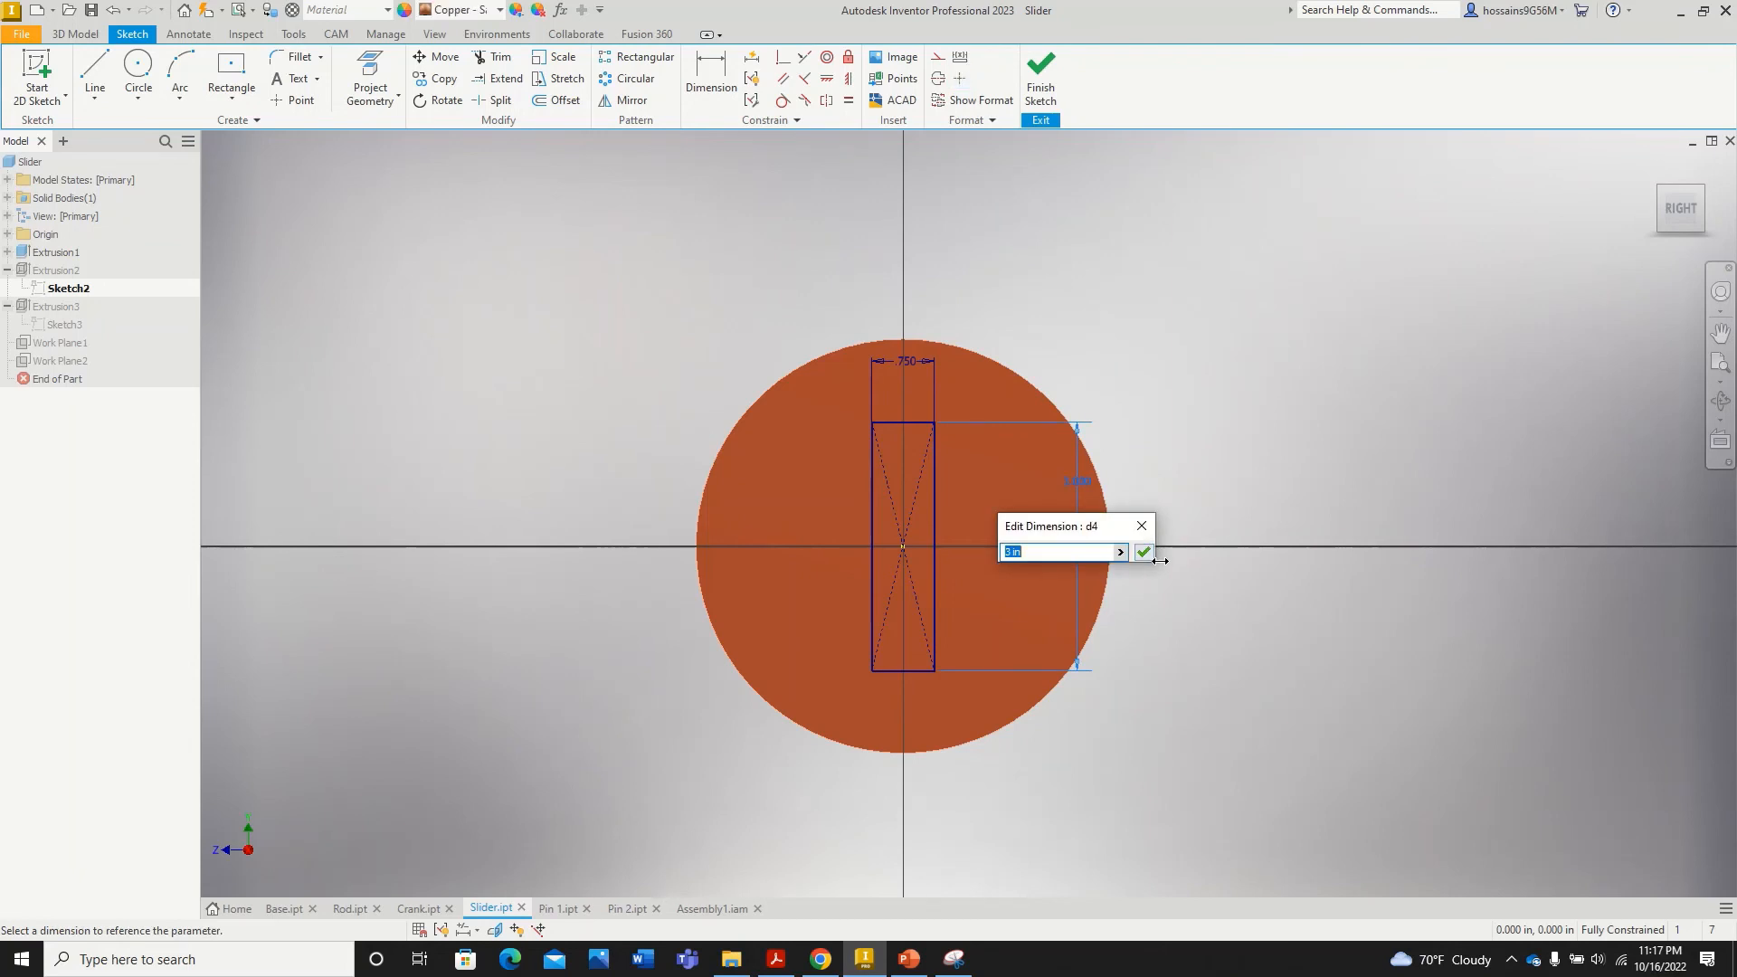
pyautogui.write('3.5')
pyautogui.press('Return')
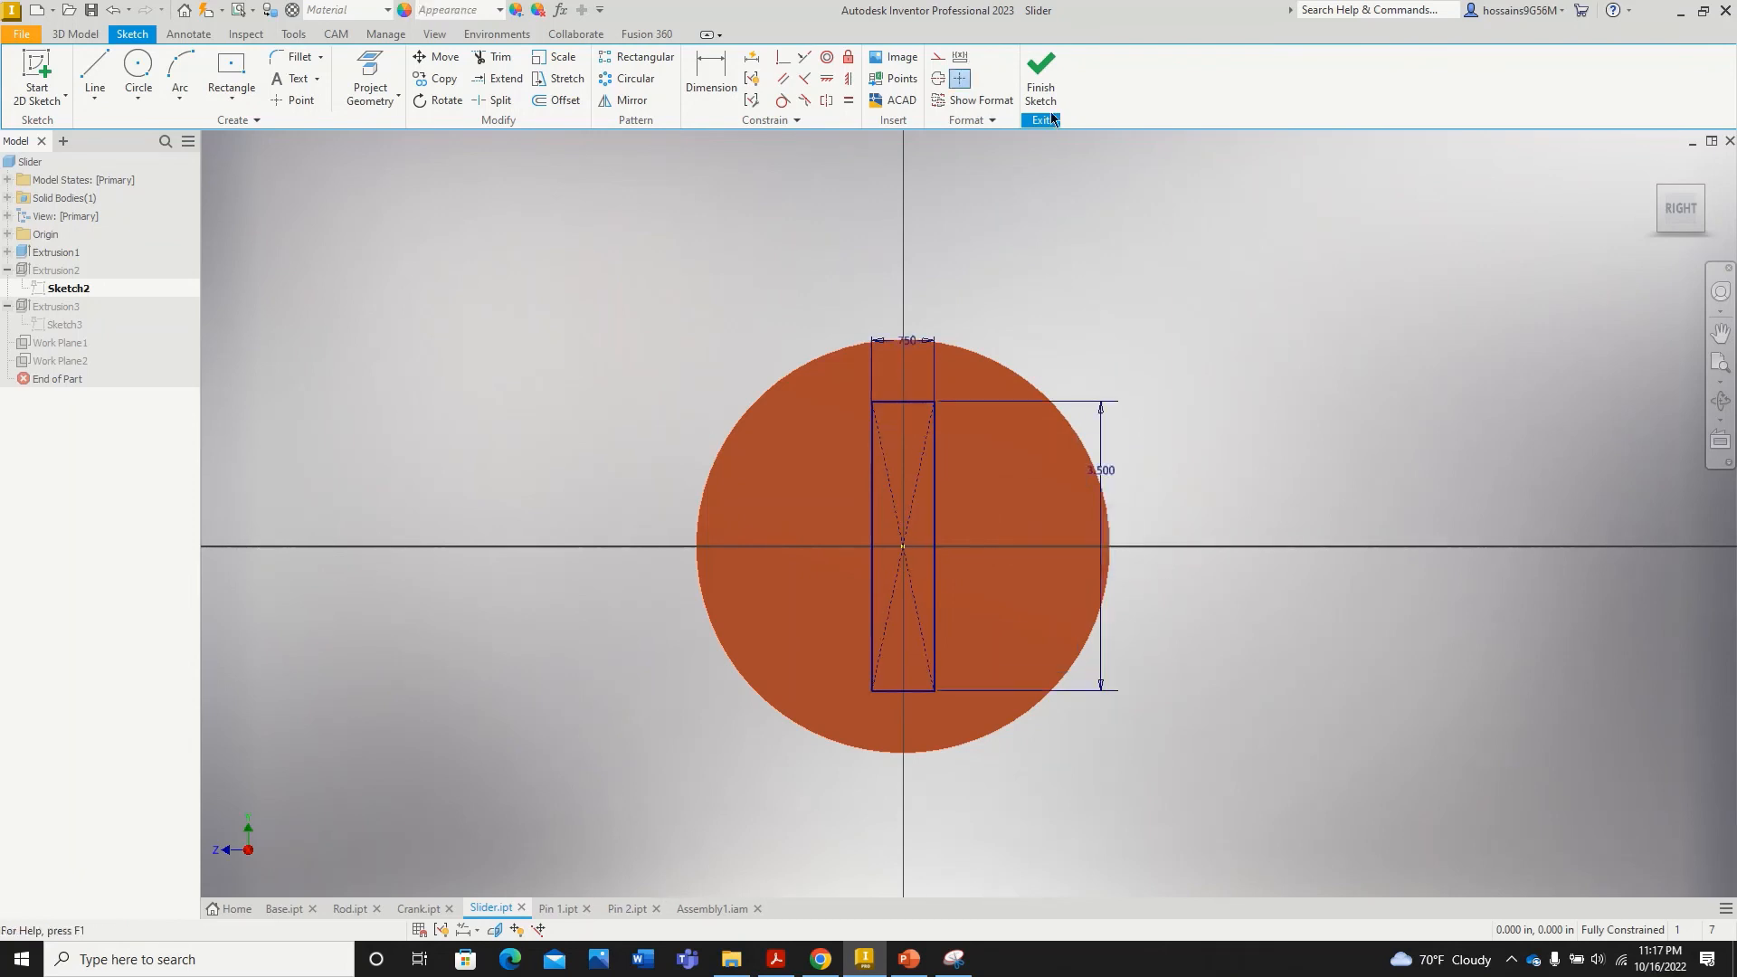
pyautogui.click(1043, 86)
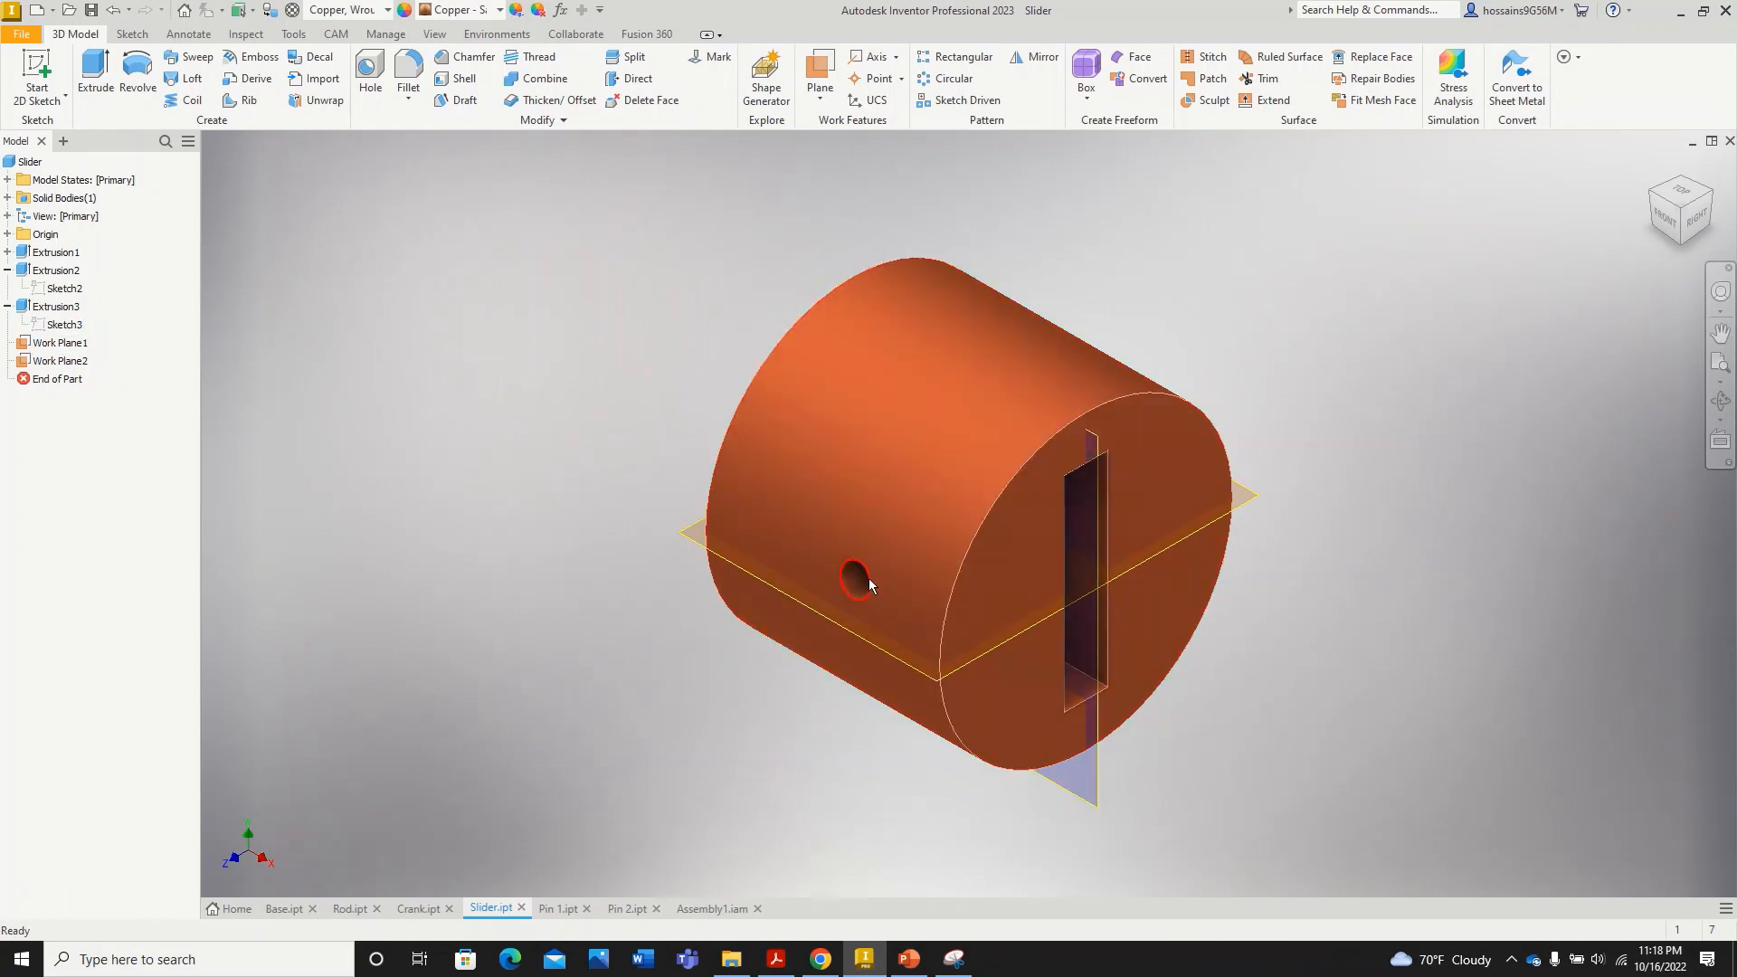
# Step: Edit Sketch3 of Extrusion3, set the pin hole's vertical position dimension to 3.5/2 in, and finish the sketch
pyautogui.rightClick(66, 335)
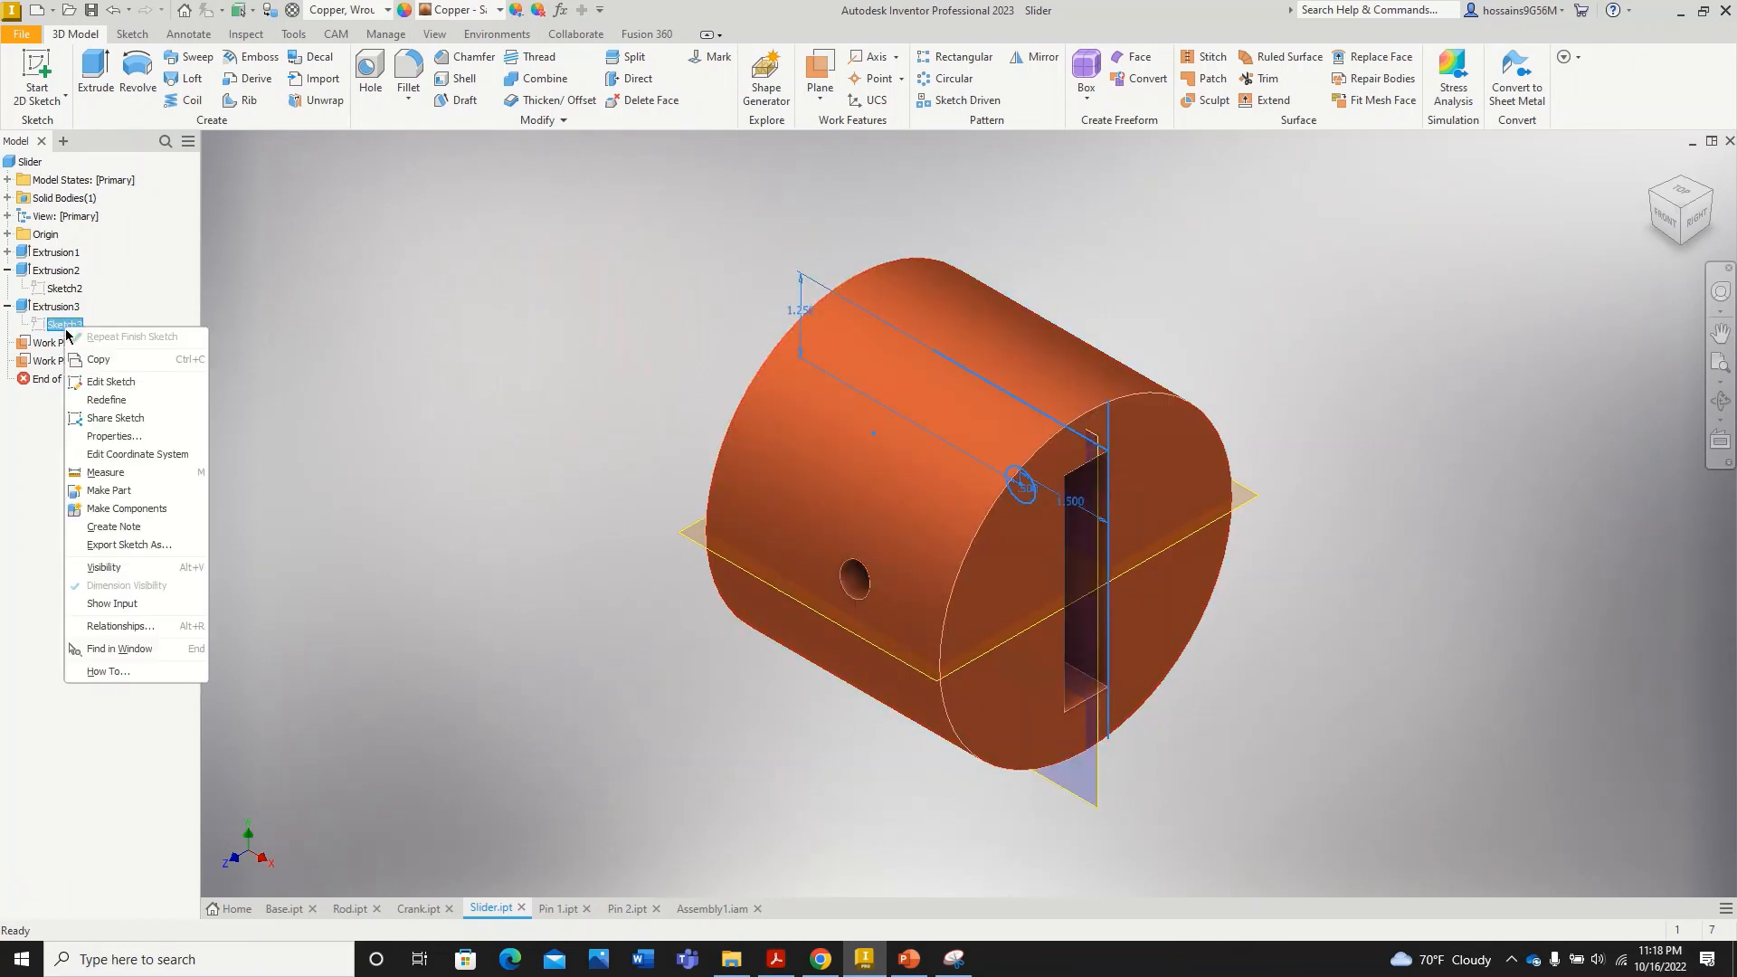
pyautogui.click(134, 391)
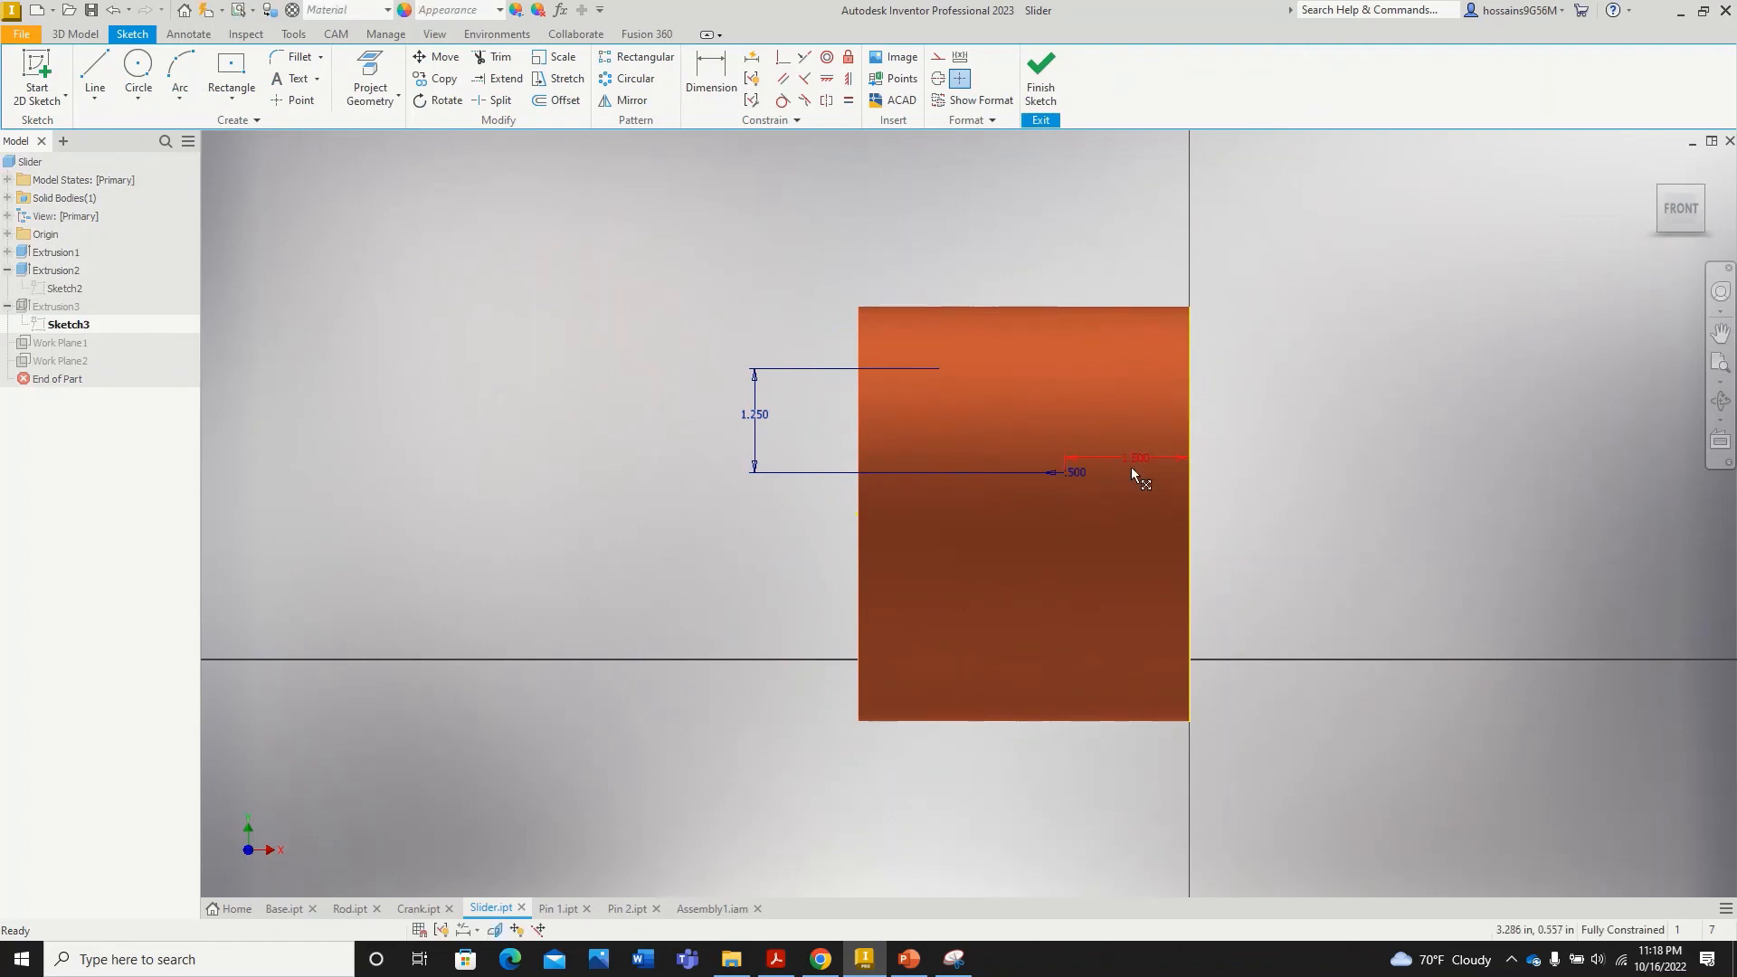
pyautogui.doubleClick(756, 417)
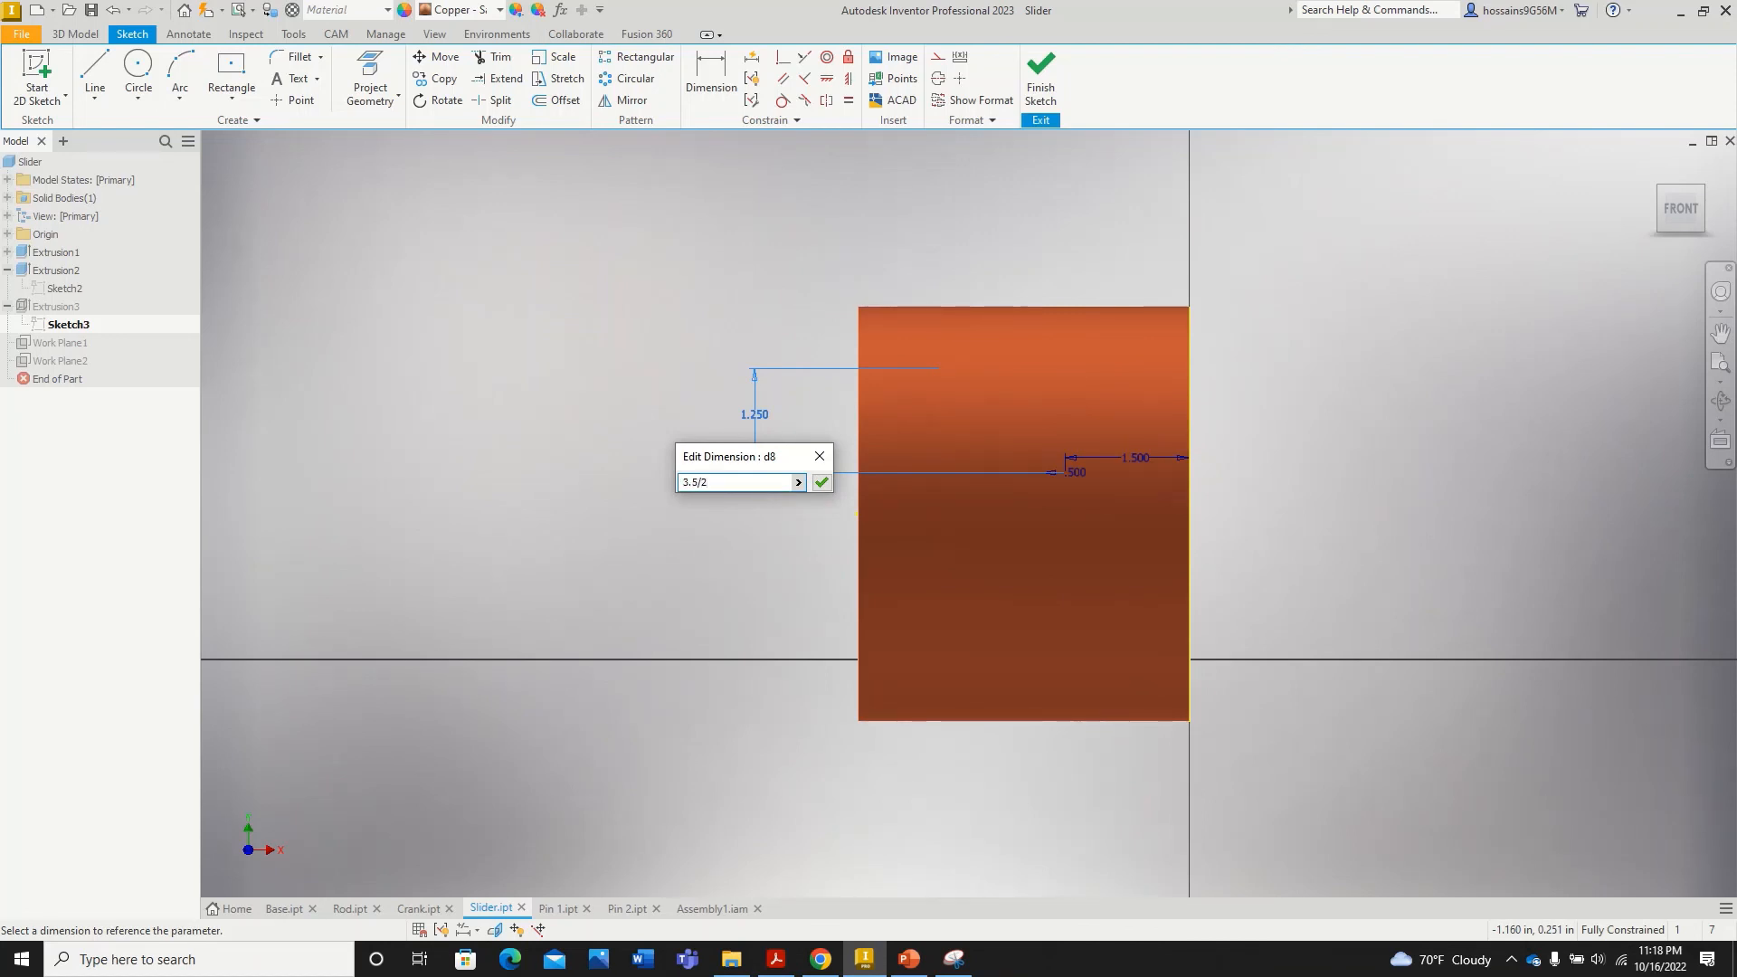
pyautogui.press('Return')
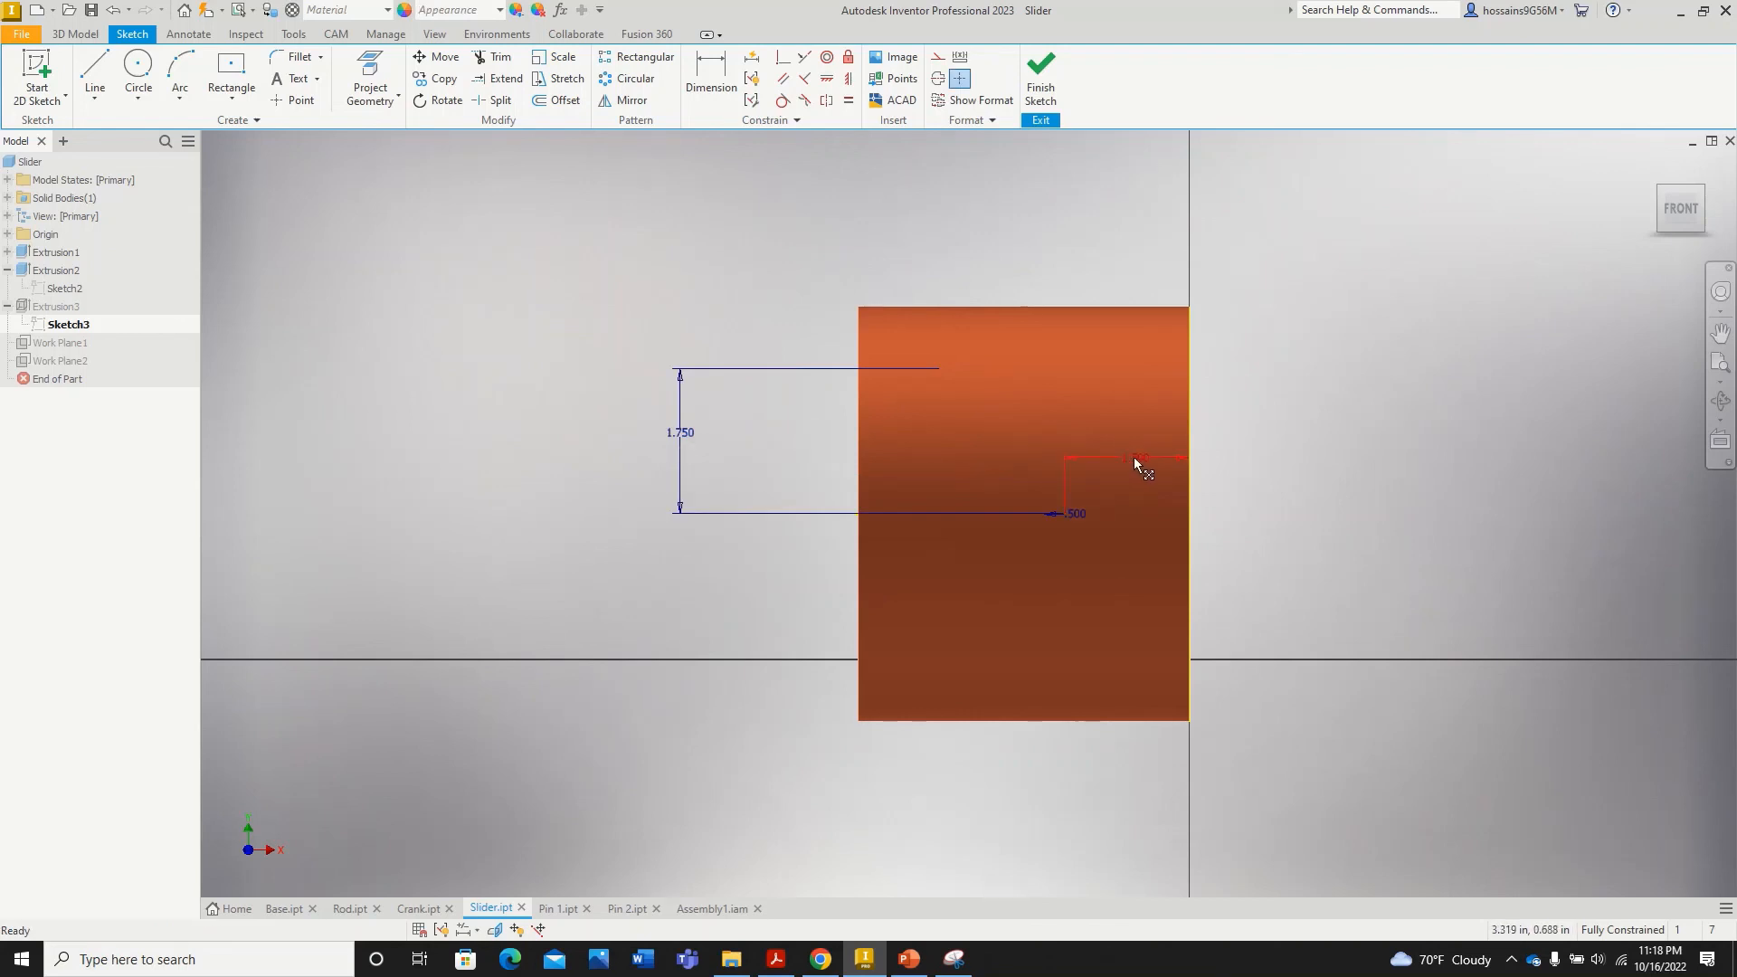
pyautogui.click(1040, 76)
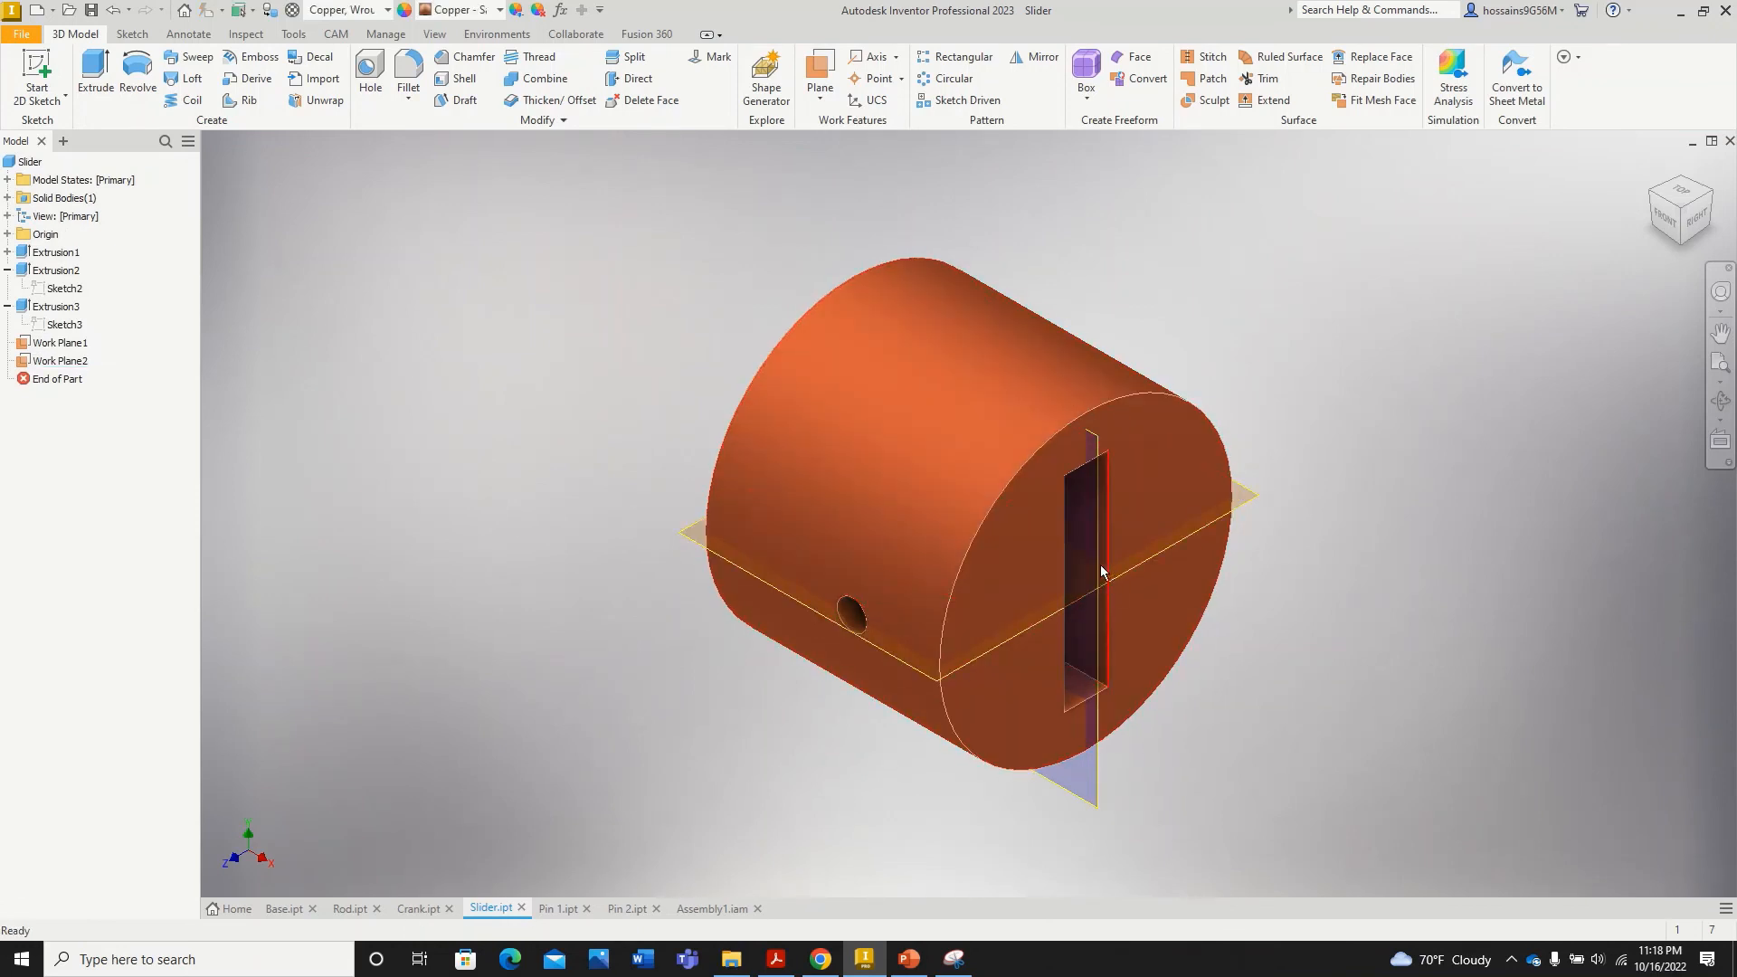
# Step: Save the Slider part, then save Assembly1 together with its modified Base and Crank parts
pyautogui.click(93, 11)
pyautogui.click(720, 908)
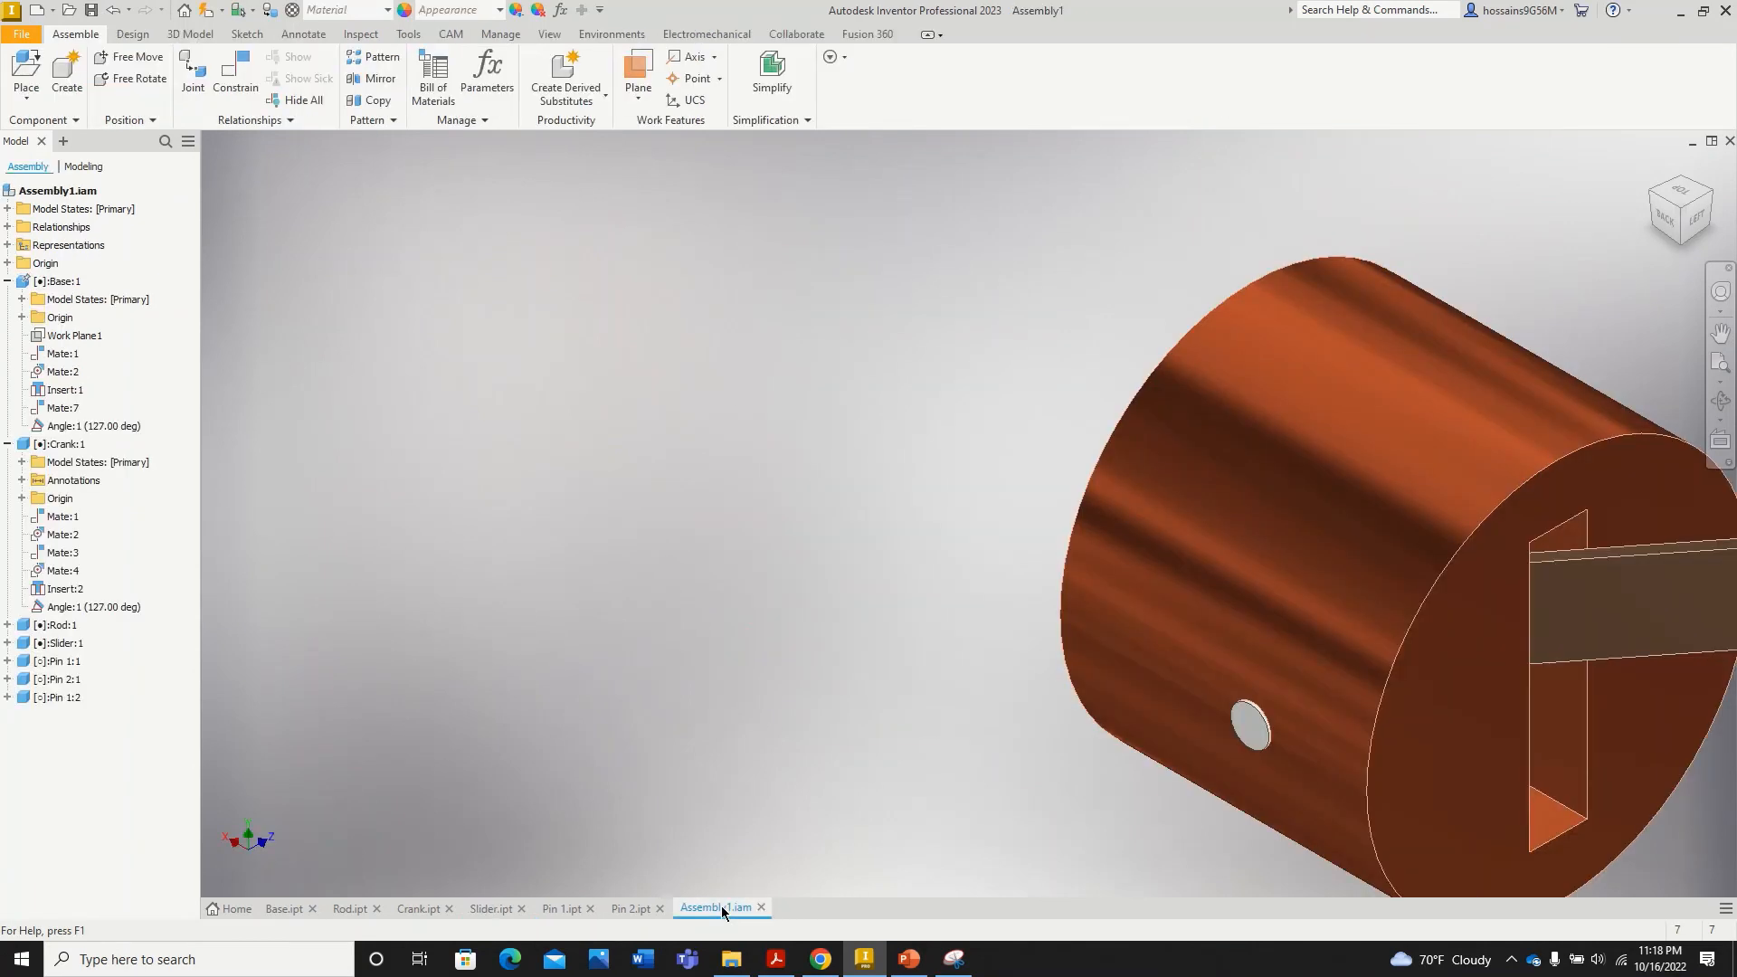
pyautogui.scroll(5, 652, 669)
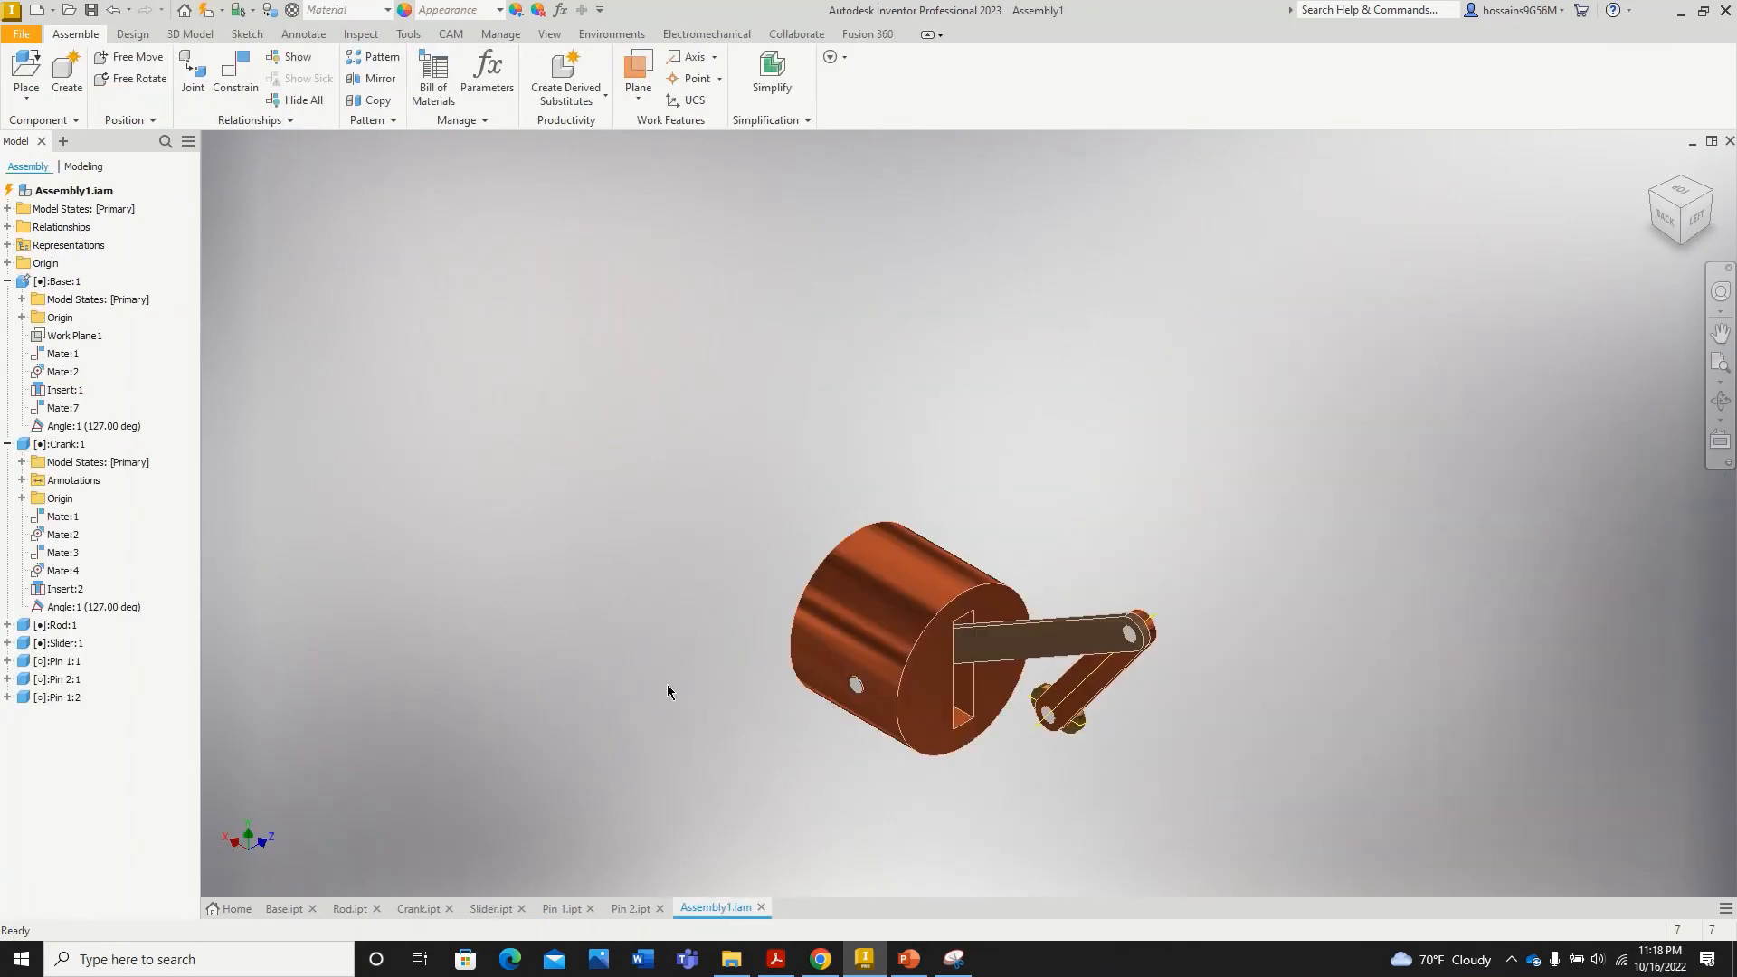
pyautogui.click(91, 10)
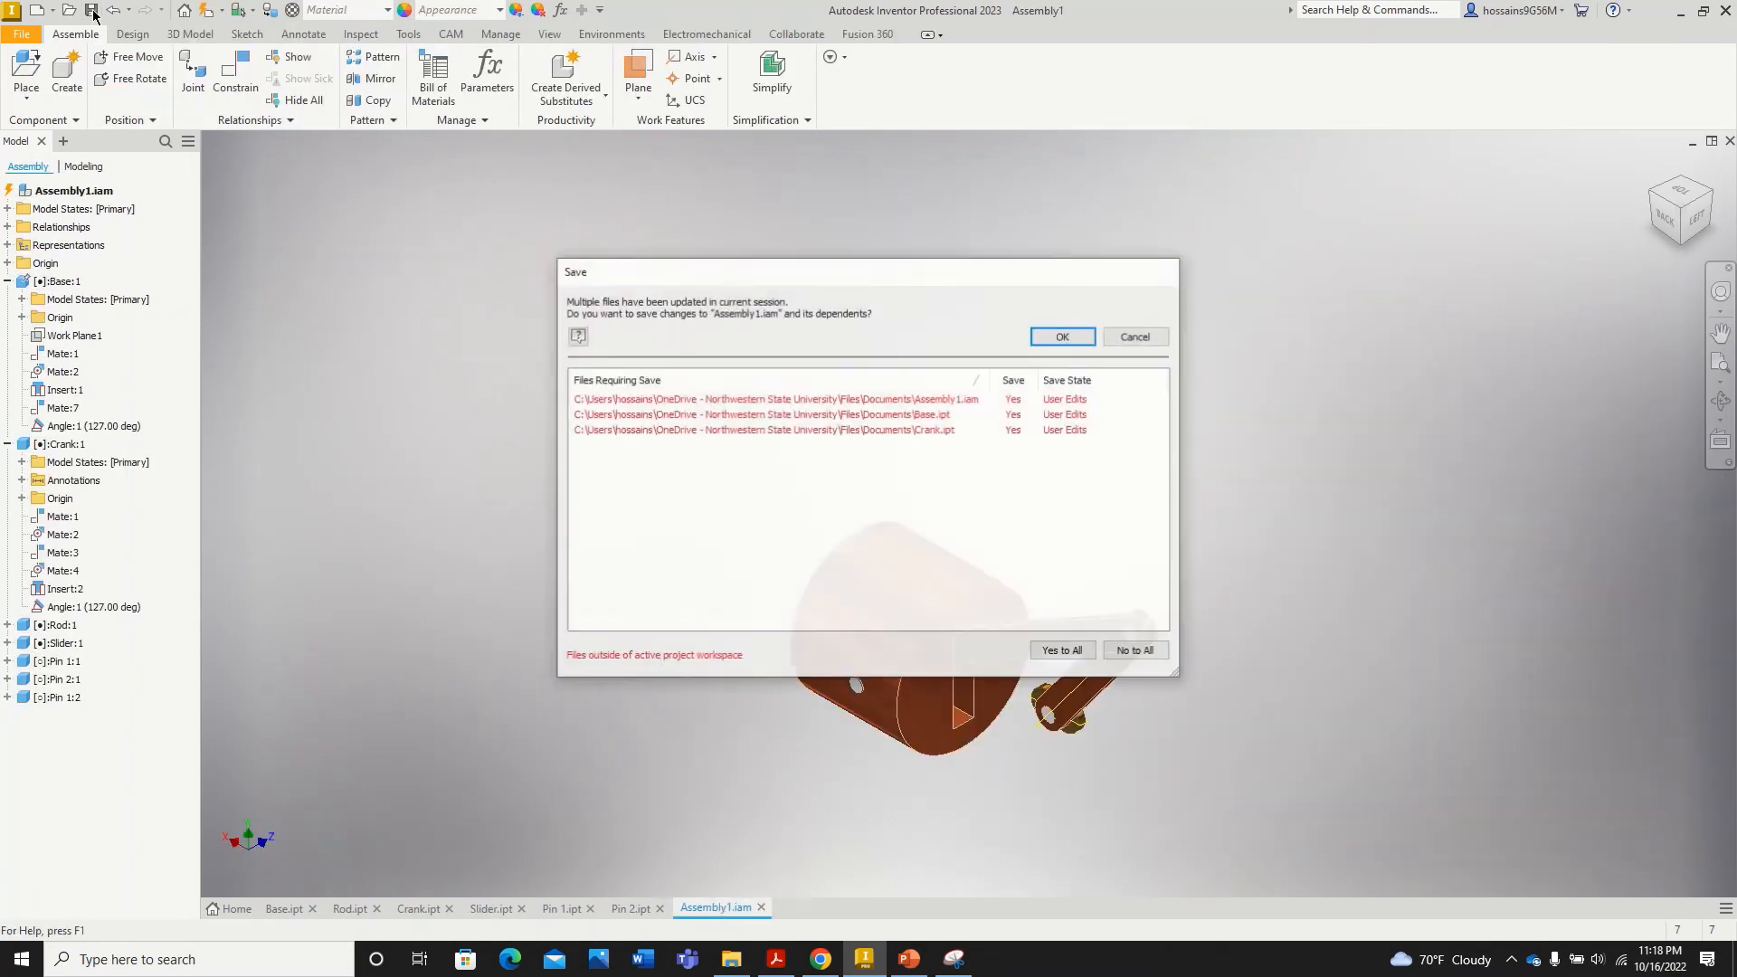
pyautogui.click(706, 430)
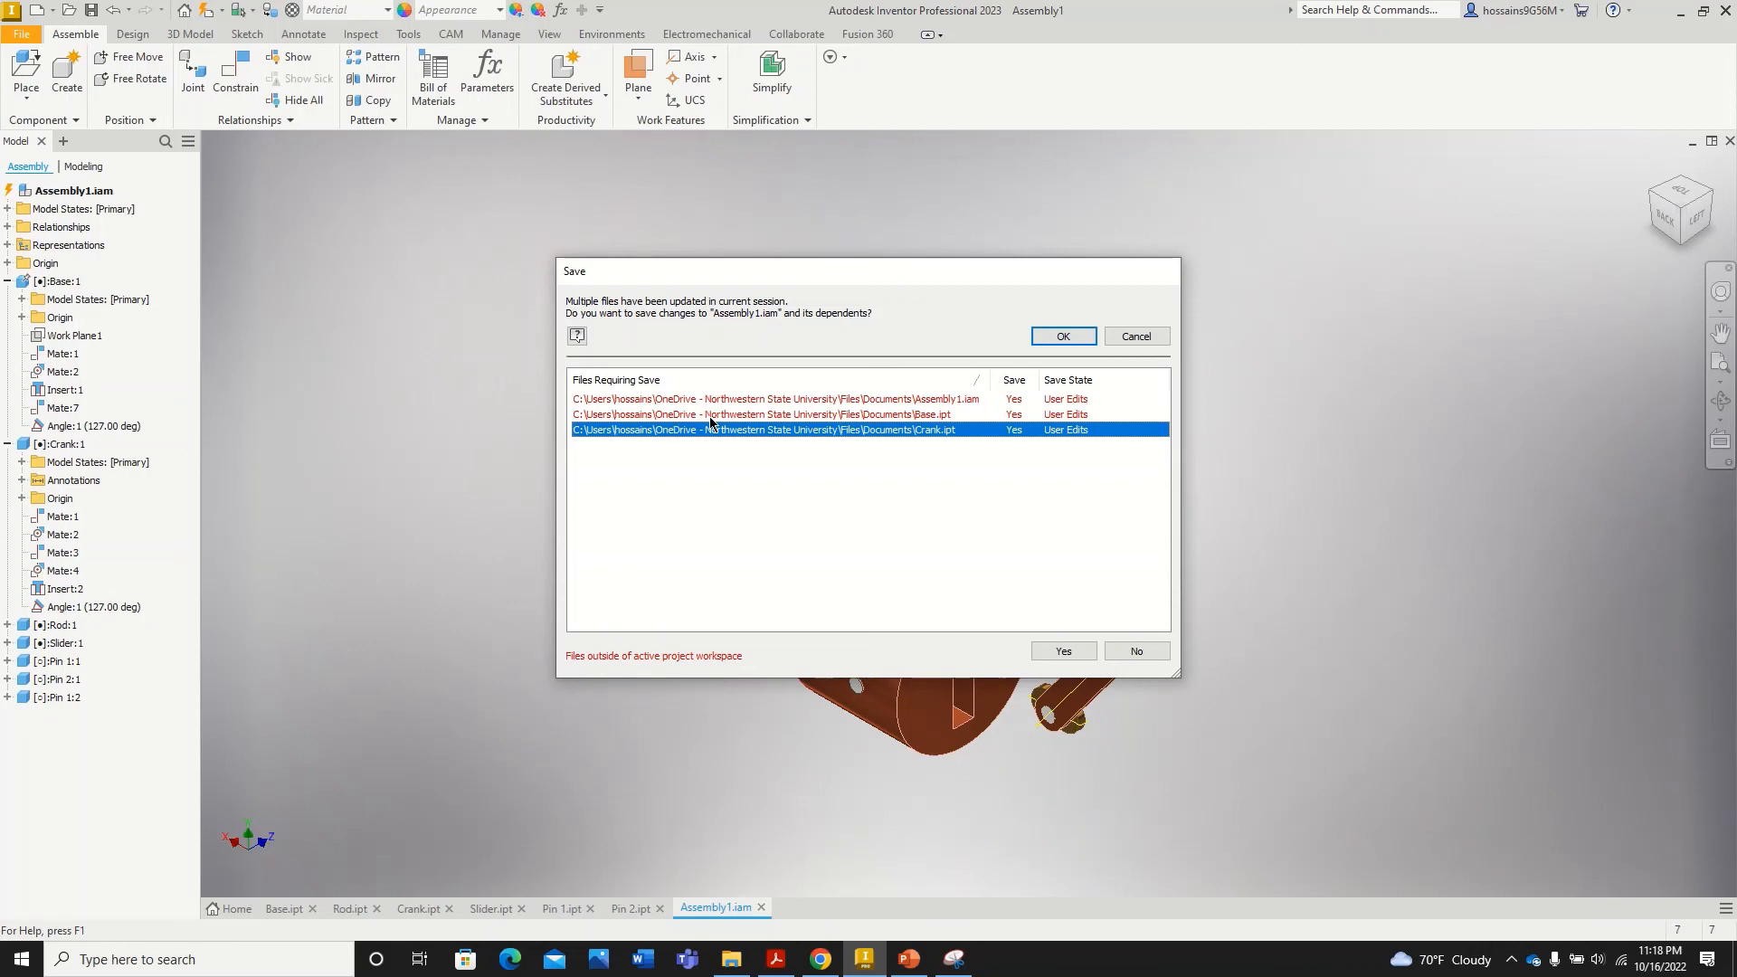
pyautogui.moveTo(710, 418); pyautogui.dragTo(712, 408)
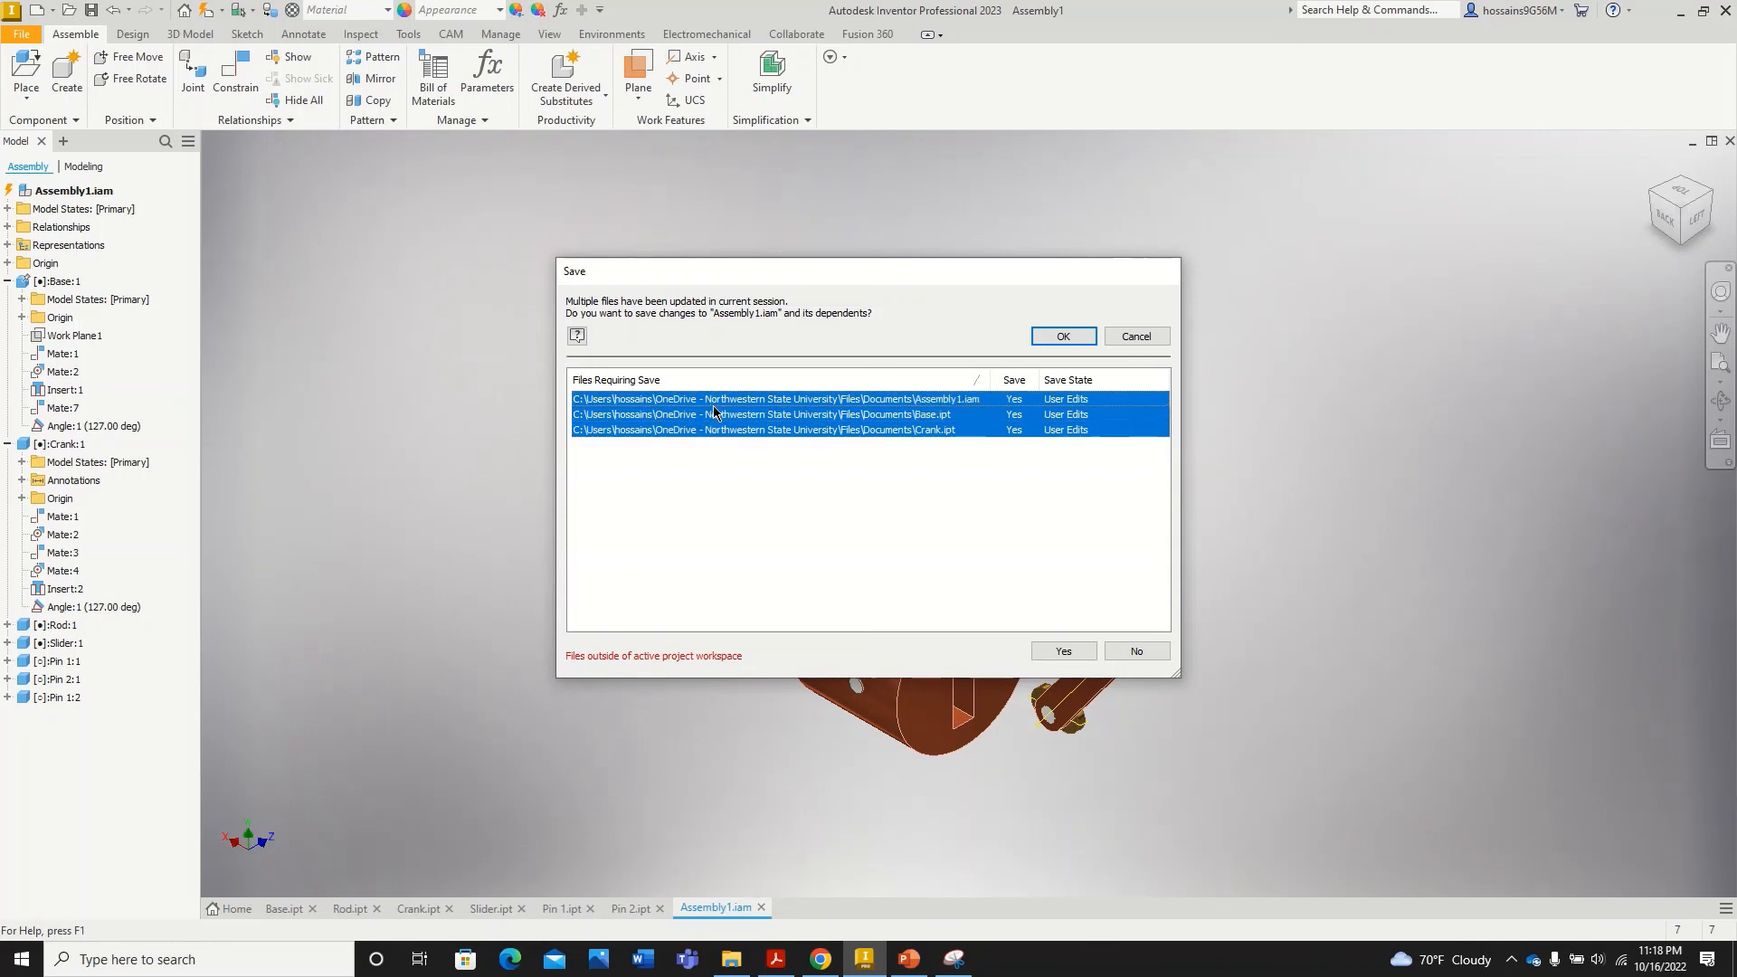
pyautogui.click(1063, 651)
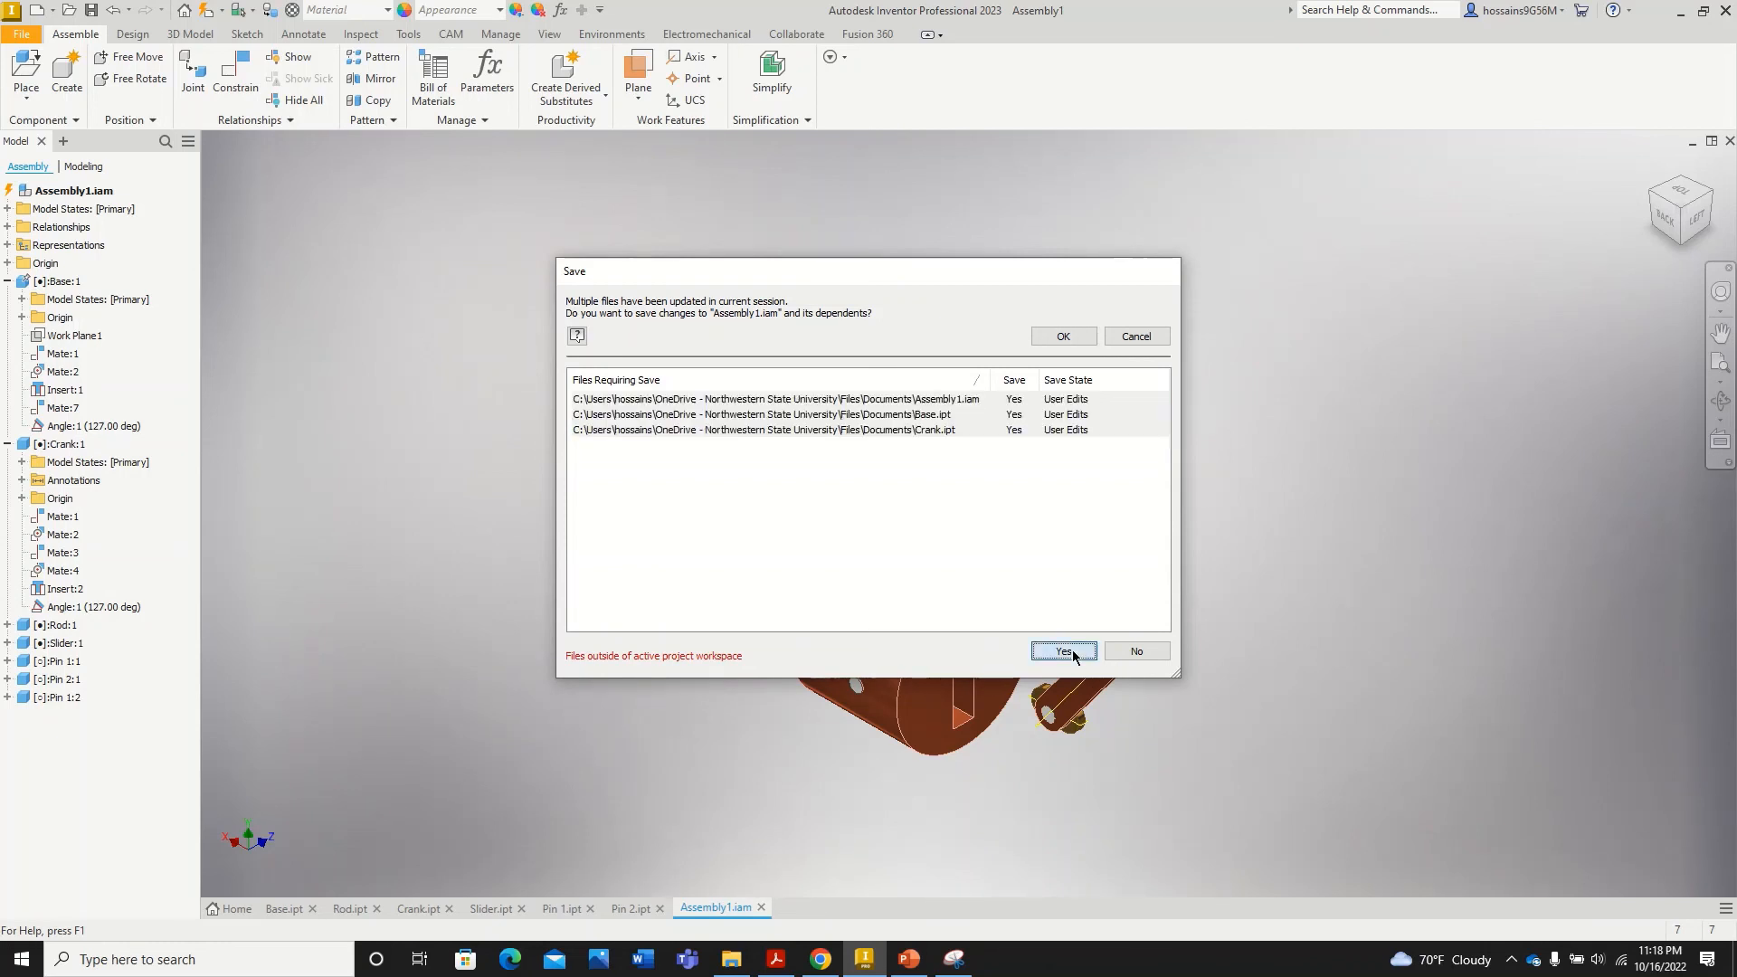
pyautogui.click(1064, 335)
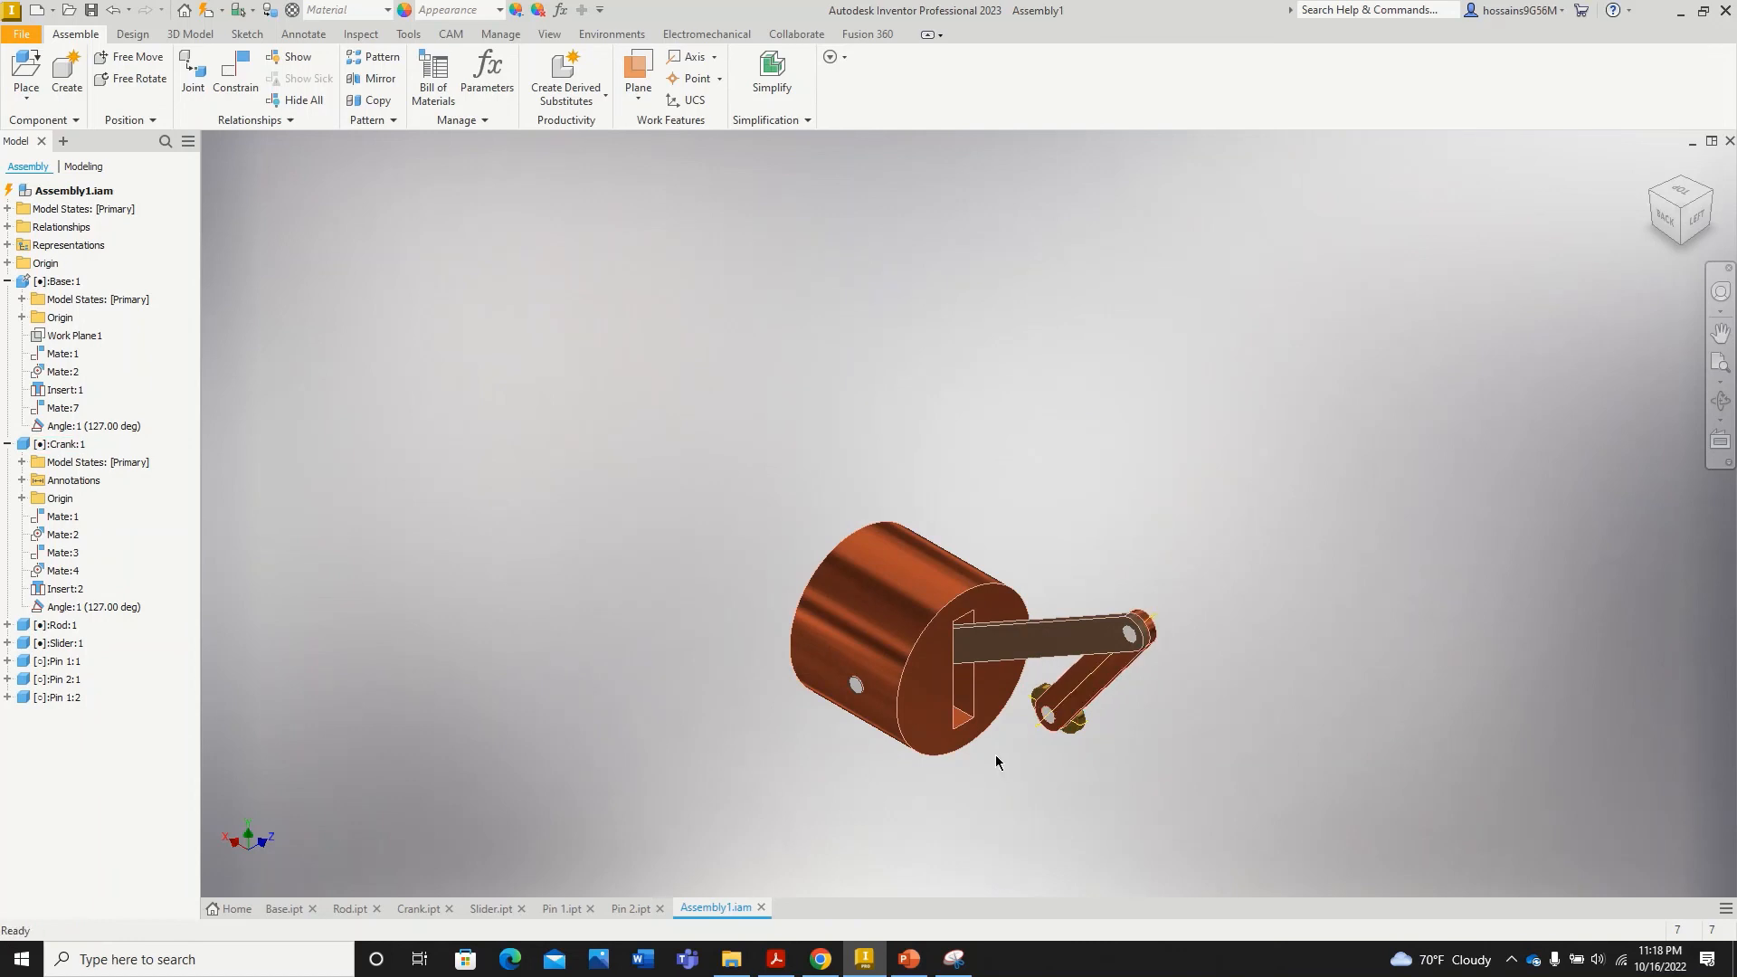
# Step: Drive the base's Angle:1 constraint from 0 to 360 deg with collision detection, check its extended settings, and close the Drive settings
pyautogui.scroll(-4, 996, 754)
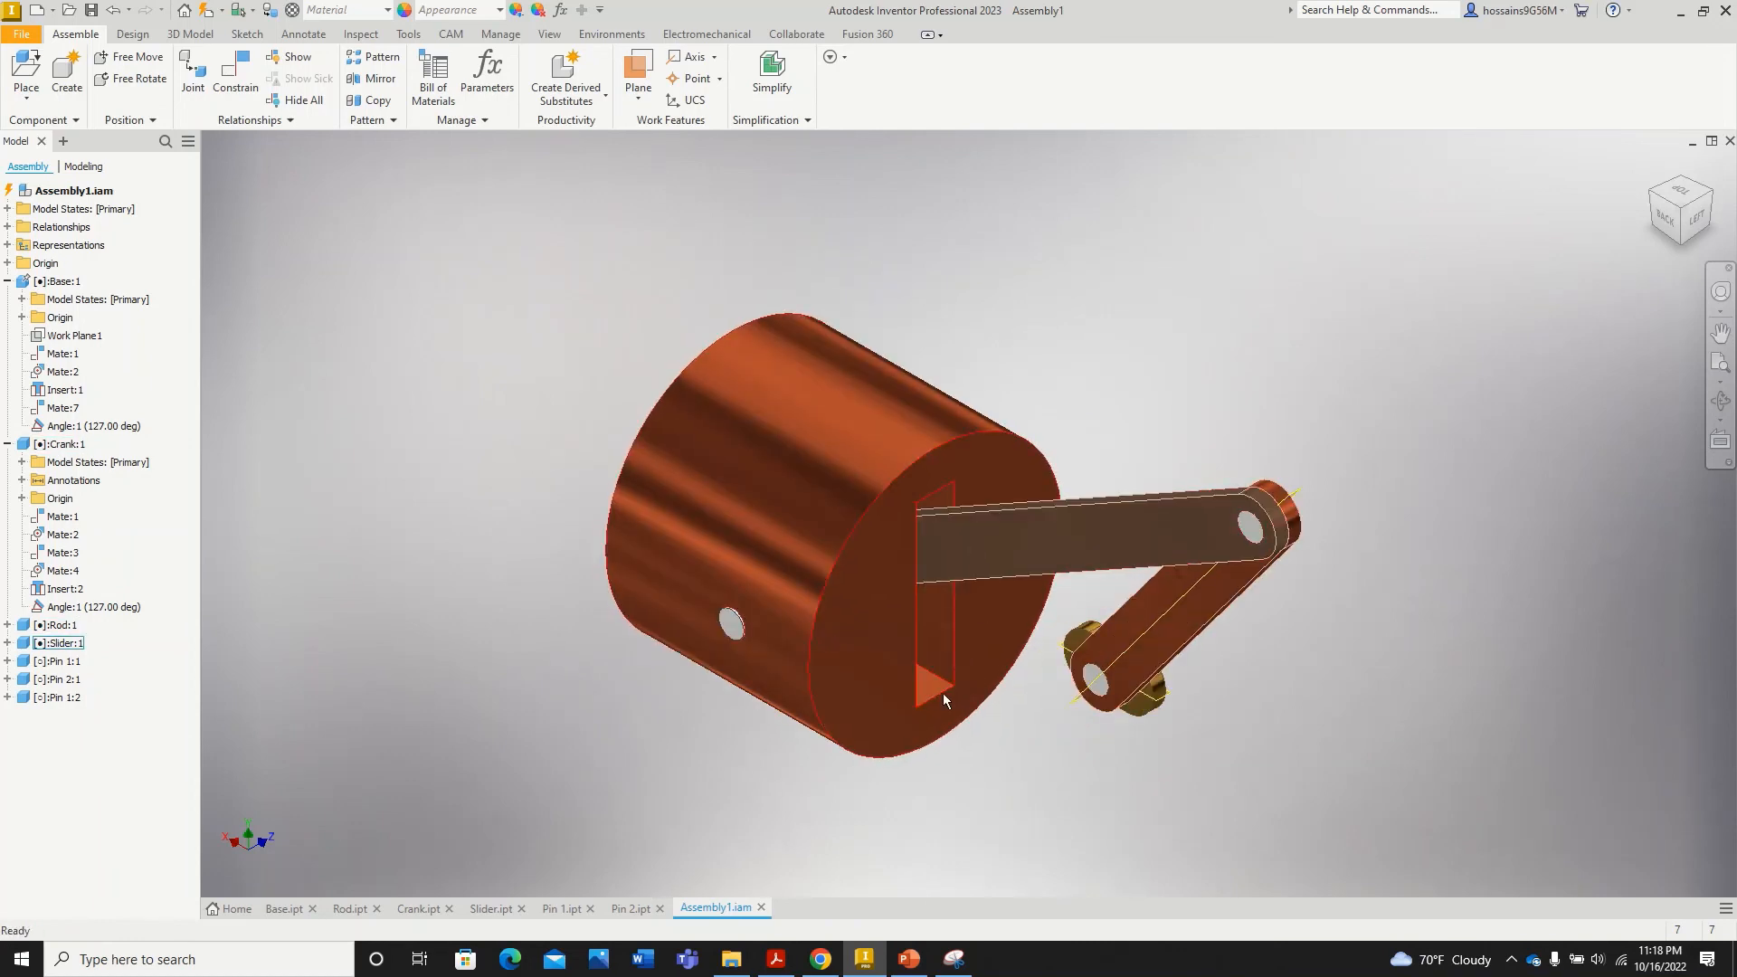
pyautogui.click(93, 427)
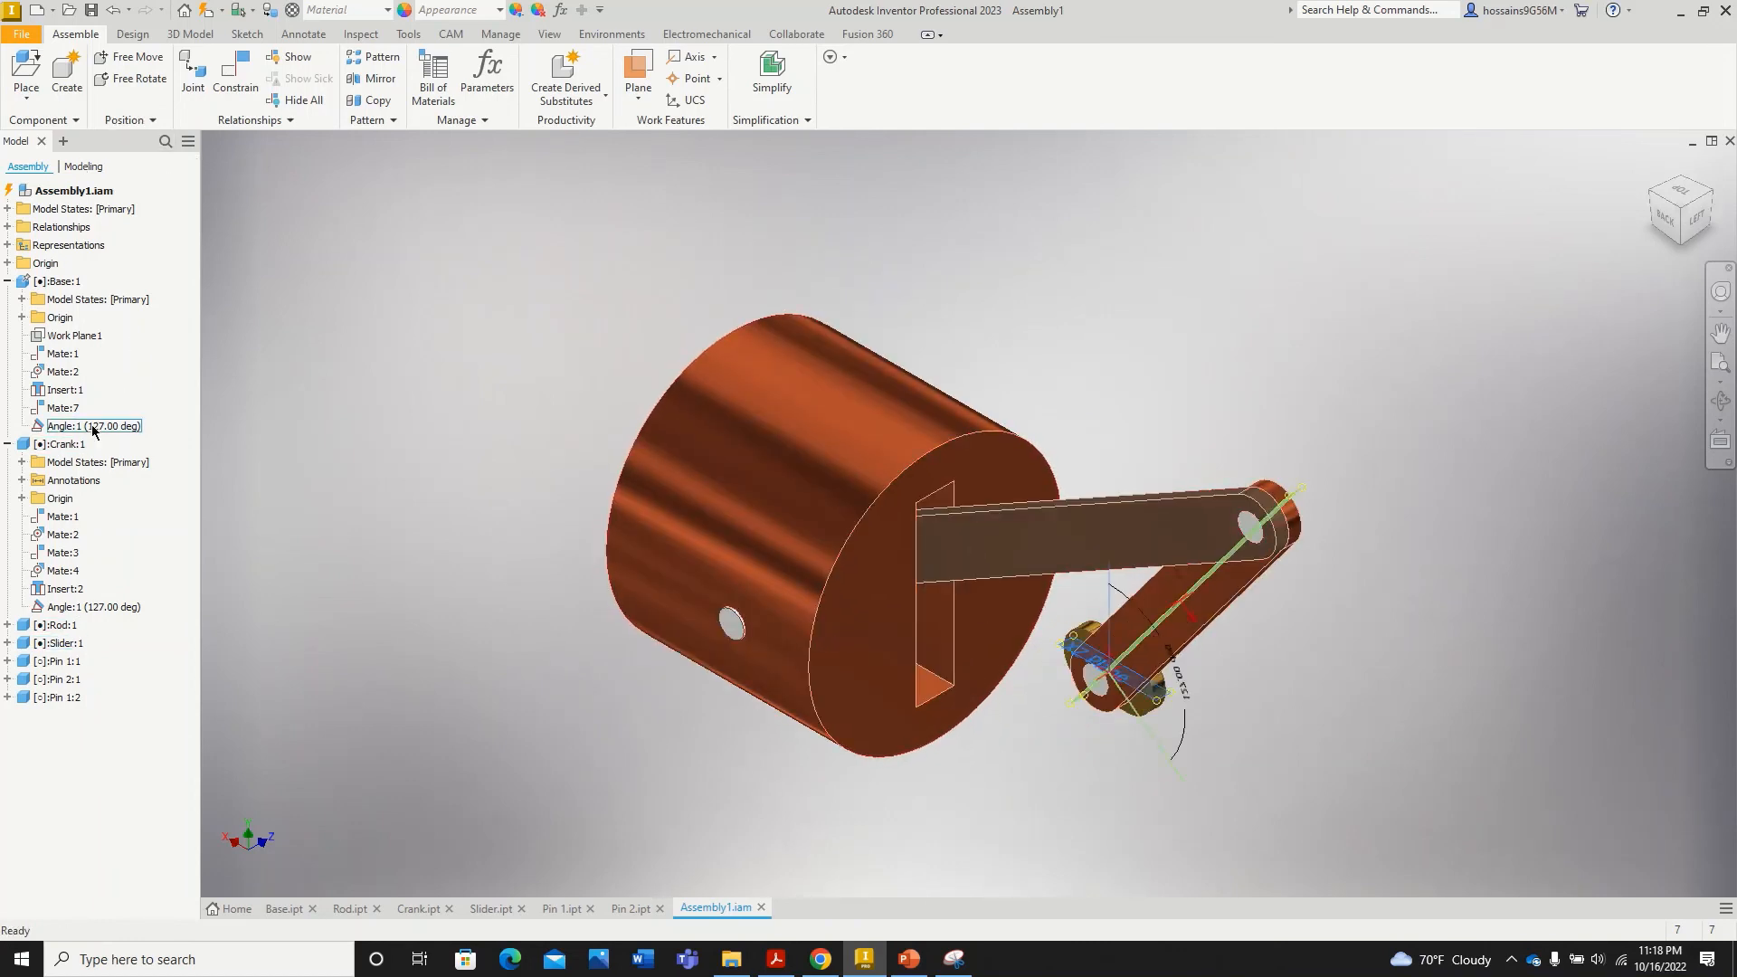
pyautogui.rightClick(94, 428)
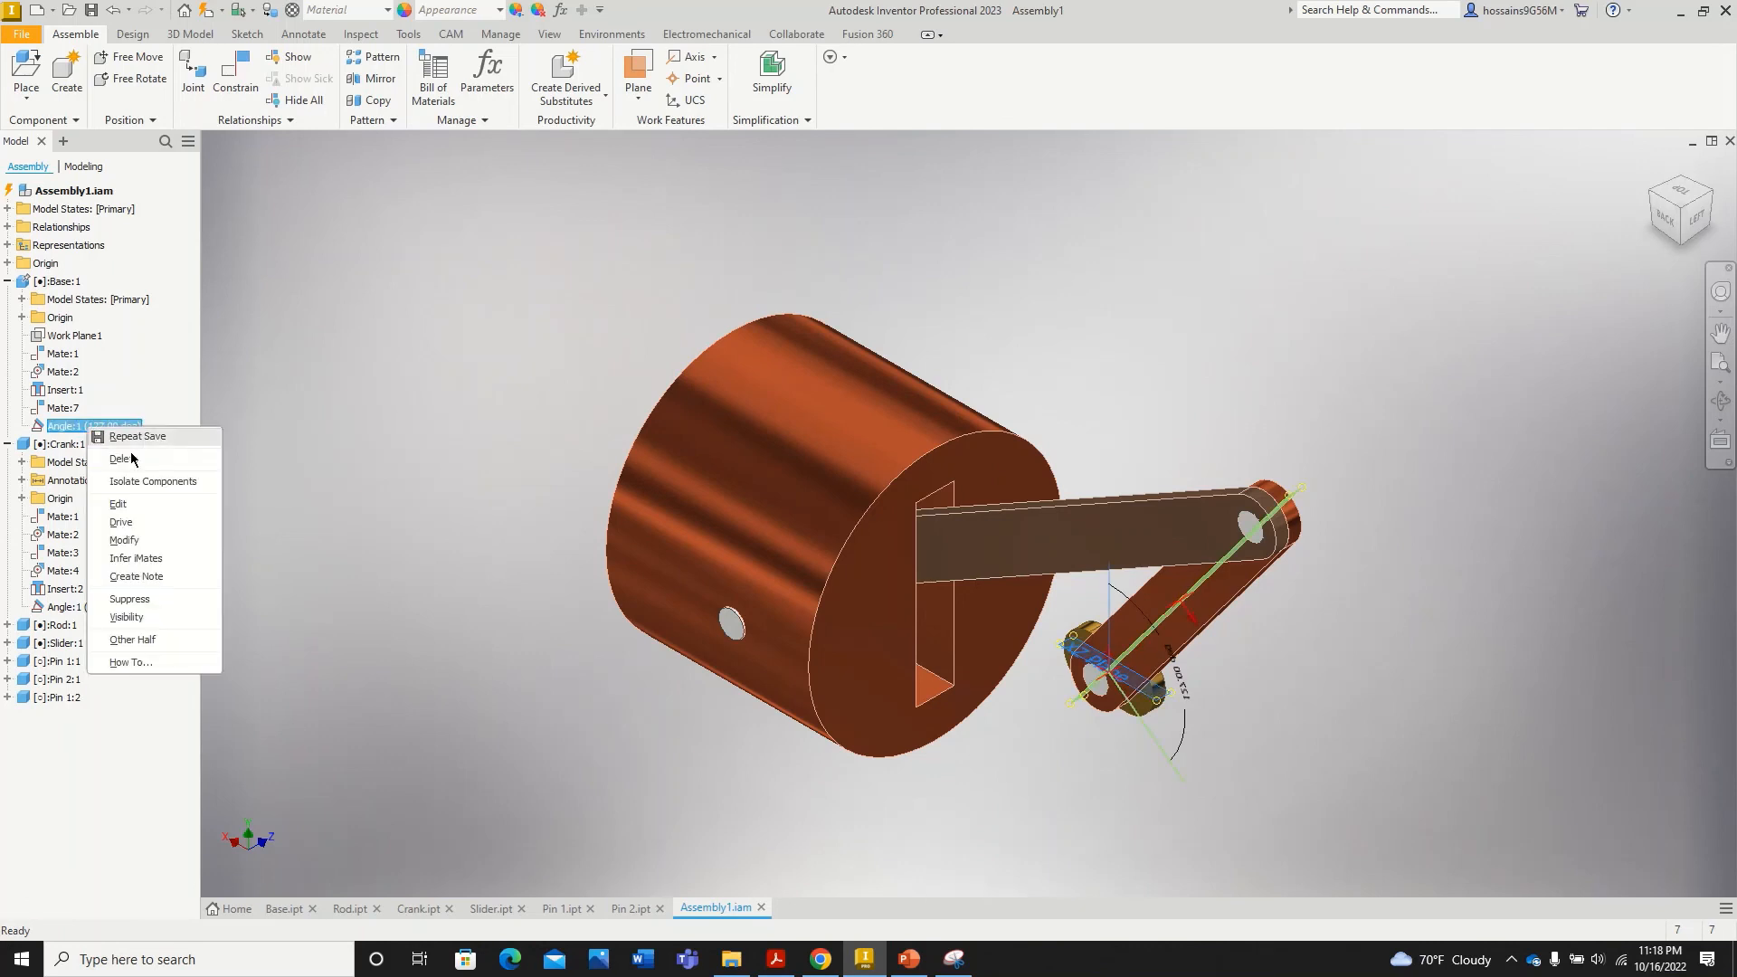
pyautogui.click(143, 524)
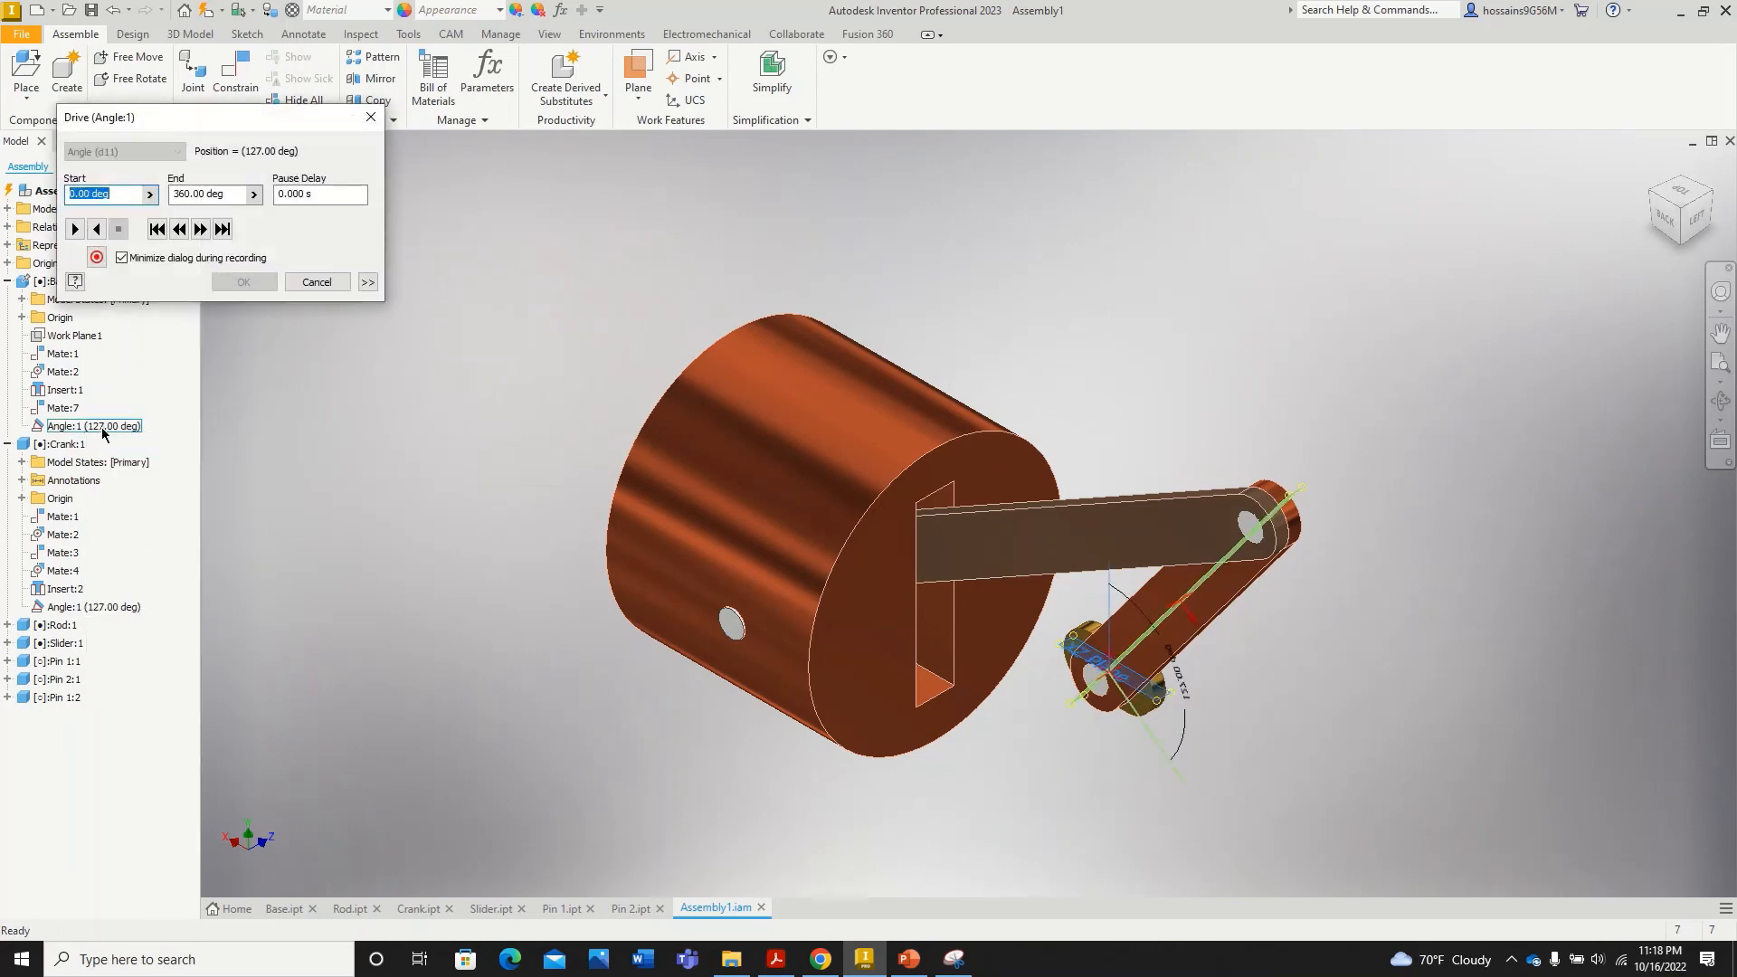
pyautogui.click(76, 230)
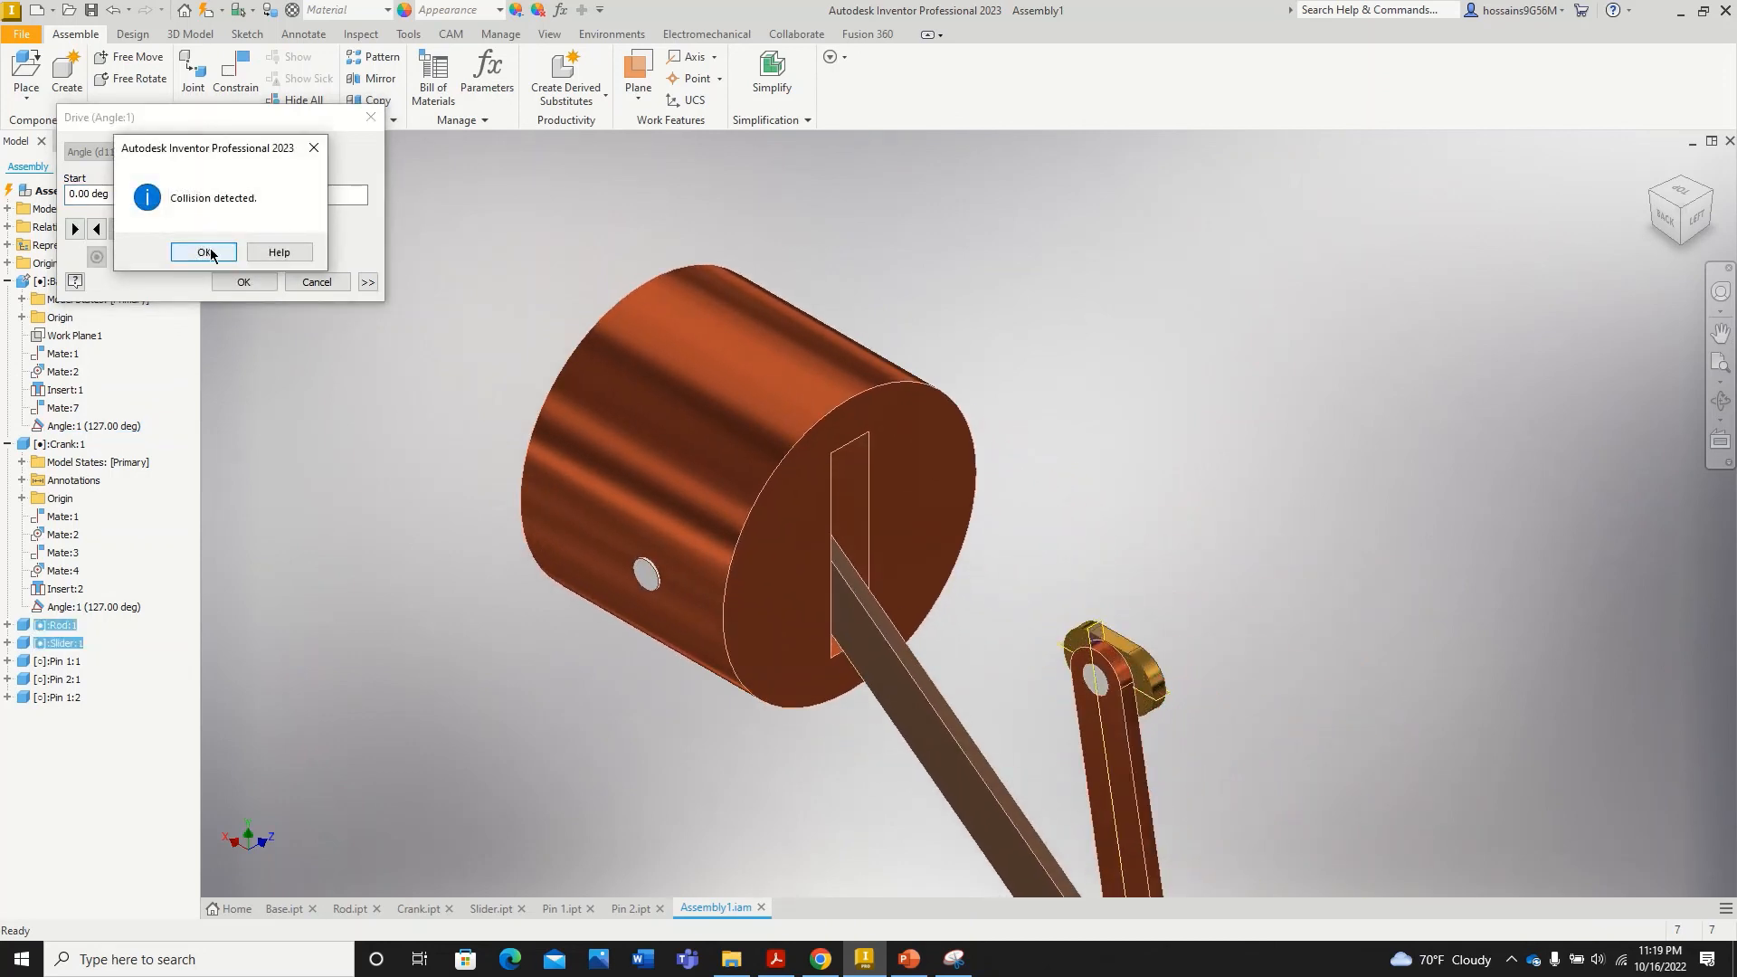
pyautogui.click(207, 252)
pyautogui.click(367, 282)
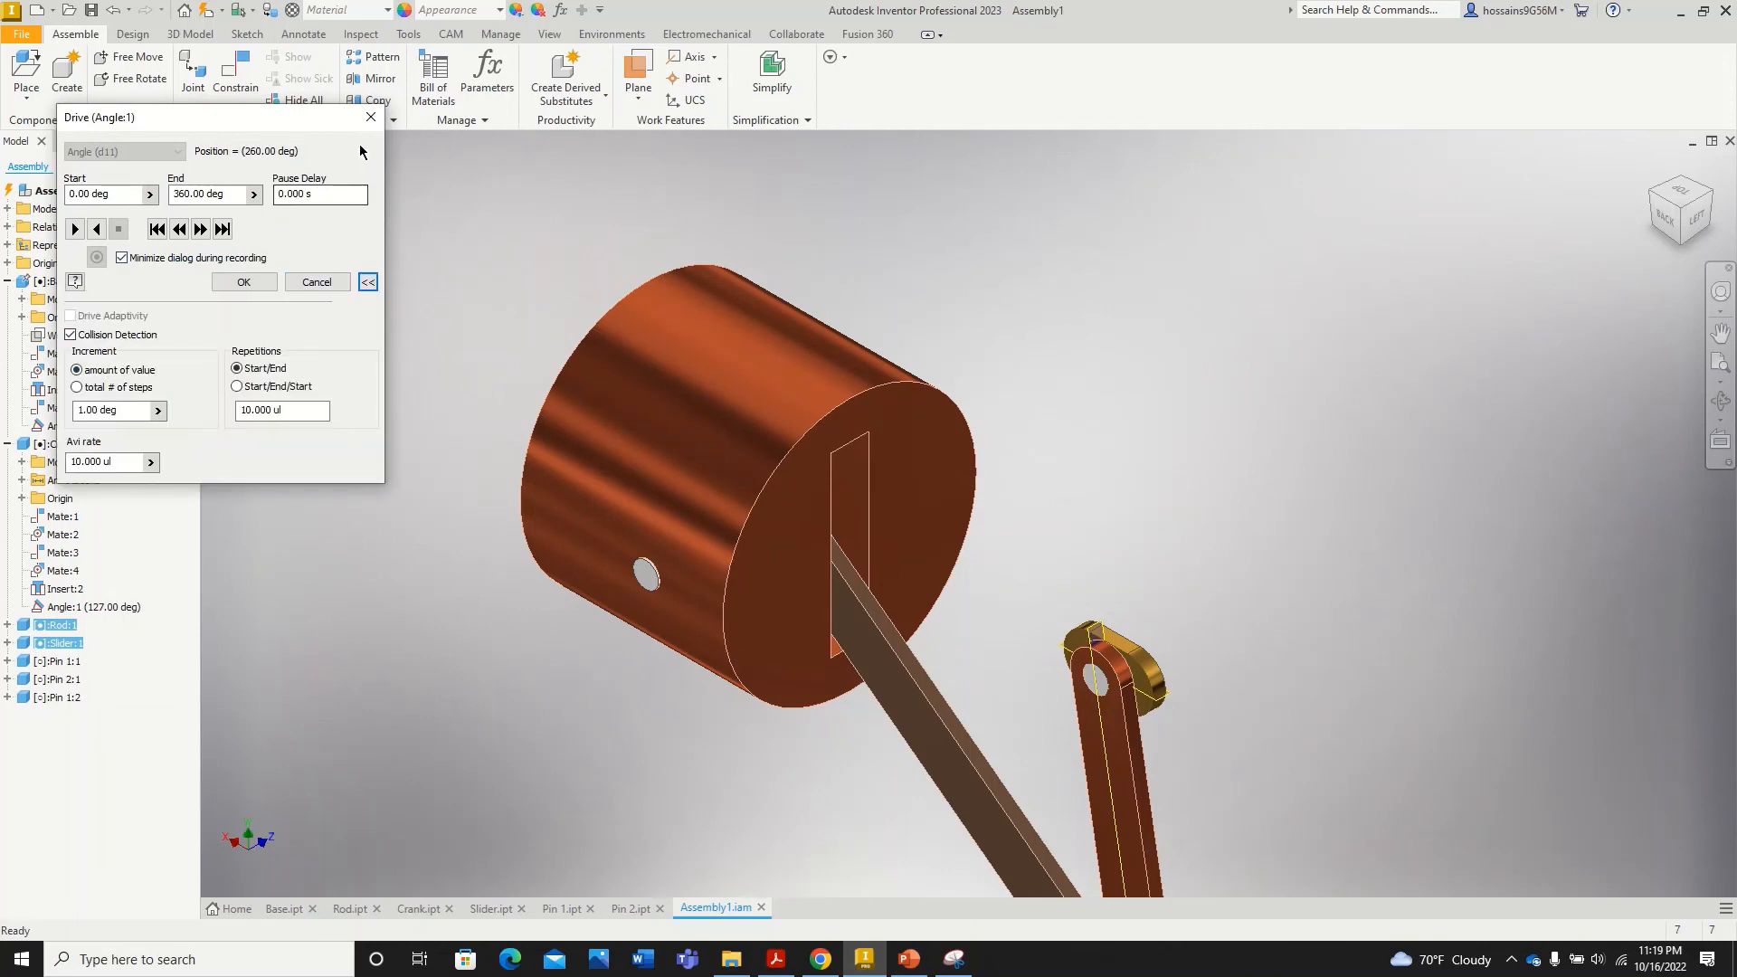
pyautogui.click(371, 117)
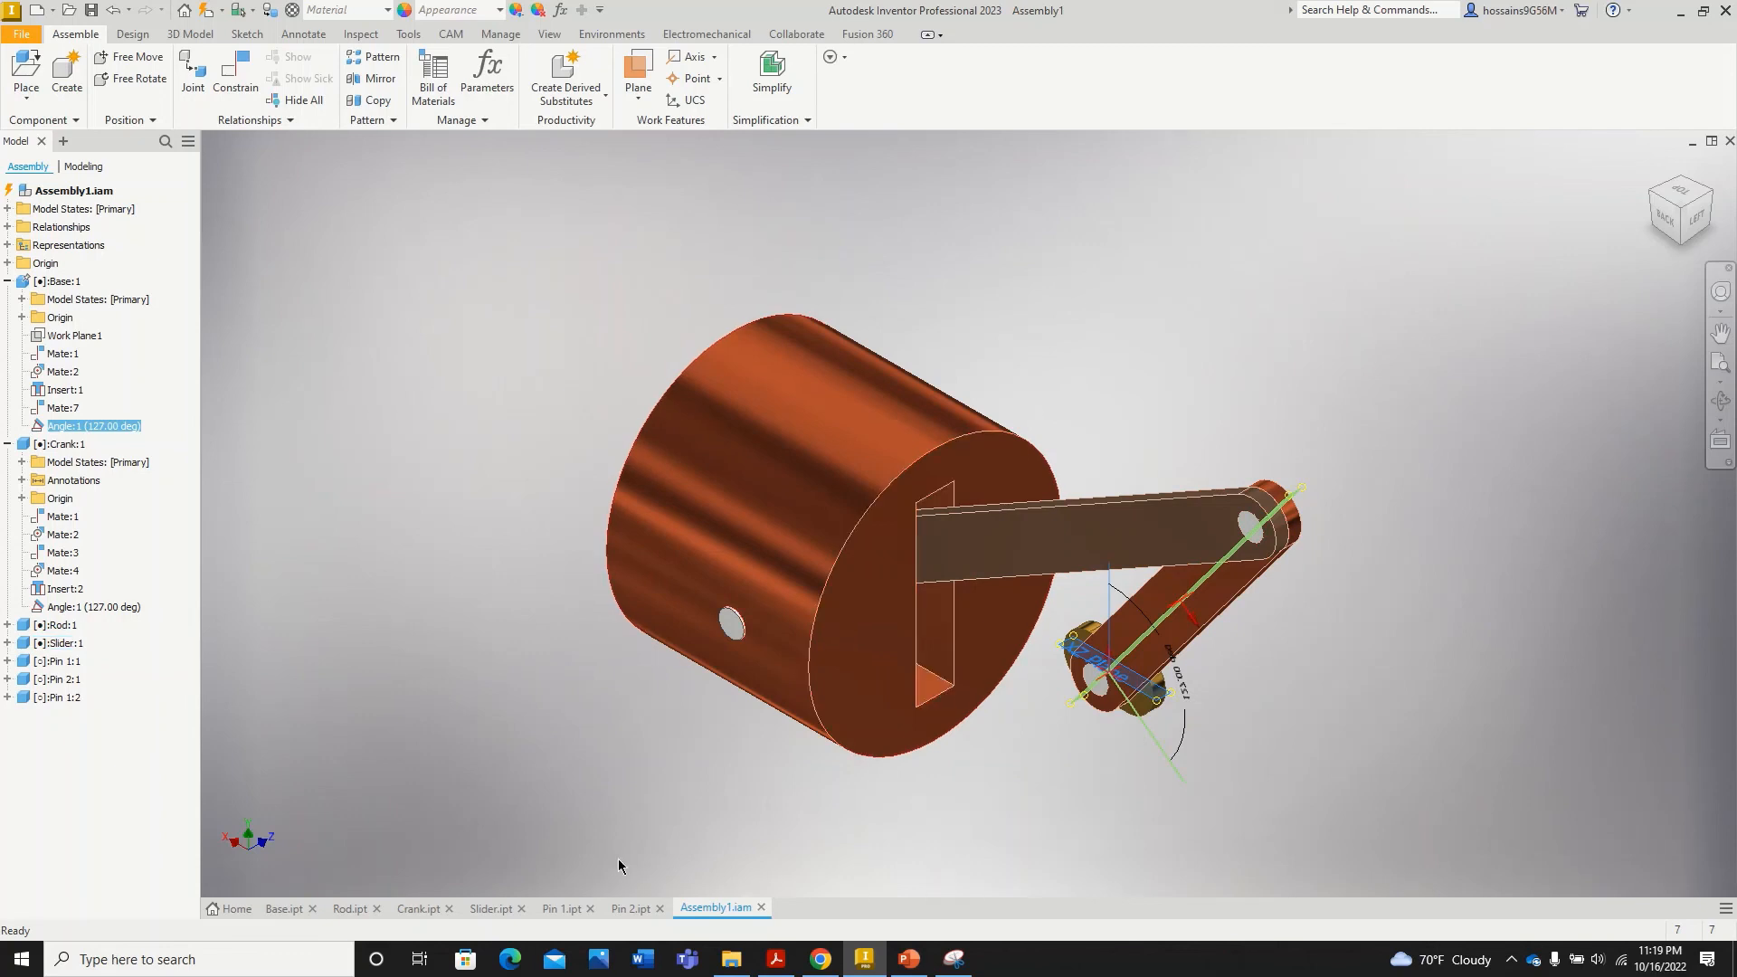
# Step: In the Slider part, set up a 0.5 in chamfer on the upper edge of the slot opening
pyautogui.click(491, 910)
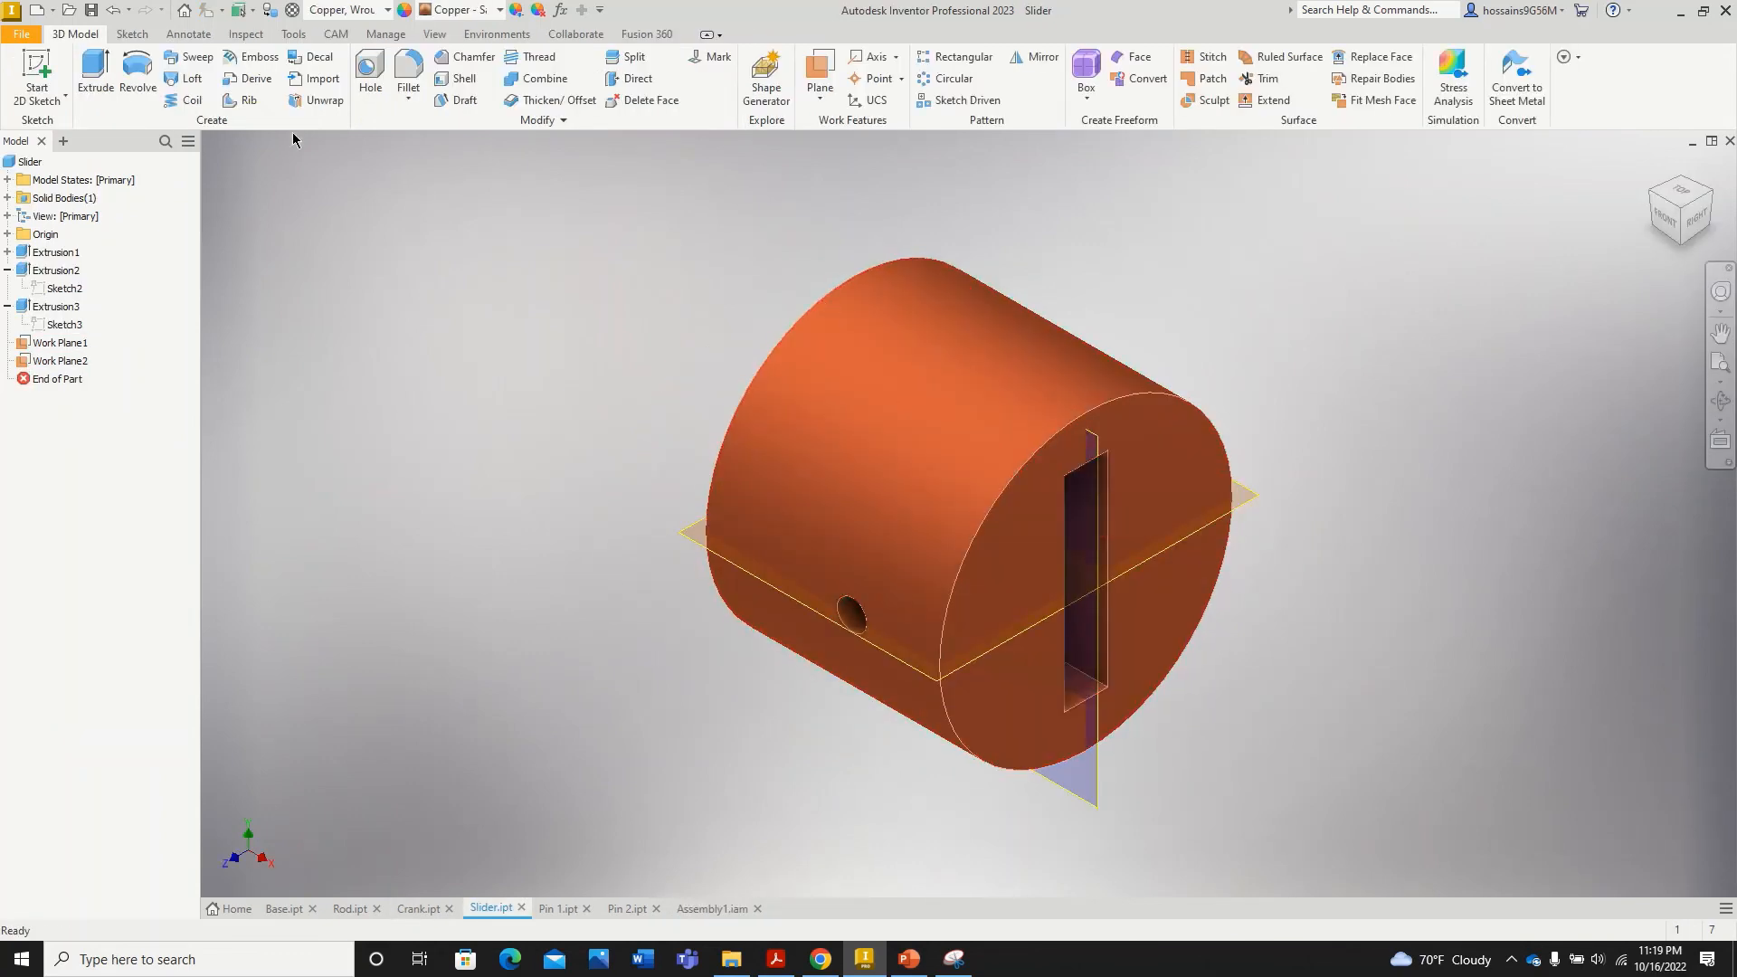
pyautogui.click(409, 96)
pyautogui.click(465, 57)
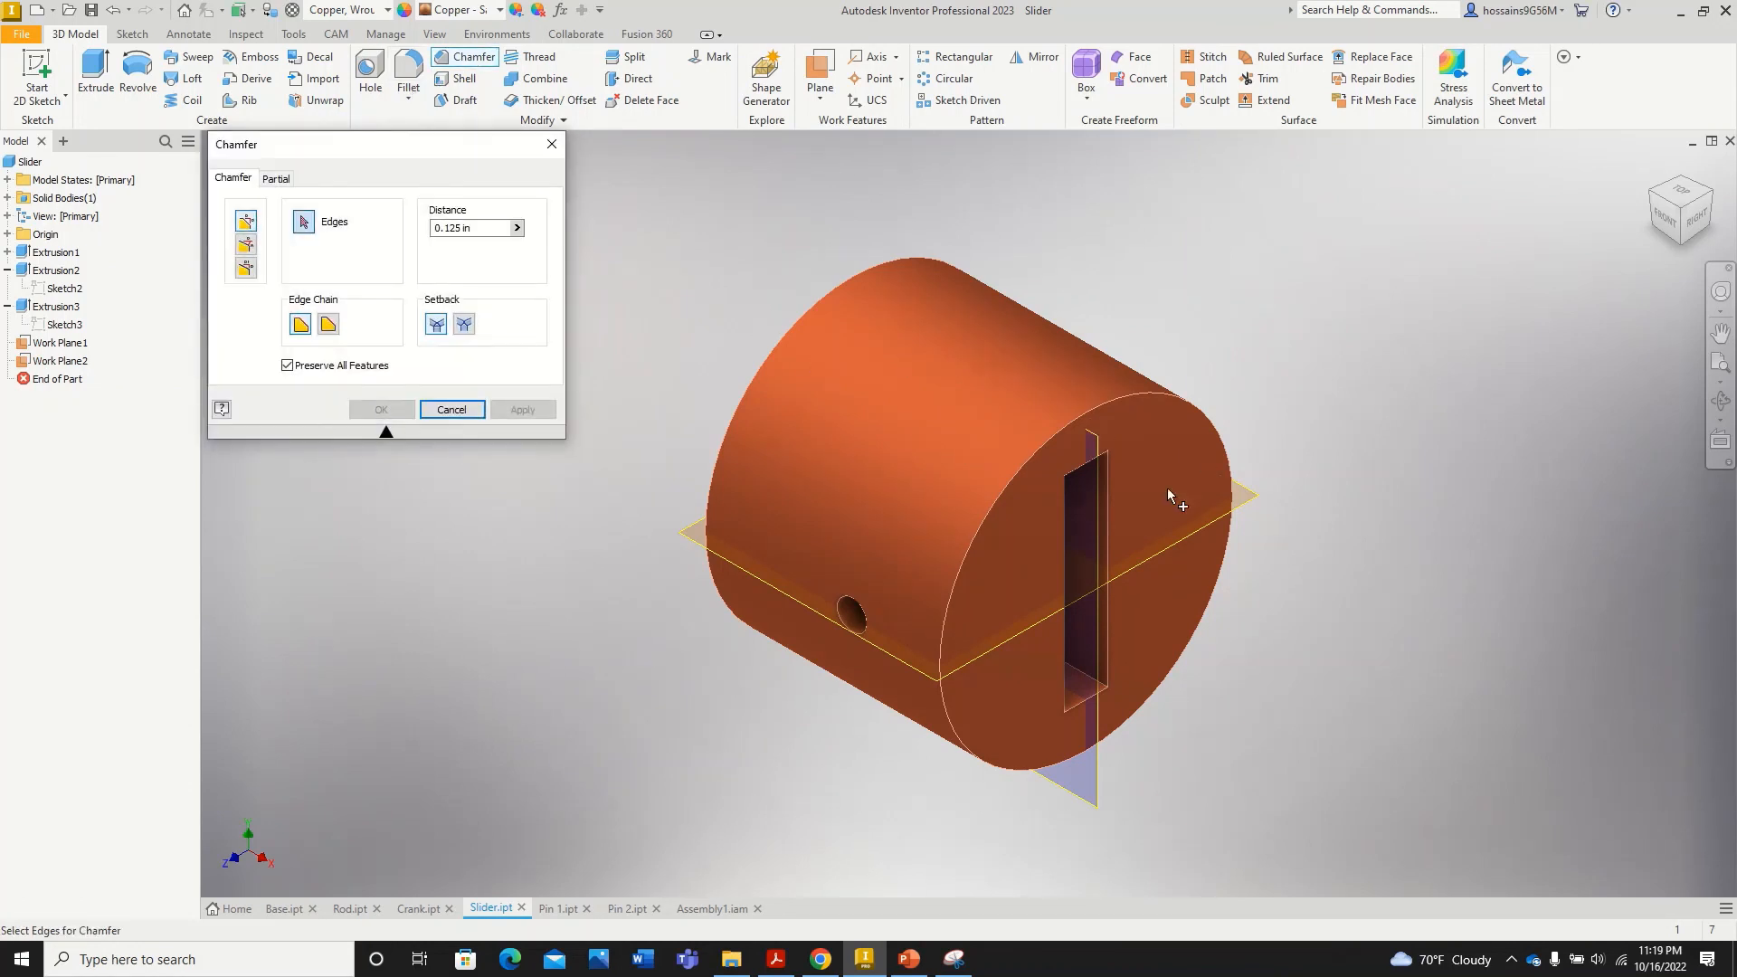
pyautogui.scroll(5, 1167, 486)
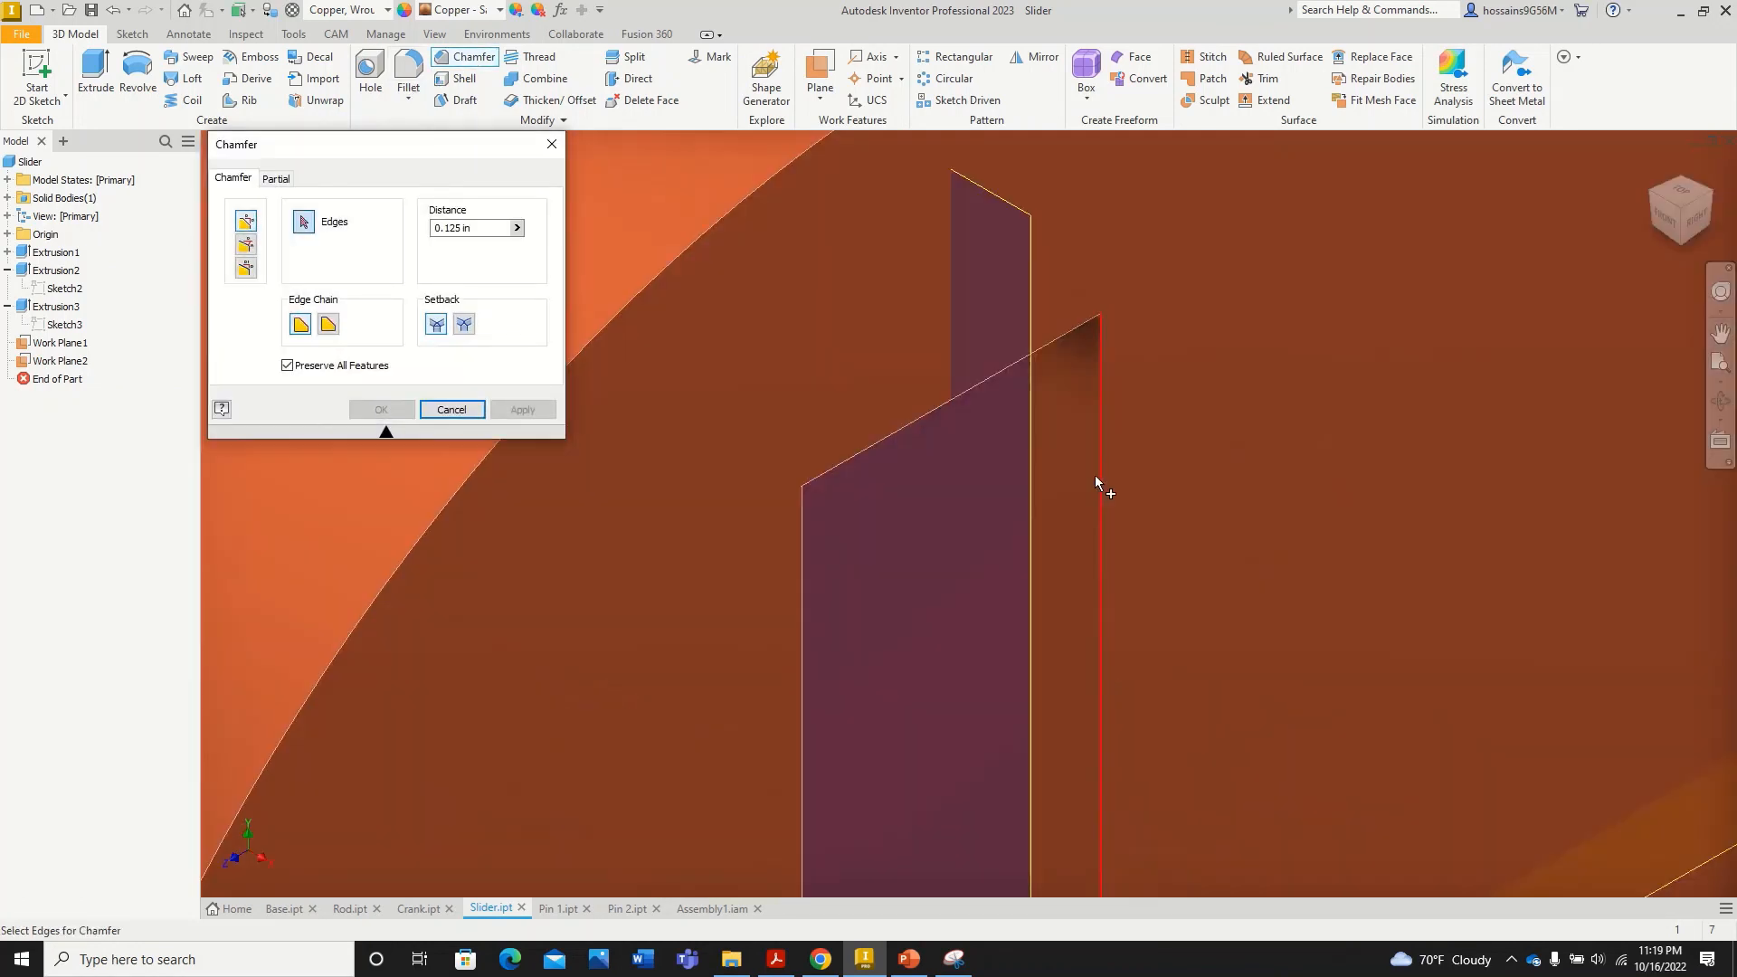
pyautogui.click(953, 399)
pyautogui.scroll(-5, 932, 437)
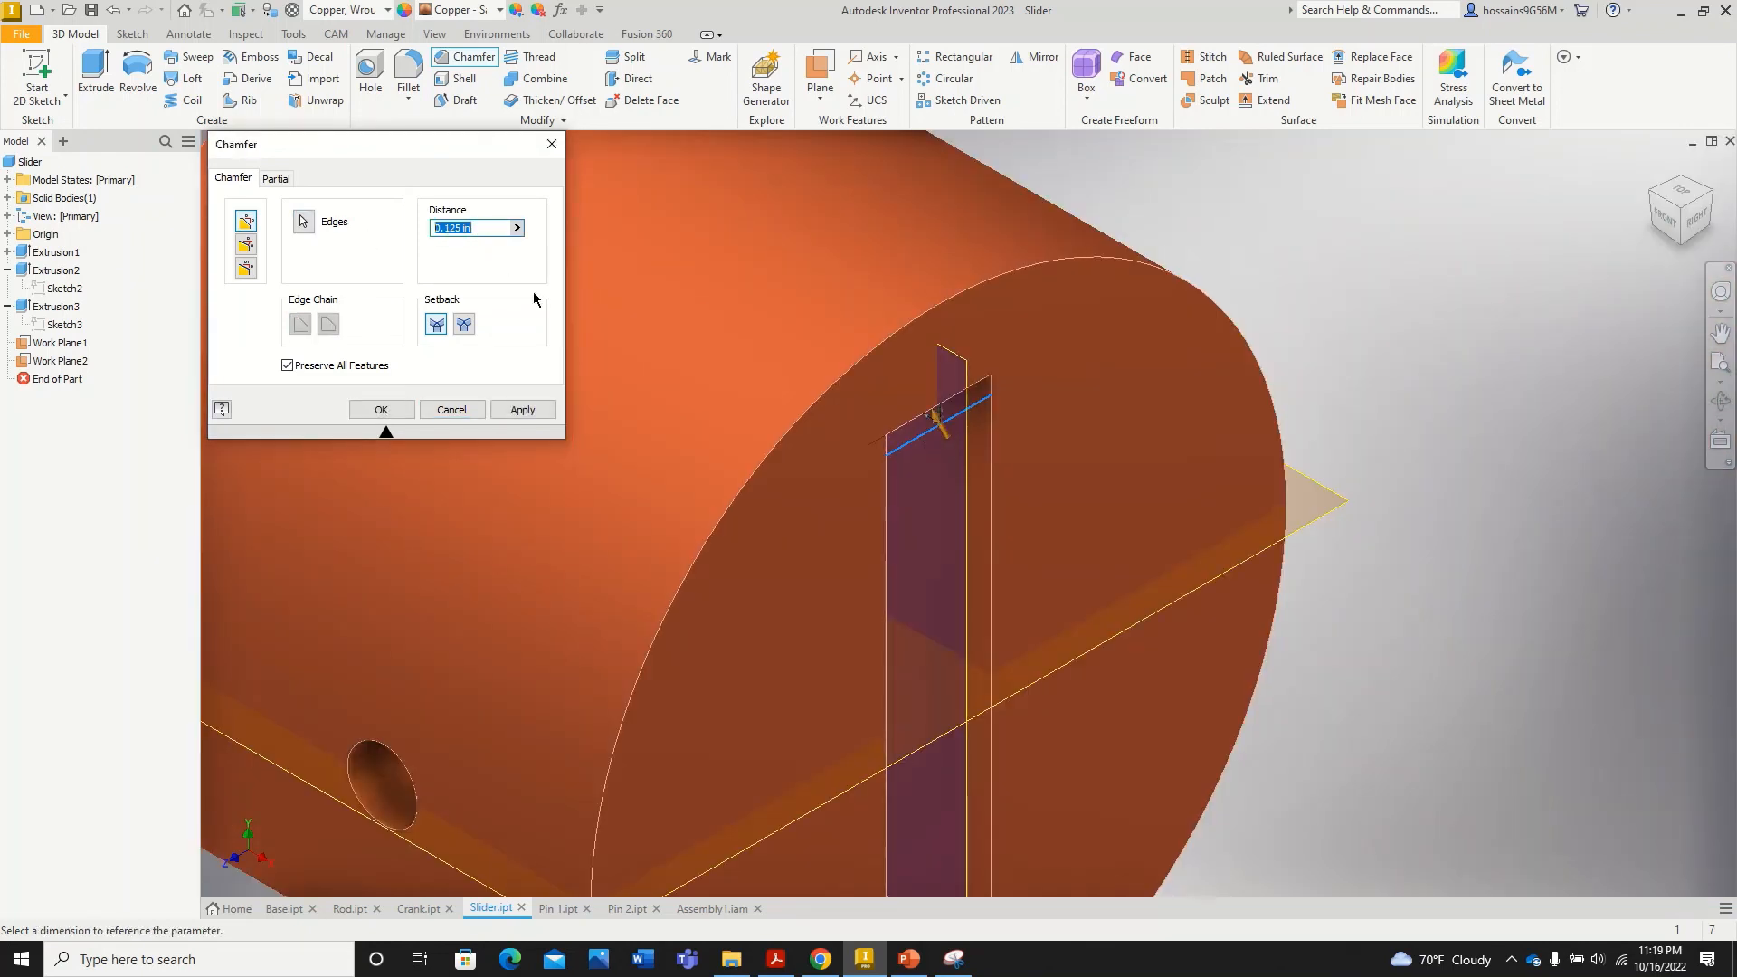
pyautogui.write('.25')
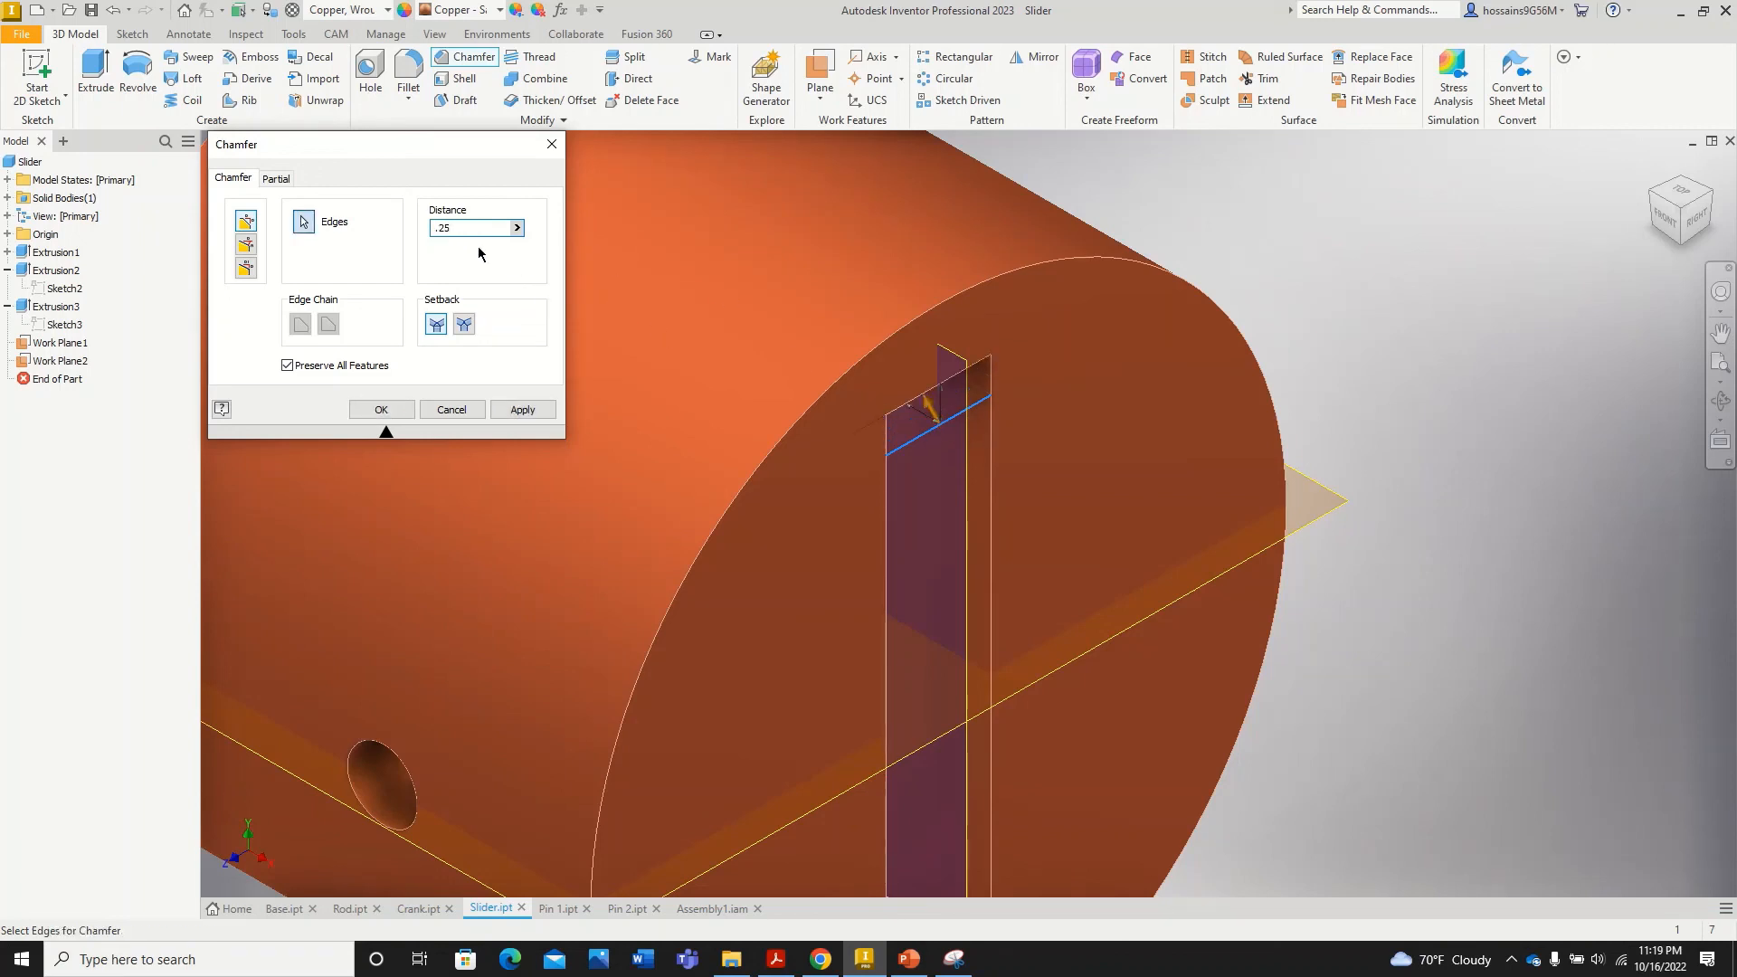
pyautogui.write('.5')
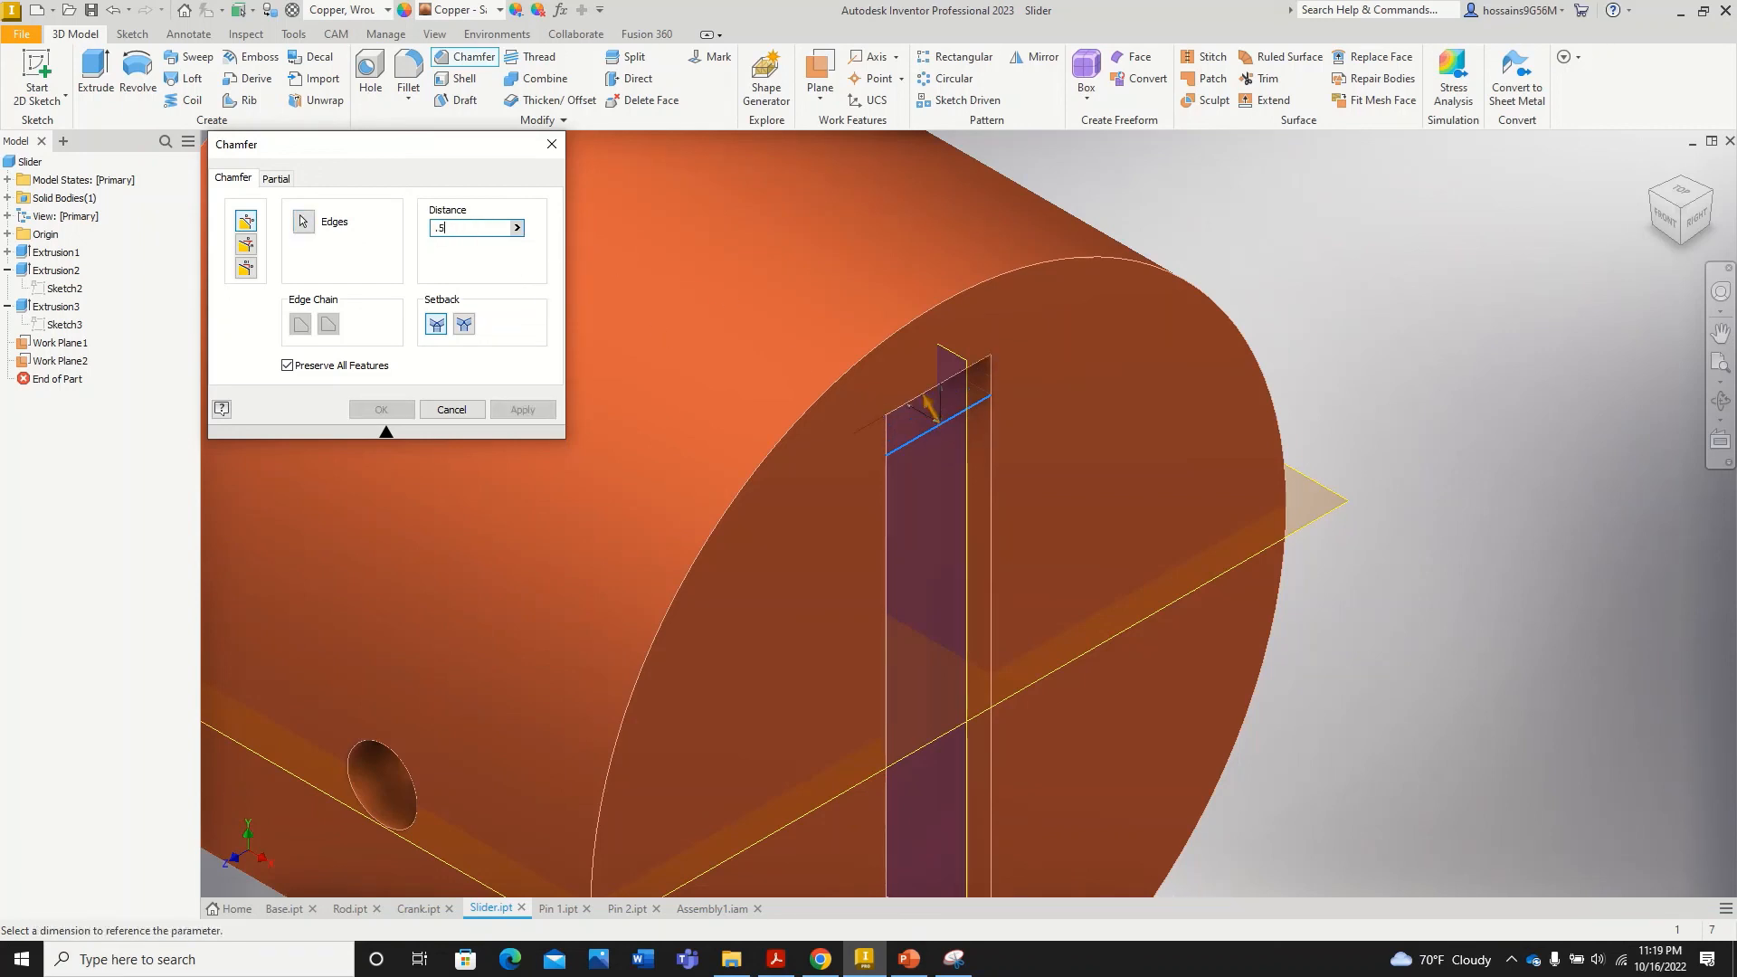
# Step: Add the lower edge of the slot opening to the chamfer and apply it
pyautogui.scroll(5, 650, 355)
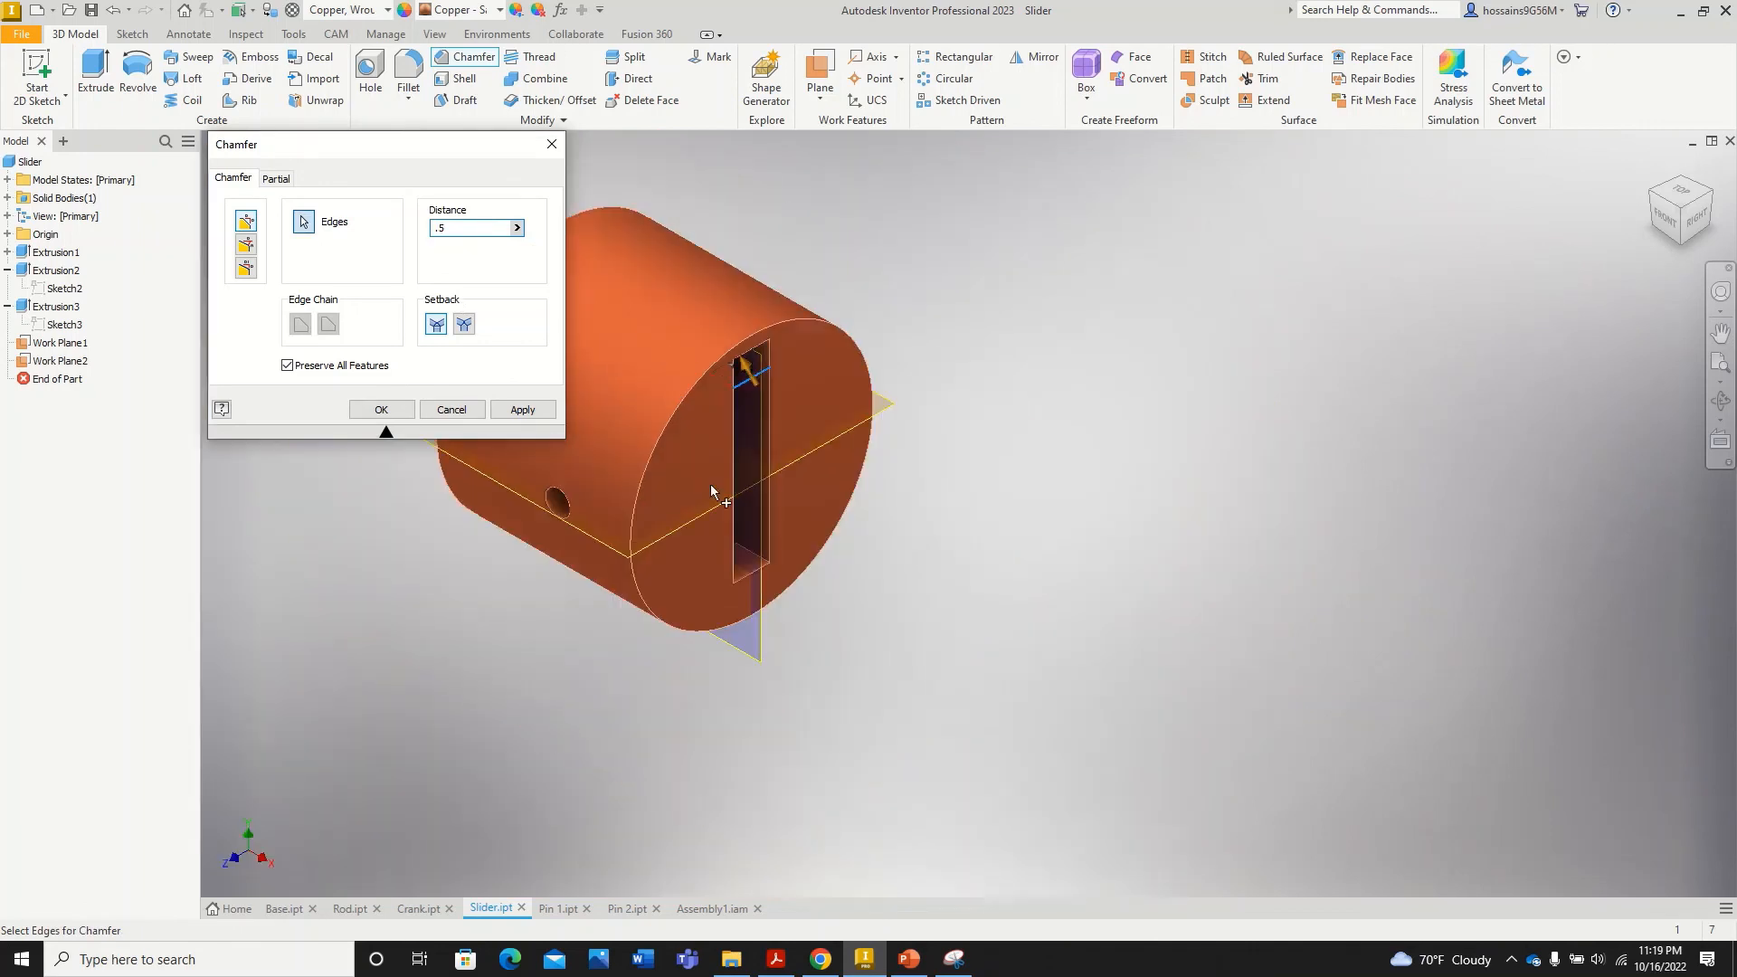
pyautogui.scroll(-3, 751, 573)
pyautogui.click(776, 574)
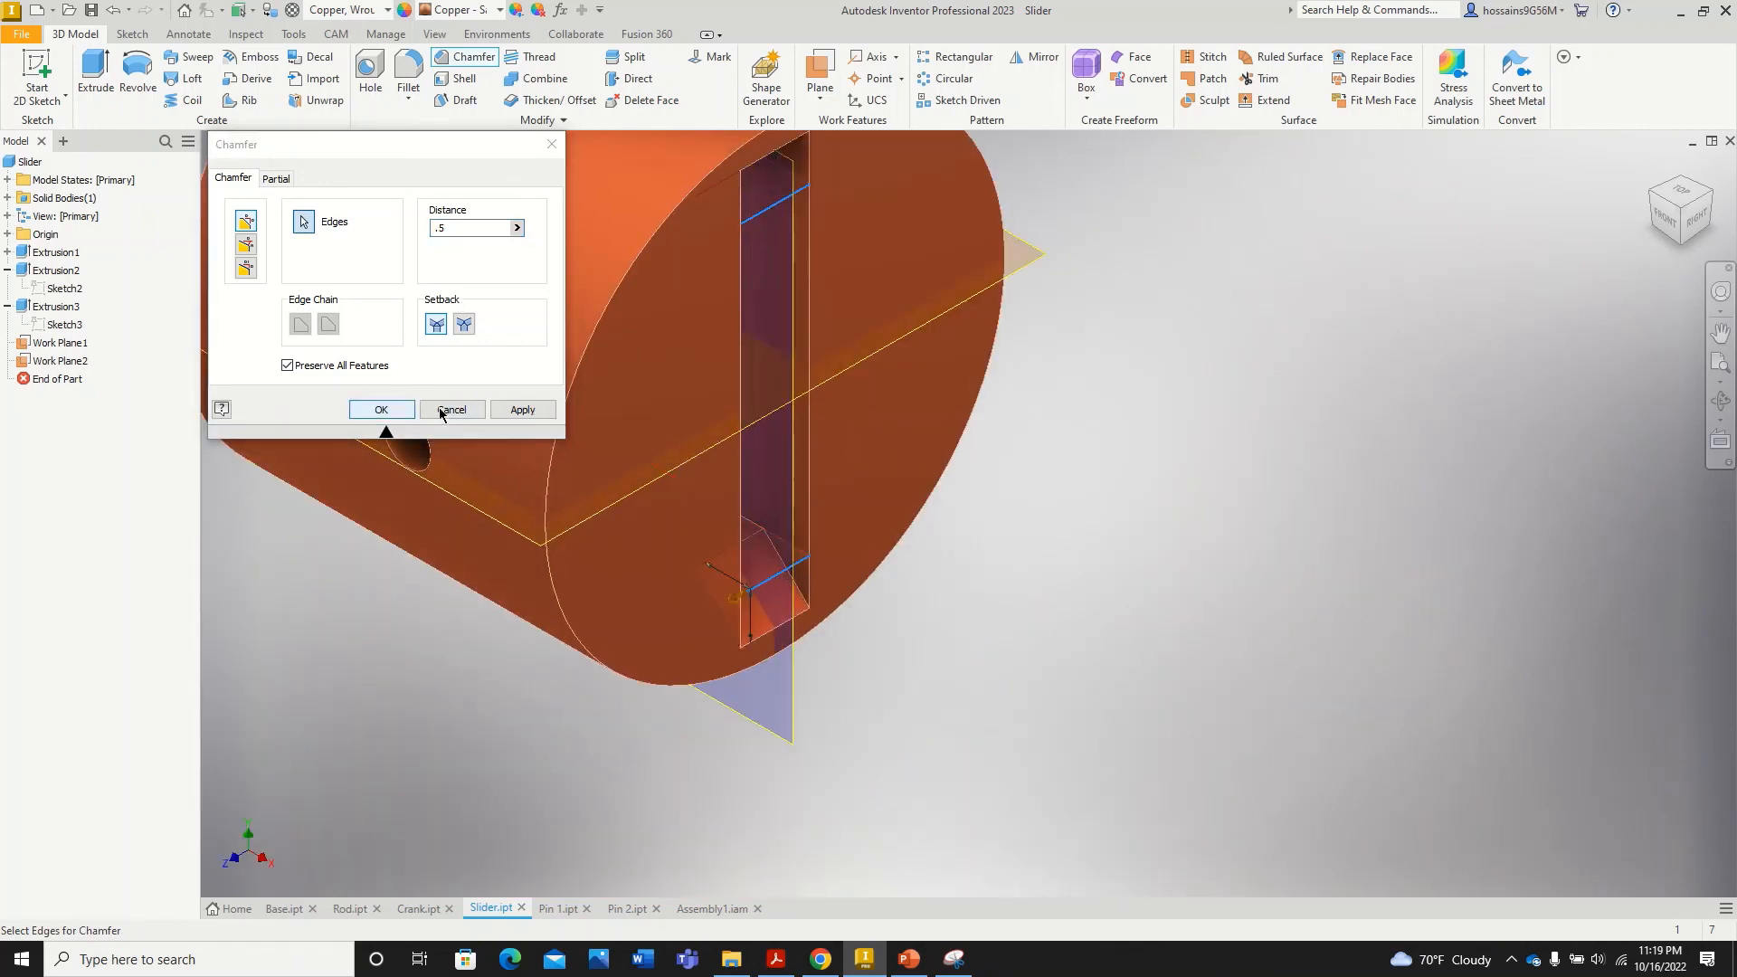
pyautogui.click(522, 410)
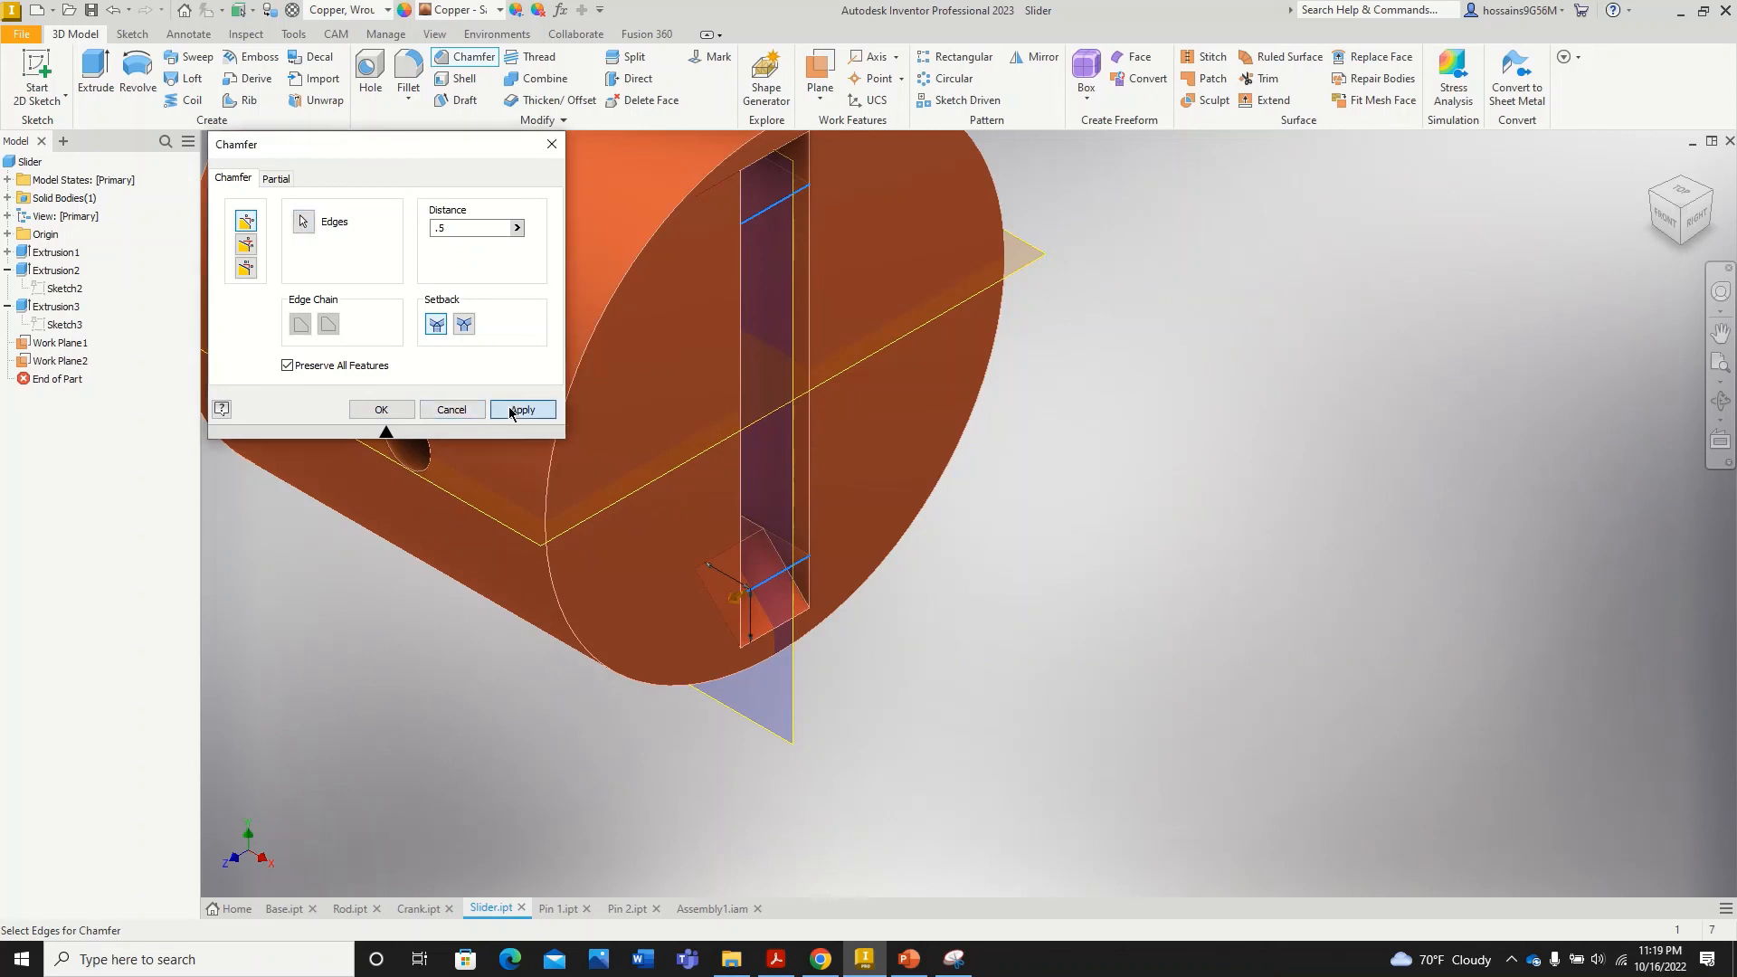
pyautogui.click(451, 410)
# Step: In Assembly1, drive the base's Angle:1 constraint from 0 to 360 deg
pyautogui.click(714, 909)
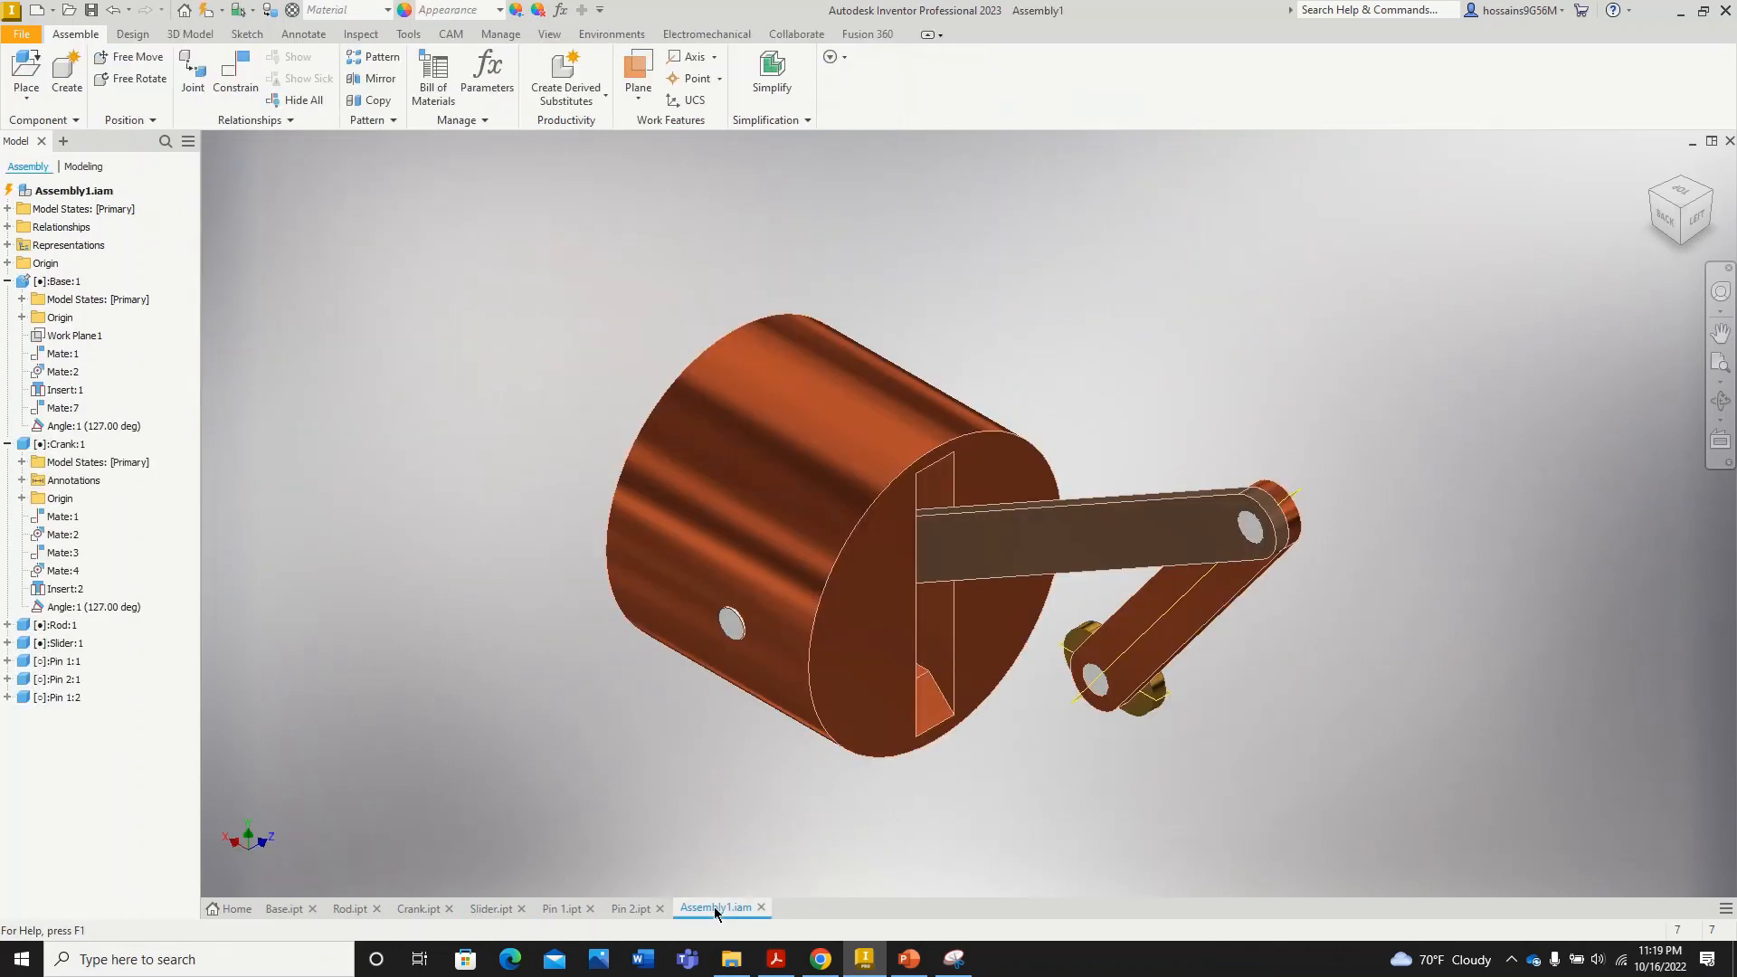
pyautogui.scroll(6, 924, 697)
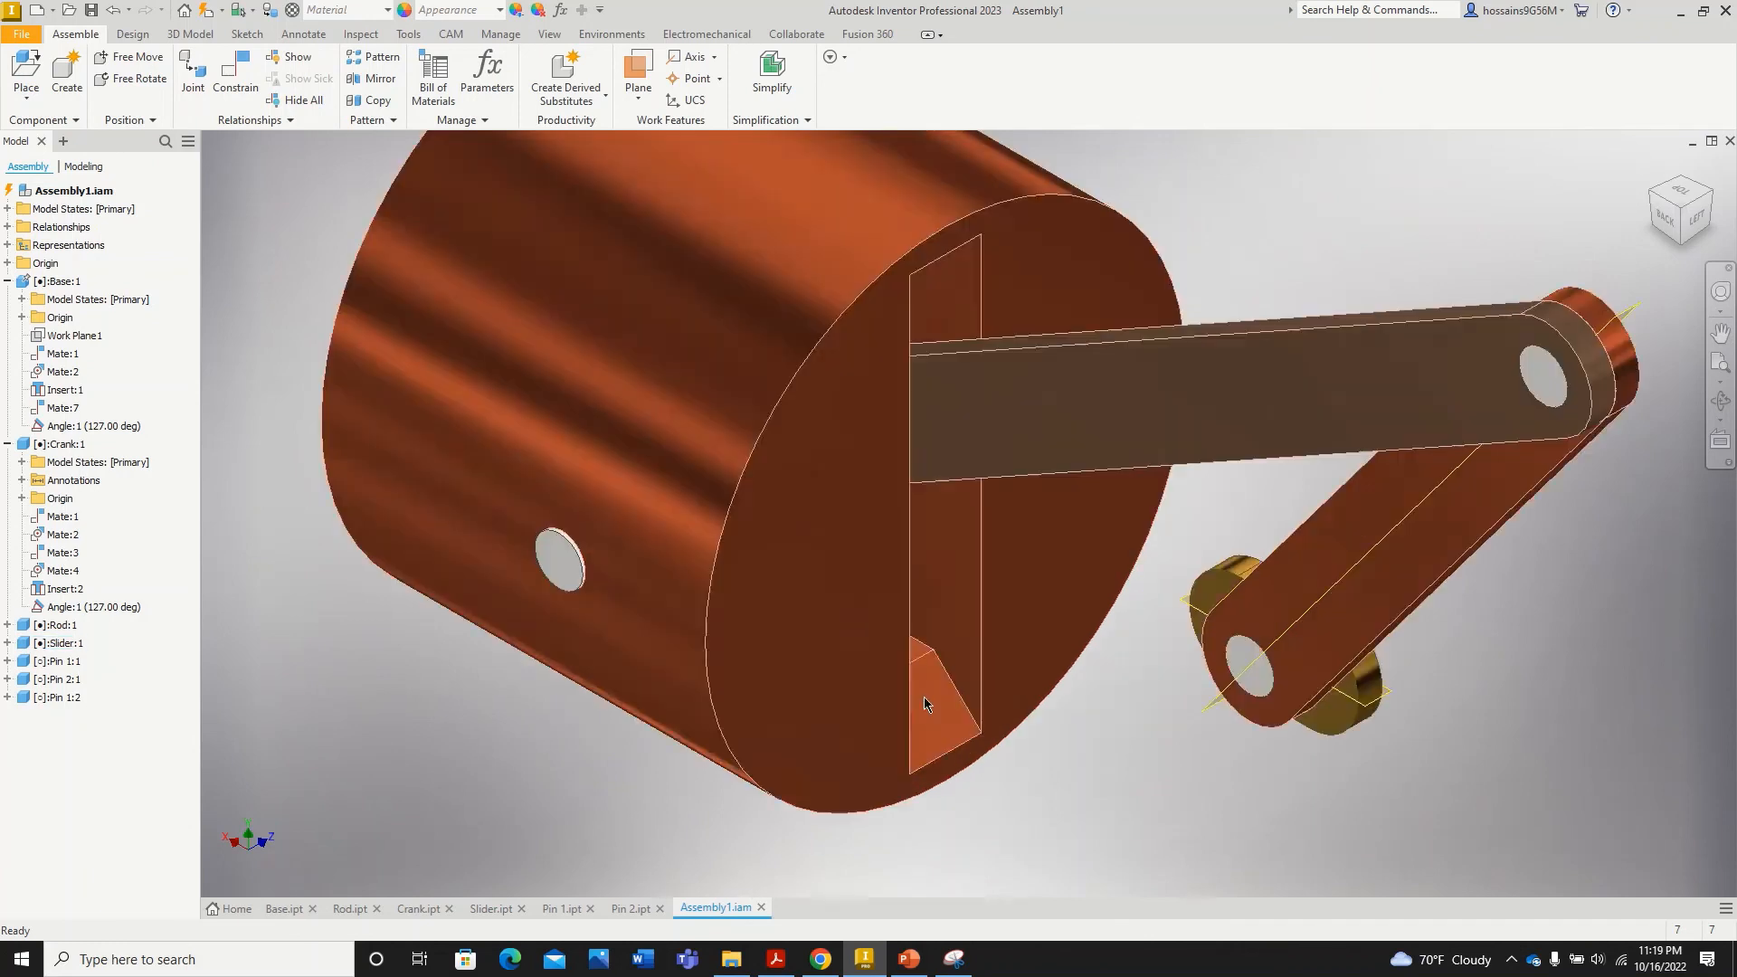
pyautogui.scroll(-2, 923, 600)
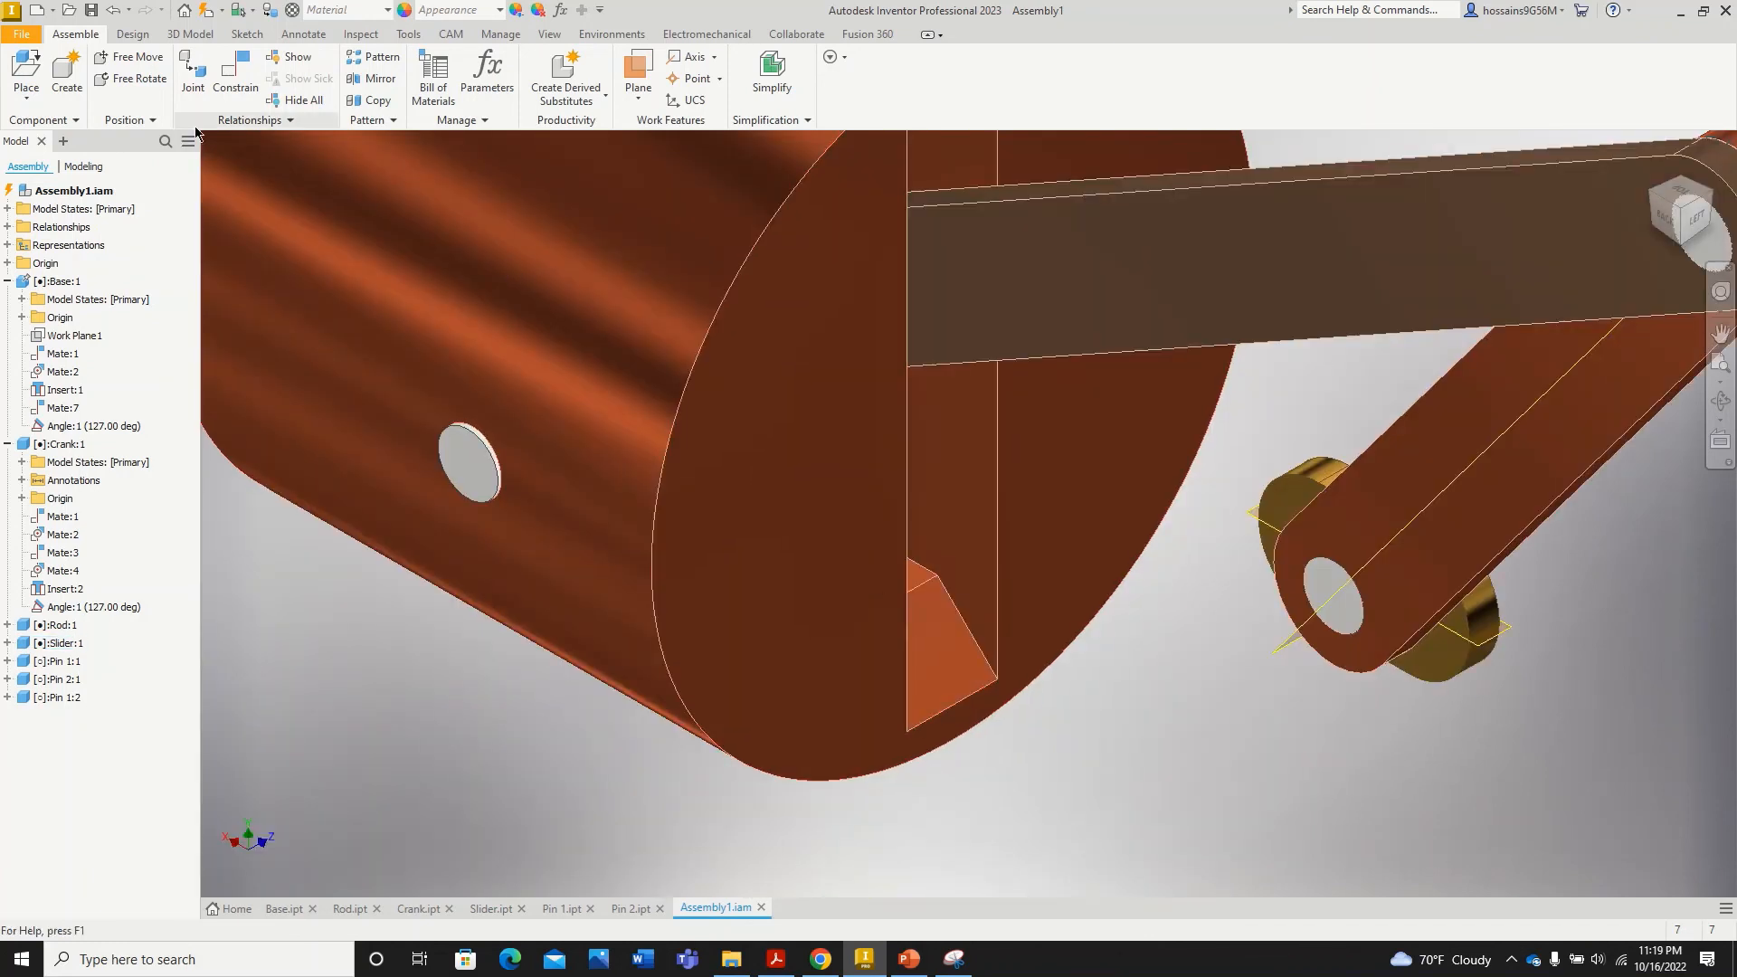
pyautogui.click(90, 425)
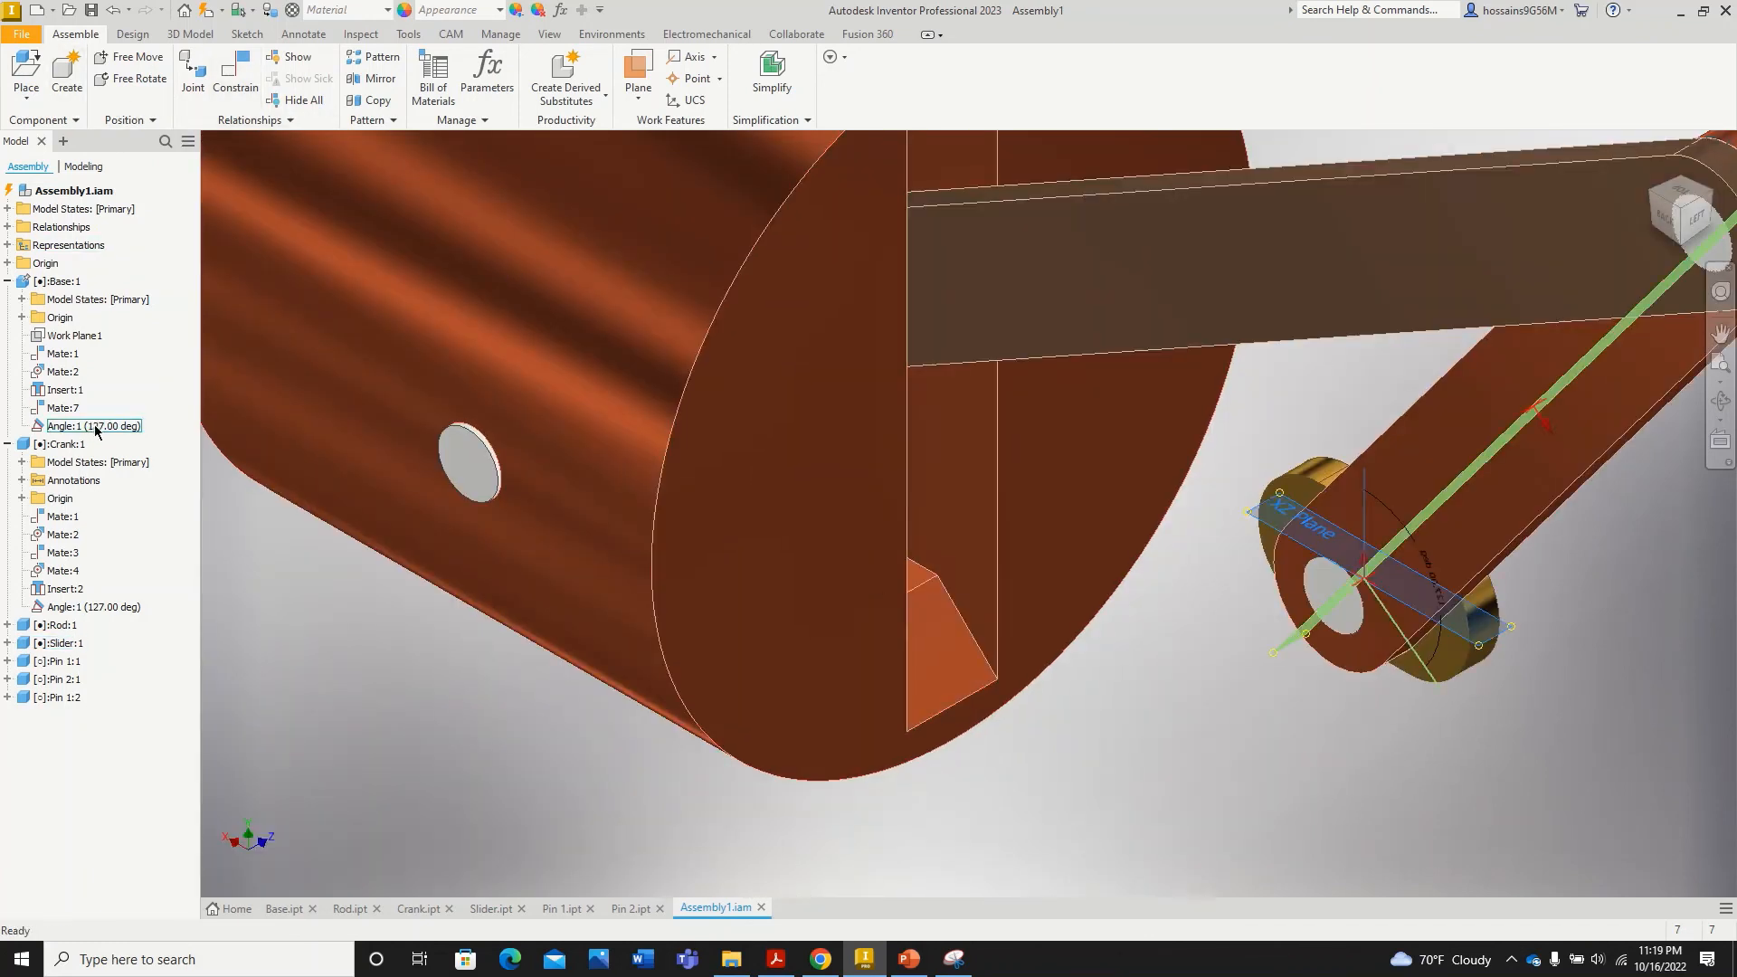
pyautogui.rightClick(94, 425)
pyautogui.click(152, 522)
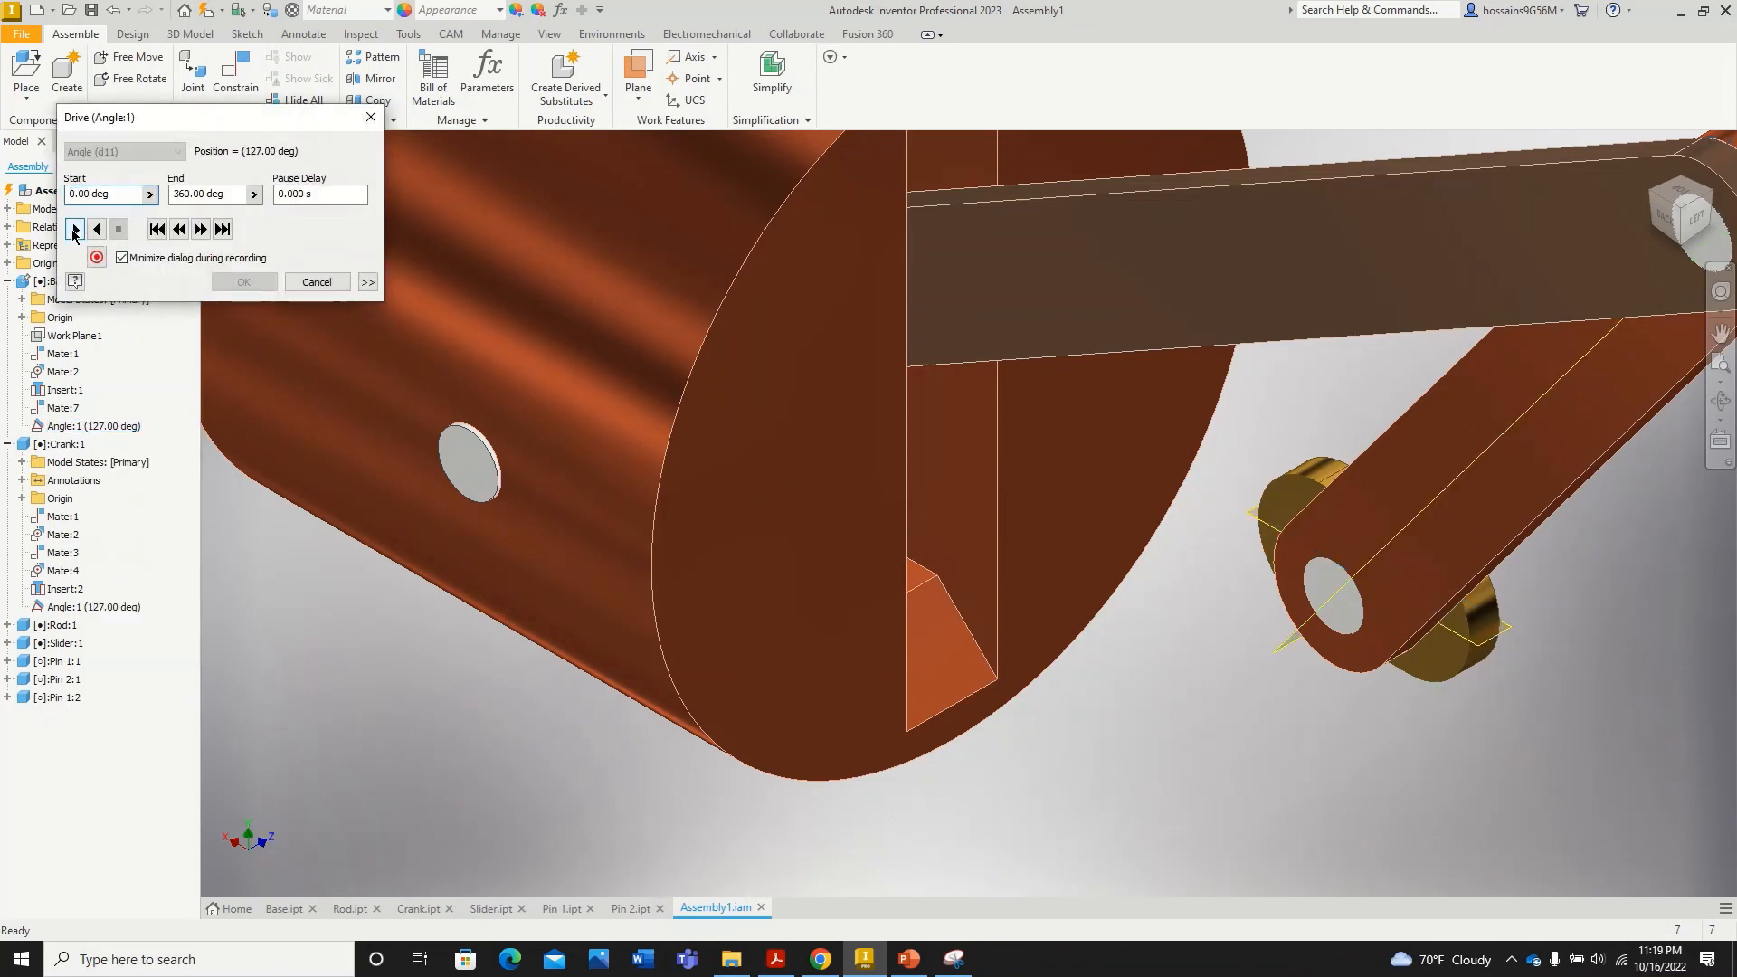
pyautogui.click(77, 231)
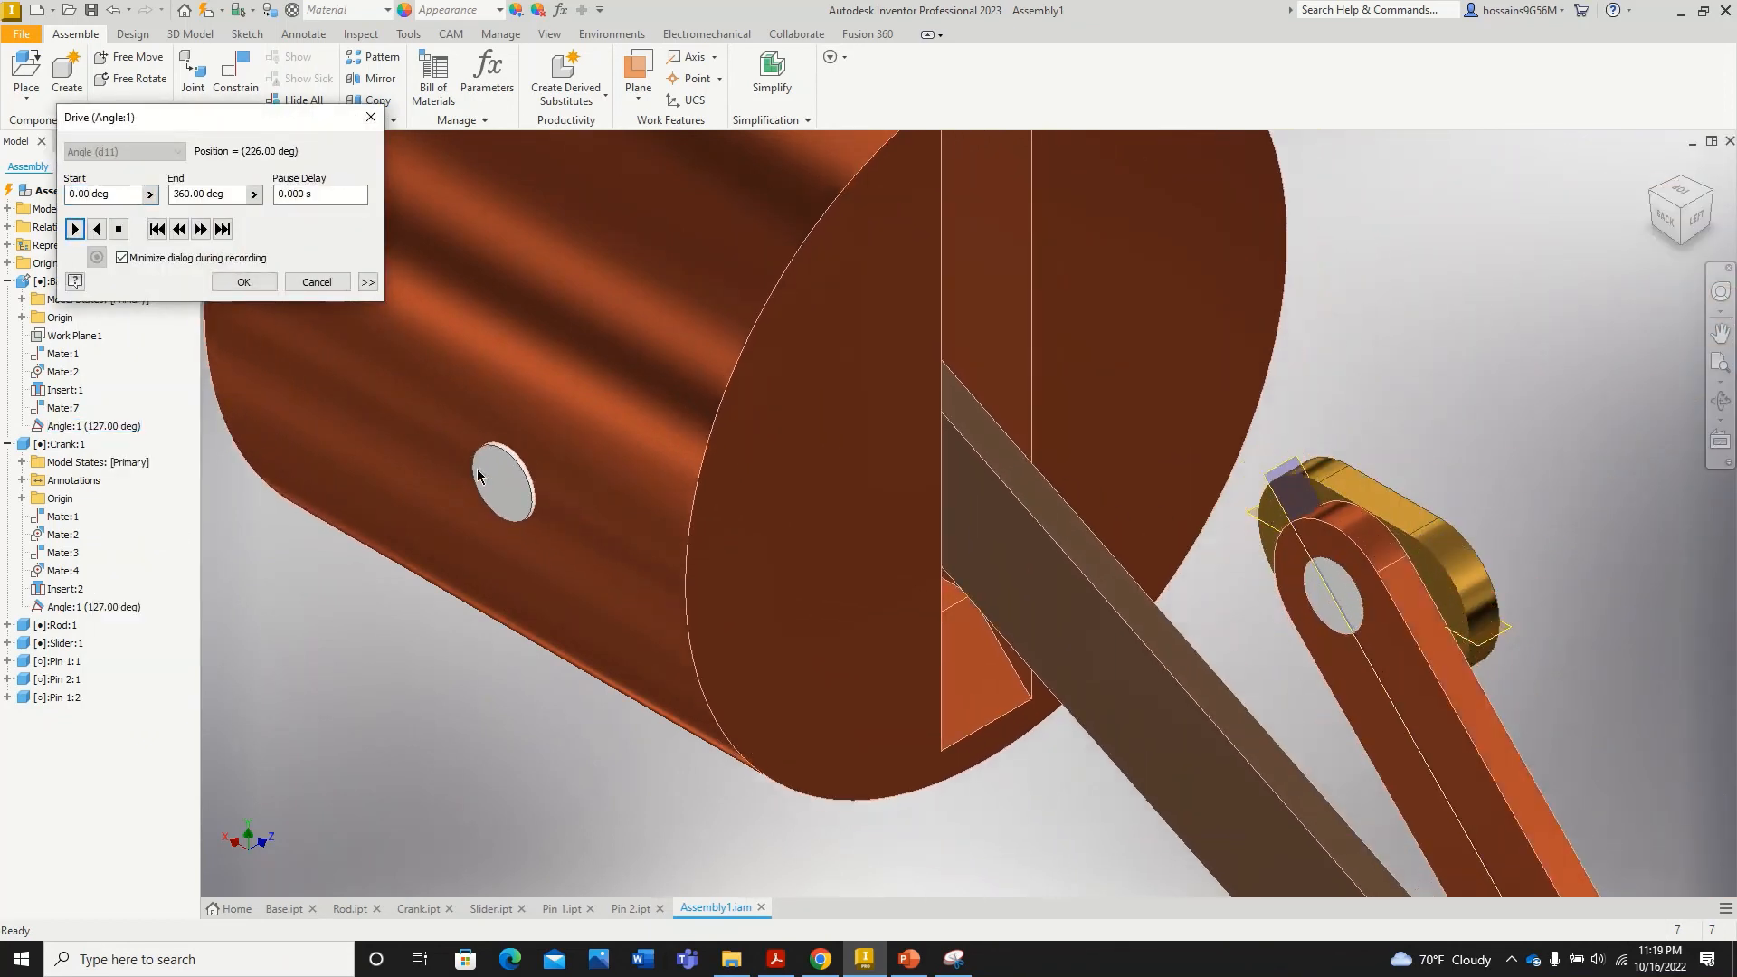
# Step: Examine the rod's clearance in the chamfered slider slot during the motion, and close the Drive settings
pyautogui.scroll(-5, 480, 476)
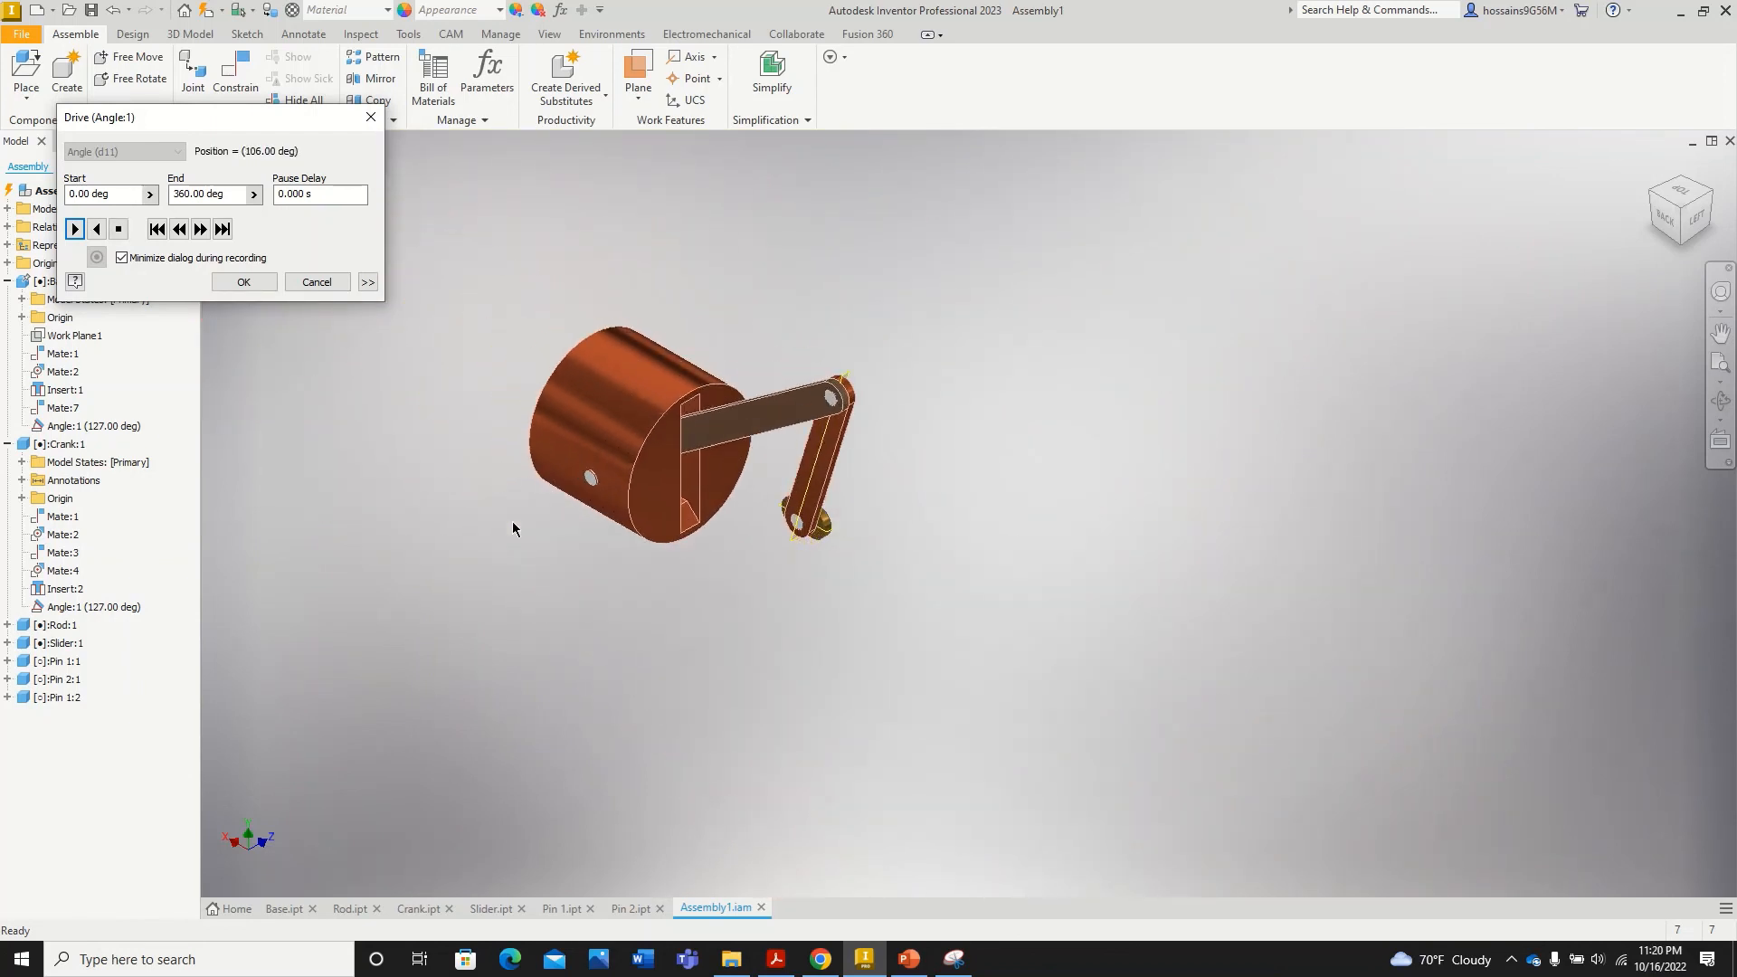
pyautogui.scroll(6, 532, 516)
pyautogui.scroll(-7, 515, 523)
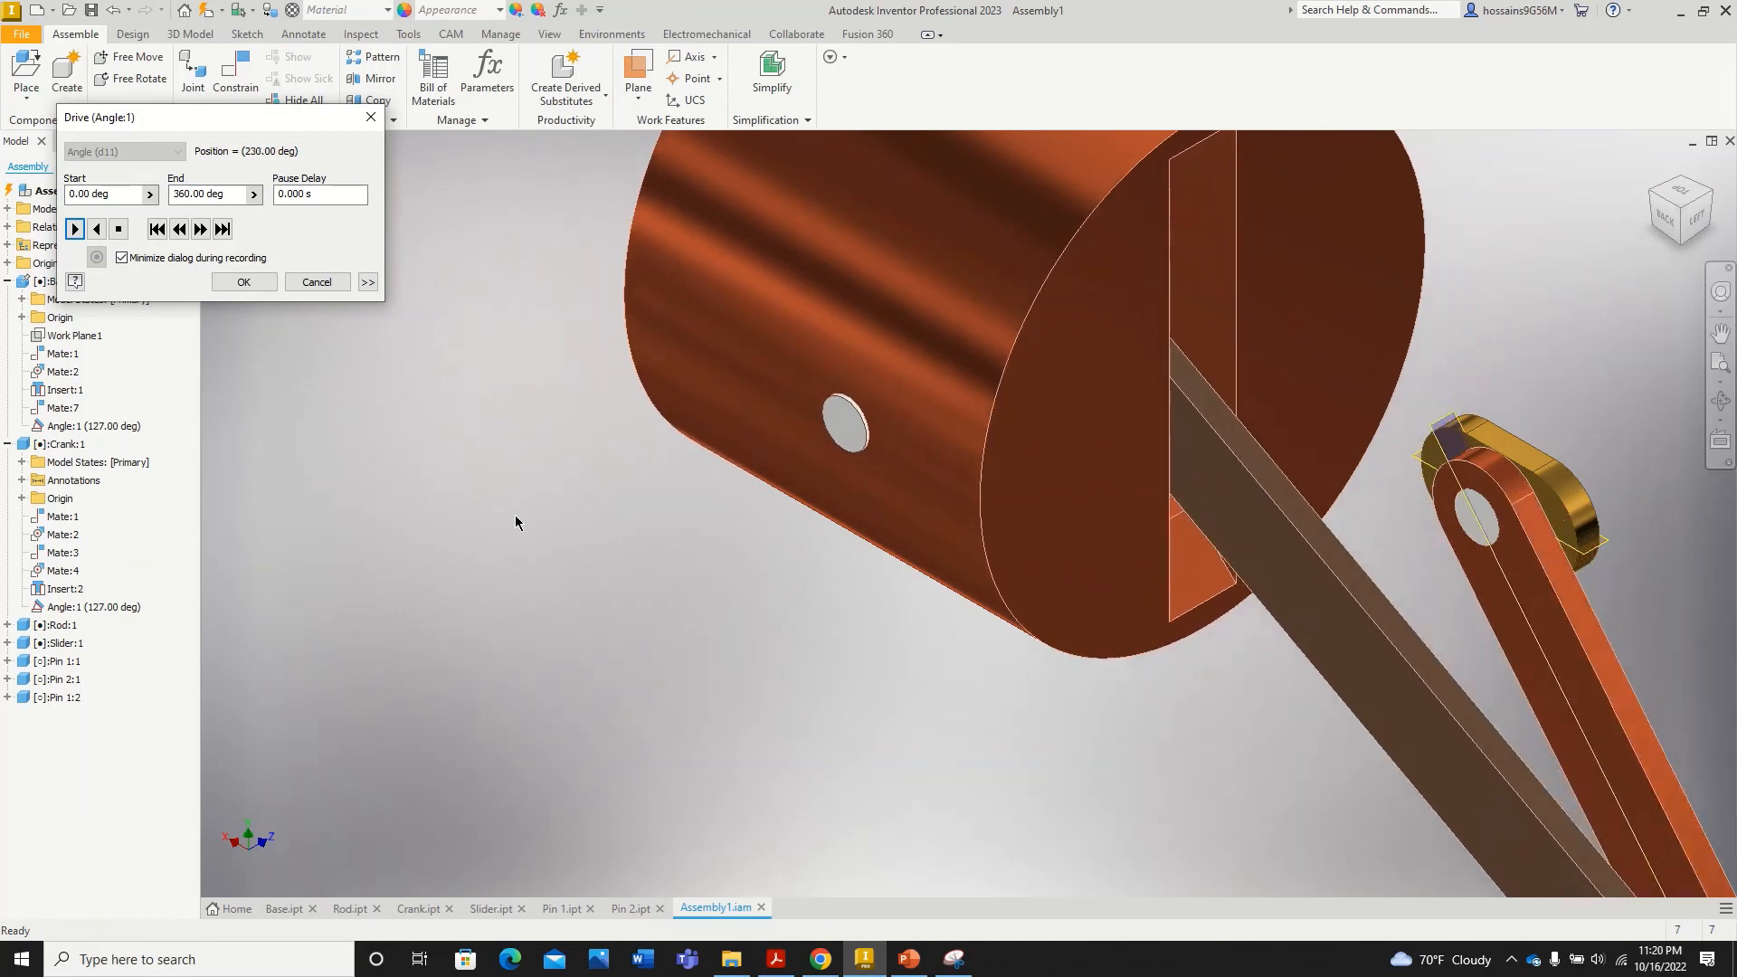
pyautogui.scroll(5, 429, 431)
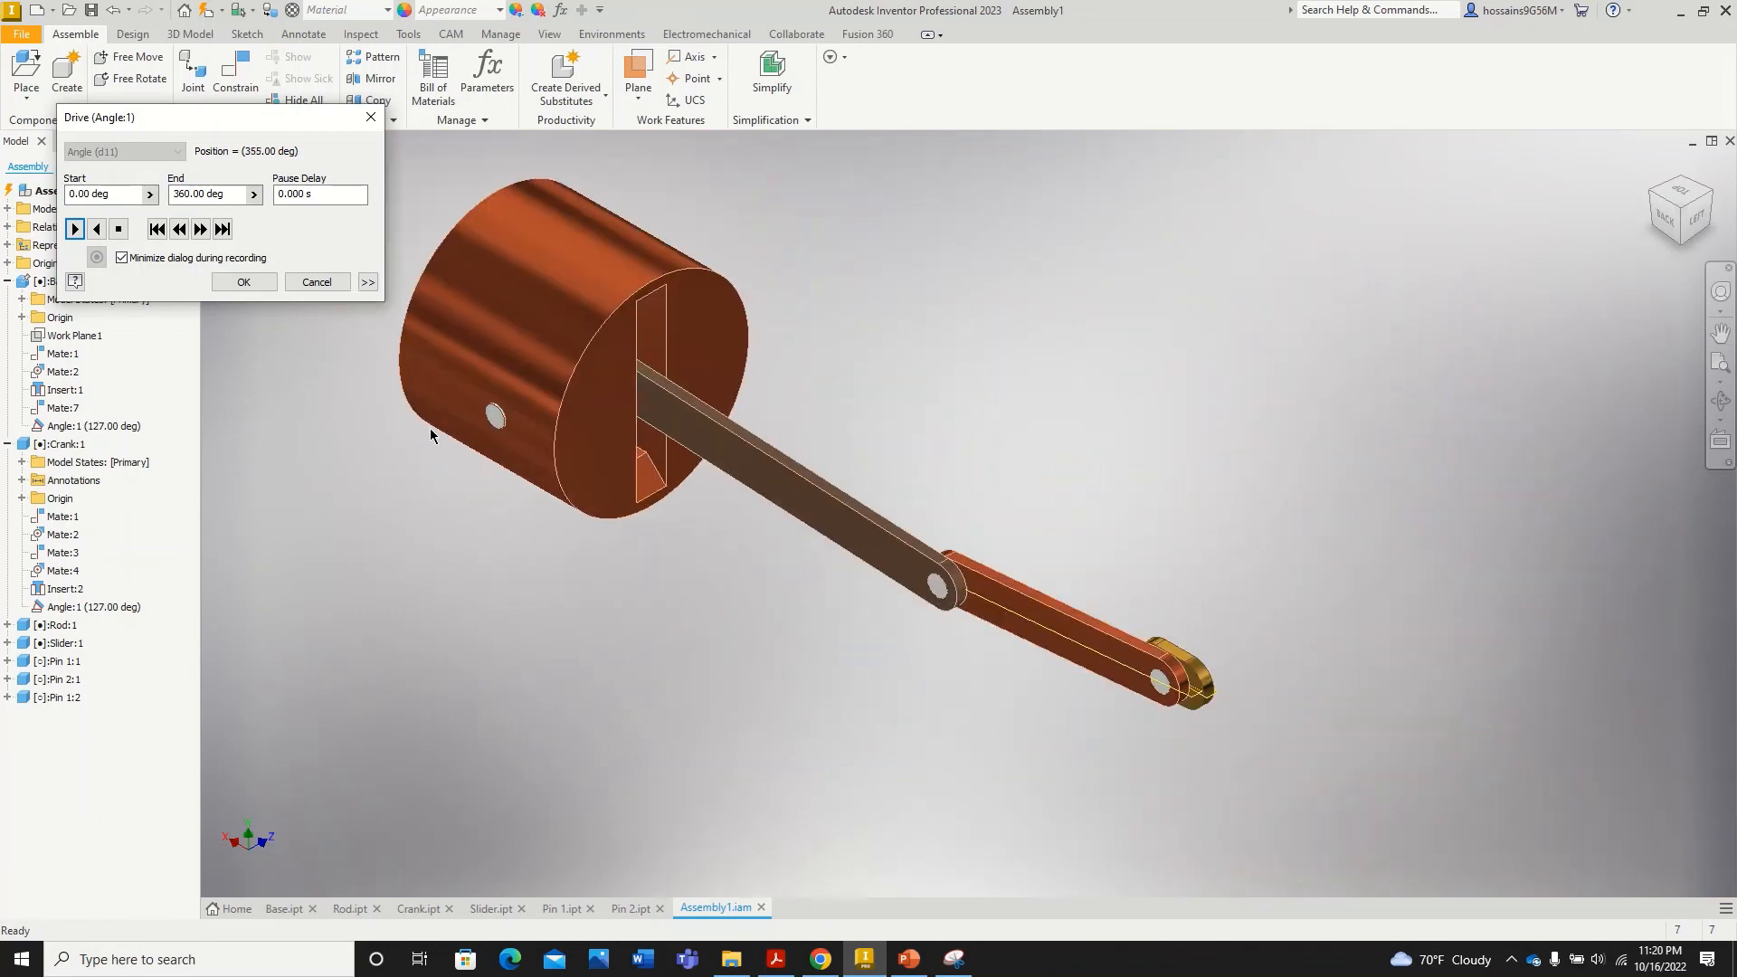
pyautogui.scroll(-2, 943, 684)
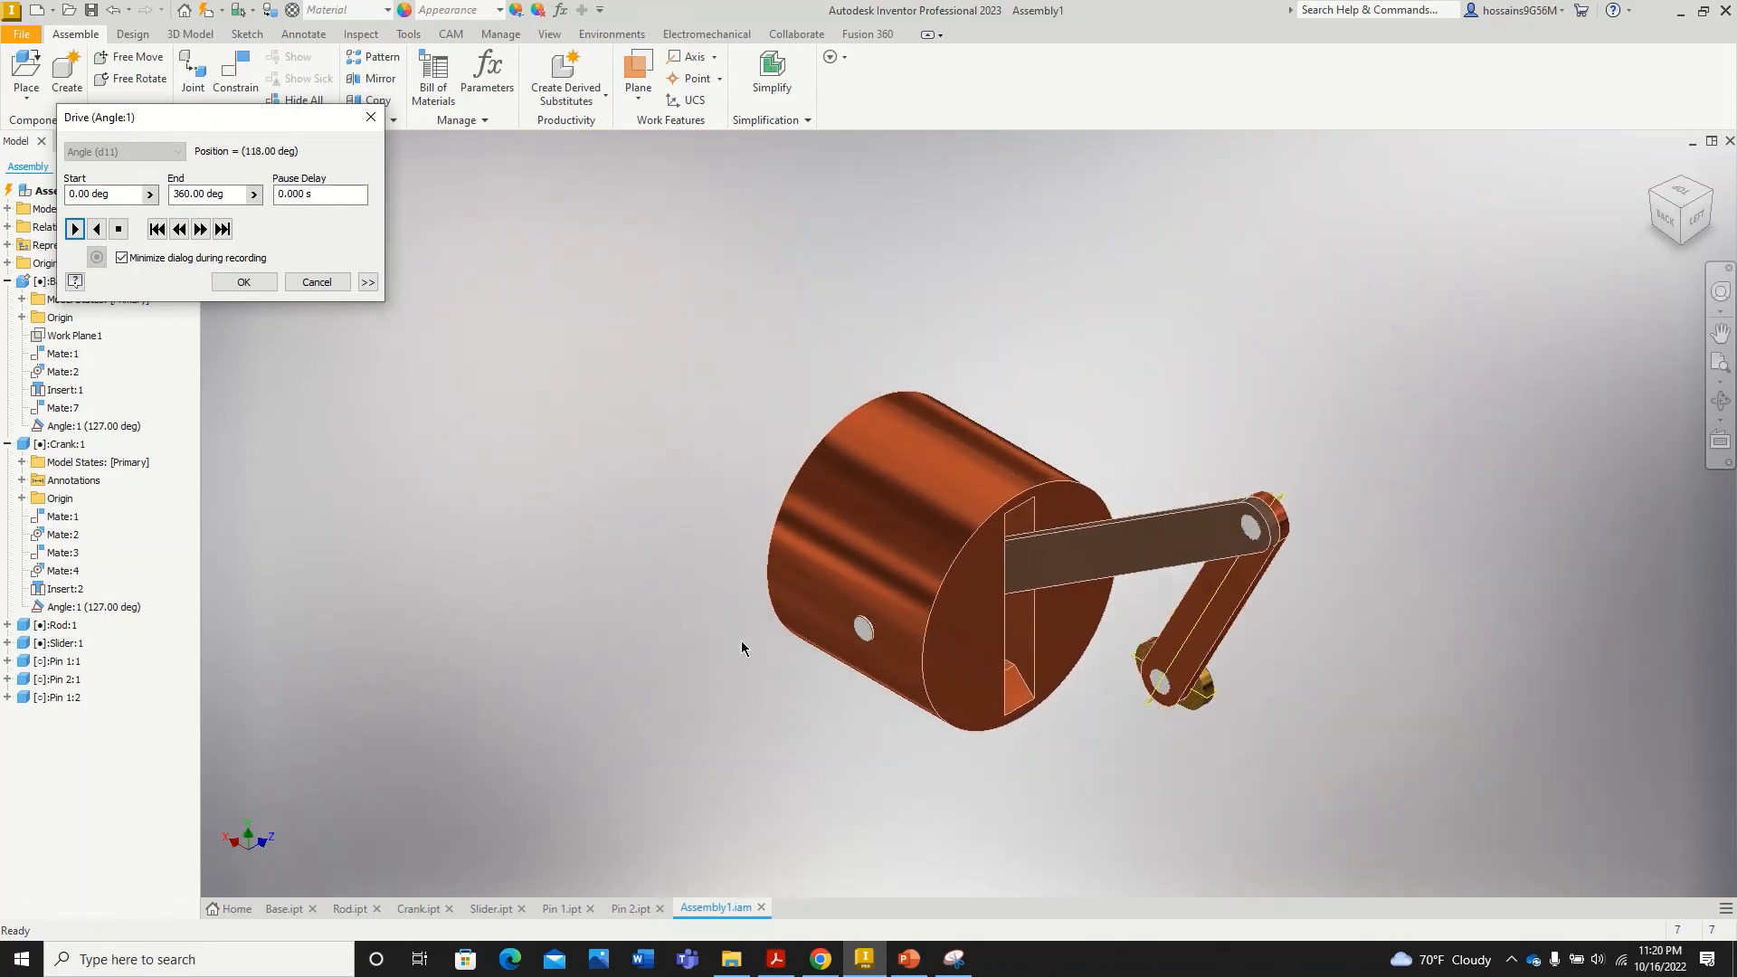
pyautogui.scroll(2, 712, 631)
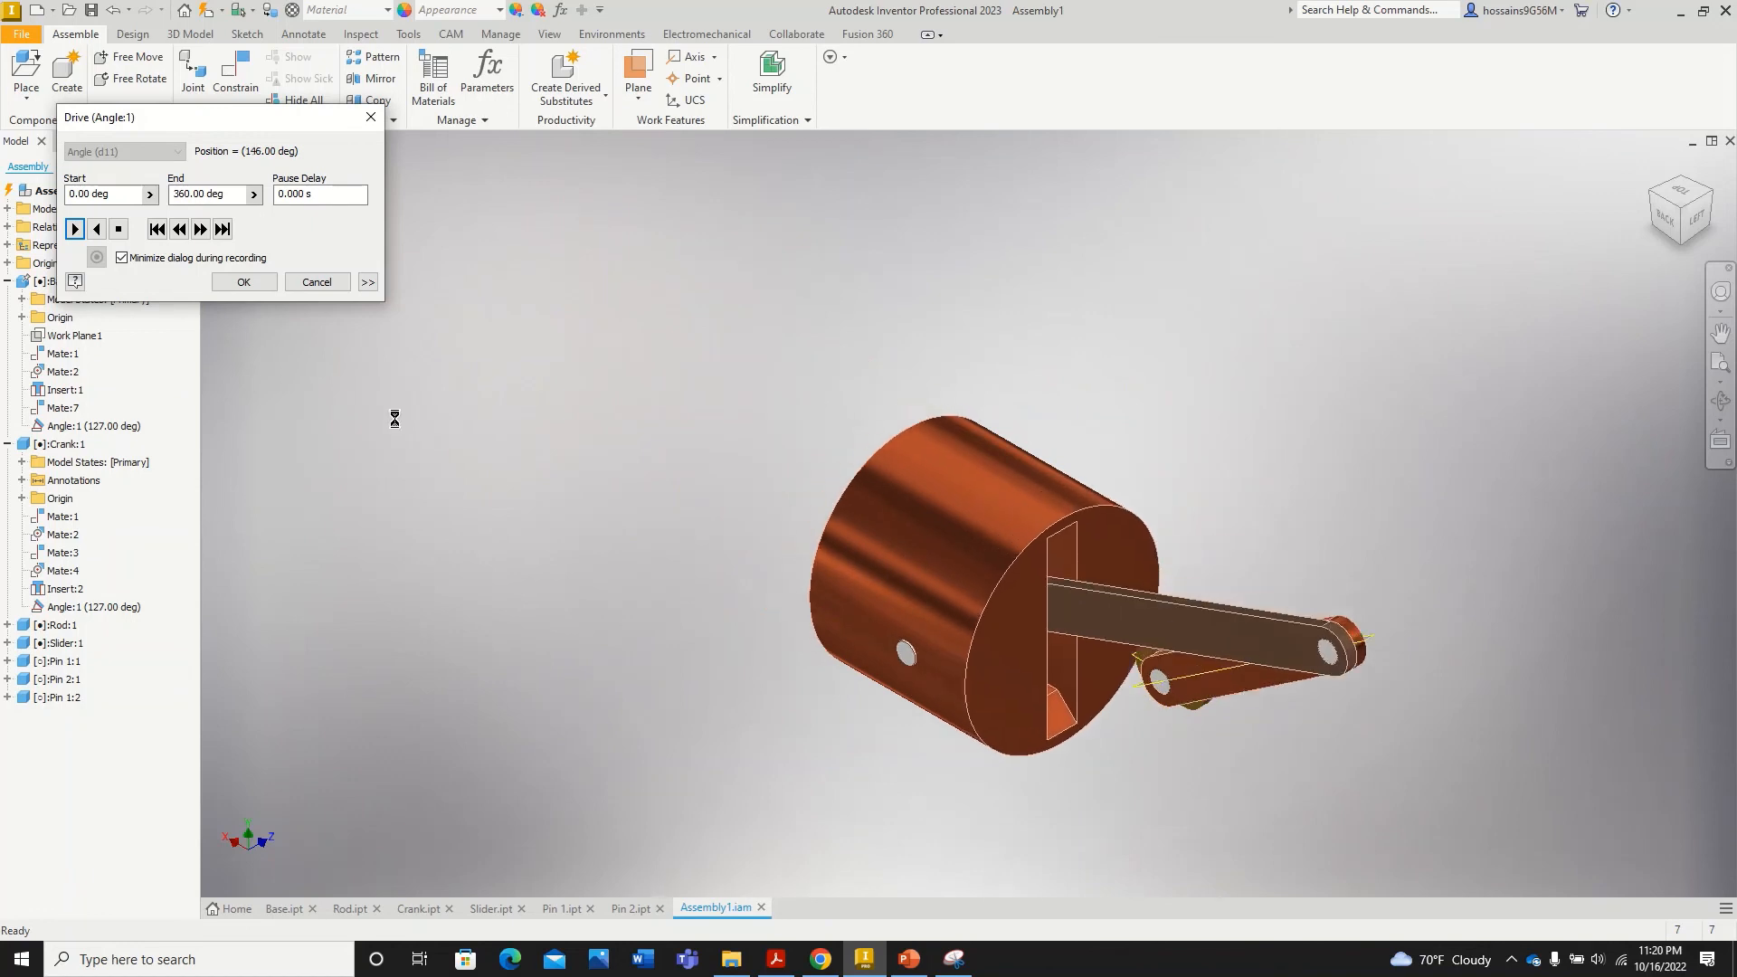
pyautogui.click(321, 282)
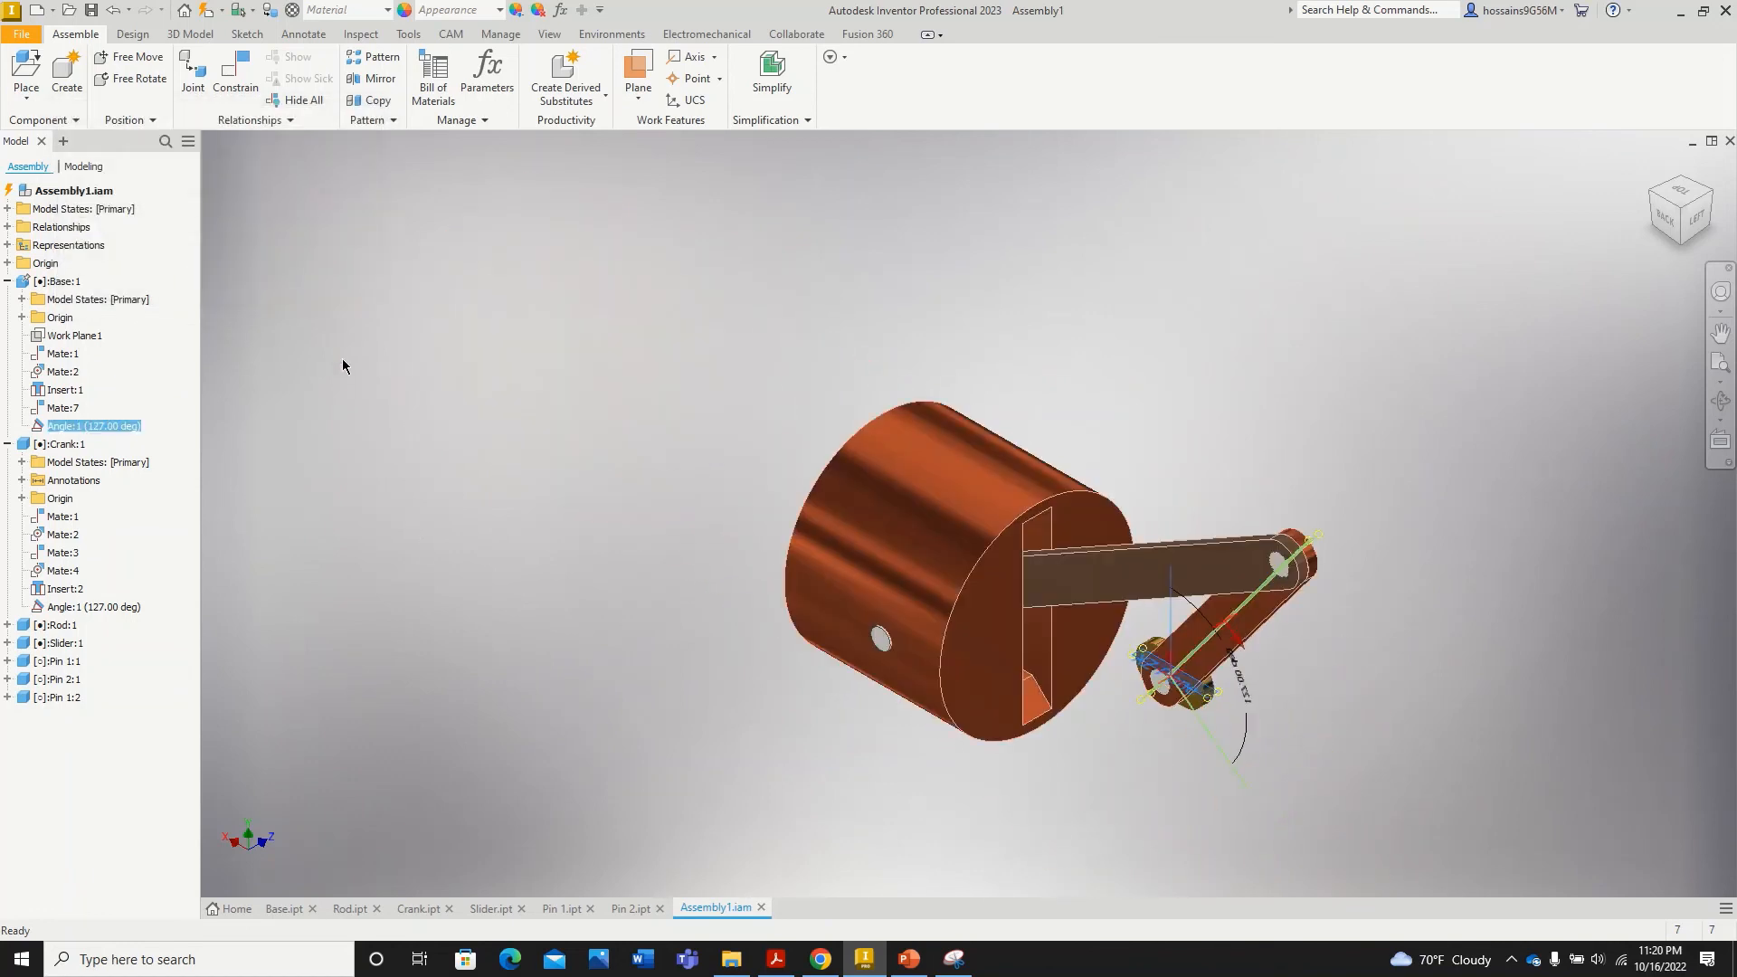
# Step: Save Assembly1's modified Slider part
pyautogui.click(93, 12)
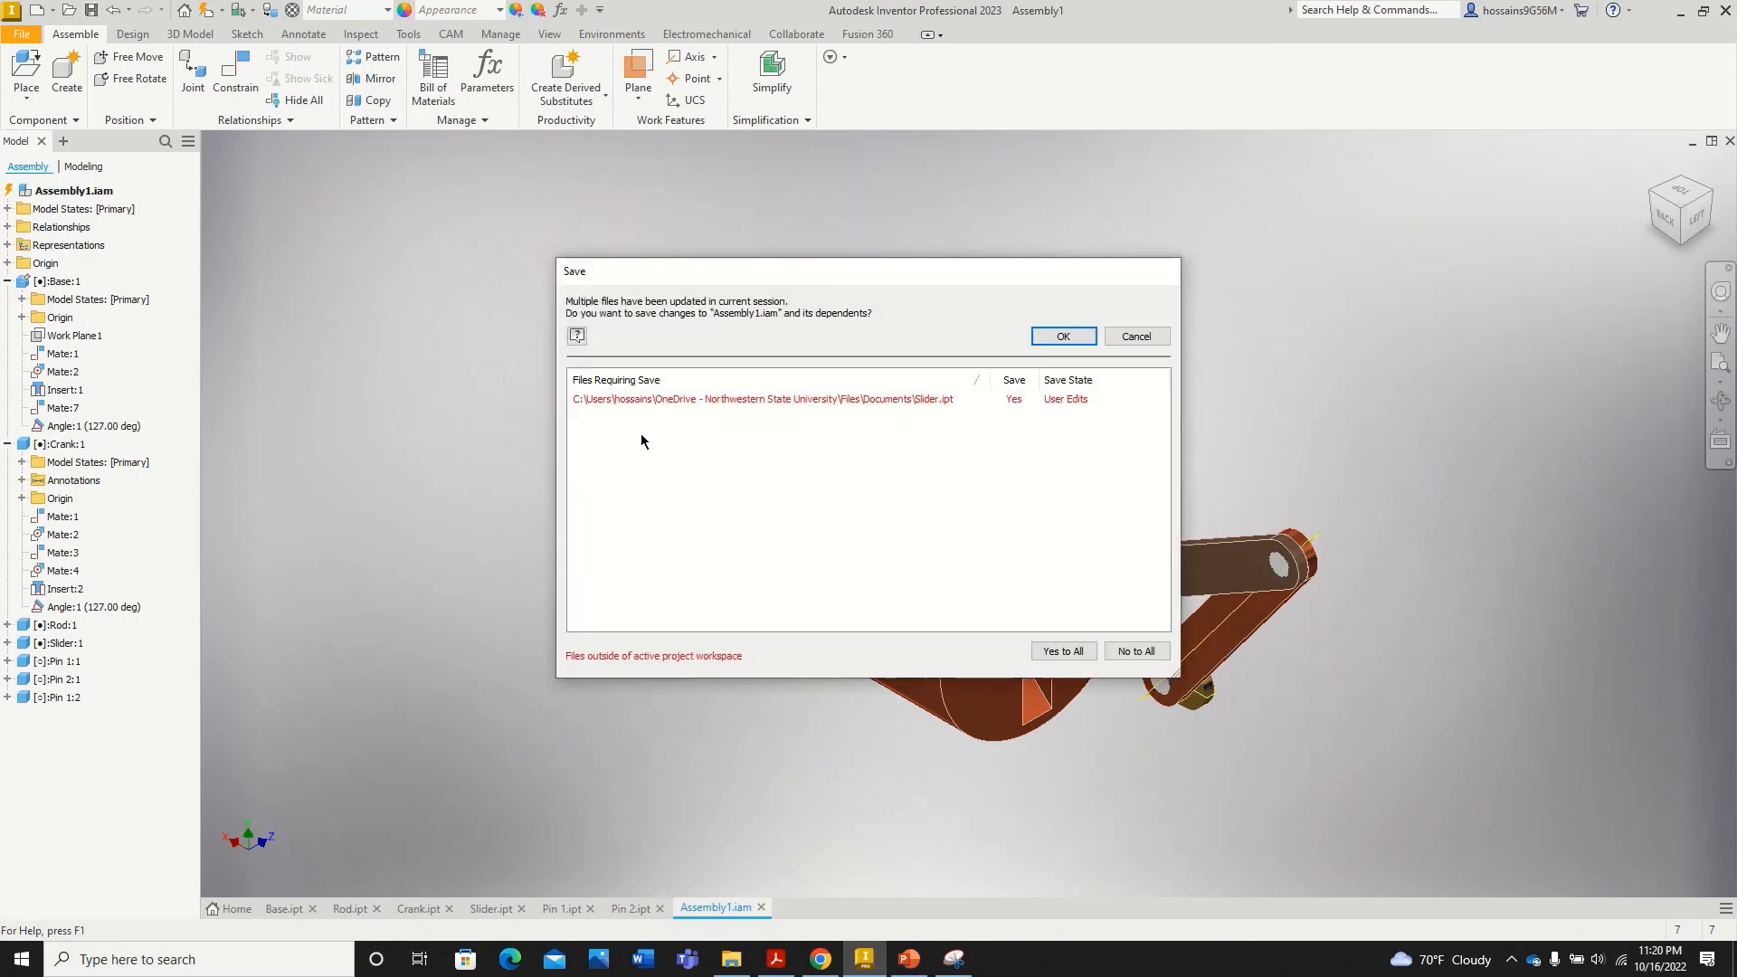
pyautogui.click(760, 404)
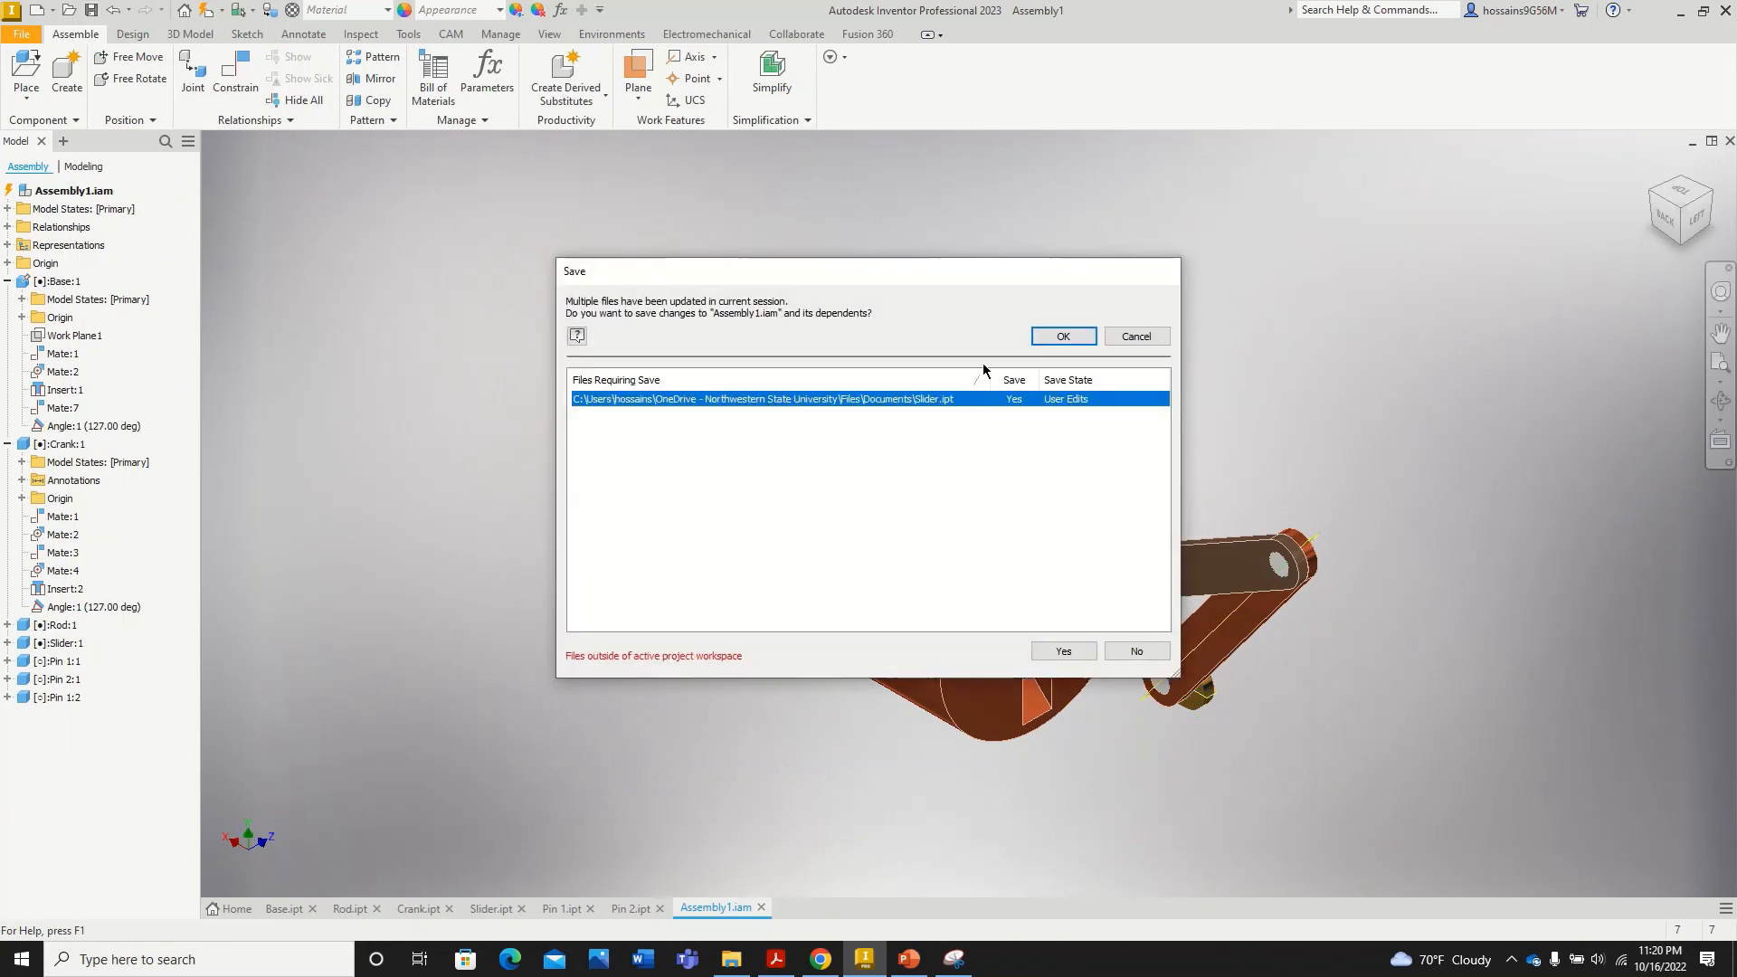
pyautogui.click(1063, 651)
pyautogui.click(1064, 335)
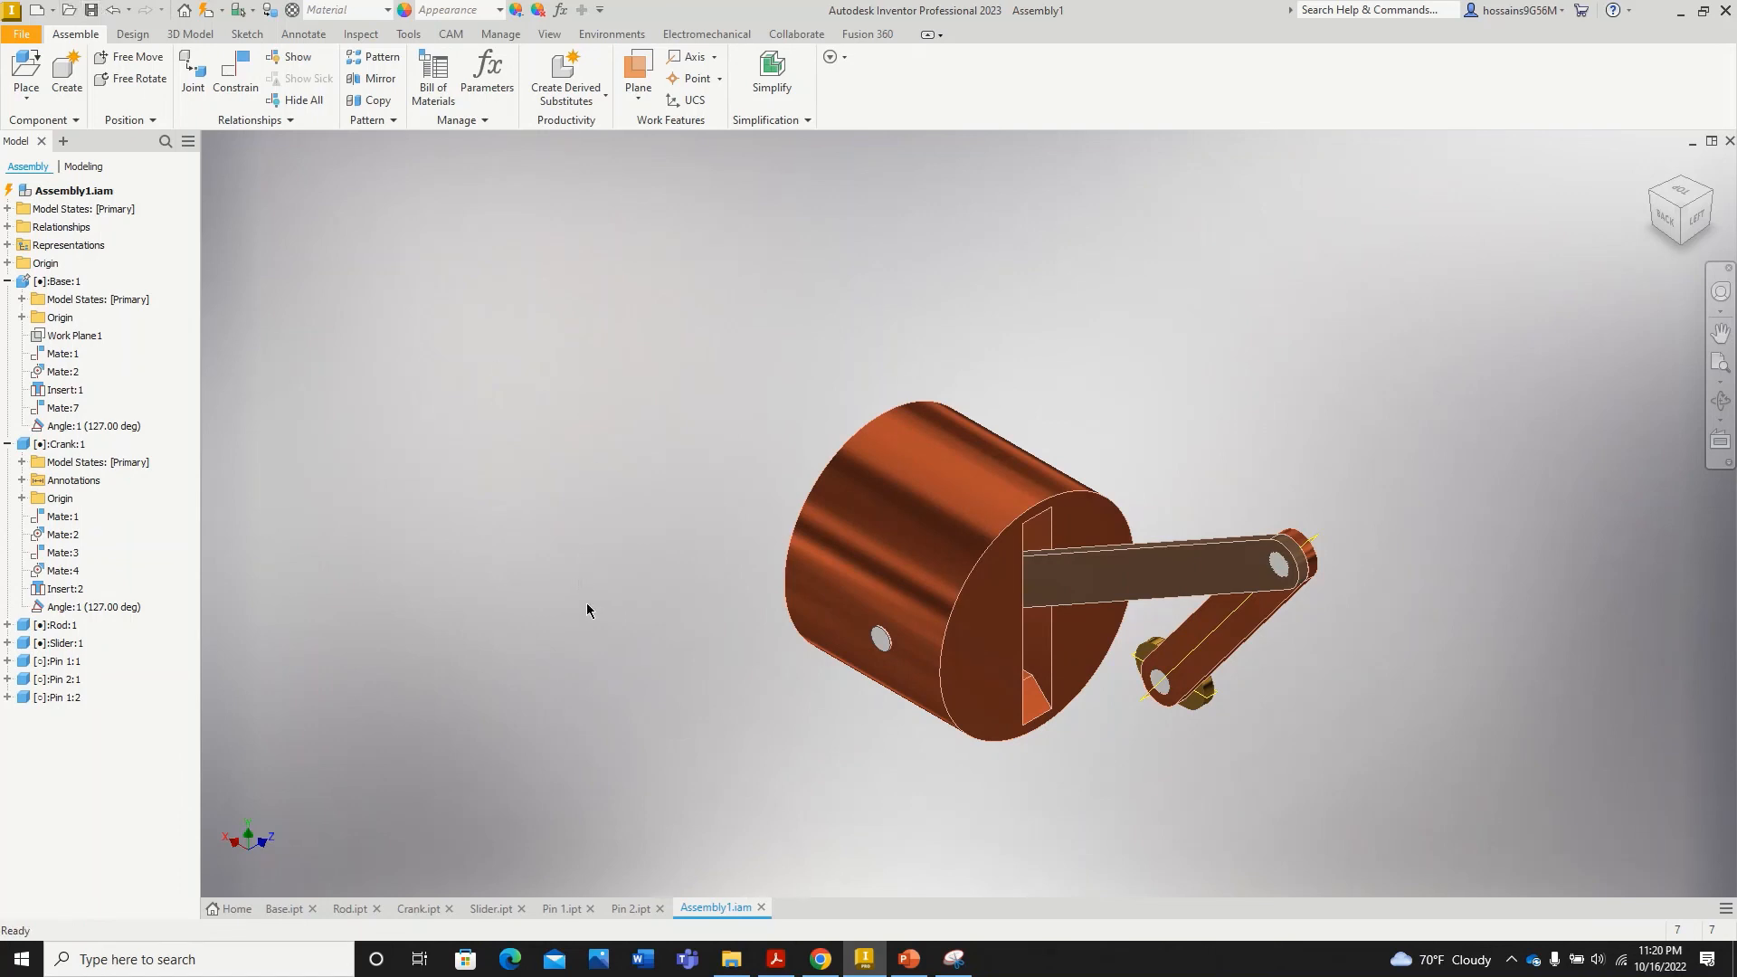
# Step: Review the open Base, Rod, Crank, Slider, Pin 1 and Pin 2 parts, and return to Assembly1
pyautogui.click(284, 910)
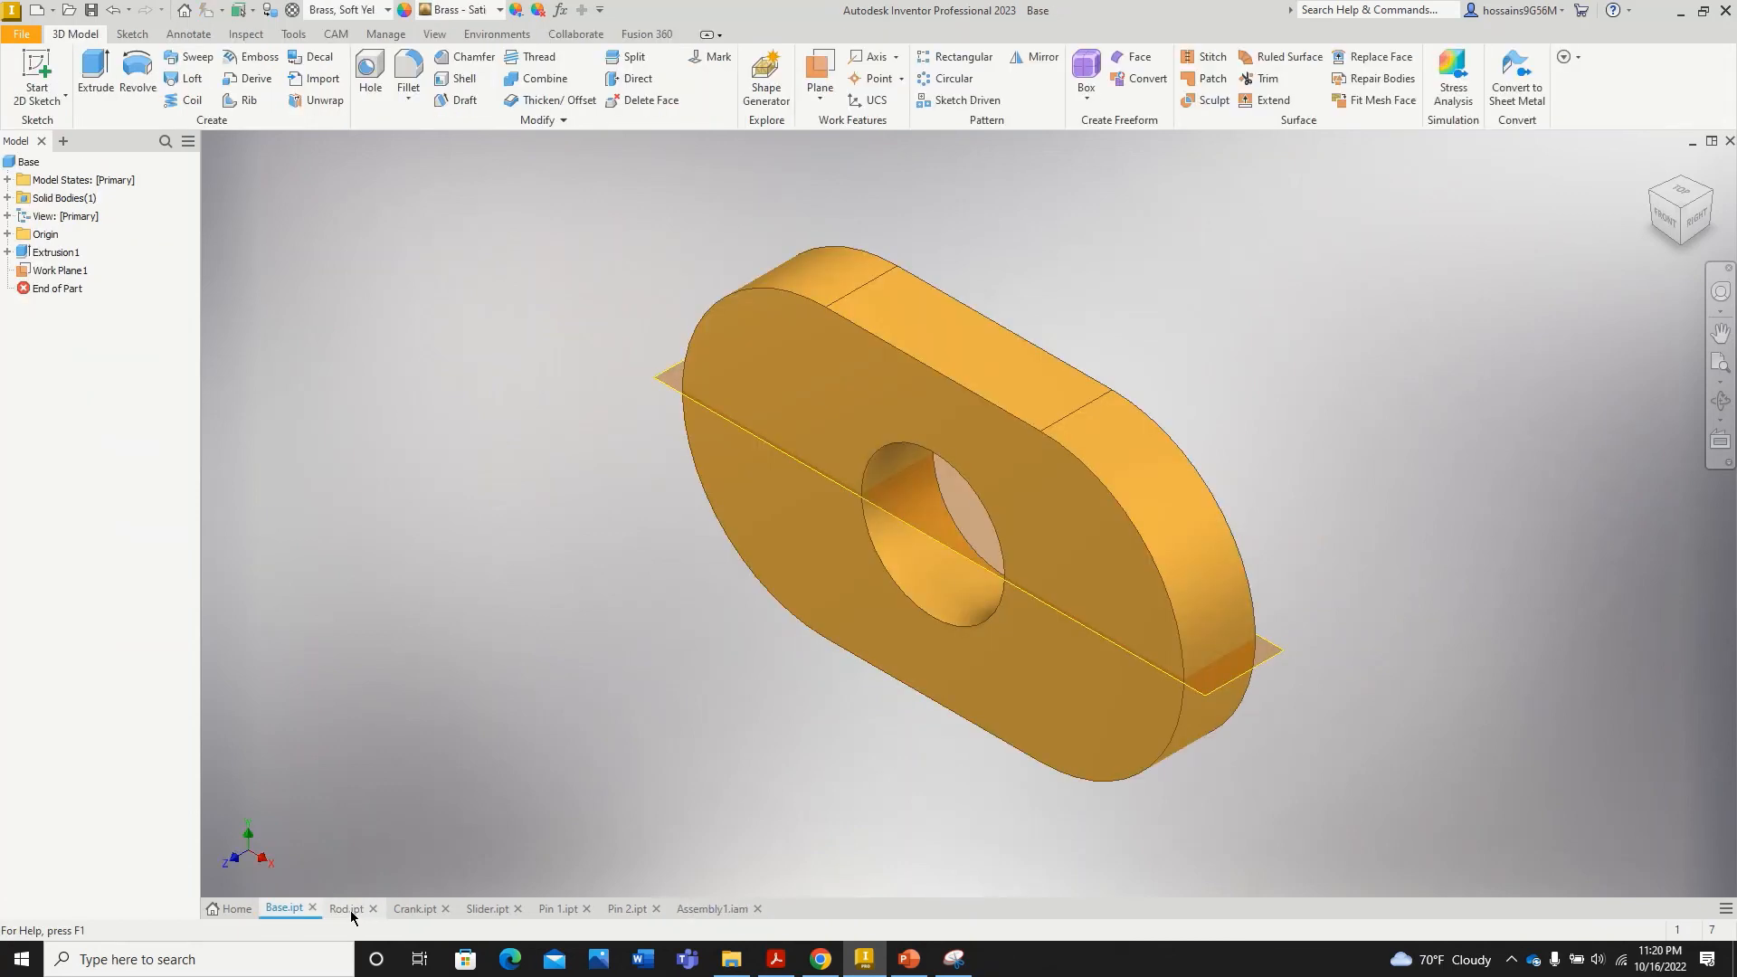
pyautogui.click(349, 909)
pyautogui.click(413, 912)
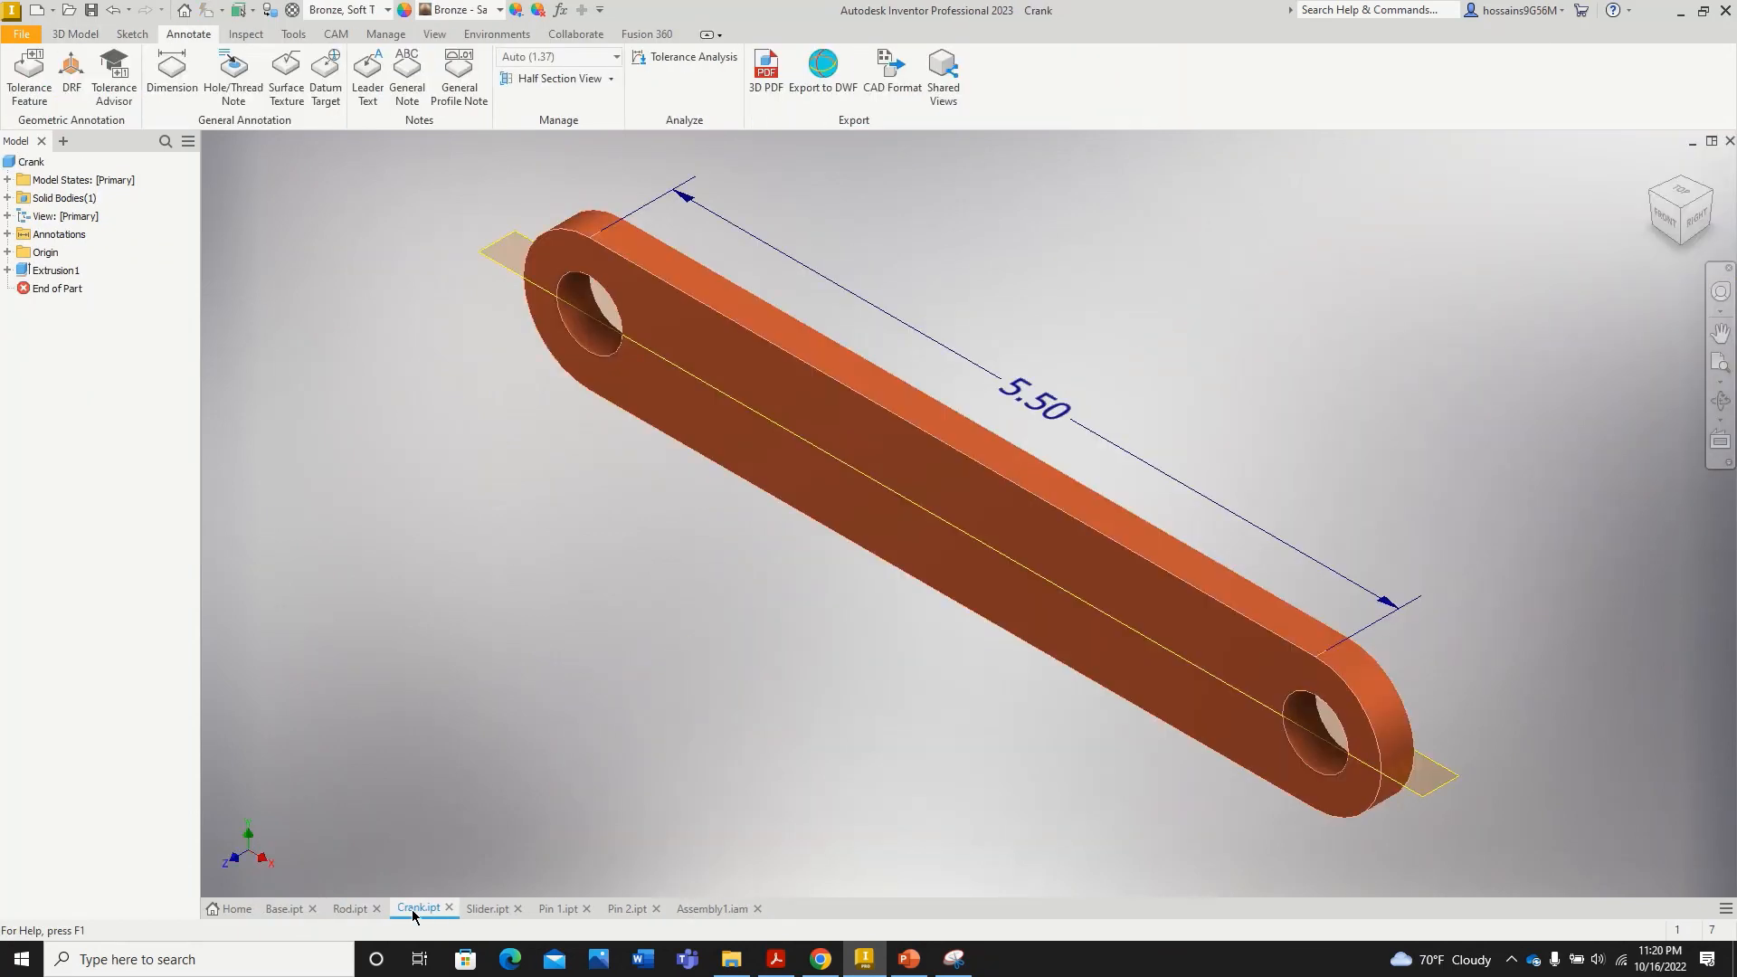
pyautogui.click(491, 910)
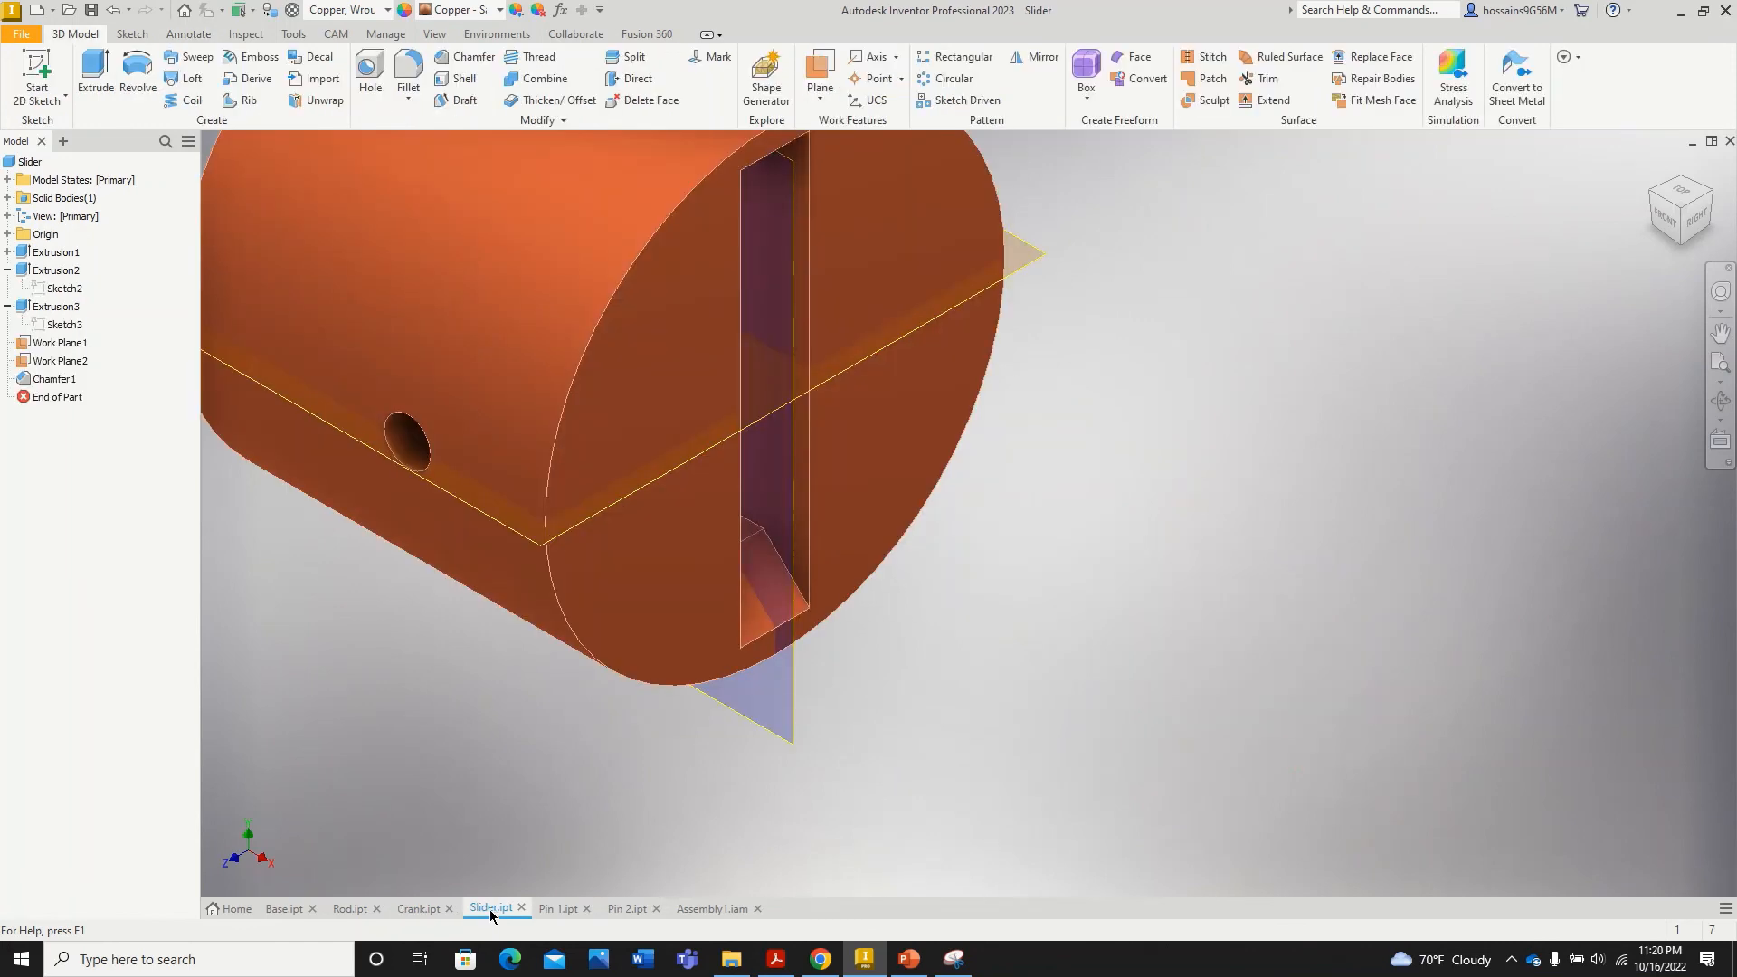
pyautogui.click(559, 910)
pyautogui.click(629, 909)
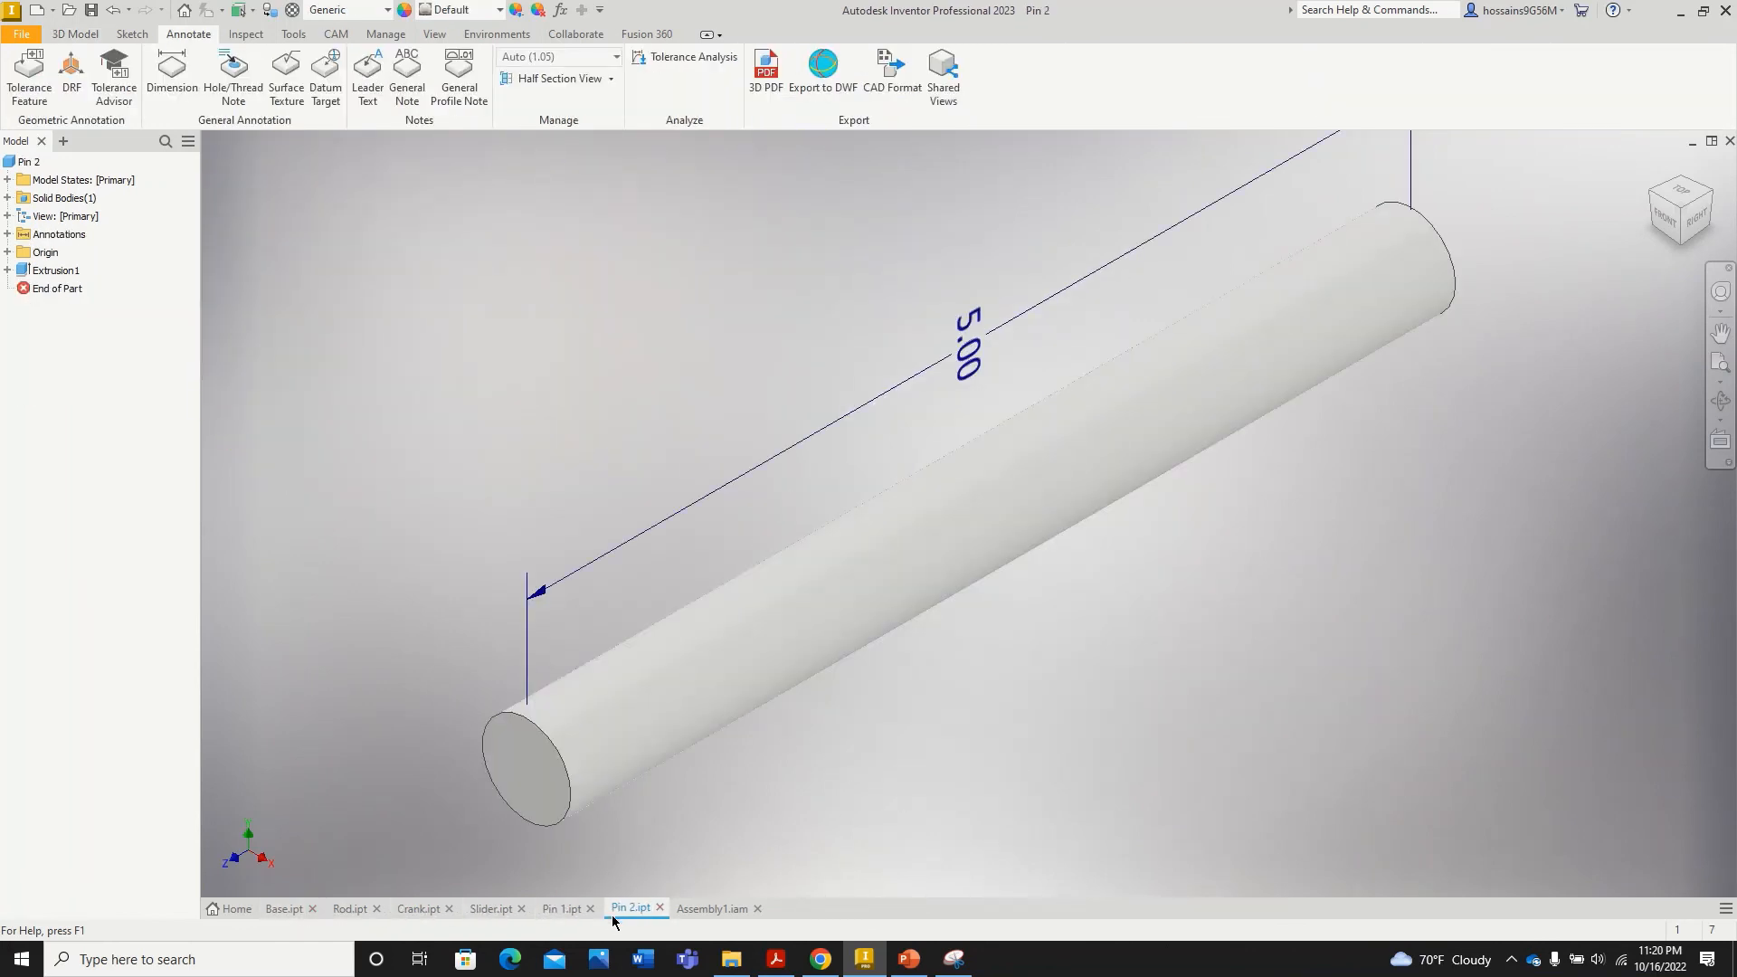
pyautogui.click(698, 910)
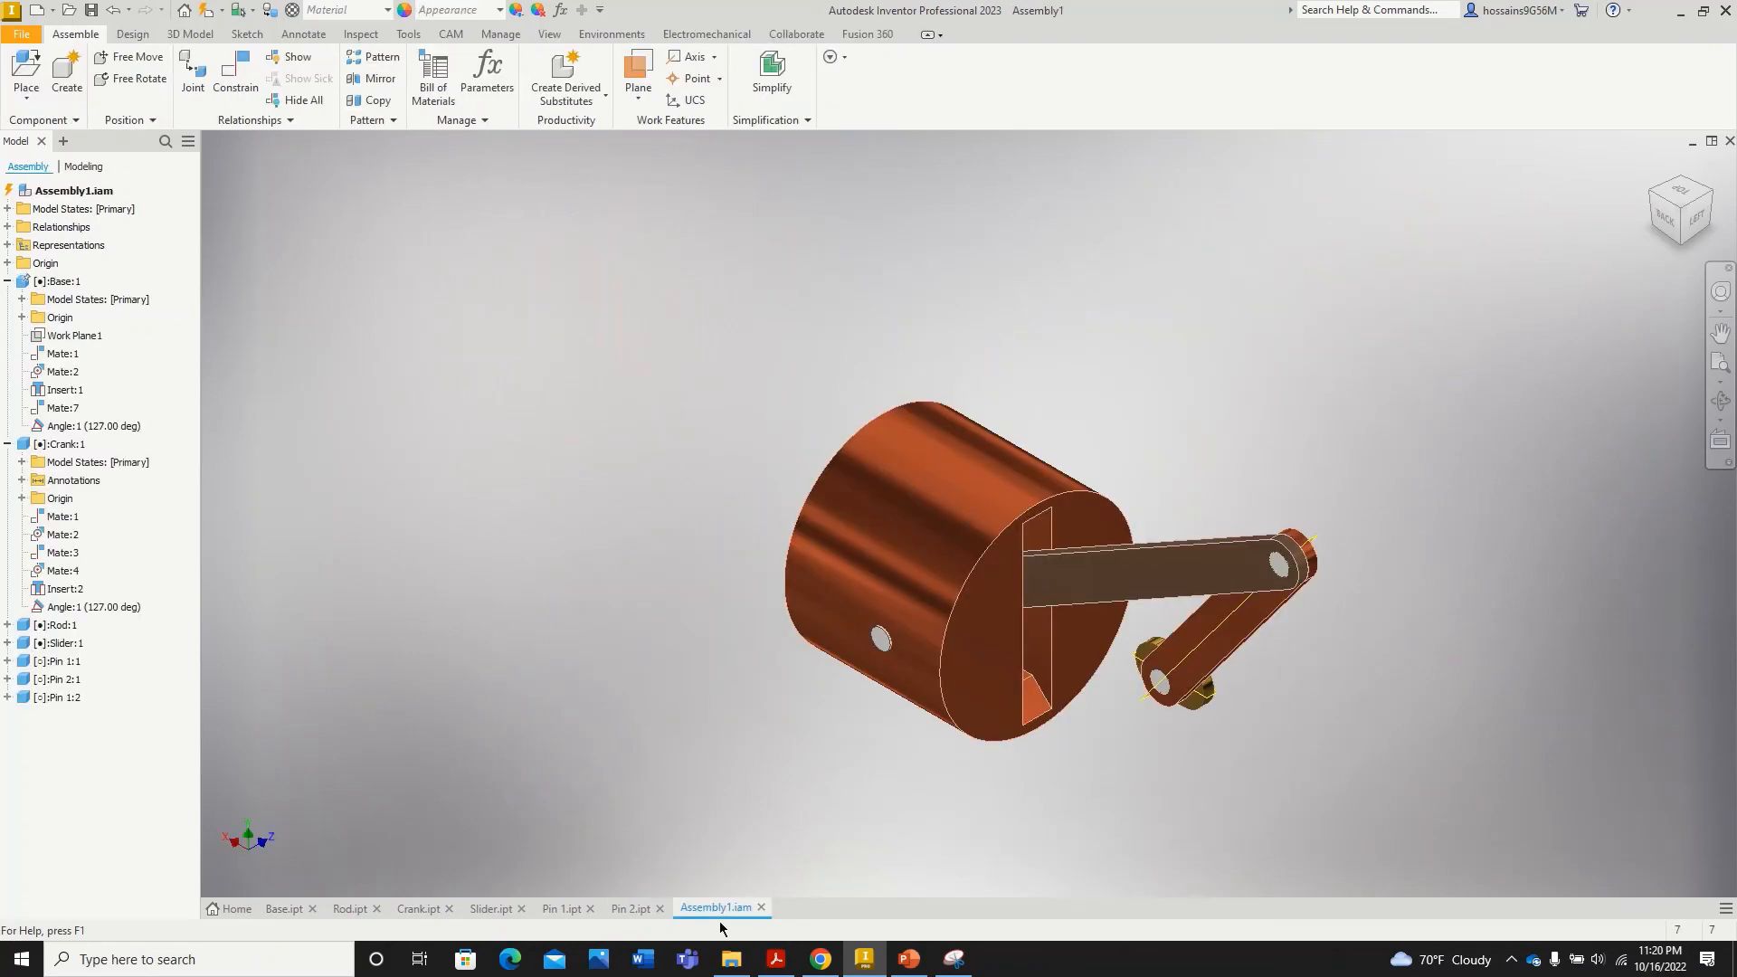
# Step: Switch to File Explorer, locate the Class Assignment 6 WMV video in the Old files folder, and return to Documents
pyautogui.click(742, 964)
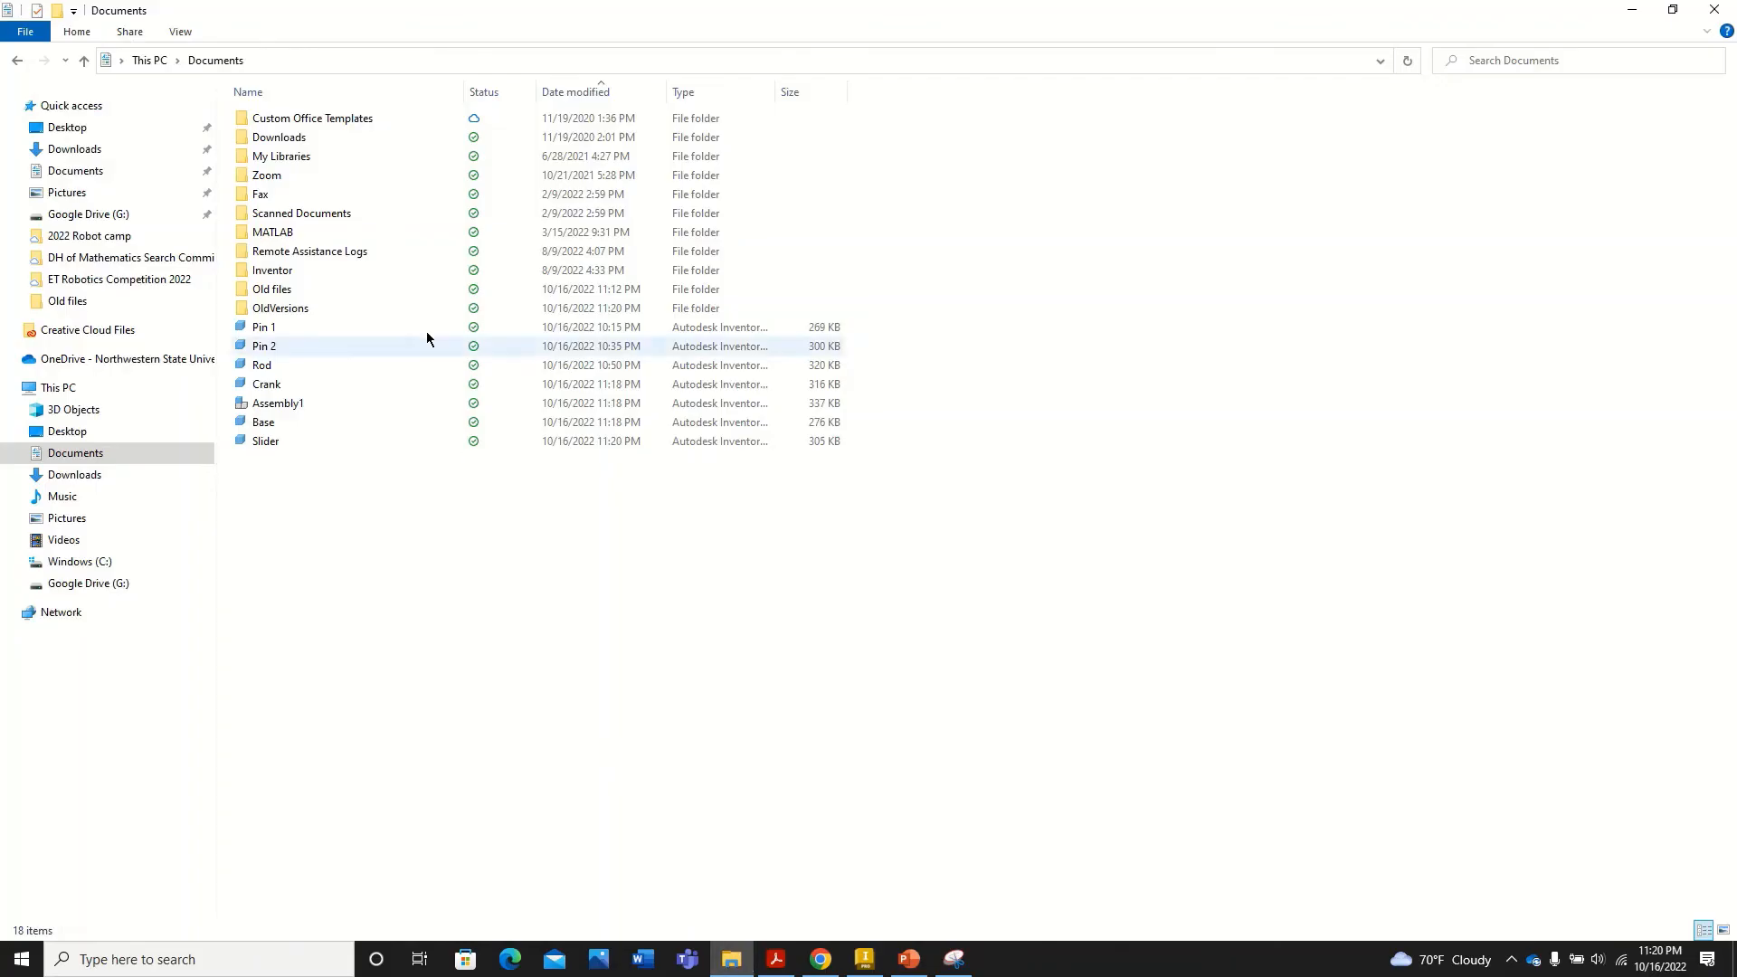
pyautogui.doubleClick(304, 290)
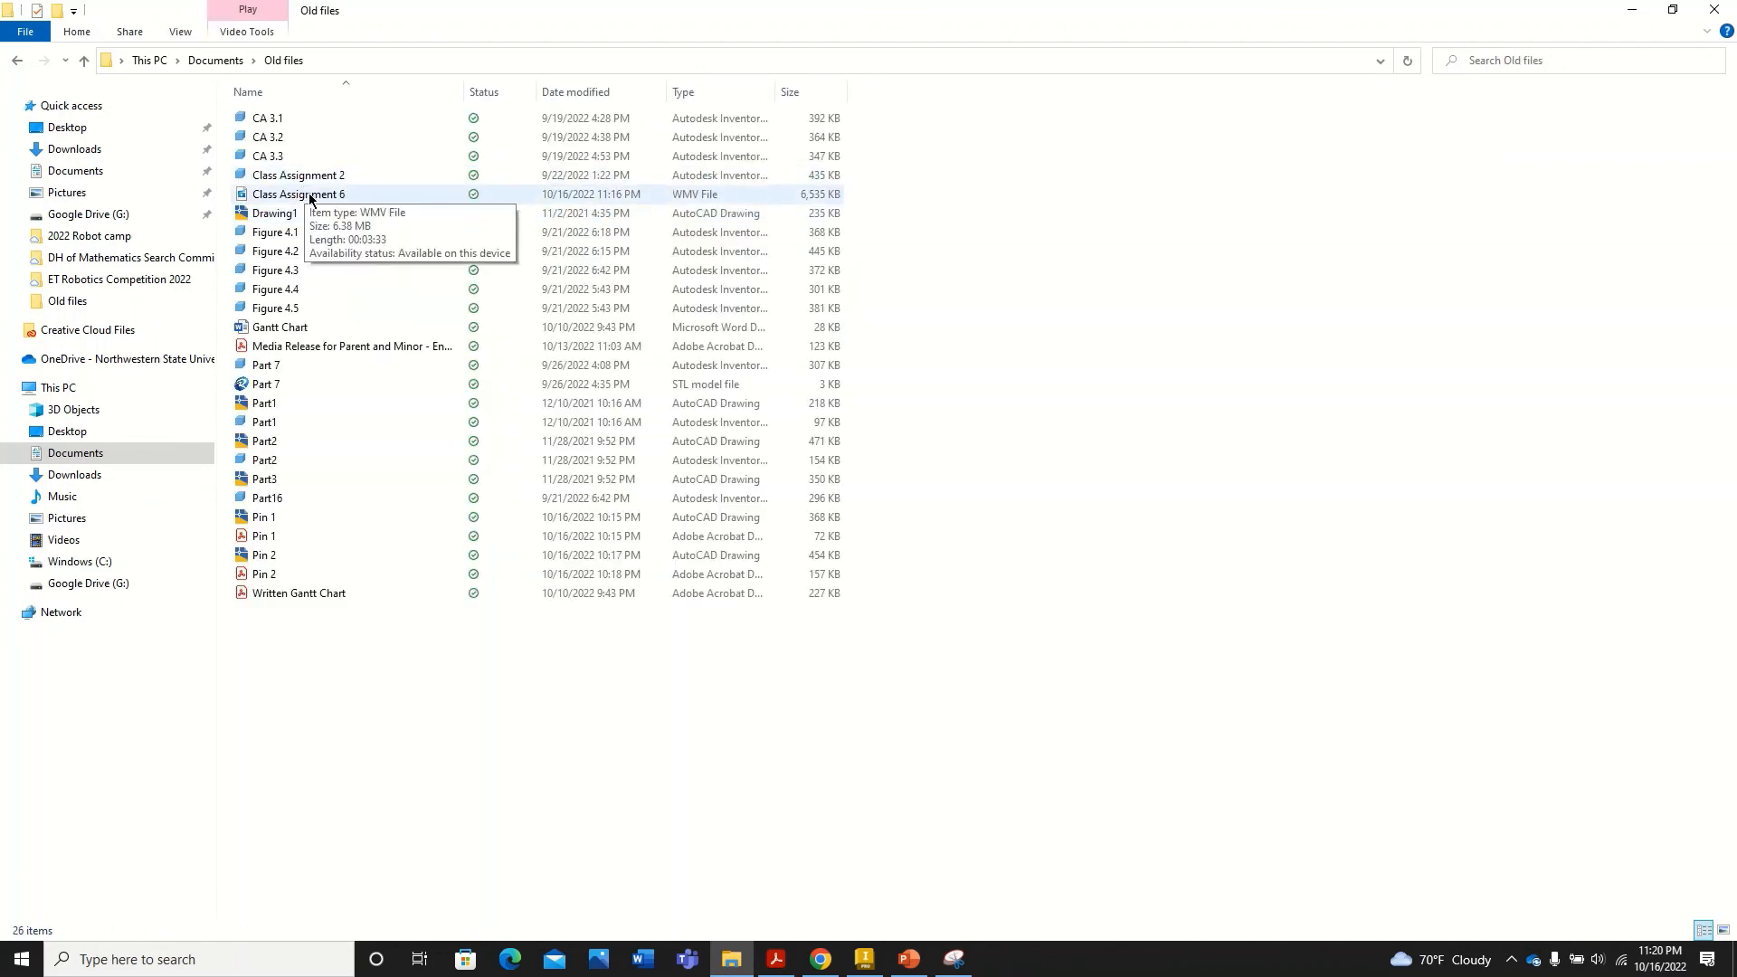
pyautogui.click(309, 197)
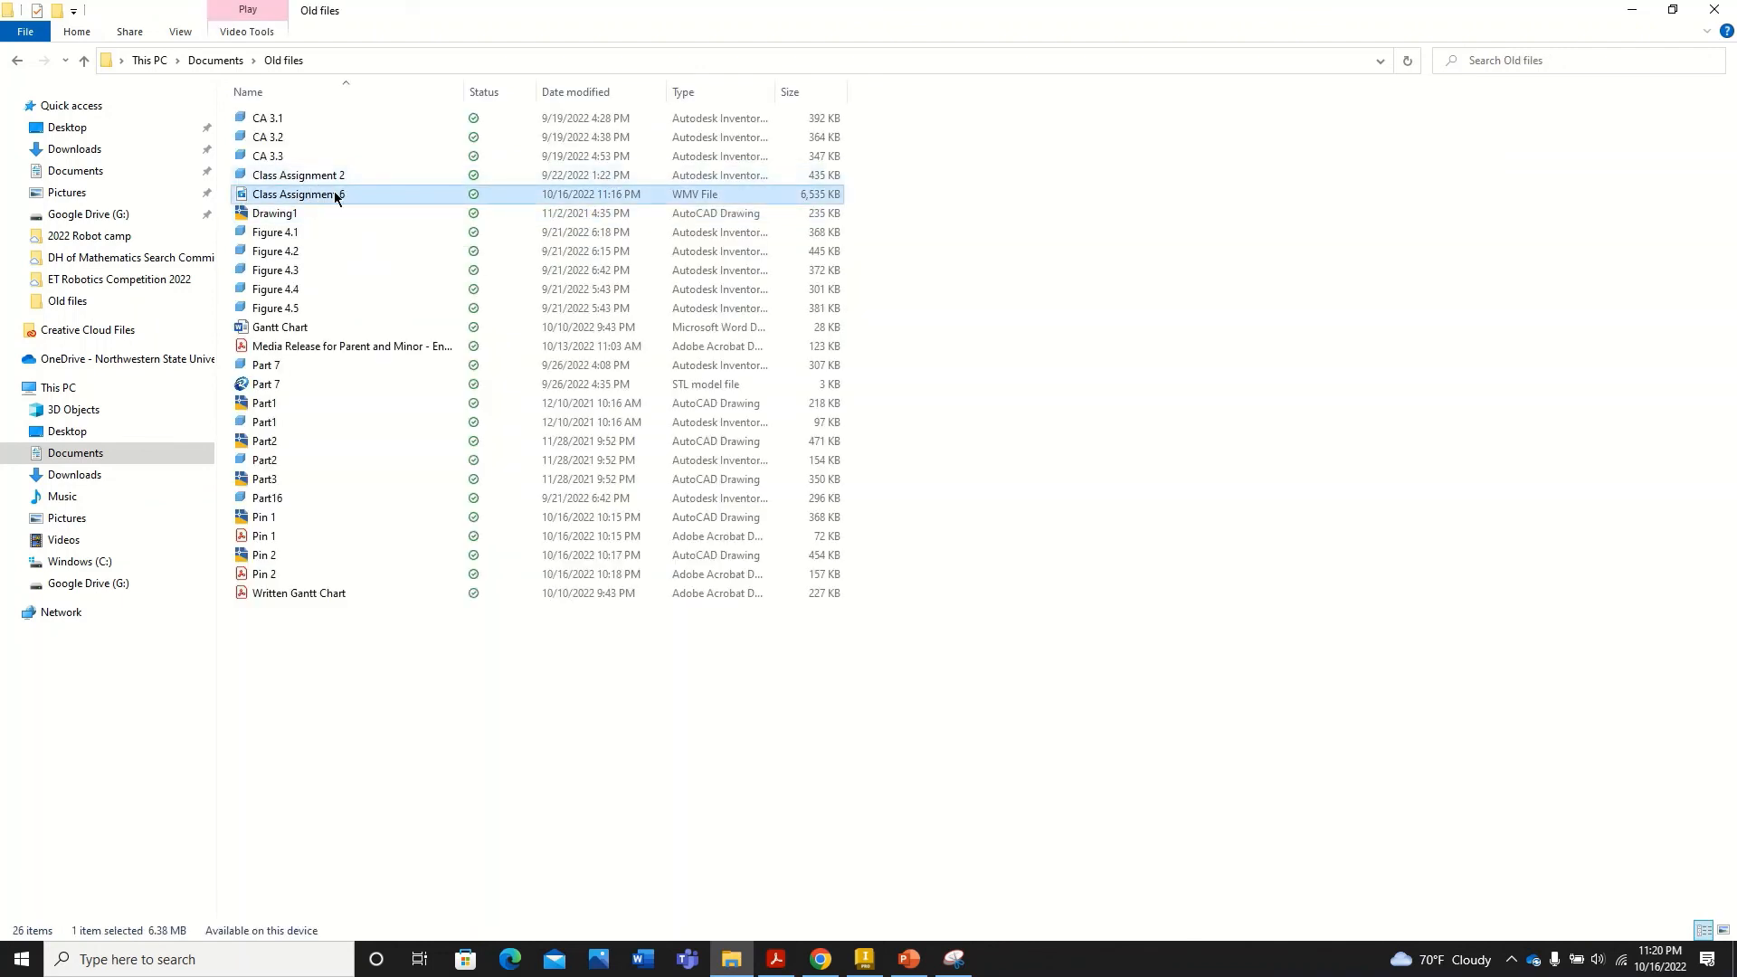
pyautogui.click(82, 64)
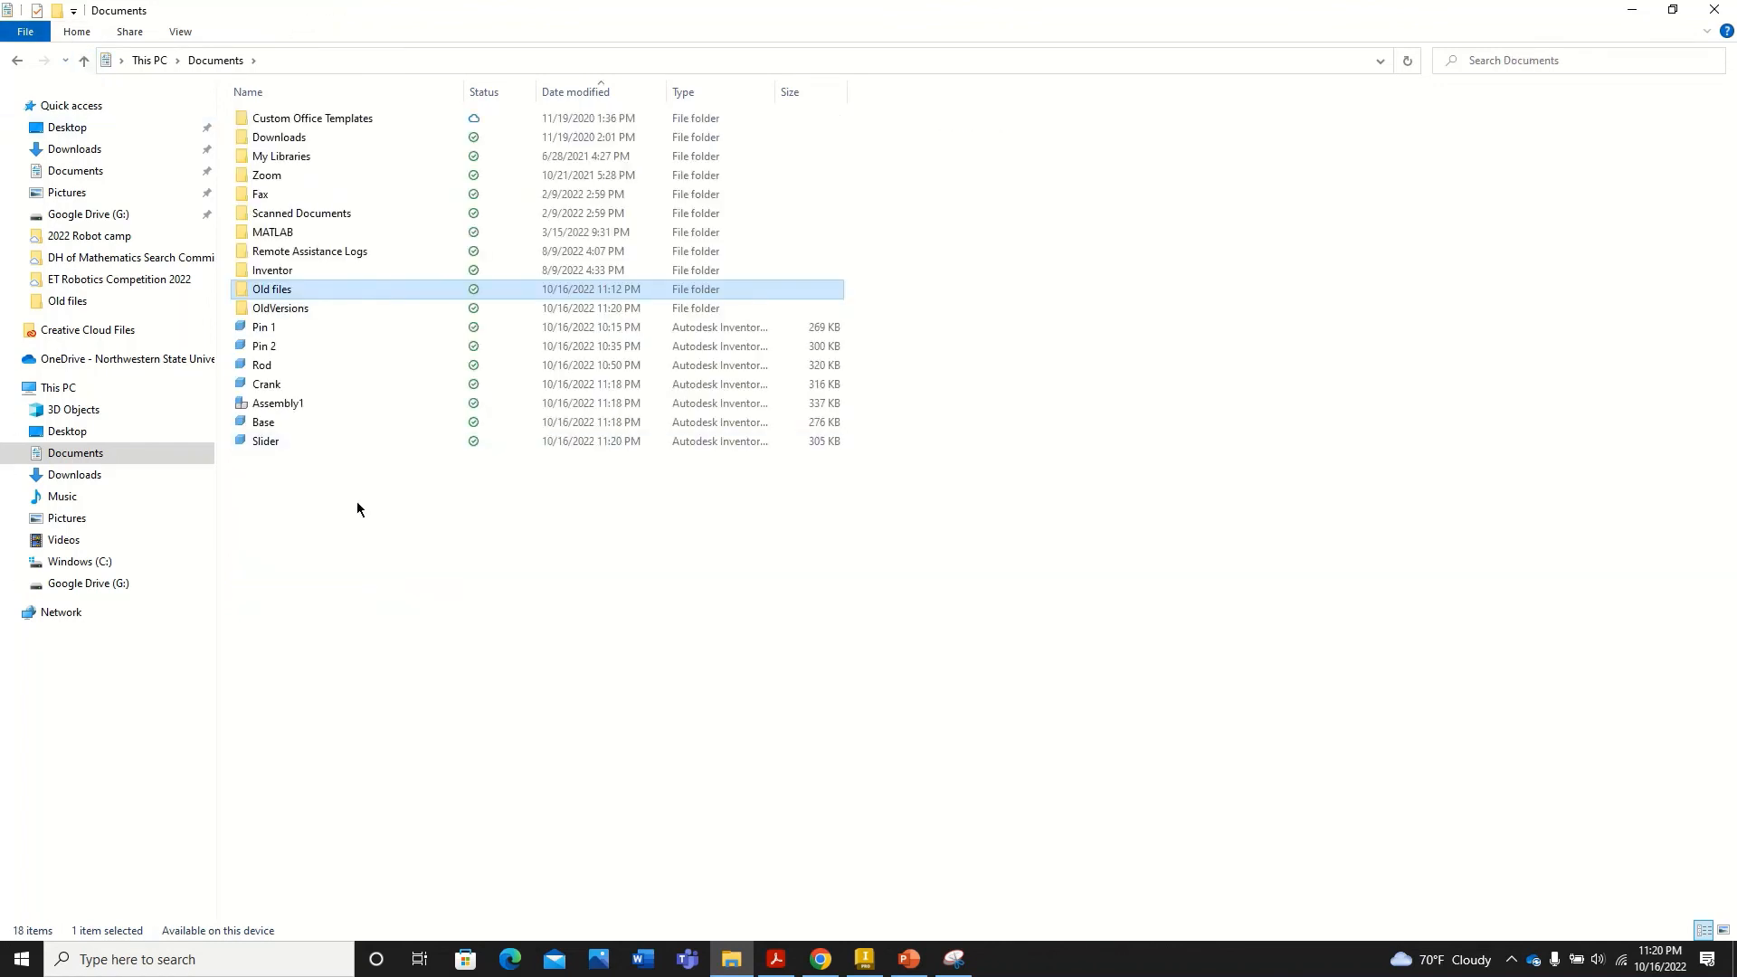
# Step: Check the Assembly1, Base, Slider, Crank, Rod, Pin 2 and Pin 1 files in Documents, and switch to PowerPoint
pyautogui.moveTo(357, 501); pyautogui.dragTo(275, 328)
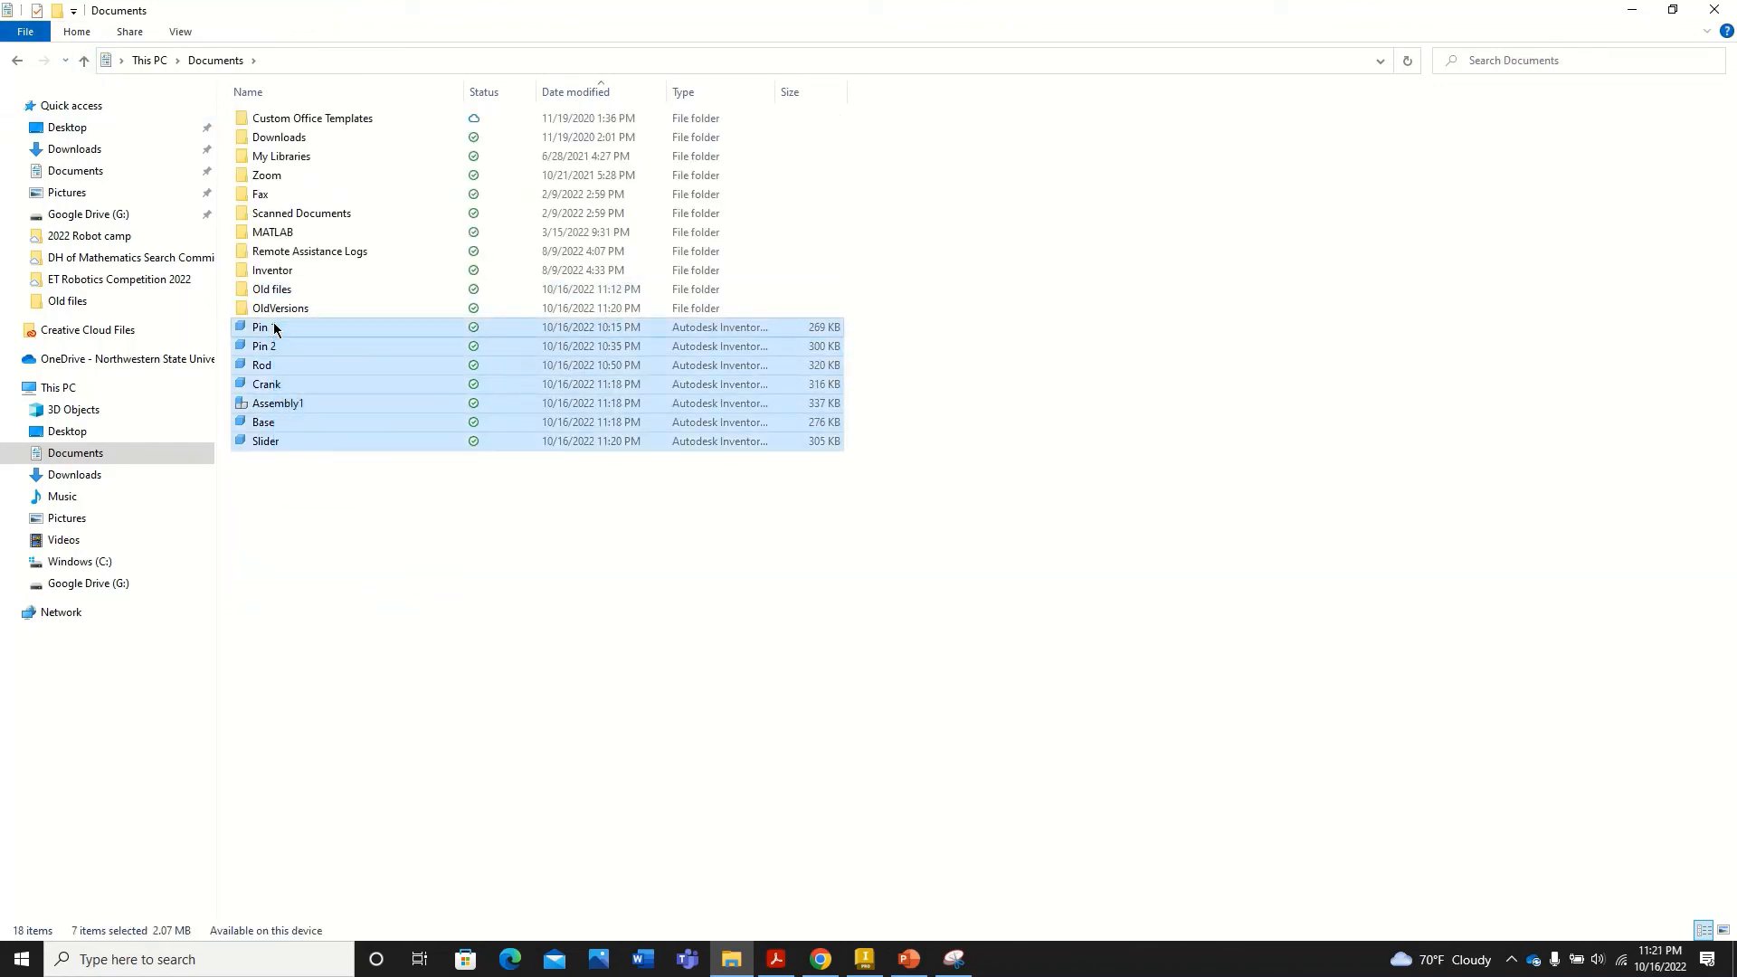
pyautogui.click(289, 404)
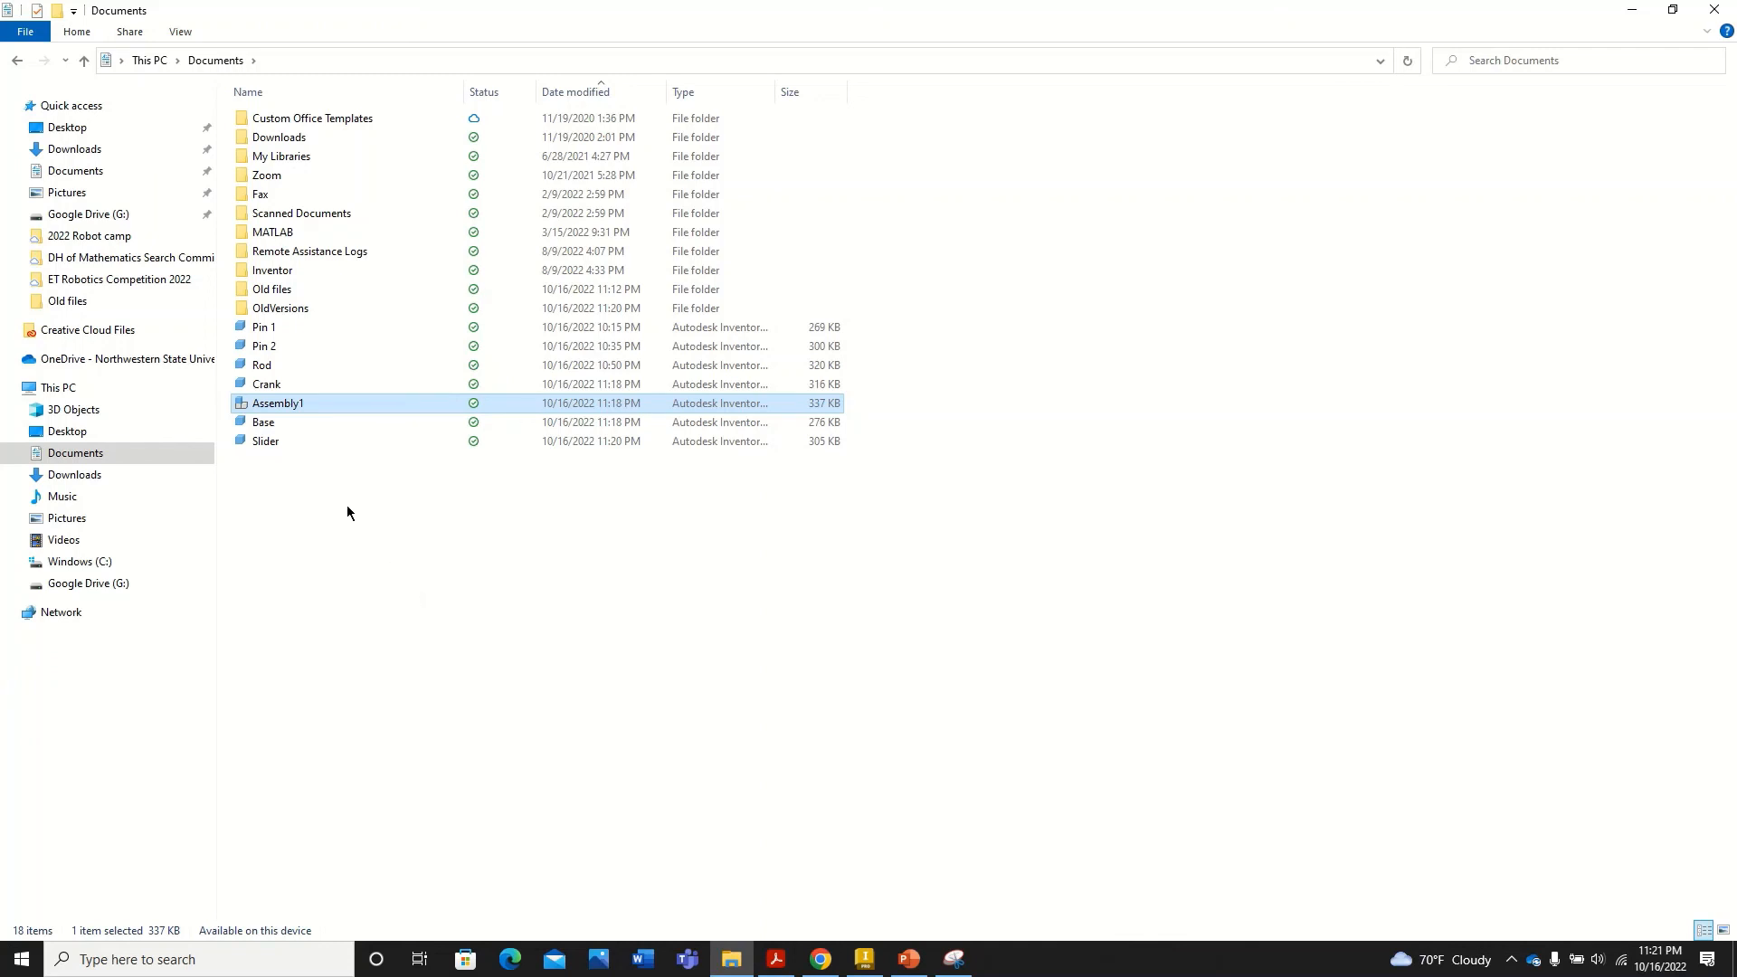
pyautogui.click(272, 423)
pyautogui.click(274, 441)
pyautogui.click(285, 380)
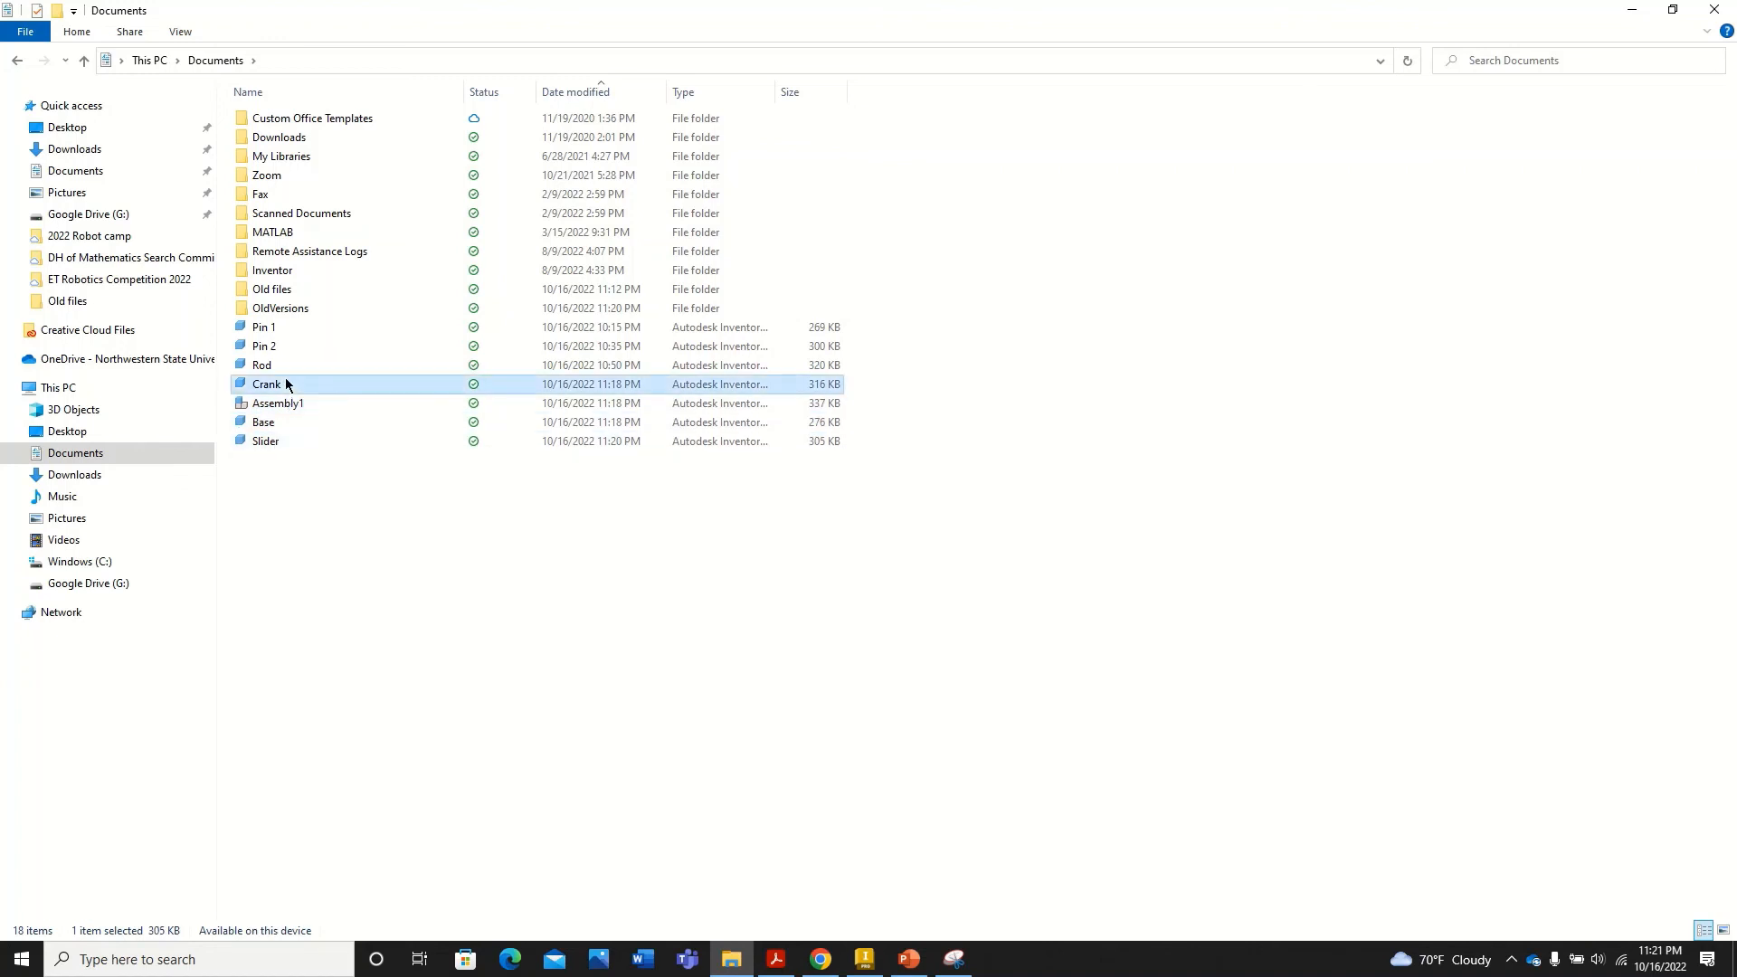
pyautogui.click(285, 364)
pyautogui.click(285, 346)
pyautogui.click(286, 330)
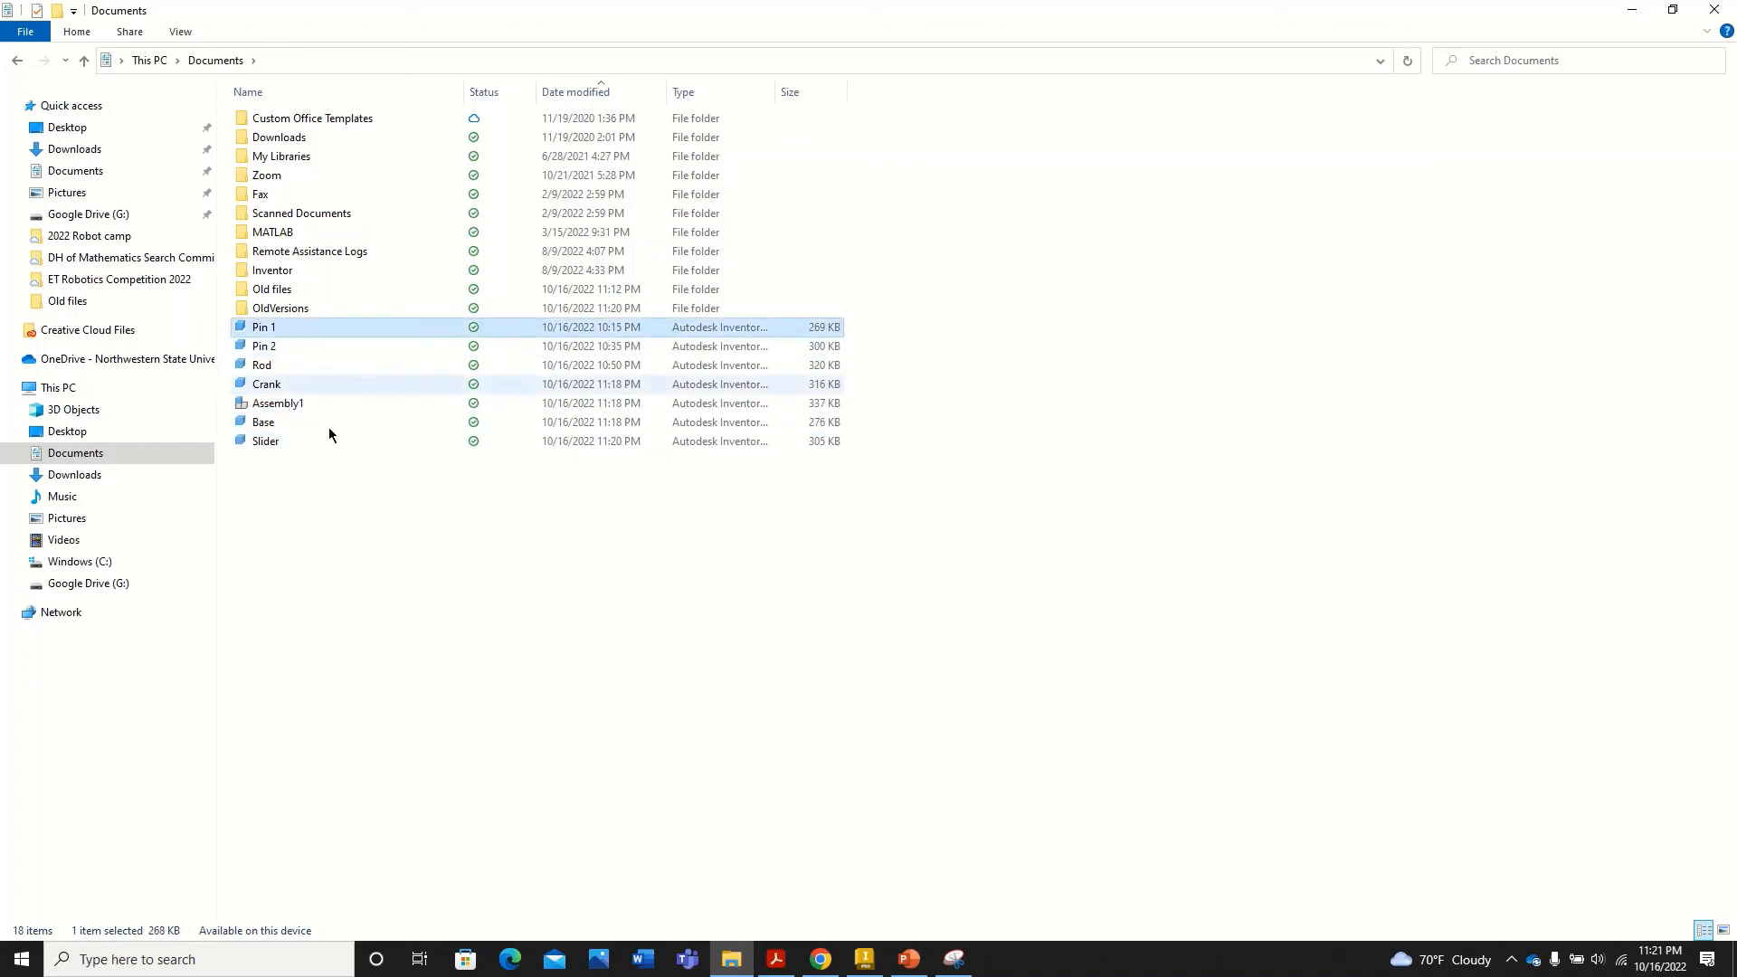
pyautogui.click(284, 403)
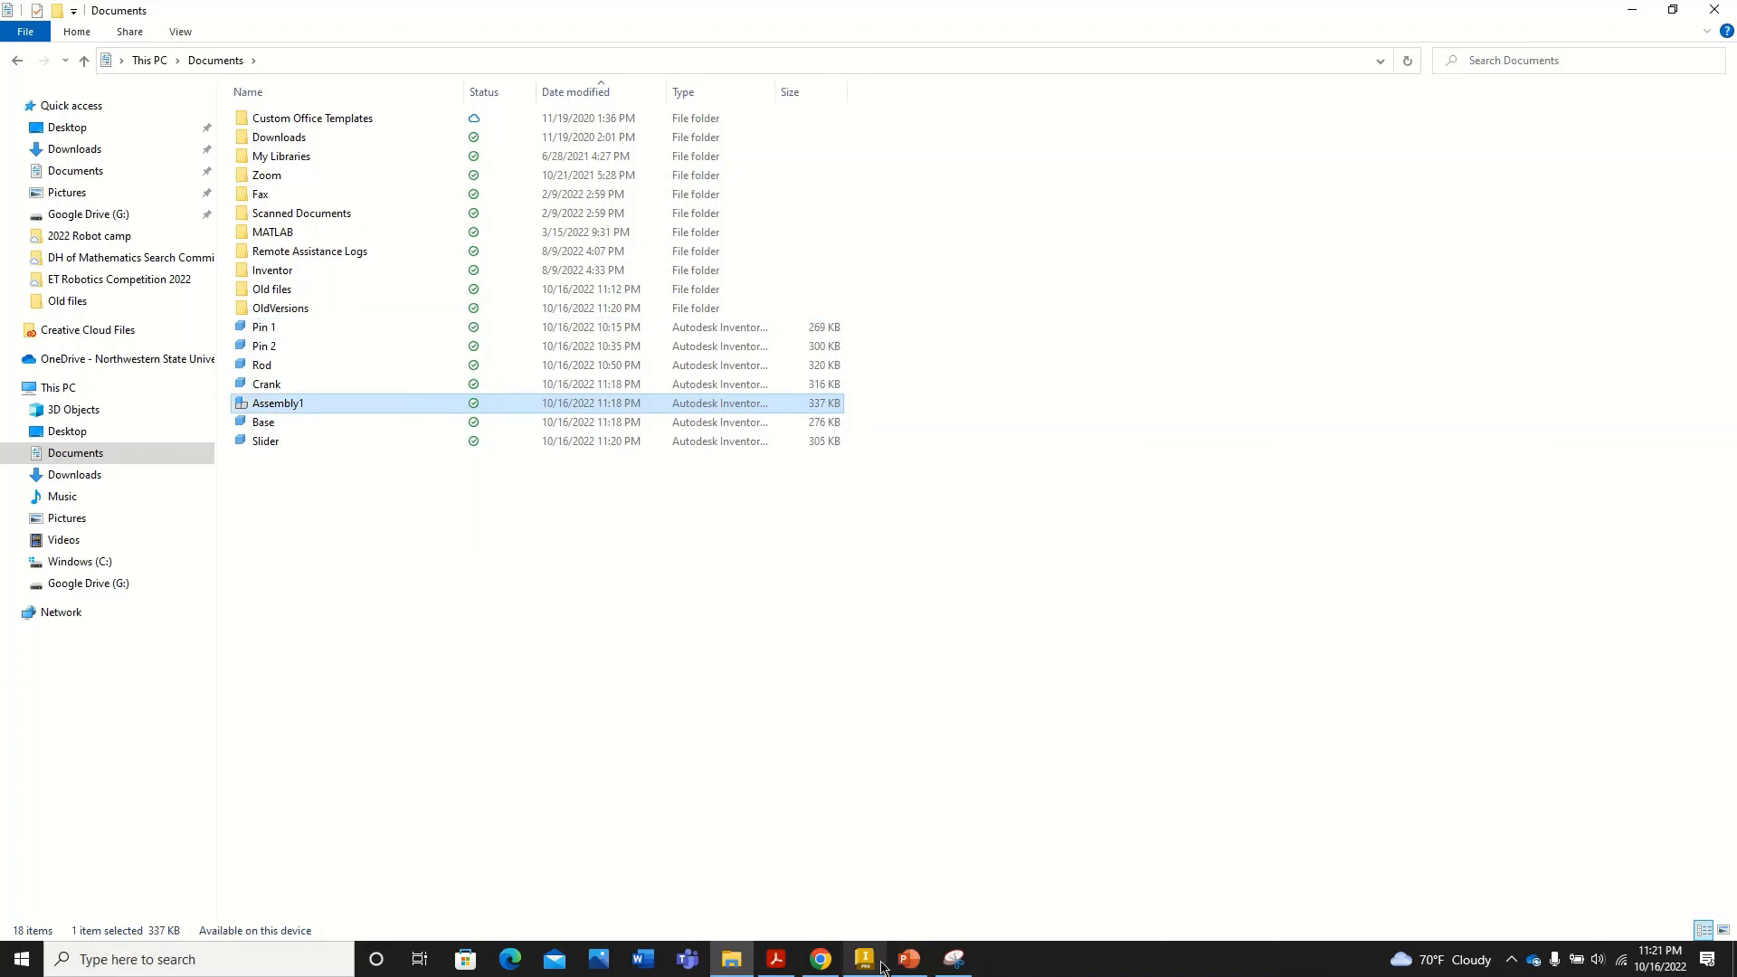
pyautogui.click(910, 961)
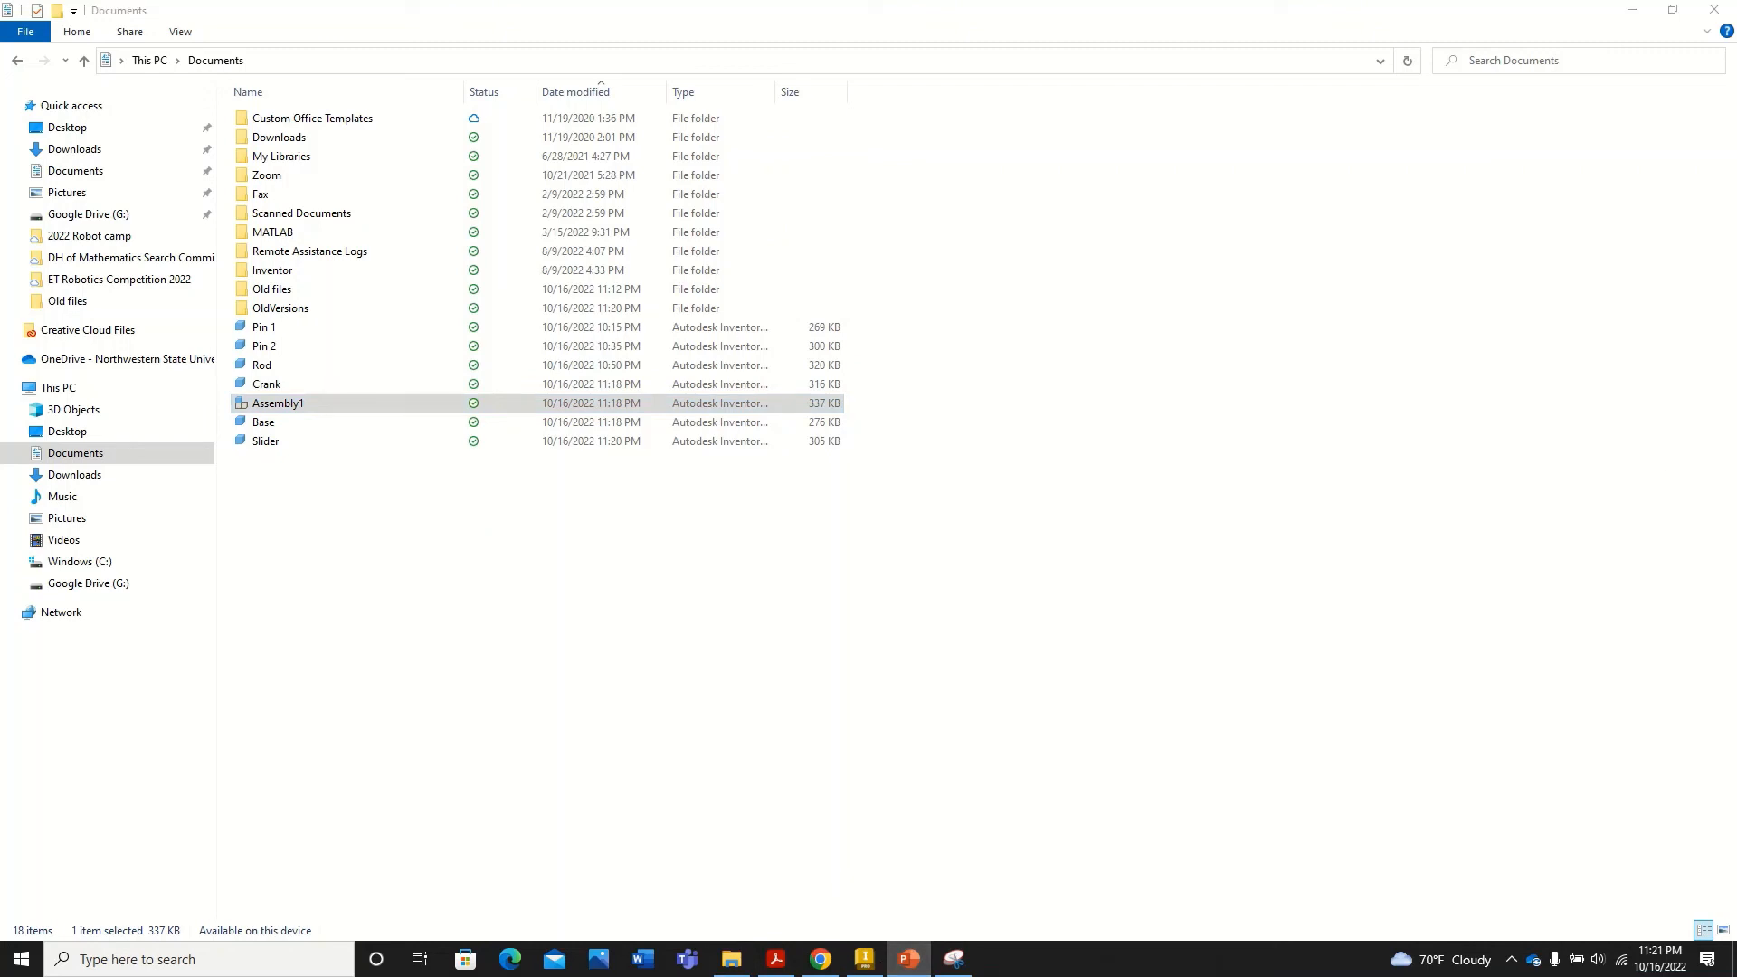